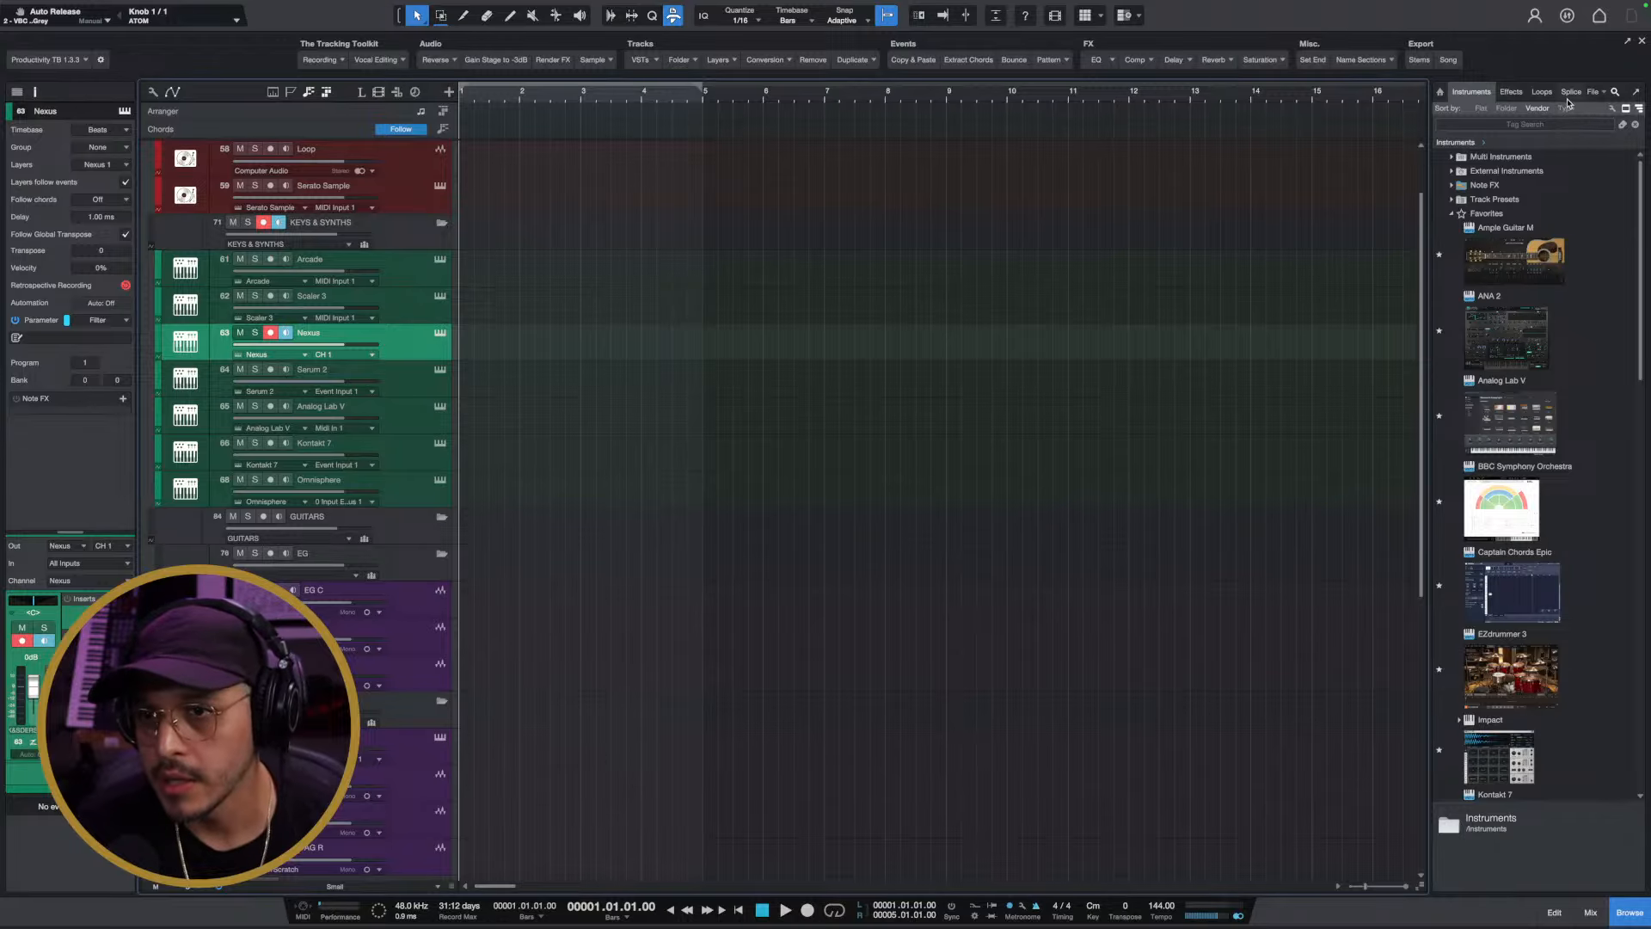
Browse the sample files to the Dark & Moody MIDI files in the Chord Flow MIDI Pack
left_click(1591, 92)
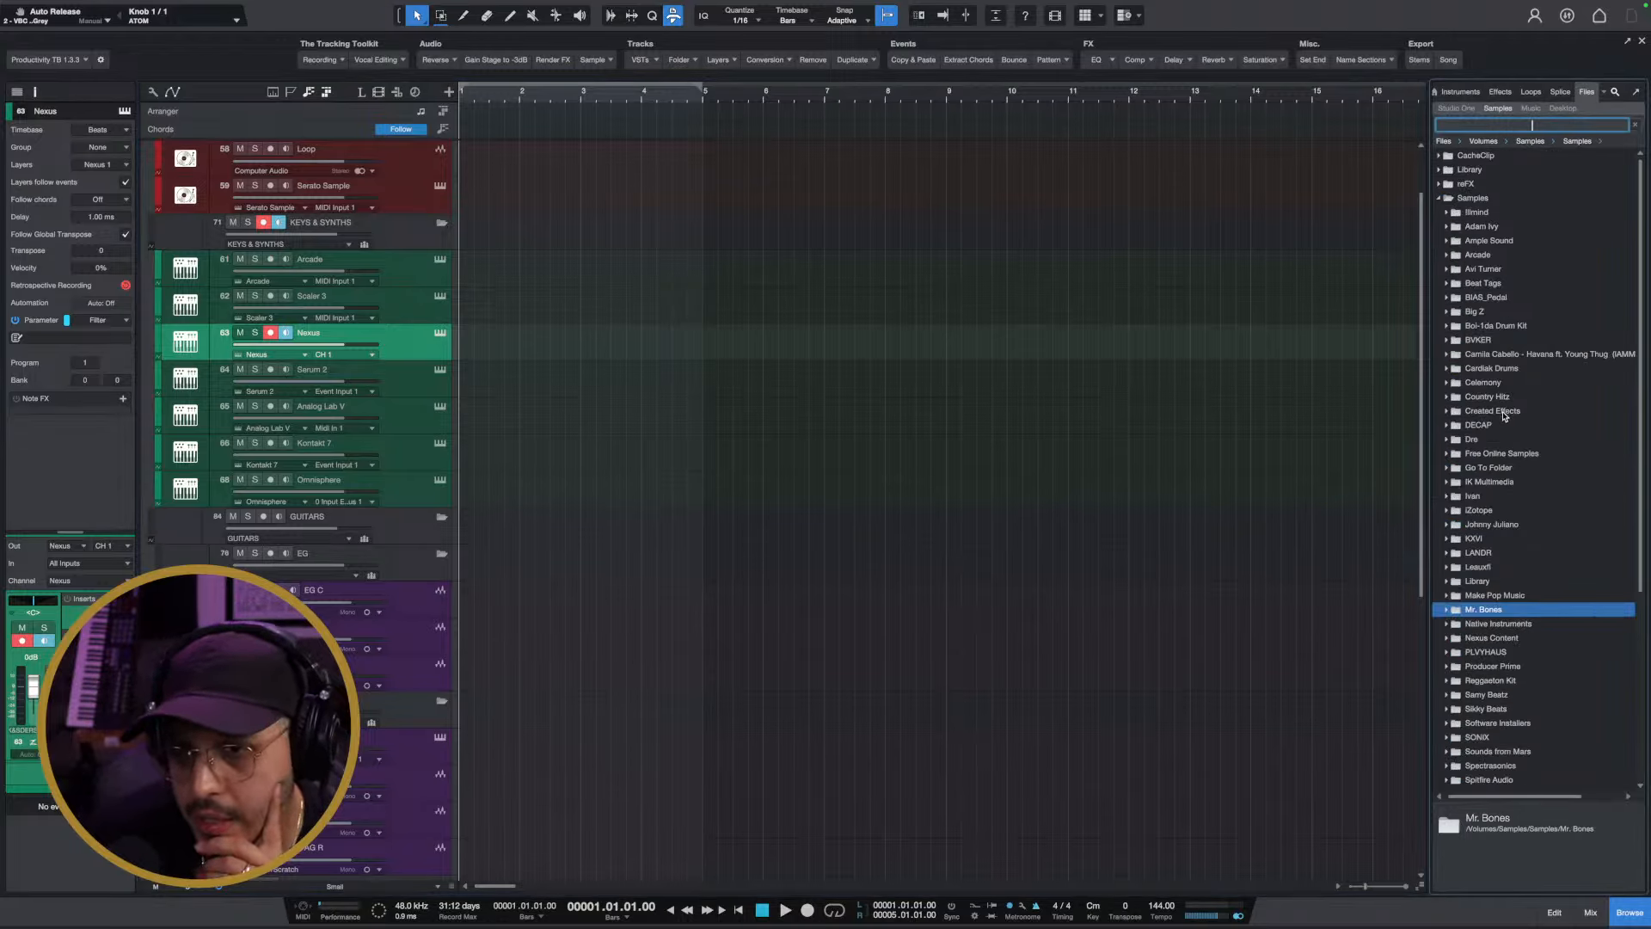
left_click(1449, 469)
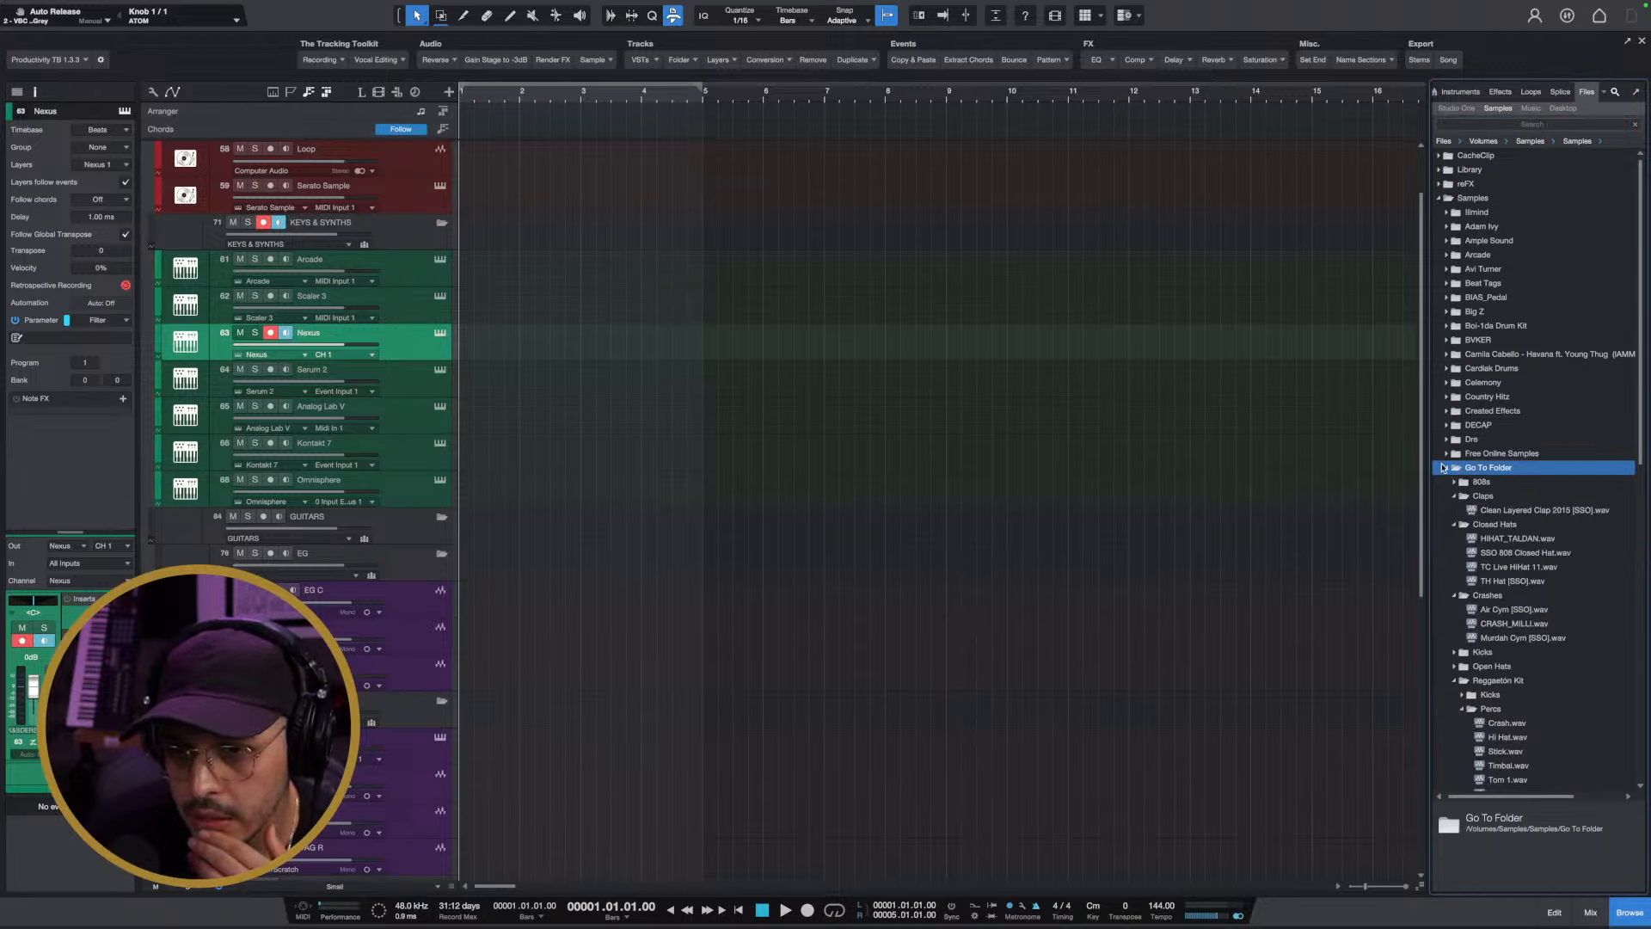
left_click(1444, 469)
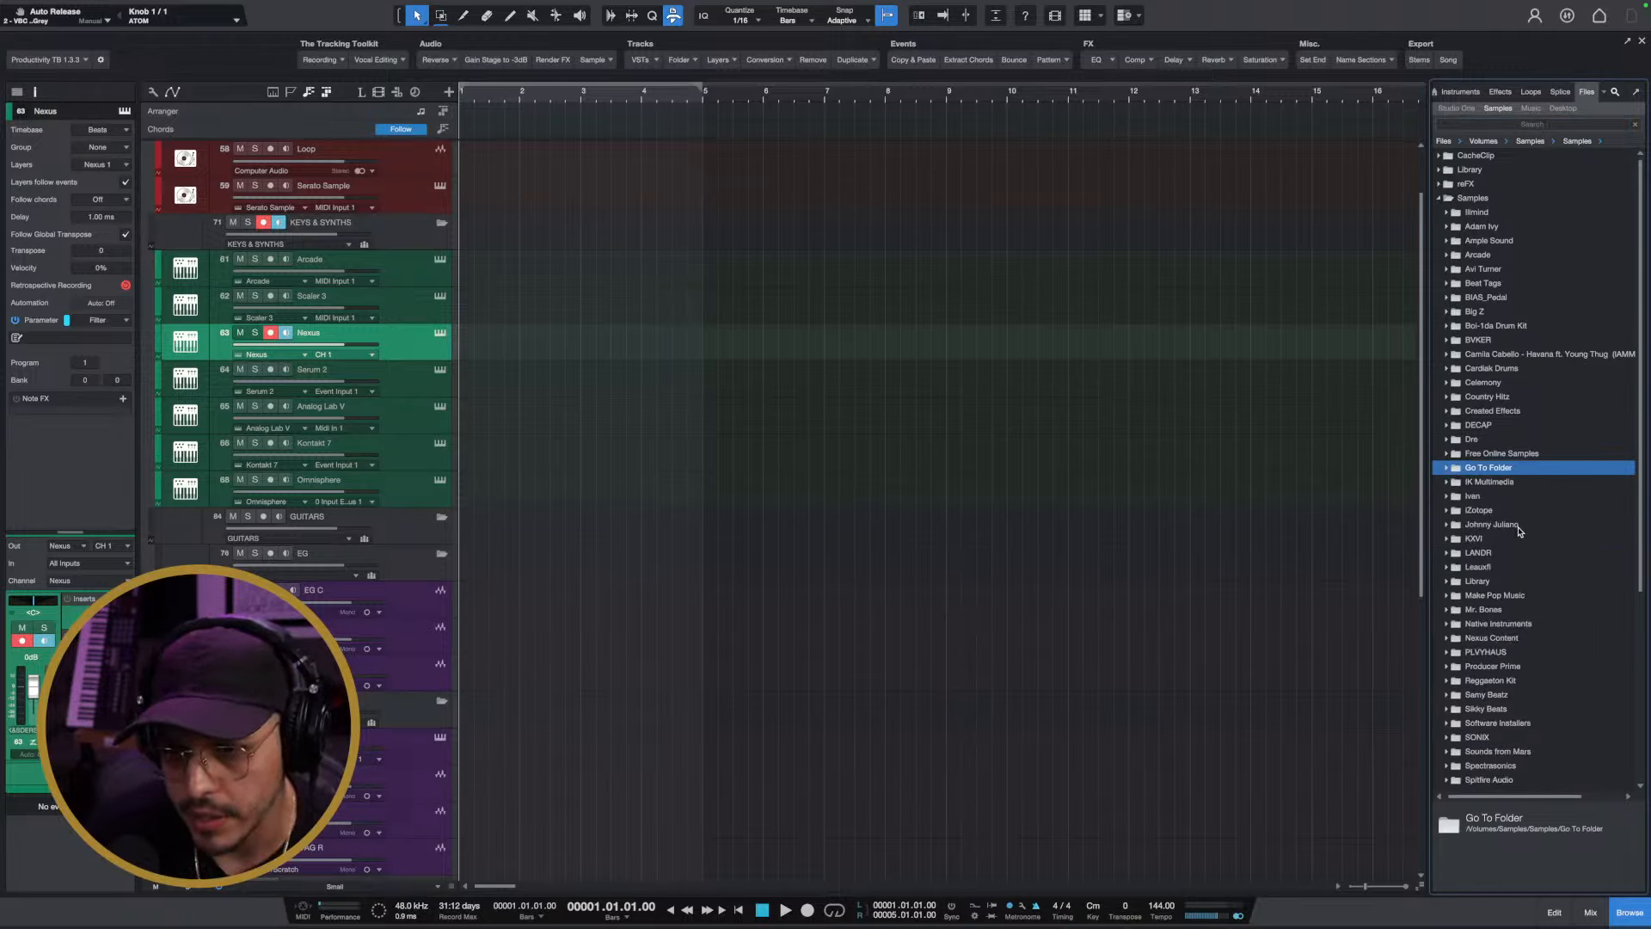
left_click(1452, 499)
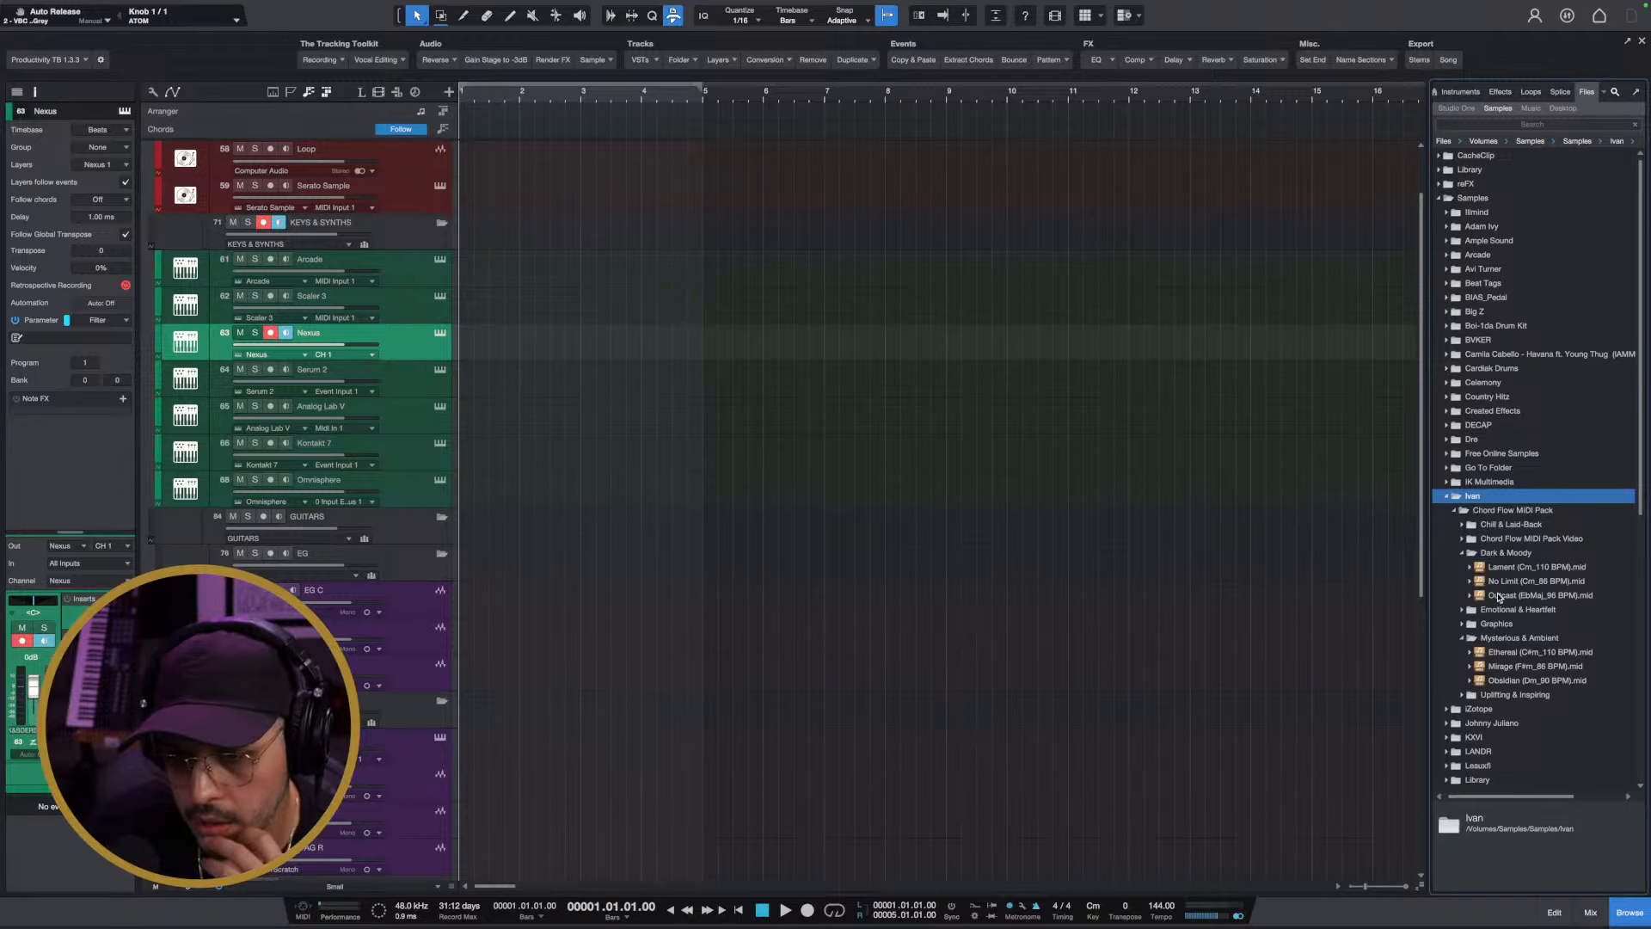
scroll(1501, 598, "down", 3)
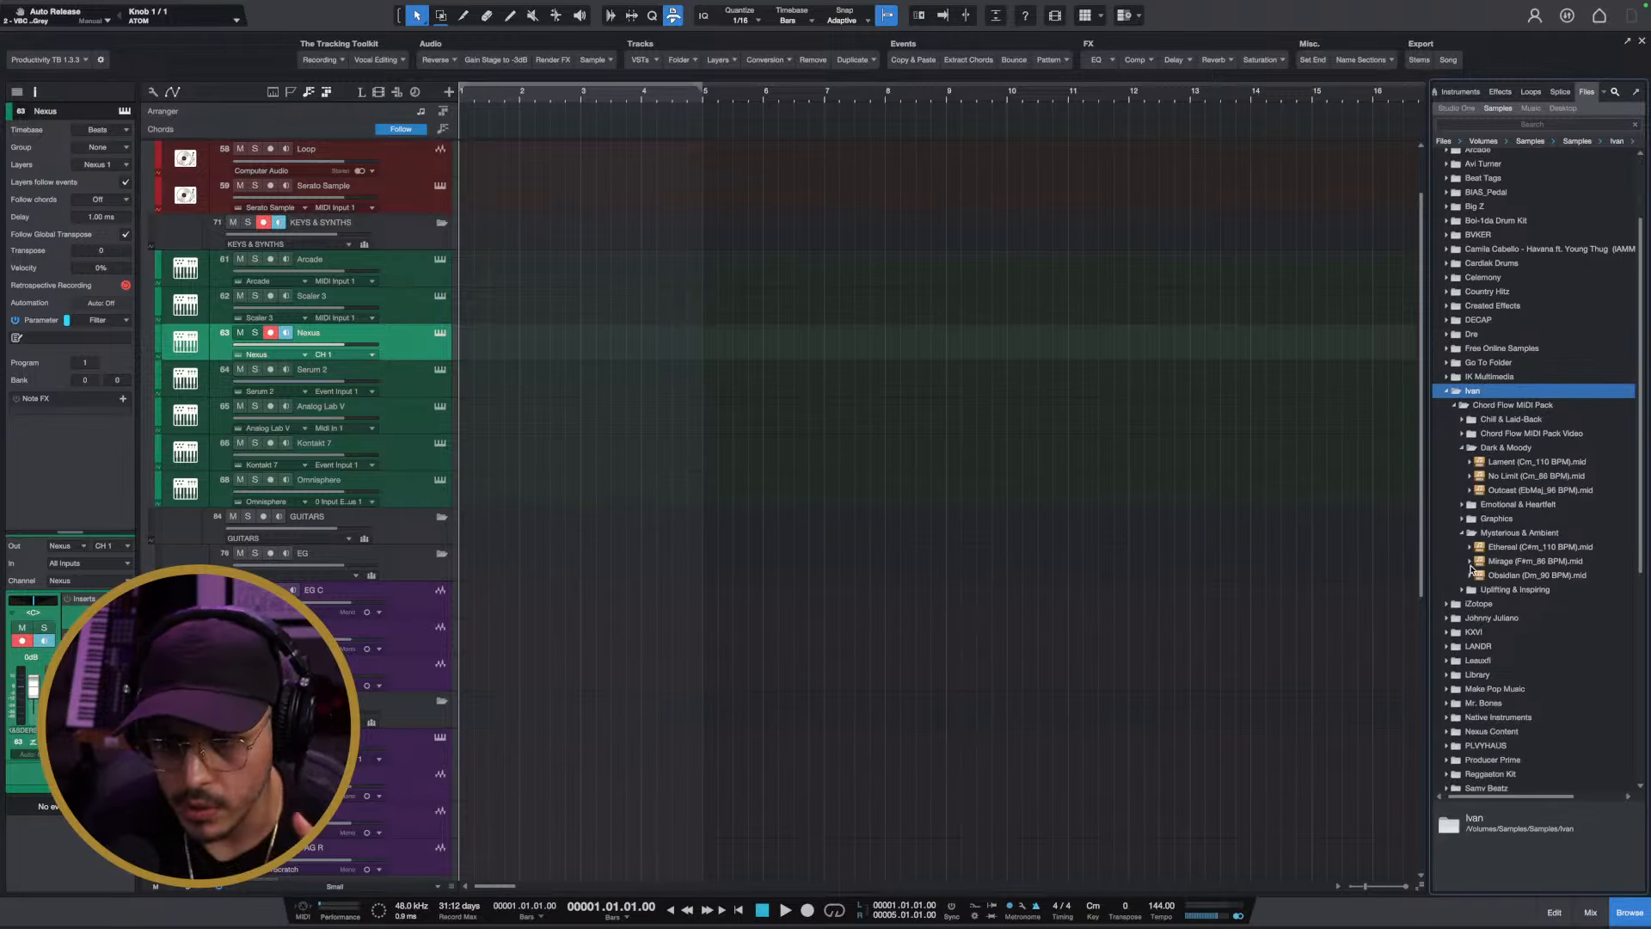
left_click(1462, 534)
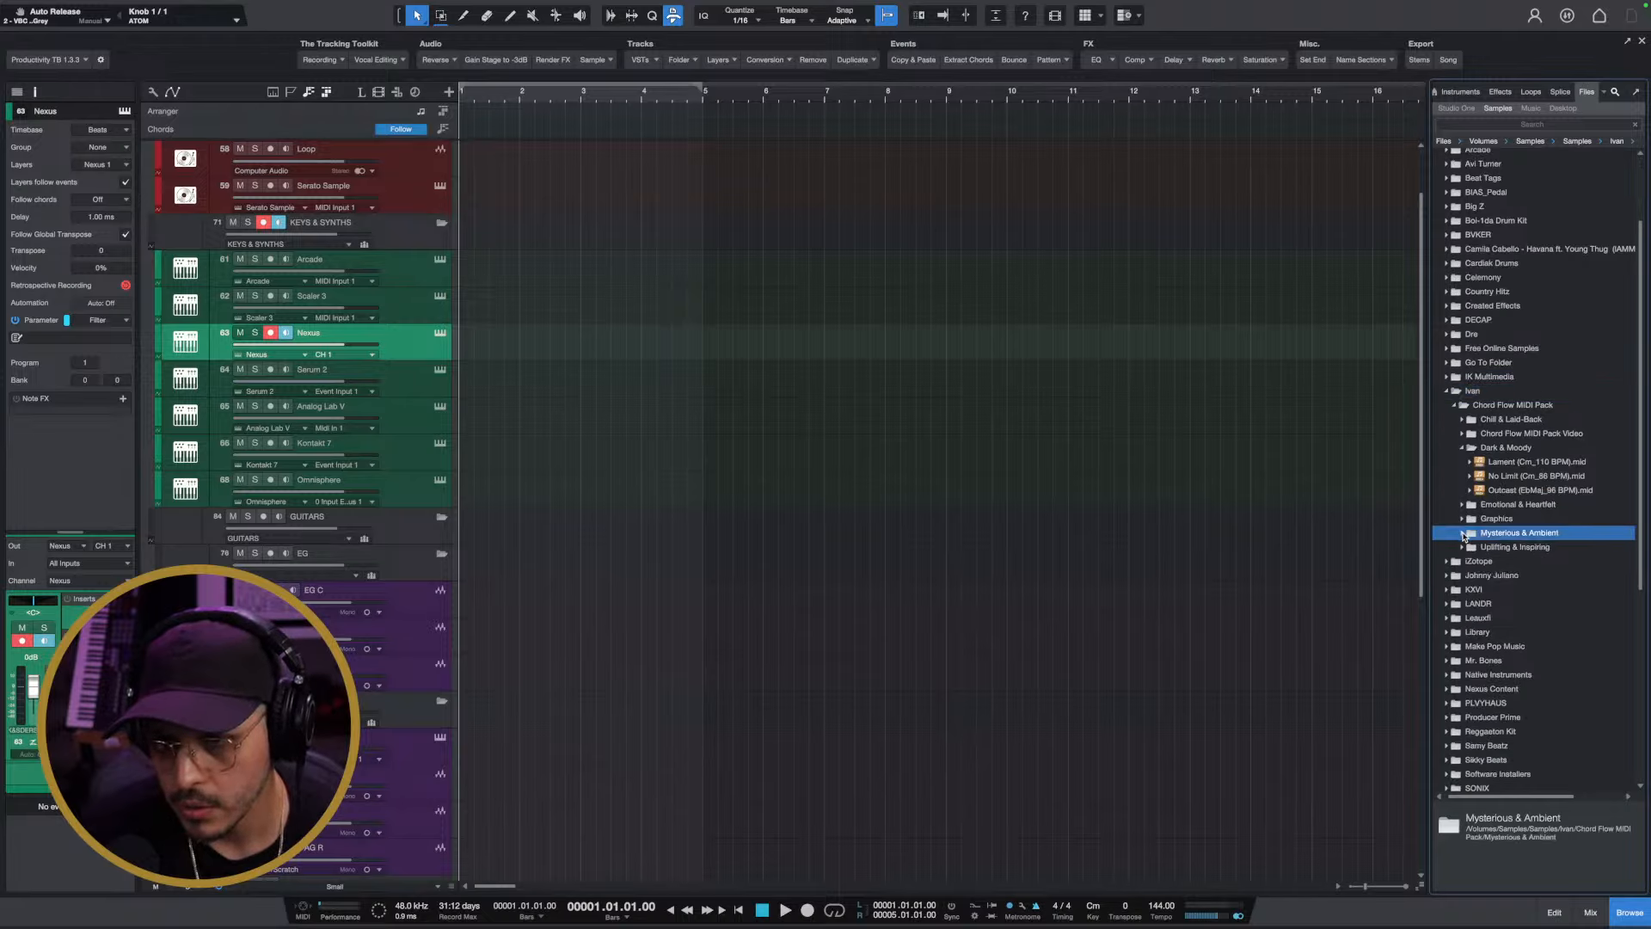
Try out the Outcast (EbMaj_96 BPM) MIDI file on the Nexus track at bar 1 and undo its placement
left_click(1472, 492)
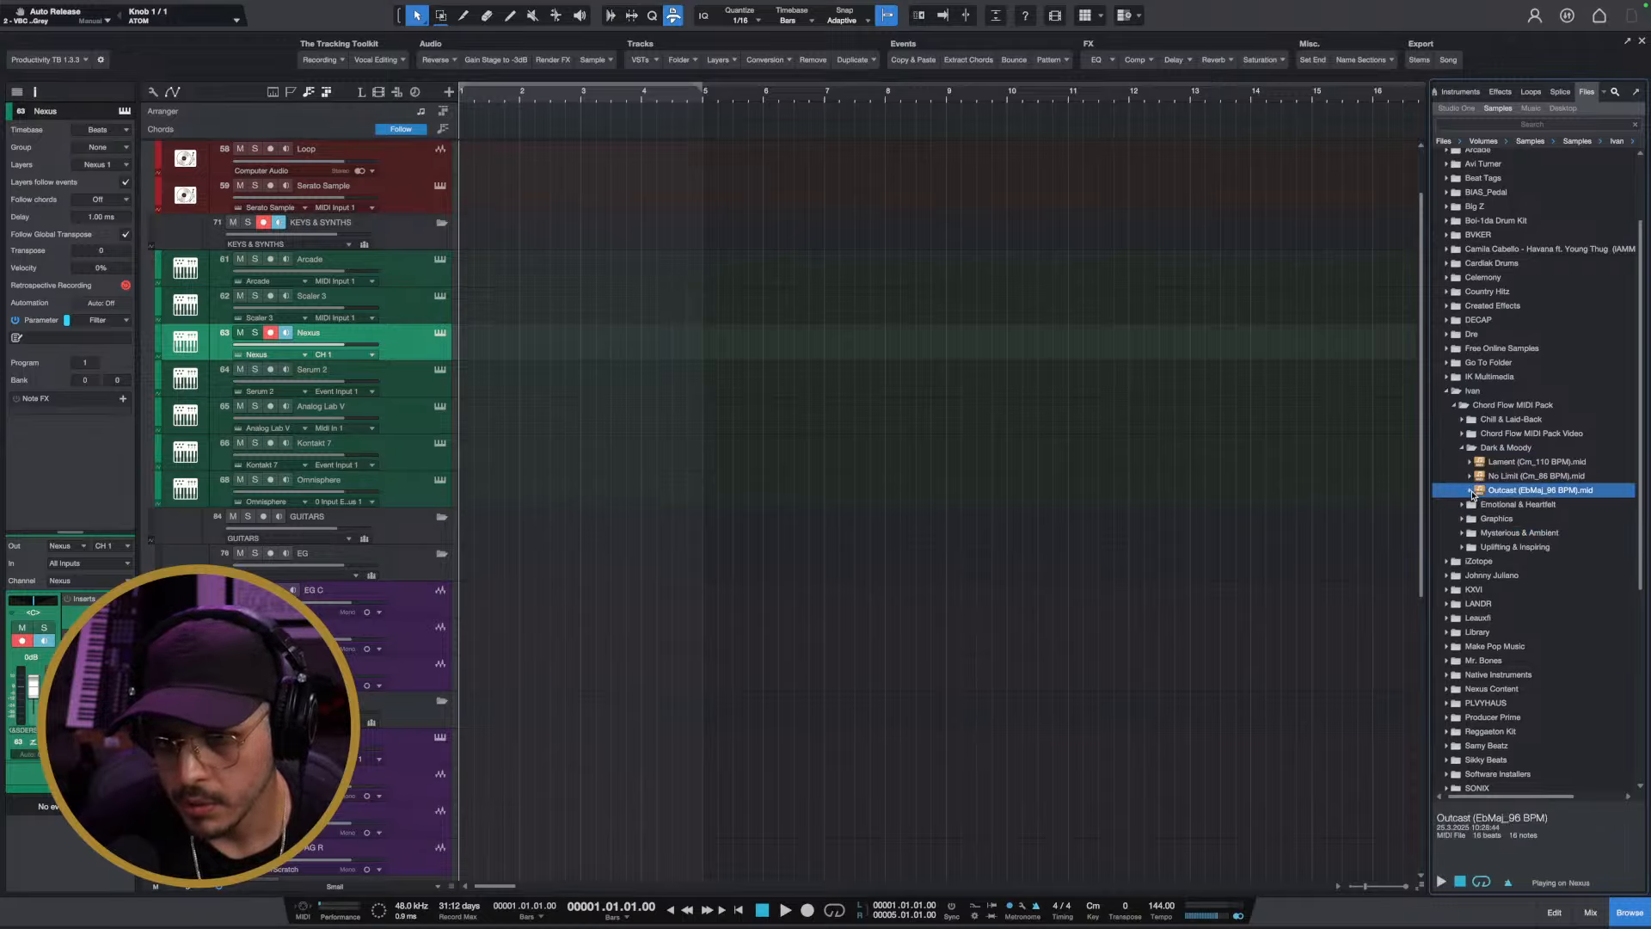
left_click_drag(1516, 496, 508, 361)
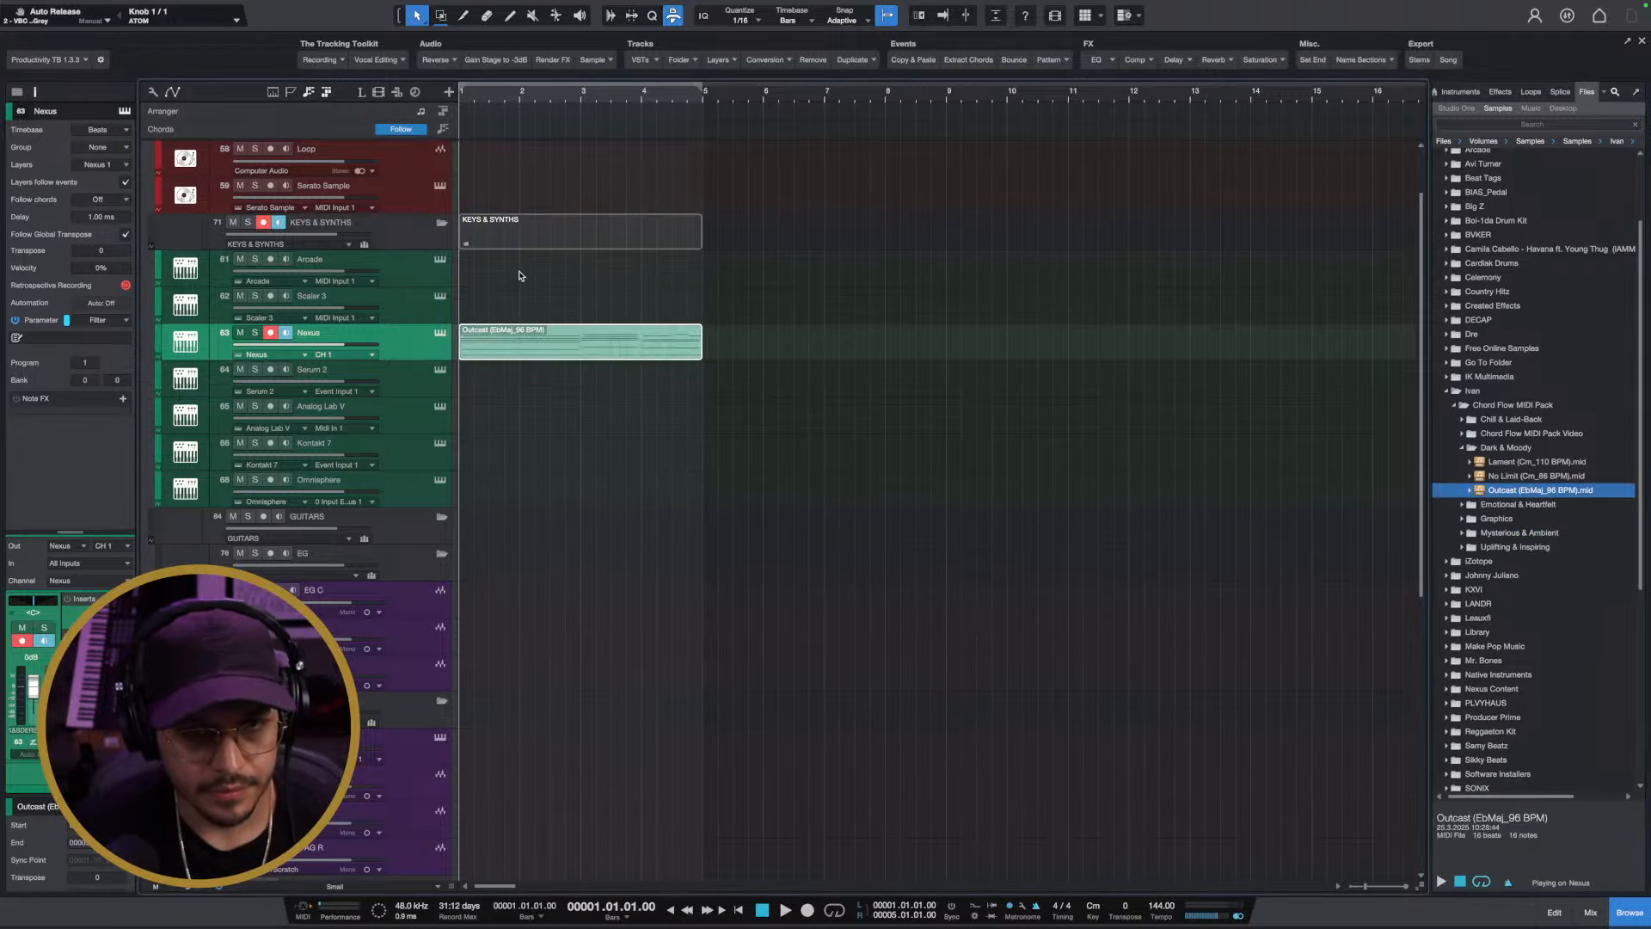
key("space")
key("space")
key("ctrl+z")
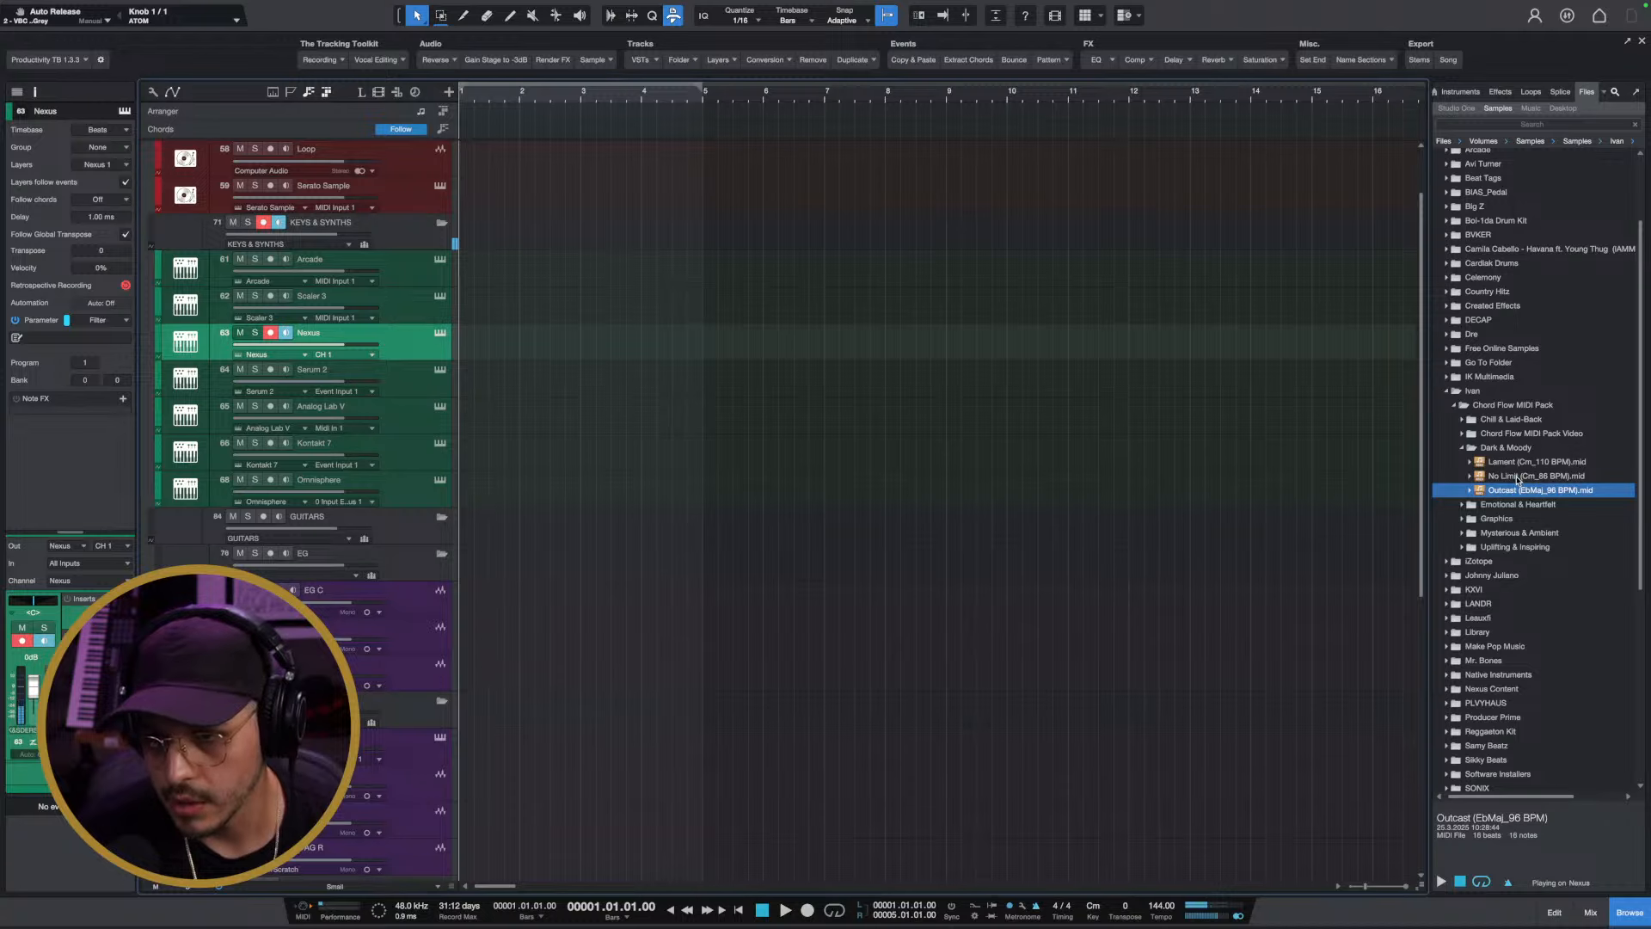
Place the No Limit (Cm_86 BPM) MIDI file on the Nexus track at bar 1 and play it back
left_click(1520, 476)
left_click_drag(1523, 479, 478, 373)
key("space")
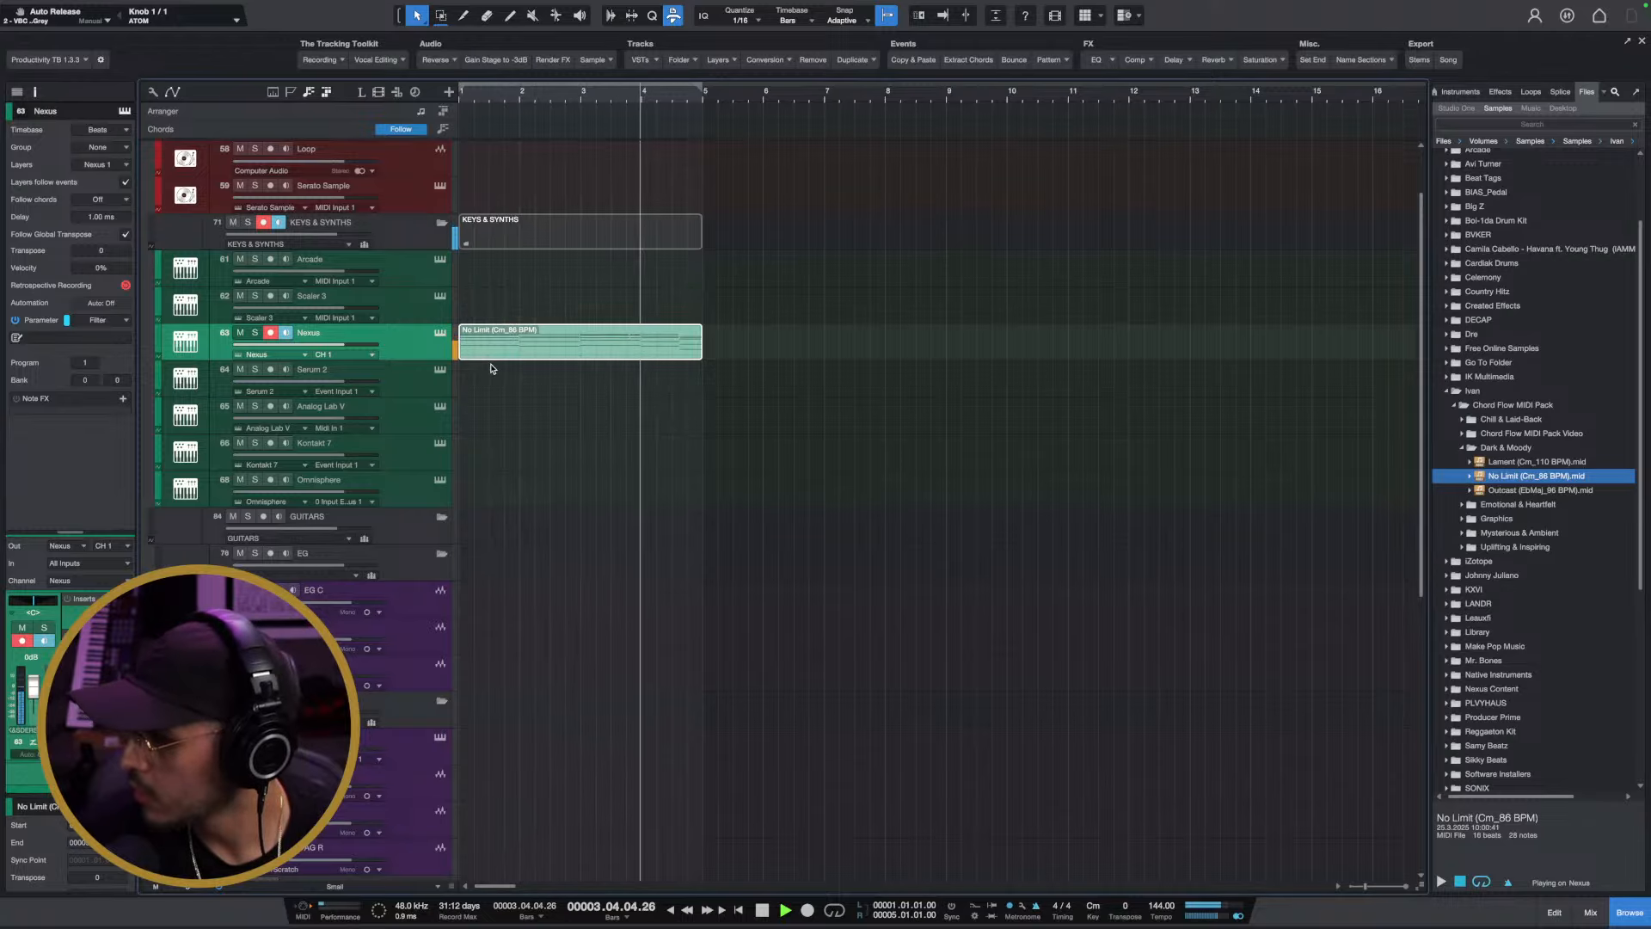
key("space")
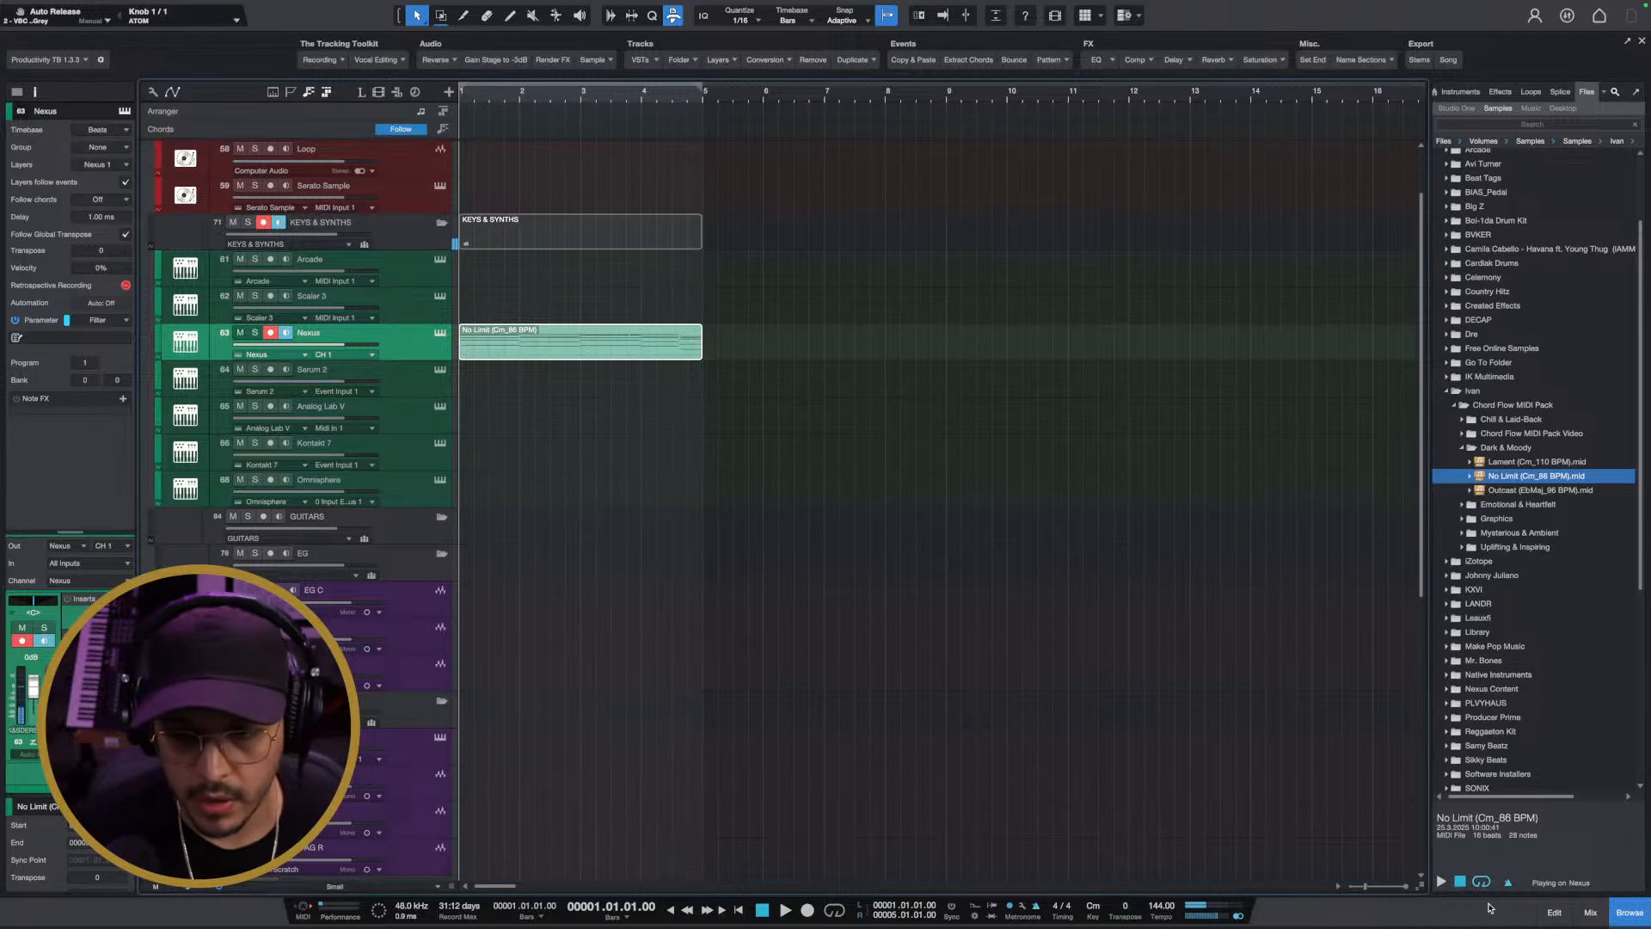
Open the No Limit clip in the note editor and enlarge the editor to show all its chords
scroll(542, 440, "up", 3)
scroll(542, 437, "up", 4)
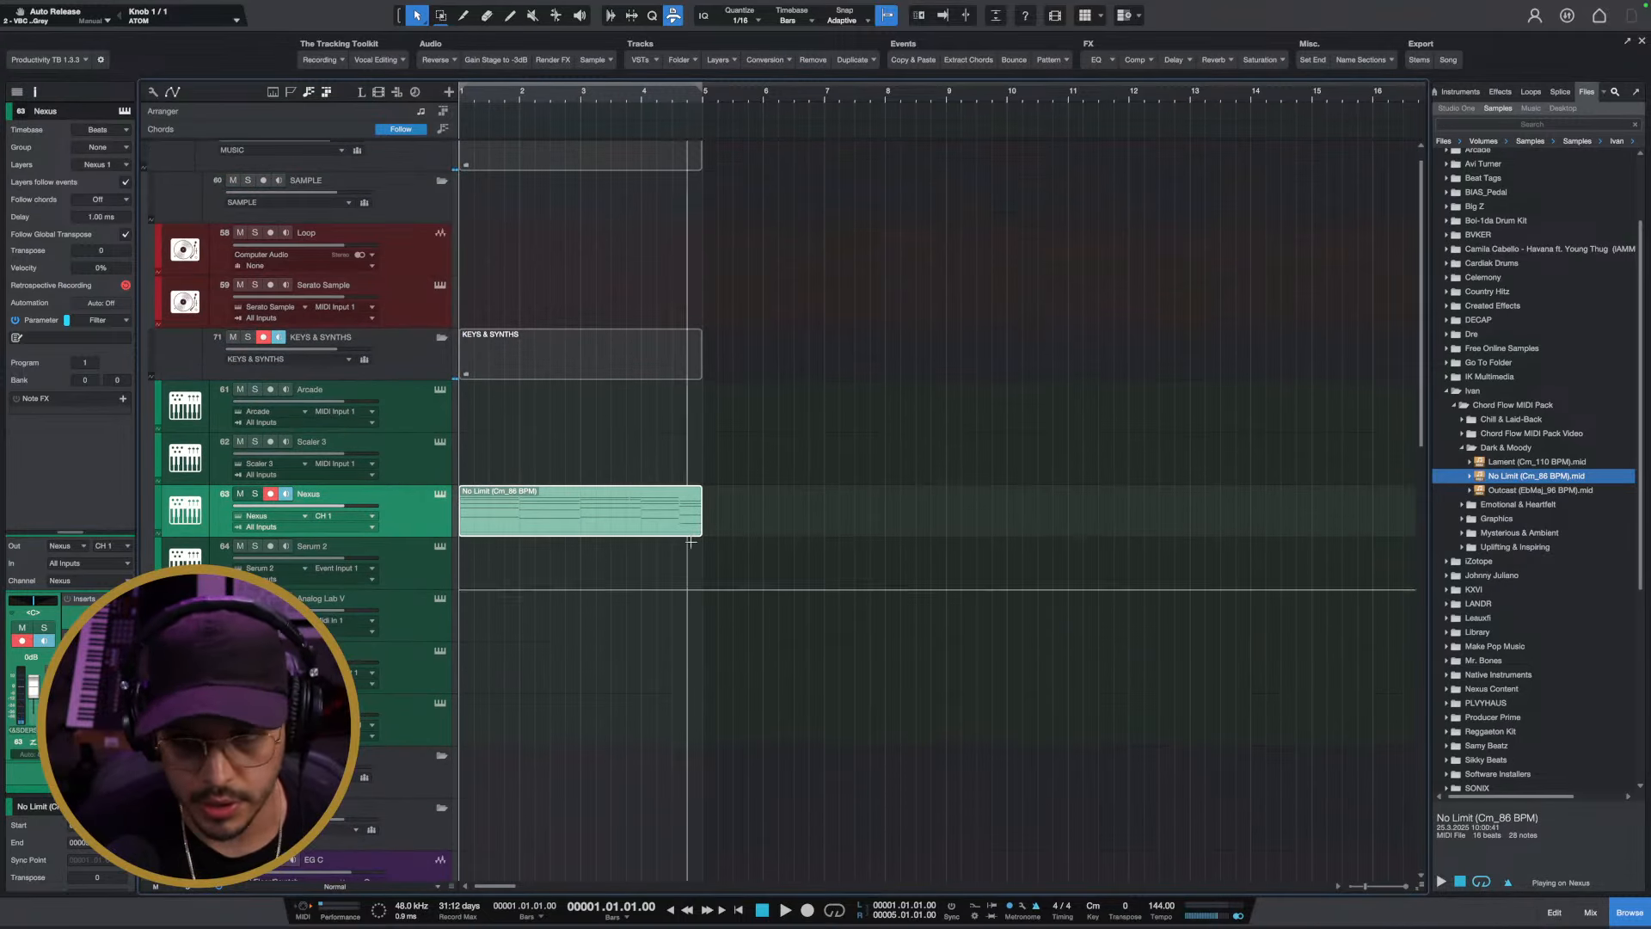
scroll(689, 542, "up", 2)
double_click(606, 457)
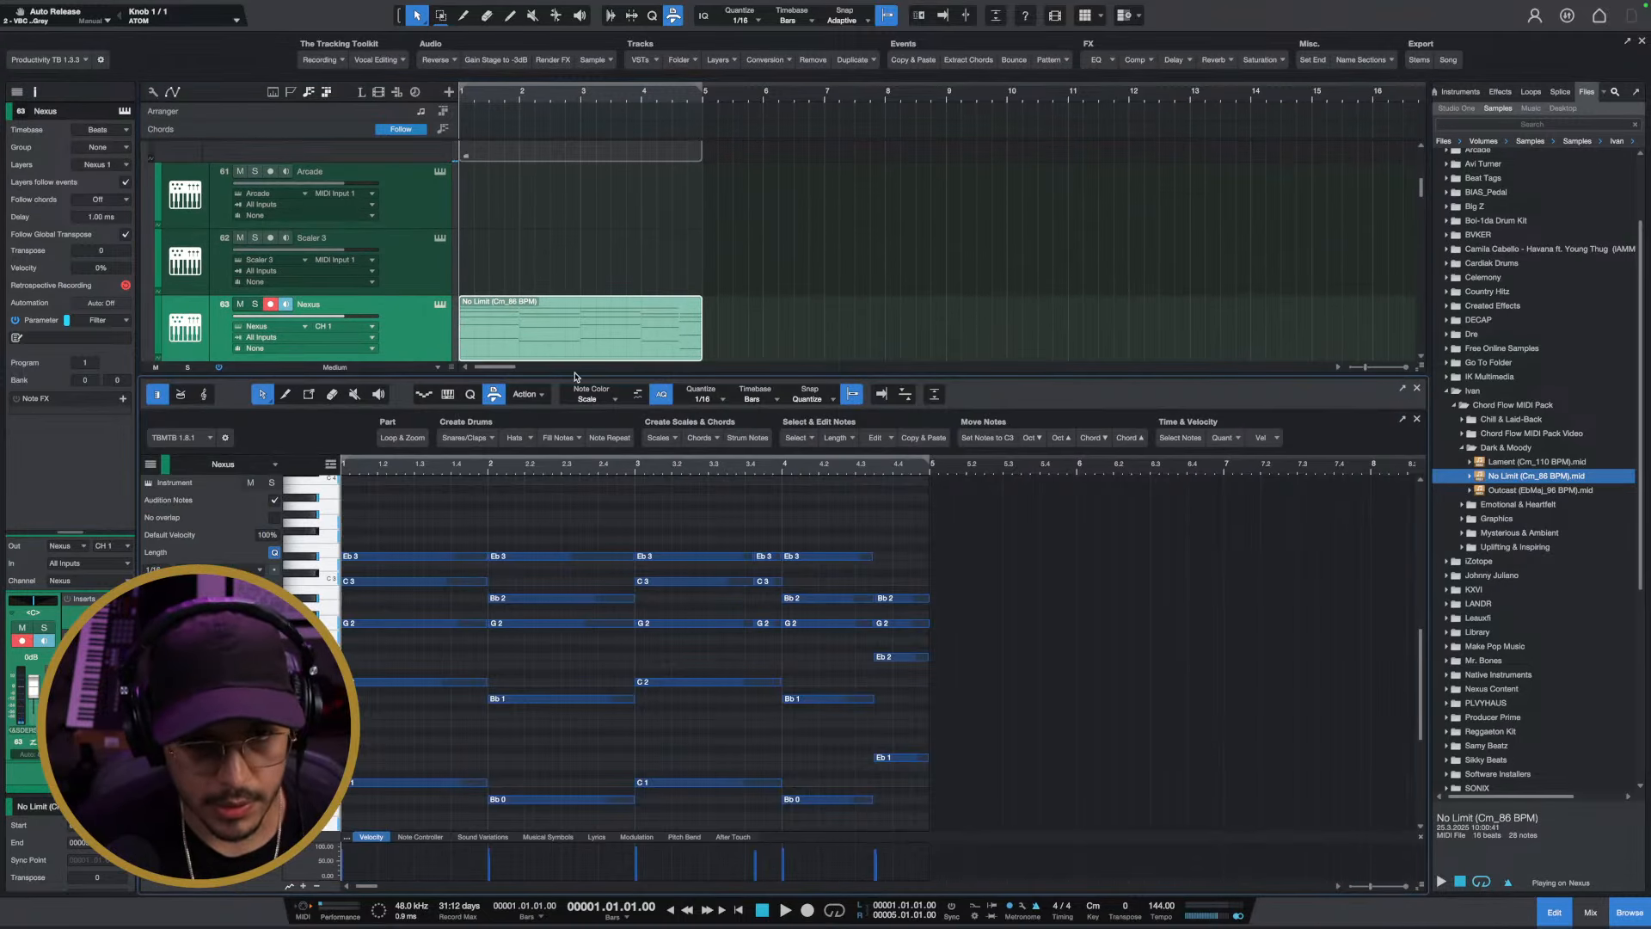
left_click_drag(573, 375, 572, 180)
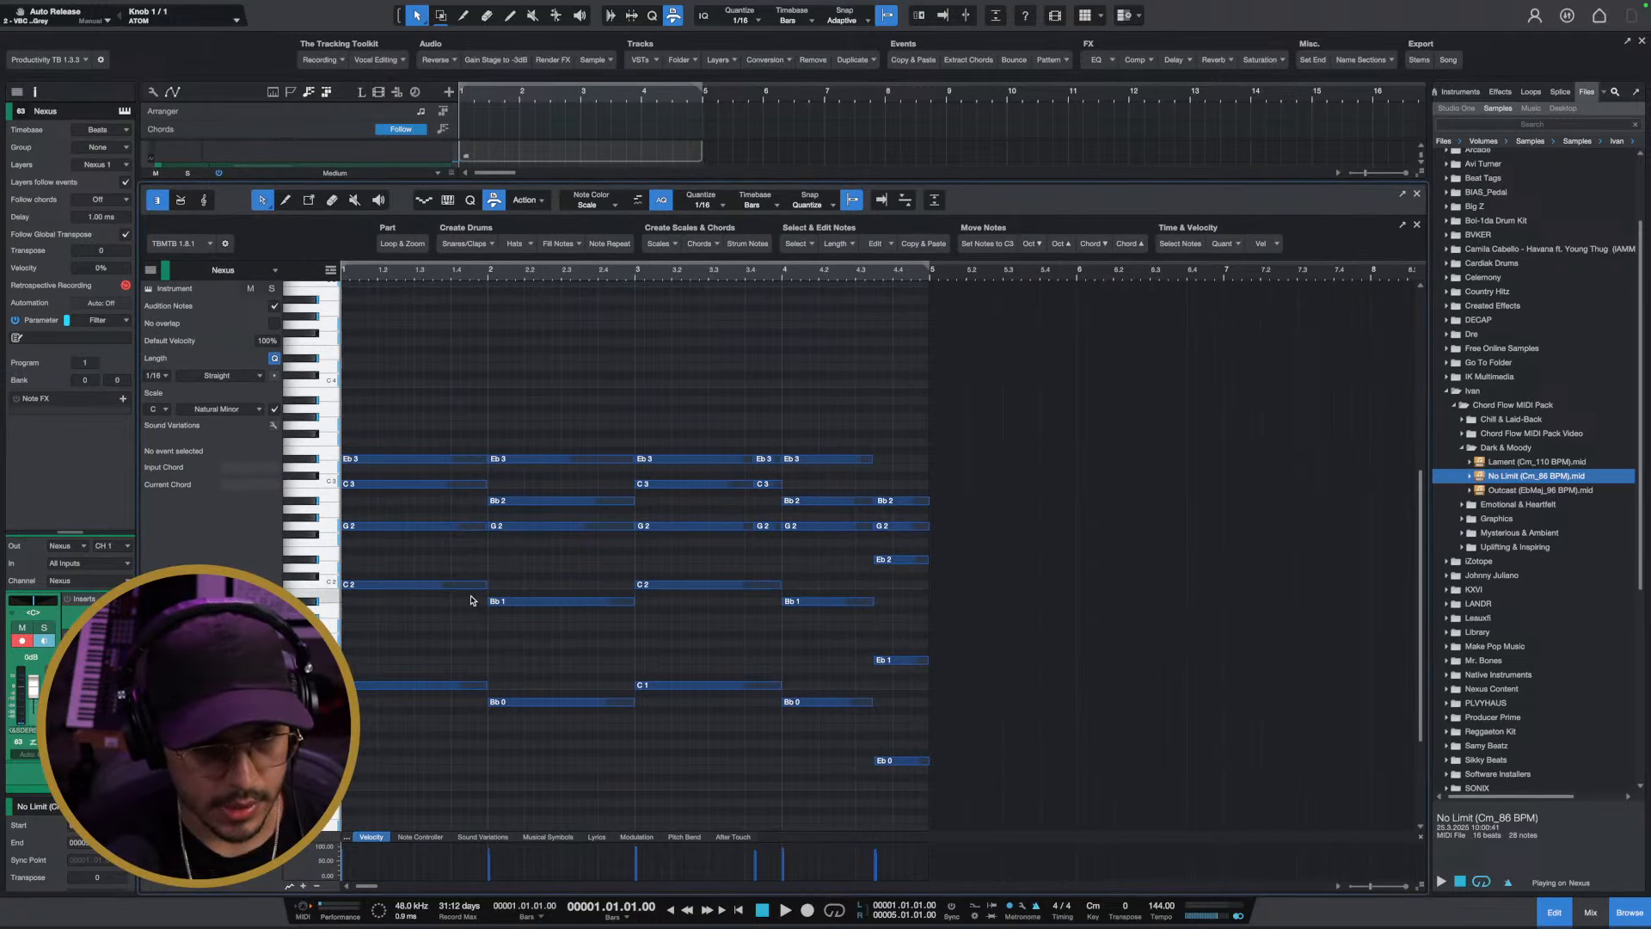
Delete the lowest bass note of every chord (C1, Bb0 and Eb0) and play the start of the clip
left_click_drag(399, 646, 834, 762)
key("Delete")
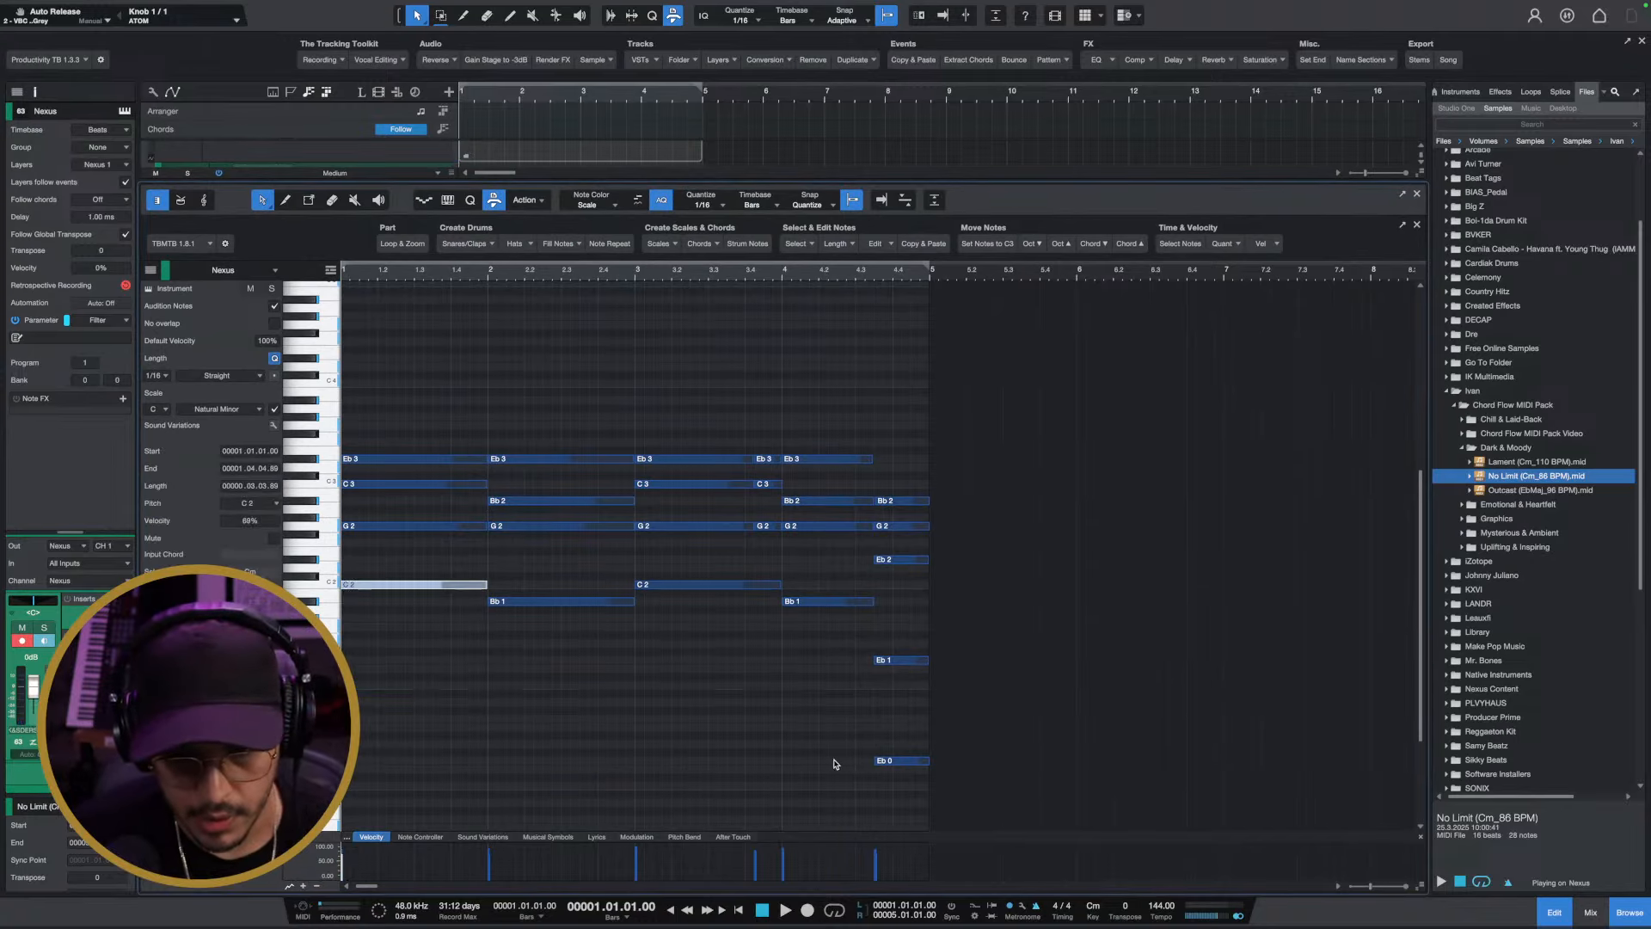
left_click(898, 760)
key("space")
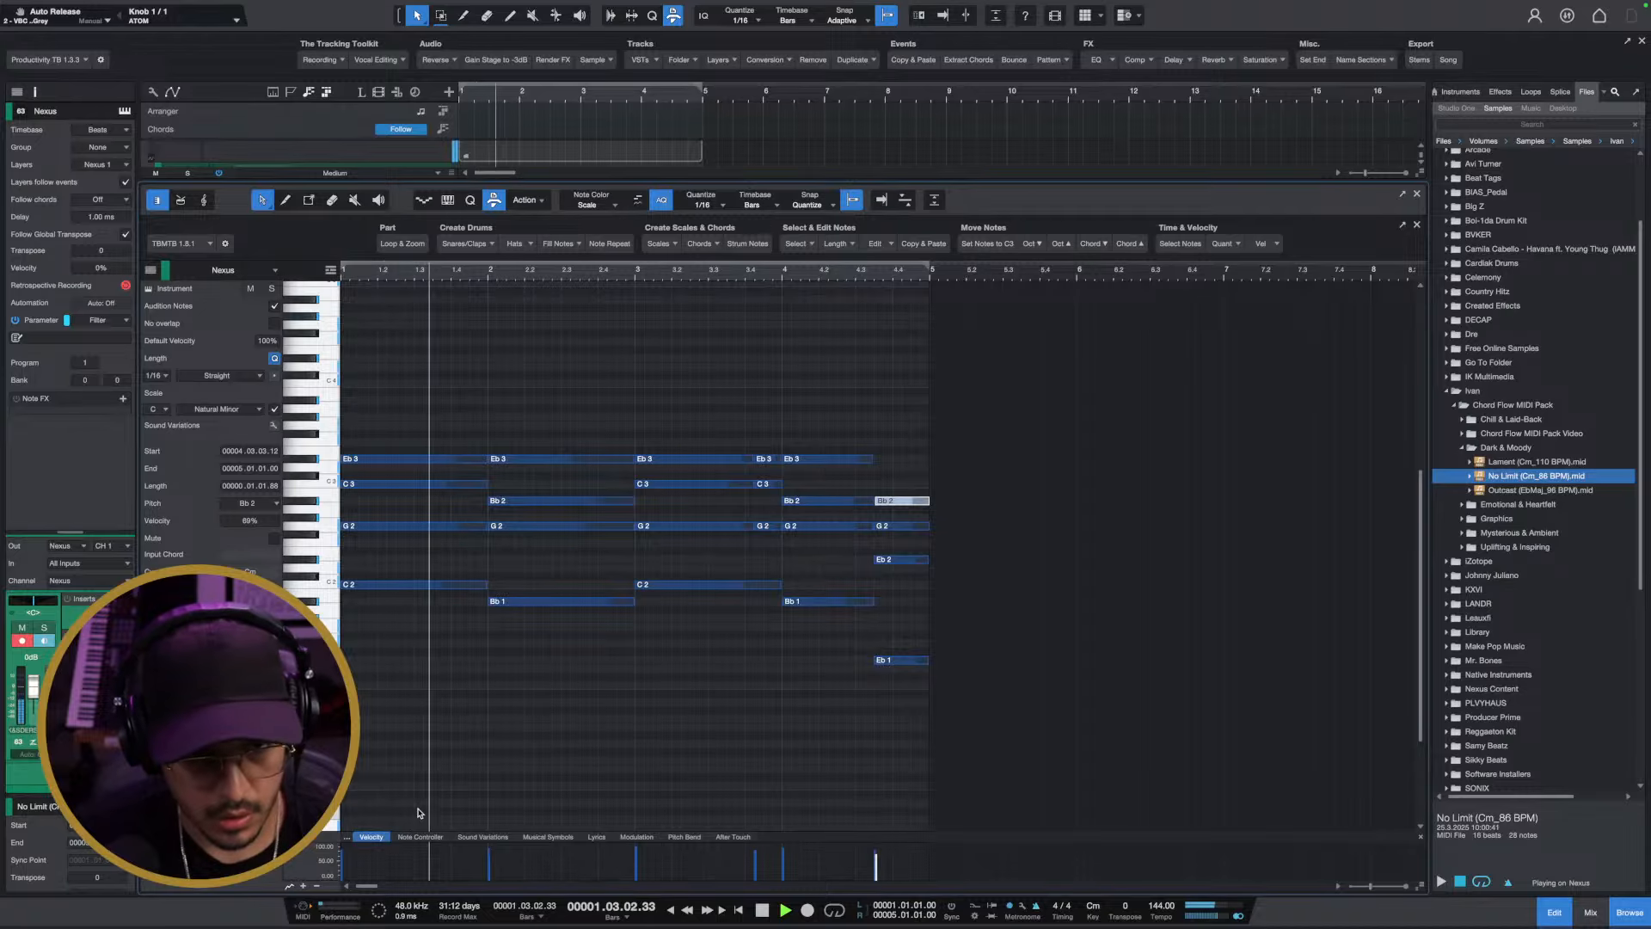
key("space")
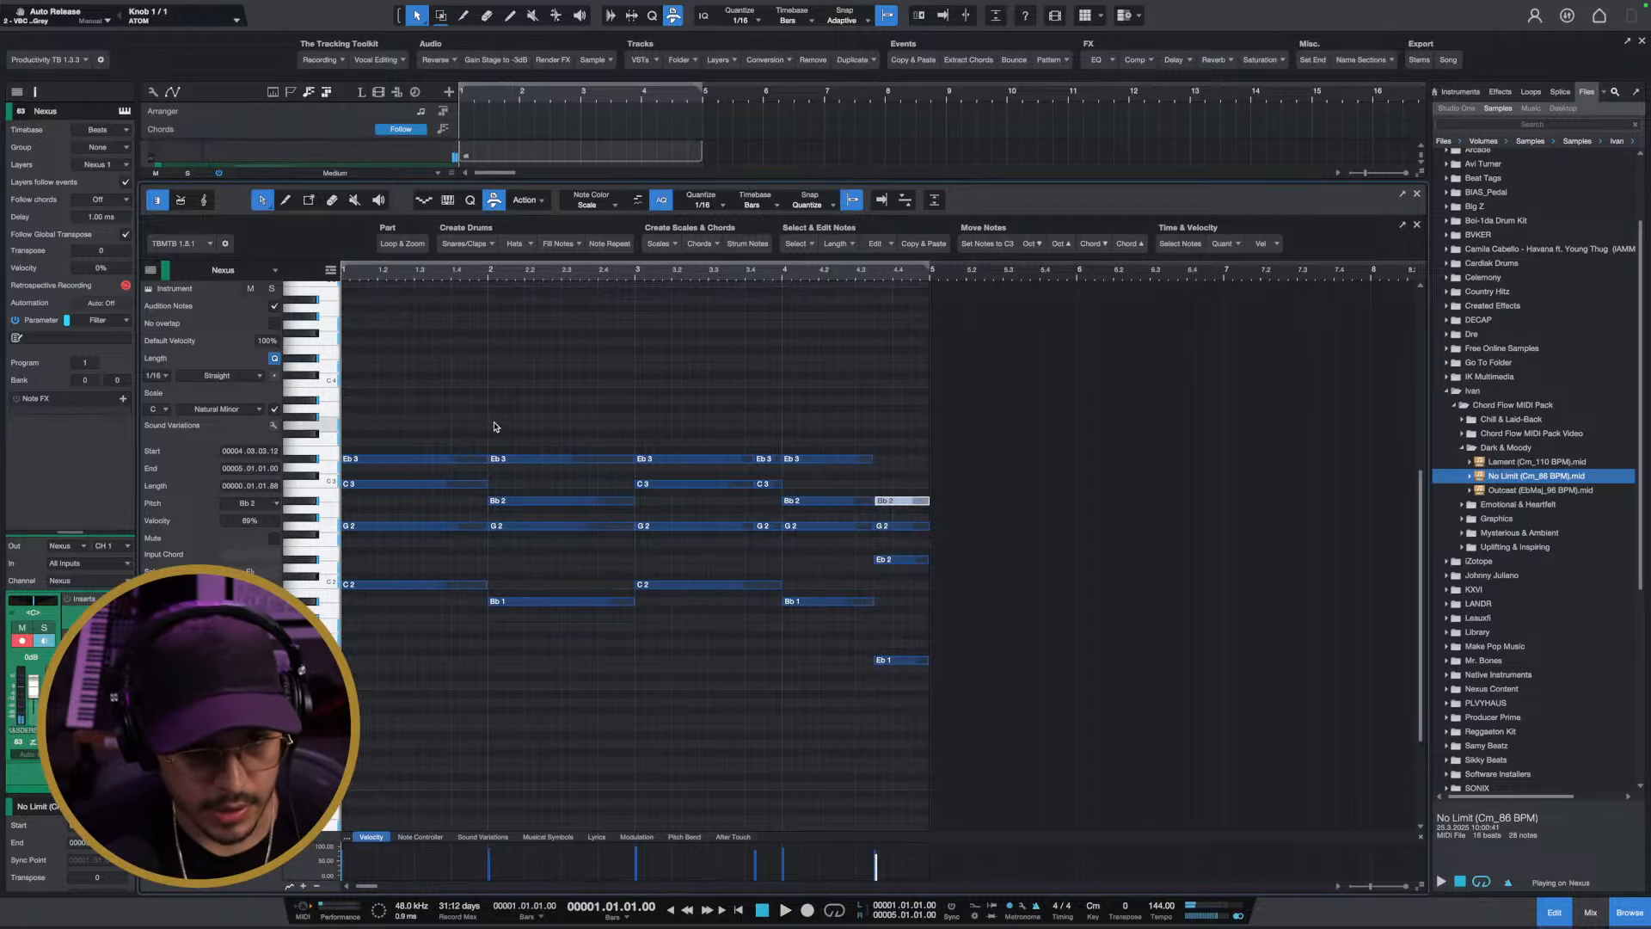
Check the chords in bars 1 and 2 and audition the progression from the start
left_click_drag(494, 427, 436, 690)
left_click_drag(560, 413, 574, 751)
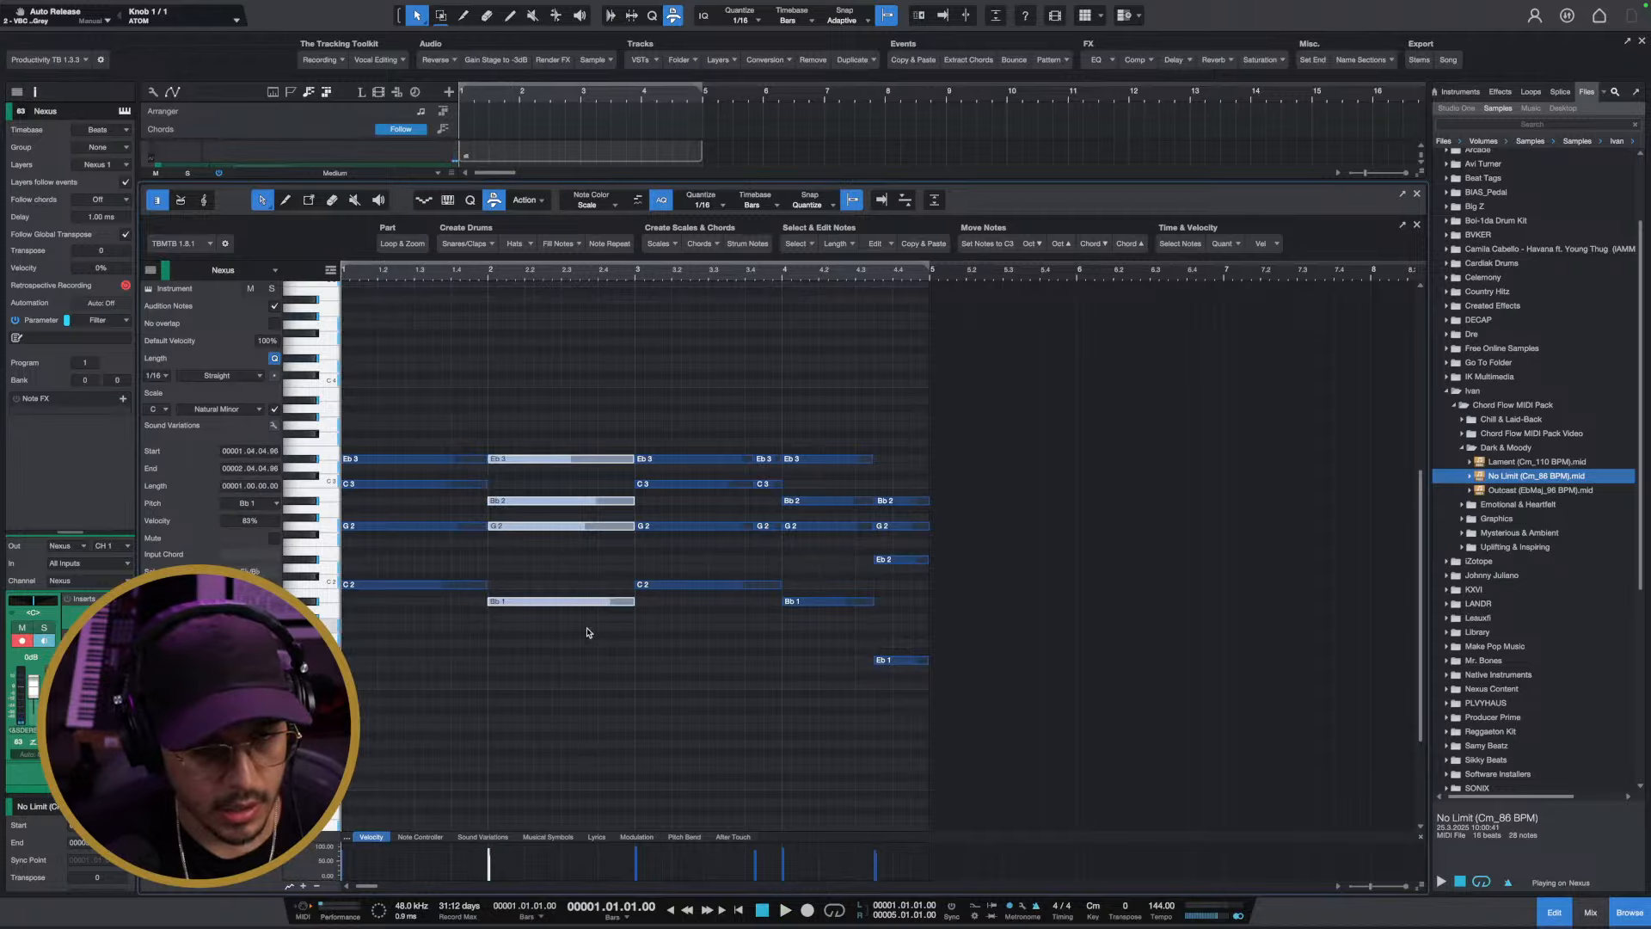
left_click(572, 515)
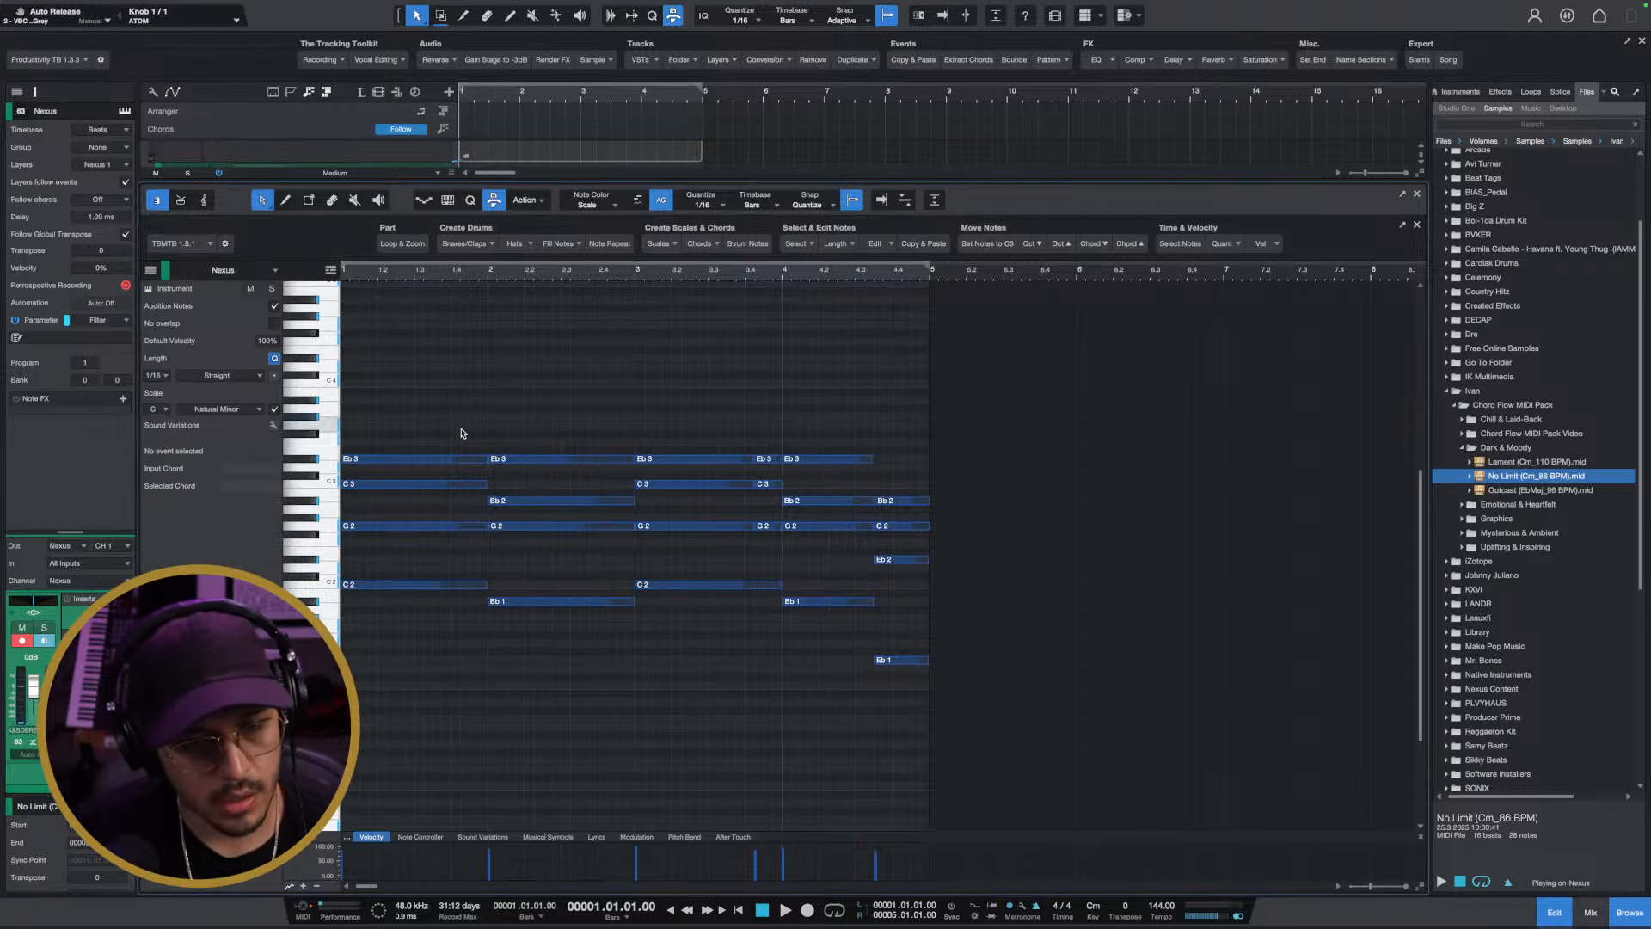
key("space")
key("space")
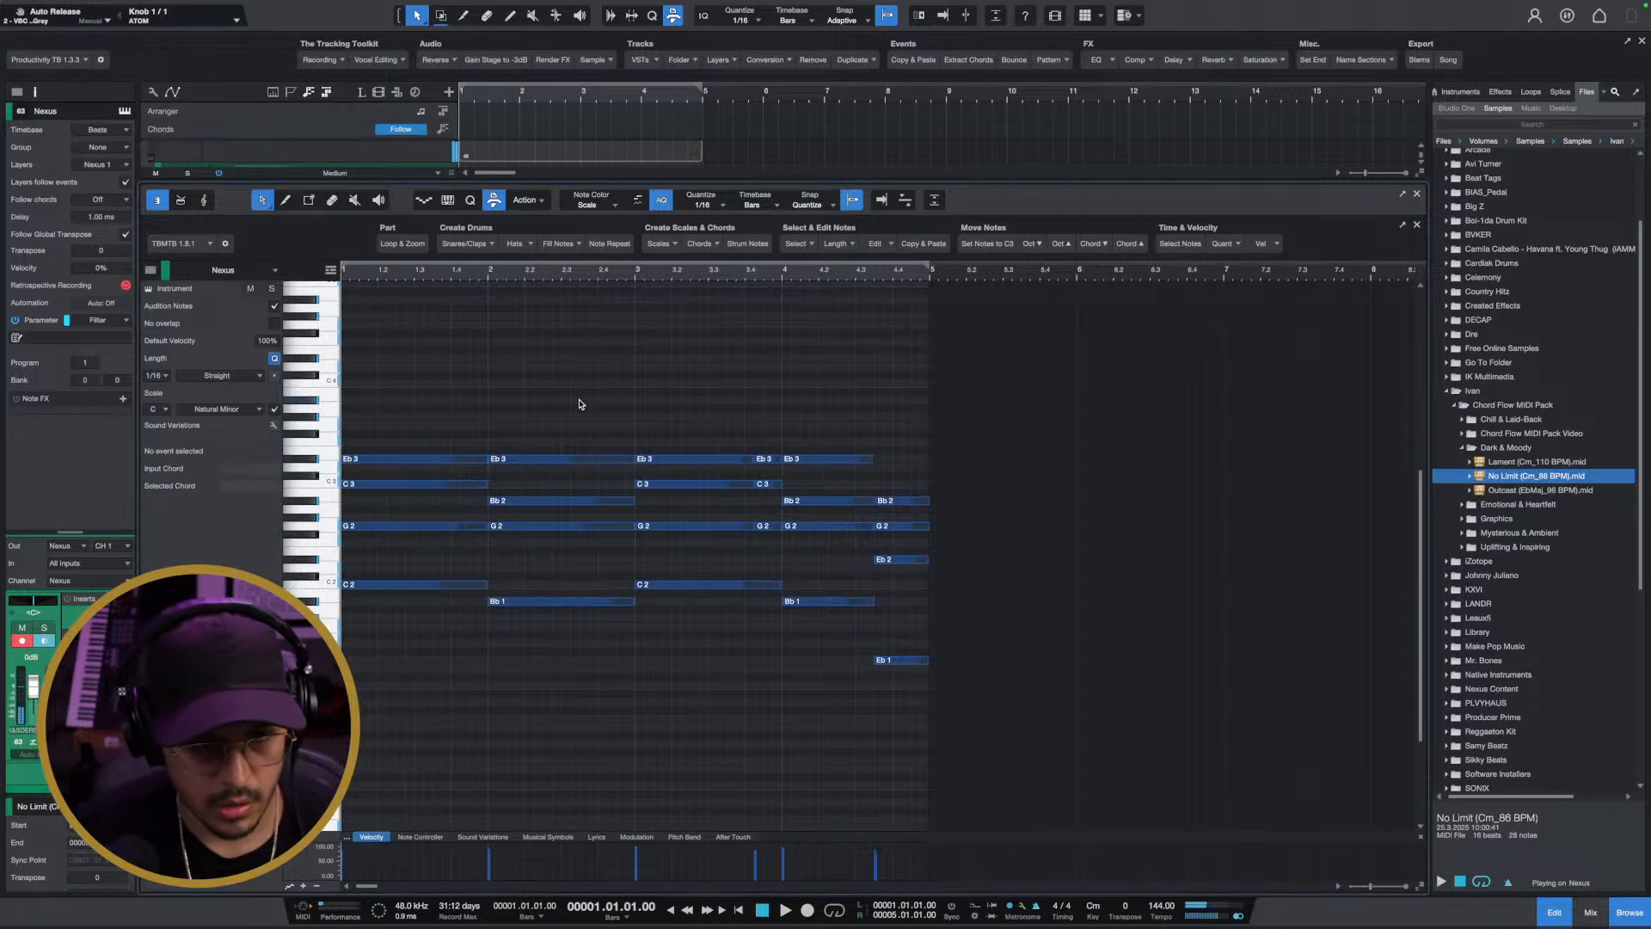
Delete the long chord in bar 3 and the short chord at the end of that bar
left_click_drag(579, 397, 555, 656)
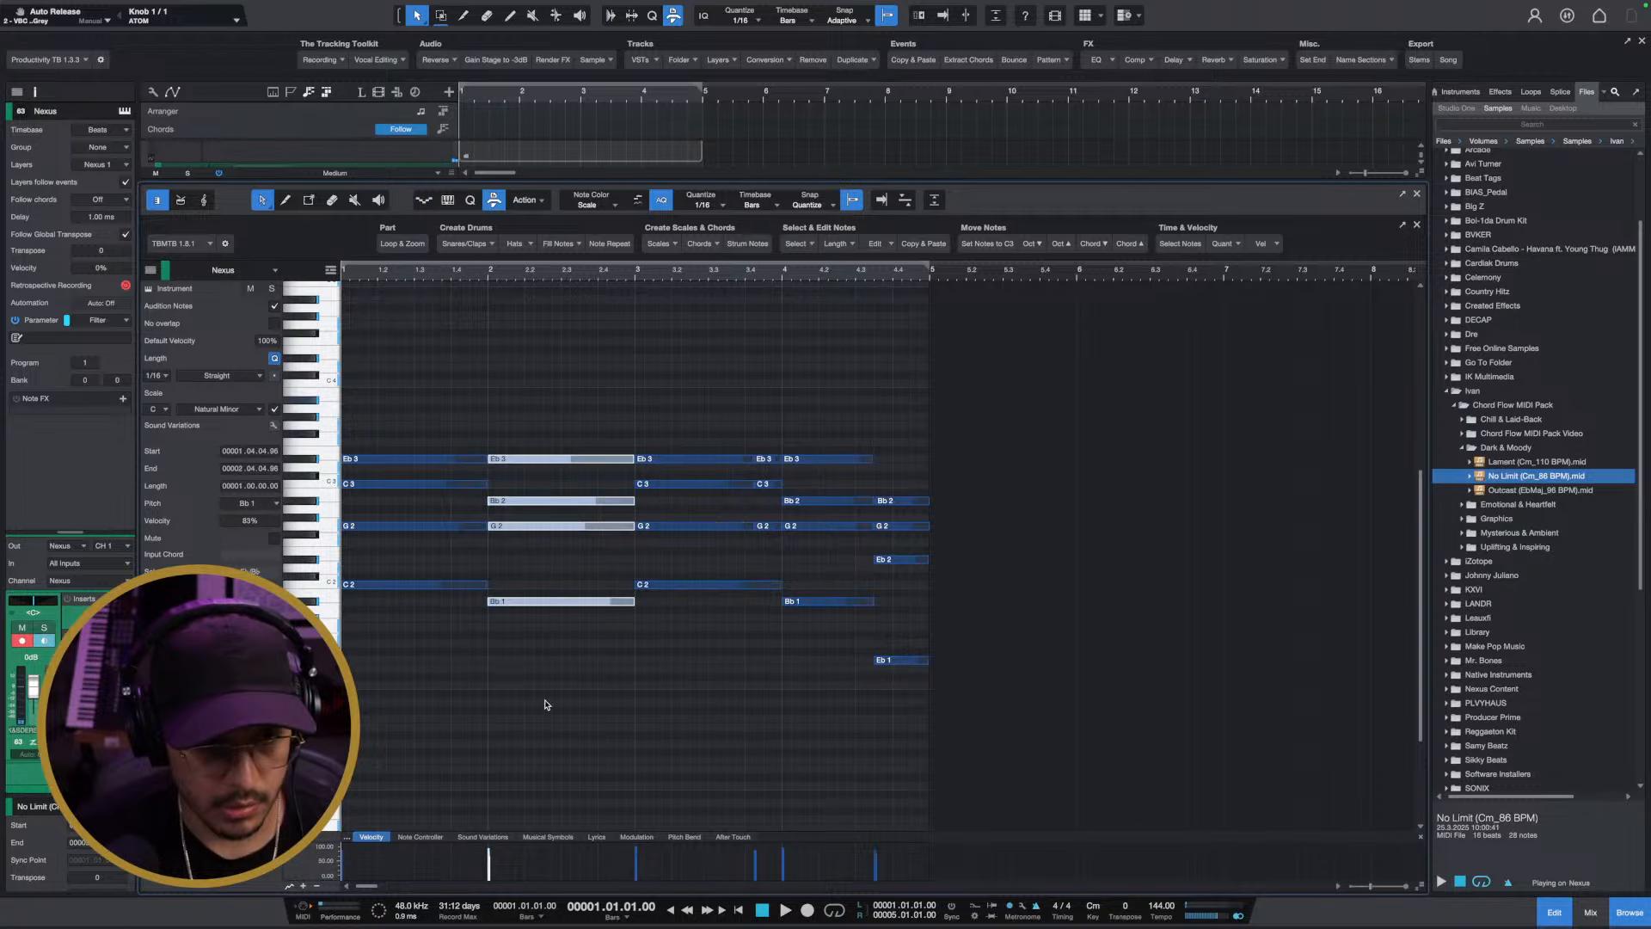
key("Right")
key("Delete")
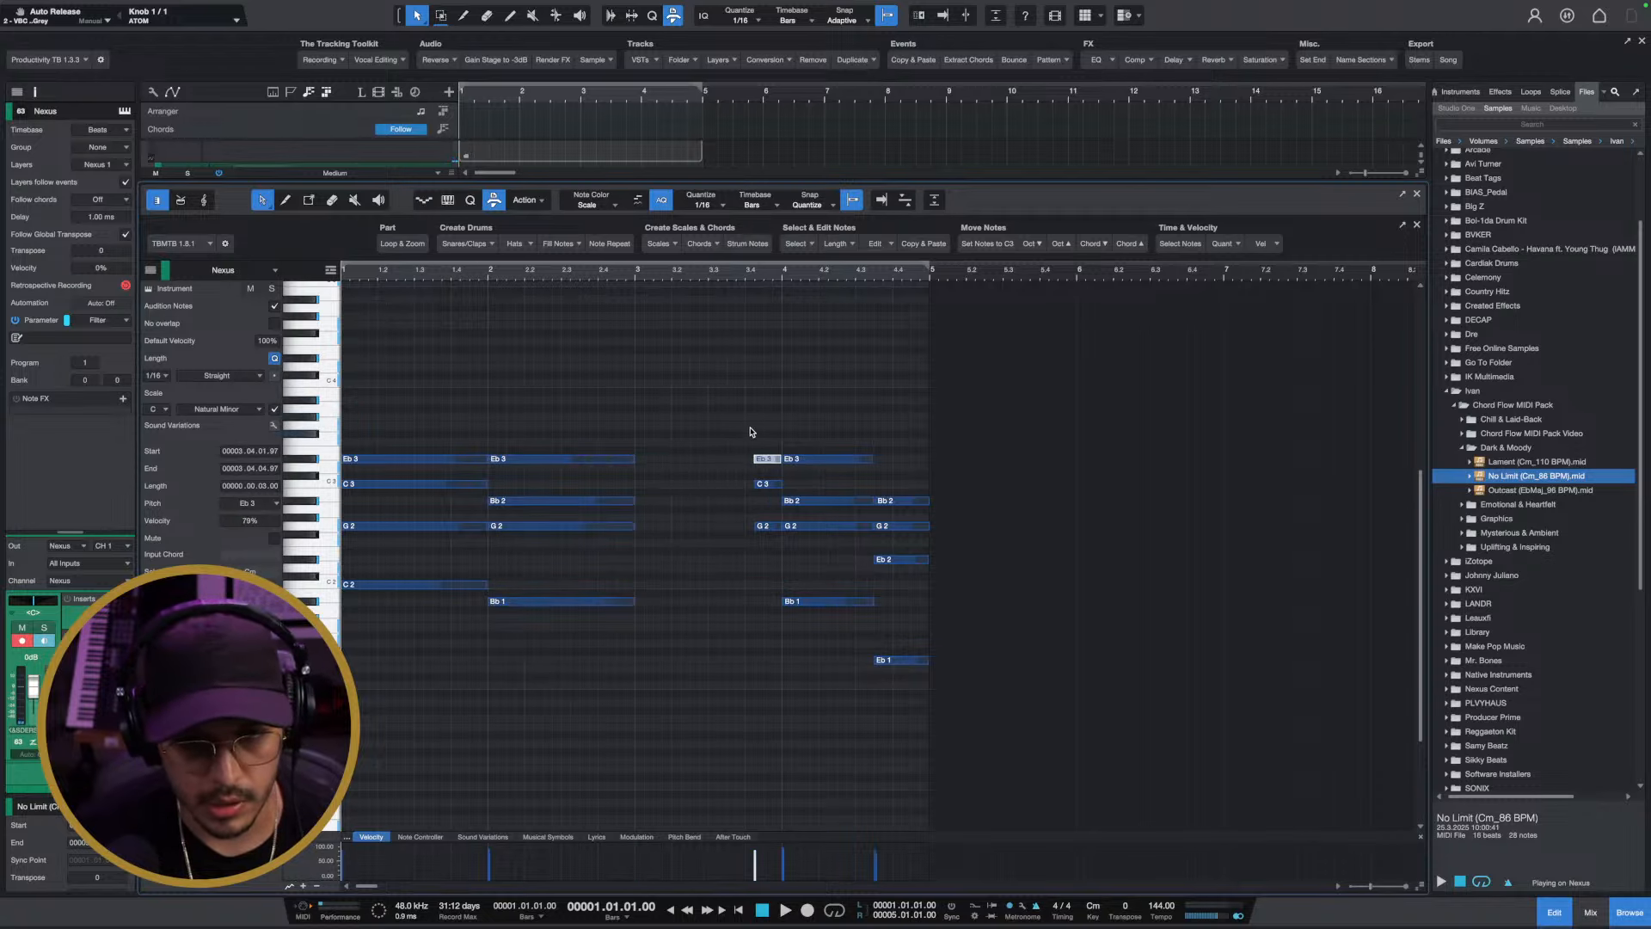
left_click_drag(750, 432, 774, 542)
key("Delete")
Move the bar 2 chord to bar 3 and extend the first chord to two bars
left_click_drag(656, 394, 531, 667)
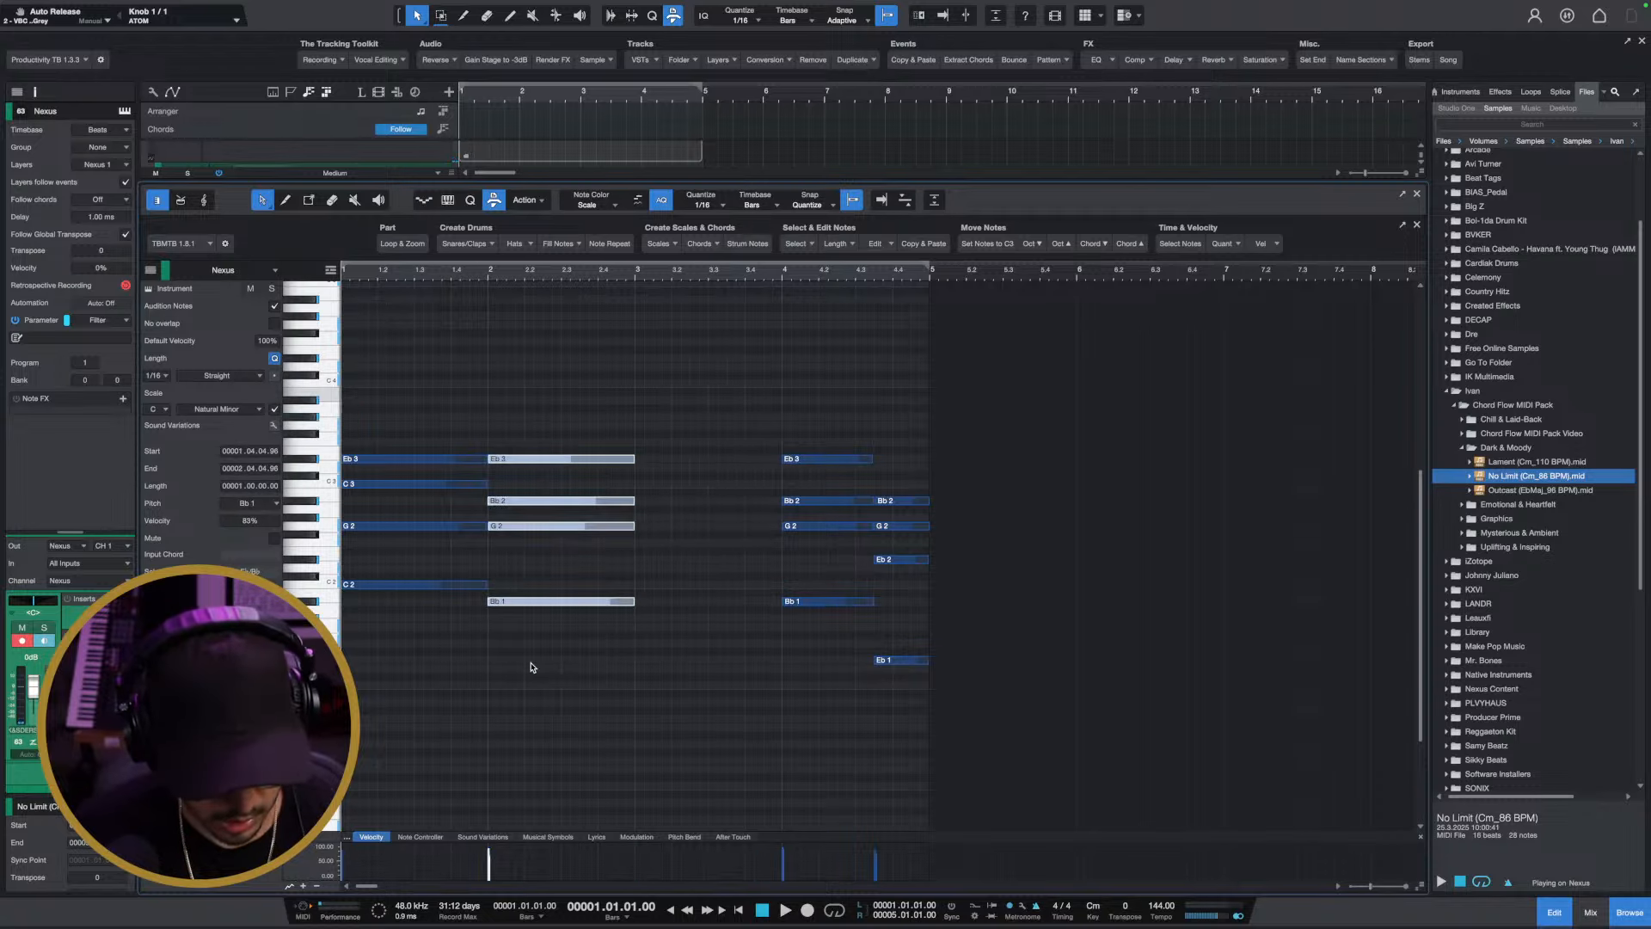
key("ctrl+alt+Right")
left_click_drag(531, 402, 635, 587)
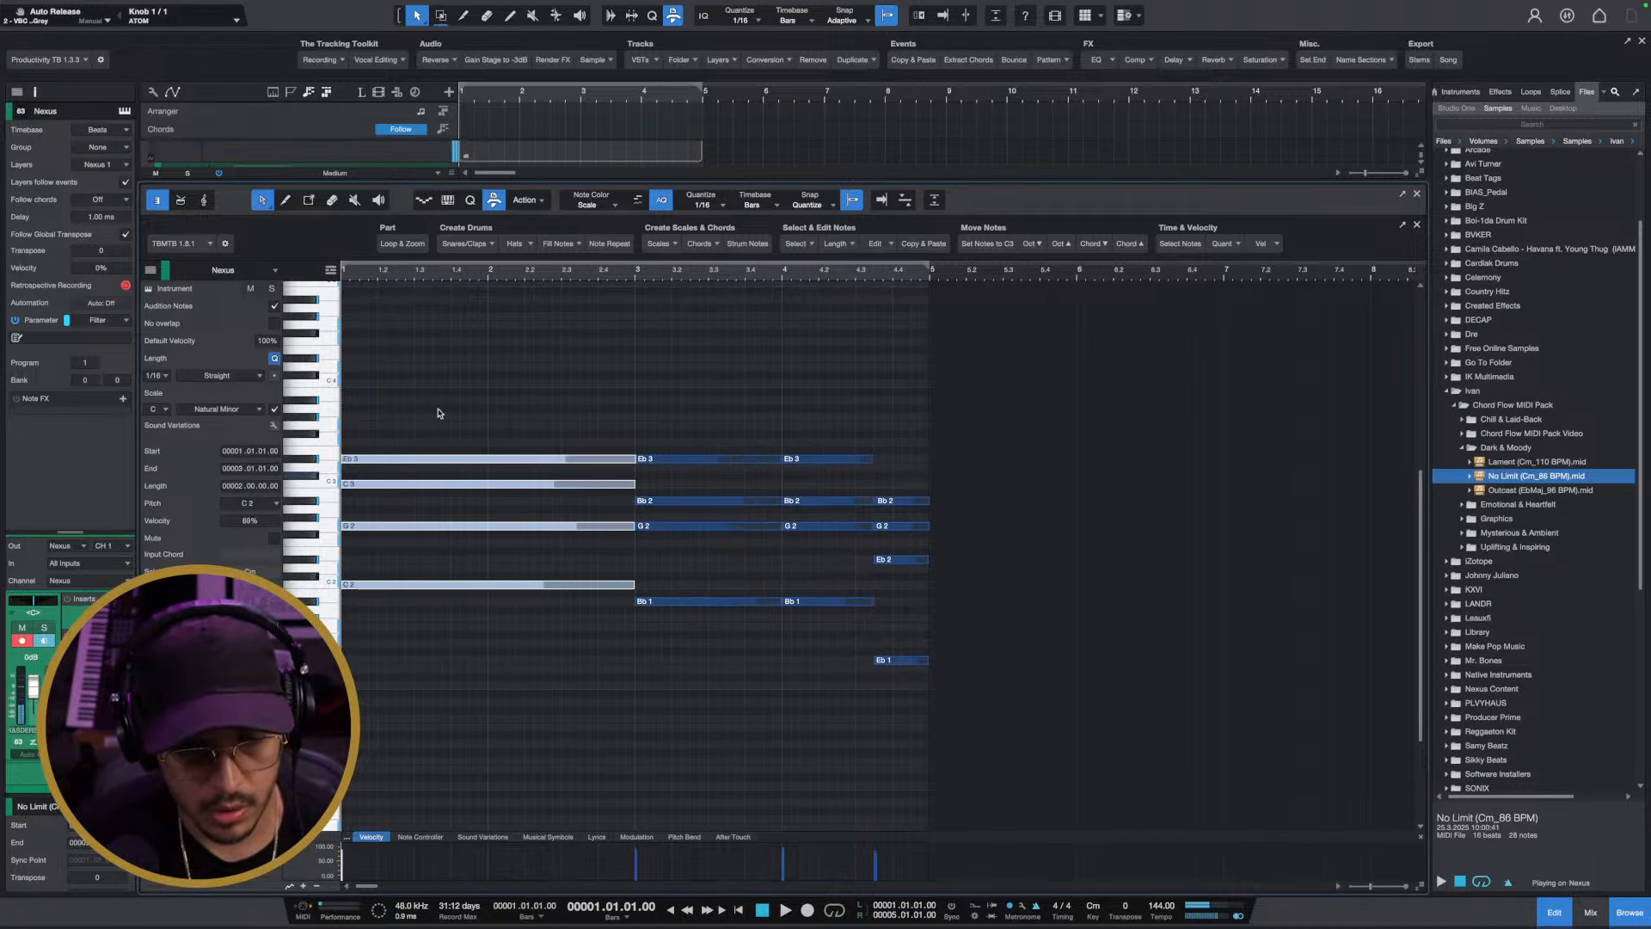
Play back the progression and delete the four-note chord at the start of bar 4
key("space")
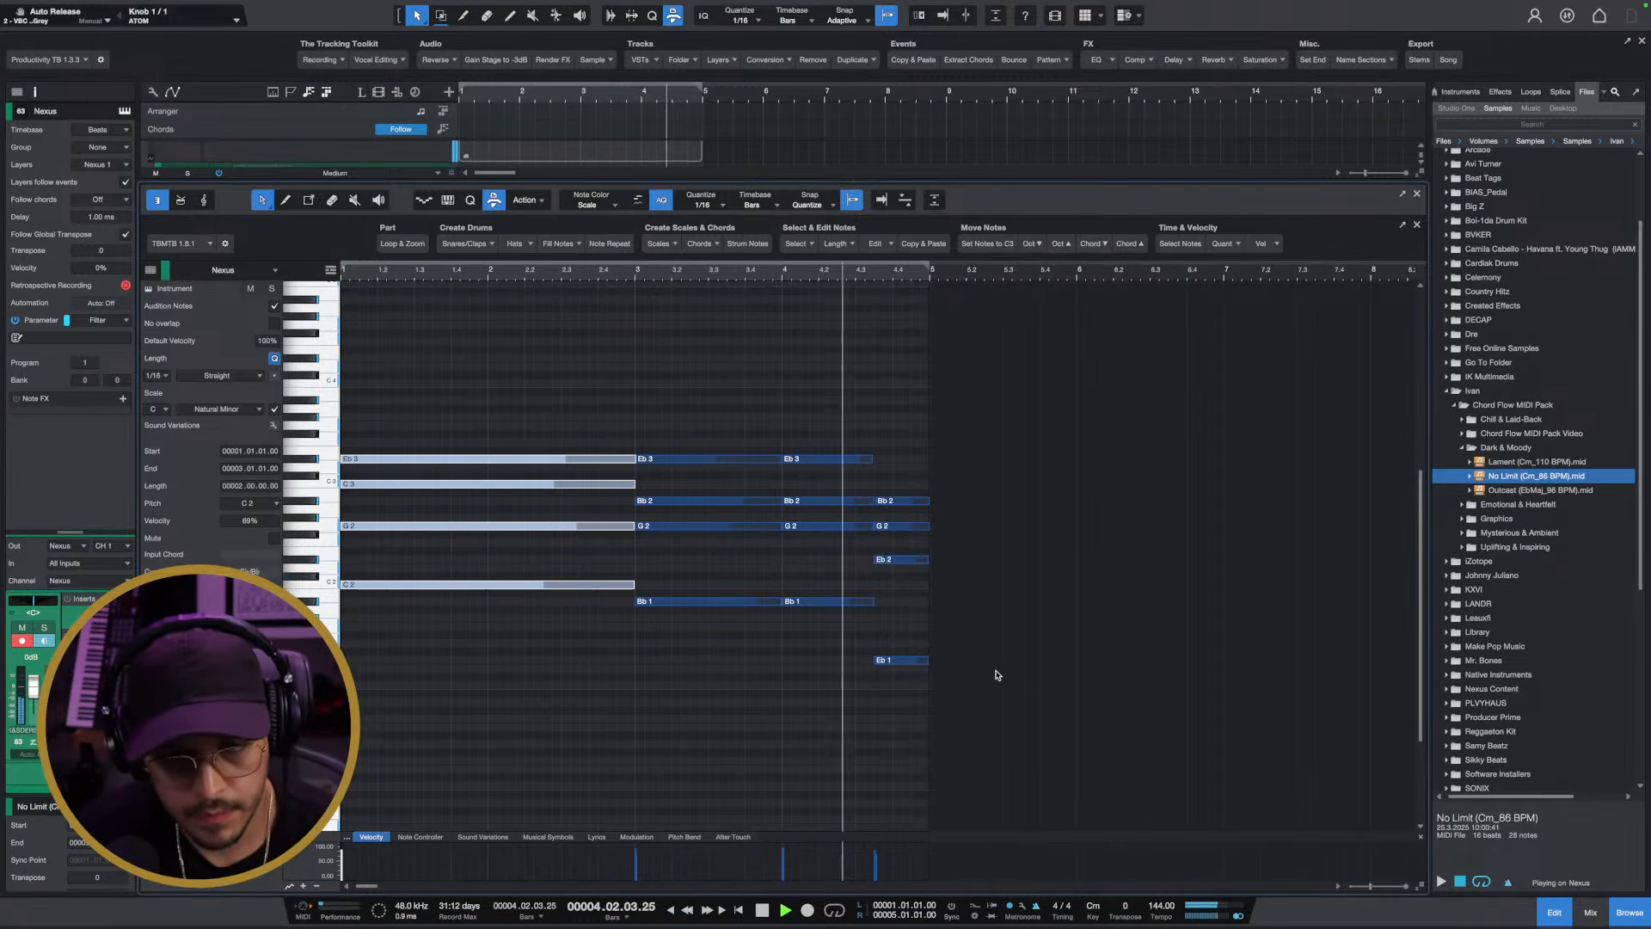
key("space")
left_click_drag(805, 443, 823, 628)
key("Delete")
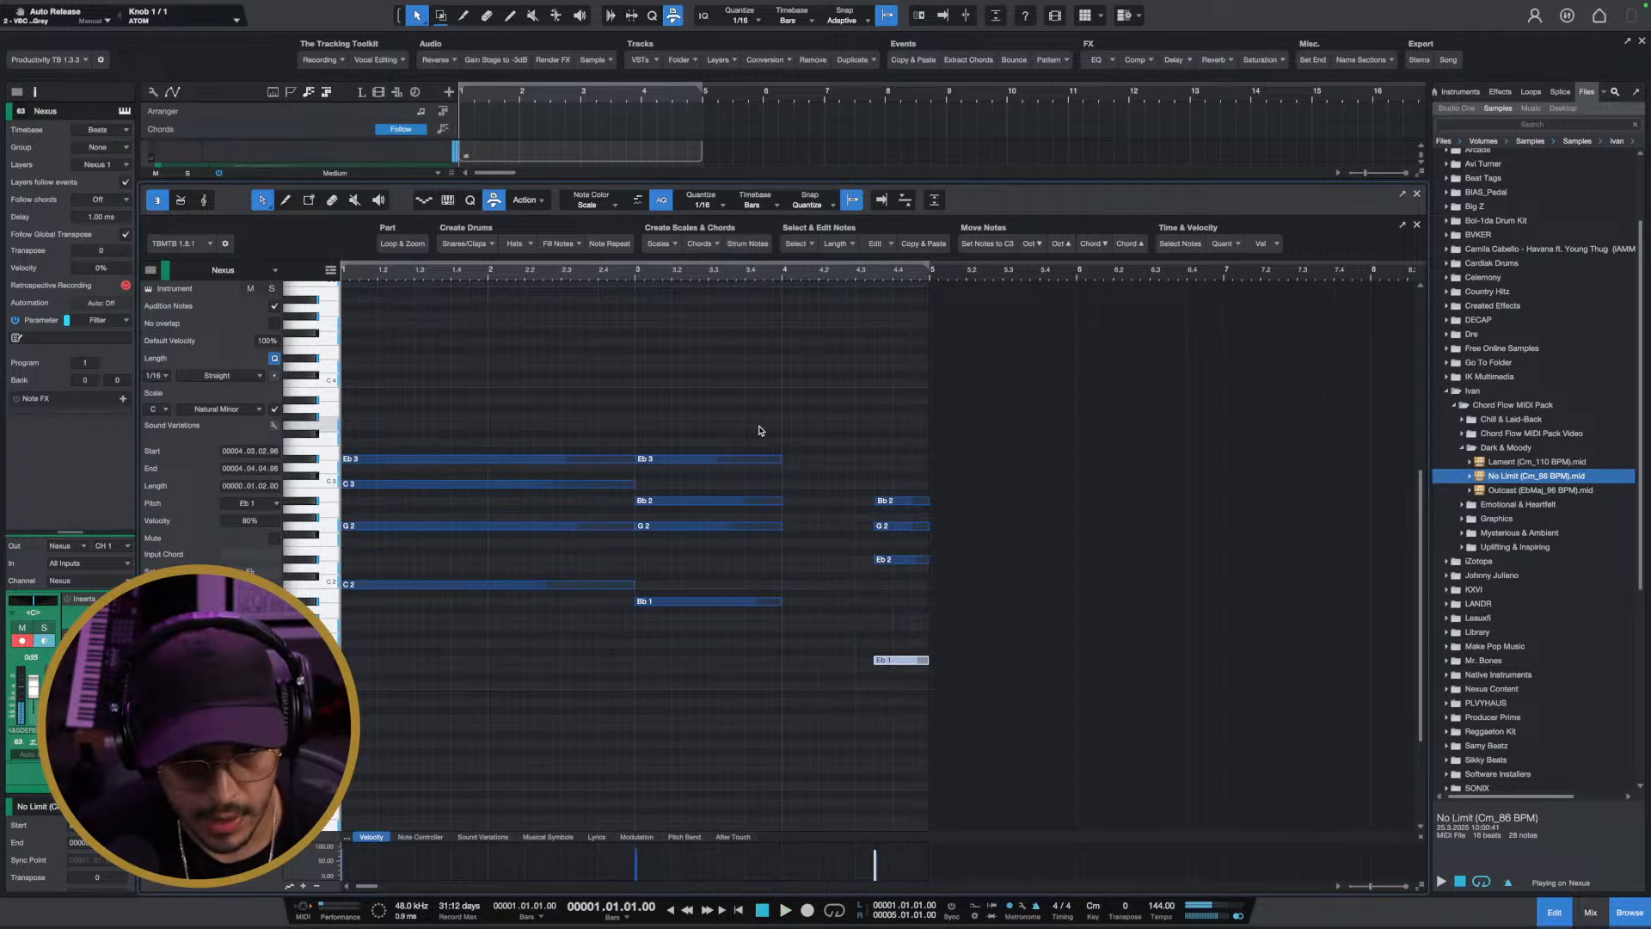
In the bar 3 chord, raise the G2 note to Ab2 and the Bb2 note to C3
left_click(700, 502)
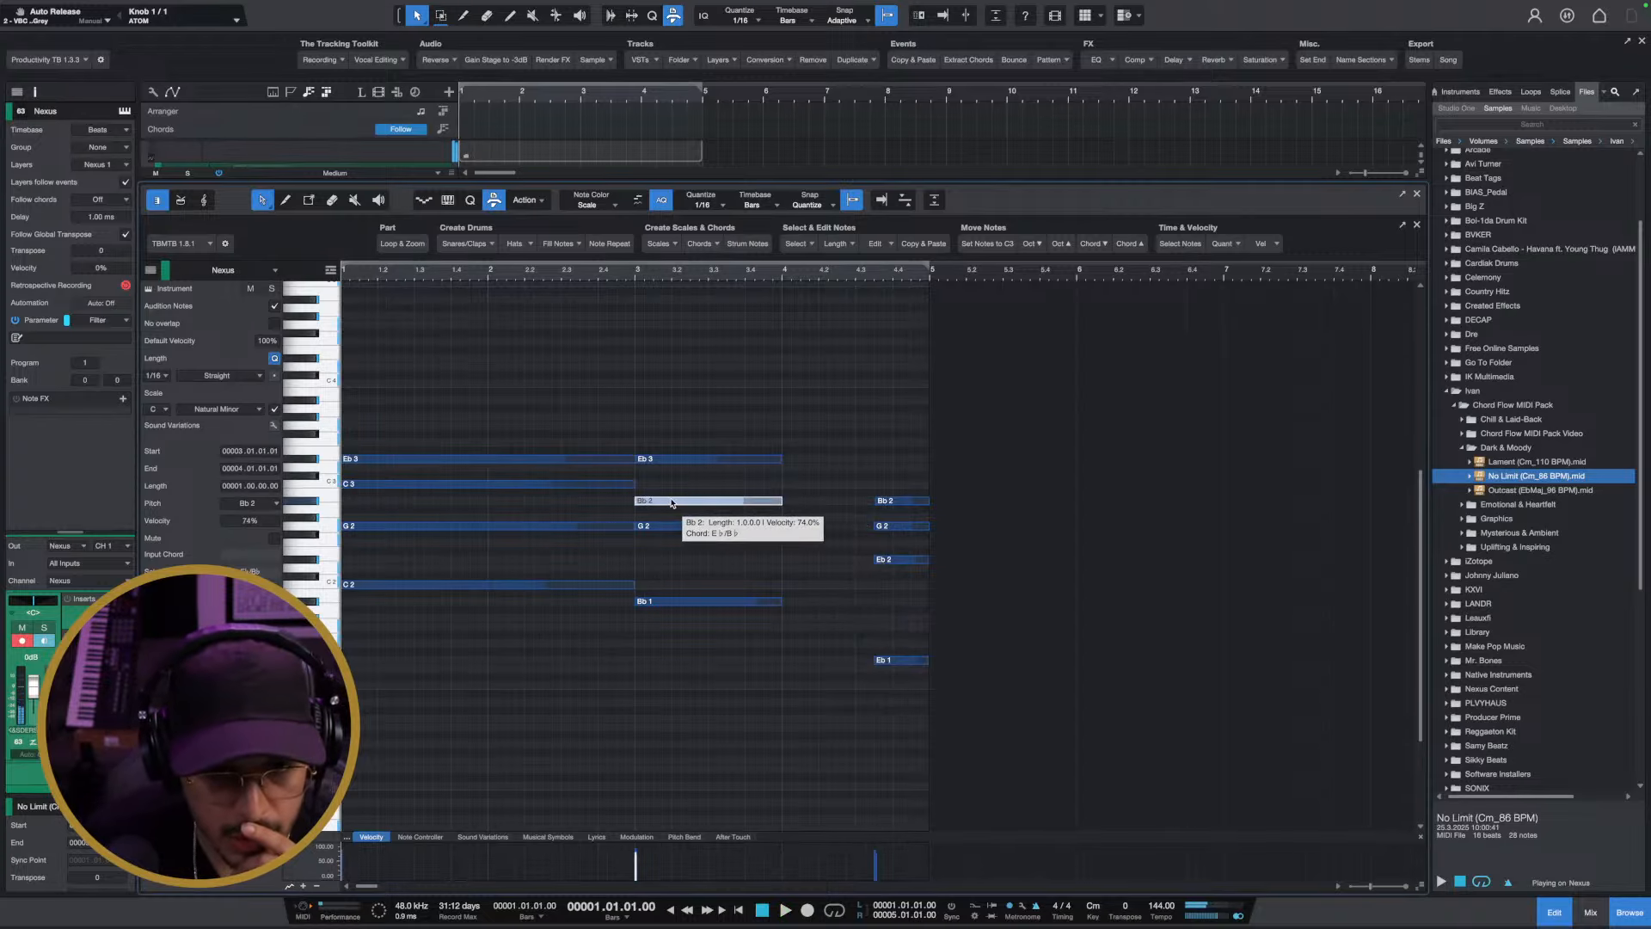
left_click(666, 527)
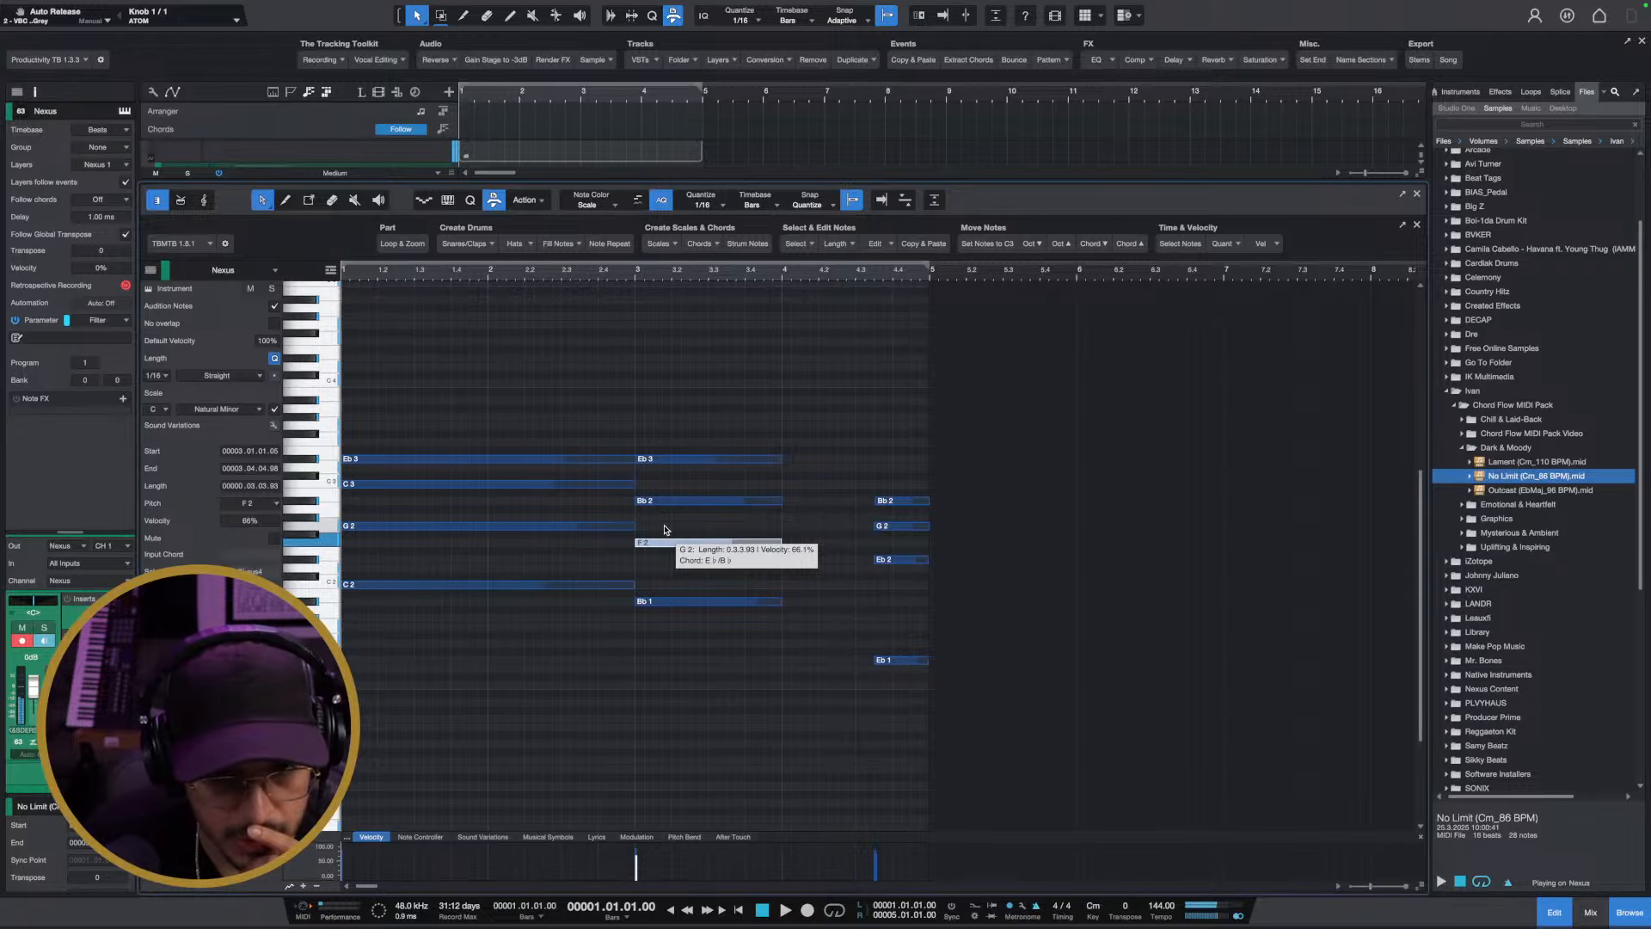
key("alt+Up")
left_click(670, 501)
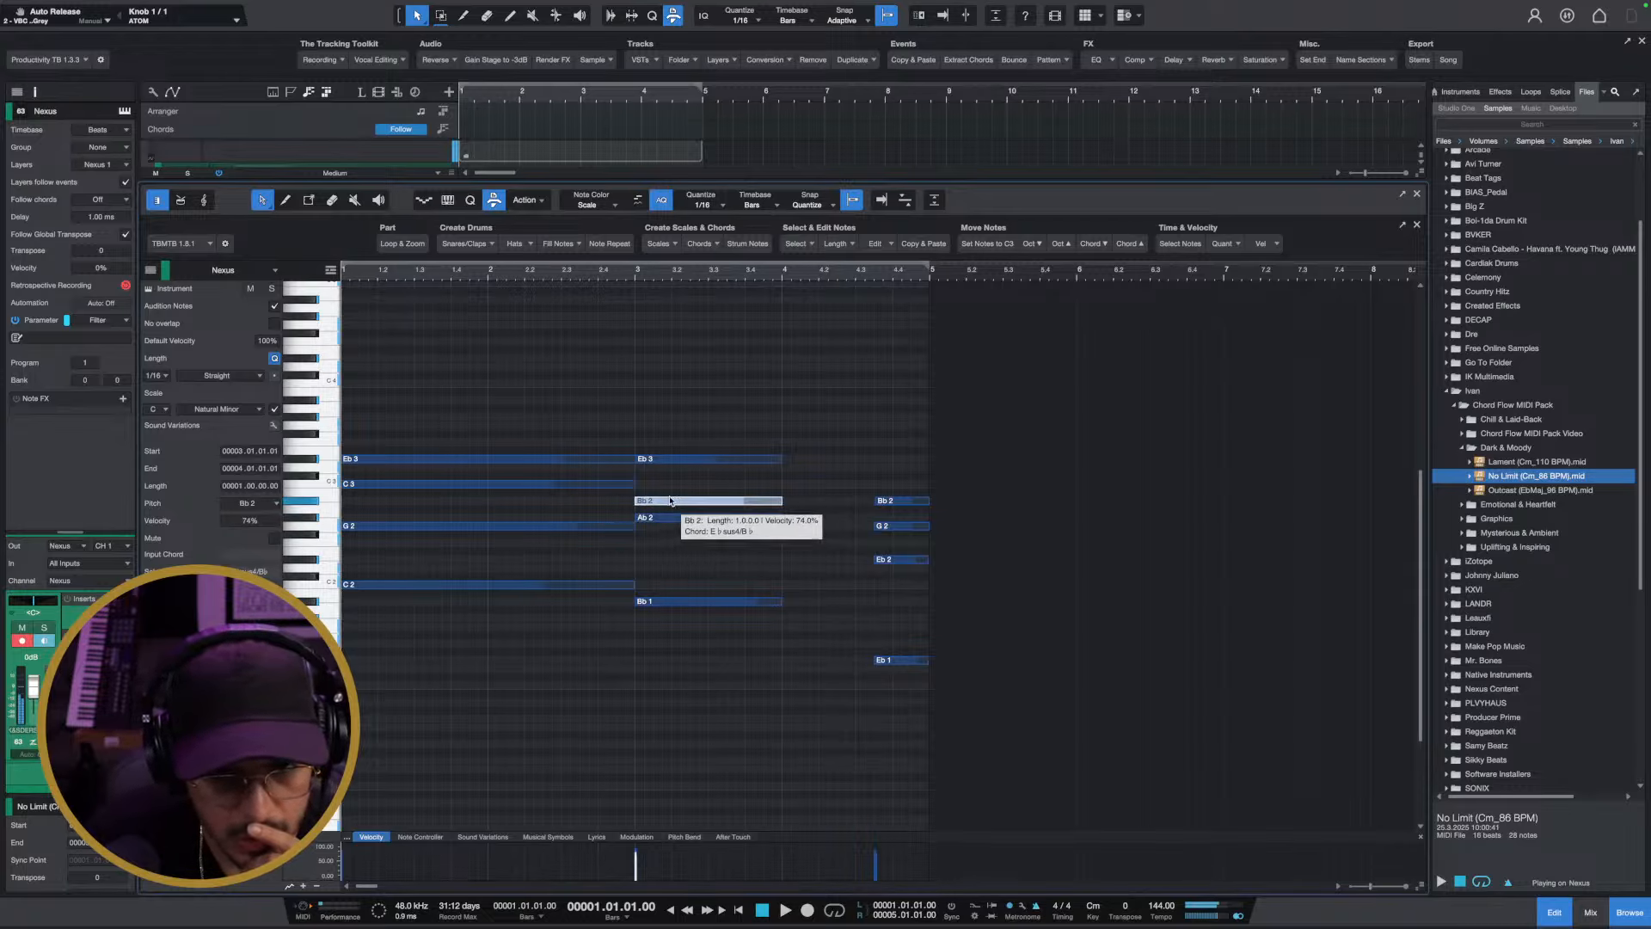
left_click_drag(670, 502, 709, 575)
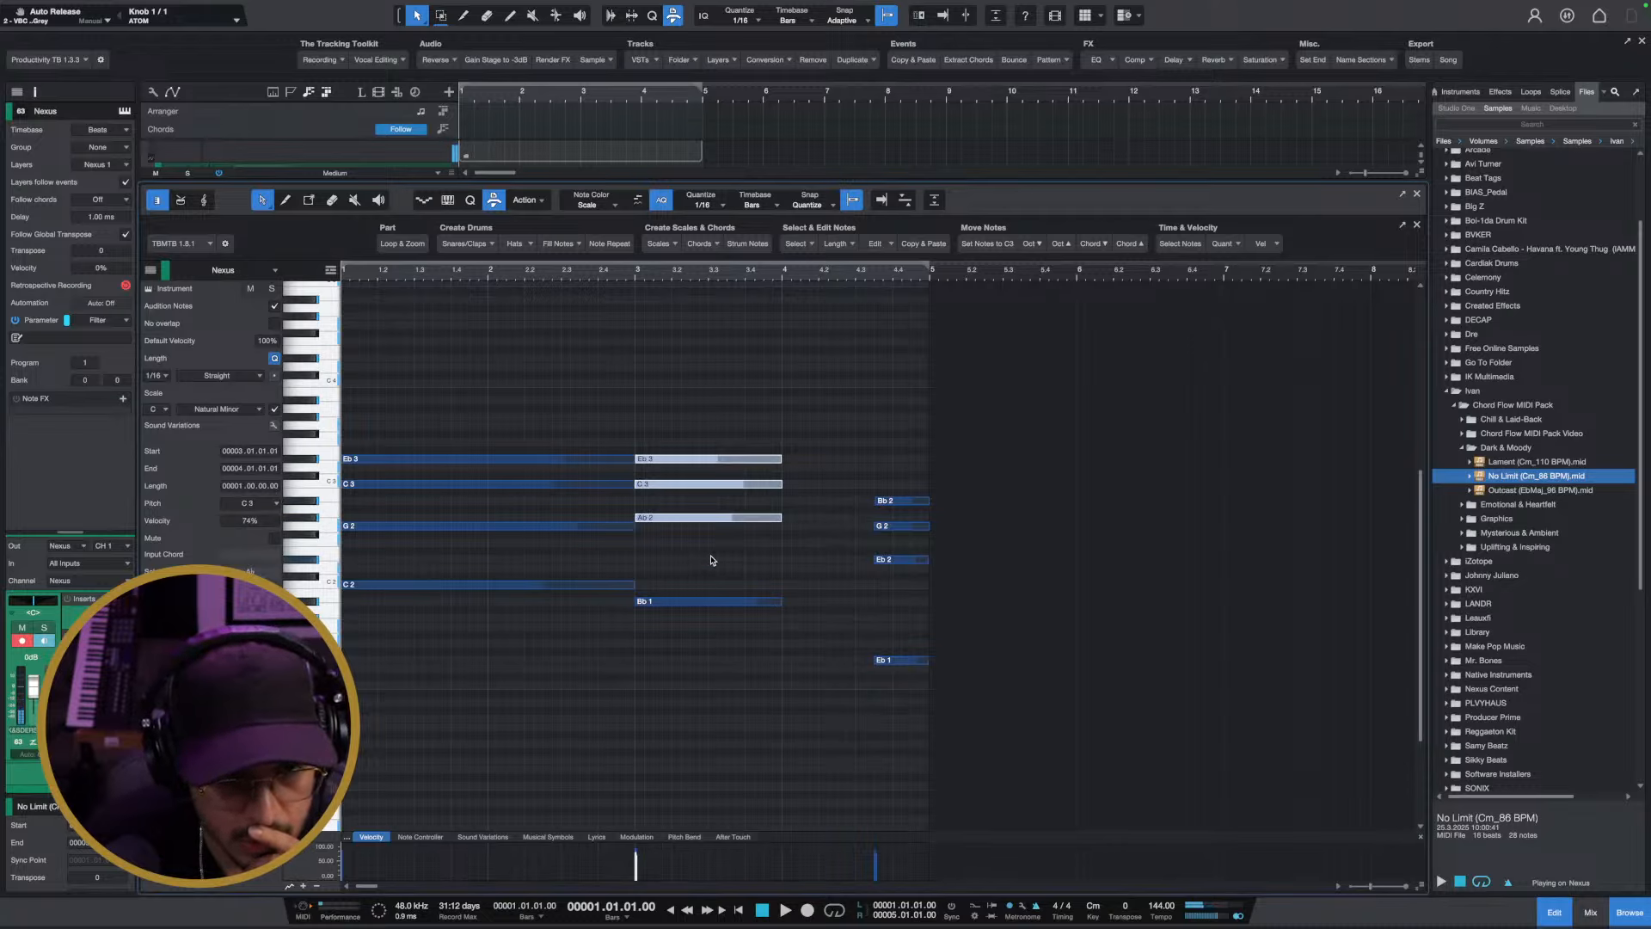
Lower the bar 3 chord's bass note to Ab1 and play back the progression
left_click(687, 601)
key("alt+Up")
key("alt+Down")
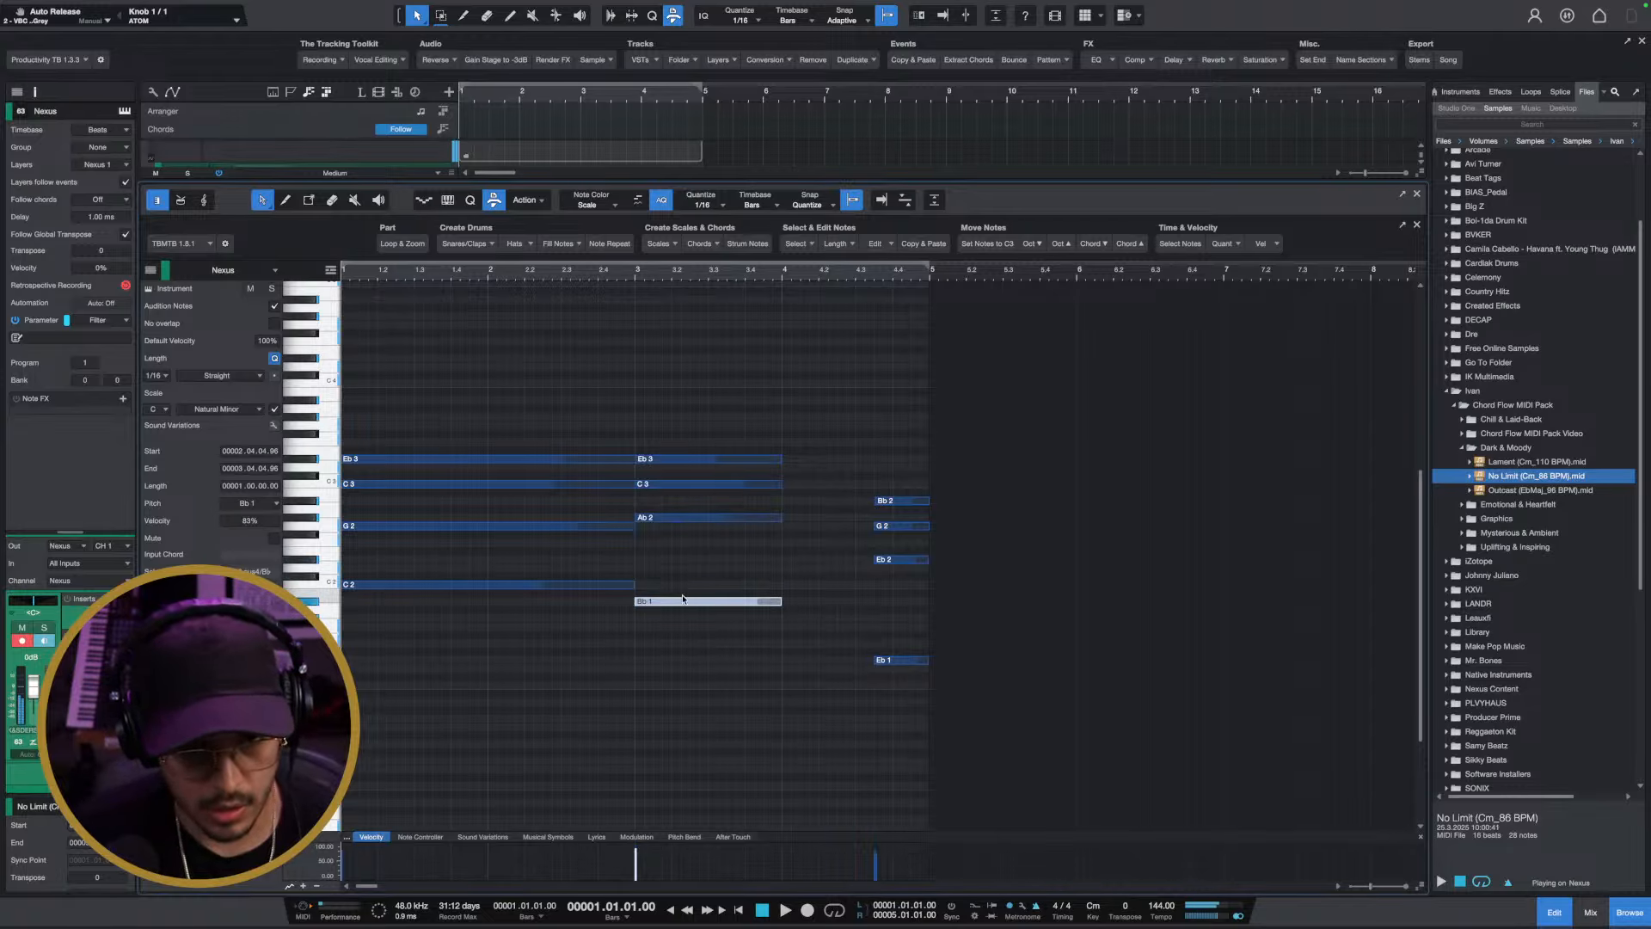
key("alt+Down")
key("space")
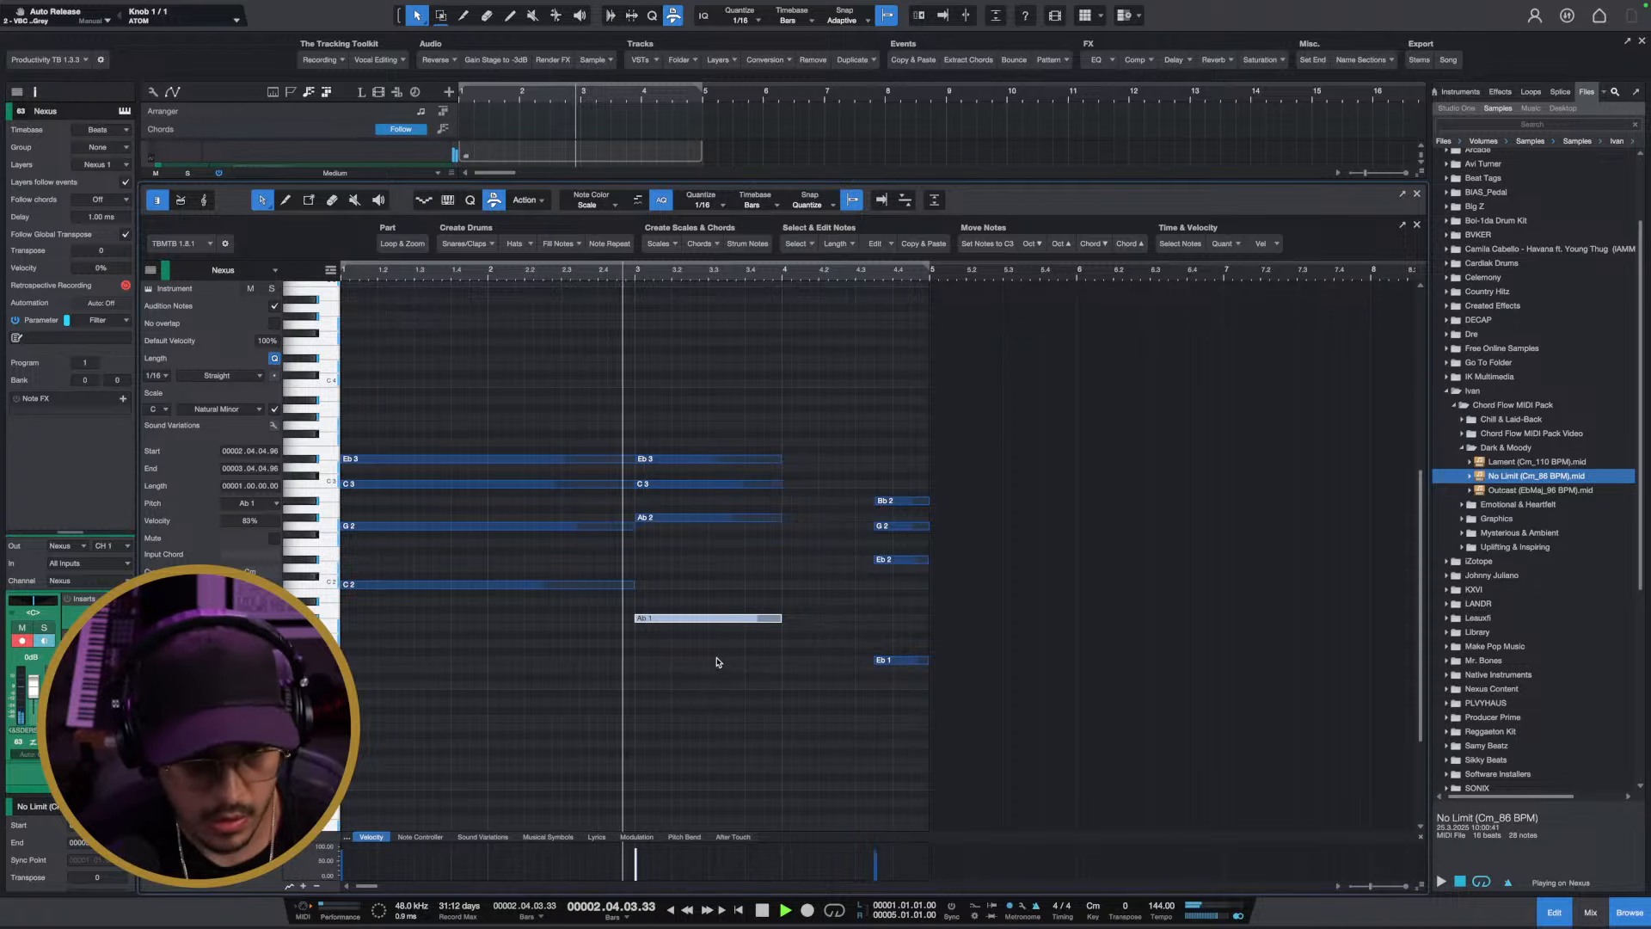
key("space")
Reduce the velocity of the Ab1 bass note in bar 3 to about 73% and play back the result
left_click(682, 608)
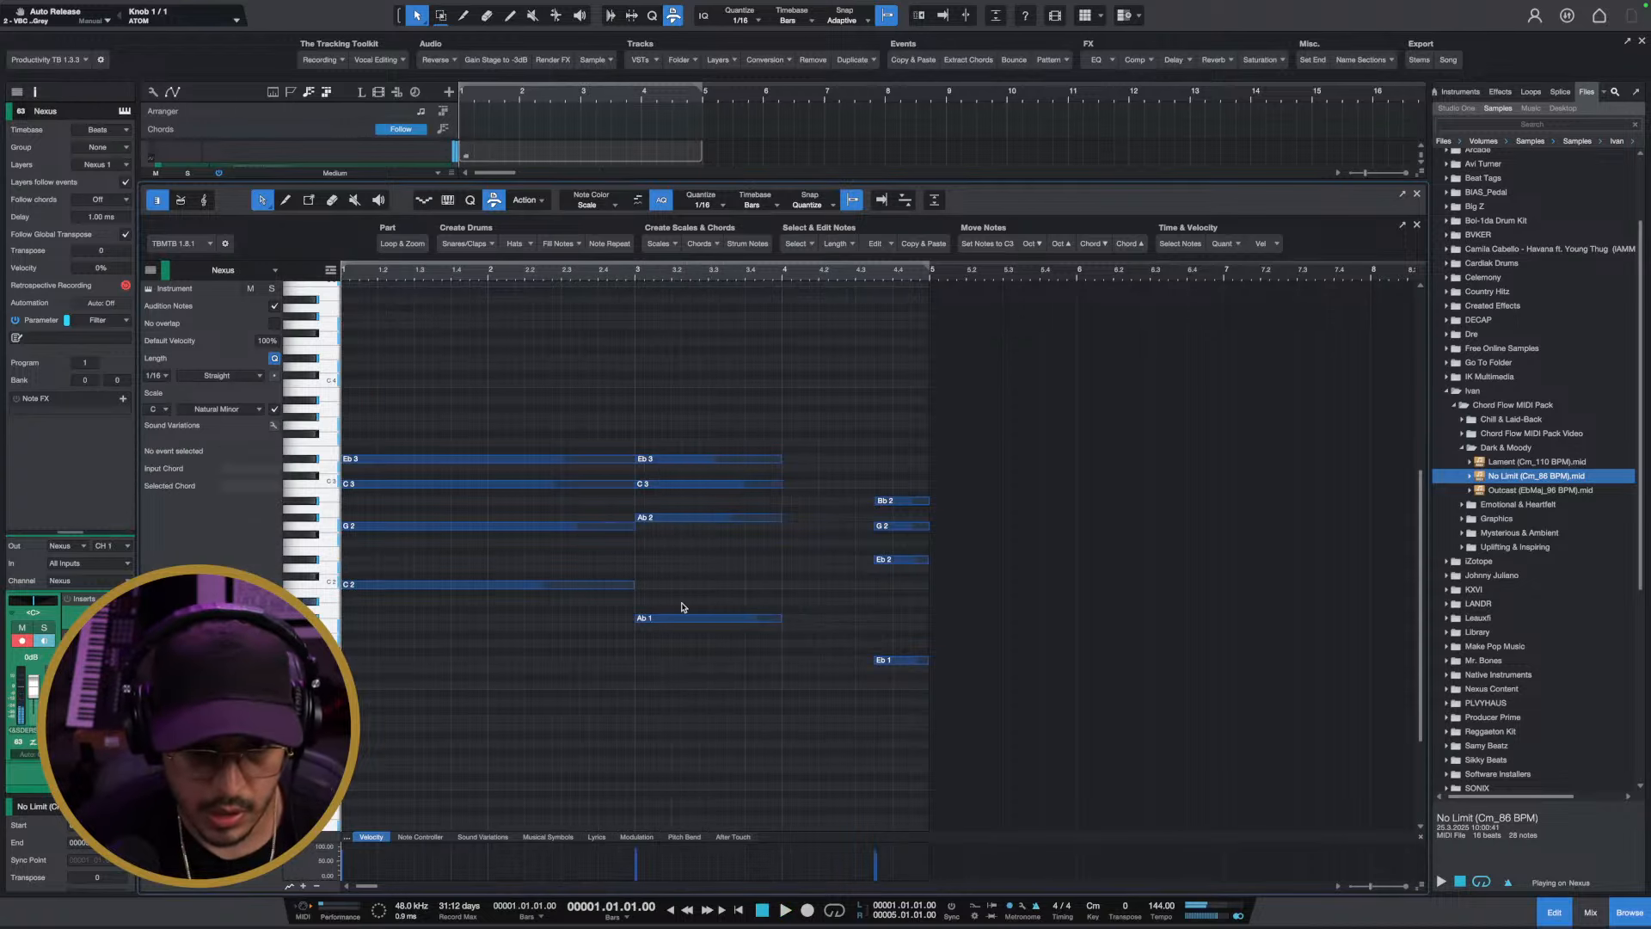
left_click(757, 617)
key("space")
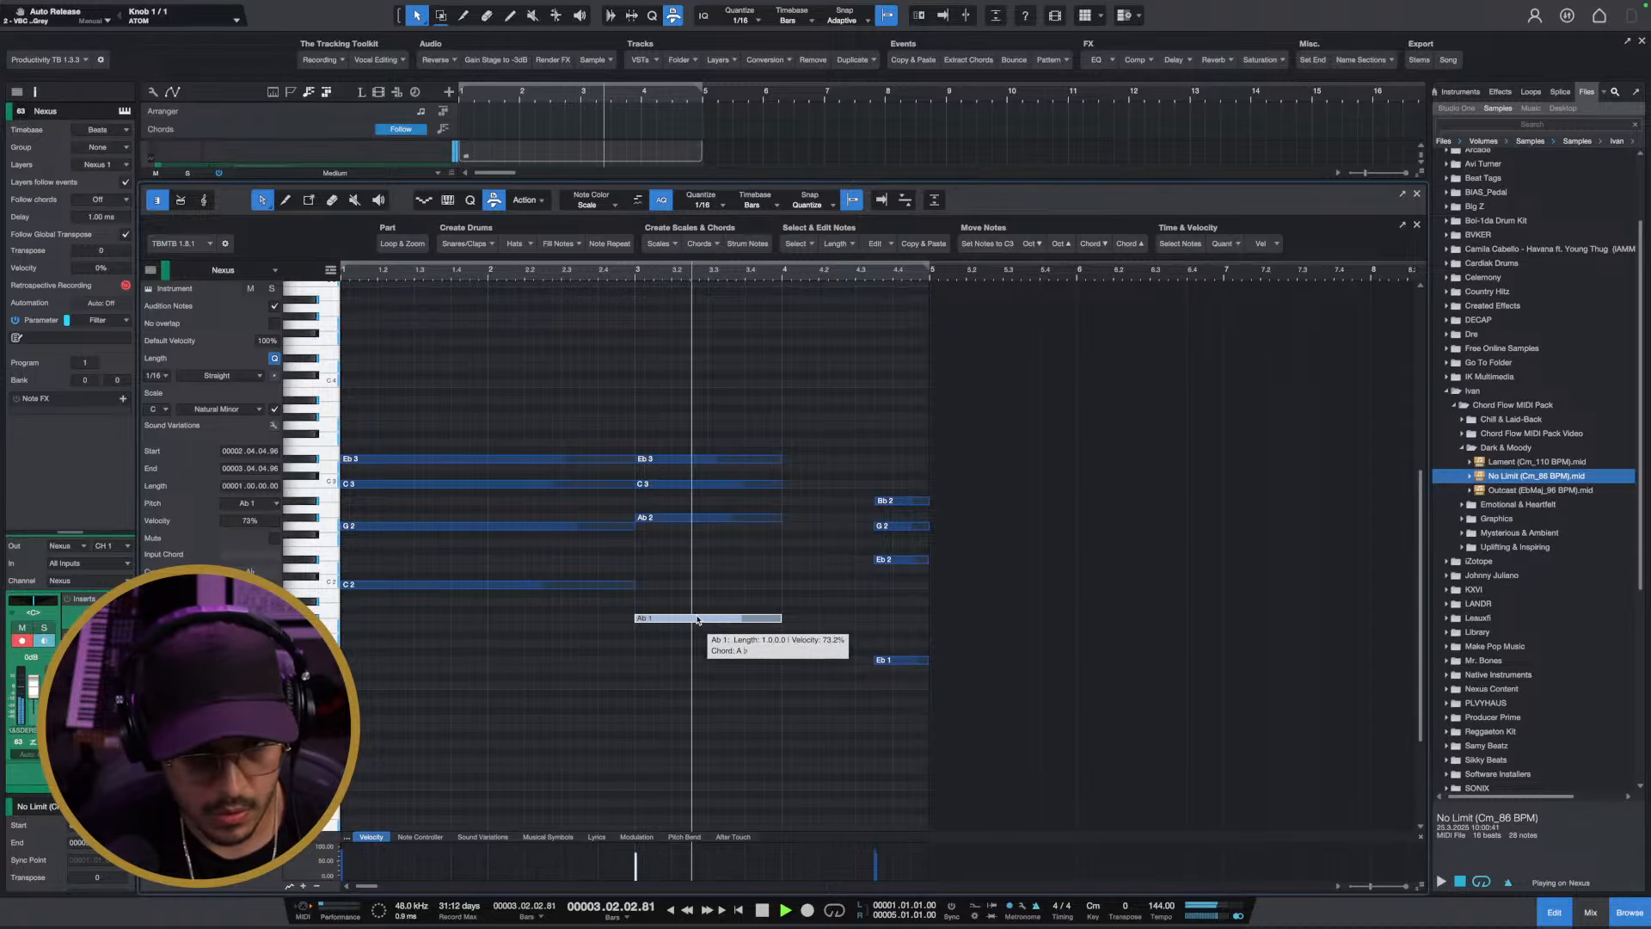
In the last chord of bar 4, raise the Eb2 note an octave to Eb3
left_click(895, 561)
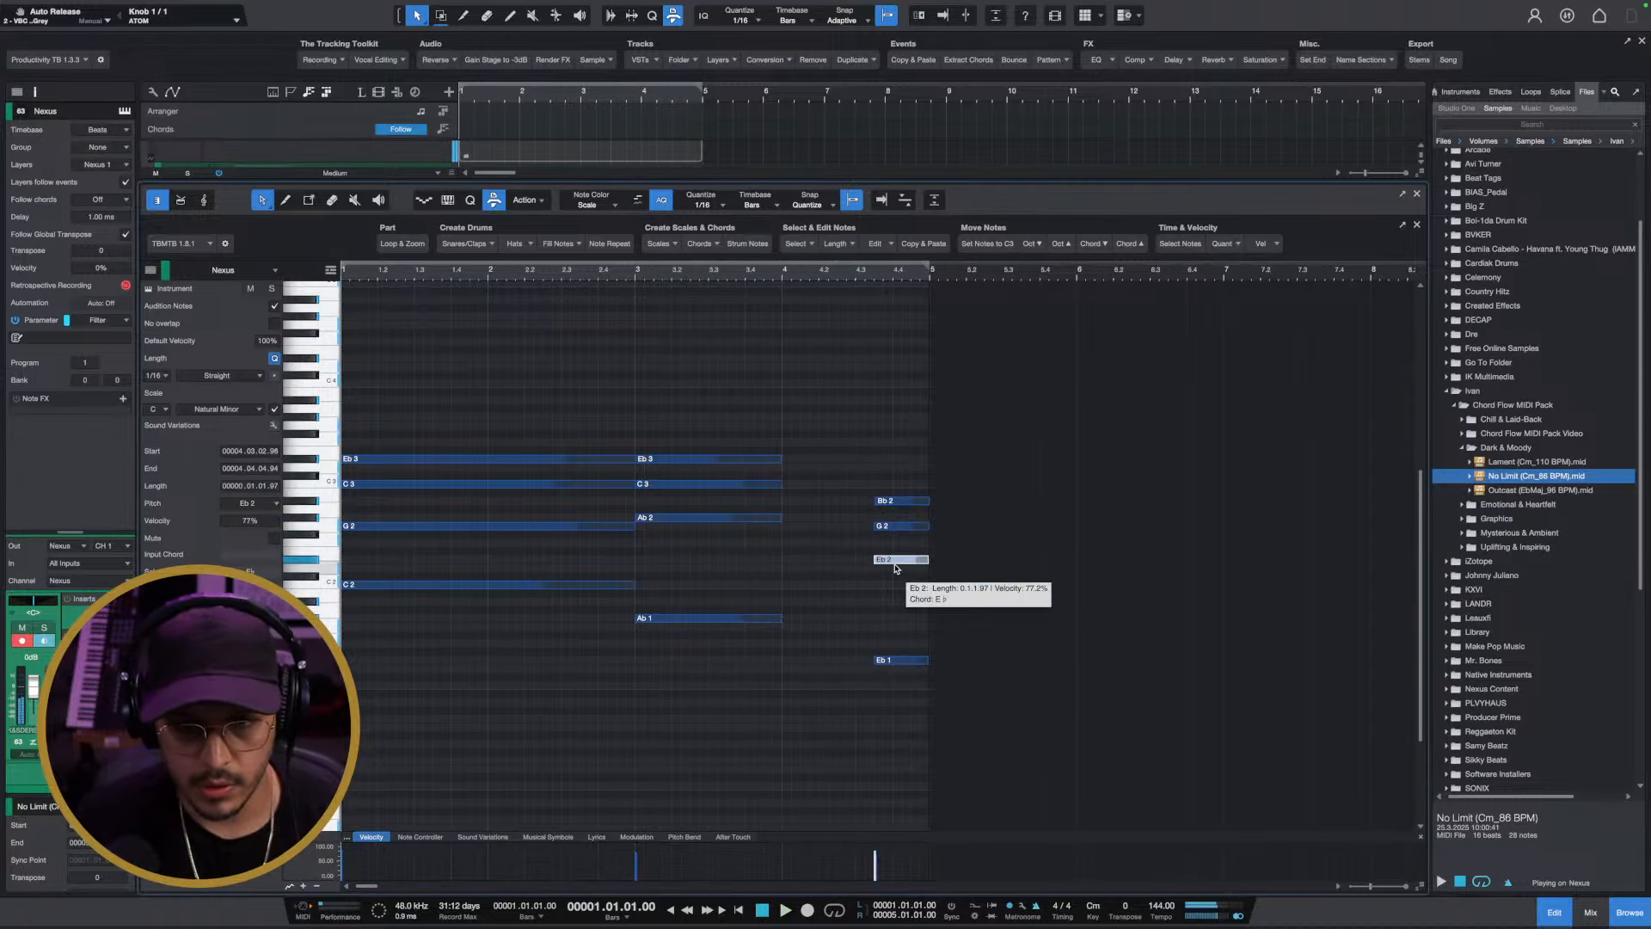
left_click(899, 661)
key("shift+Up")
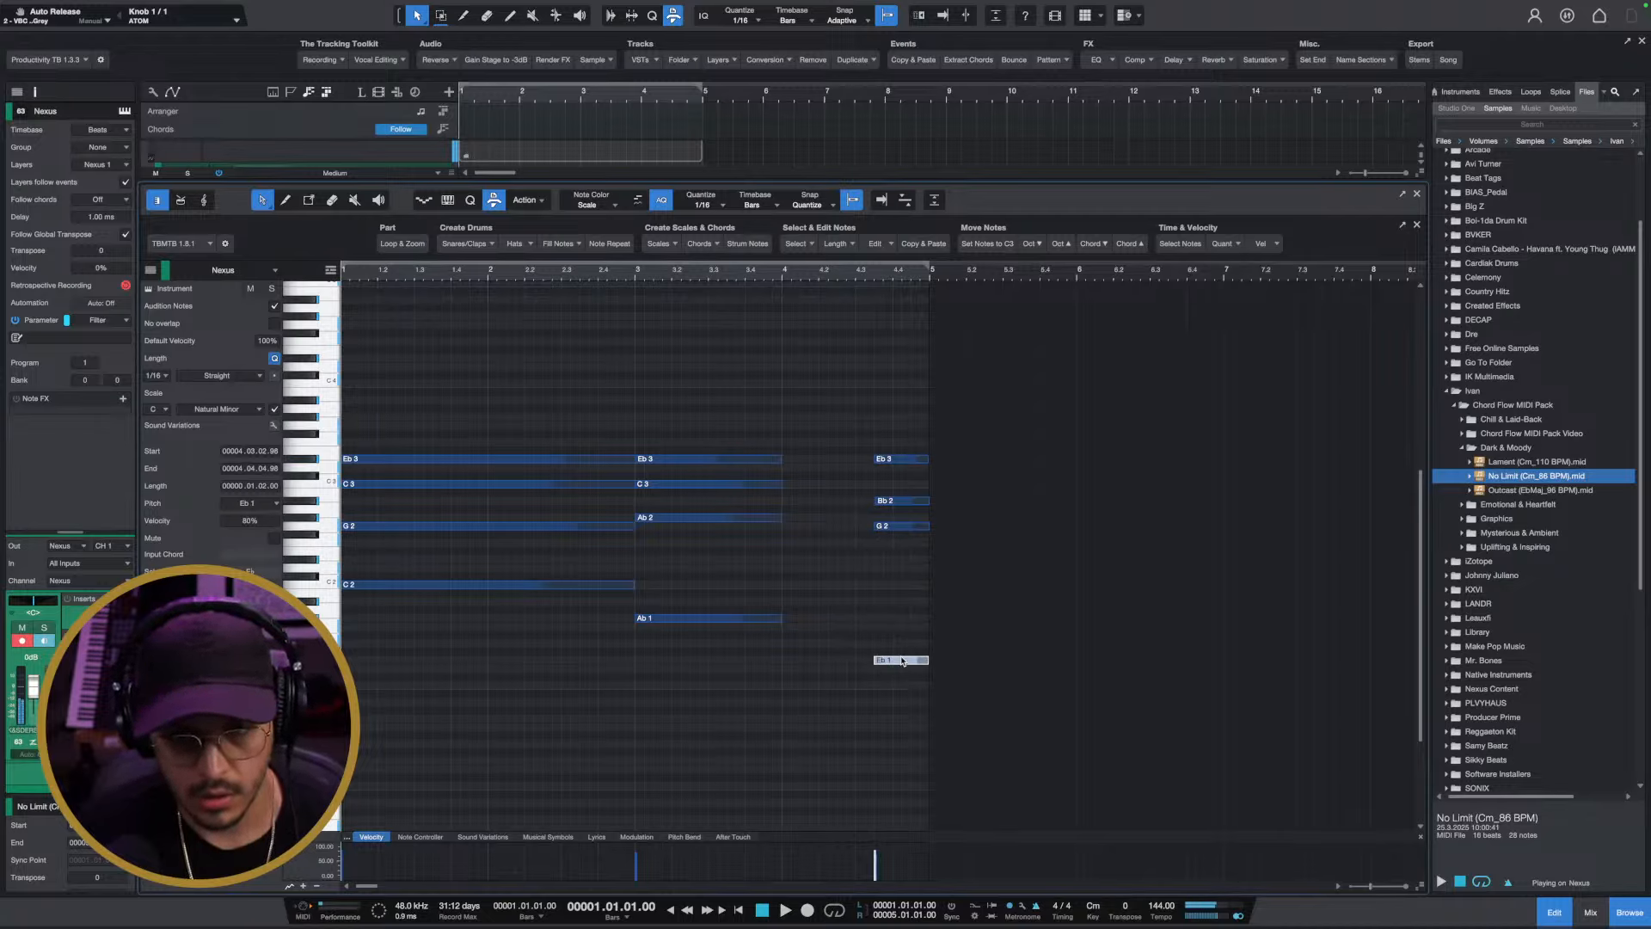
Extend all four notes of the last chord back to the start of bar 4 and play back the progression
left_click_drag(866, 425, 786, 664)
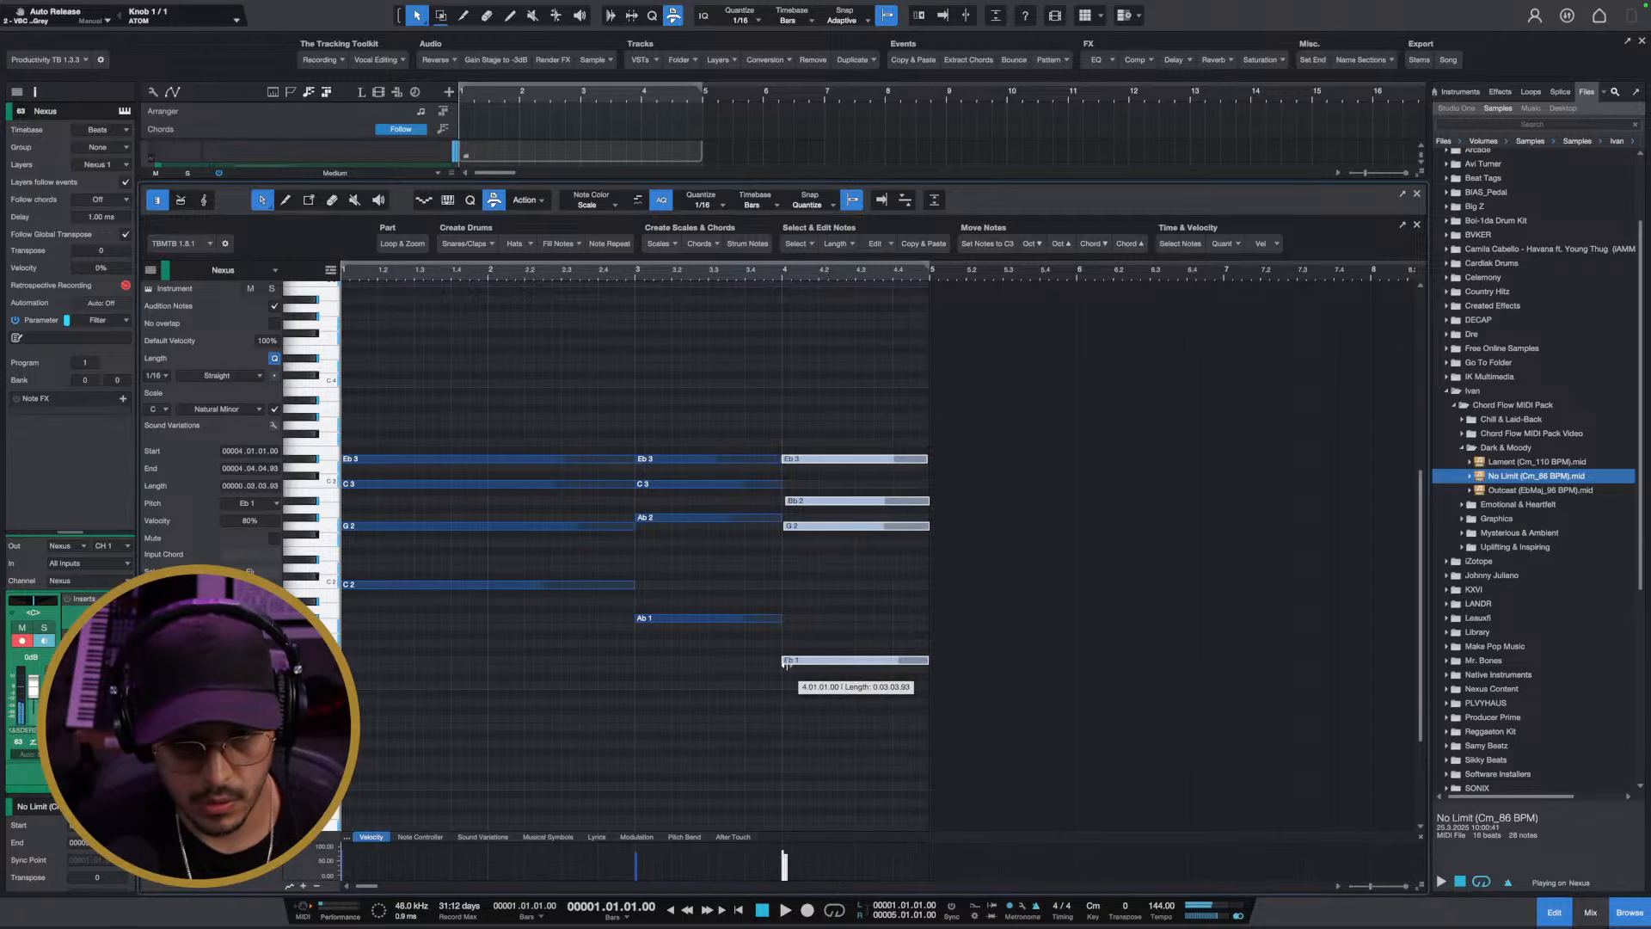
left_click(807, 508)
key("space")
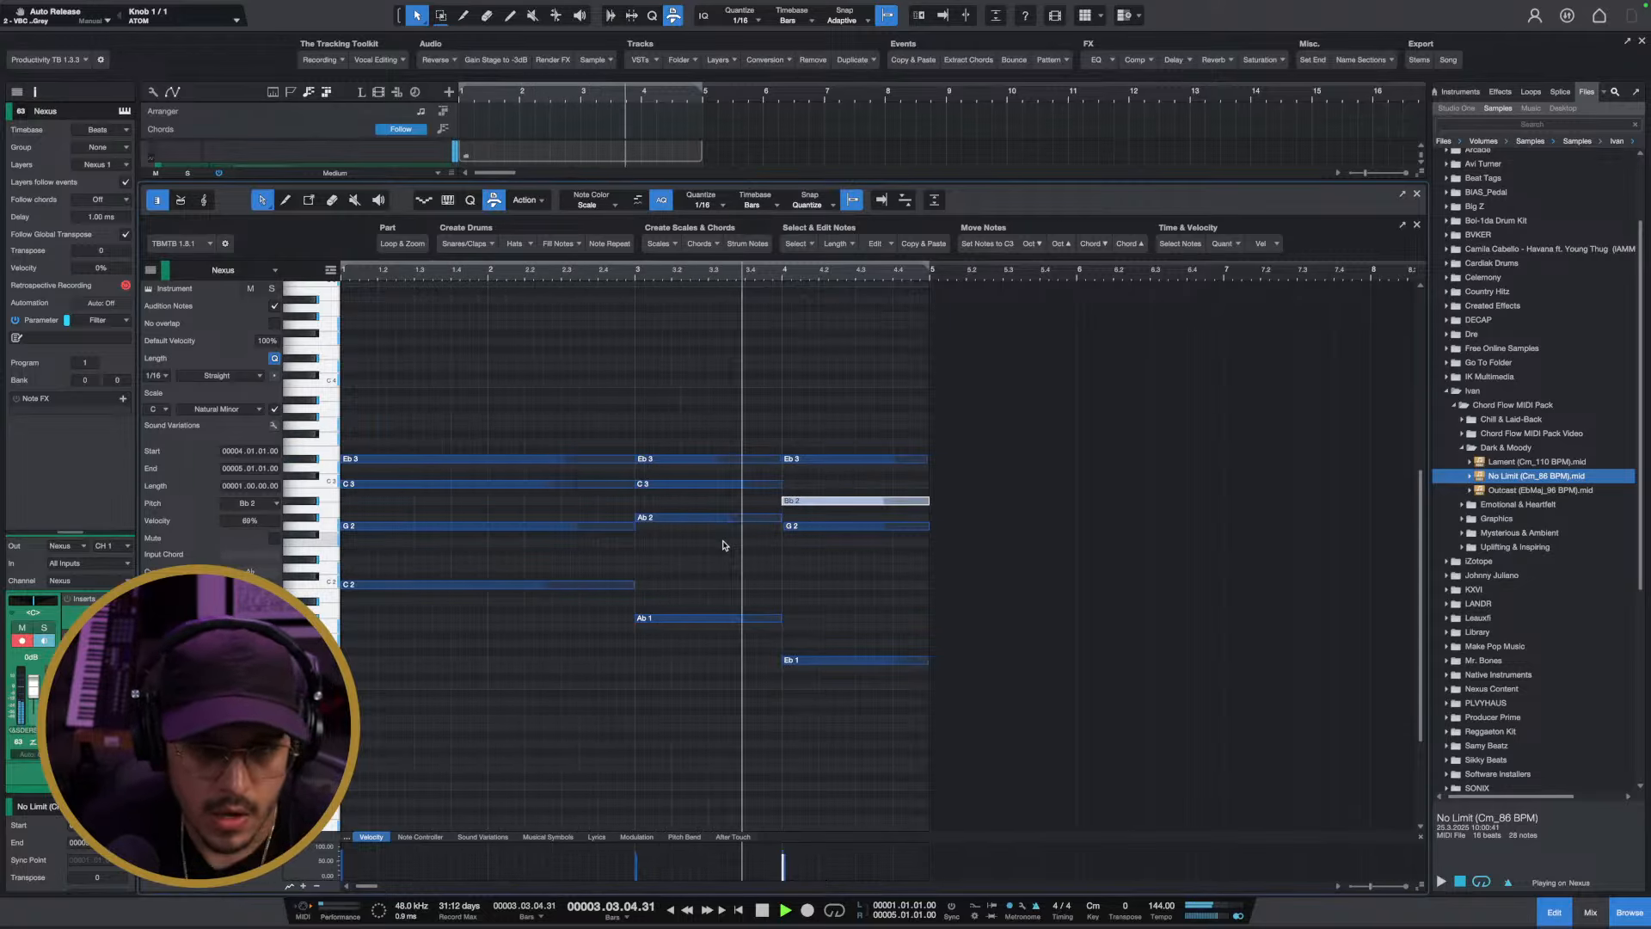
key("space")
Align the starts of the bar 3 chord's C3 and Eb3 notes with the beginning of bar 3
left_click_drag(689, 484, 635, 486)
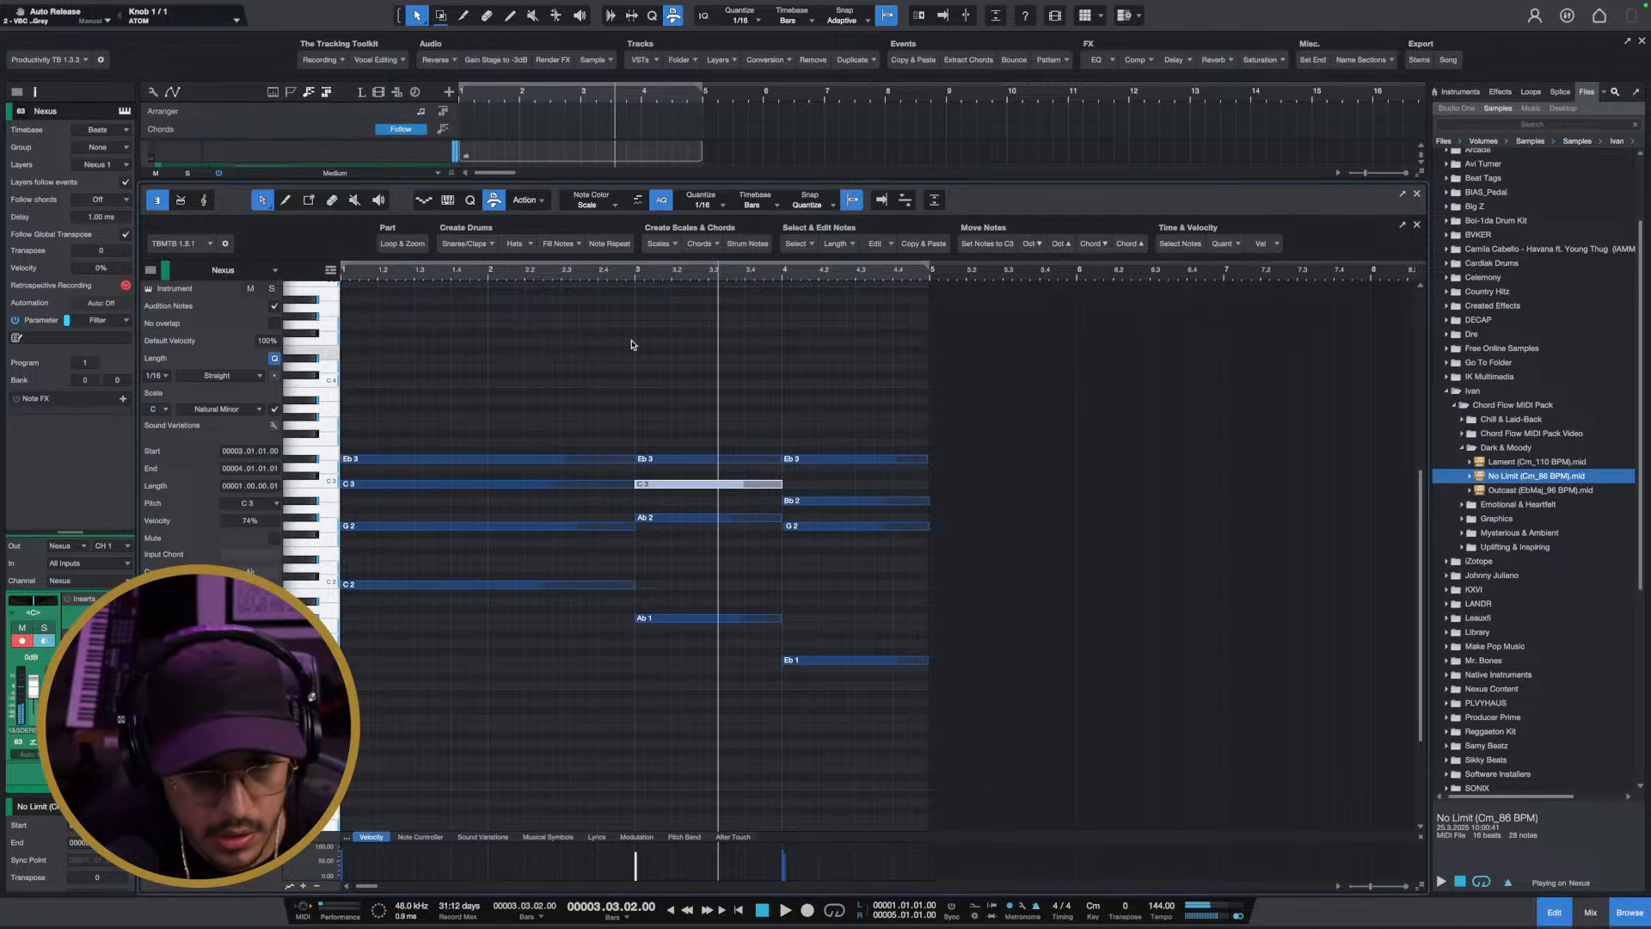
mouse_move(637, 272)
left_mouse_down()
mouse_move(676, 273)
mouse_move(616, 273)
left_mouse_up()
scroll(599, 279, "up", 5)
key("Left")
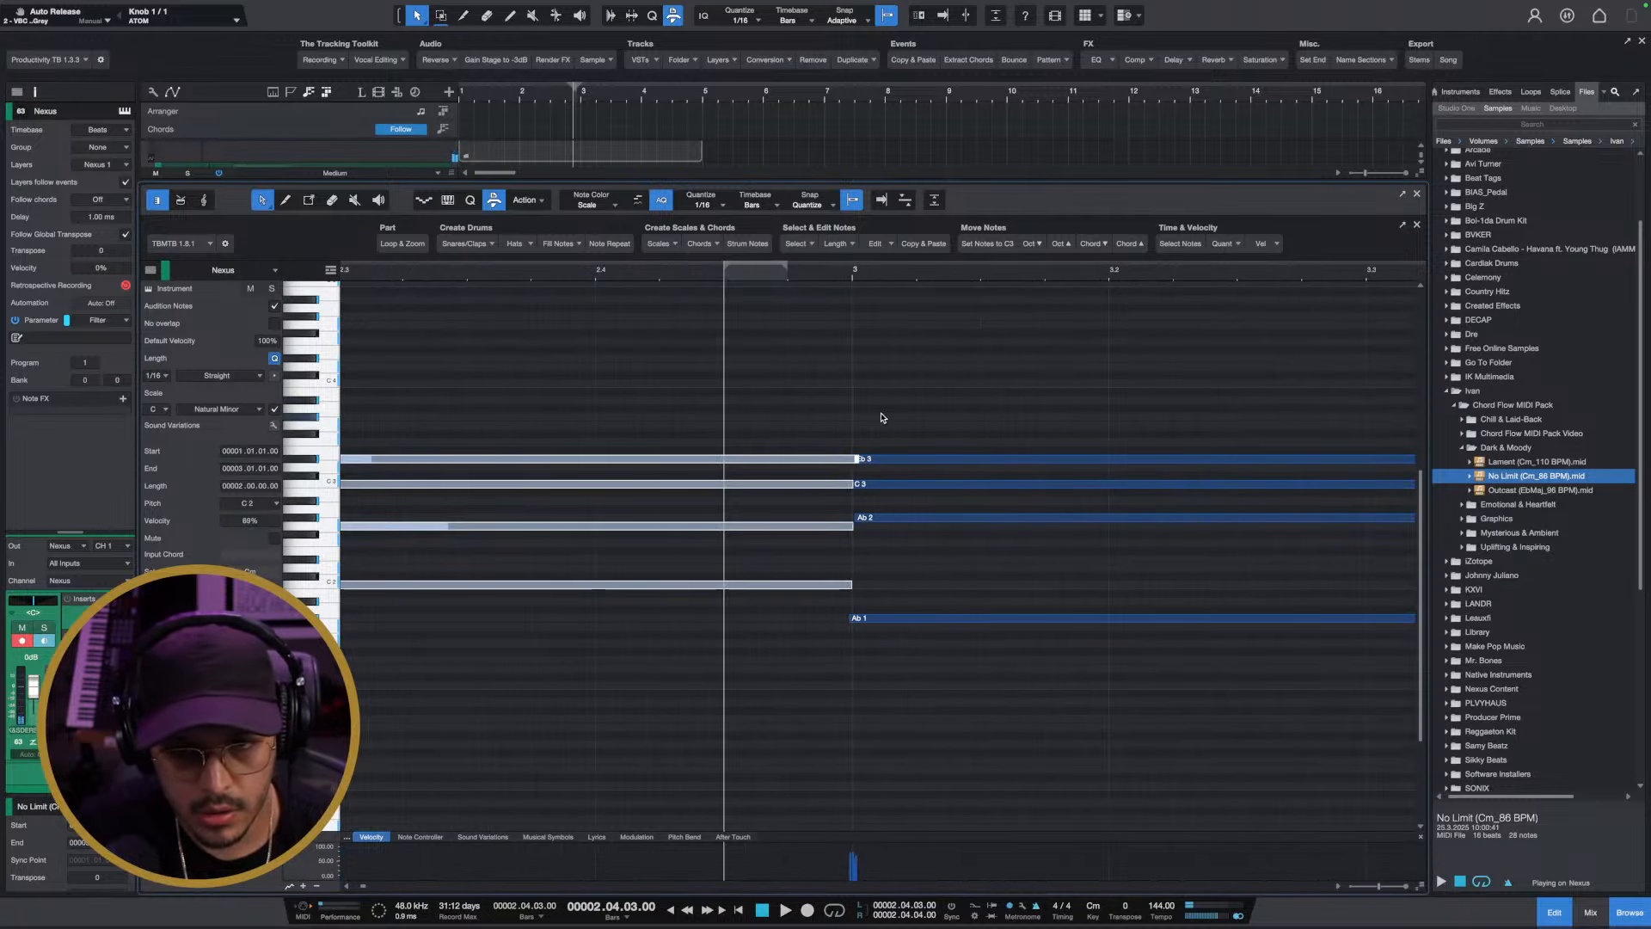
left_click(831, 436)
left_click_drag(857, 458, 875, 450)
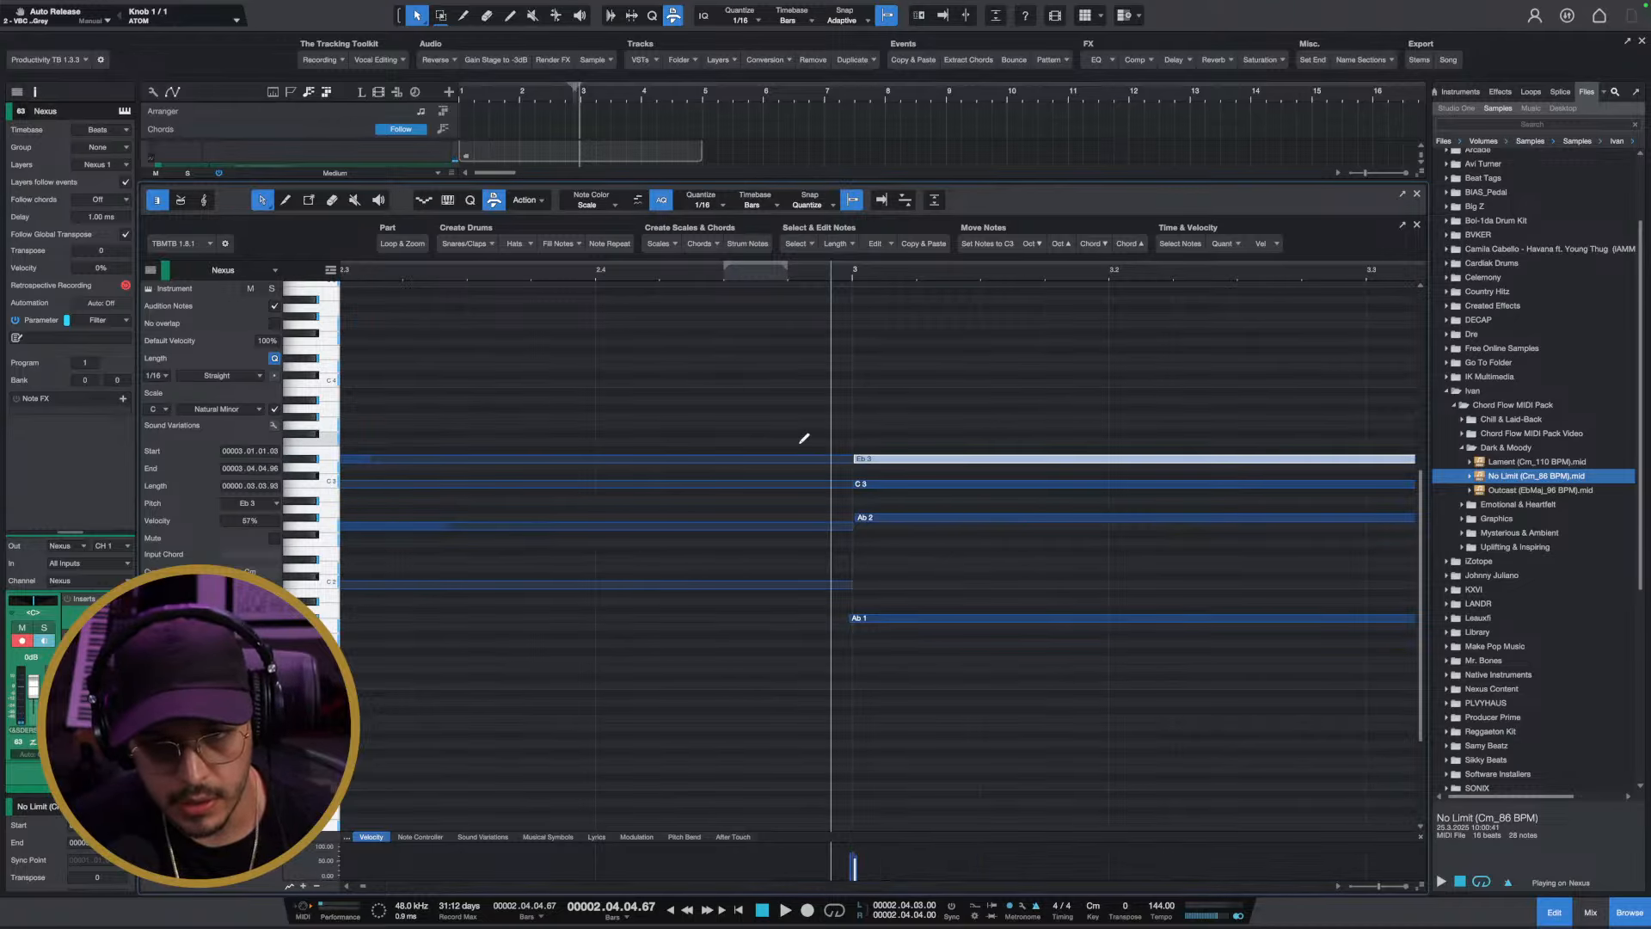
Shorten the first chord's notes so they end just before bar 3, and play back the progression
key("Left")
left_click_drag(854, 586, 845, 589)
left_click(841, 568)
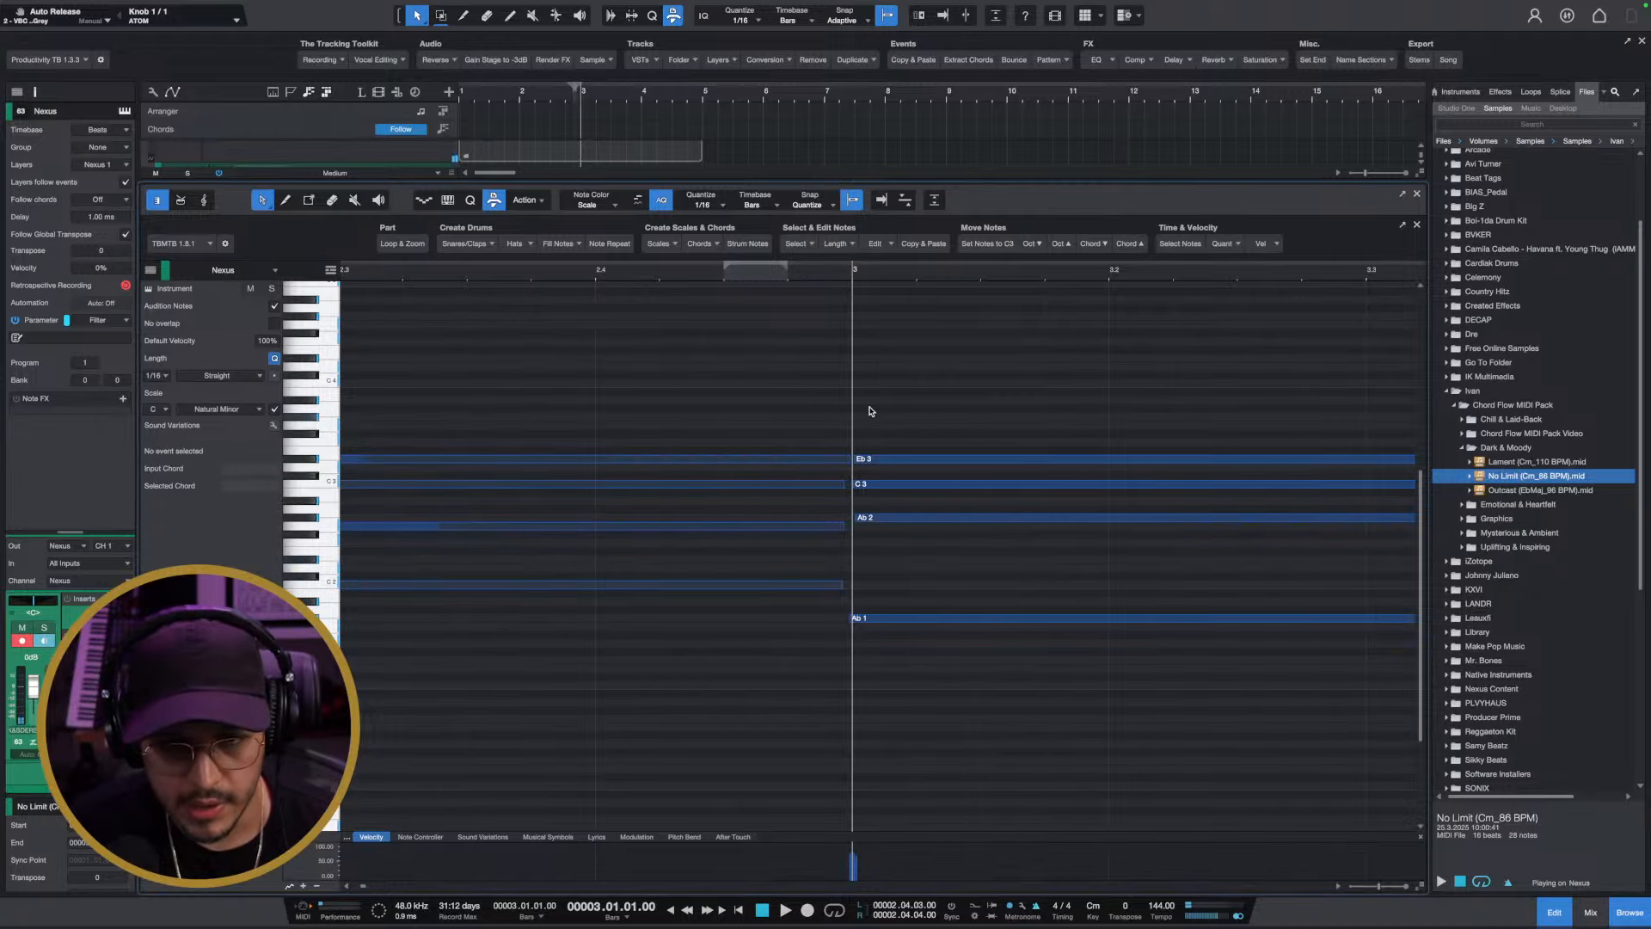
scroll(824, 285, "down", 3)
key("space")
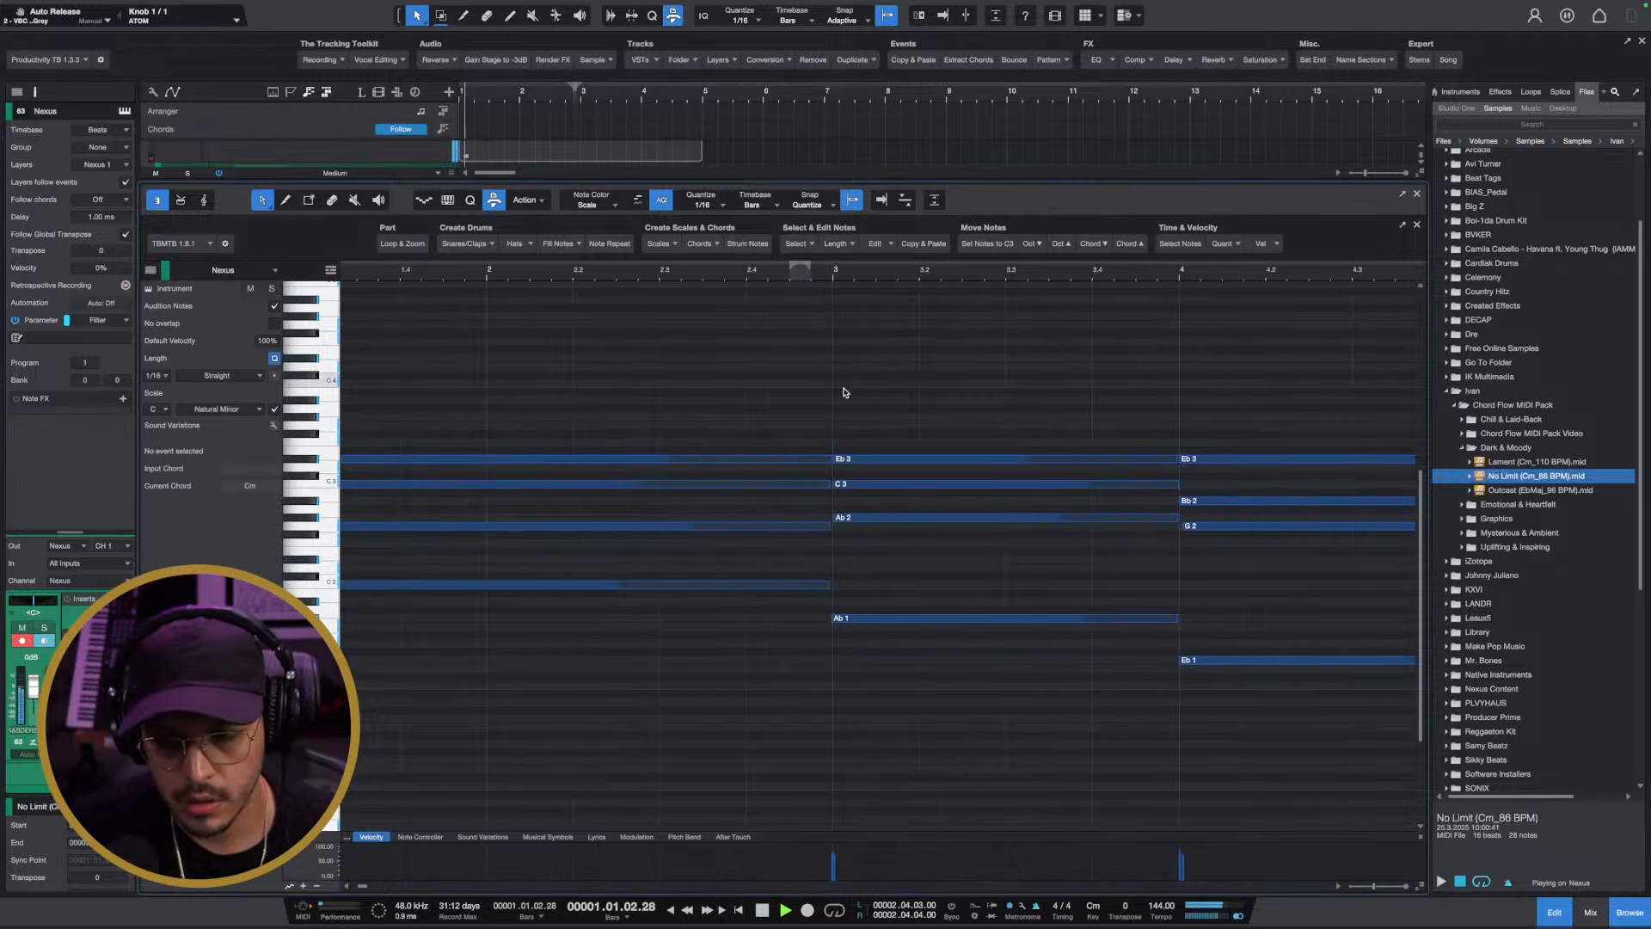
scroll(721, 280, "down", 5)
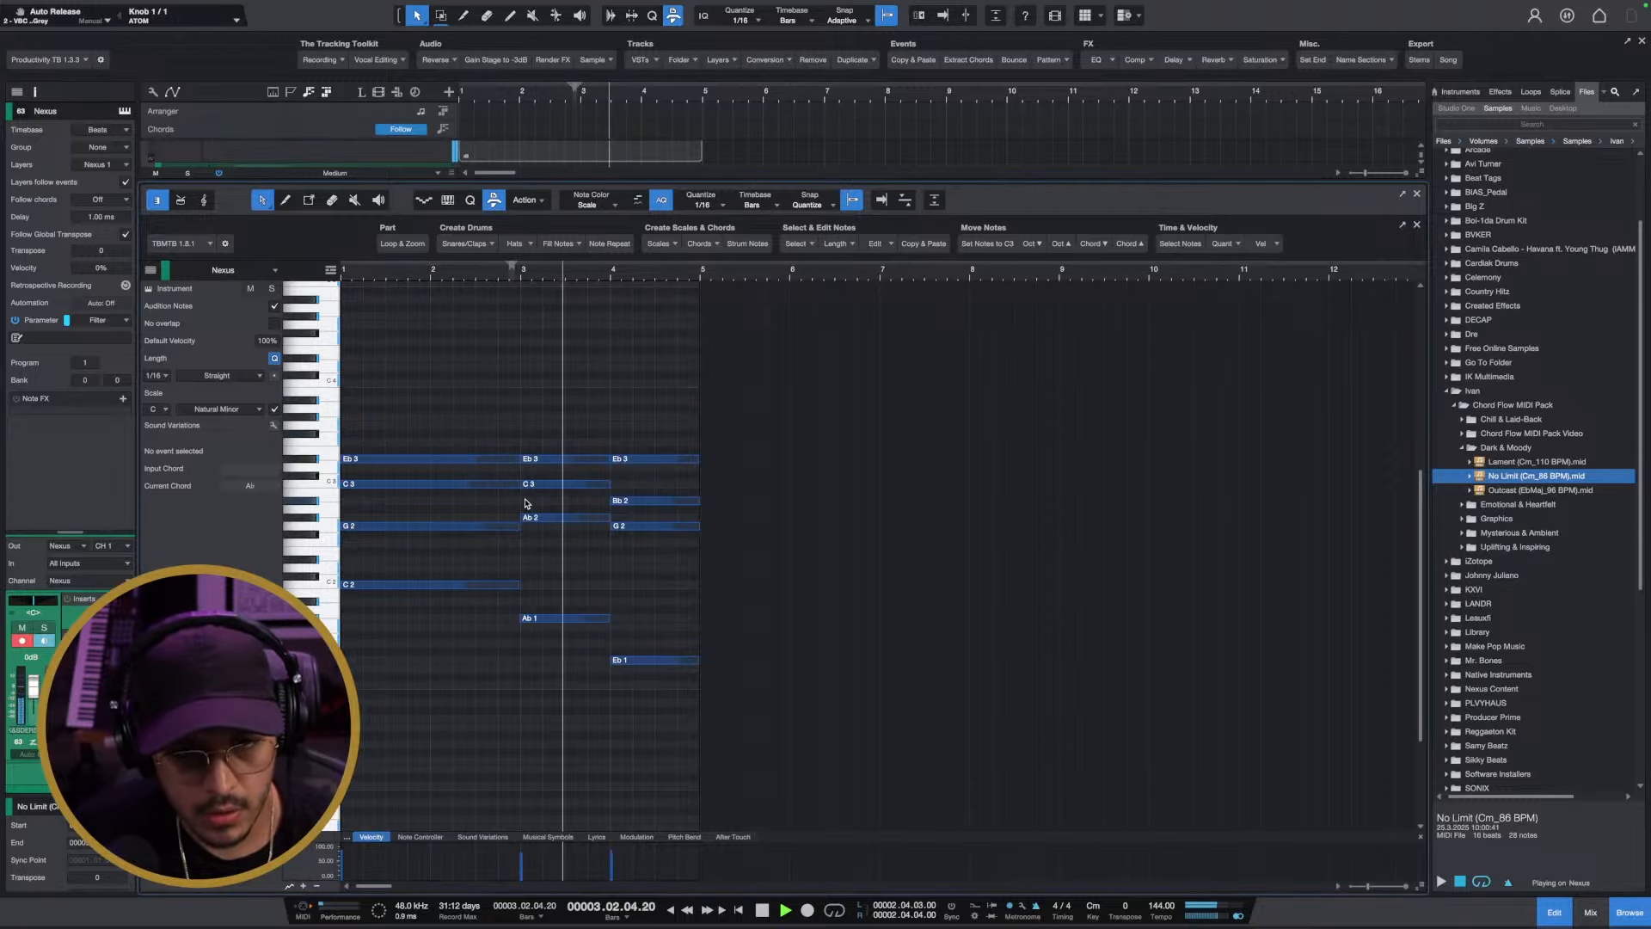
key("space")
left_click_drag(645, 449, 607, 663)
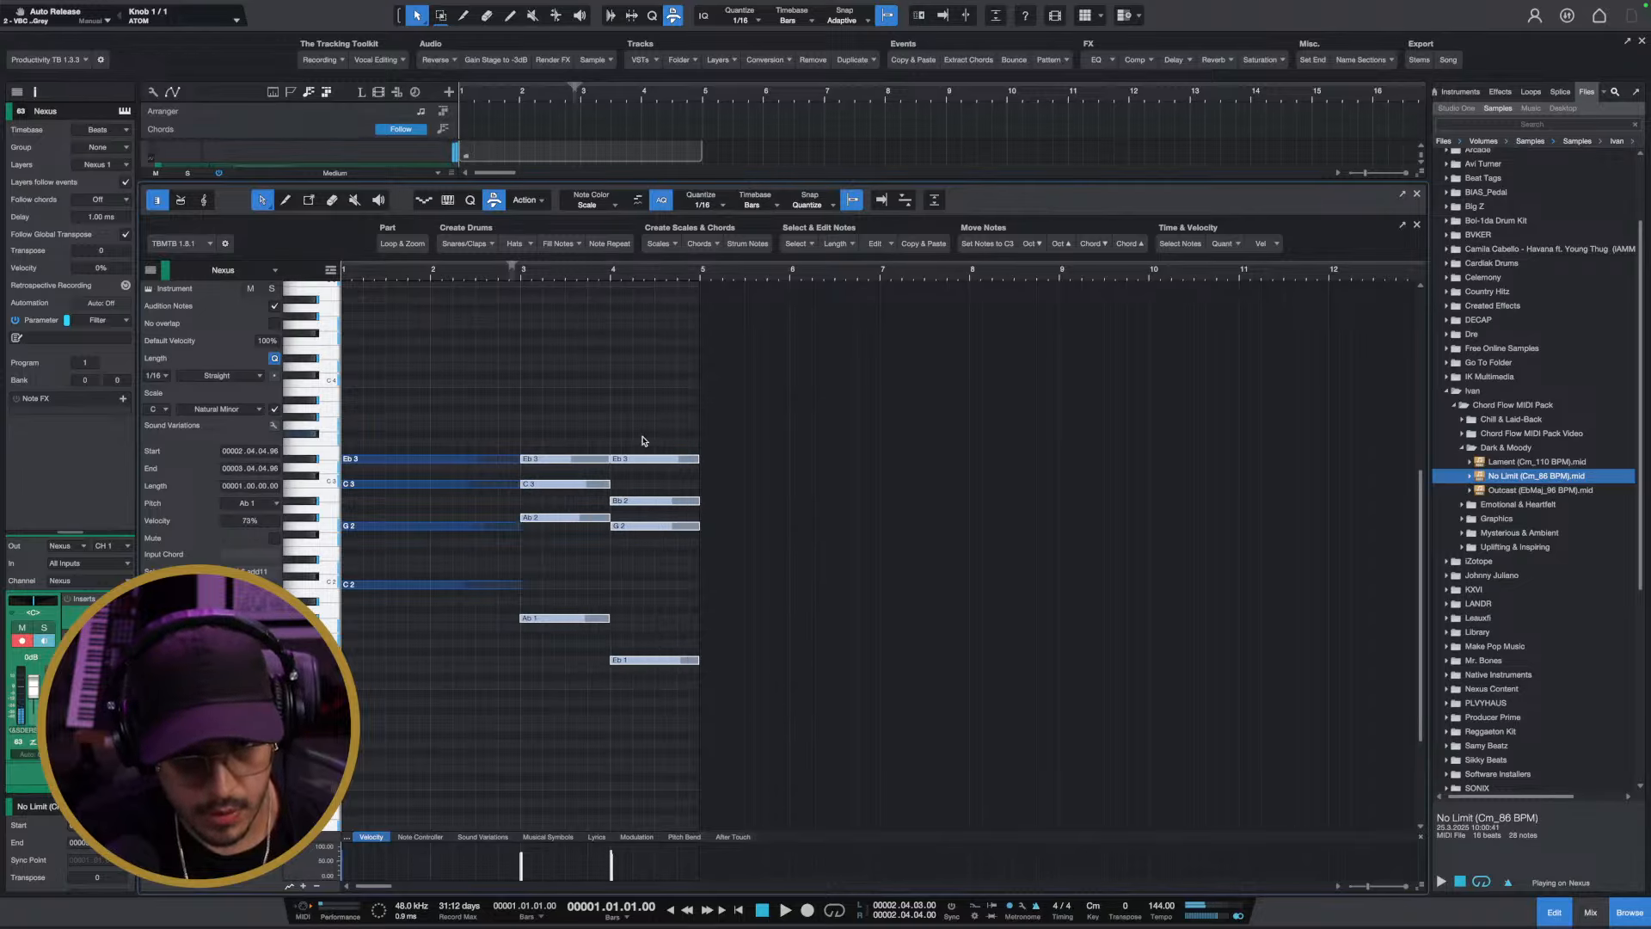
left_click_drag(643, 422, 611, 547)
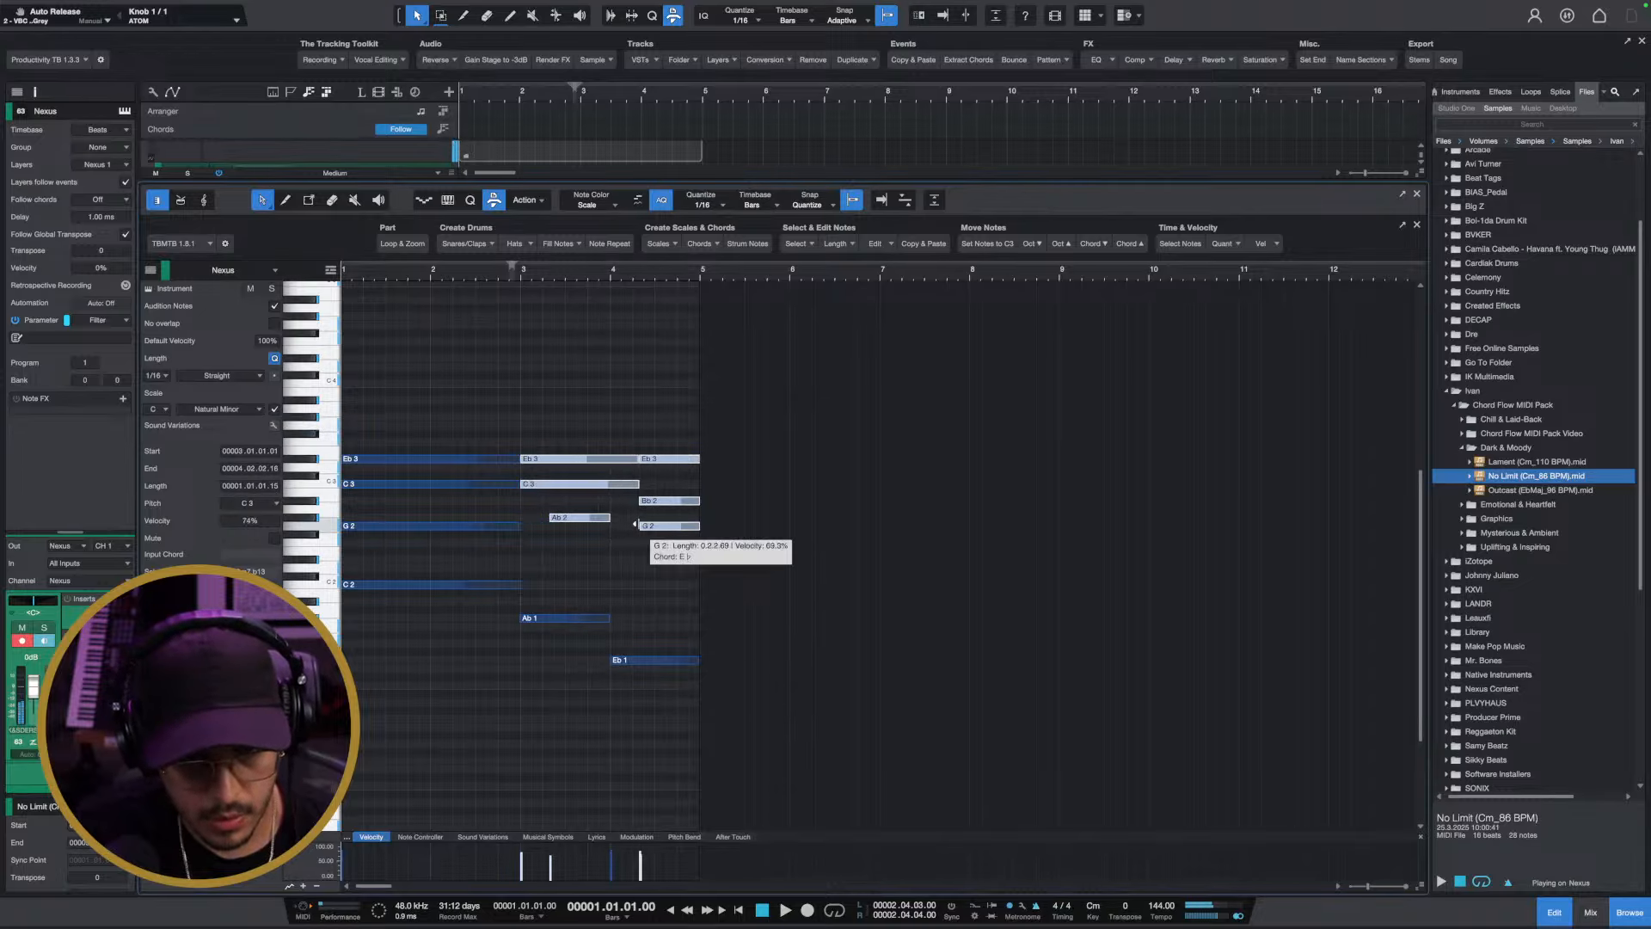
left_click_drag(627, 438, 605, 469)
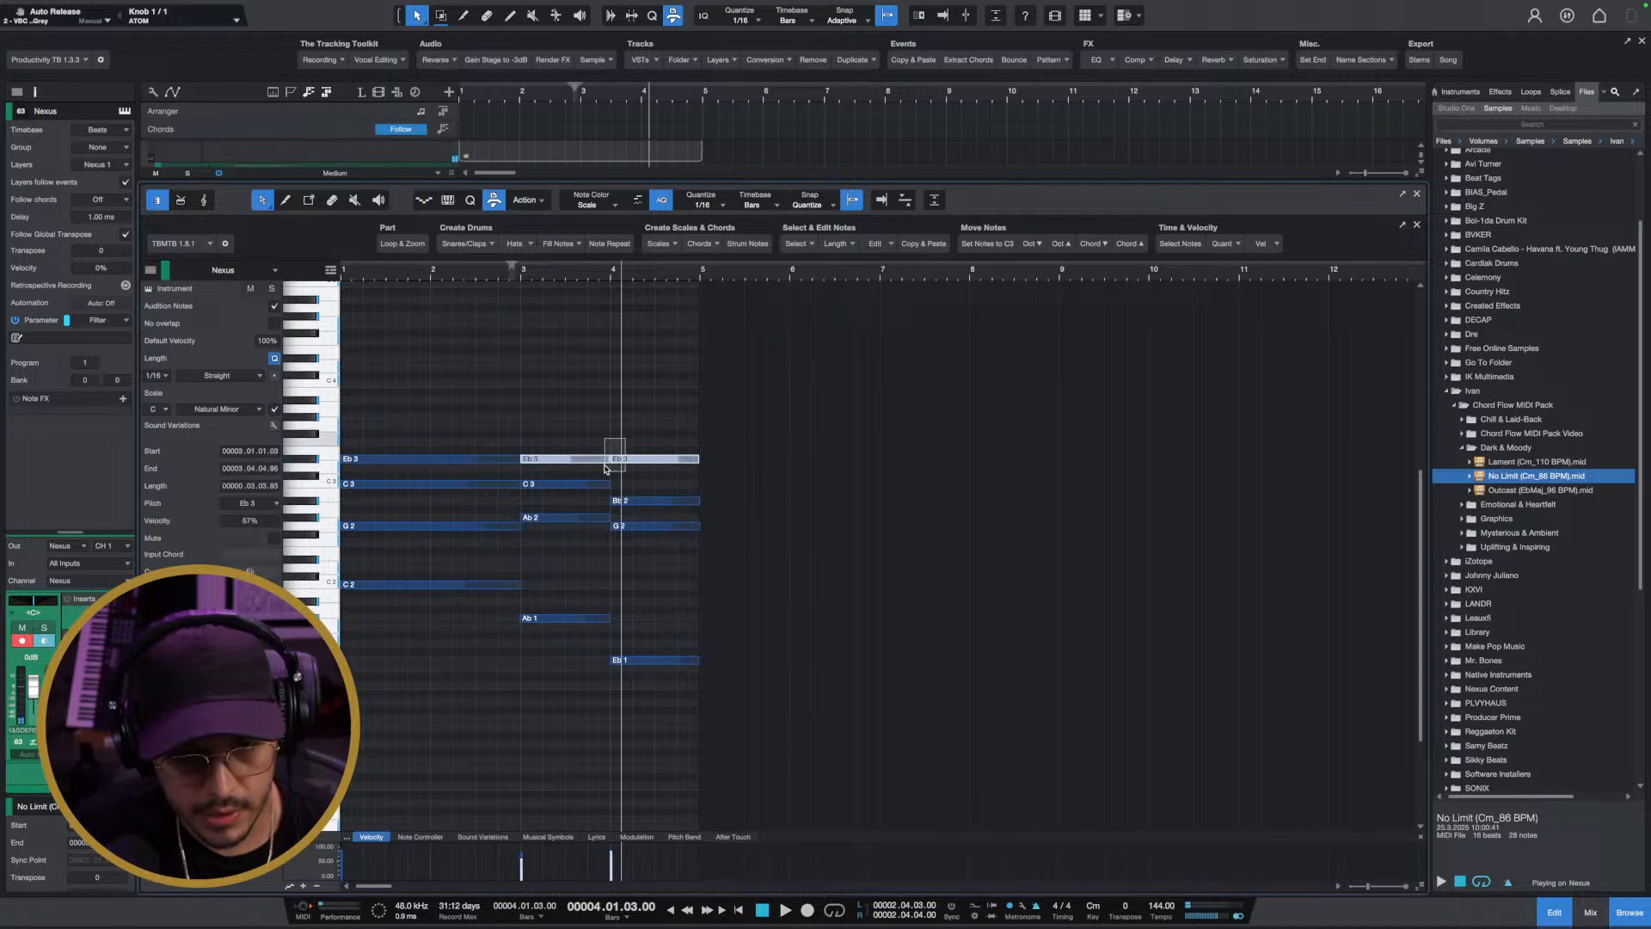
left_click(653, 418)
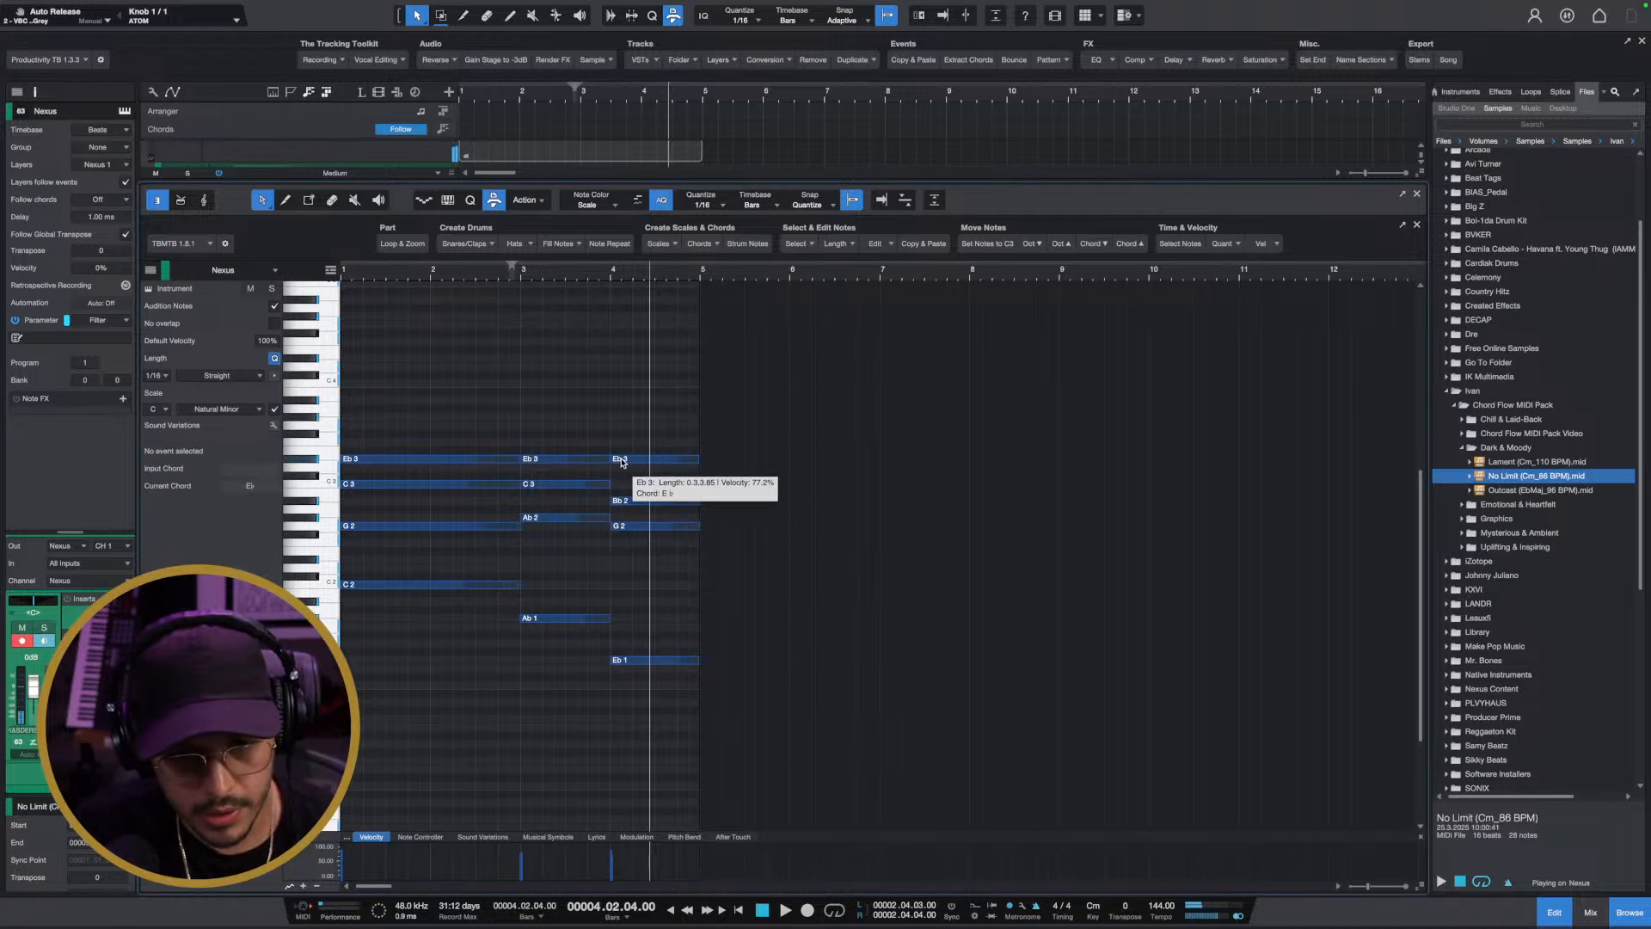
Move the boundary between the last two chords' upper three notes to beat 3 of bar 4
left_click_drag(616, 464, 654, 522)
left_click(625, 396)
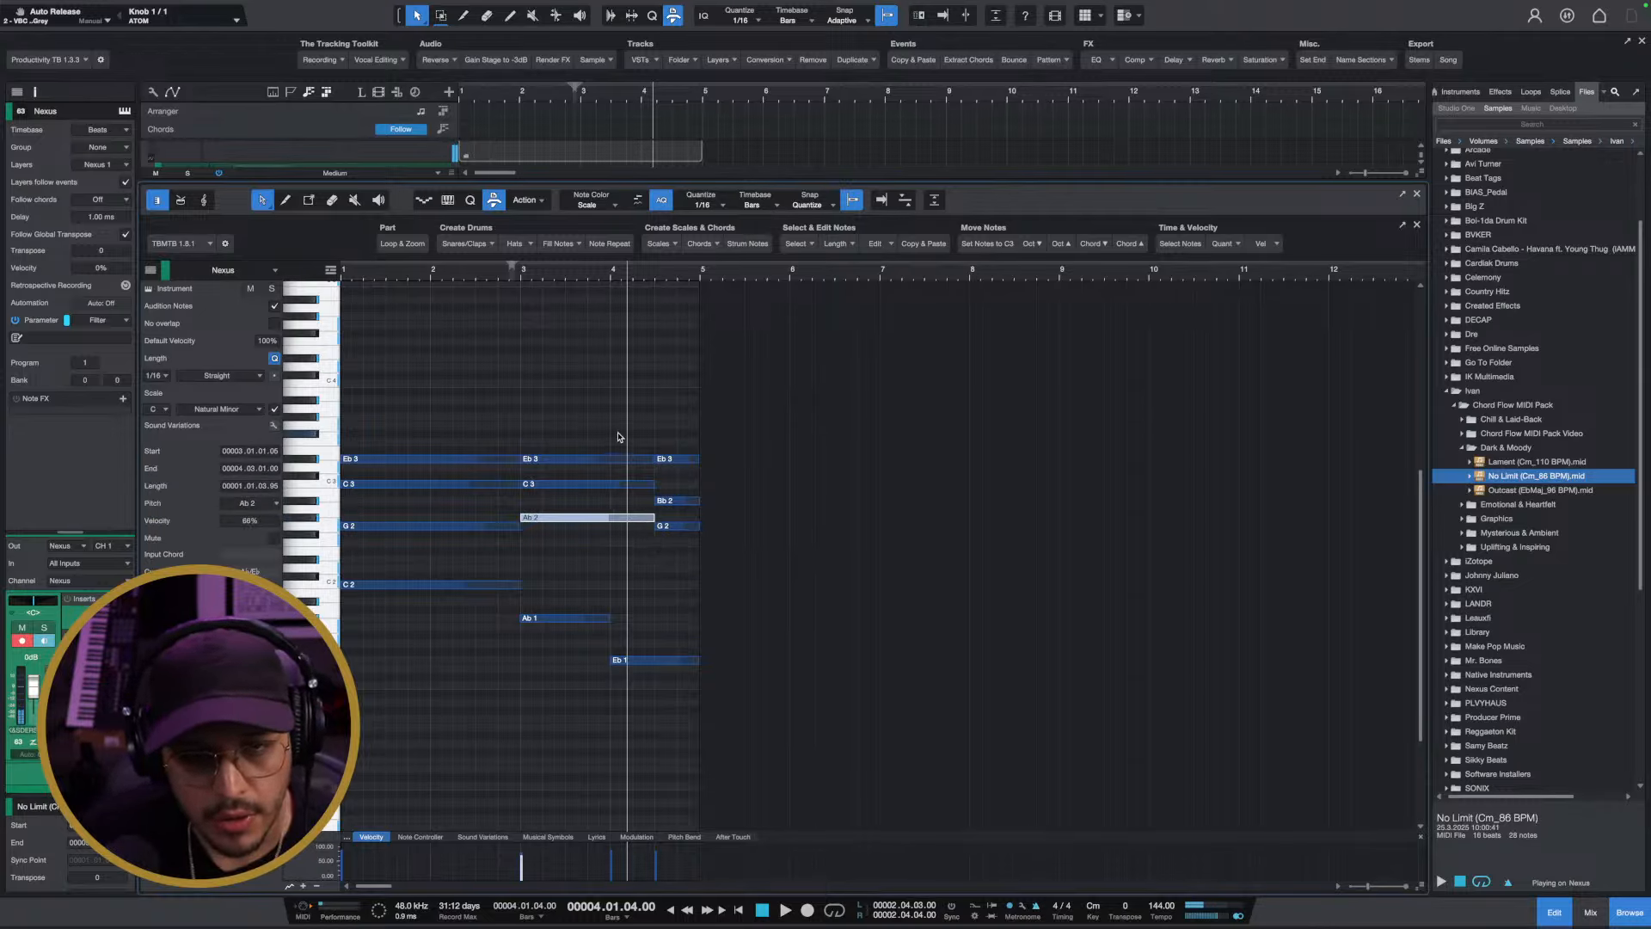
left_click(618, 437)
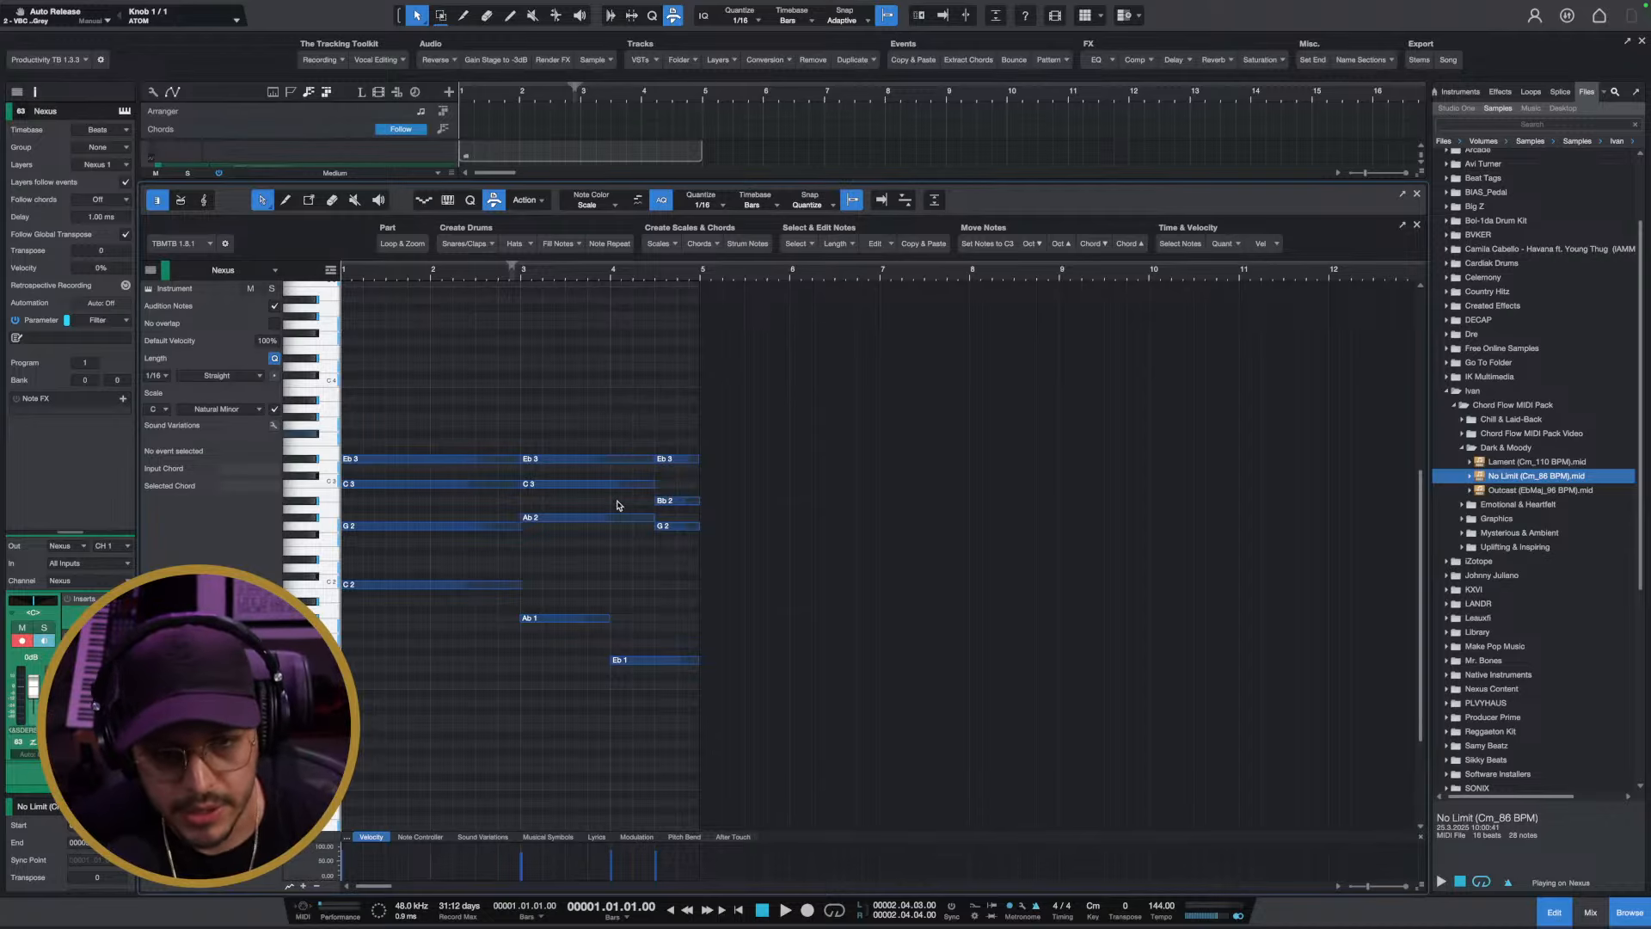
left_click_drag(632, 590, 610, 707)
left_click_drag(641, 538, 602, 707)
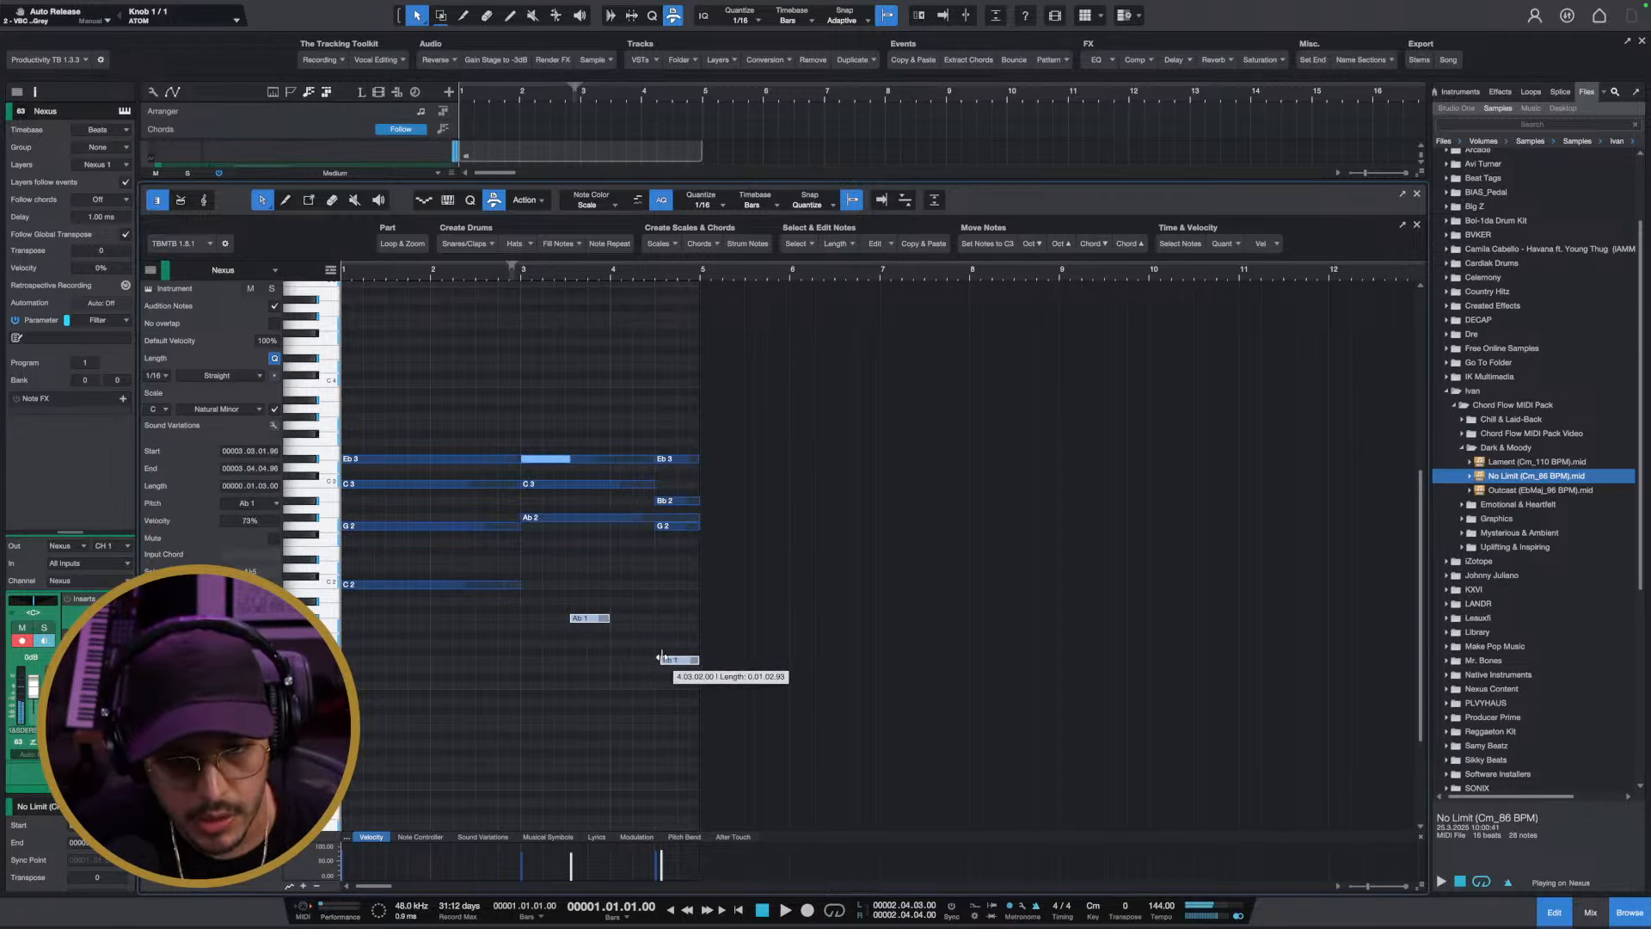
left_click(610, 669)
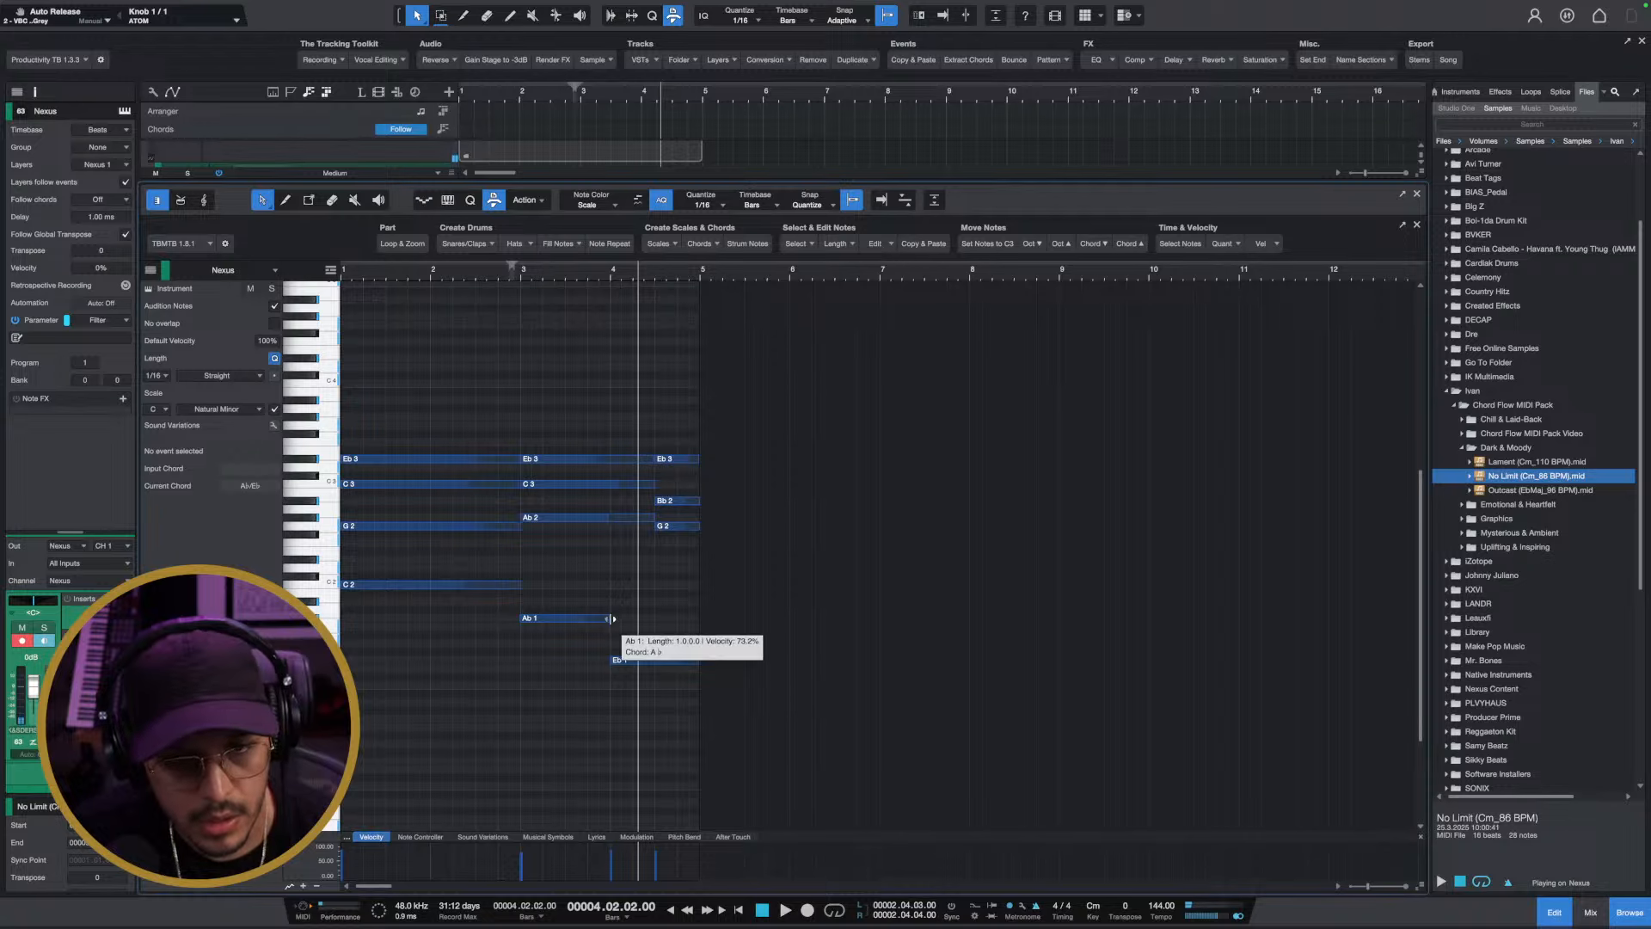
Extend the Ab1 bass note to beat 3 of bar 4, start the Eb1 bass note there, and play back the progression
left_click_drag(609, 618, 656, 659)
left_click(662, 595)
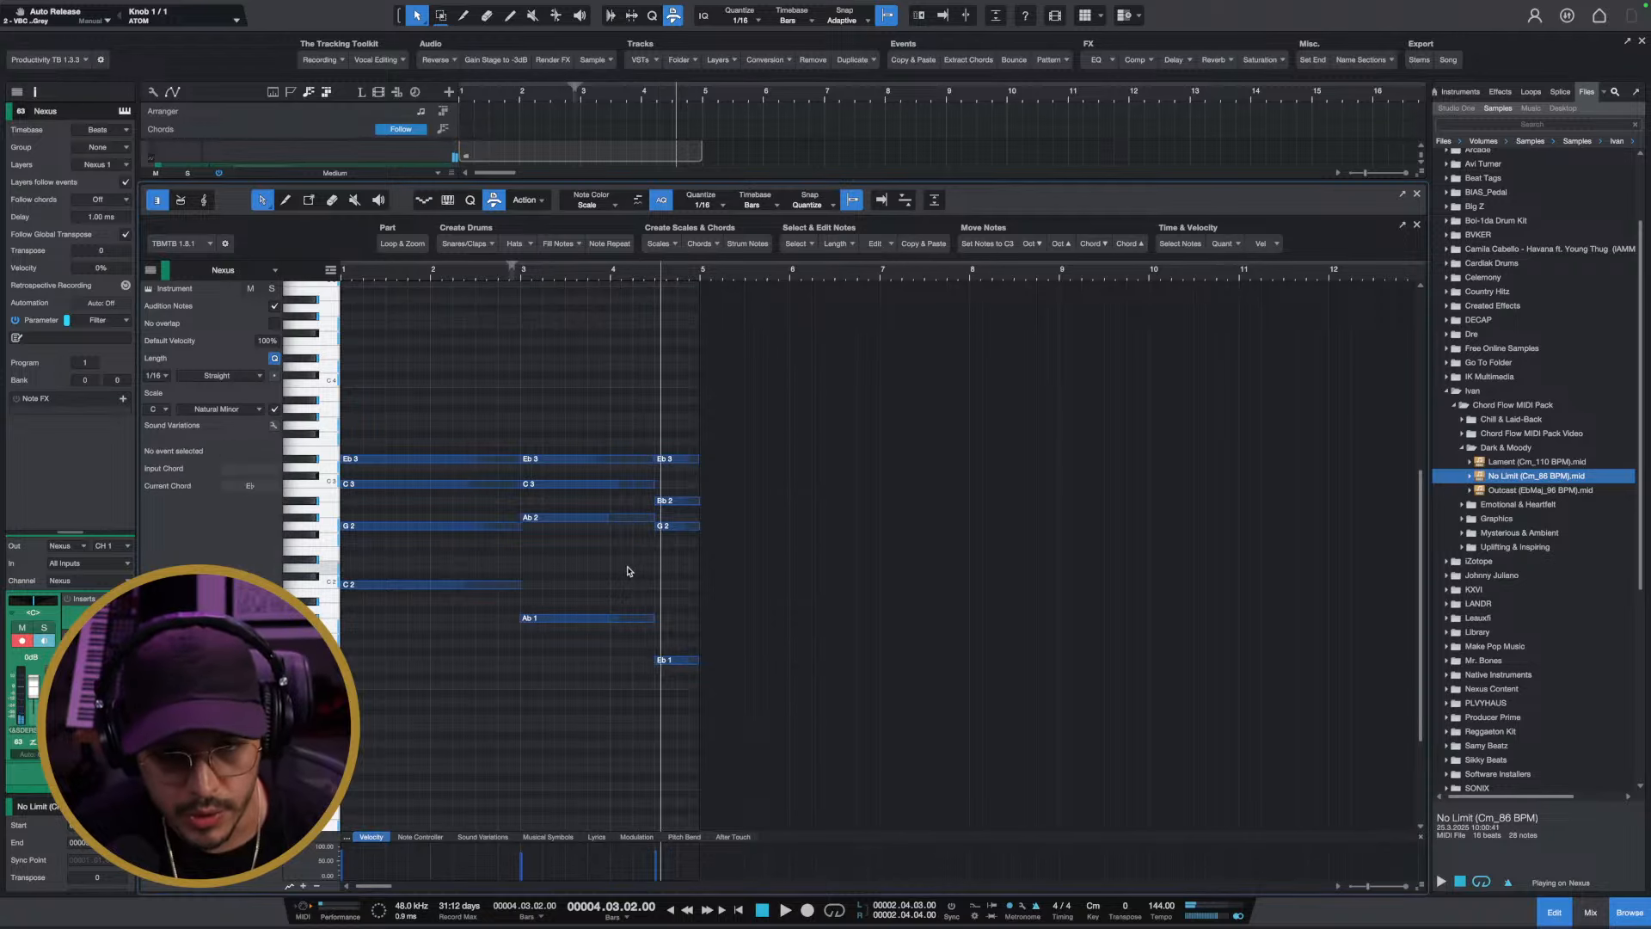
key("comma")
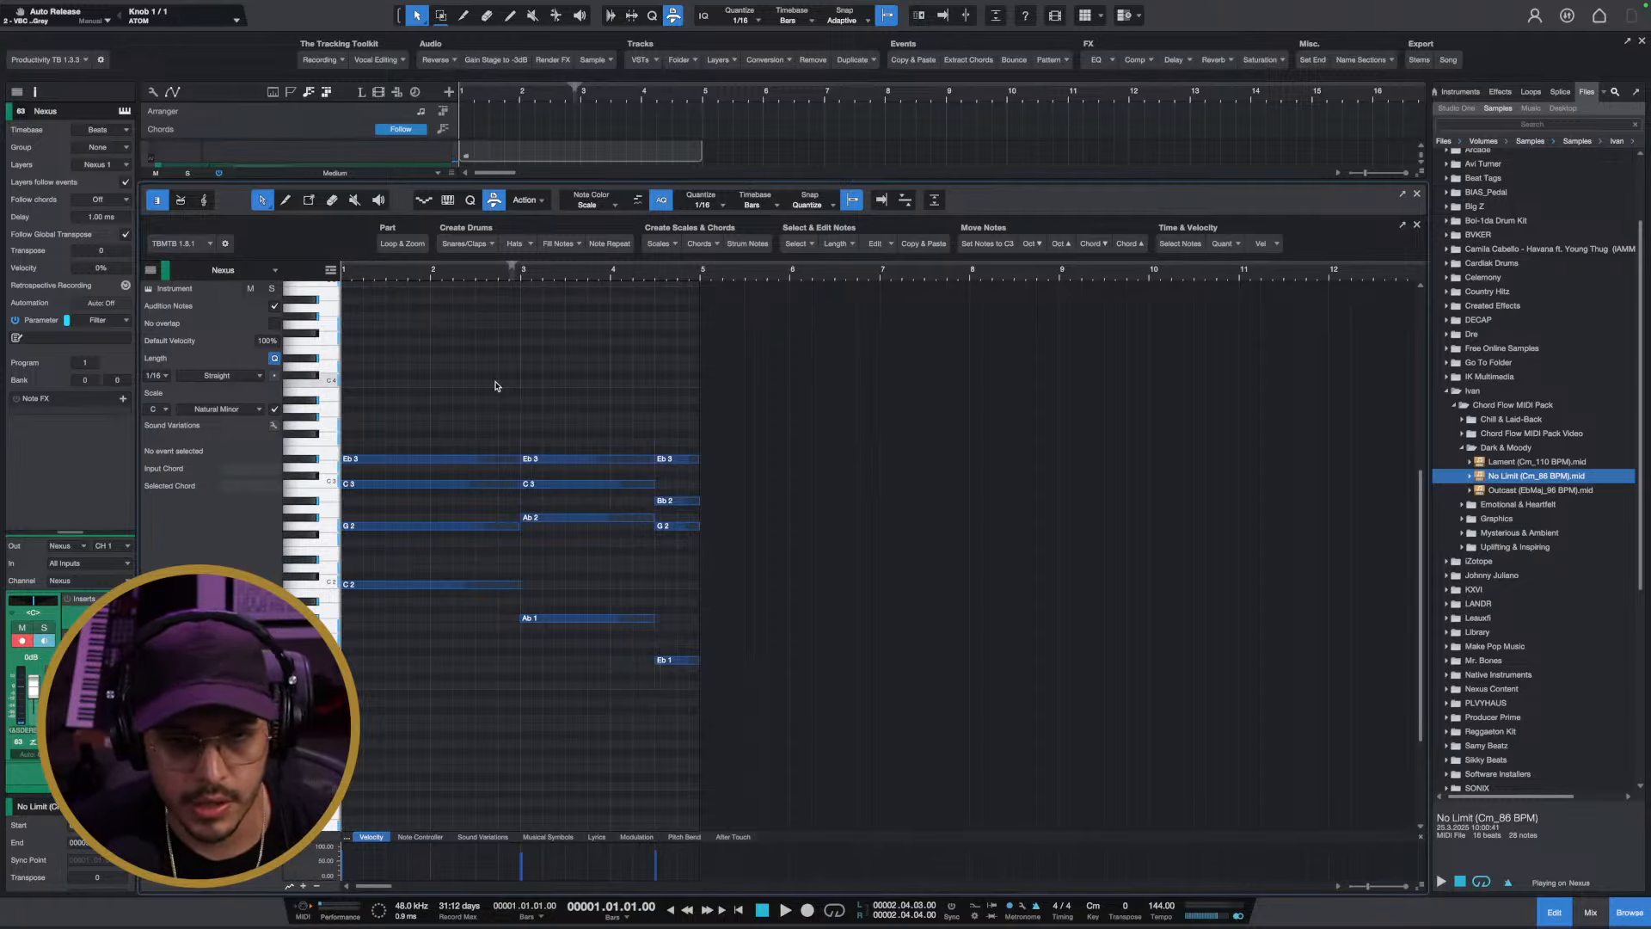
key("space")
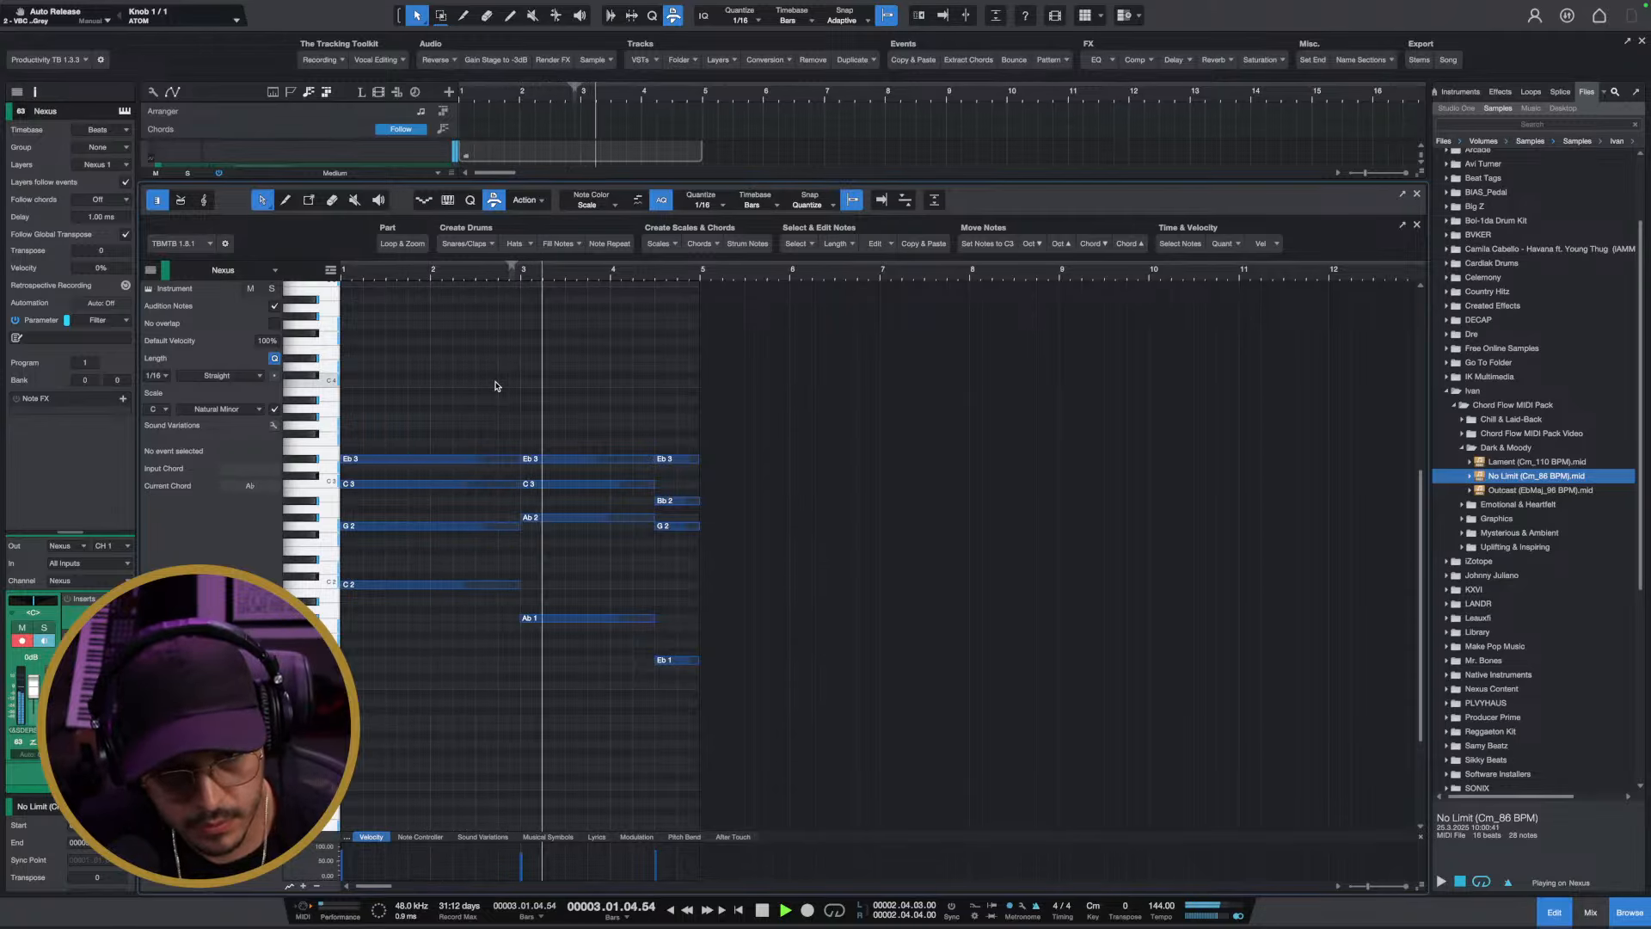
key("space")
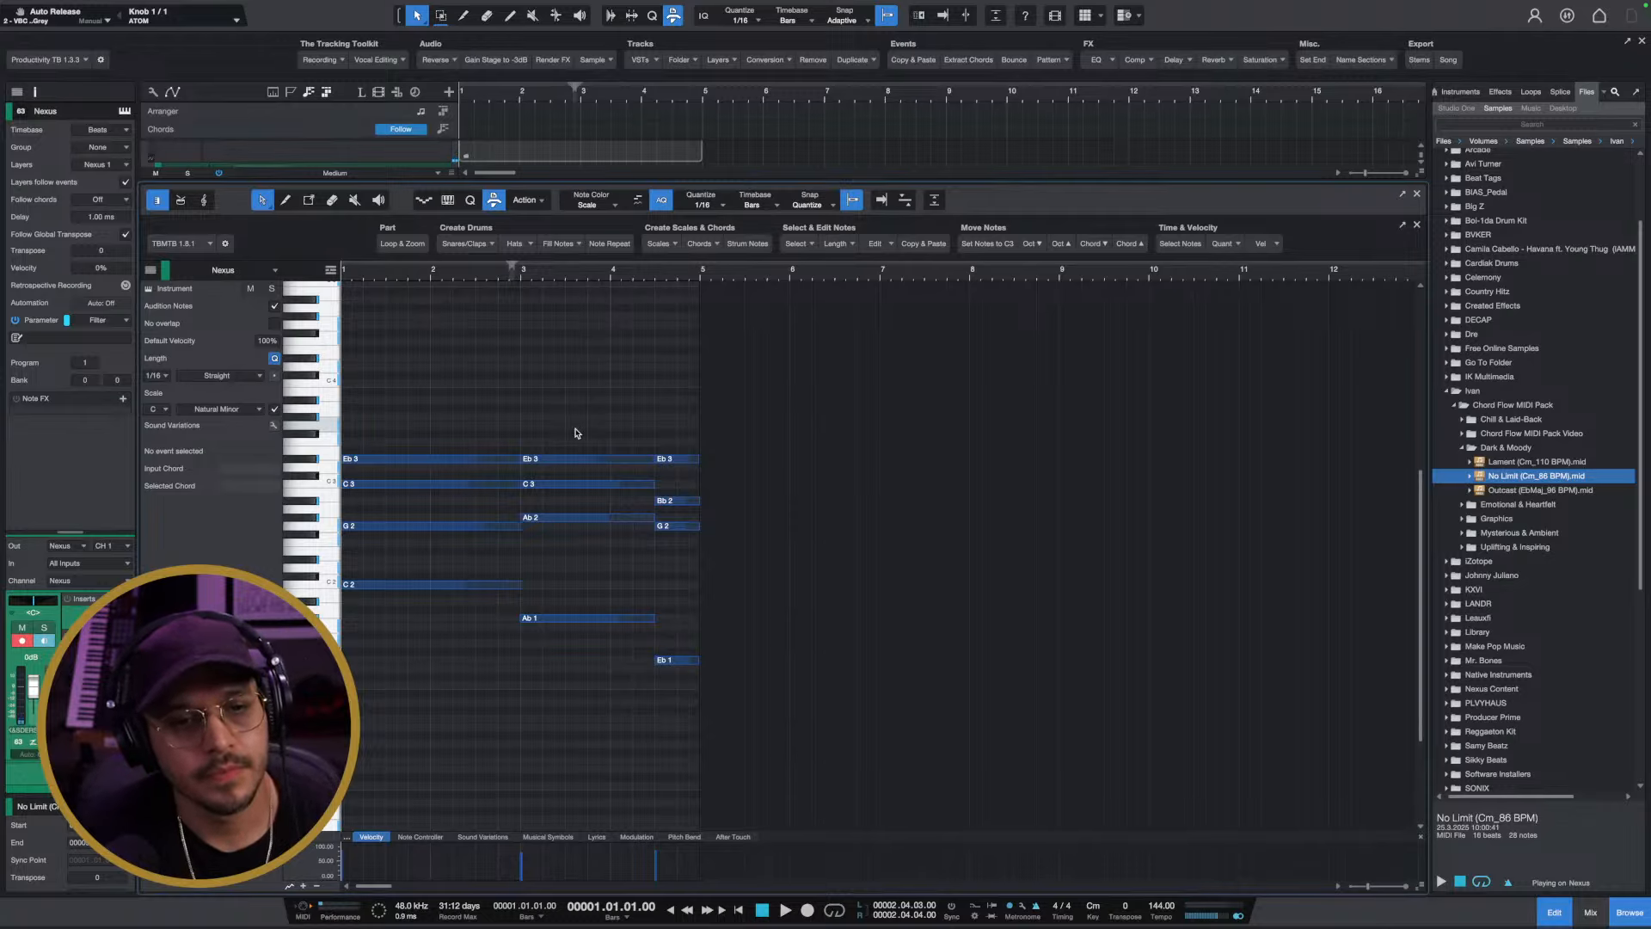
key("space")
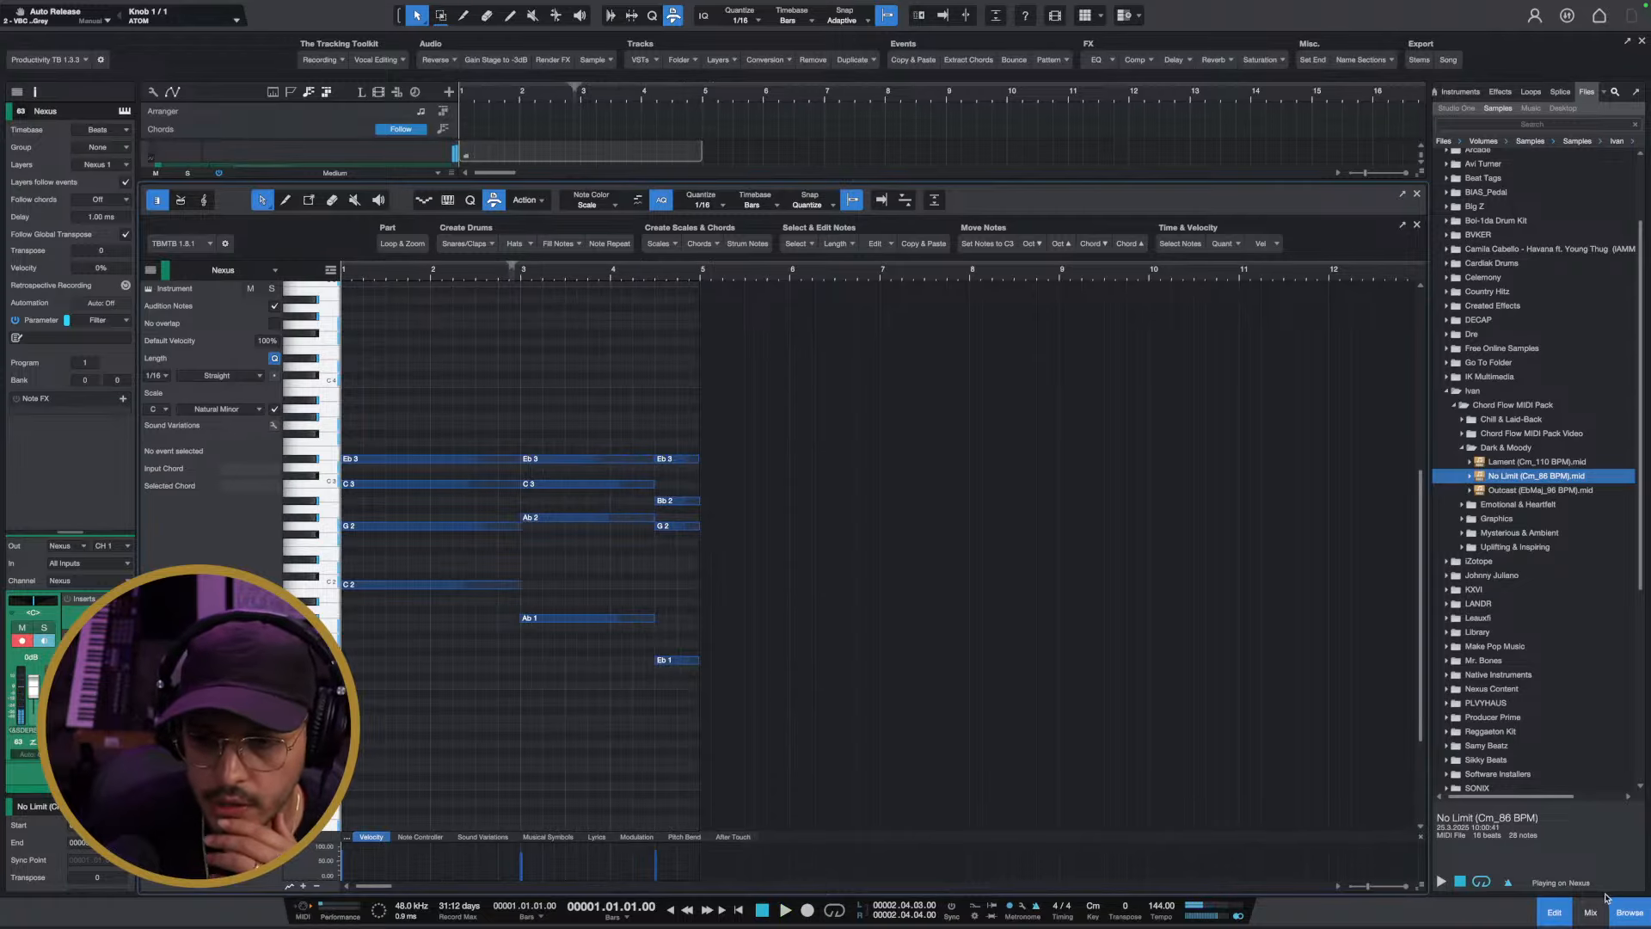
Close the note editor and set the loop range to the four-bar No Limit clip
left_click(1556, 912)
key("p")
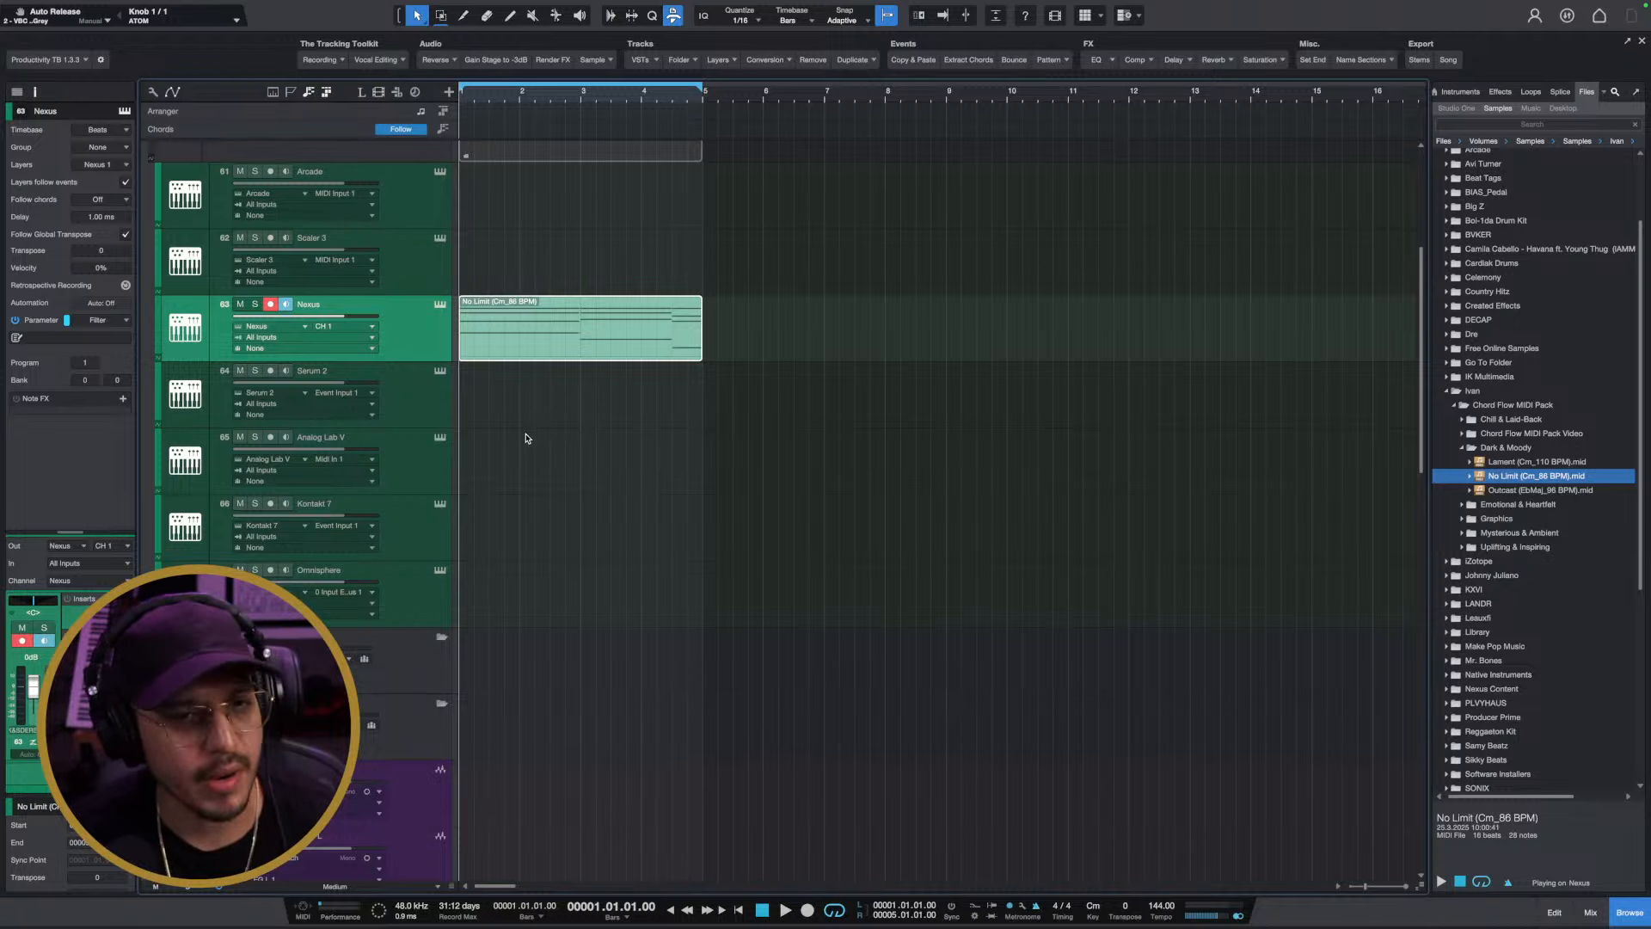
Move the No Limit clip to the Analog Lab V track and load the instrument's liked preset 14 Organ 1
left_click_drag(534, 345, 426, 439)
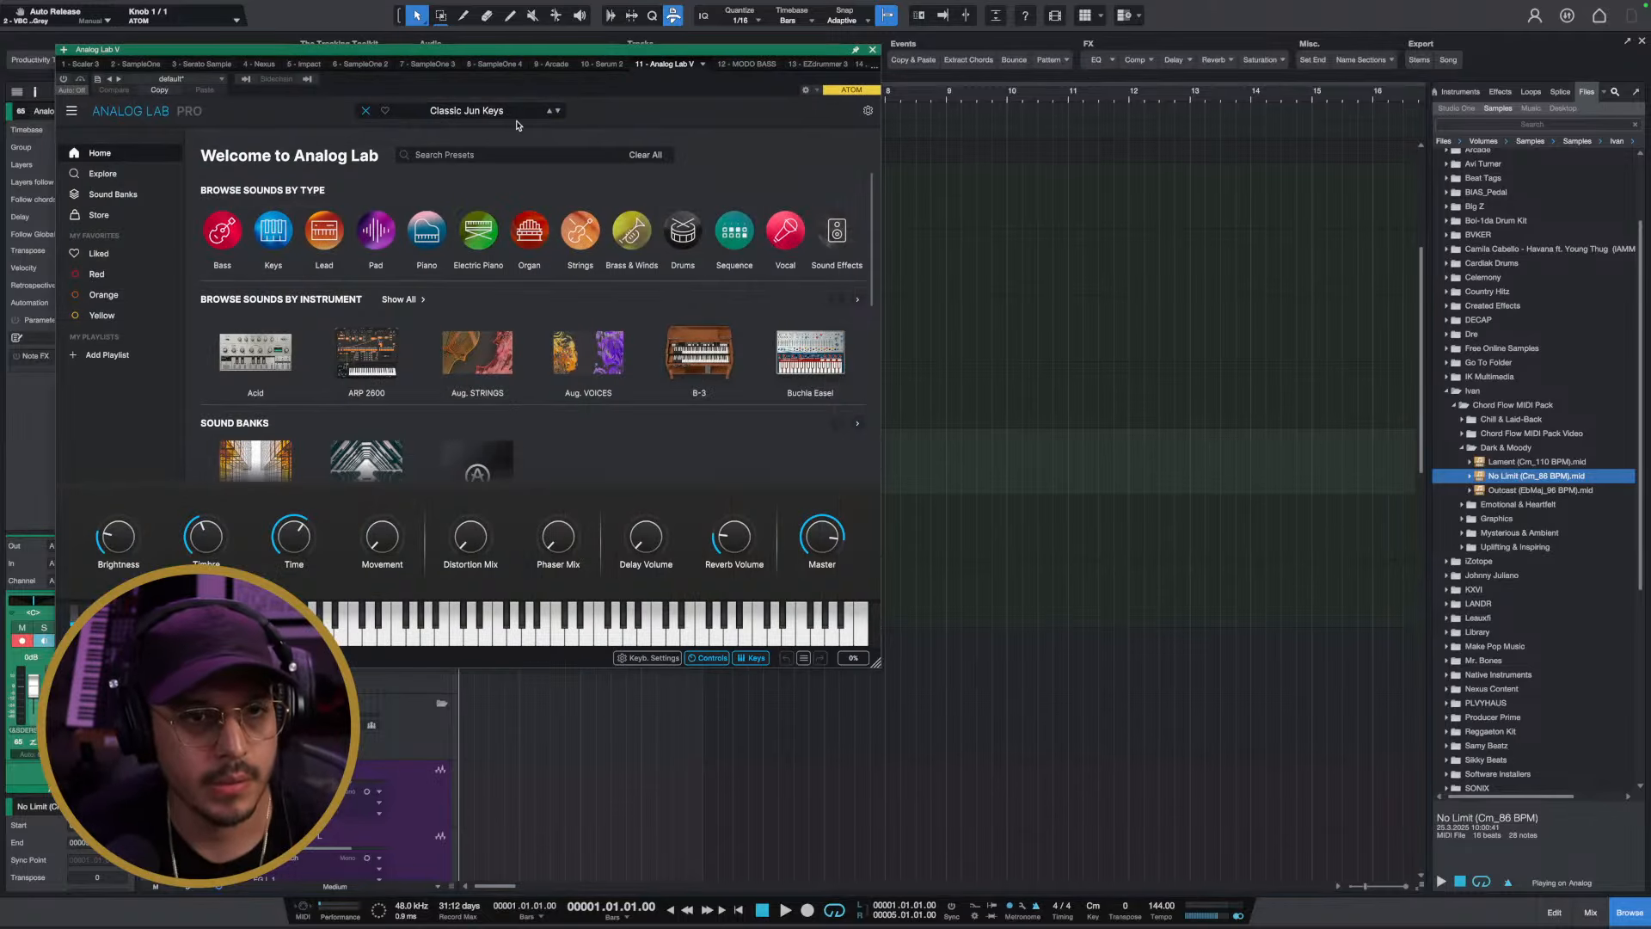
left_click(107, 254)
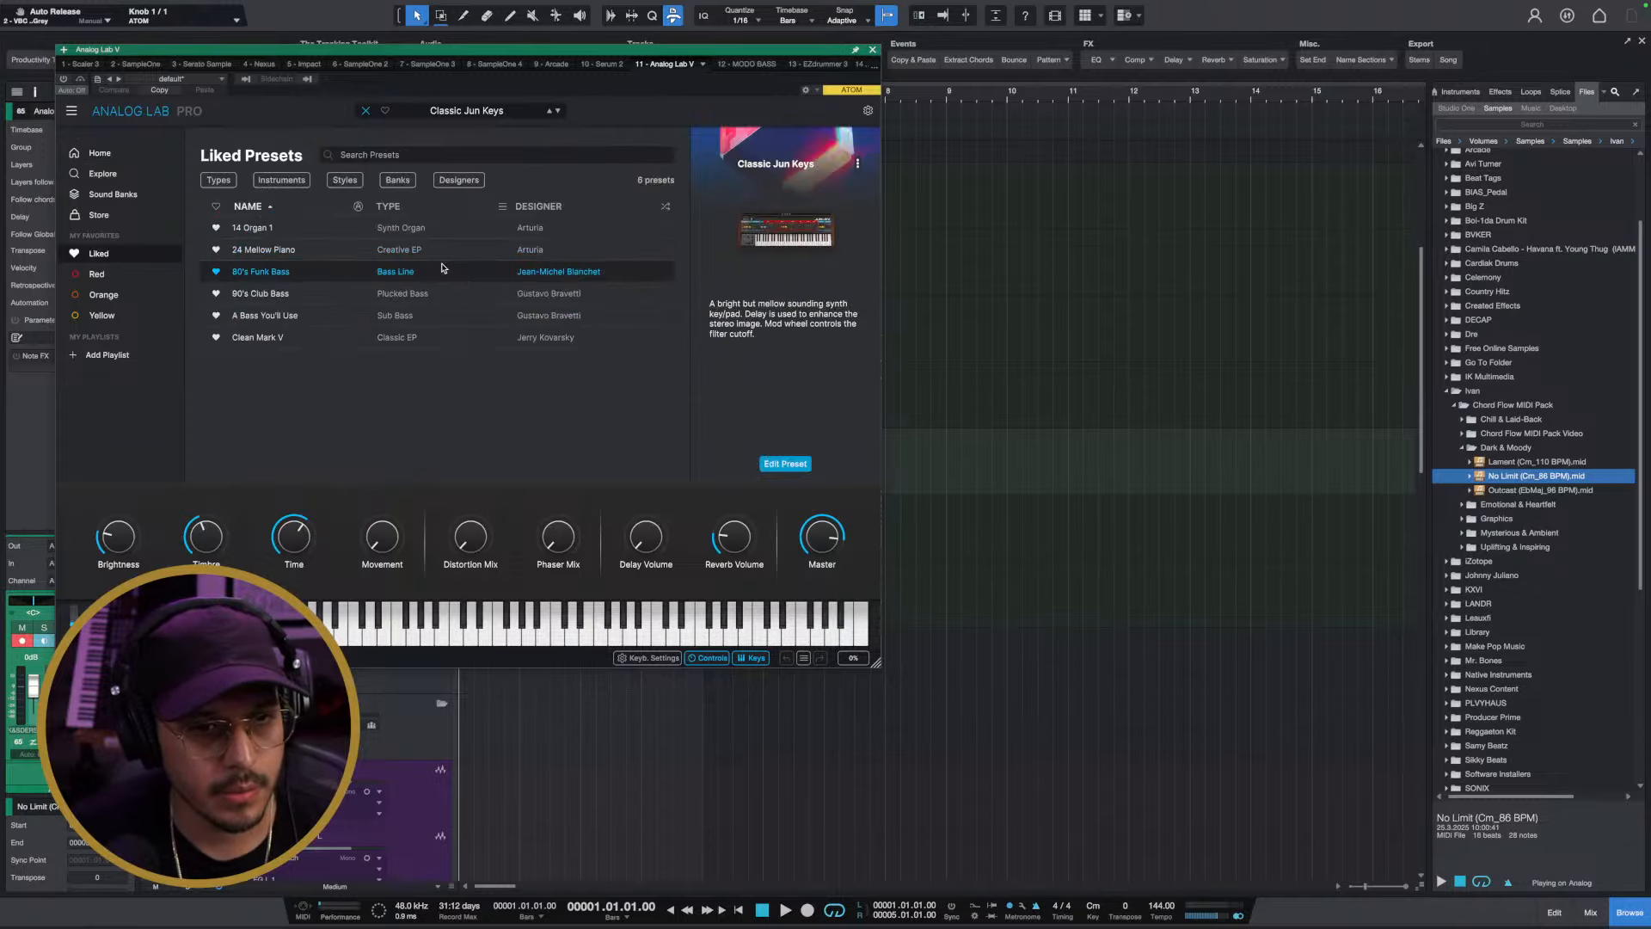
left_click(352, 230)
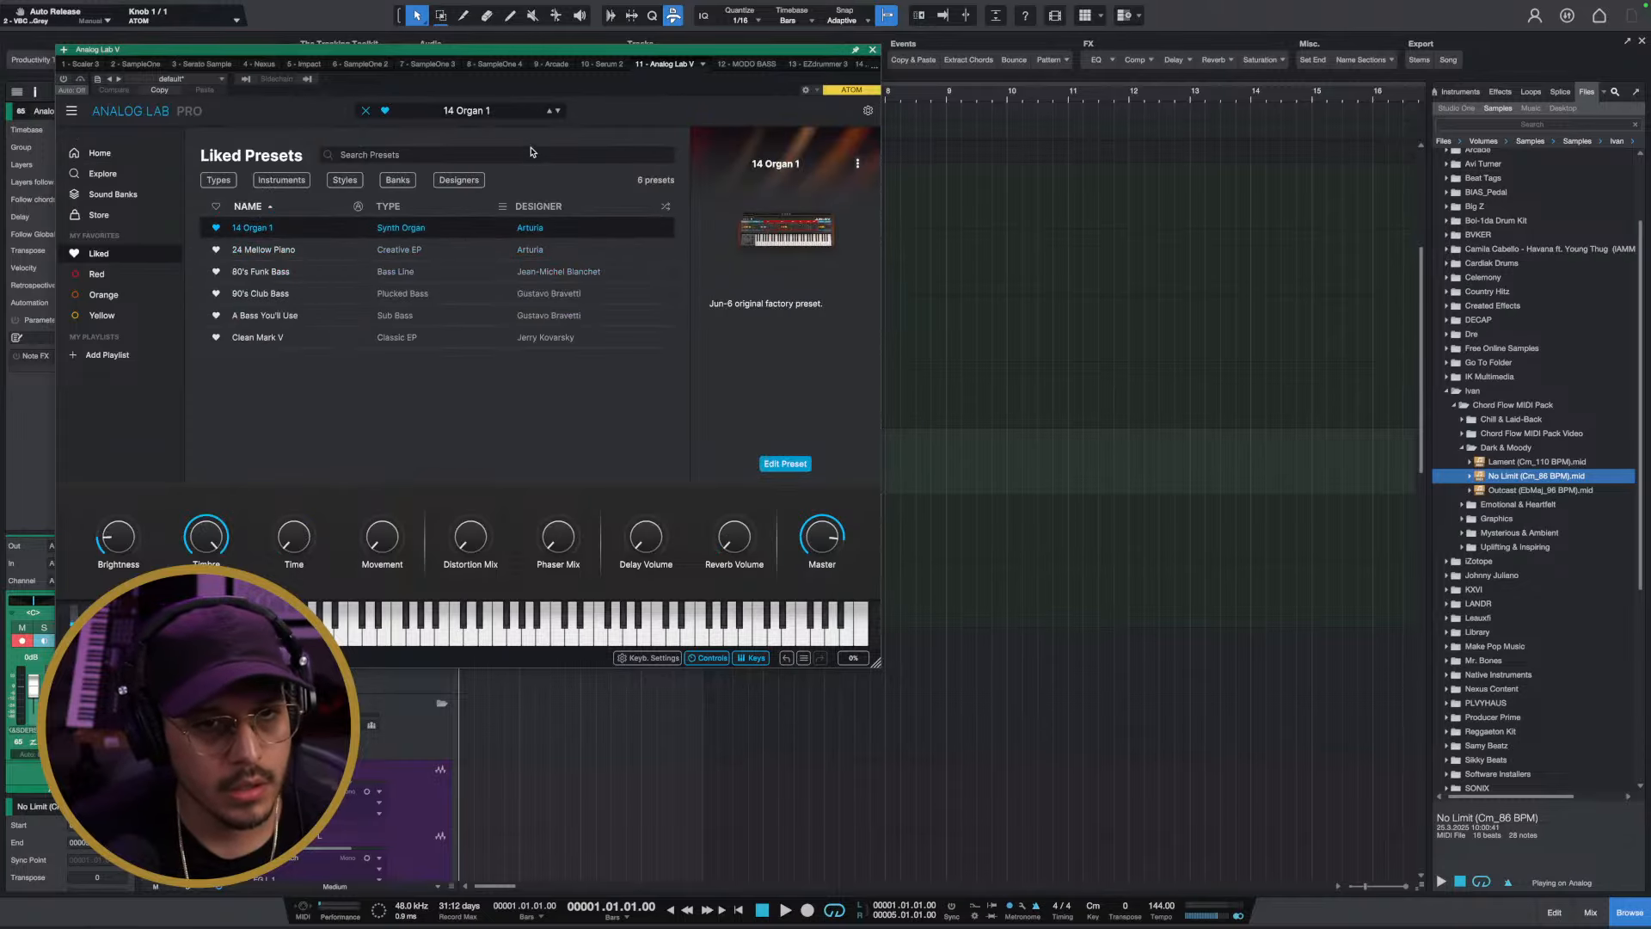
Close the Analog Lab V window and play back the clip with the organ preset
left_click(872, 49)
key("space")
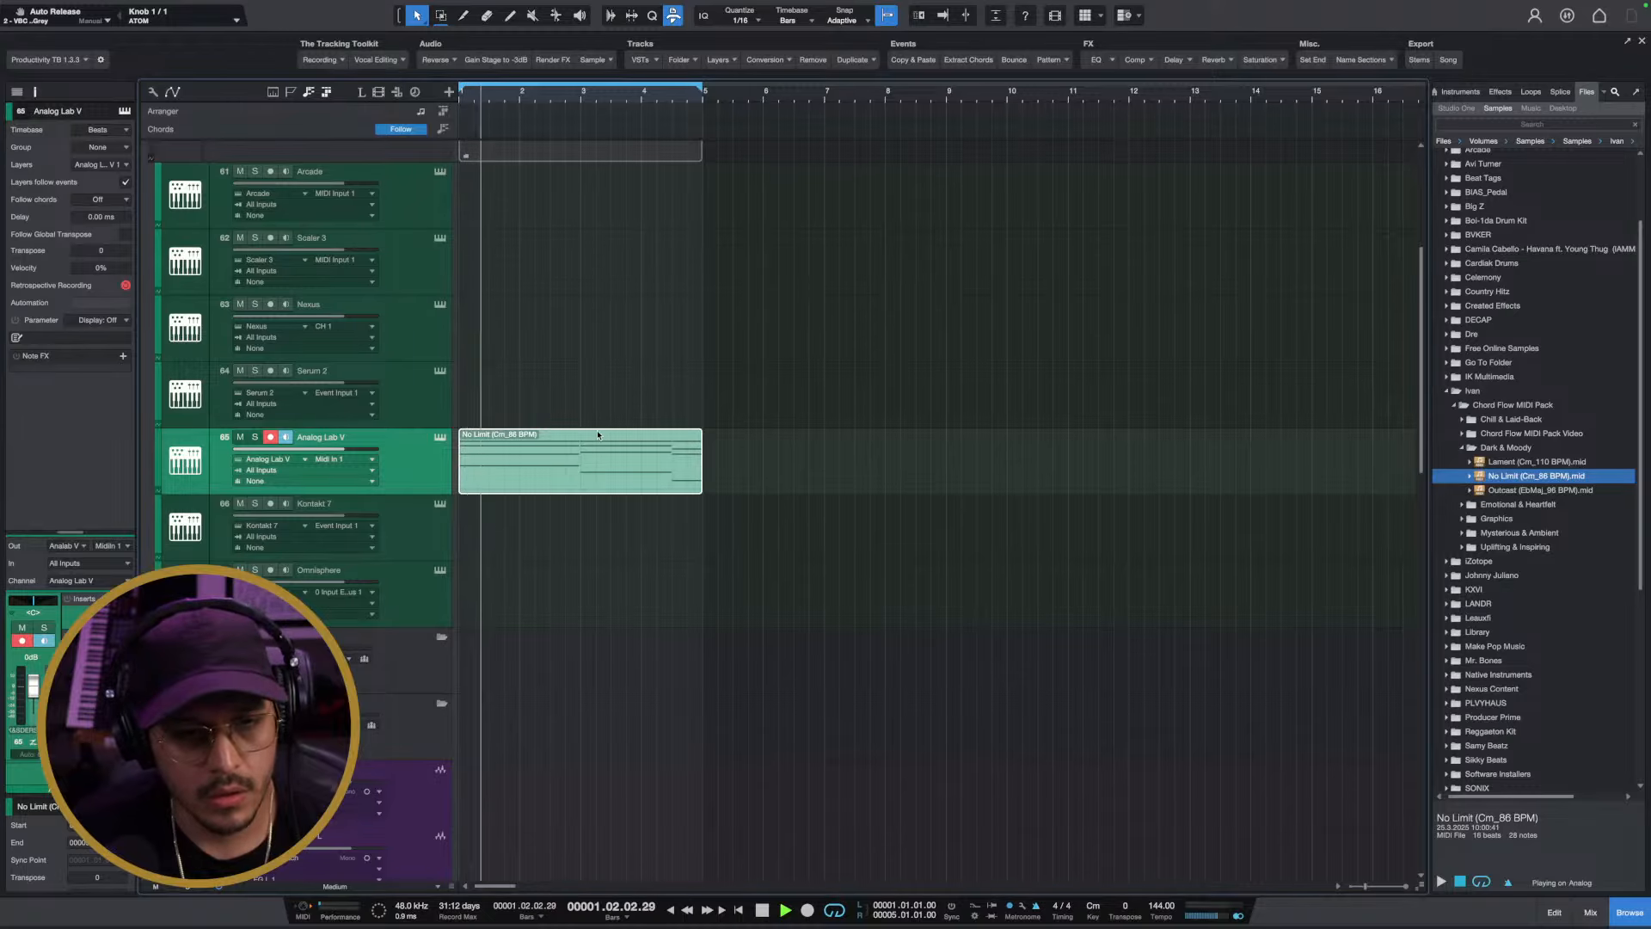
left_click(441, 439)
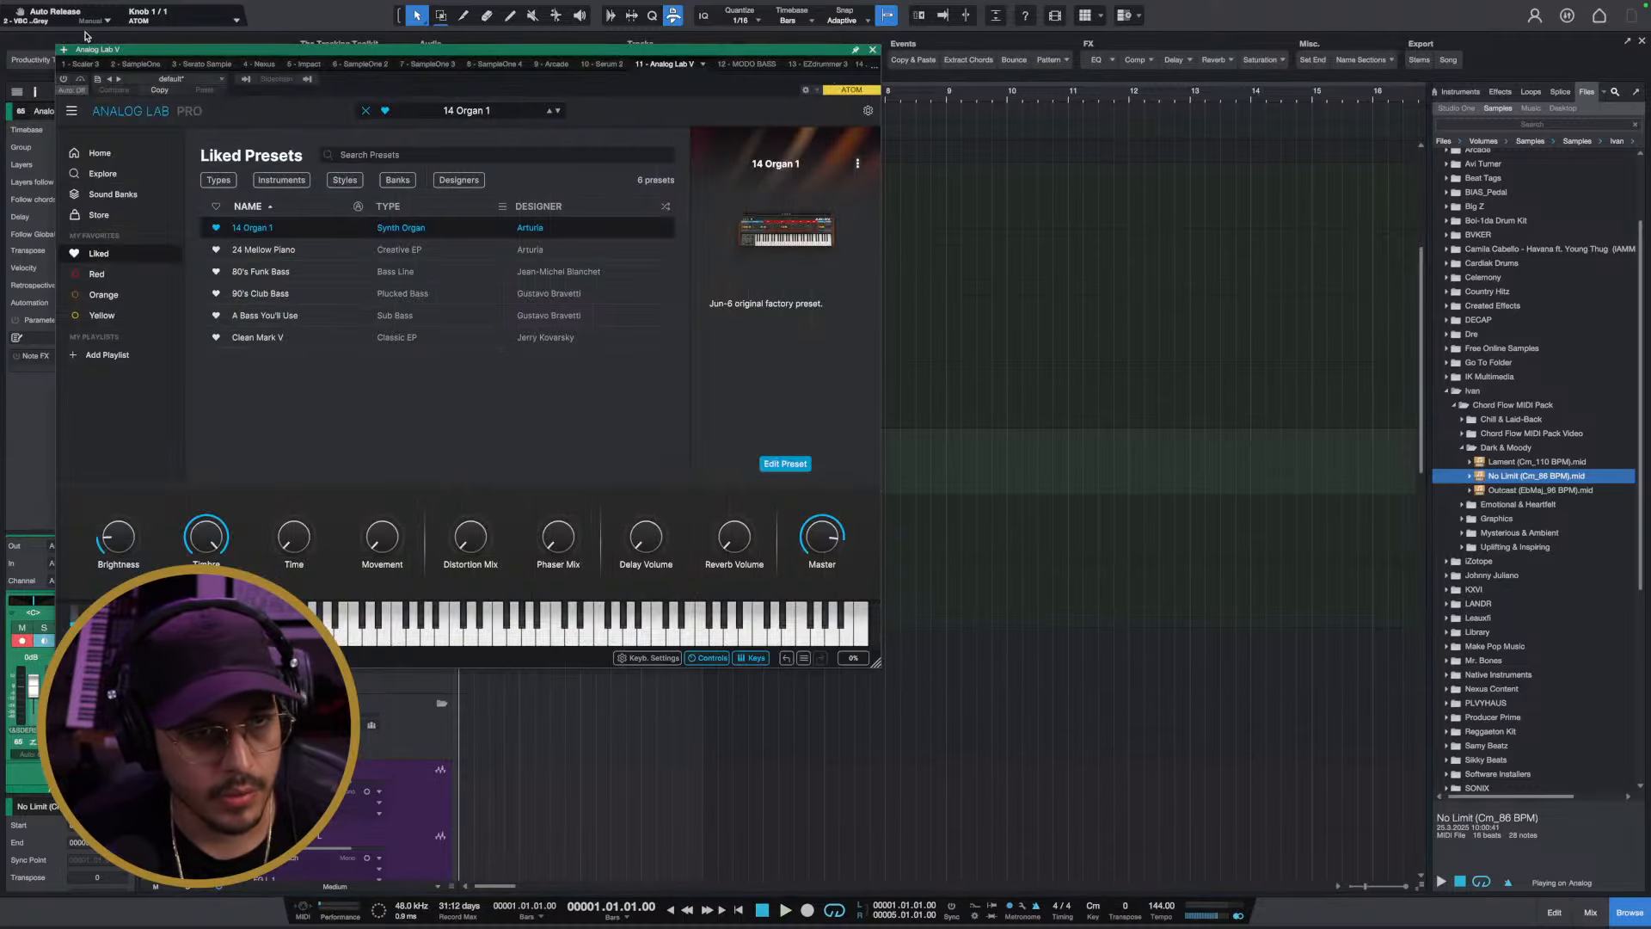
left_click(872, 50)
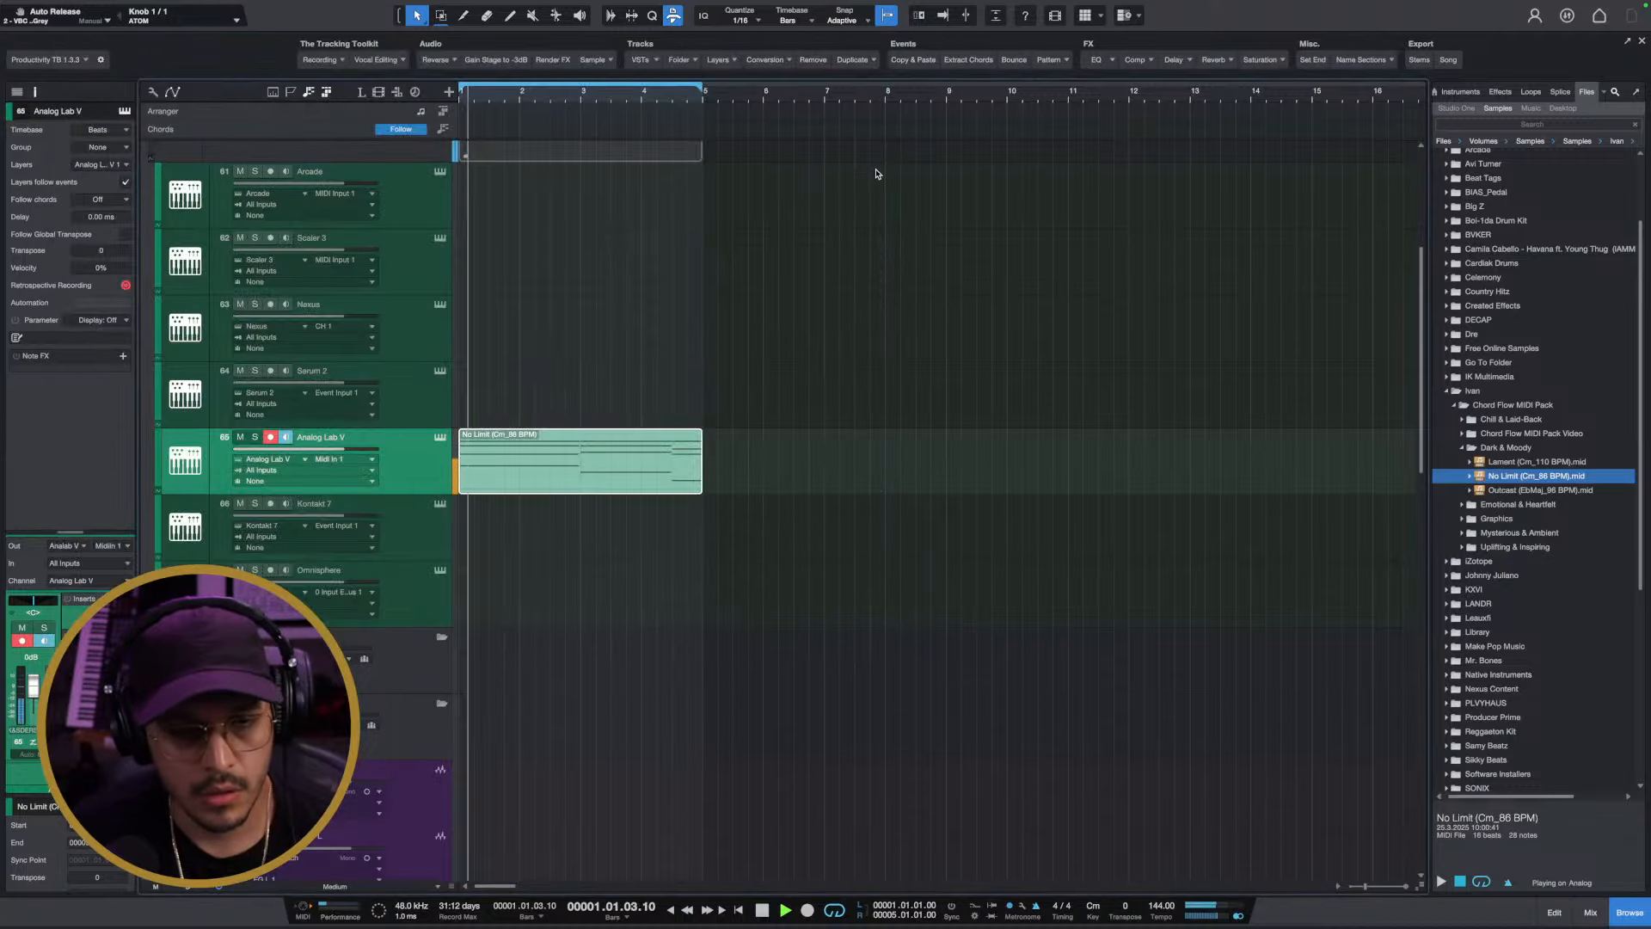
Open the Analog Lab V track's No Limit clip for note editing
double_click(653, 464)
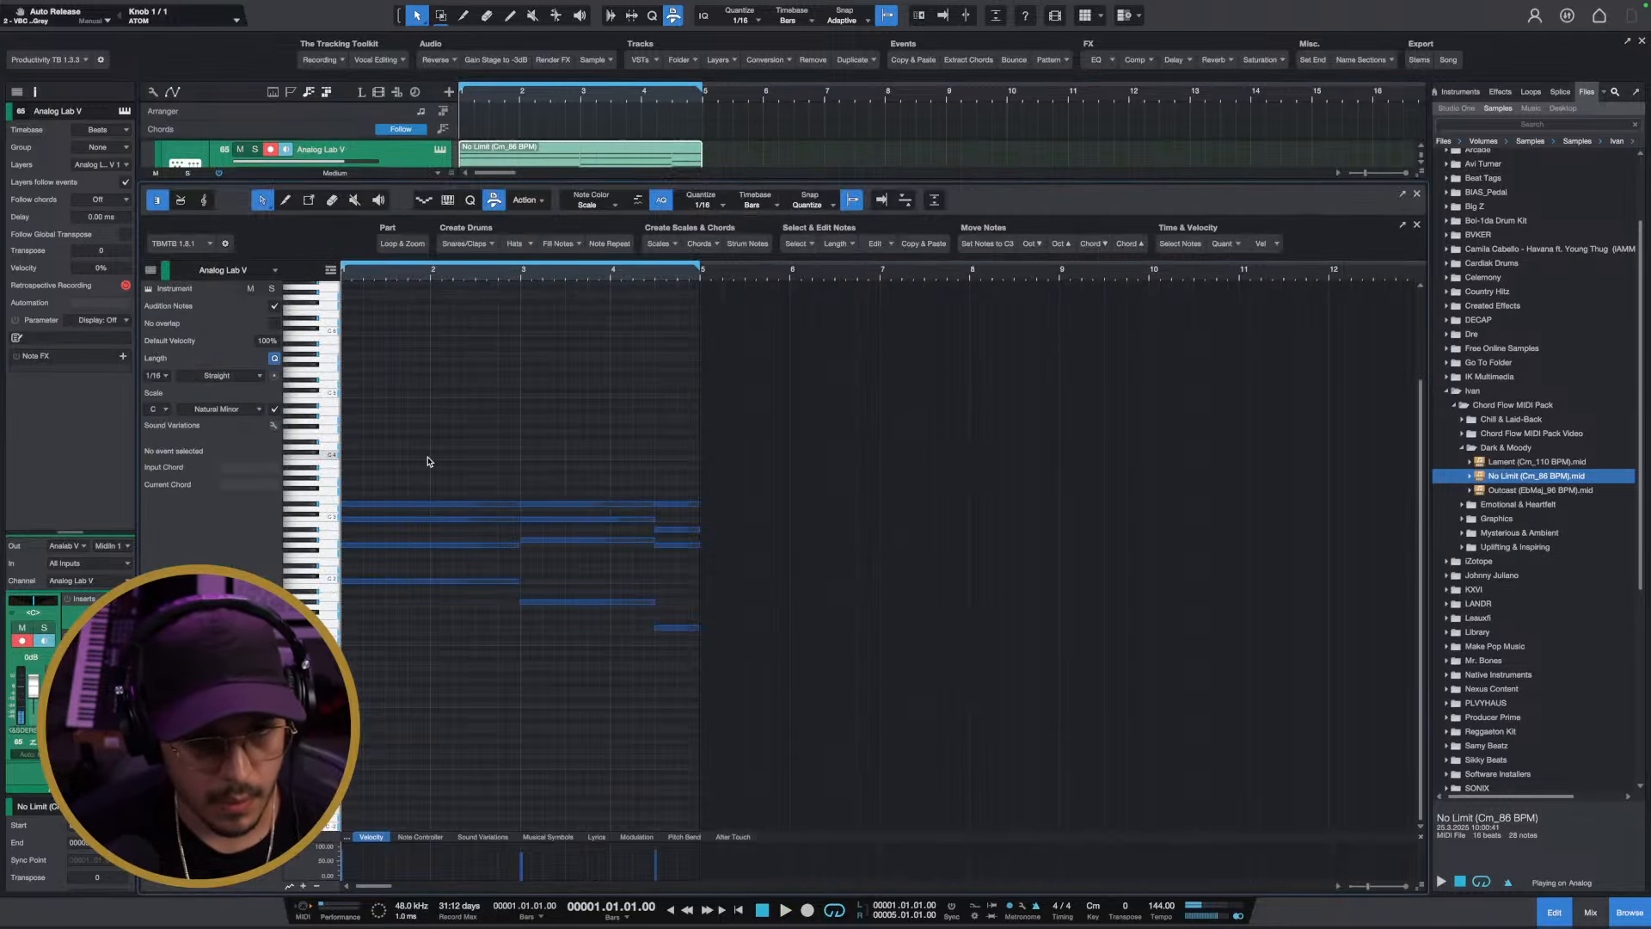
scroll(439, 567, "up", 3)
left_click(594, 614)
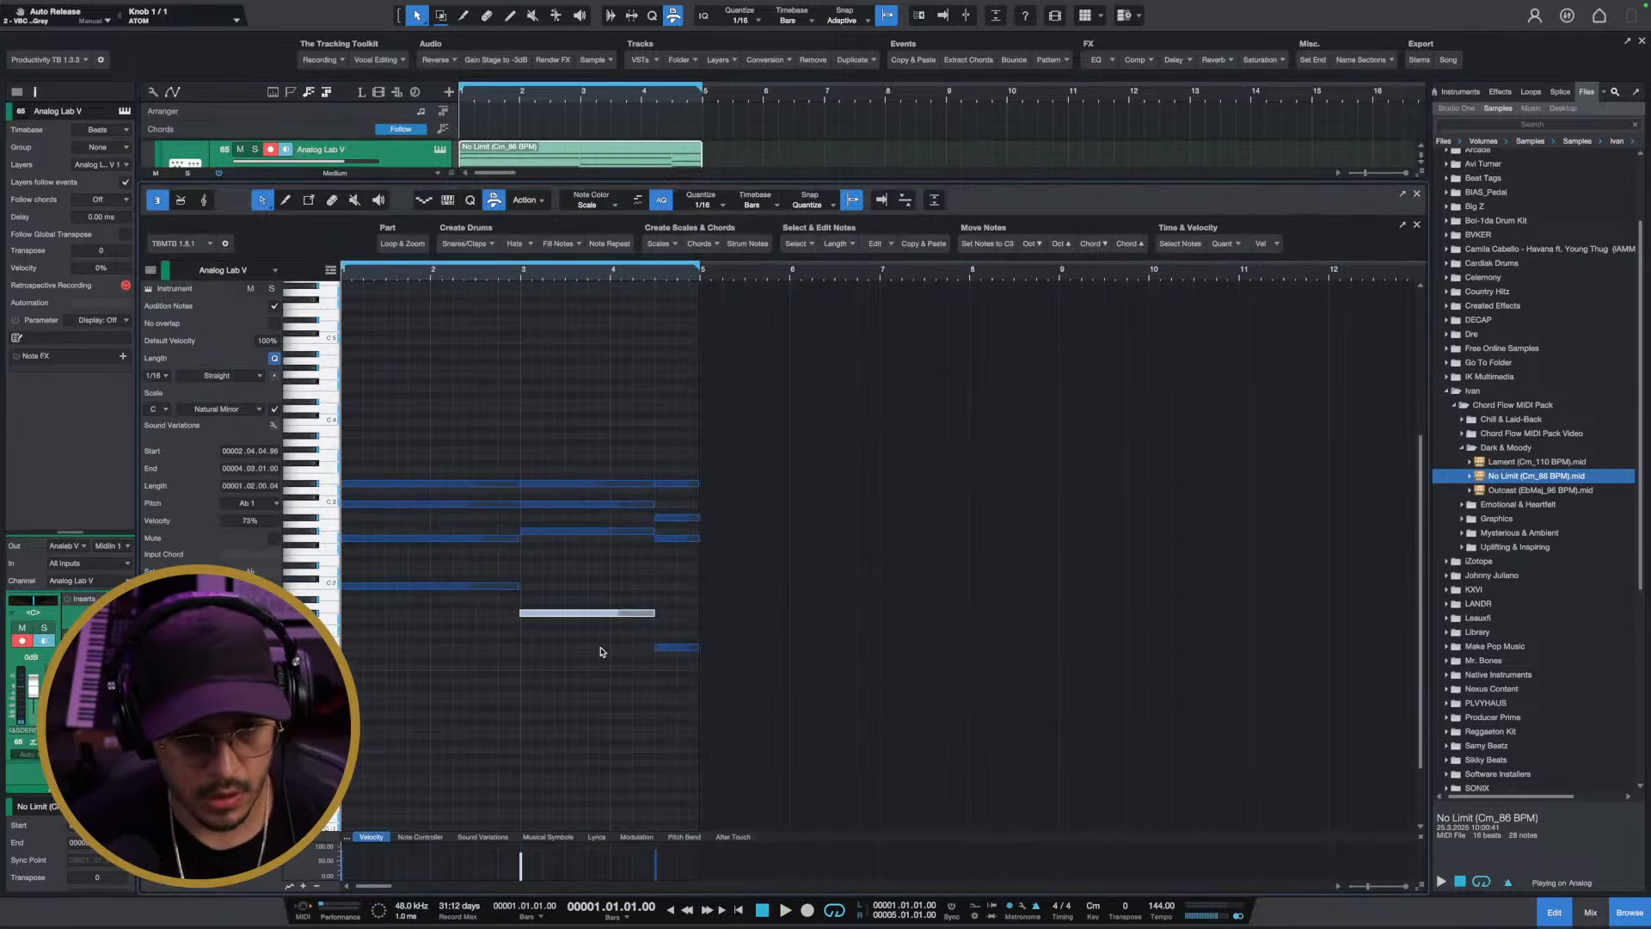
key("shift+Up")
key("ctrl+z")
Delete the C2, Ab1 and Eb1 bass notes from the clip and play back the remaining chords
left_click_drag(614, 556, 676, 651)
key("Delete")
left_click_drag(498, 559, 456, 654)
key("Delete")
key("space")
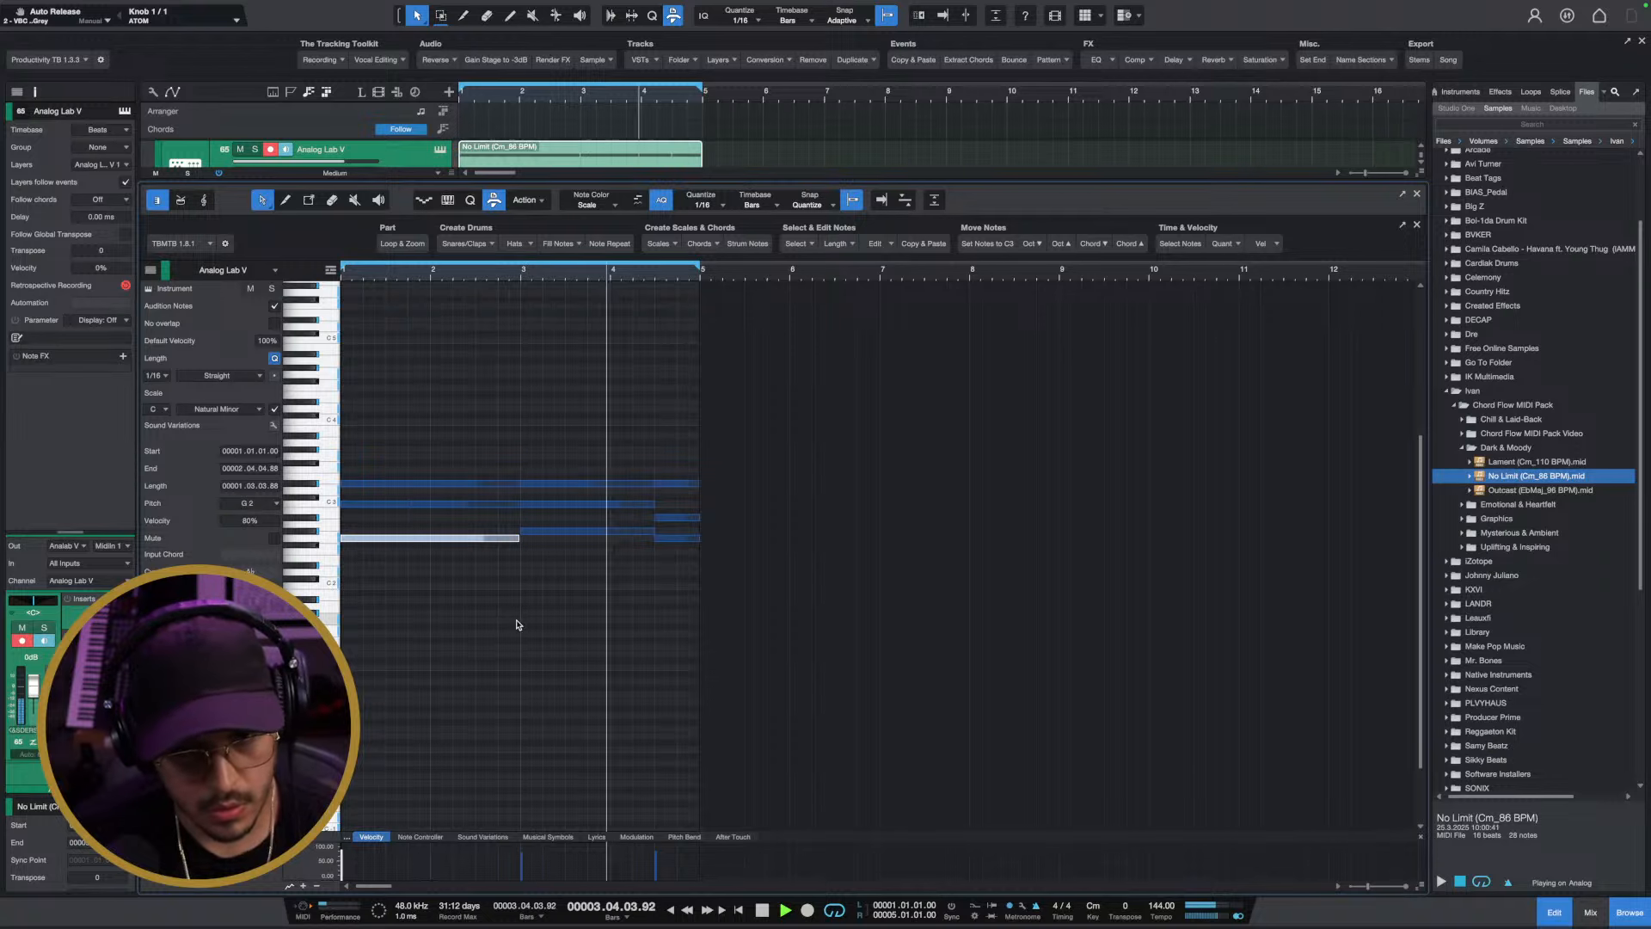
key("space")
Invert all three chords upward once, moving their lowest notes up to G3, Ab3 and G3, and play back the result
left_click_drag(465, 458, 735, 610)
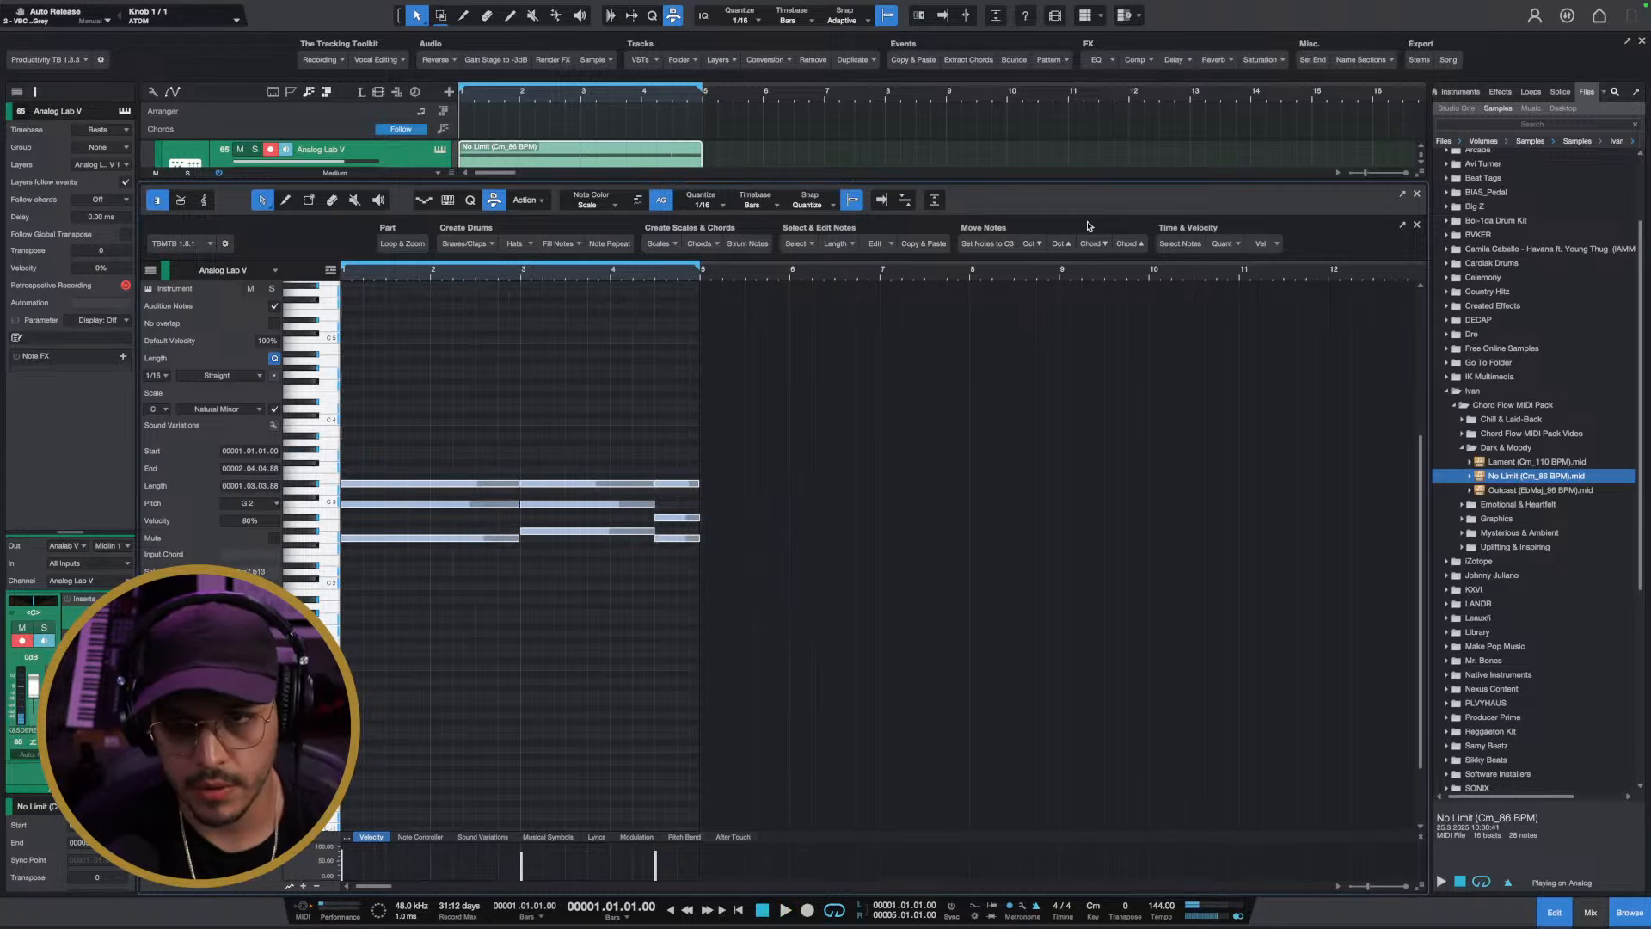
left_click(1120, 245)
left_click(530, 454)
key("space")
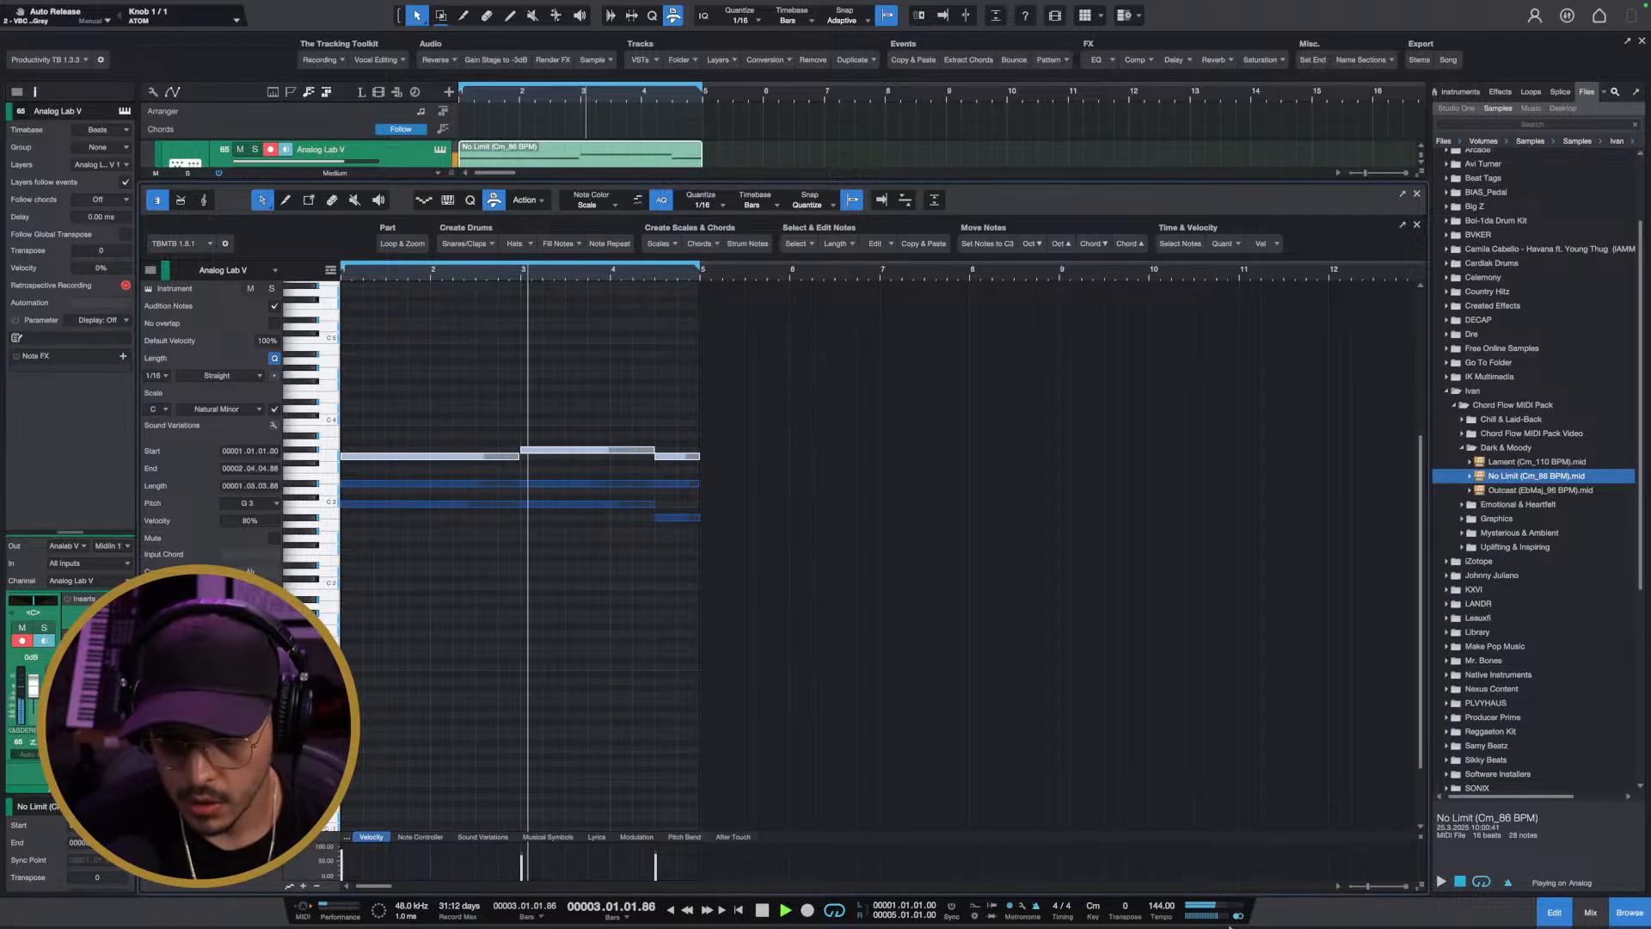
Stop playback, close the note editor and open the Splice browser
key("space")
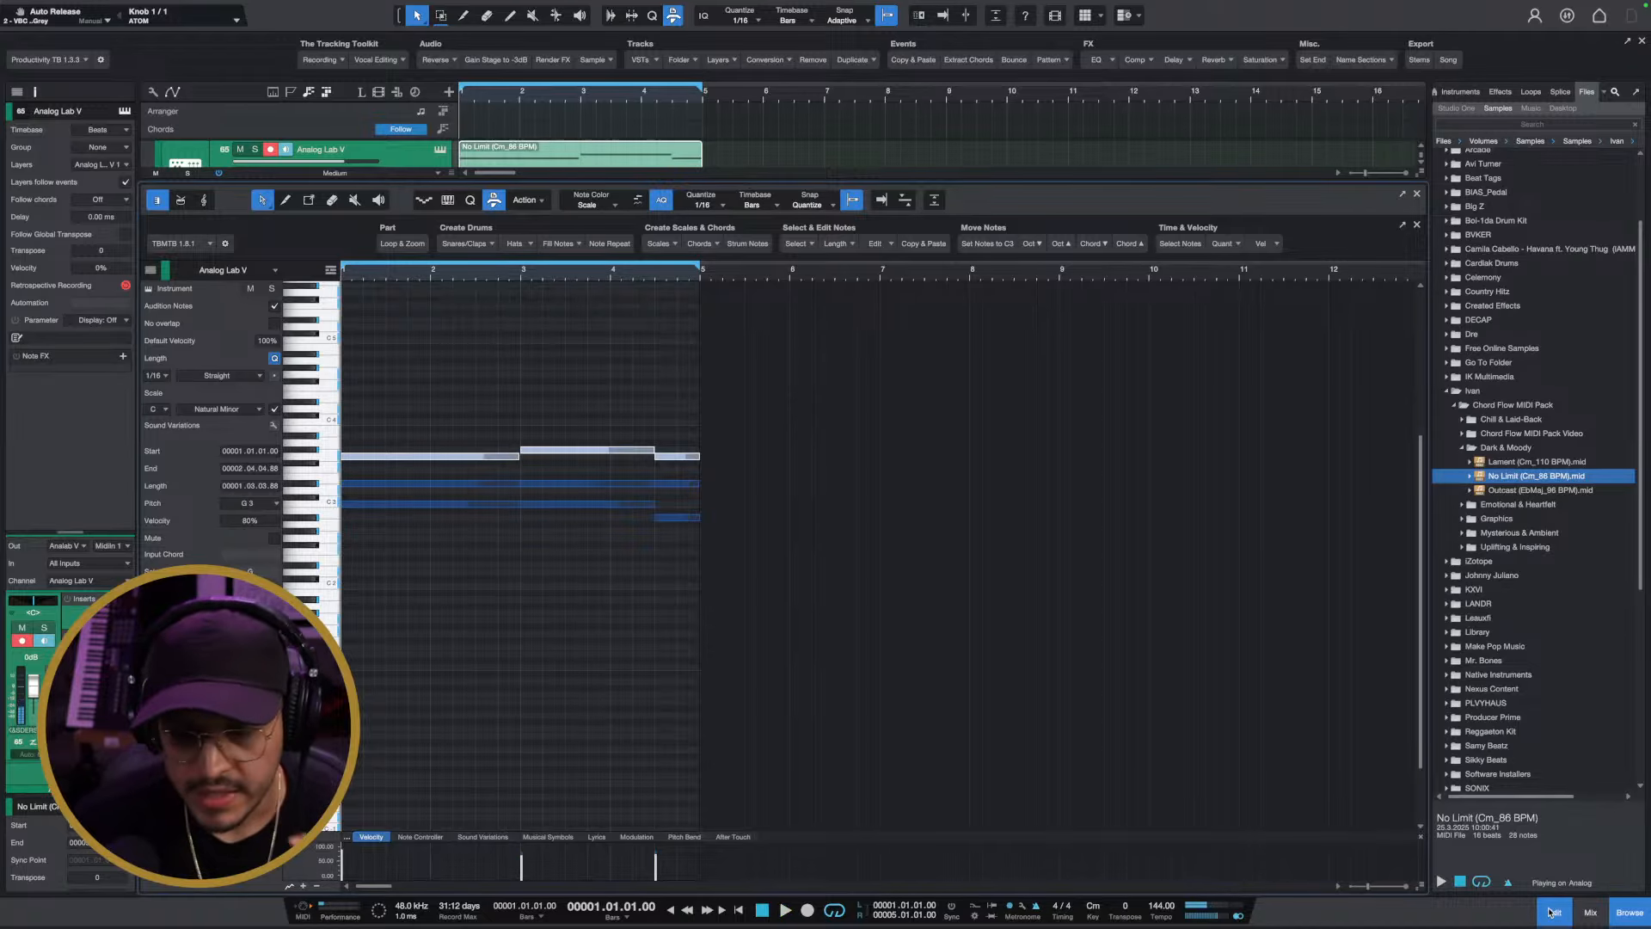
left_click(1553, 913)
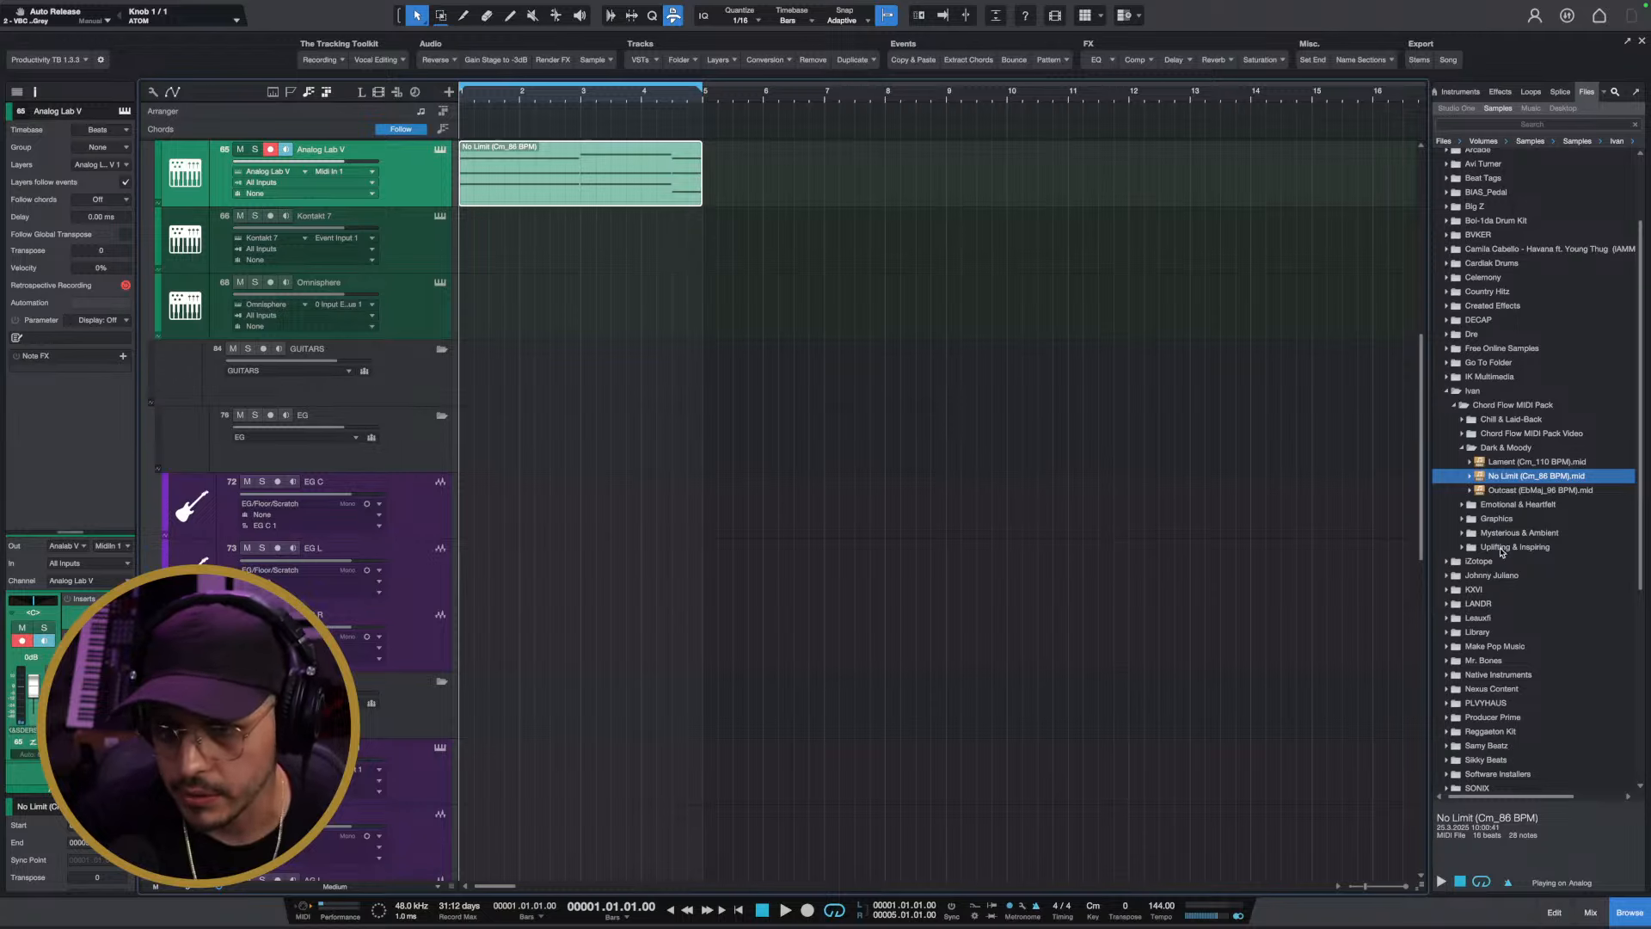
scroll(1497, 413, "up", 3)
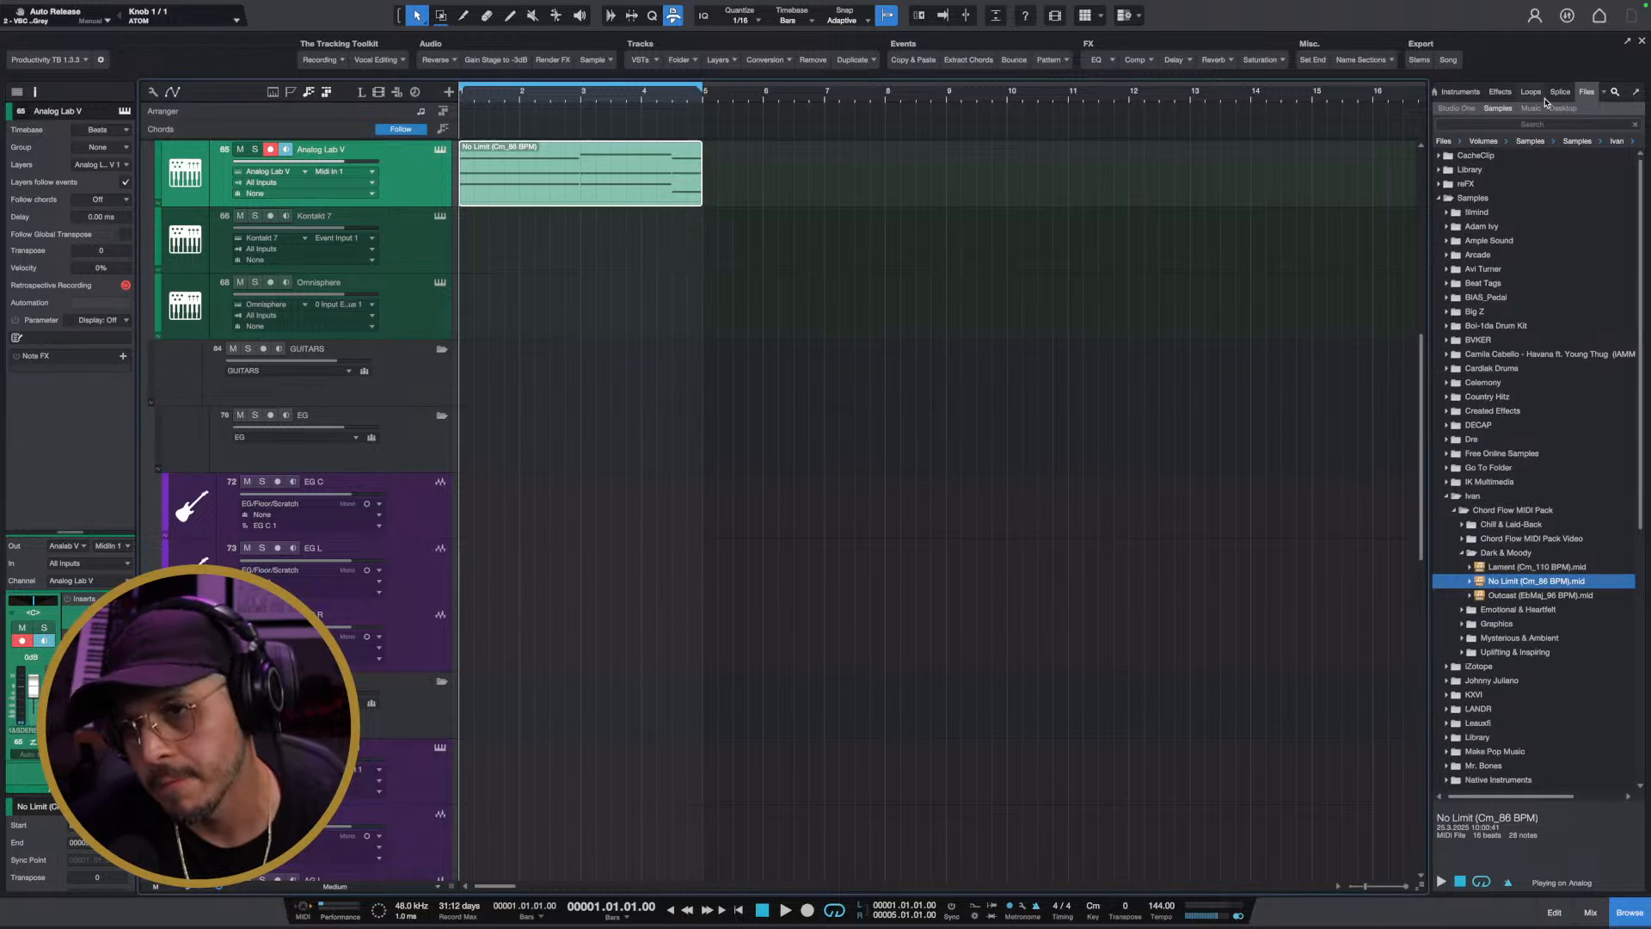
left_click(1559, 92)
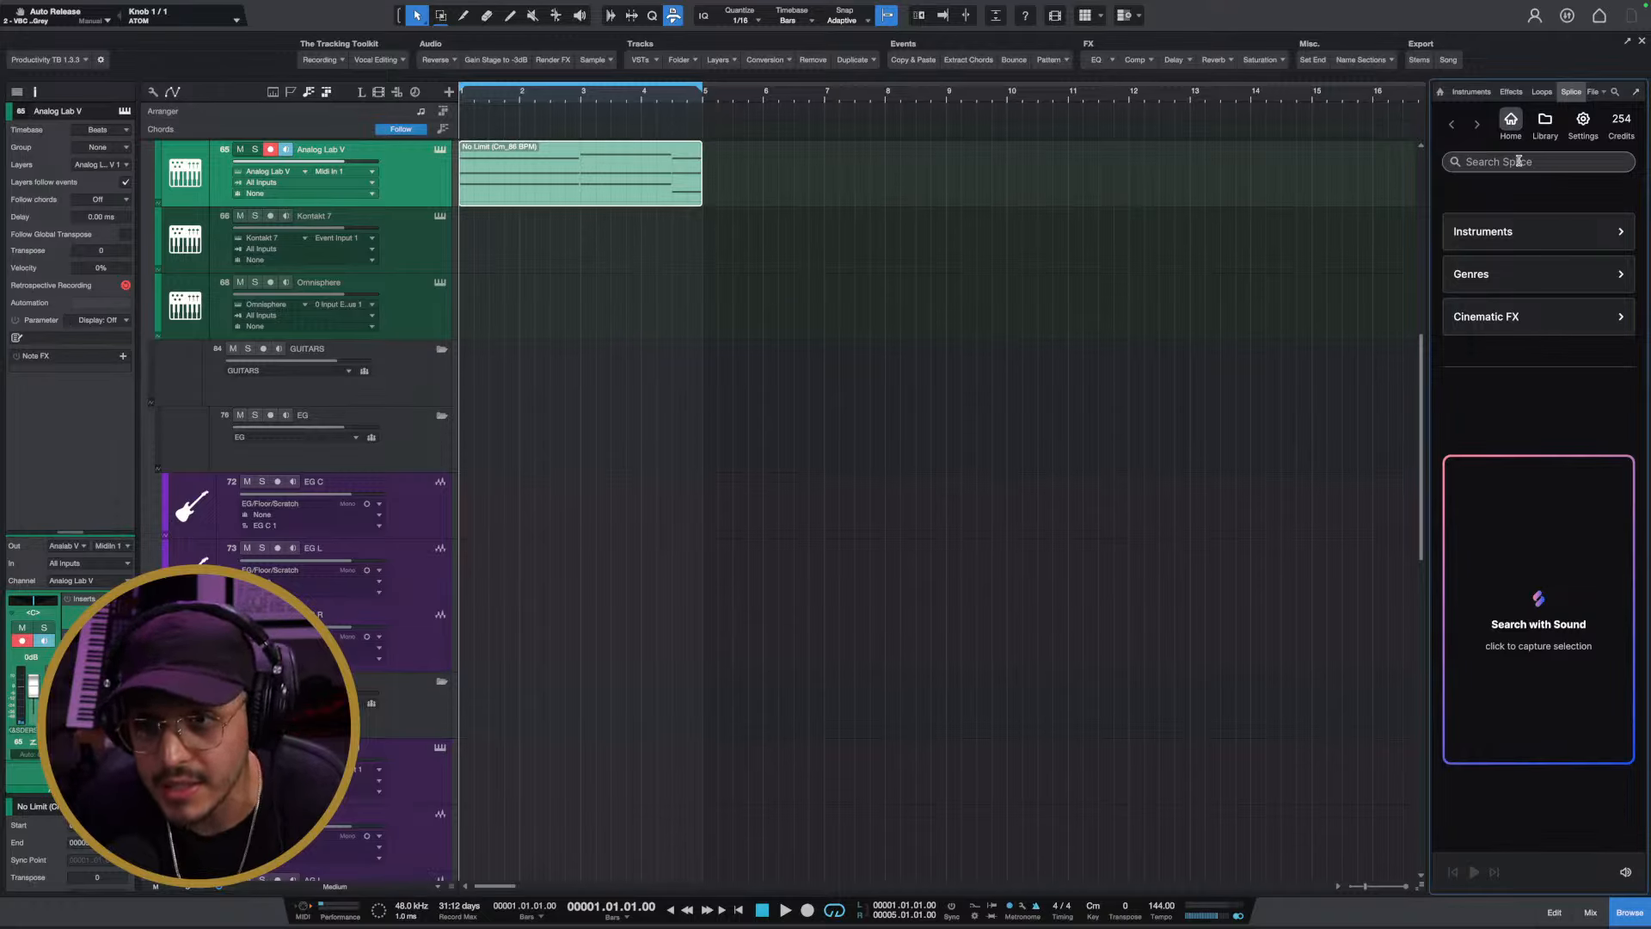
Search Splice for "2000s clap"
left_click(1519, 160)
type("20")
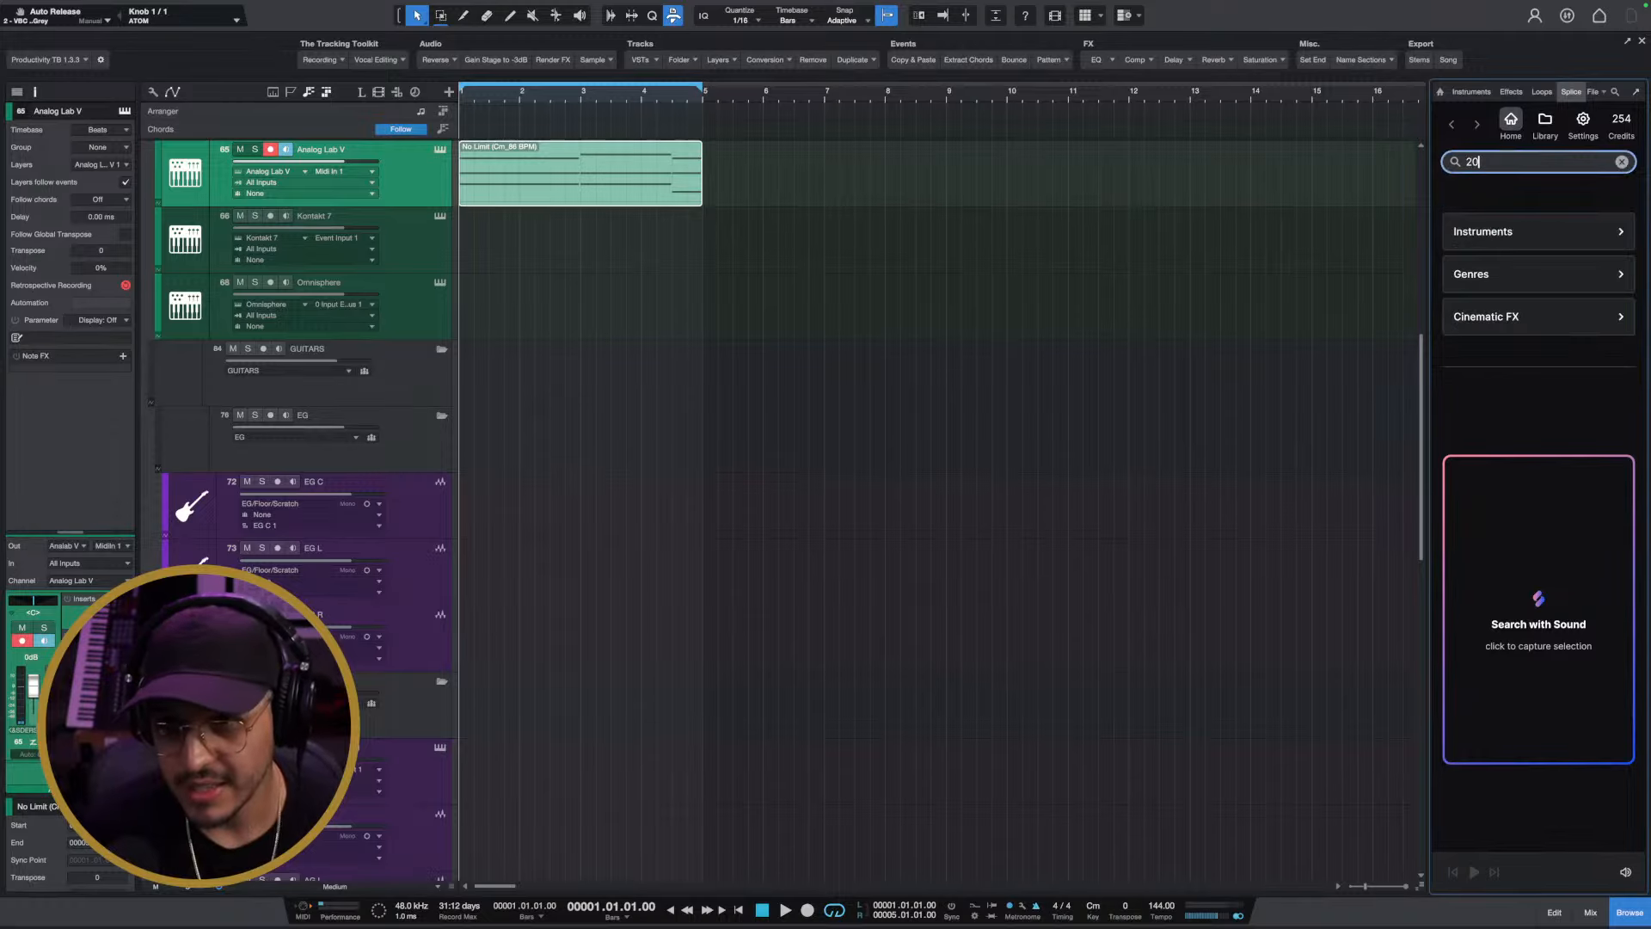
type("00s calp")
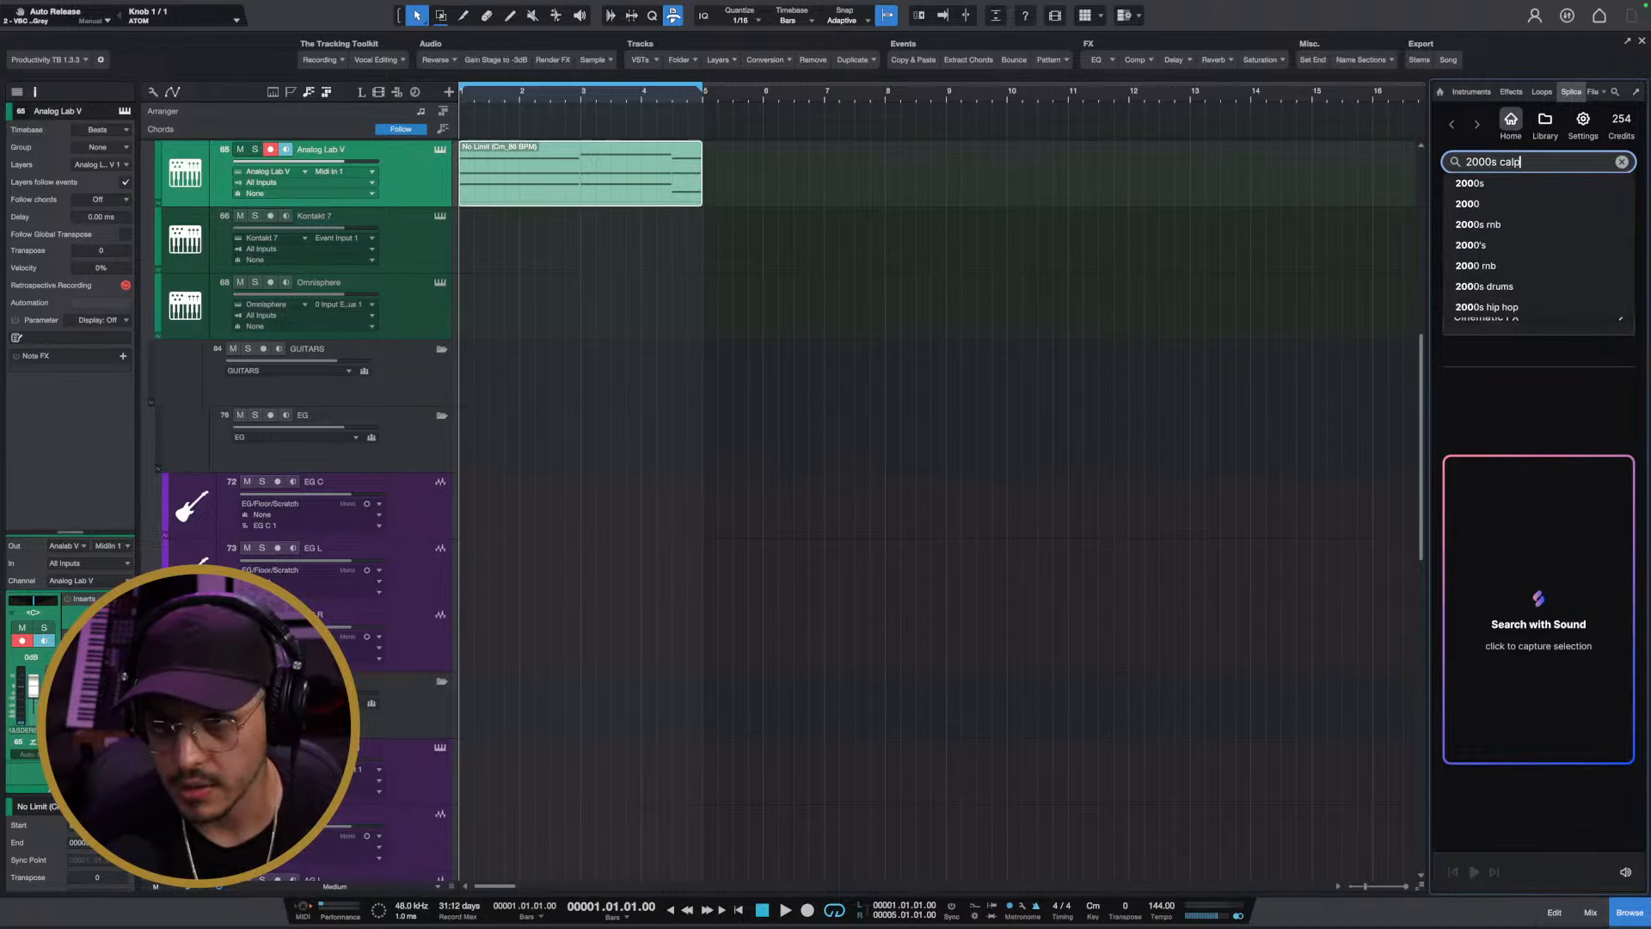
key("BackSpace")
key("BackSpace")
key("BackSpace")
type("lap")
key("Return")
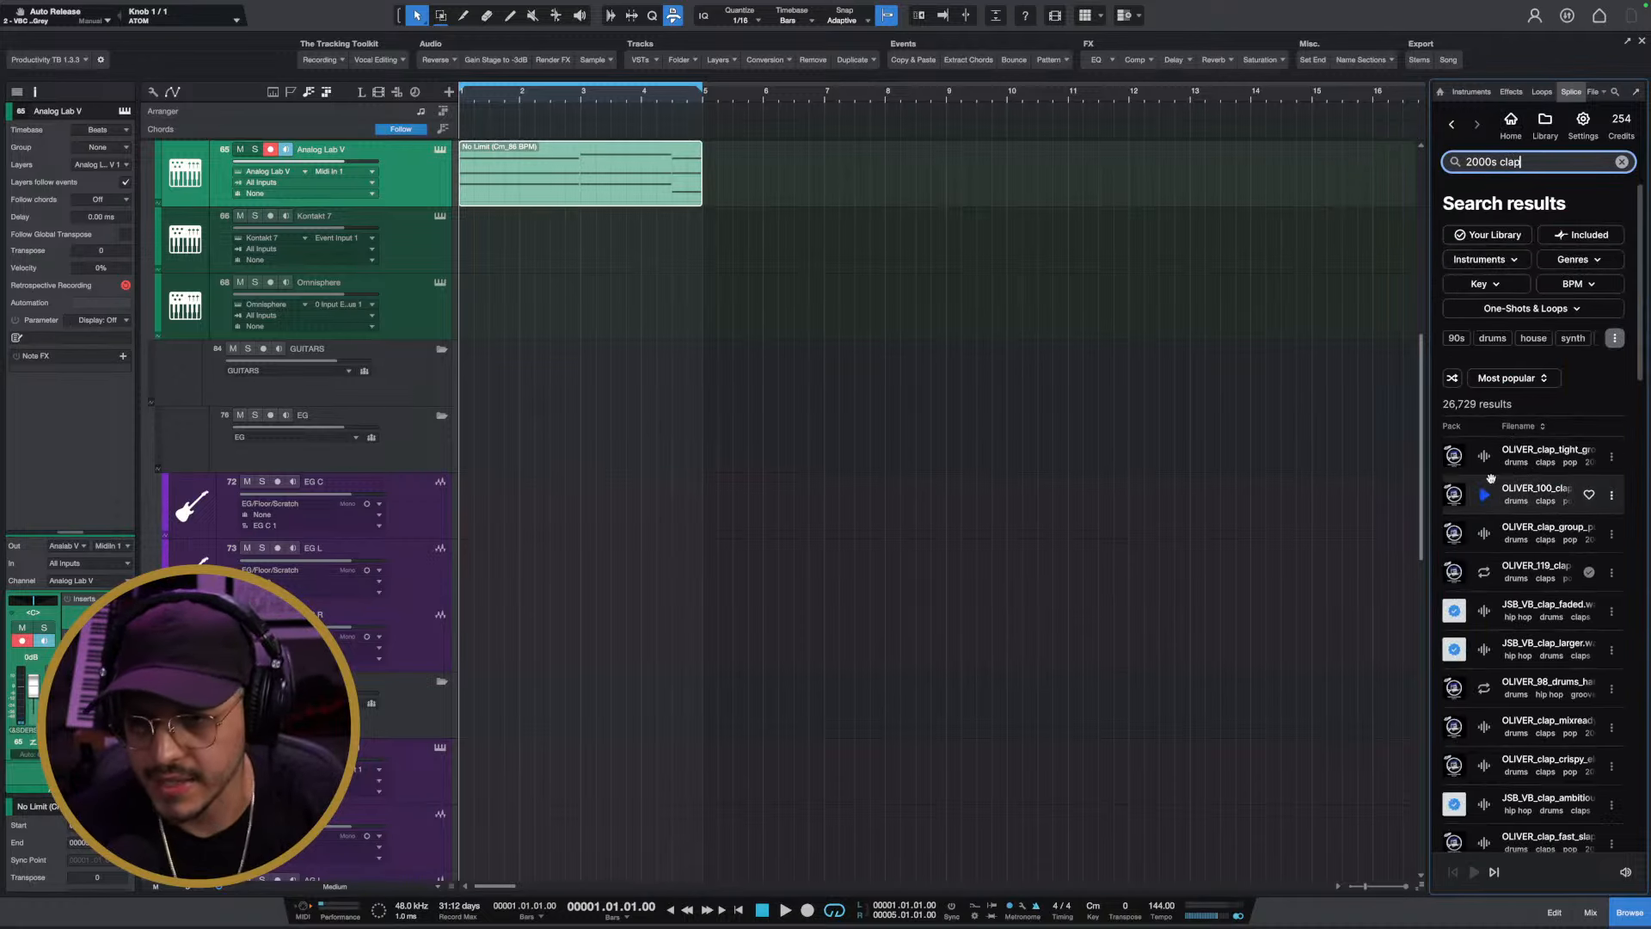
Audition the first three clap samples in the search results, ending with OLIVER_clap_group_punch.wav
left_click(1484, 456)
left_click(1486, 494)
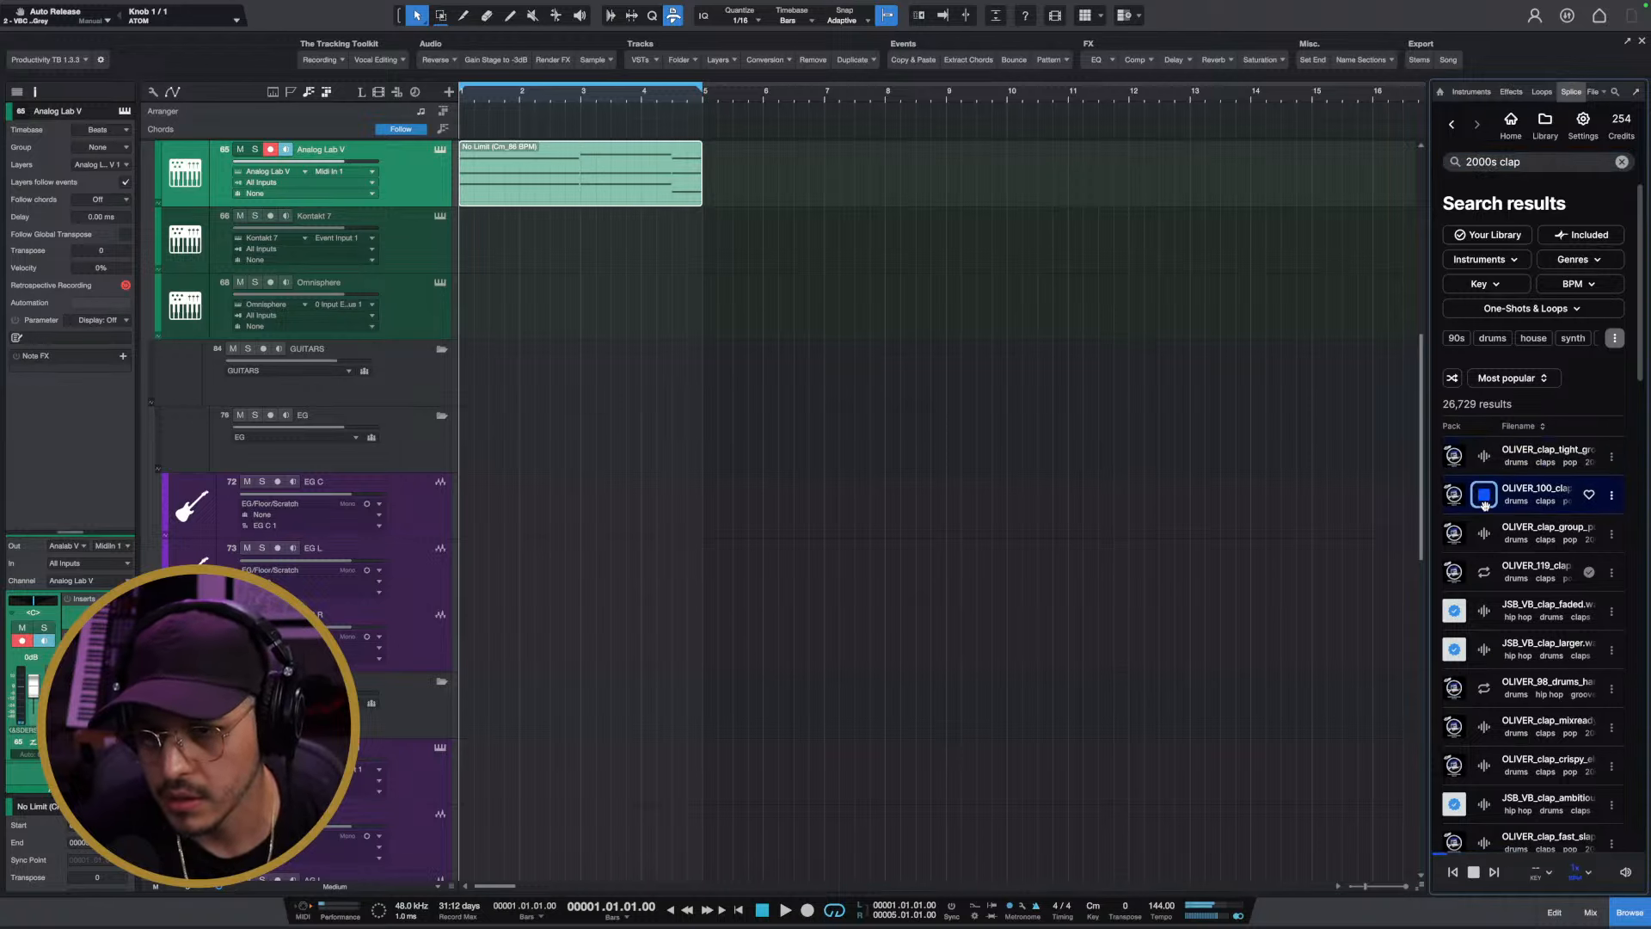
left_click(1484, 533)
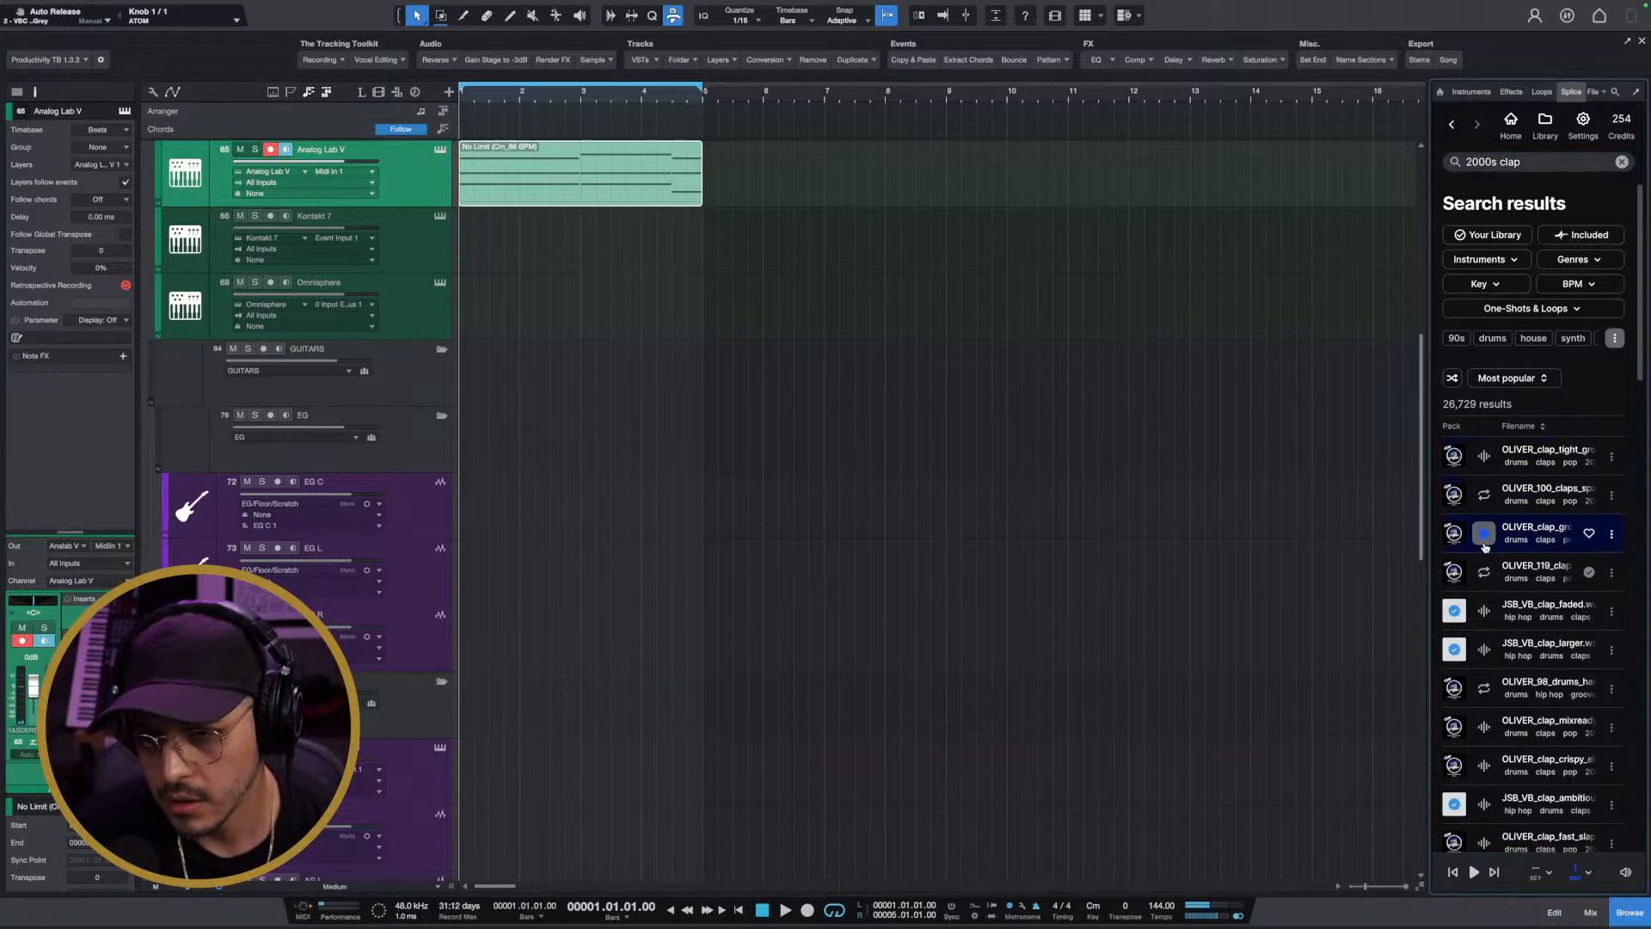
left_click(1485, 535)
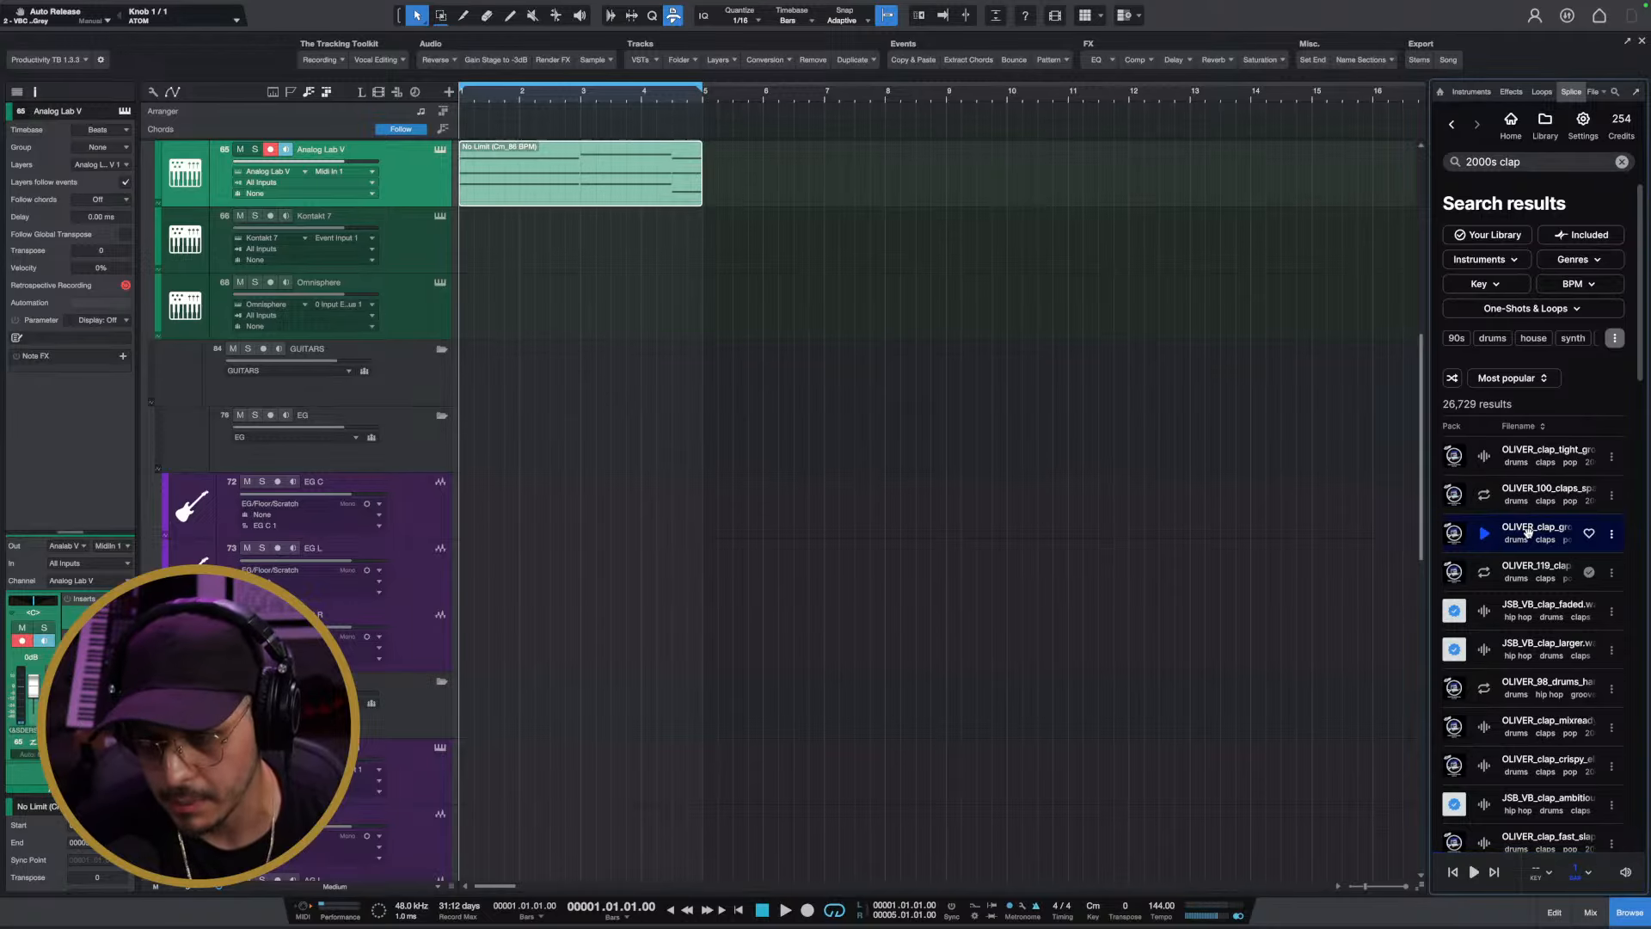
left_click_drag(1529, 532, 534, 626)
scroll(516, 645, "down", 10)
scroll(533, 625, "up", 1)
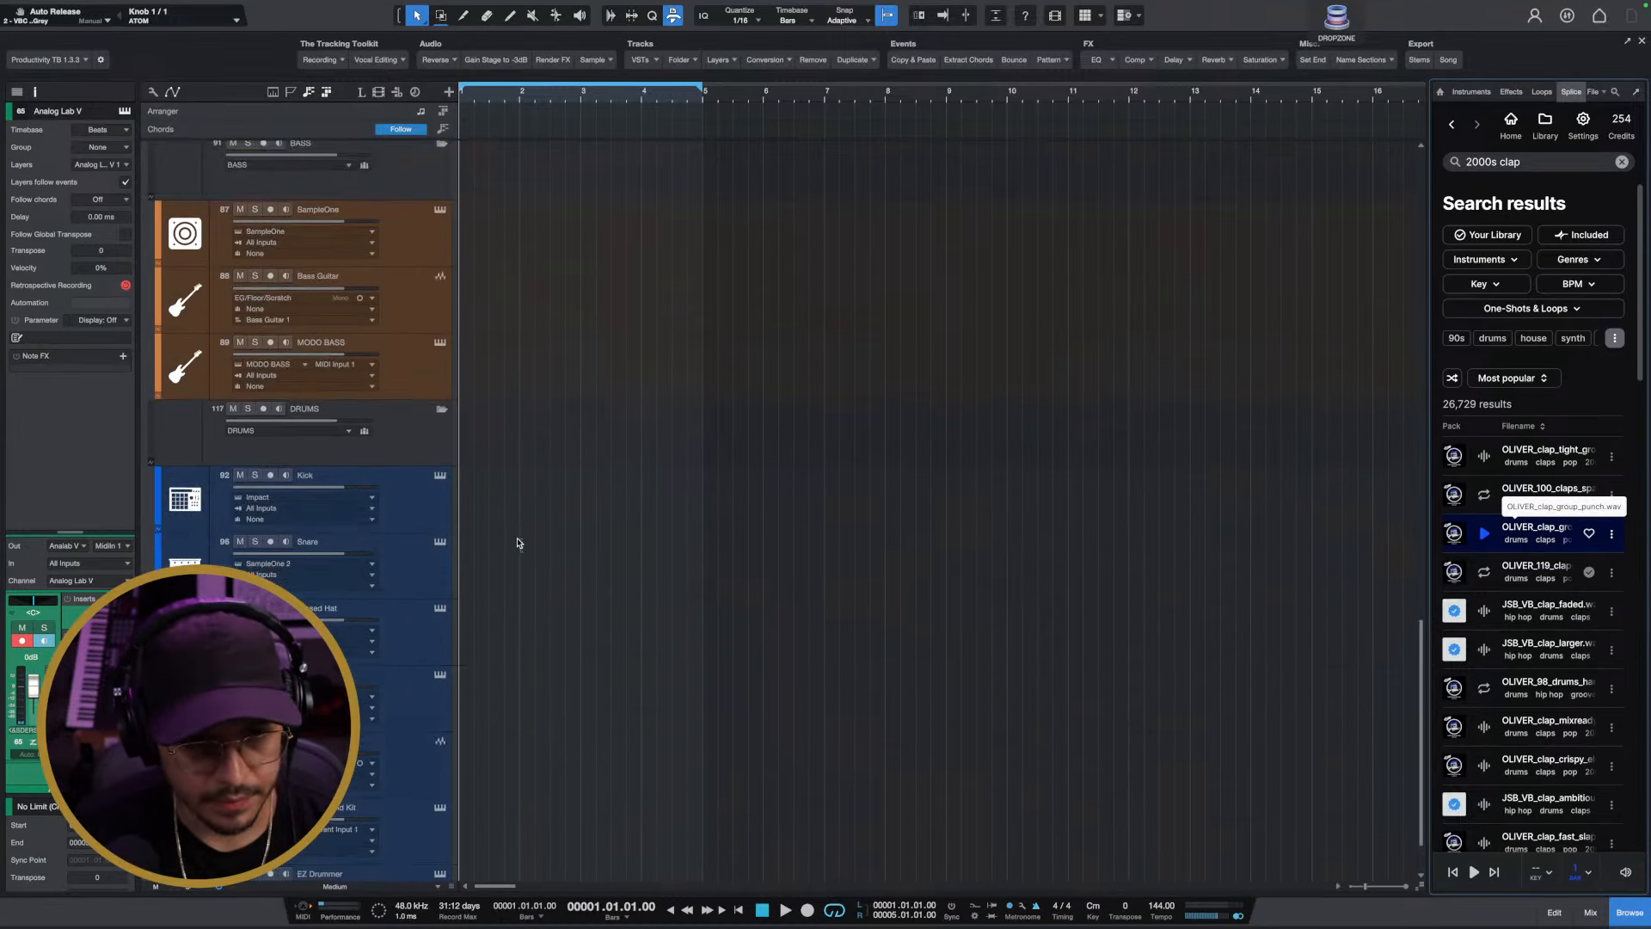
left_click_drag(518, 542, 519, 540)
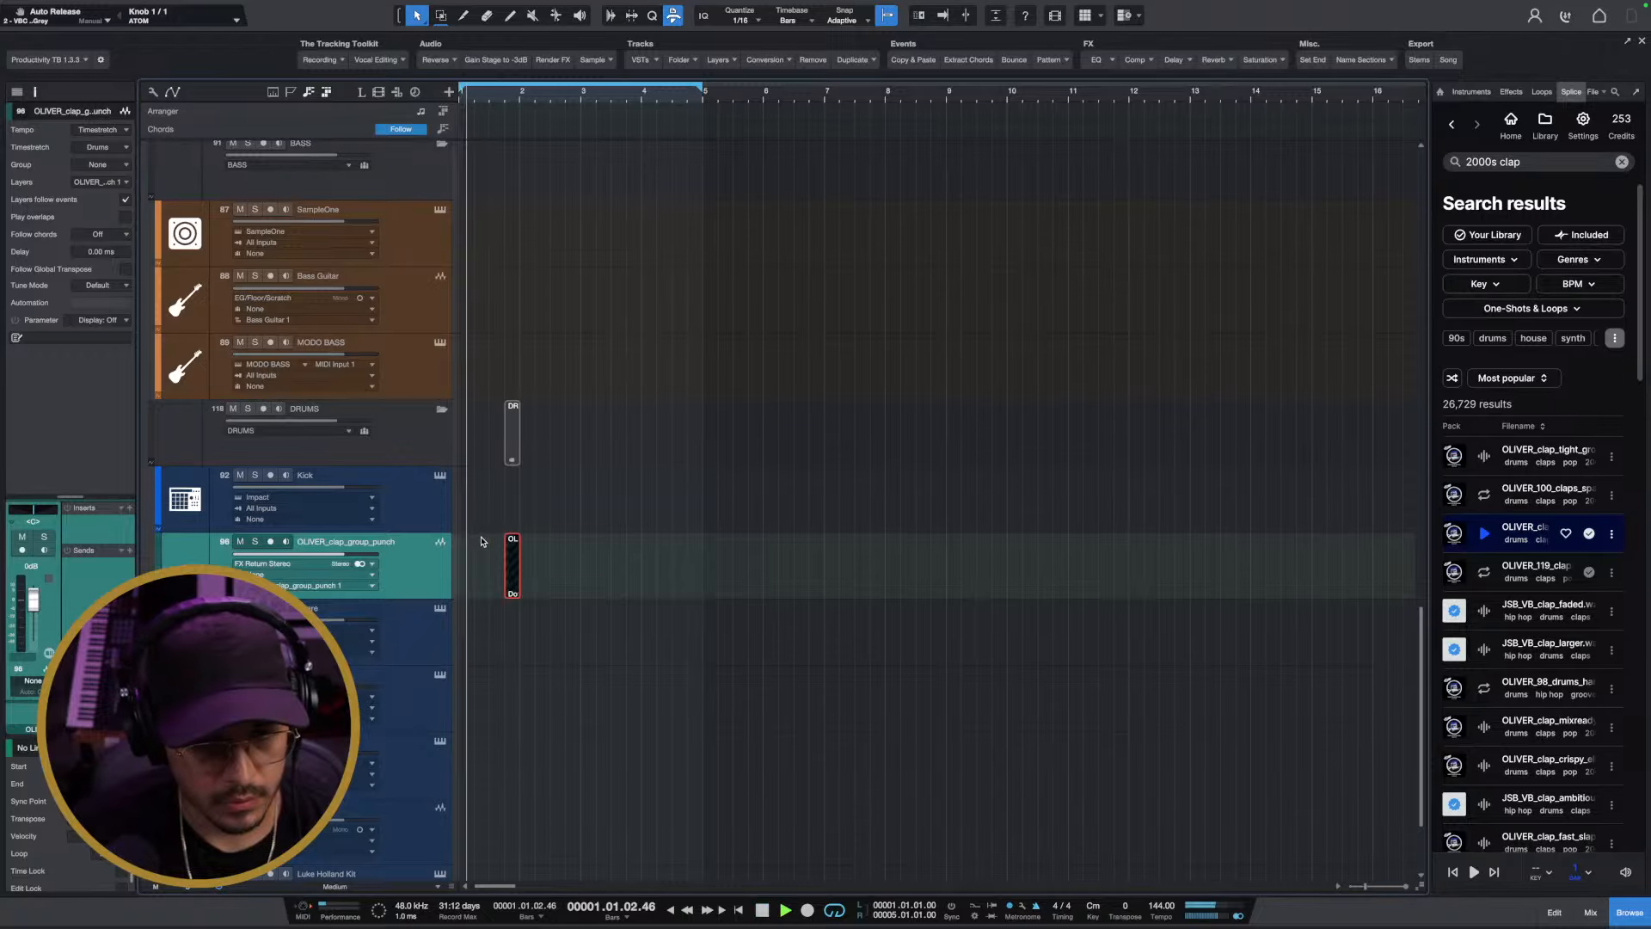
scroll(480, 547, "up", 5)
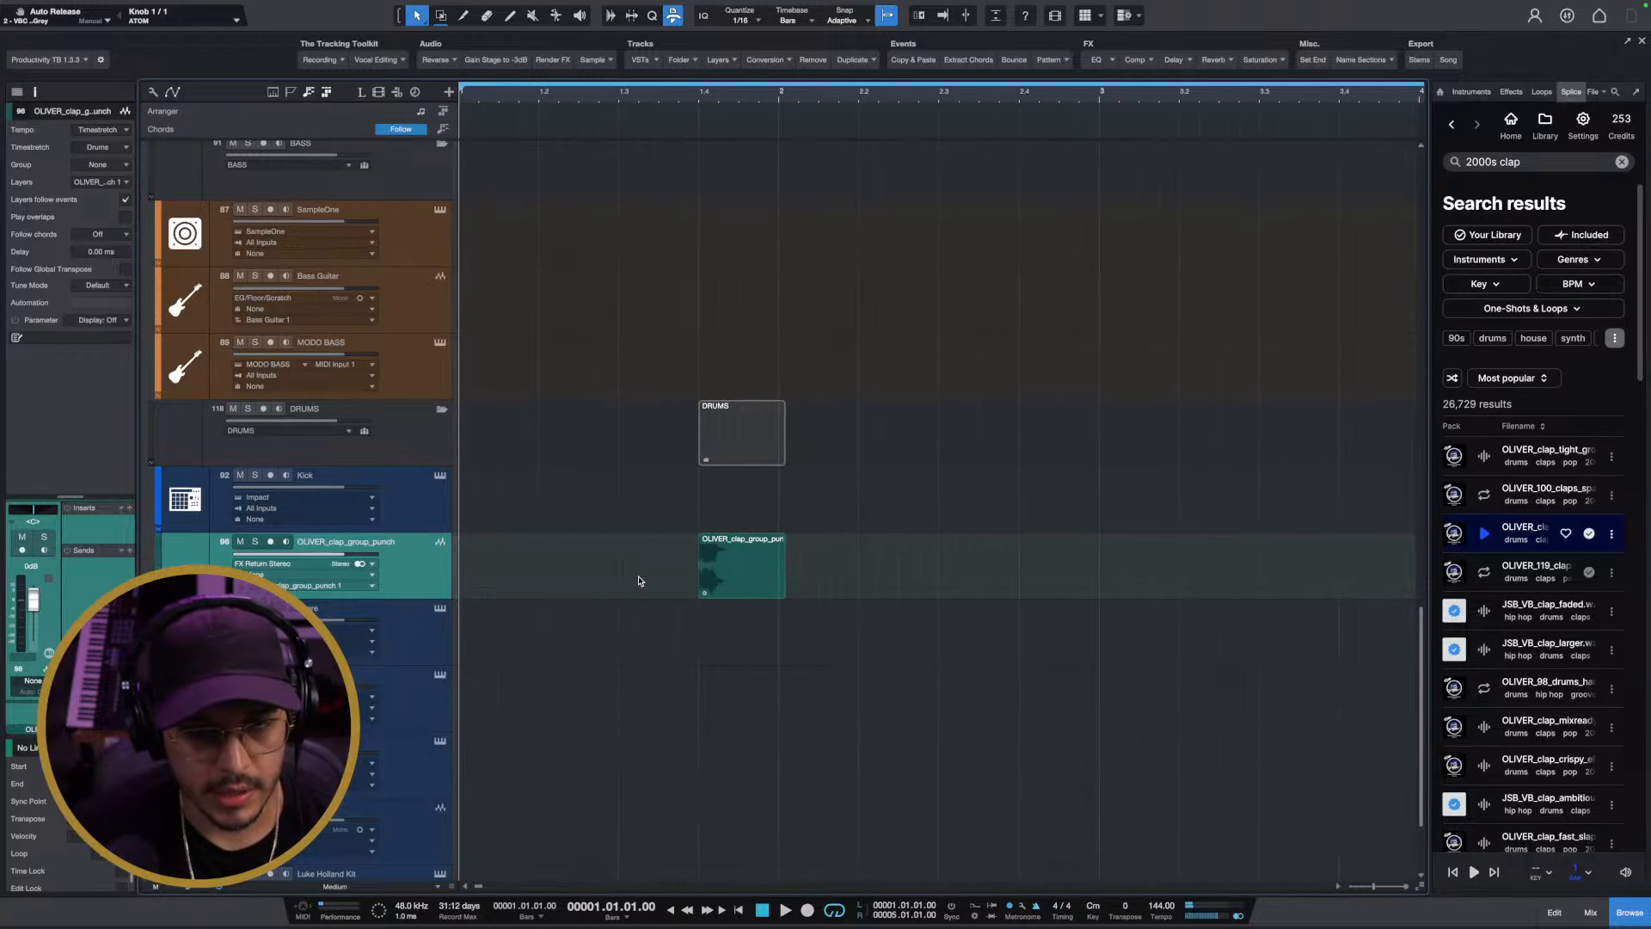
left_click(752, 580)
key("Delete")
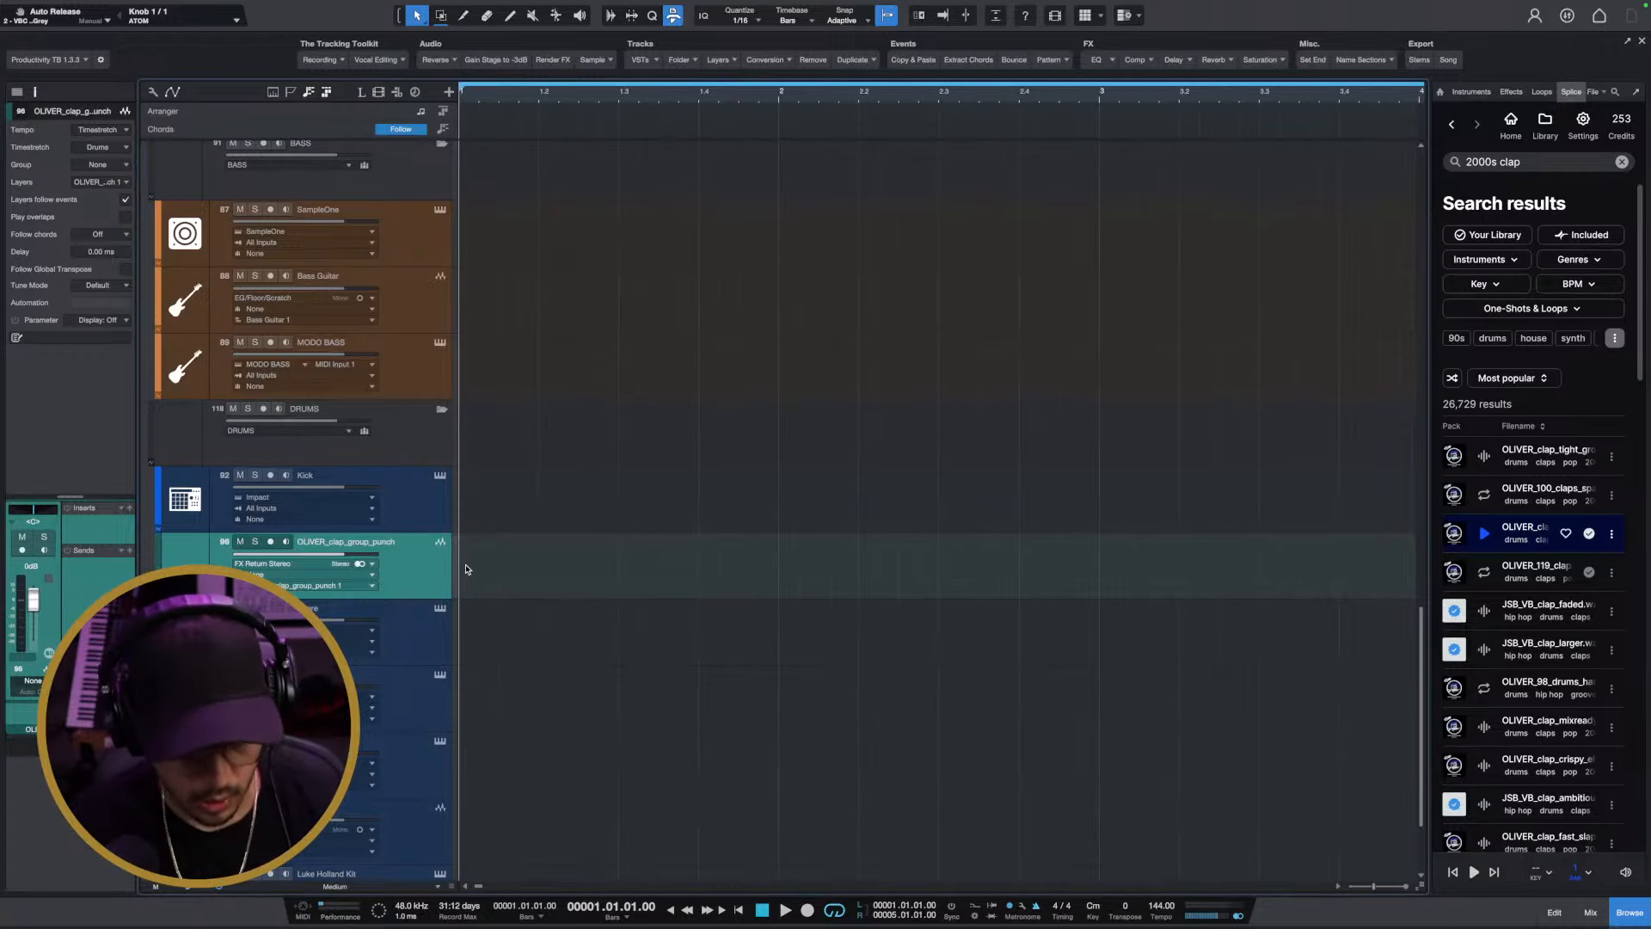
key("ctrl+z")
key("ctrl+z")
key("ctrl+z")
key("ctrl+z")
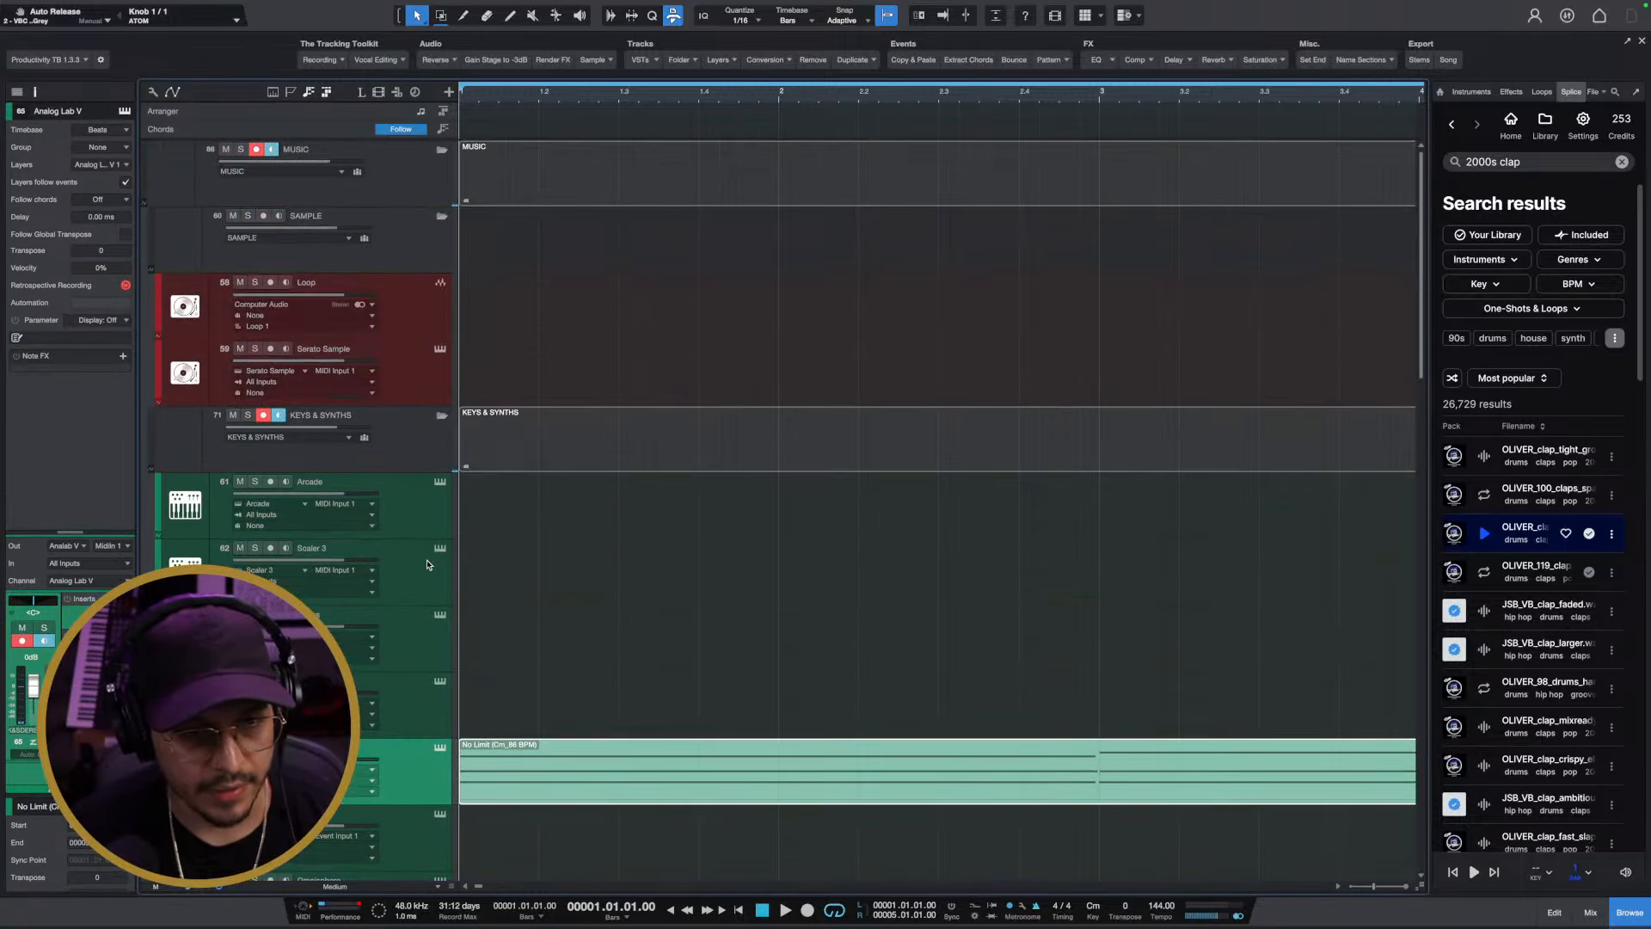
Open the Kick track's Impact instrument and load OLIVER_clap_group_punch onto its C#1 pad
scroll(436, 560, "down", 15)
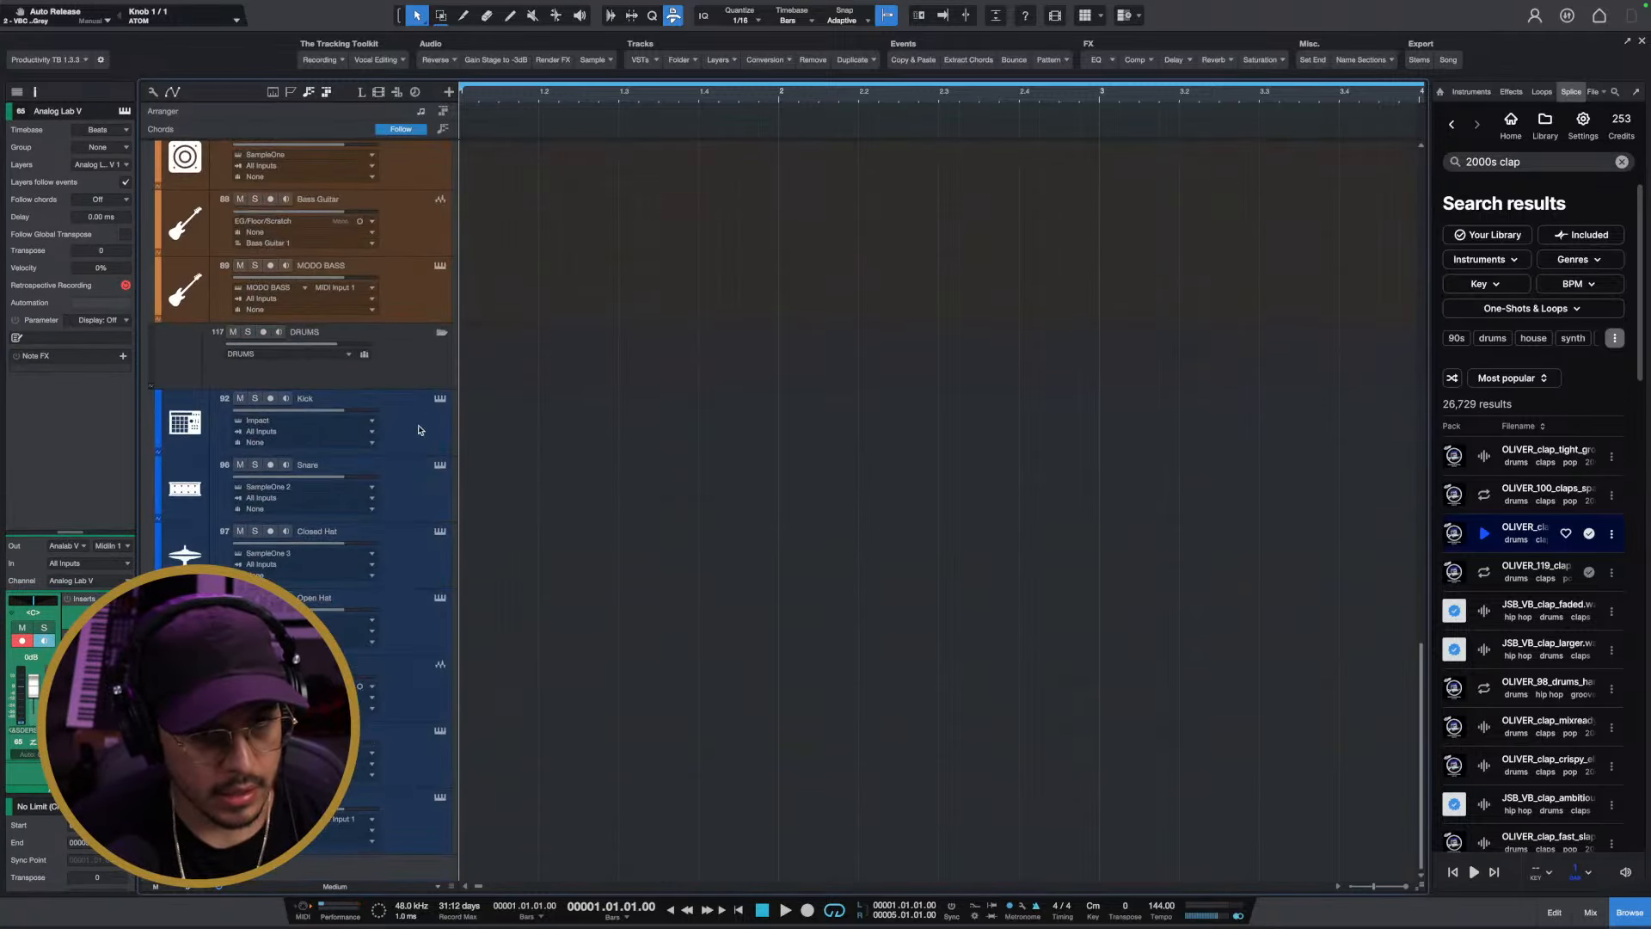
left_click(420, 430)
left_click(439, 399)
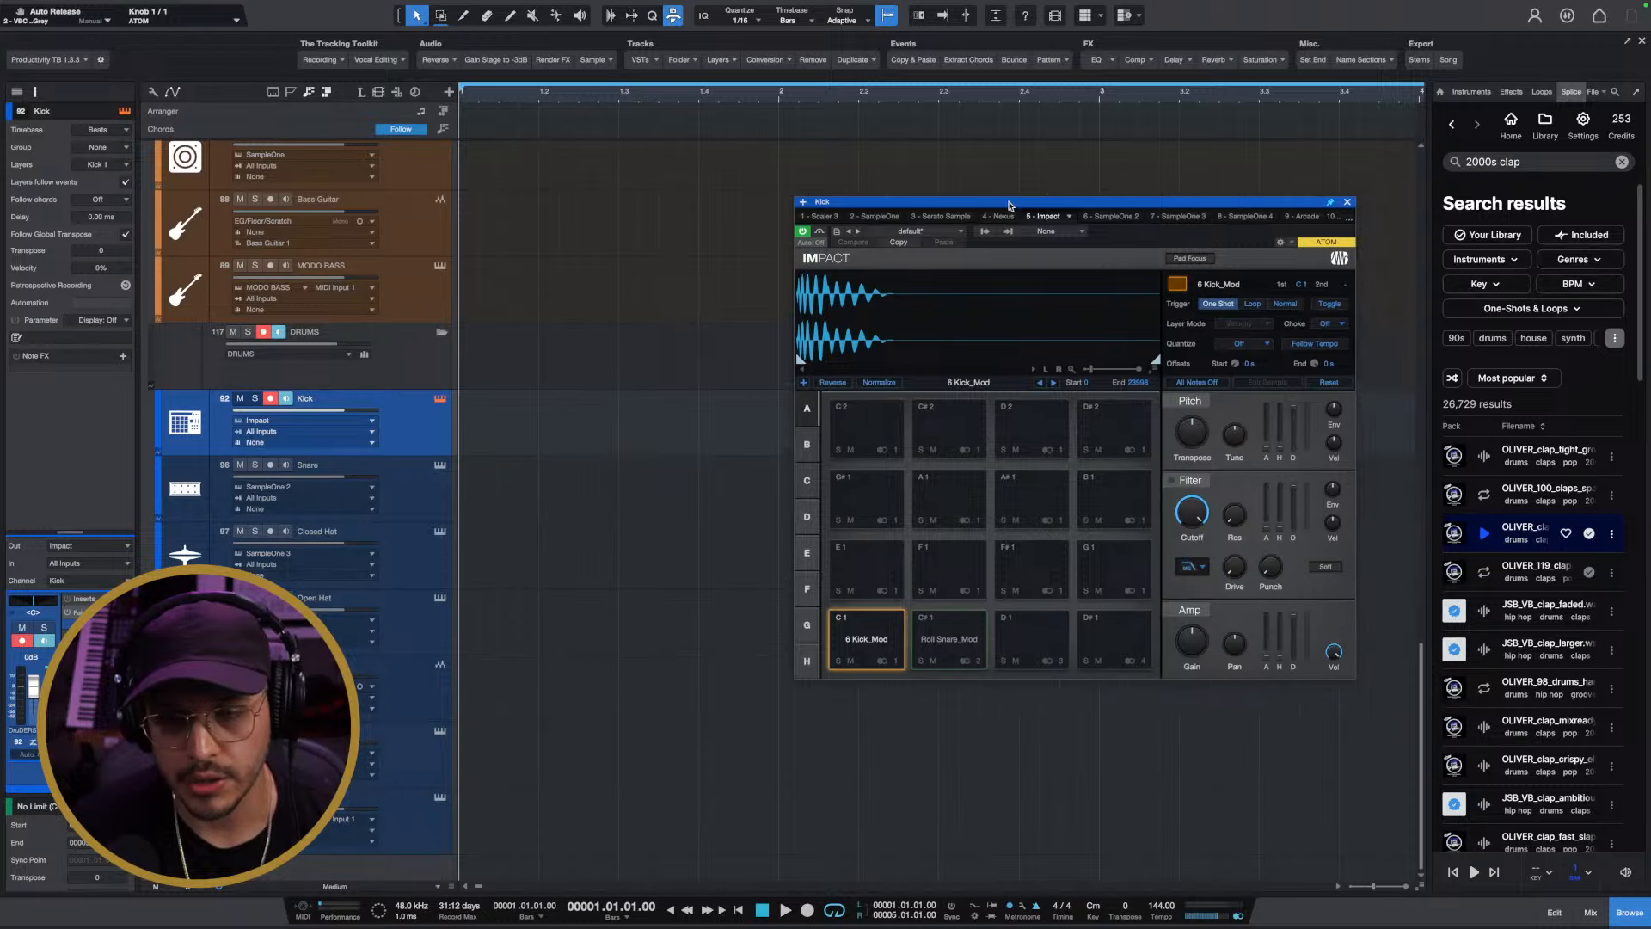
left_click_drag(1514, 530, 704, 581)
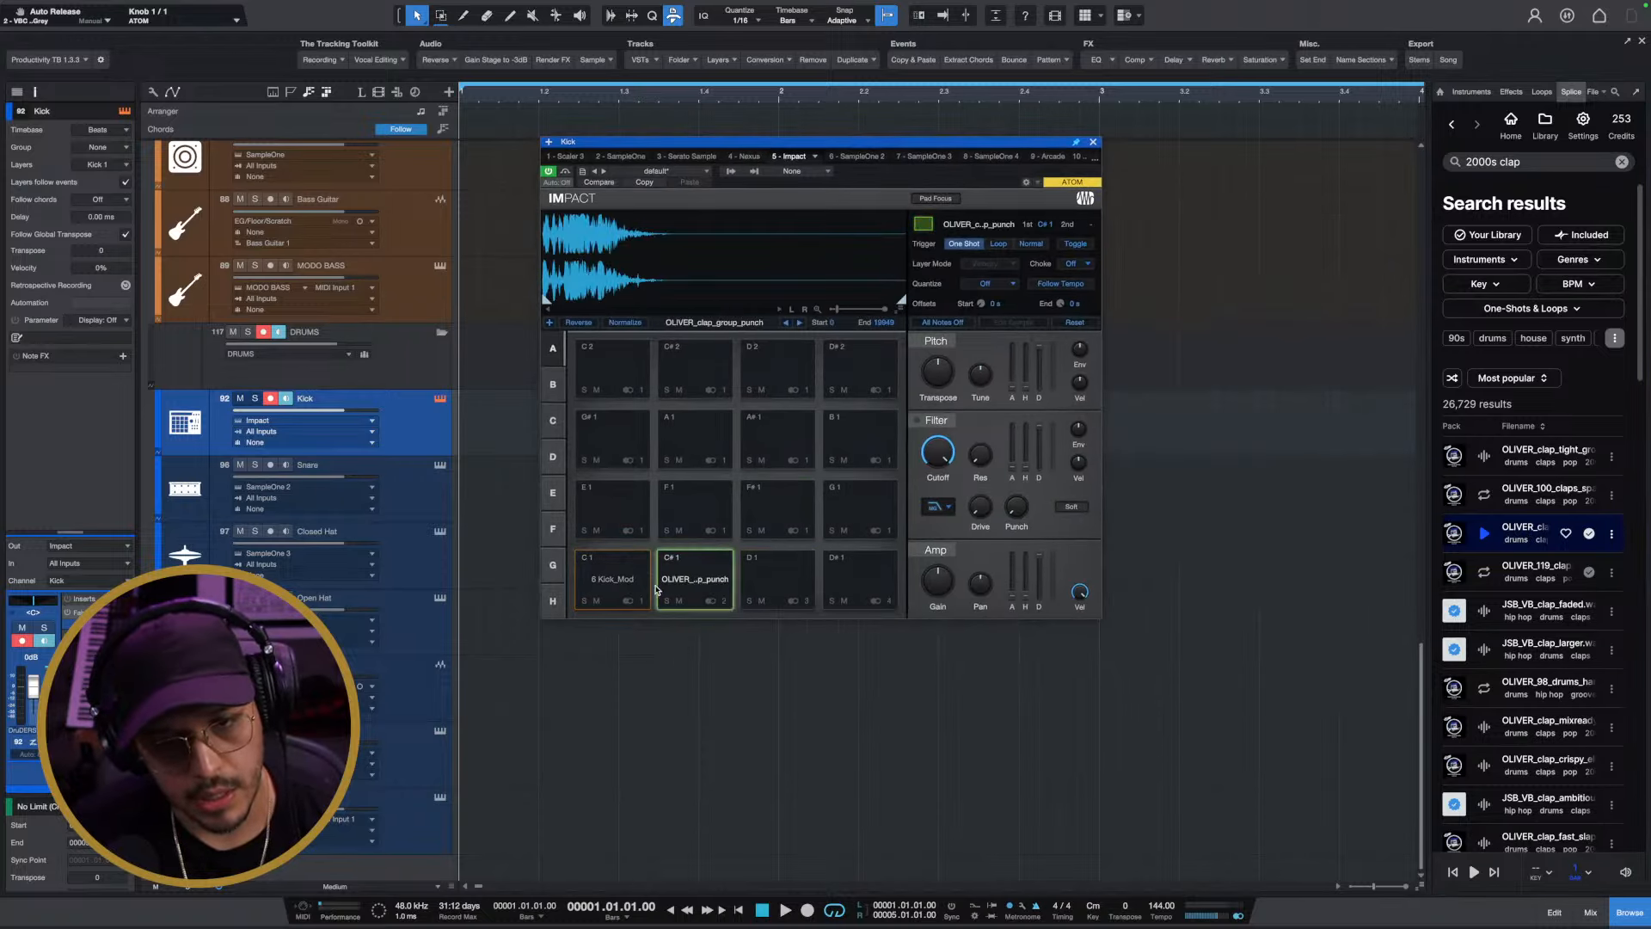
left_click(638, 568)
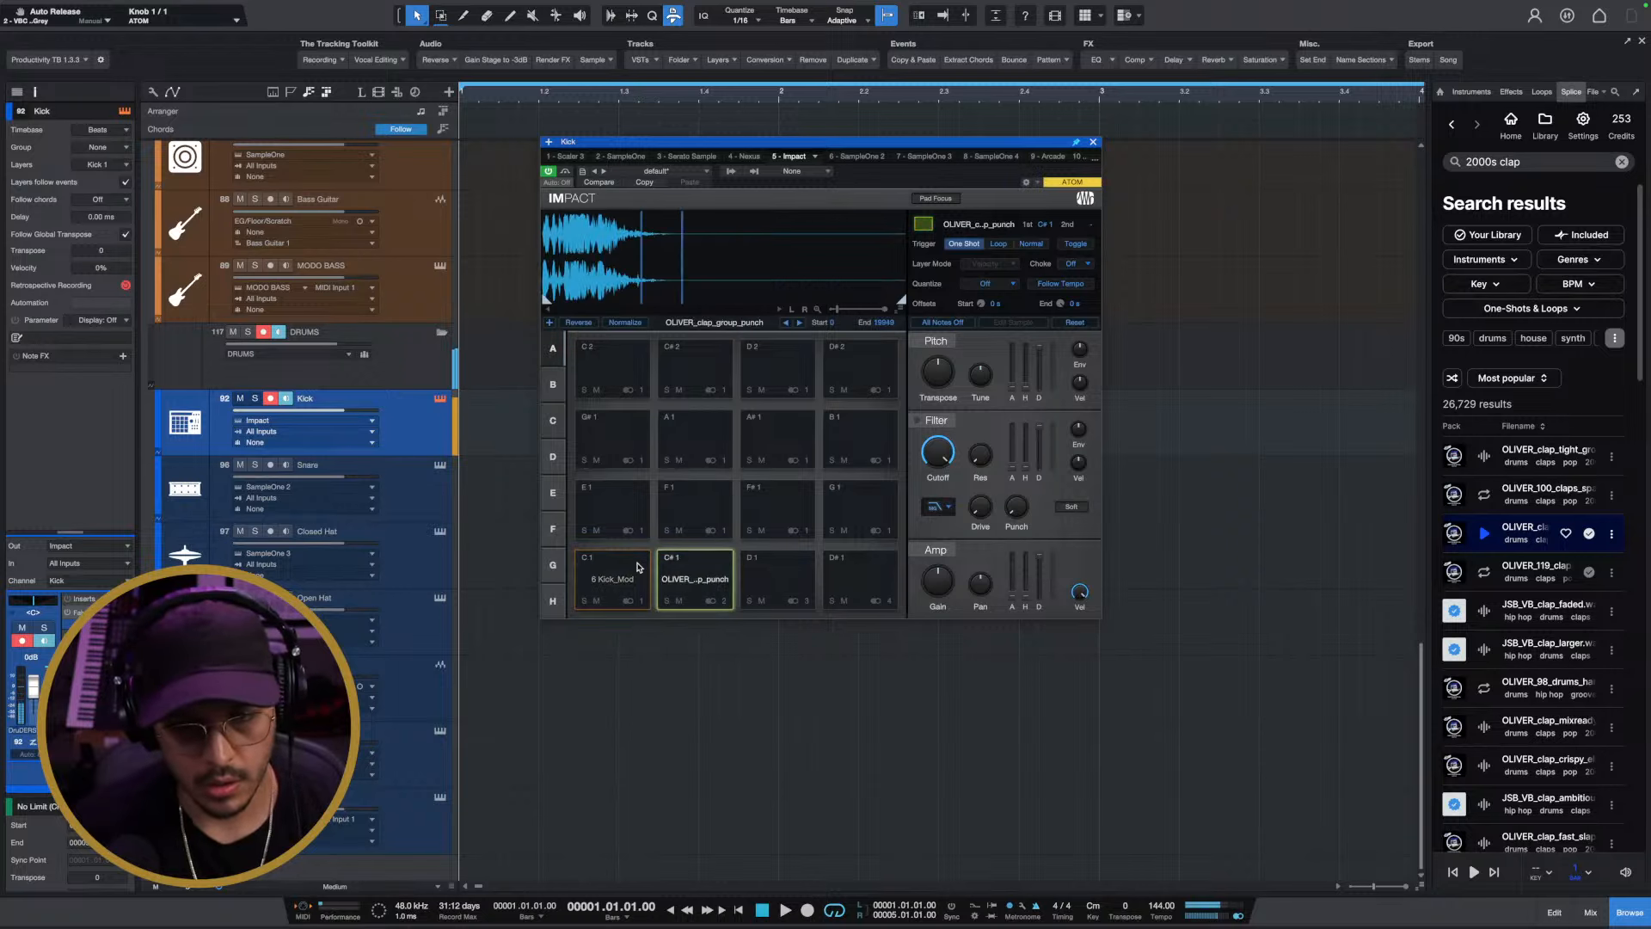
Change the Splice search to "2000s snare"
double_click(1512, 161)
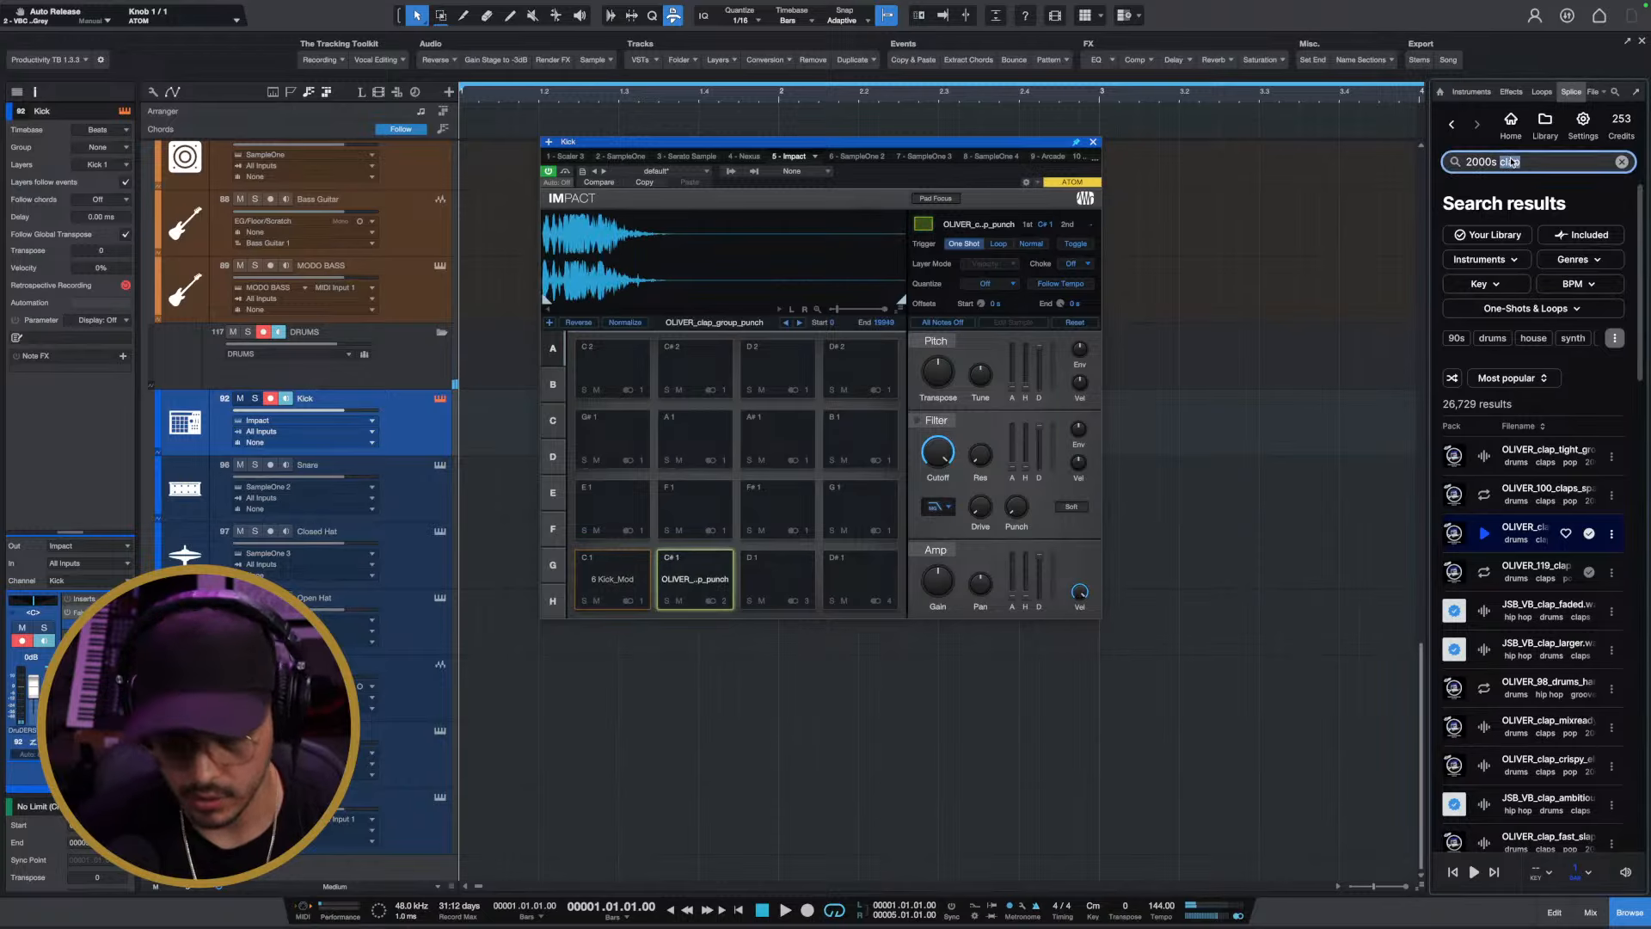
type("snare")
key("Return")
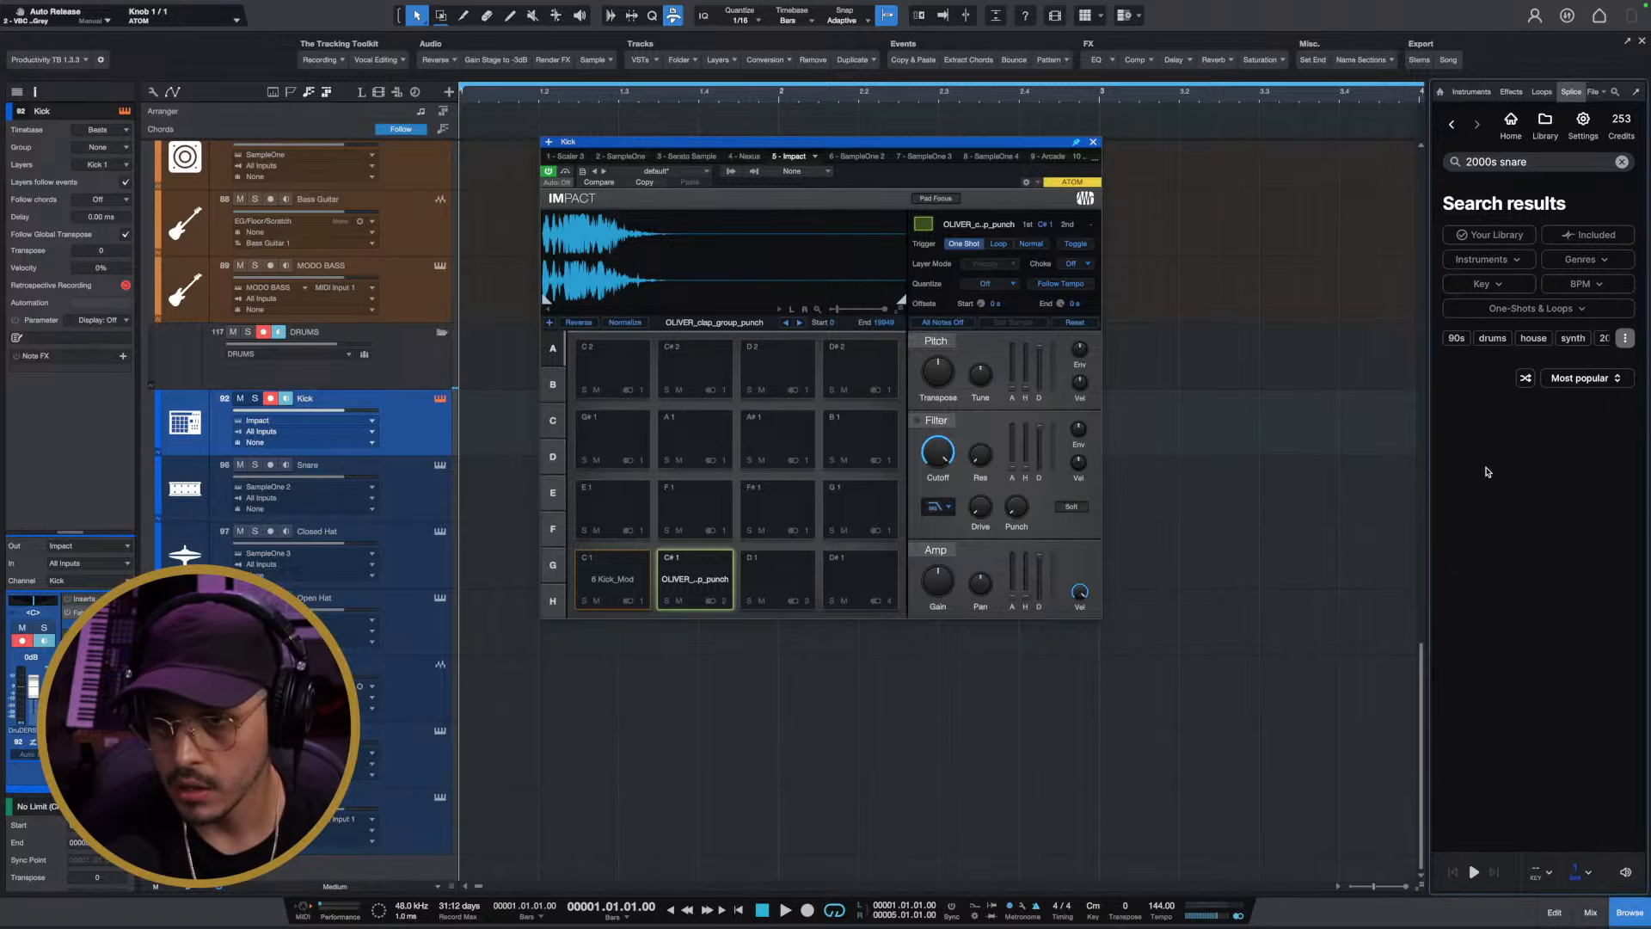
Audition the first snare samples and load JSB_VB_snare_sunshine onto Impact's D1 pad
left_click(1485, 457)
left_click(1484, 457)
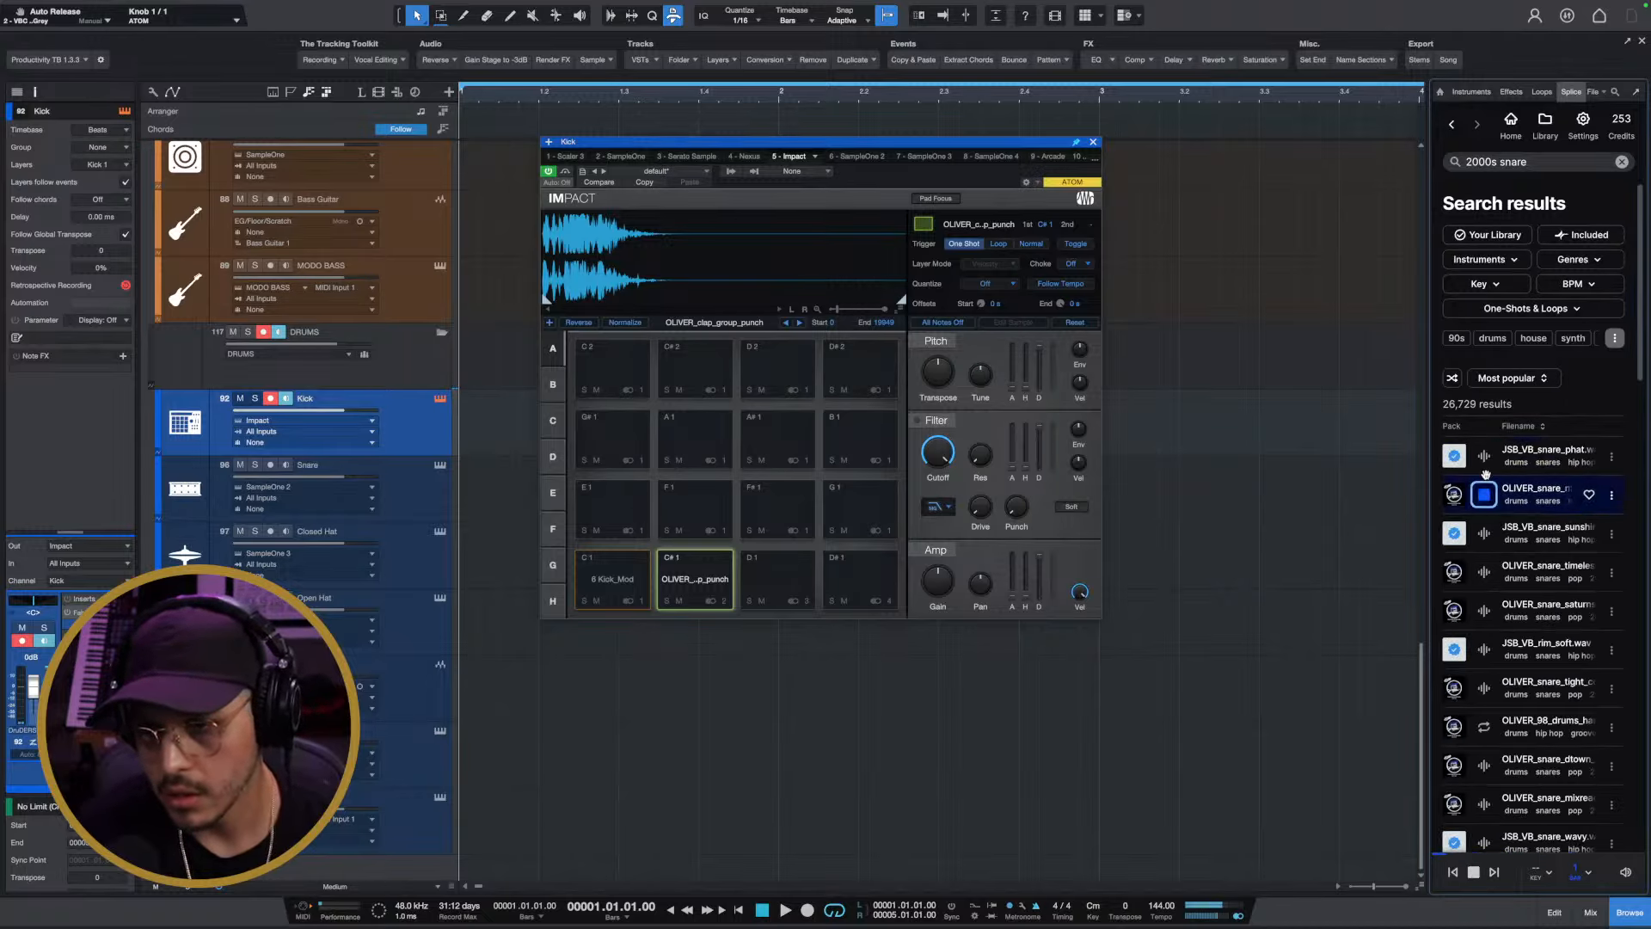
left_click(1484, 457)
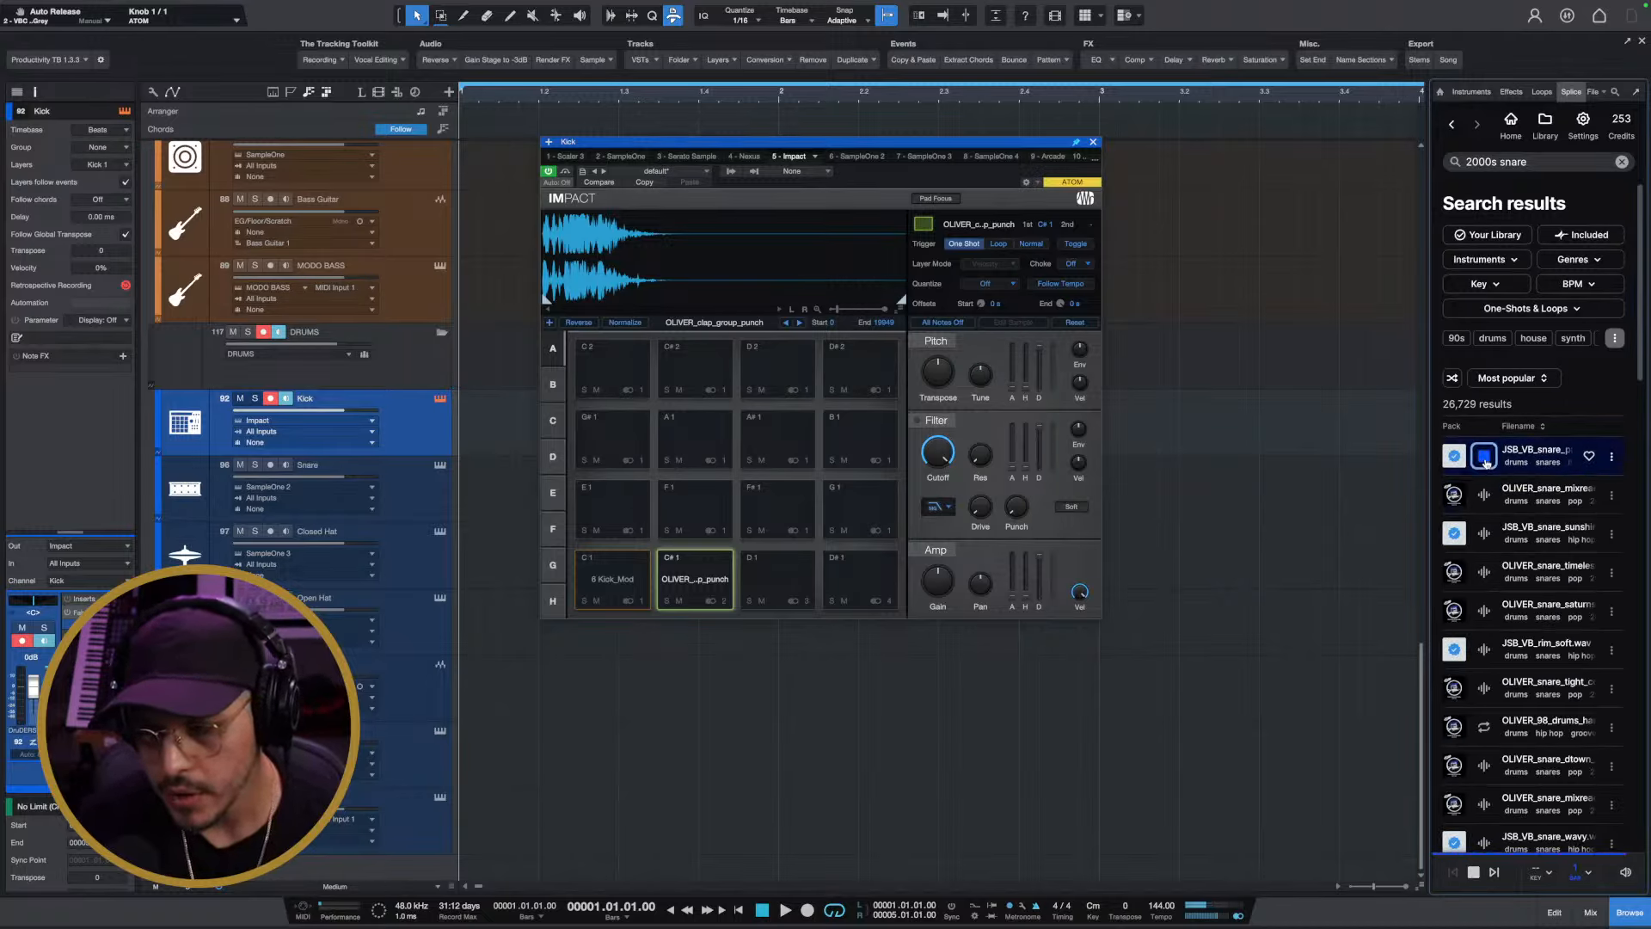
left_click(1484, 456)
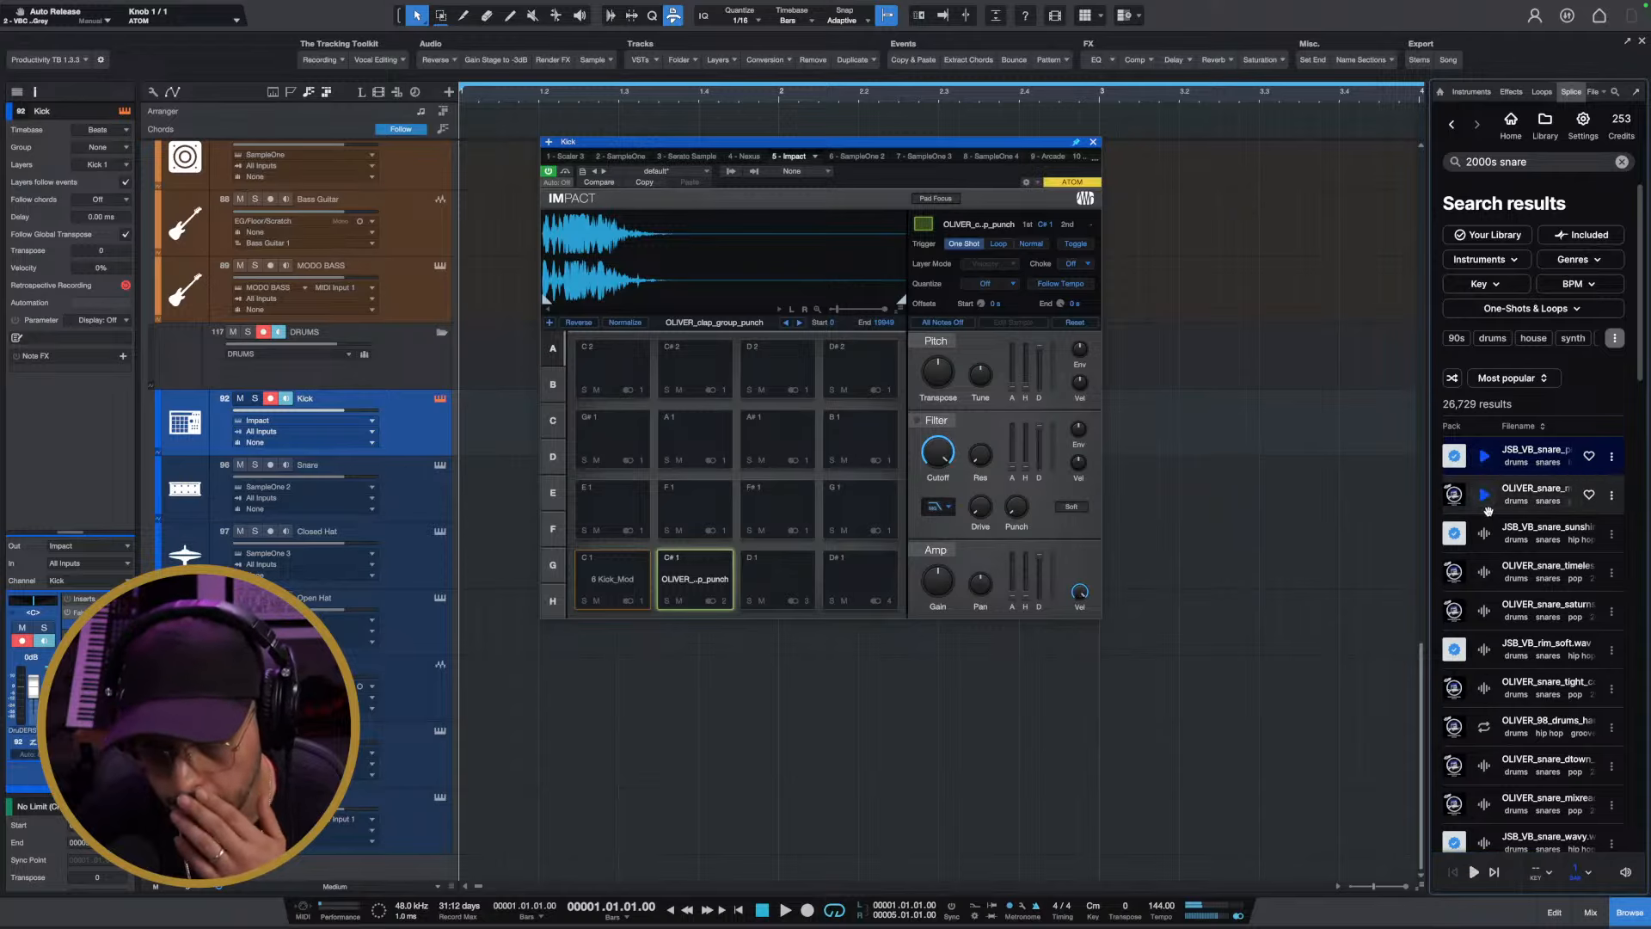
left_click(1484, 533)
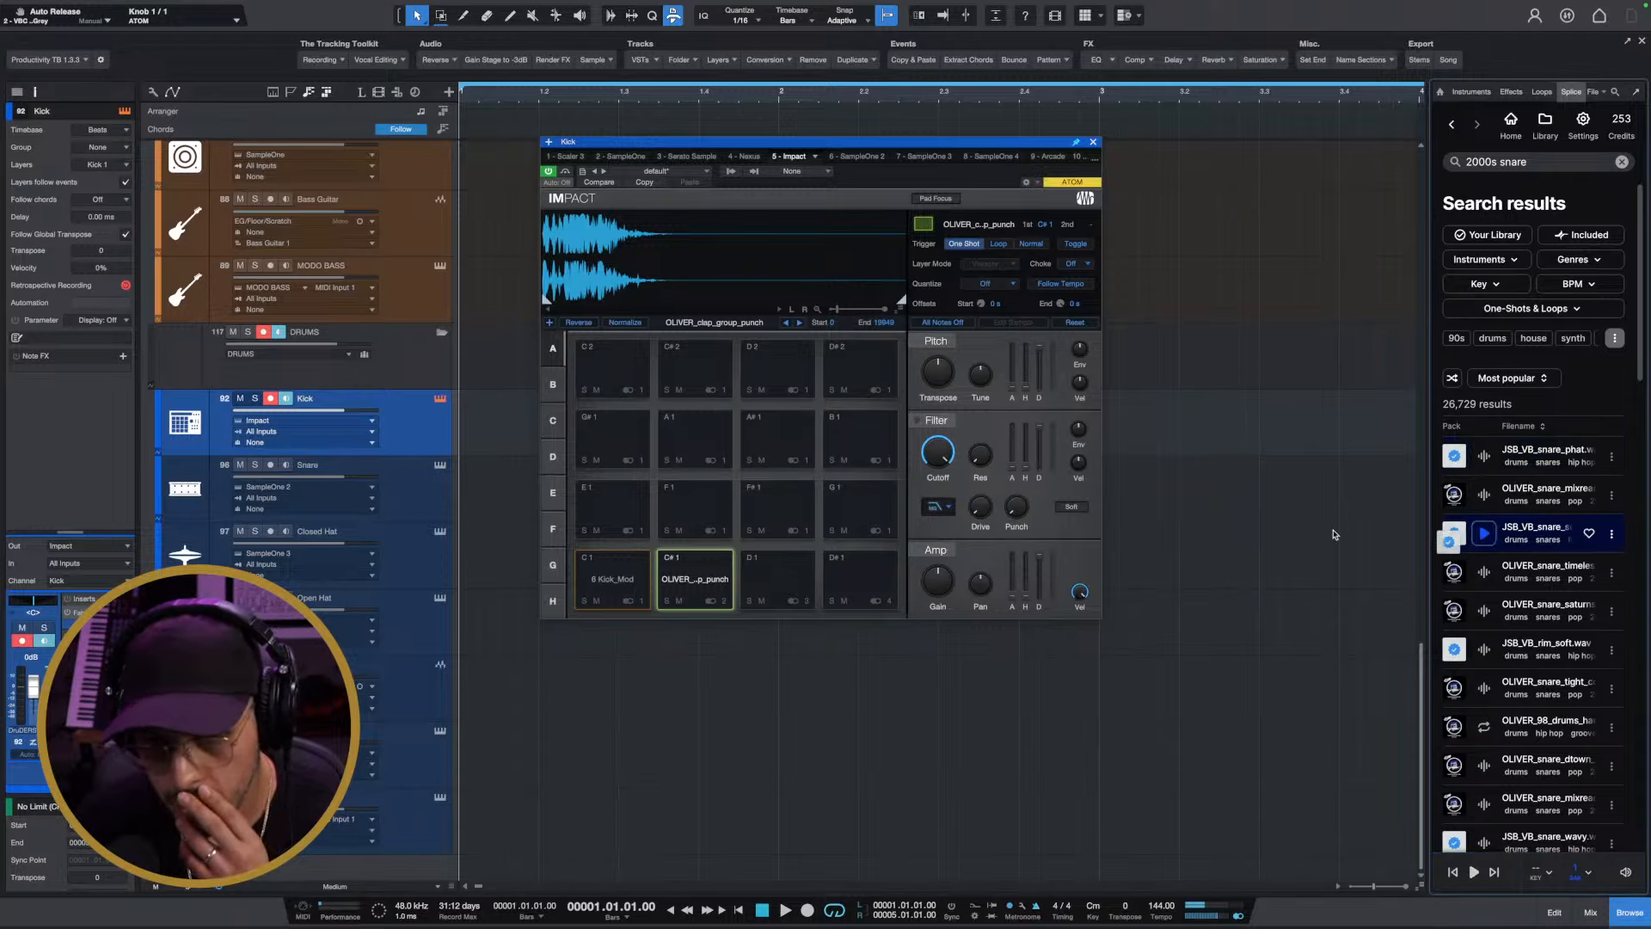
left_click_drag(1502, 531, 776, 591)
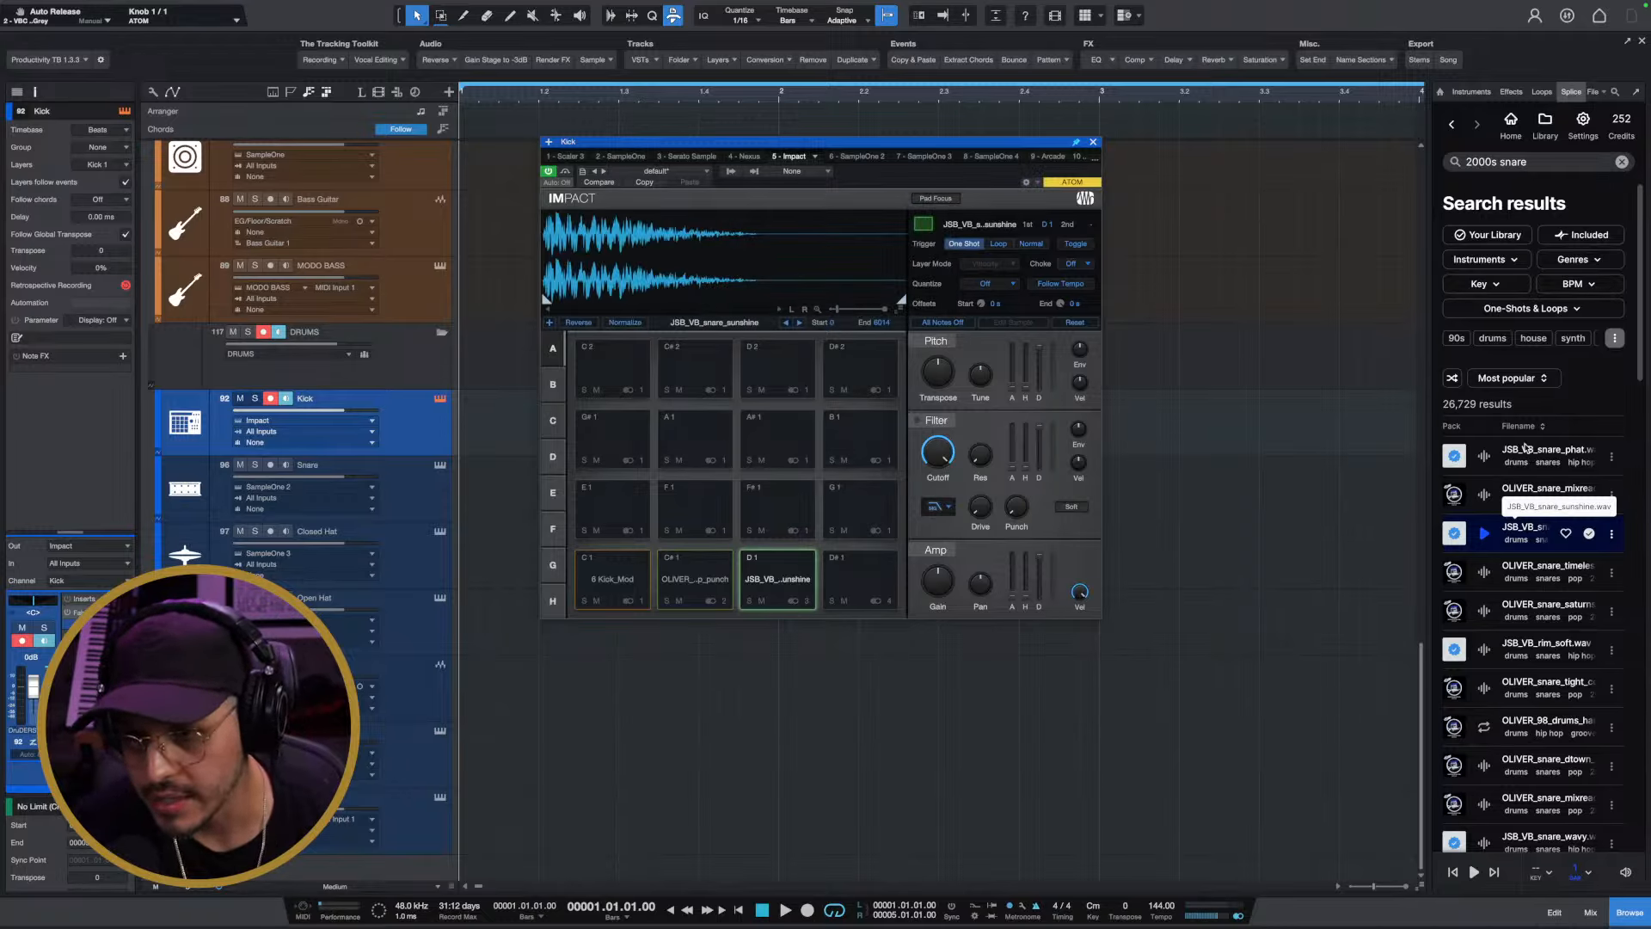
Preview the JSB_VB_snare_phat sample and view the Verified Bounce pack it belongs to
left_click(1501, 449)
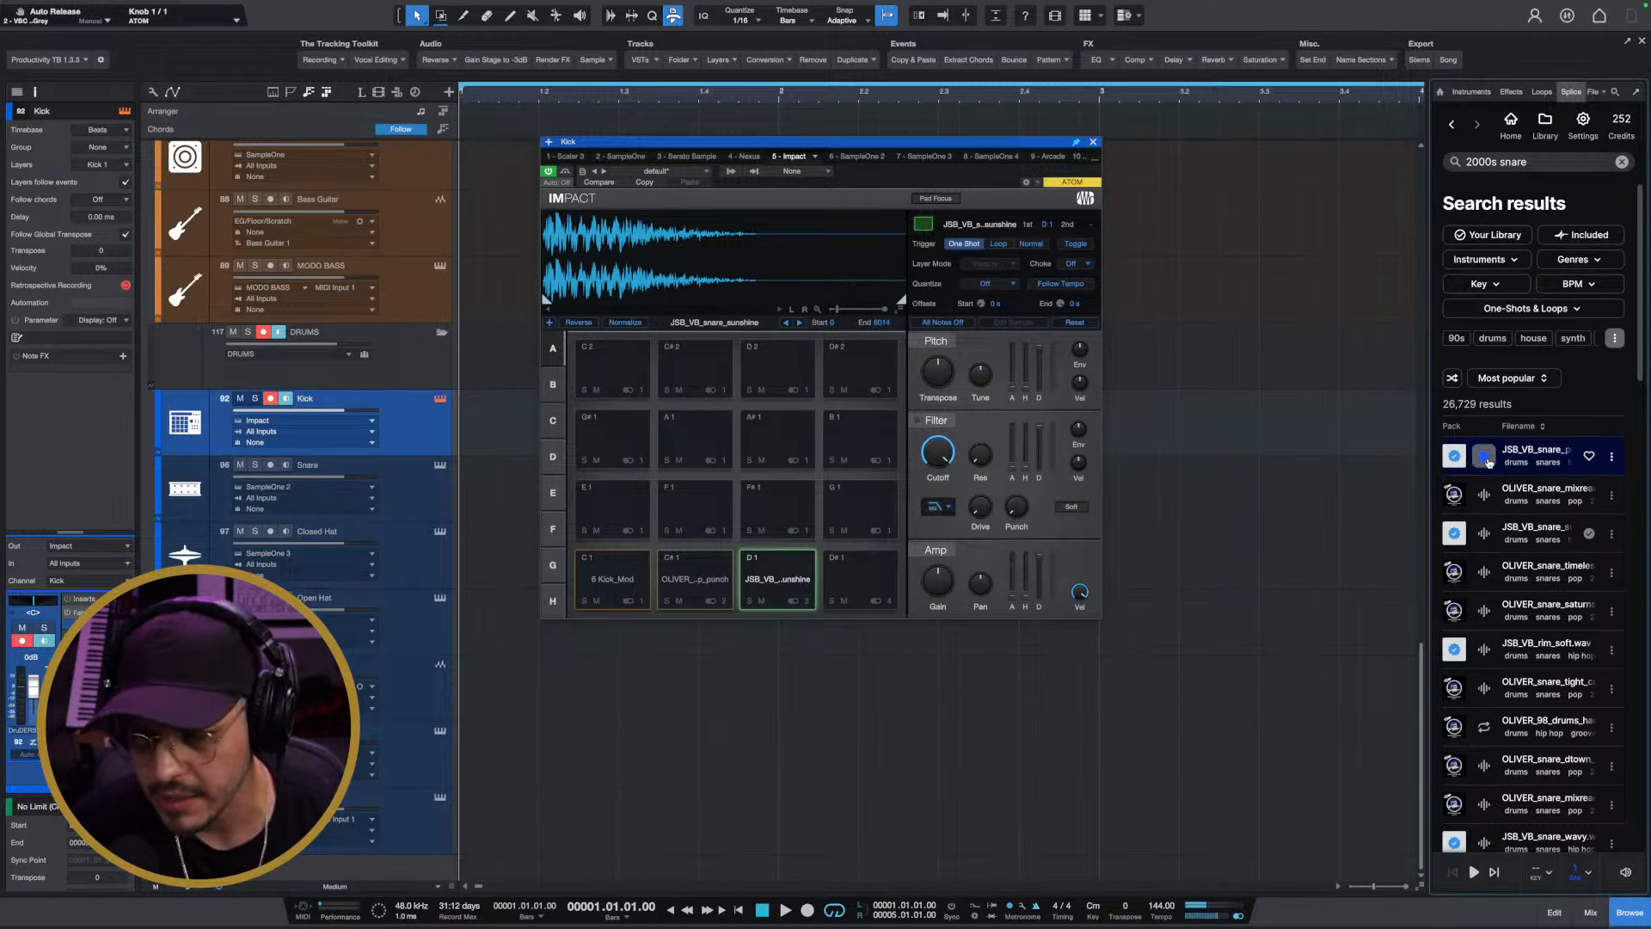
left_click(1612, 457)
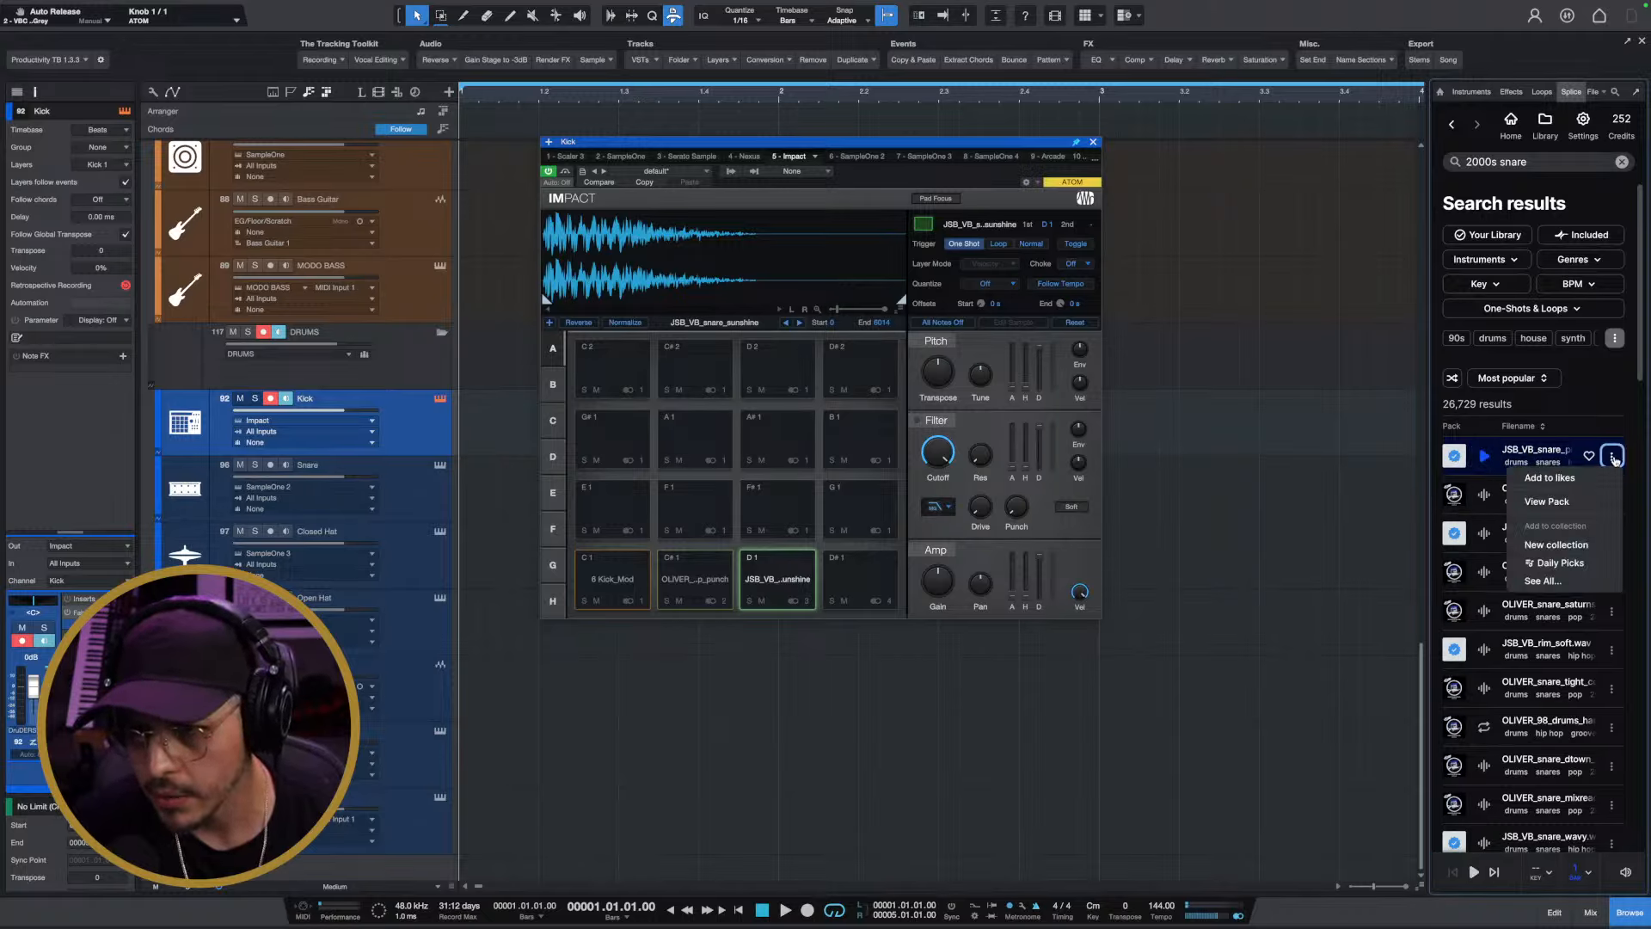
left_click(1563, 519)
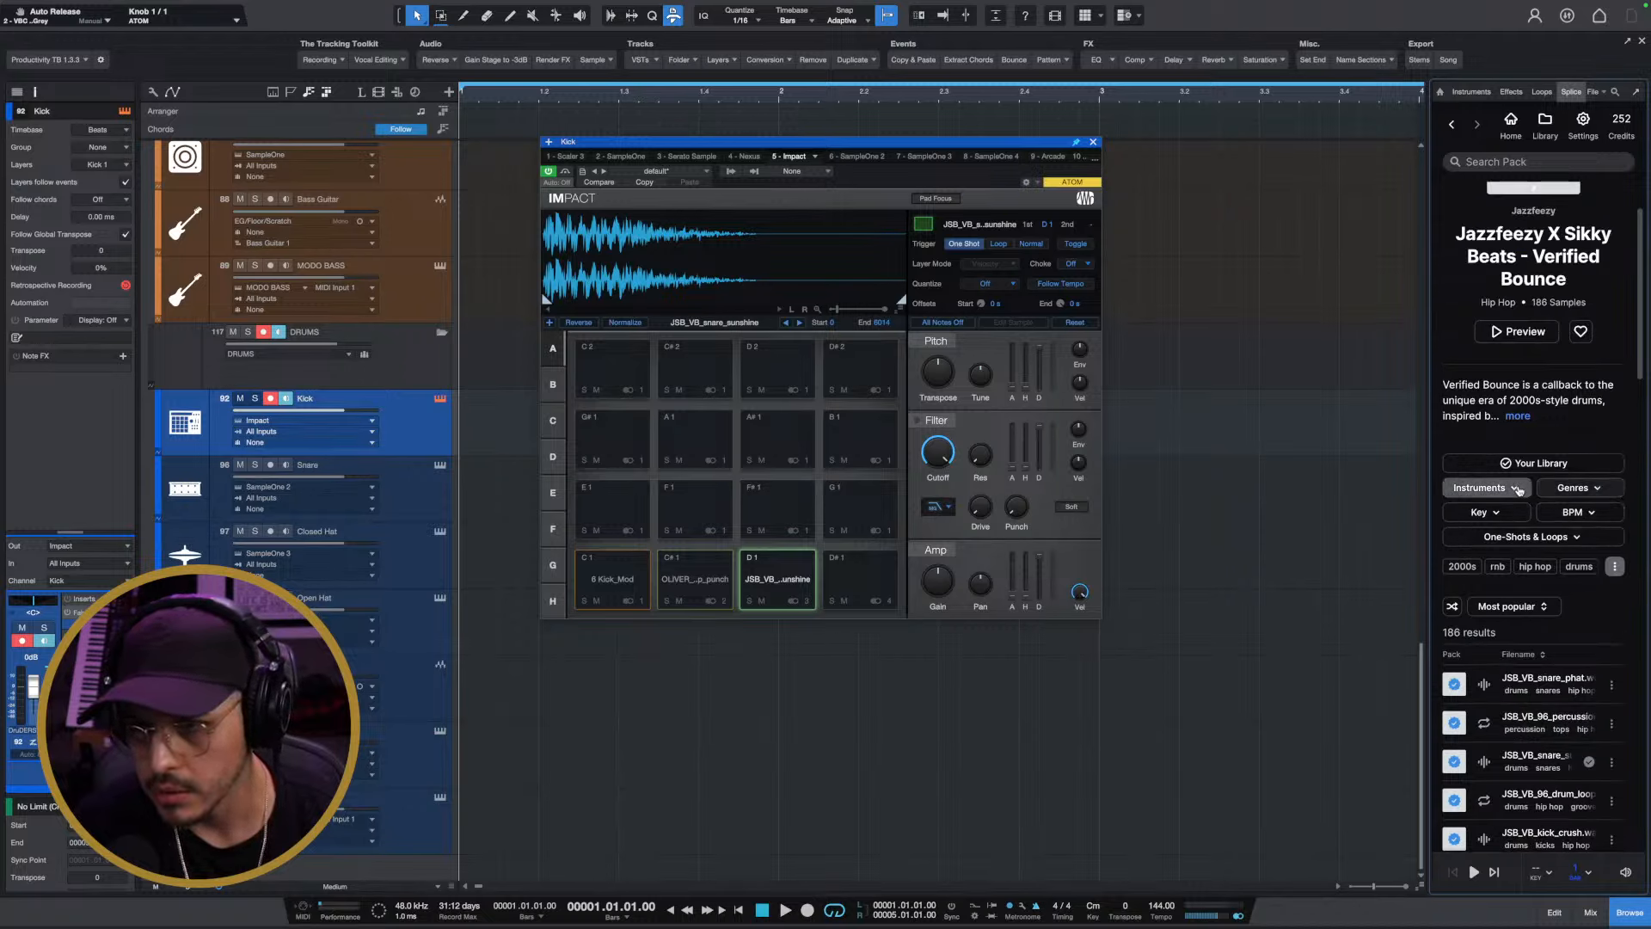
Filter the Verified Bounce pack to One-Shots with kicks as the instrument
left_click(1530, 536)
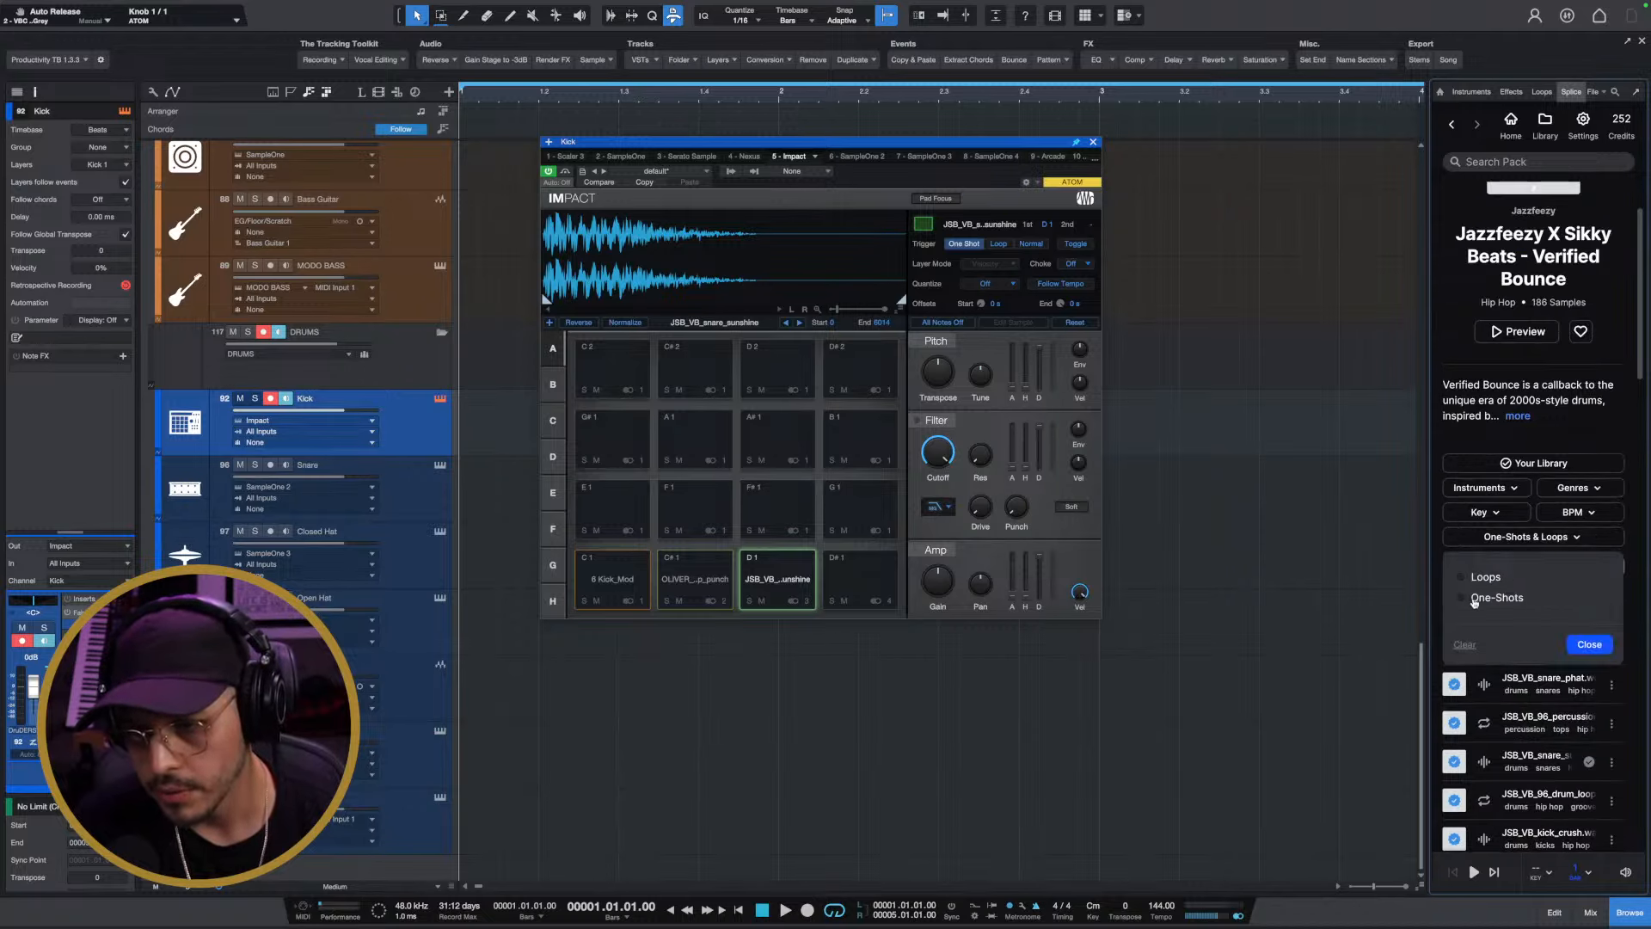
left_click(1515, 579)
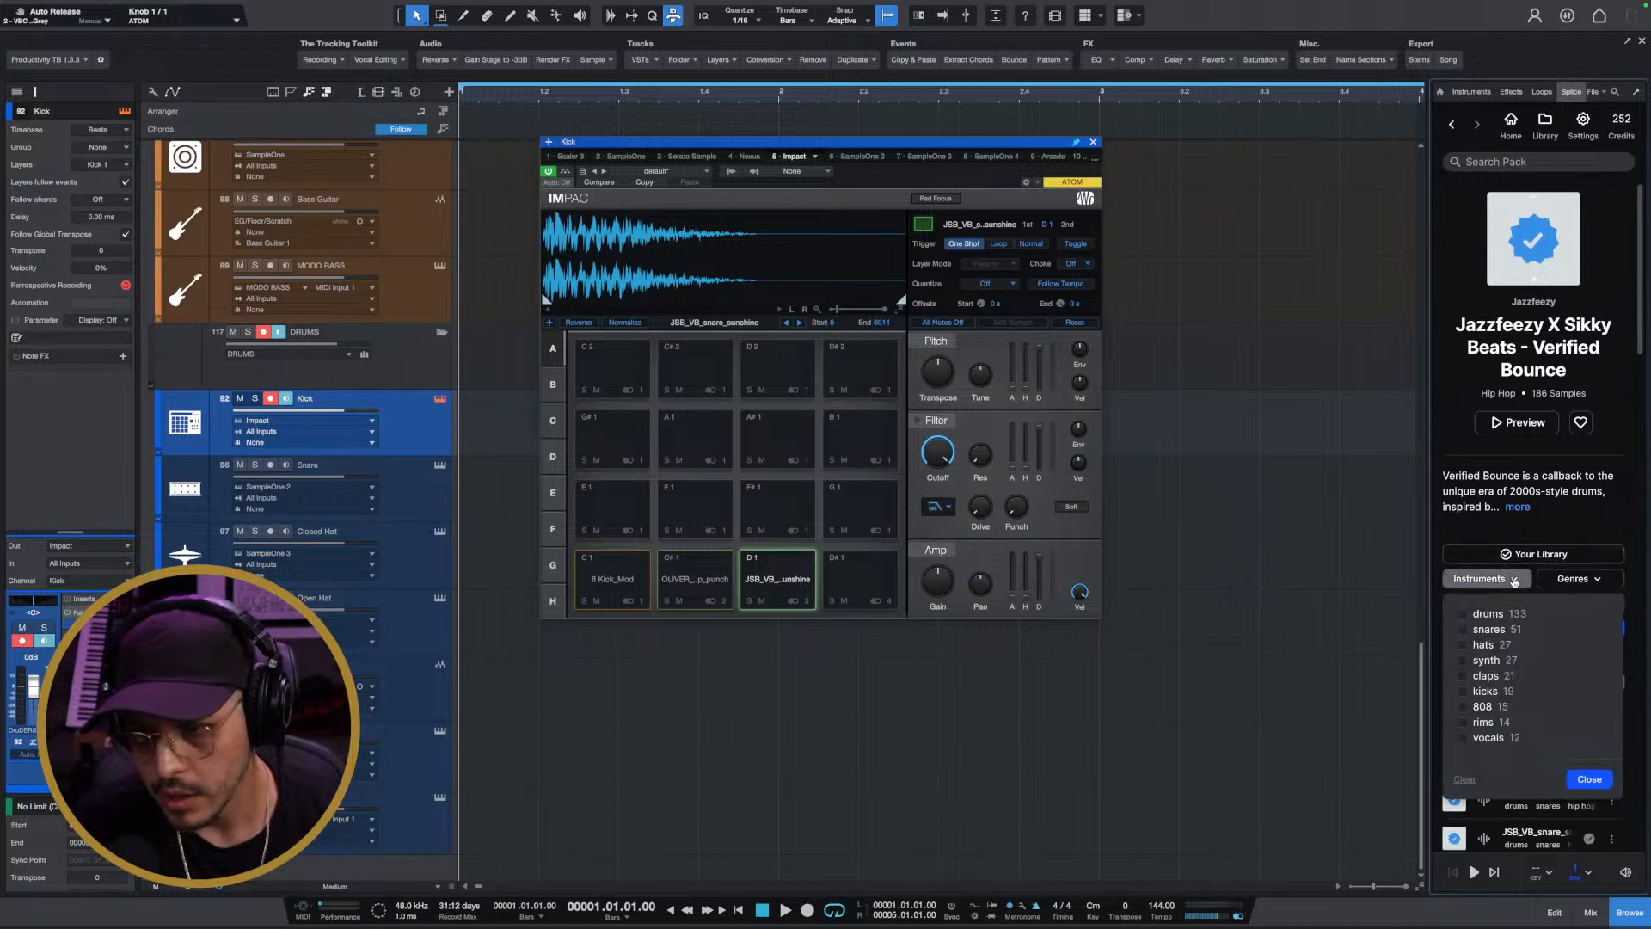
left_click(1463, 692)
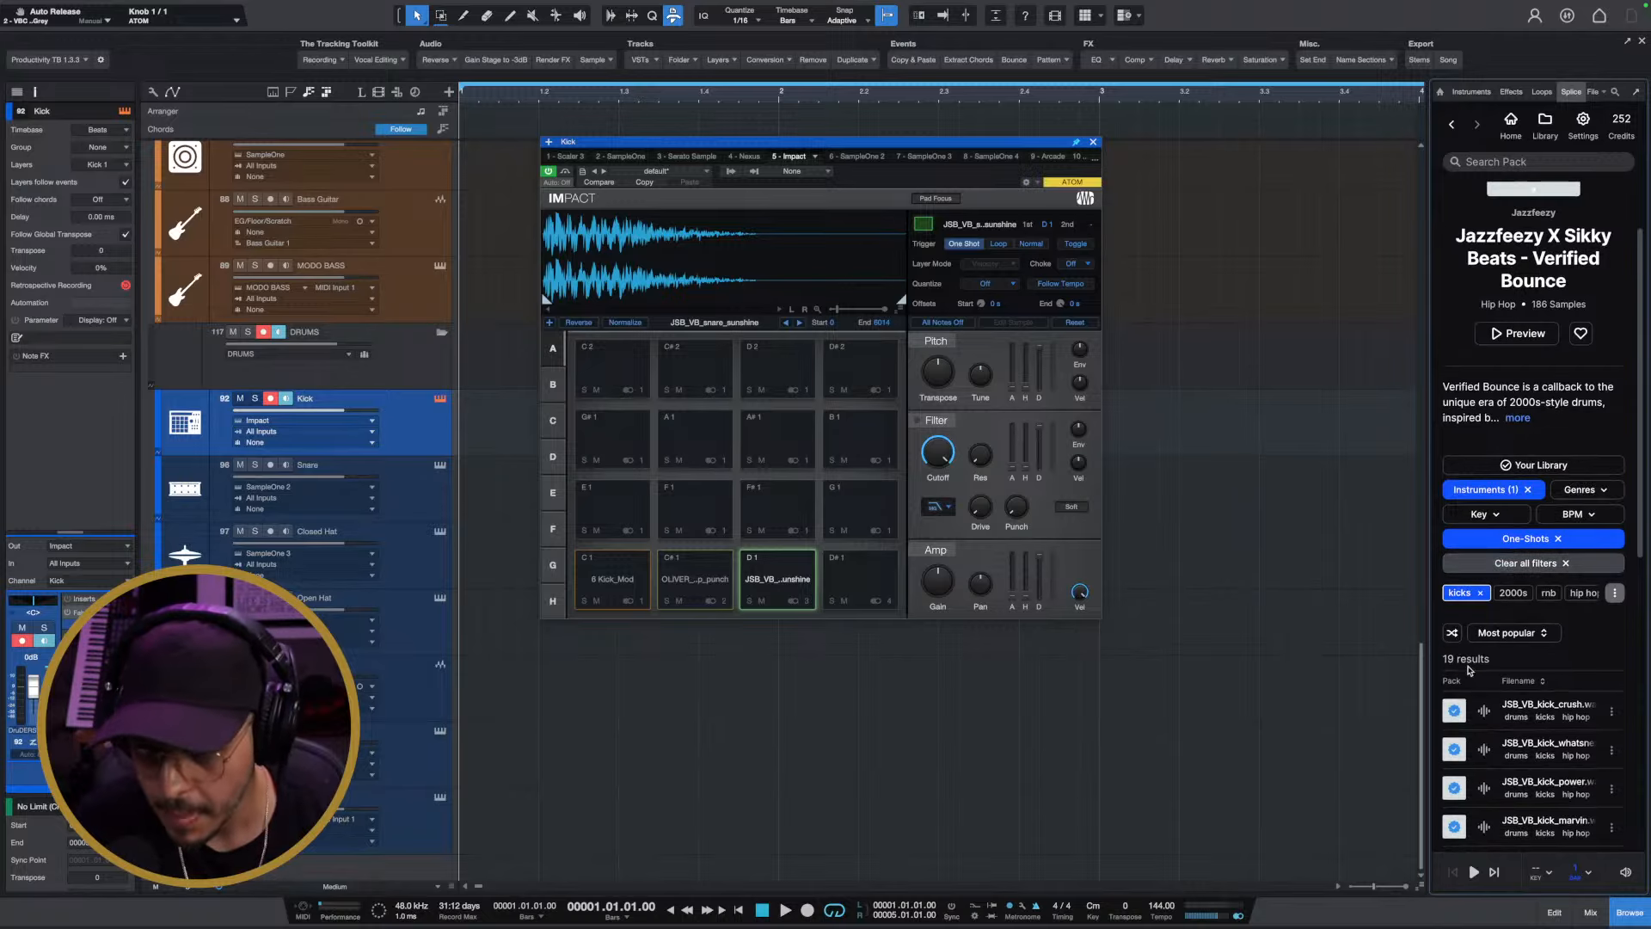
Audition the first kick one-shots and load JSB_VB_kick_crush onto Impact's C1 pad in place of 6 Kick_Mod
scroll(1531, 516, "down", 2)
left_click(1484, 711)
left_click(1483, 760)
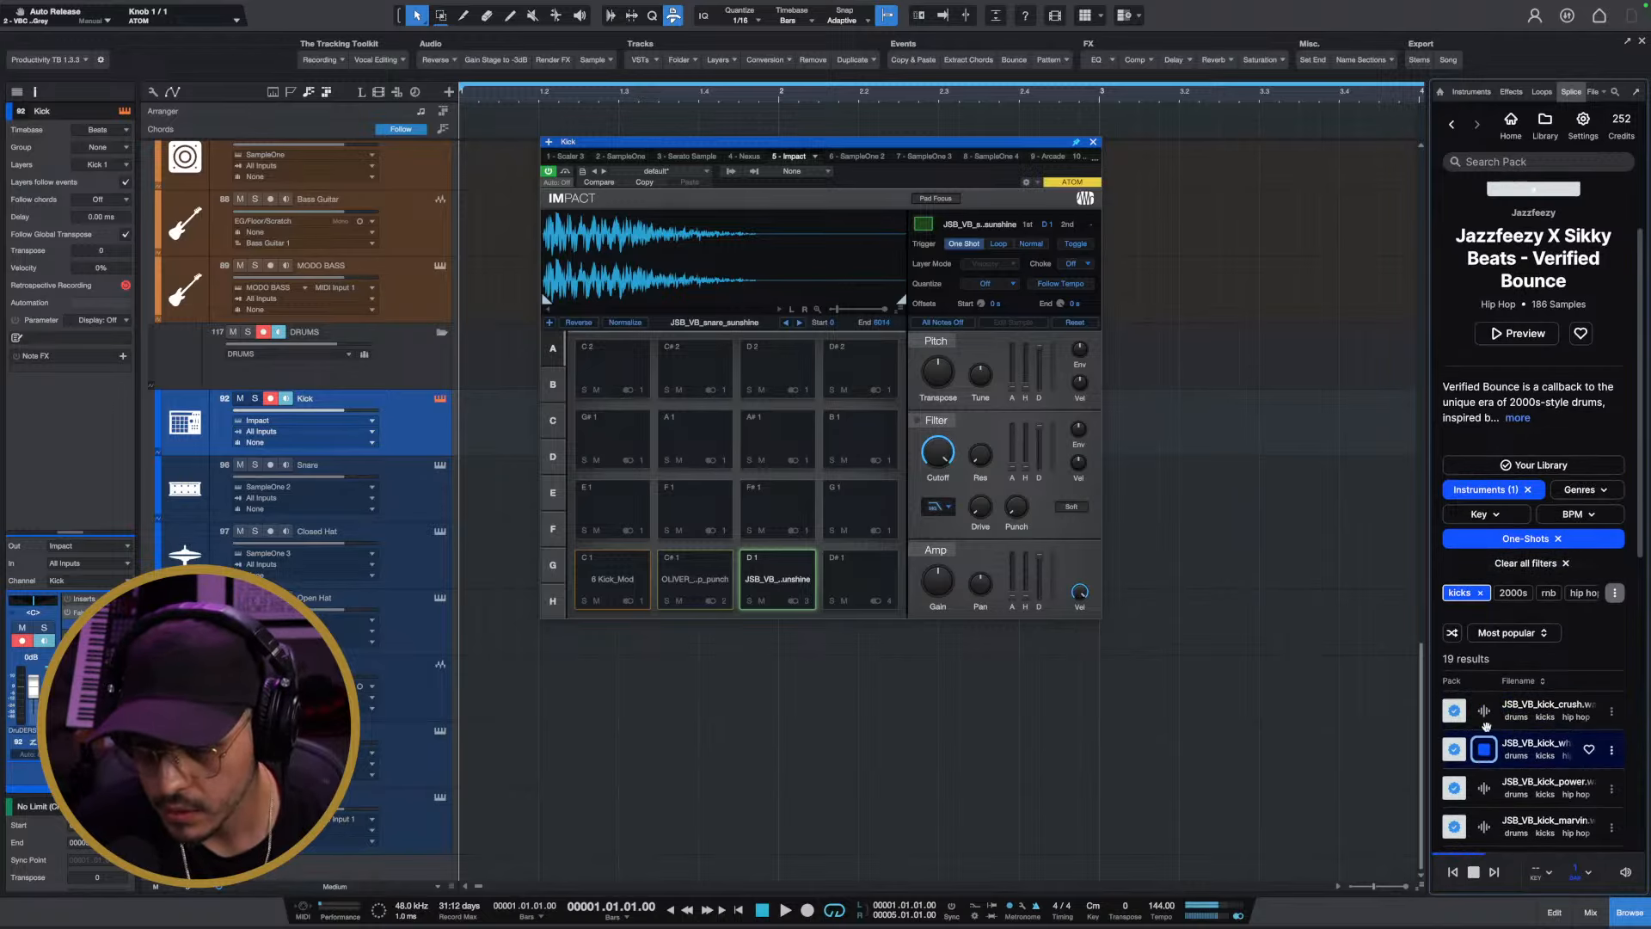
left_click(1485, 721)
left_click_drag(1513, 706, 638, 588)
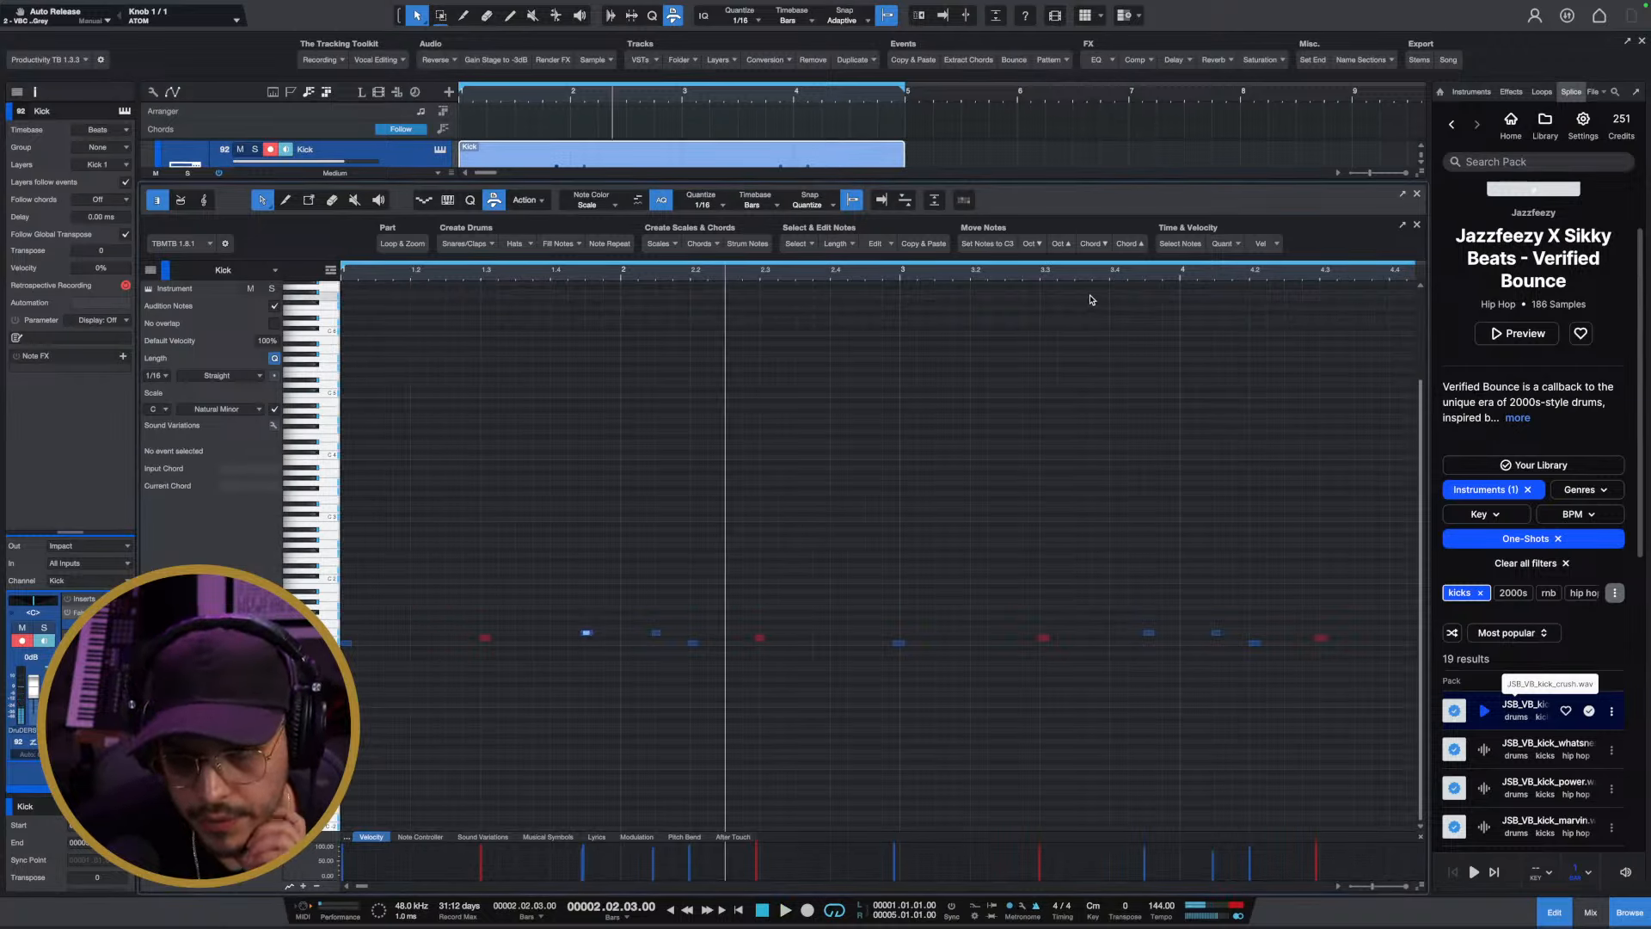
Show the quantize settings for the Kick part and step through its notes during playback
key("space")
left_click(470, 200)
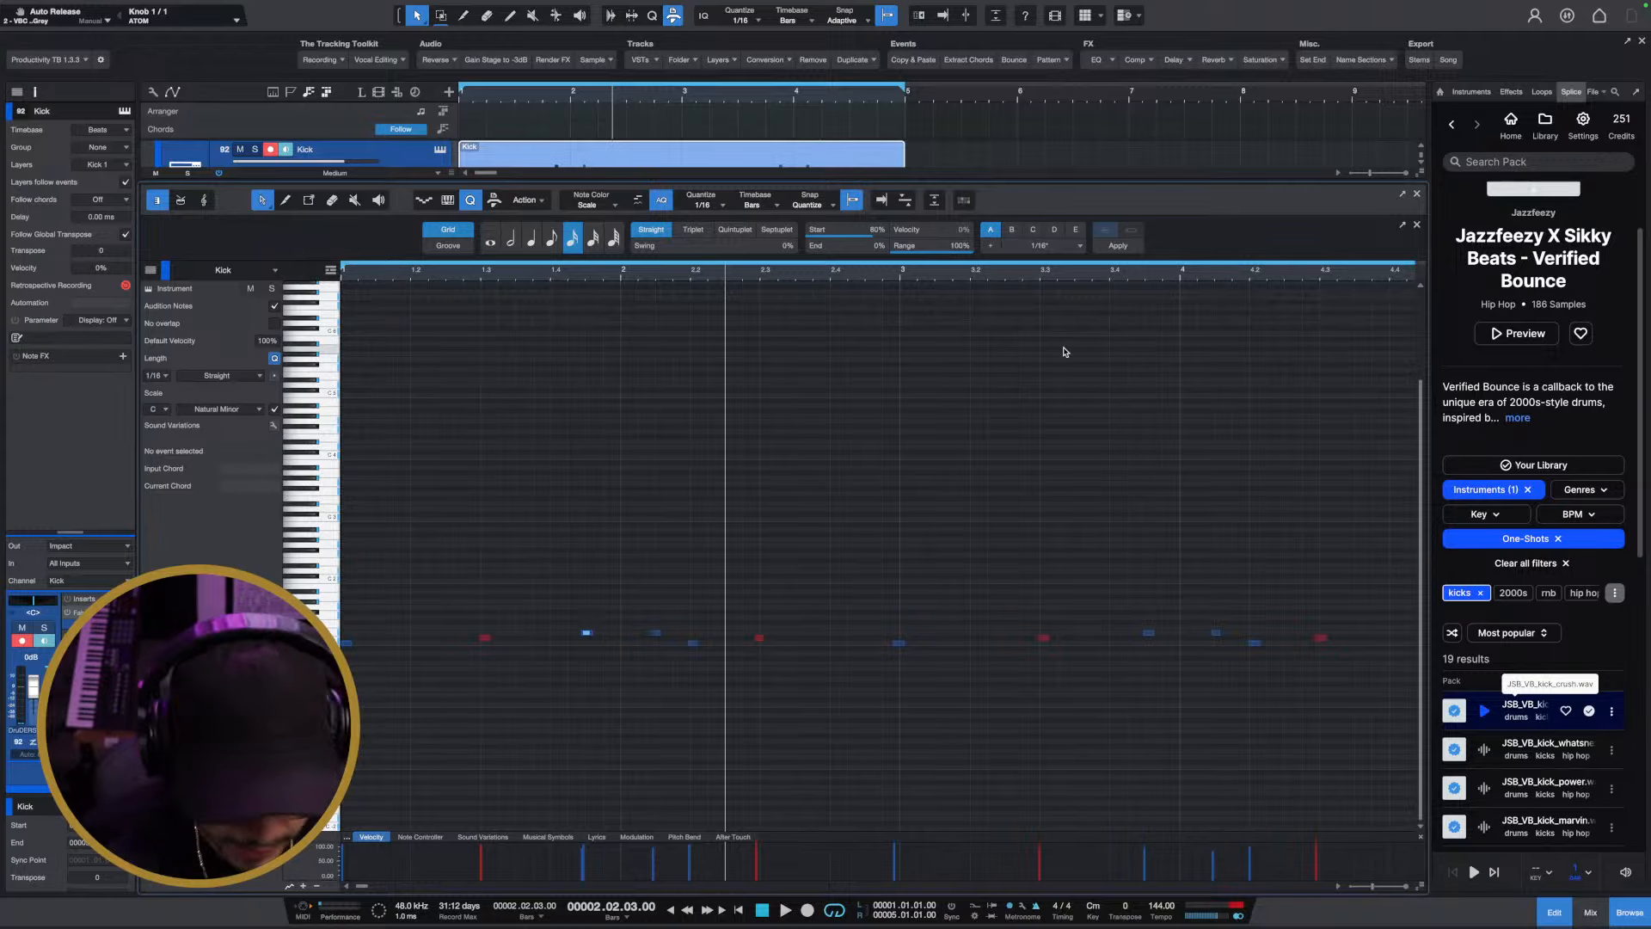
scroll(1064, 352, "right", 2)
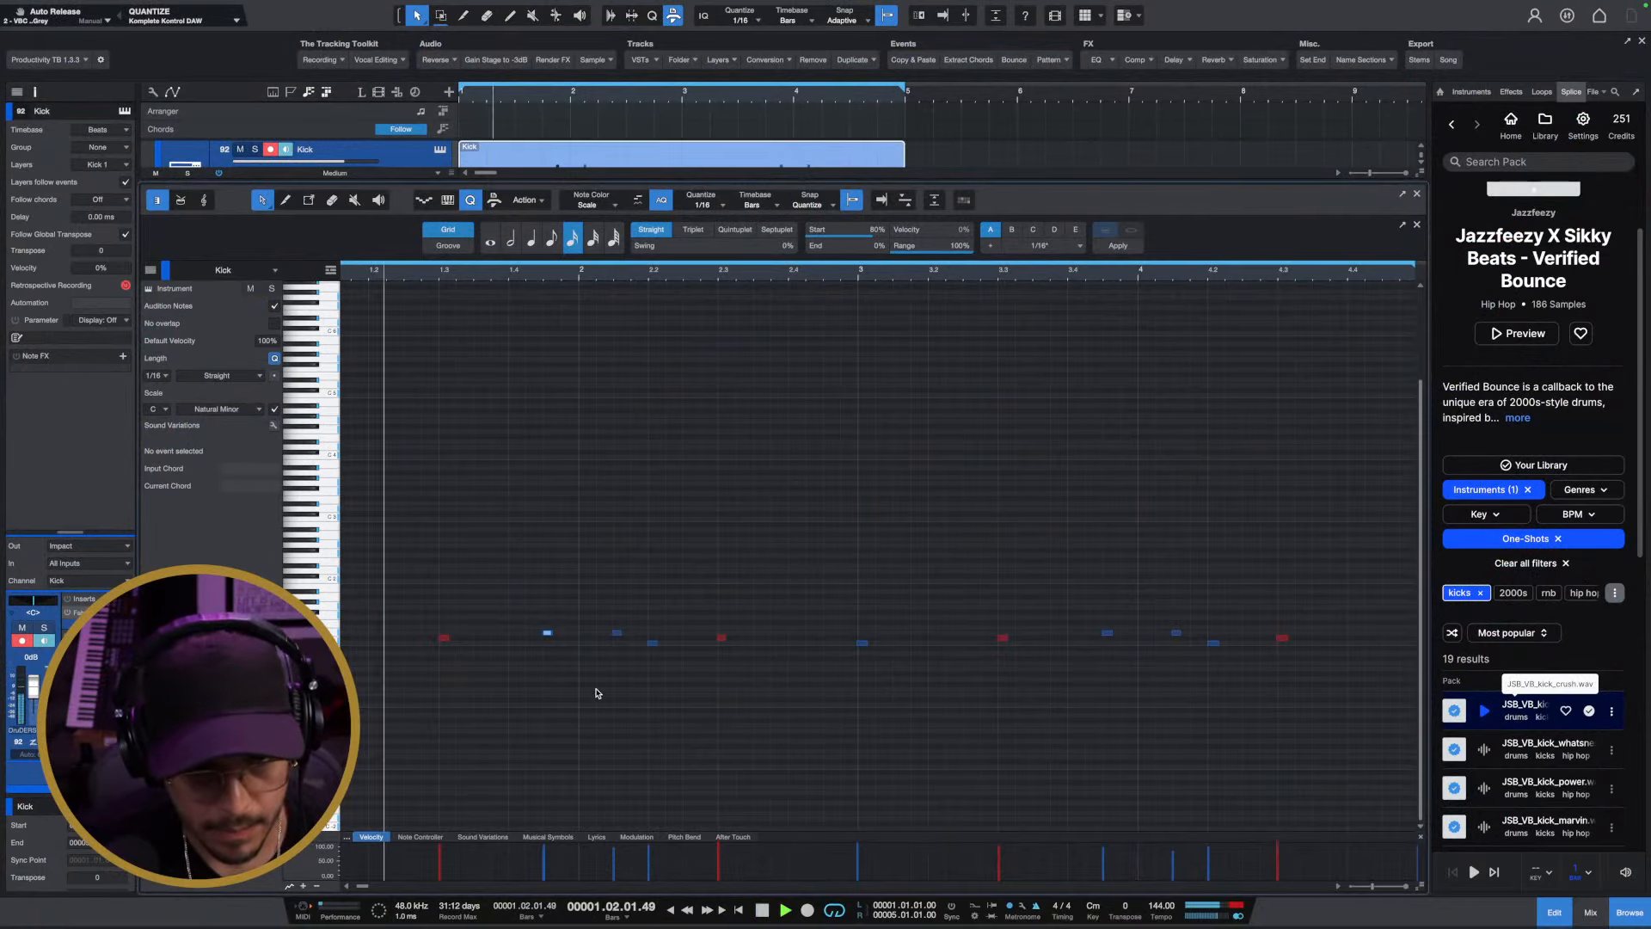
left_click(549, 637)
key("Right")
key("space")
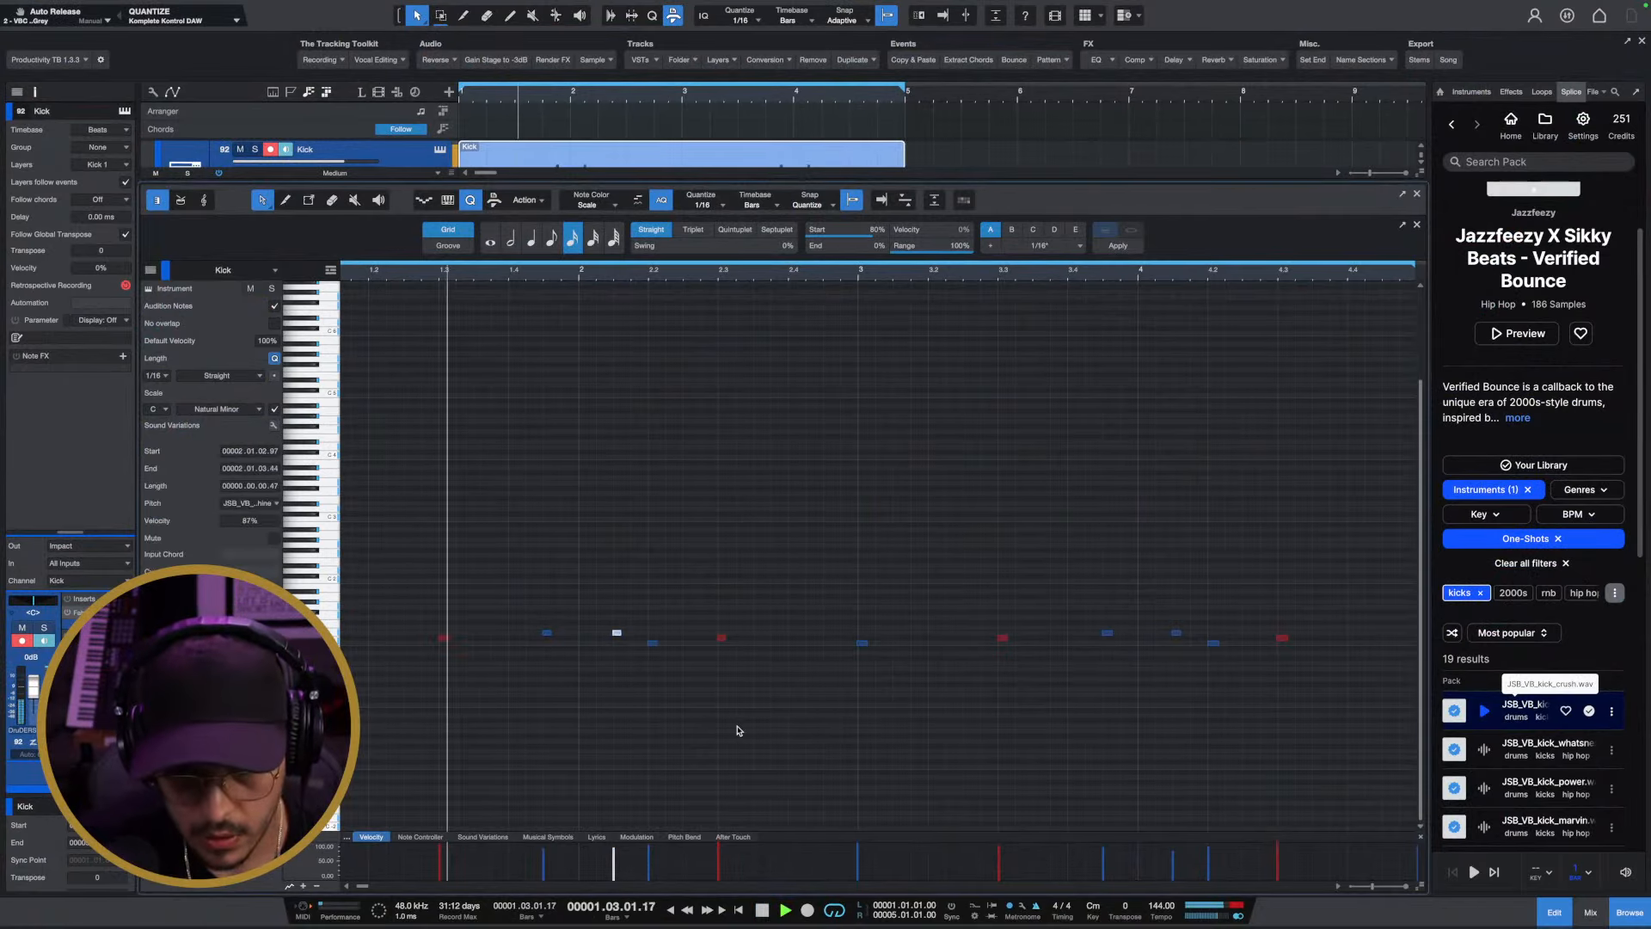
Review the drum channel levels in the mixer and return to the arrangement
left_click(1590, 912)
scroll(602, 620, "left", 2)
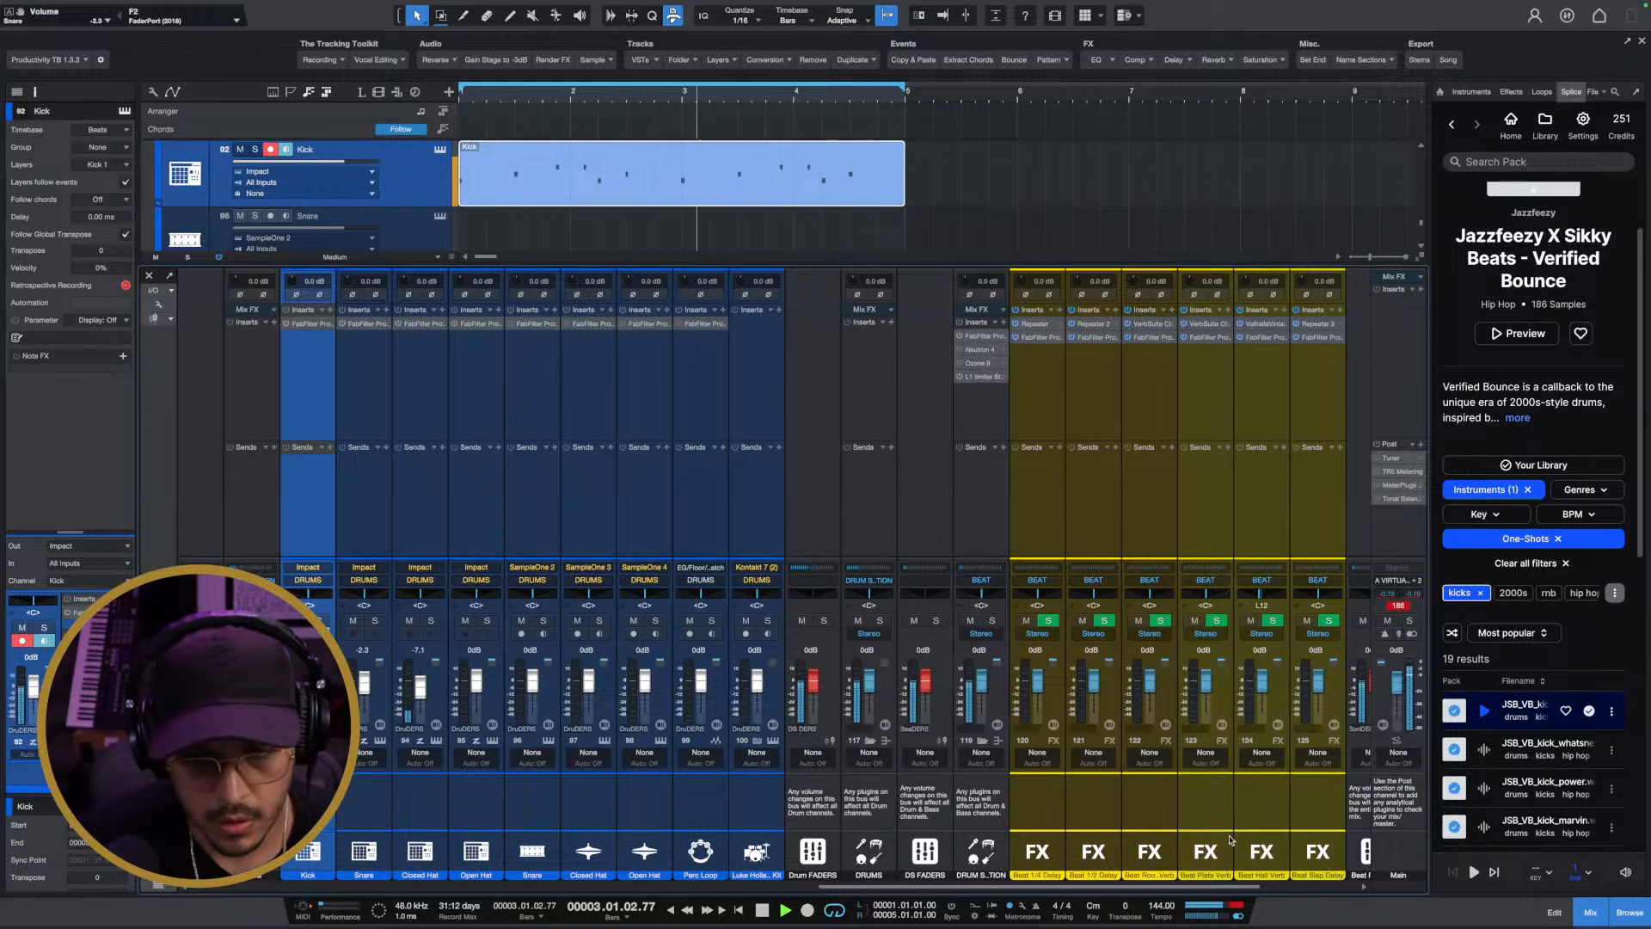
left_click(1589, 913)
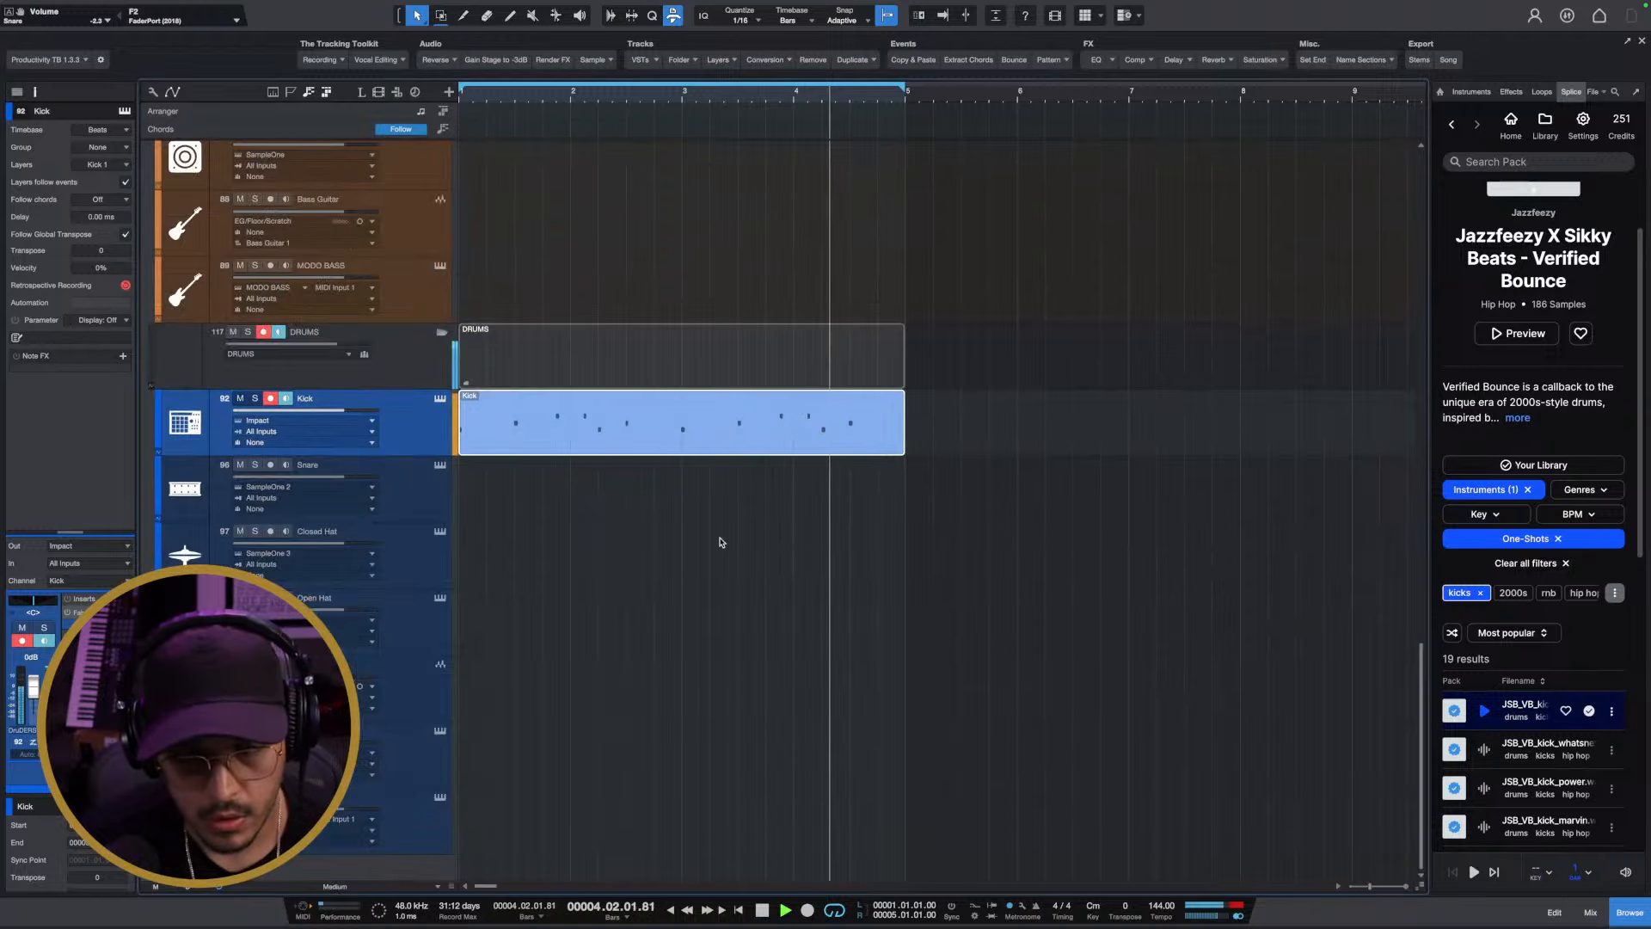
scroll(654, 537, "up", 5)
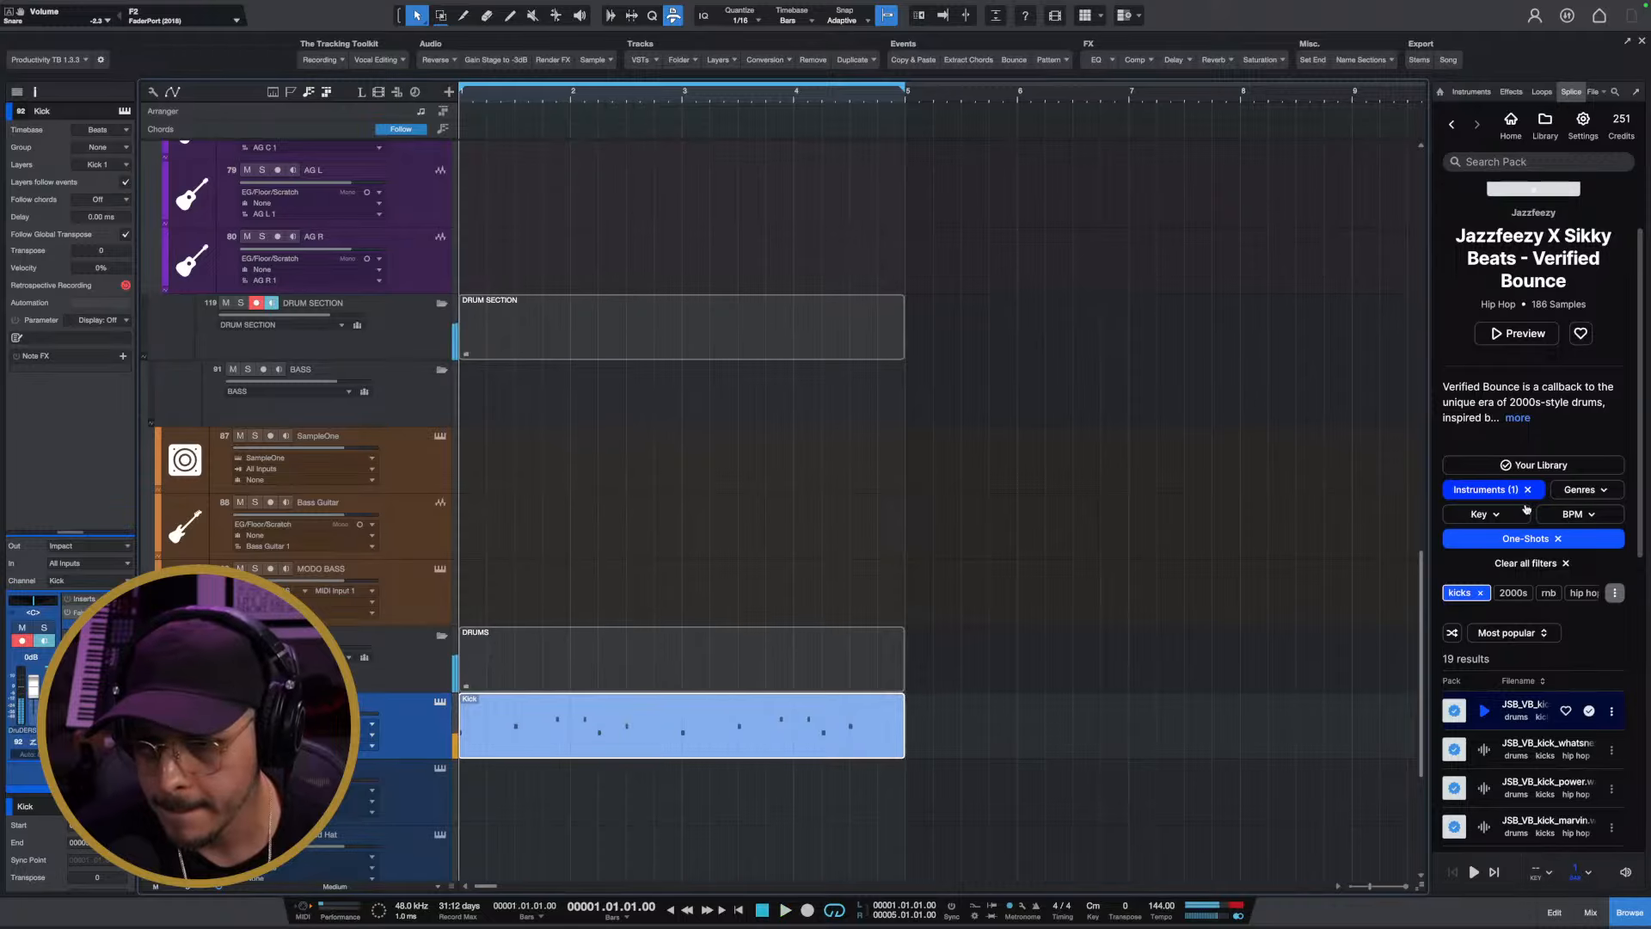
Play the drum loop and switch the Verified Bounce pack's instrument filter from kicks to hats
key("space")
scroll(1525, 731, "down", 3)
scroll(1525, 731, "up", 4)
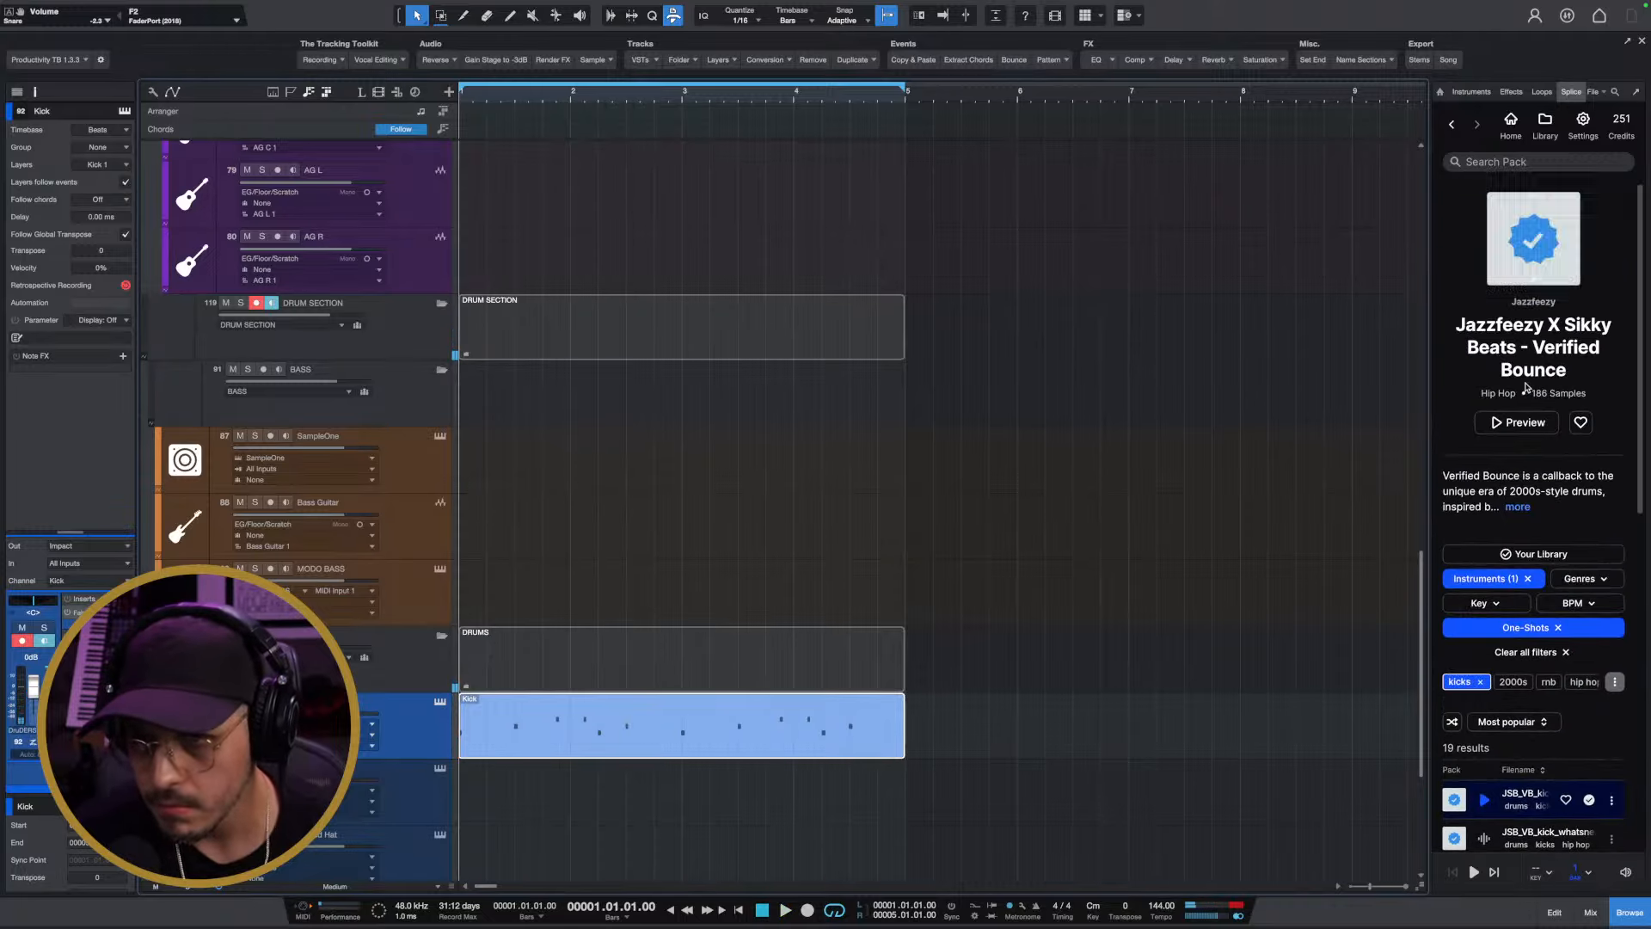
key("space")
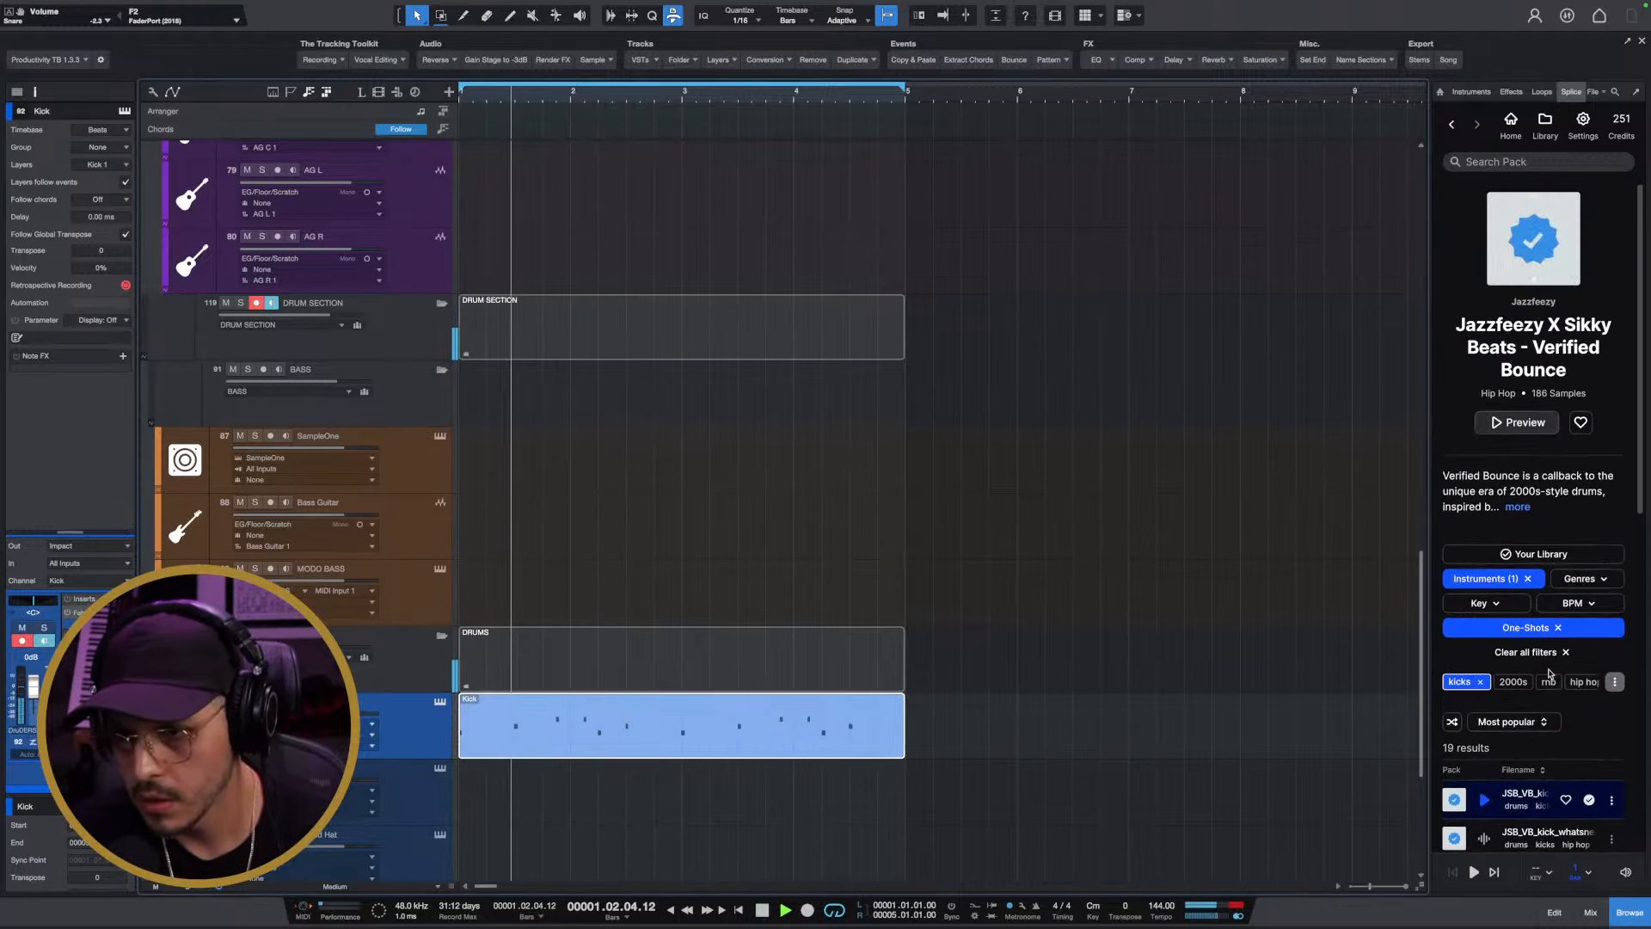
scroll(1511, 739, "down", 4)
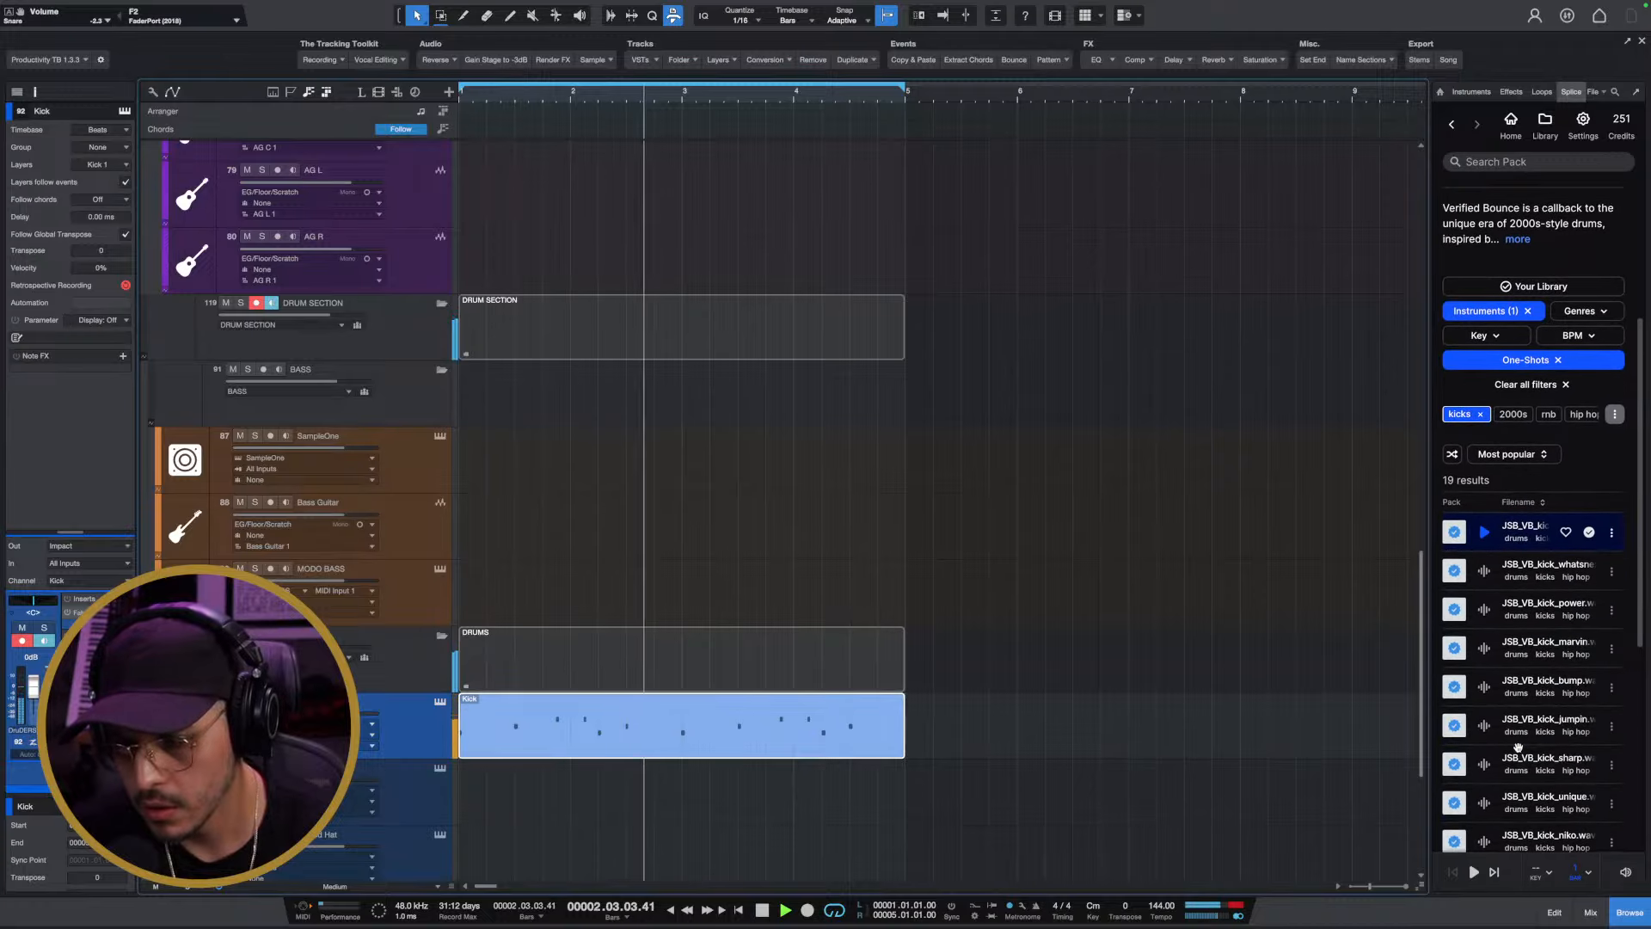
scroll(1525, 731, "down", 1)
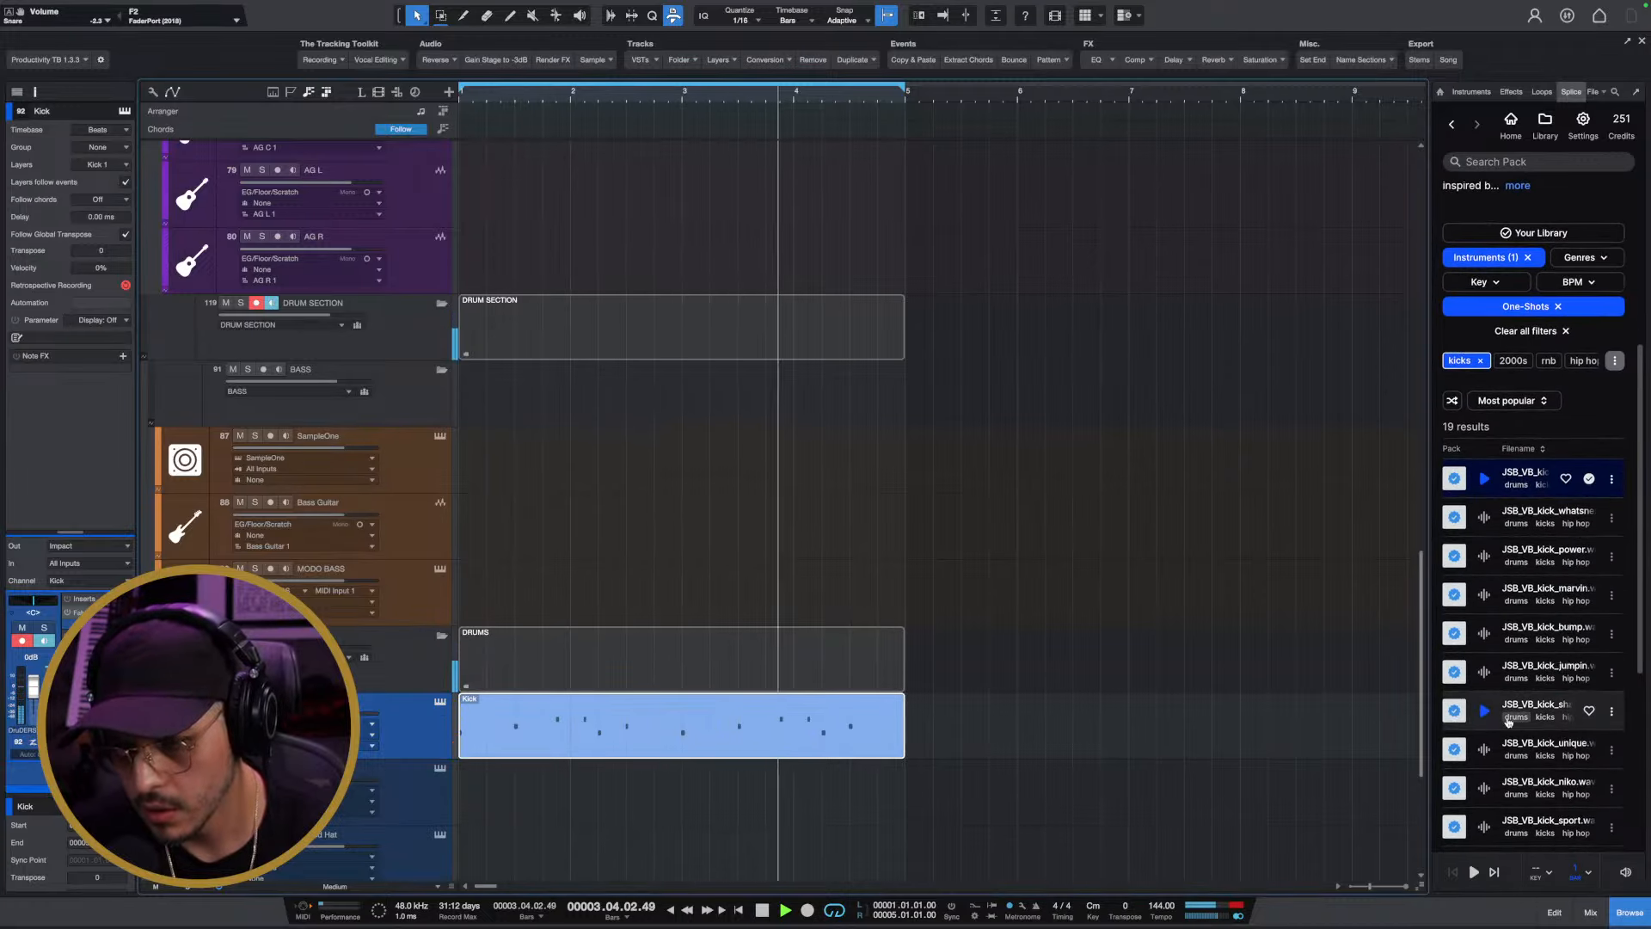
left_click(1527, 260)
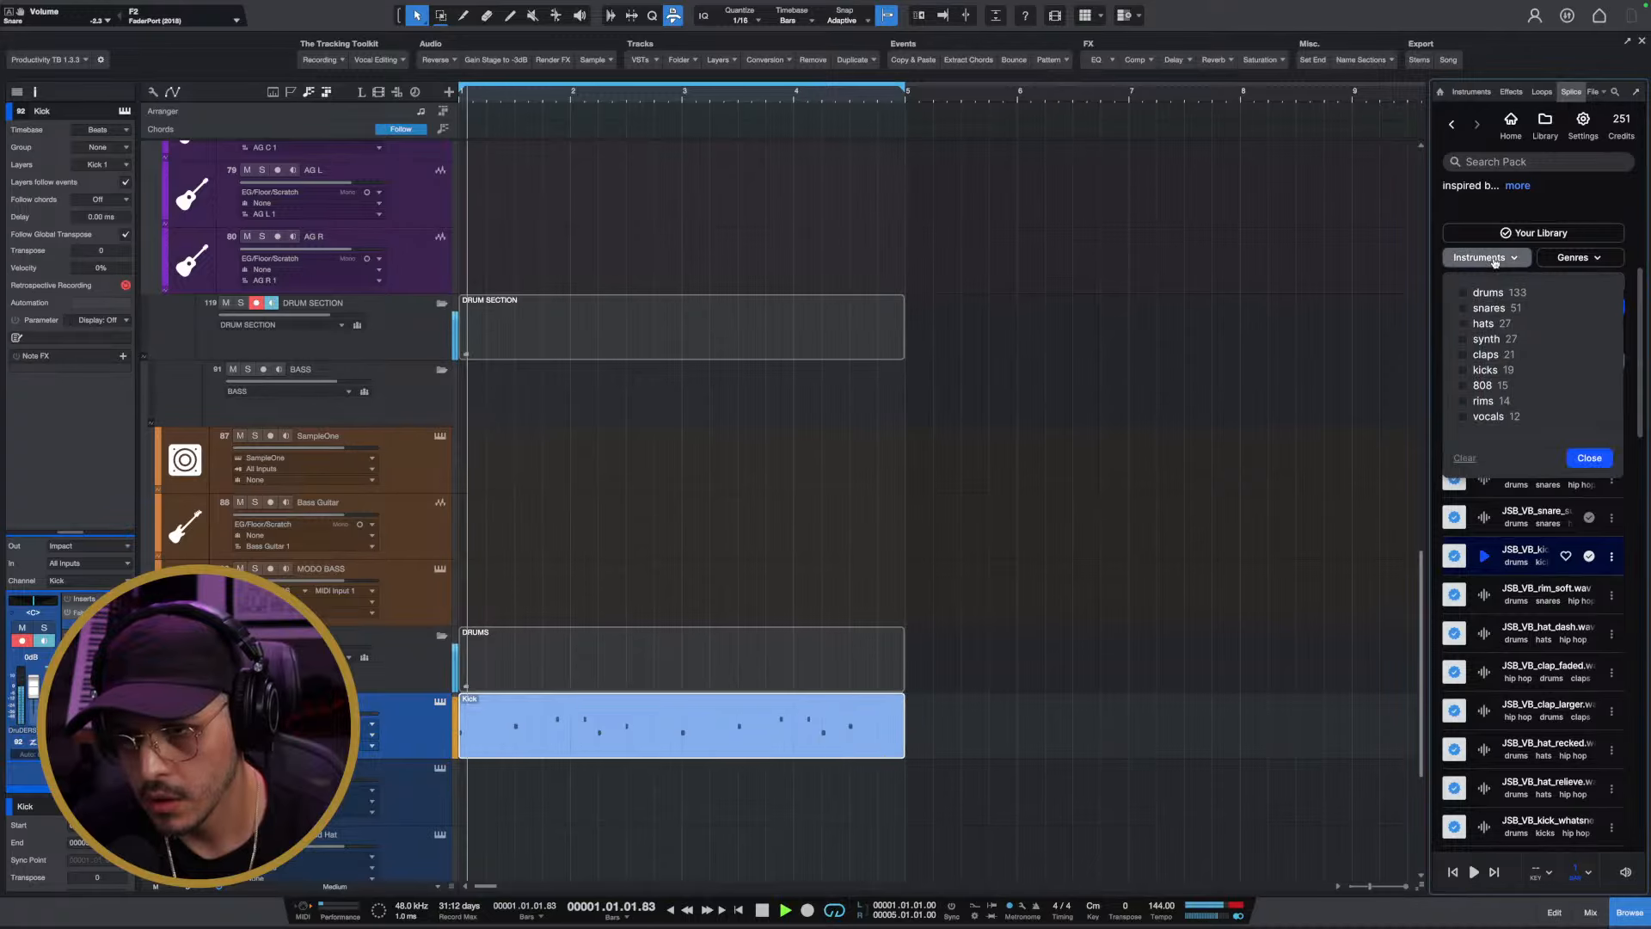
left_click(1462, 459)
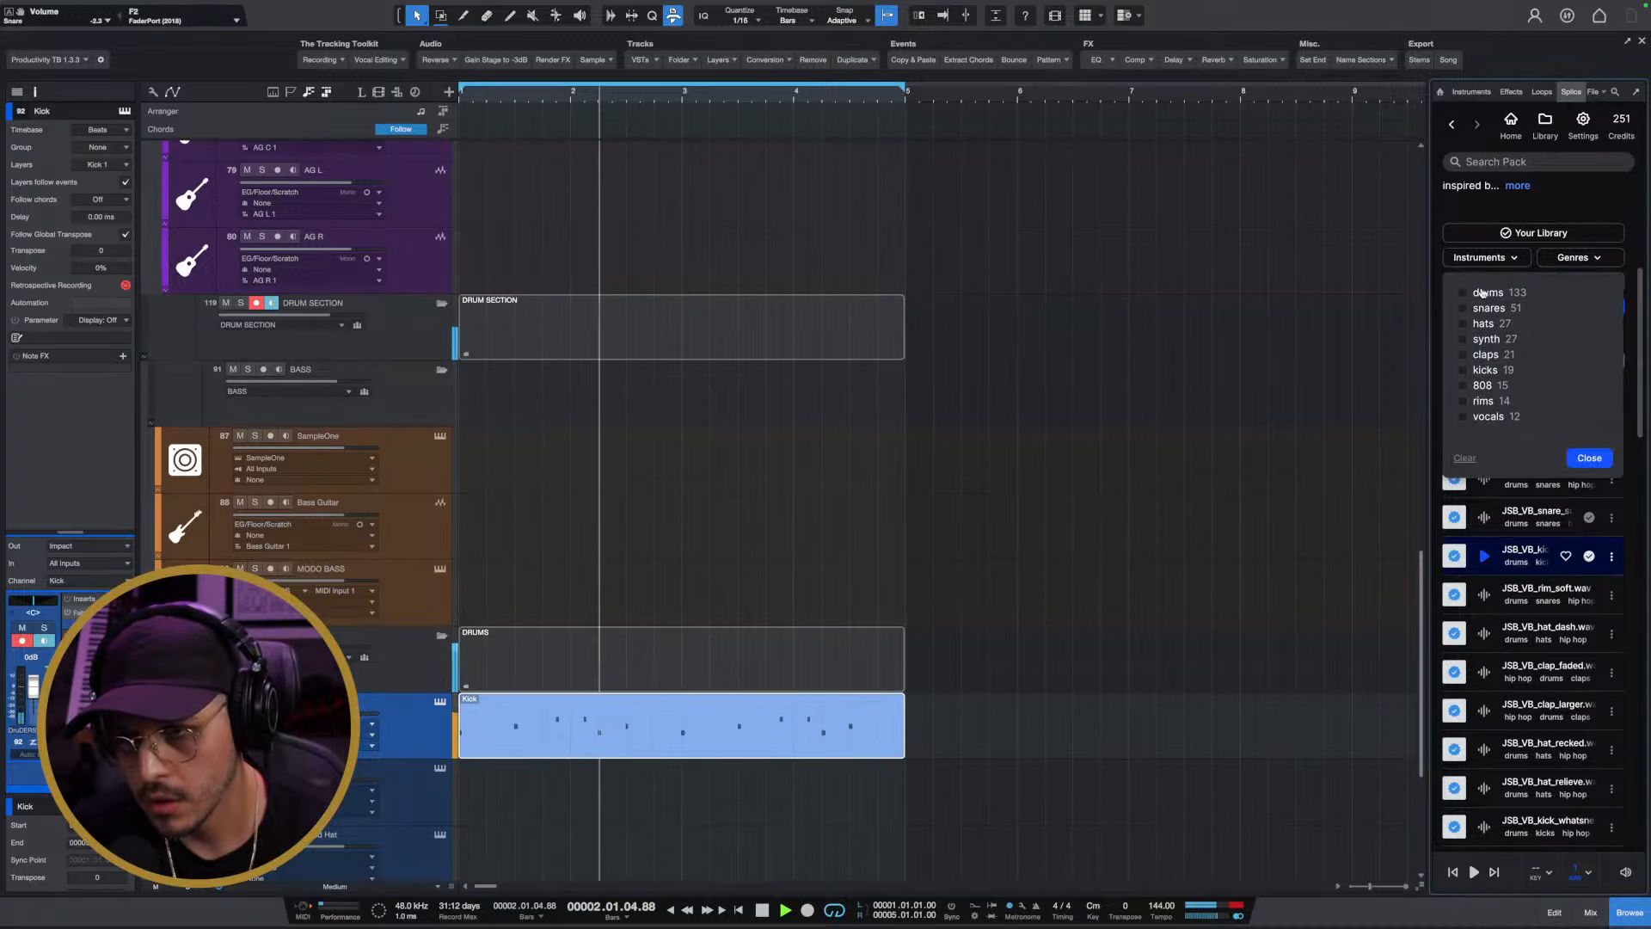
left_click(1486, 323)
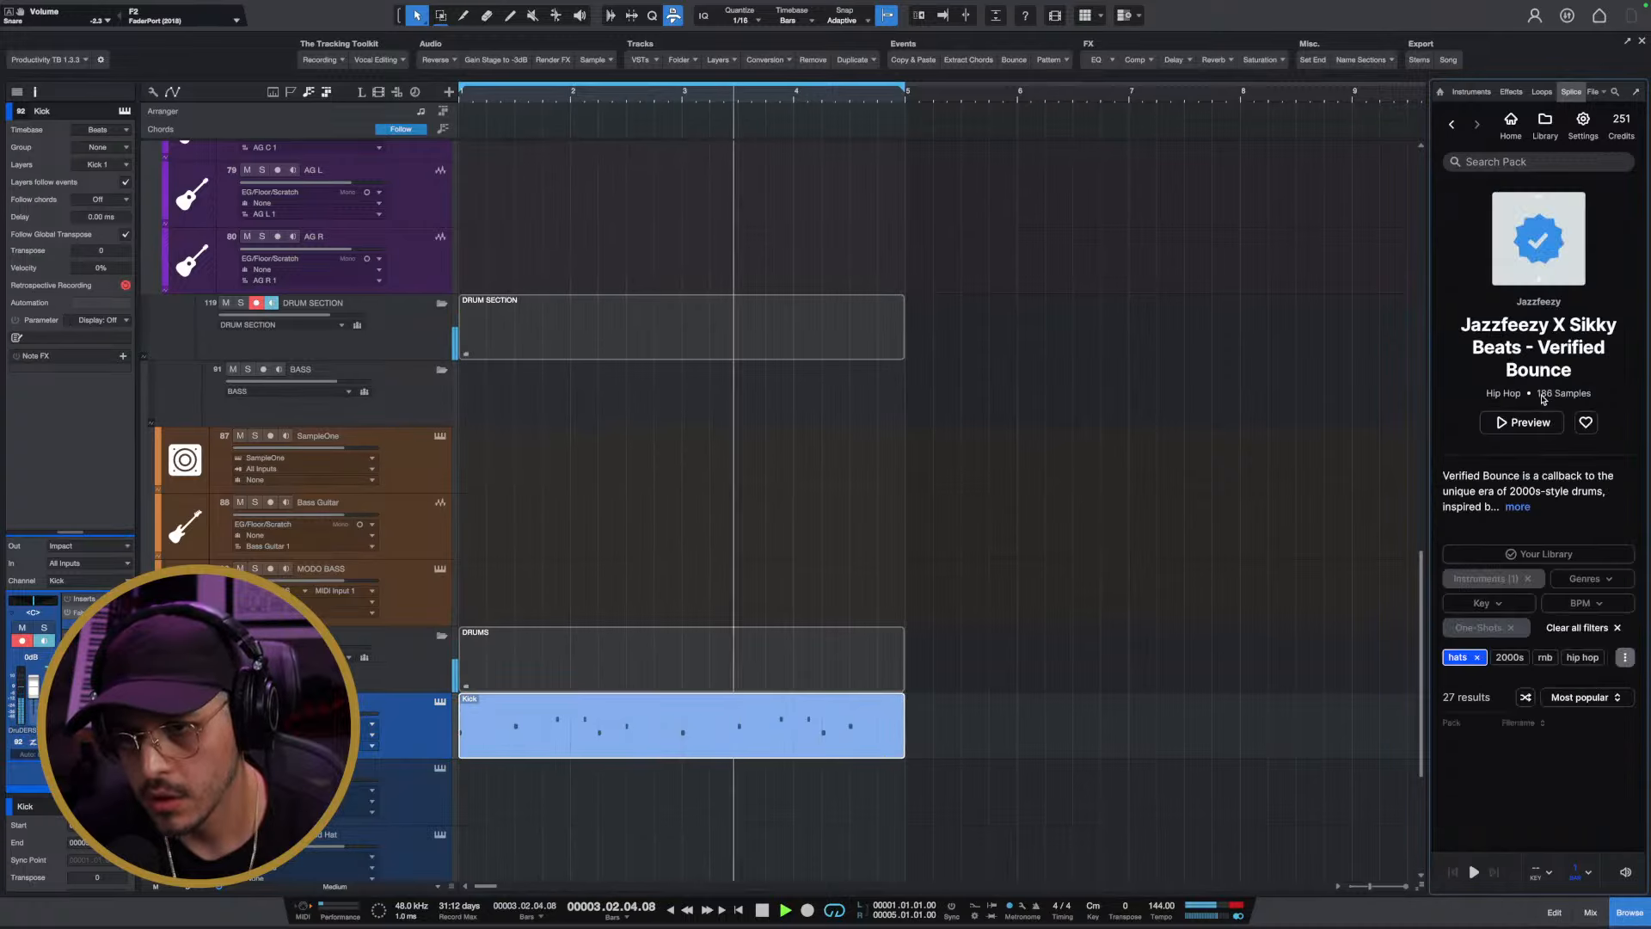
Audition the first hat one-shots in the Verified Bounce pack: dash, recked and relieve
scroll(1539, 404, "down", 3)
left_click(1484, 679)
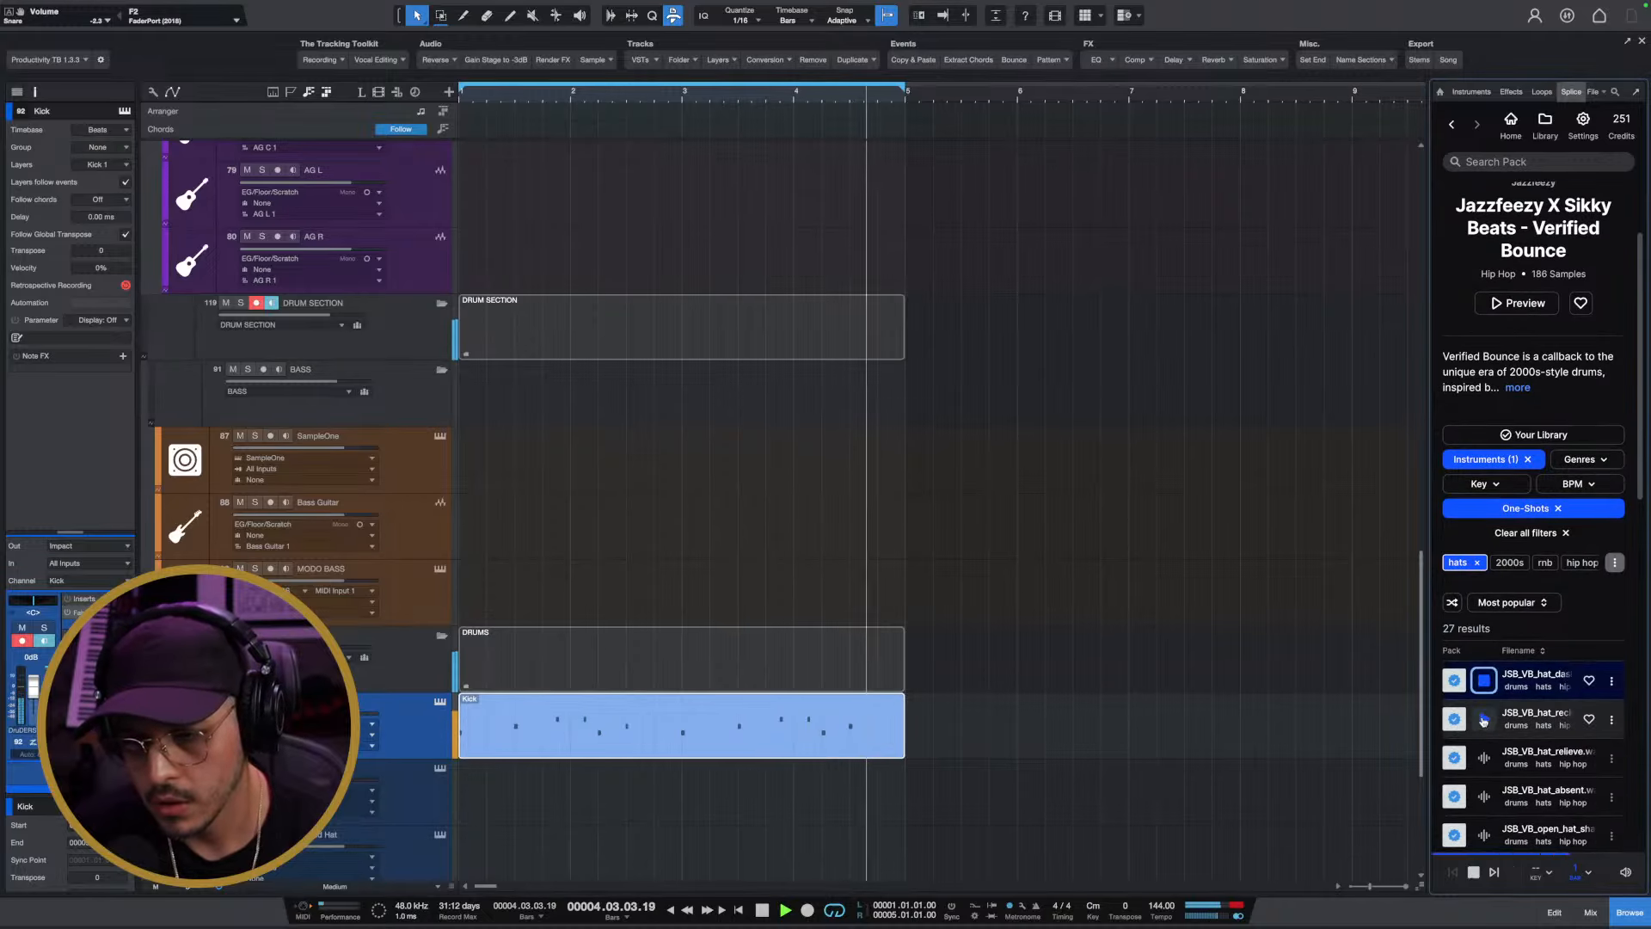
left_click(1484, 720)
left_click(1484, 759)
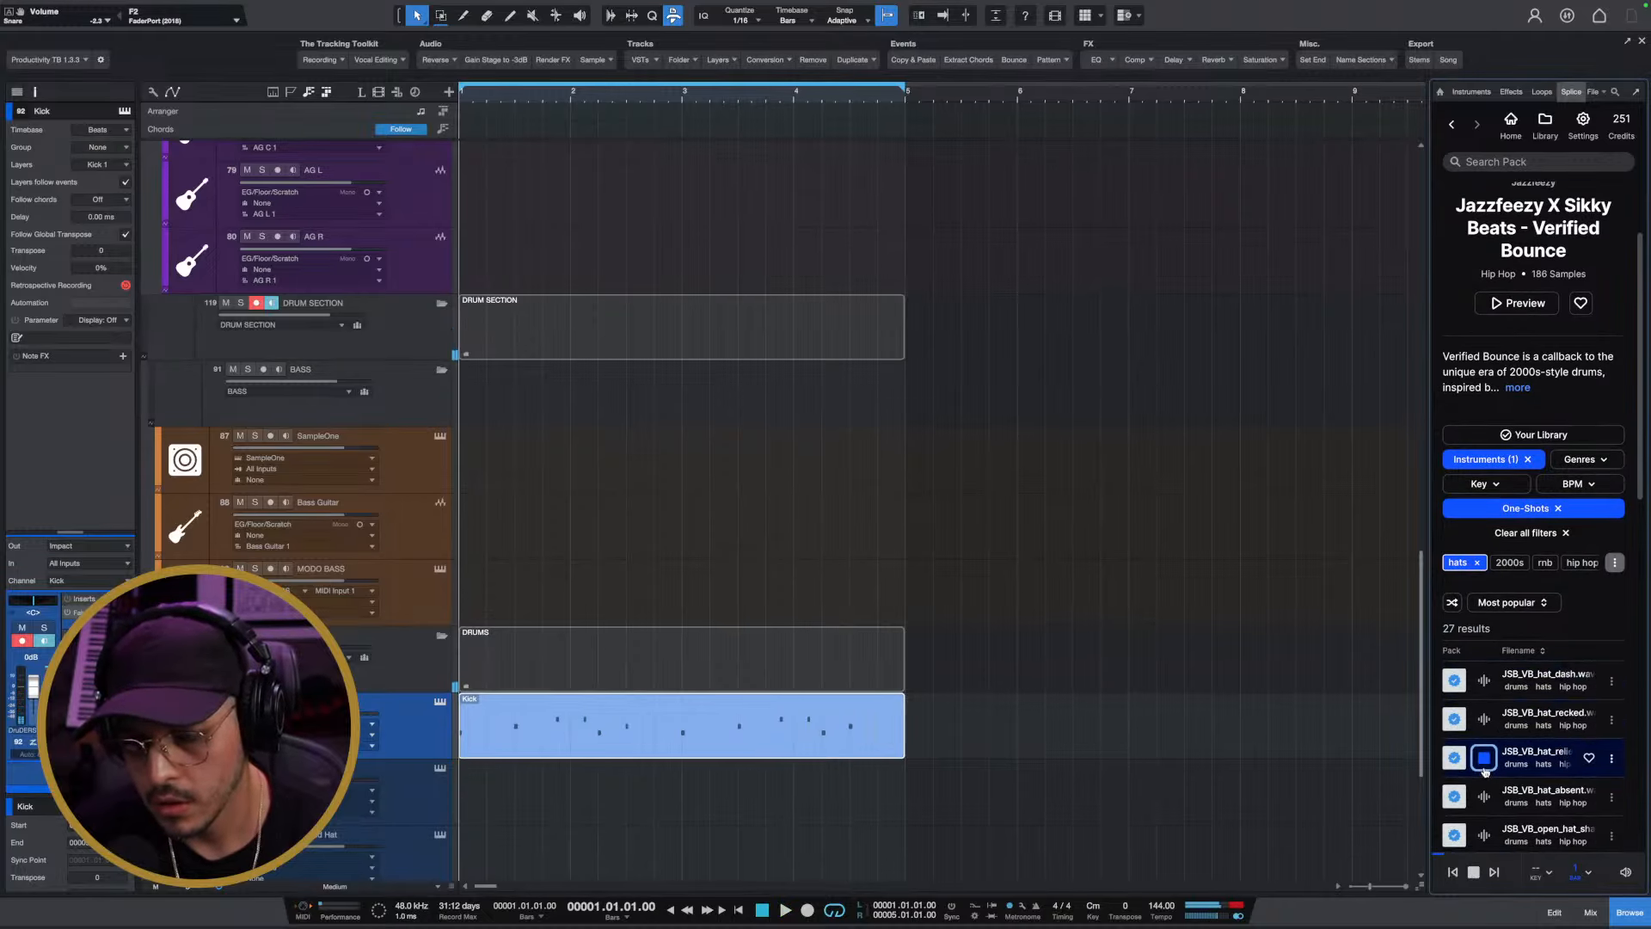
left_click(1484, 719)
left_click_drag(1525, 712, 670, 763)
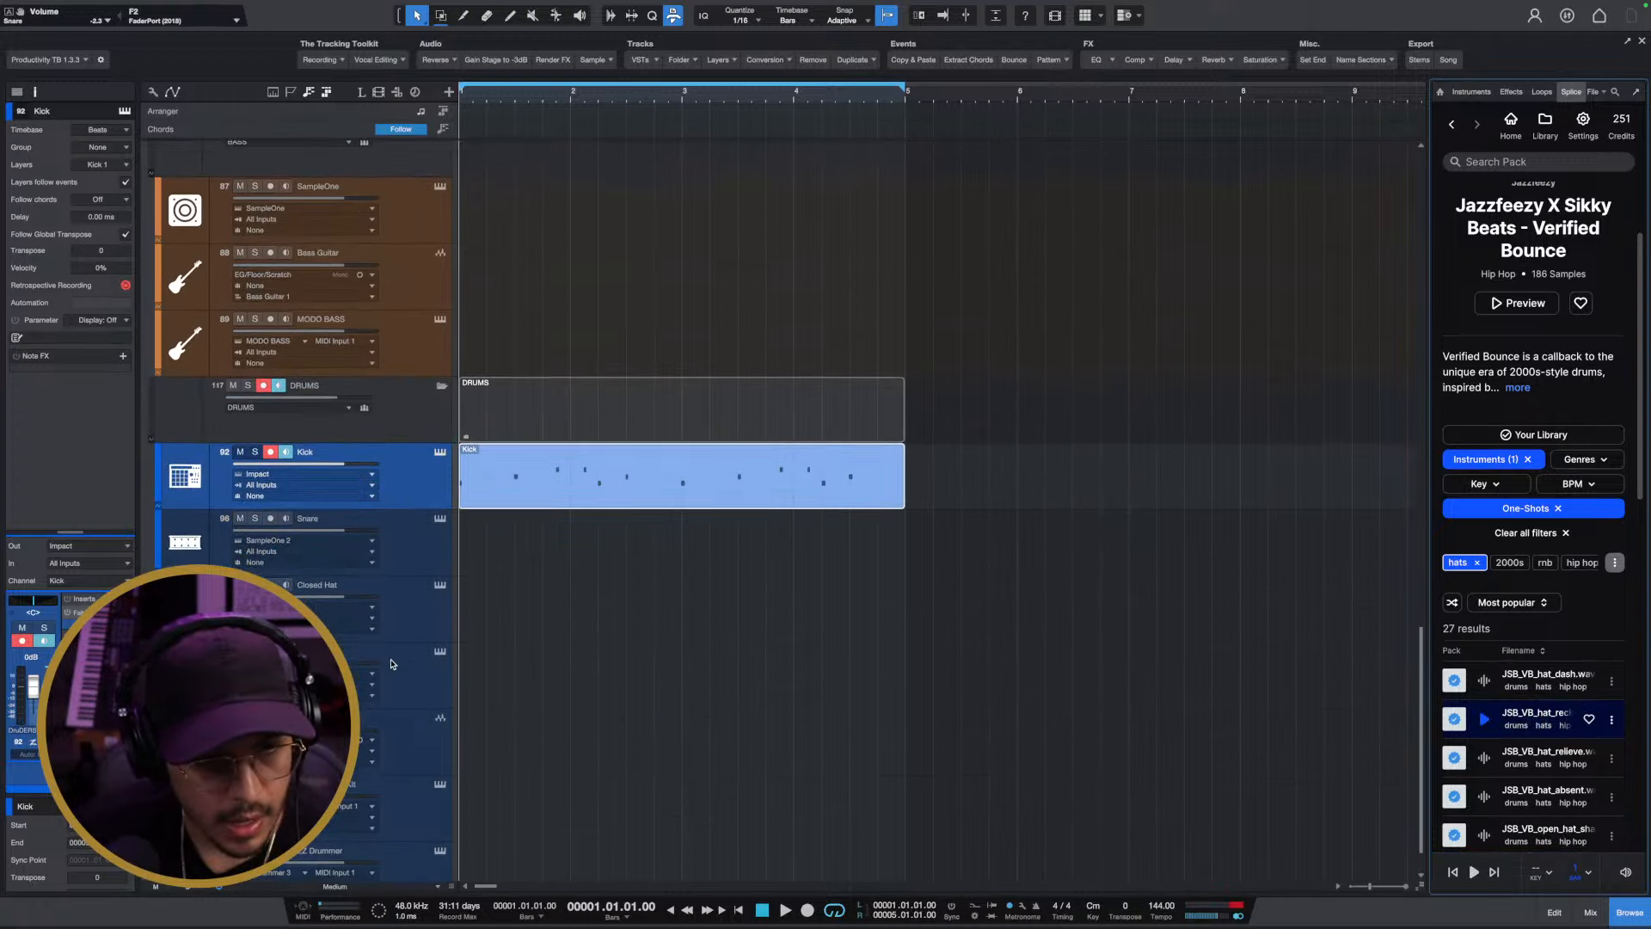
Open the Closed Hat track's SampleOne, audition more hats and add JSB_VB_hat_absent to it
left_click(438, 591)
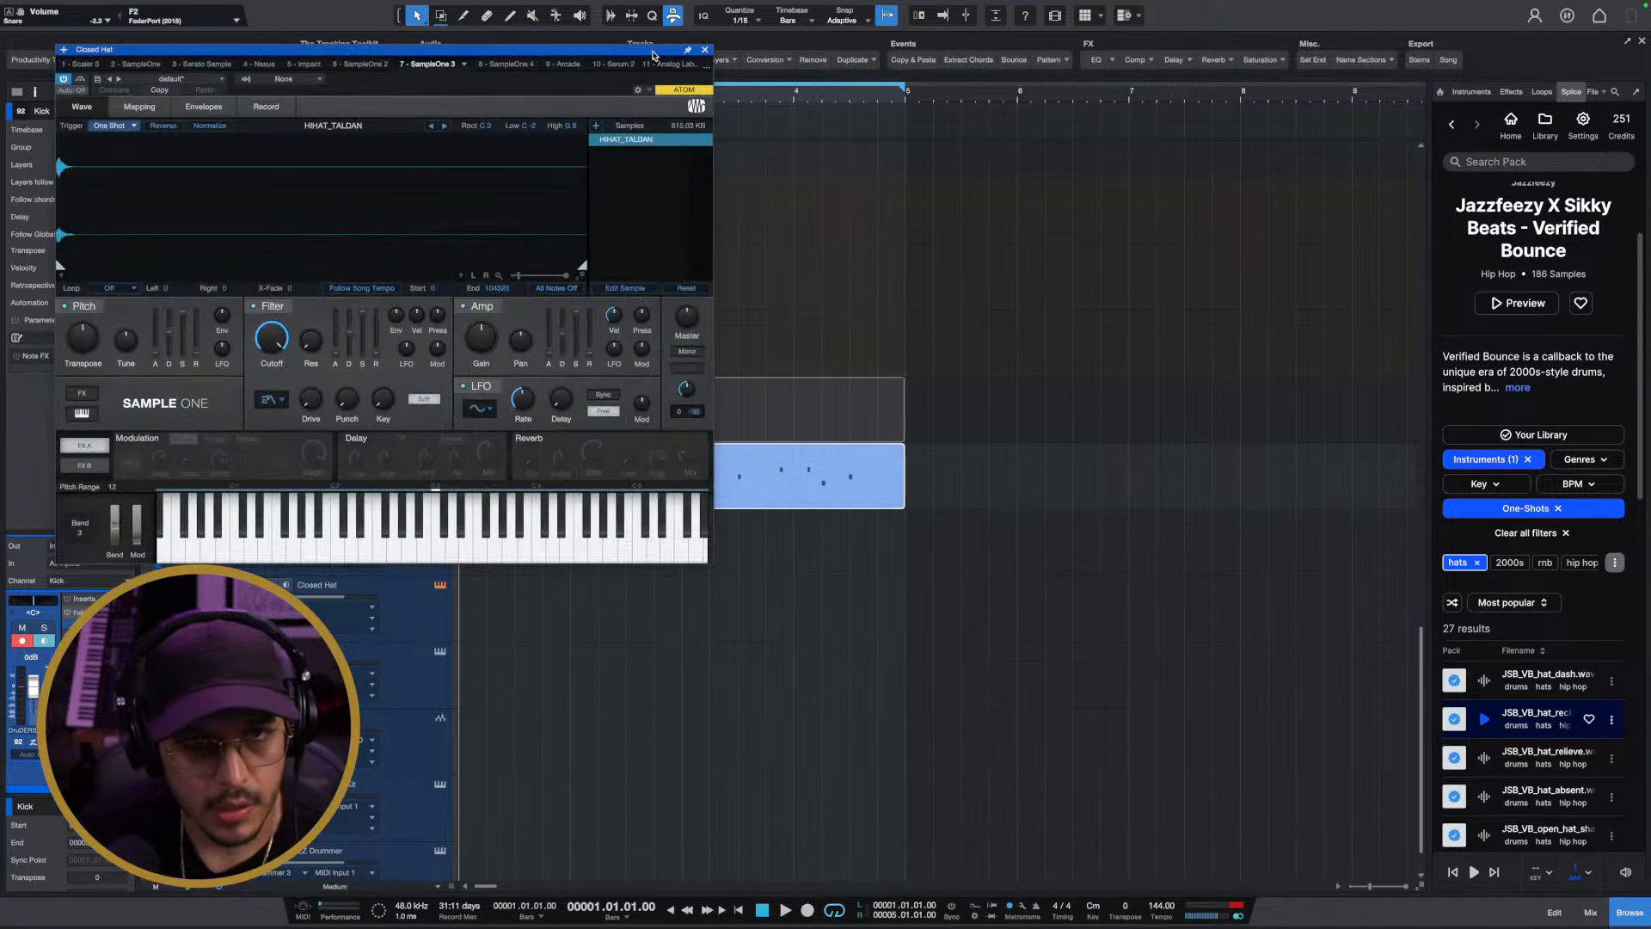
left_click_drag(652, 51, 1038, 233)
left_click_drag(1547, 716, 1441, 619)
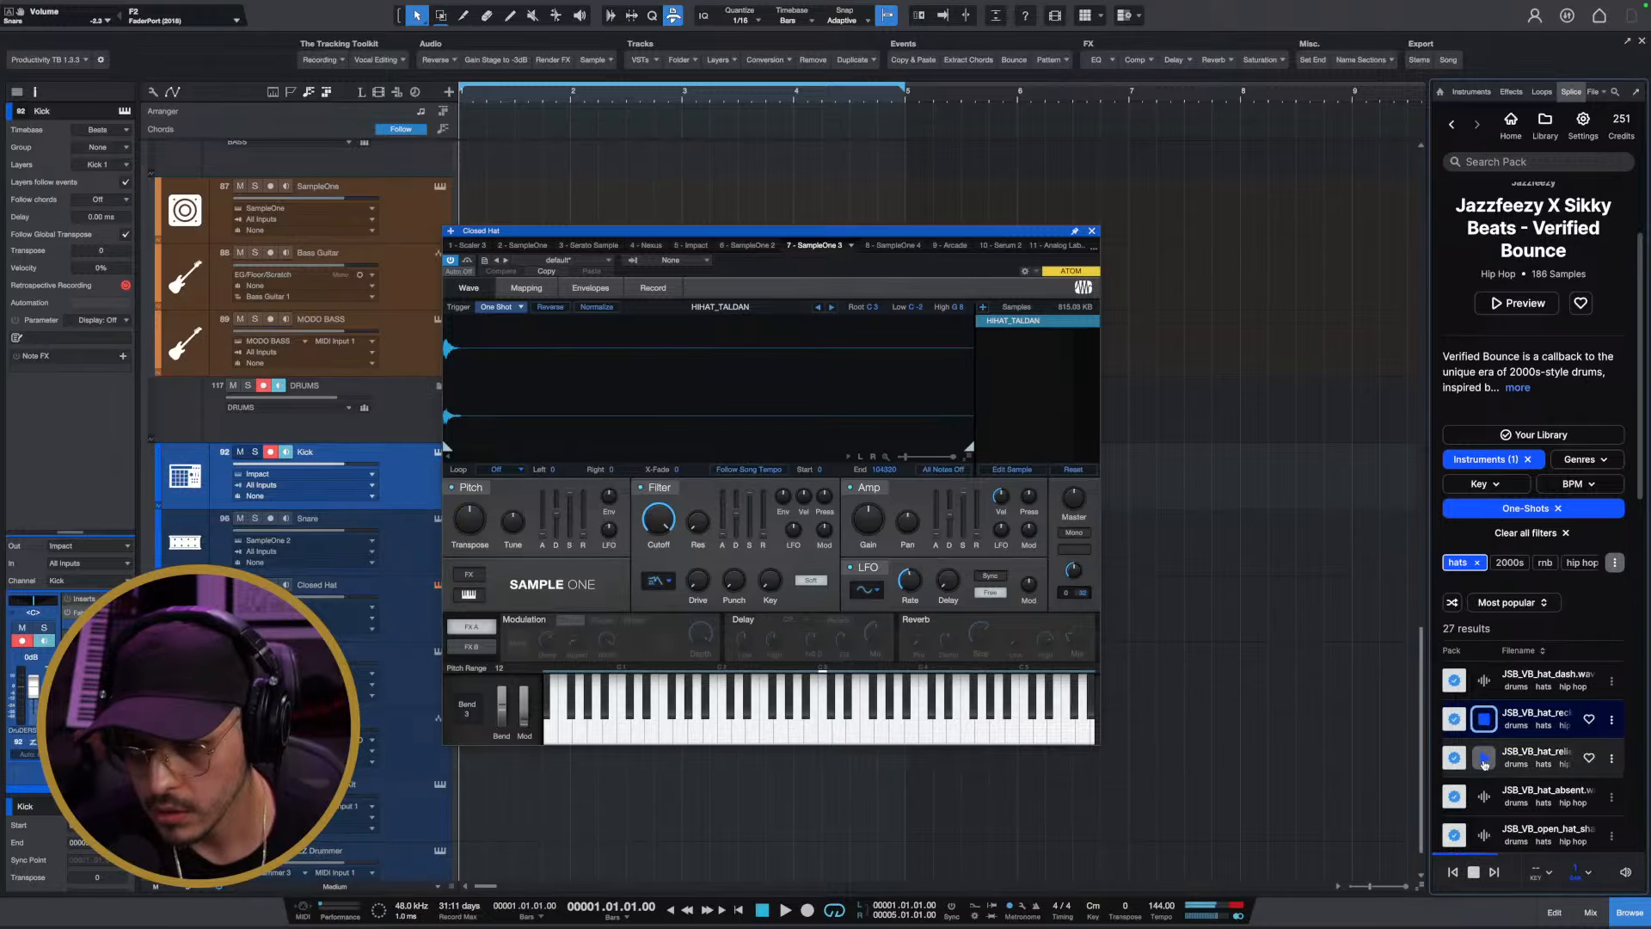
left_click(1481, 799)
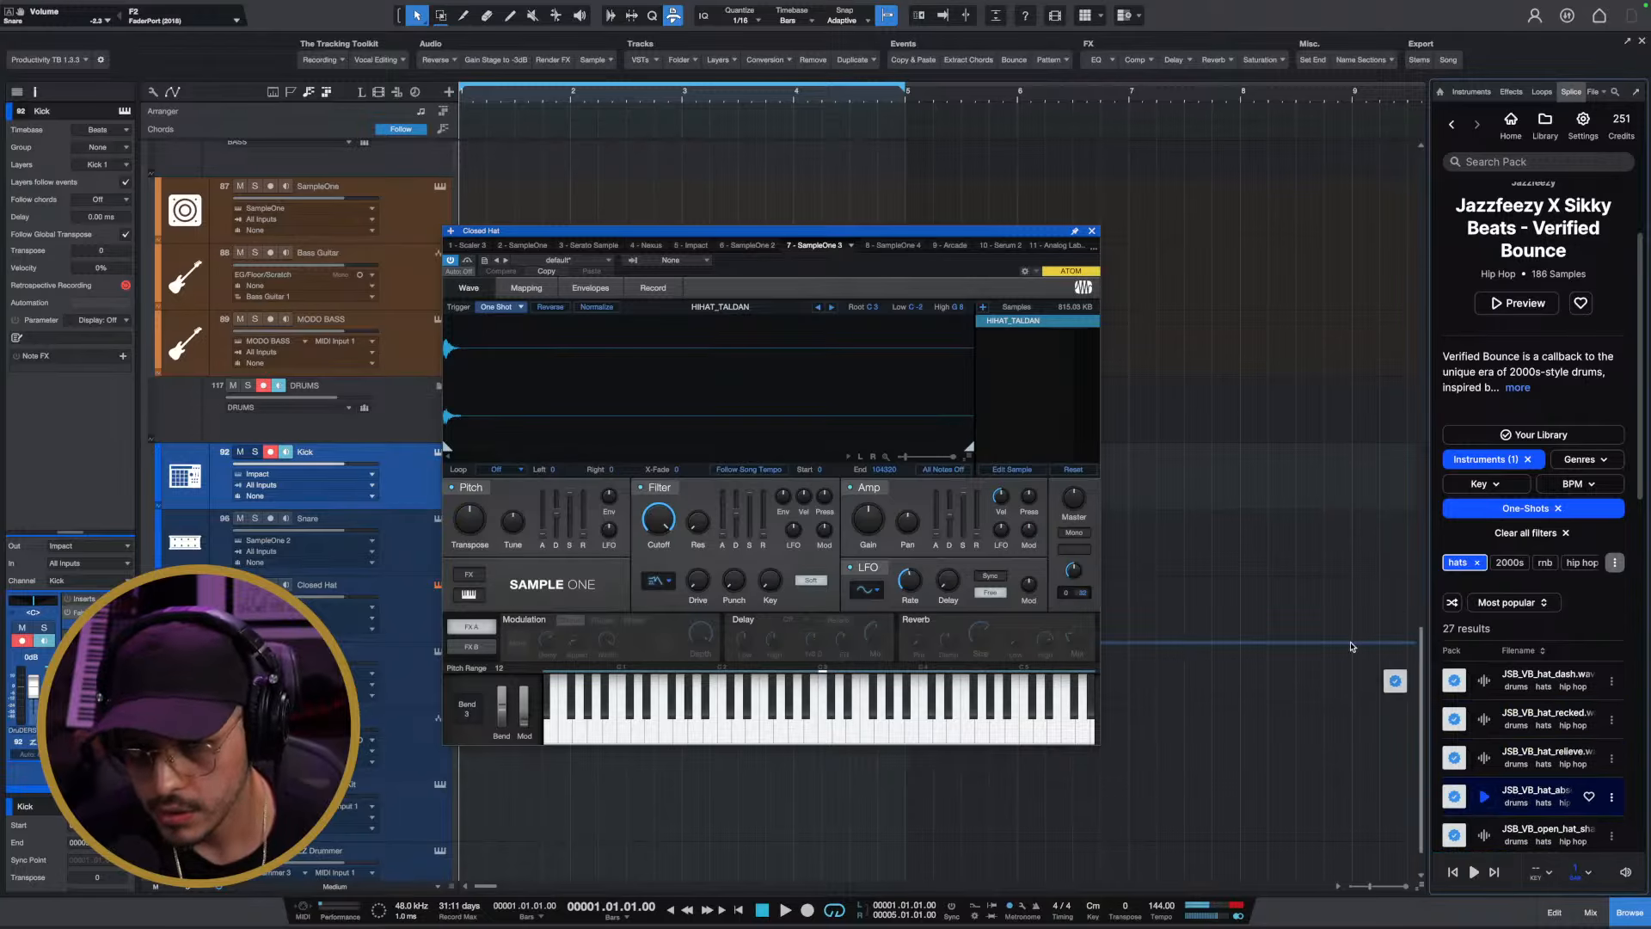
left_click_drag(1350, 647, 1036, 384)
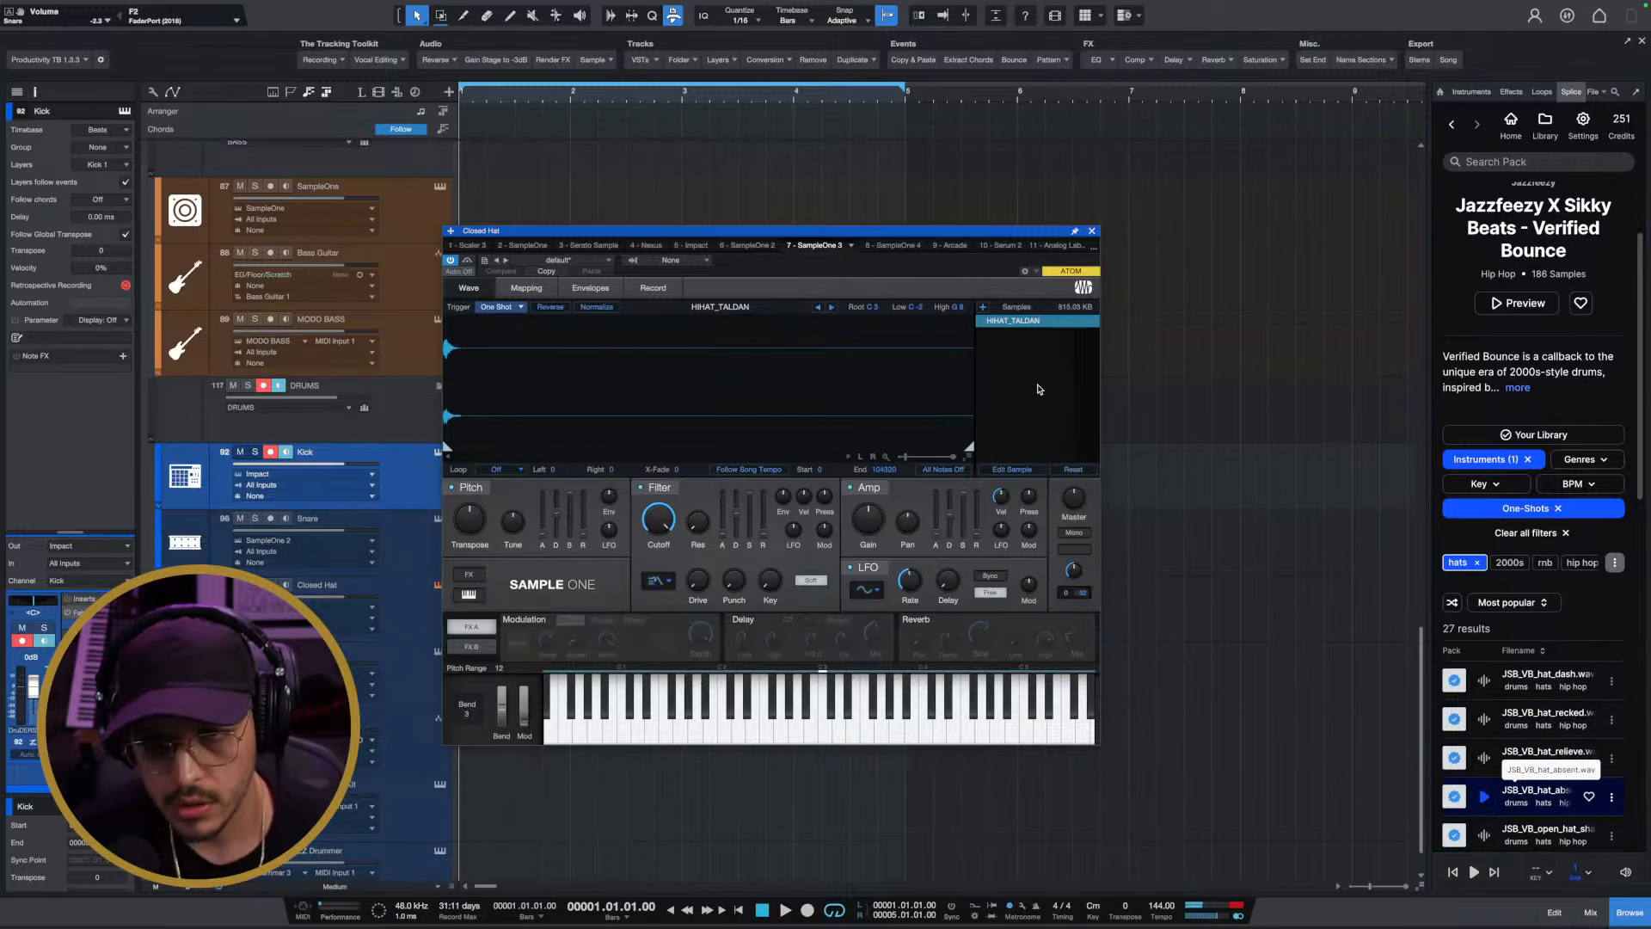
Remove the HIHAT_TALDAN sample from the Closed Hat sampler and close its window
right_click(1048, 323)
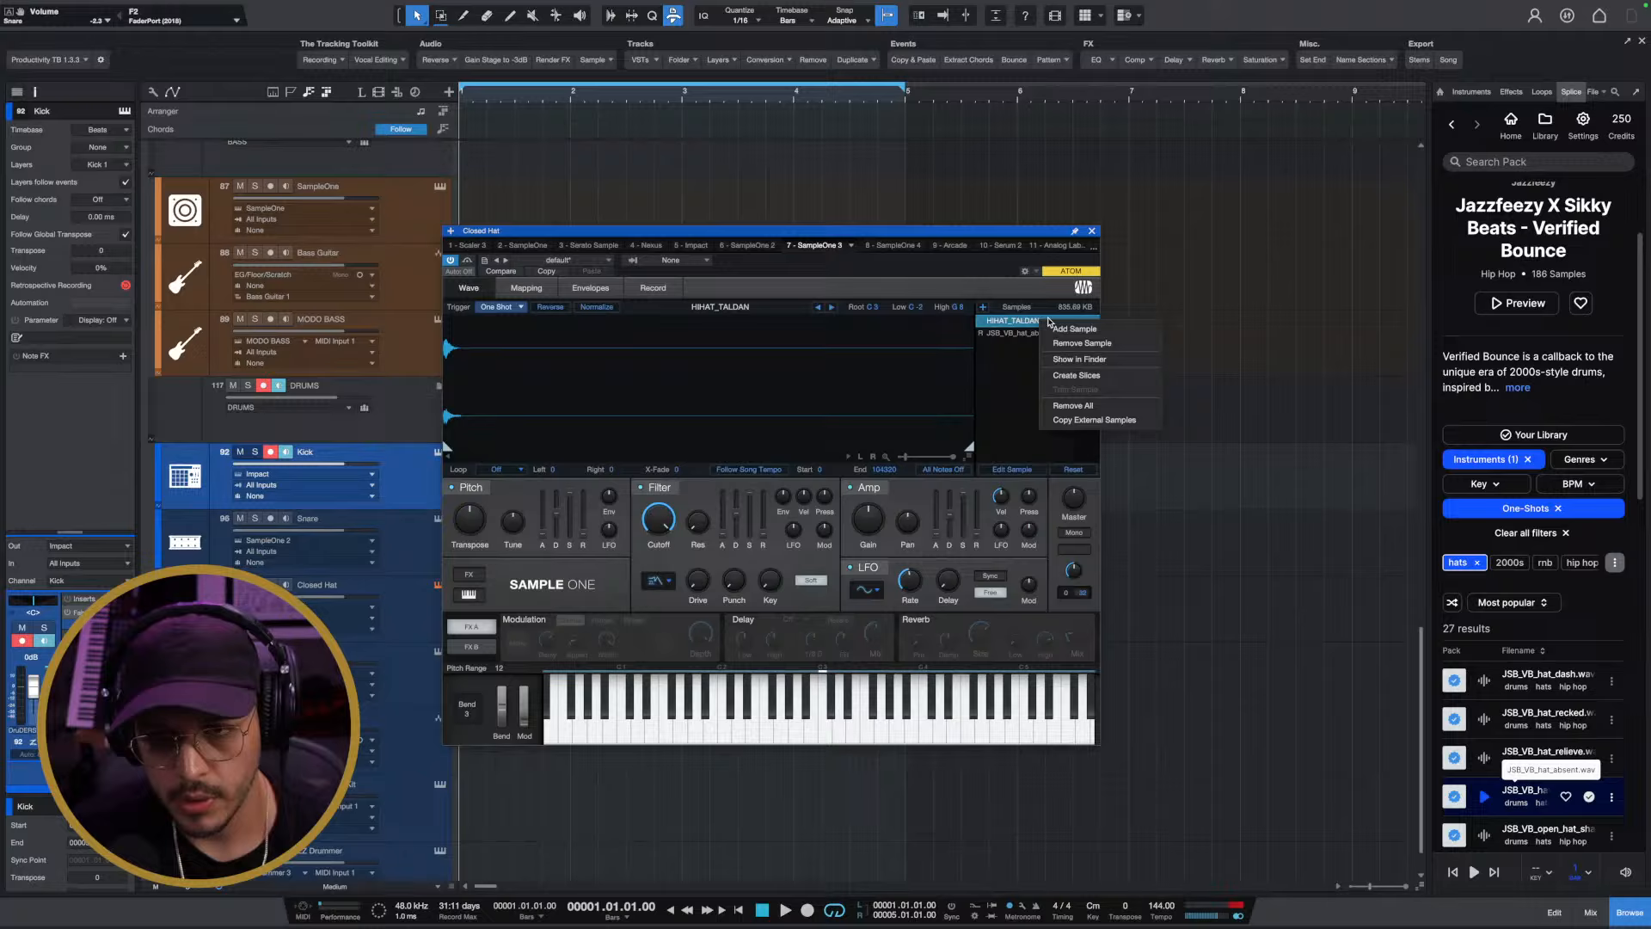
left_click(1094, 345)
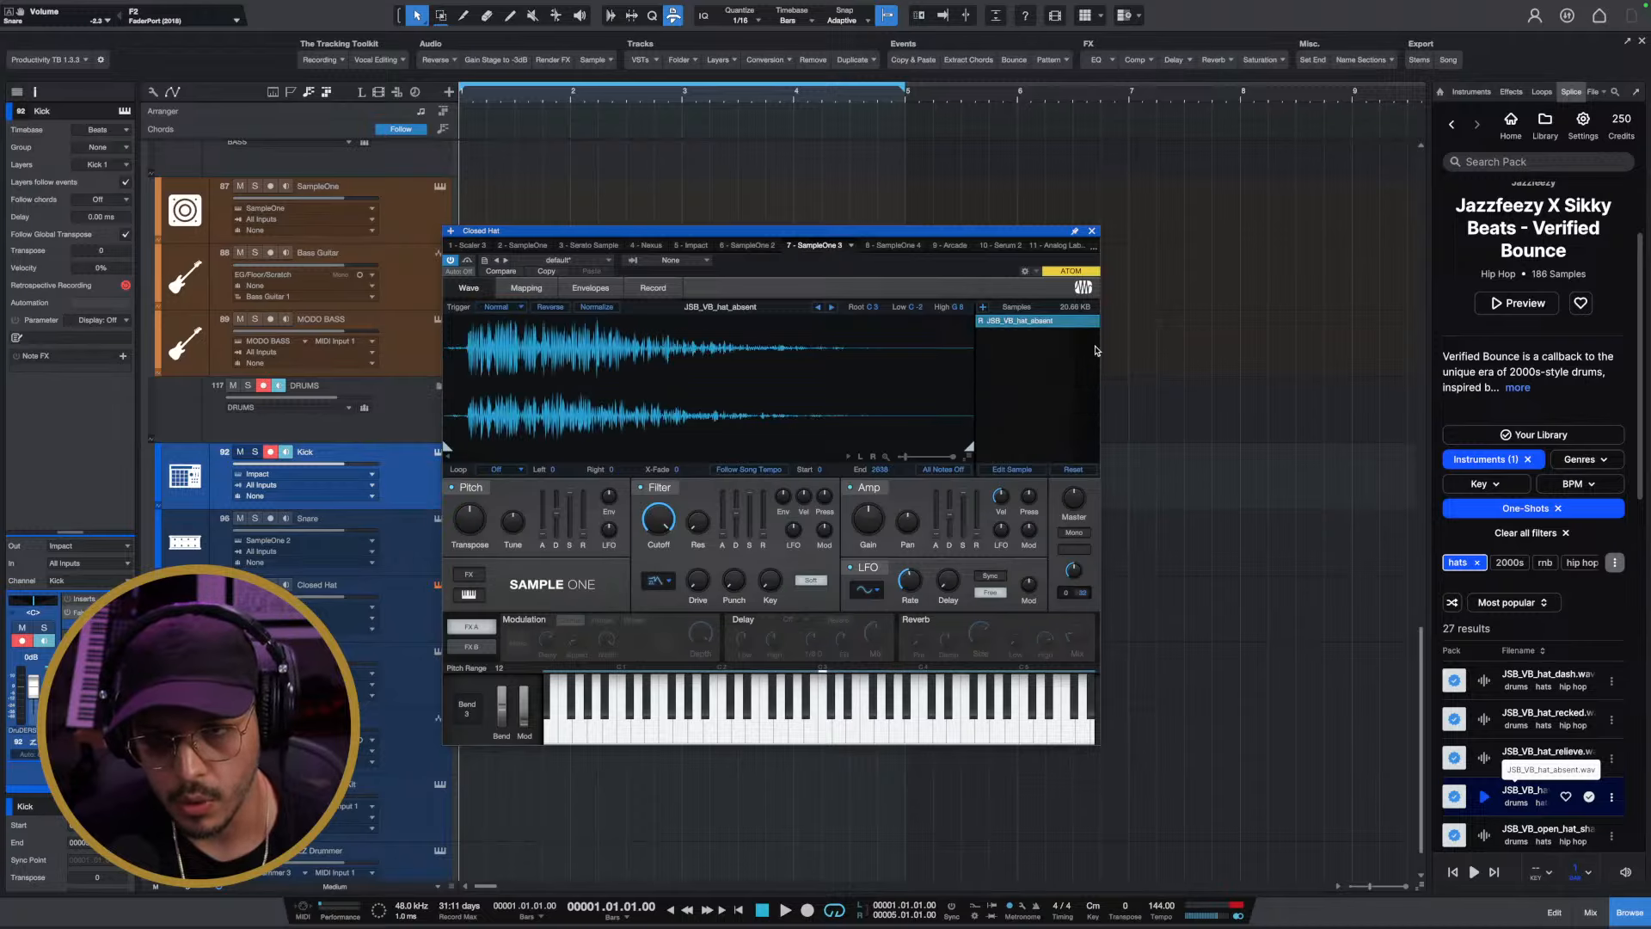
left_click(1093, 231)
Create a four-bar part on the Closed Hat track and fill it with the 1/8 Sample One hat pattern
scroll(488, 583, "down", 1)
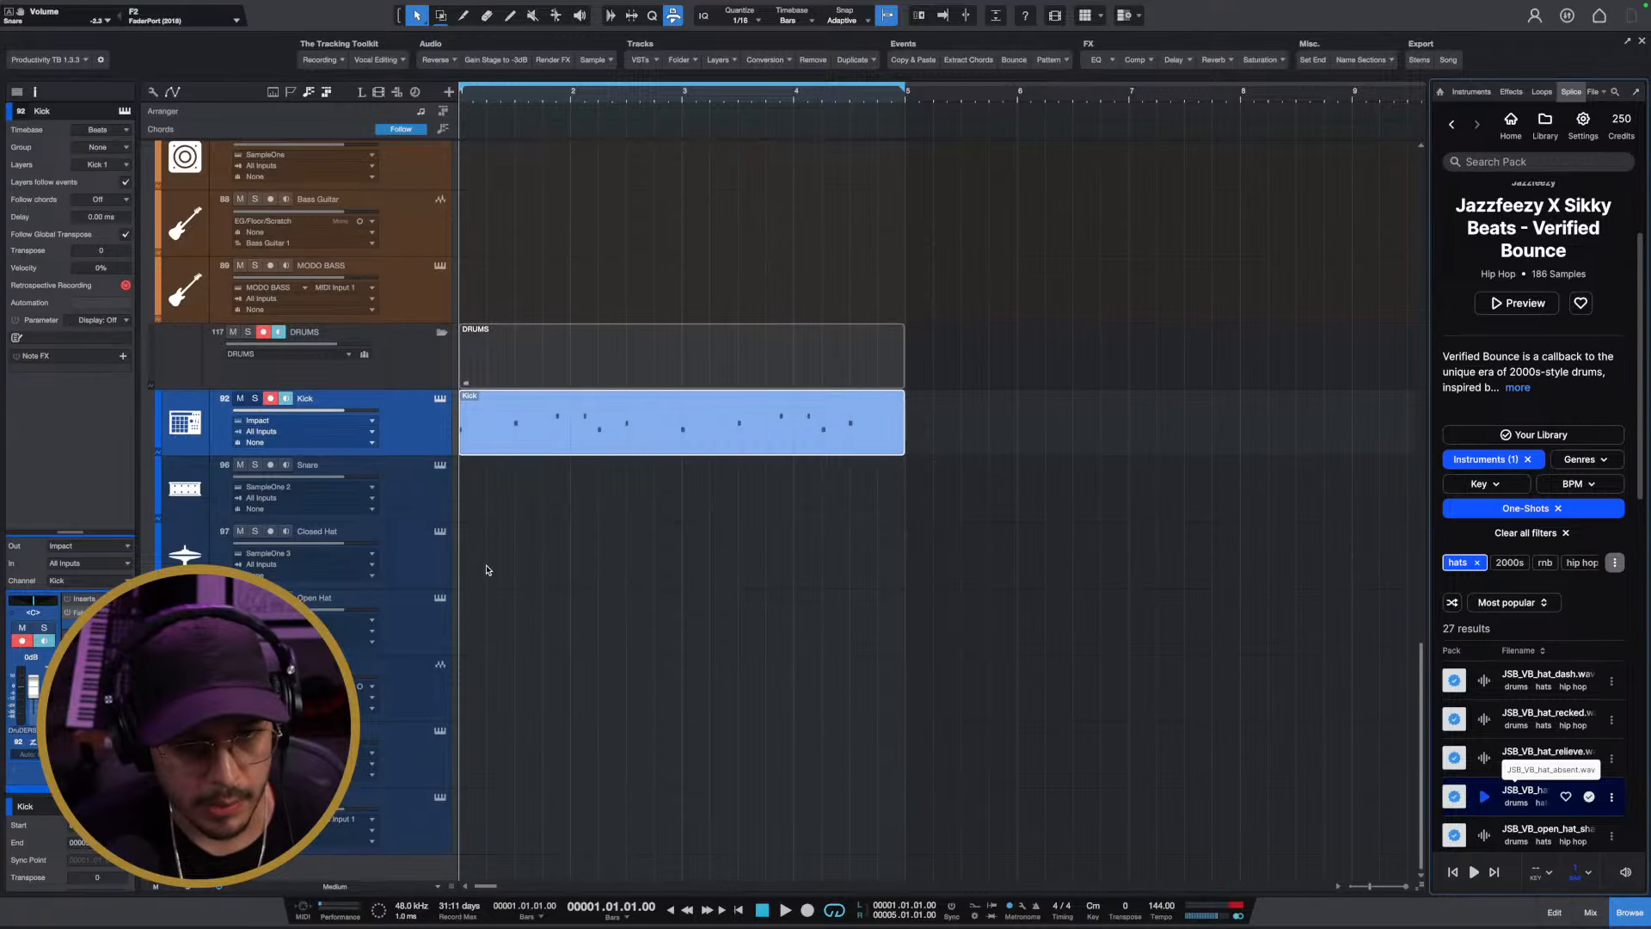
double_click(479, 564)
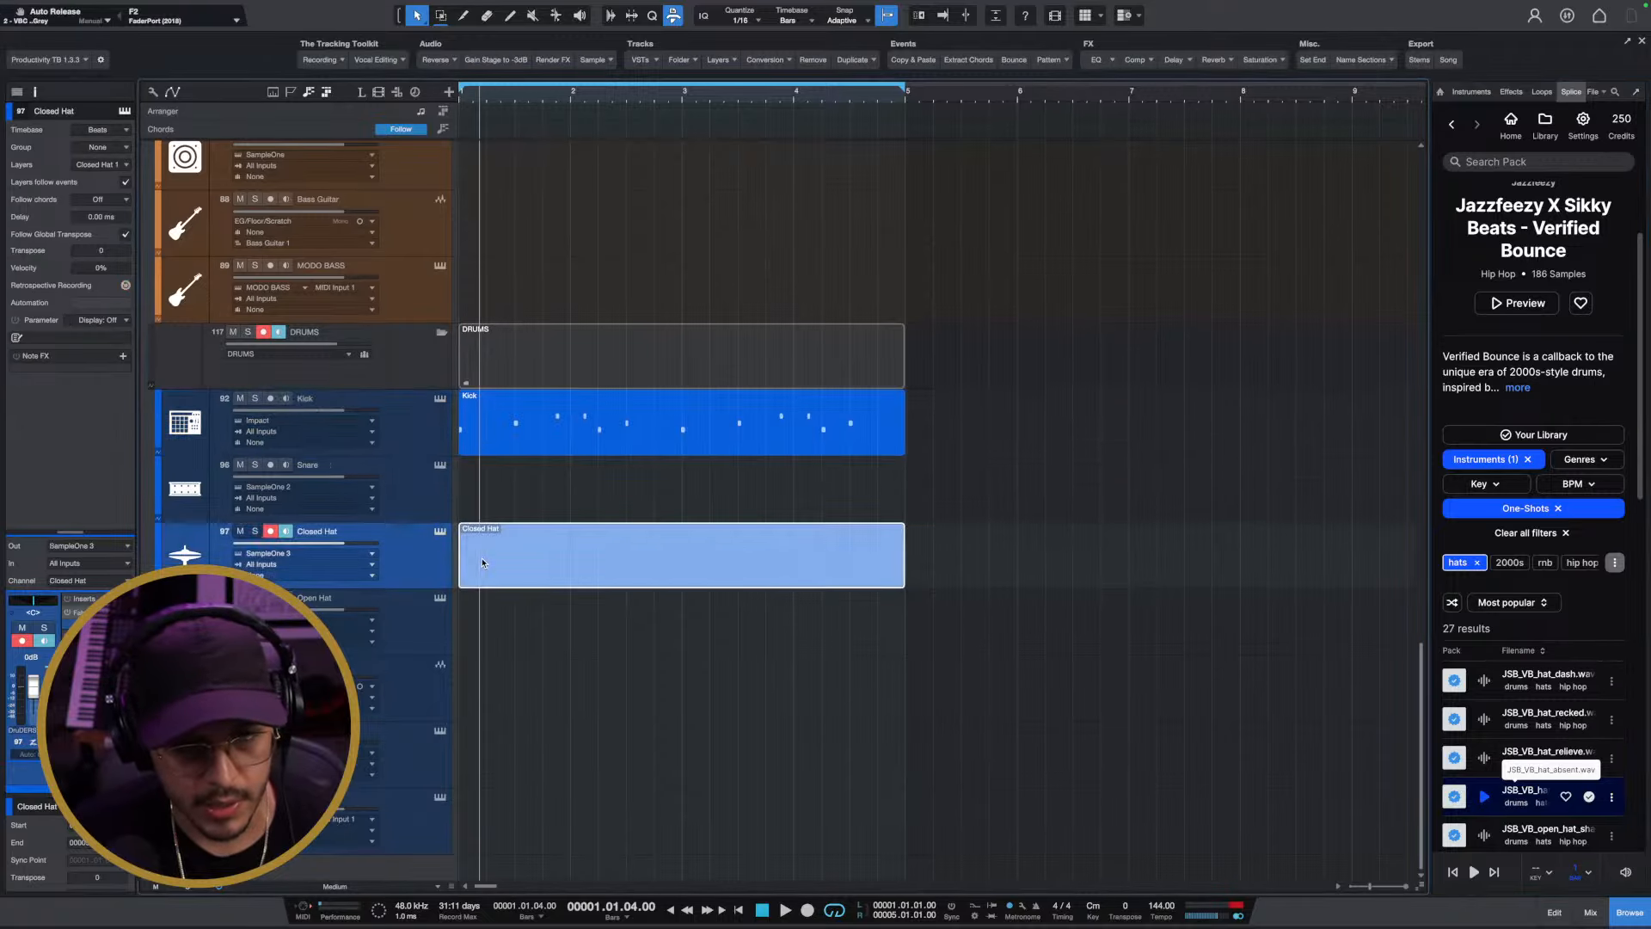
double_click(610, 575)
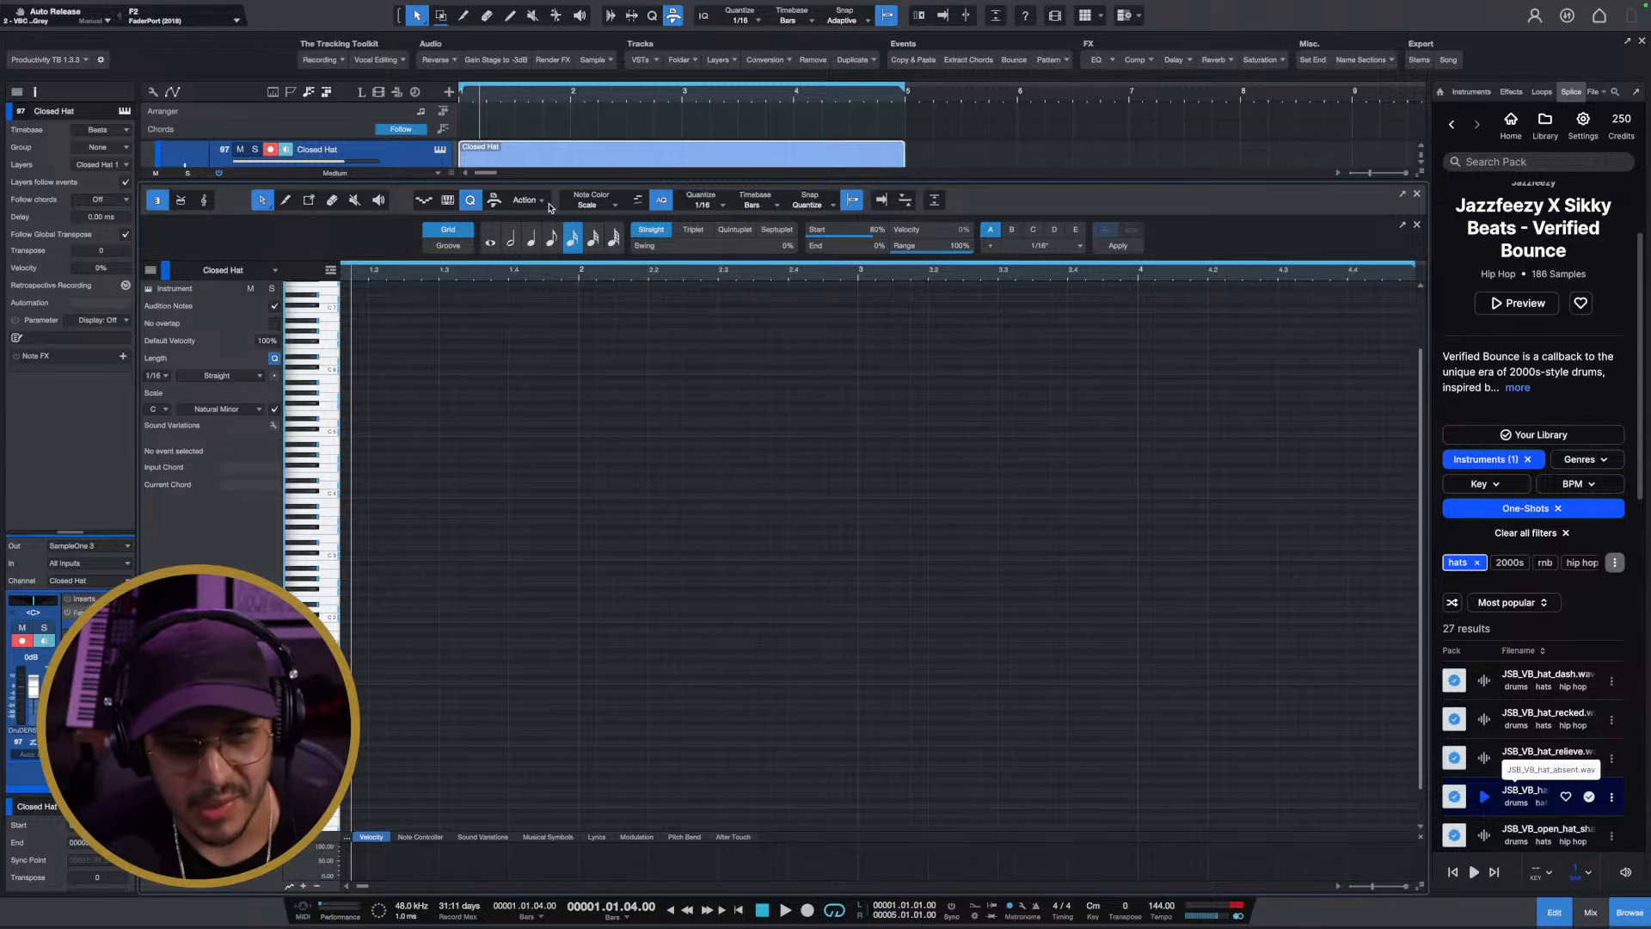
left_click(495, 201)
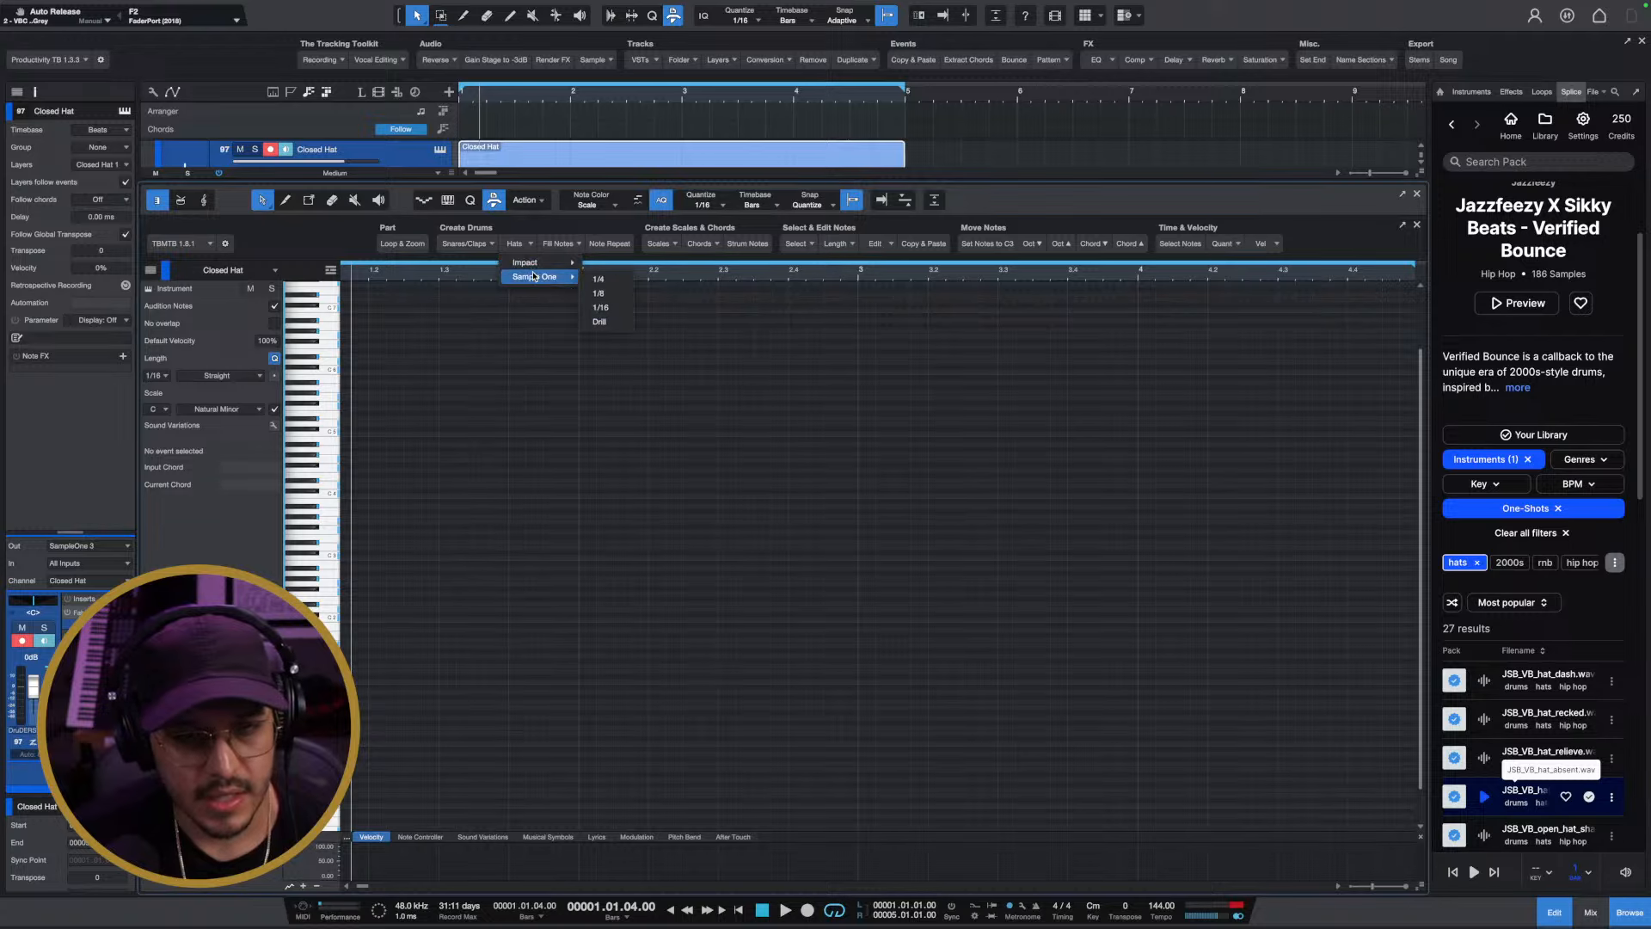
left_click(602, 293)
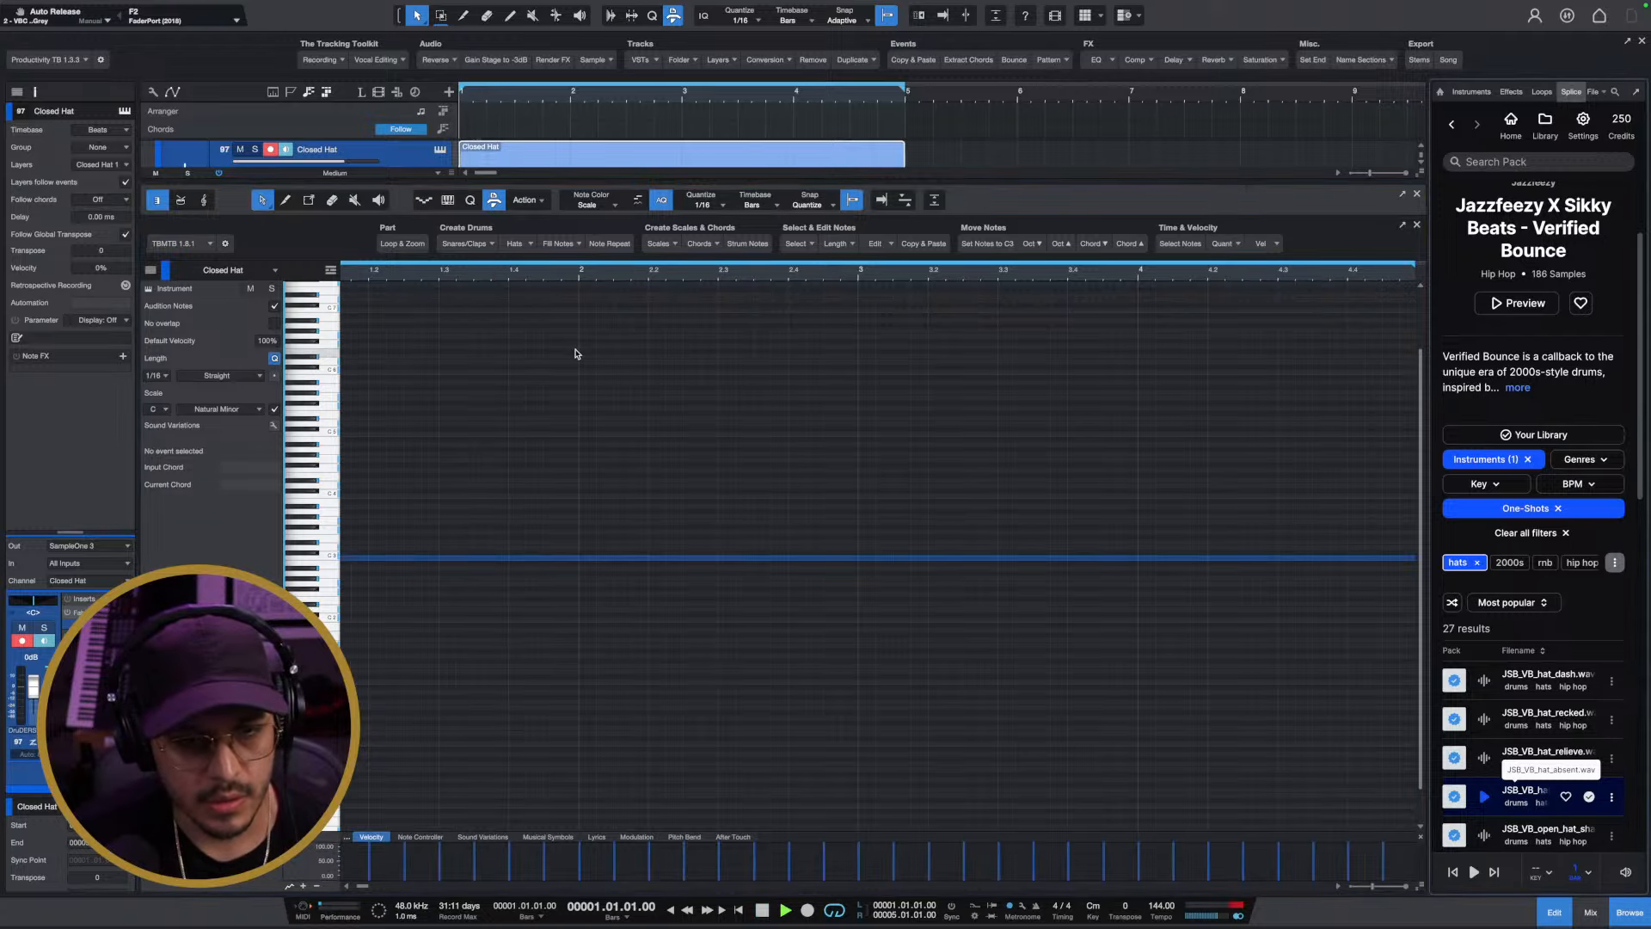
Return to the arrangement and lower the Closed Hat track's volume to about -7.1 dB
left_click(1551, 914)
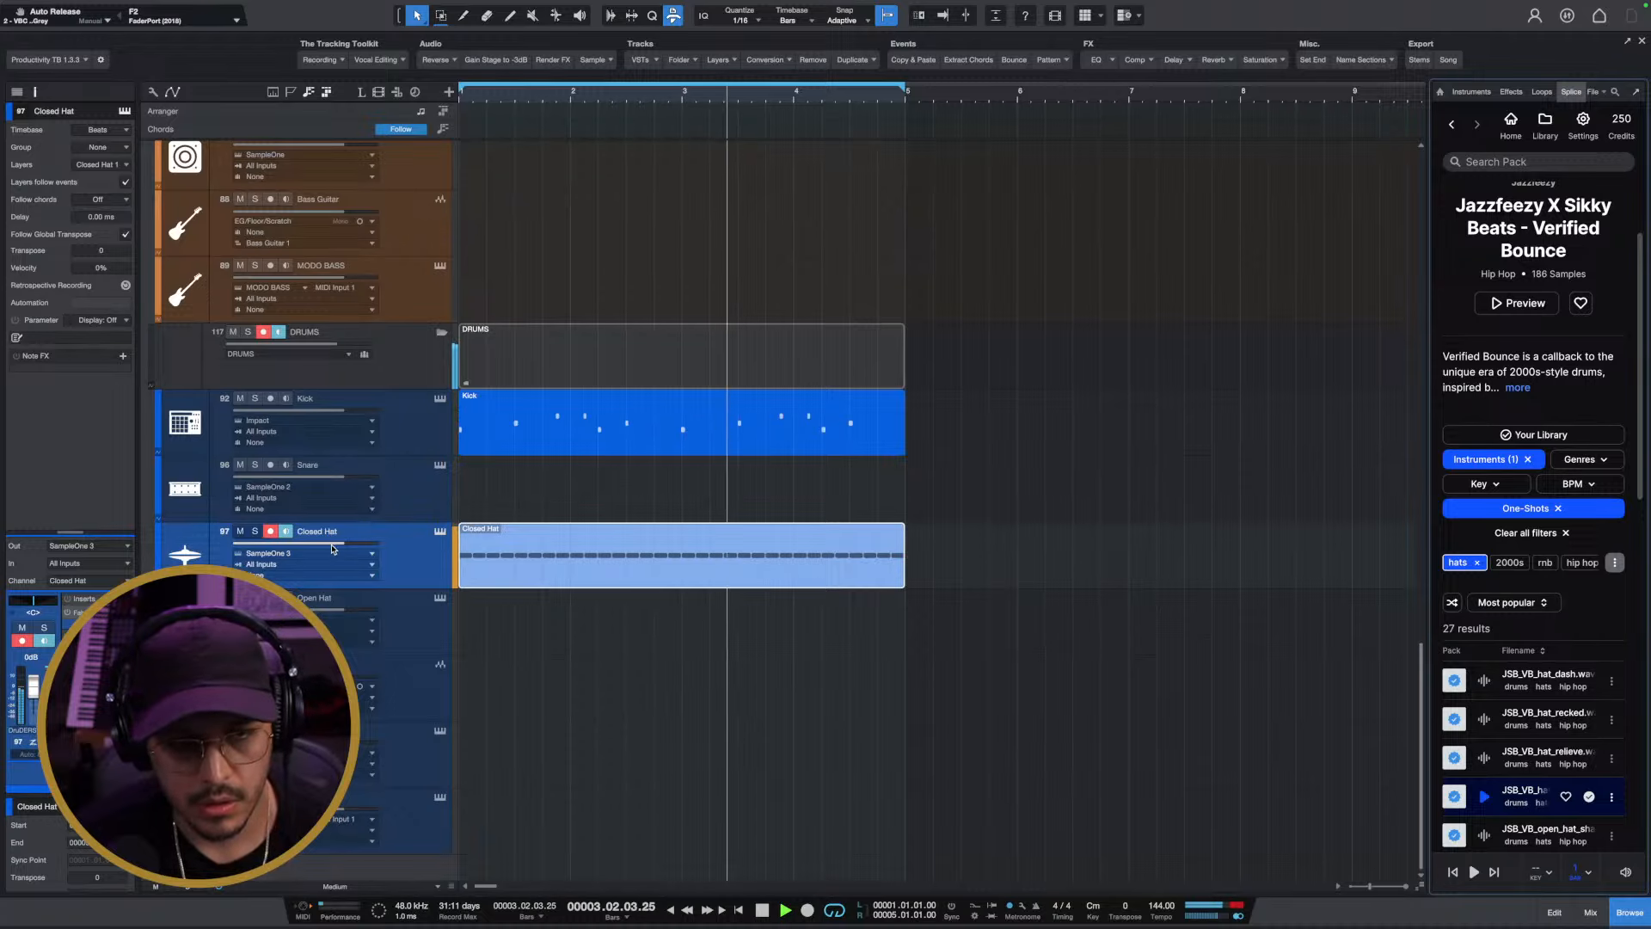
left_click_drag(344, 543, 319, 545)
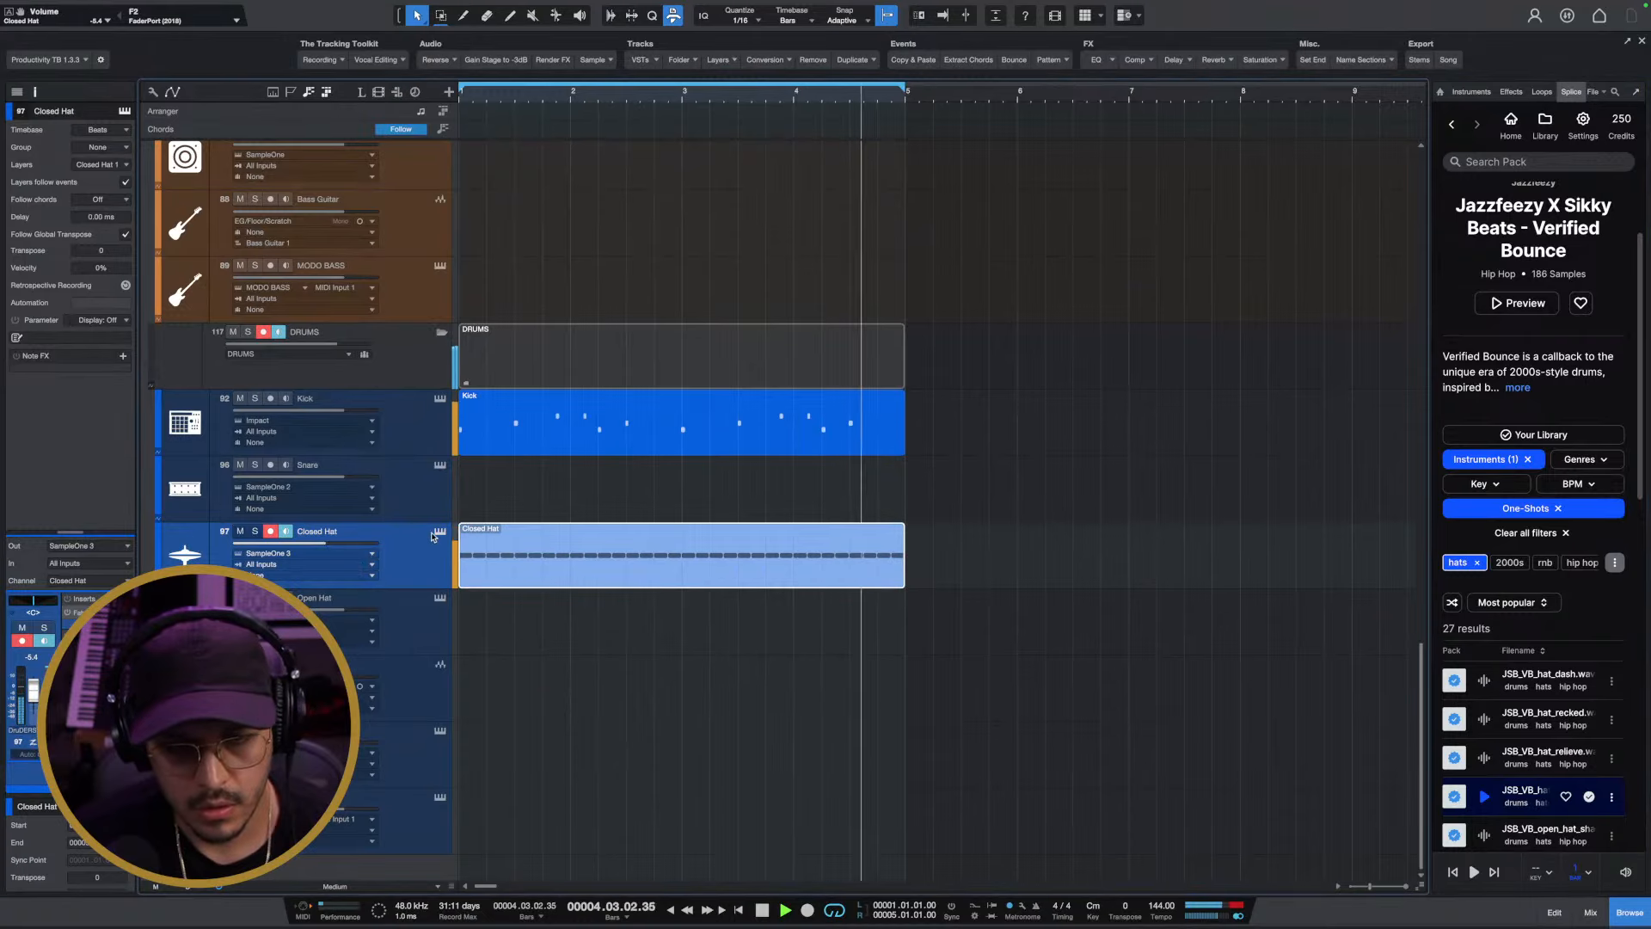
Reopen the Closed Hat sampler, add JSB_VB_open_hat_shadow to it and select that sample
left_click(440, 531)
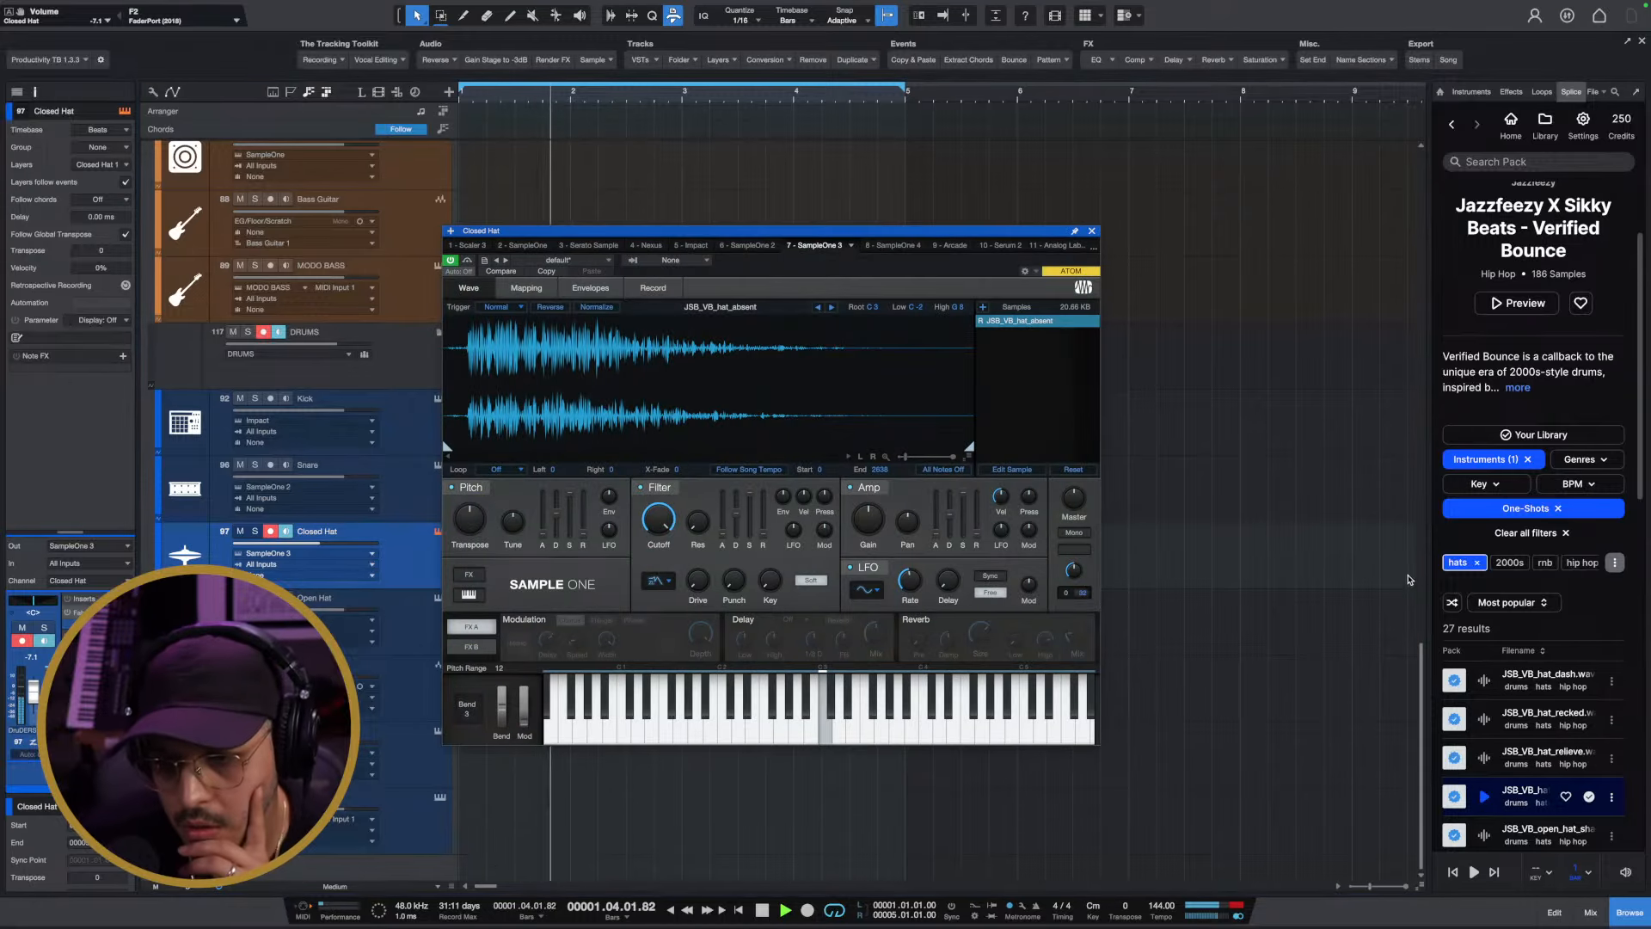
scroll(1539, 816, "down", 3)
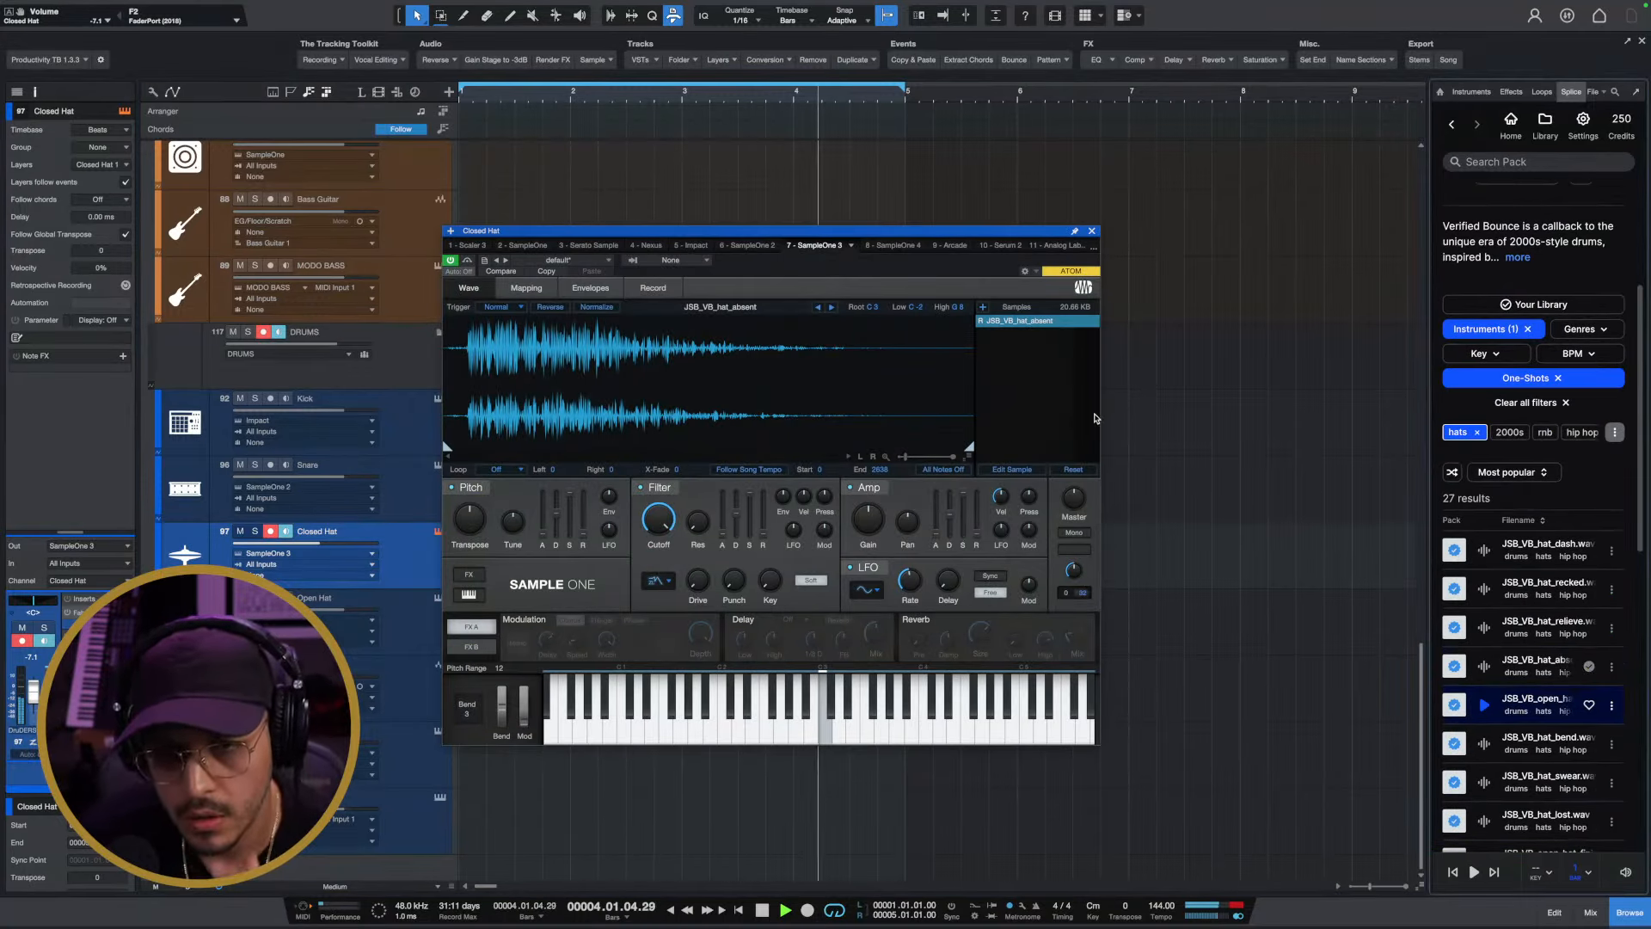
left_click_drag(1522, 699, 1025, 327)
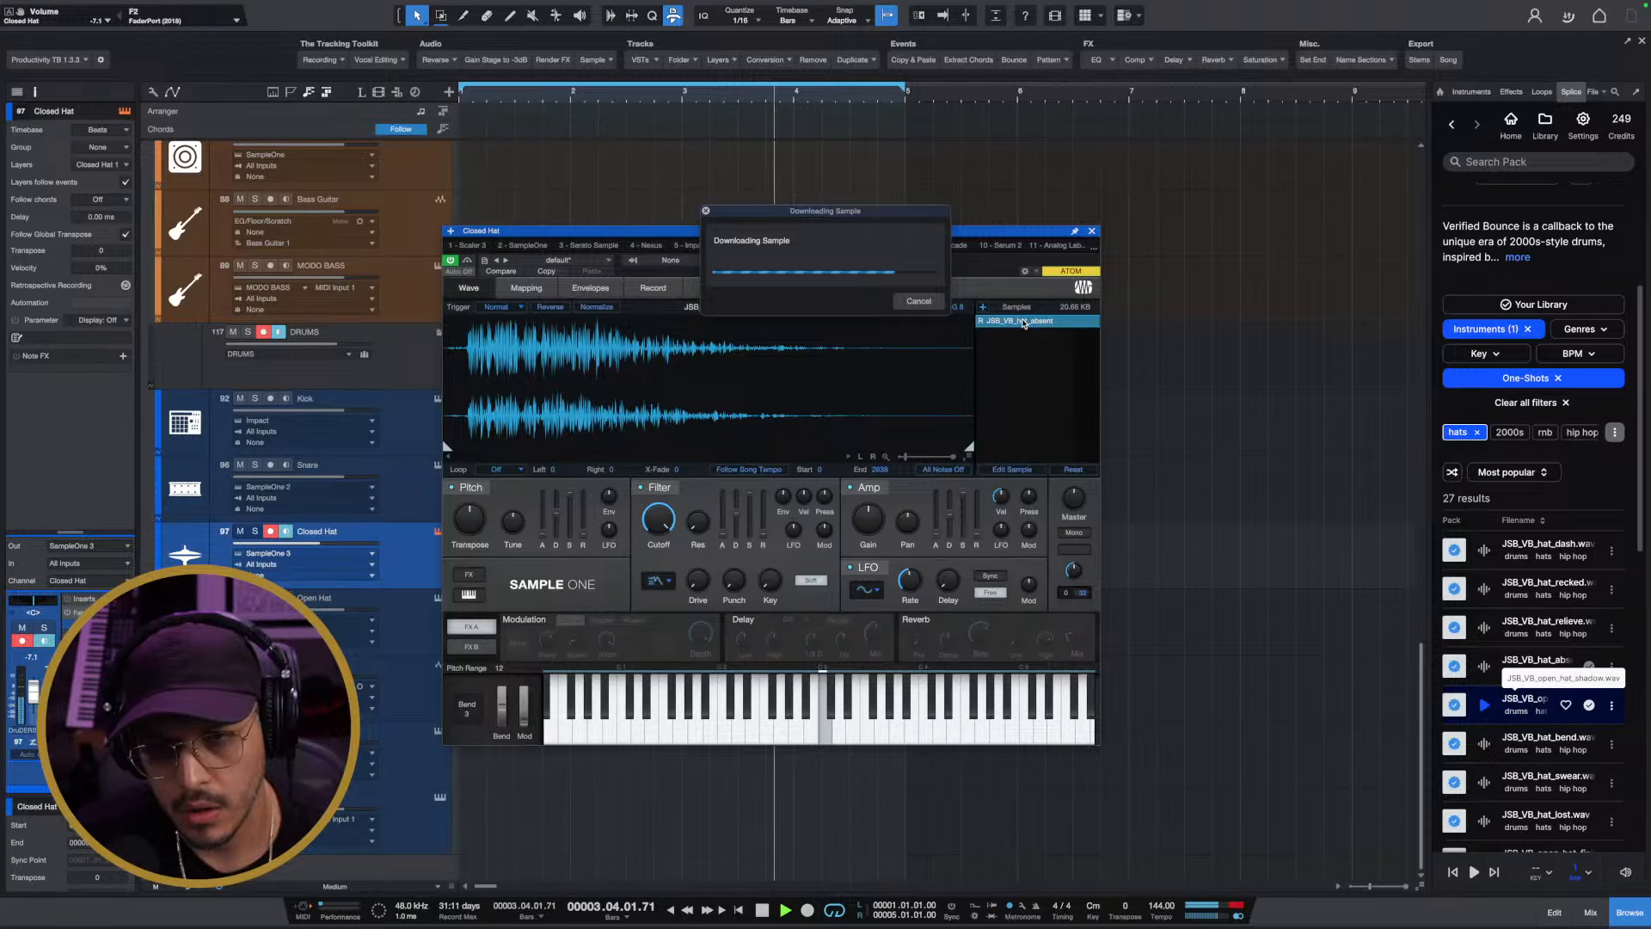
key("space")
left_click(995, 335)
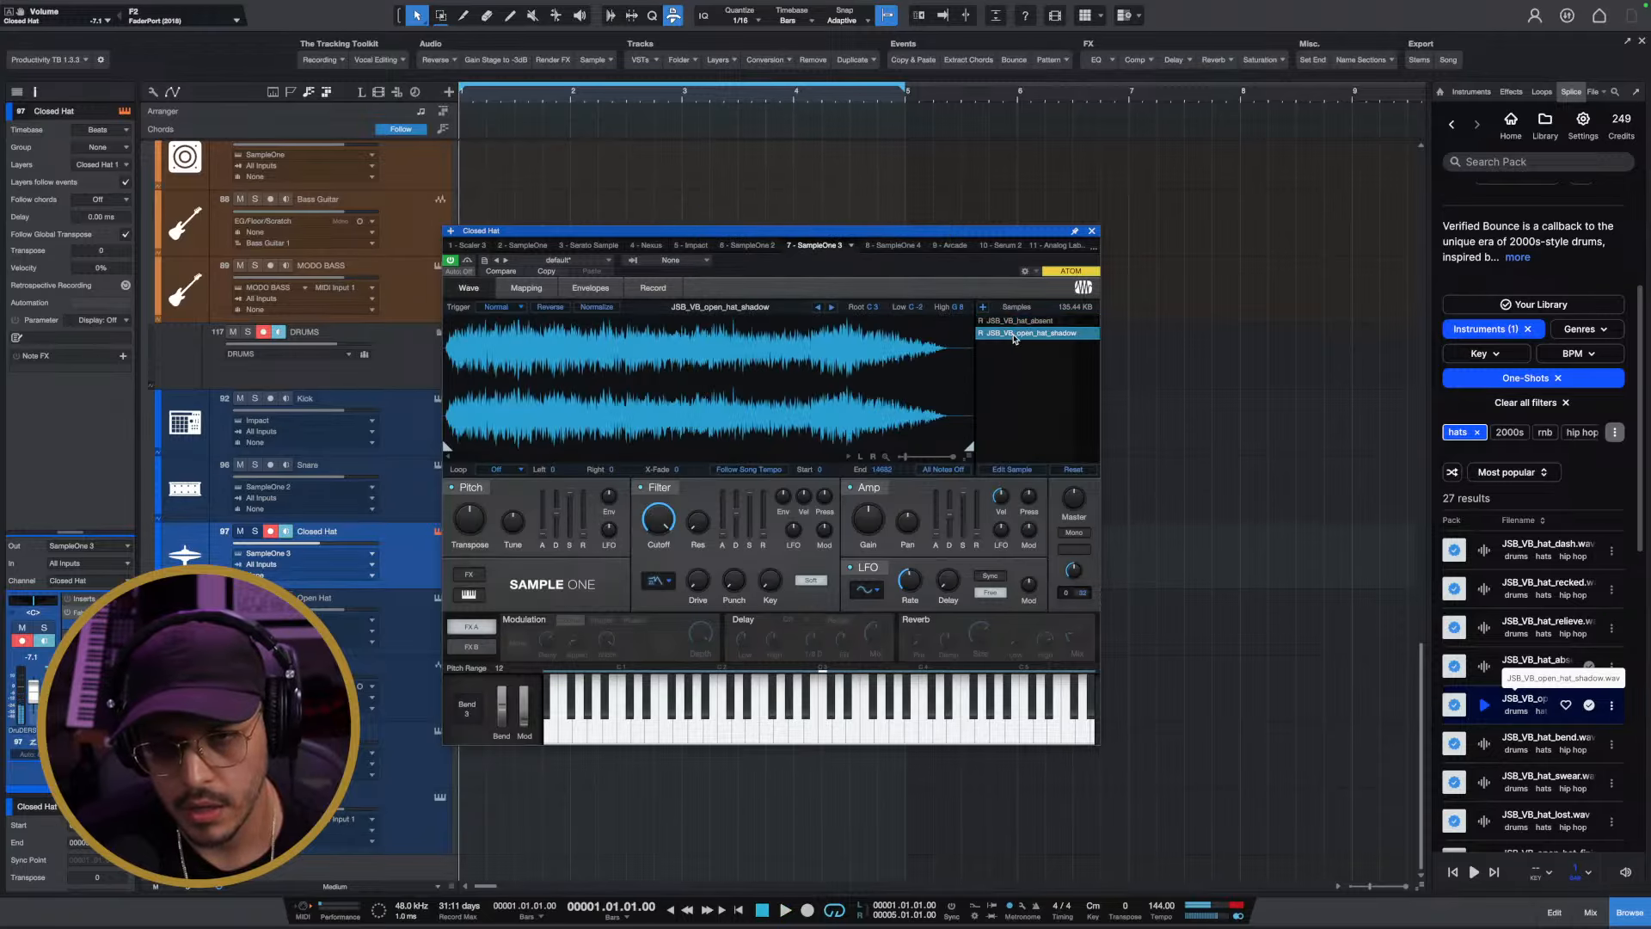
Remove all samples from the Closed Hat sampler, discarding the unsaved program
double_click(1054, 349)
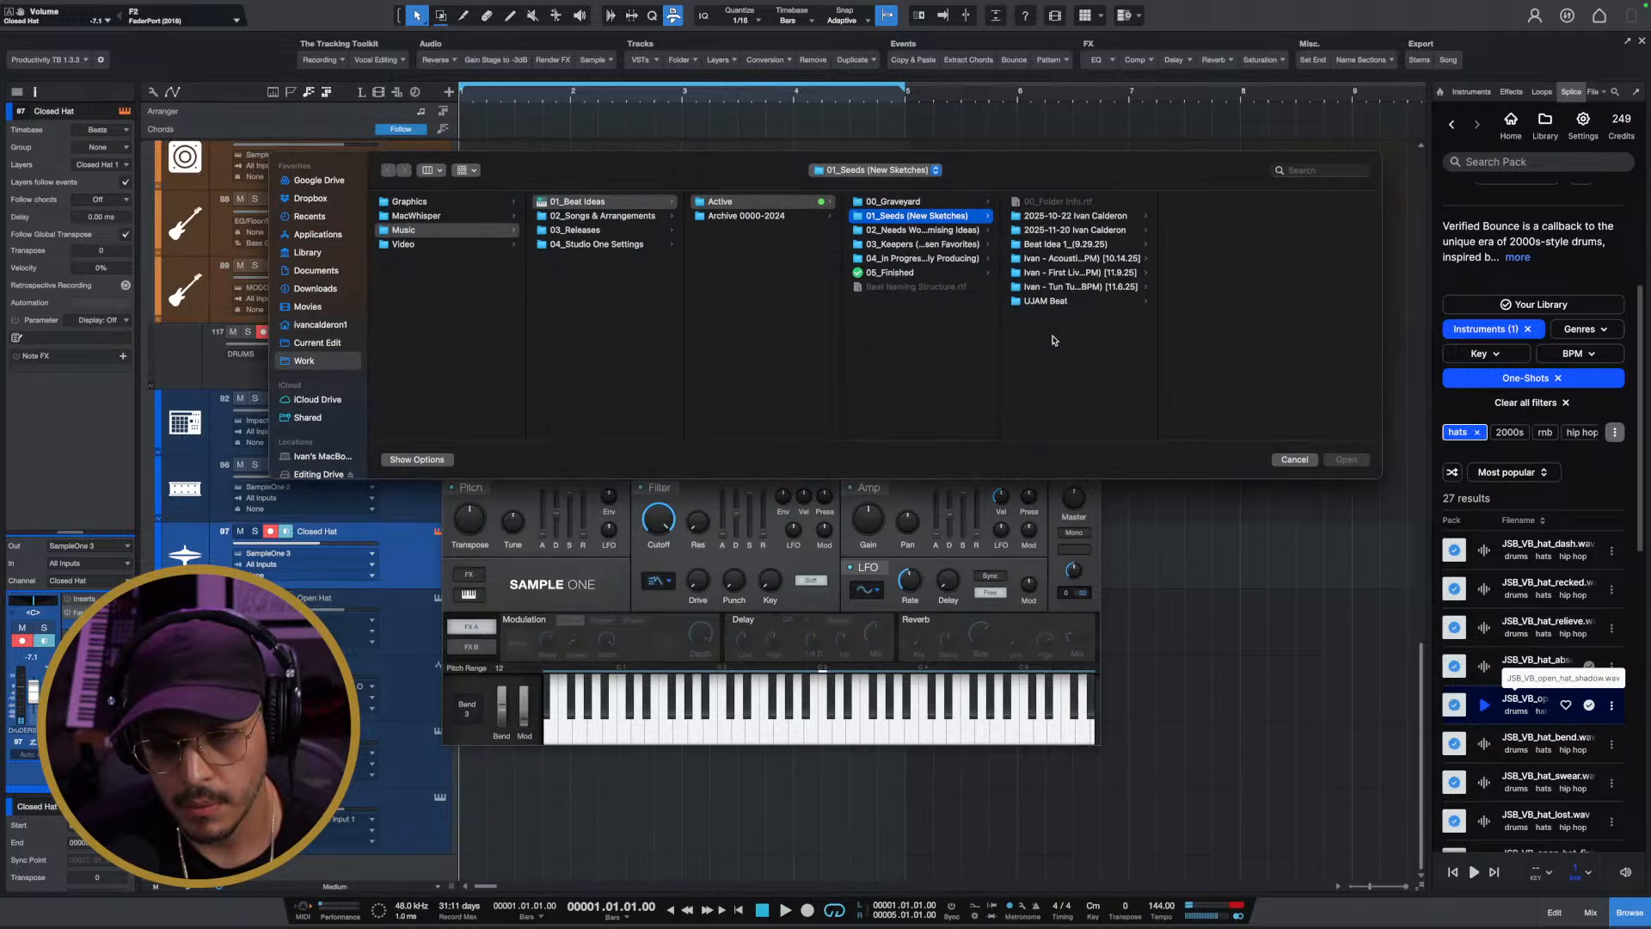
left_click(1292, 461)
right_click(995, 338)
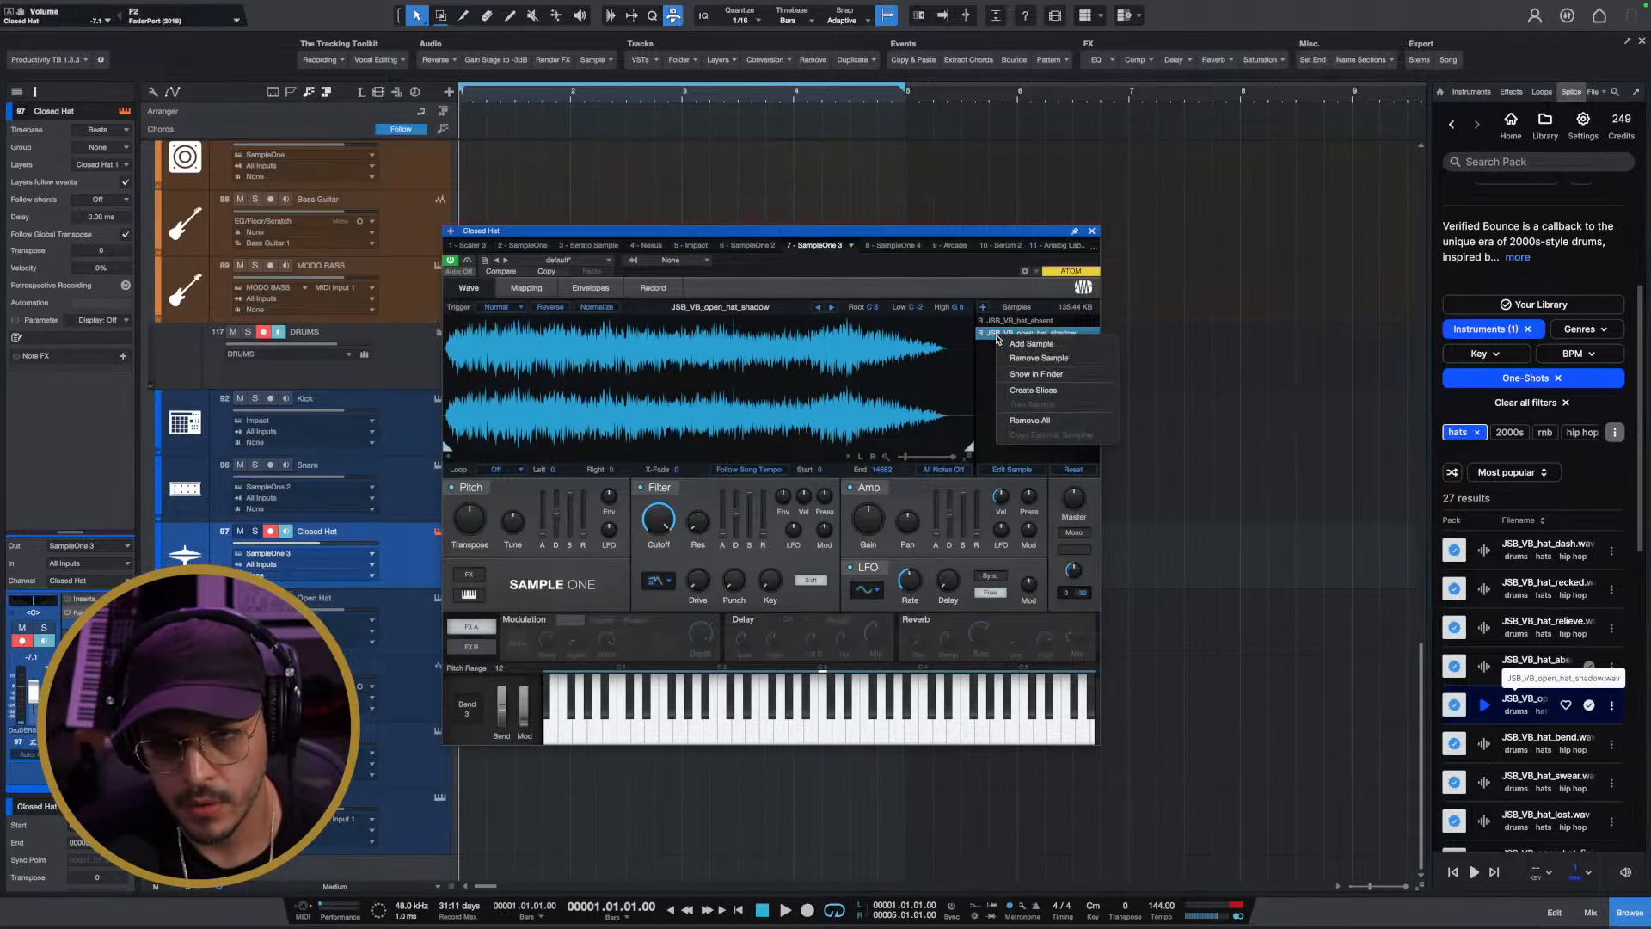
left_click(1033, 421)
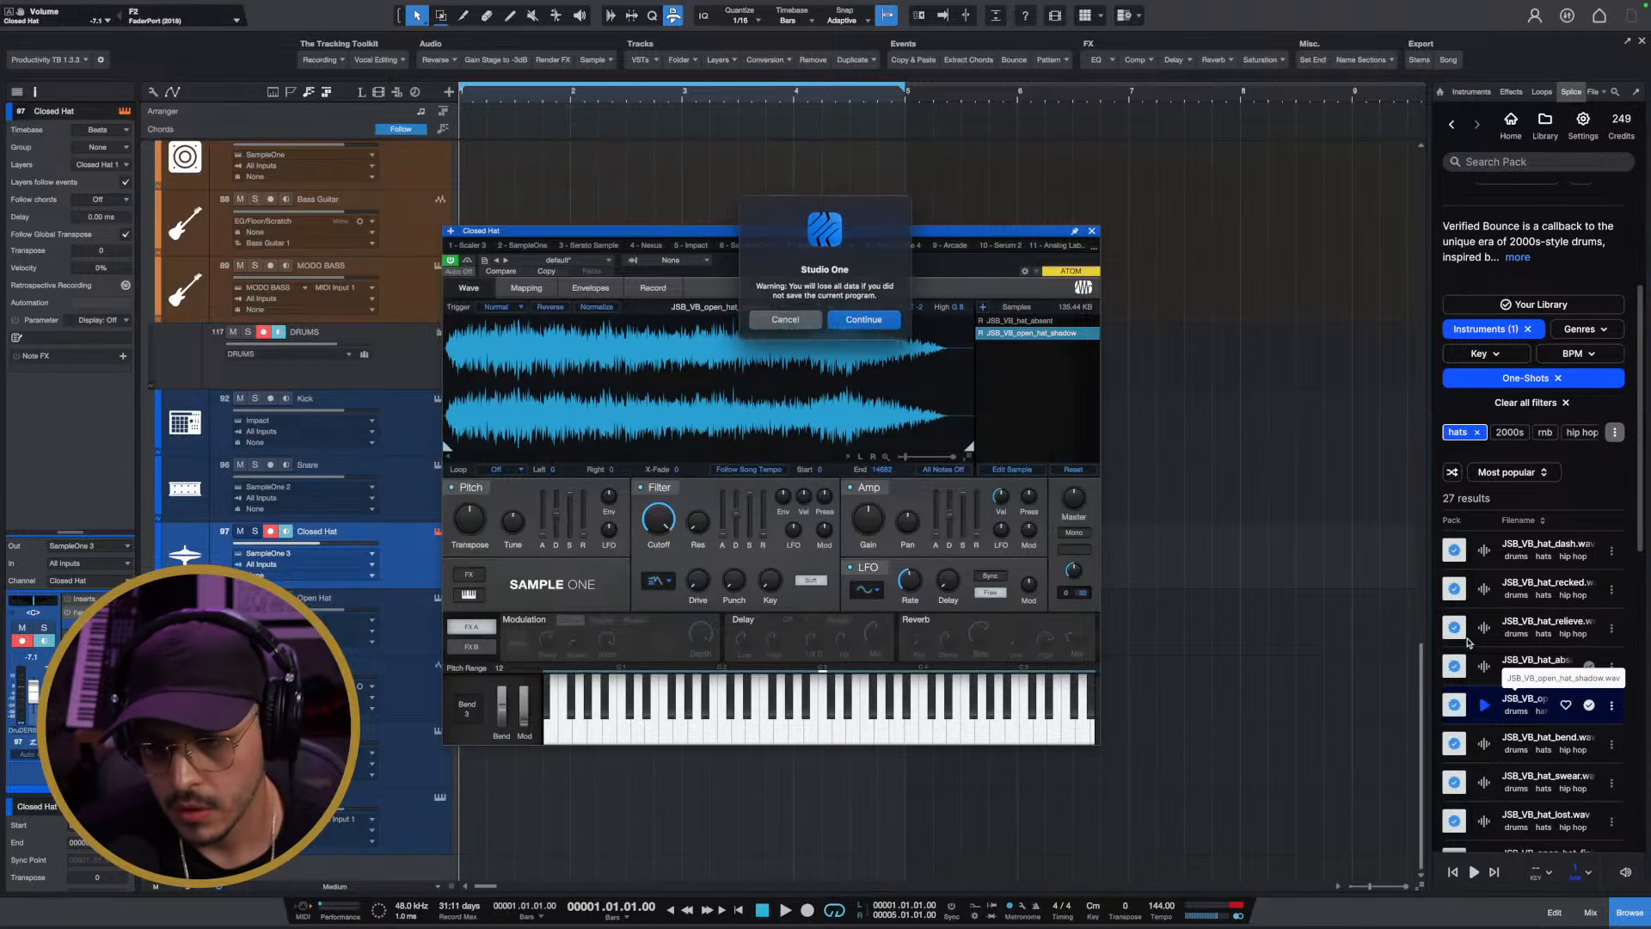
left_click(877, 317)
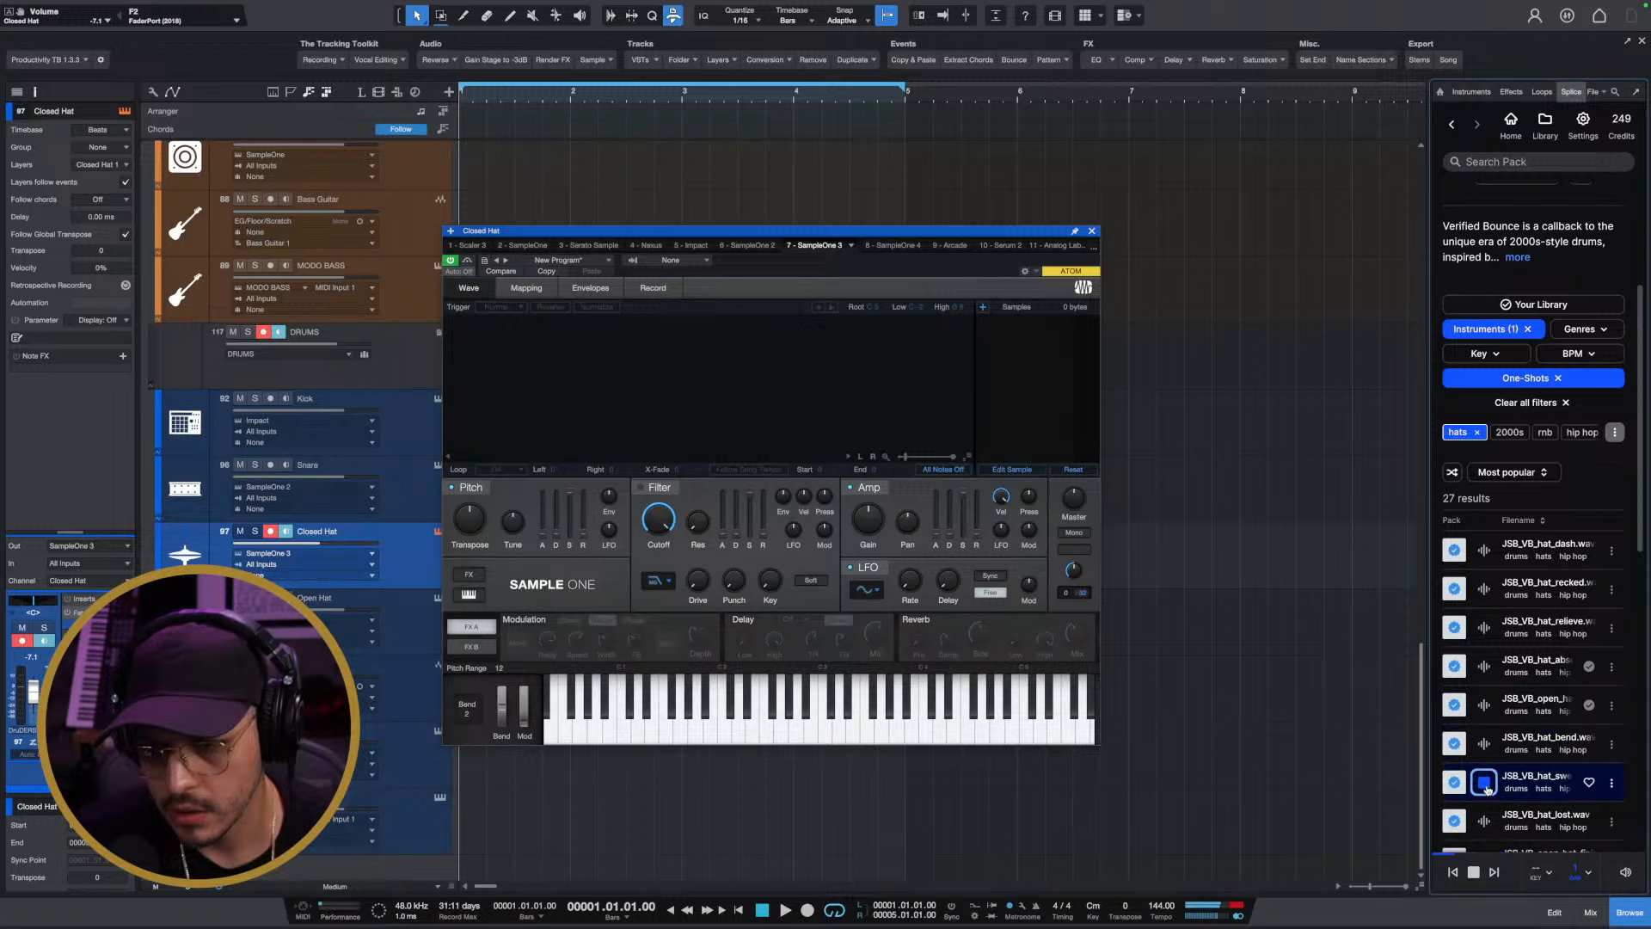
Audition several hat one-shots in the Verified Bounce pack, searching within the pack for "2000s hi hat"
left_click(1484, 629)
left_click(1485, 592)
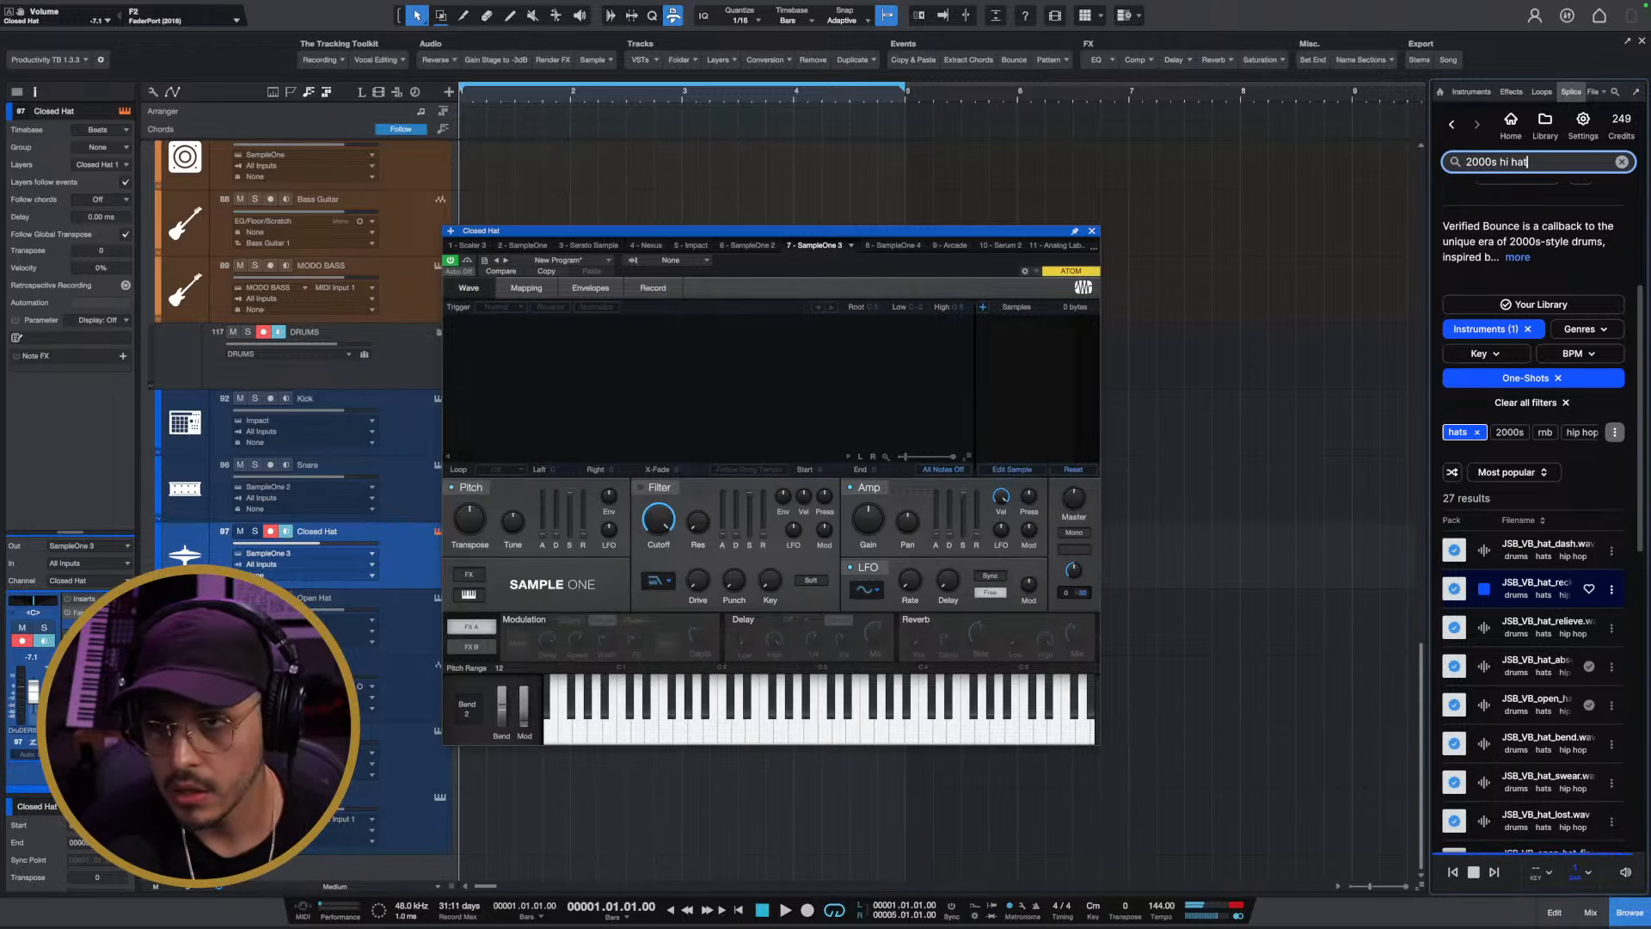
key("Return")
left_click(1484, 801)
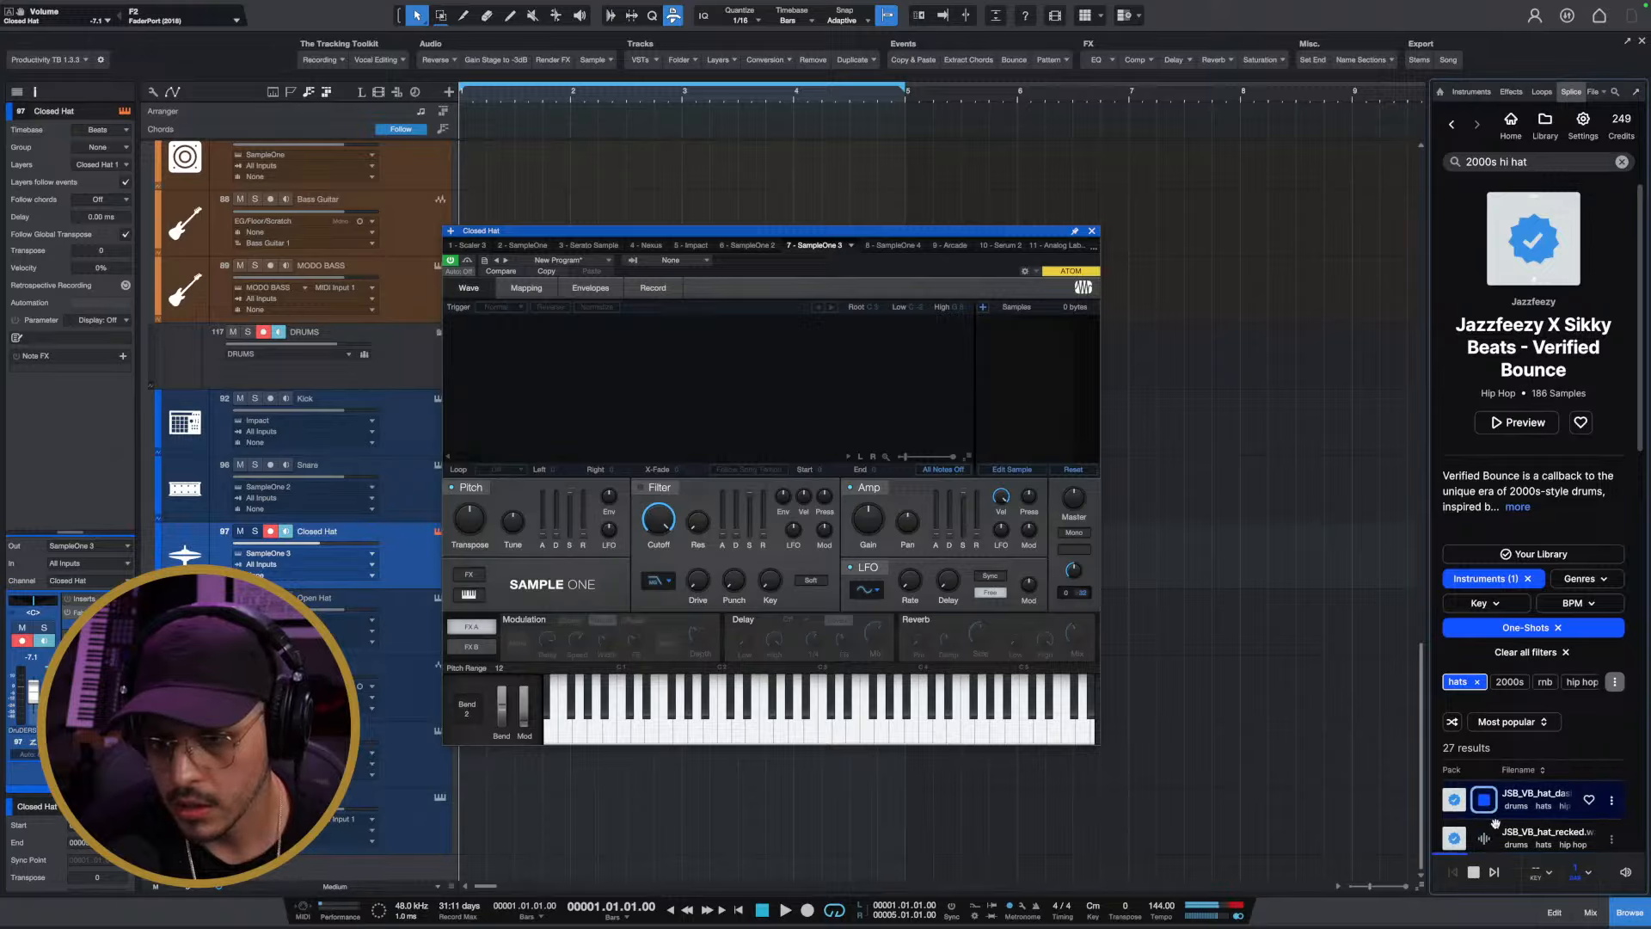
left_click(1484, 838)
scroll(1535, 725, "down", 10)
scroll(1534, 724, "up", 8)
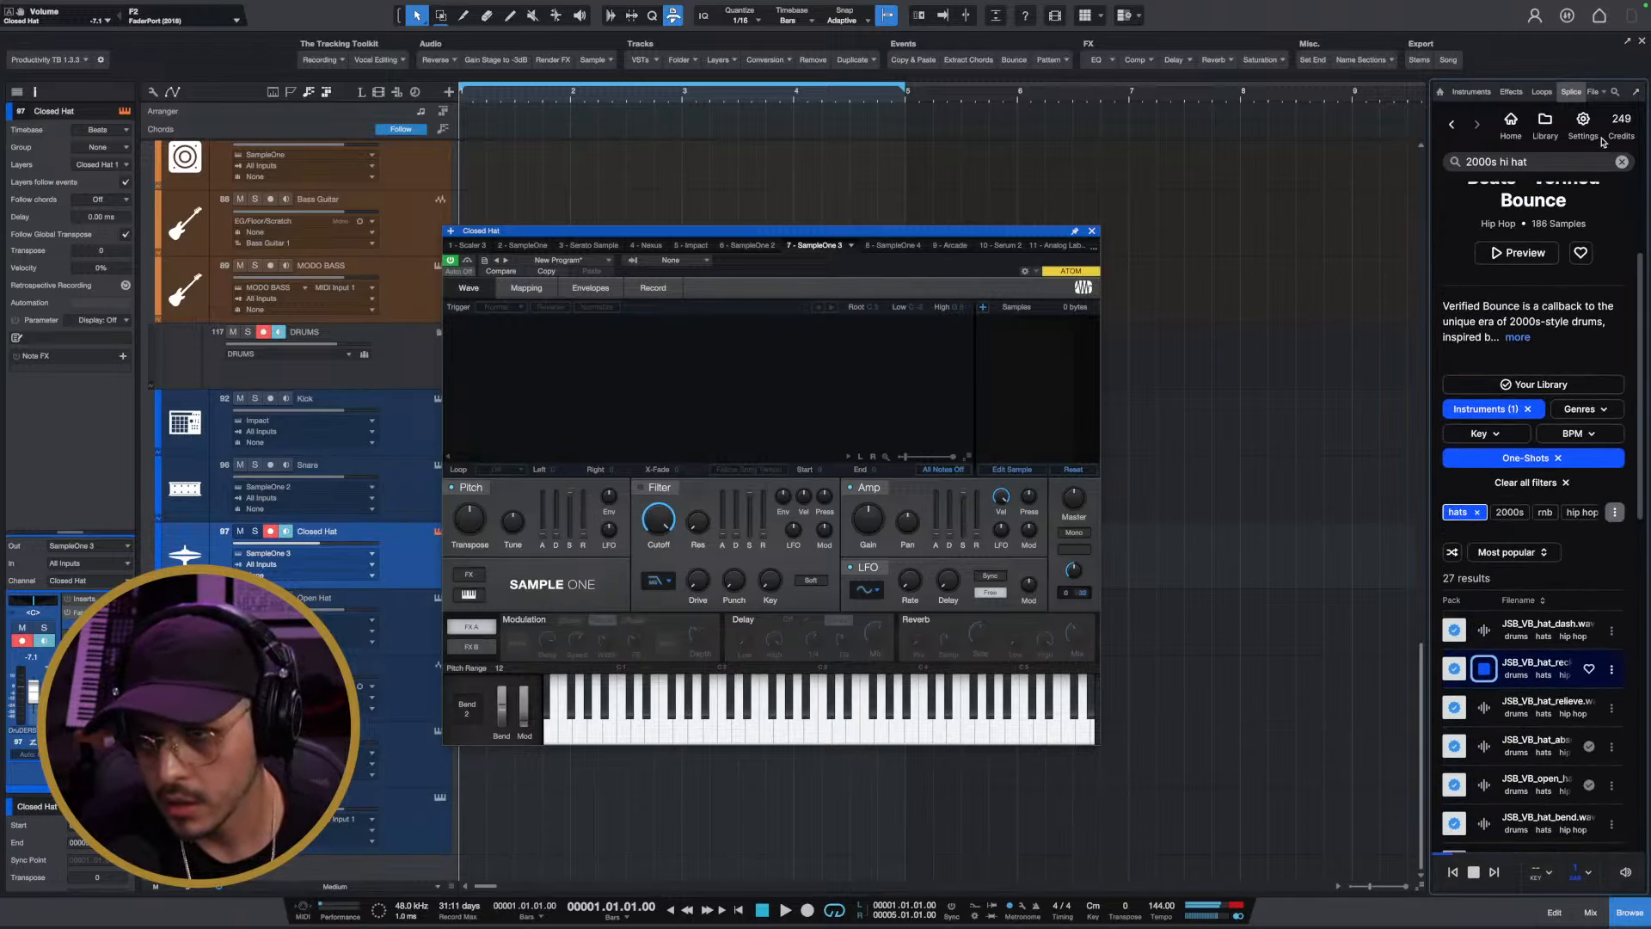
Return to the Splice home page and search the whole library for "2000s hi hat"
left_click(1511, 122)
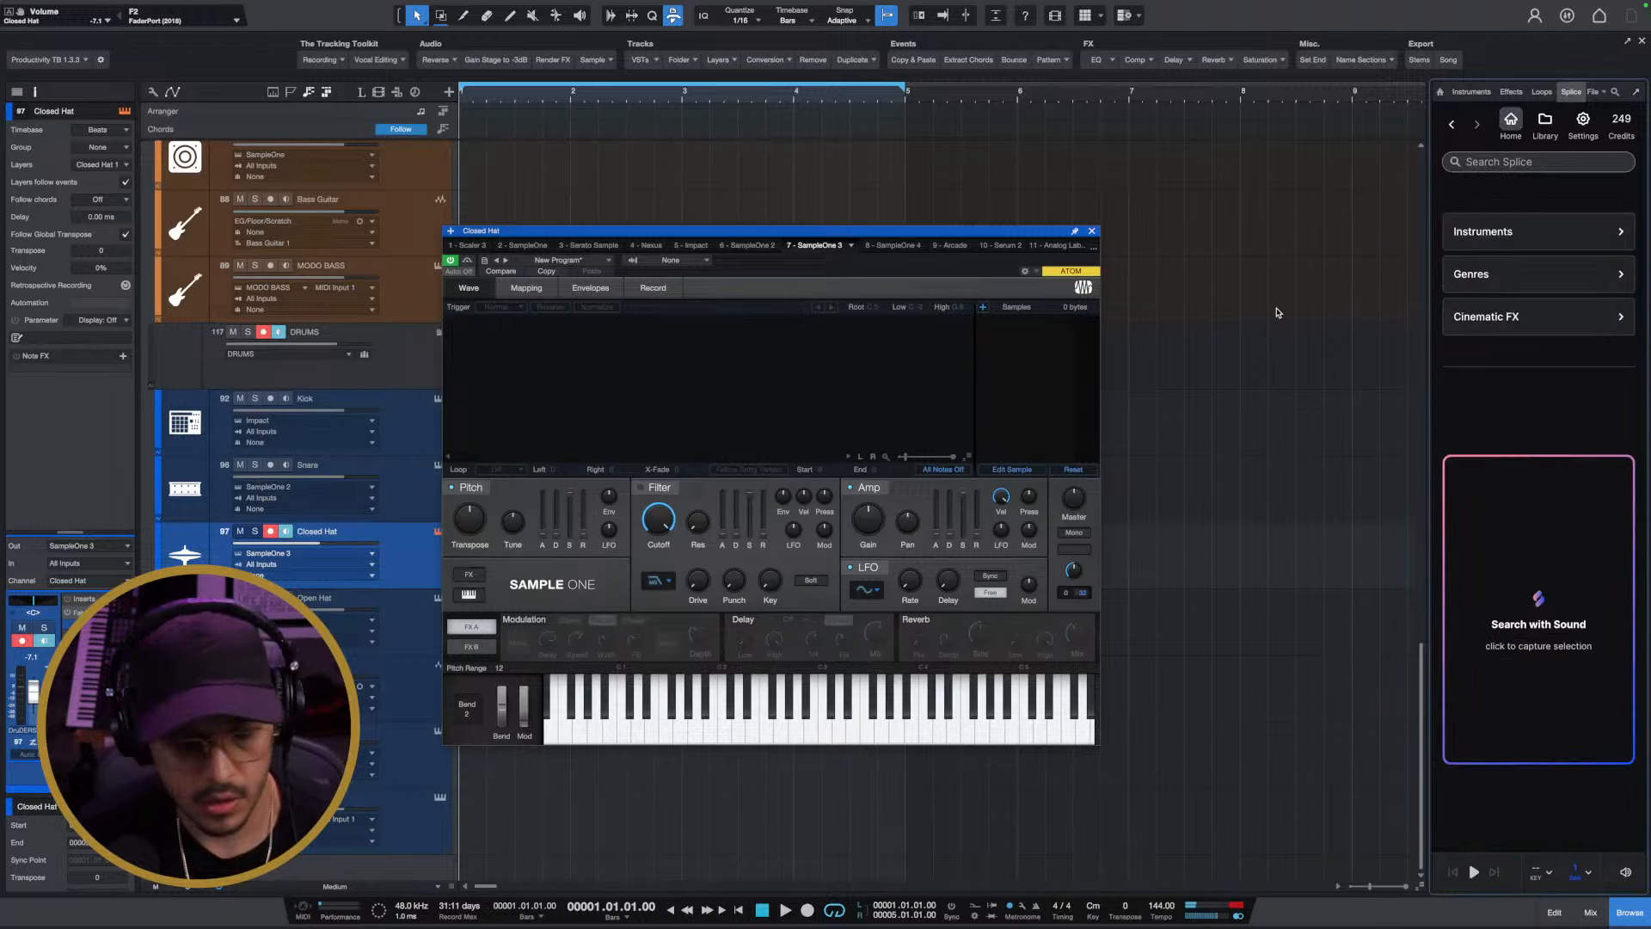
left_click(1511, 163)
type("2")
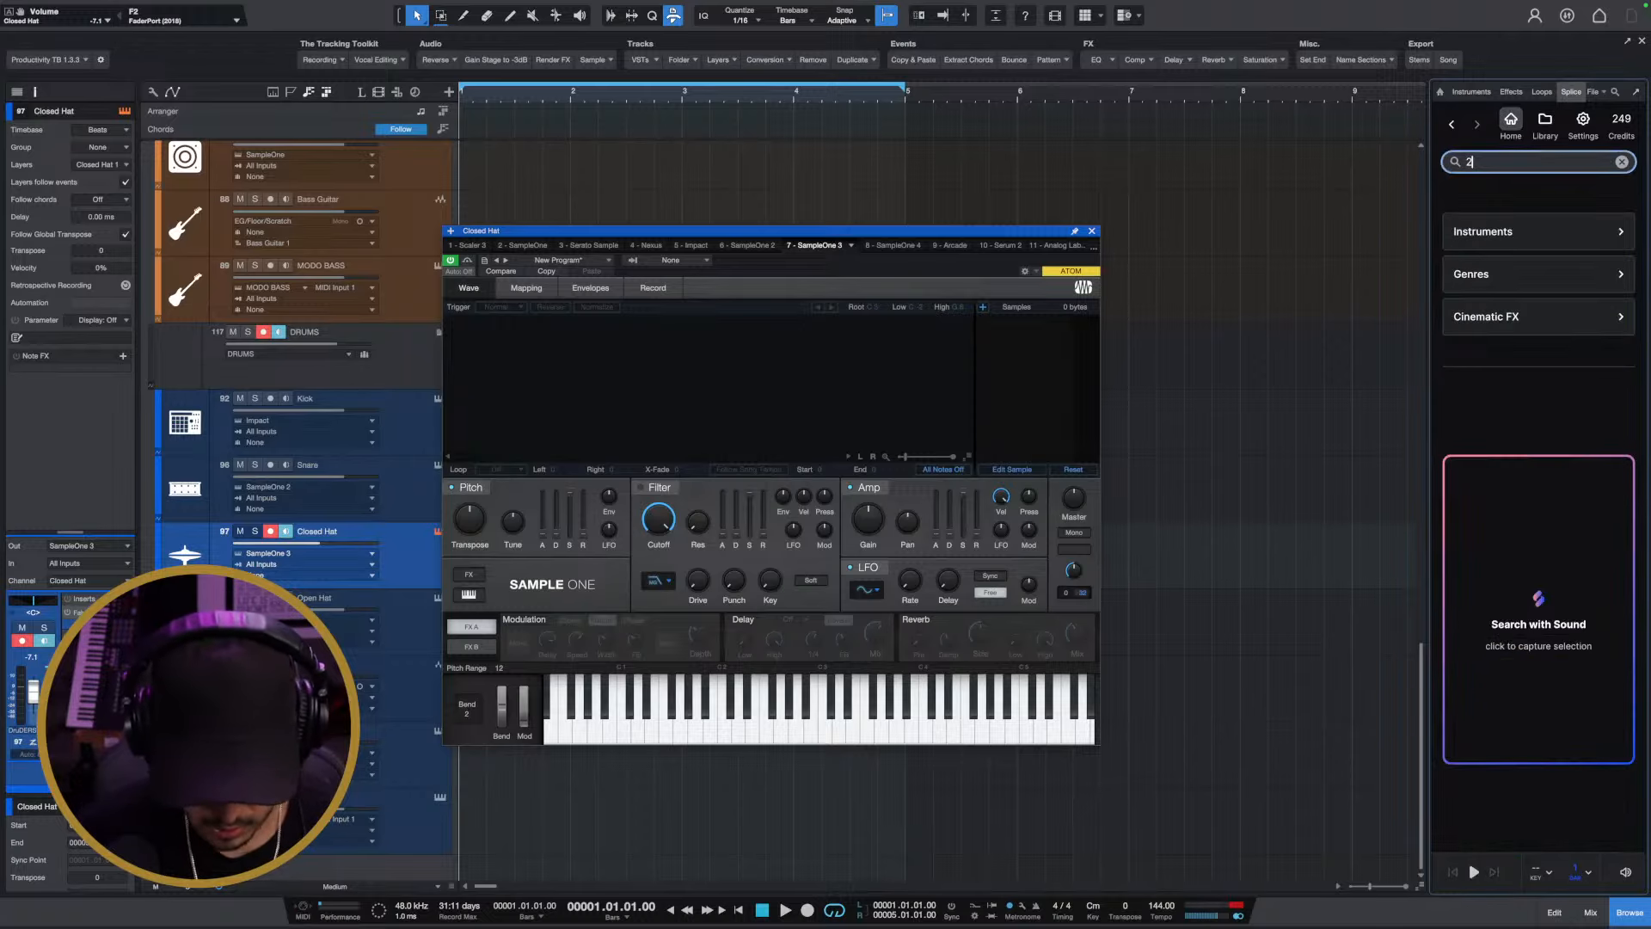
type("000s")
key("BackSpace")
type("0s")
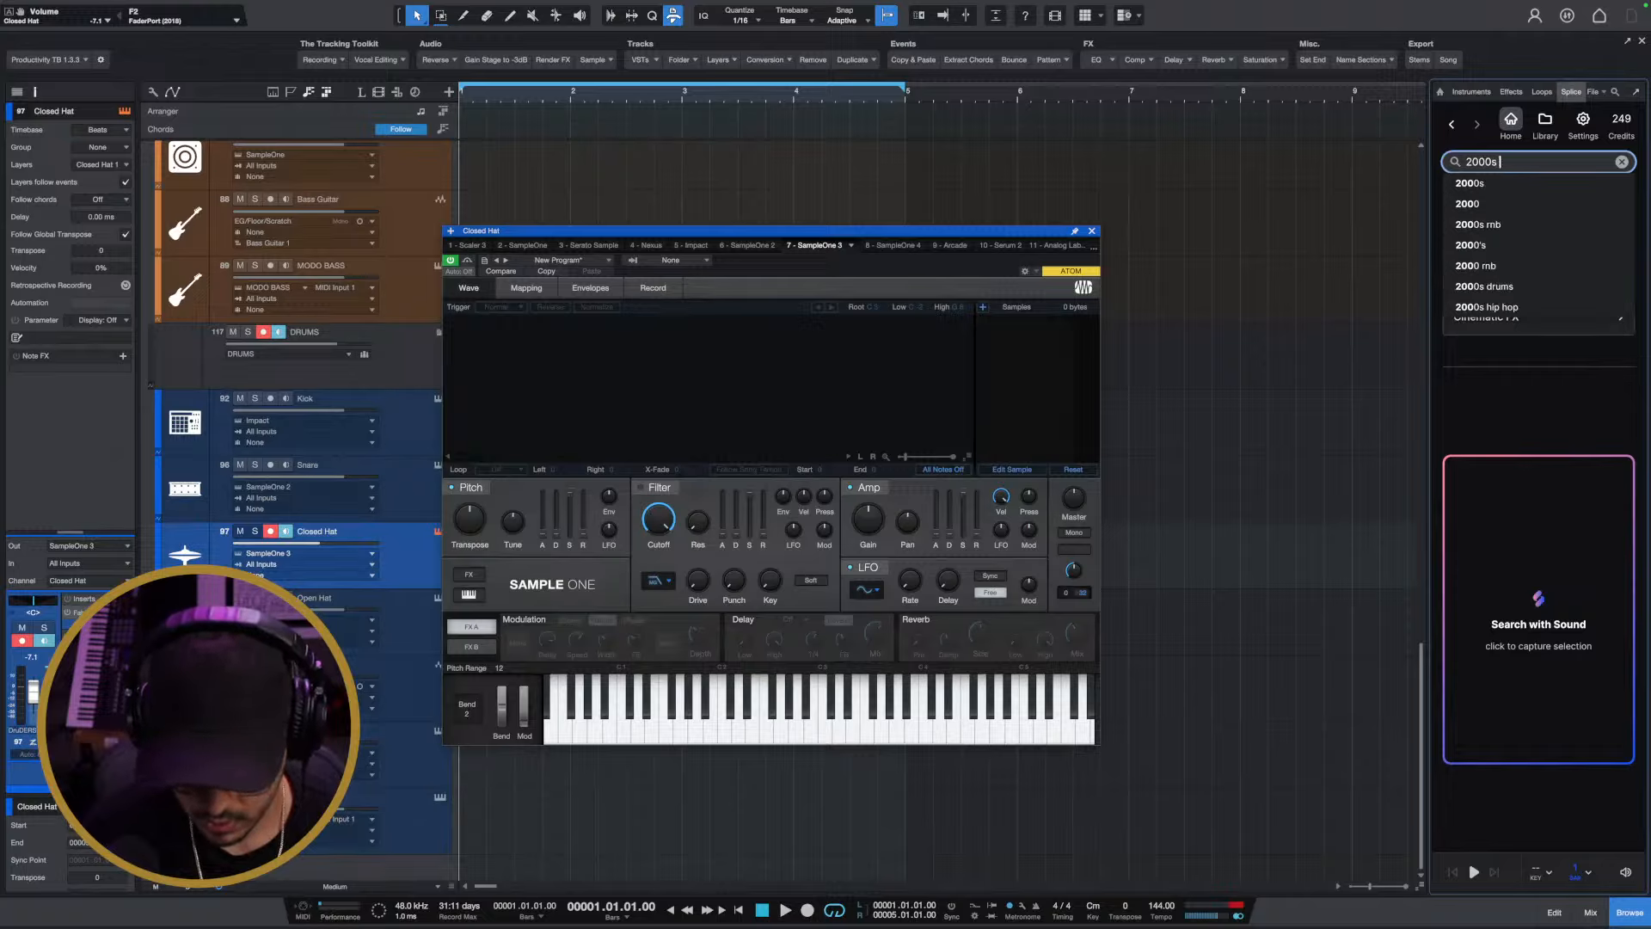
type(" hi hat")
key("Return")
Audition the hi-hat results, load the first OLIVER acoustic hihat sample into the Closed Hat sampler and close its window
left_click(1483, 456)
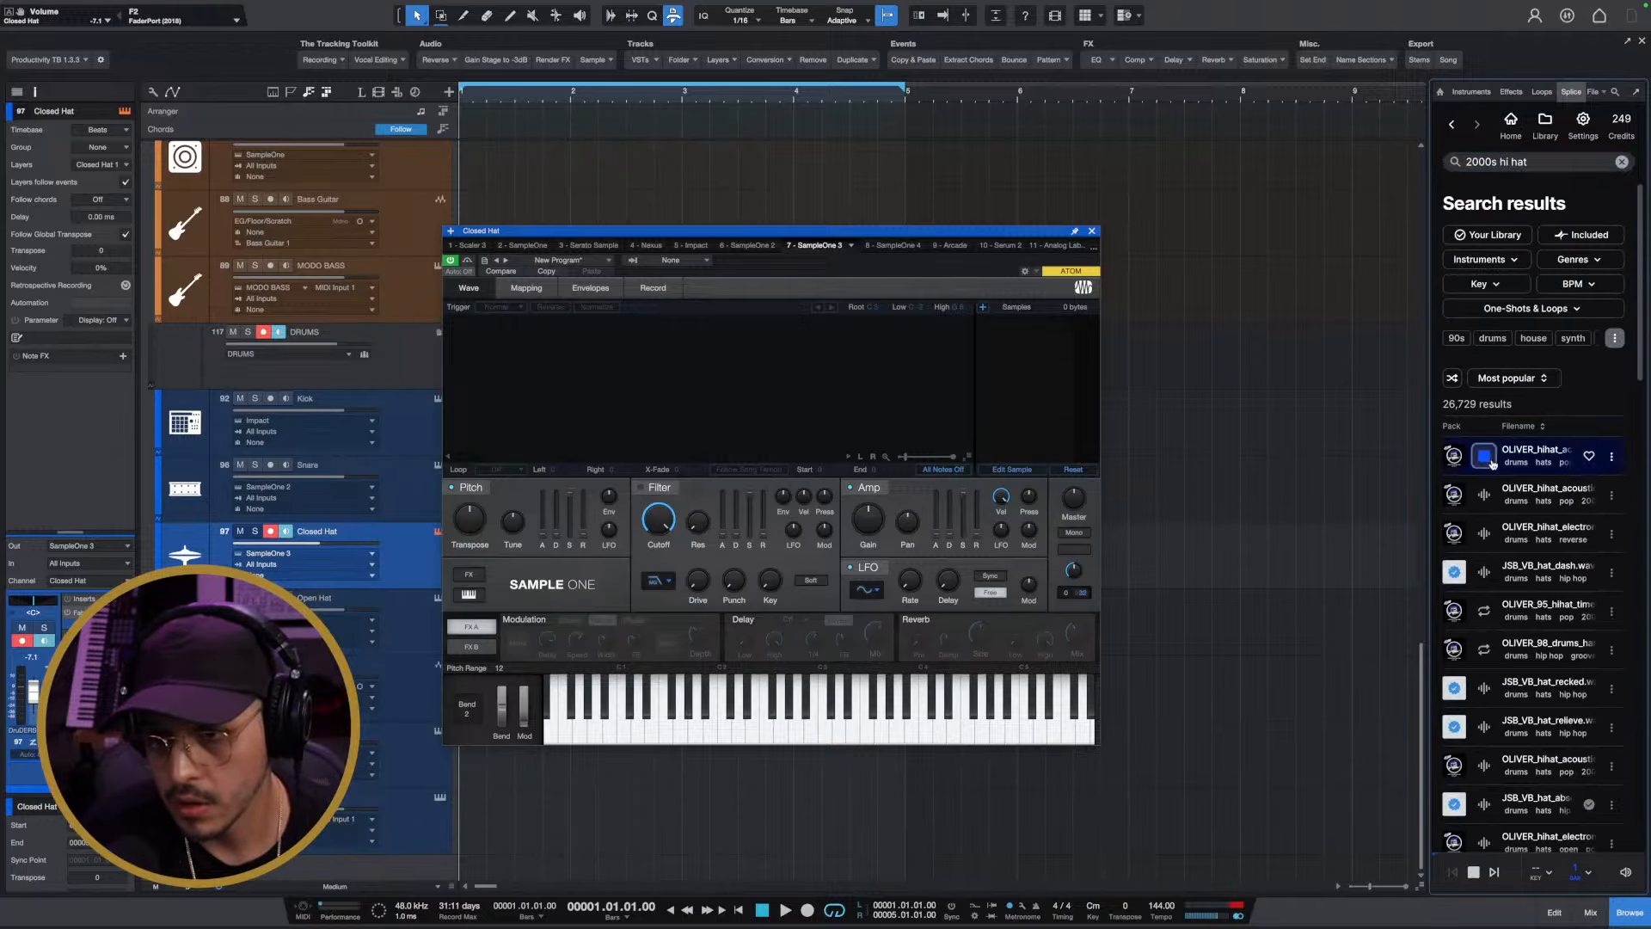
left_click(1484, 494)
left_click(1483, 533)
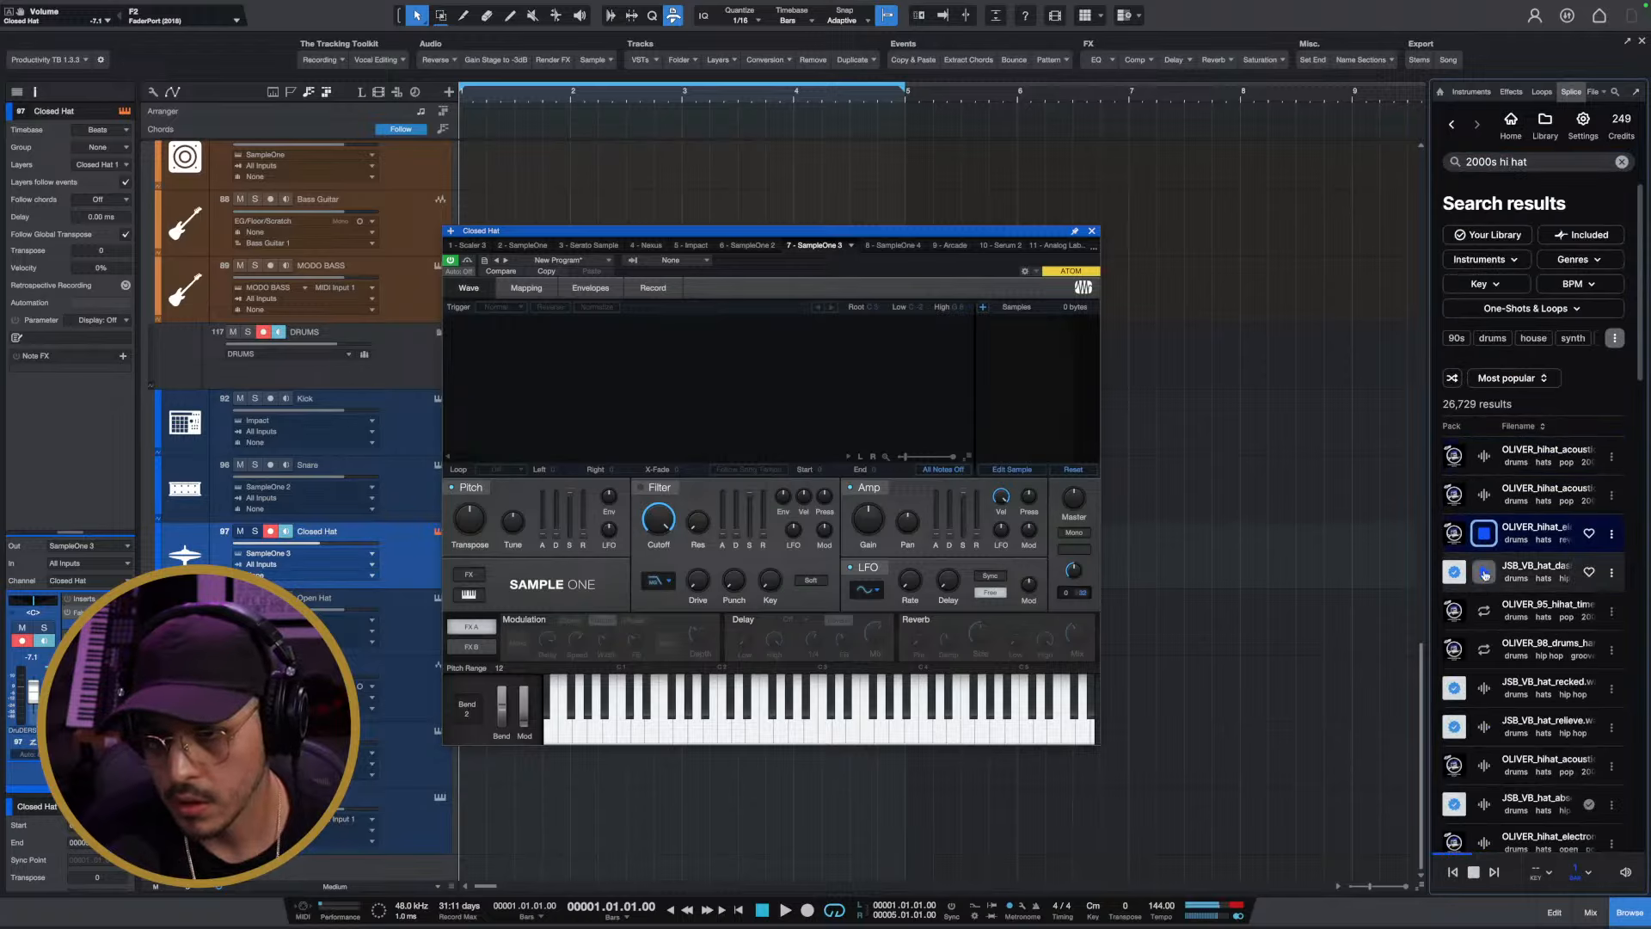
left_click(1484, 572)
left_click(1484, 649)
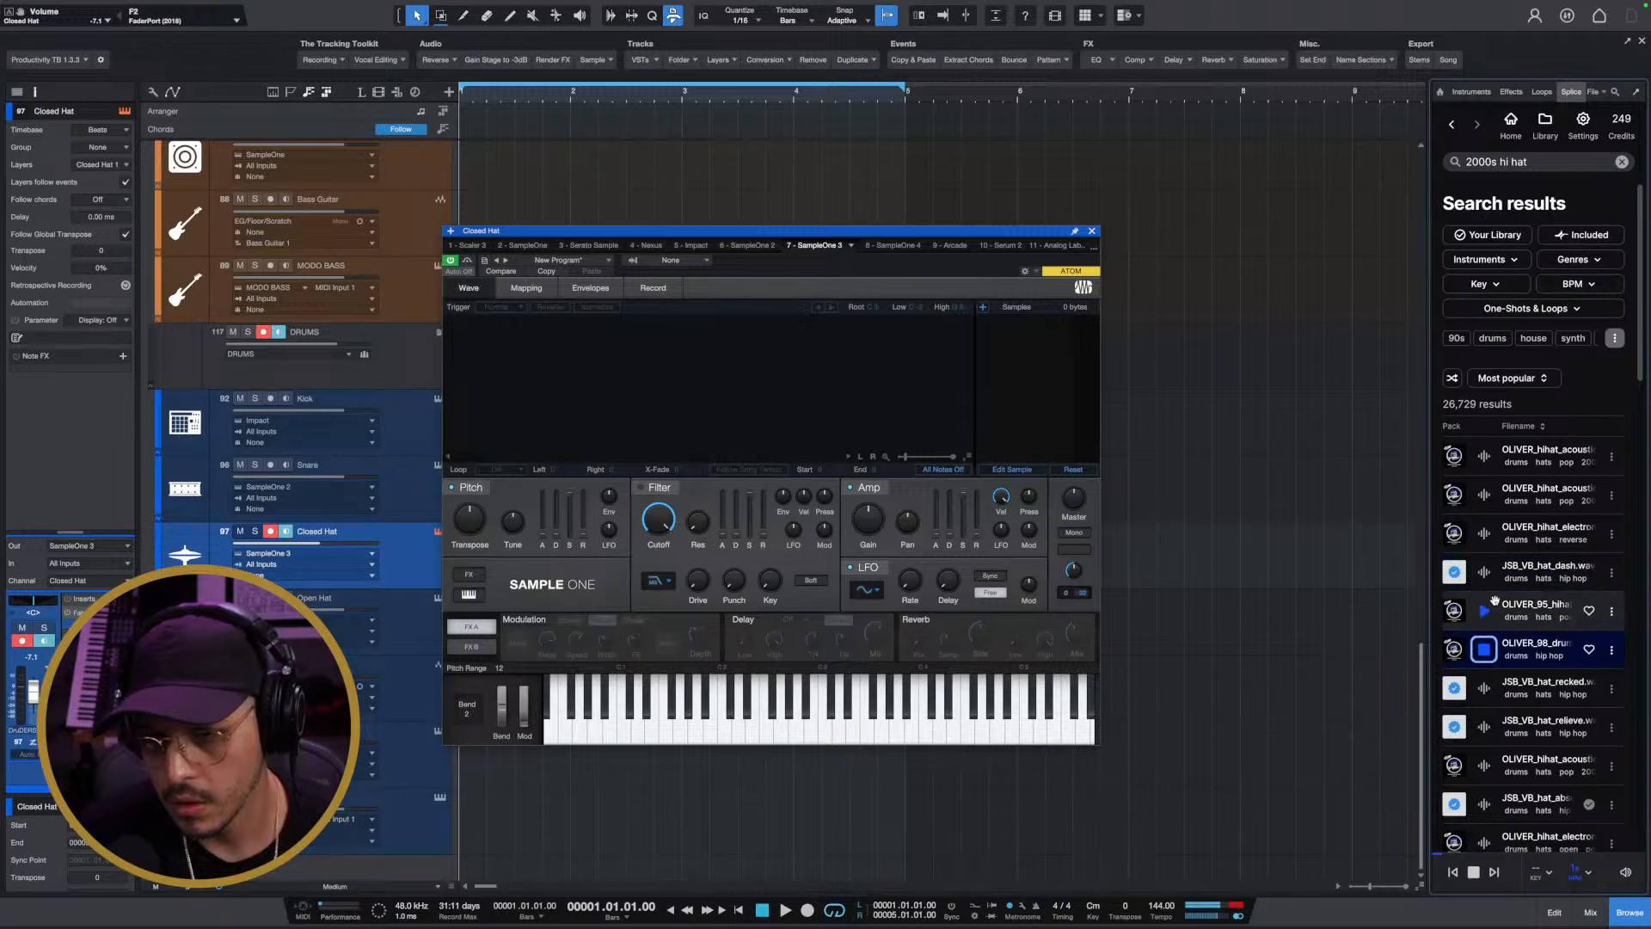
left_click_drag(1492, 469, 1041, 397)
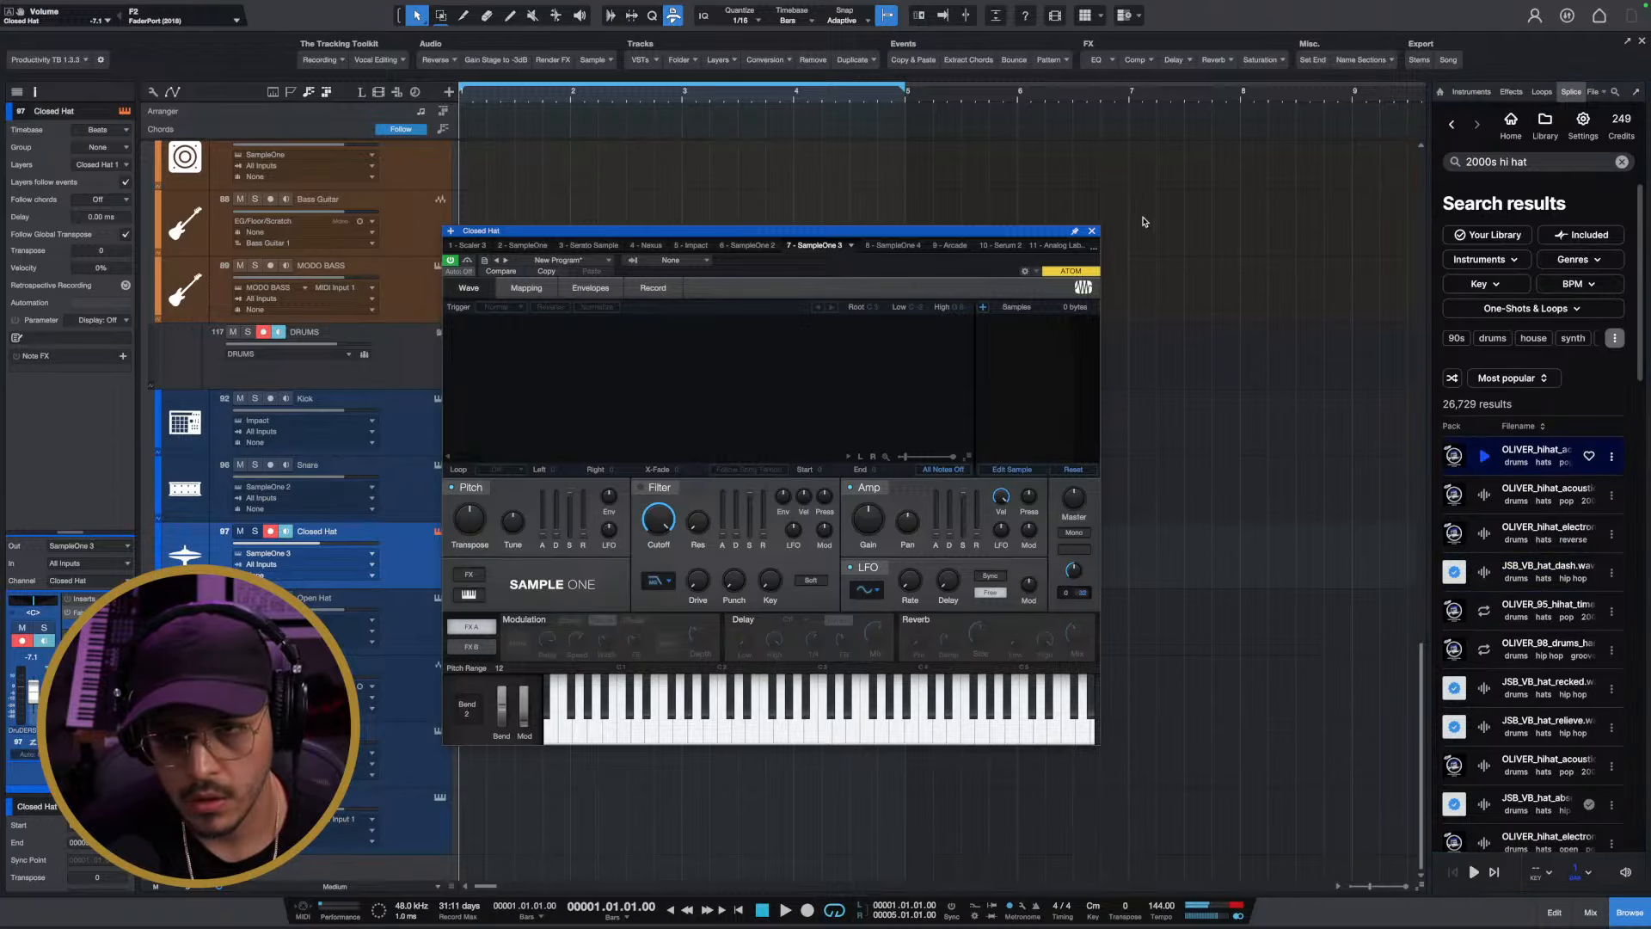
left_click(1093, 233)
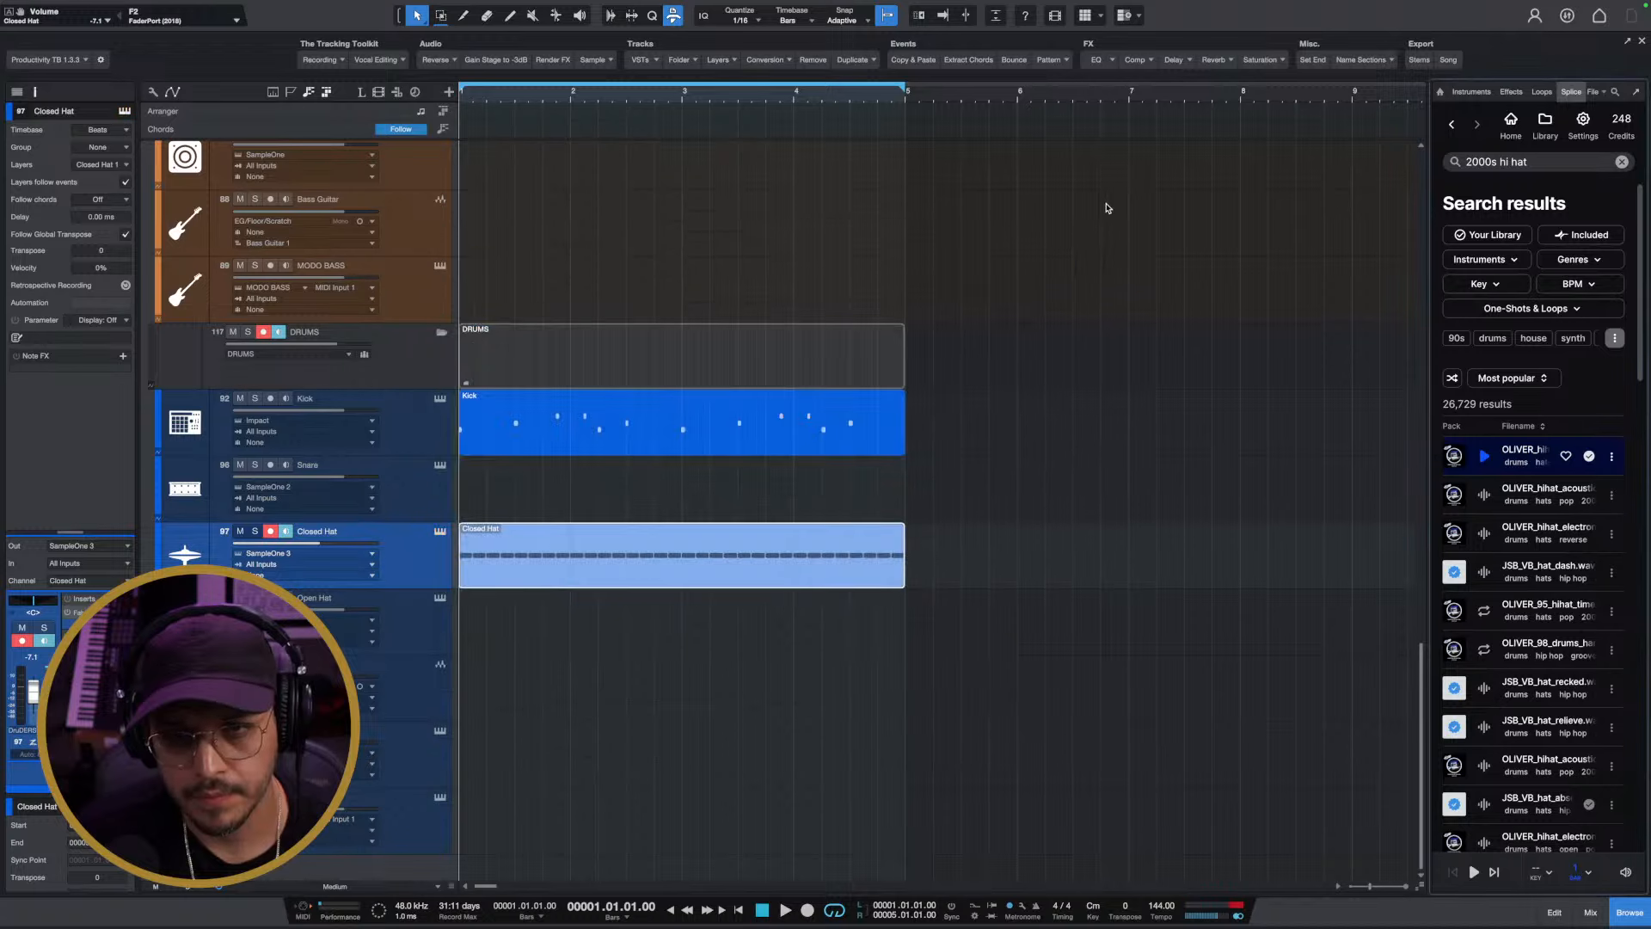
Play the loop and lower the Closed Hat track's volume to about -11.7 dB
key("space")
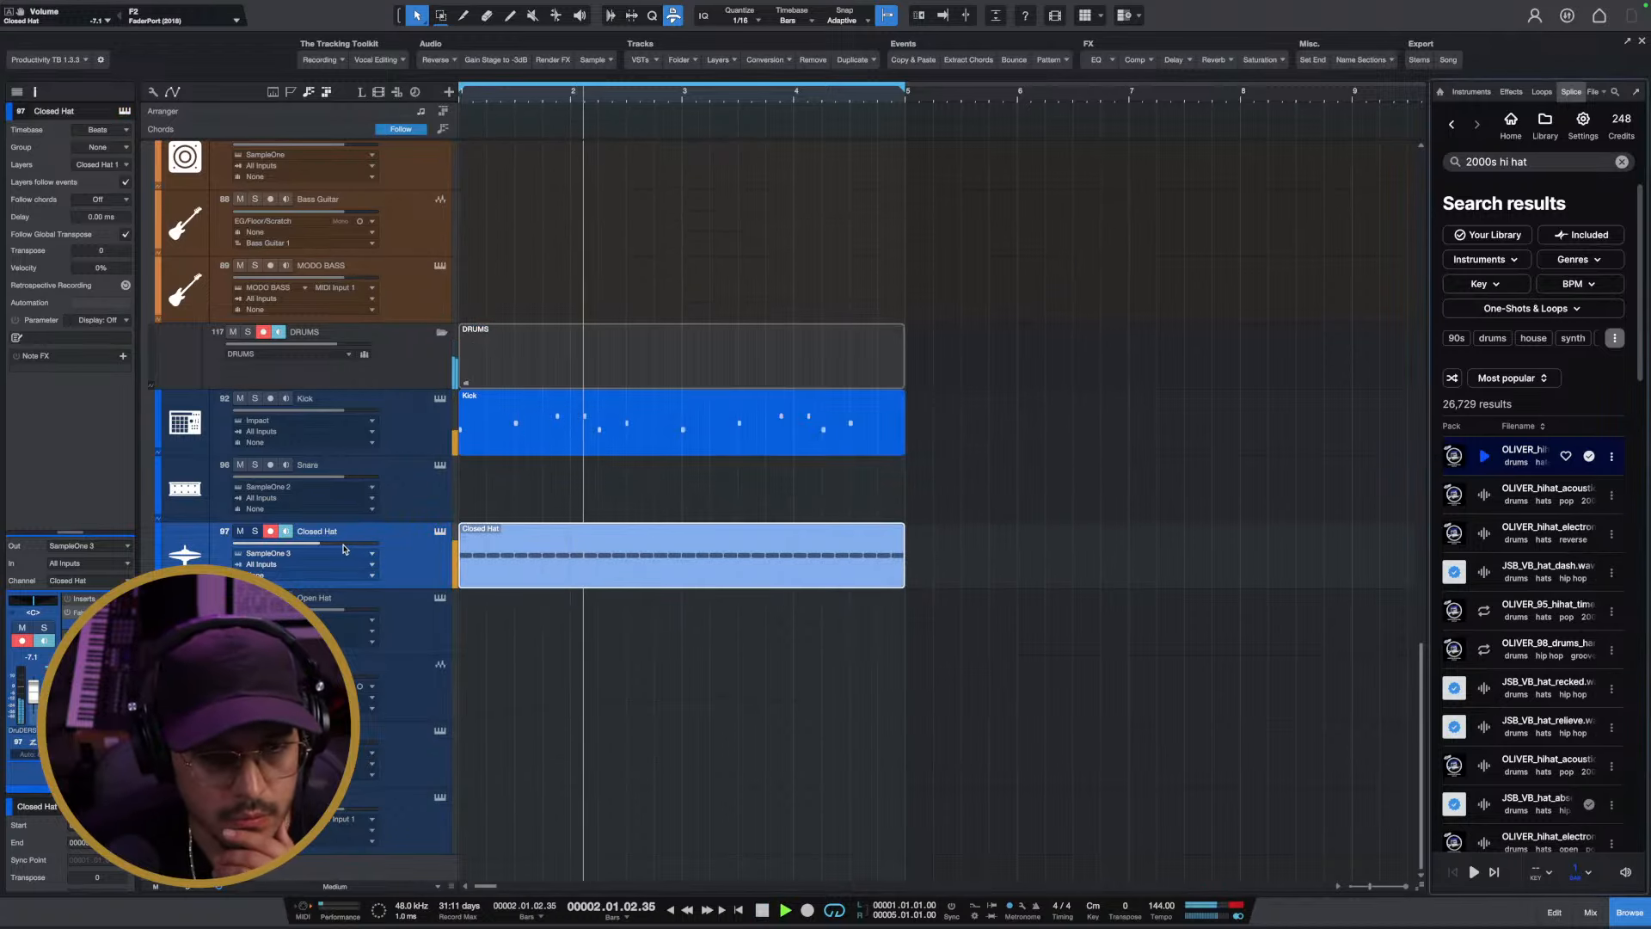
scroll(614, 548, "up", 2)
scroll(614, 555, "up", 10)
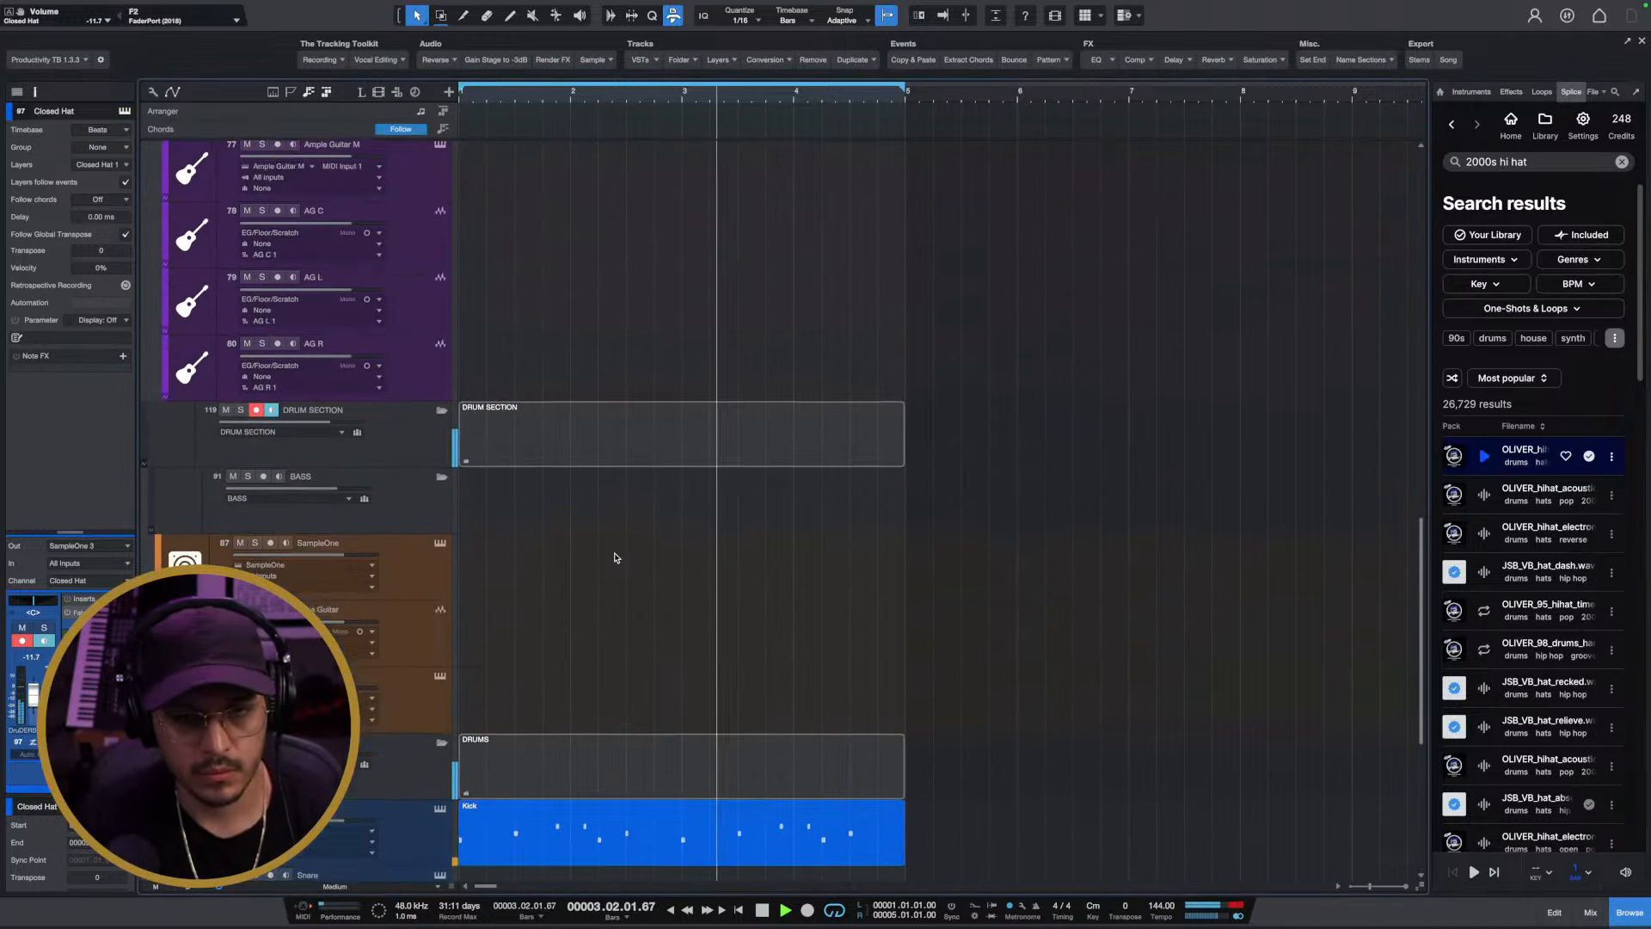
key("space")
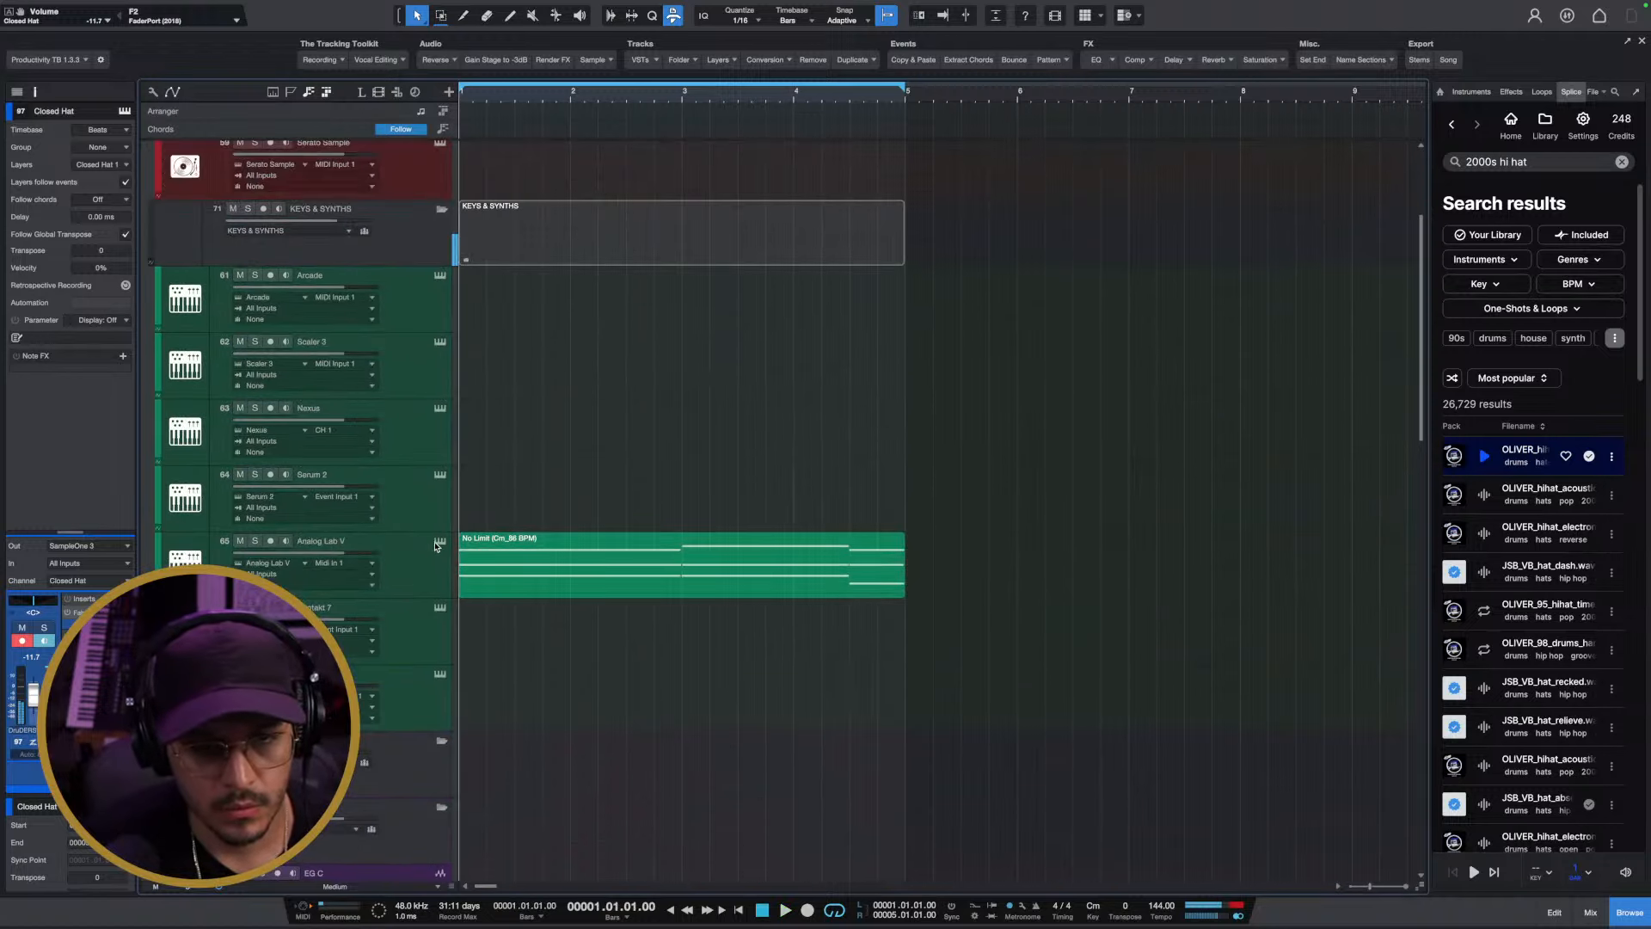
Open the Analog Lab V instrument on its track and search its presets for "organ"
left_click(440, 541)
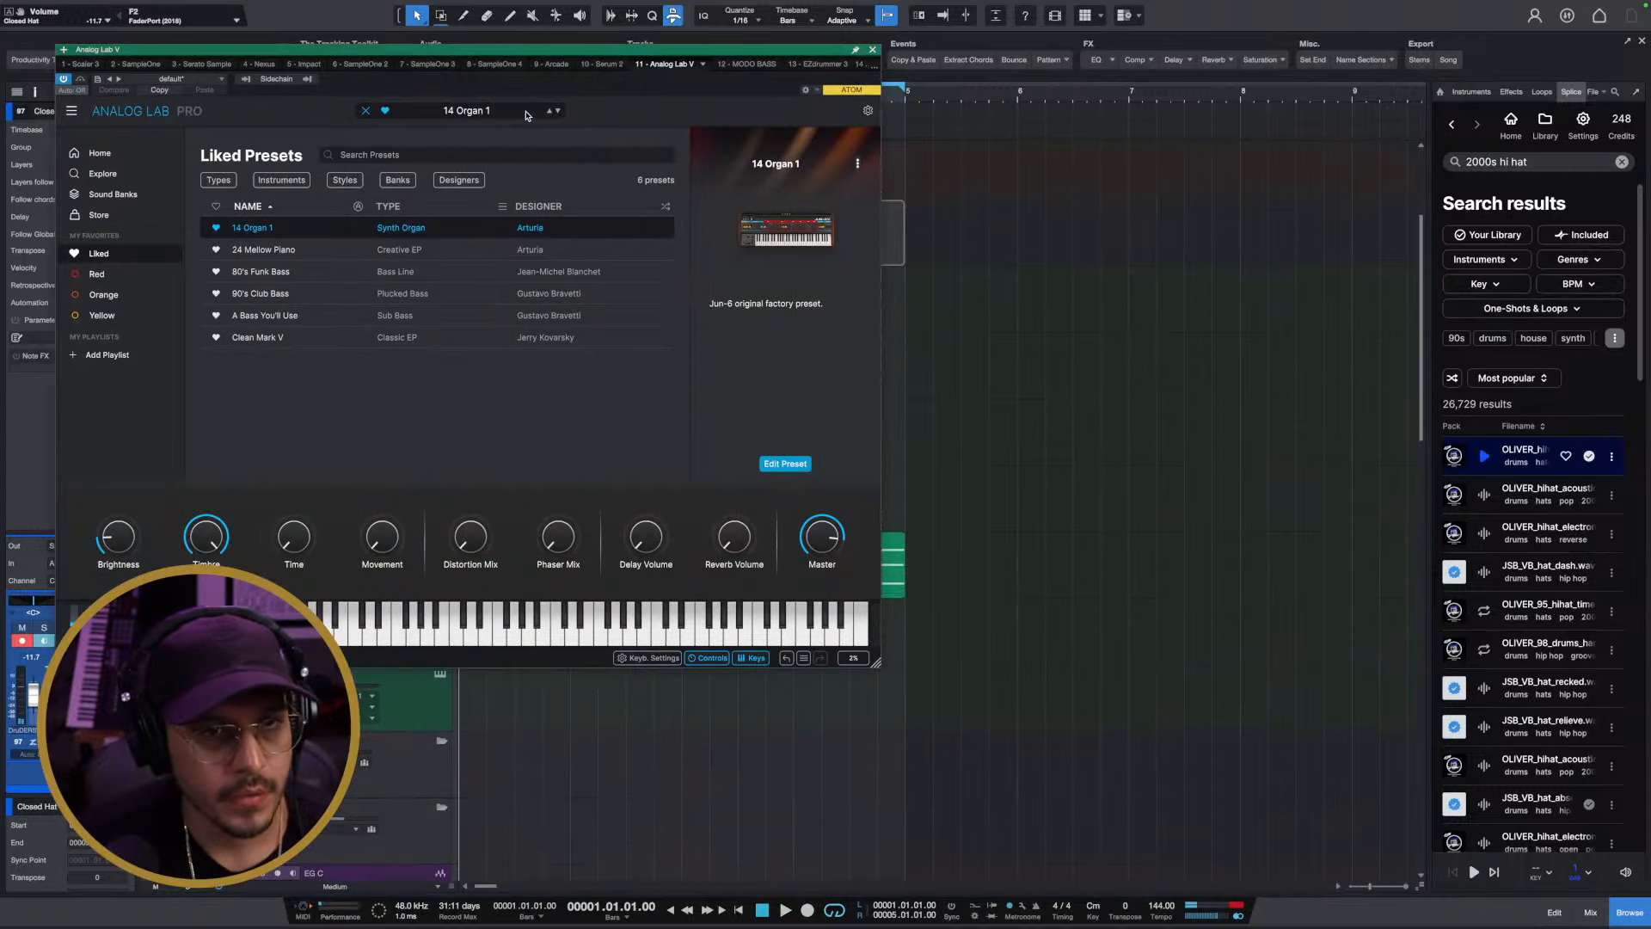
left_click(366, 113)
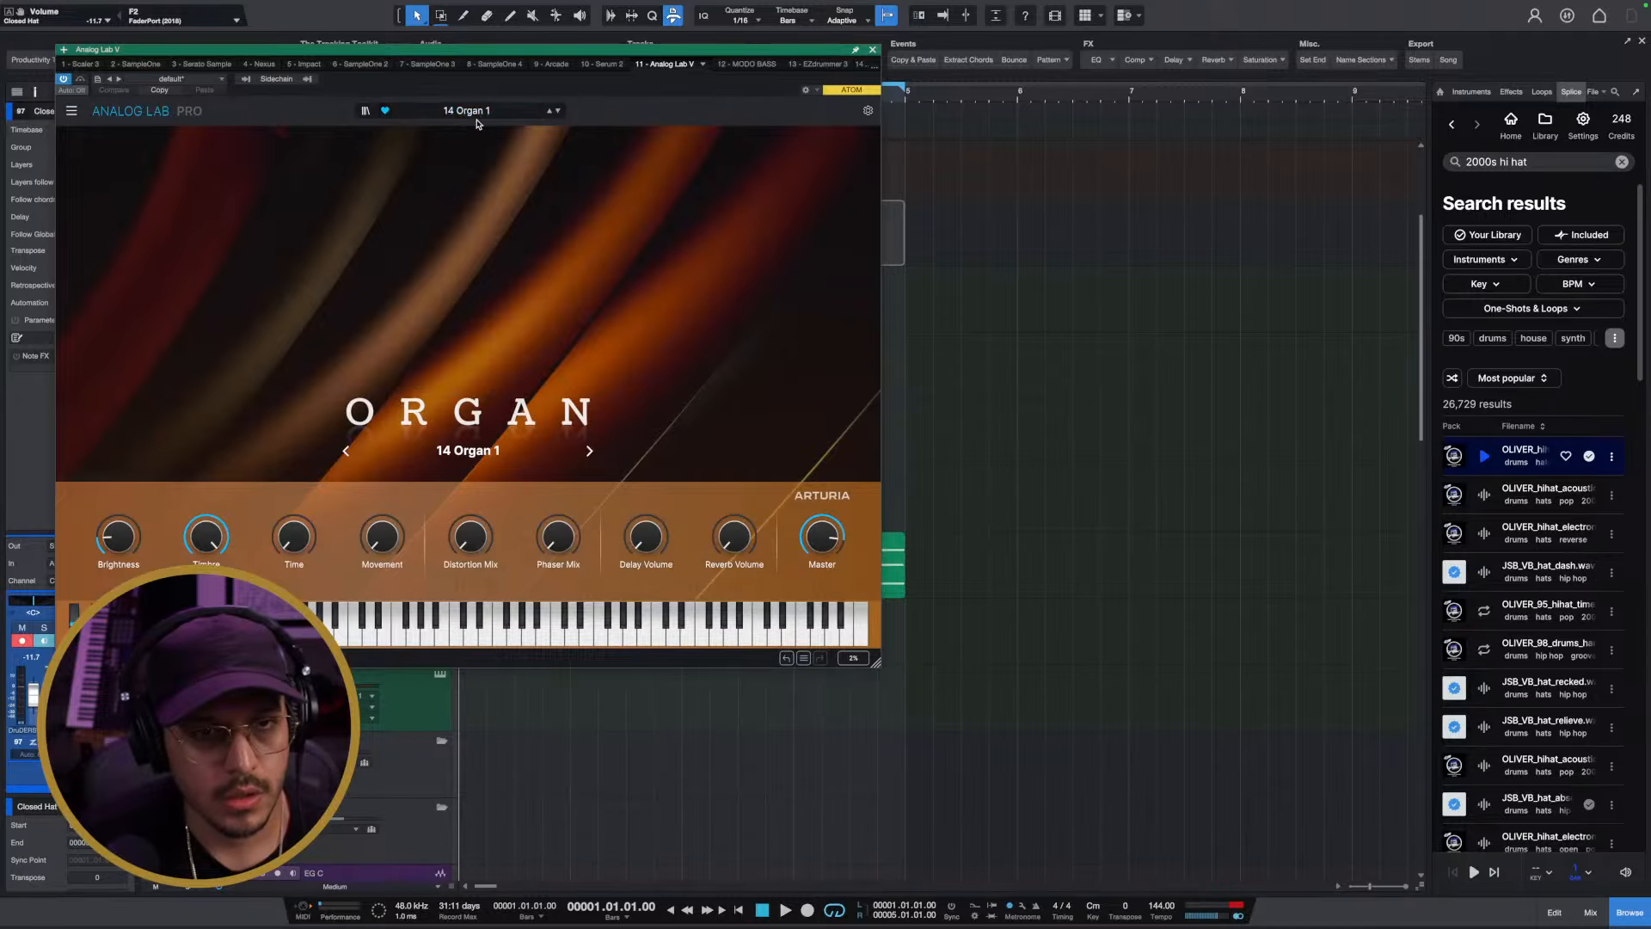
left_click(365, 110)
left_click(172, 158)
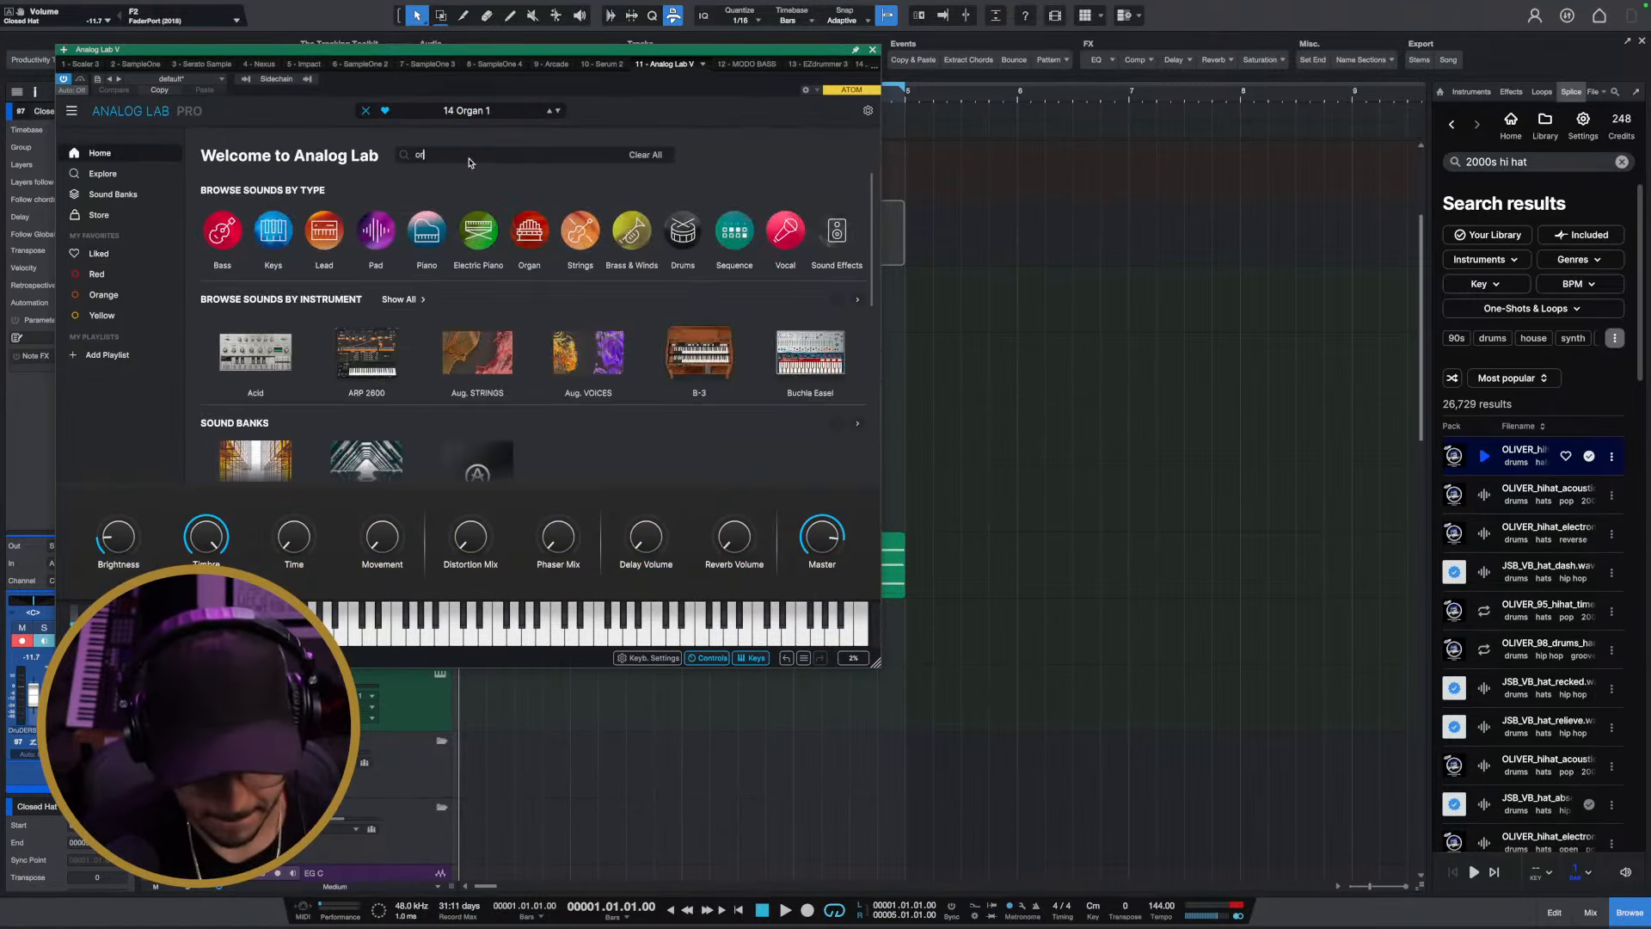
key("Return")
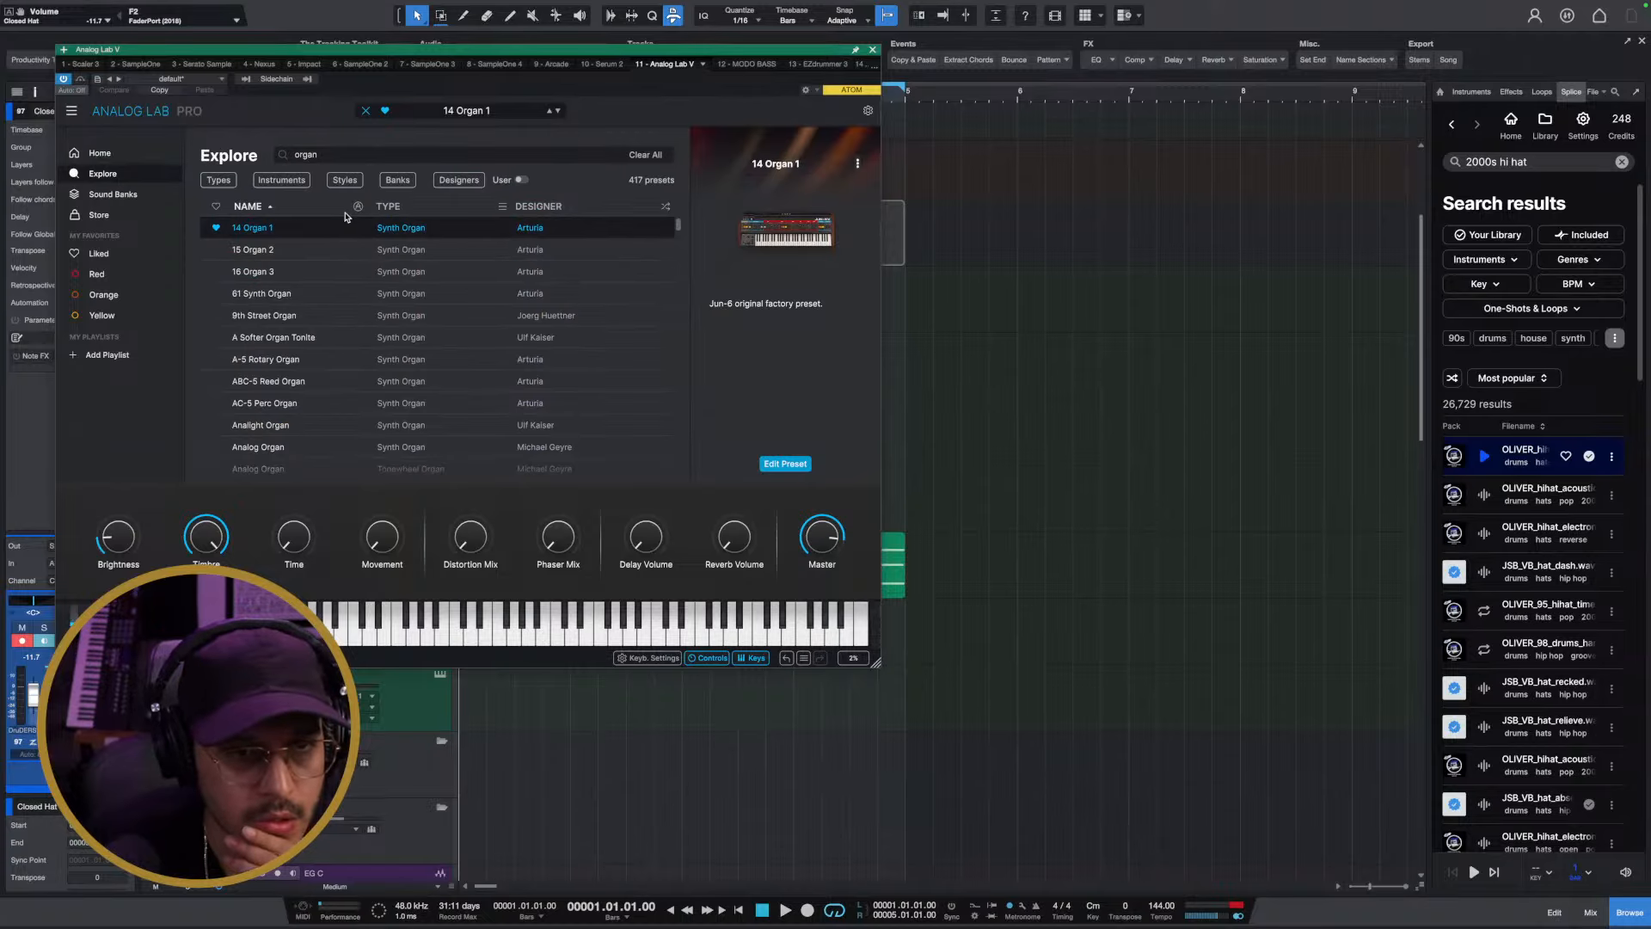
Select the Analog Lab V track and audition the presets 15 Organ 2, 16 Organ 3 and 61 Synth Organ
left_click(306, 250)
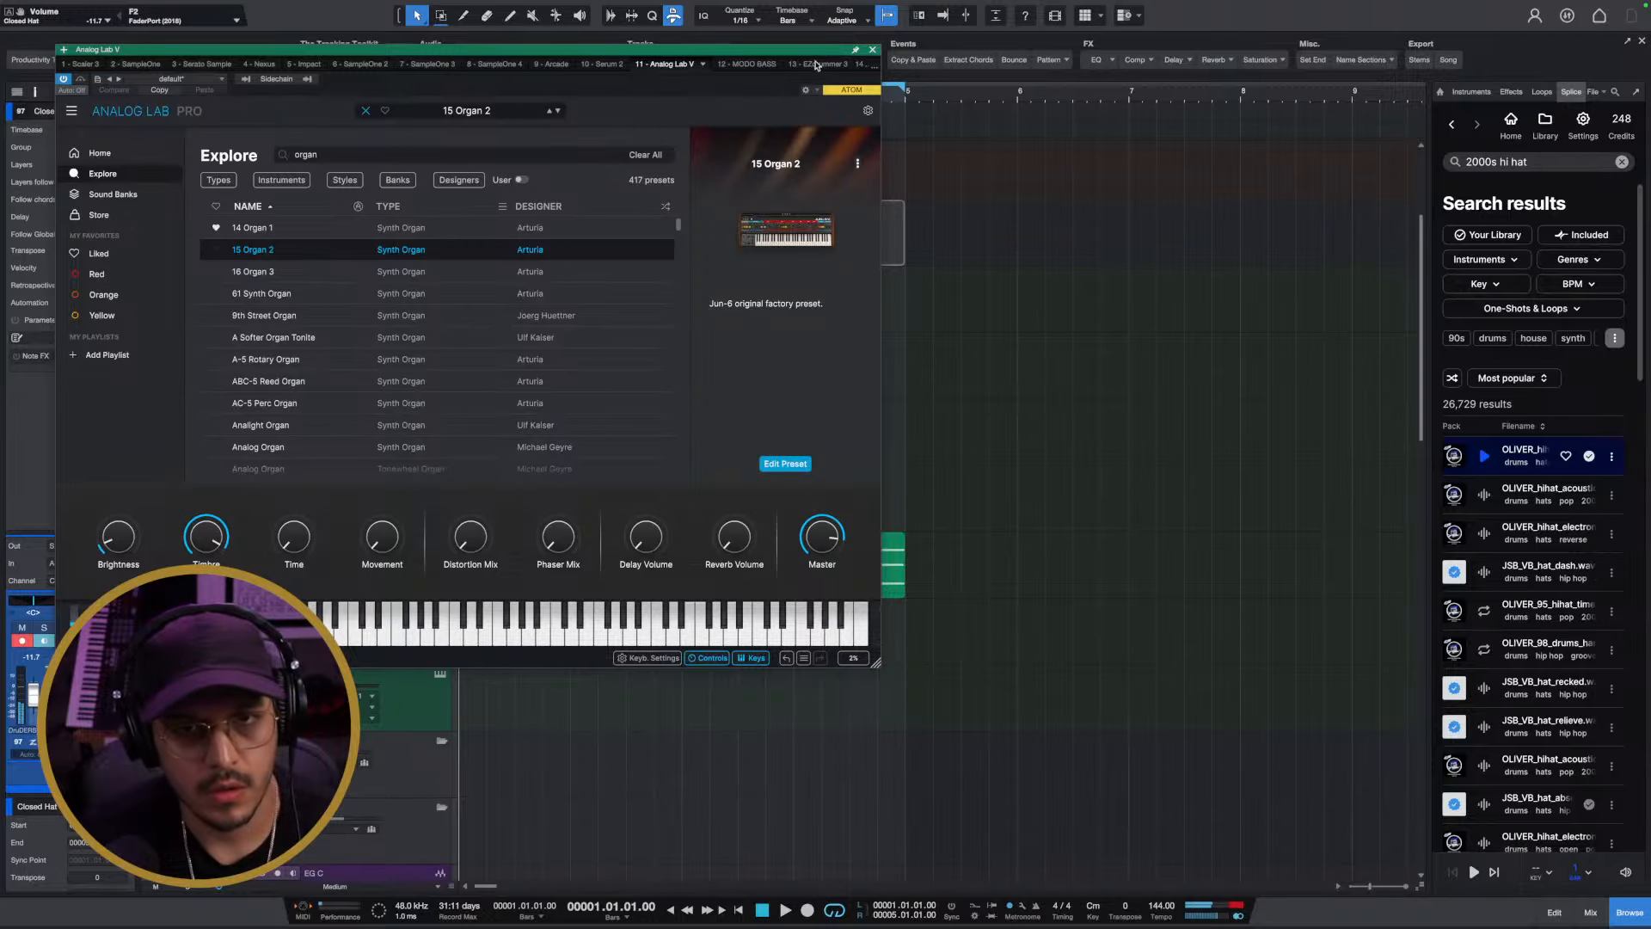
left_click_drag(795, 50, 1286, 148)
left_click(417, 576)
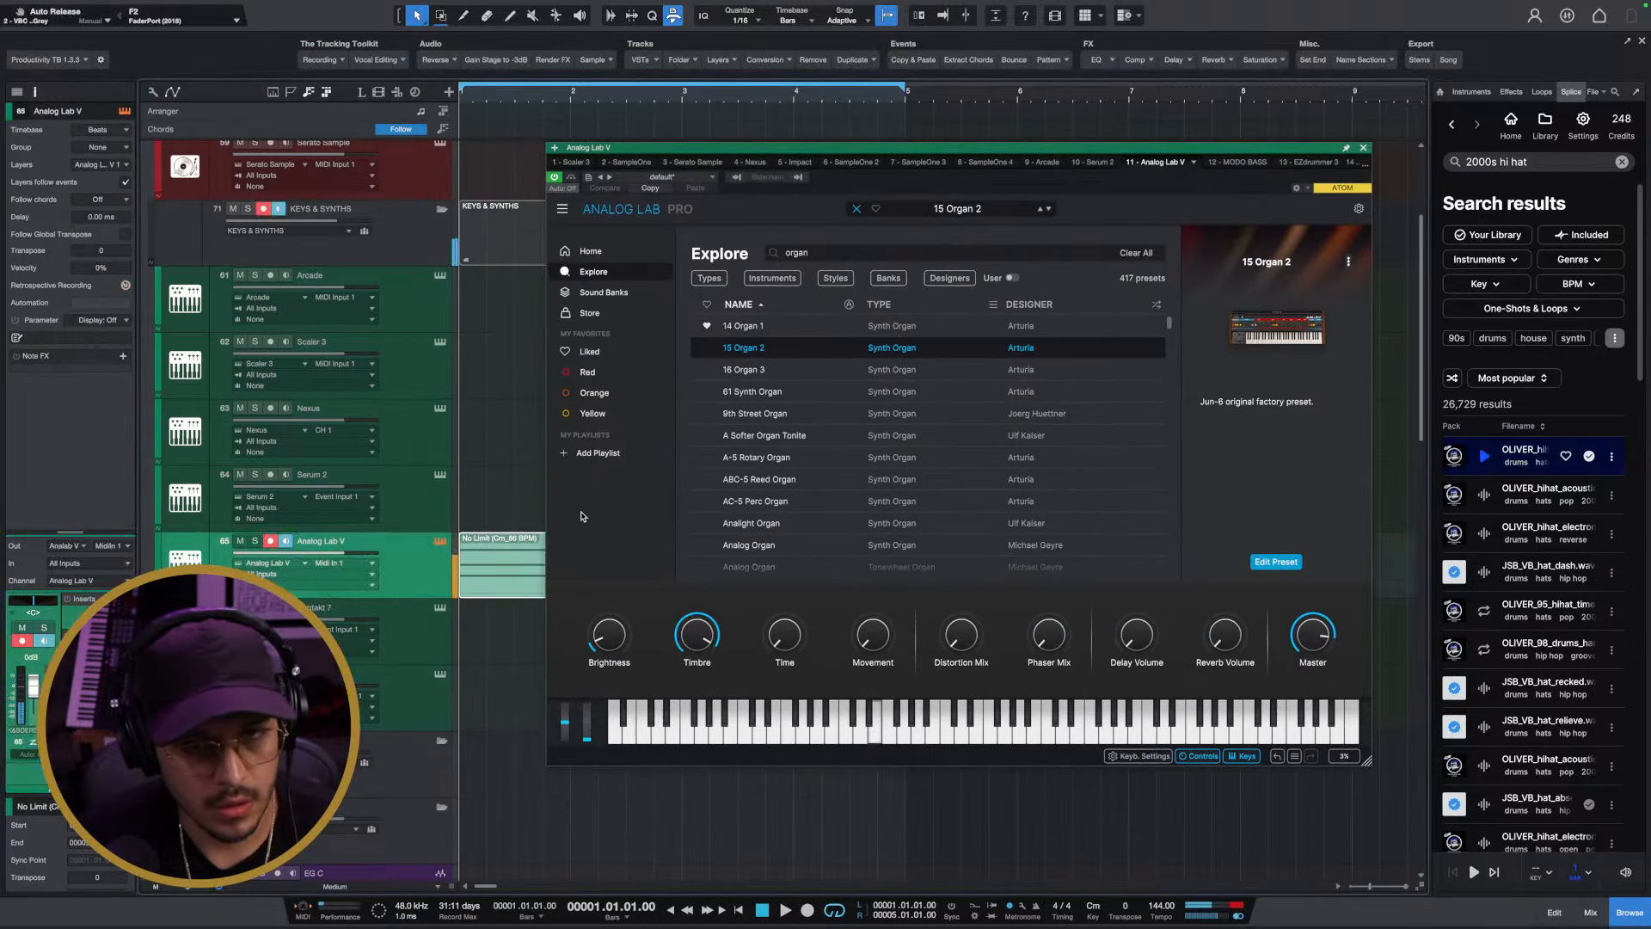
left_click(788, 371)
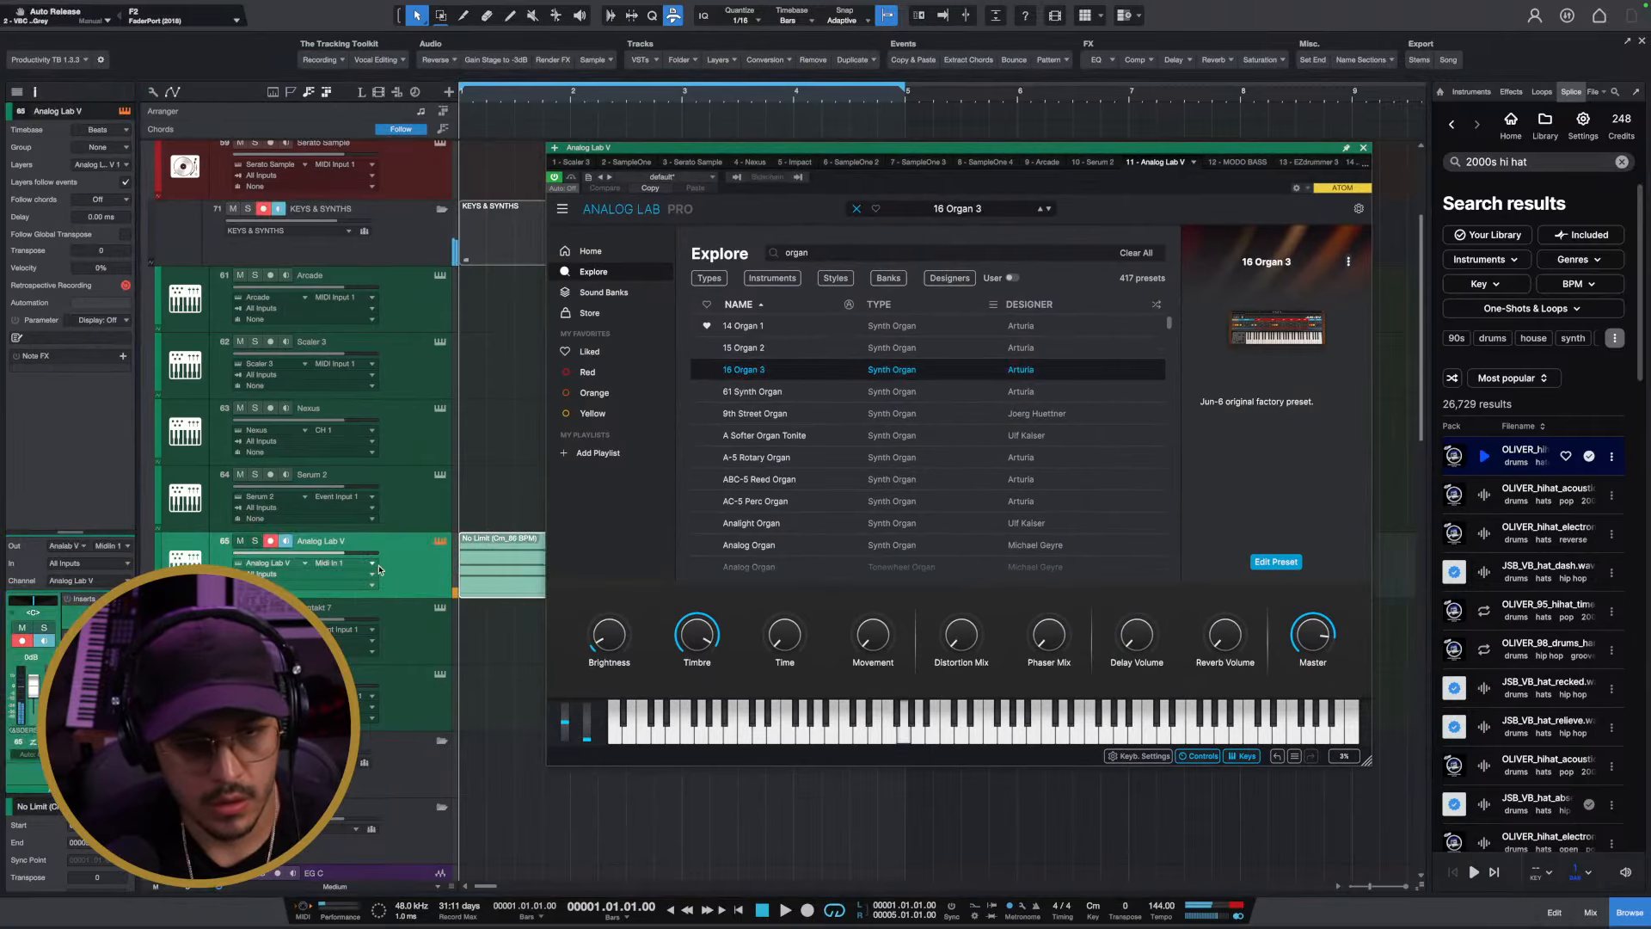
left_click(802, 392)
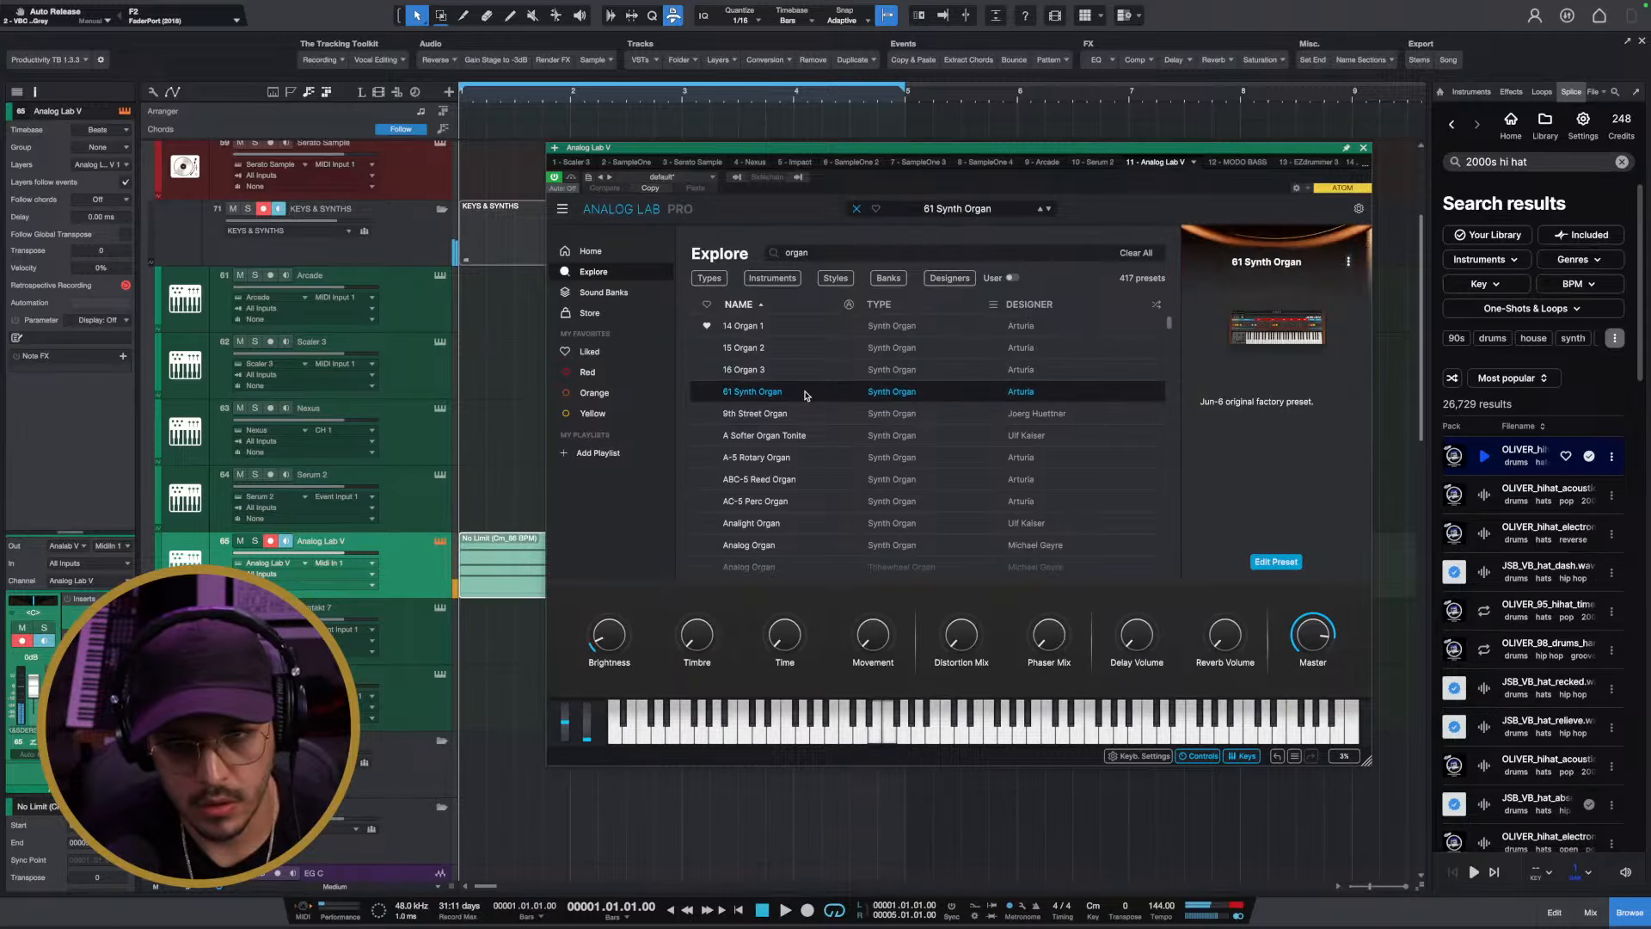
left_click(812, 377)
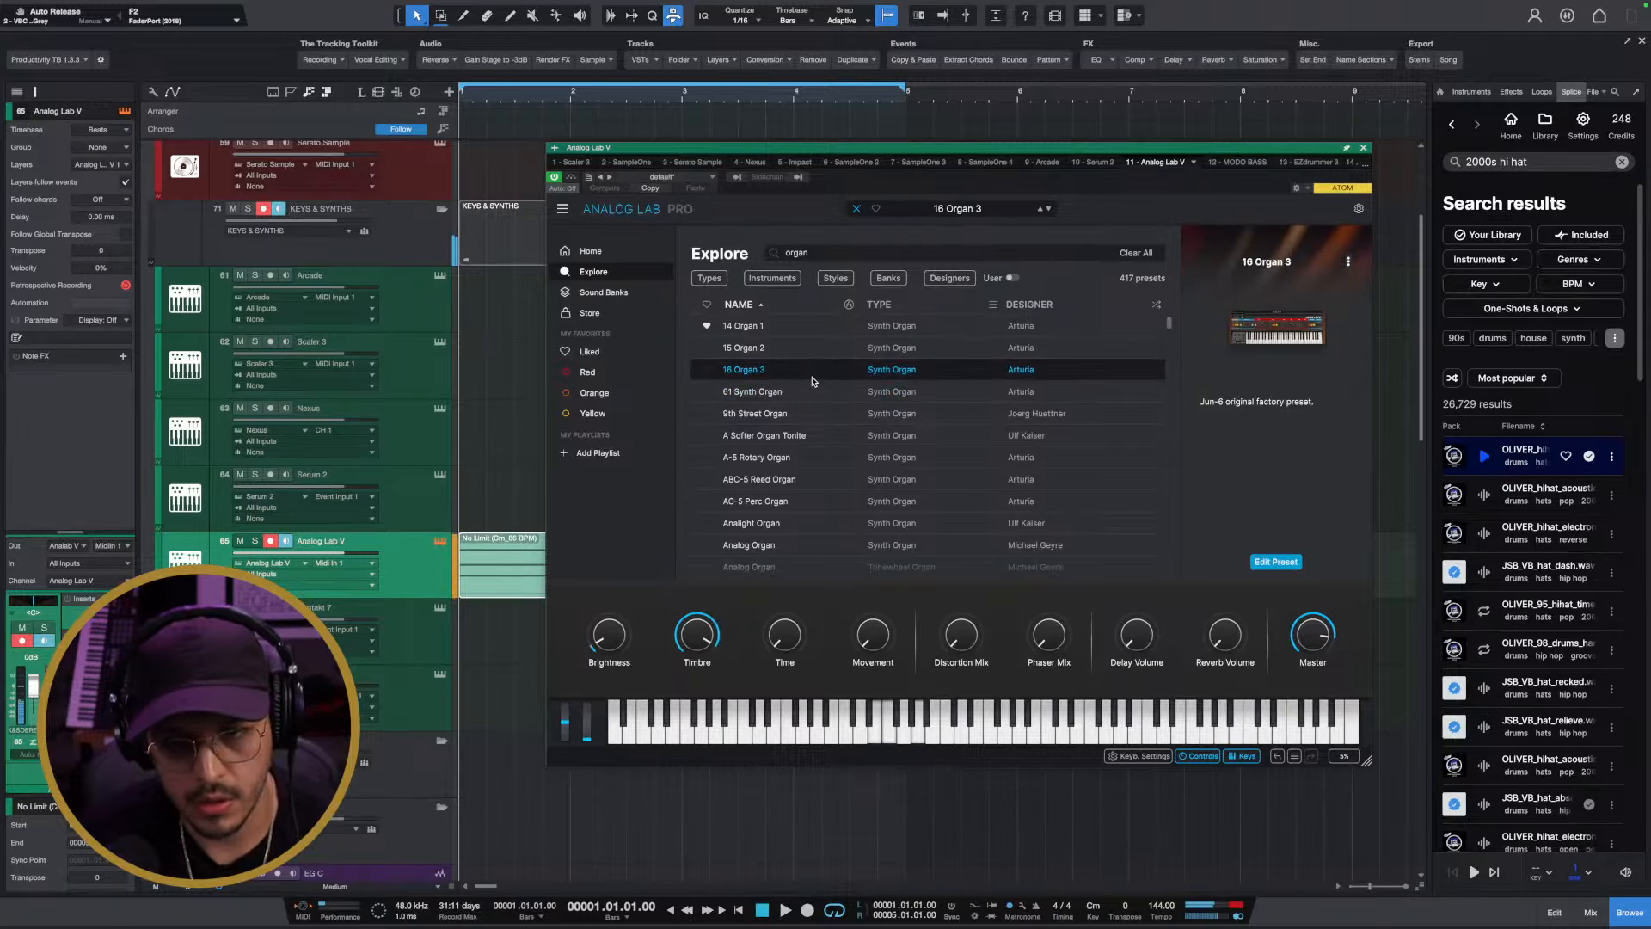
Audition further organ presets, including Awful Organ, Bass Organ, A Softer Organ Tonite and ABC-5 Reed Organ
scroll(905, 493, "down", 3)
left_click(839, 507)
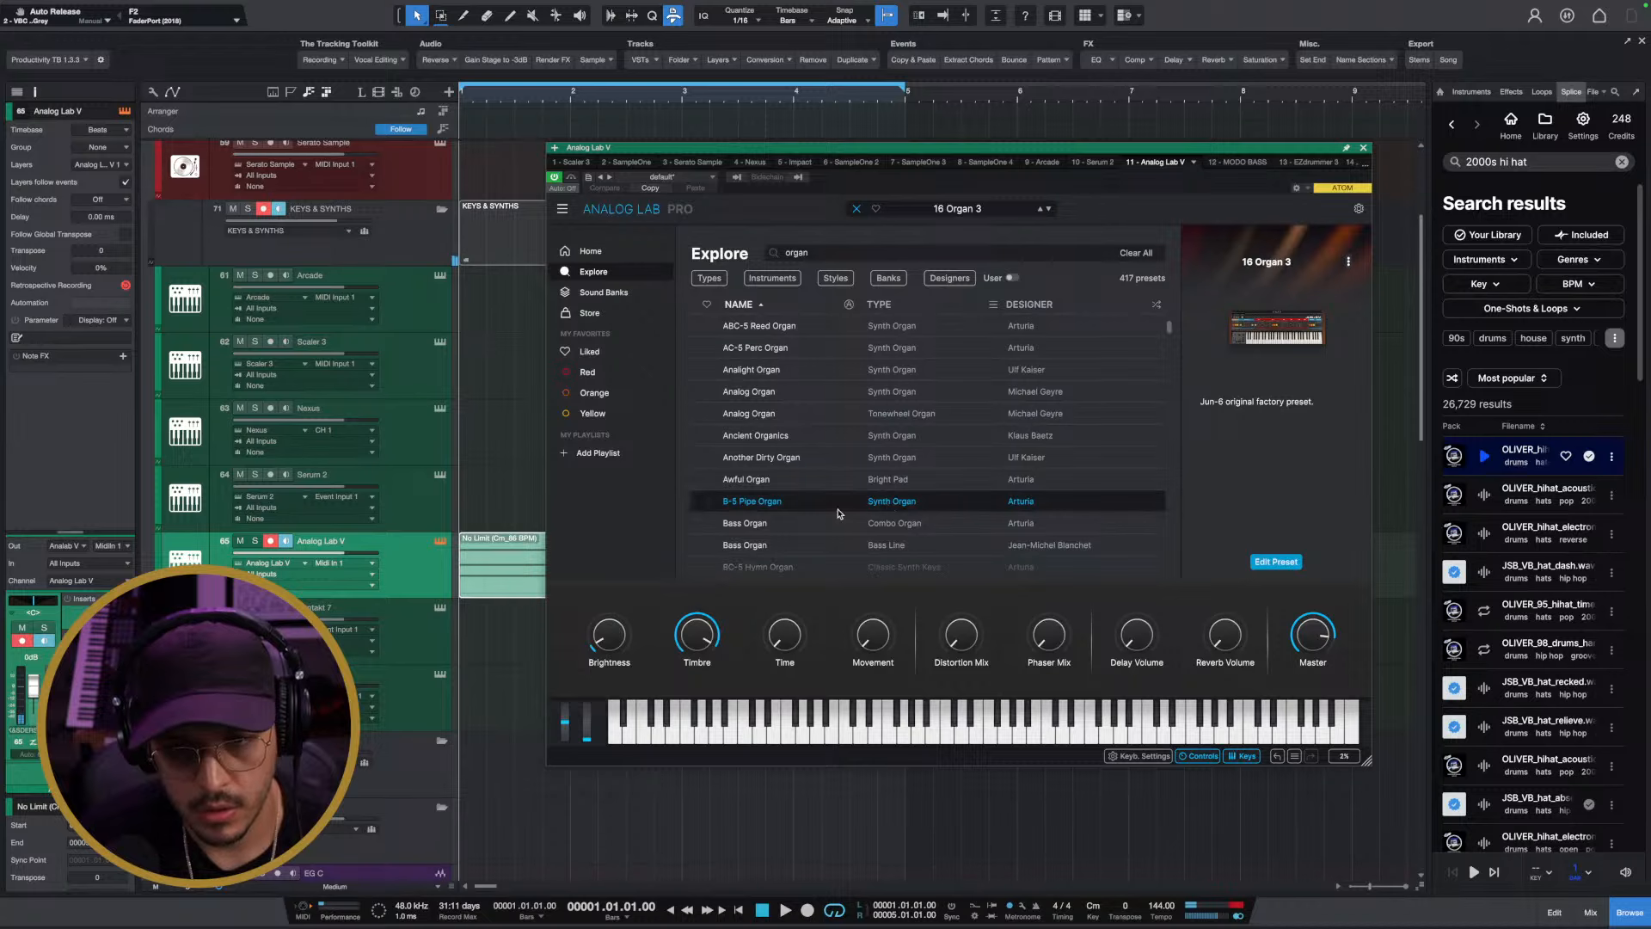
left_click(797, 477)
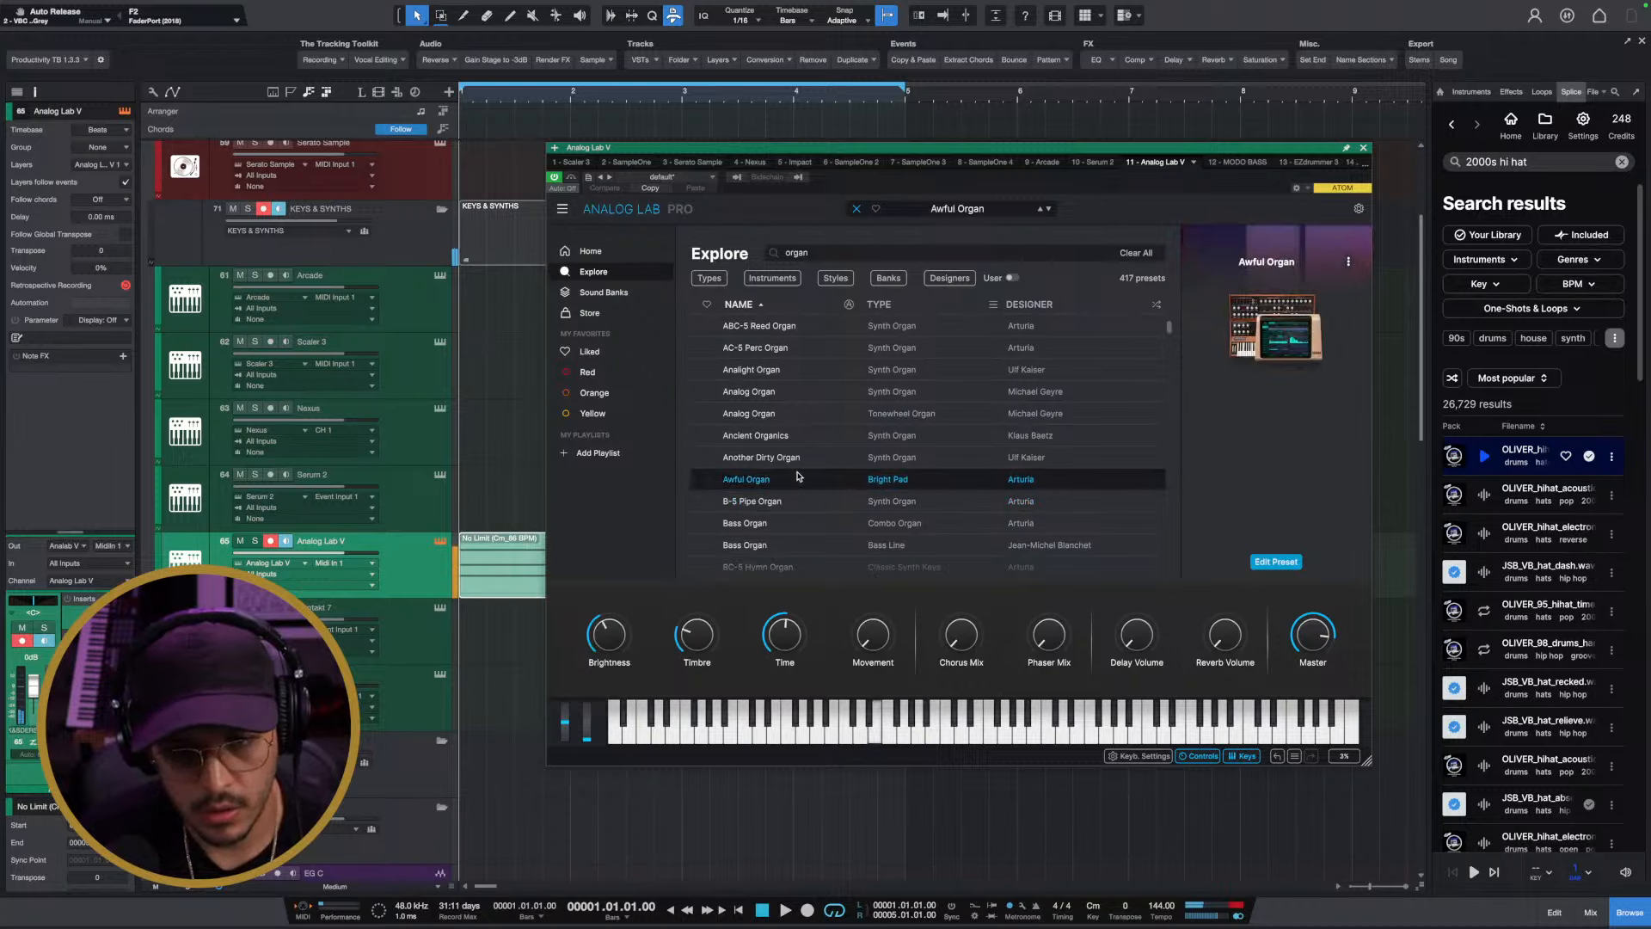
key("Down")
key("Down")
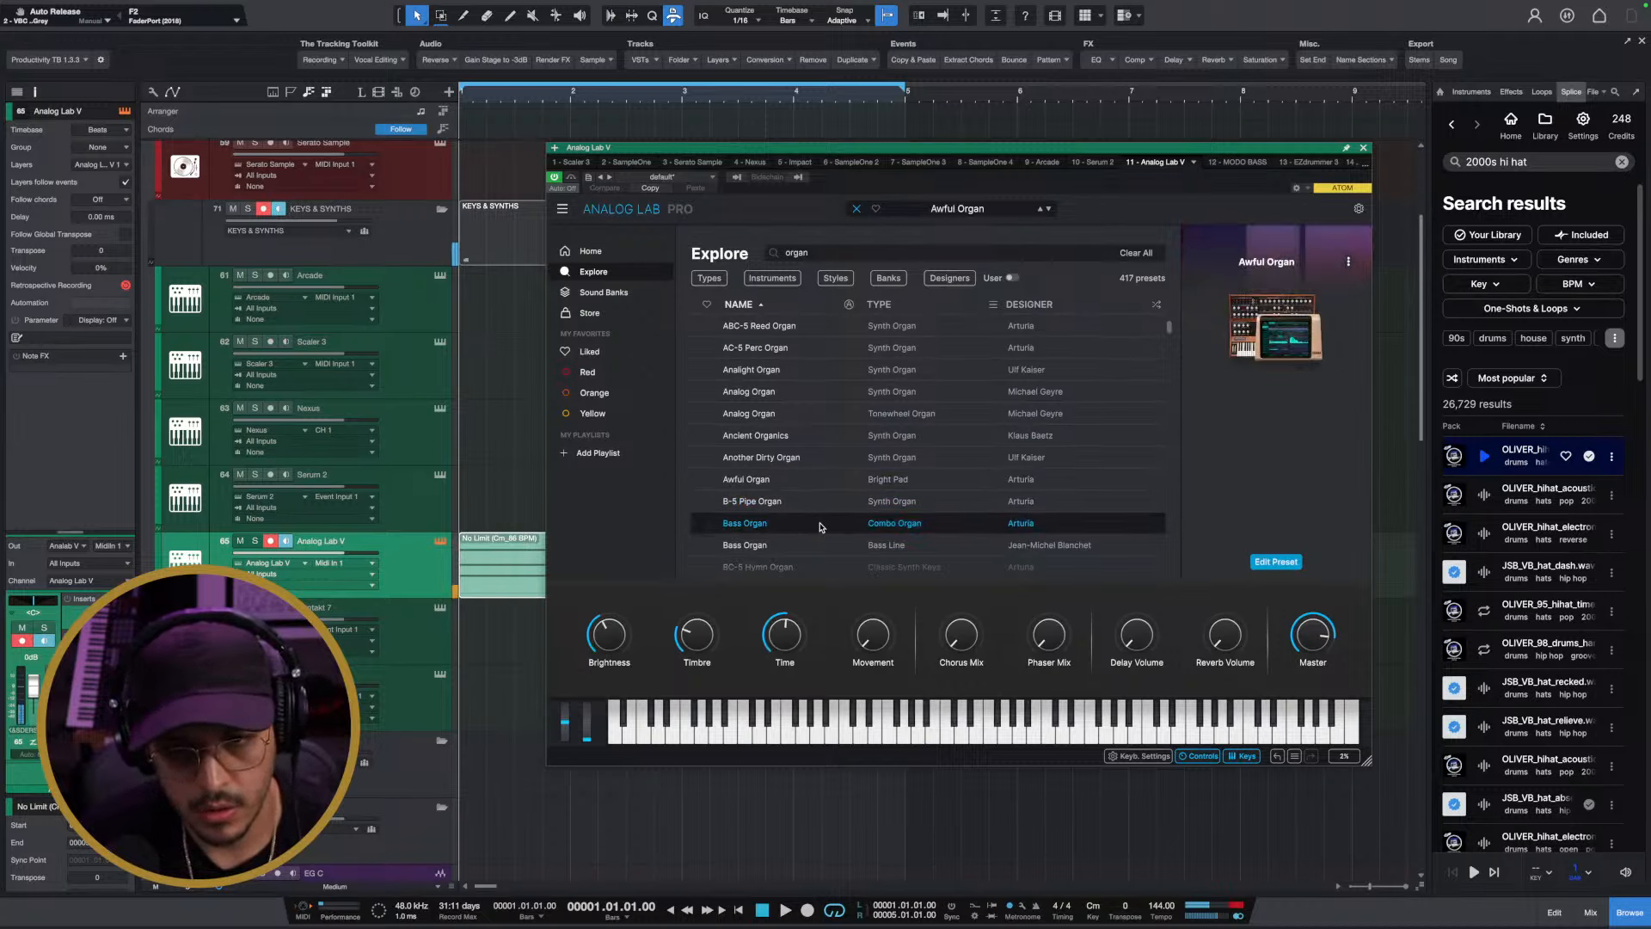
scroll(824, 479, "up", 3)
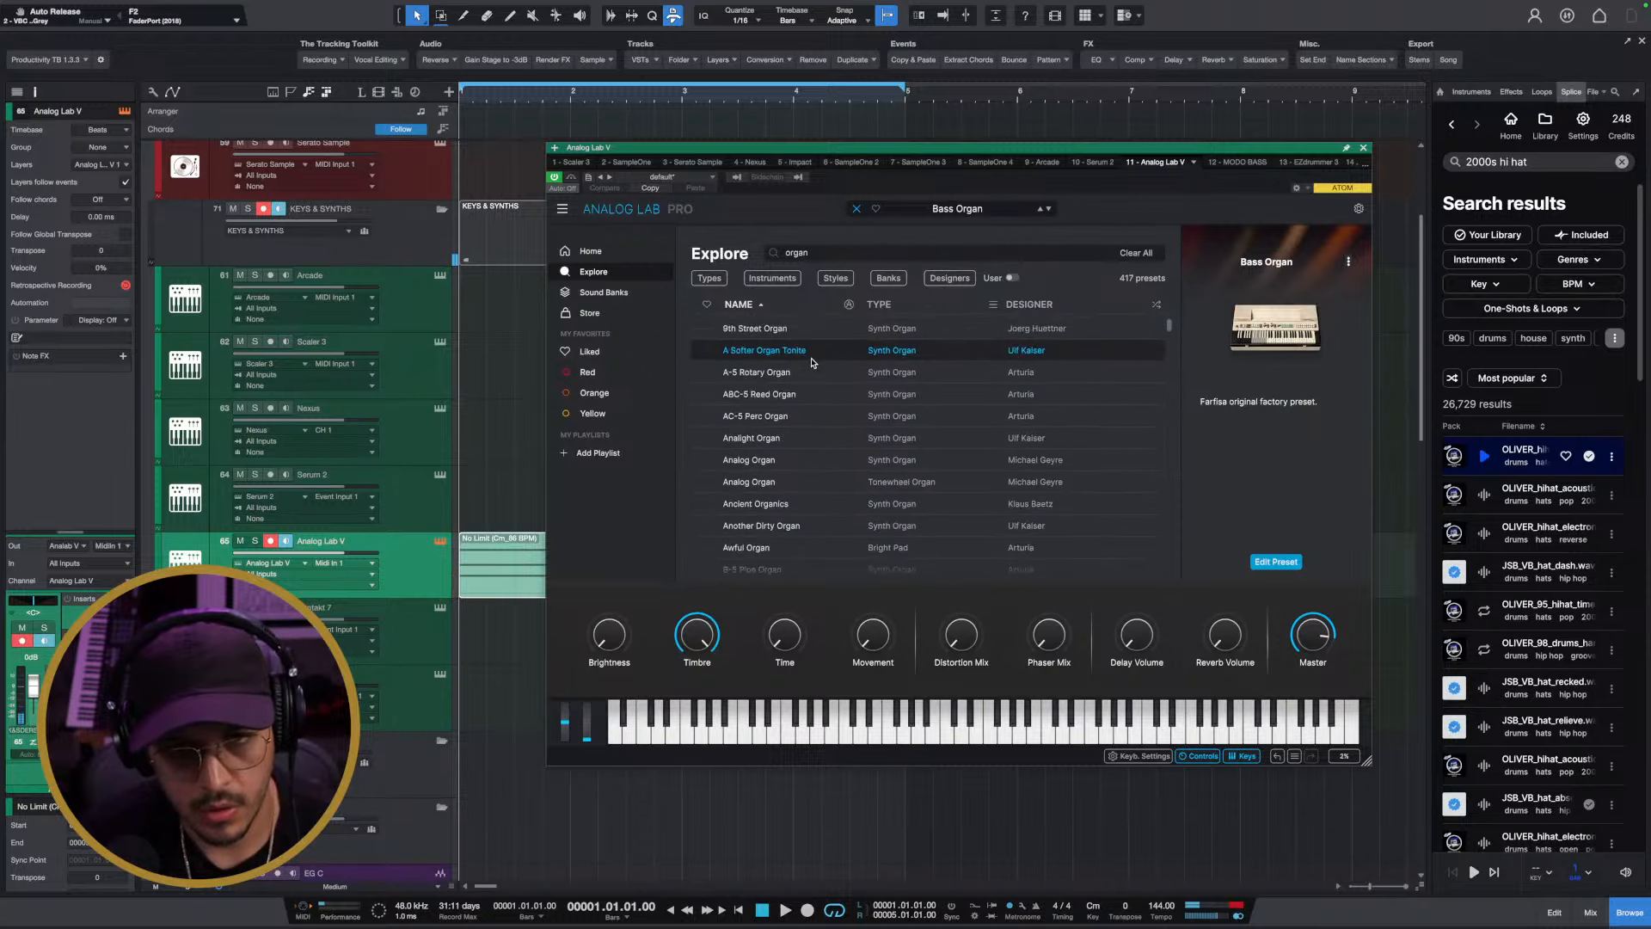
left_click(812, 353)
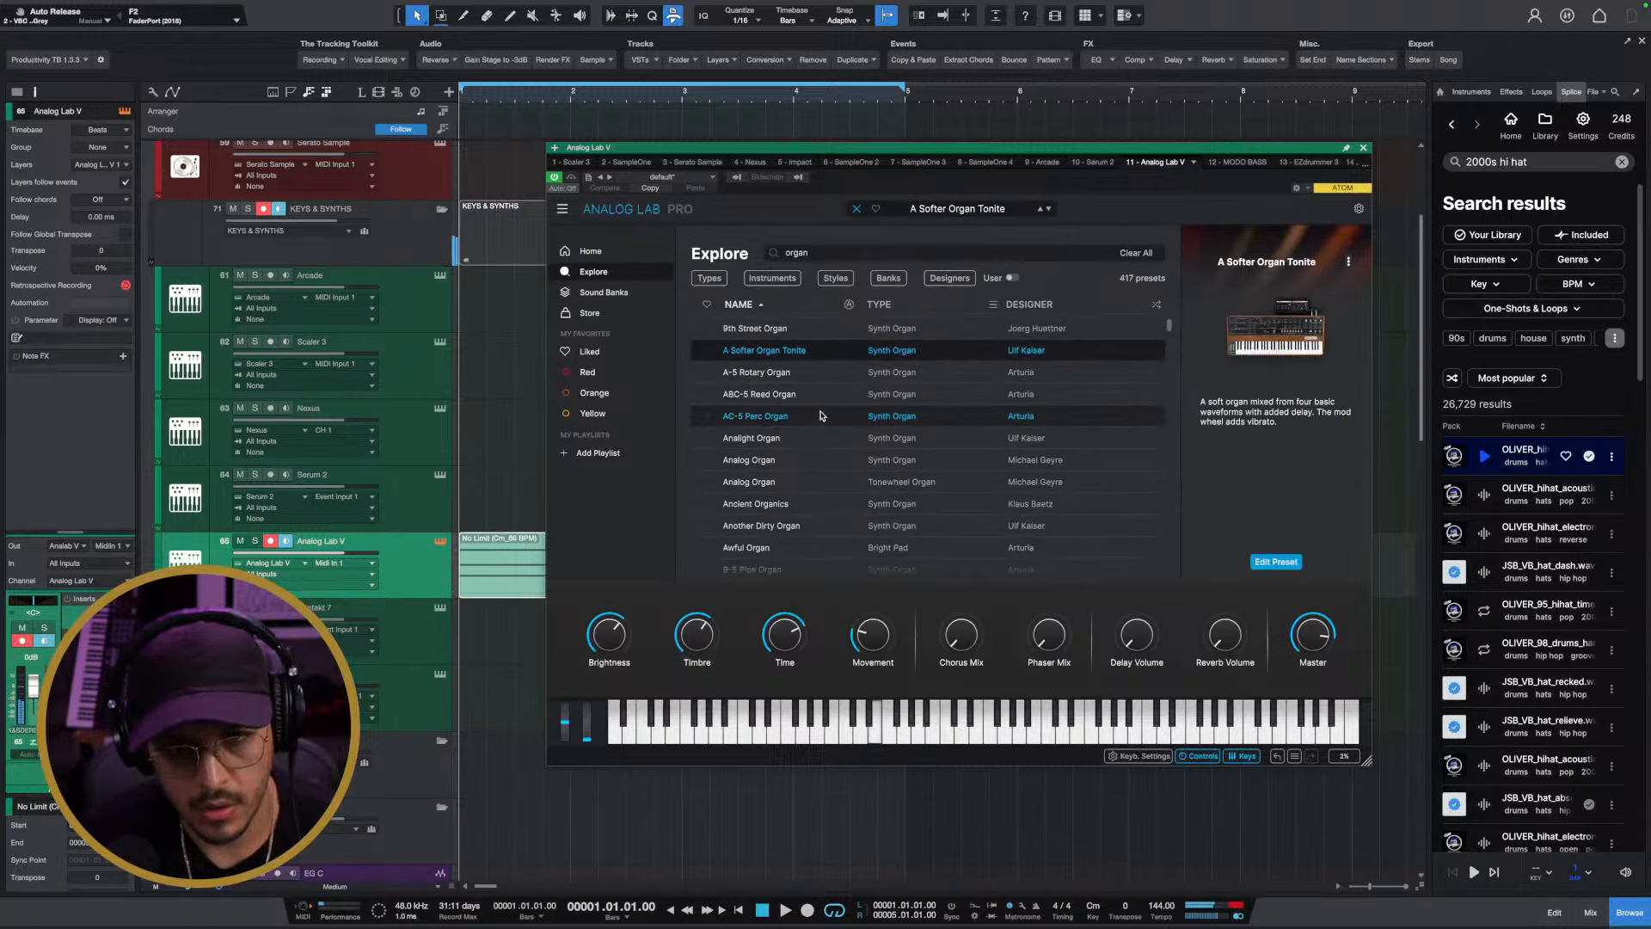
left_click(818, 398)
scroll(819, 400, "up", 3)
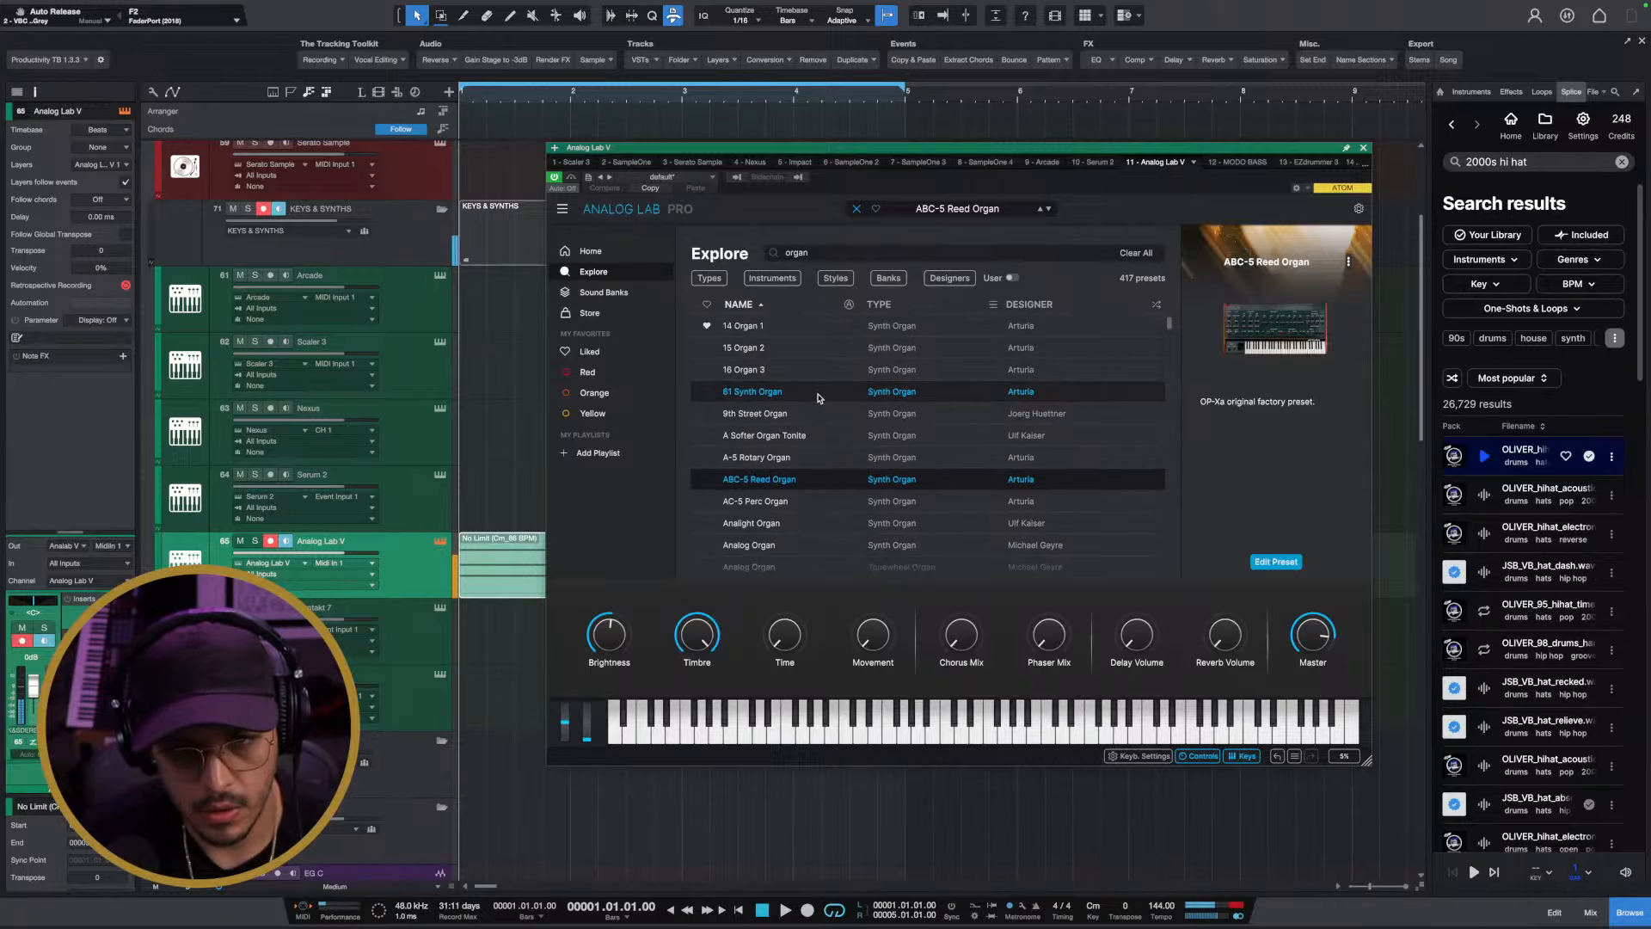
Load the 16 Organ 3 preset, close Analog Lab V and play the loop
left_click(812, 368)
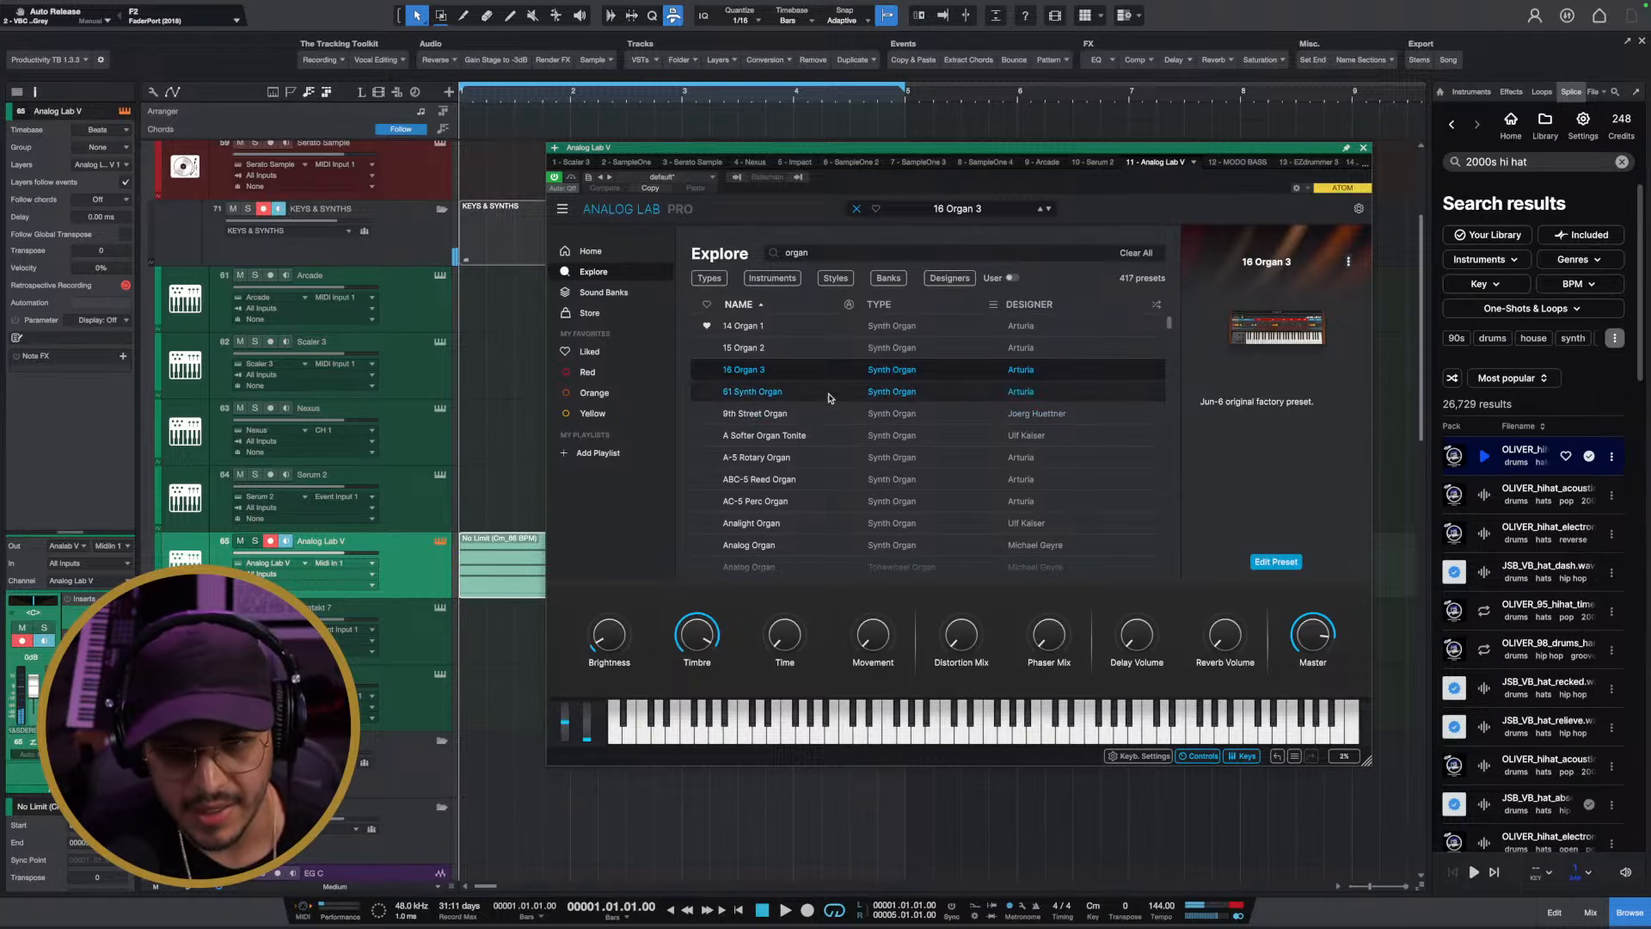
left_click(1366, 148)
key("space")
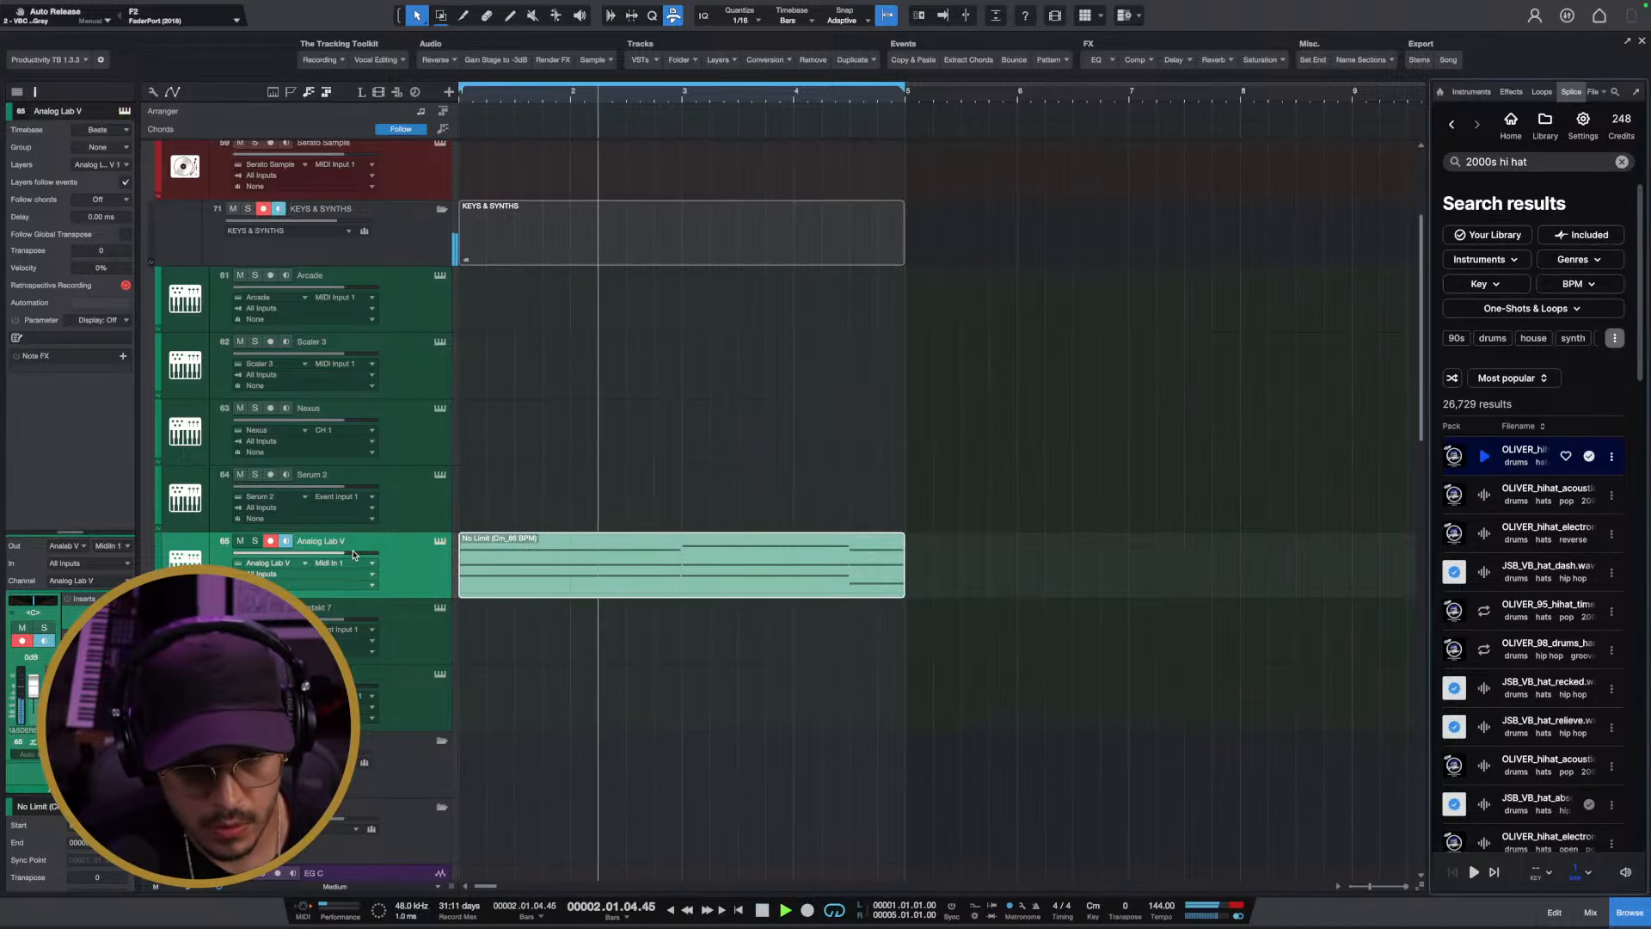
Lower the Impact Snare channel's volume to -7.1 dB in the mixer while the loop plays
scroll(527, 611, "down", 10)
scroll(563, 626, "down", 4)
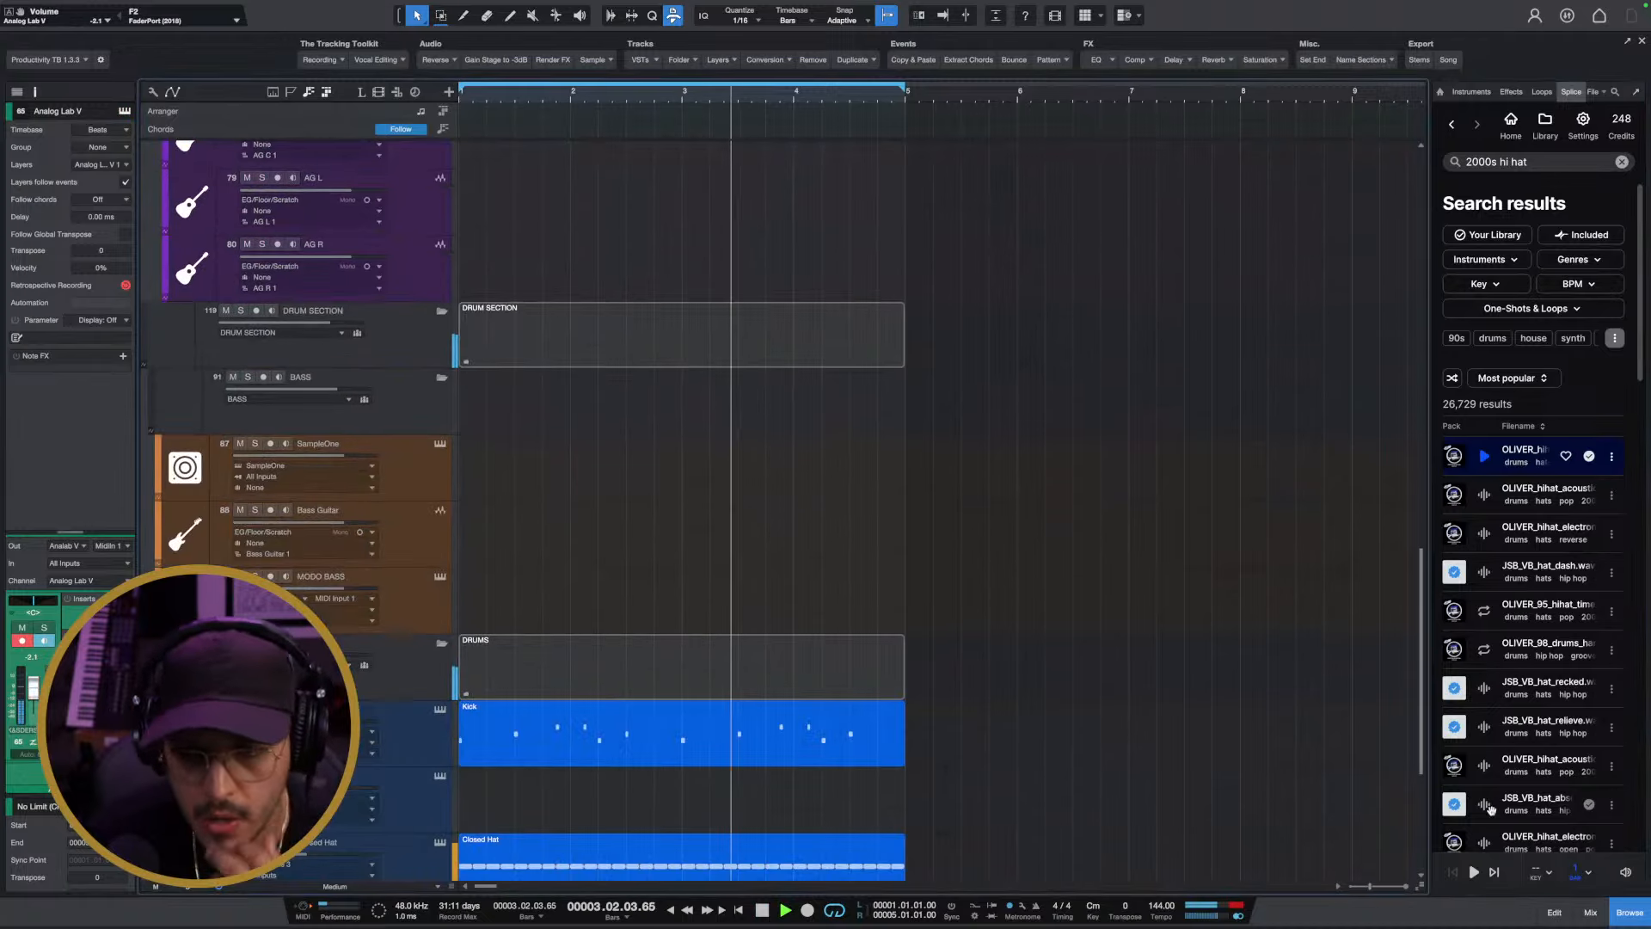
key("space")
key("F3")
scroll(557, 470, "left", 7)
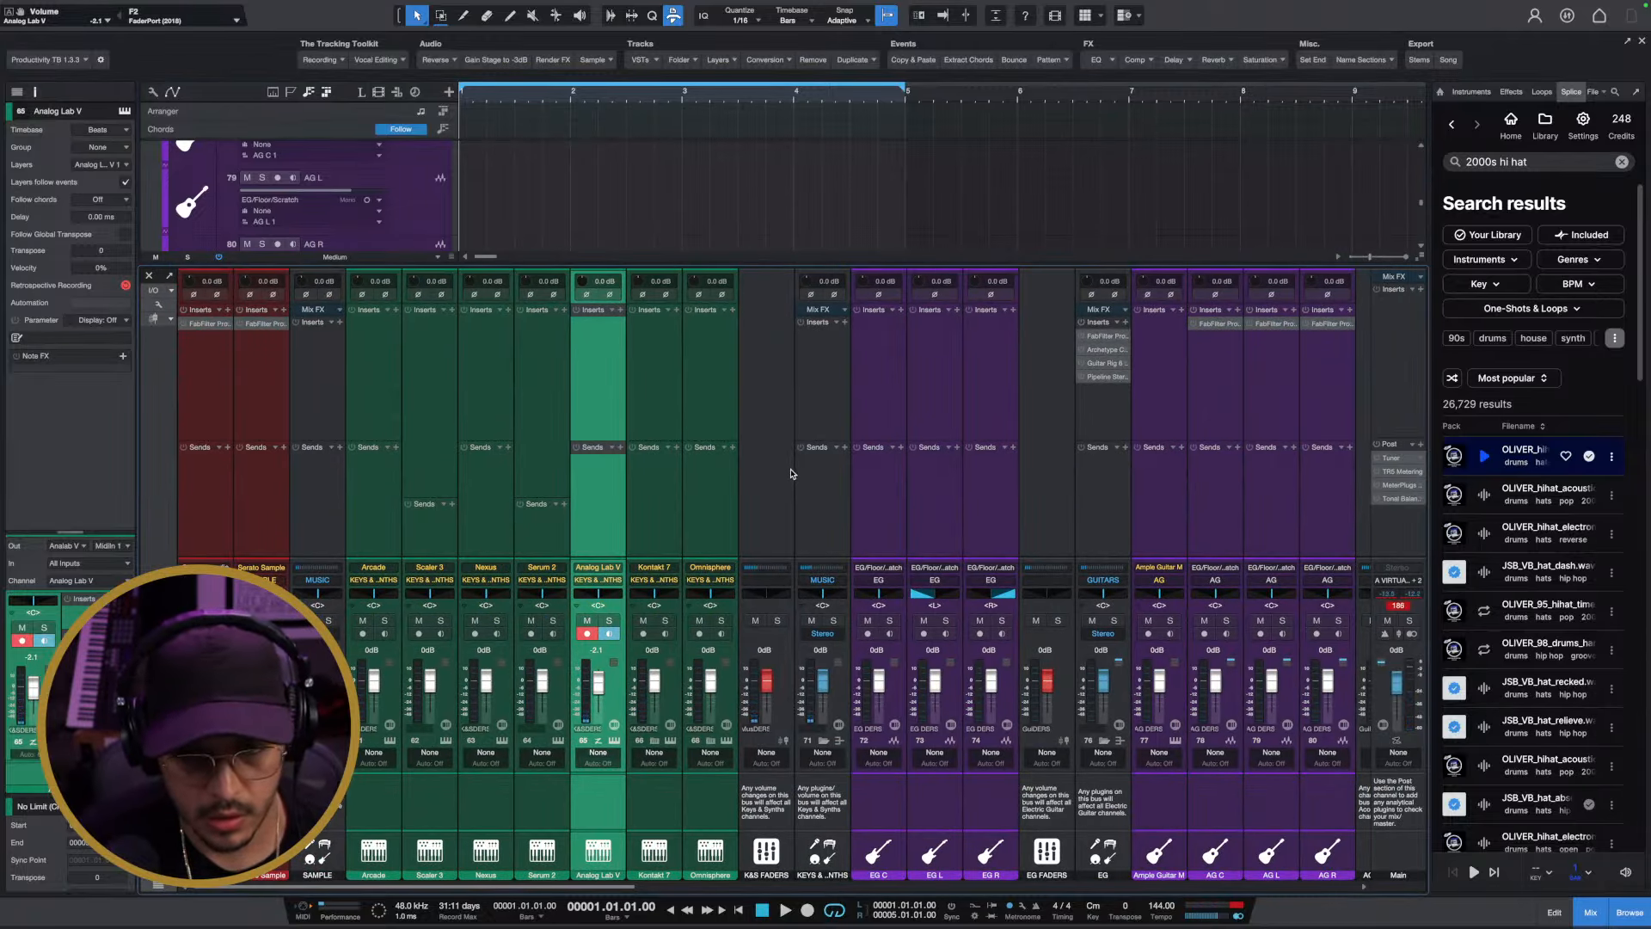
scroll(791, 474, "right", 20)
key("space")
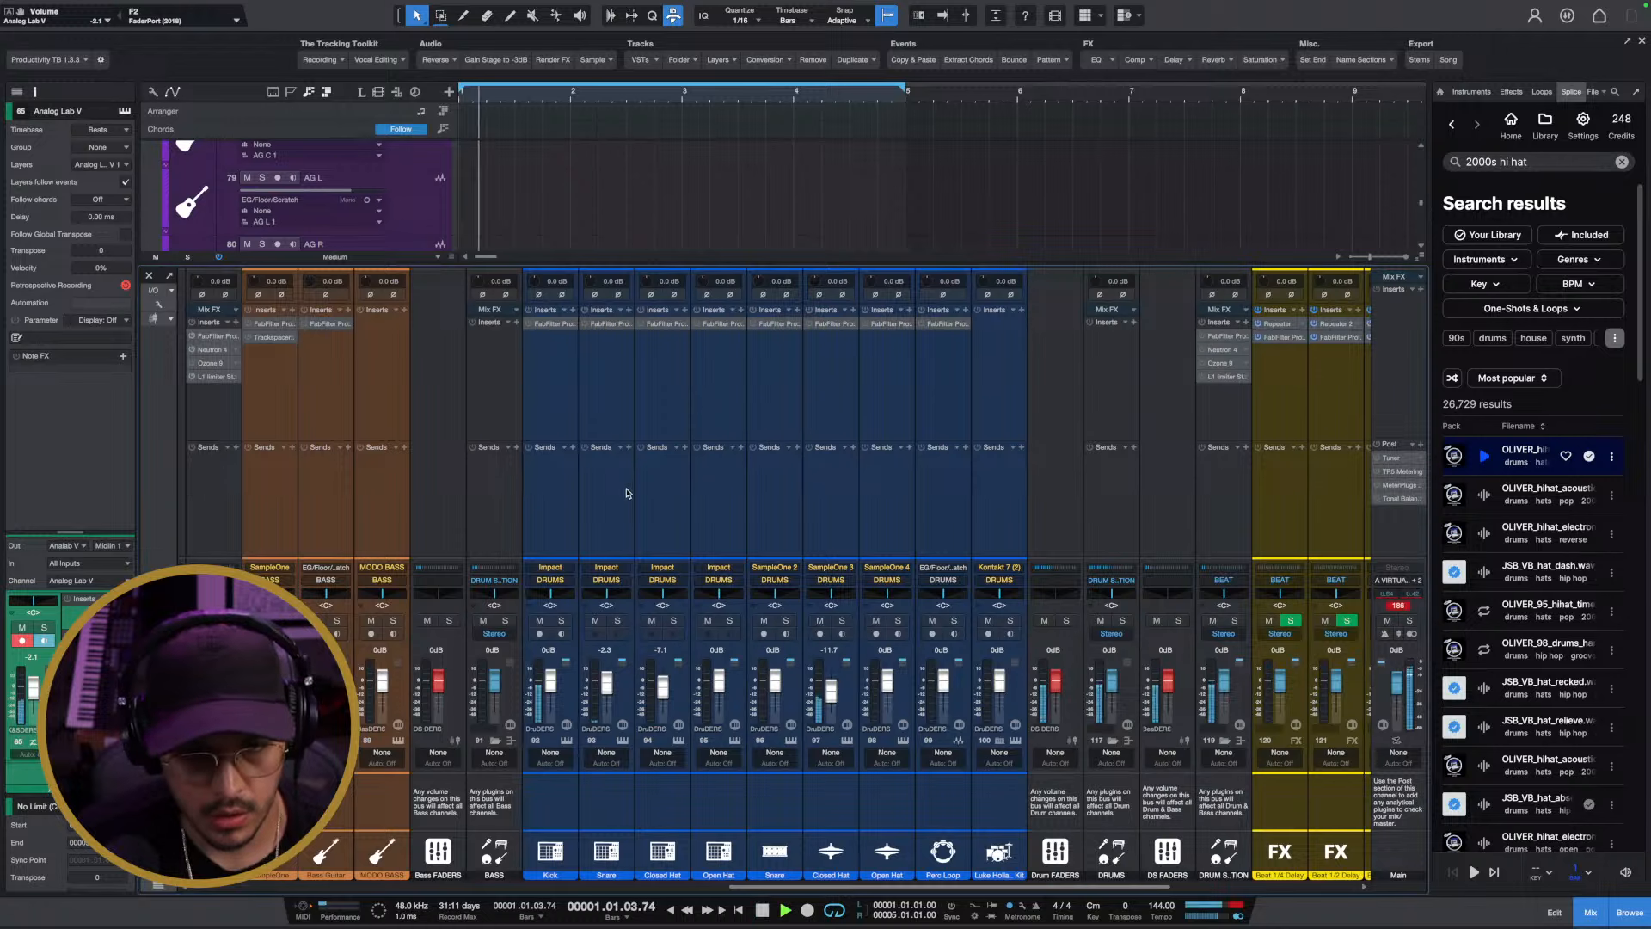
left_click_drag(607, 682, 609, 691)
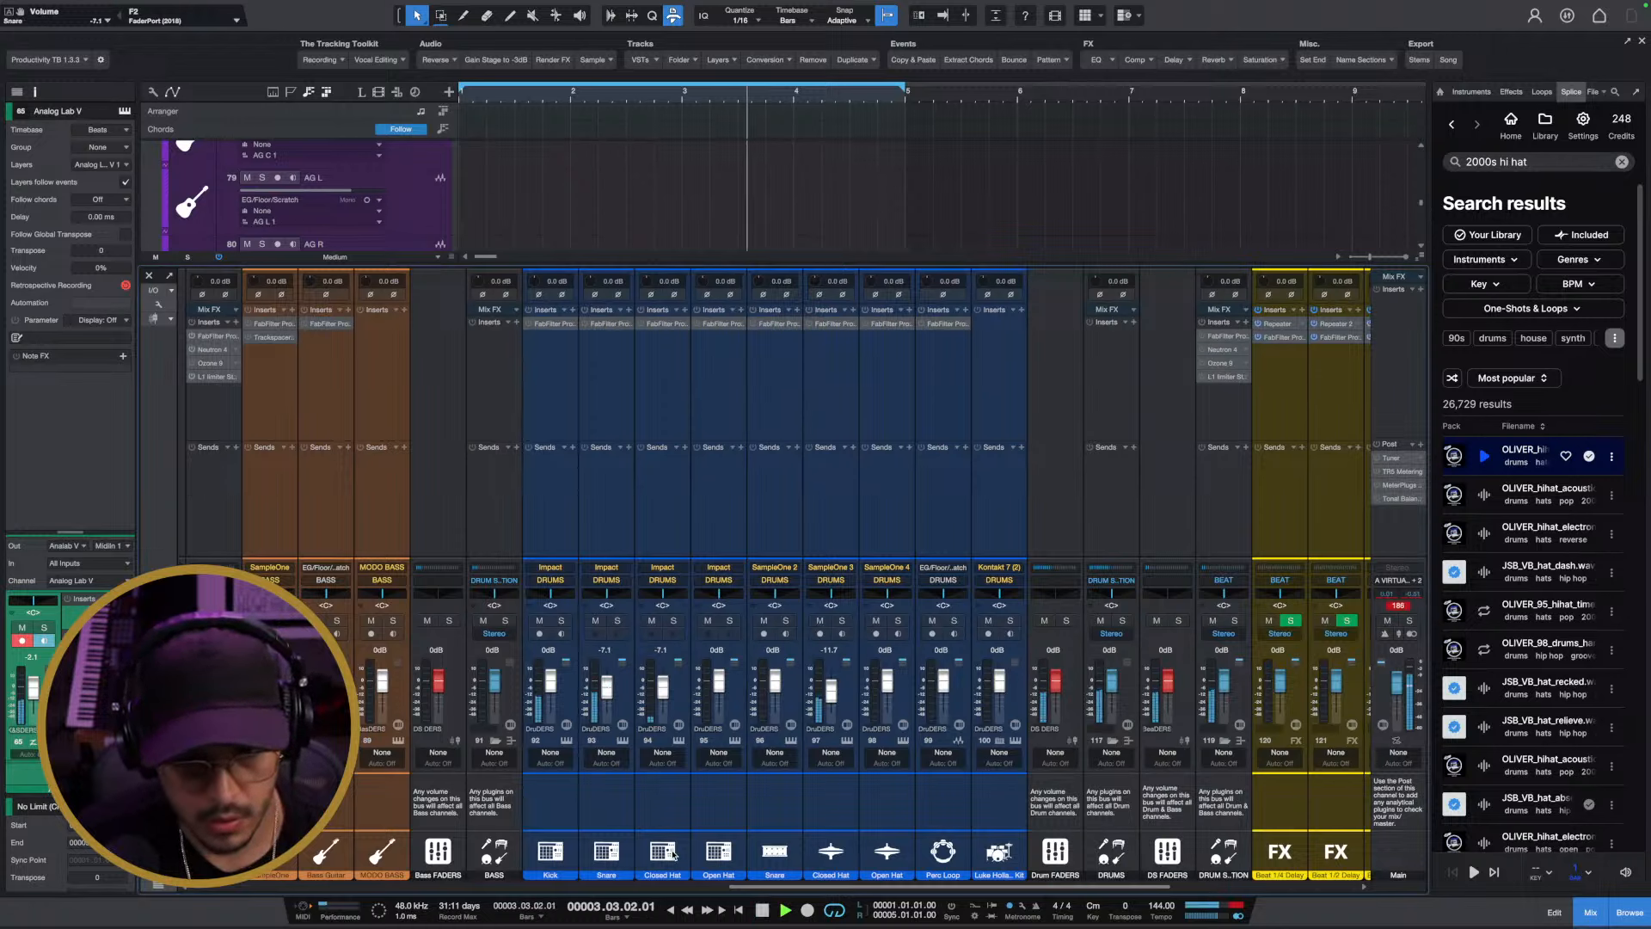
Rename the Impact Closed Hat channel to Snare and the Impact Snare channel to Clap, and close the mixer
double_click(662, 874)
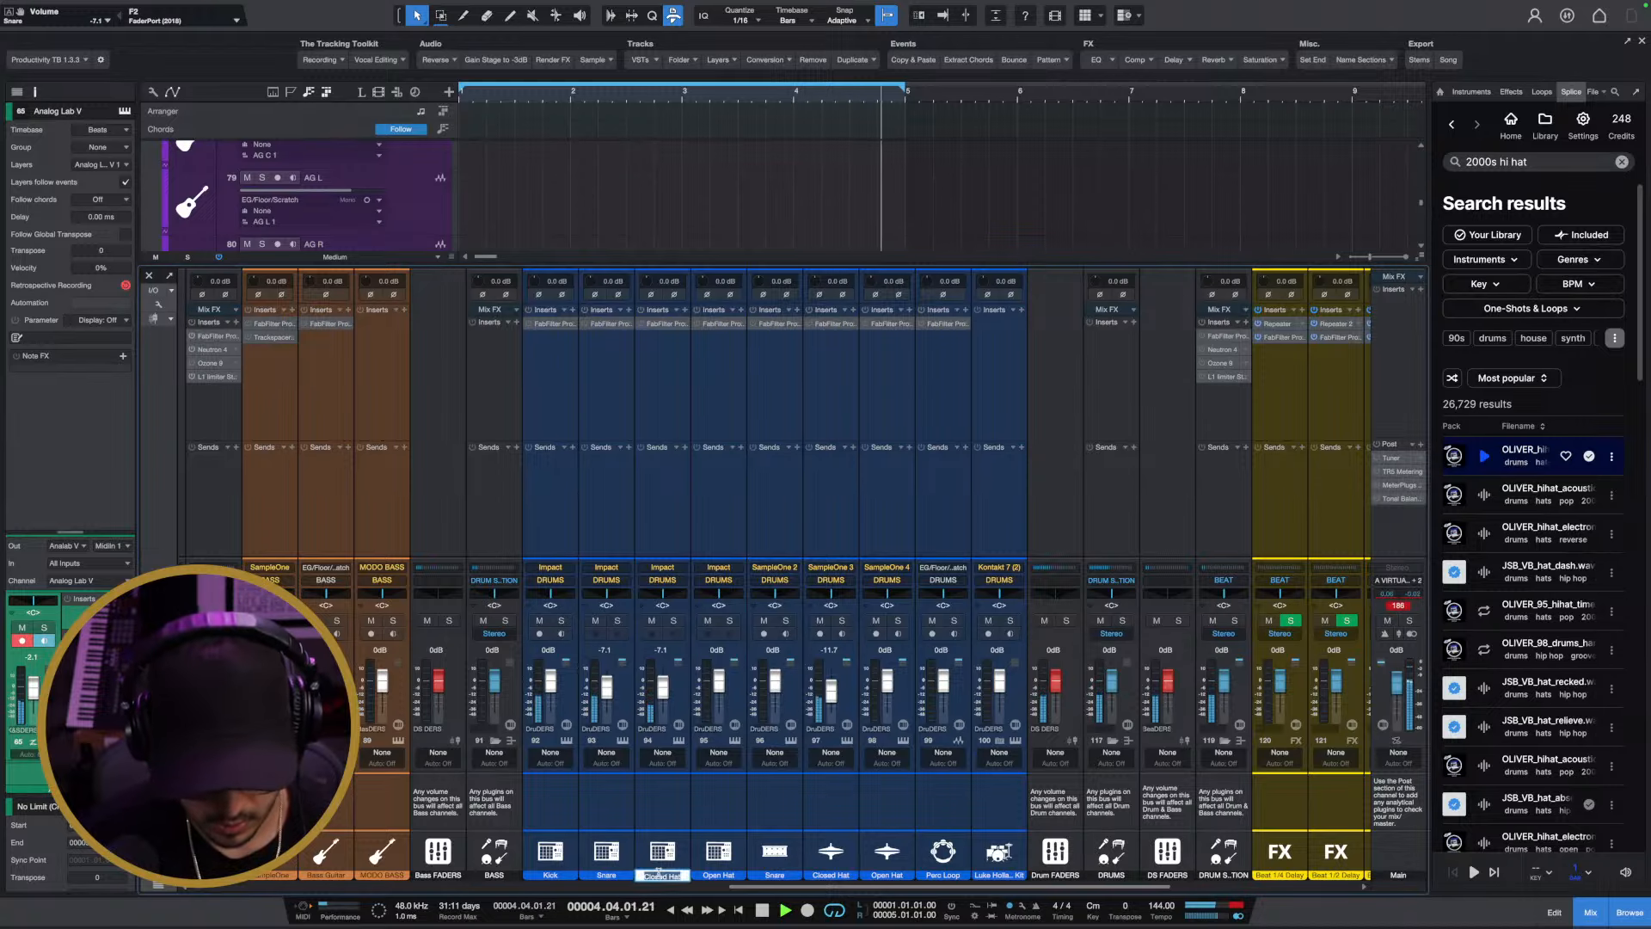
type("Sn")
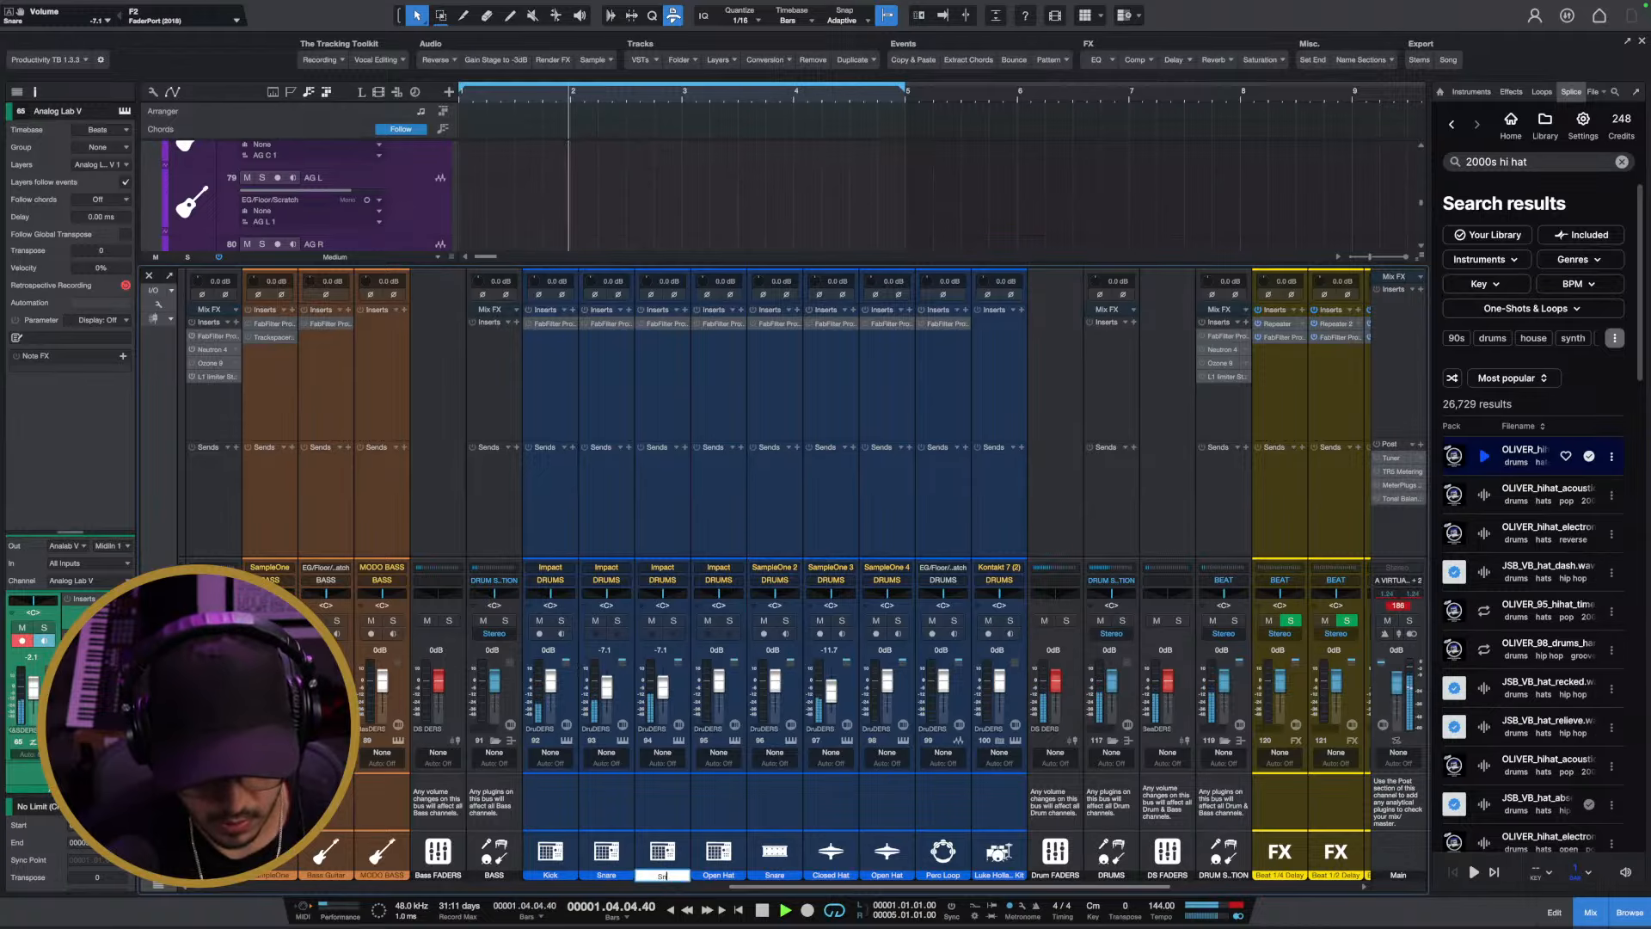
type("are")
key("Return")
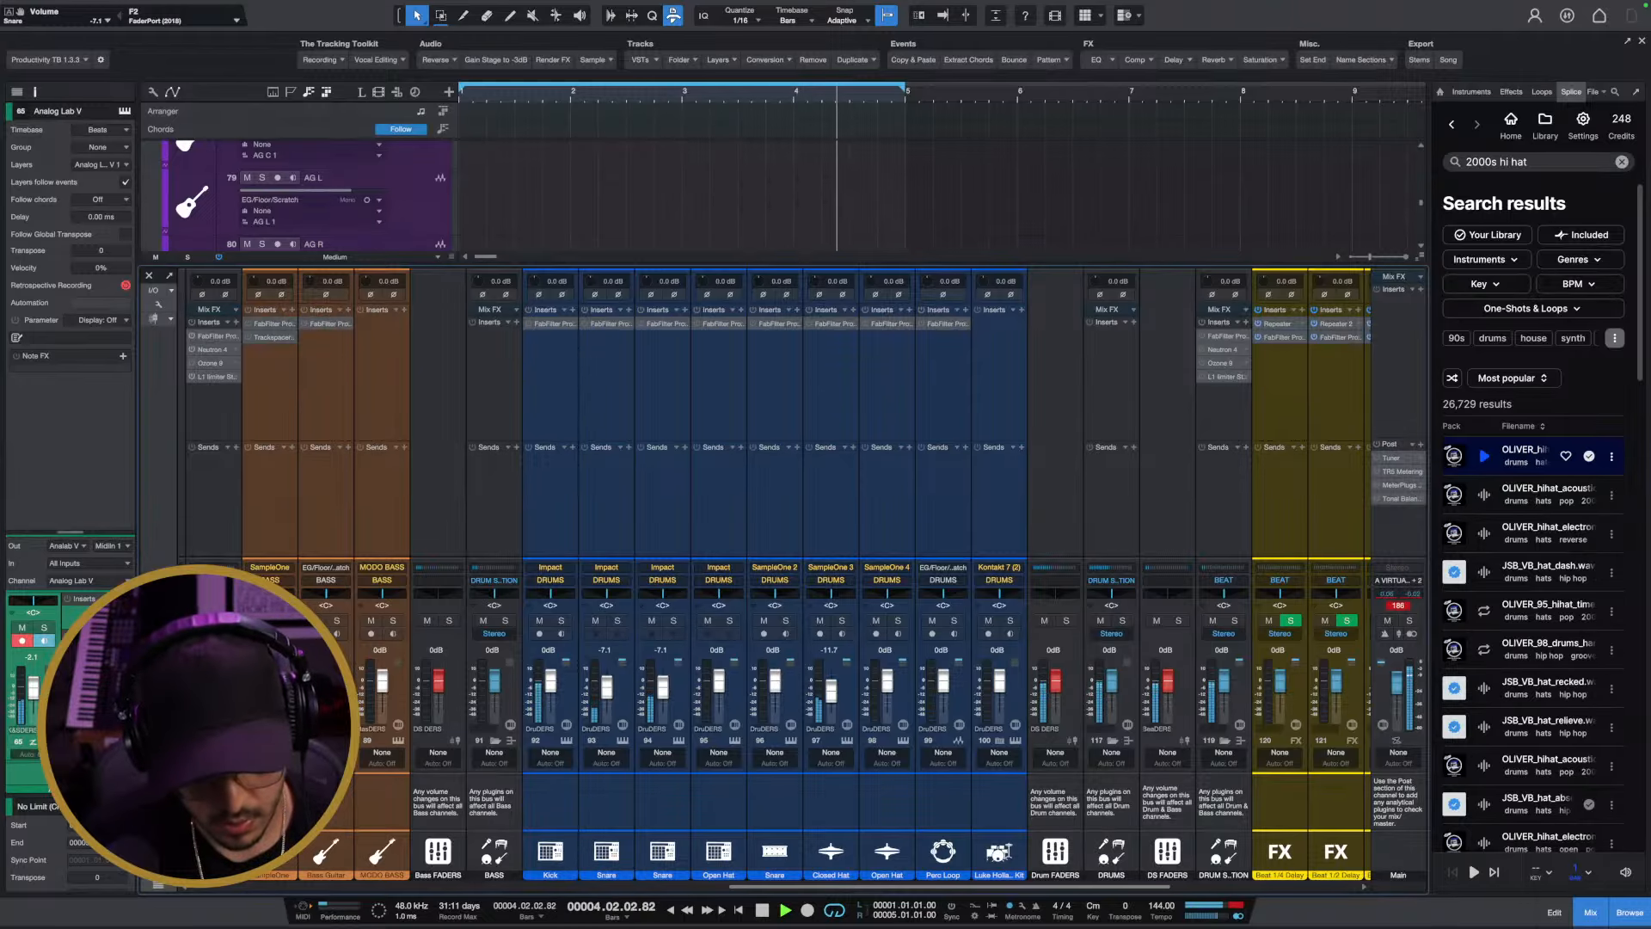
key("ctrl+z")
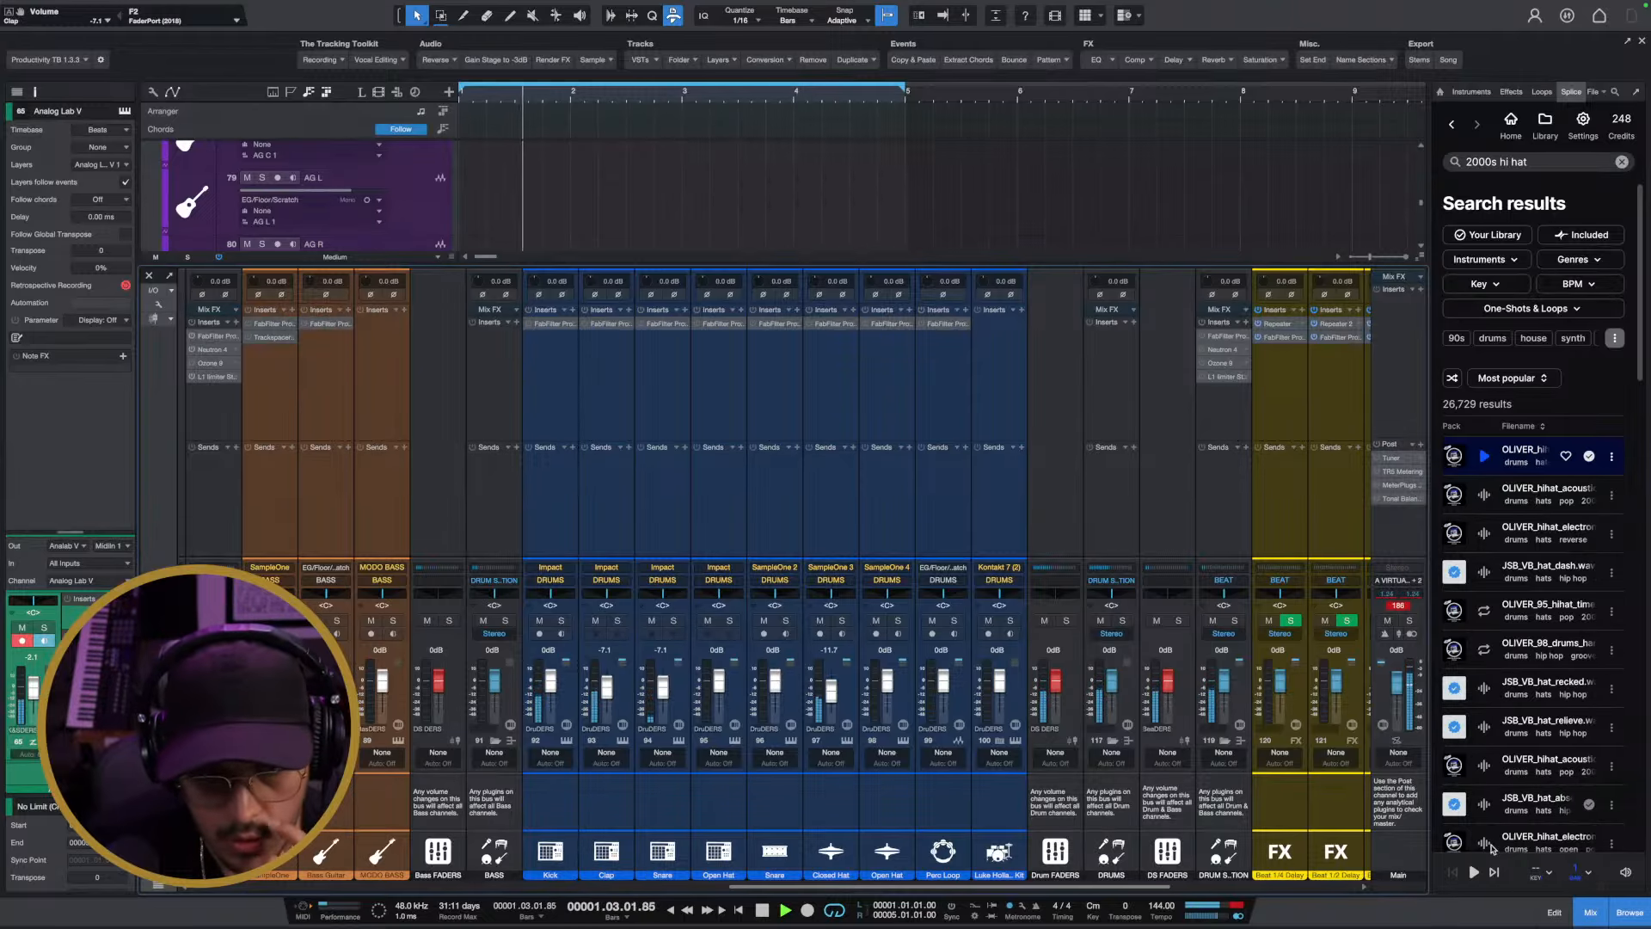
key("F3")
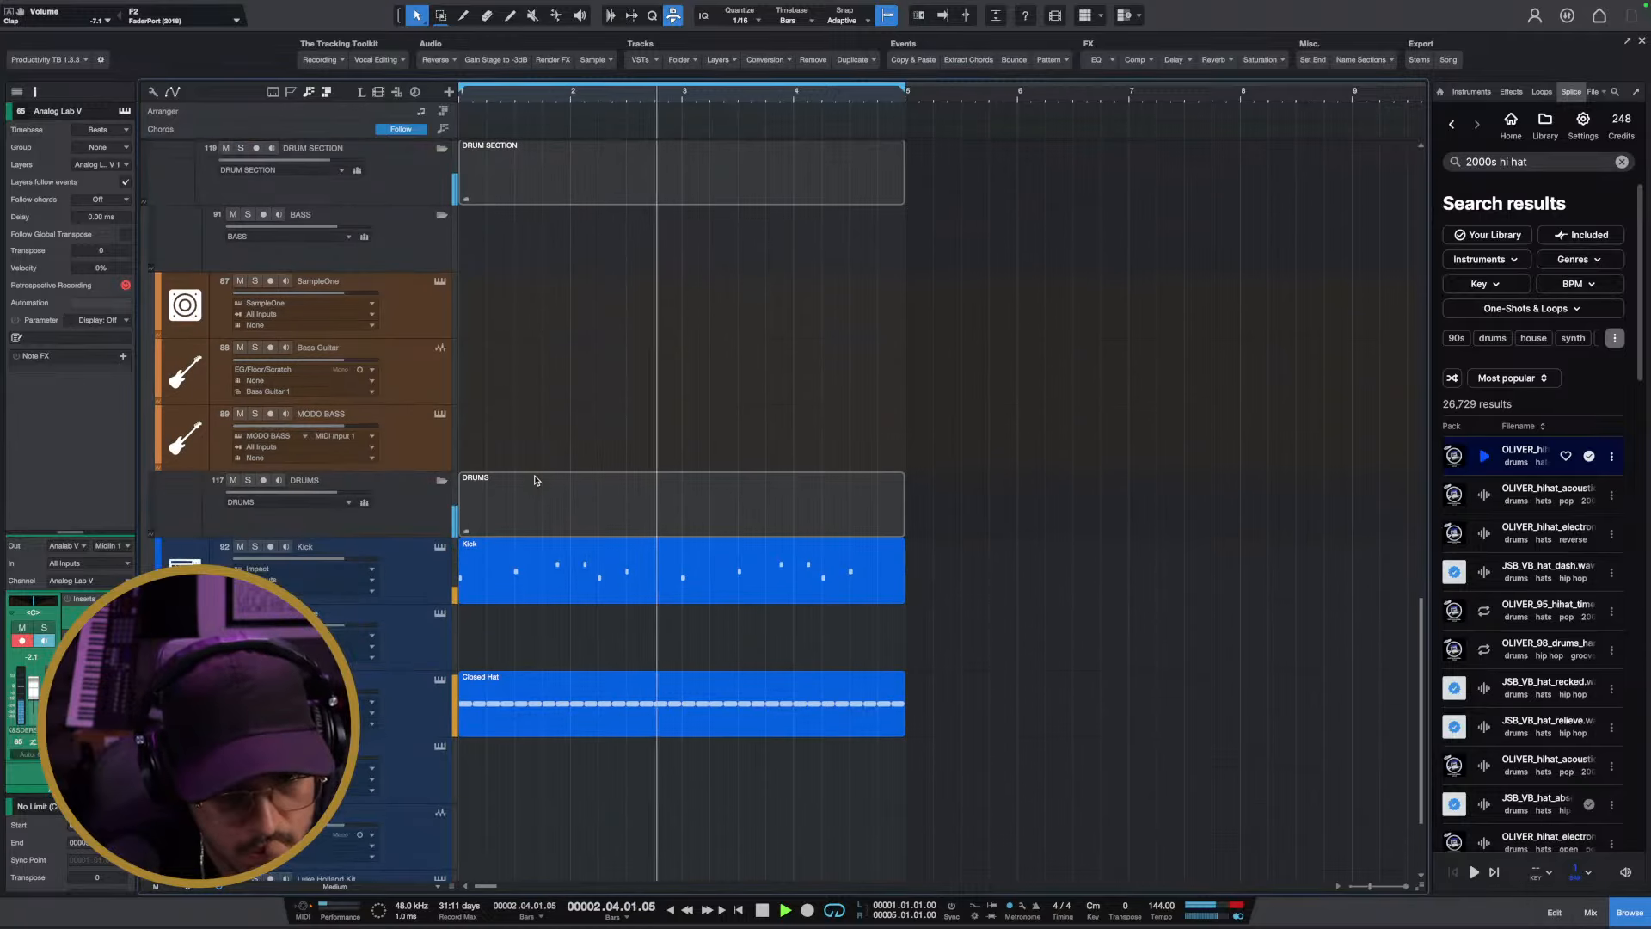
Listen to the loop across the keys and drum tracks, lower the Closed Hat track's volume and stop playback
scroll(534, 481, "up", 10)
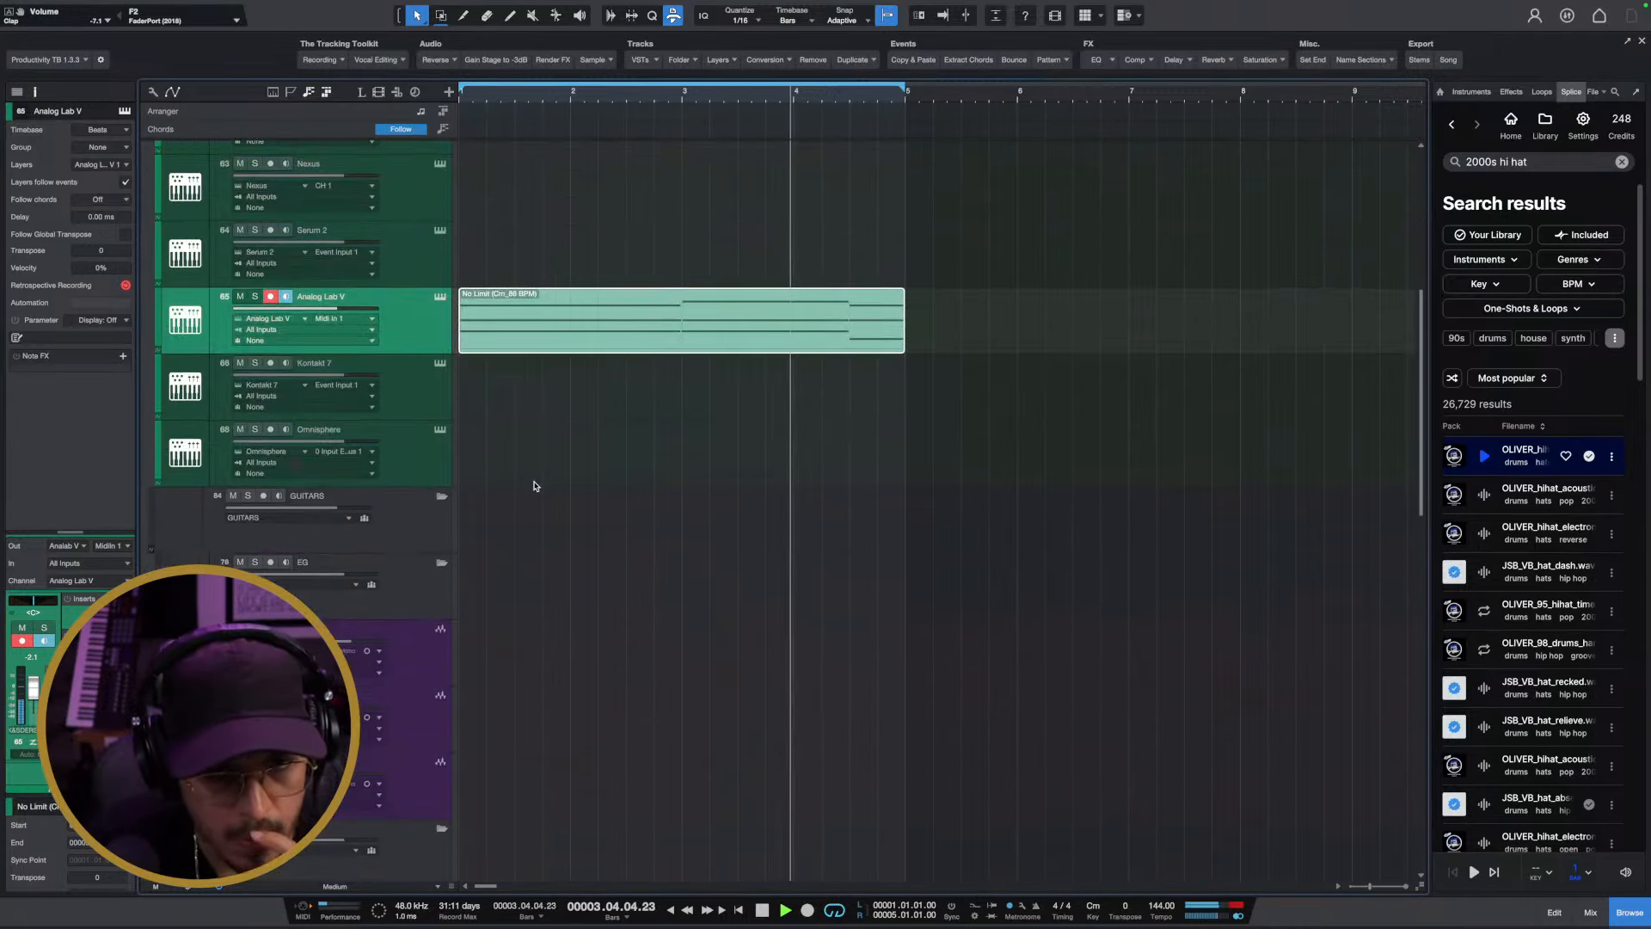
scroll(534, 484, "up", 1)
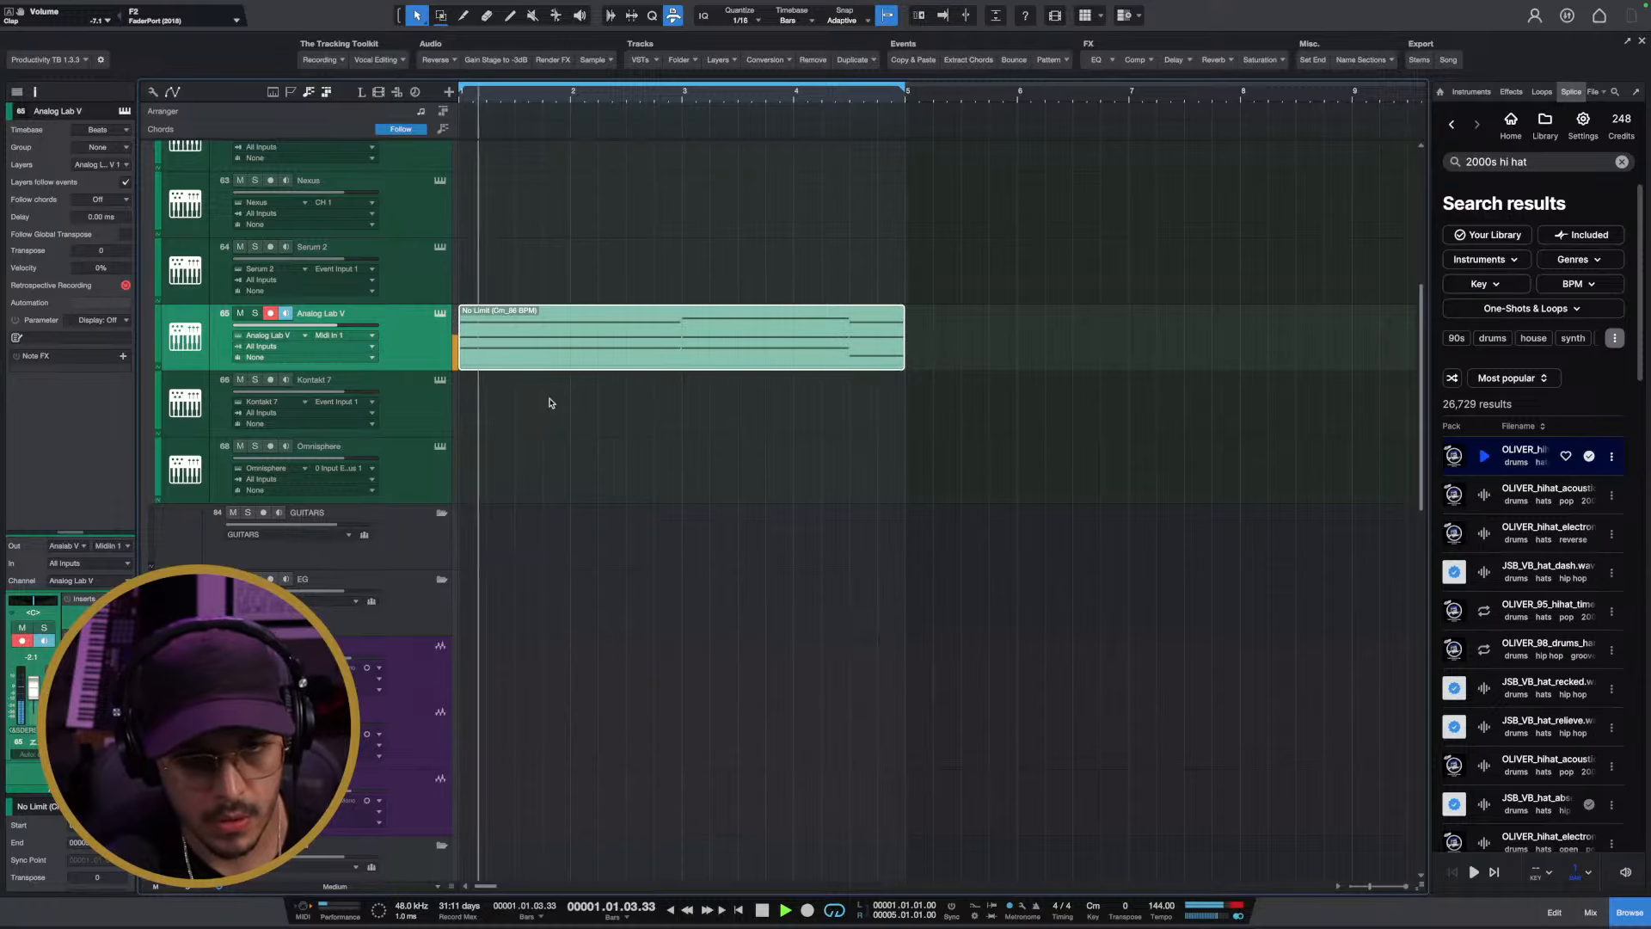
scroll(560, 447, "down", 8)
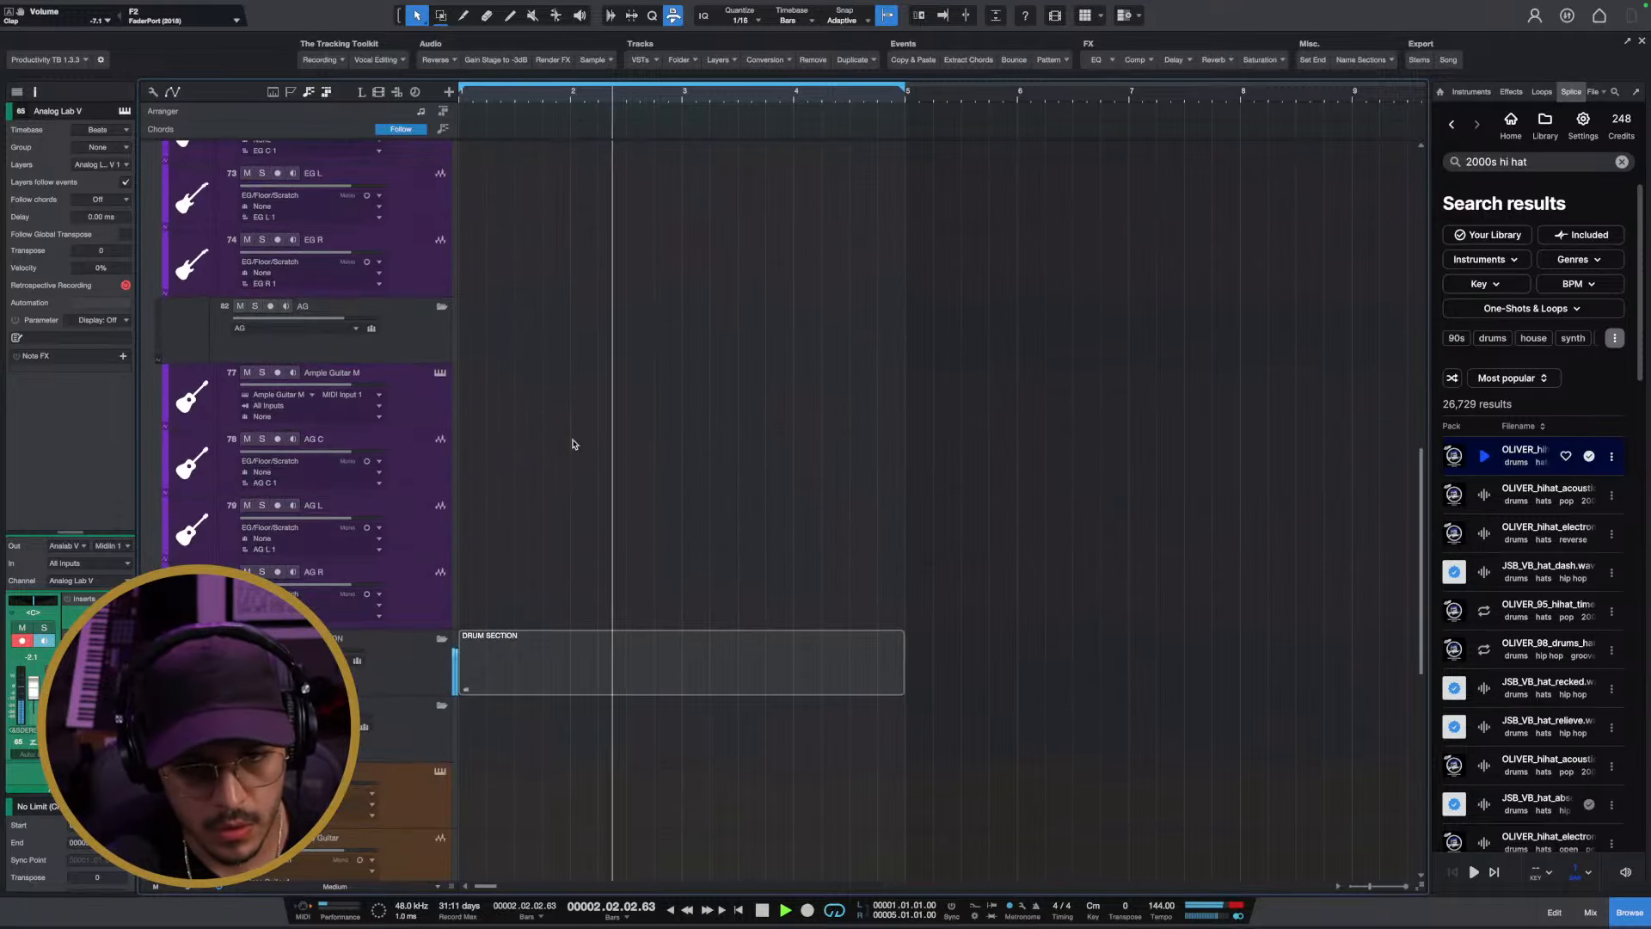
scroll(574, 444, "down", 8)
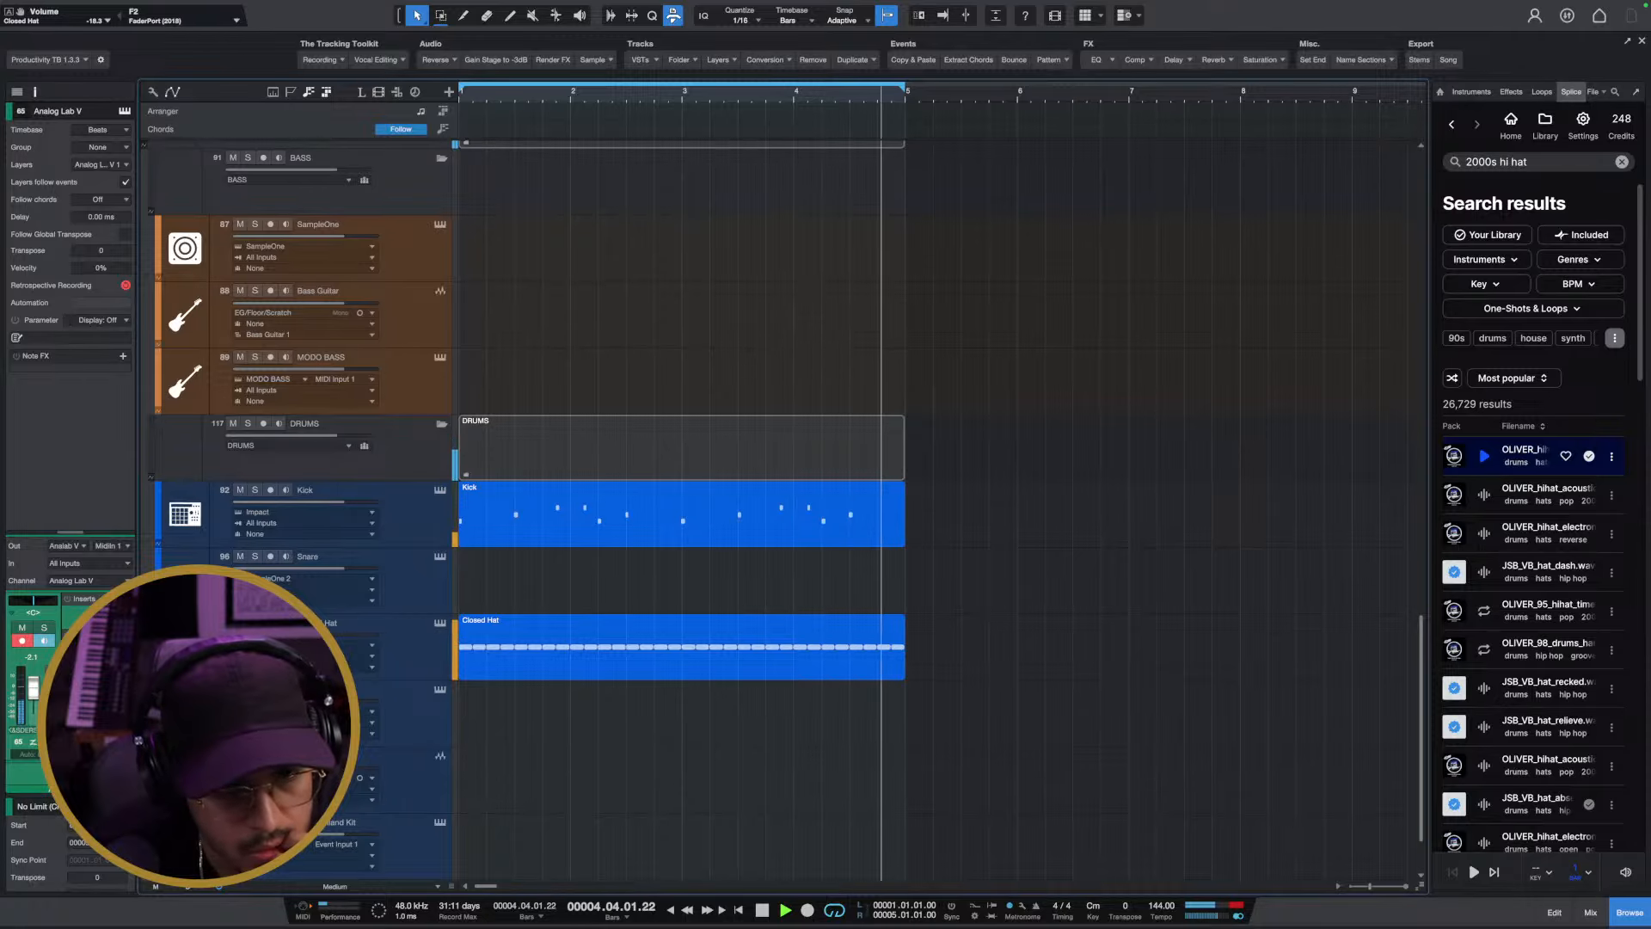
scroll(618, 585, "up", 14)
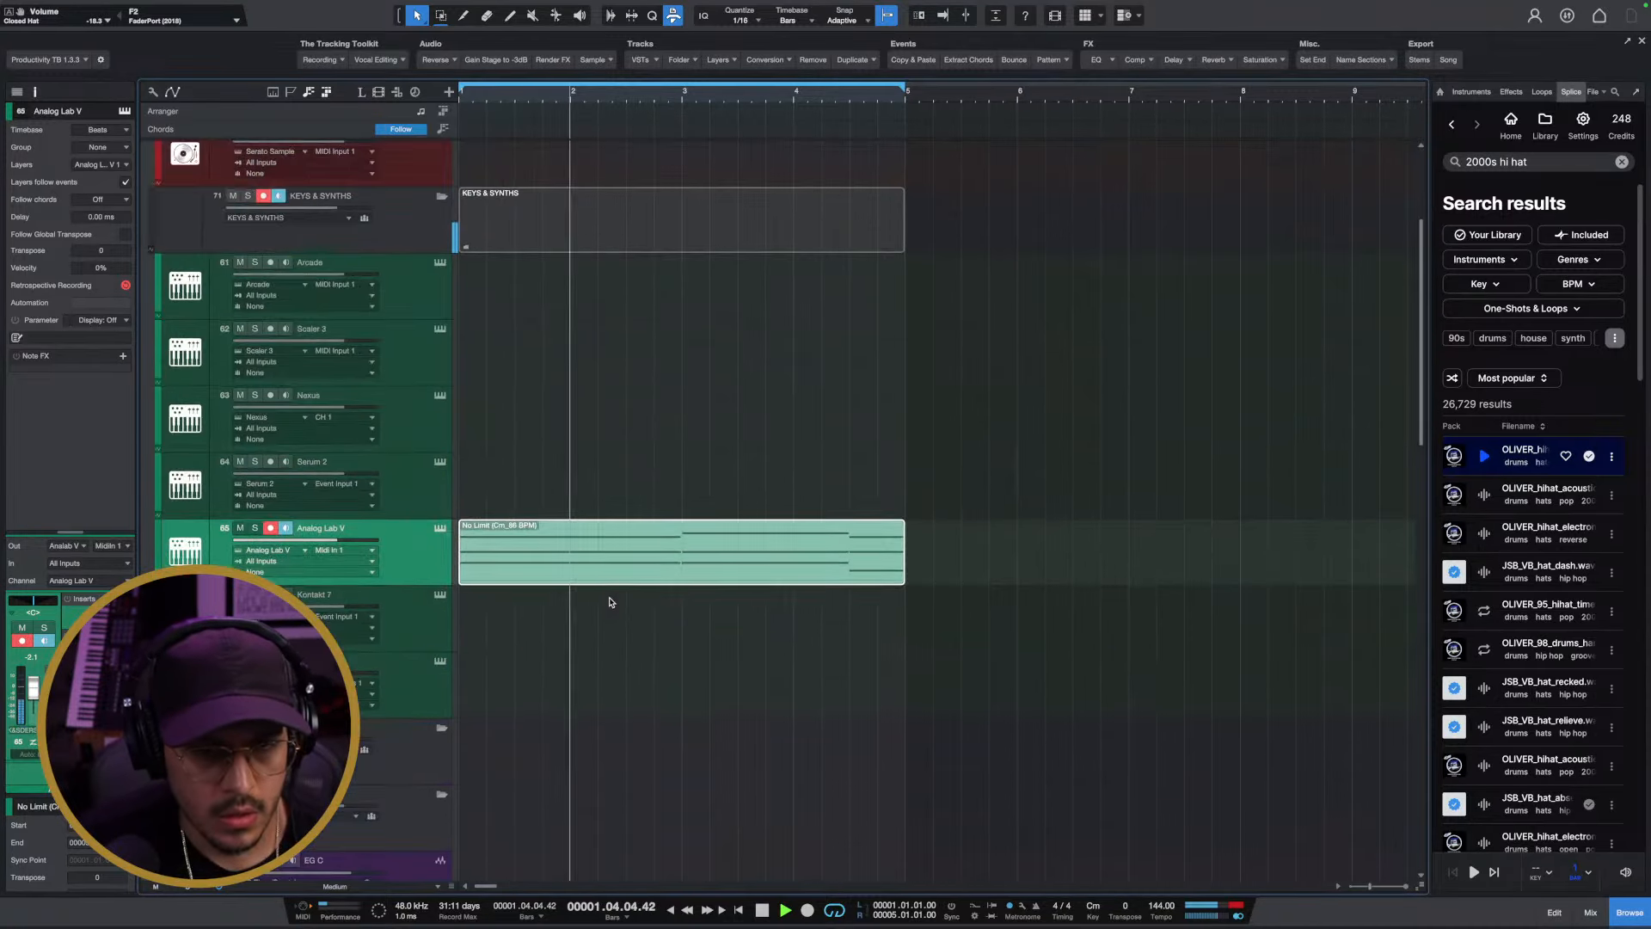
key("space")
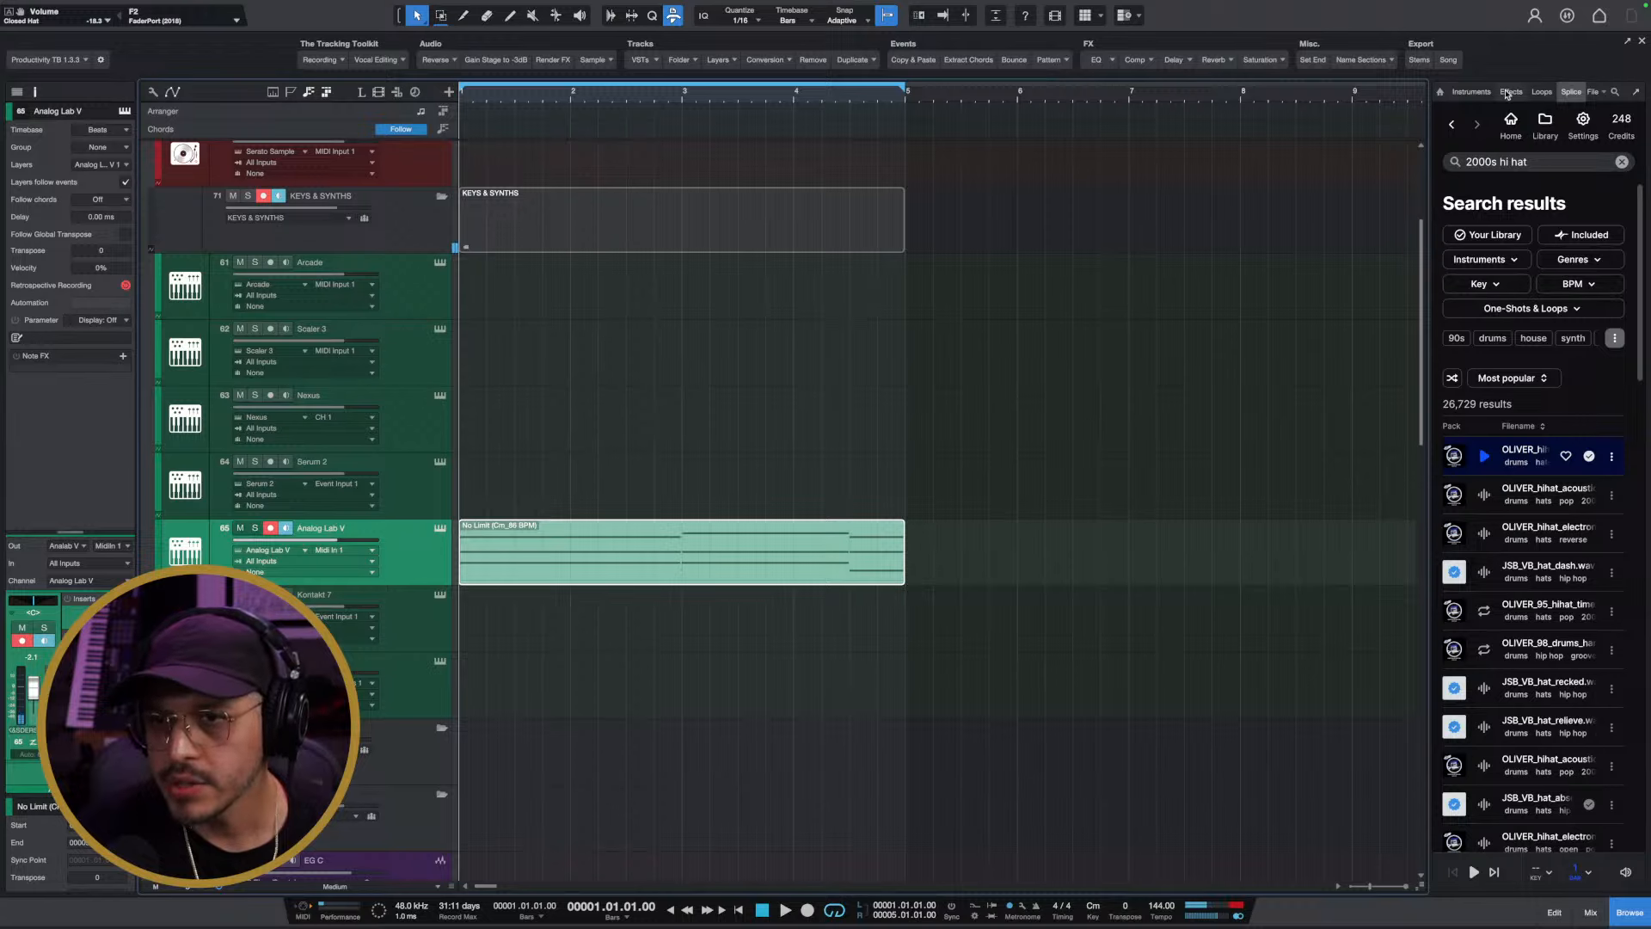
Add the Xpand!2 instrument as a new track directly below Analog Lab V and close the instrument window
left_click(1471, 91)
scroll(1553, 658, "down", 10)
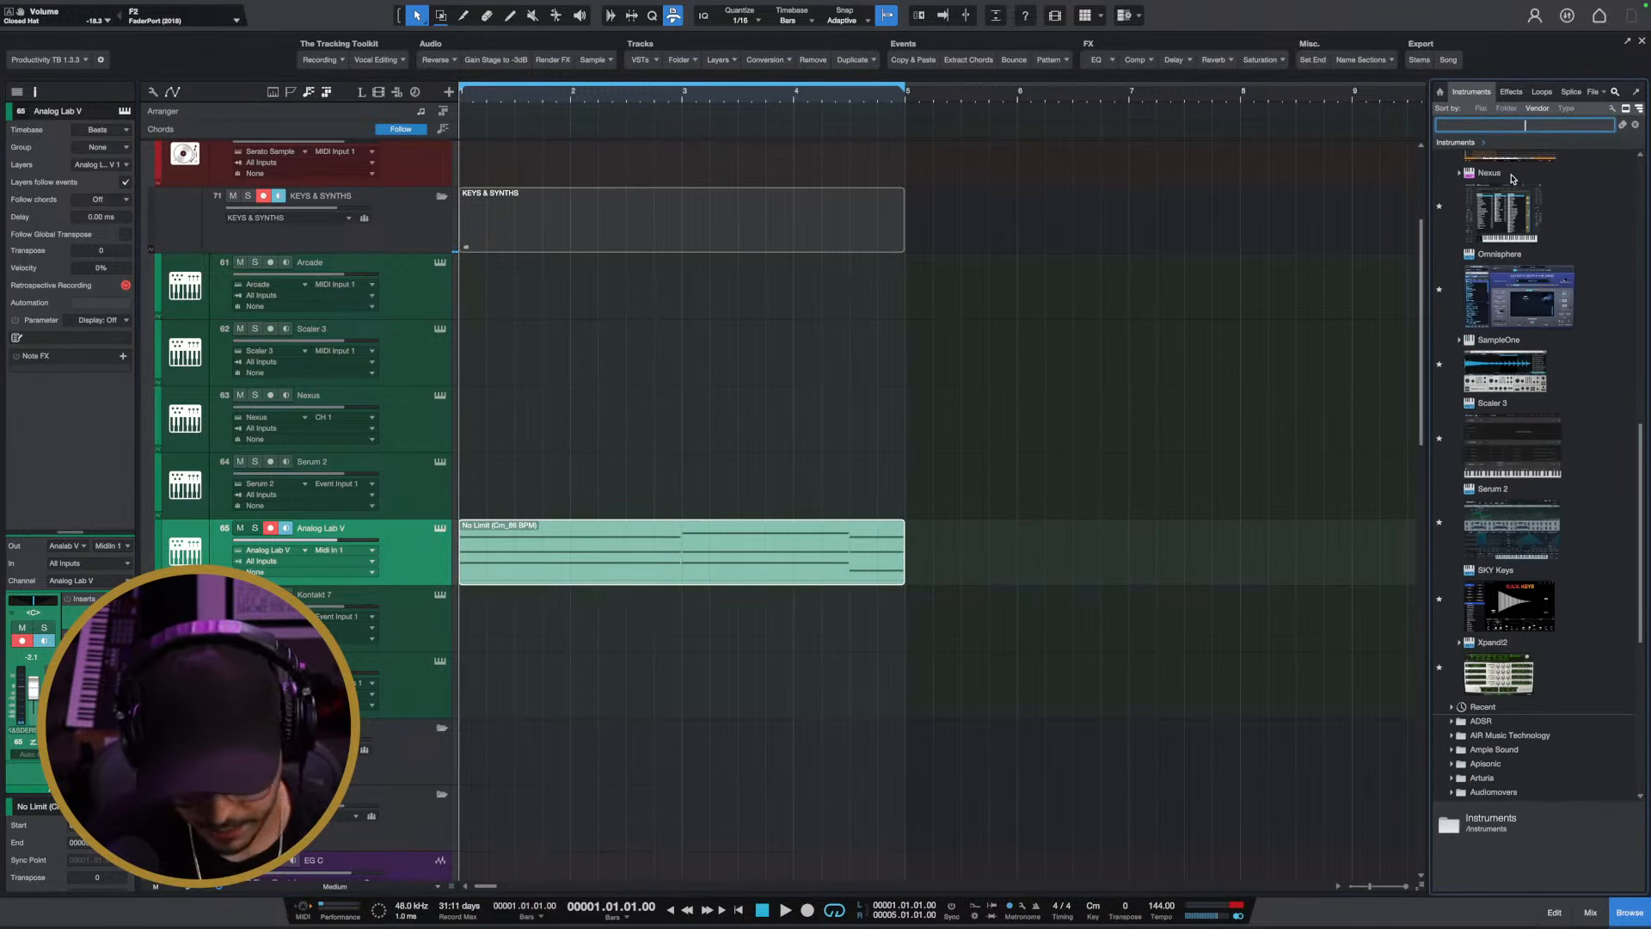
left_click_drag(1521, 658, 563, 537)
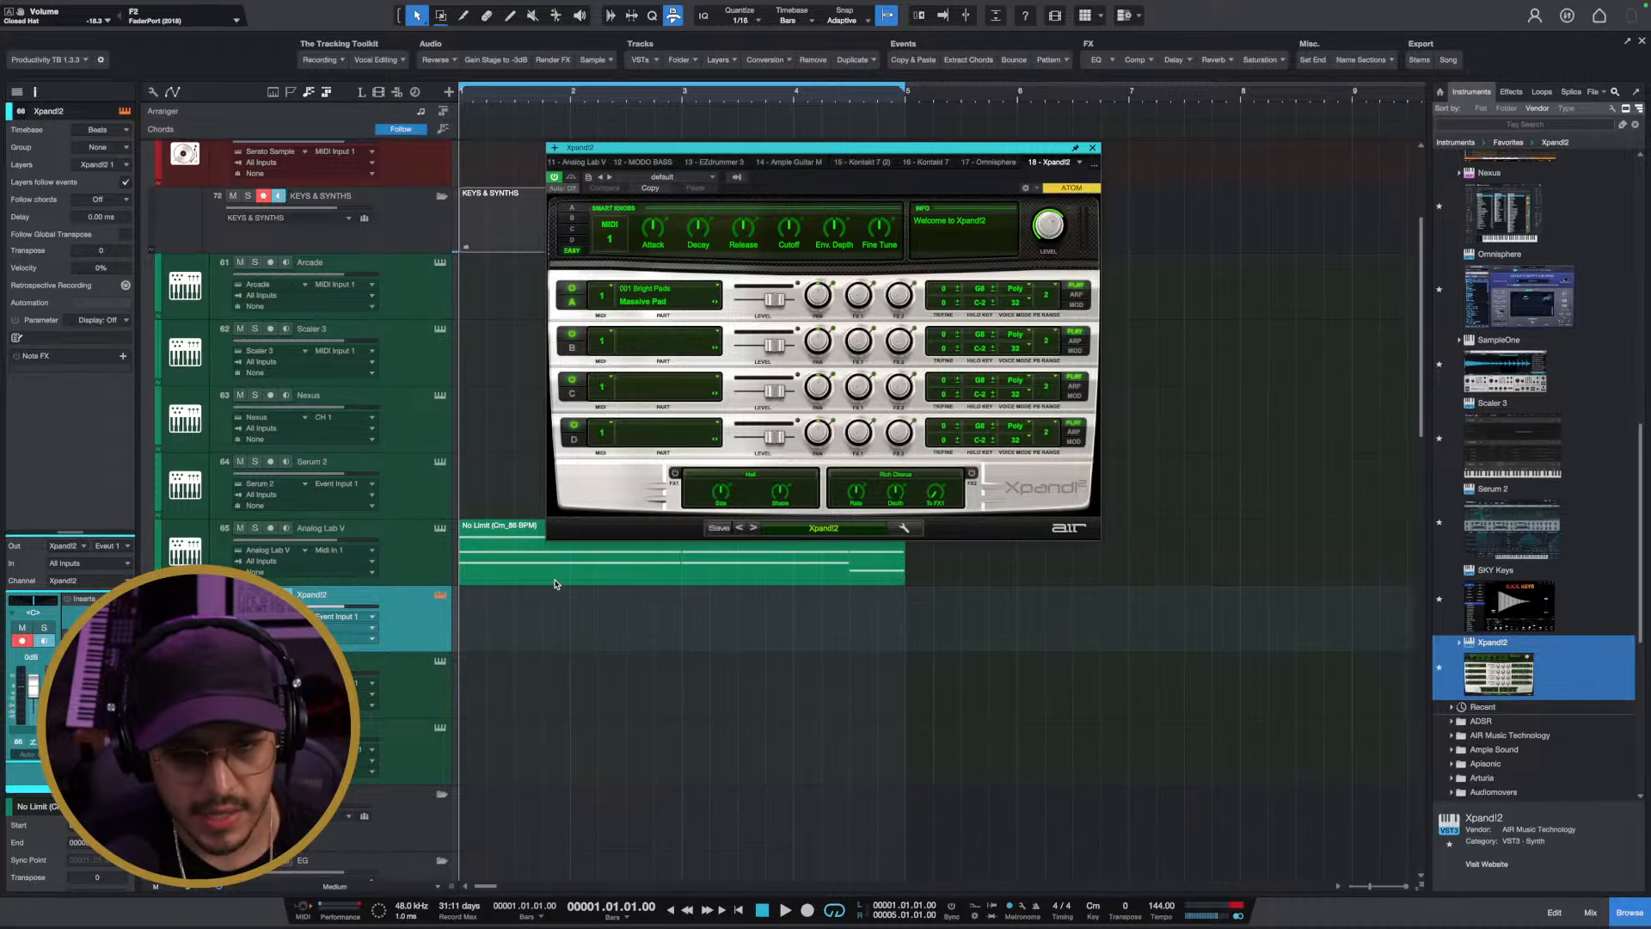
left_click(502, 562)
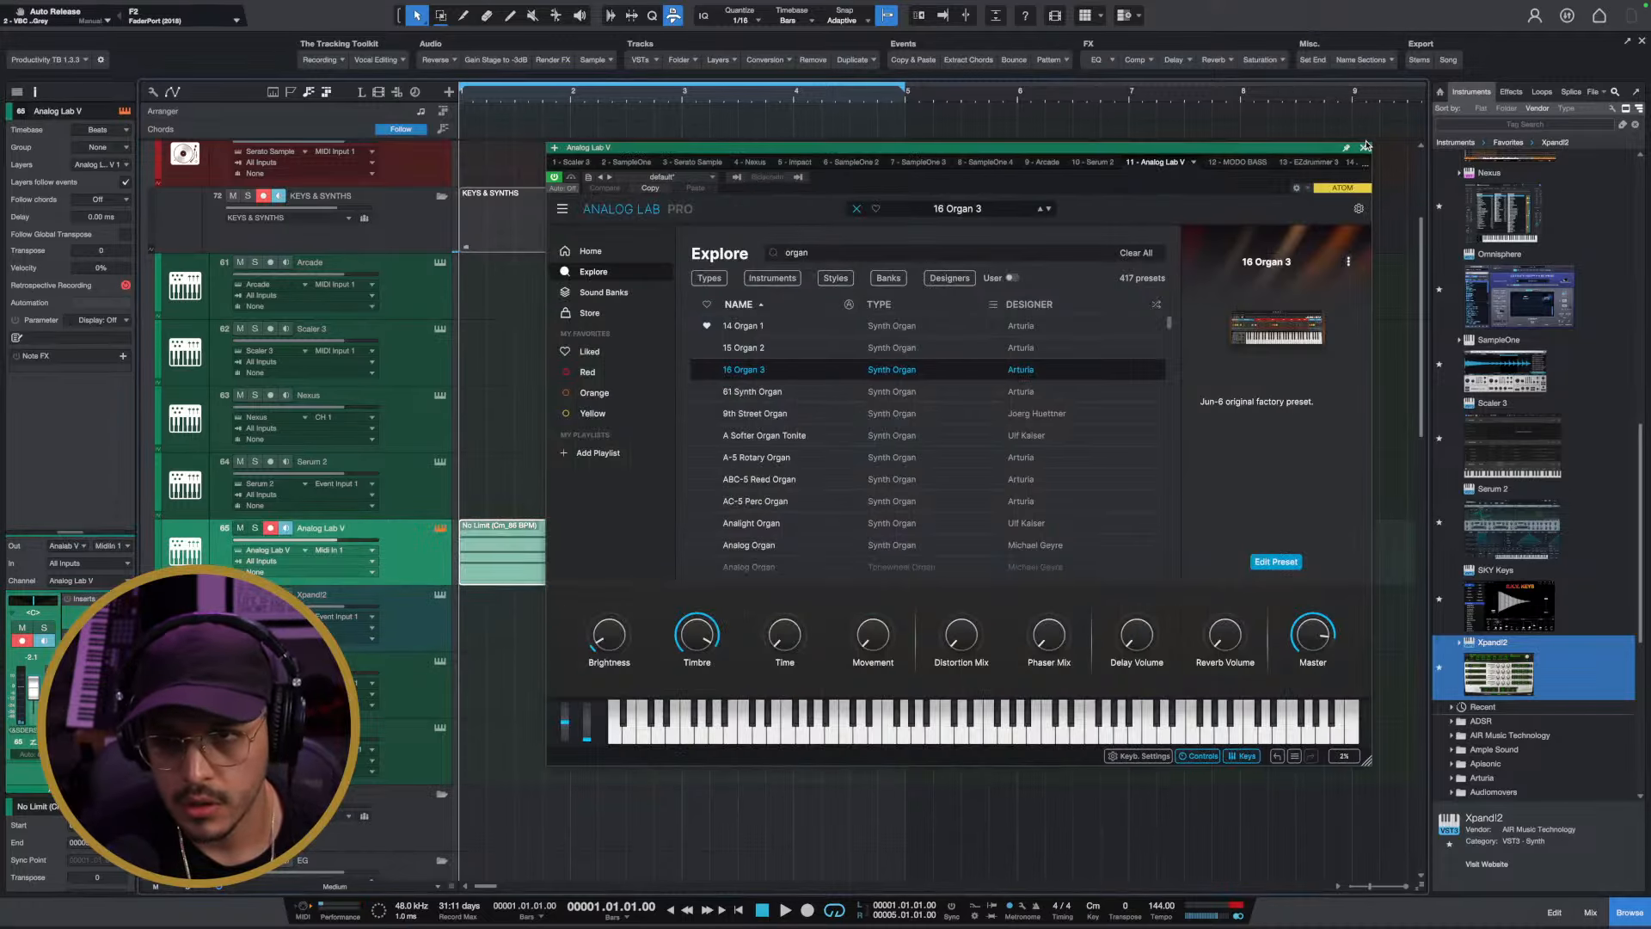
left_click(1366, 147)
left_click(422, 634)
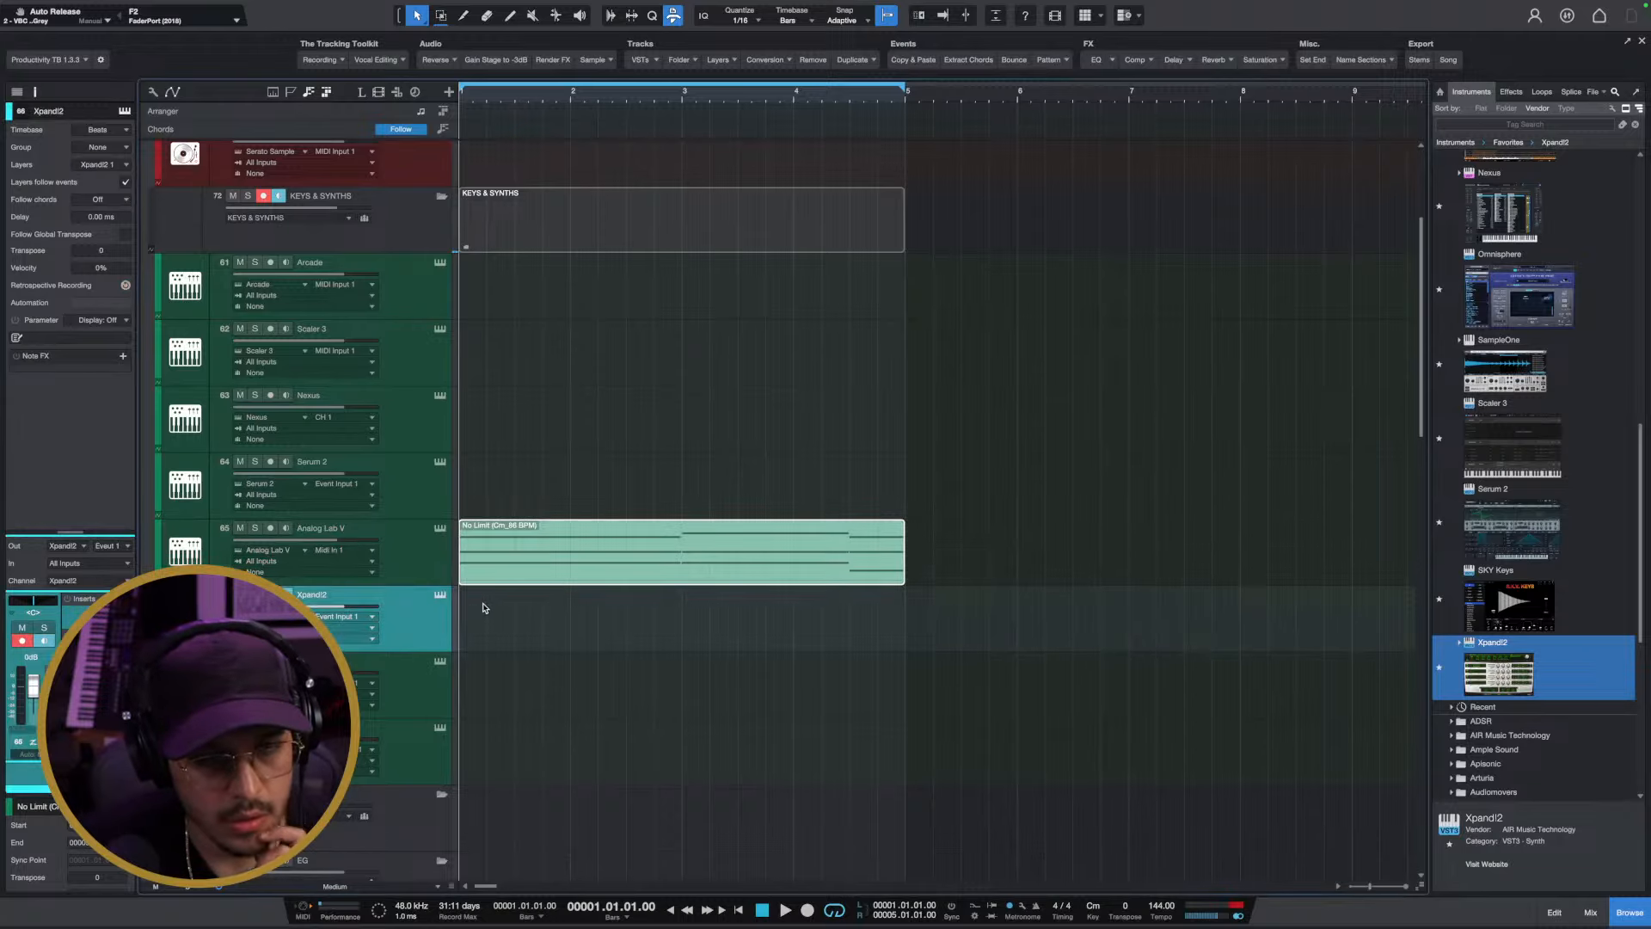
Try to copy the No Limit chord clip from the Analog Lab V track onto the Xpand!2 track
left_click(621, 583)
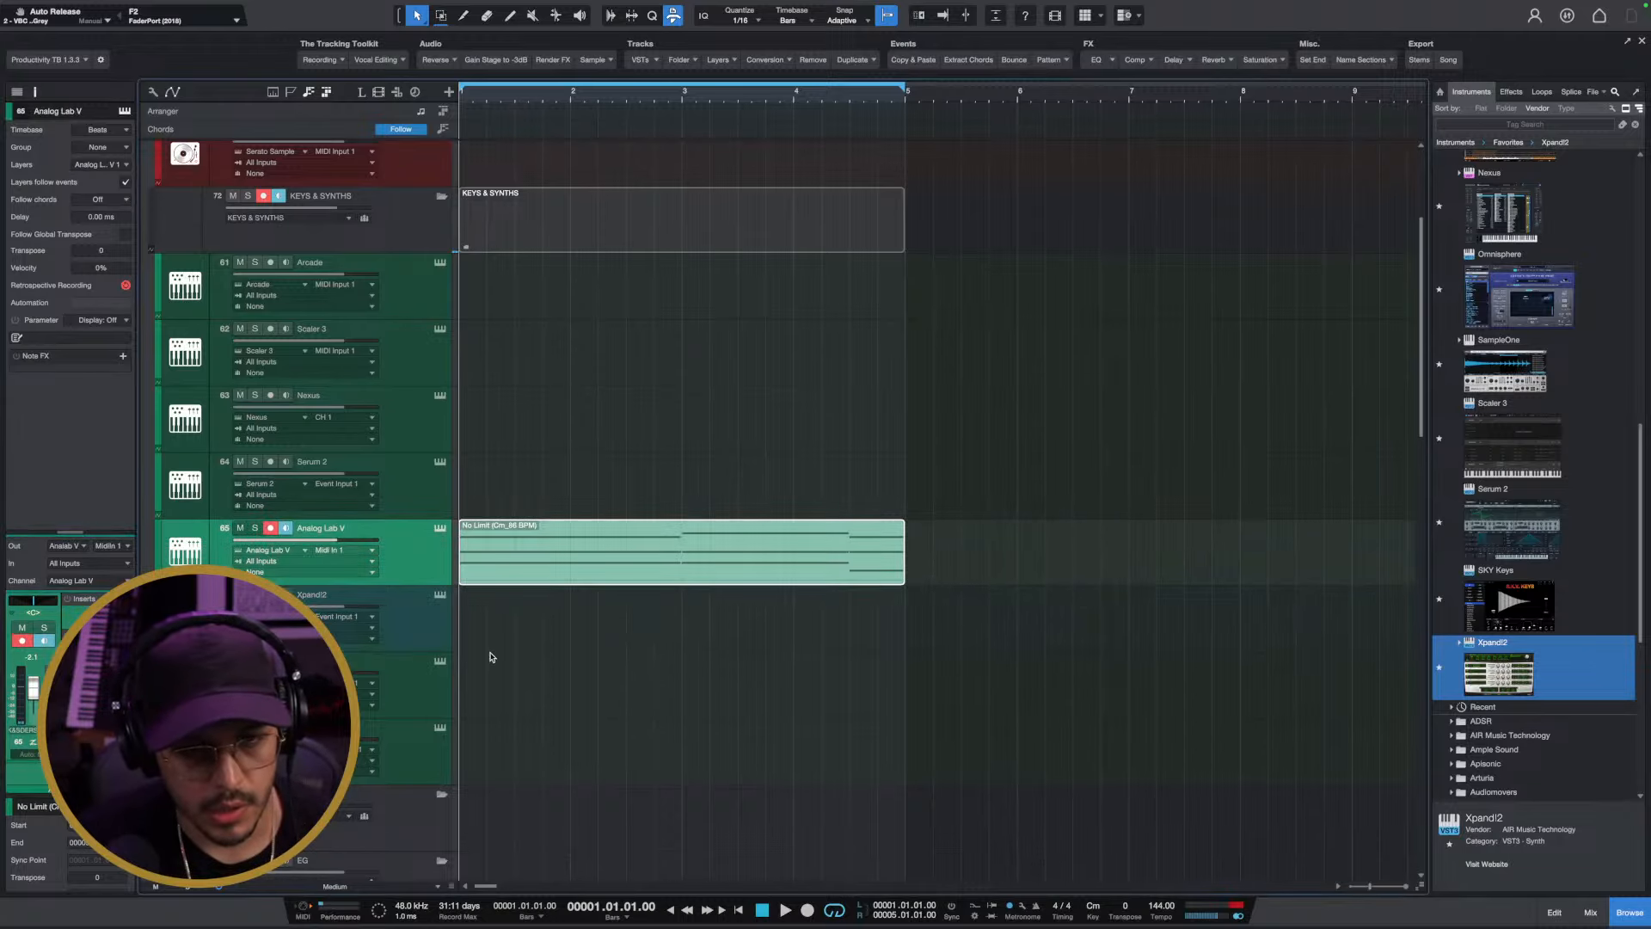
scroll(535, 602, "down", 3)
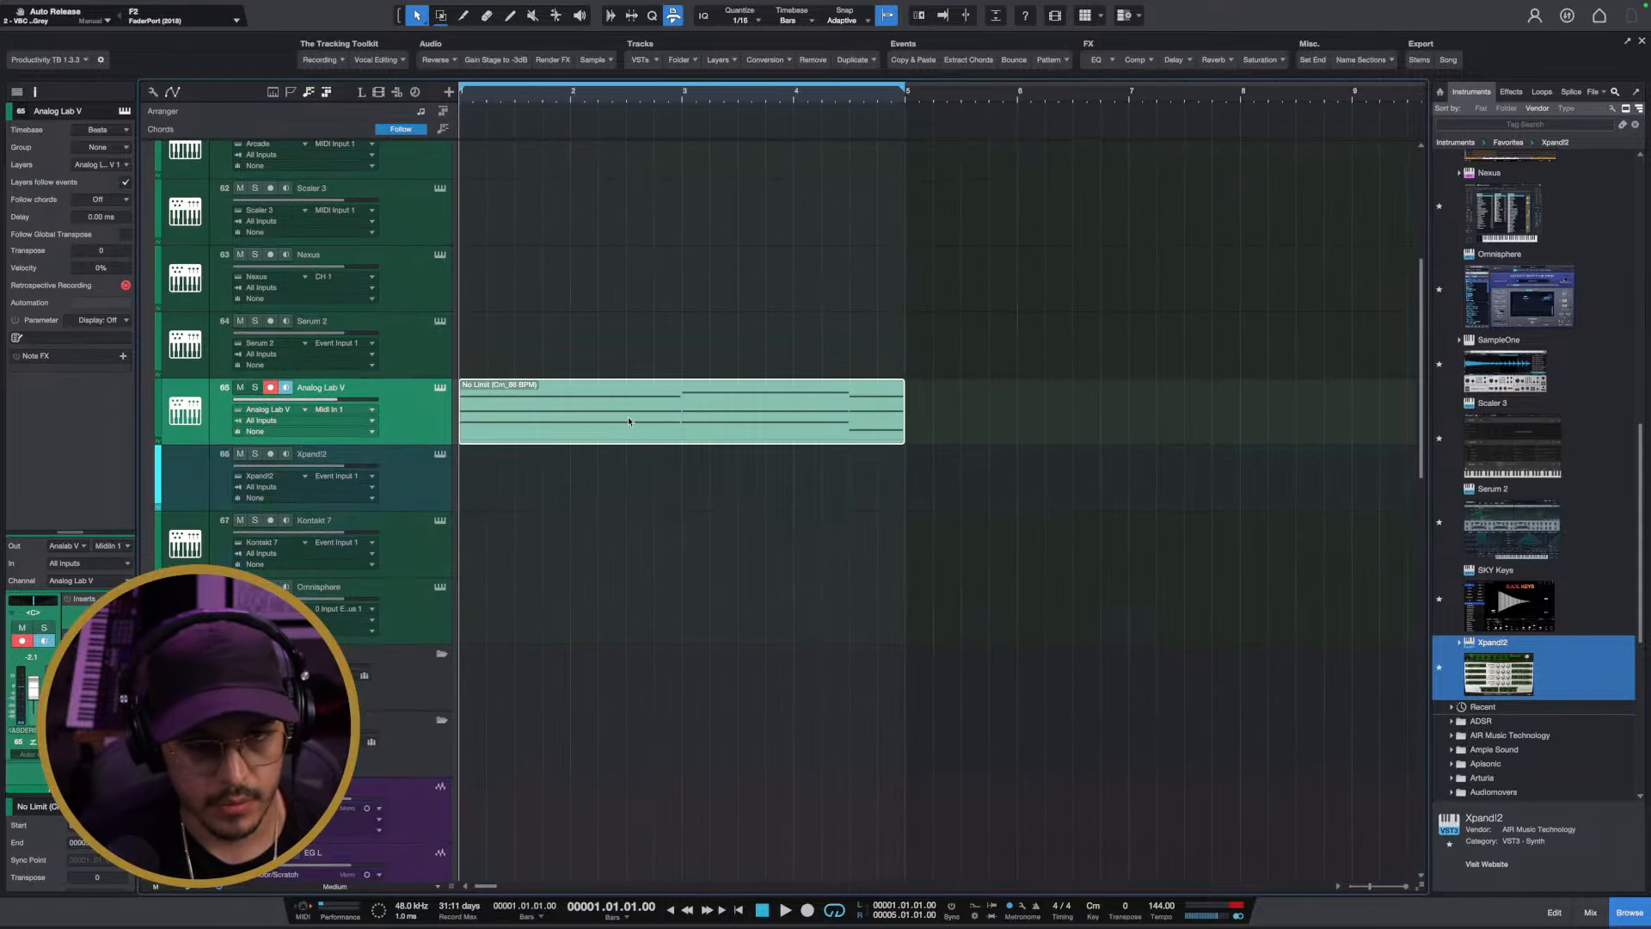
left_click(507, 497)
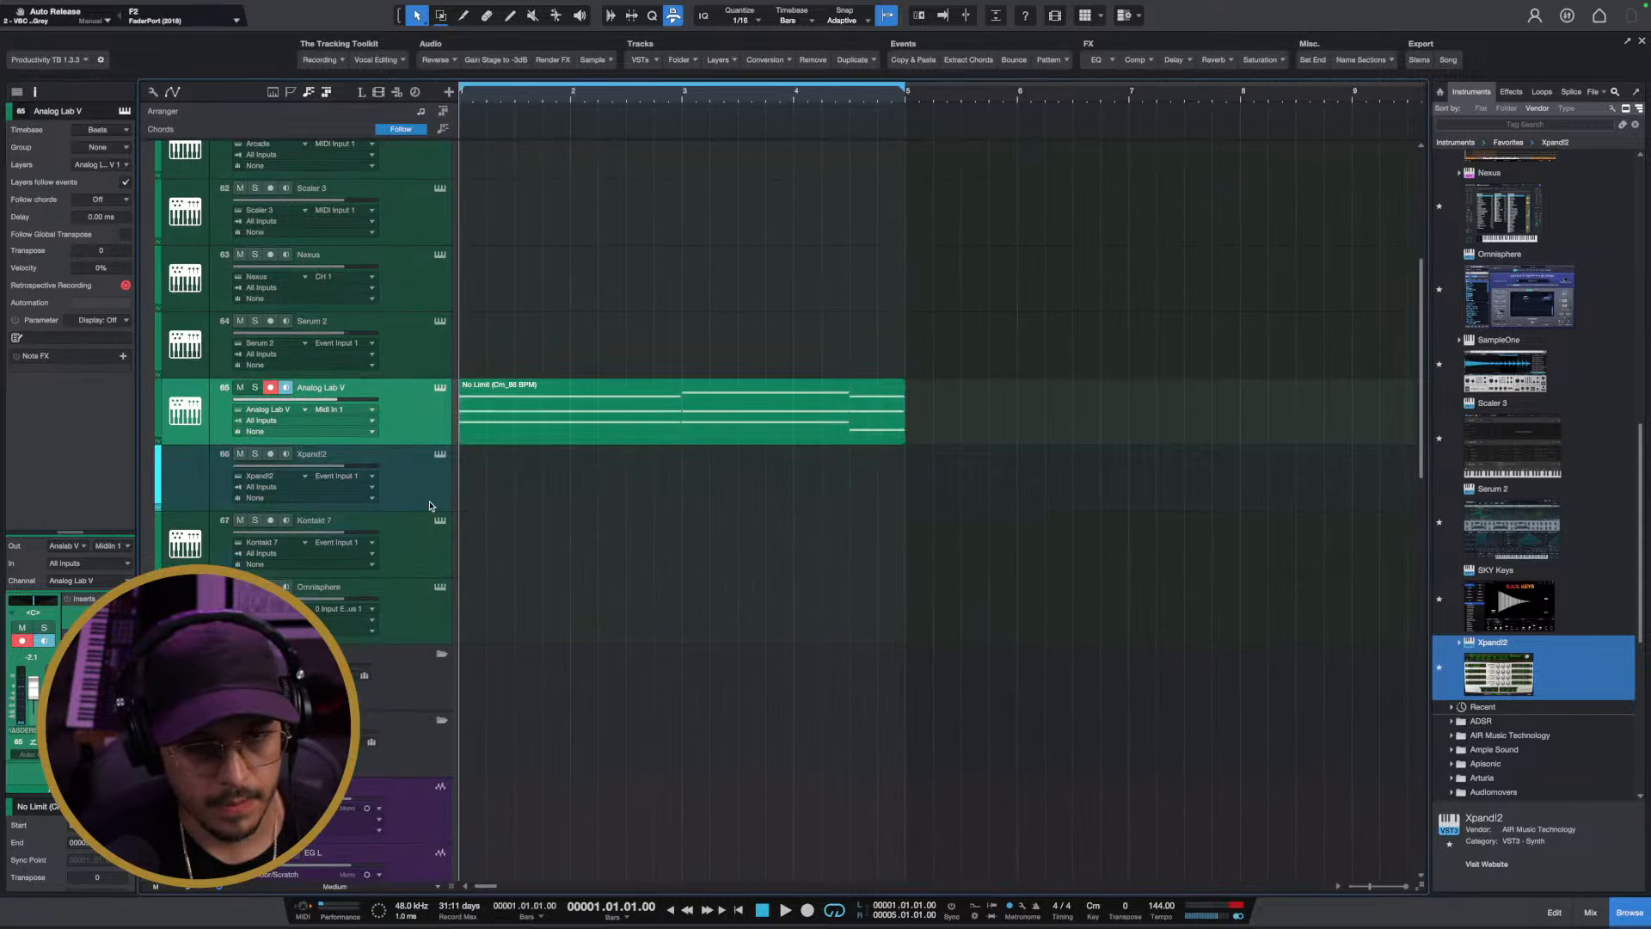
left_click_drag(554, 427, 555, 495)
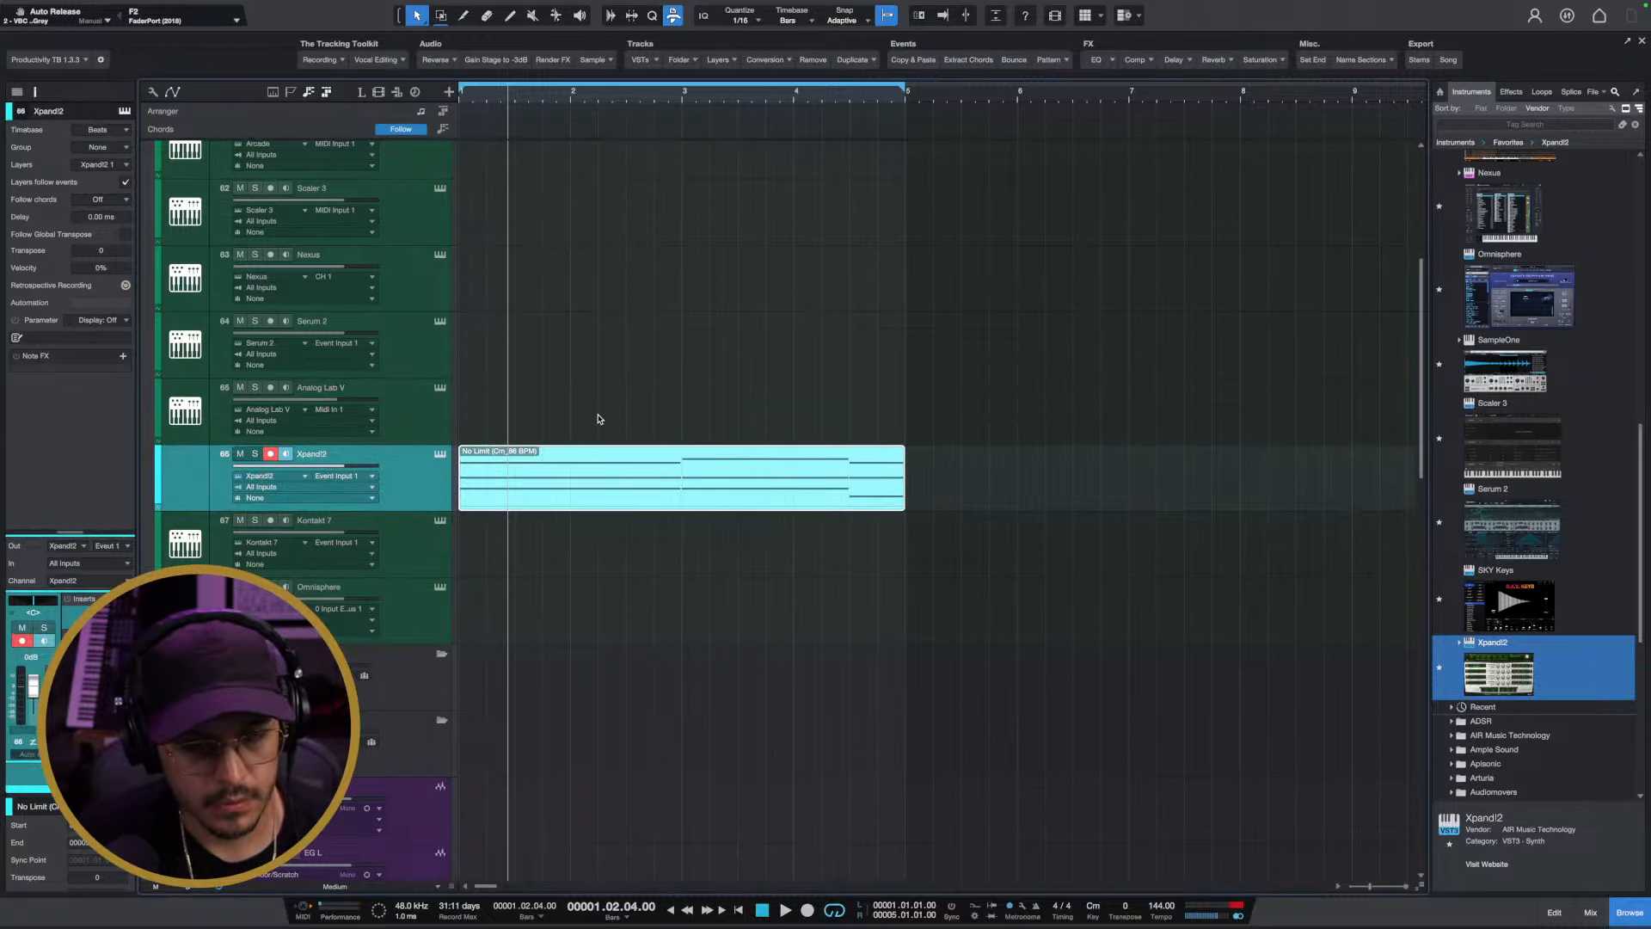
mouse_move(517, 488)
left_mouse_down()
mouse_move(517, 421)
mouse_move(514, 488)
left_mouse_up()
left_click_drag(540, 429, 530, 482)
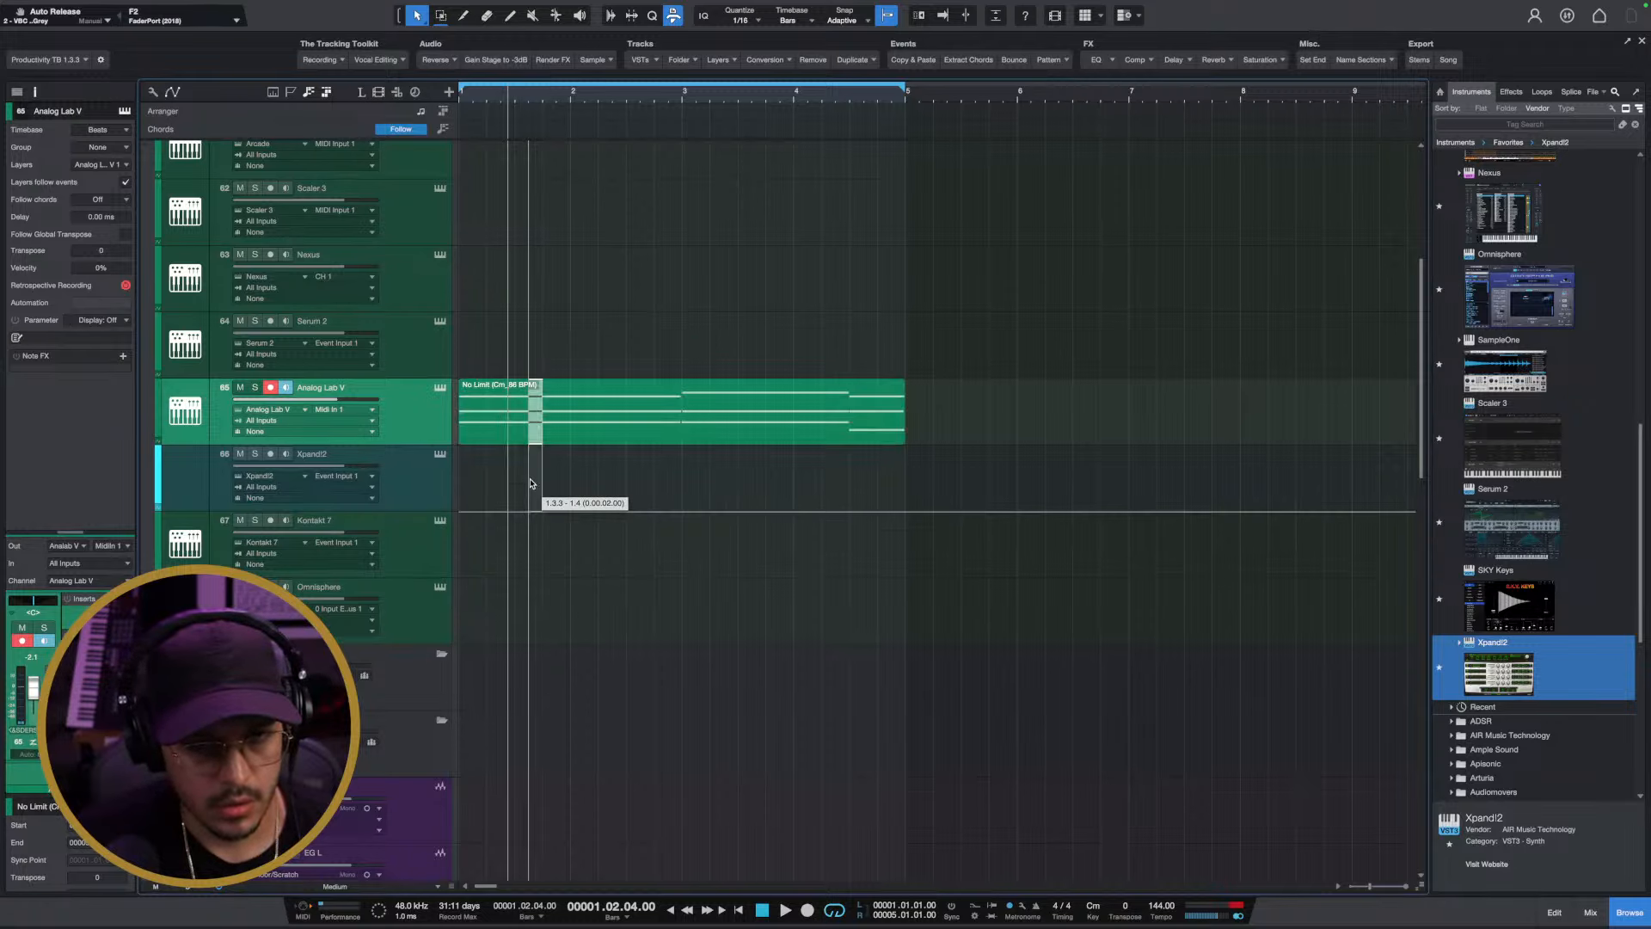
left_click_drag(585, 425, 578, 481)
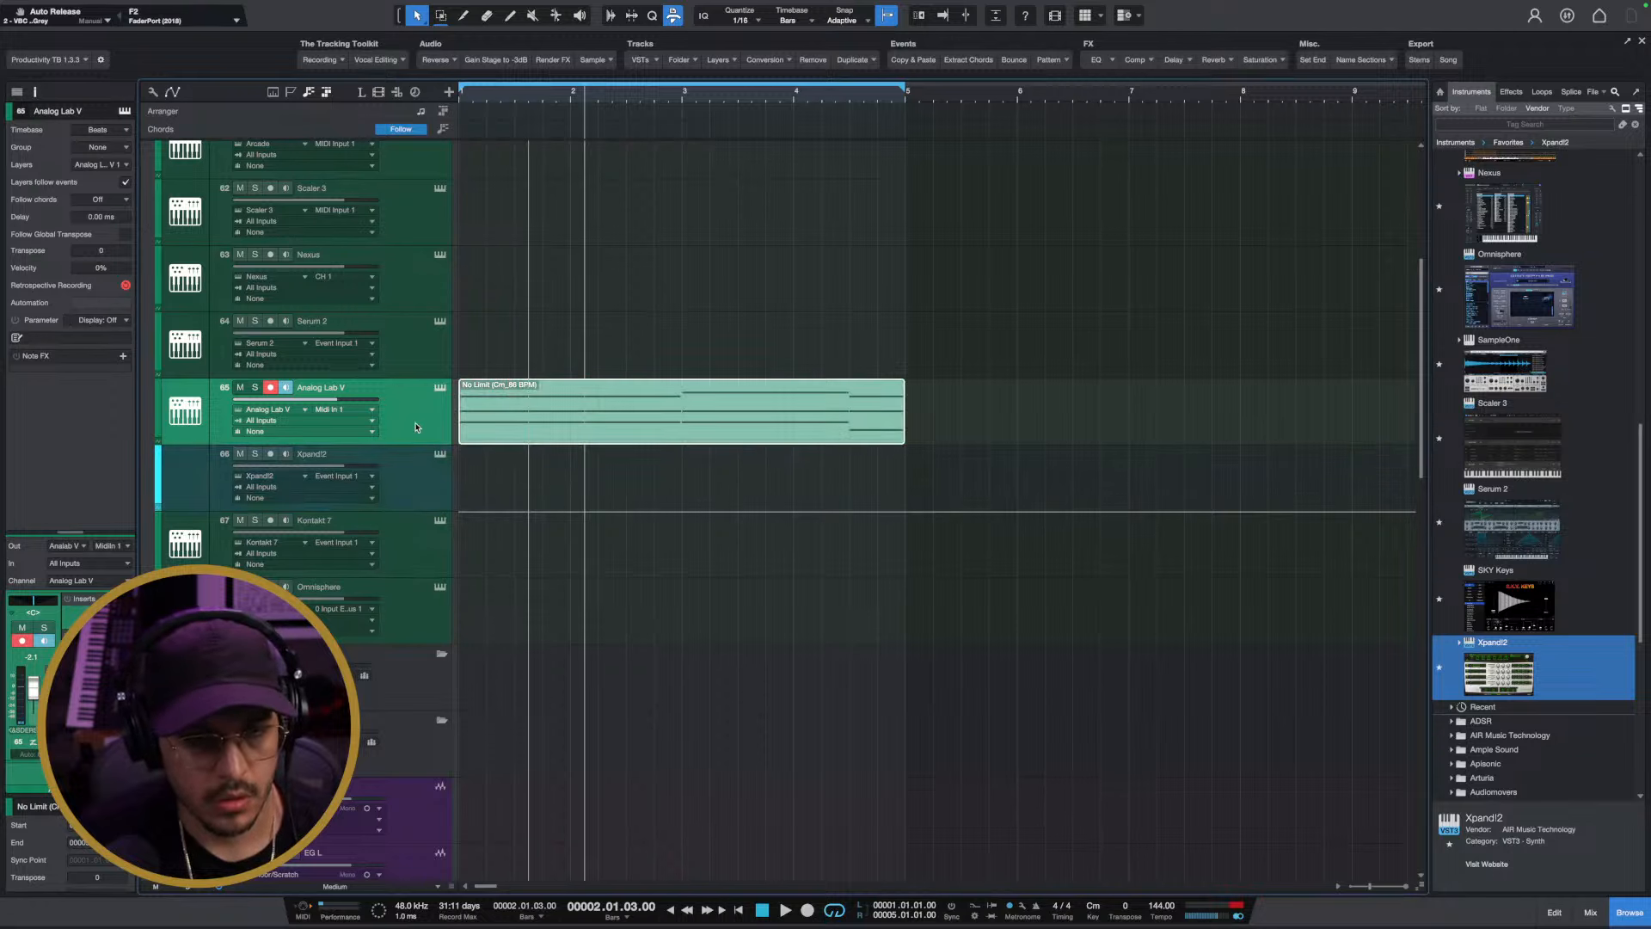
Remove the Xpand!2 track together with its instrument
left_click(407, 497)
right_click(408, 483)
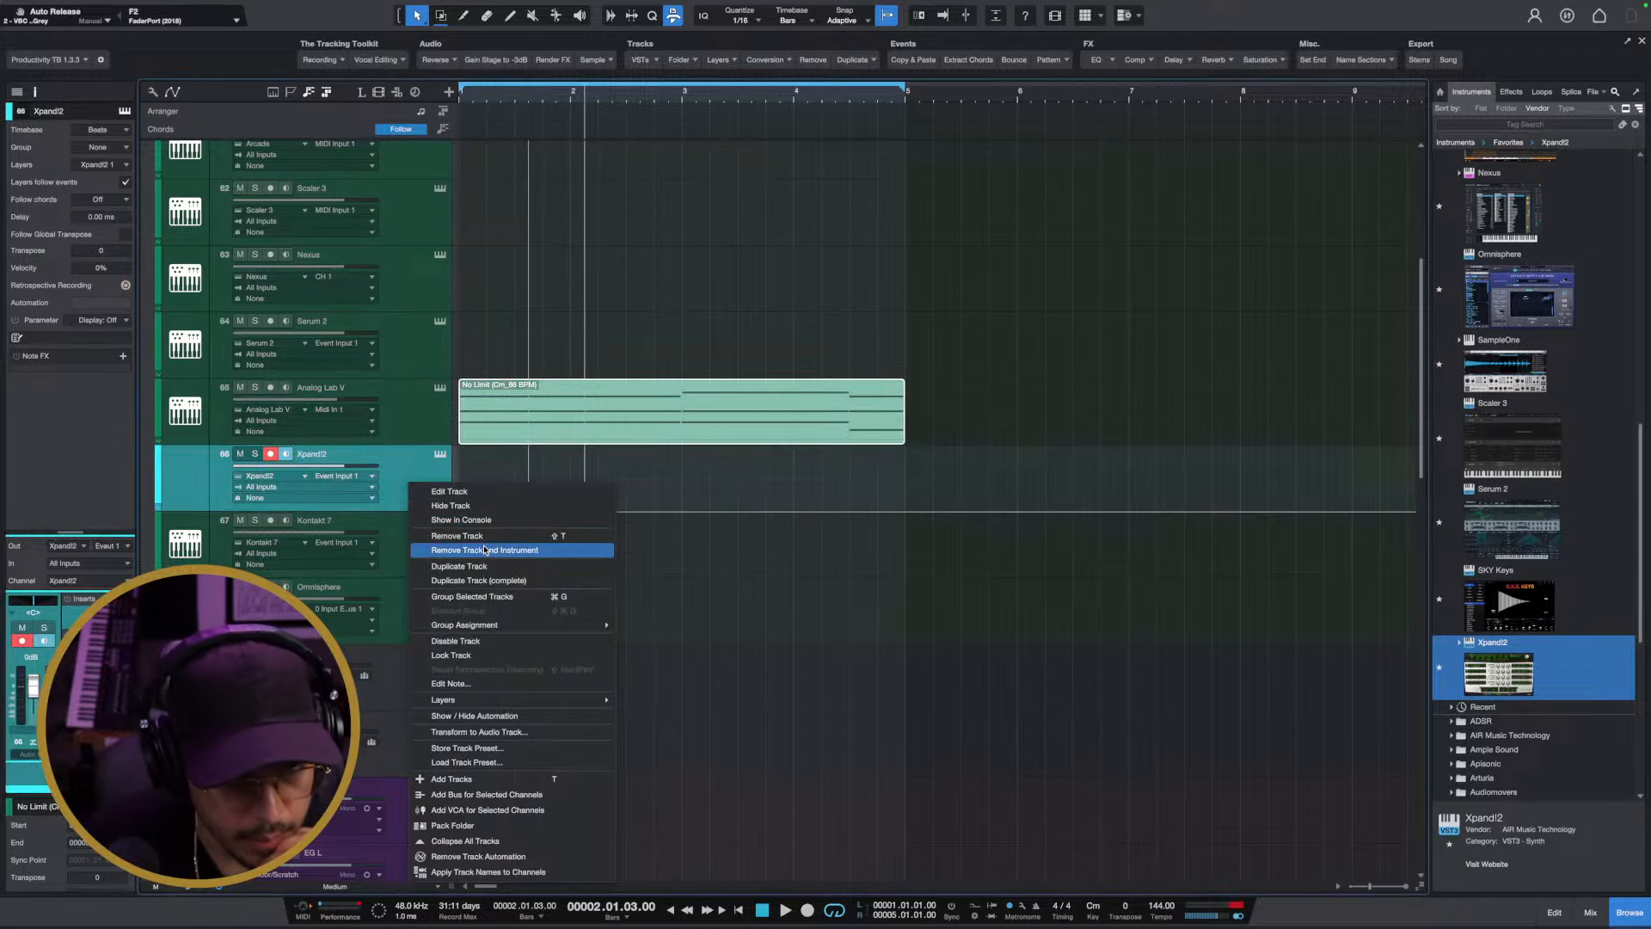
left_click(478, 551)
Duplicate the Analog Lab V track together with its No Limit chord clip and instrument
left_click(421, 434)
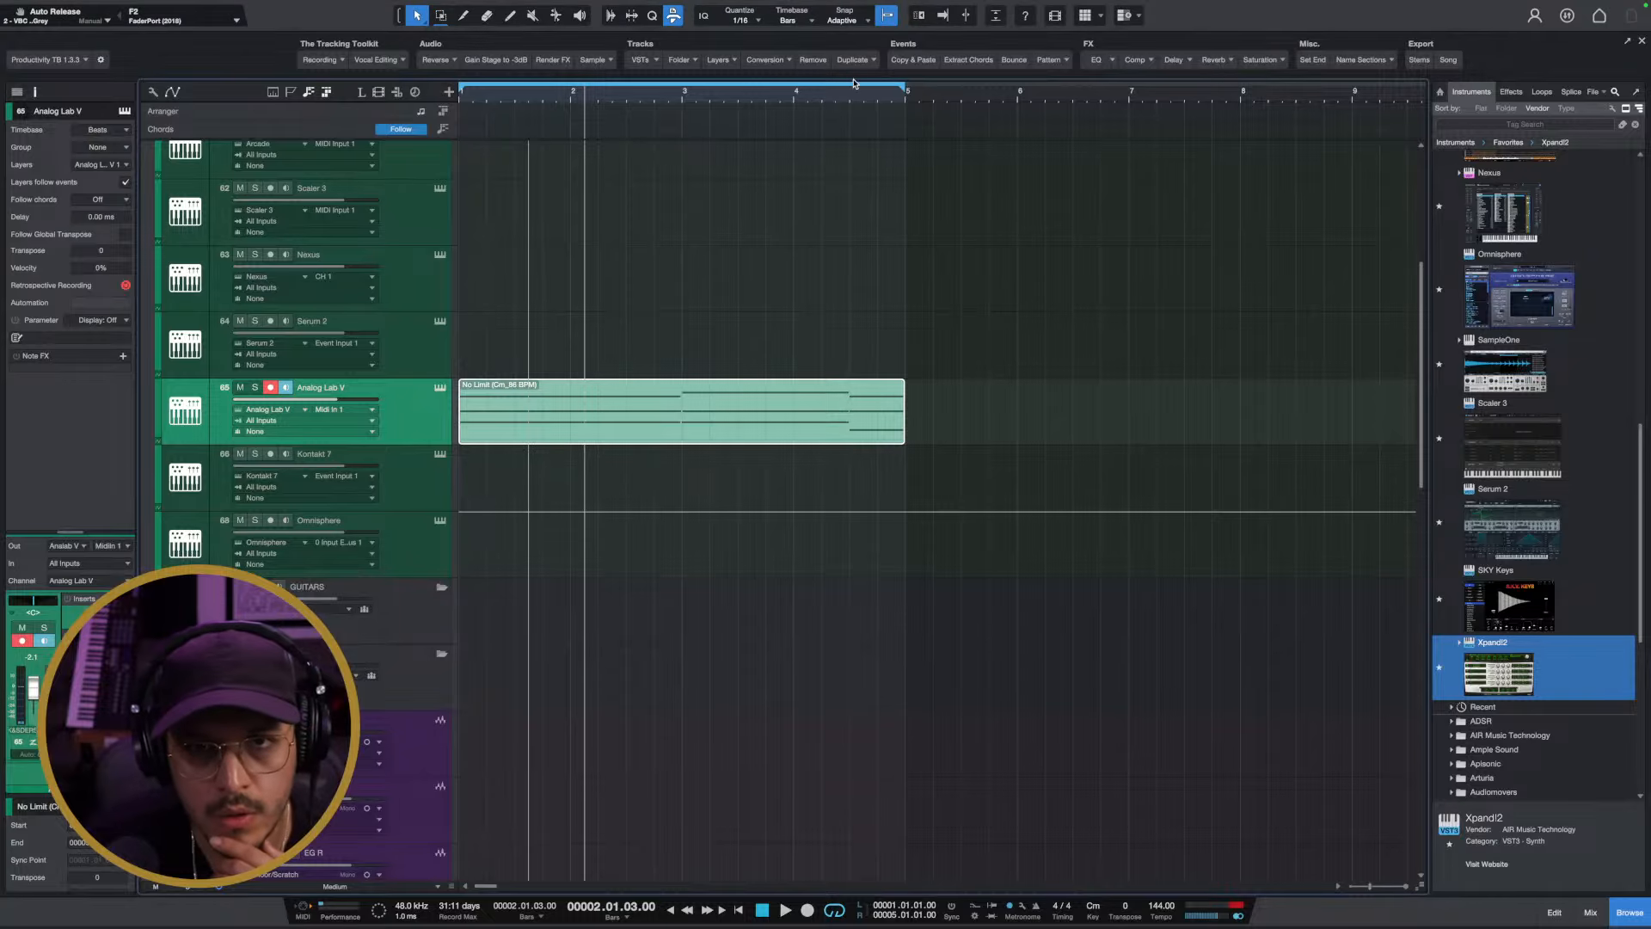
left_click(854, 60)
left_click(886, 94)
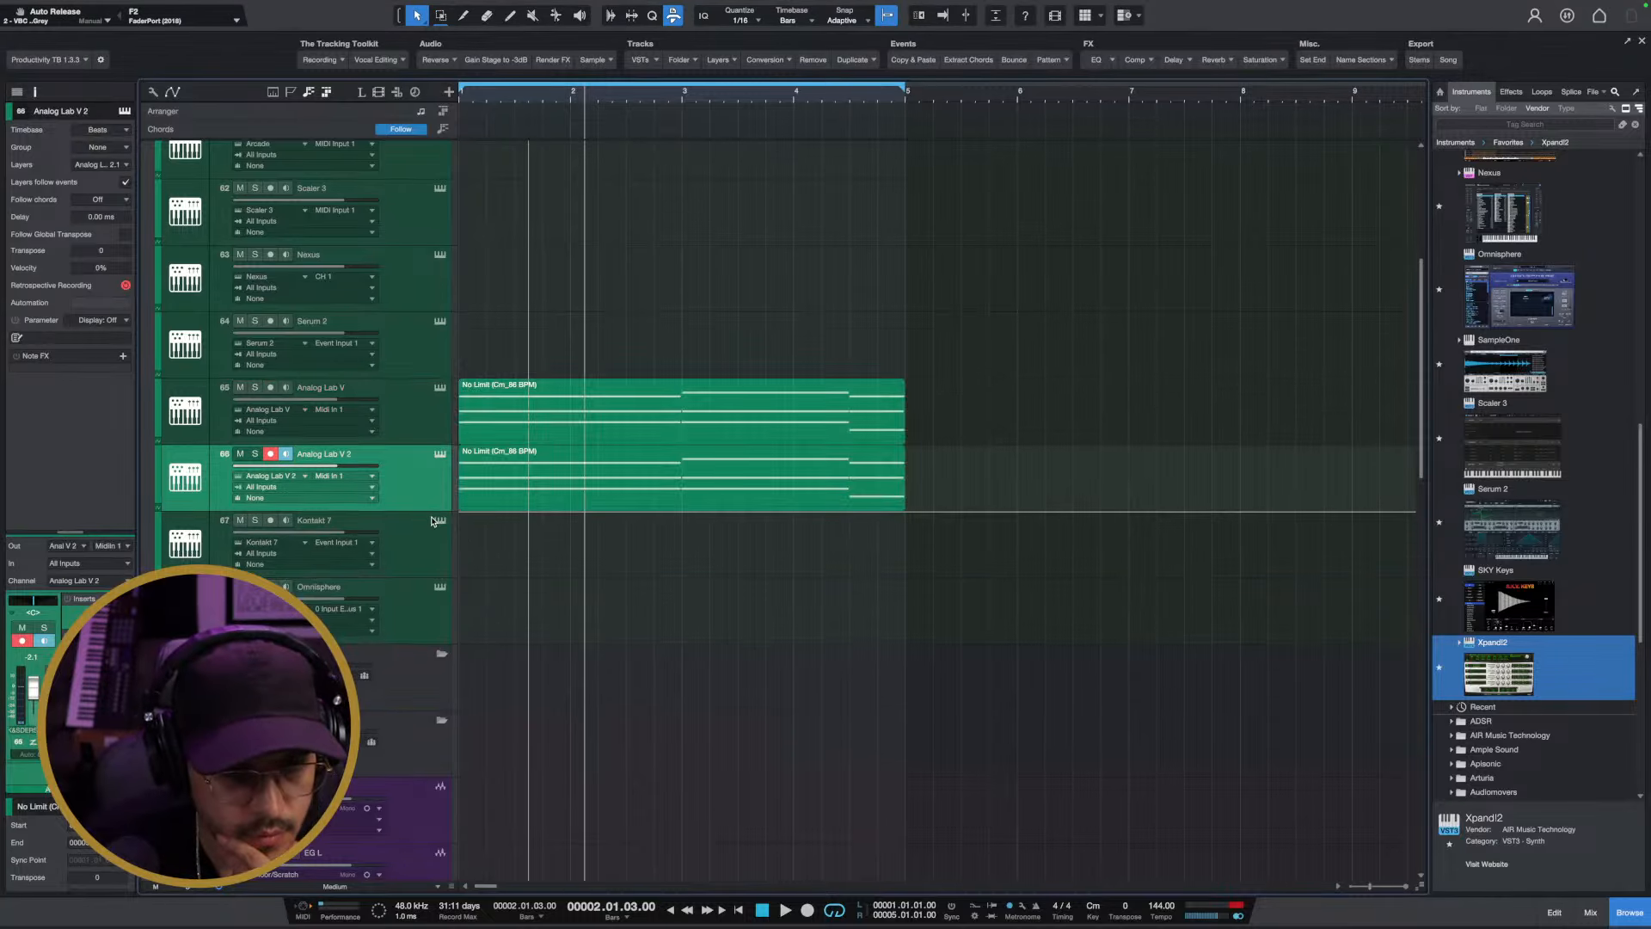
Try to replace the instrument on the duplicated Analog Lab V 2 track with Xpand!2 and check its instrument window
left_click_drag(1500, 676, 373, 511)
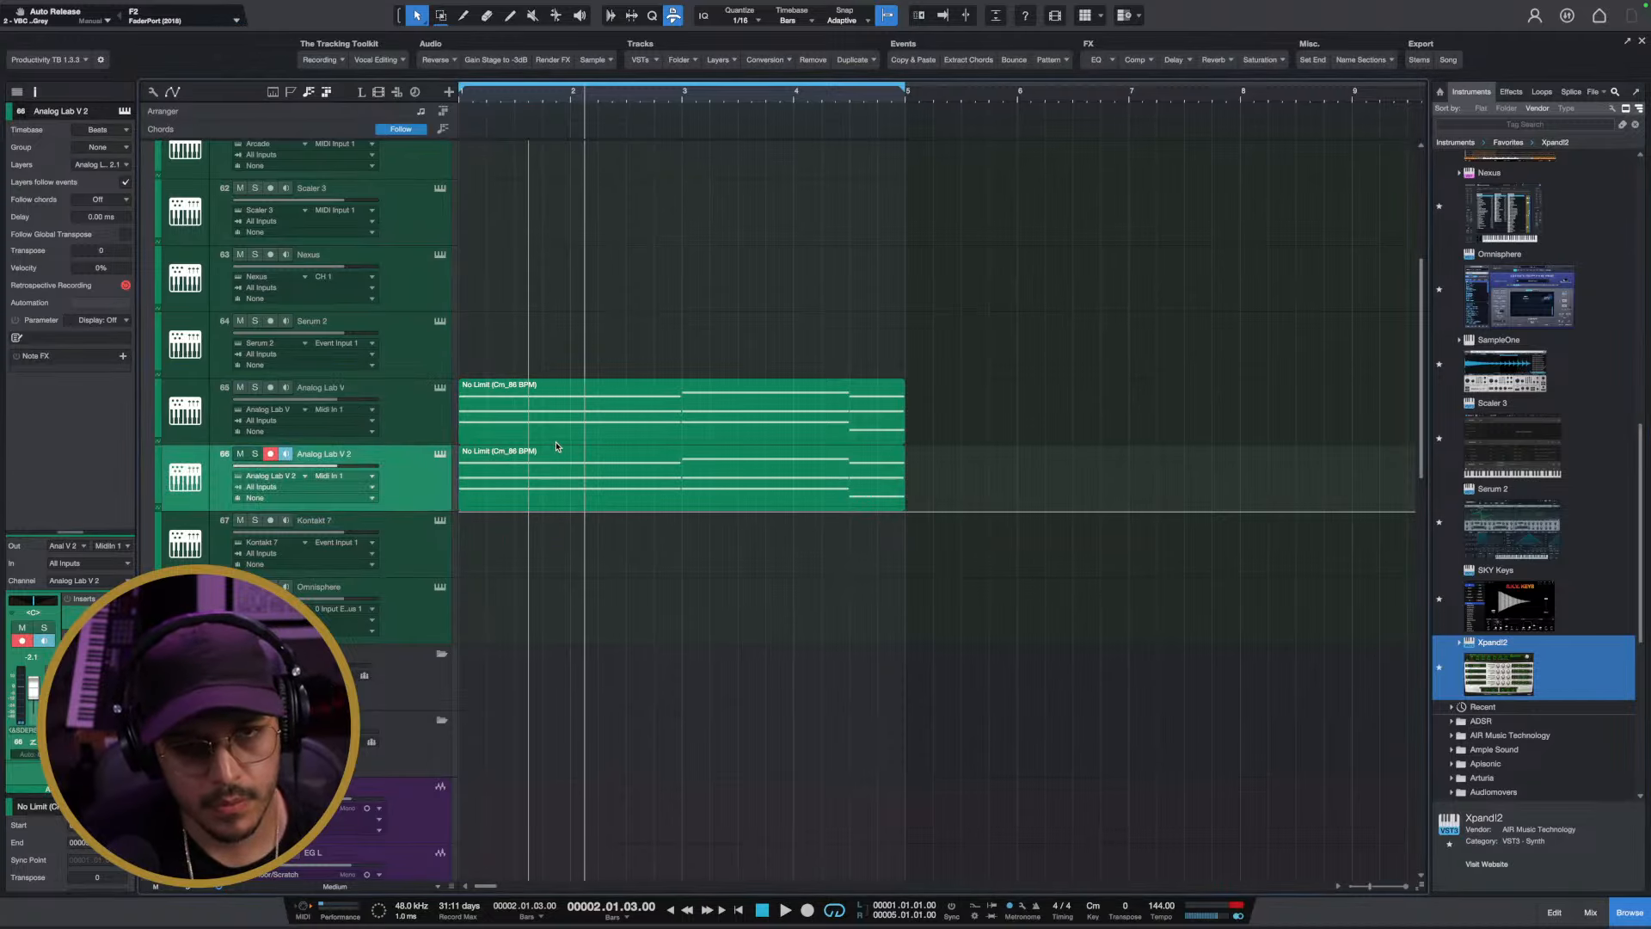
key("ctrl+Left")
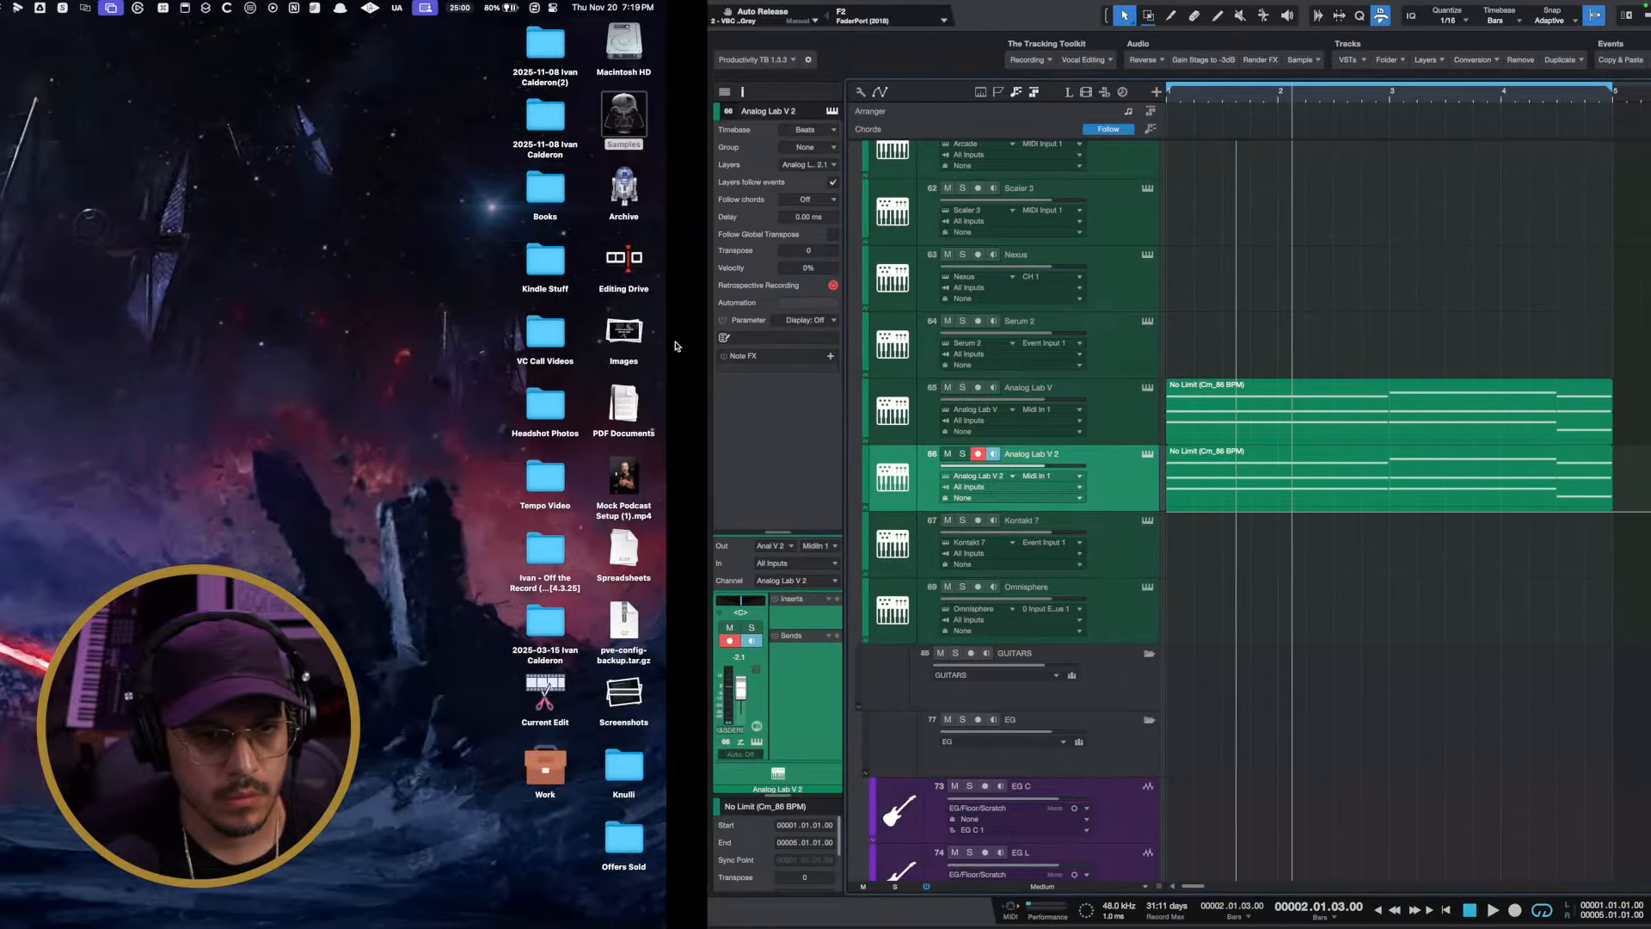
key("ctrl+Right")
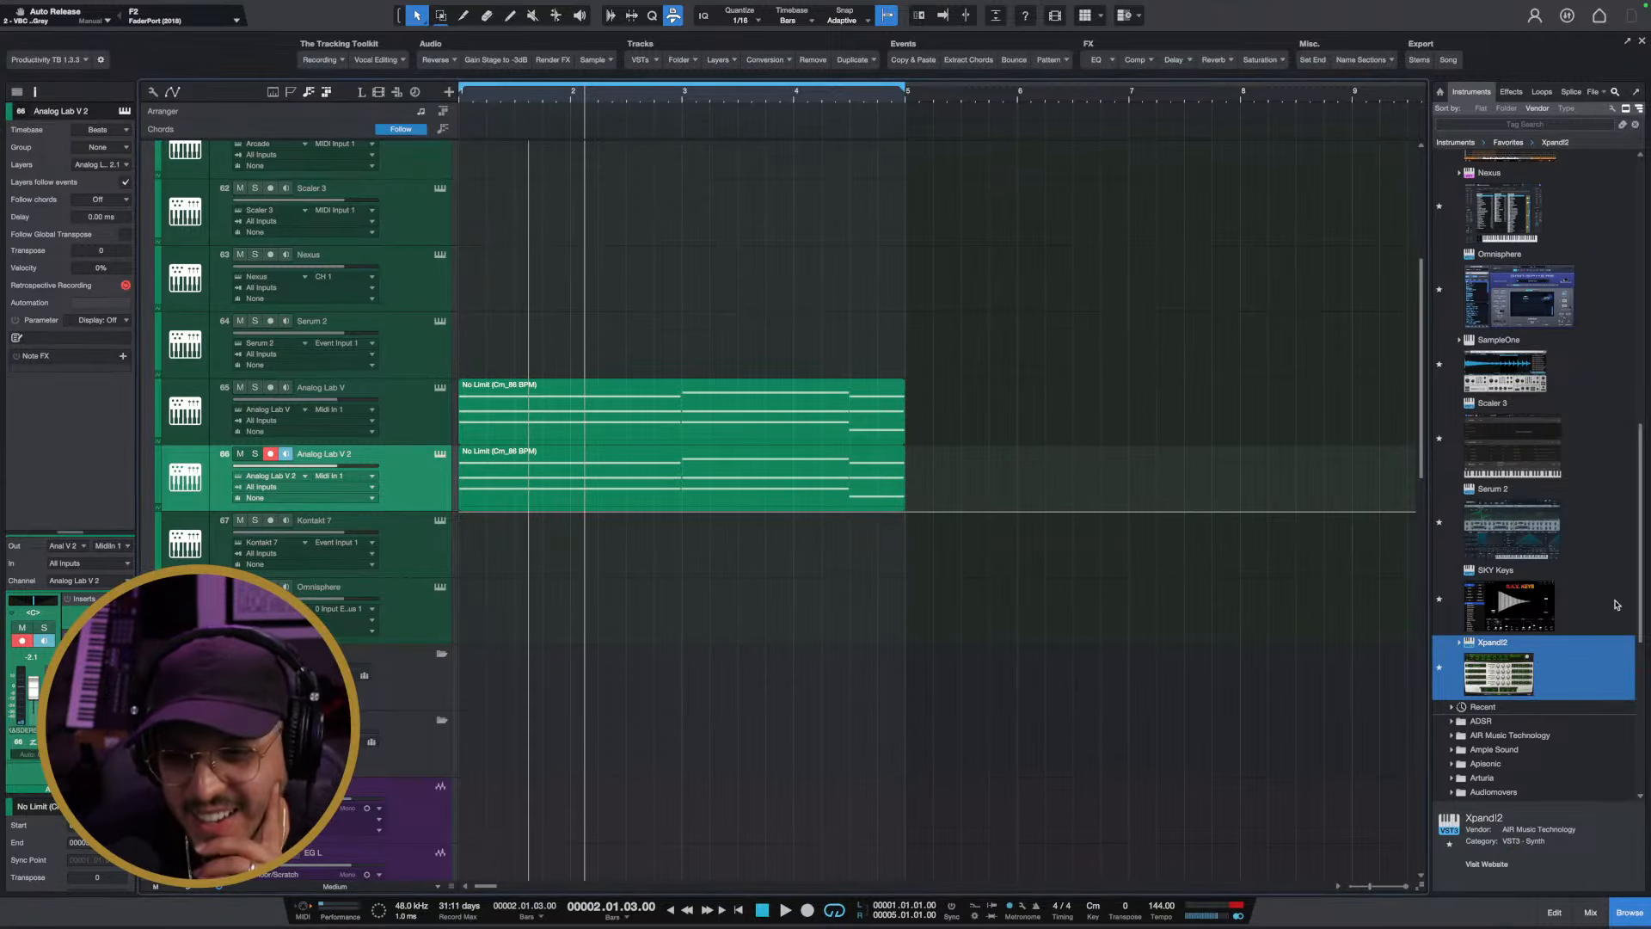
left_click_drag(1507, 677, 303, 484)
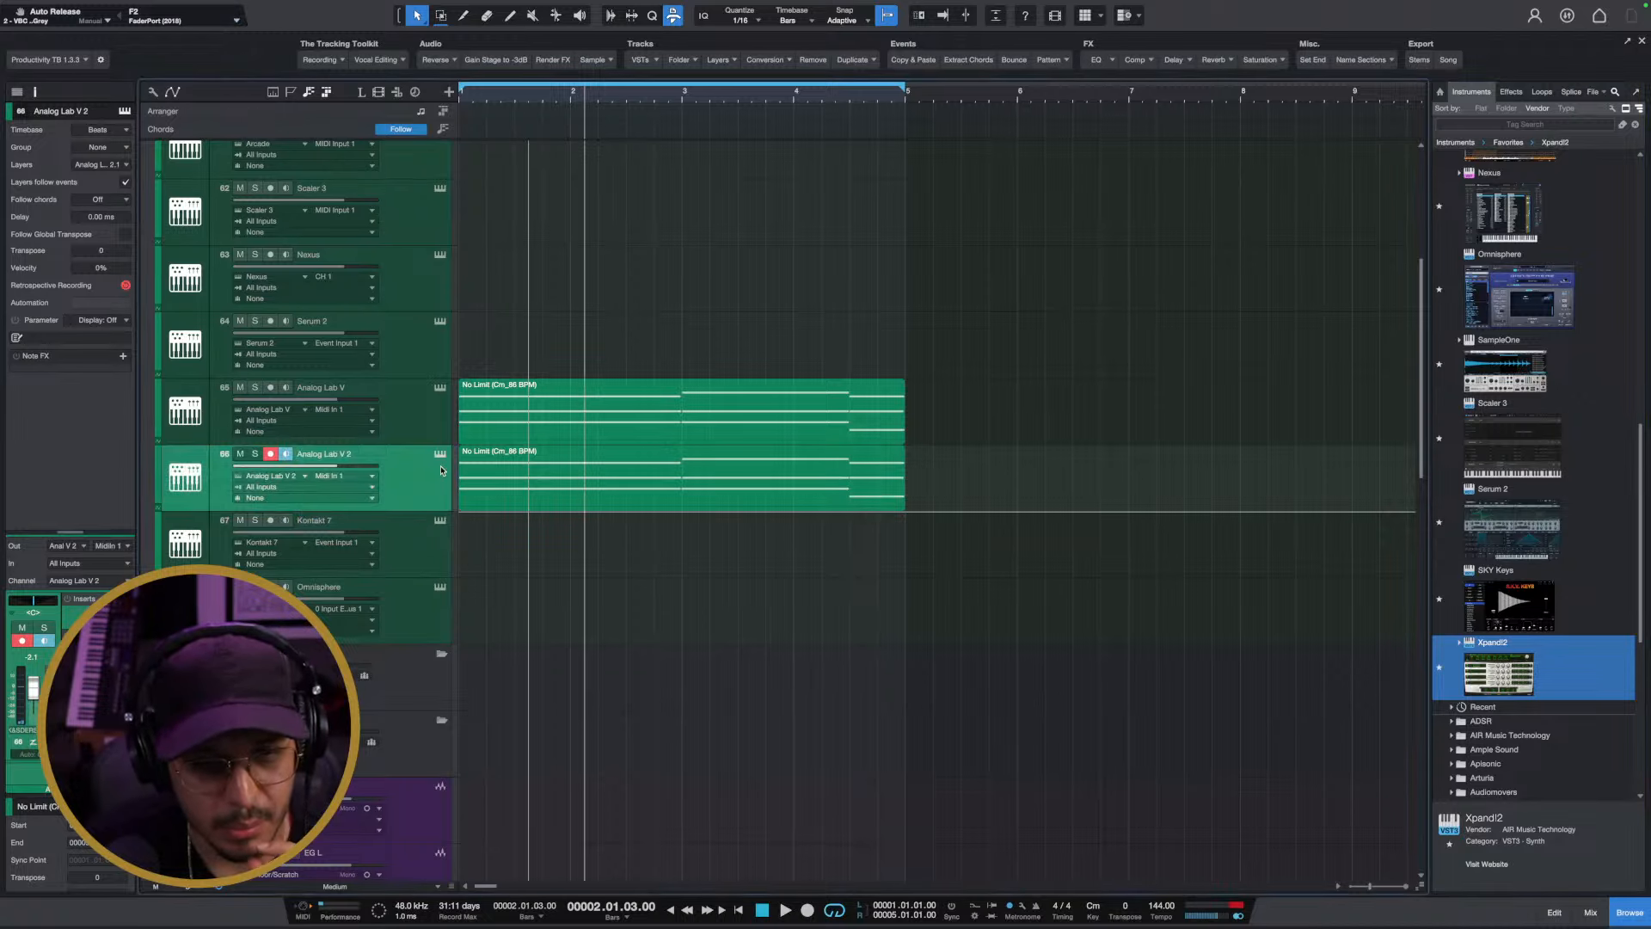
left_click(440, 455)
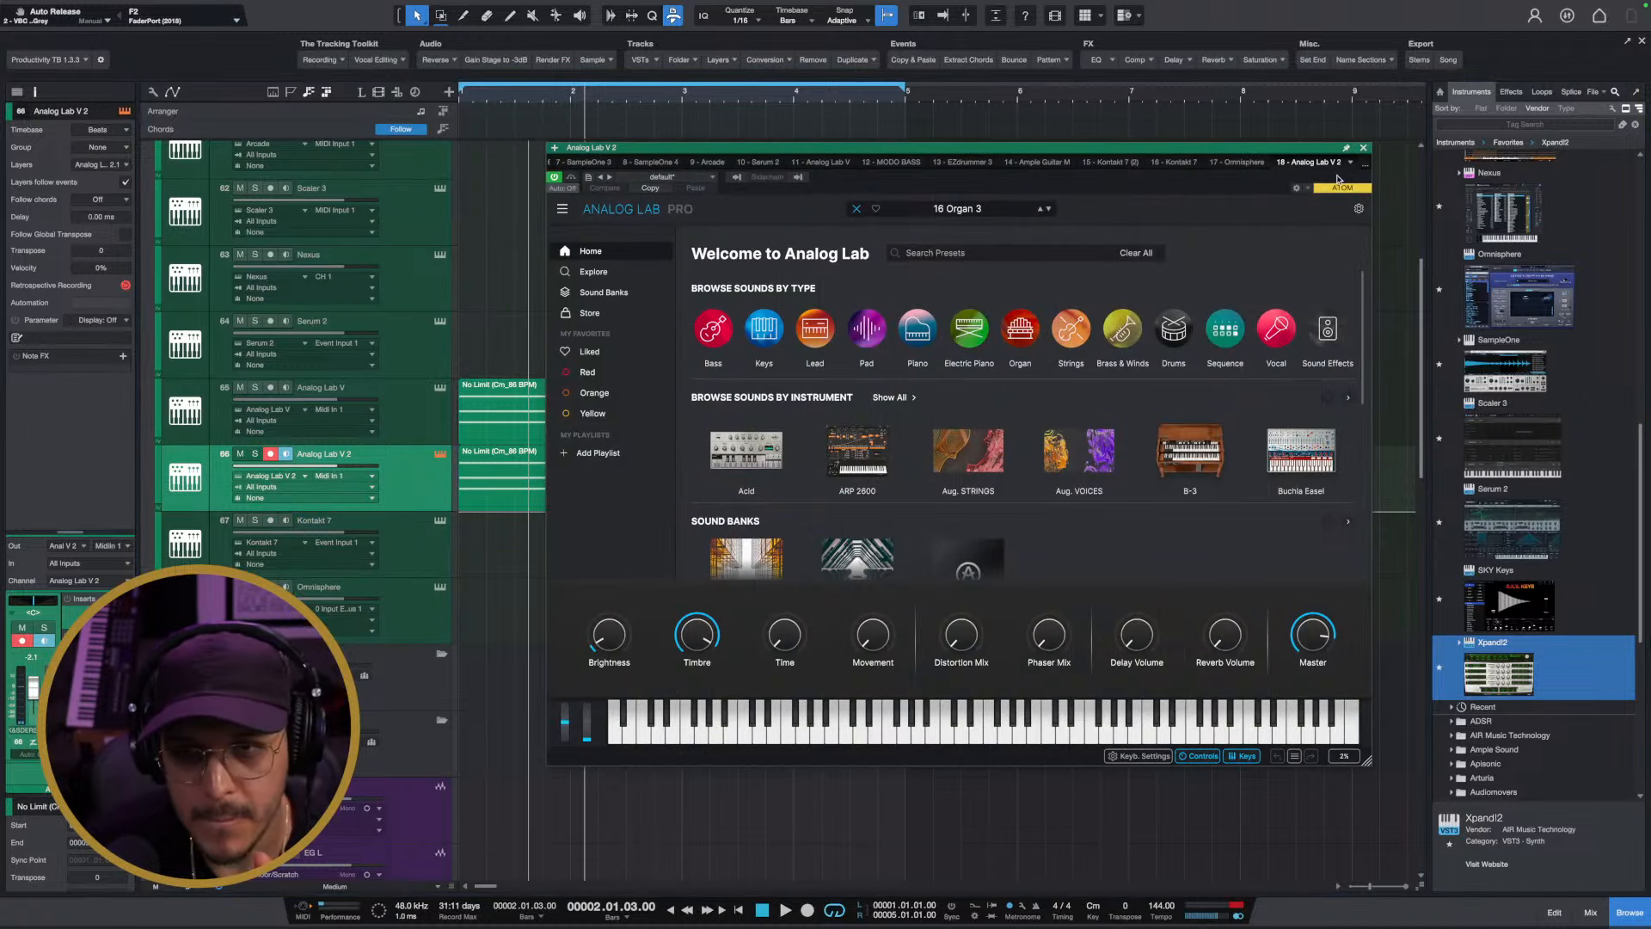
left_click(1364, 150)
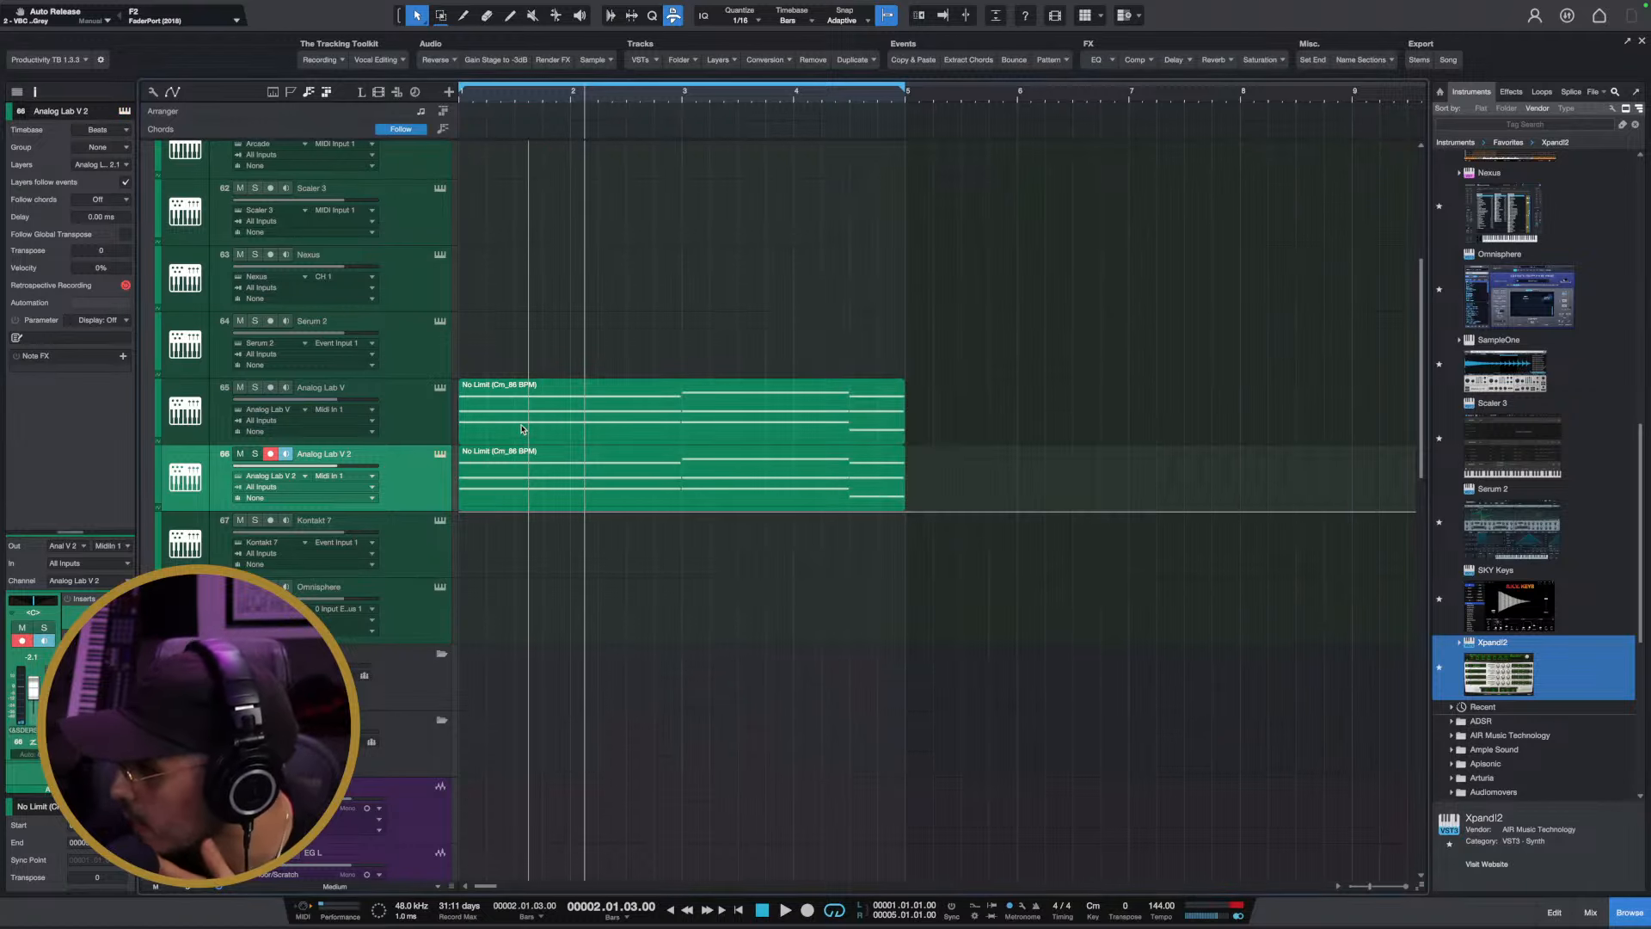
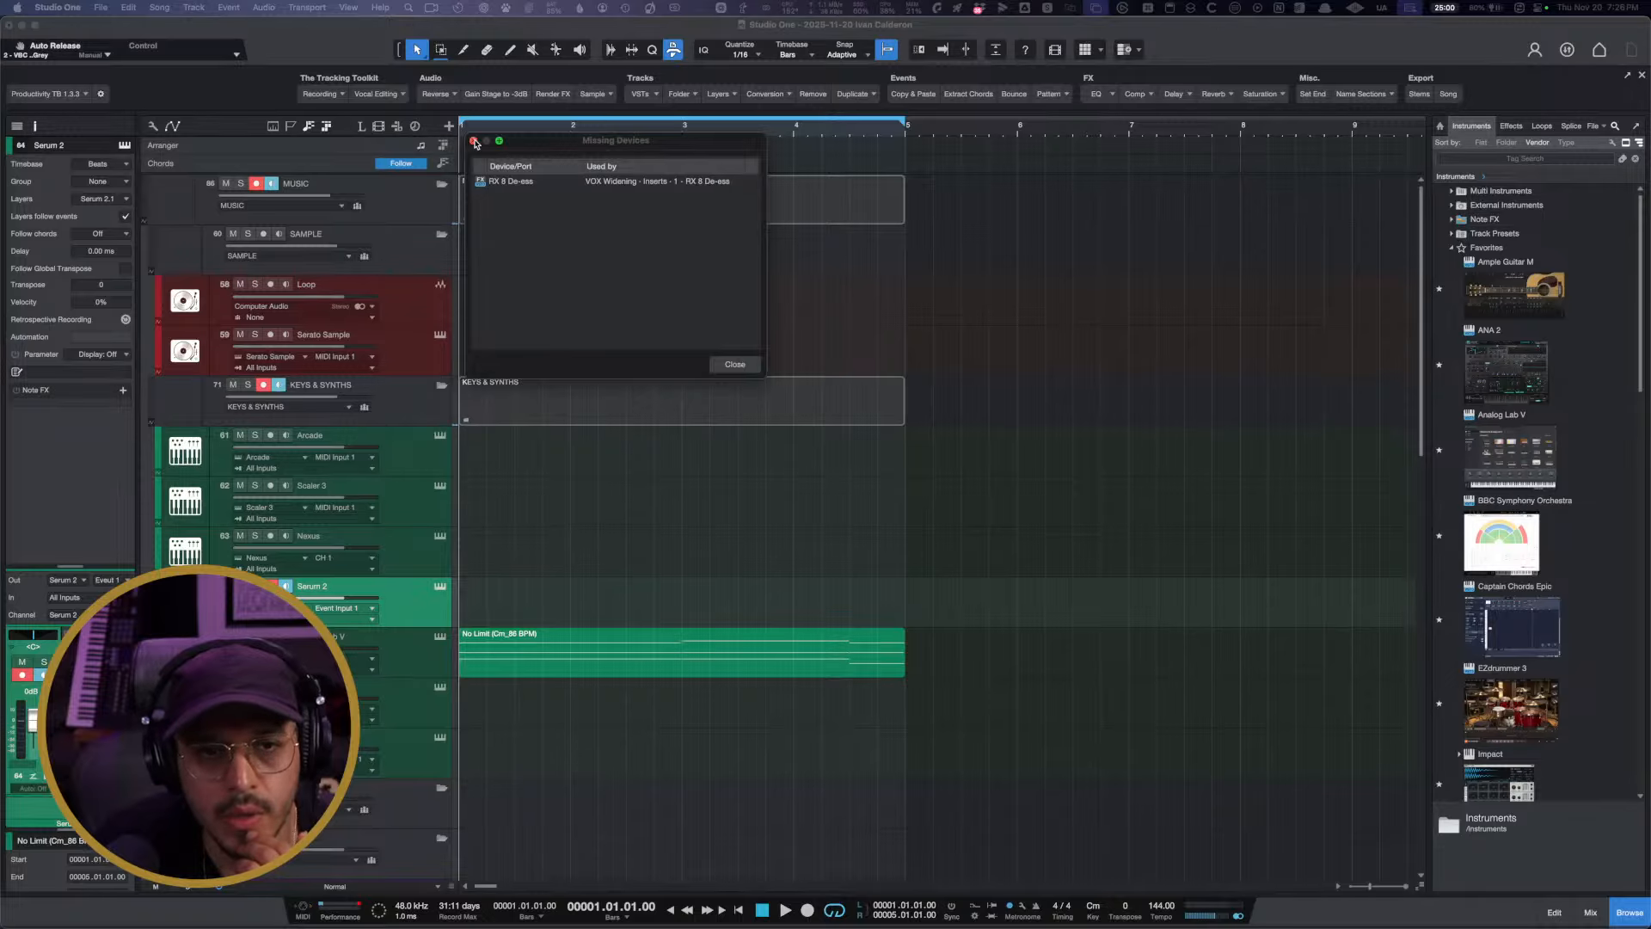
Dismiss the missing devices report and add an Xpand!2 instrument track below the Analog Lab V track
left_click(474, 141)
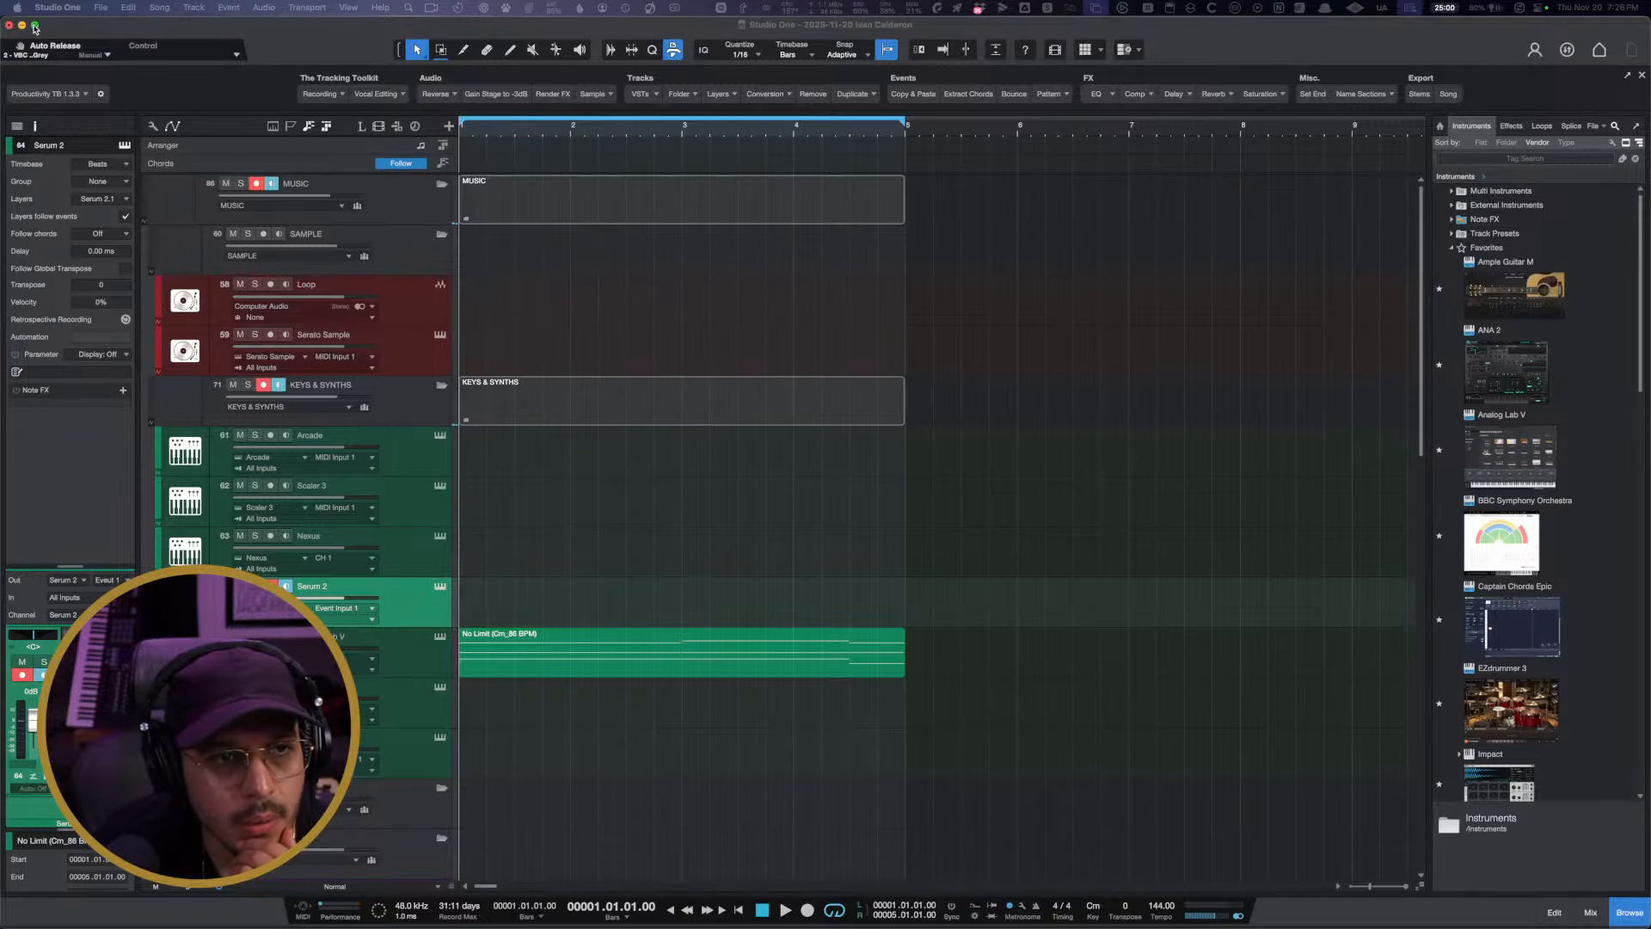
left_click(34, 26)
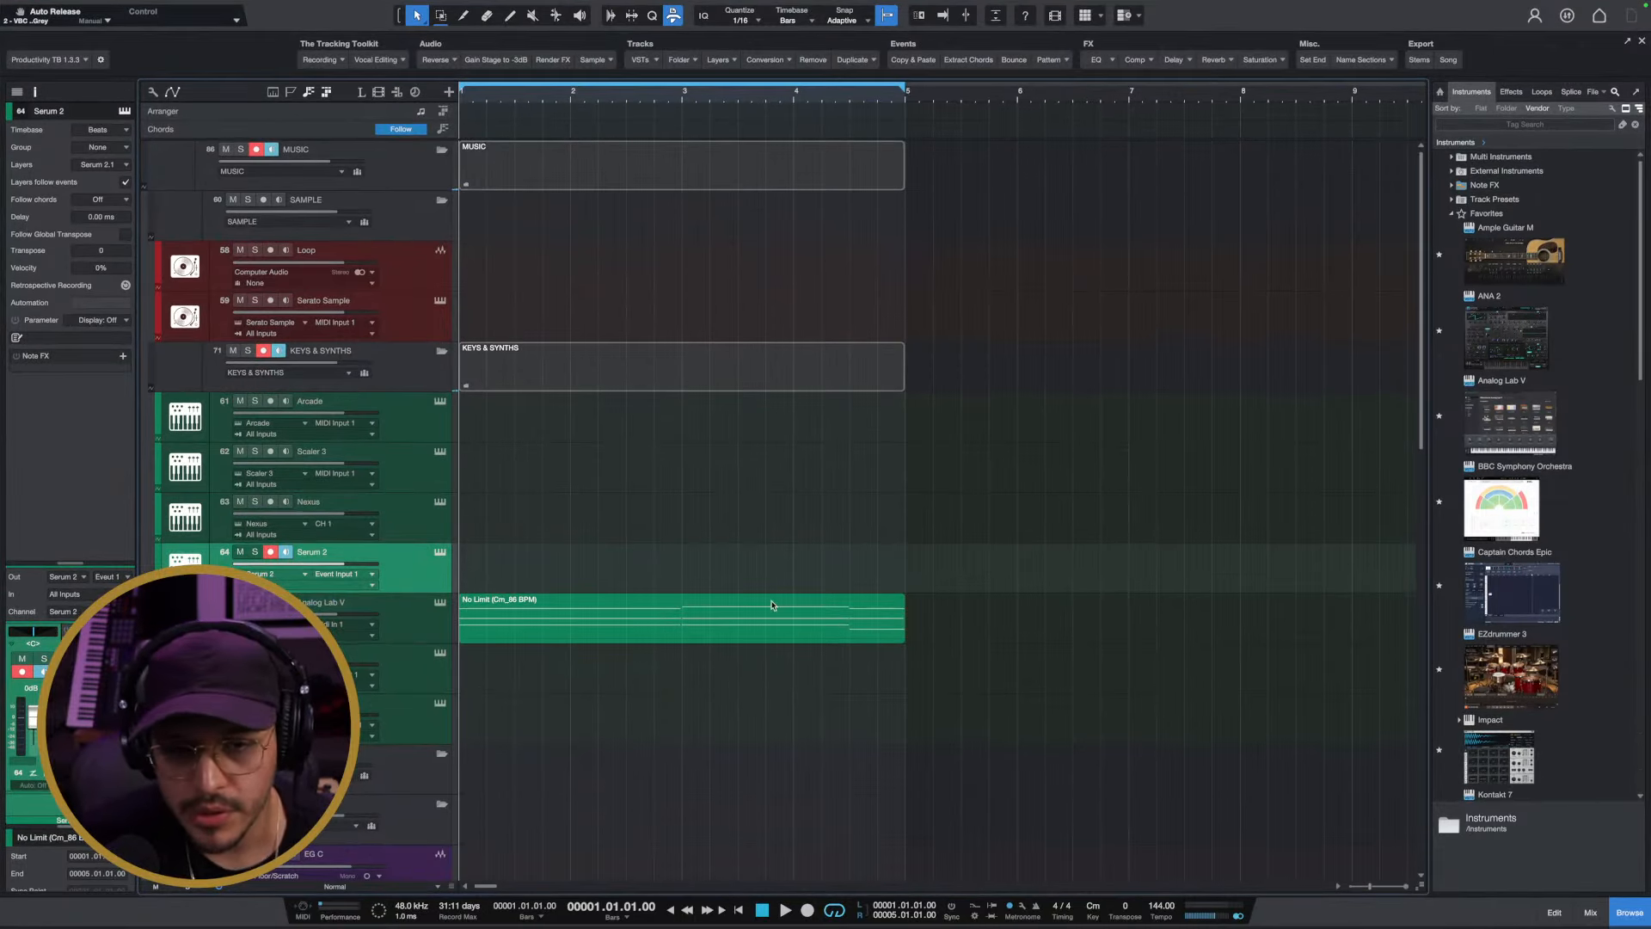
scroll(1529, 726, "down", 10)
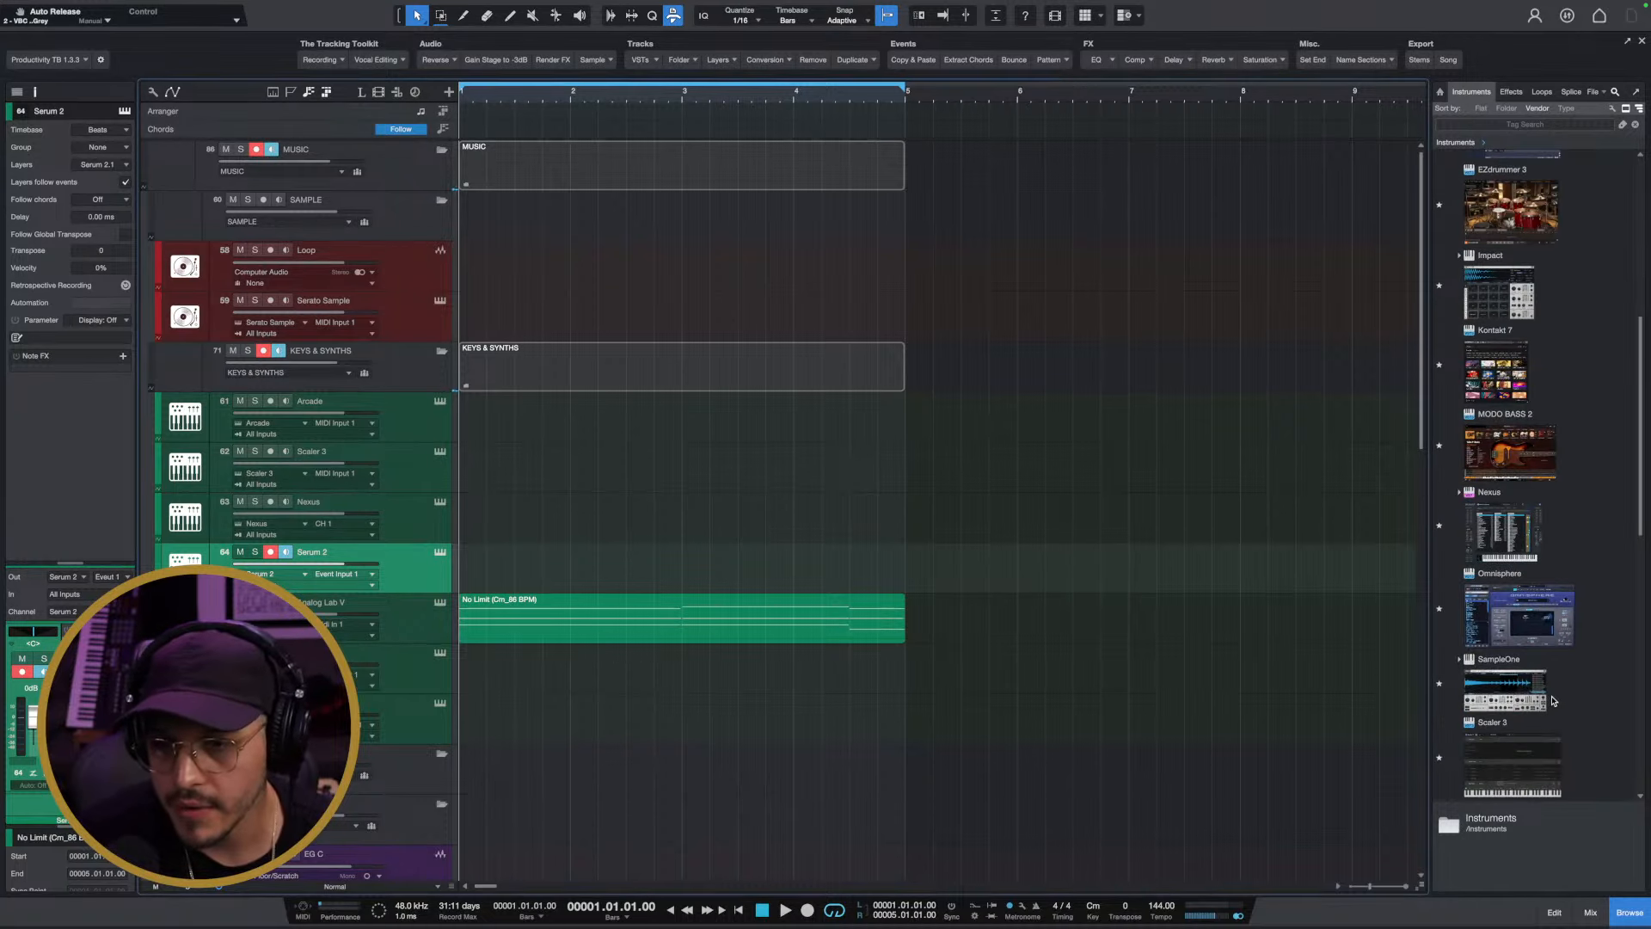
left_click_drag(1527, 632, 414, 651)
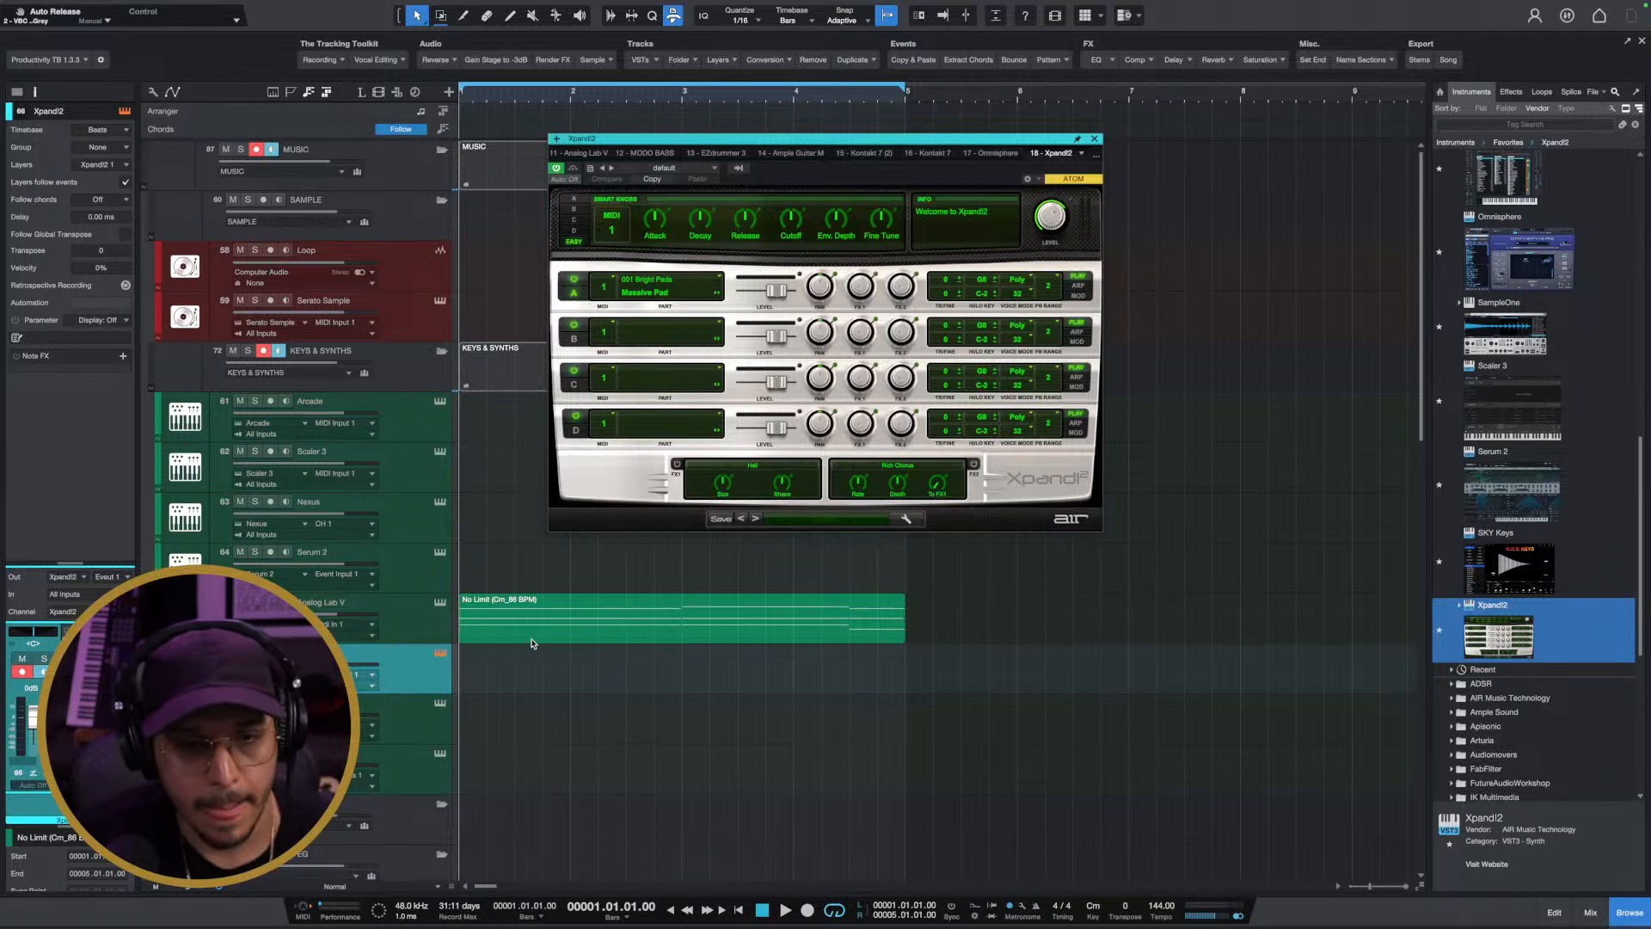
Copy the No Limit chord clip from the Analog Lab V track onto the new Xpand!2 track
left_click(537, 637)
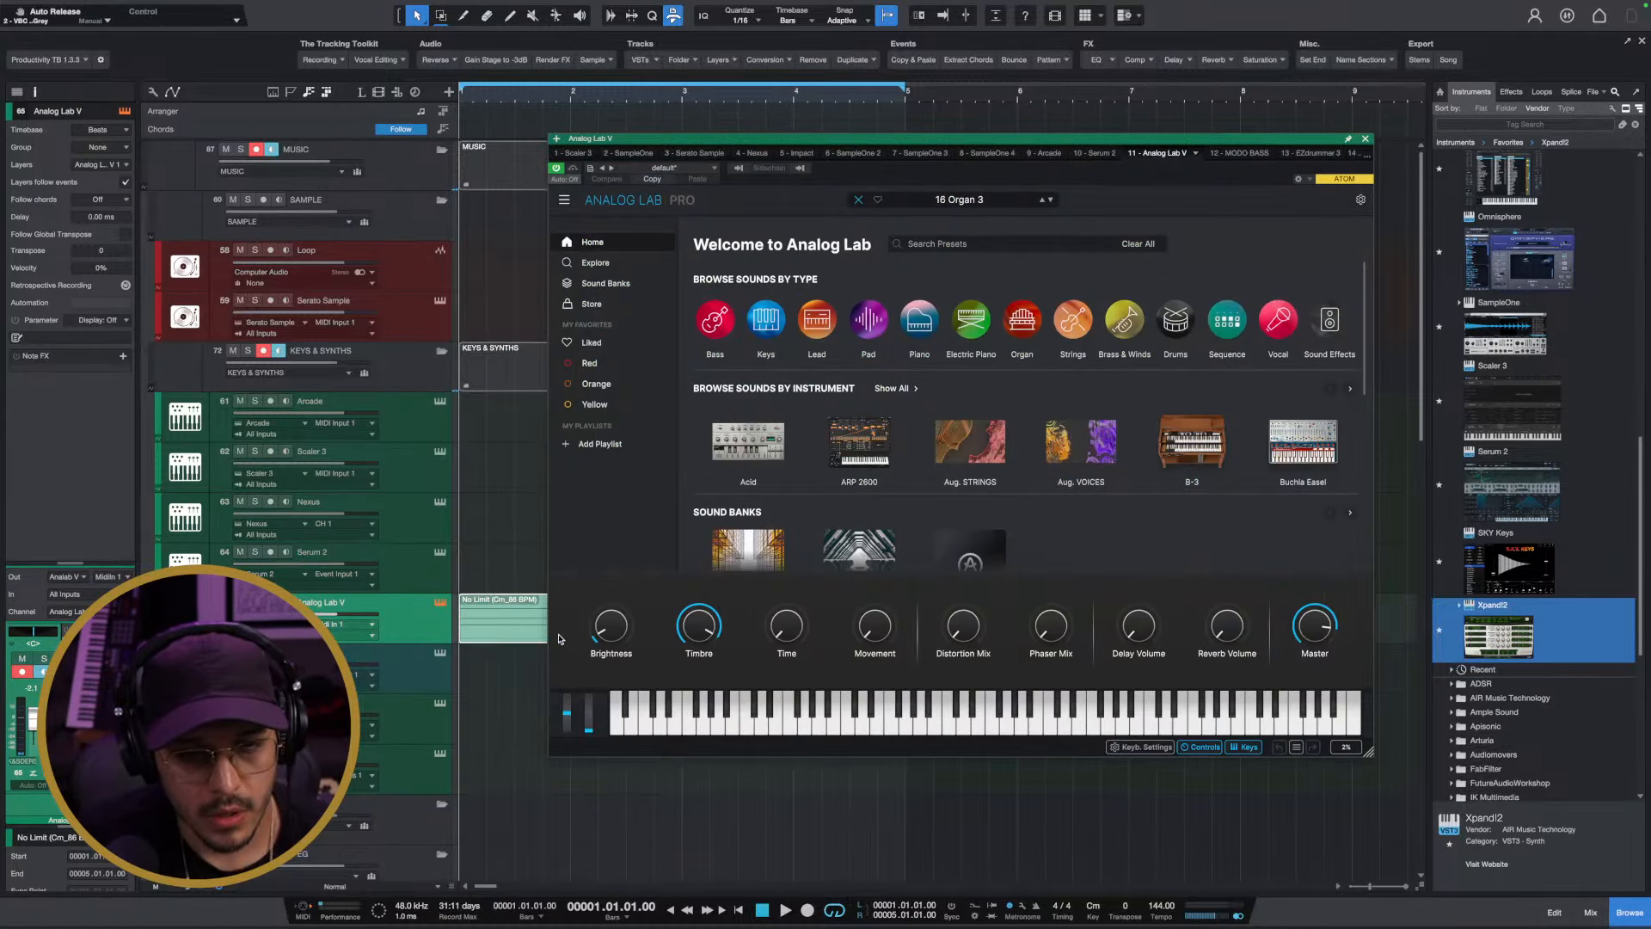
left_click(1366, 139)
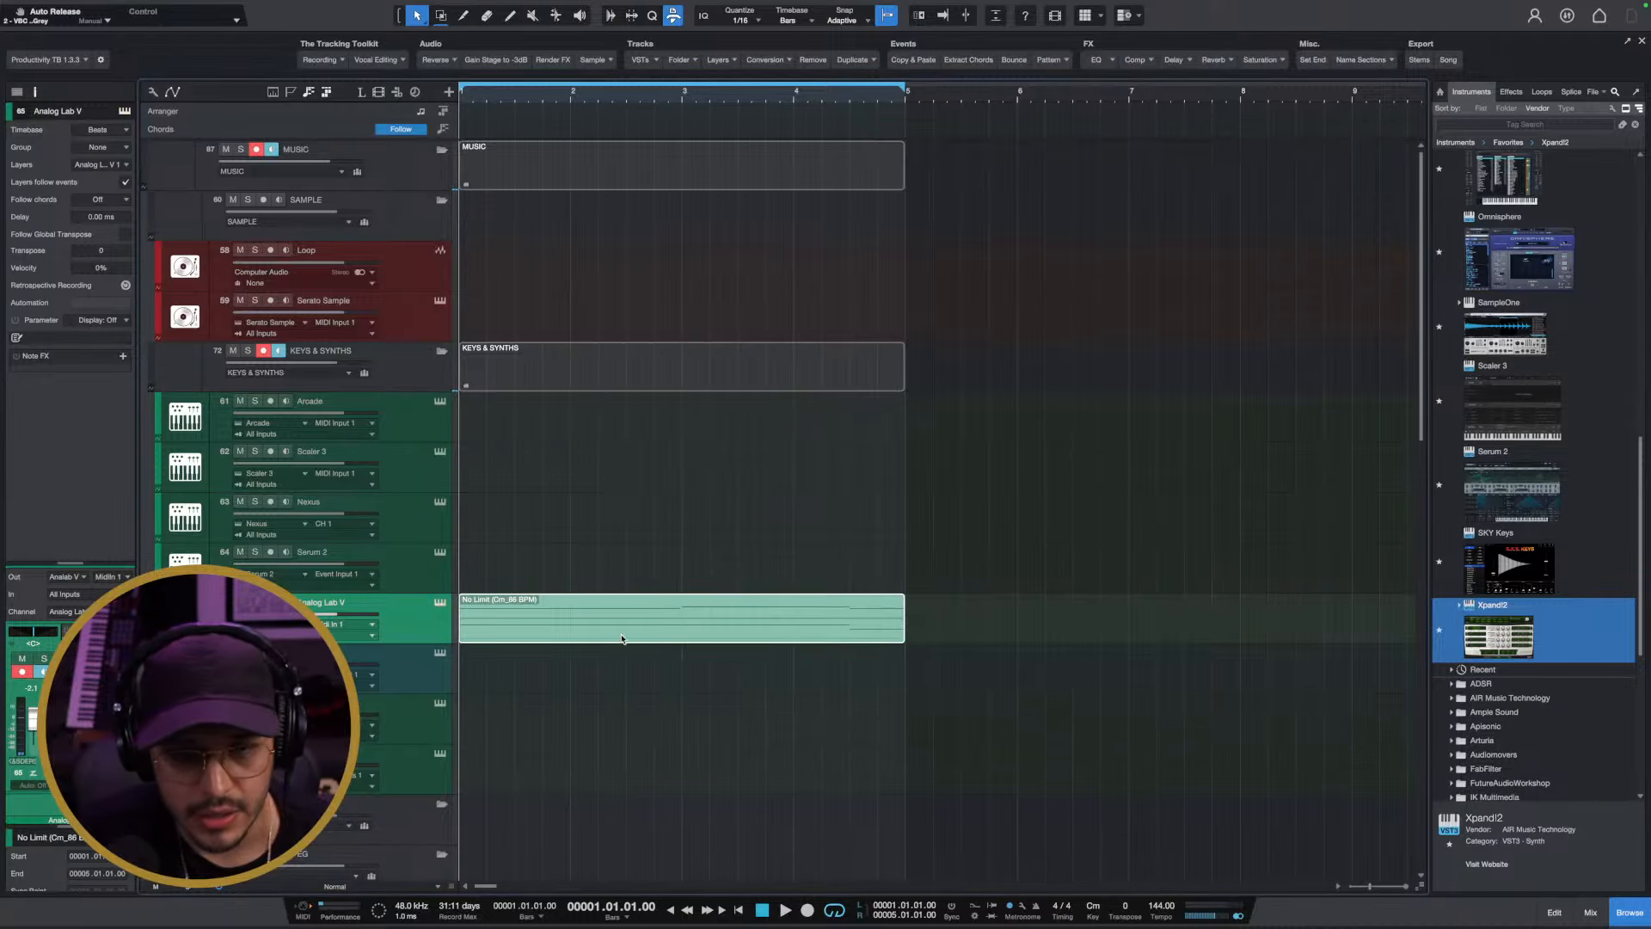
left_click_drag(622, 639, 548, 674)
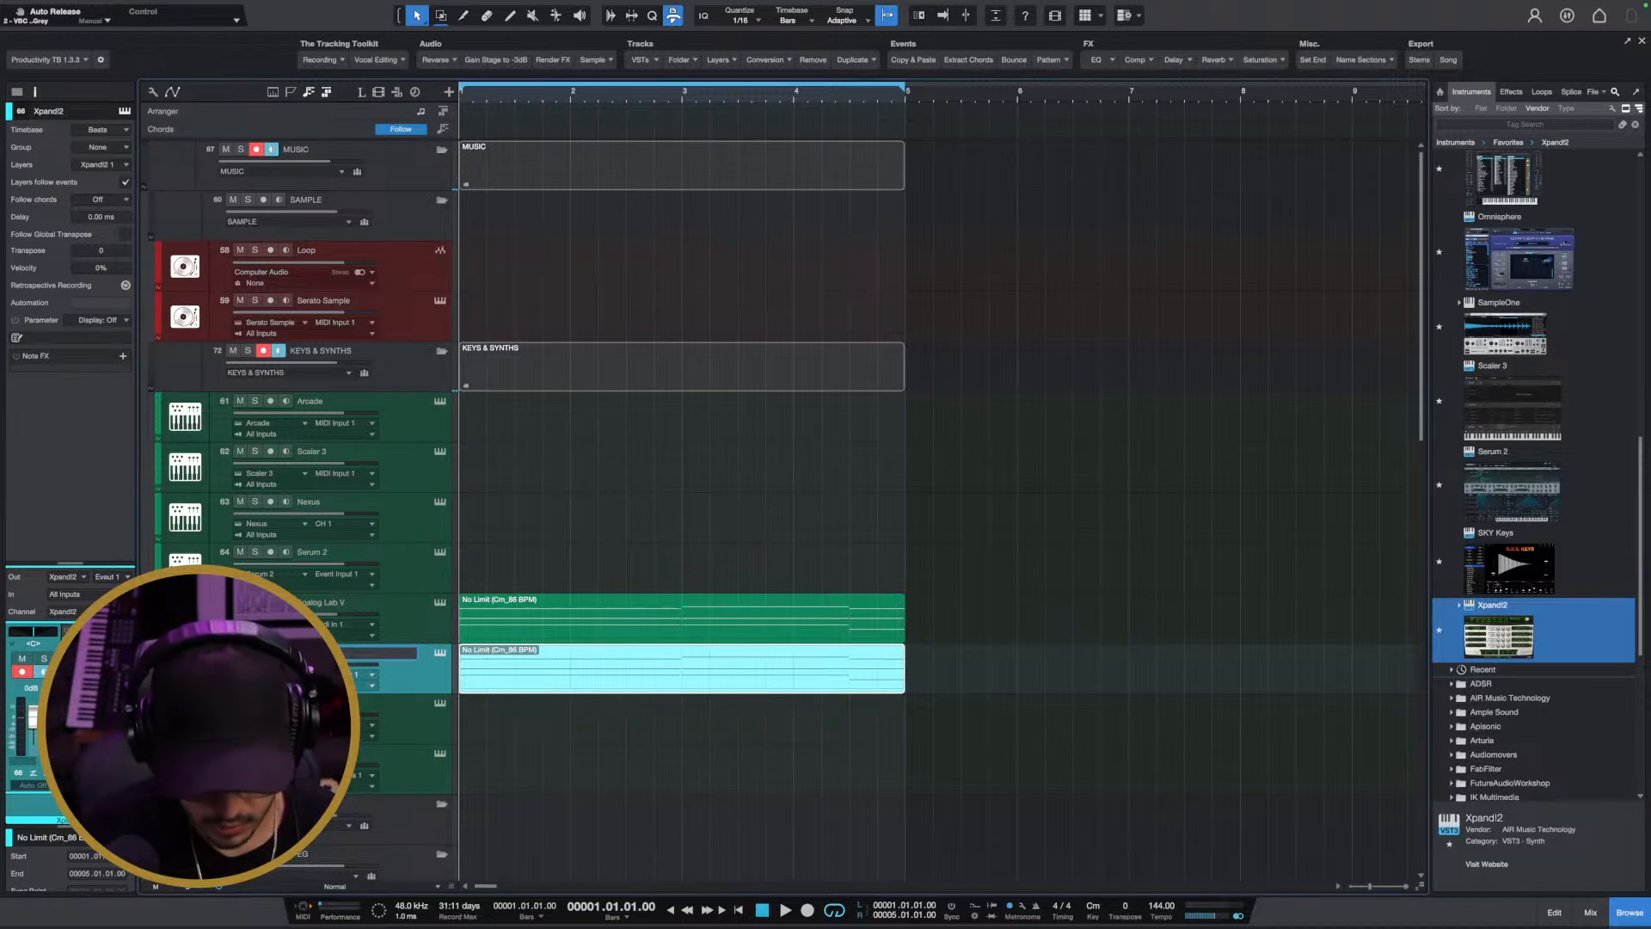
Open the new track's Xpand!2 instrument and audition the chord progression with its Massive Pad patch
left_click(441, 653)
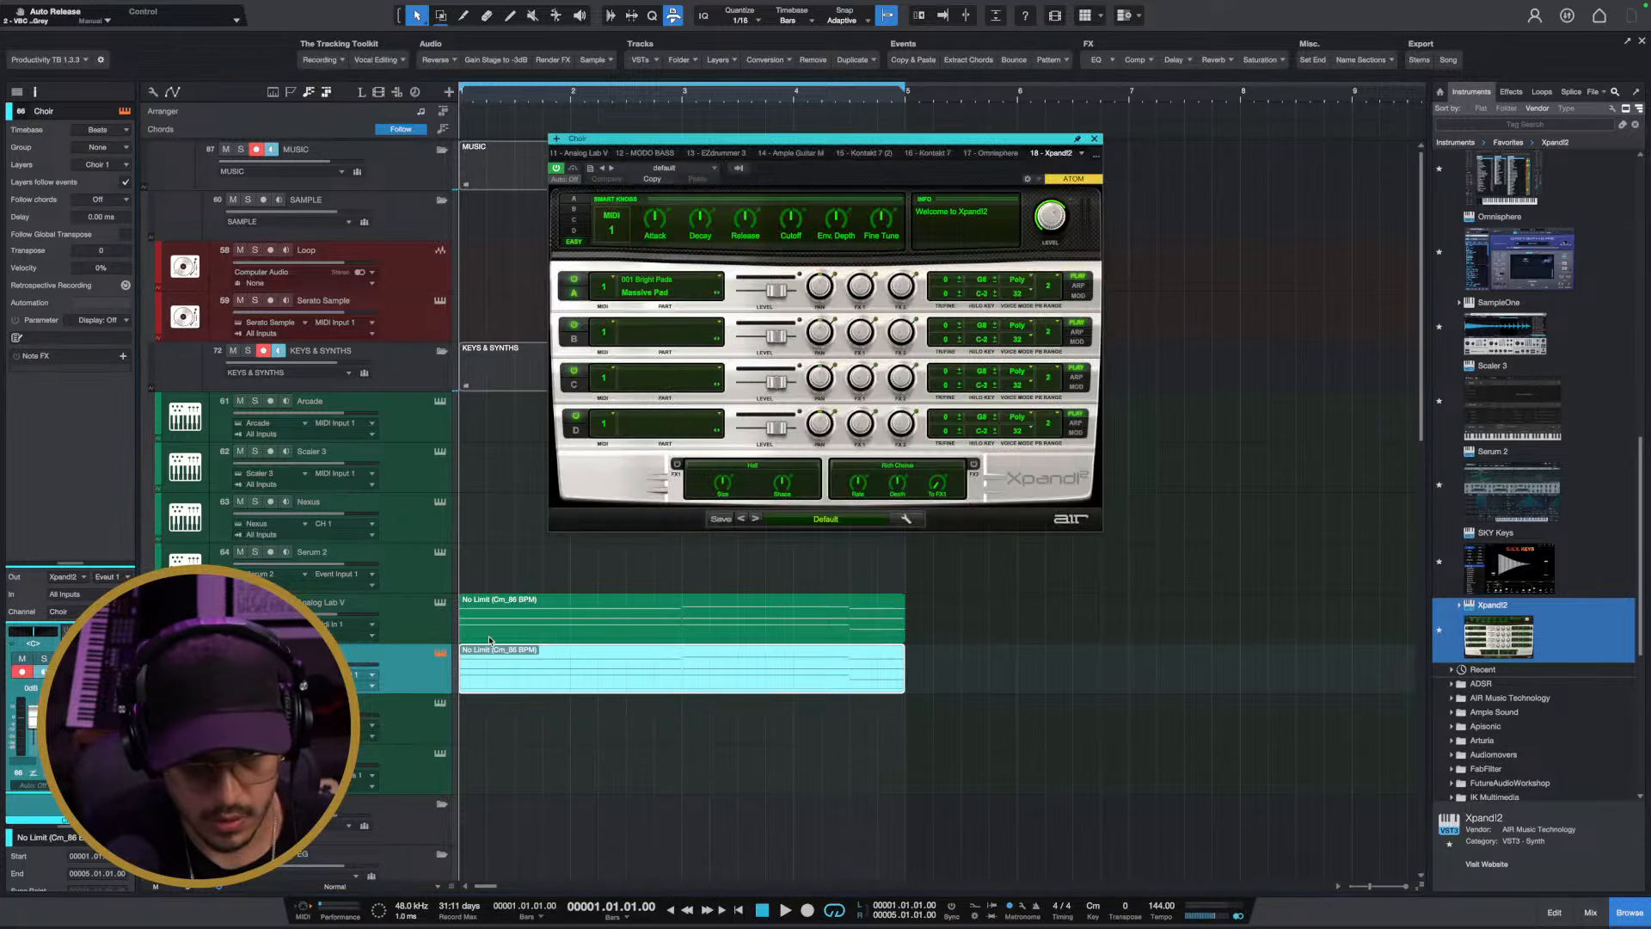
left_click(816, 519)
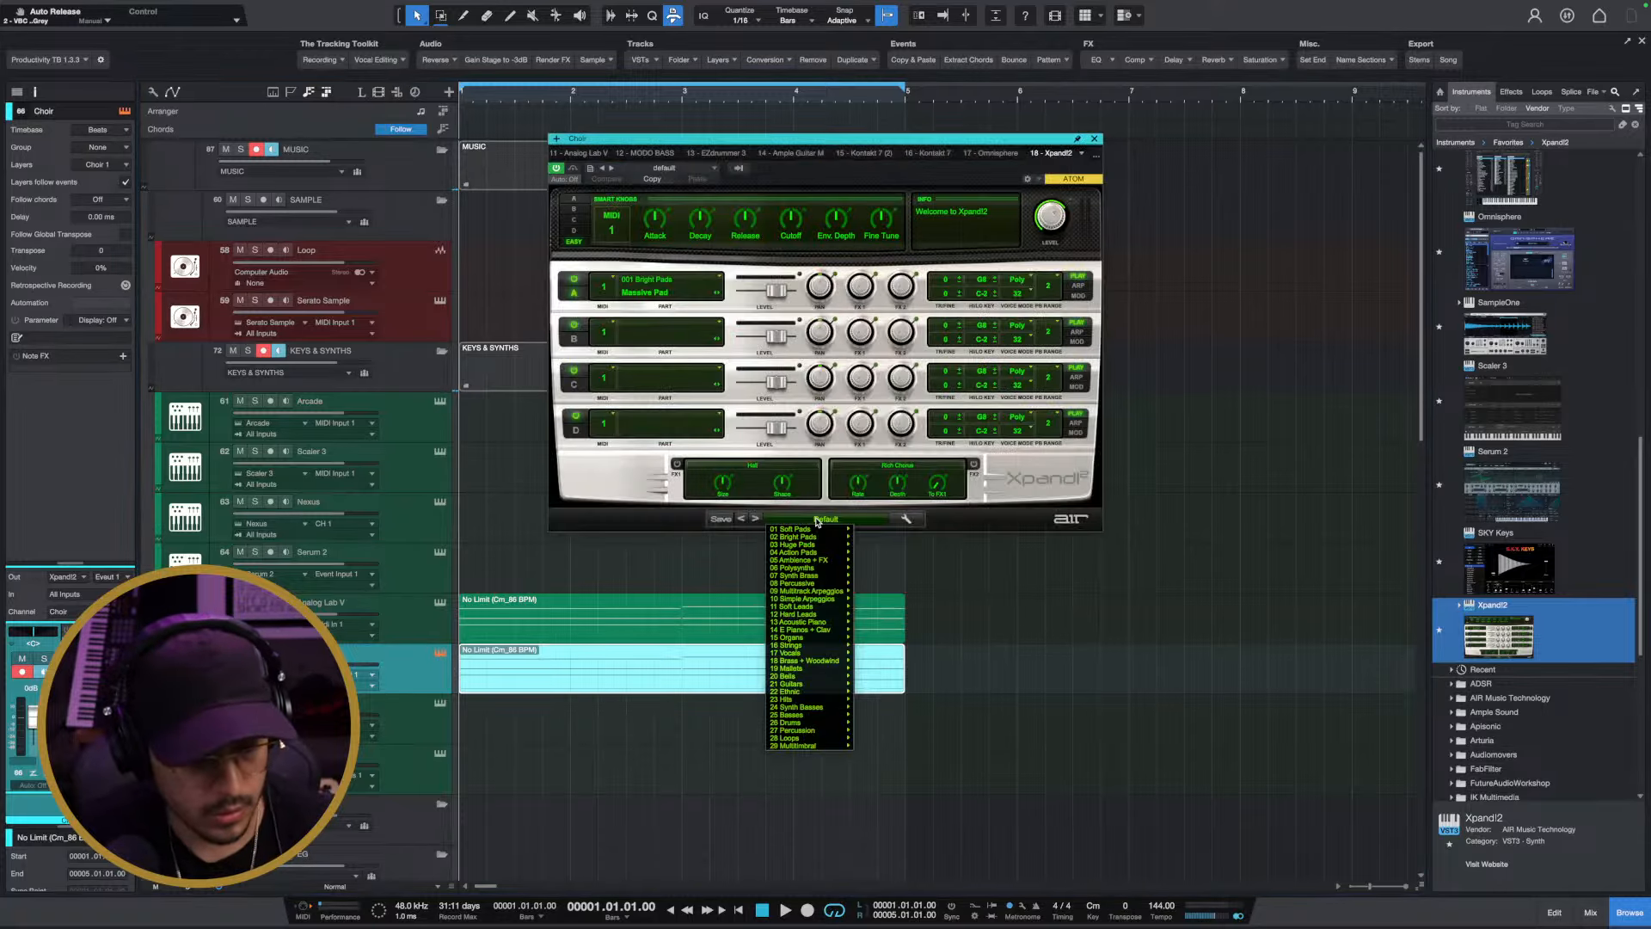
key("space")
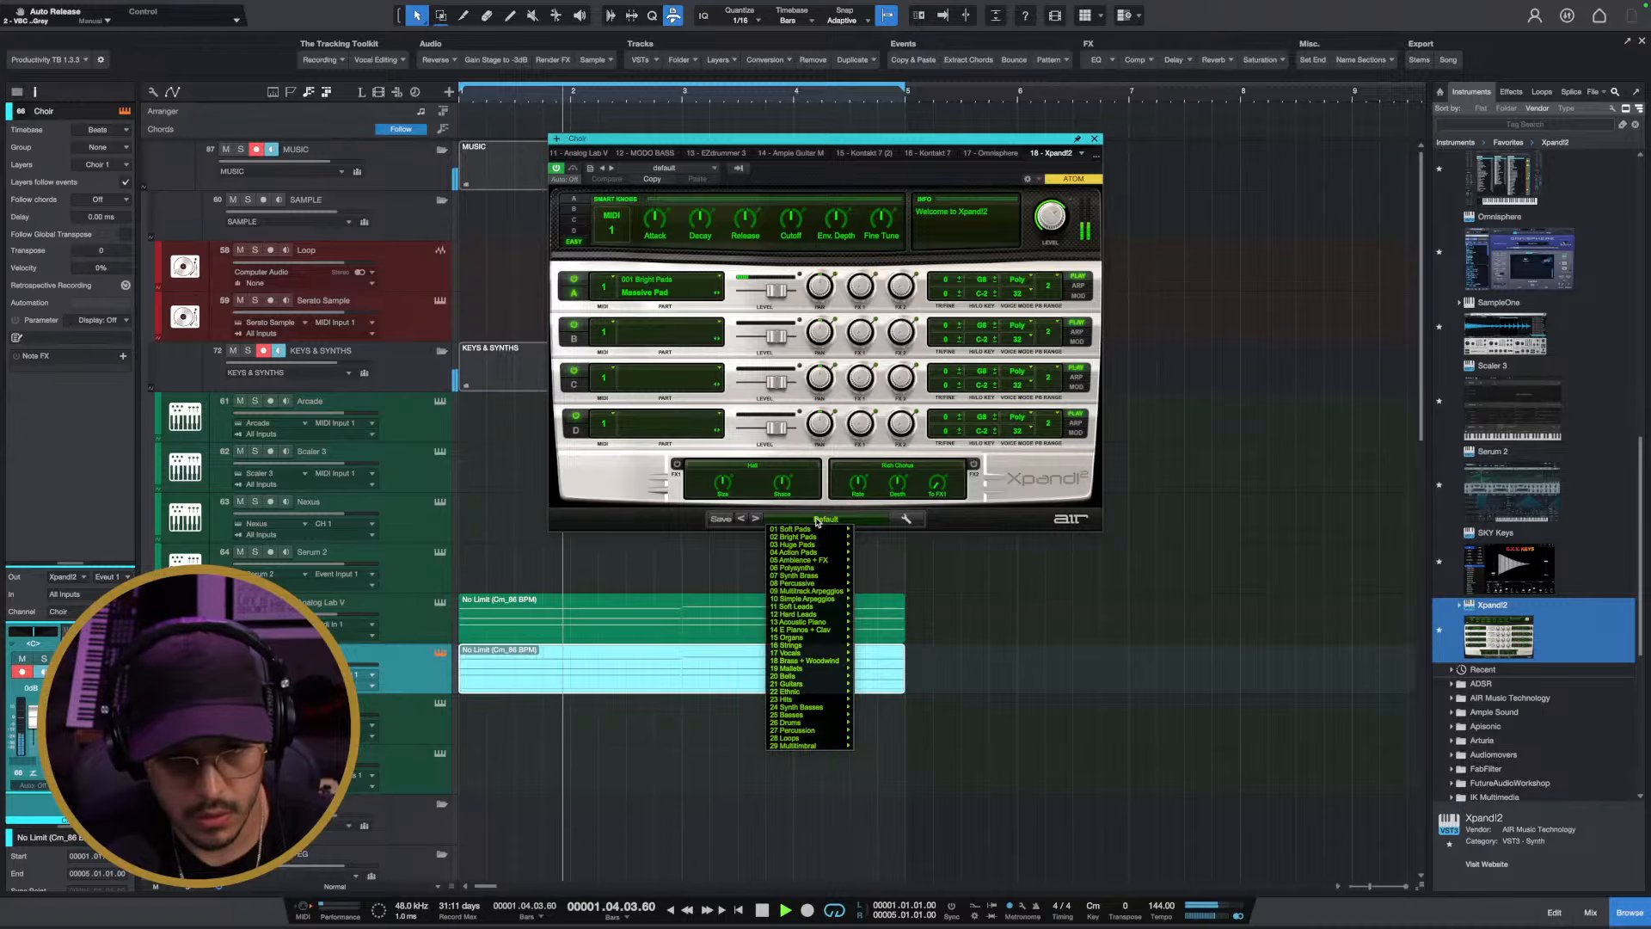
left_click(900, 553)
key("space")
key("space")
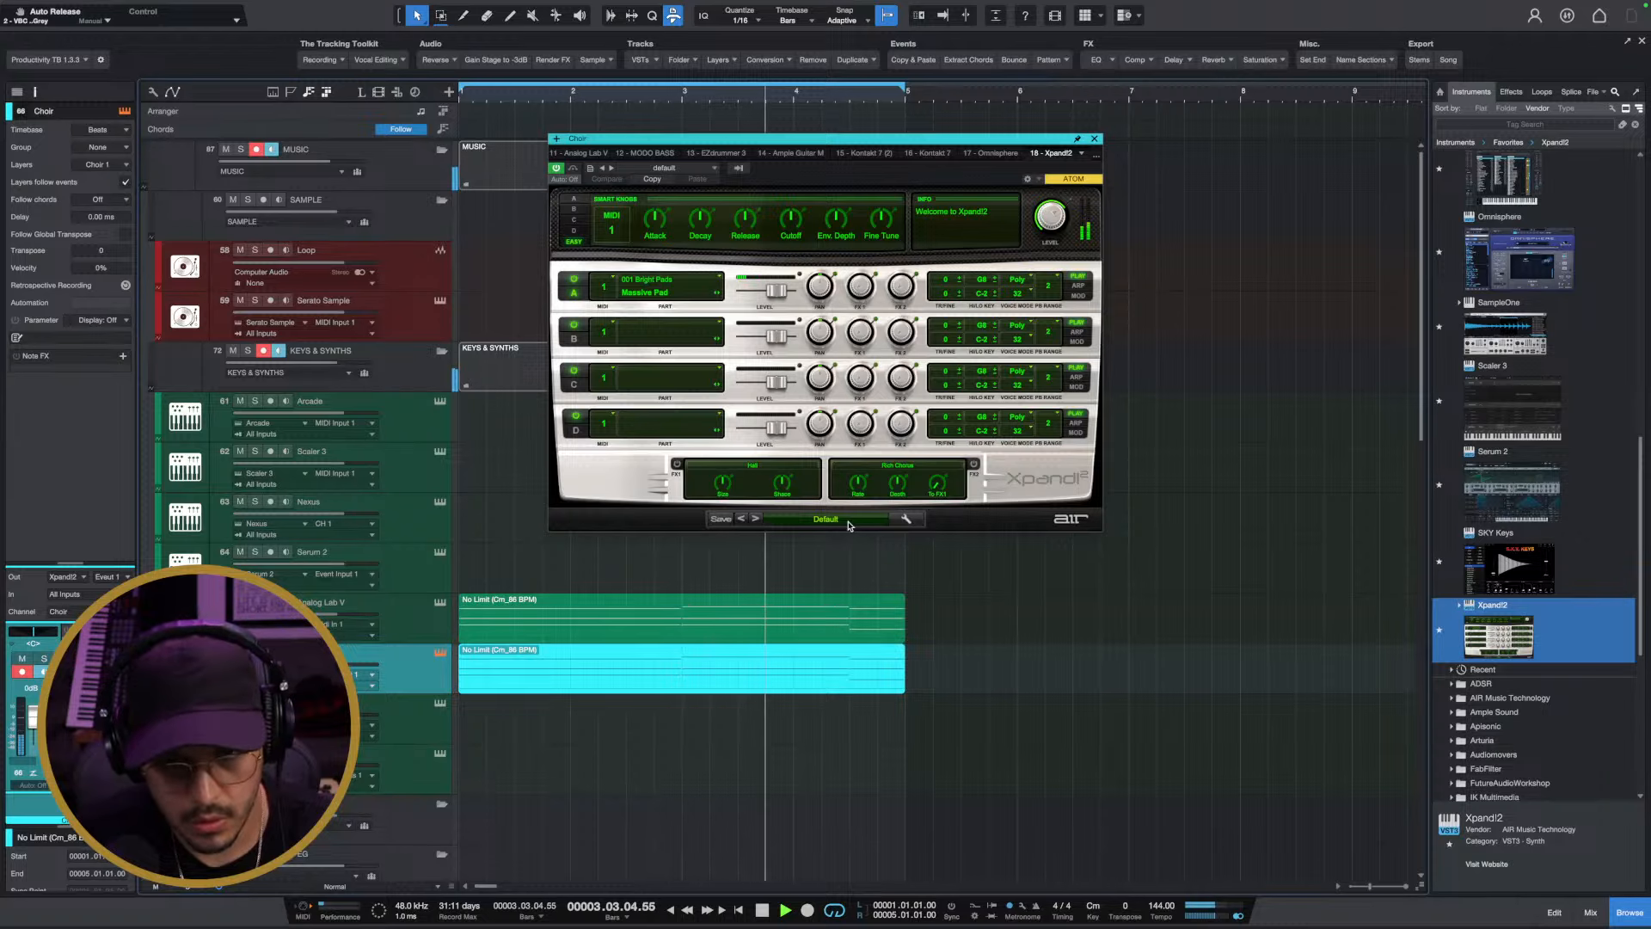
key("space")
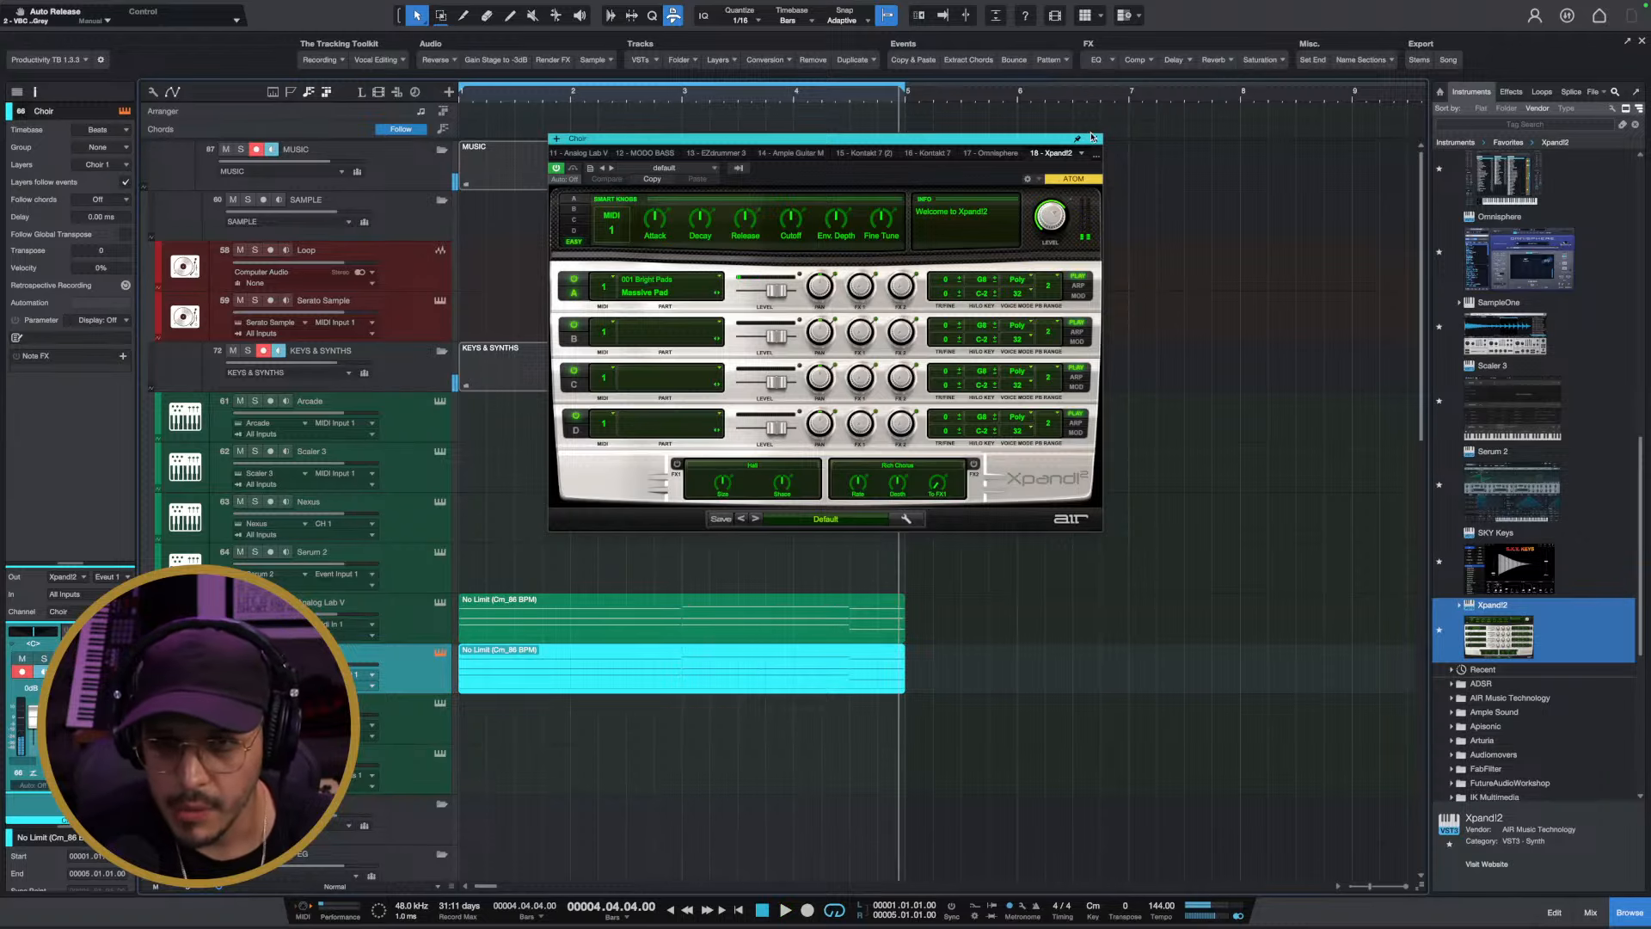
Rename the Xpand!2 track as Pad, duplicate it with its chord clip and instrument, and name the copy Choir
left_click(1092, 137)
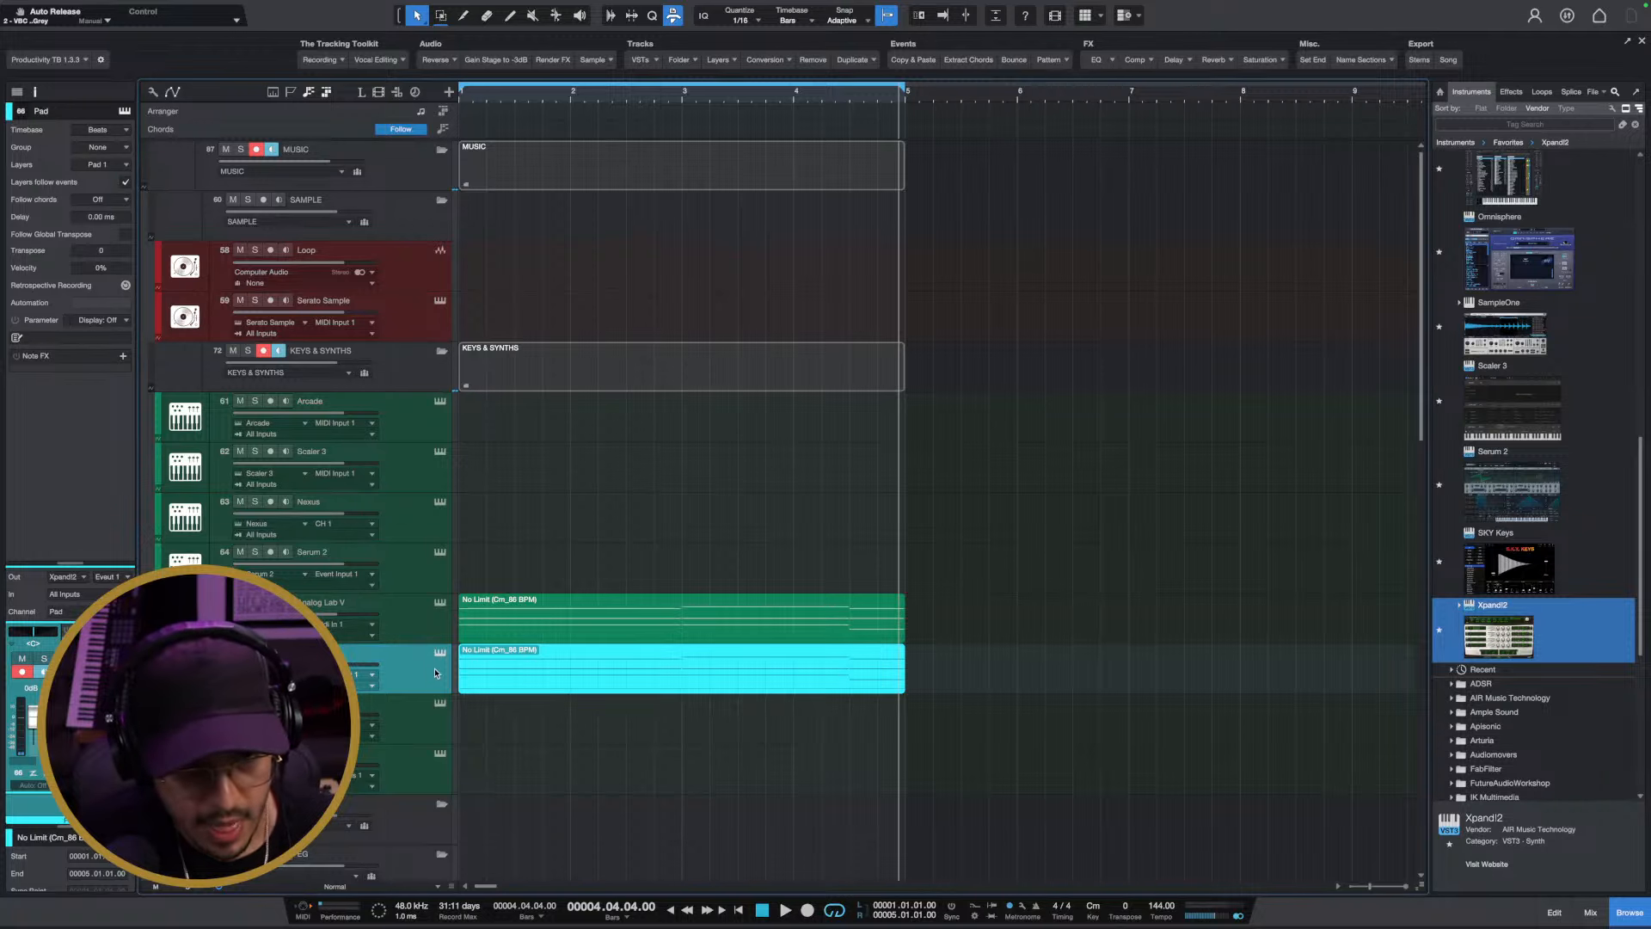
key("shift+d")
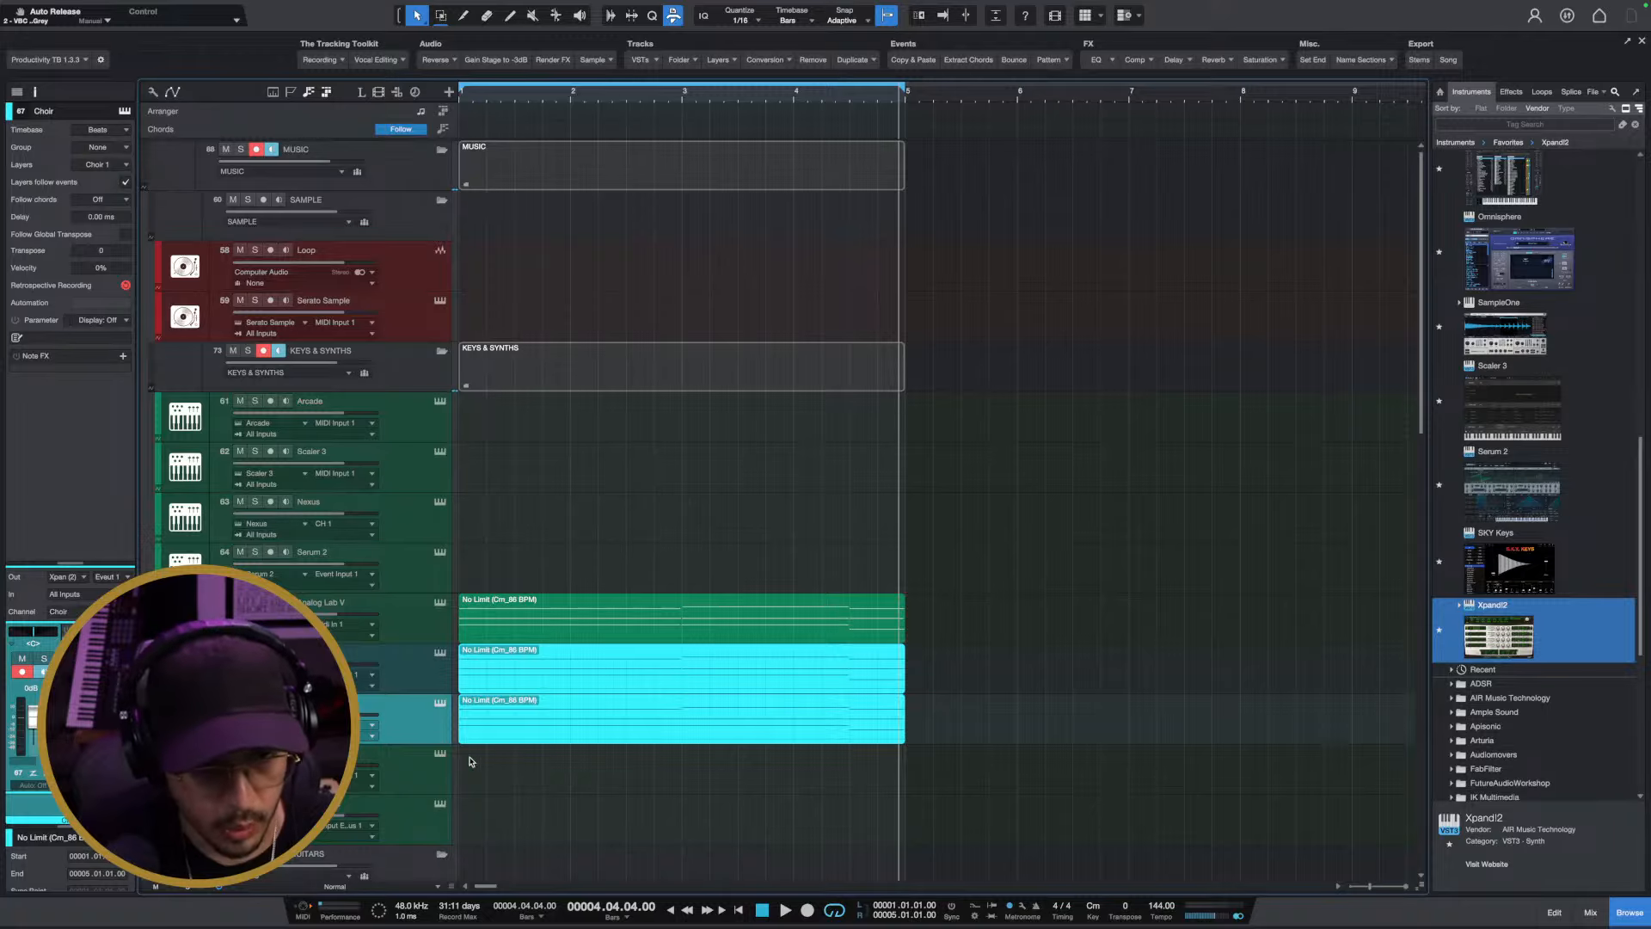
left_click(440, 704)
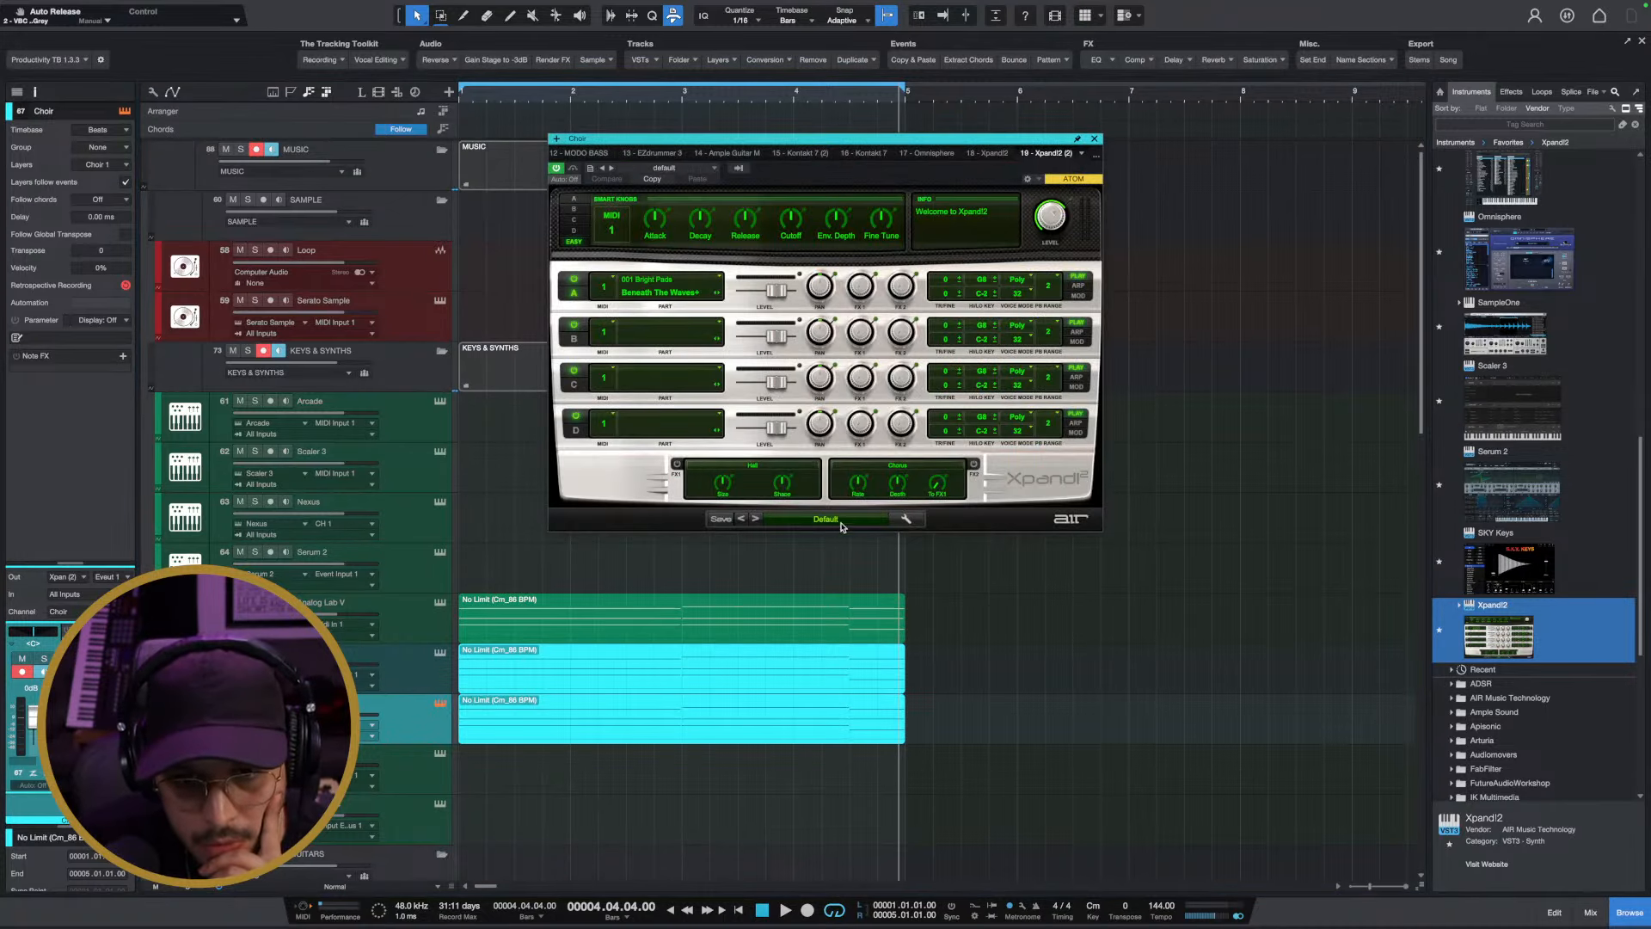
left_click(841, 520)
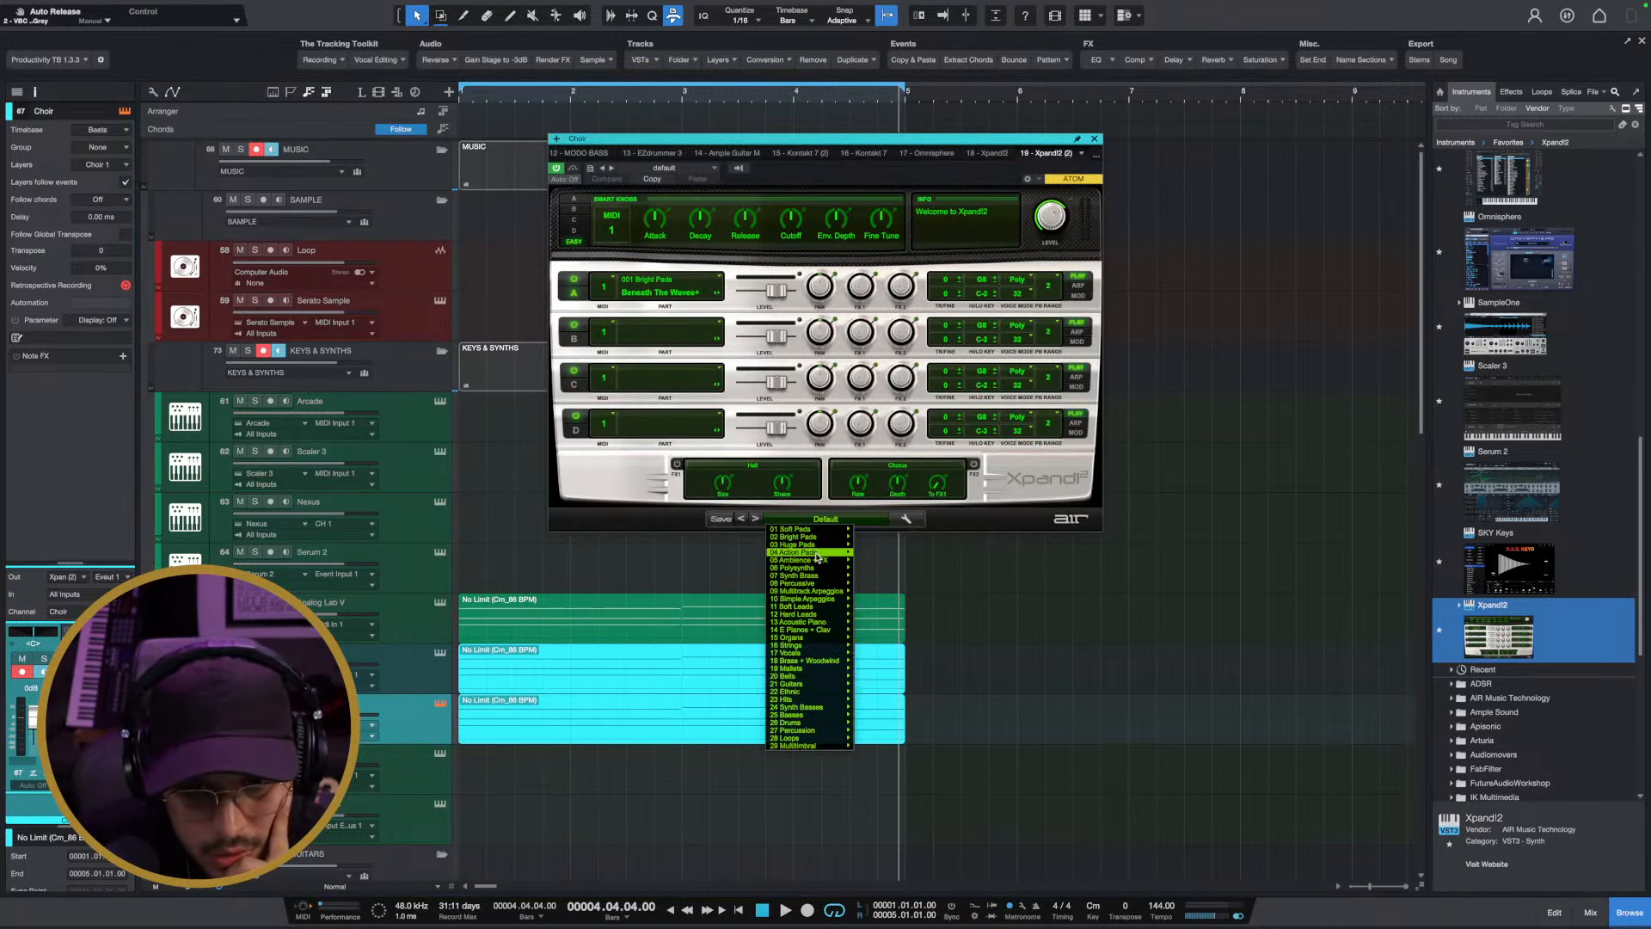
mouse_move(827, 637)
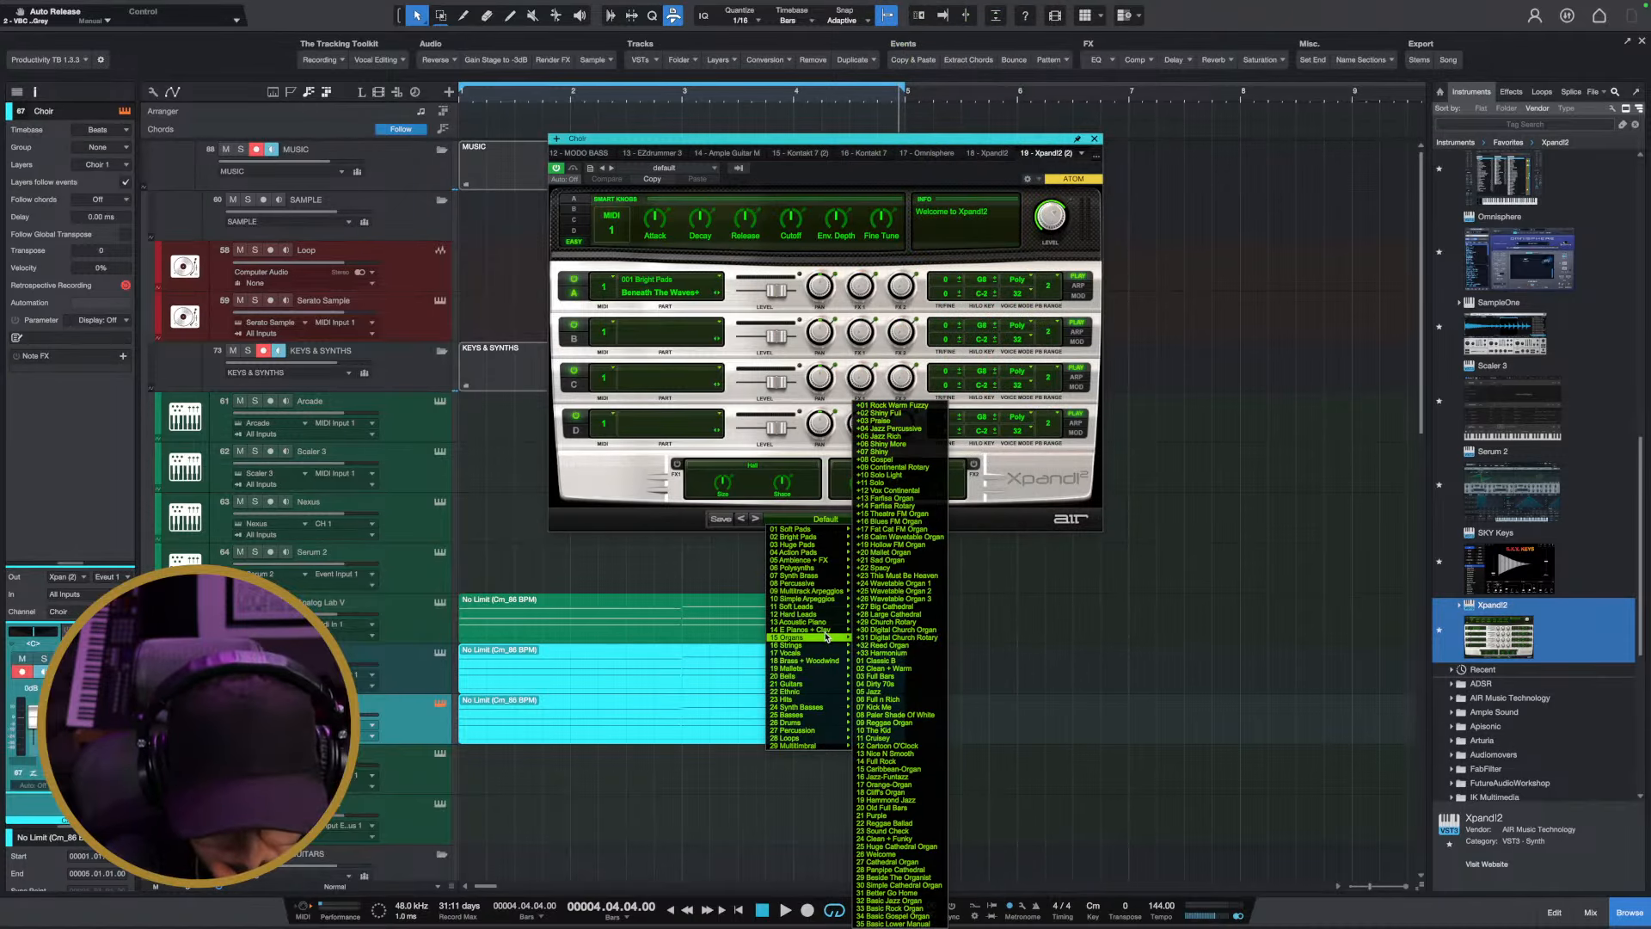
left_click(470, 617)
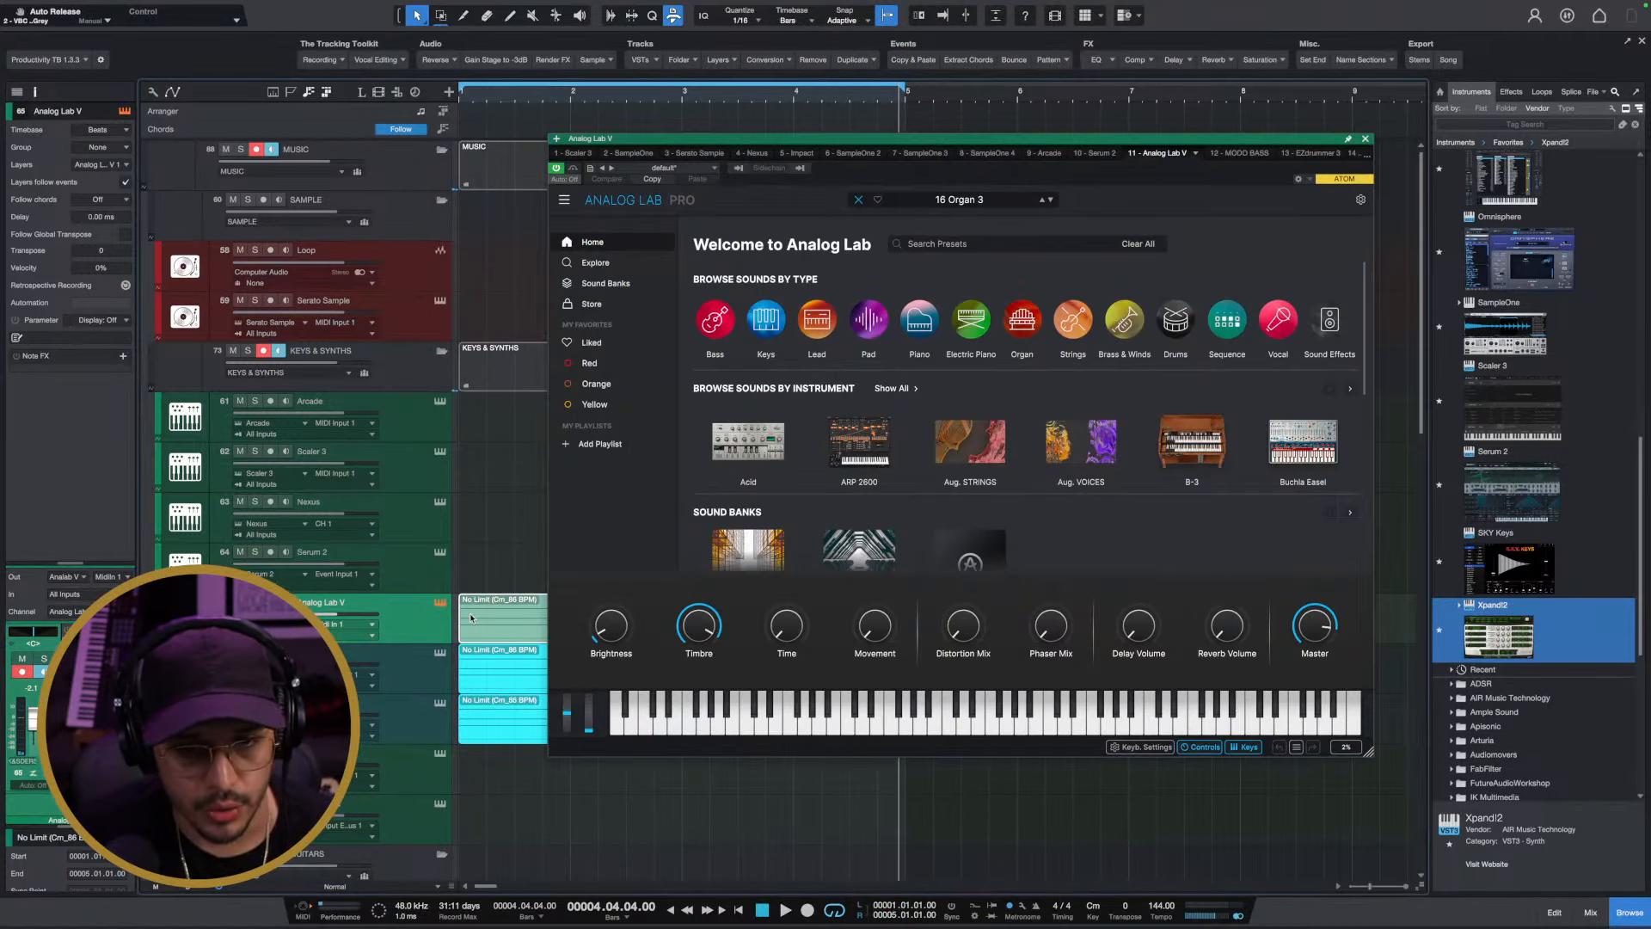
left_click(1365, 140)
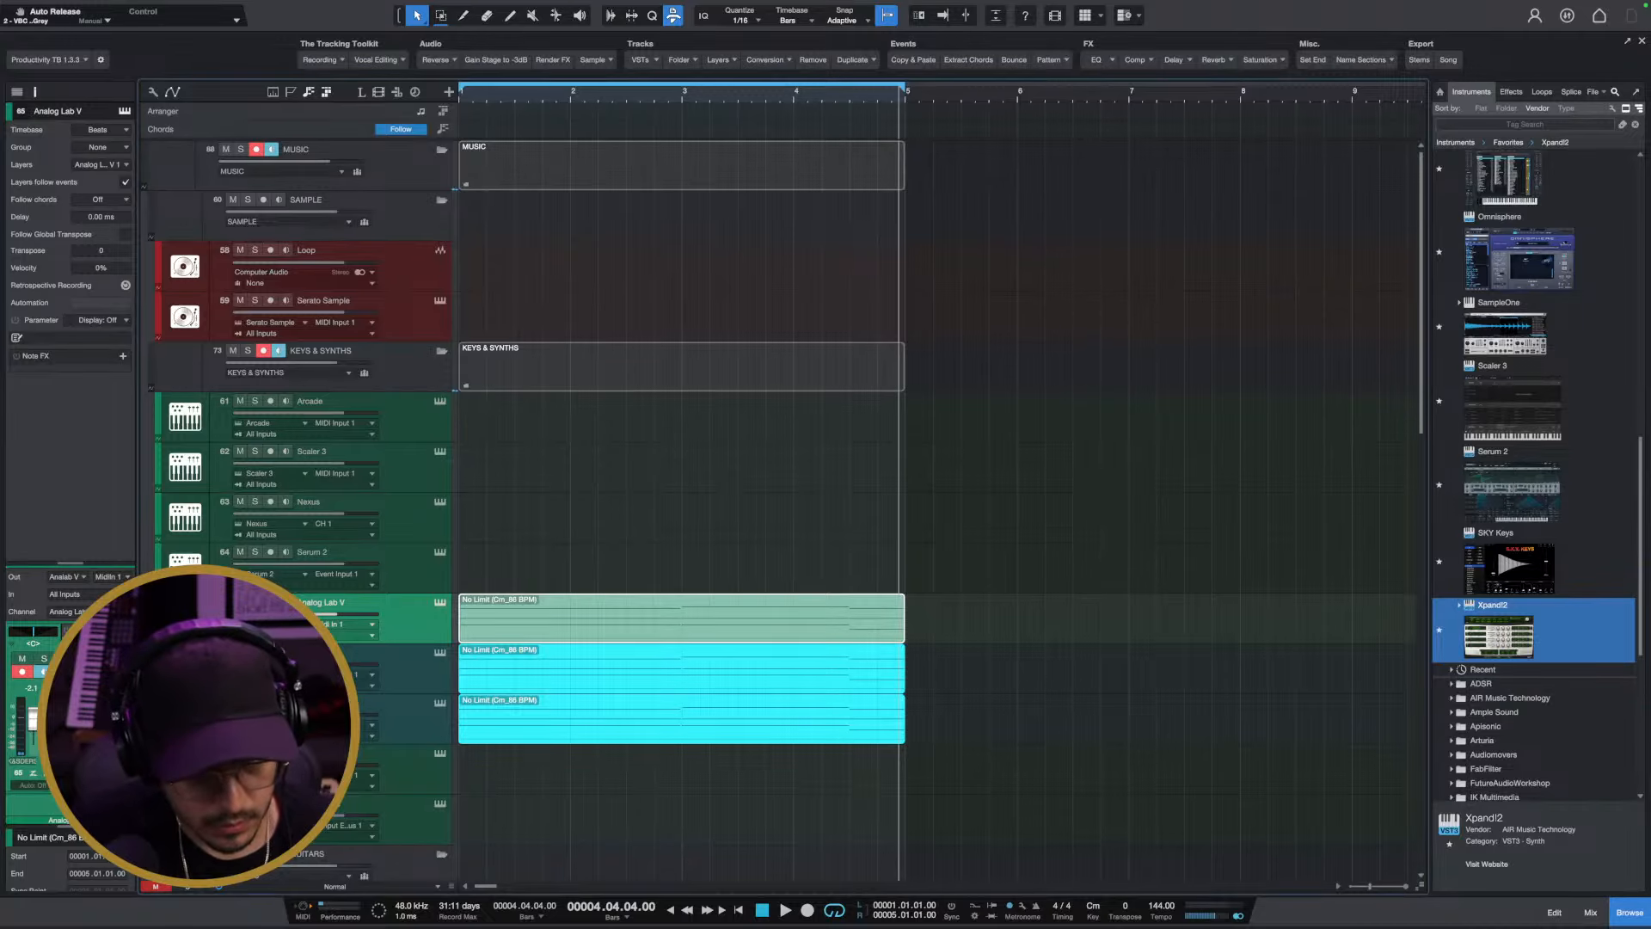
Load the +01 Rock Warm Fuzzy preset from the Organs category in the Choir track's Xpand!2
left_click(439, 705)
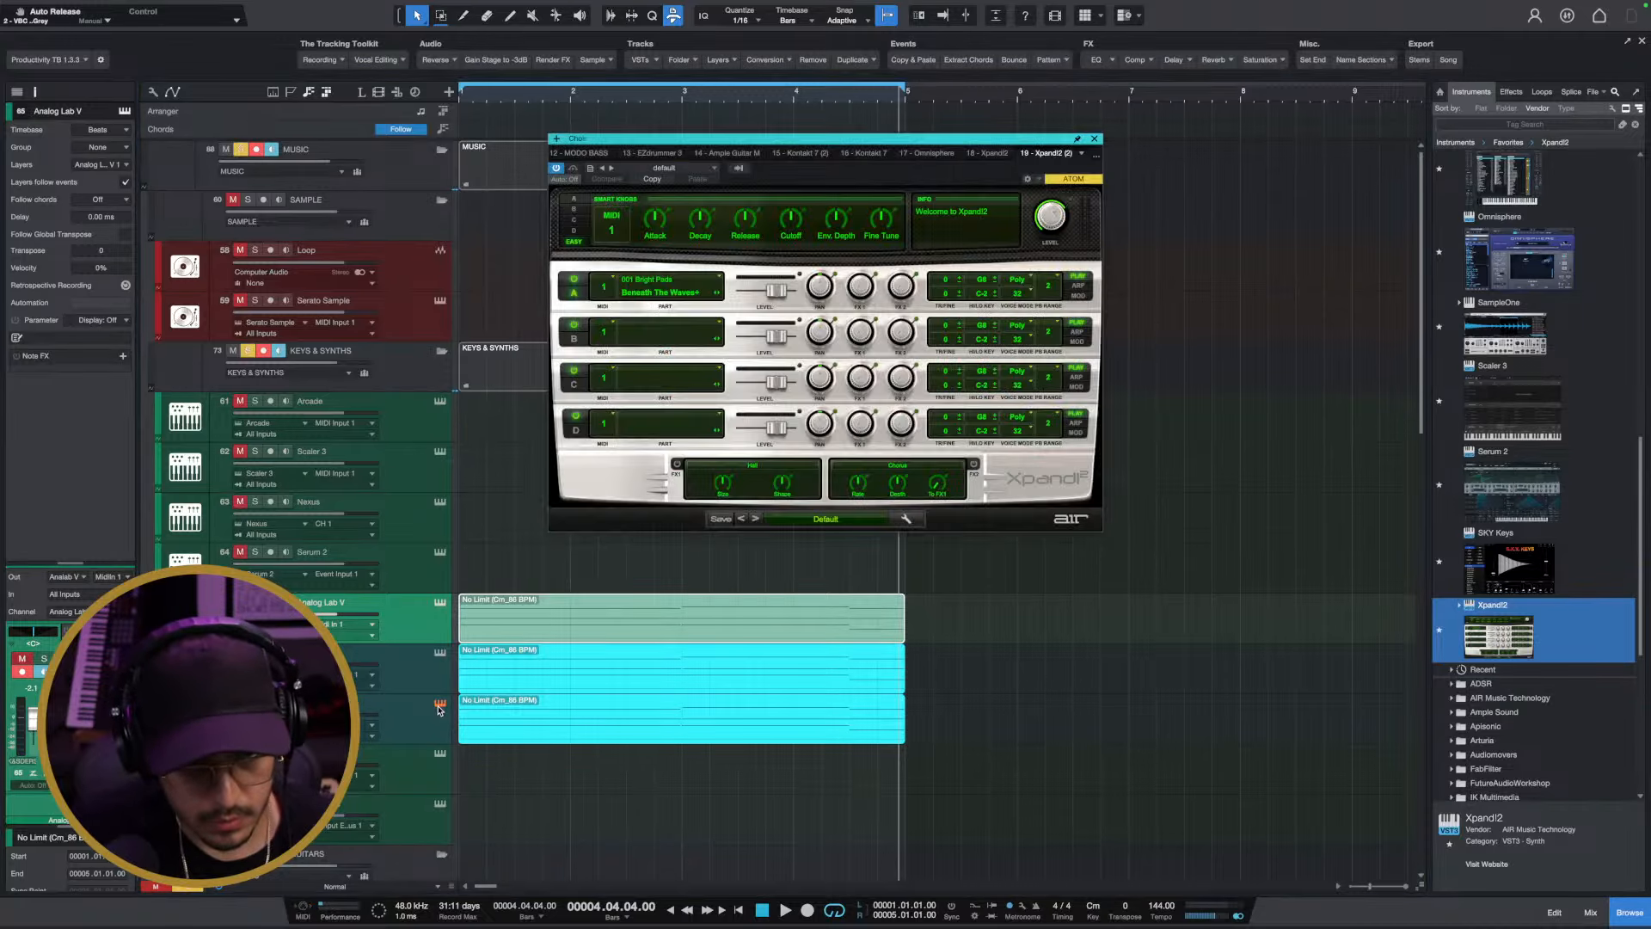
left_click(824, 520)
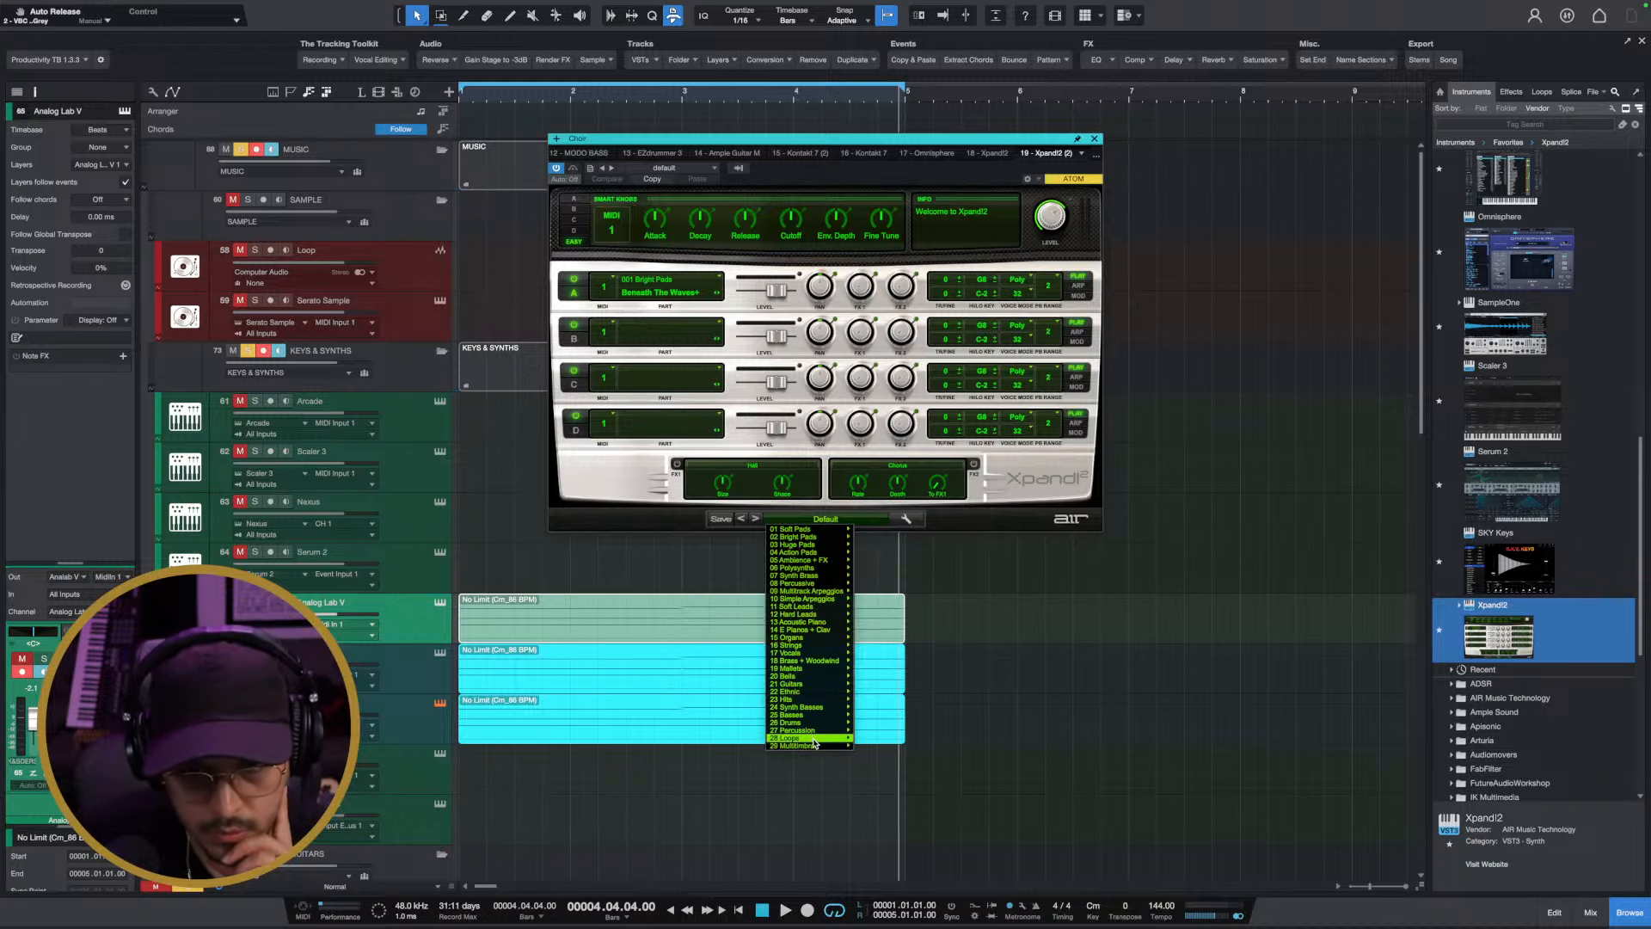
mouse_move(816, 693)
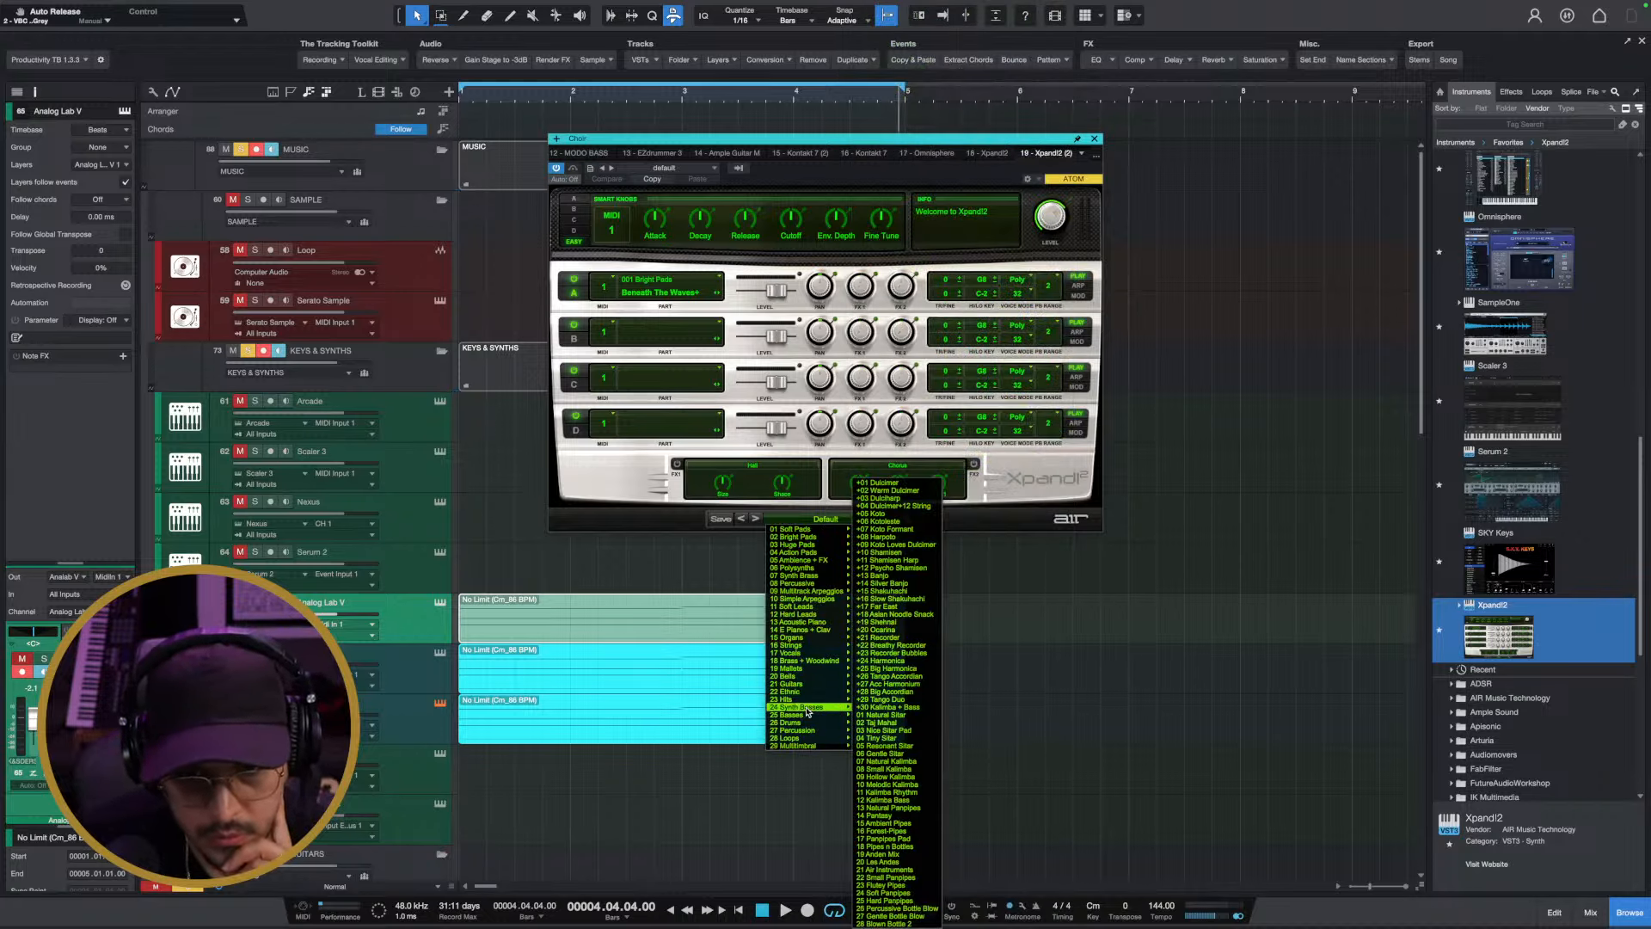
mouse_move(811, 590)
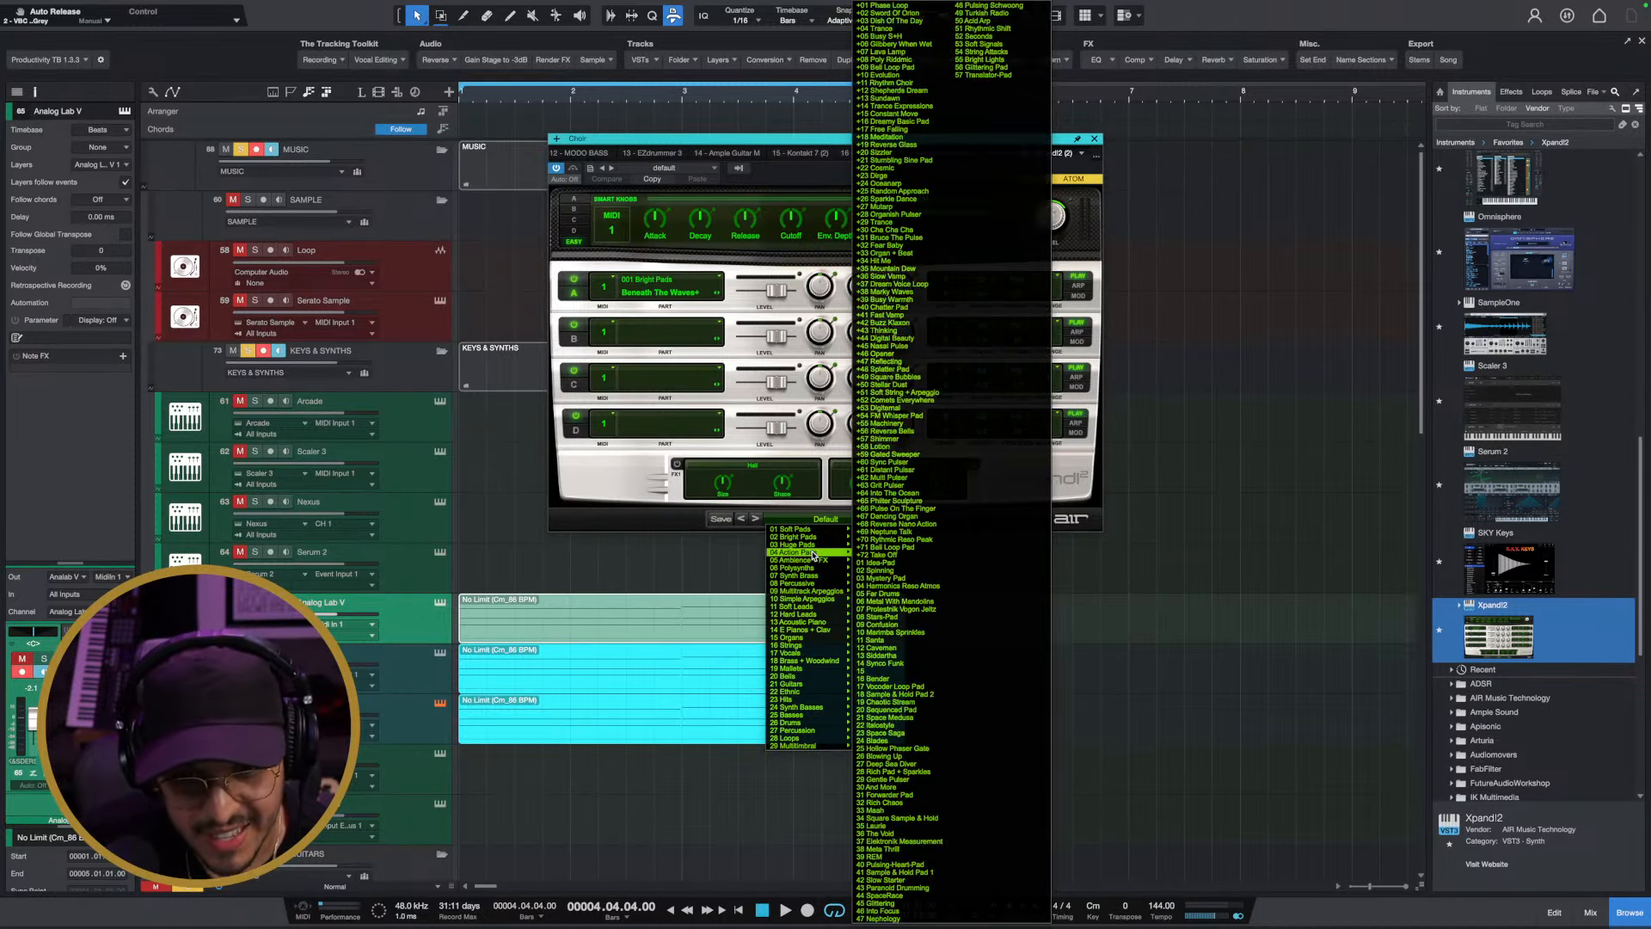
mouse_move(818, 642)
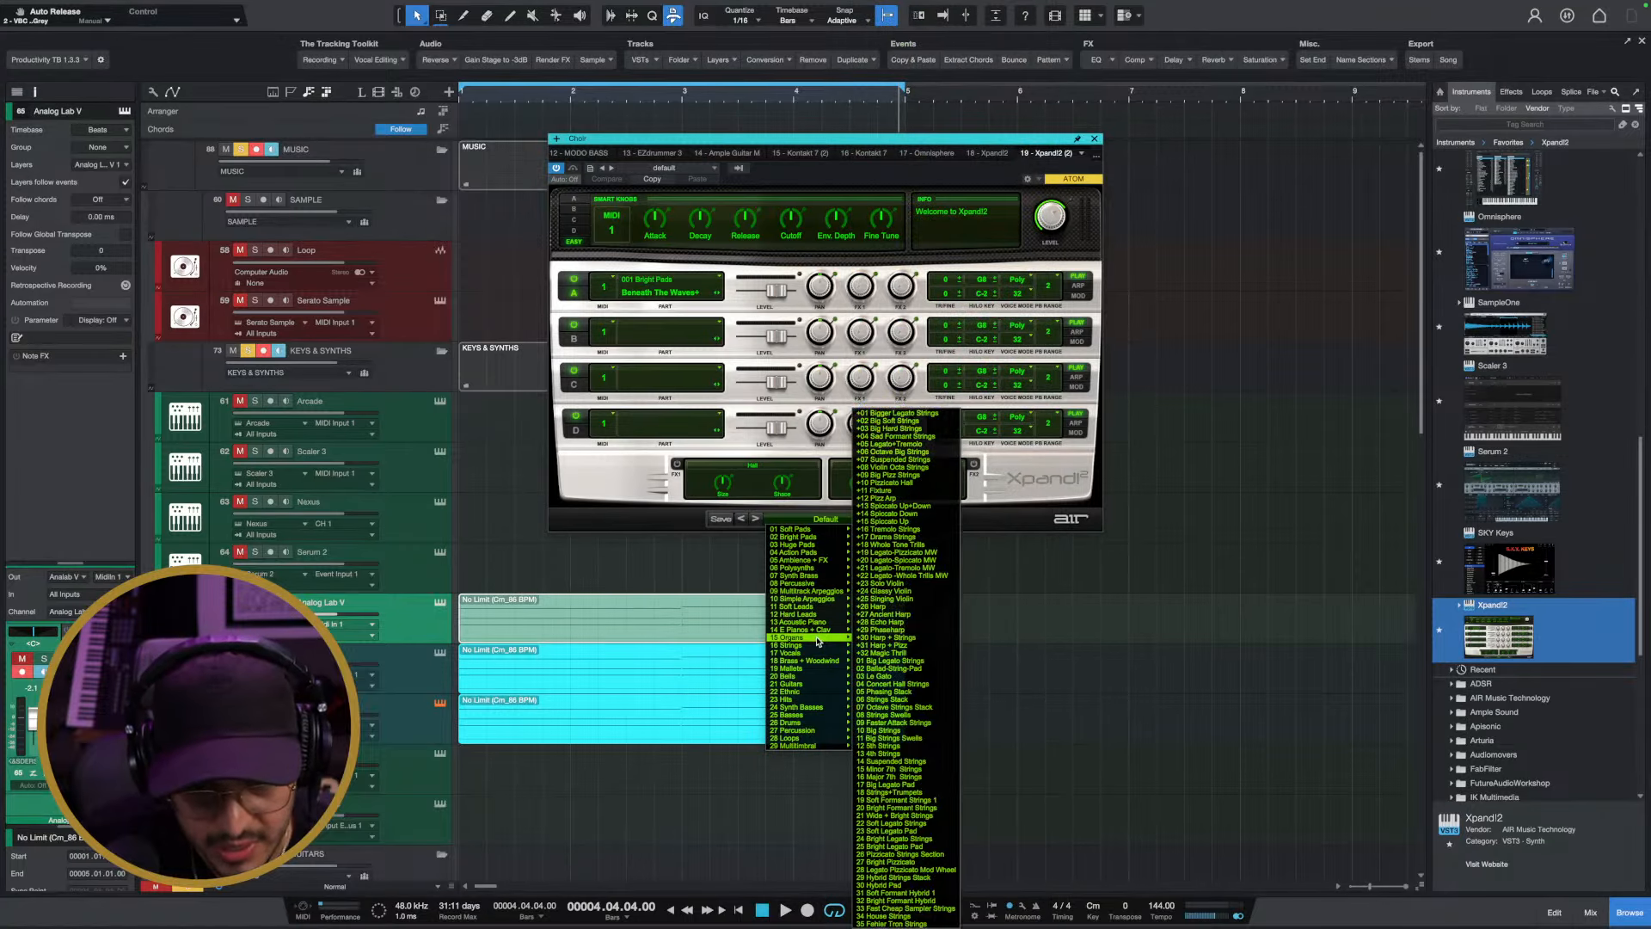
left_click(883, 406)
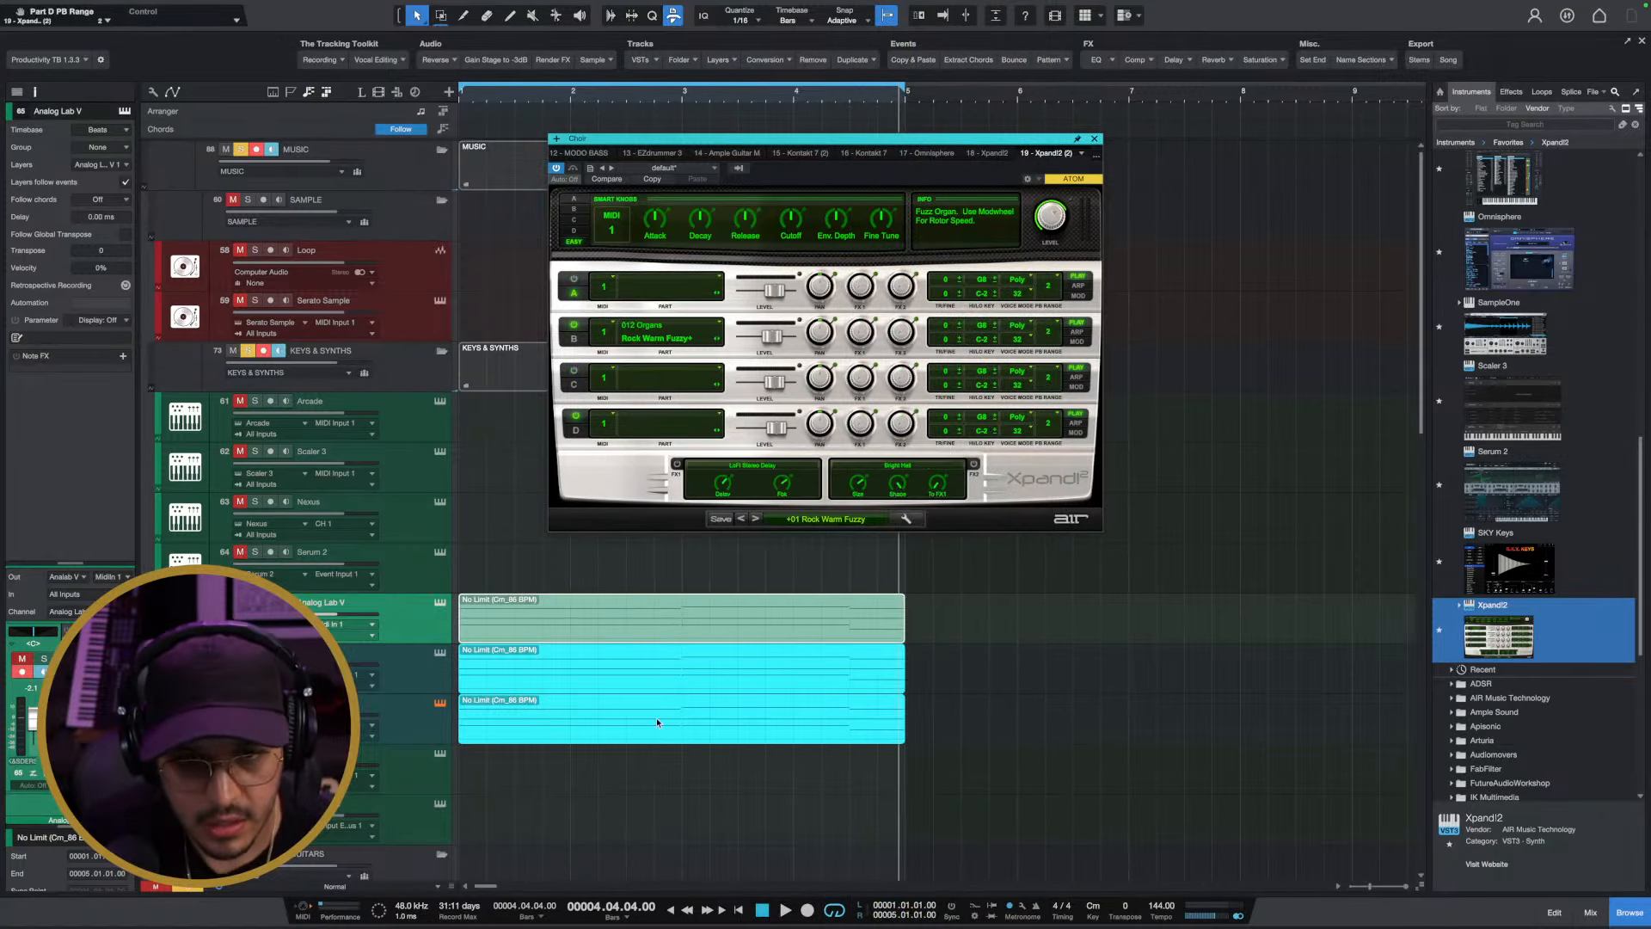
Play the progression and step through the organ presets to +04 Jazz Percussive
key("space")
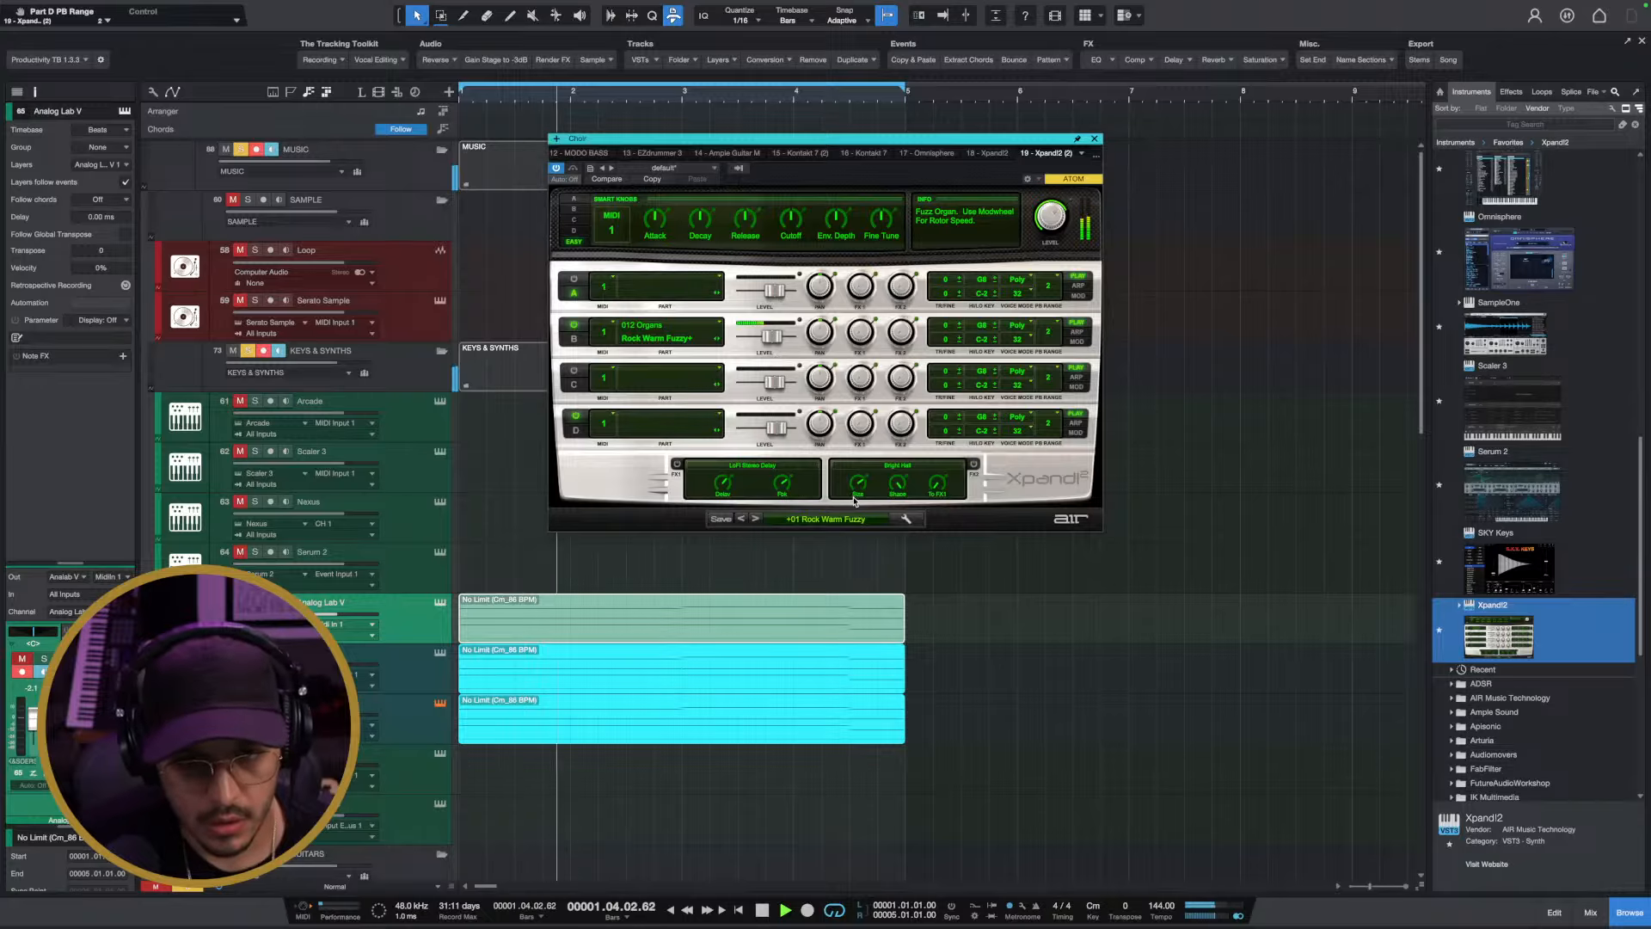
left_click(756, 519)
left_click(756, 518)
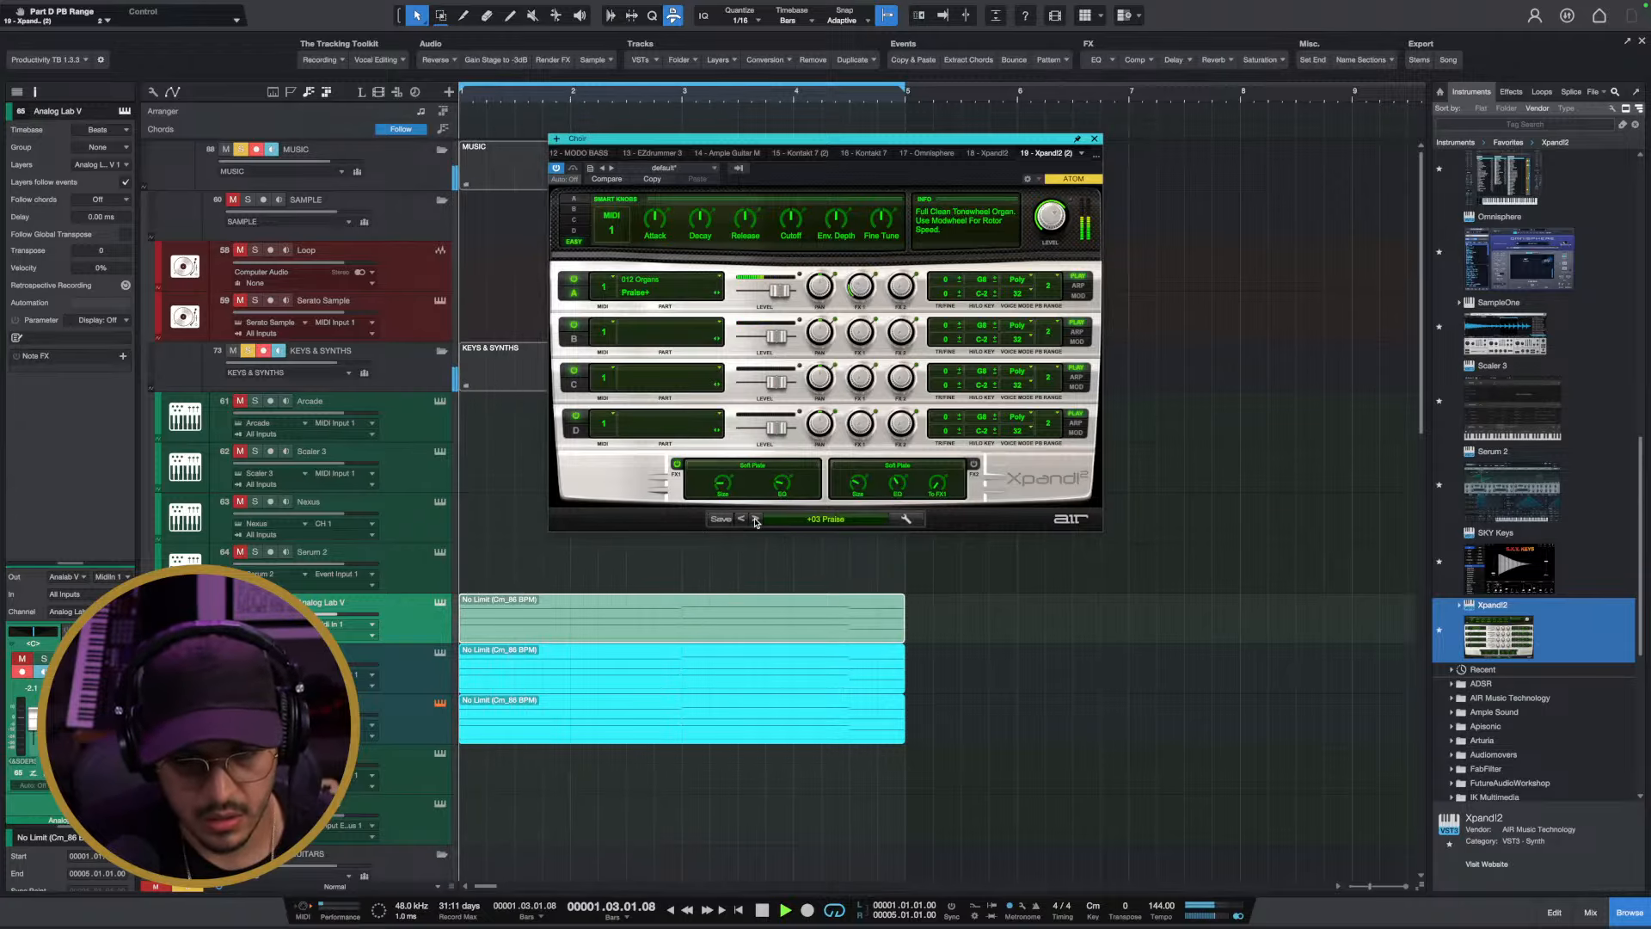
left_click(756, 519)
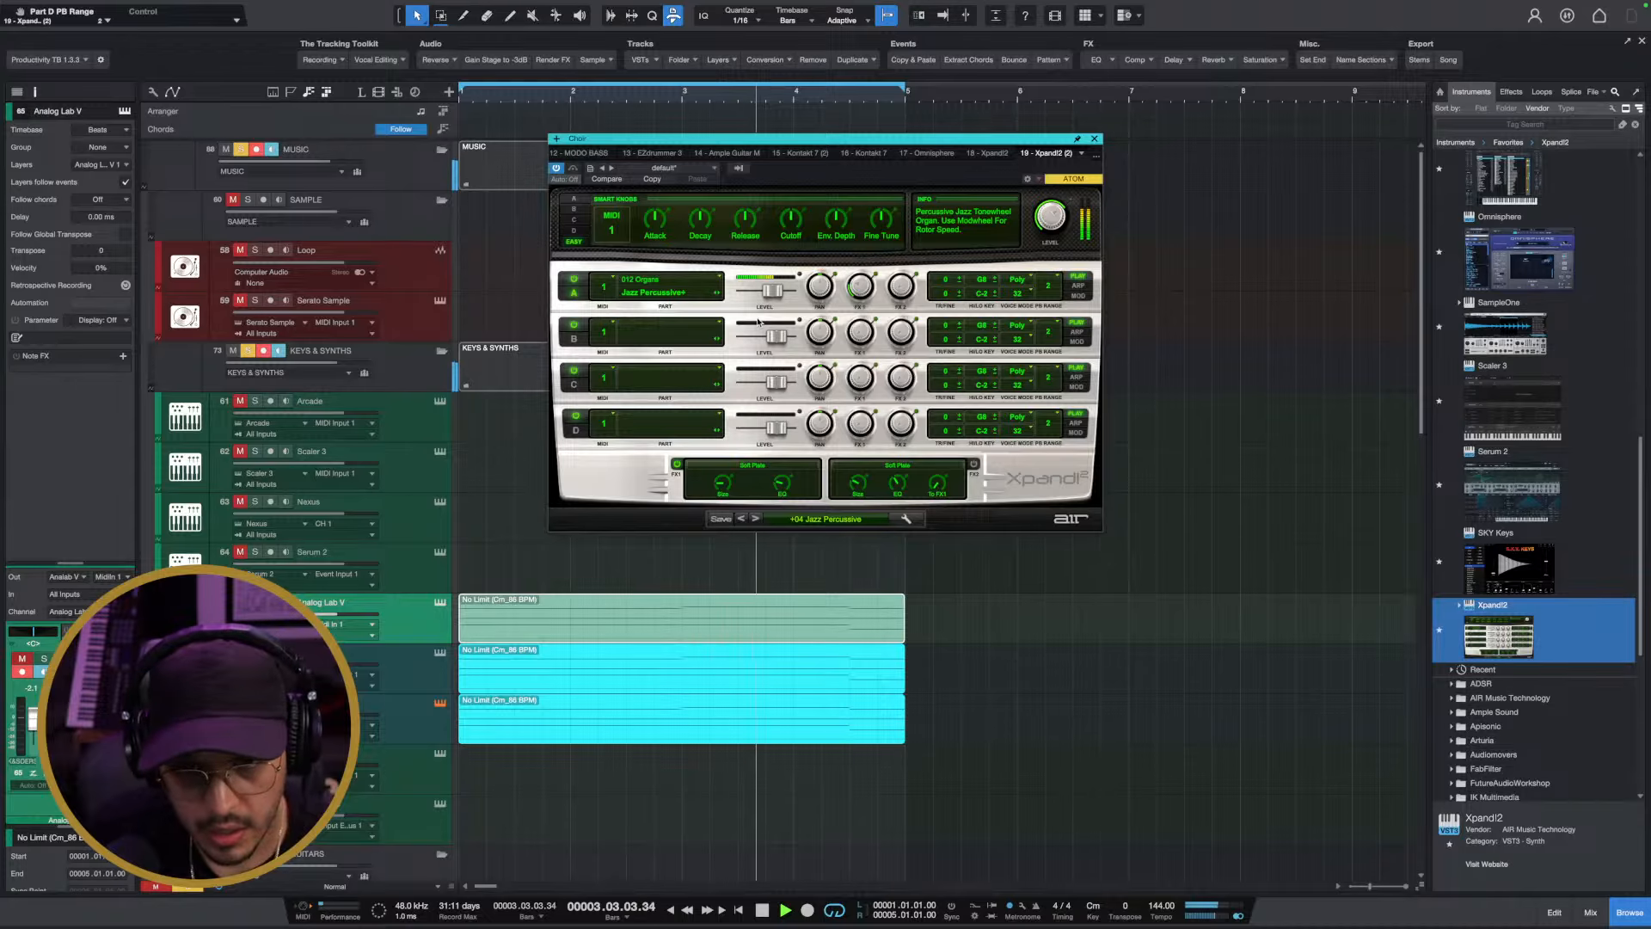
Close the Xpand!2 window, stop playback and open the Choir track's No Limit clip for note editing
left_click(1095, 139)
key("space")
double_click(581, 711)
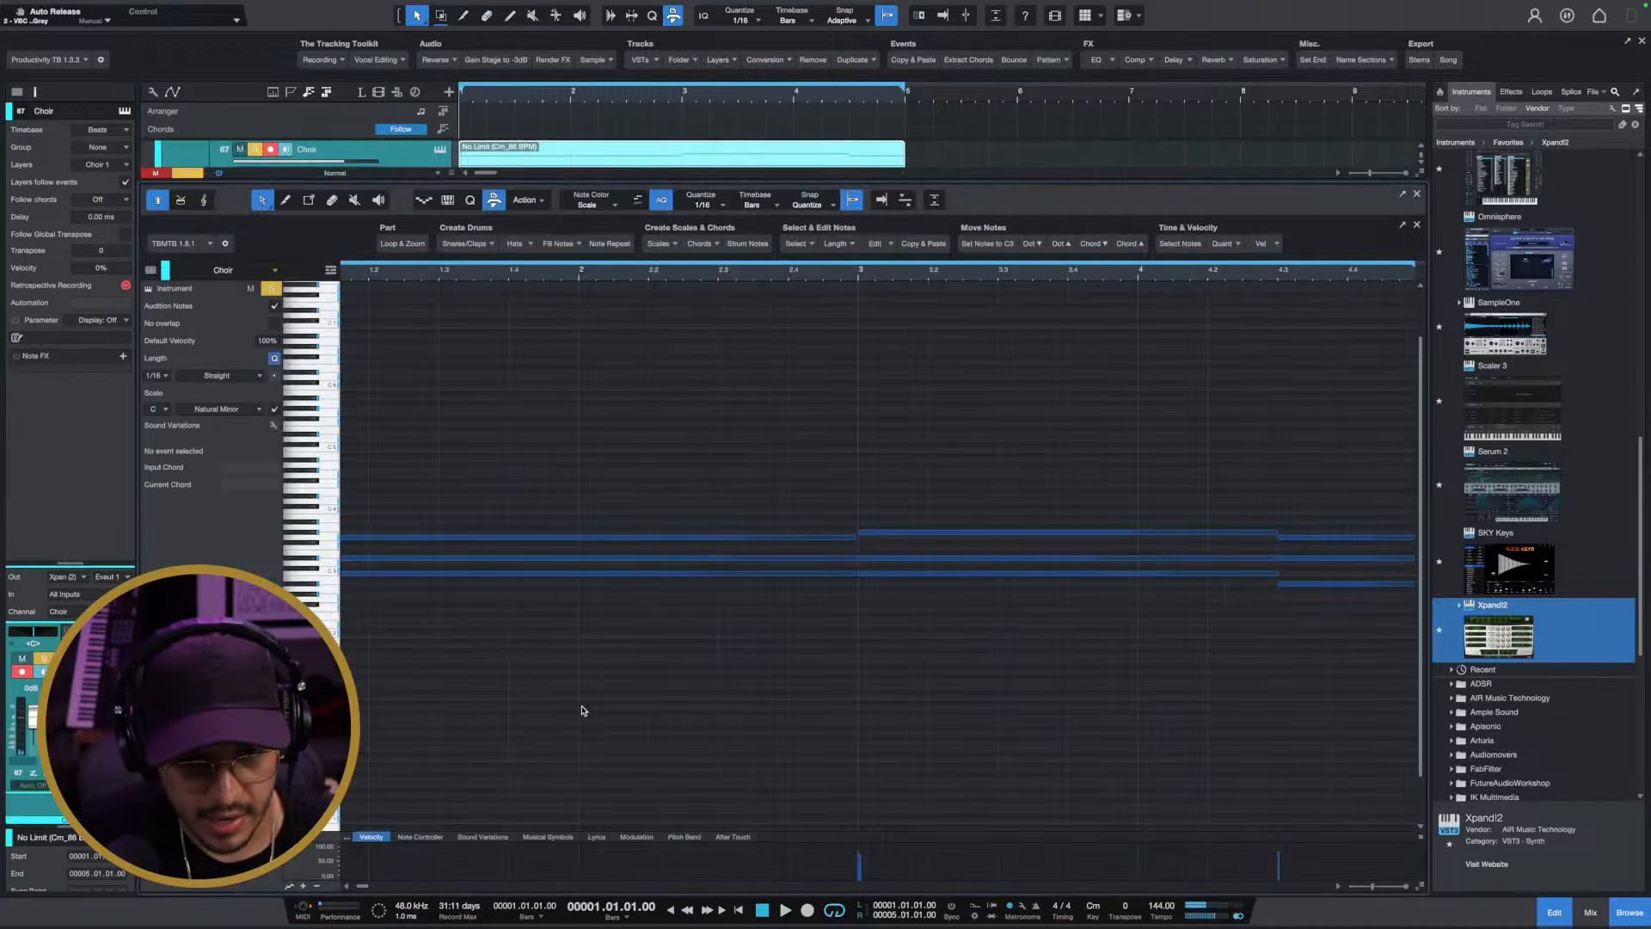
key("shift+f")
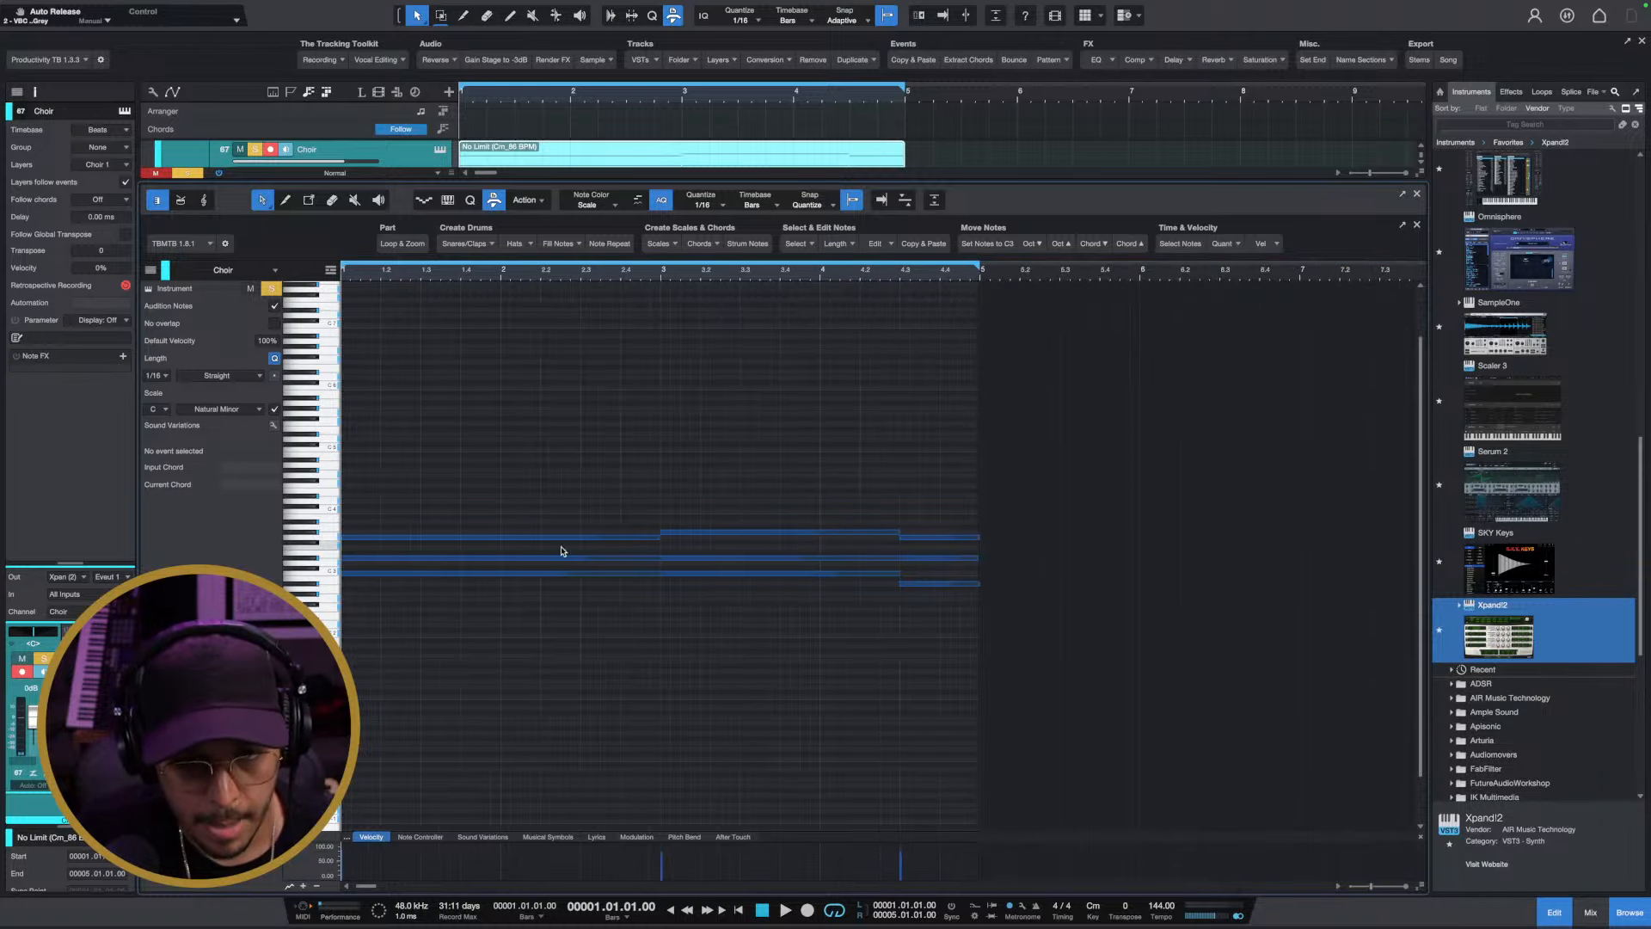
Try to add a copy of the first chord's C3, Eb3 and G3 notes one octave lower
left_click_drag(370, 469, 505, 744)
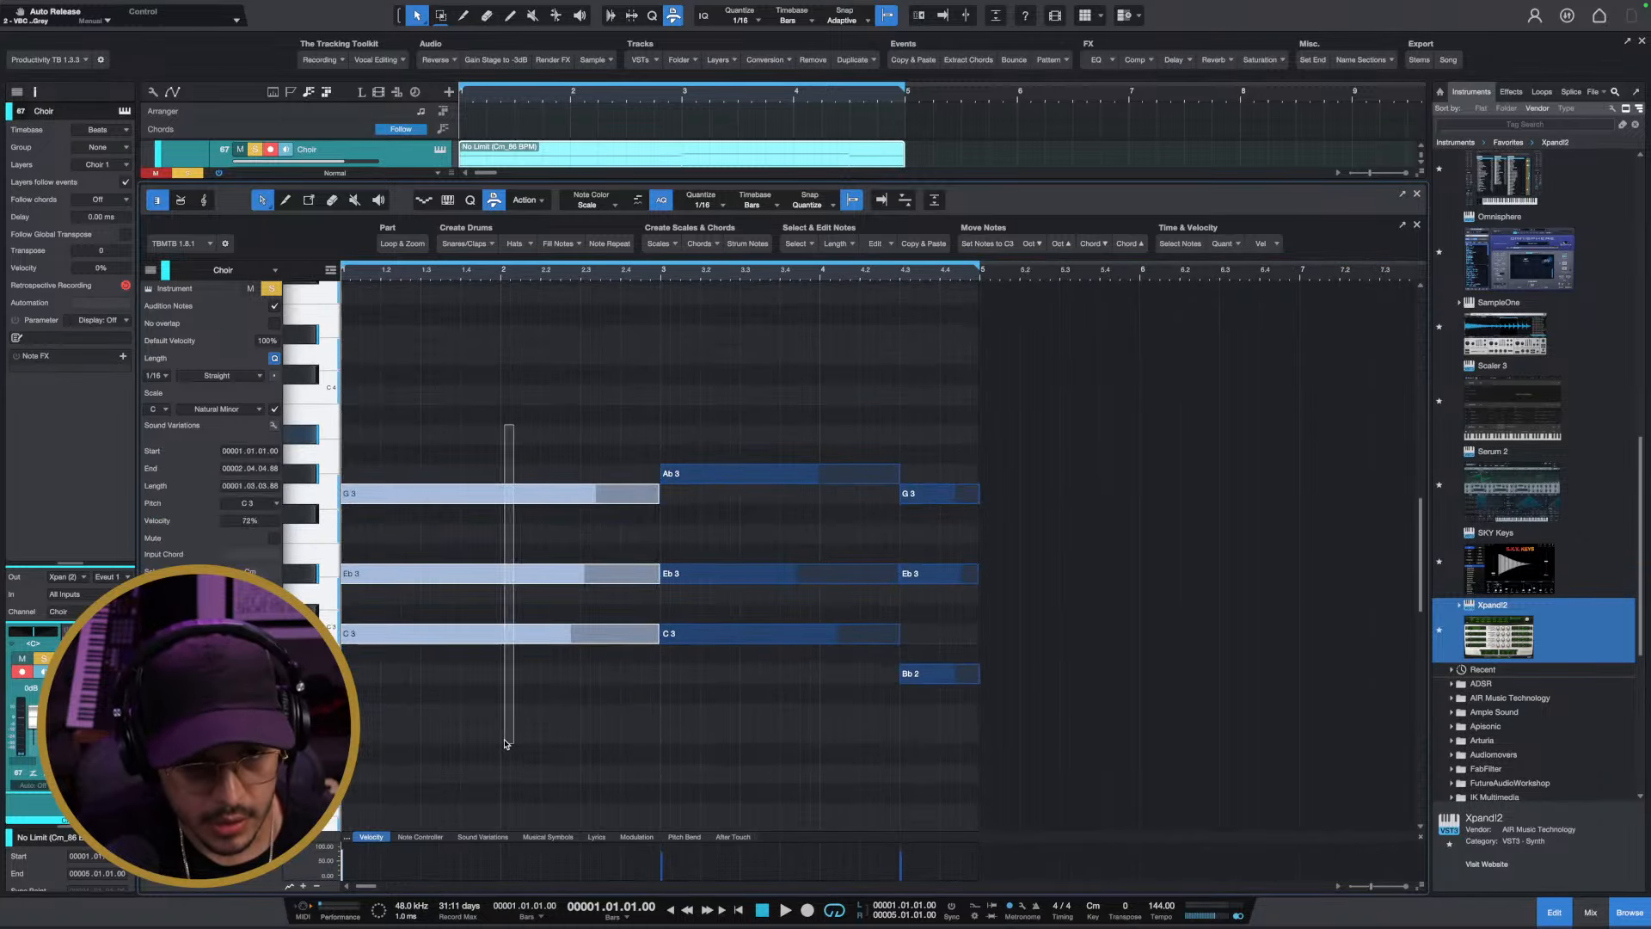
left_click(425, 648)
left_click_drag(483, 479, 648, 693)
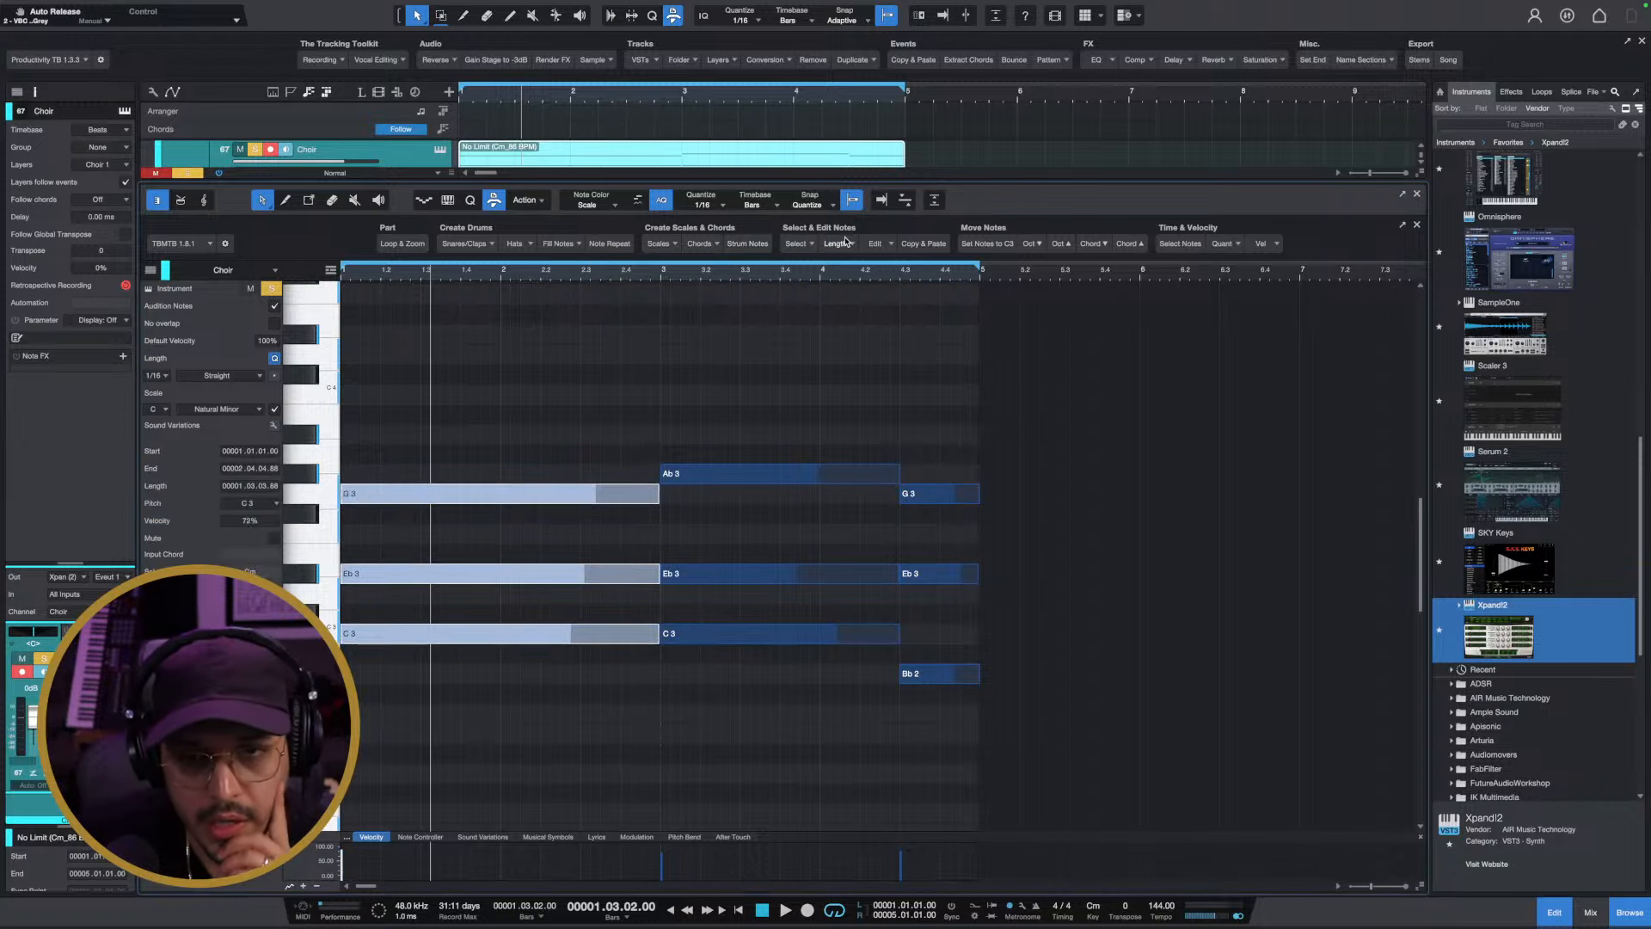
left_click(699, 244)
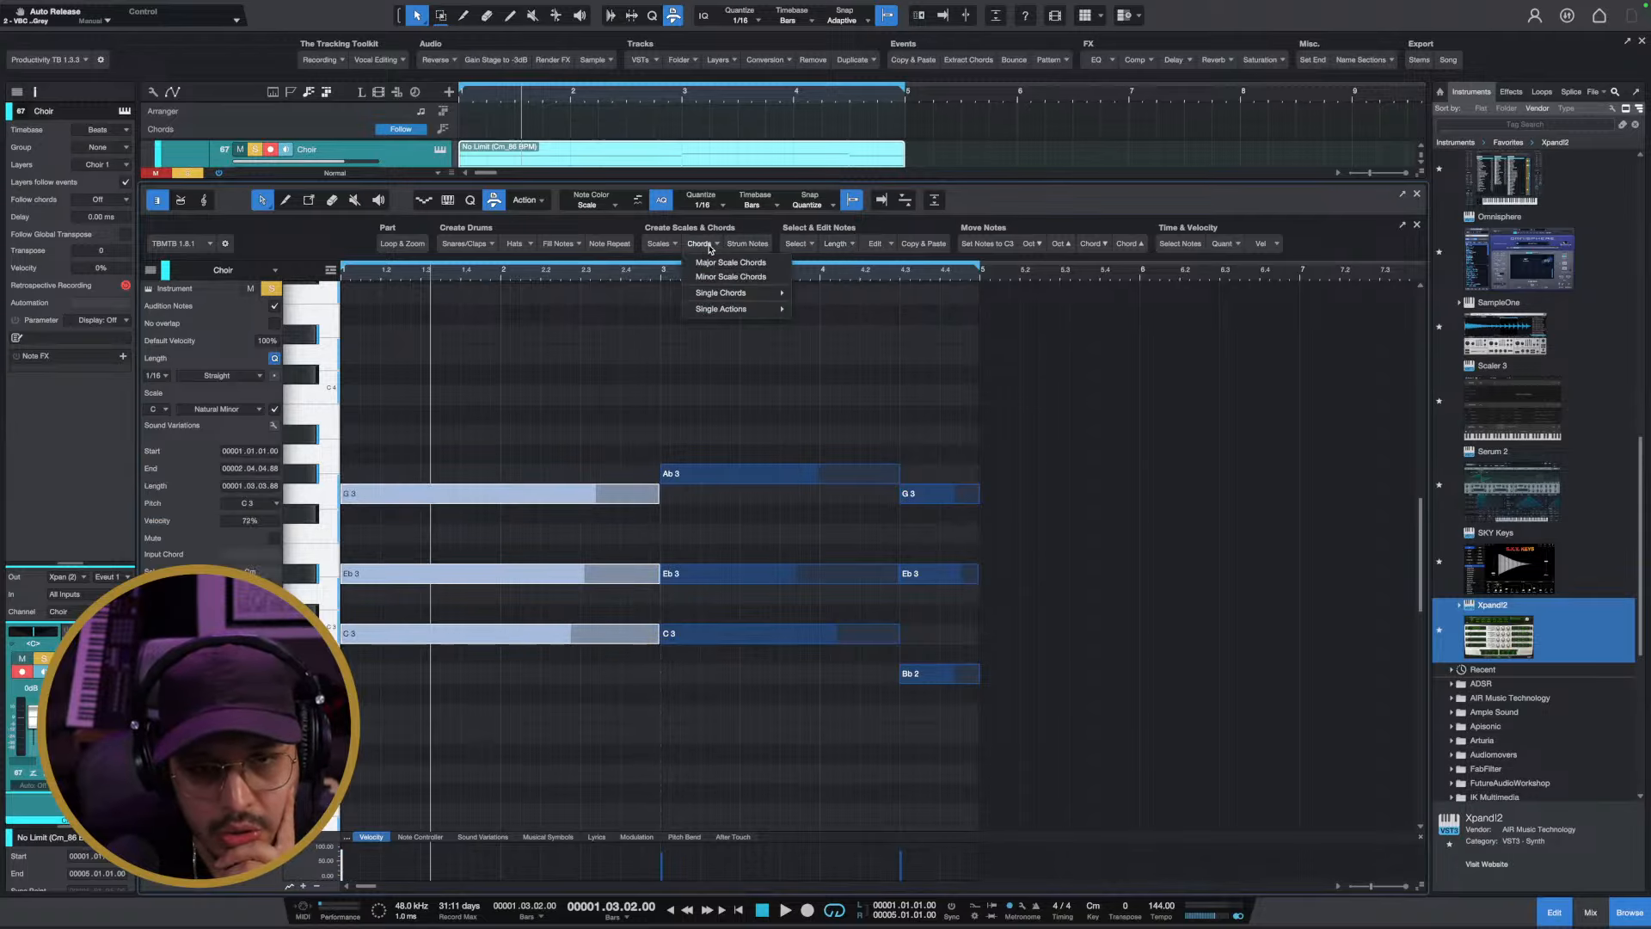
left_click(833, 311)
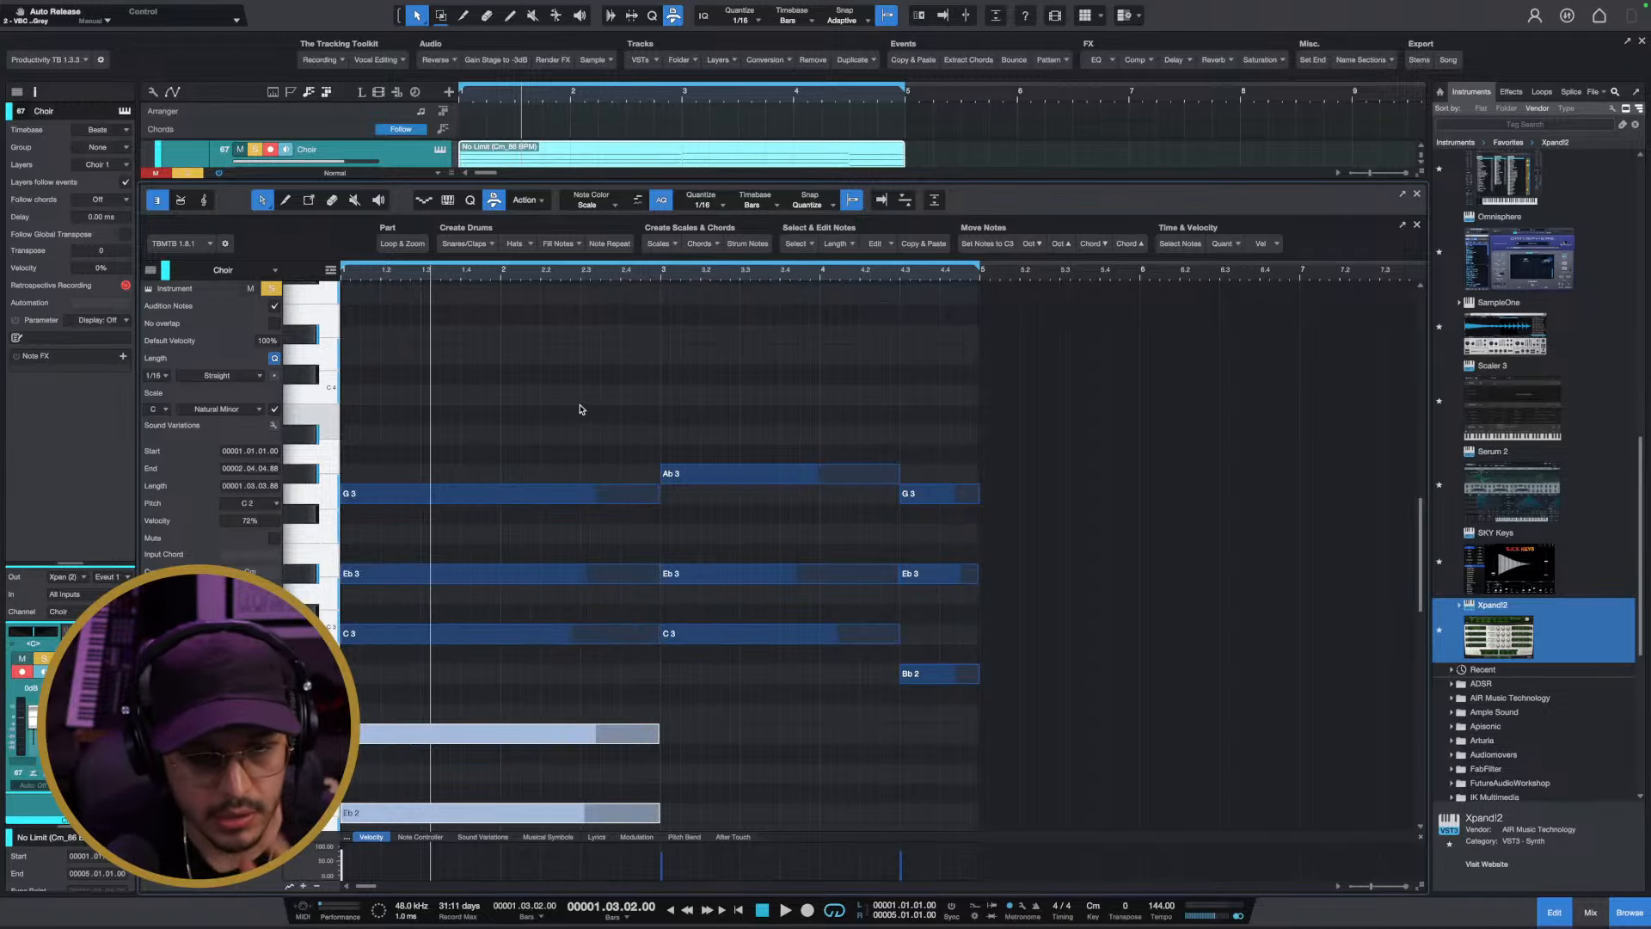
Duplicate the first chord's C3 note and lower the copy to Eb2
scroll(571, 435, "down", 2)
left_click(453, 571)
left_click(454, 516)
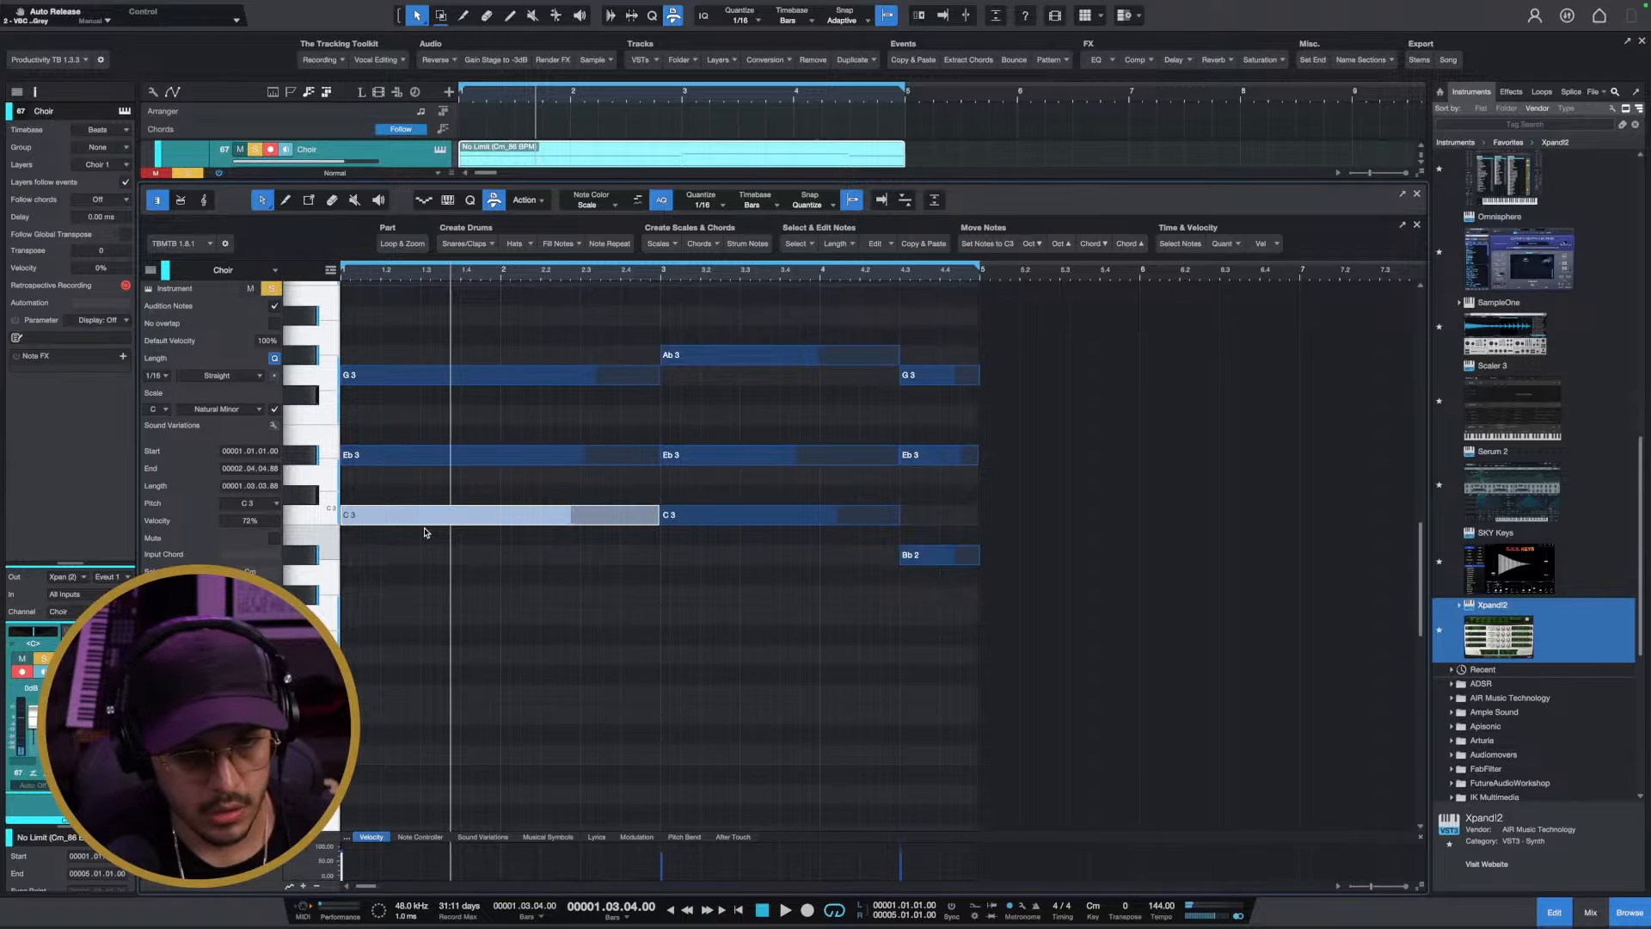
key("Down")
key("Down")
key("Down")
key("Down")
key("Down")
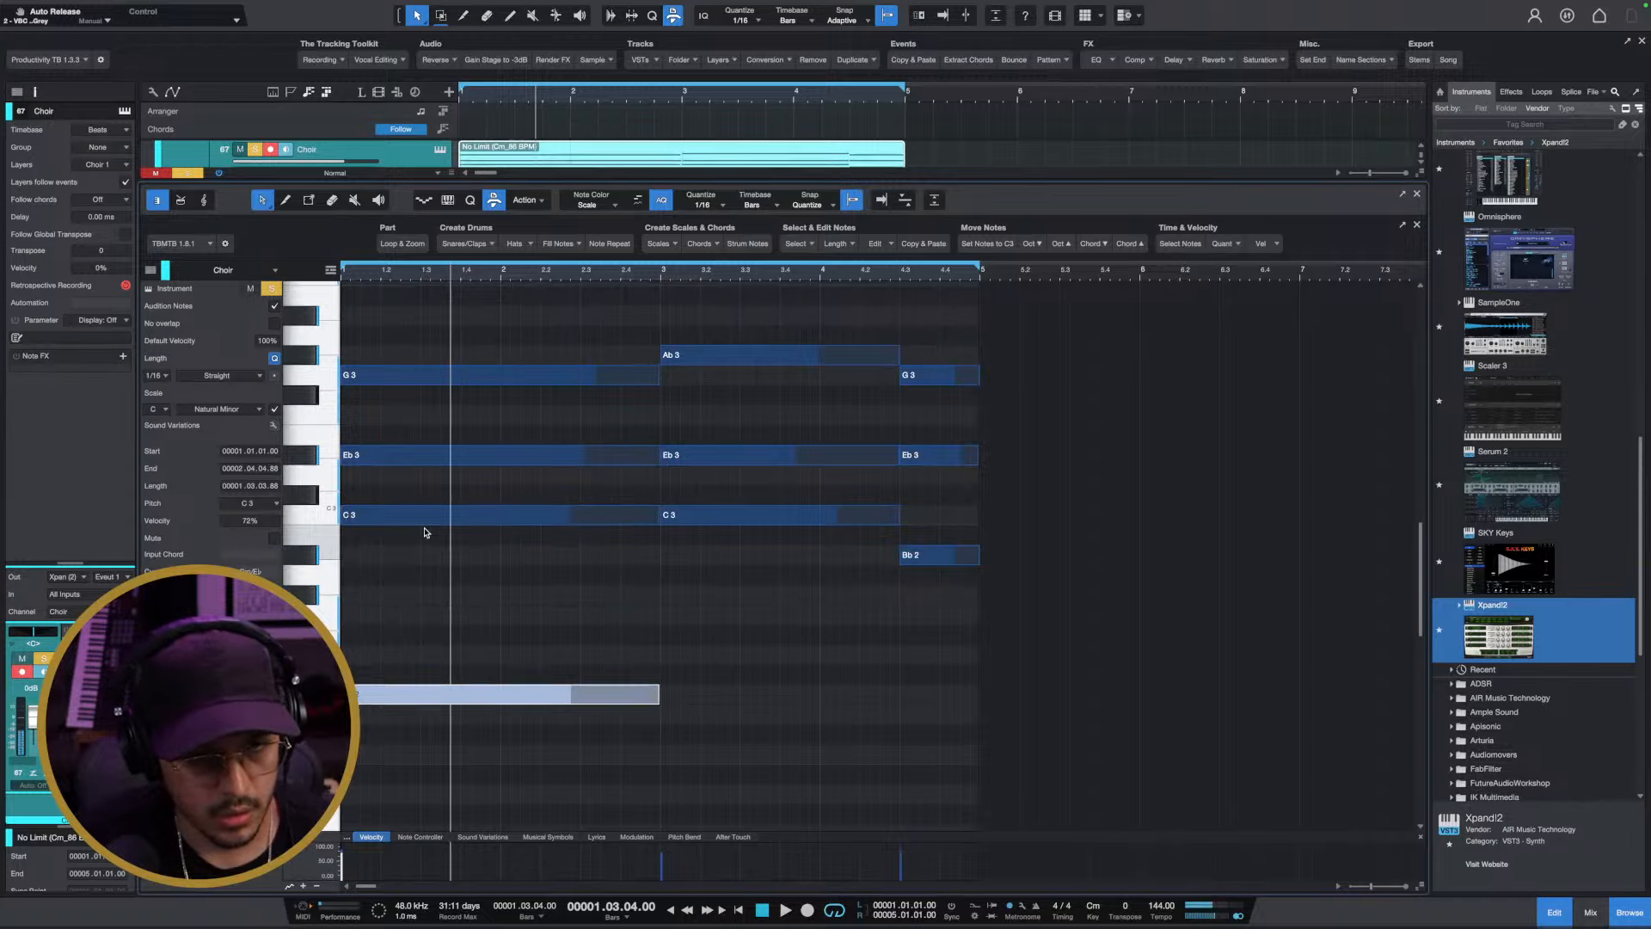
Try other pitches for the copied note under the first chord, including G2, and return it to Eb2
key("Up")
key("Up")
key("Up")
key("Up")
key("Down")
key("Down")
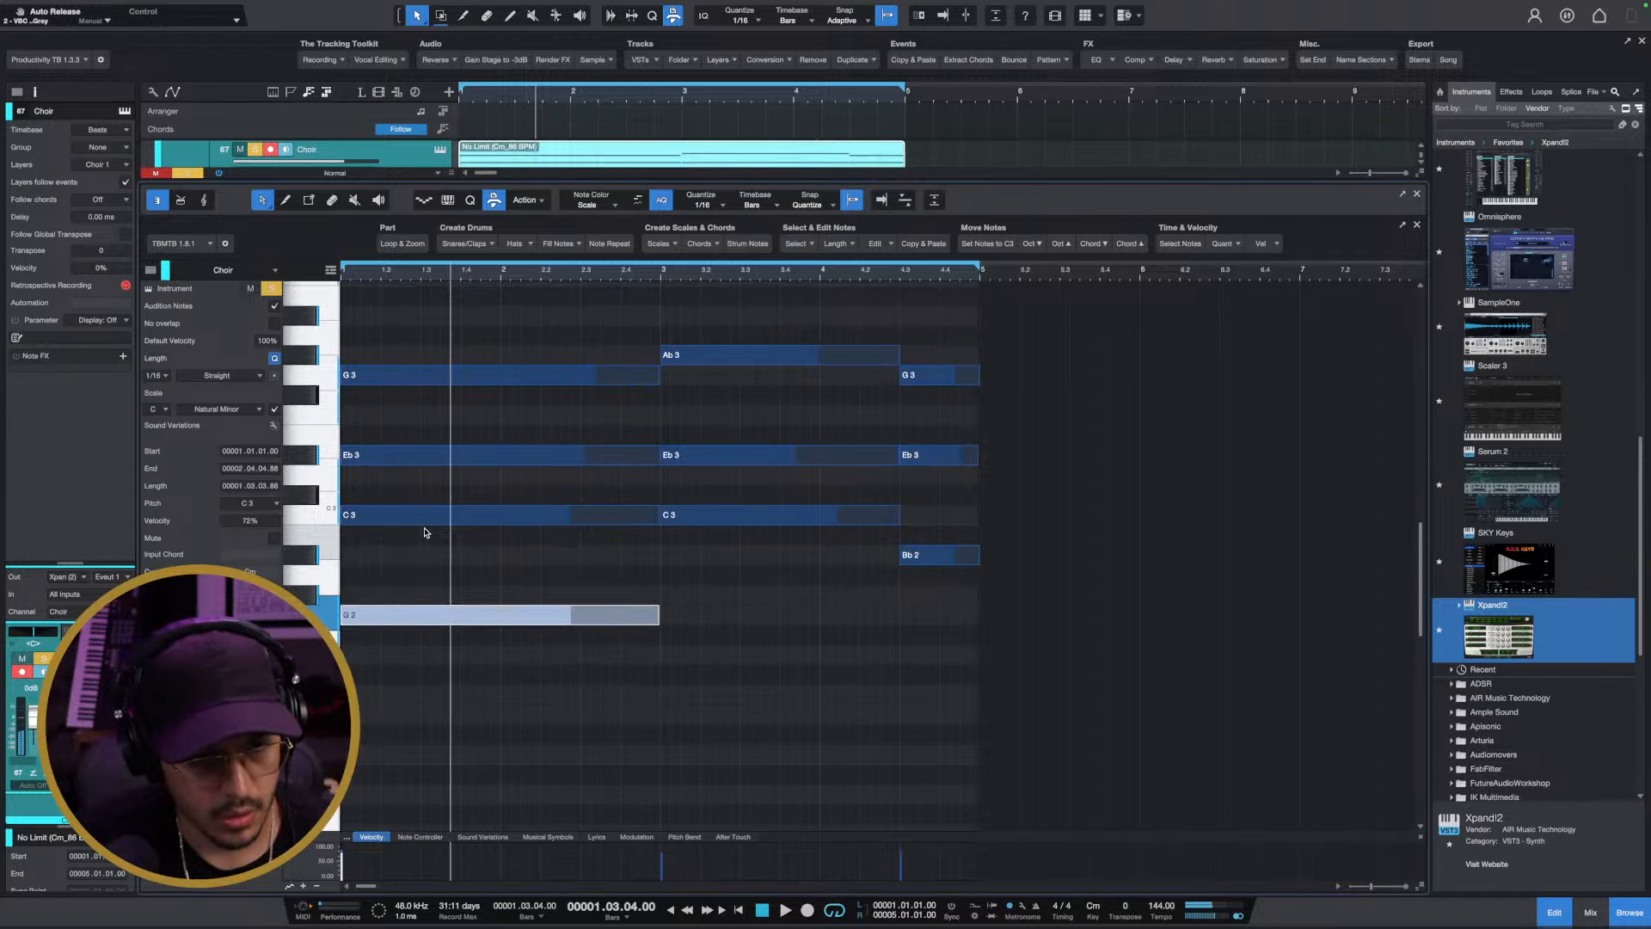
key("Up")
key("Down")
key("Down")
key("Down")
key("Down")
key("Down")
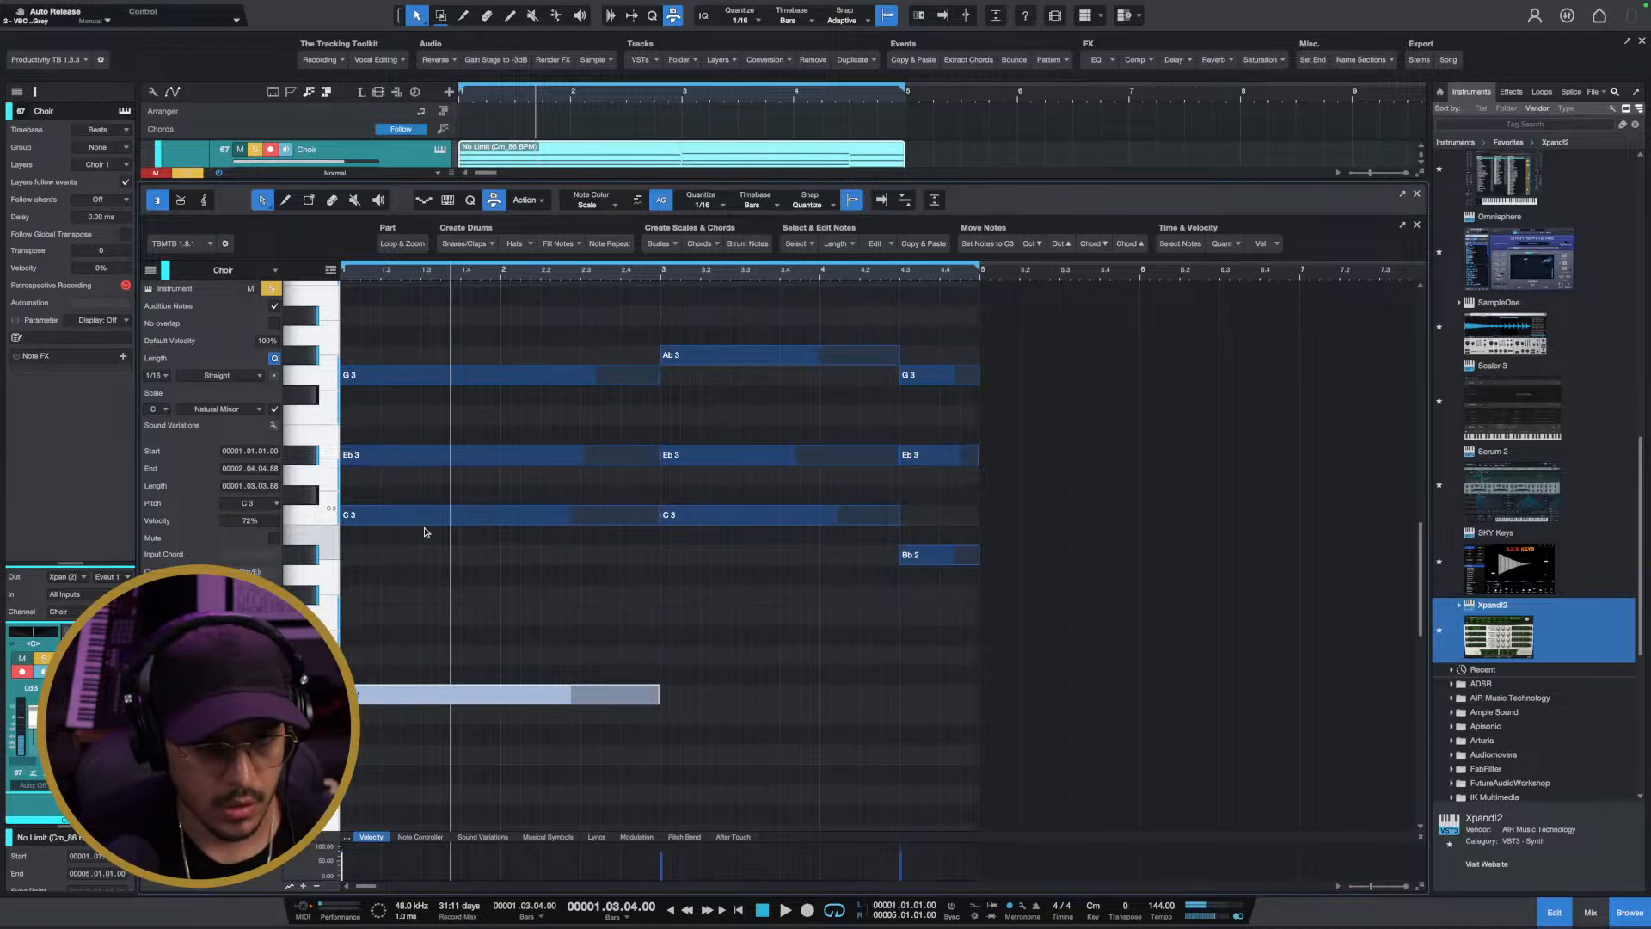
Lower the copied note under the first chord to C2 and play the progression briefly
left_click_drag(436, 703, 400, 762)
key("space")
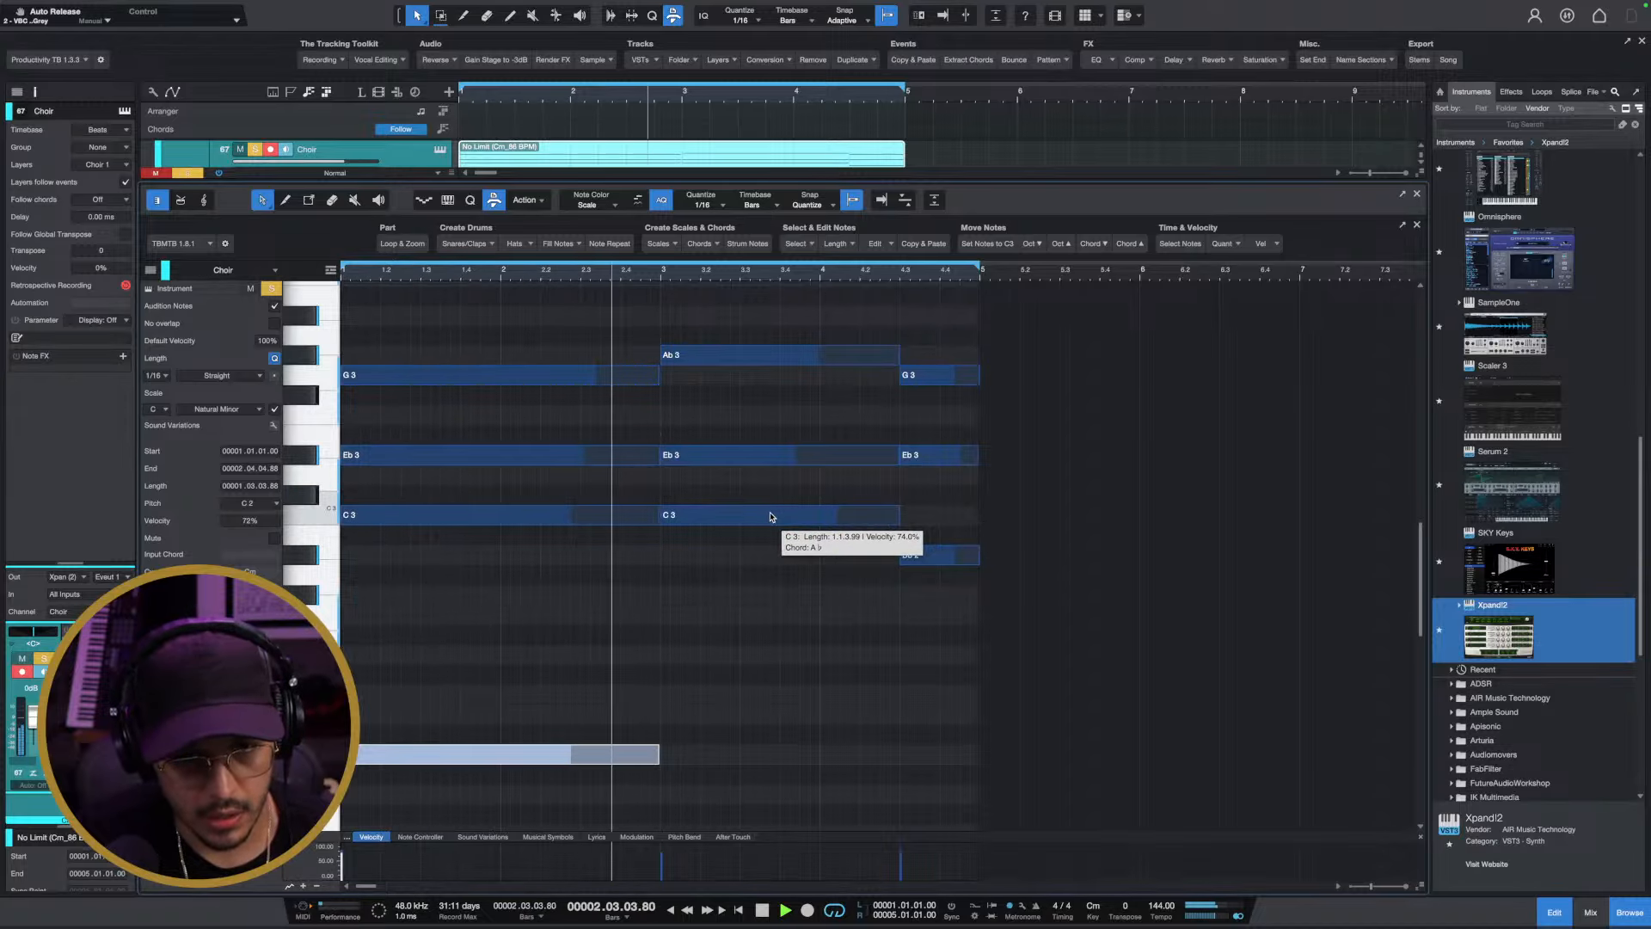
key("space")
Add octave-lower bass copies at Ab2 under the second chord and Eb2 under the last chord, and start playback
left_click_drag(757, 296, 751, 516)
left_click(731, 400)
left_click_drag(730, 354, 725, 586)
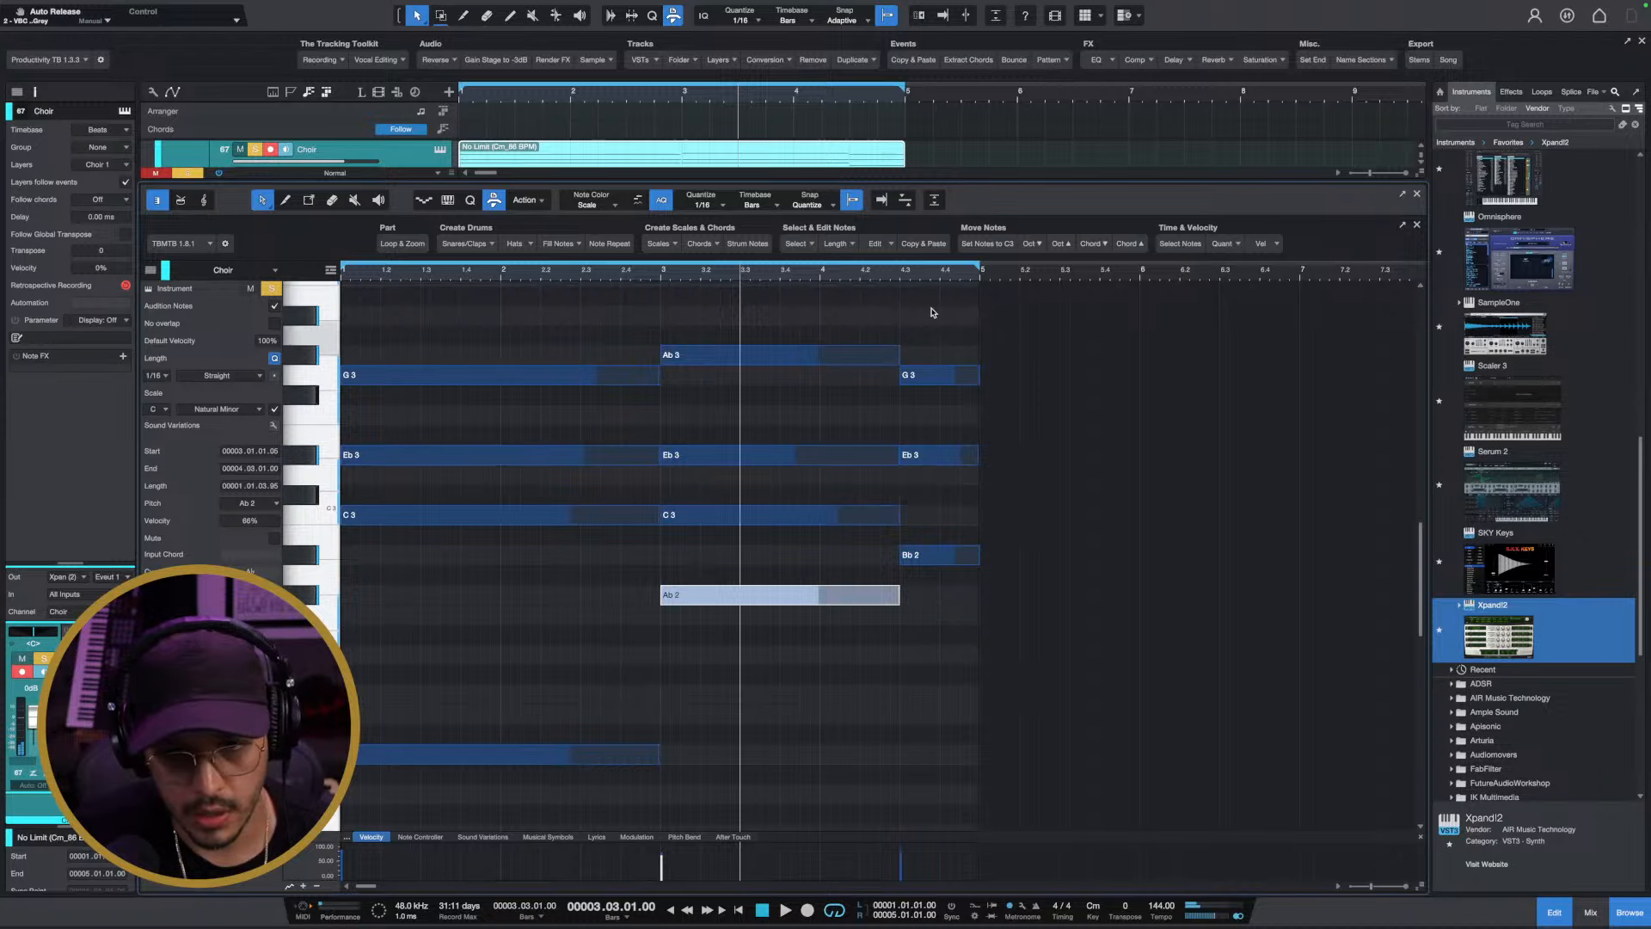
left_click_drag(931, 312, 927, 636)
left_click(936, 455)
left_click_drag(936, 456, 925, 706)
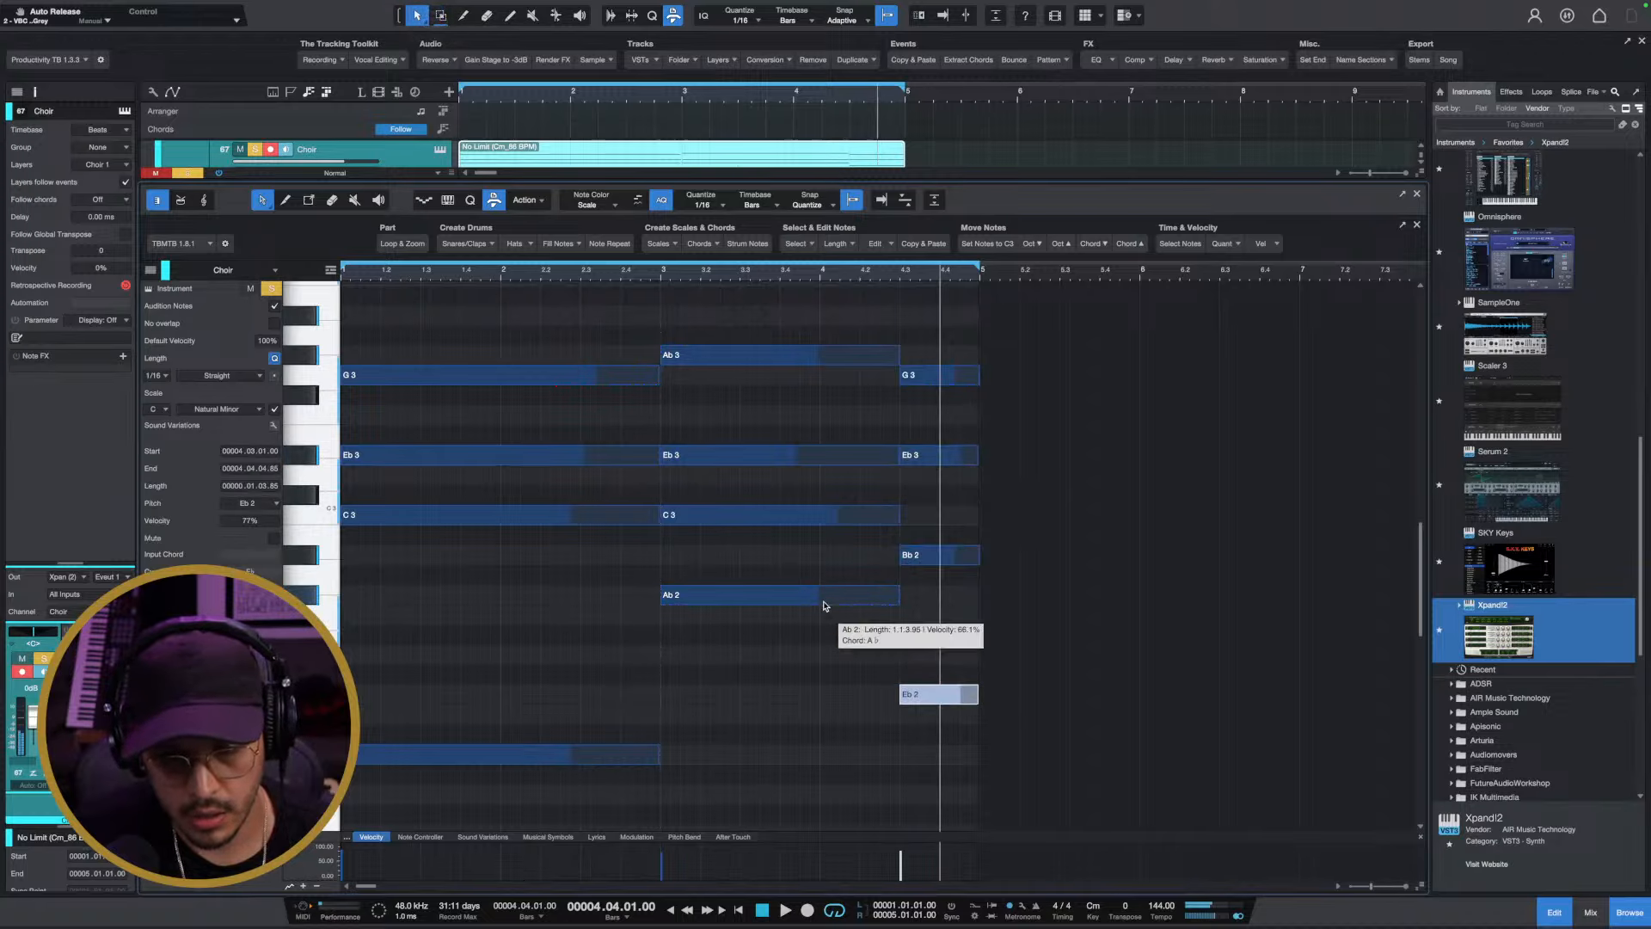
key("space")
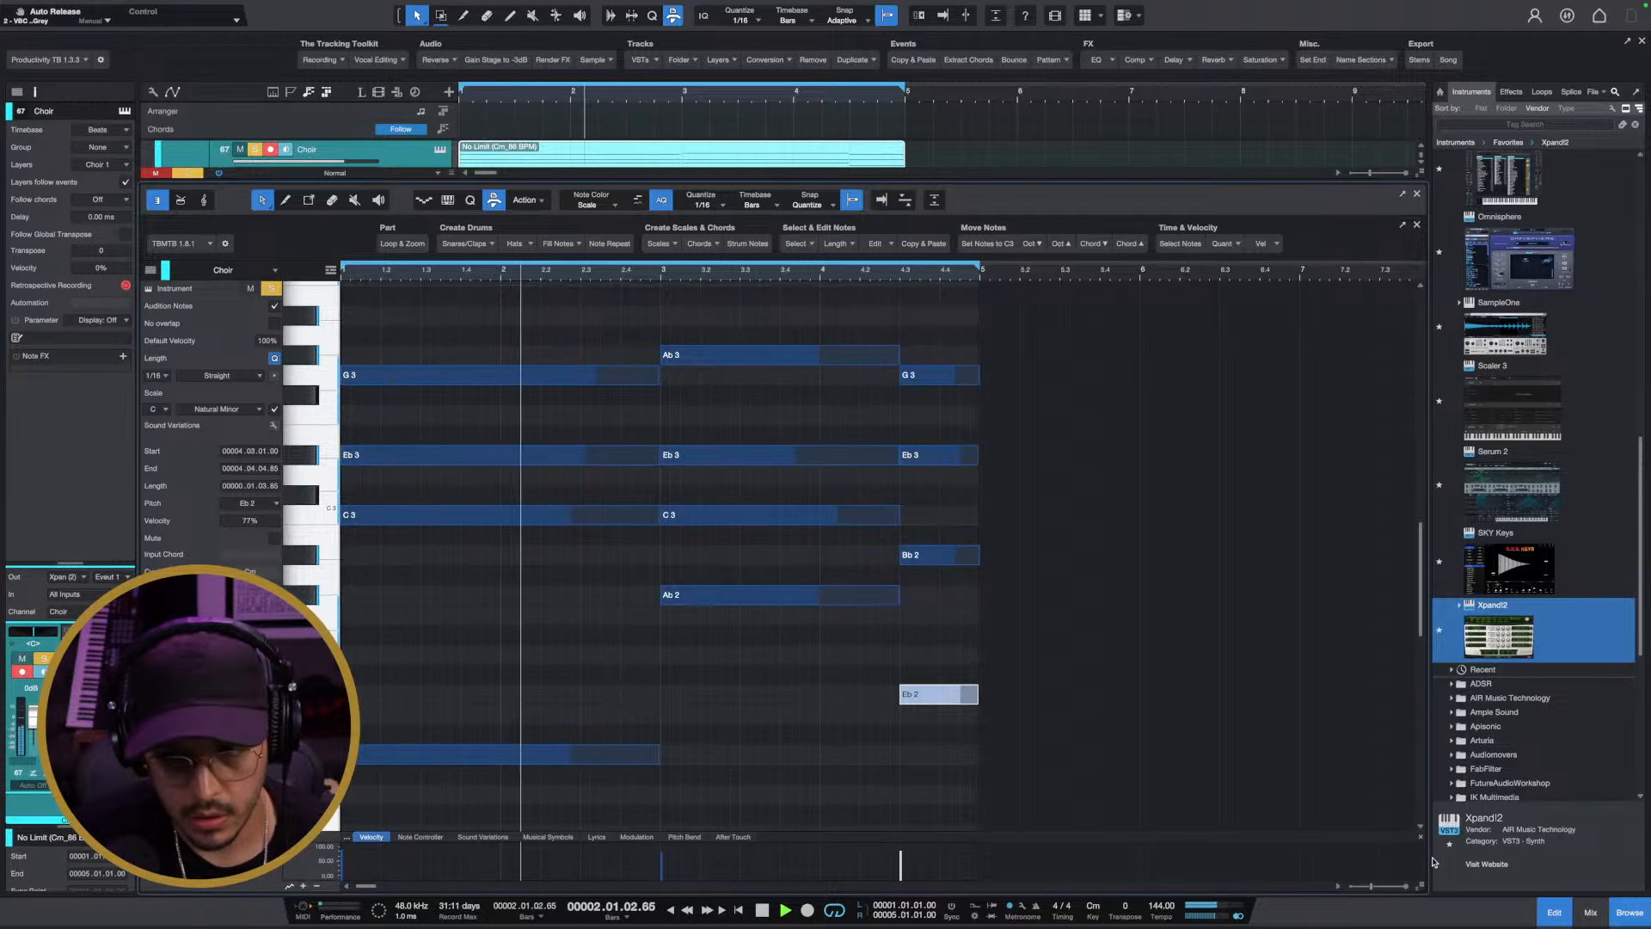
Close the note editor and solo the Pad track alongside the Choir track to hear both parts together
left_click(1553, 919)
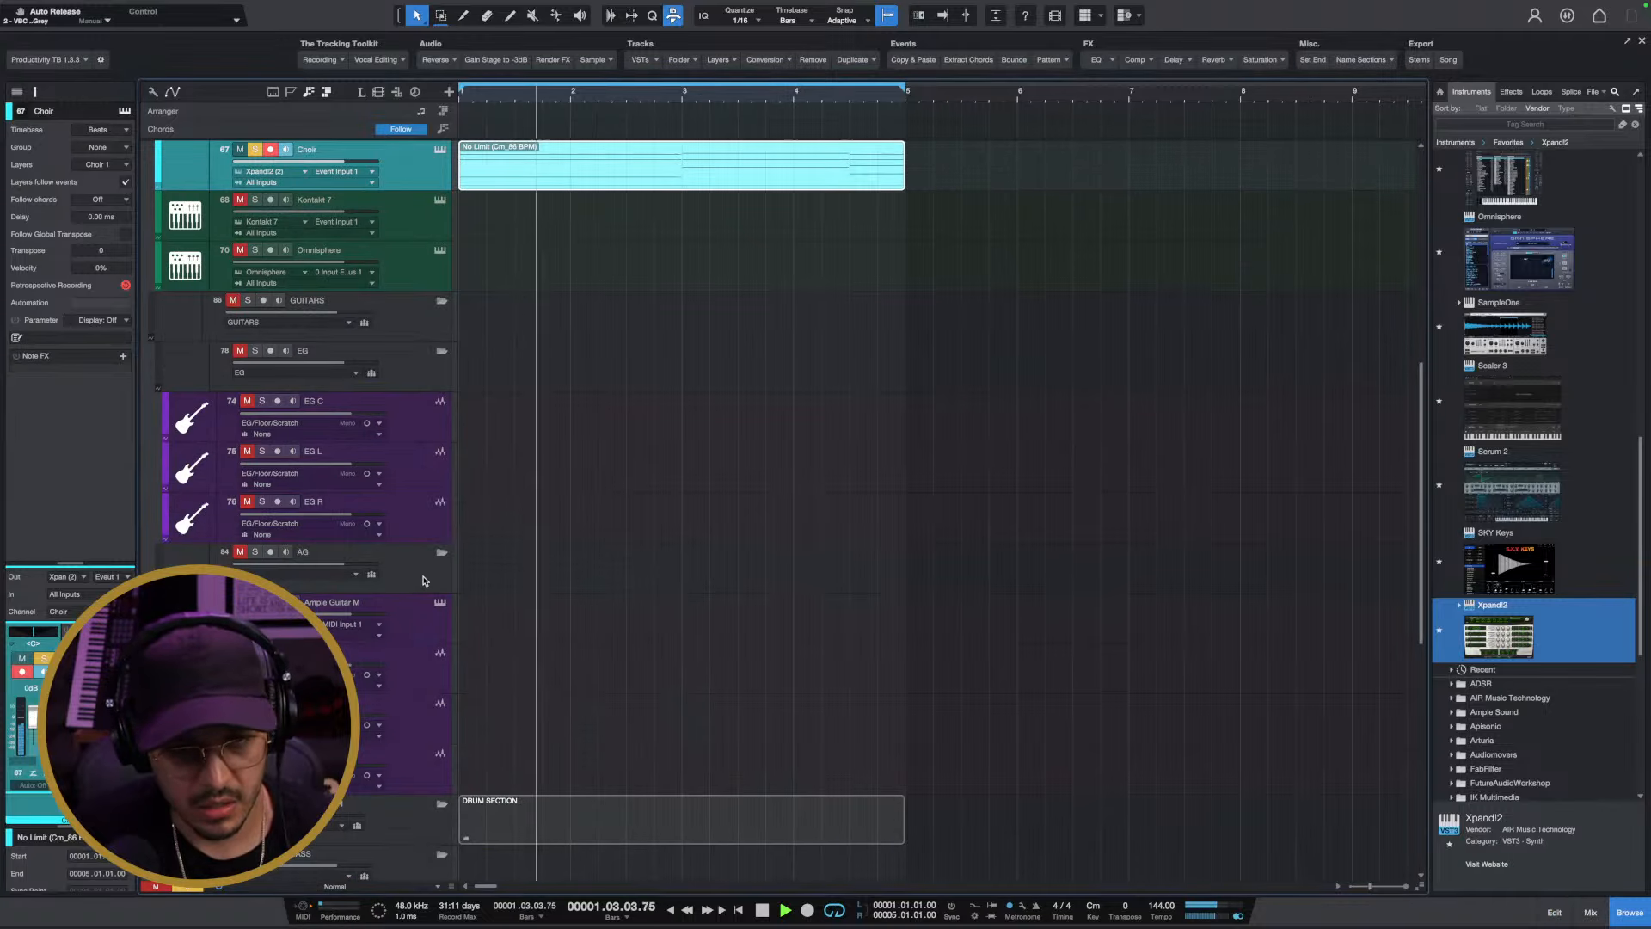
scroll(258, 306, "up", 5)
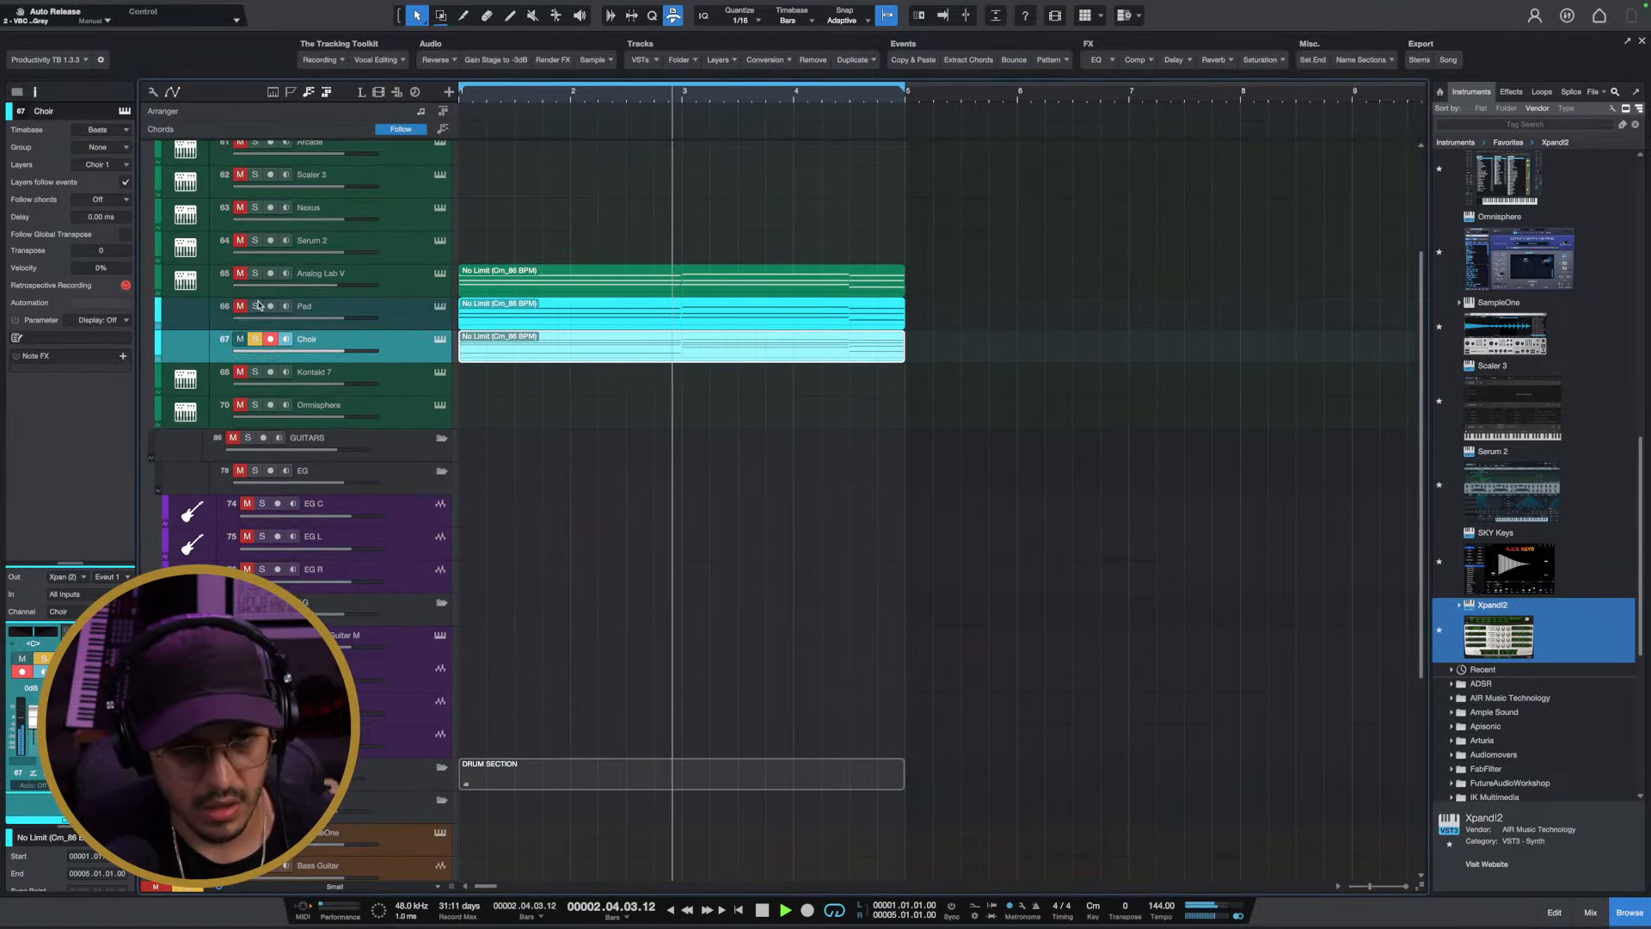
key("space")
left_click(255, 305)
key("space")
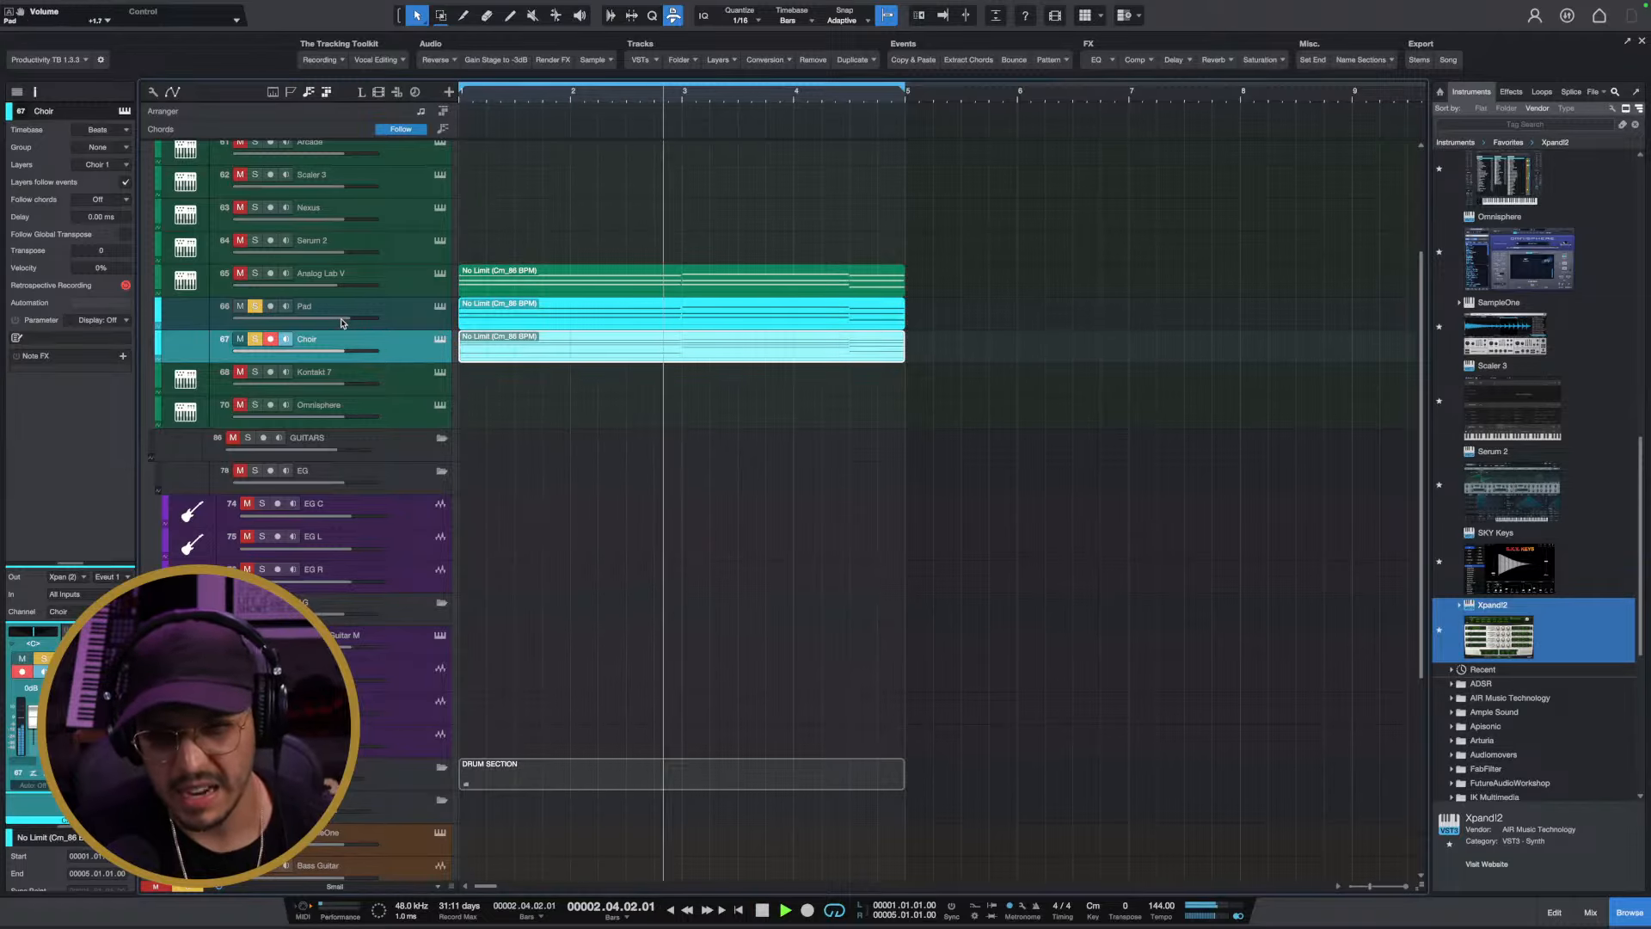
key("space")
Delete the No Limit clip from the Analog Lab V track, clear all solos and play the full beat
left_click(538, 280)
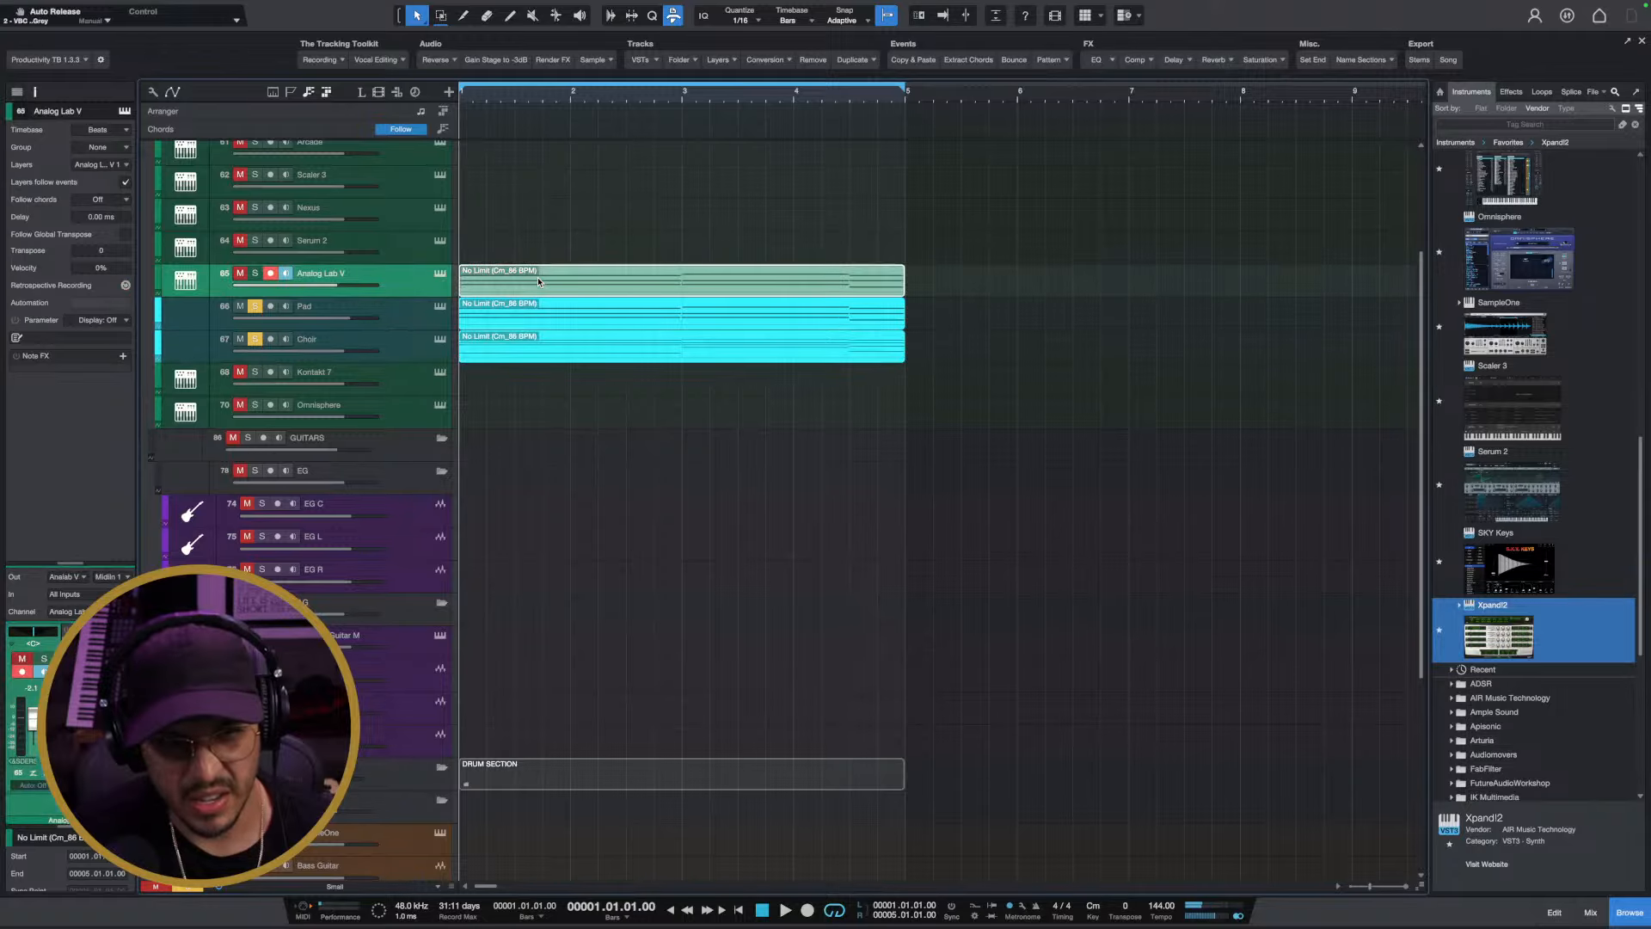
key("Delete")
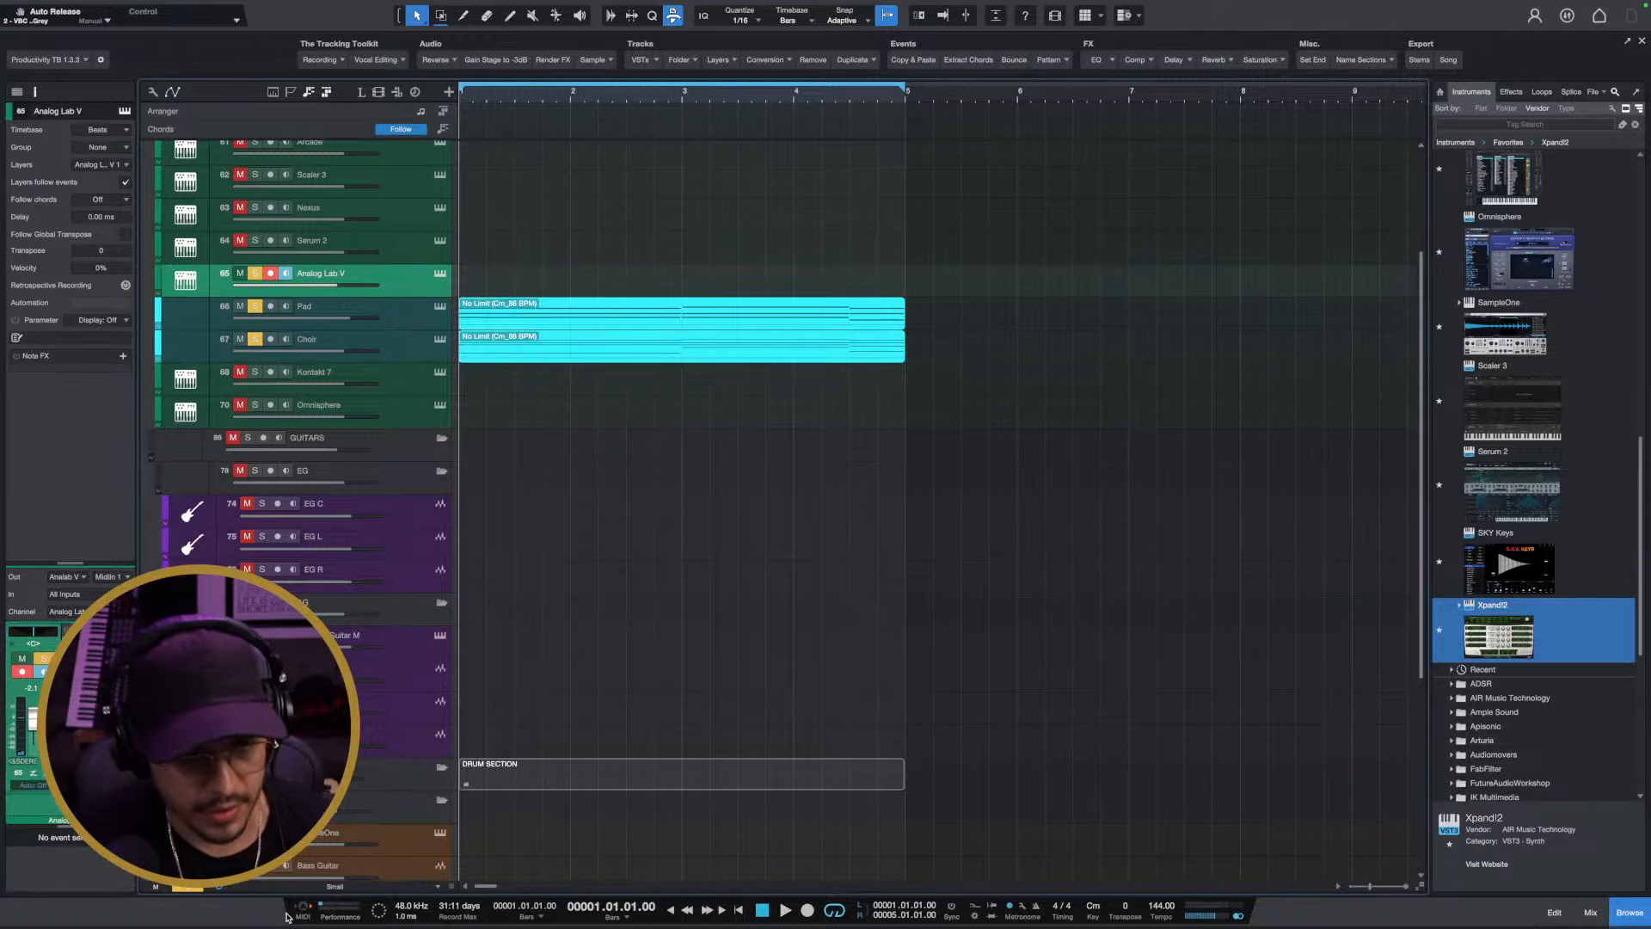
left_click(196, 888)
key("space")
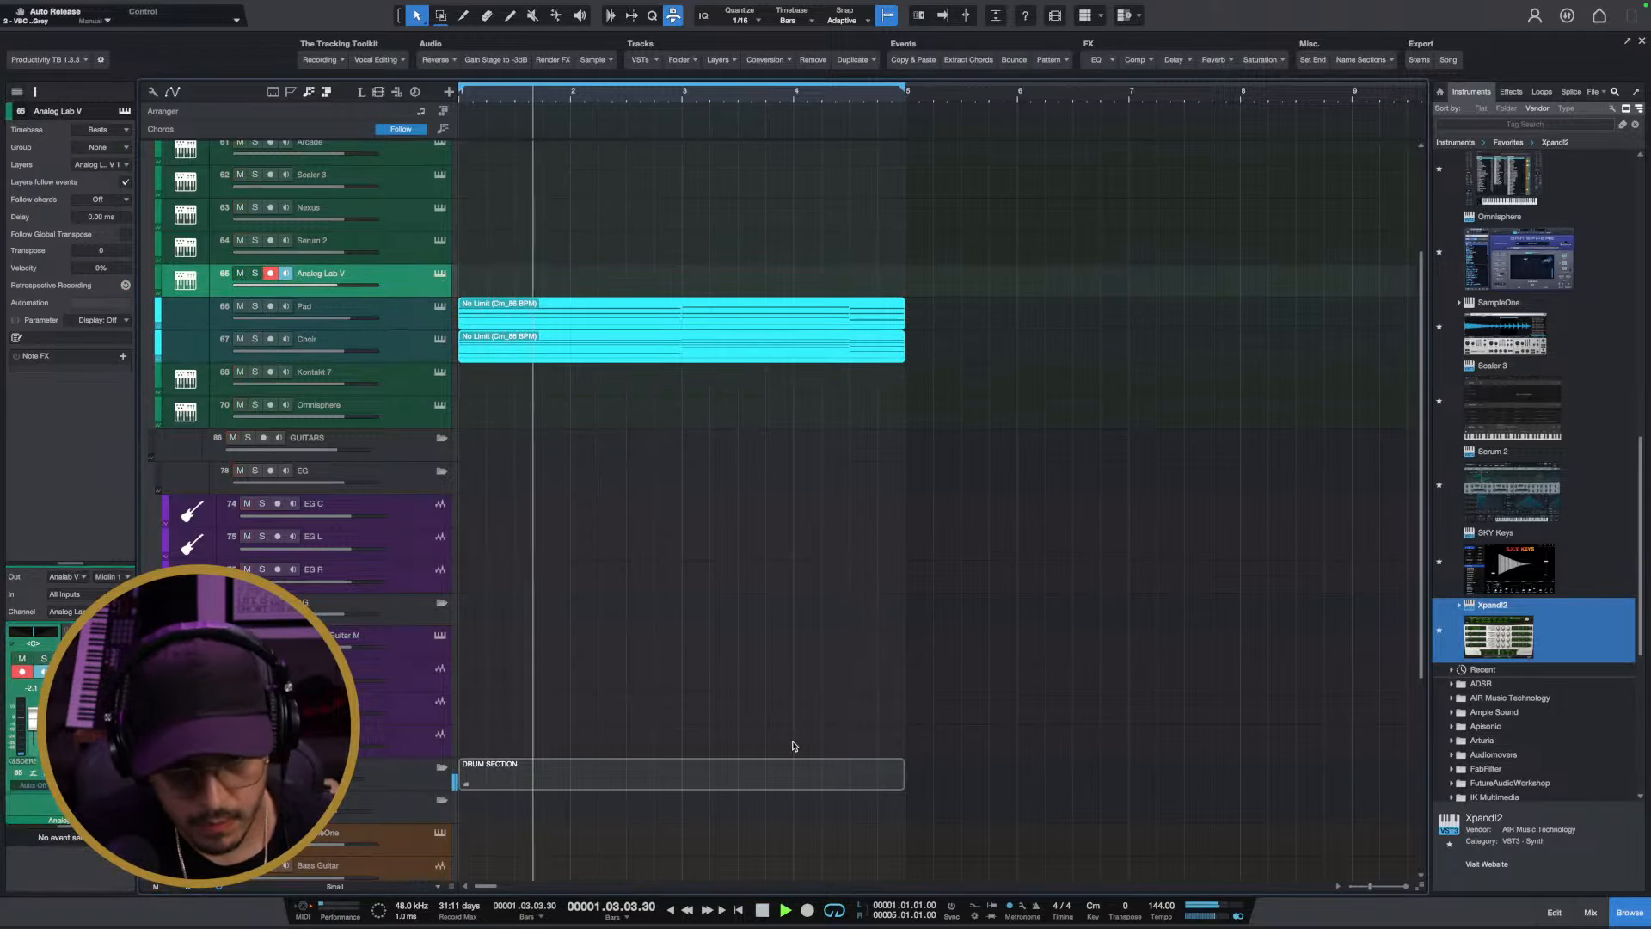
Rename the Choir track as Organ and lower its volume to -4.2 dB
scroll(512, 823, "down", 5)
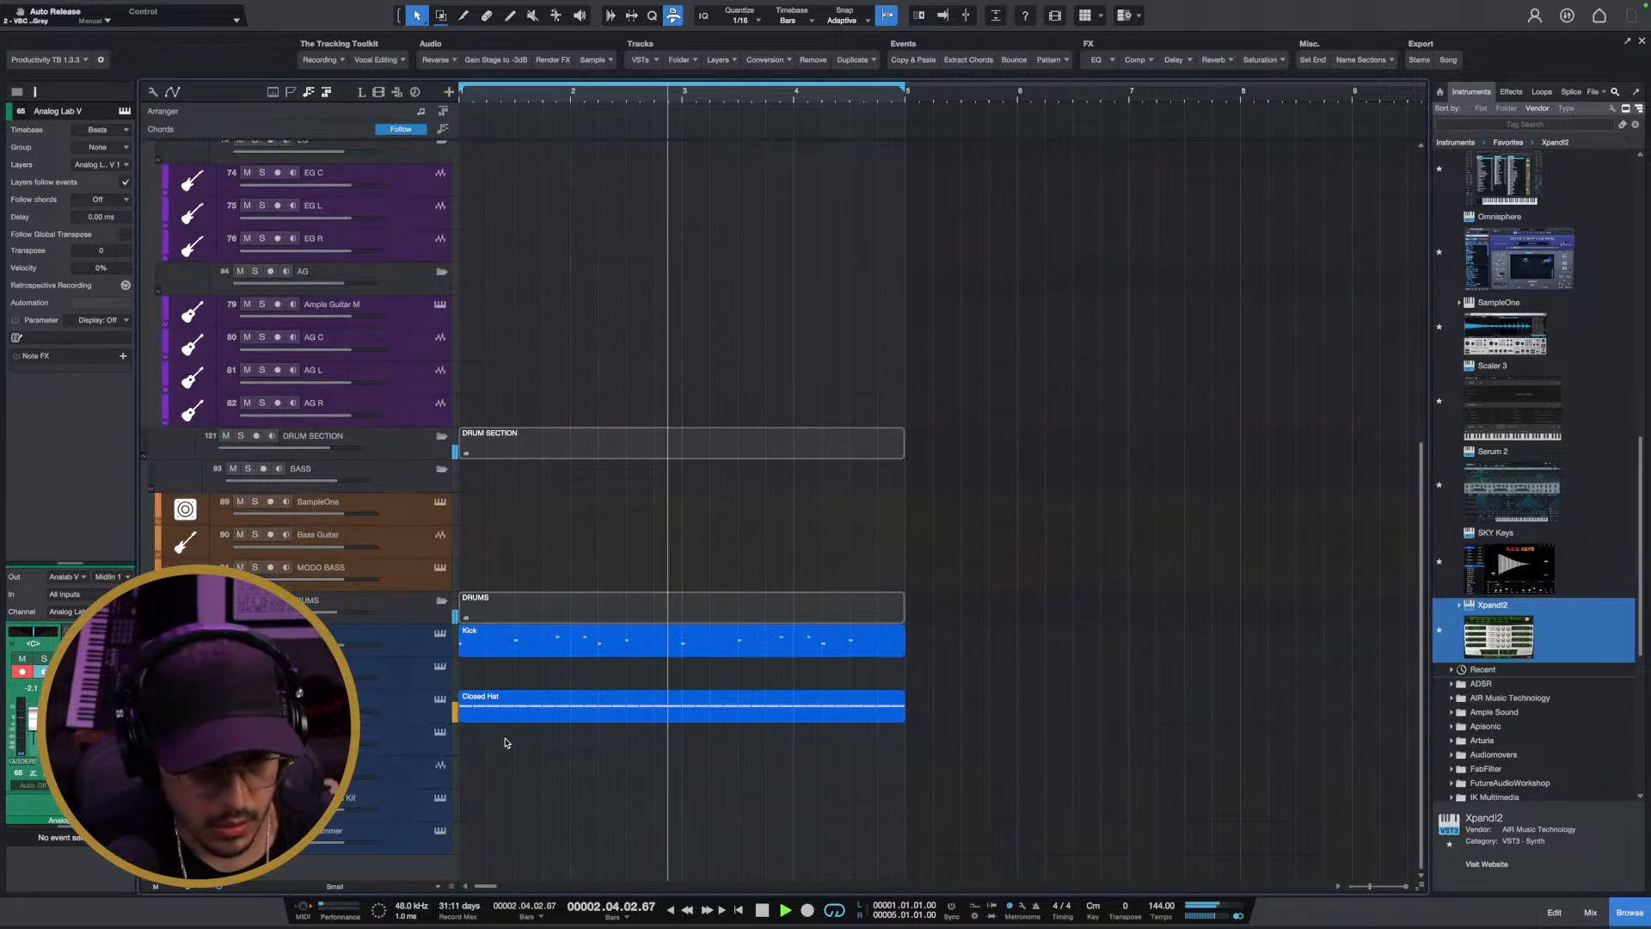
scroll(571, 572, "up", 8)
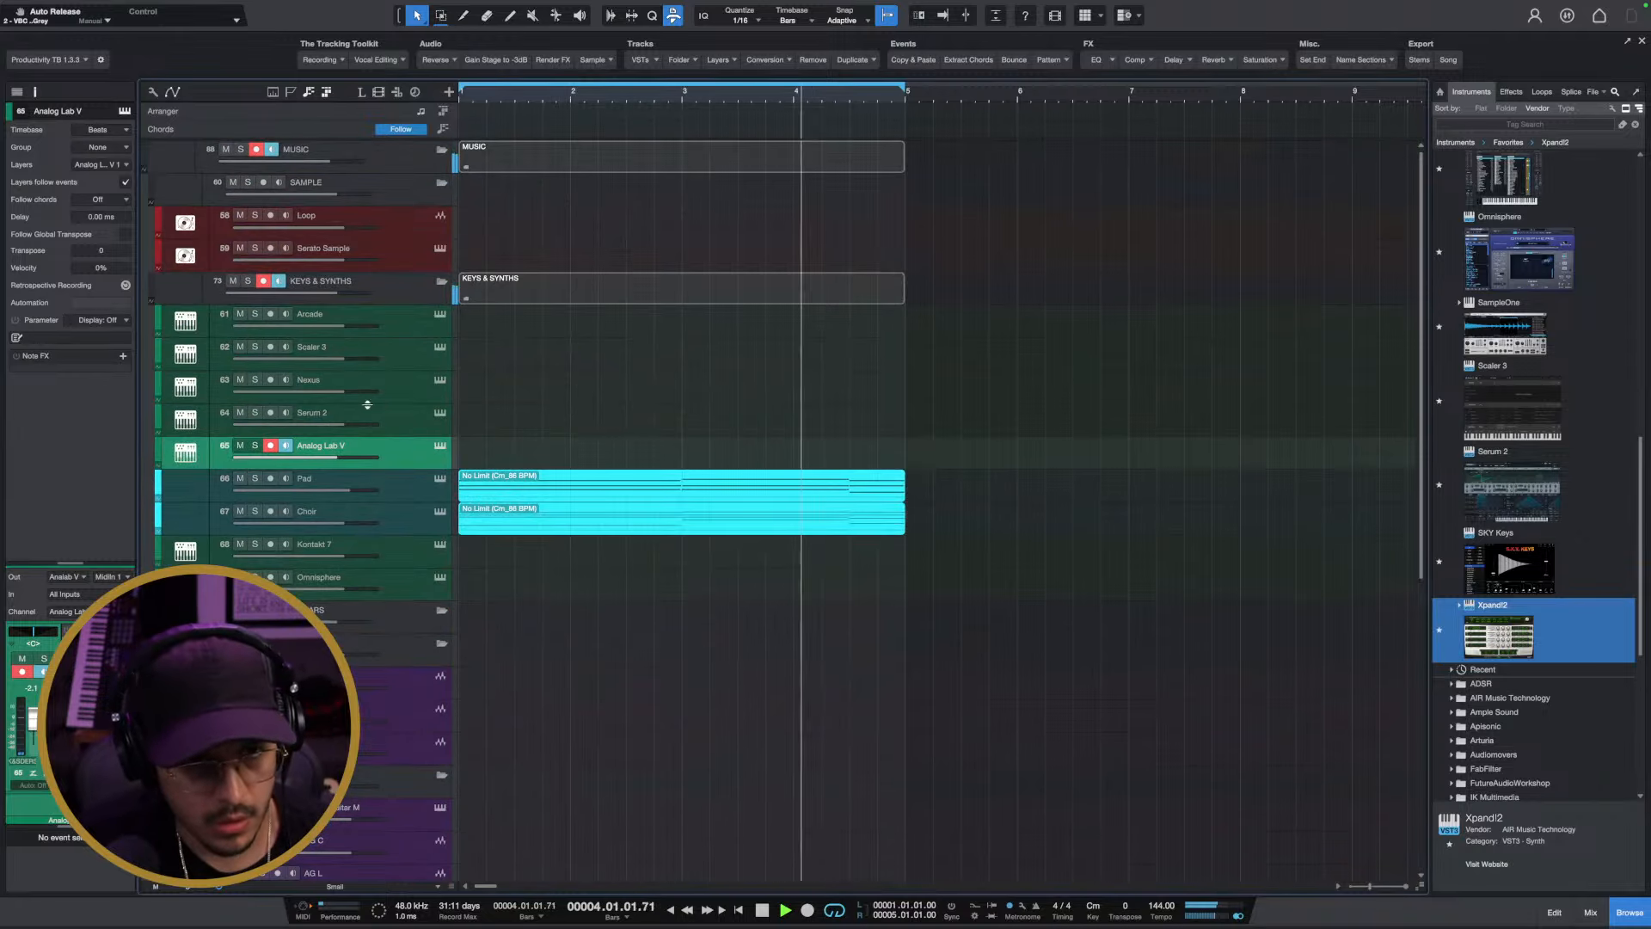
double_click(303, 511)
type("Organ")
key("Return")
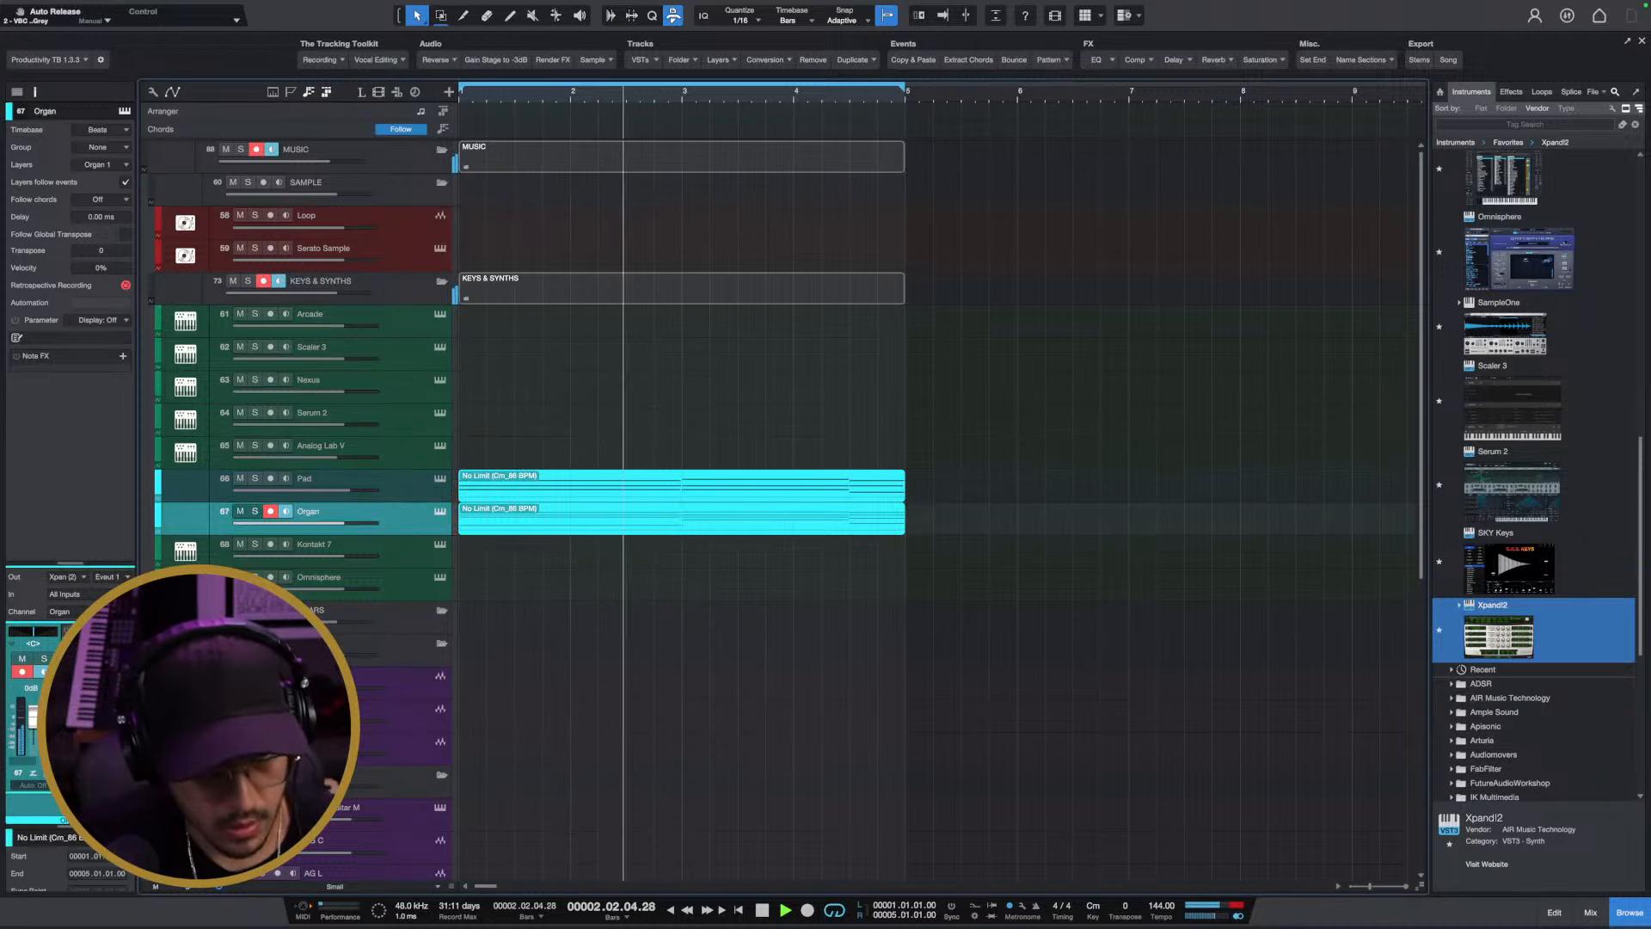
left_click_drag(344, 523, 330, 523)
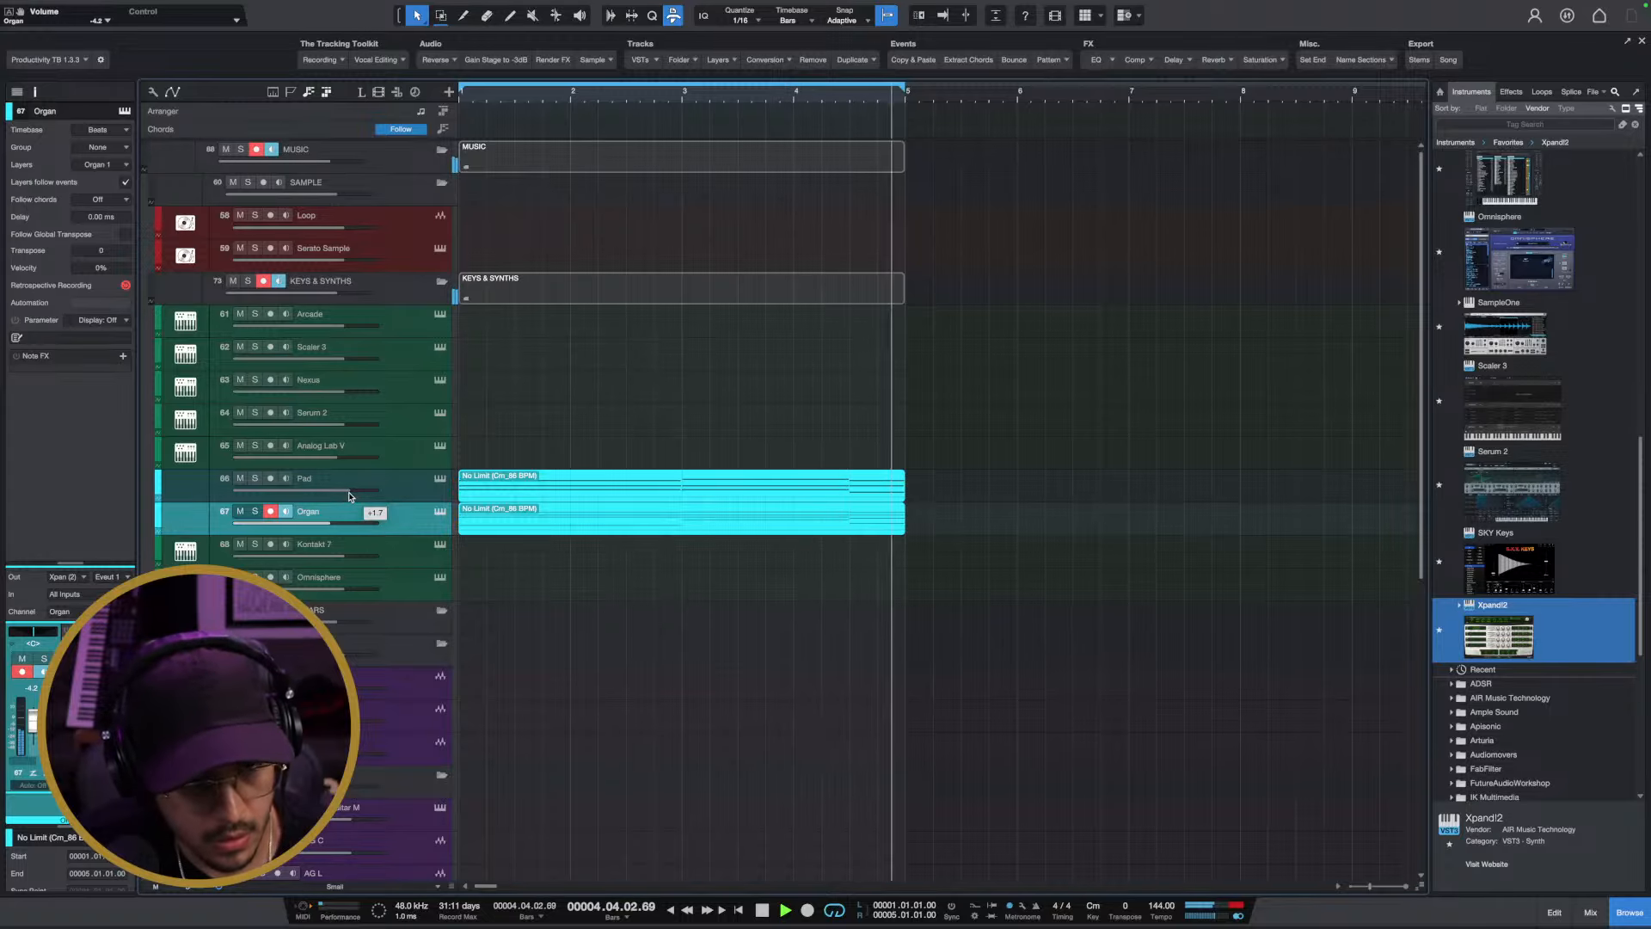
Show the mixer and load the Low Cut preset in the Clap channel's FabFilter Pro-Q 3
scroll(730, 608, "down", 10)
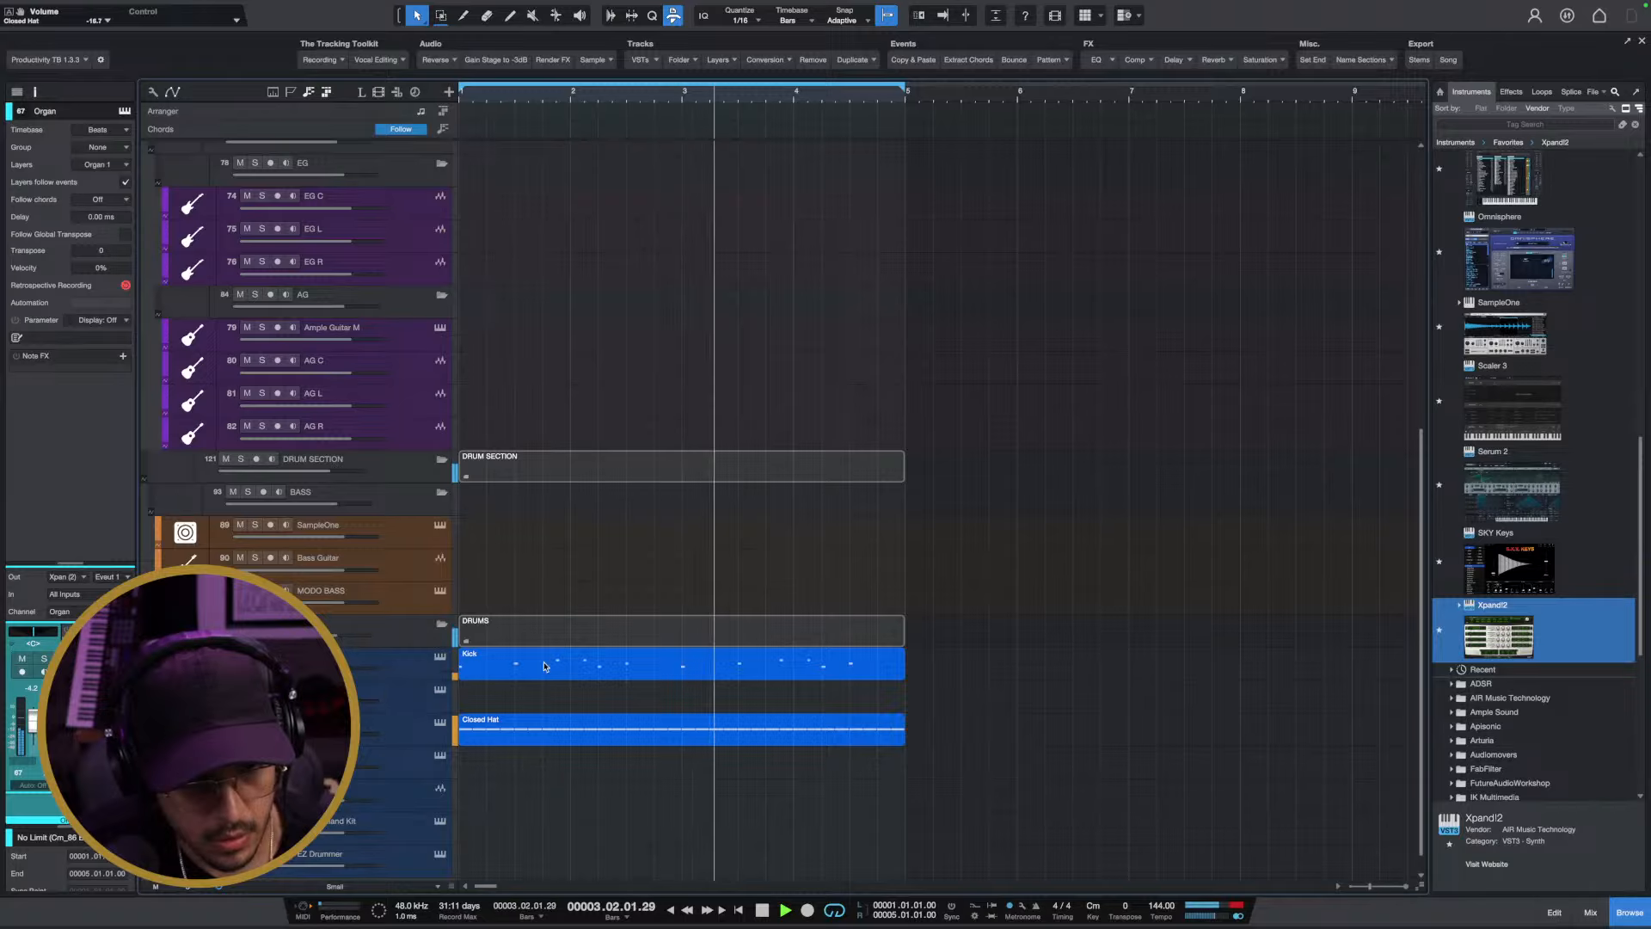
left_click(1591, 911)
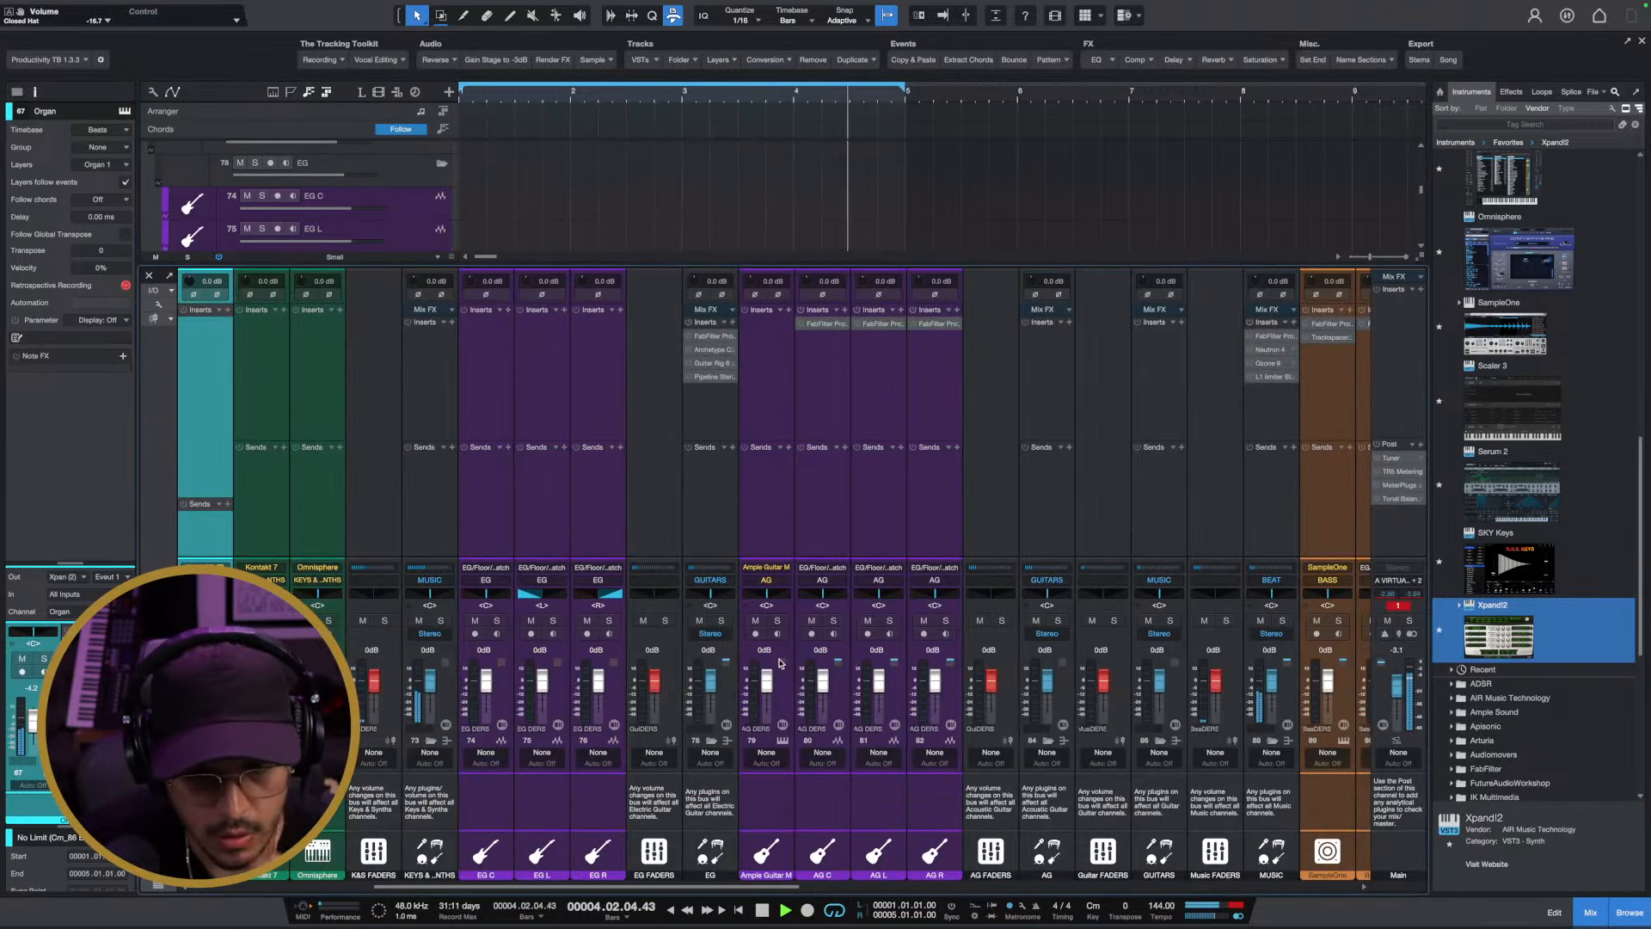
scroll(780, 663, "right", 10)
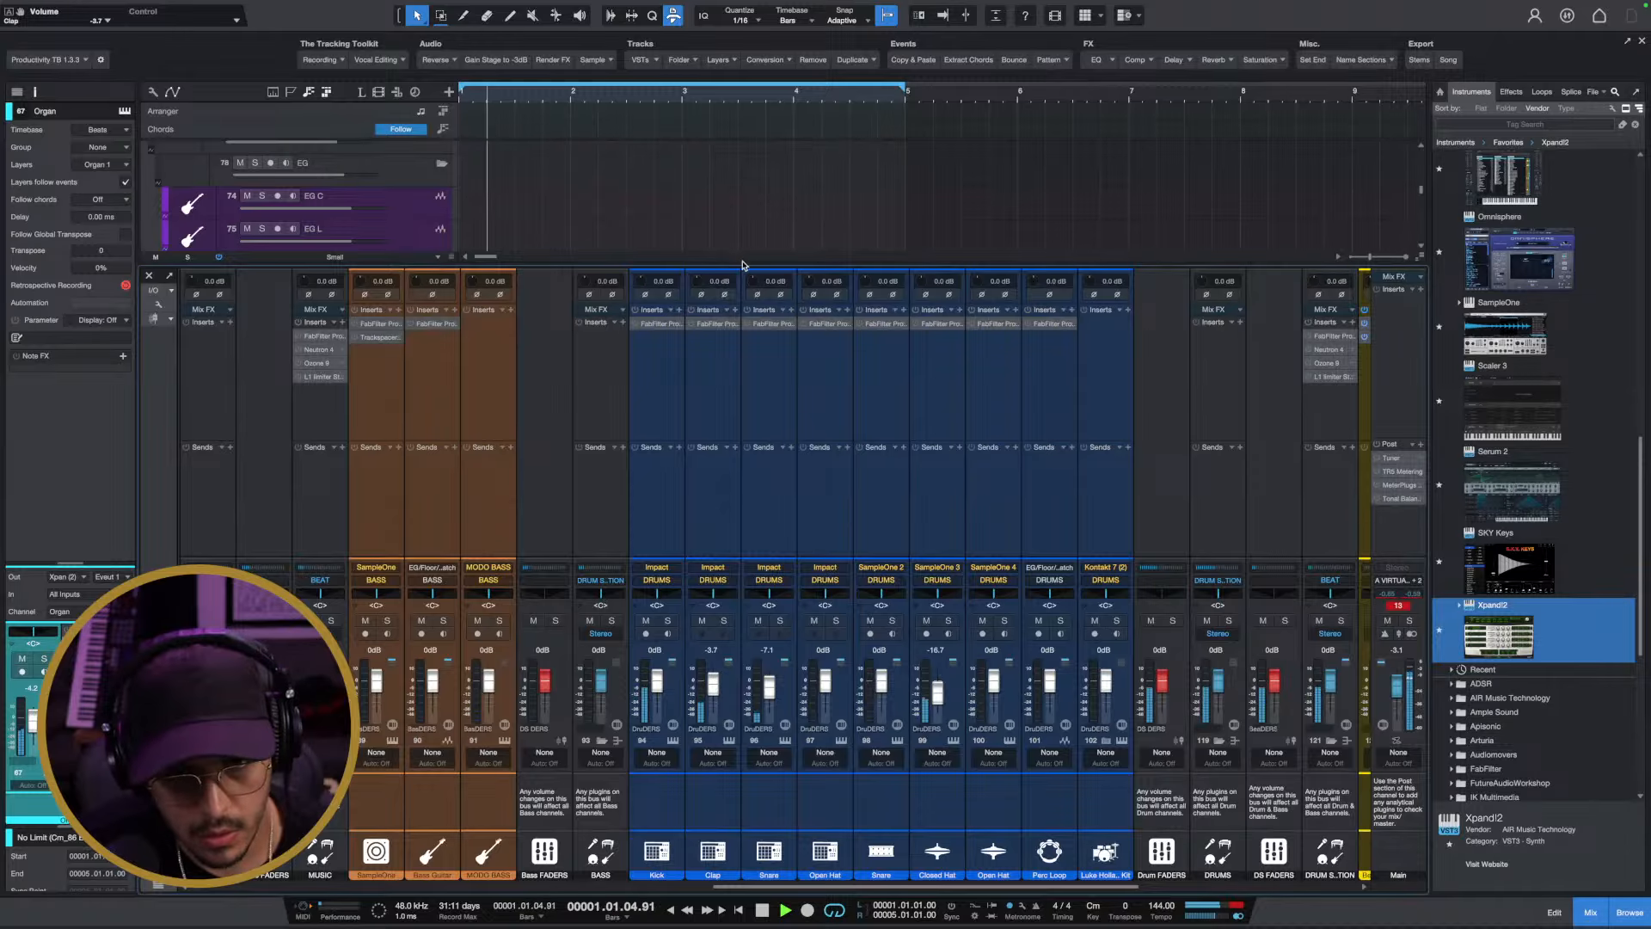
left_click(717, 325)
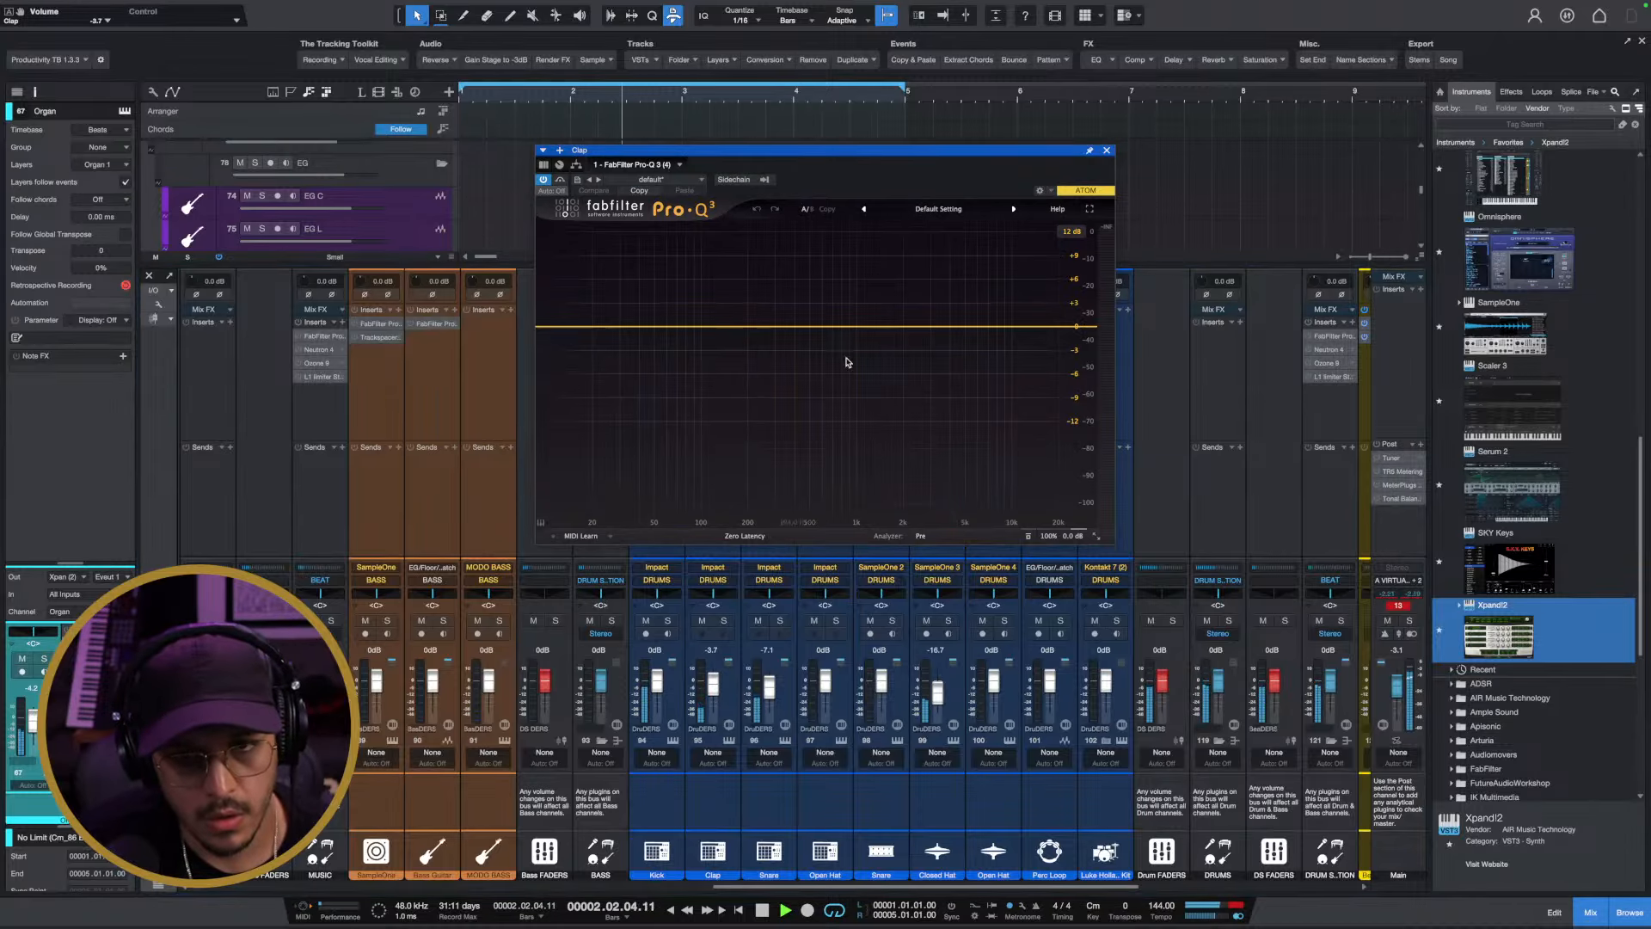
left_click(940, 208)
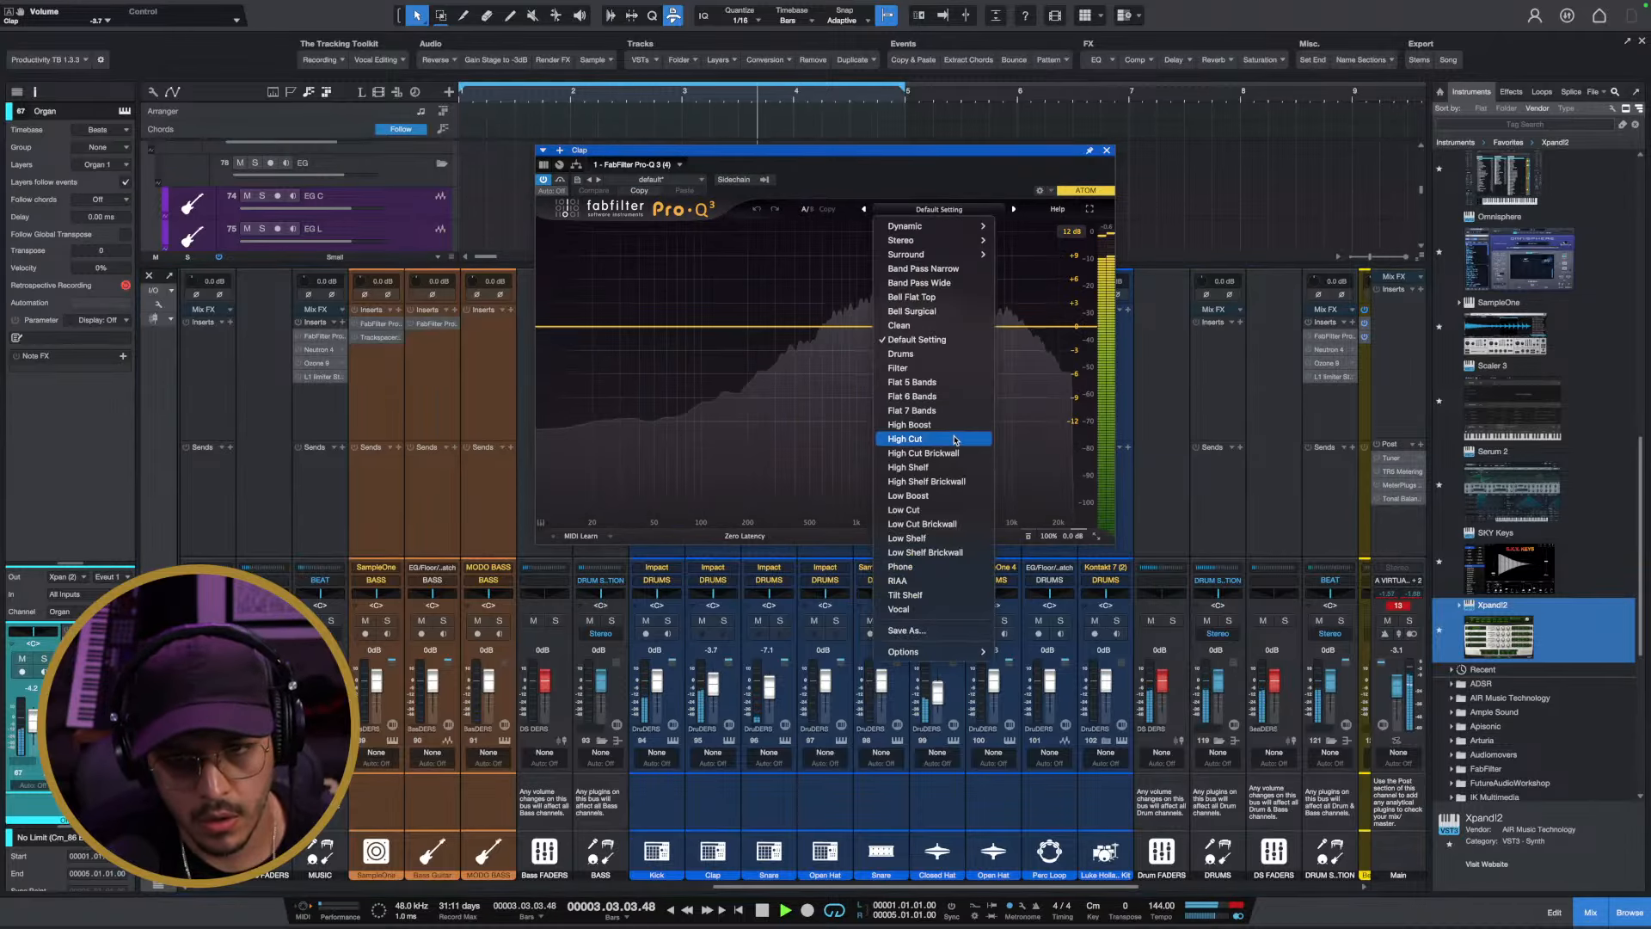
left_click(905, 503)
Audition the 50 Hz low-cut band in solo and close the Clap channel's equalizer
mouse_move(656, 327)
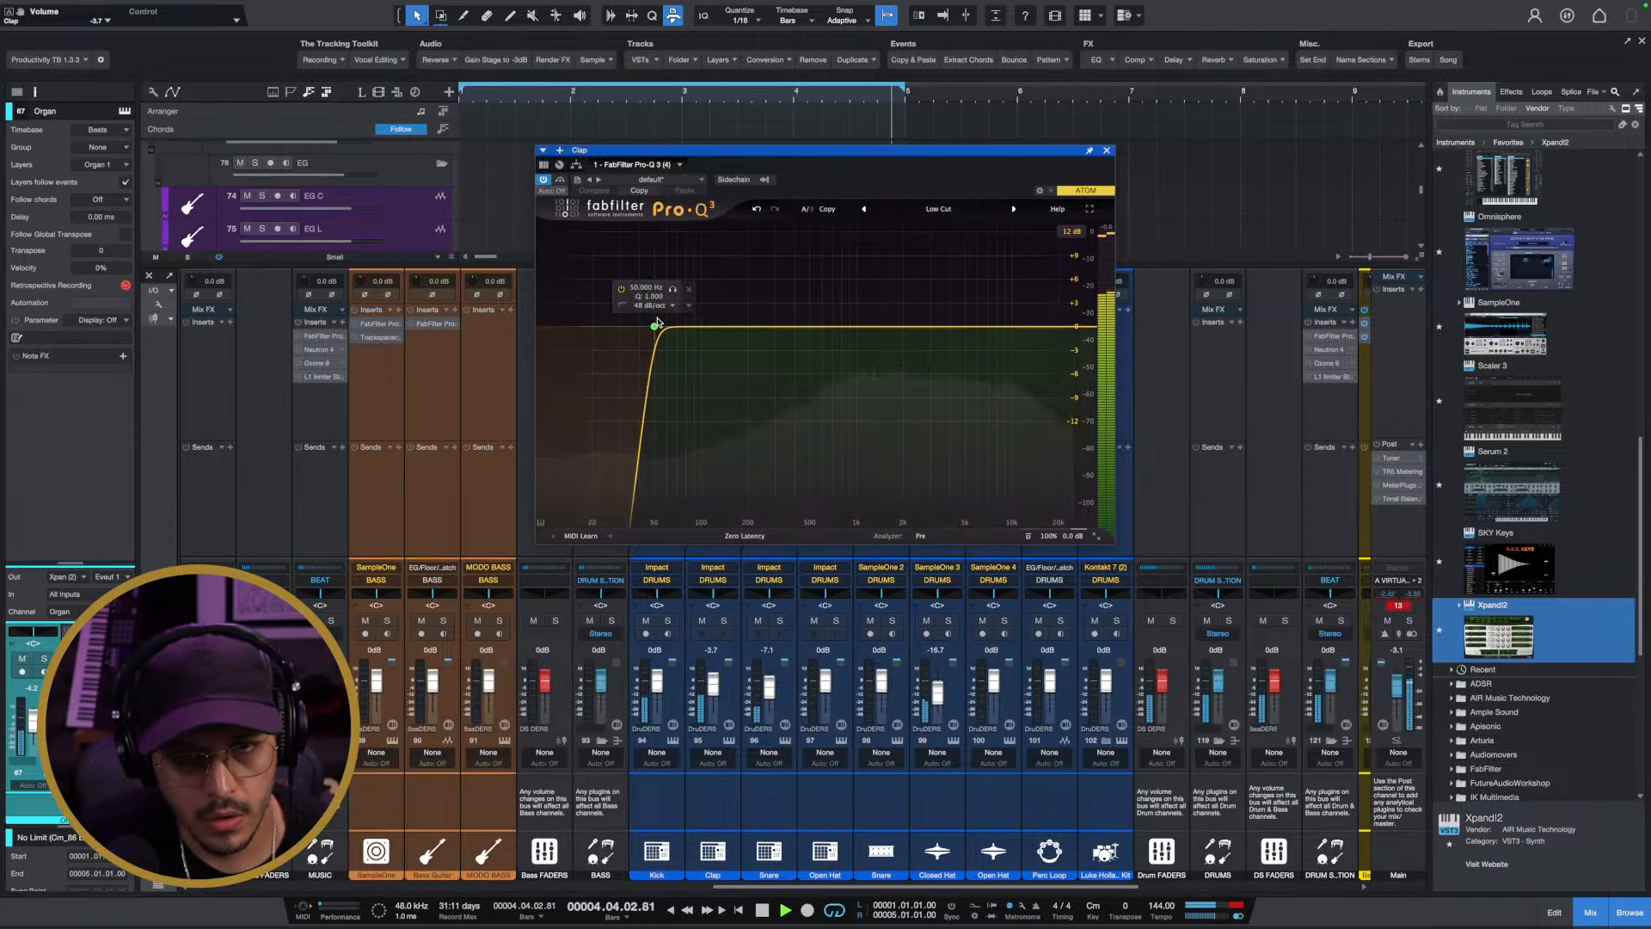
left_click(673, 292)
left_click(672, 293)
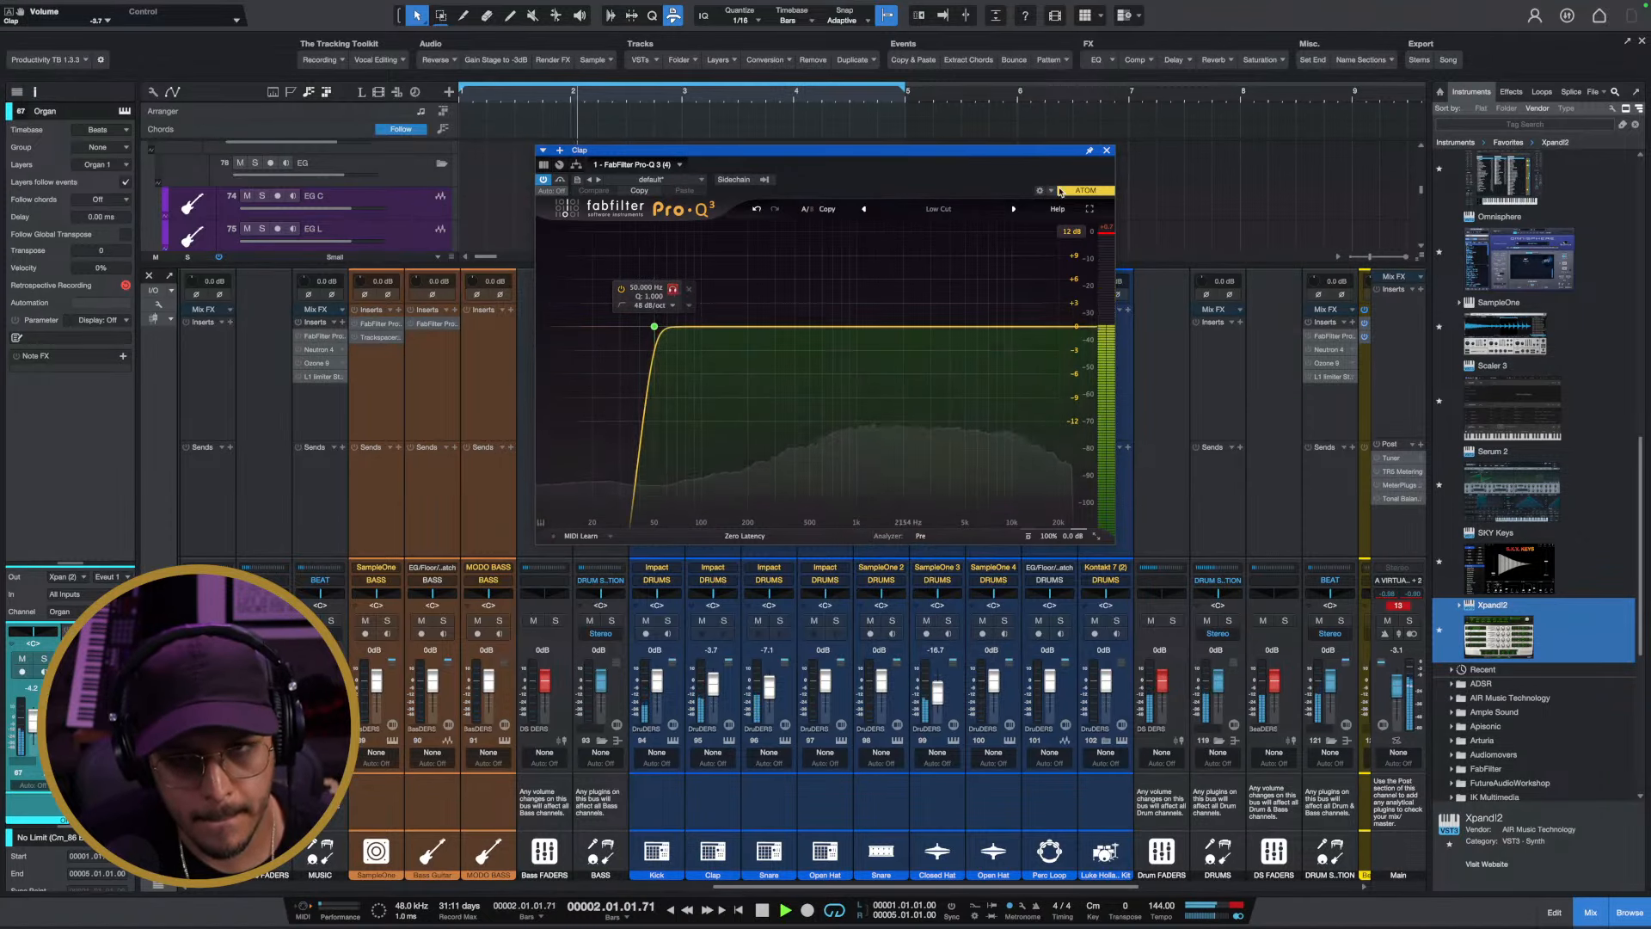
left_click(1106, 150)
Add ValhallaVintageVerb to the Organ track with the mix at 18.1% and close its window
left_click(1212, 60)
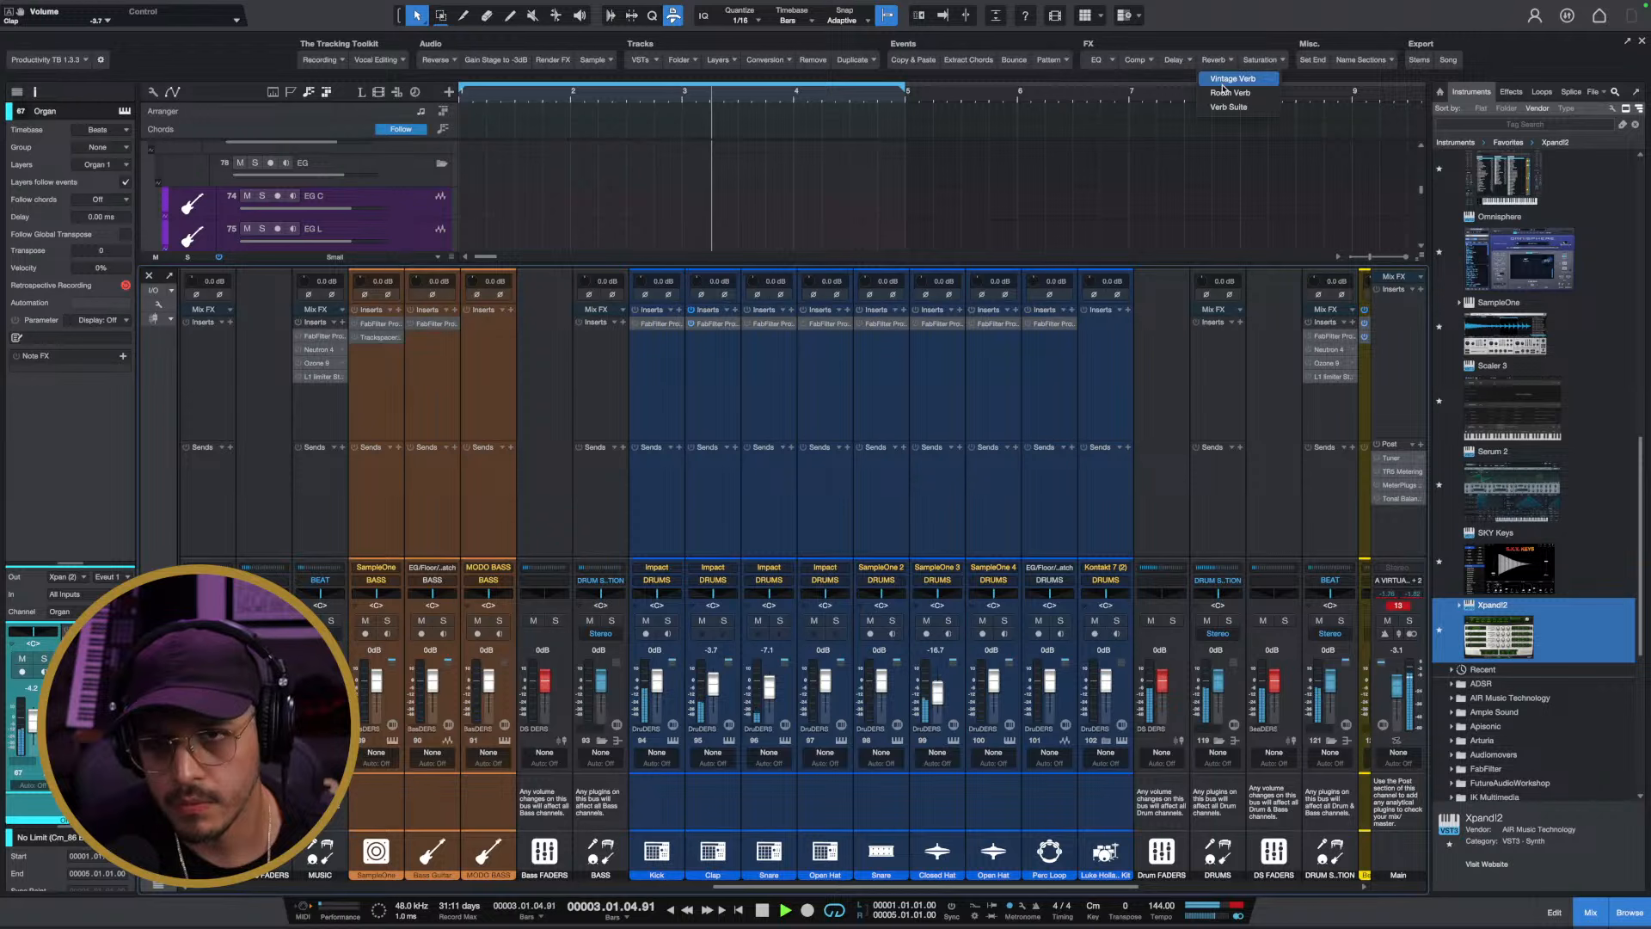
left_click(1228, 82)
left_click_drag(572, 293, 553, 410)
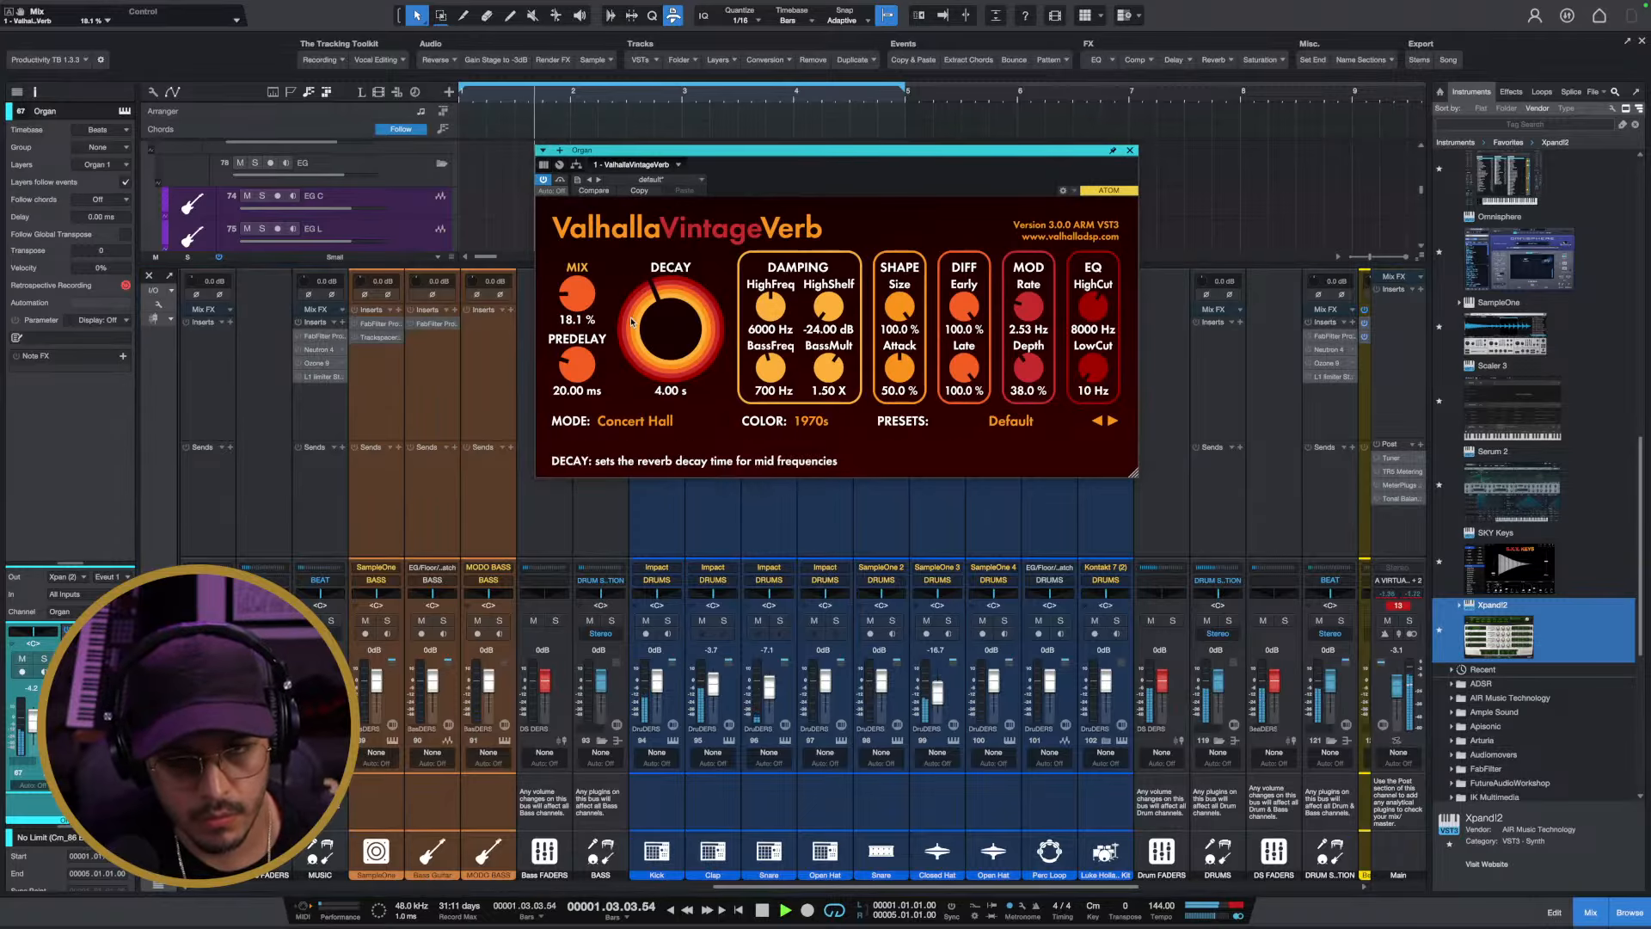
left_click(1129, 151)
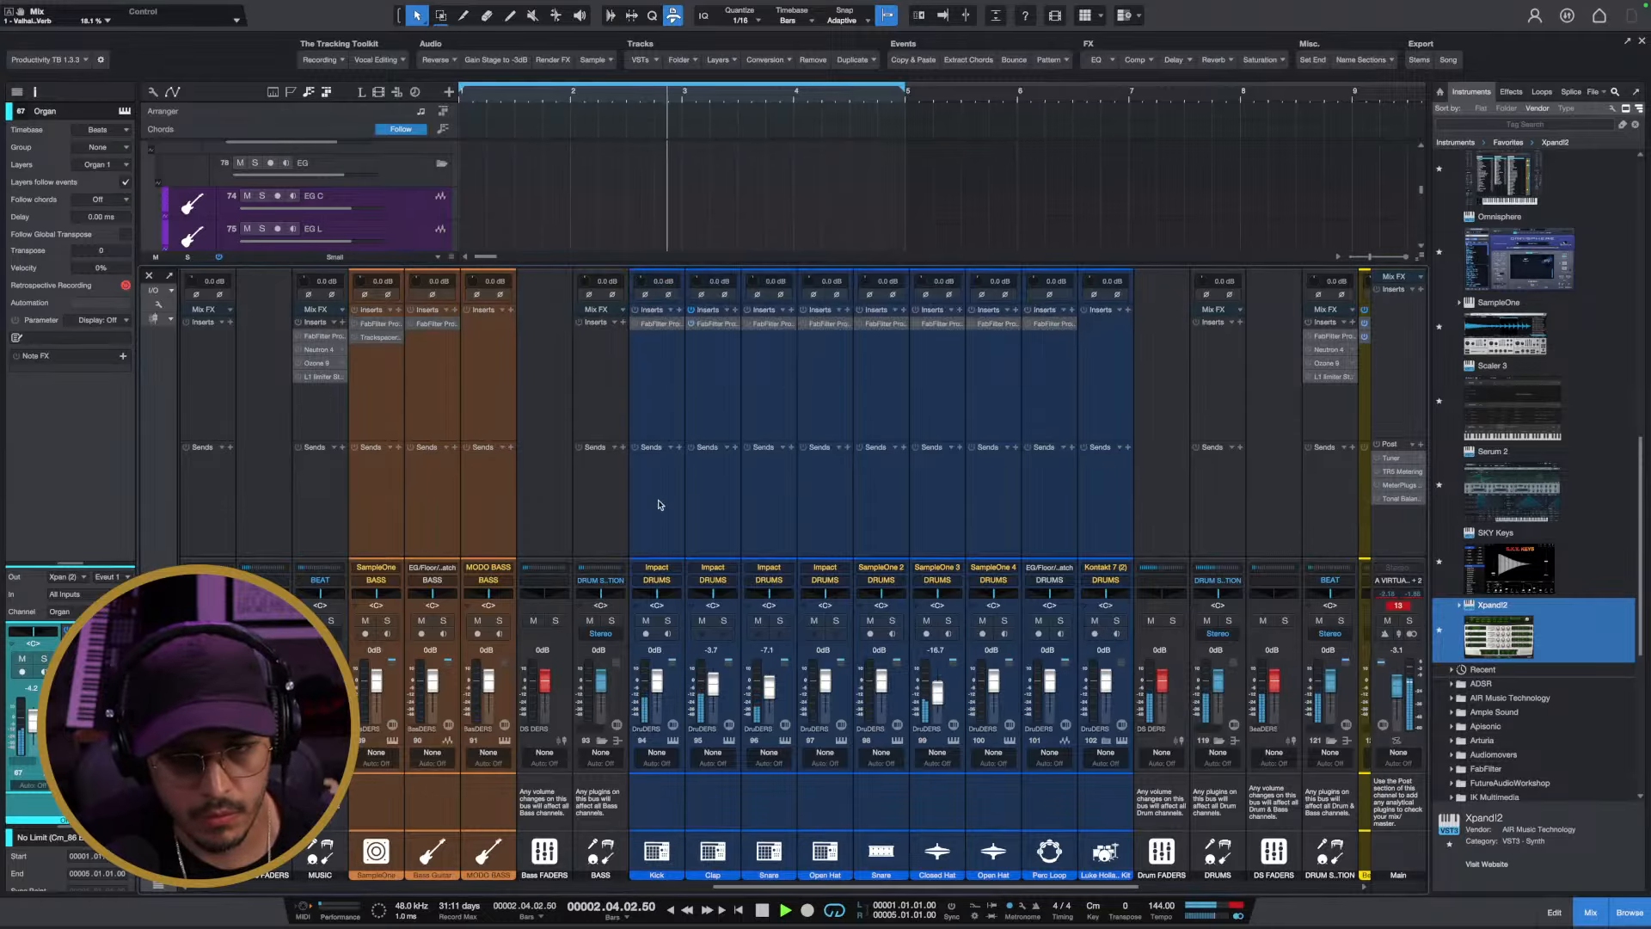
Solo the Organ channel briefly to check it, and set its ValhallaVintageVerb decay to 2.67 s
scroll(658, 505, "left", 10)
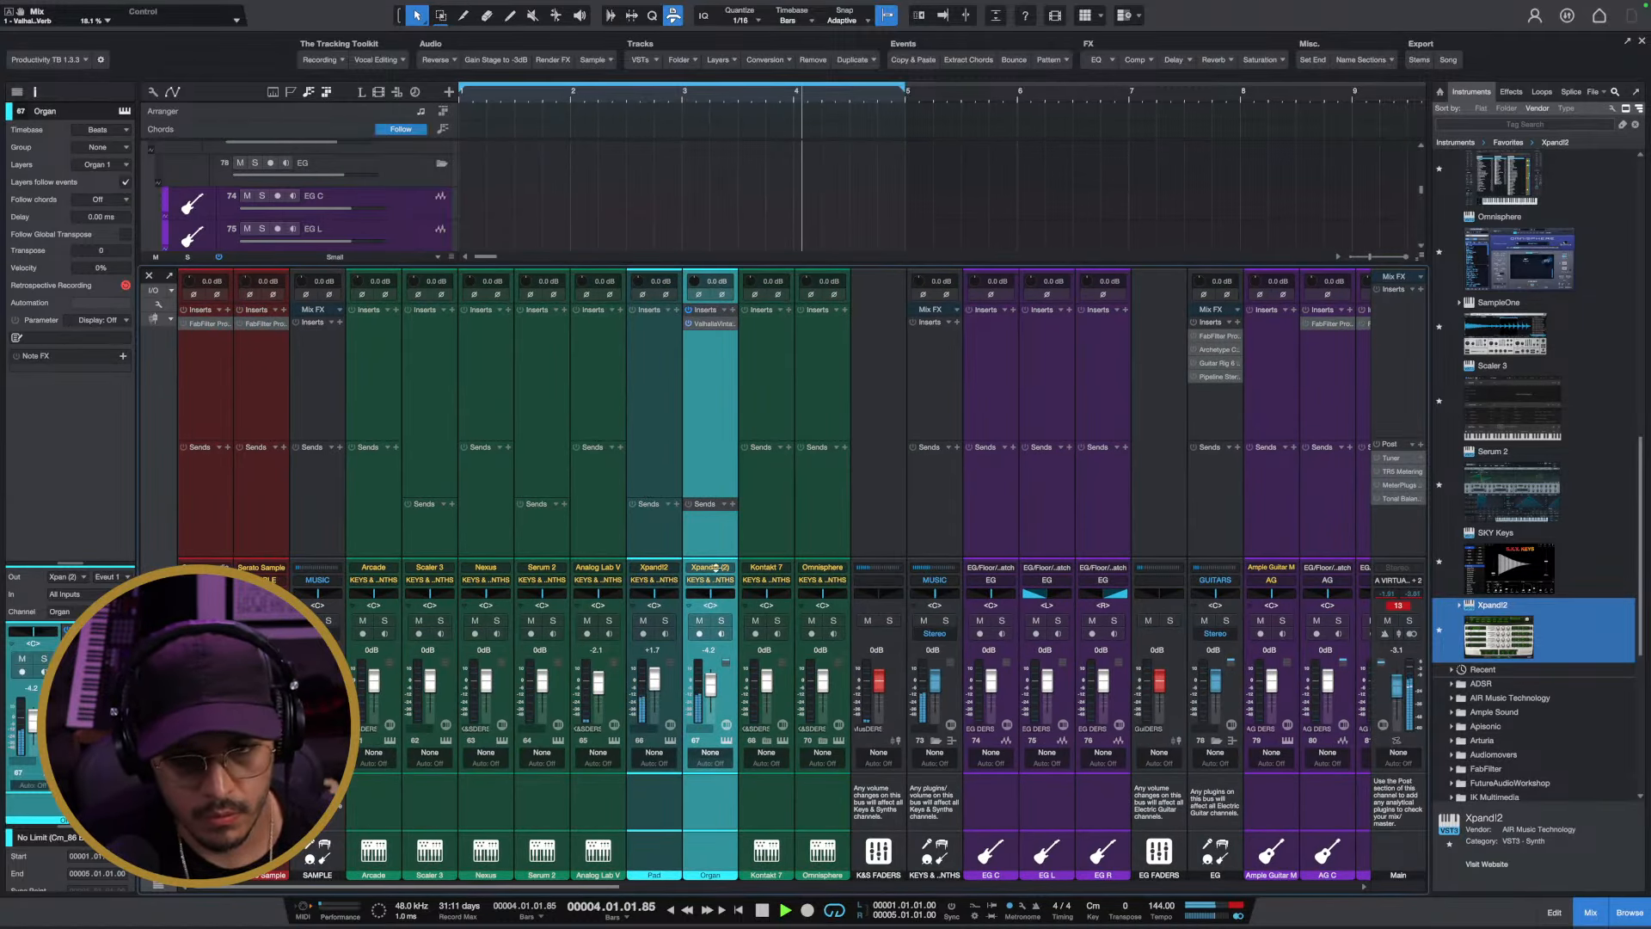
left_click(721, 623)
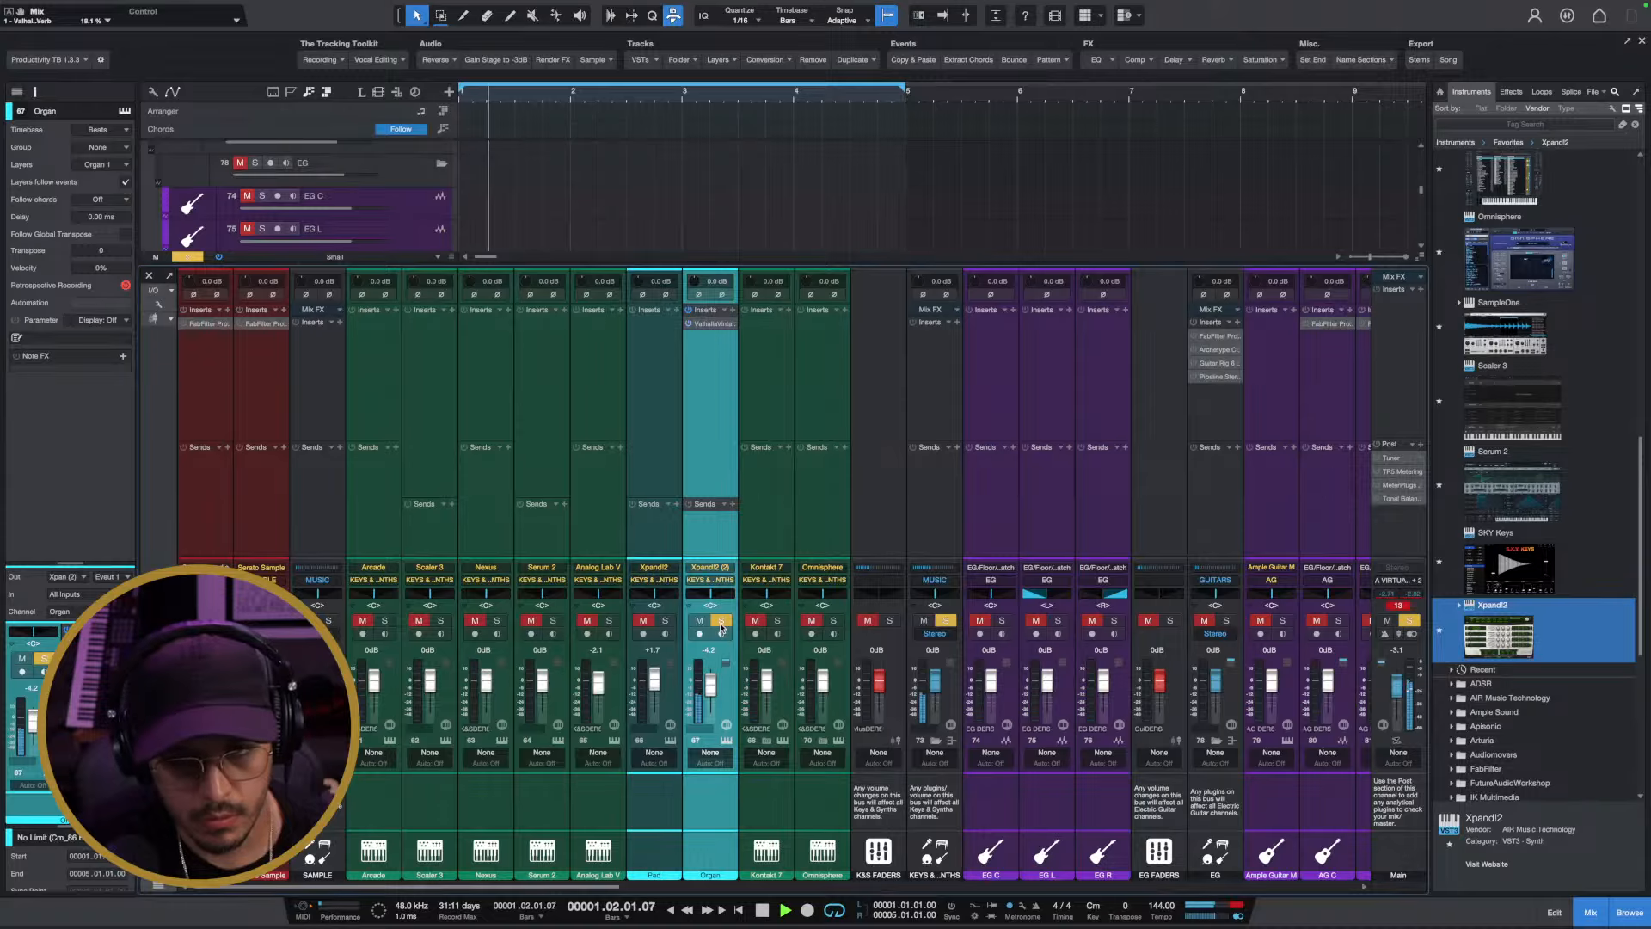
left_click(722, 622)
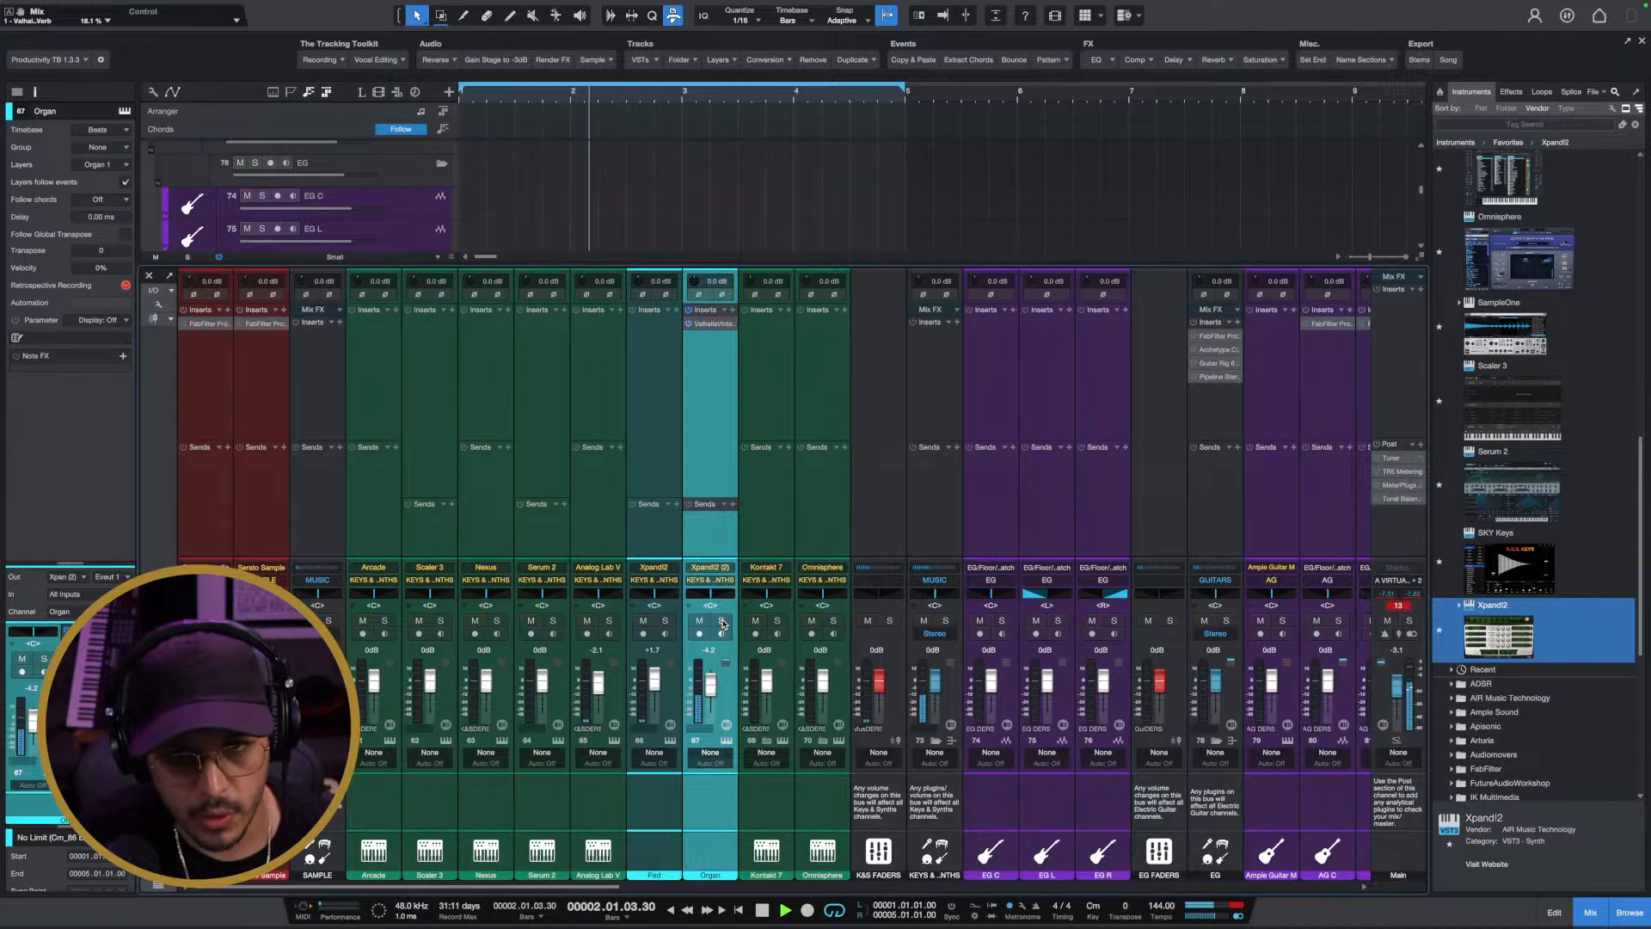
left_click(709, 324)
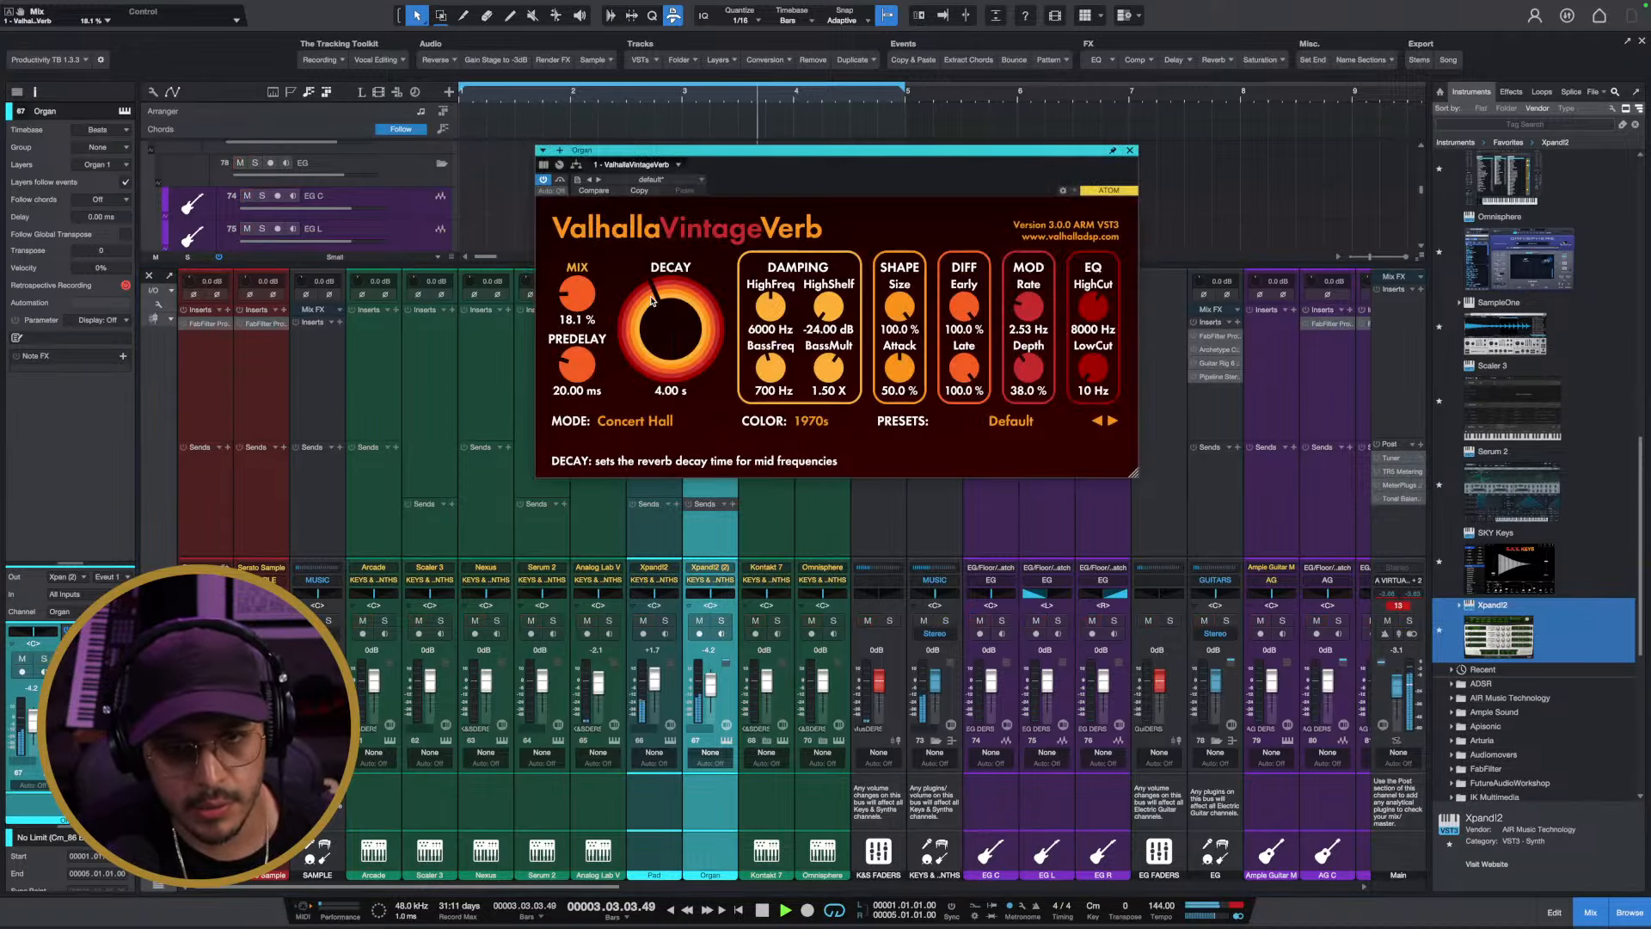
left_click_drag(637, 314, 638, 417)
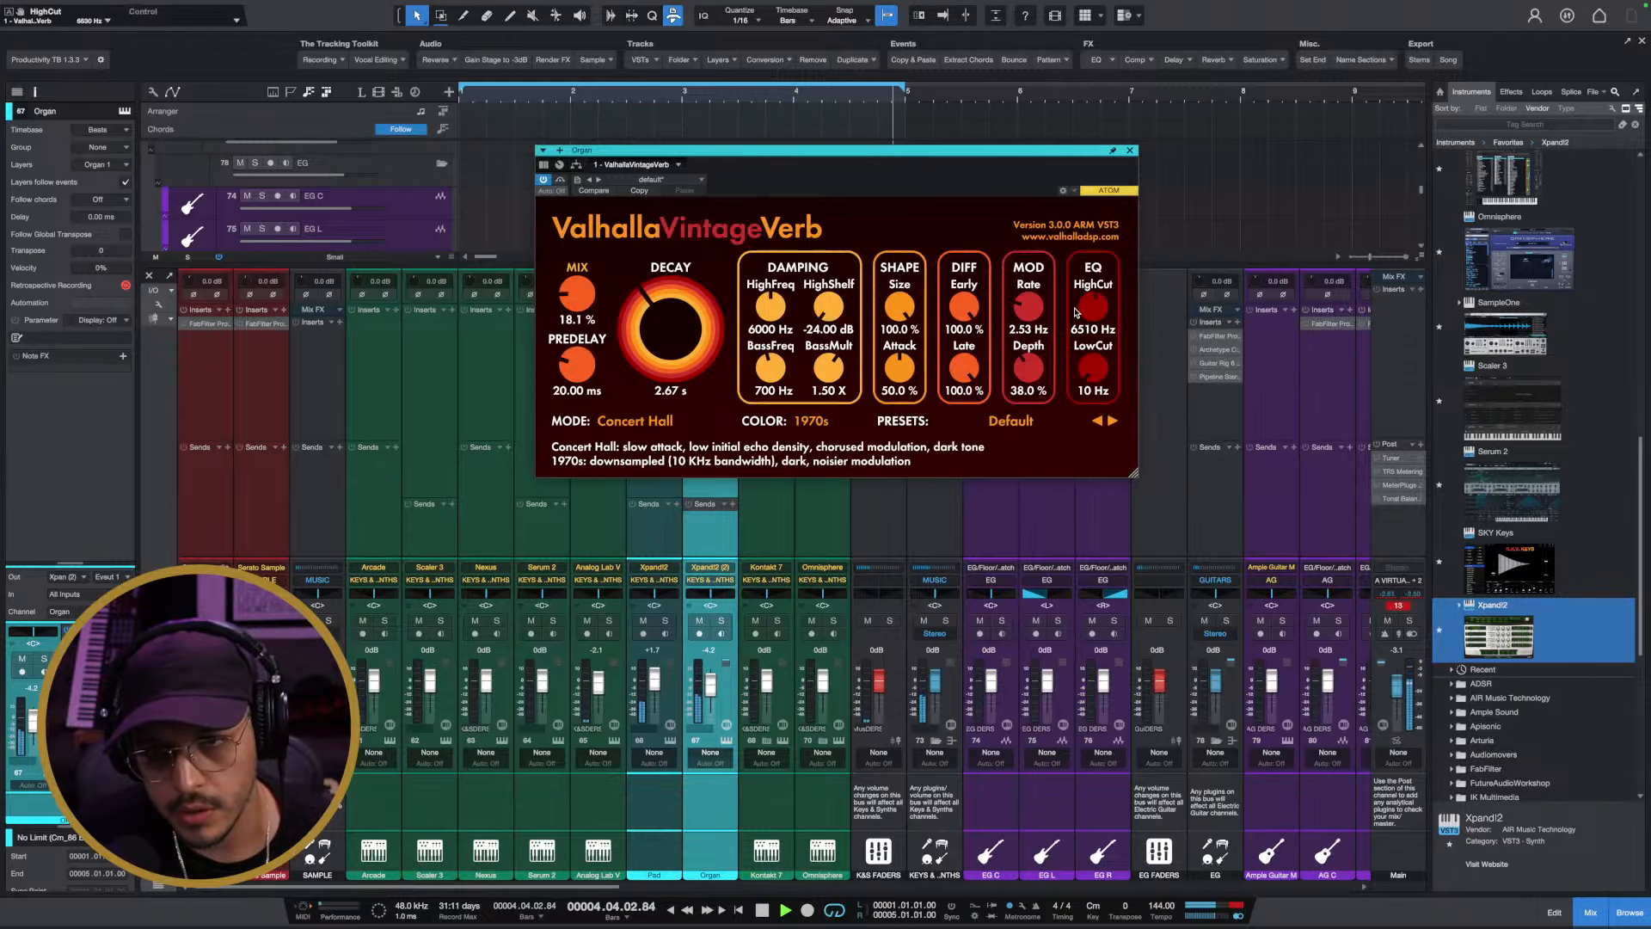
Set the Organ reverb's high cut to 4070 Hz and its low cut to 420 Hz, and close the plug-in
left_click_drag(1080, 303, 1089, 336)
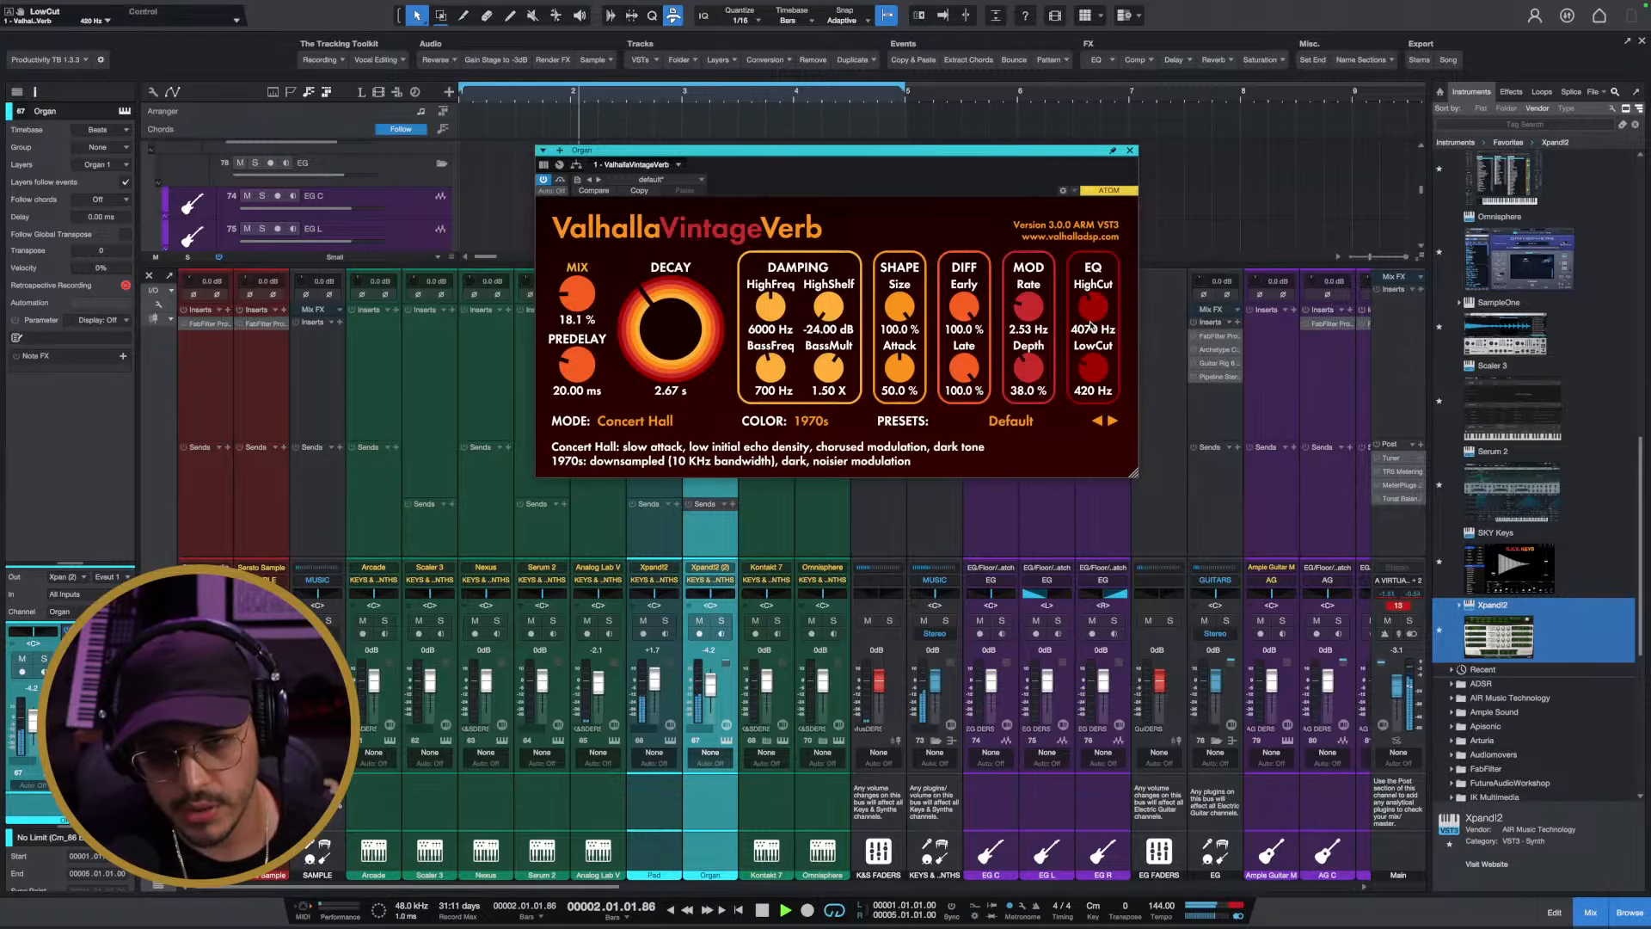
left_click(1131, 153)
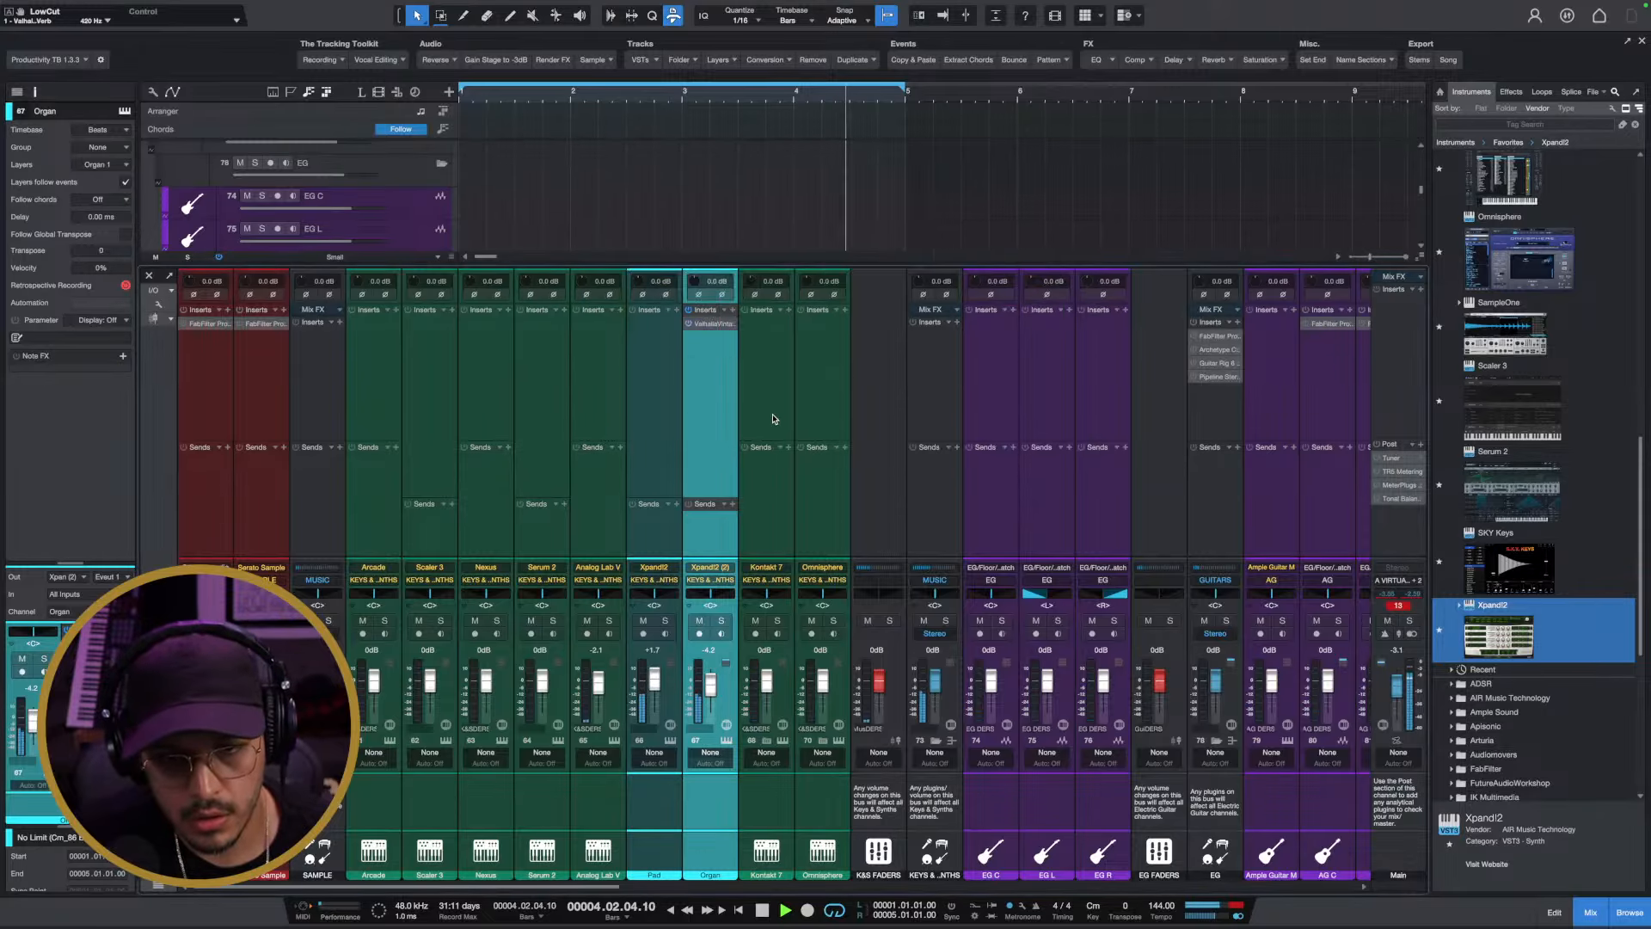
Find the drum channels in the mixer and set the Closed Hat track's volume to -14.2 dB while the loop plays
scroll(773, 419, "right", 10)
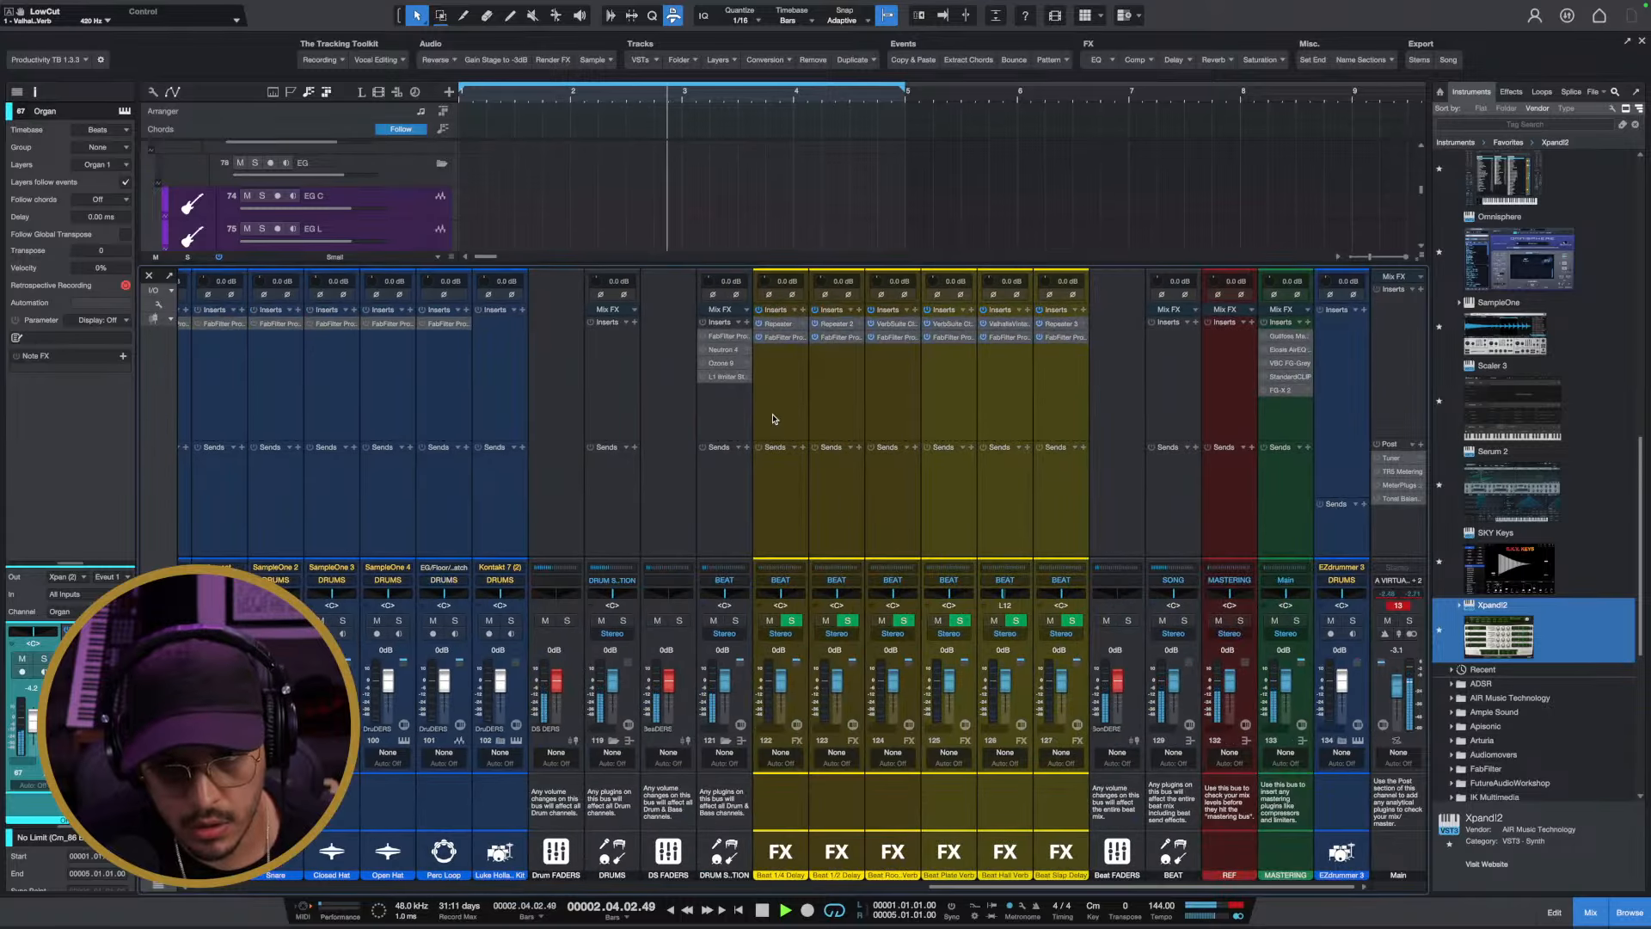
scroll(773, 419, "left", 8)
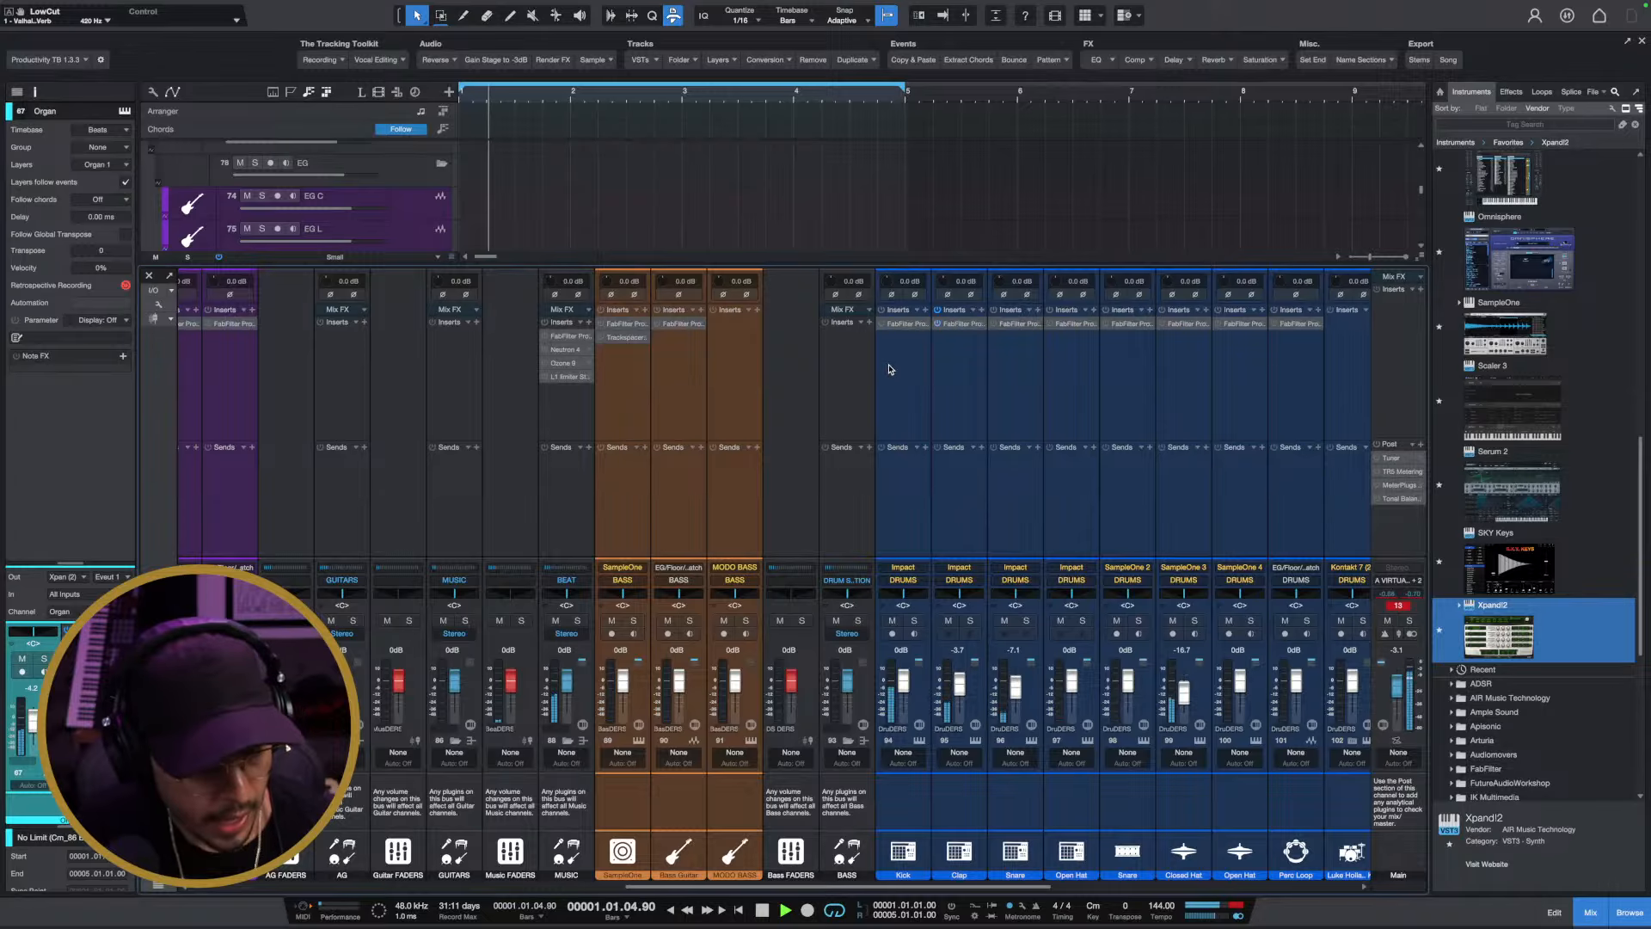
key("space")
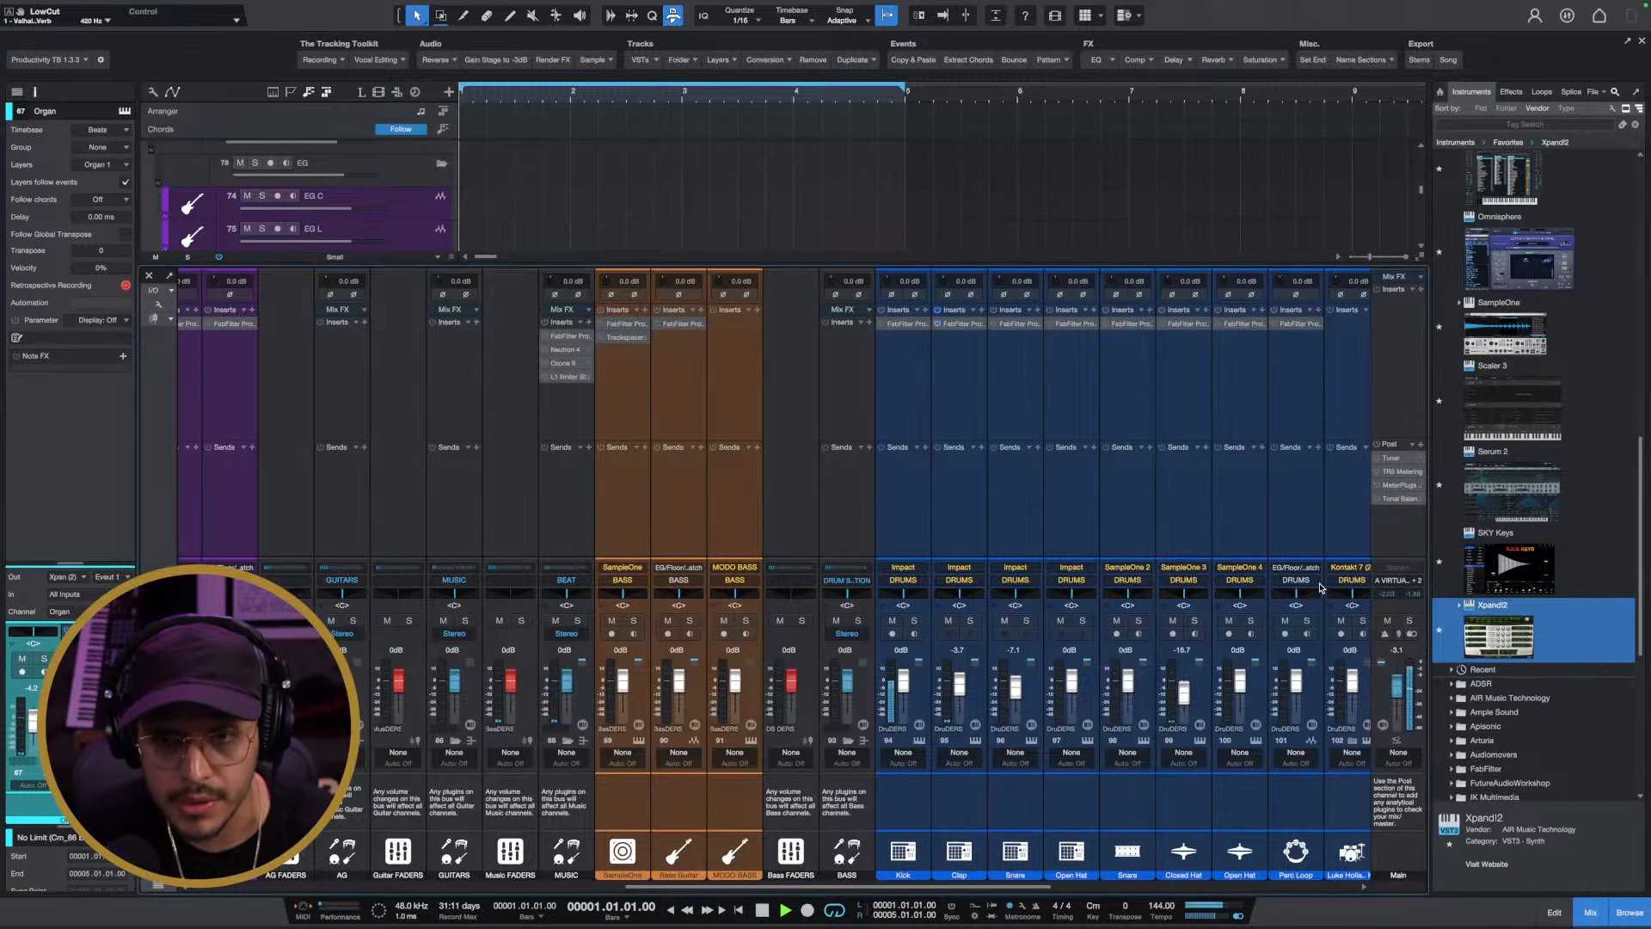
left_click(1590, 912)
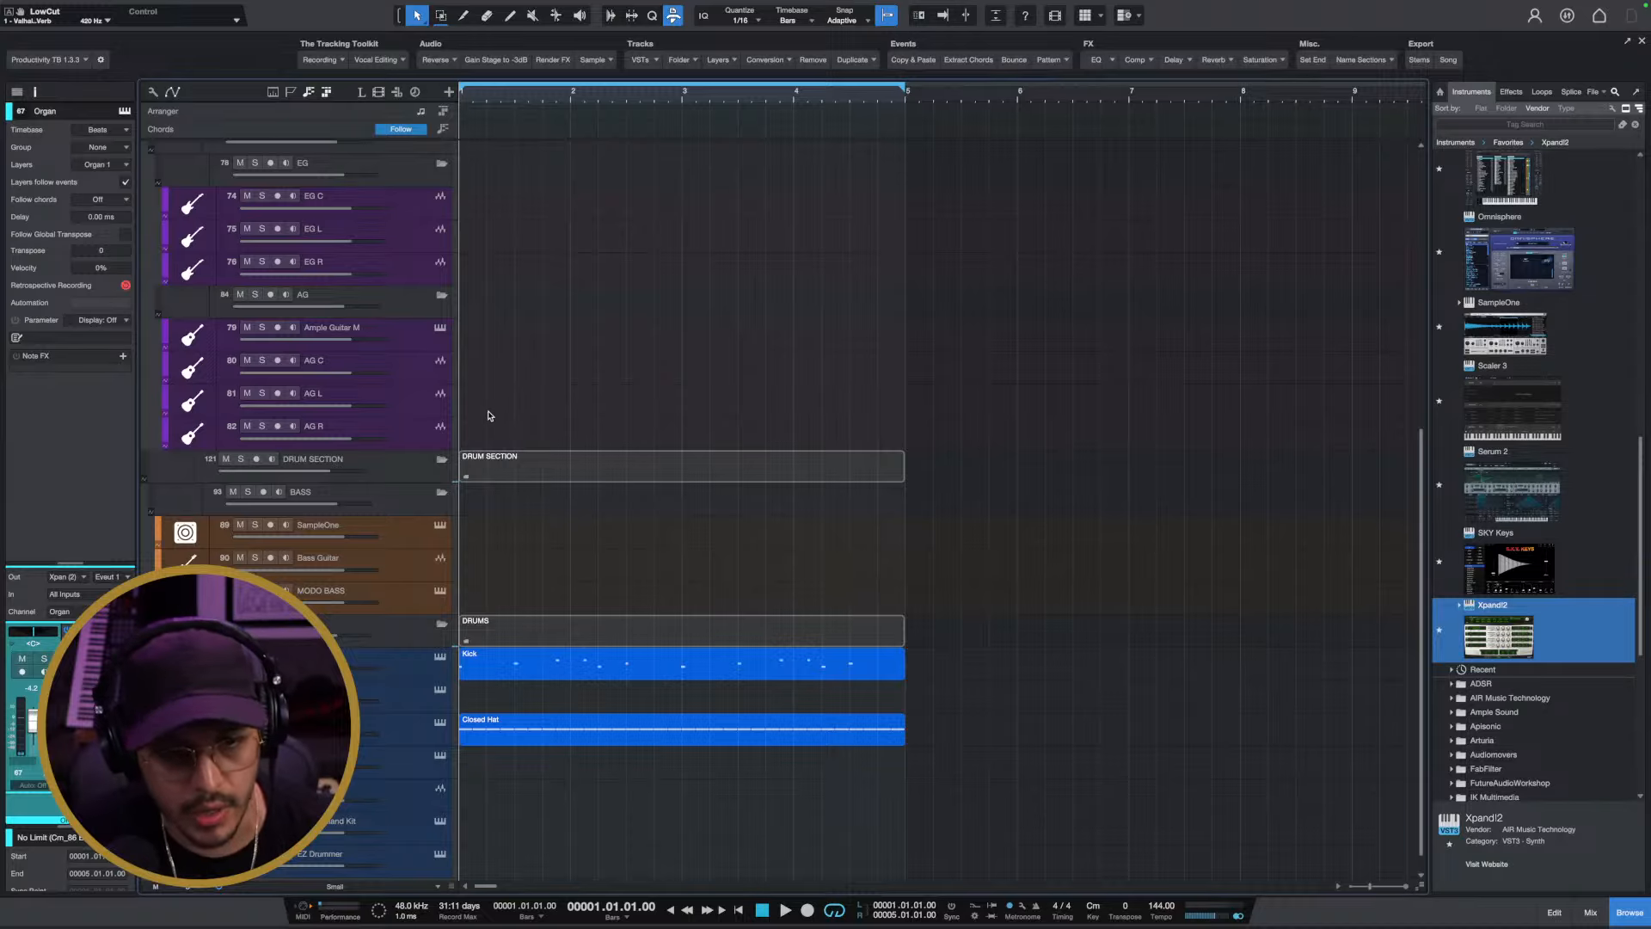
key("space")
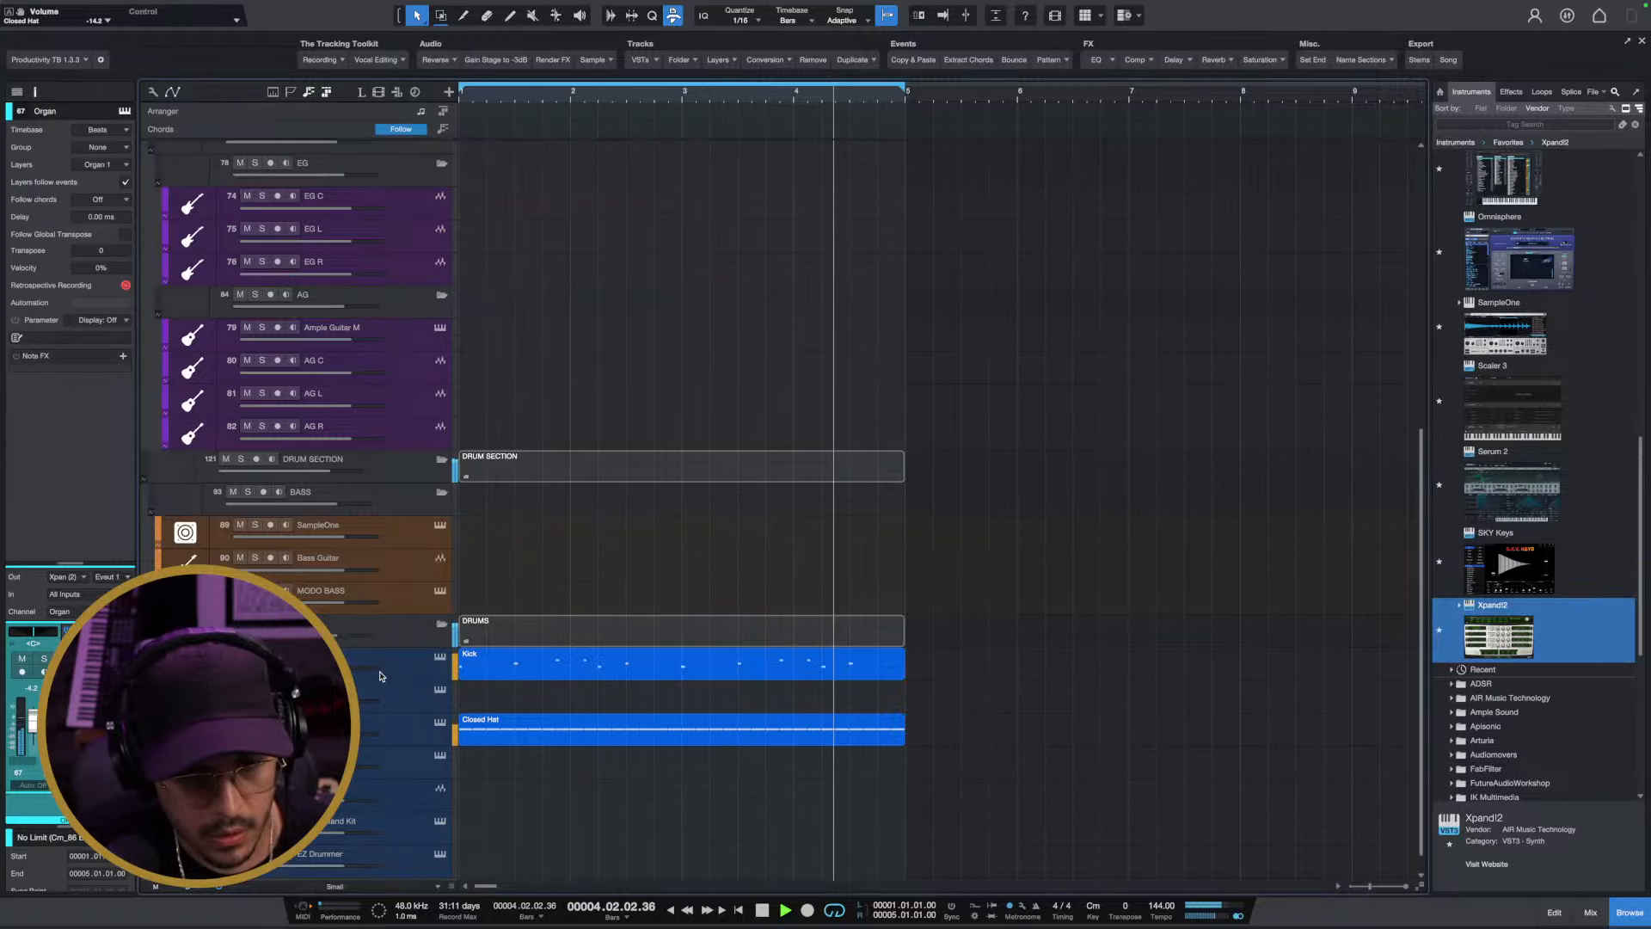
Add a Beat Room Verb send to the Drum Section bus, set its level to -27.6 dB, and close the mixer
key("F3")
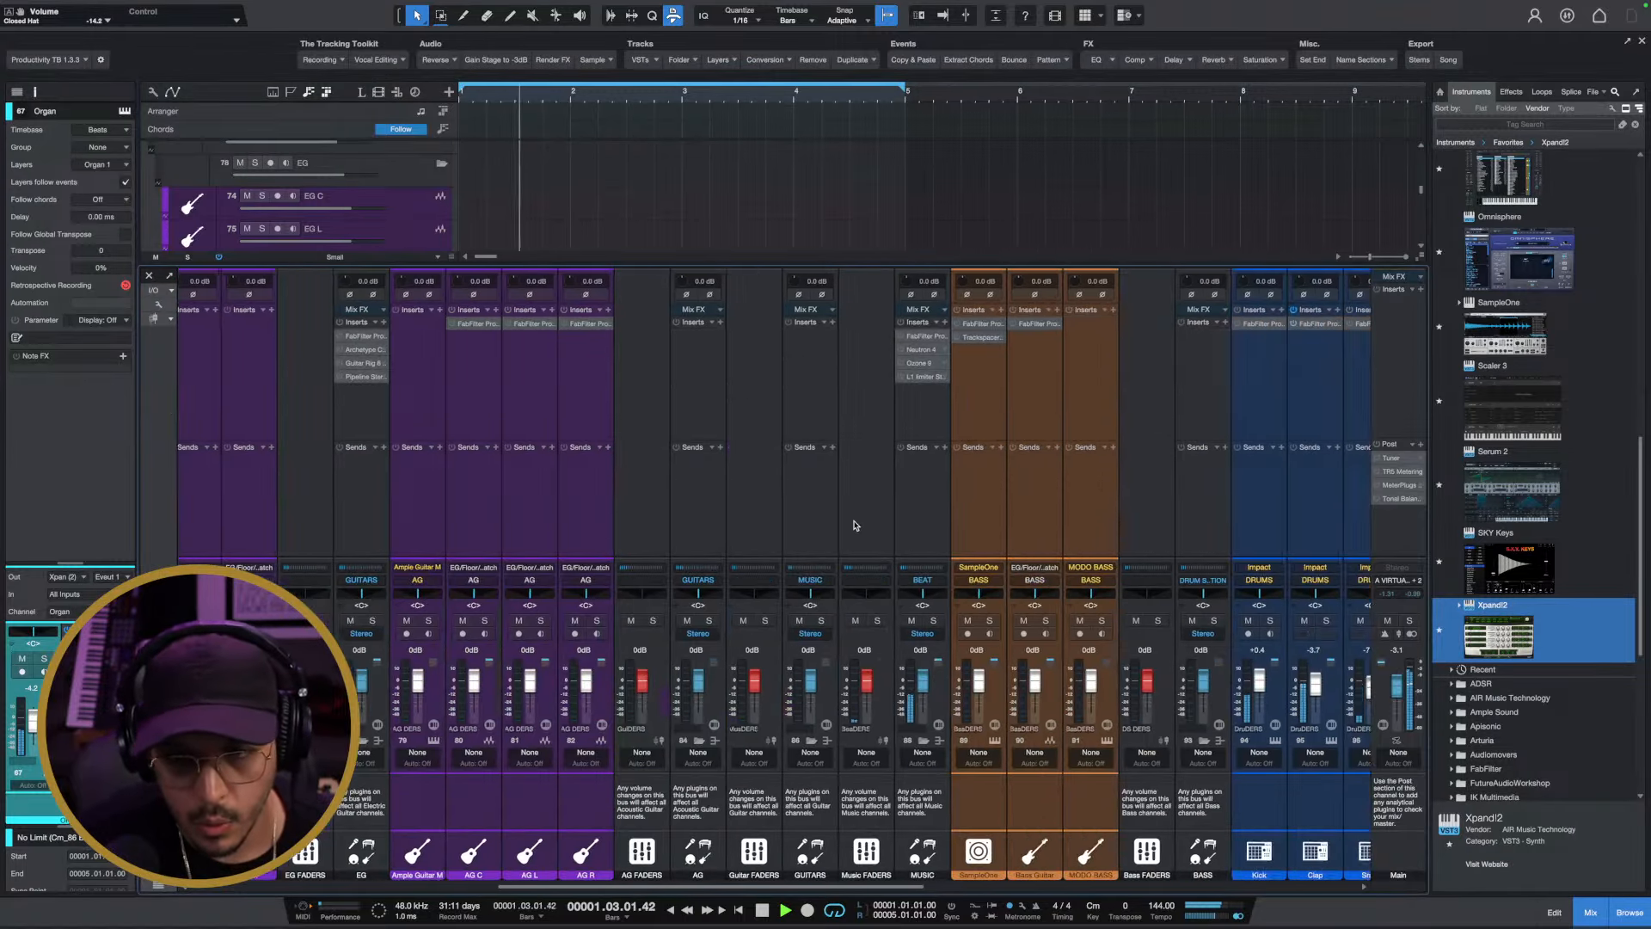
scroll(854, 526, "right", 10)
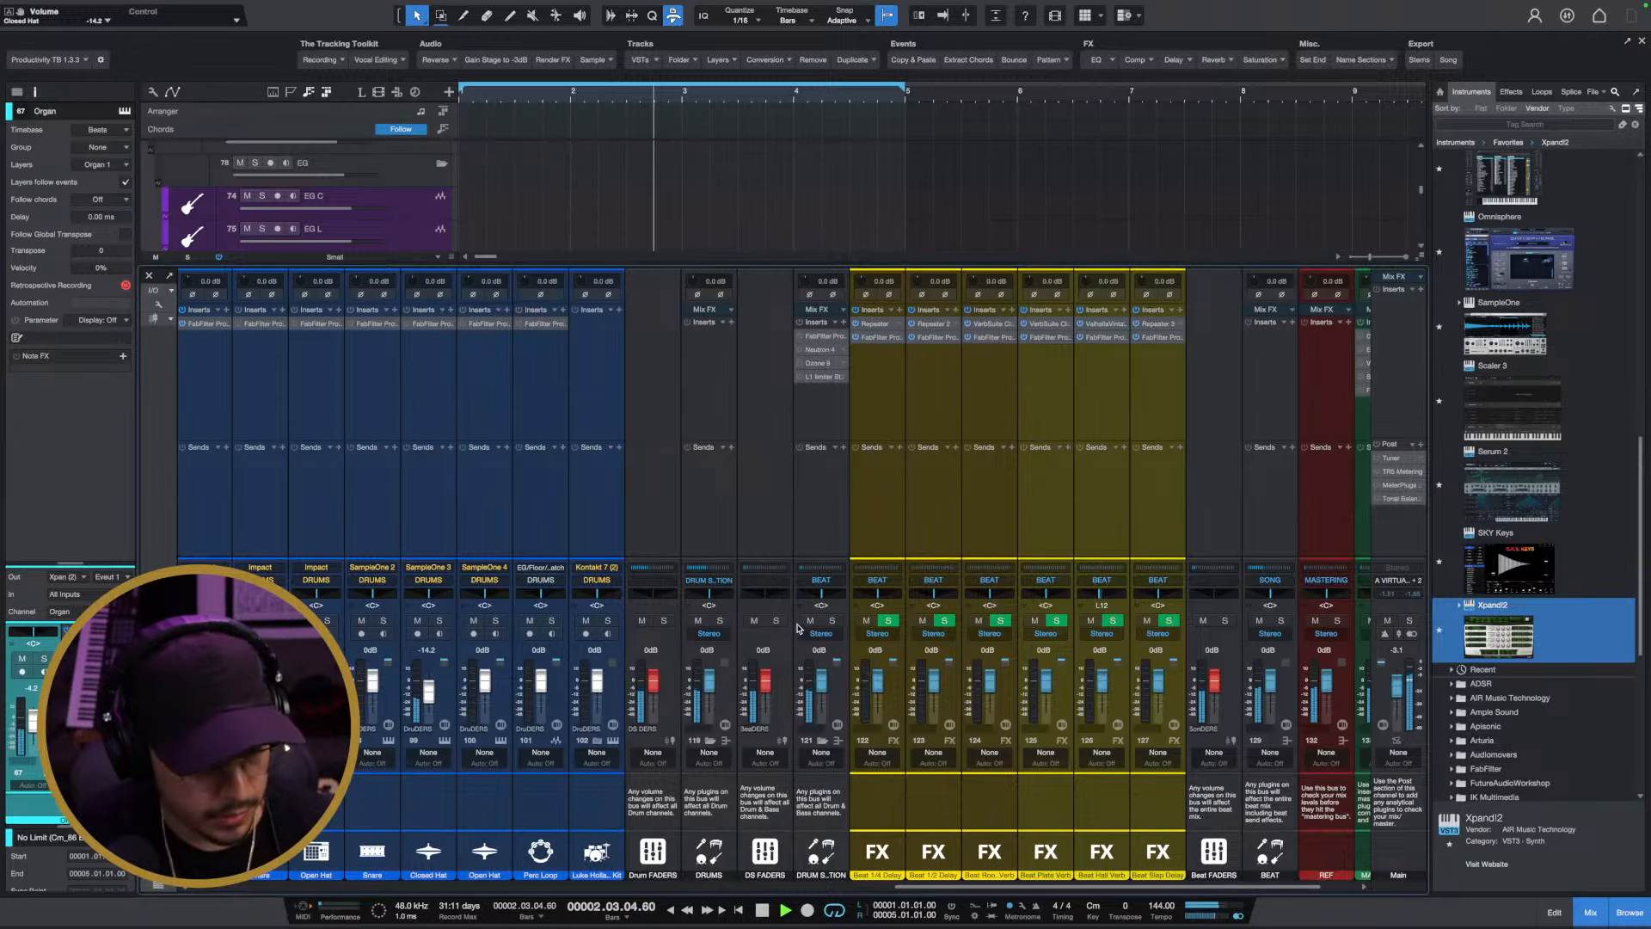
key("space")
left_click(843, 448)
left_click(881, 462)
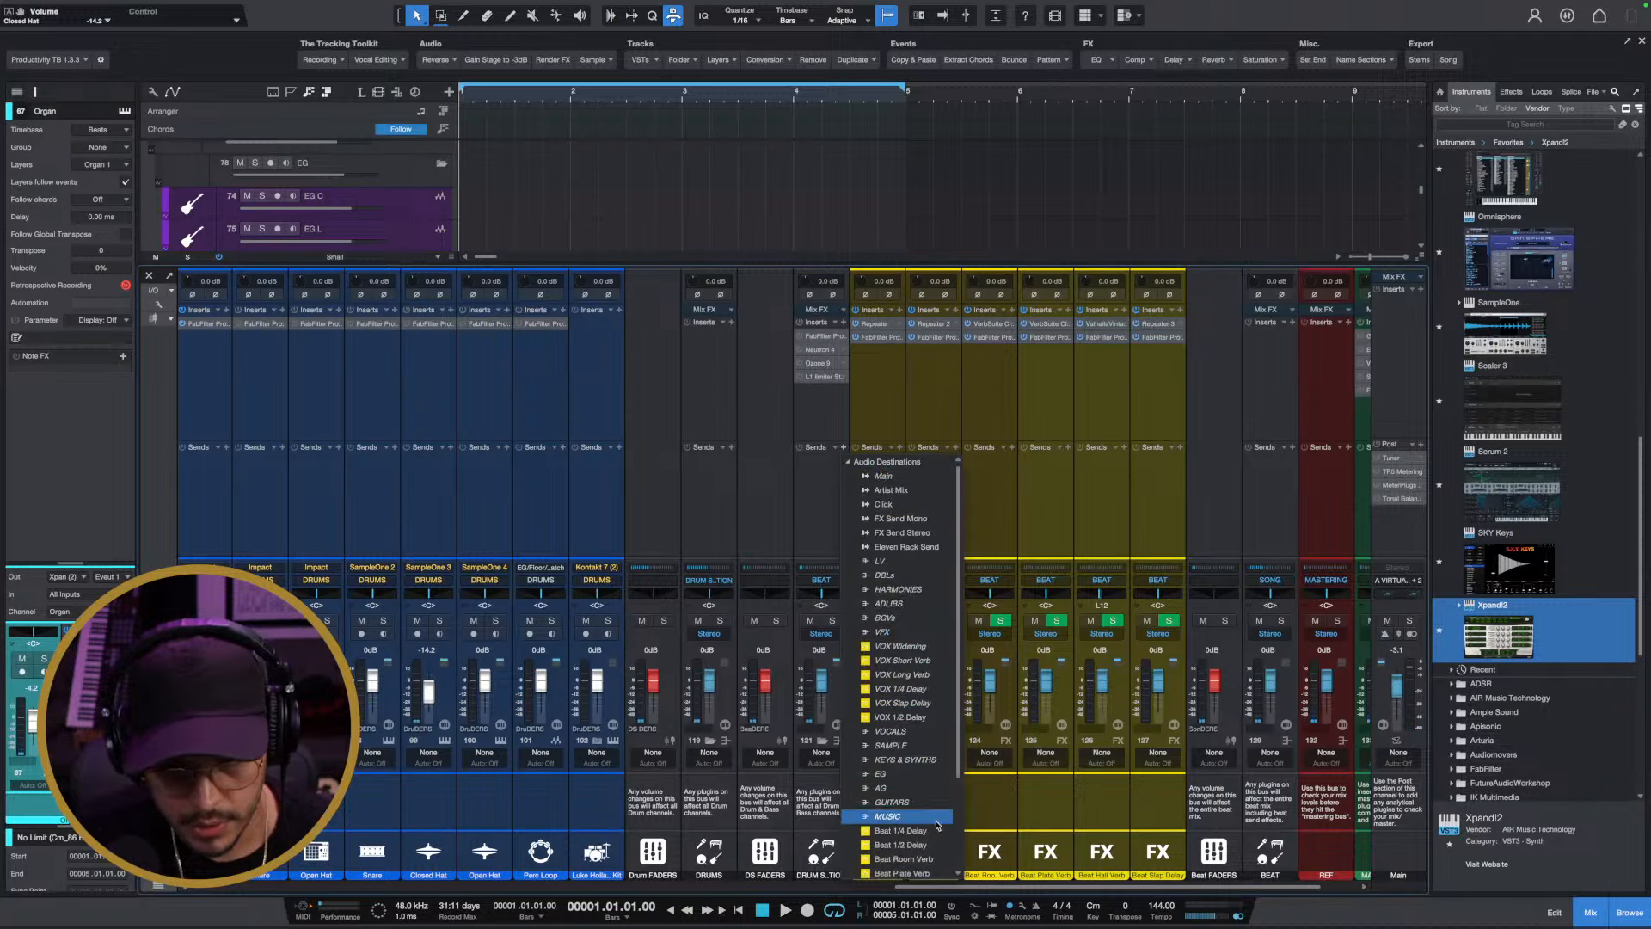
left_click(915, 860)
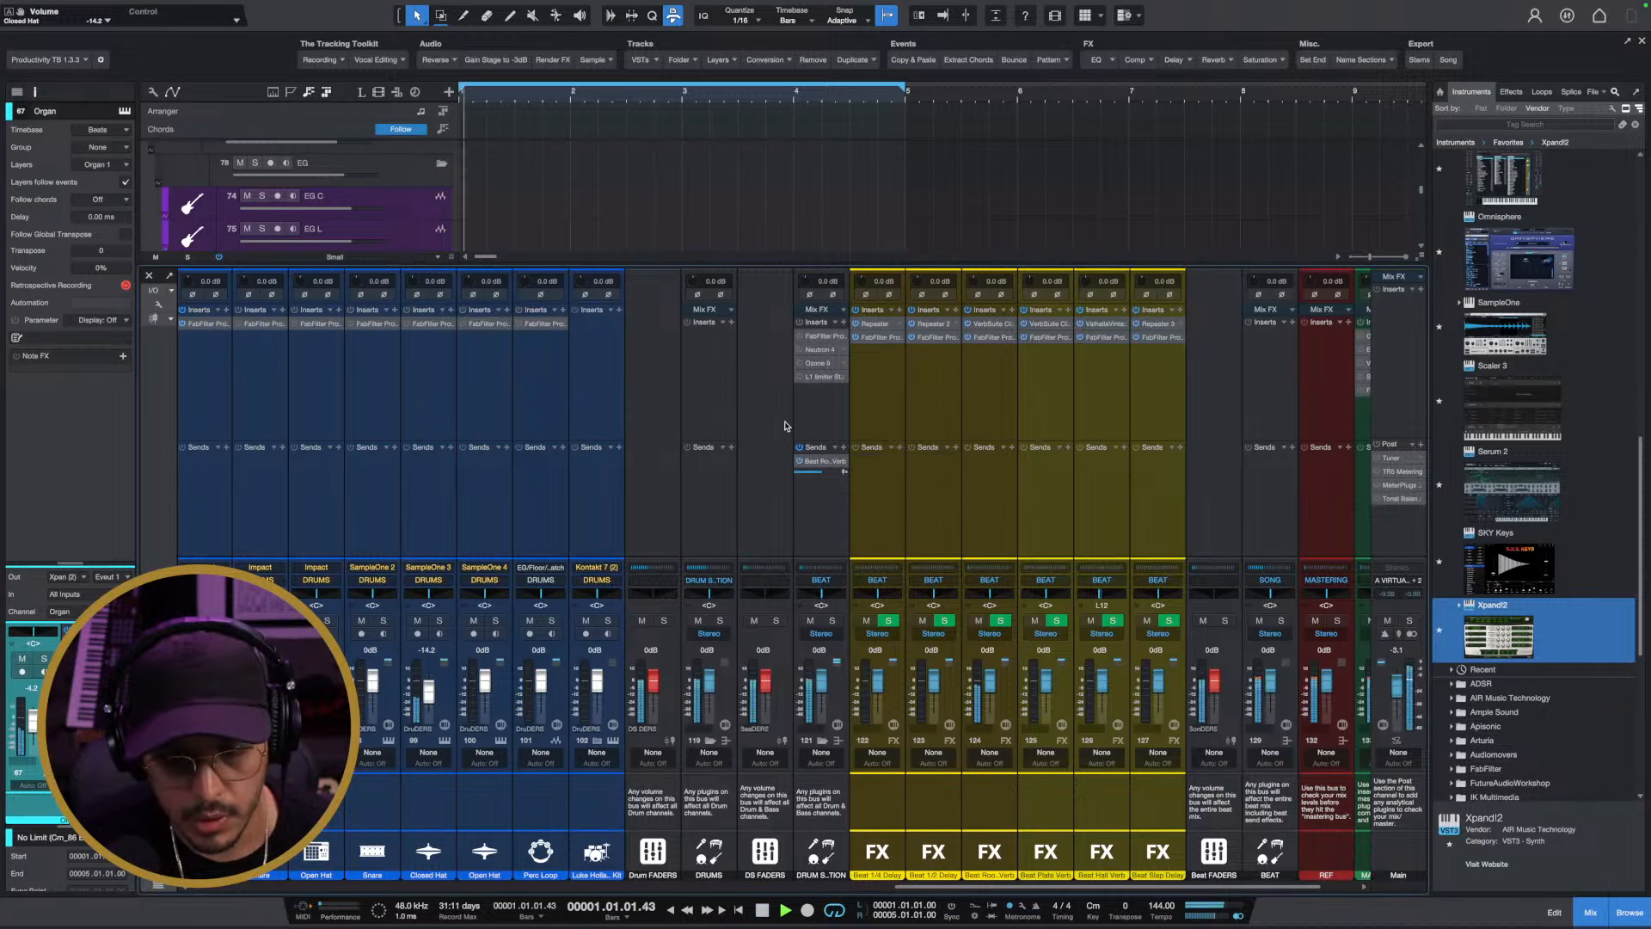
key("space")
left_click_drag(817, 475, 813, 476)
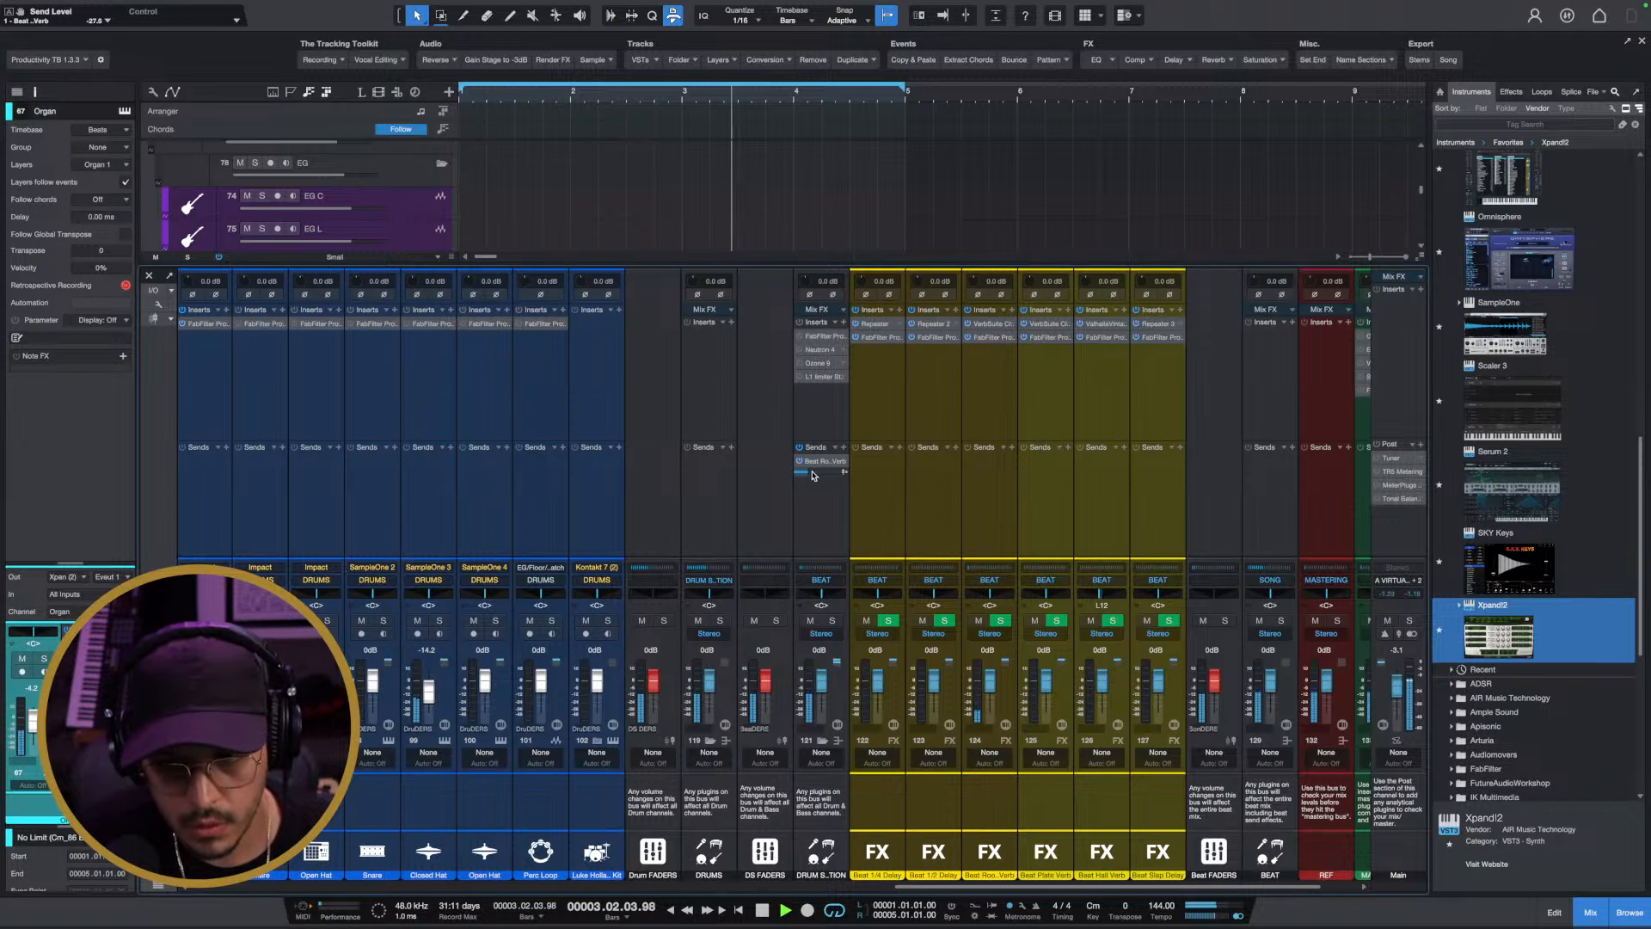
left_click(1585, 919)
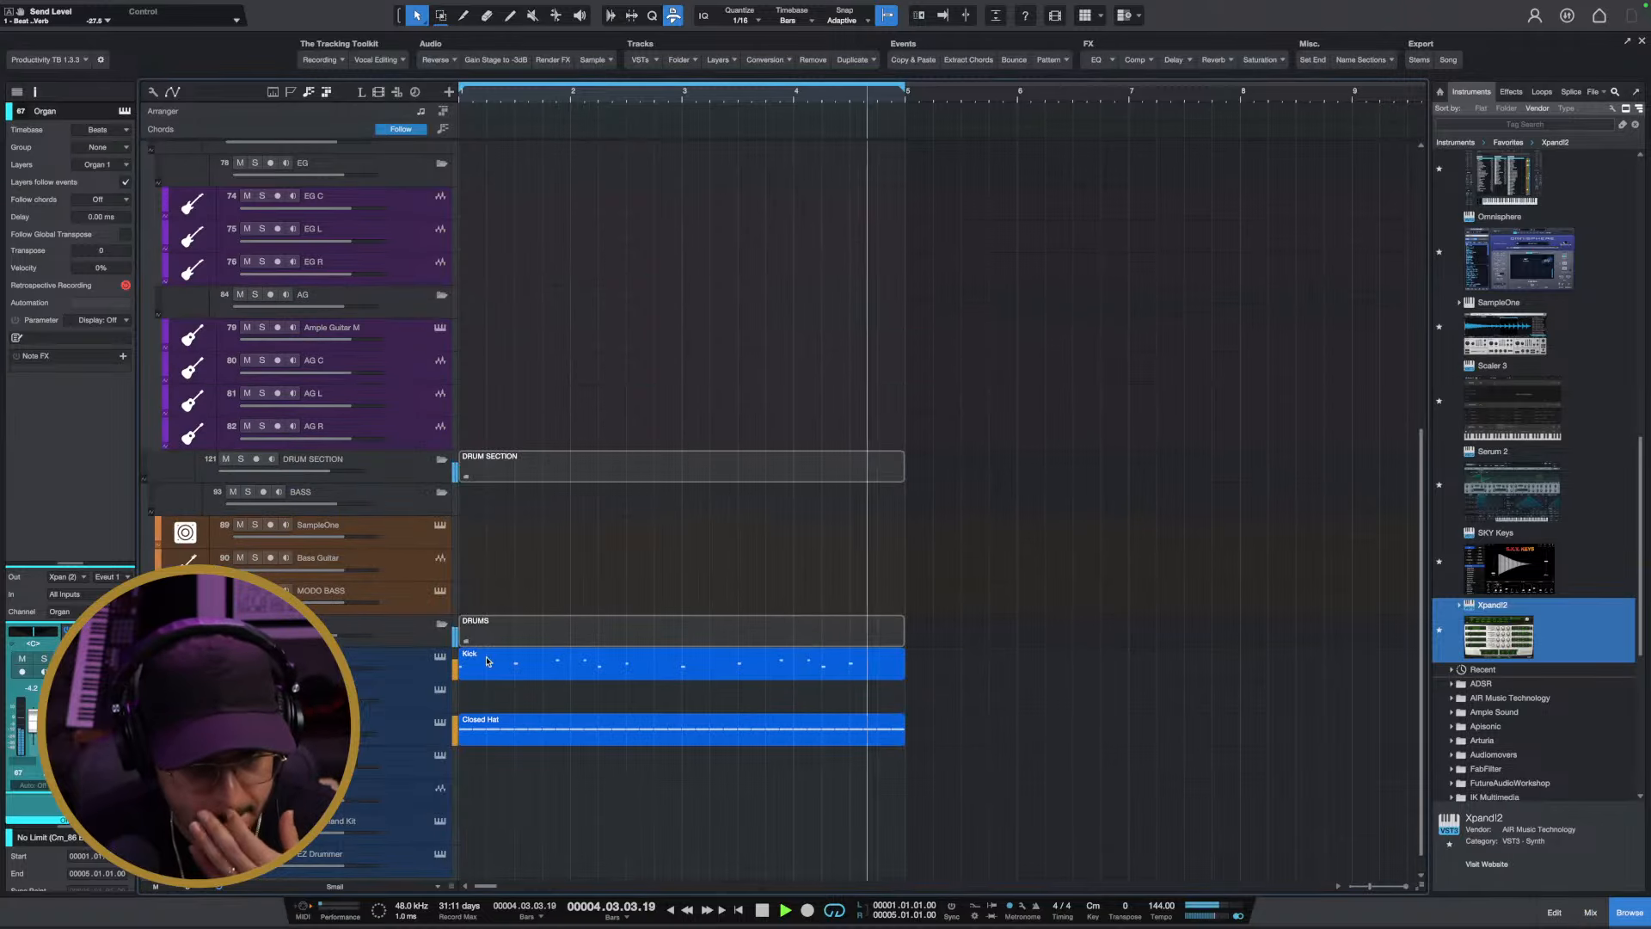
Stop playback and duplicate the Organ track together with its note event
scroll(494, 654, "up", 5)
key("space")
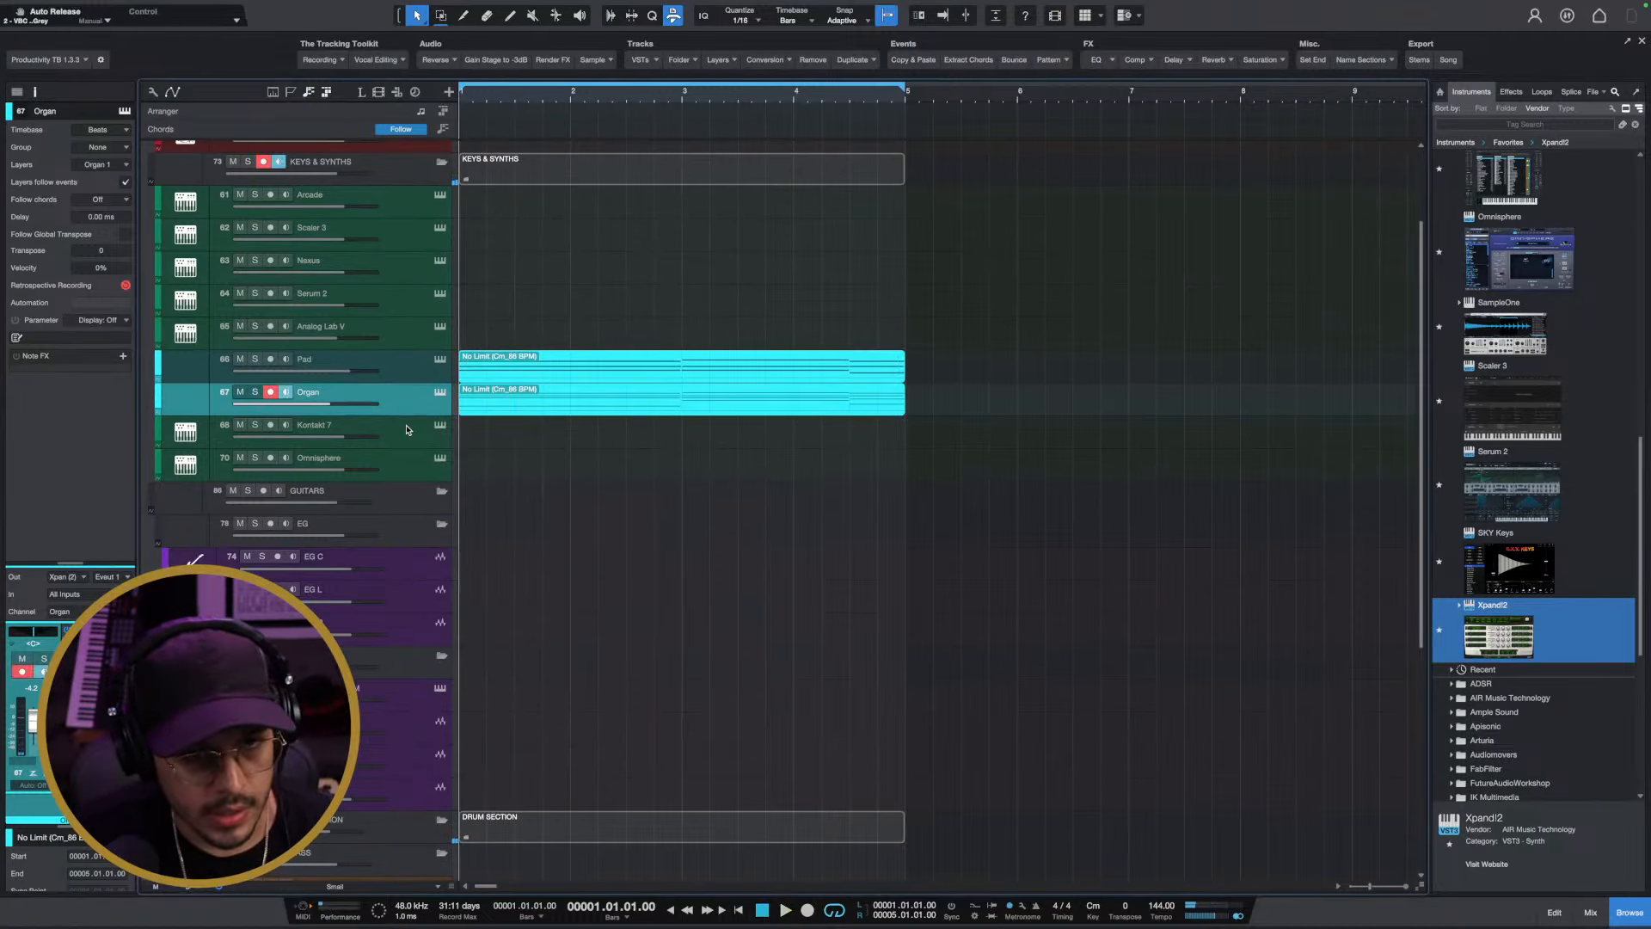
key("shift+d")
Select the Pad, Organ and Organ 2 tracks and recolour them green like the other Keys & Synths tracks
key("Up")
key("Up")
left_click(405, 440, "shift")
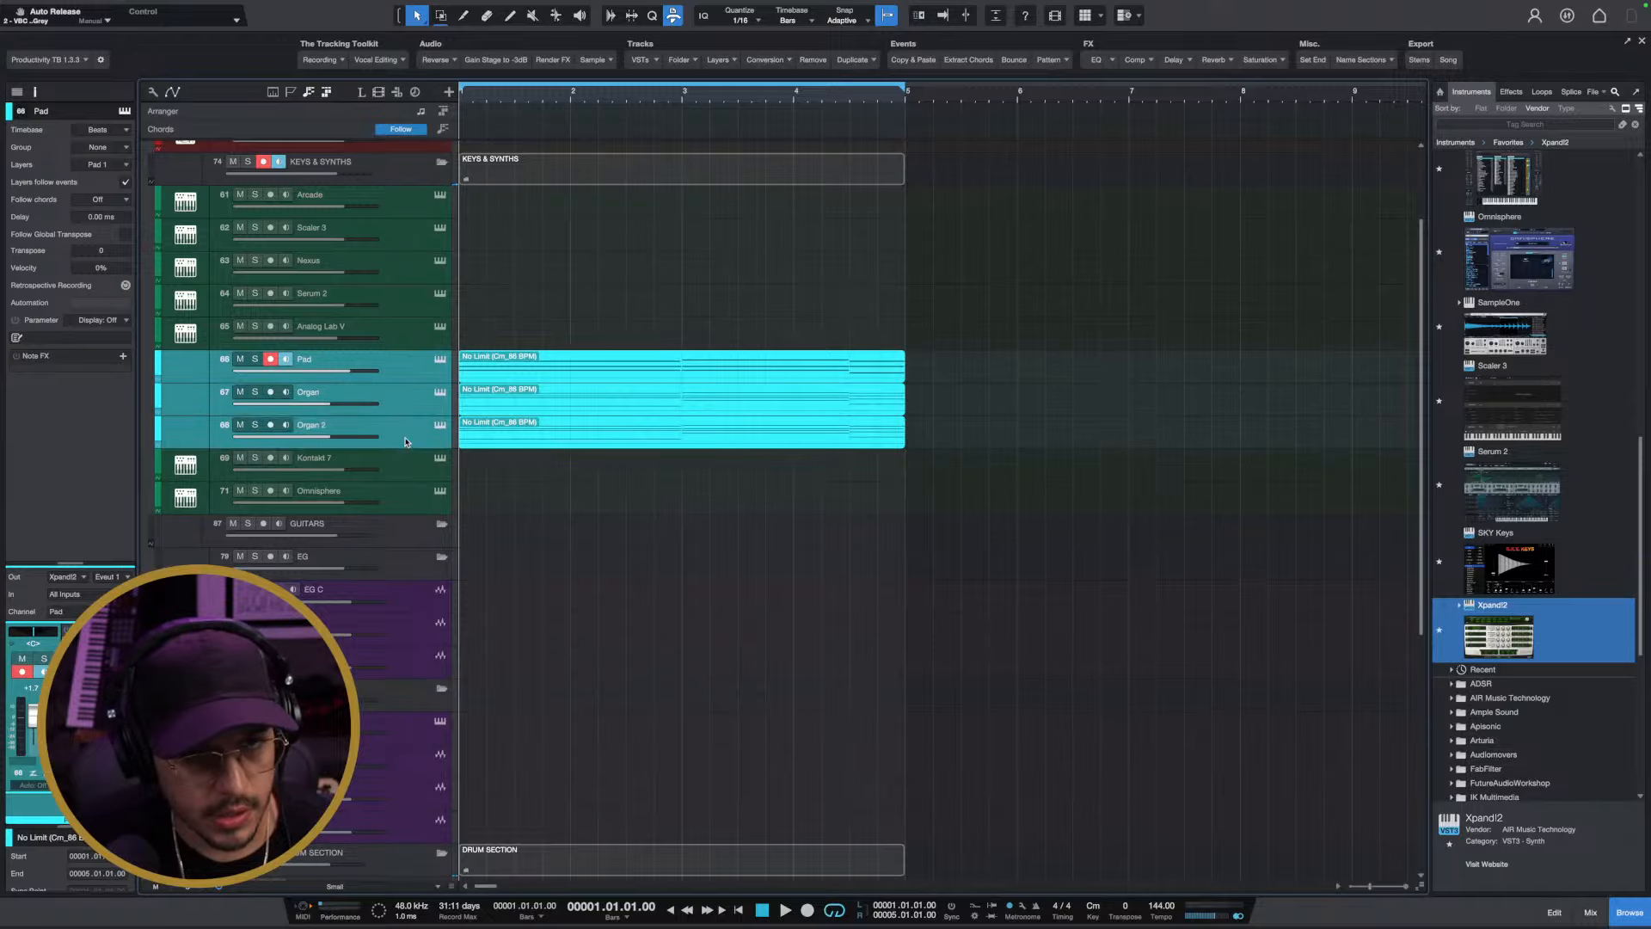
left_click(156, 360)
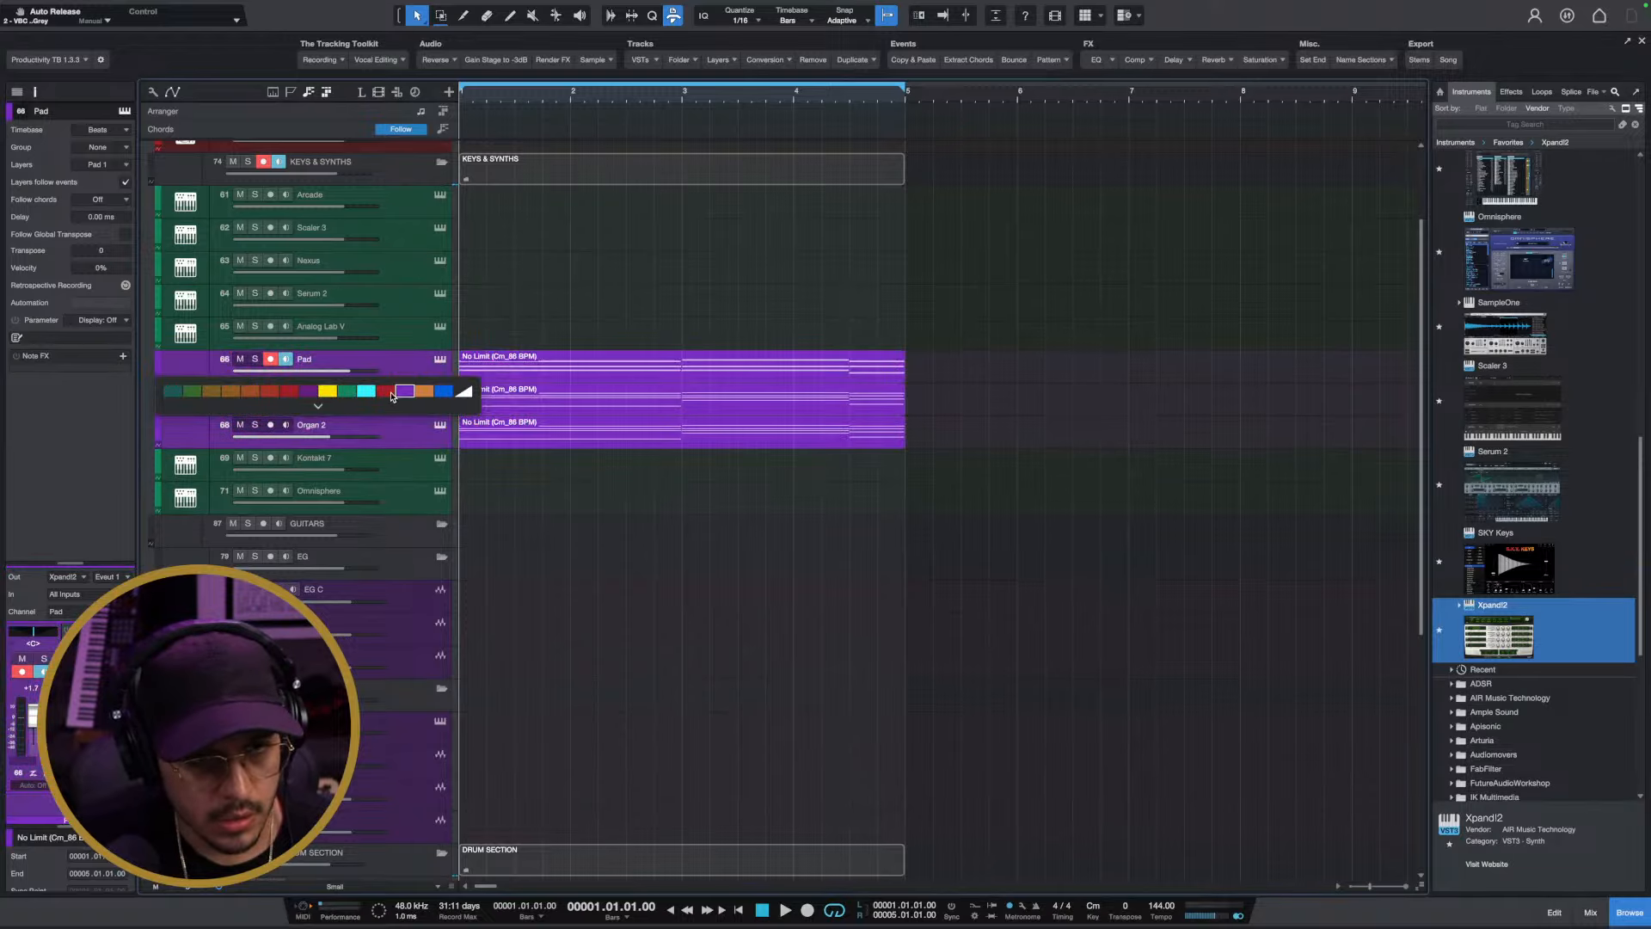
left_click(417, 412)
left_click(546, 472)
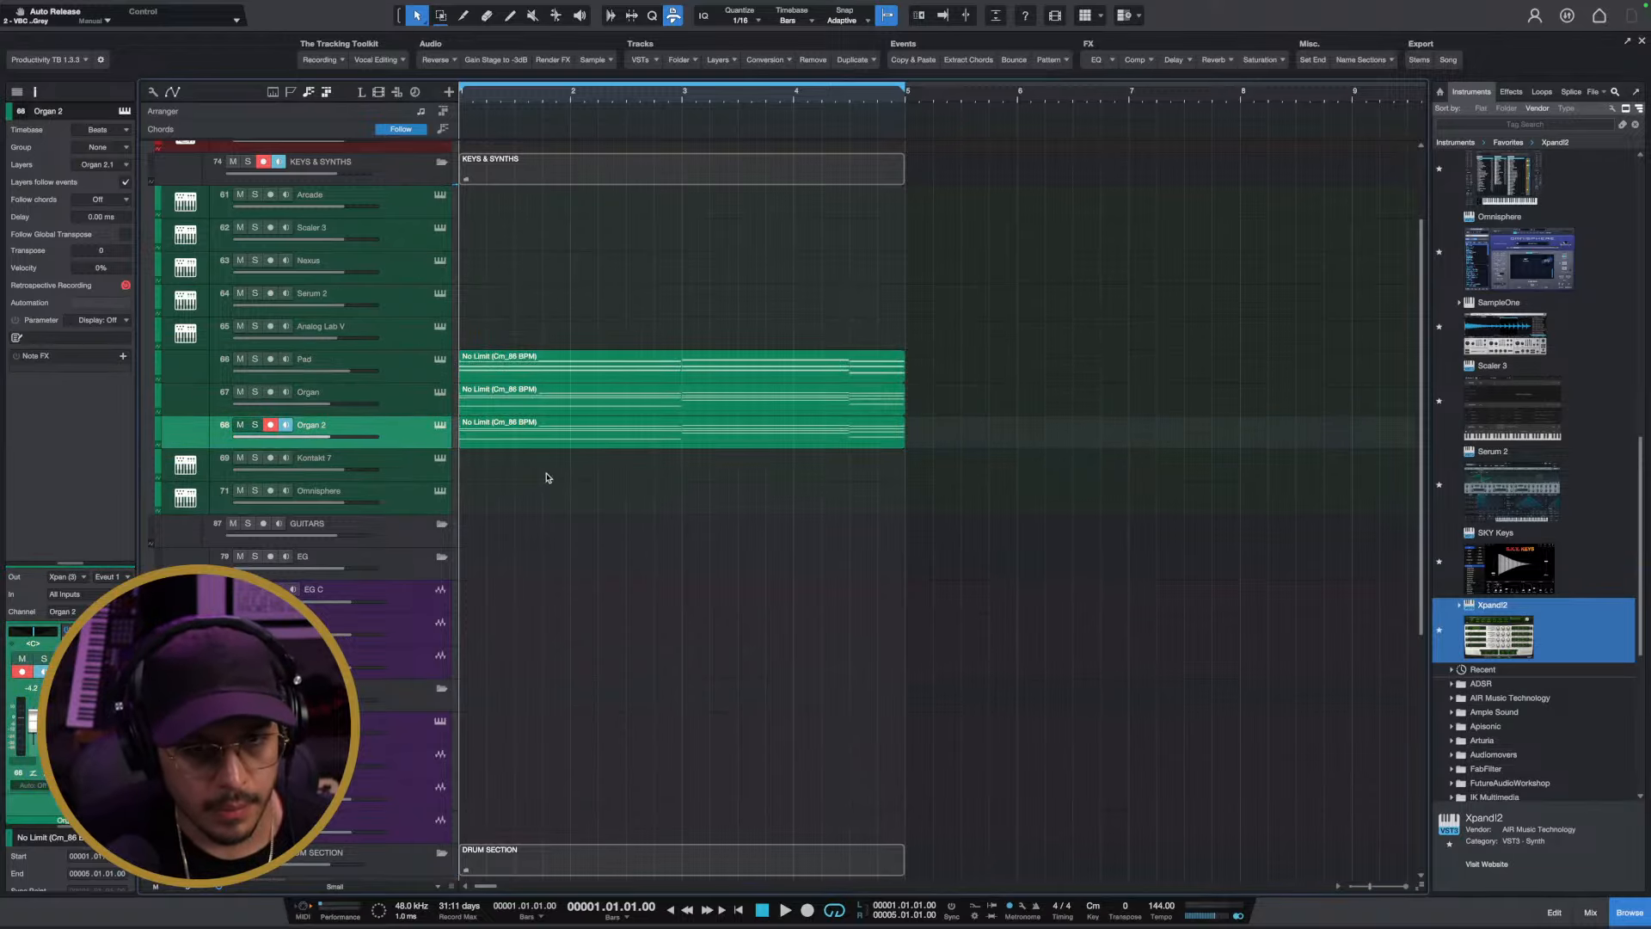
Solo the Organ 2 track and load the +01 Bigger Legato Strings preset in its Xpand!2 instrument, playing the loop to hear it
left_click(614, 435)
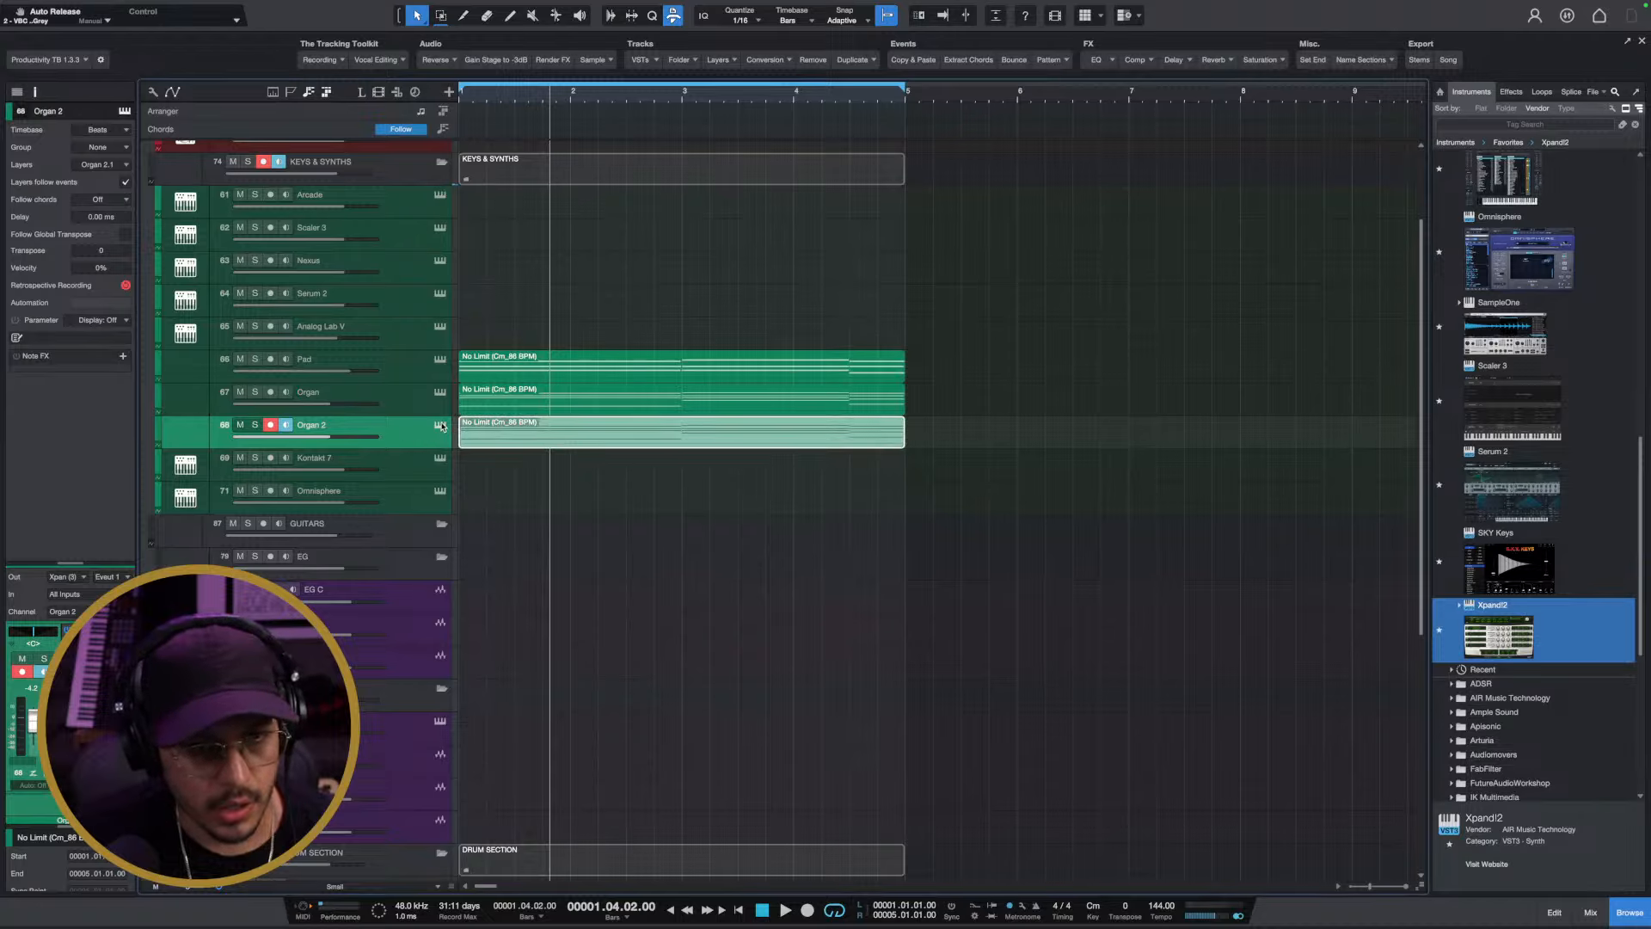
left_click(439, 427)
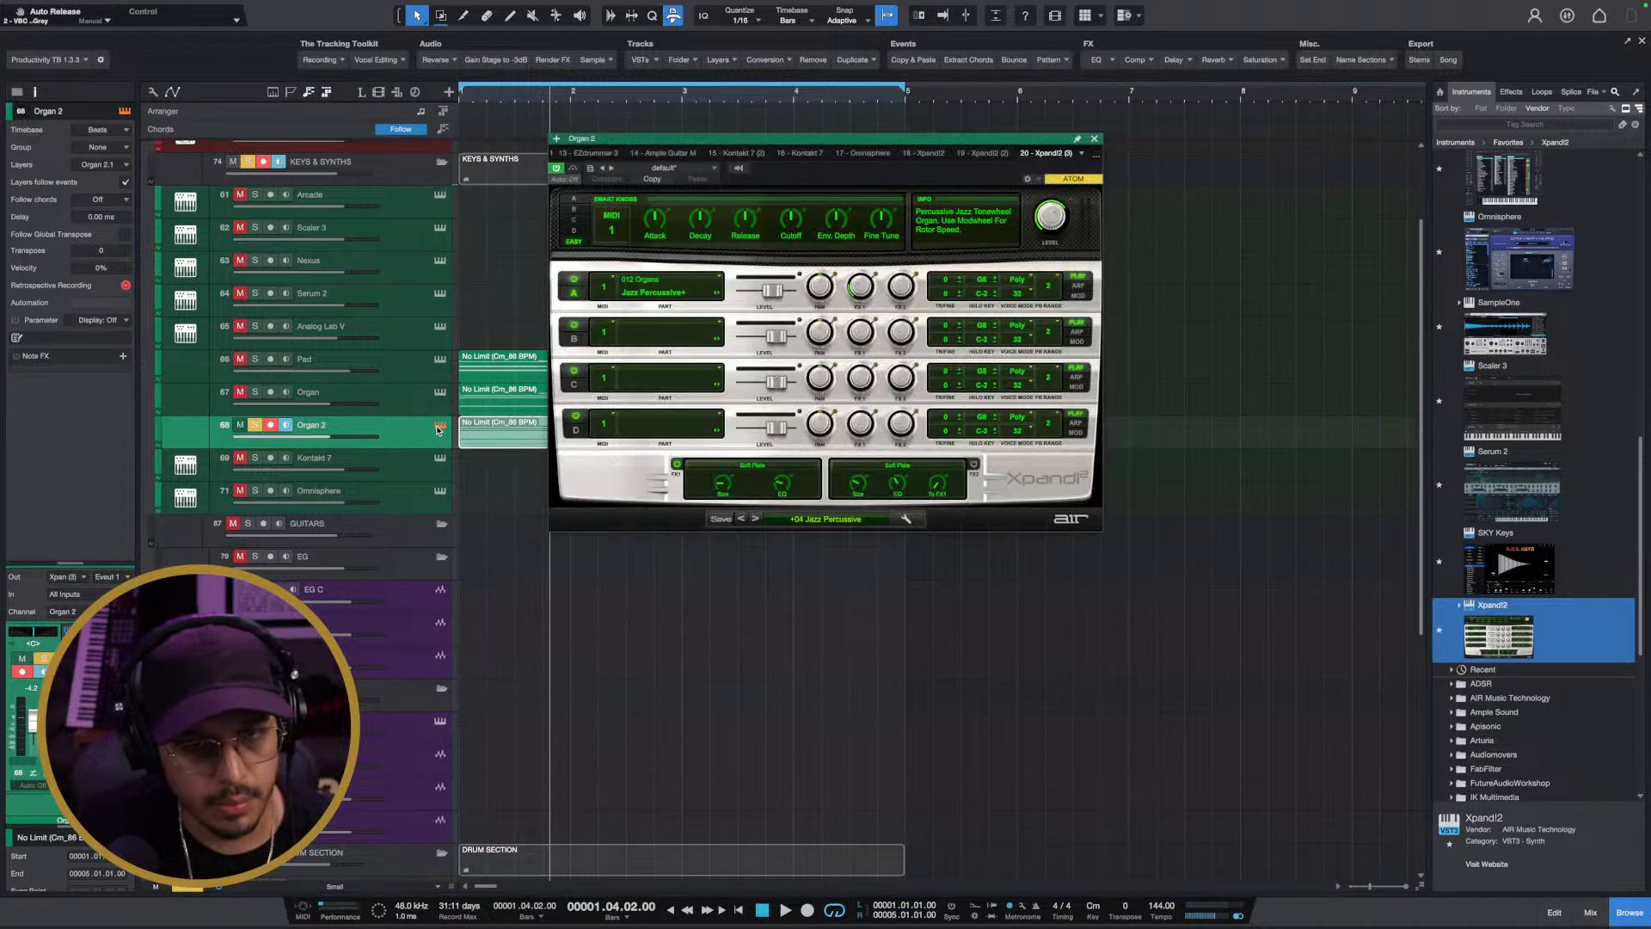
left_click(847, 522)
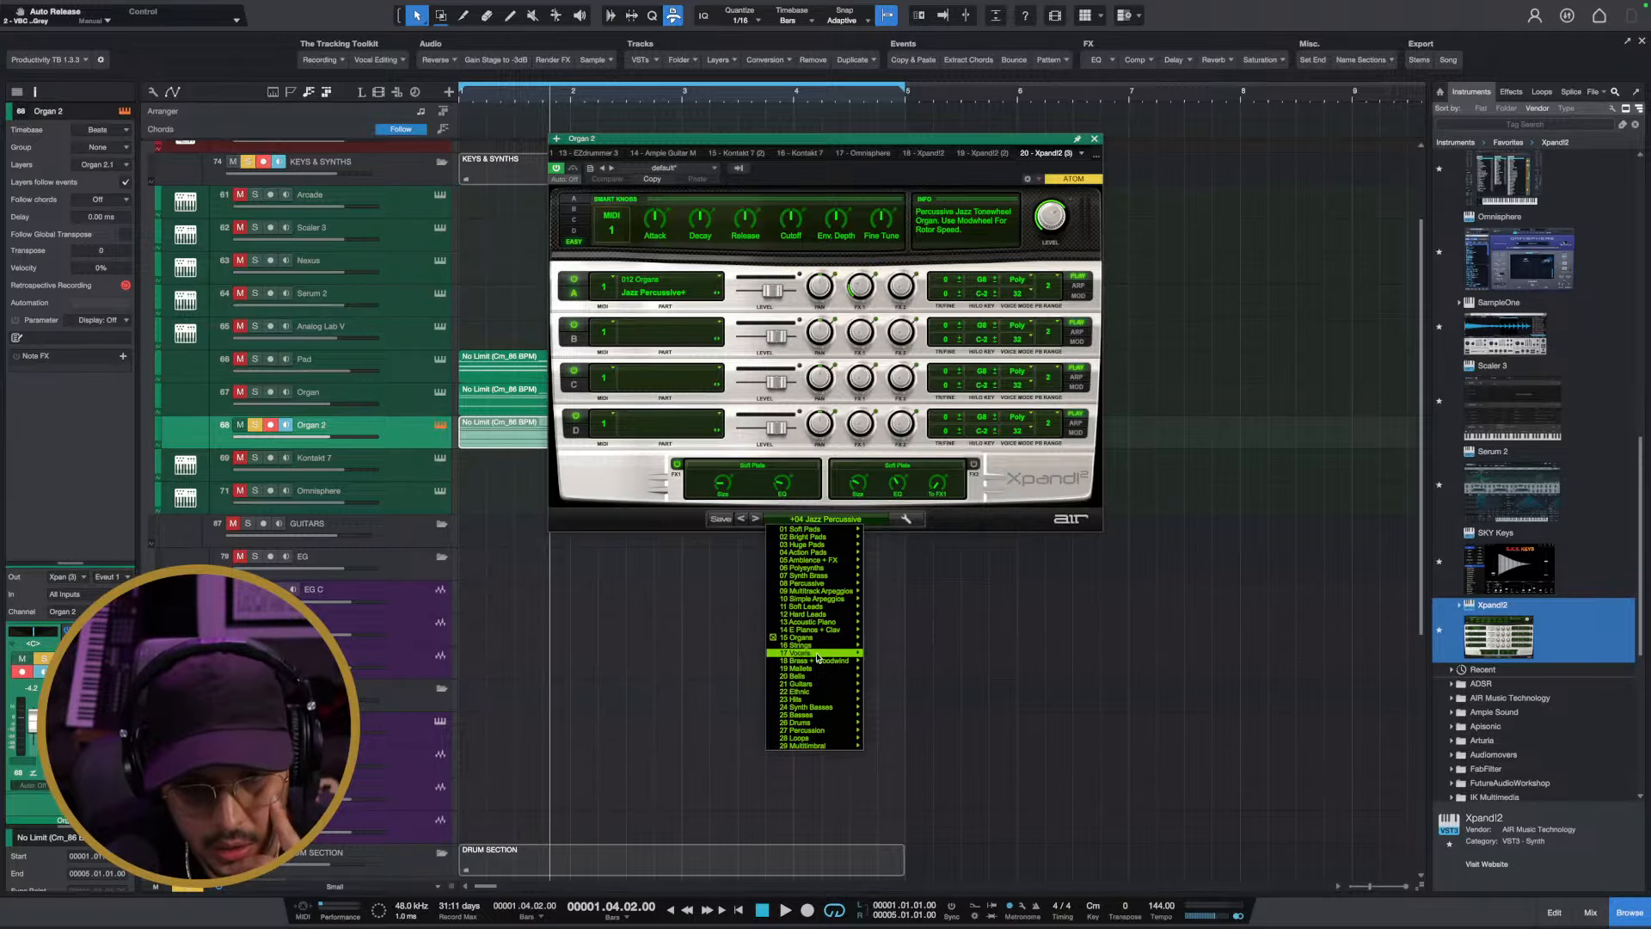
mouse_move(817, 658)
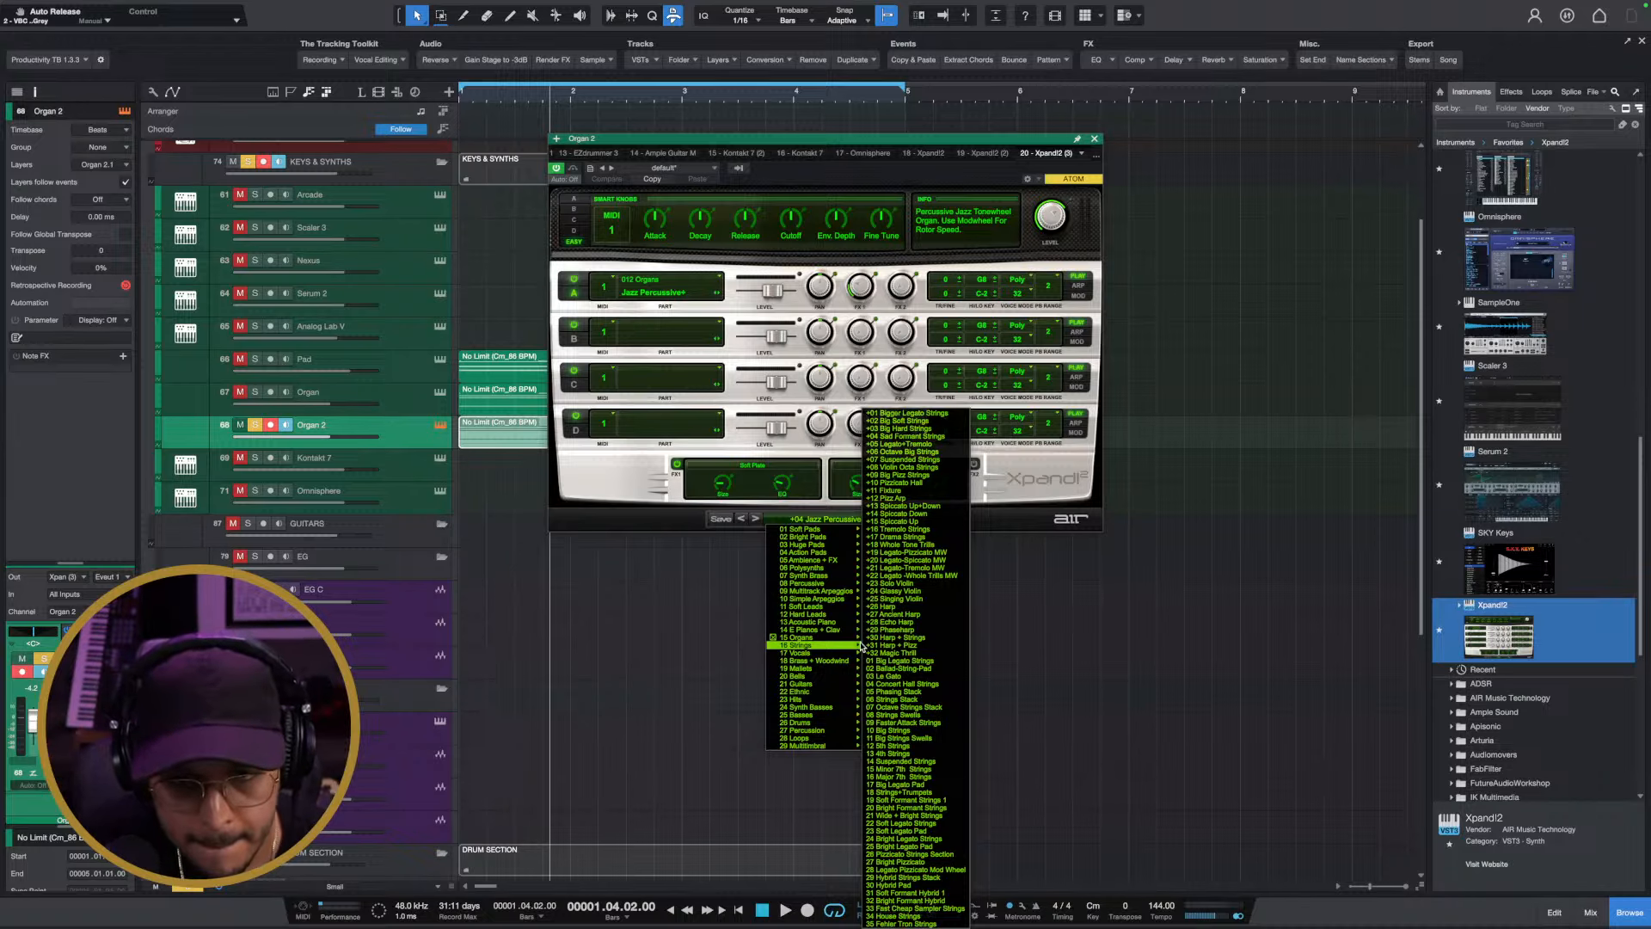
left_click(912, 413)
key("space")
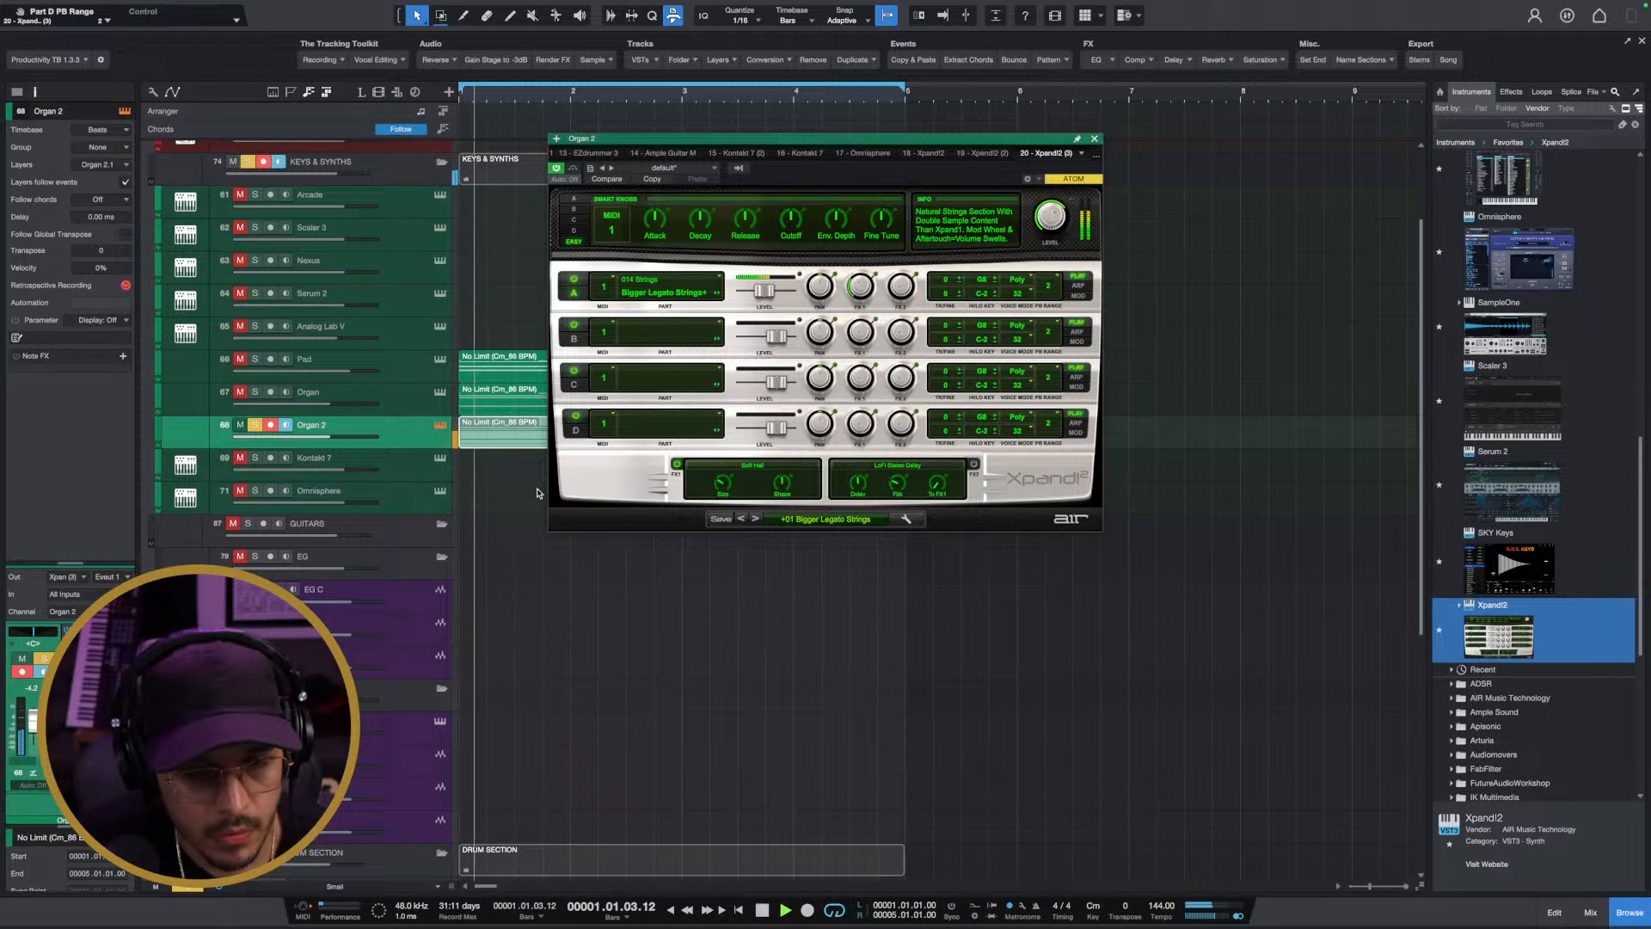
key("space")
left_click(1094, 140)
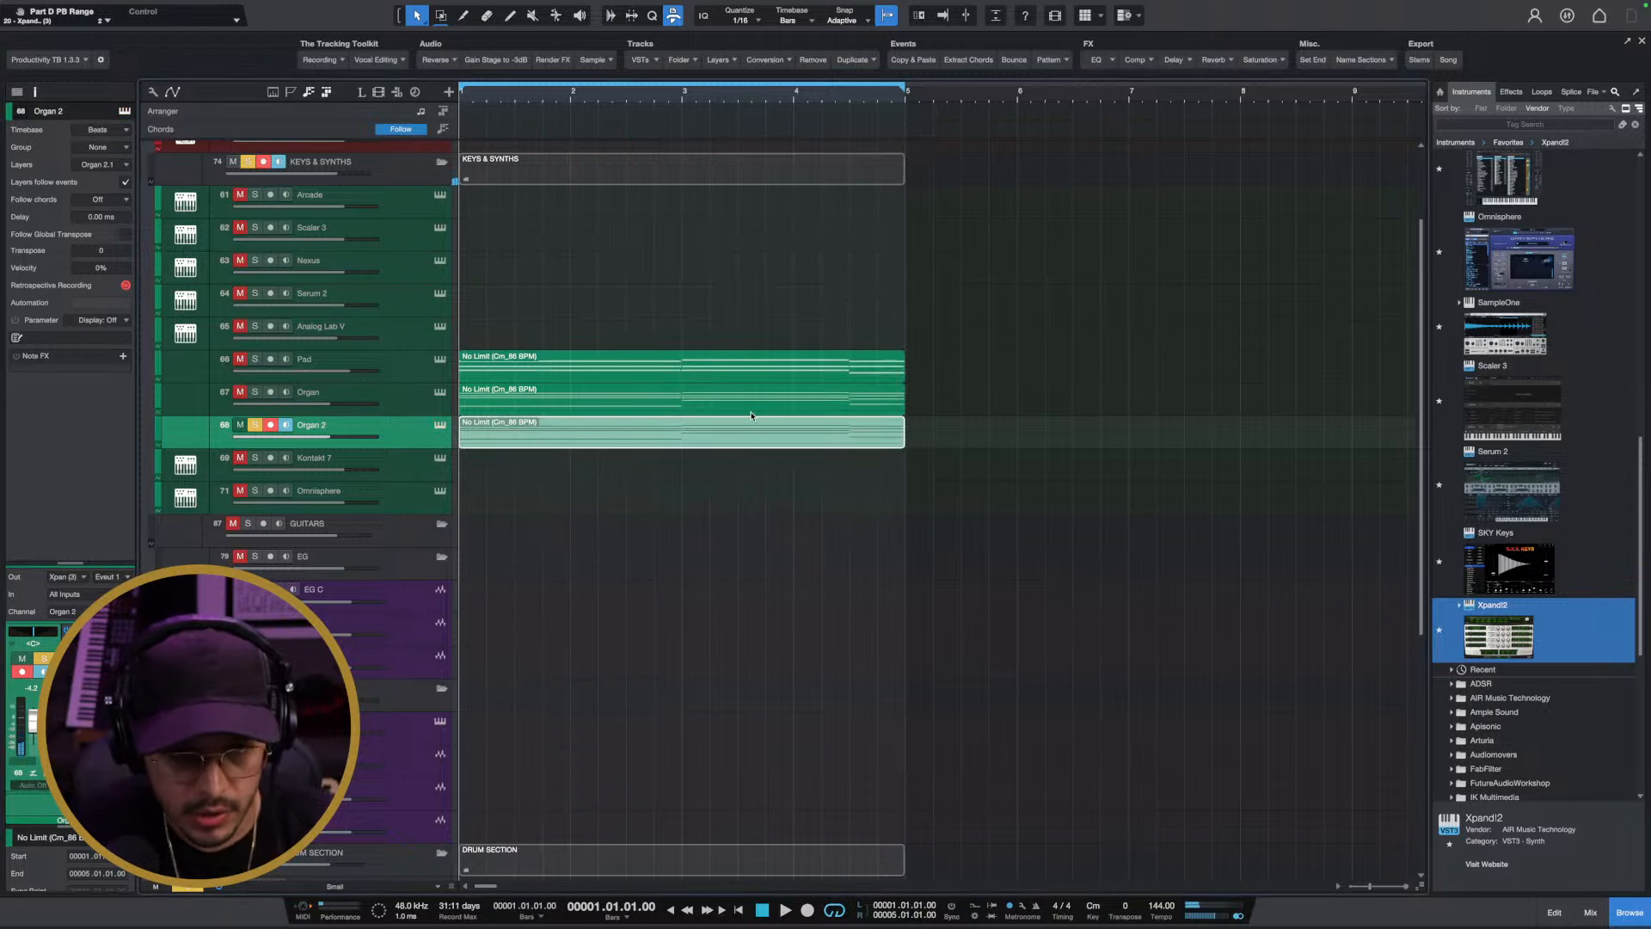
Shorten the first and second chords in the Organ 2 event to about two beats each, and close the note editor
double_click(640, 437)
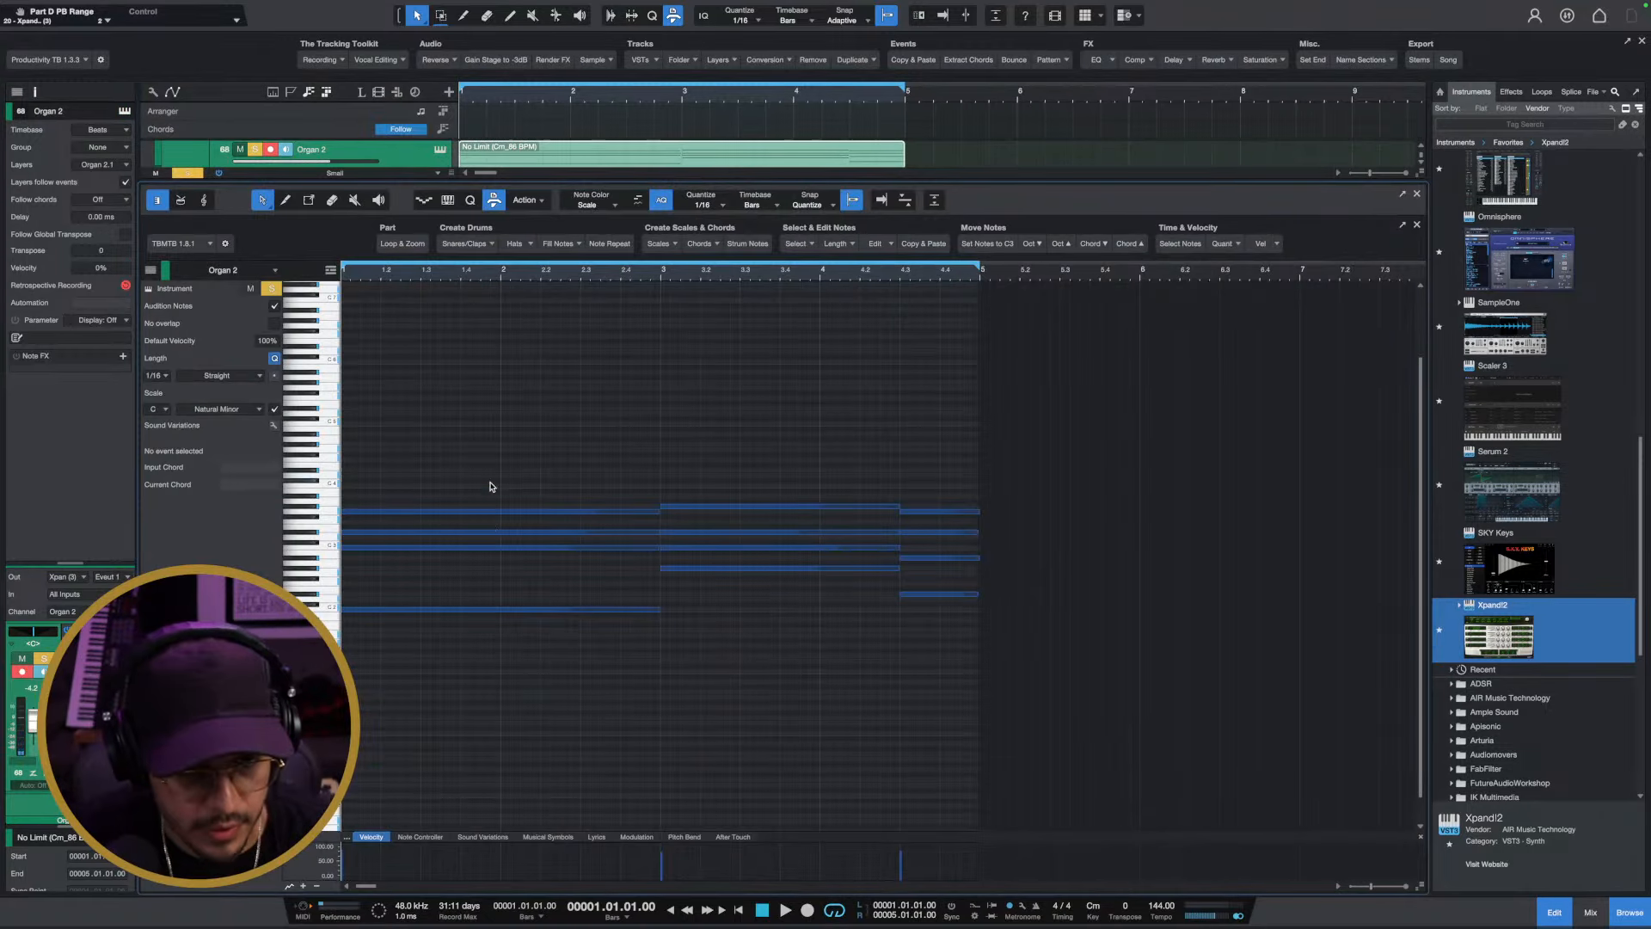
left_click_drag(527, 465, 418, 606)
key("space")
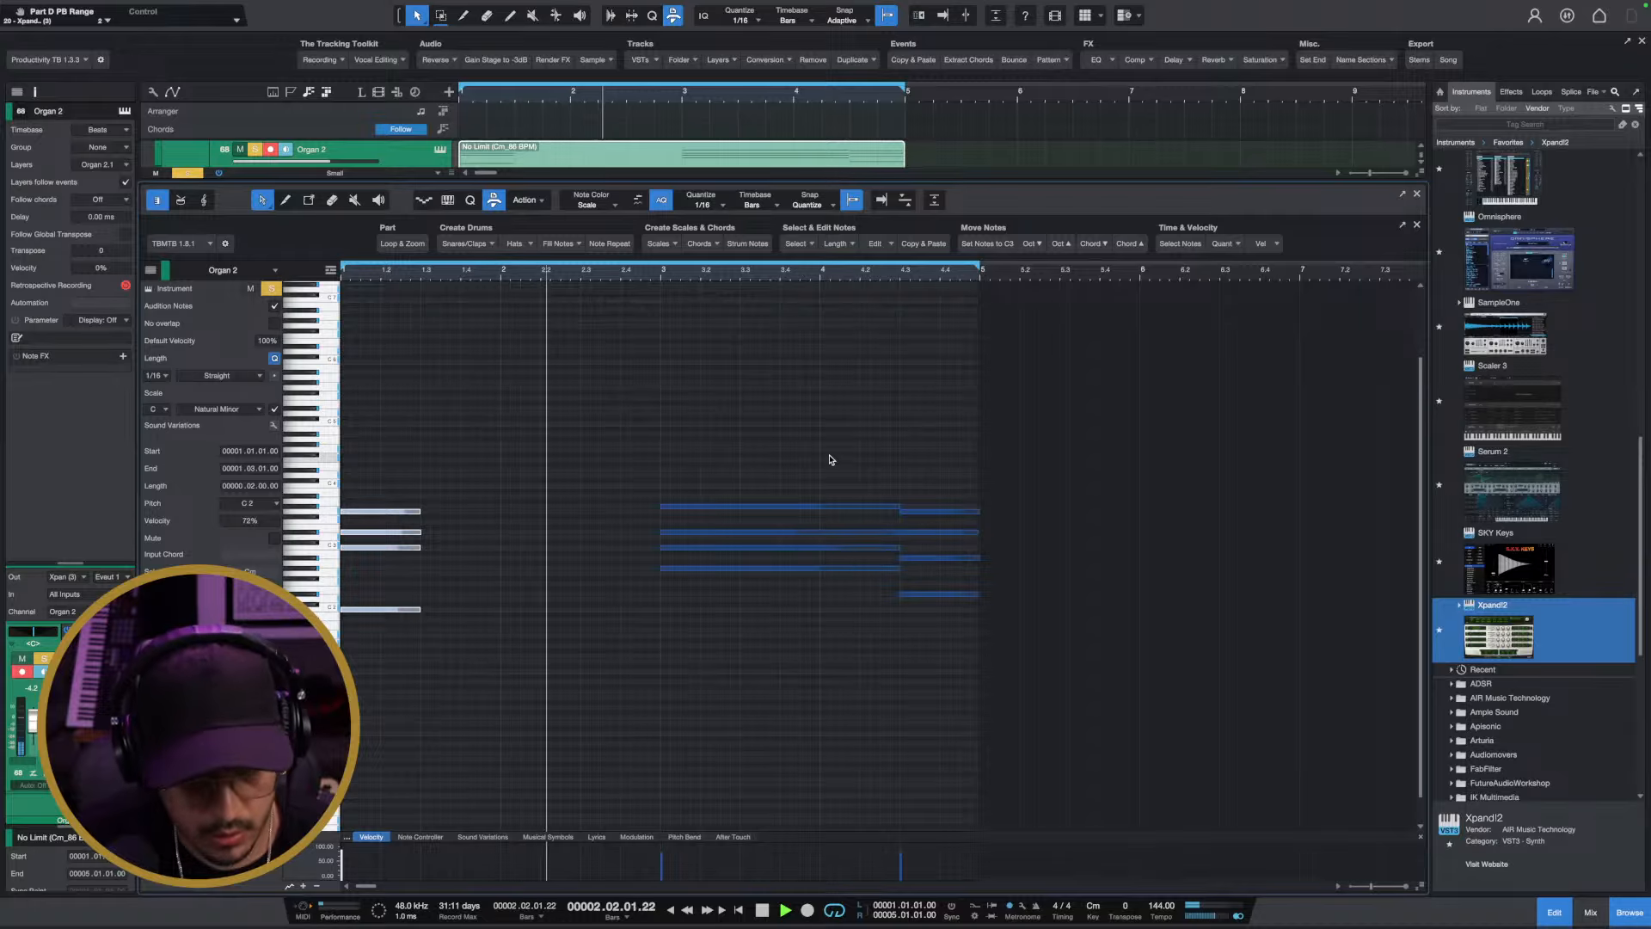
left_click_drag(826, 458, 816, 675)
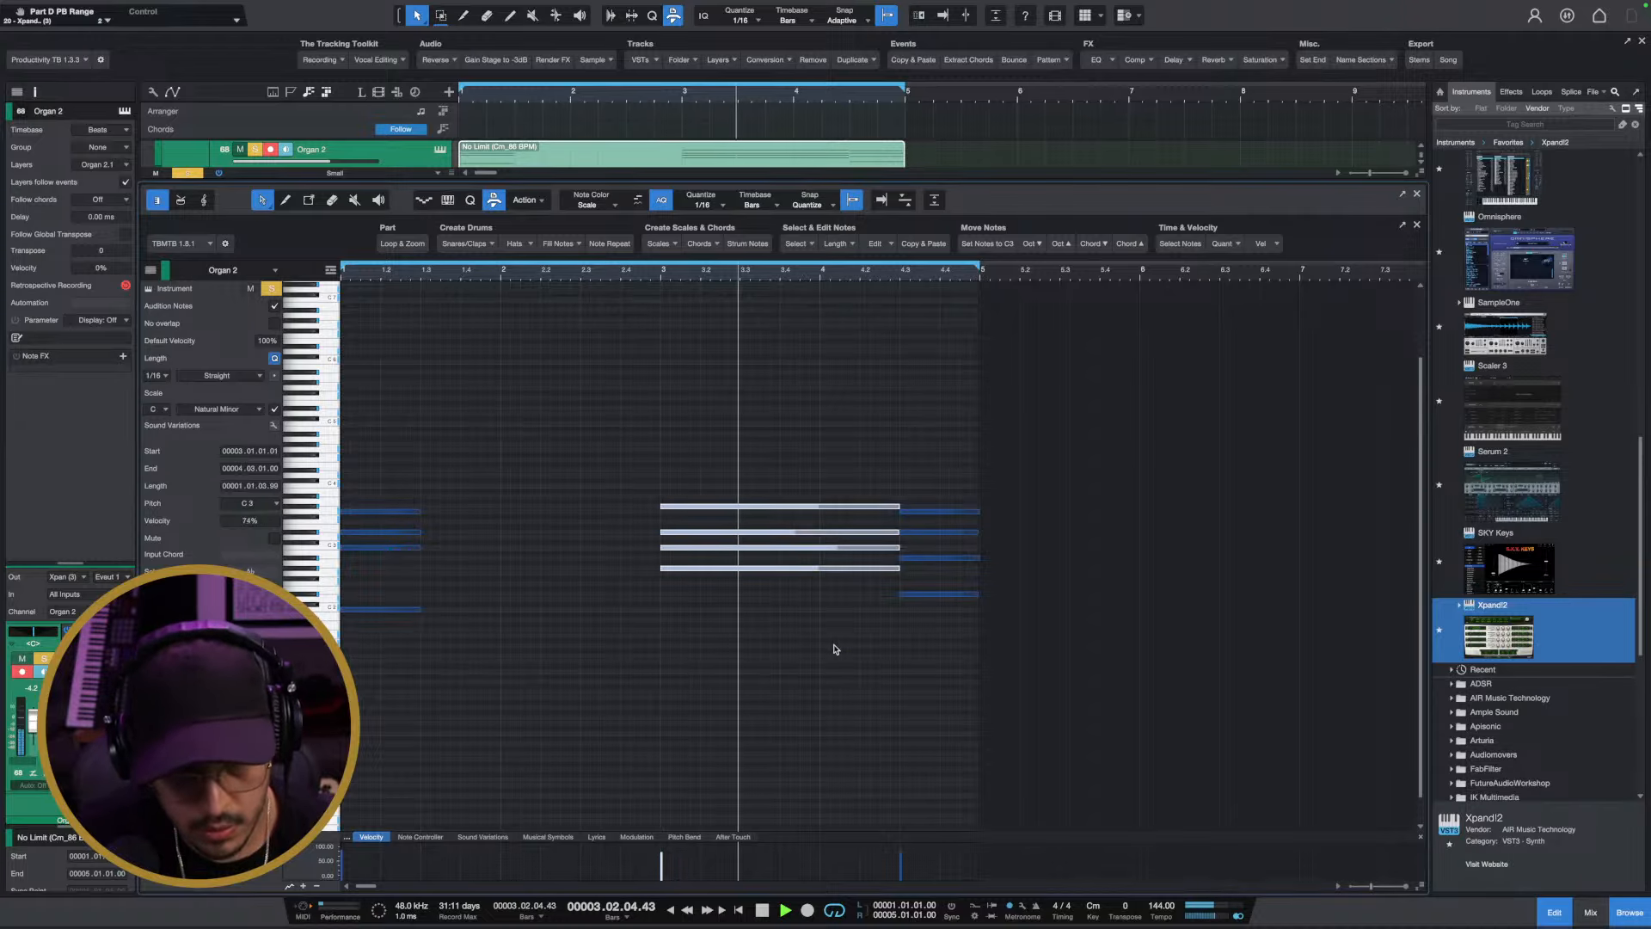
key("space")
left_click_drag(892, 572, 738, 574)
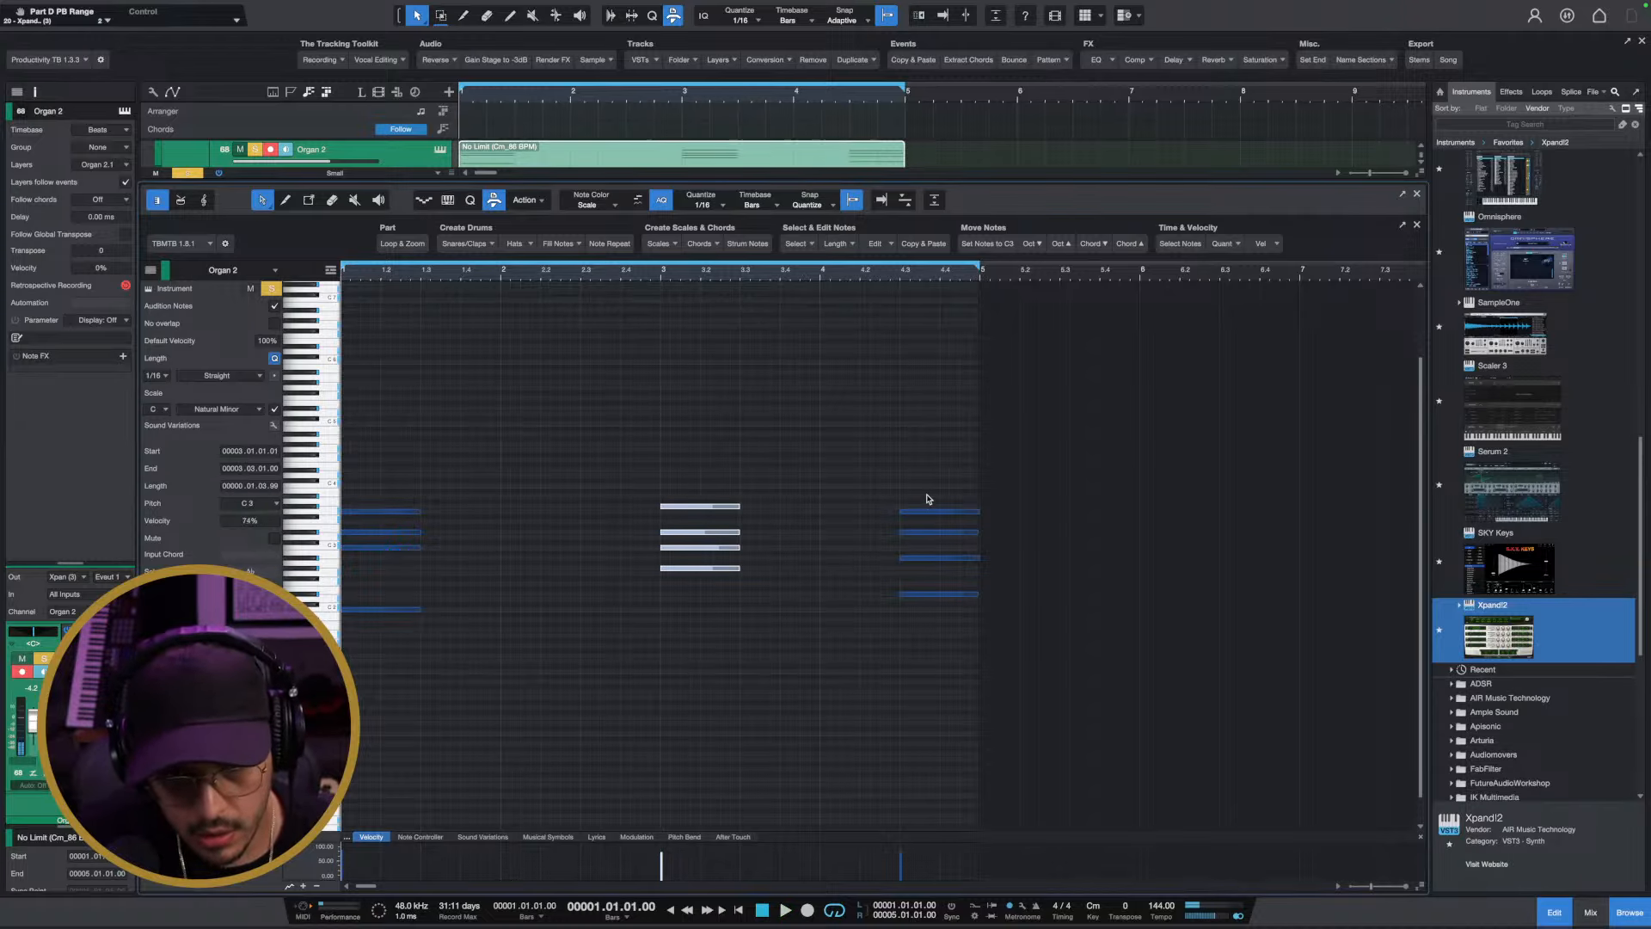
left_click(1553, 910)
Solo the Pad and Organ tracks alongside Organ 2 and play the loop with all three layers
scroll(368, 300, "up", 3)
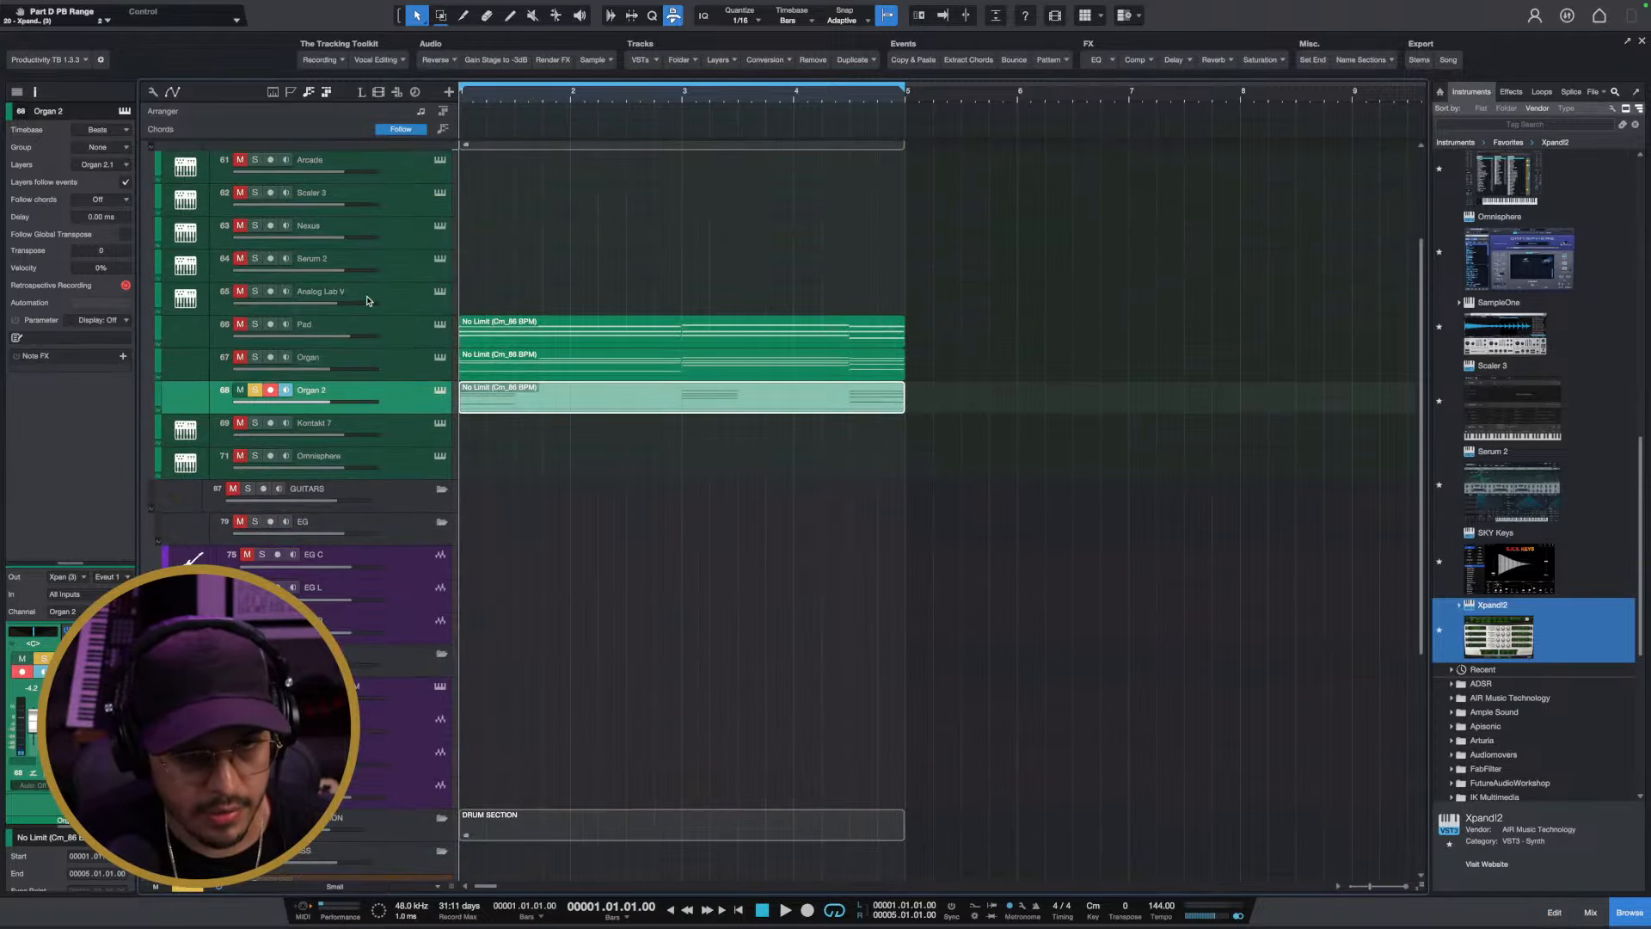
key("space")
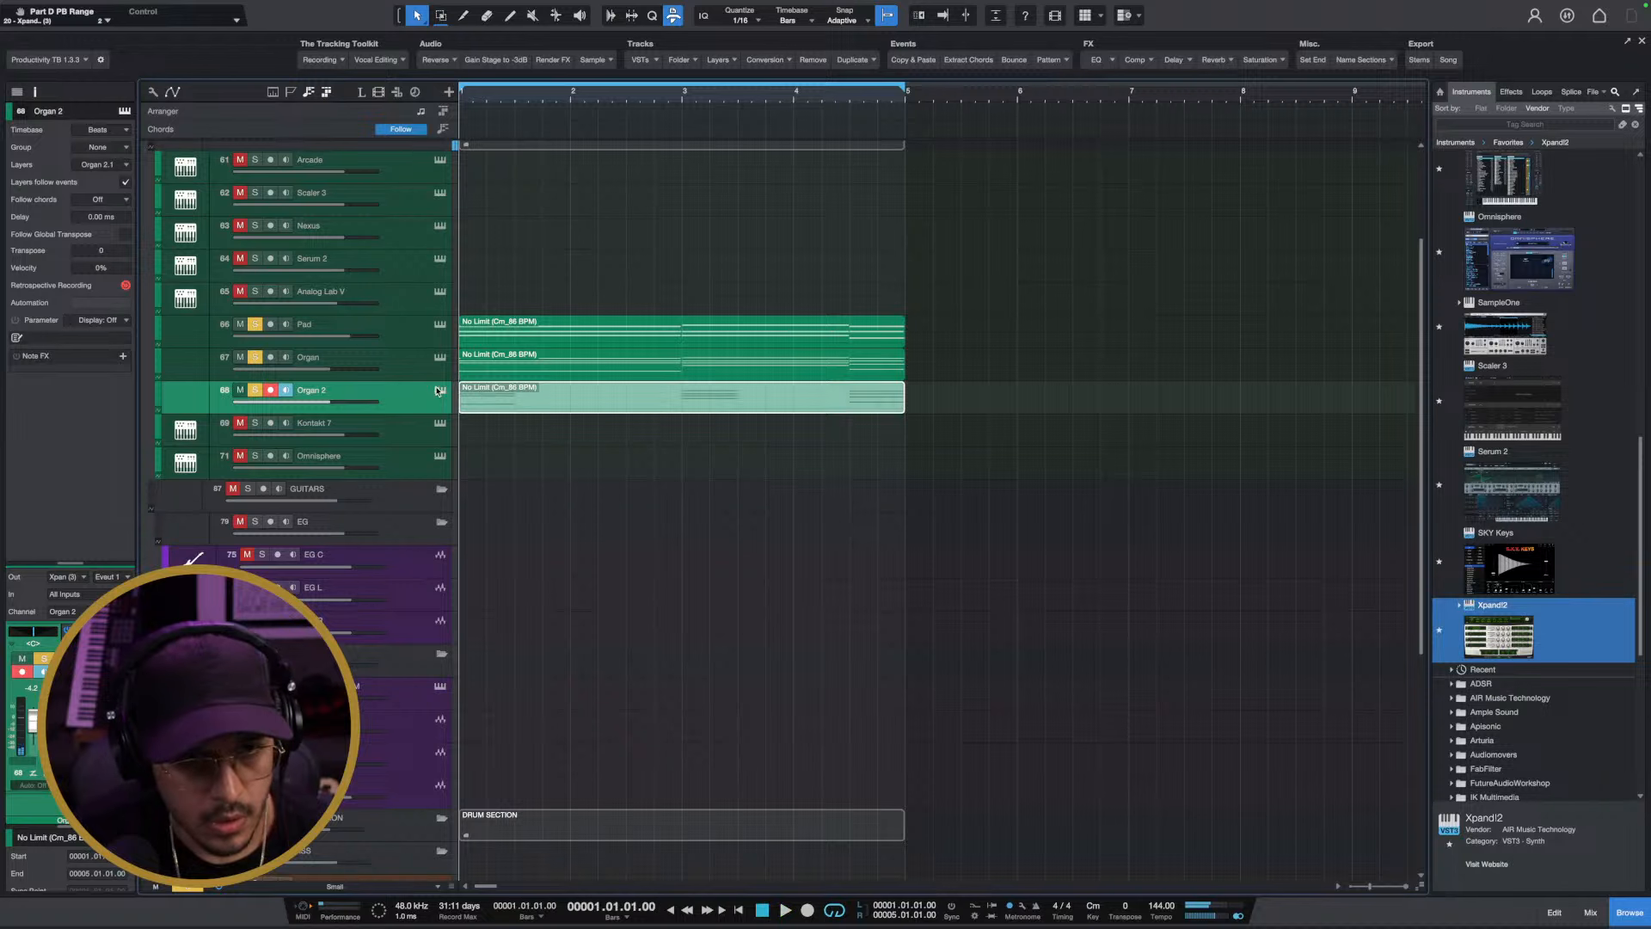
Try the synth brass presets from +01 Glossy Brass to +03 Synth Fanfare in Organ 2's Xpand!2, playing the loop to hear them
left_click(438, 390)
left_click(829, 521)
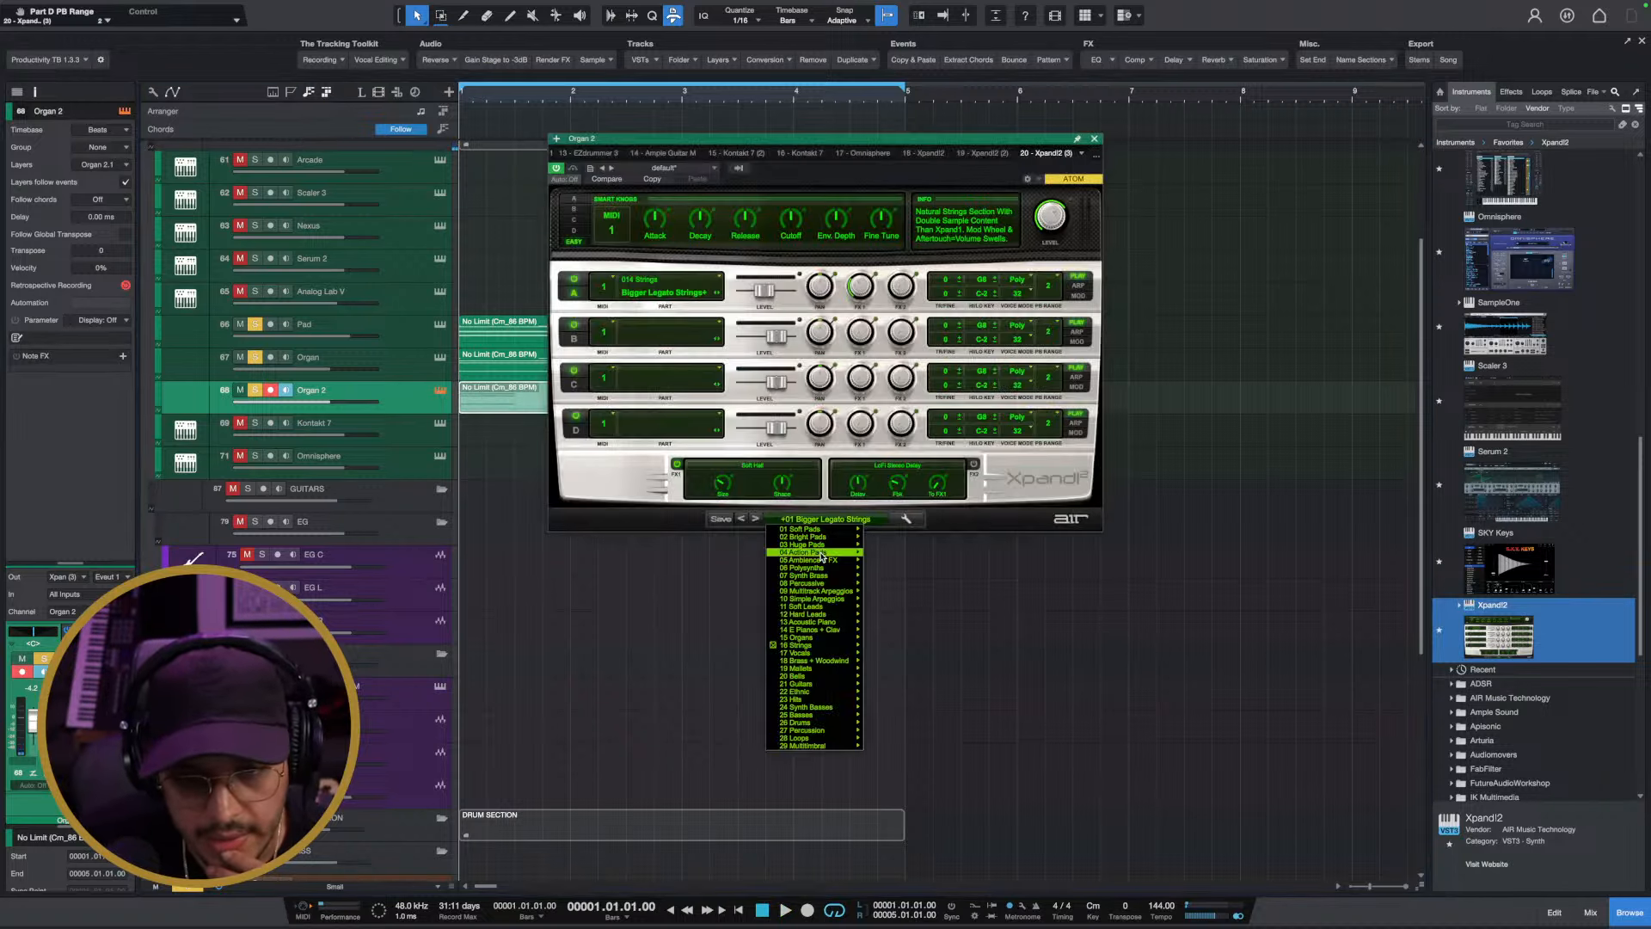
mouse_move(826, 654)
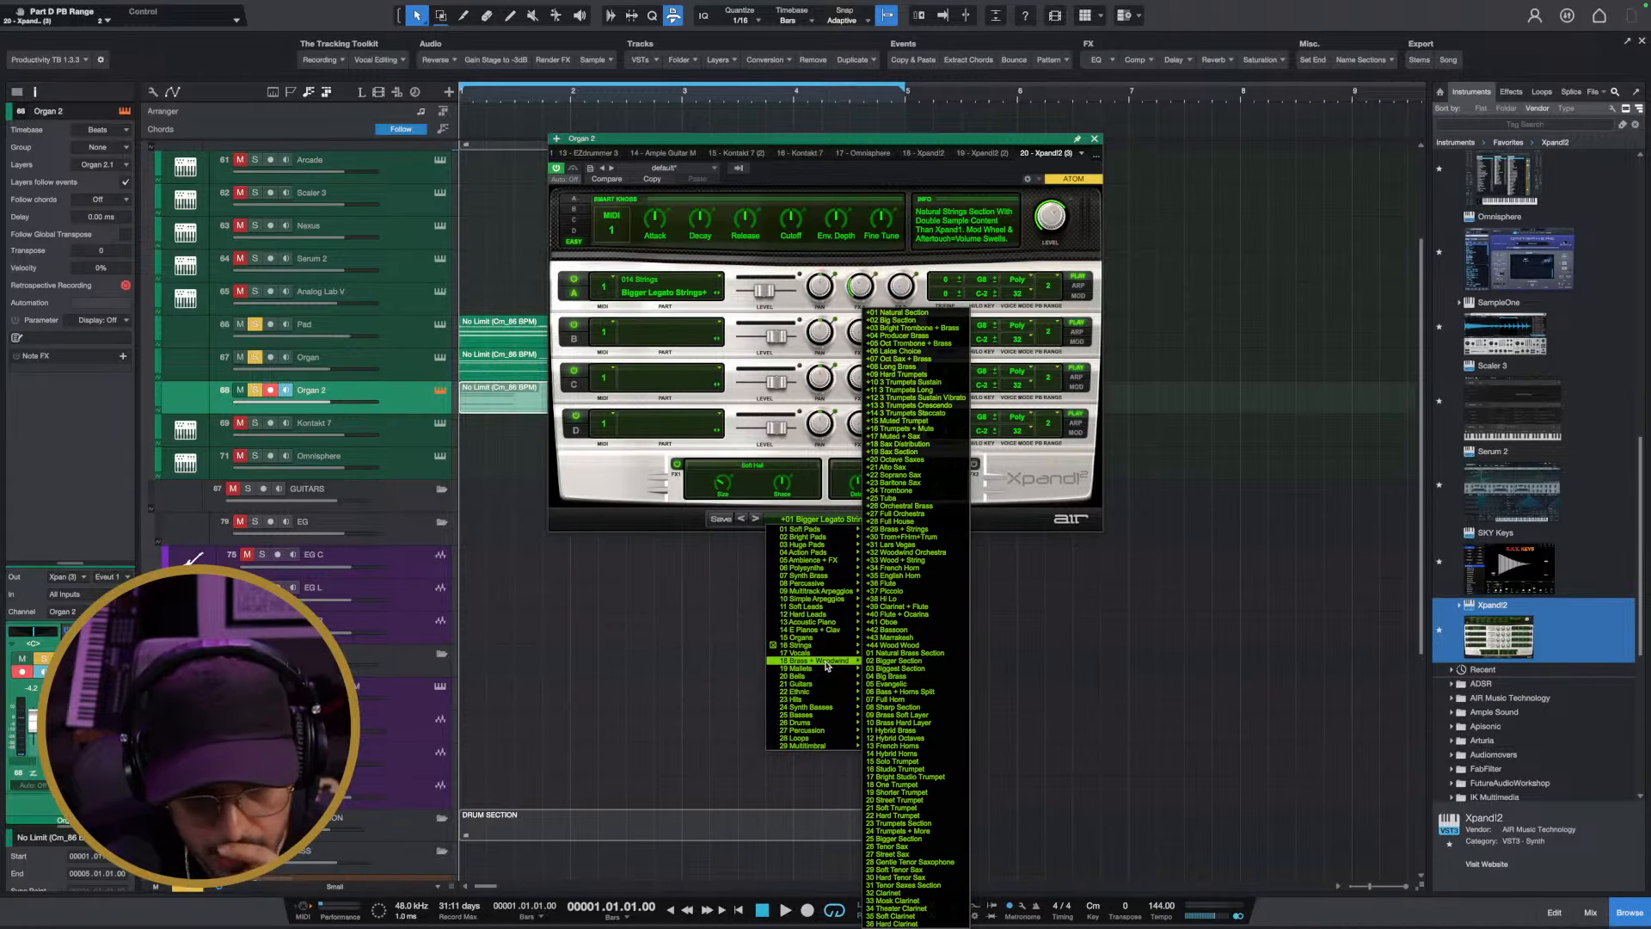
mouse_move(833, 578)
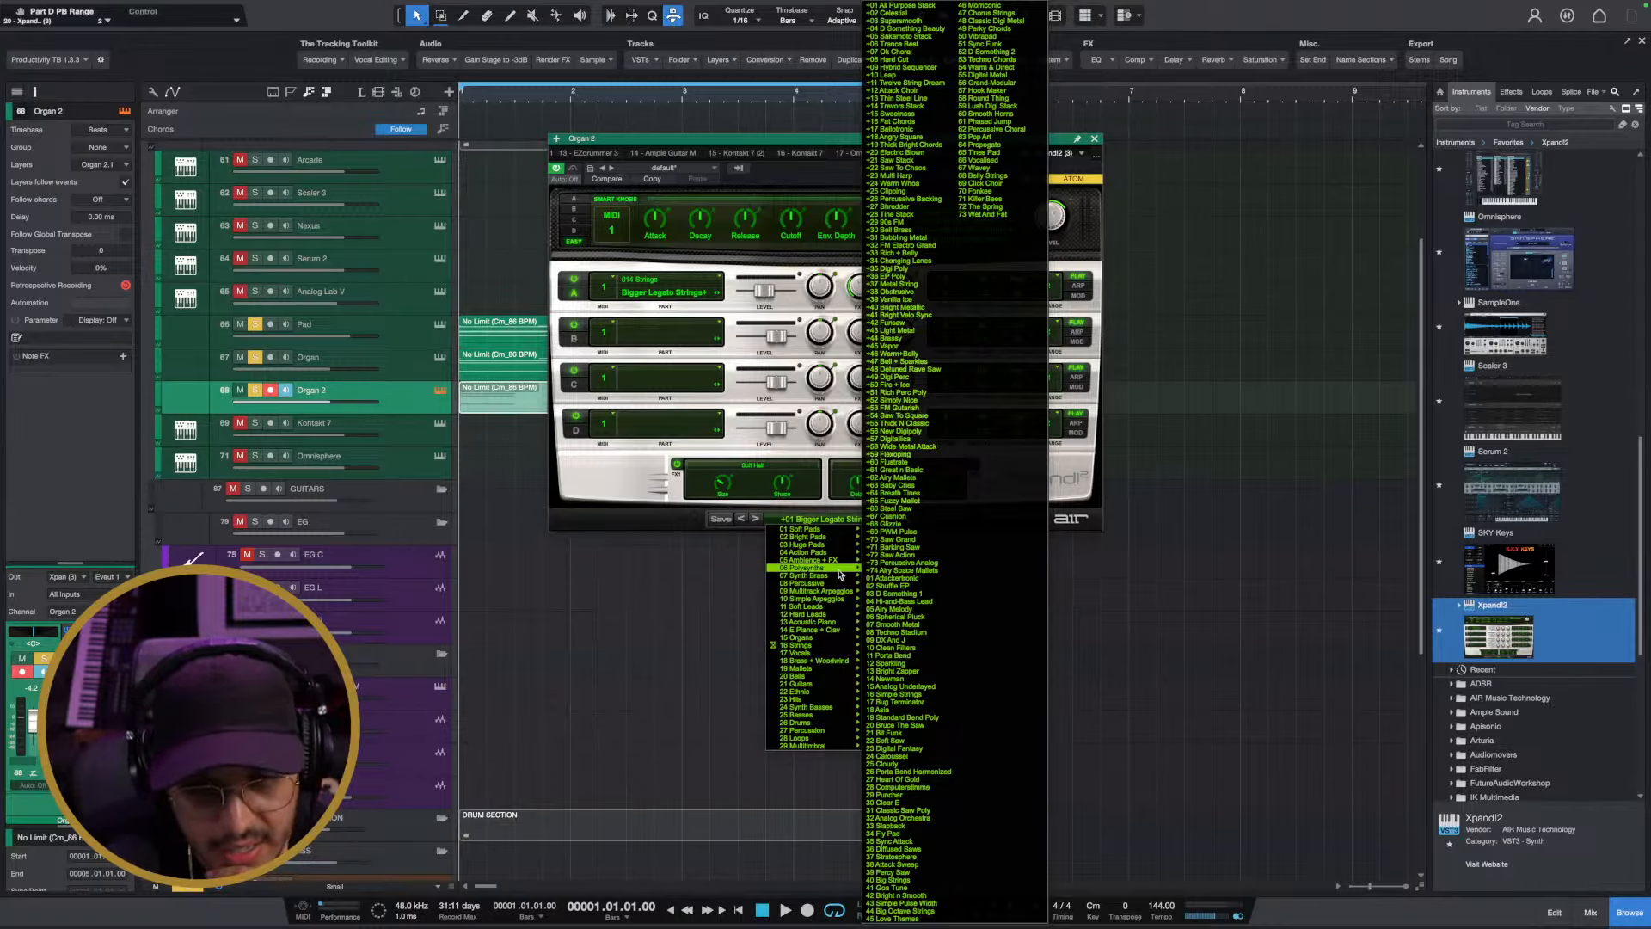
left_click(894, 579)
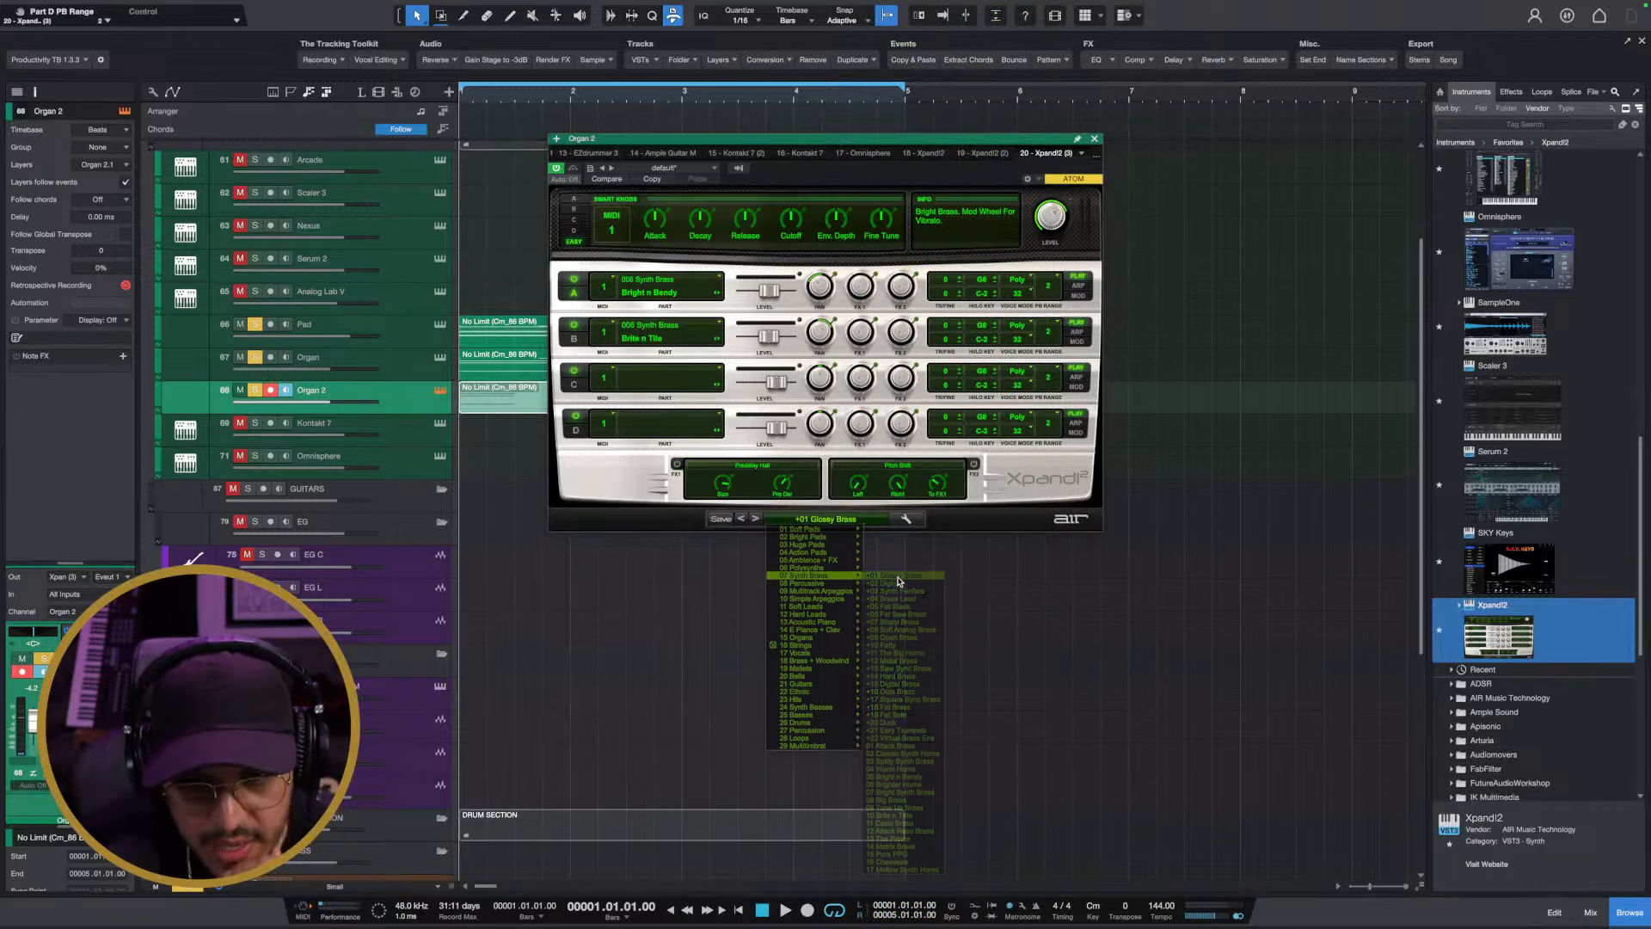
key("space")
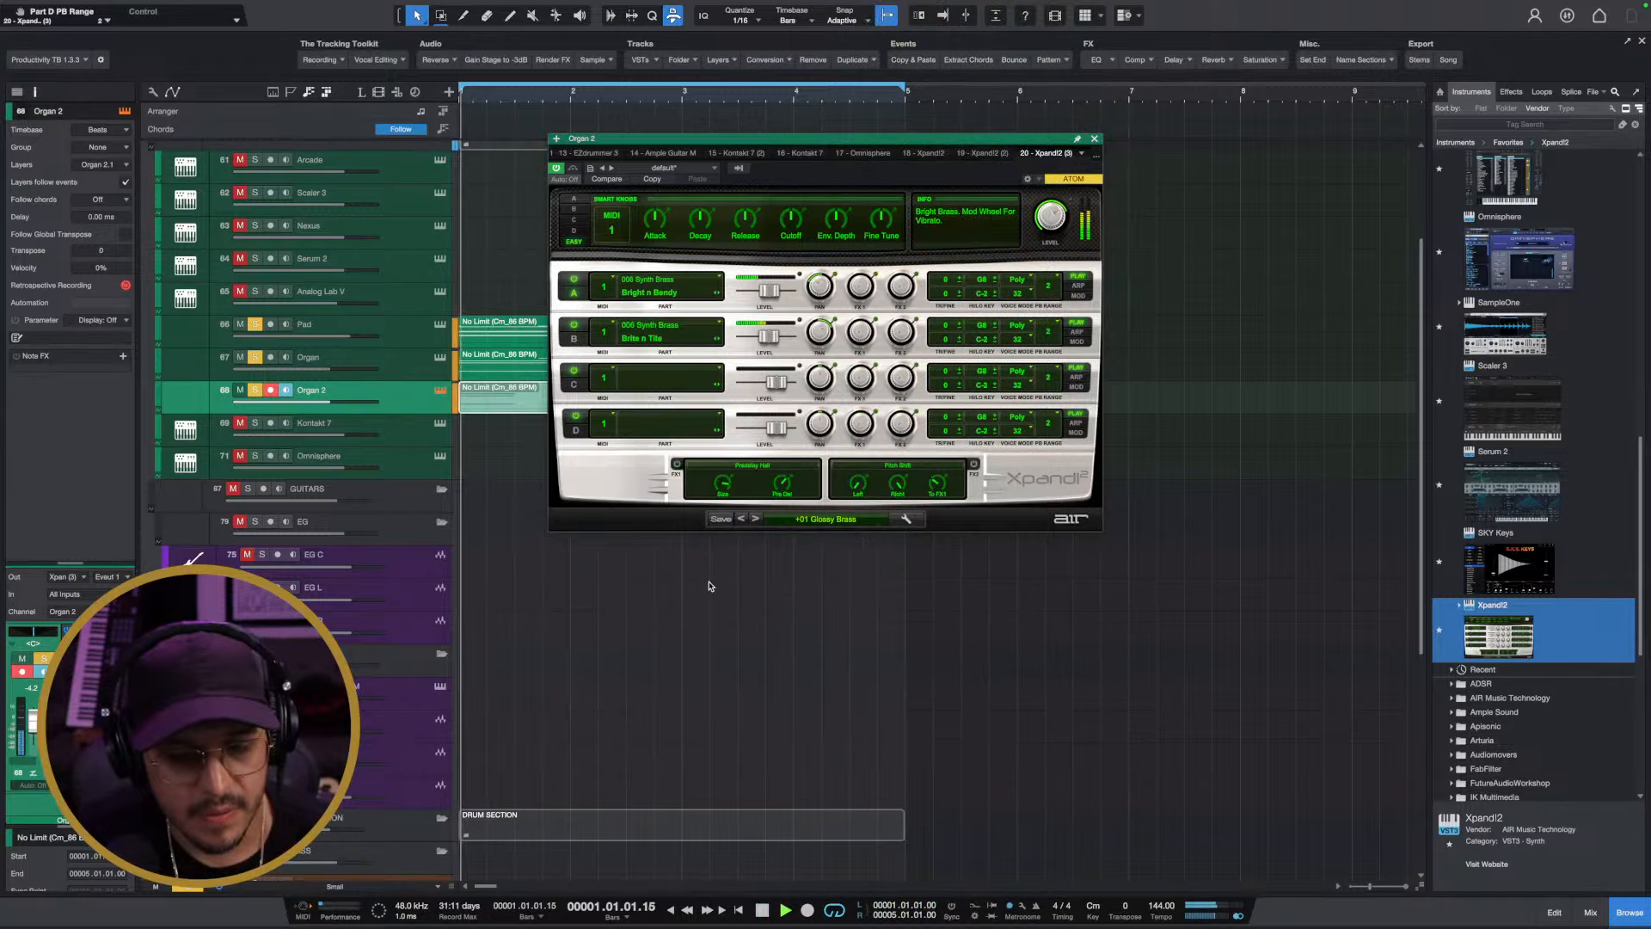
key("space")
left_click(757, 519)
left_click(757, 519)
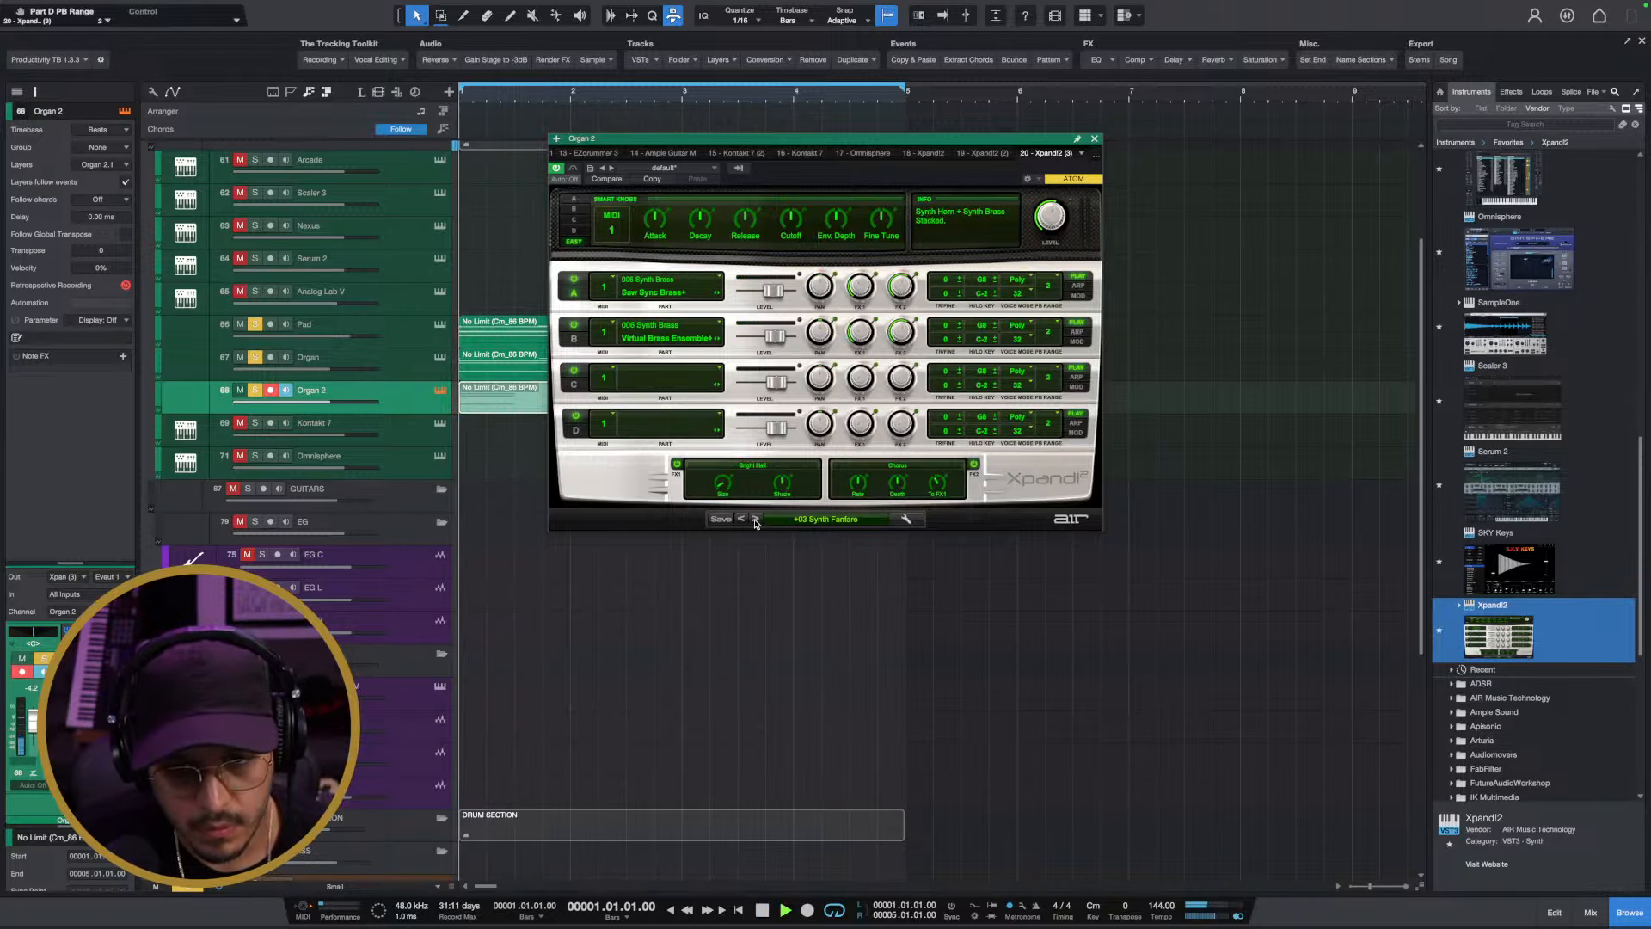
Try the Brass + Woodwind presets from +02 Big Section to +04 Producer Brass on Organ 2 while playing the loop
left_click(824, 520)
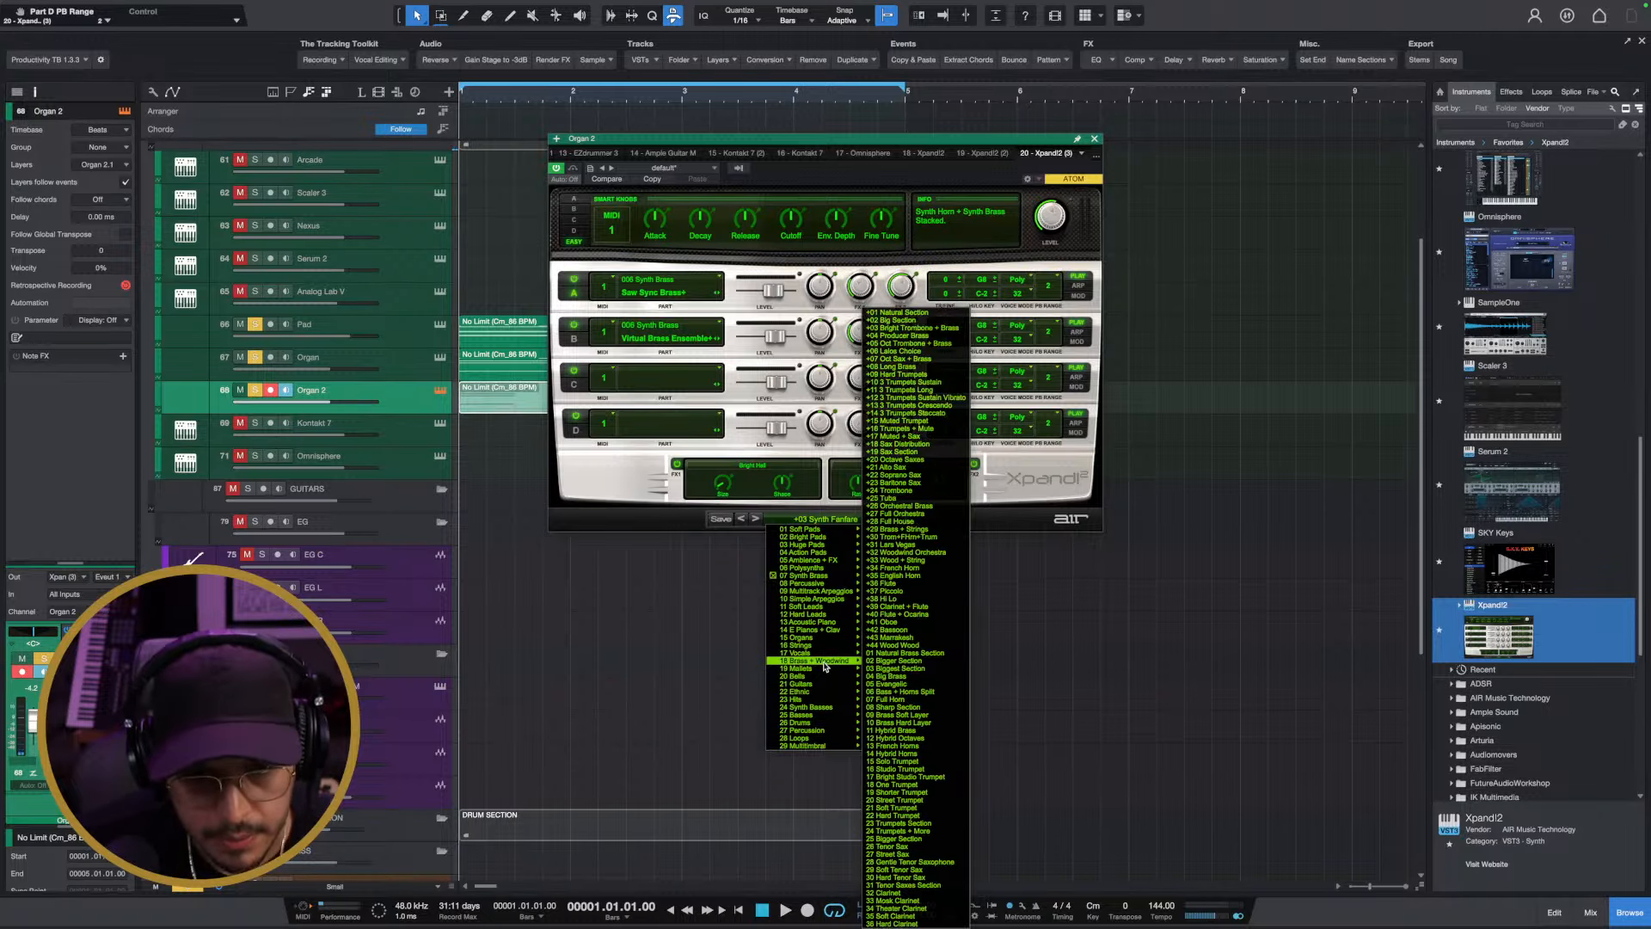
mouse_move(857, 578)
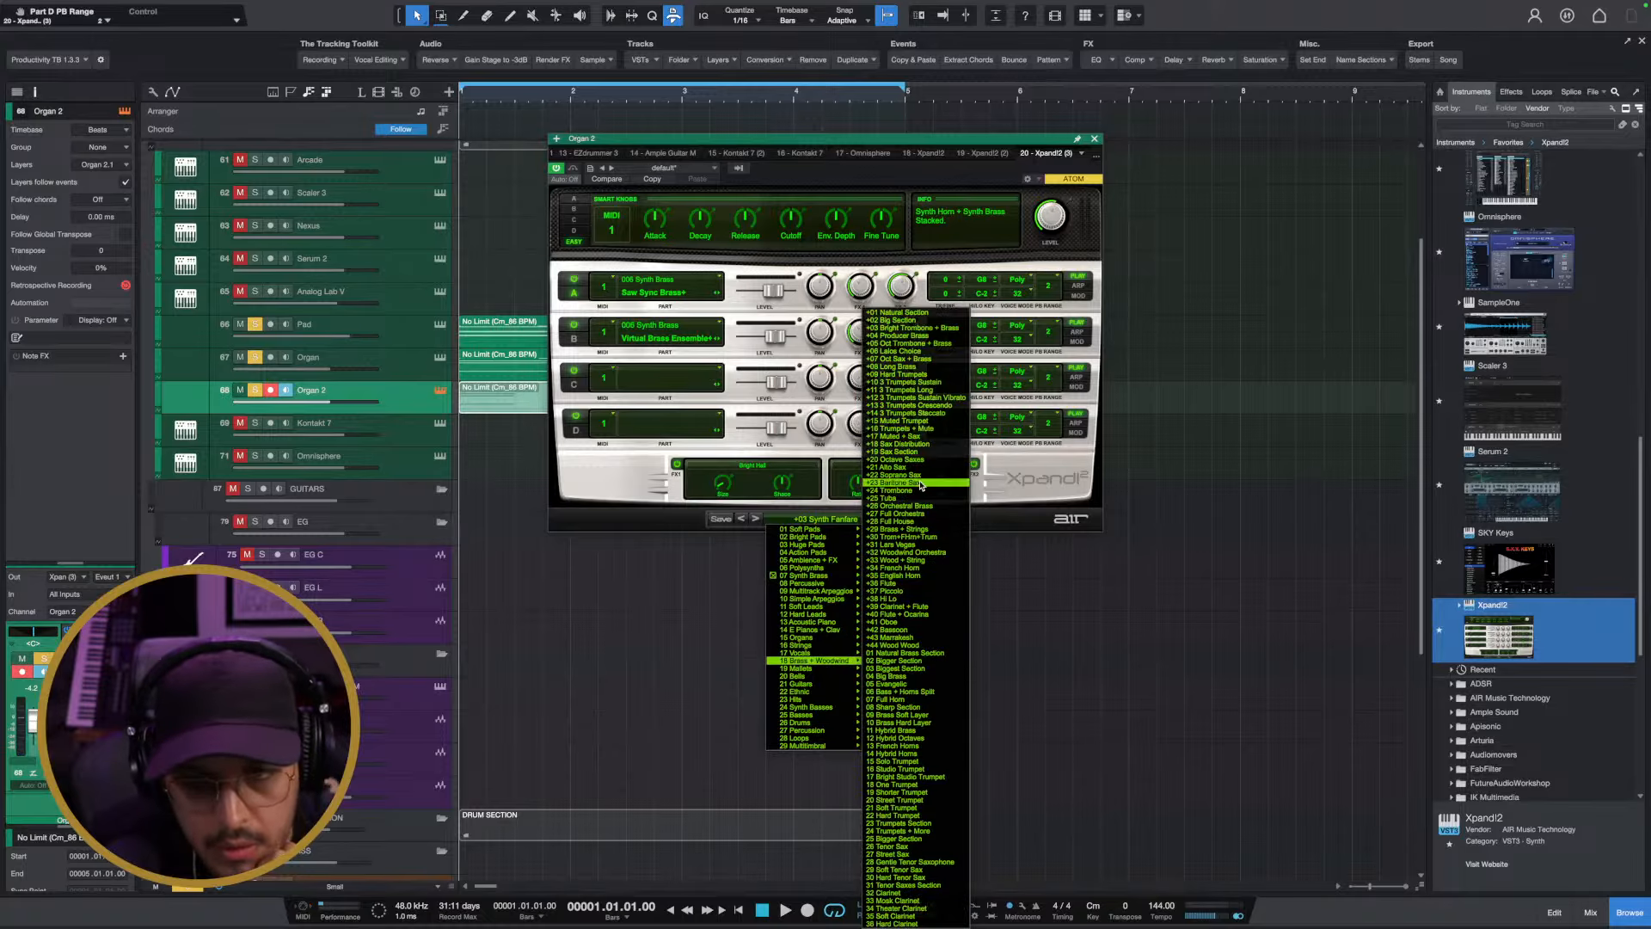
left_click(918, 321)
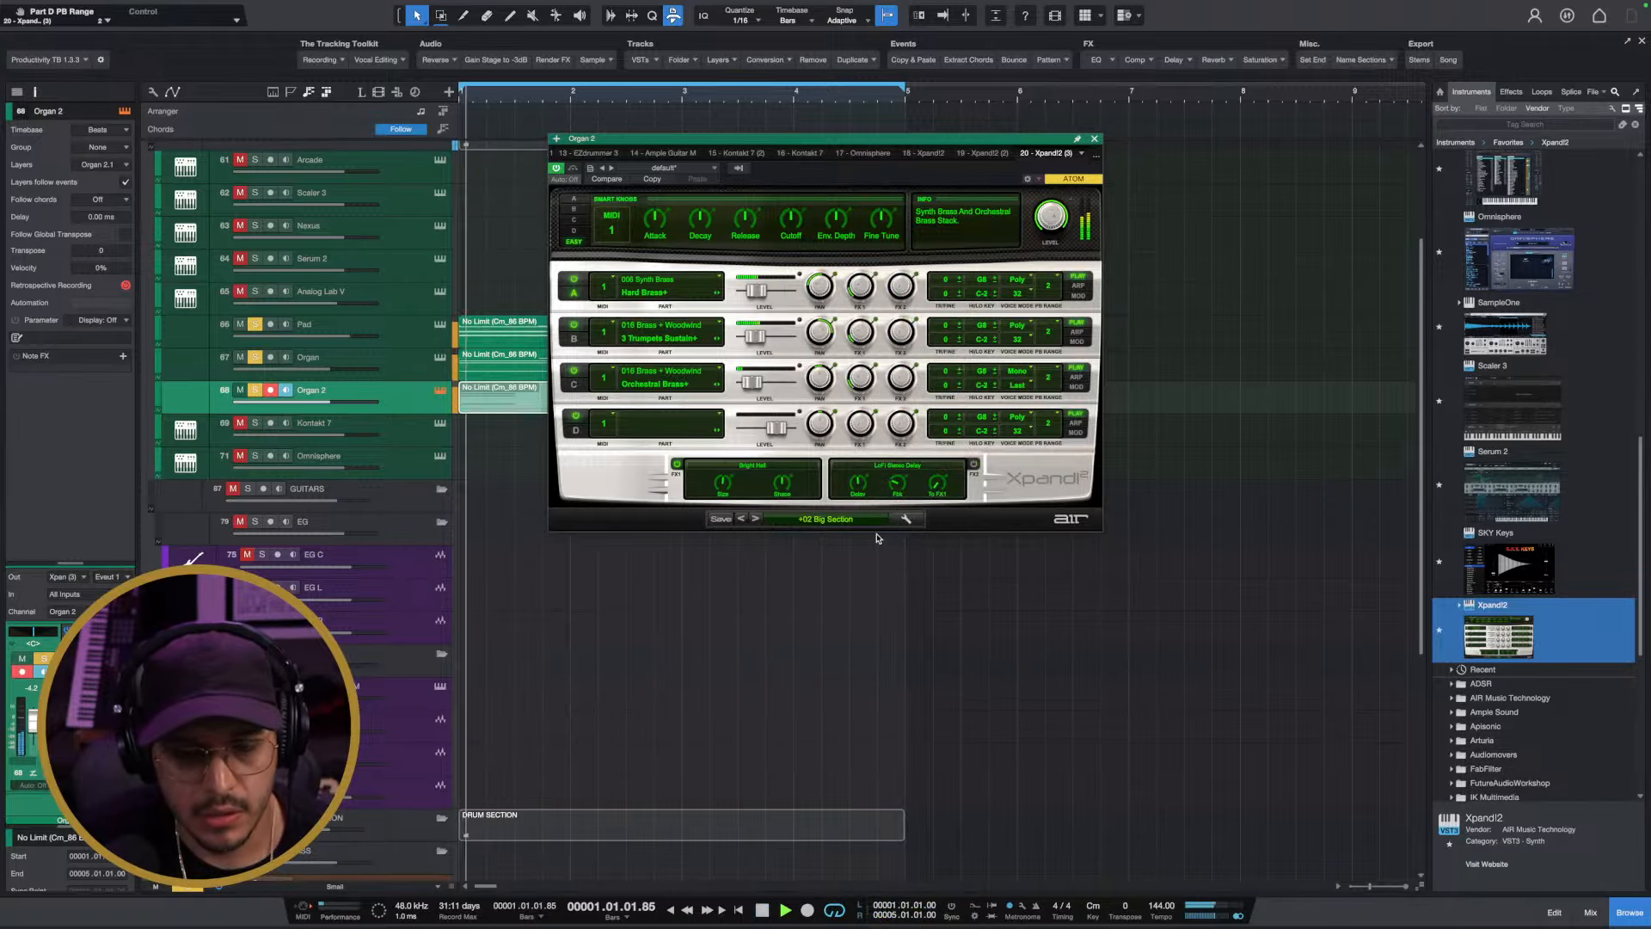
left_click(756, 519)
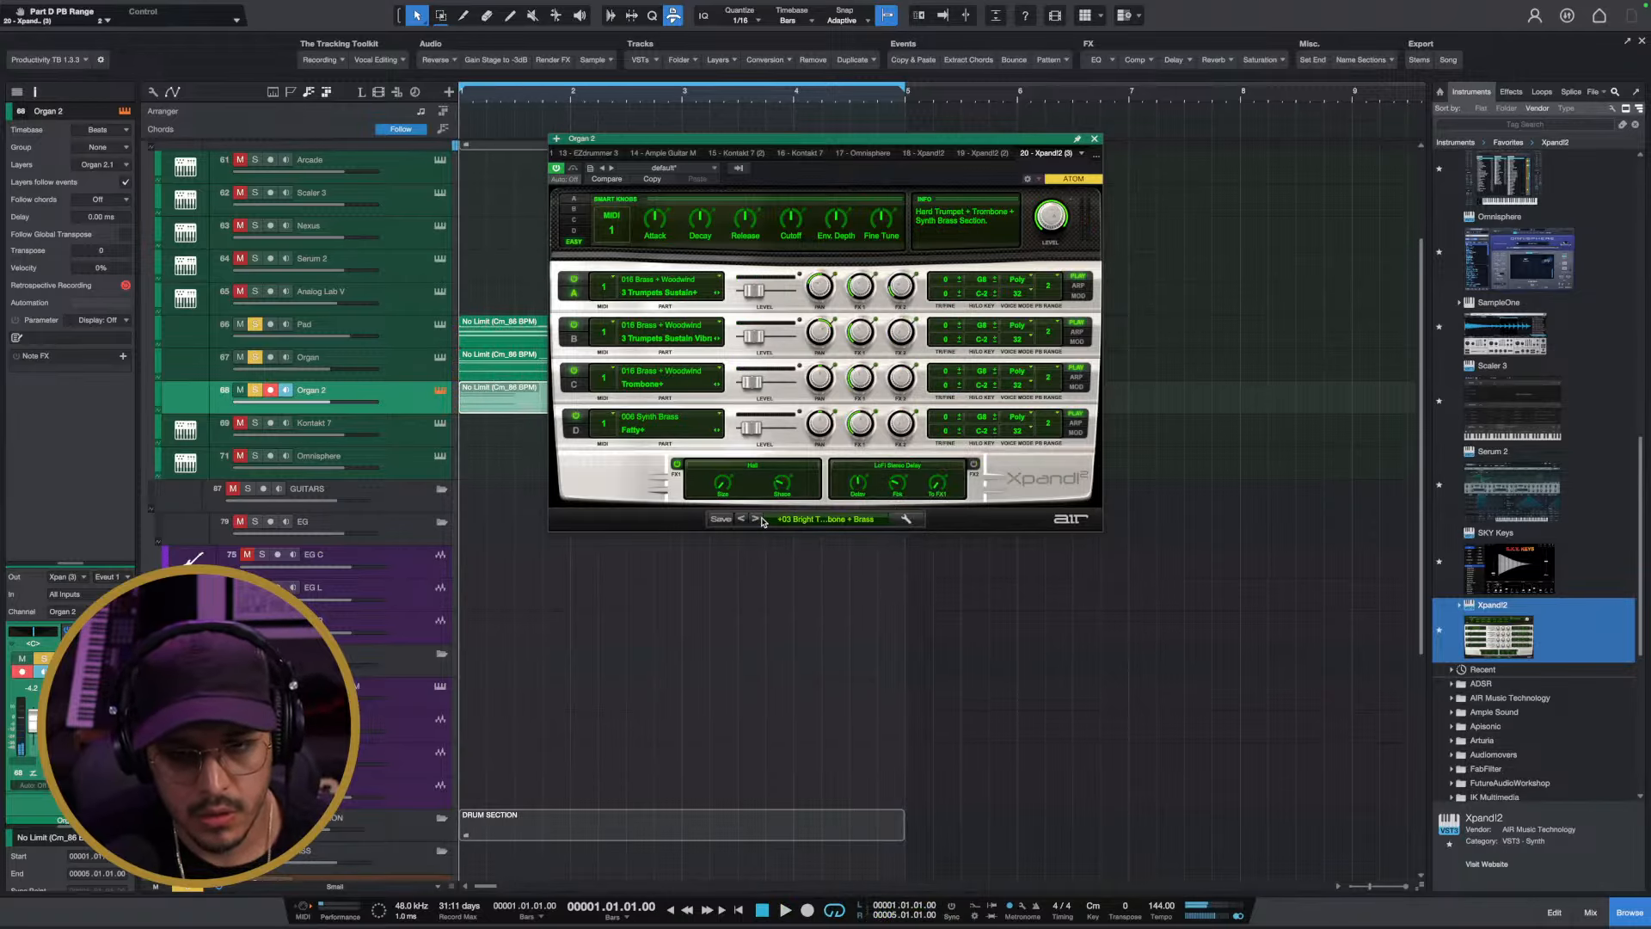
left_click(756, 520)
key("space")
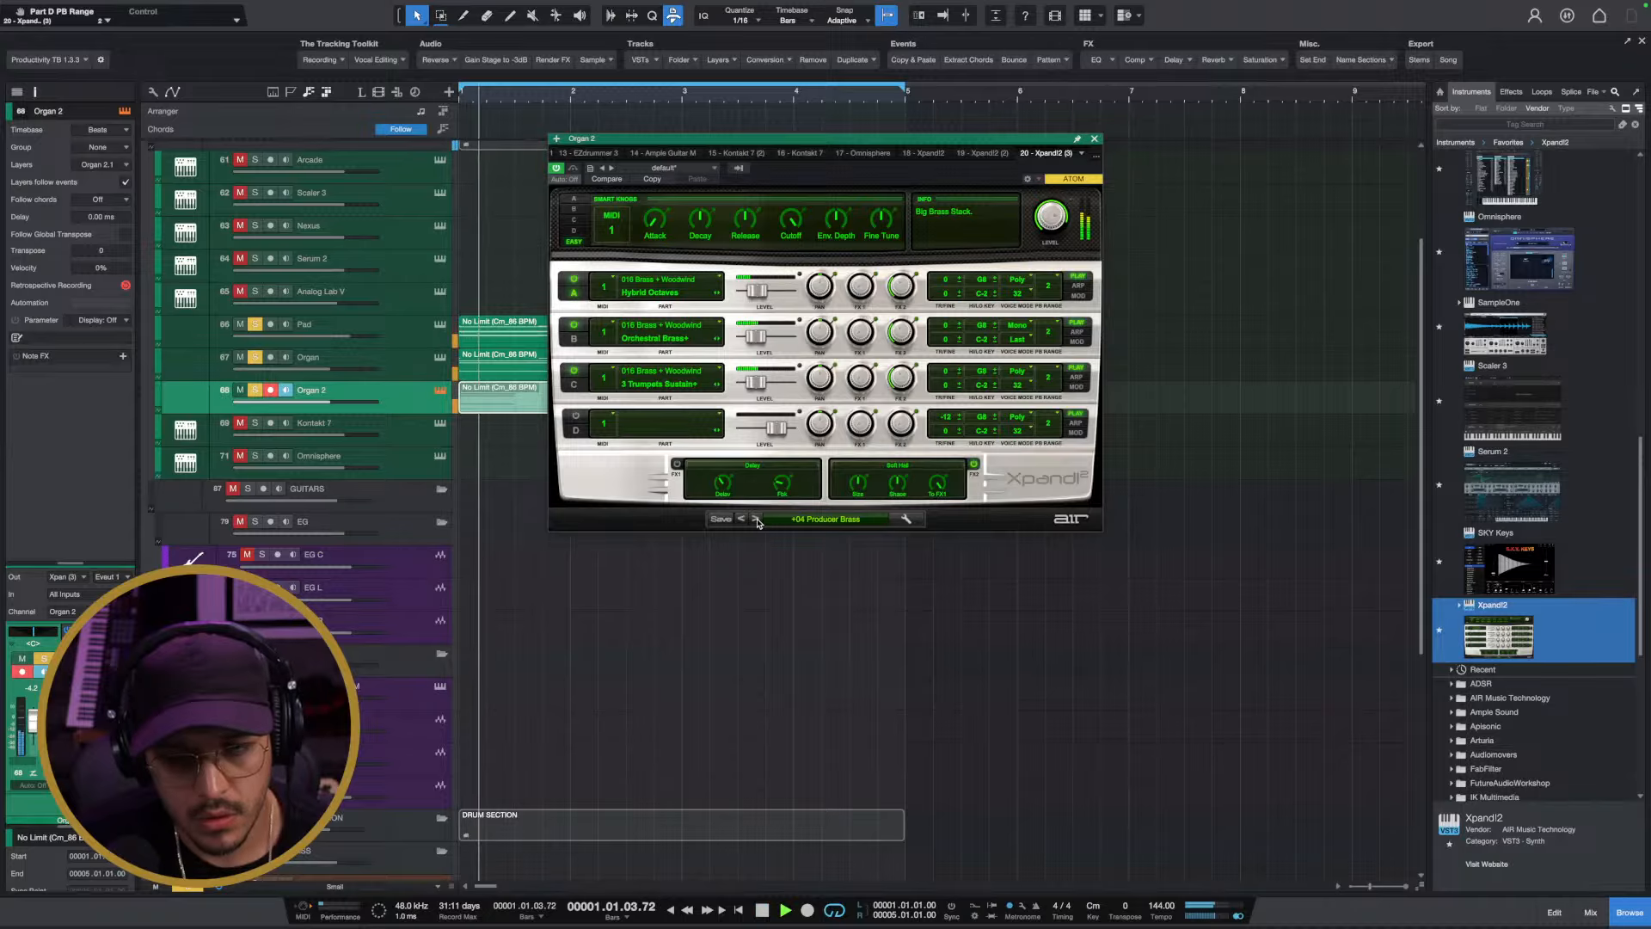
key("space")
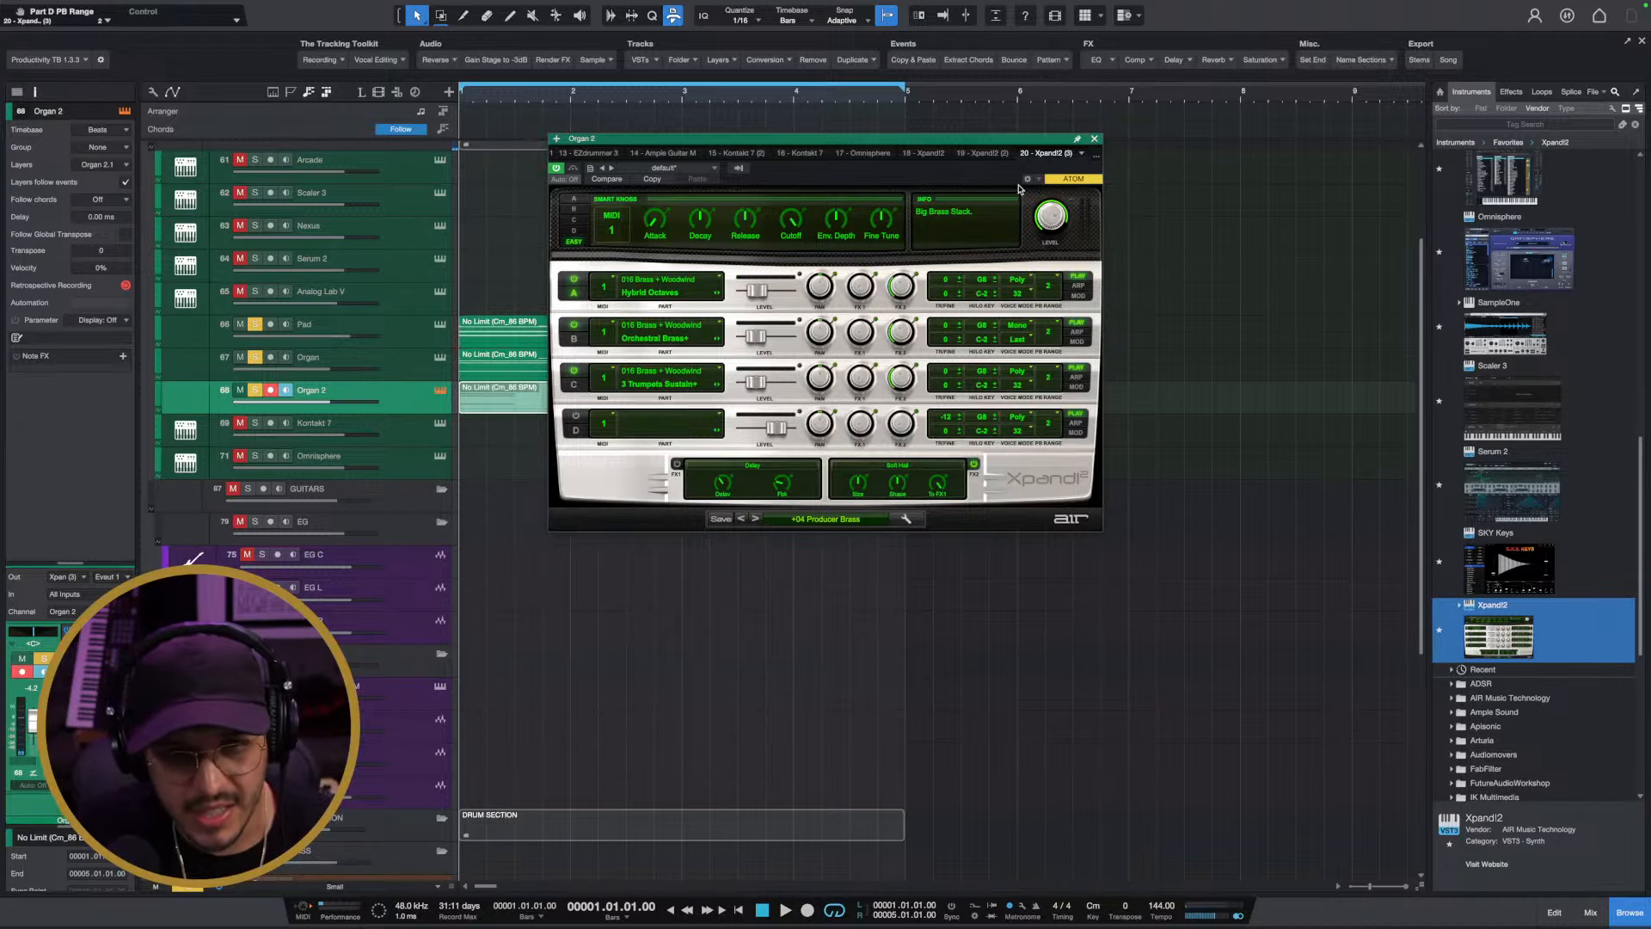
Enlarge the track rows to Normal height, audition the next two Brass + Woodwind presets on Organ 2, and close the instrument
key("shift+e")
left_click(754, 520)
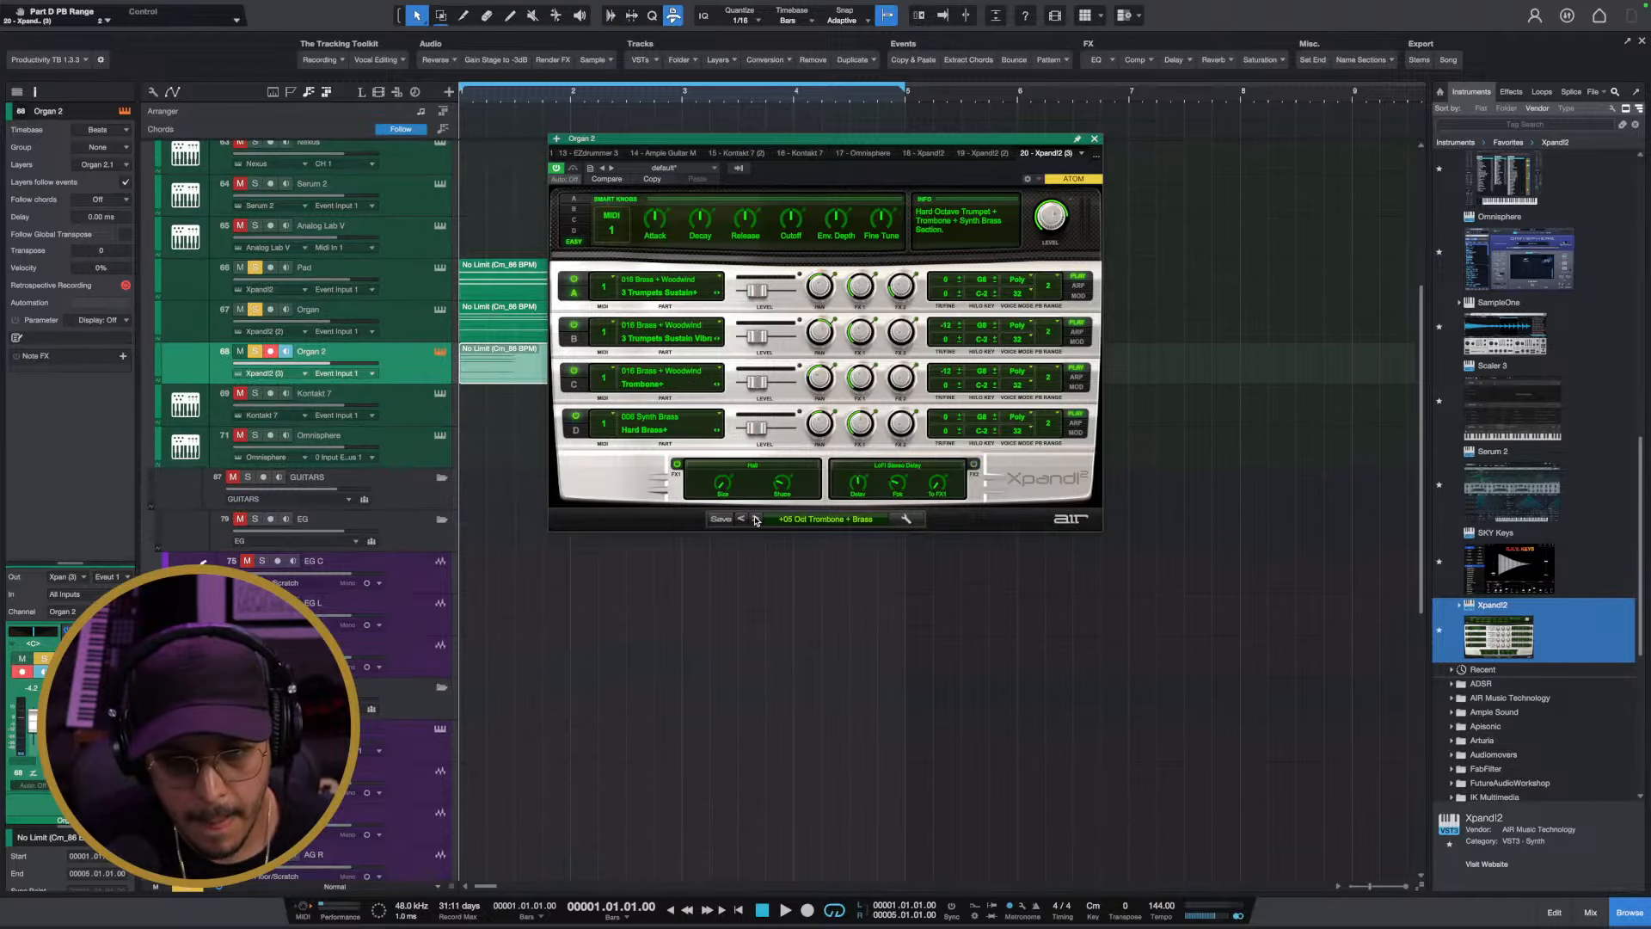
key("space")
left_click(754, 520)
key("space")
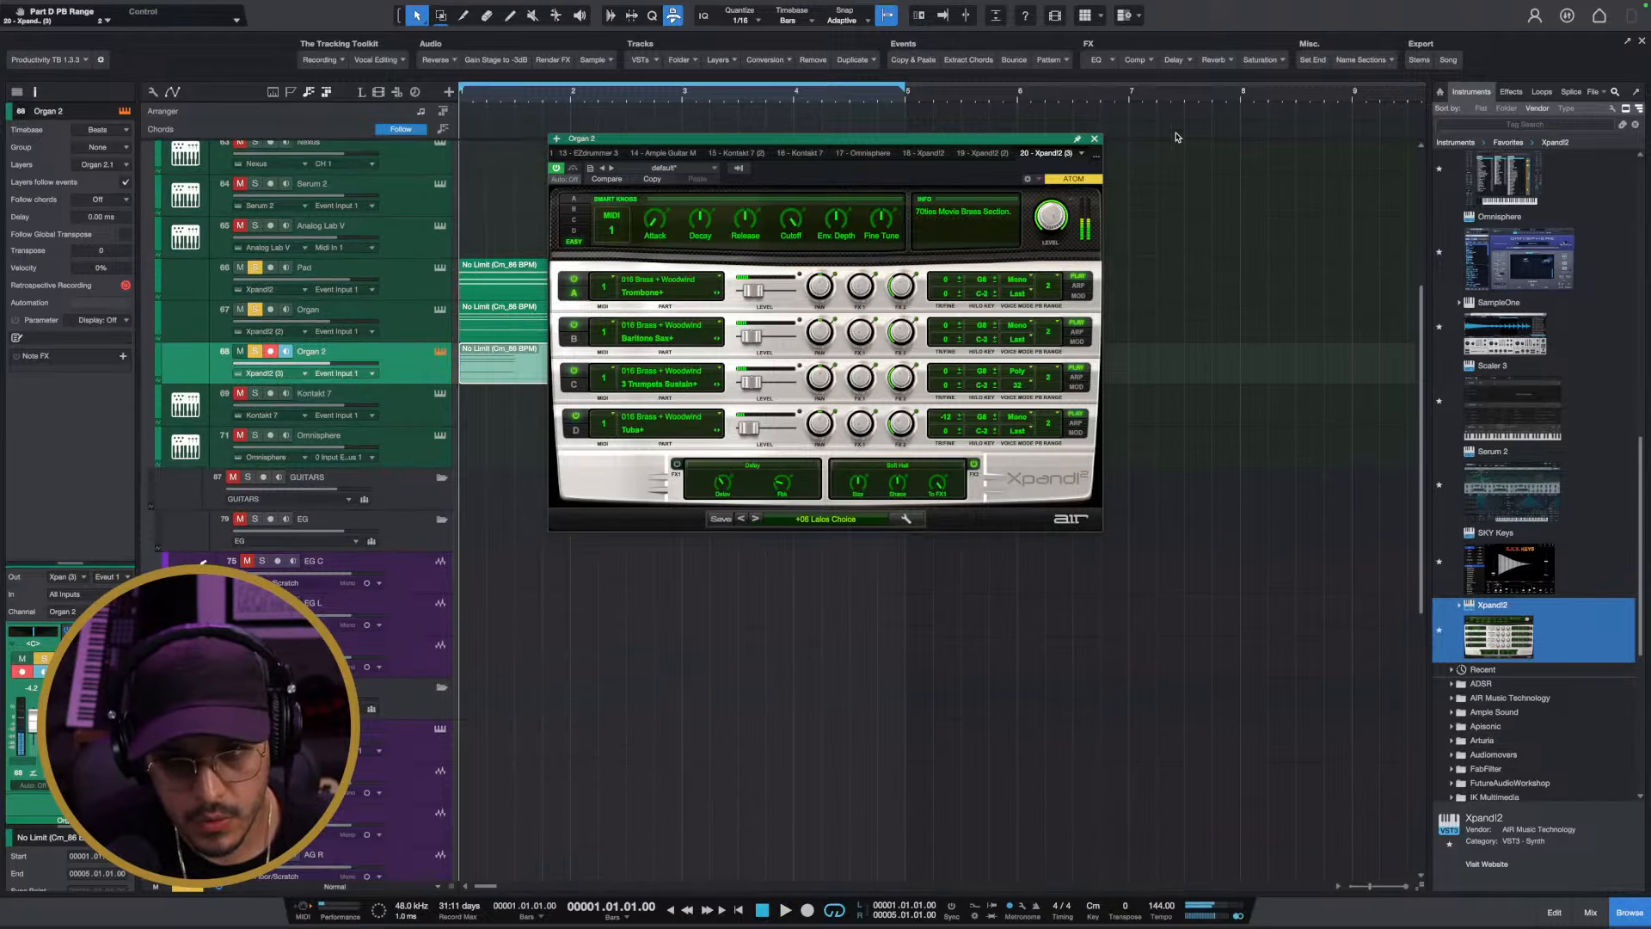
left_click(1096, 139)
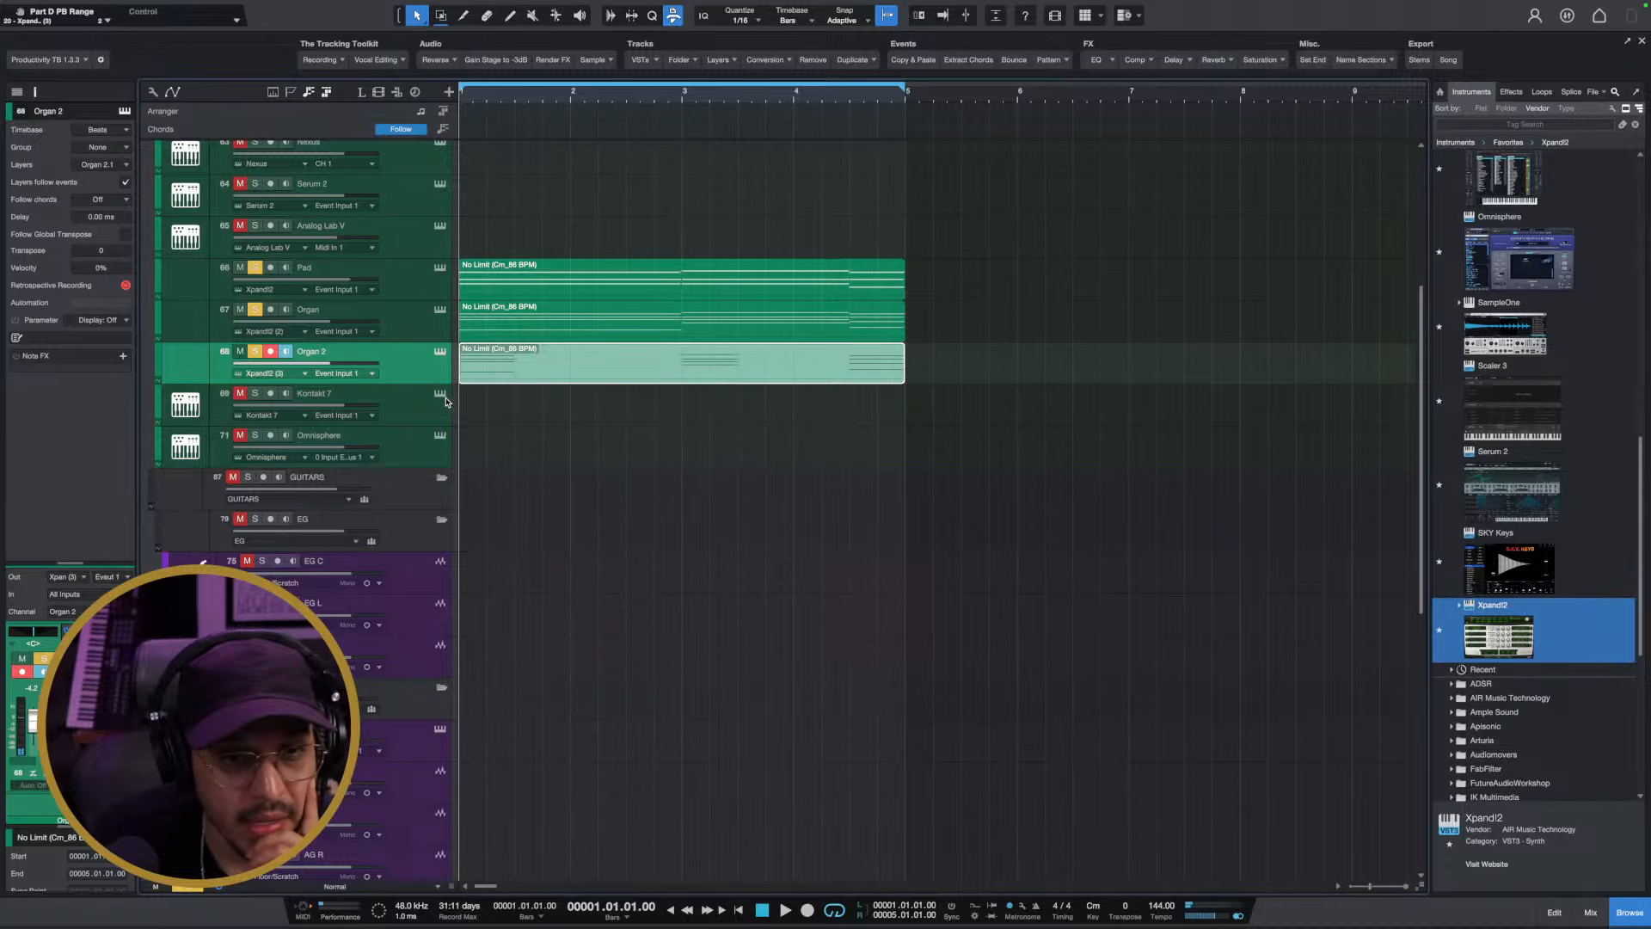
Open the Kontakt 7 instrument, look through its library, file and view options, and close it
left_click(444, 395)
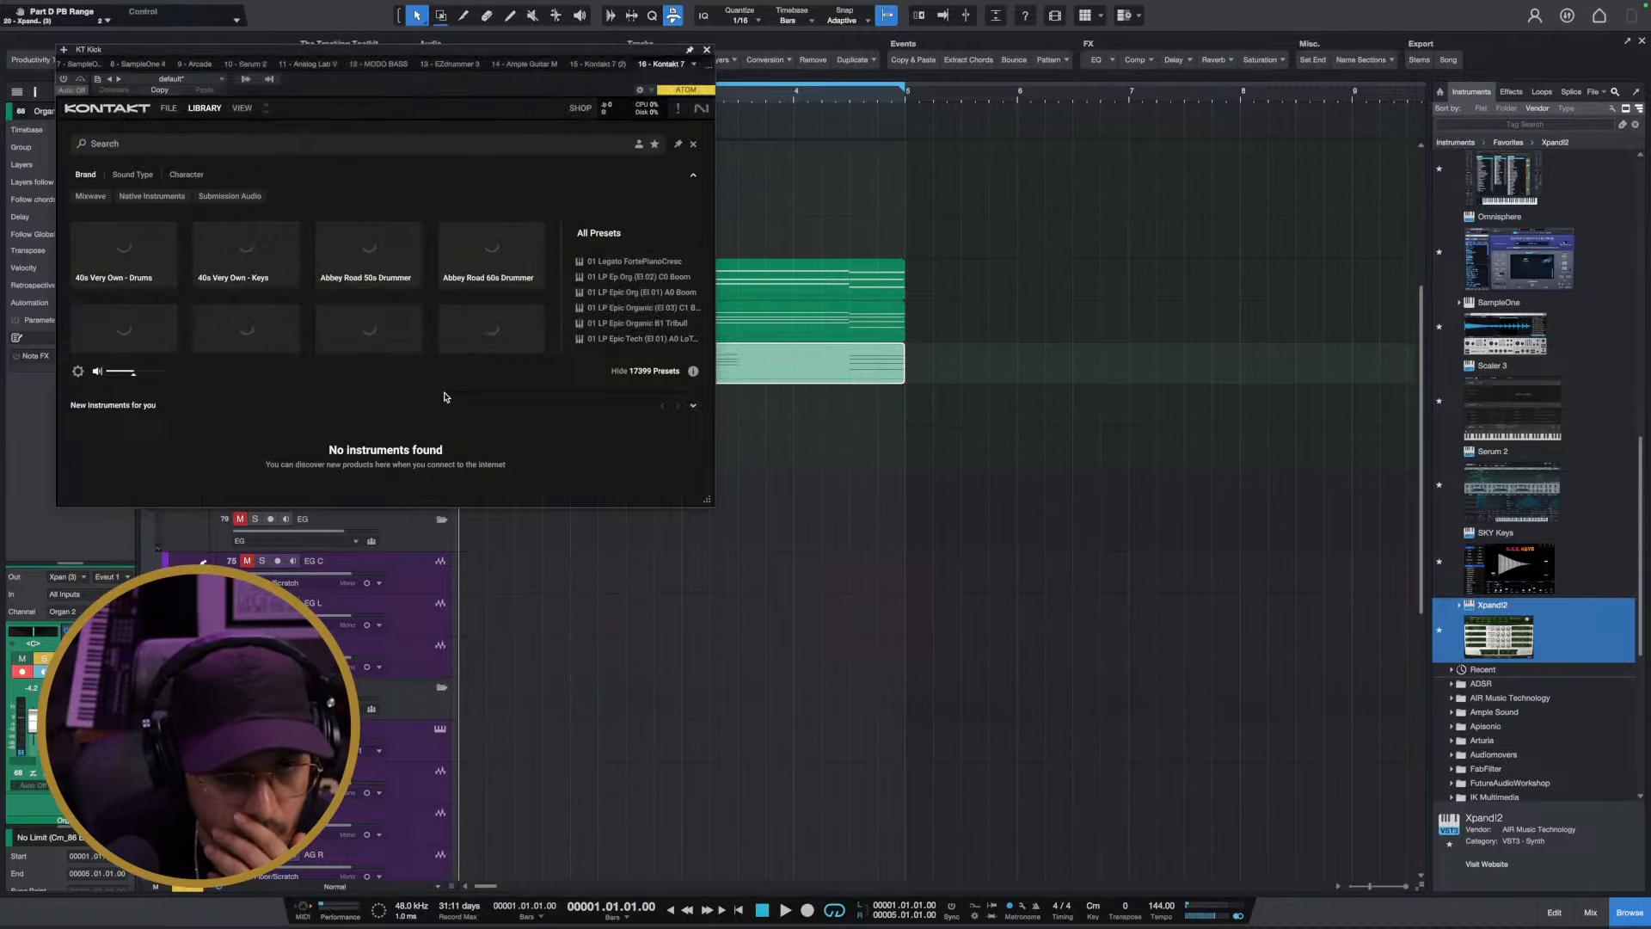
left_click_drag(388, 53, 903, 153)
left_click(668, 208)
left_click(869, 217)
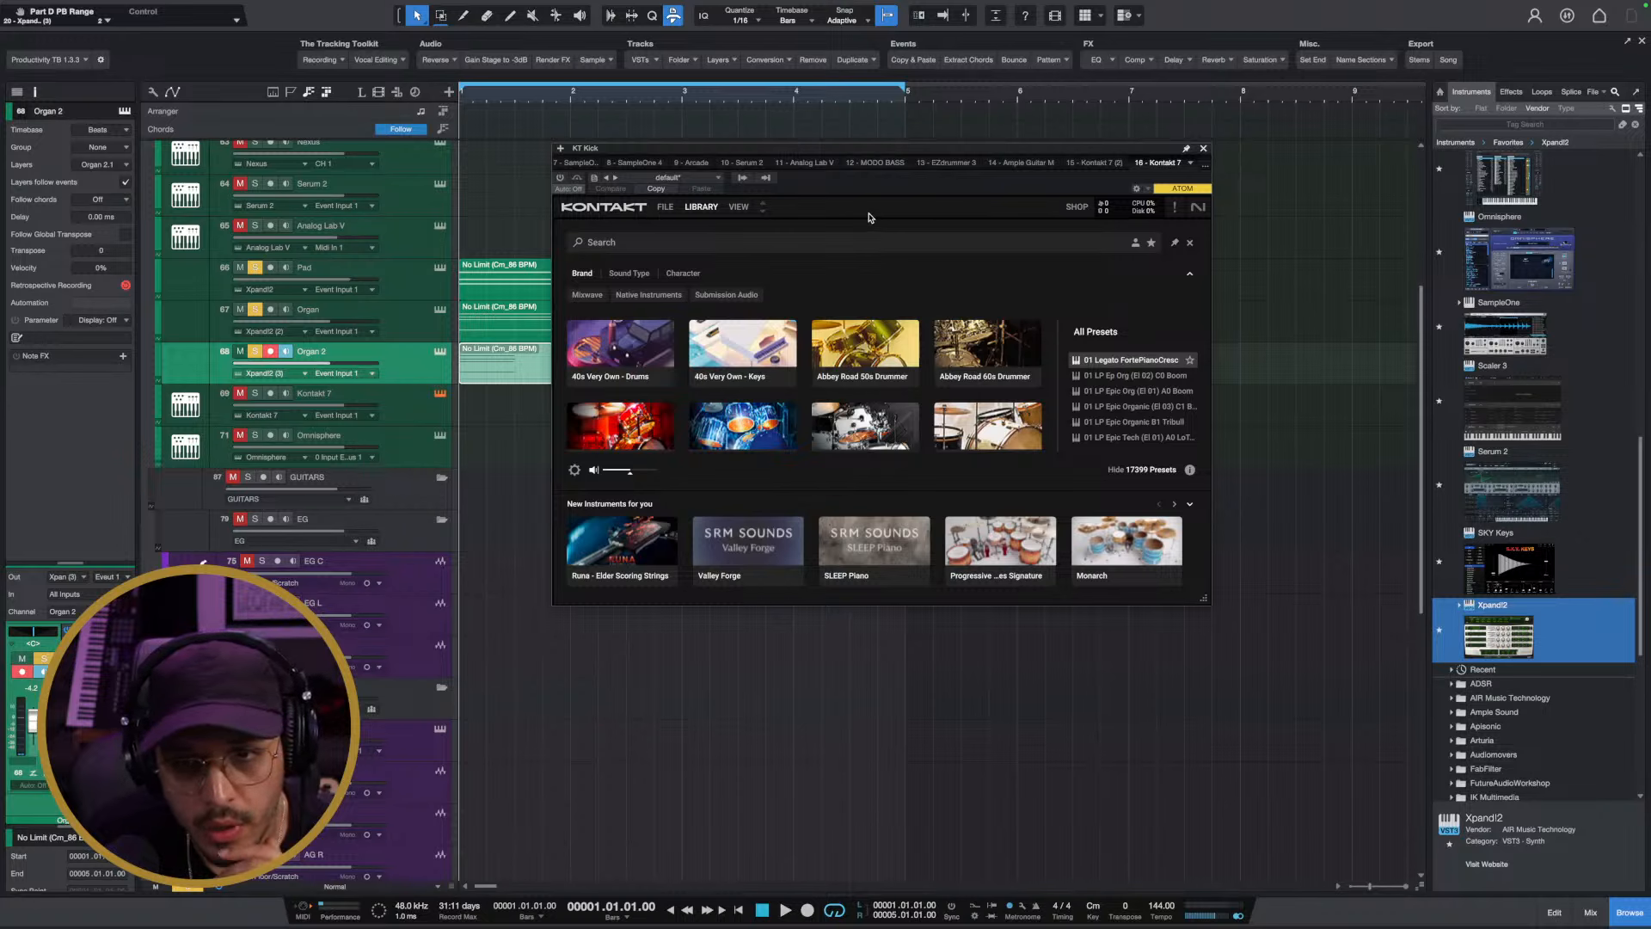
left_click(666, 208)
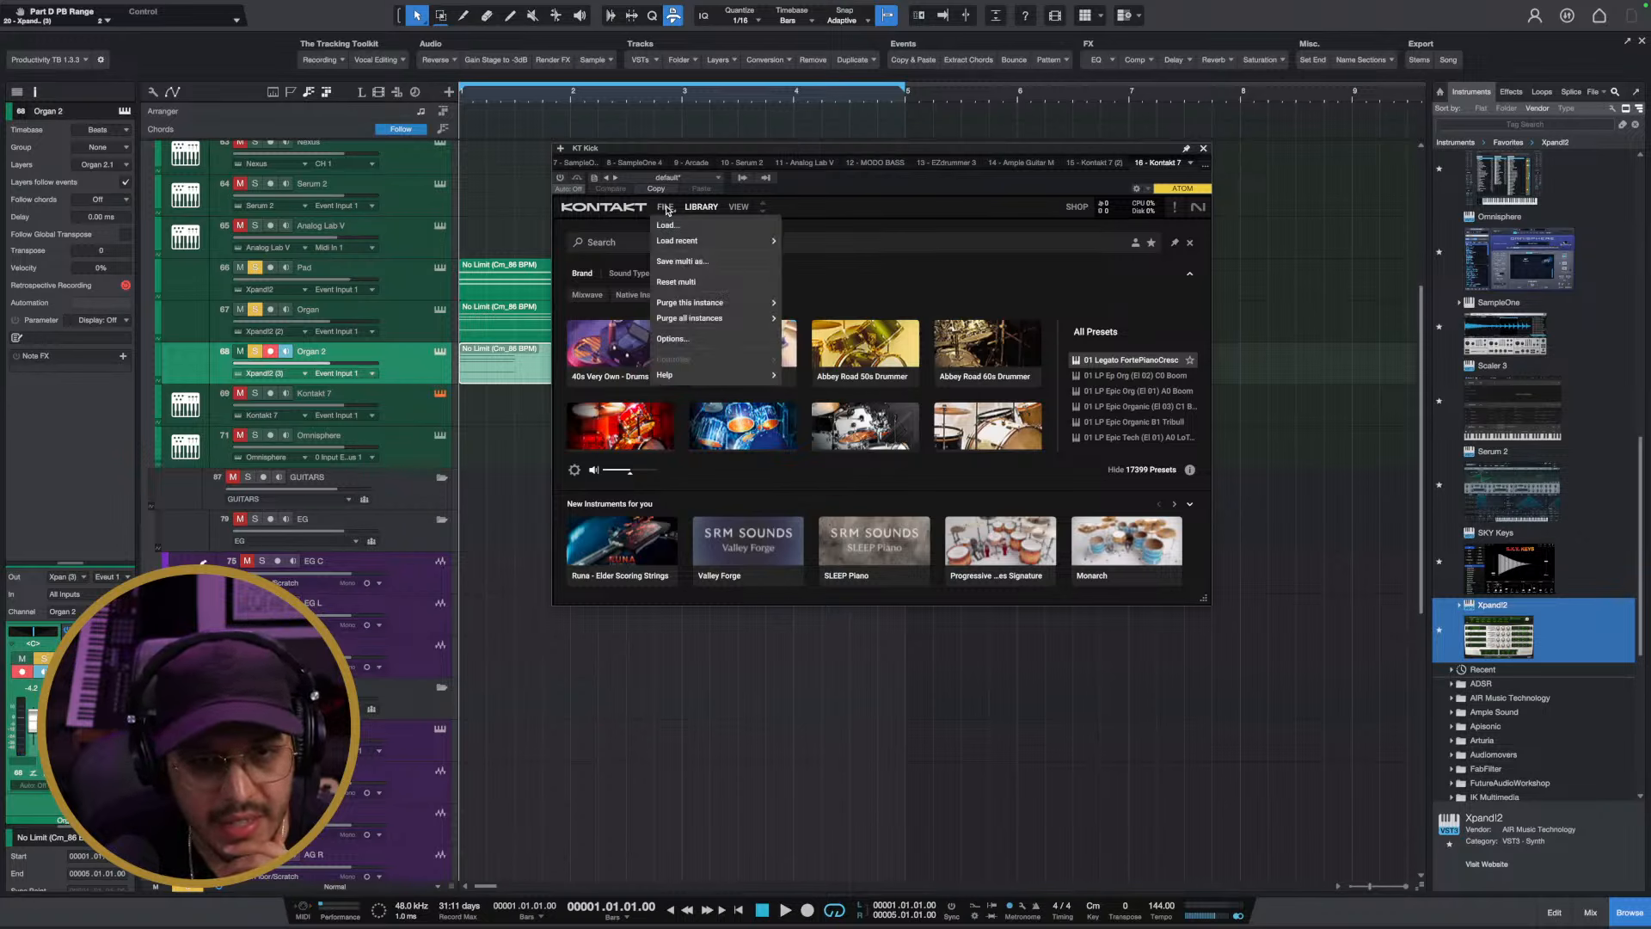
left_click(826, 214)
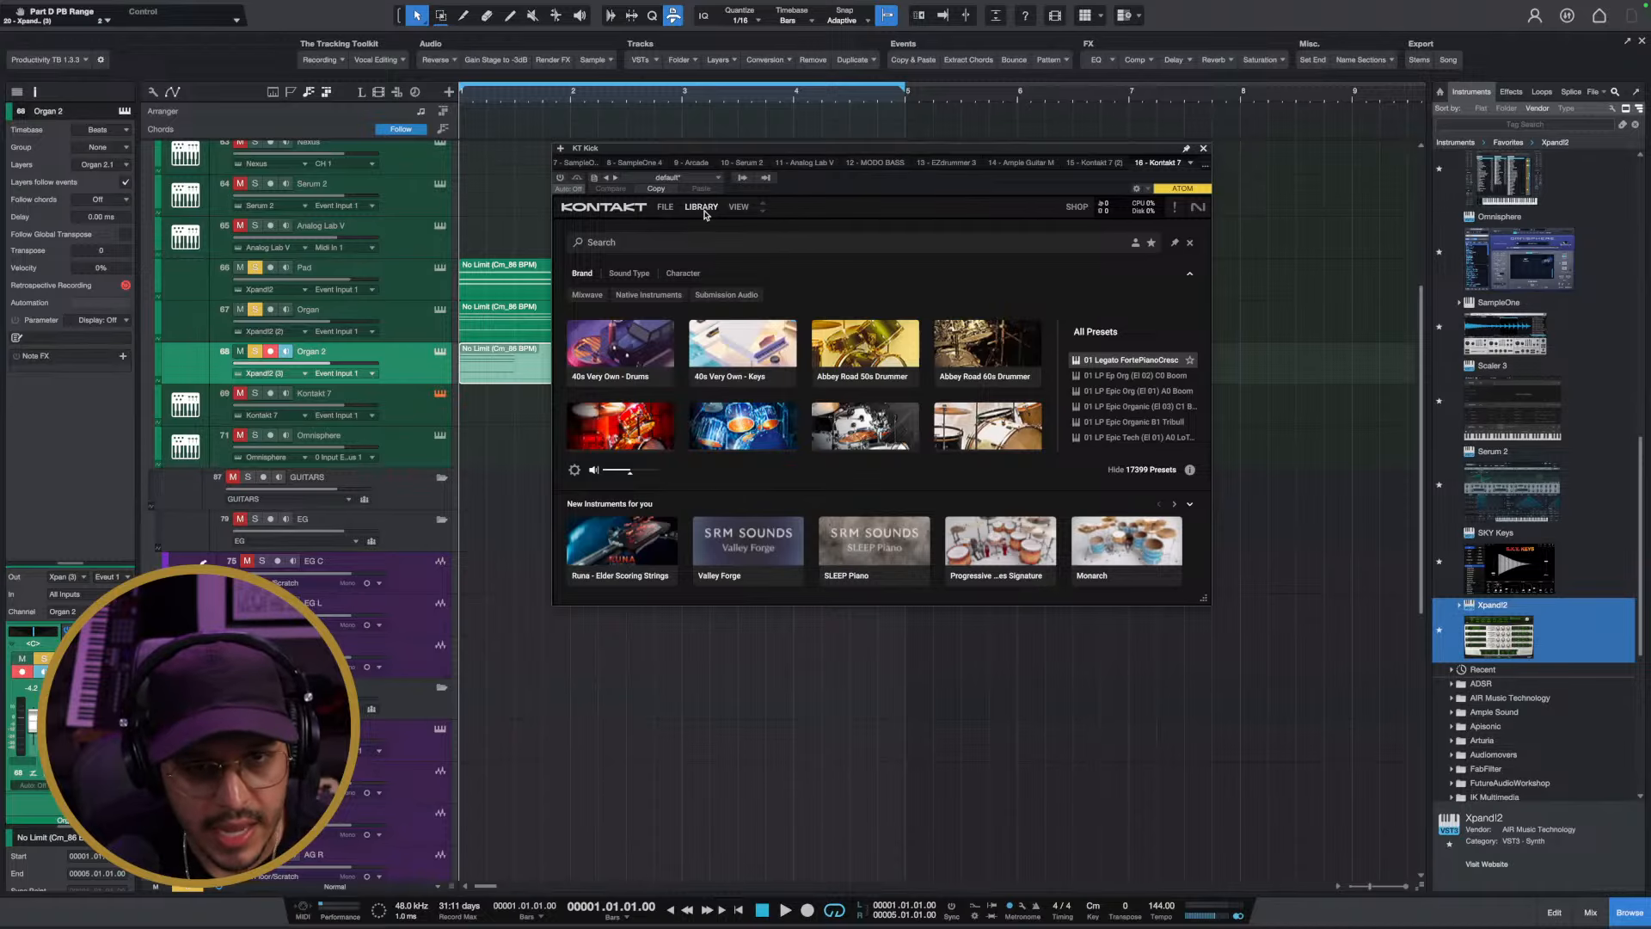
left_click(741, 208)
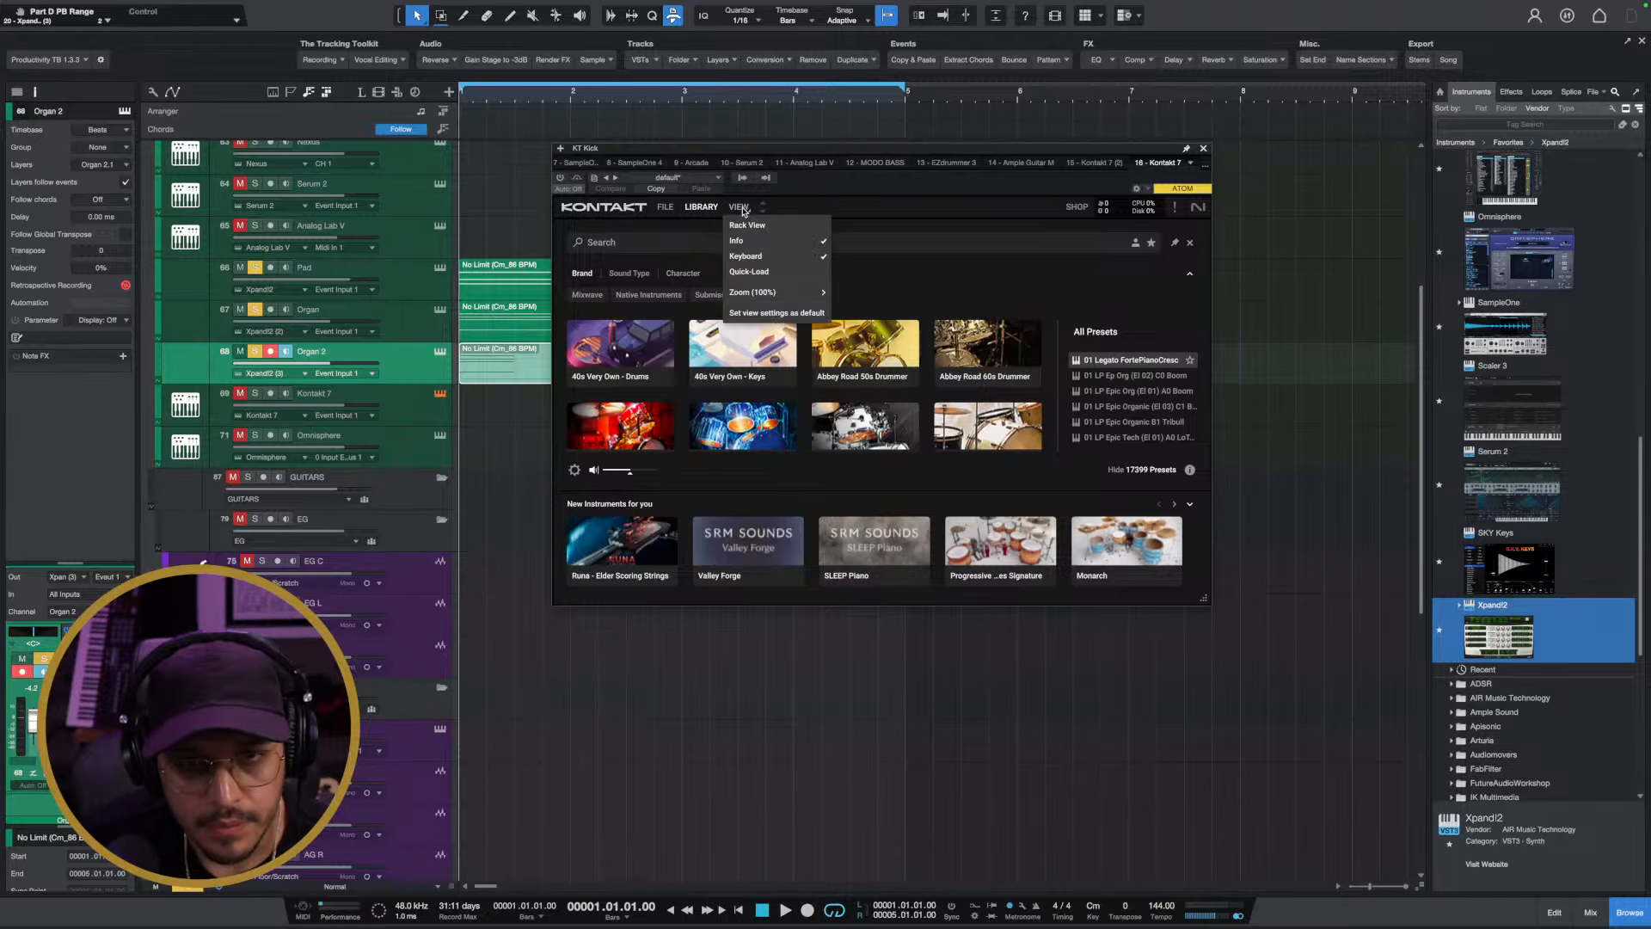
left_click(711, 210)
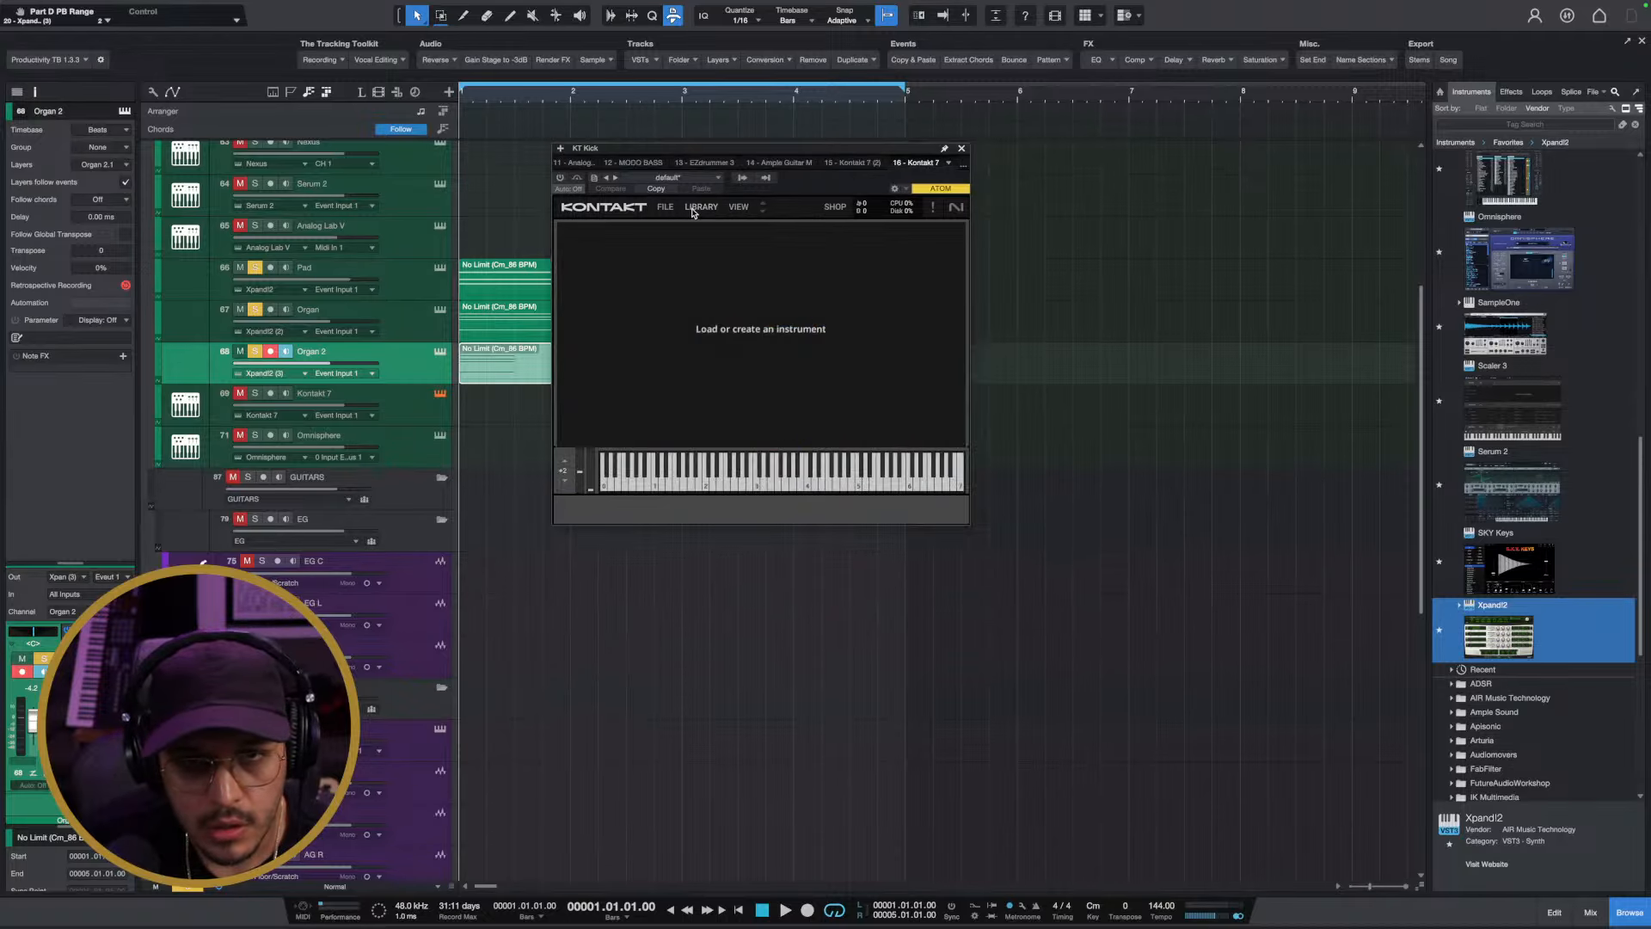
left_click(693, 209)
left_click(666, 209)
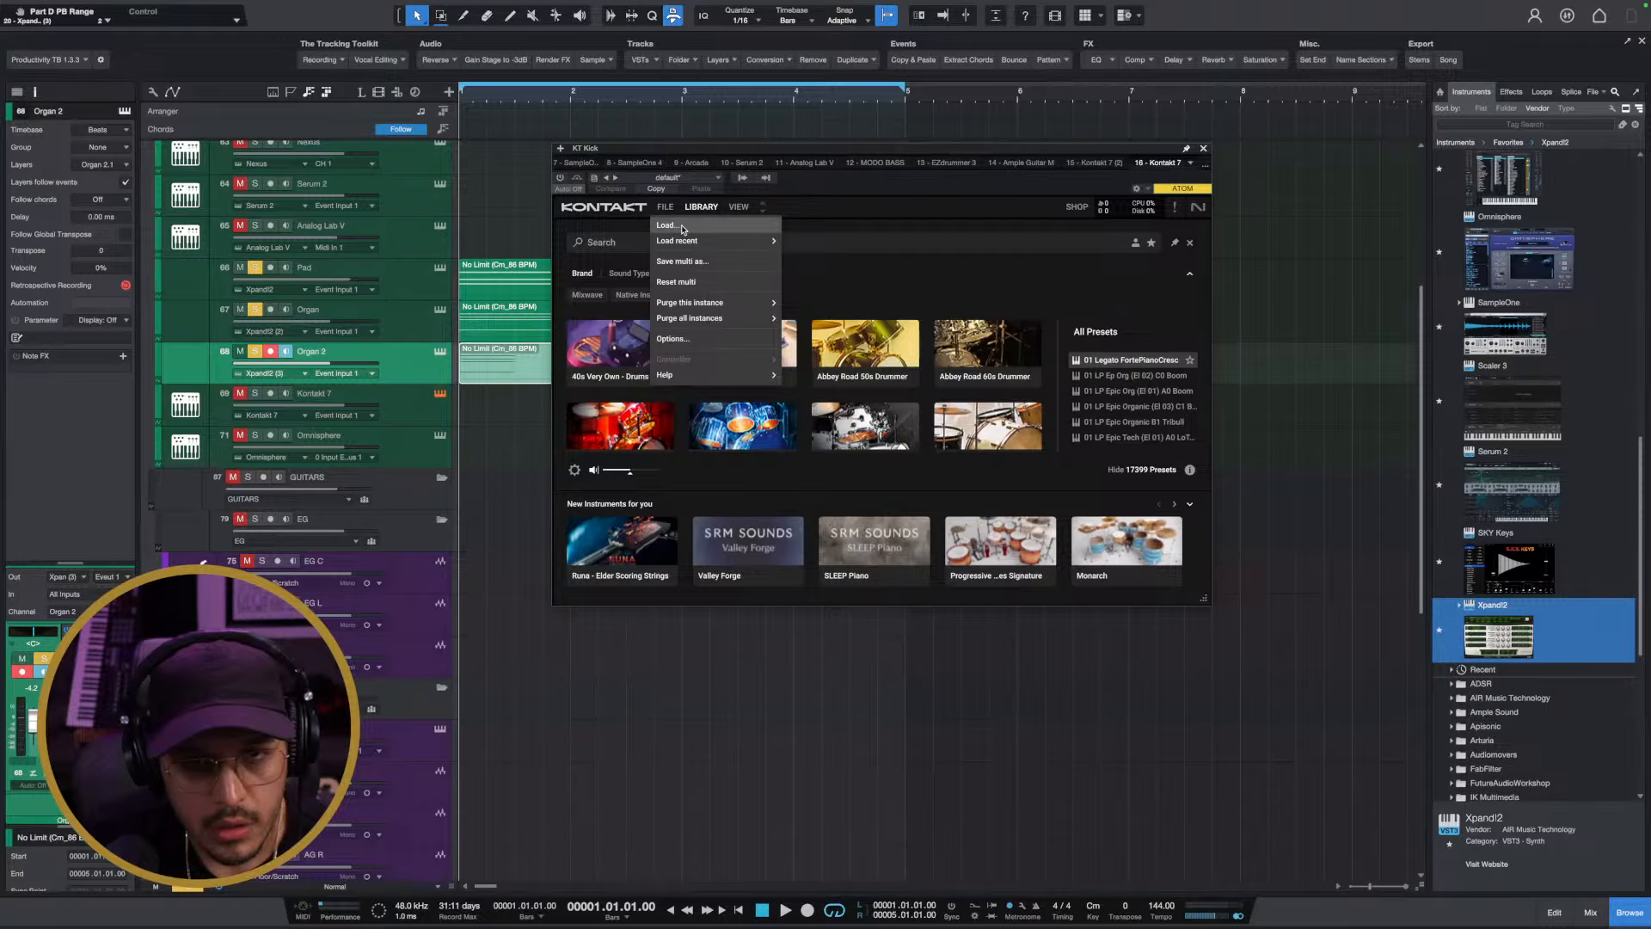
mouse_move(689, 240)
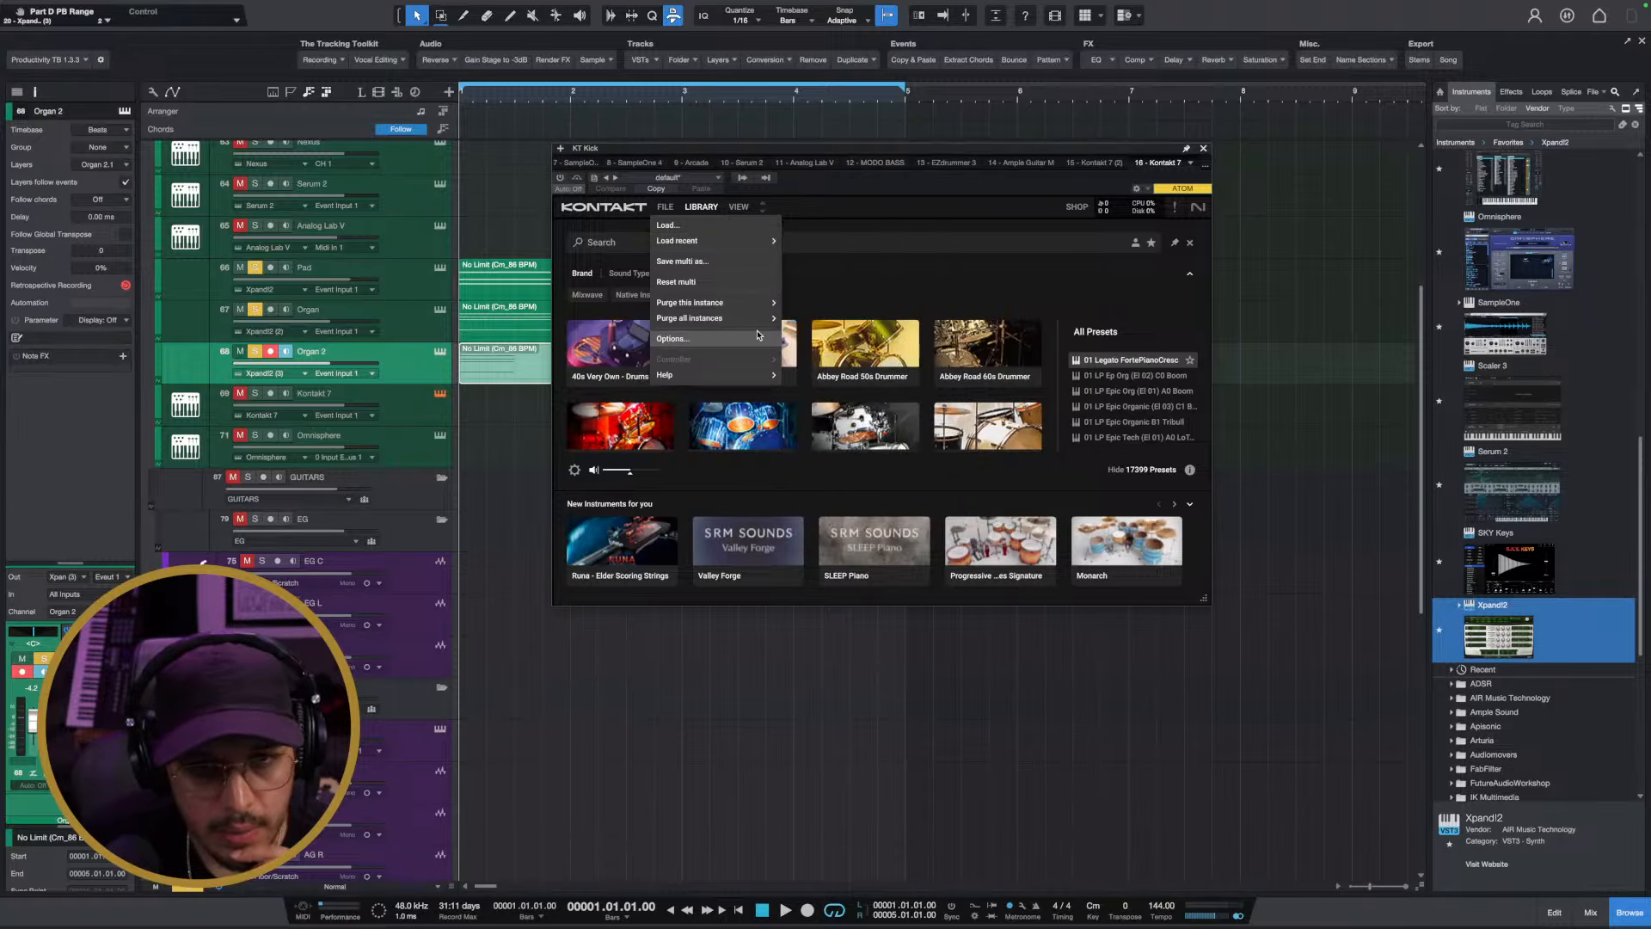
left_click(584, 269)
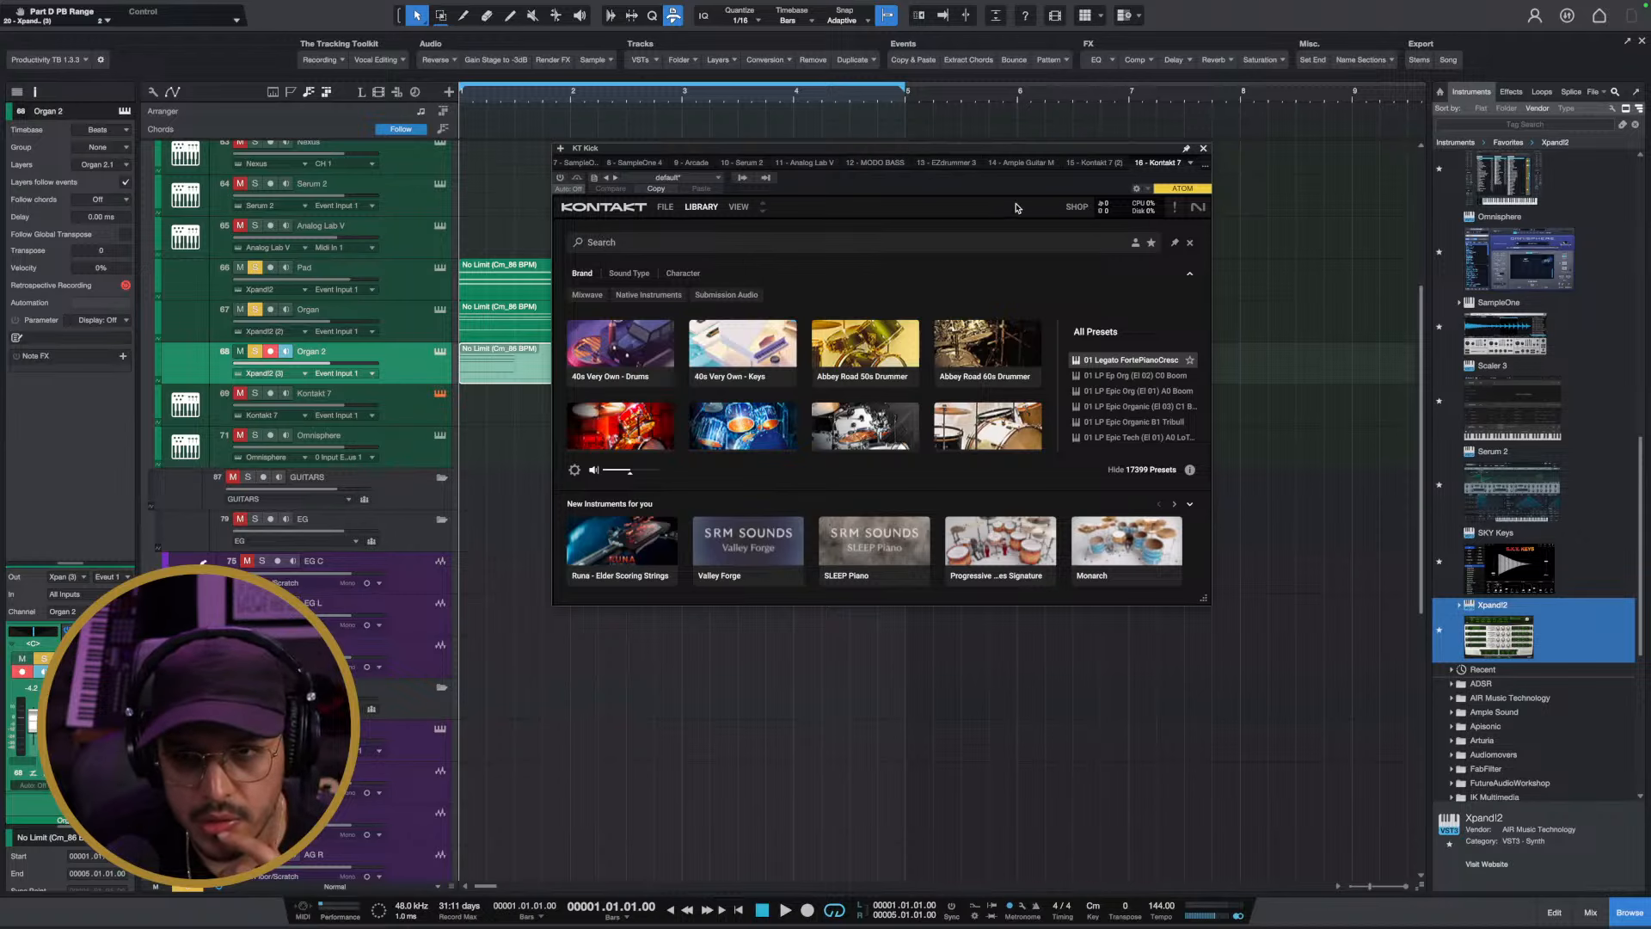
left_click(741, 208)
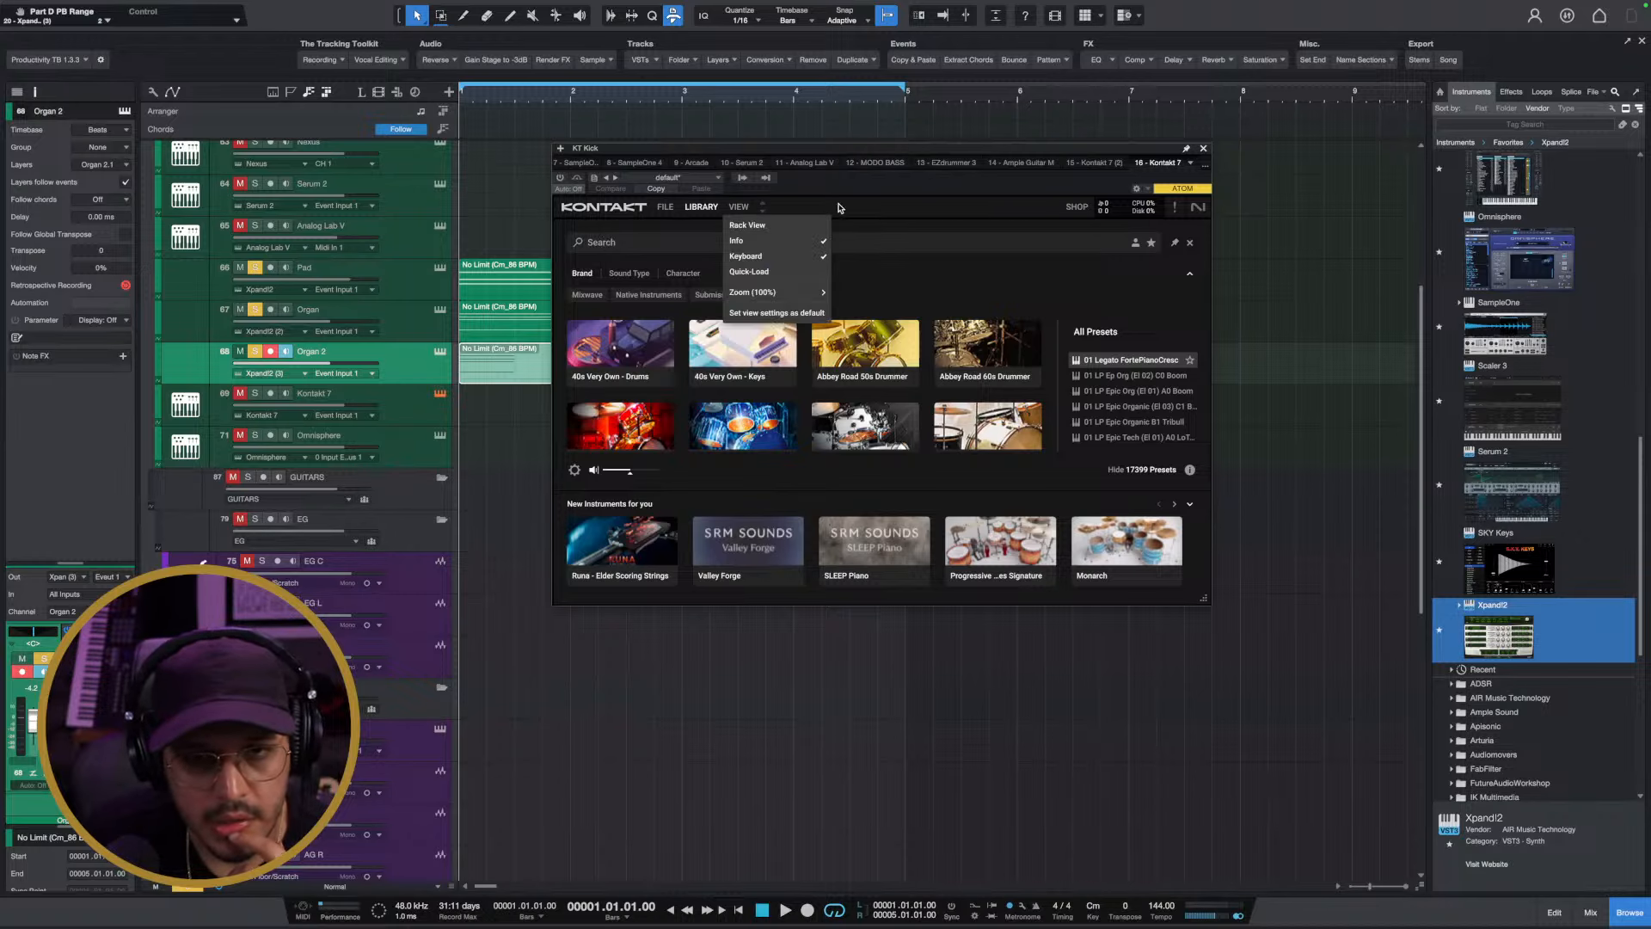
left_click(847, 205)
left_click(1203, 148)
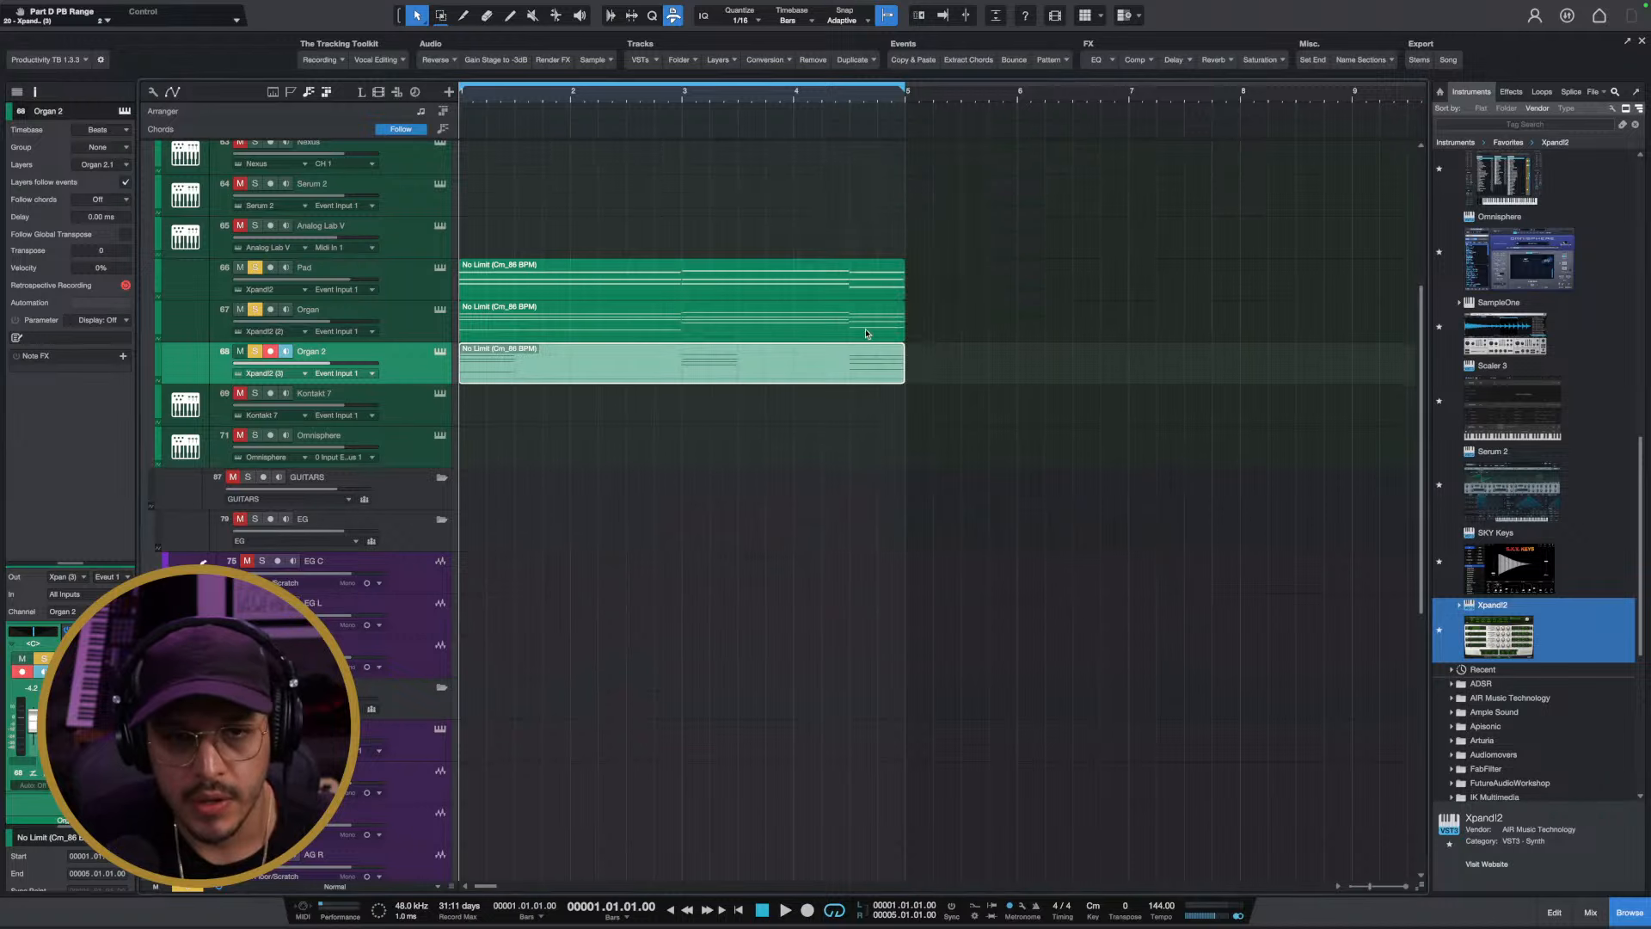
Reopen Organ 2's Xpand!2 and try the brass presets from +07 Oct Sax + Brass to +11 3 Trumpets Long over the loop
left_click(441, 352)
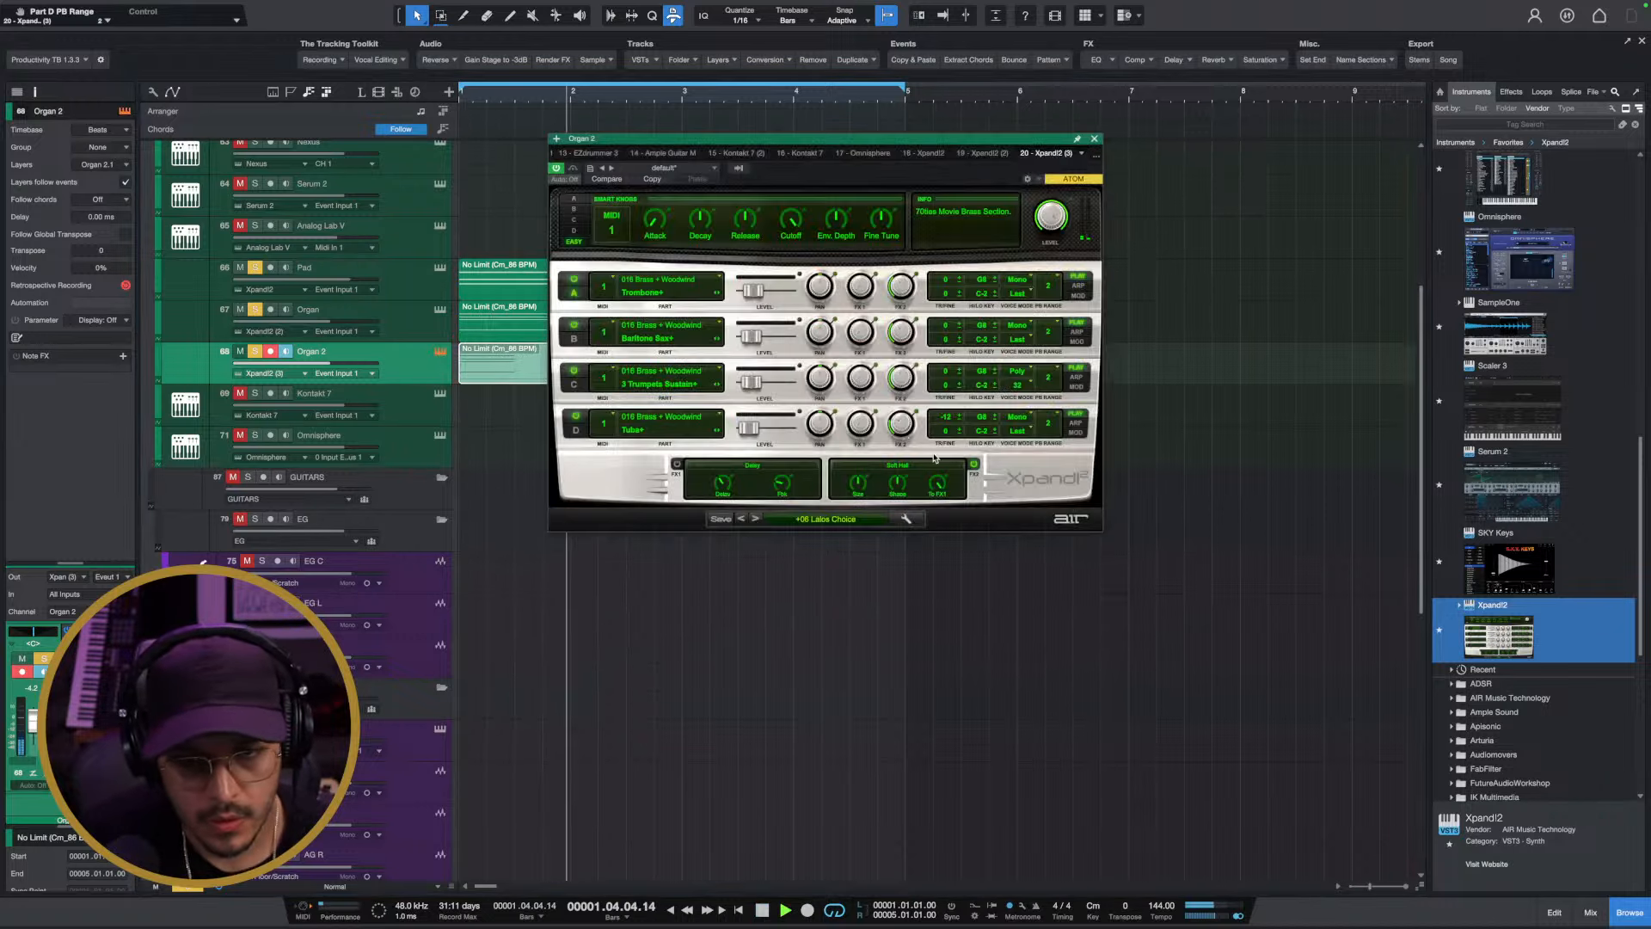
left_click(843, 520)
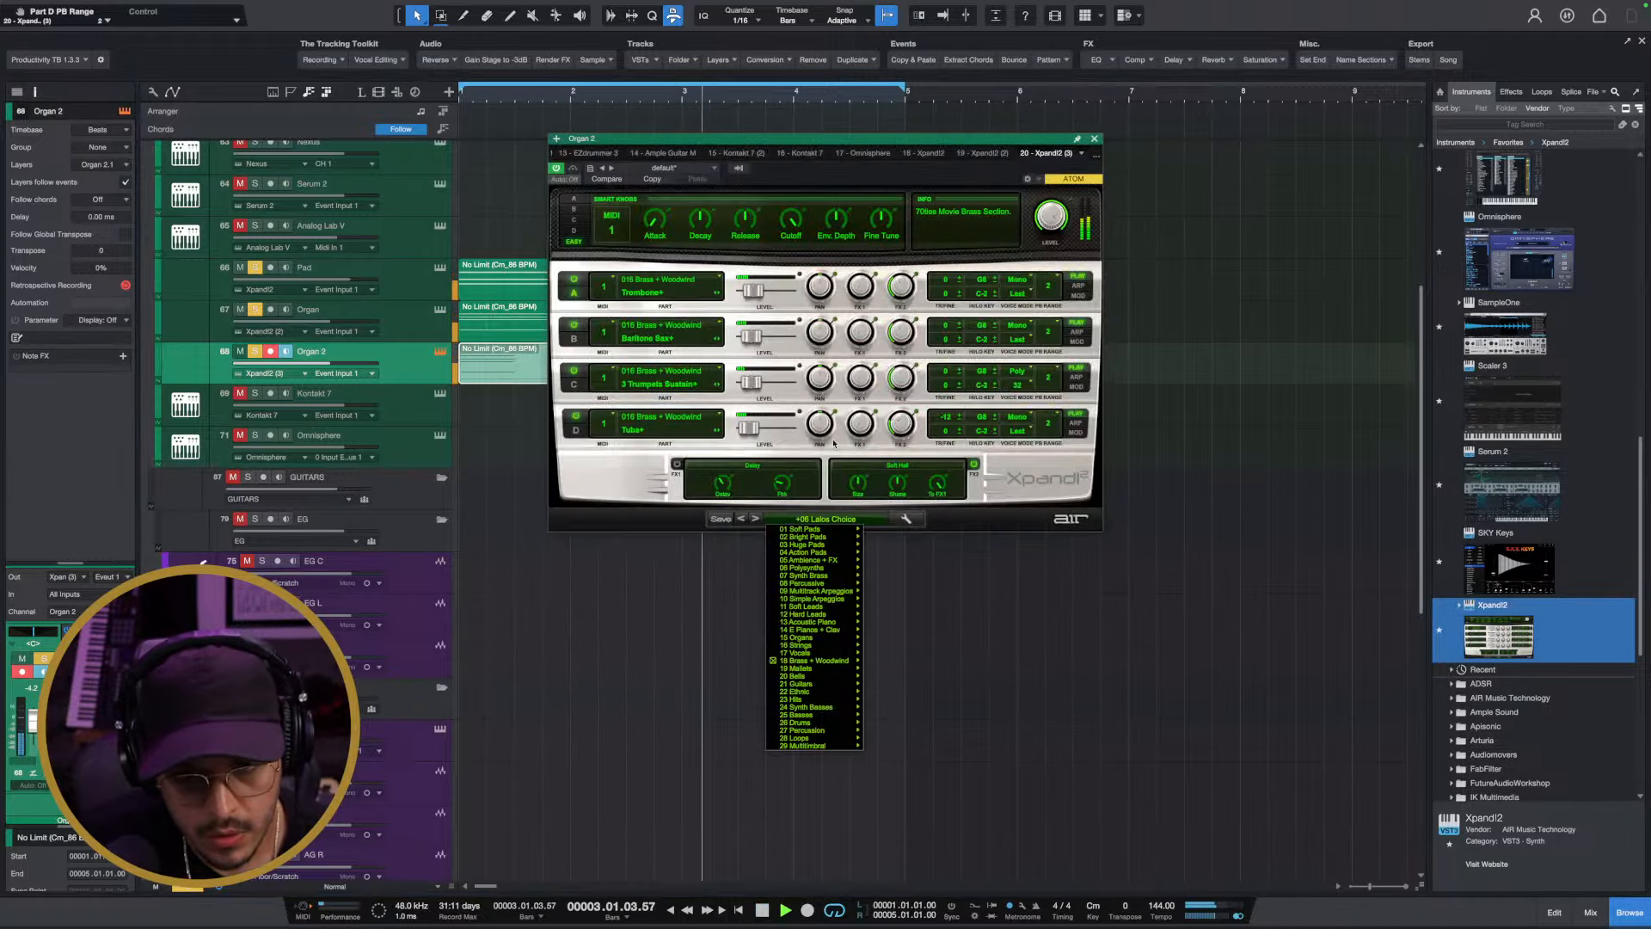
left_click(689, 496)
left_click(756, 518)
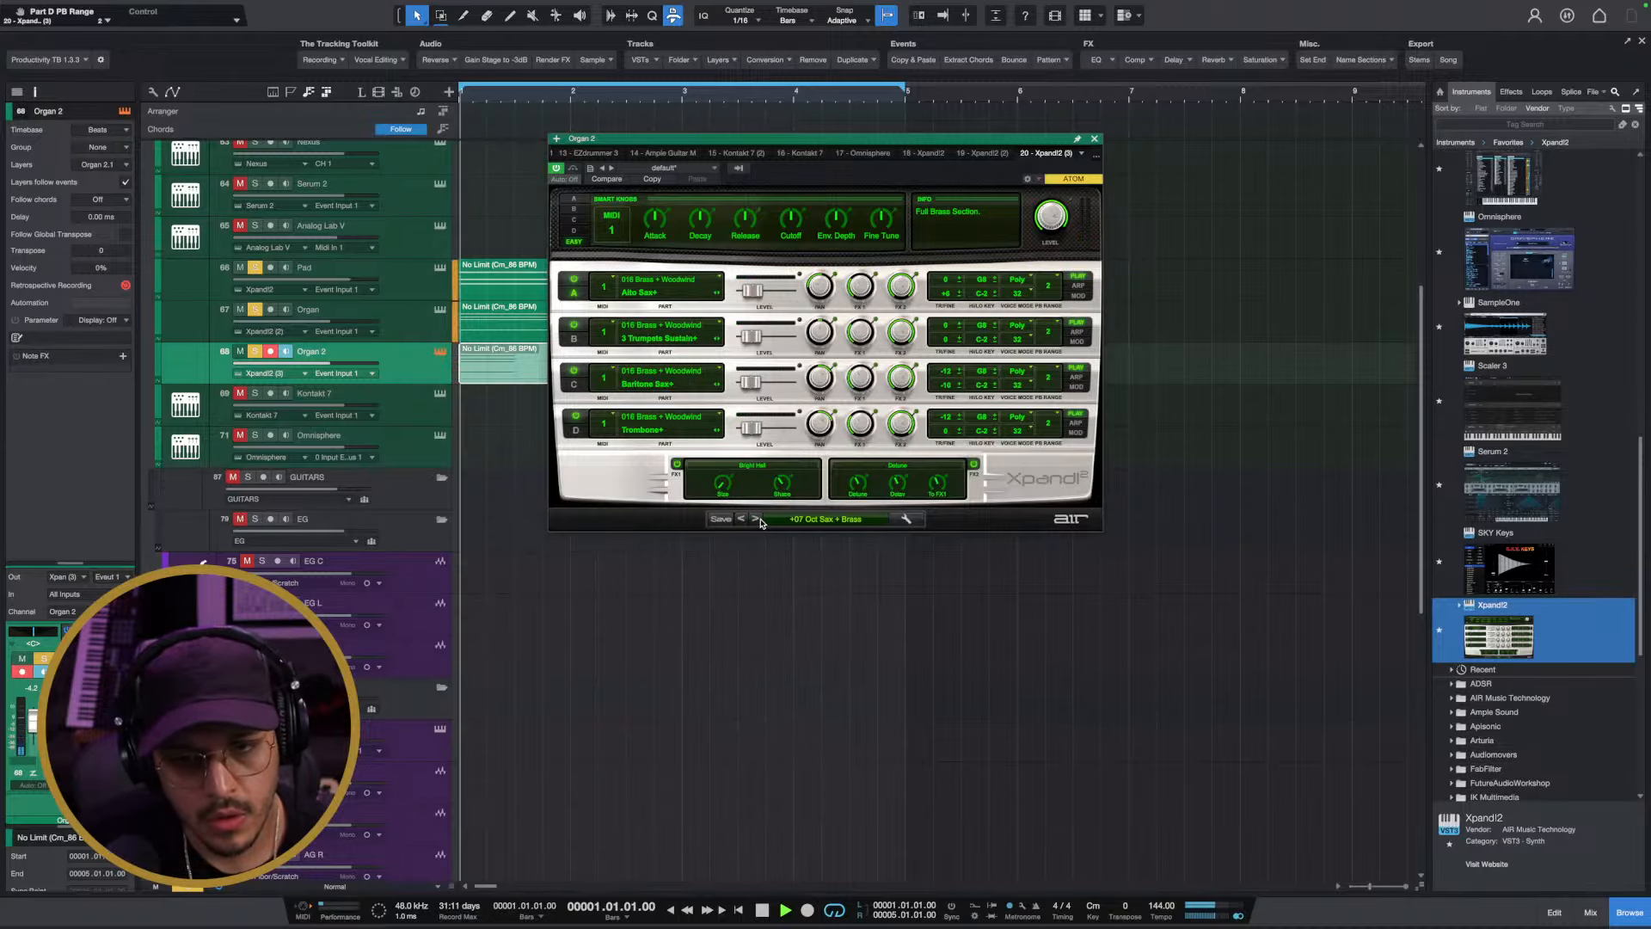
left_click(756, 519)
left_click(756, 518)
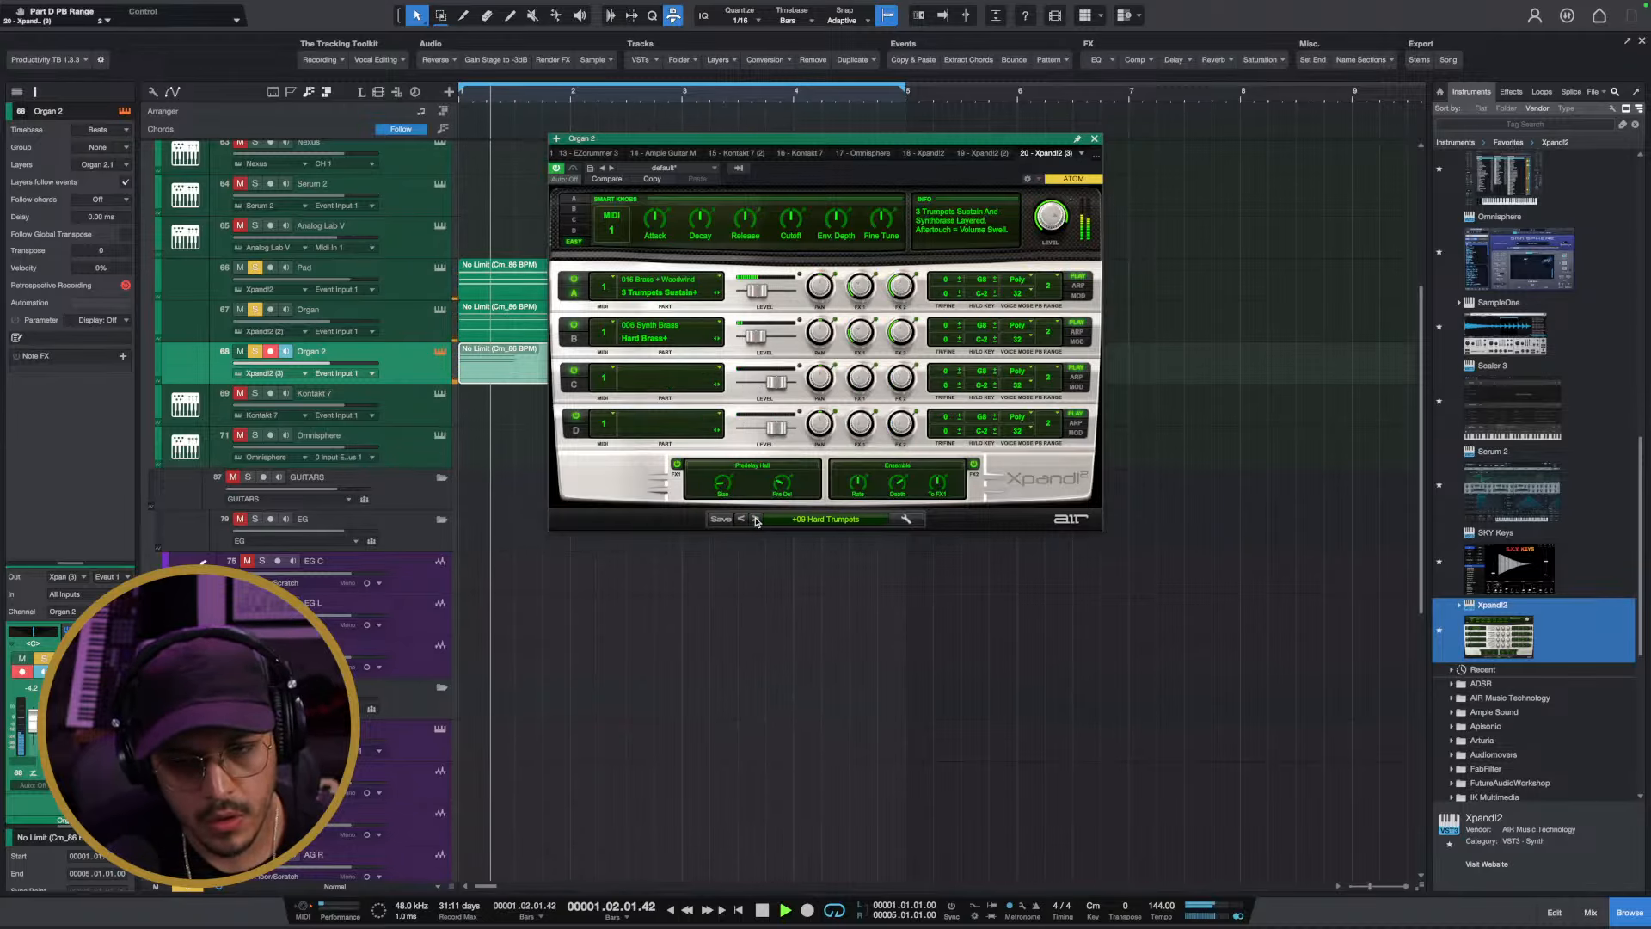
left_click(756, 519)
left_click(756, 519)
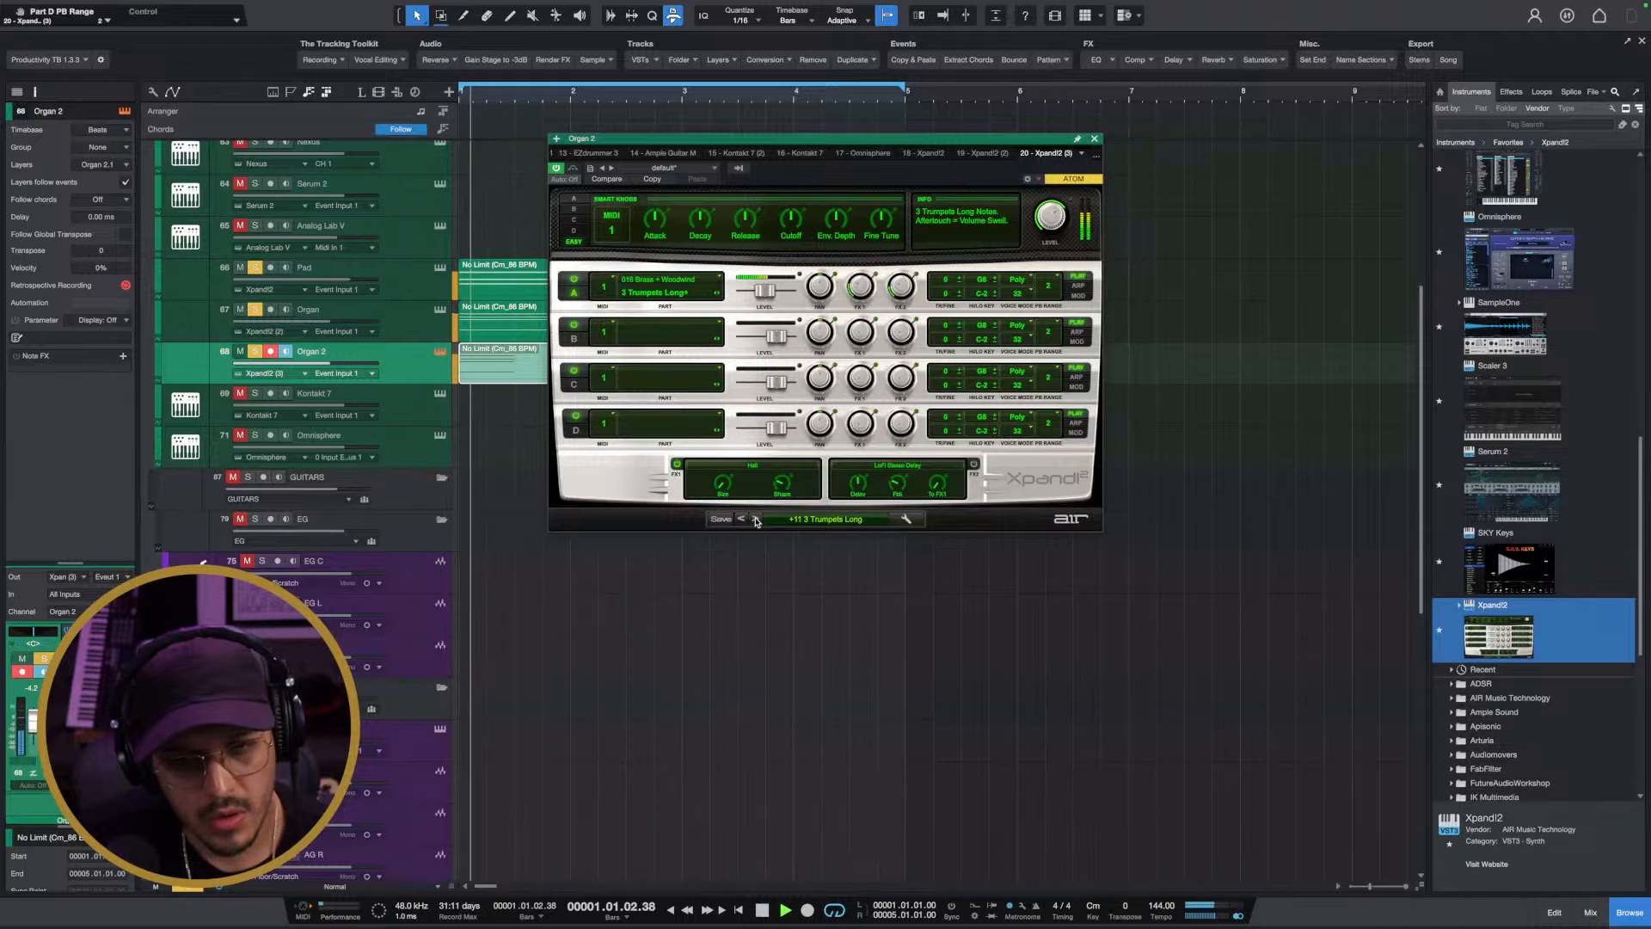
Audition the trumpet presets from +12 3 Trumpets Sustain Vibrato onward against the loop, ending on +15 Muted Trumpet
key("space")
left_click(756, 519)
key("space")
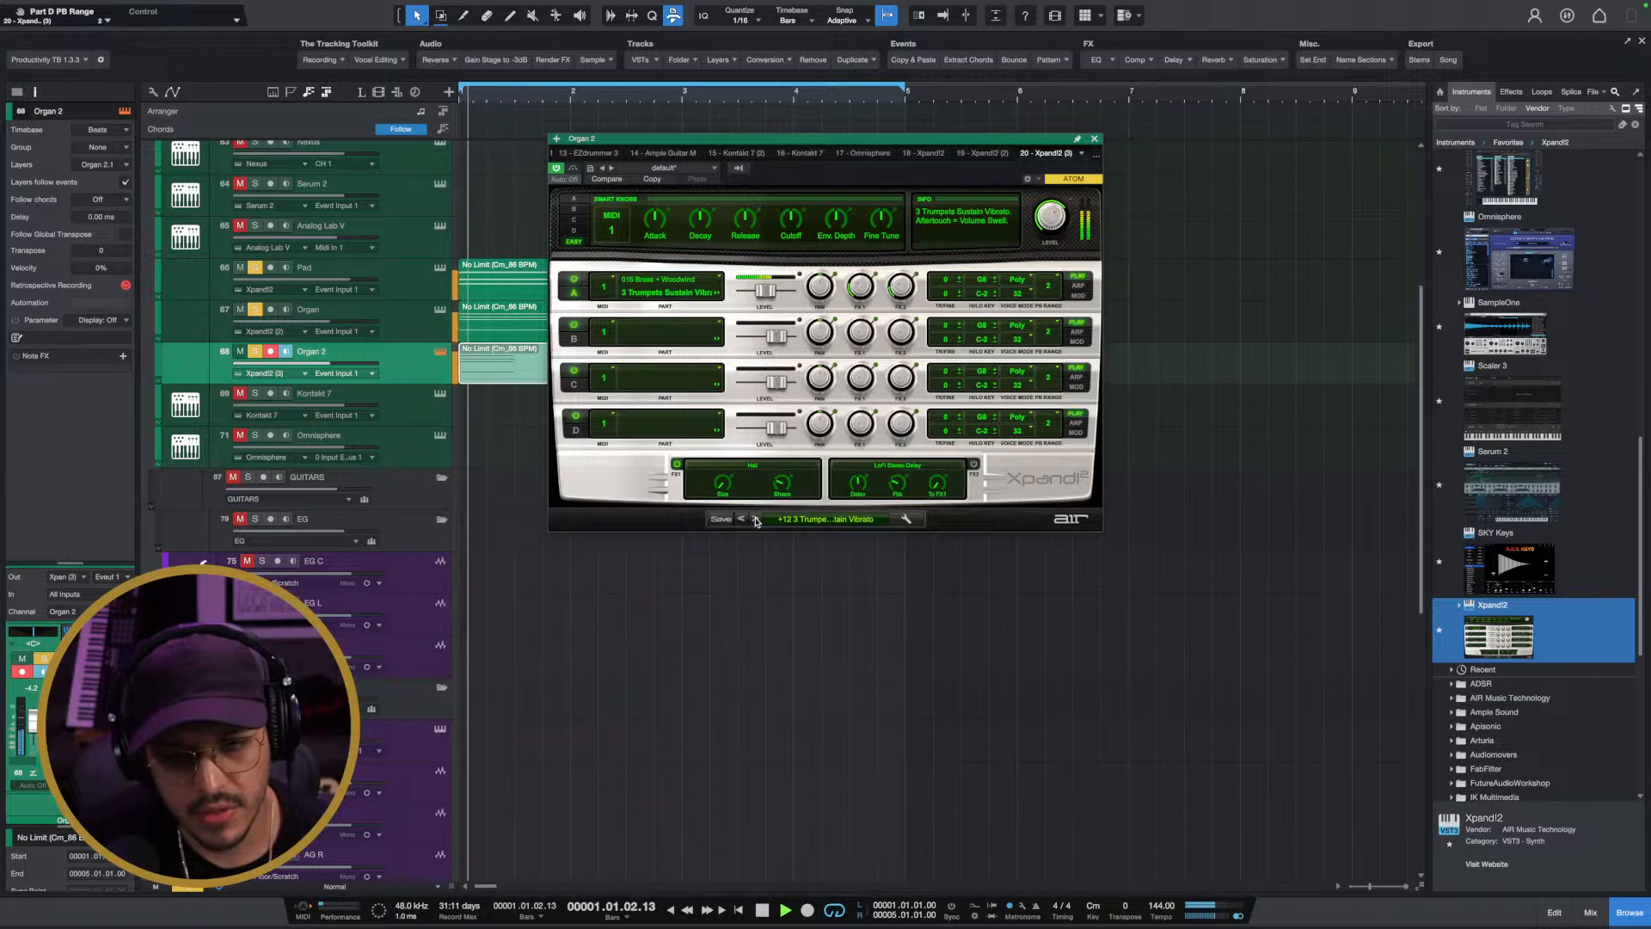
key("space")
left_click(756, 518)
key("space")
key("space")
left_click(756, 519)
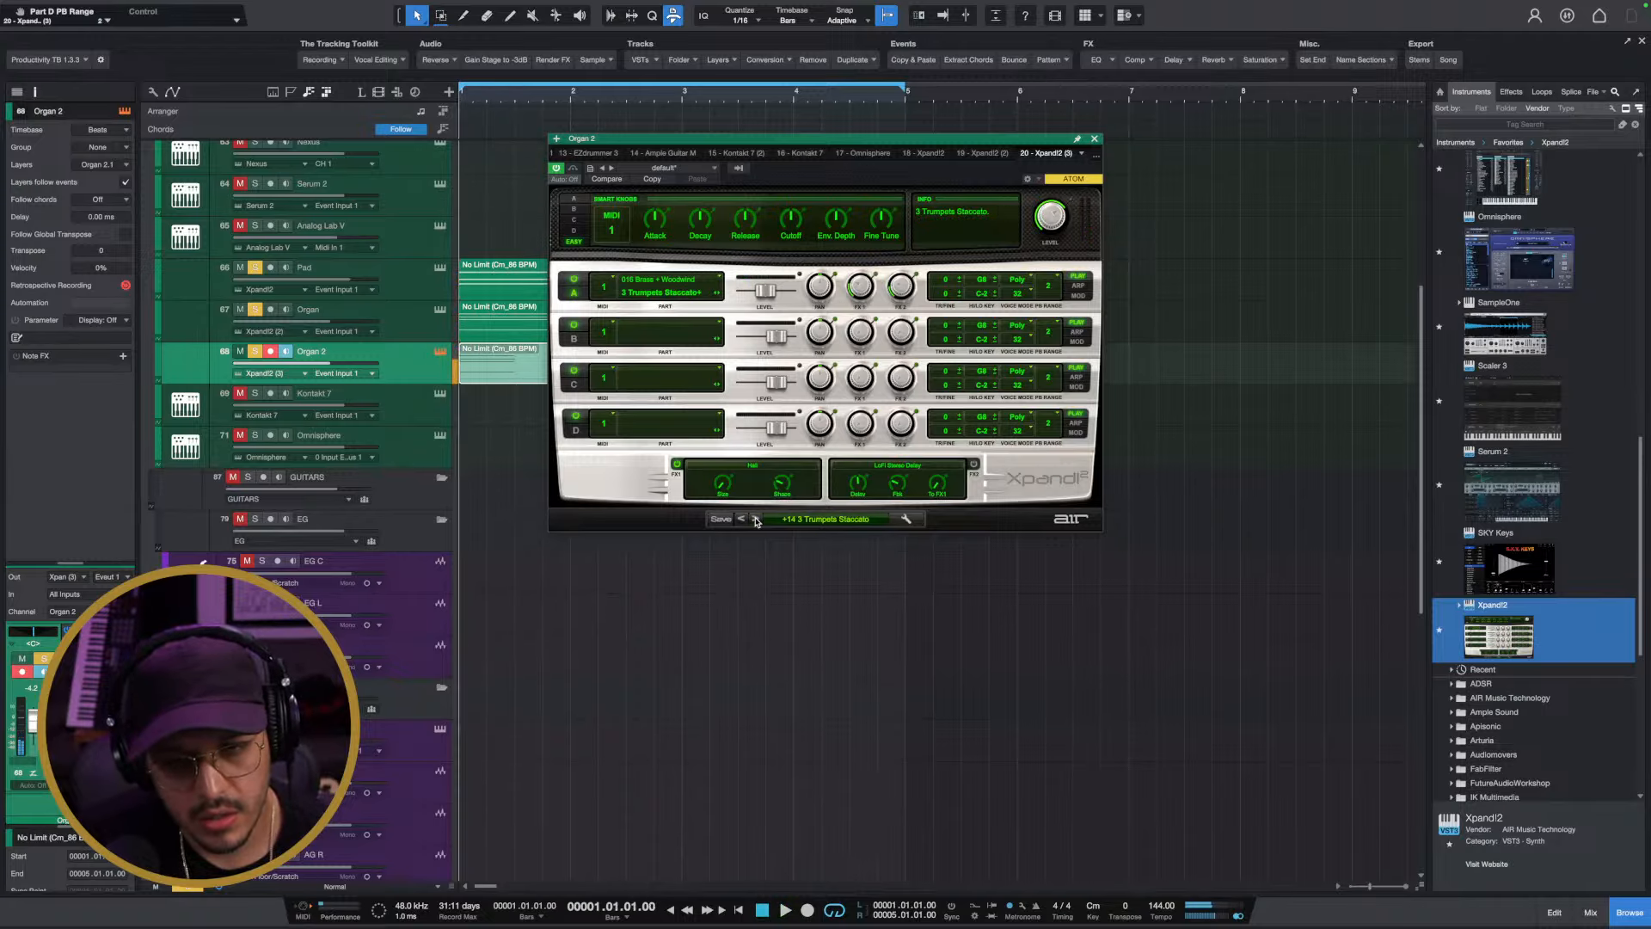
key("space")
key("space")
key("space")
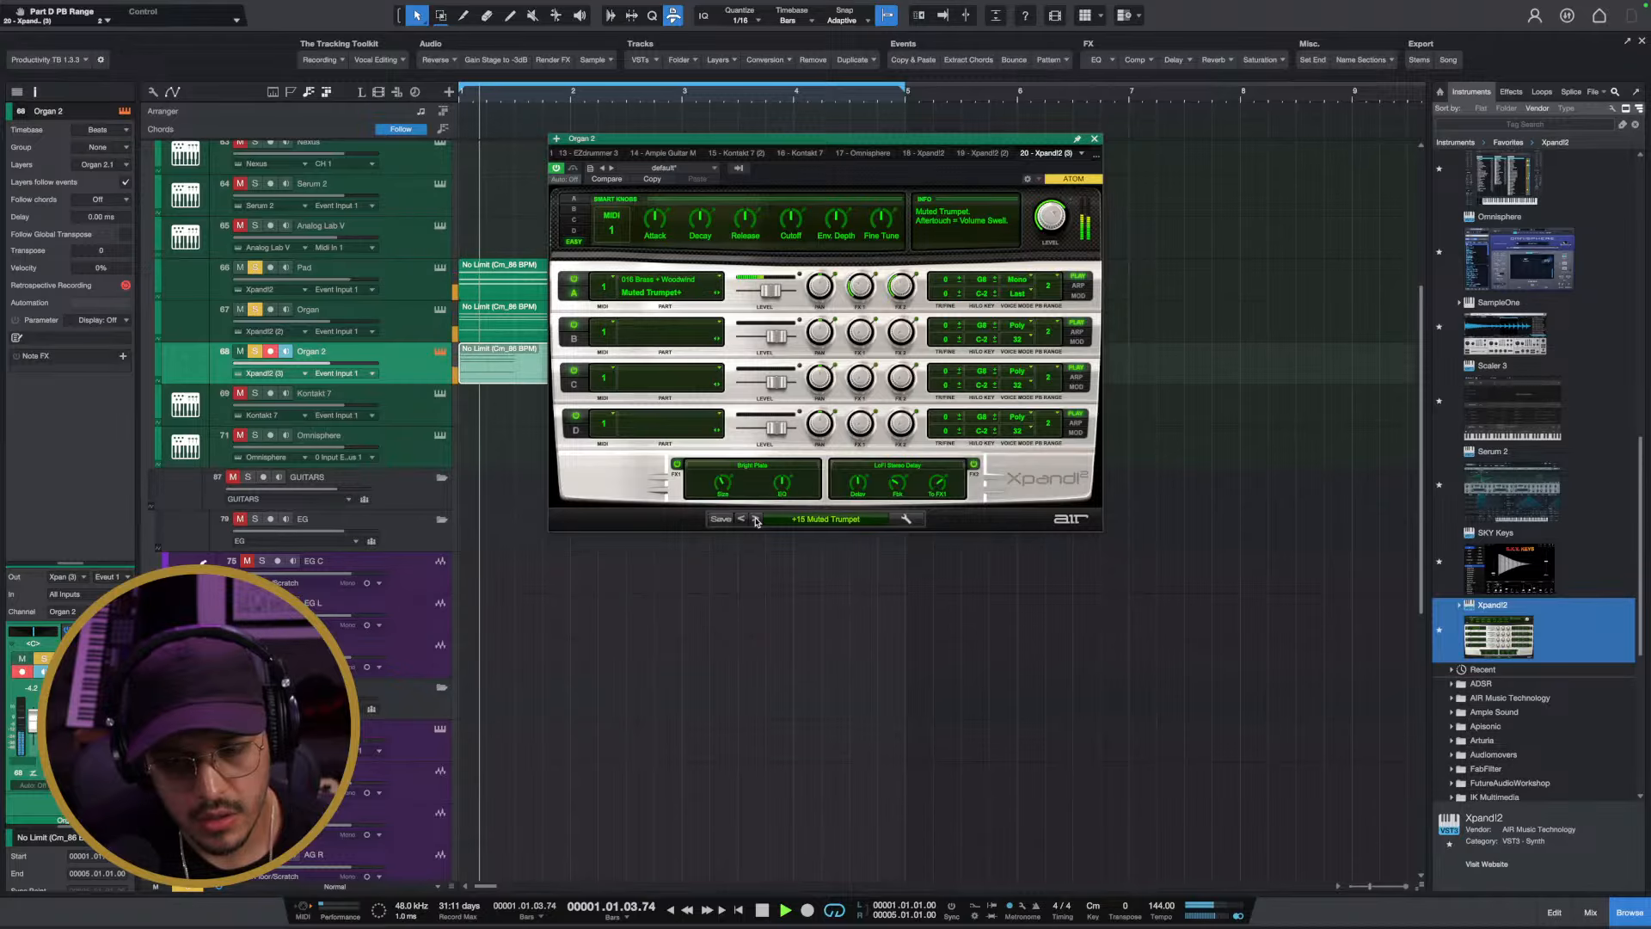
key("space")
Load the Strings preset +01 Bigger Legato Strings on Organ 2, play the loop with it, and close the instrument
left_click(848, 519)
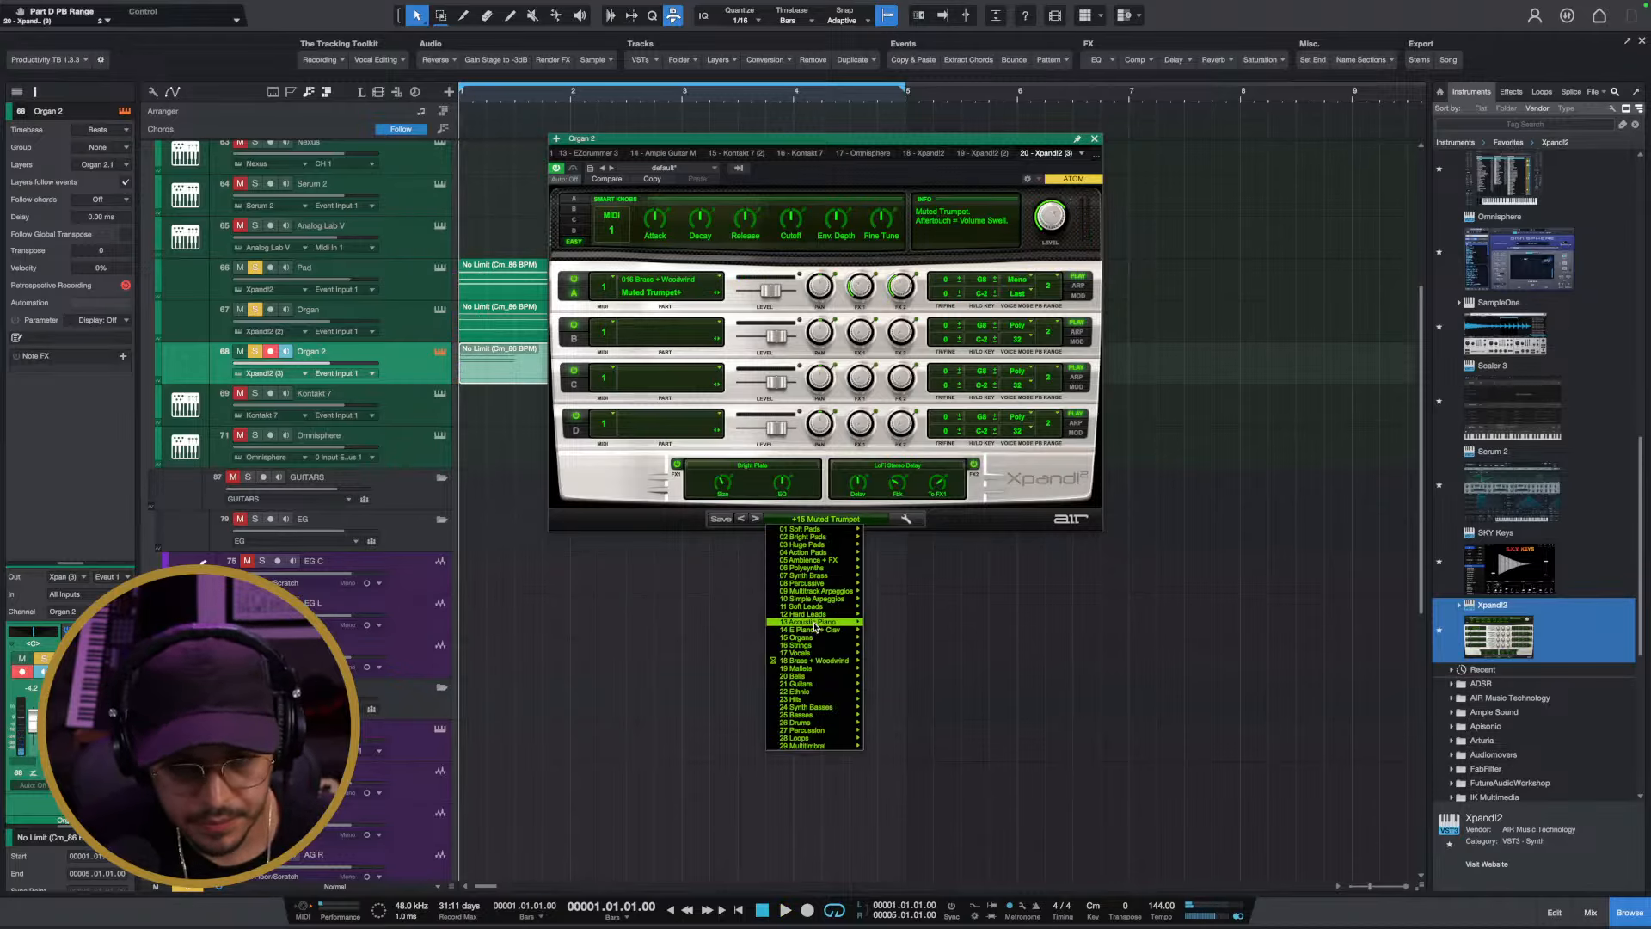
mouse_move(818, 620)
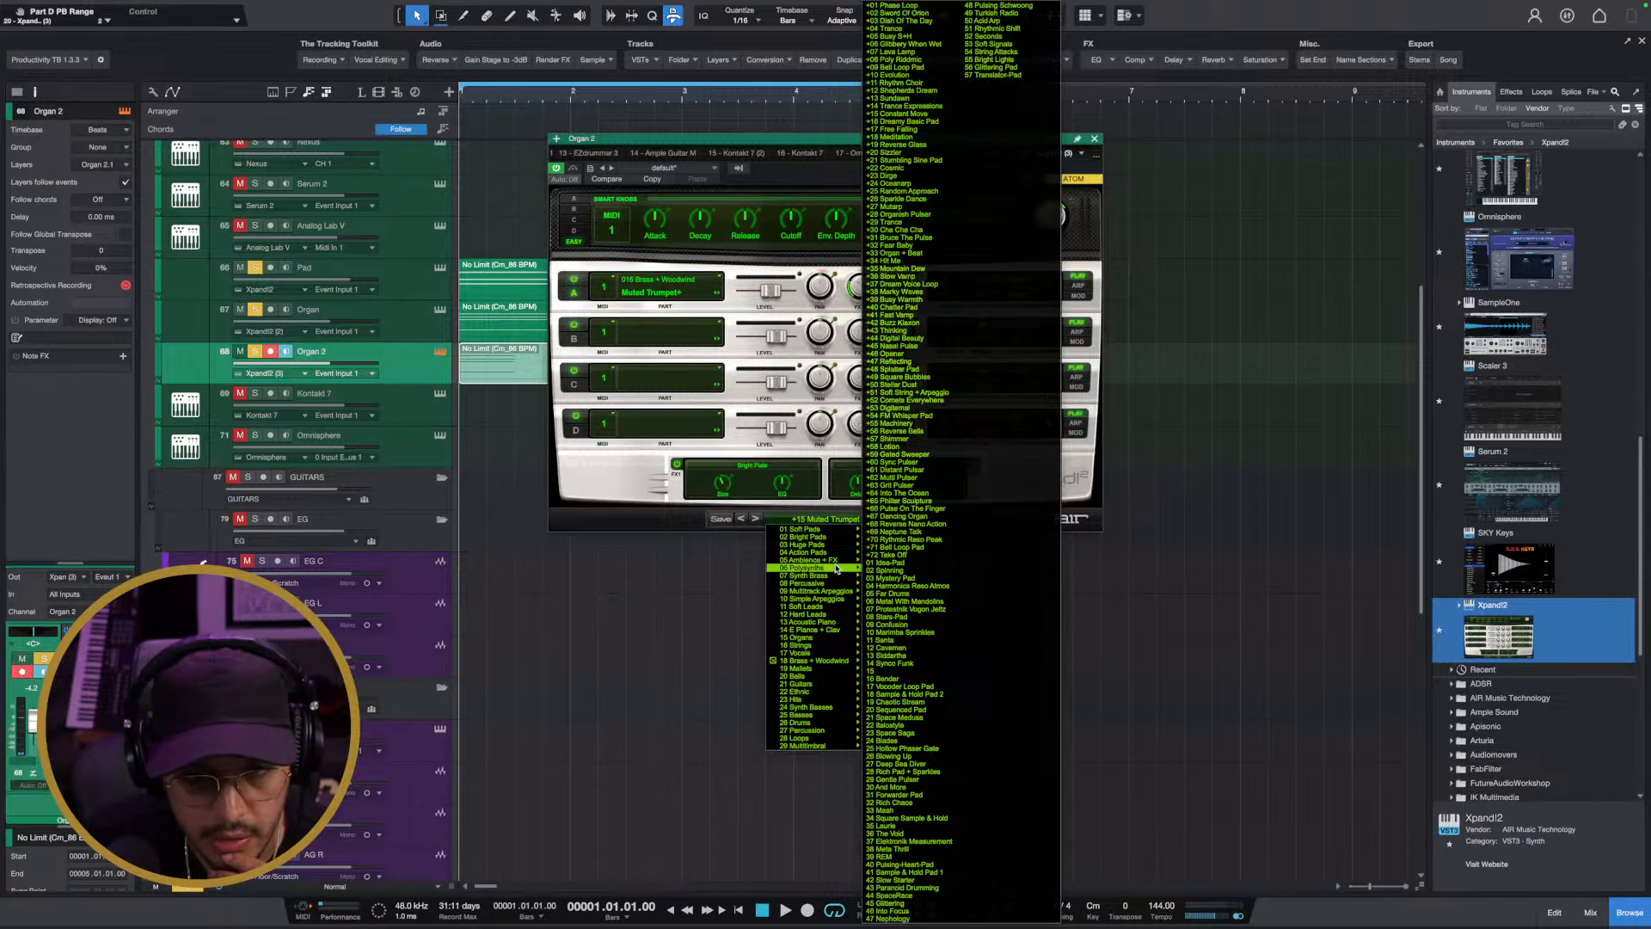
mouse_move(841, 579)
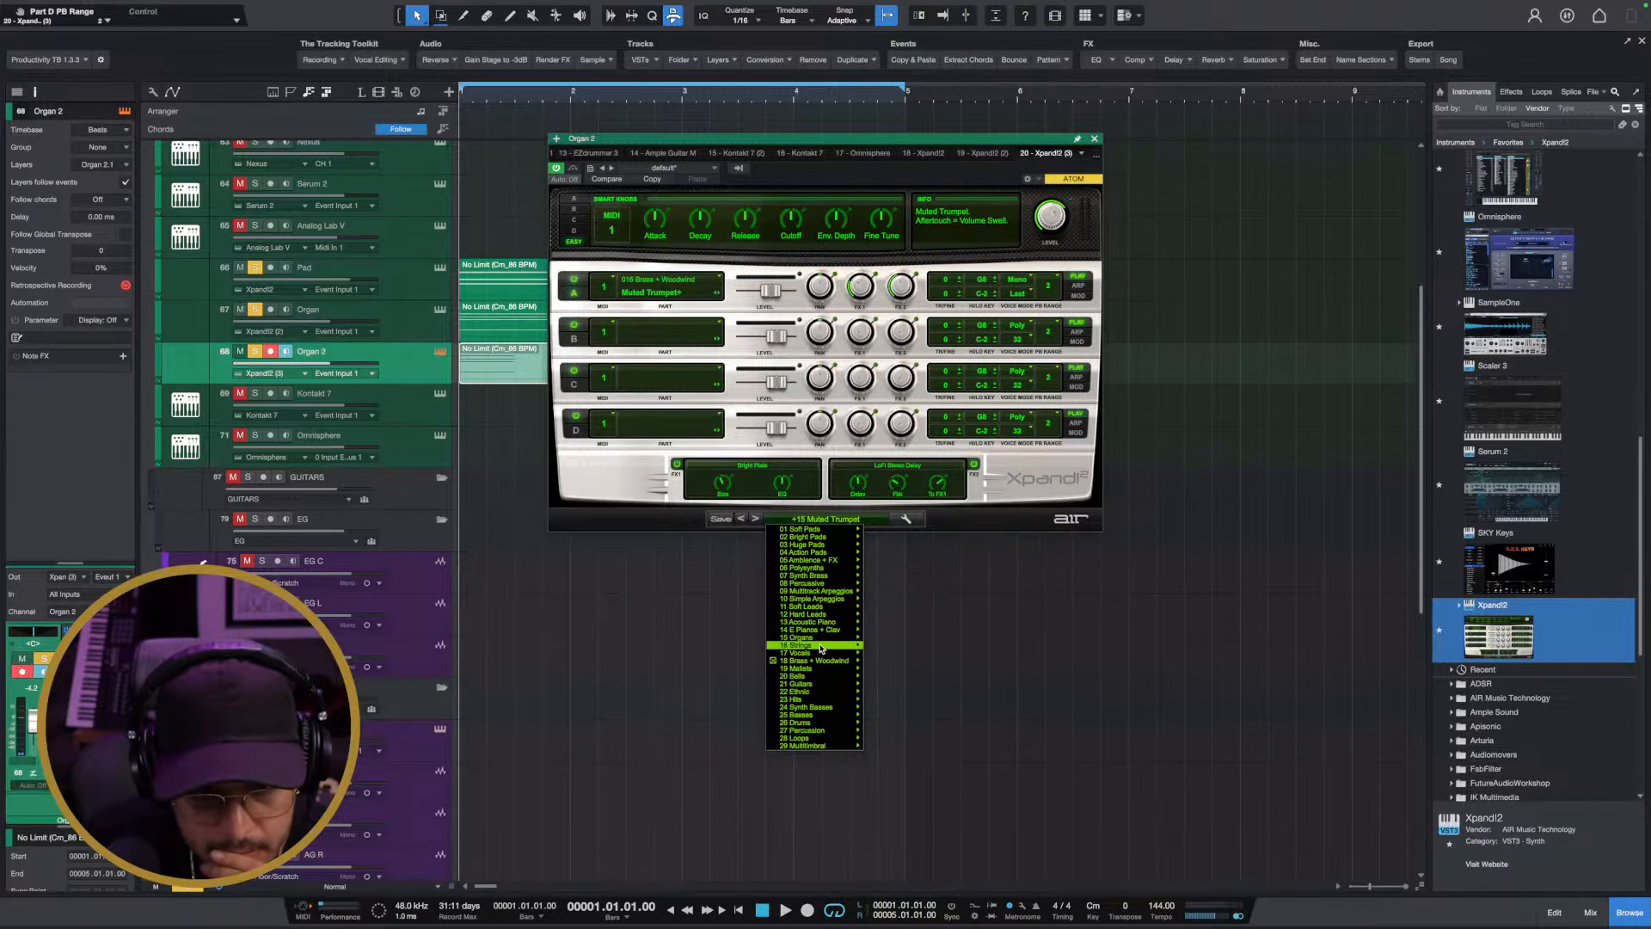
left_click(916, 414)
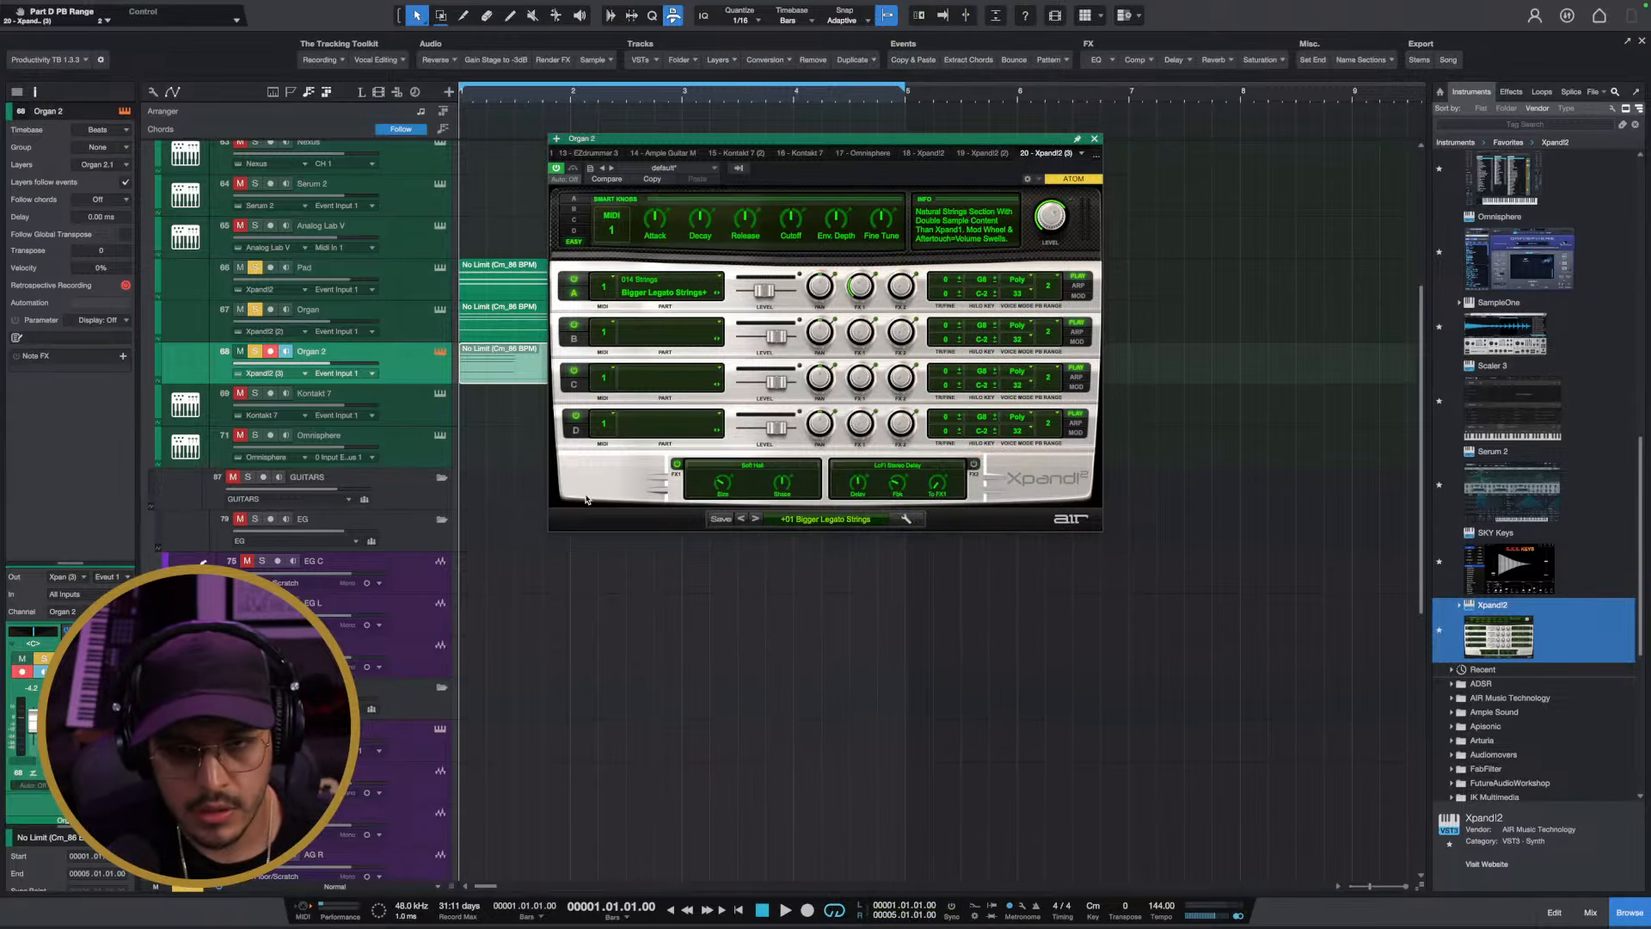
key("space")
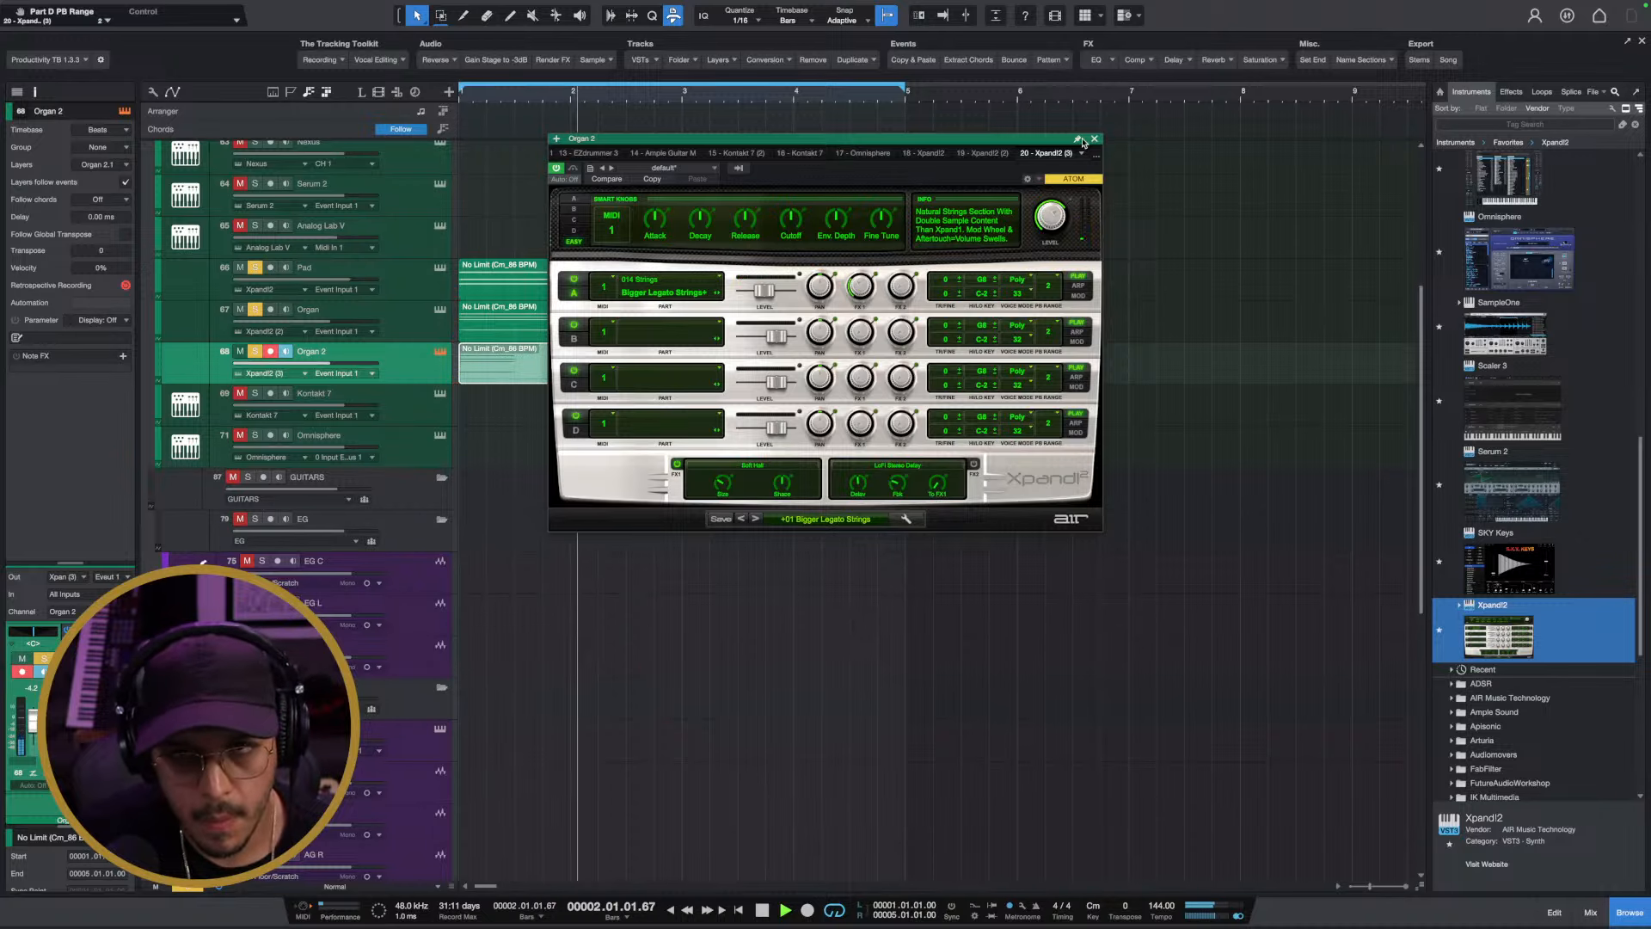
left_click(1092, 139)
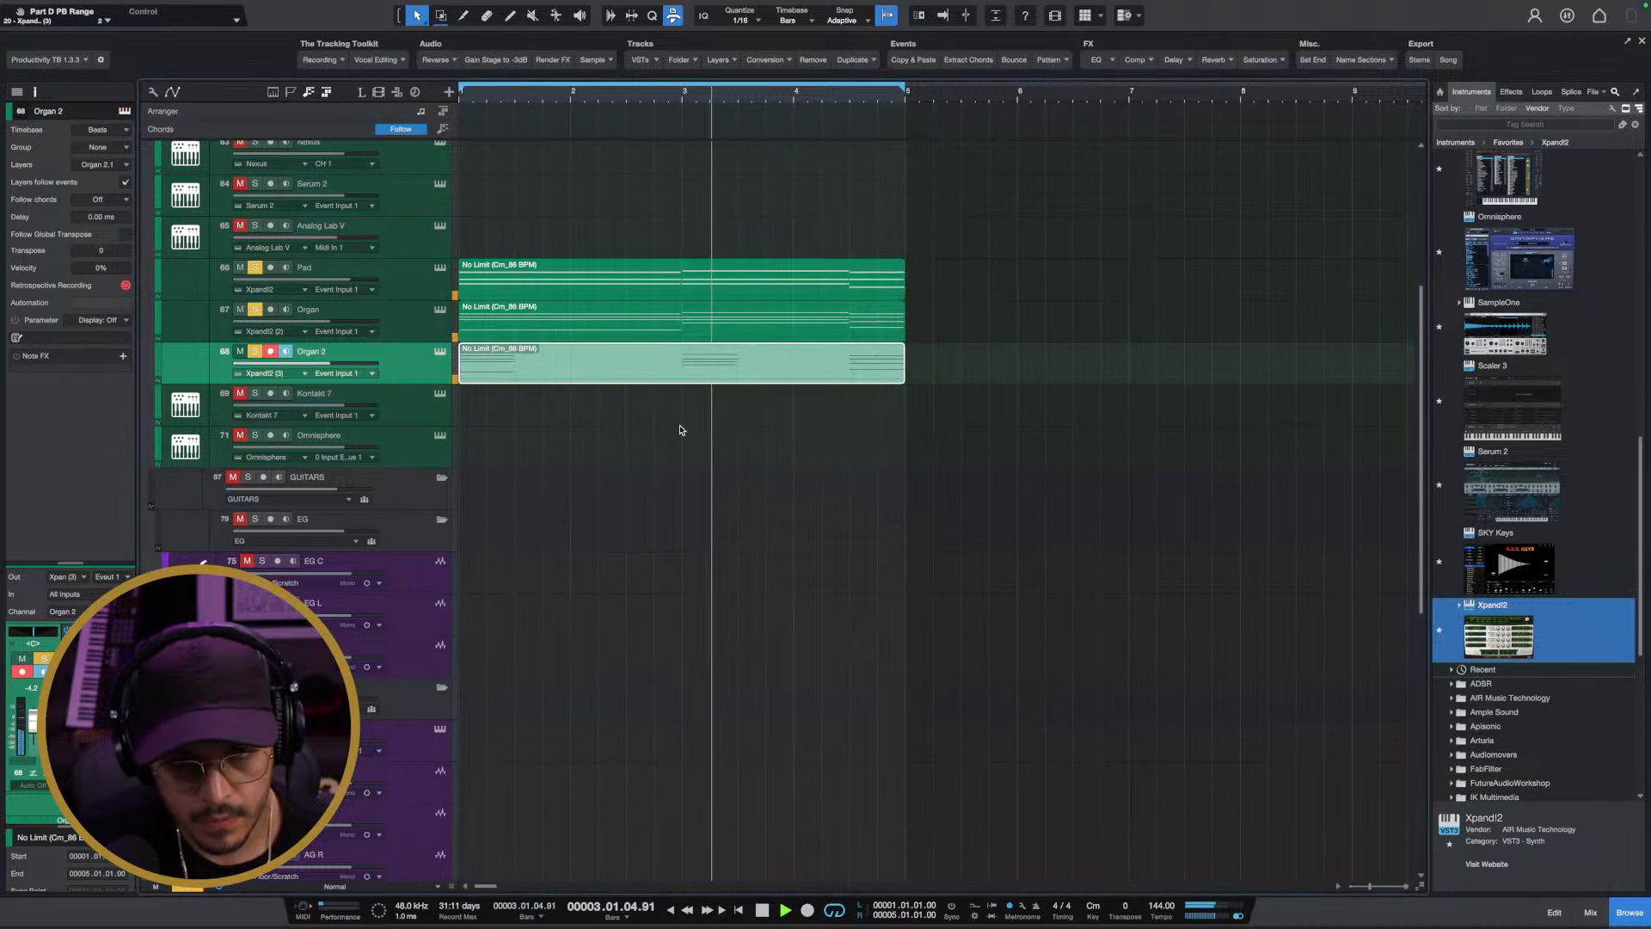
Rename the Organ 2 track as Strings and stop playback
double_click(314, 351)
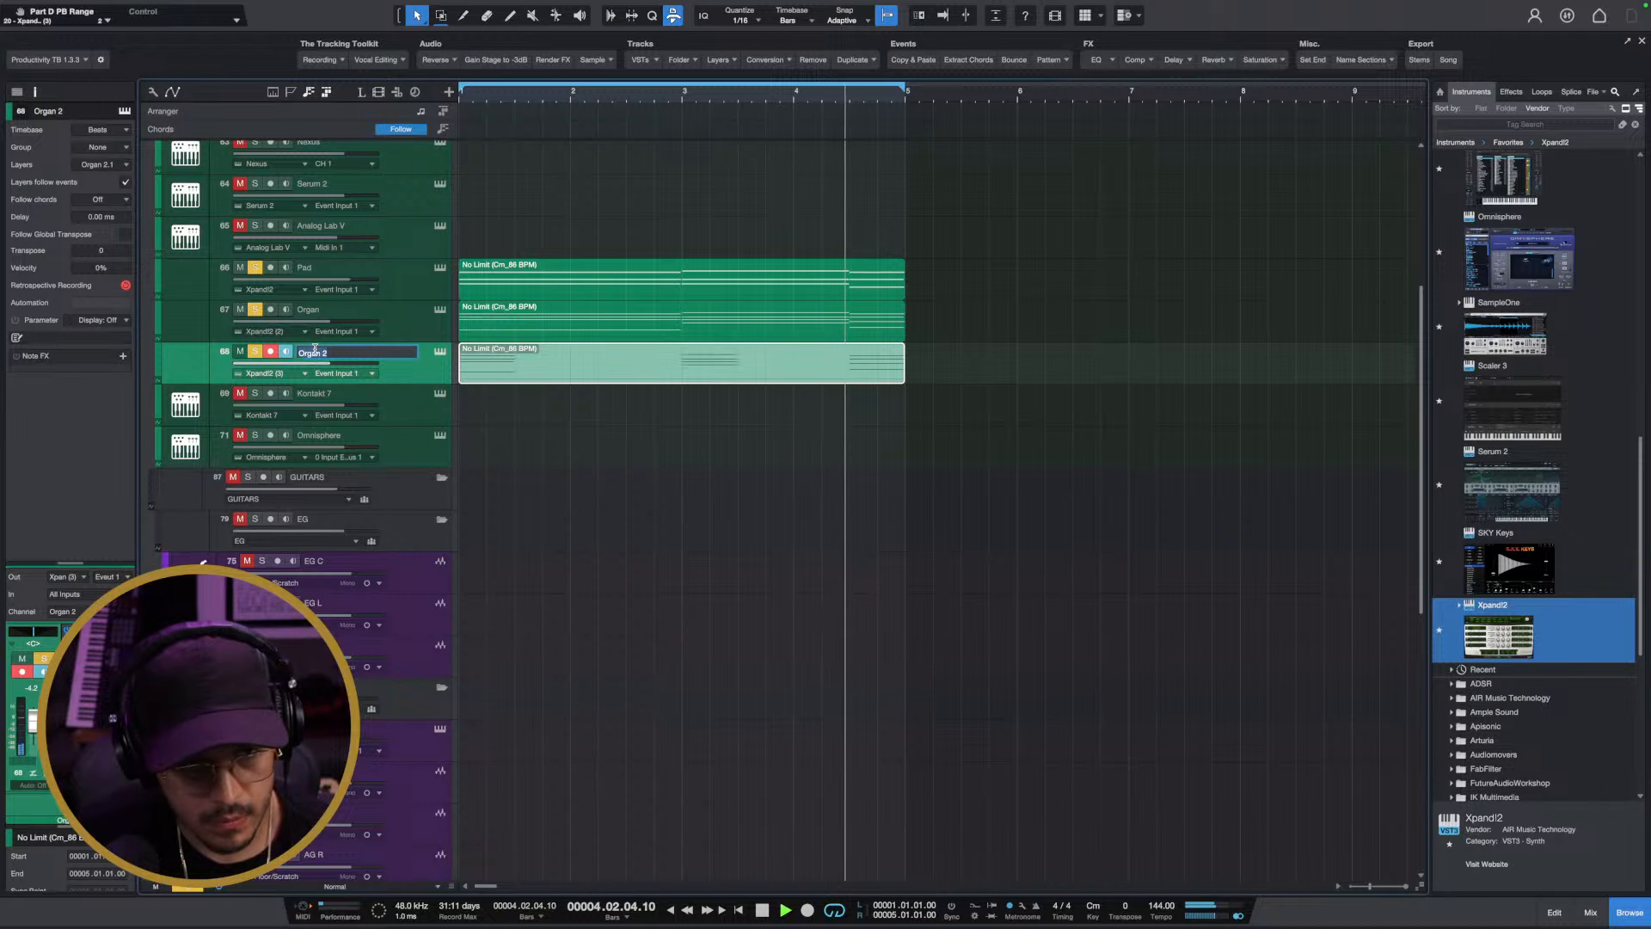
type("Strings")
key("Return")
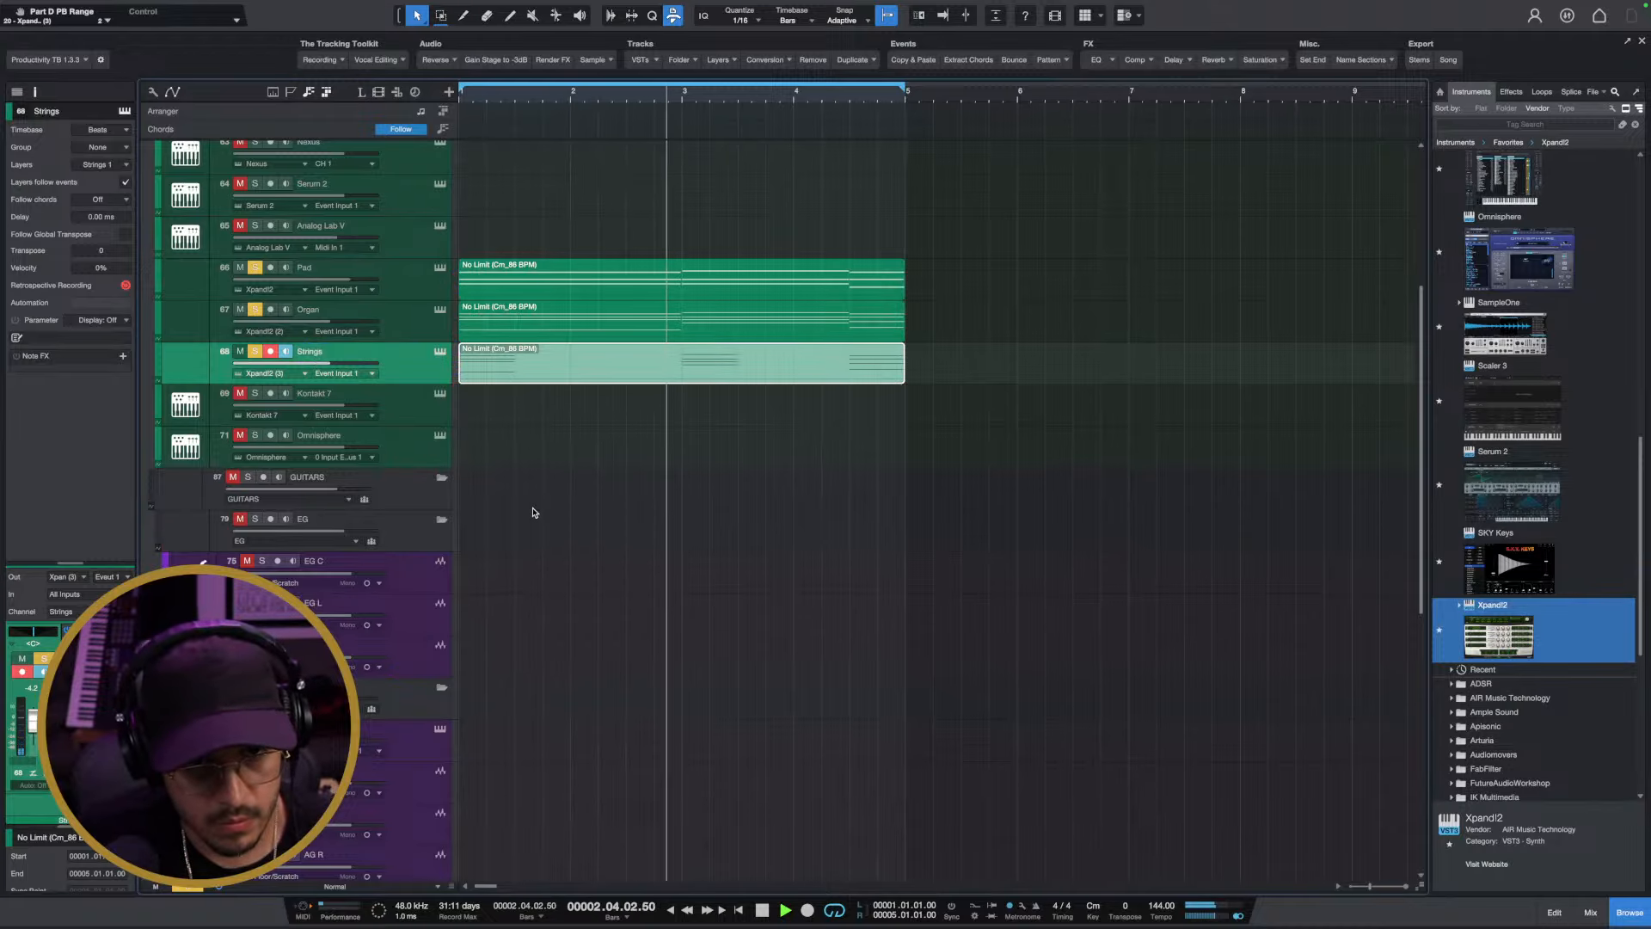
key("space")
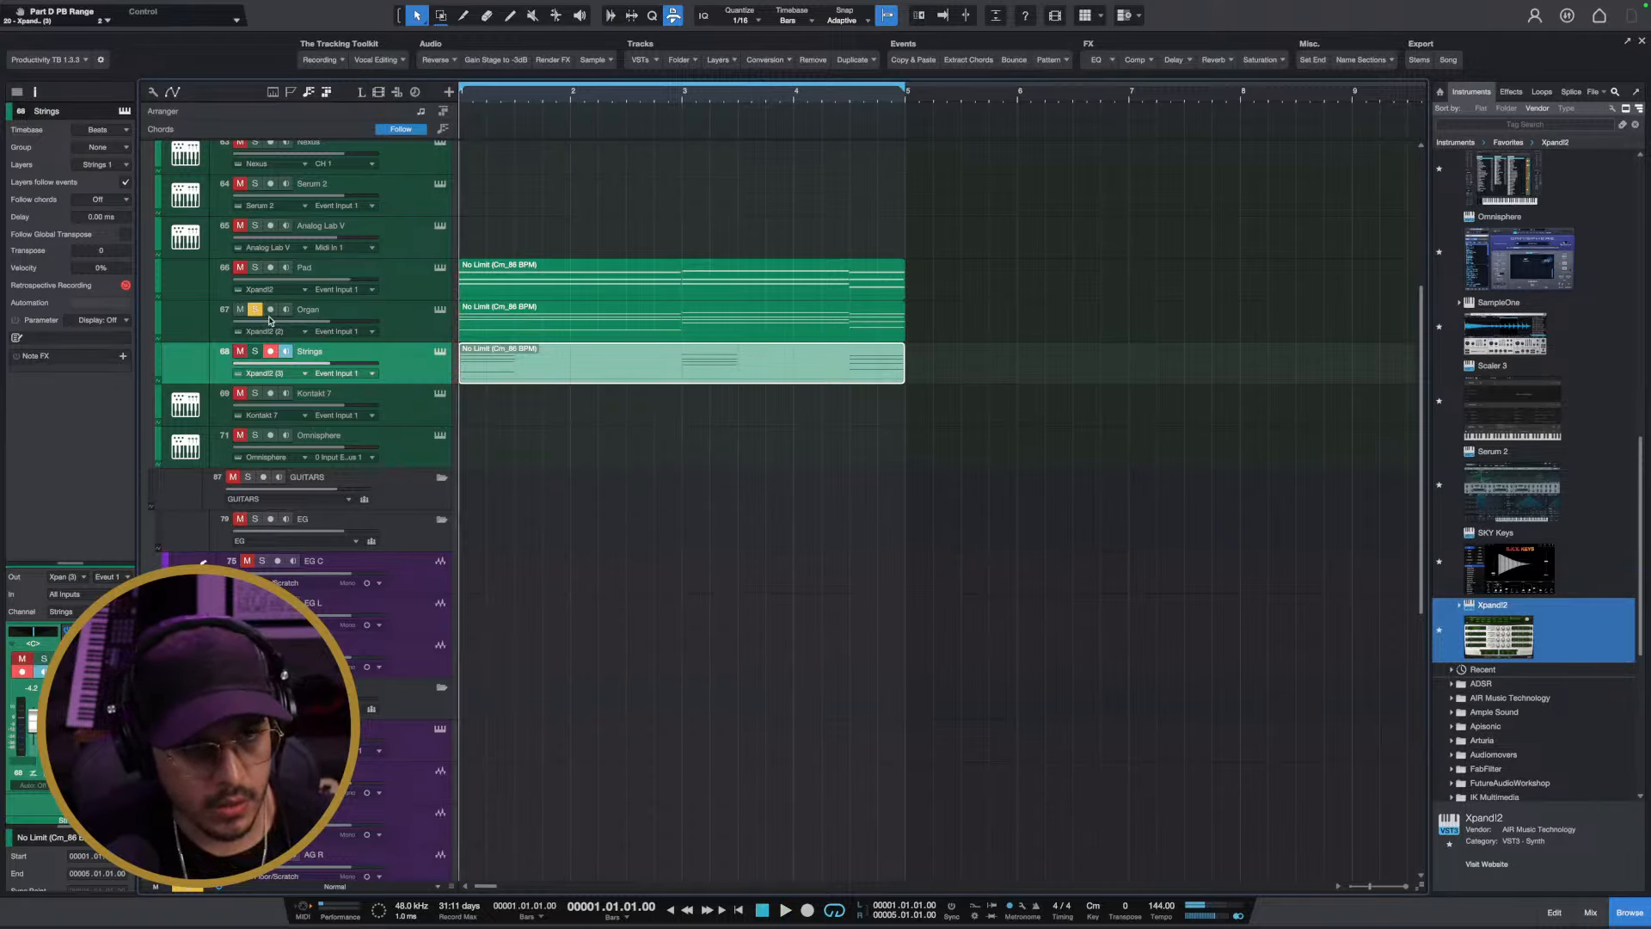
Lower the soloed Organ track's volume while playing the loop
key("space")
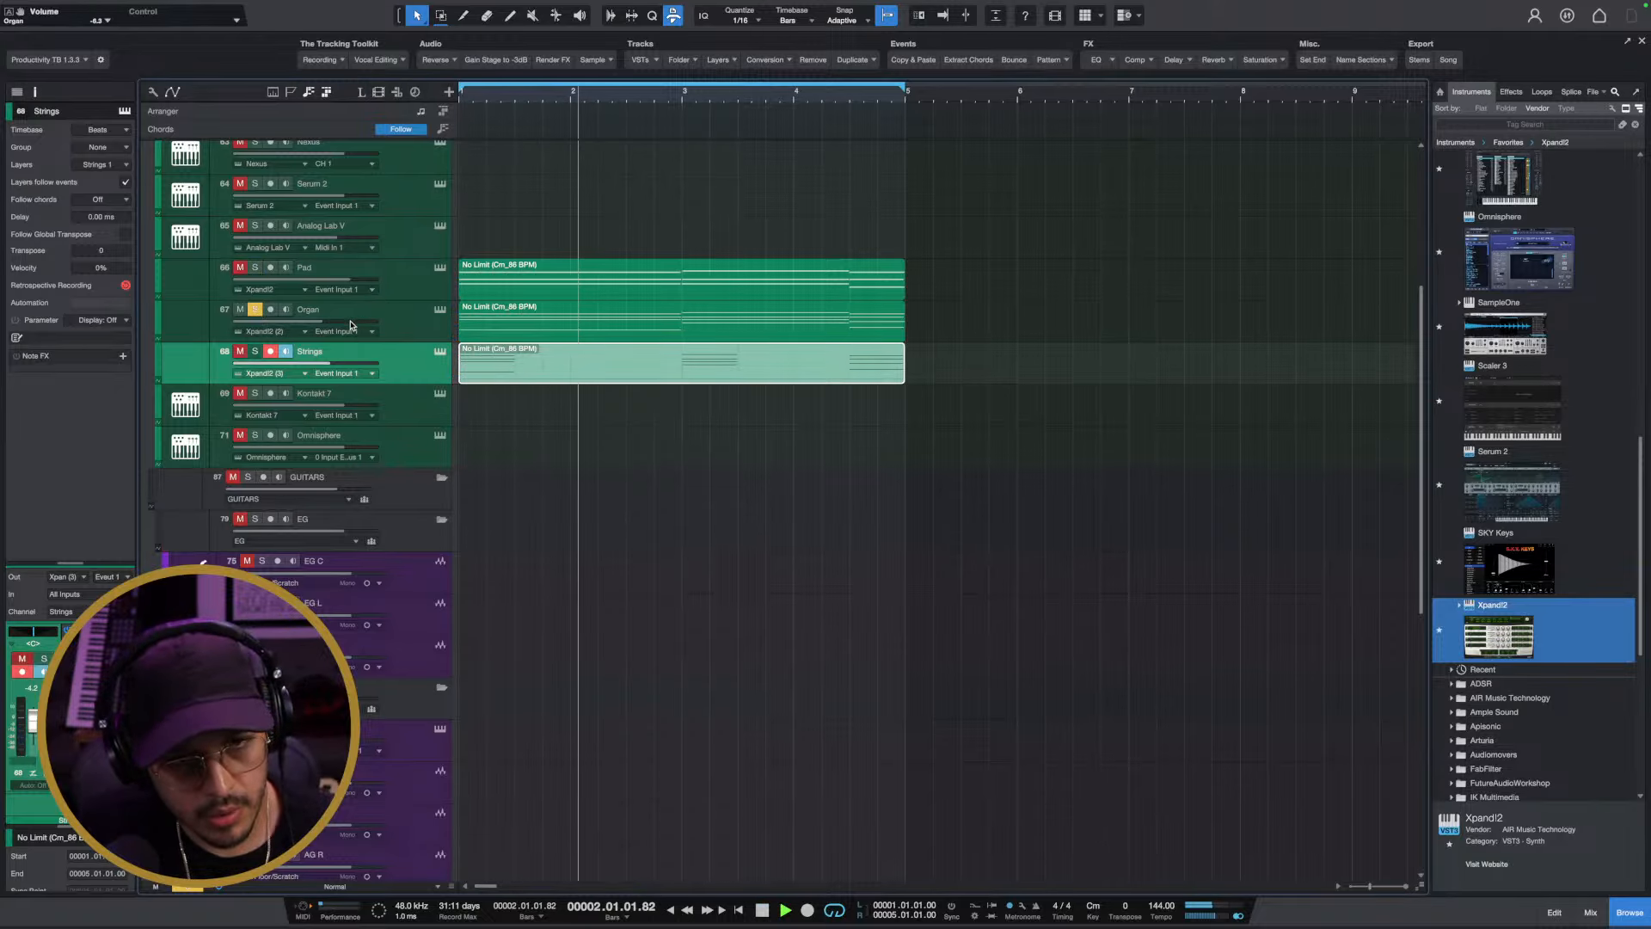
left_click_drag(351, 325, 332, 323)
key("space")
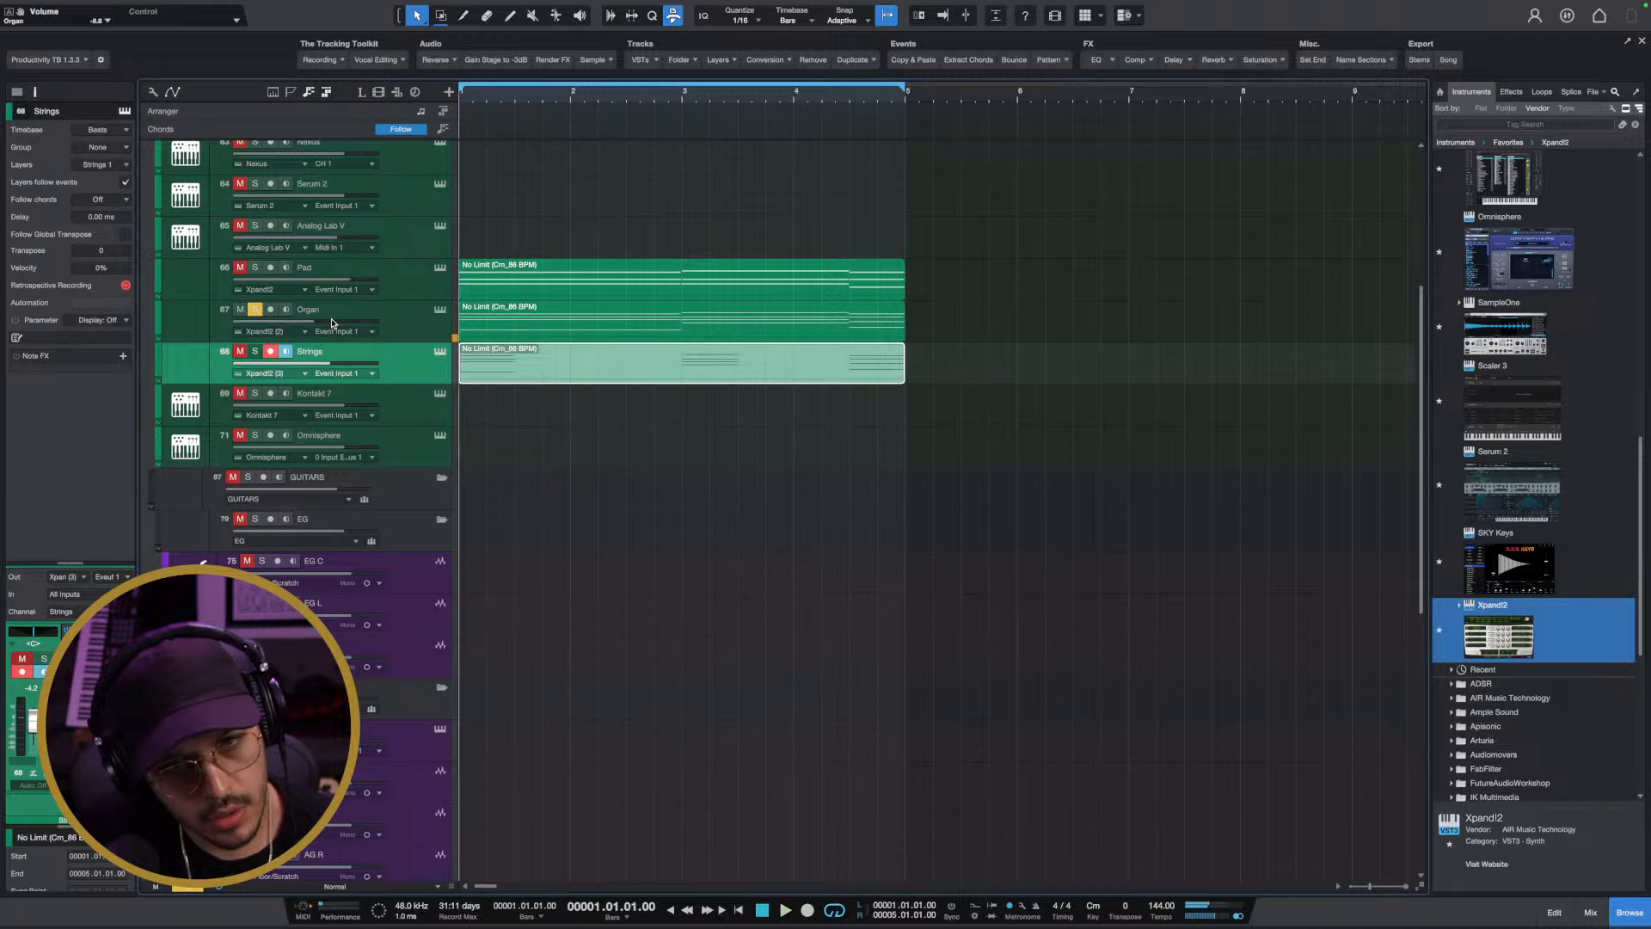
key("space")
key("space")
Add the Pad track to the solo and trim its volume against the organ during playback
left_click(255, 267)
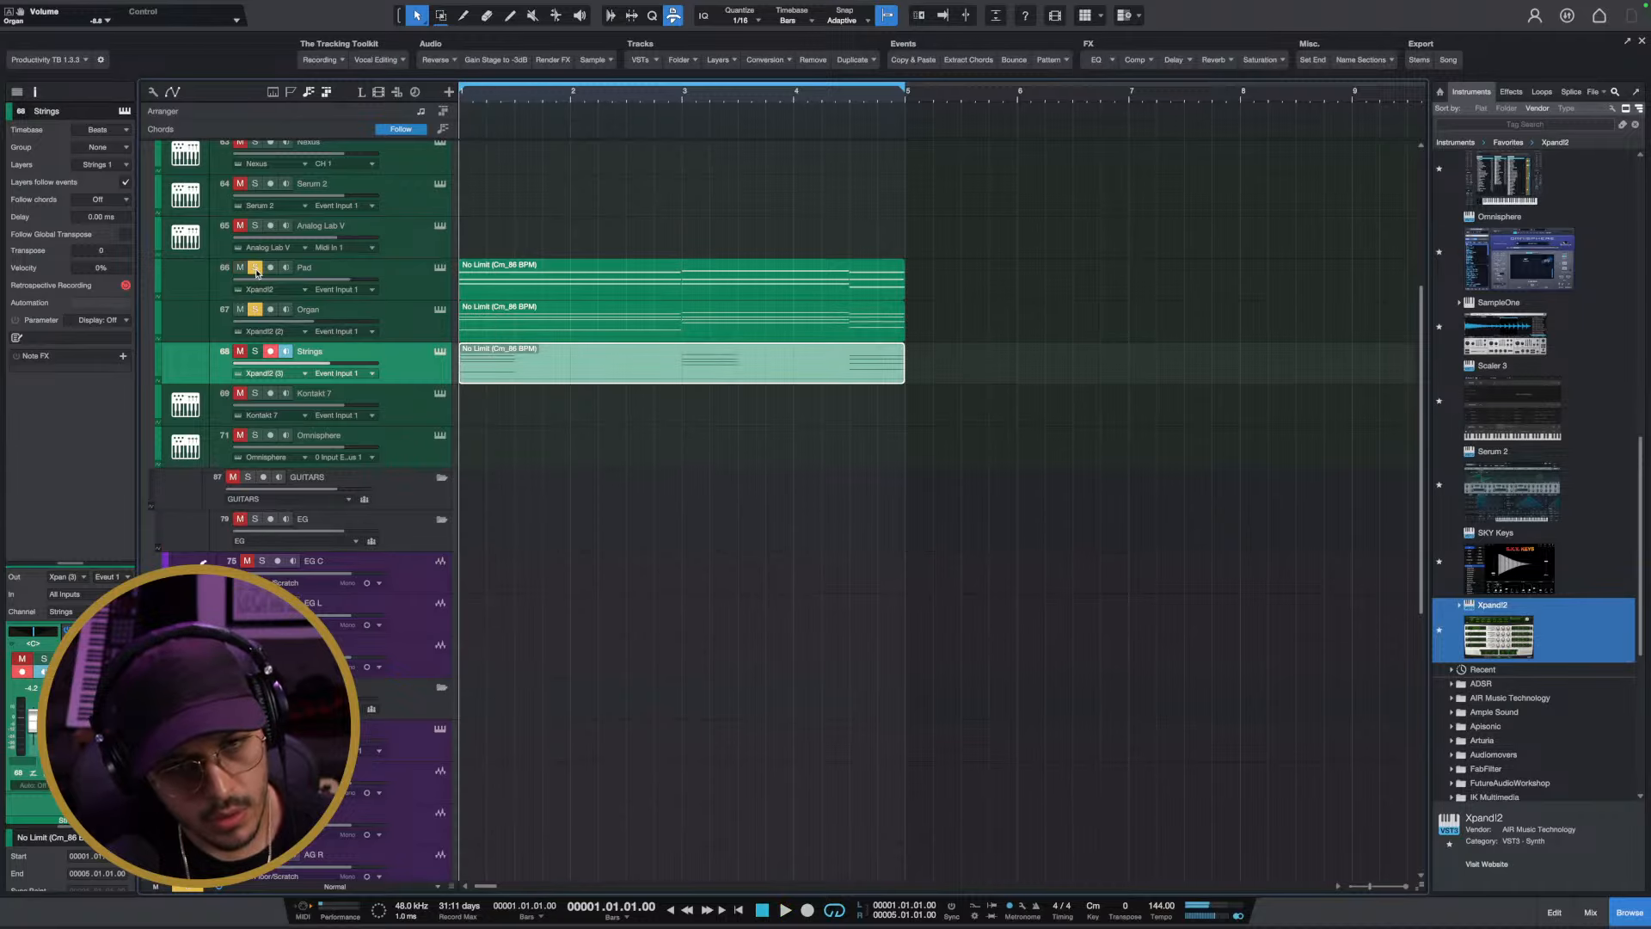
key("space")
left_click_drag(344, 280, 342, 286)
key("space")
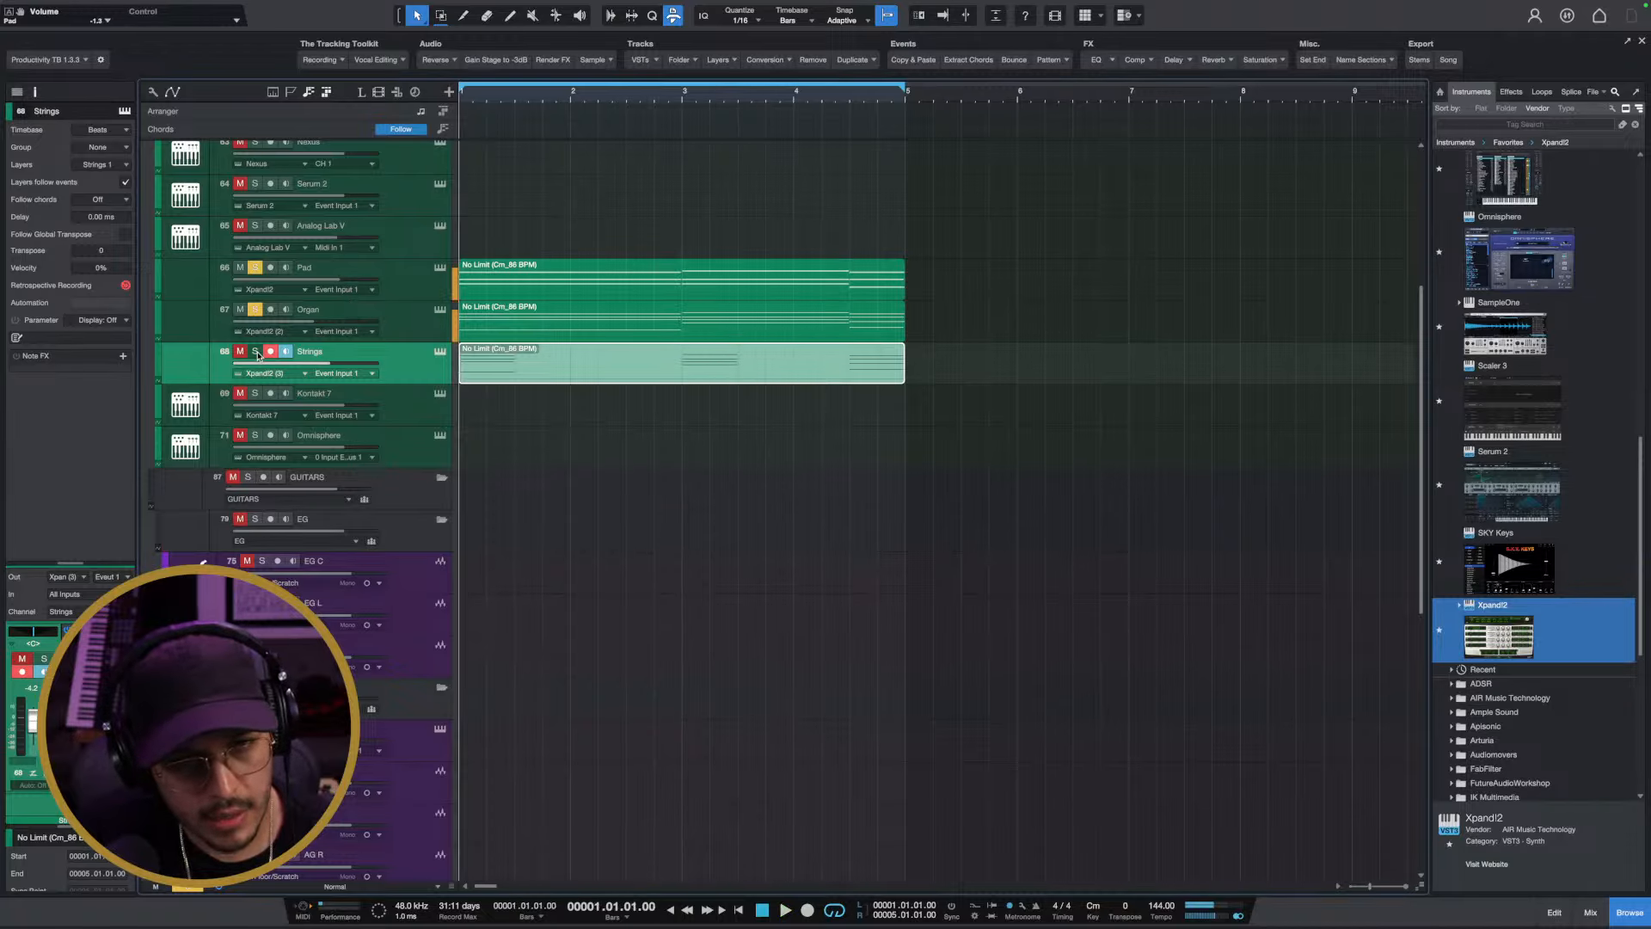
Add the Strings track to the solo and set its volume to -7.0 while the loop plays
left_click(255, 352)
key("space")
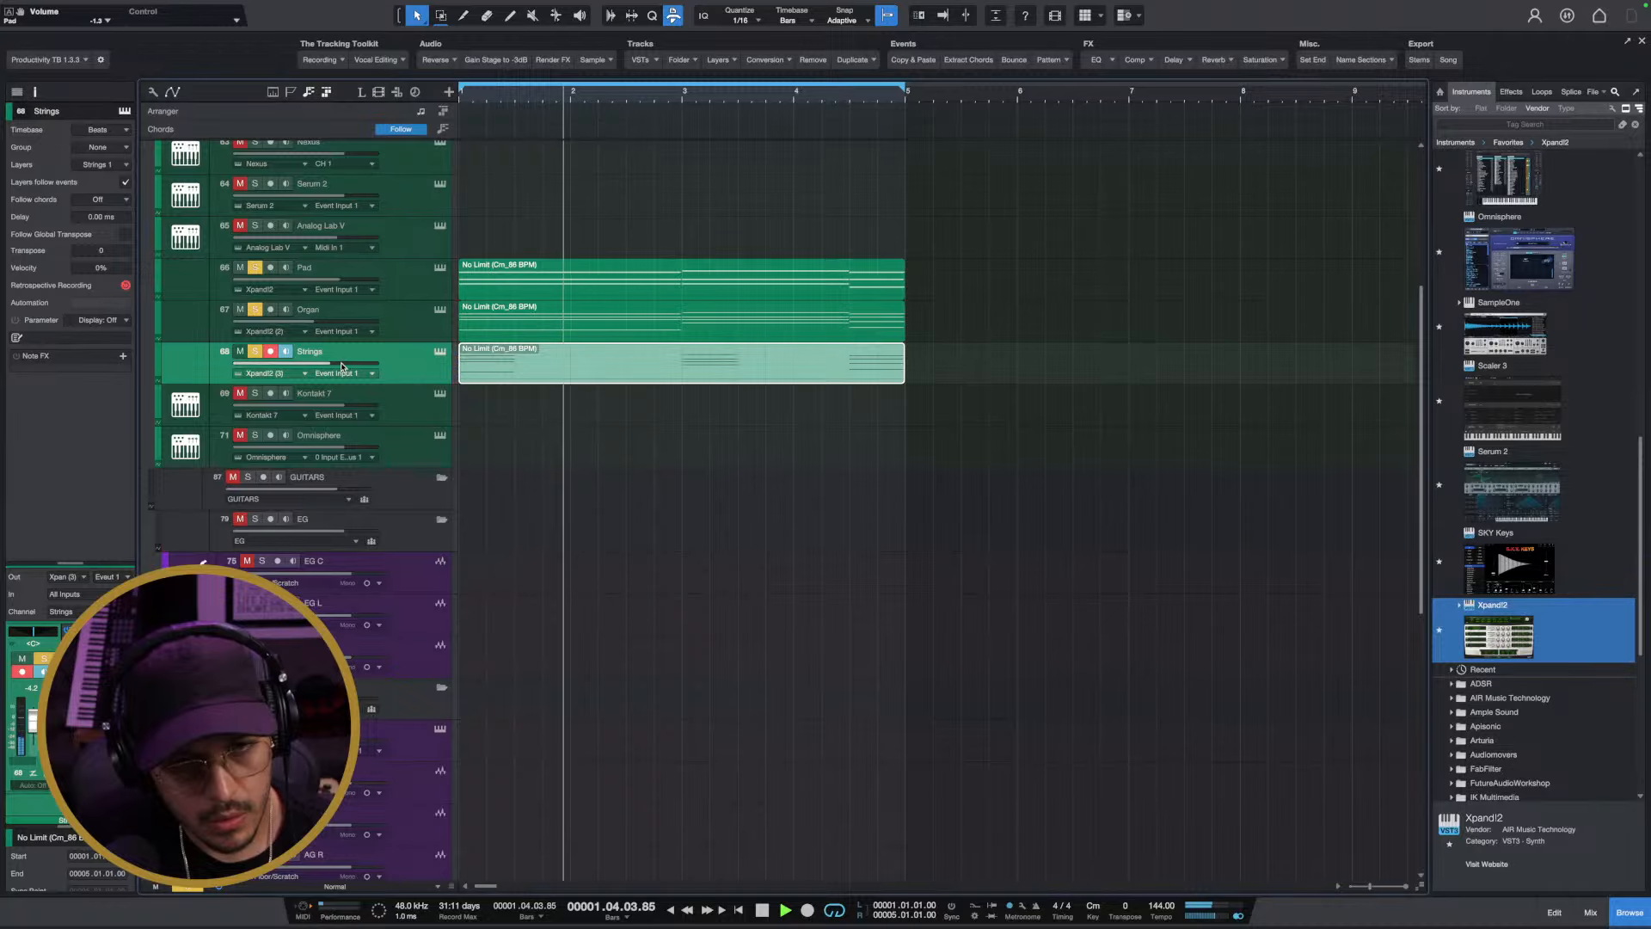
left_click_drag(341, 365, 331, 365)
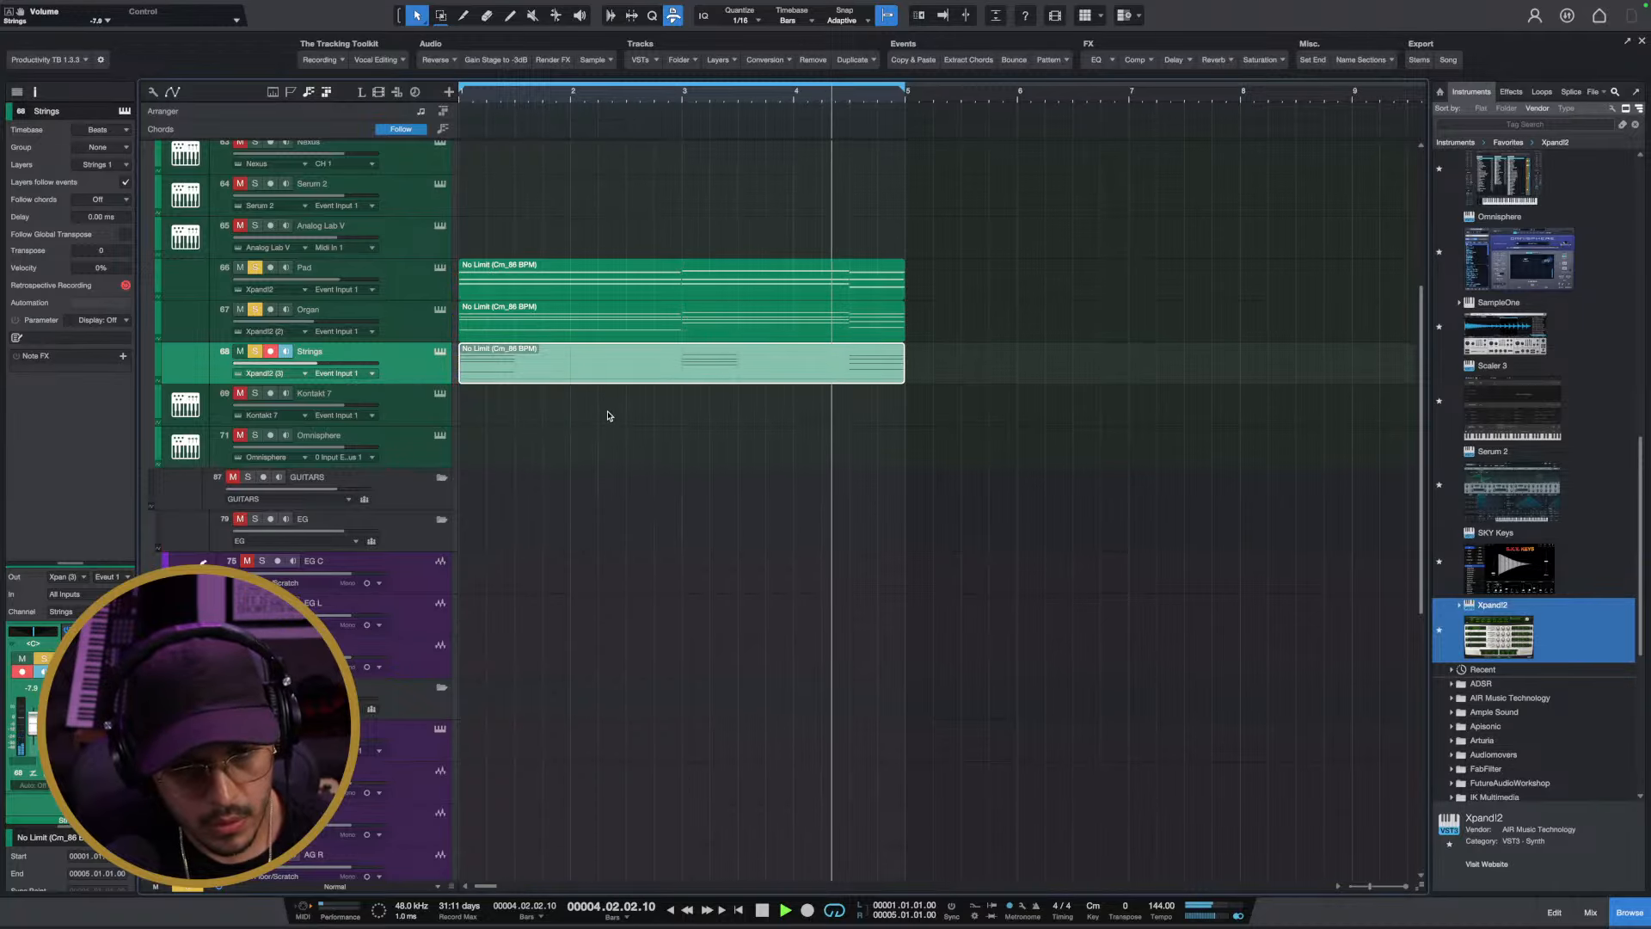
key("space")
Check the notes of the Strings part, then clear its solo and play the loop together with the drums
double_click(610, 379)
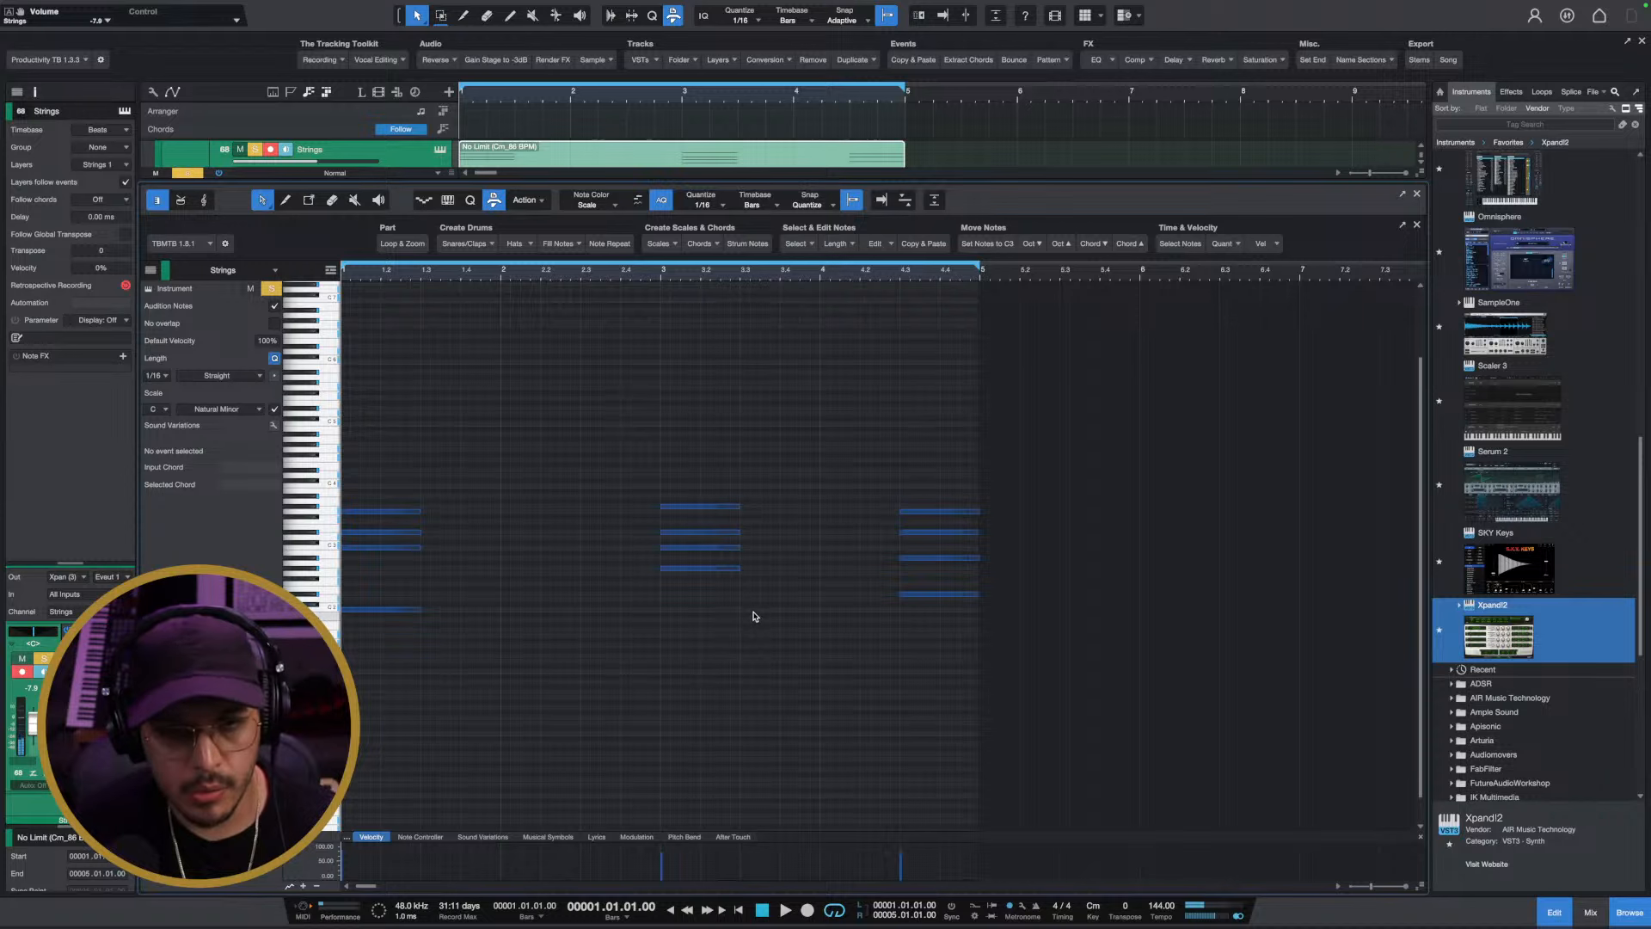
left_click(1556, 912)
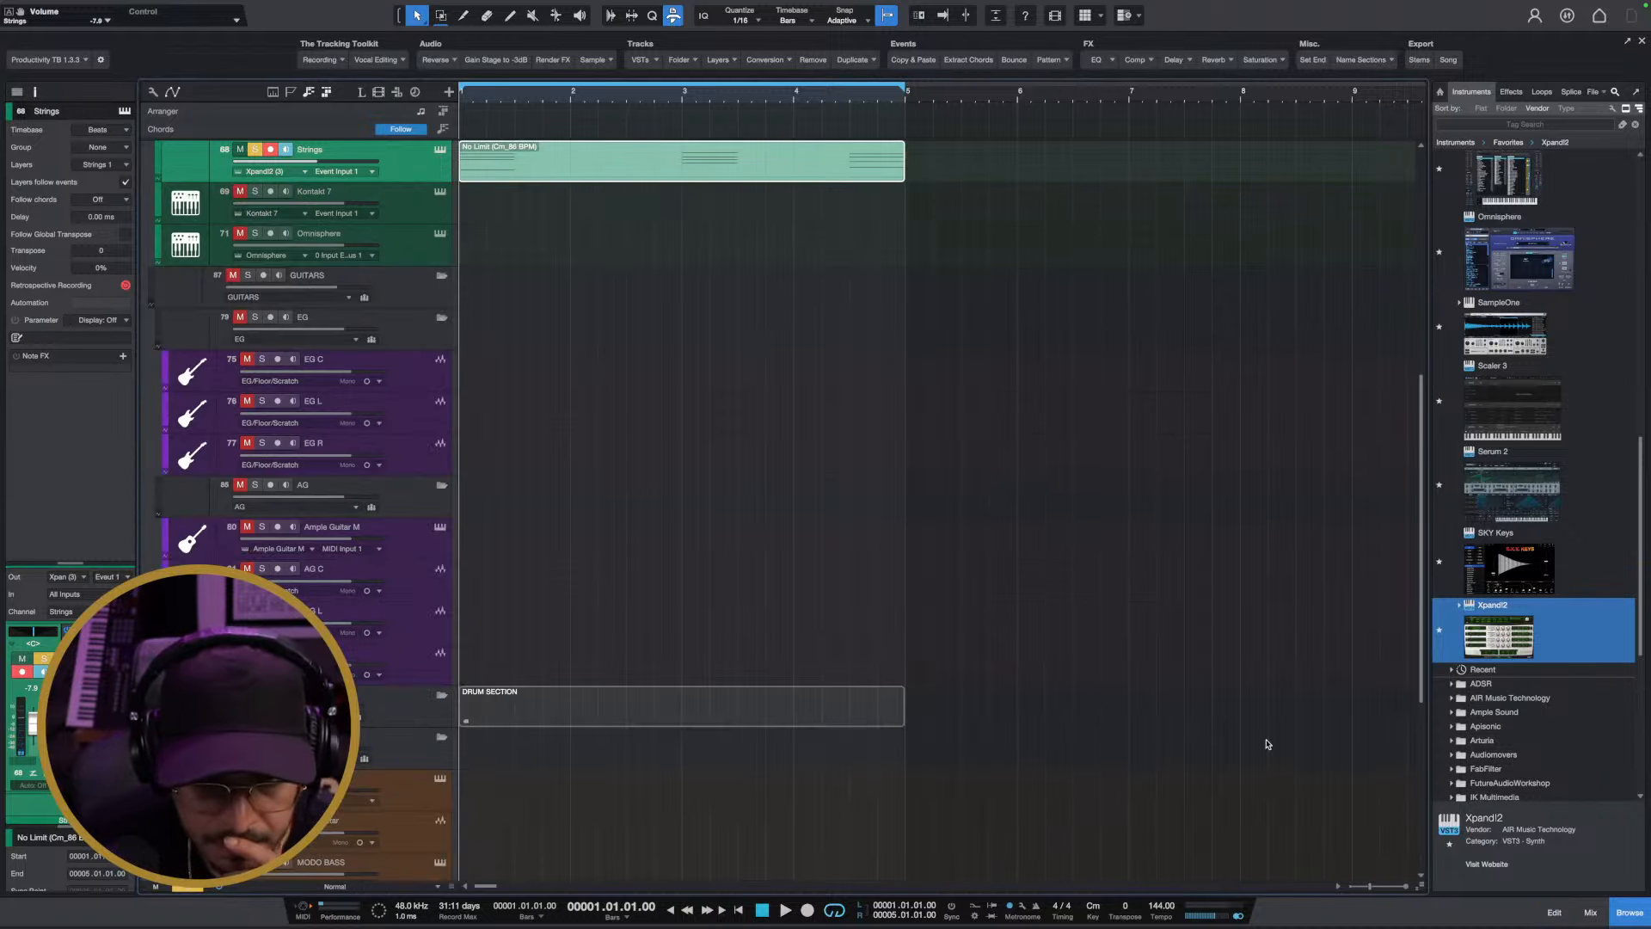
key("space")
key("space")
key("s")
key("space")
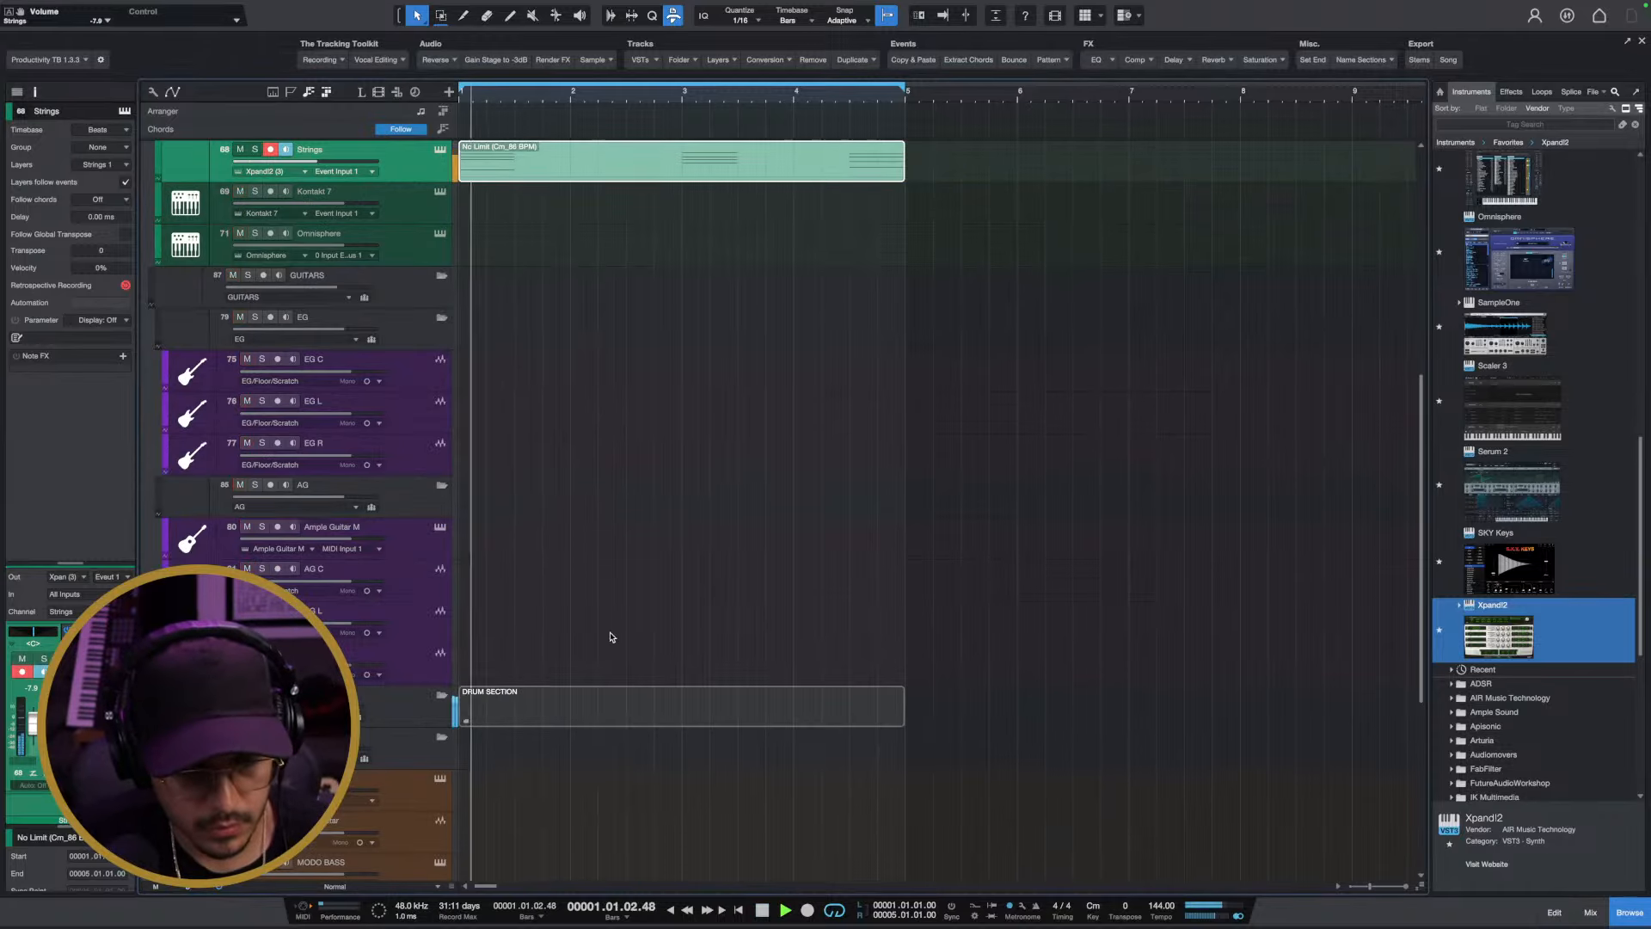
scroll(550, 602, "down", 5)
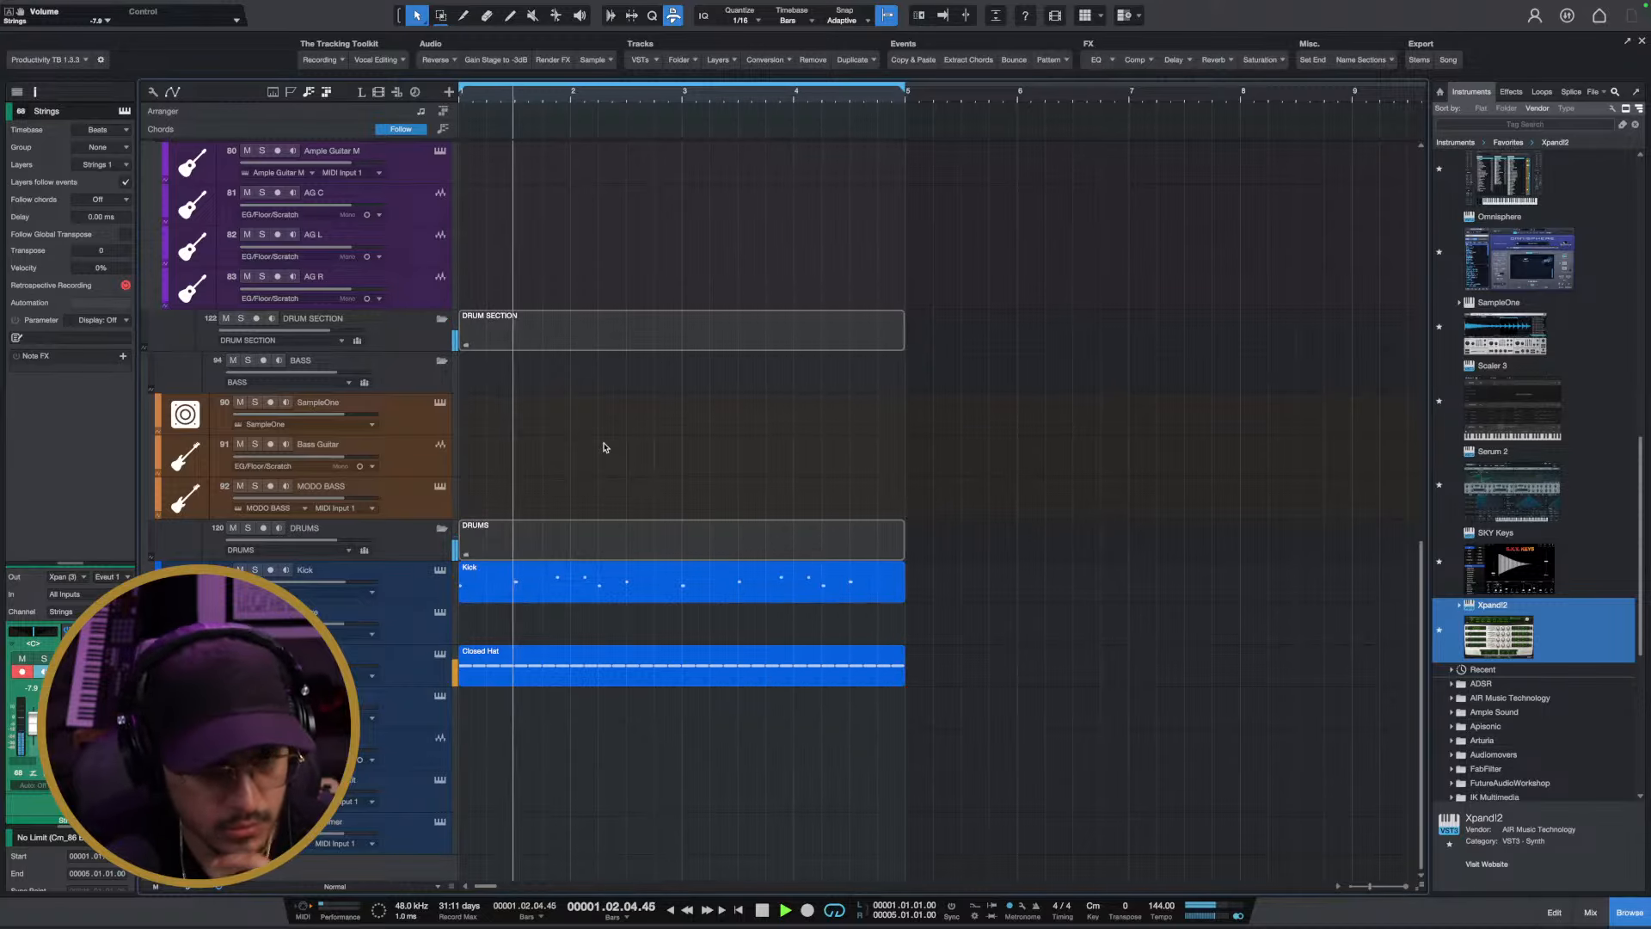
key("space")
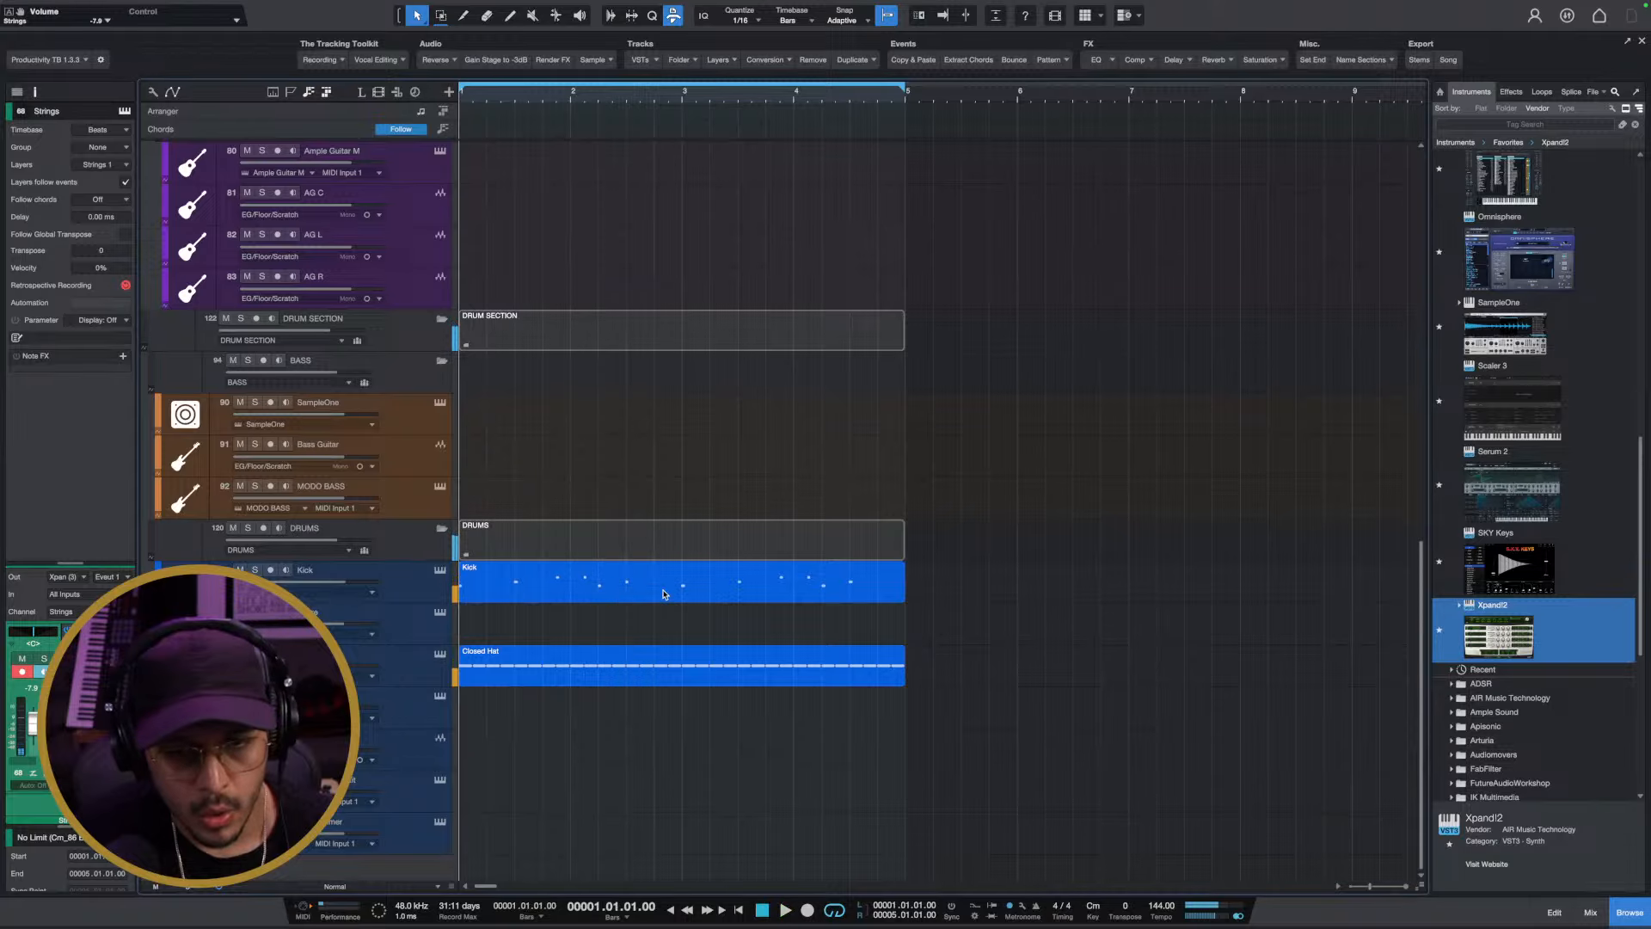
Open the Kick track's Impact, audition the JSB_VB_snare_sunshine pad on D 1, and close the instrument
left_click(543, 595)
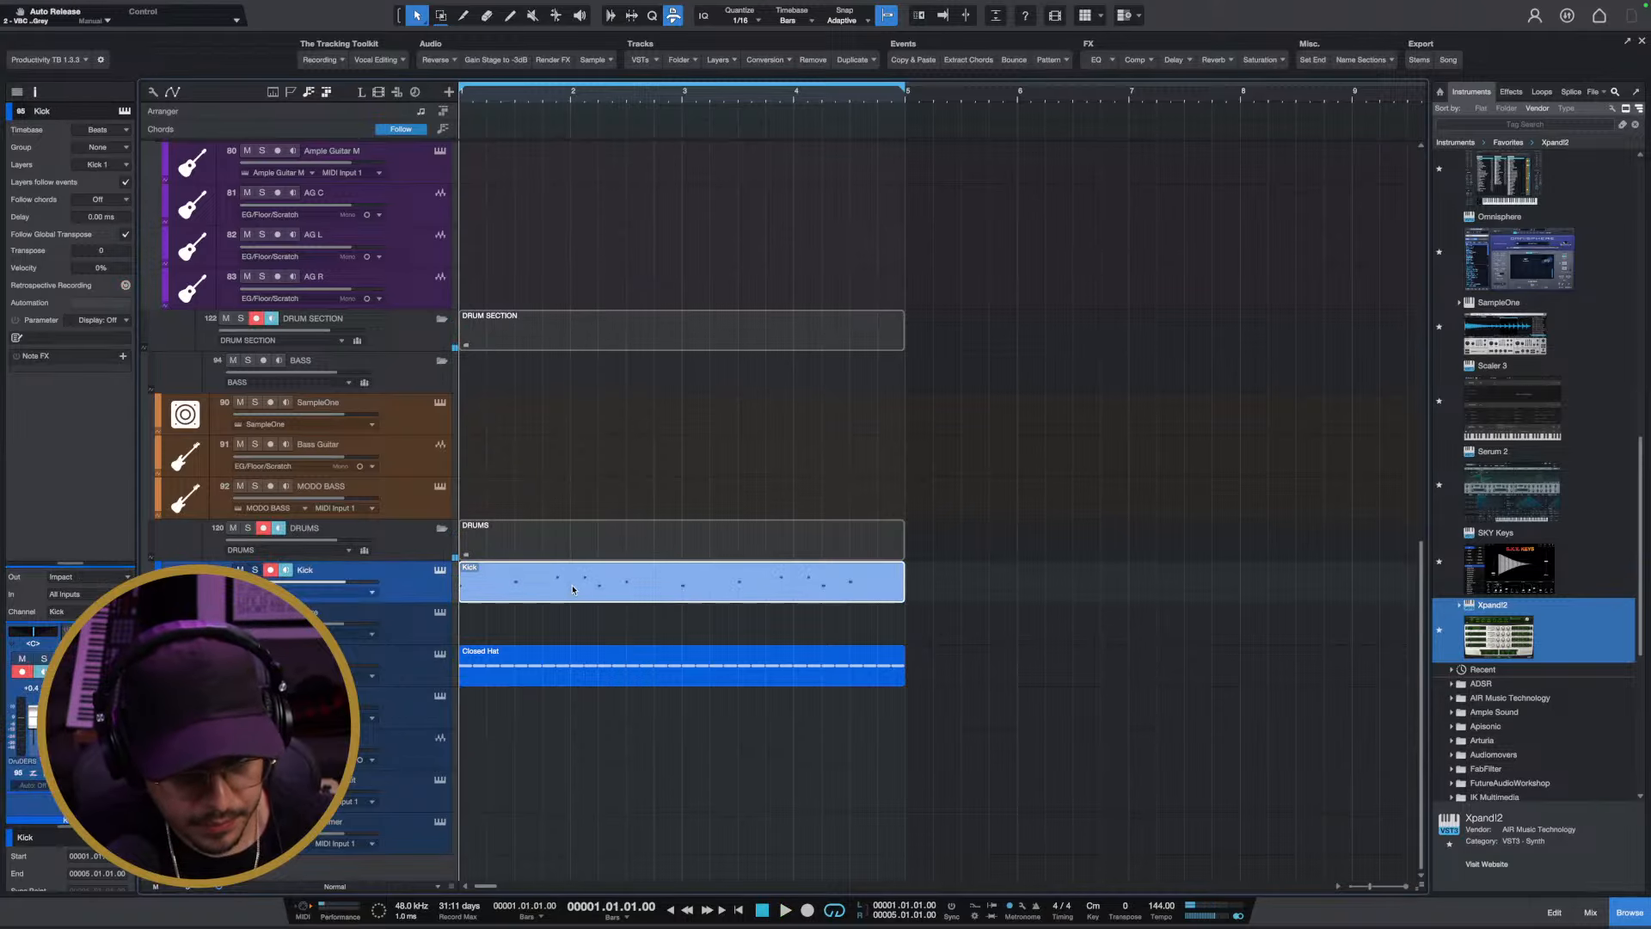
left_click(440, 614)
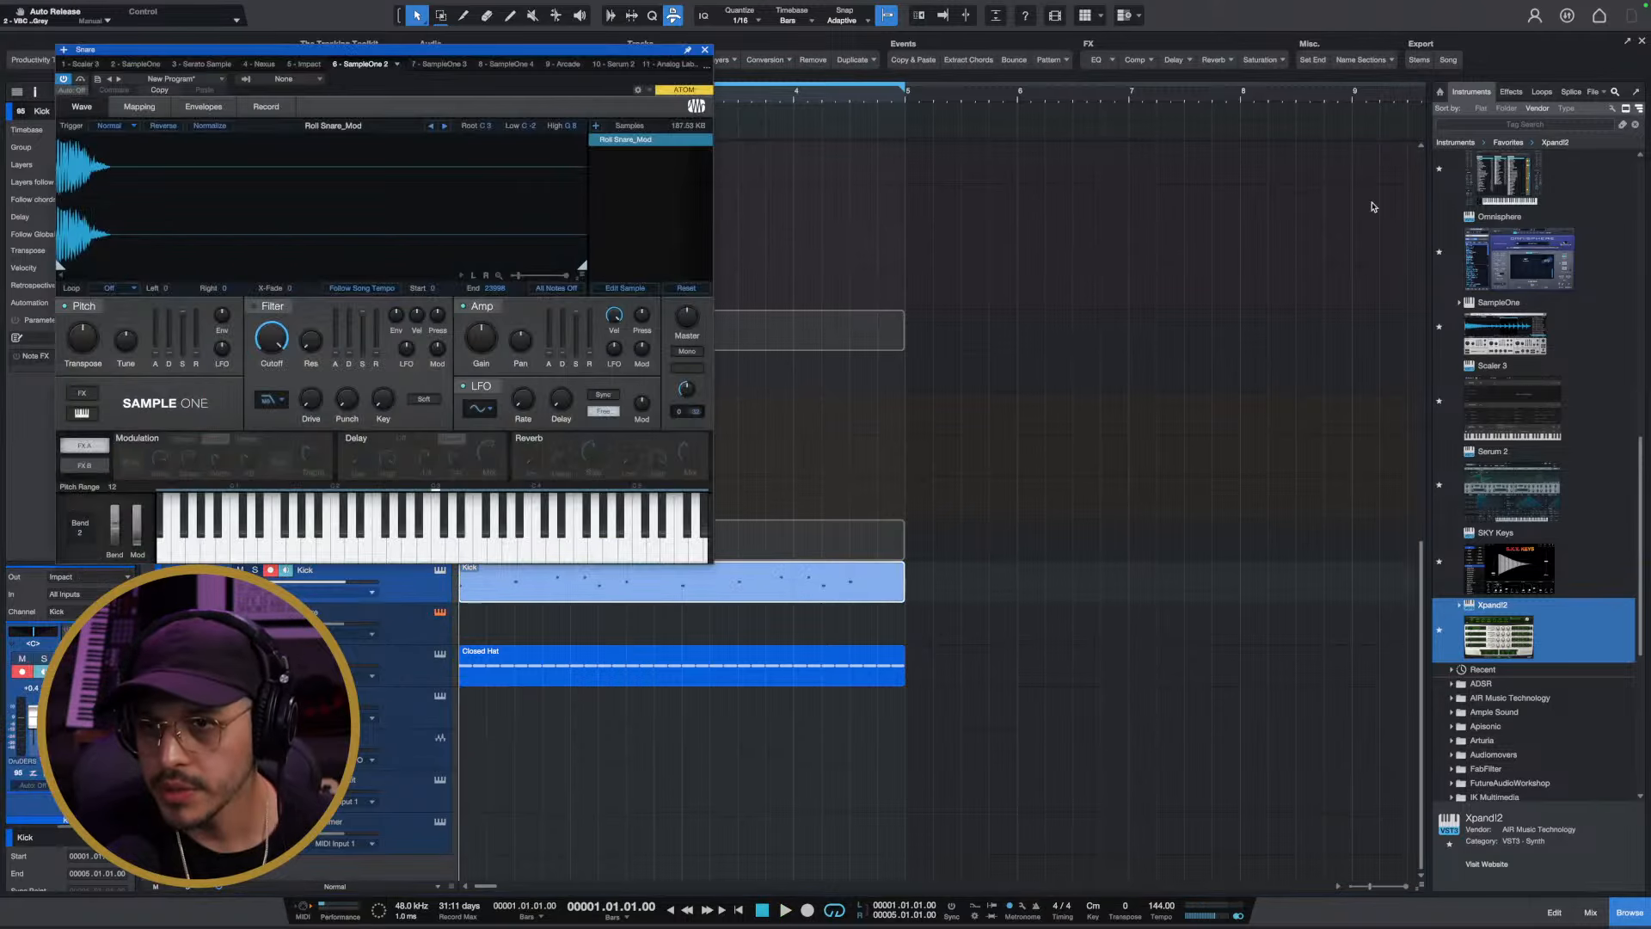
left_click(440, 570)
left_click(440, 570)
left_click(441, 570)
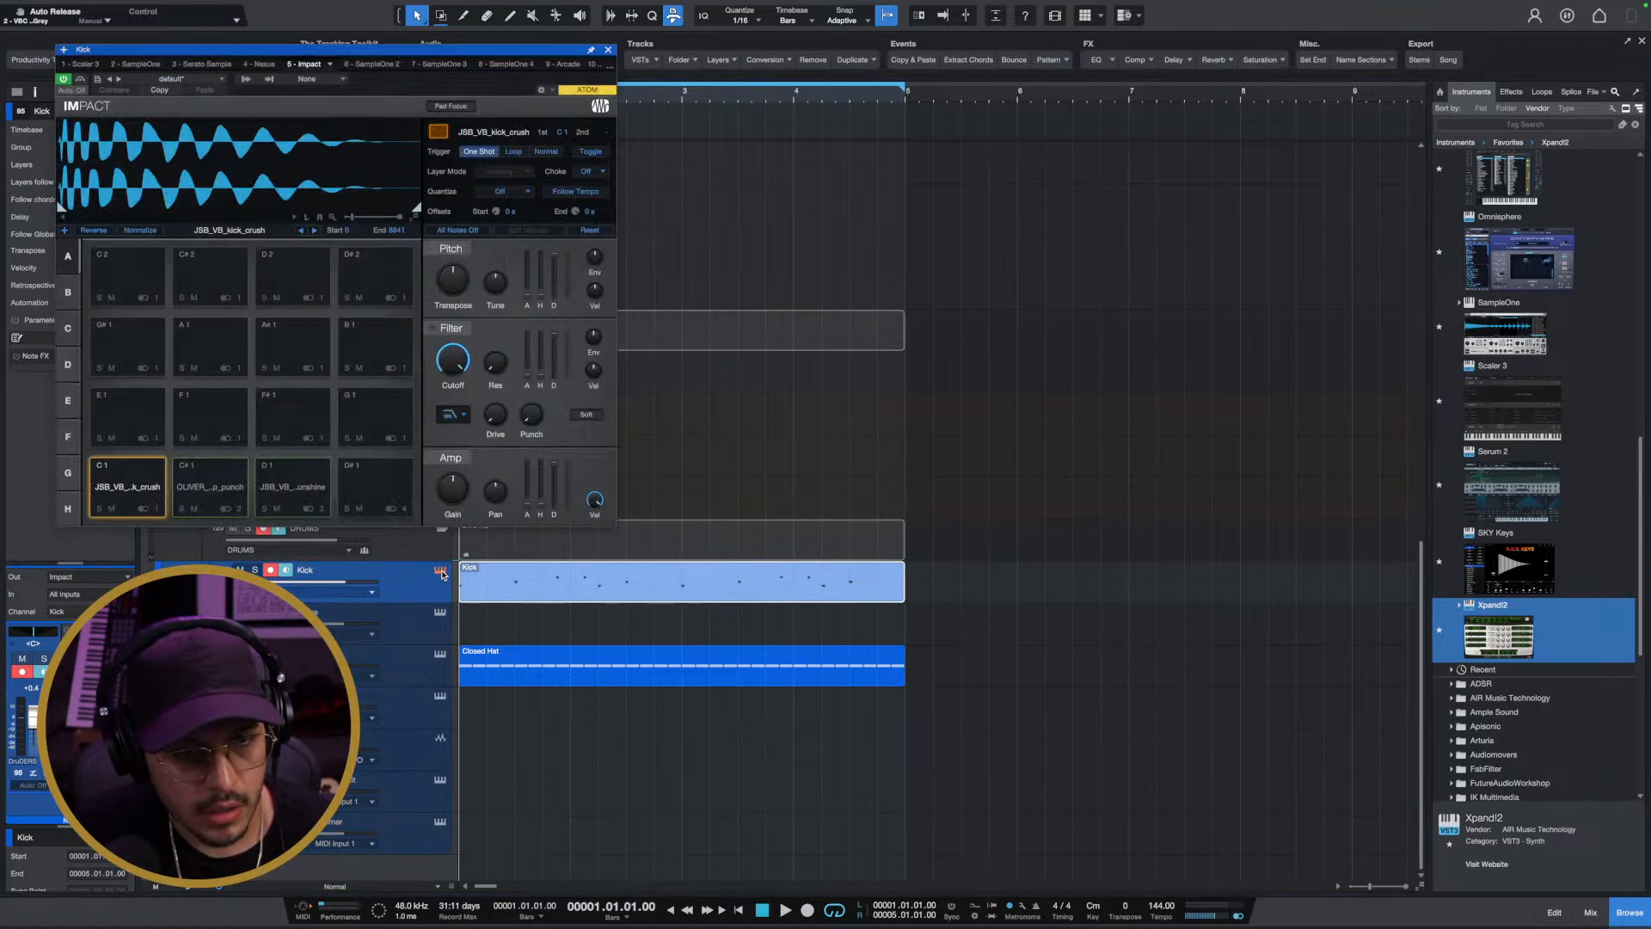
left_click(294, 494)
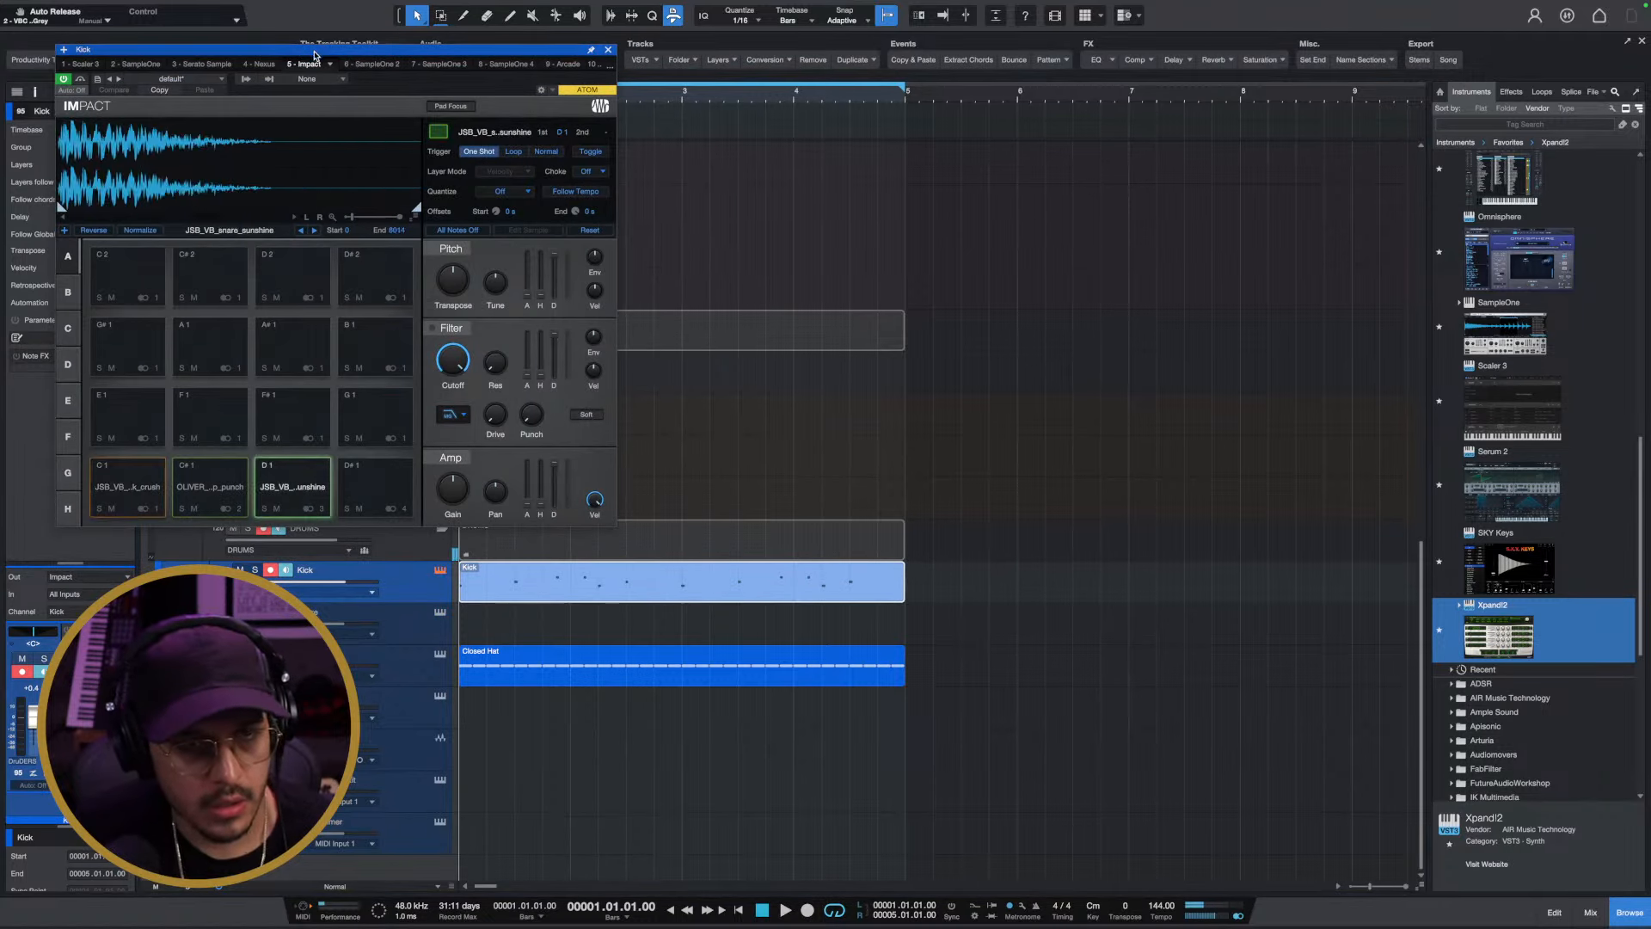
left_click_drag(315, 54, 937, 143)
left_click(906, 590)
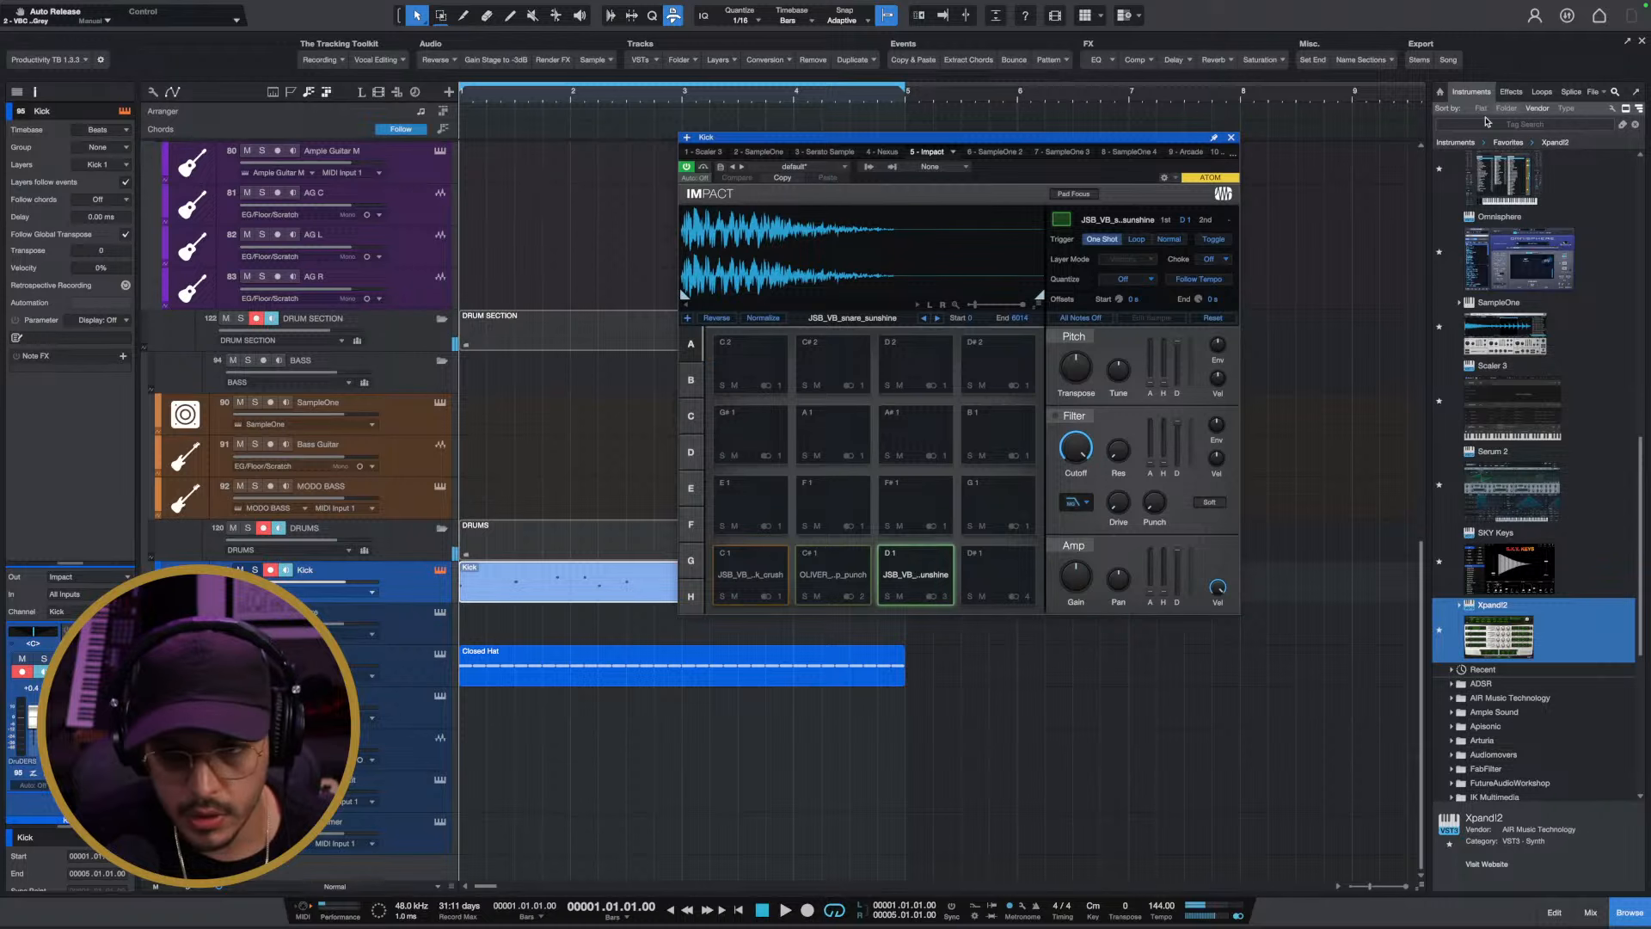
left_click(1231, 138)
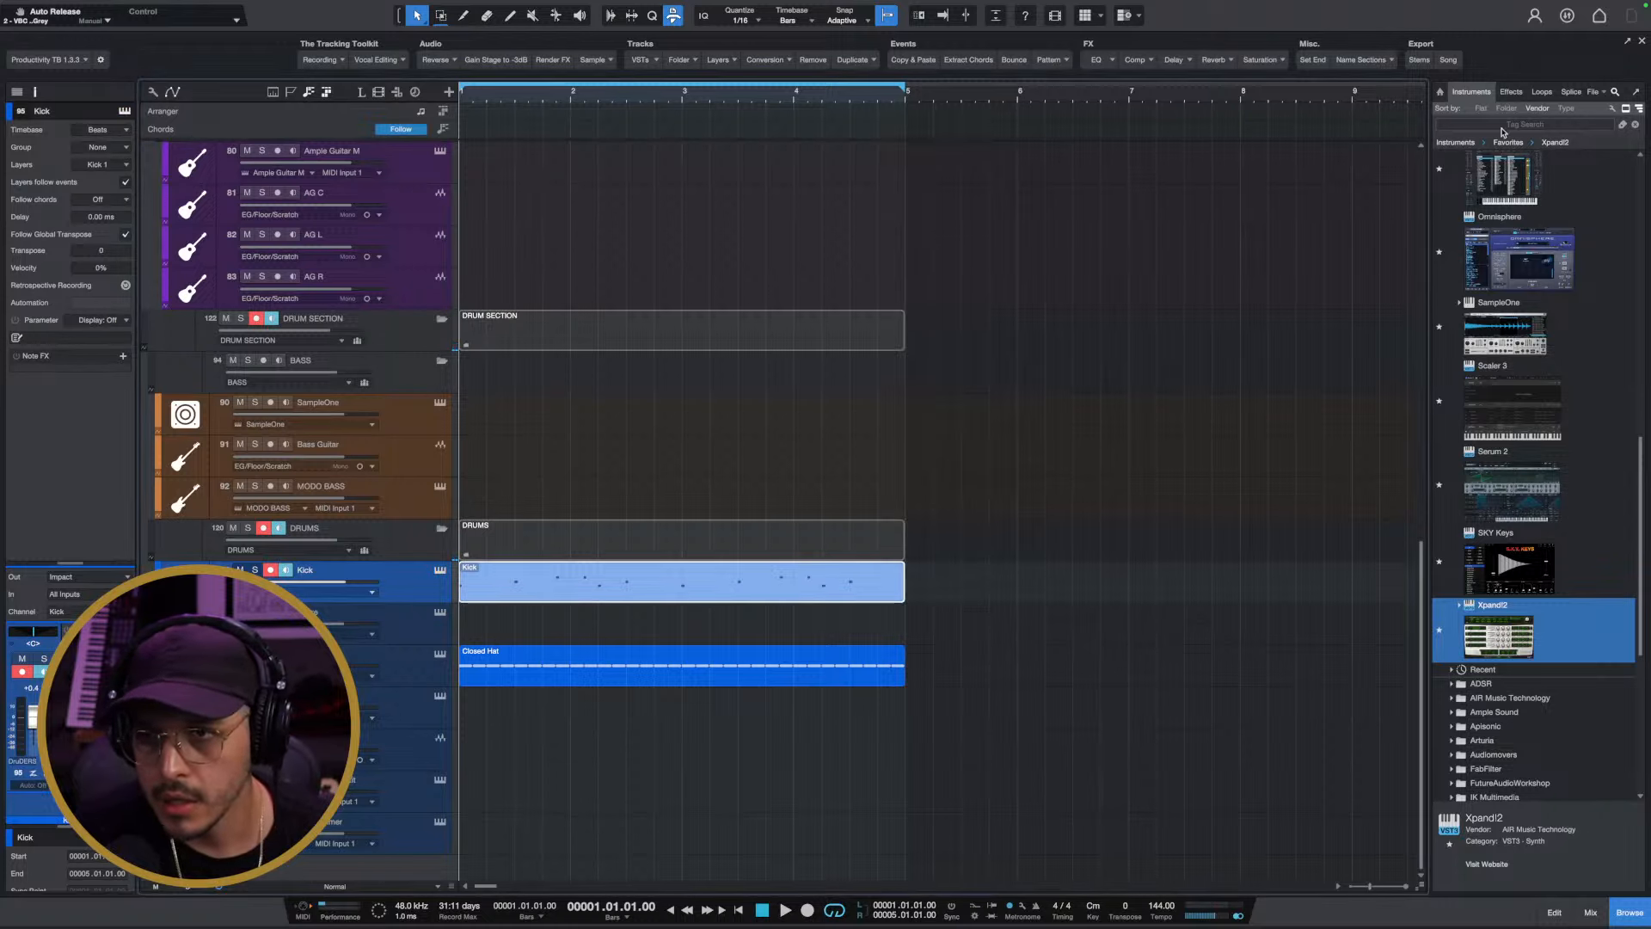
Search Splice for "2000s snare" and preview the OLIVER snare and JSB_VB_snare_sunshine.wav near the start of the results
left_click(1572, 93)
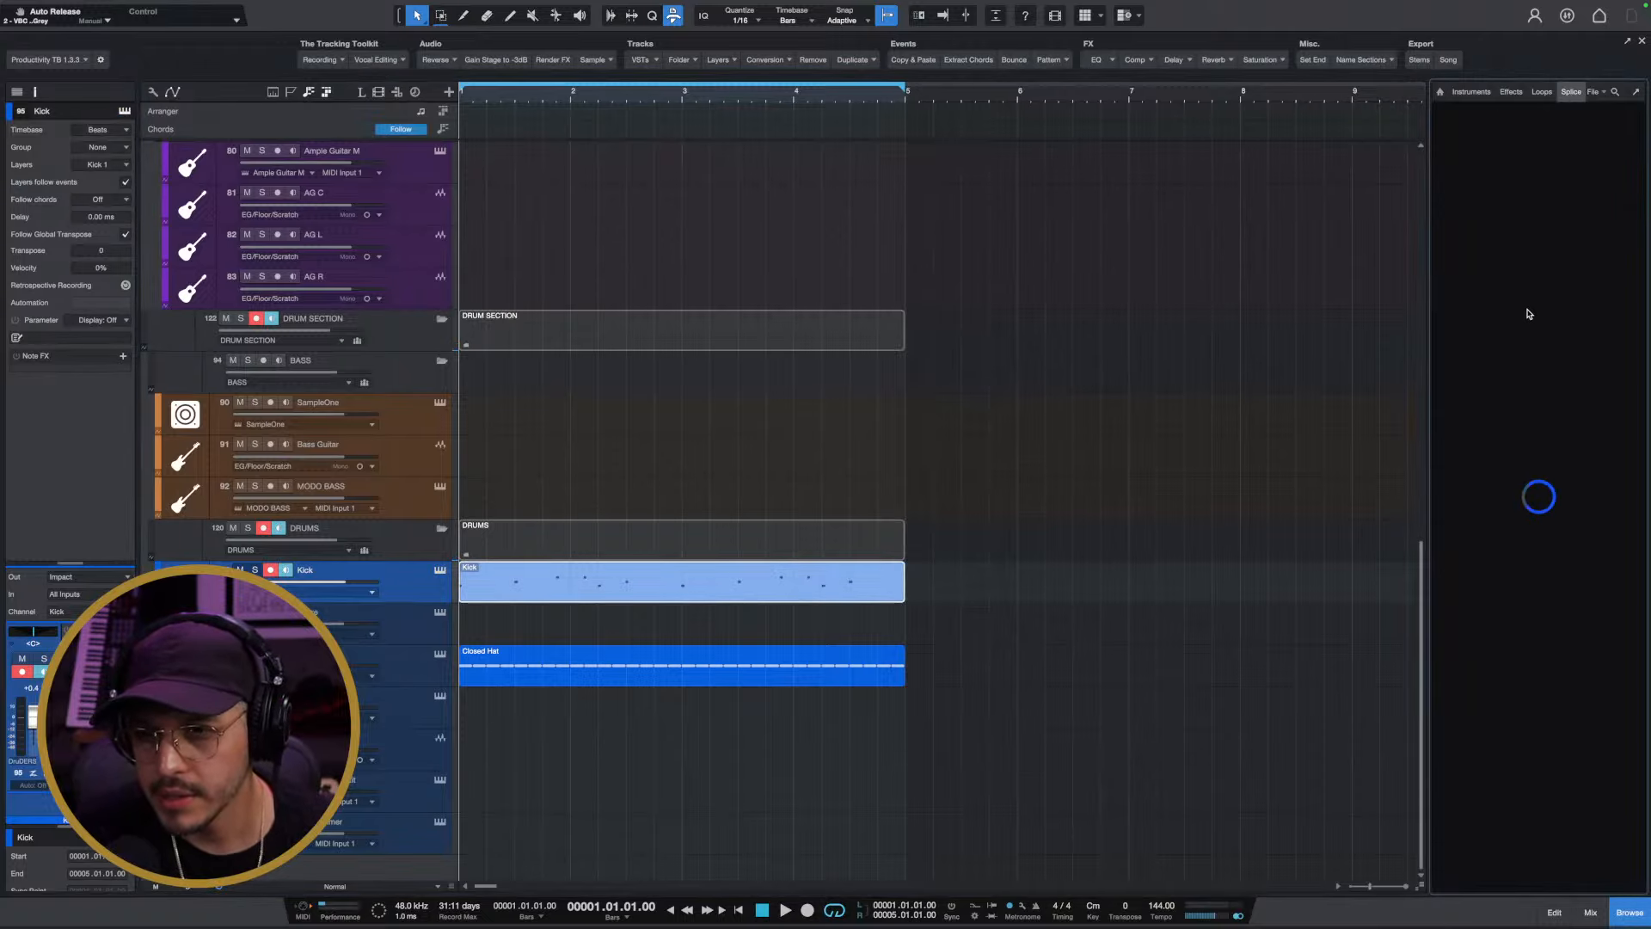
left_click(1502, 164)
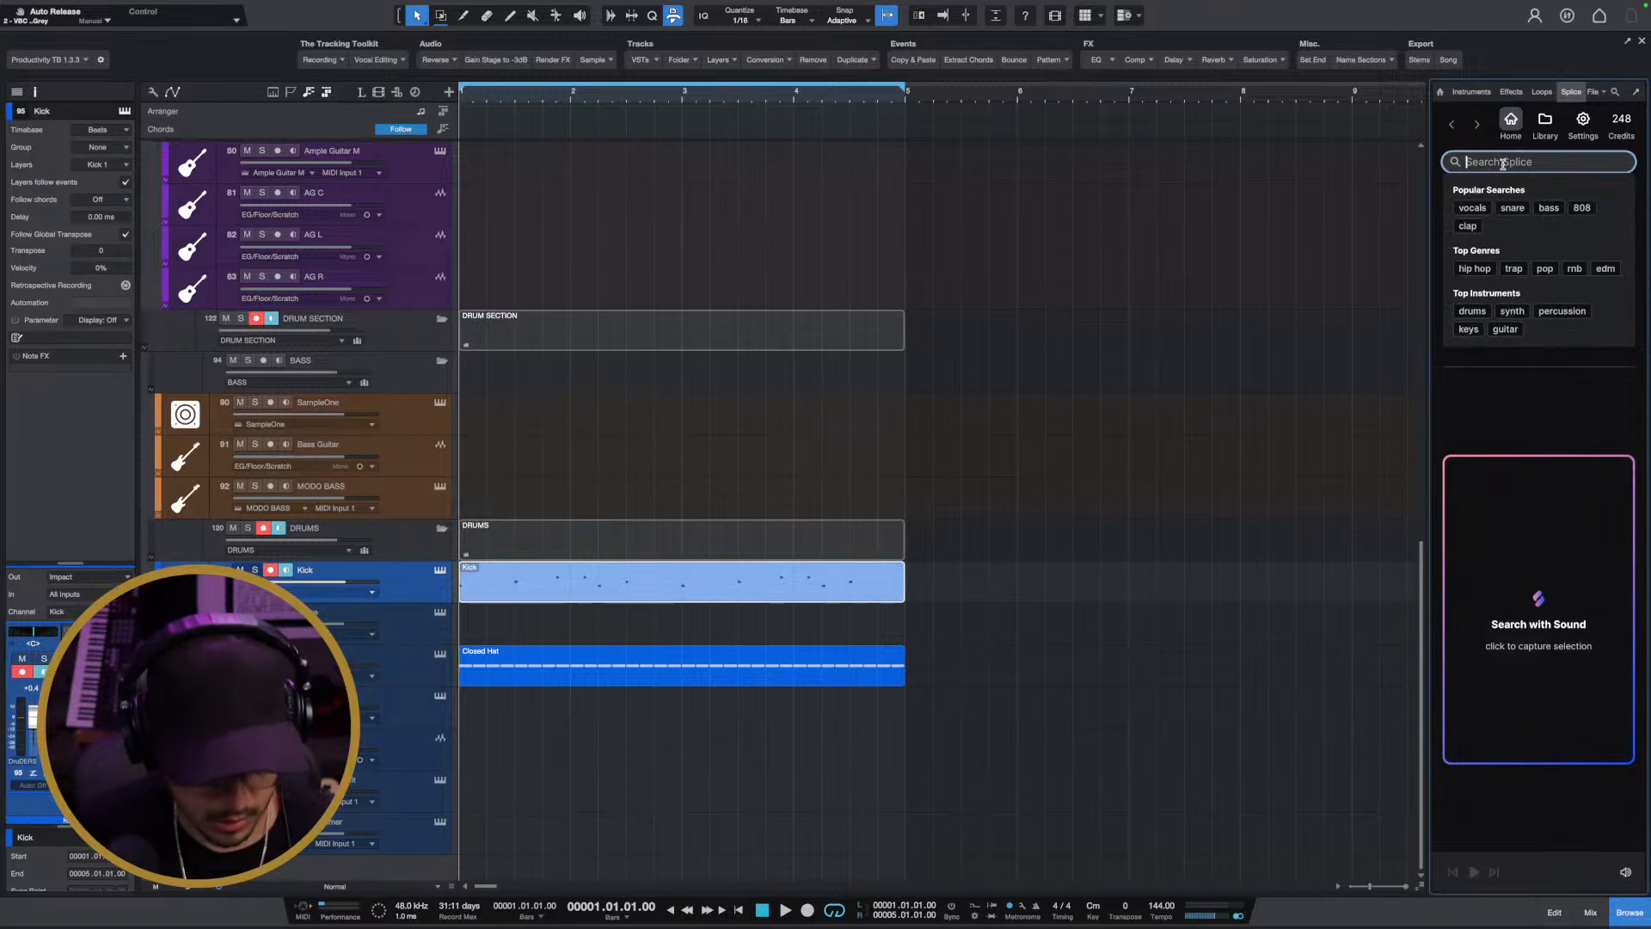
type("2000")
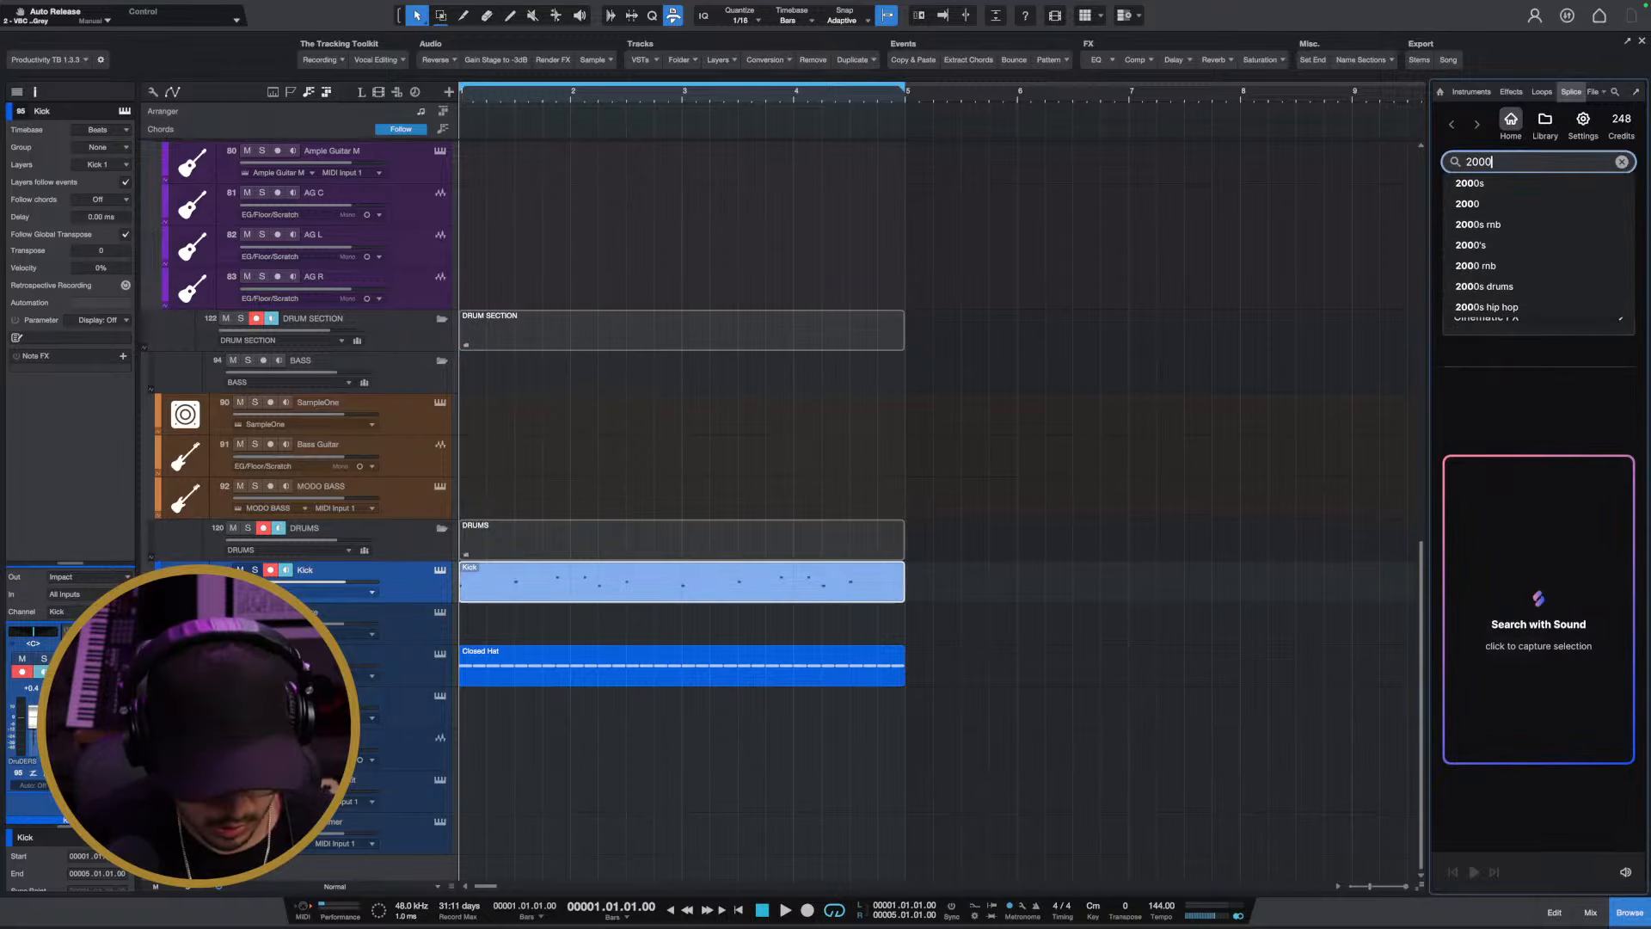
type("s snare")
key("Return")
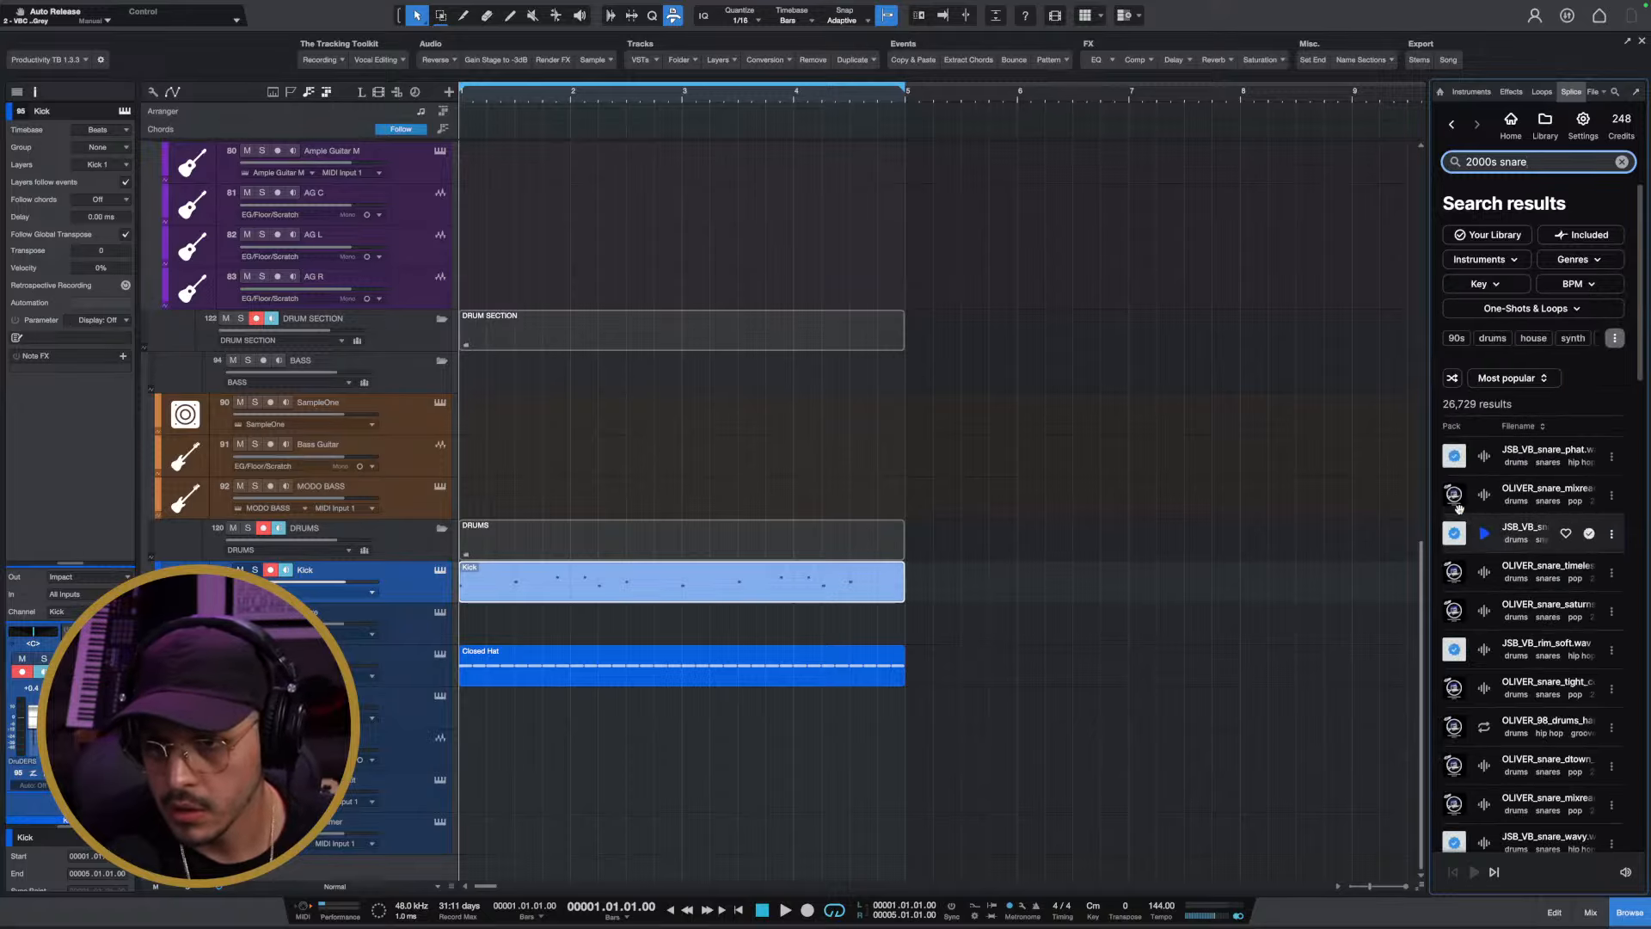
left_click(1485, 495)
left_click(1487, 535)
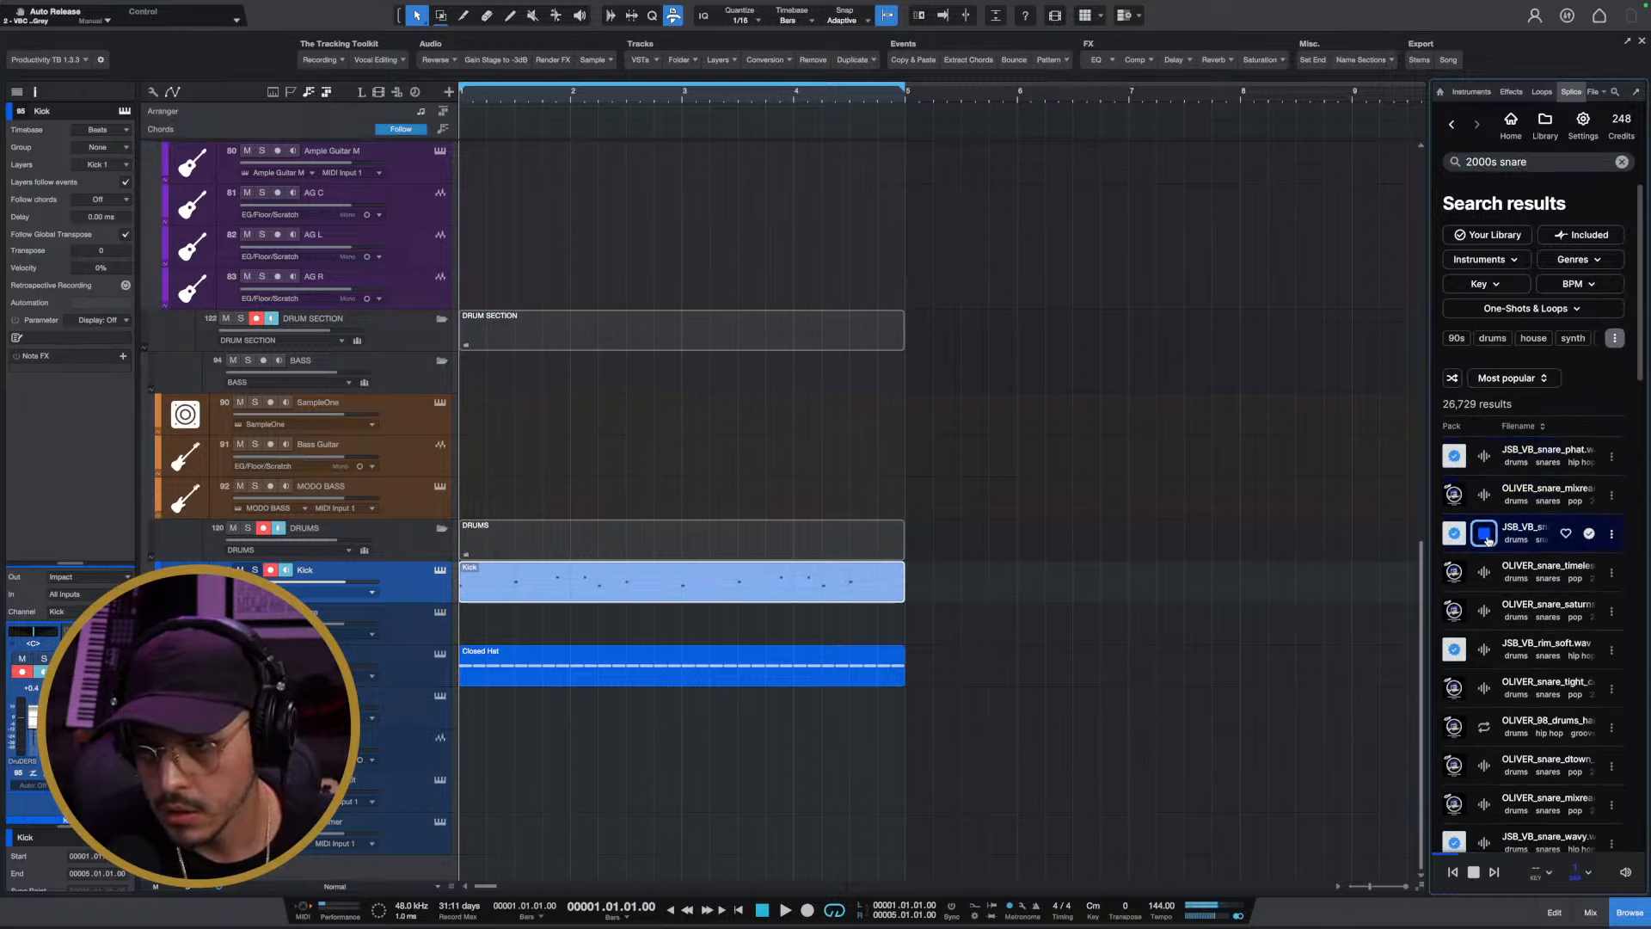
Replace Roll Snare_Mod in the Snare track's SampleOne with JSB_VB_snare_sunshine.wav from the Splice results, then close the instrument
left_click(440, 614)
left_click_drag(1553, 539, 1329, 502)
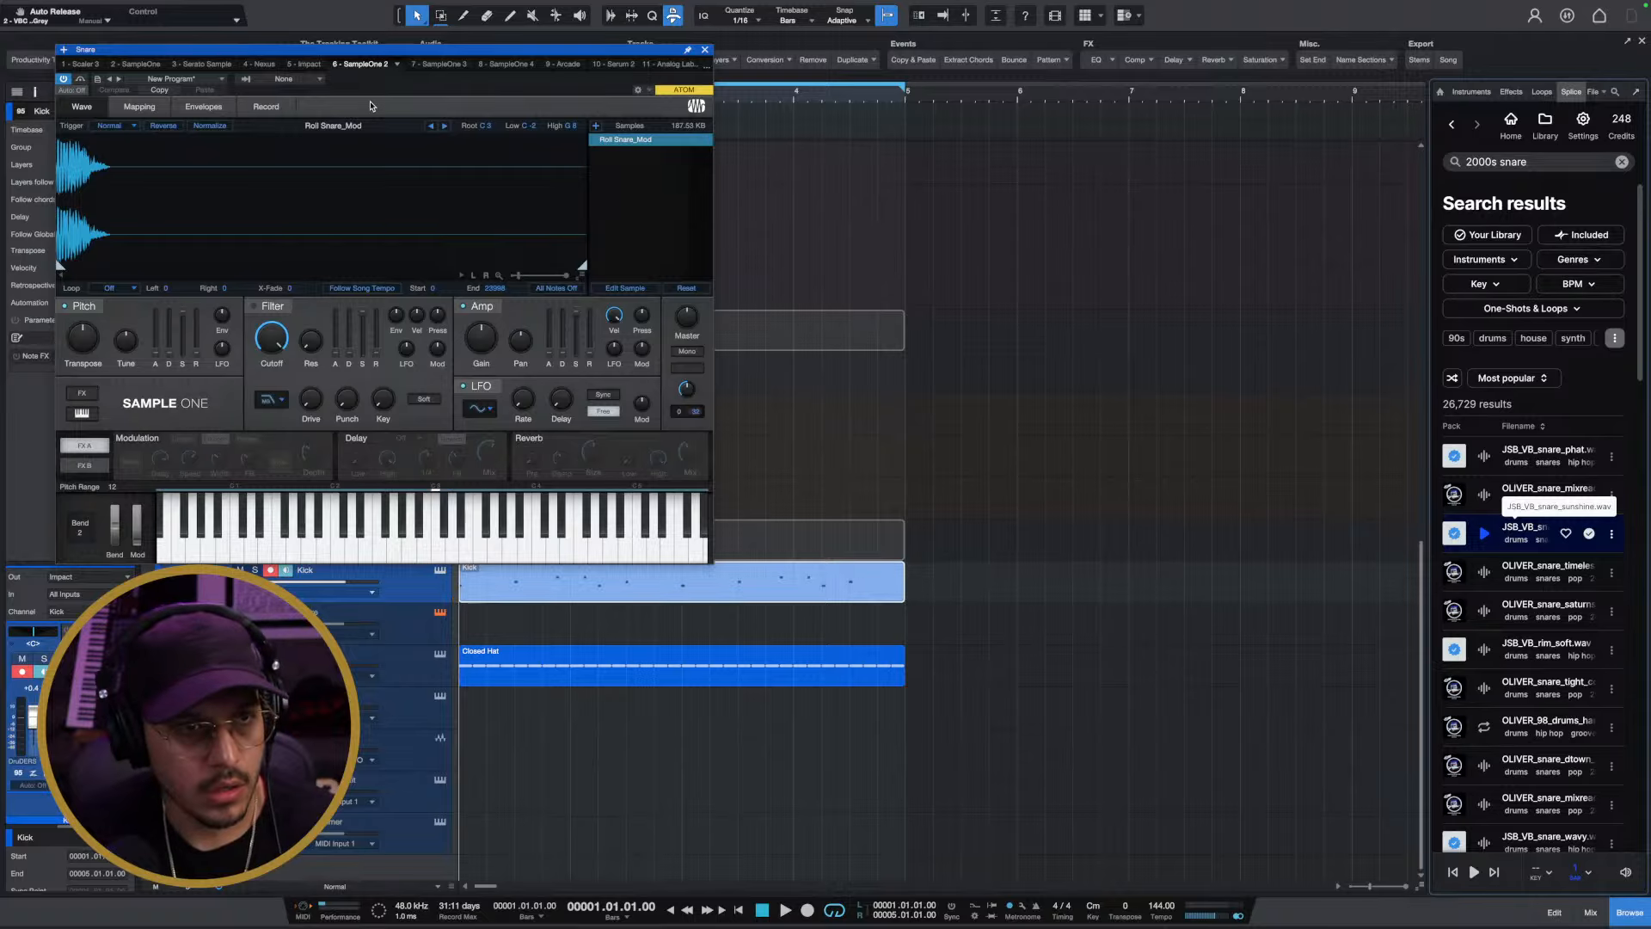
left_click(422, 627)
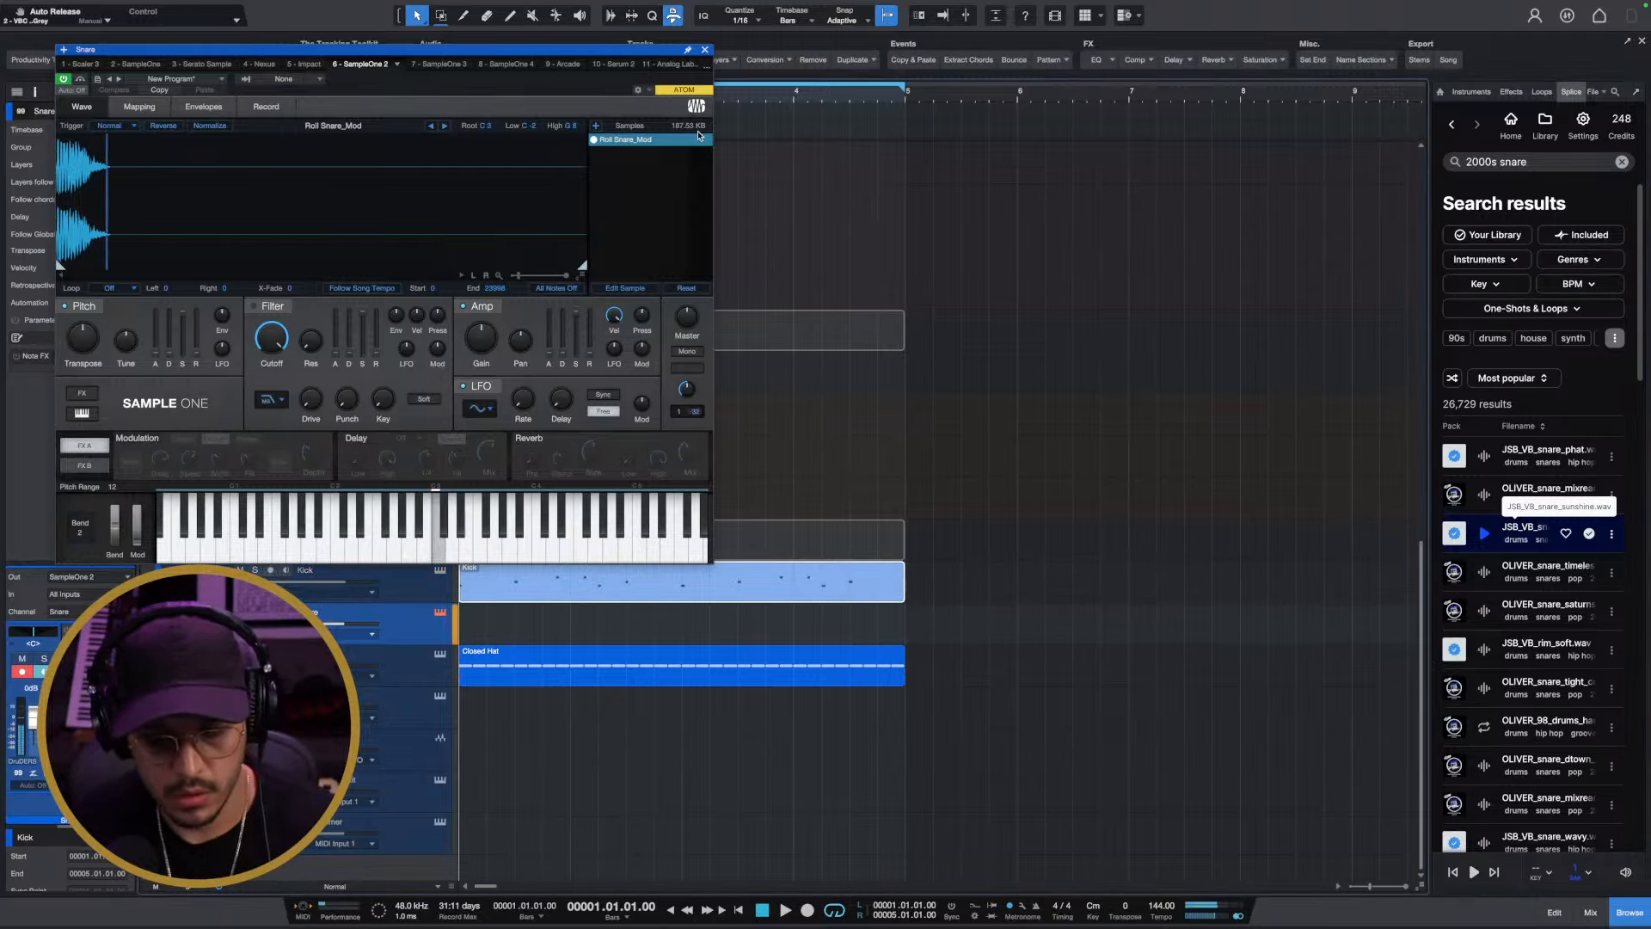
left_click(1484, 534)
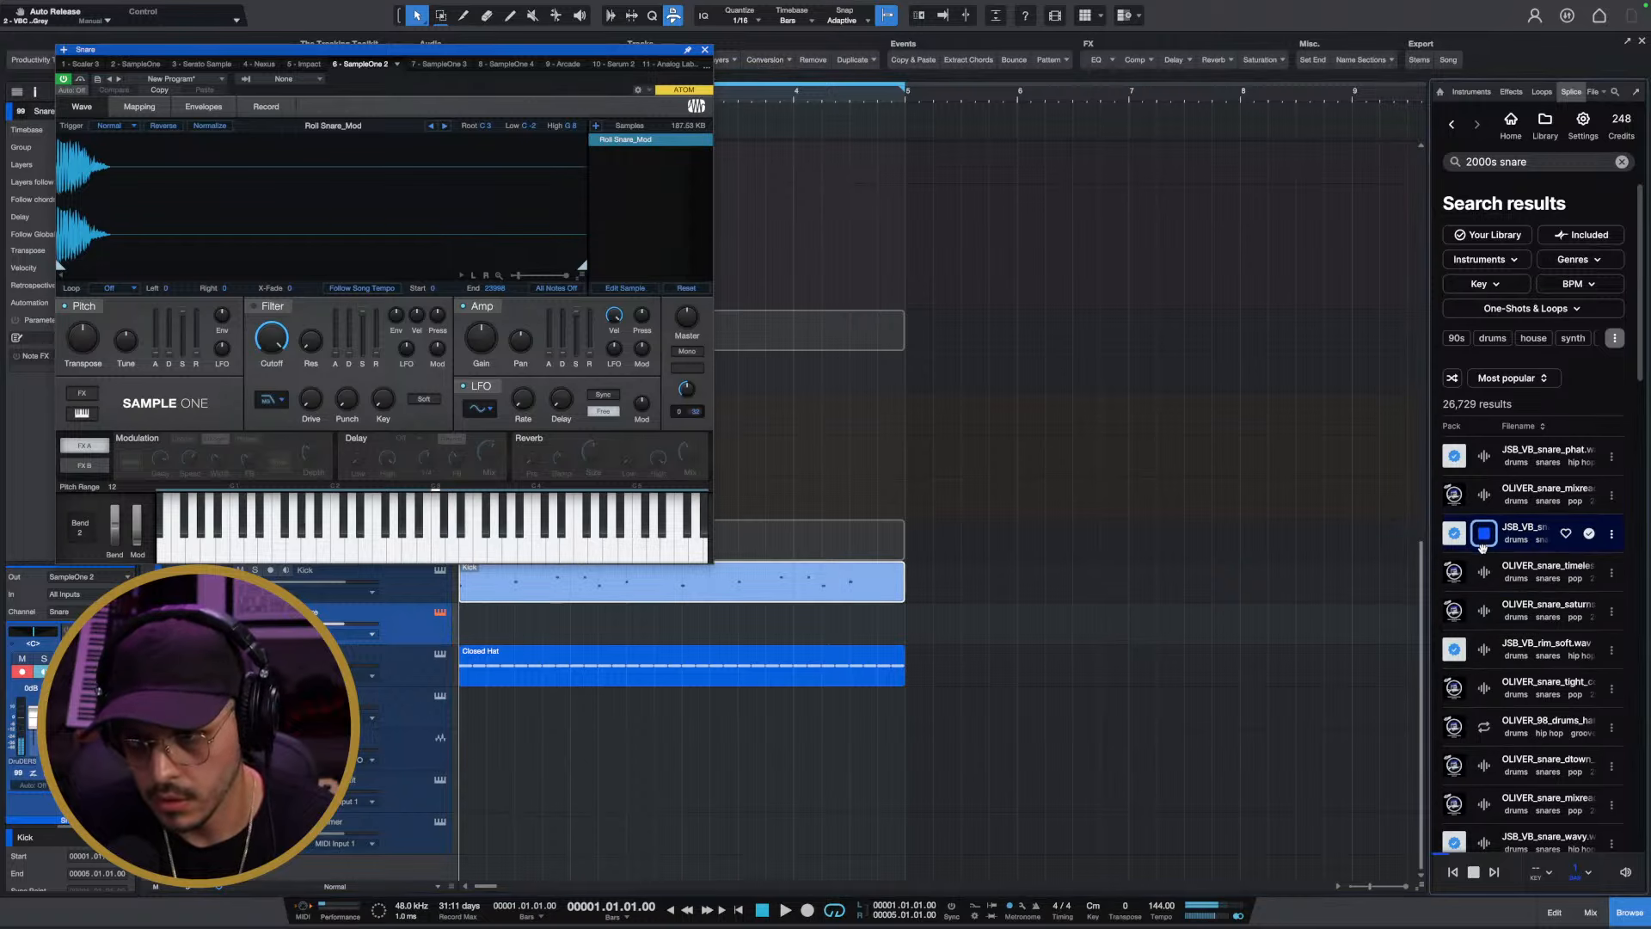
left_click_drag(1496, 542, 647, 159)
right_click(644, 148)
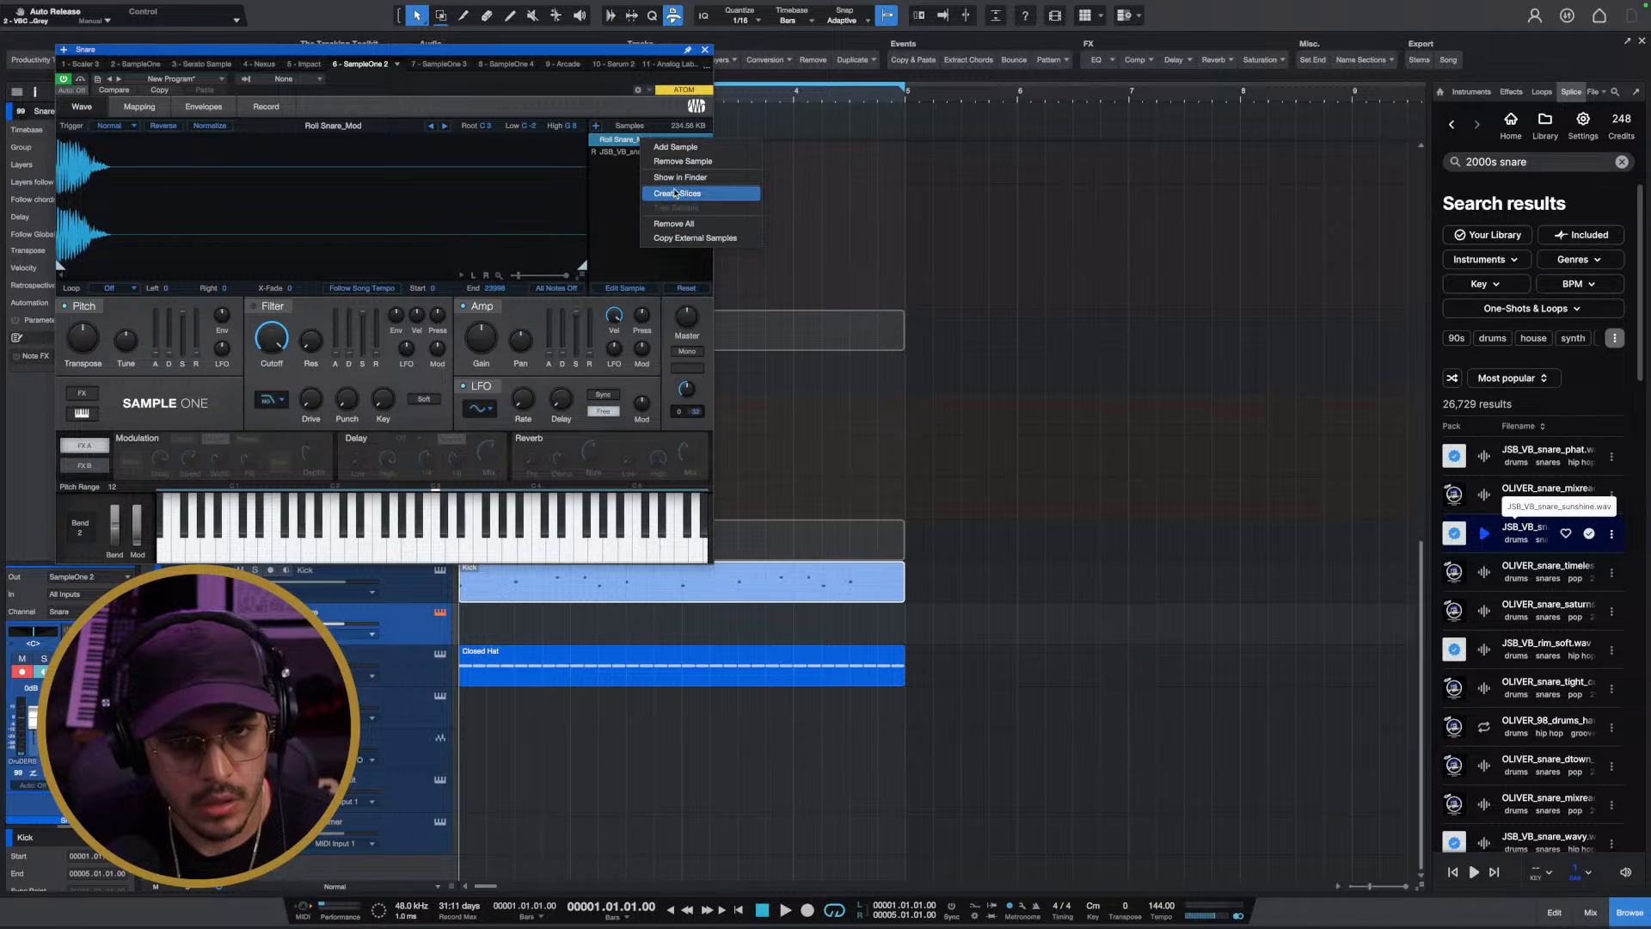
left_click(681, 162)
left_click(707, 50)
Play the drums briefly, then delete the snare notes from the Kick part and close the note editor
key("space")
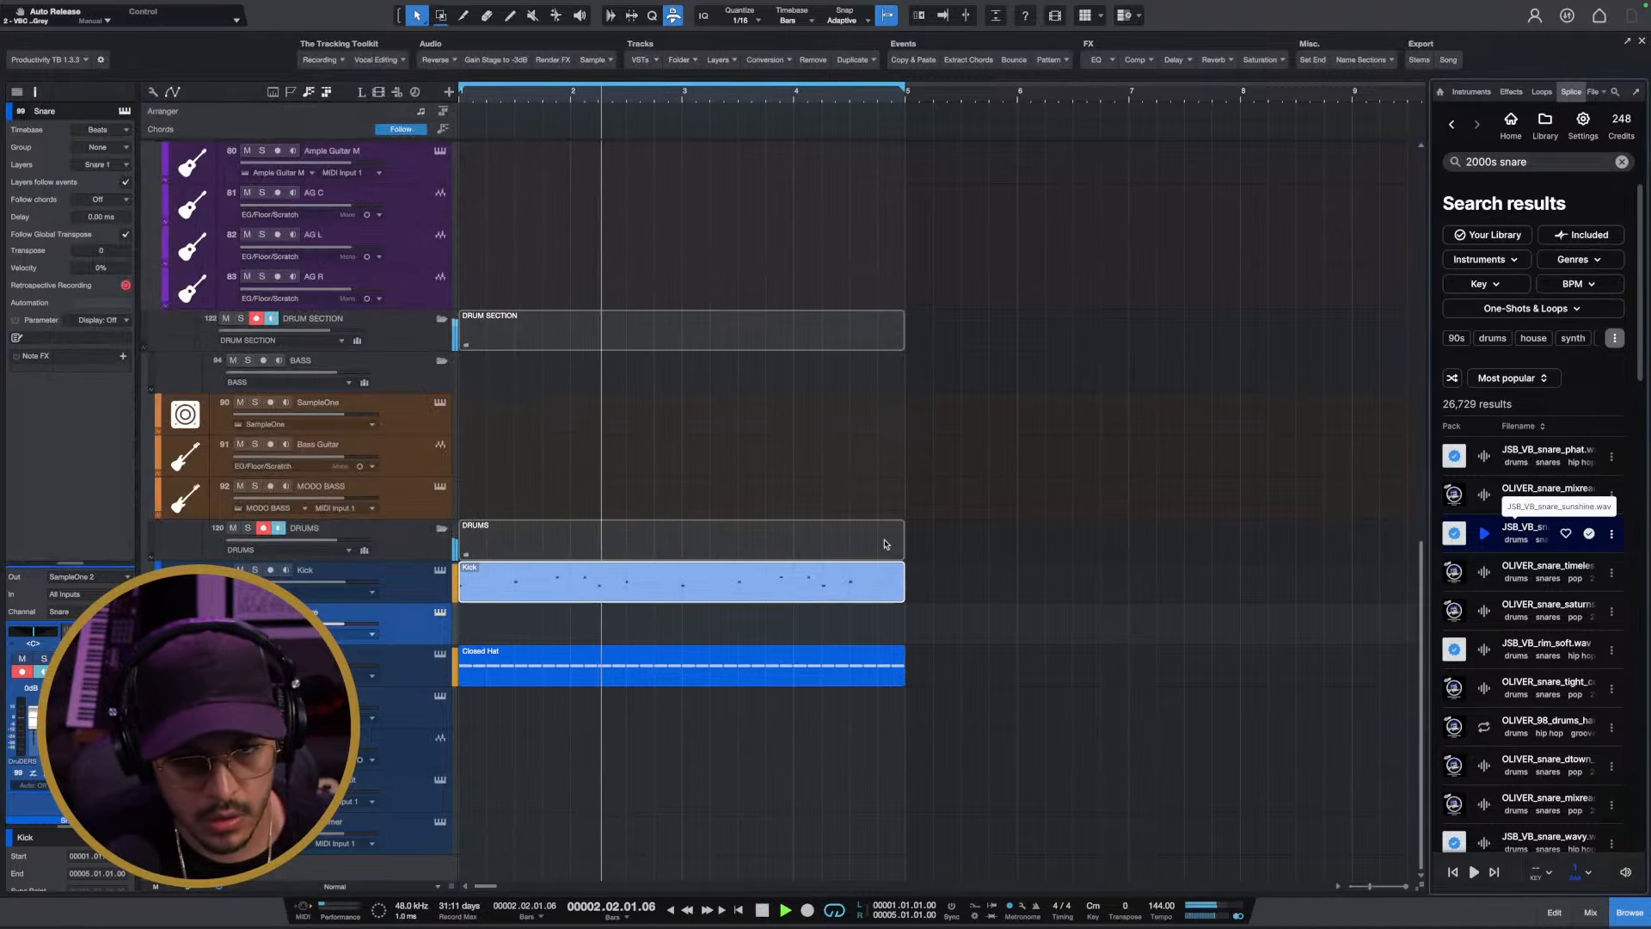
key("space")
double_click(712, 593)
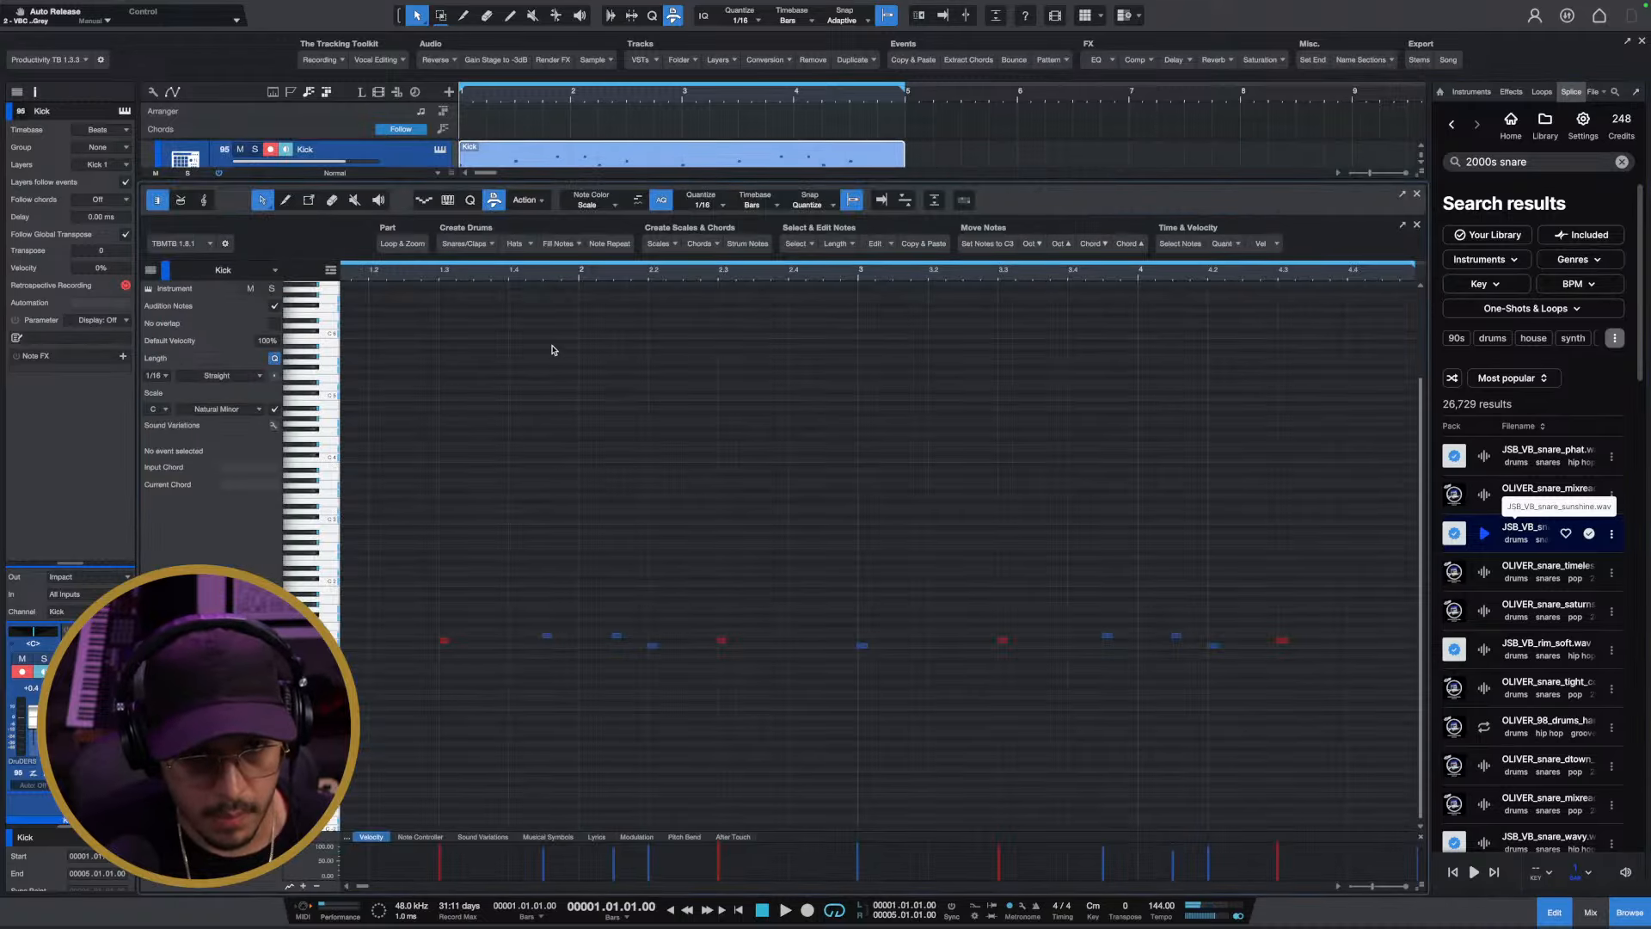
scroll(531, 270, "down", 5)
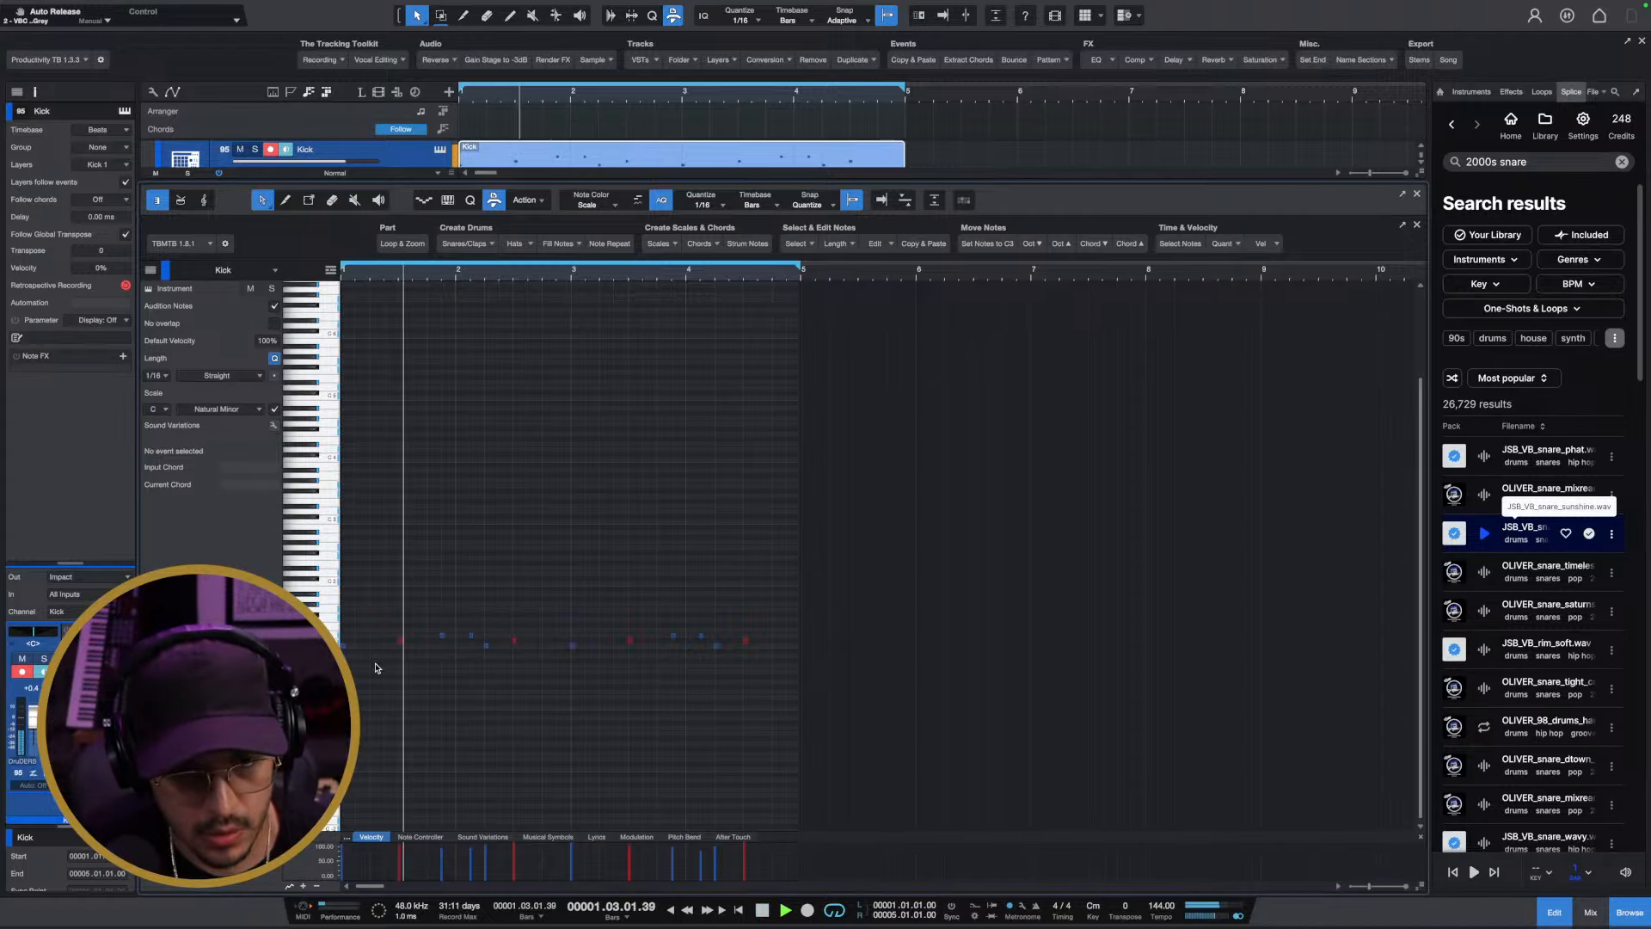
key("space")
left_click_drag(425, 639, 540, 640)
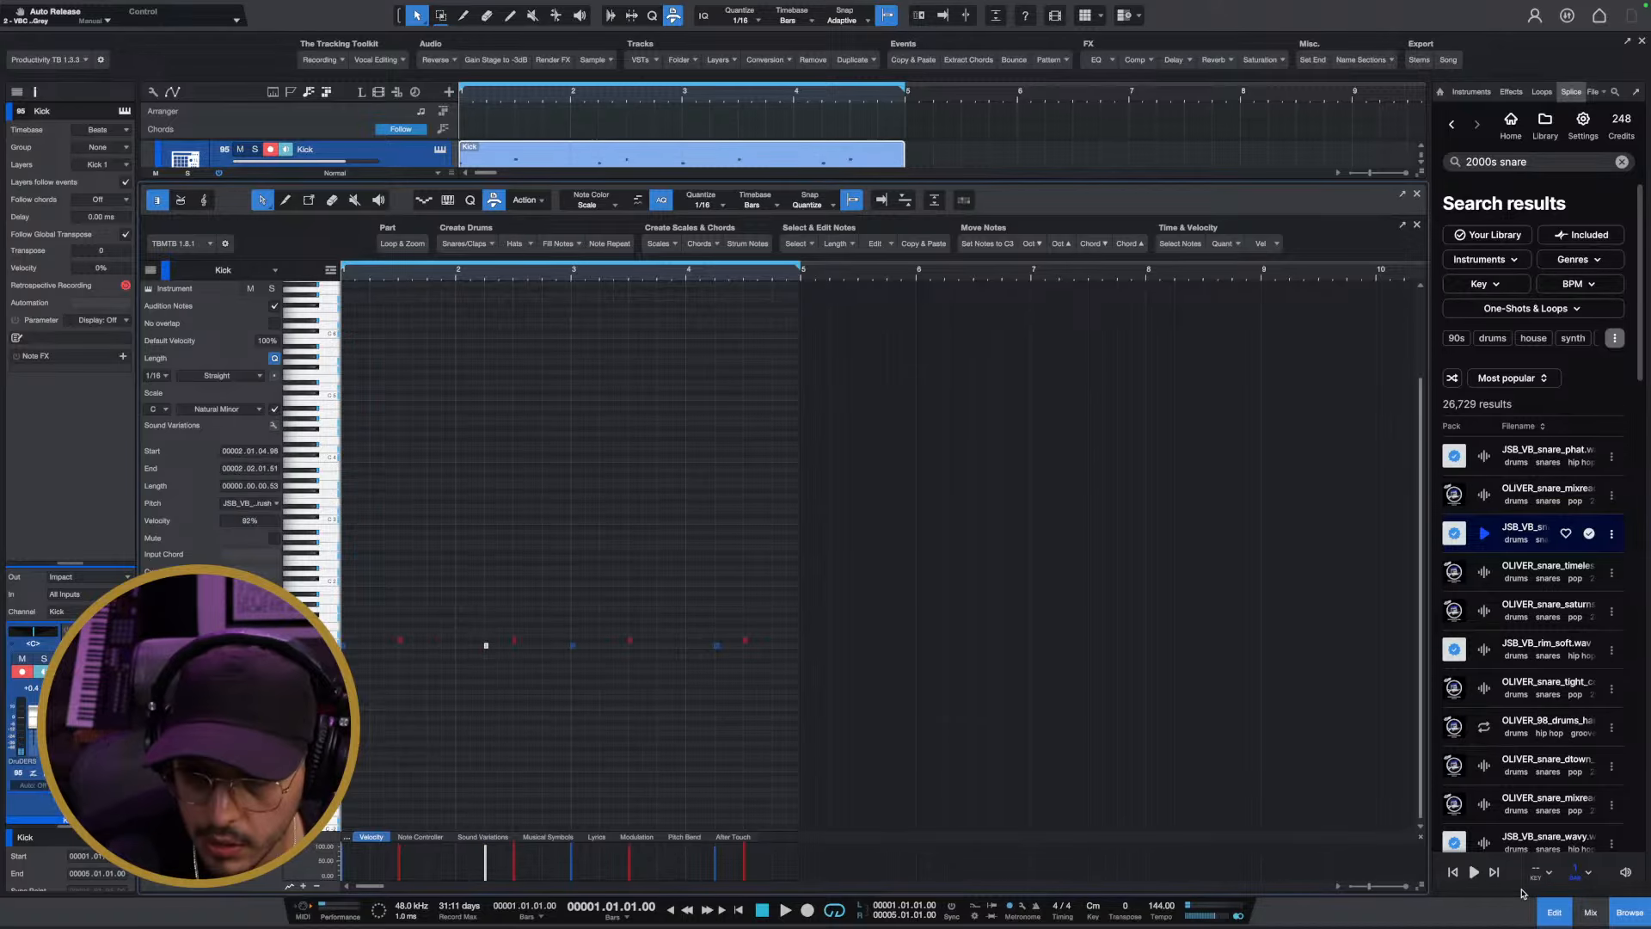
left_click(1554, 911)
Record a new snare pattern on the Snare track over the four-bar loop
left_click(407, 640)
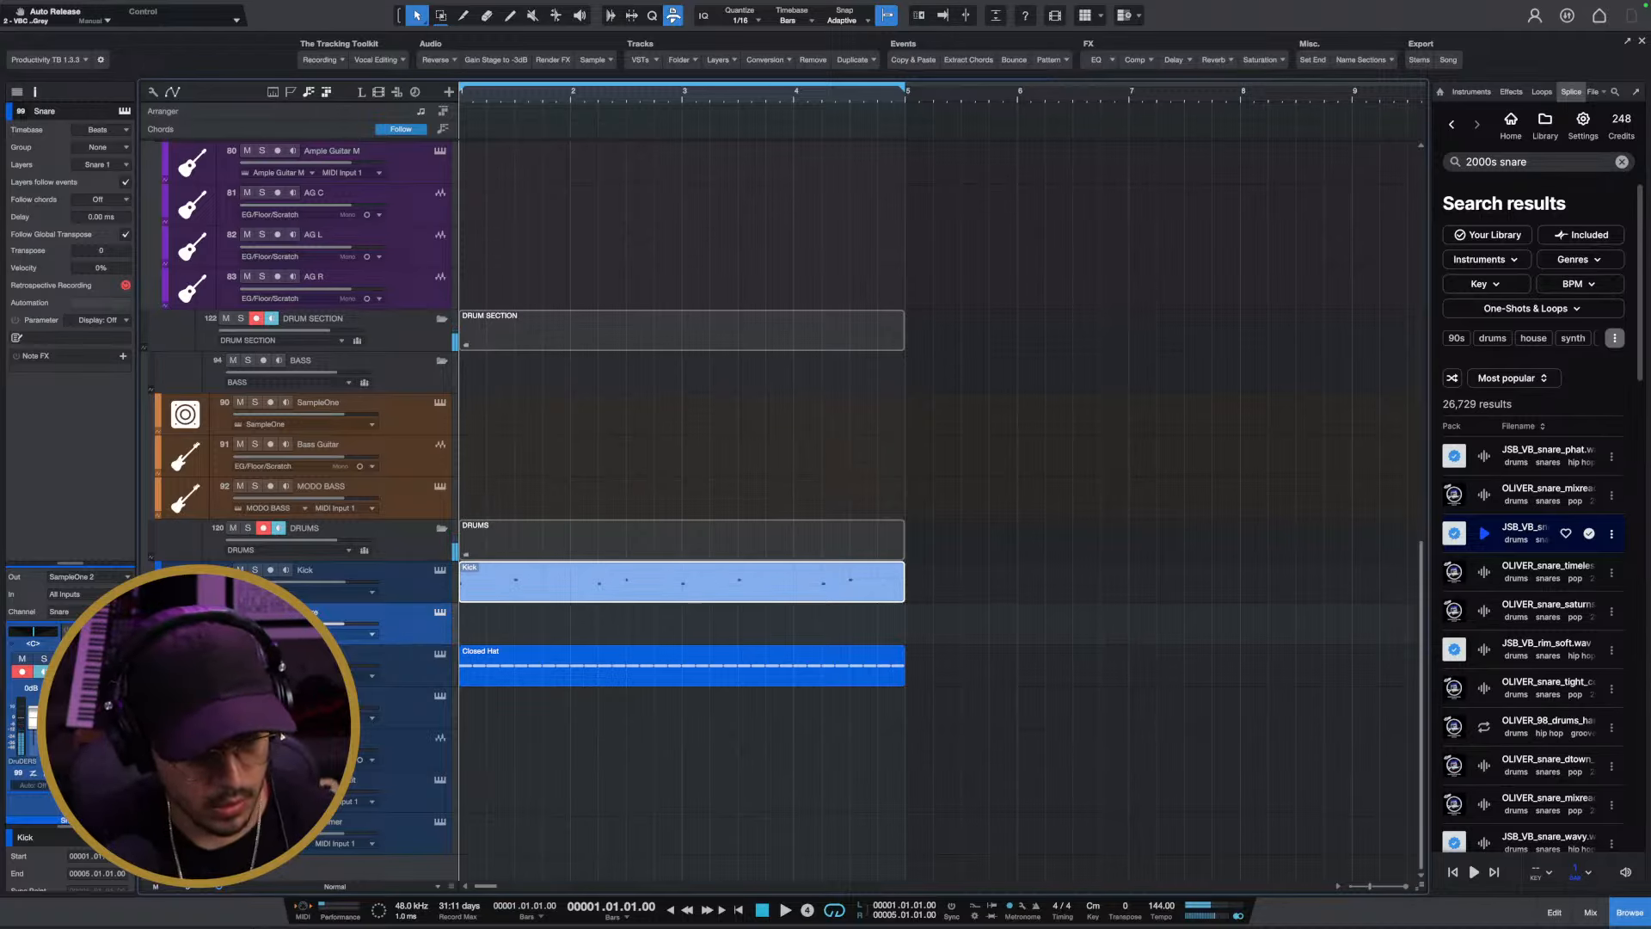
key("KP_Multiply")
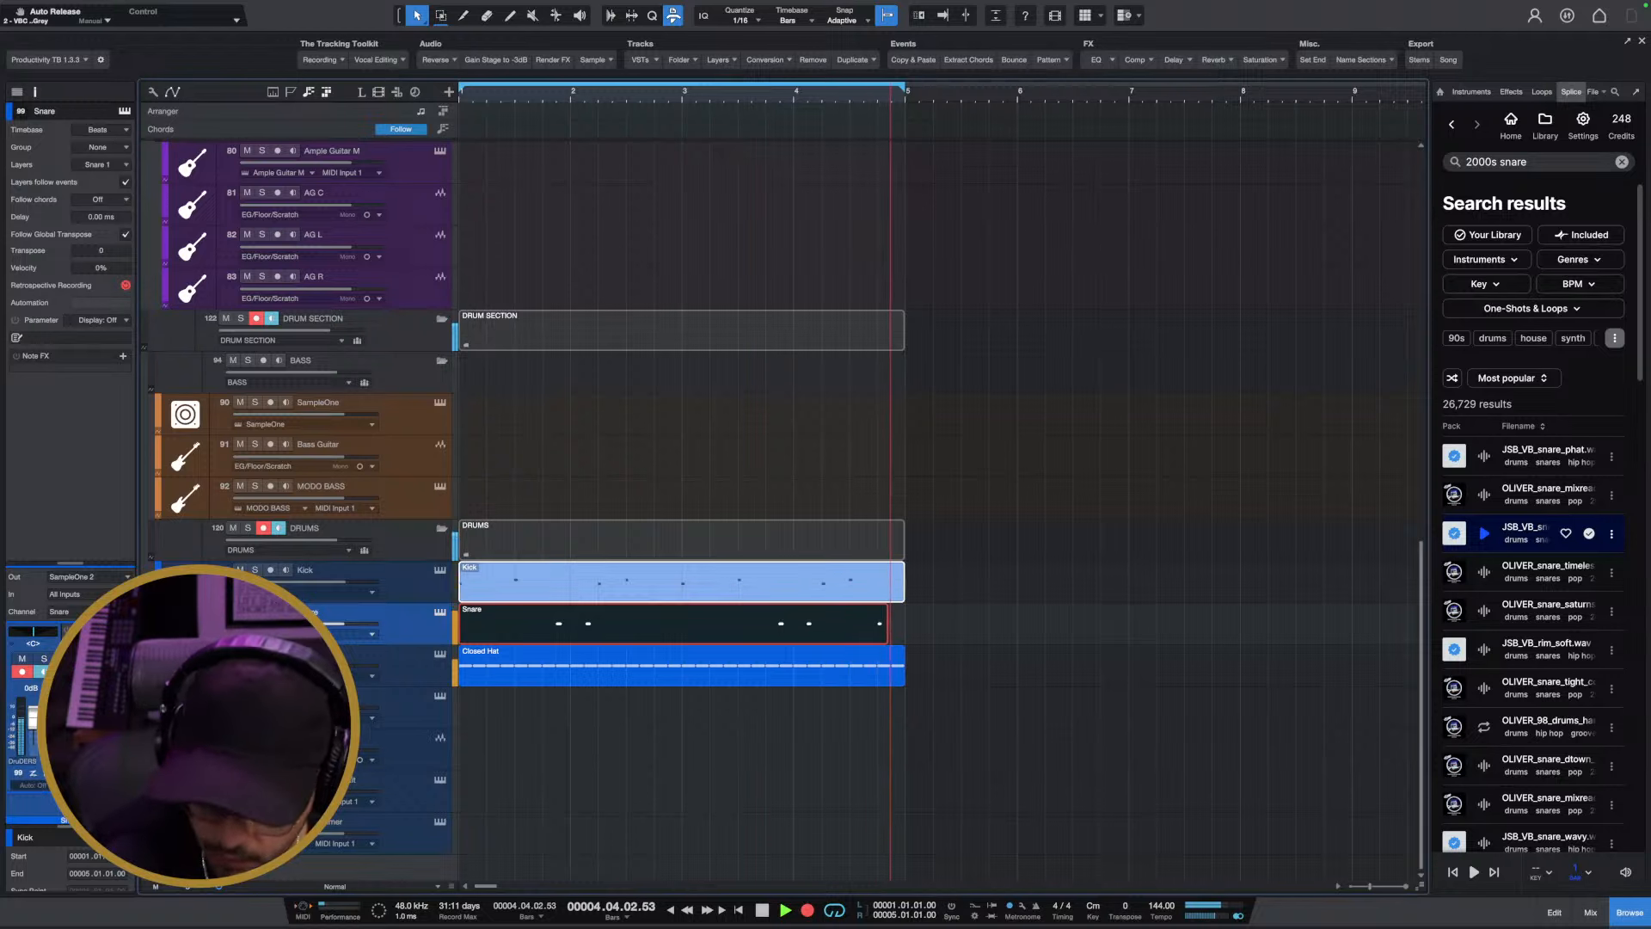
key("space")
Lower the last note of the Snare part to Ab, check it in playback, and close the note editor
double_click(853, 609)
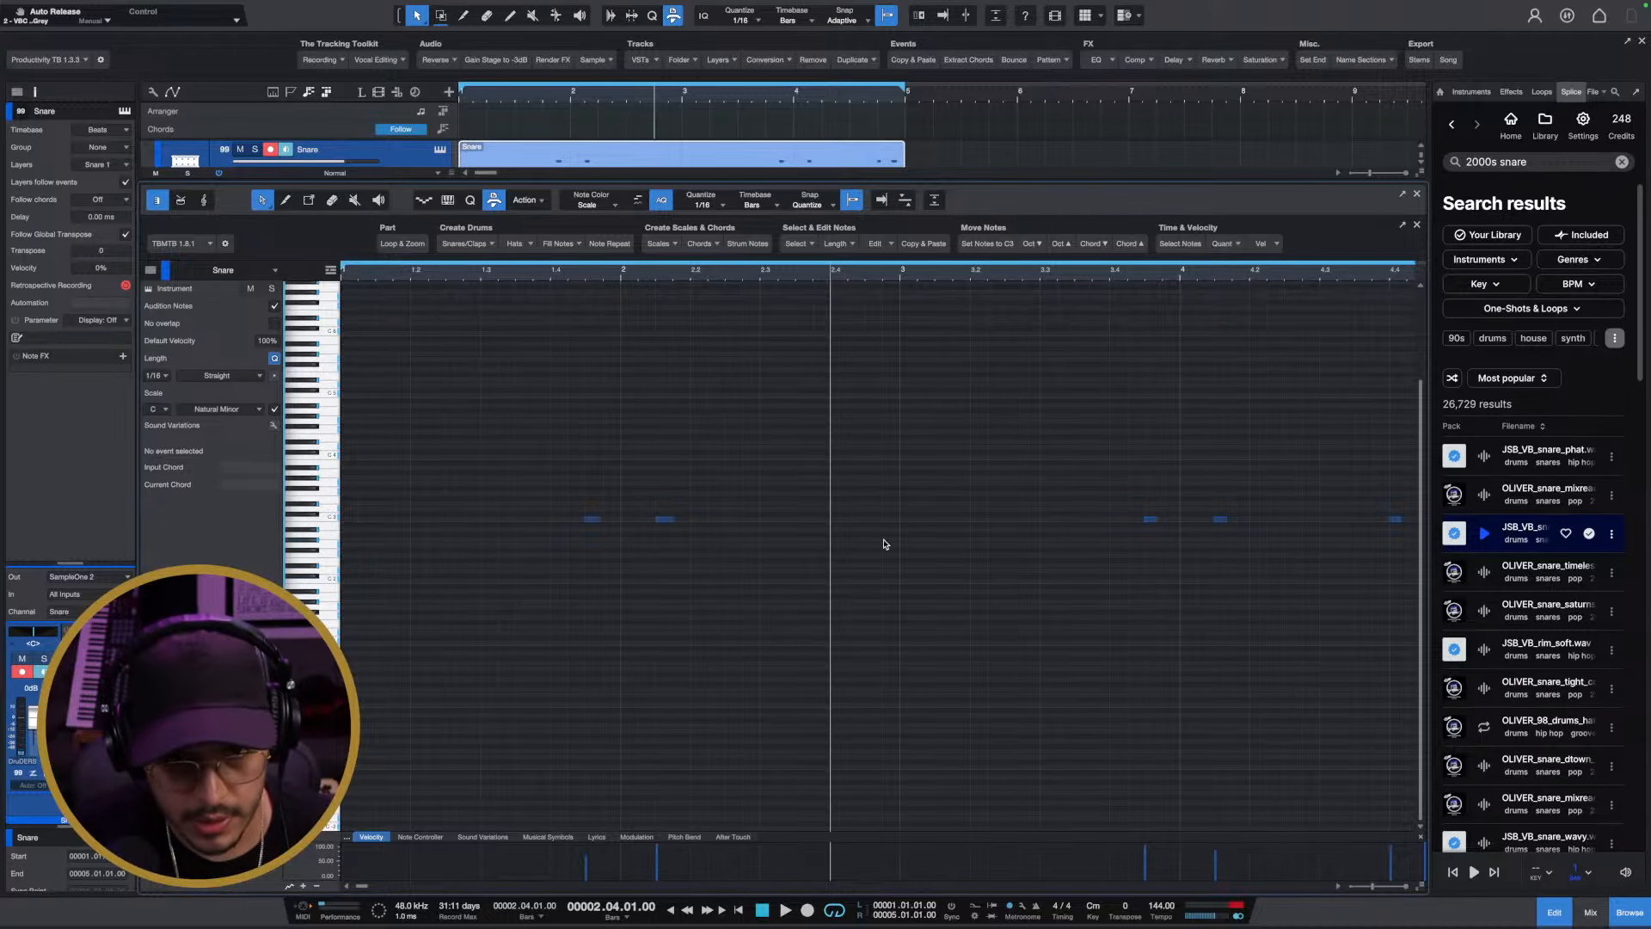
scroll(877, 543, "right", 8)
left_click(936, 520)
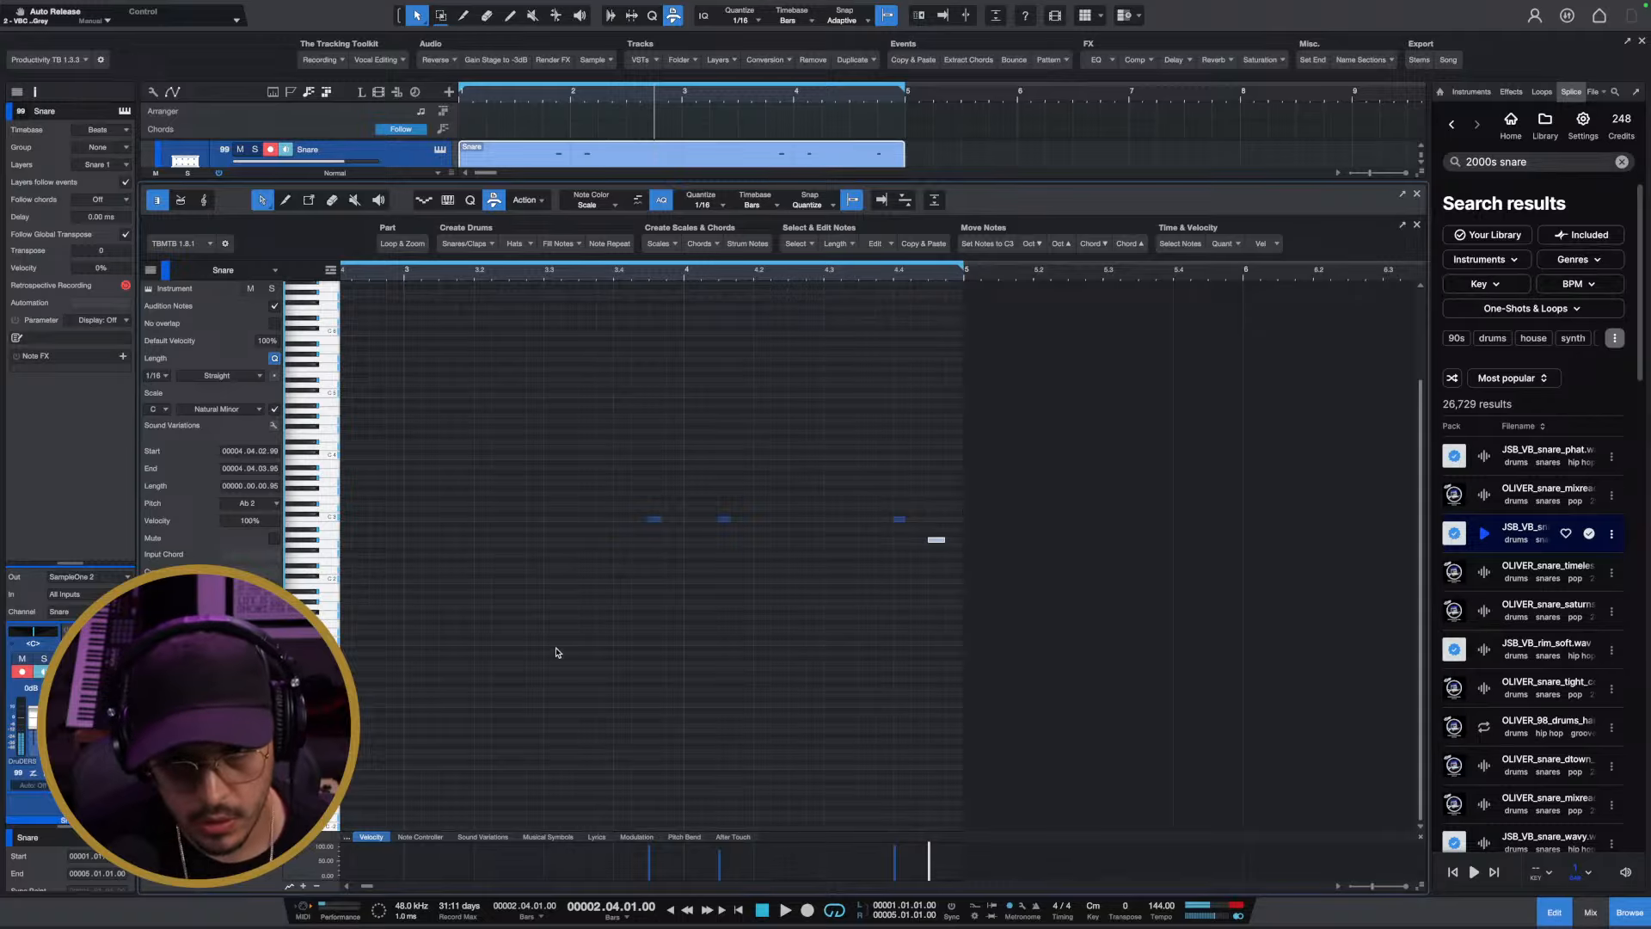
scroll(630, 270, "down", 3)
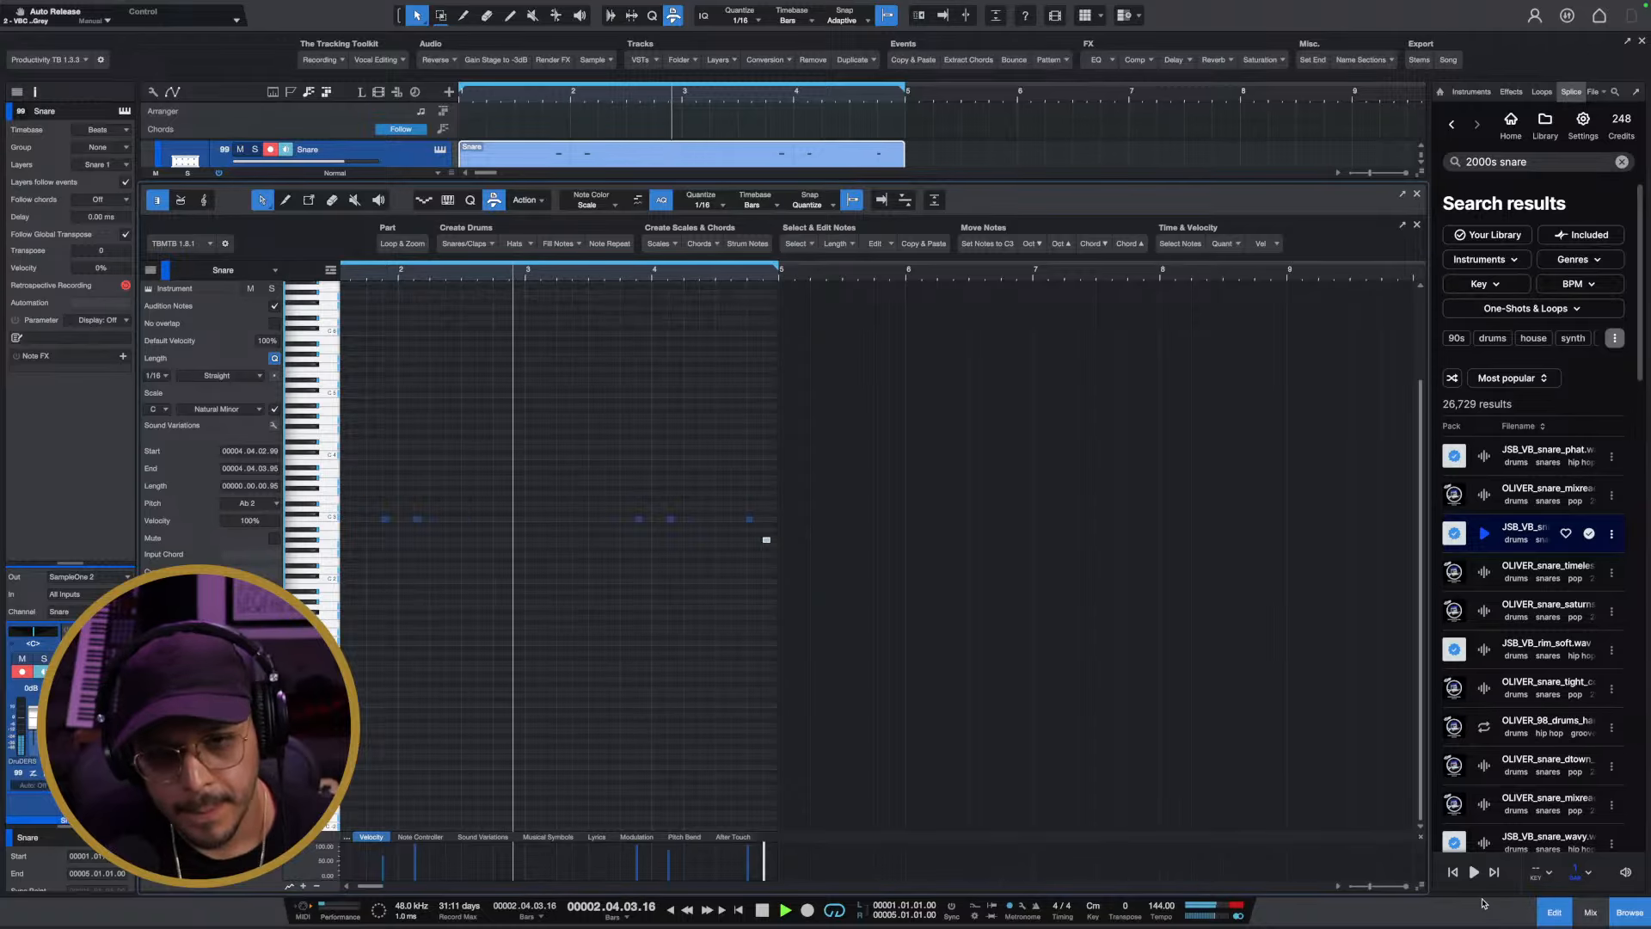
key("space")
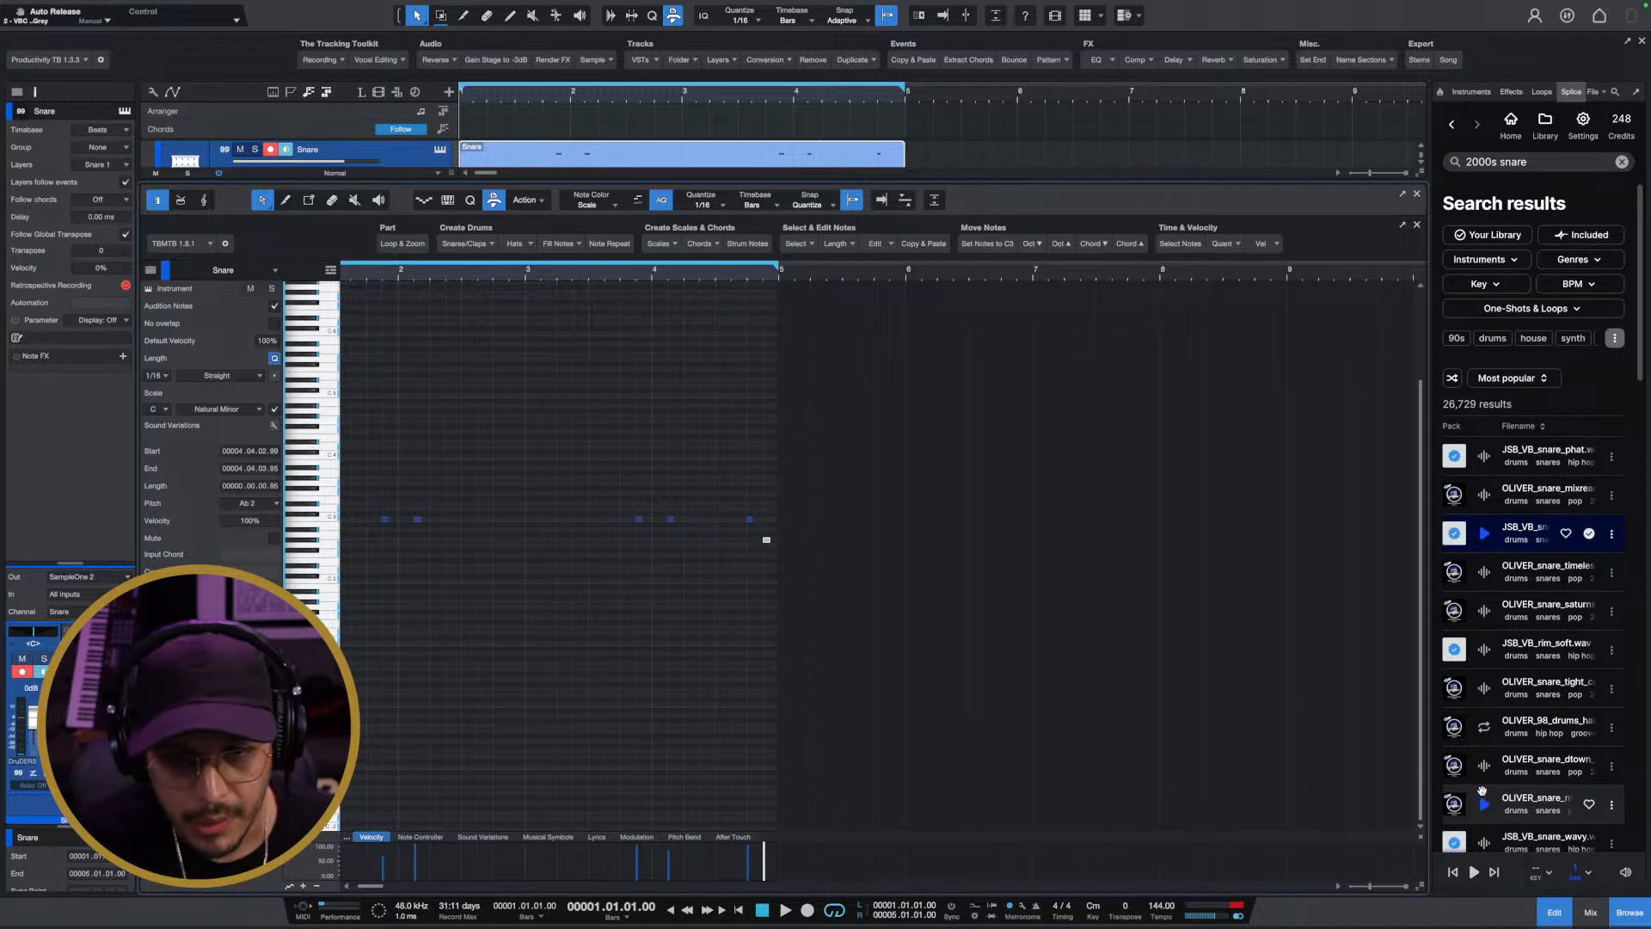
scroll(764, 509, "up", 5)
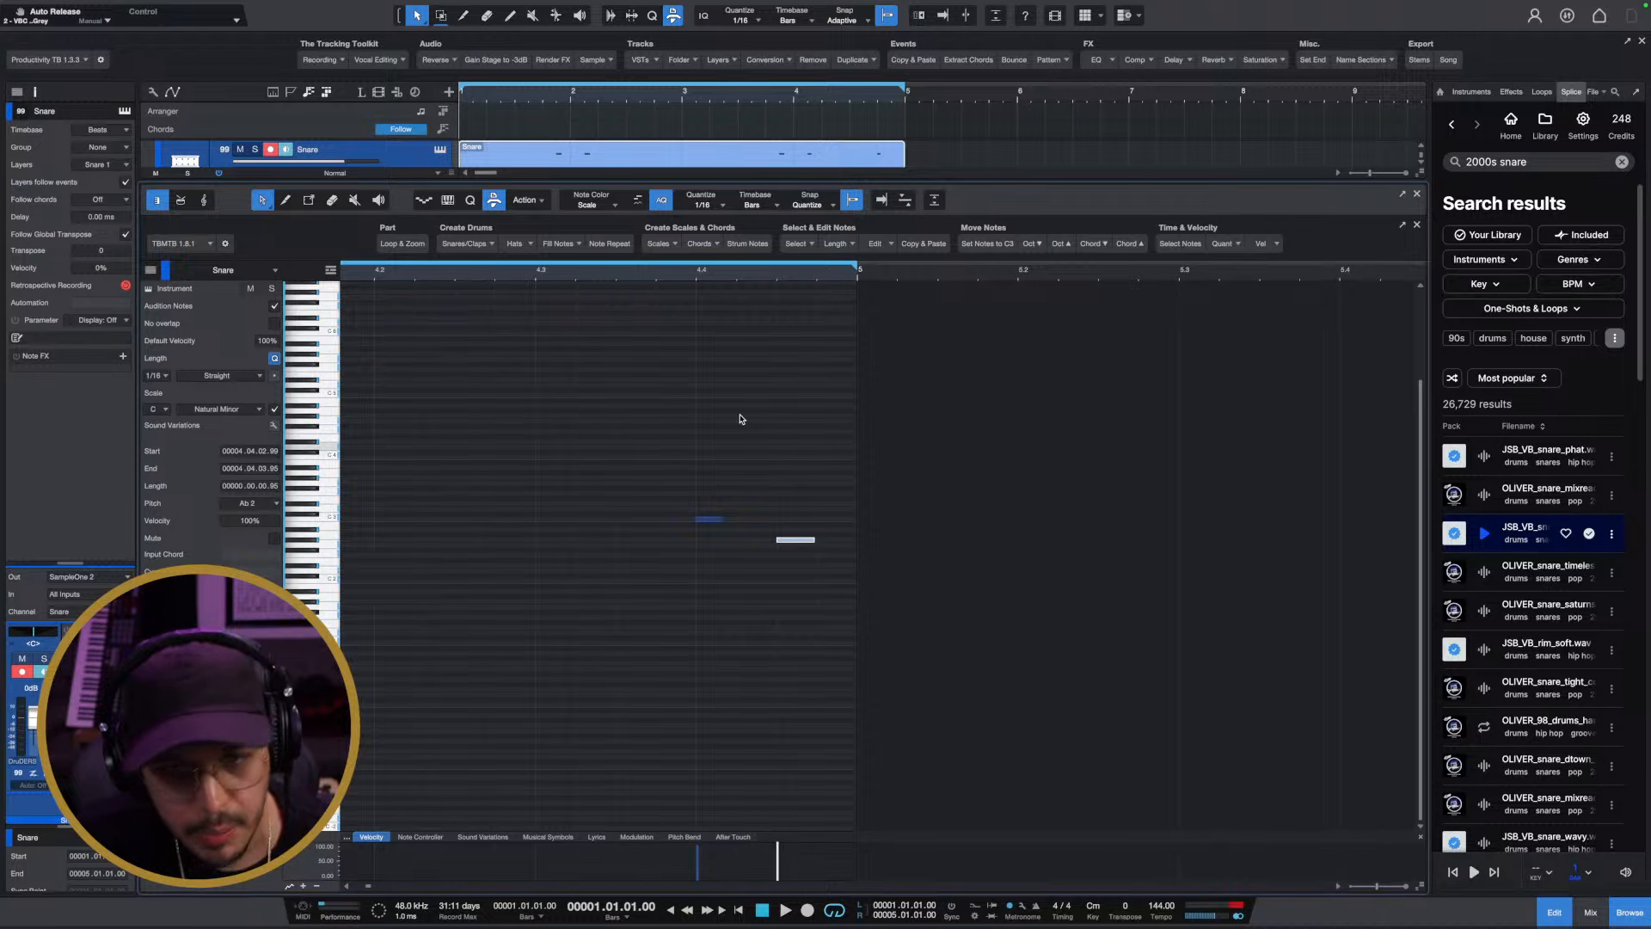
left_click(1563, 918)
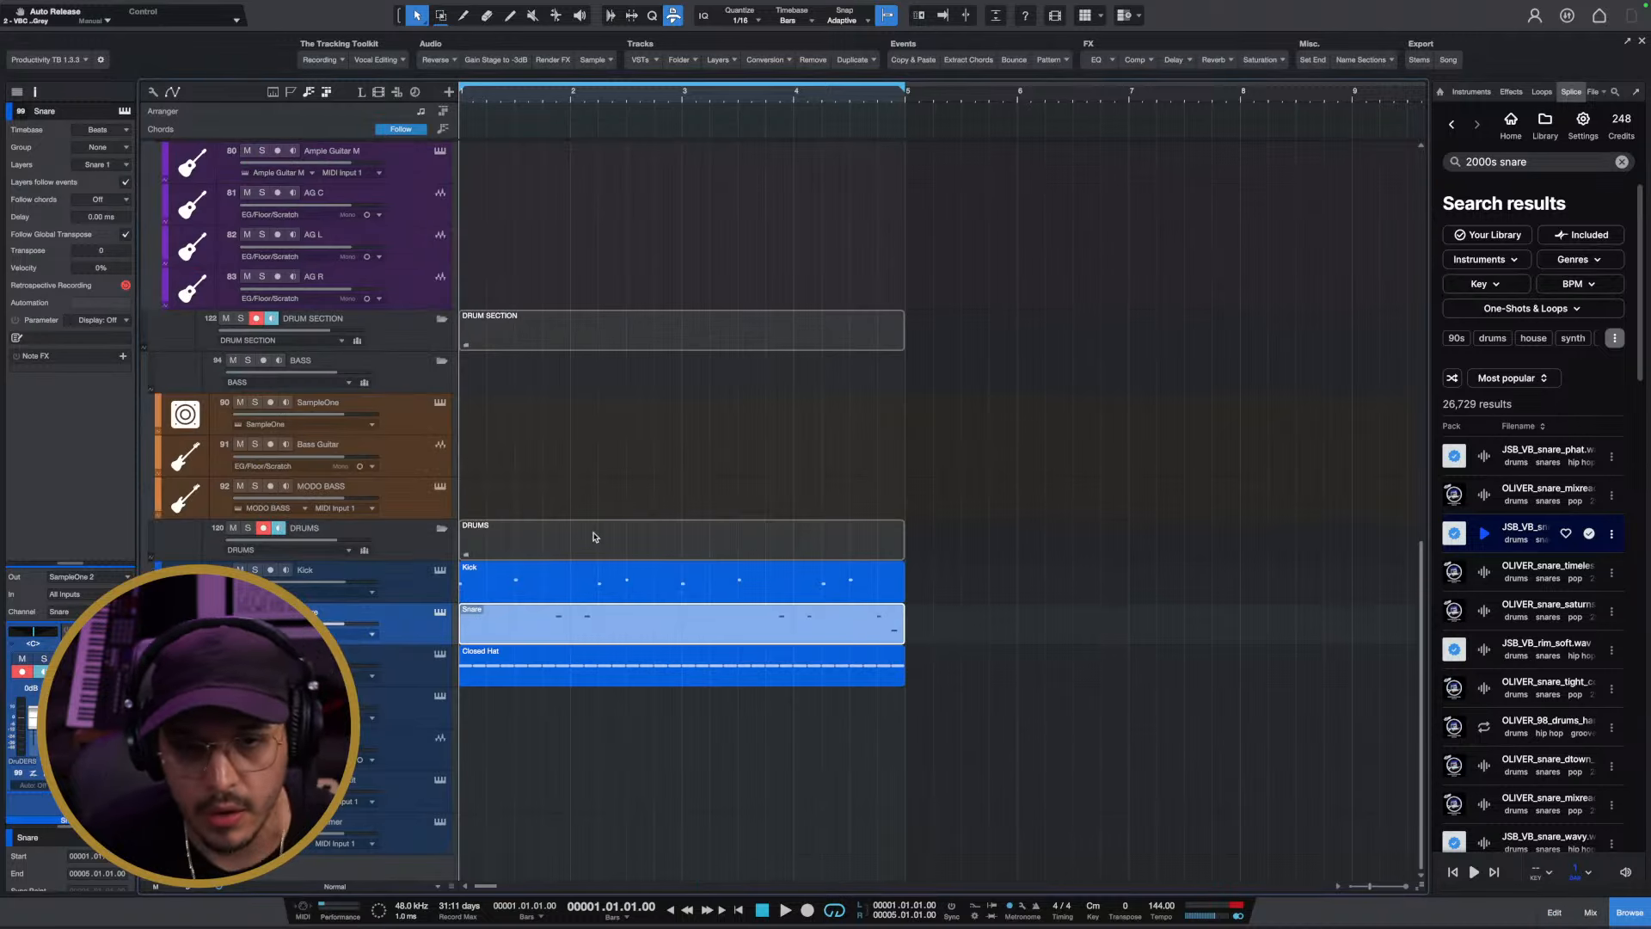
Deselect the Snare part and play the loop to hear the new snare pattern with the other parts
left_click(578, 459)
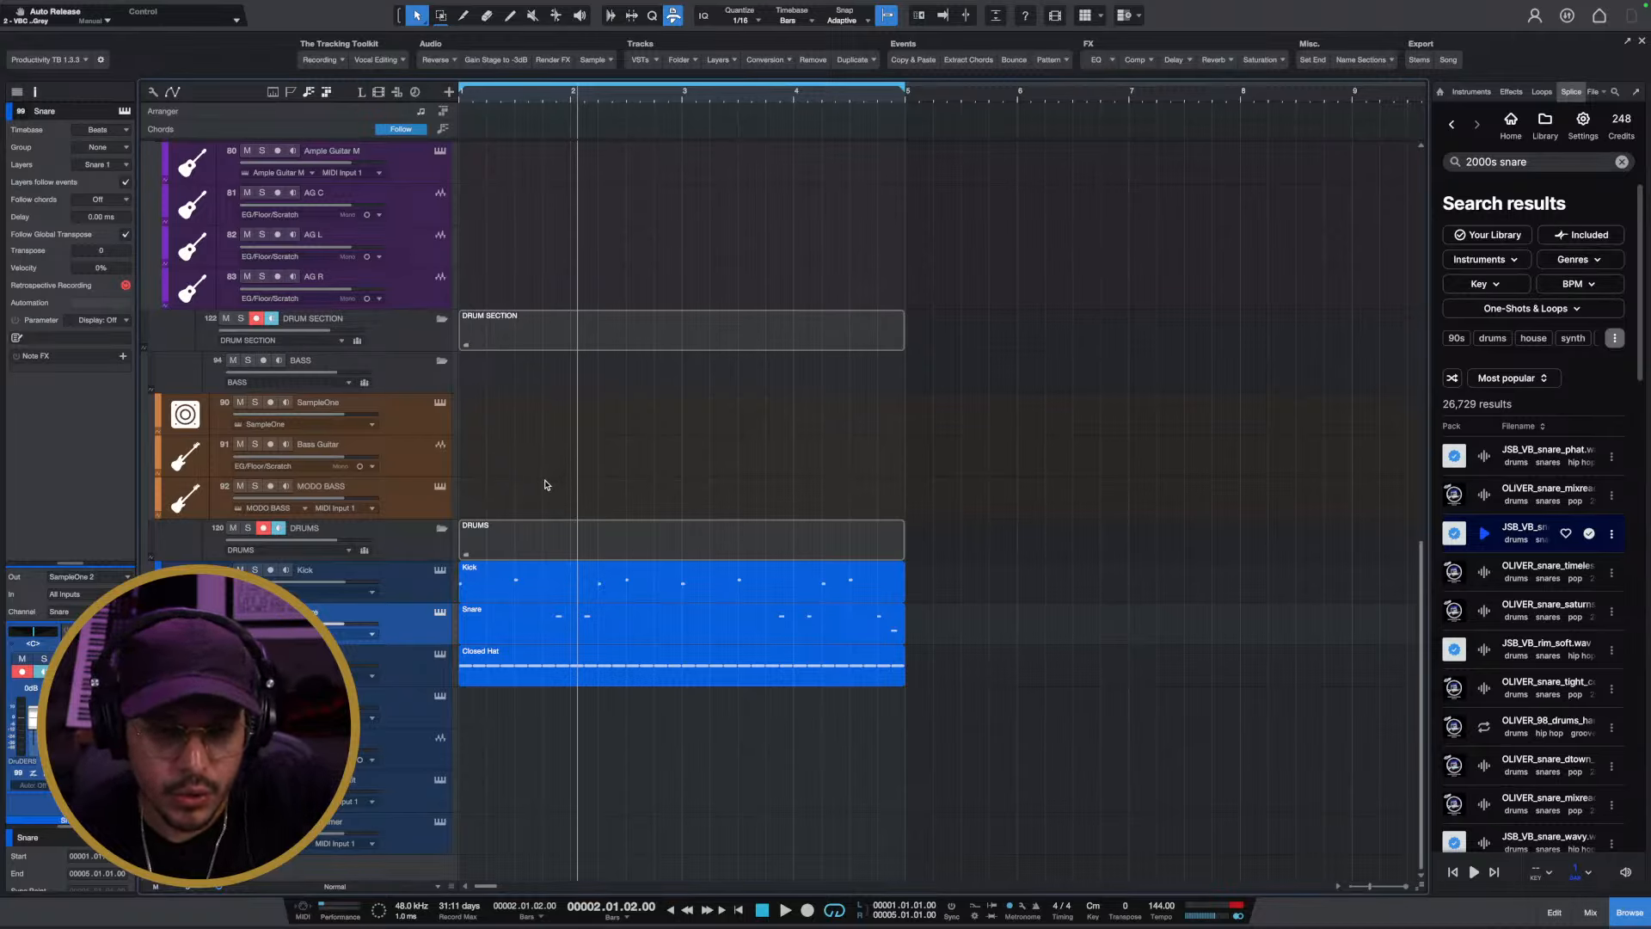
key("space")
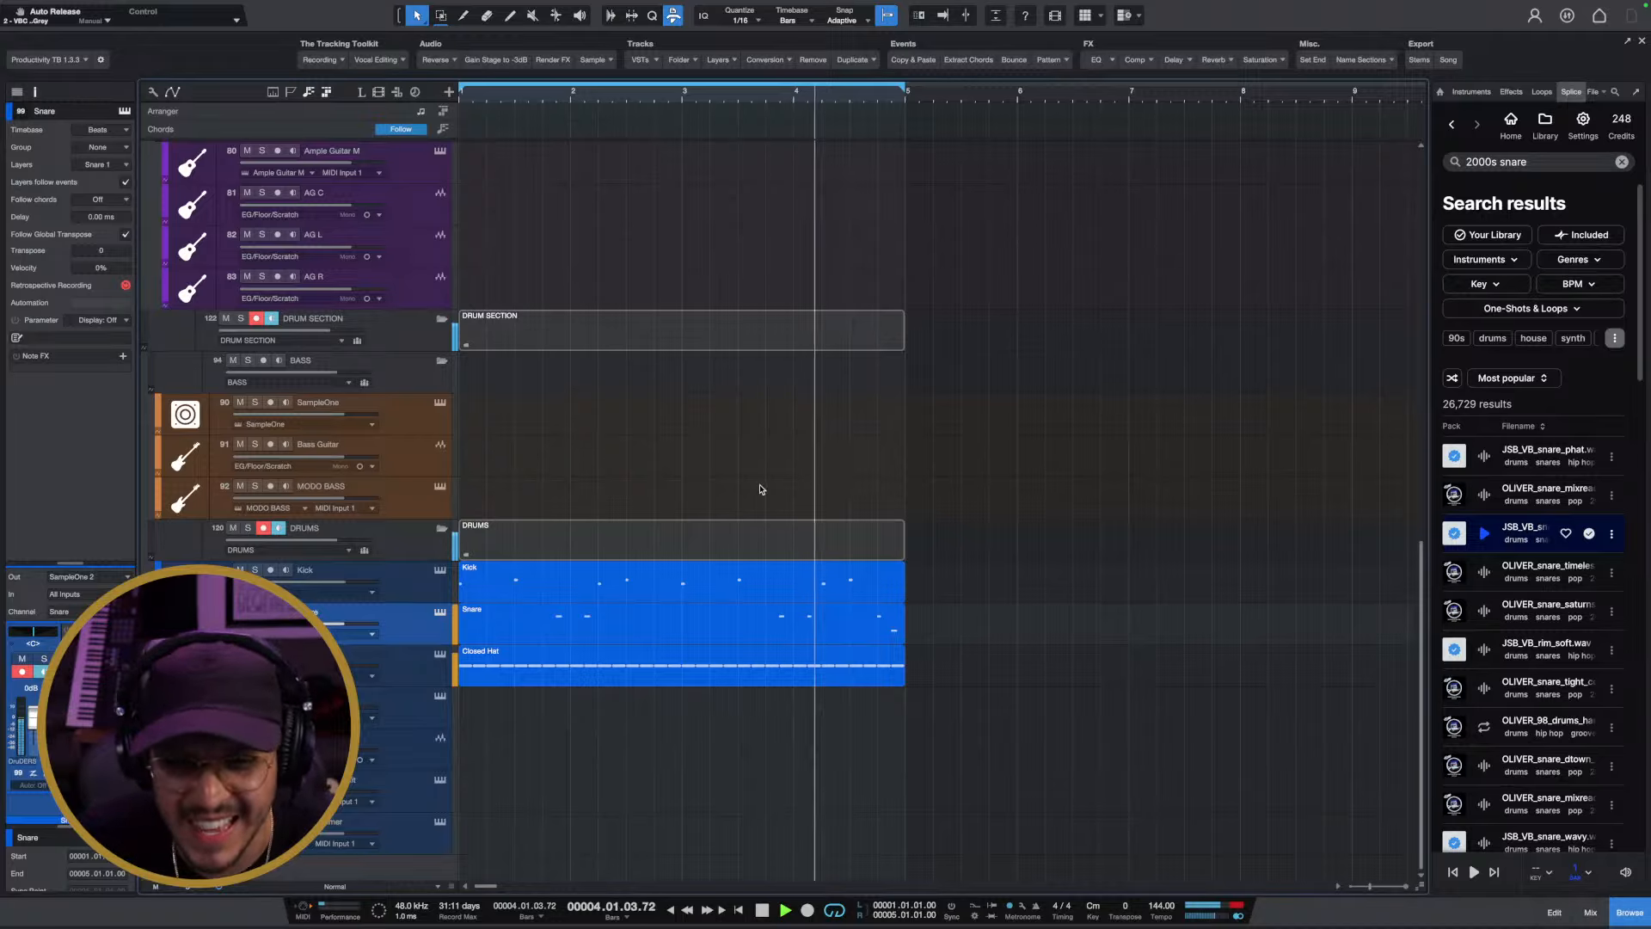
key("space")
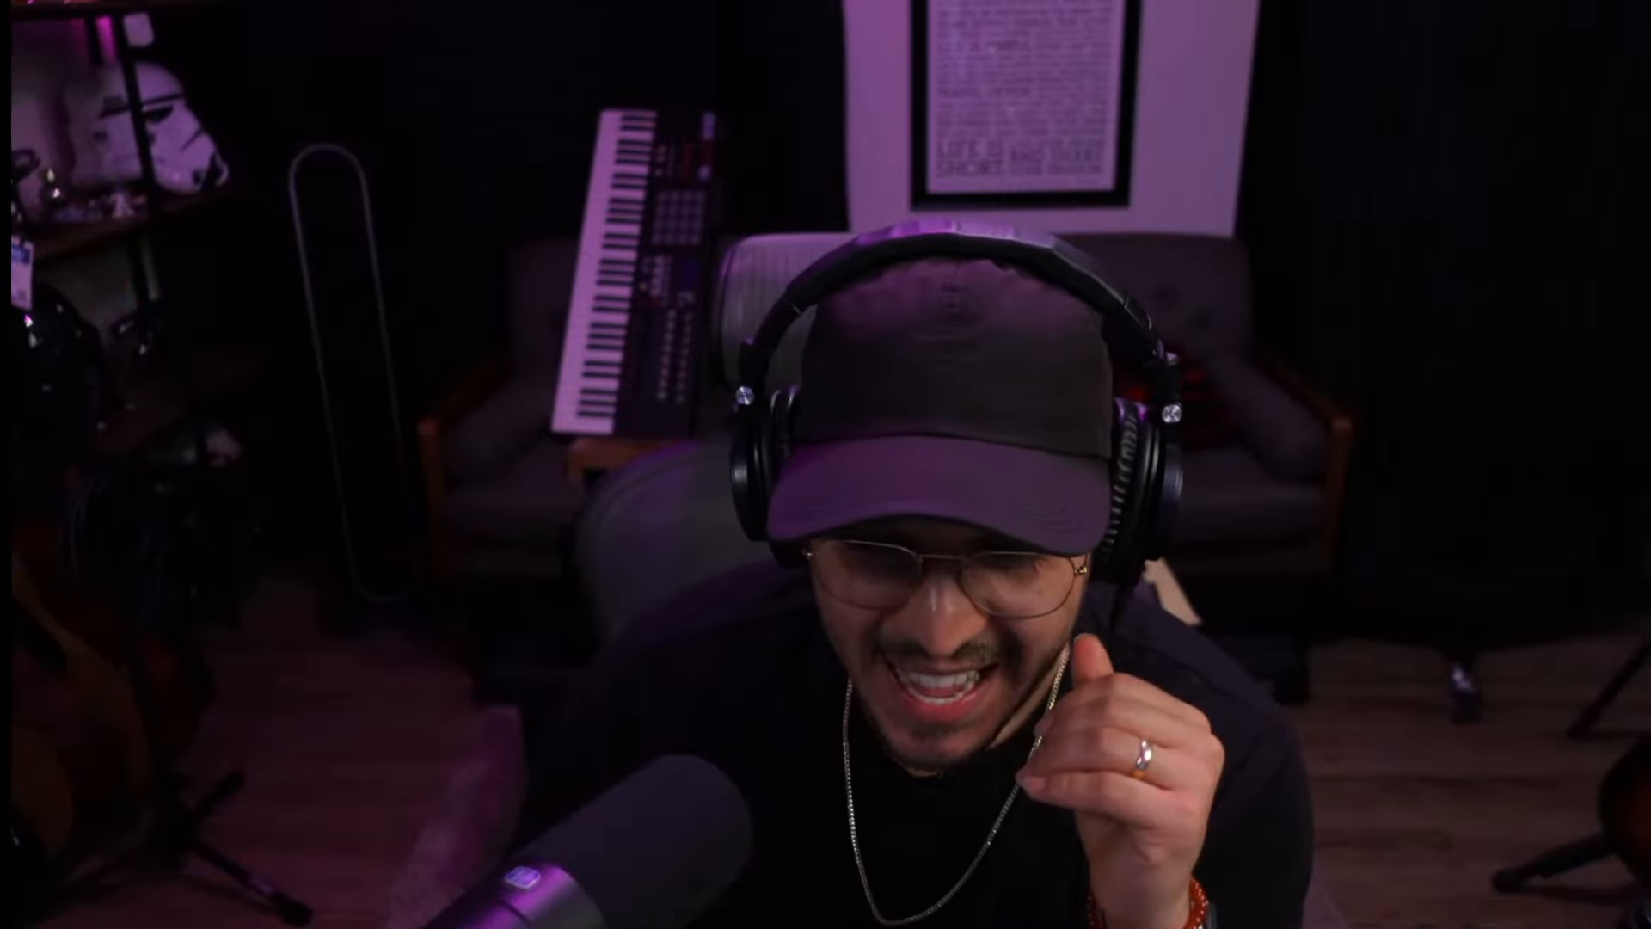
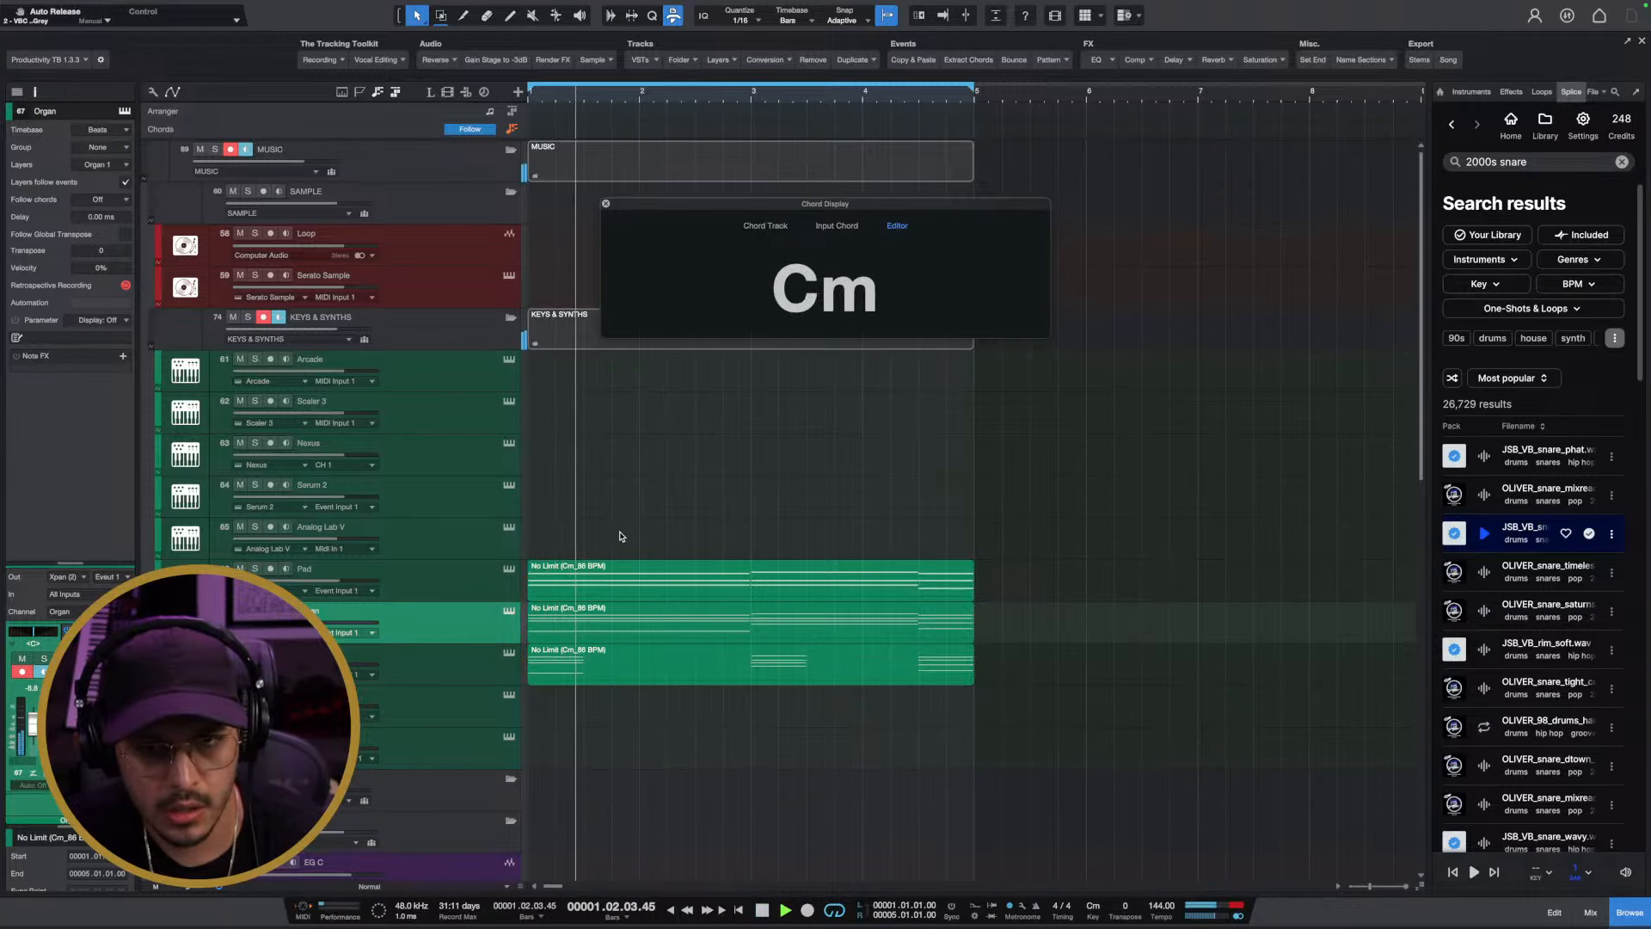
Move the Chord Display clear of the pad, organ and strings parts and play the loop to read its chords
left_click_drag(711, 212, 646, 201)
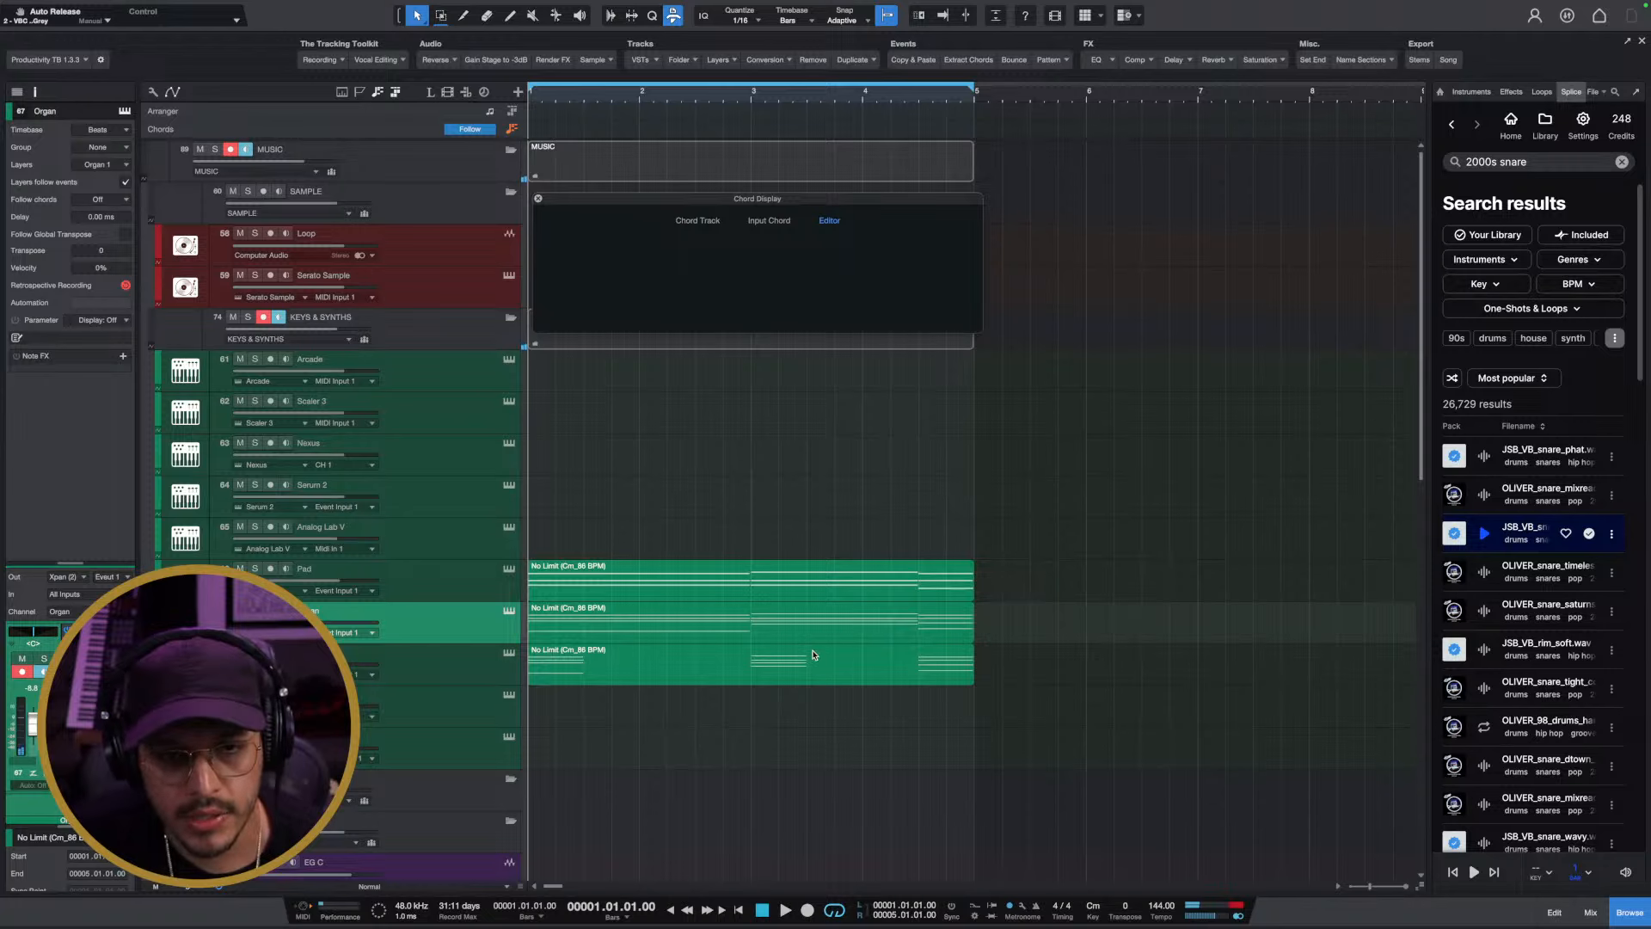
key("space")
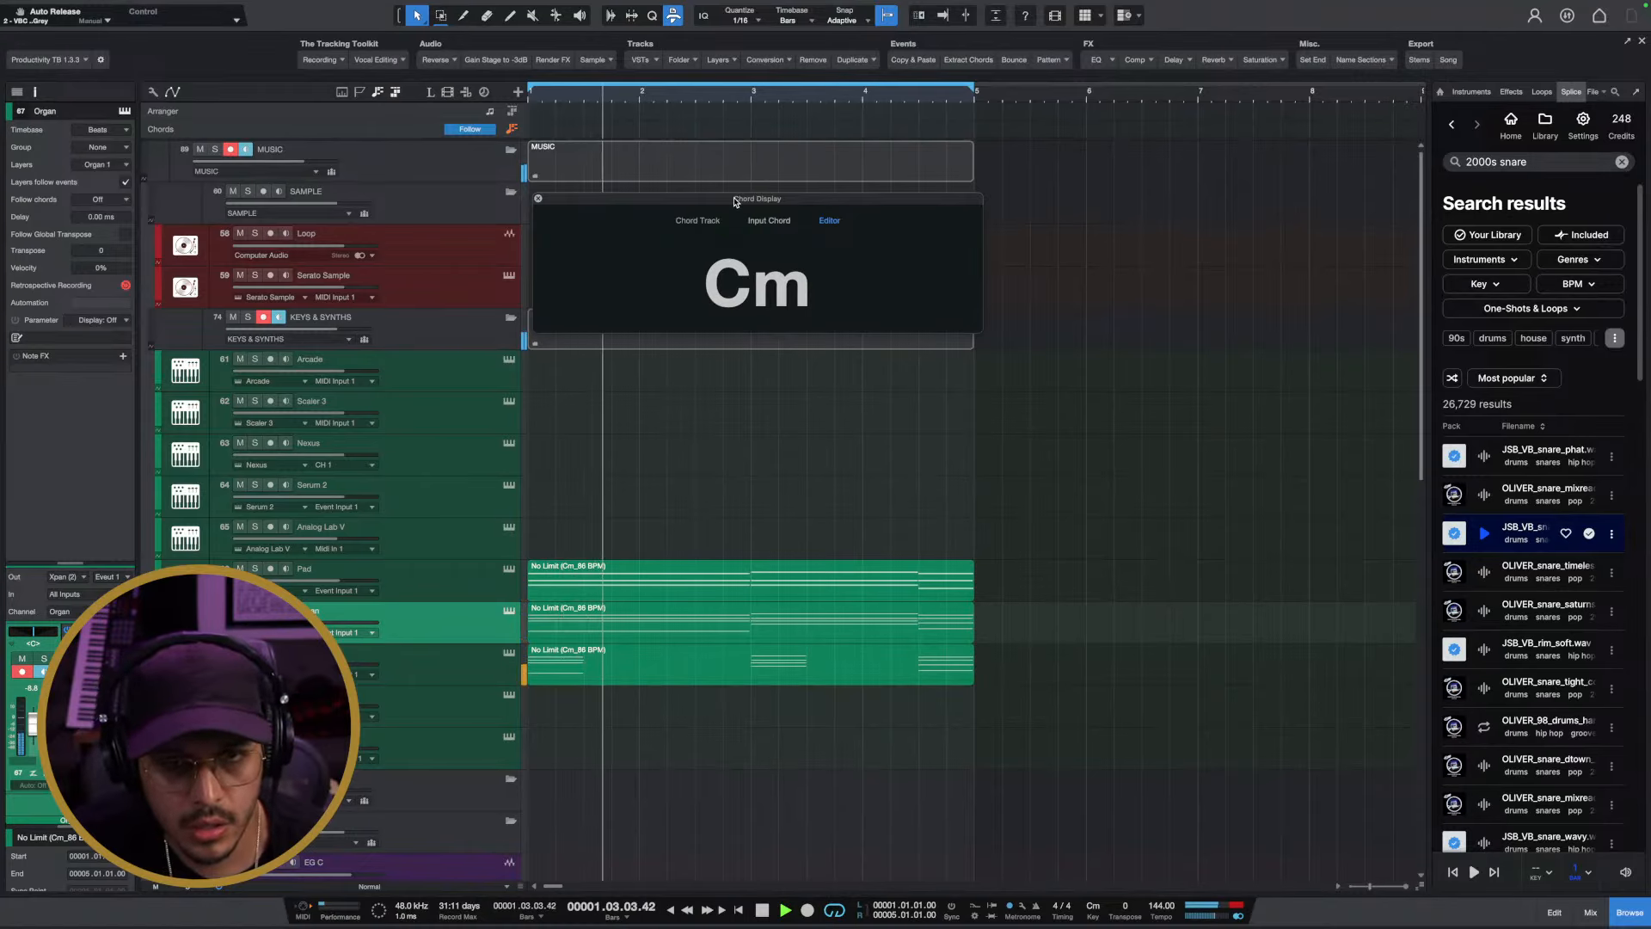
left_click_drag(735, 201, 1152, 150)
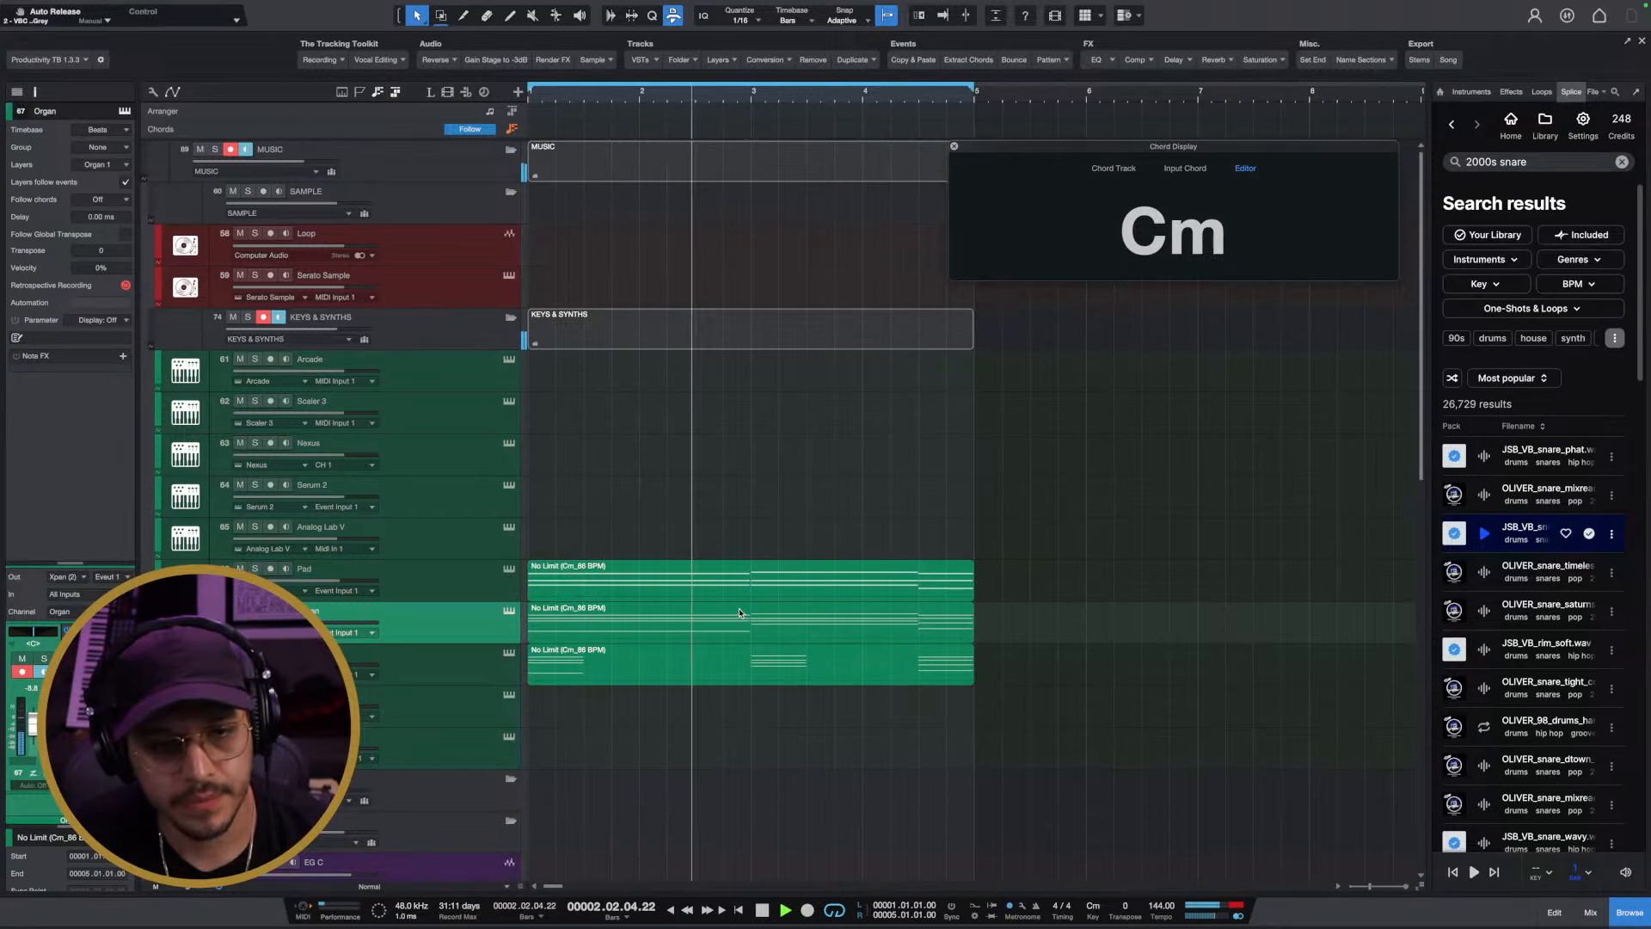
scroll(708, 682, "down", 8)
key("space")
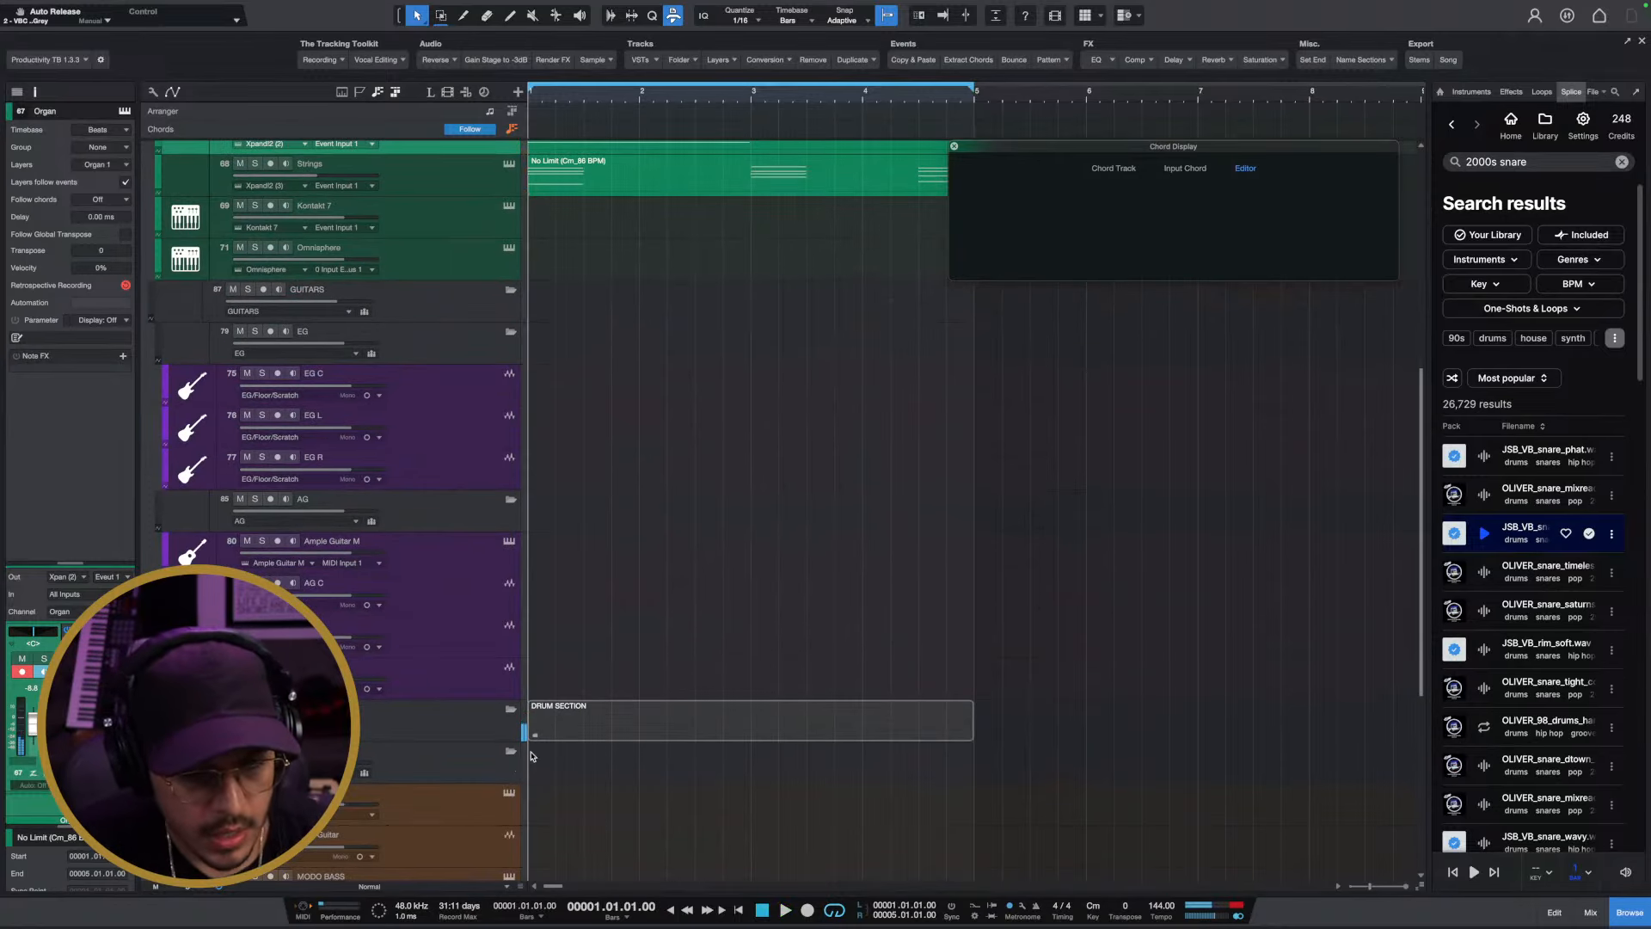
Check the 808 sample loaded in the bass SampleOne, close the instrument, and move the Chord Display further out of the way
scroll(530, 756, "down", 5)
left_click(462, 605)
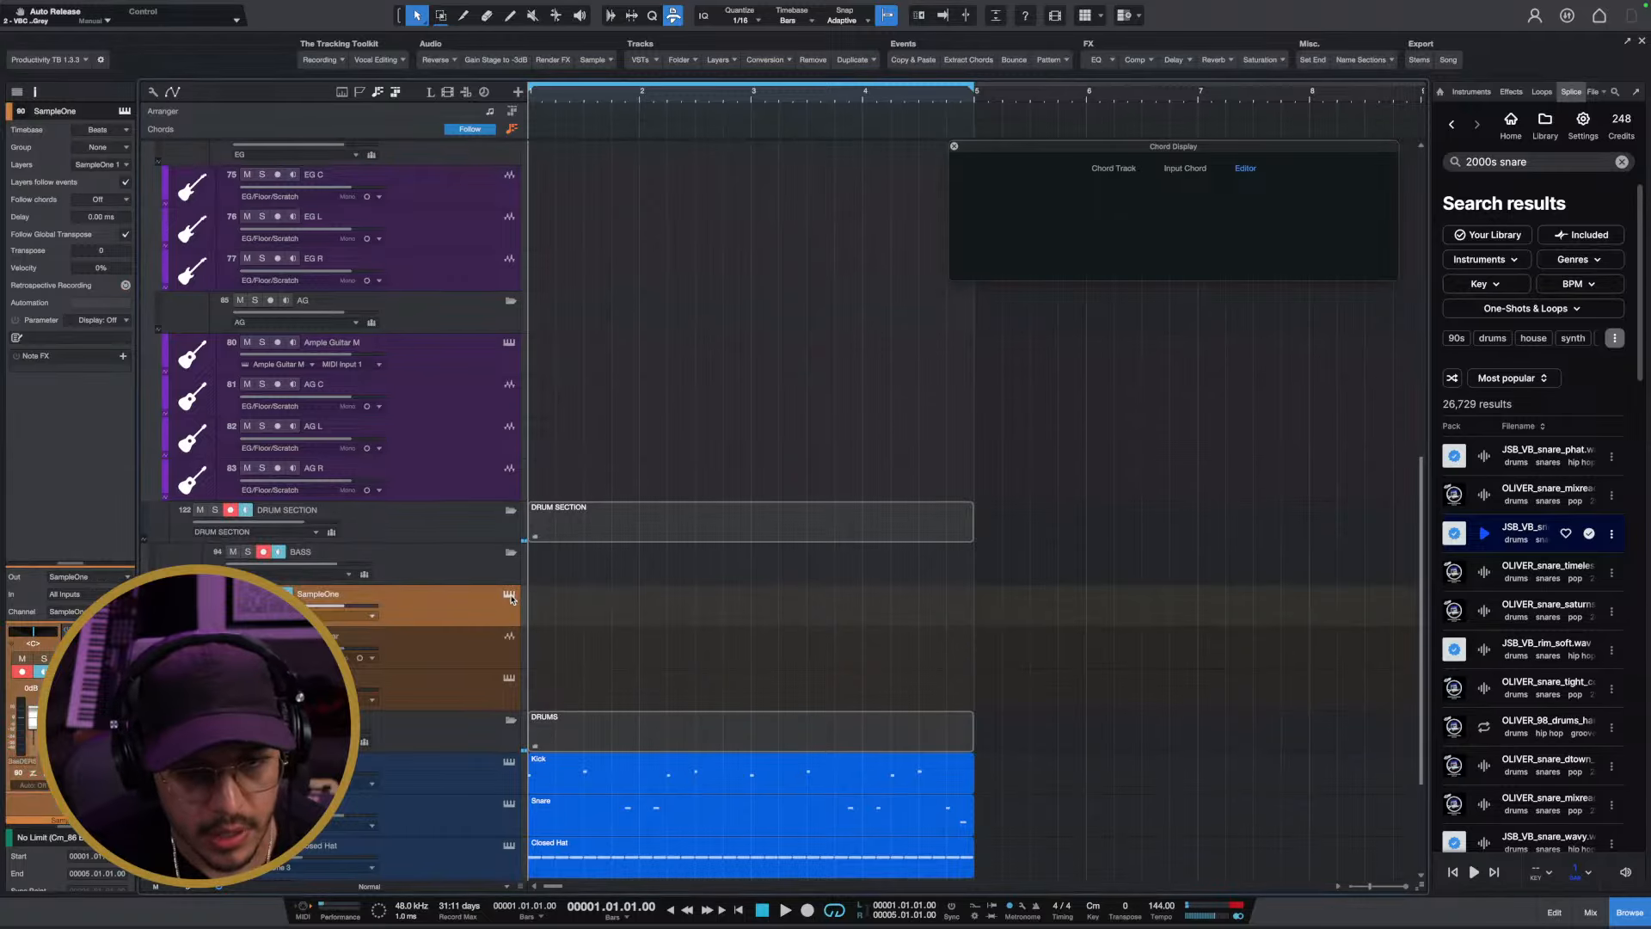
left_click(509, 595)
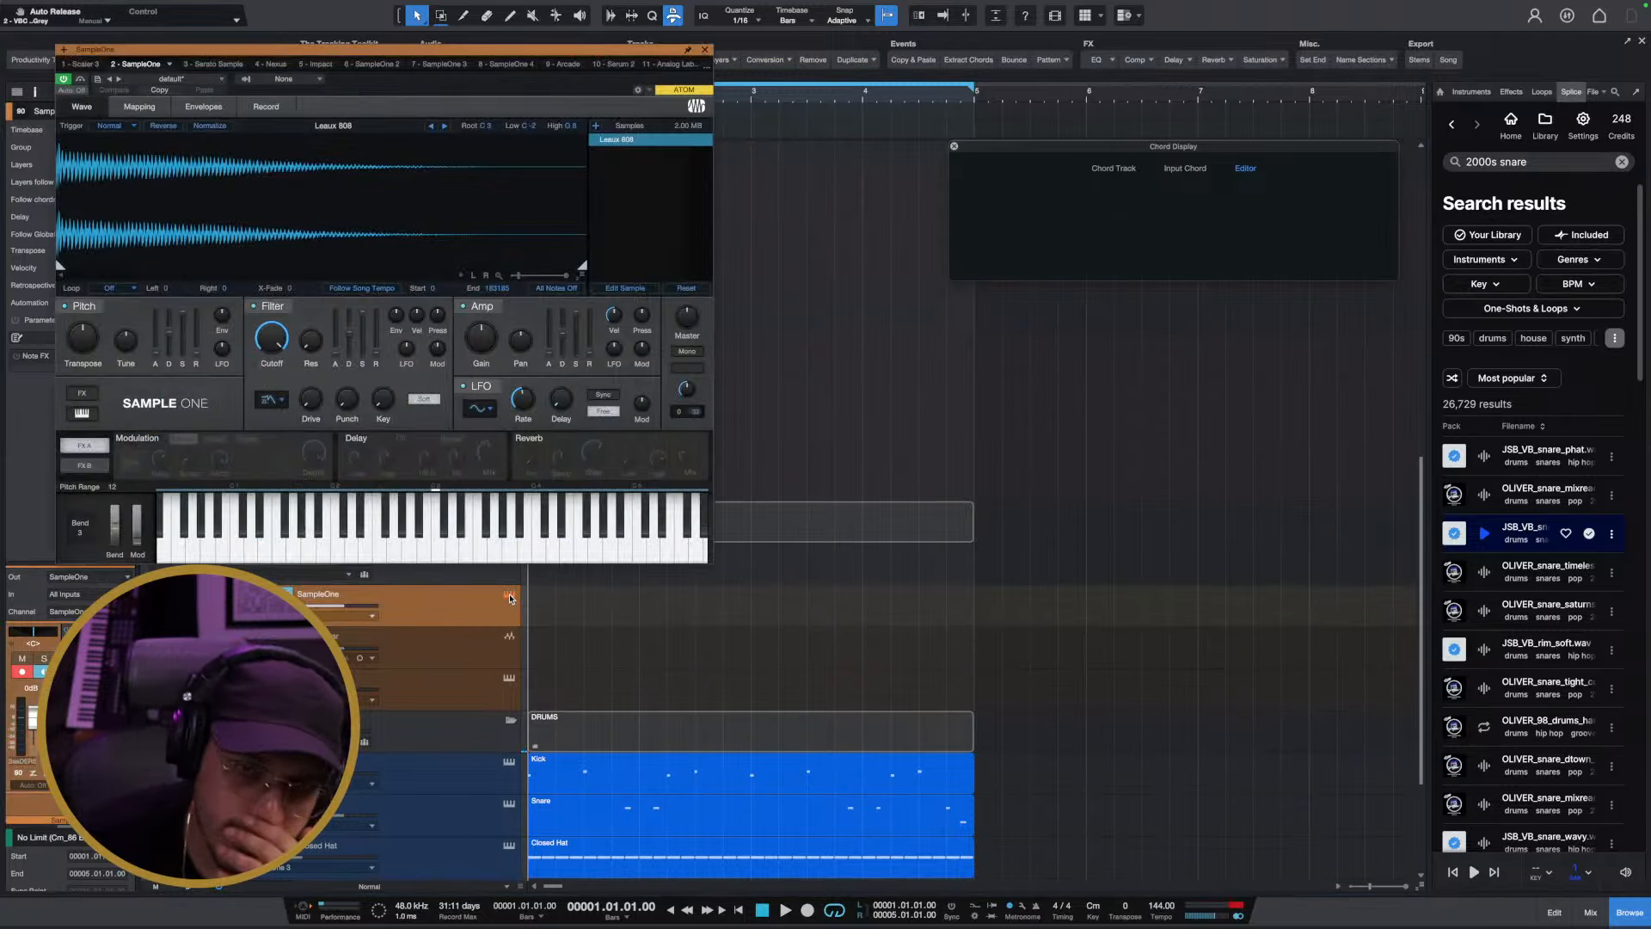
left_click_drag(599, 57, 1155, 265)
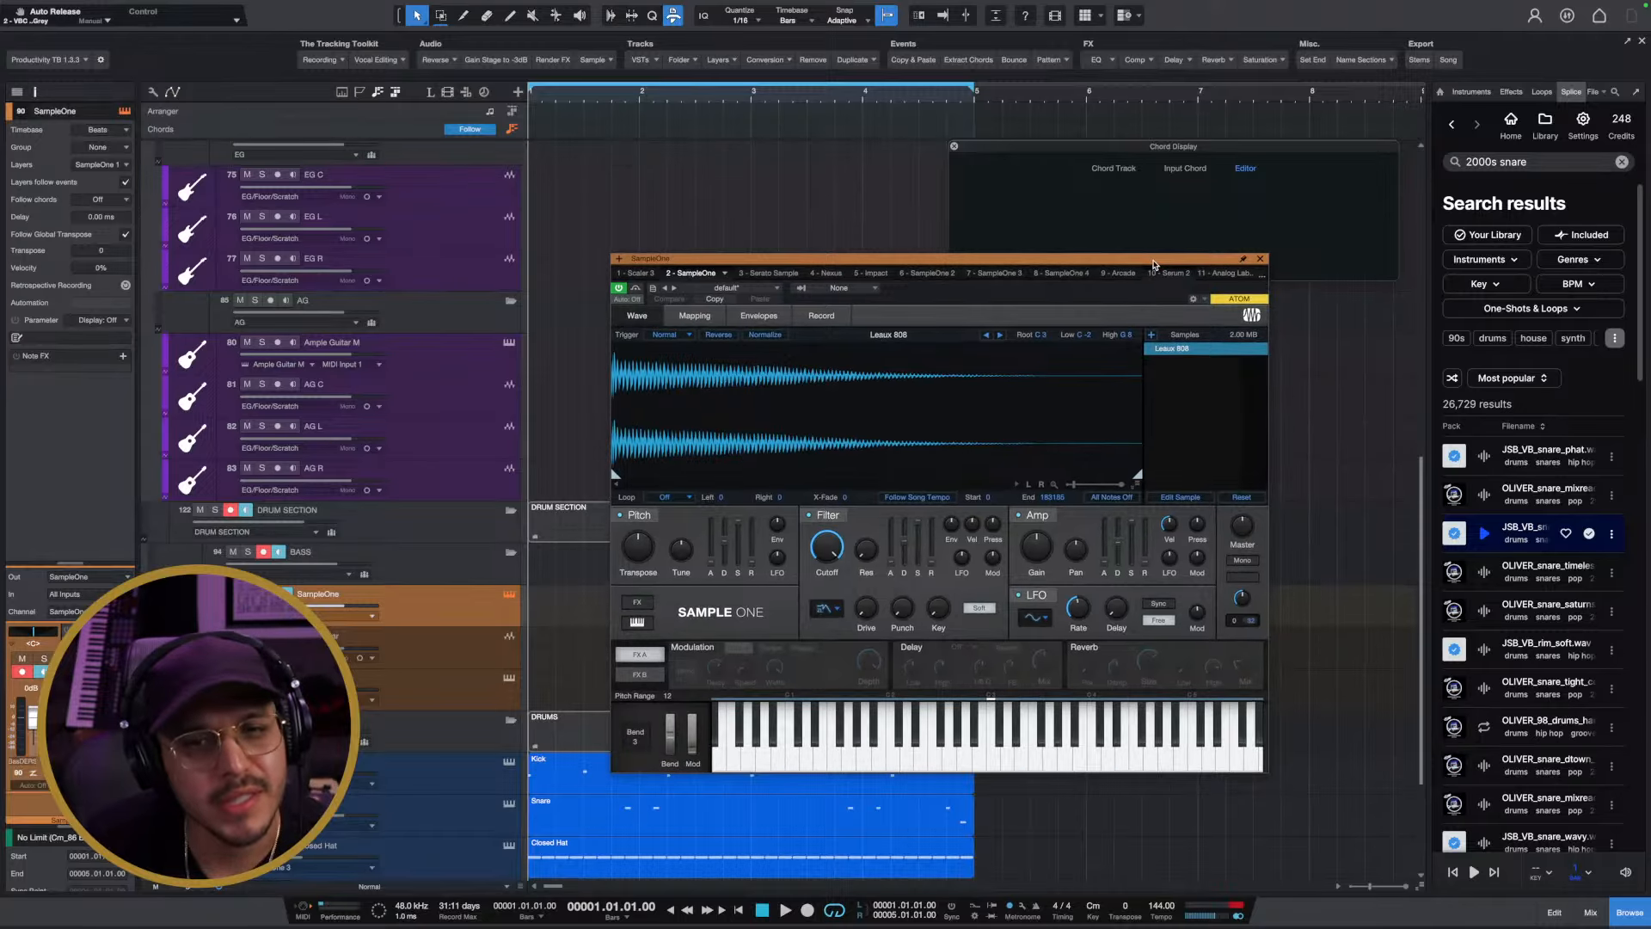
left_click_drag(1155, 265, 1118, 228)
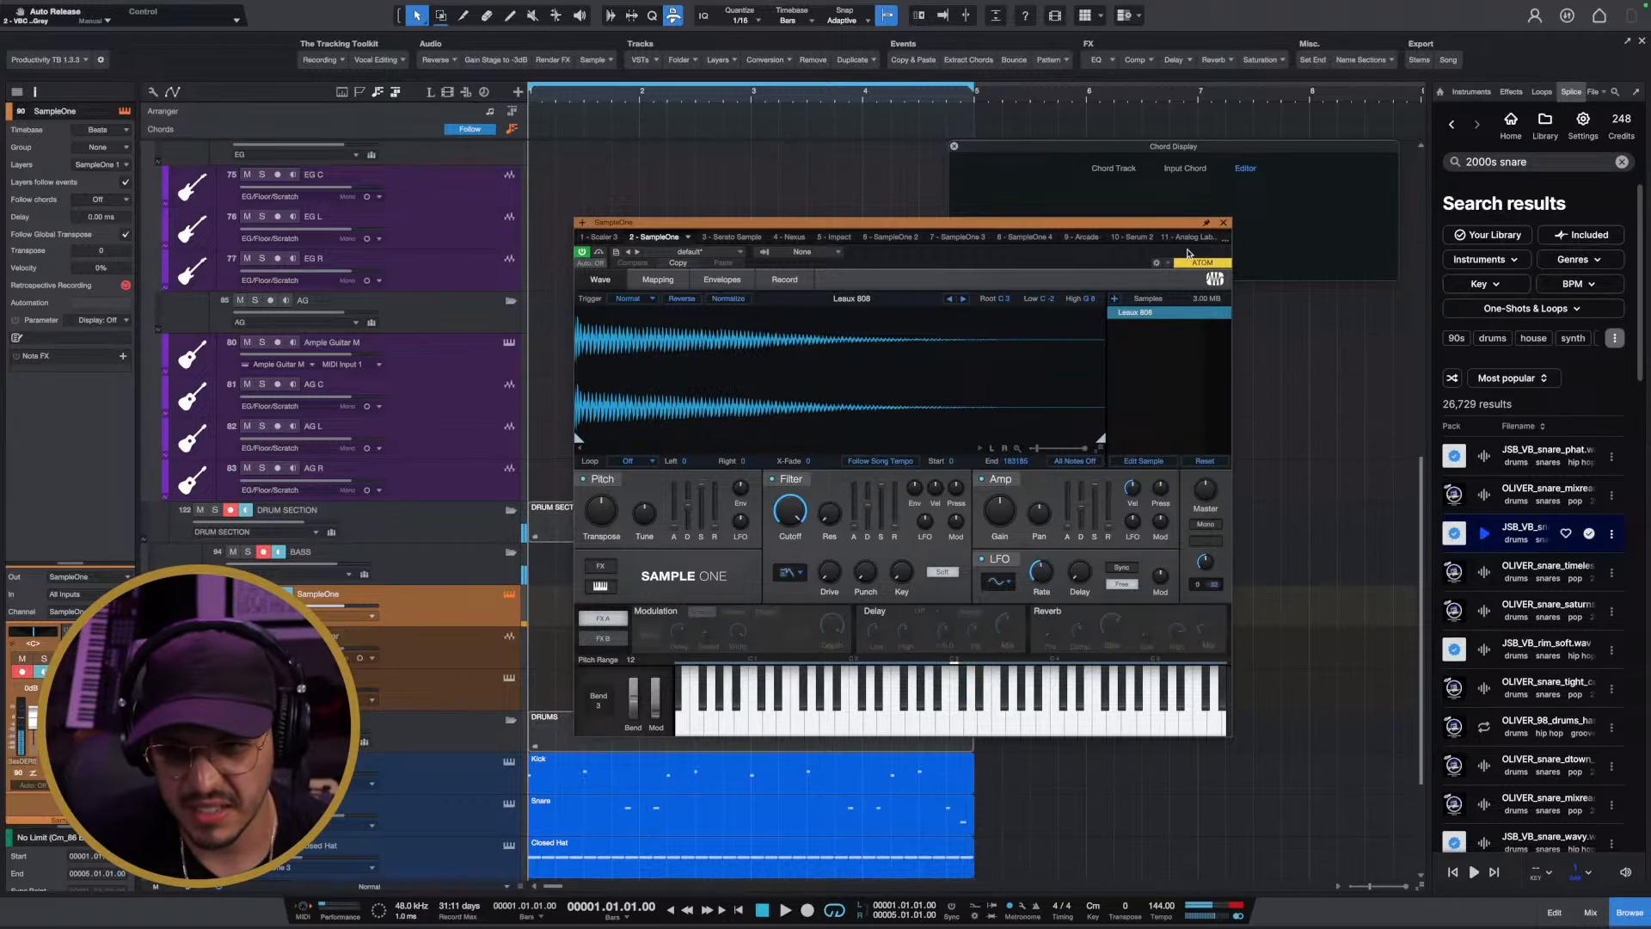
left_click(1223, 223)
left_click_drag(1067, 161, 1092, 105)
scroll(704, 571, "up", 8)
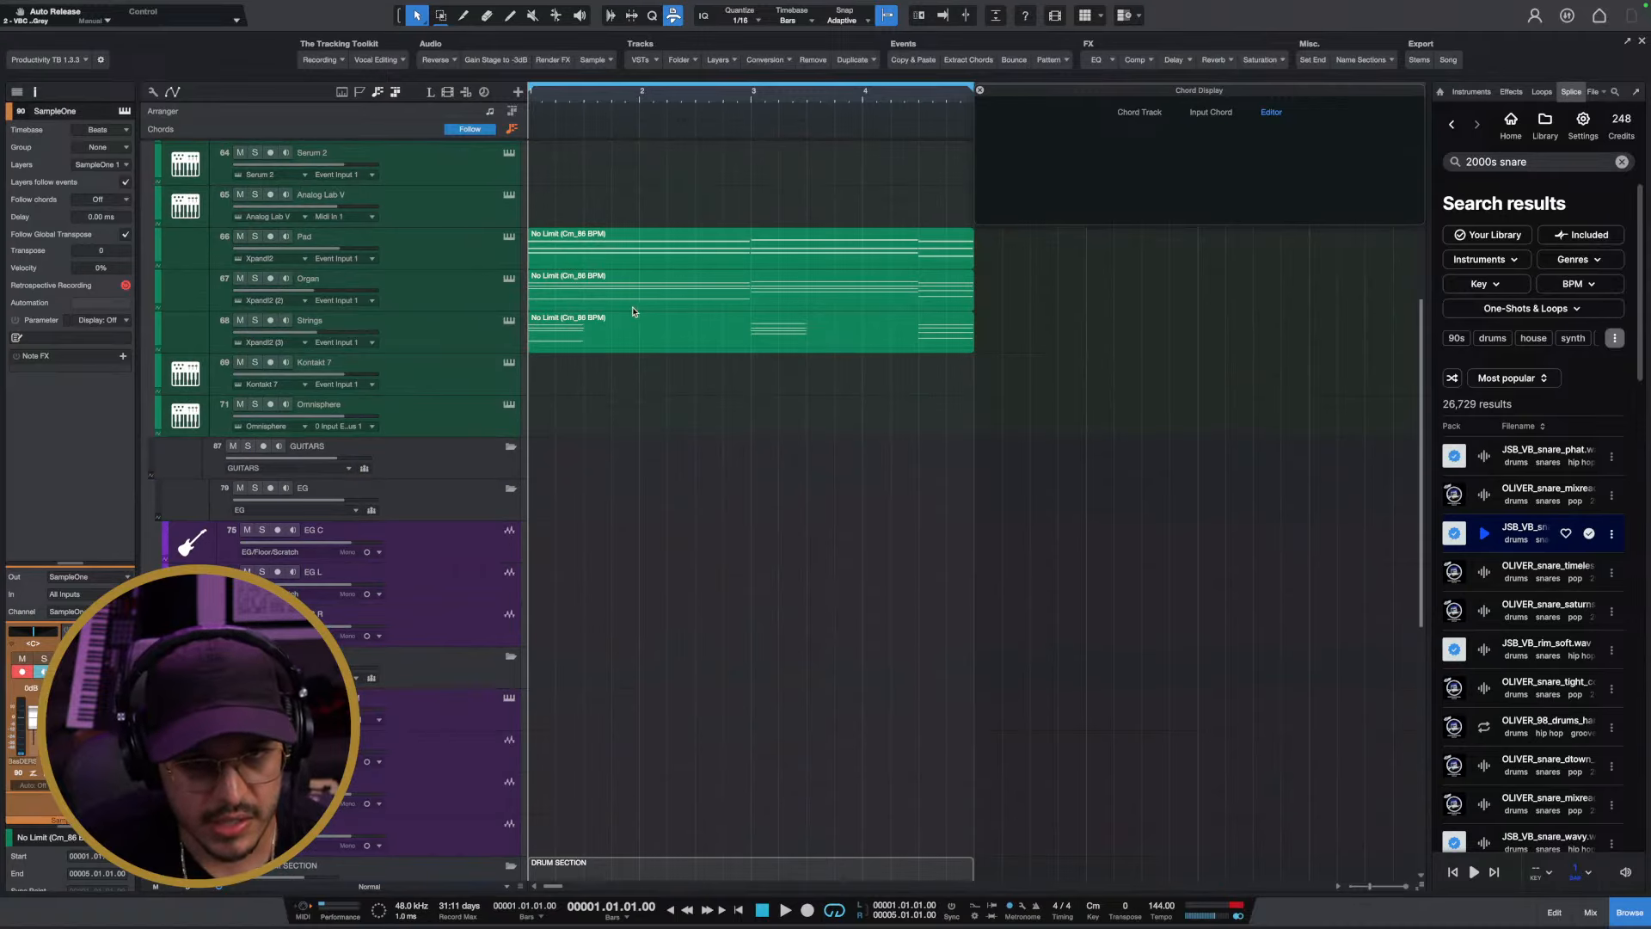
left_click(618, 344)
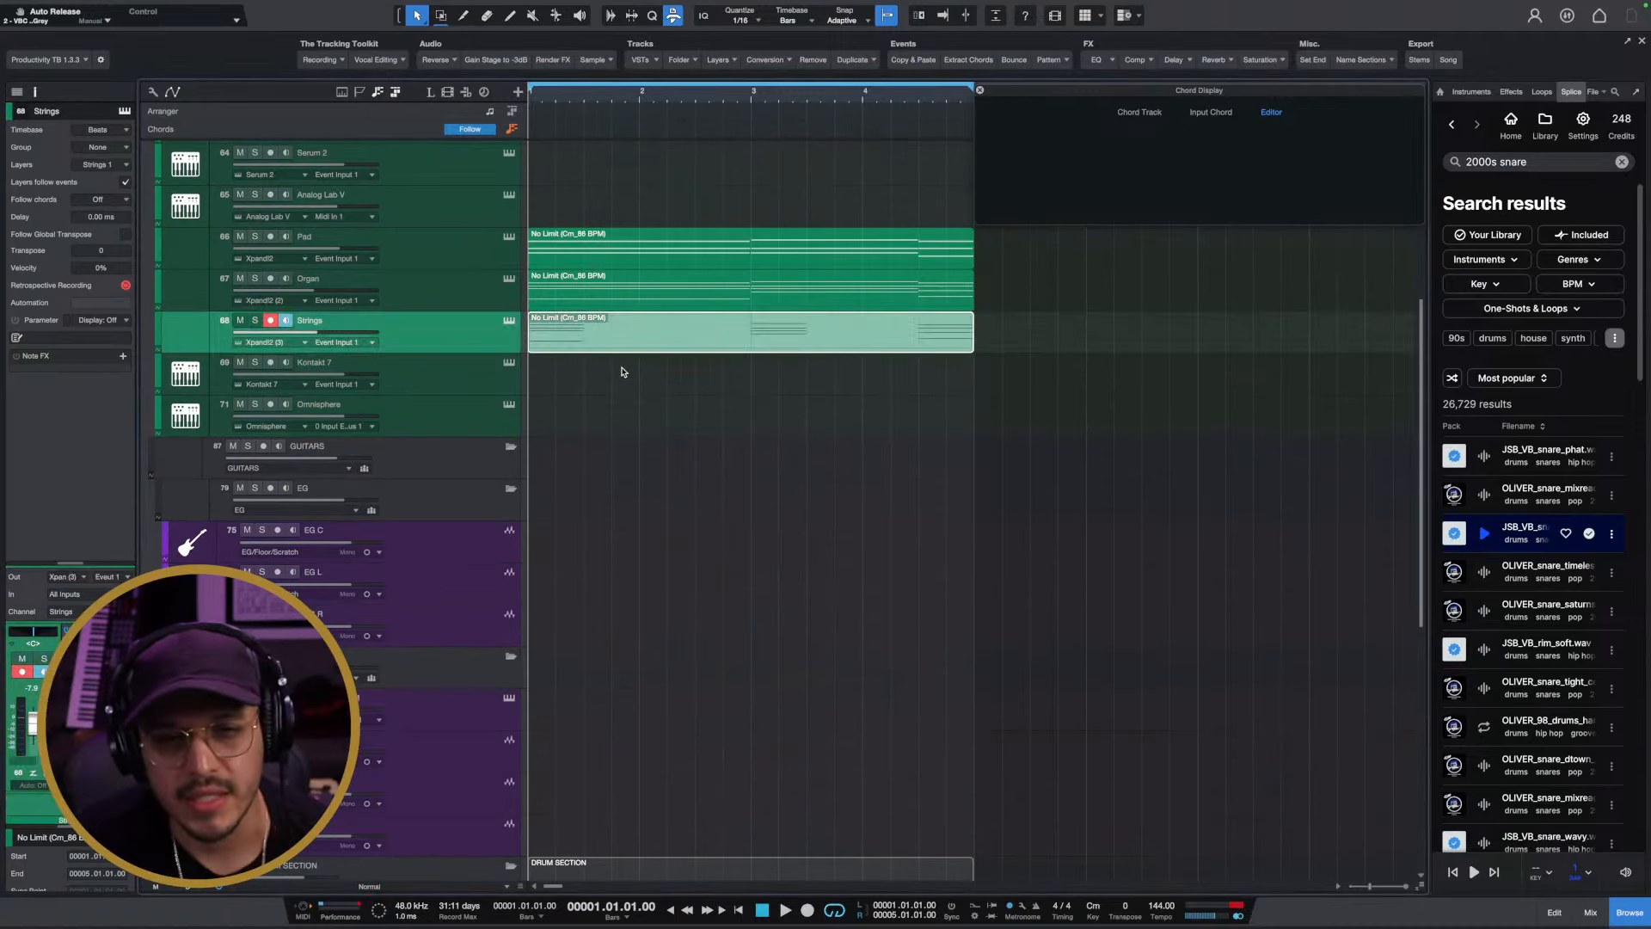
left_click_drag(602, 336, 656, 796)
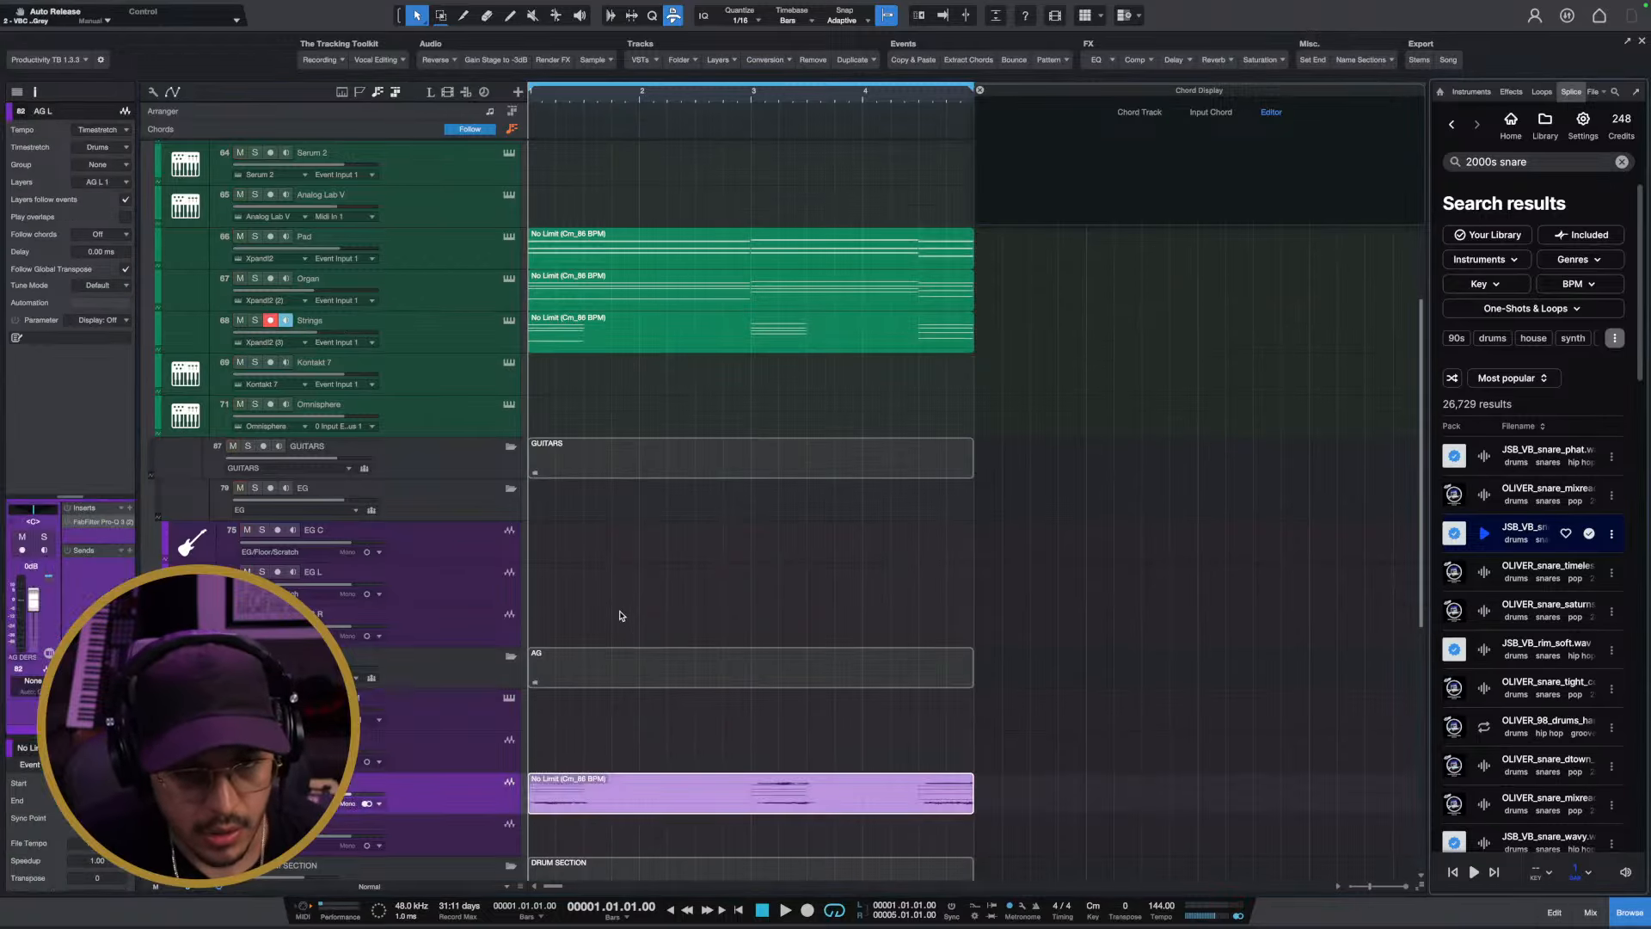
left_click(633, 644)
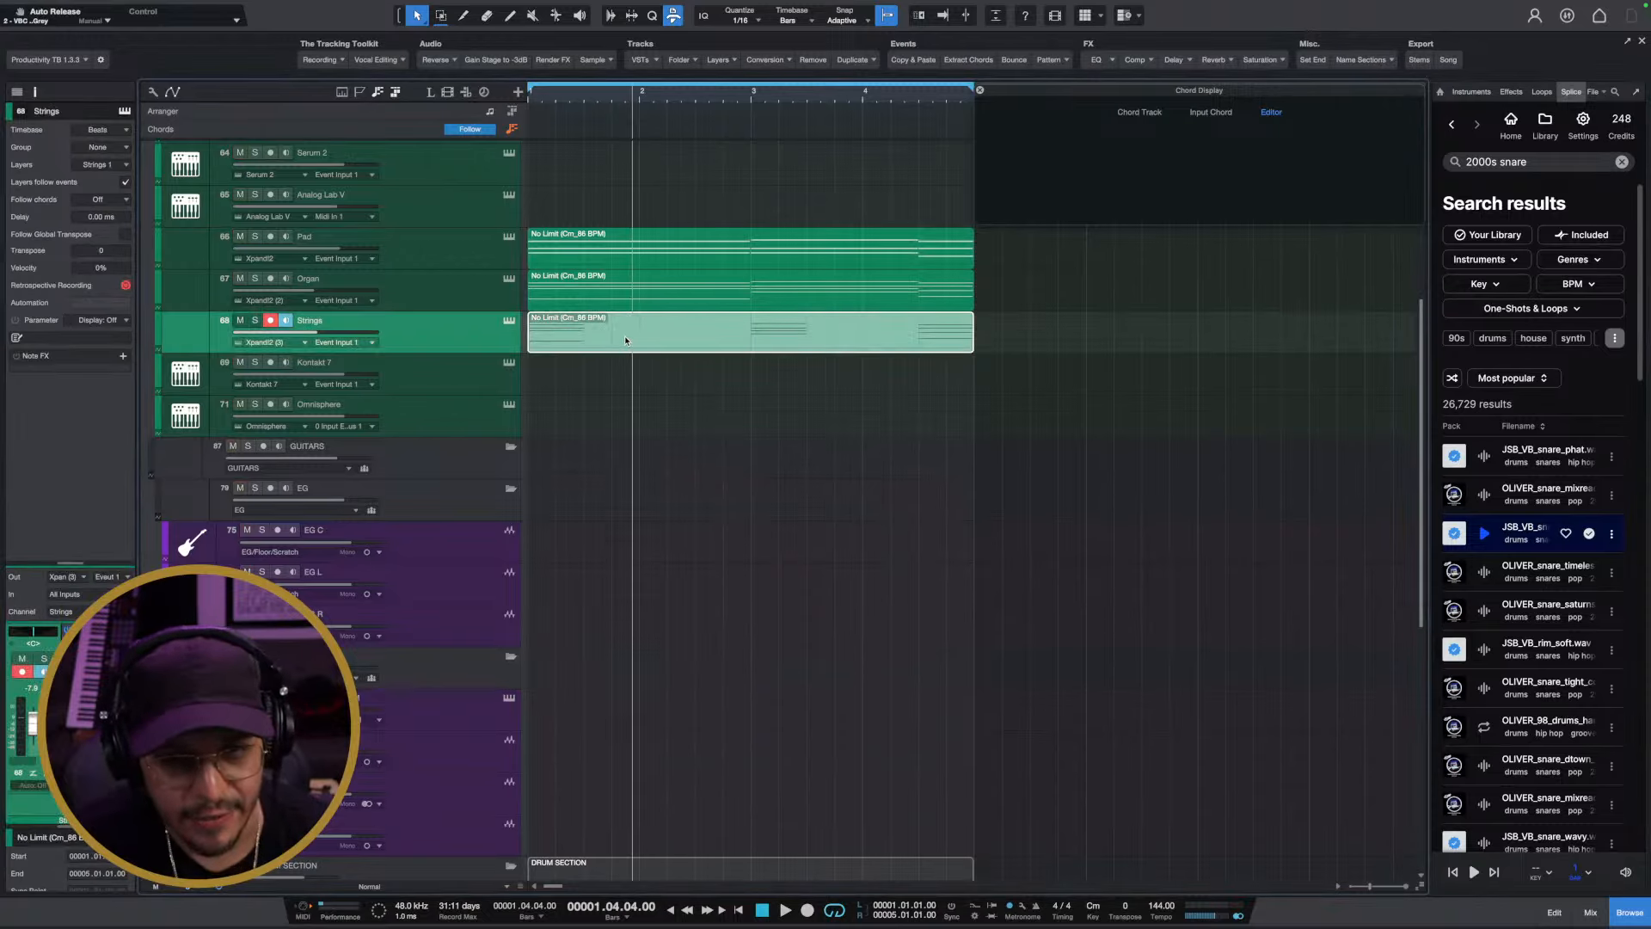
left_click_drag(625, 340, 606, 545)
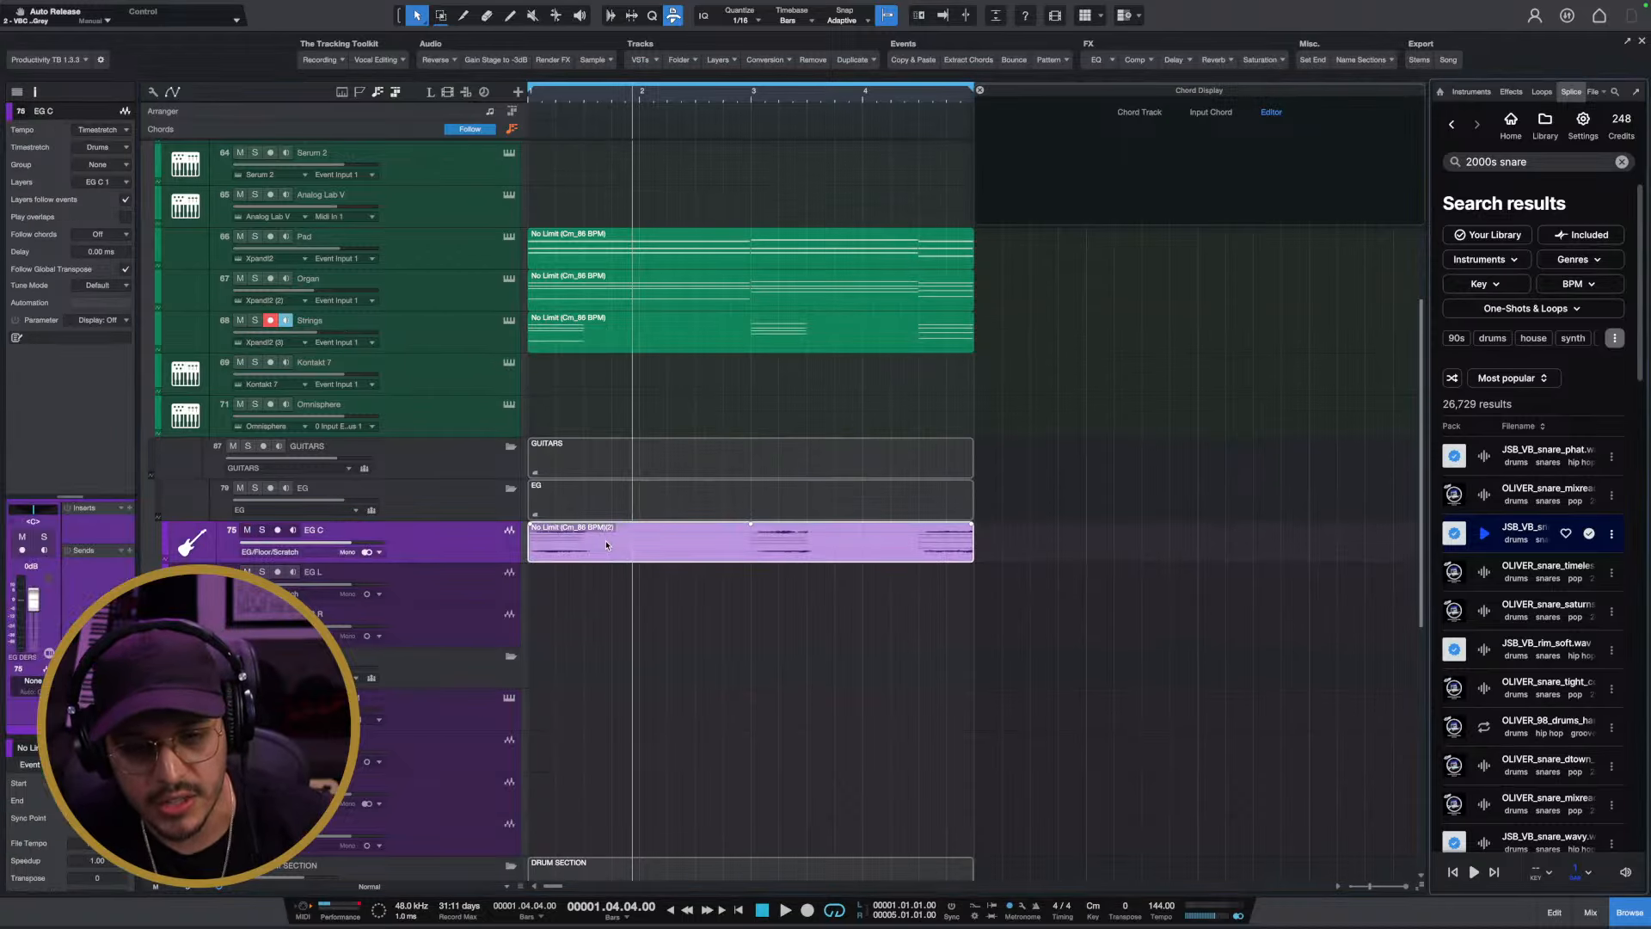
scroll(612, 551, "down", 3)
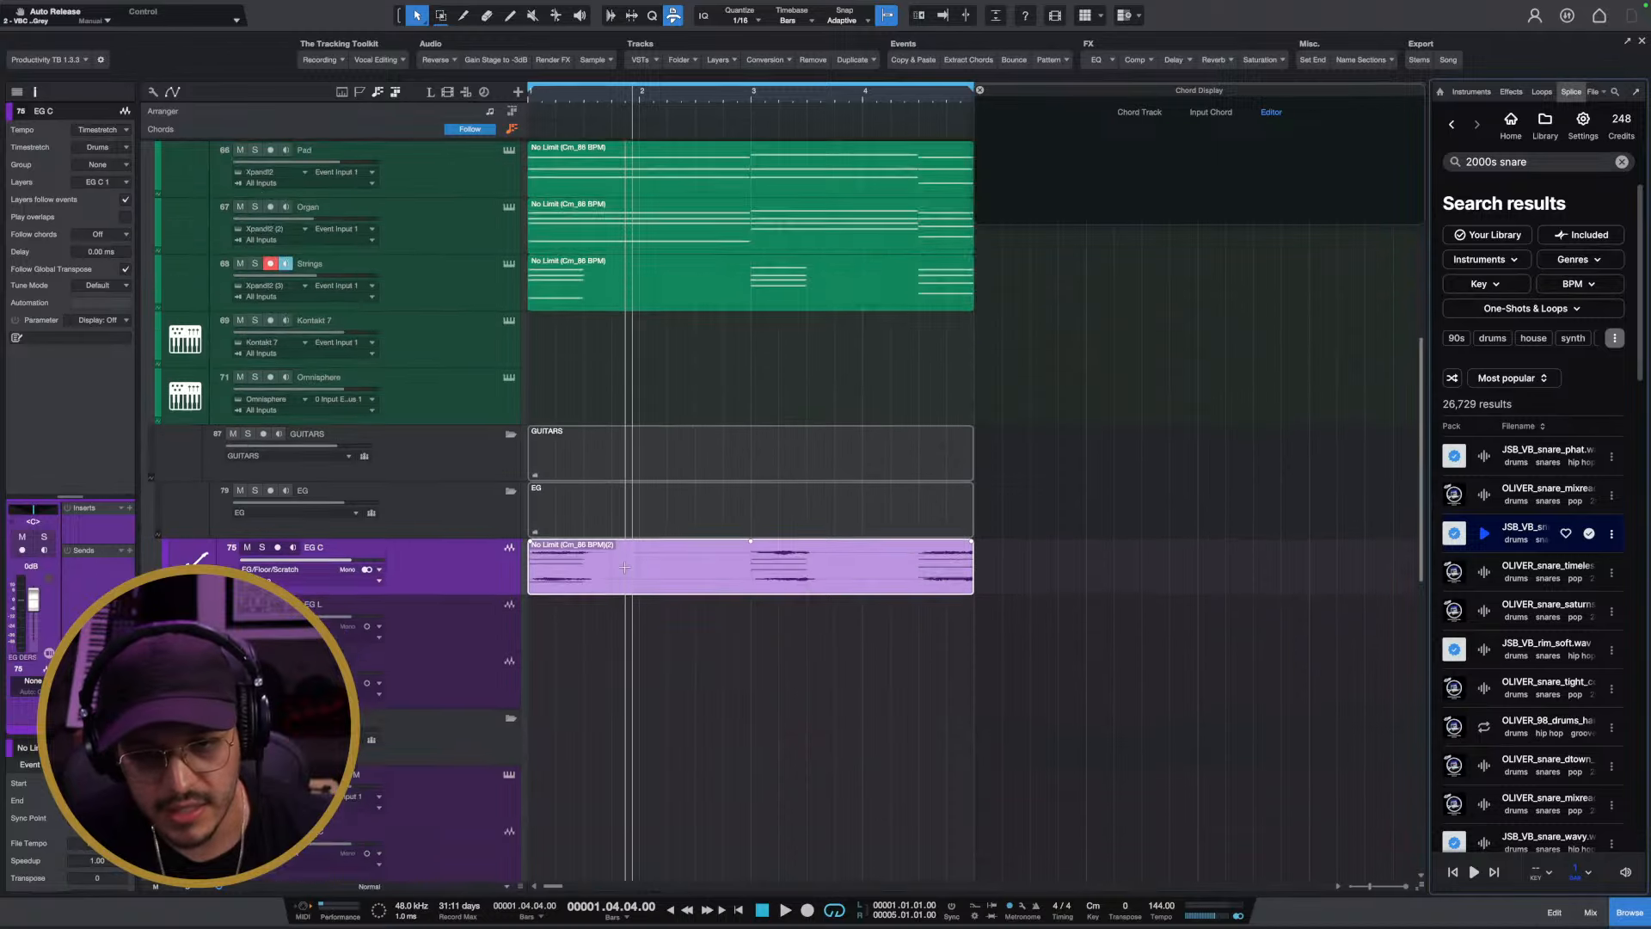
key("ctrl+z")
Copy the No Limit (Cm_86 BPM) part from the Strings track onto the SampleOne bass track
left_click_drag(610, 436, 606, 840)
scroll(602, 602, "up", 5)
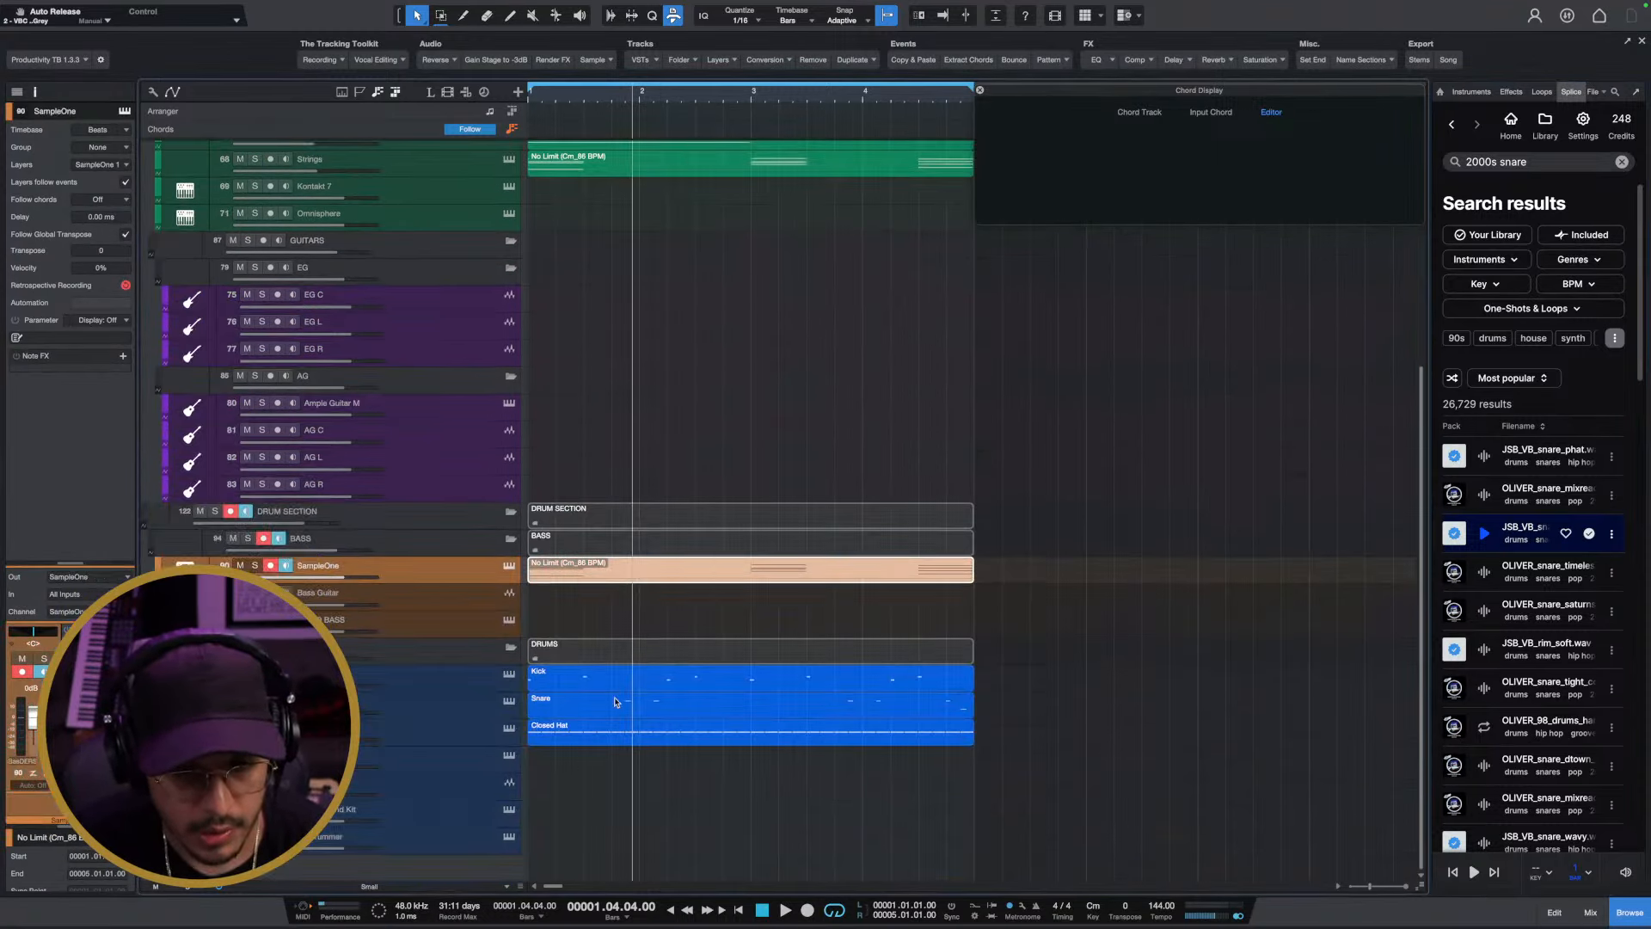
Open the SampleOne bass part and delete the upper notes C3, Eb3 and G3 of its first chord, keeping C2
double_click(601, 325)
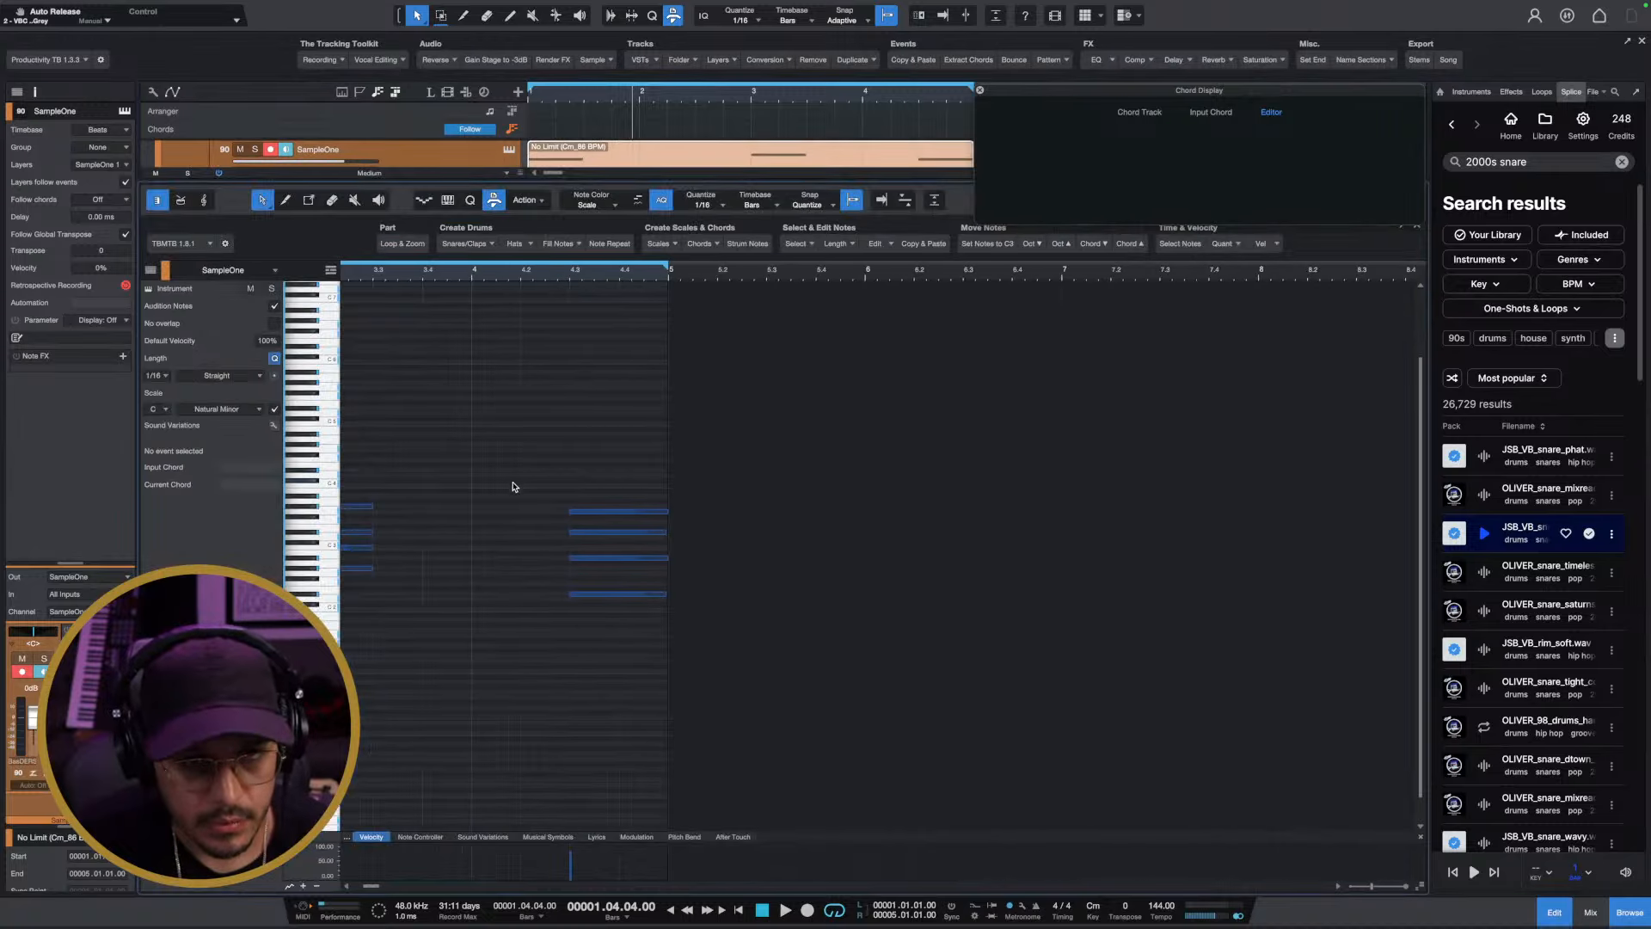
key("z")
scroll(370, 564, "up", 2)
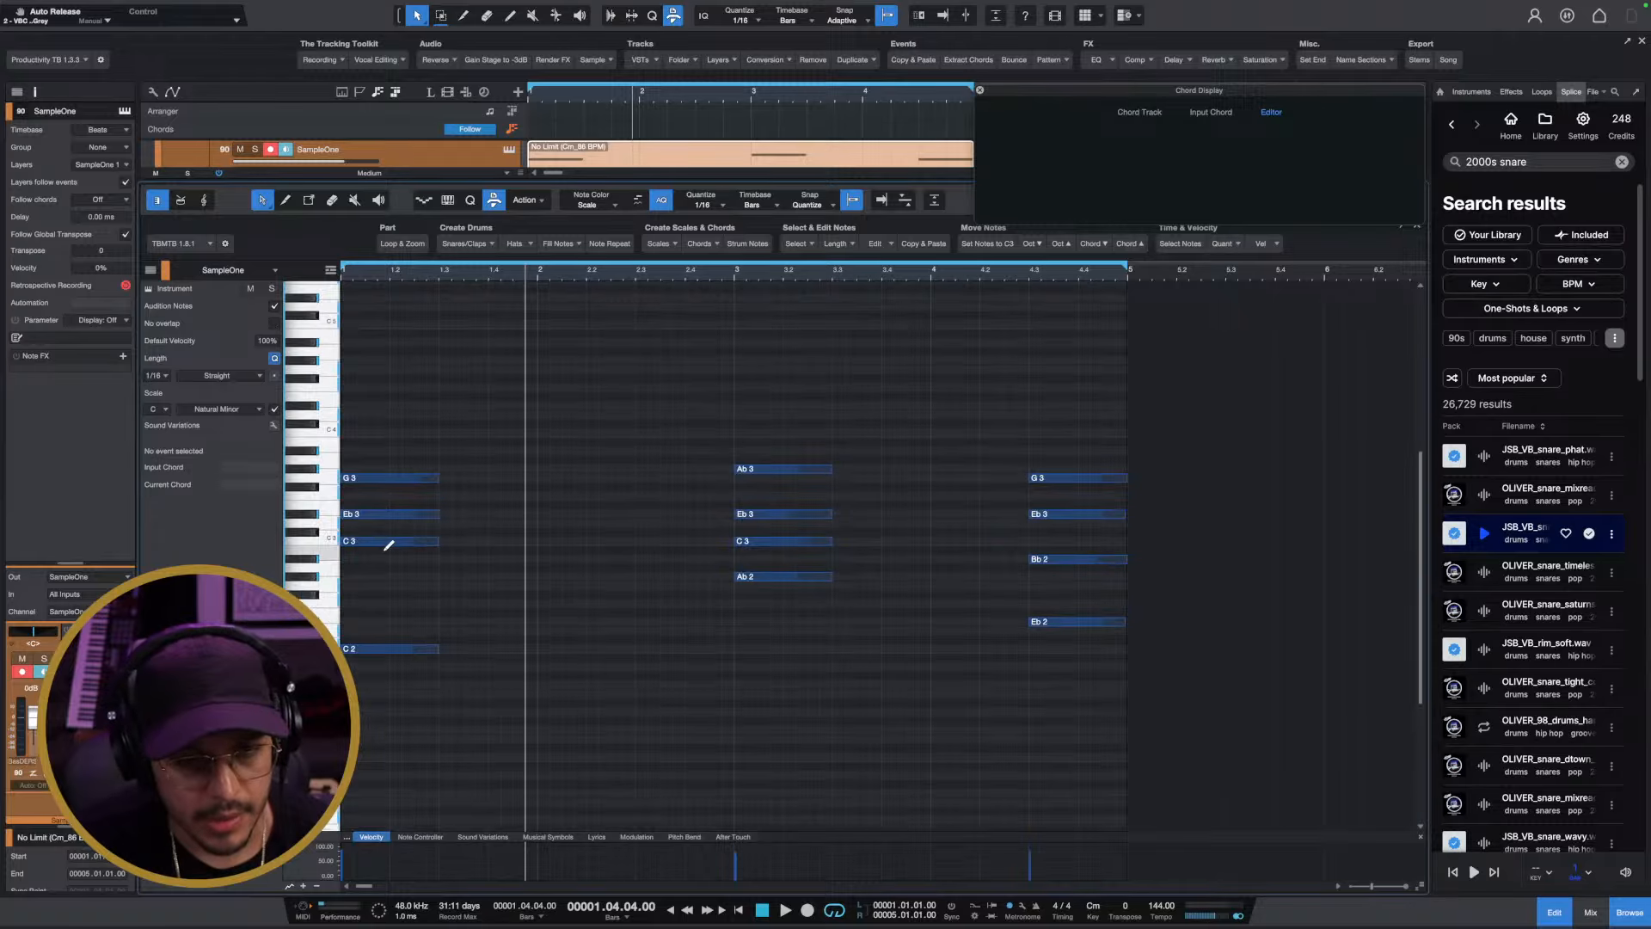
left_click_drag(400, 418, 447, 551)
key("Delete")
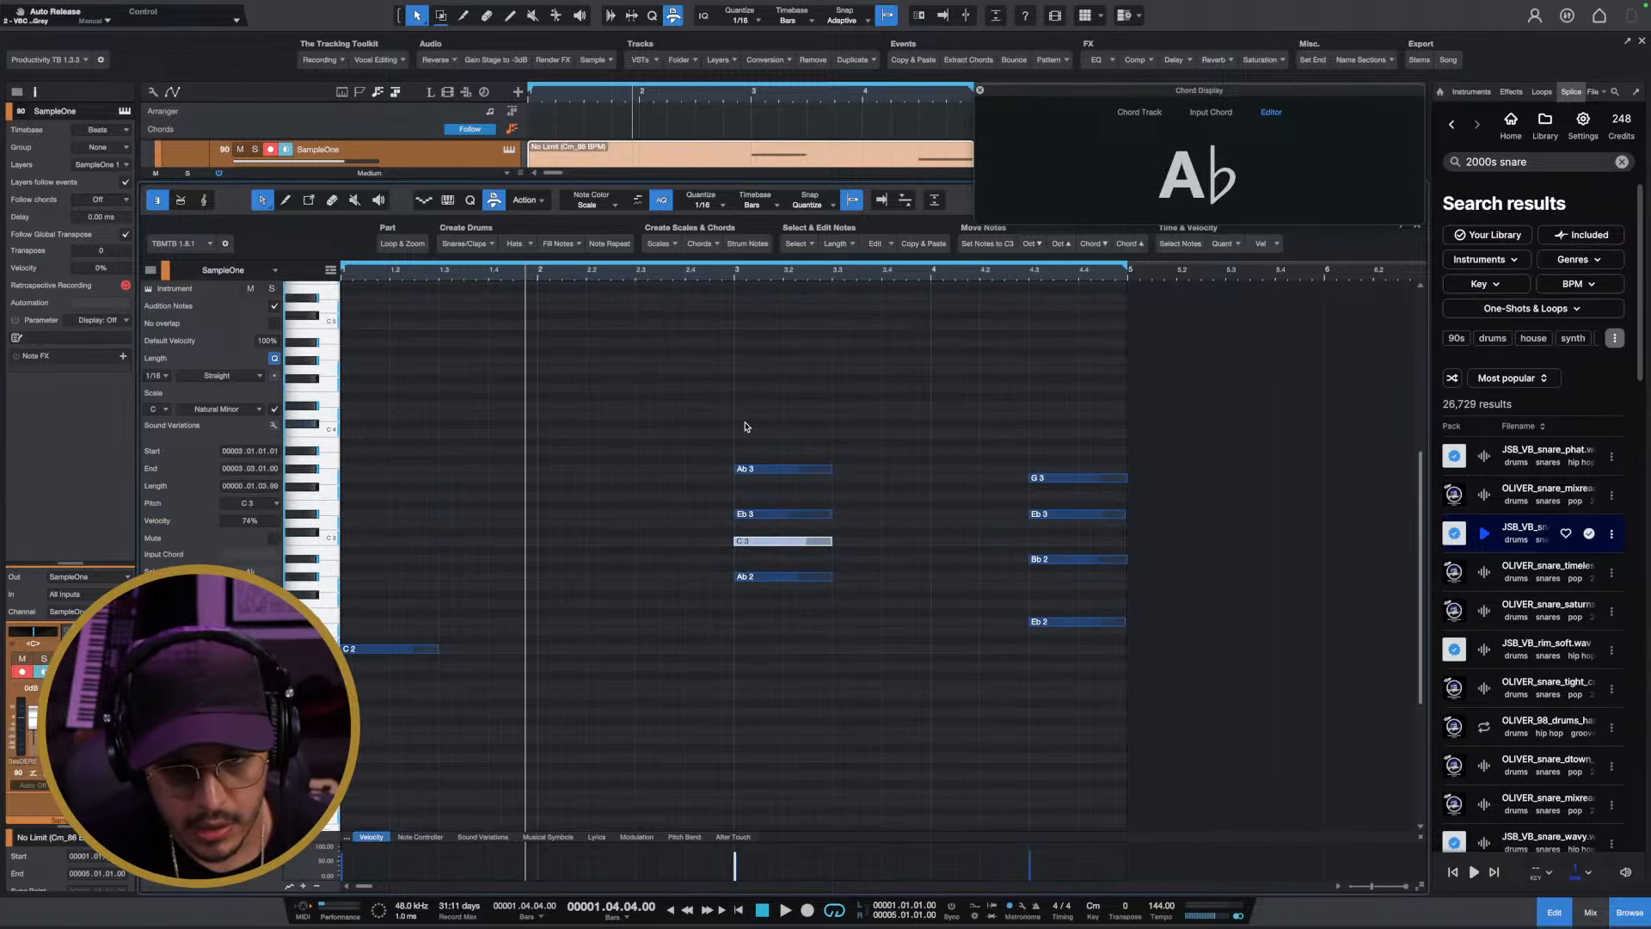
Delete the upper notes of the second and third chords, keeping Ab2 and Eb2, and move the Chord Display aside
left_click_drag(746, 427, 799, 659)
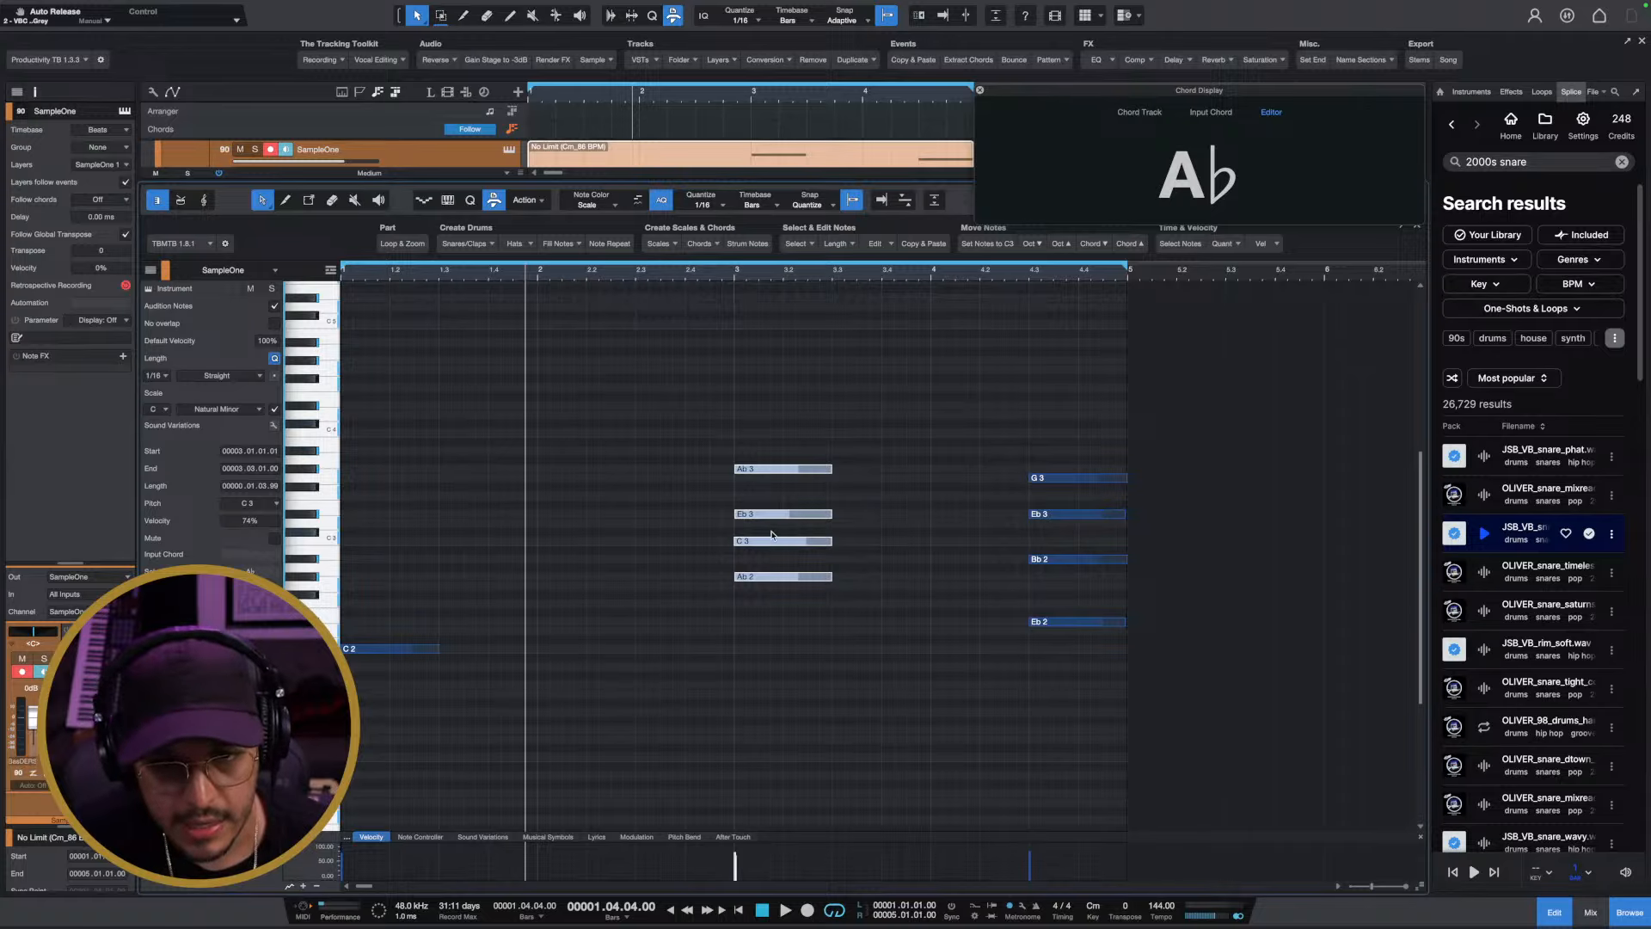
left_click_drag(781, 420, 773, 550)
key("Delete")
left_click_drag(1083, 411, 1086, 771)
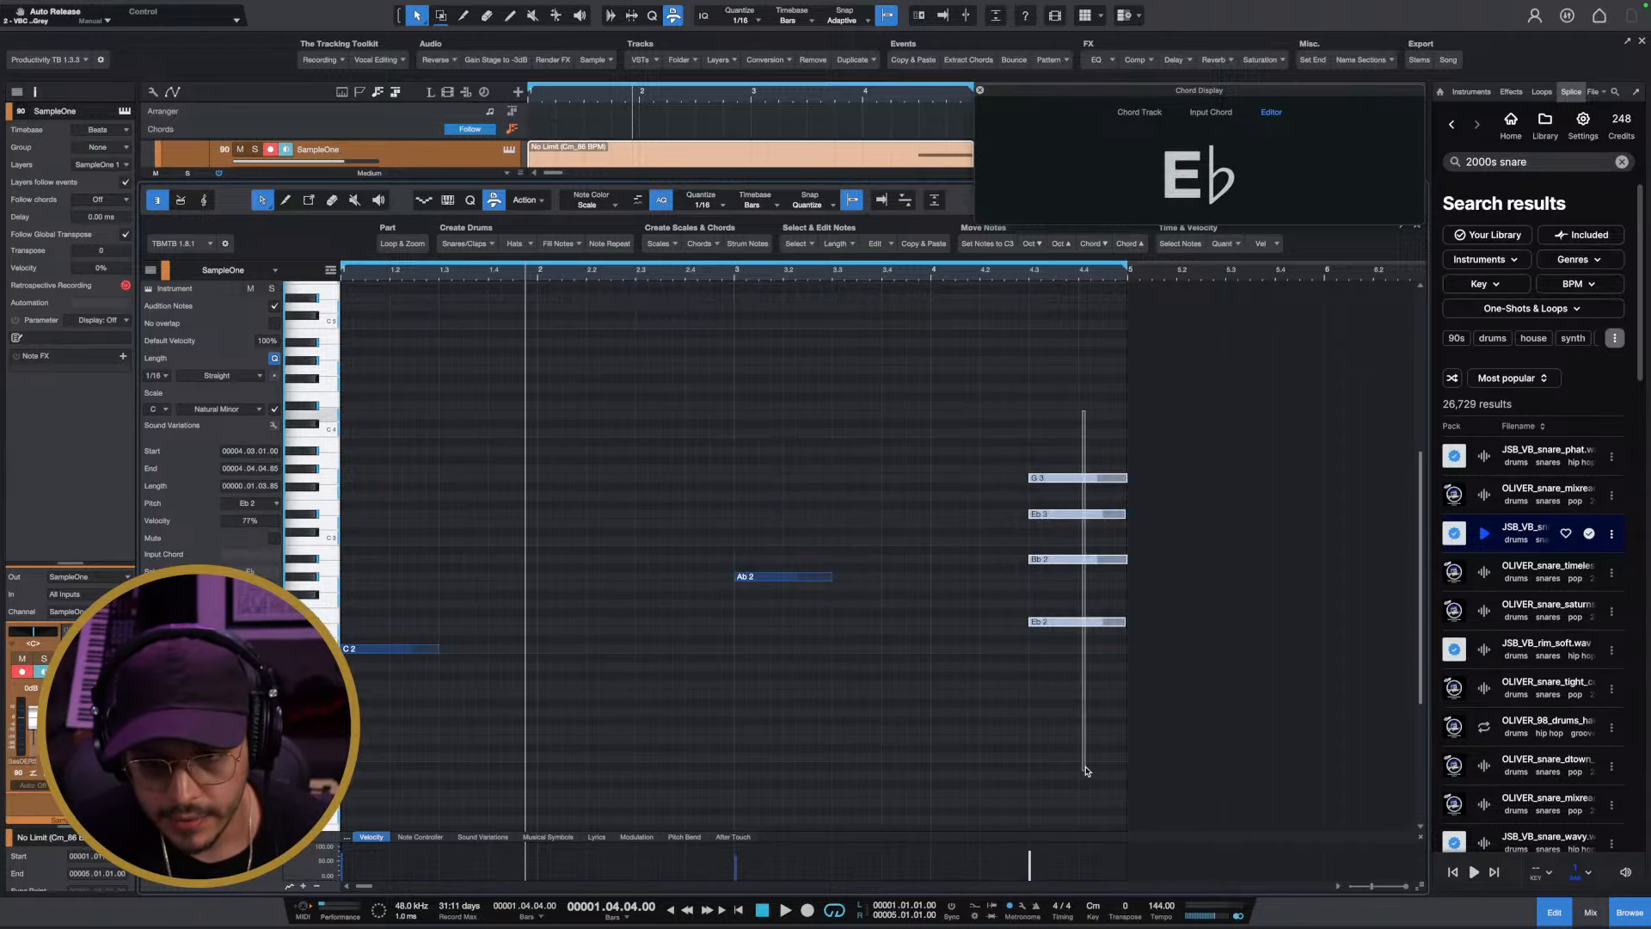
left_click_drag(1195, 83, 747, 231)
left_click(1093, 525)
left_click_drag(1110, 451, 1077, 594)
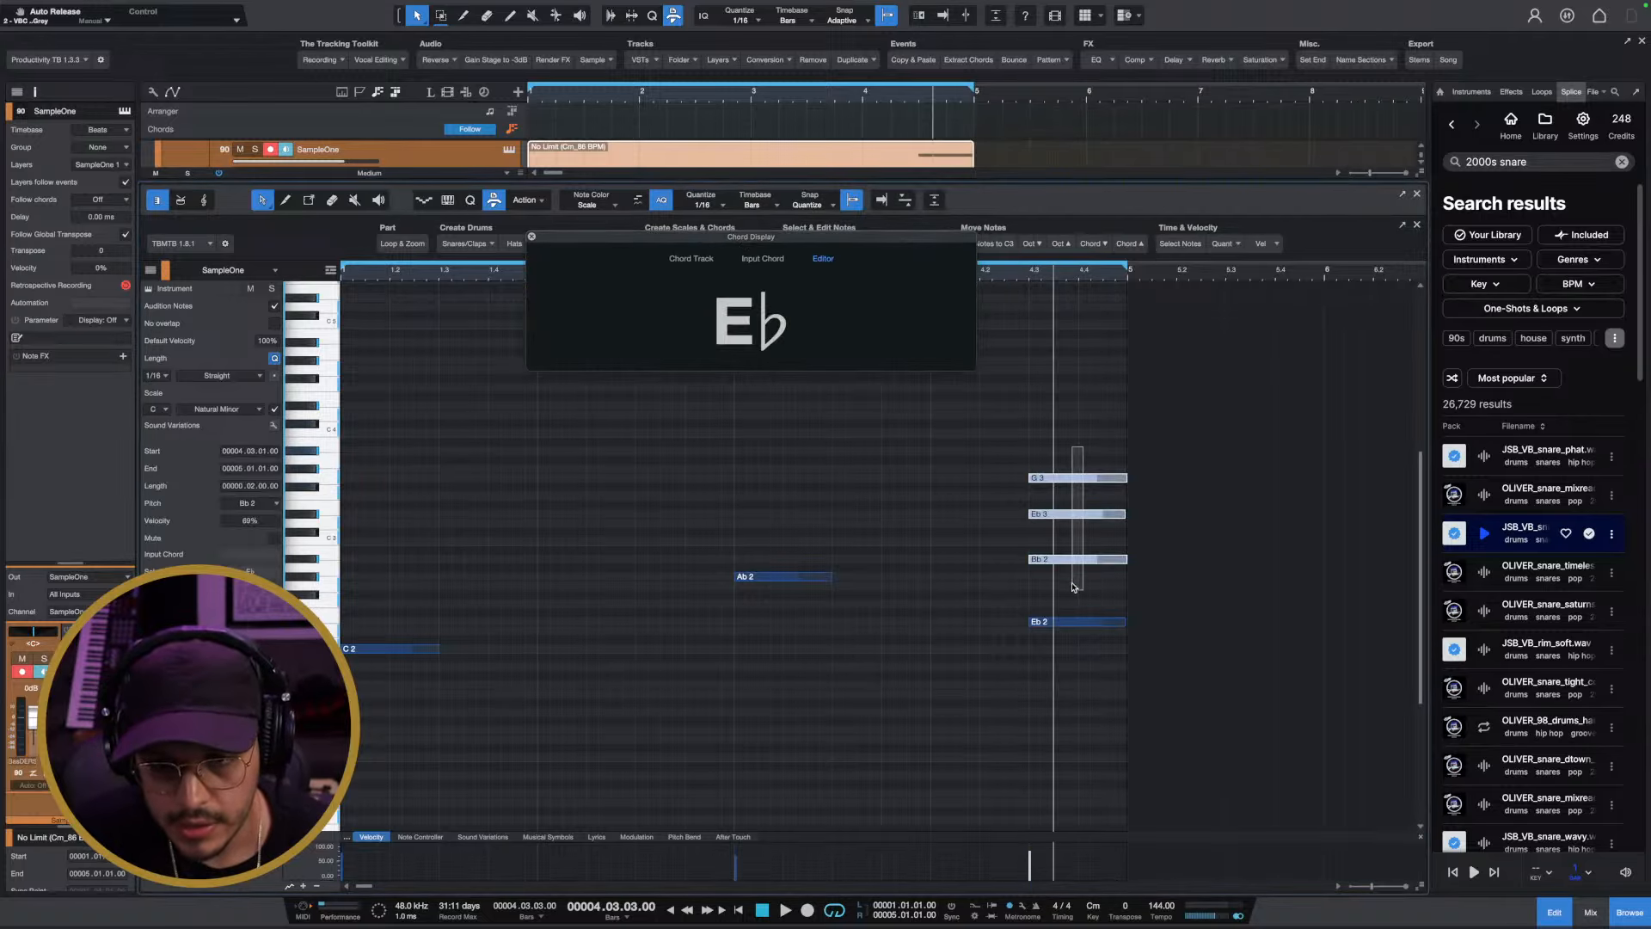
key("Delete")
Extend the first C2 bass note to the start of bar 3 and raise it one octave to C3
left_click(436, 649)
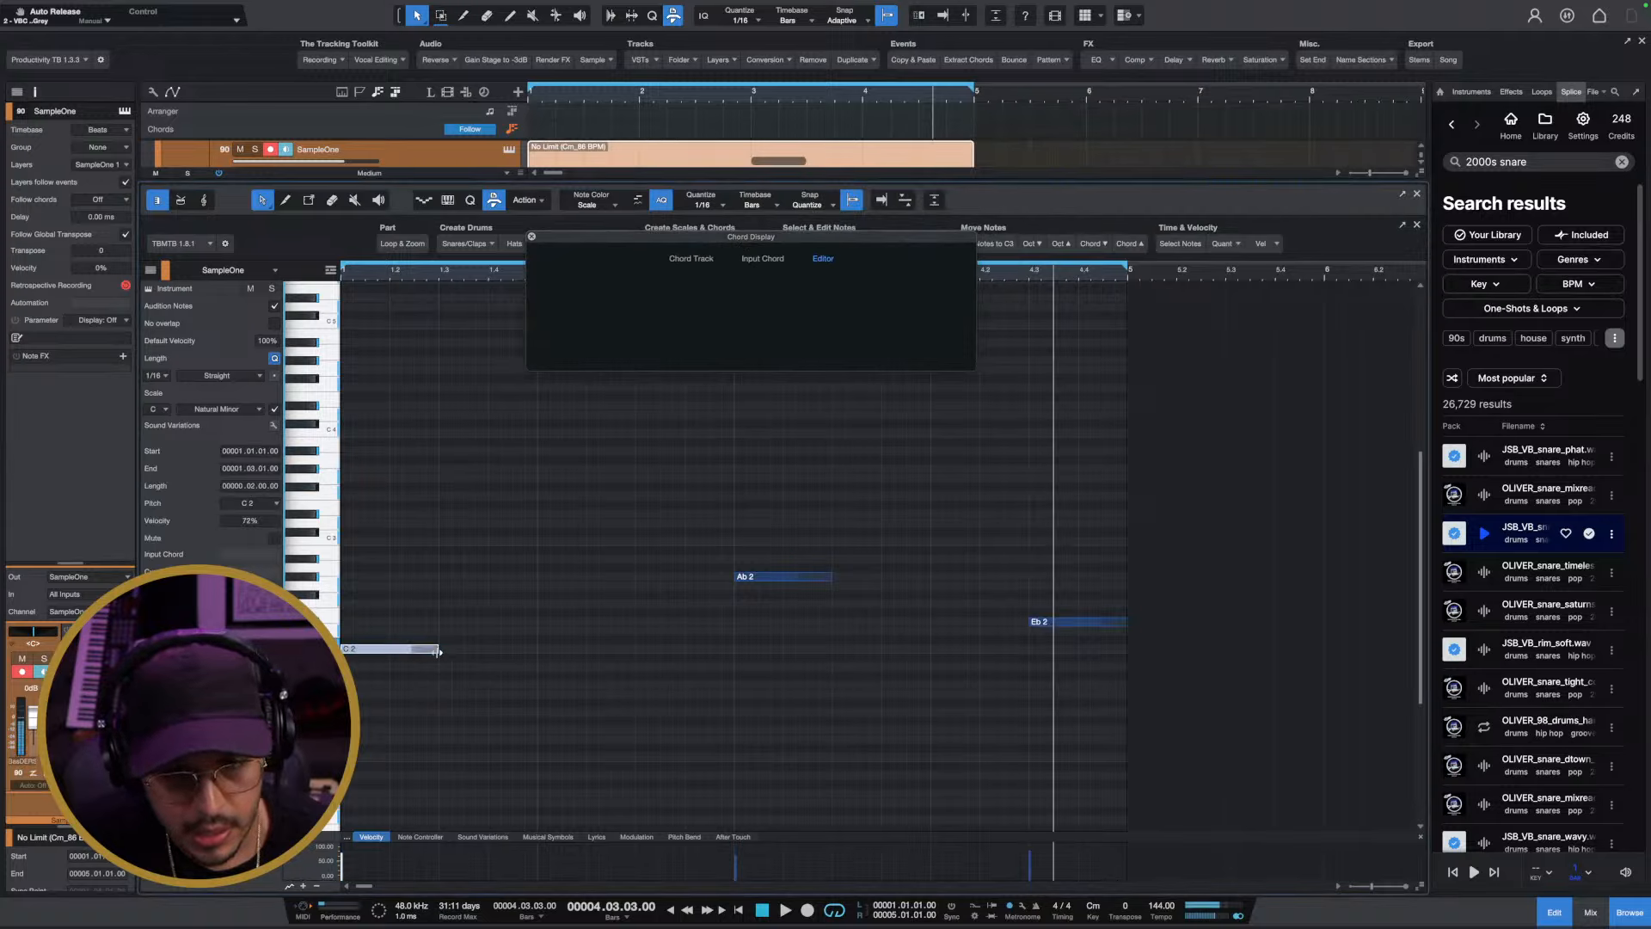
left_click_drag(438, 651, 733, 651)
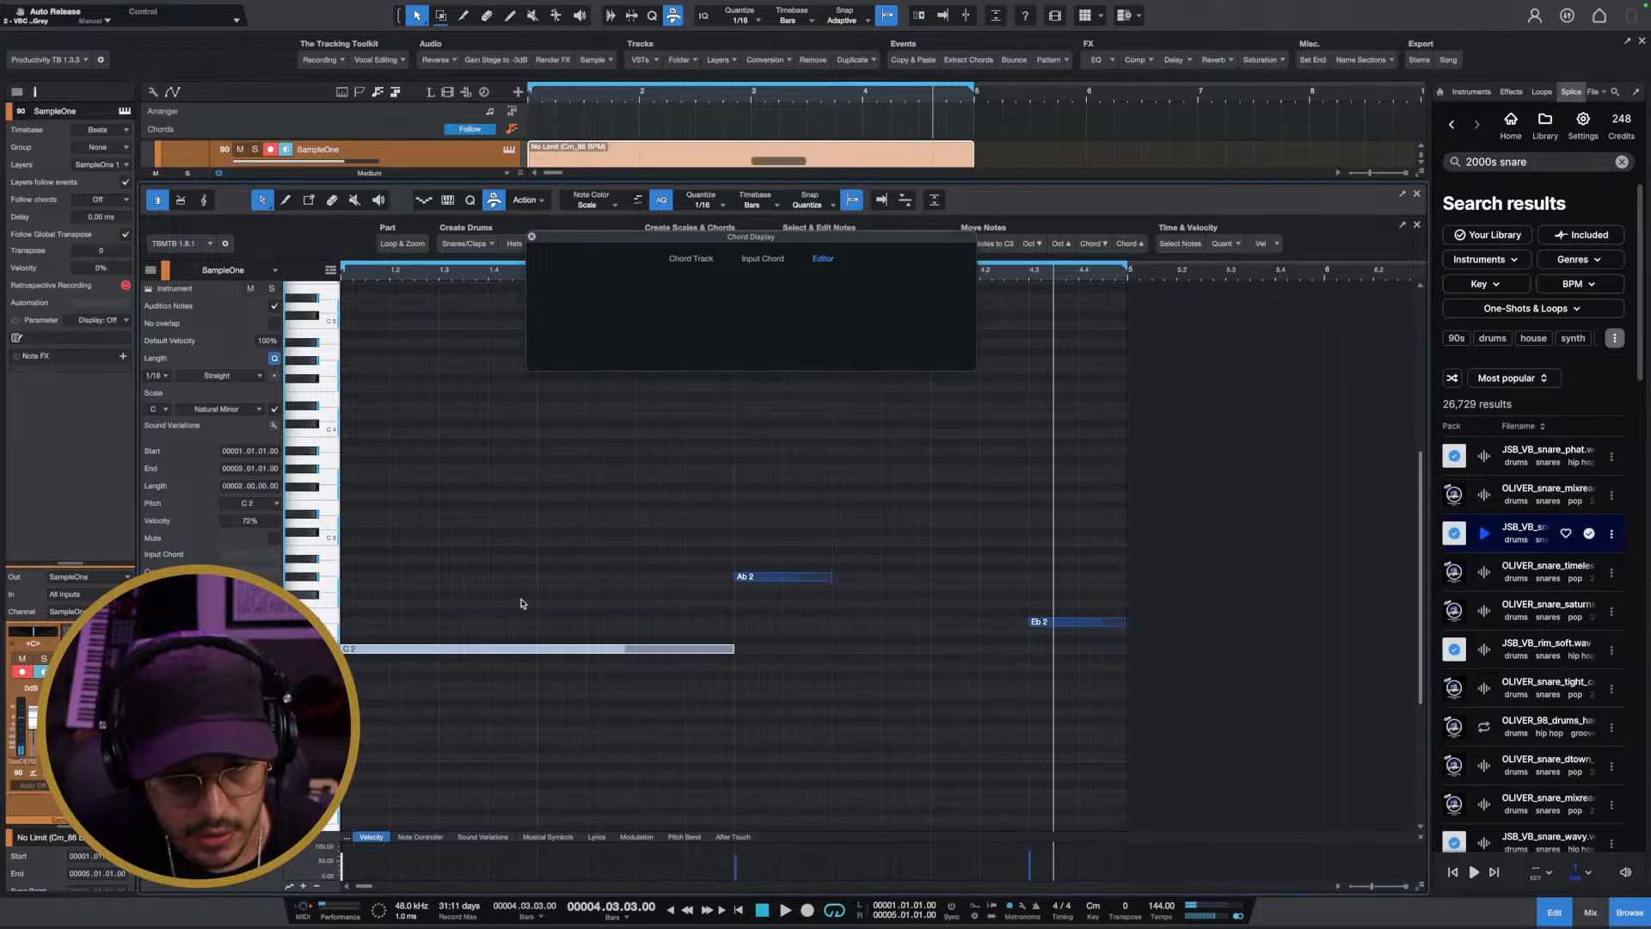
key("shift+Up")
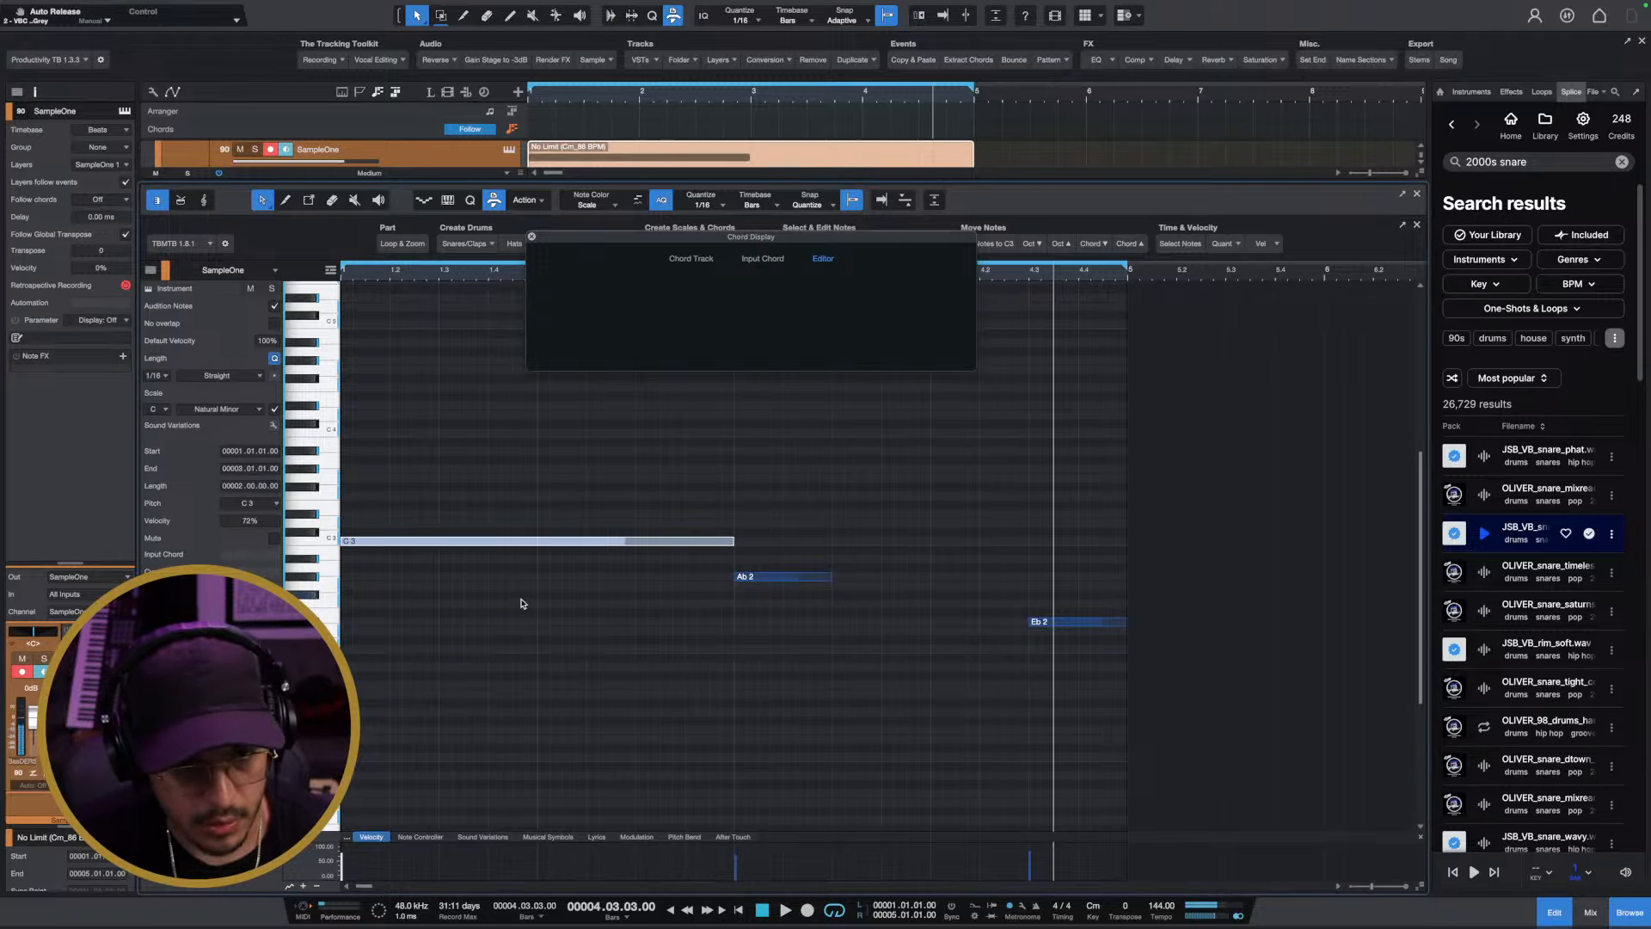
Extend the Ab2 note to the start of the last note and raise the Eb2 note one octave to Eb3
left_click_drag(834, 579, 1028, 594)
left_click(1046, 621)
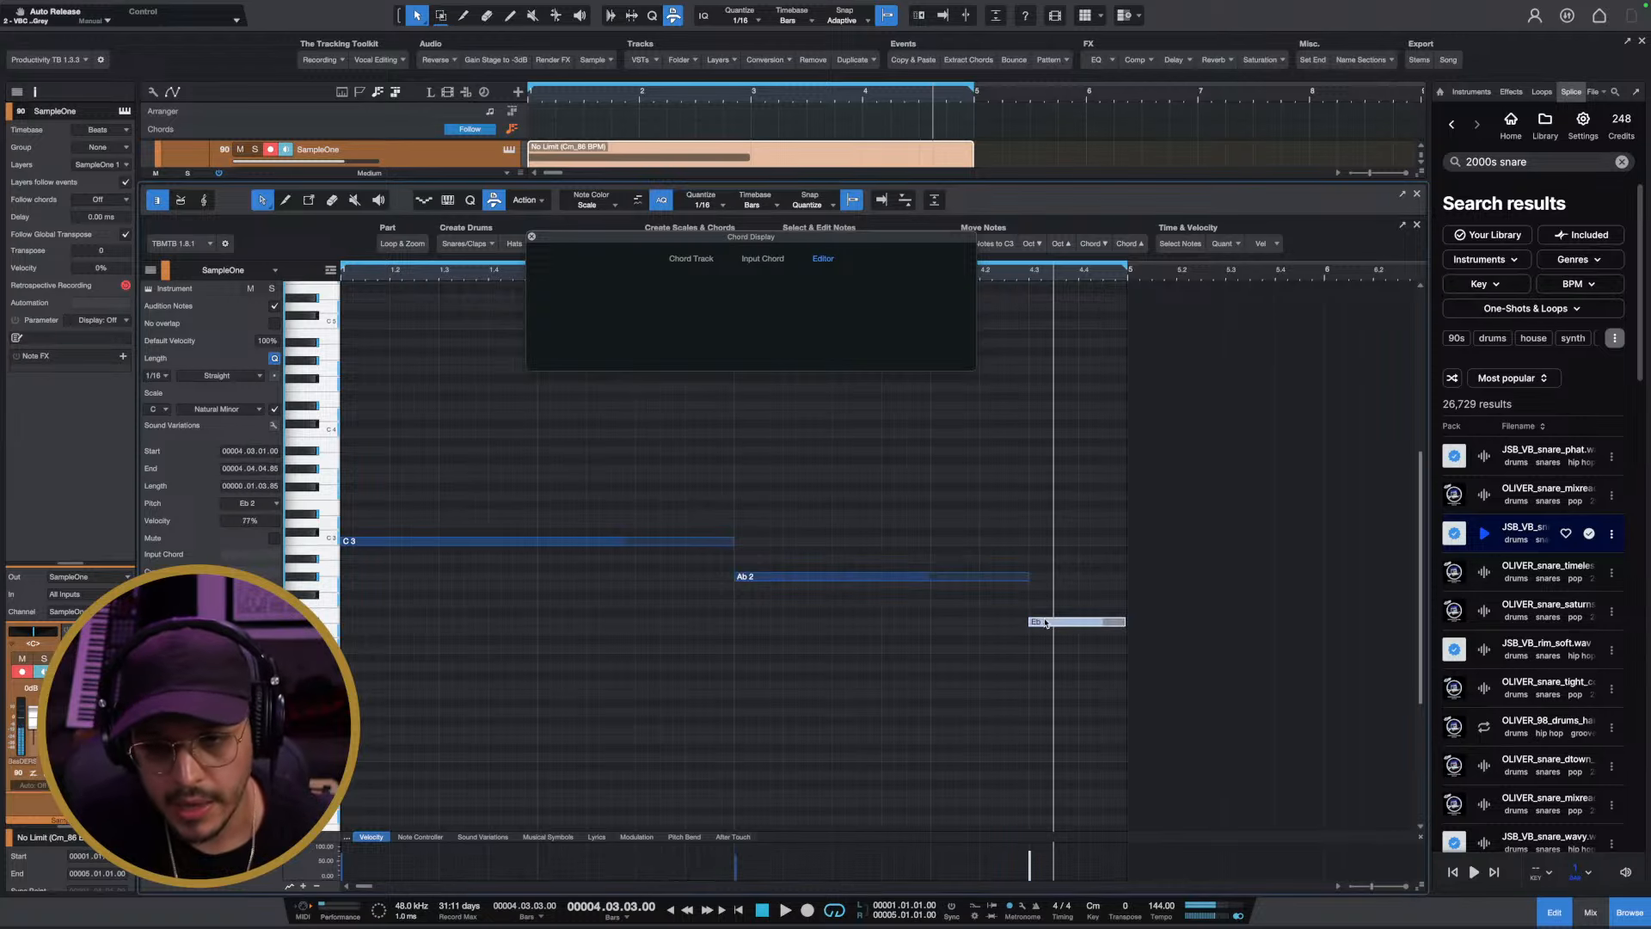
key("shift+Up")
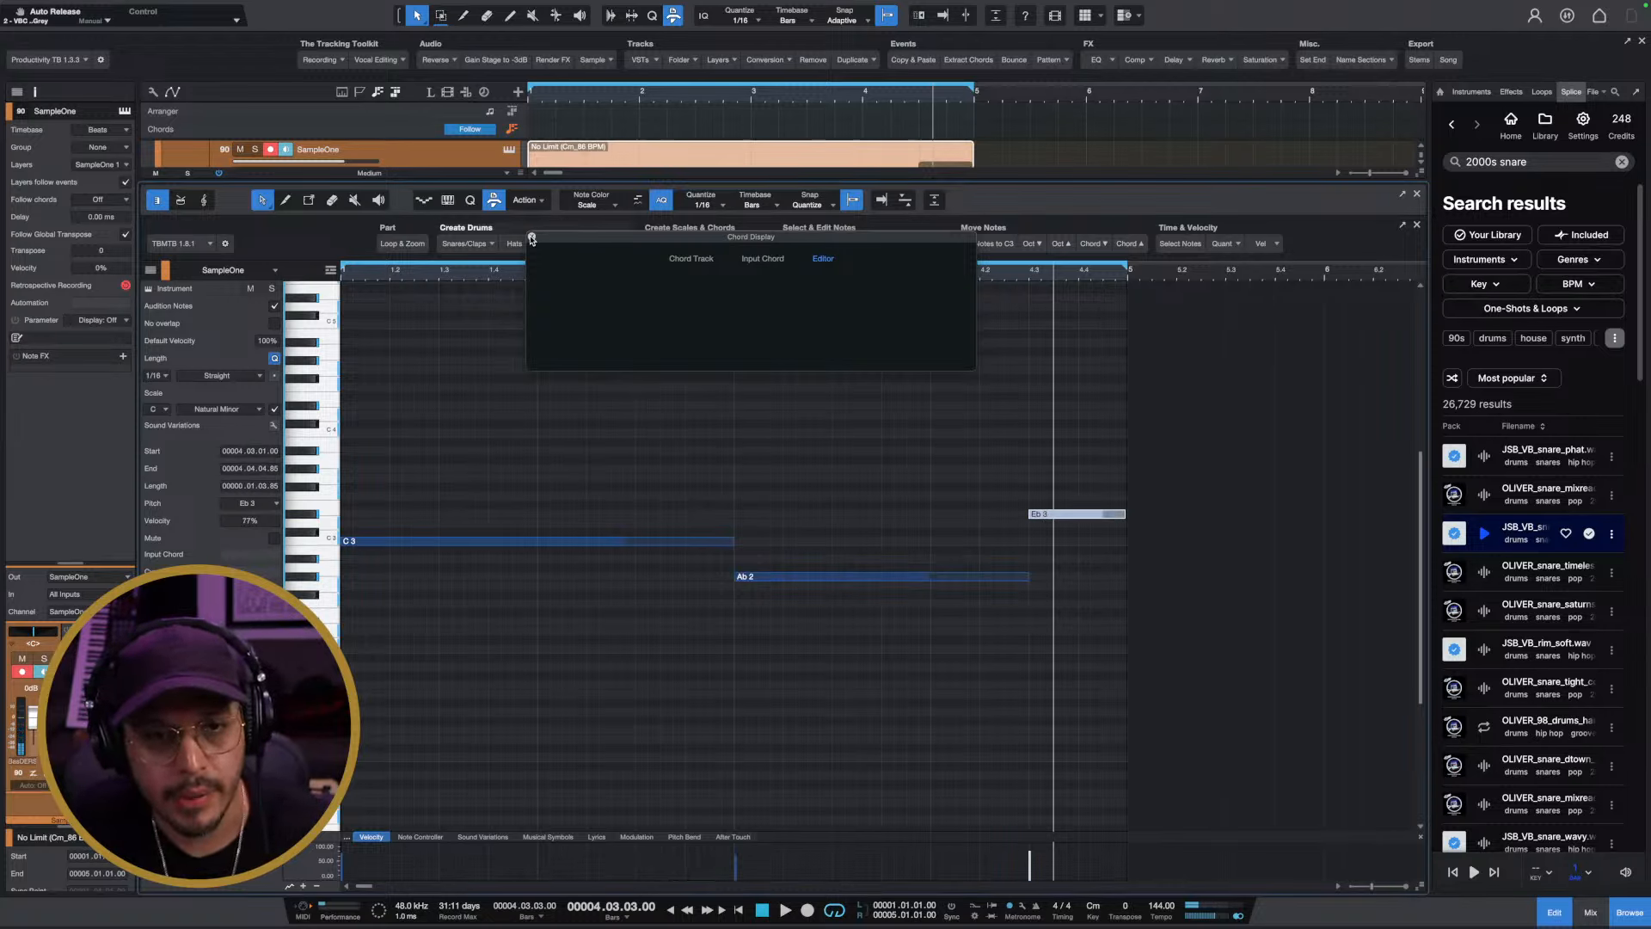
Move the Chord Display up, play the bass line, and raise the Ab2 note one octave to Ab3
left_click_drag(588, 237, 655, 175)
key("space")
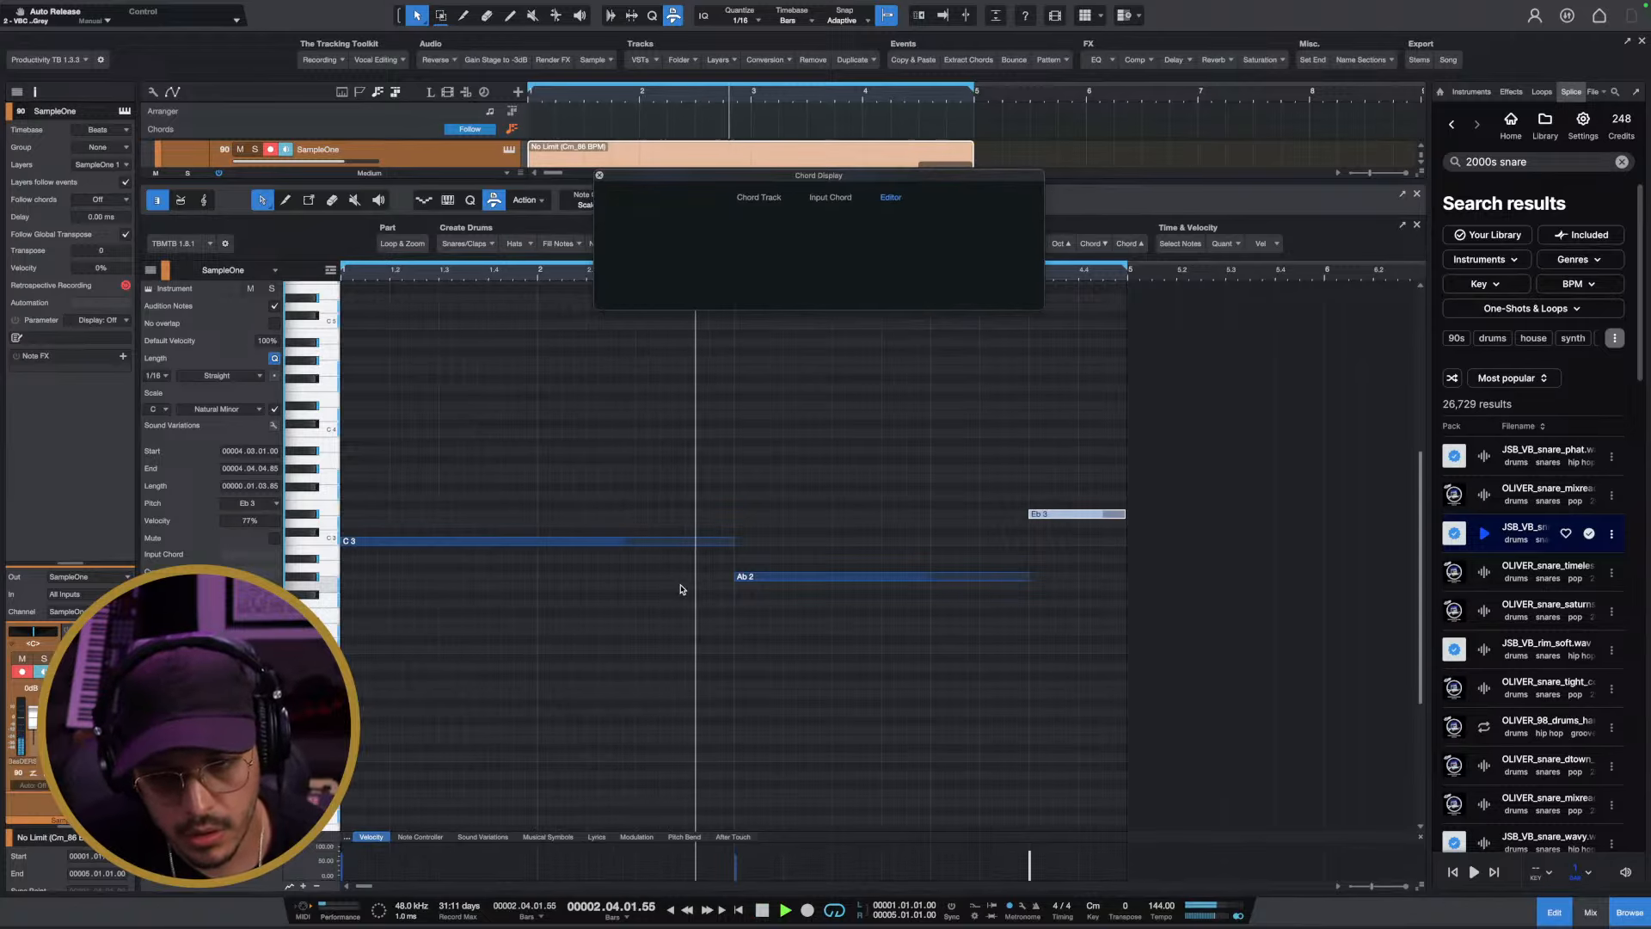
key("space")
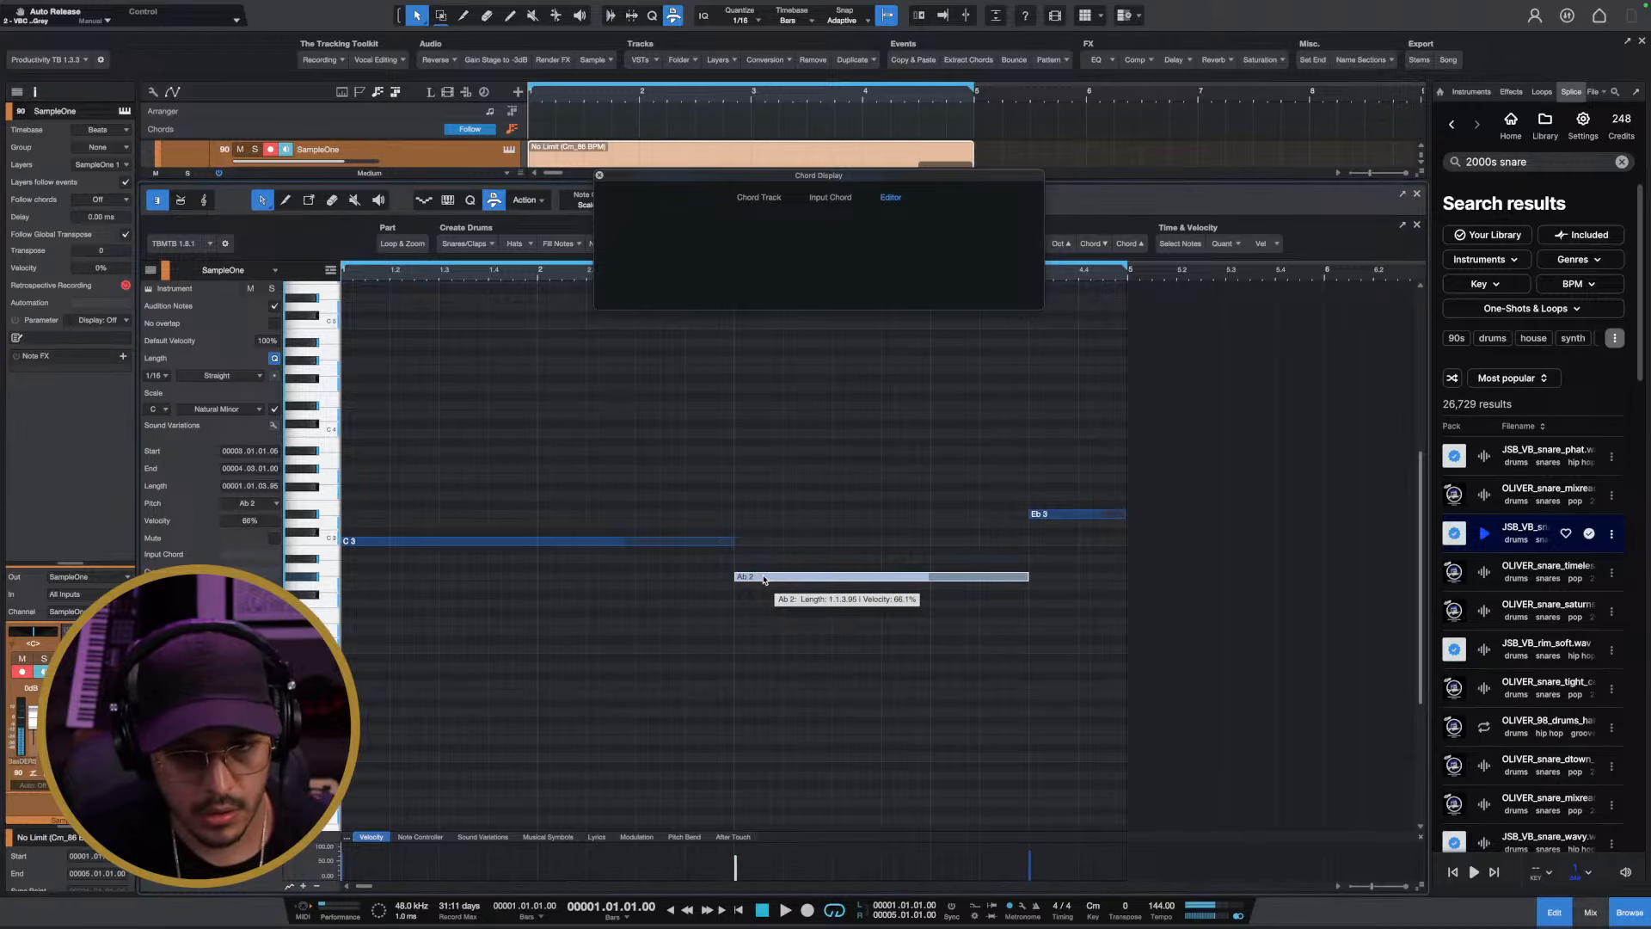
left_click(763, 577)
key("shift+Up")
Play the loop to hear the raised bass notes and close the Chord Display
key("space")
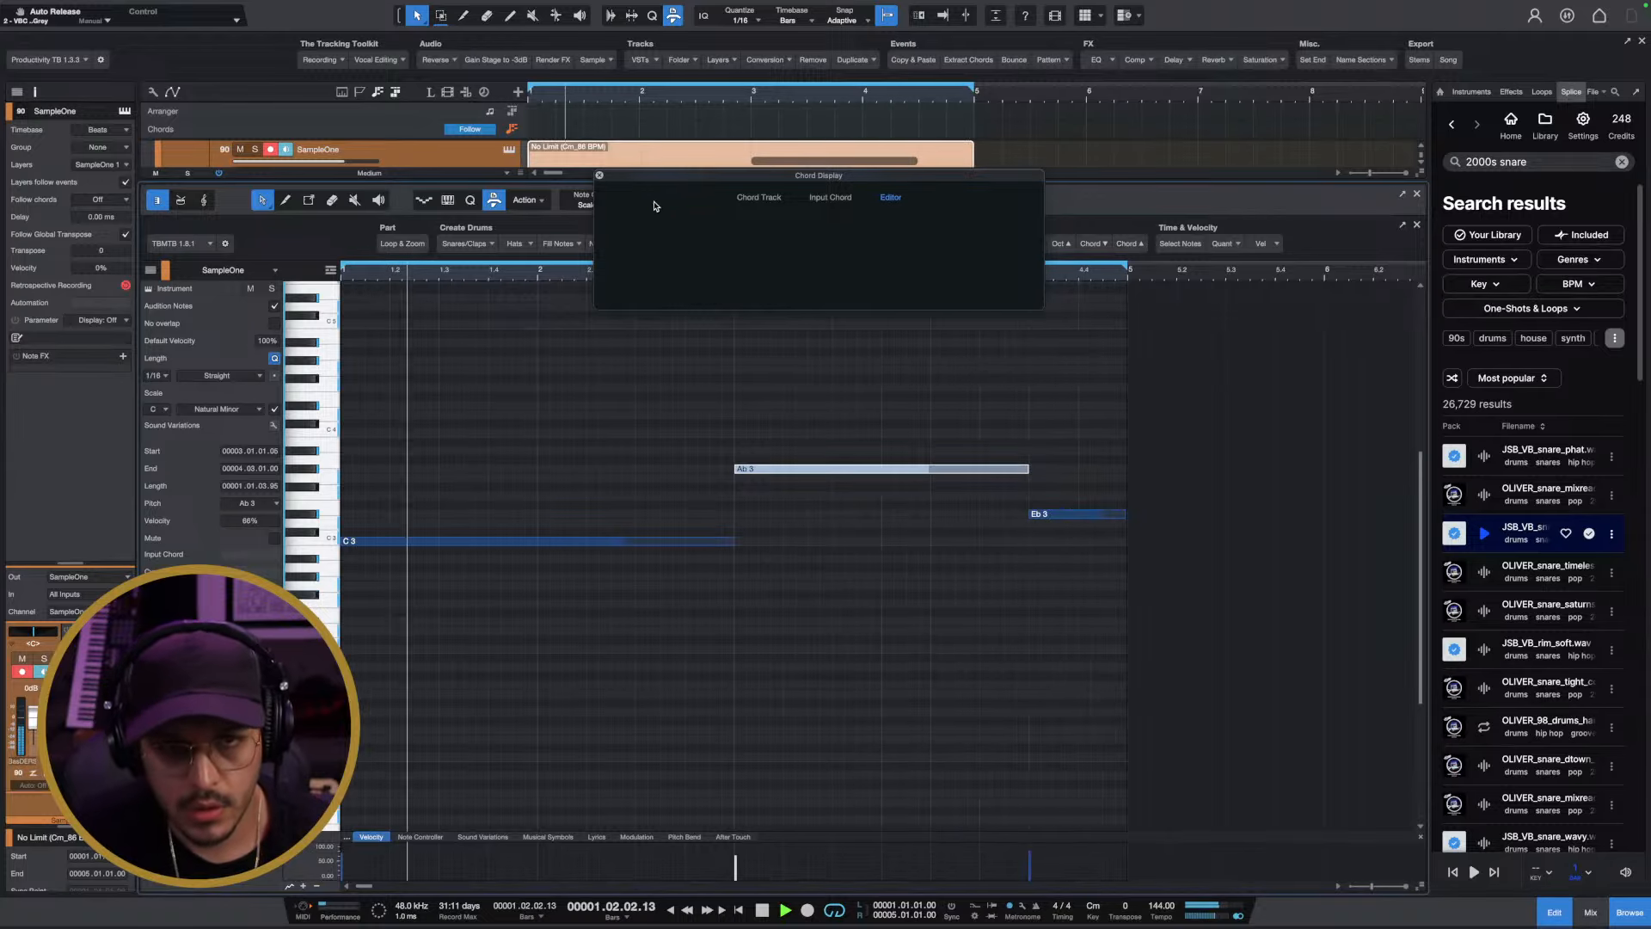
left_click(599, 175)
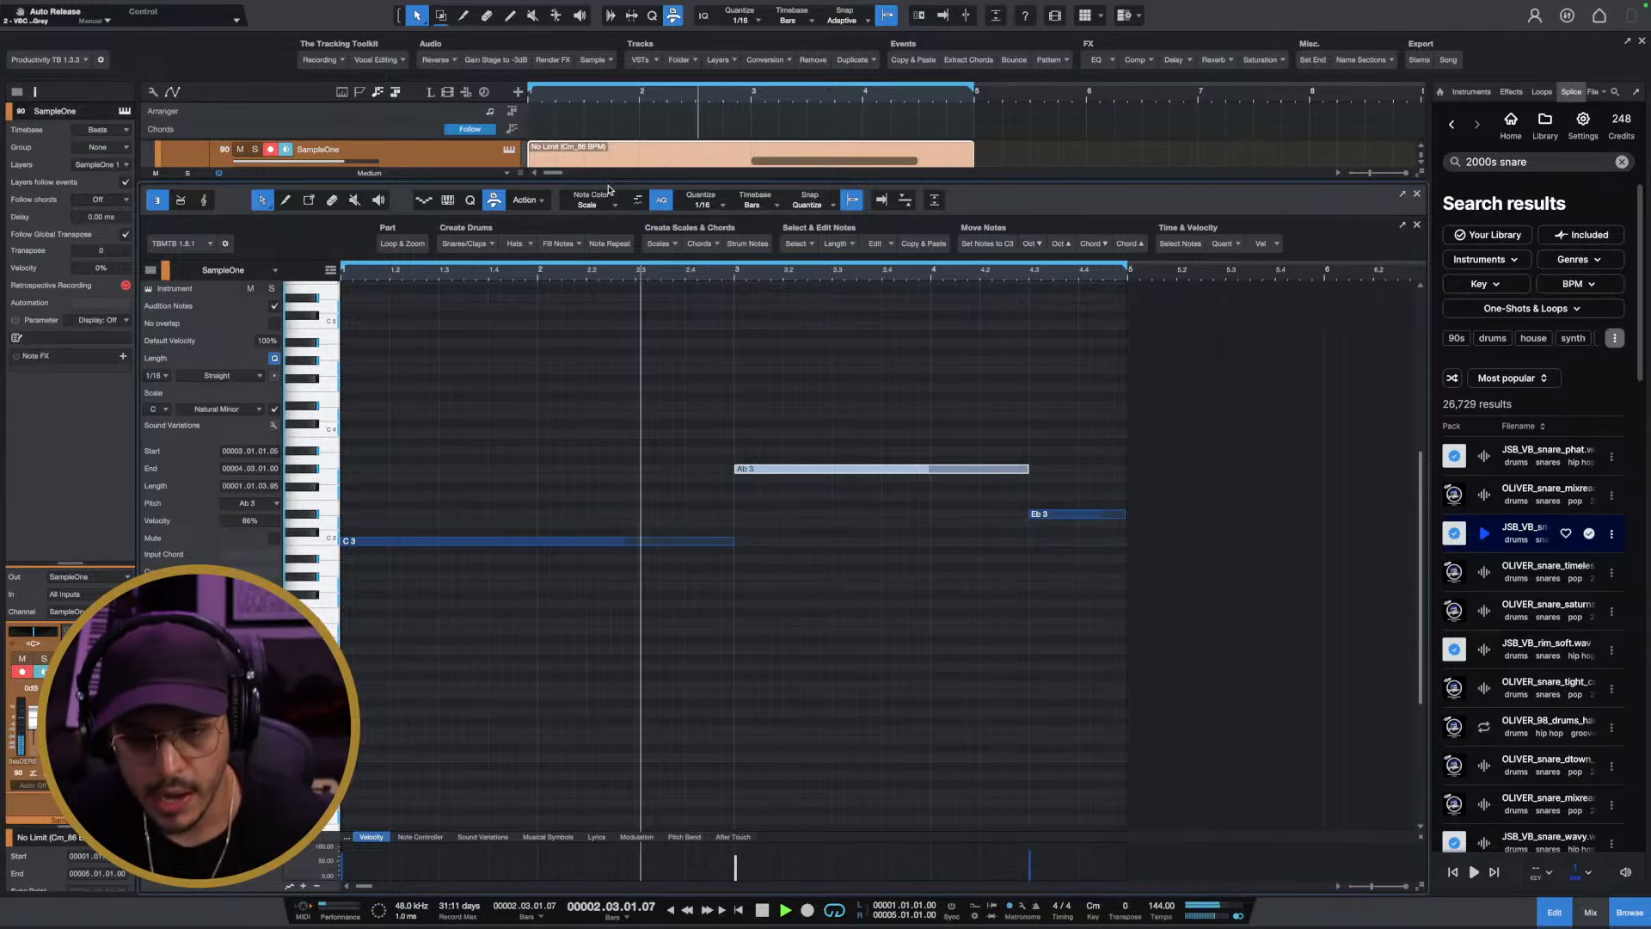
key("space")
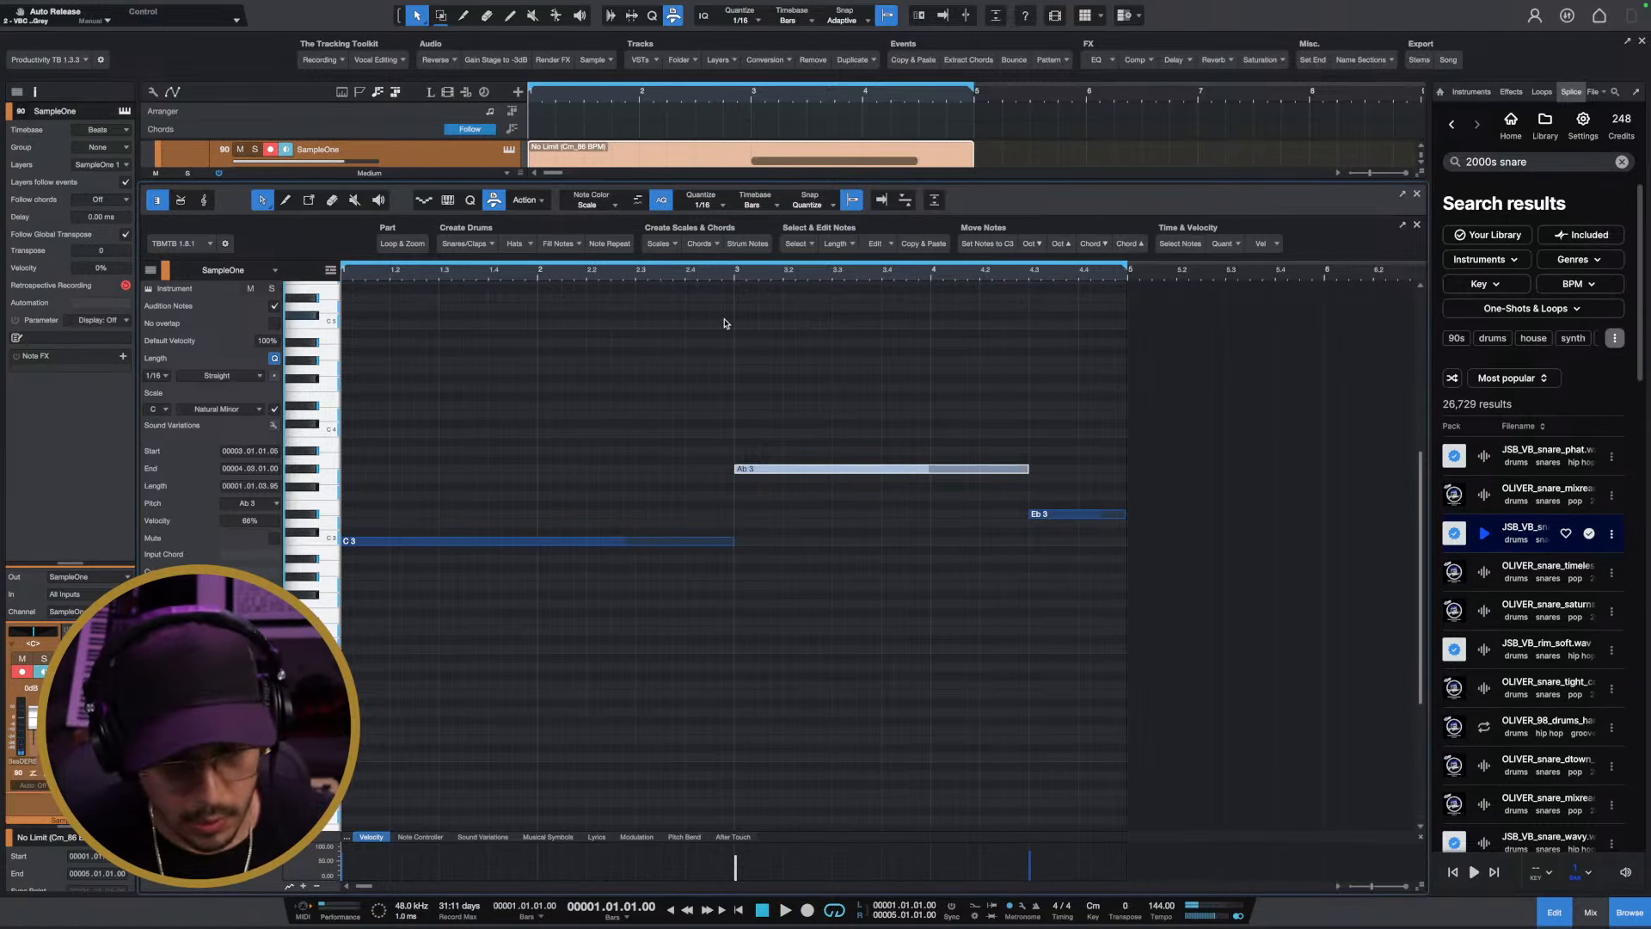
key("space")
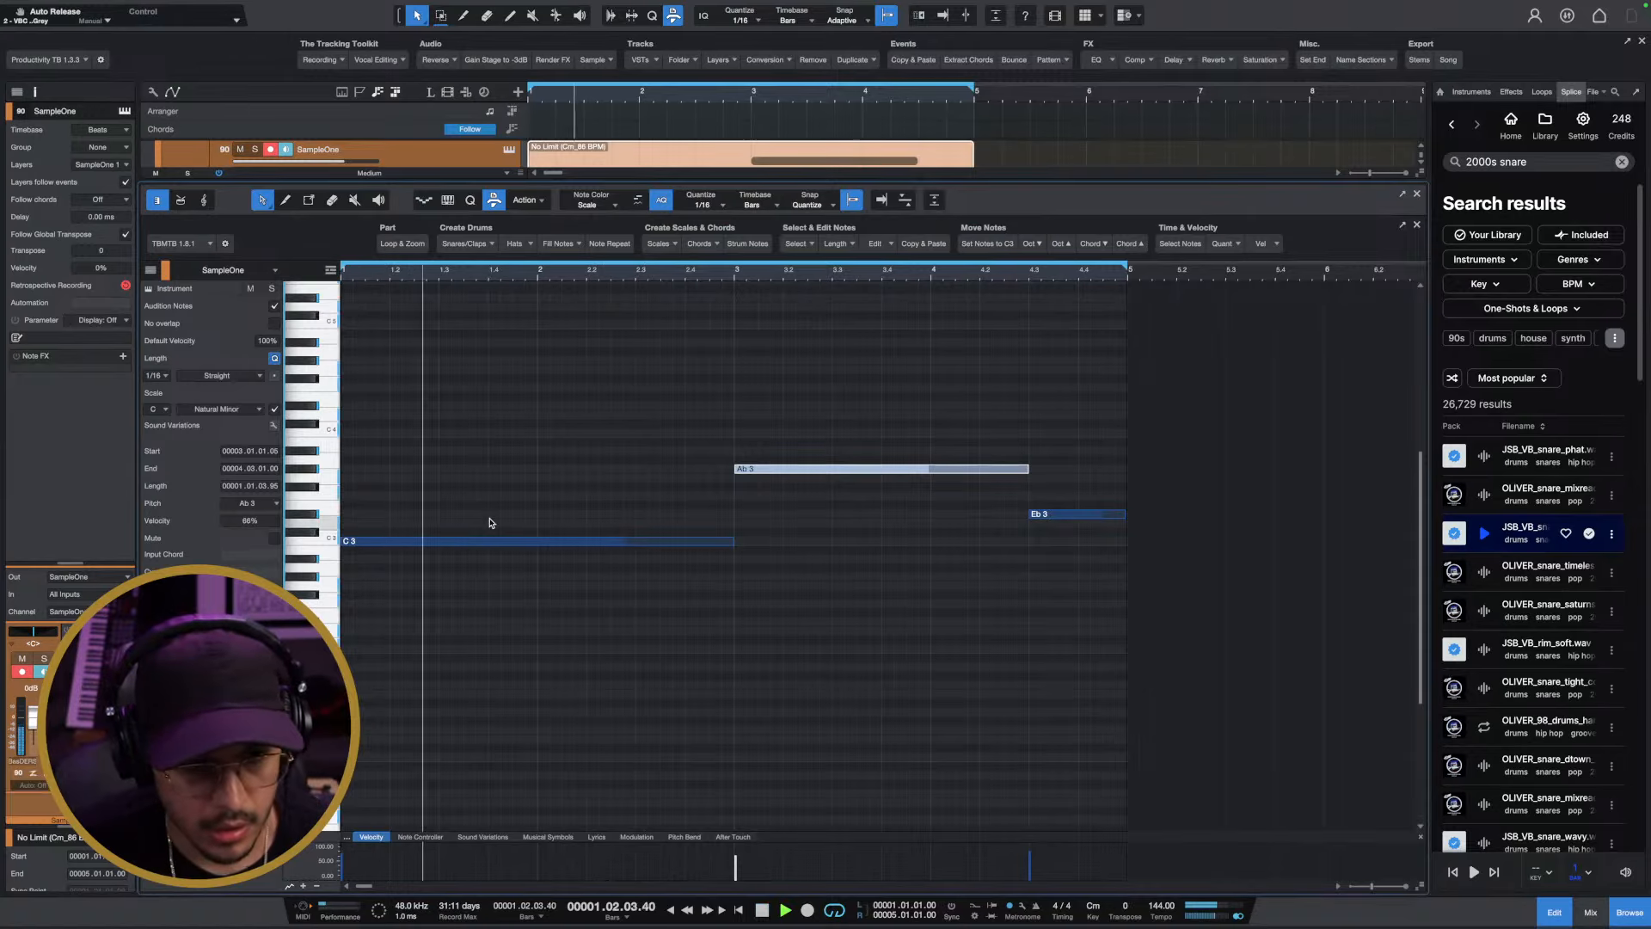
key("space")
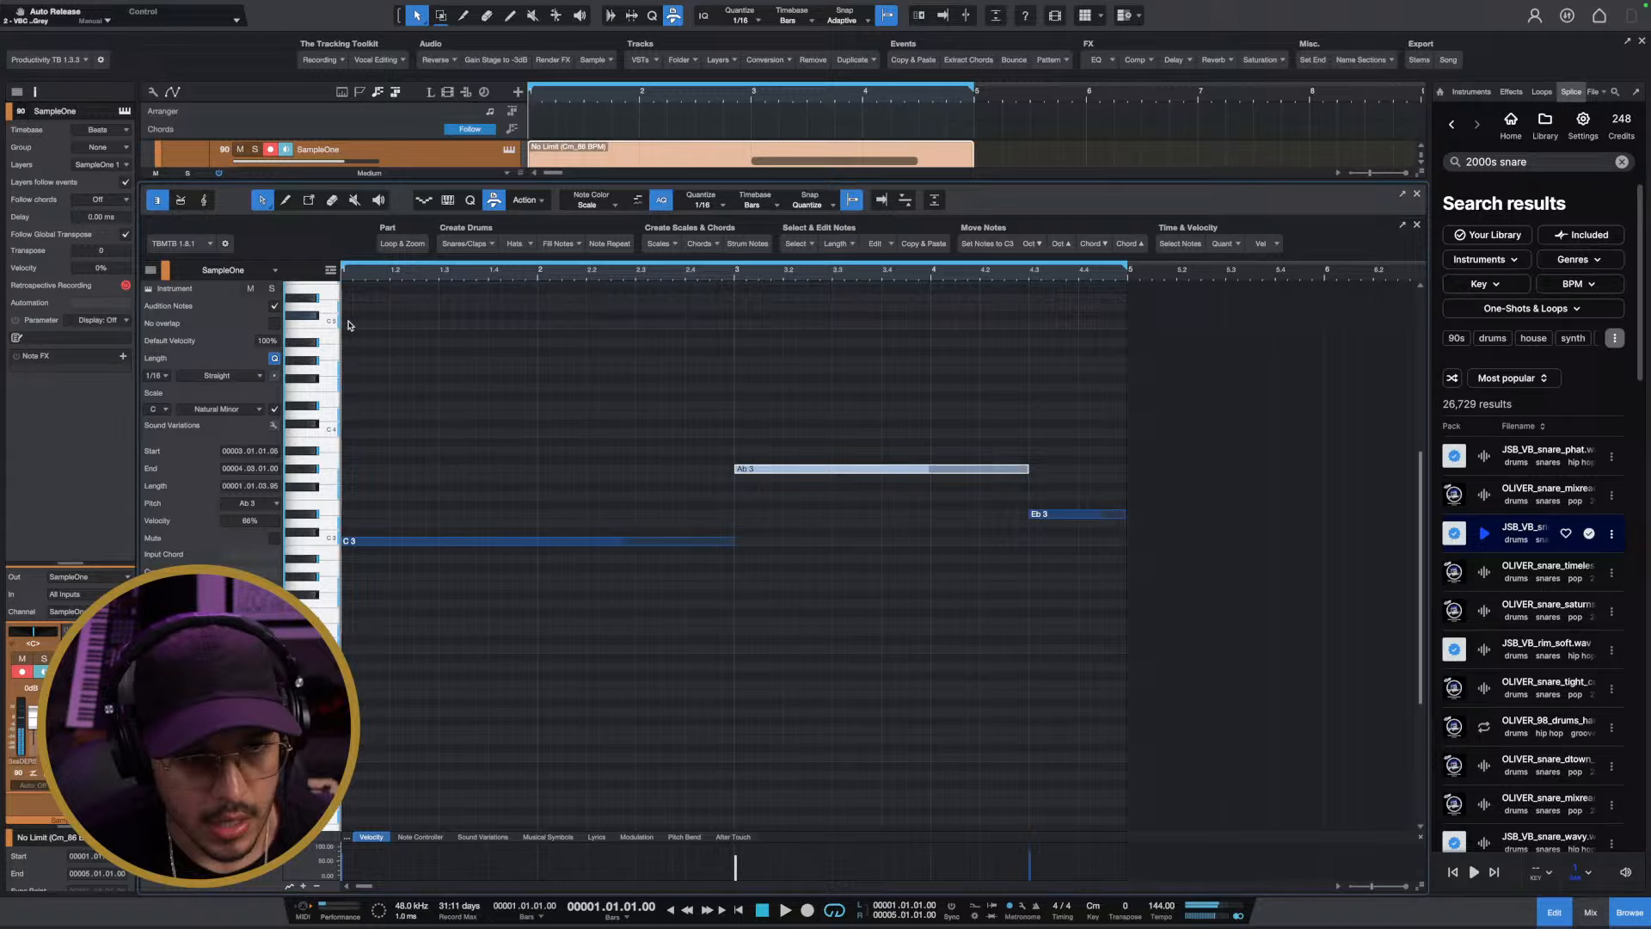
Show the editor's track list with the Kick notes and split the long C3 note at the kick on 2.2
left_click(154, 274)
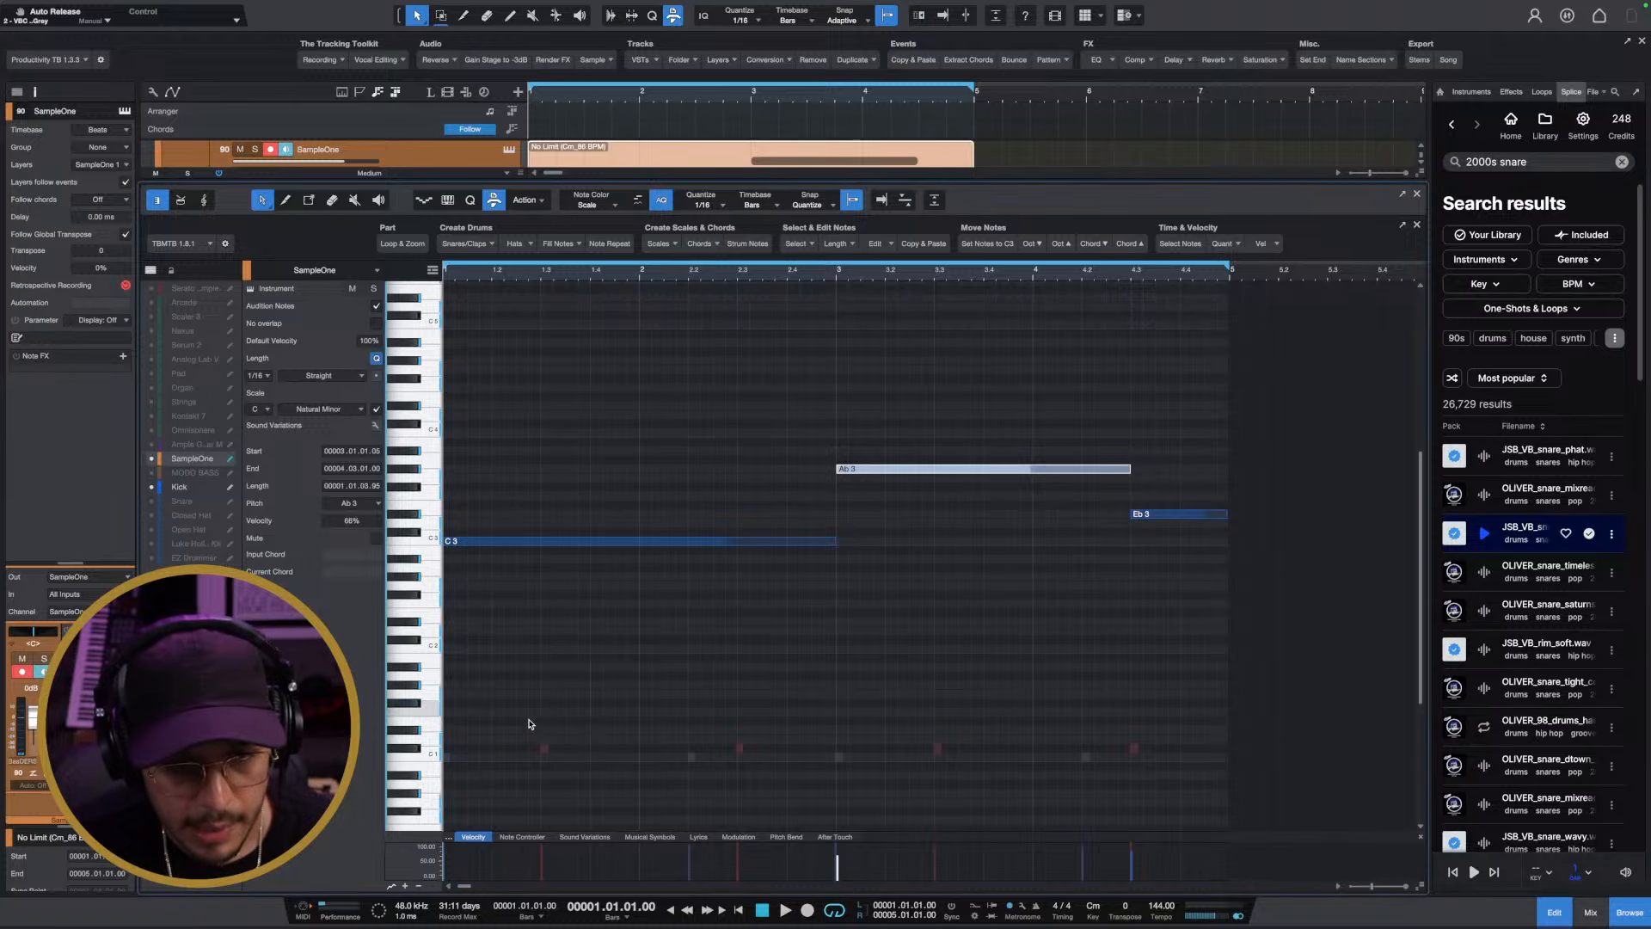
key("e")
key("e")
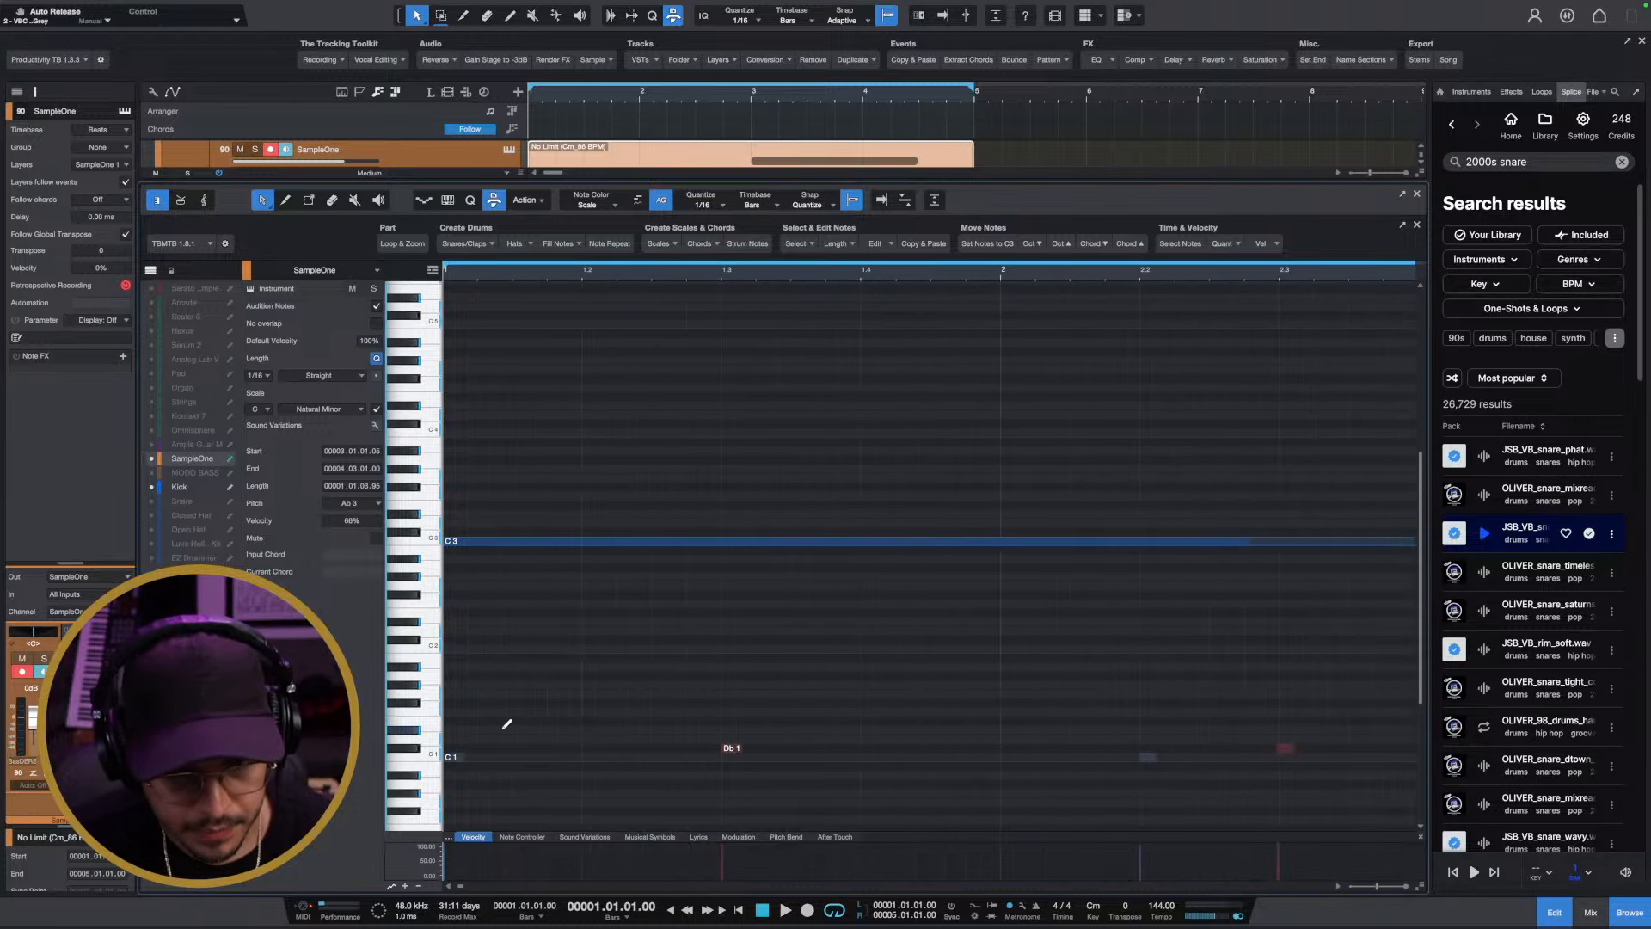
key("w")
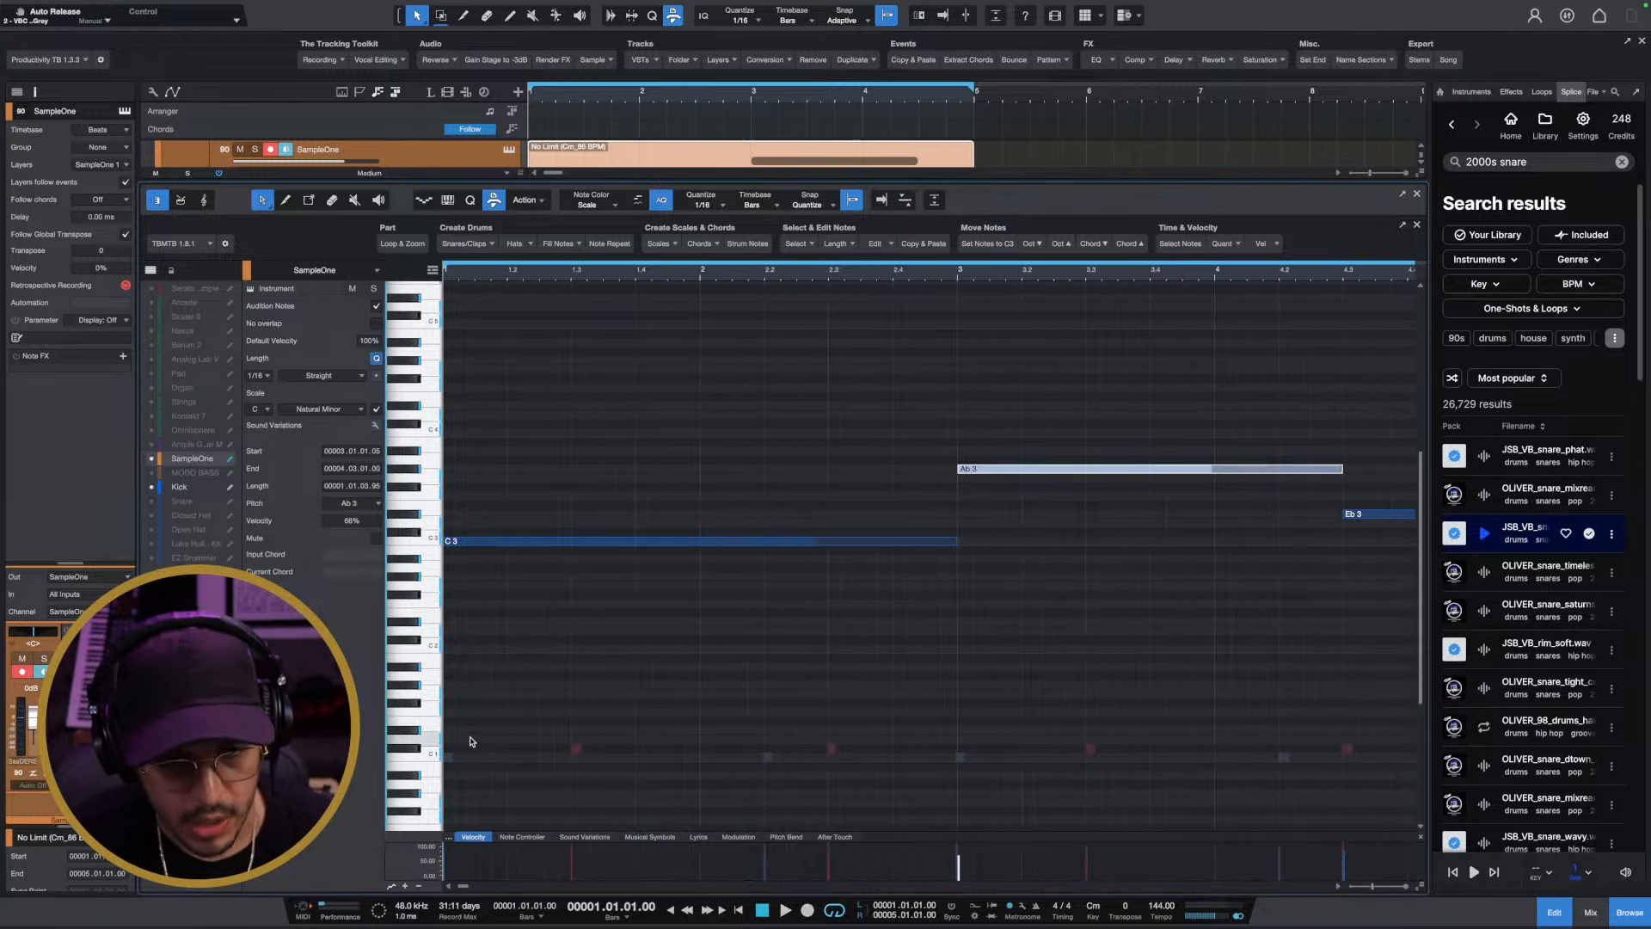
left_click(768, 538, "alt")
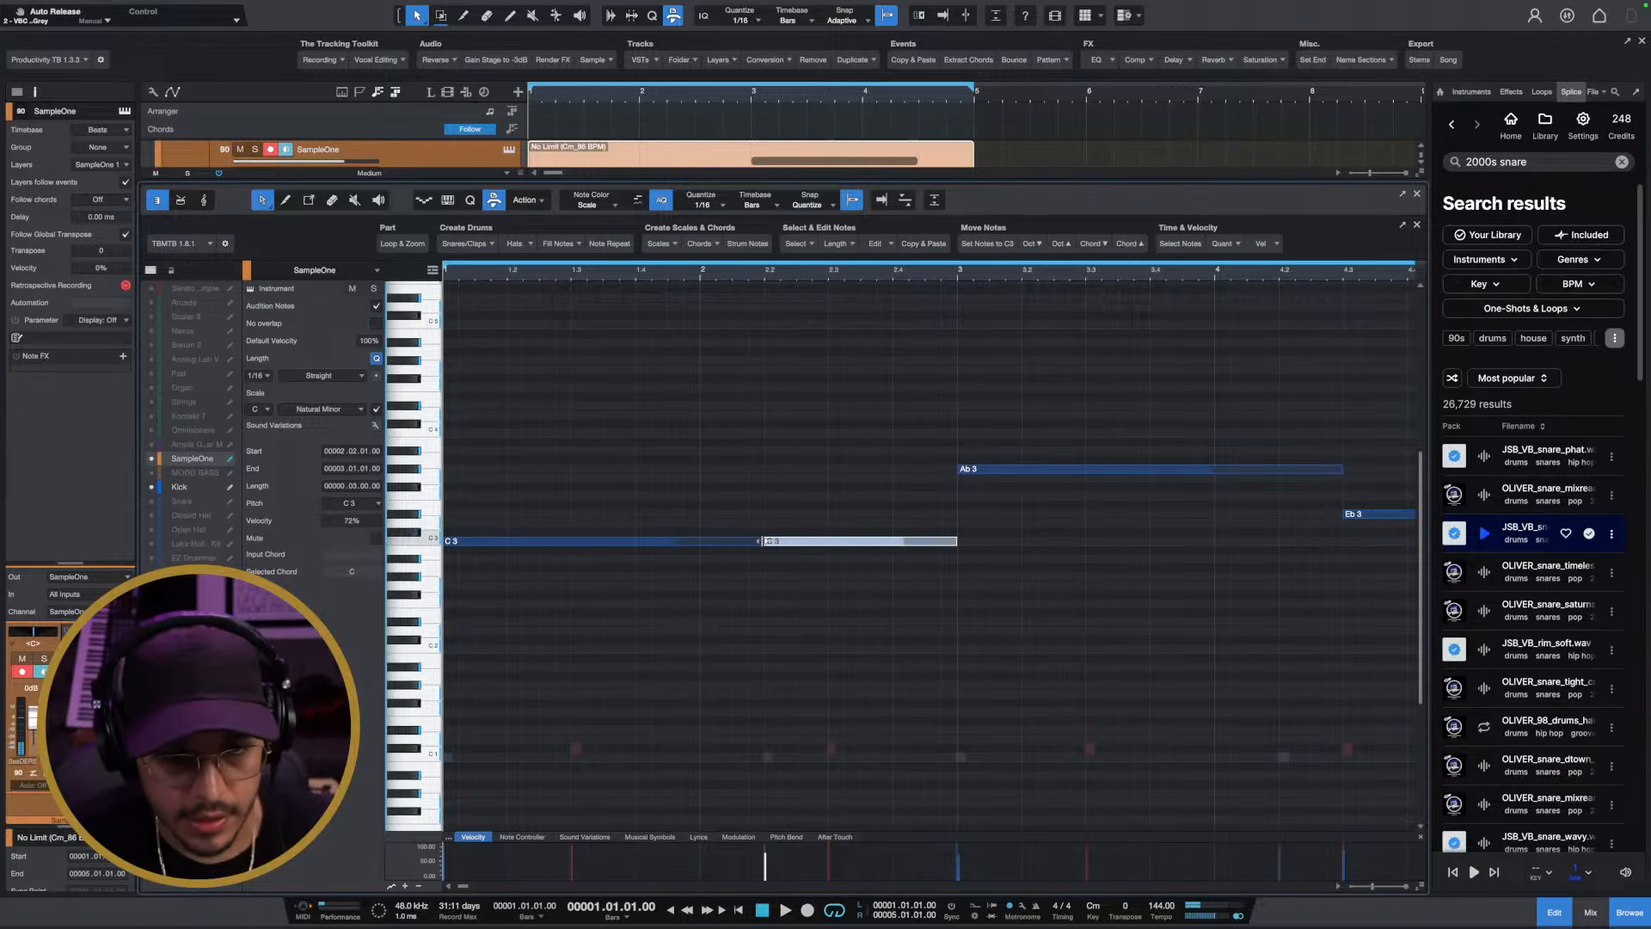
Play the bass with the drums and split the Ab3 note at the kick on 4.2
key("space")
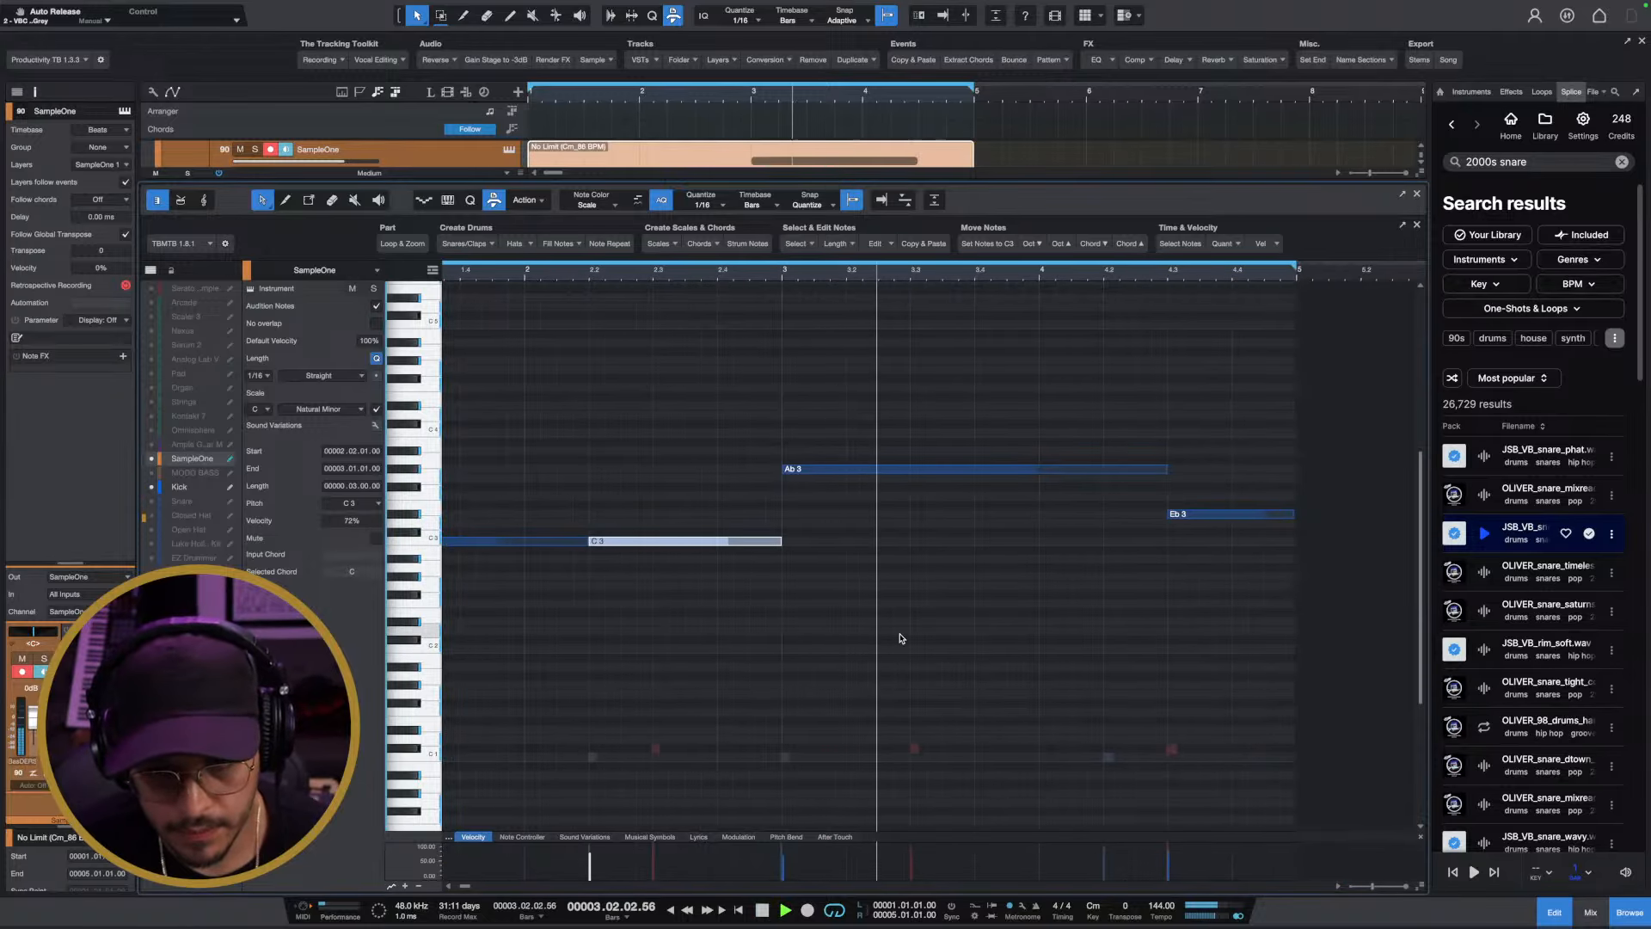
left_click(950, 469, "alt")
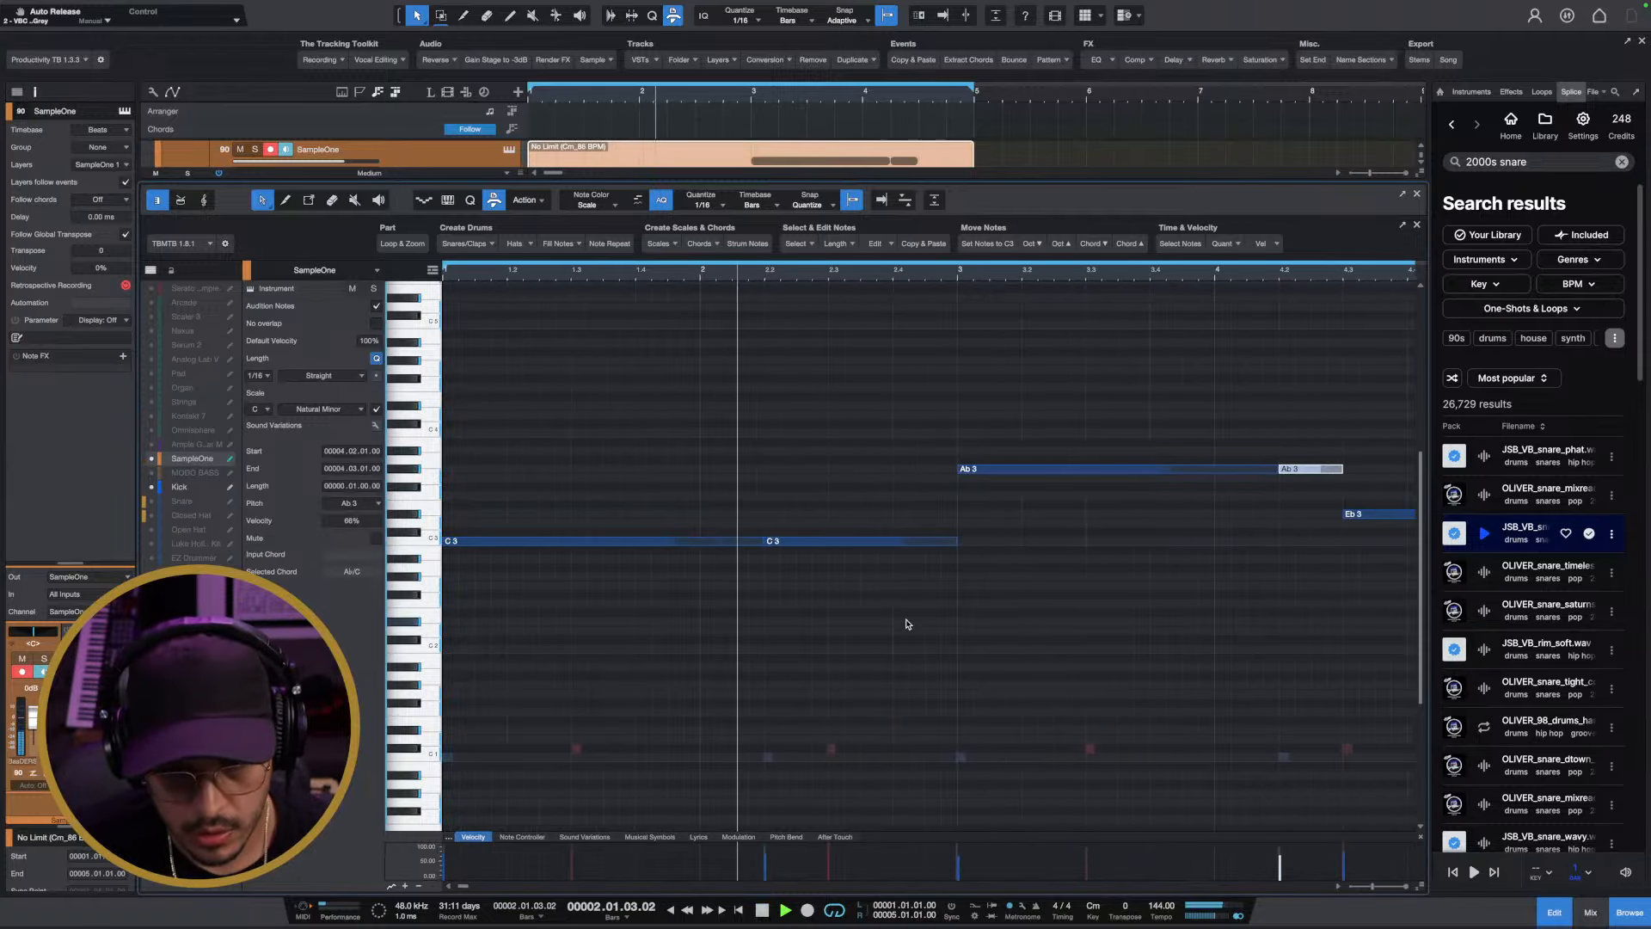
key("space")
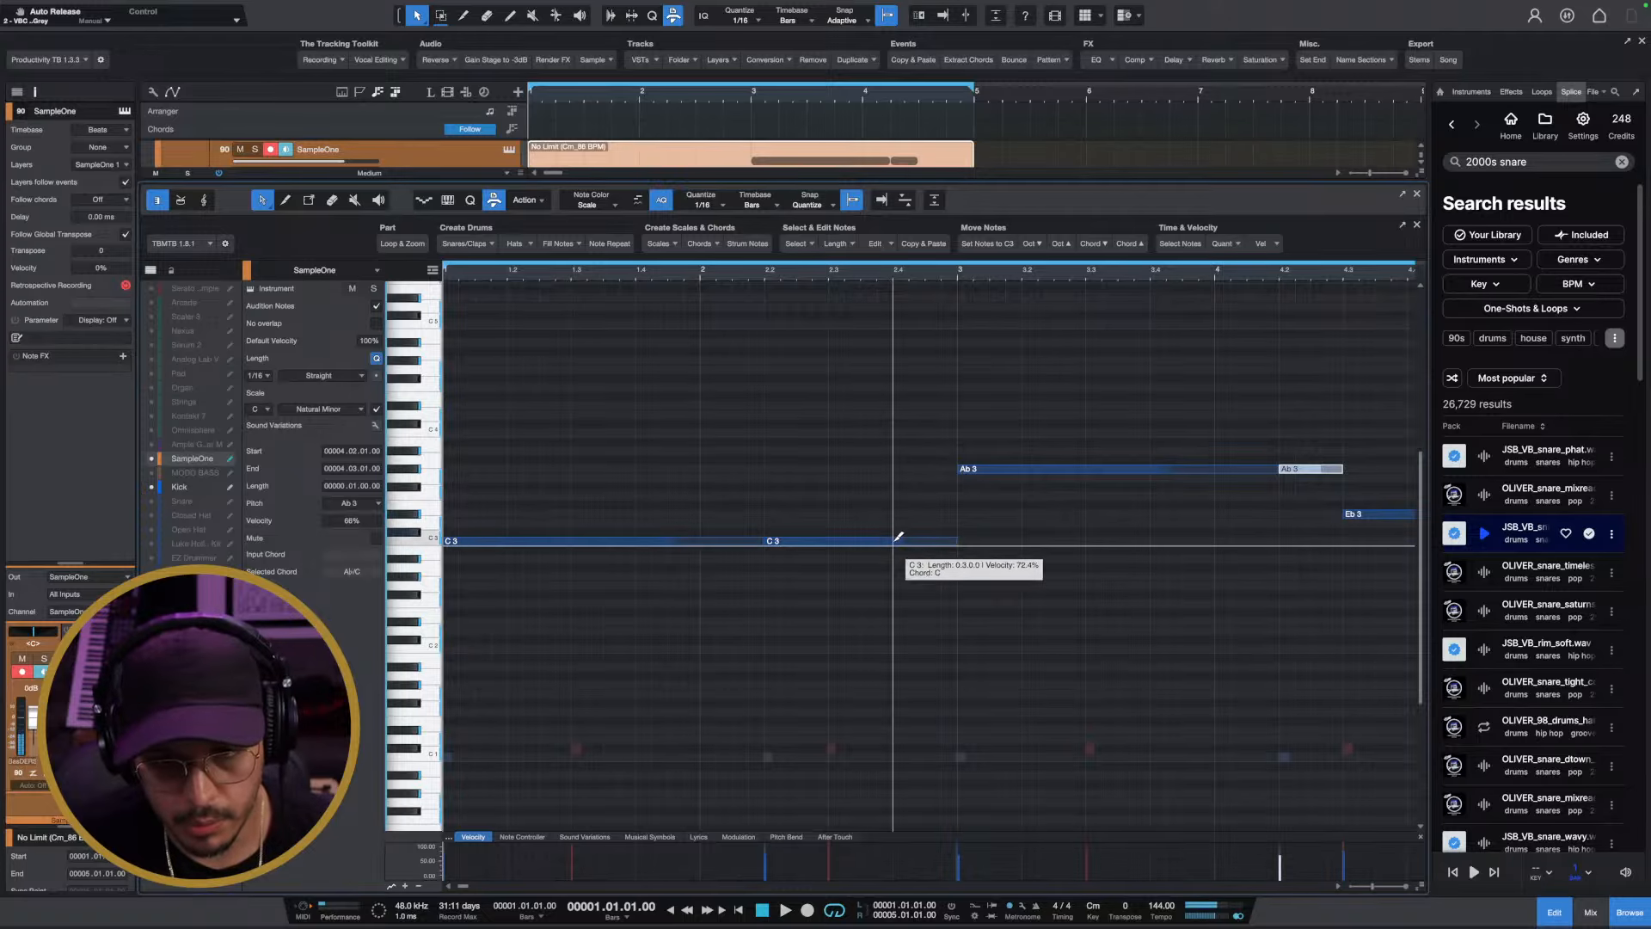
Split the second C3 note at 2.4 and play the start of the loop
left_click(895, 541, "alt")
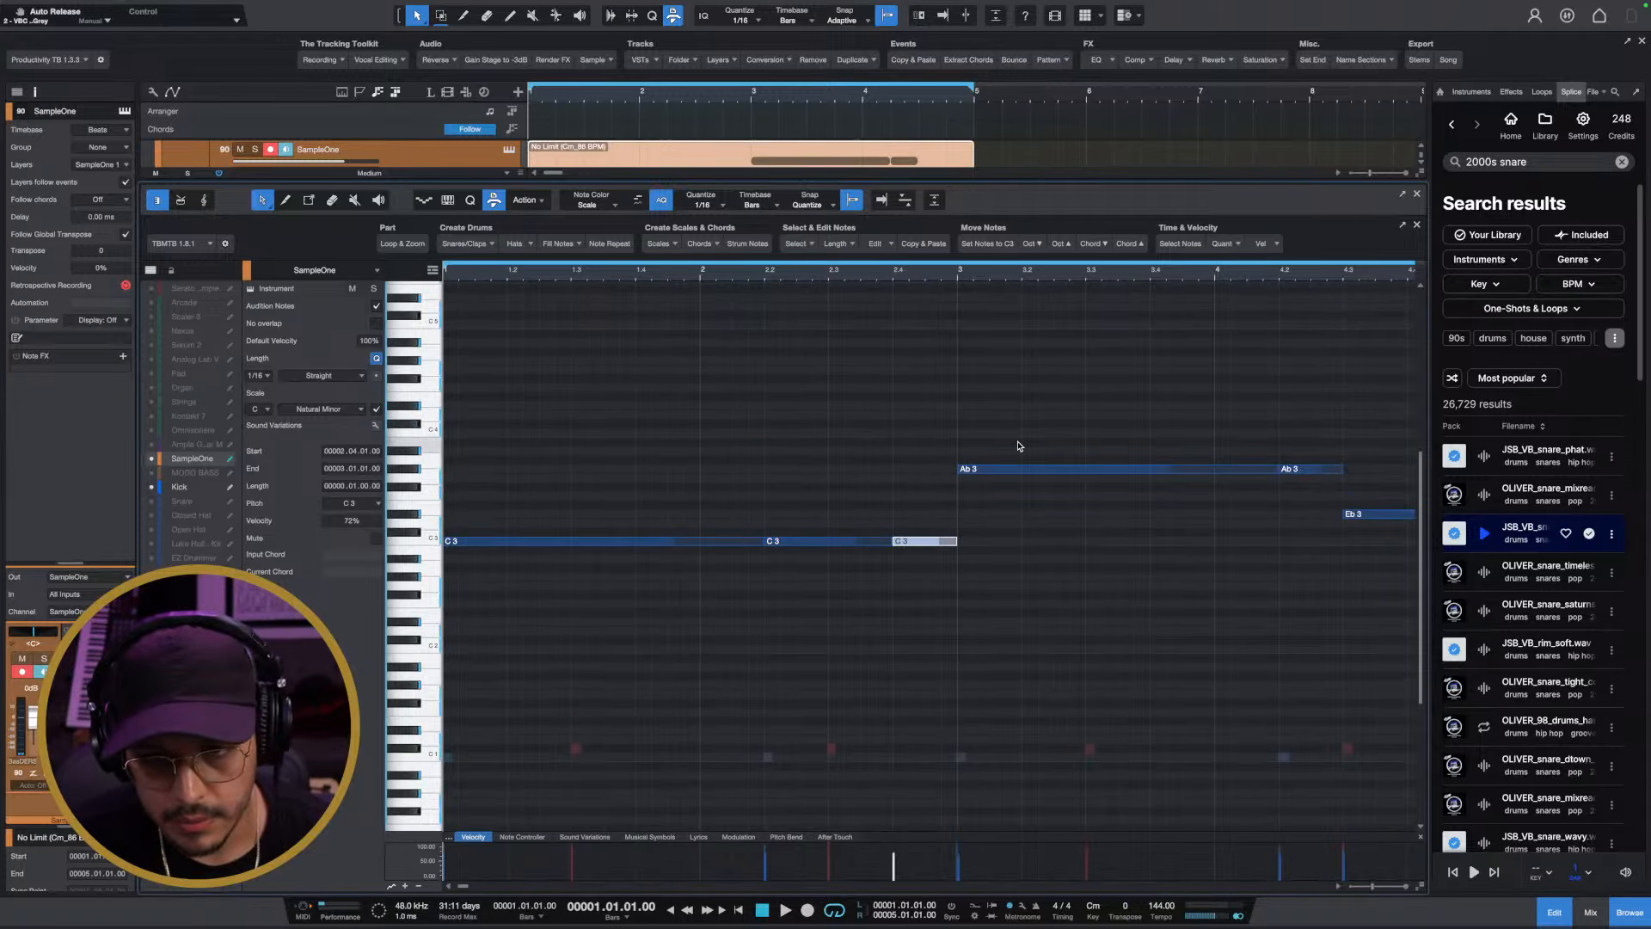
left_click(1019, 469)
left_click(835, 541)
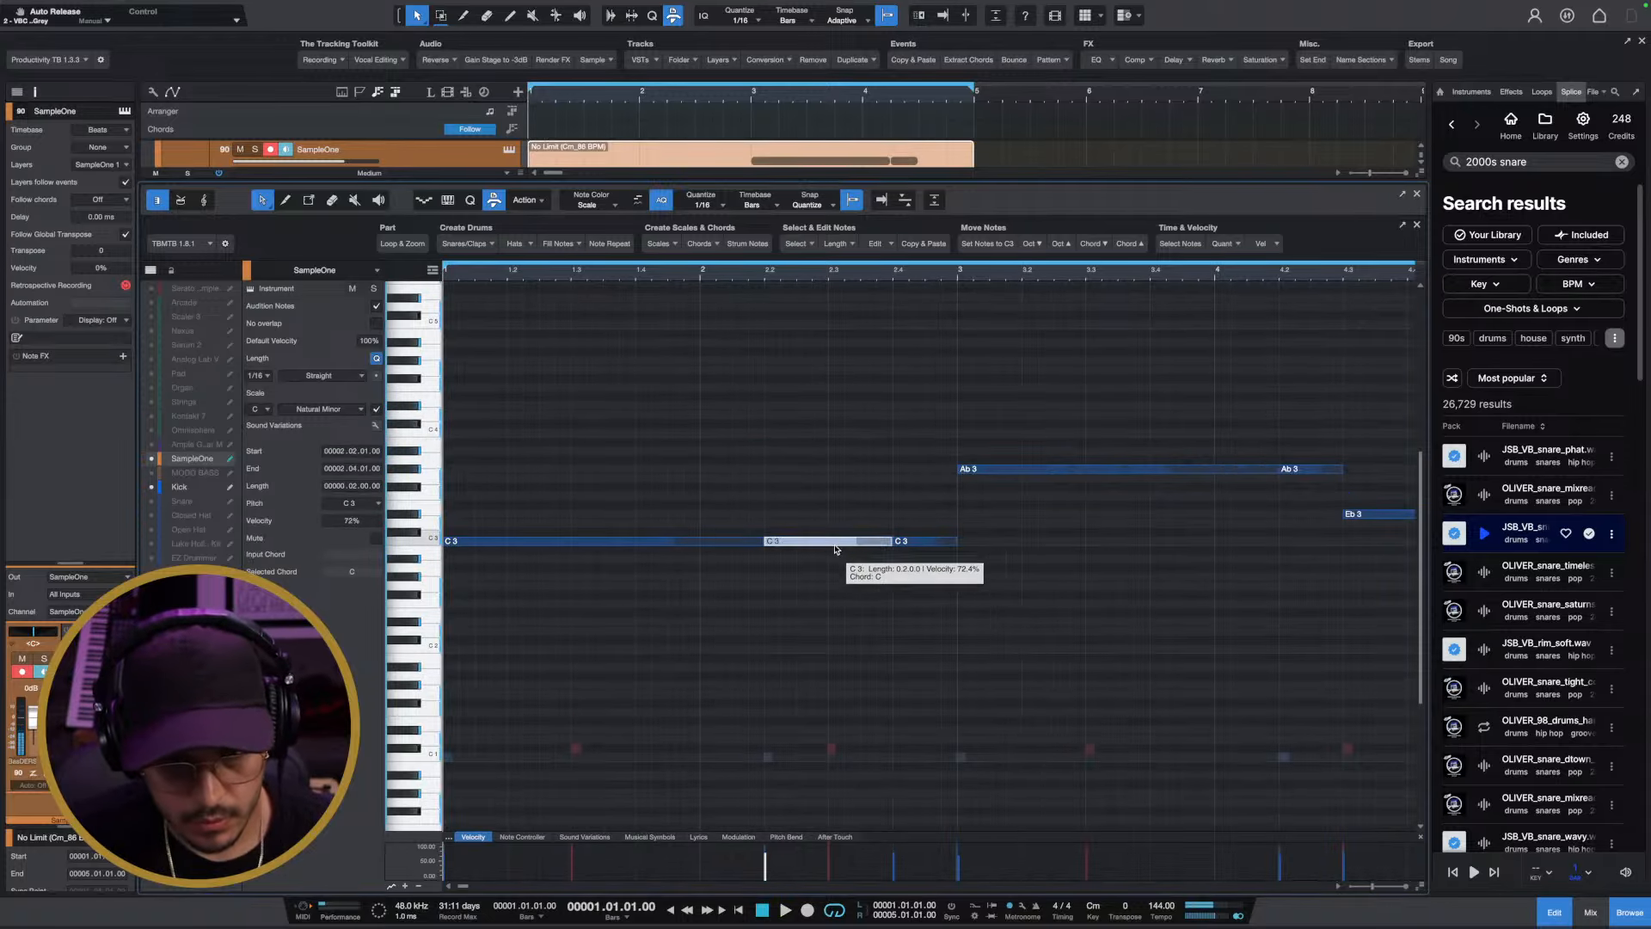
key("space")
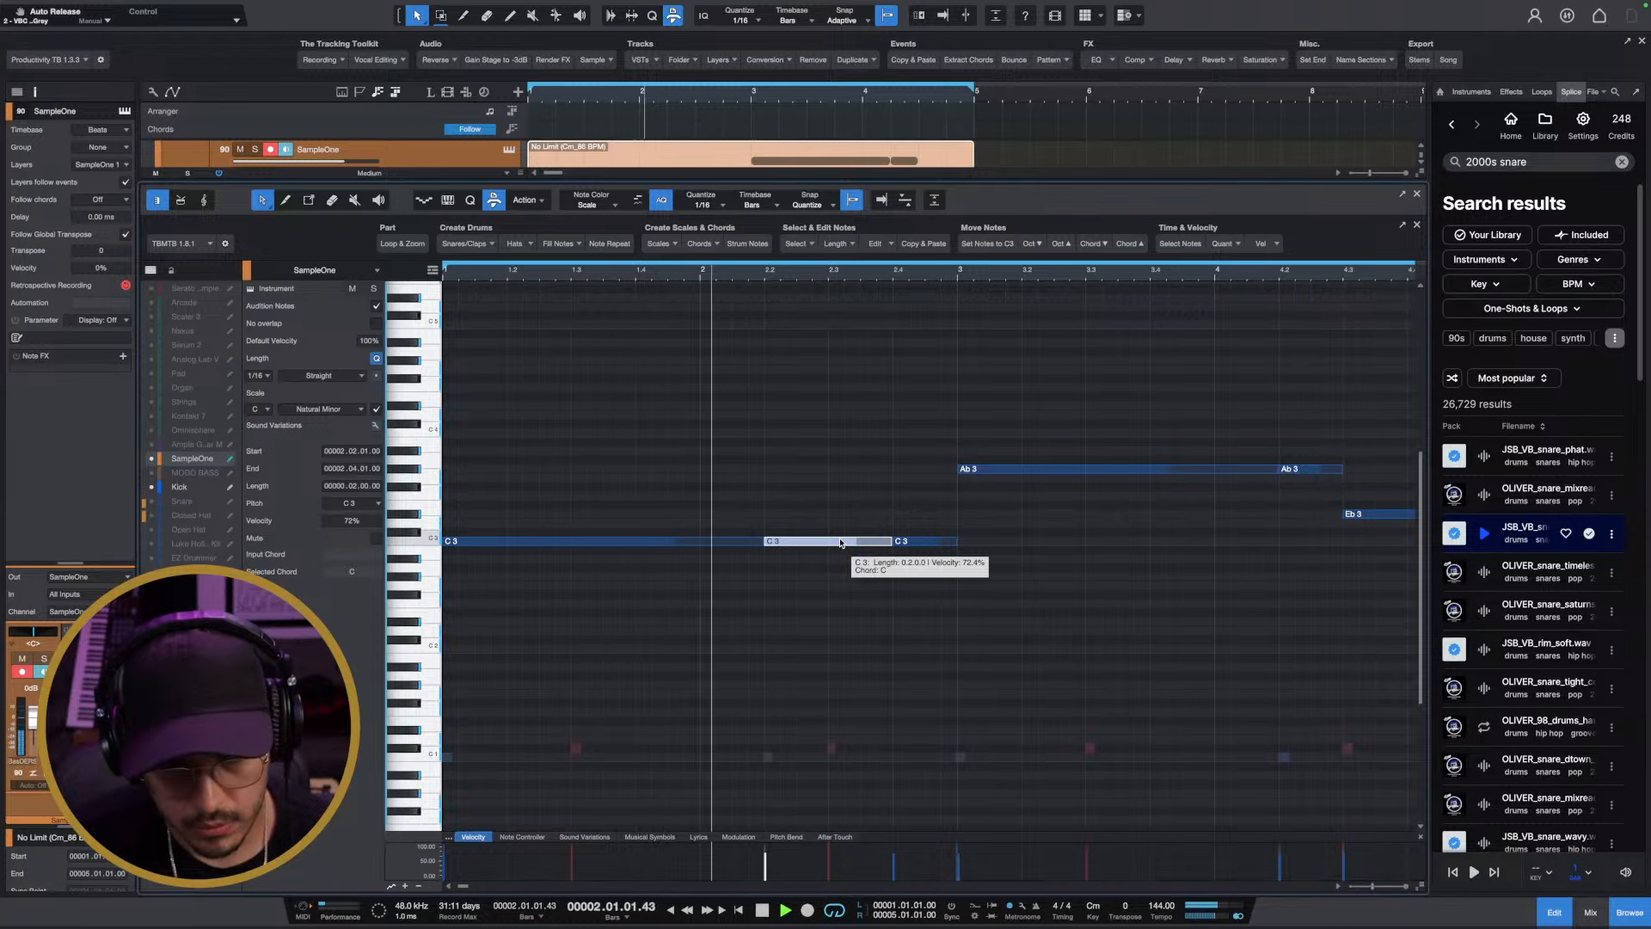
key("space")
Split the short C3 note before bar 3 in half at 2.4.3 and raise its second half to D3
left_click(929, 542)
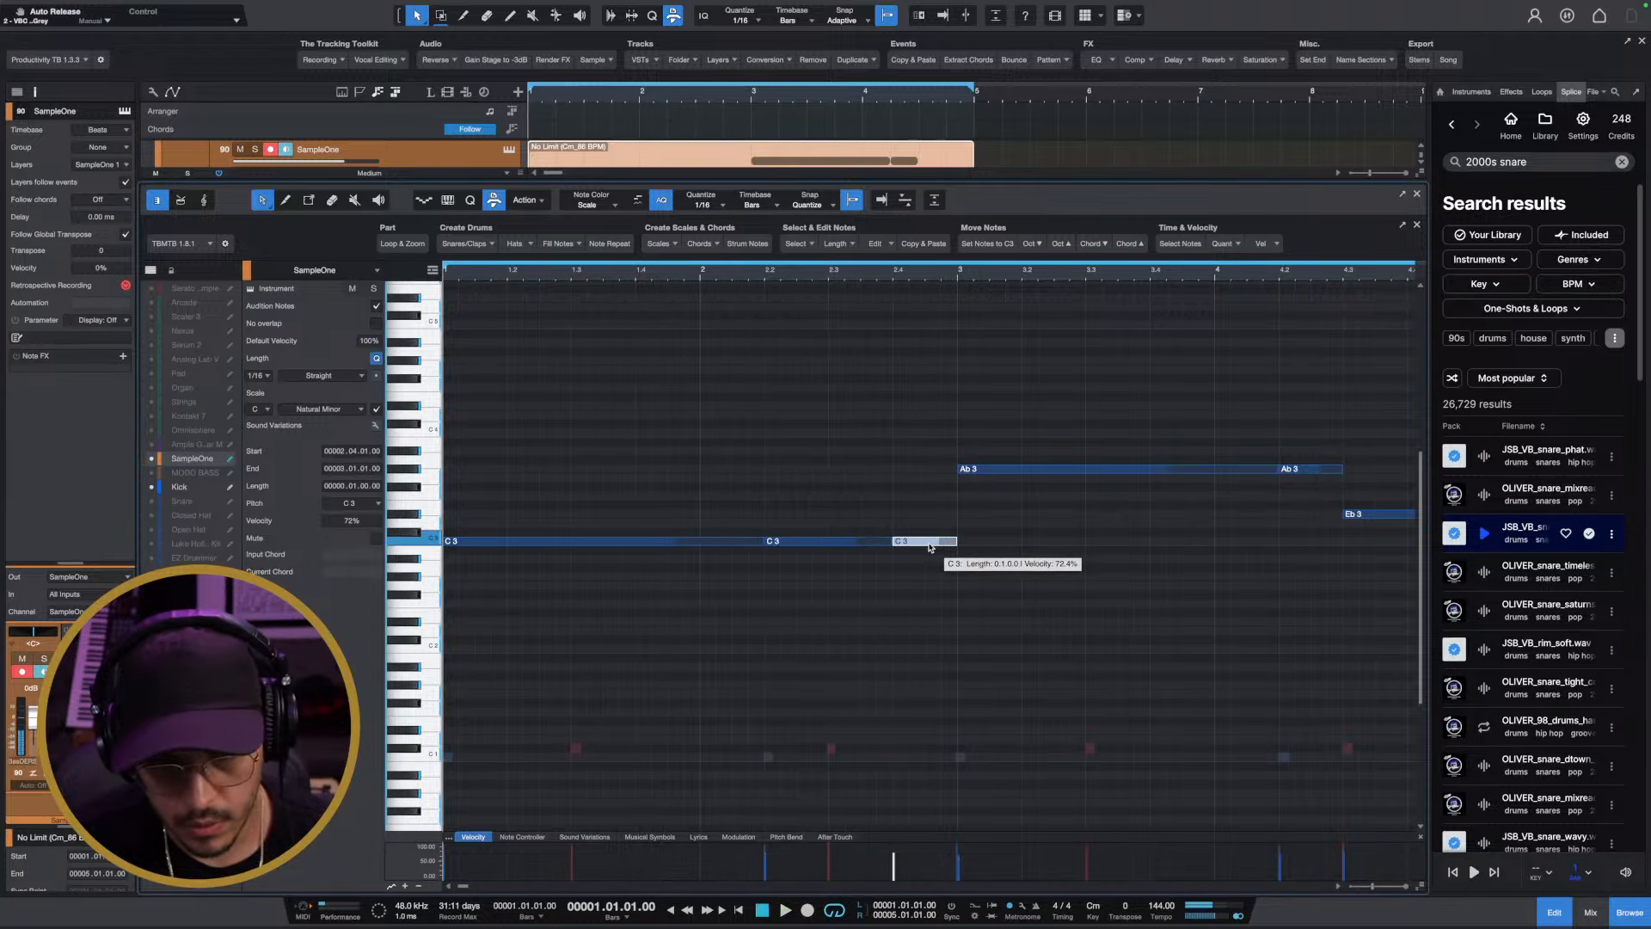
left_click(930, 544, "alt")
left_click_drag(939, 543, 939, 527)
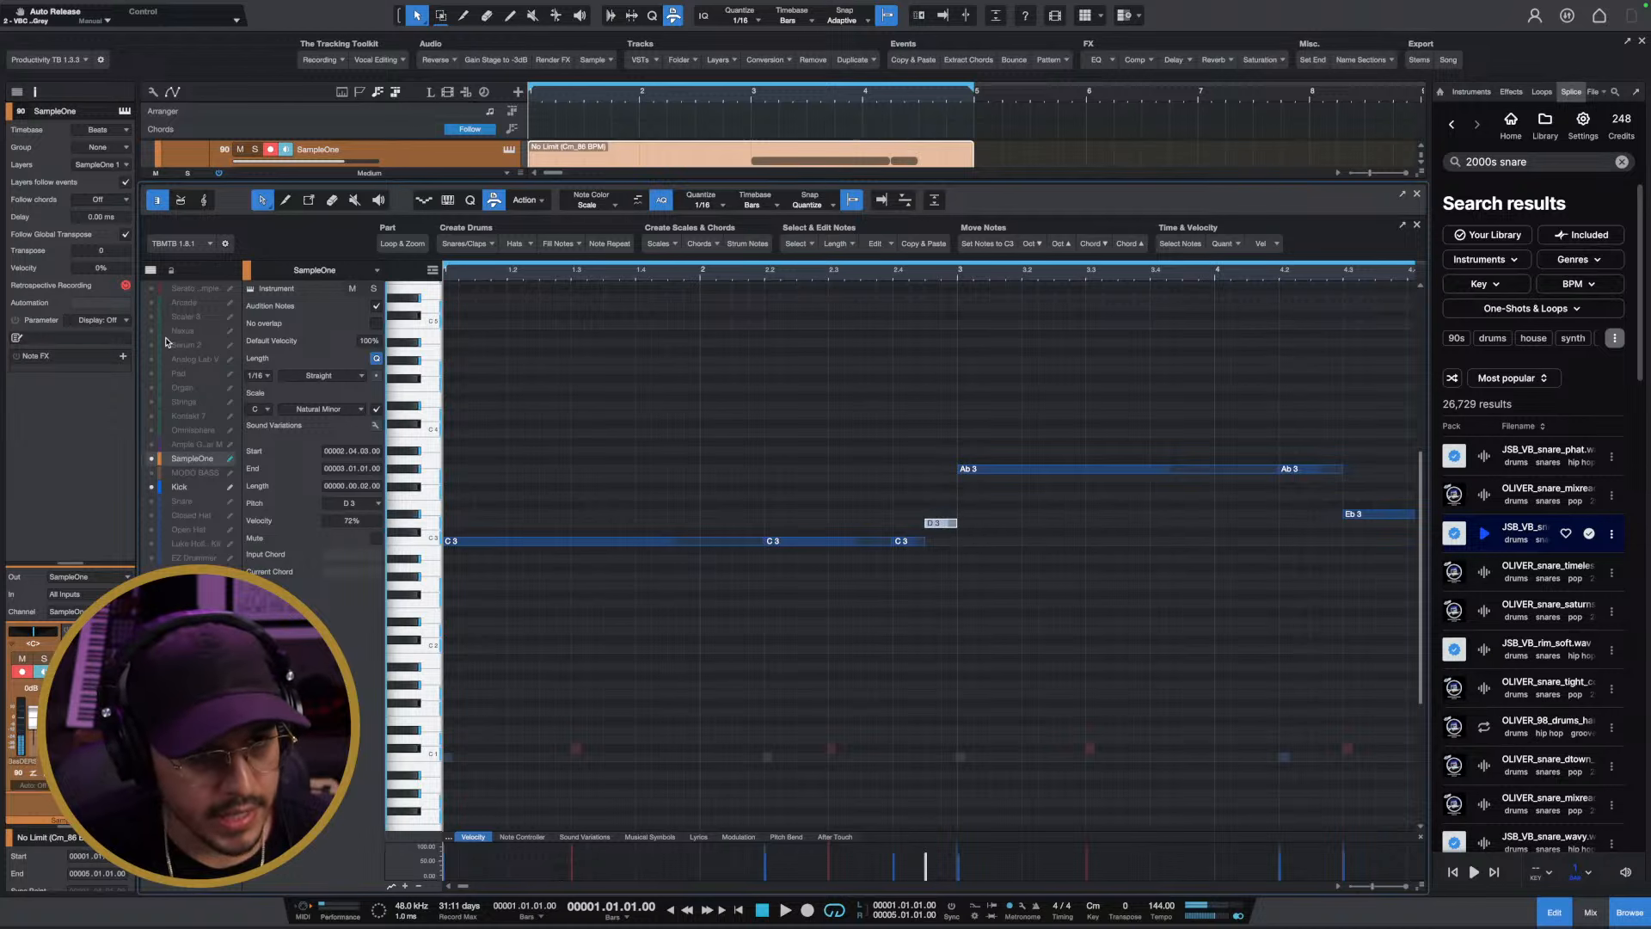
Show the Organ notes as a reference behind the bass and raise the short D3 note to Eb3
left_click(152, 390)
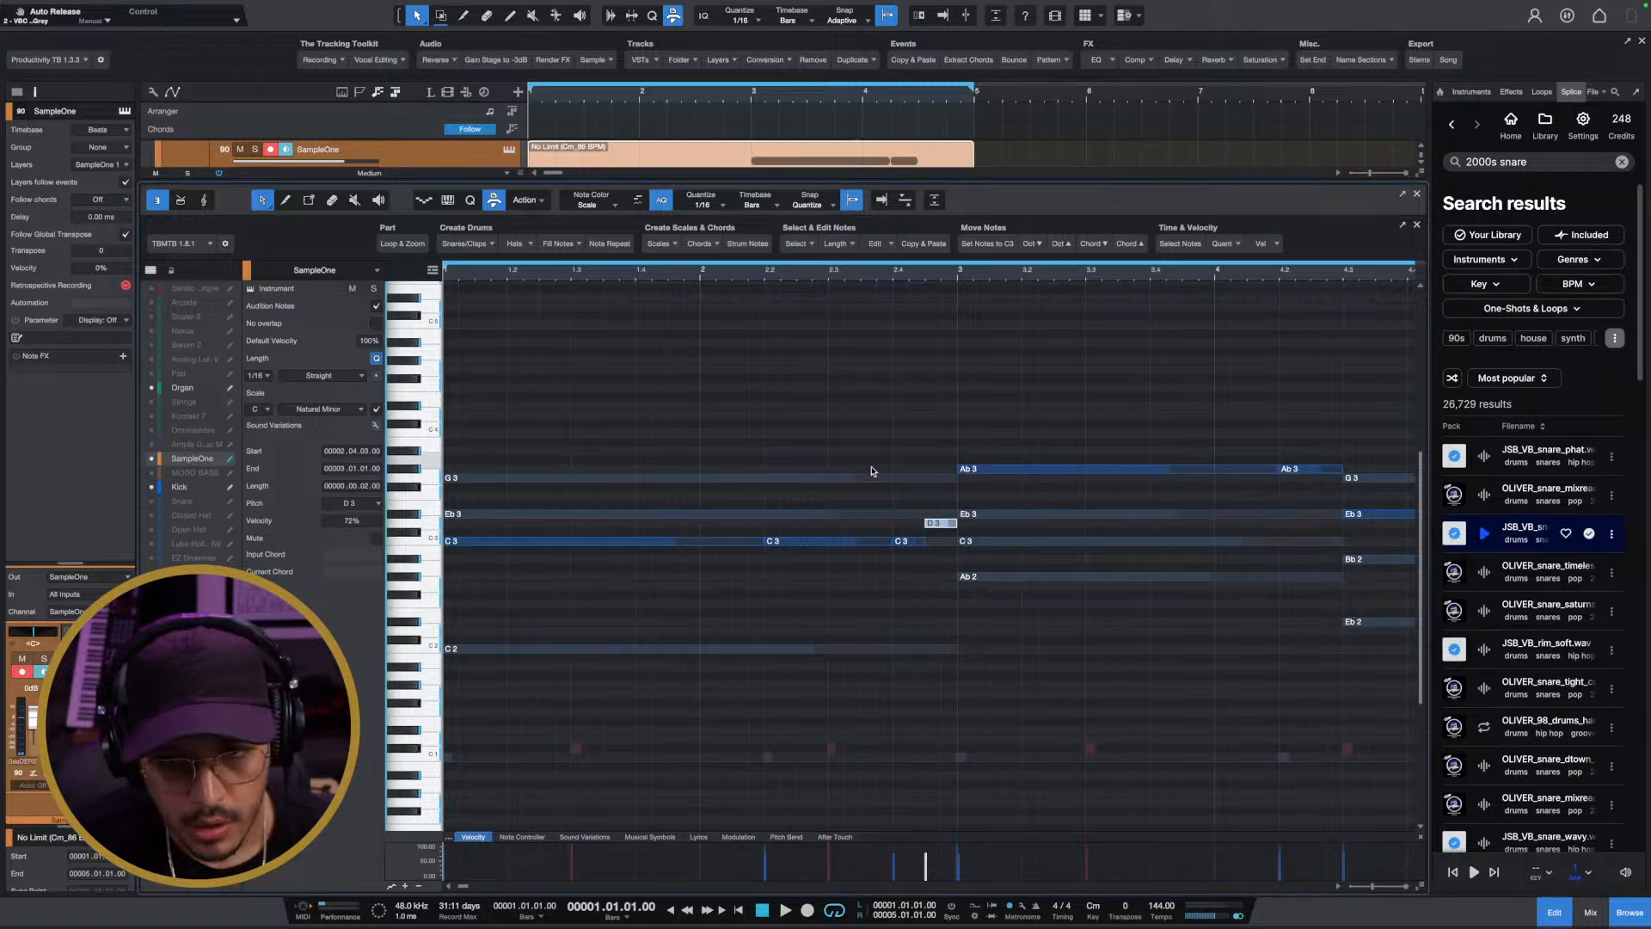
left_click_drag(942, 523, 942, 514)
left_click(921, 483)
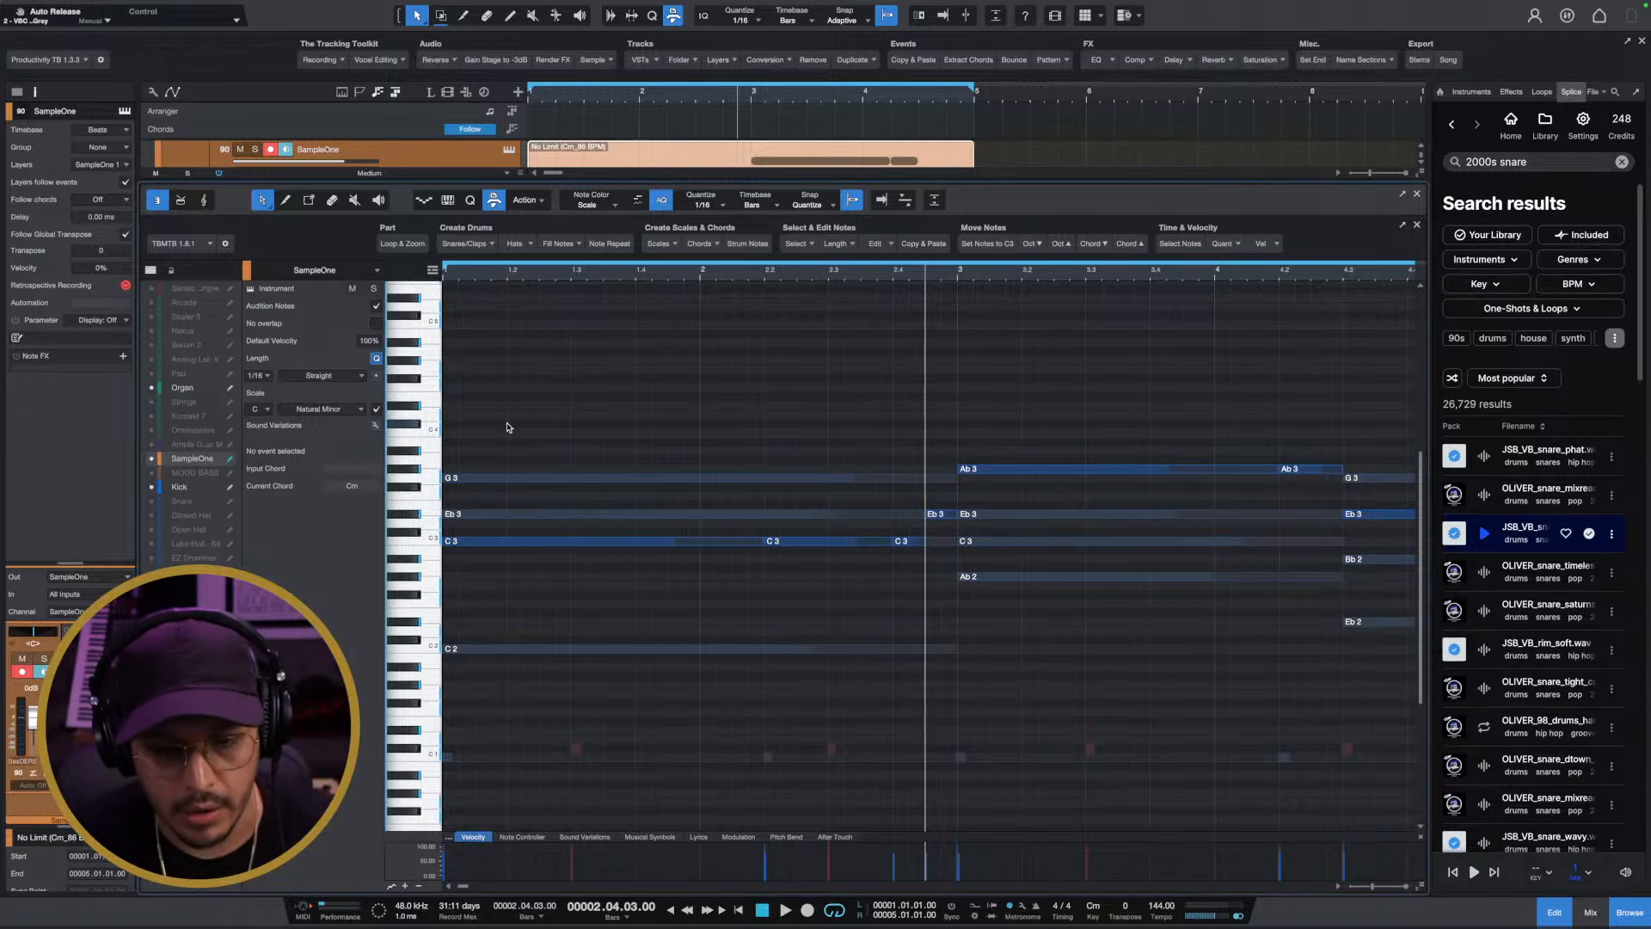
Play the loop to hear the split bass notes and review the whole part against the Organ chords
key("space")
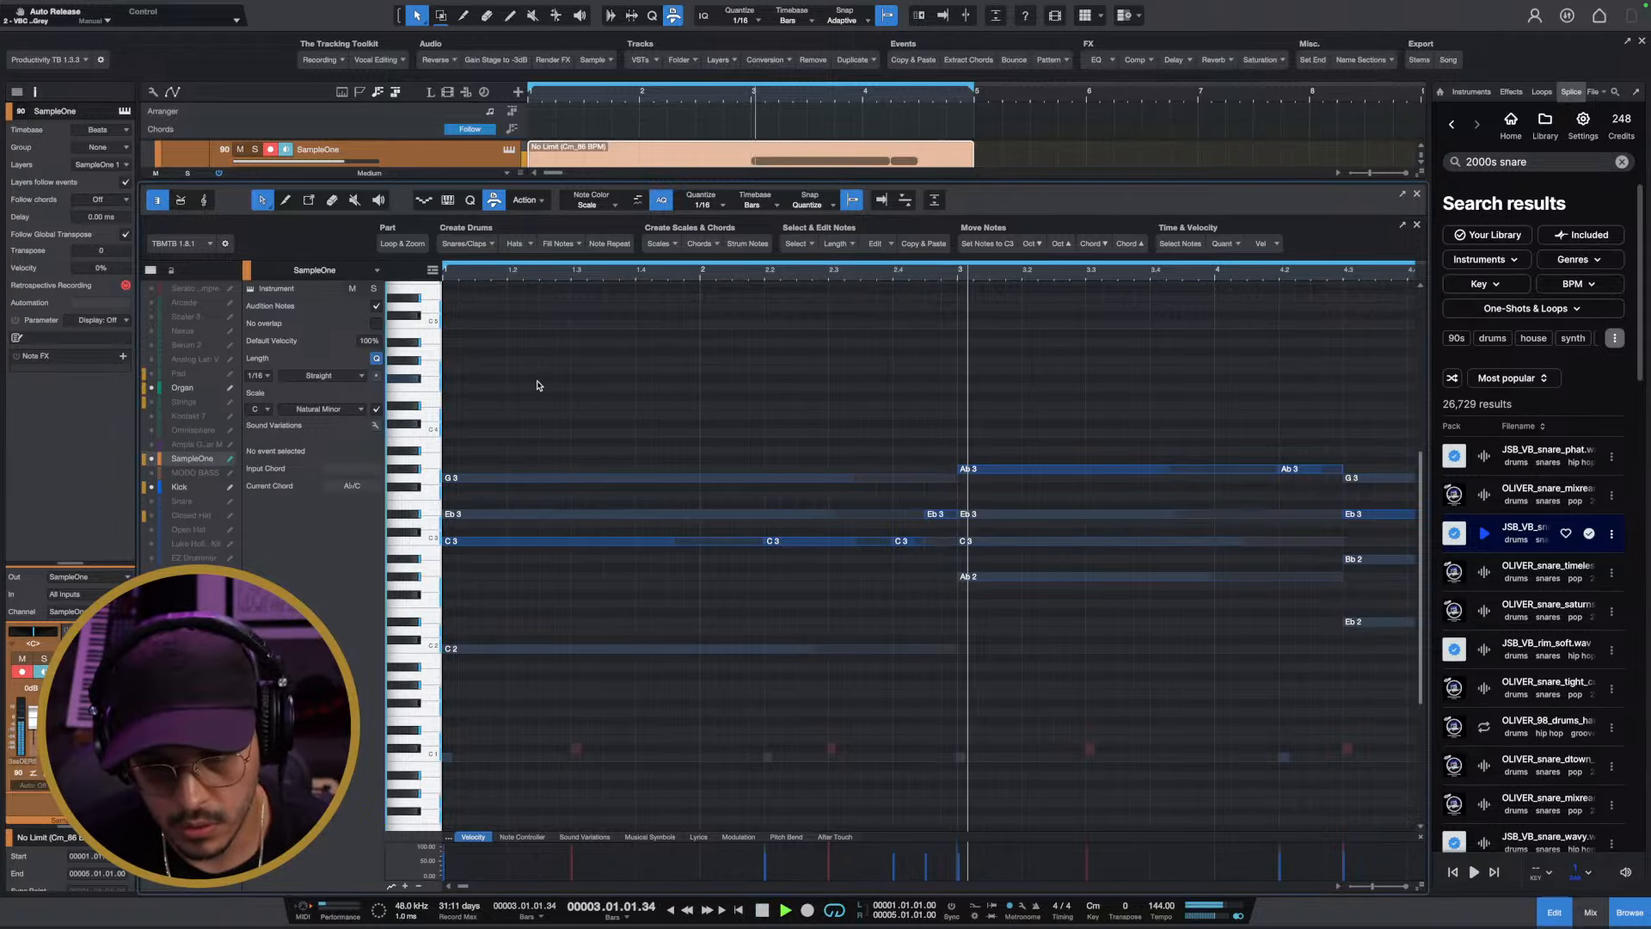
scroll(826, 494, "right", 5)
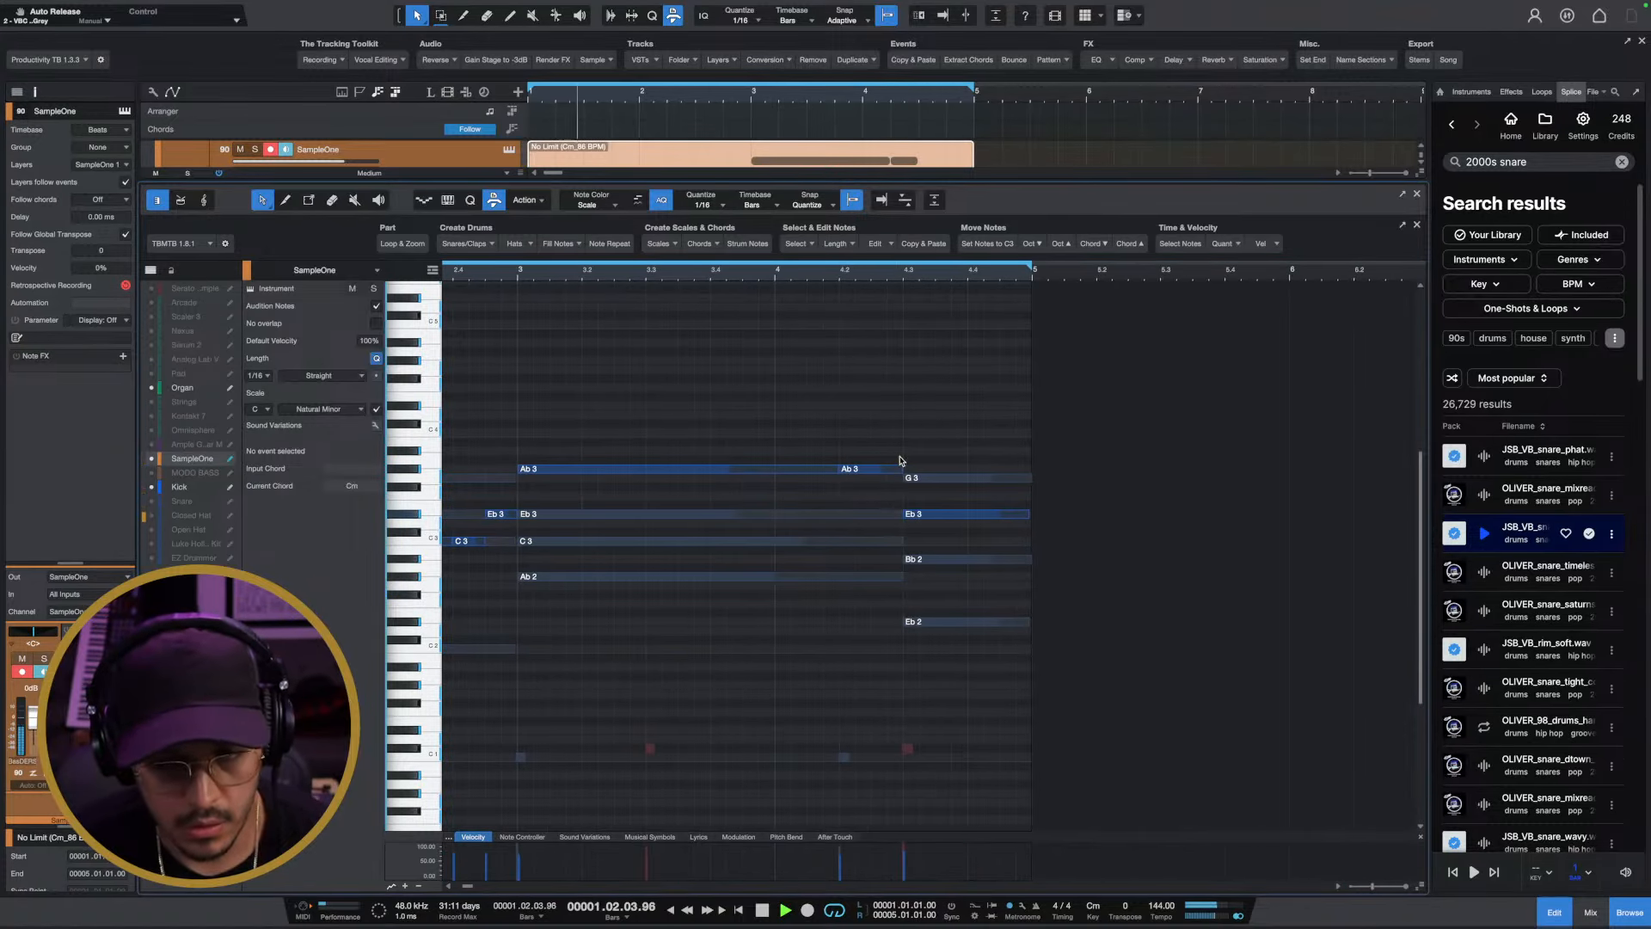
scroll(879, 264, "down", 3)
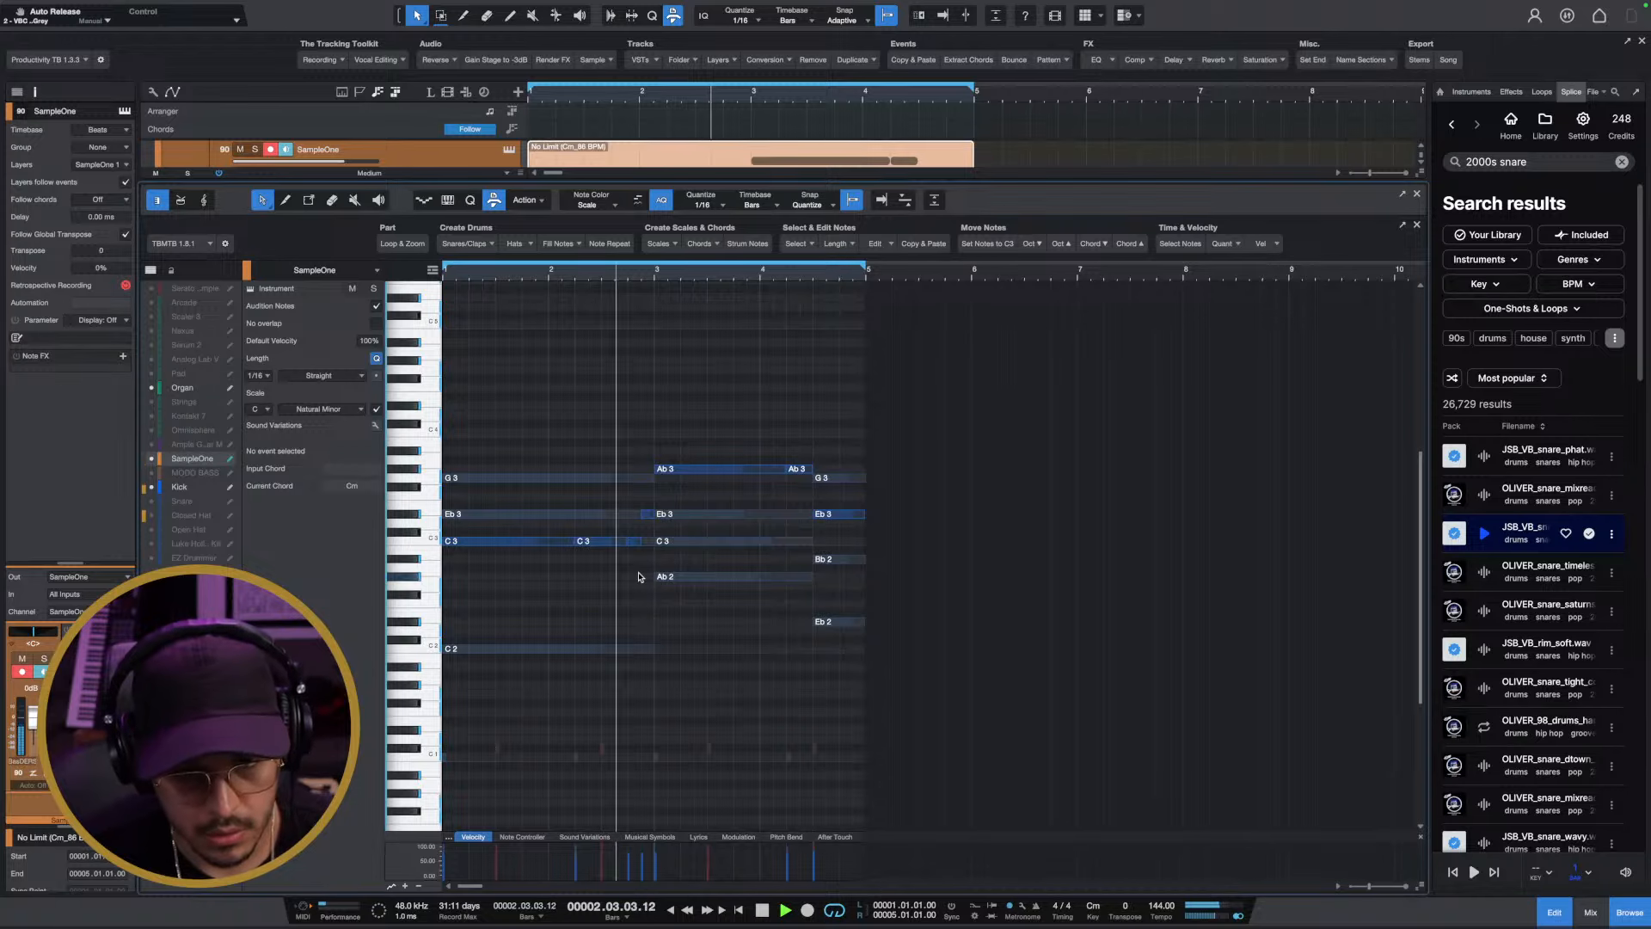
Try splitting the last Eb3 bass note at 4.4 and raising its second half to G3, then play the loop
scroll(565, 274, "up", 4)
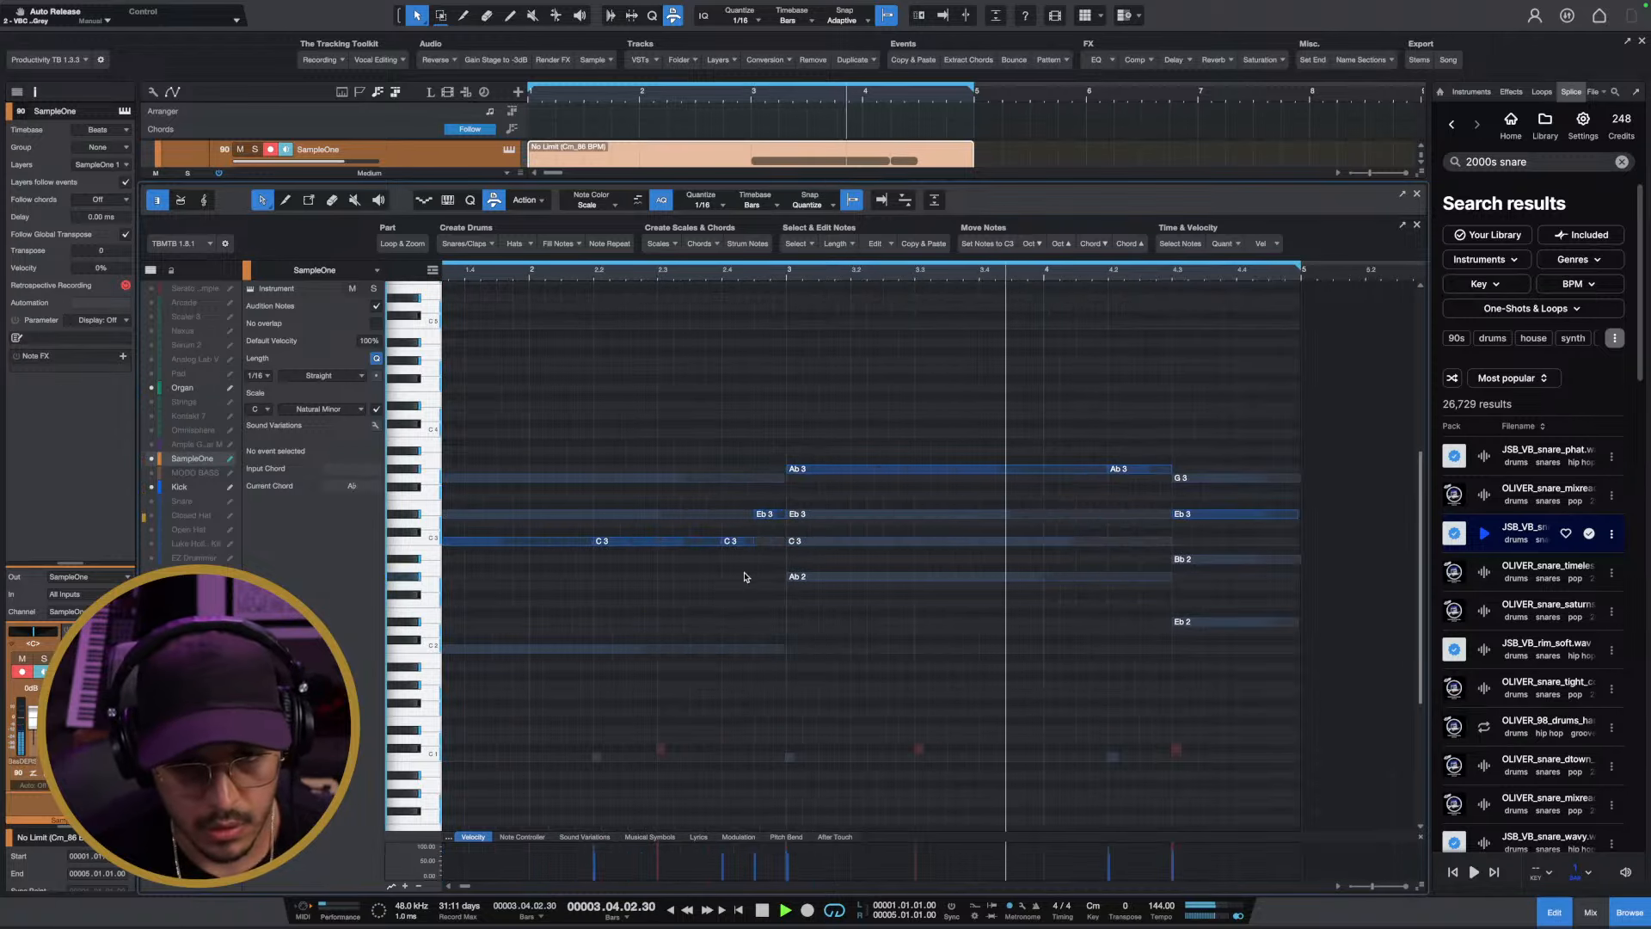
key("space")
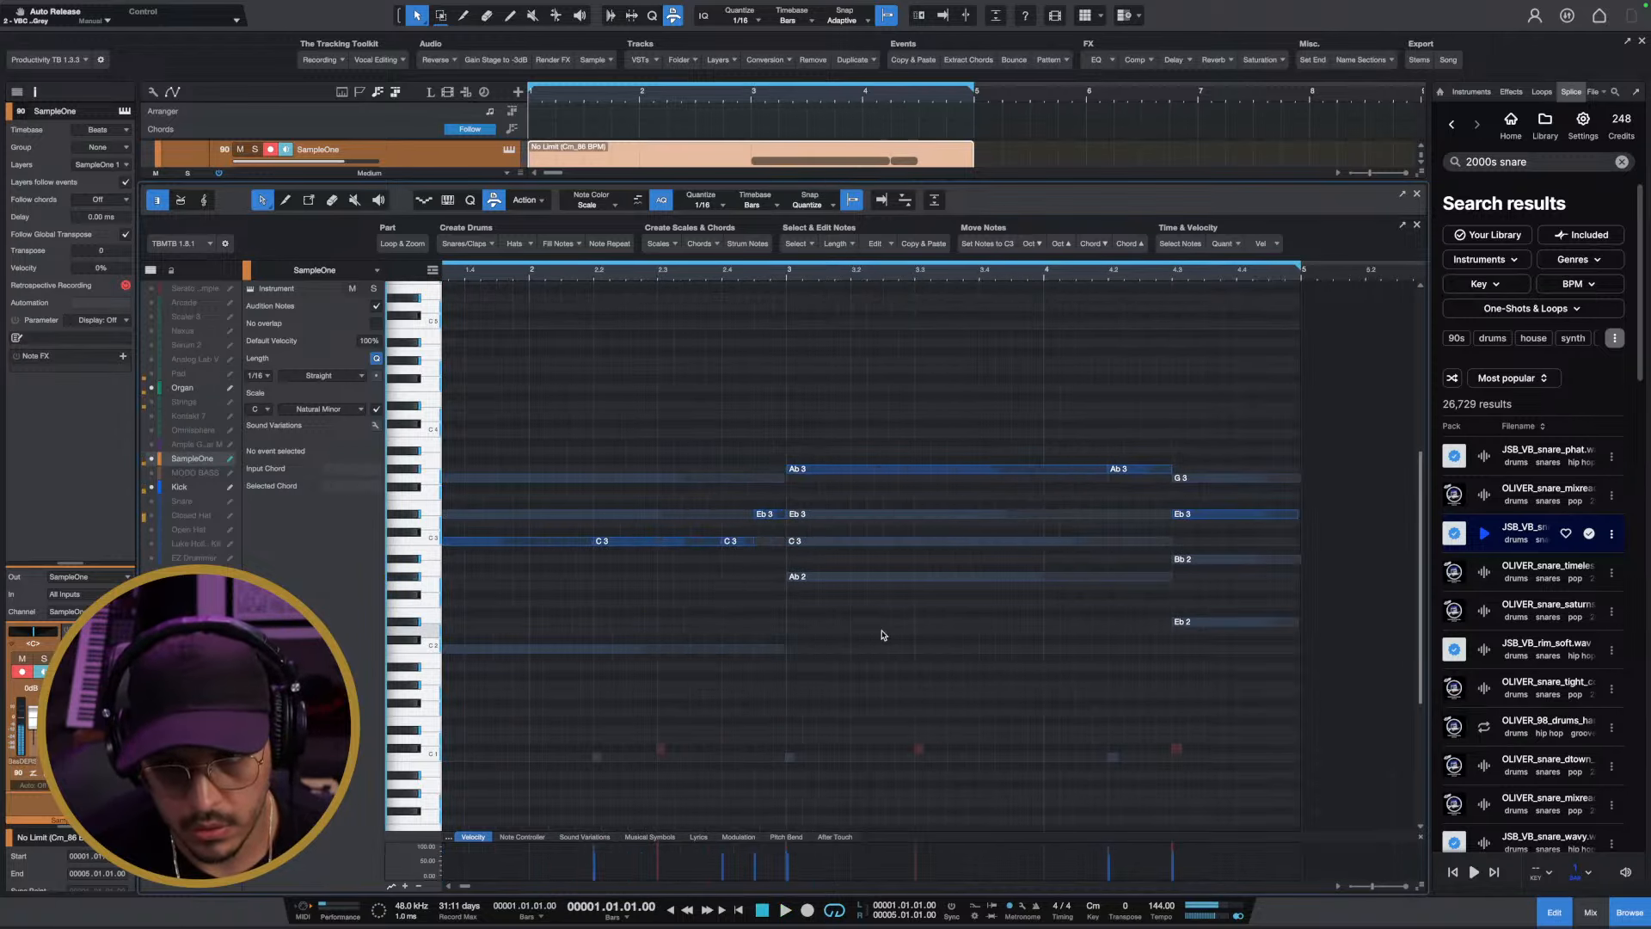
left_click(1243, 513, "alt")
left_click_drag(1243, 514, 1256, 496)
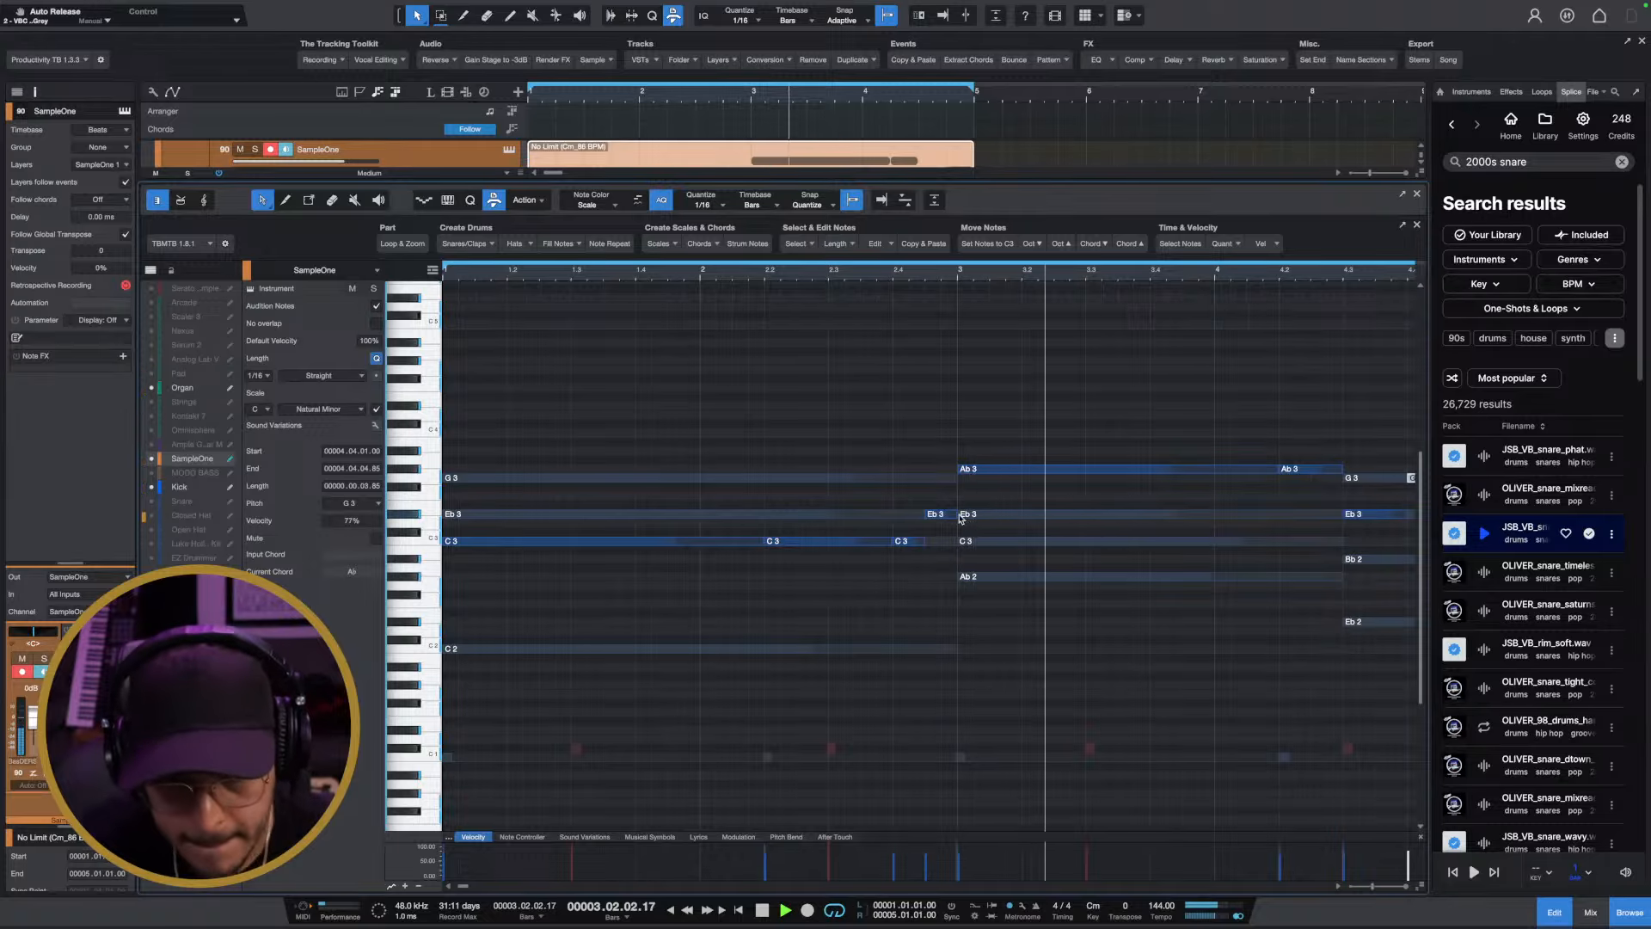
key("space")
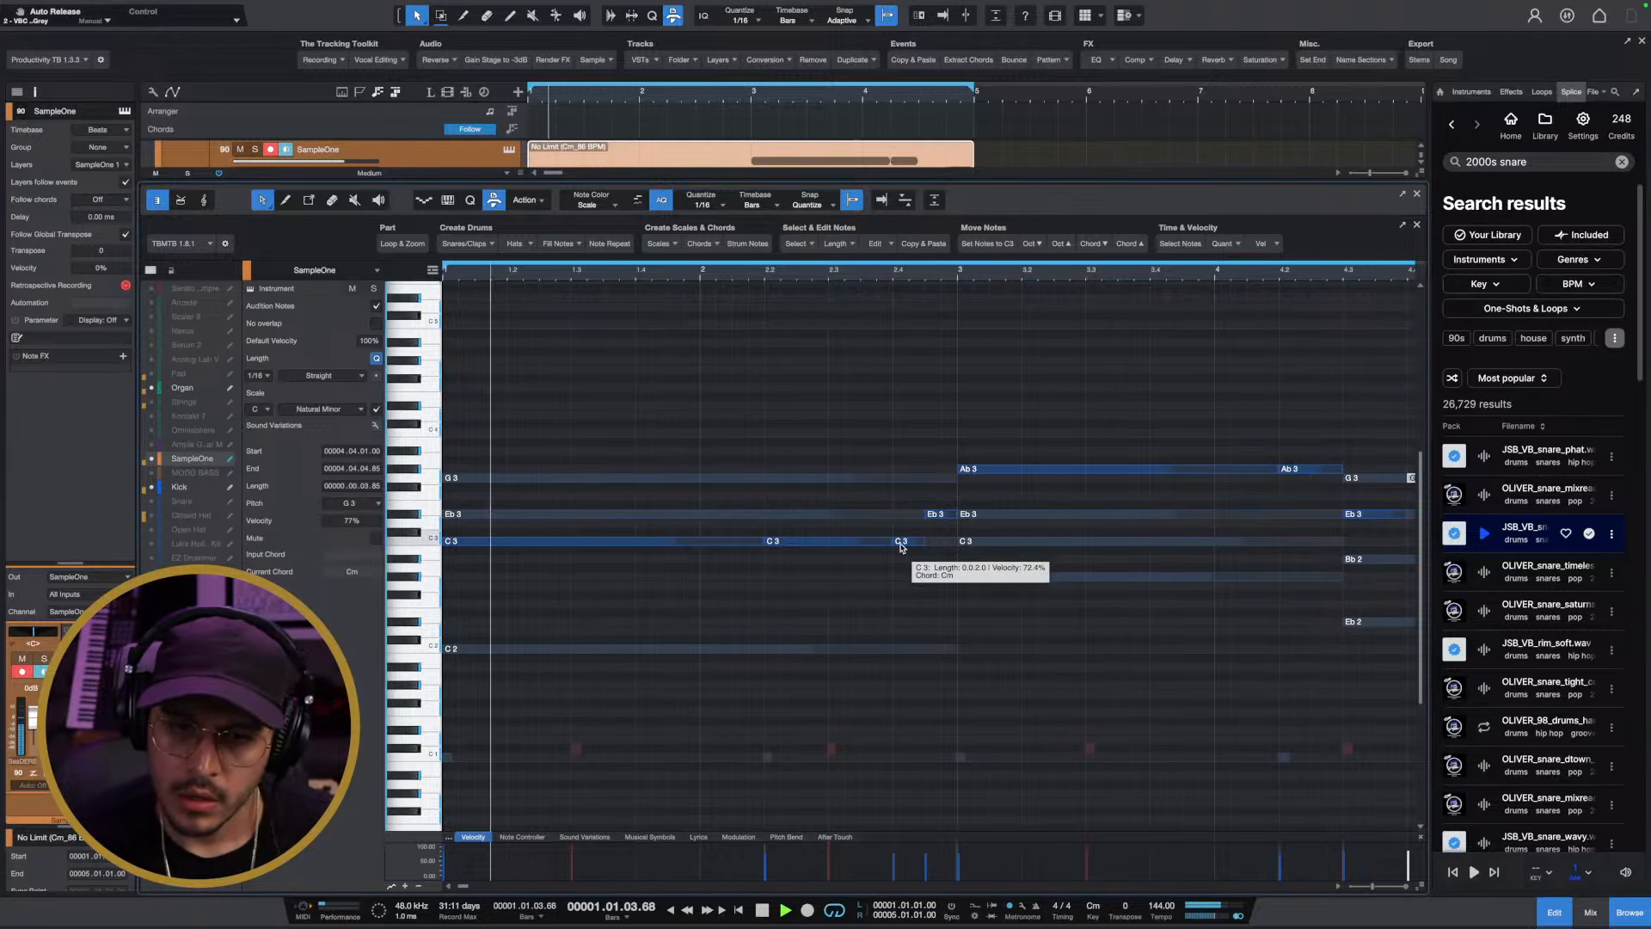
Extend the second C3 note to 2.4.3, and replace the G3 by extending the last Eb3 note to the end of bar 4
left_click_drag(891, 542, 924, 541)
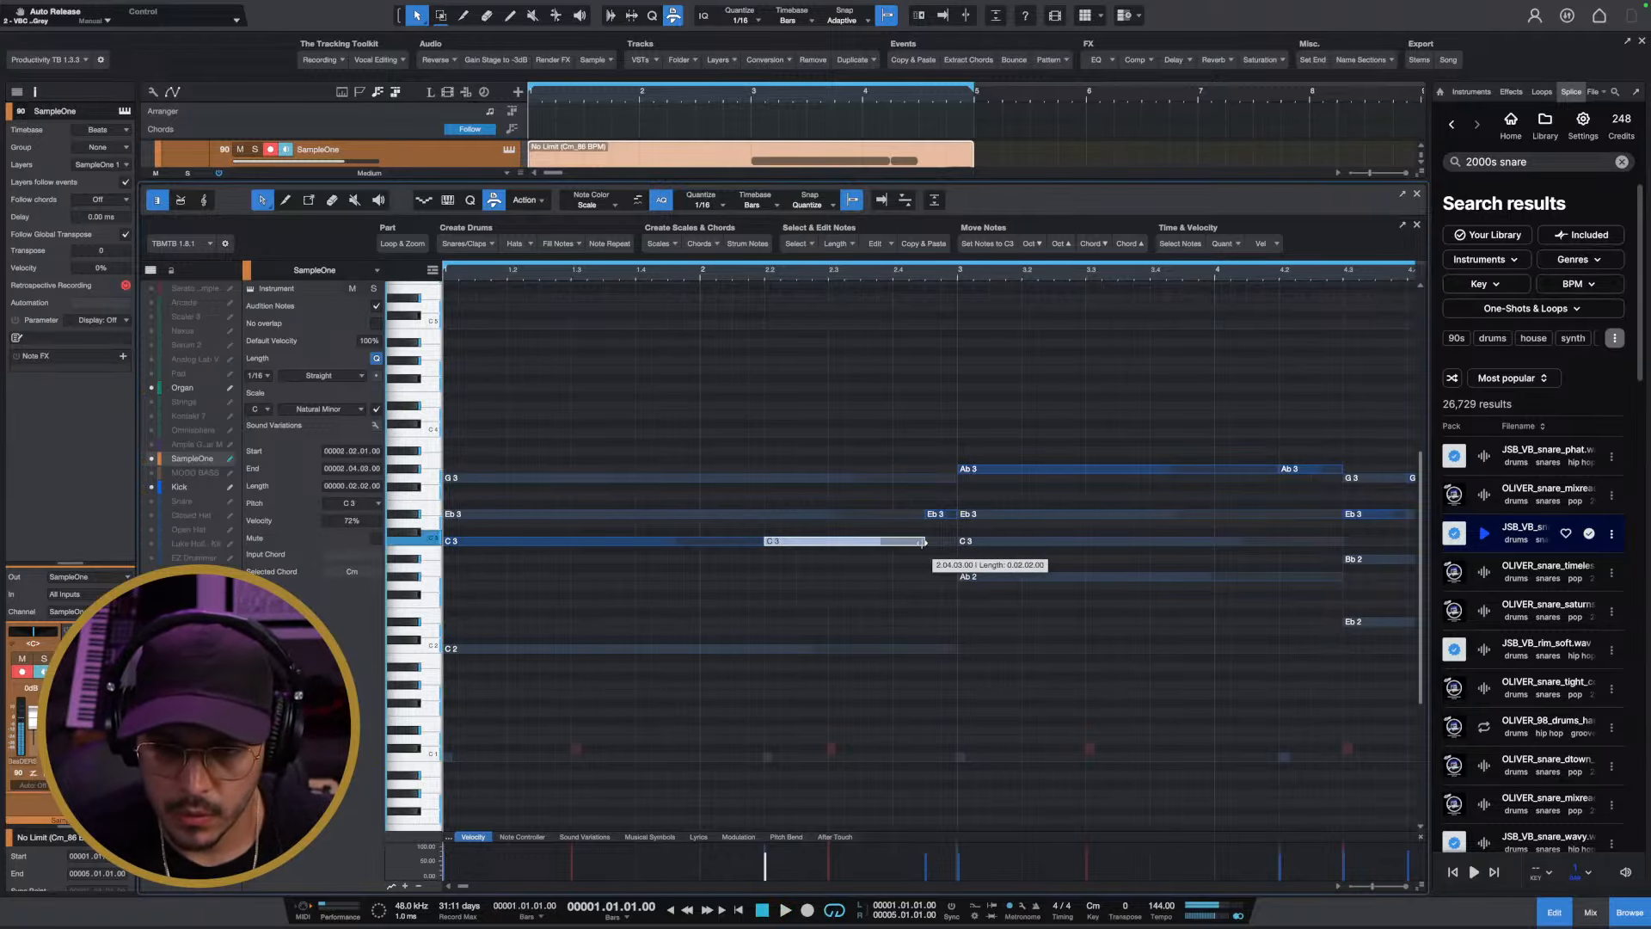
key("space")
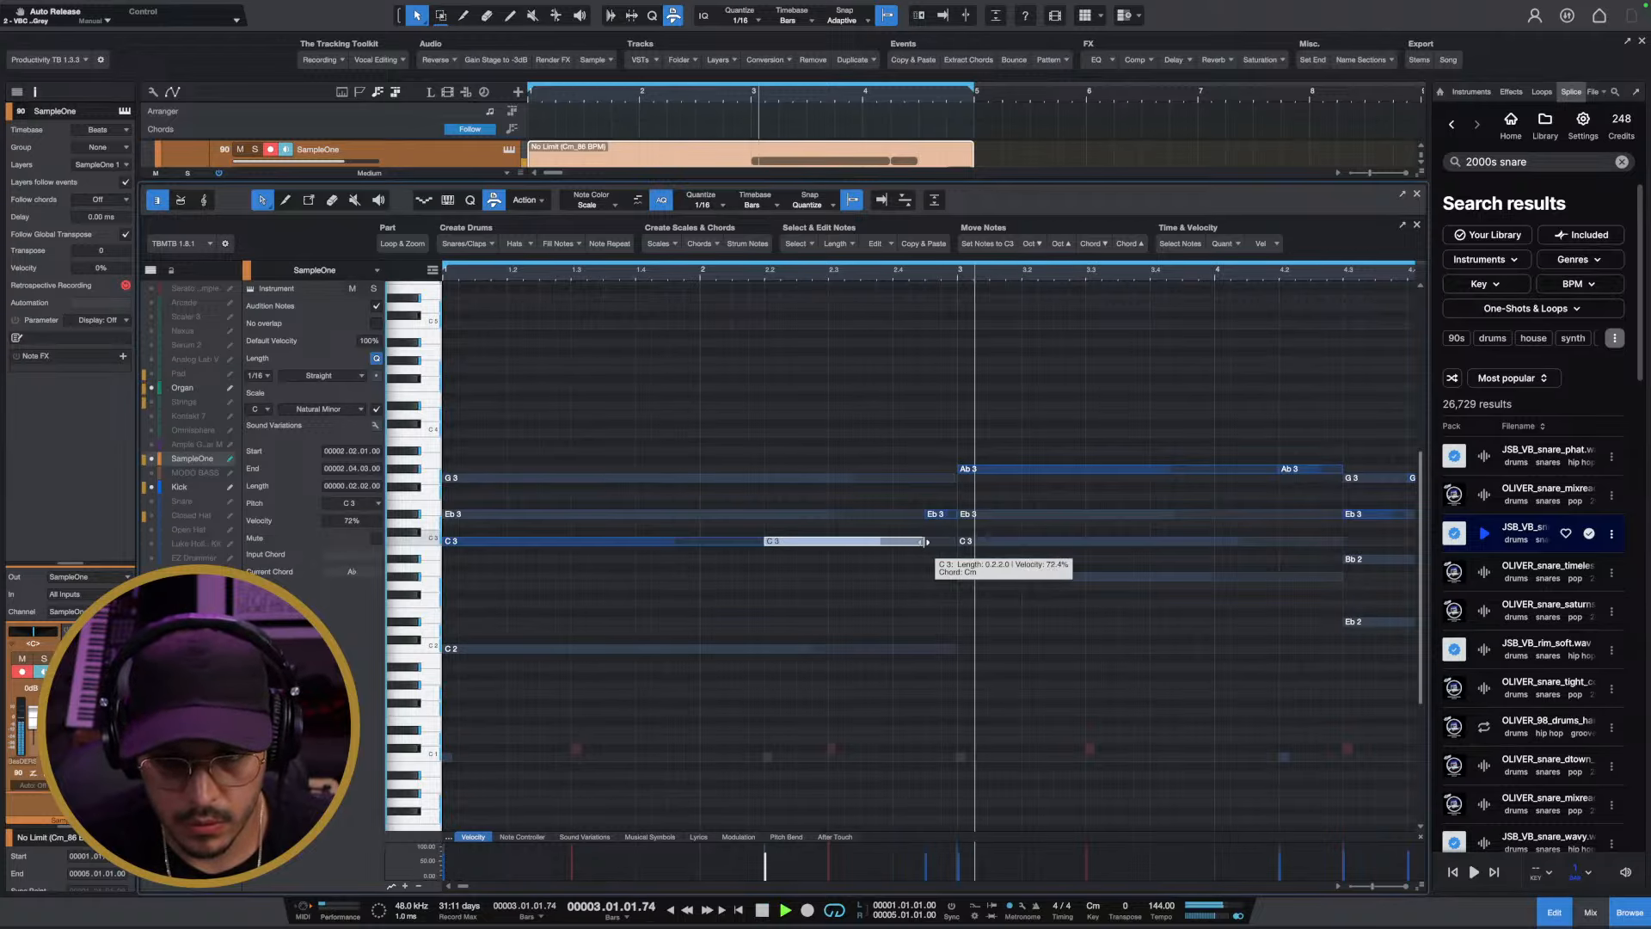
left_click_drag(869, 274, 869, 264)
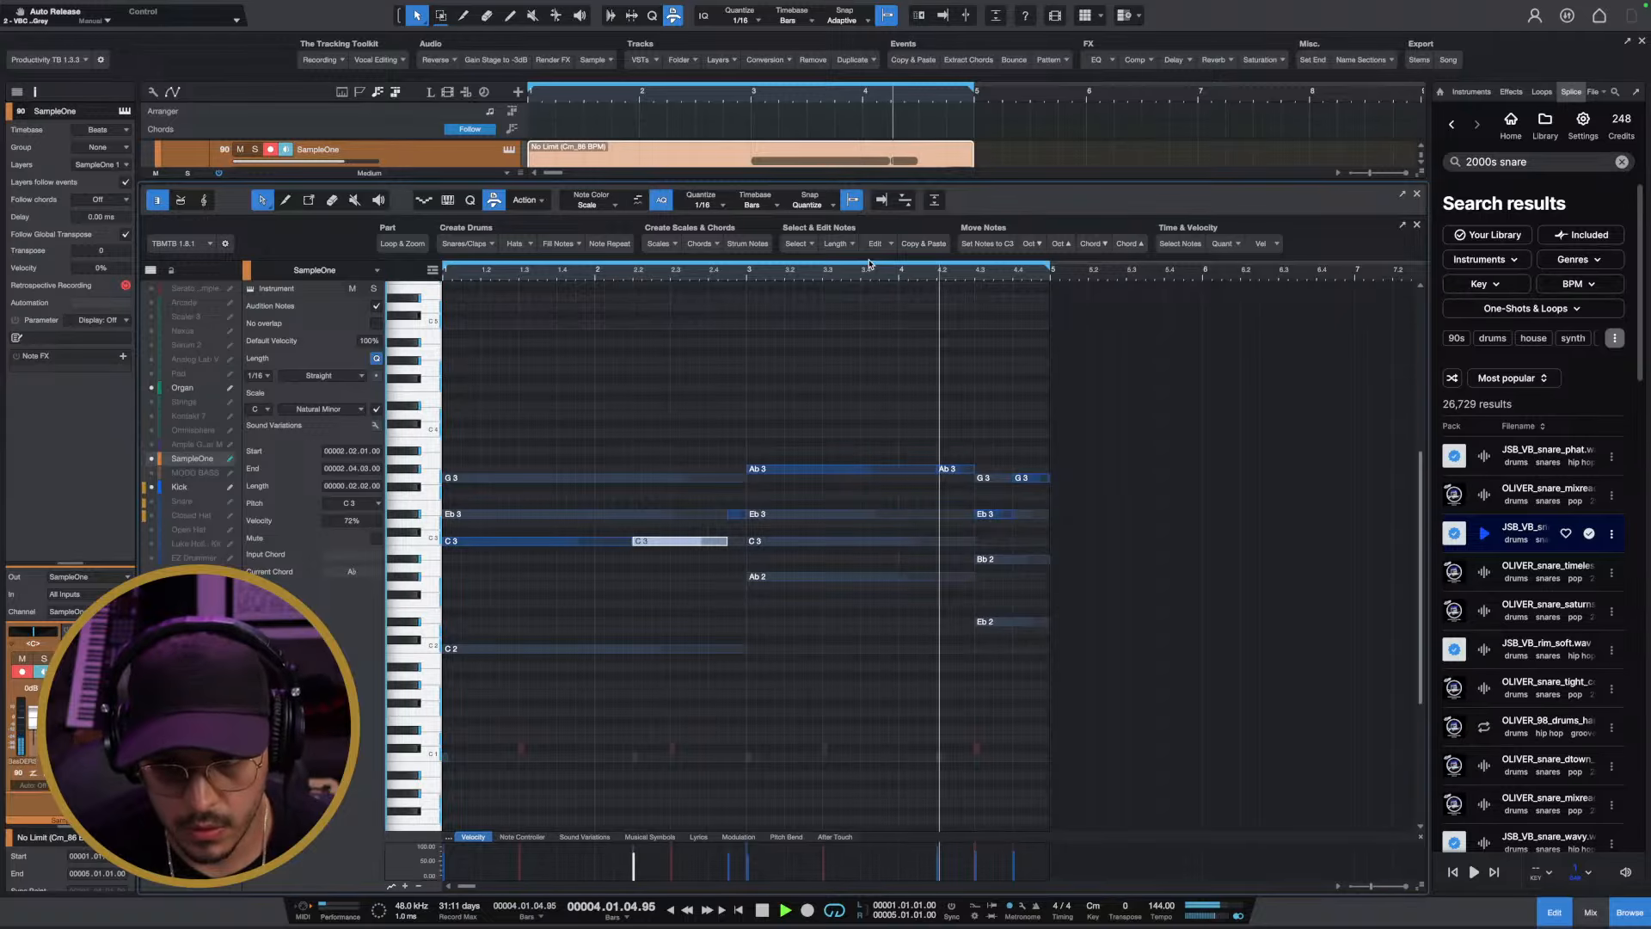
left_click(1006, 514)
left_click_drag(1017, 507, 1051, 516)
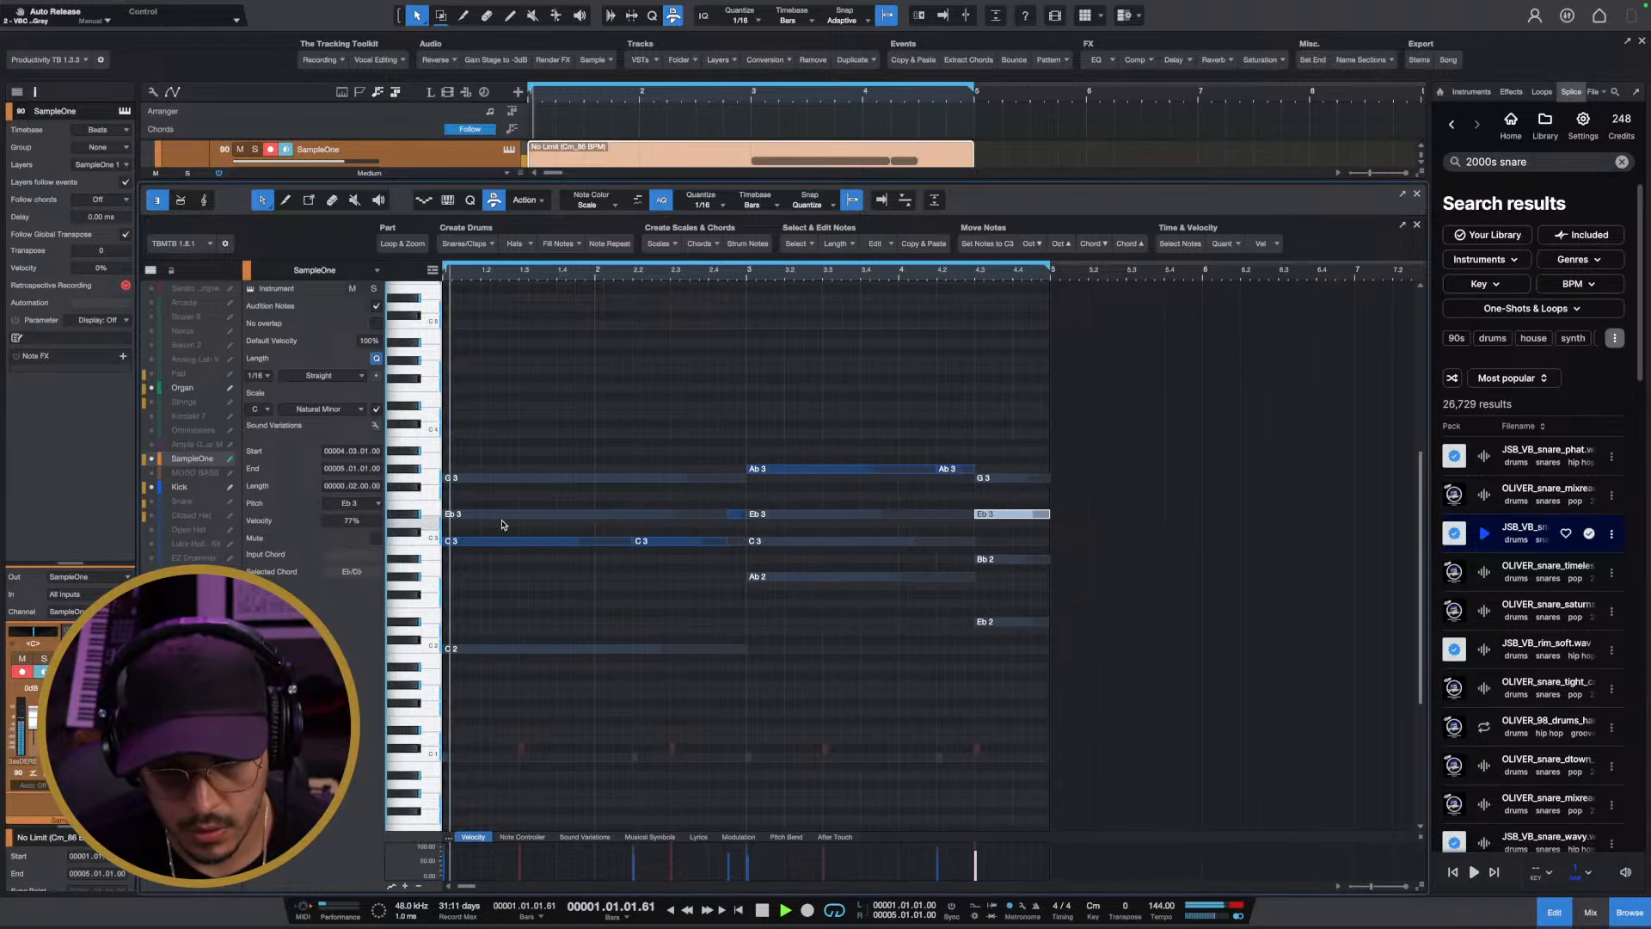
Return to the arrangement and play the loop from the start to check the bass line against the drums
left_click(1555, 913)
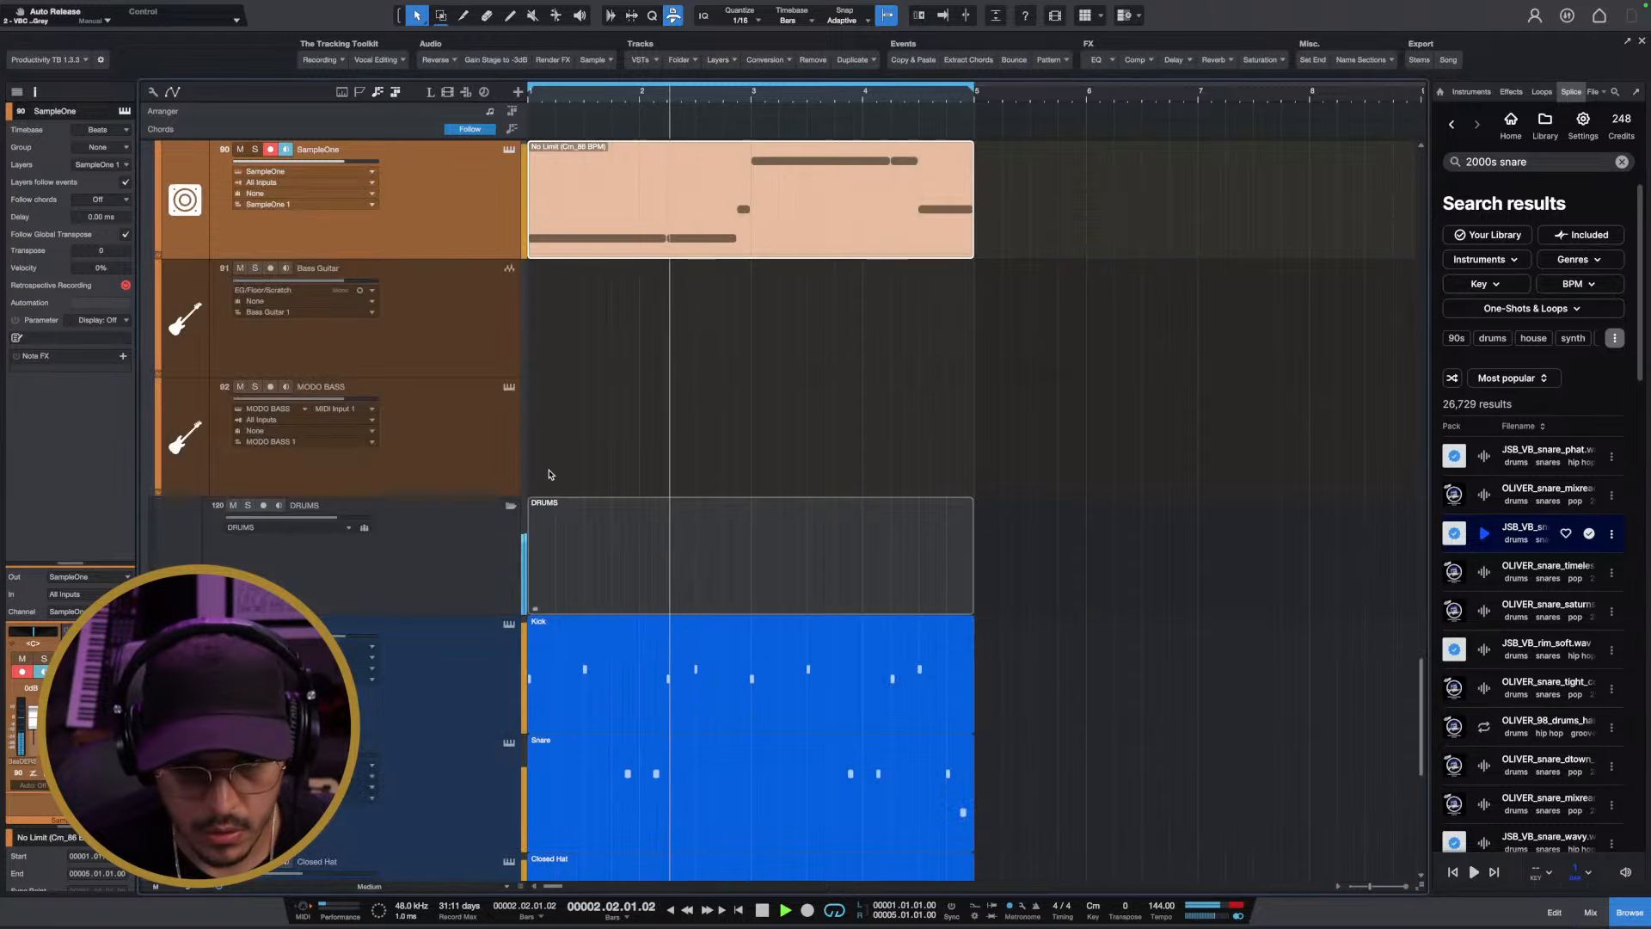
scroll(549, 472, "up", 5)
scroll(662, 101, "down", 4)
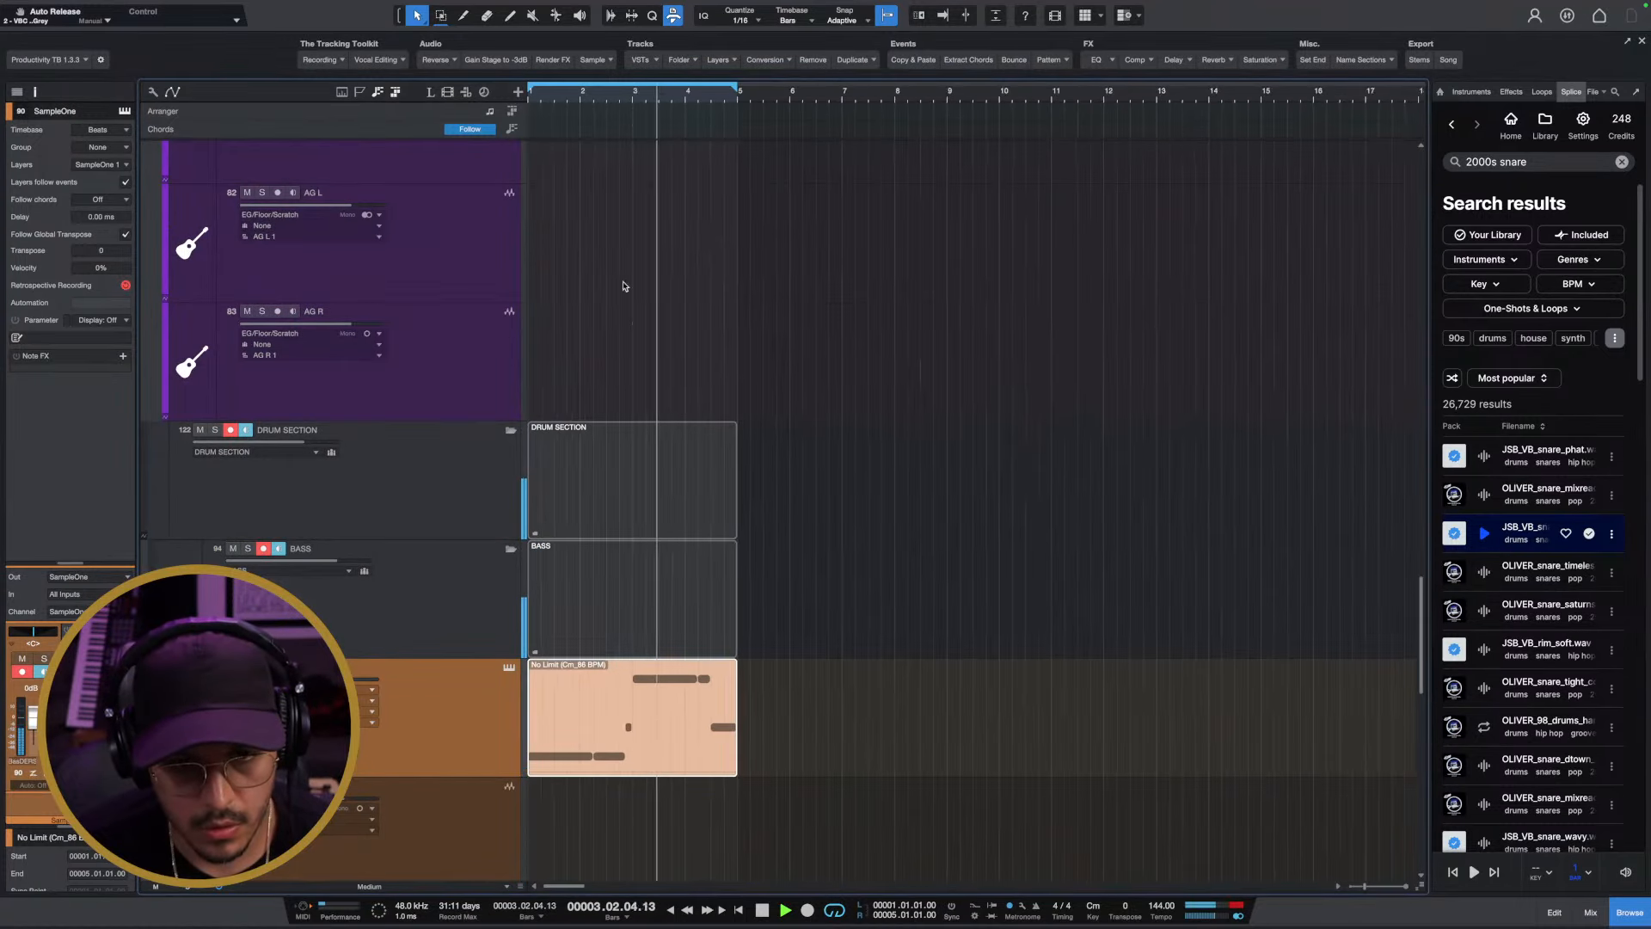
scroll(591, 557, "down", 3)
key("space")
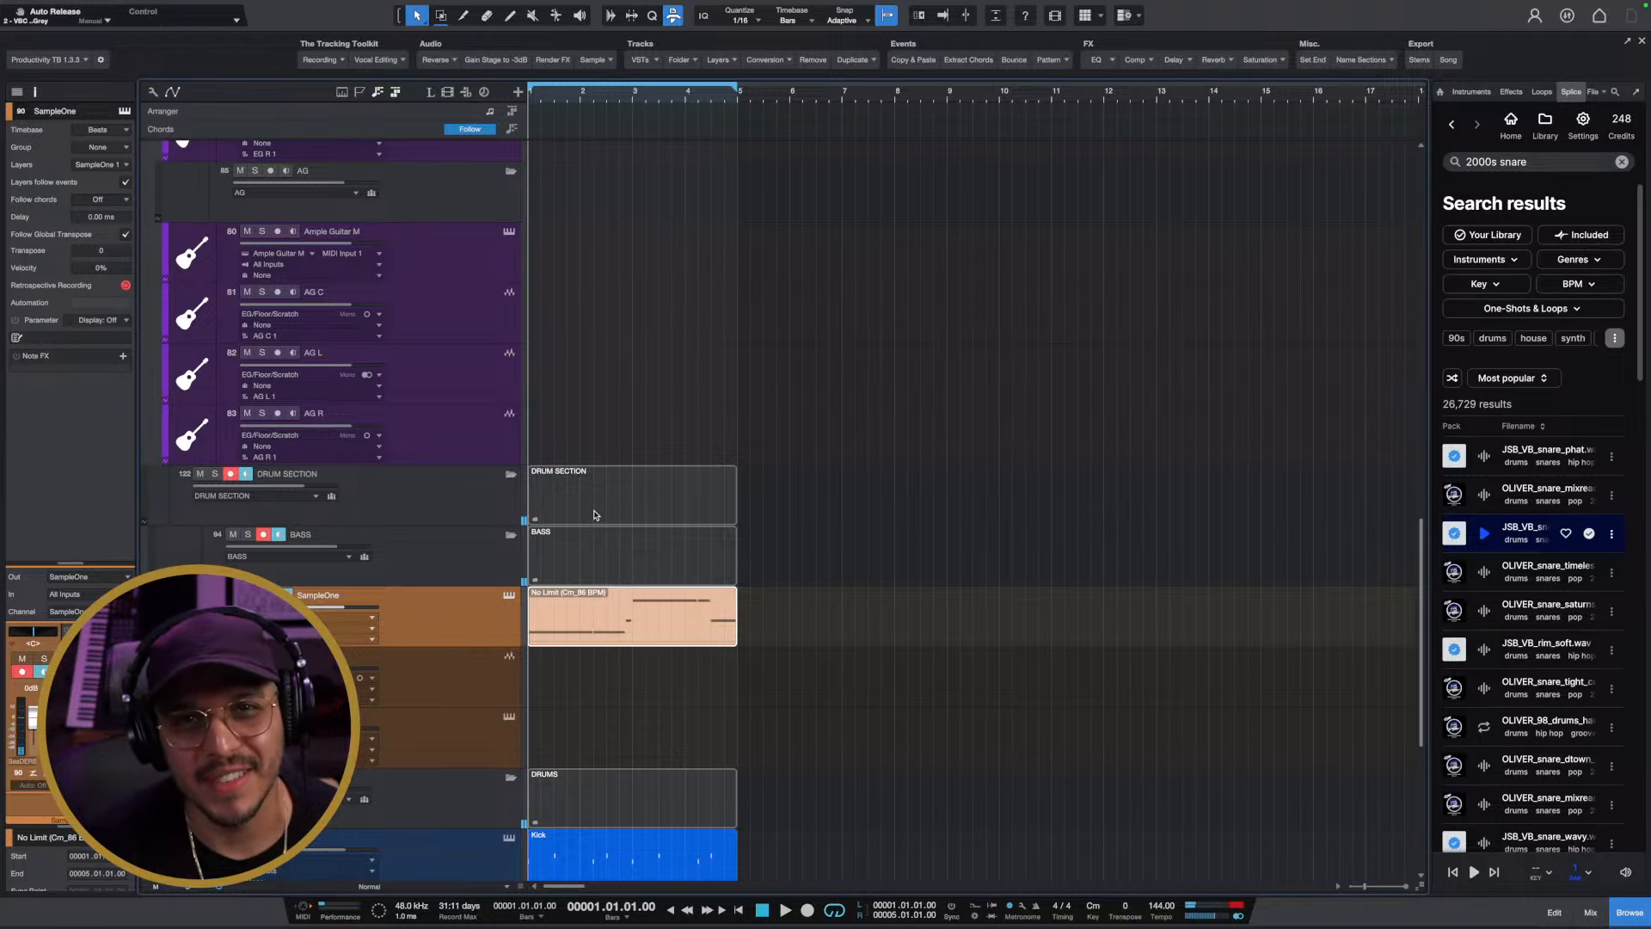
scroll(593, 547, "down", 4)
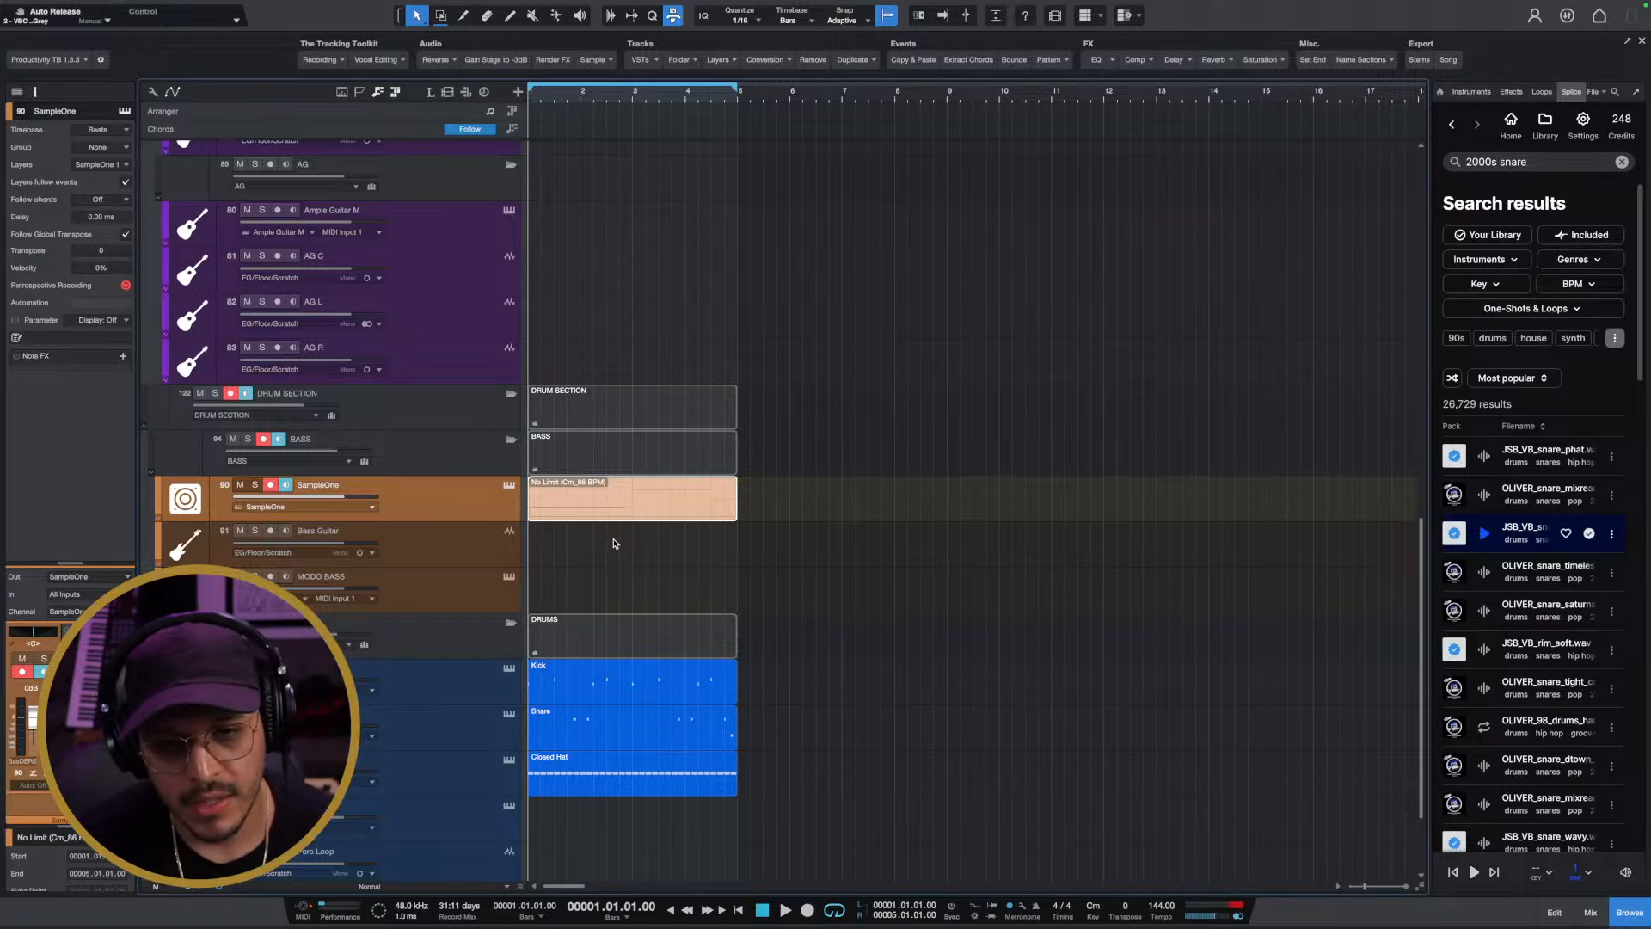
left_click(575, 545)
key("space")
scroll(568, 549, "up", 3)
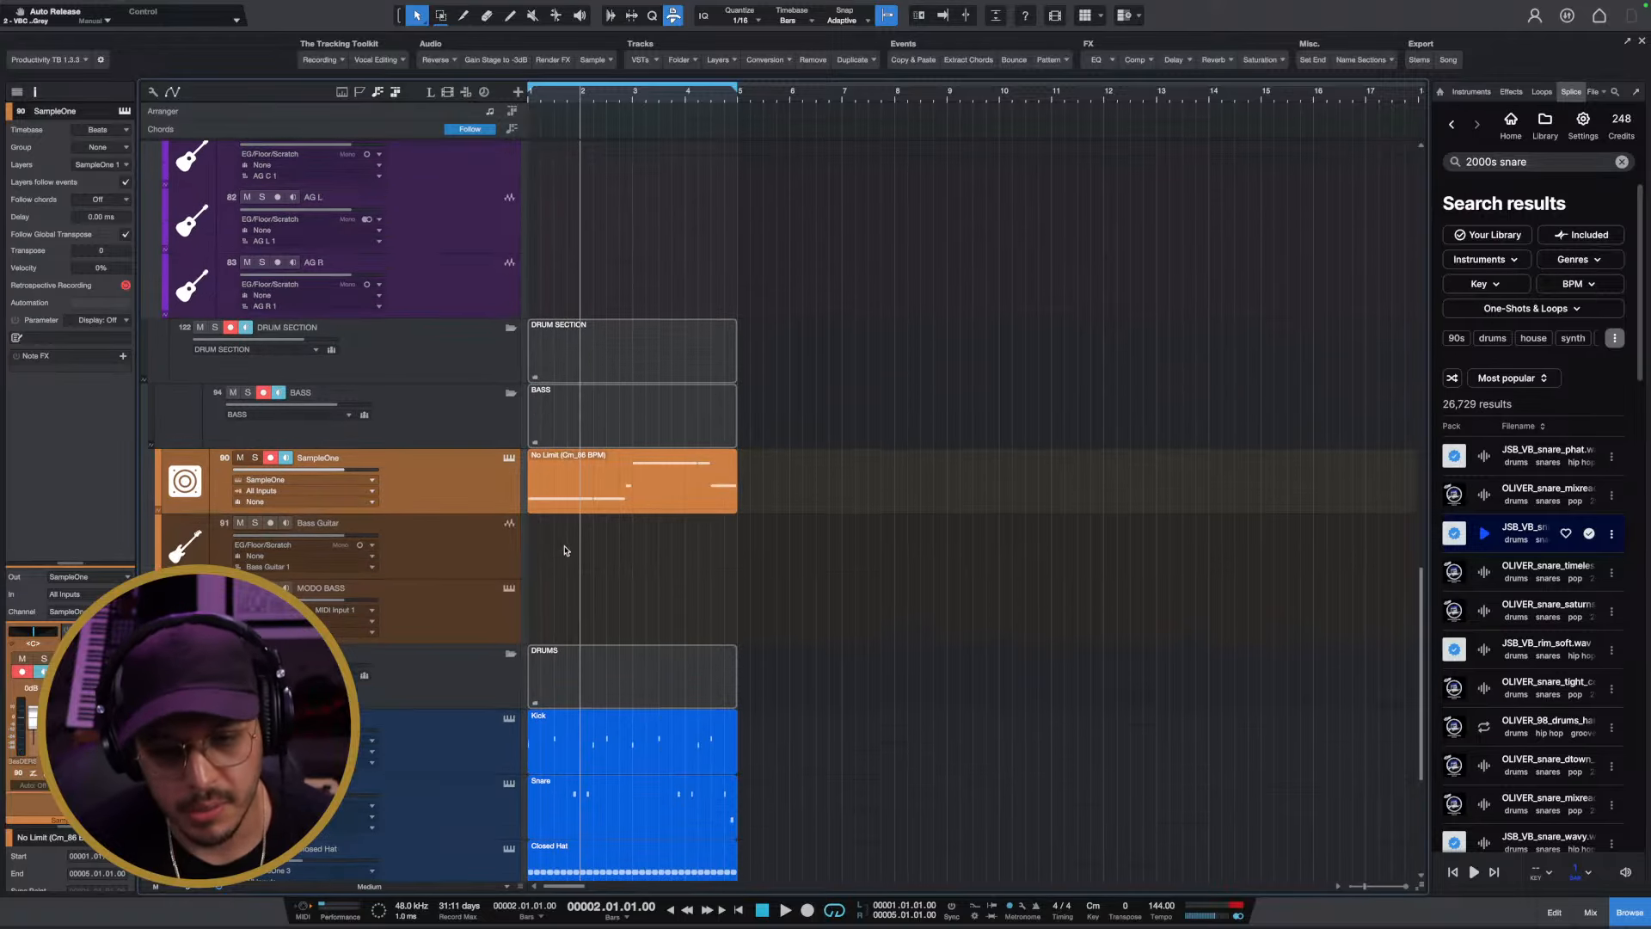
key("e")
key("e")
key("e")
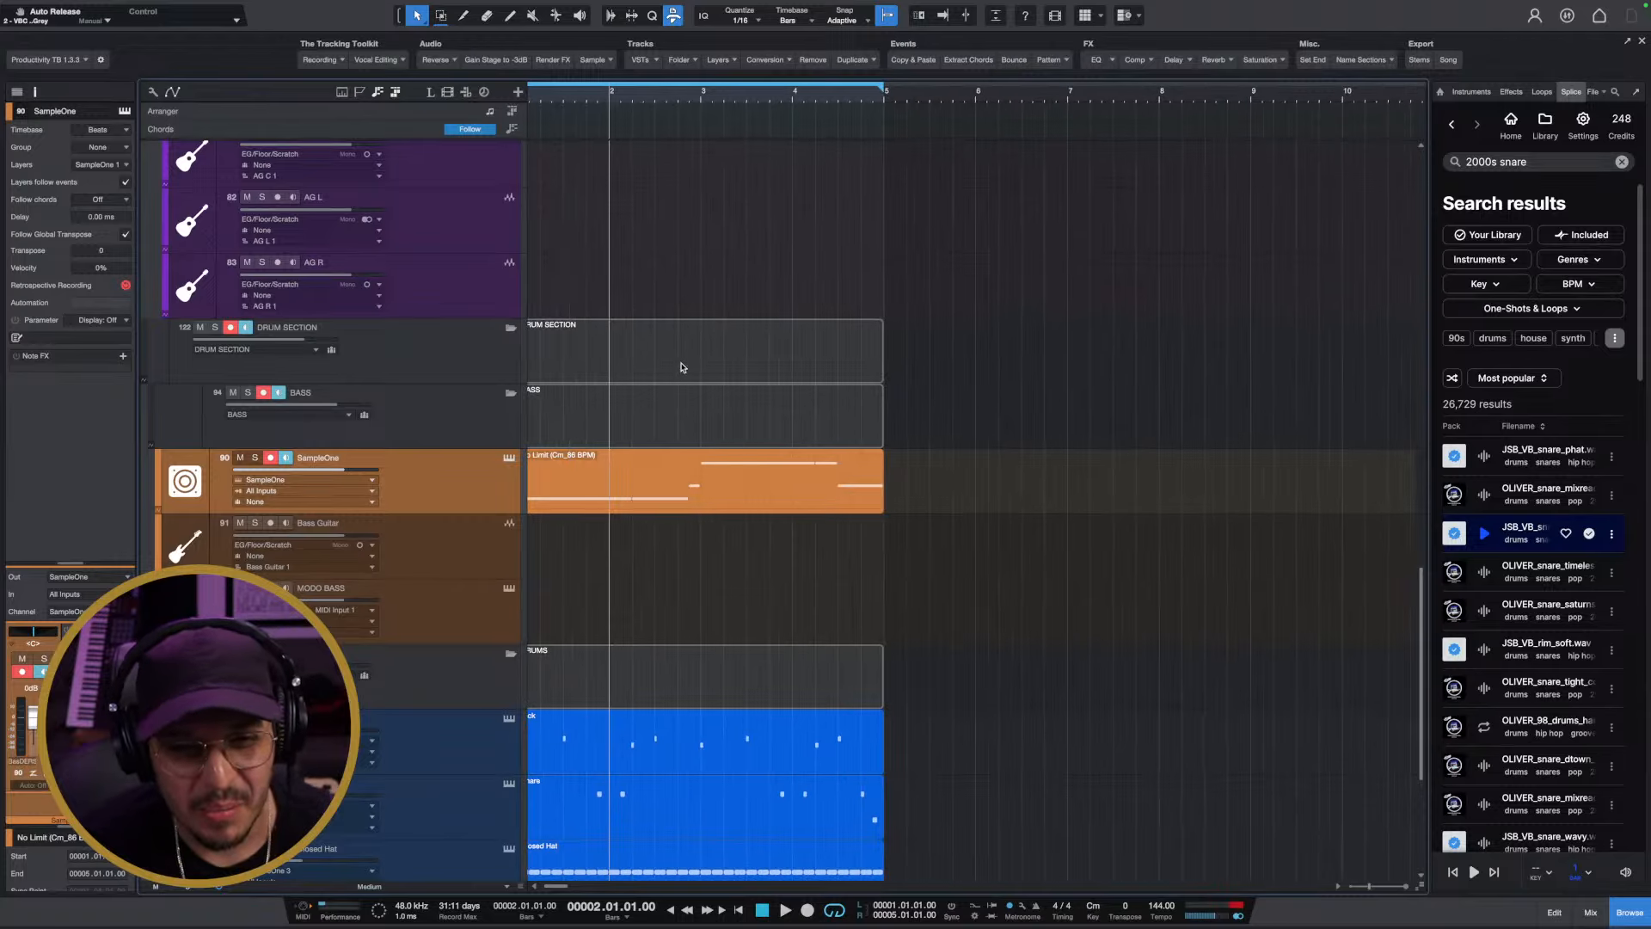
left_click(579, 100)
key("comma")
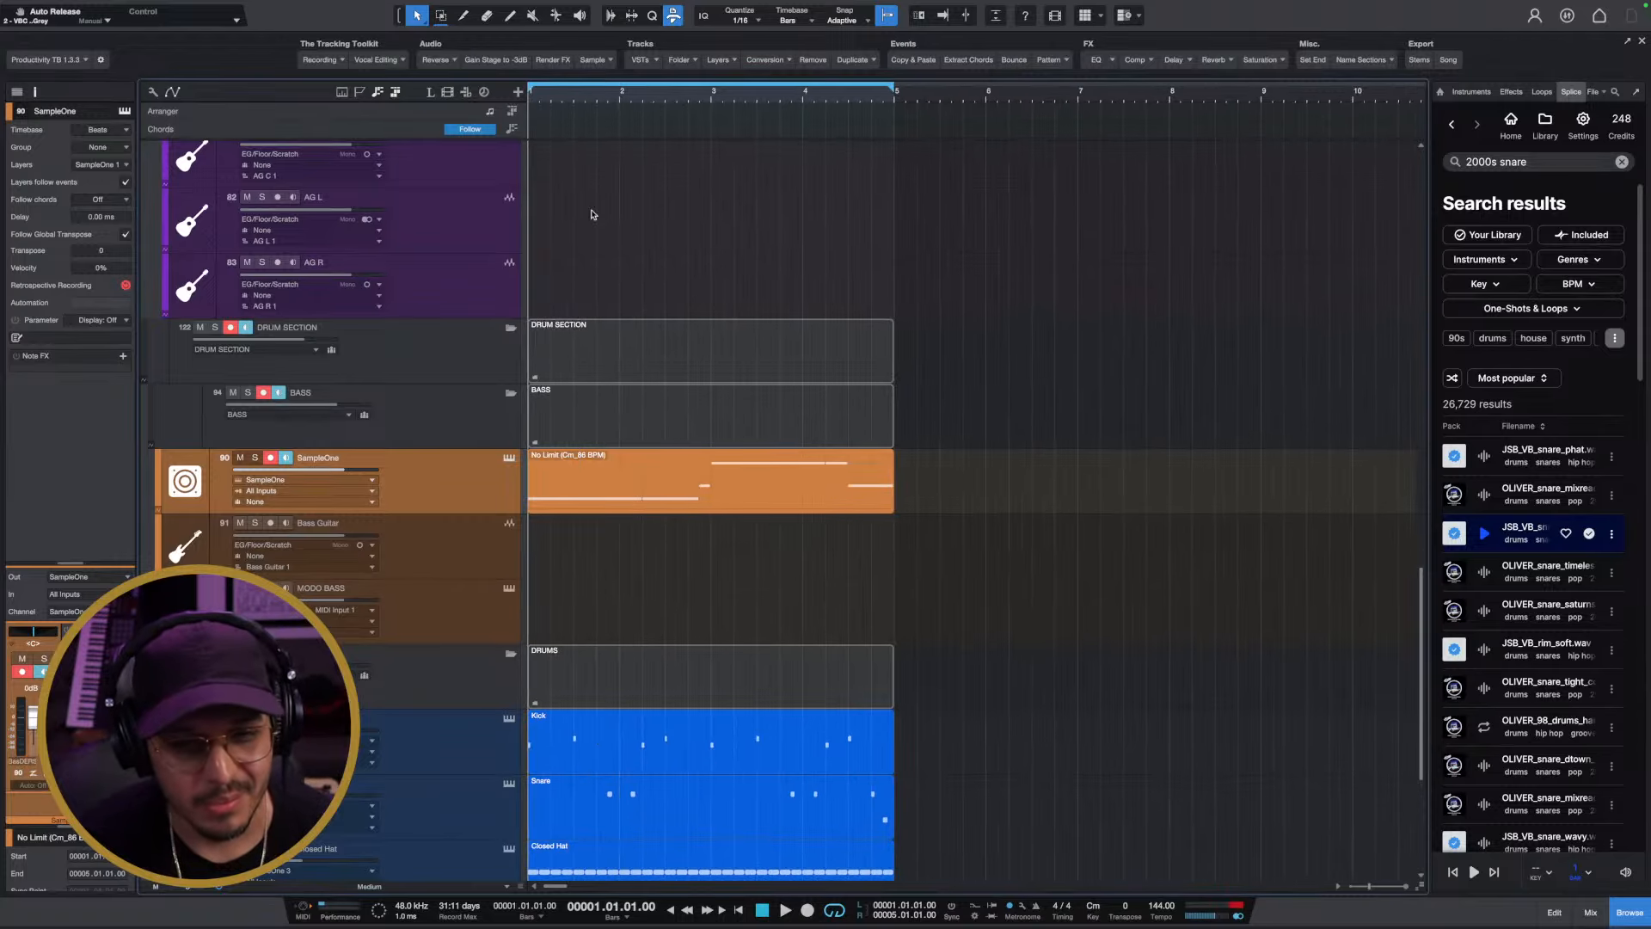
key("space")
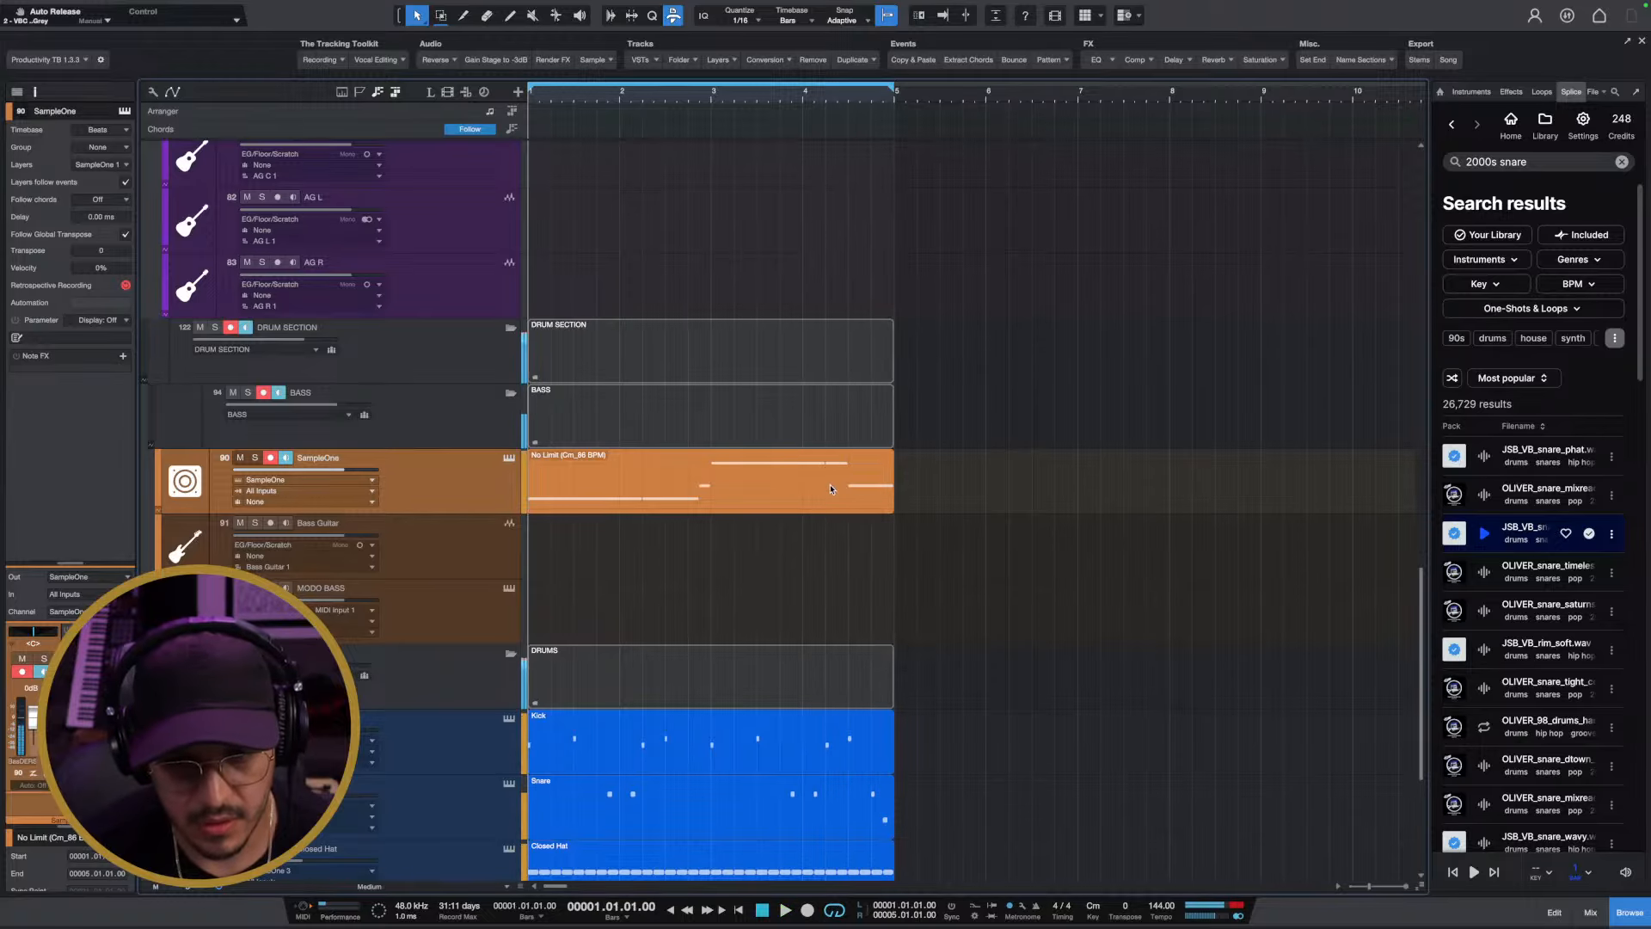
key("space")
Reopen the bass part and extend the second Ab3 note to 4.4, trimming the last Eb3 note to start there
double_click(757, 503)
left_click(965, 515)
left_click_drag(988, 450, 975, 524)
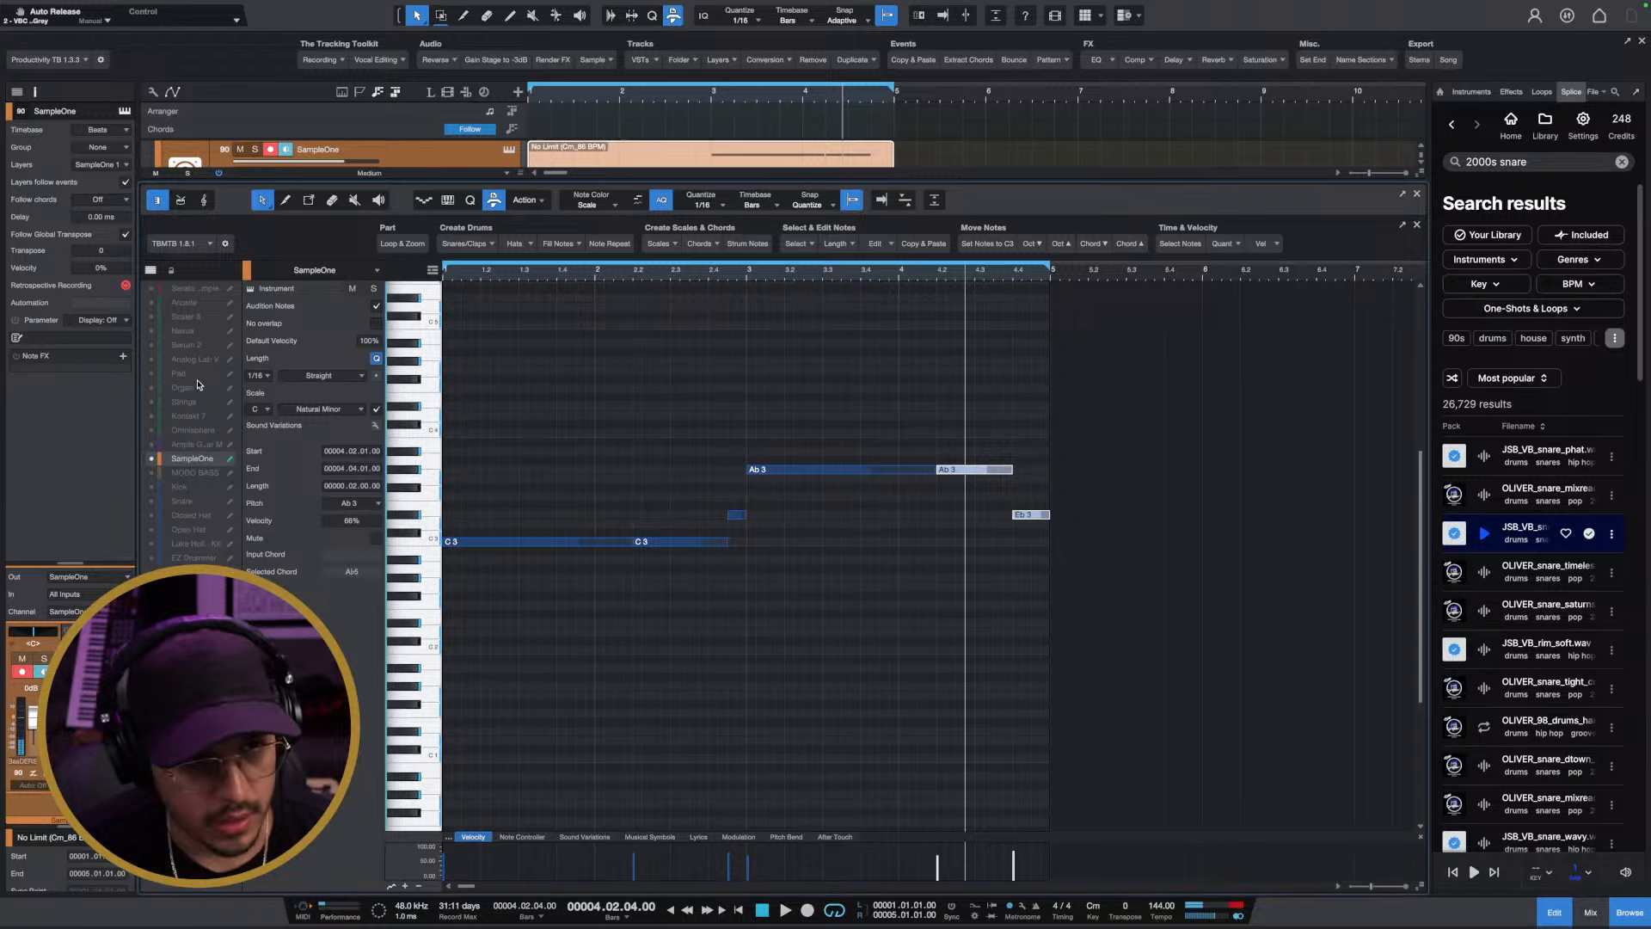
Show the Pad notes as a reference, split the last Eb3 note at 4.4.3 and lower its second half to Bb2
left_click(151, 375)
key("space")
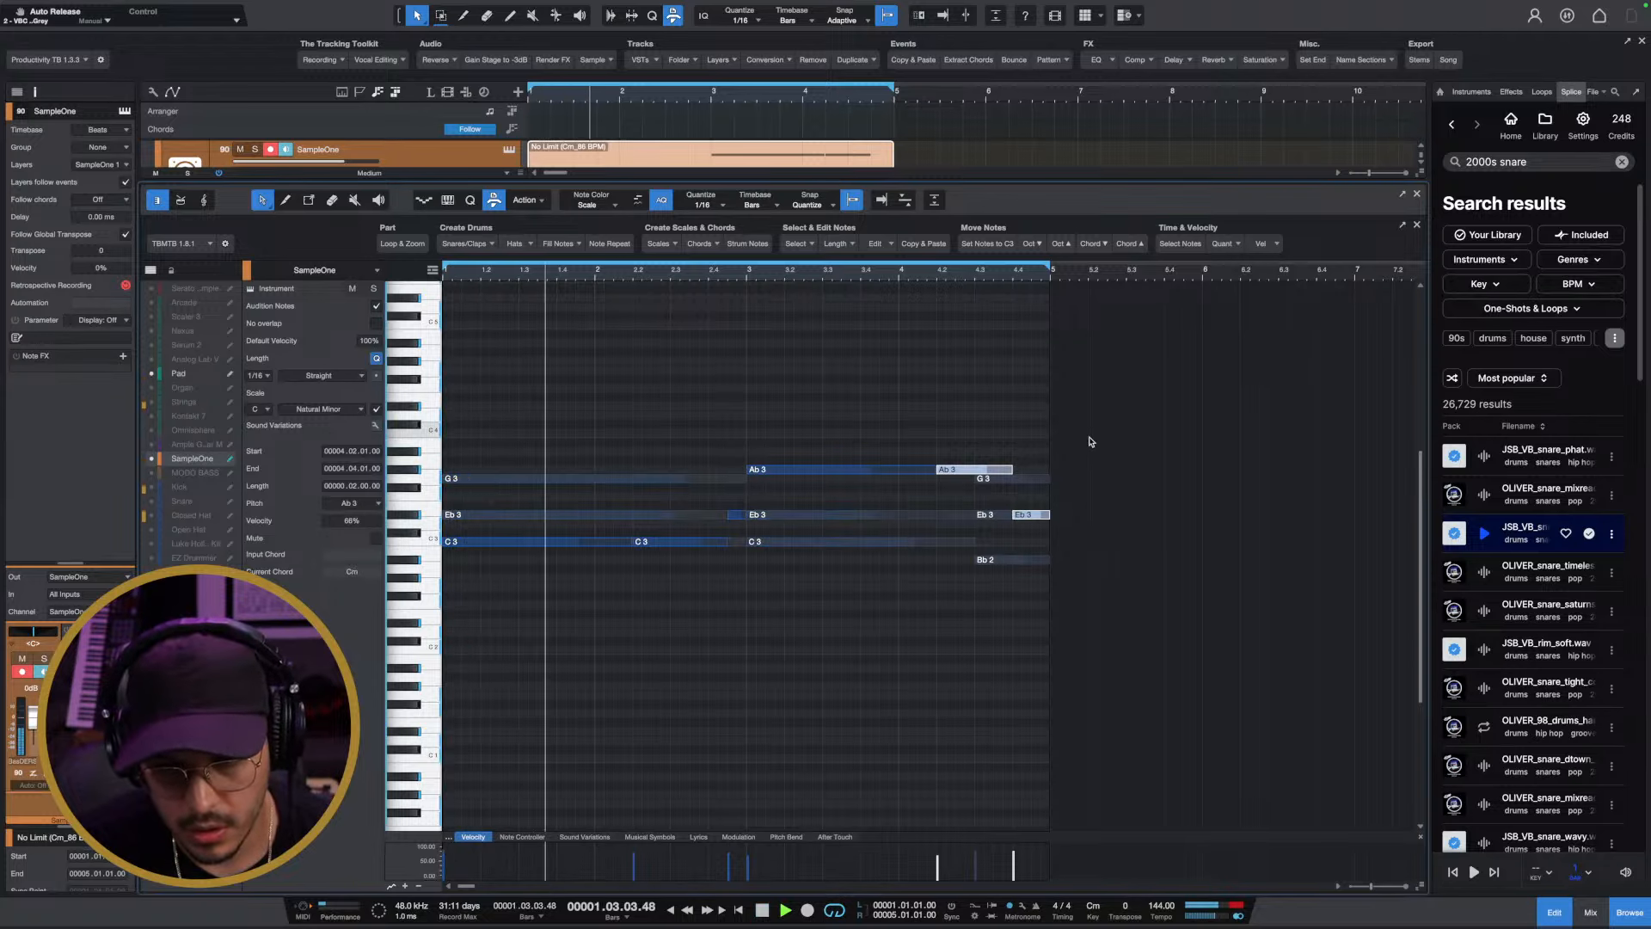
left_click(990, 495)
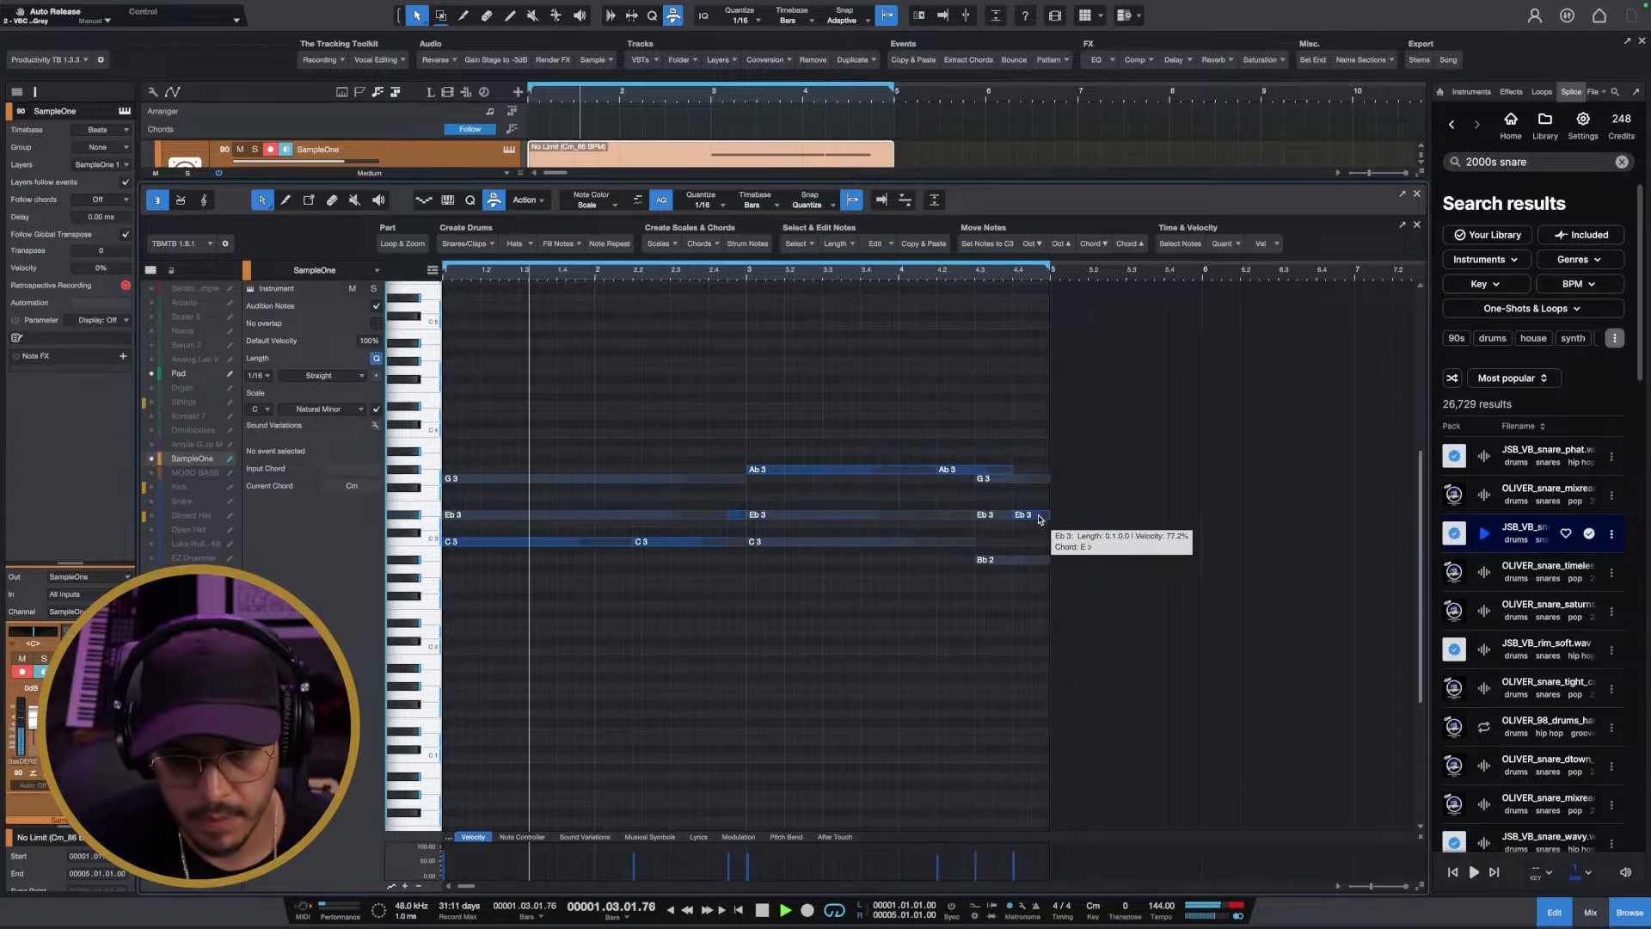
left_click_drag(1040, 518, 1040, 560)
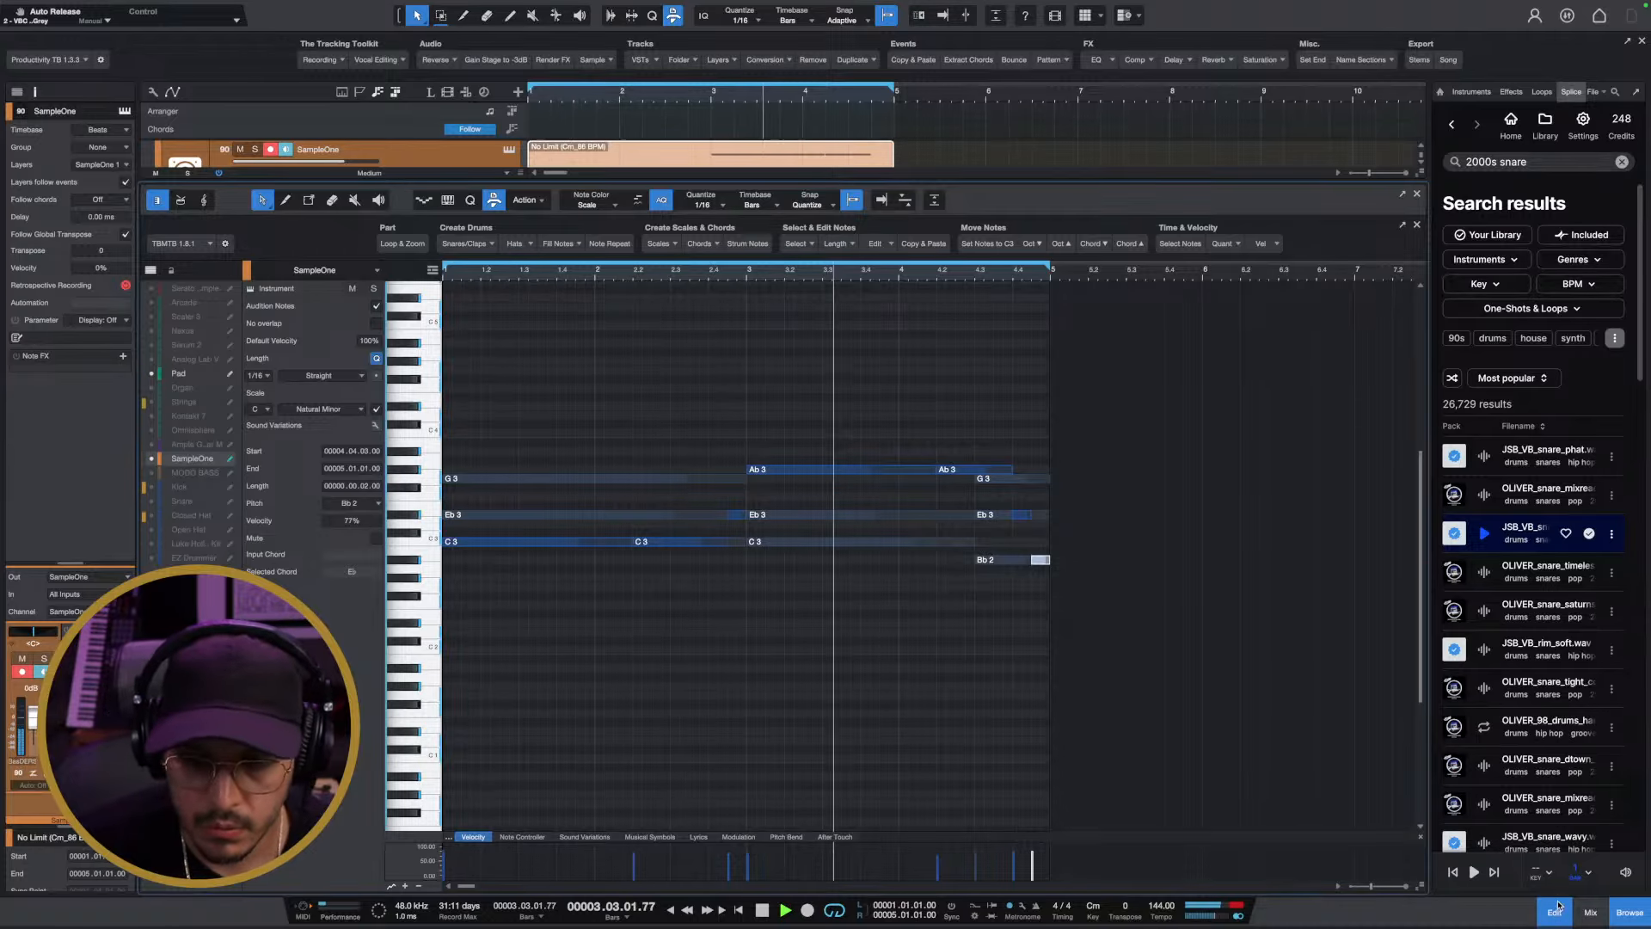
Rename the SampleOne bass track 808 and insert the SausageFattener effect on it
key("F2")
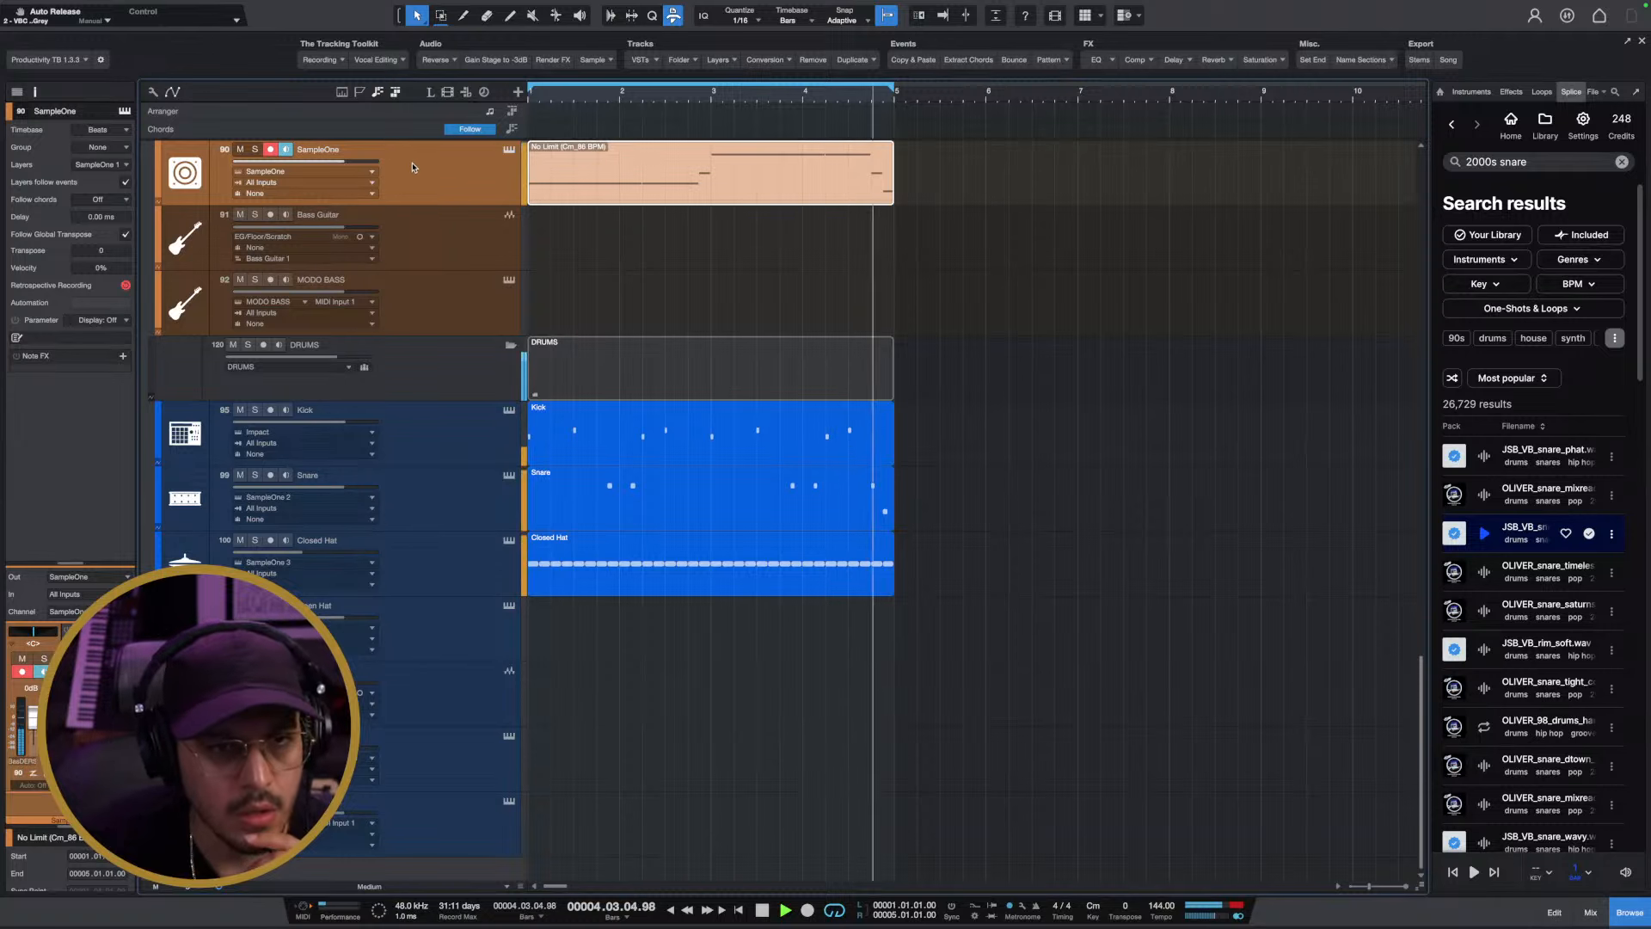
key("space")
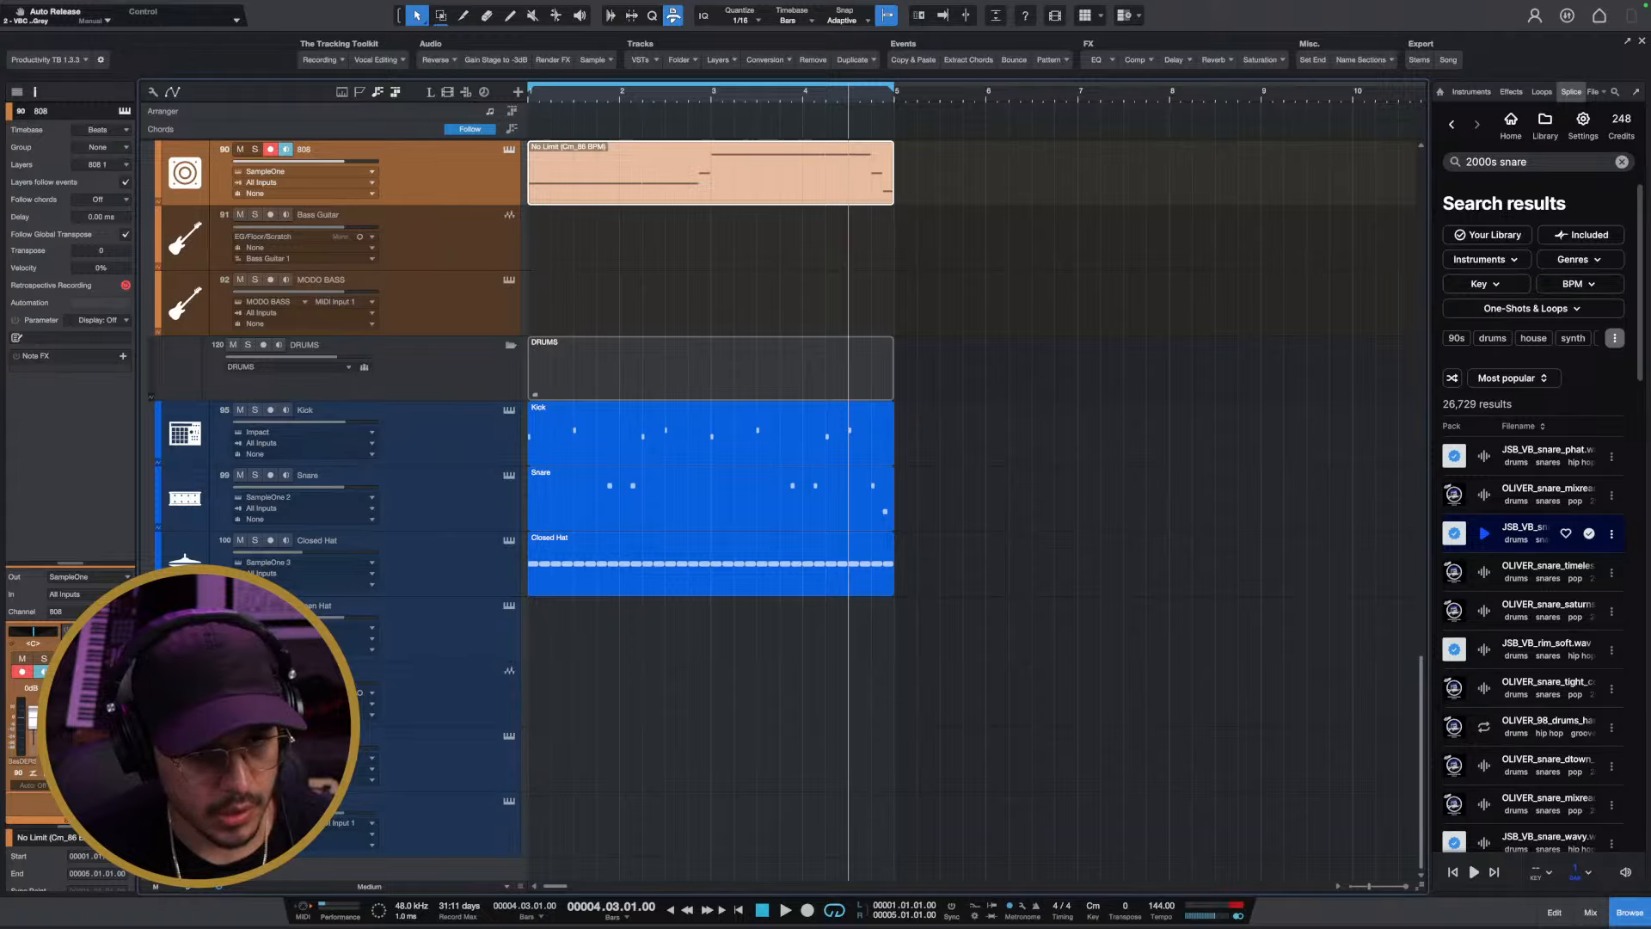
left_click(123, 355)
type("saus")
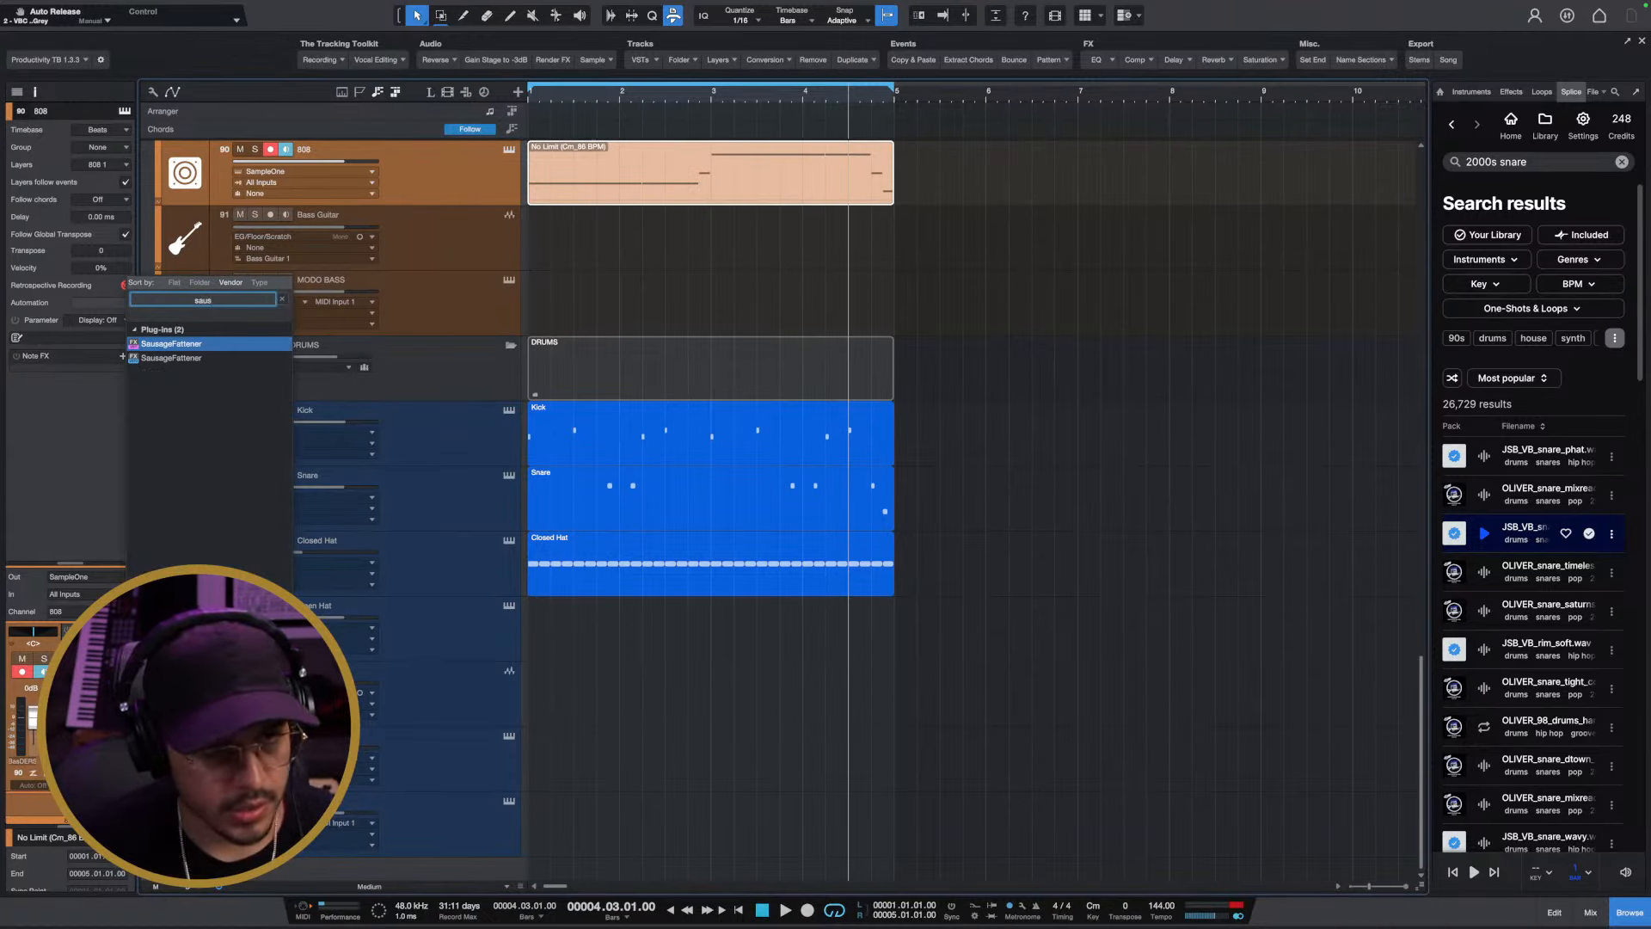
key("Return")
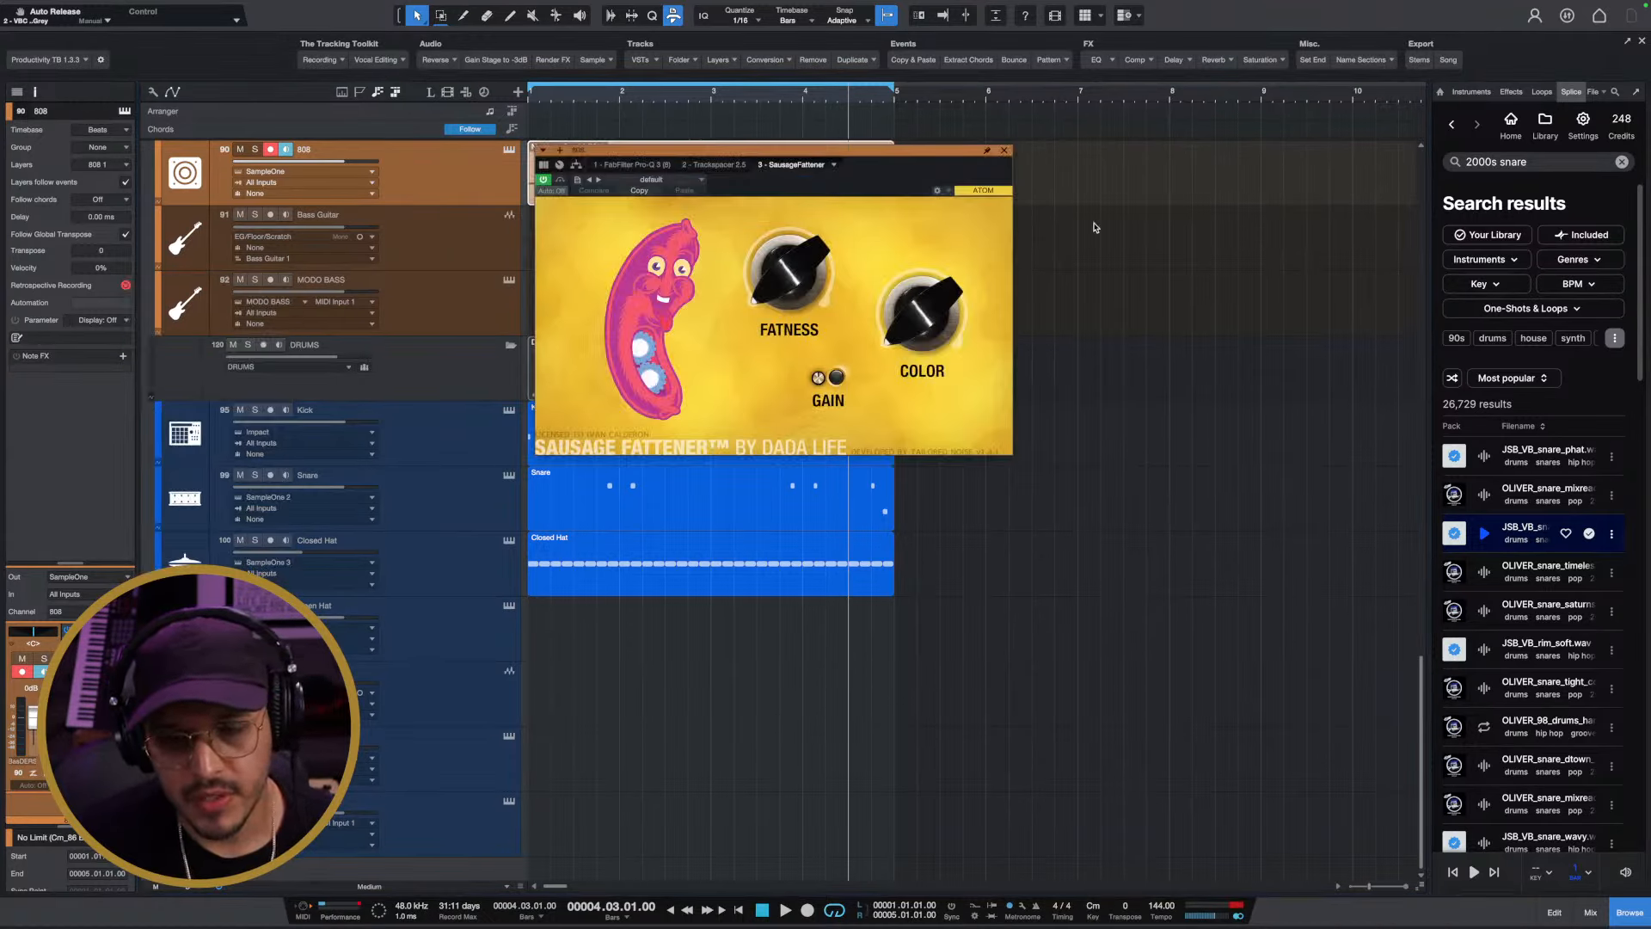
Set SausageFattener's Fatness to 10% and Color to 5% while the loop plays, and close the effect window
left_click_drag(893, 146, 987, 154)
key("space")
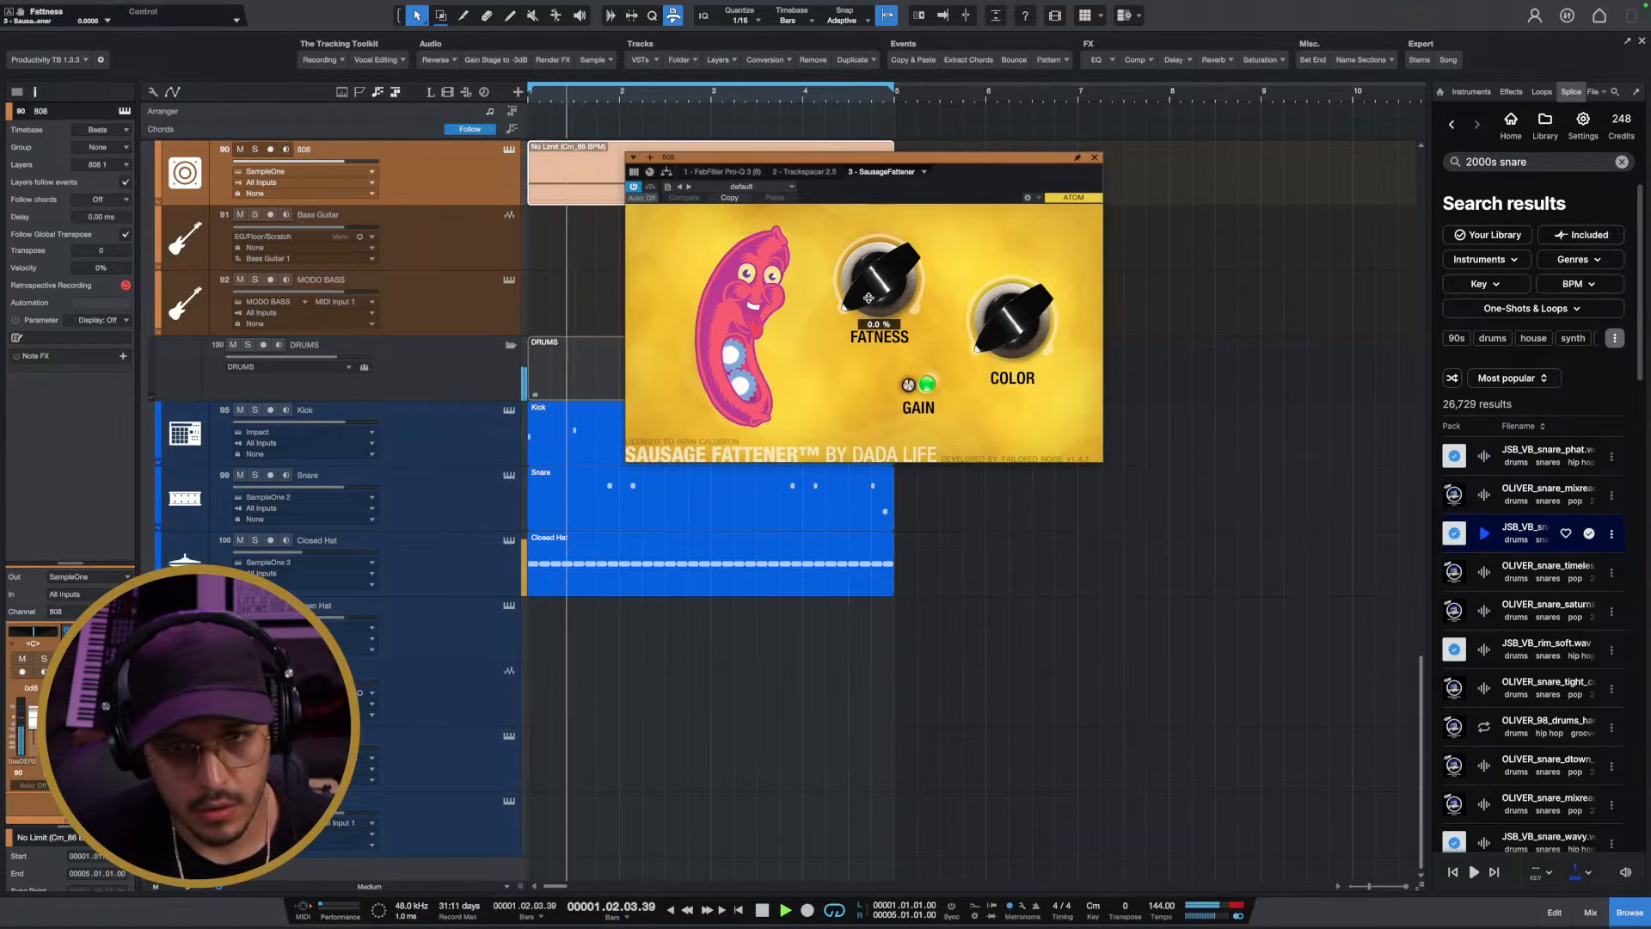
left_click_drag(869, 269, 864, 287)
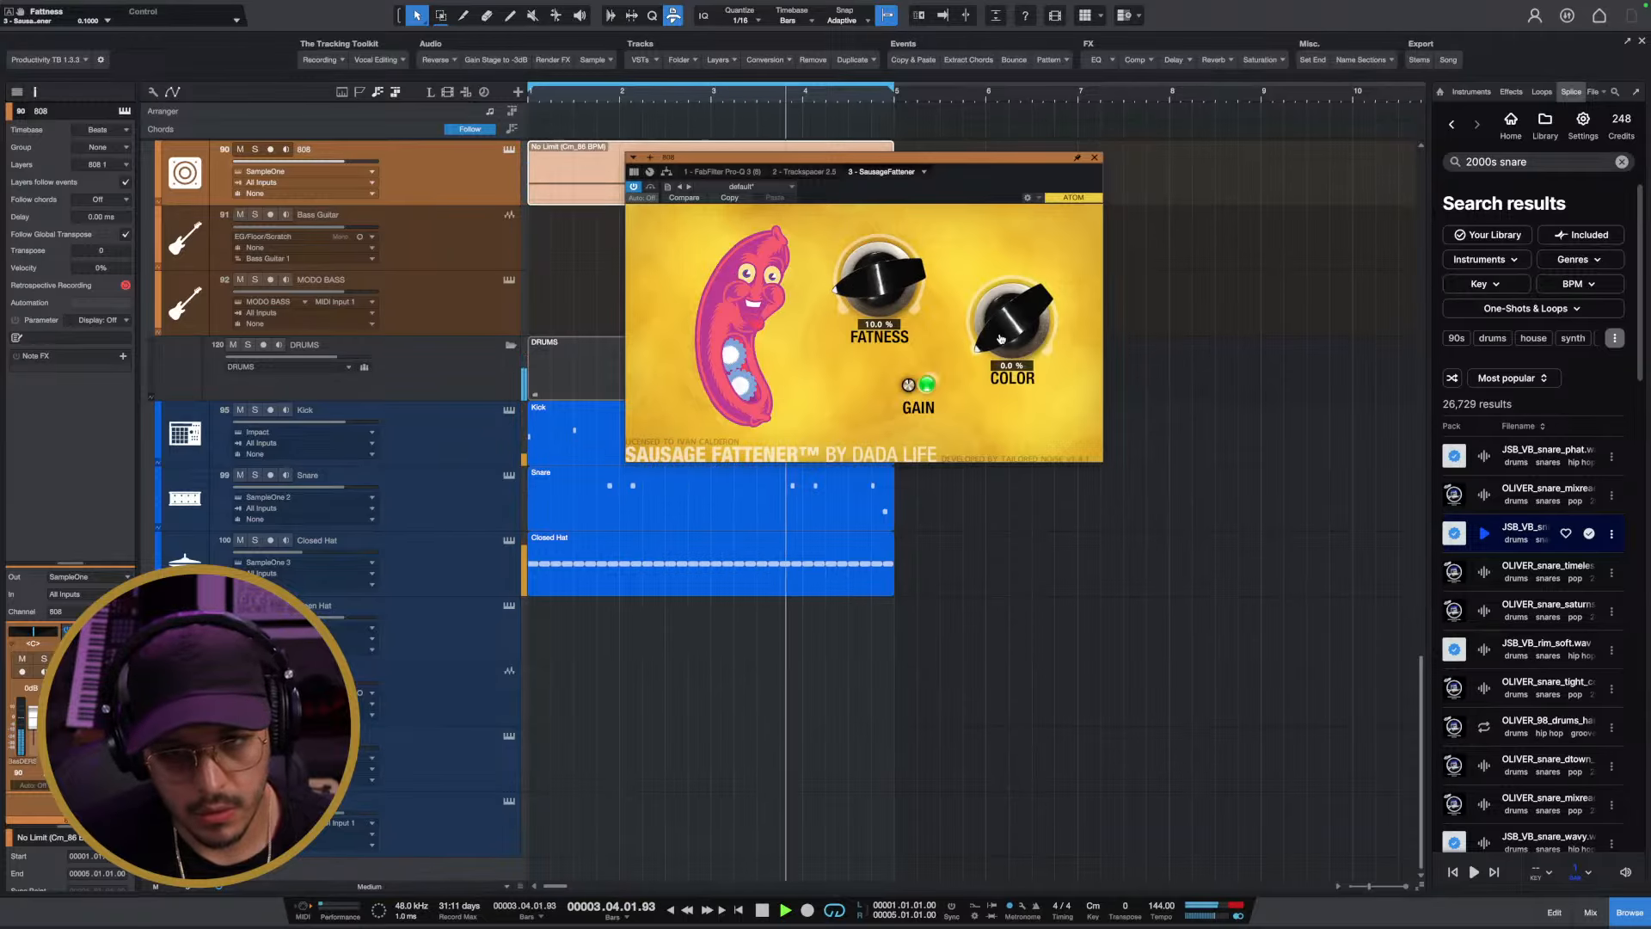
left_click_drag(1000, 338, 985, 332)
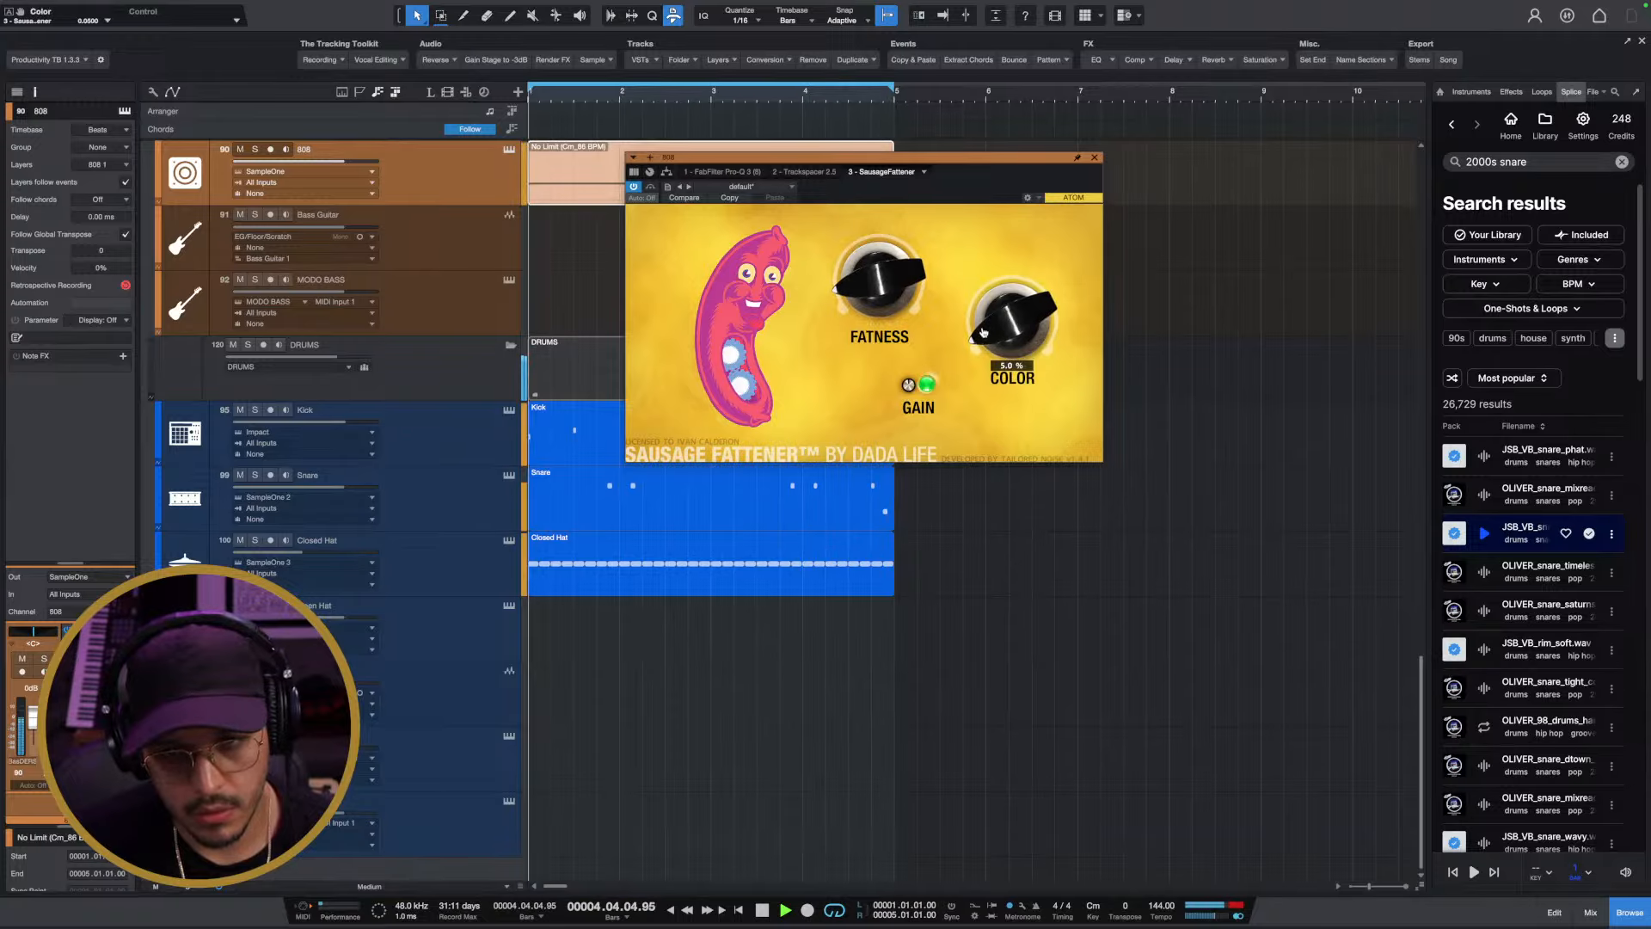
left_click_drag(877, 284, 878, 287)
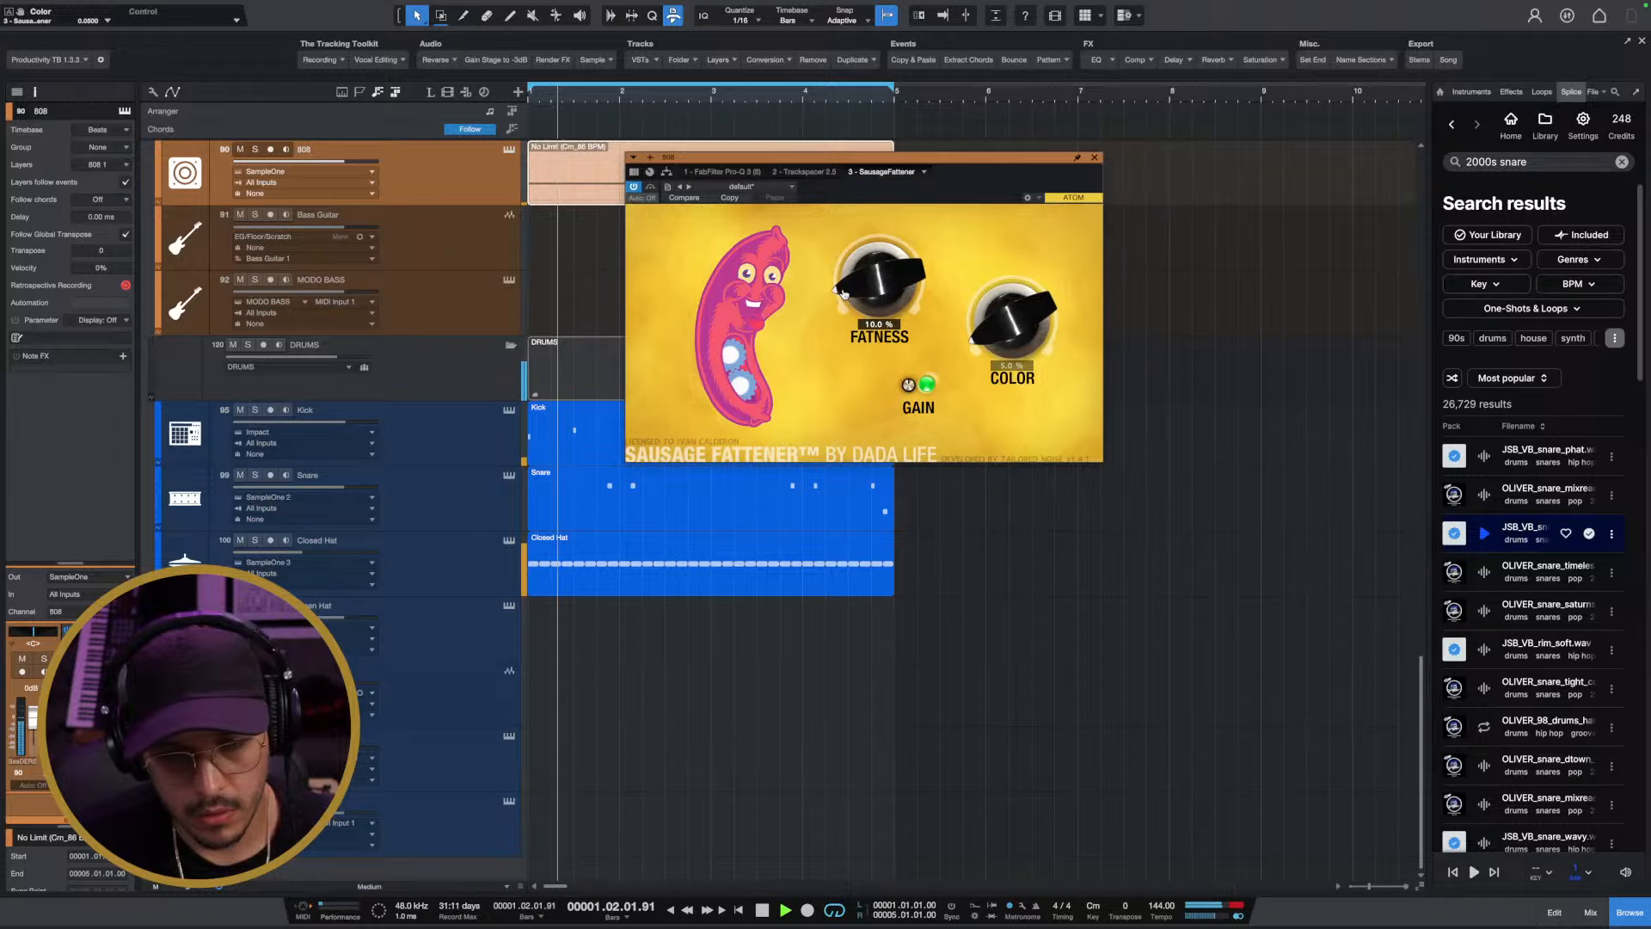
left_click(1093, 160)
Select the Organ track among the keyboard instrument tracks while the loop keeps playing
scroll(627, 381, "up", 3)
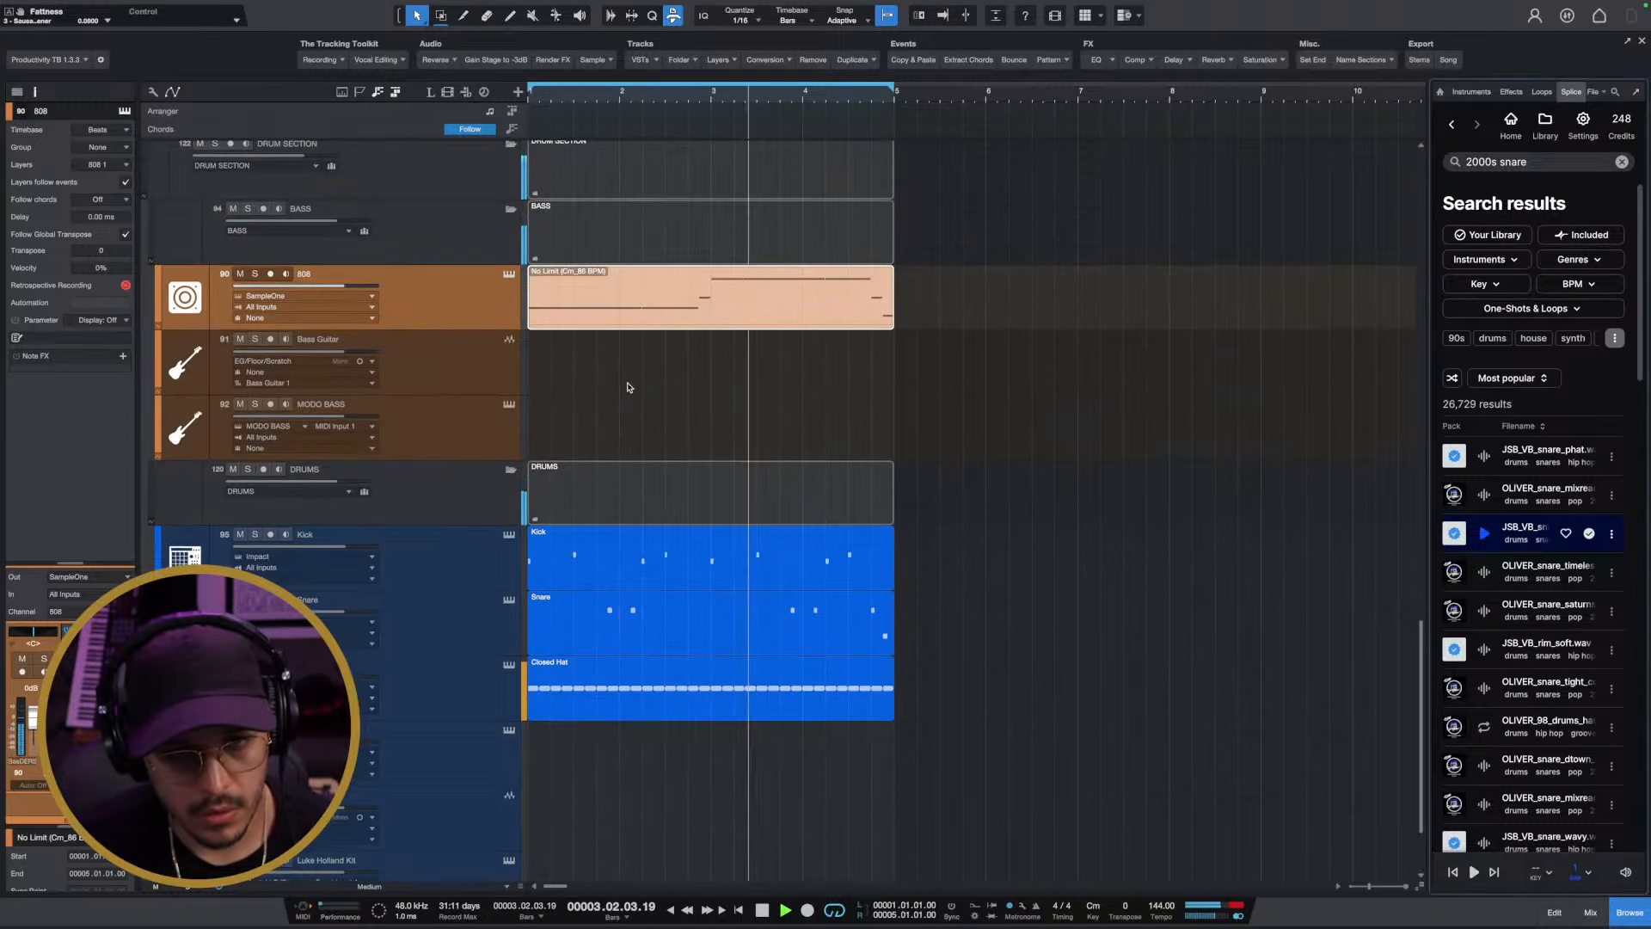
scroll(630, 382, "up", 5)
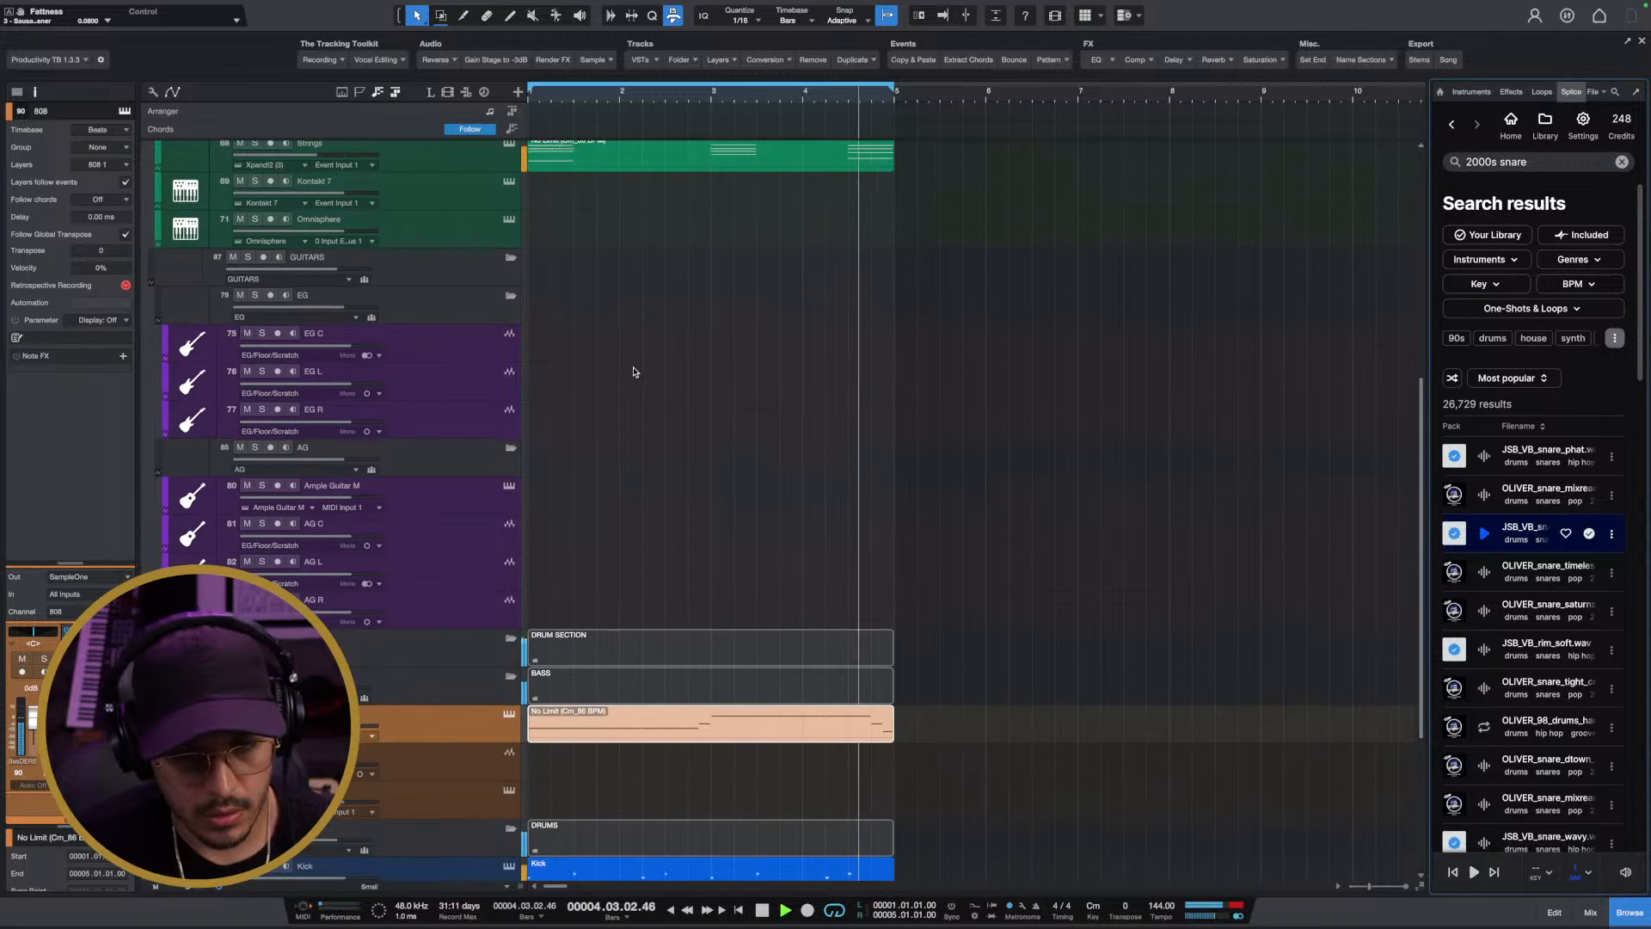
scroll(664, 394, "up", 6)
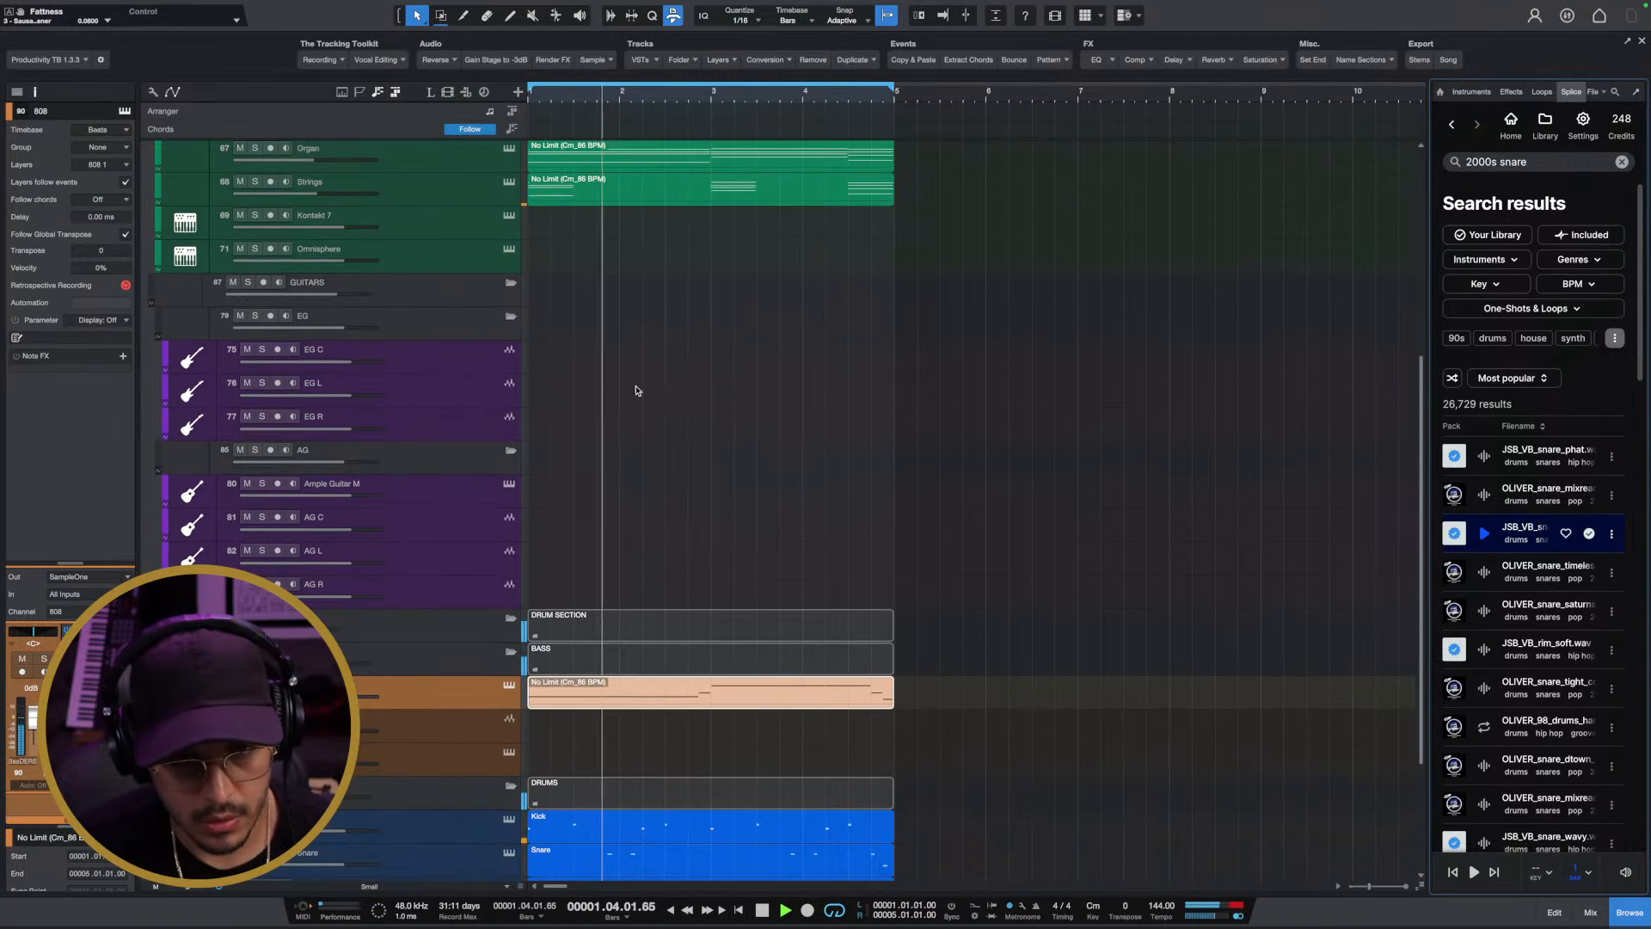
scroll(585, 383, "up", 2)
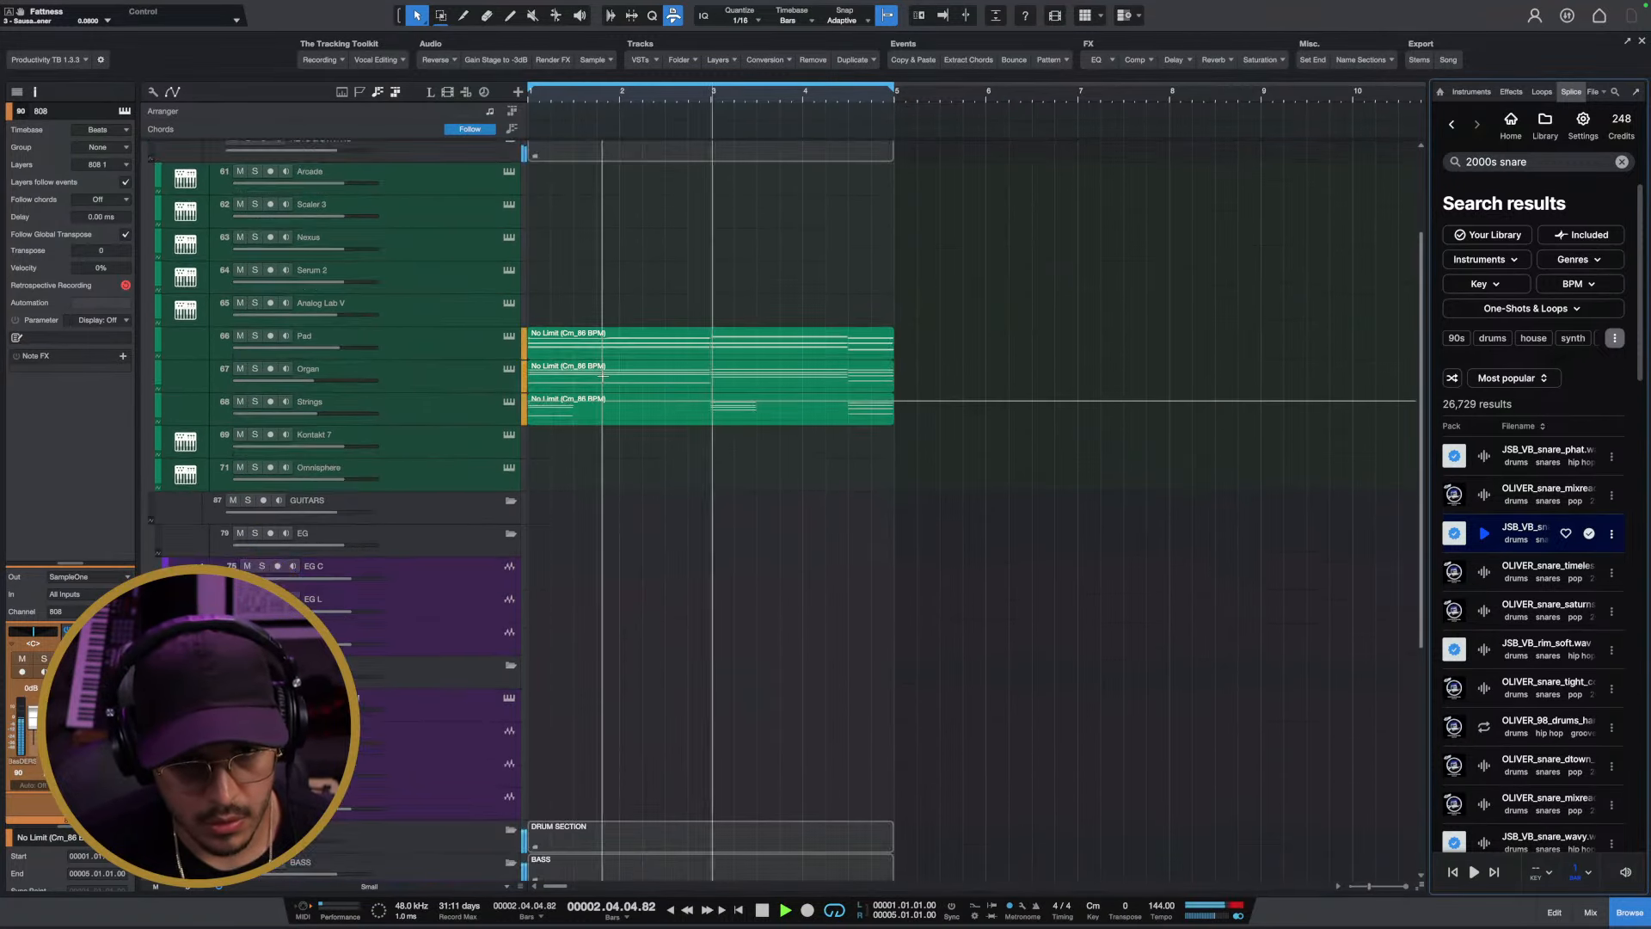
left_click(434, 412)
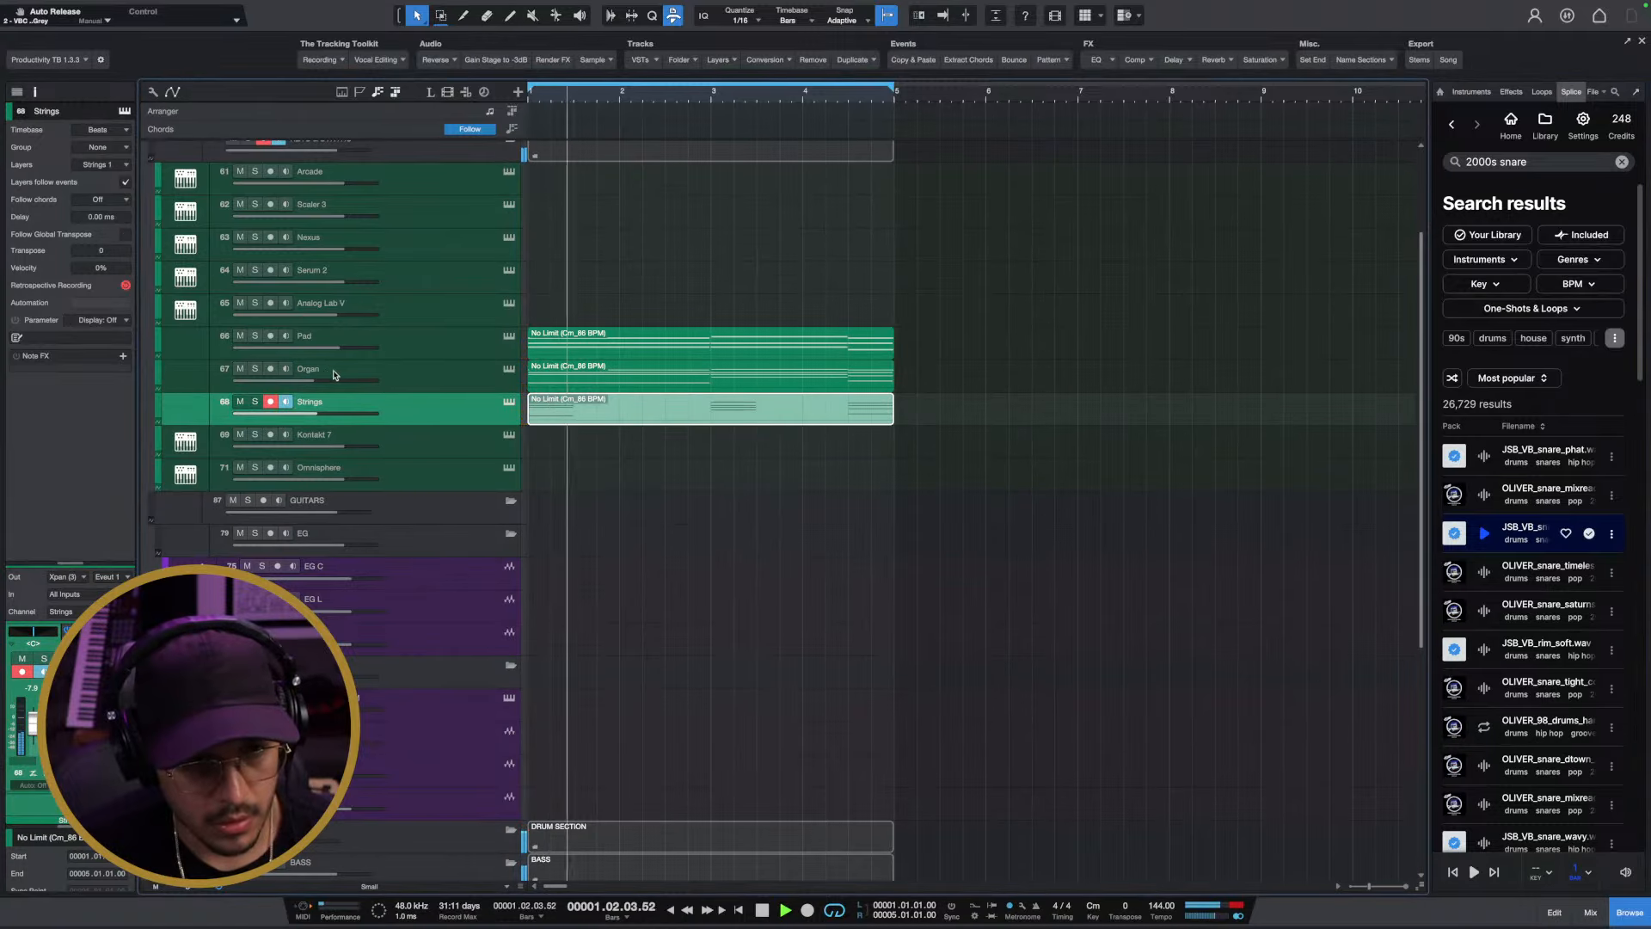
left_click(394, 379)
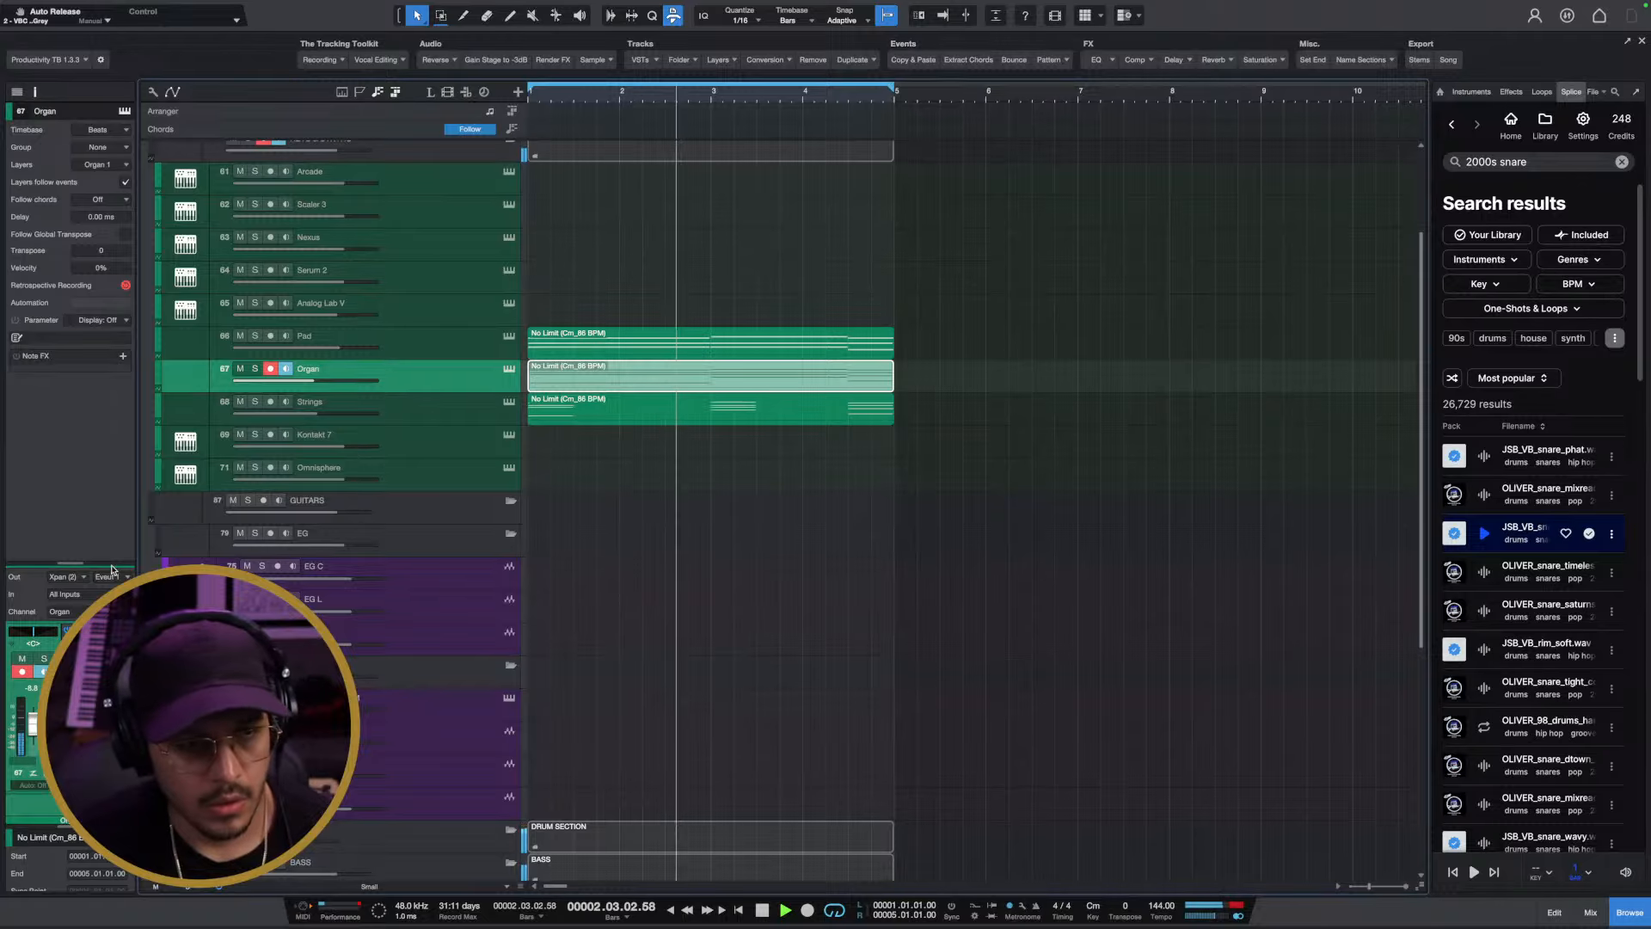
left_click(123, 355)
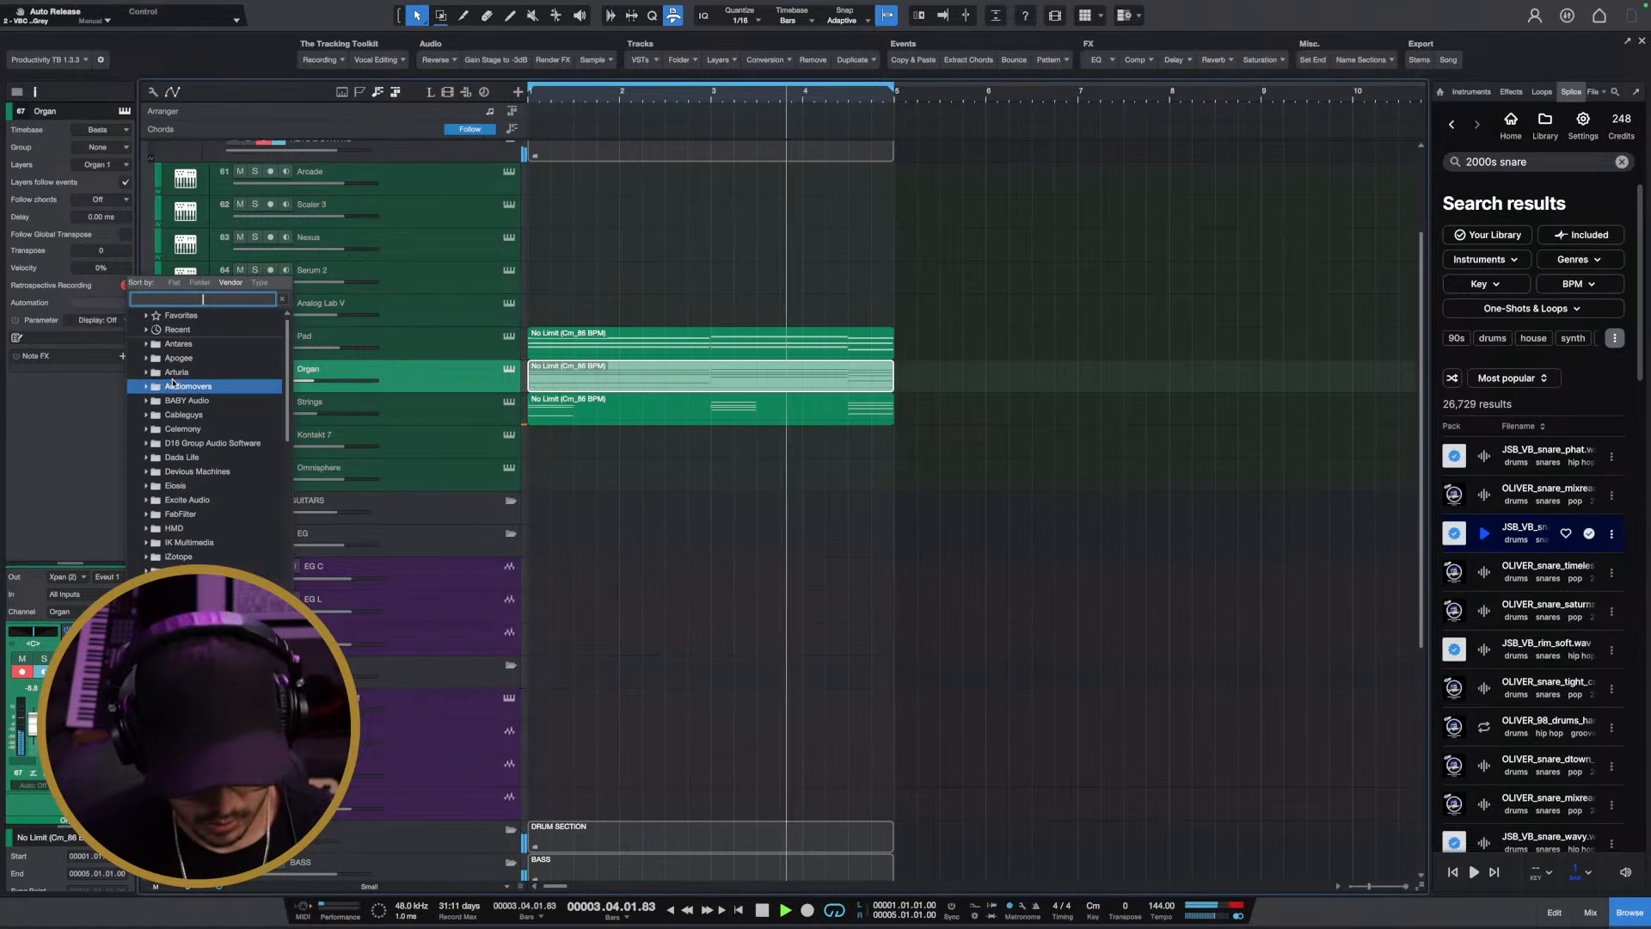
type("x")
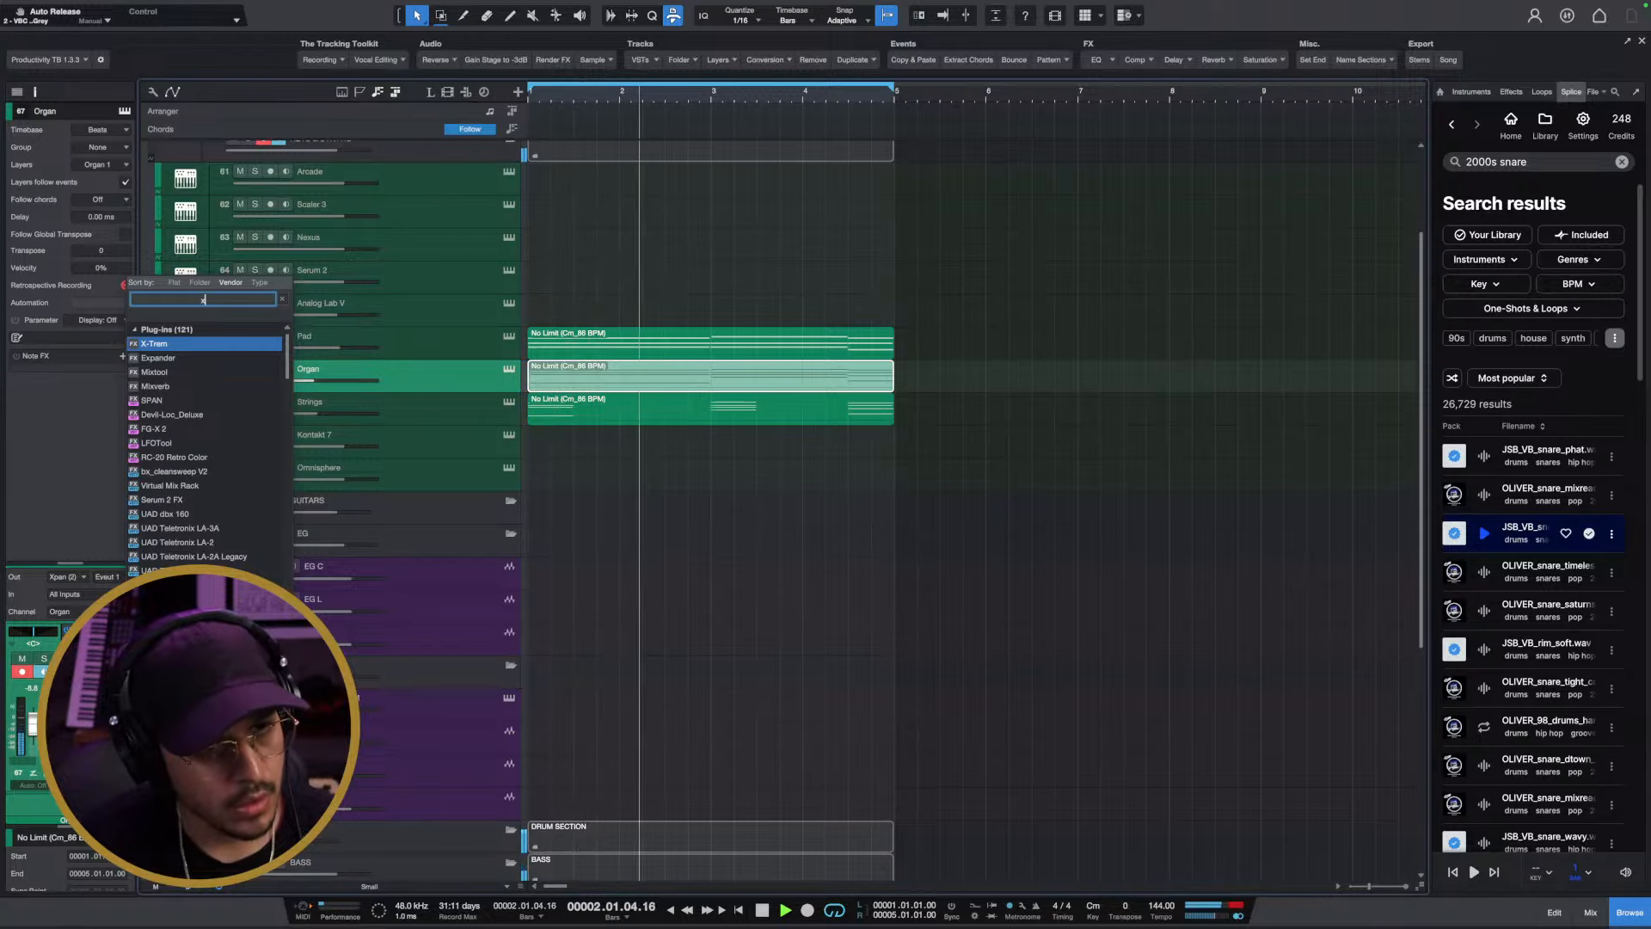
key("BackSpace")
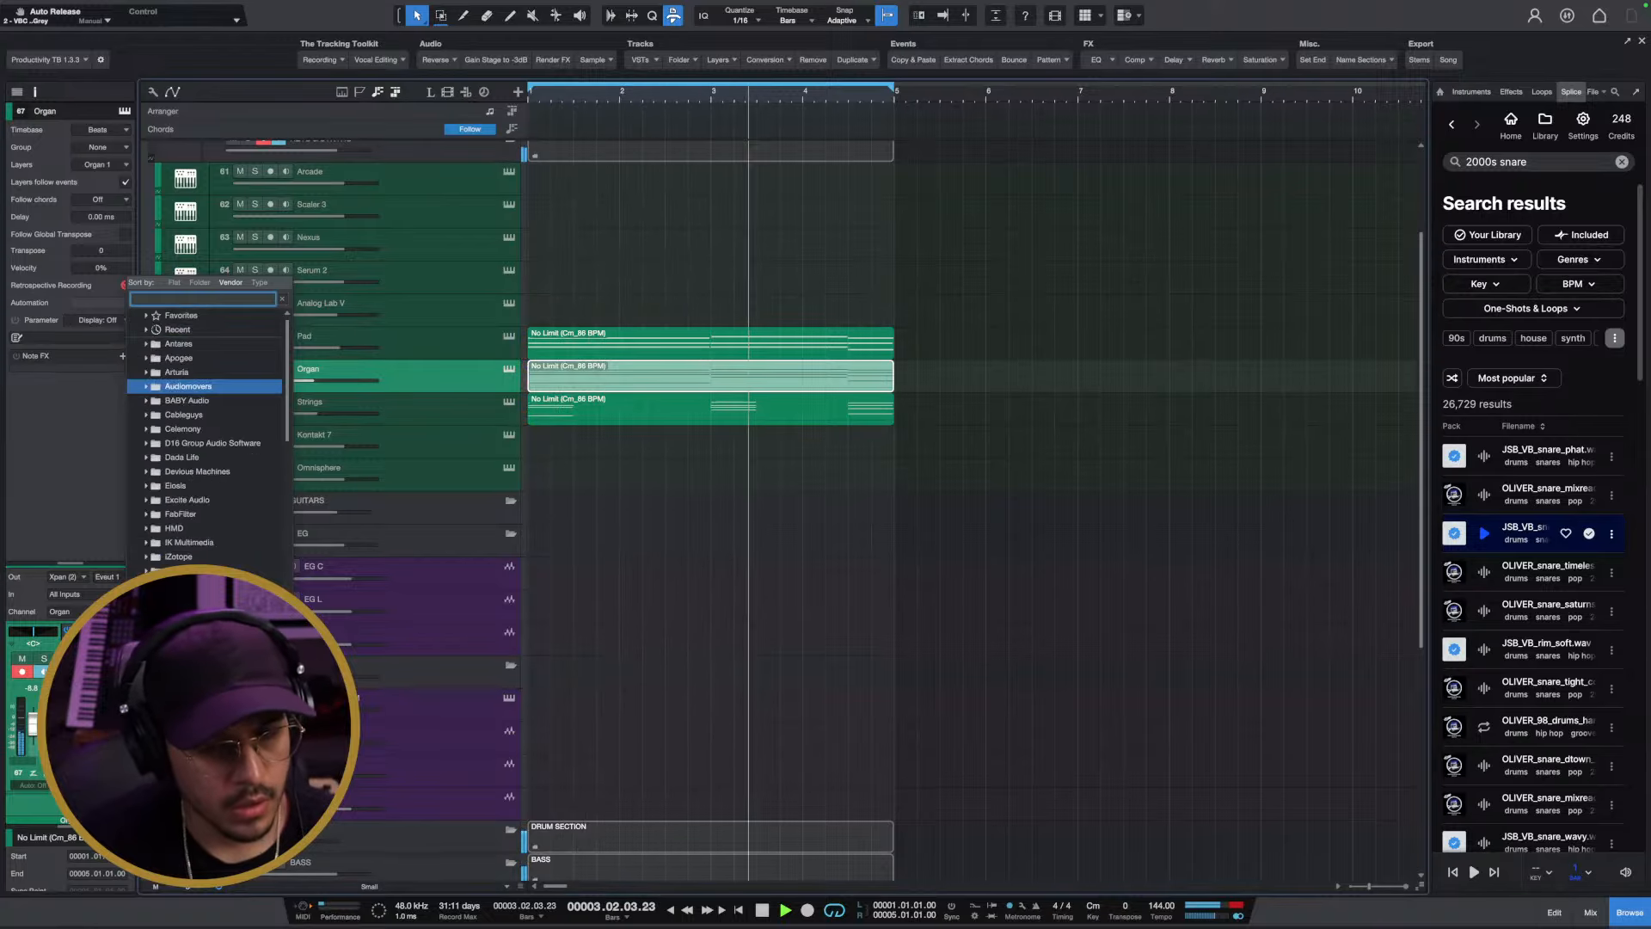
key("Escape")
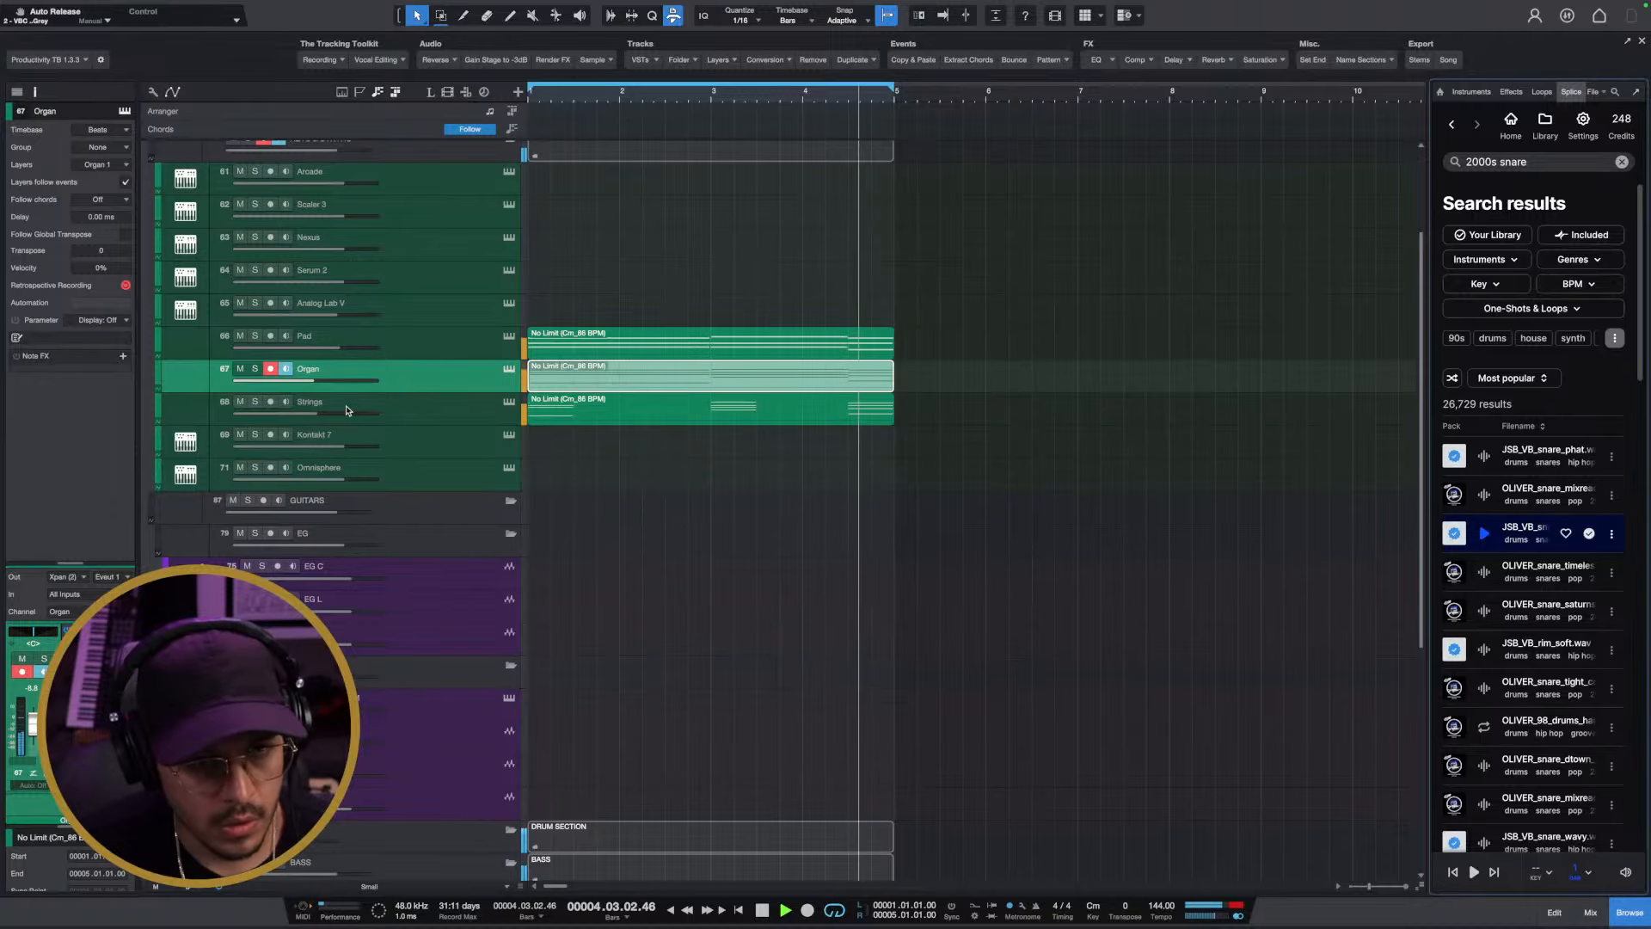
Lower the 808 track's volume to about -4.8 dB
scroll(341, 518, "down", 5)
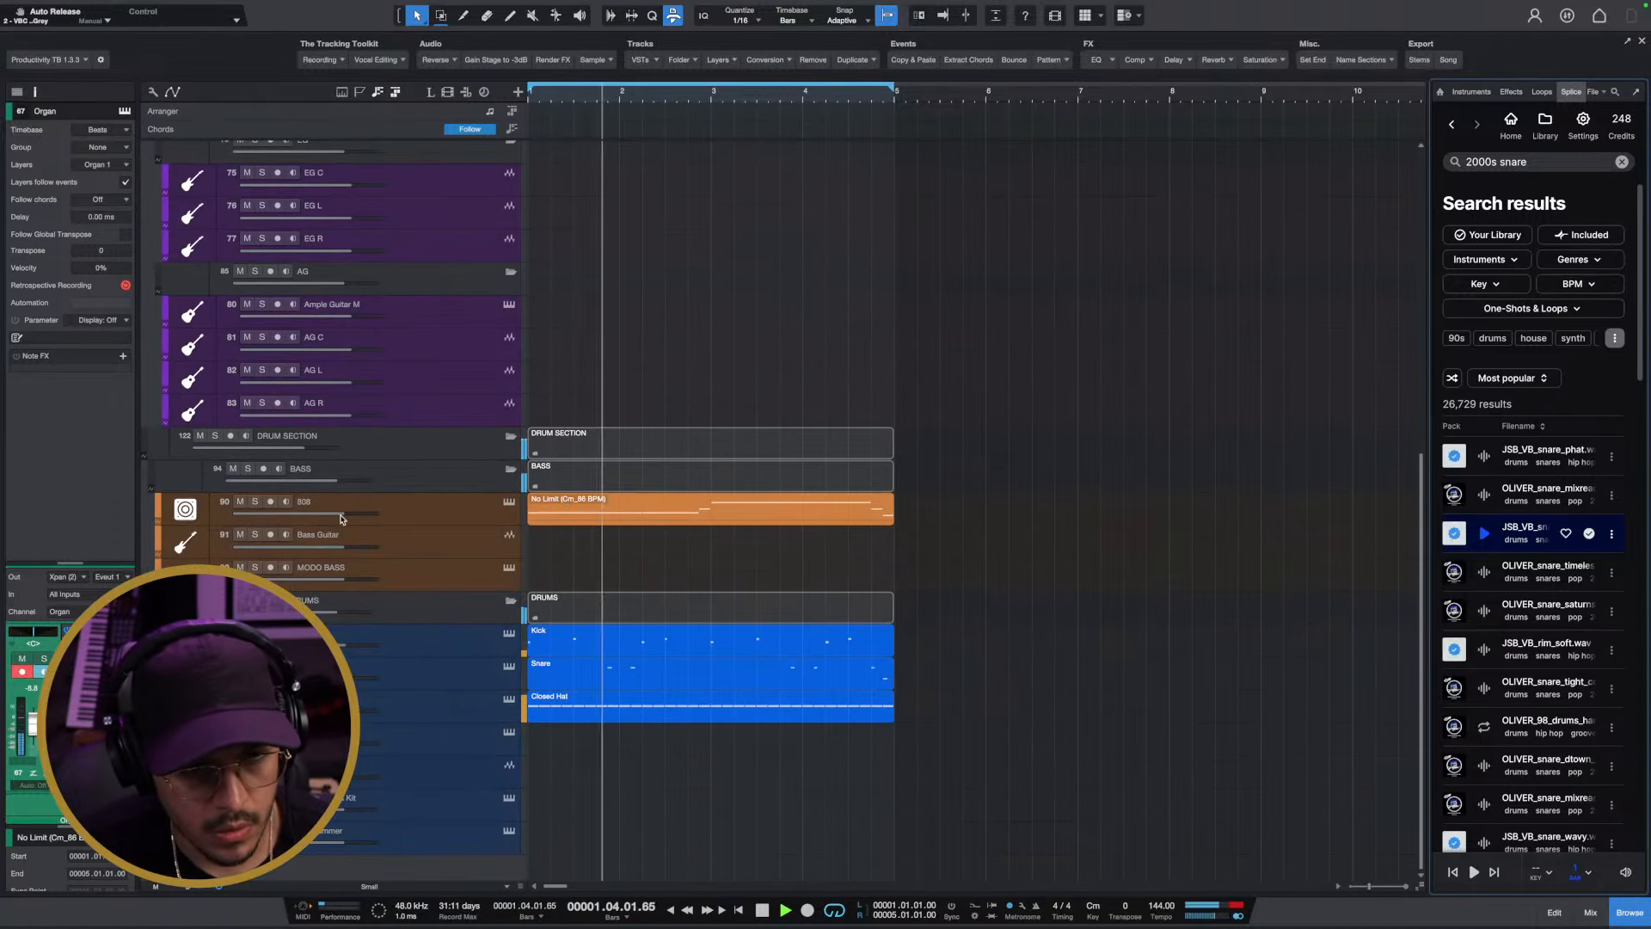
left_click_drag(342, 518, 326, 519)
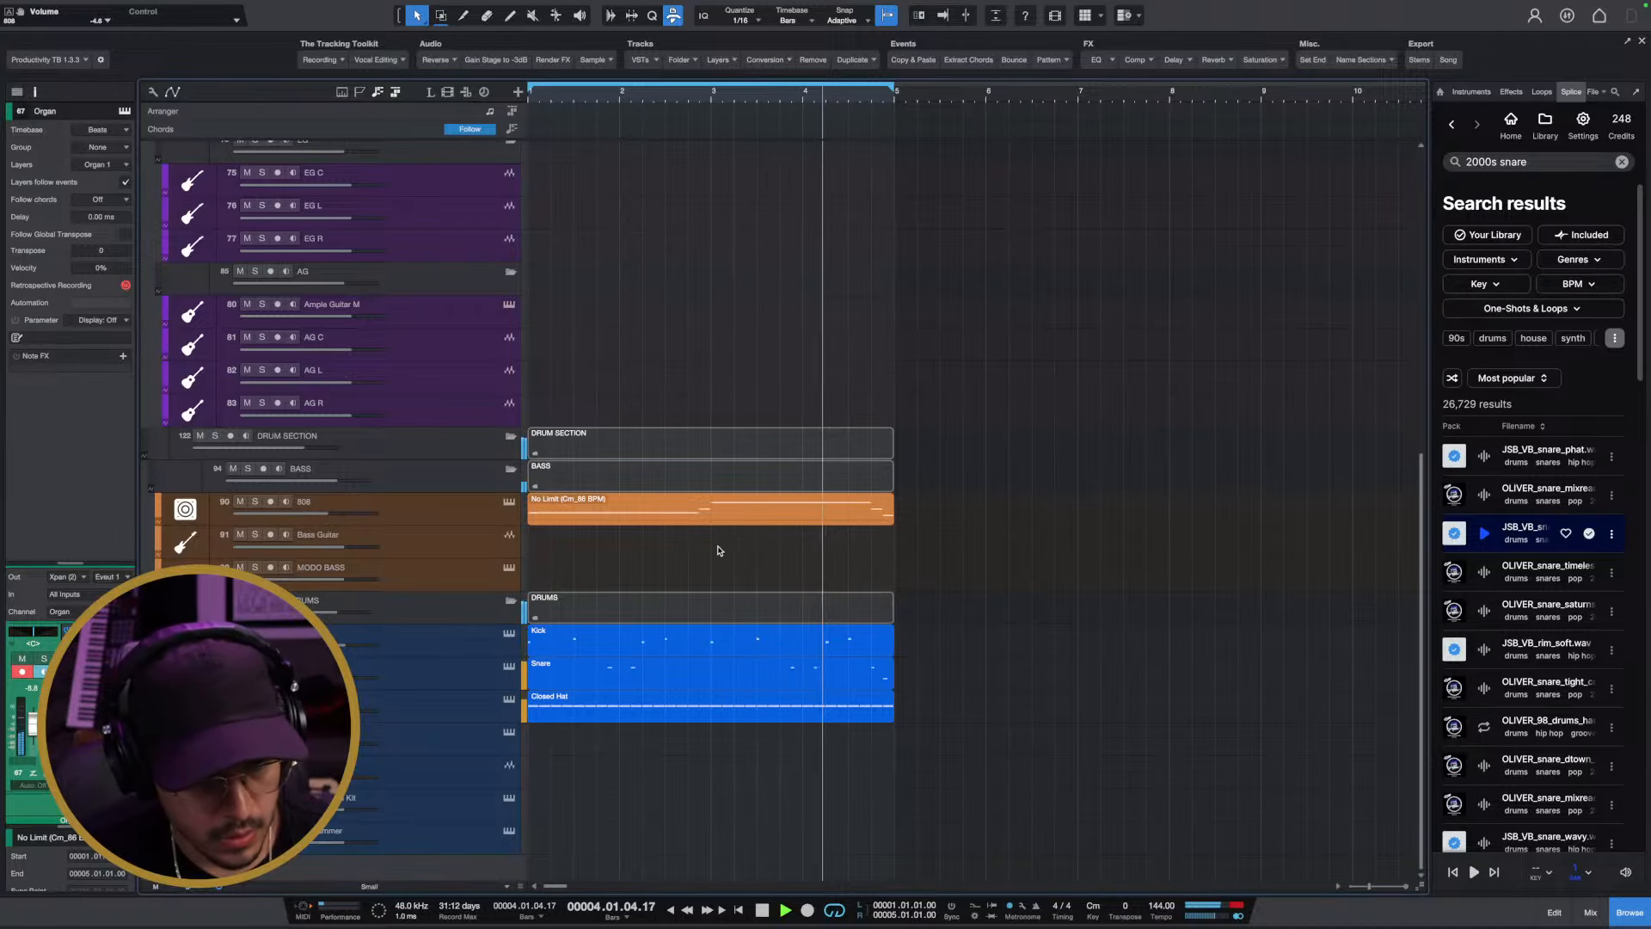
Look through the vendor folders of the Organ track's insert effect list for a suitable plug-in
scroll(719, 551, "up", 5)
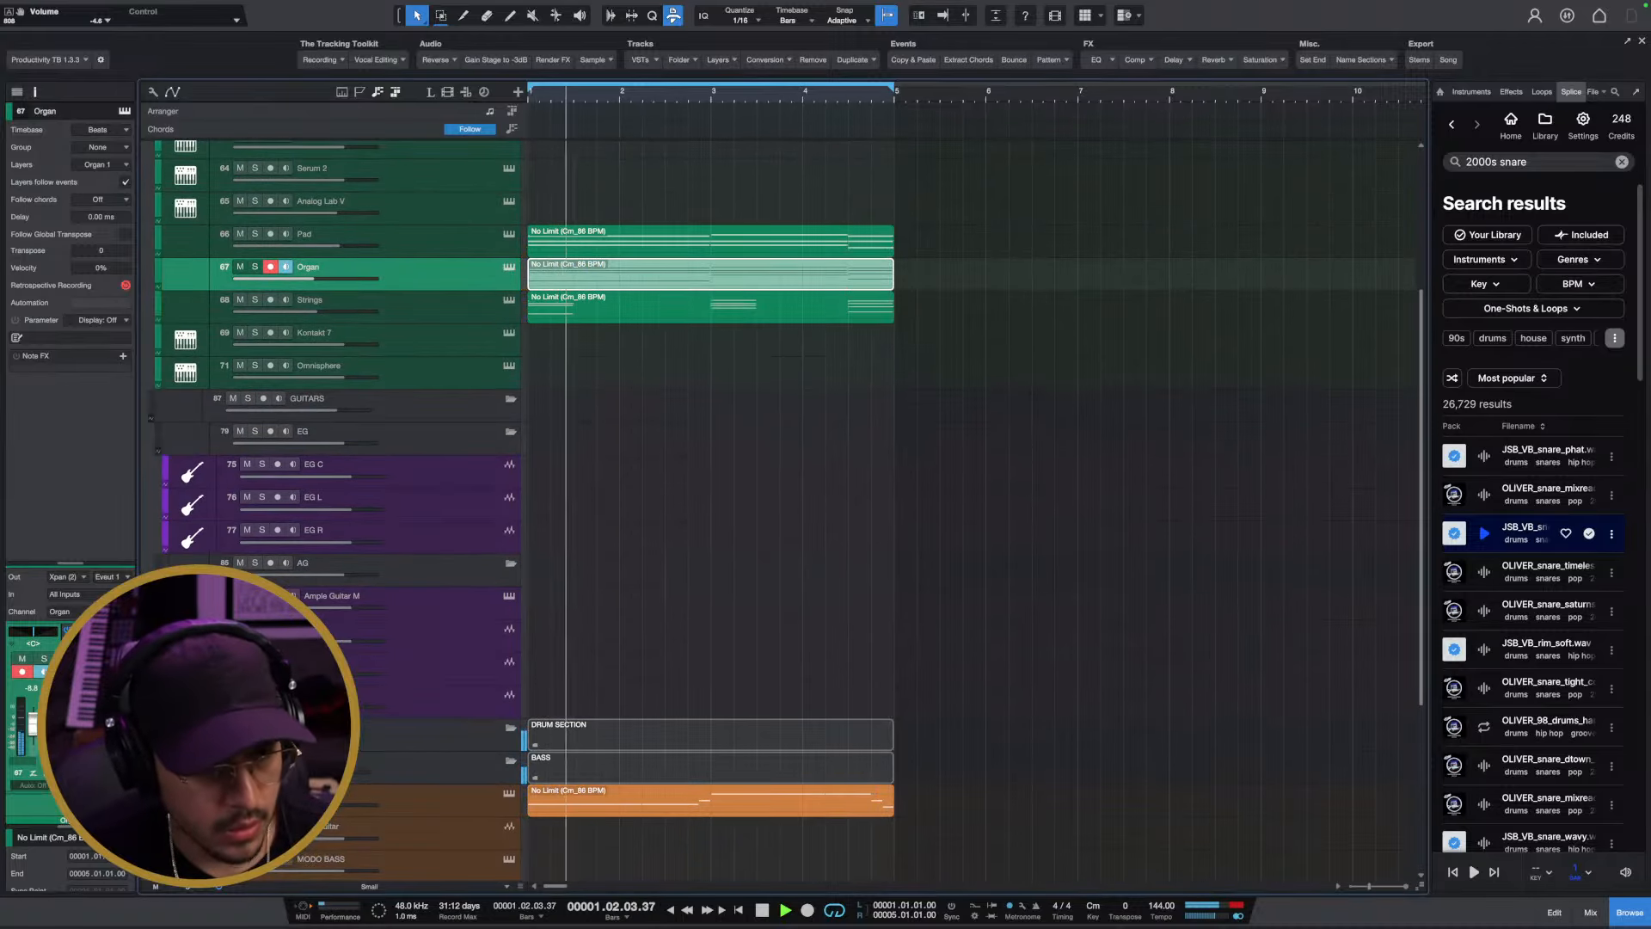
left_click(185, 267)
scroll(211, 507, "down", 5)
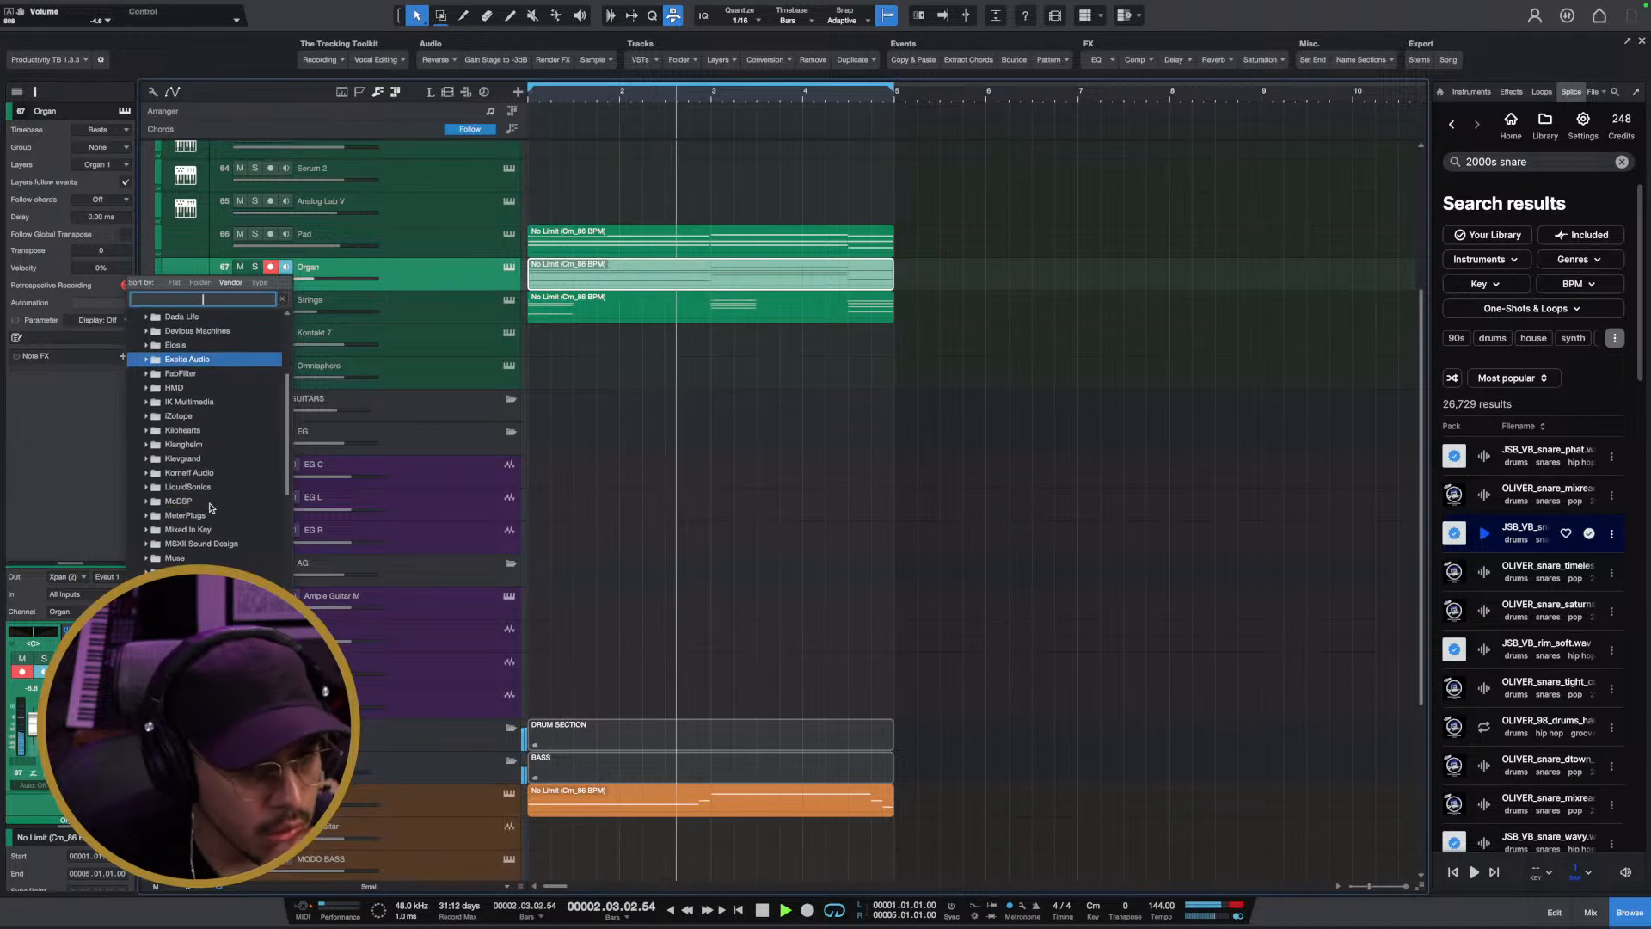
scroll(210, 508, "down", 3)
left_click(210, 507)
scroll(210, 507, "down", 2)
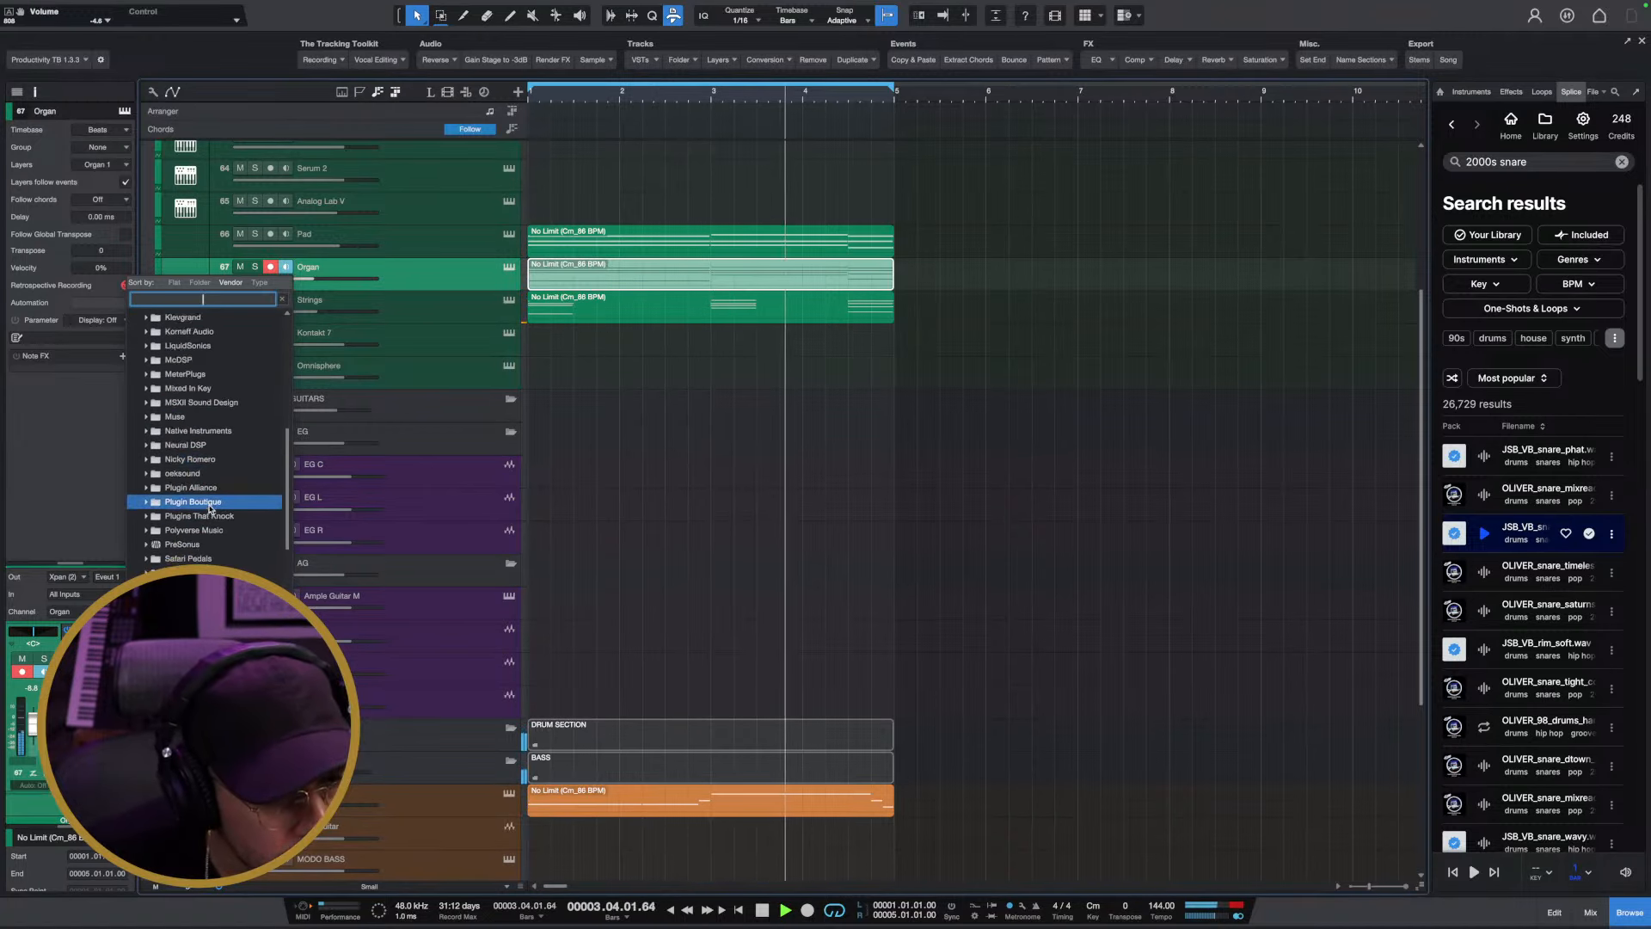
scroll(210, 542, "down", 1)
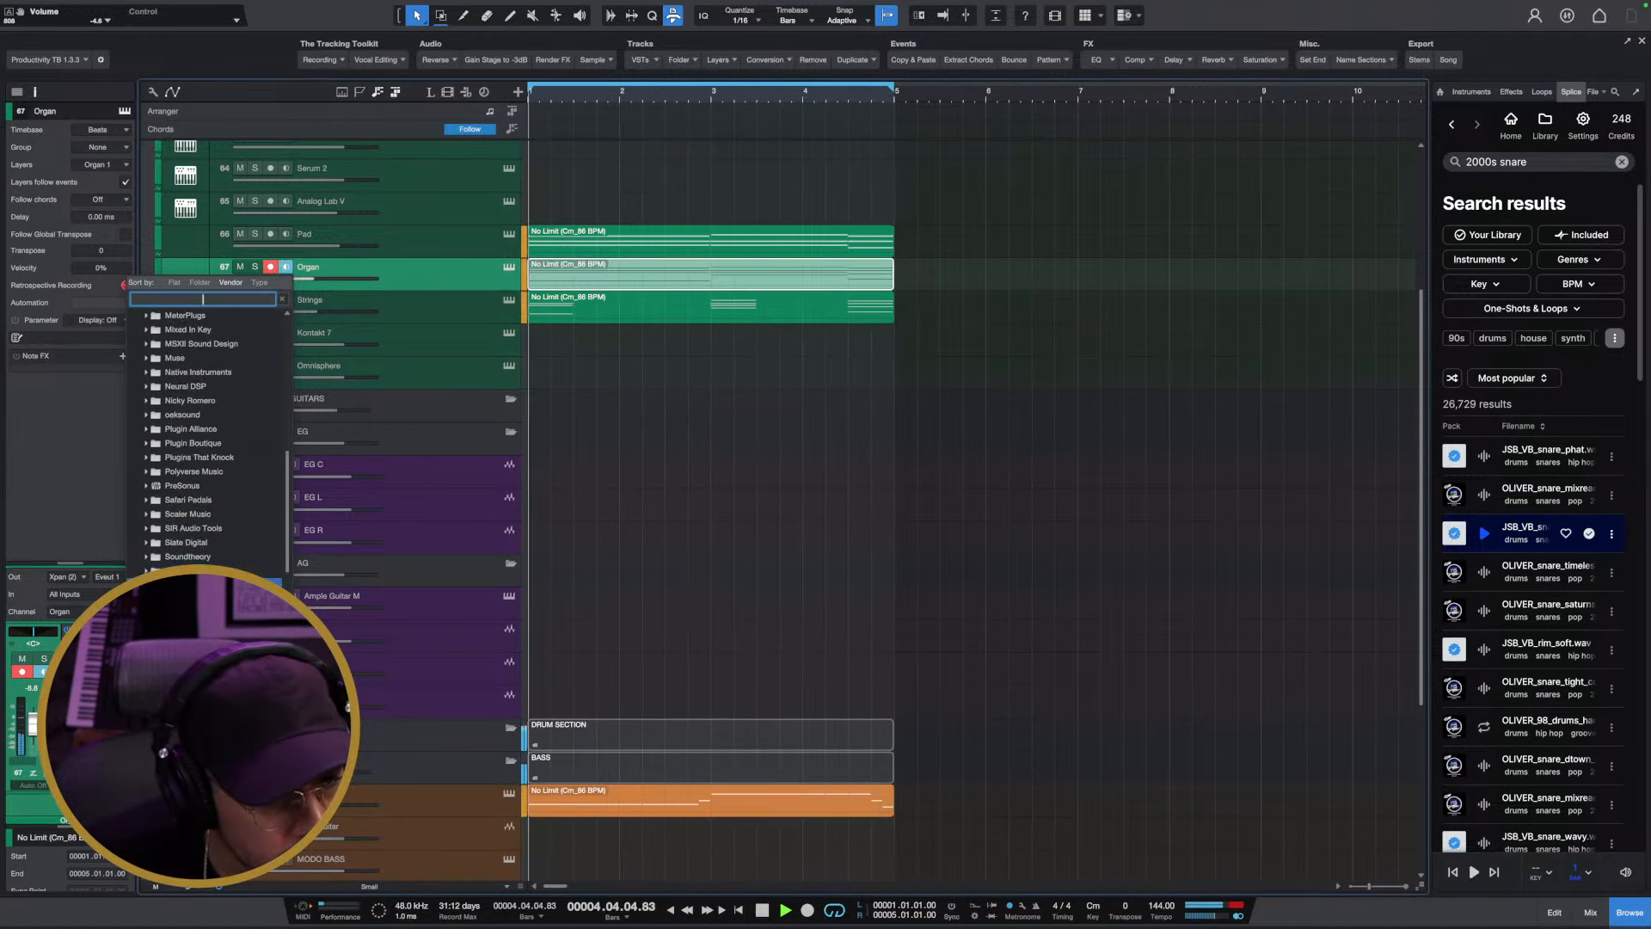
scroll(153, 380, "down", 2)
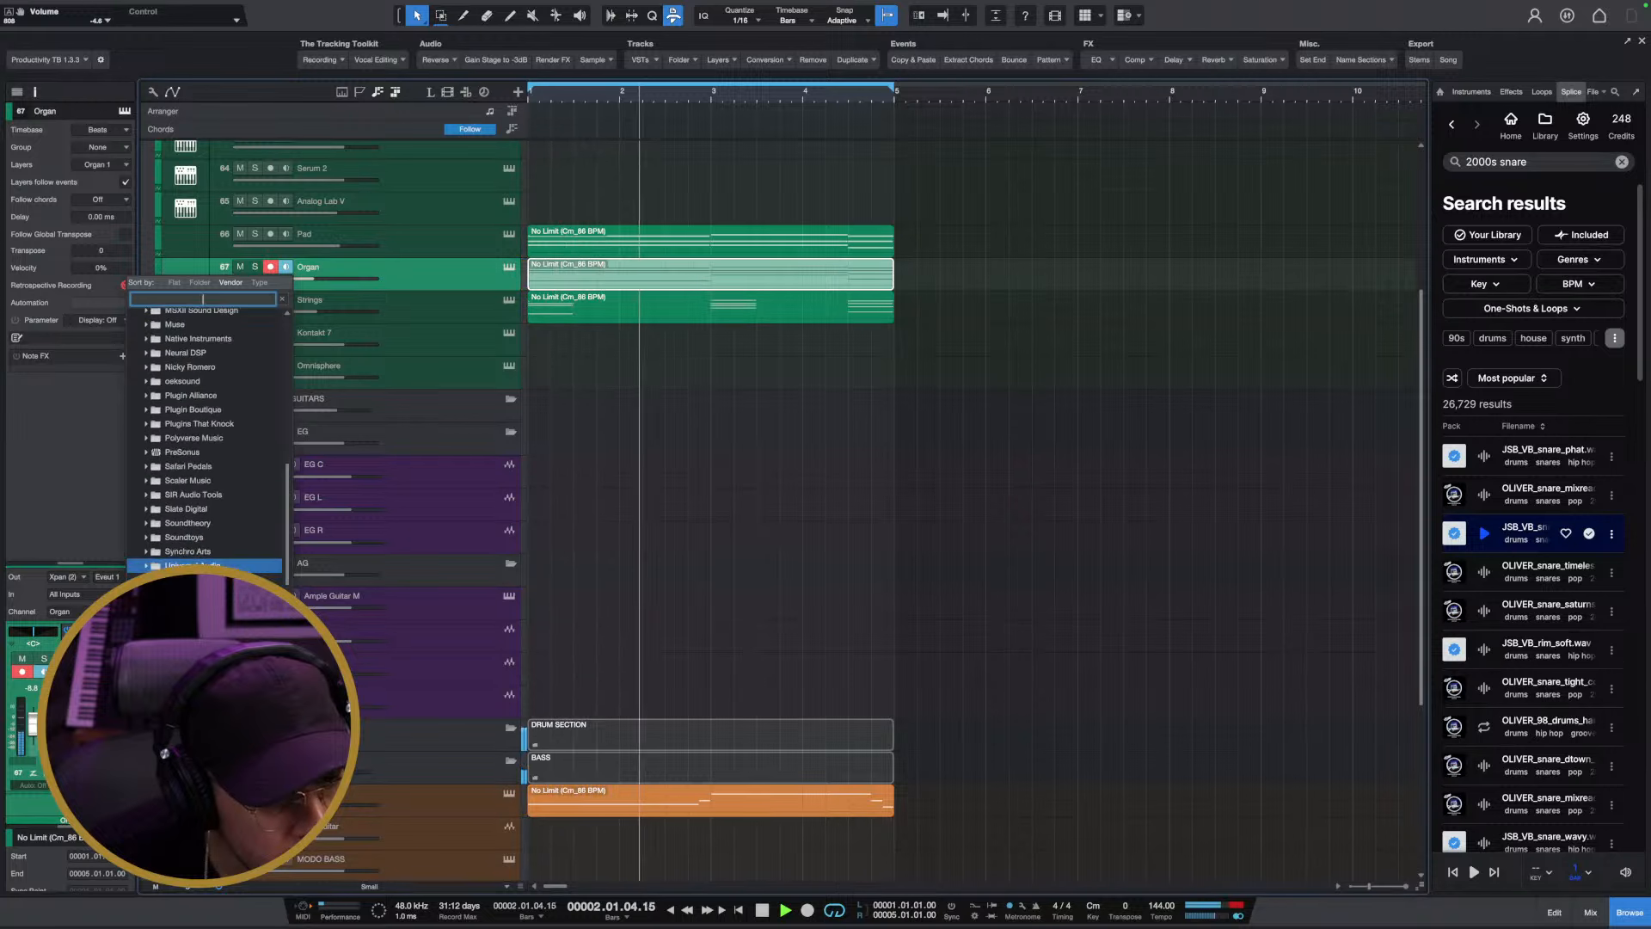
scroll(156, 466, "down", 3)
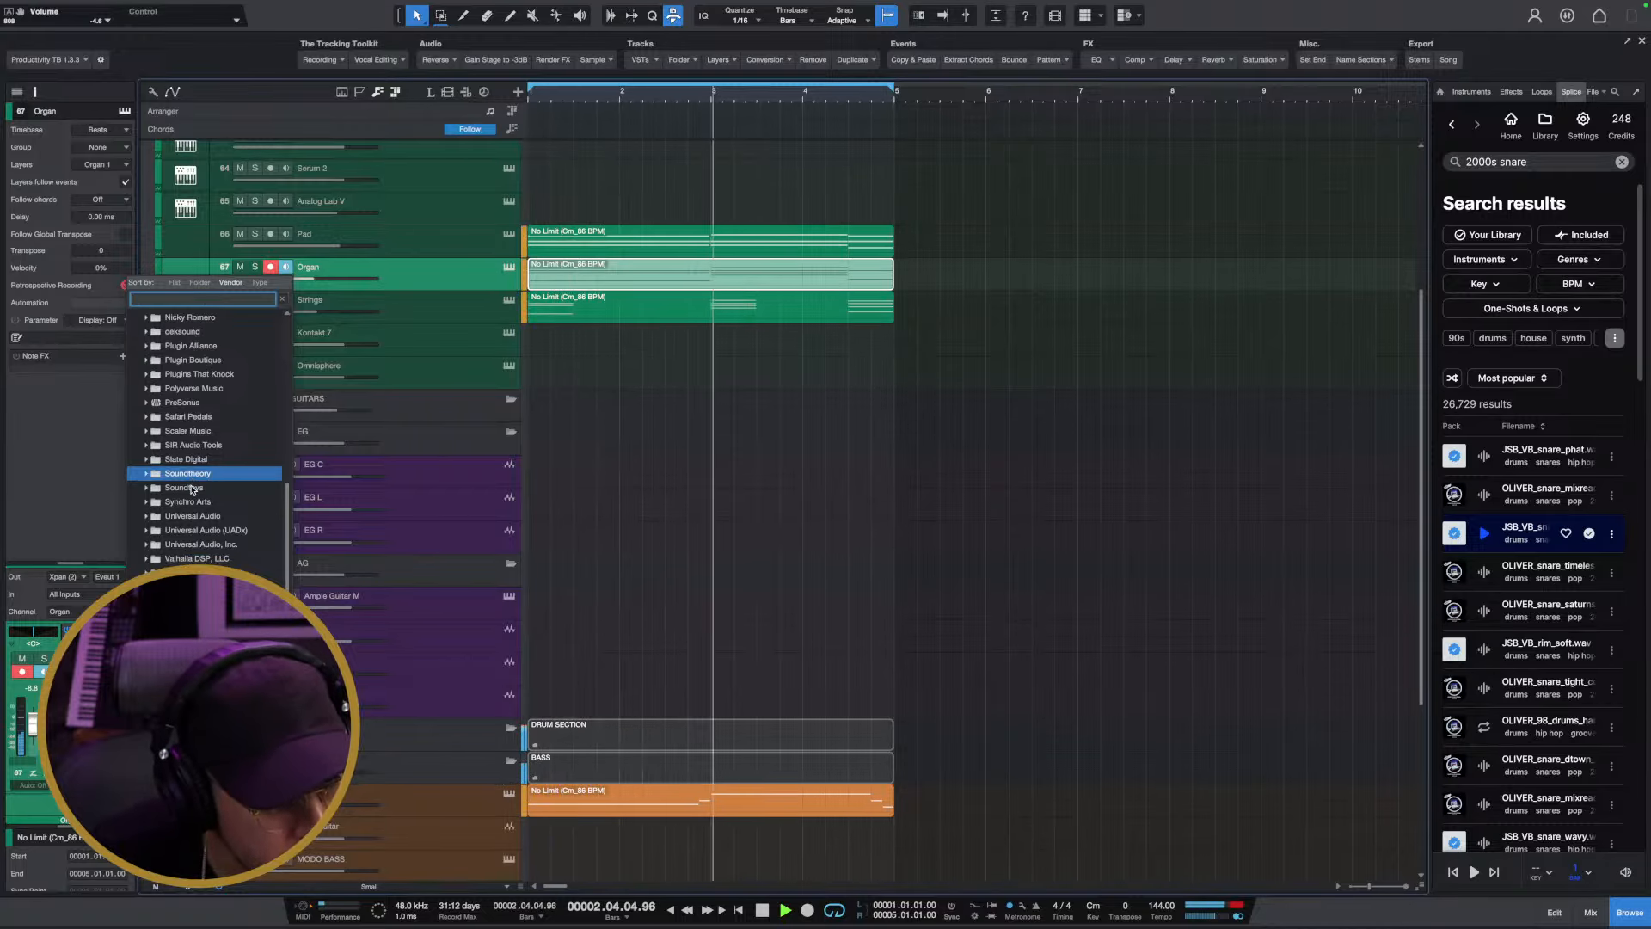
left_click(214, 332)
type("x")
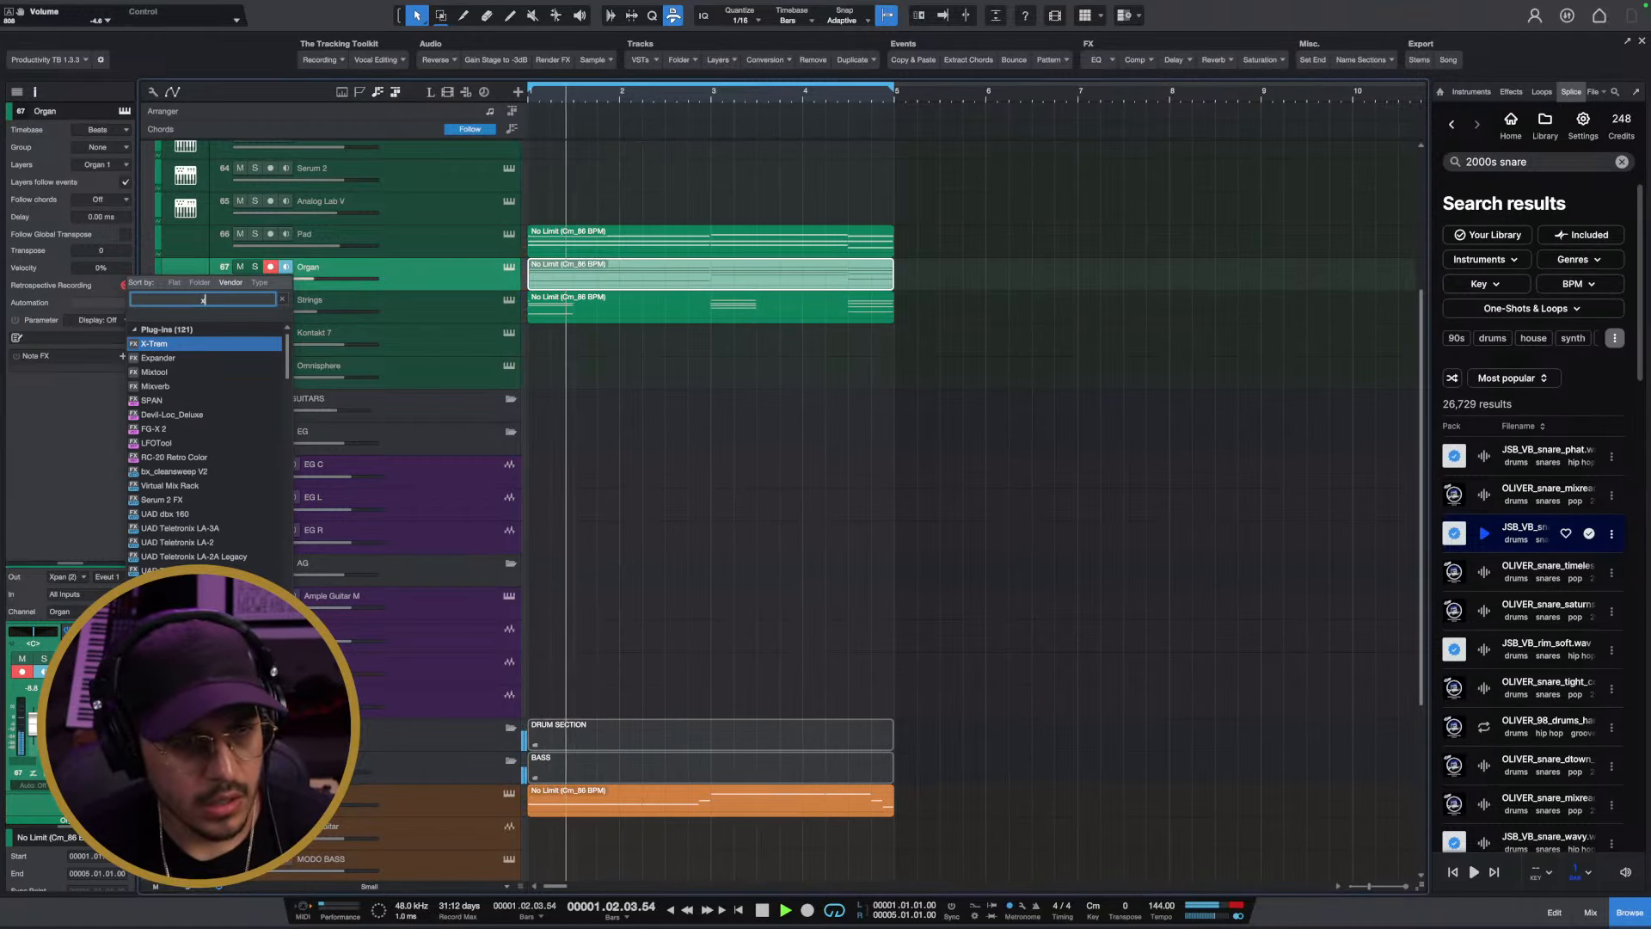
key("space")
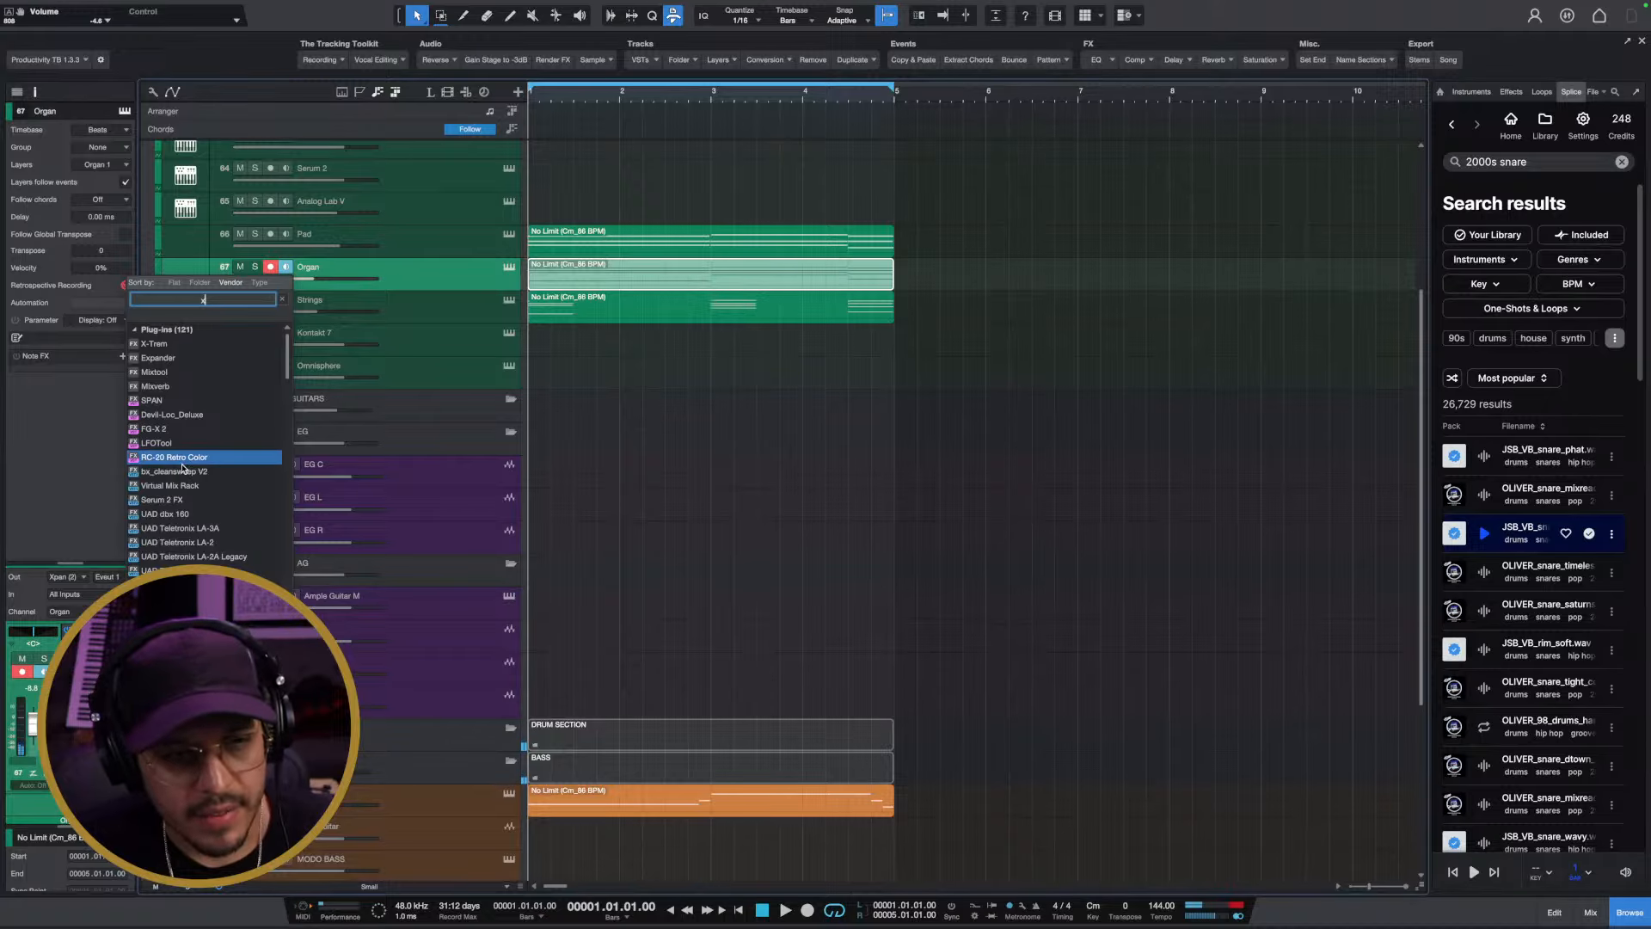
left_click(208, 372)
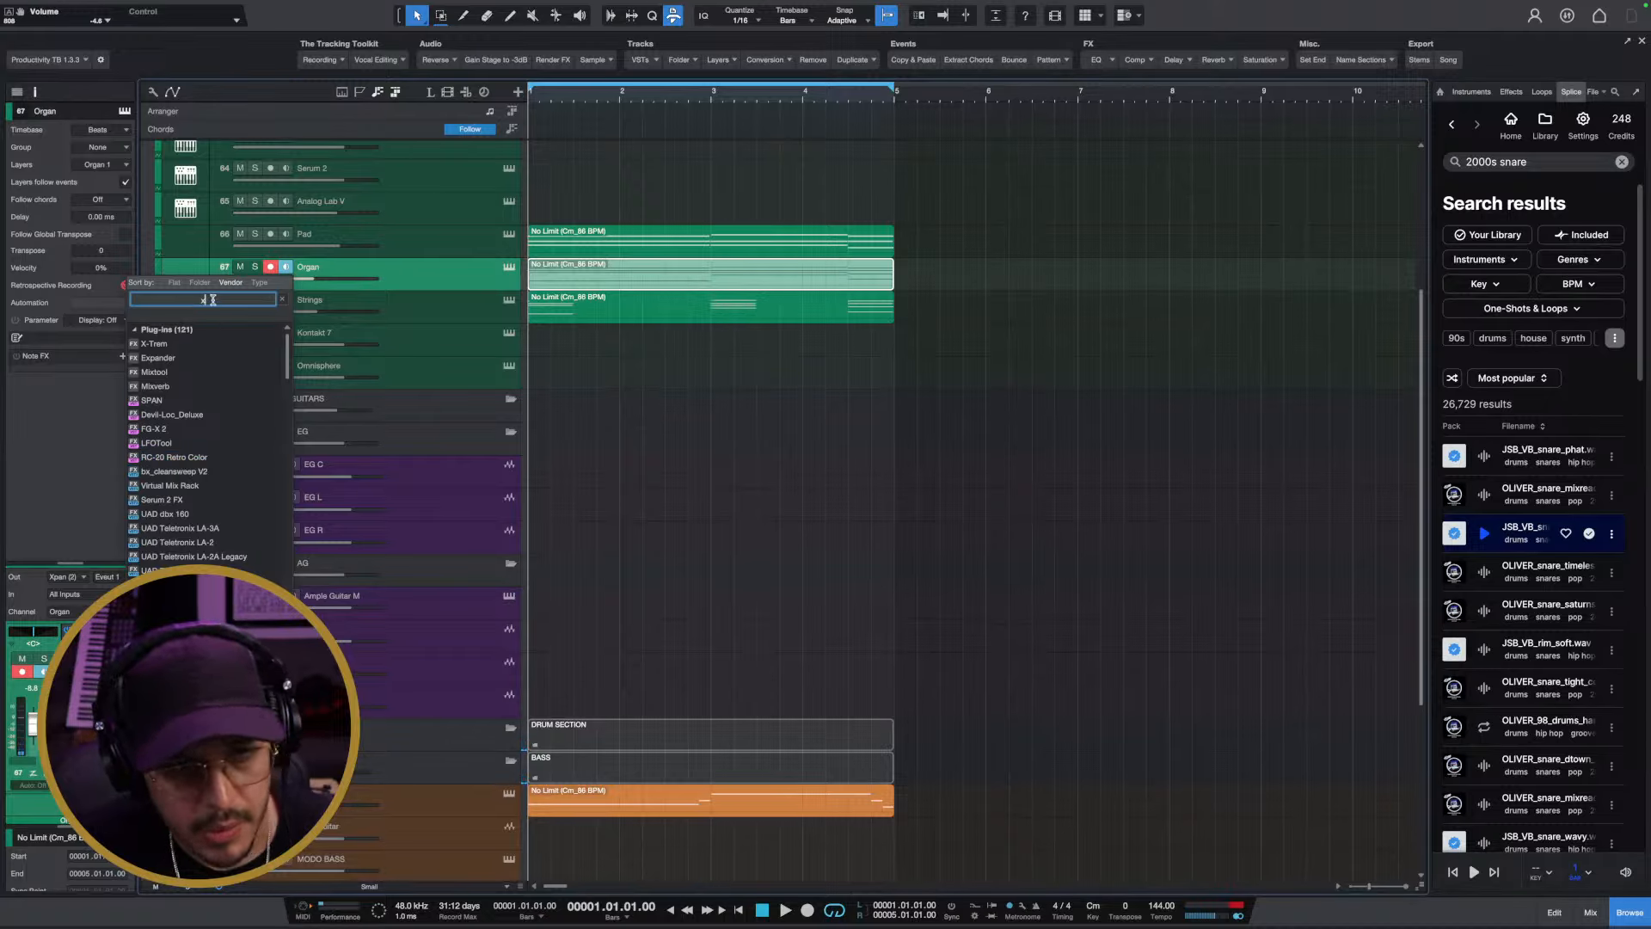
key("BackSpace")
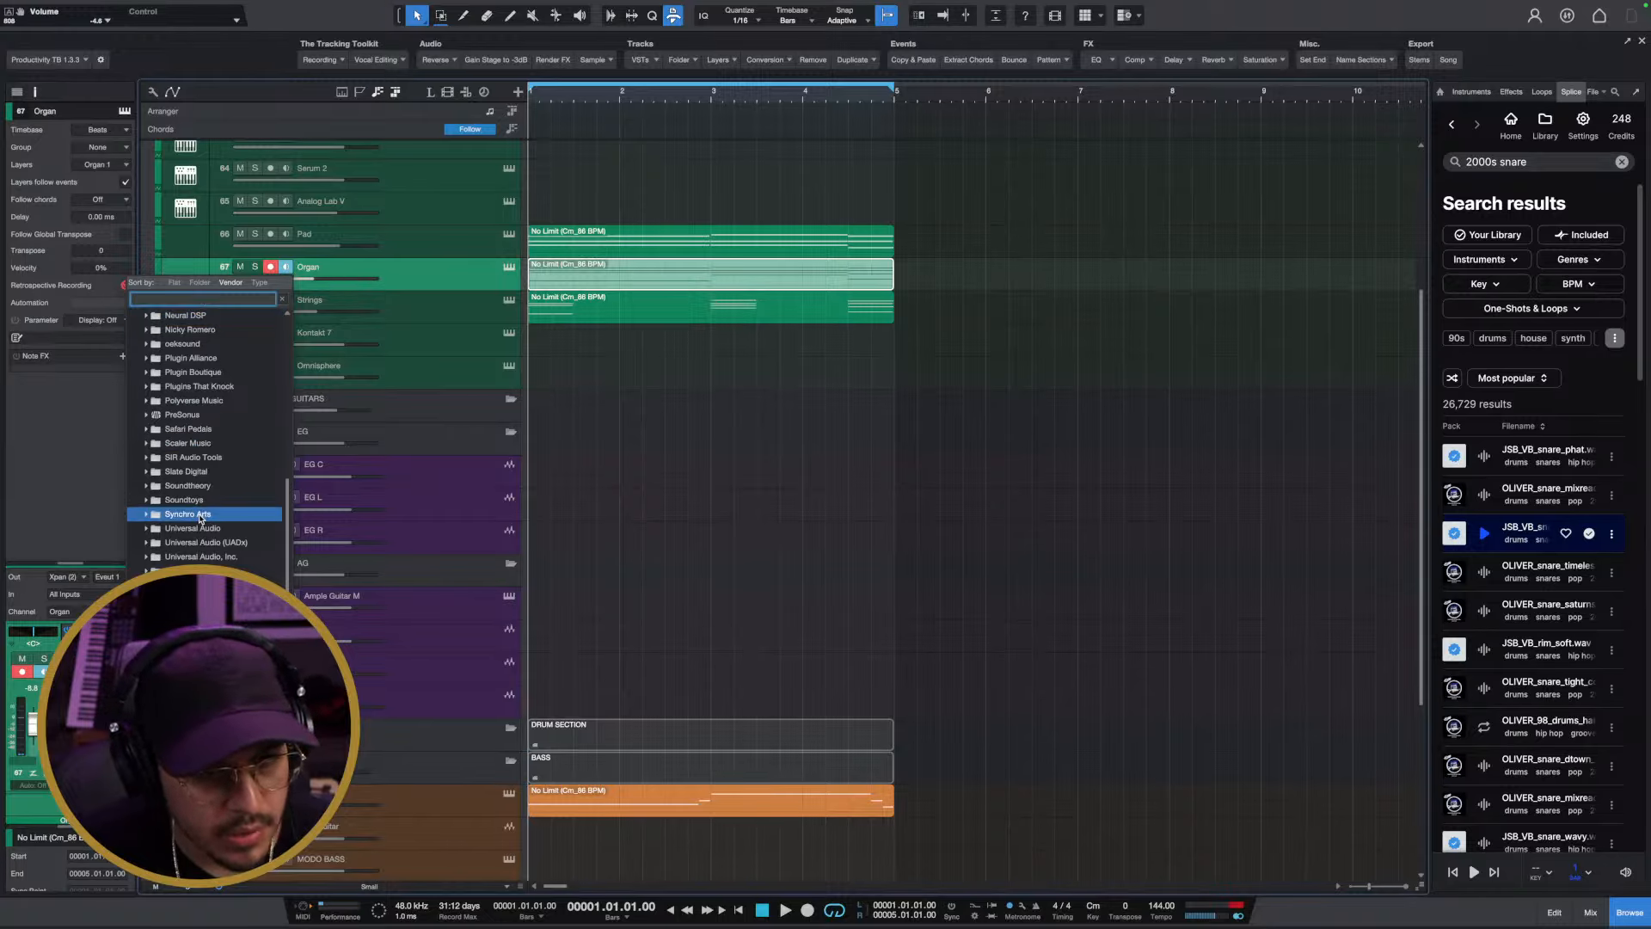
Insert the Soundtoys Tremolator effect on the Organ track and reposition its window
left_click(197, 503)
scroll(204, 520, "down", 5)
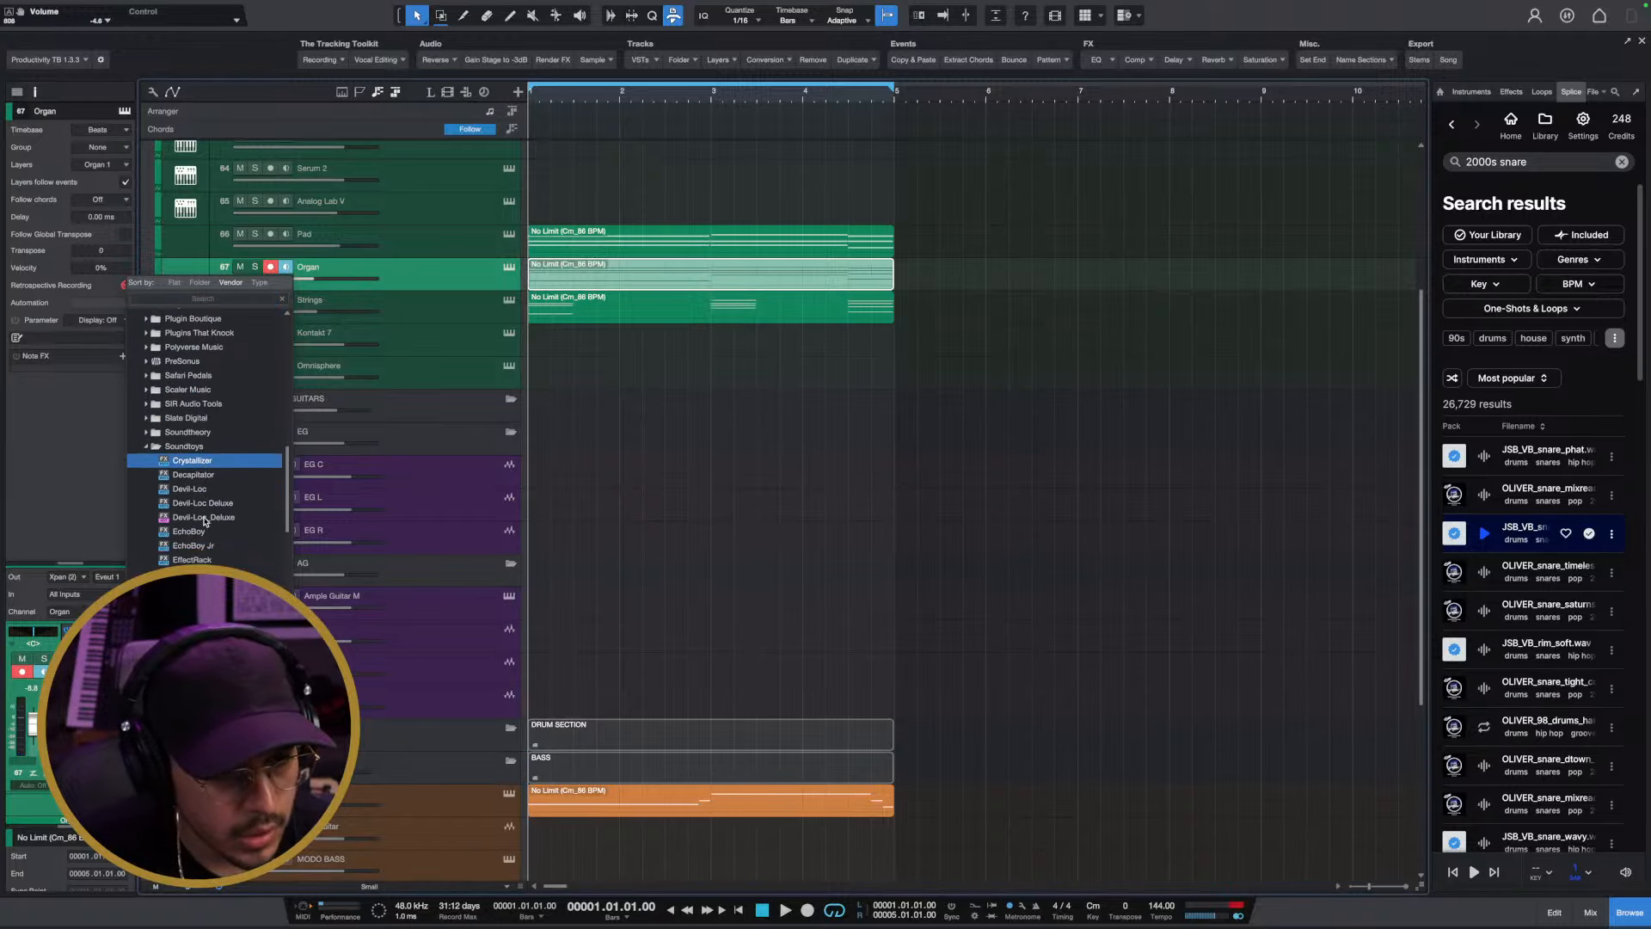
scroll(204, 520, "down", 1)
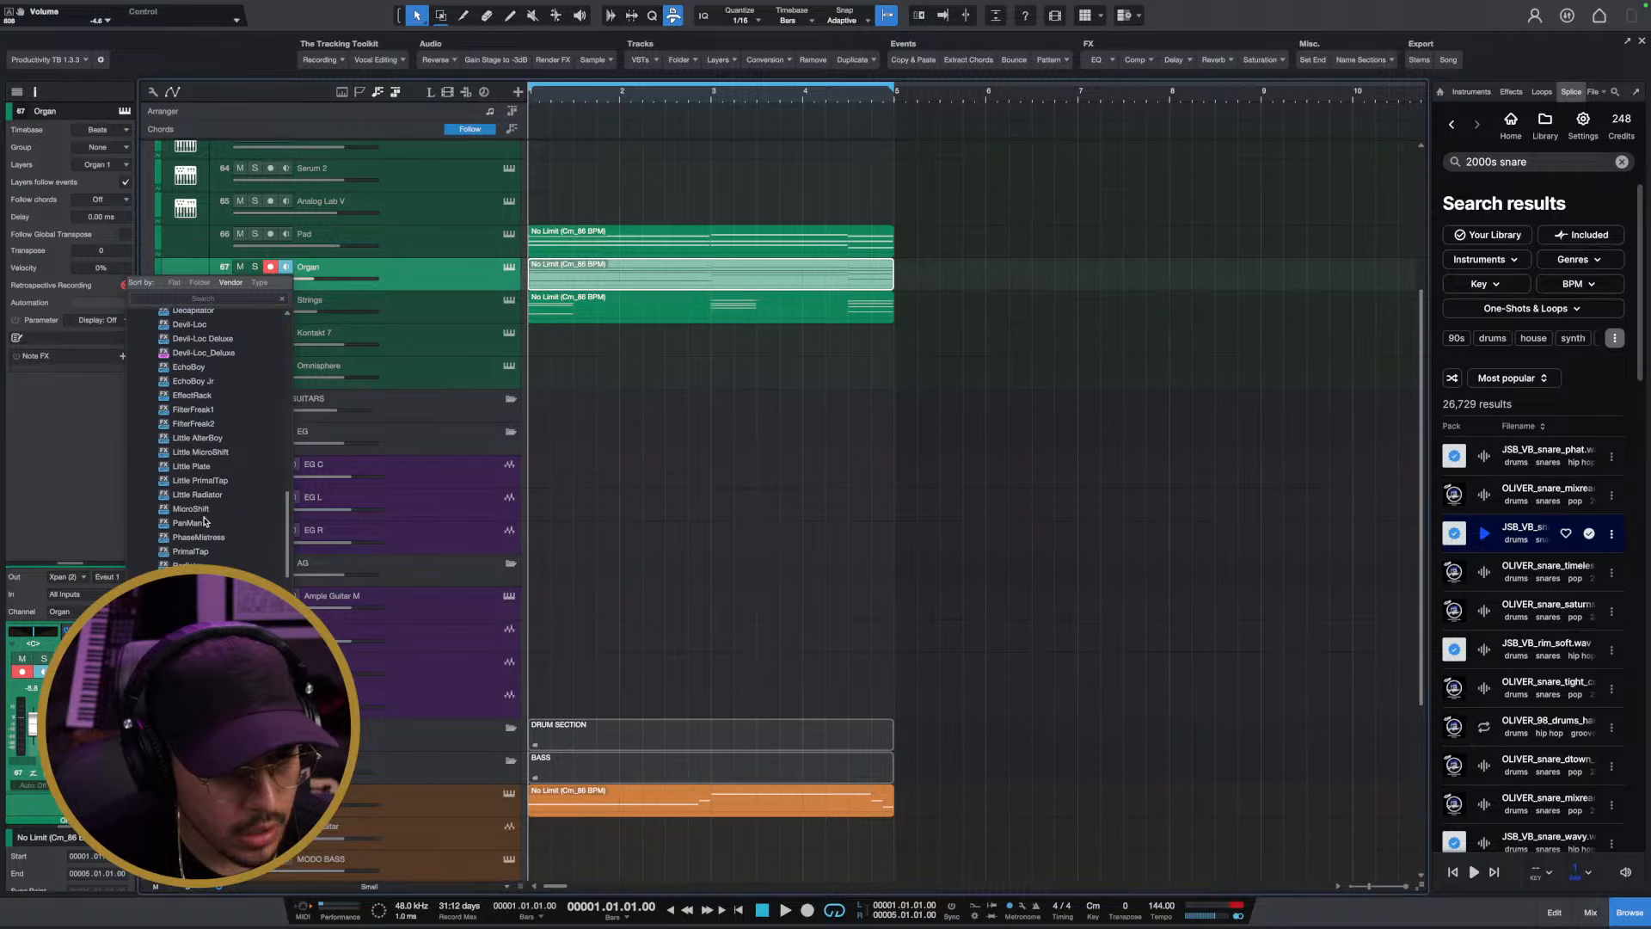
key("Escape")
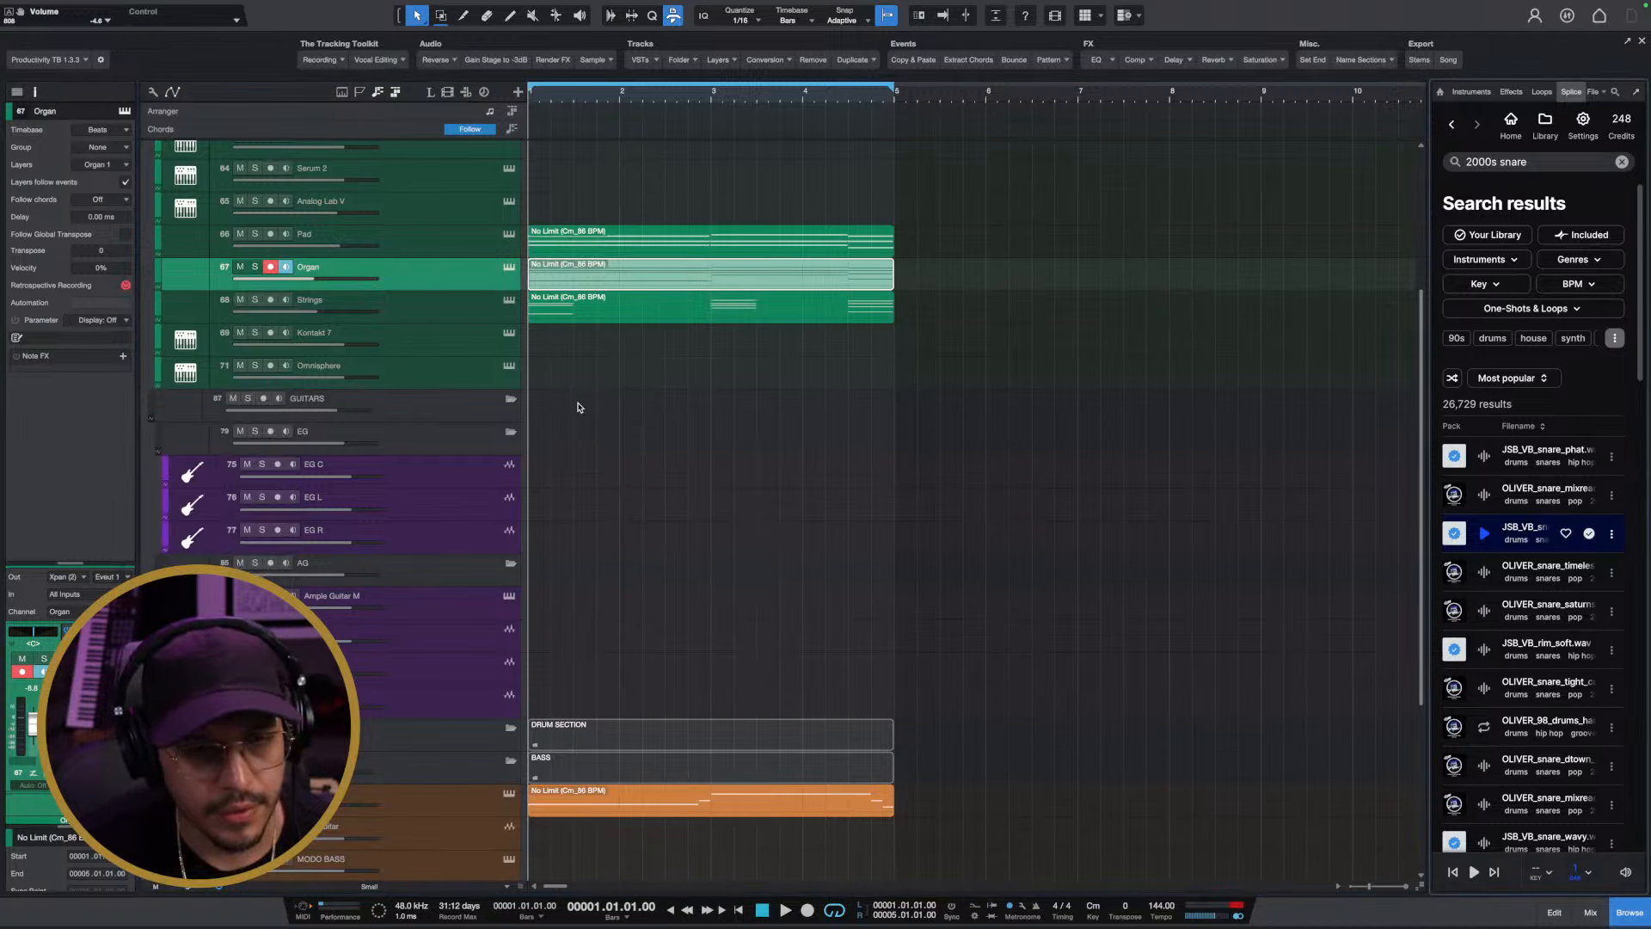
left_click_drag(983, 163, 945, 180)
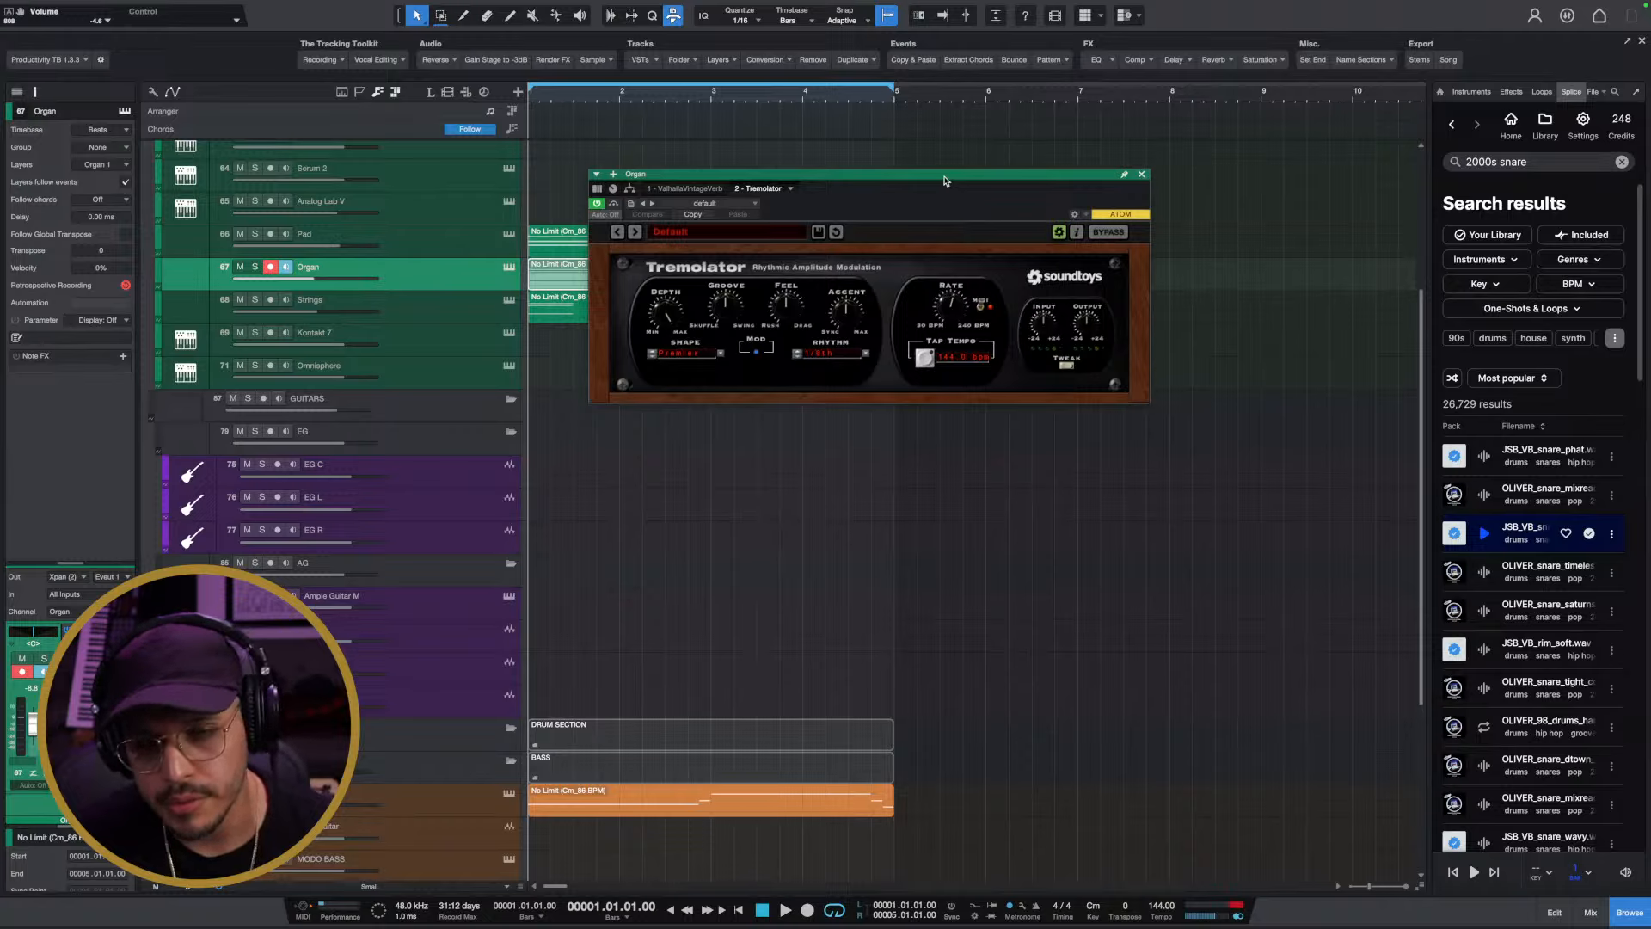
Play the loop with the Organ soloed to adjust Tremolator's Depth, and turn the solo off again
key("space")
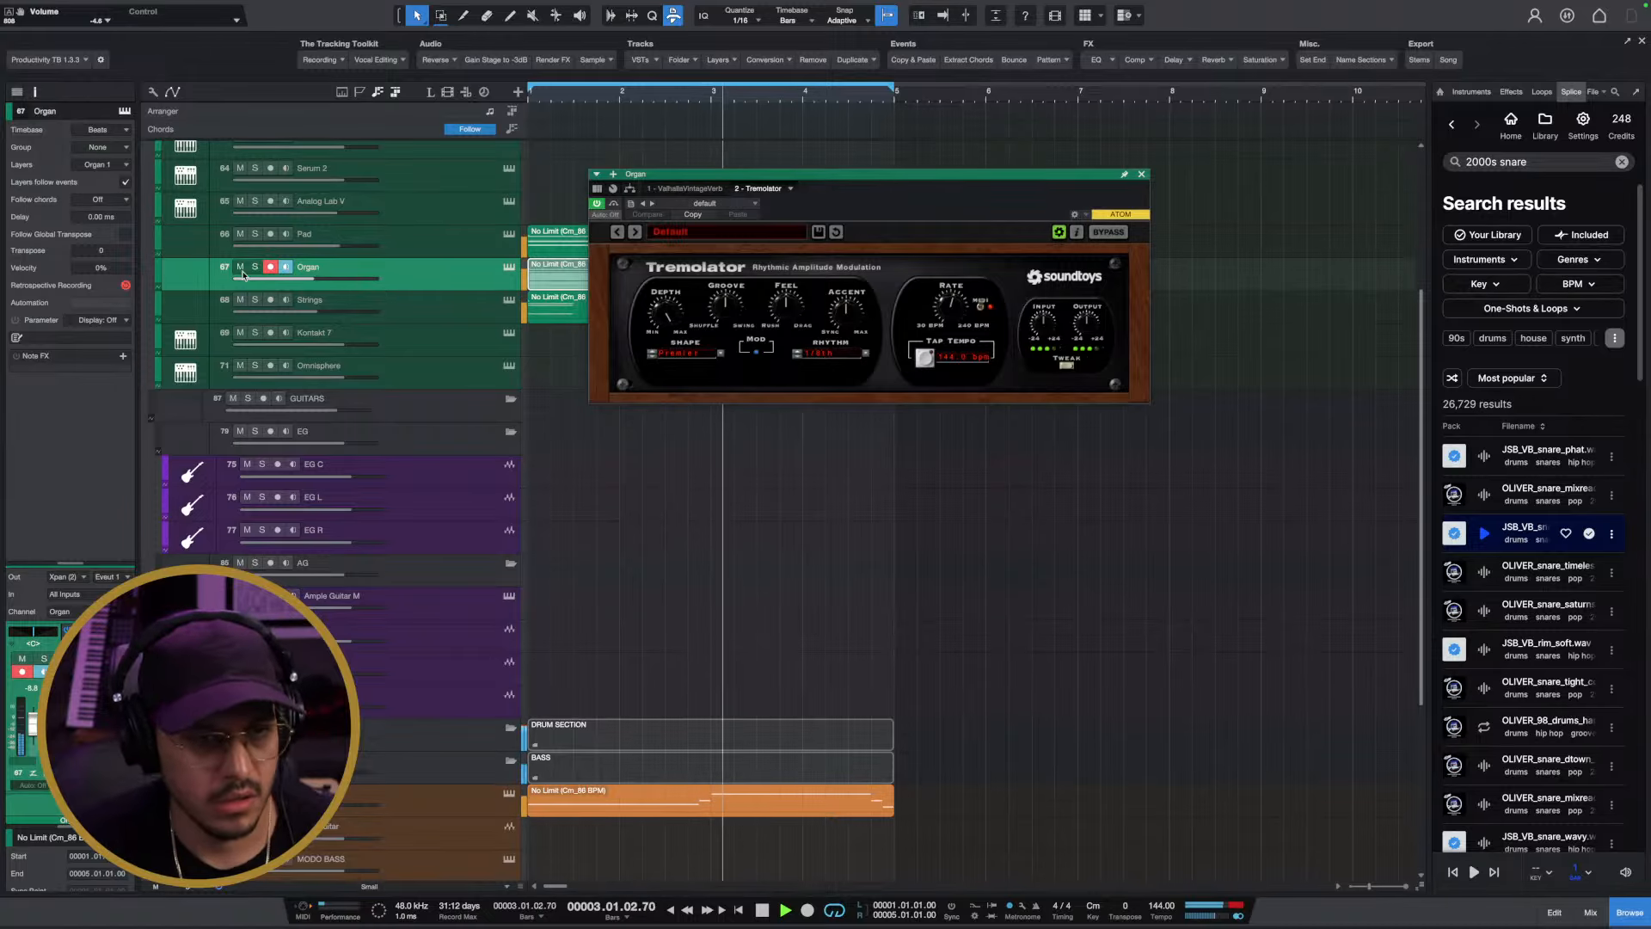
key("s")
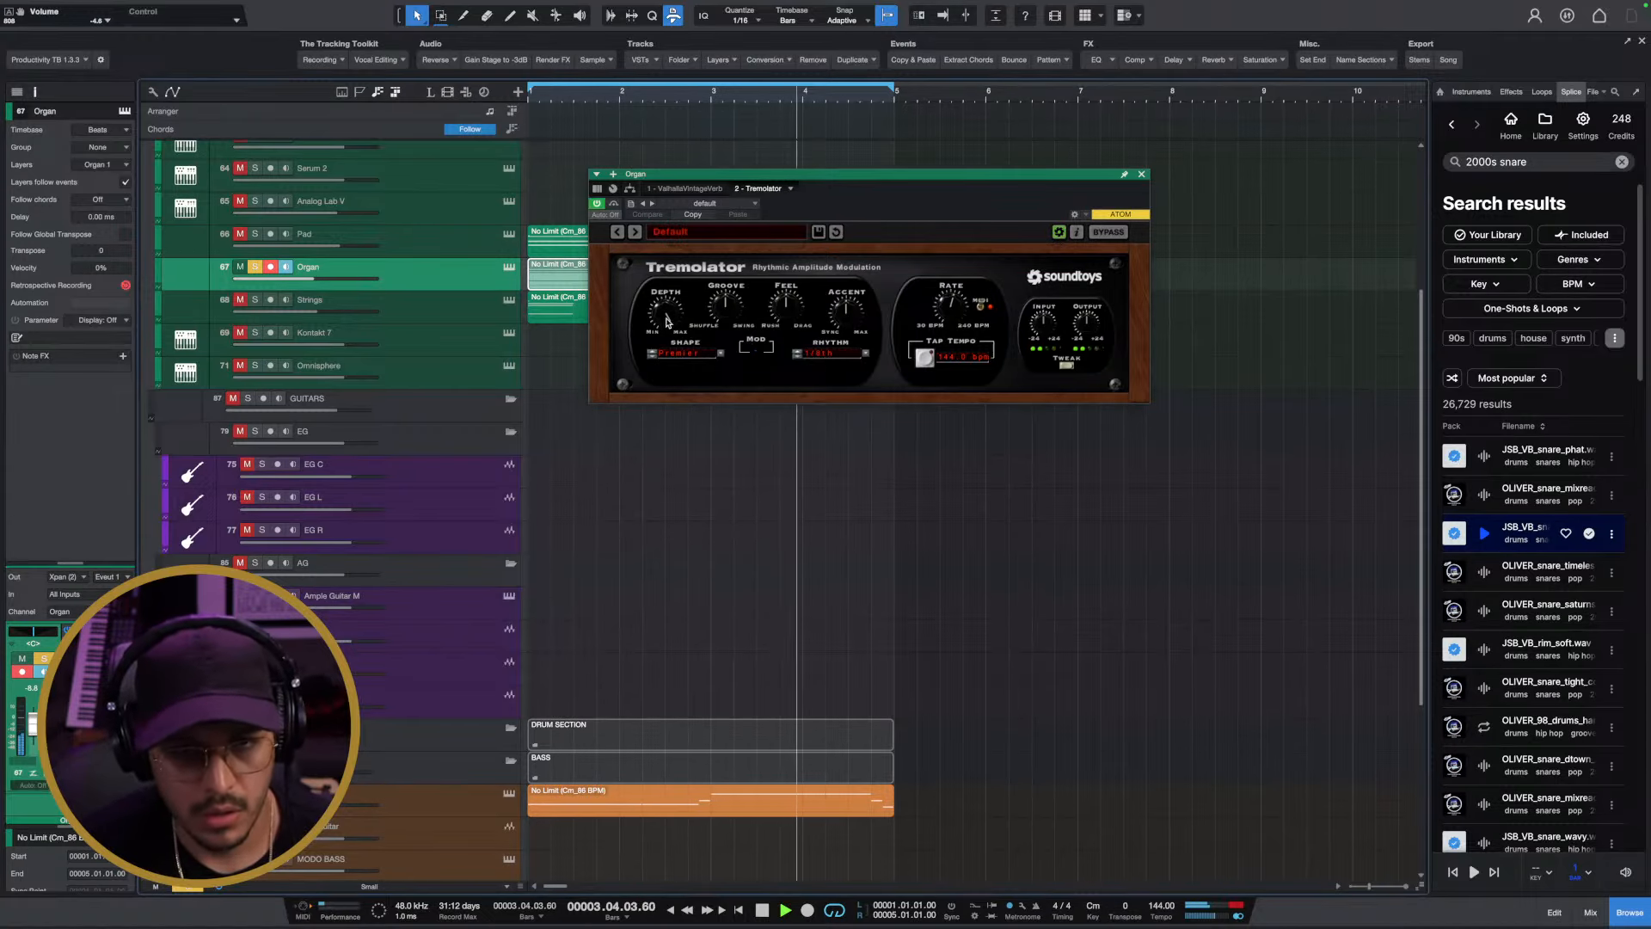
mouse_move(665, 315)
left_mouse_down()
mouse_move(661, 340)
mouse_move(663, 312)
left_mouse_up()
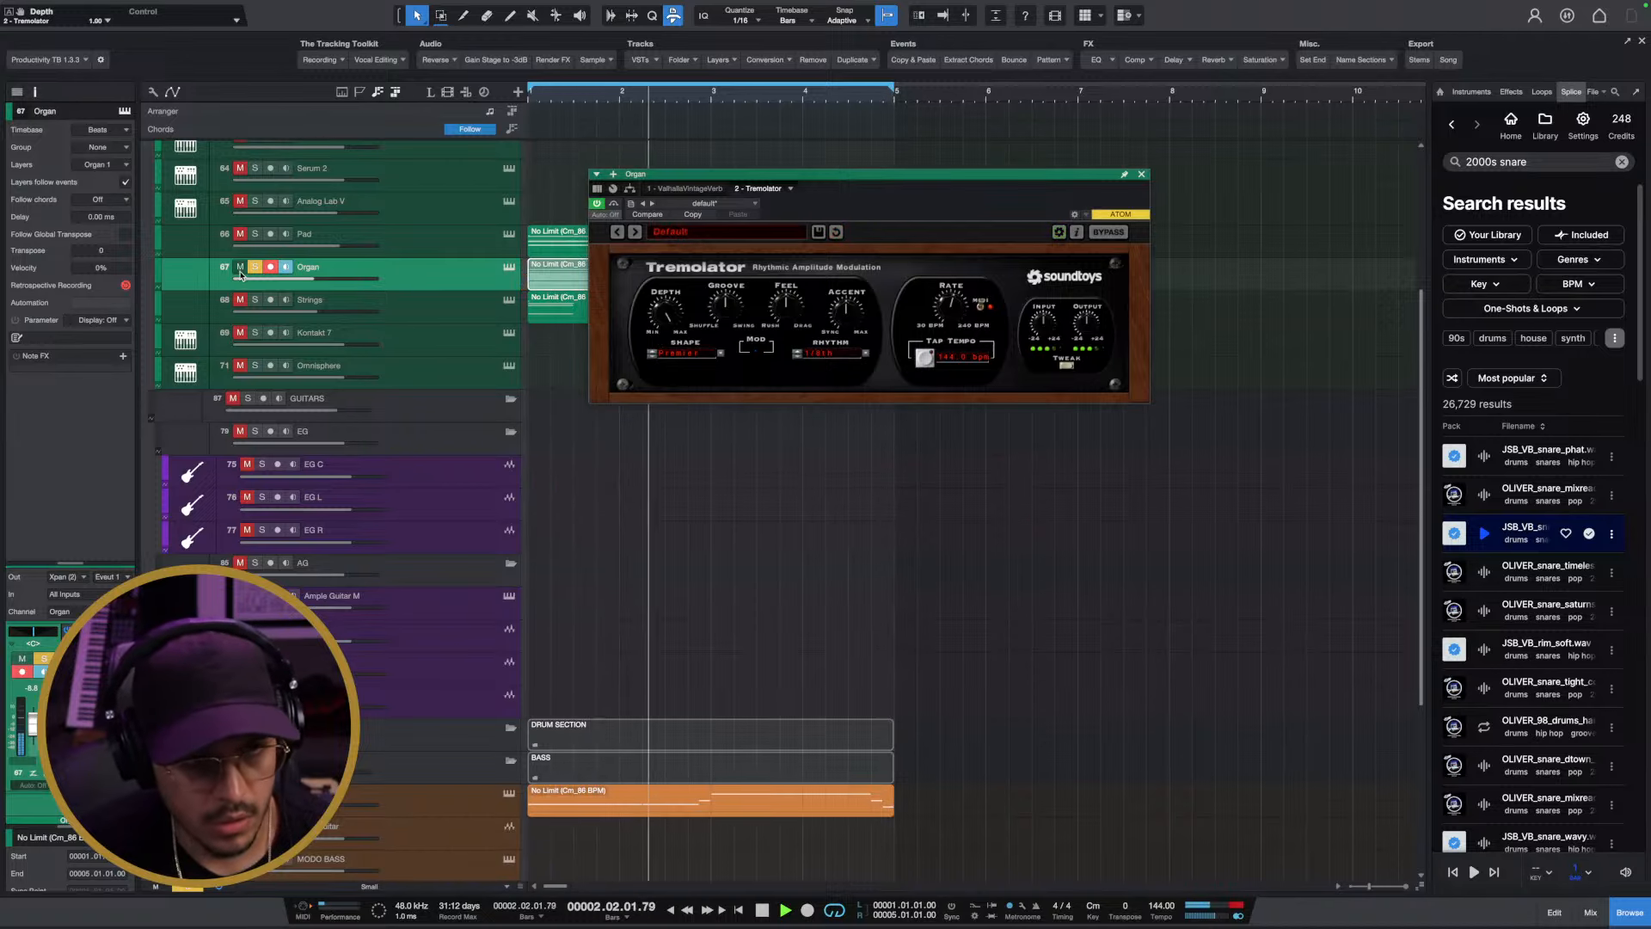
key("s")
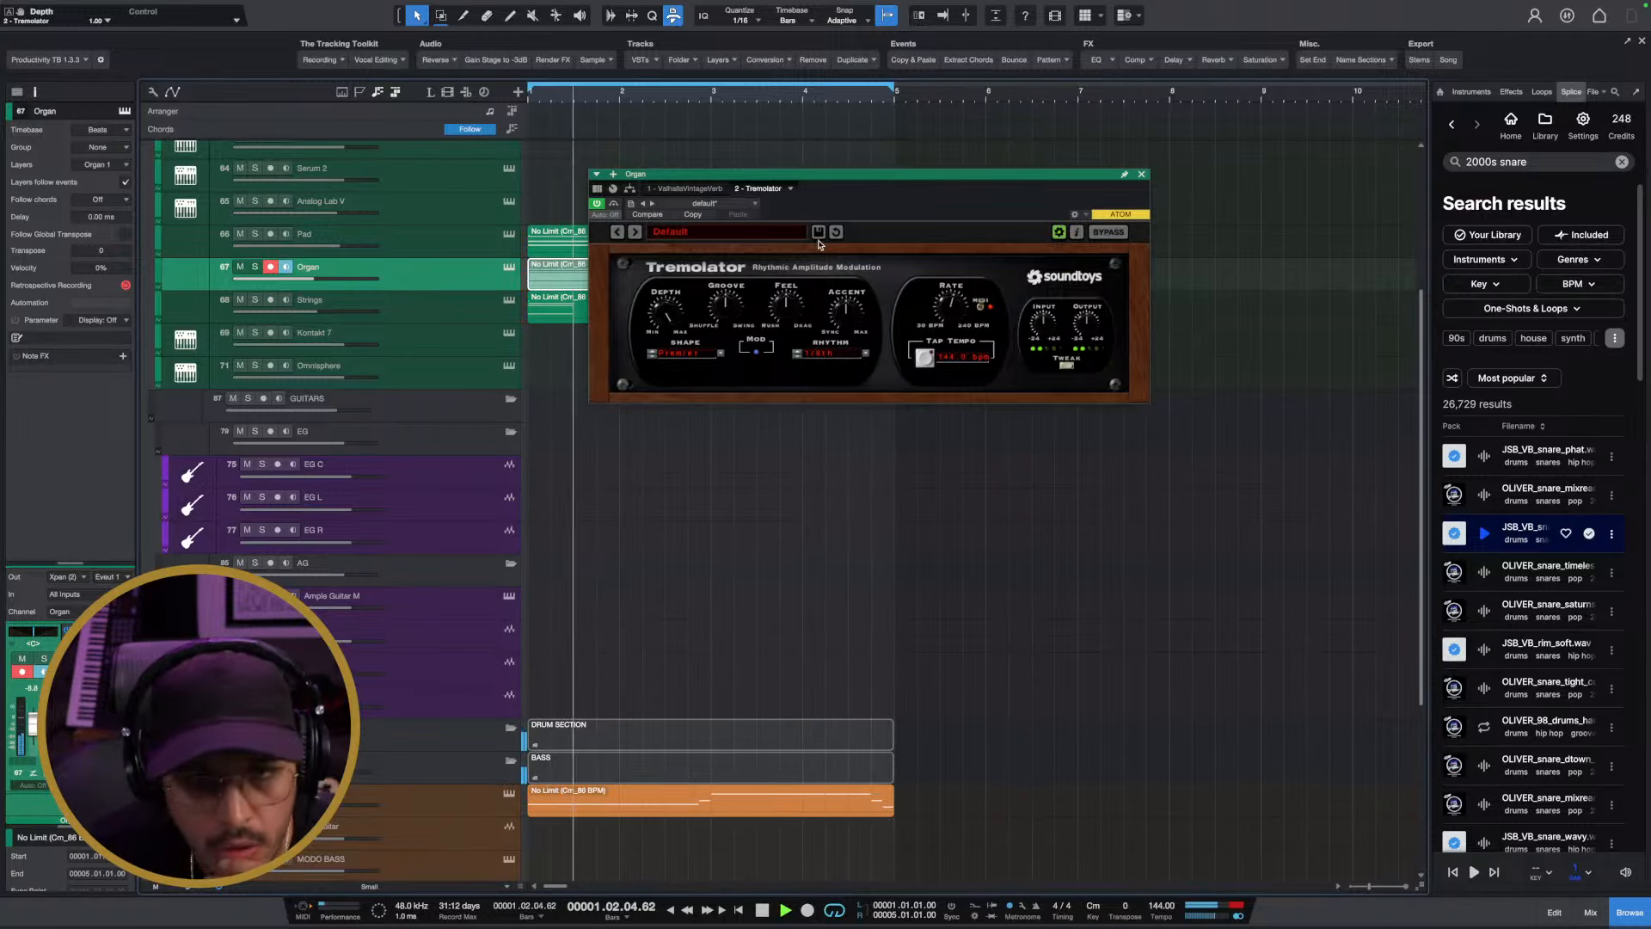
Close the Tremolator window and lower the Organ track's volume to -11.7 dB
left_click(1142, 174)
left_click_drag(346, 277, 337, 278)
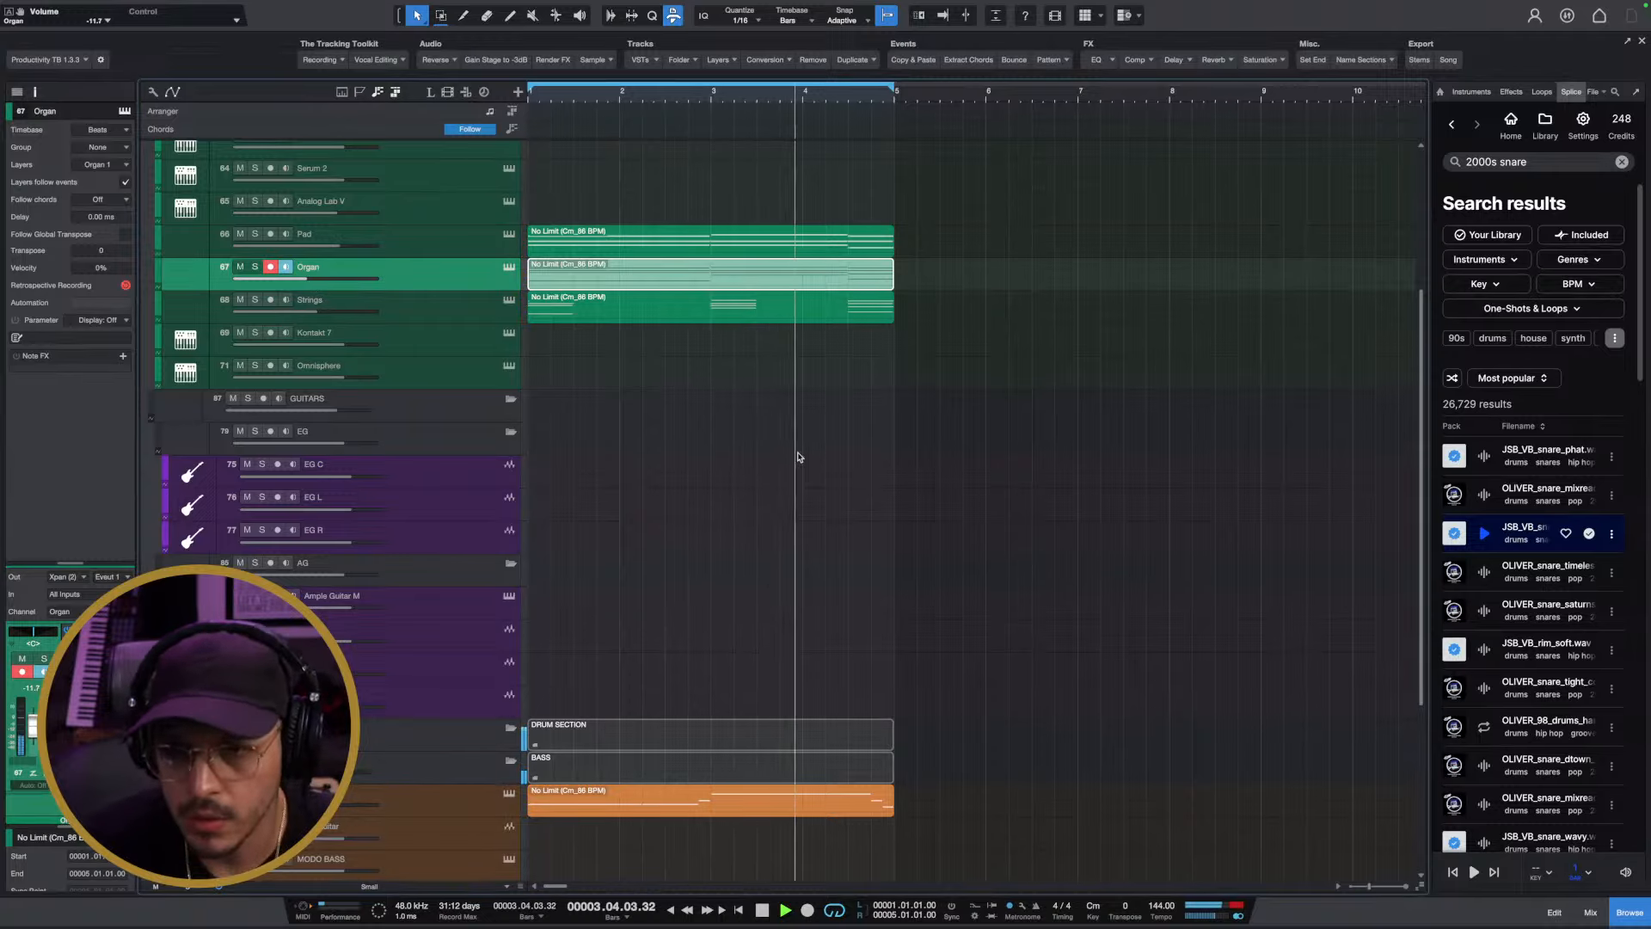
Open the Kontakt 7 track's instrument, stop the playback and enlarge the Kontakt window
left_click(509, 334)
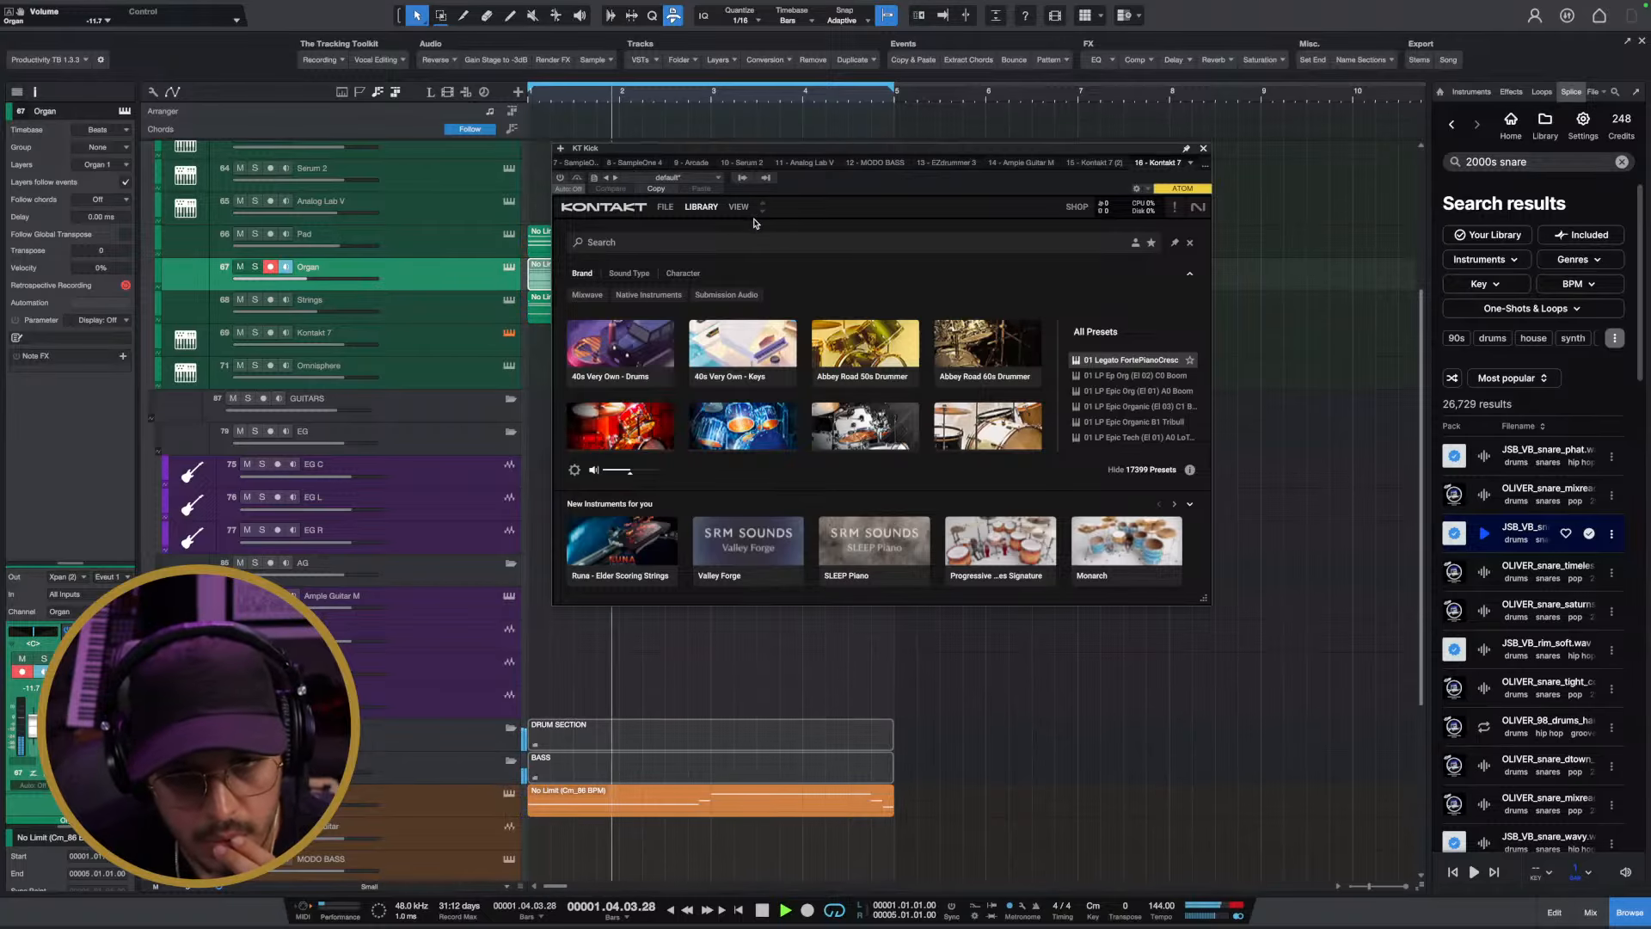
left_click(1203, 152)
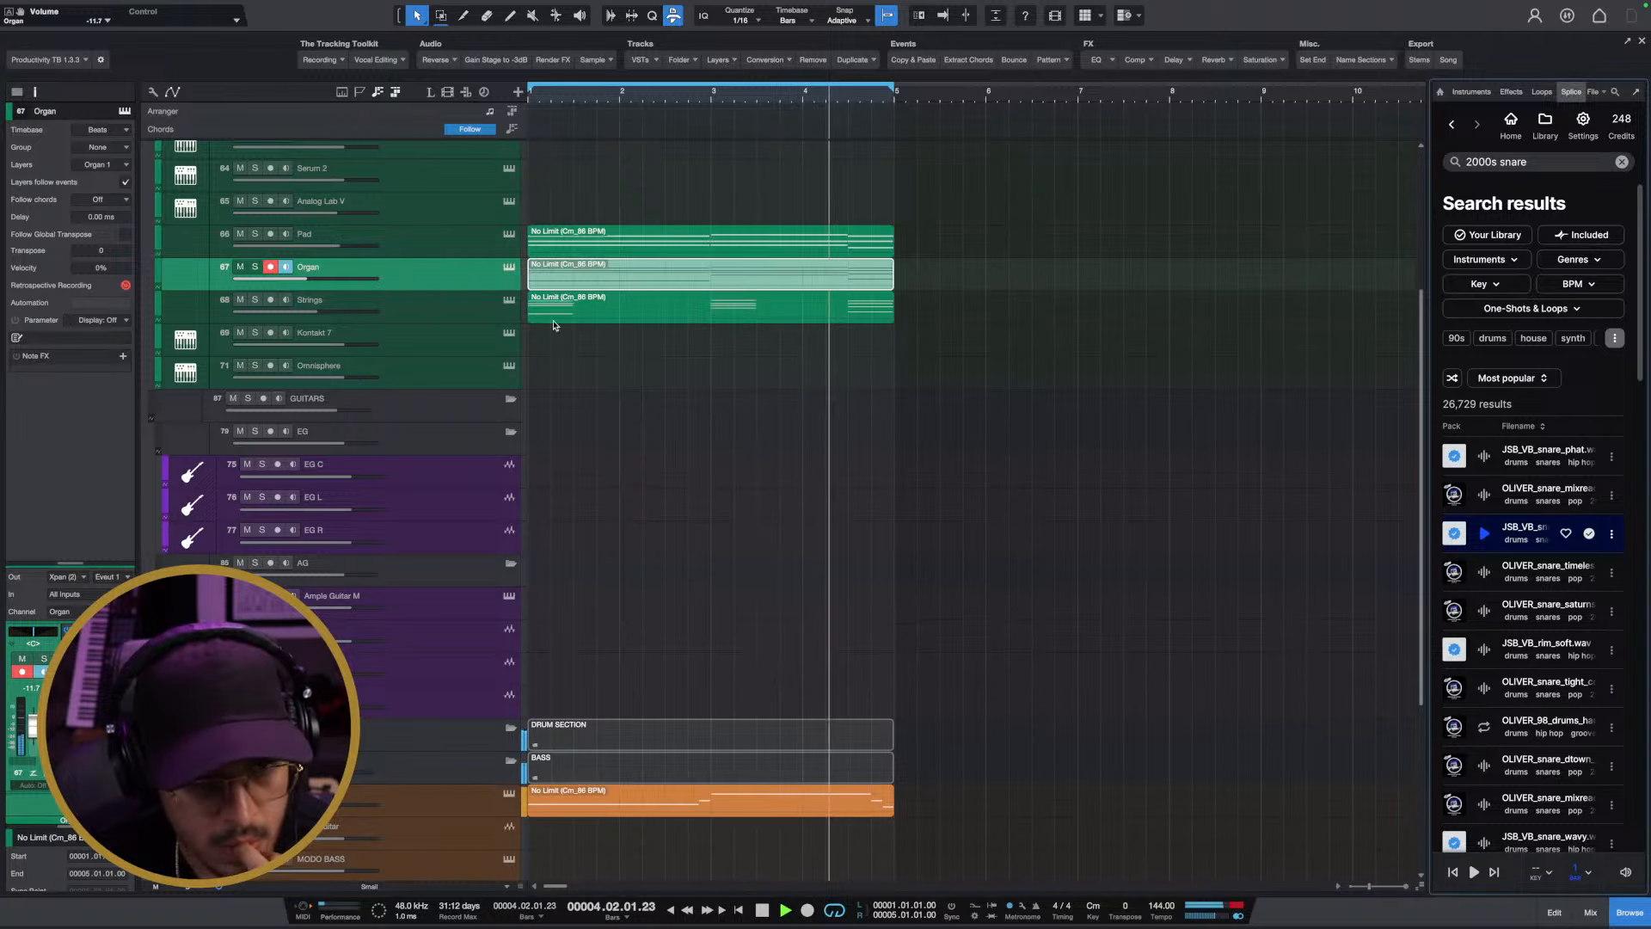
left_click(509, 332)
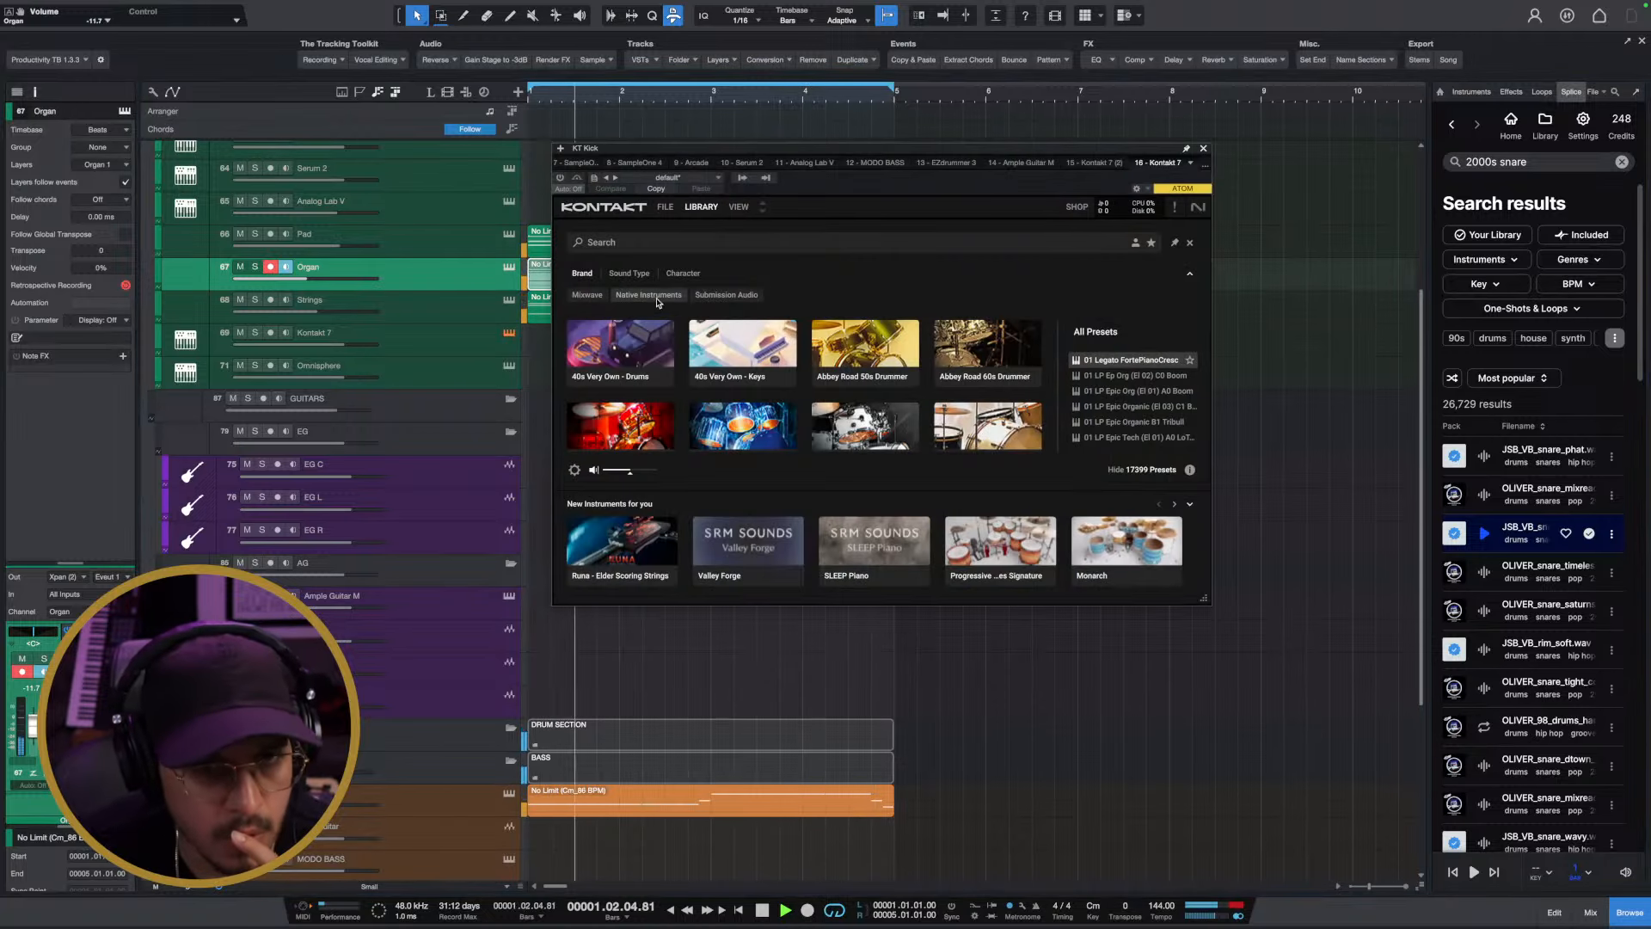
left_click(668, 208)
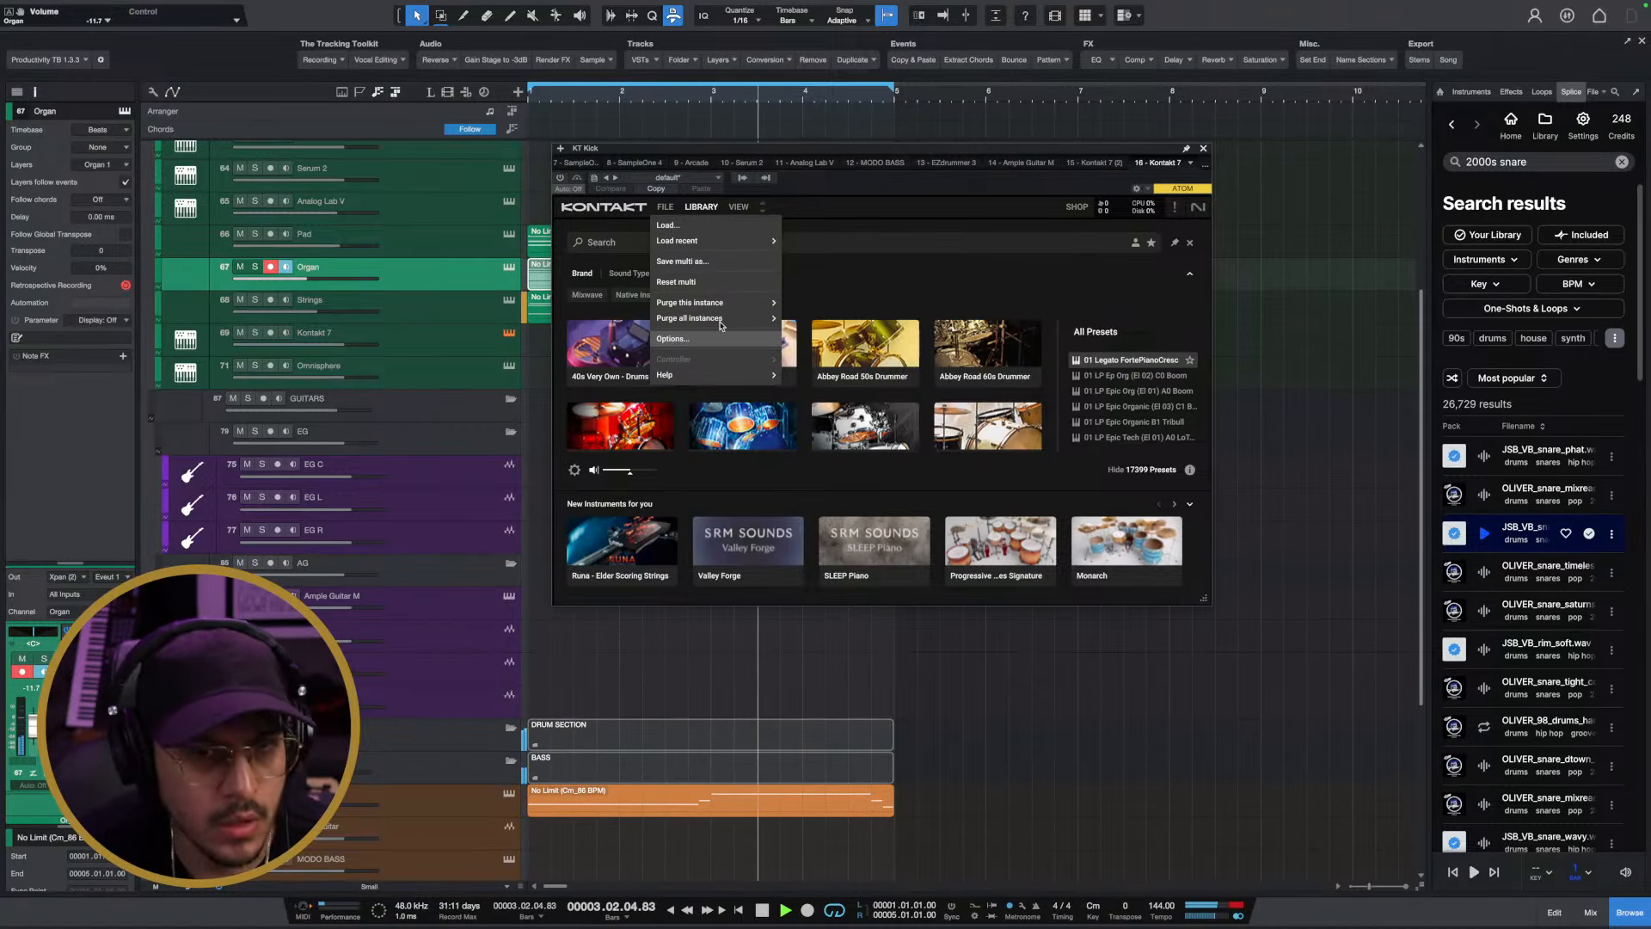
left_click(661, 207)
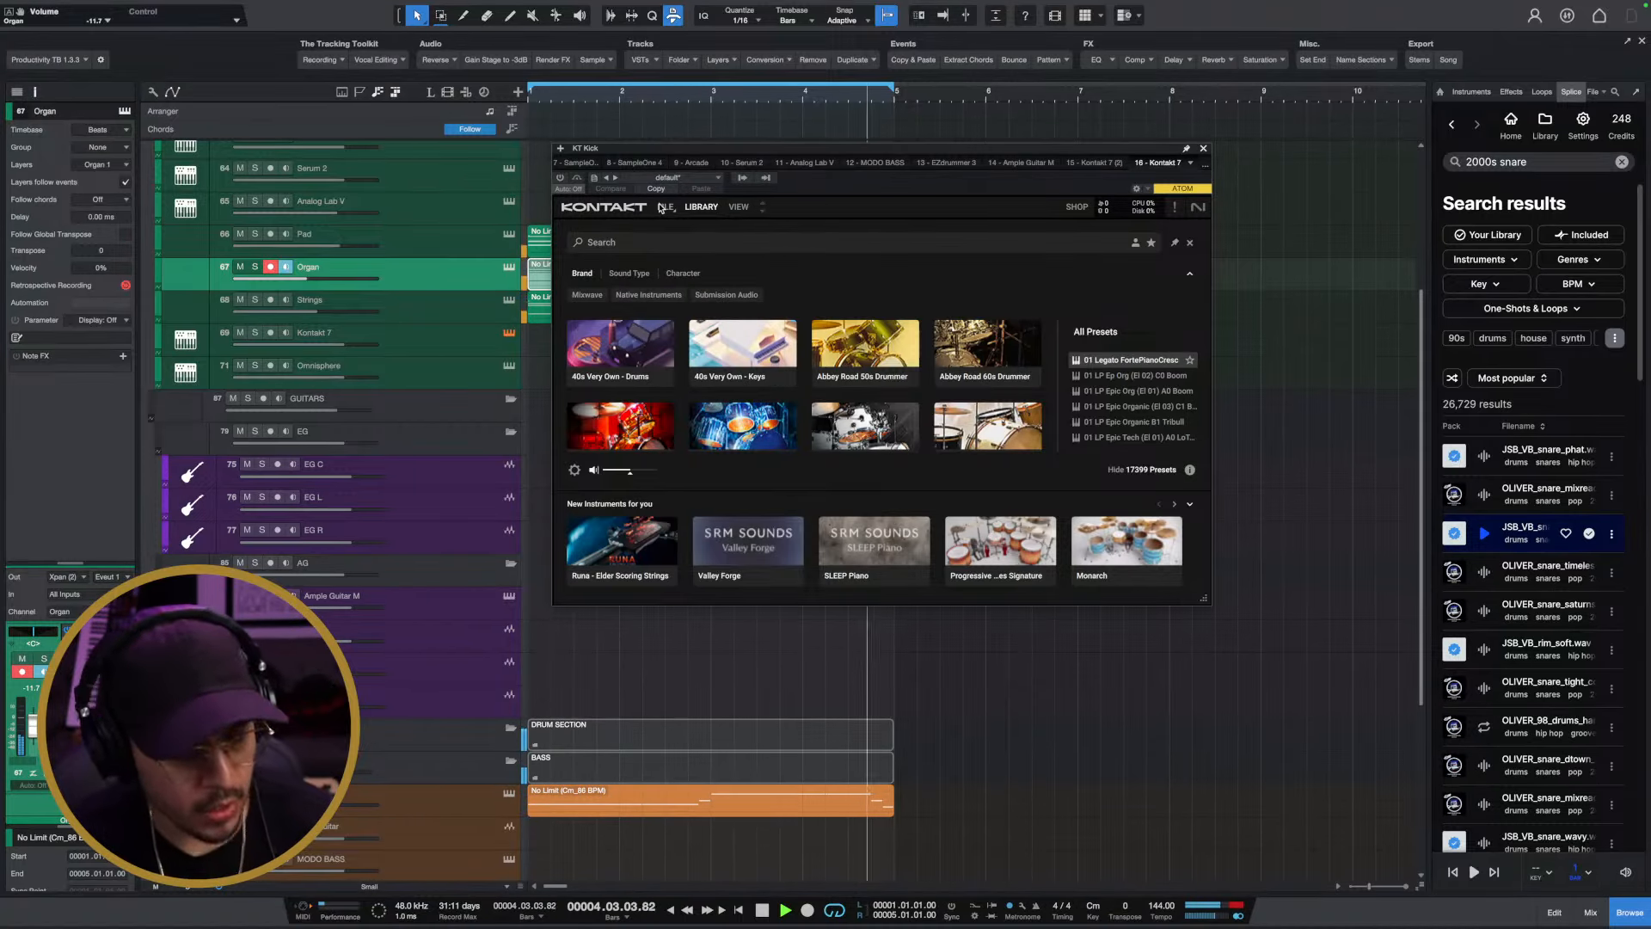
key("space")
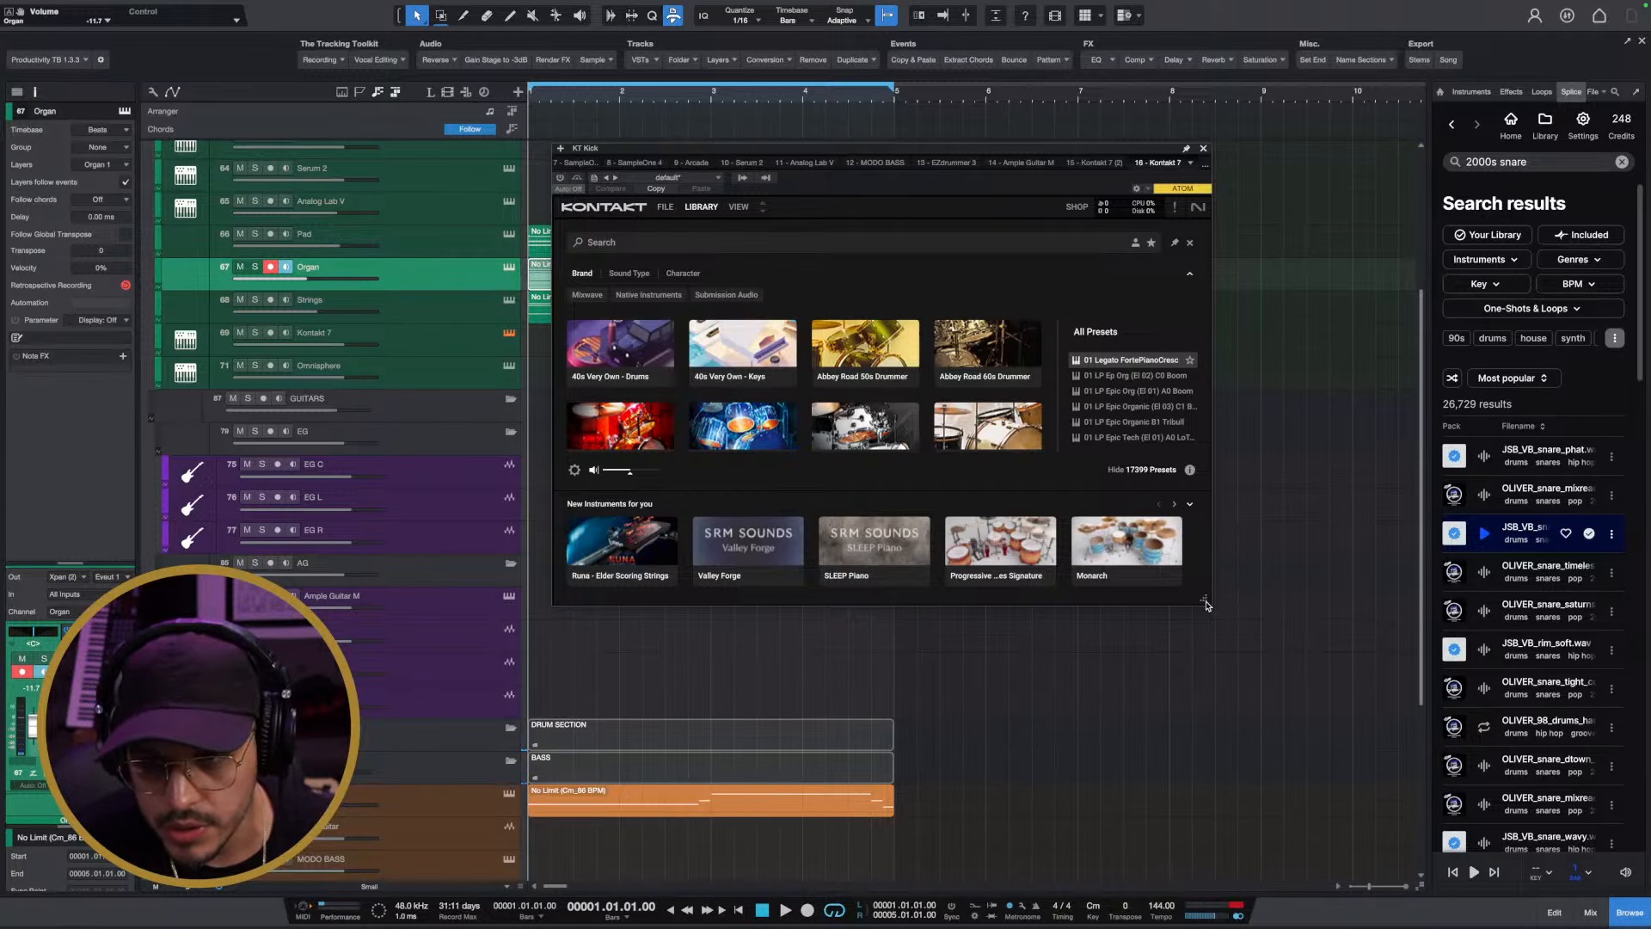
left_click_drag(1206, 604, 1304, 746)
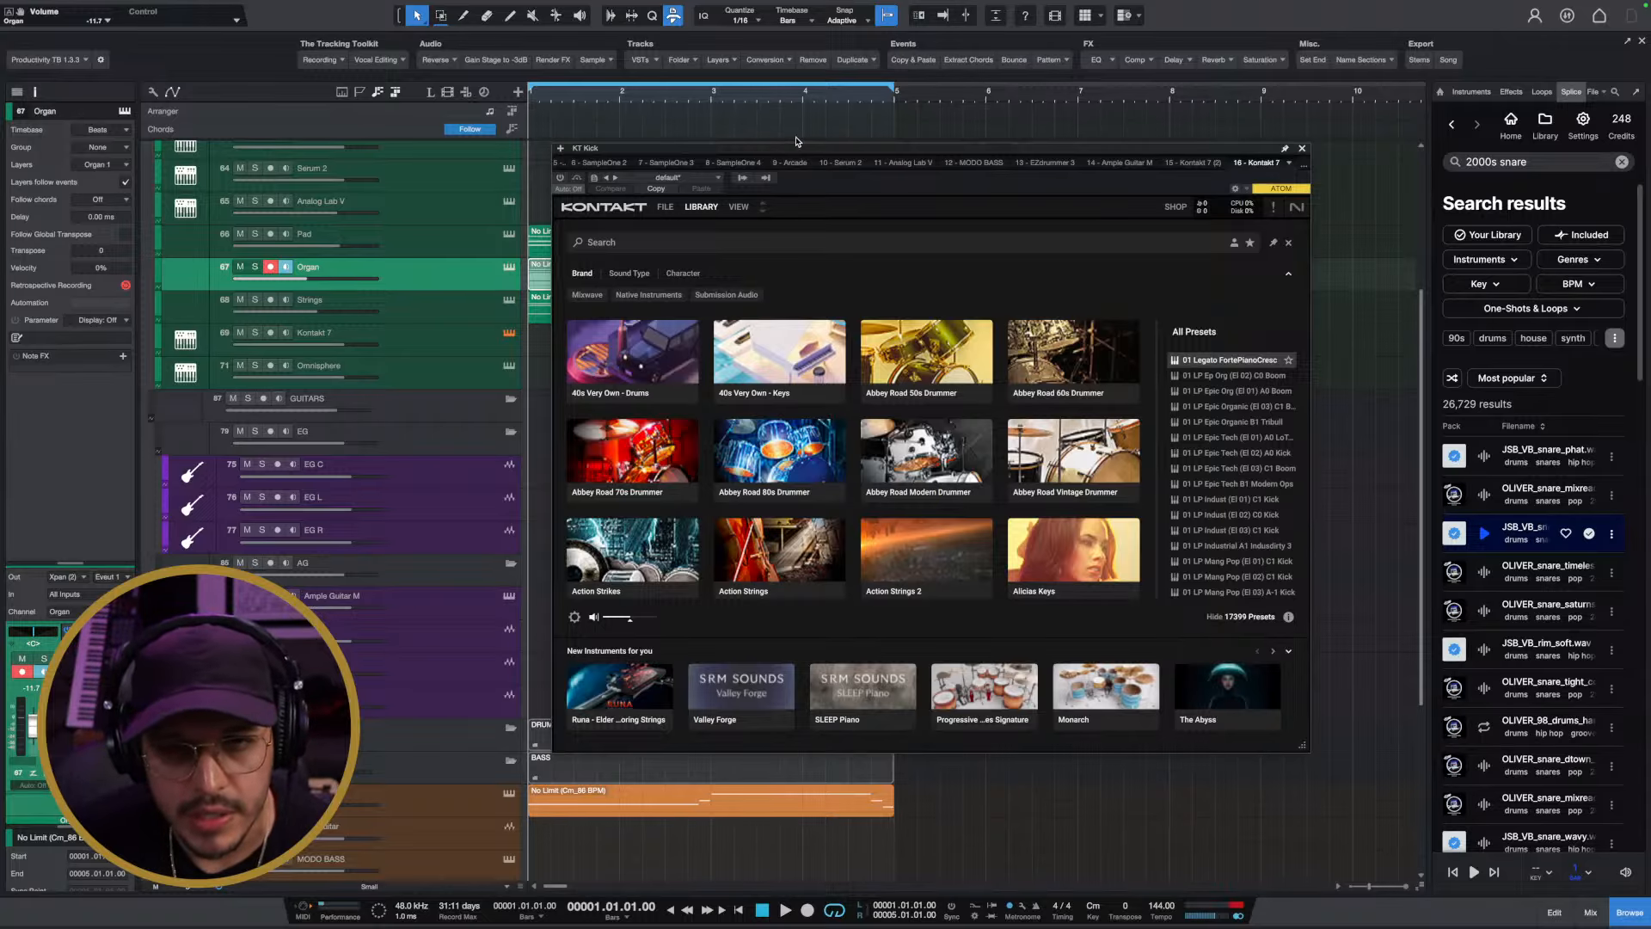
Look through Kontakt's file and view options, try the rack view and return to the library browser
left_click(665, 207)
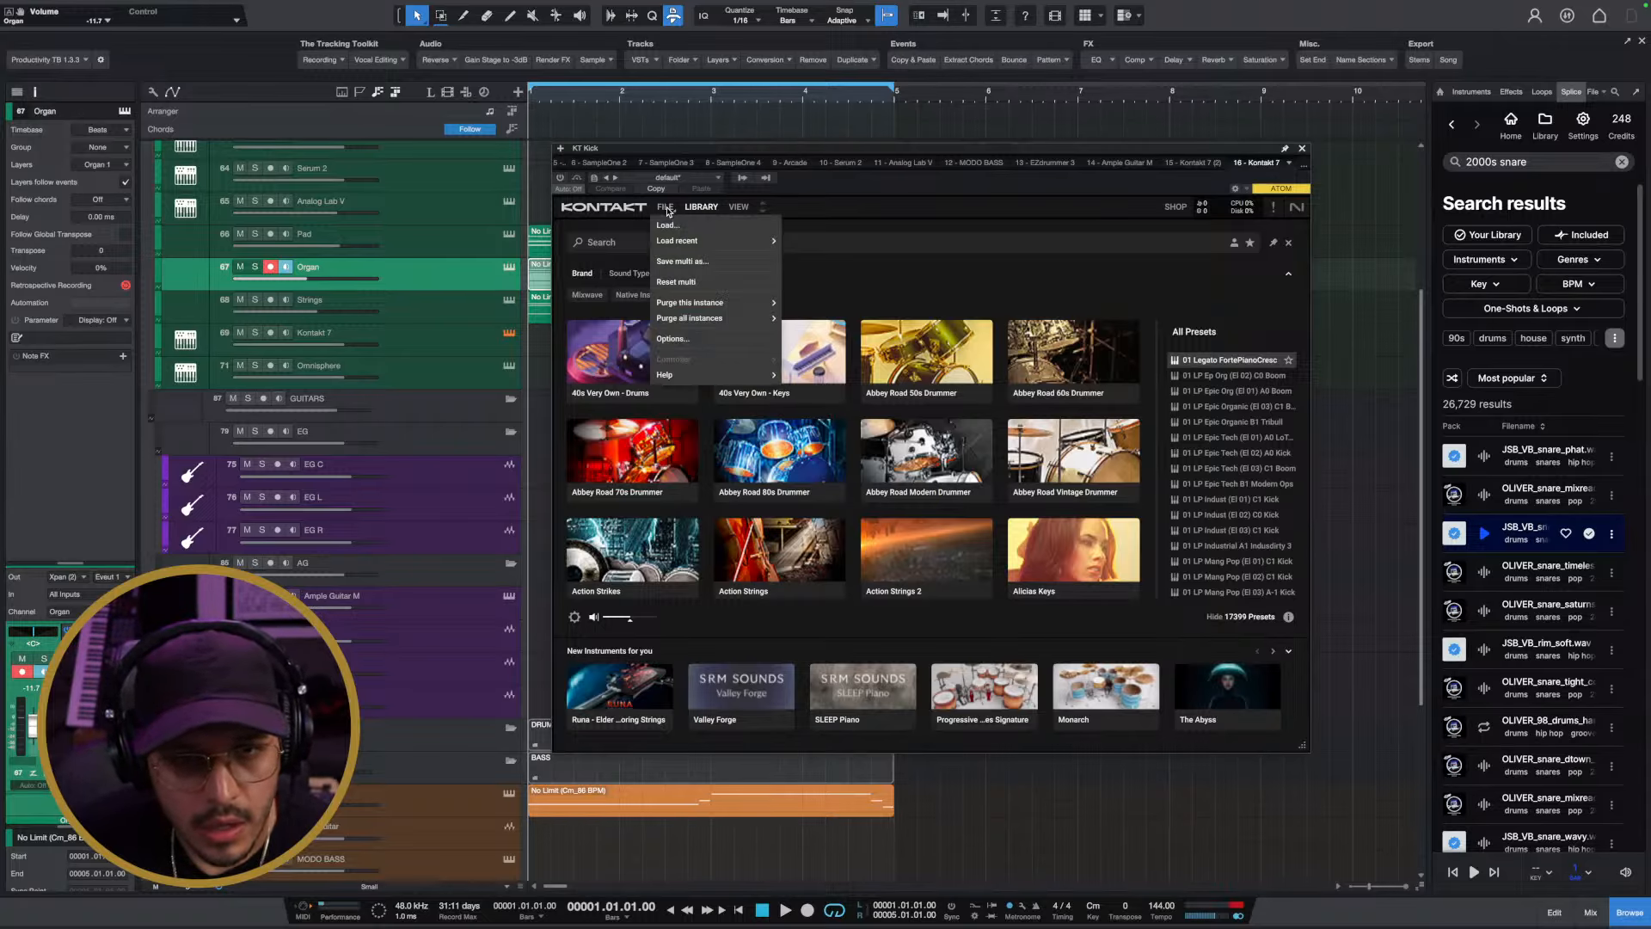
left_click(888, 232)
left_click(738, 208)
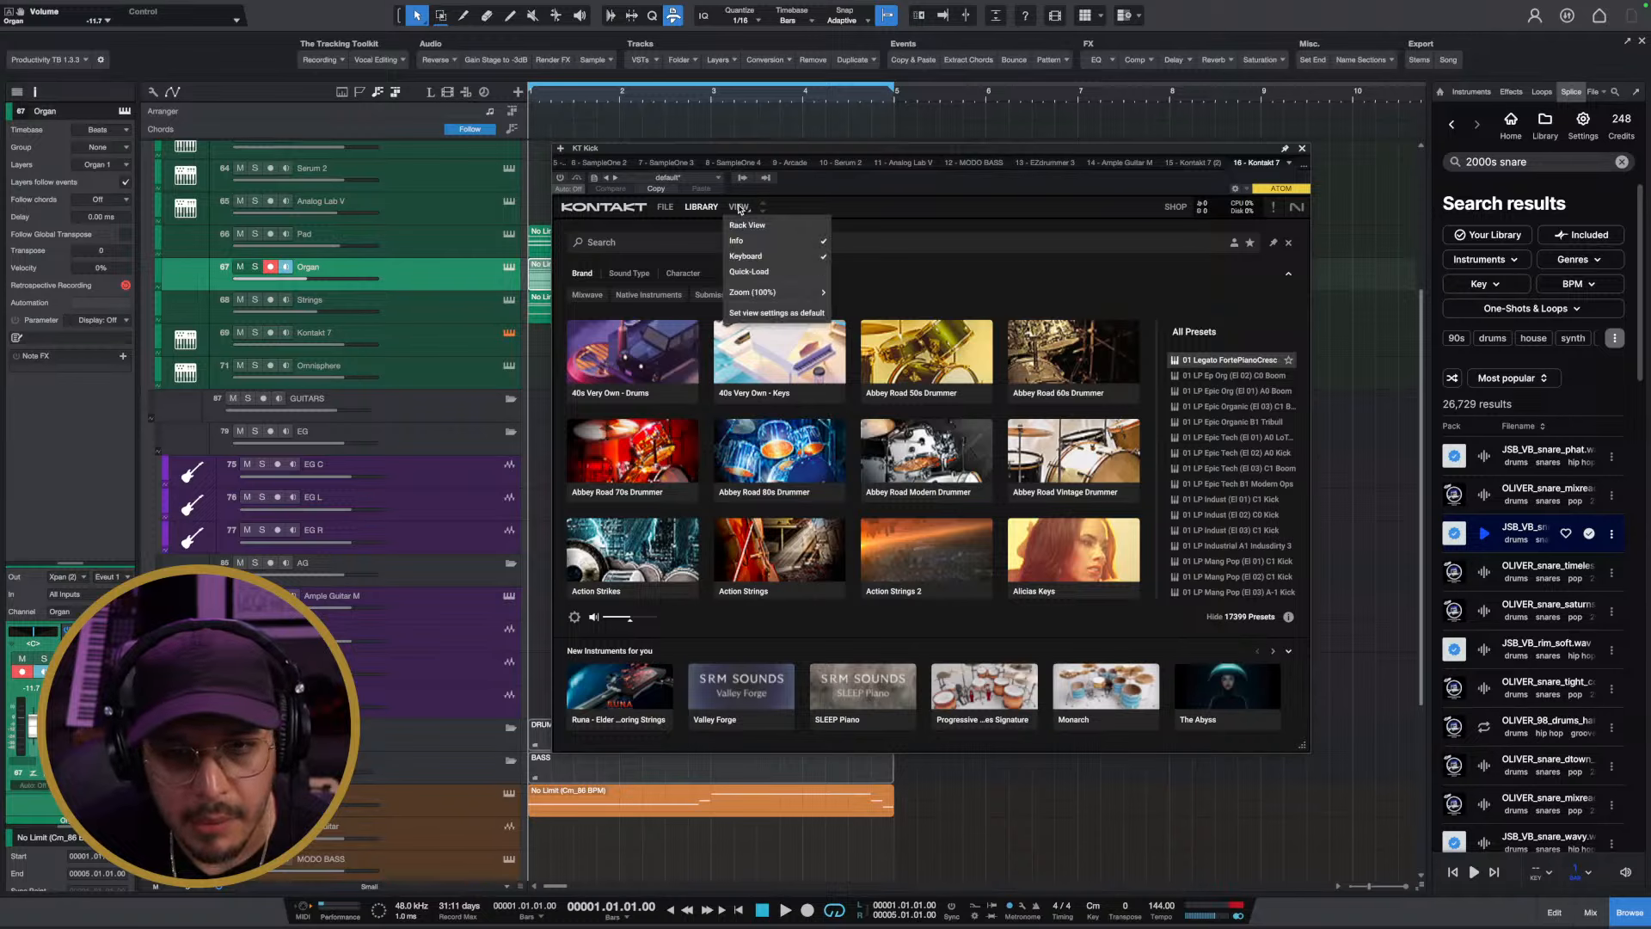
key("Escape")
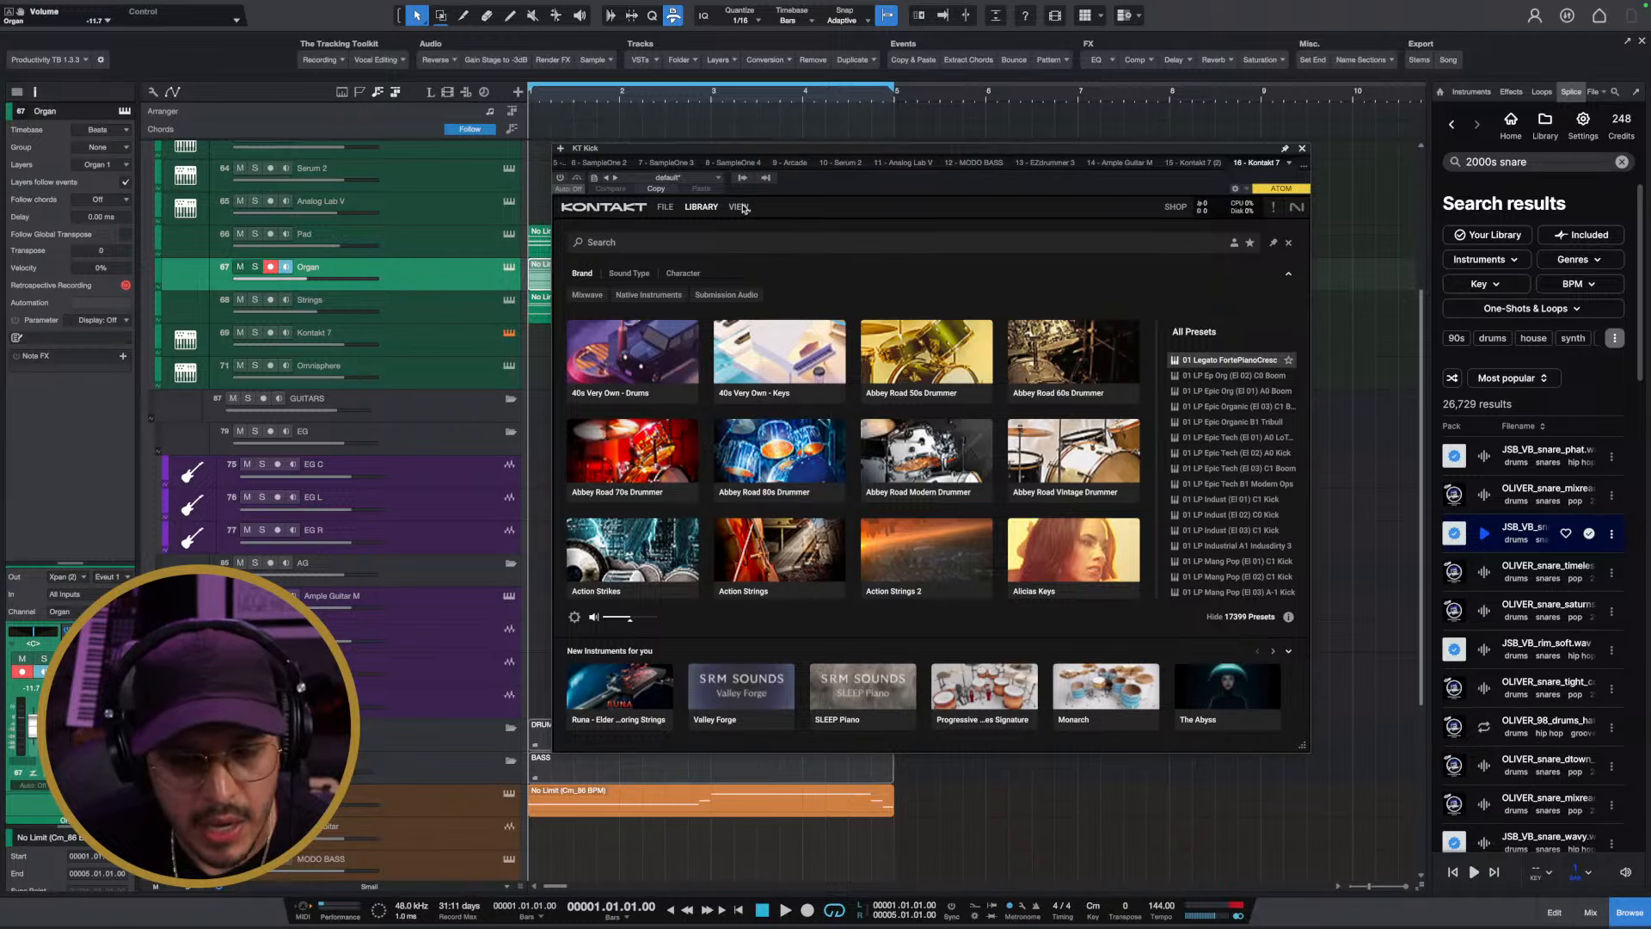
left_click(742, 209)
key("Escape")
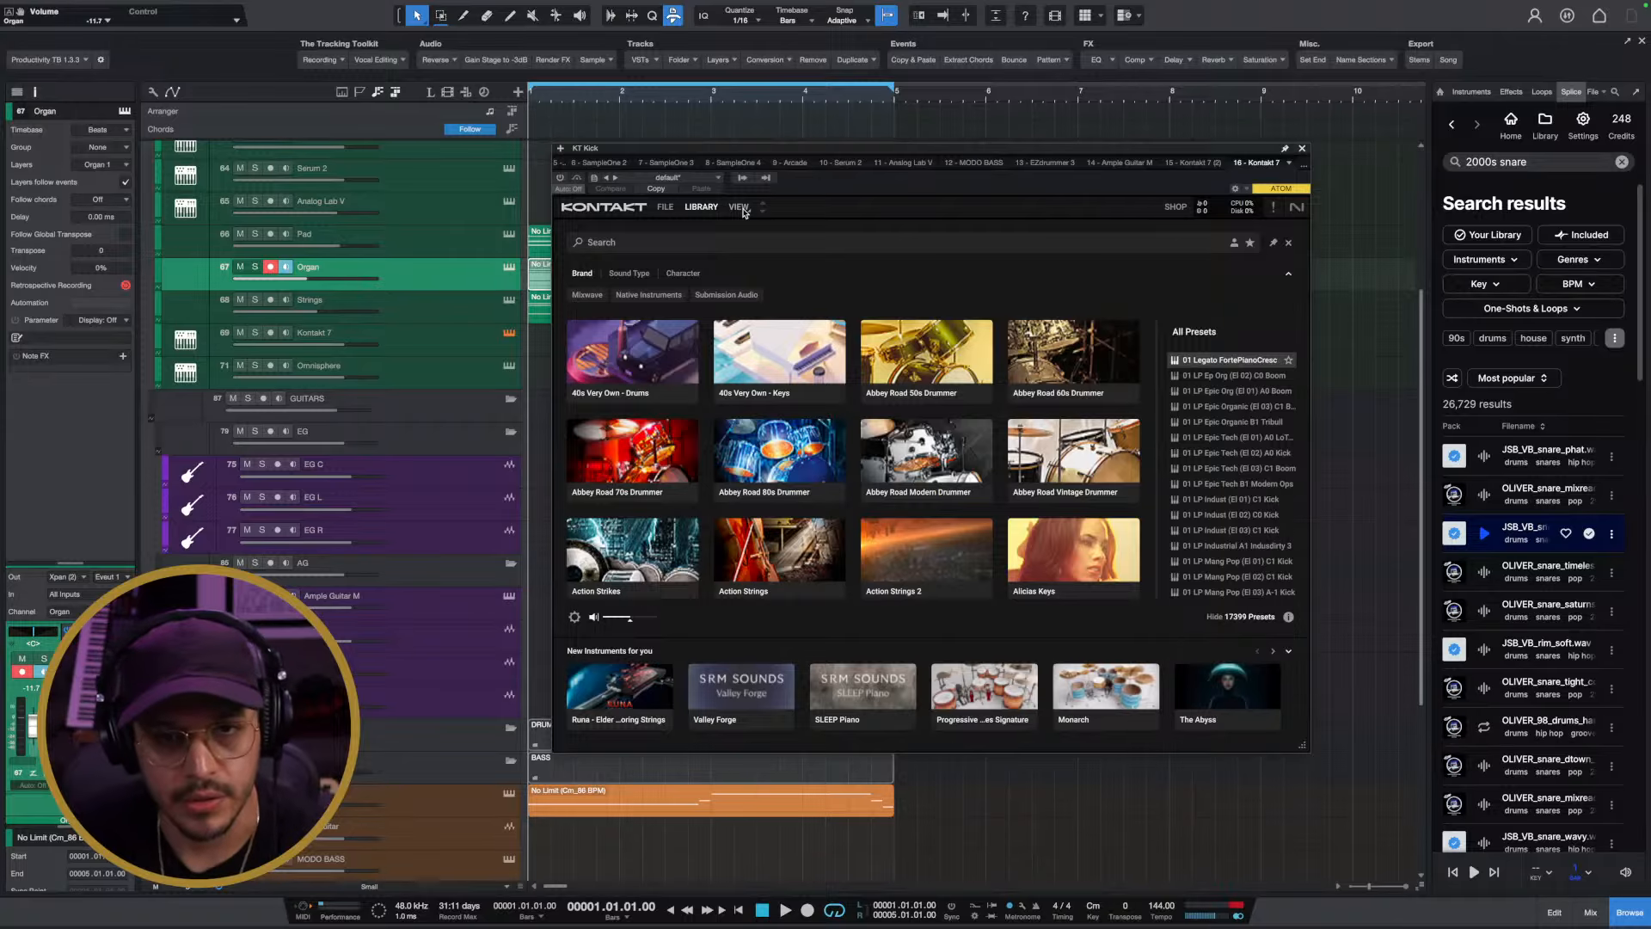
left_click(743, 210)
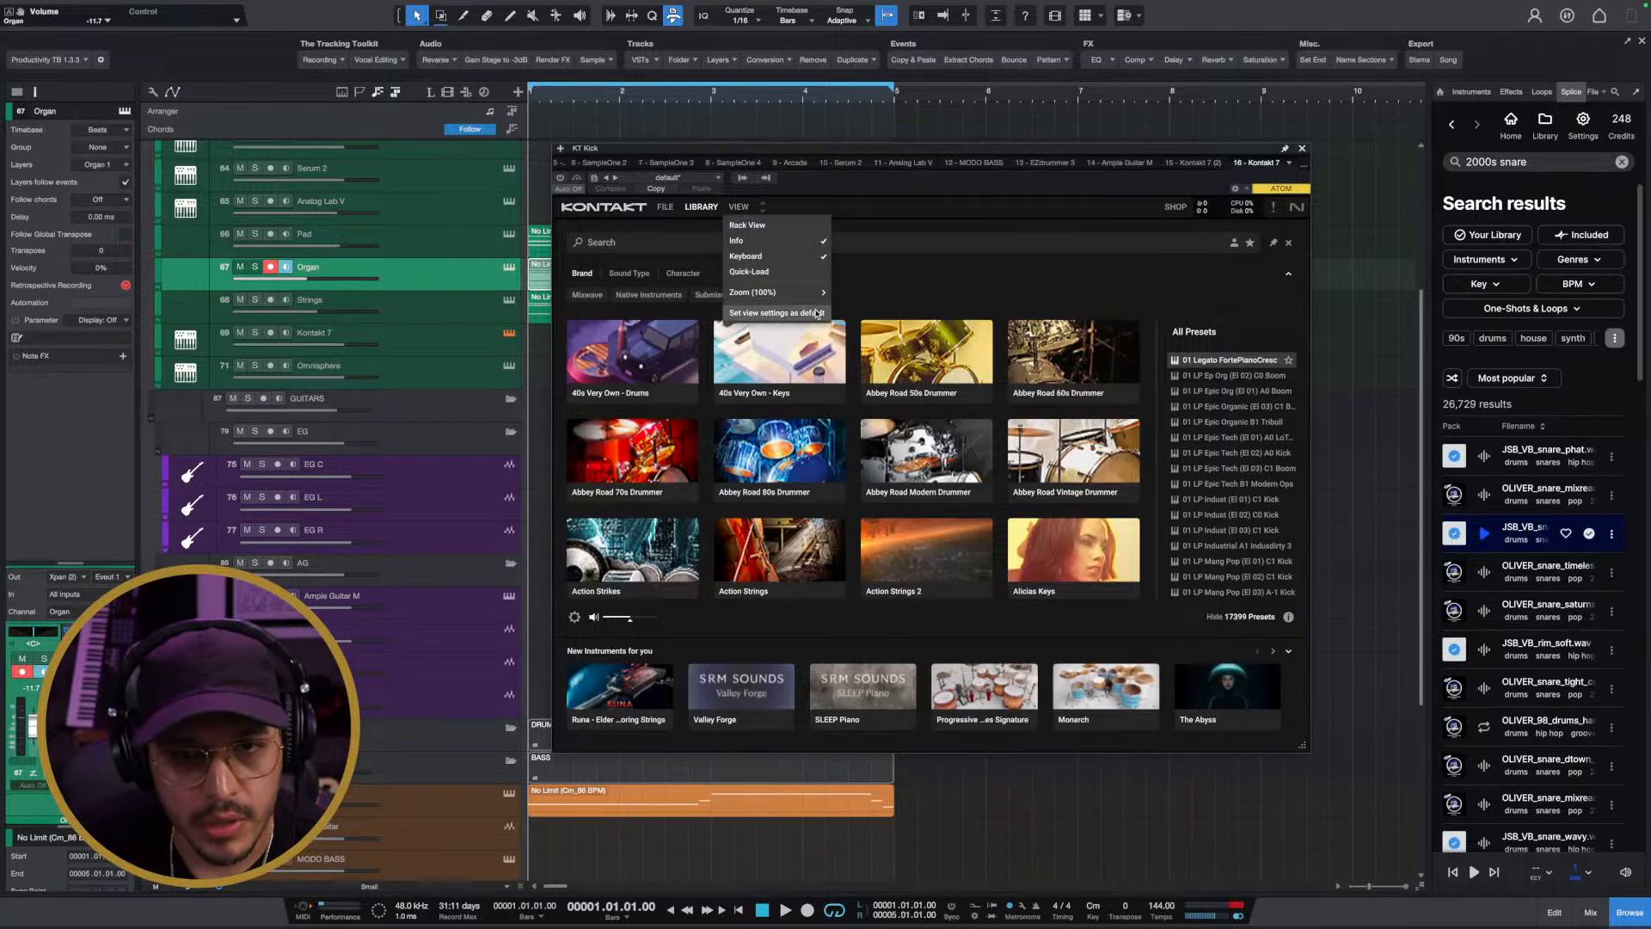
key("Return")
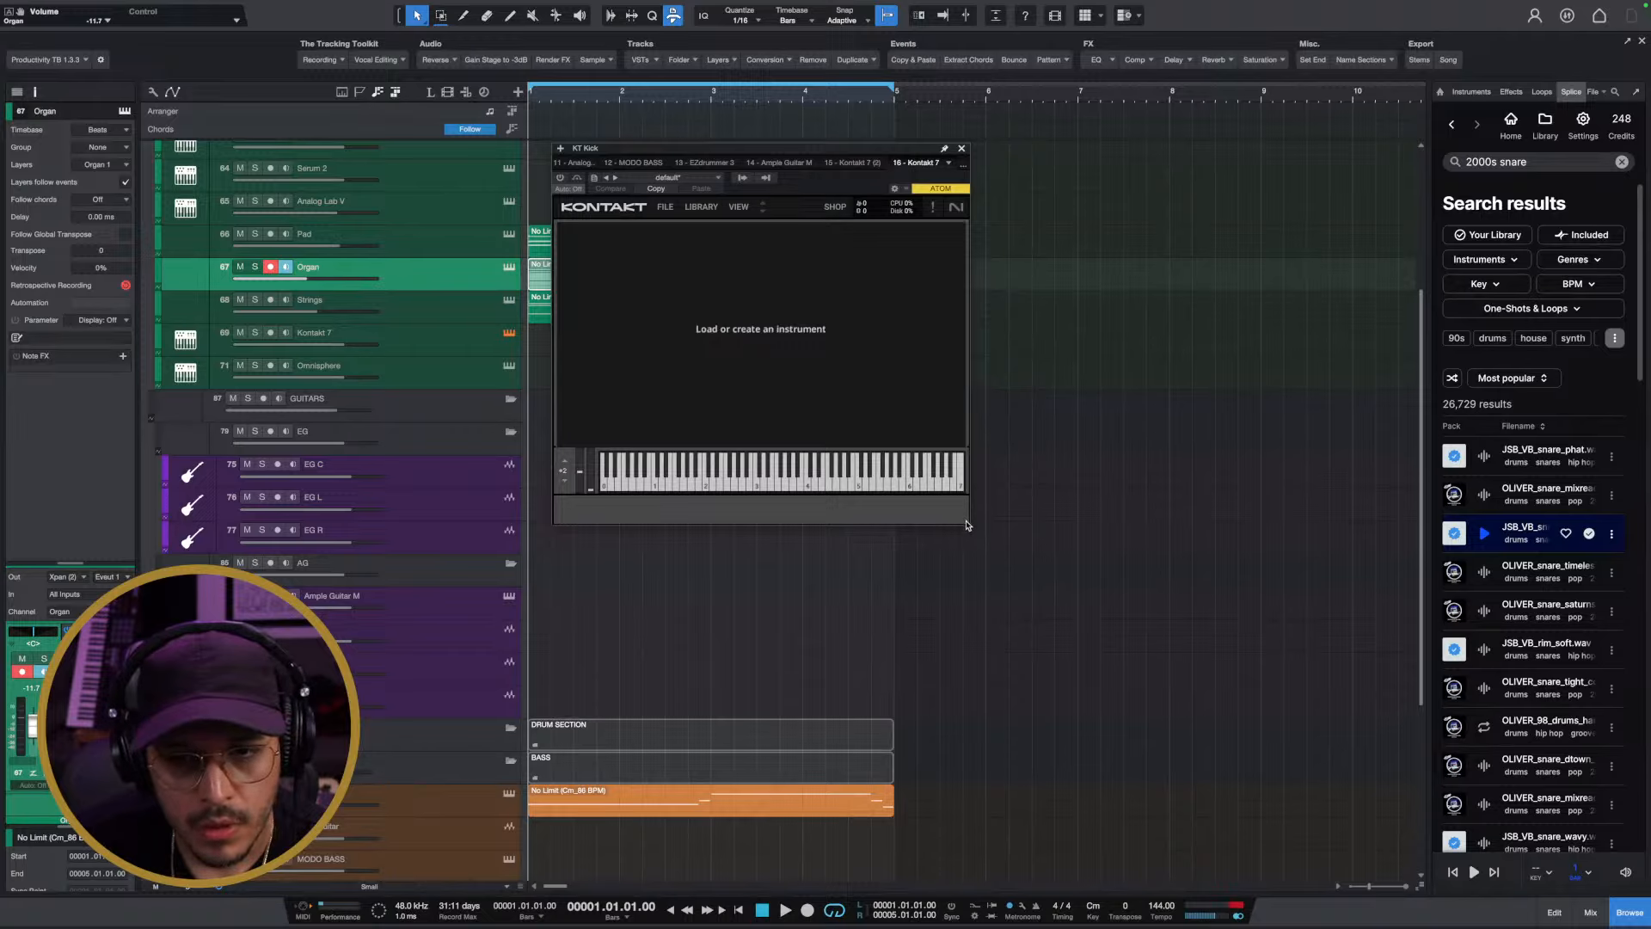
left_click(627, 214)
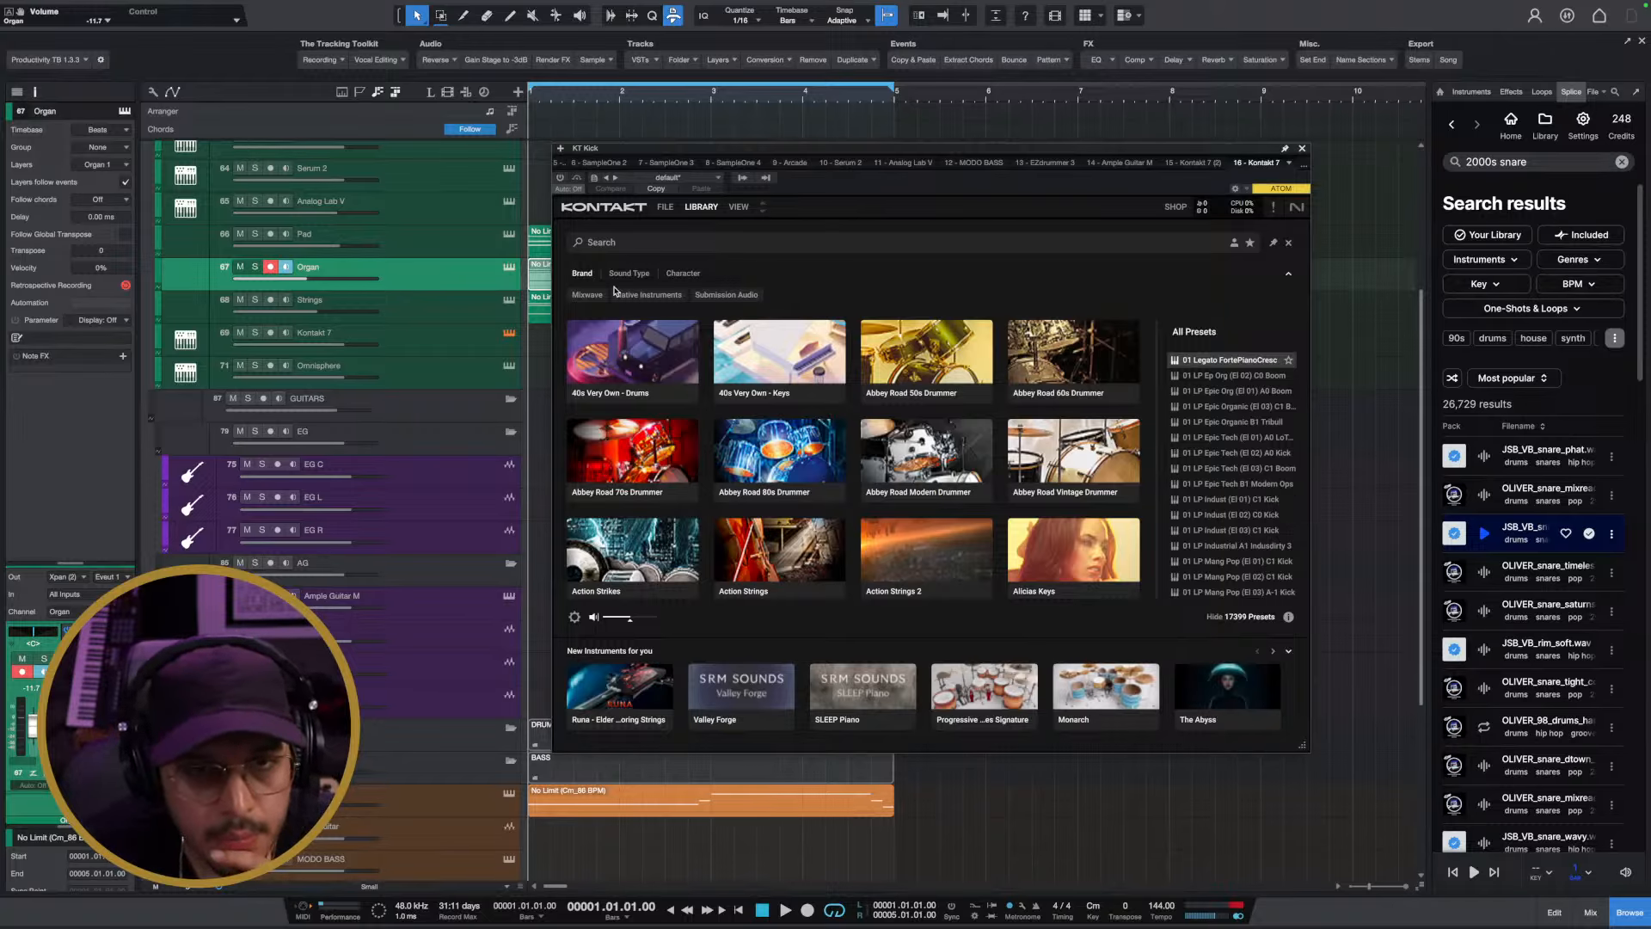
Switch Kontakt to Rack View with its side browser shown while the loop plays, and stop the playback
key("space")
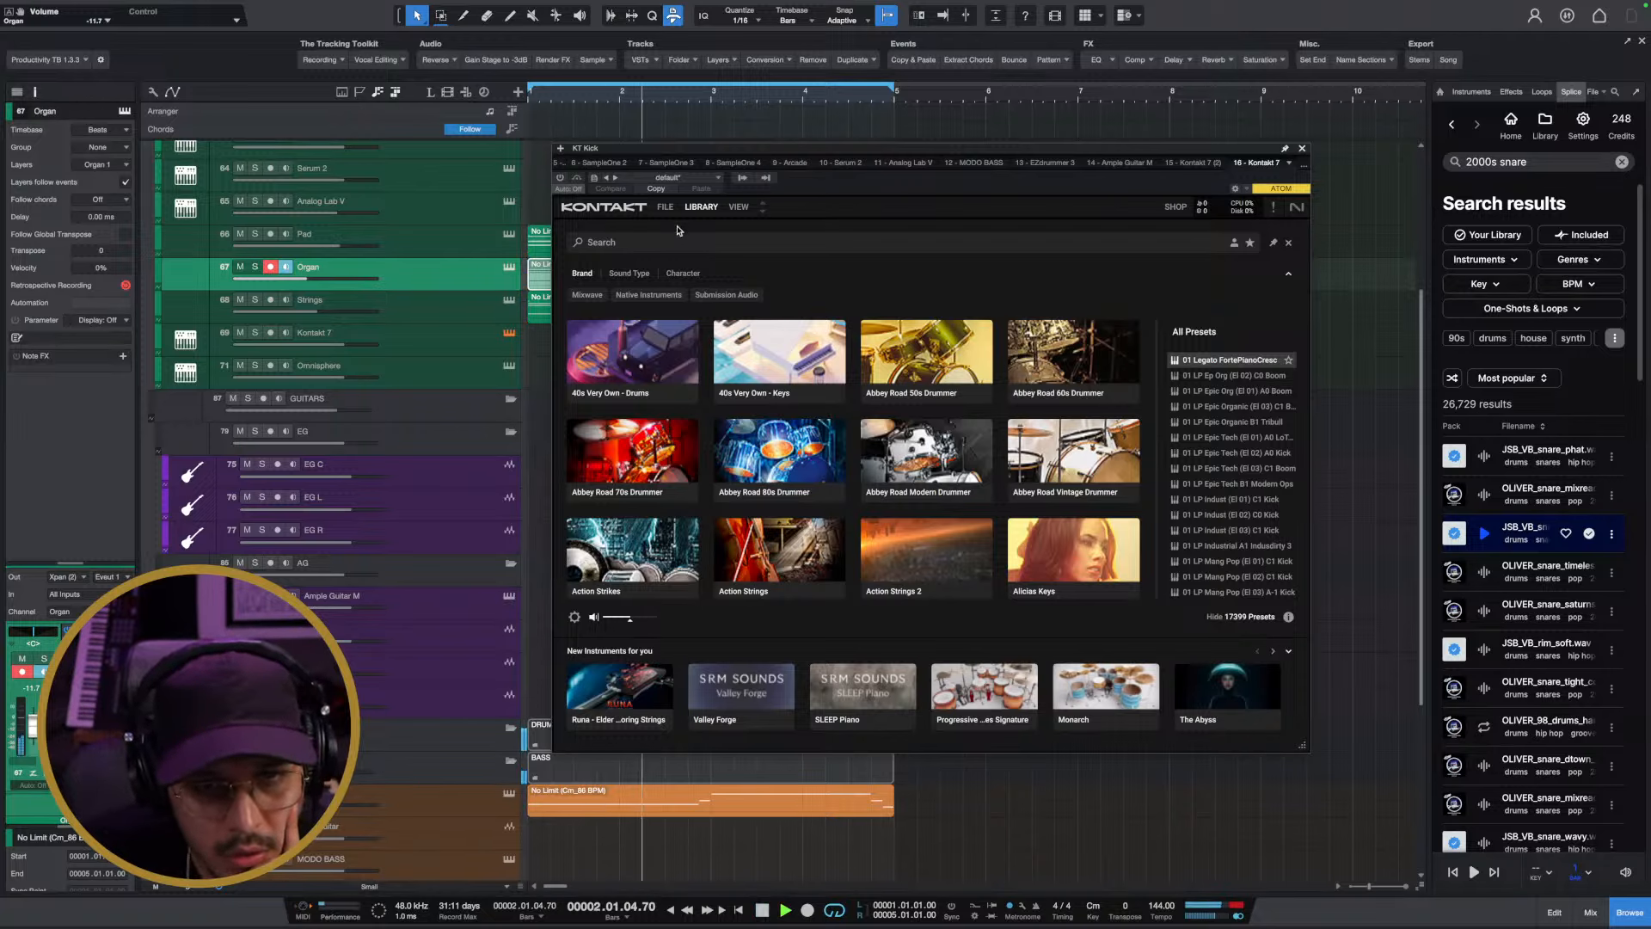
left_click(737, 208)
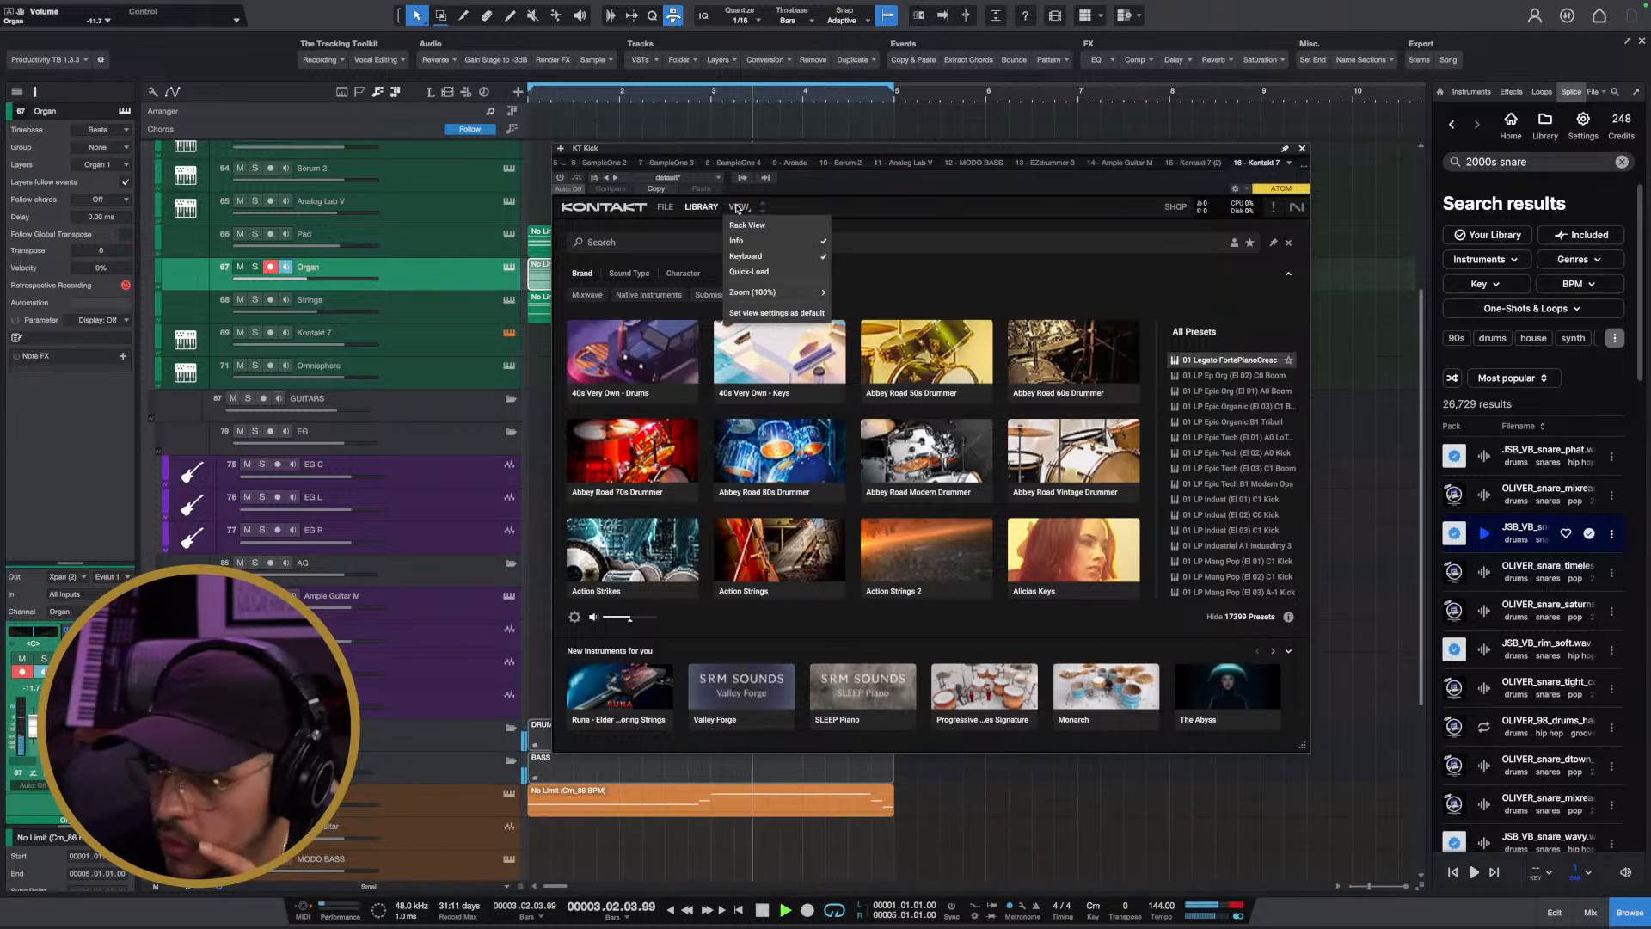
left_click(741, 226)
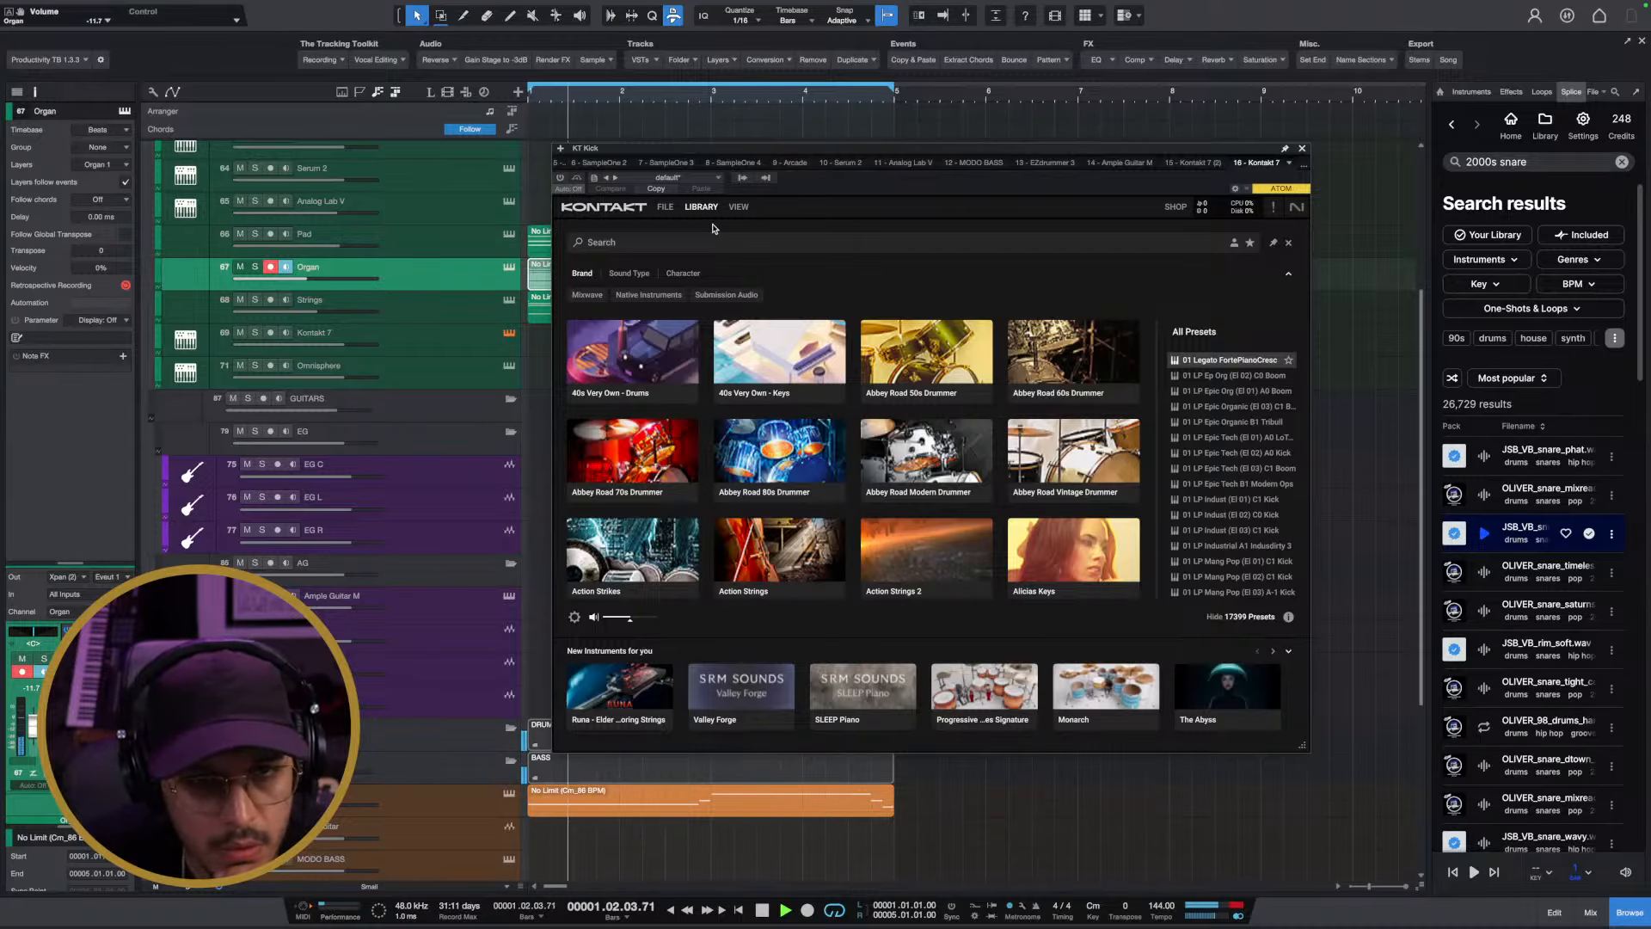
left_click(638, 213)
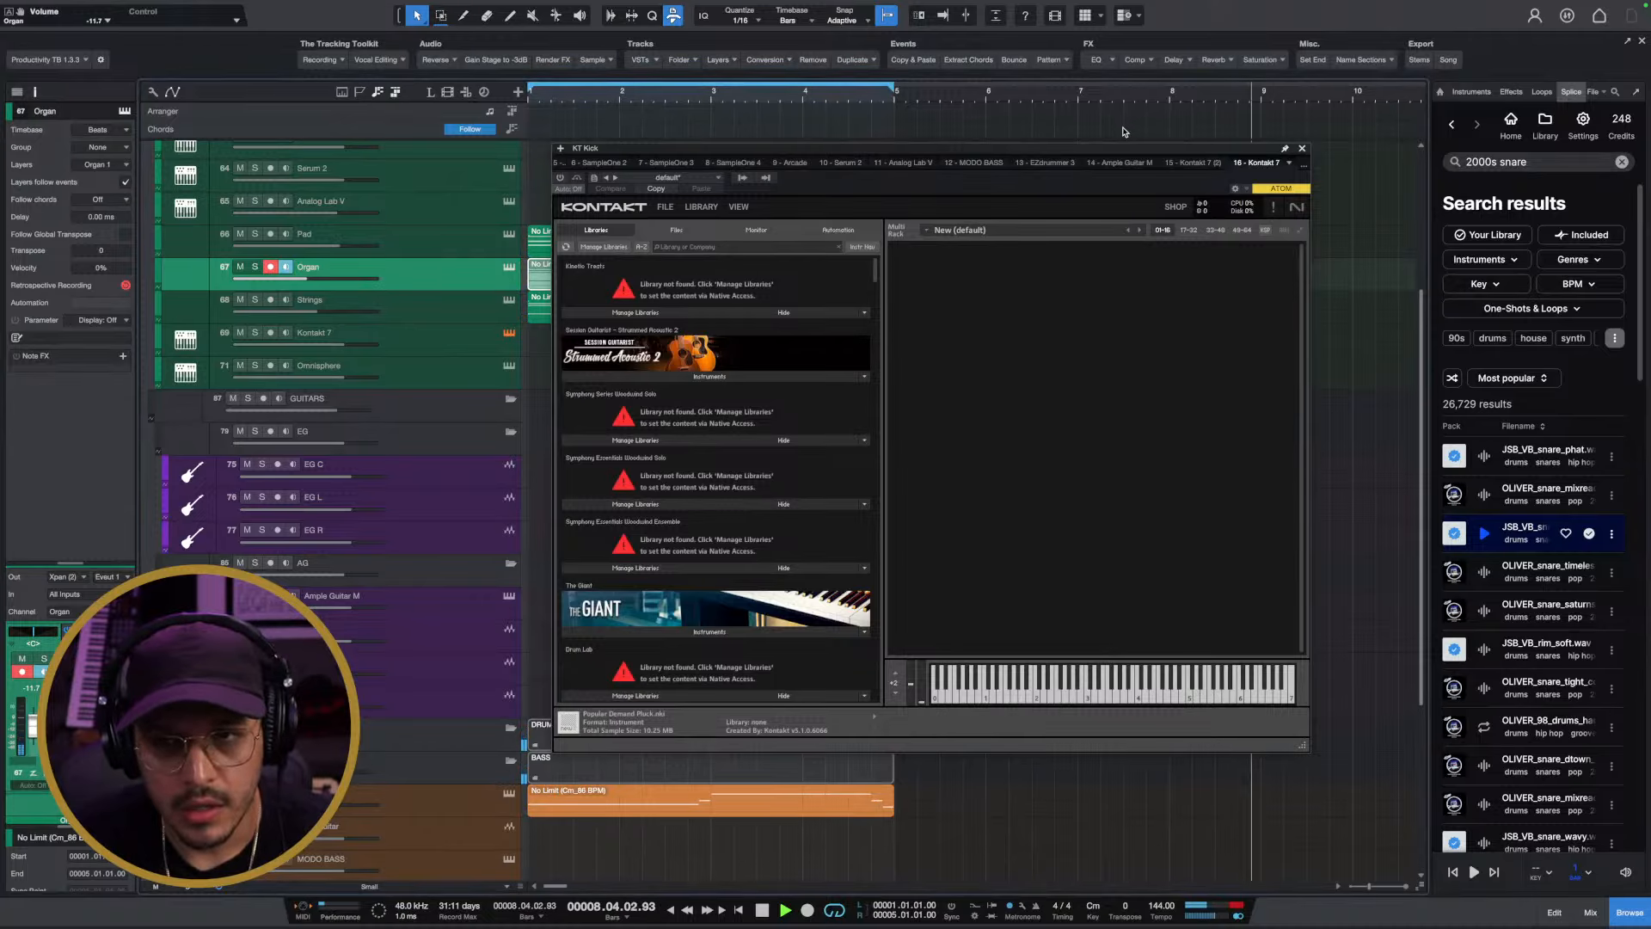
key("space")
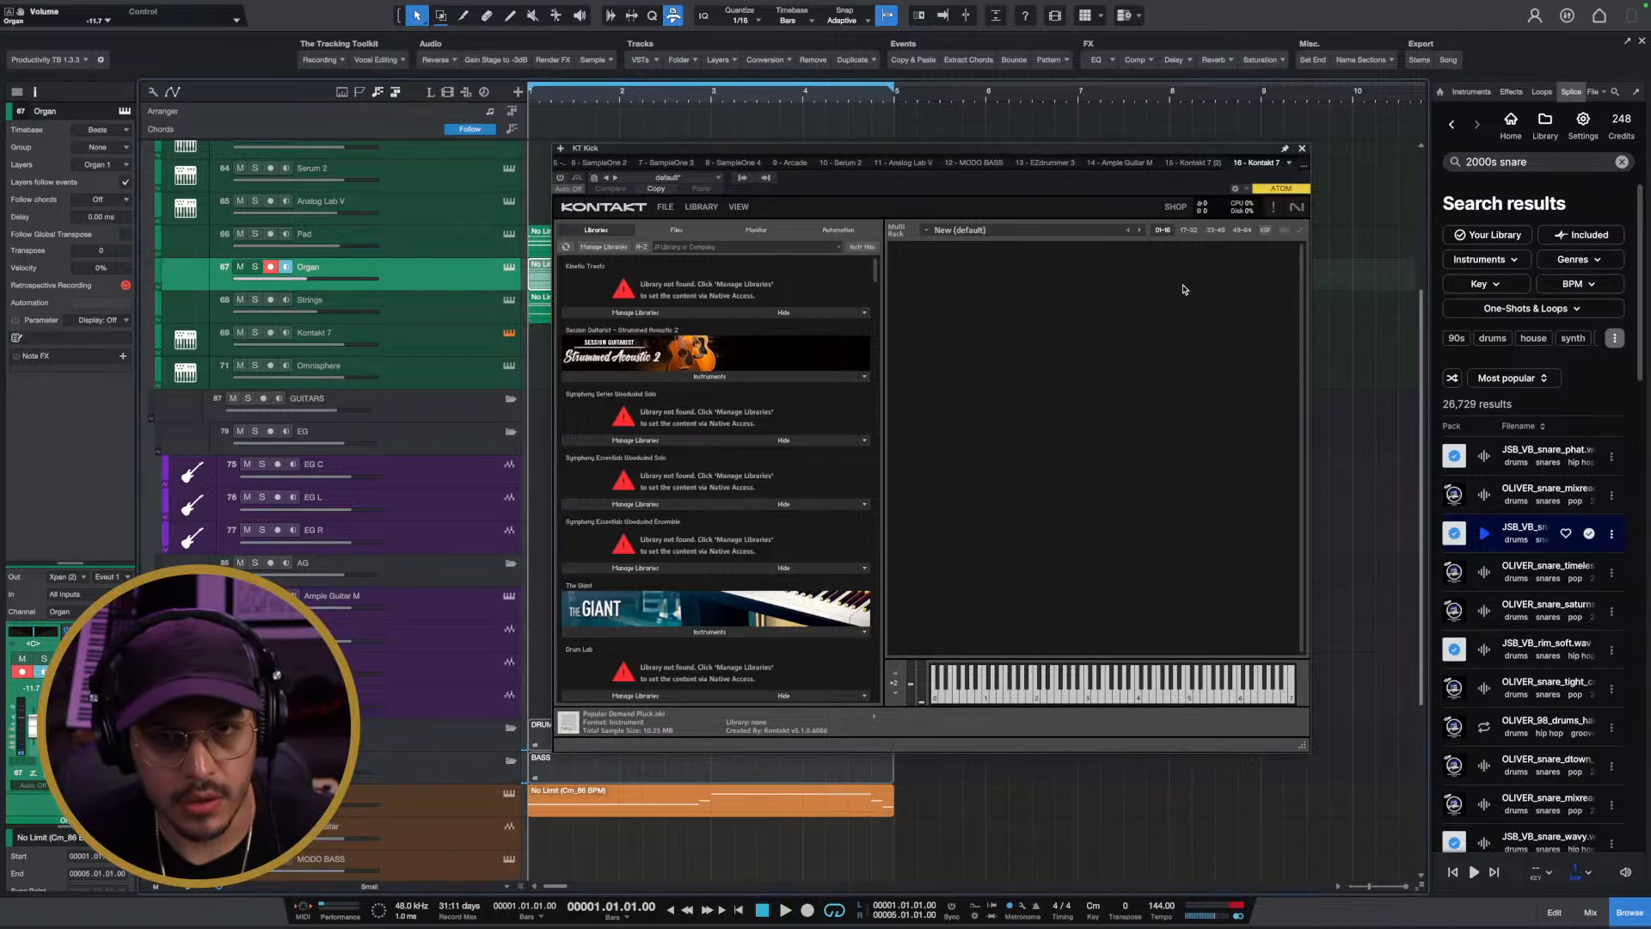
Check Kontakt's library management options and look through the browser's list of libraries
left_click(613, 209)
left_click(612, 209)
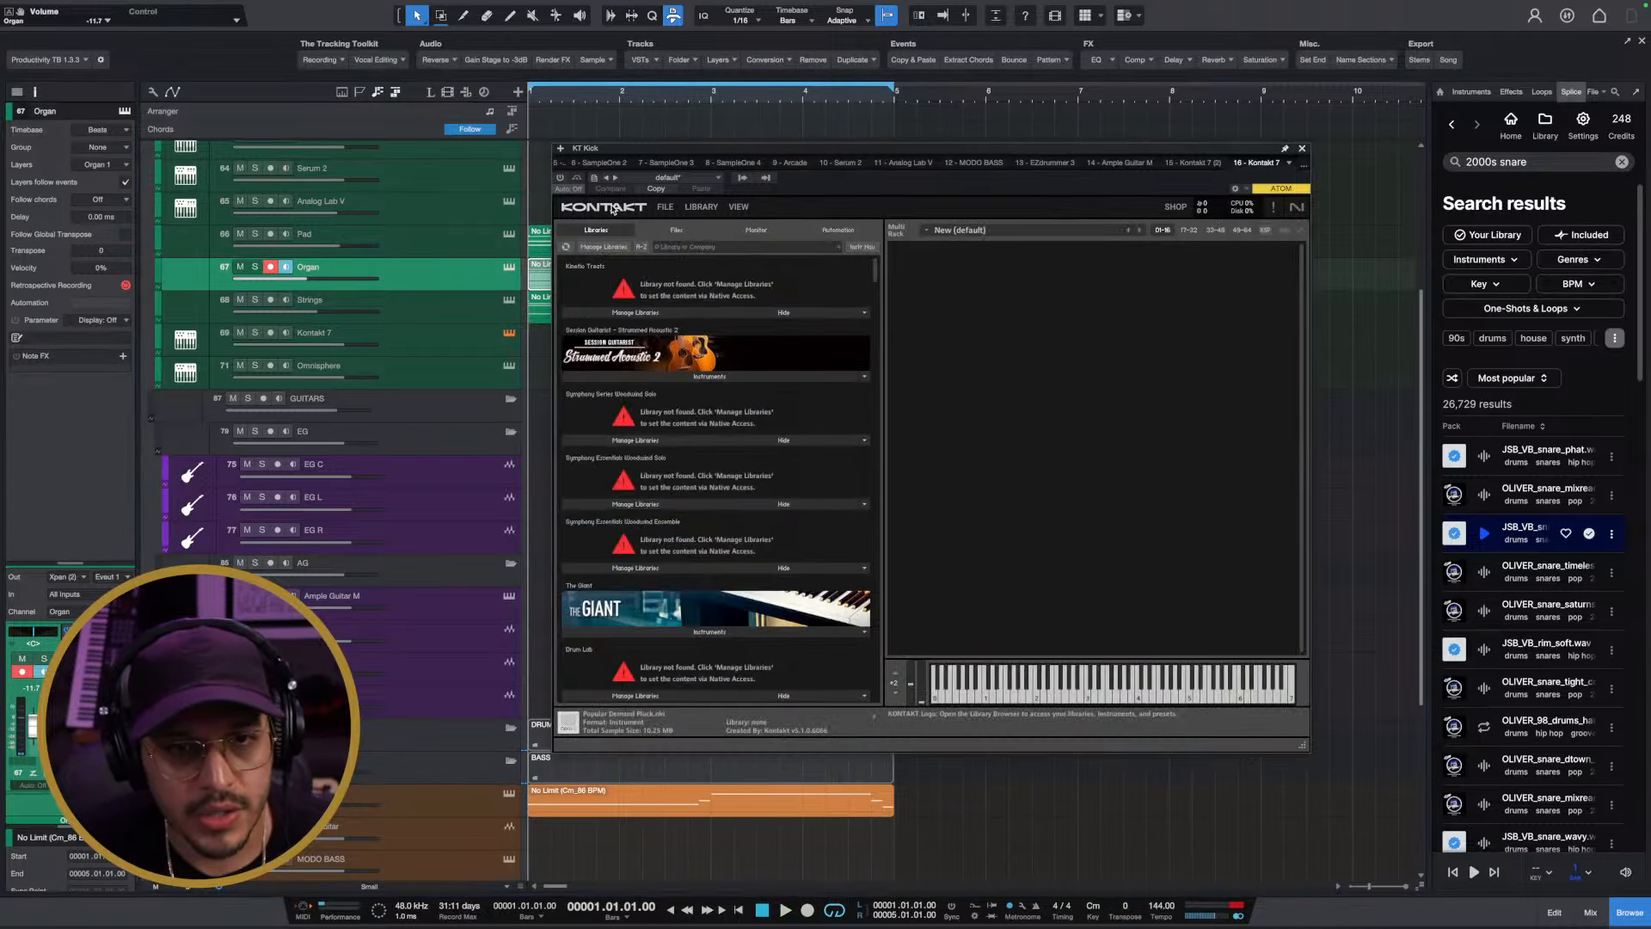
left_click(613, 209)
left_click(612, 209)
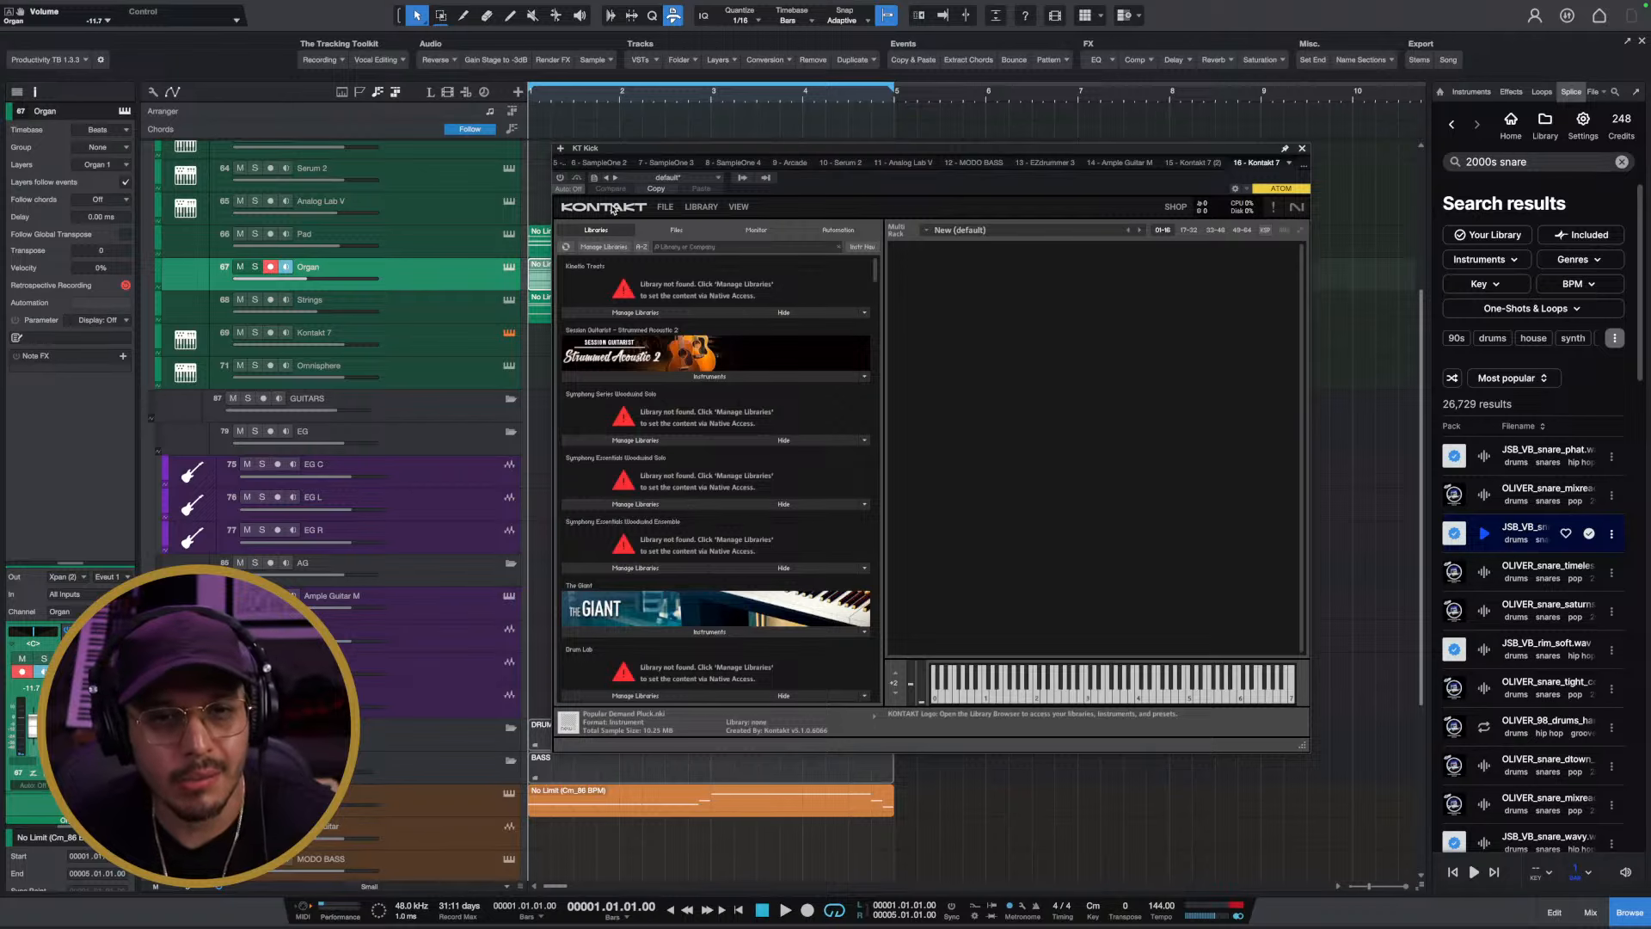
left_click(612, 209)
left_click(612, 209)
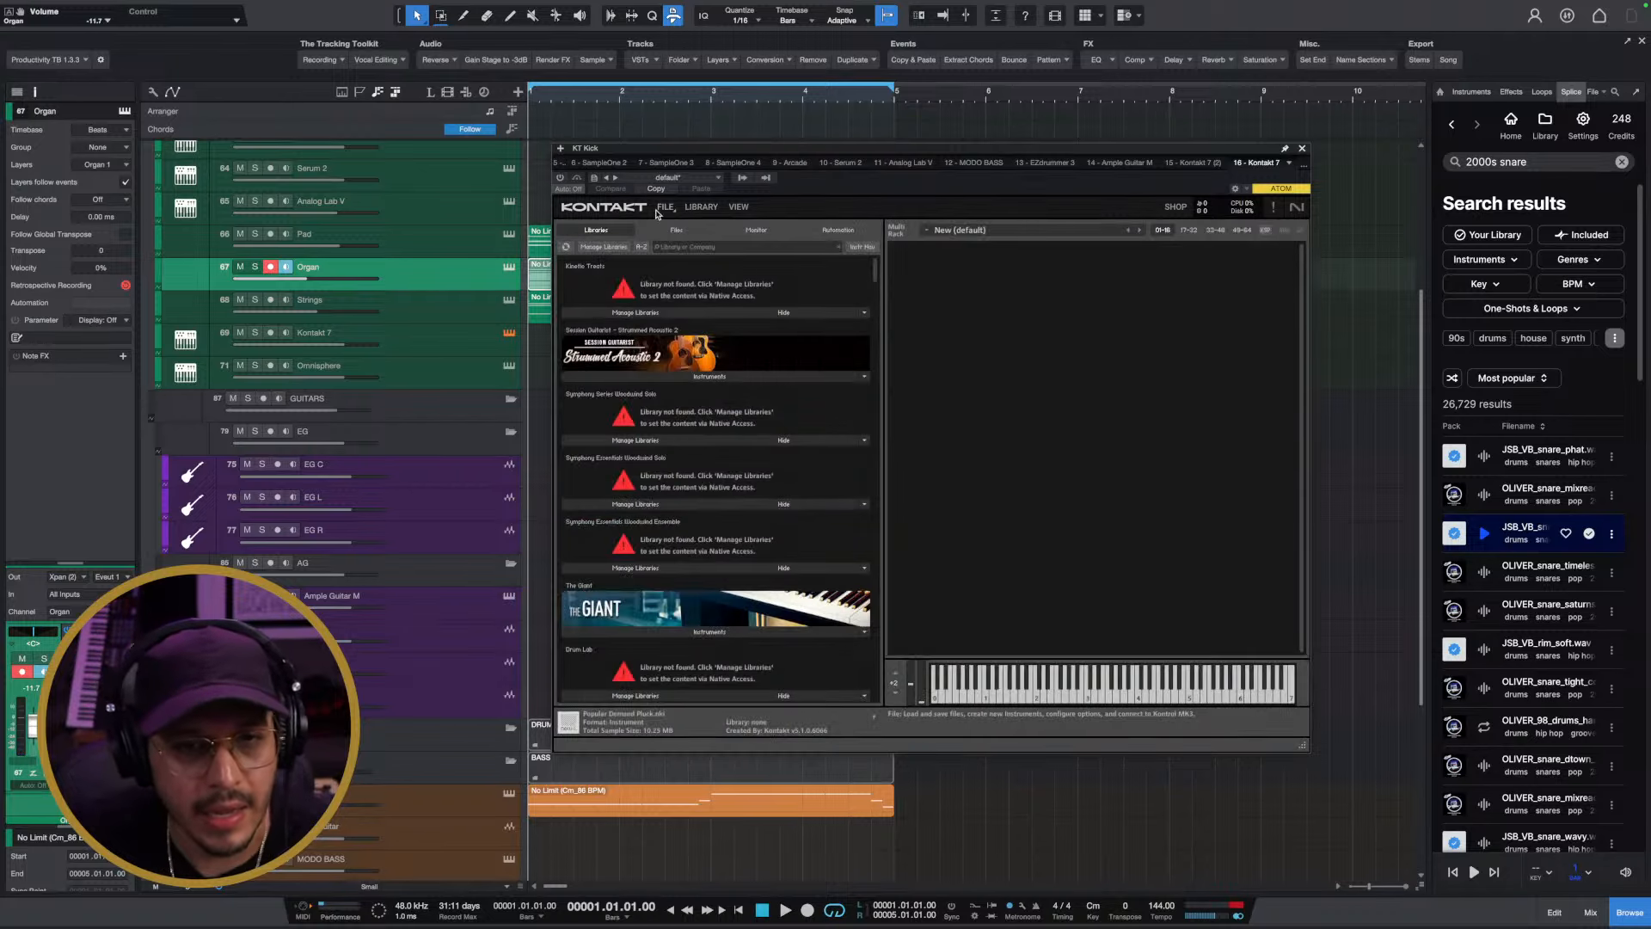
left_click(701, 208)
left_click(599, 209)
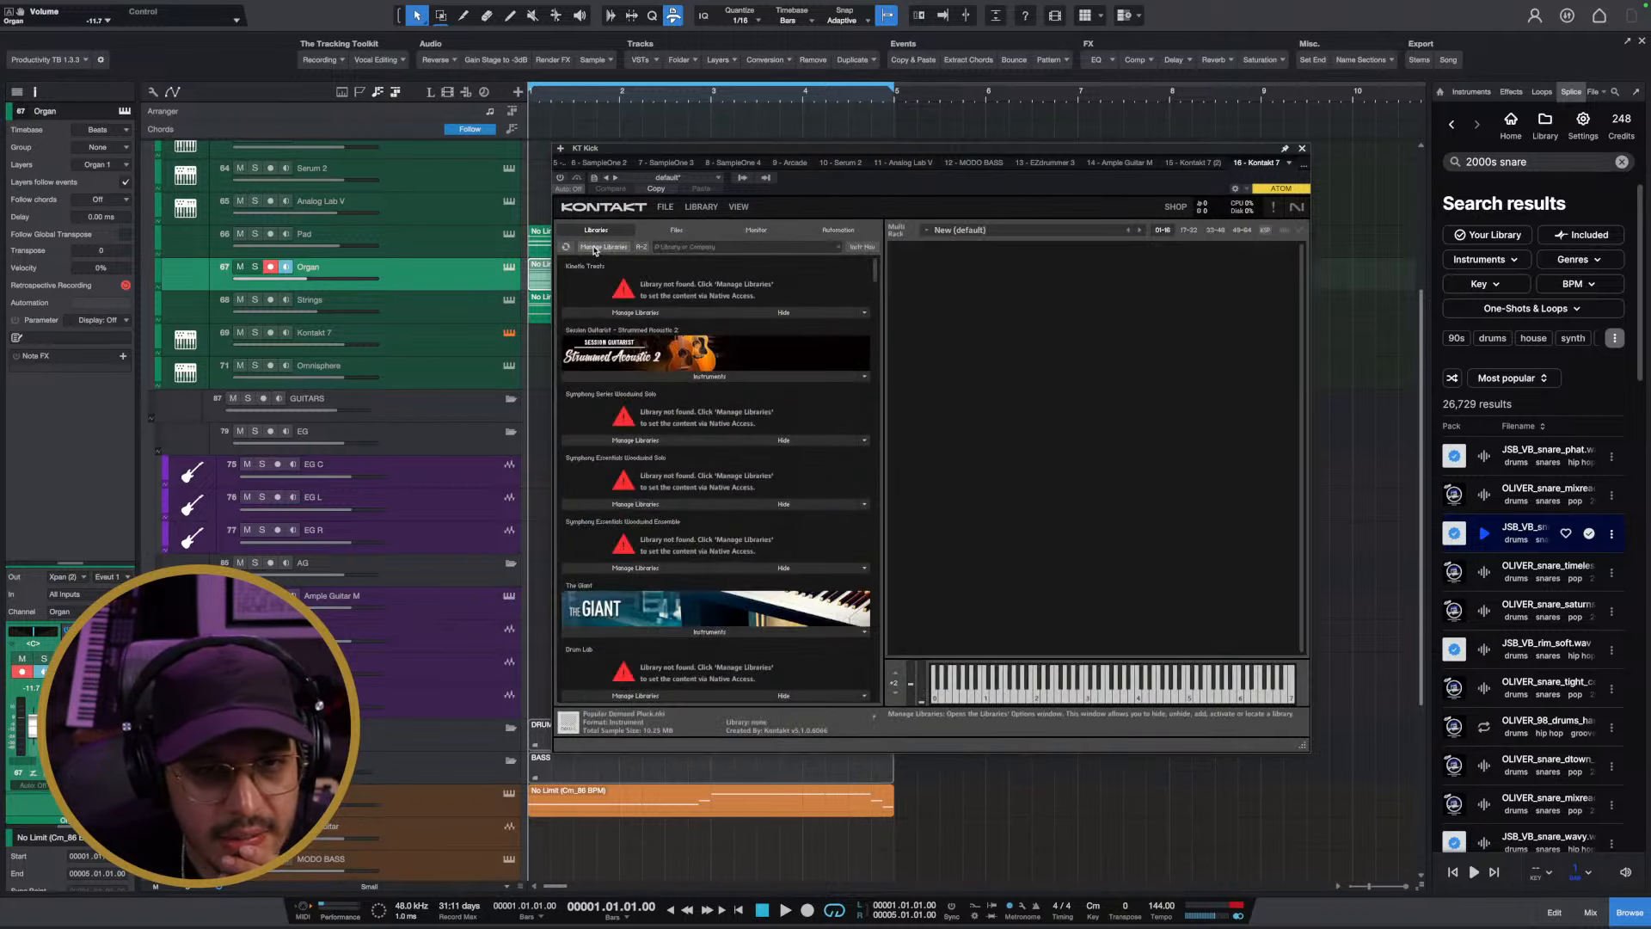
left_click(594, 248)
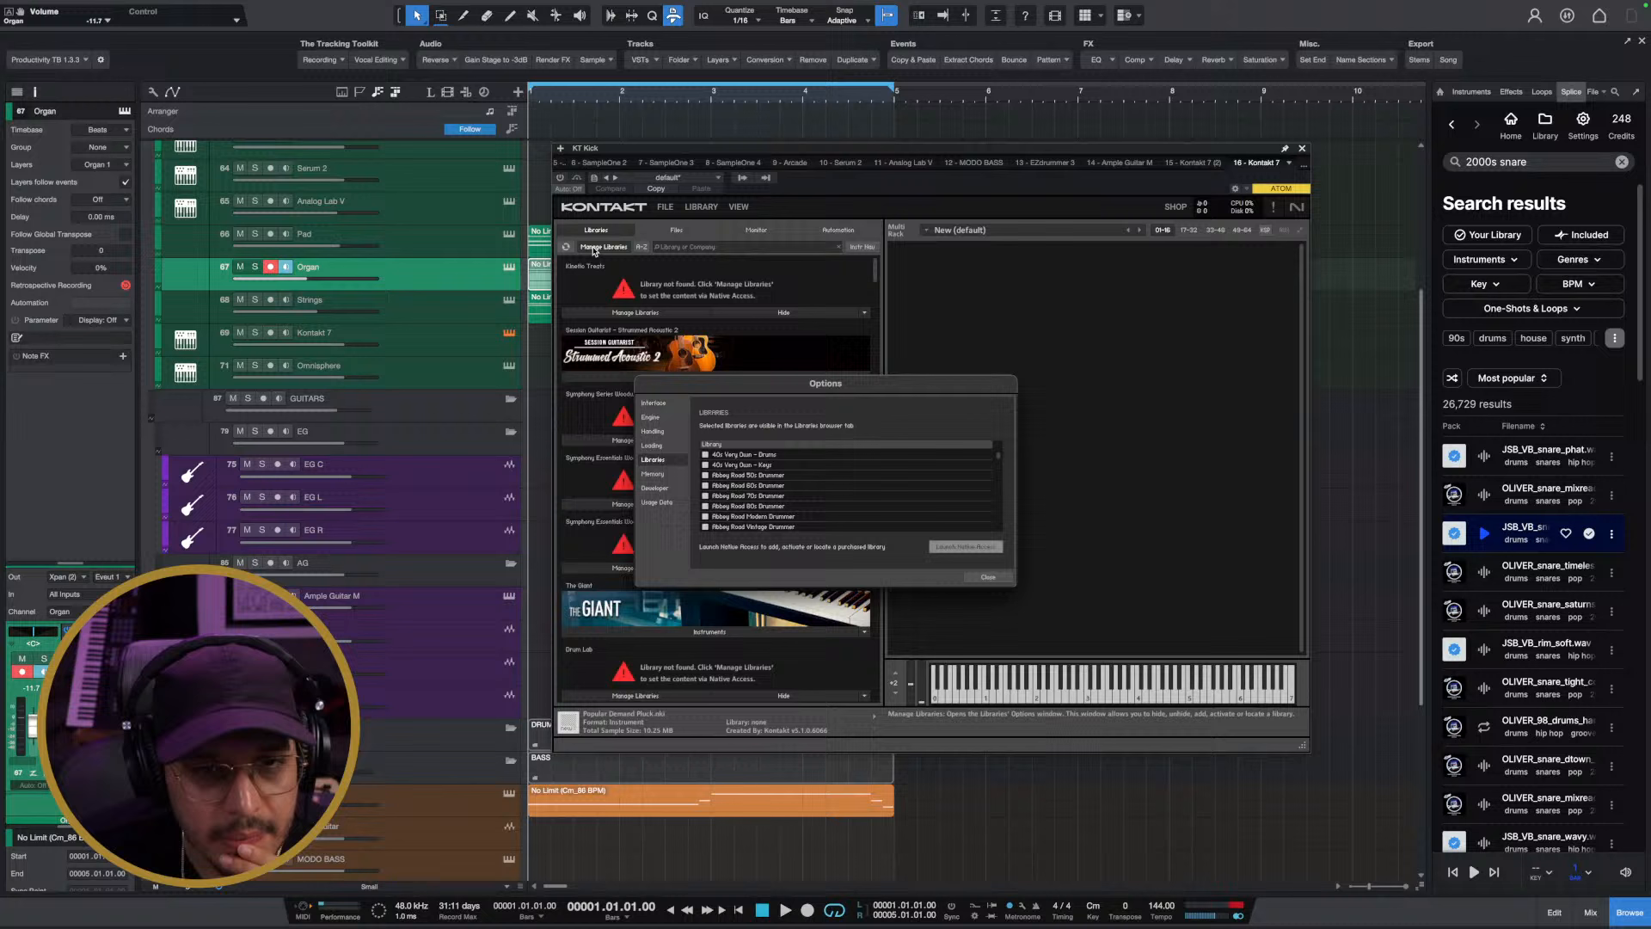
left_click(983, 575)
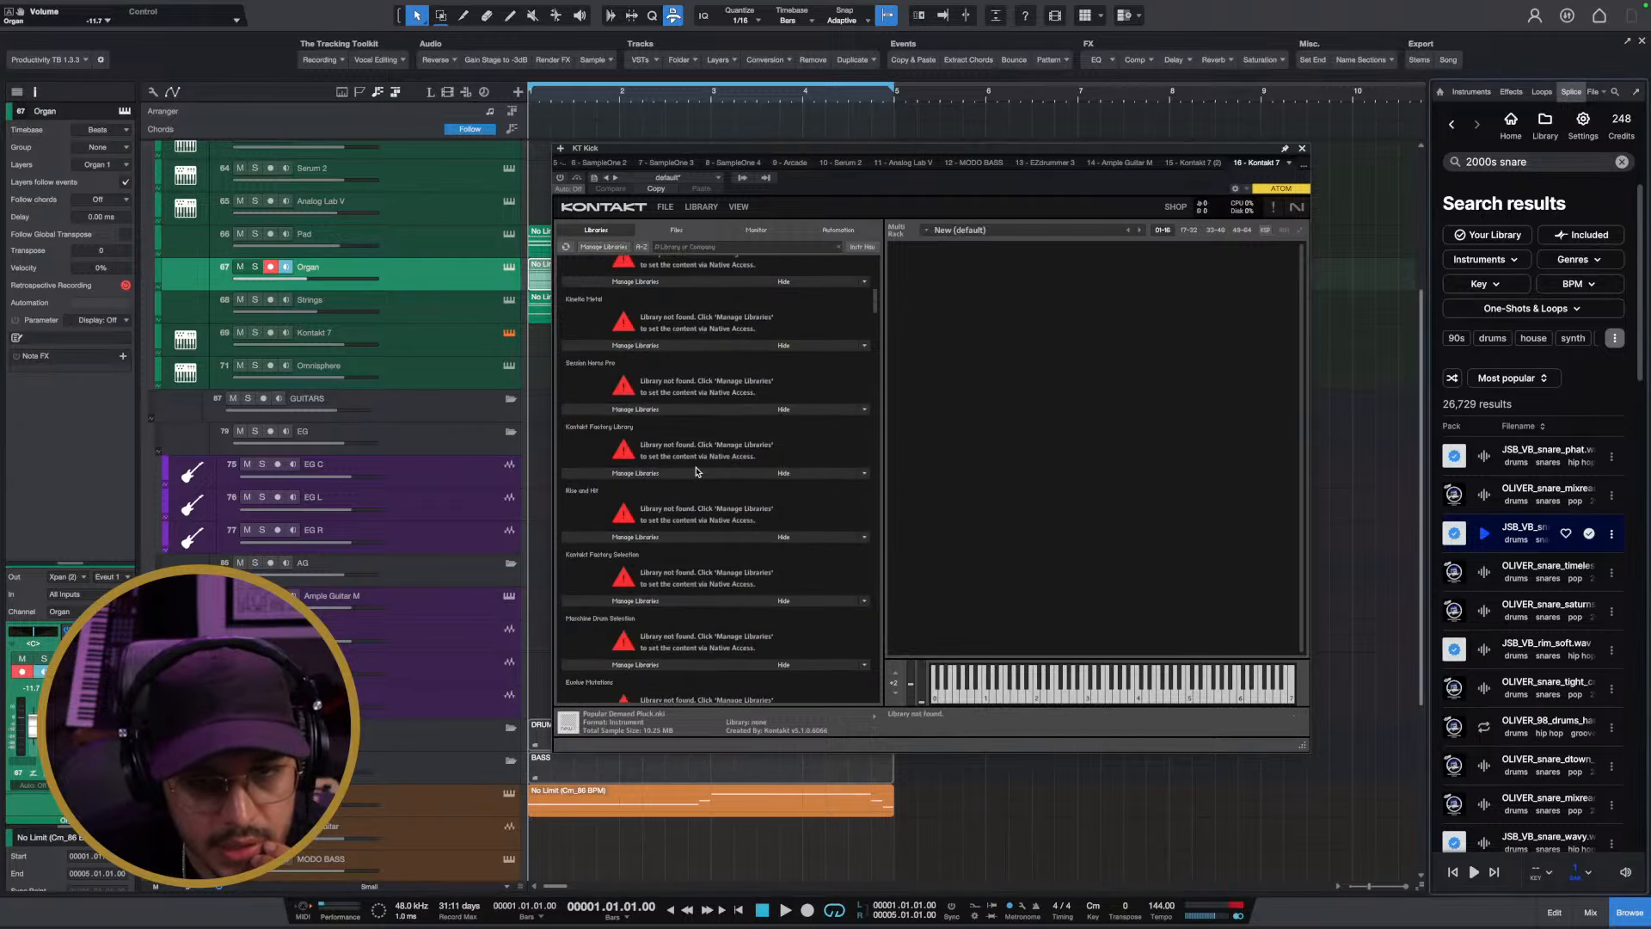
Activate the Kontakt 7 instrument and load Bad Ass Brass.nki from the EXCLUSIVE VIP Only PresetBank V1 presets in Kontakt's file browser
left_click(678, 231)
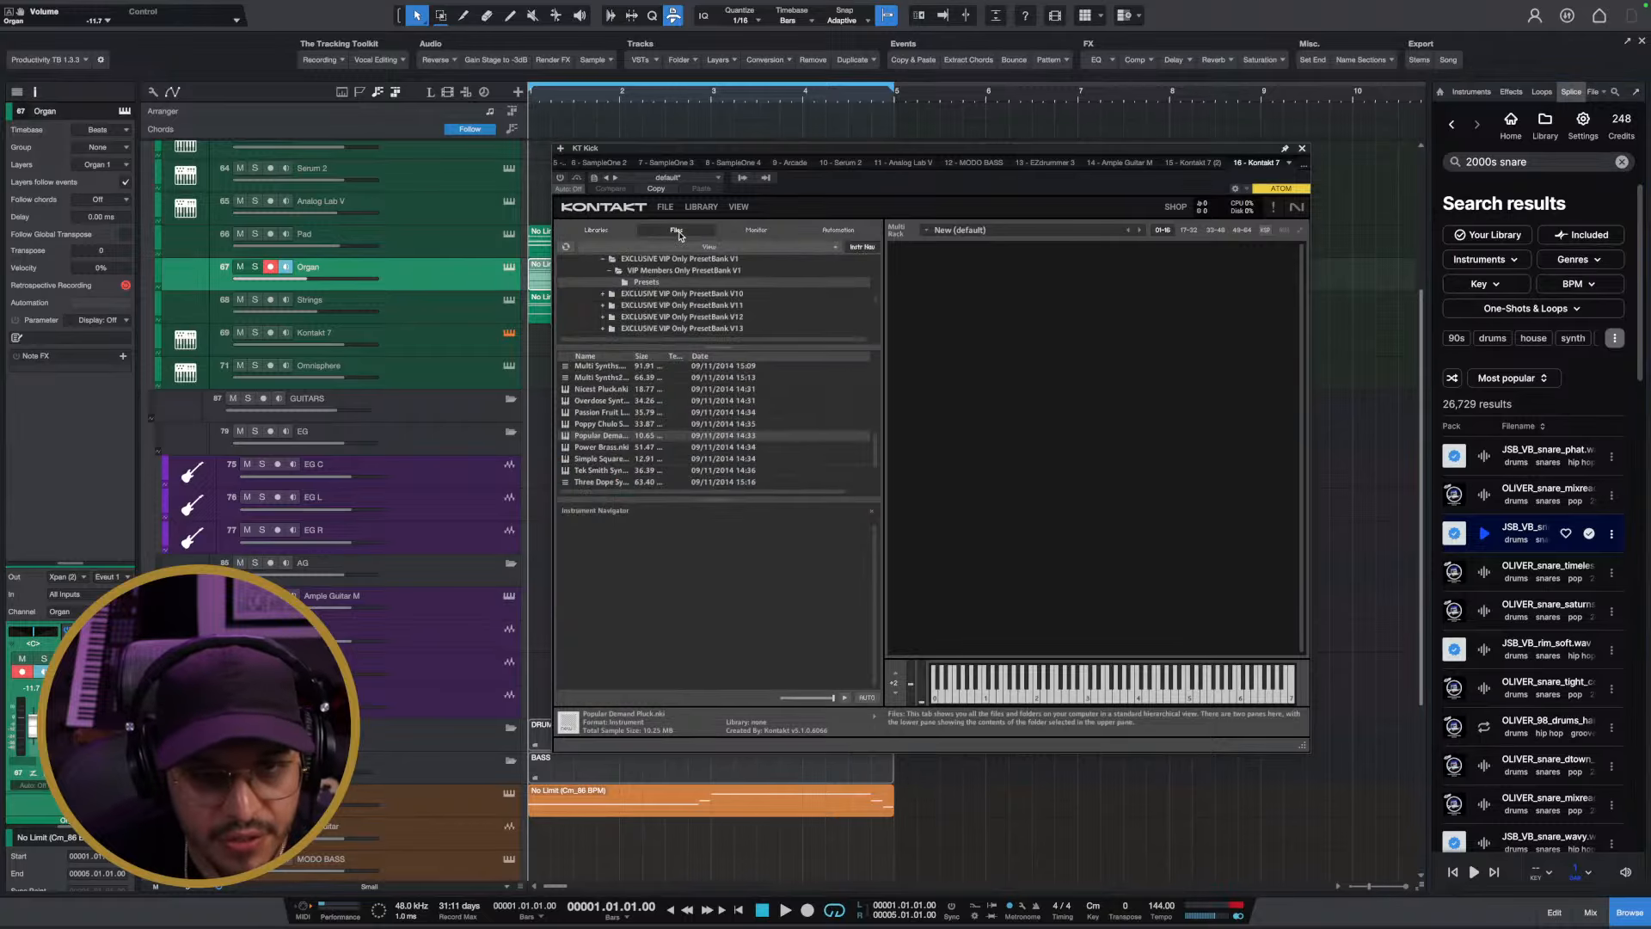
scroll(613, 449, "up", 10)
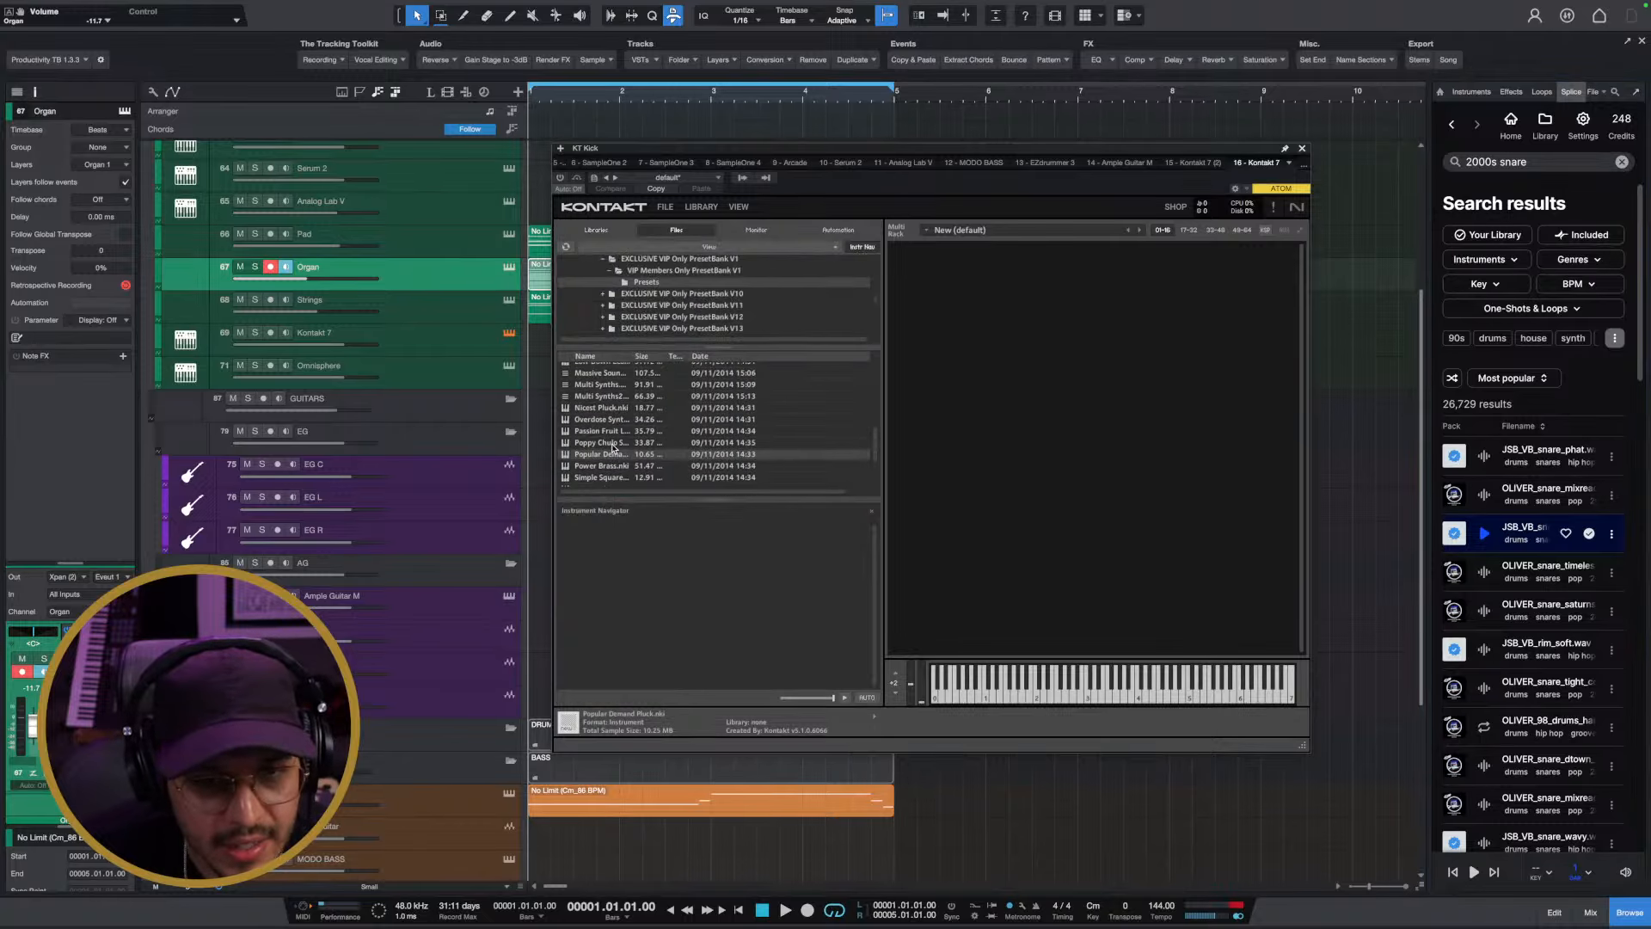
scroll(606, 421, "down", 1)
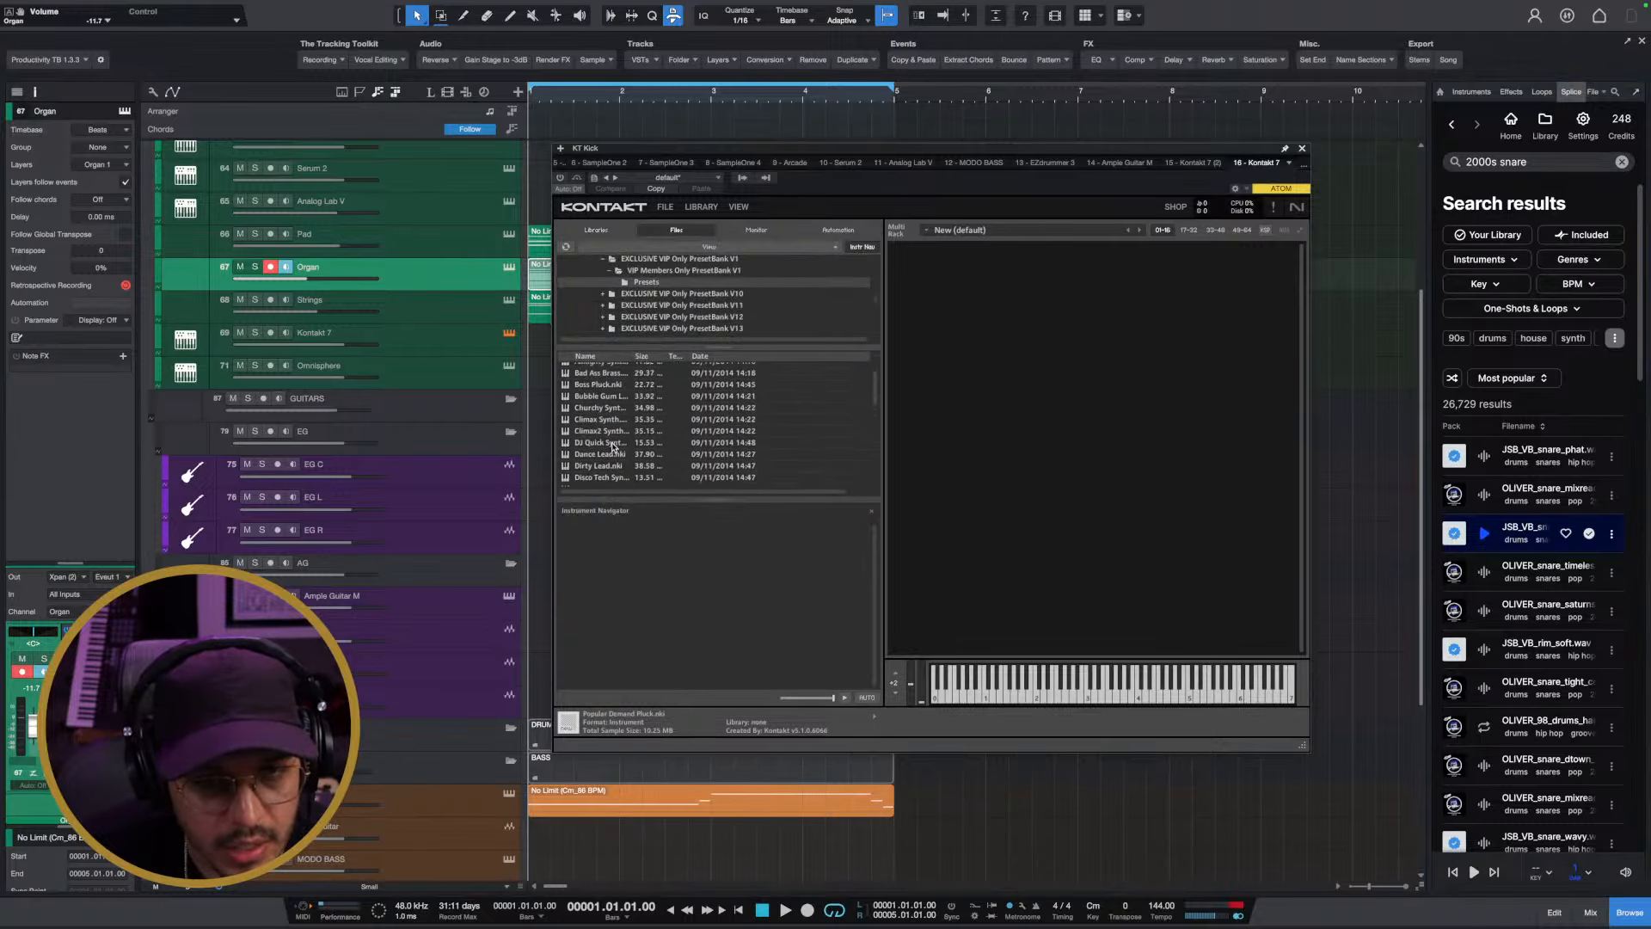
left_click(598, 380)
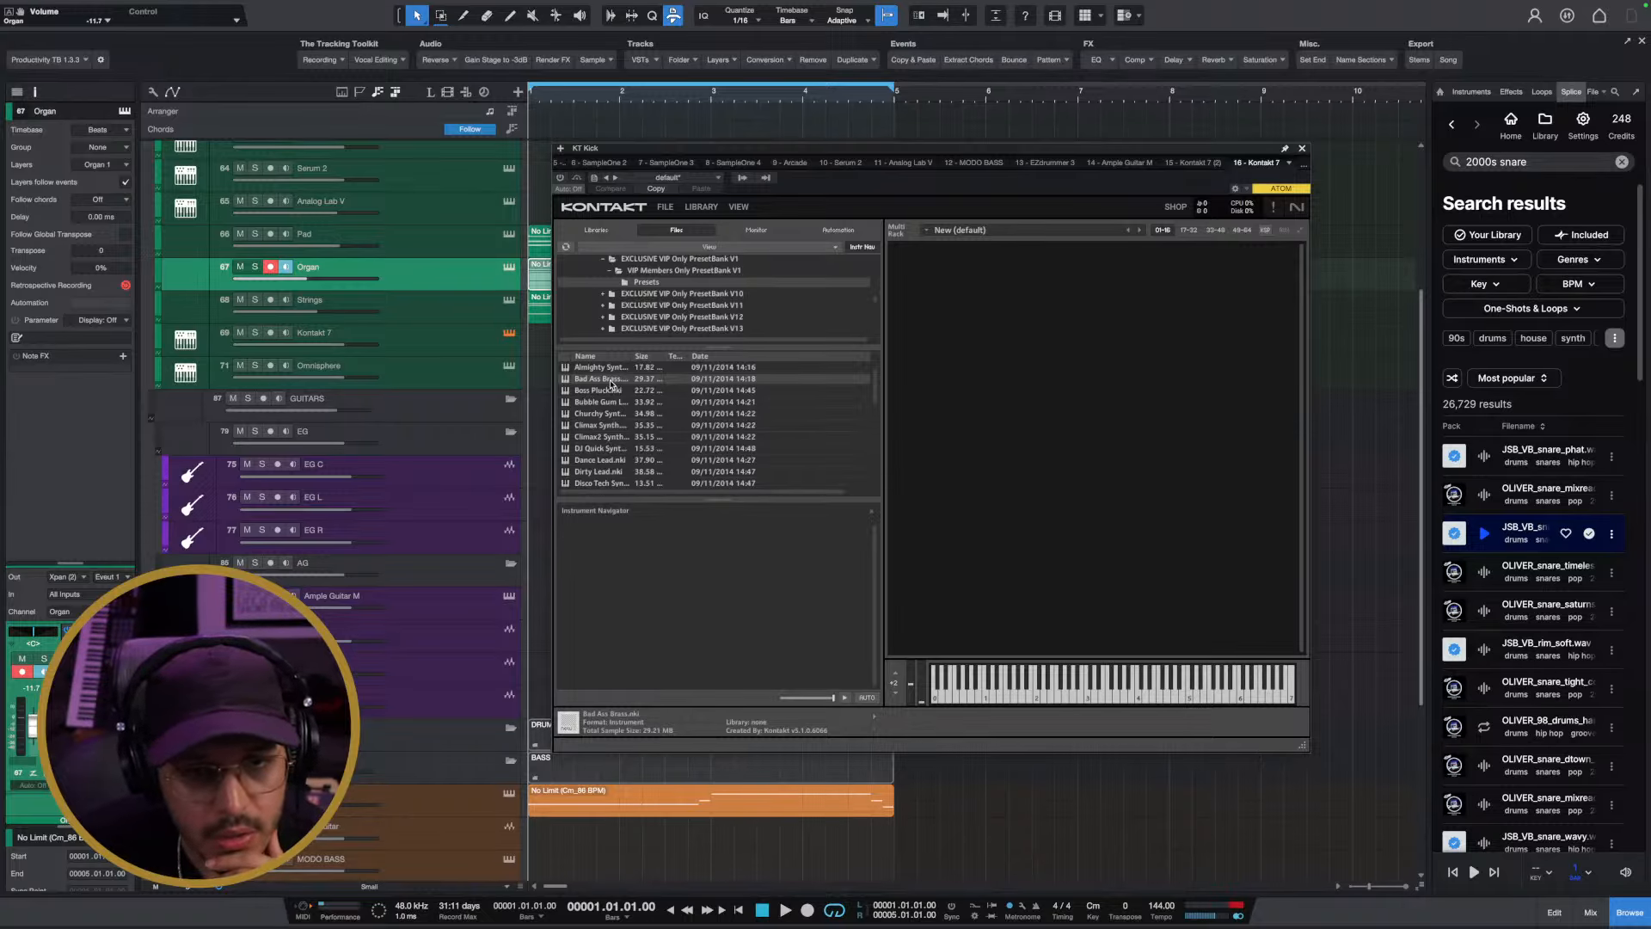
left_click(459, 349)
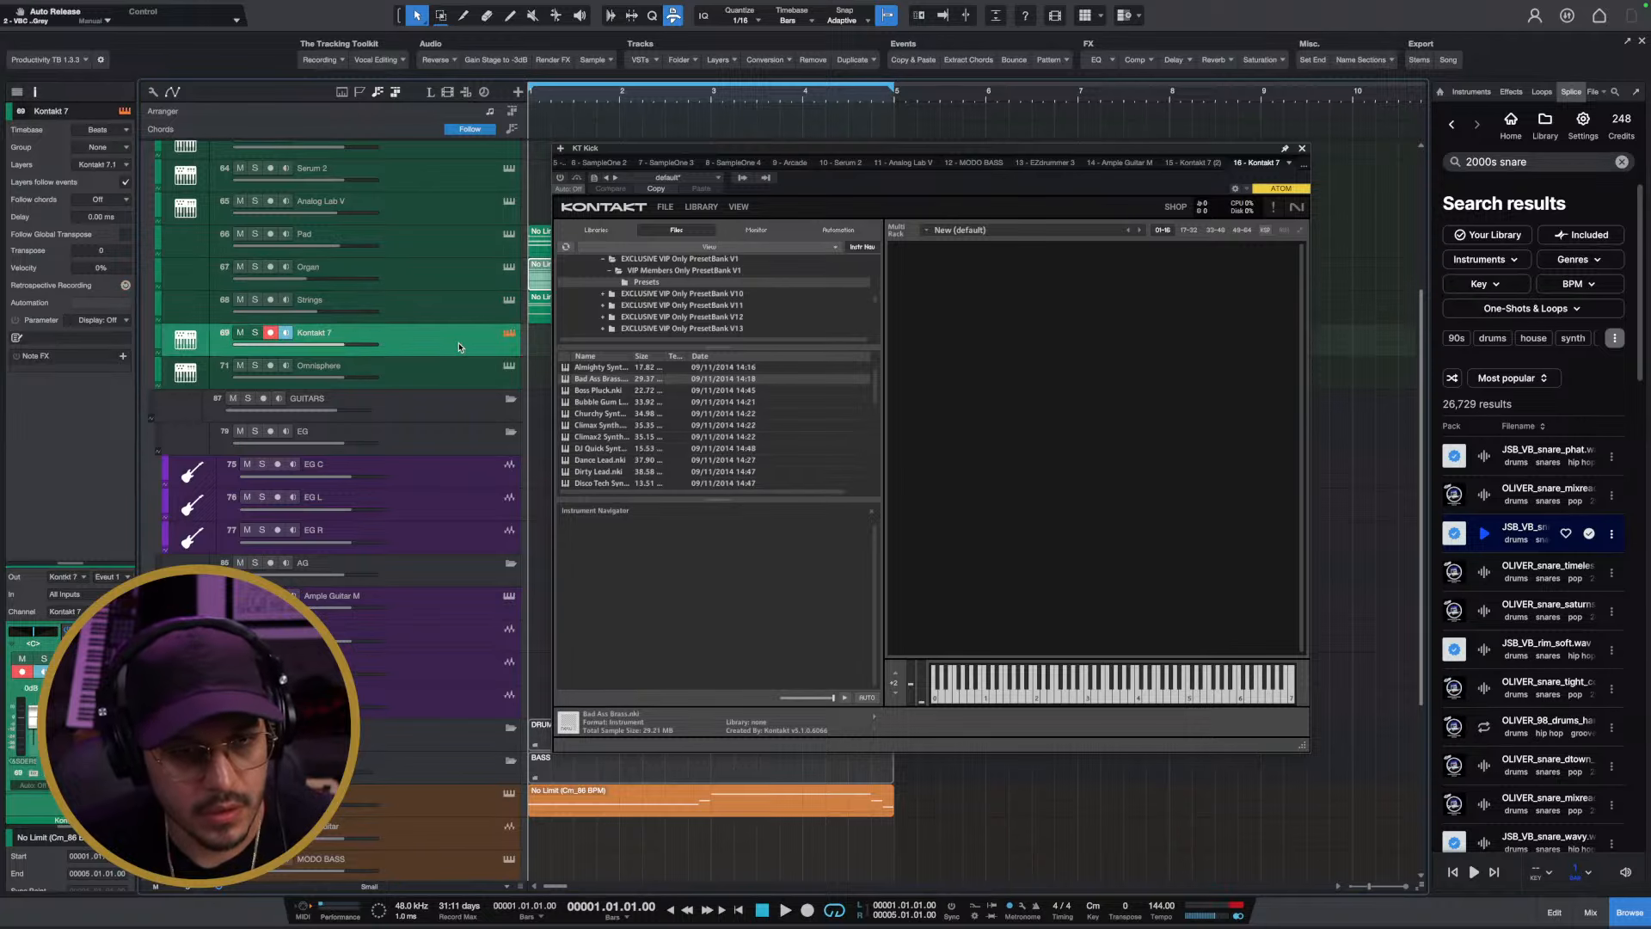
left_click(560, 178)
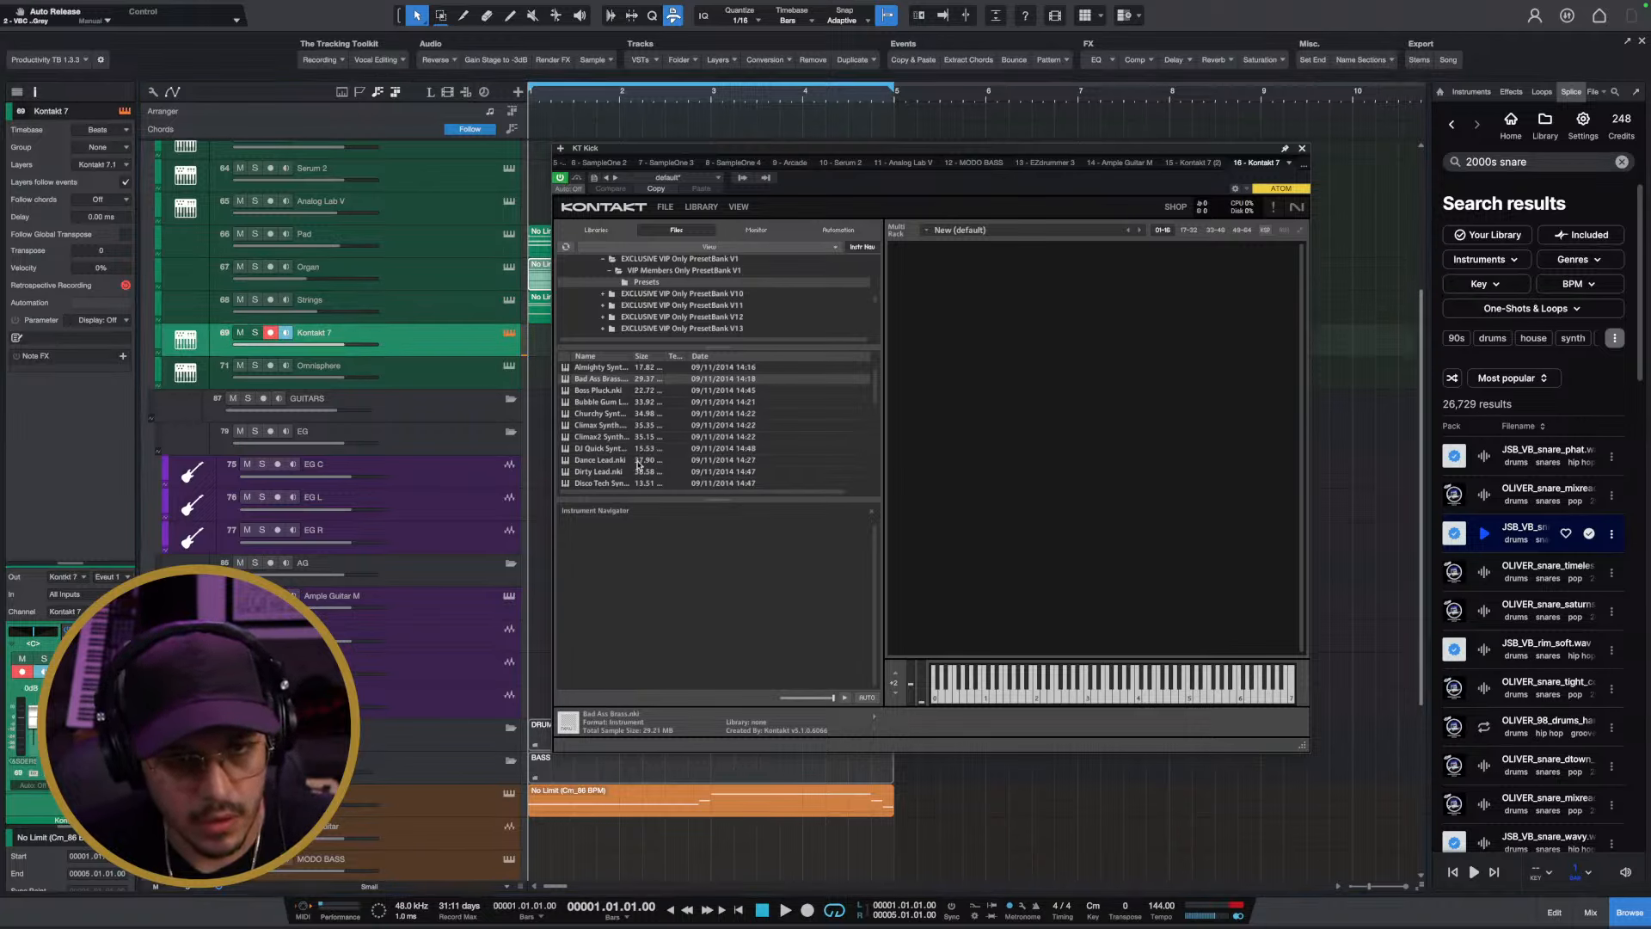
double_click(614, 379)
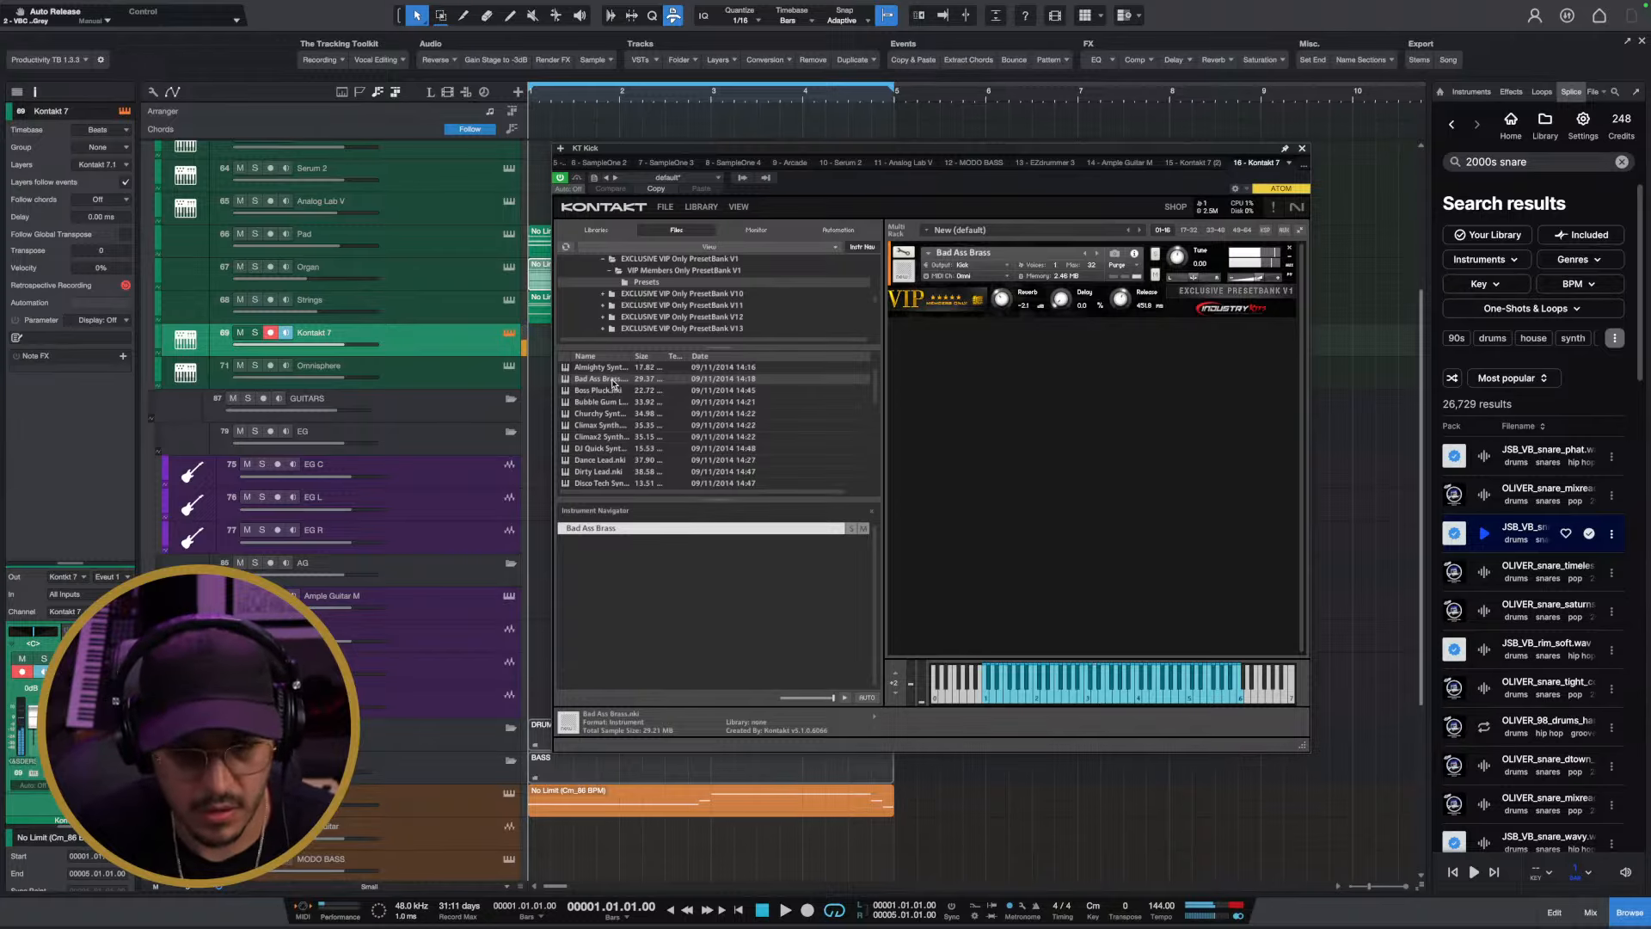
Close the Kontakt window and rename the Kontakt 7 track as Brass
left_click(1303, 150)
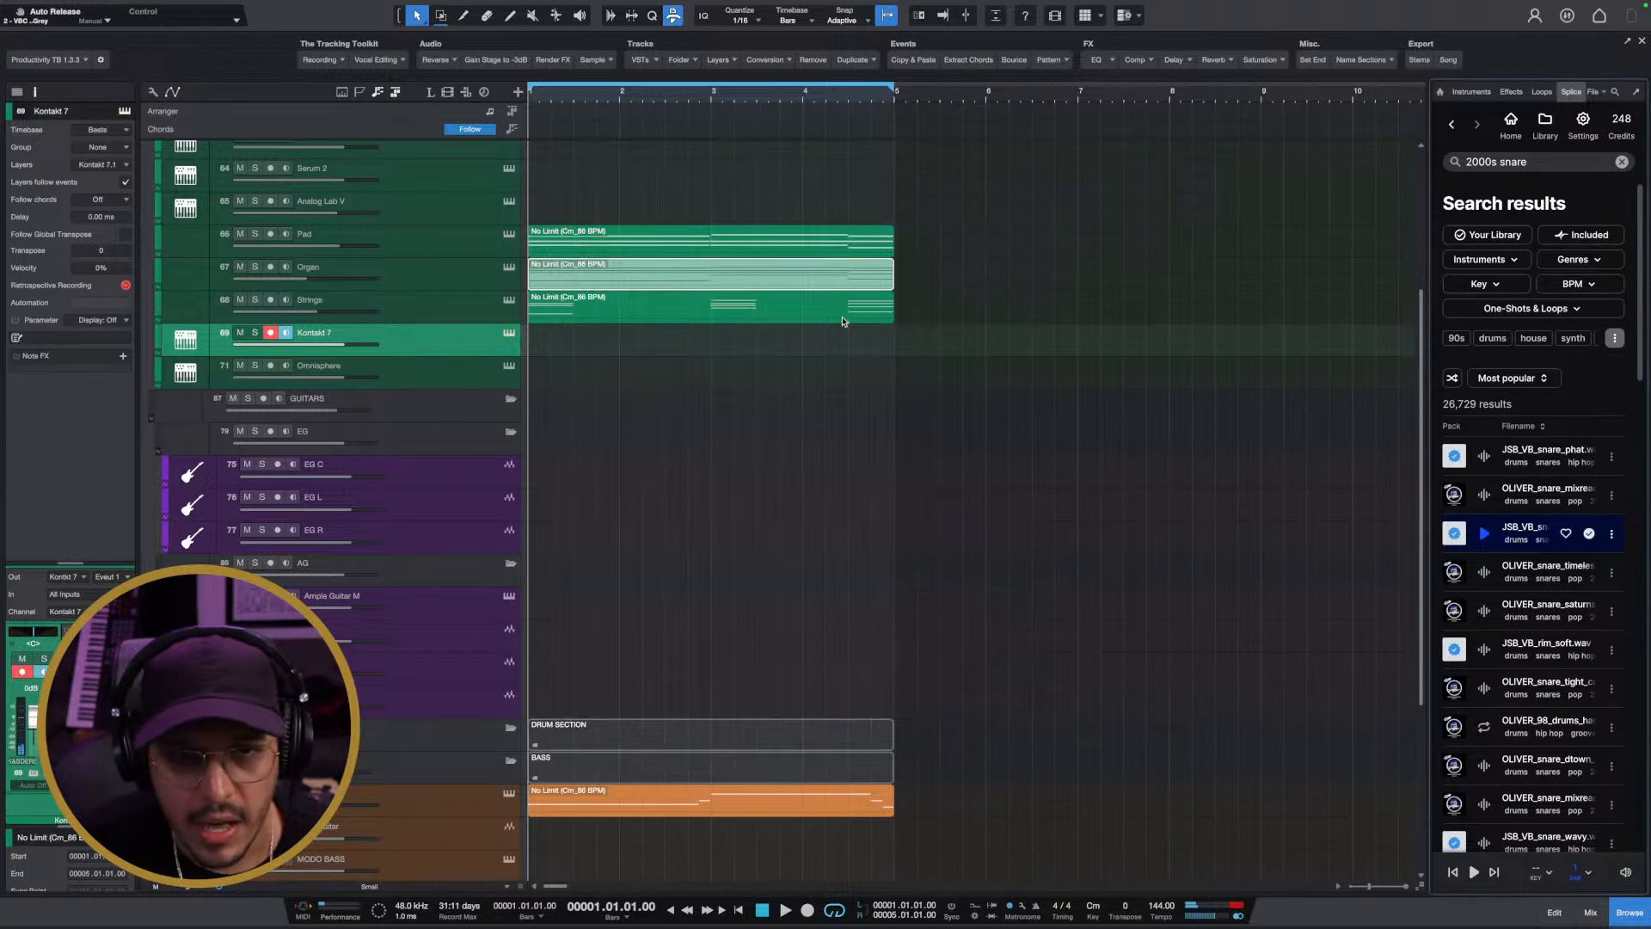
left_click(665, 368)
double_click(323, 335)
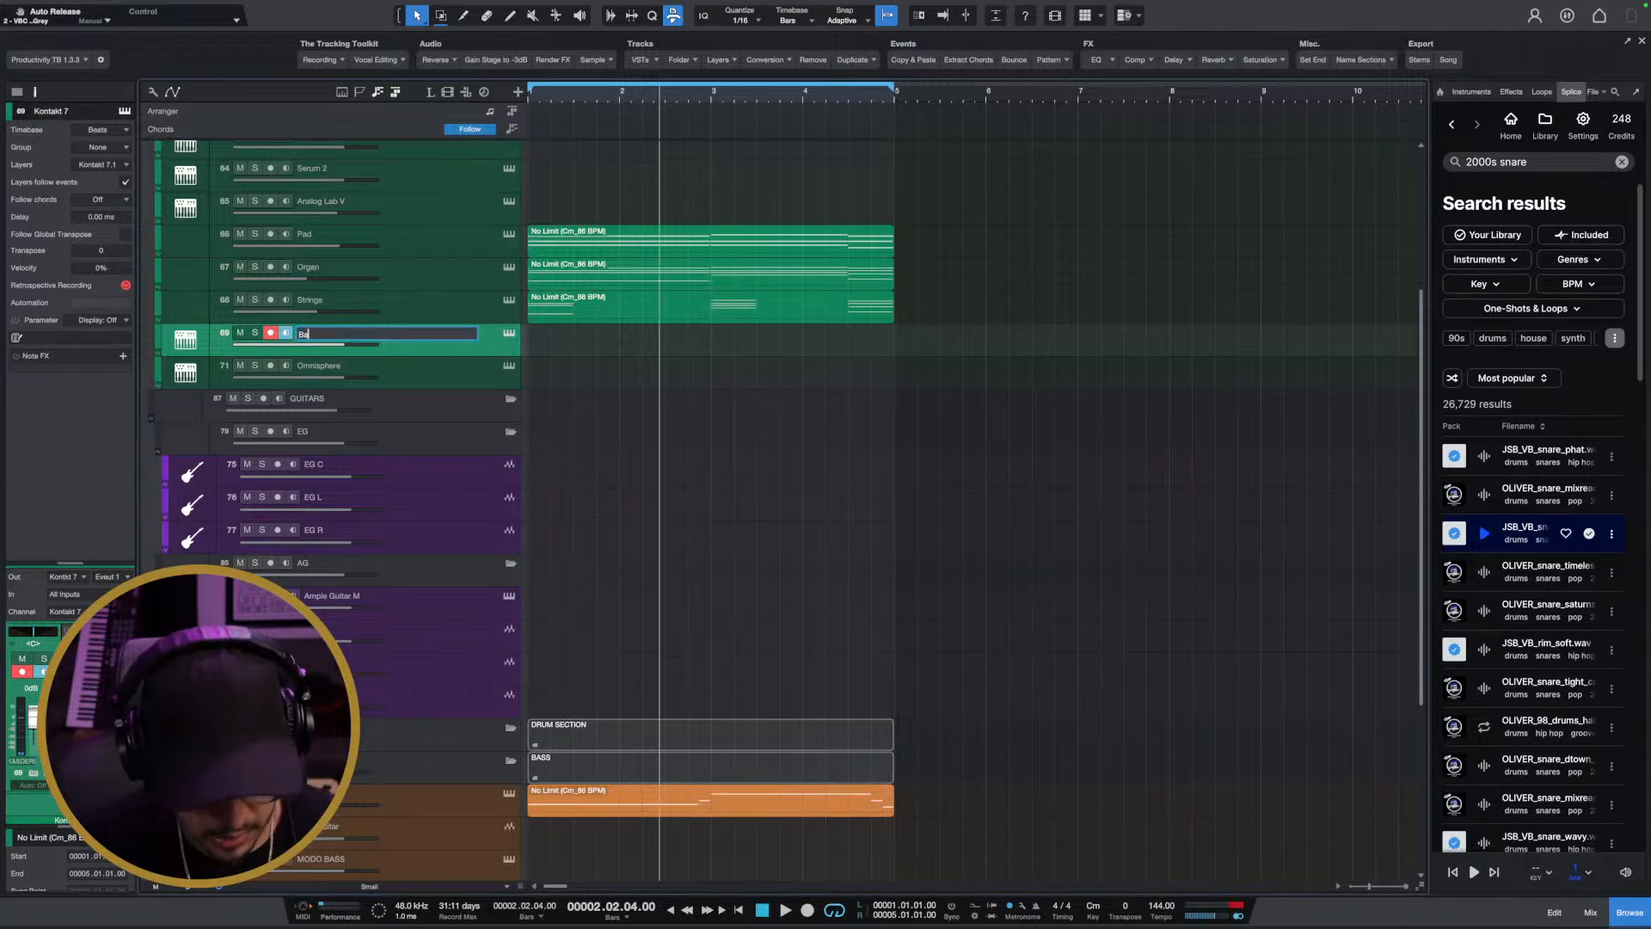
key("Return")
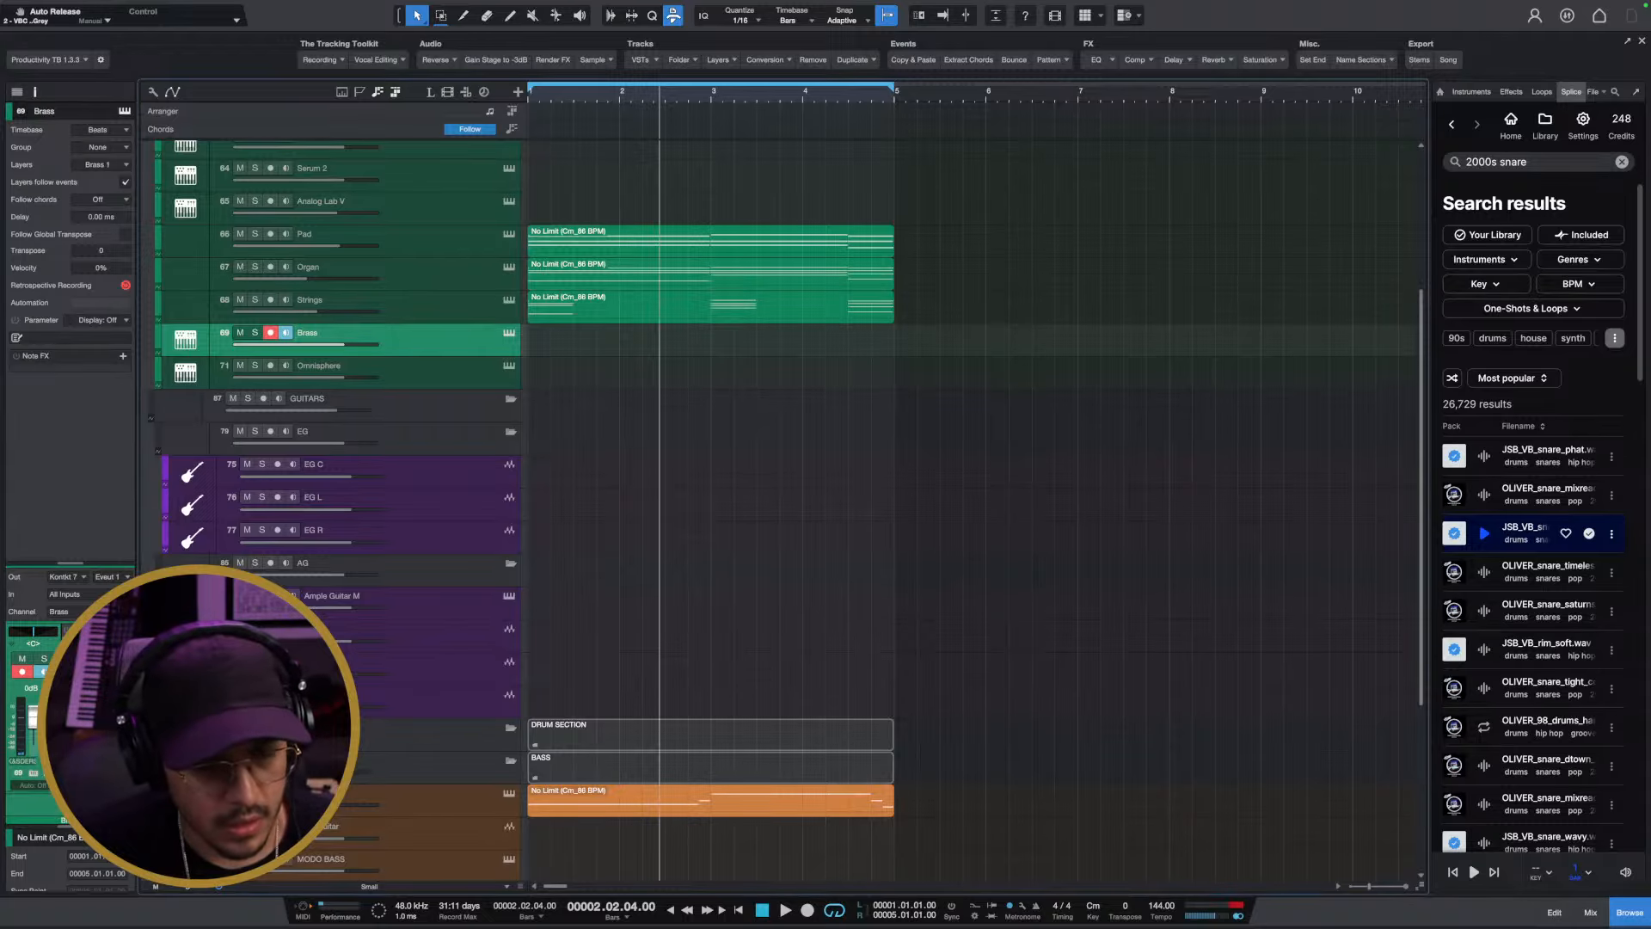
Copy the Strings track's clip onto the Brass track at the loop start and audition it in the loop
left_click(645, 346)
left_click_drag(601, 315, 600, 349)
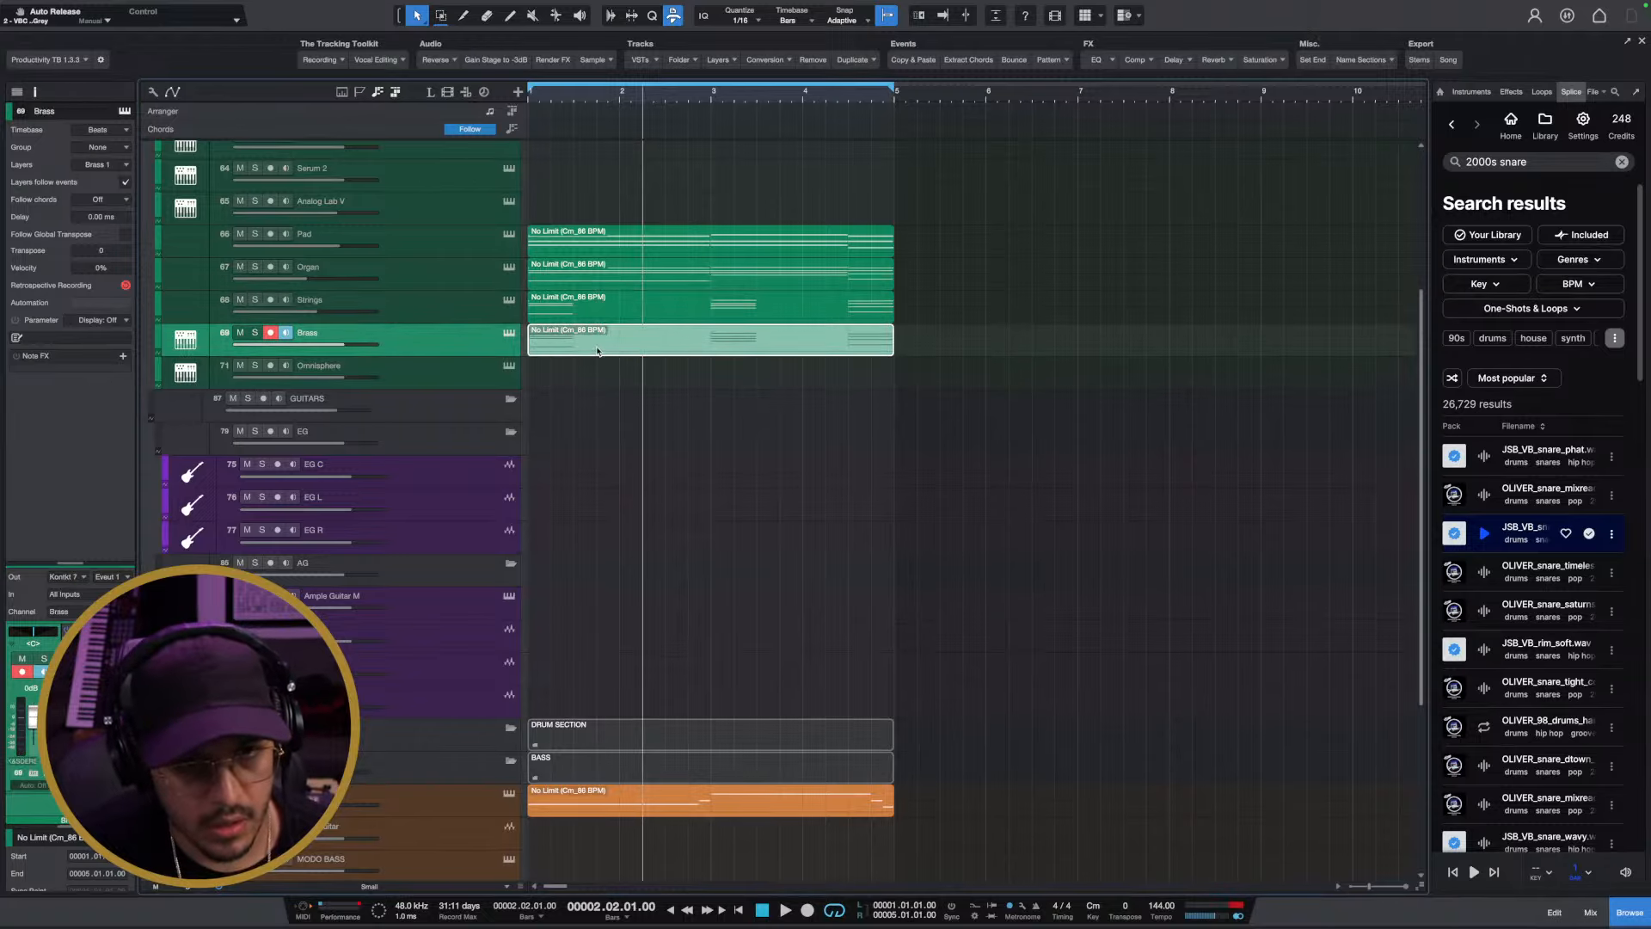
key("space")
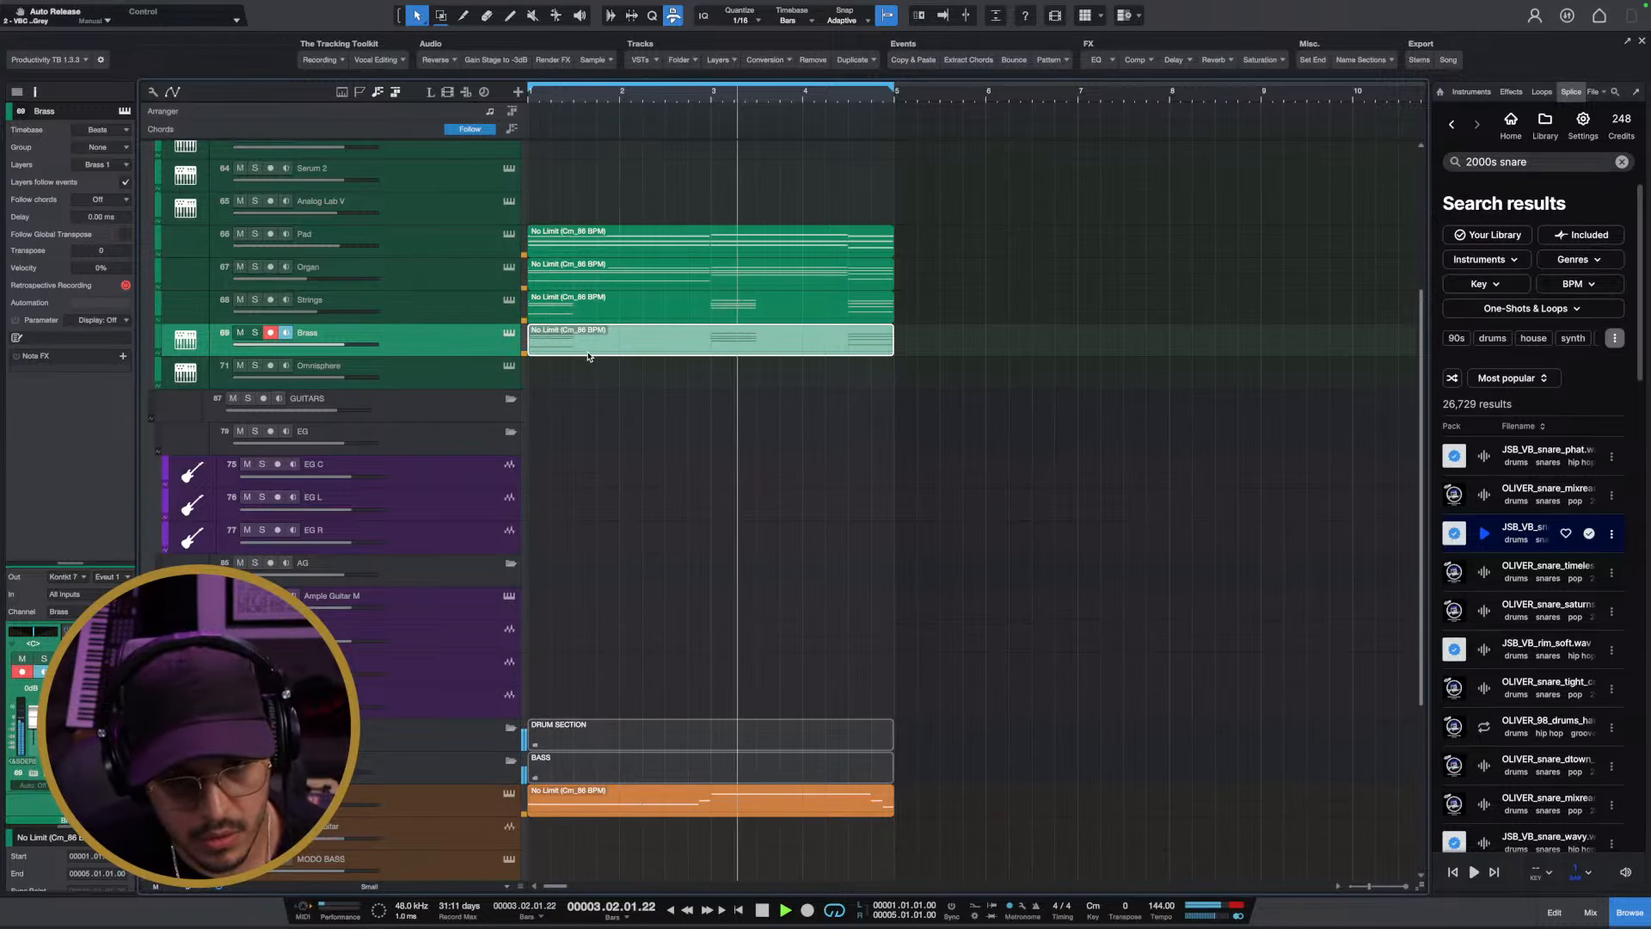
key("space")
Lengthen the first two chords in the Brass clip so each sustains until the following chord begins
double_click(605, 339)
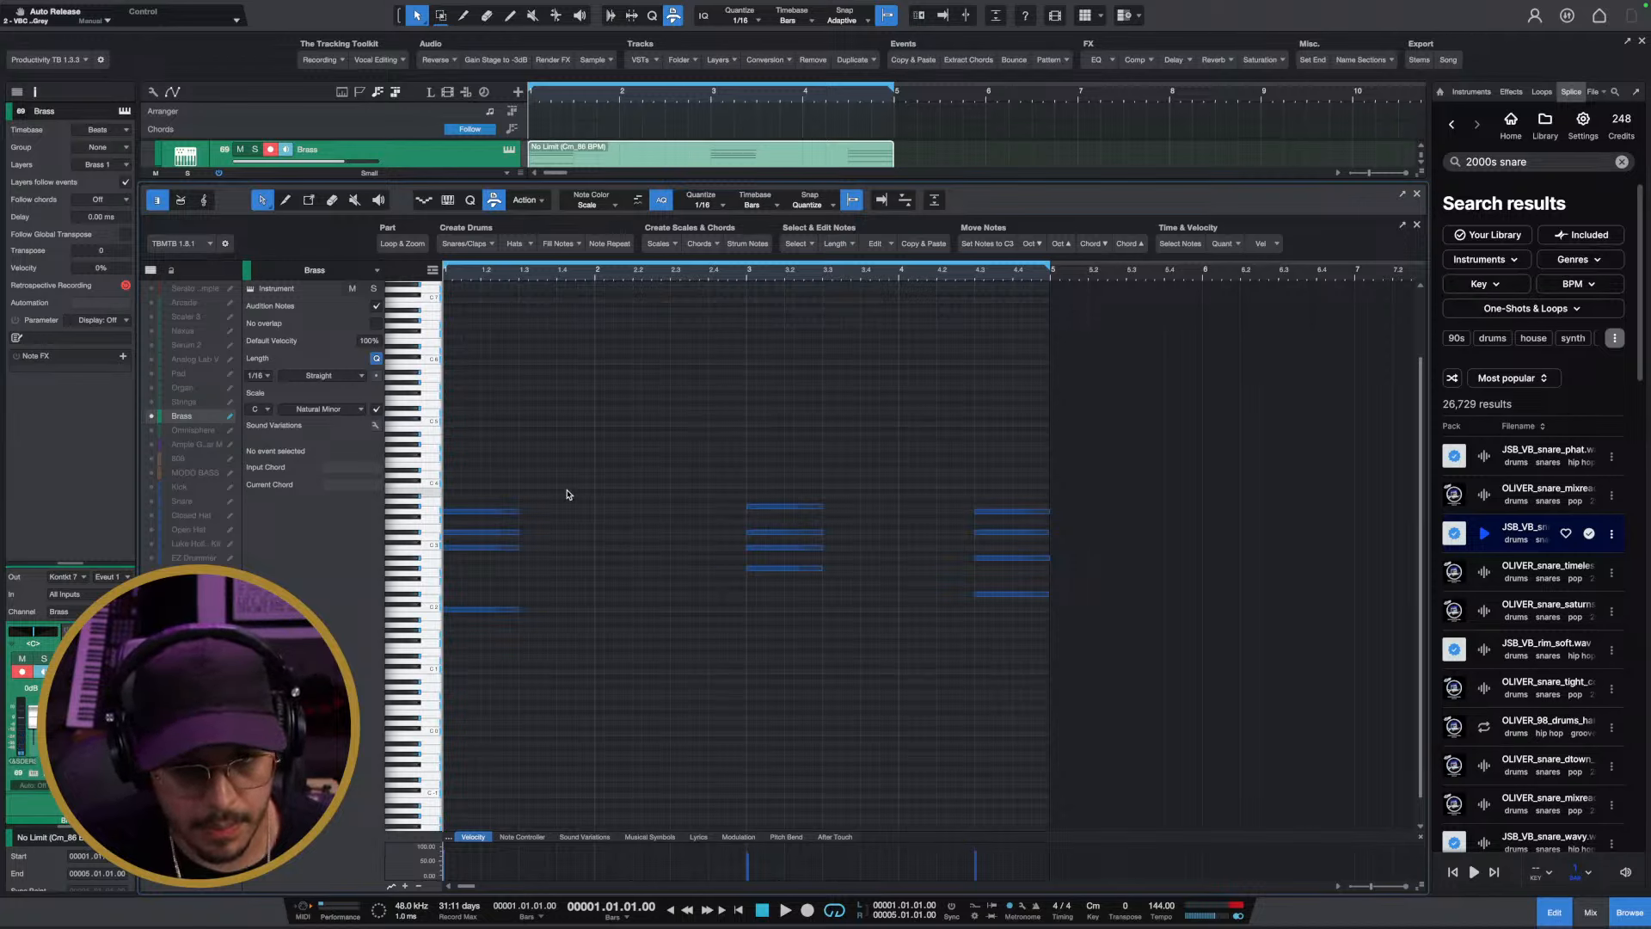
left_click_drag(568, 465, 738, 611)
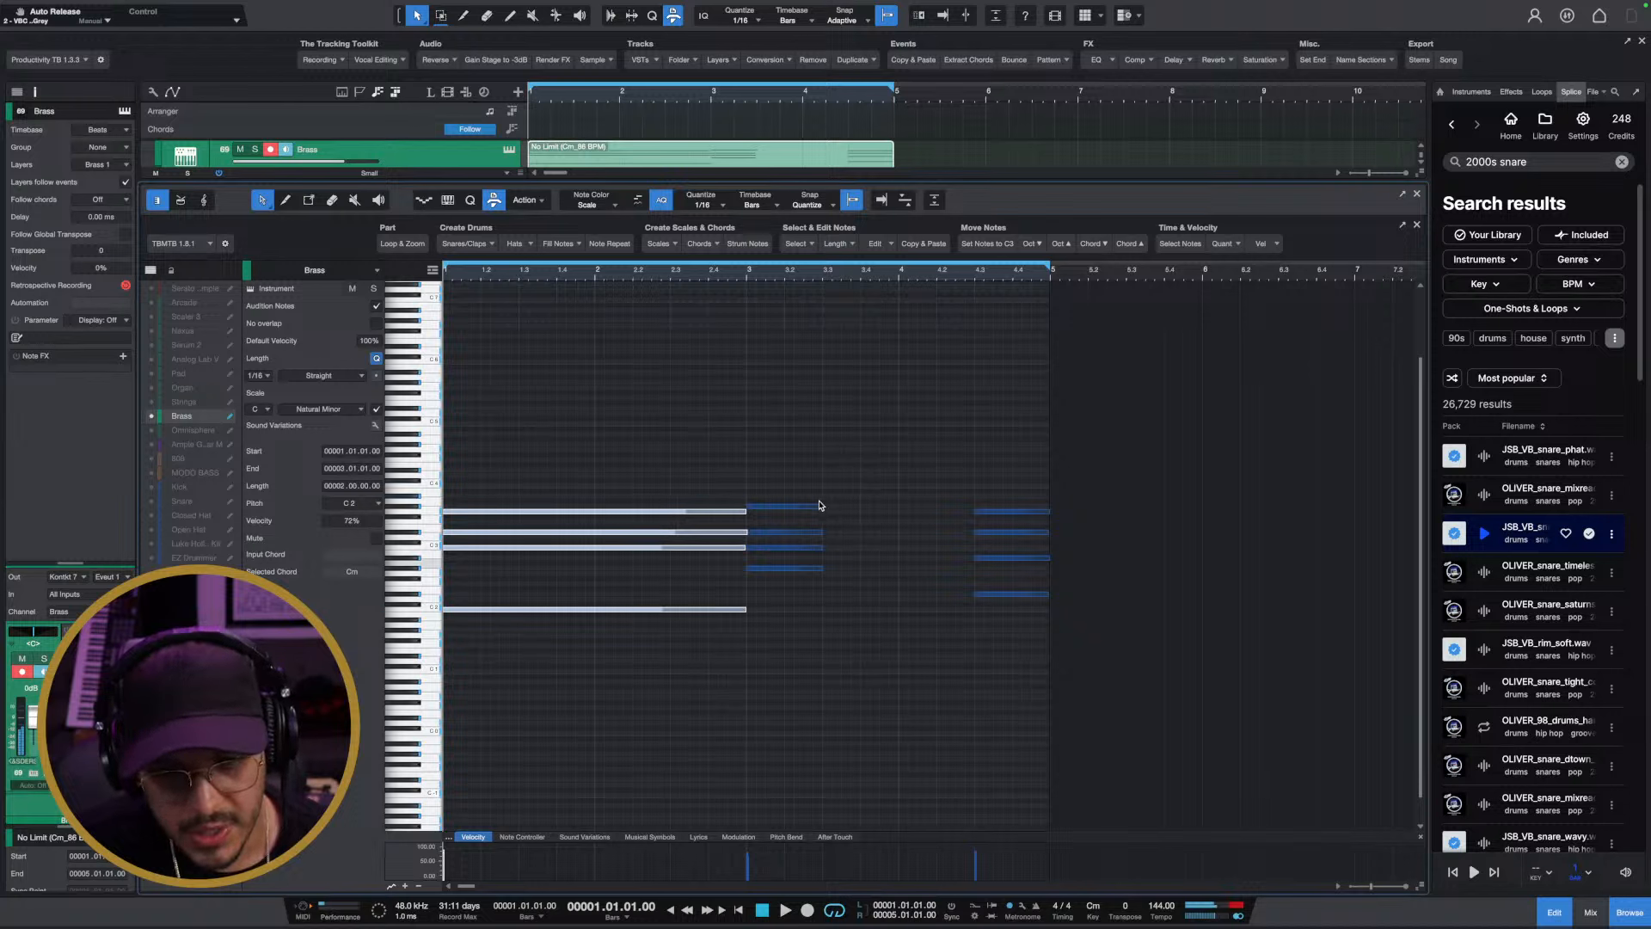
left_click_drag(854, 444, 974, 568)
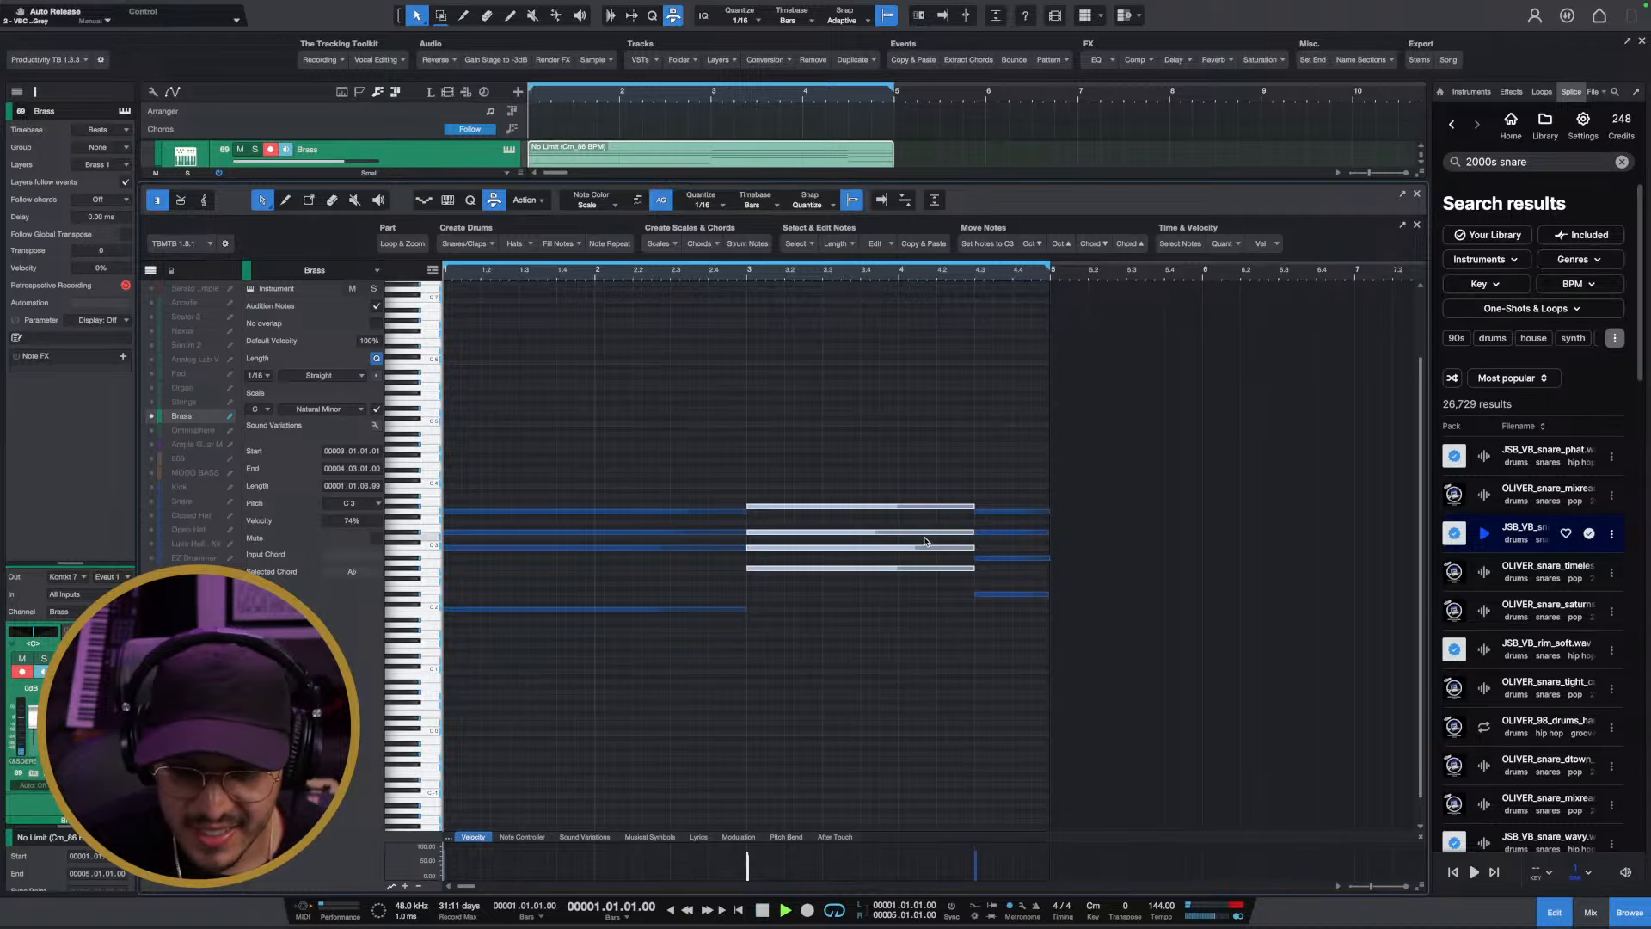
key("F2")
key("space")
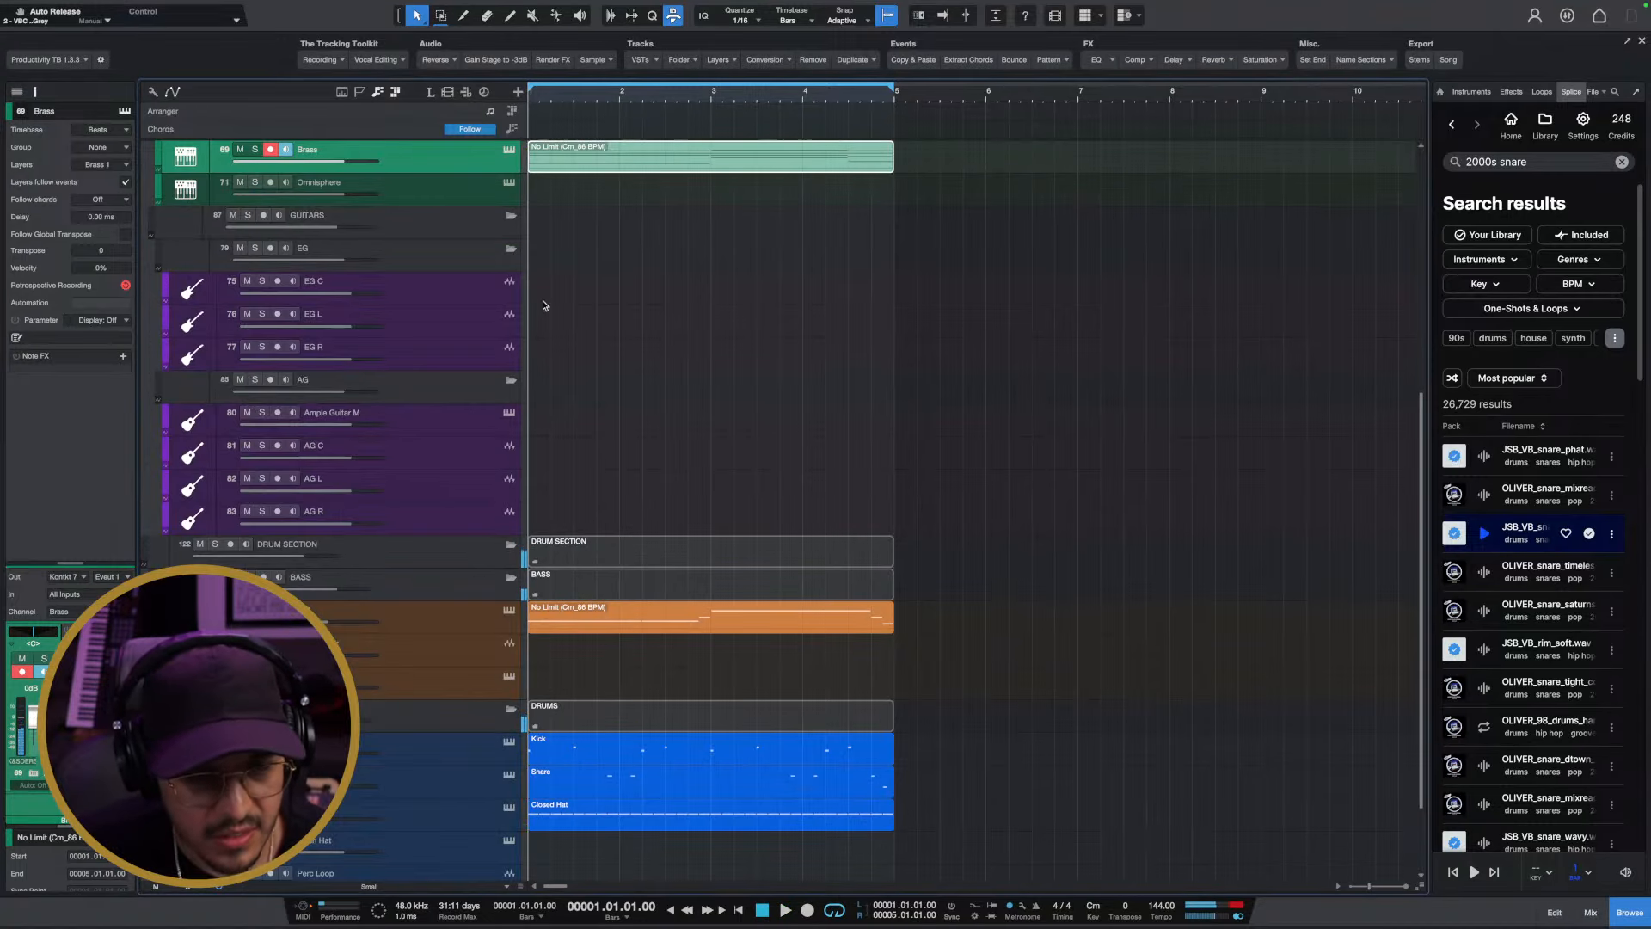
Audition the loop with the sustained brass chords and review their notes in the note editor during playback
scroll(632, 354, "up", 3)
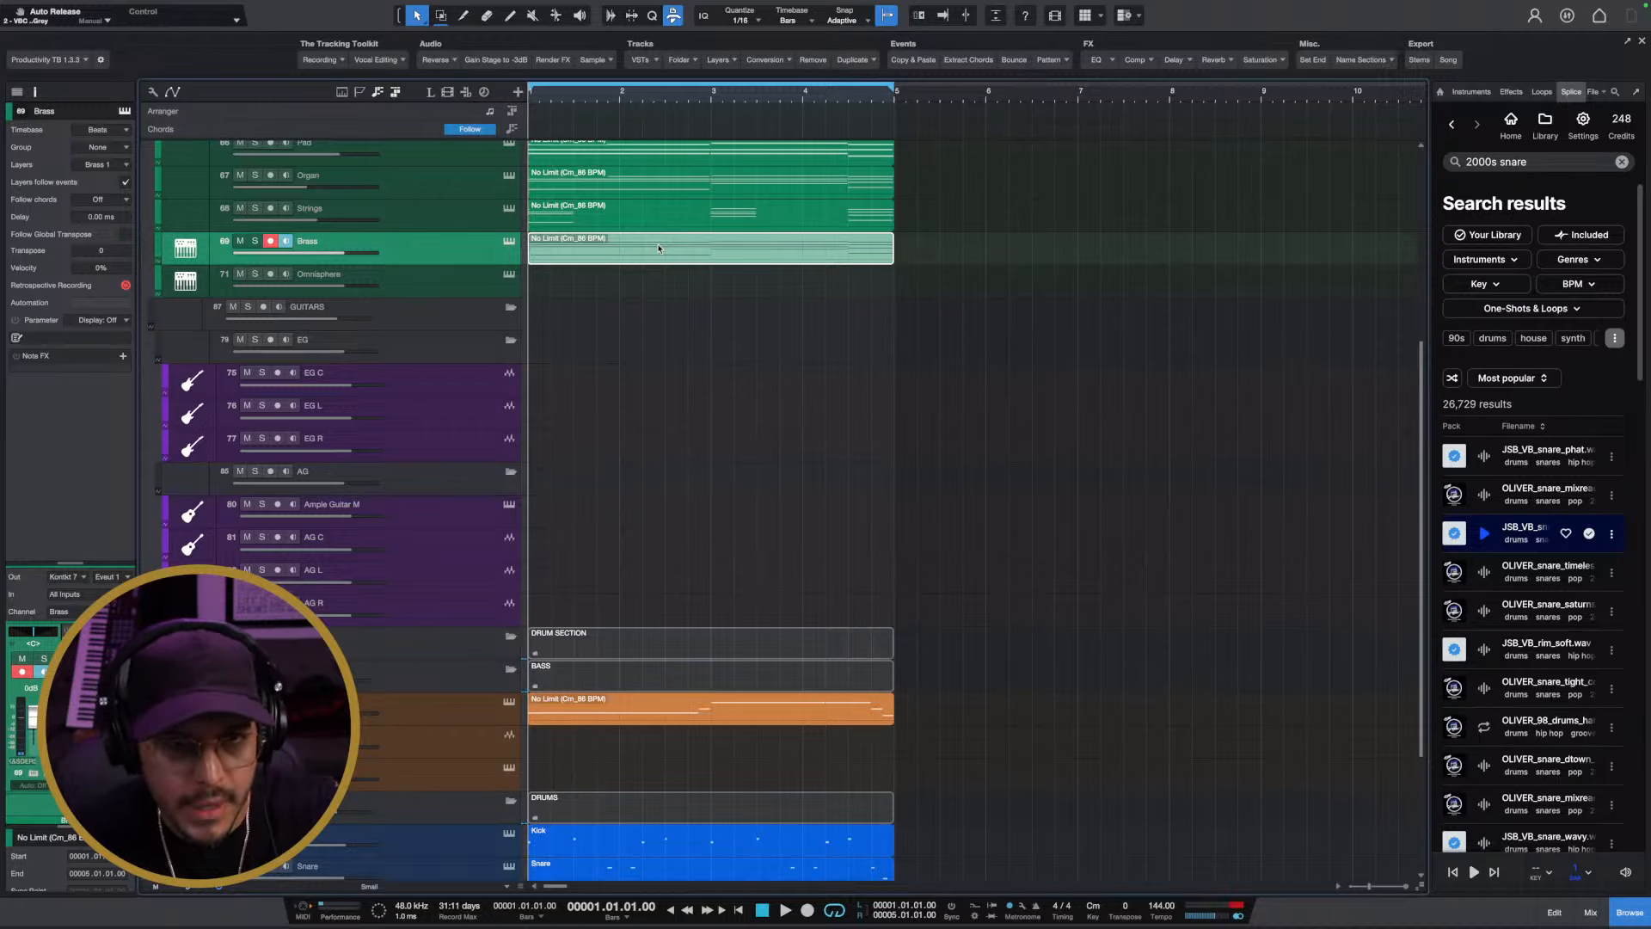
key("space")
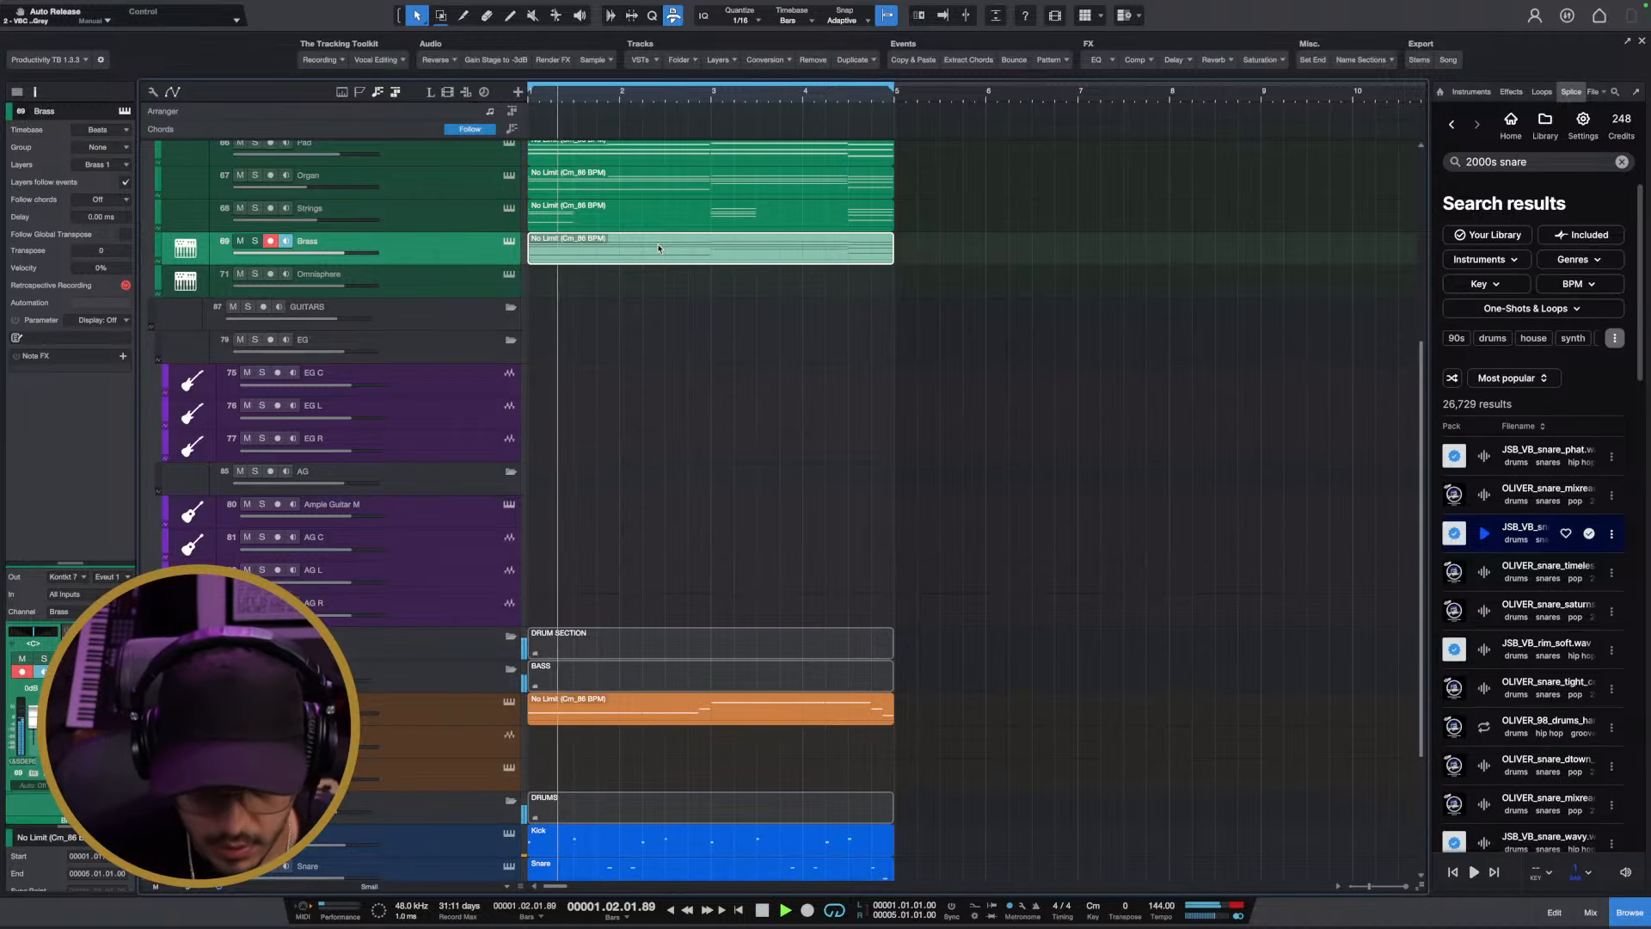
key("space")
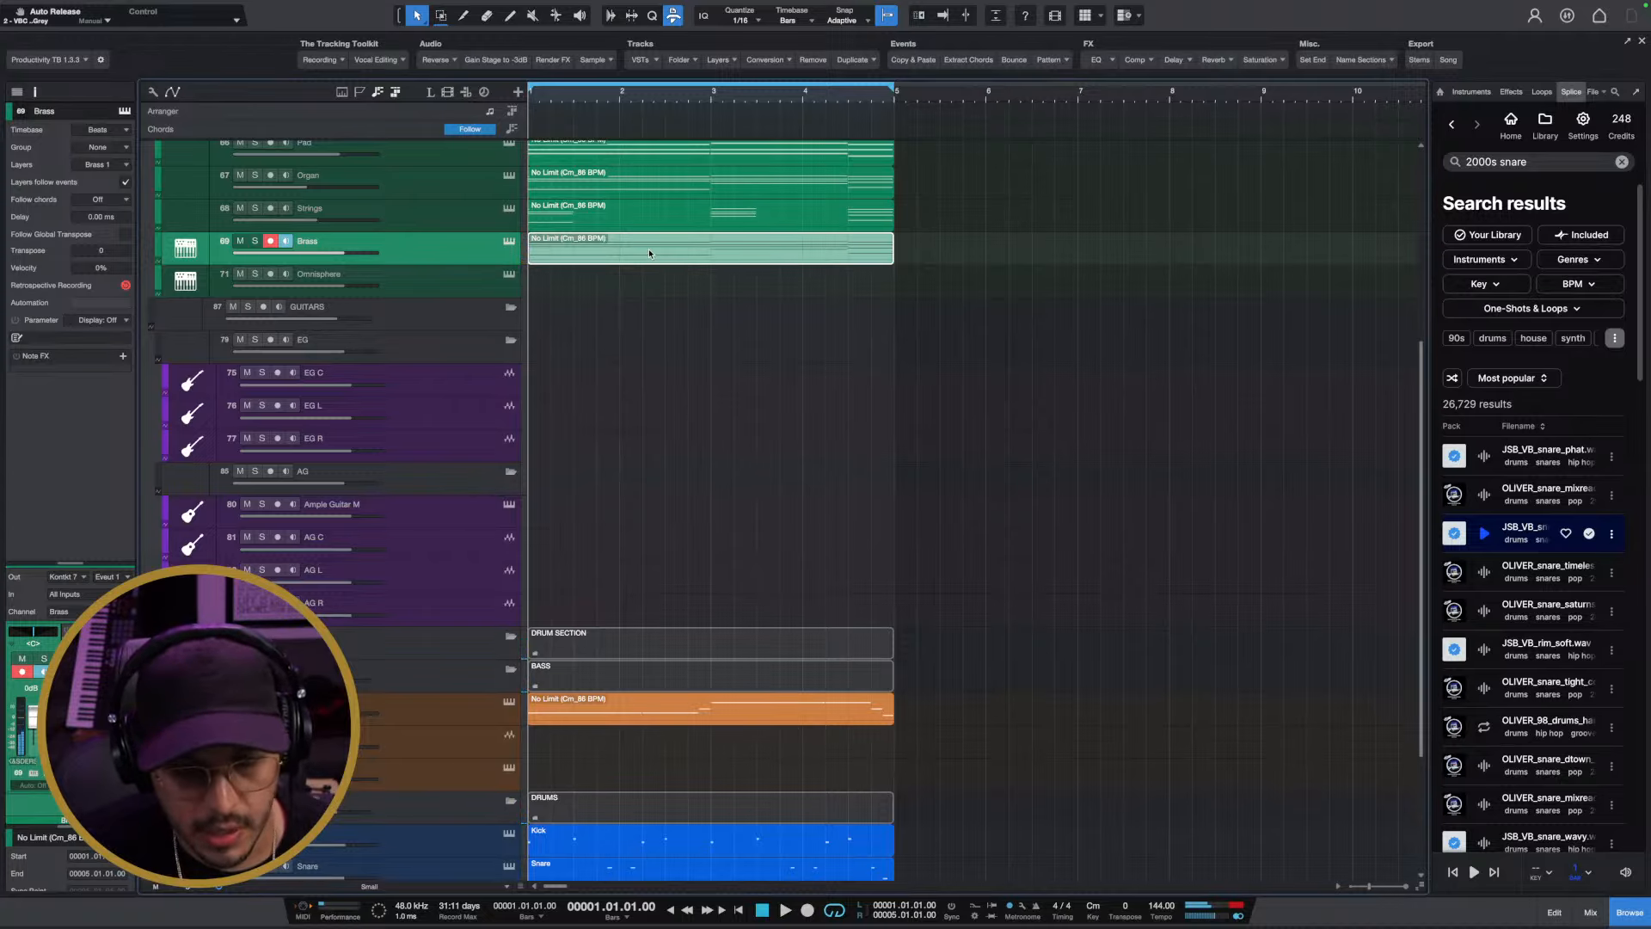
double_click(648, 250)
key("space")
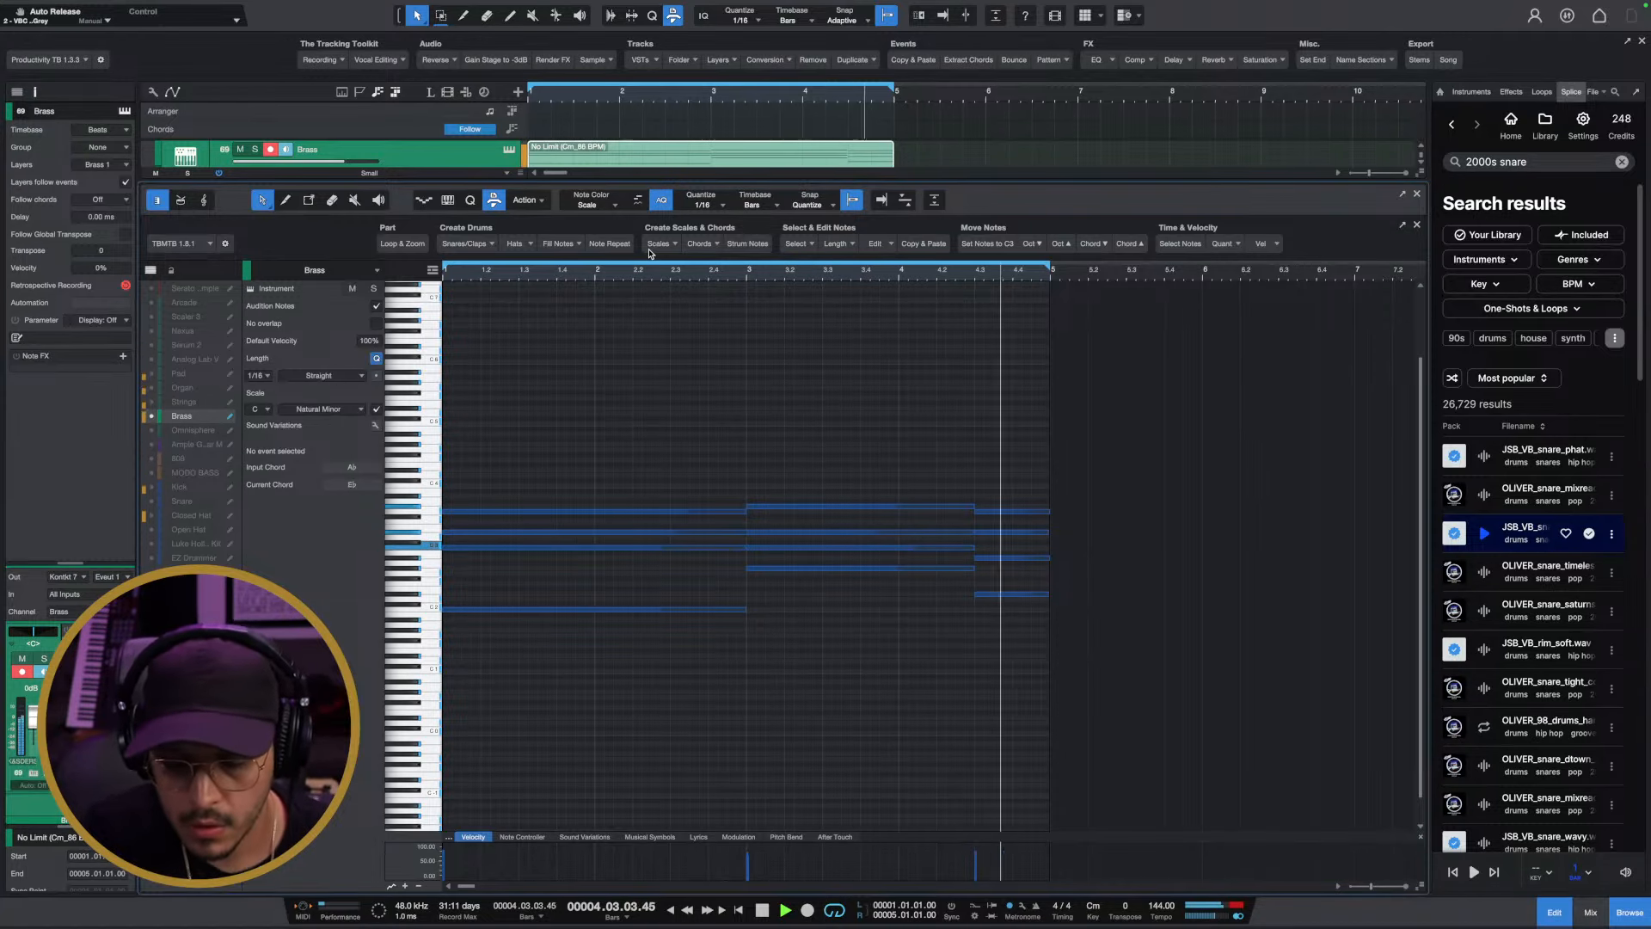
key("space")
left_click(1548, 909)
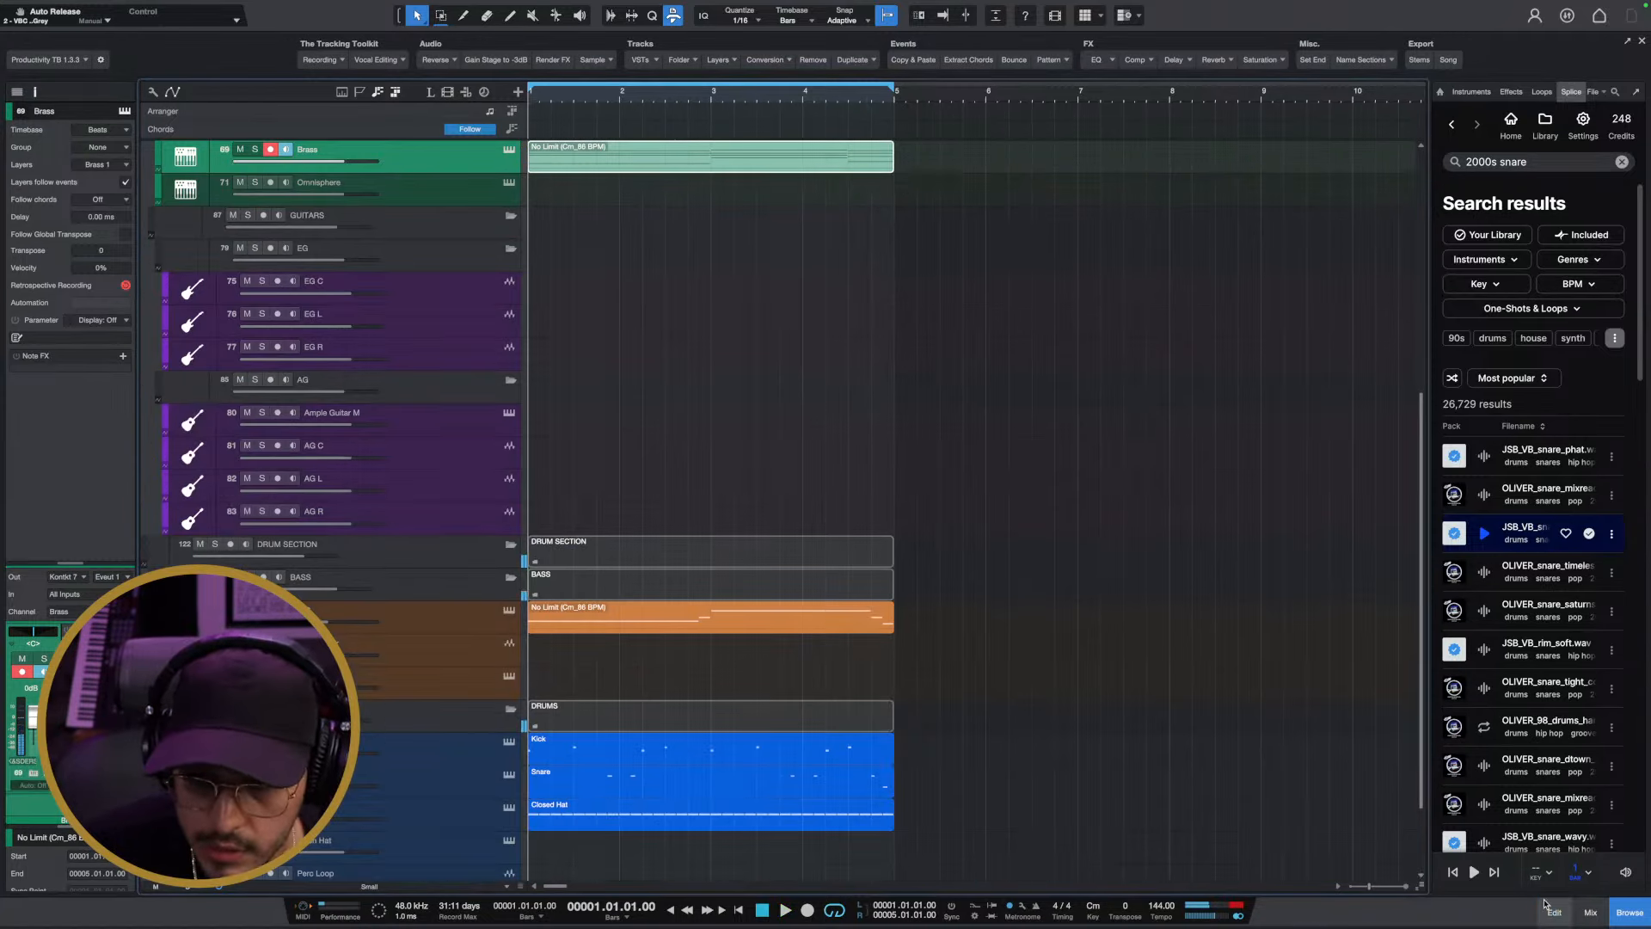
Delete the copied clip from the Brass track and play the loop with the track still record-armed
scroll(658, 316, "up", 5)
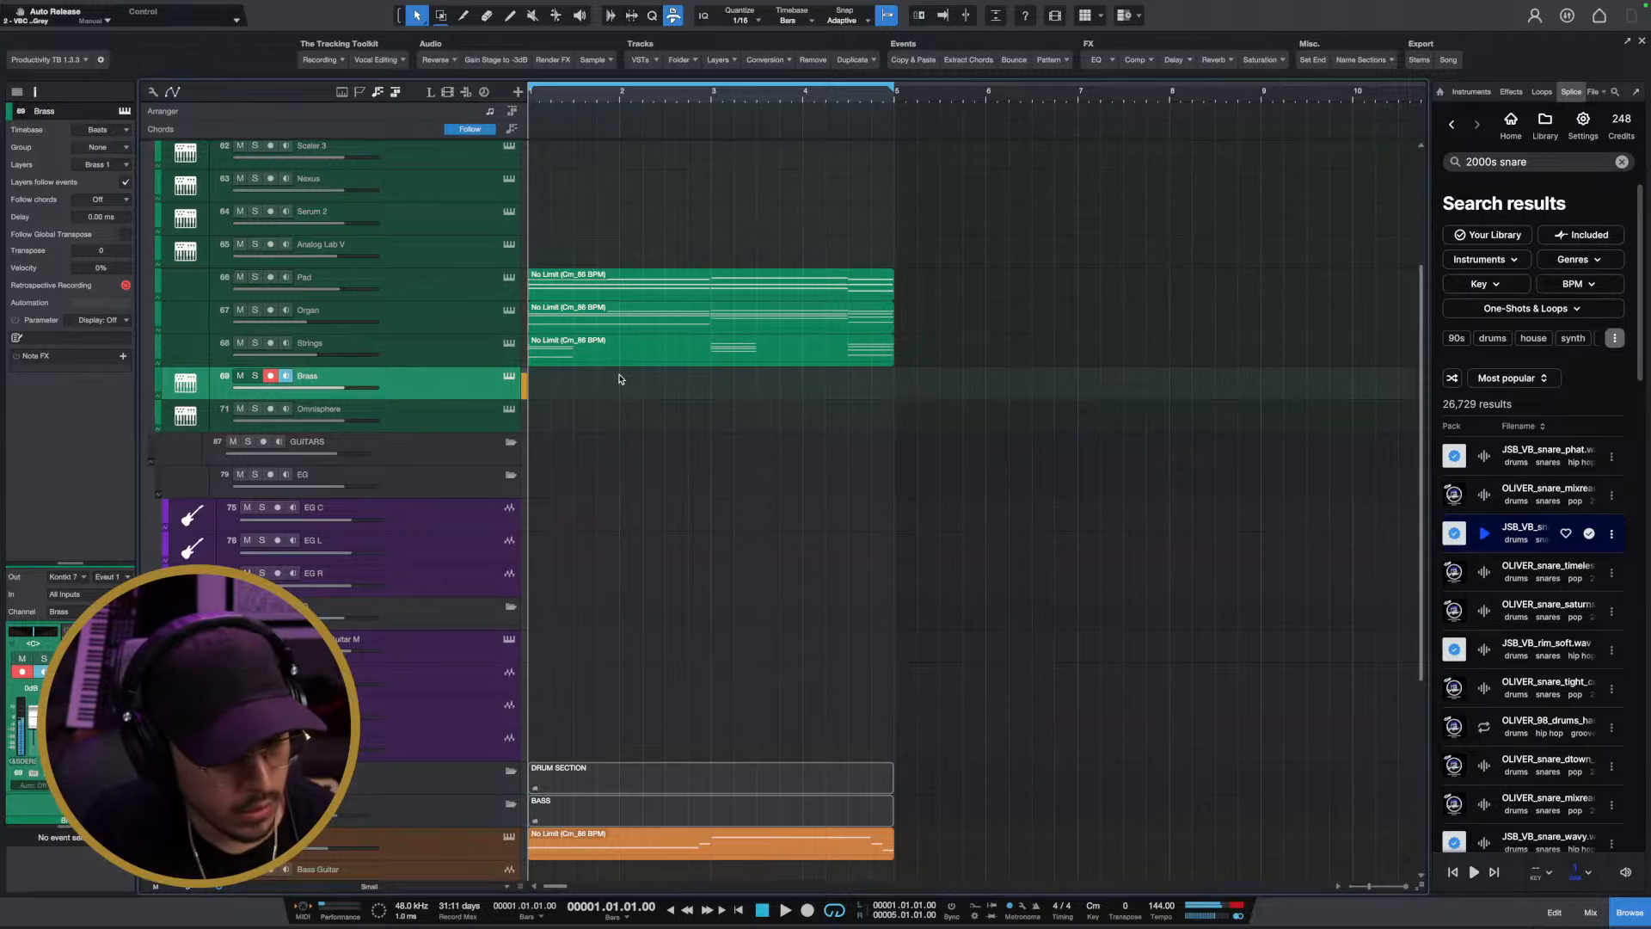
key("space")
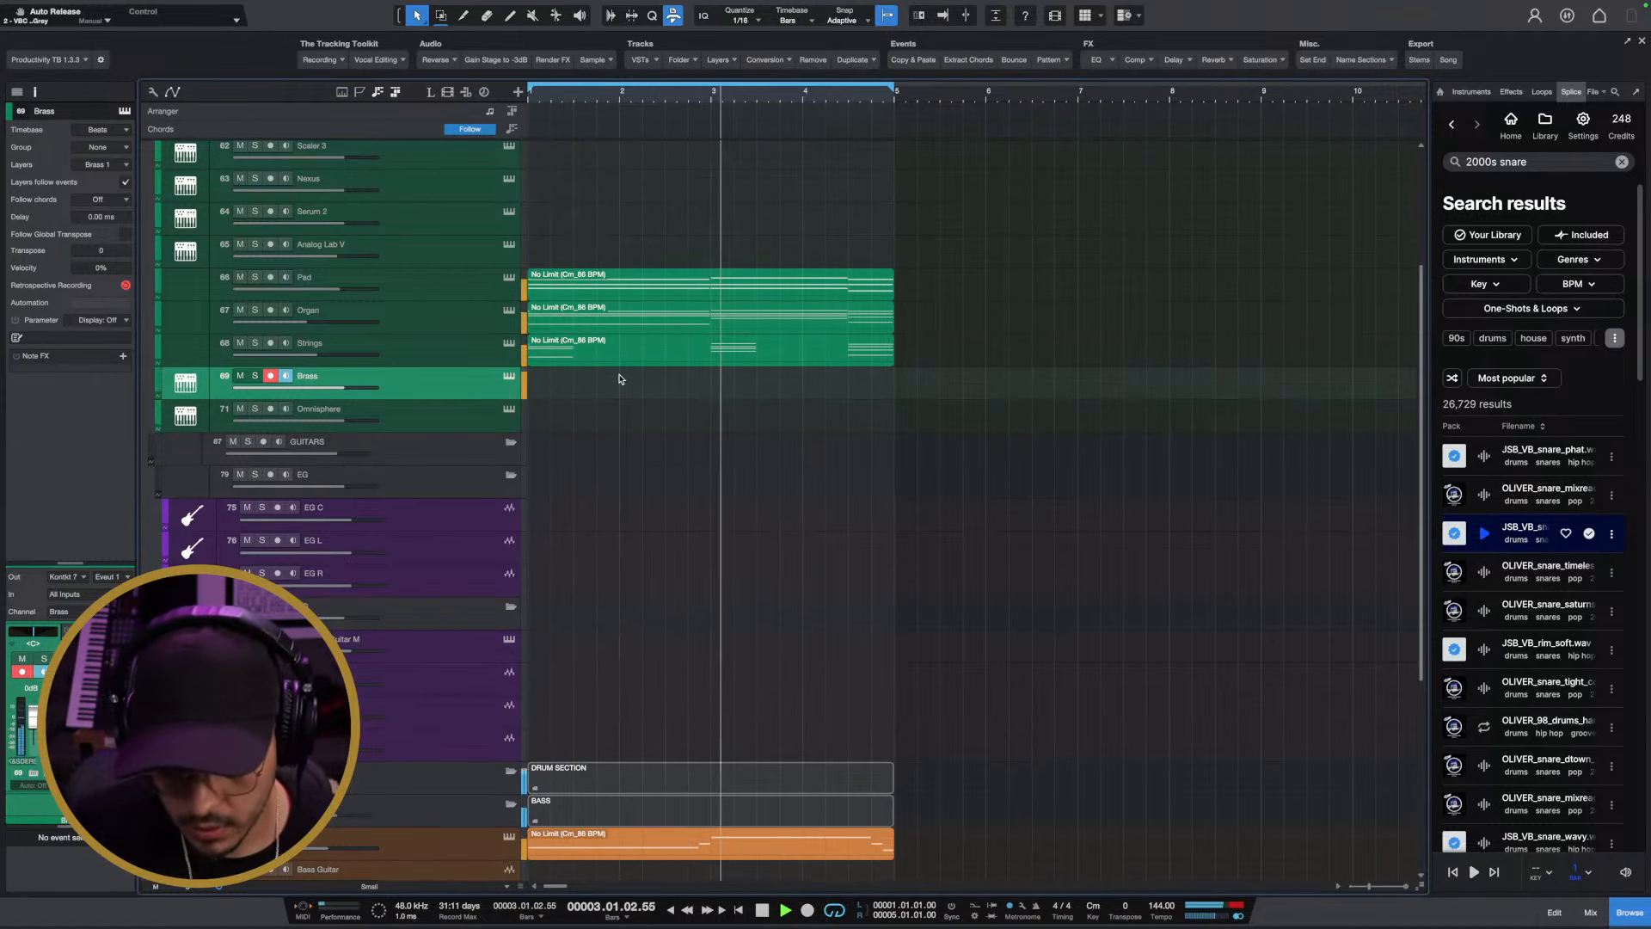
key("space")
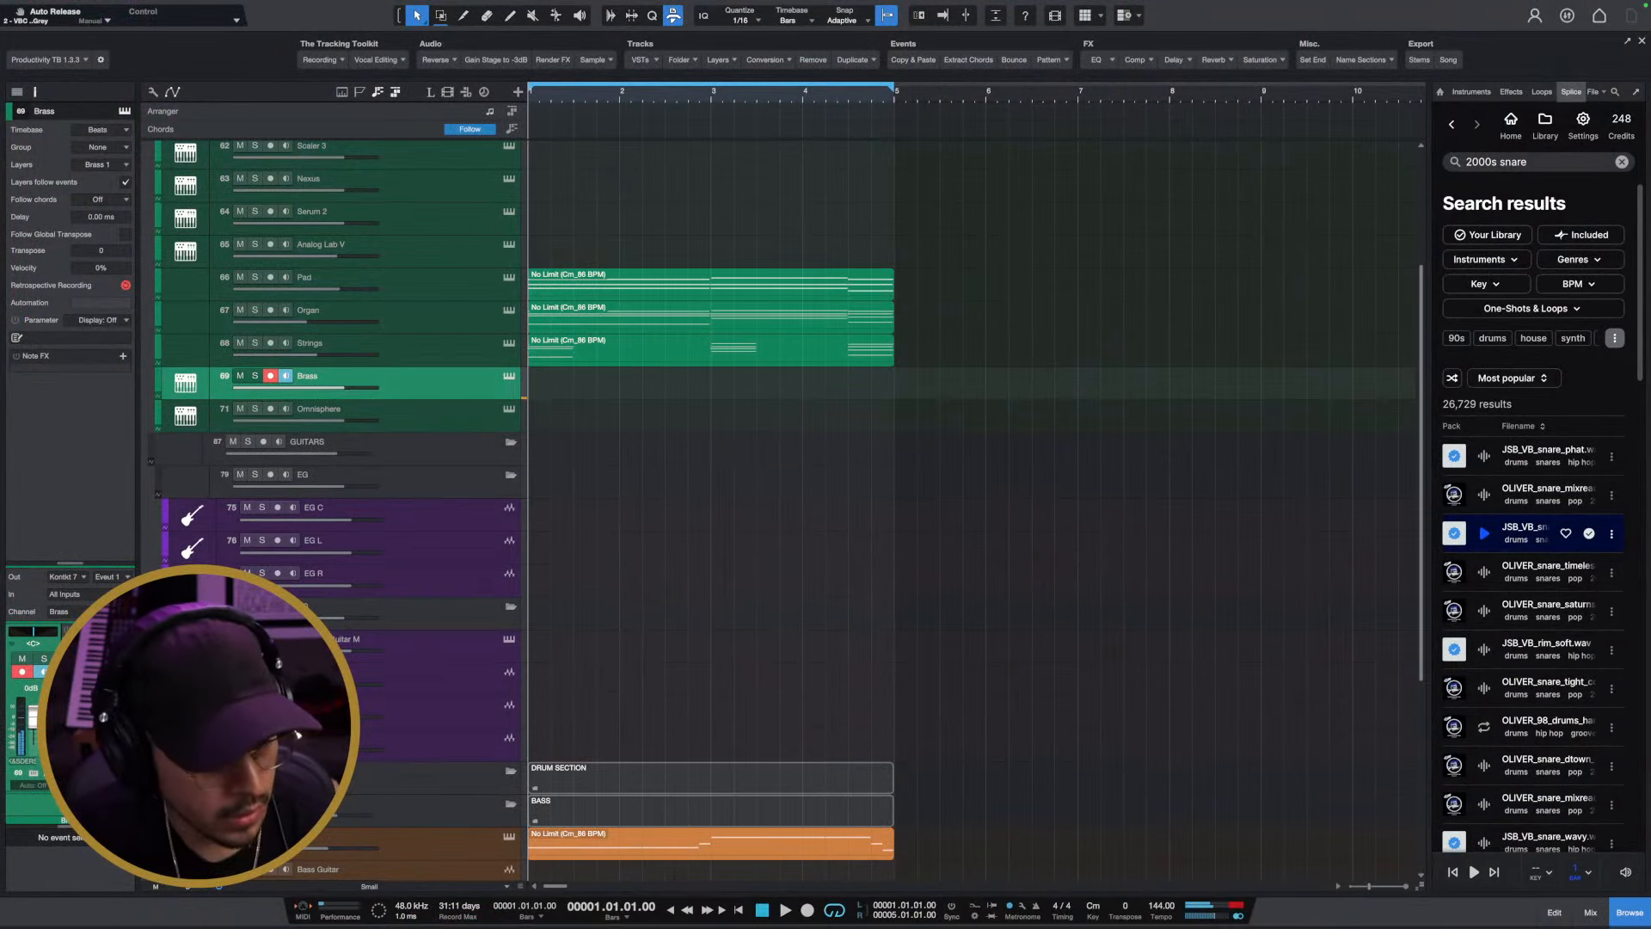
Record a four-bar chord part on the Brass track over the looped section
key("space")
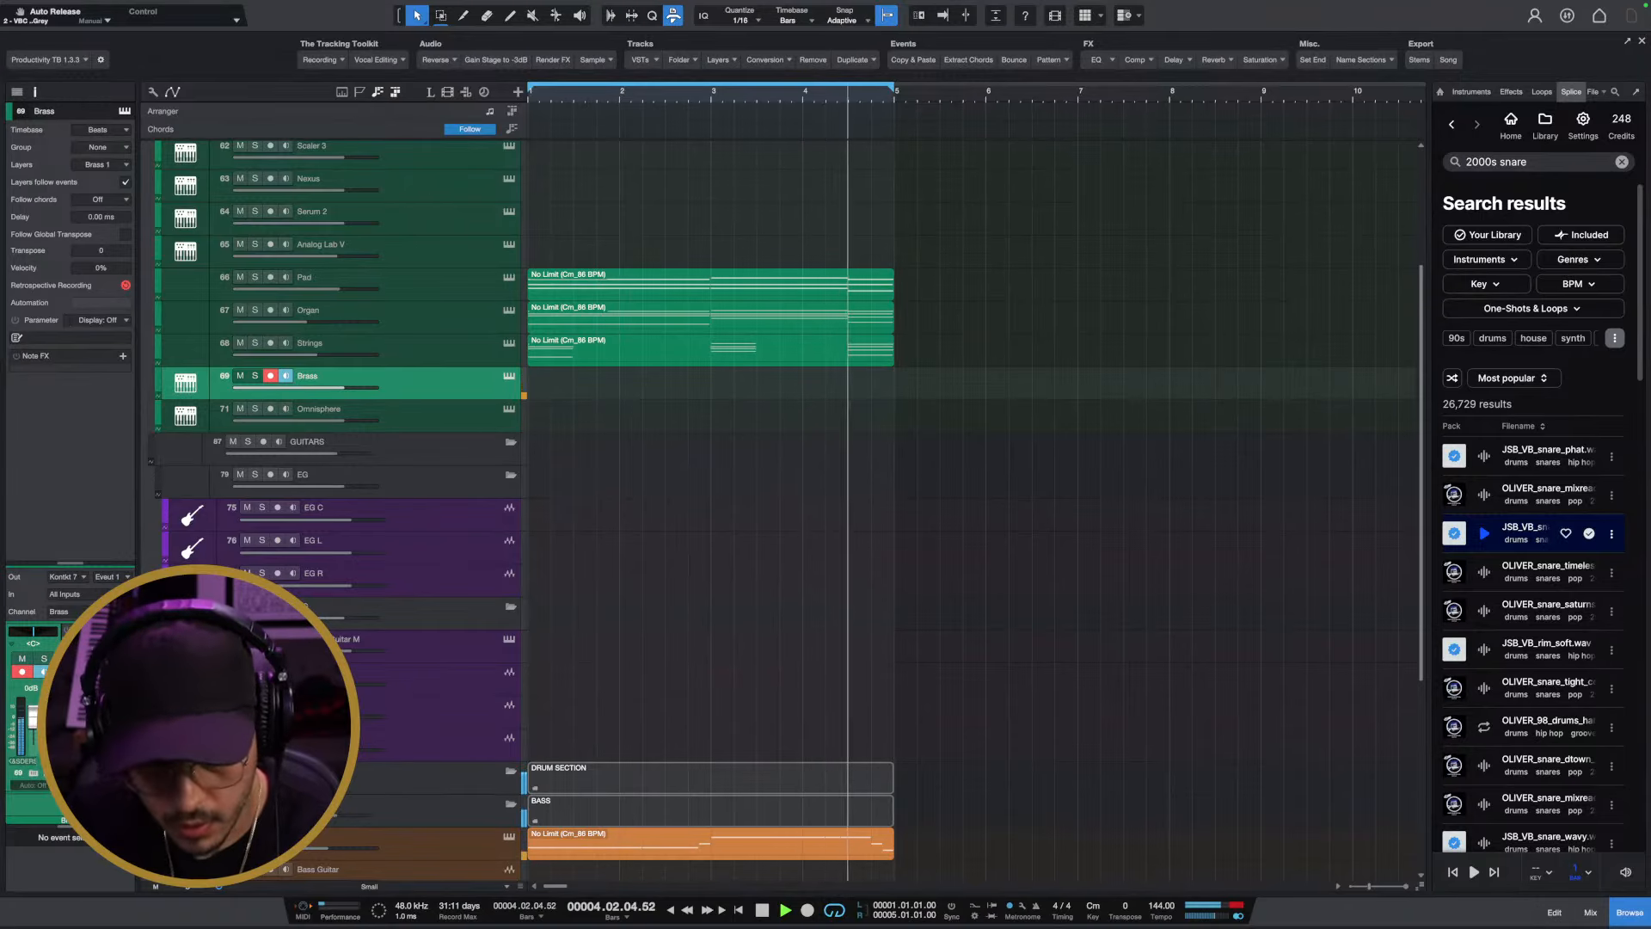
key("space")
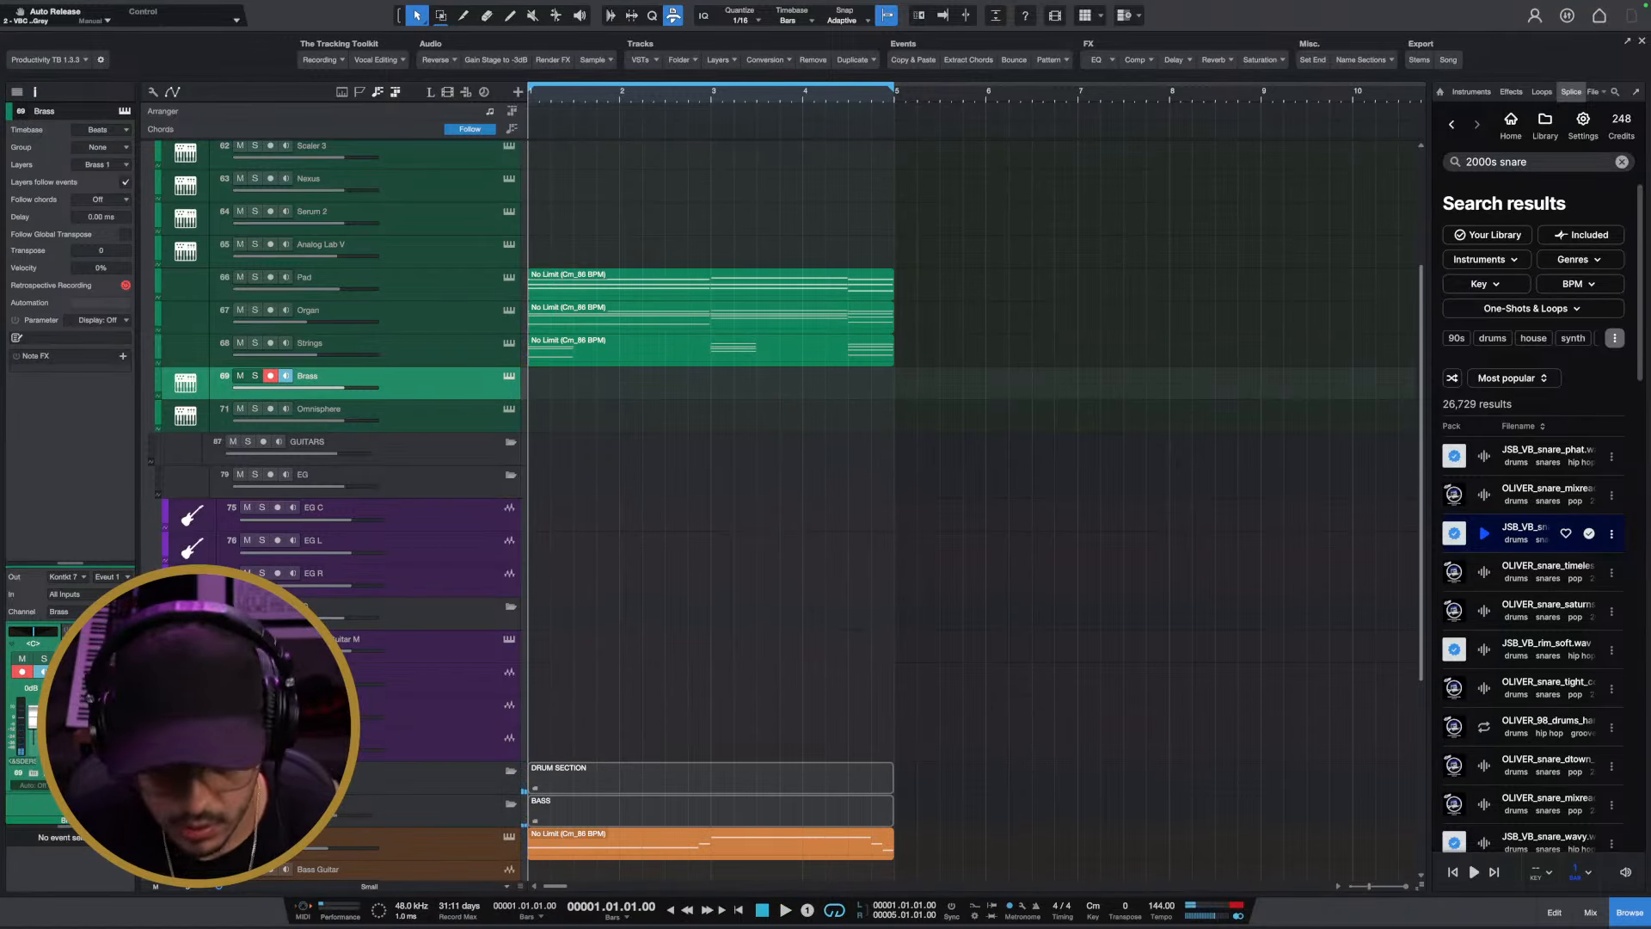
key("KP_Multiply")
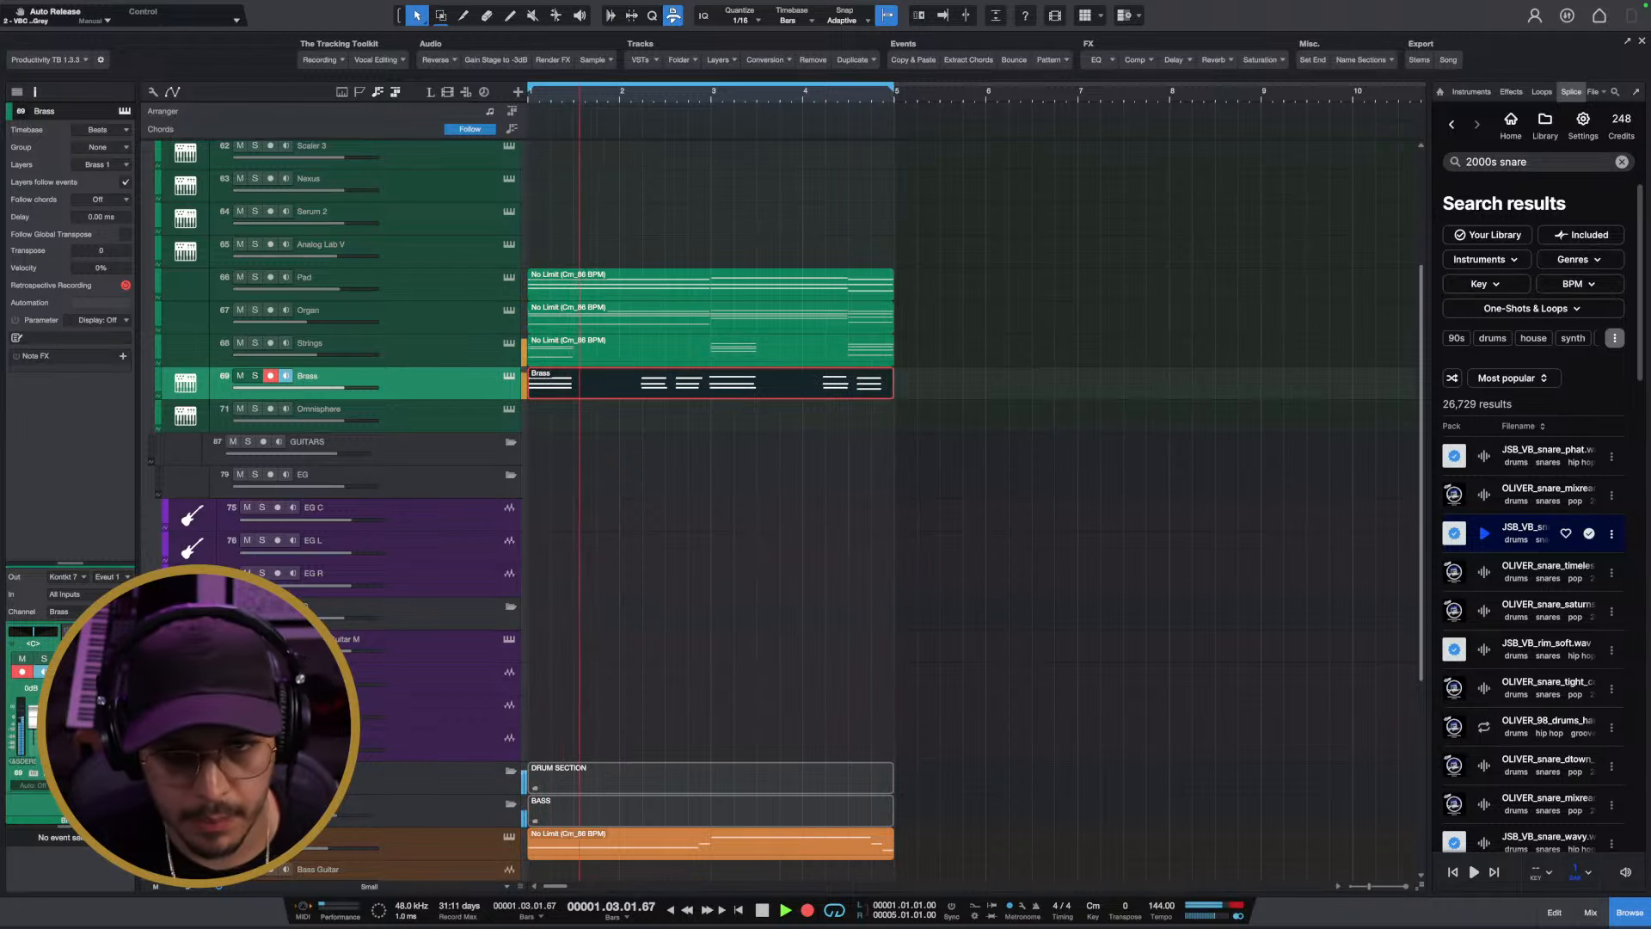
key("space")
Show the Pad notes behind the Brass part for reference and lower the off-scale B 2 note in the last chord to match the Pad
double_click(807, 380)
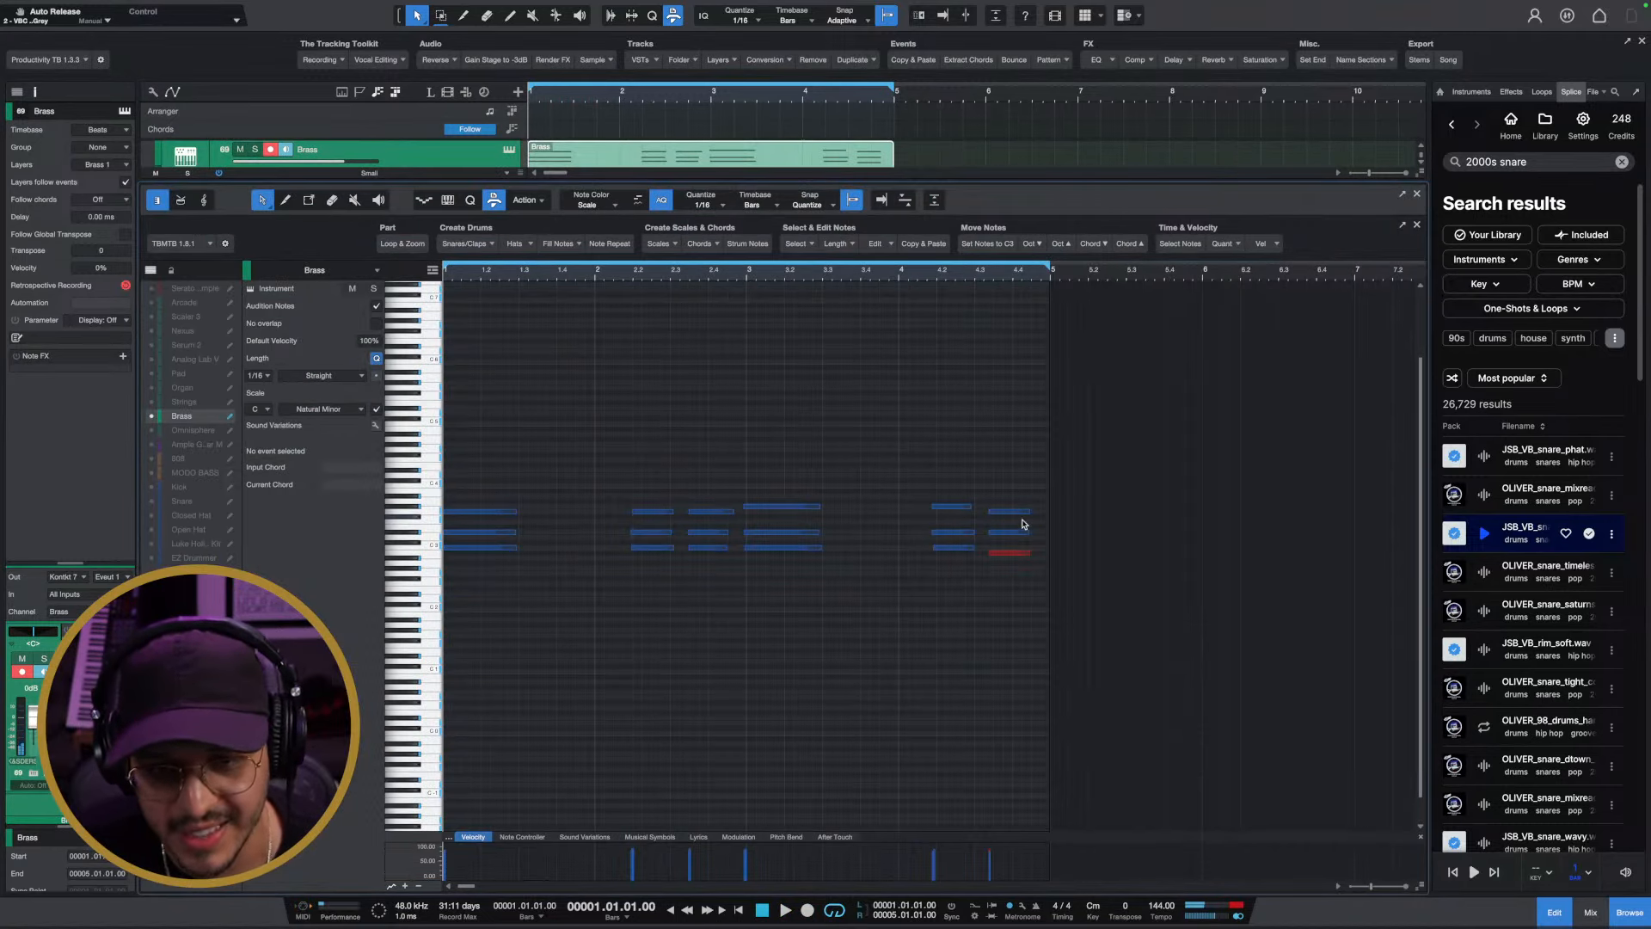
left_click(152, 375)
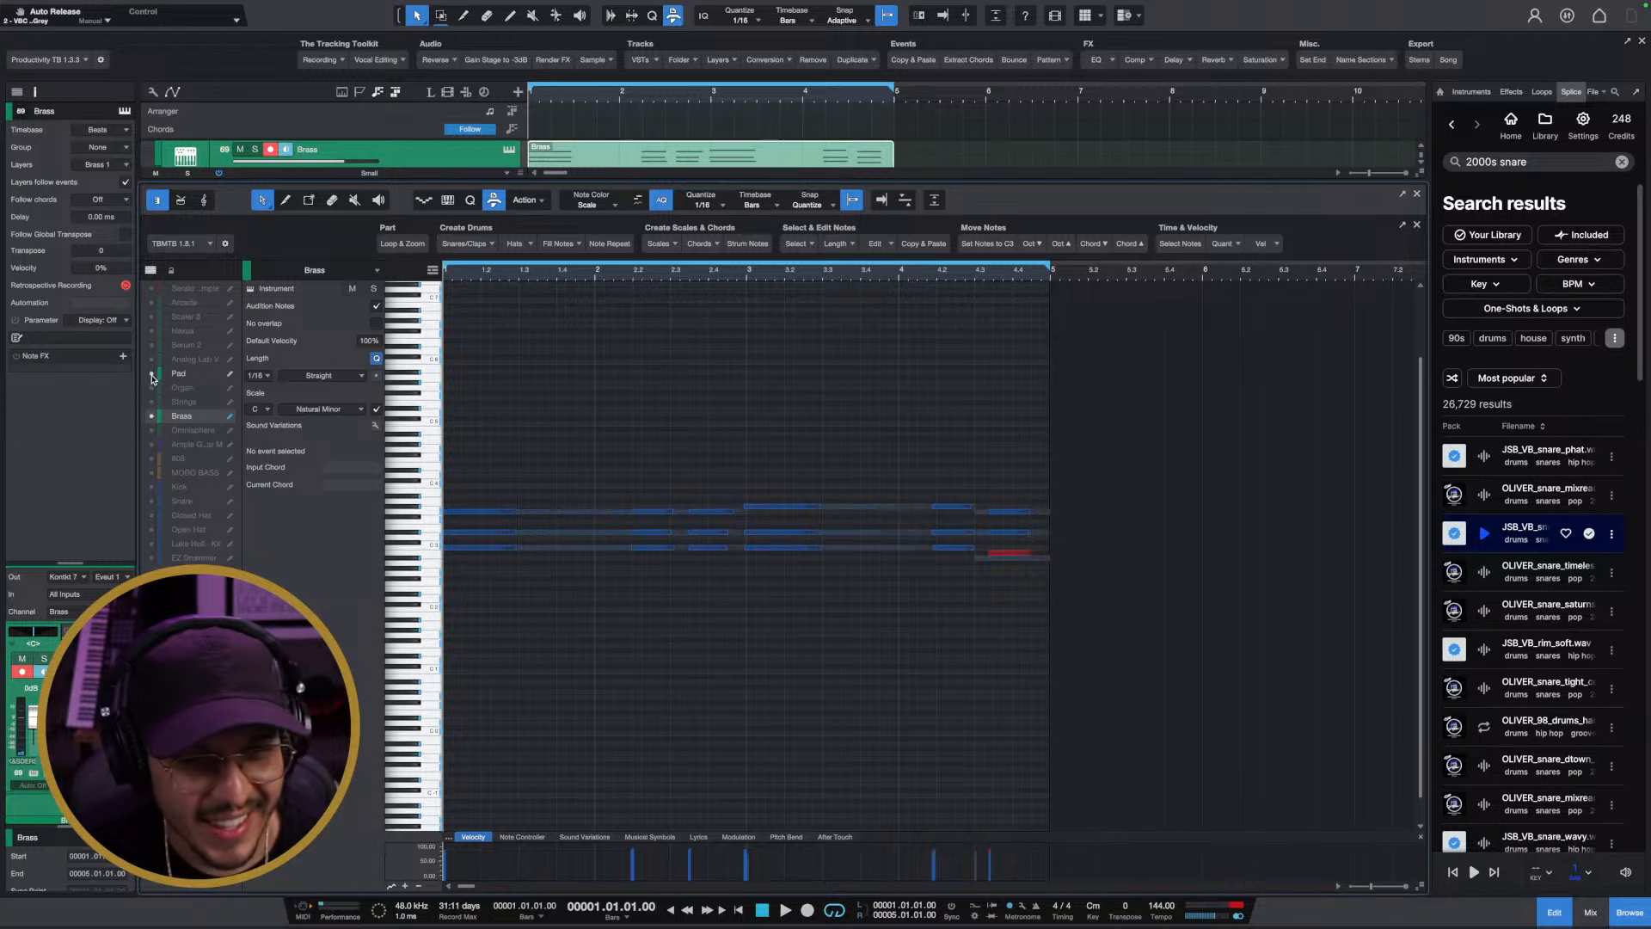
left_click(1016, 553)
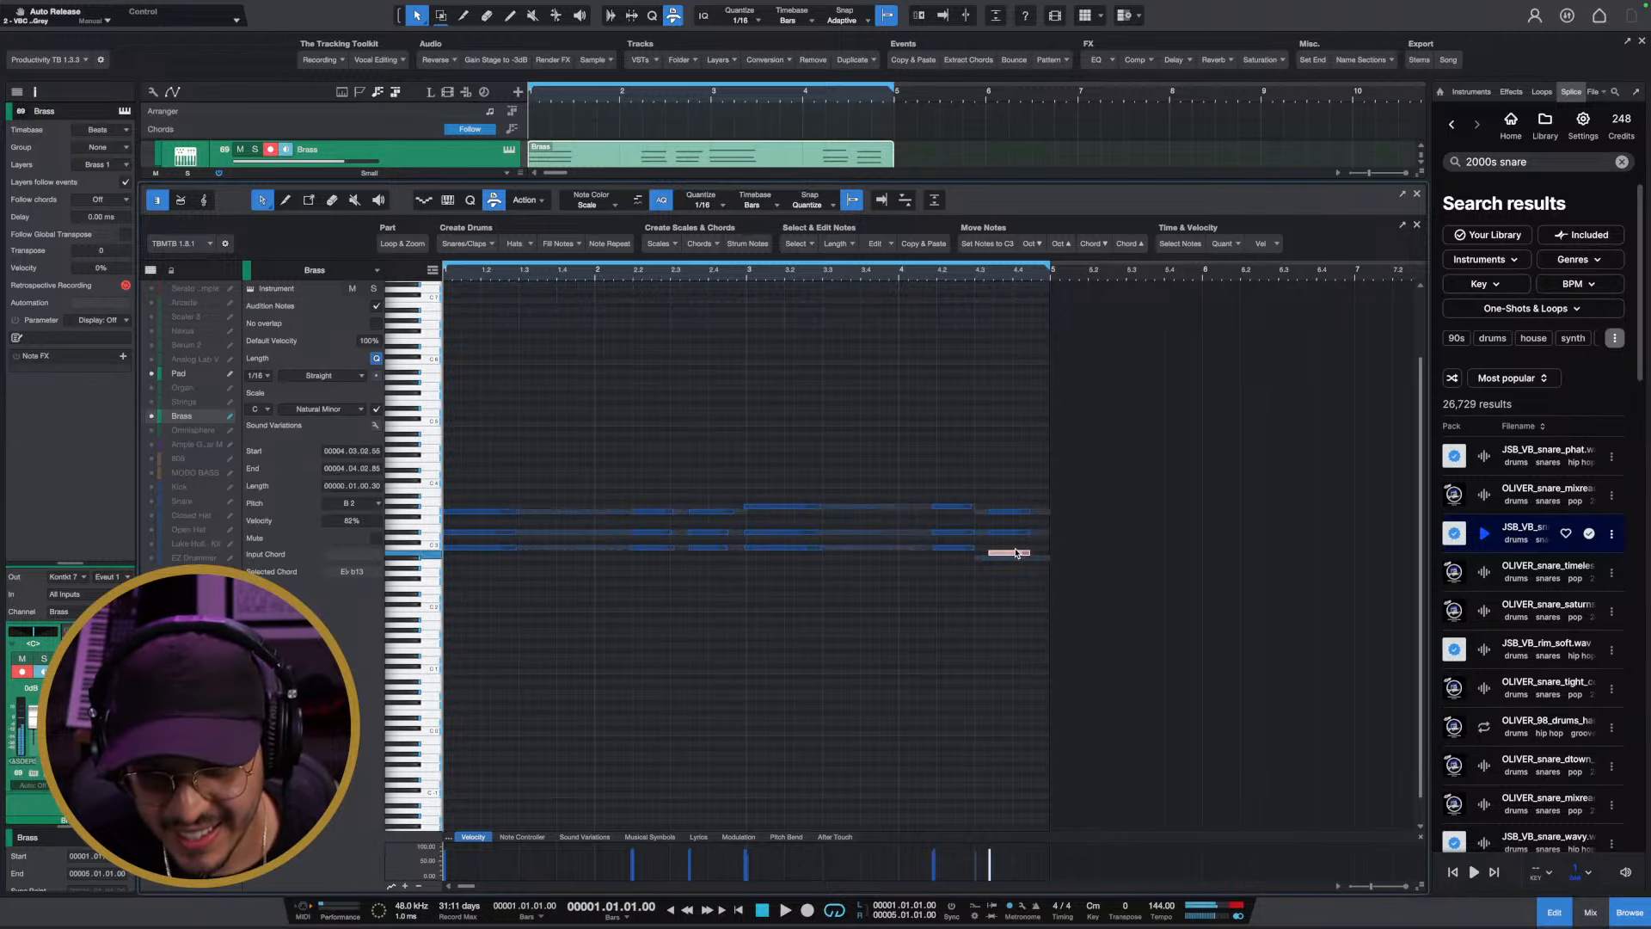
left_click(923, 454)
key("space")
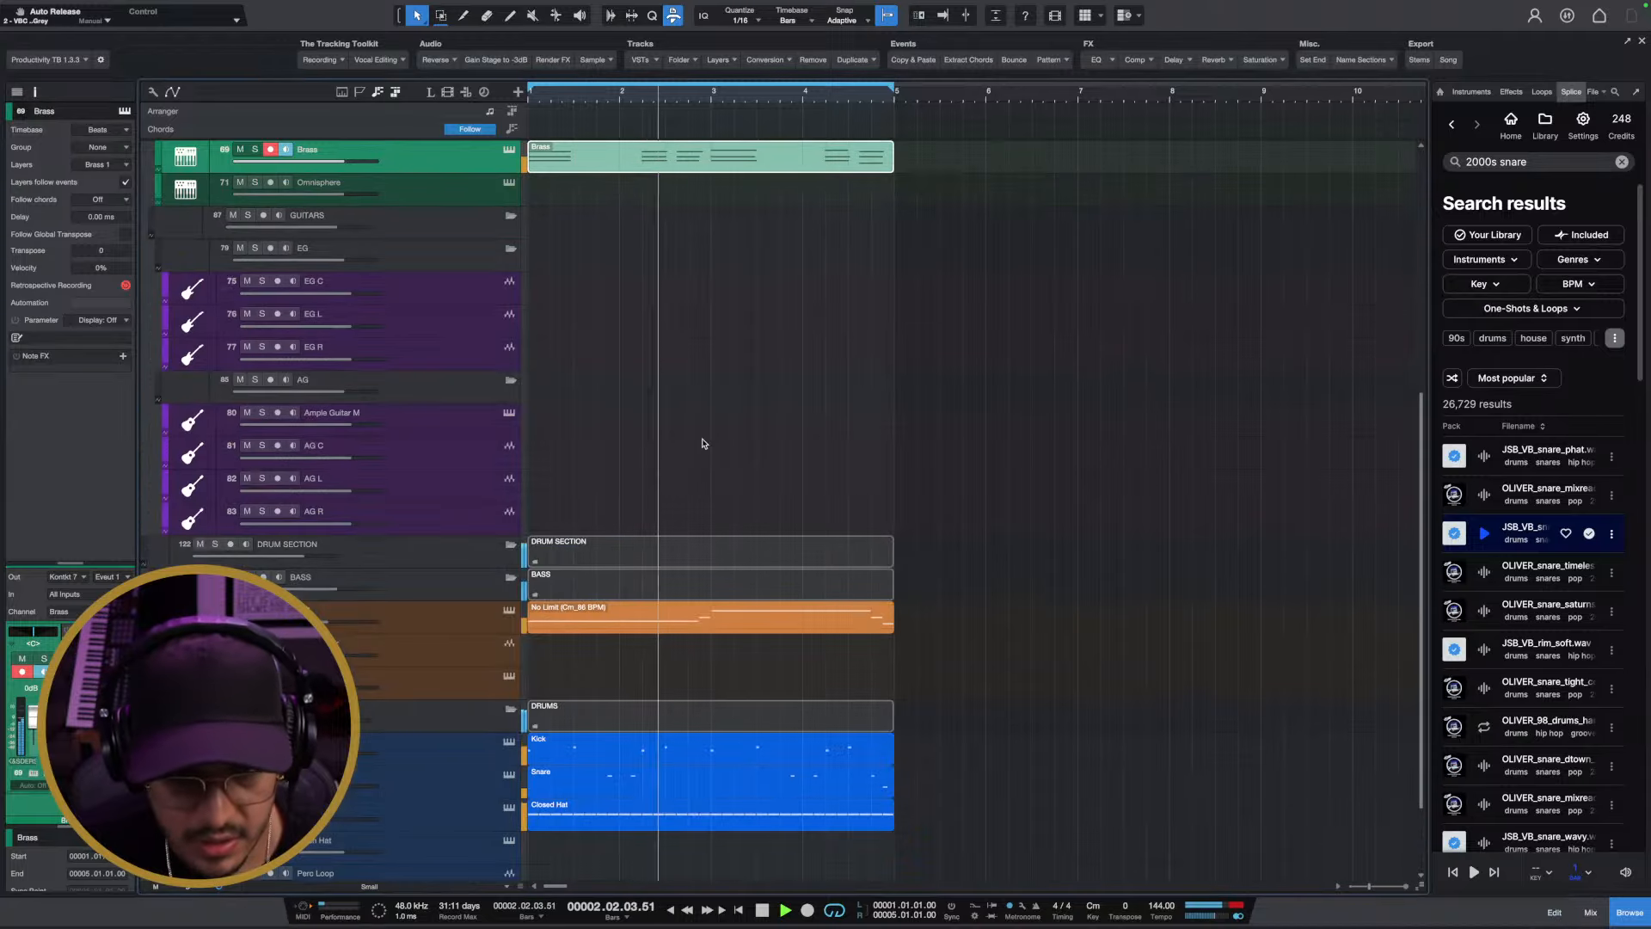
key("F2")
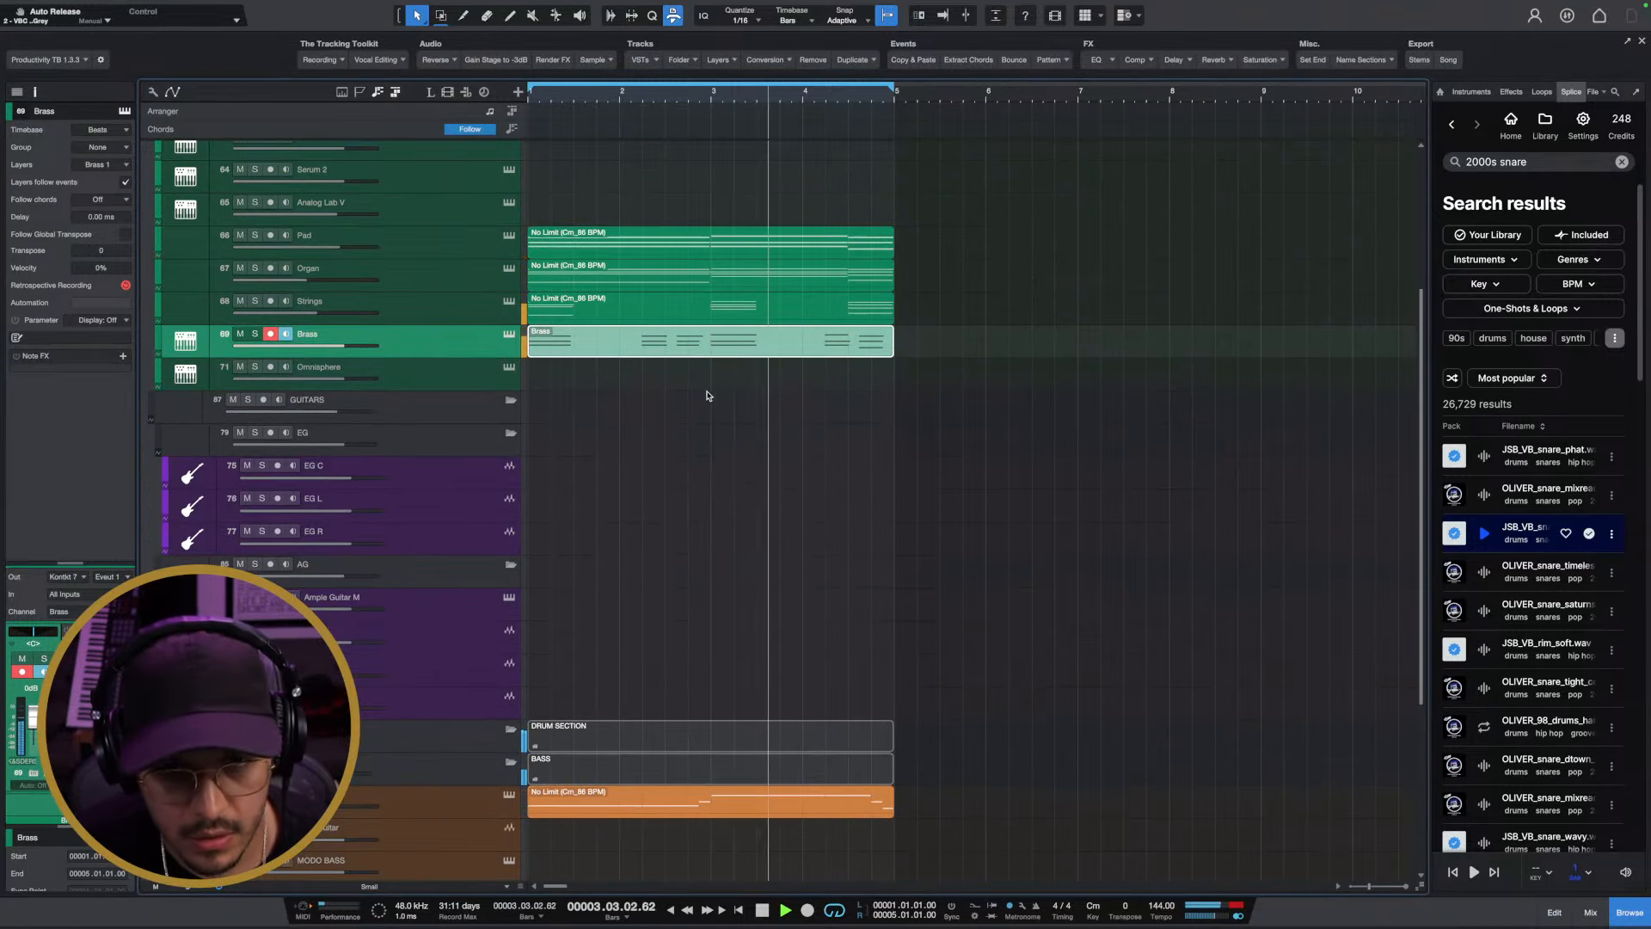
key("space")
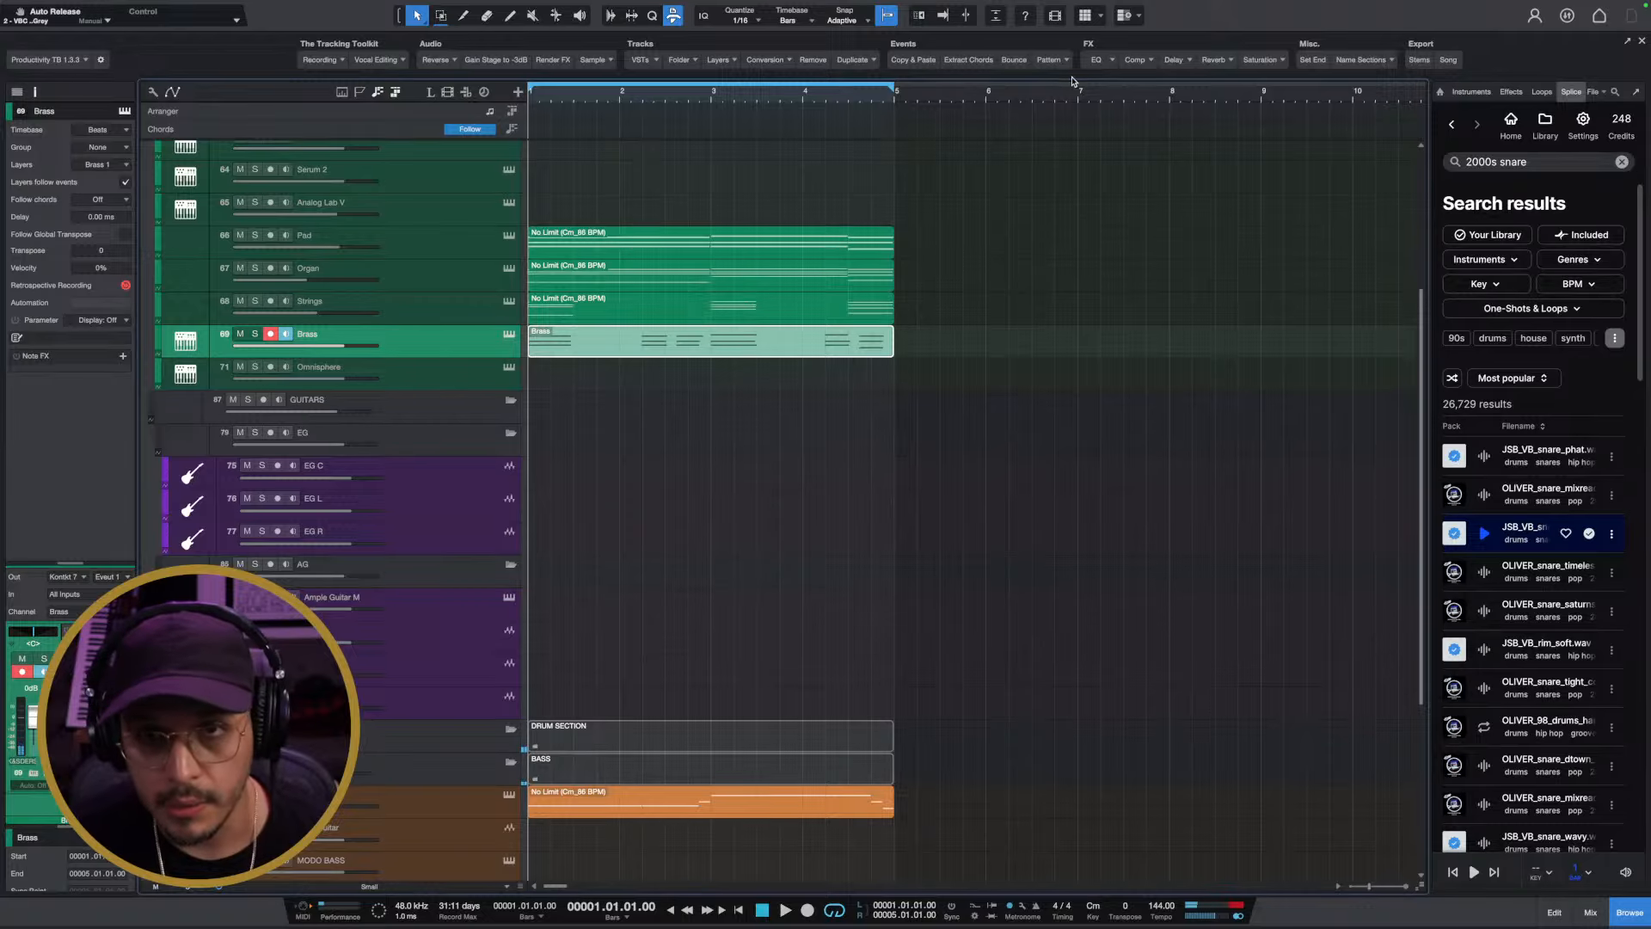
Add an EchoBoy delay to the soloed Brass track and set its echo time to a 1/4 note
left_click(1188, 92)
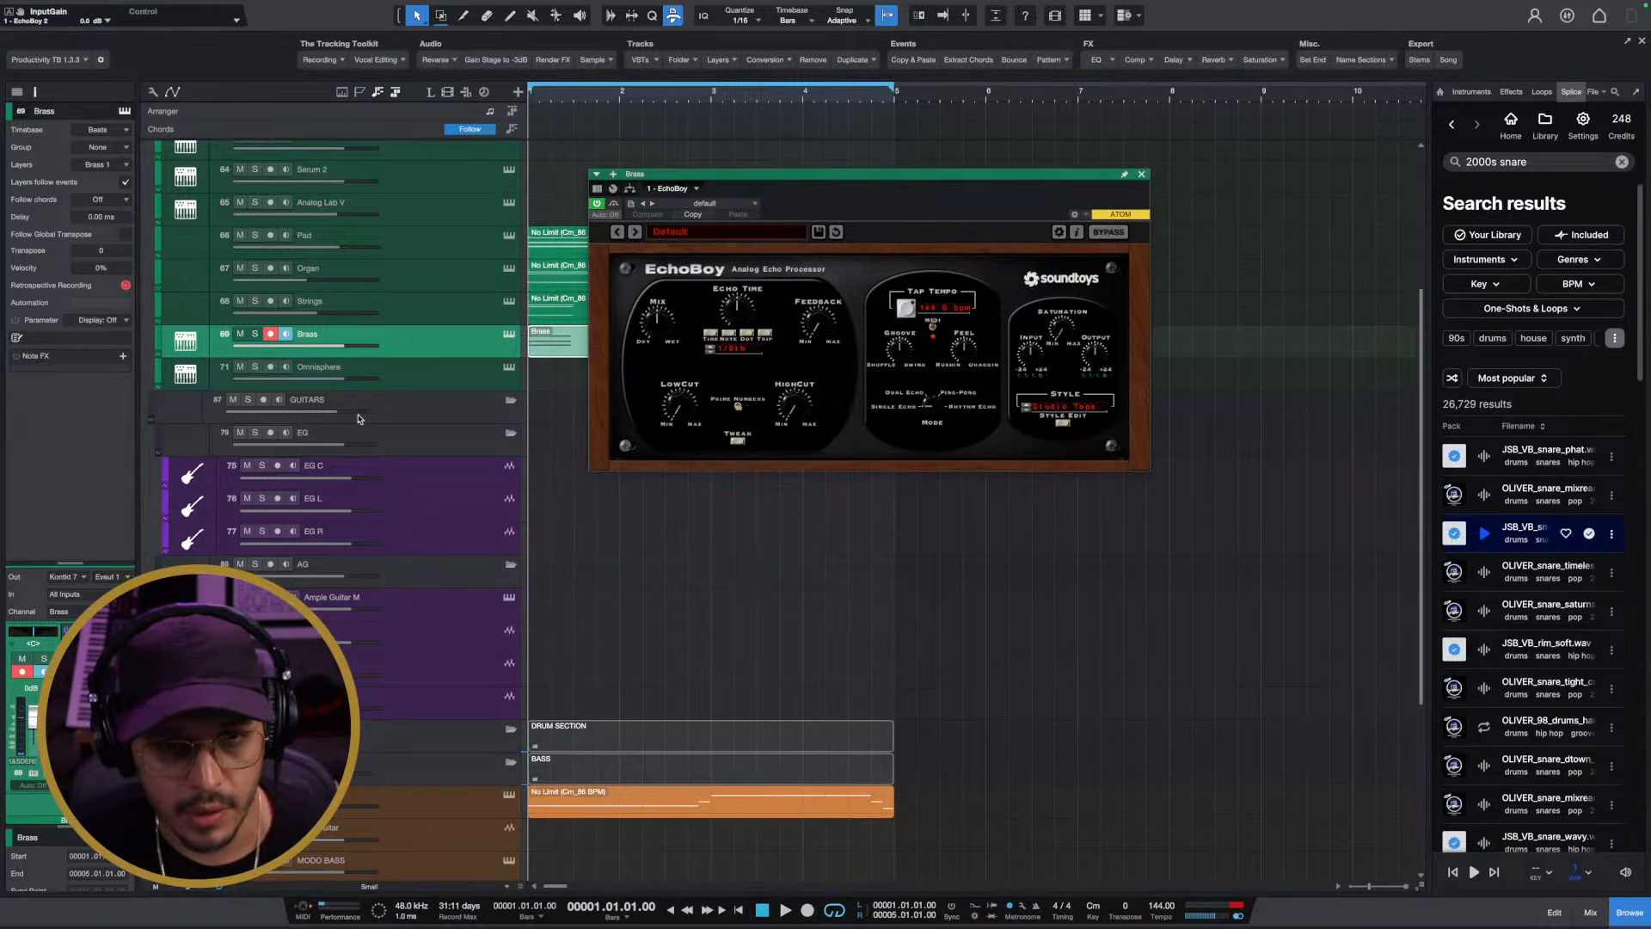
left_click(256, 336)
key("space")
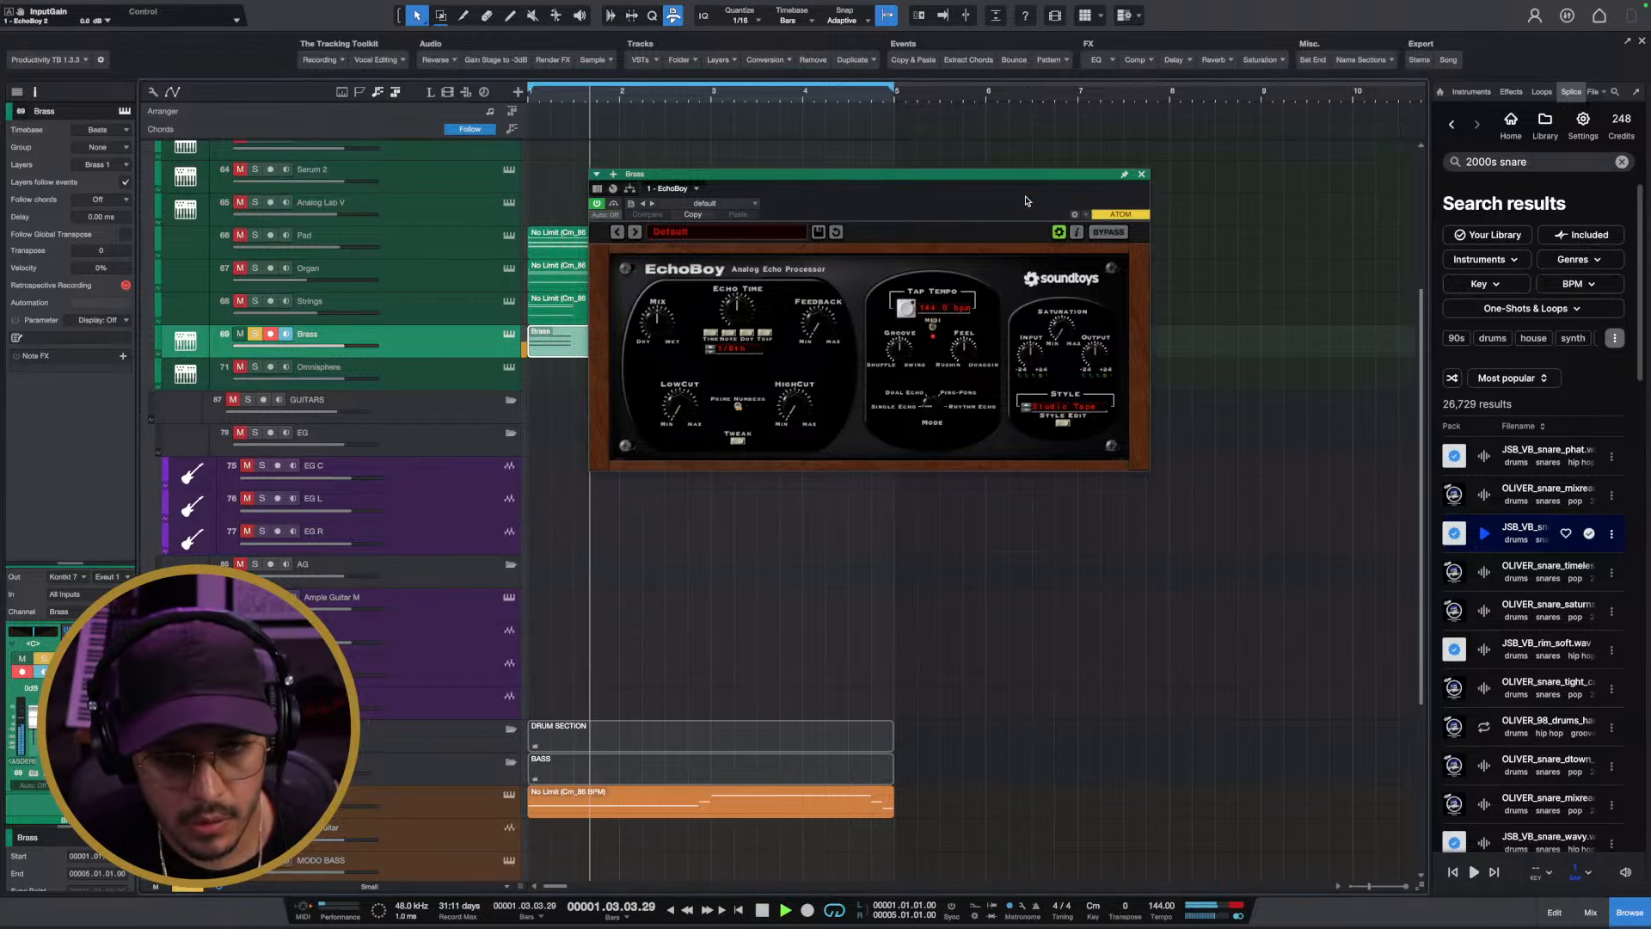
left_click_drag(728, 307, 743, 285)
key("space")
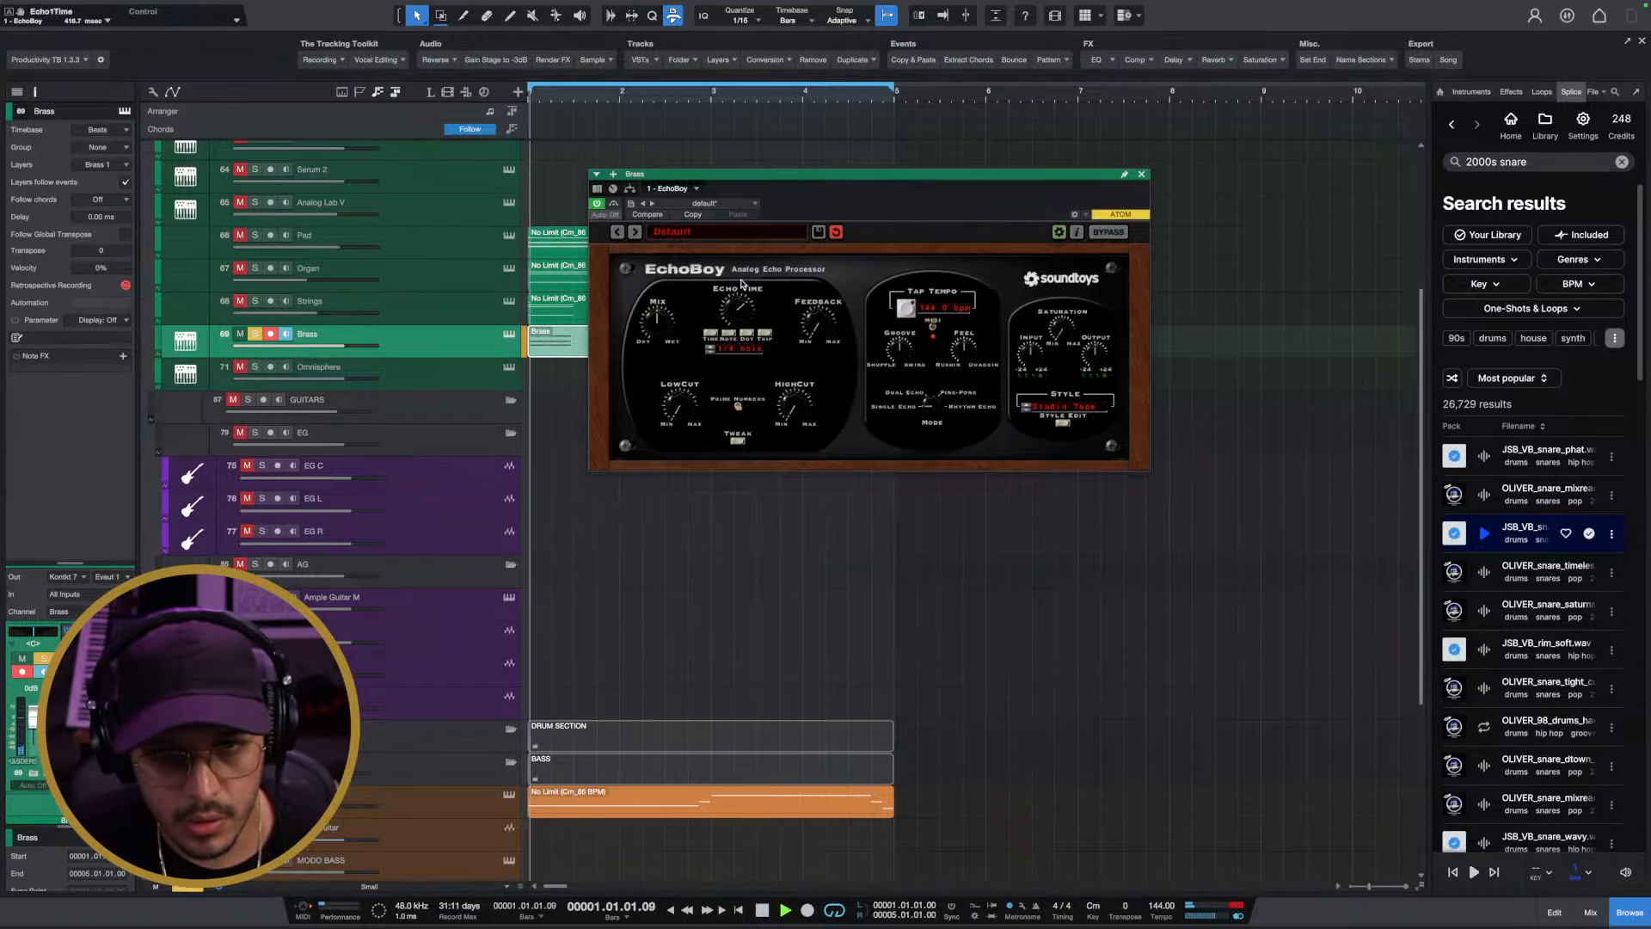
left_click(1141, 175)
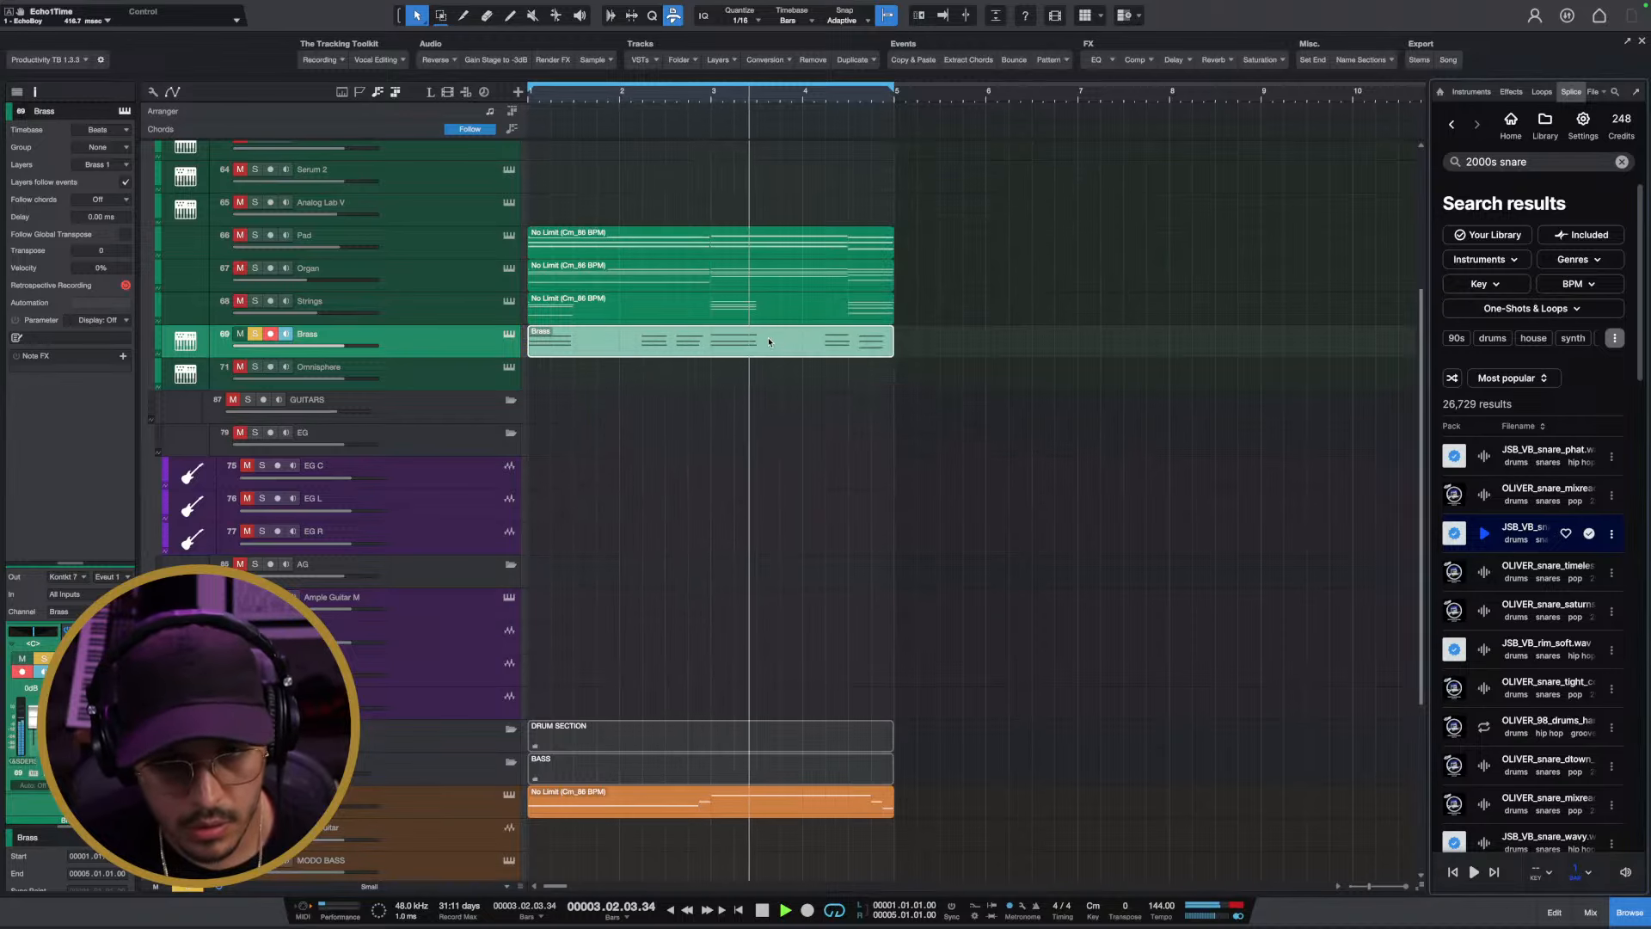
Play the Brass with the Pad, Organ and Strings tracks also soloed, and disarm Brass recording
key("space")
left_click_drag(255, 235, 255, 301)
key("space")
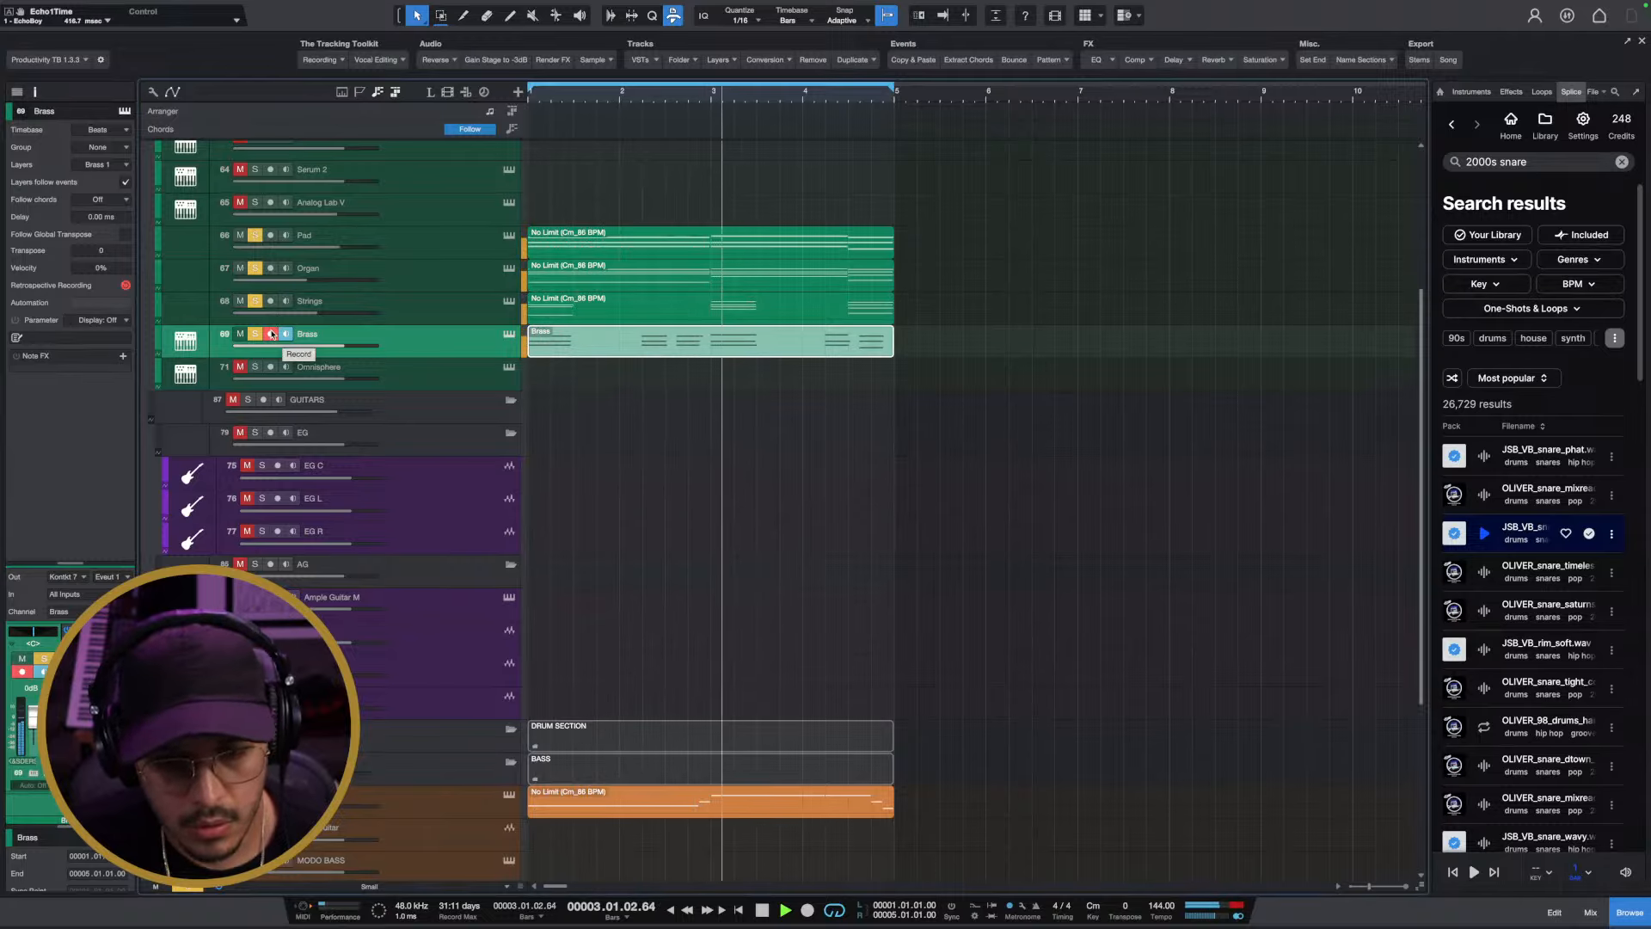
left_click(270, 334)
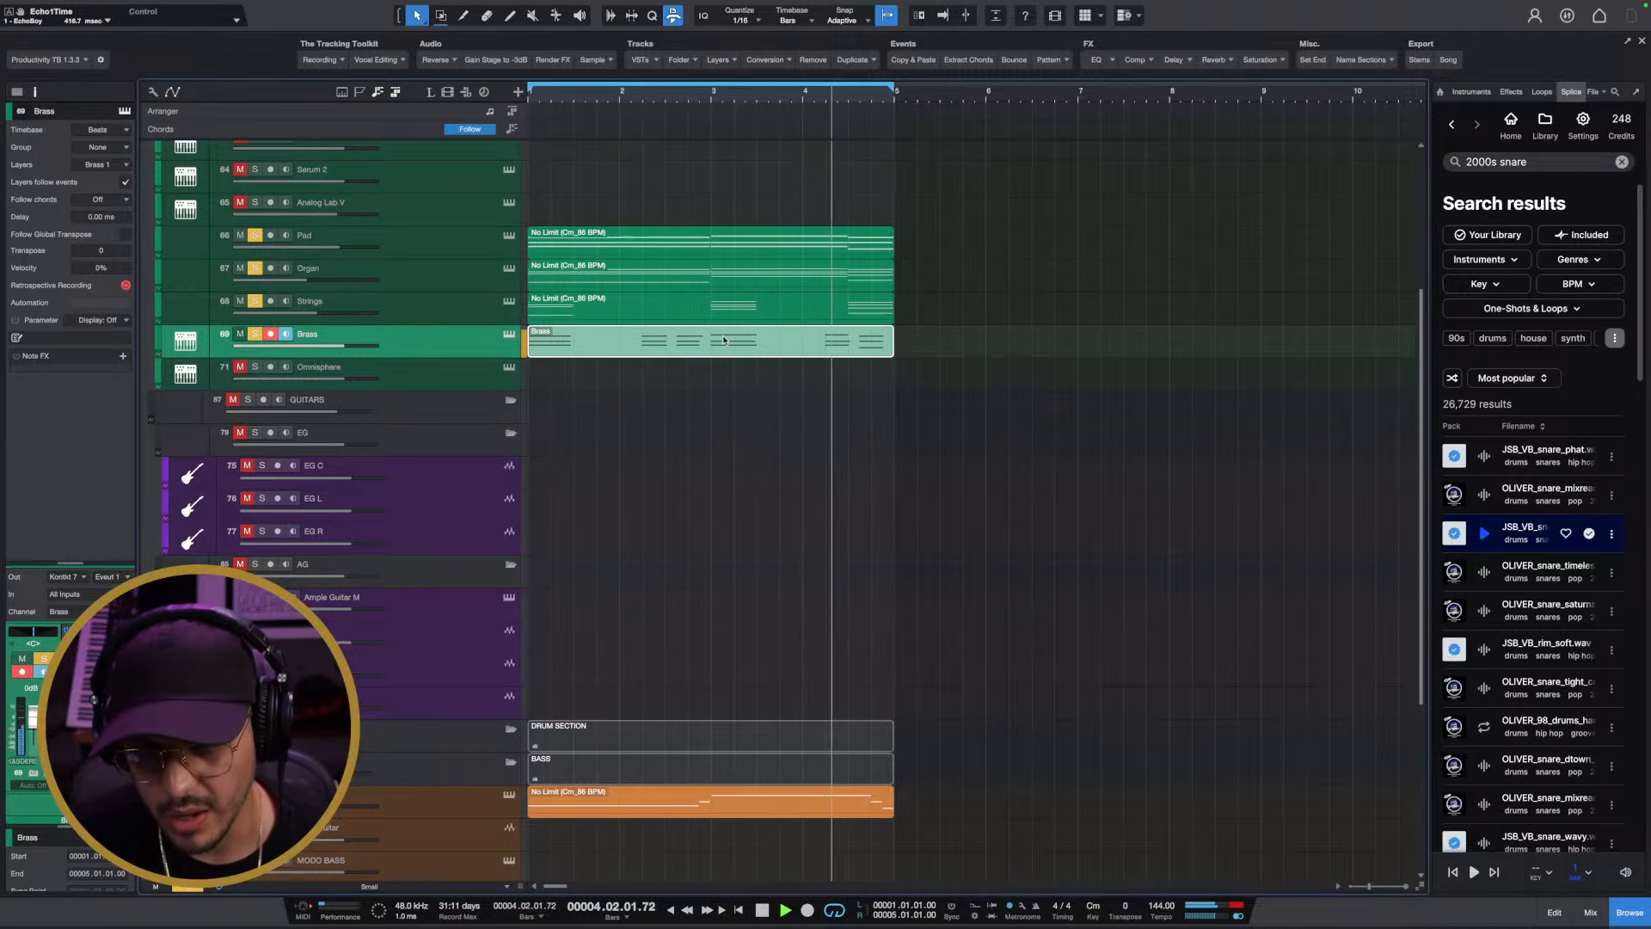
Lower the Brass track volume to about -3.3 dB and clear all solos to hear the full arrangement
left_click_drag(348, 346, 338, 358)
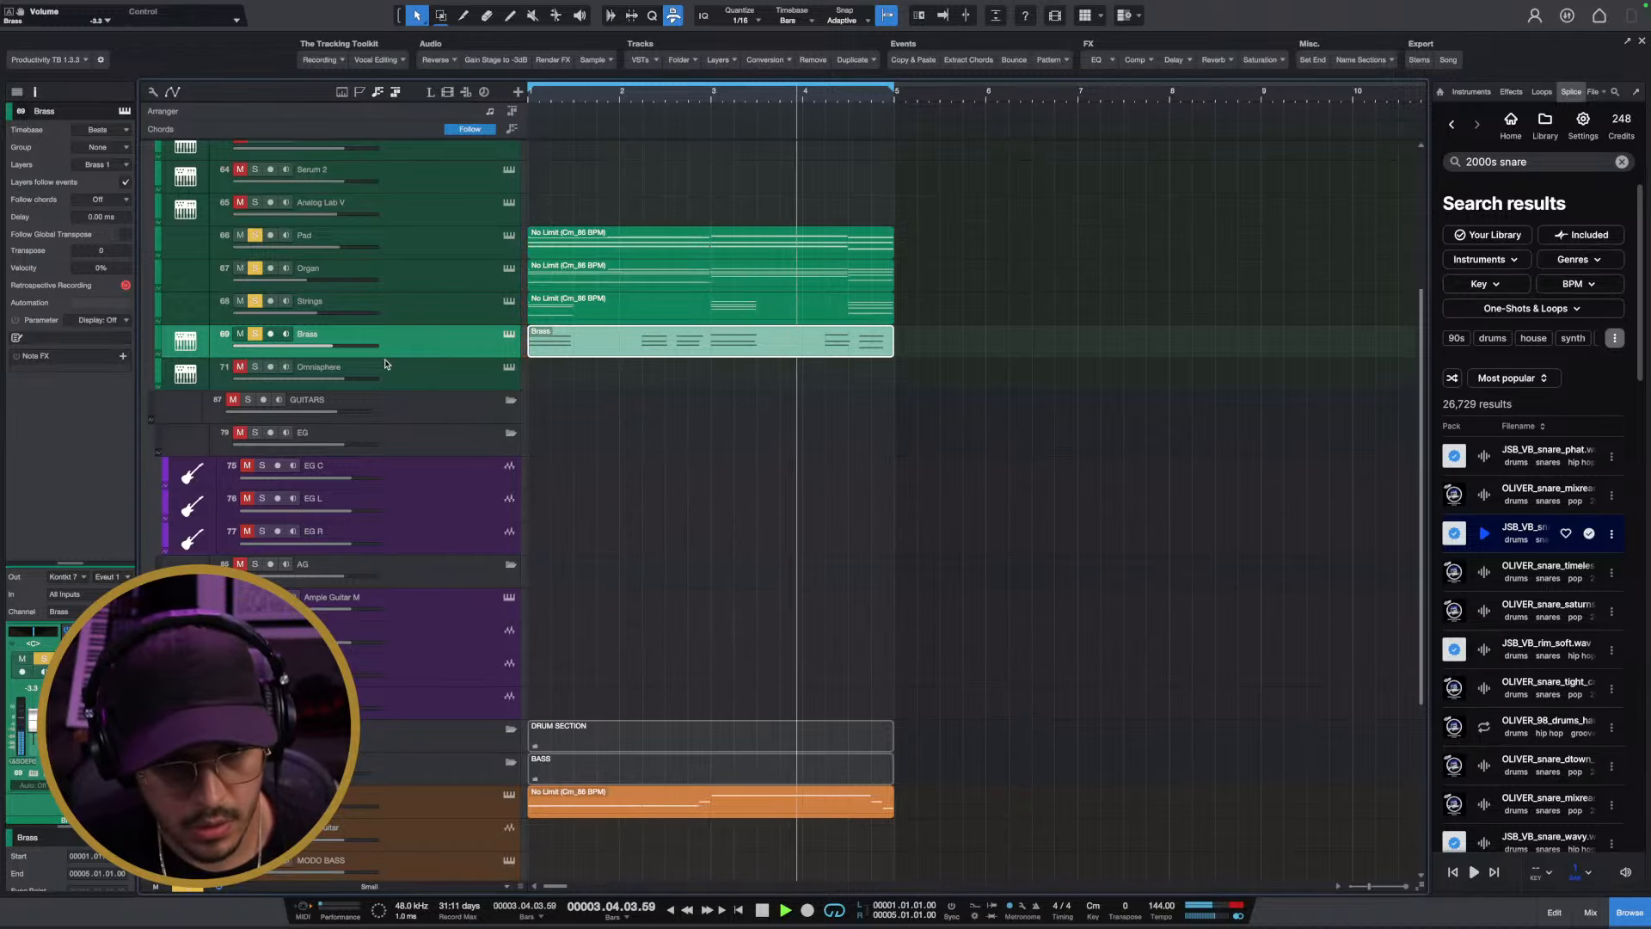
left_click(183, 887)
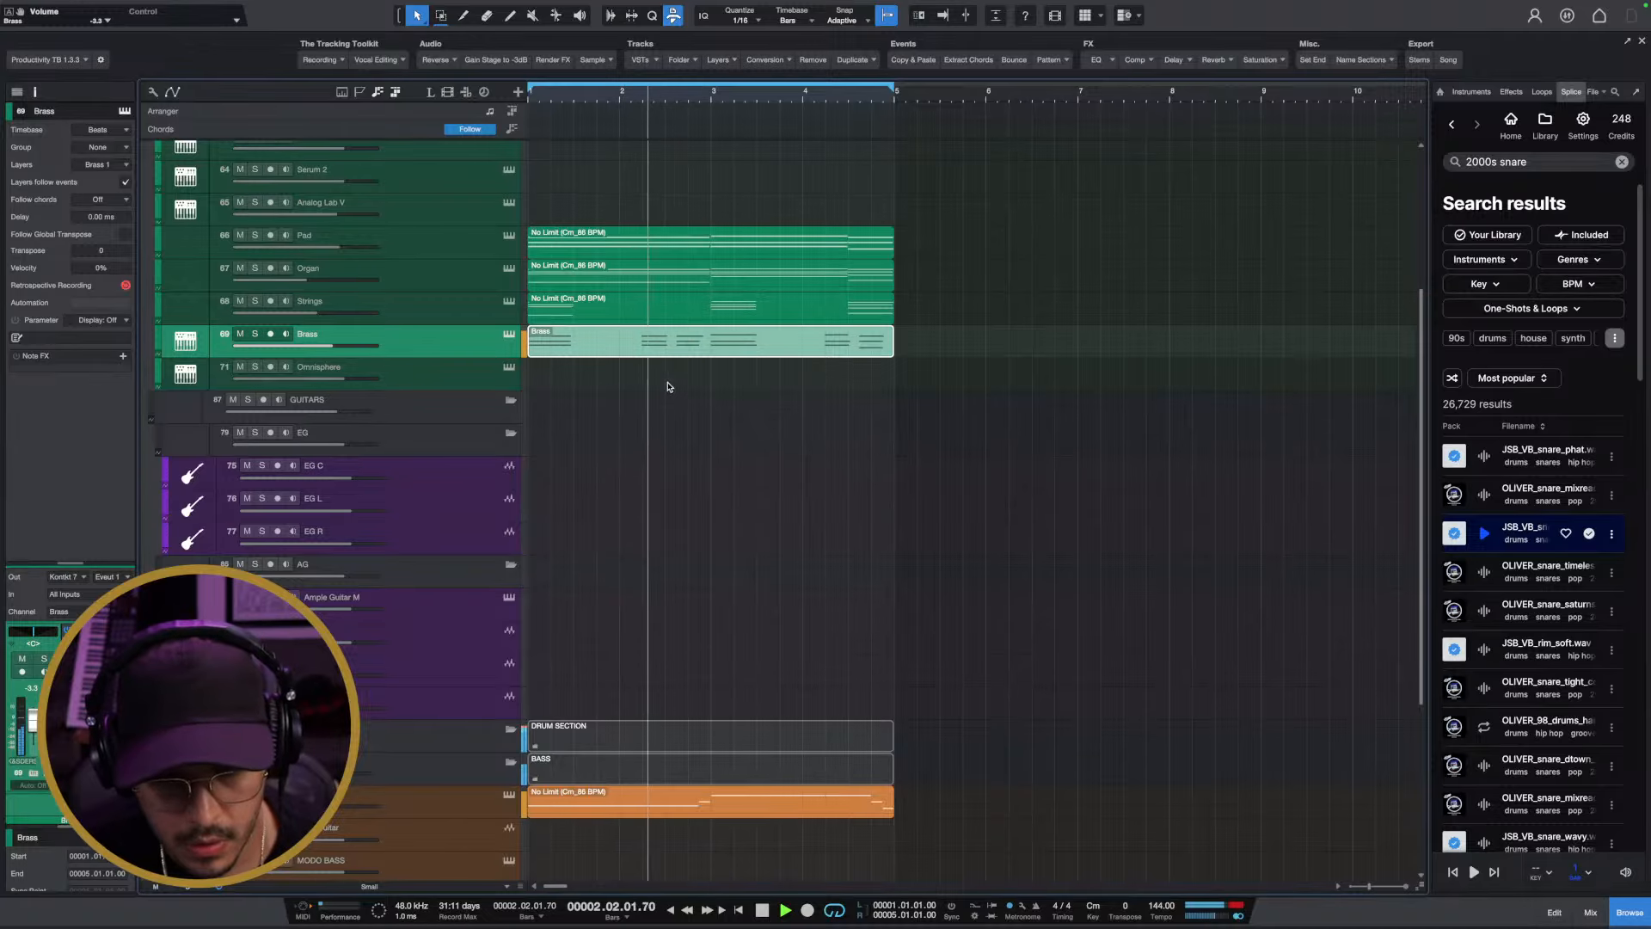
key("space")
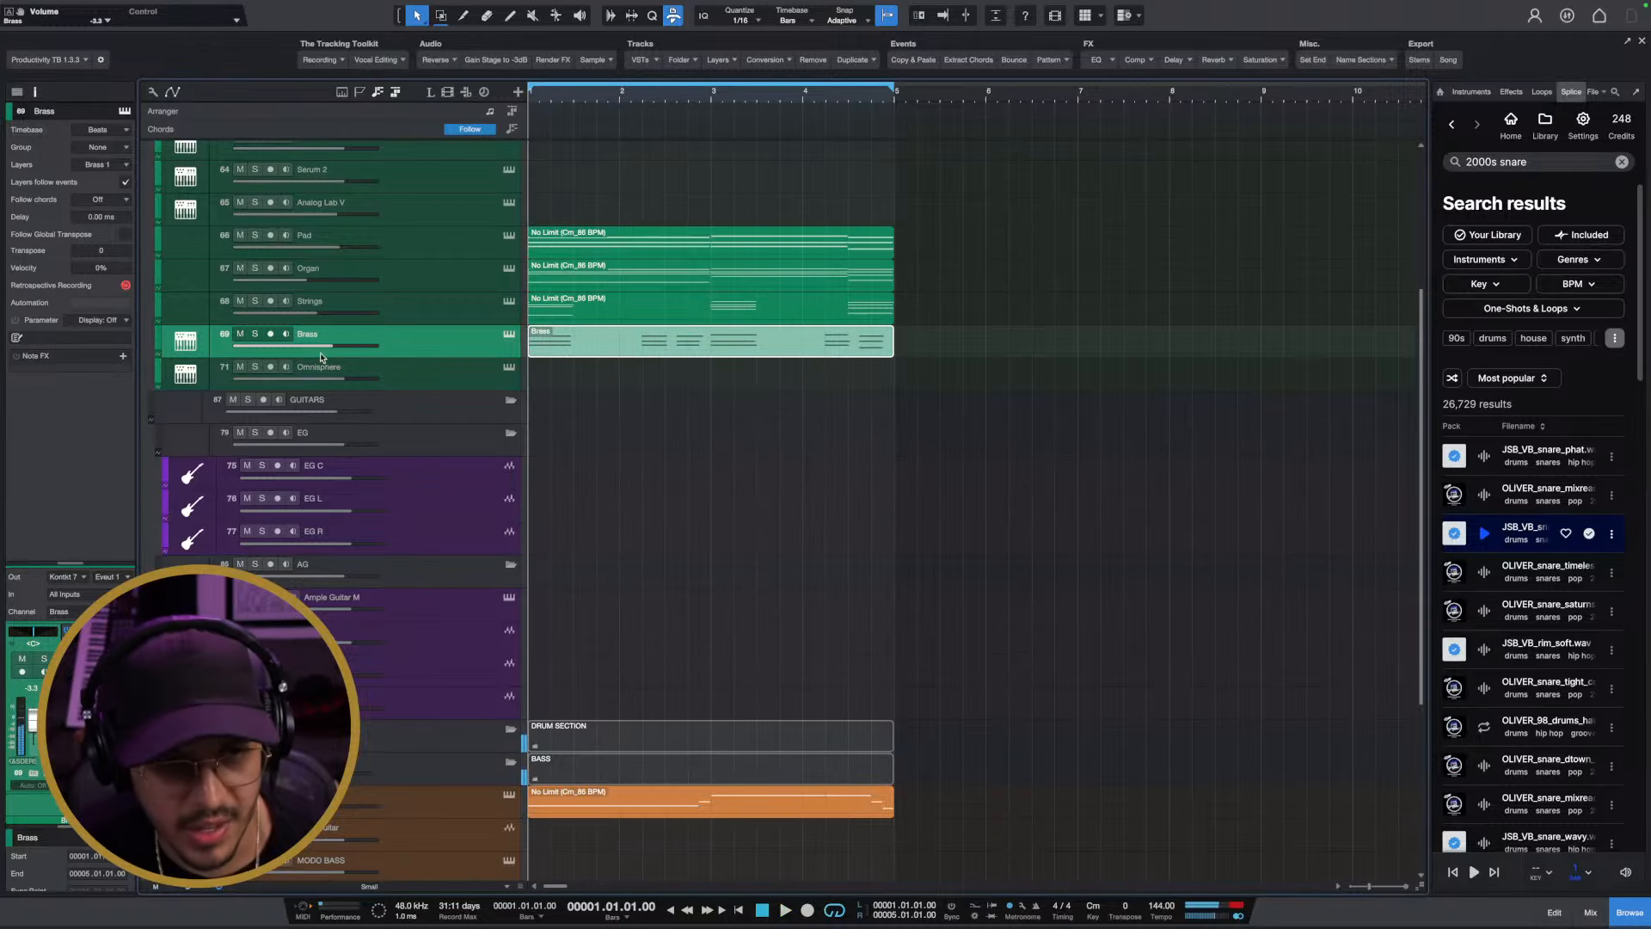
Delete the Brass chord on beat 3 of bar 2, play the part back and close the note editor
double_click(697, 343)
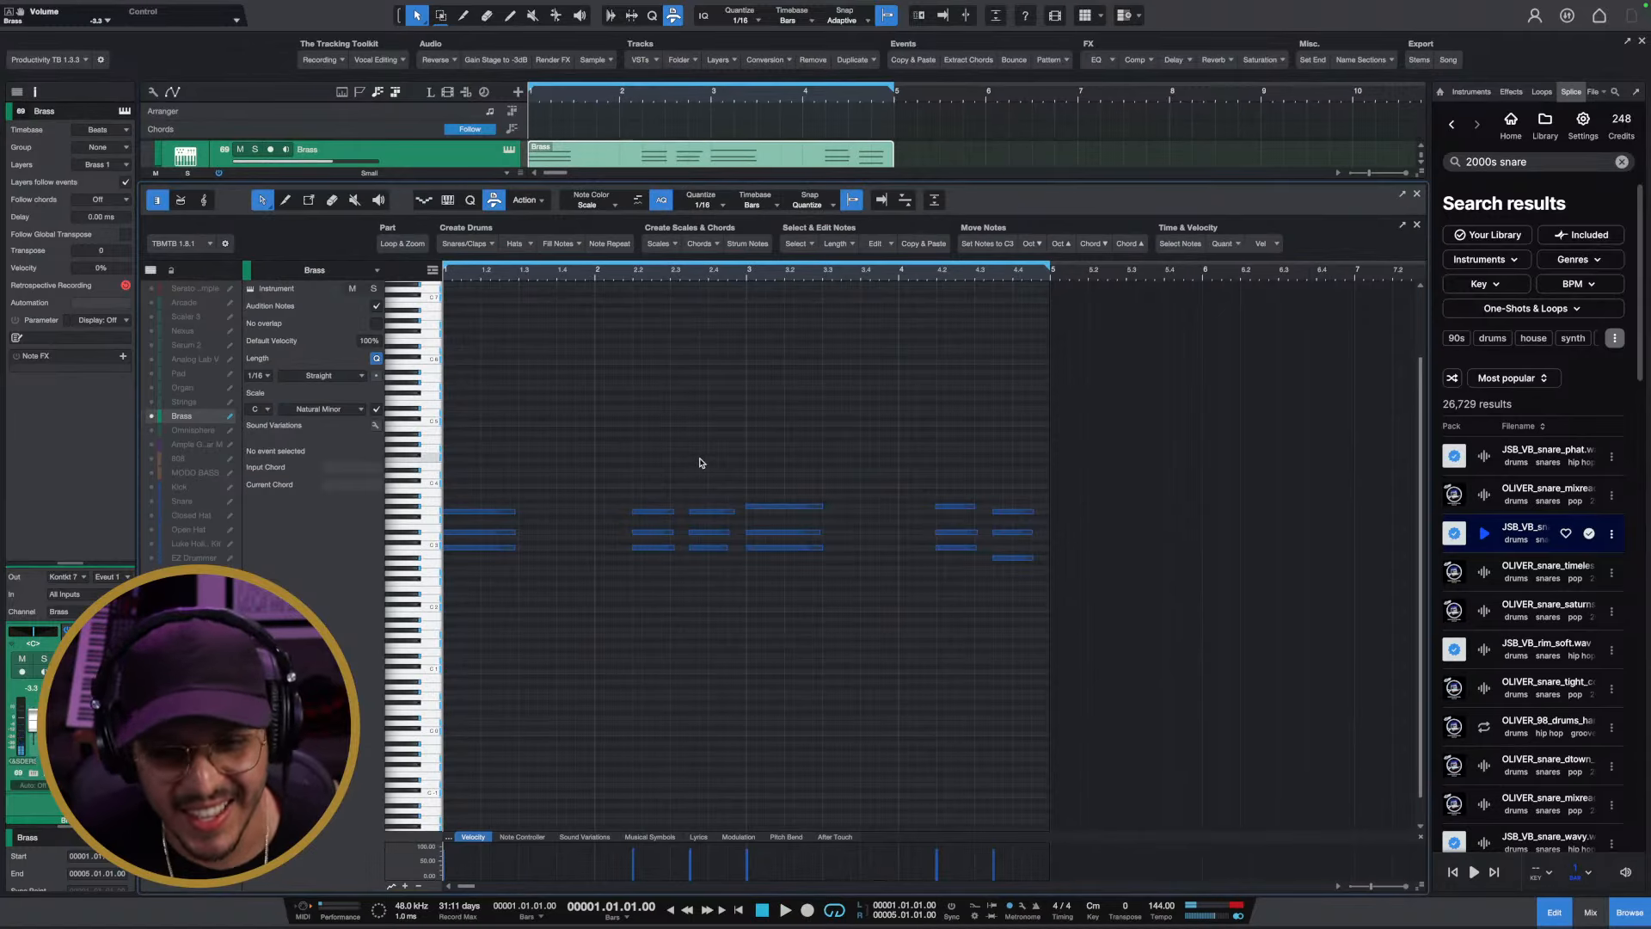
left_click_drag(701, 463, 694, 570)
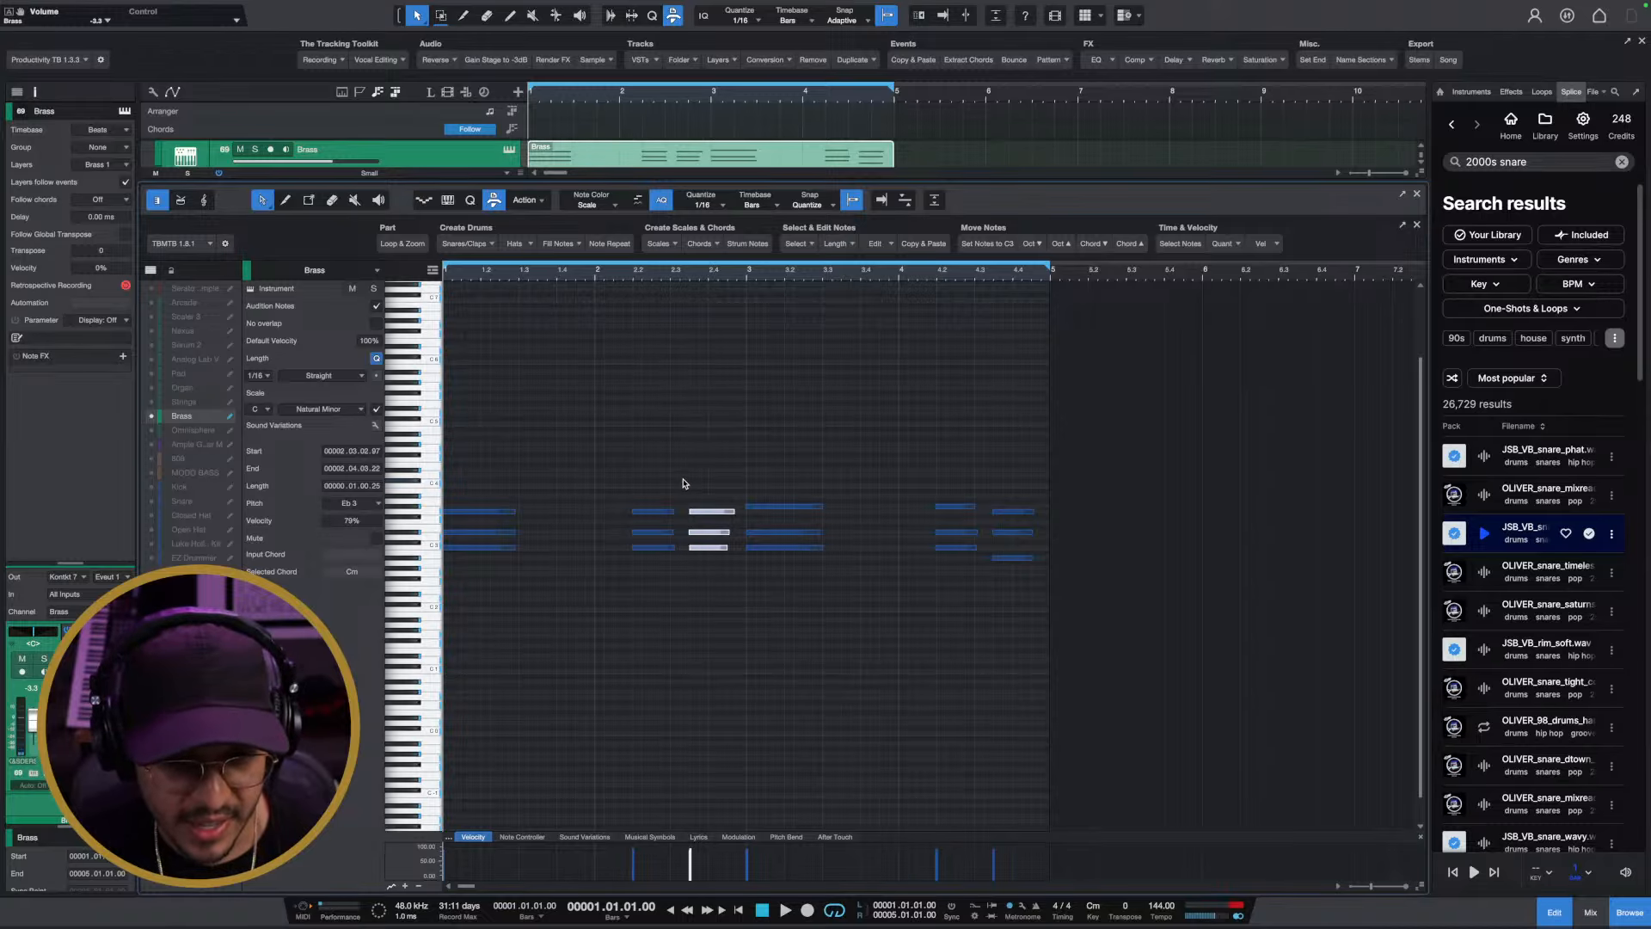
key("Right")
key("space")
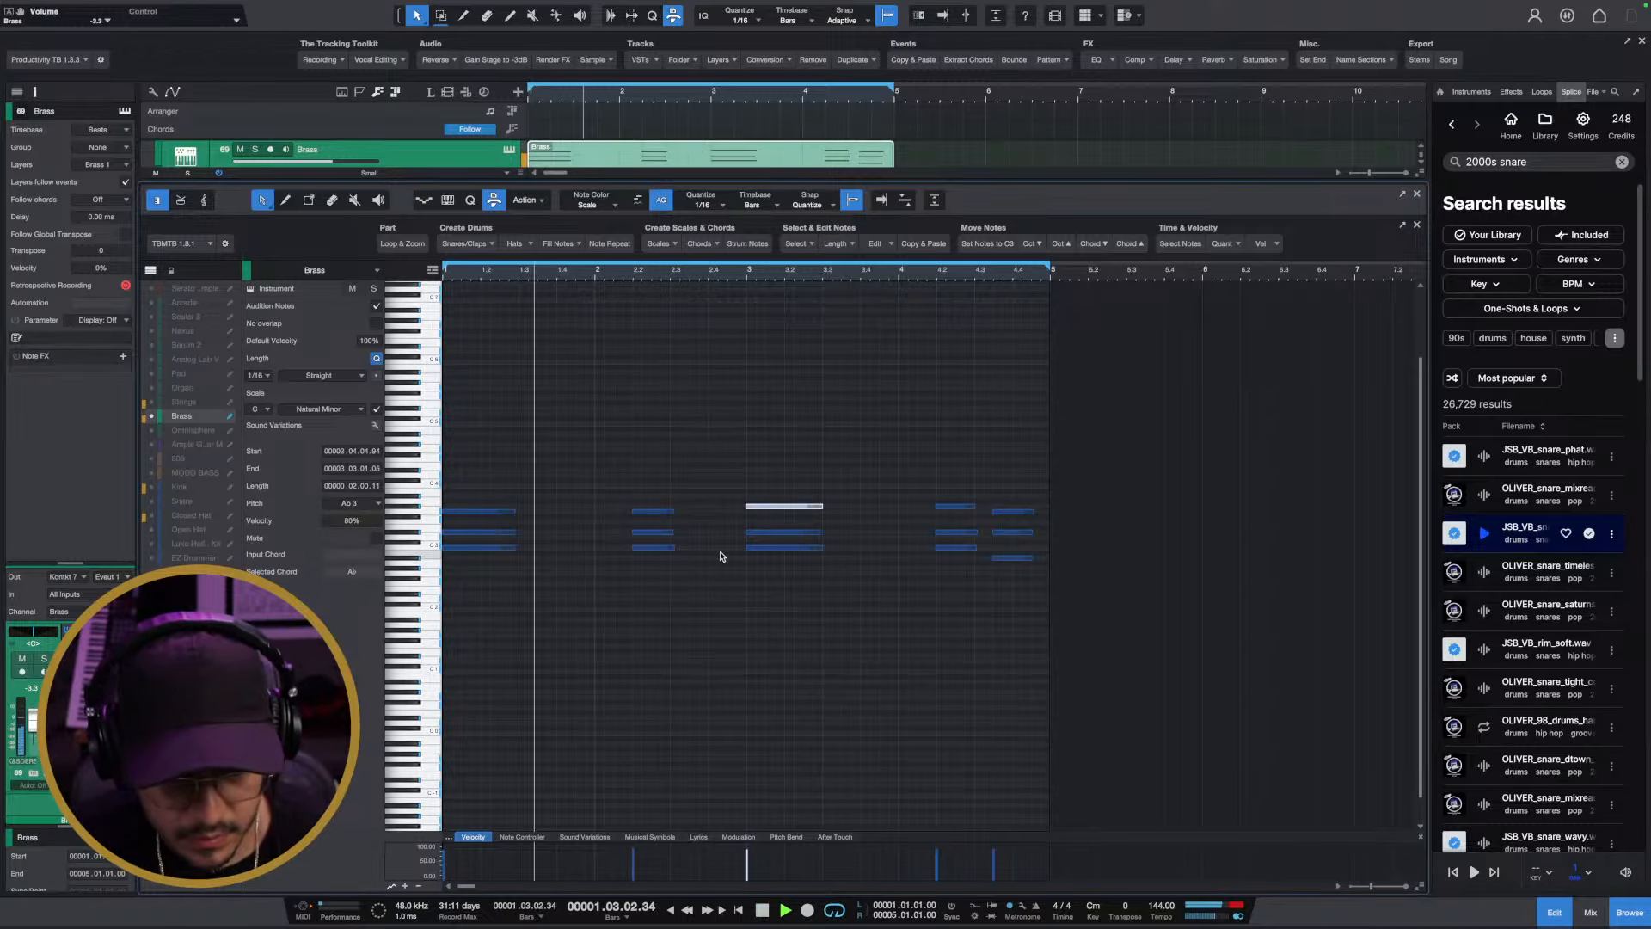
key("space")
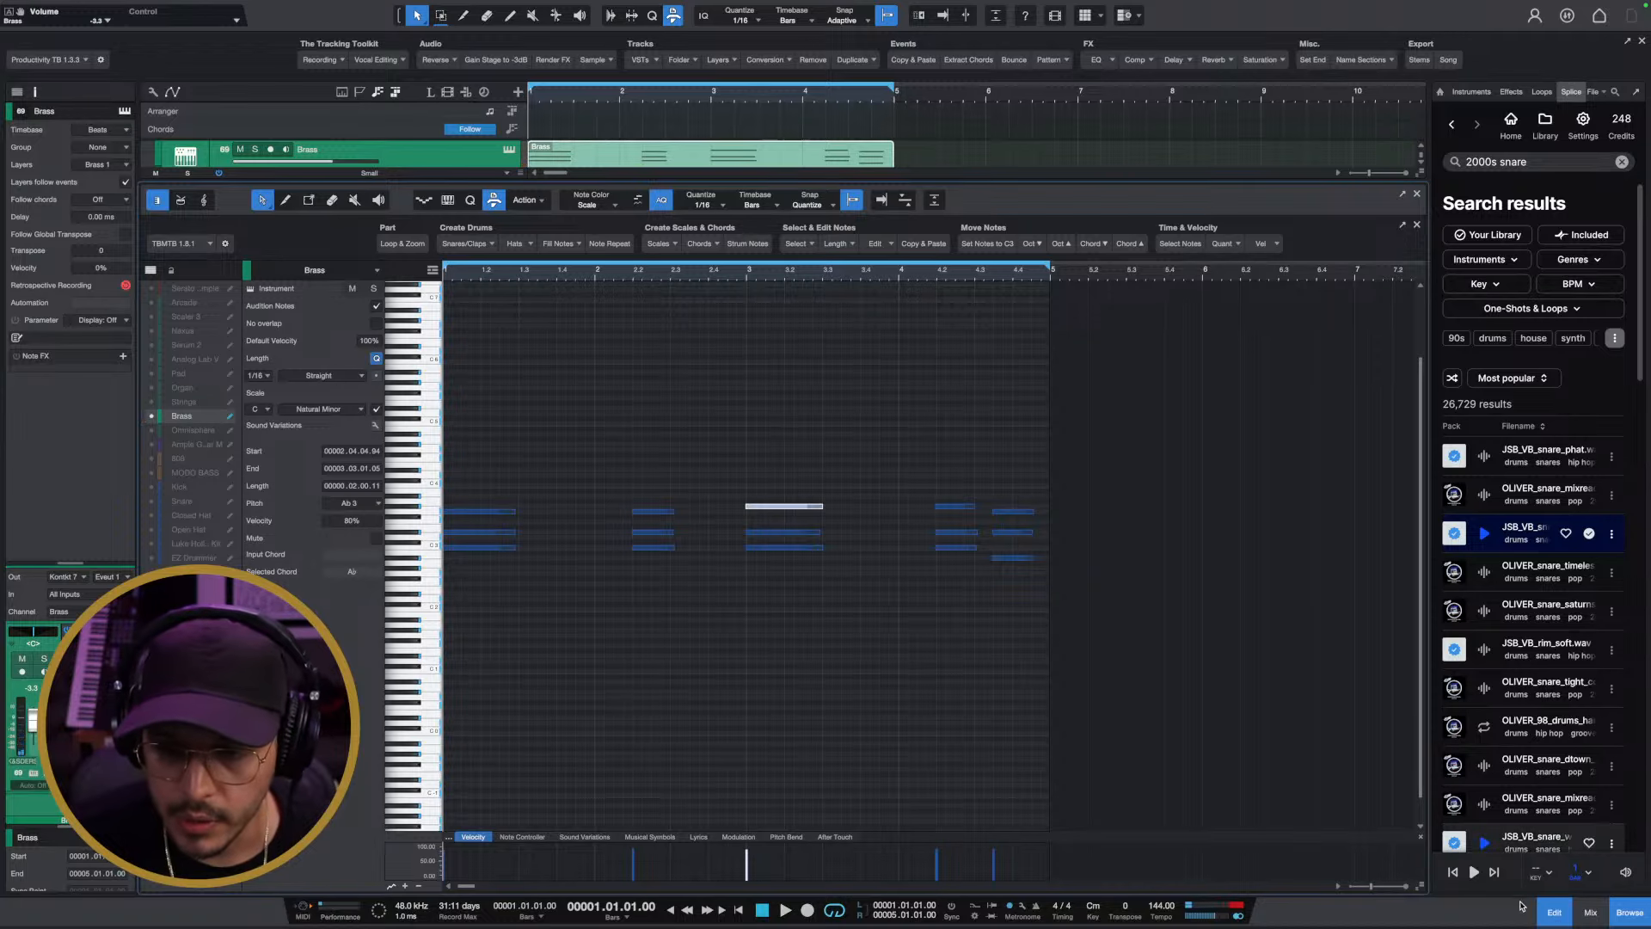
left_click(1554, 912)
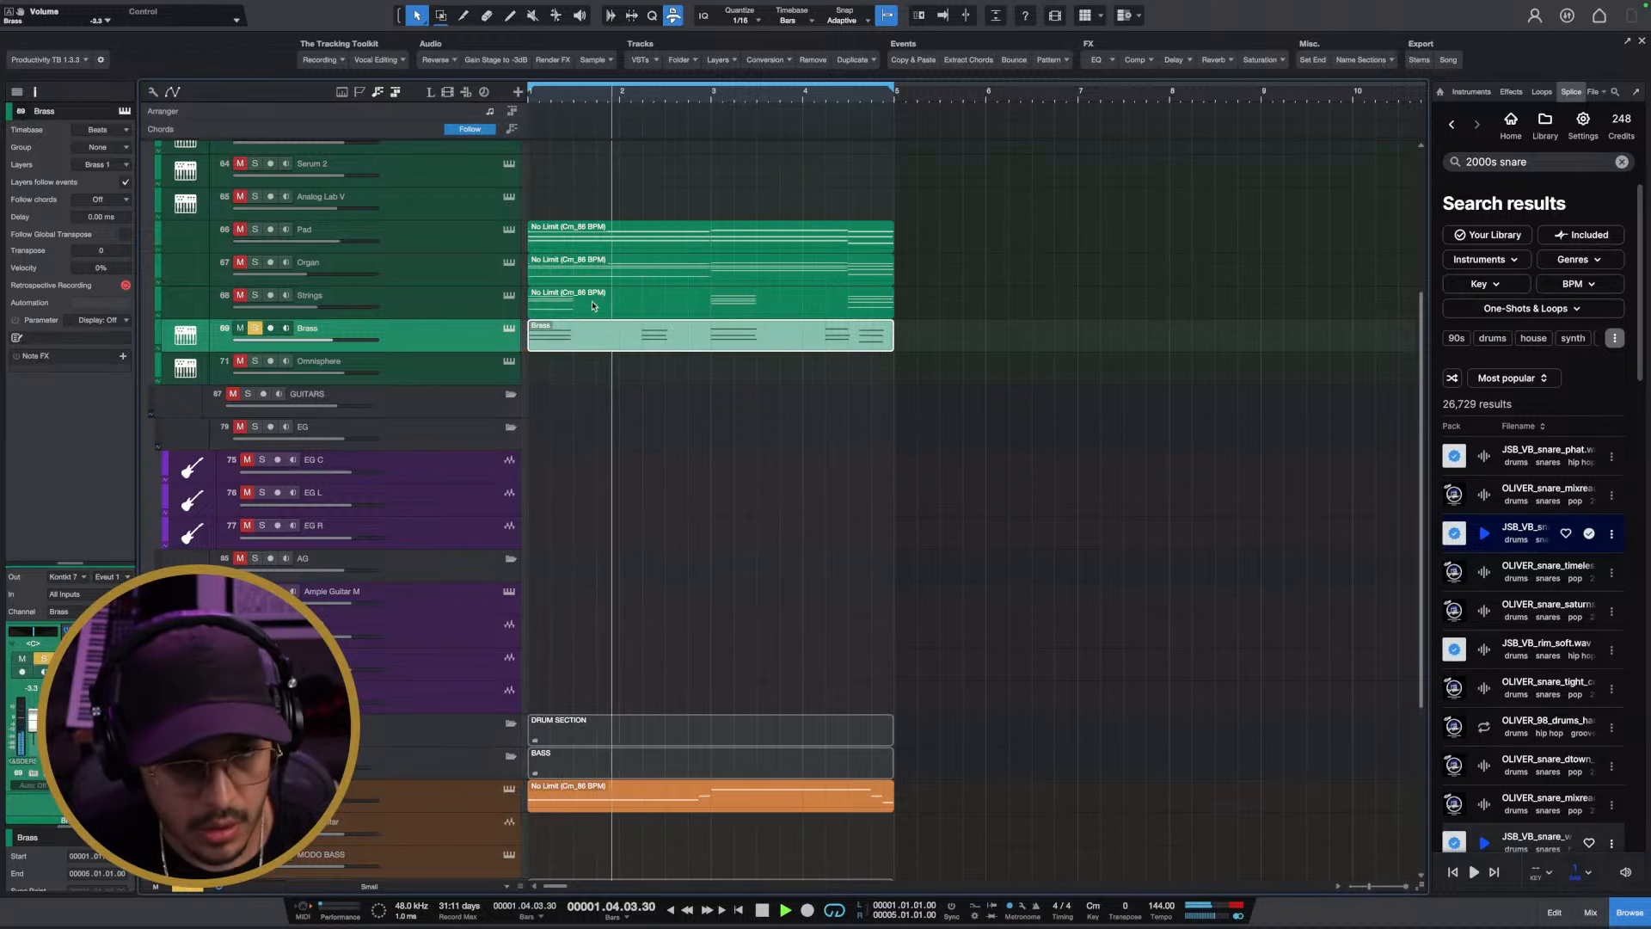
Adjust the mix, feedback and low cut of the Brass EchoBoy by ear and set its mode to Ping-Pong
key("space")
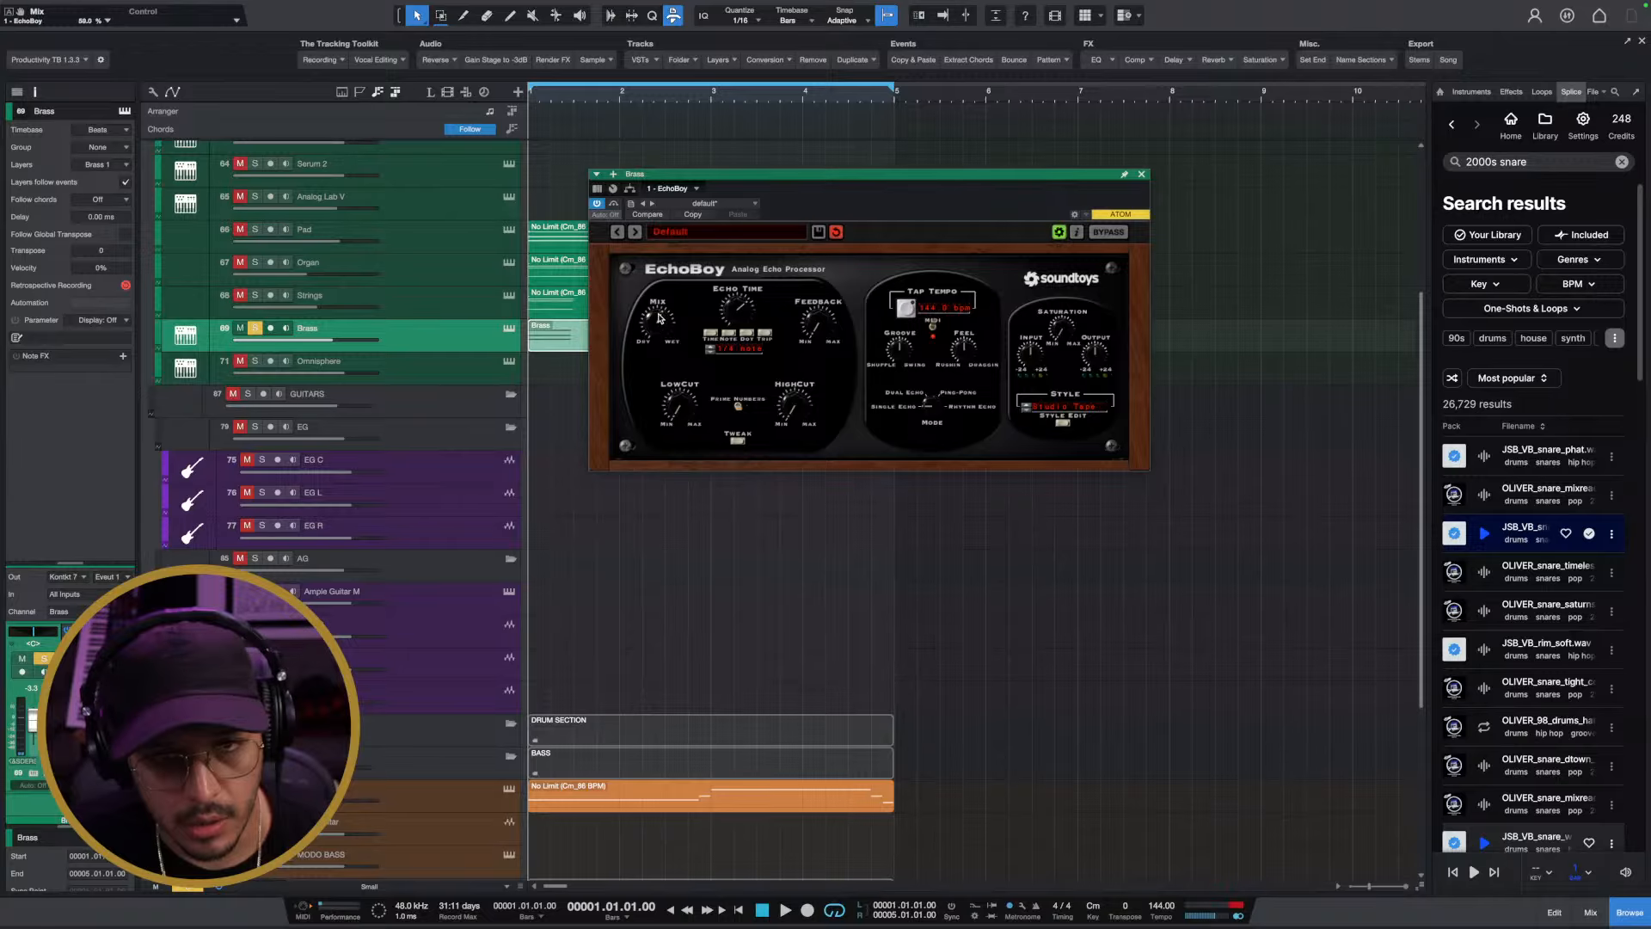
key("space")
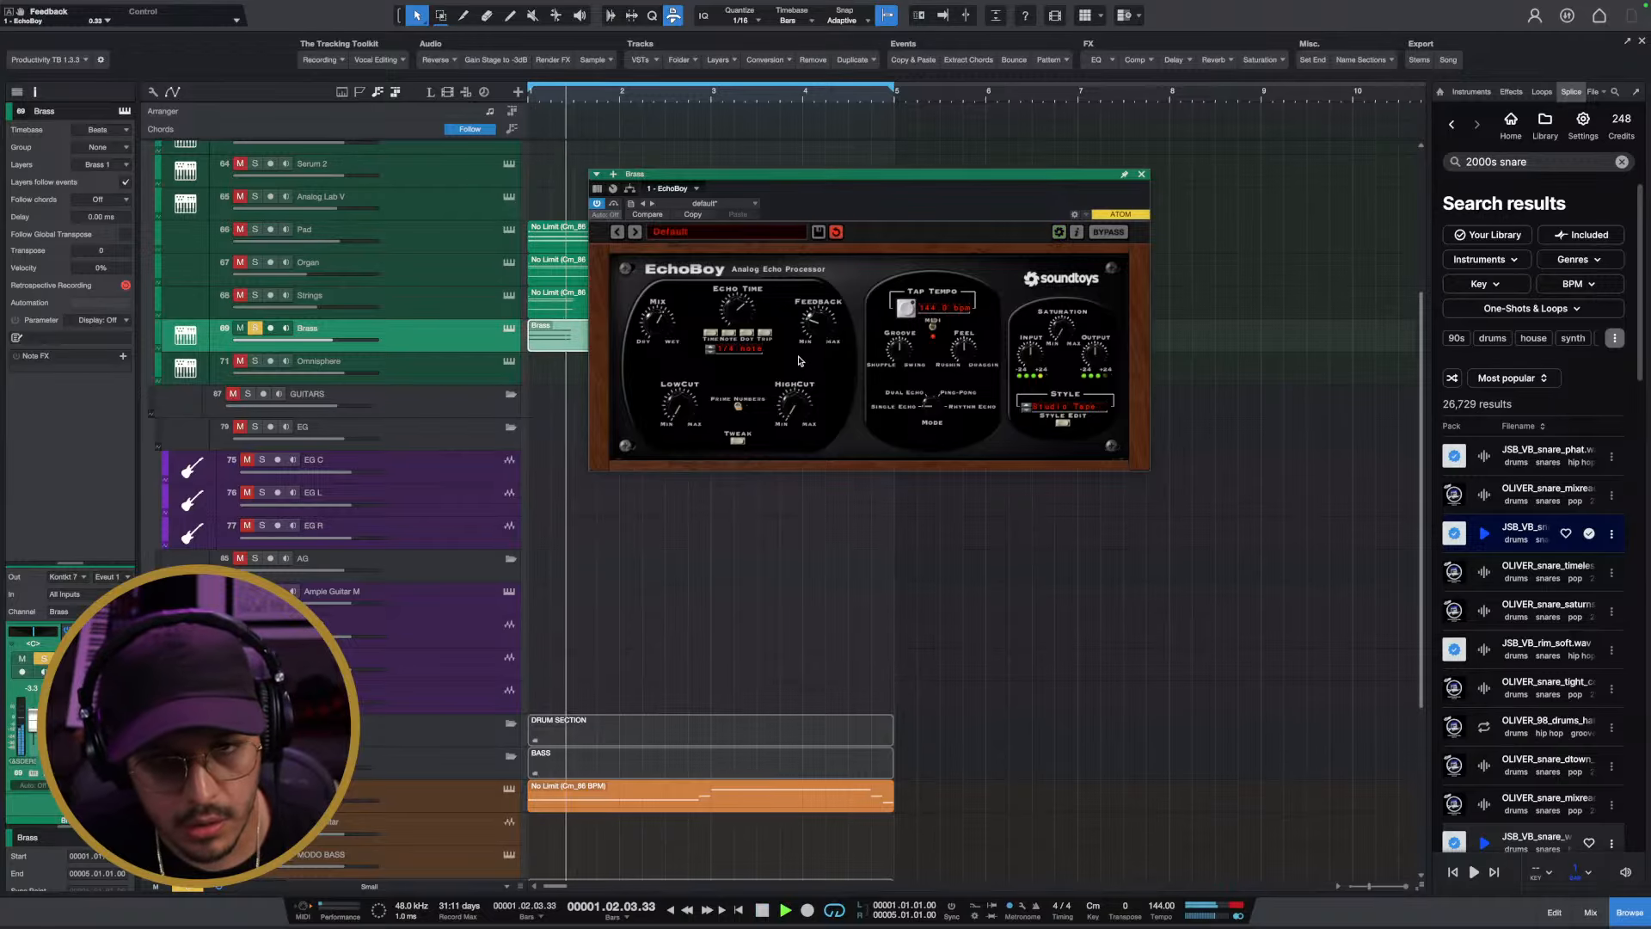
key("space")
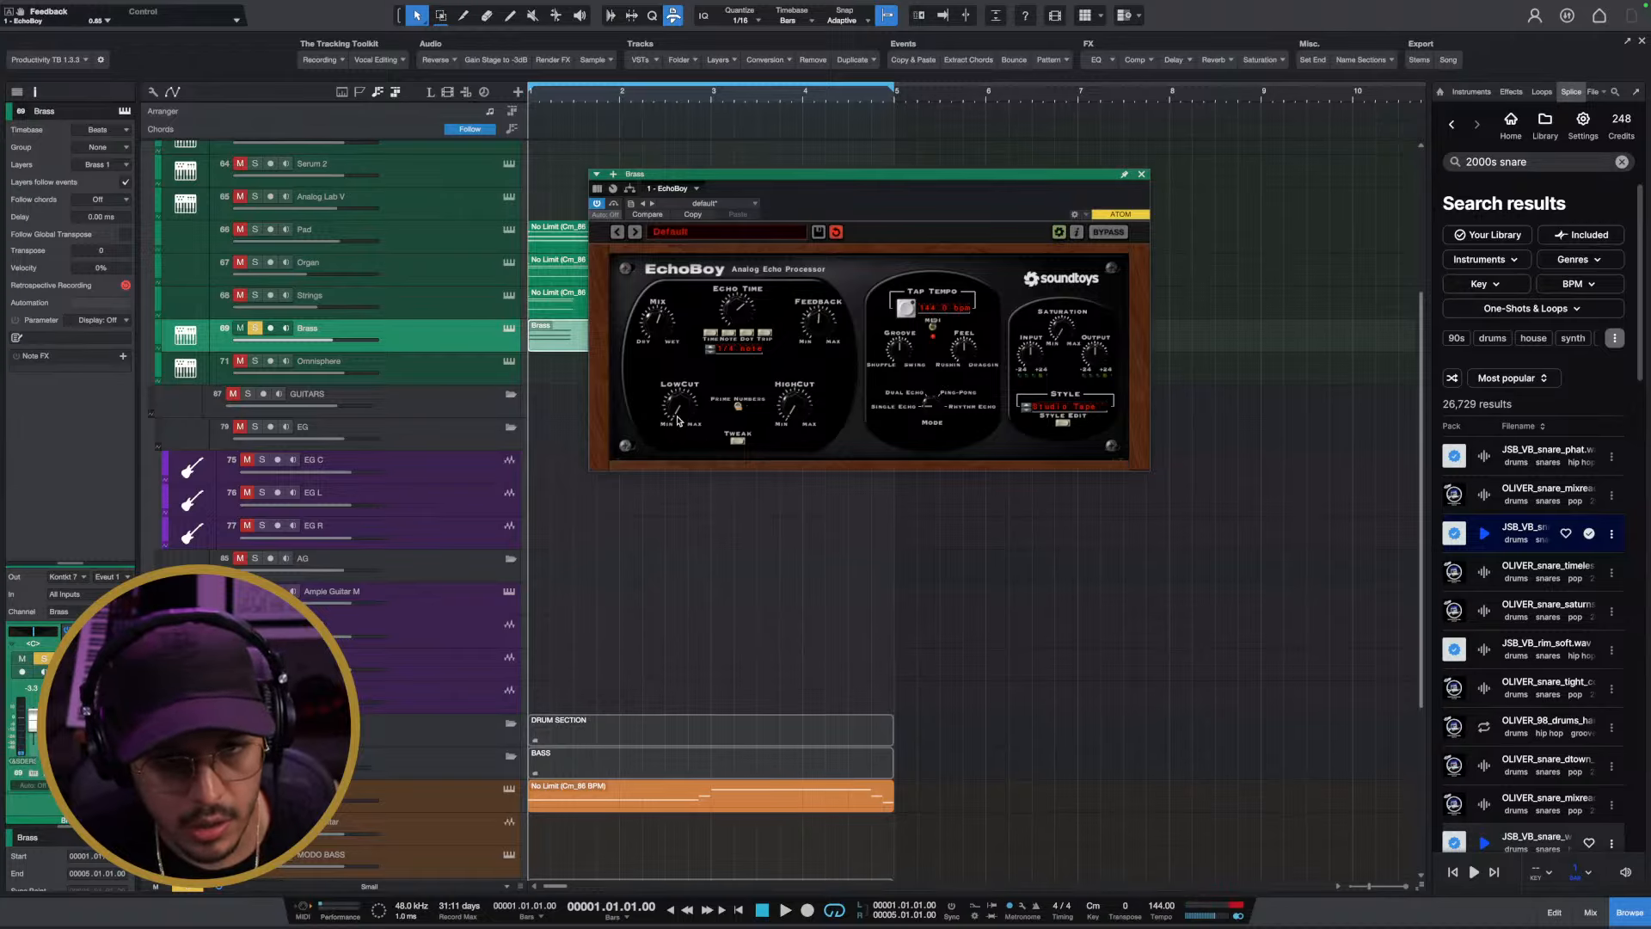
key("space")
left_click_drag(678, 421, 696, 382)
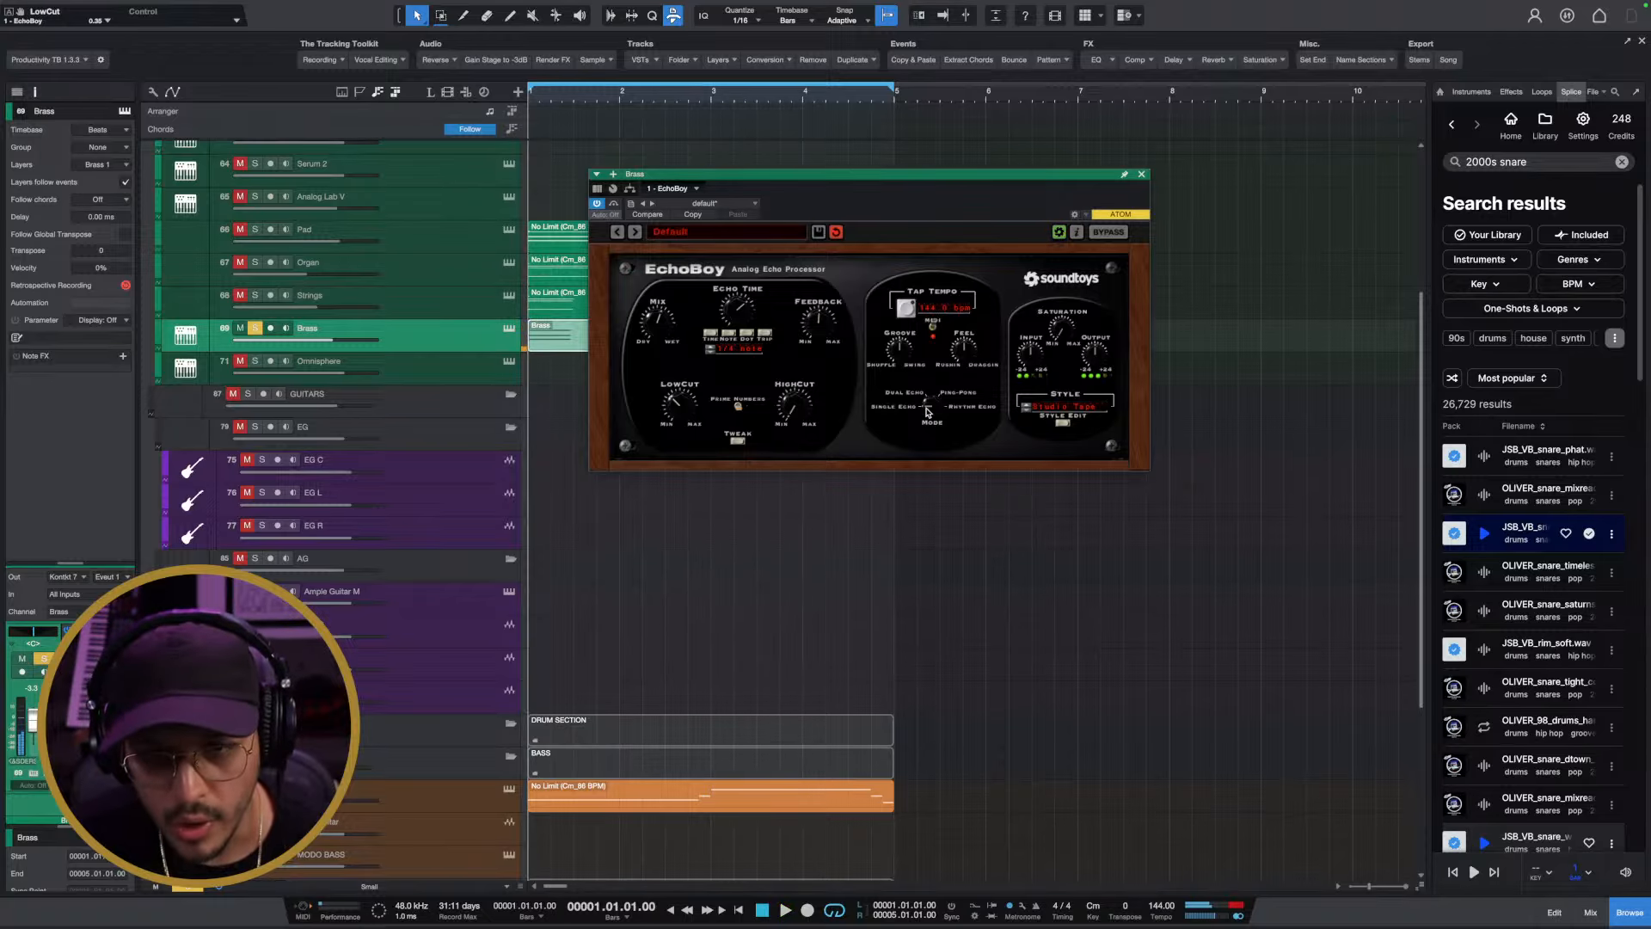
left_click_drag(928, 413, 938, 365)
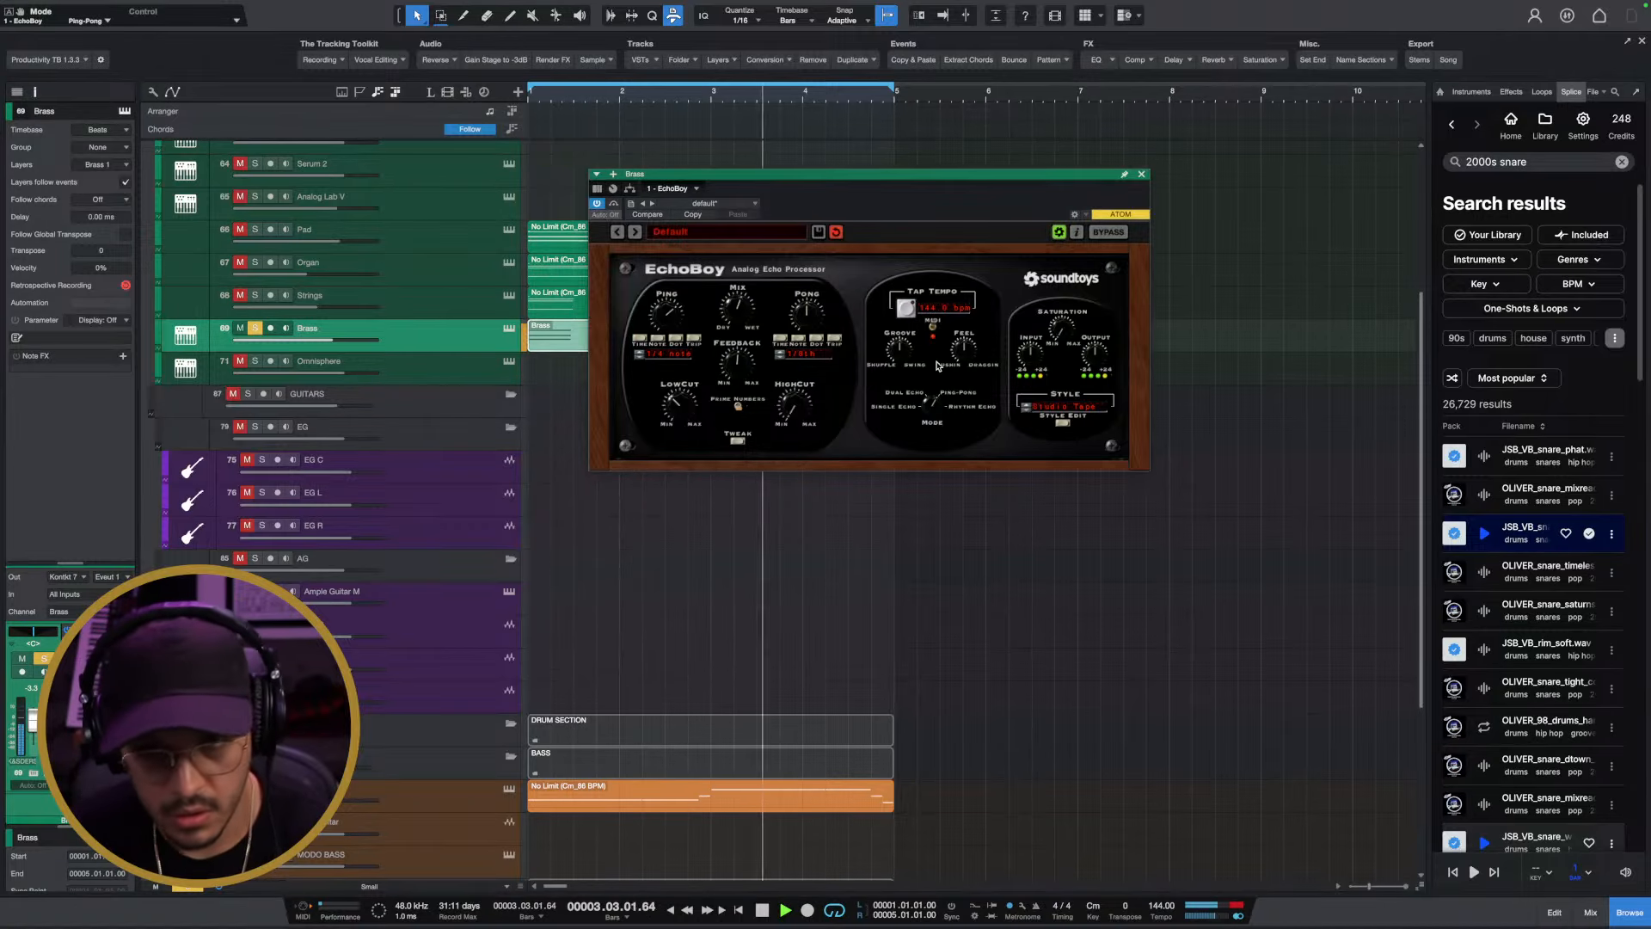
left_click(1142, 175)
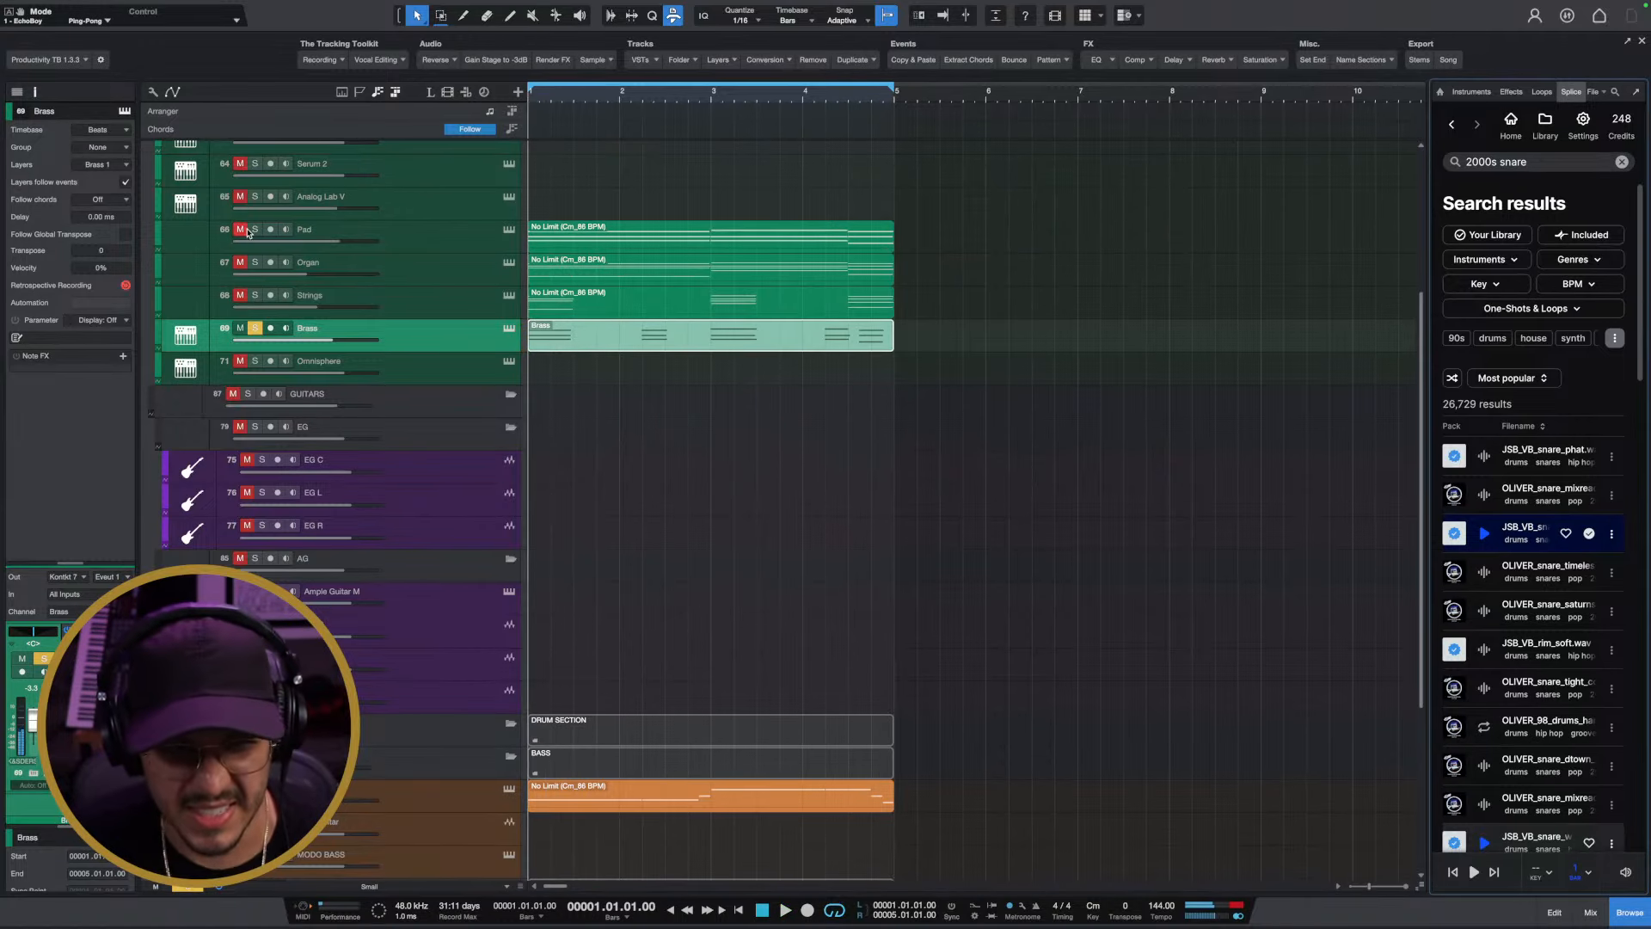
Solo Pad, Organ and Strings with Brass, lower the Brass volume to about -7.5 dB, and clear the solos
left_click_drag(254, 228, 255, 295)
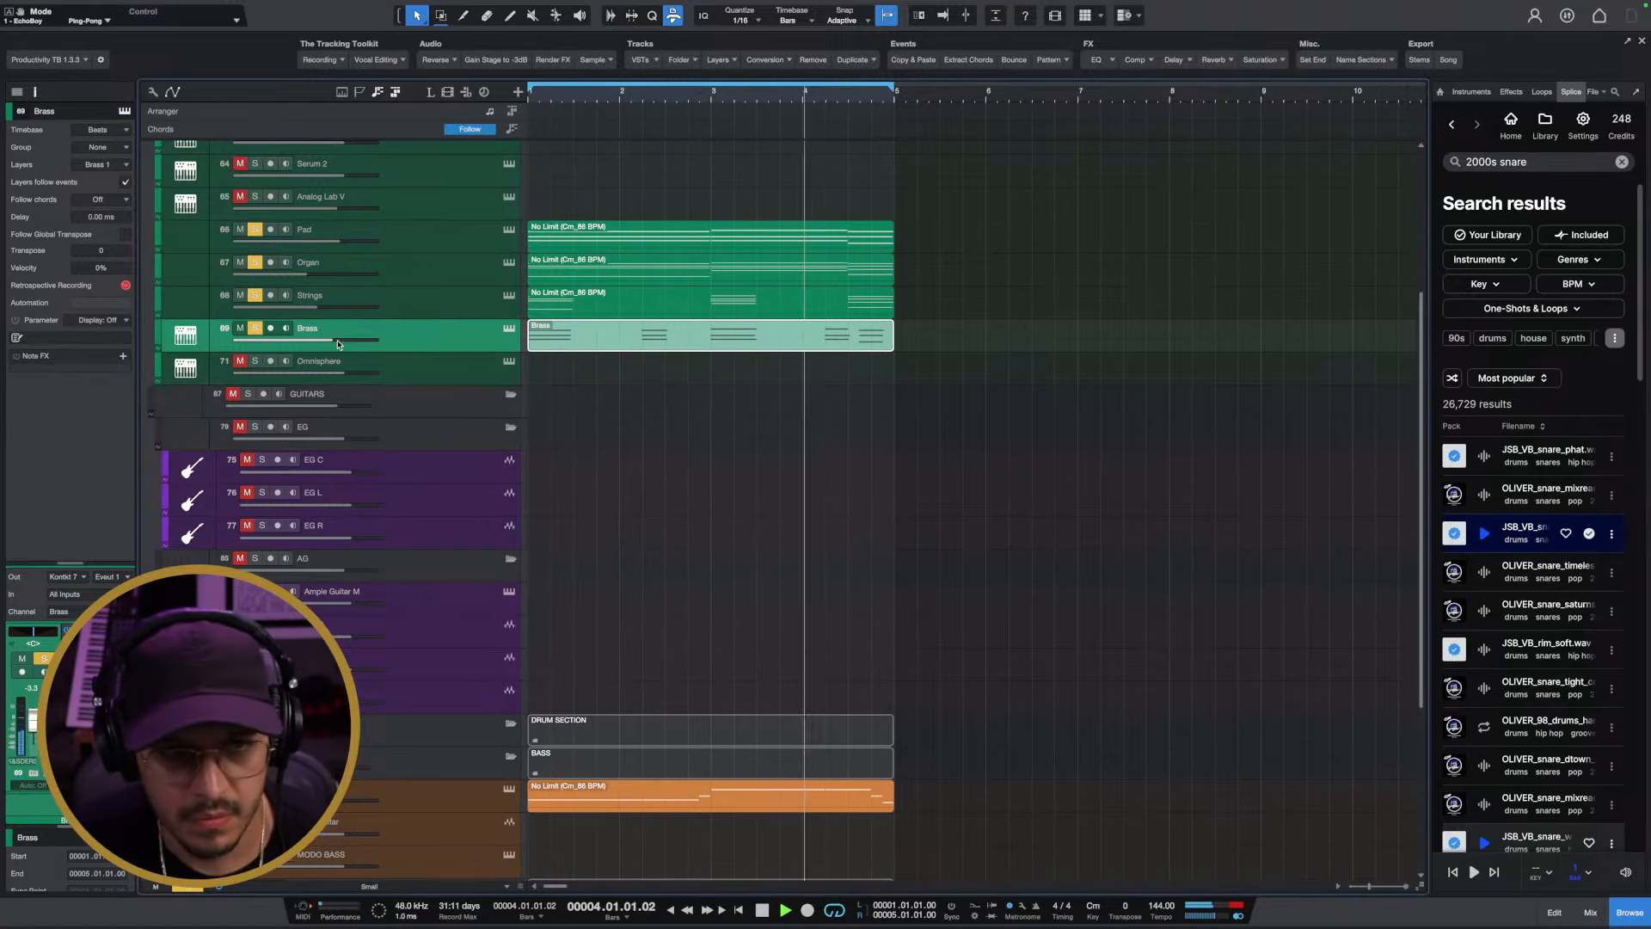
left_click_drag(344, 340, 328, 346)
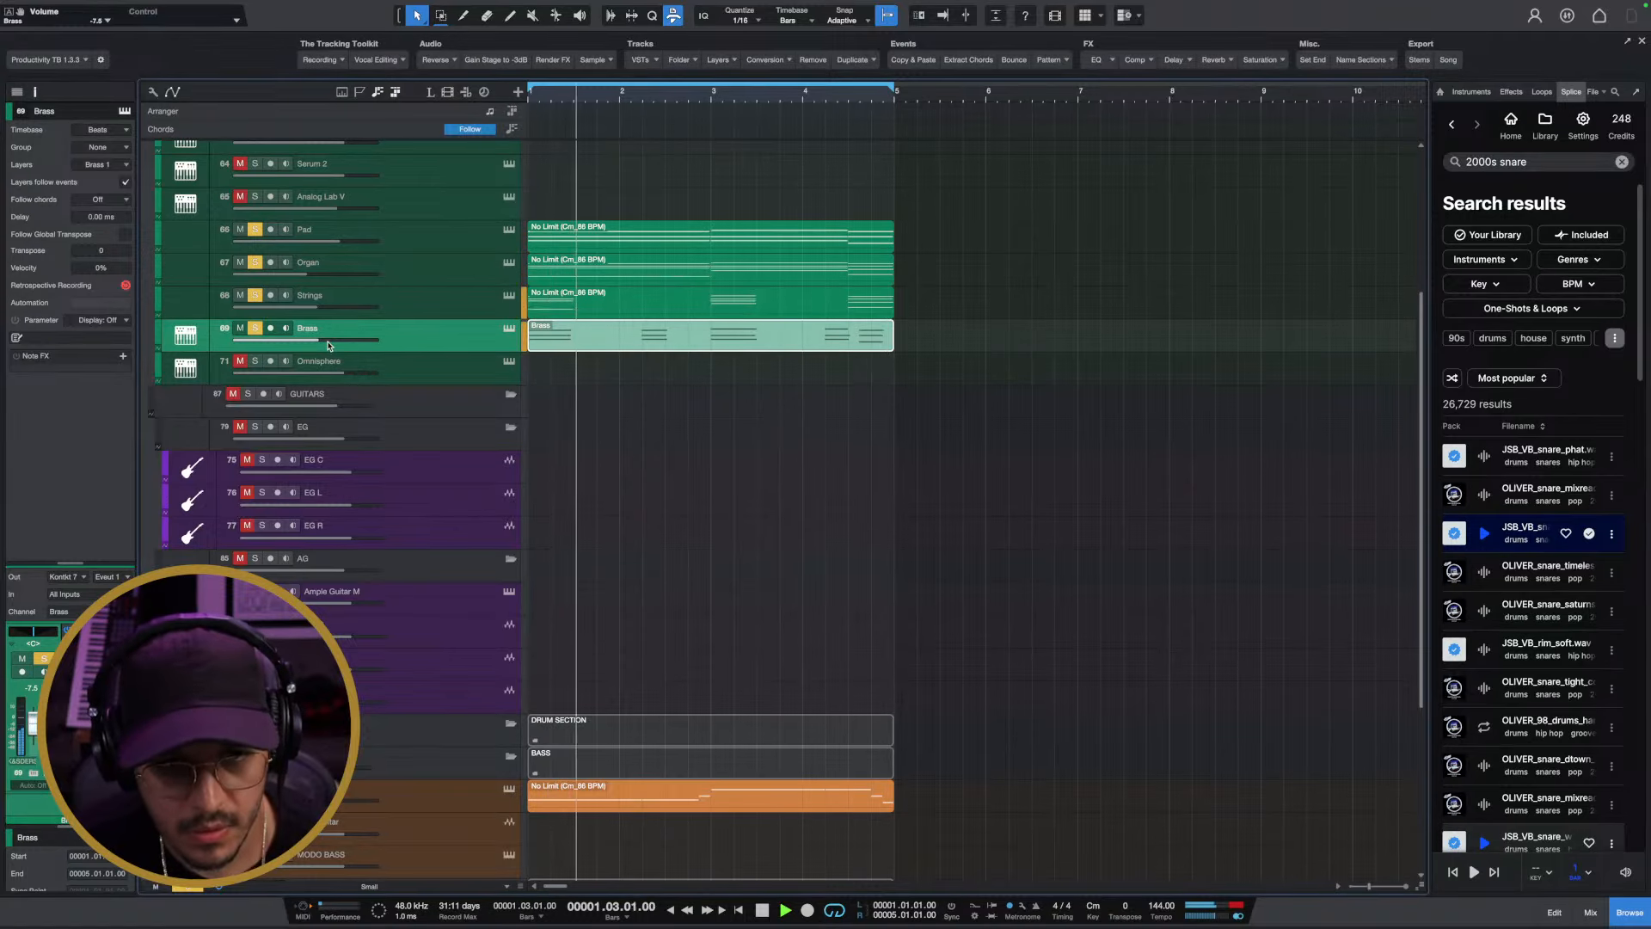
left_click(198, 888)
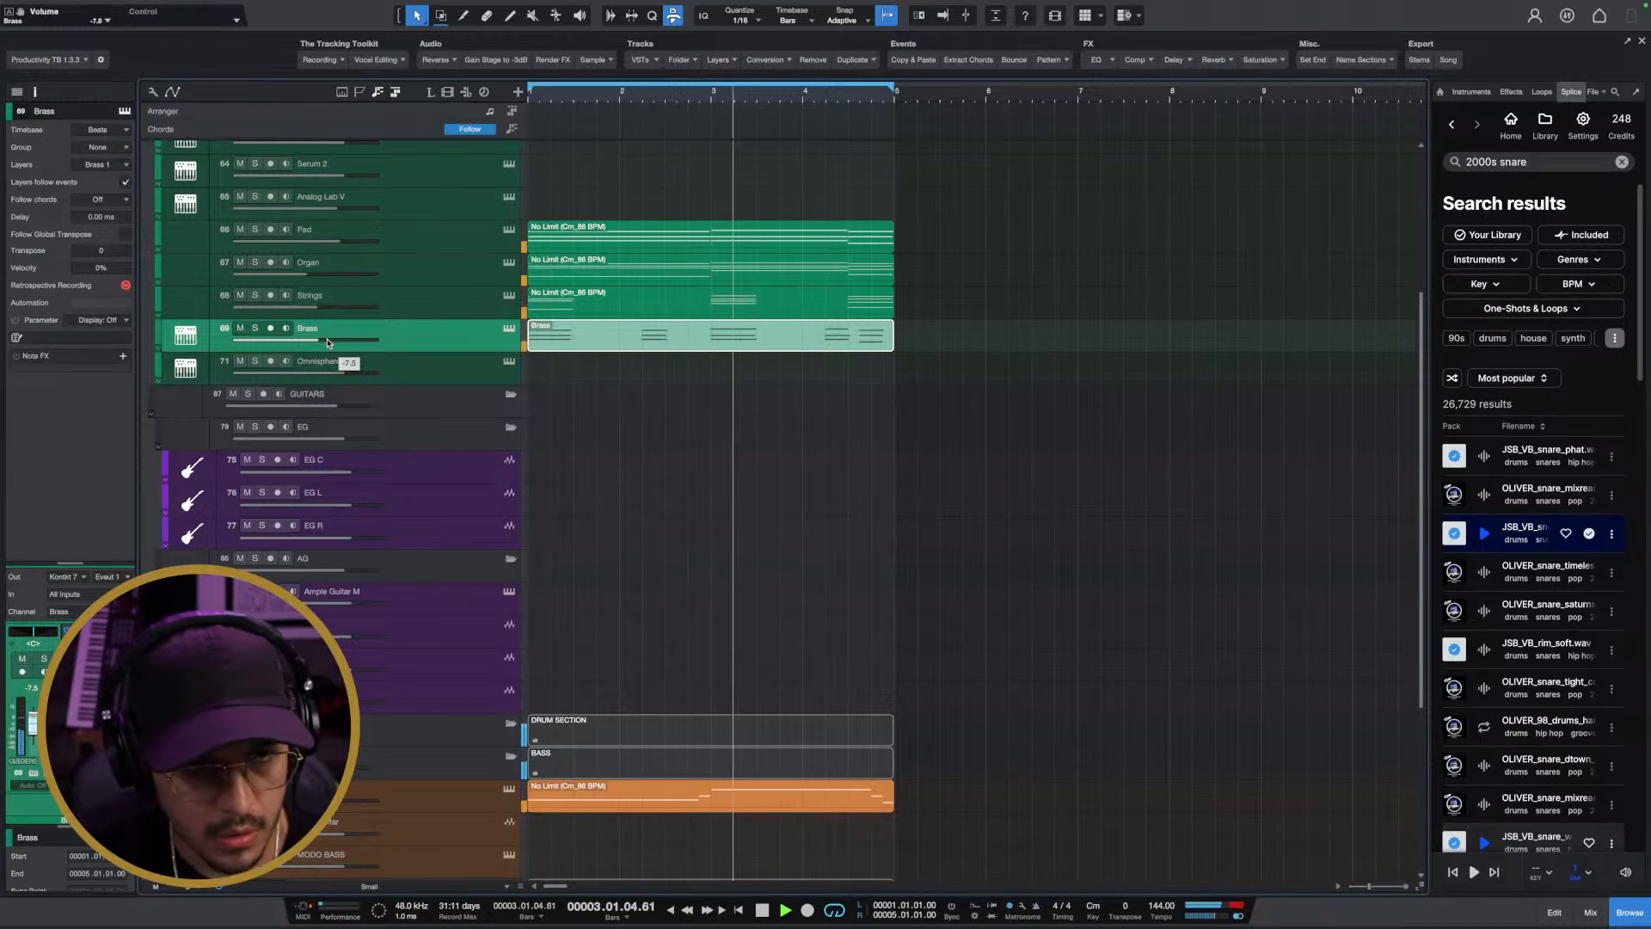
Balance the full mix with Brass at about -9.6 dB and Strings at about -4.8 dB, and save the song
left_click_drag(320, 341, 325, 344)
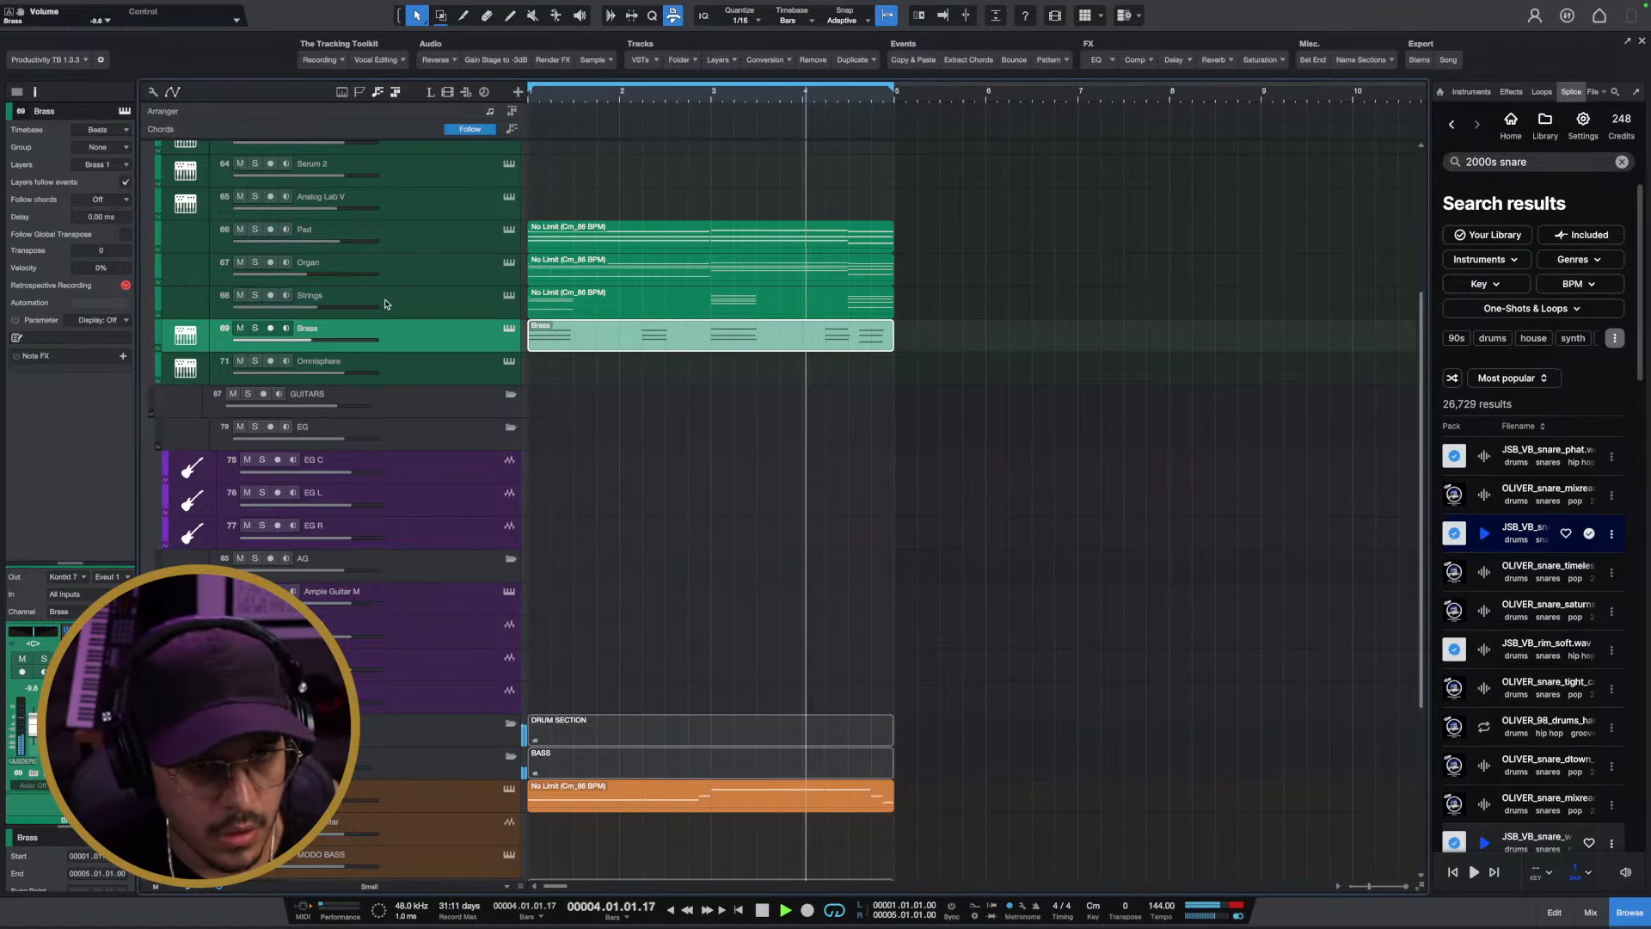
left_click_drag(294, 308, 325, 310)
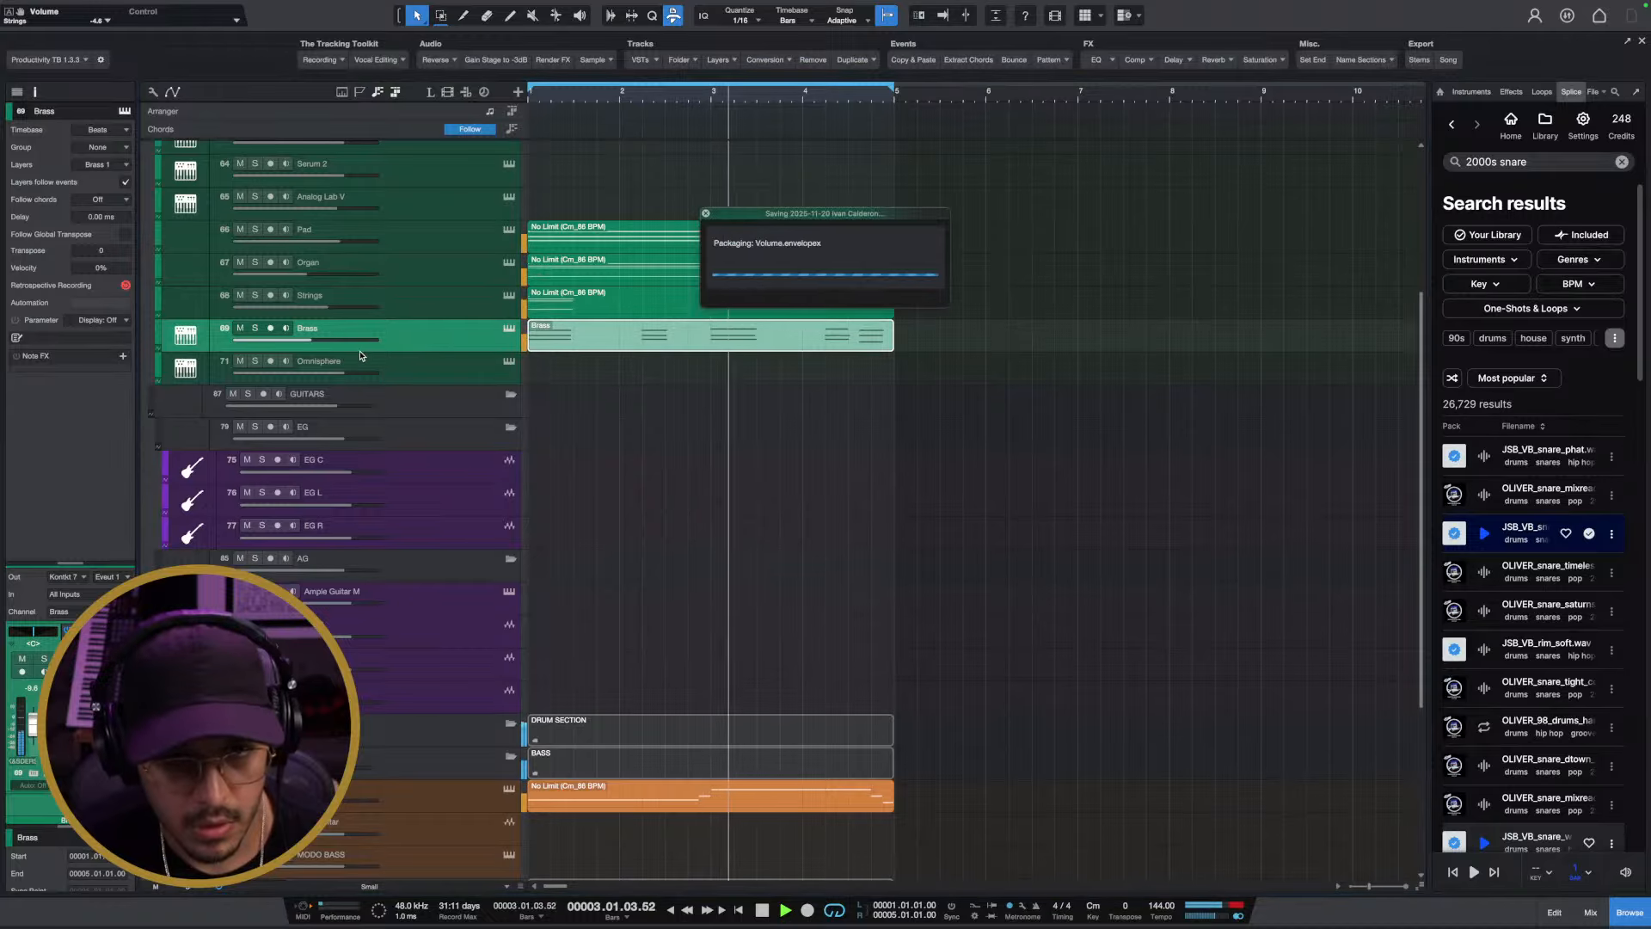
key("space")
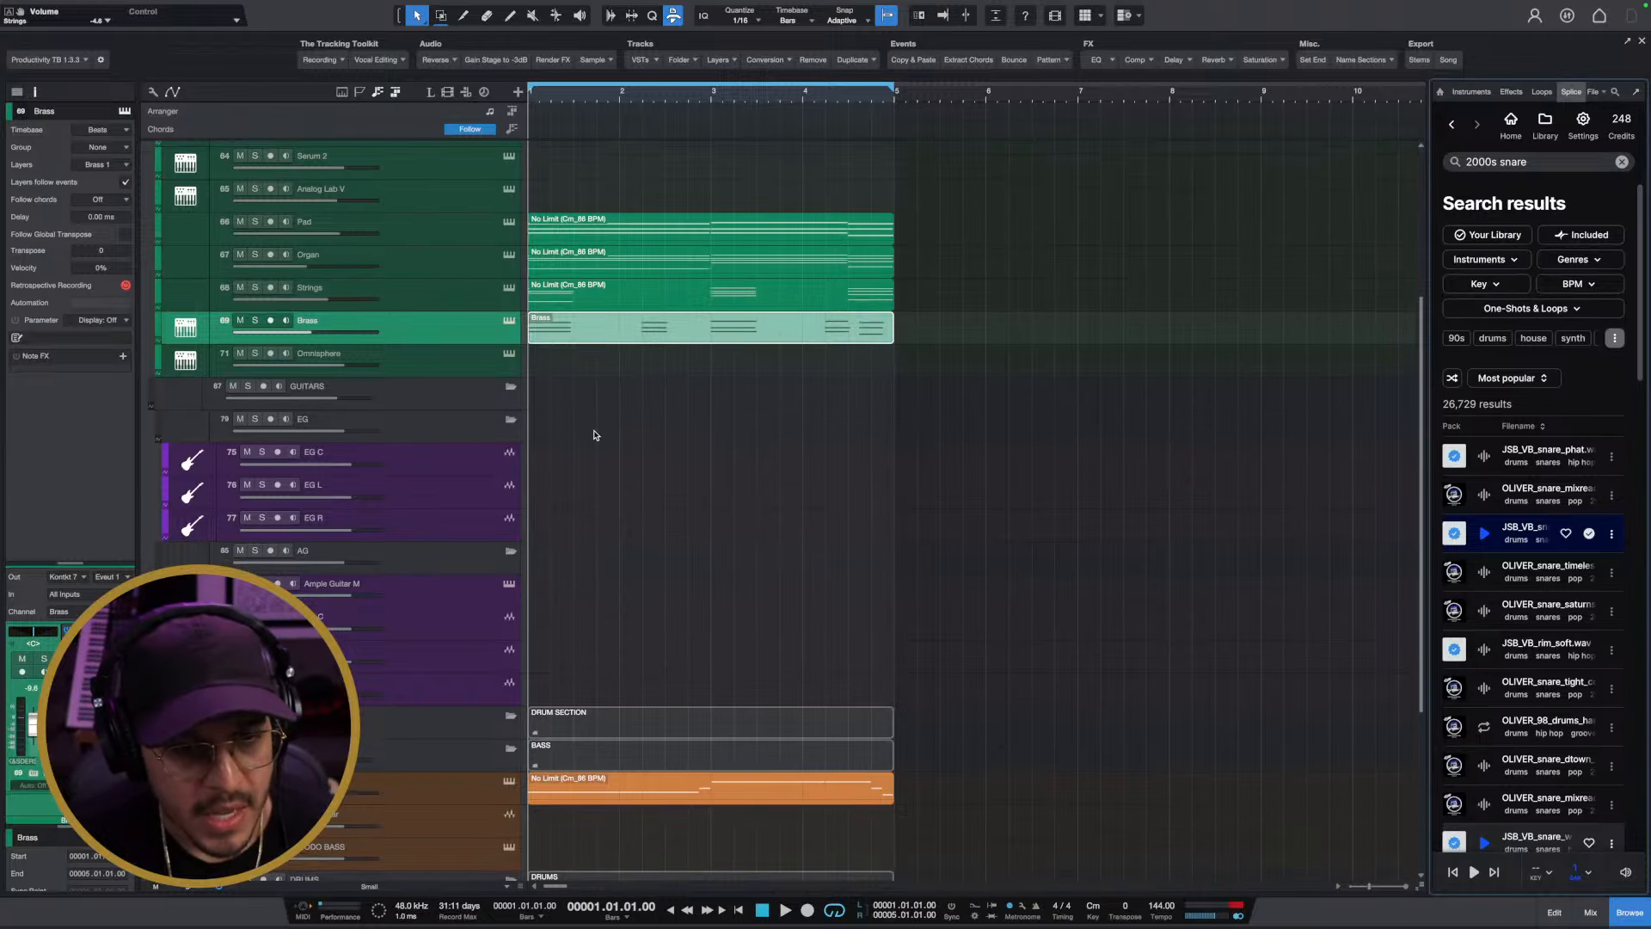
Play the four-bar section with all tracks to review the full mix with the Brass part, and stop playback
scroll(594, 434, "down", 3)
key("space")
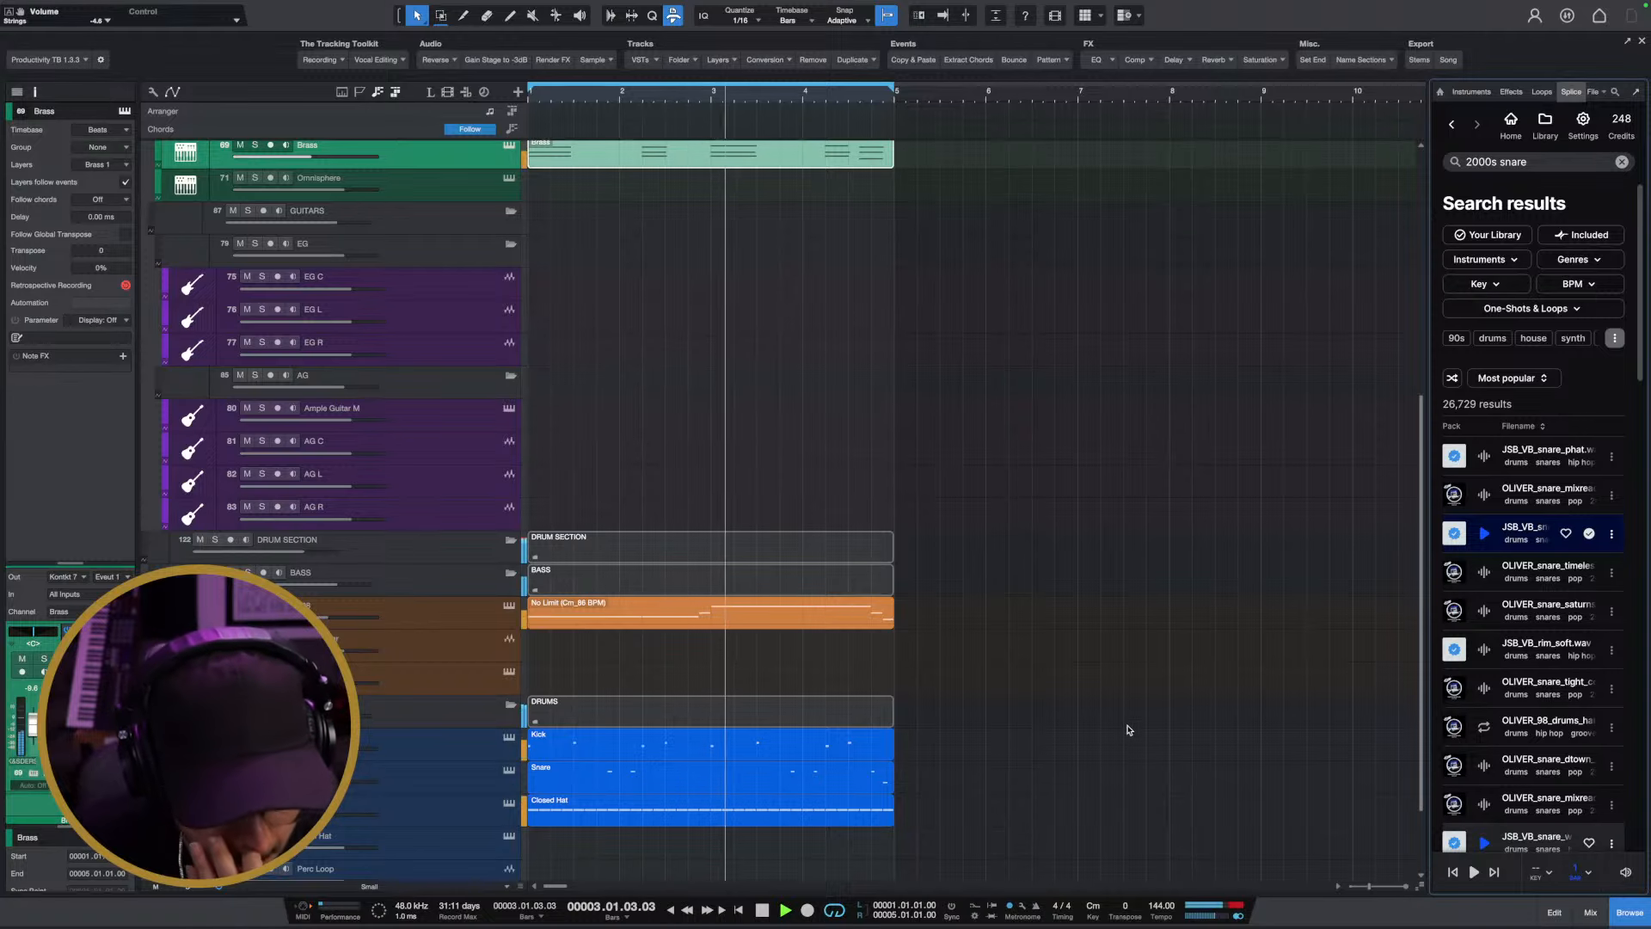
scroll(918, 748, "up", 2)
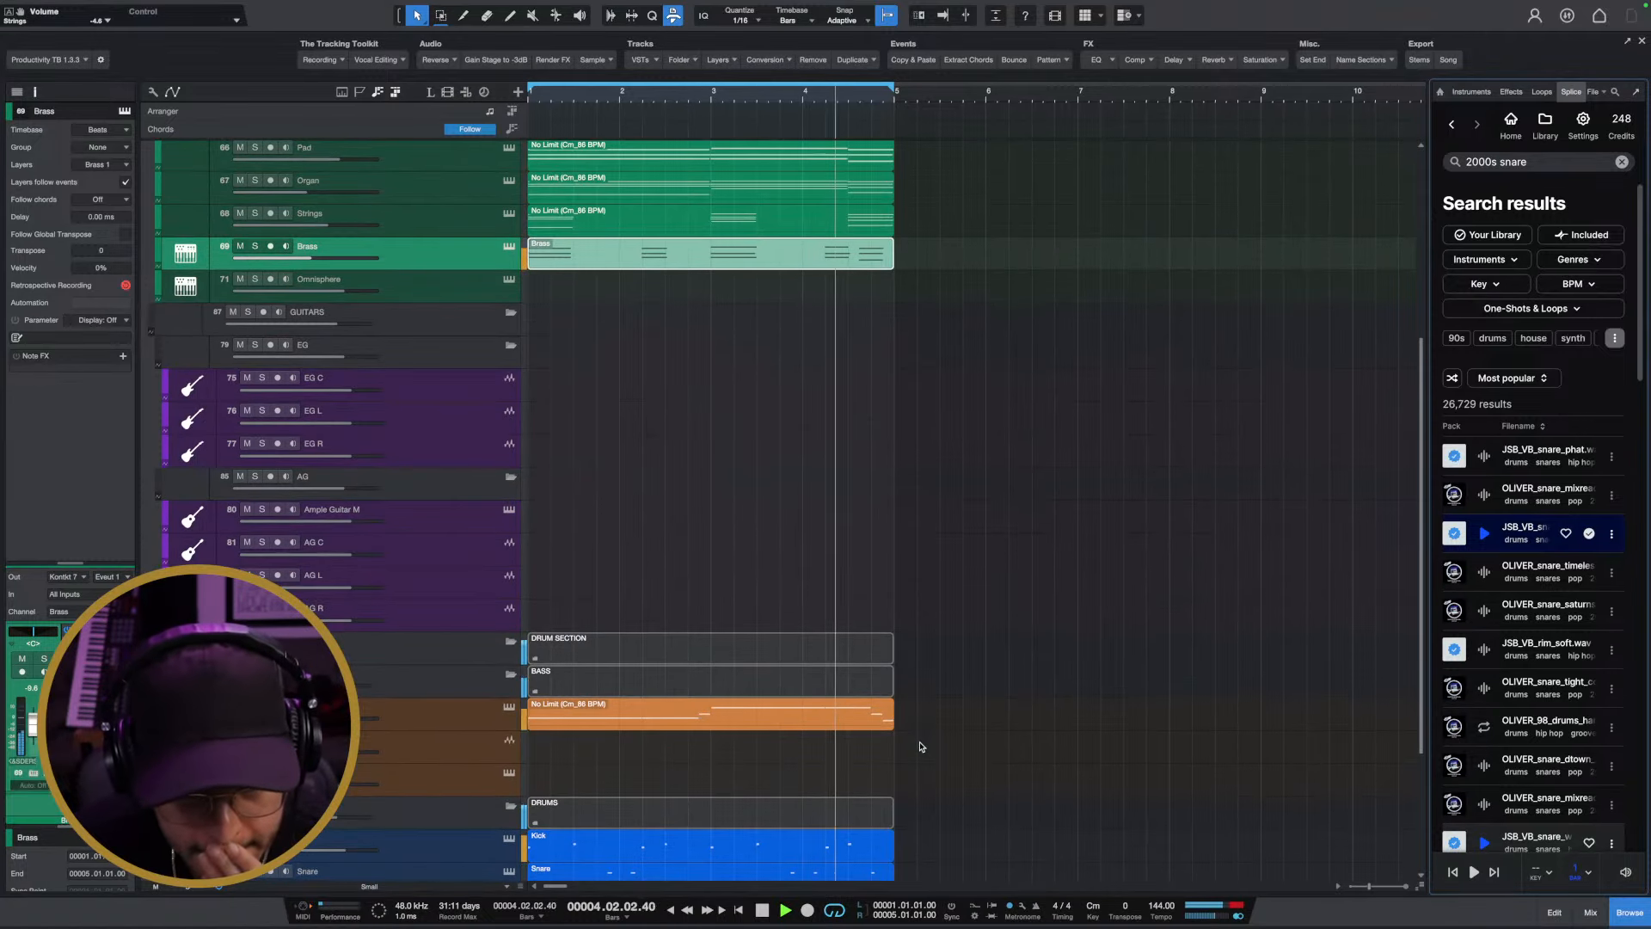
scroll(919, 748, "up", 1)
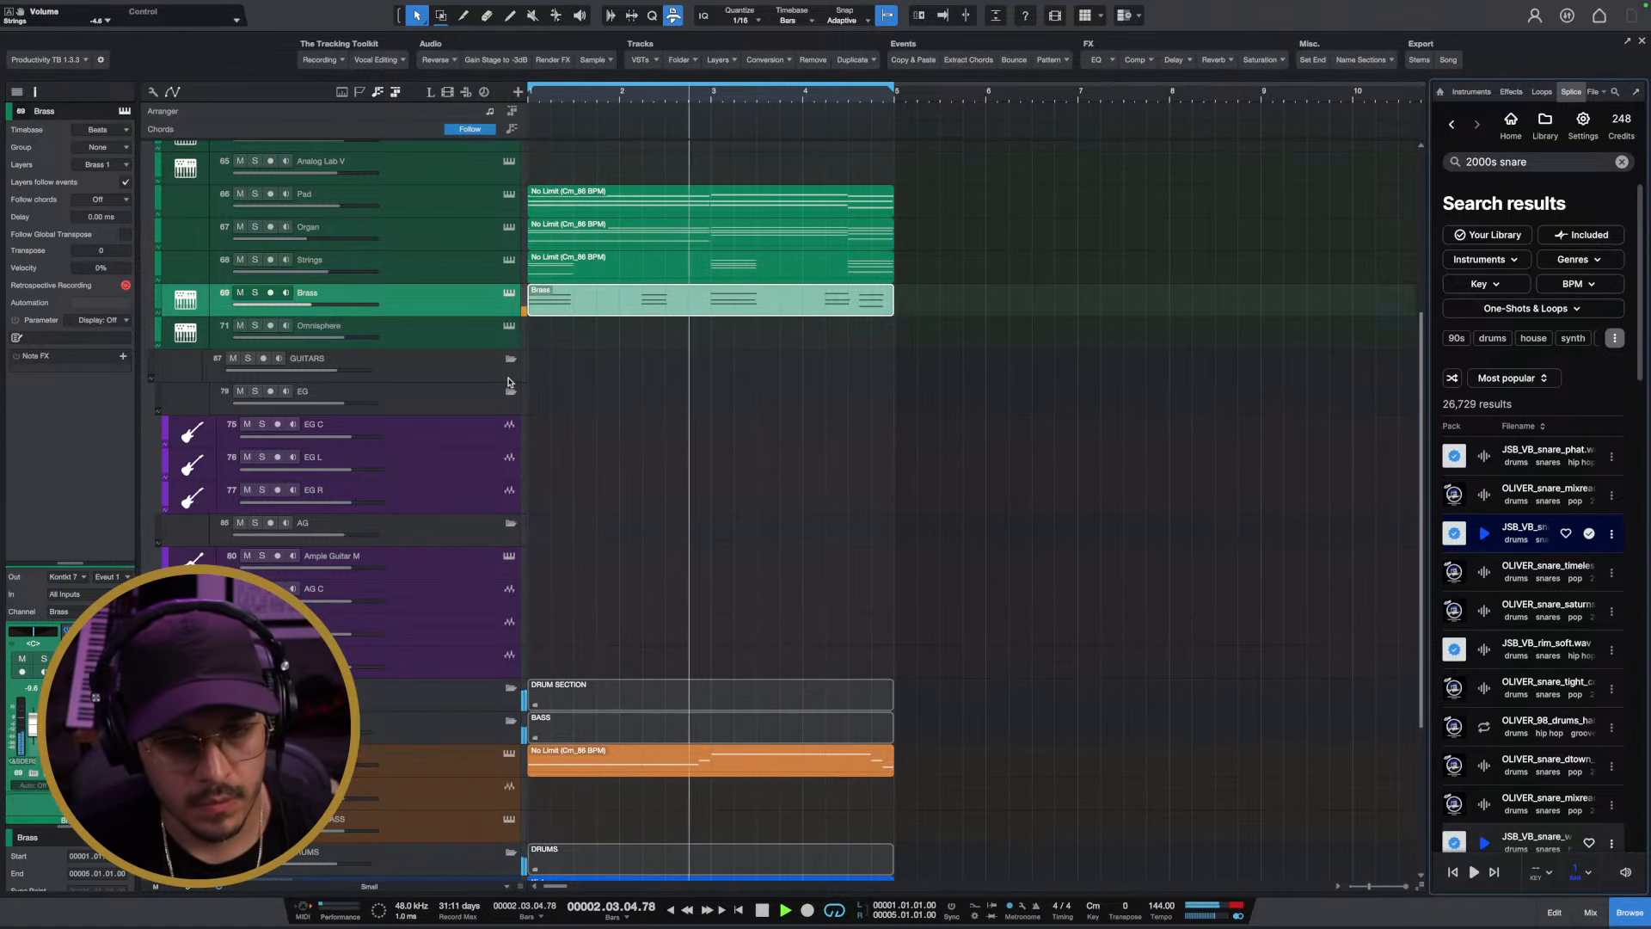
left_click(578, 350)
key("space")
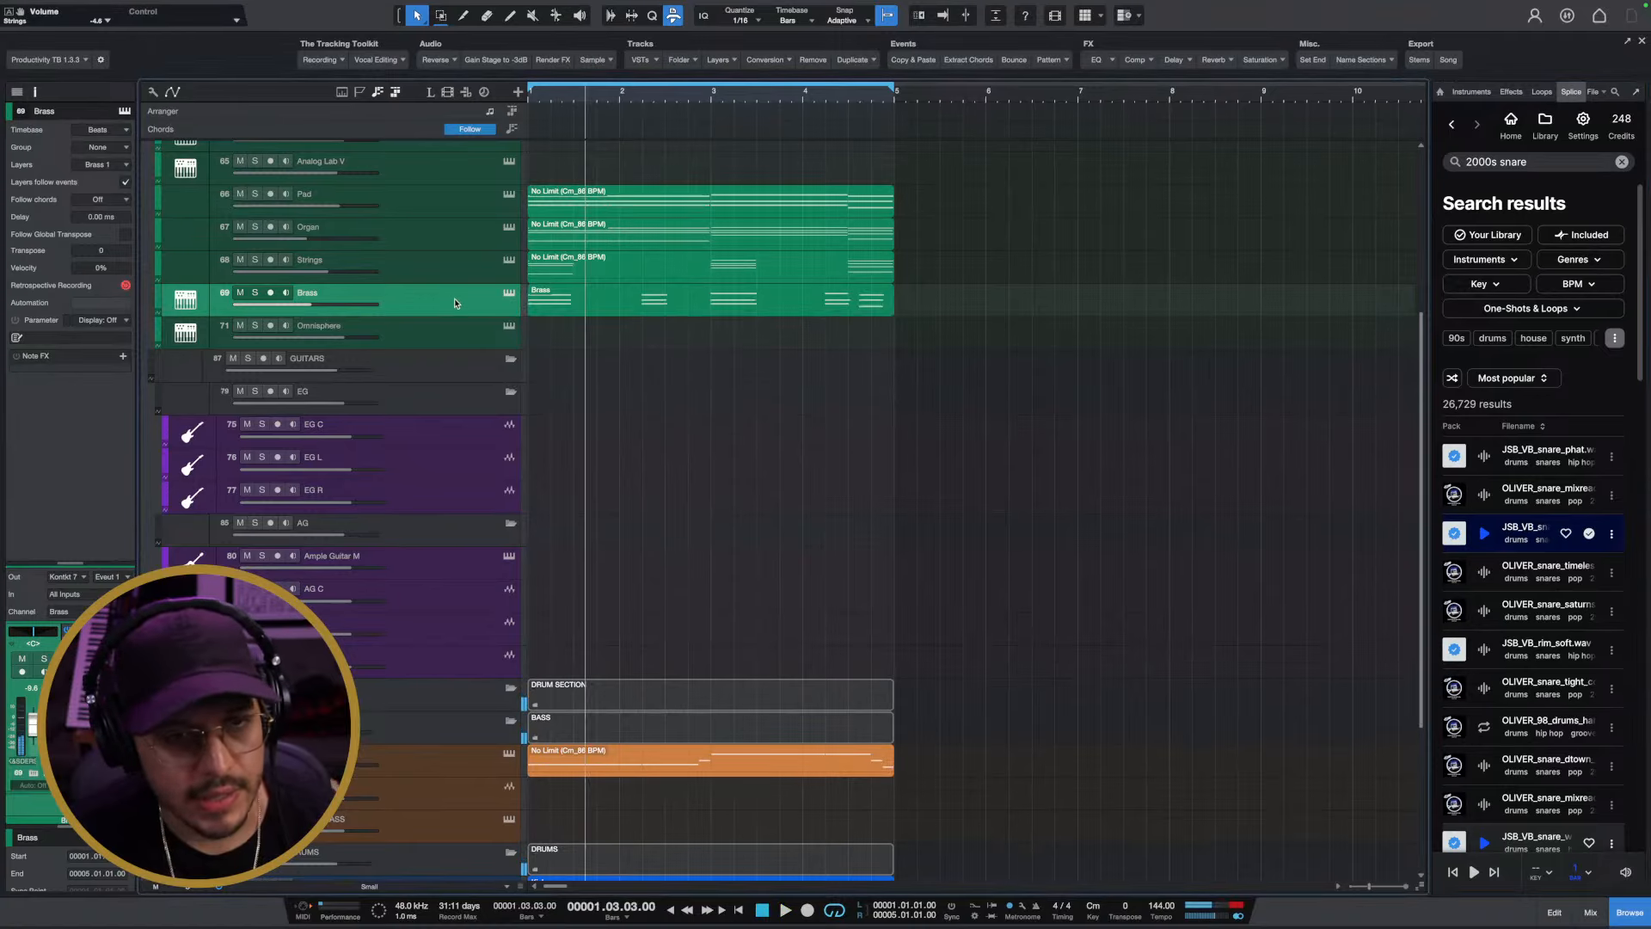
Duplicate the Brass track together with its Kontakt instrument, leaving the new Brass 2 track without events and selected
left_click_drag(453, 316, 501, 327)
left_click(528, 337)
key("Delete")
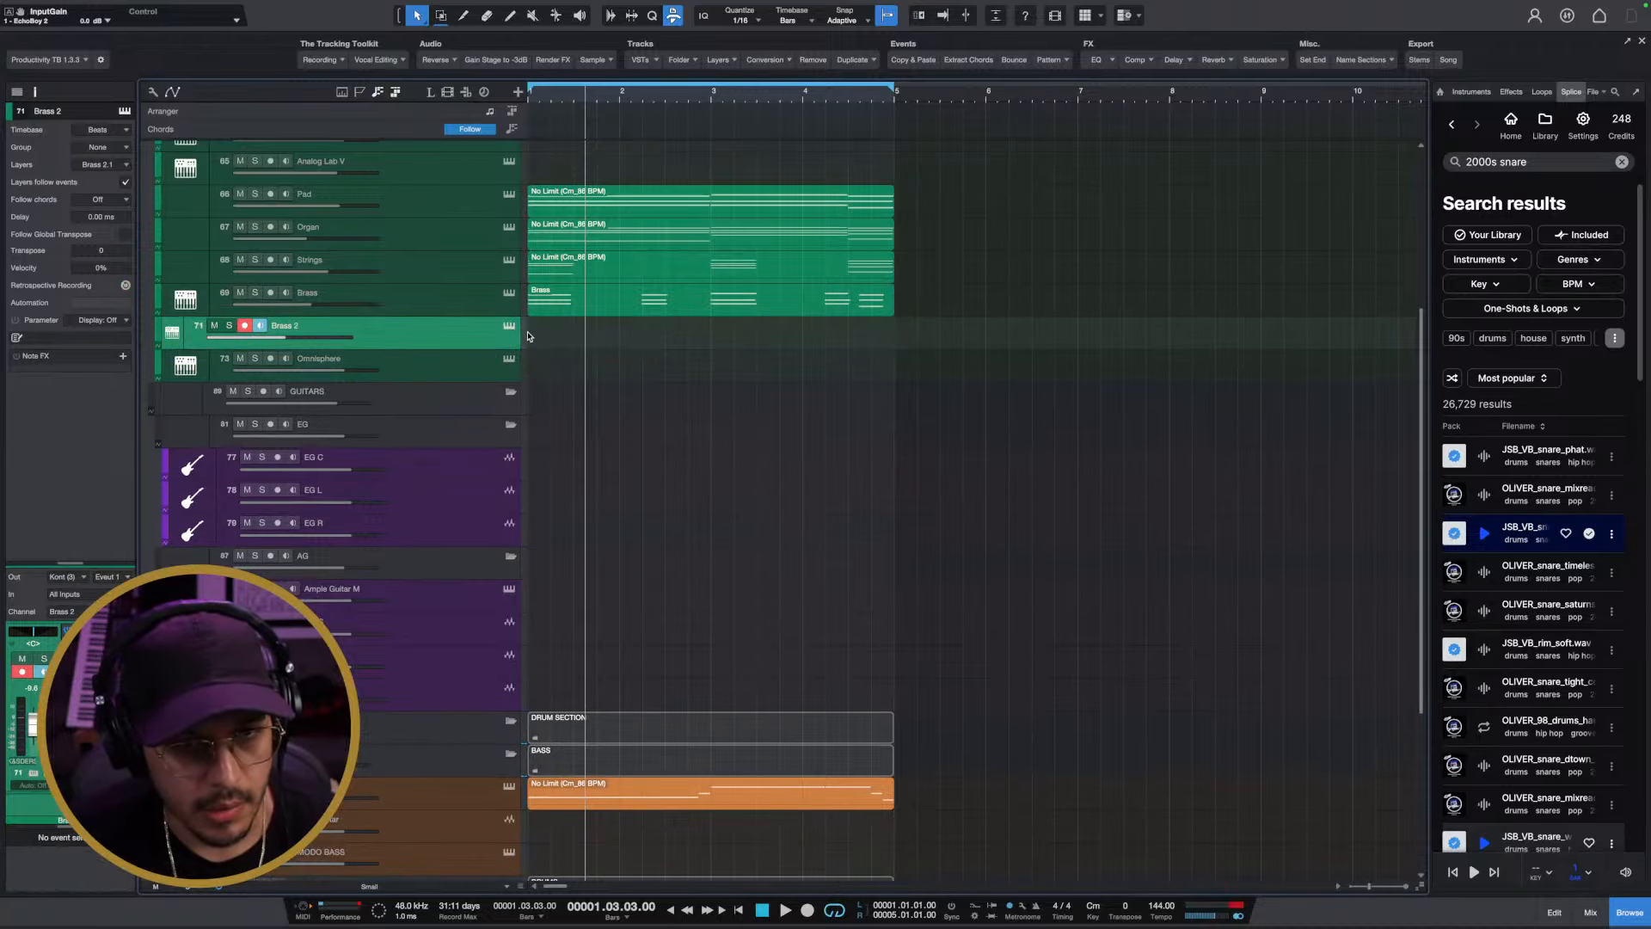
left_click(508, 330)
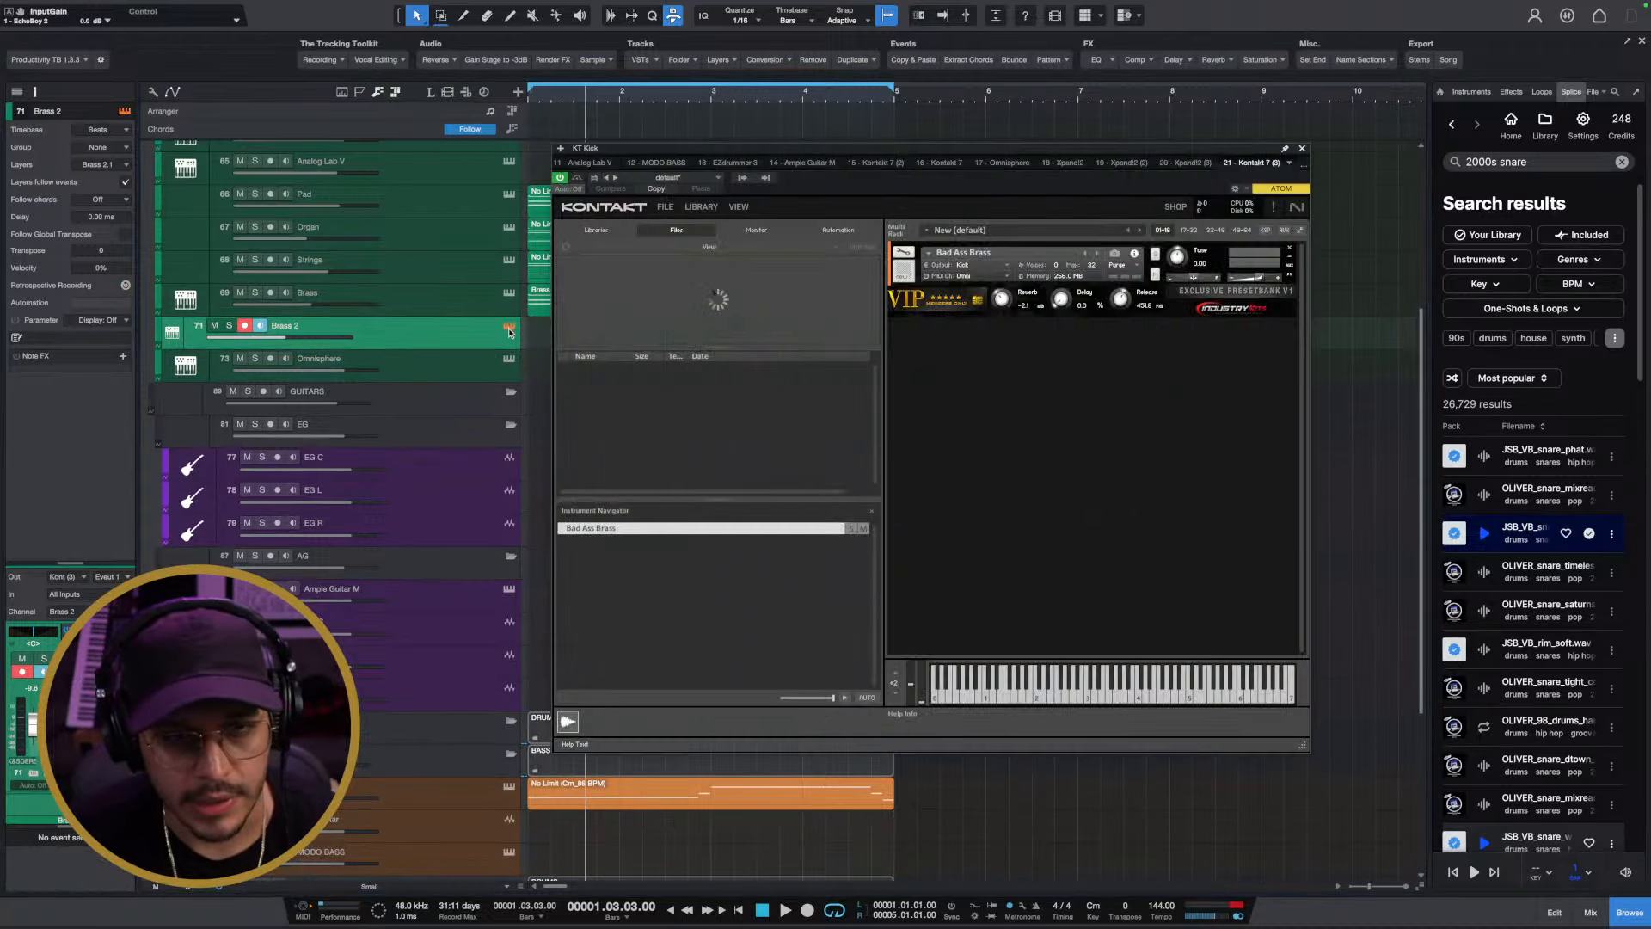
left_click(1302, 150)
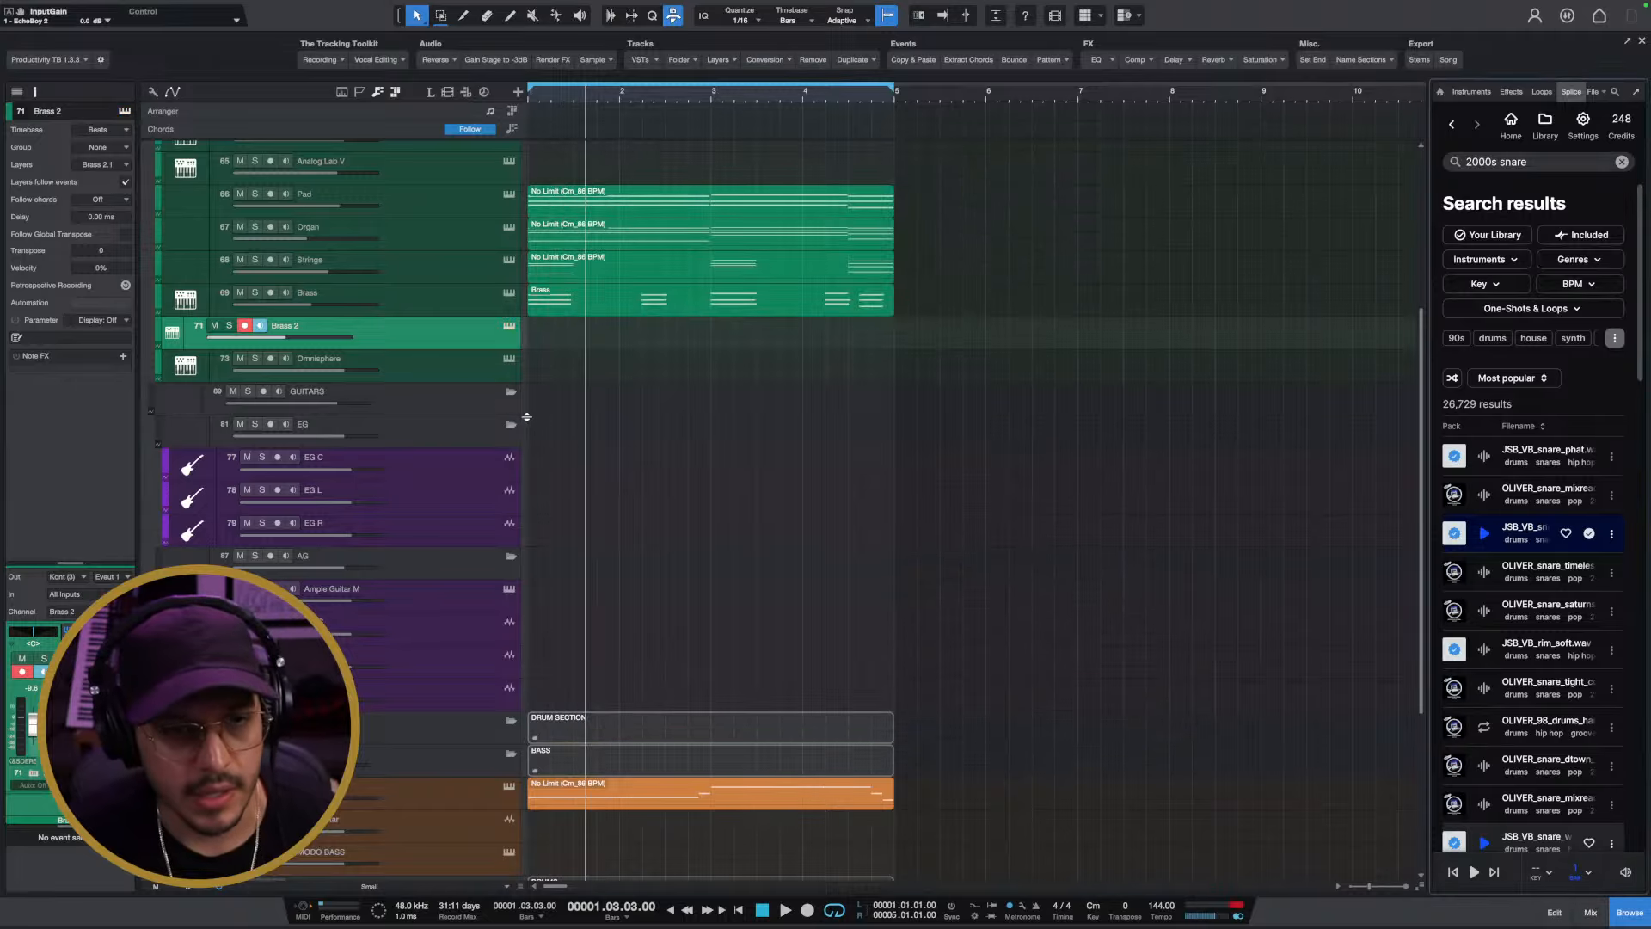
left_click(472, 339, "ctrl")
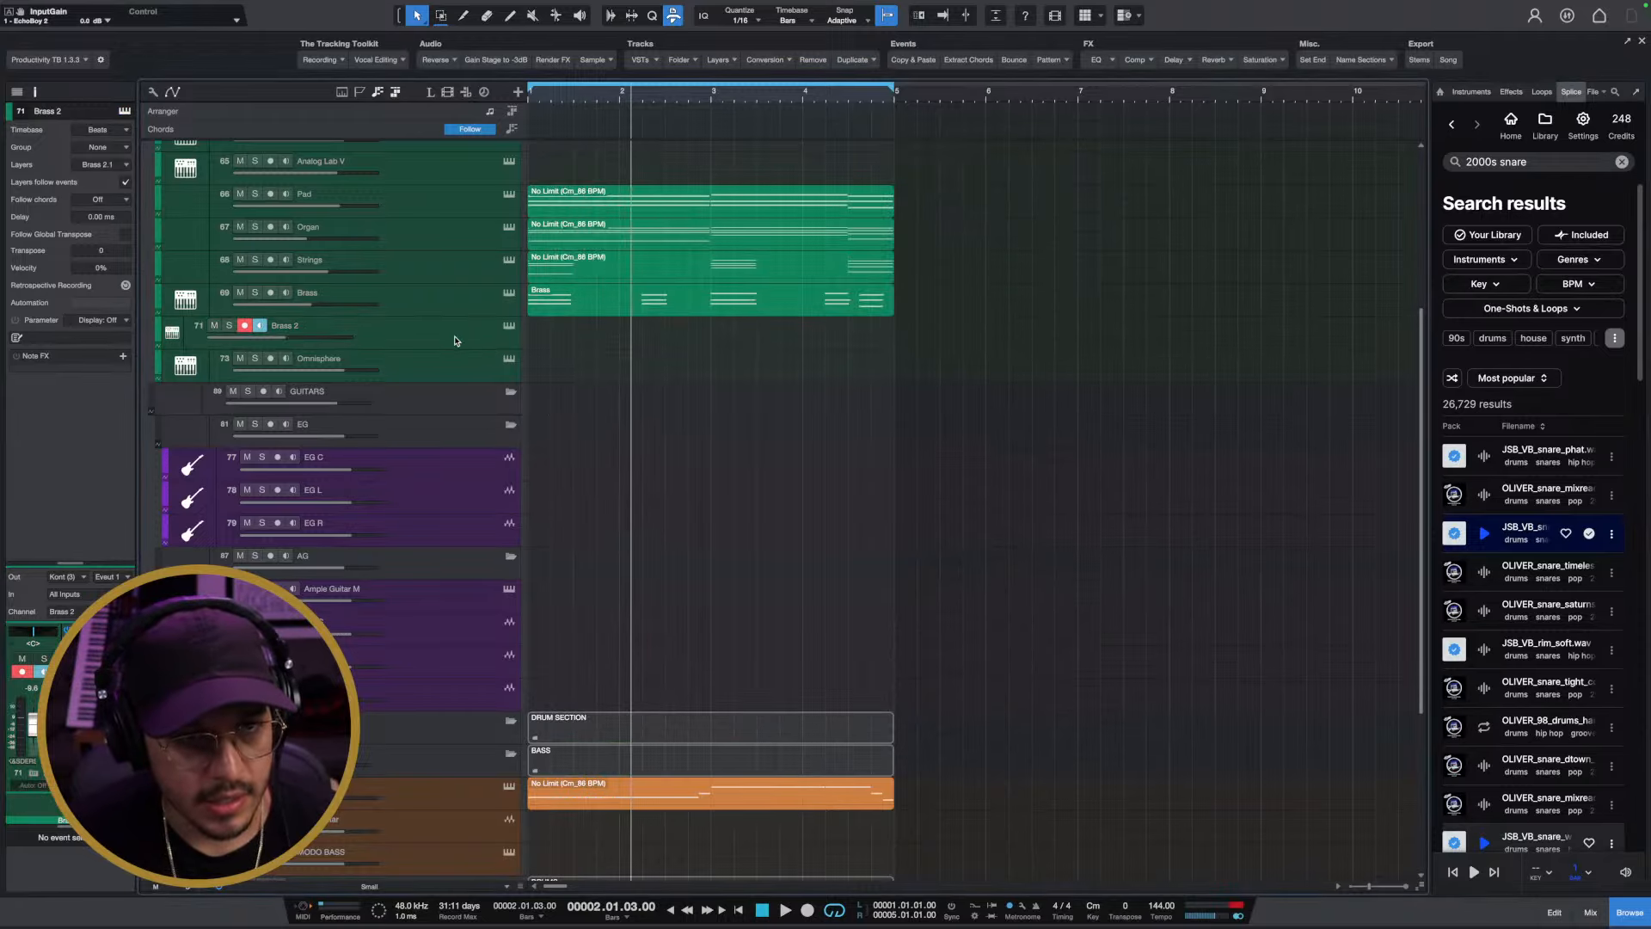
left_click(443, 345)
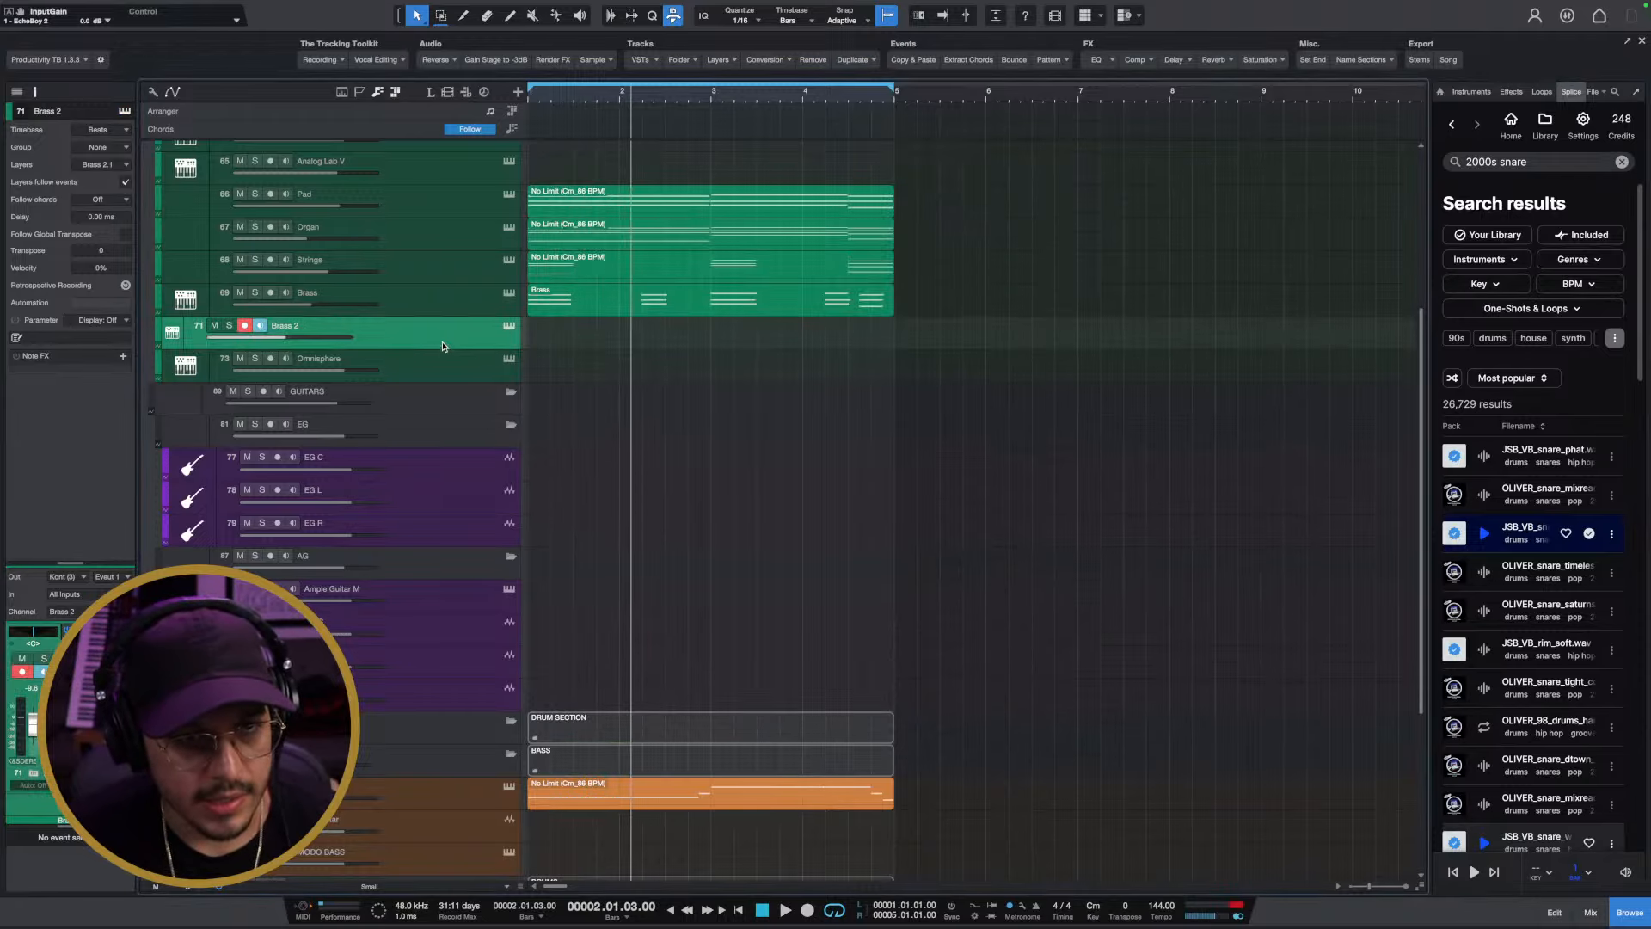
Audition the Boss Pluck, Bubble Gum Lead and Churchy Synth presets on Brass 2 in Kontakt, and load Climax Synth
left_click(510, 326)
left_click(605, 403)
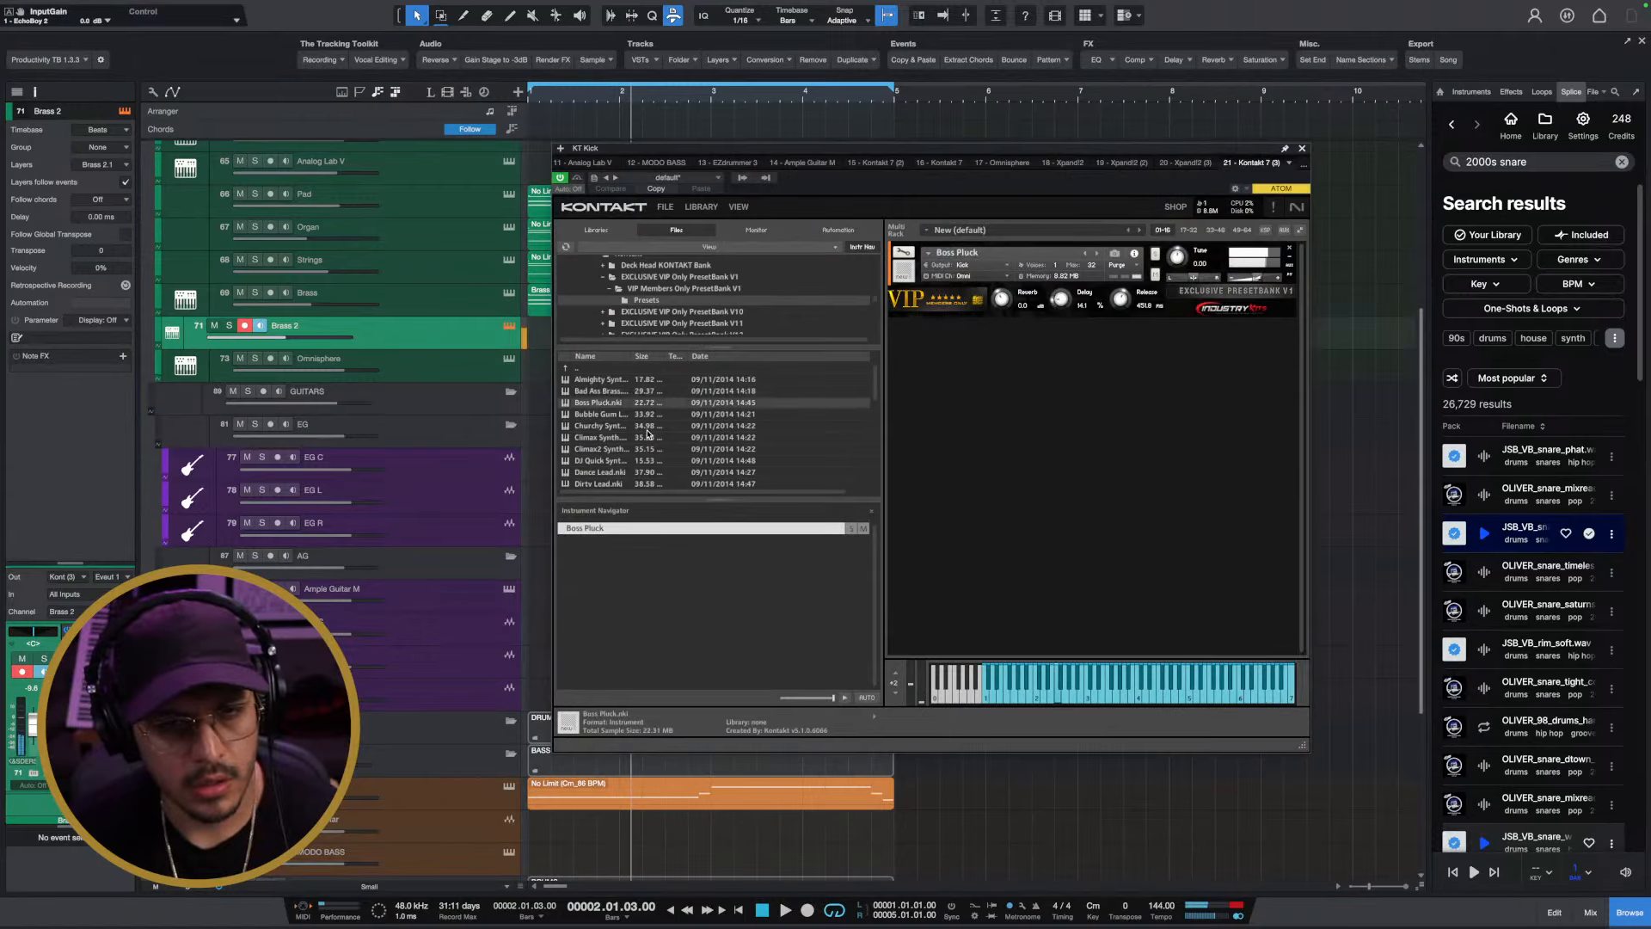
left_click(618, 414)
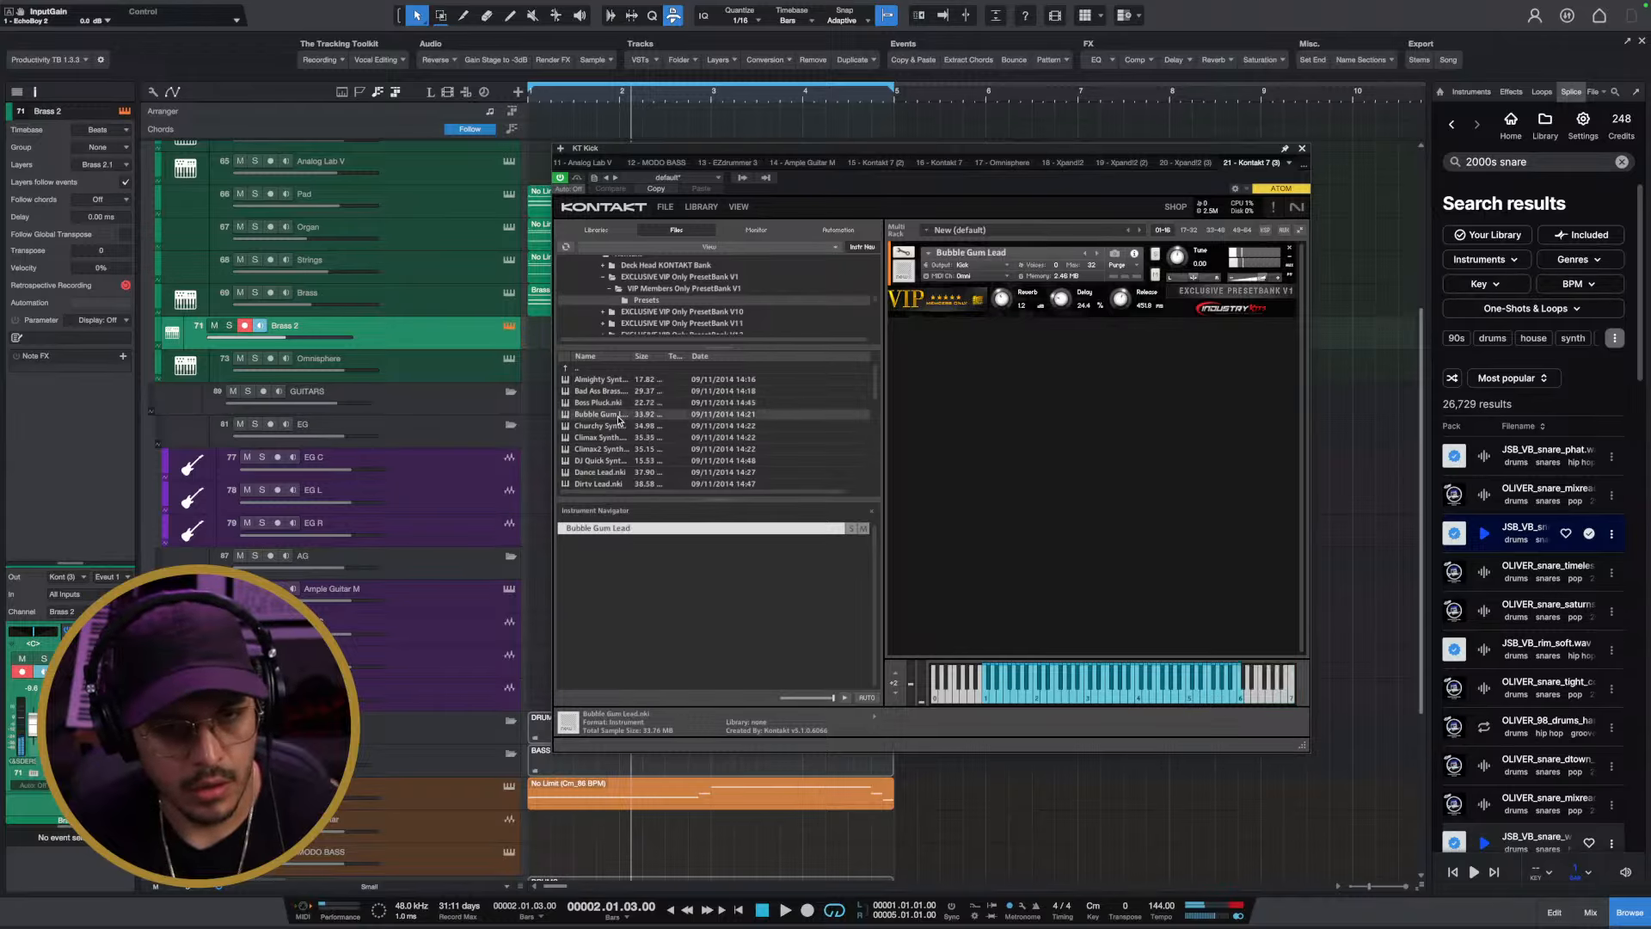
left_click(608, 427)
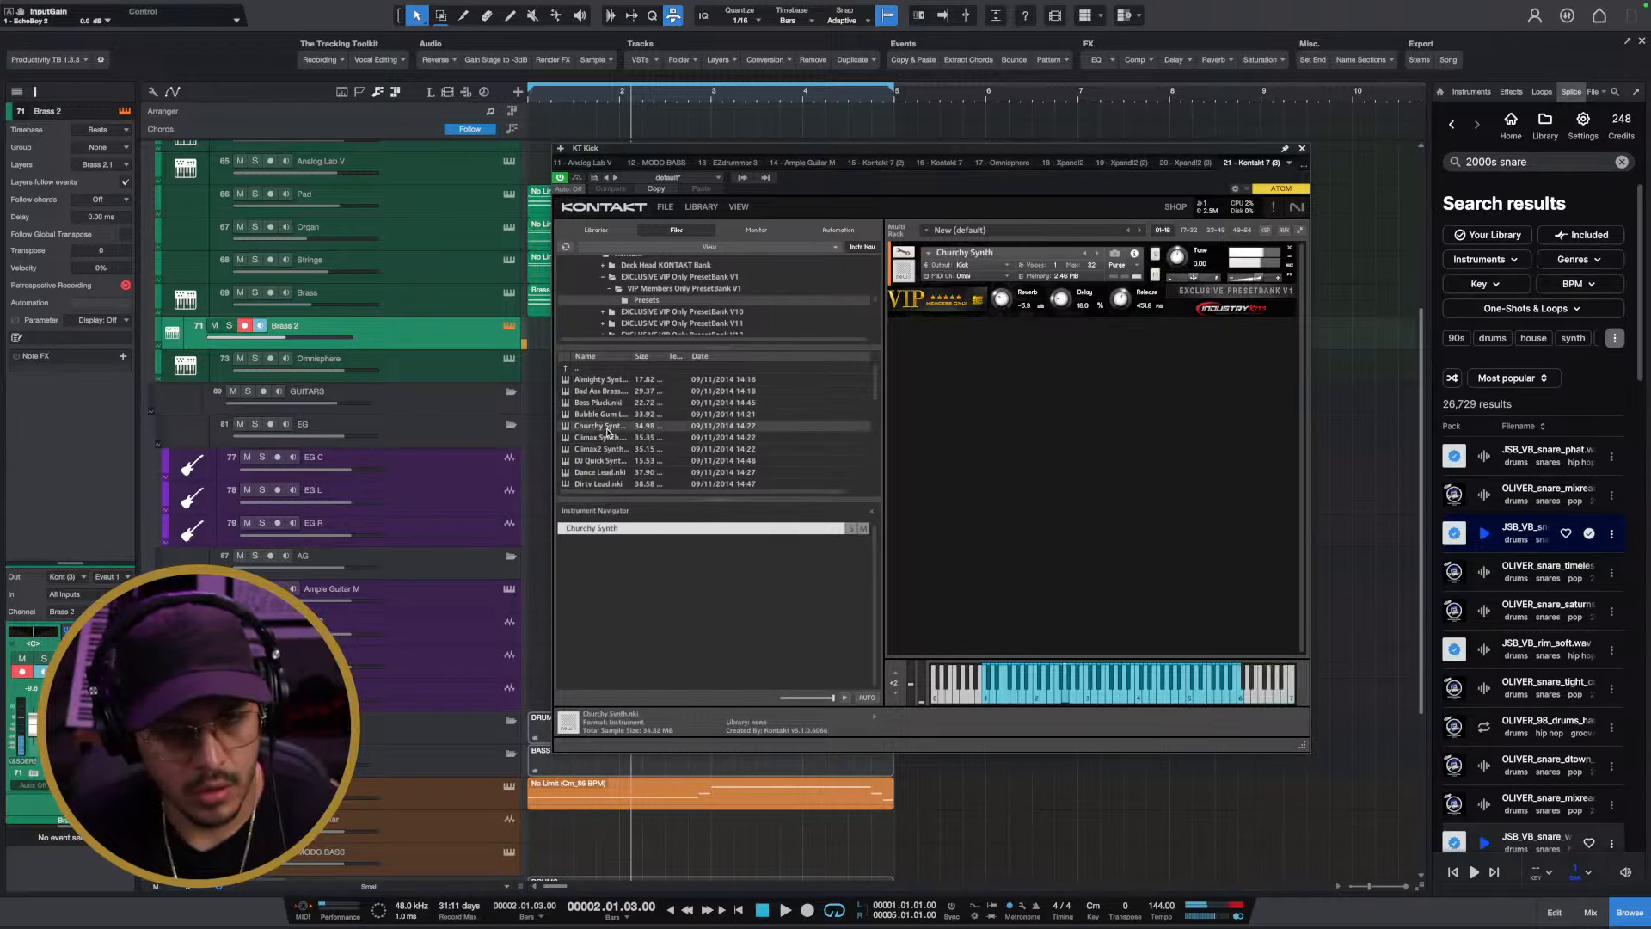
left_click(608, 438)
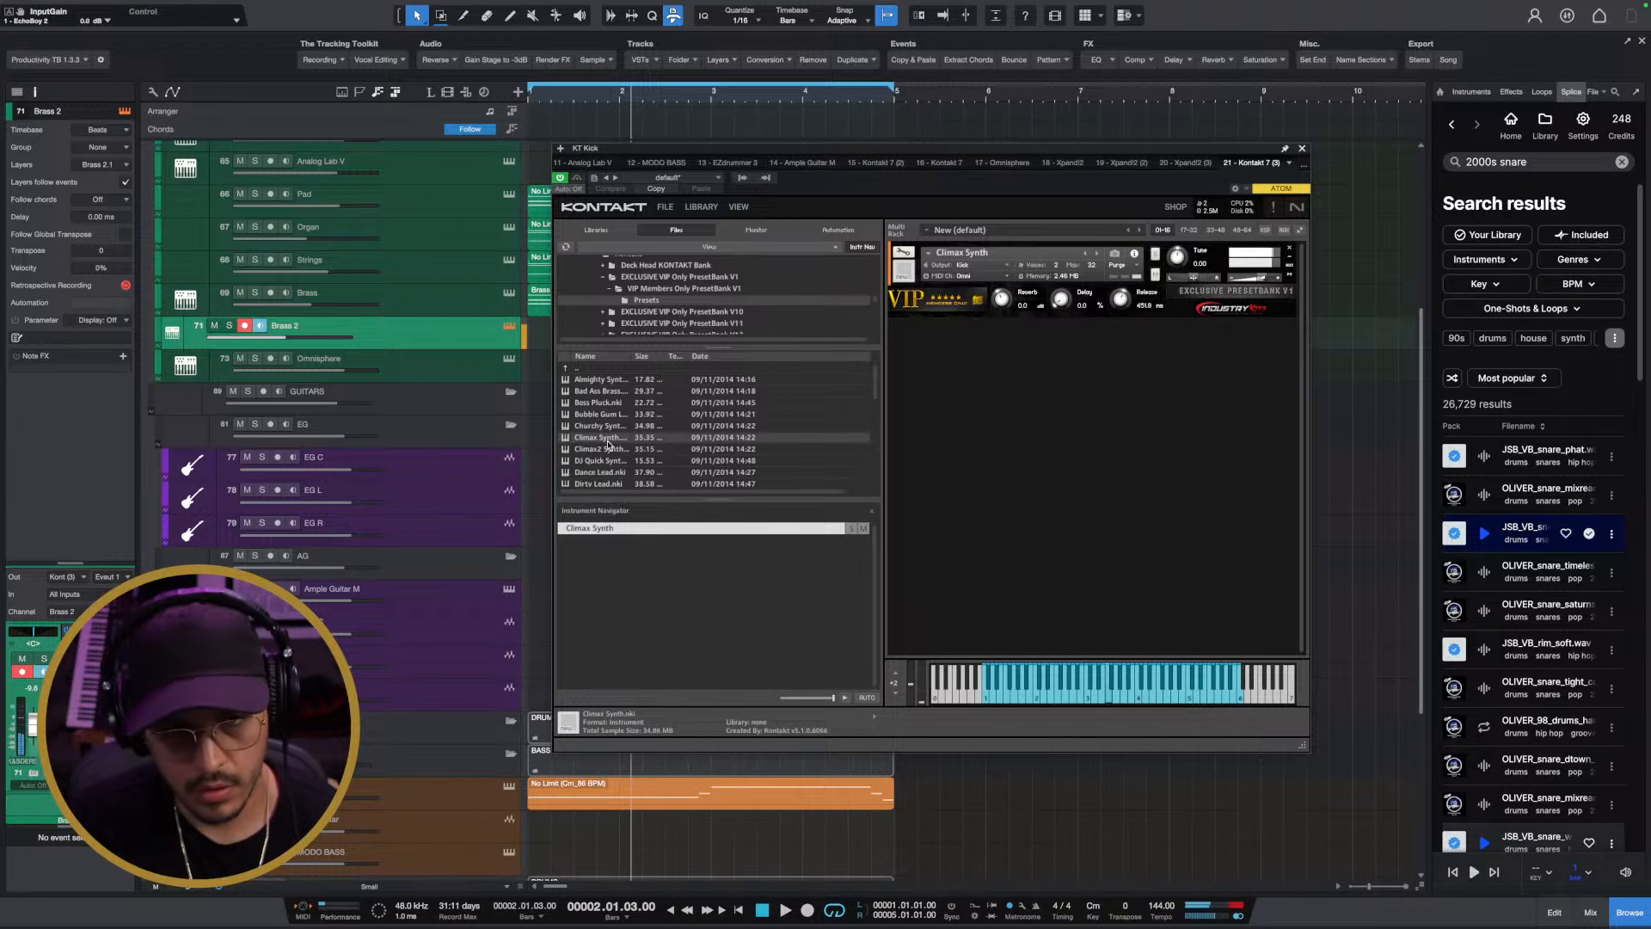
Move the Kontakt window clear of the tracks and lower the Brass volume to about -14 dB while playing the beat
key("space")
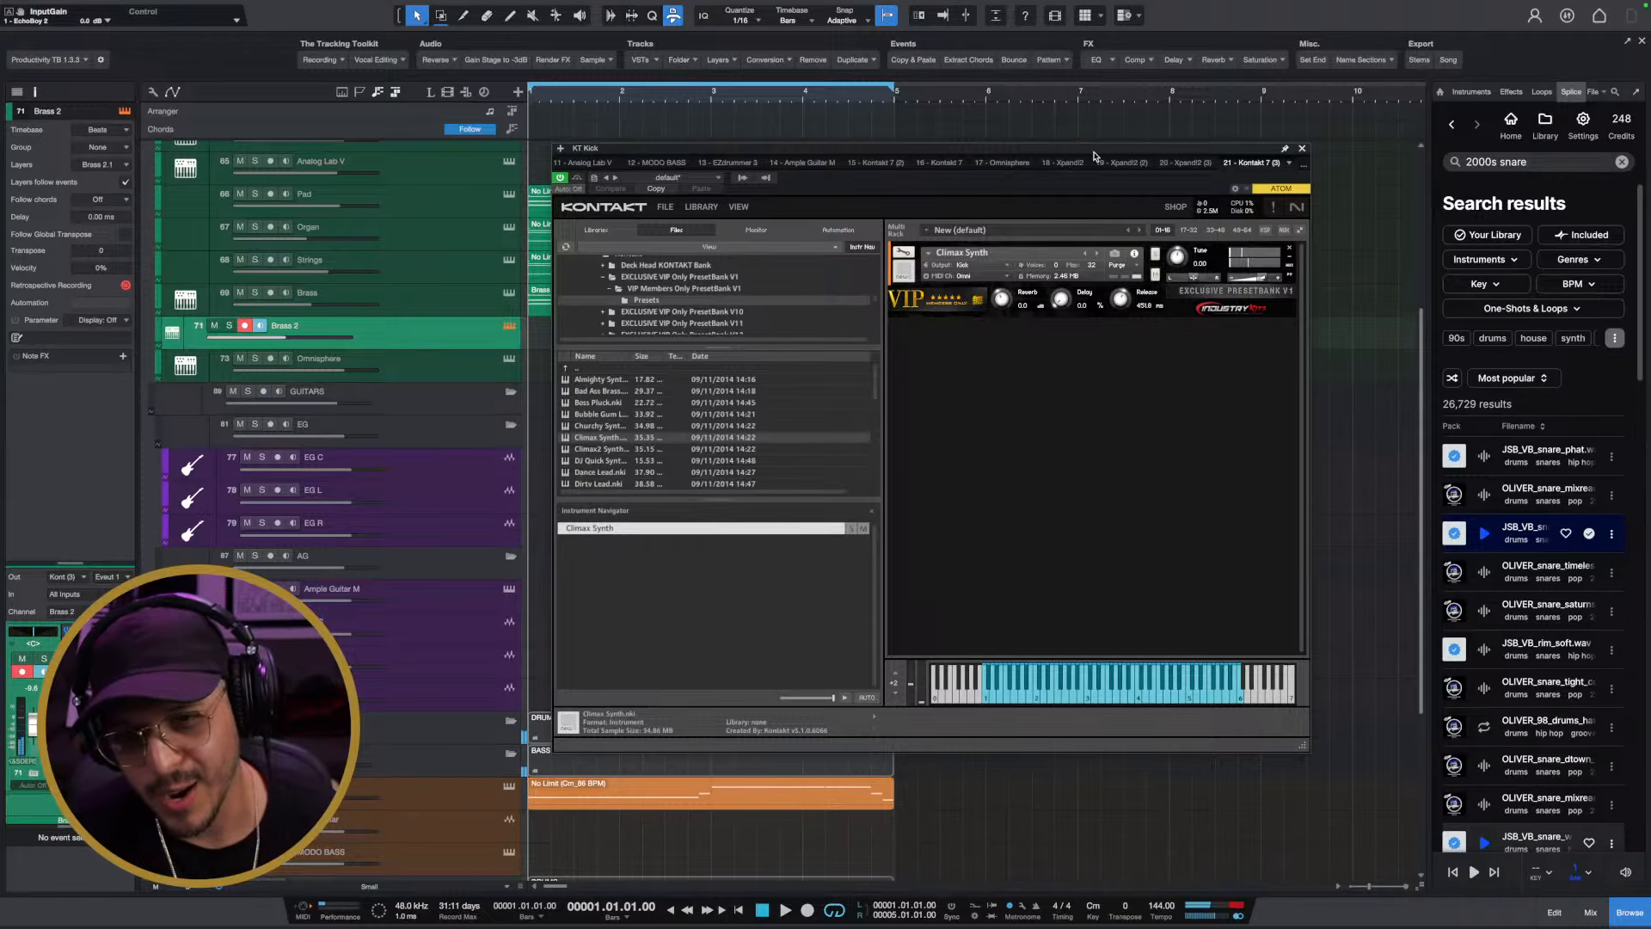
left_click_drag(1094, 156, 1285, 149)
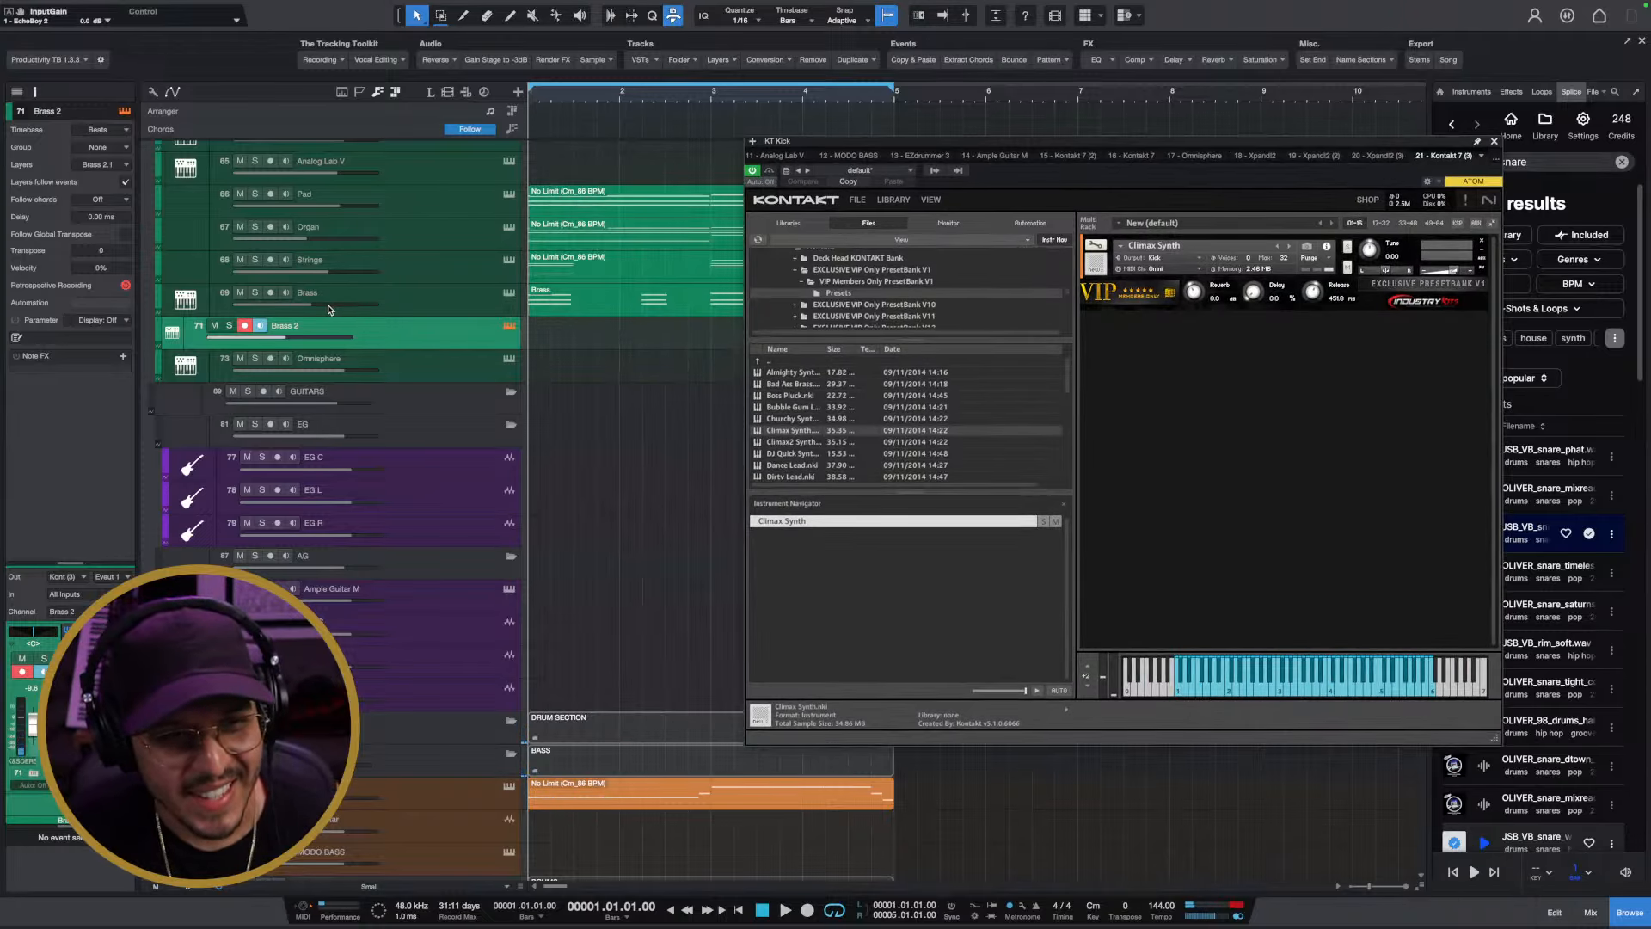
left_click_drag(328, 310, 304, 307)
key("space")
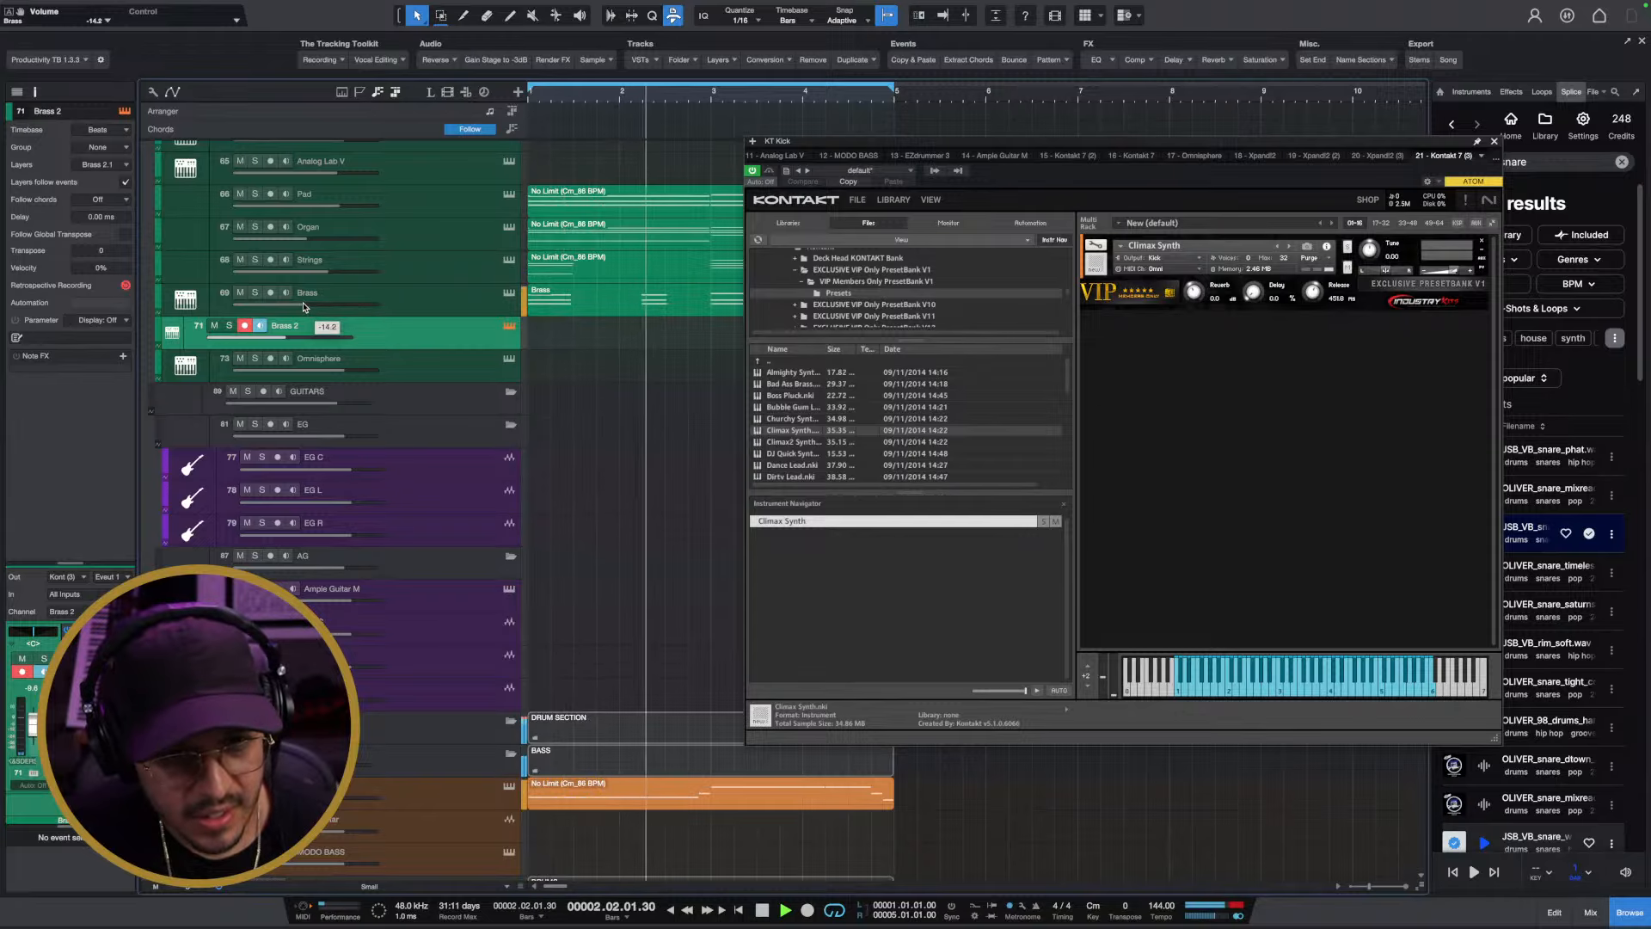
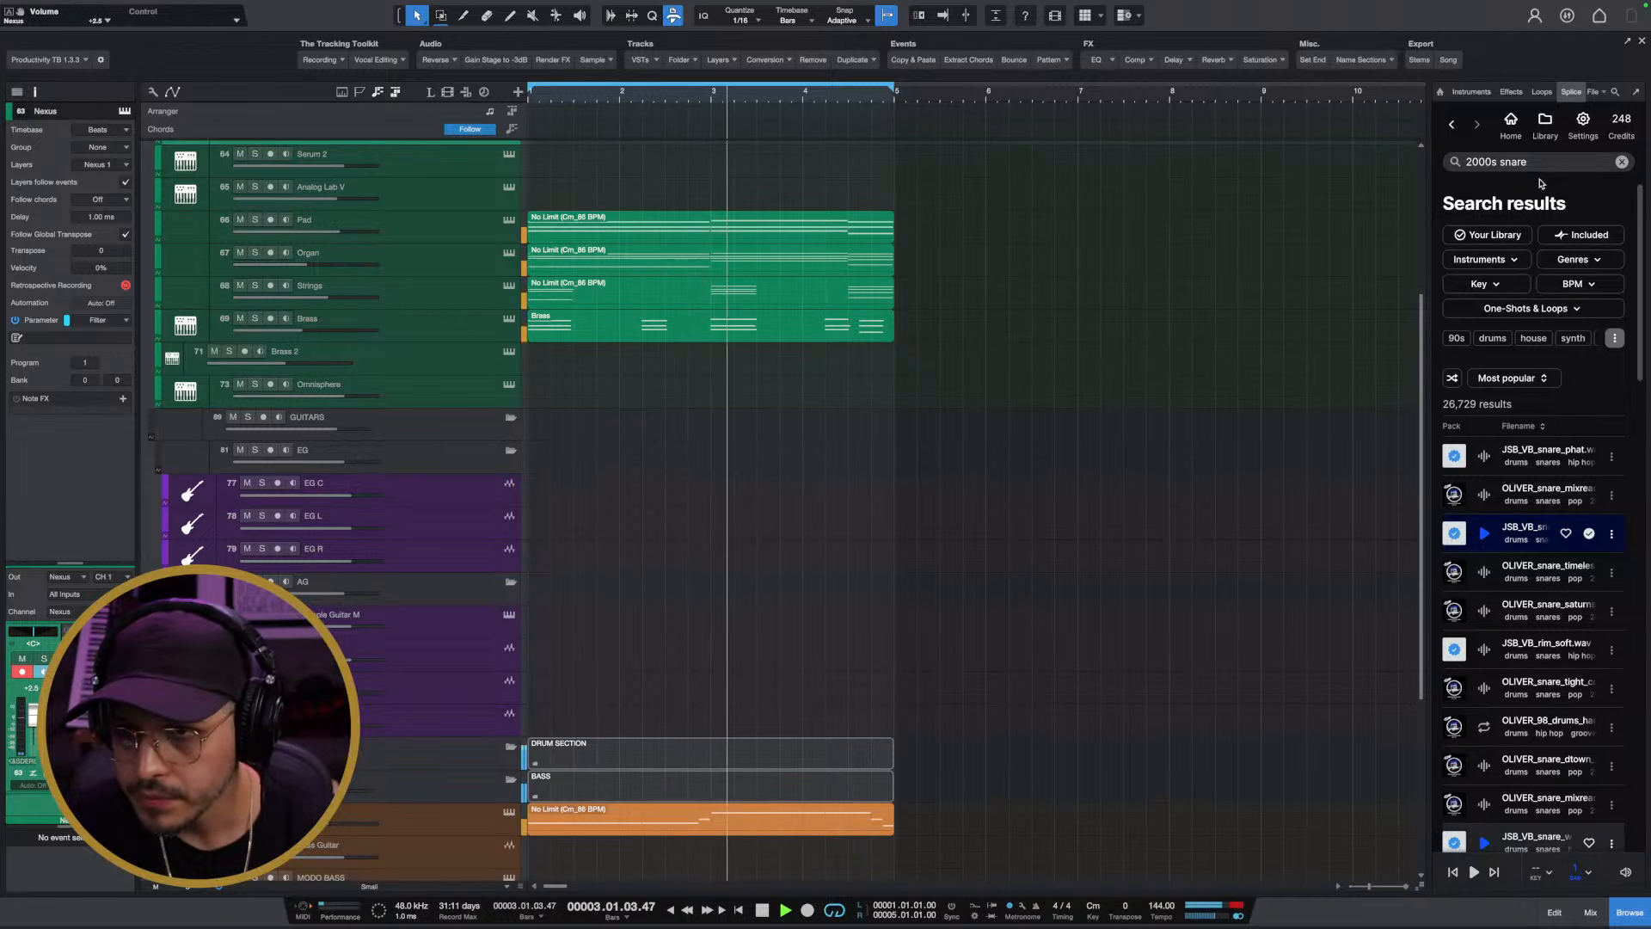
Stop playback, search Splice for "perc loop" and preview the second result
key("space")
left_click(1621, 163)
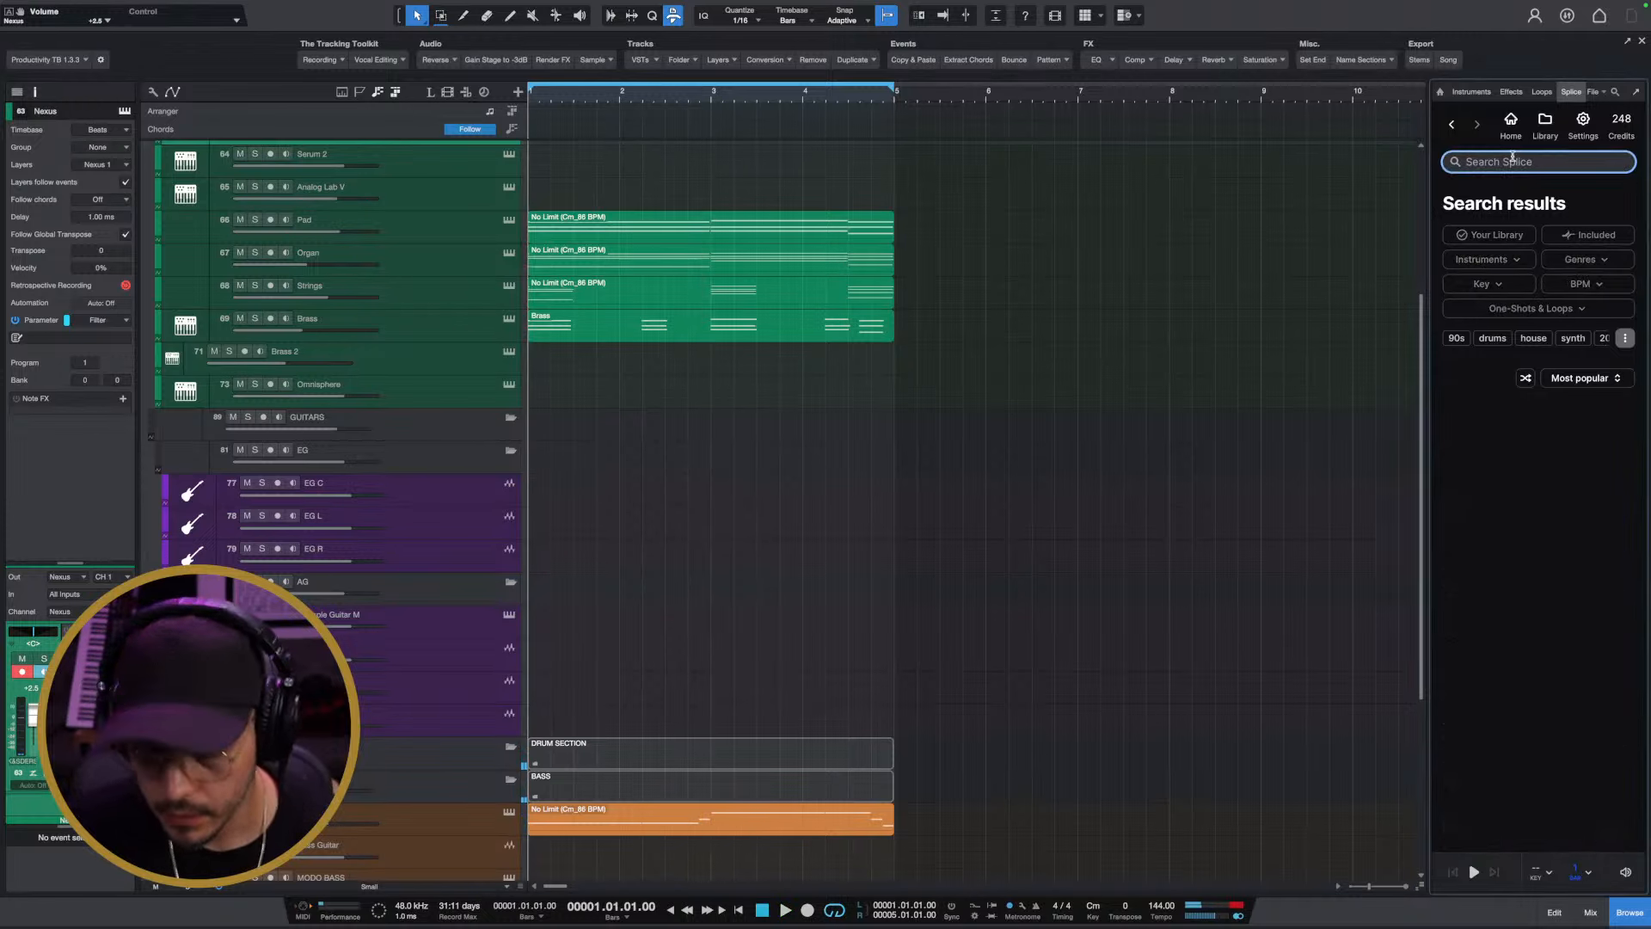
type("perc")
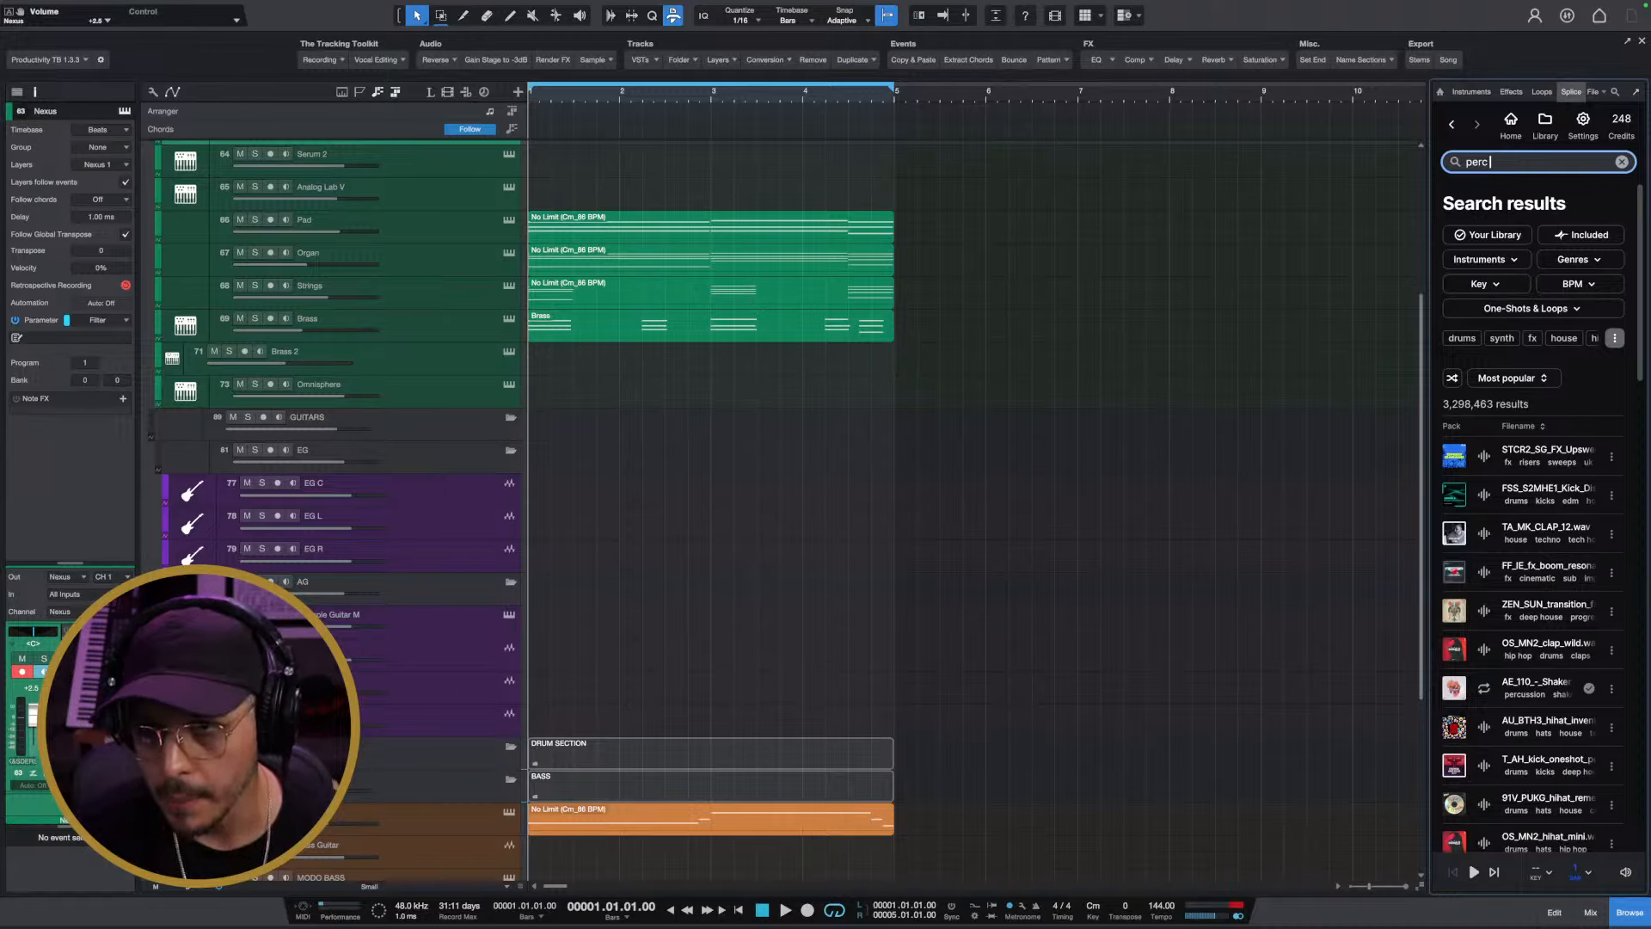
type(" loop")
key("Return")
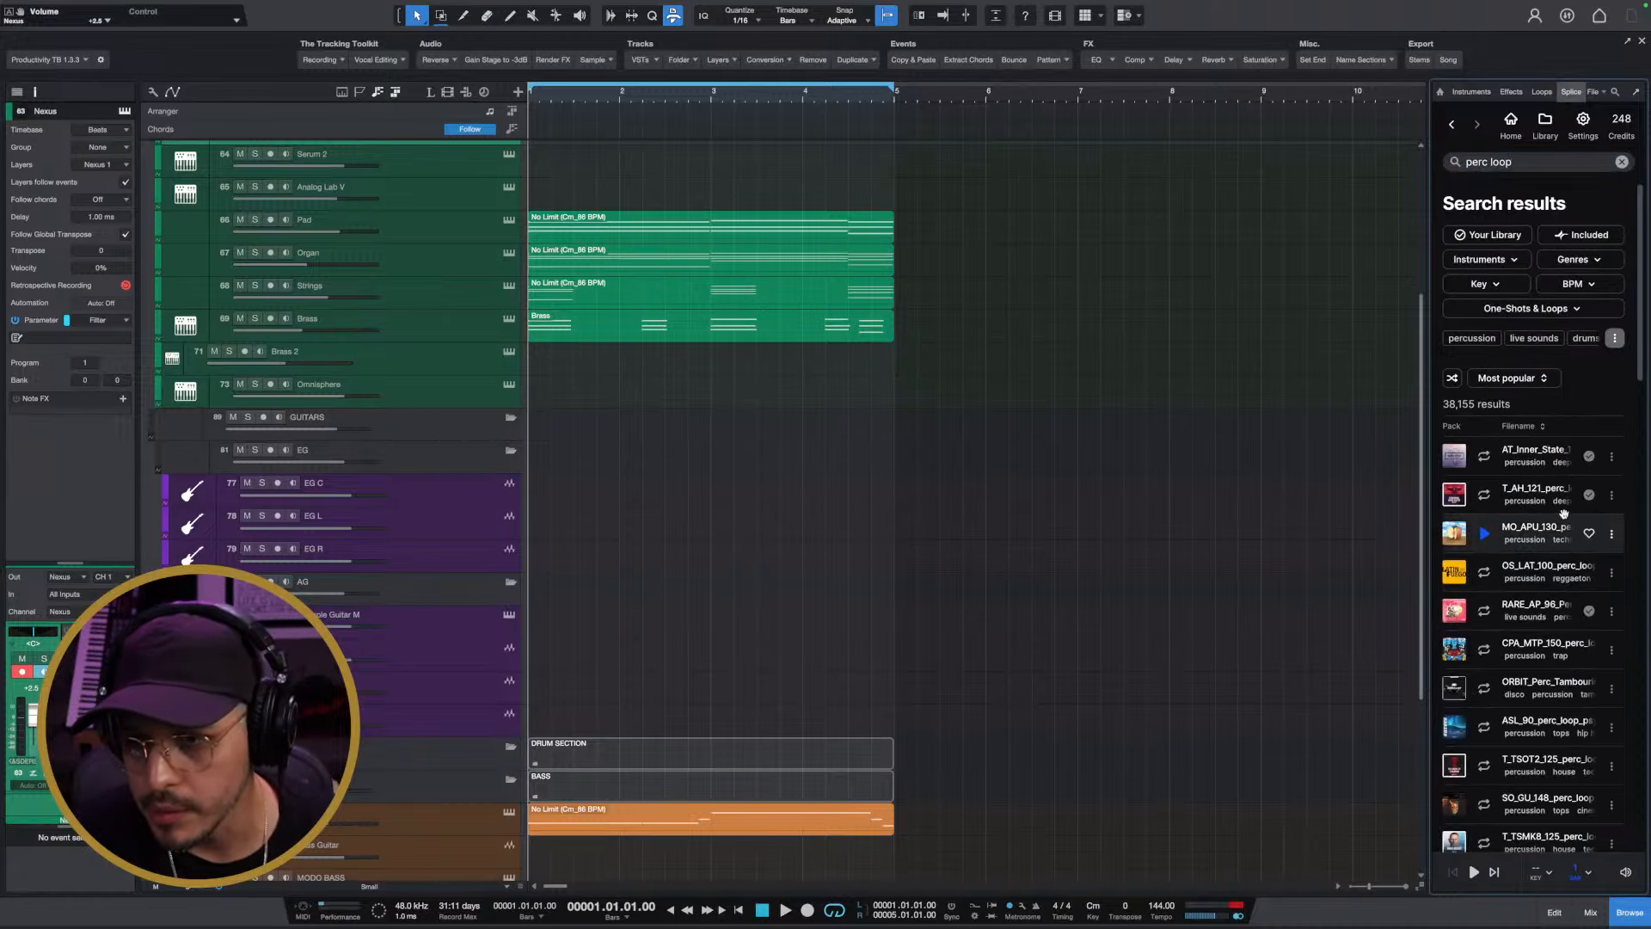
left_click(1484, 495)
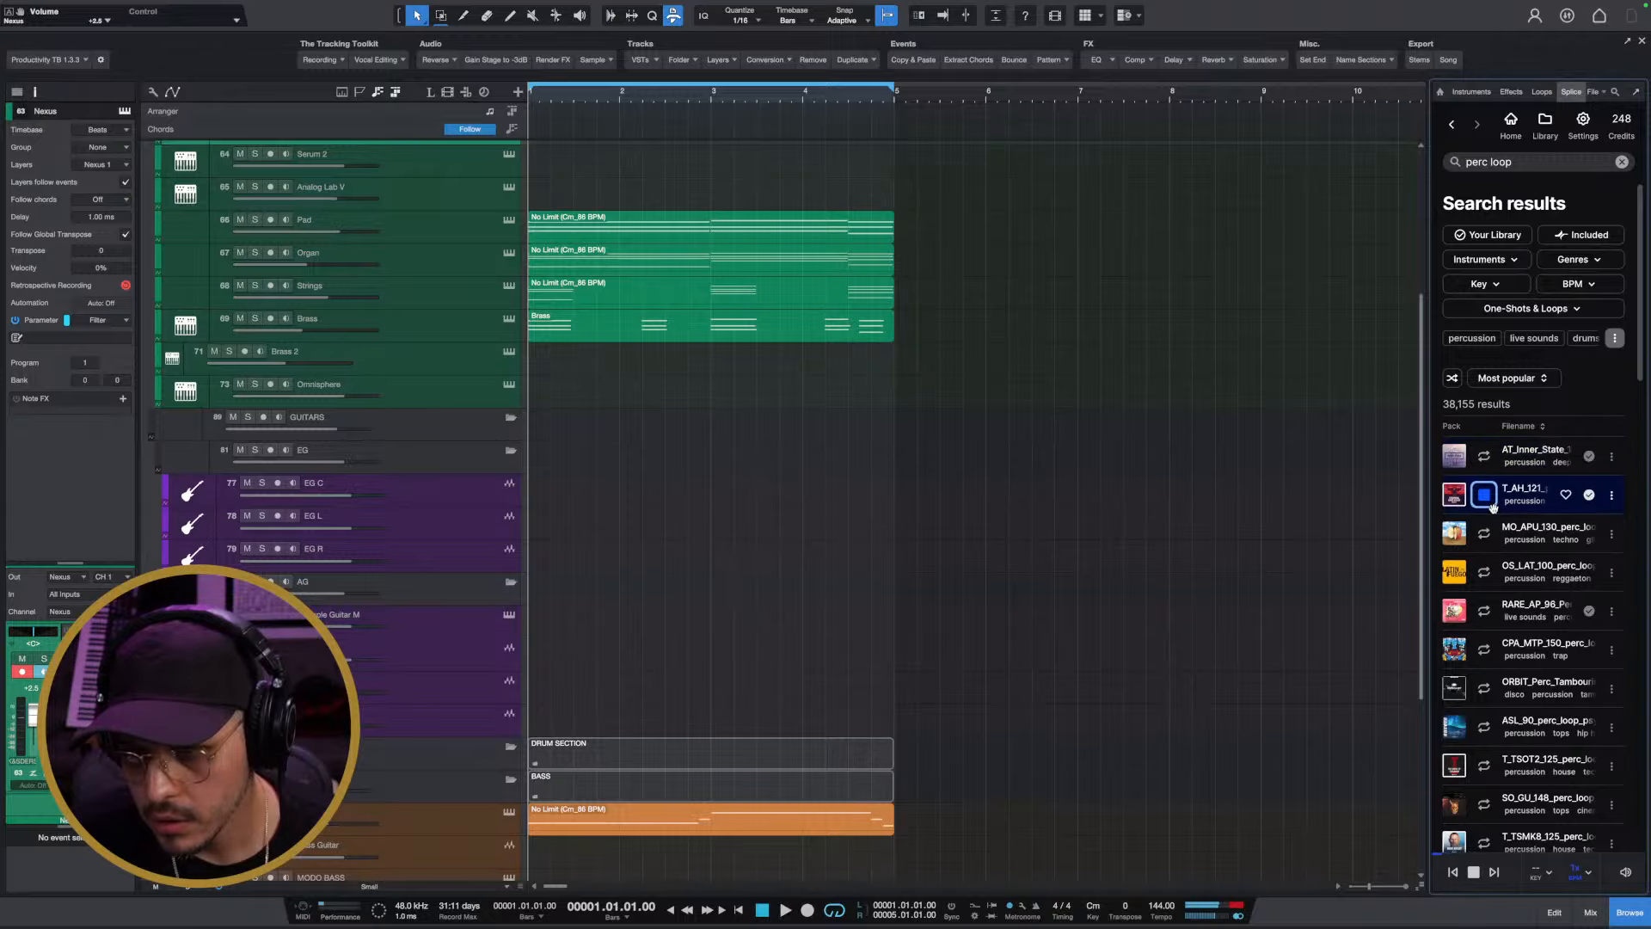
Refine the sample search to "2000s perc loop" and preview the JJP_90SS_103 loop
left_click(1524, 161)
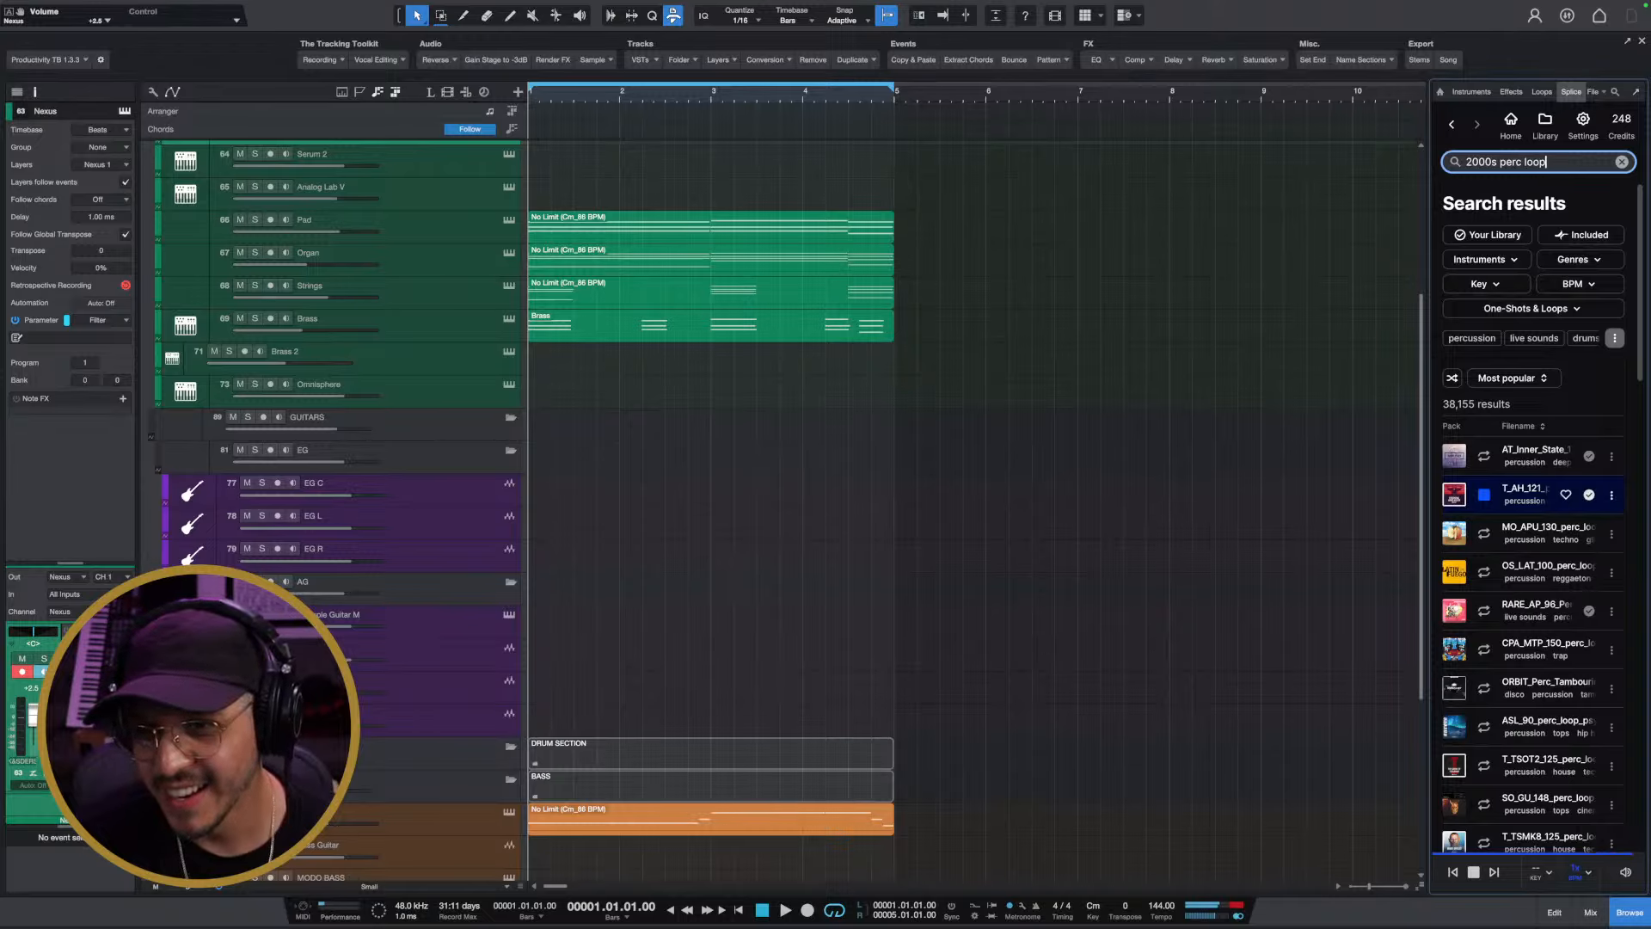
key("Return")
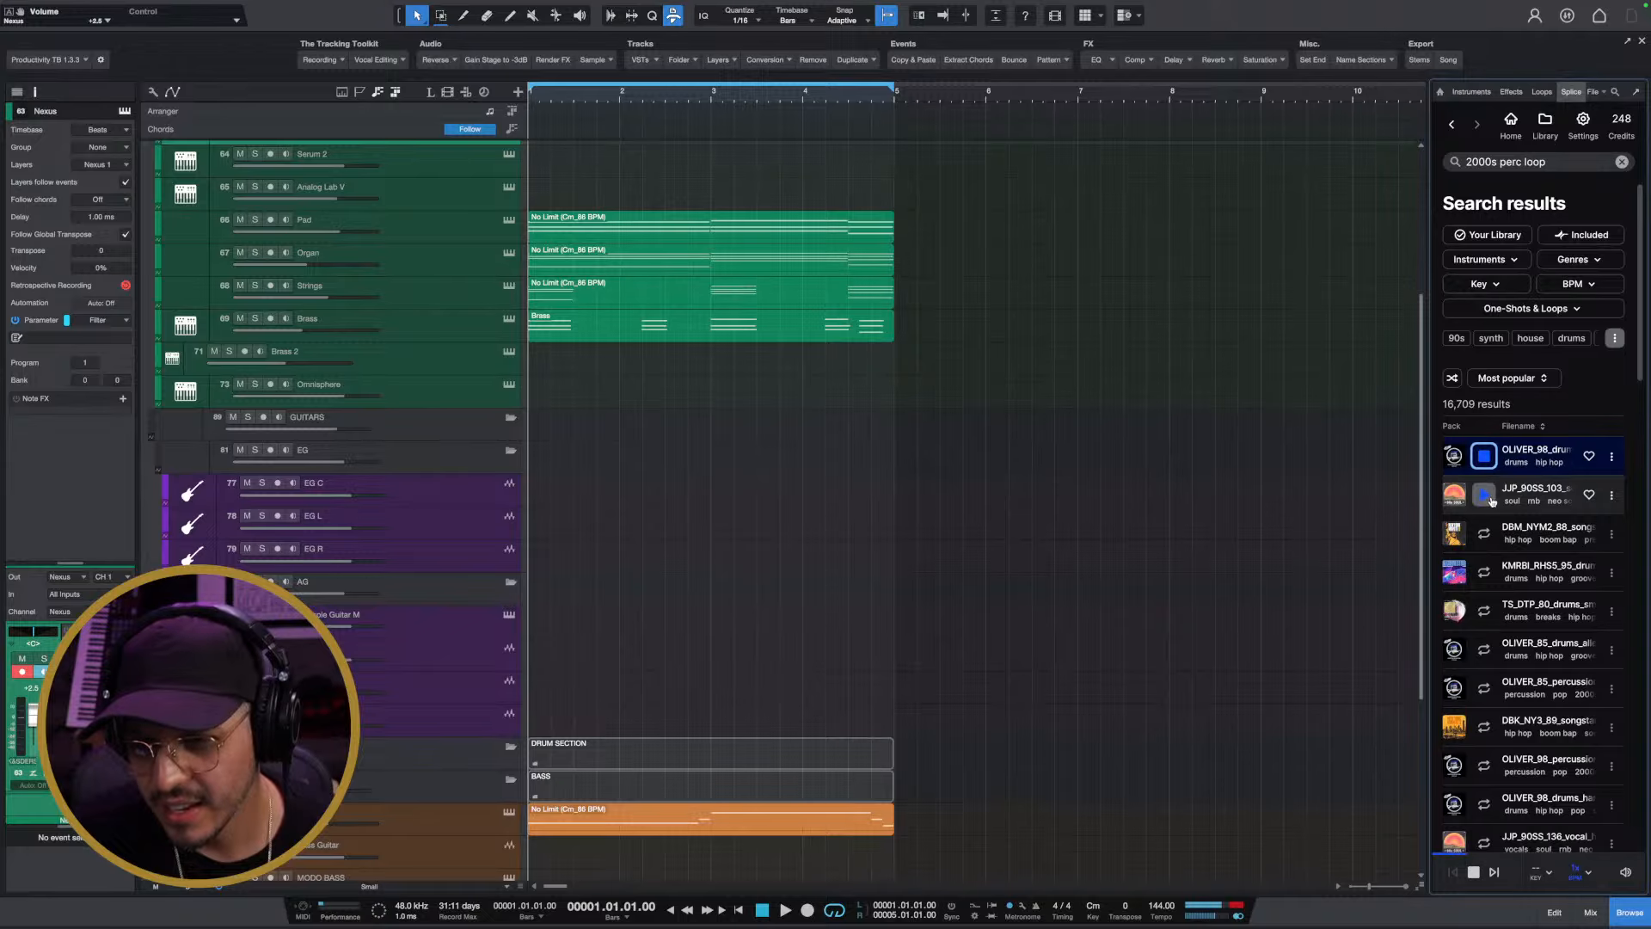
left_click(1485, 496)
Try filtering the "2000s perc loop" results to One-Shots, and remove the filter
left_click(1527, 309)
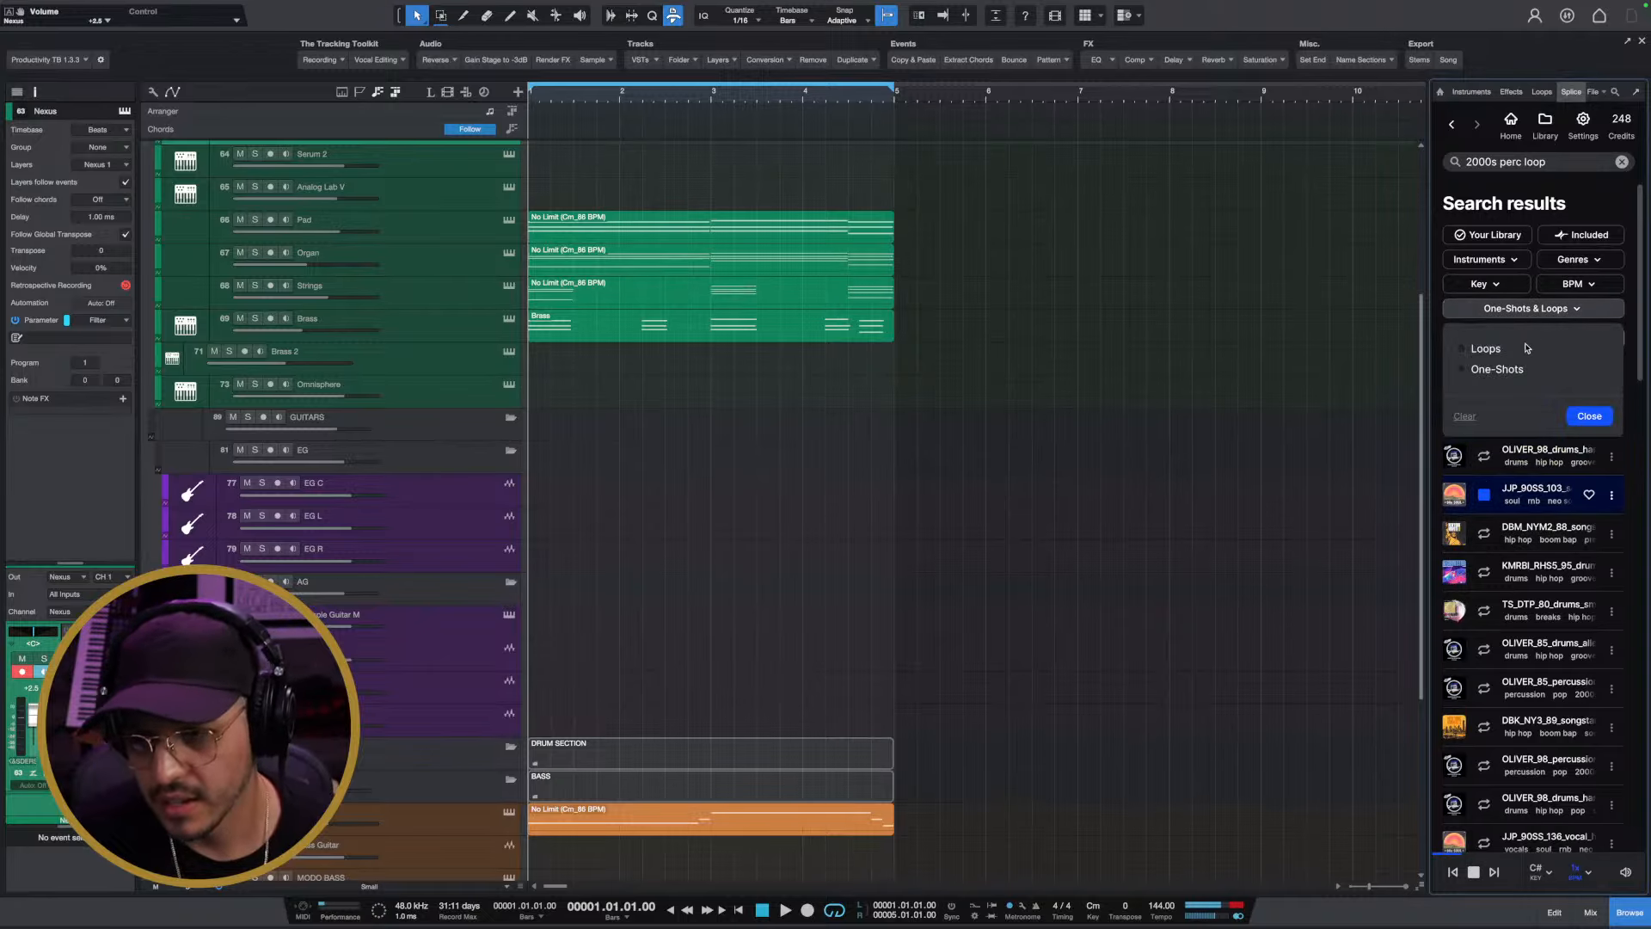
left_click(1500, 369)
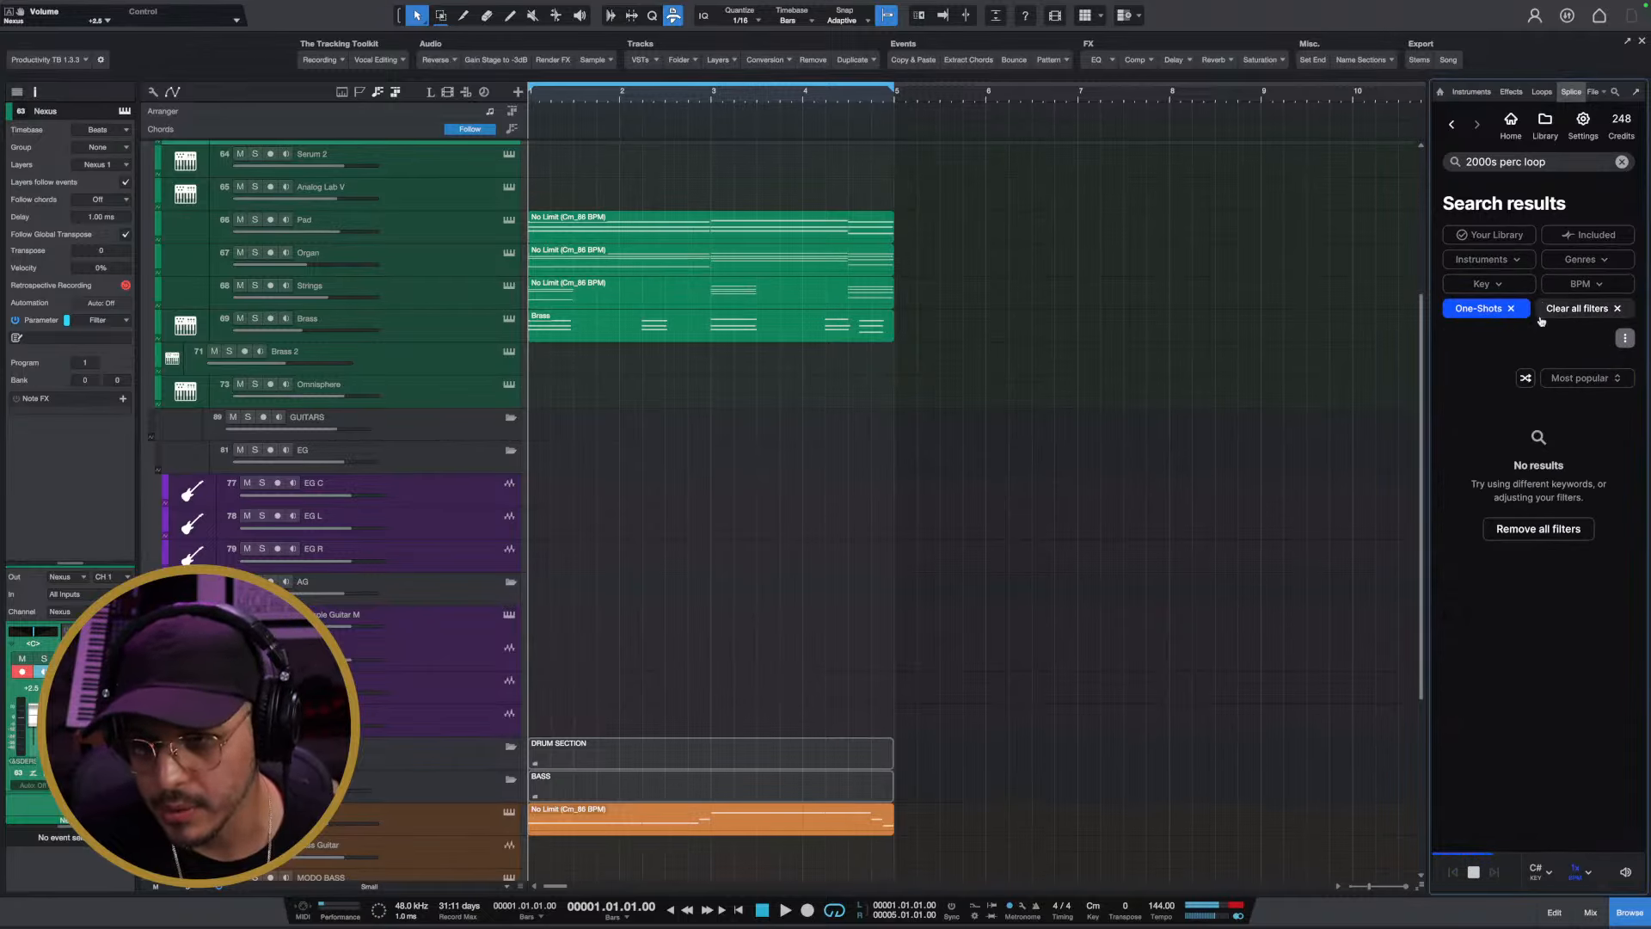
left_click(1512, 309)
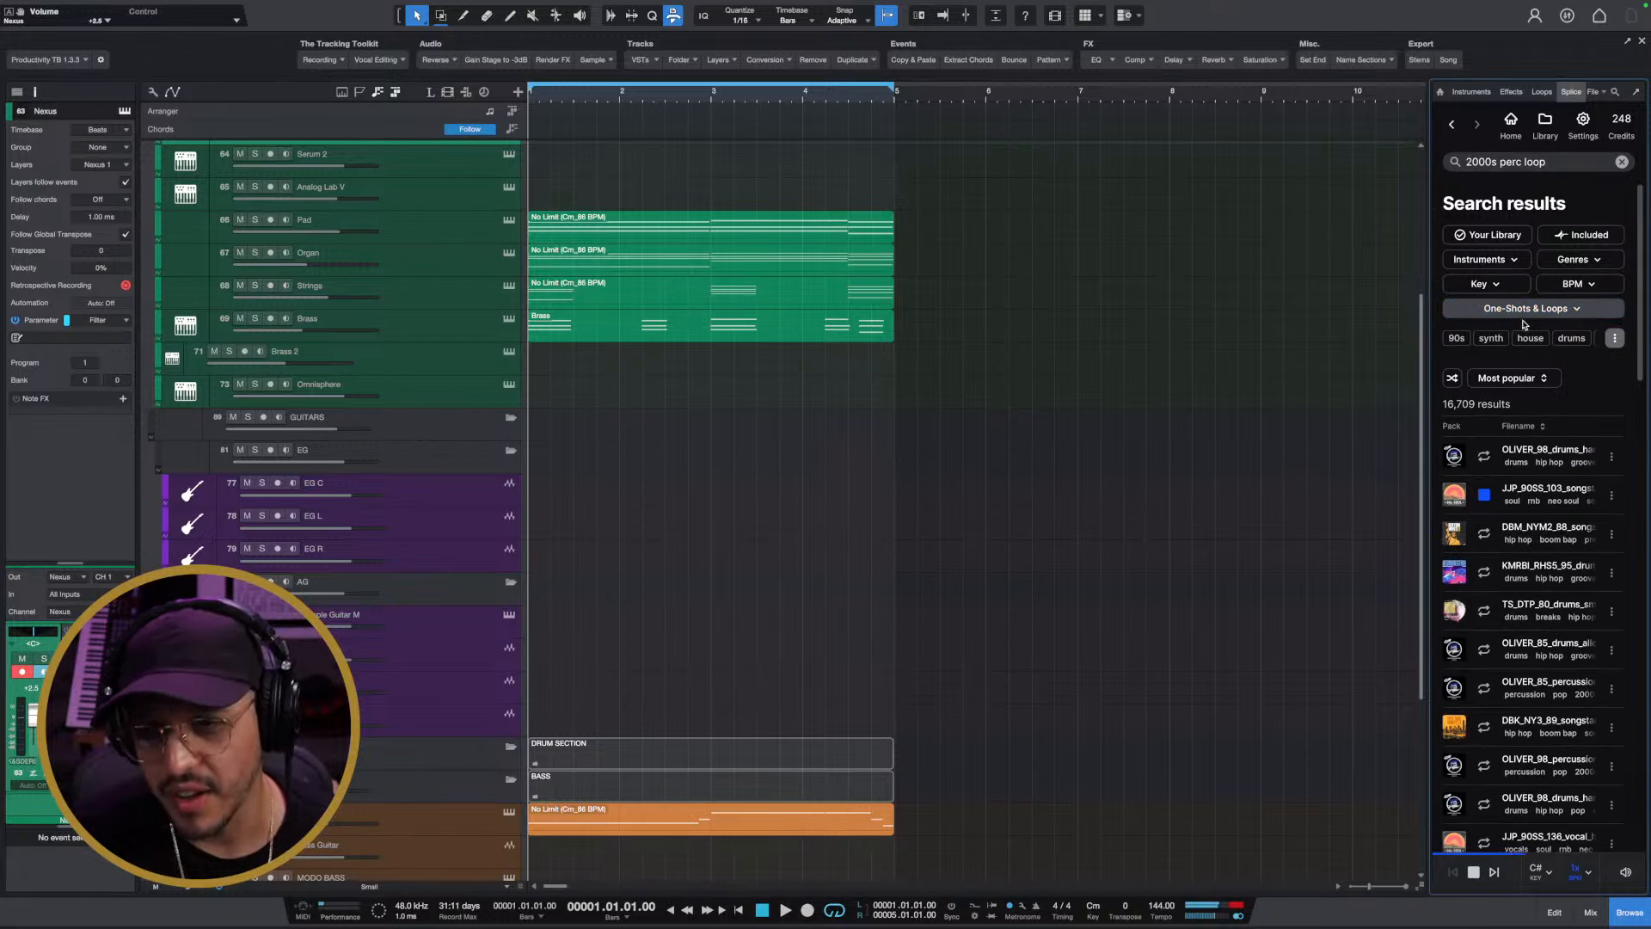
left_click(1526, 312)
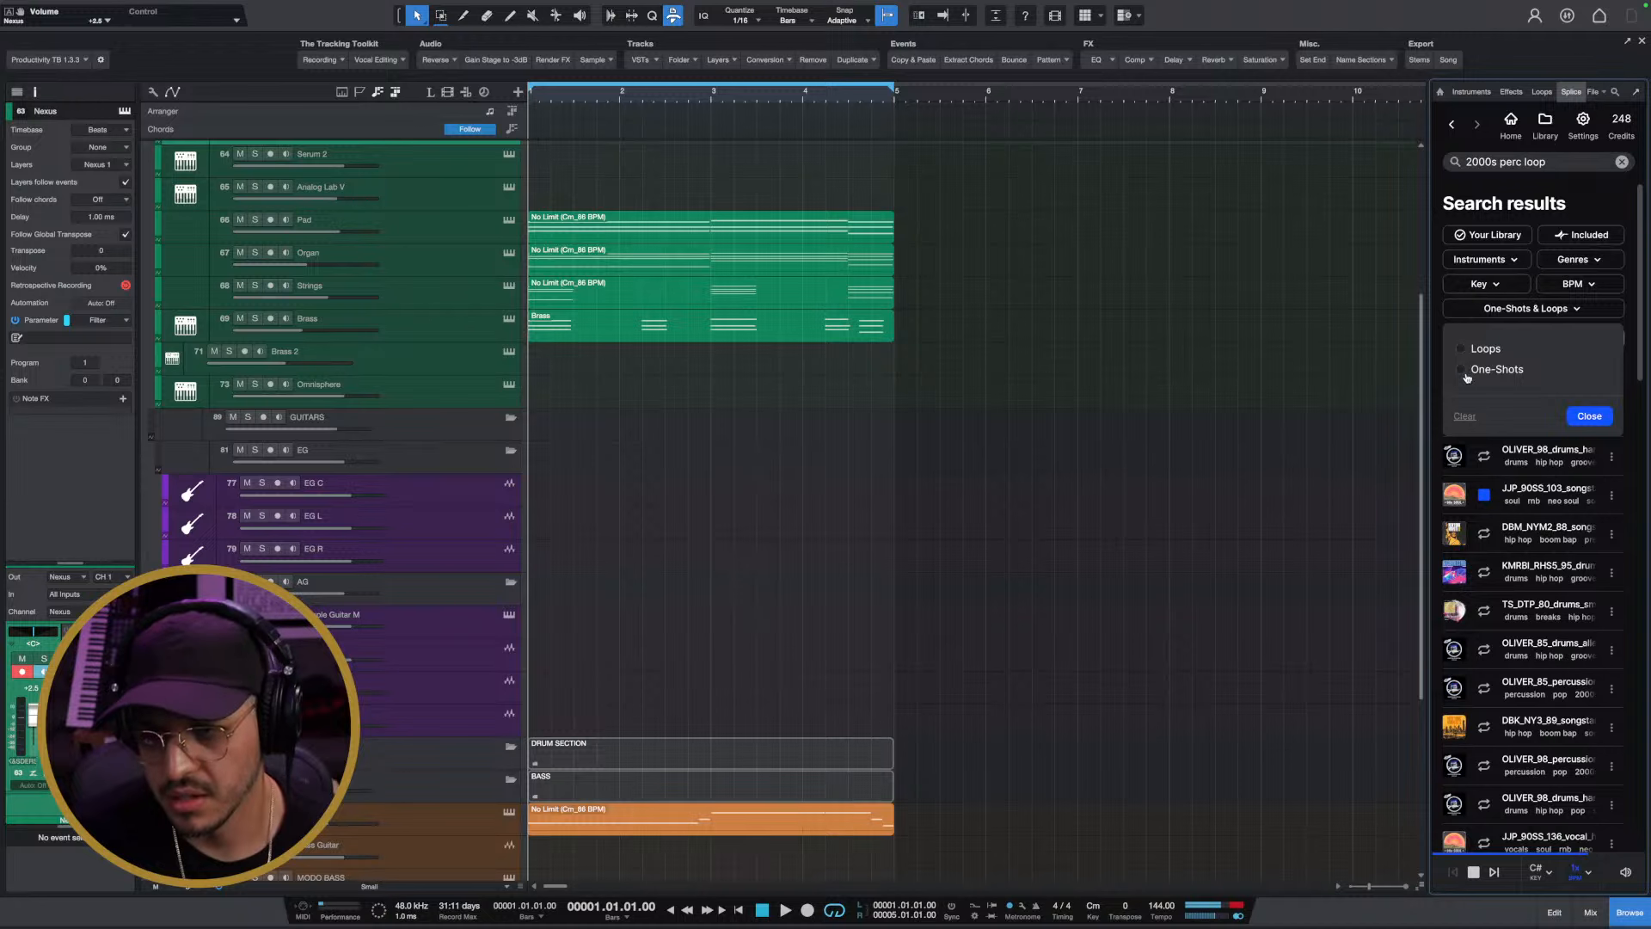
left_click(1468, 312)
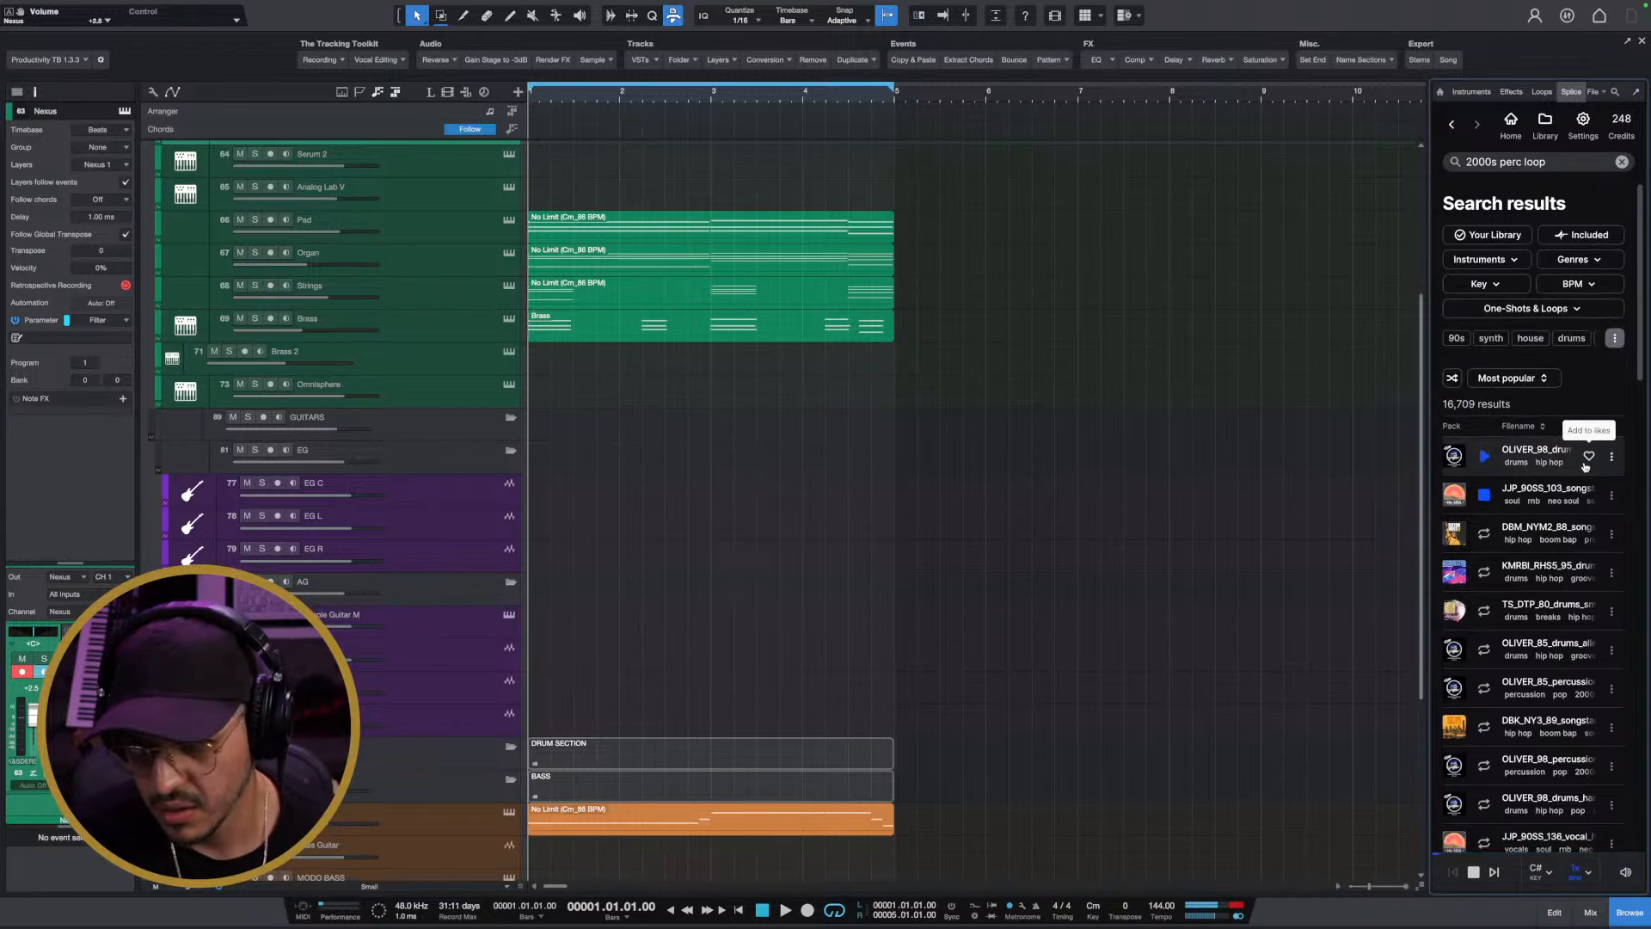
Add the JJP_90SS_103 loop to the likes, stop its preview and filter the results to Loops
left_click(1590, 497)
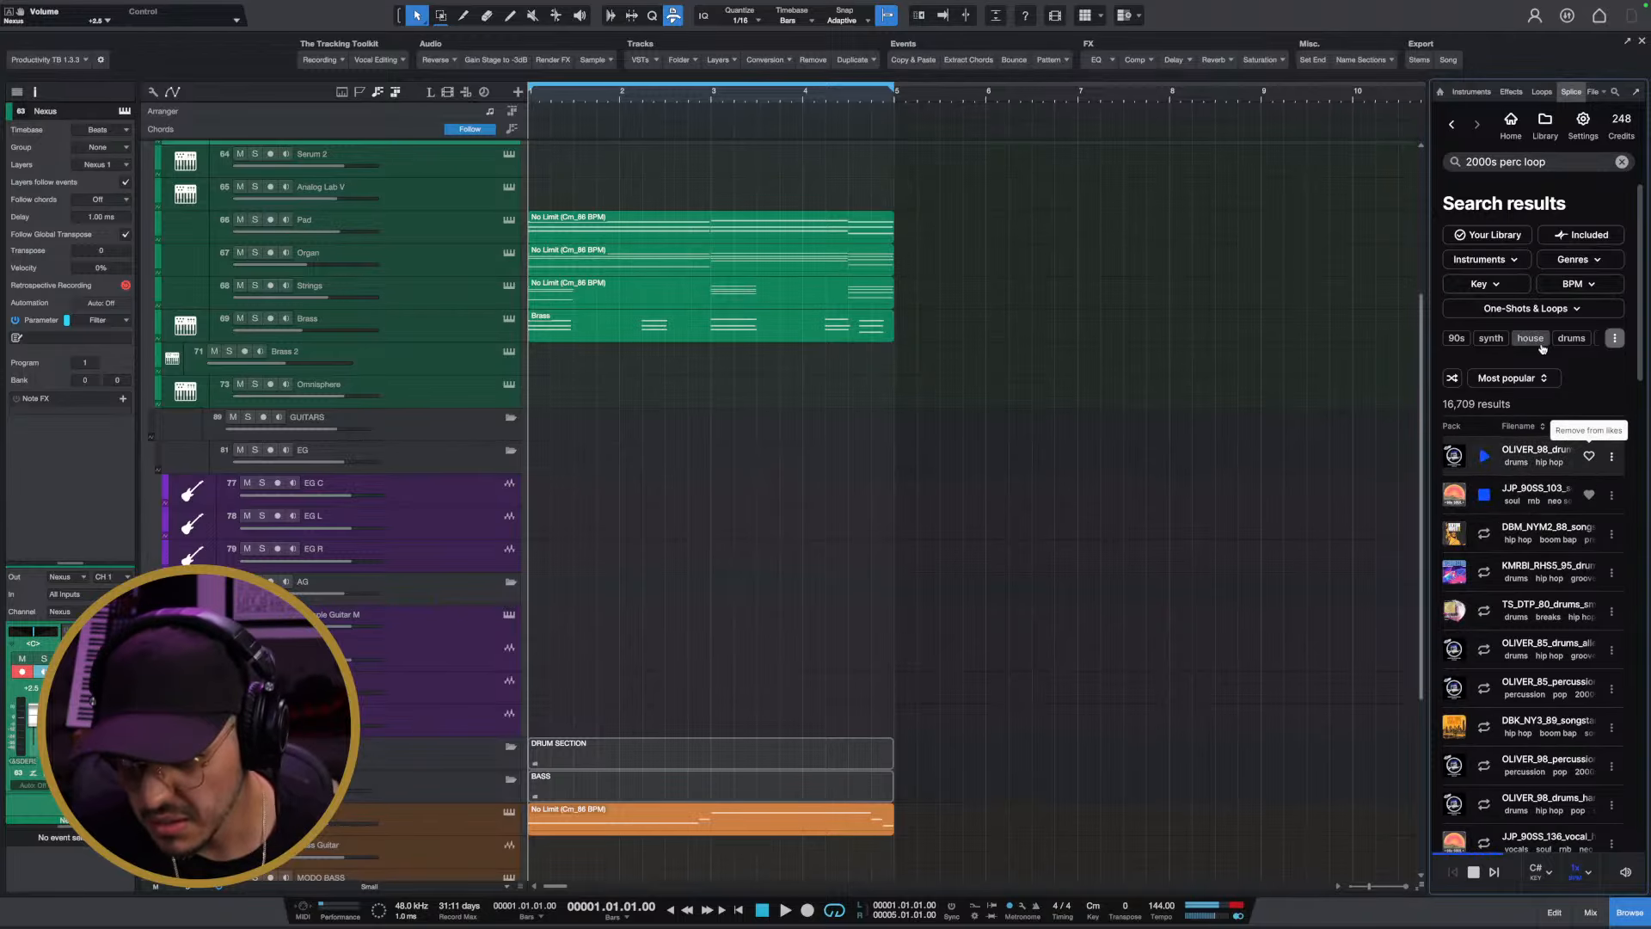
left_click(1485, 502)
left_click(1532, 306)
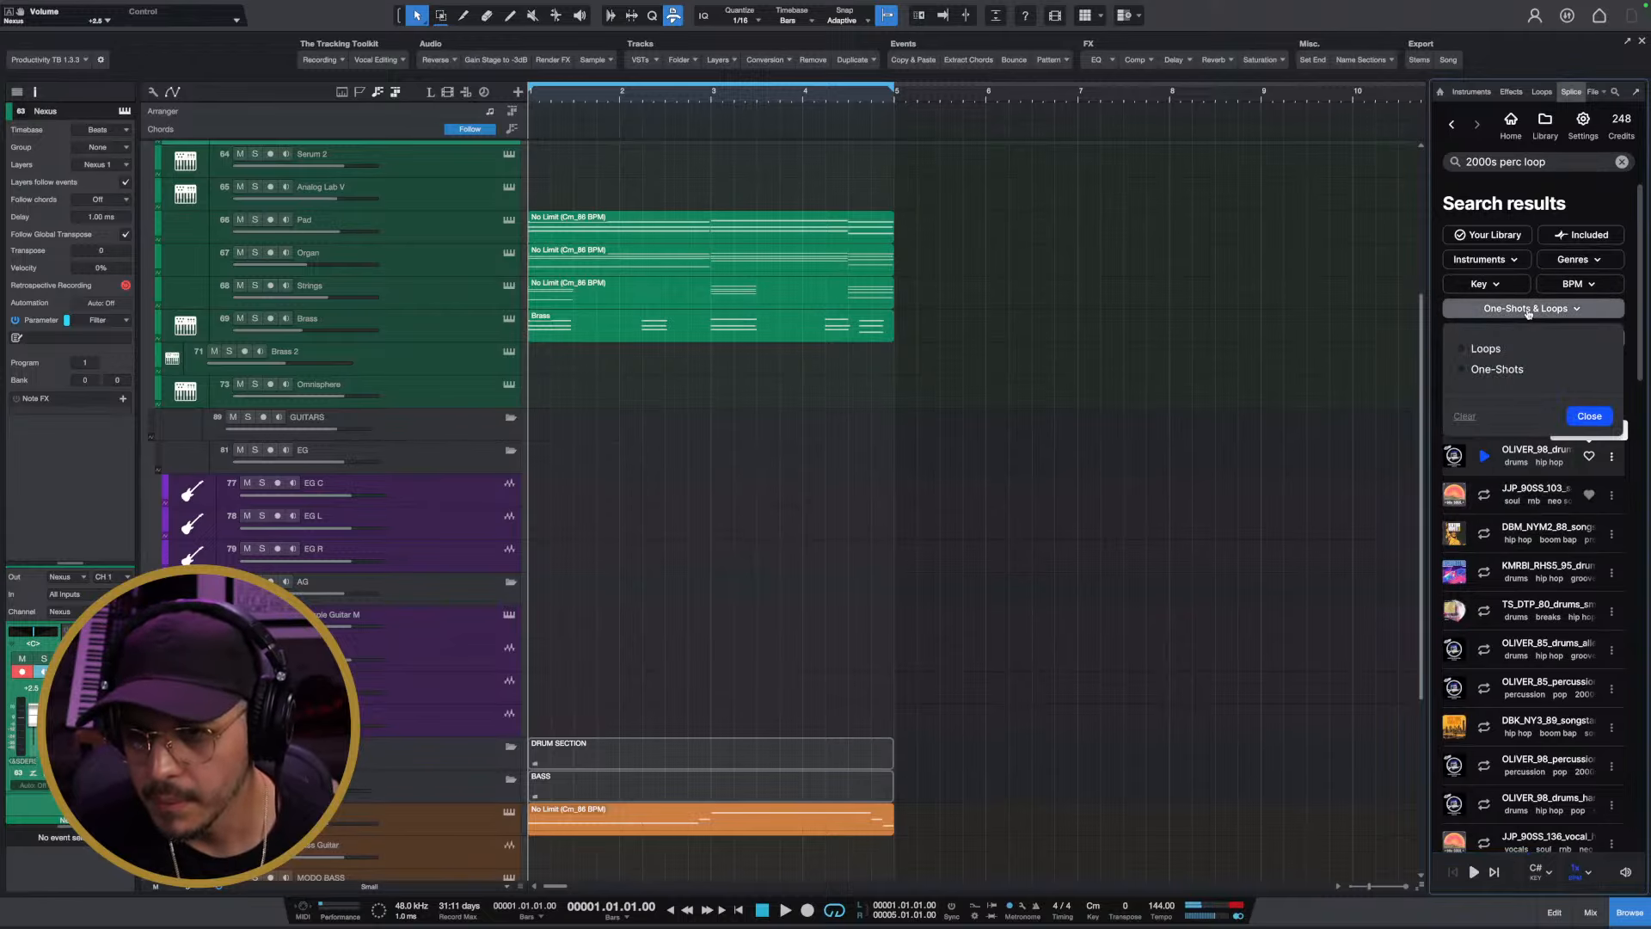
left_click(1473, 349)
Preview the first two loops and narrow the results to the drums instrument
left_click(1484, 456)
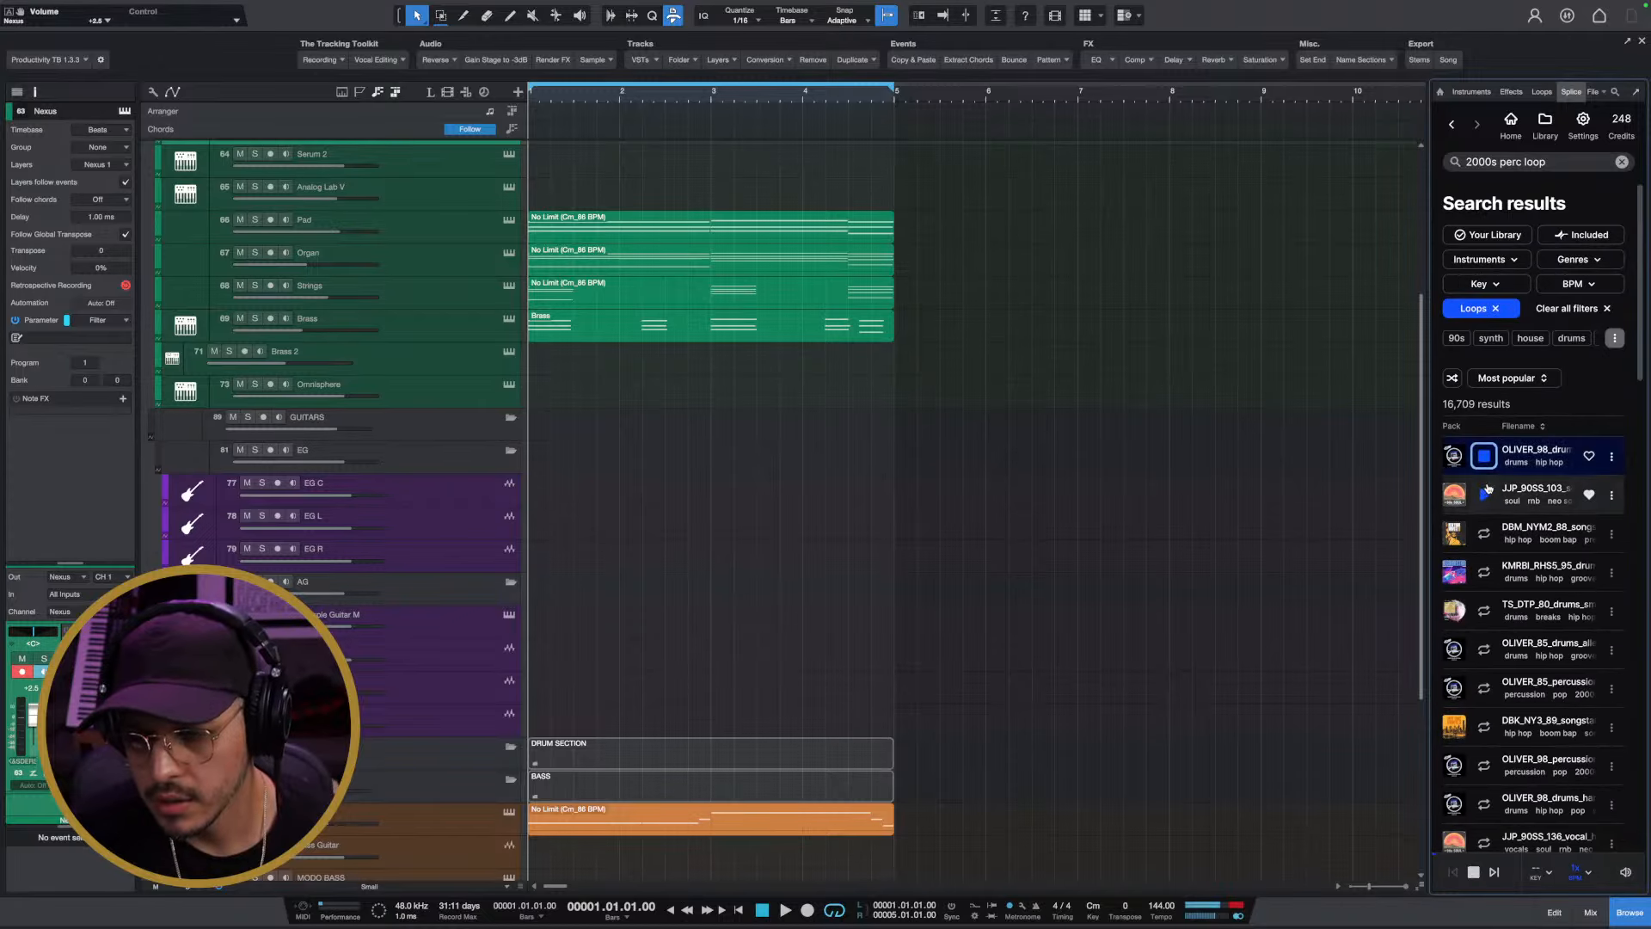
left_click(1485, 496)
left_click(1494, 257)
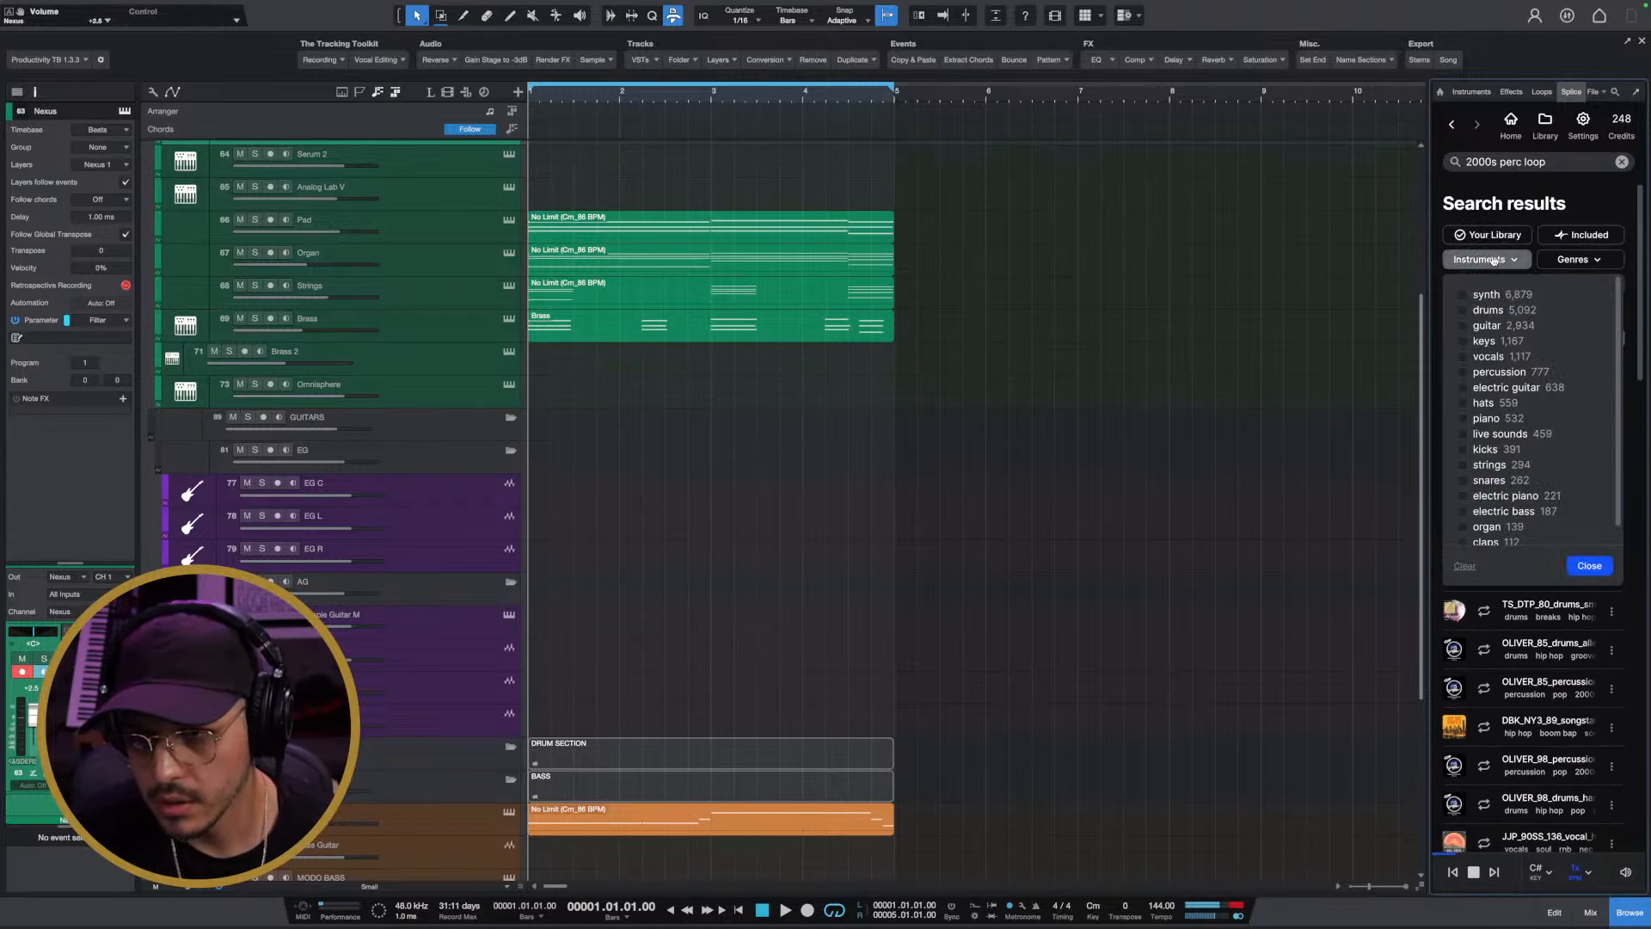
left_click(1472, 294)
left_click(1600, 563)
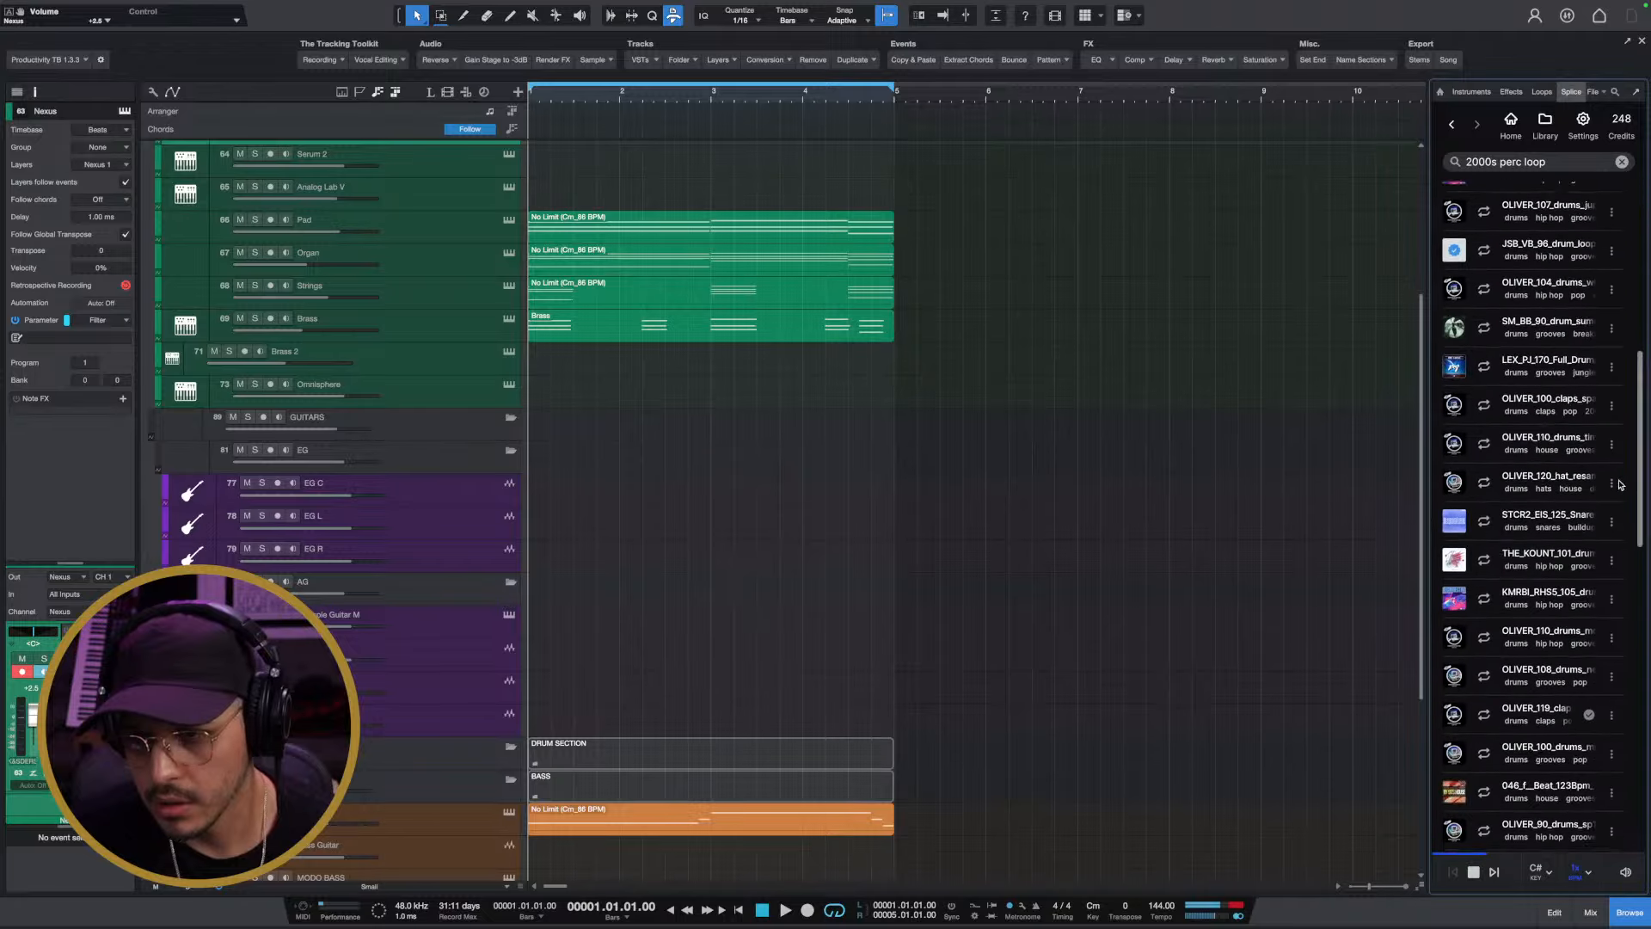
Preview the first six drum loops in the "2000s perc loop" results, from OLIVER_98 through FF_TH_125
left_click(1485, 458)
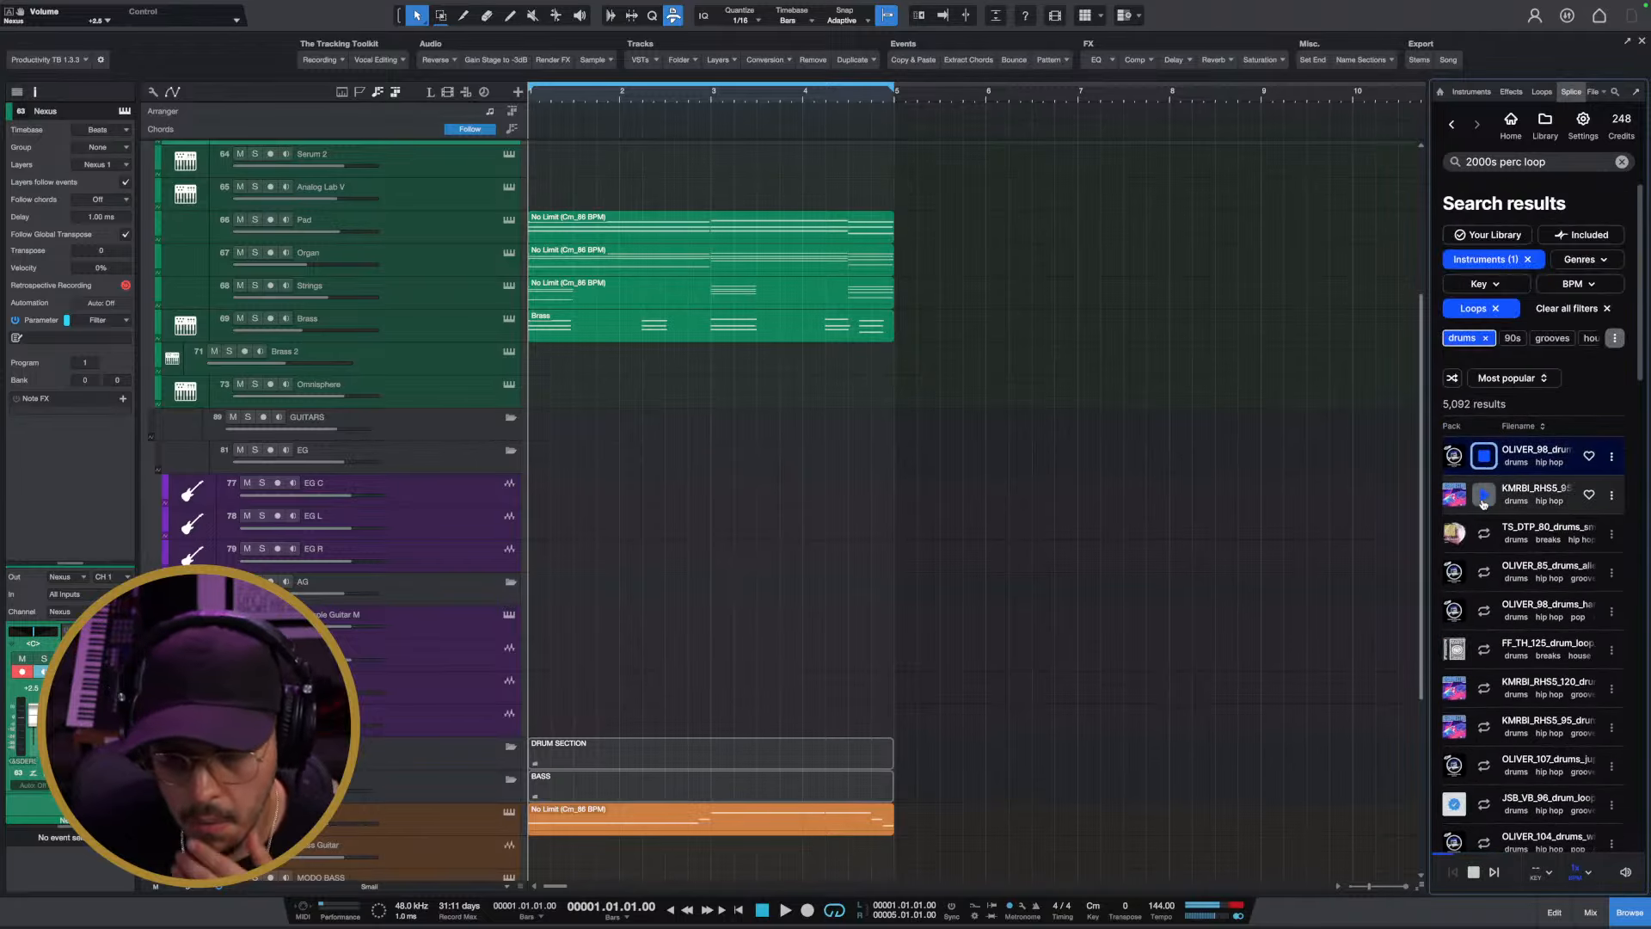
left_click(1485, 497)
left_click(1484, 533)
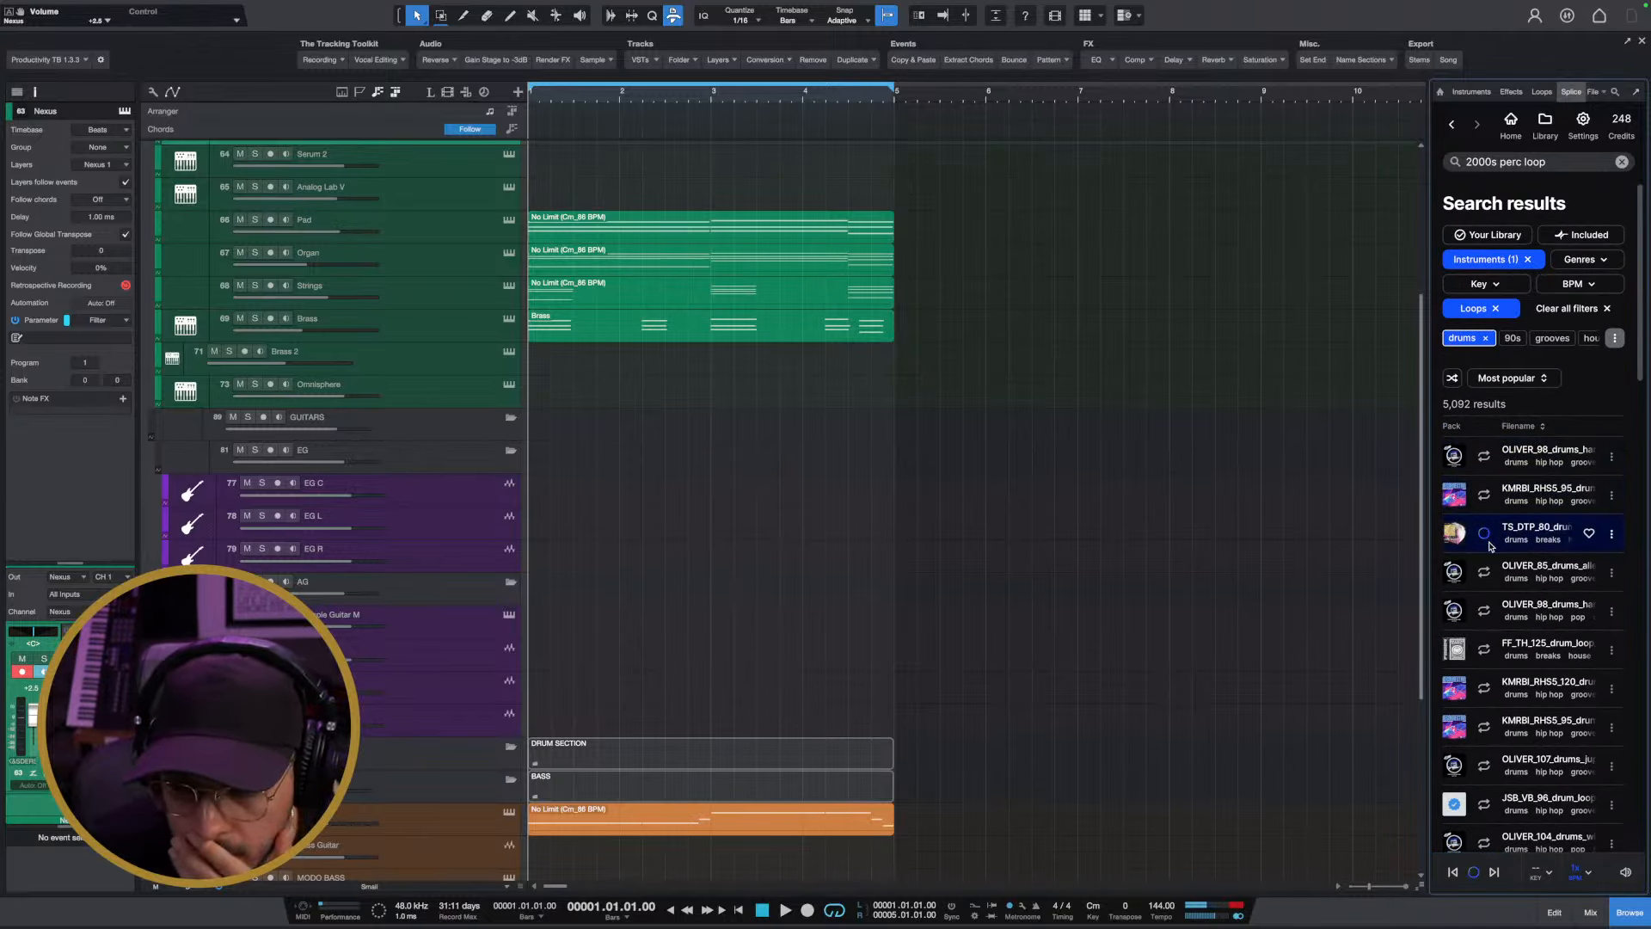
left_click(1485, 571)
left_click(1485, 611)
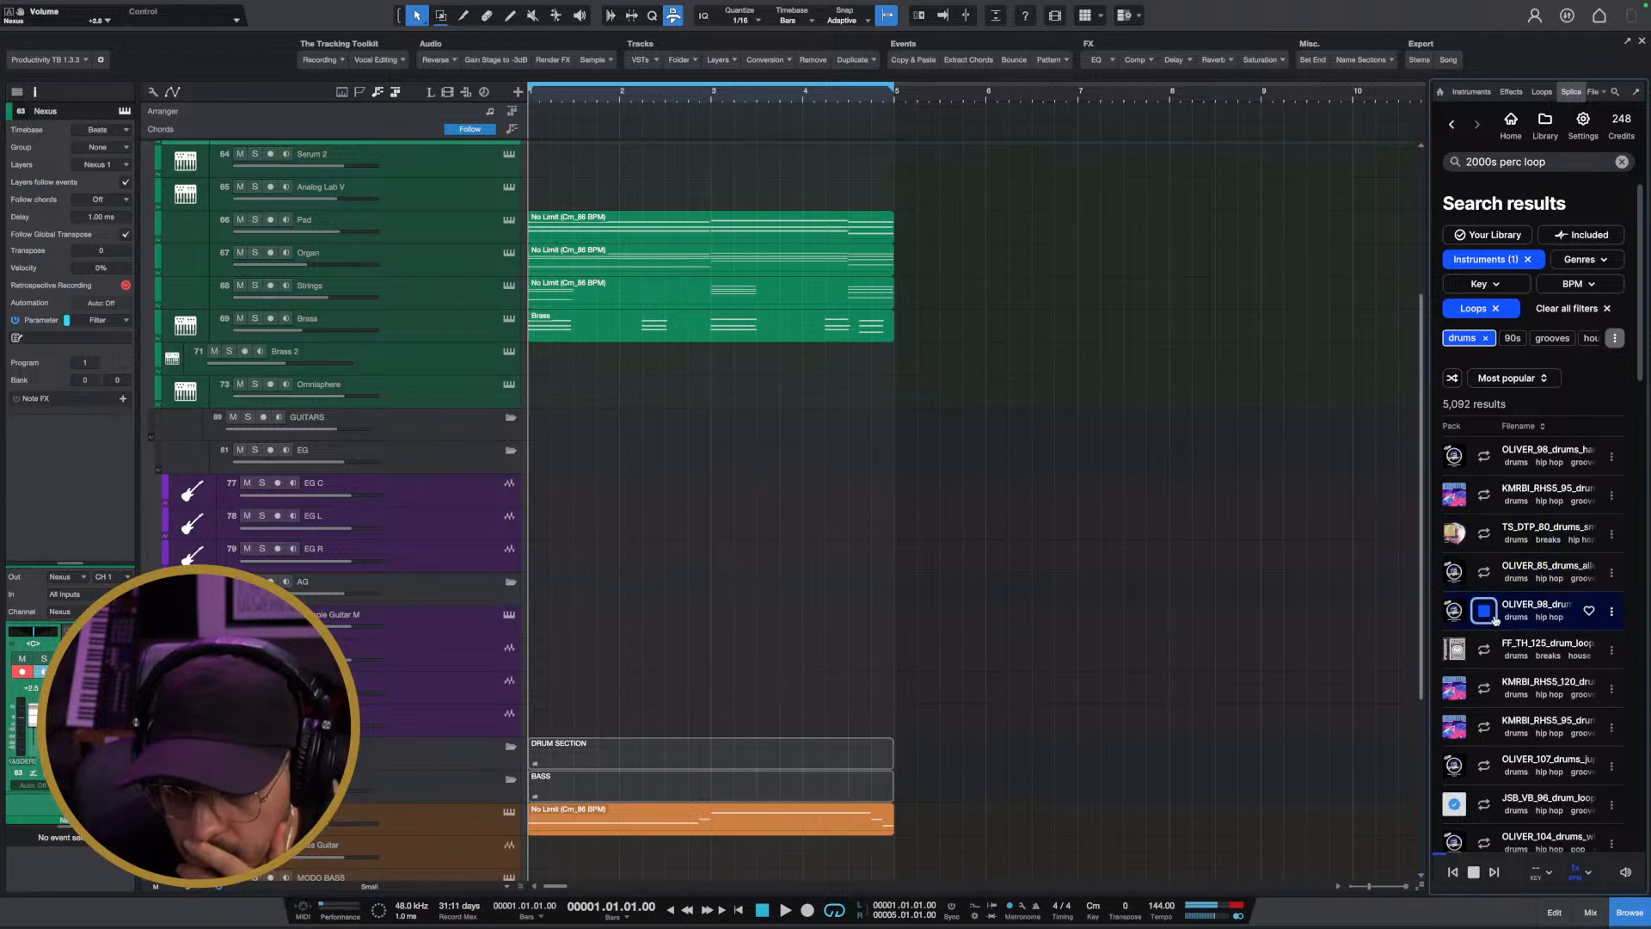
left_click(1484, 651)
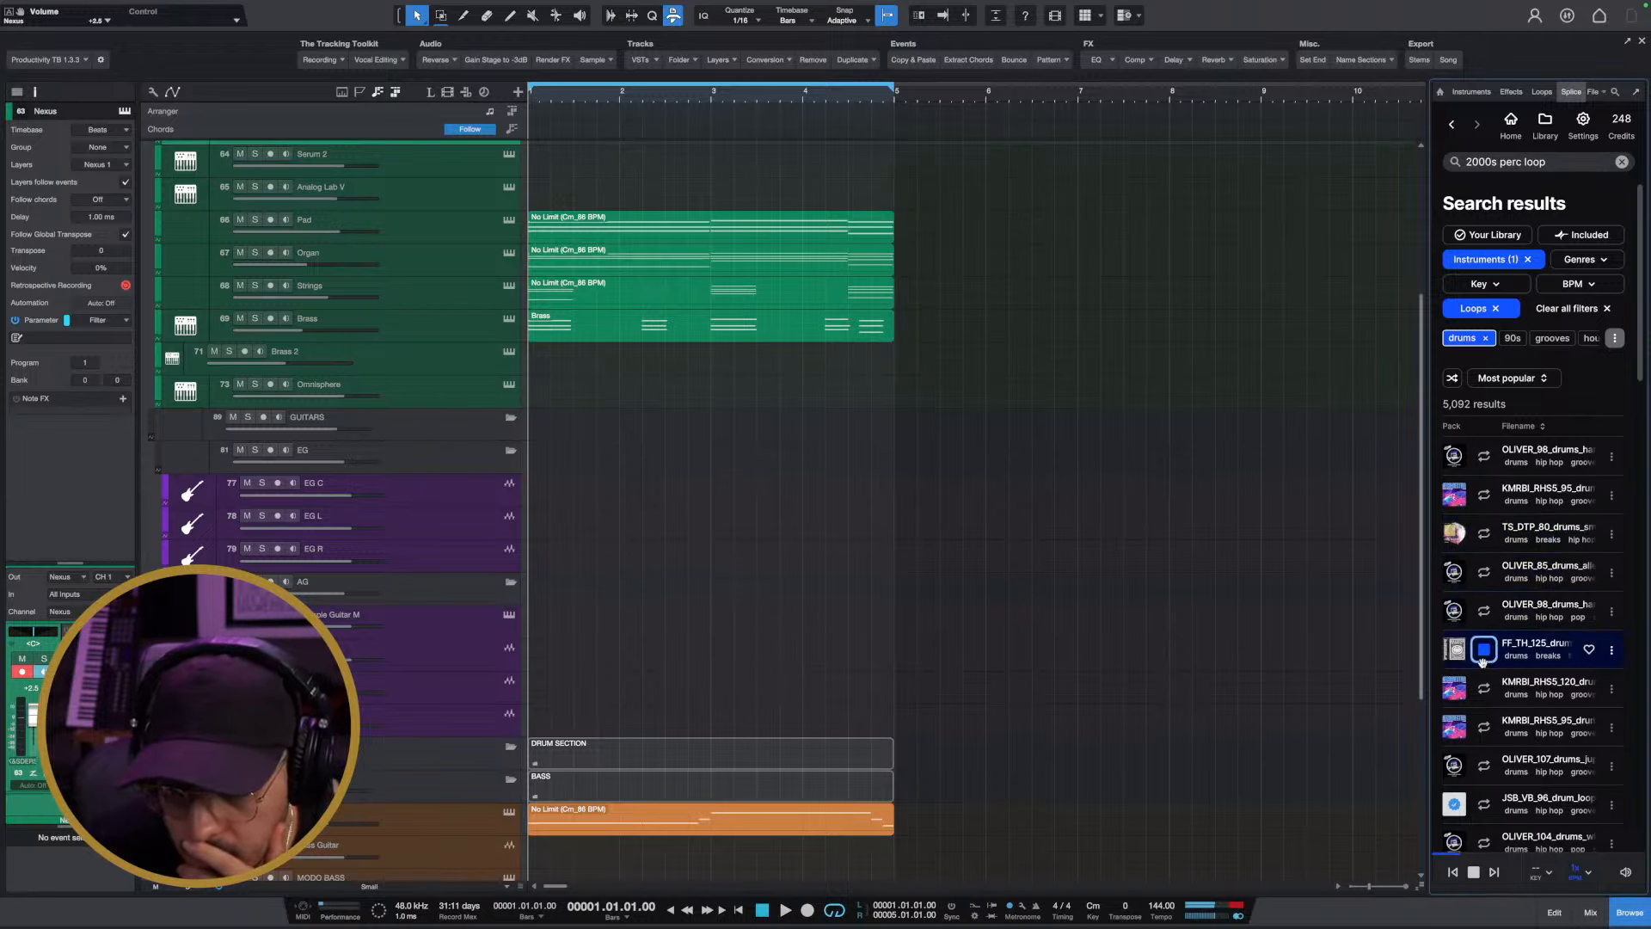
Change the sample search to "perc loop" and preview the SO_BD_140 and JT_P_95 loops
left_click(1513, 164)
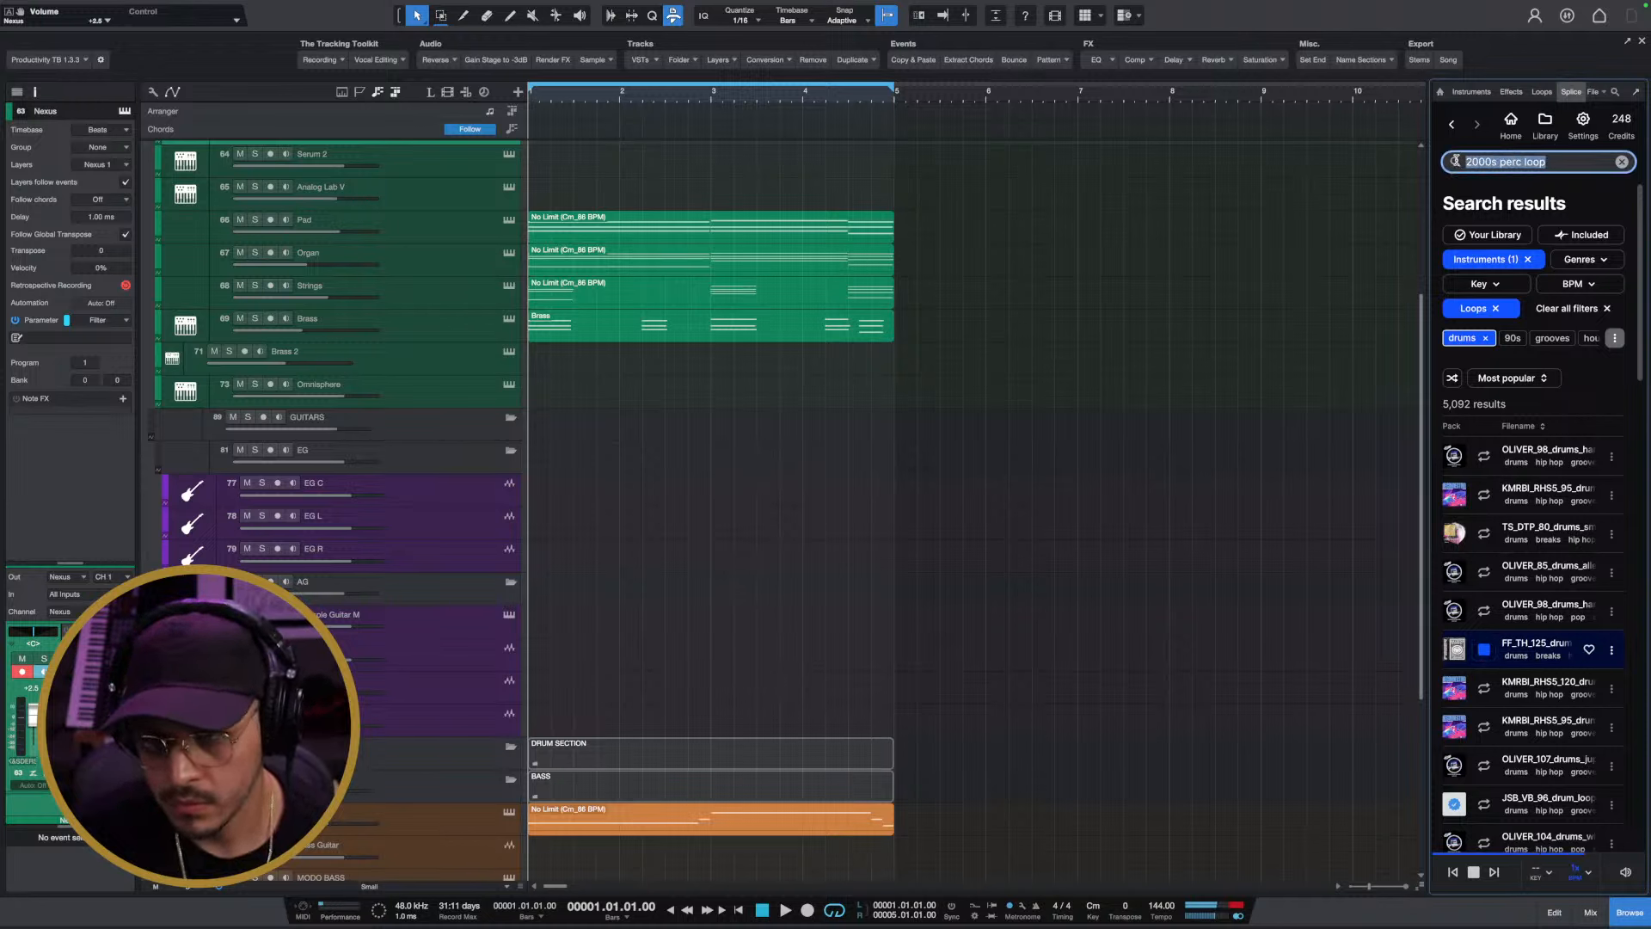
type("p")
key("Return")
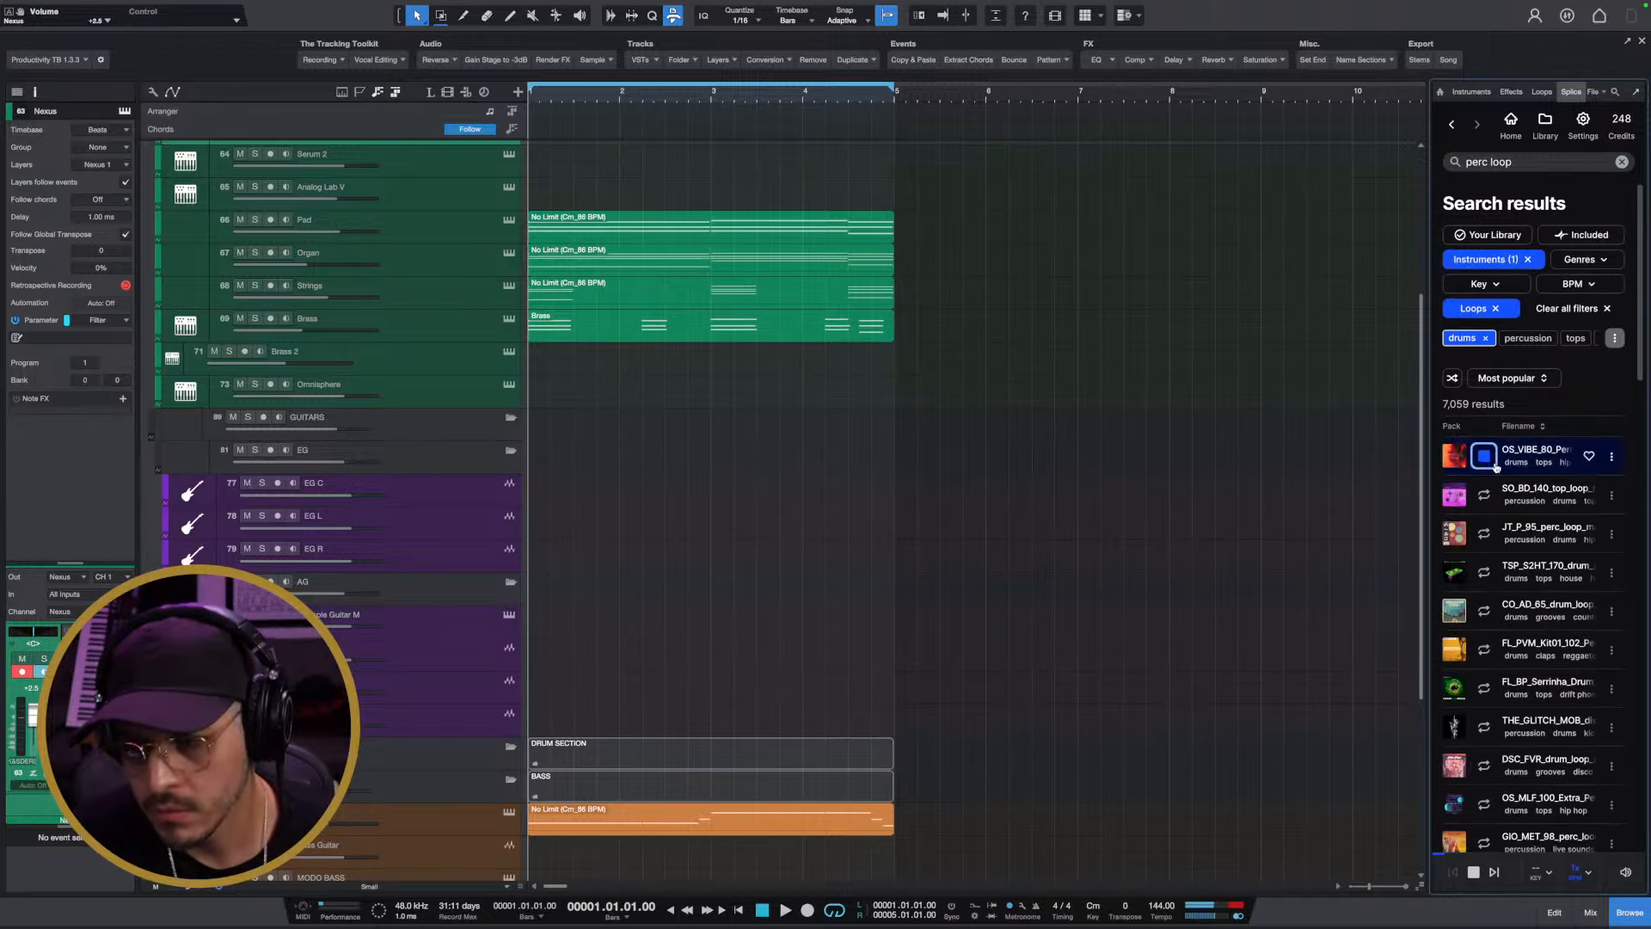
left_click(1491, 498)
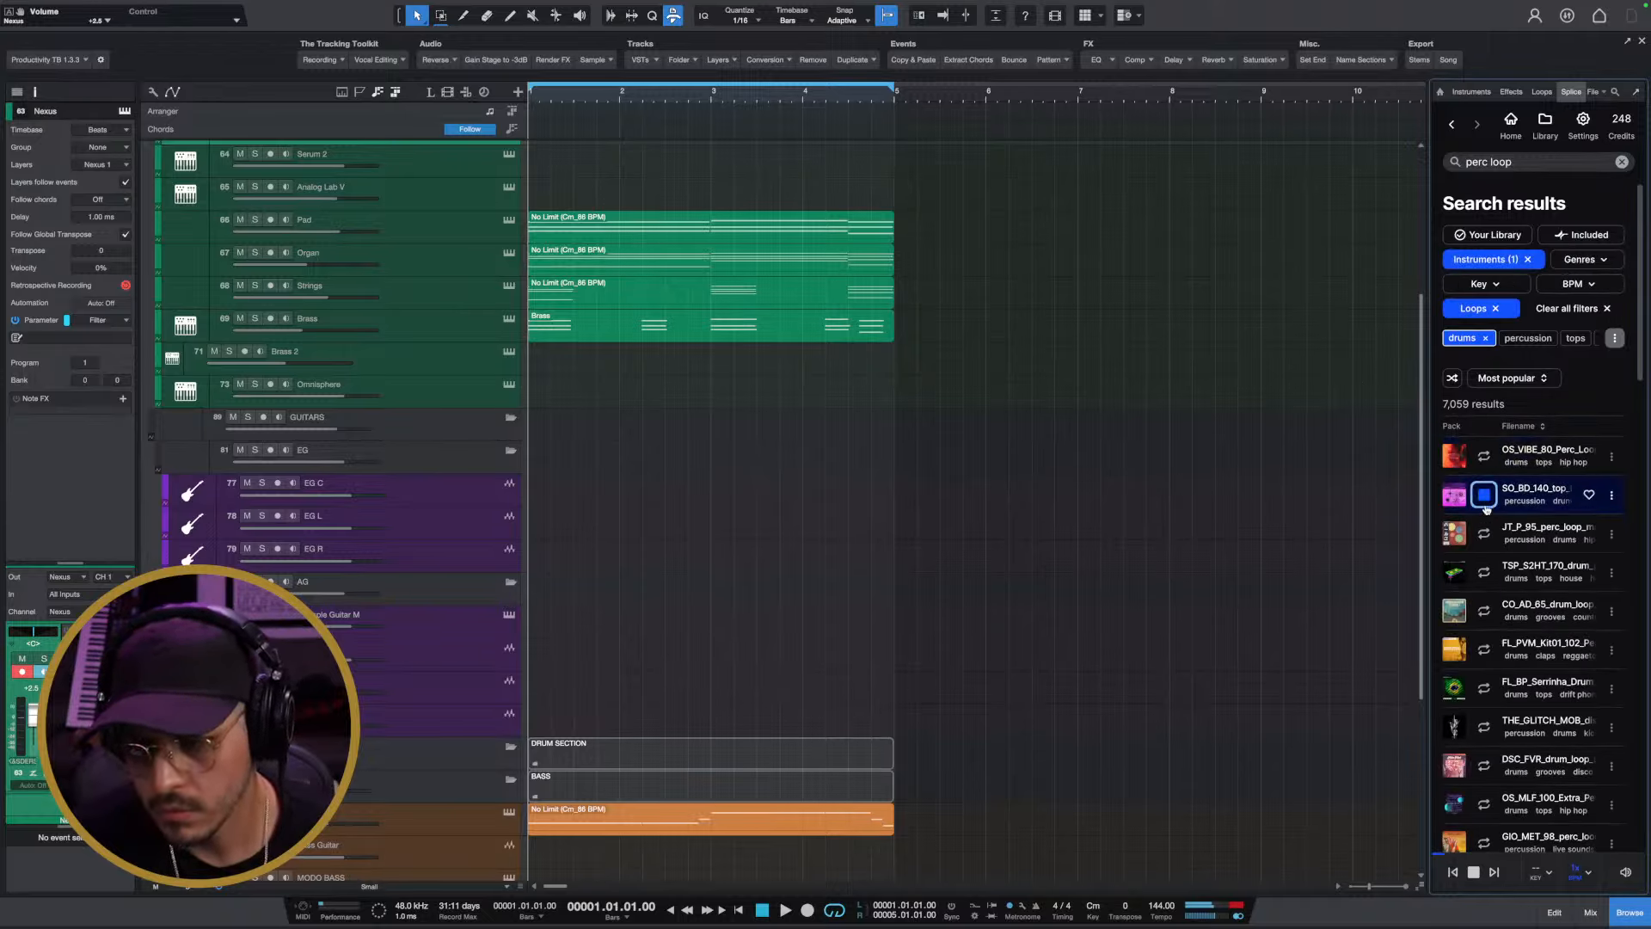
left_click(1485, 534)
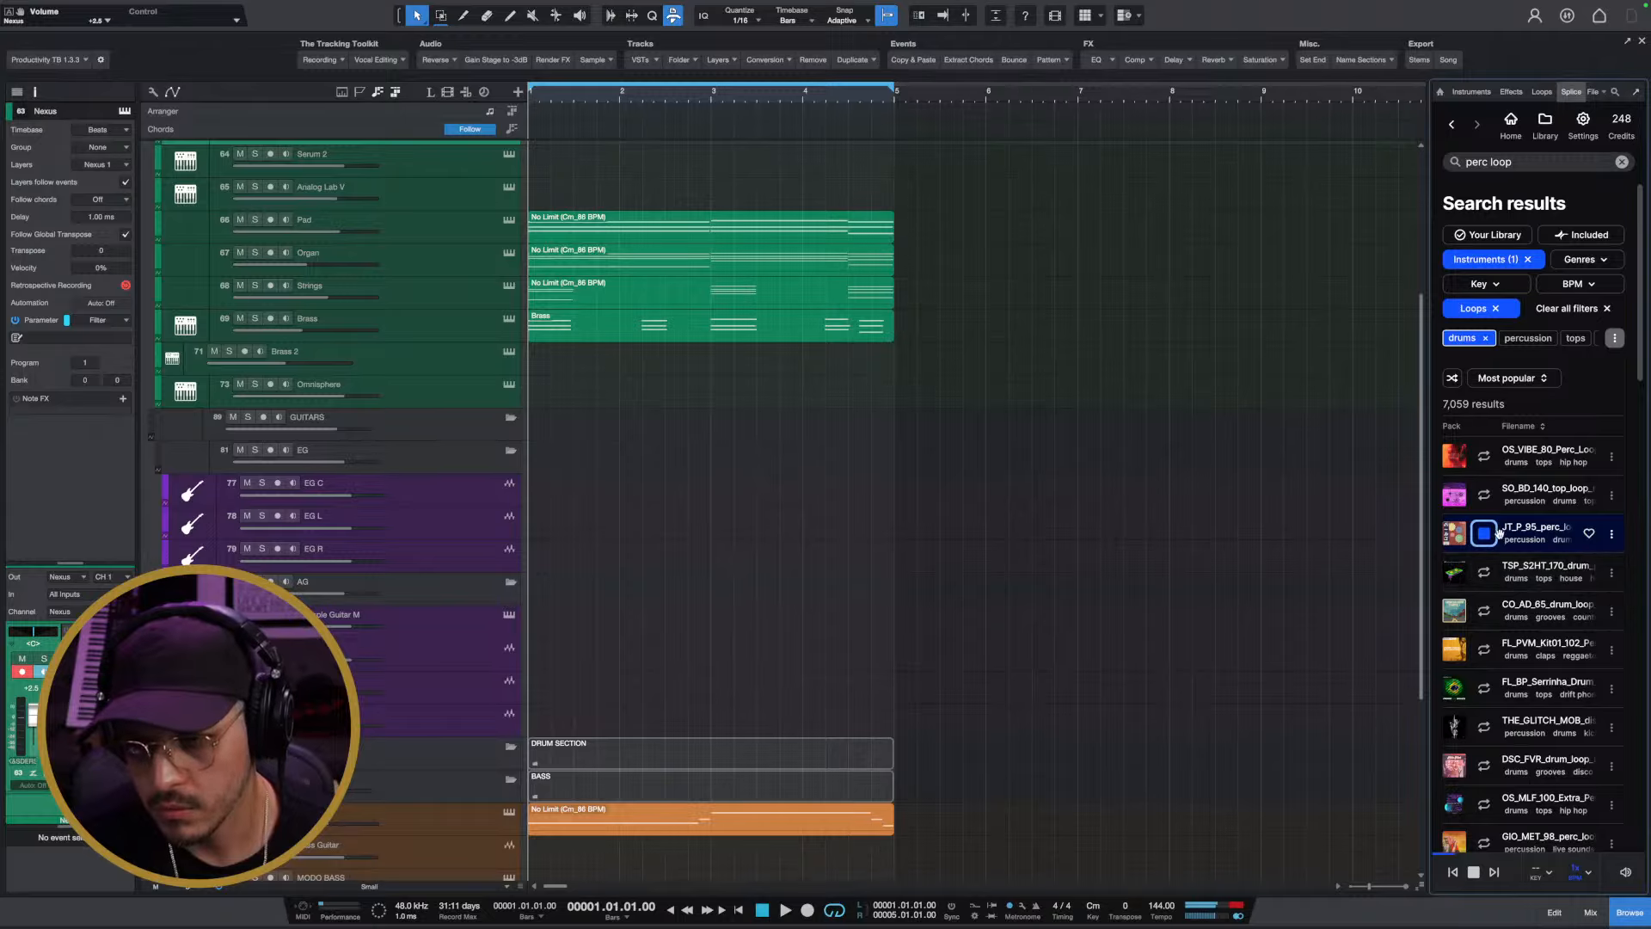
Preview the TSP_S2HT_170, JT_P_95 and CO_AD_65 loops along with the playing beat, and close the sample browser
left_click(1478, 567)
key("space")
left_click(1485, 533)
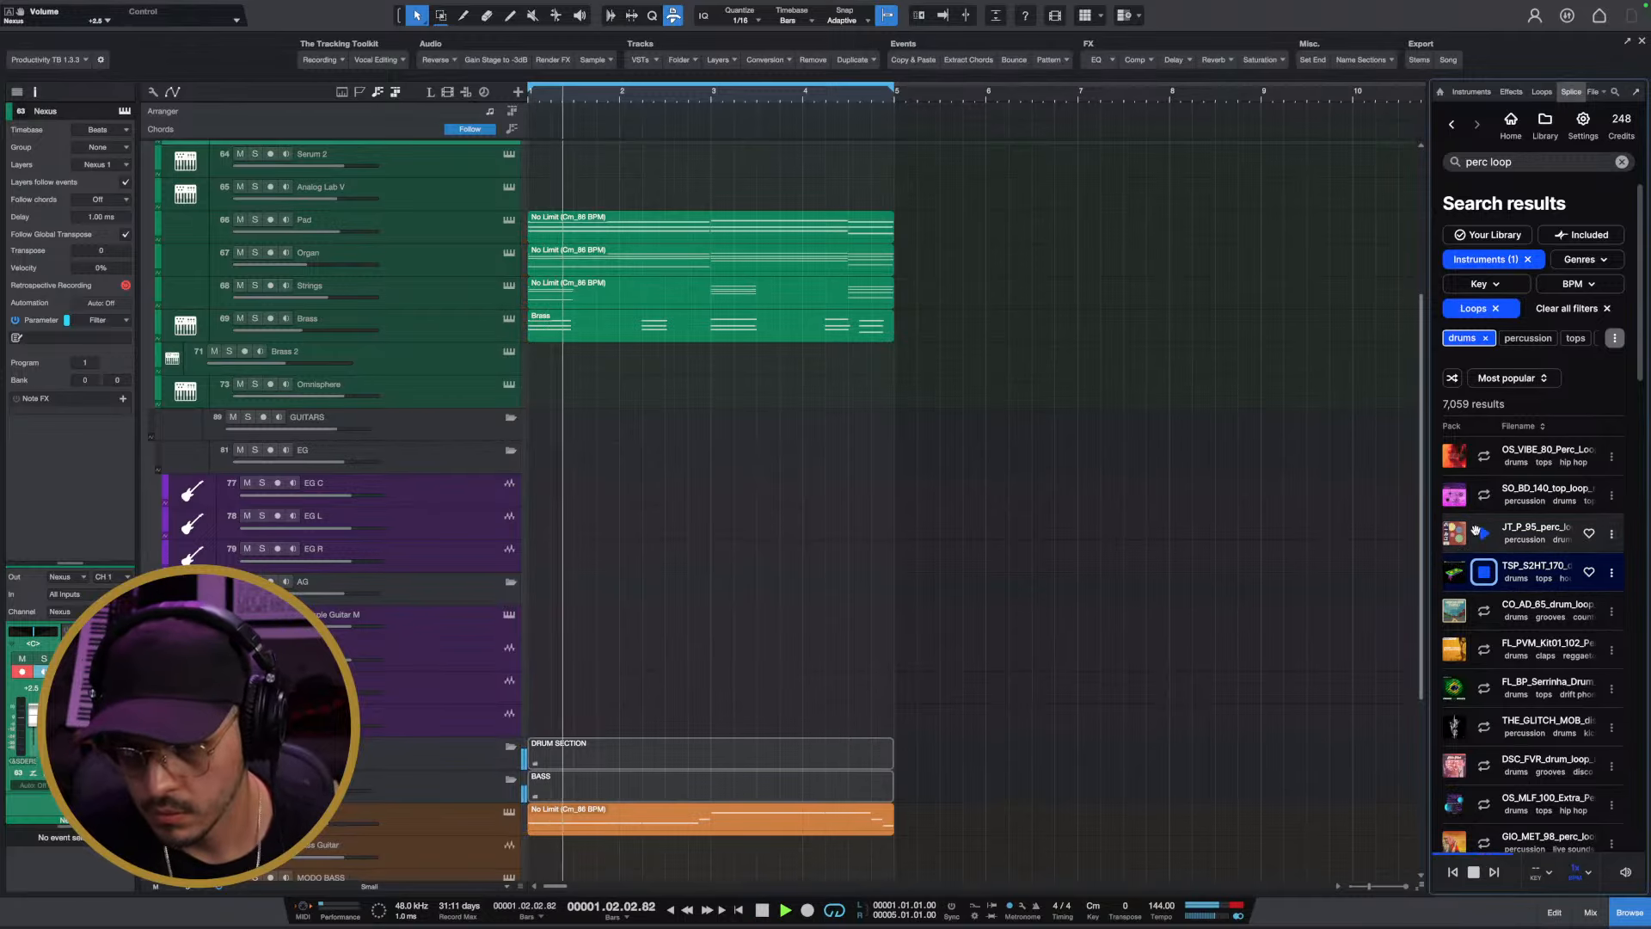
left_click(1485, 610)
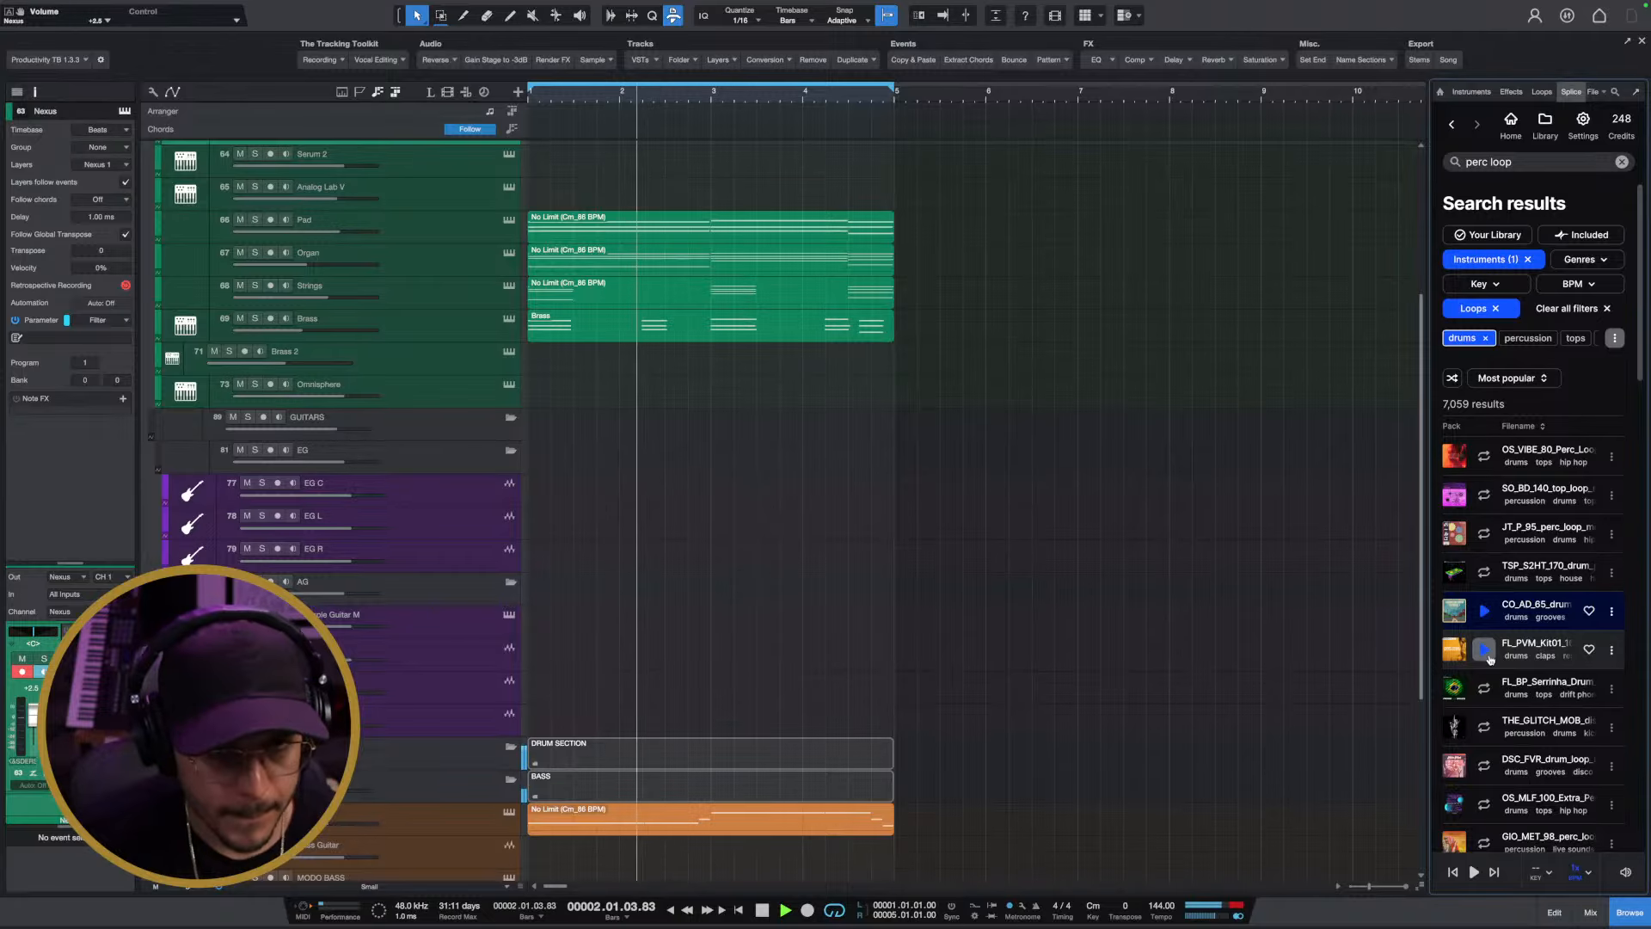
left_click(1612, 910)
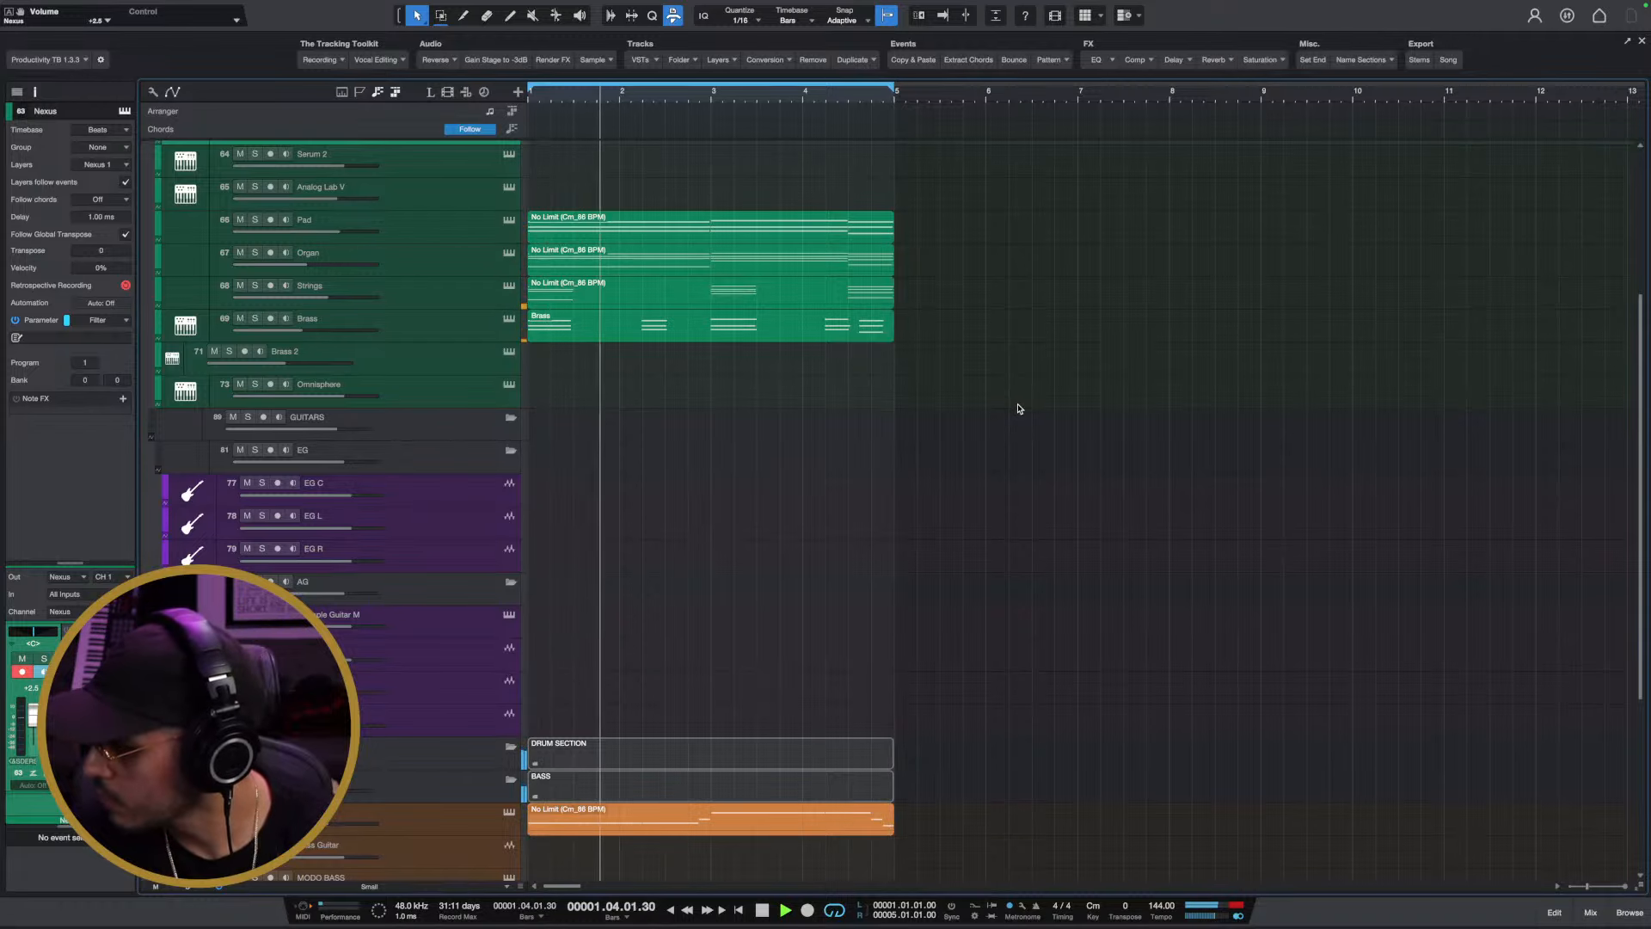
Arm the Pad, Serum 2, Analog Lab V and Nexus tracks in turn to try their sounds over the beat
scroll(482, 215, "up", 1)
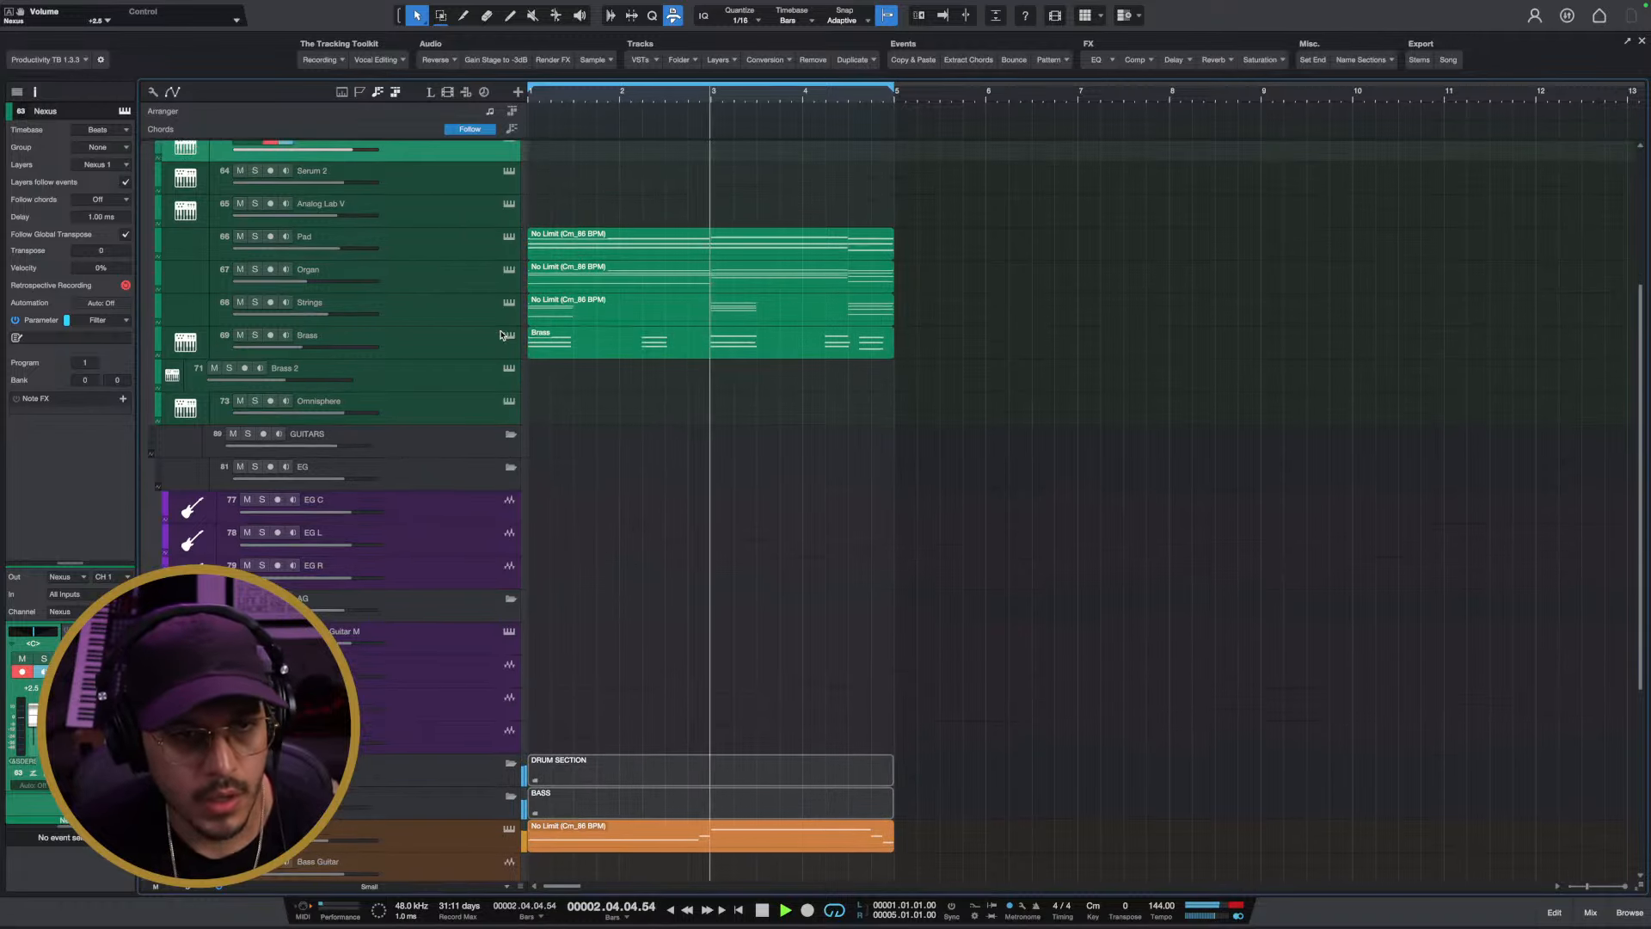
left_click(448, 252)
scroll(456, 196, "up", 1)
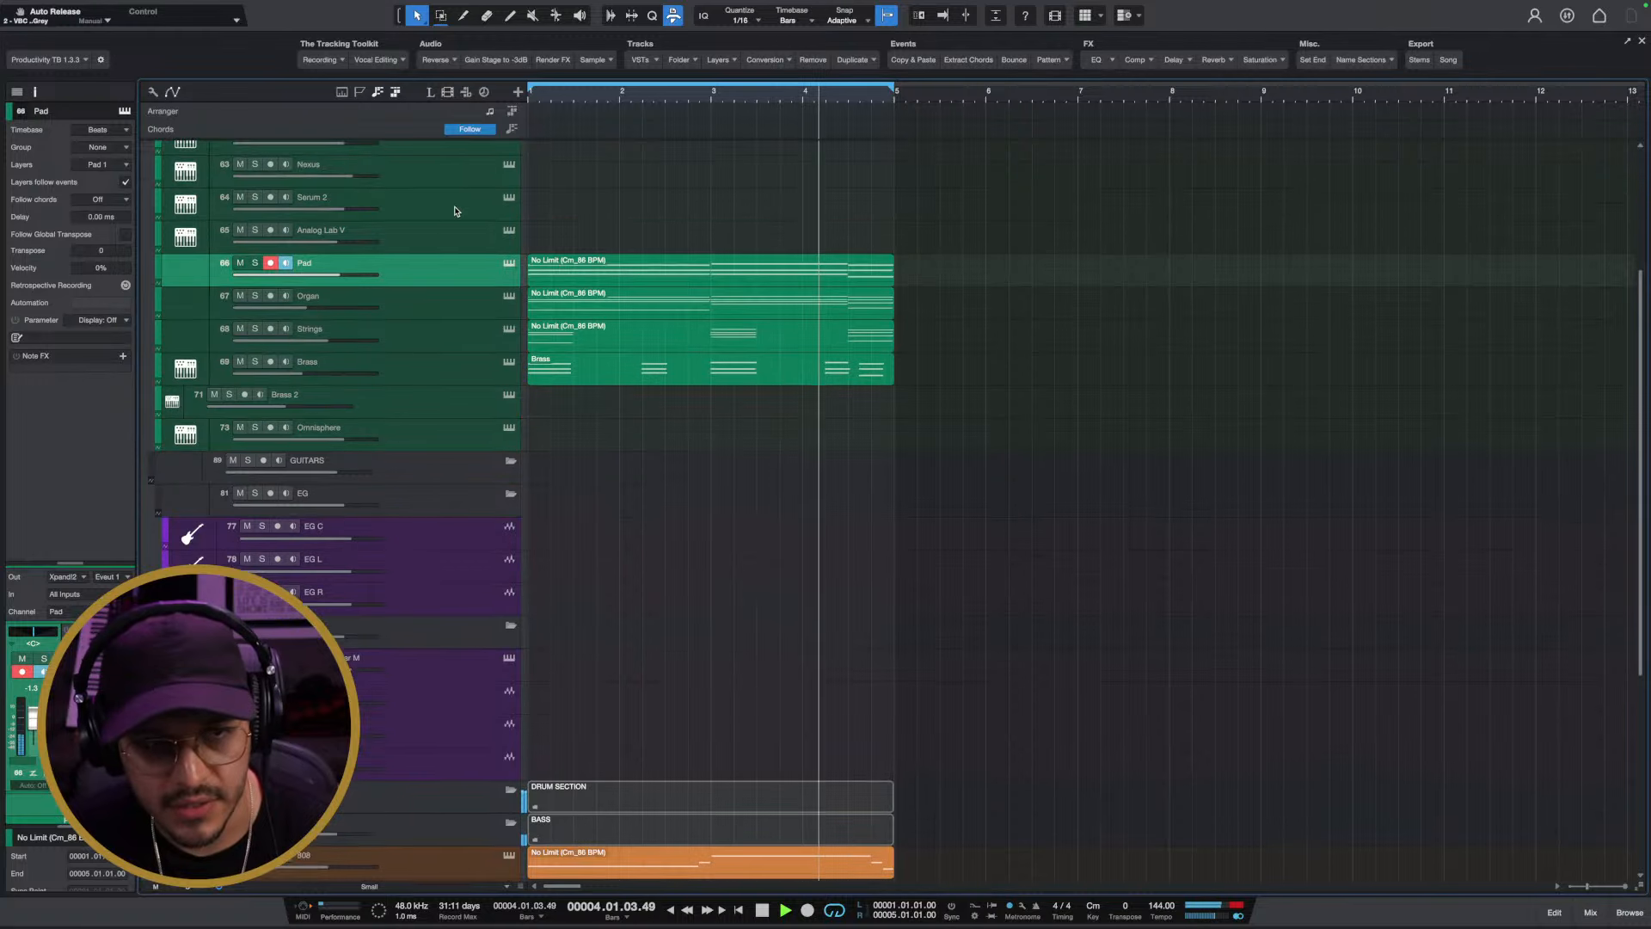
left_click(472, 196)
scroll(463, 249, "up", 1)
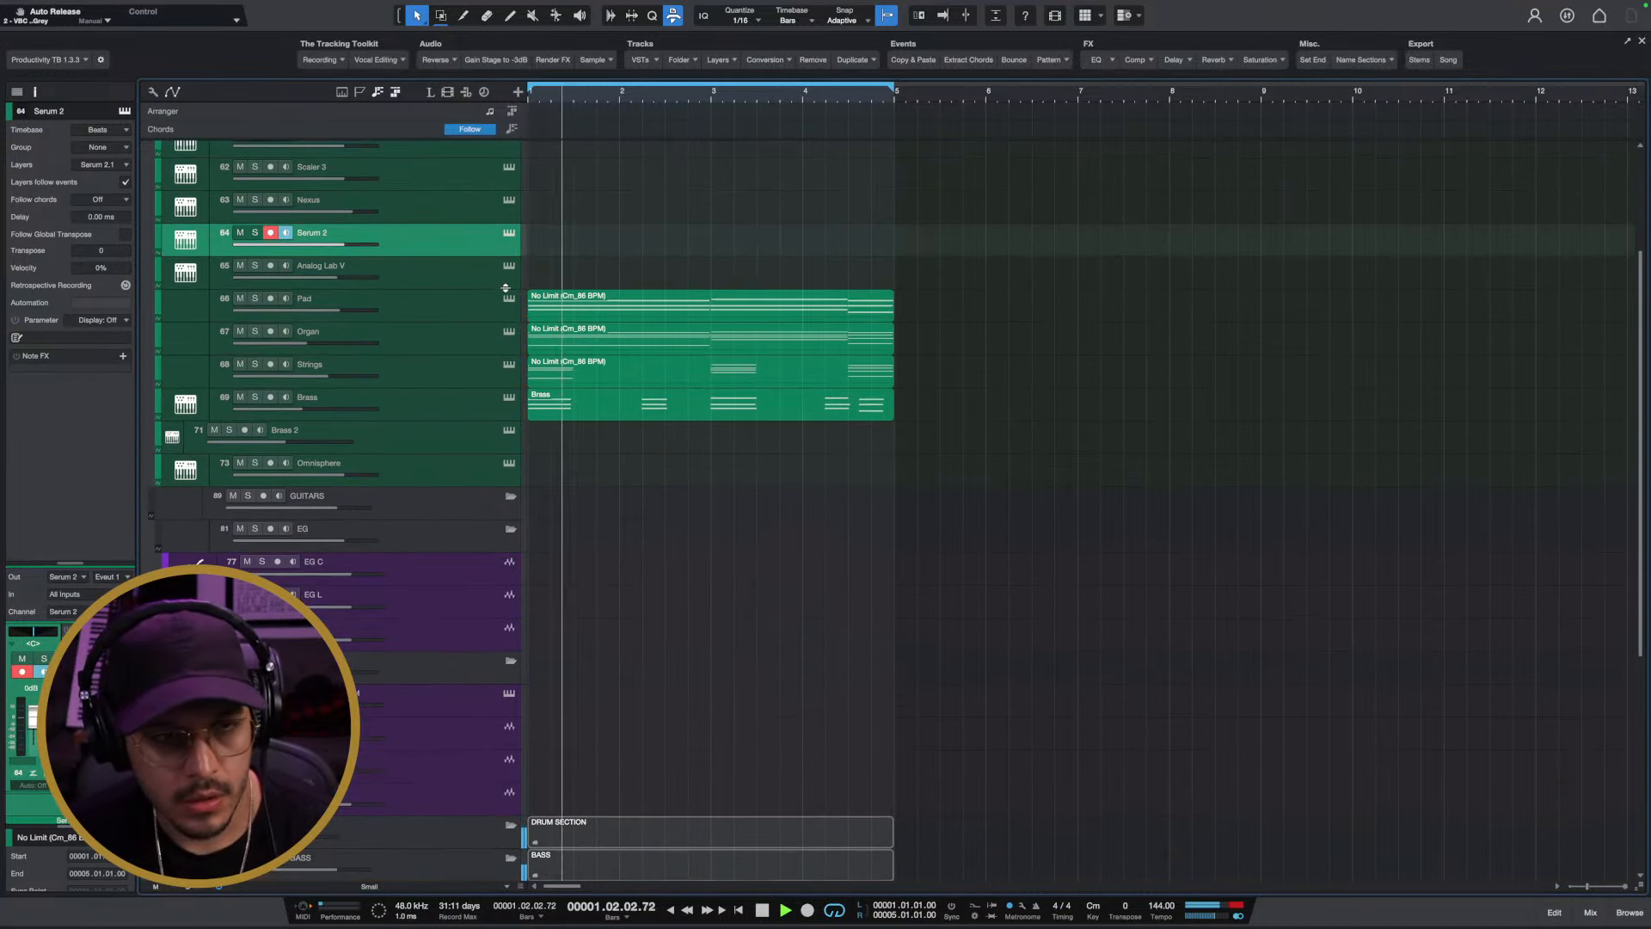
scroll(472, 269, "up", 3)
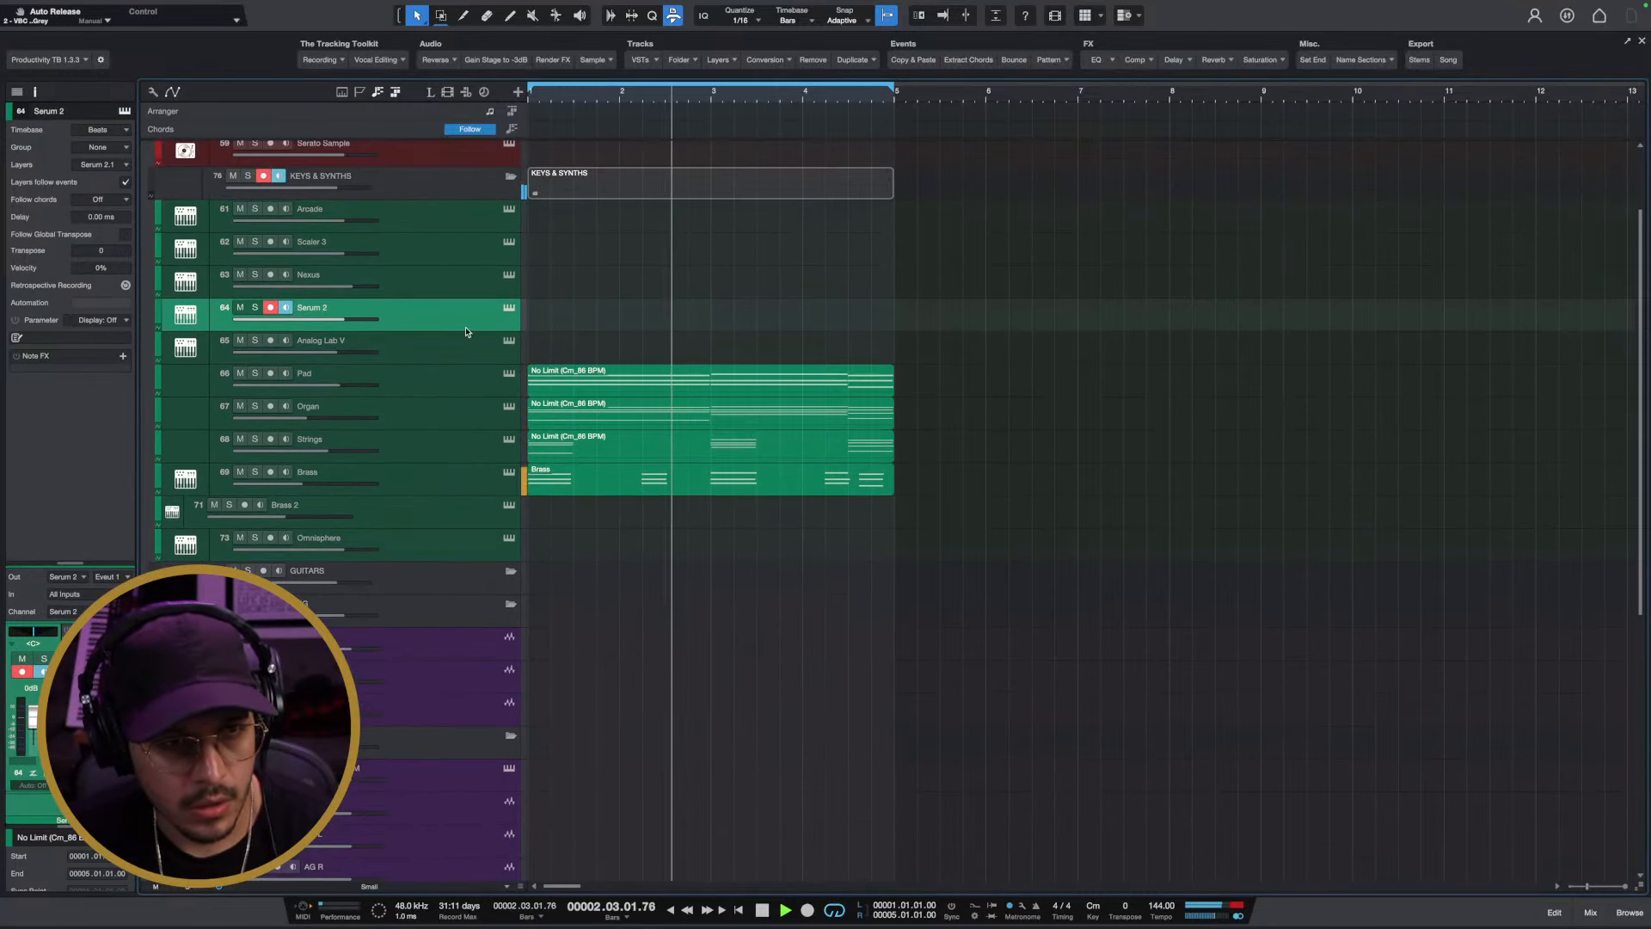
left_click(455, 356)
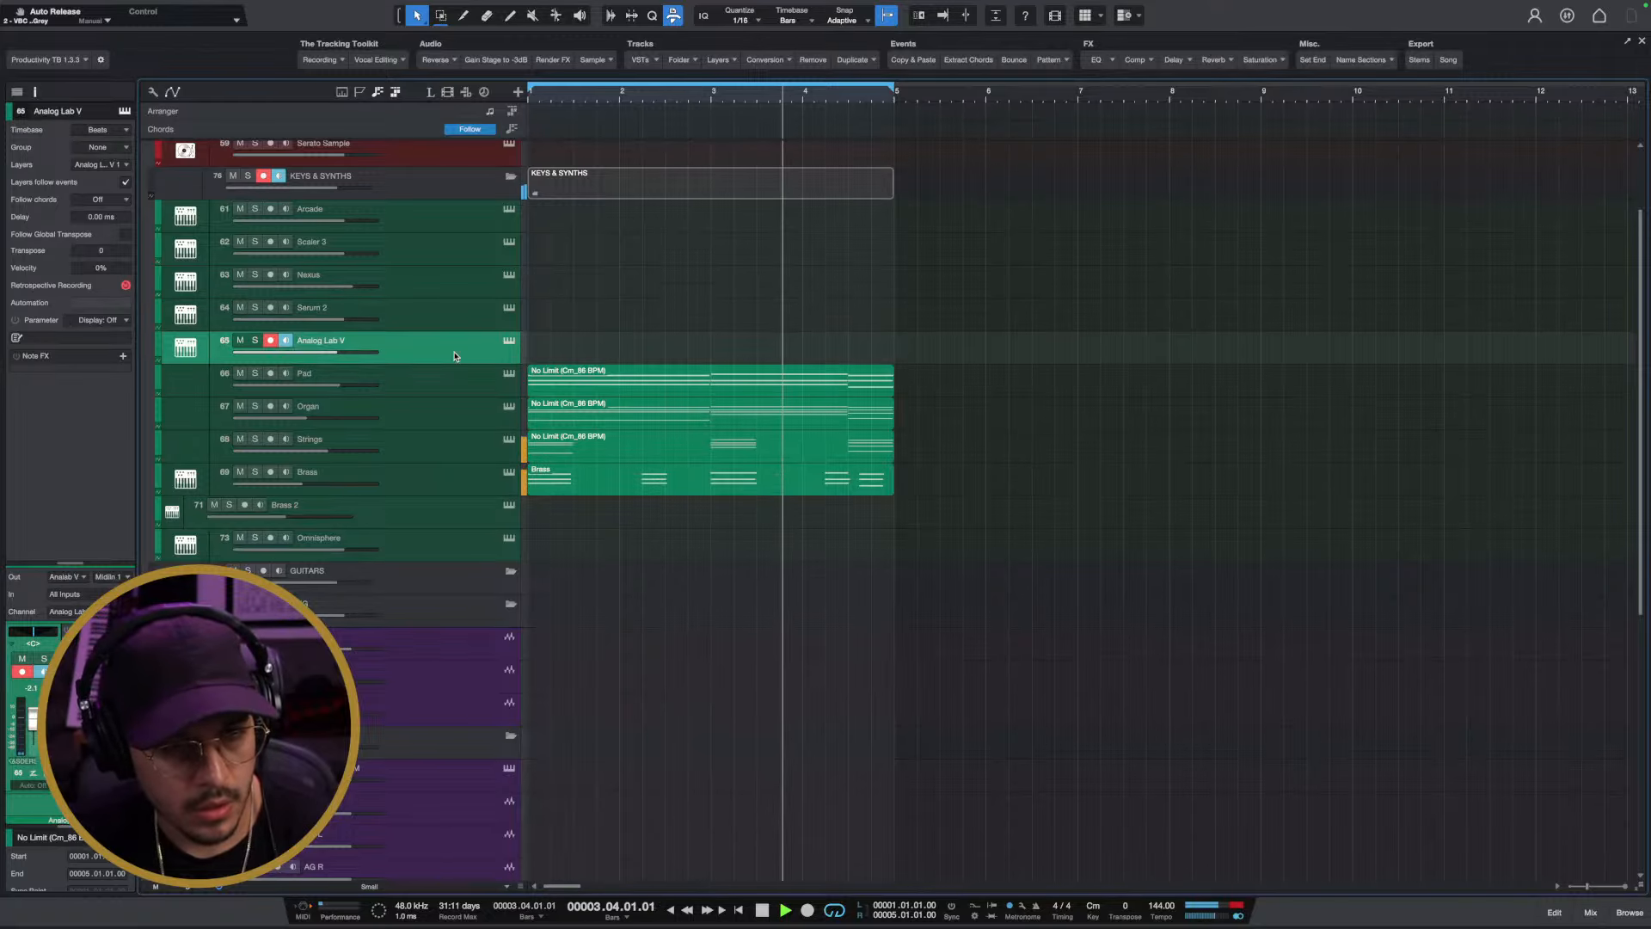
left_click(451, 292)
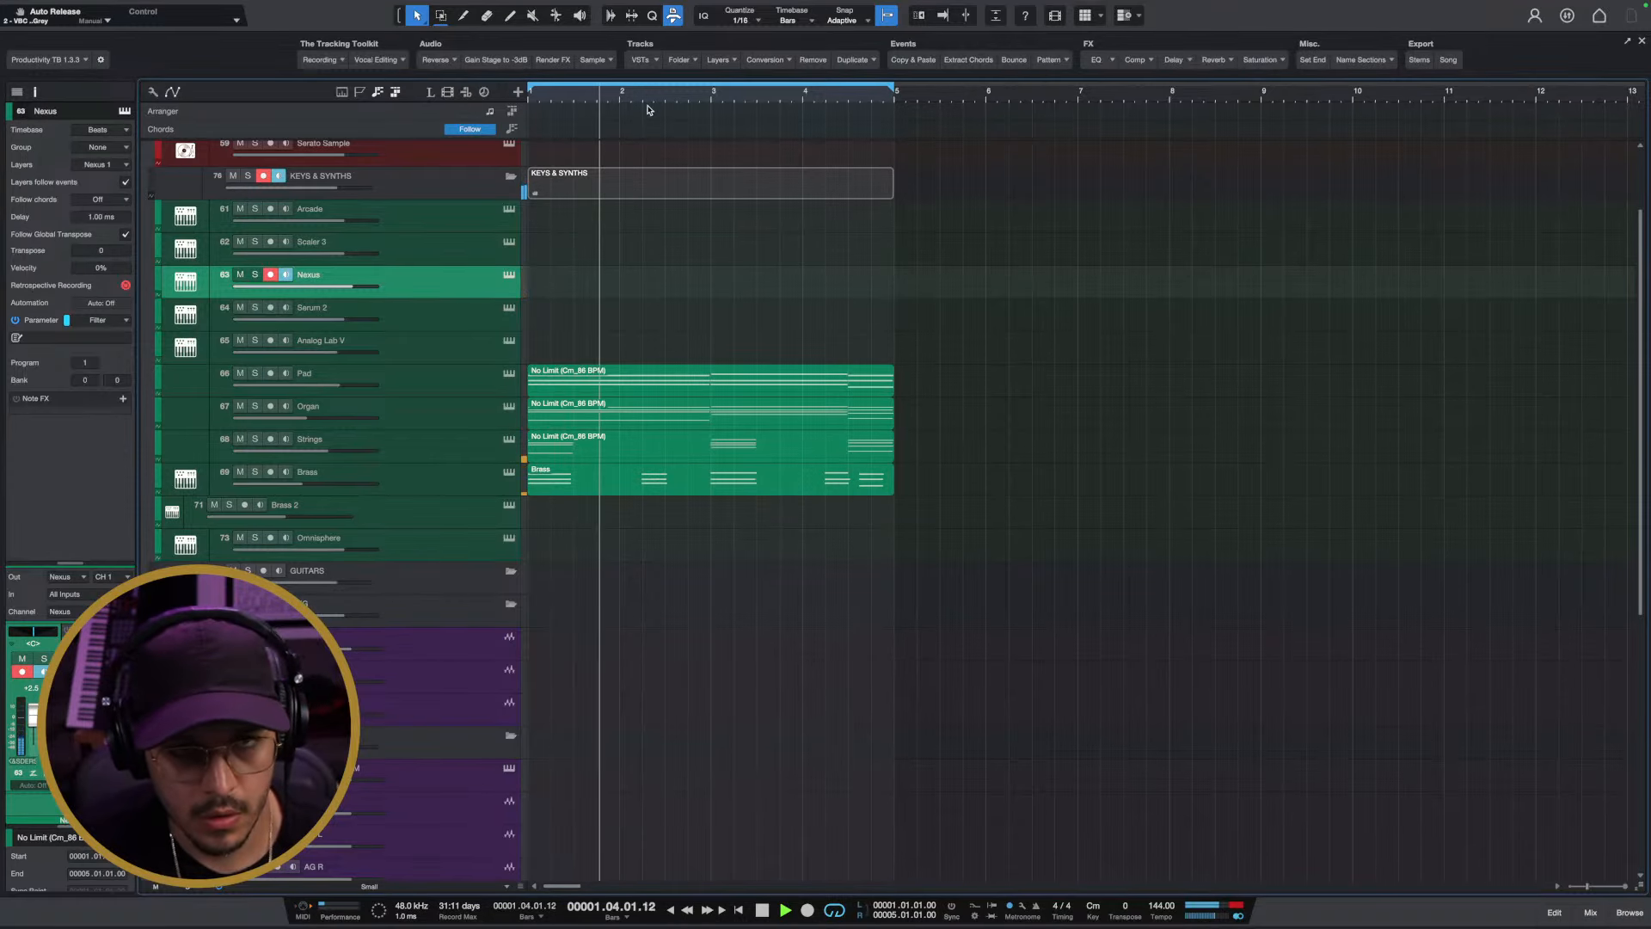
Stop playback, create an arranger section over the four-bar loop from bar 1 to bar 5, and label it Chorus
scroll(614, 186, "down", 3)
scroll(611, 258, "down", 5)
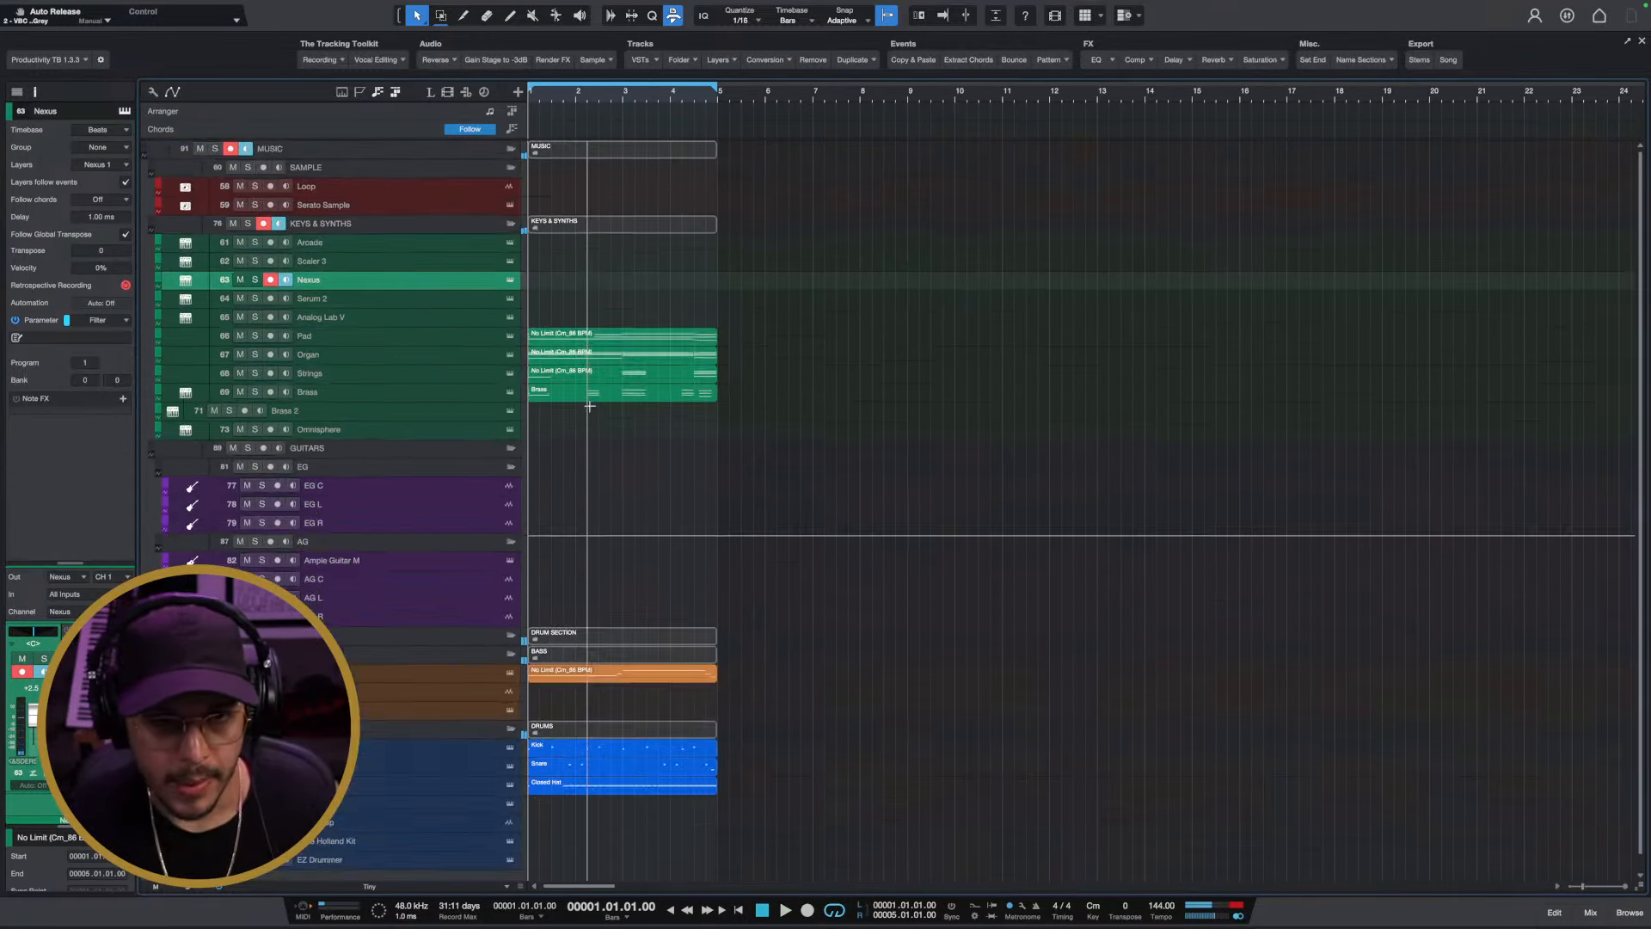
key("space")
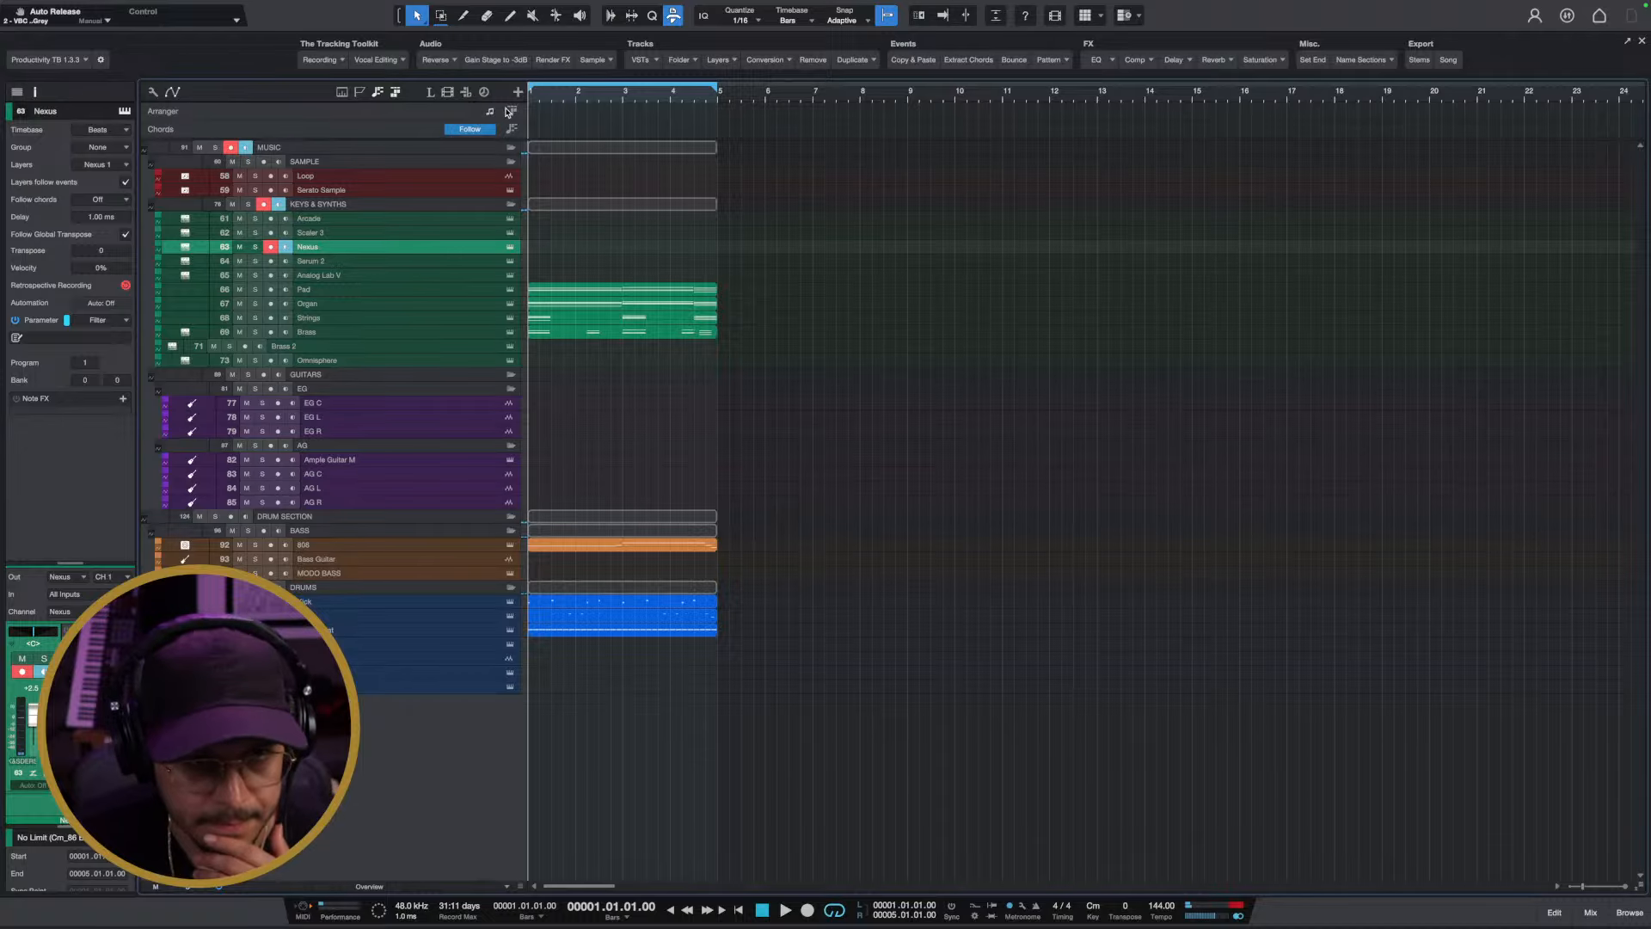
left_click(513, 112)
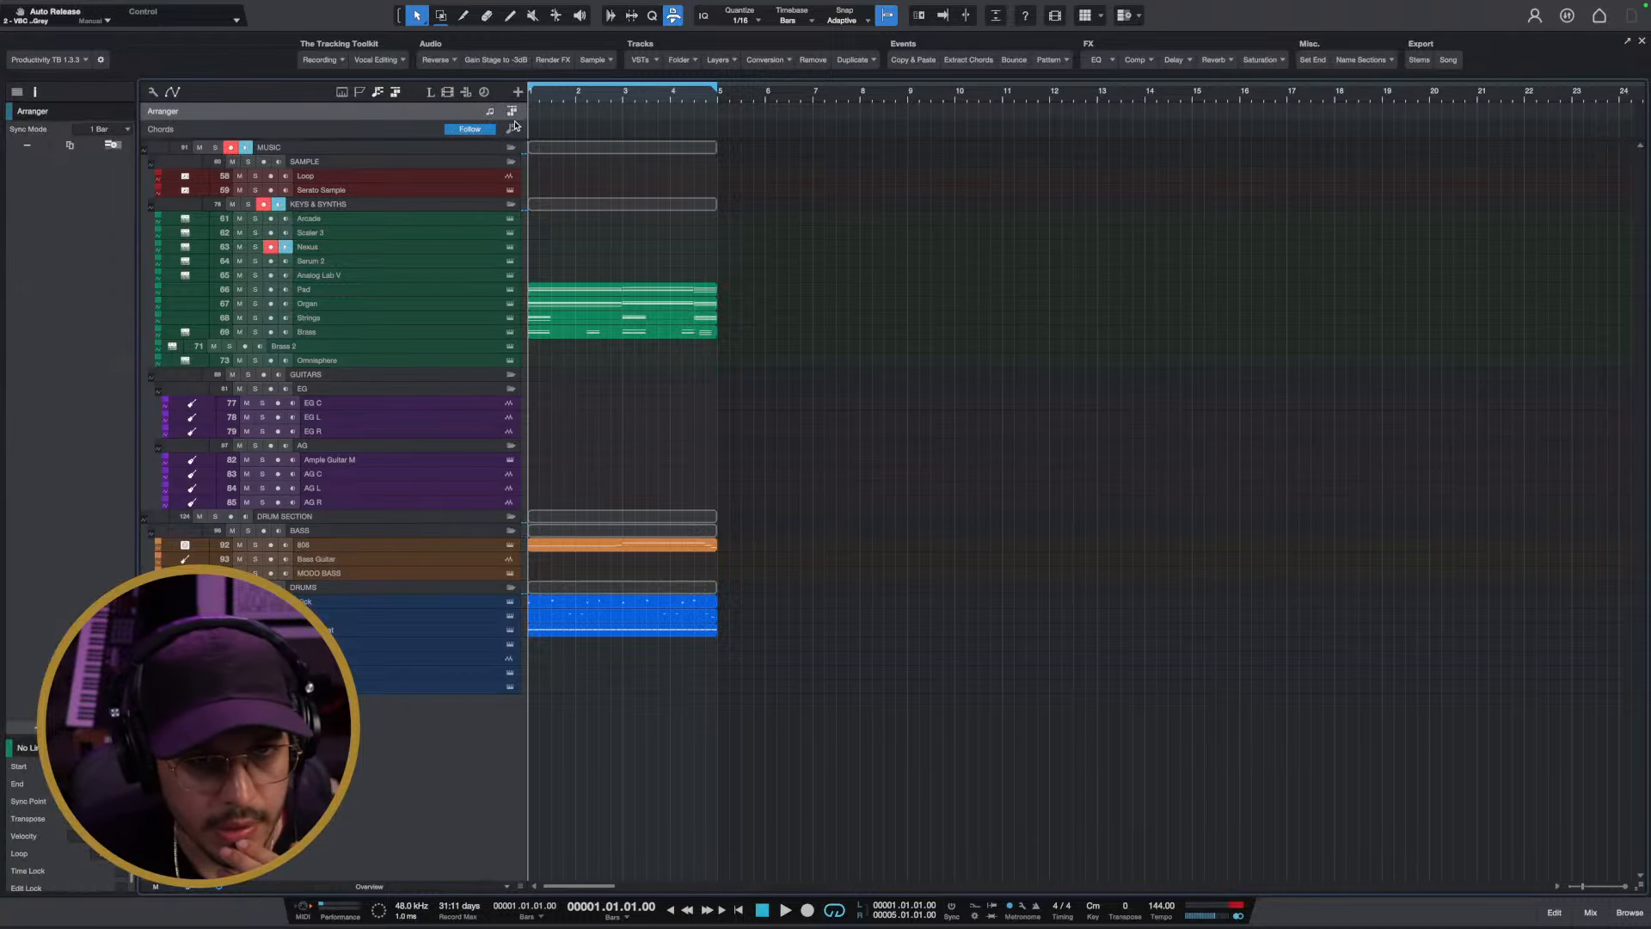
scroll(596, 155, "up", 3)
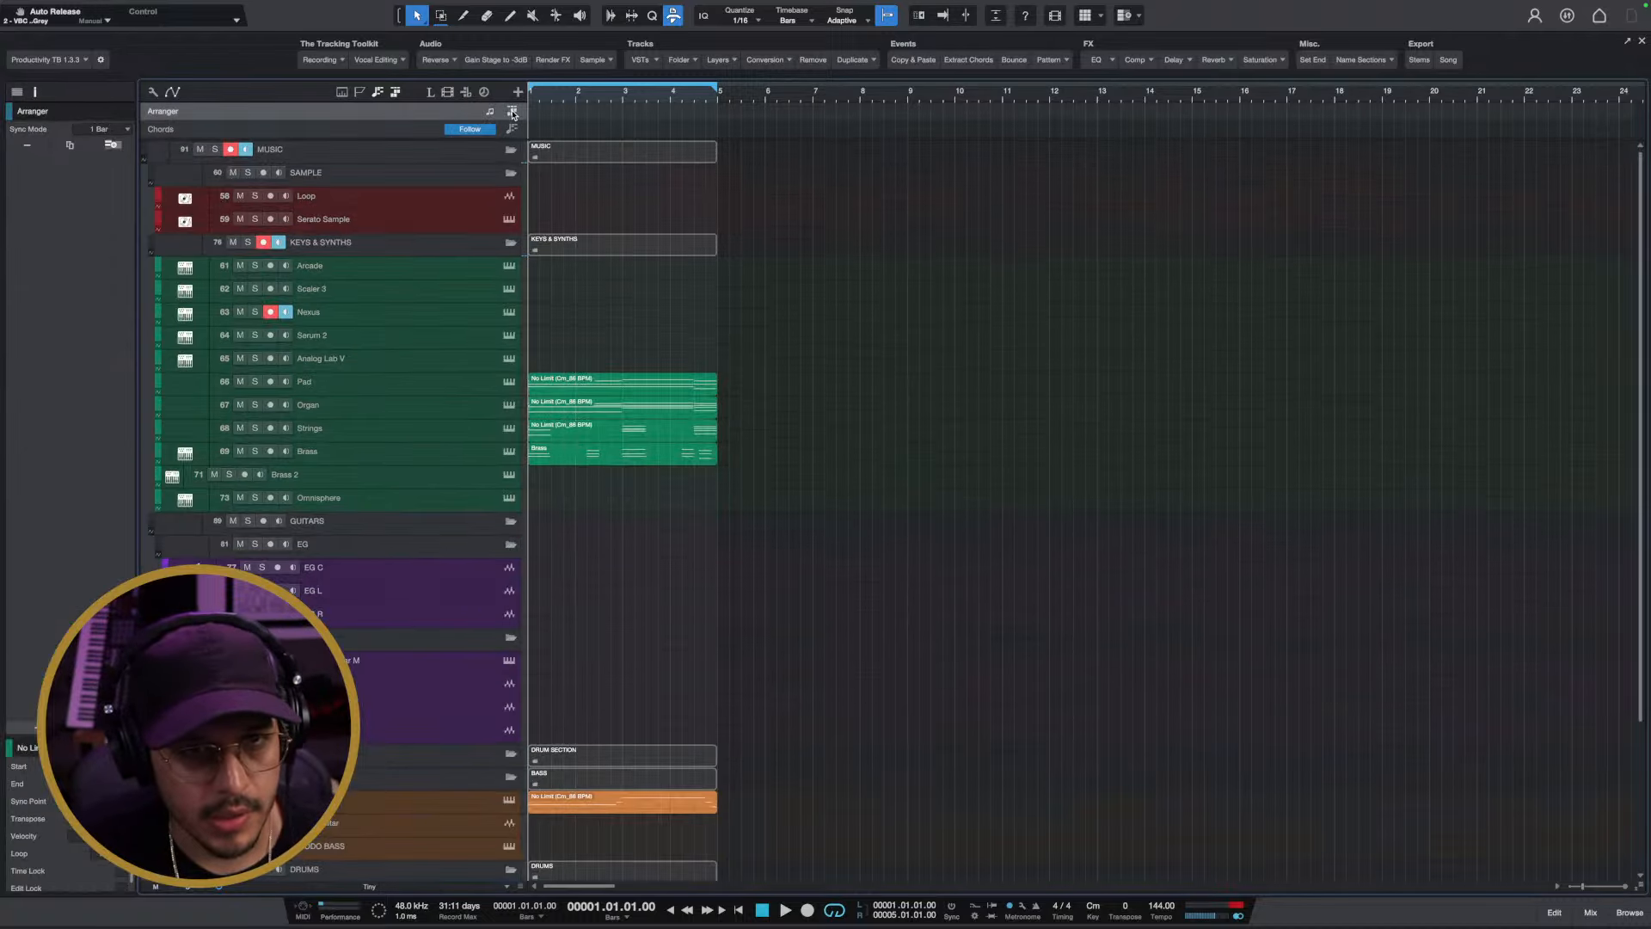
scroll(524, 157, "up", 2)
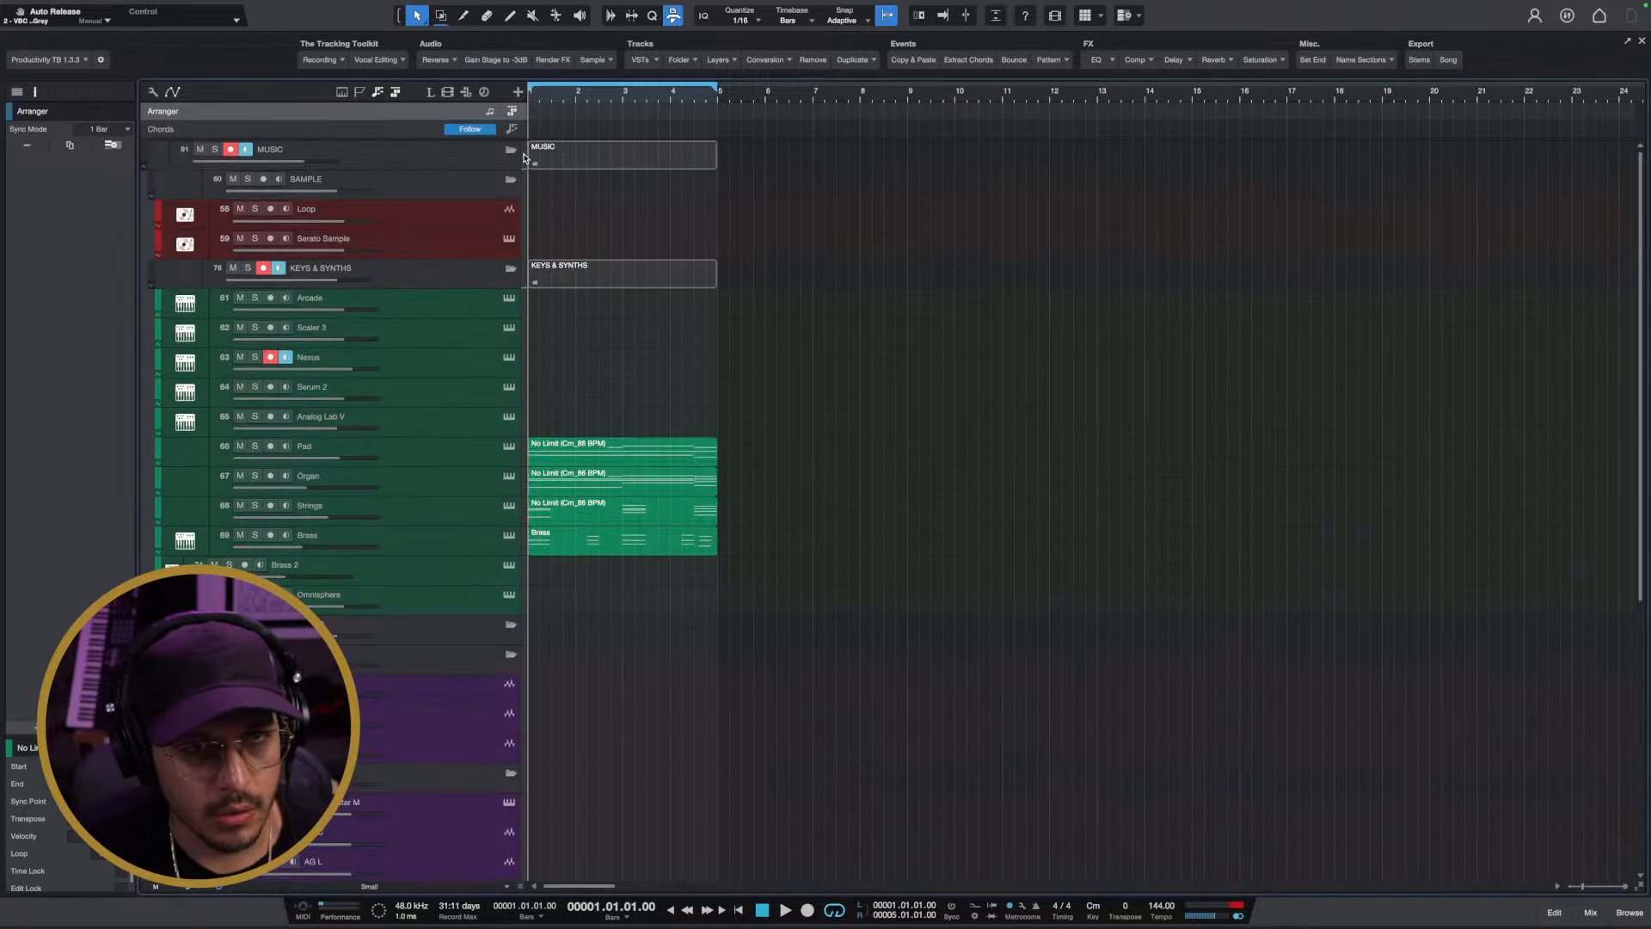
left_click_drag(531, 109, 717, 109)
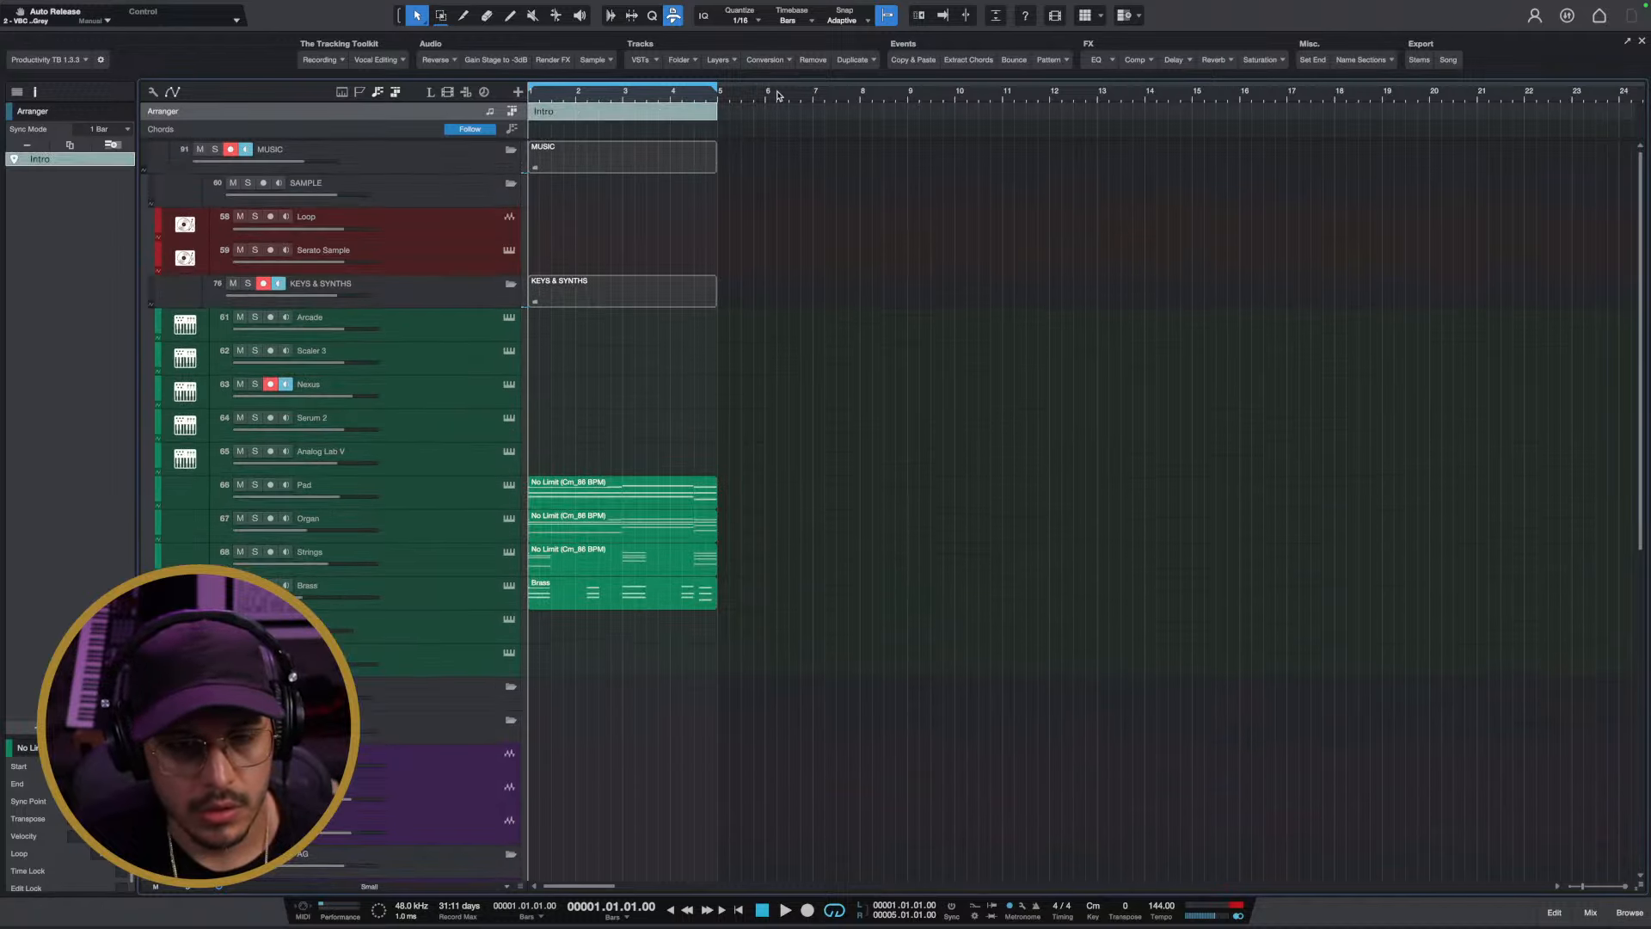
left_click(1361, 60)
left_click(1364, 115)
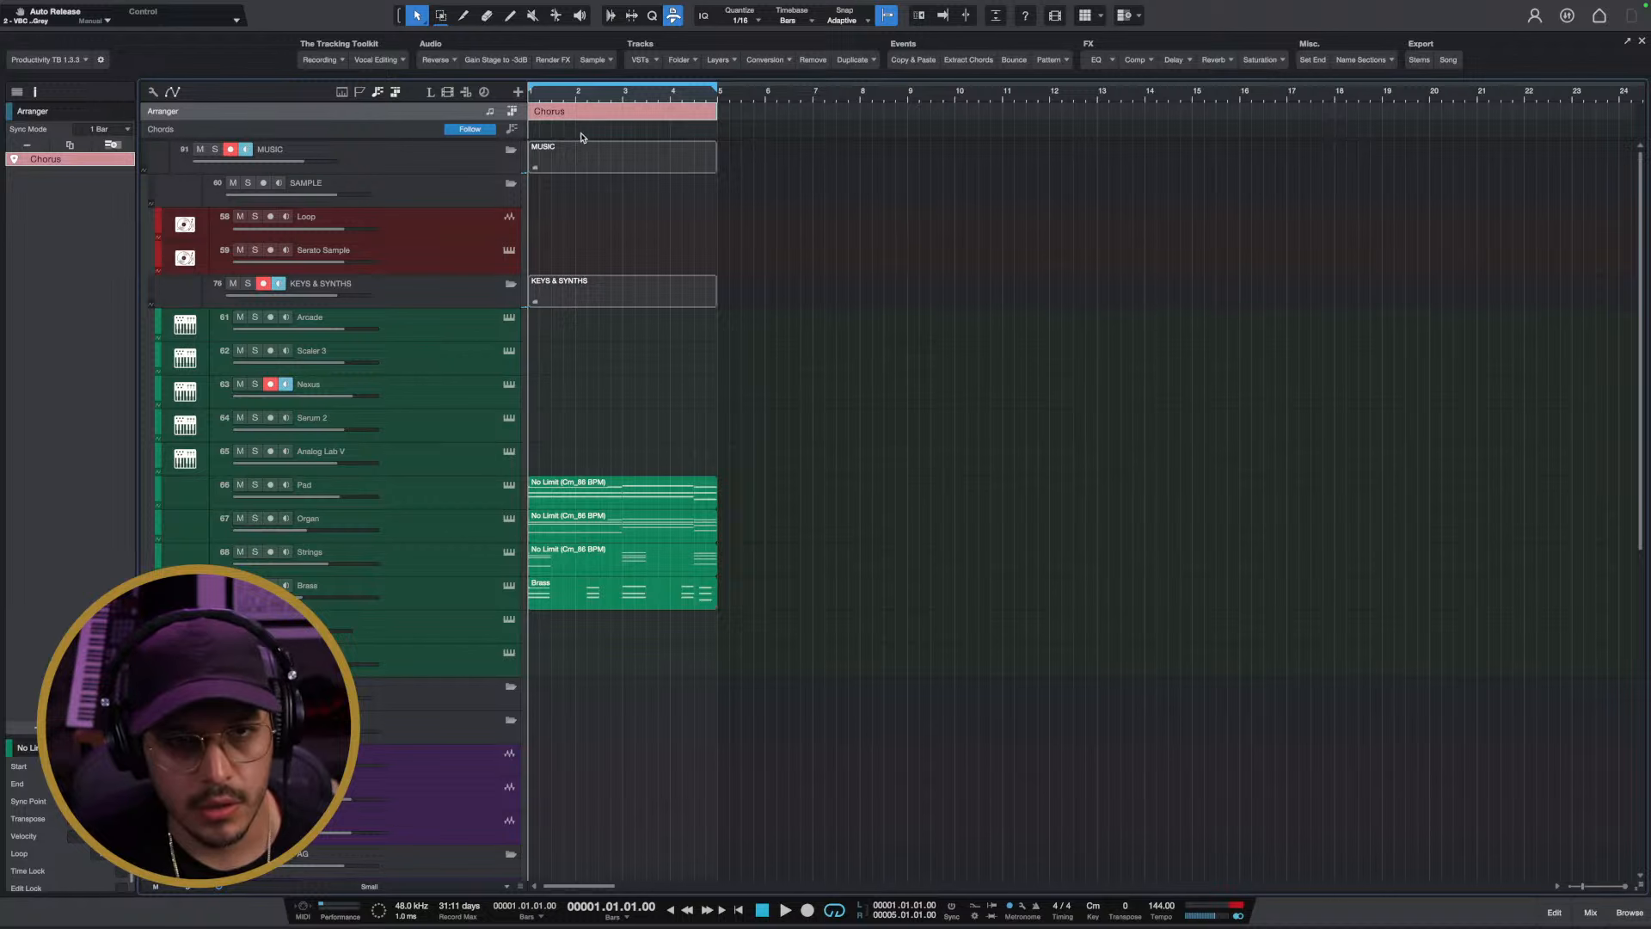
Move the Chorus section with its events to bar 5 and add a four-bar Verse section starting at bar 1
left_click_drag(578, 113, 767, 121)
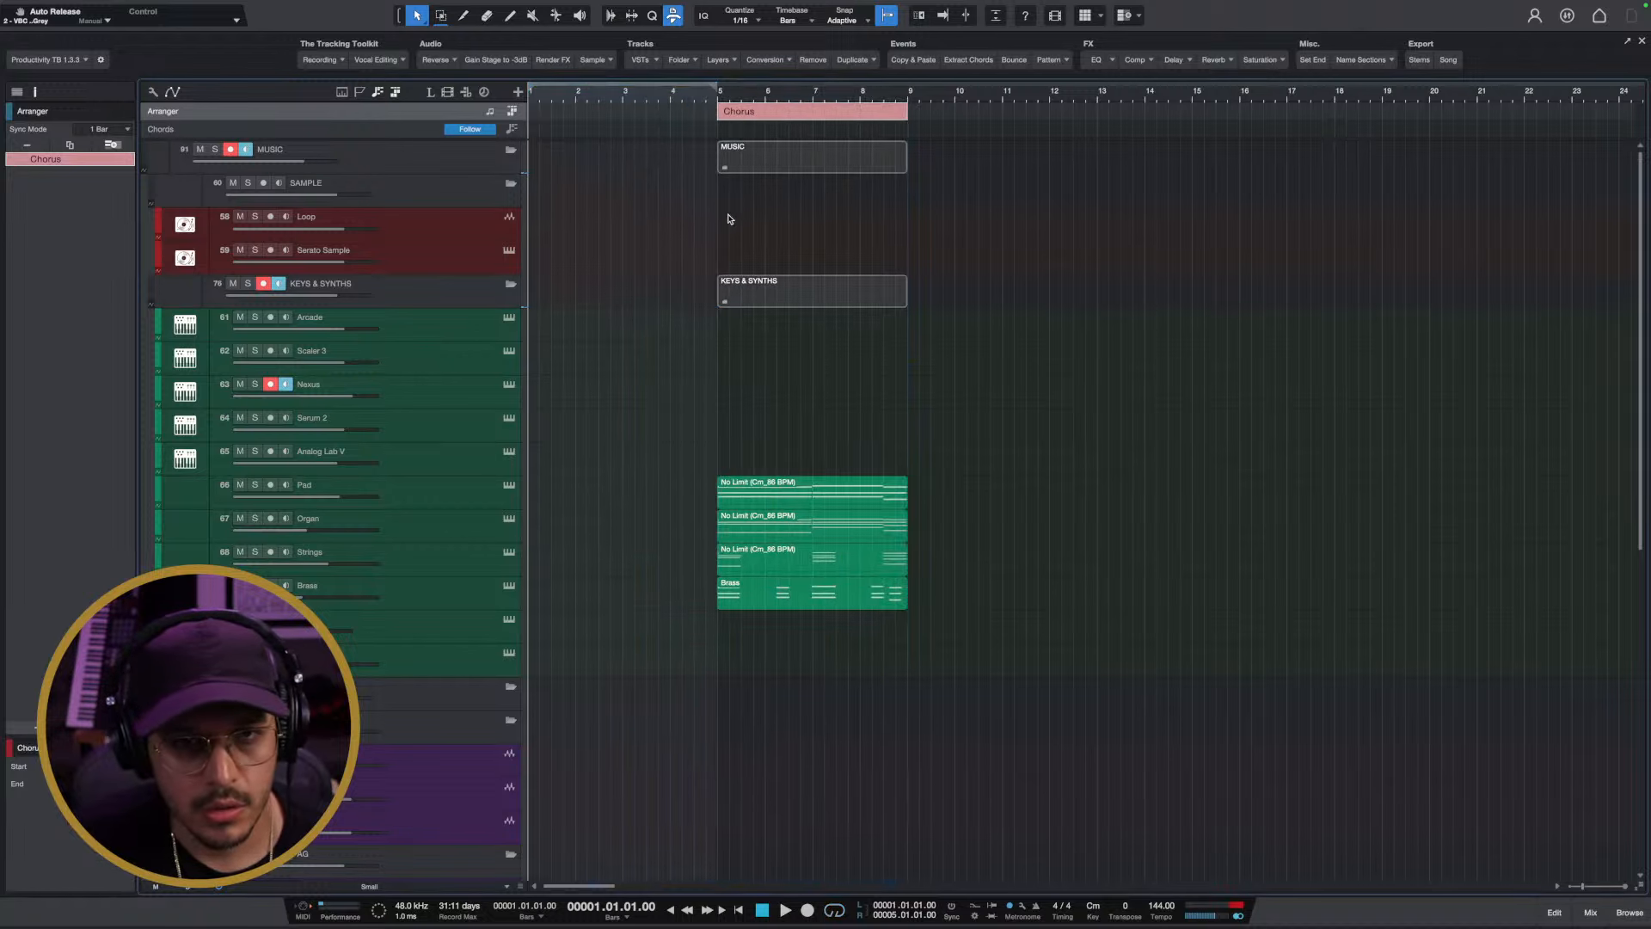
key("space")
key("space")
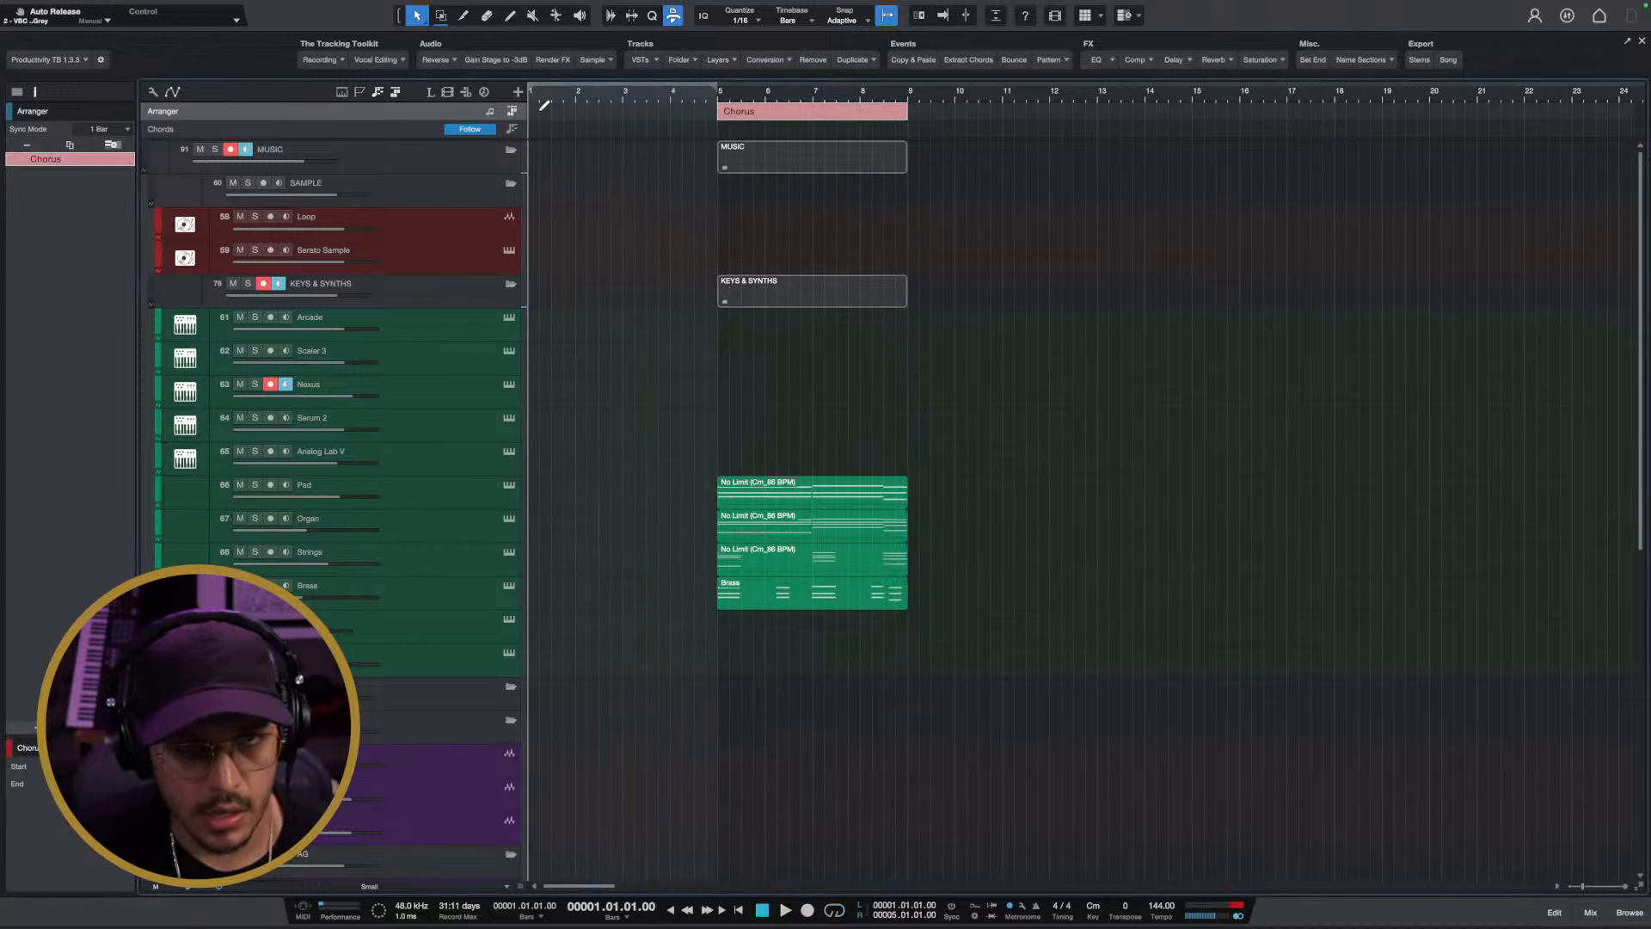
left_click_drag(557, 108, 717, 110)
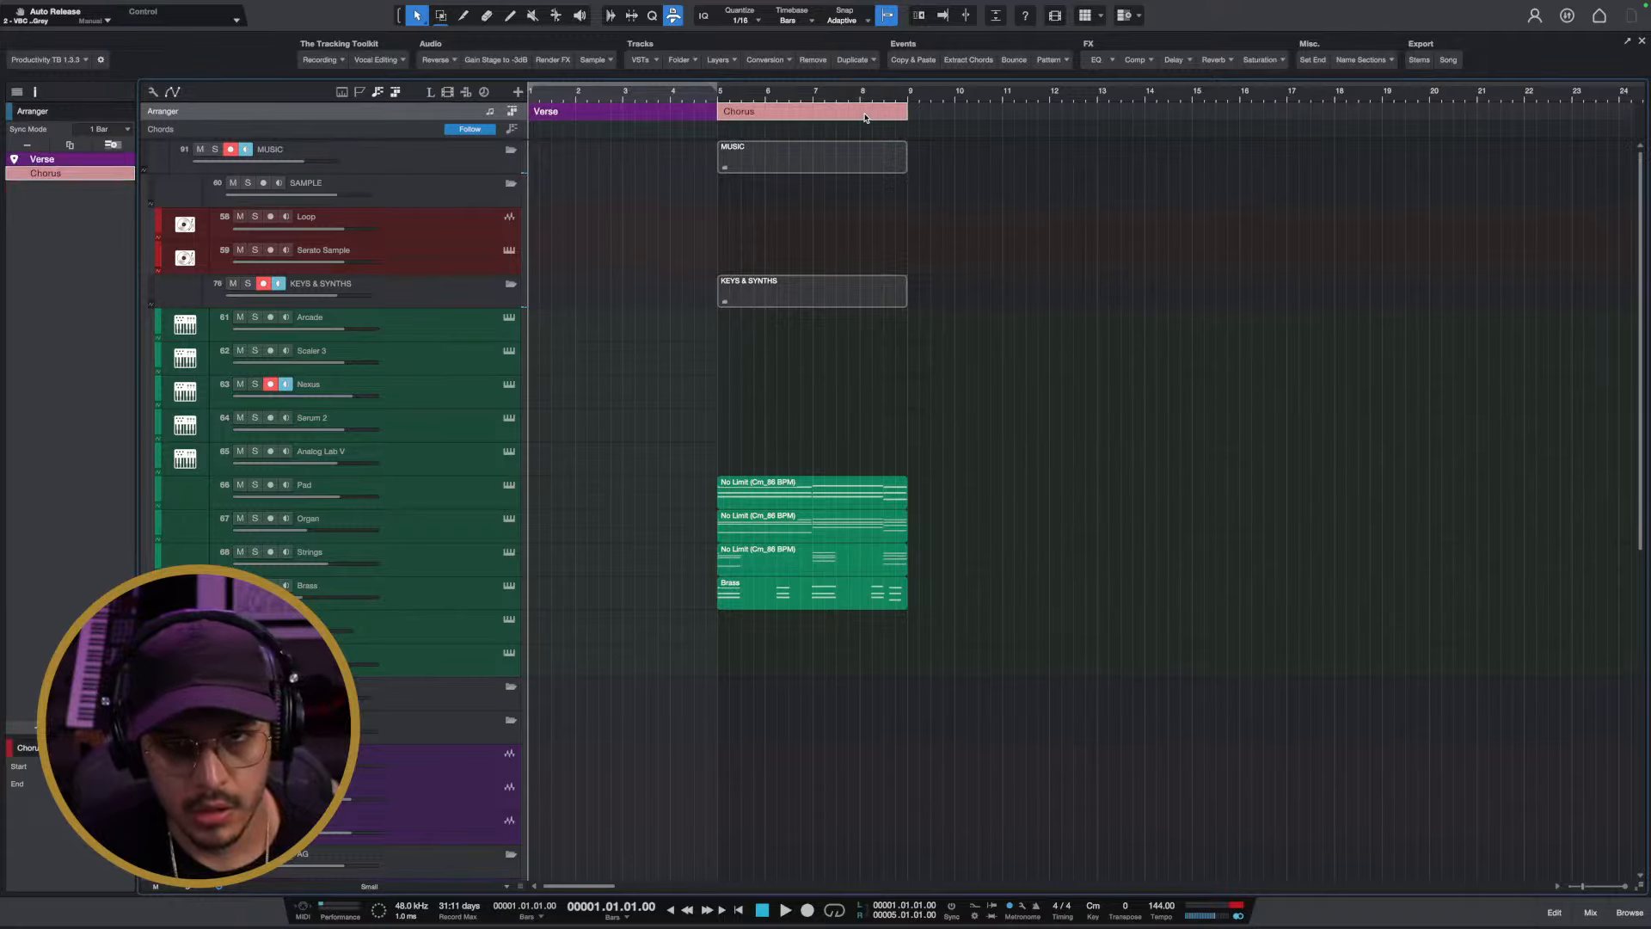
Duplicate the Chorus with its events and merge both into a single eight-bar Chorus section ending at bar 13
key("d")
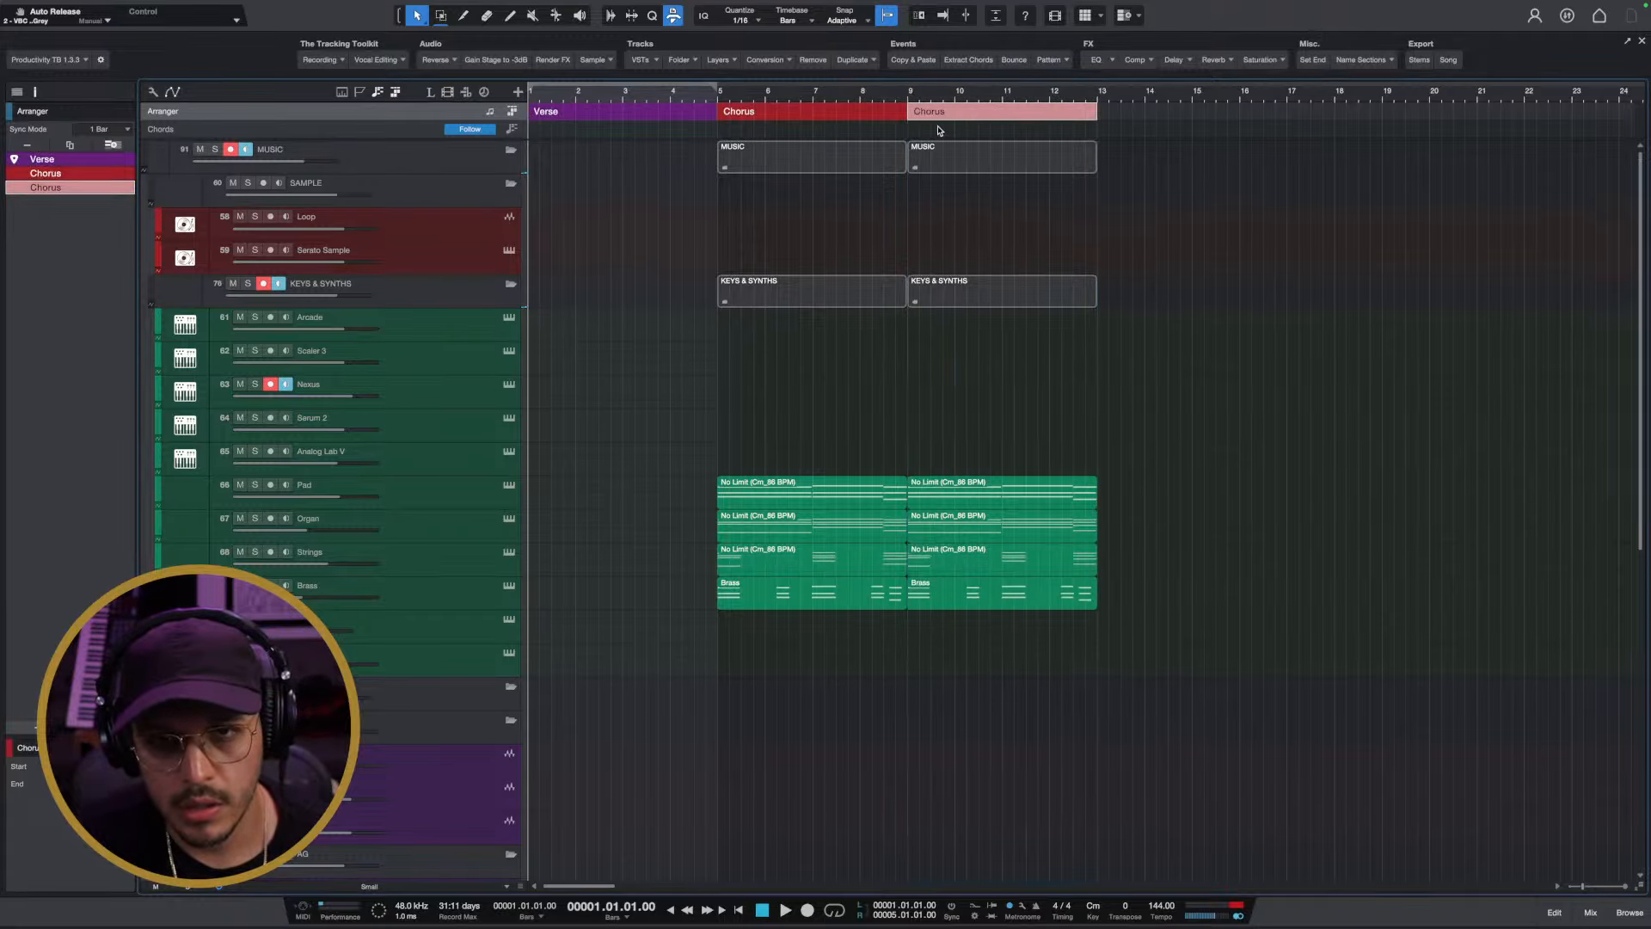
key("Delete")
left_click_drag(907, 112, 1098, 113)
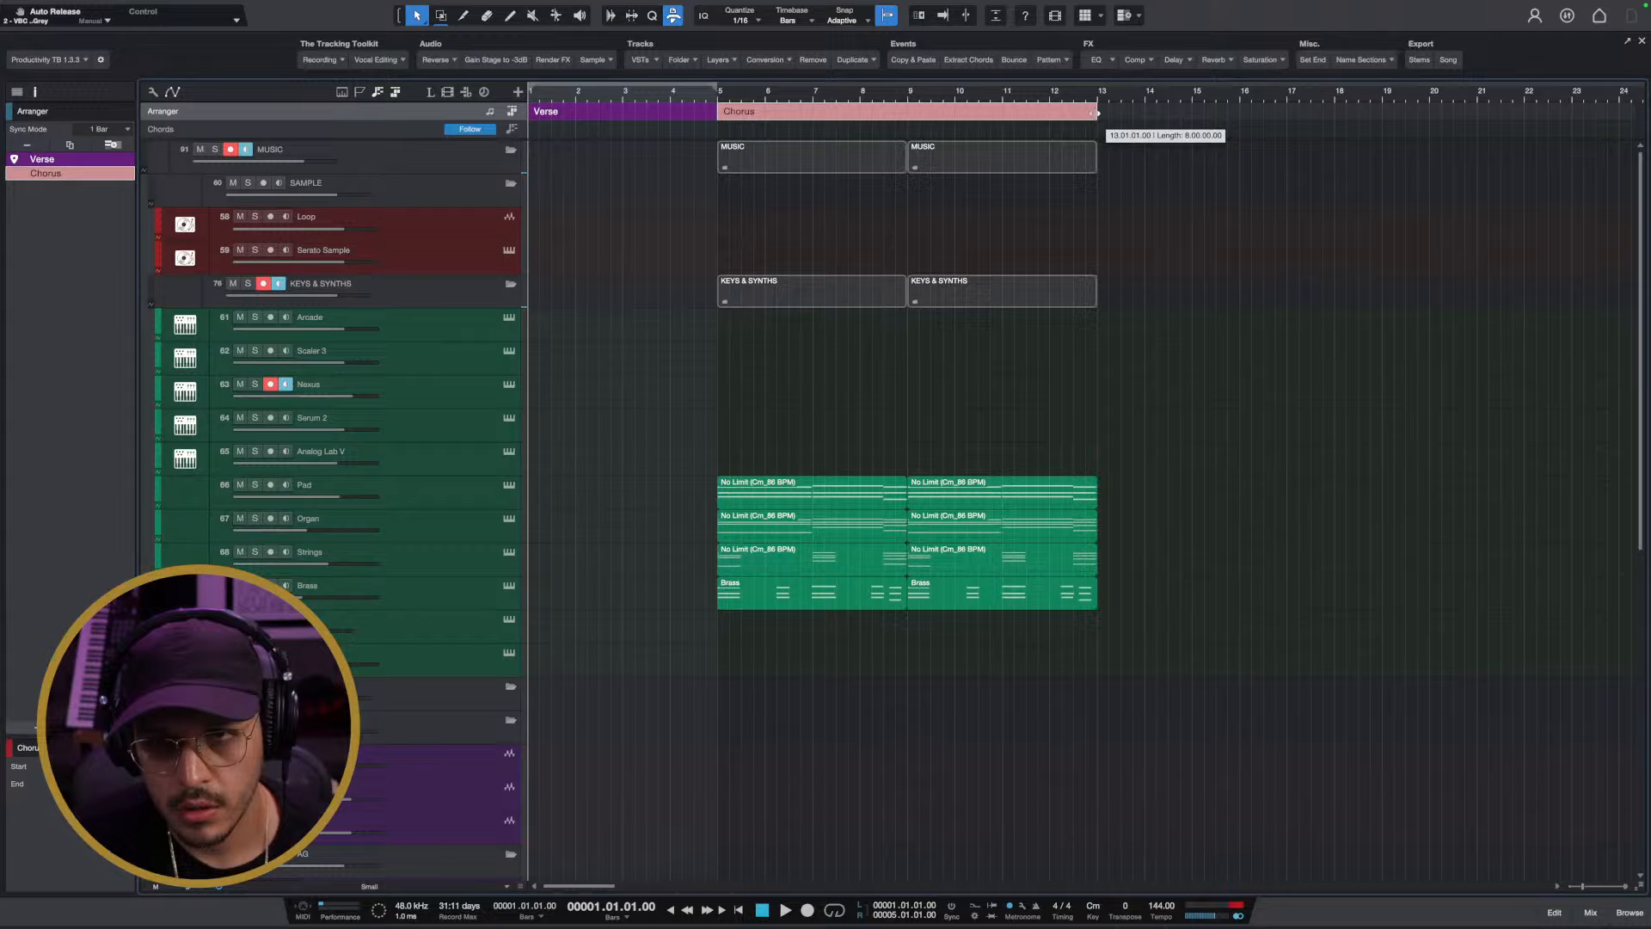
left_click(659, 219)
left_click(591, 203)
key("w")
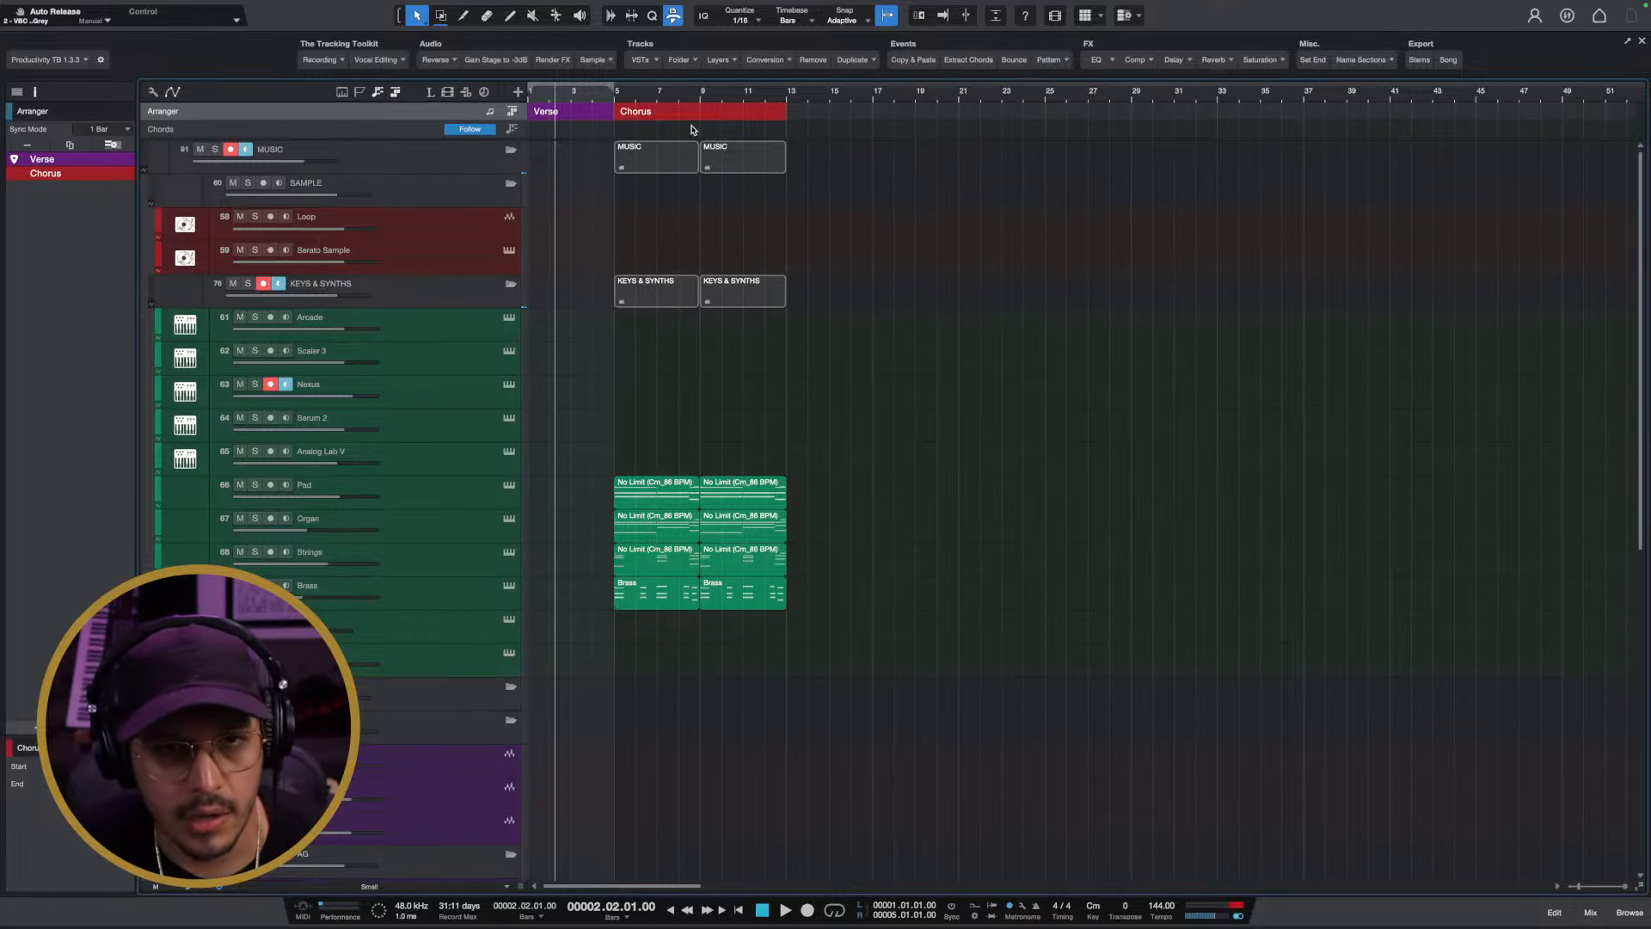
Relabel the Verse section at bar 1 as Intro
left_click(582, 114)
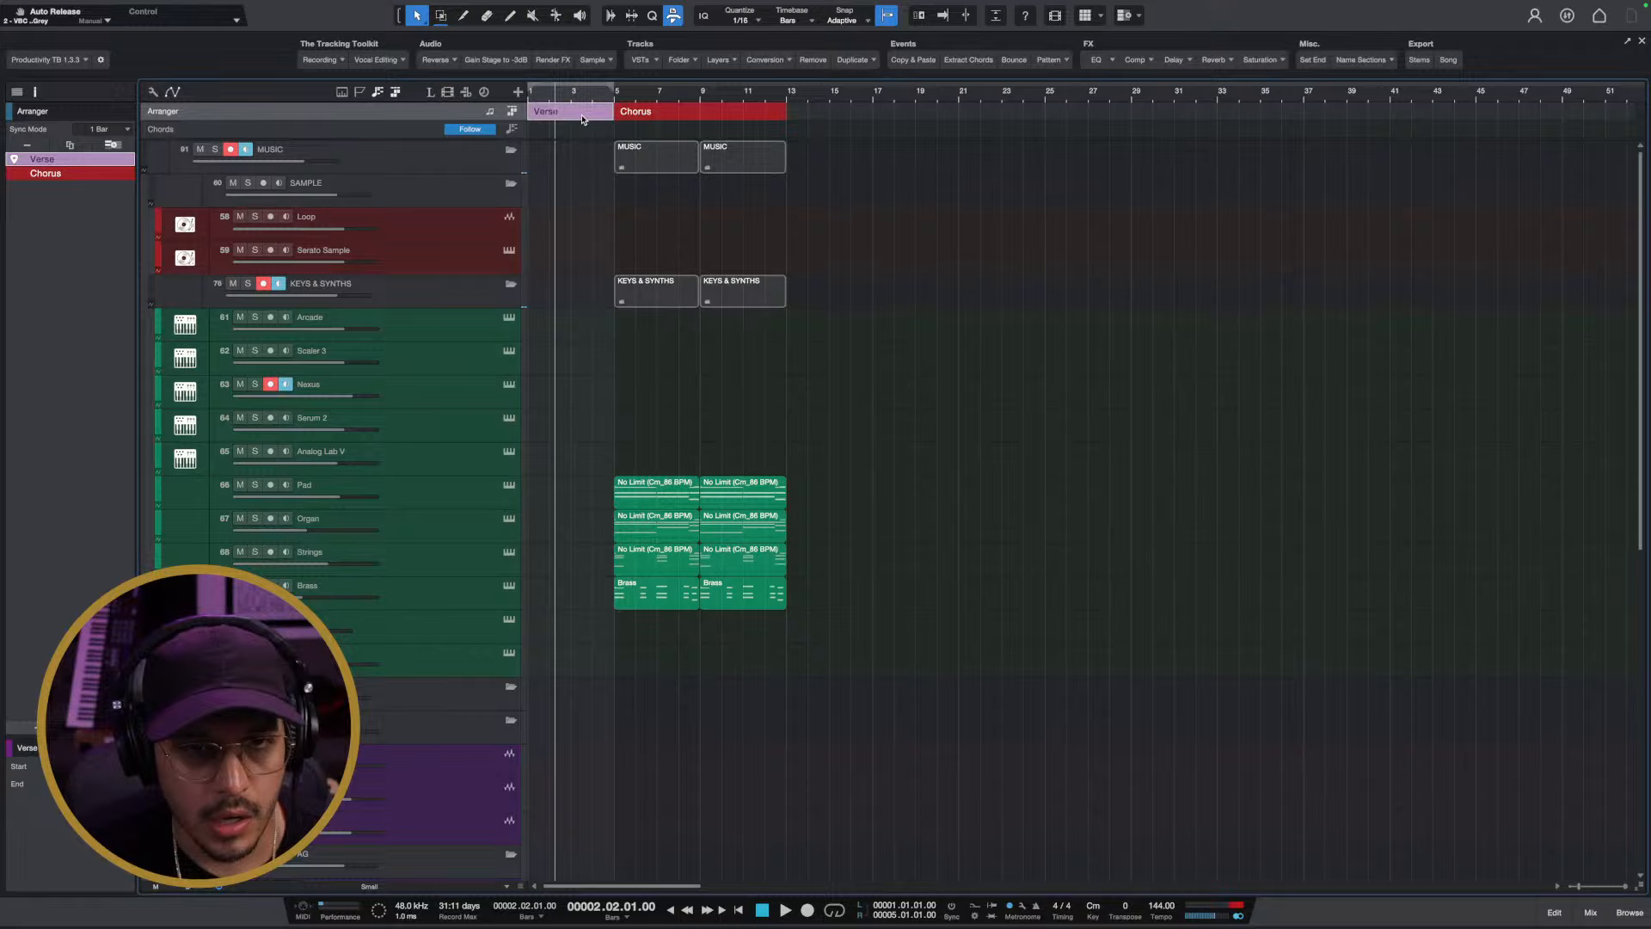
left_click(1365, 60)
left_click(1368, 78)
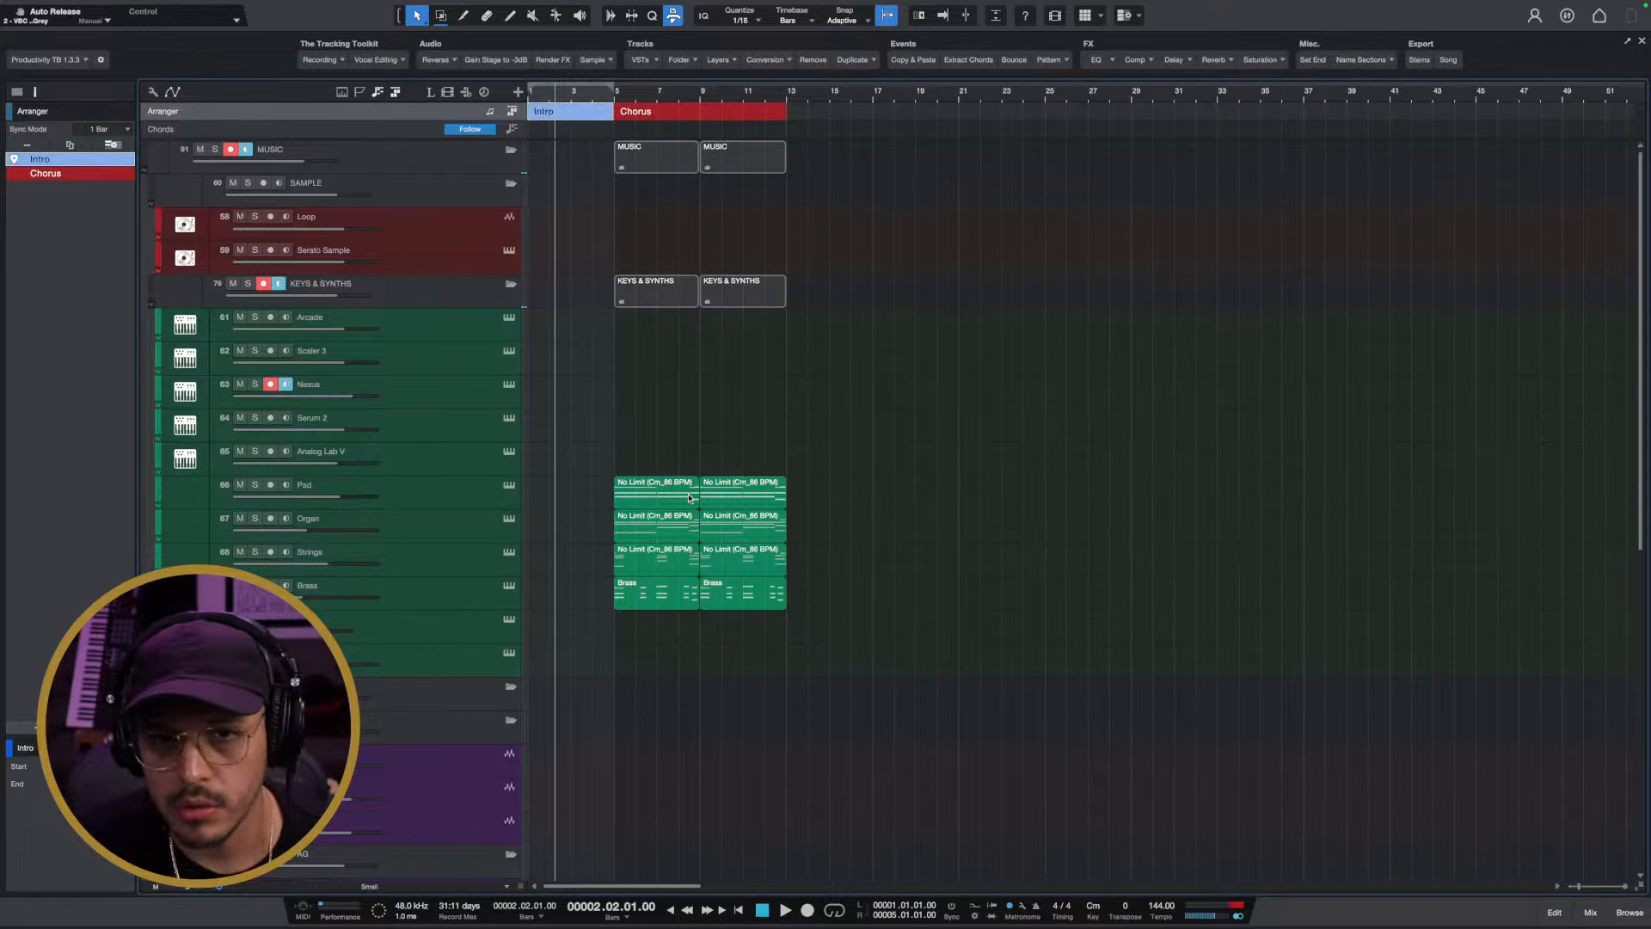
Copy the first Pad and Organ events of the Chorus into the Intro at bar 1, and play the Intro back
left_click(642, 495)
left_click_drag(643, 495, 544, 530)
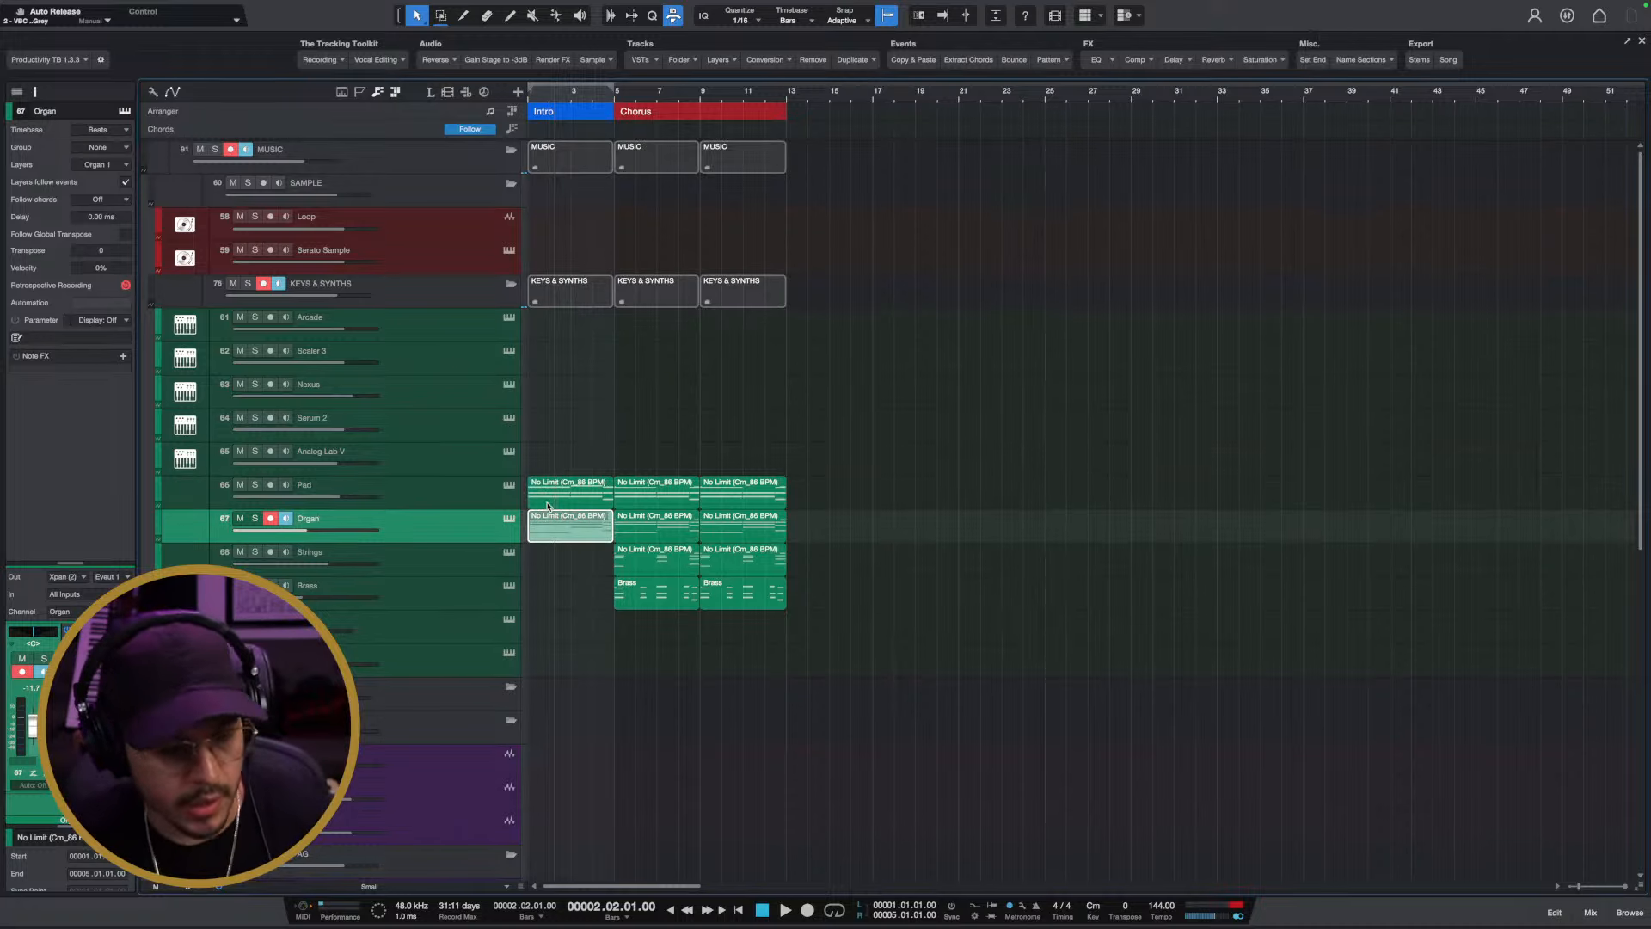
key("space")
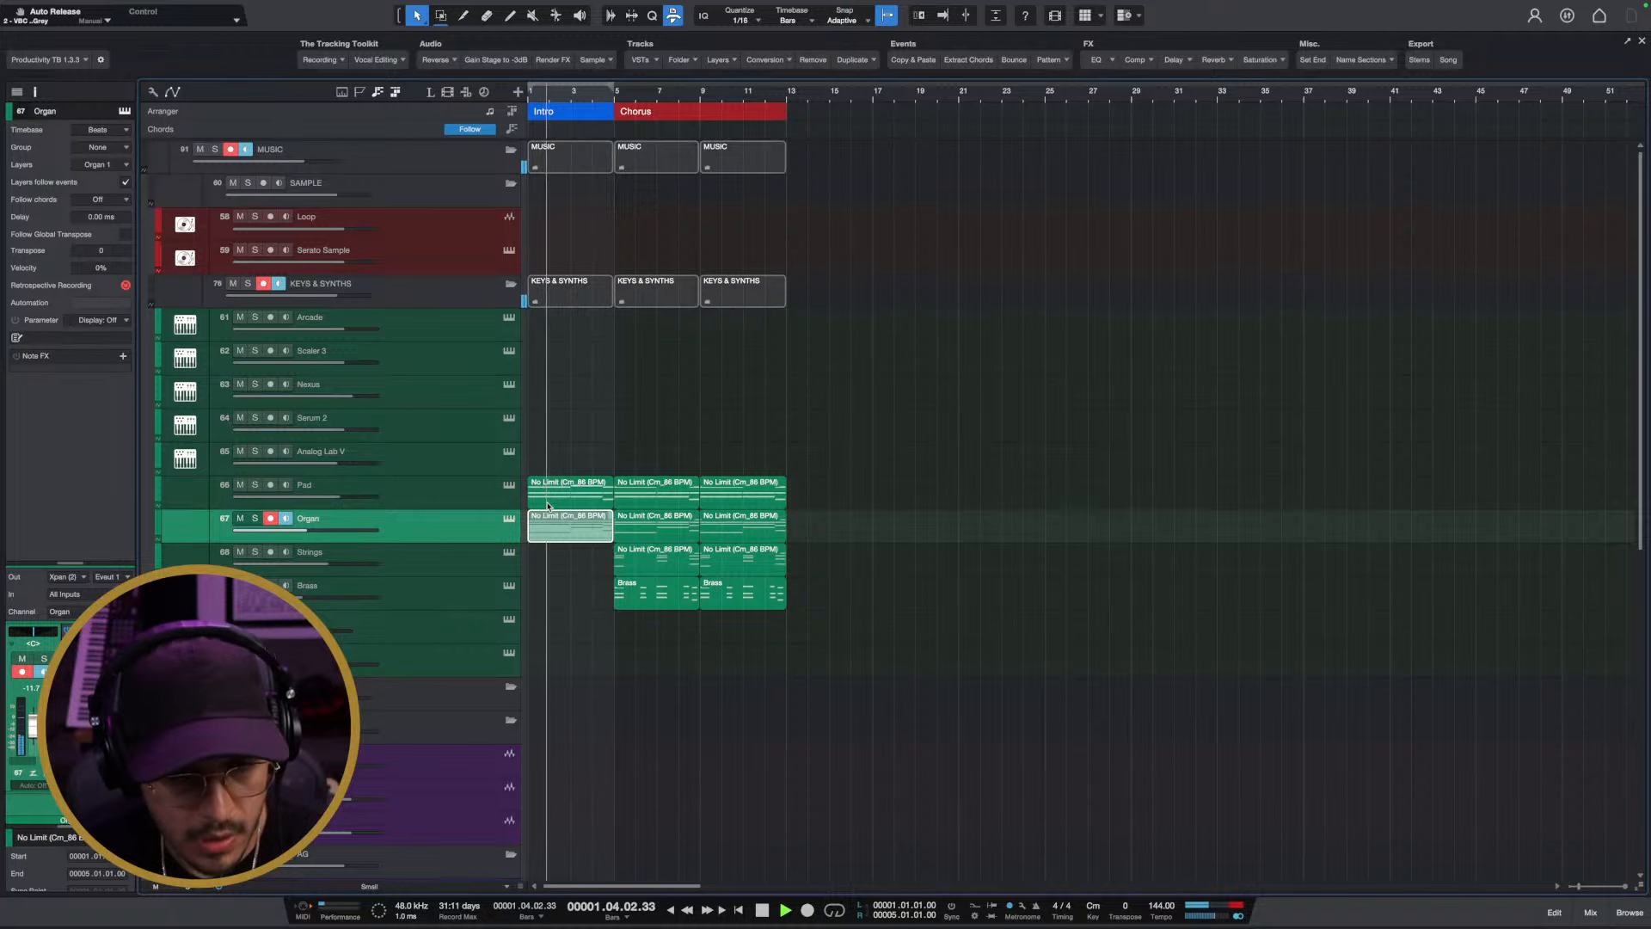
scroll(540, 114, "up", 2)
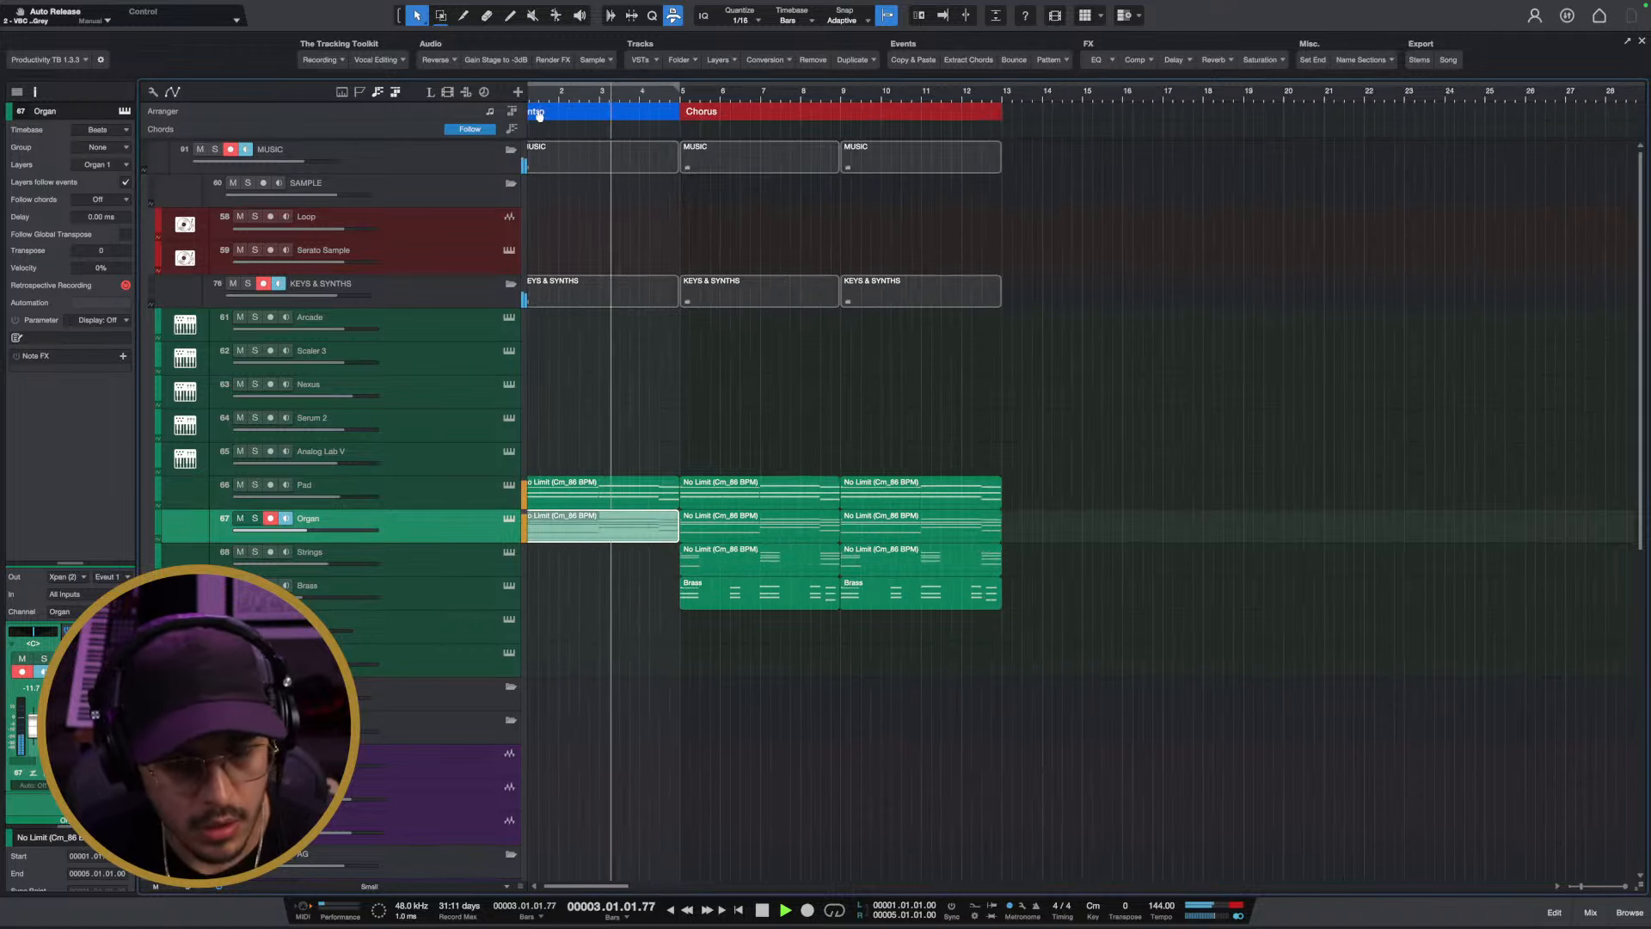
Duplicate the Intro with its events, merge both into a single eight-bar Intro ending at bar 9, and play it into the Chorus
scroll(539, 114, "up", 1)
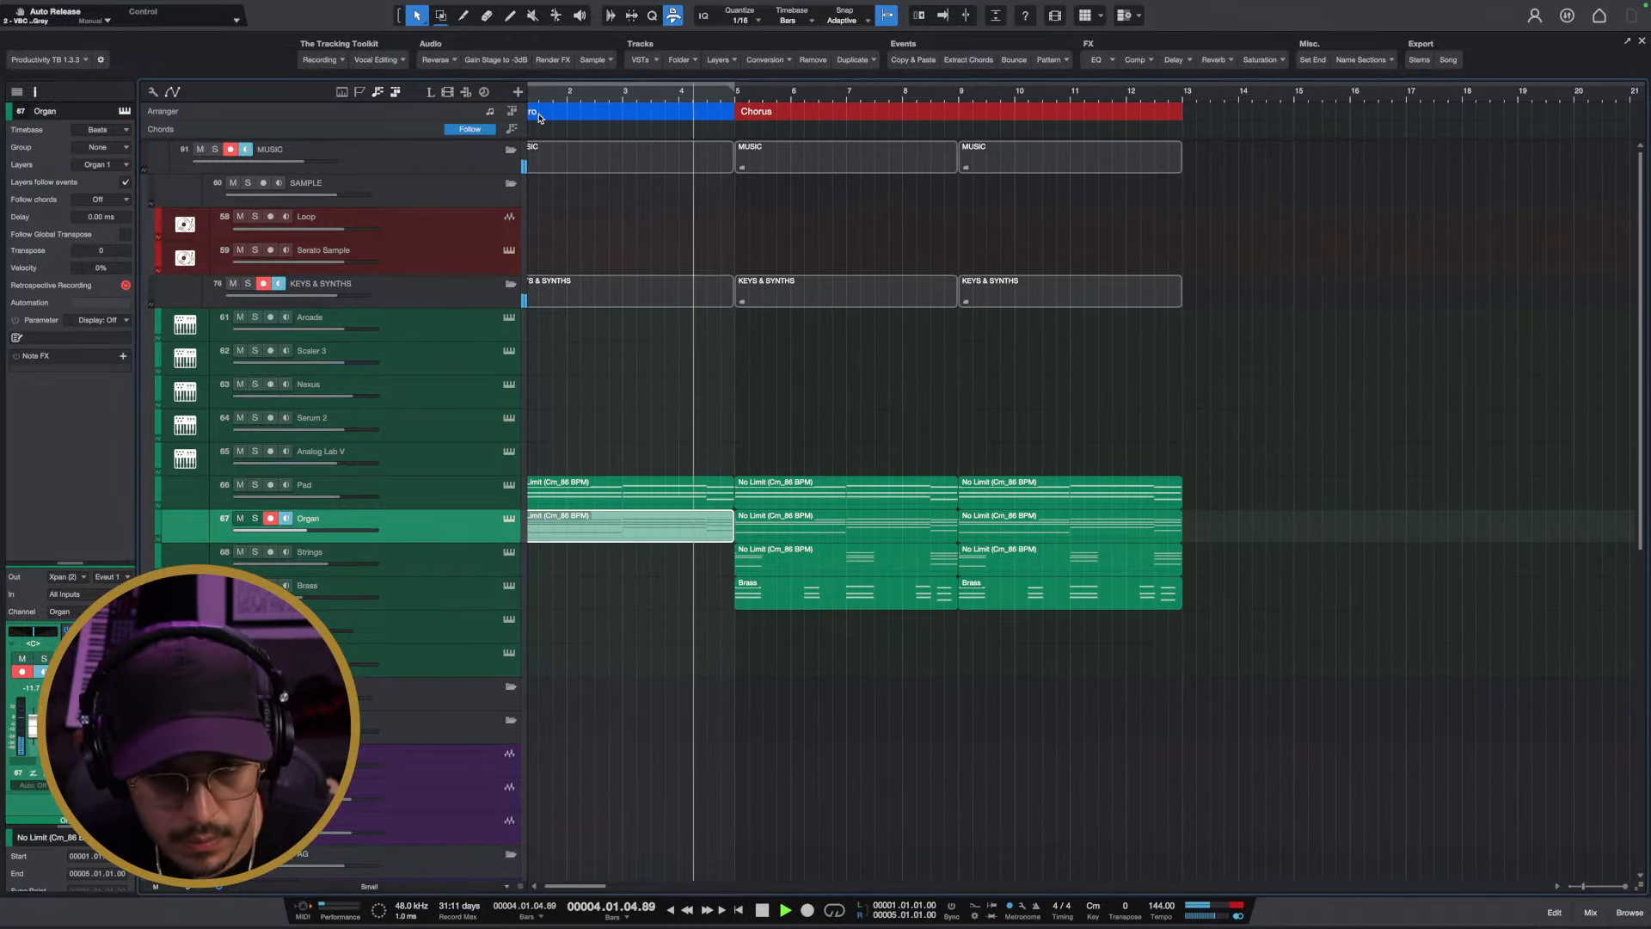
key("space")
scroll(808, 74, "down", 5)
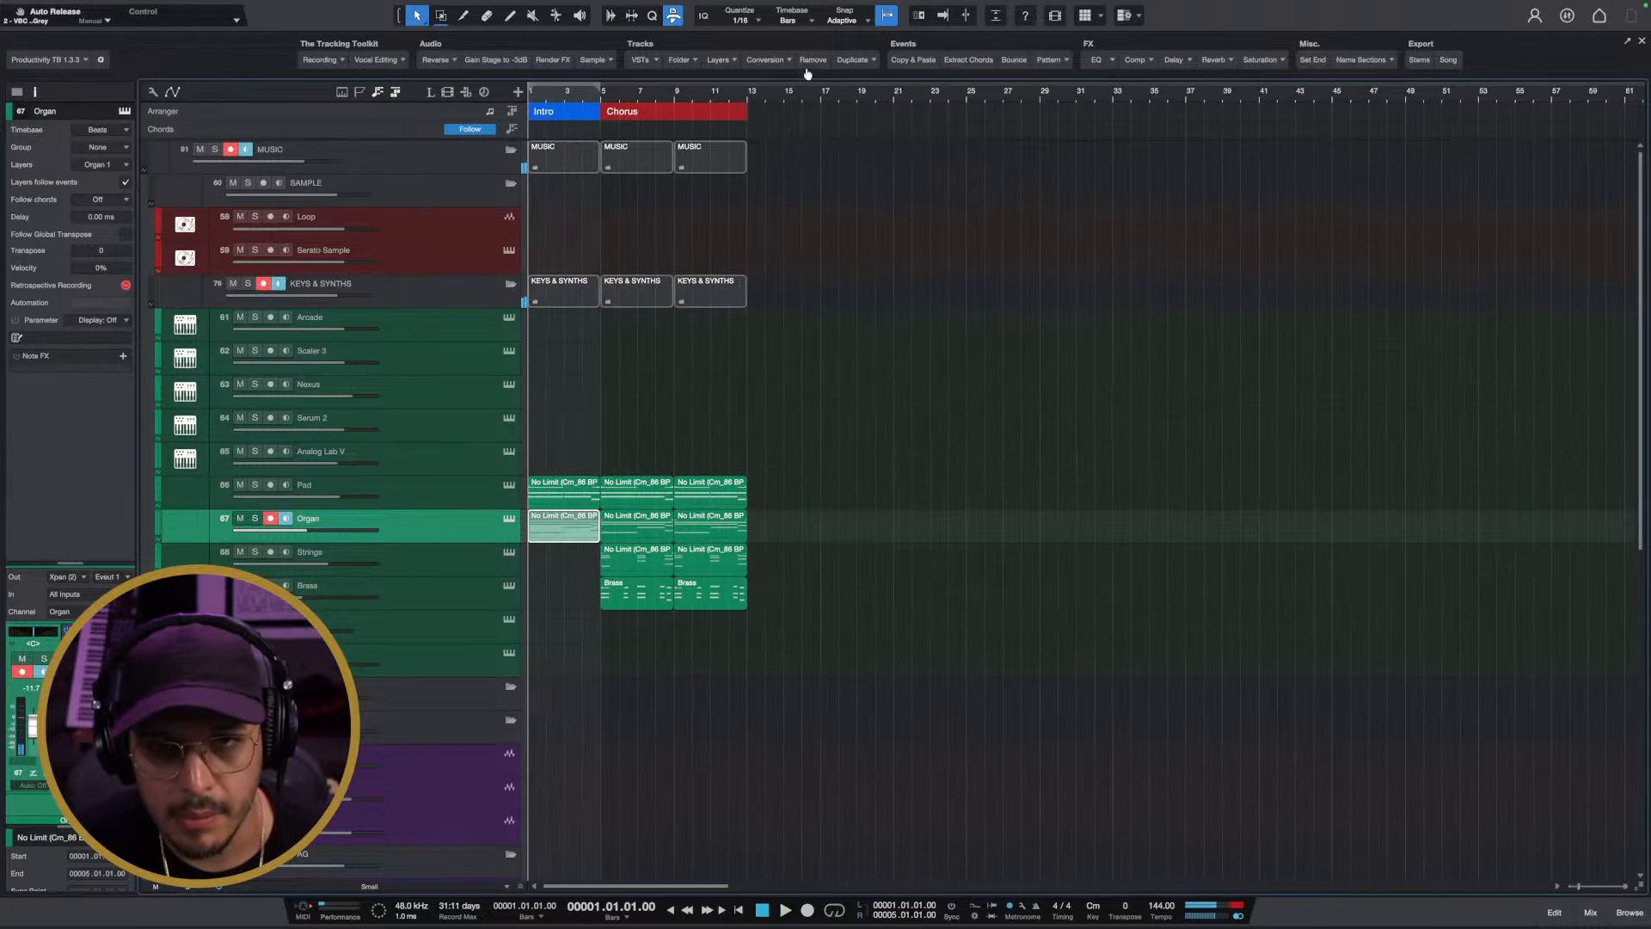
left_click_drag(559, 112, 673, 115)
key("Delete")
key("space")
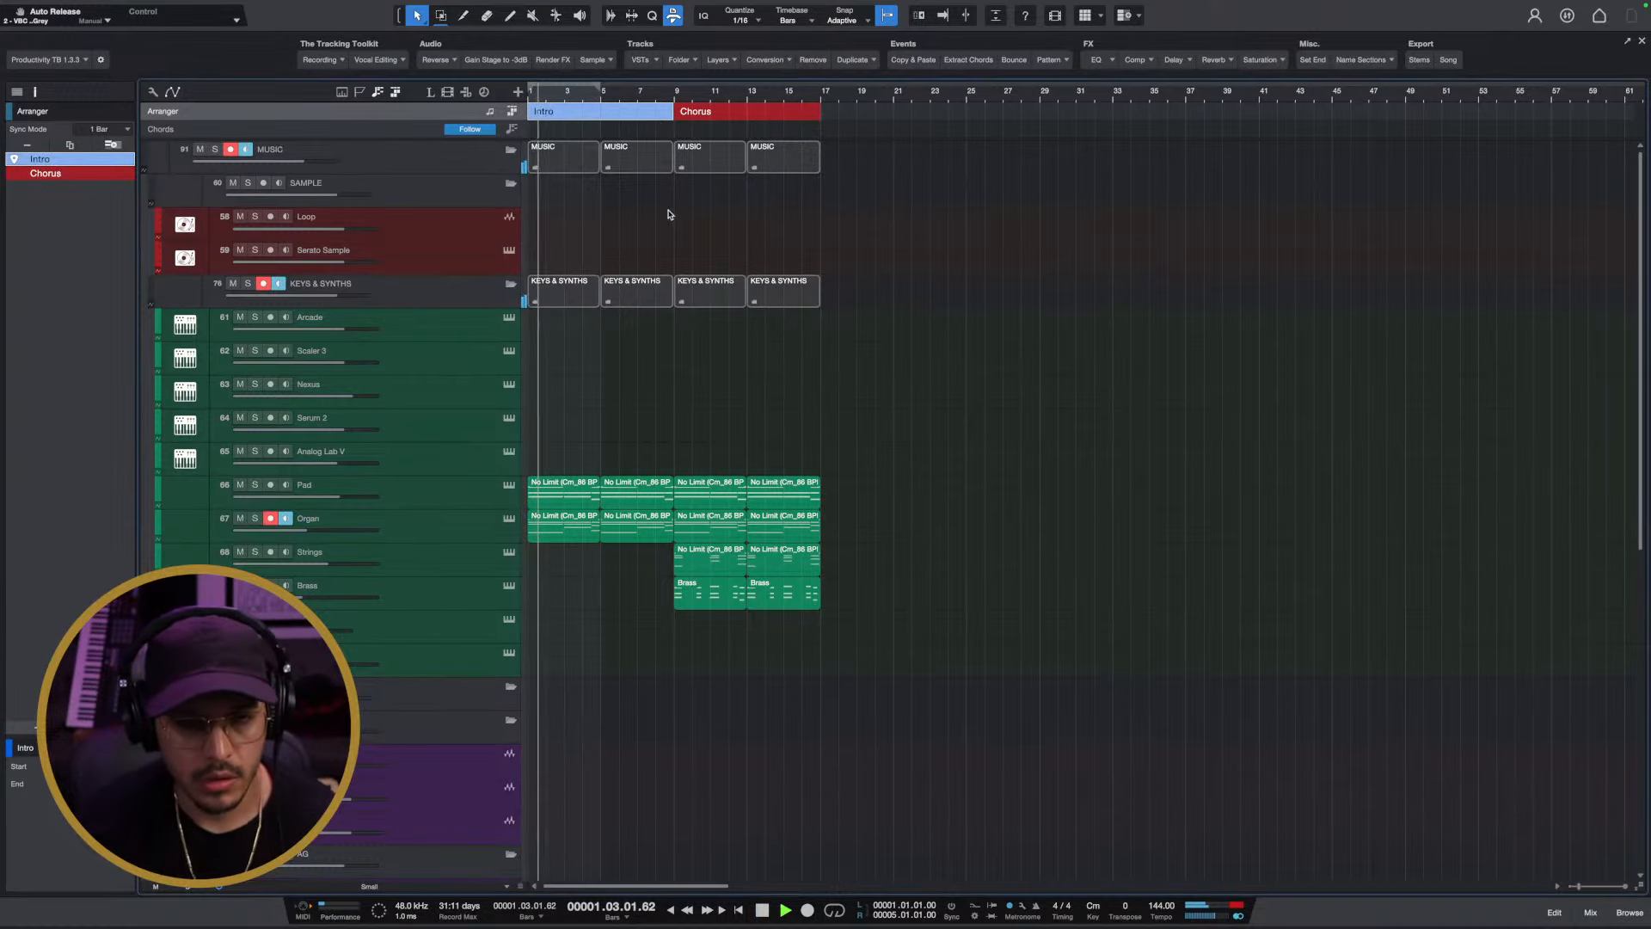
scroll(616, 447, "down", 15)
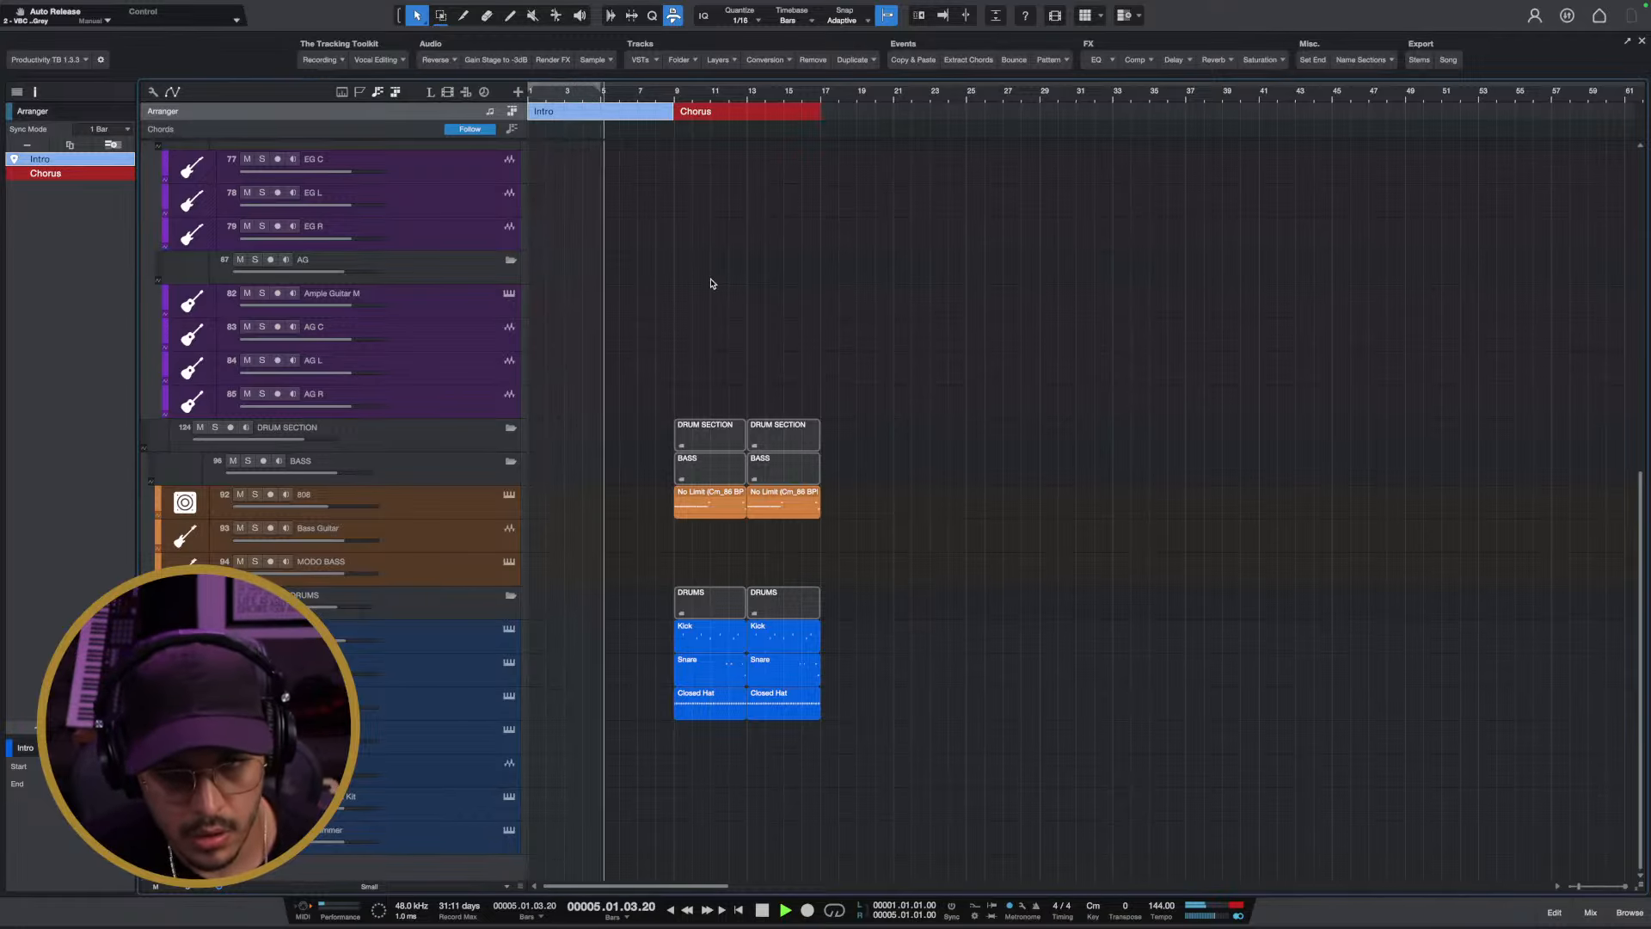
scroll(578, 95, "up", 2)
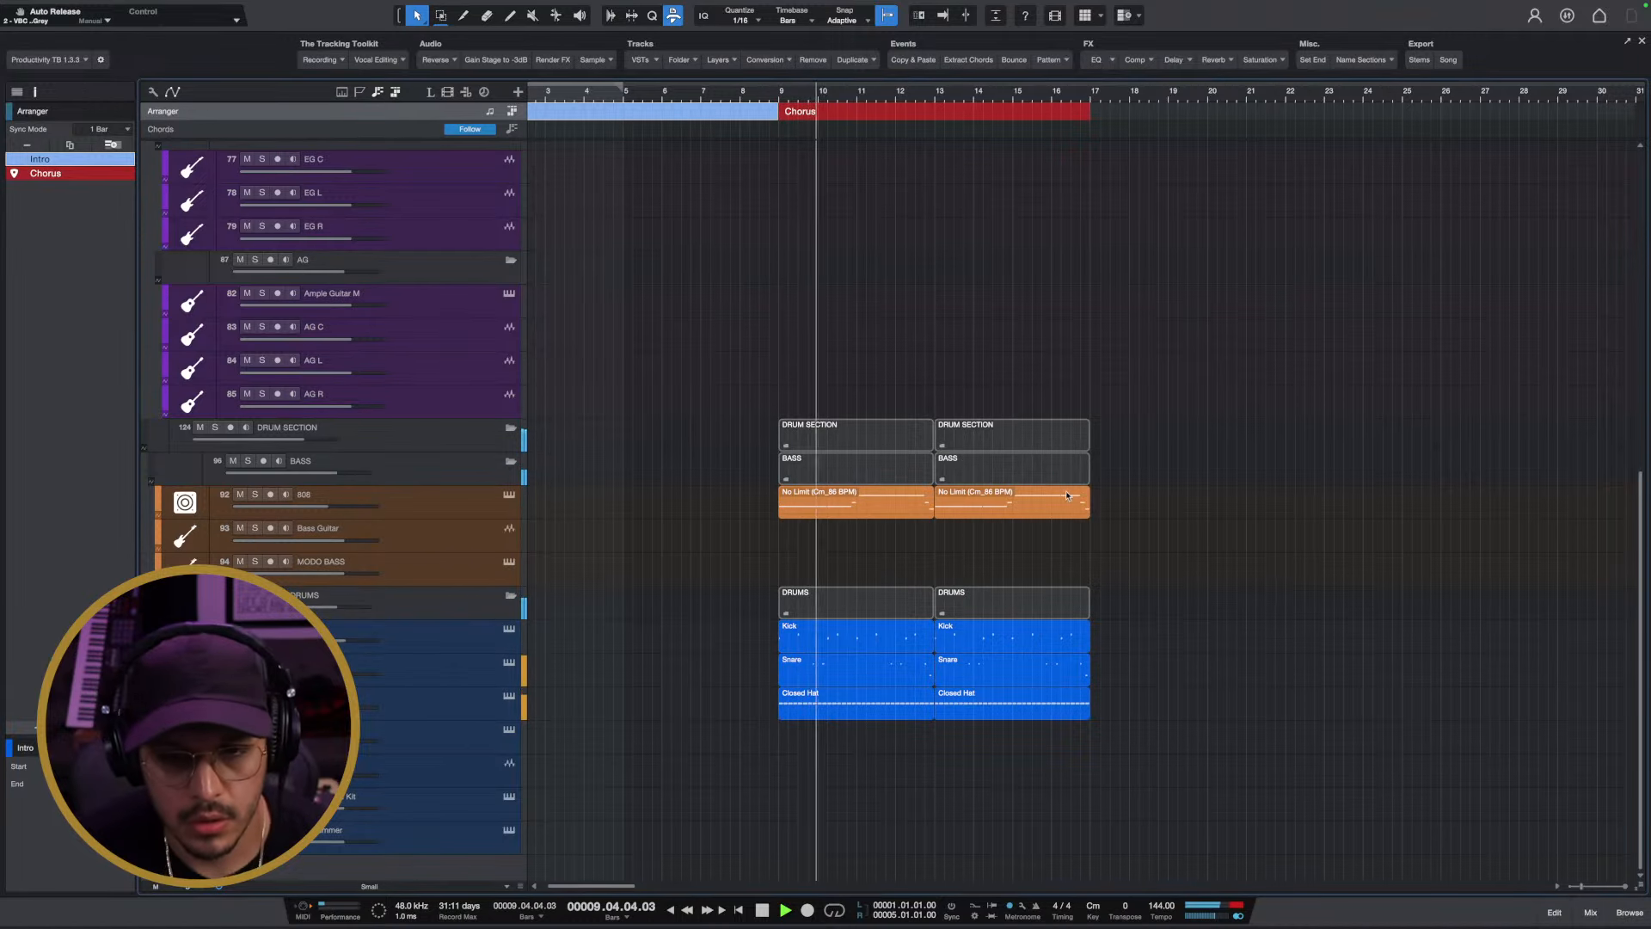
Place Murdah Cym [SSO].wav from the Crashes folder in Go To Folder on a new track below Closed Hat at the Chorus start
key("F5")
key("space")
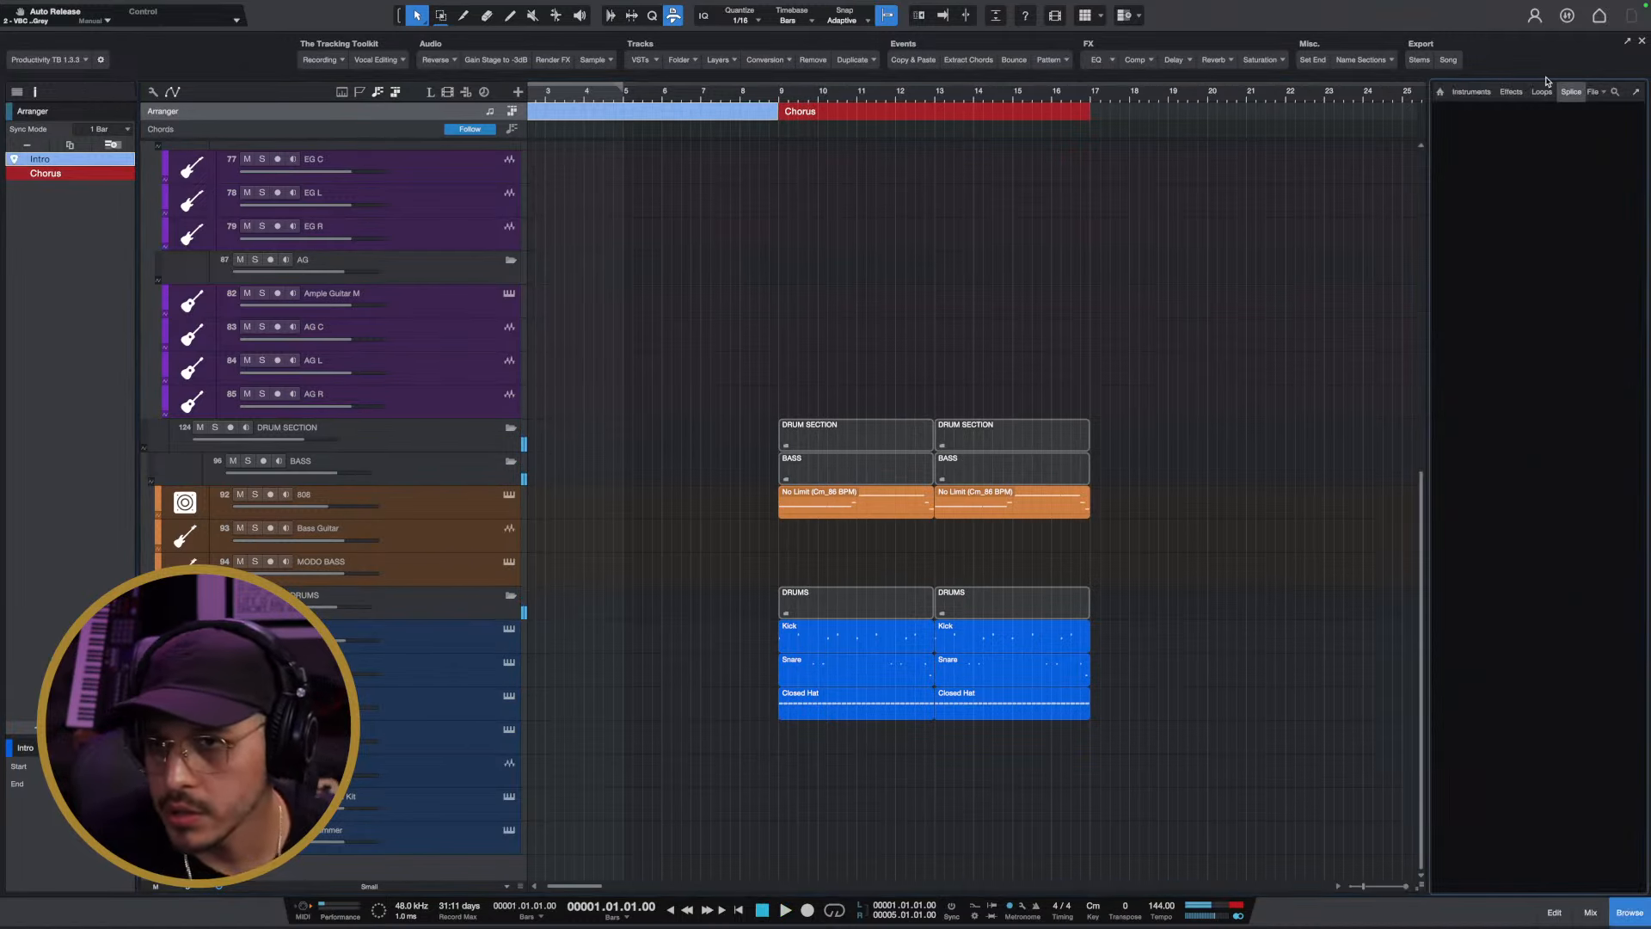
left_click(1591, 93)
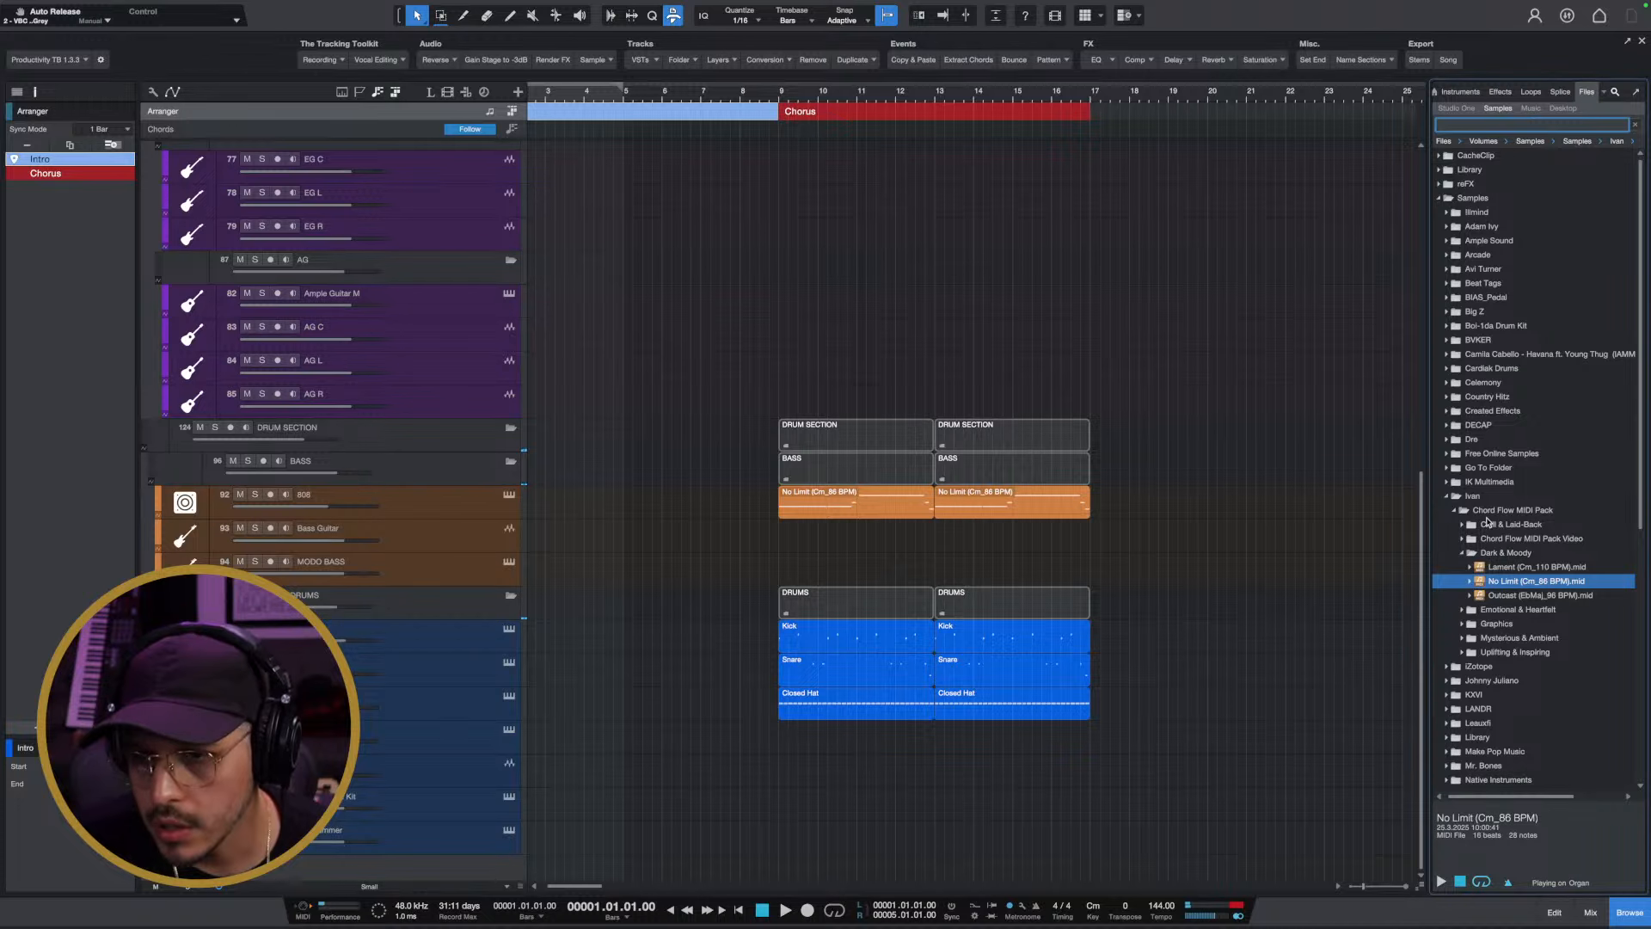
left_click(1447, 468)
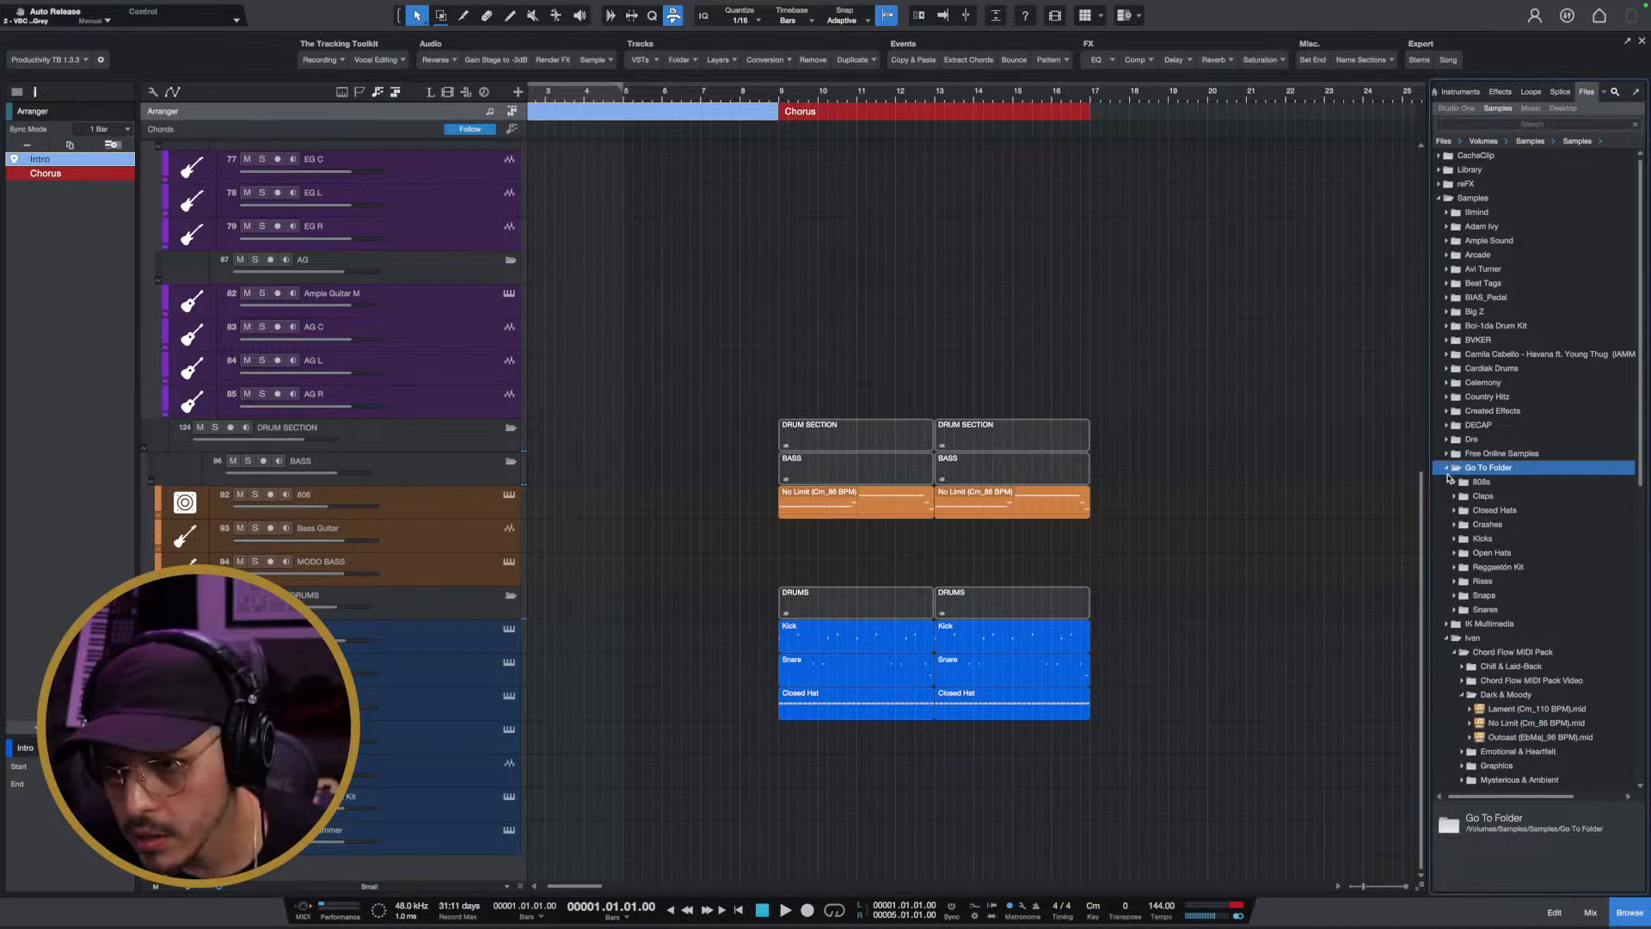
left_click(1453, 524)
left_click_drag(1505, 567, 803, 732)
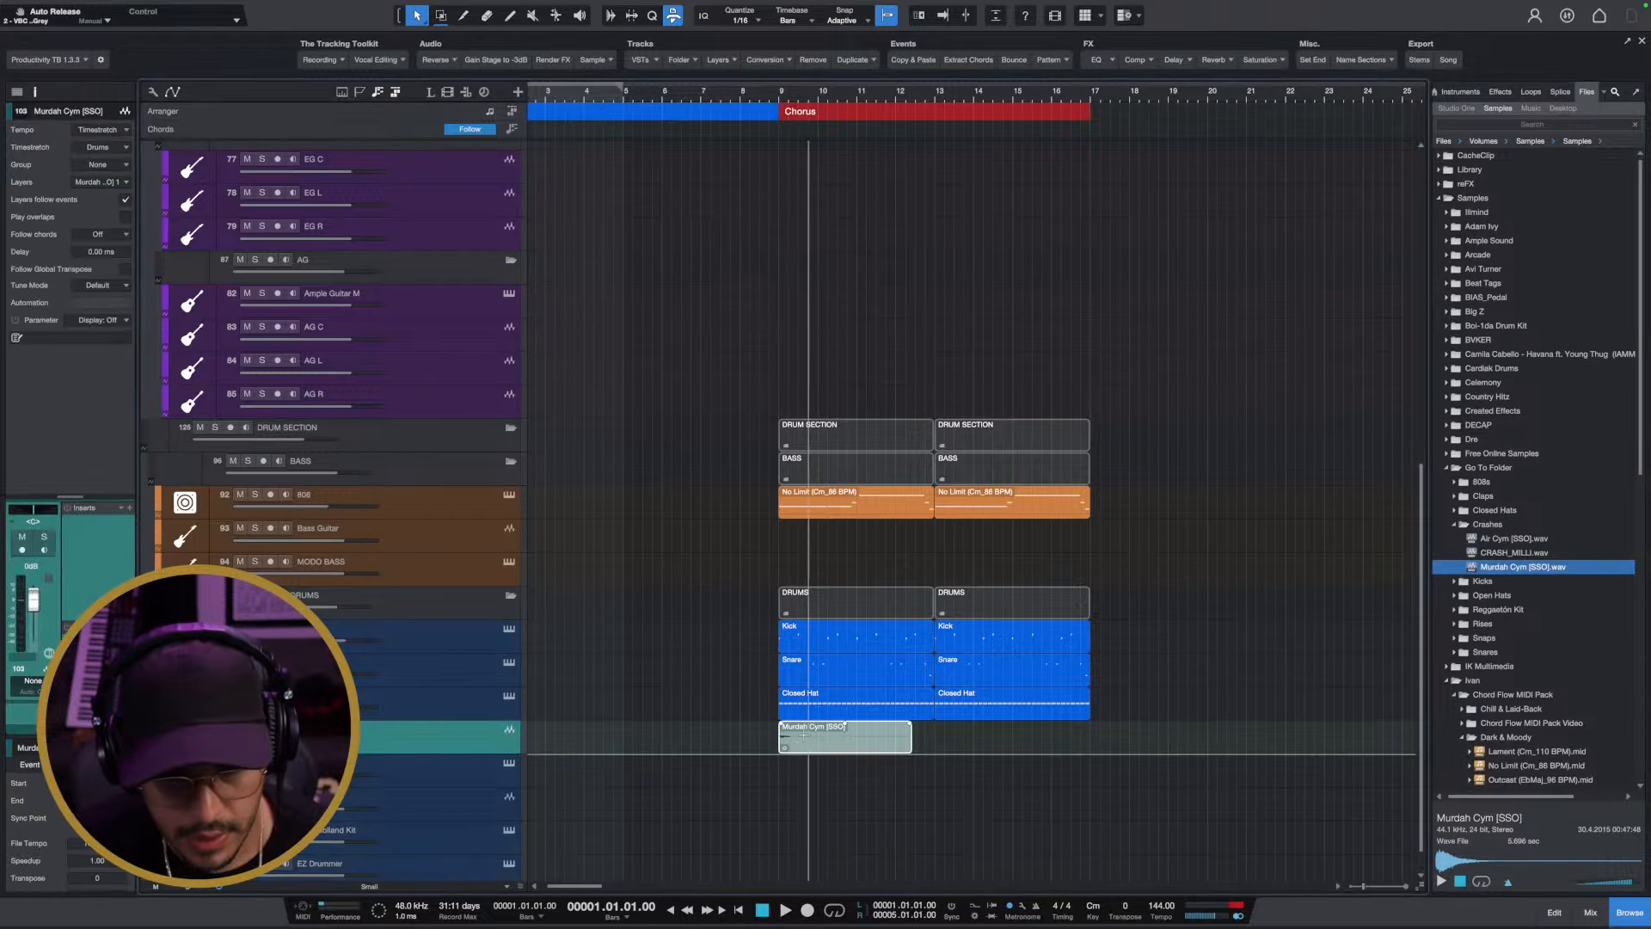
Rename the new cymbal track as Crash, set its volume to -4.8 dB, and play the Chorus to check the level
key("shift+e")
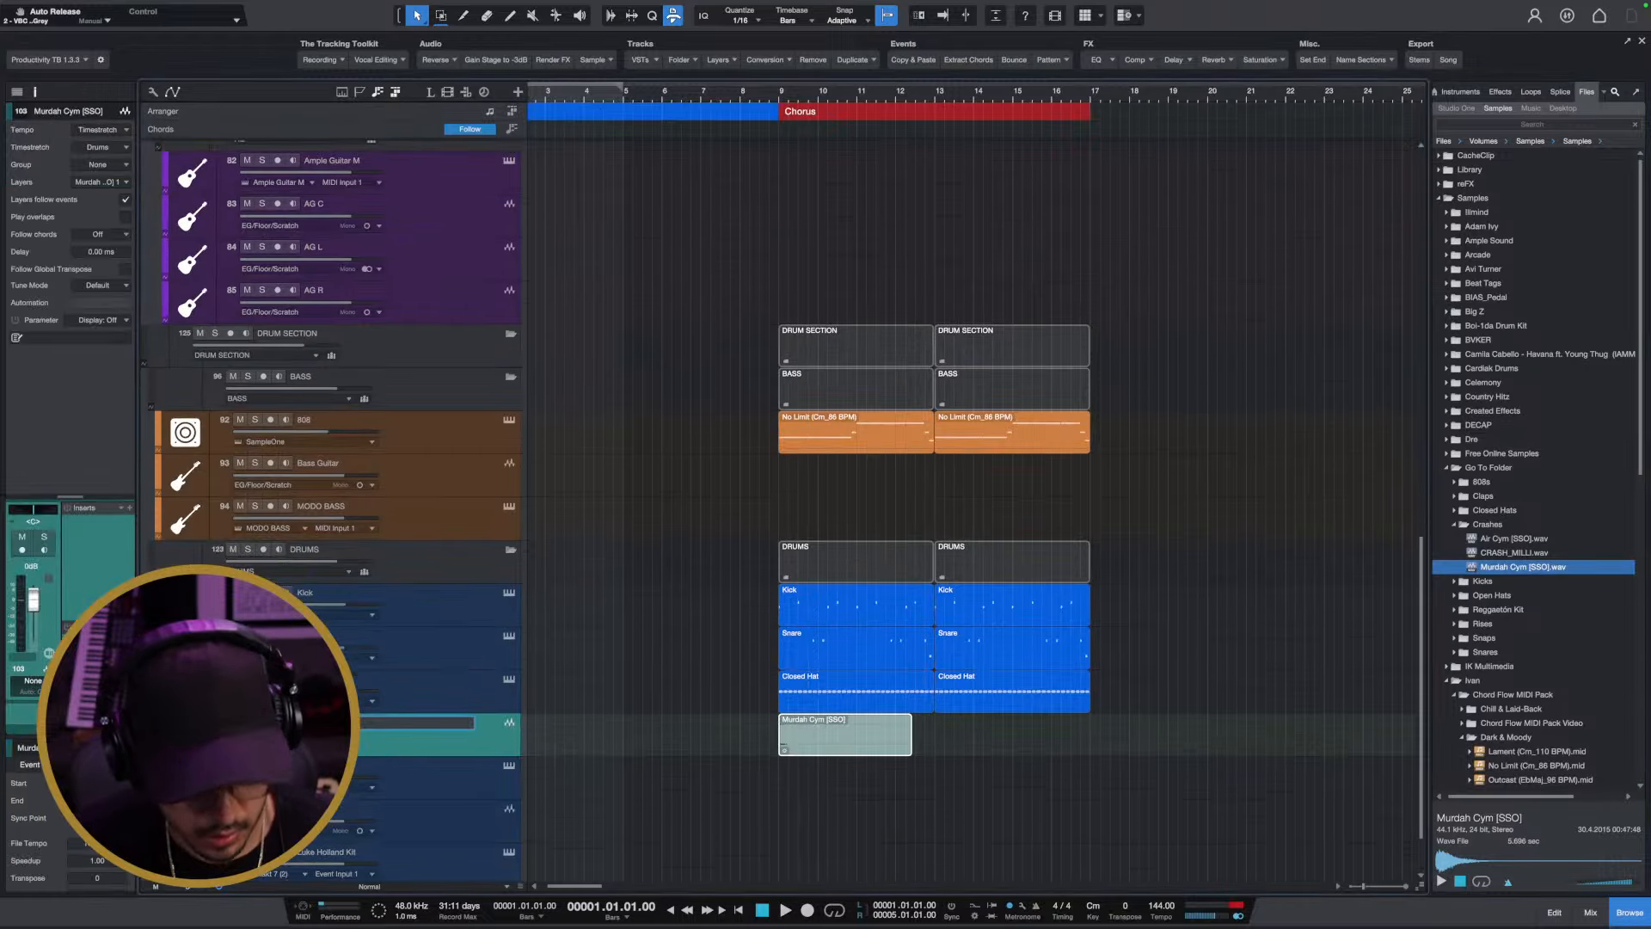
type("Crash")
key("Return")
key("space")
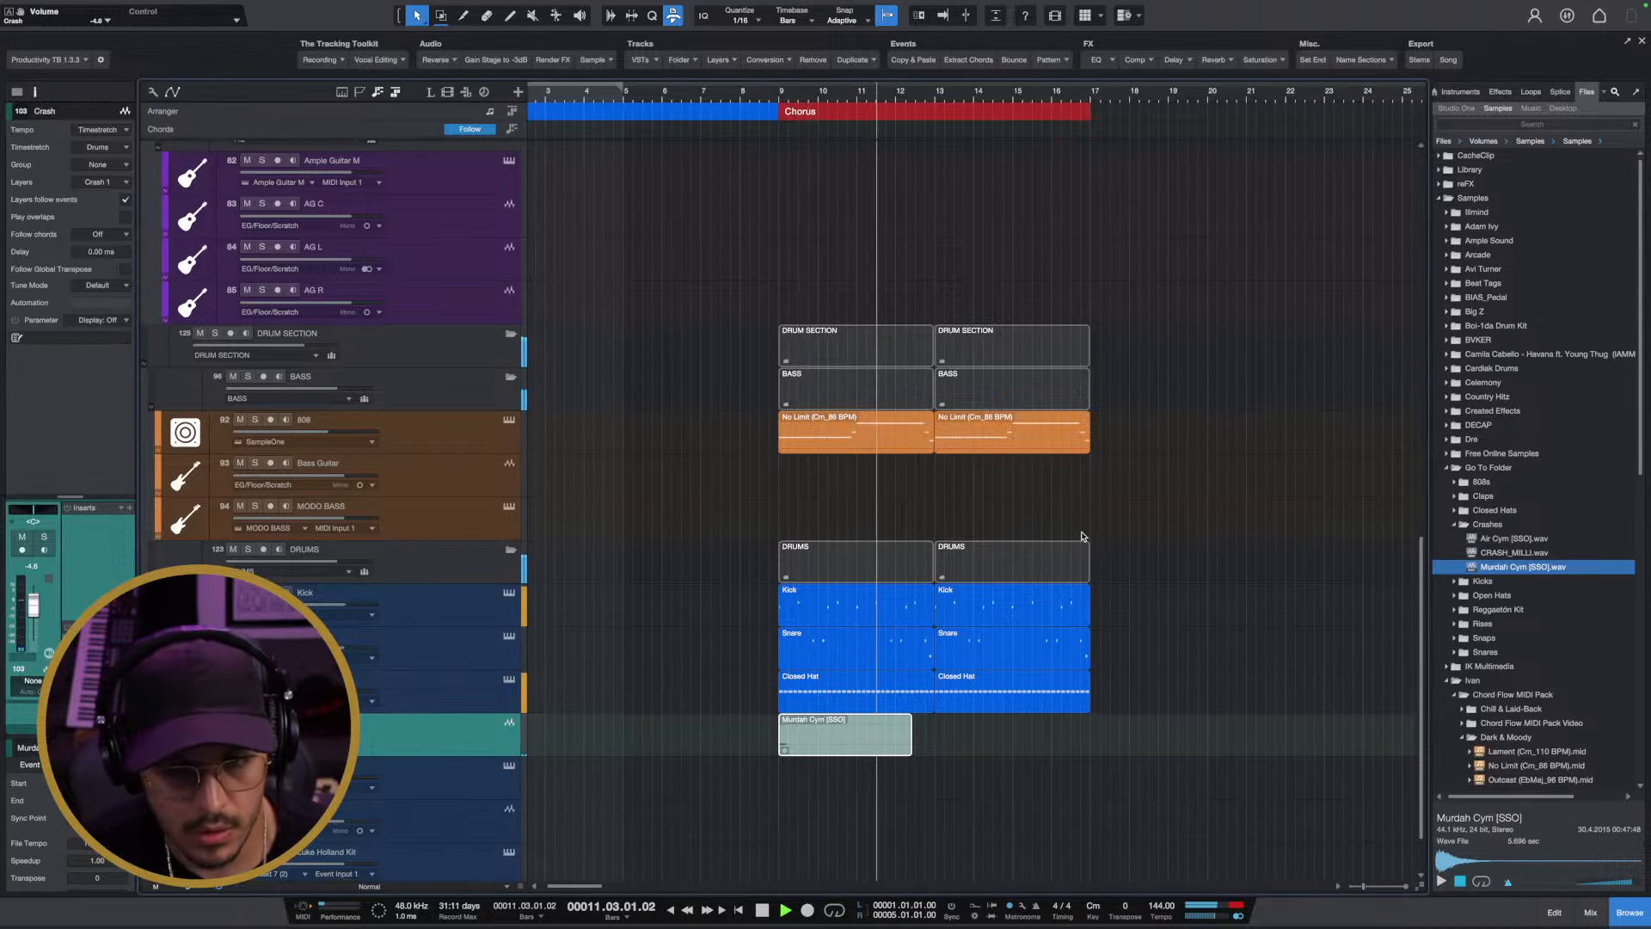
scroll(1075, 525, "up", 5)
scroll(853, 508, "down", 5)
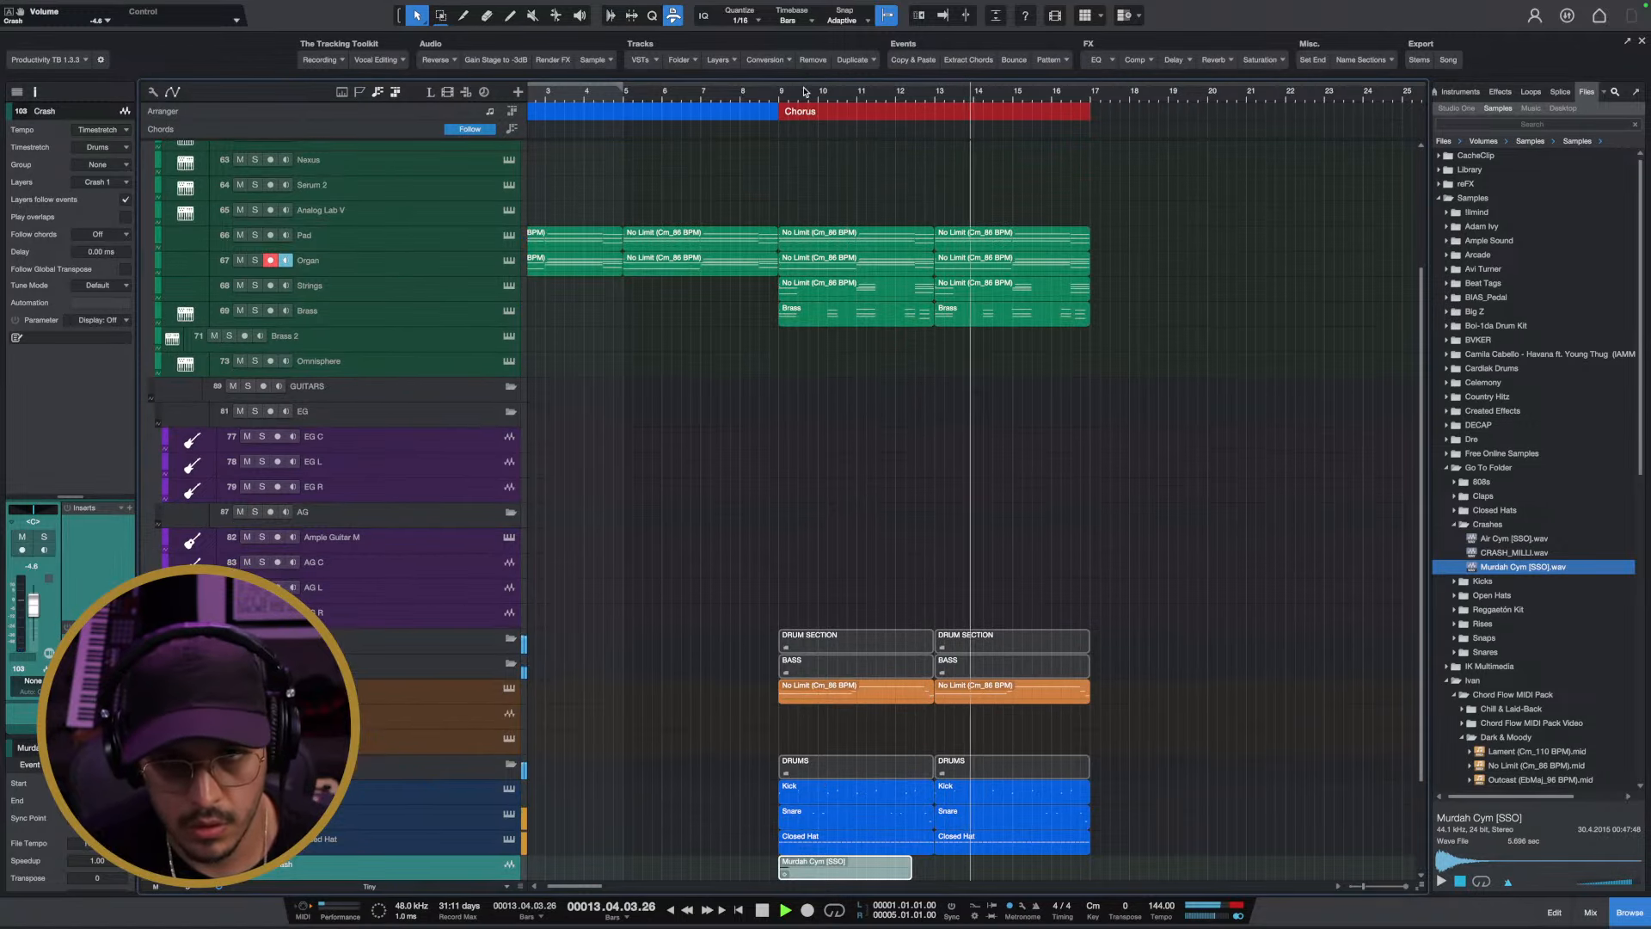
Duplicate the Chorus with its events and merge both into a single 16-bar Chorus ending at bar 25
scroll(774, 116, "down", 3)
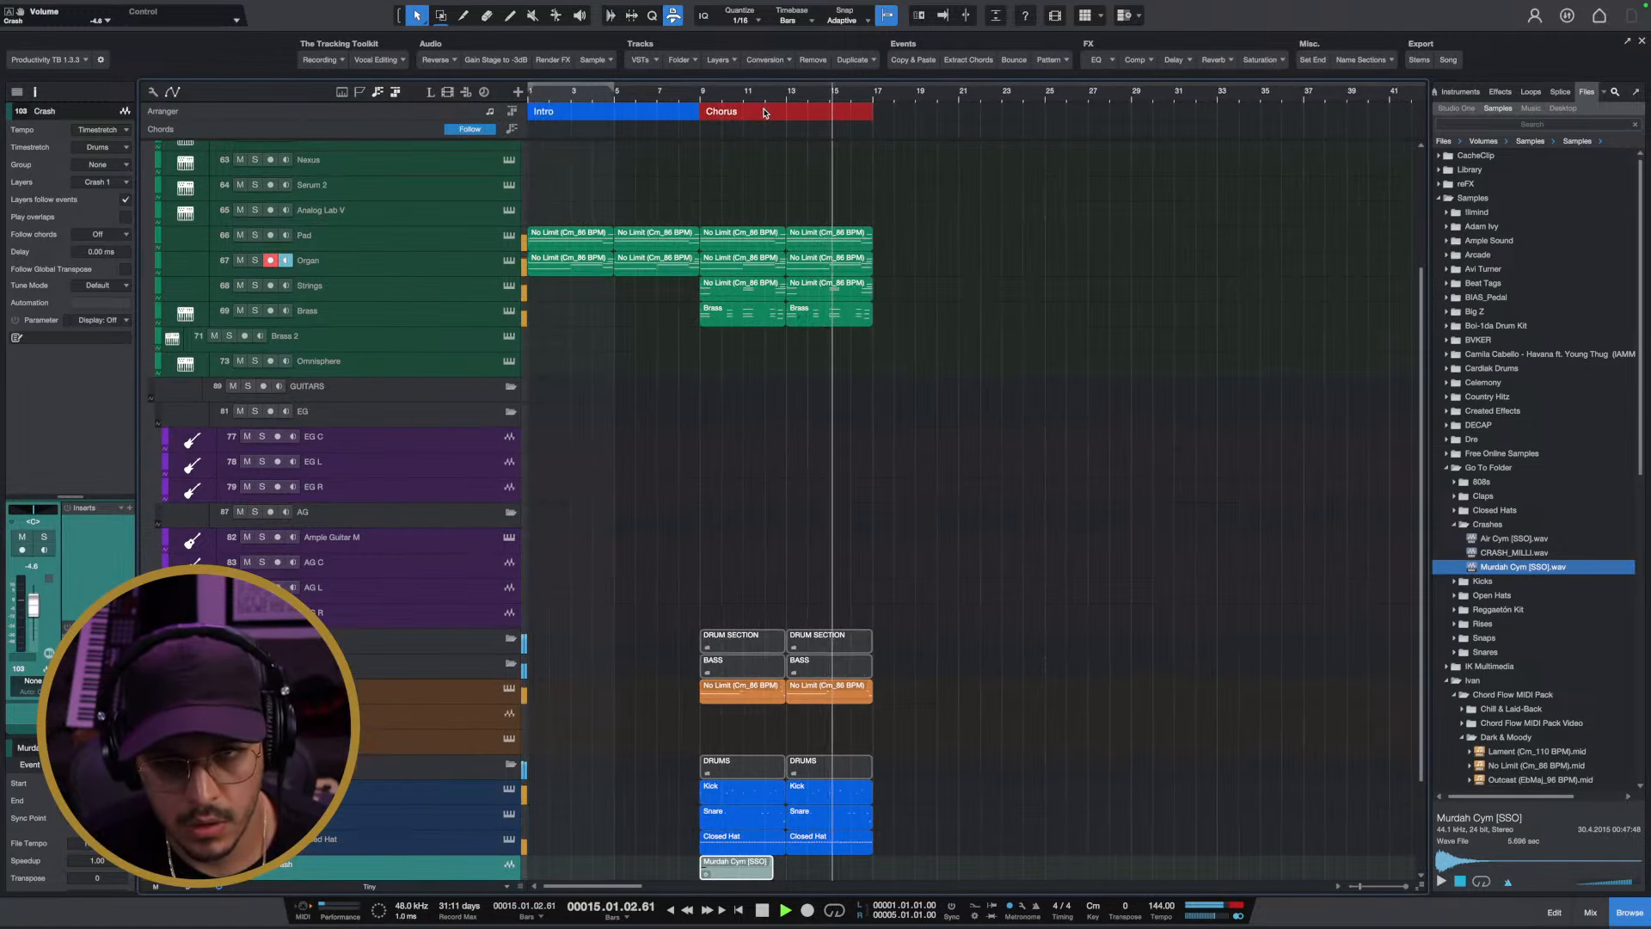
left_click_drag(804, 111, 1046, 114)
key("Delete")
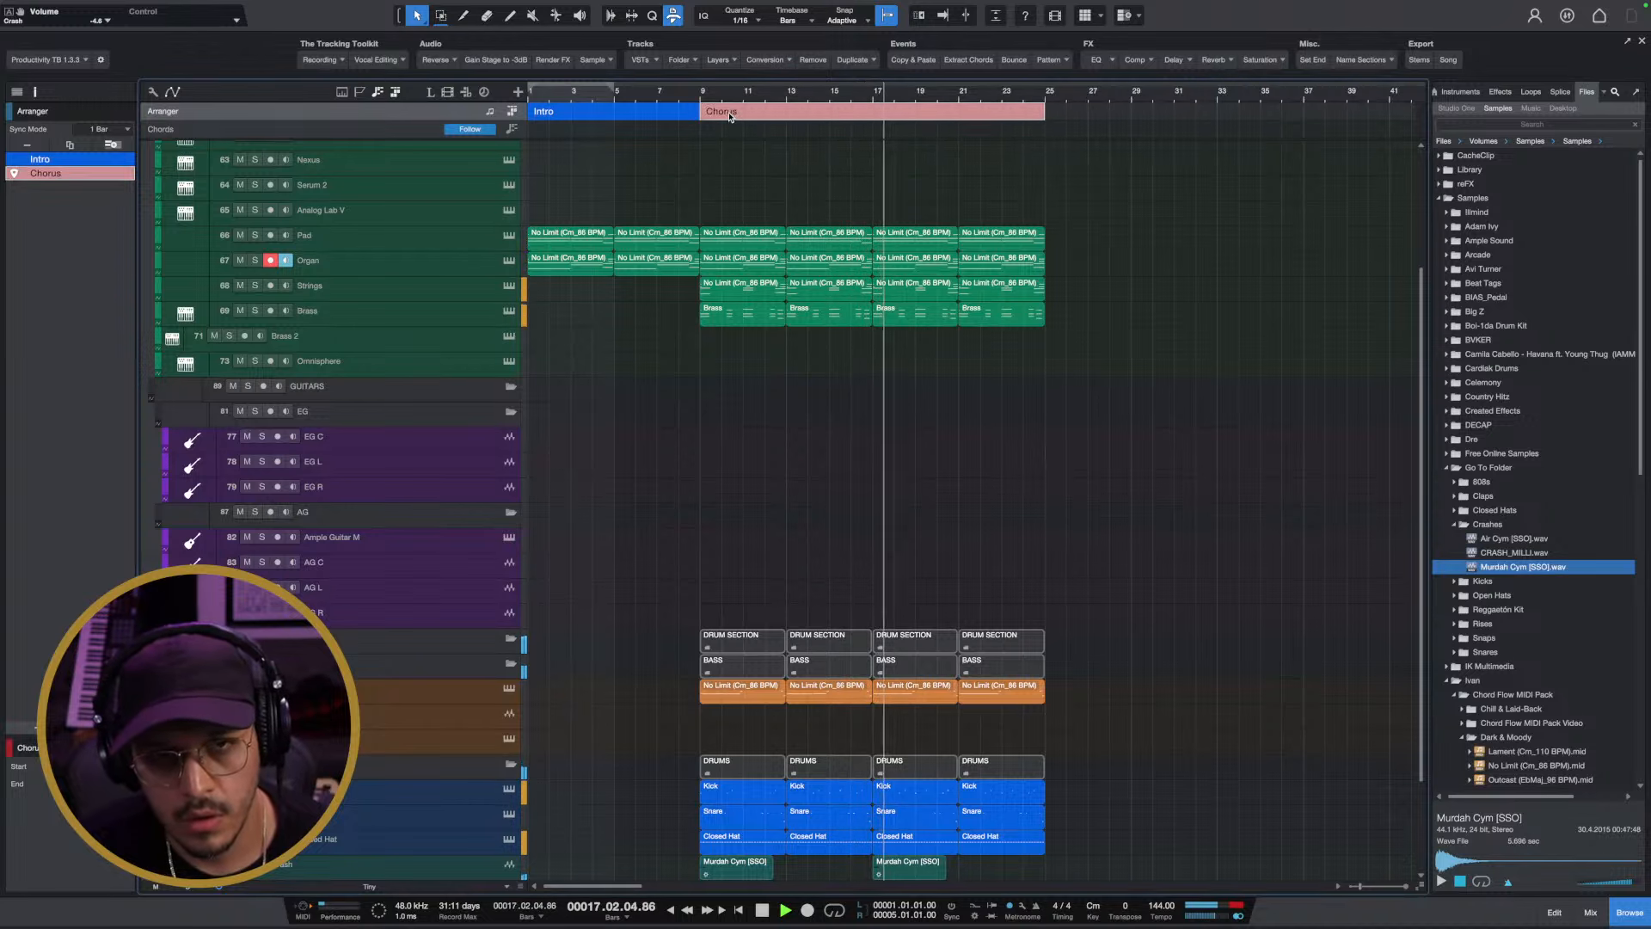
Play the transition from the Intro into the Chorus, starting at bar 8
key("space")
left_click_drag(734, 97, 739, 92)
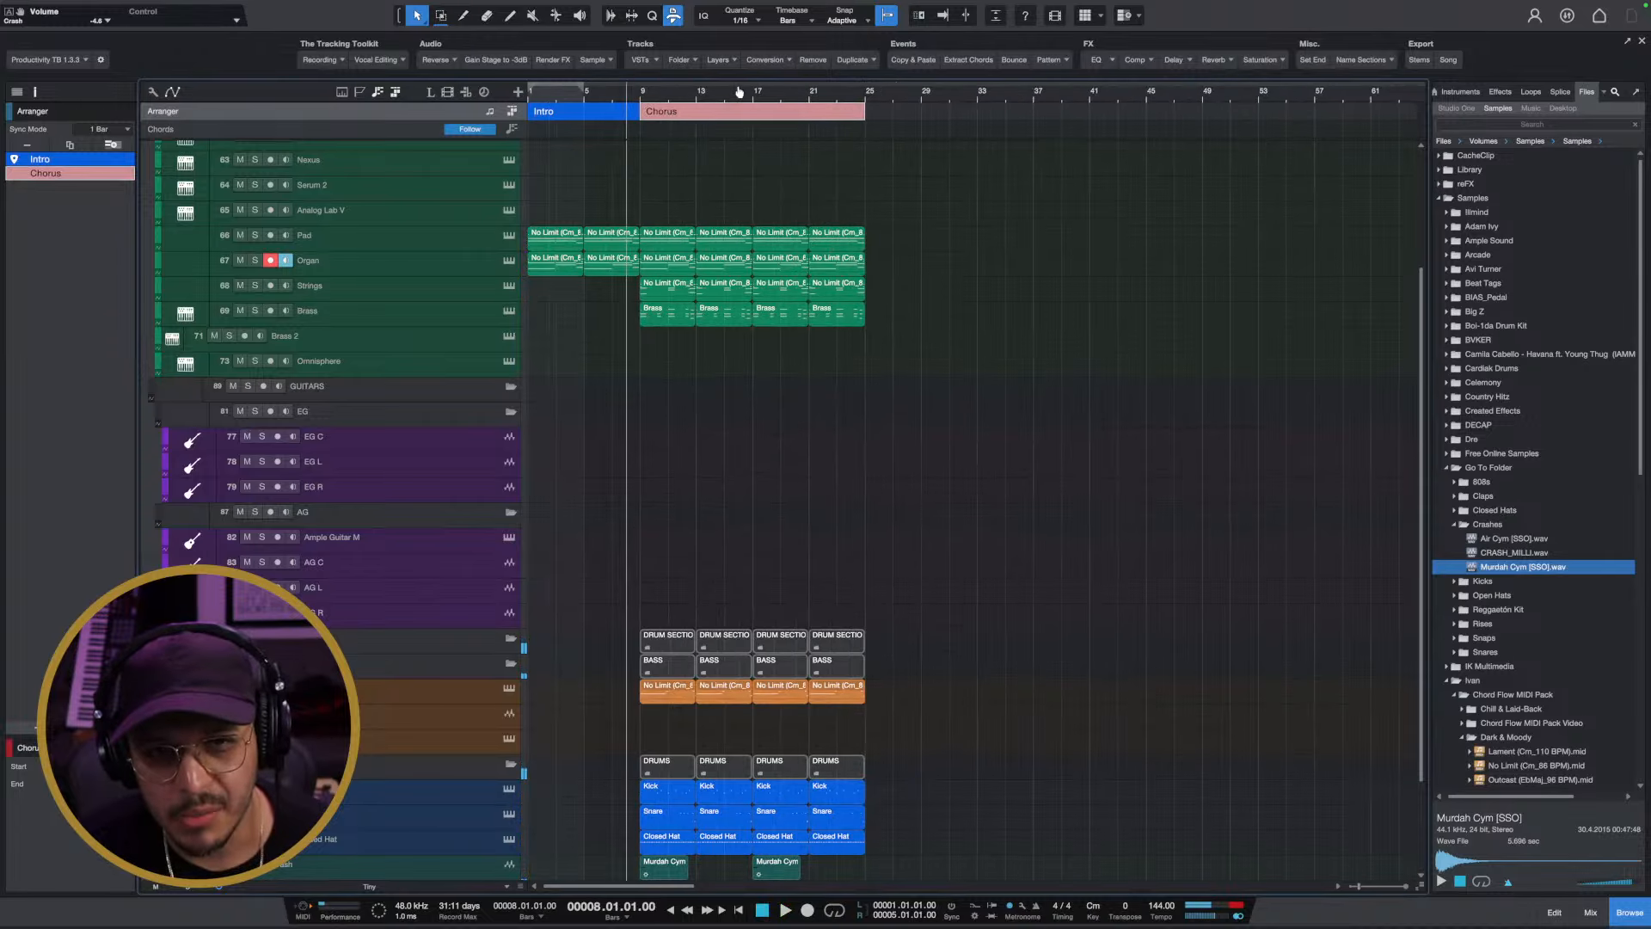
left_click(597, 113)
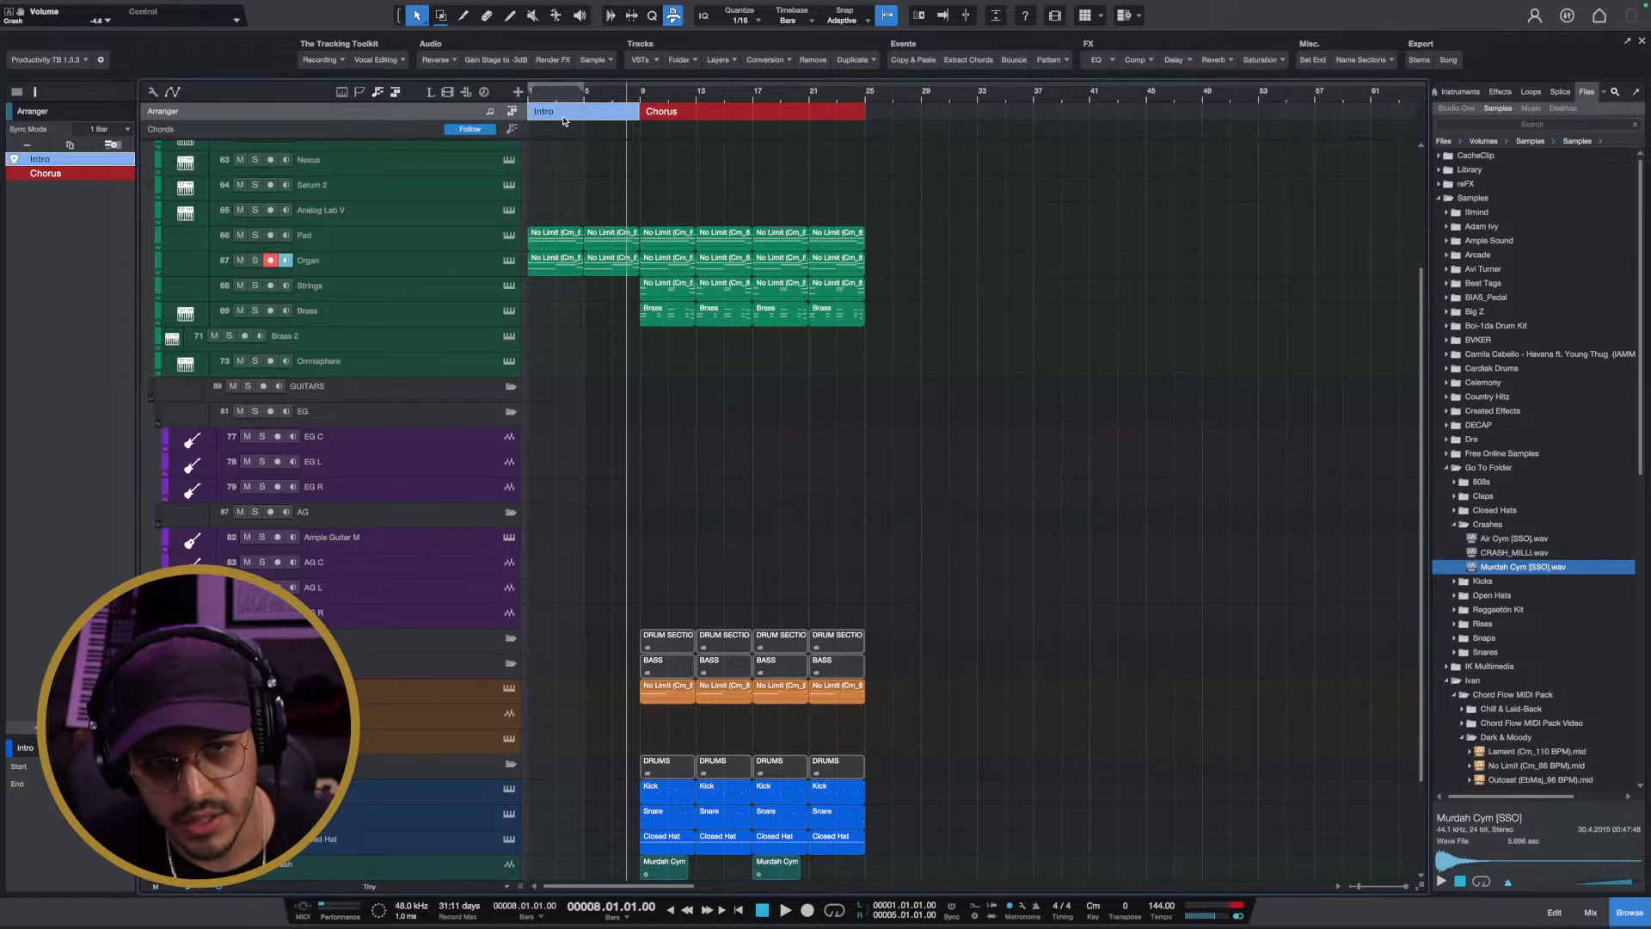
left_click(760, 105)
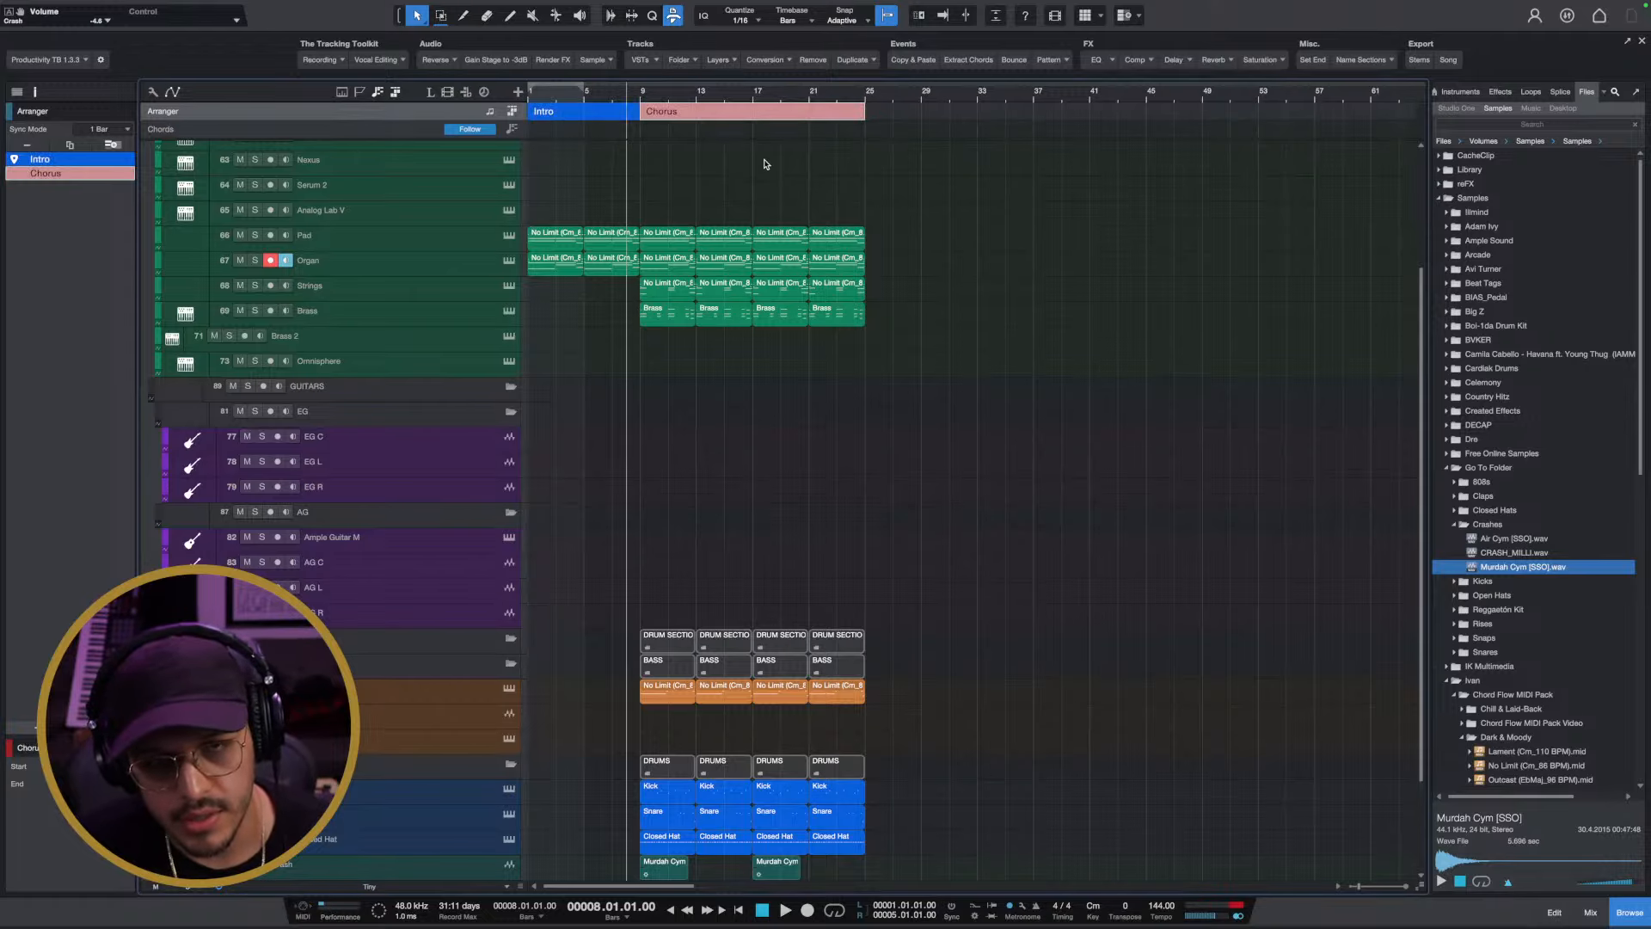
key("space")
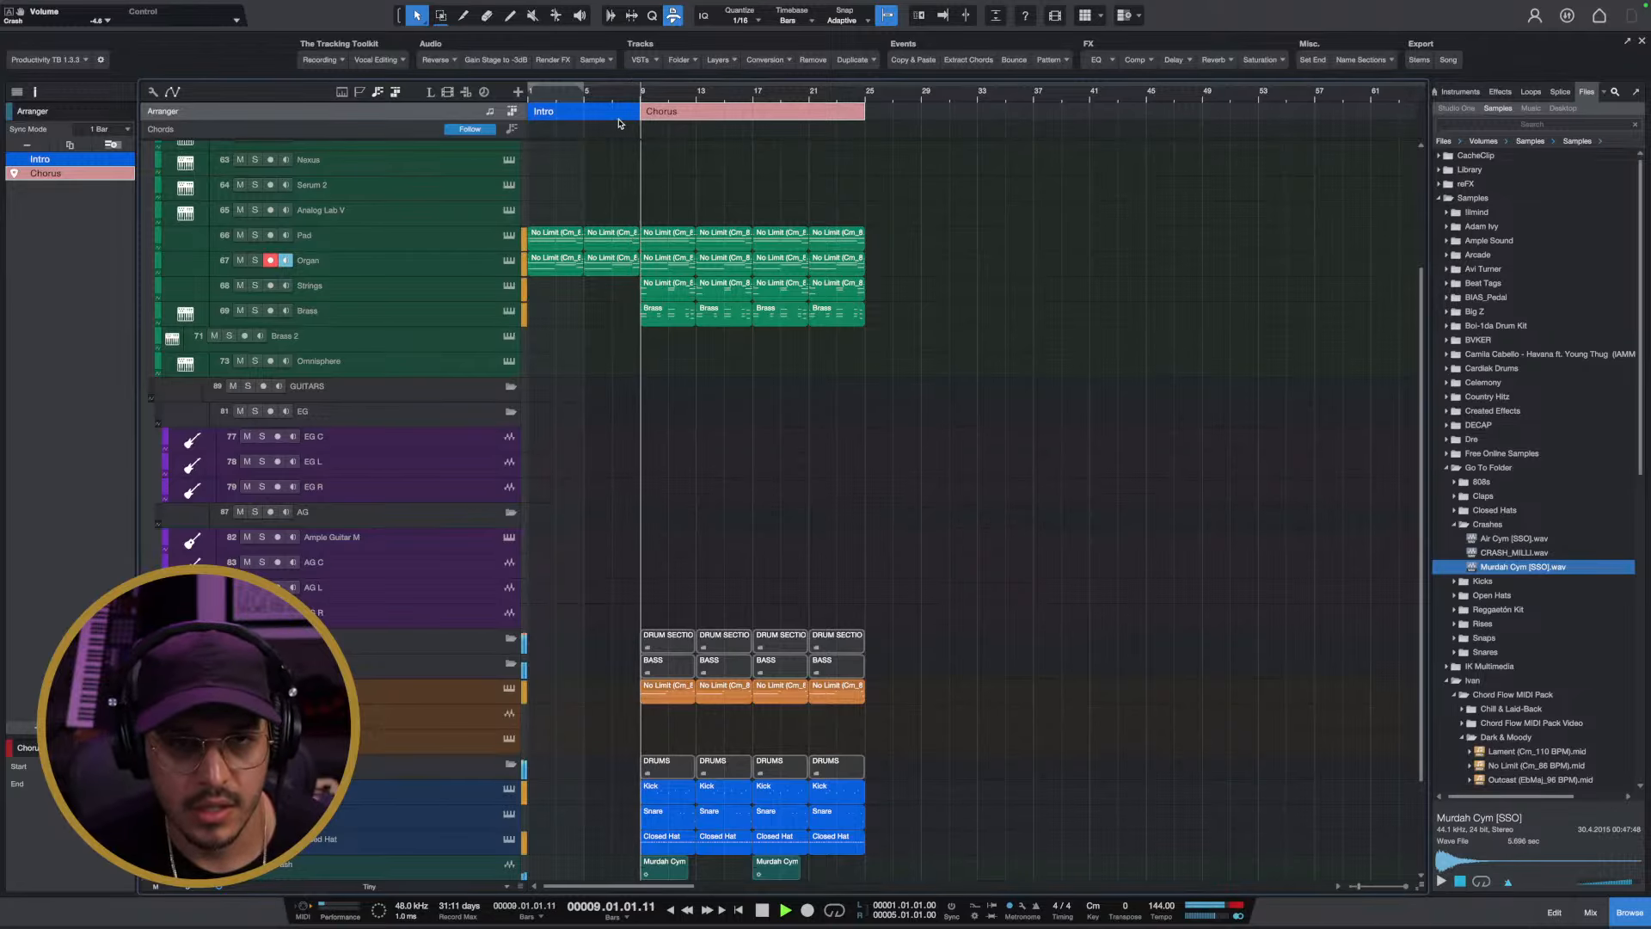
key("space")
Duplicate the 16-bar Chorus with its events to bar 25 and relabel the copy as Verse
key("d")
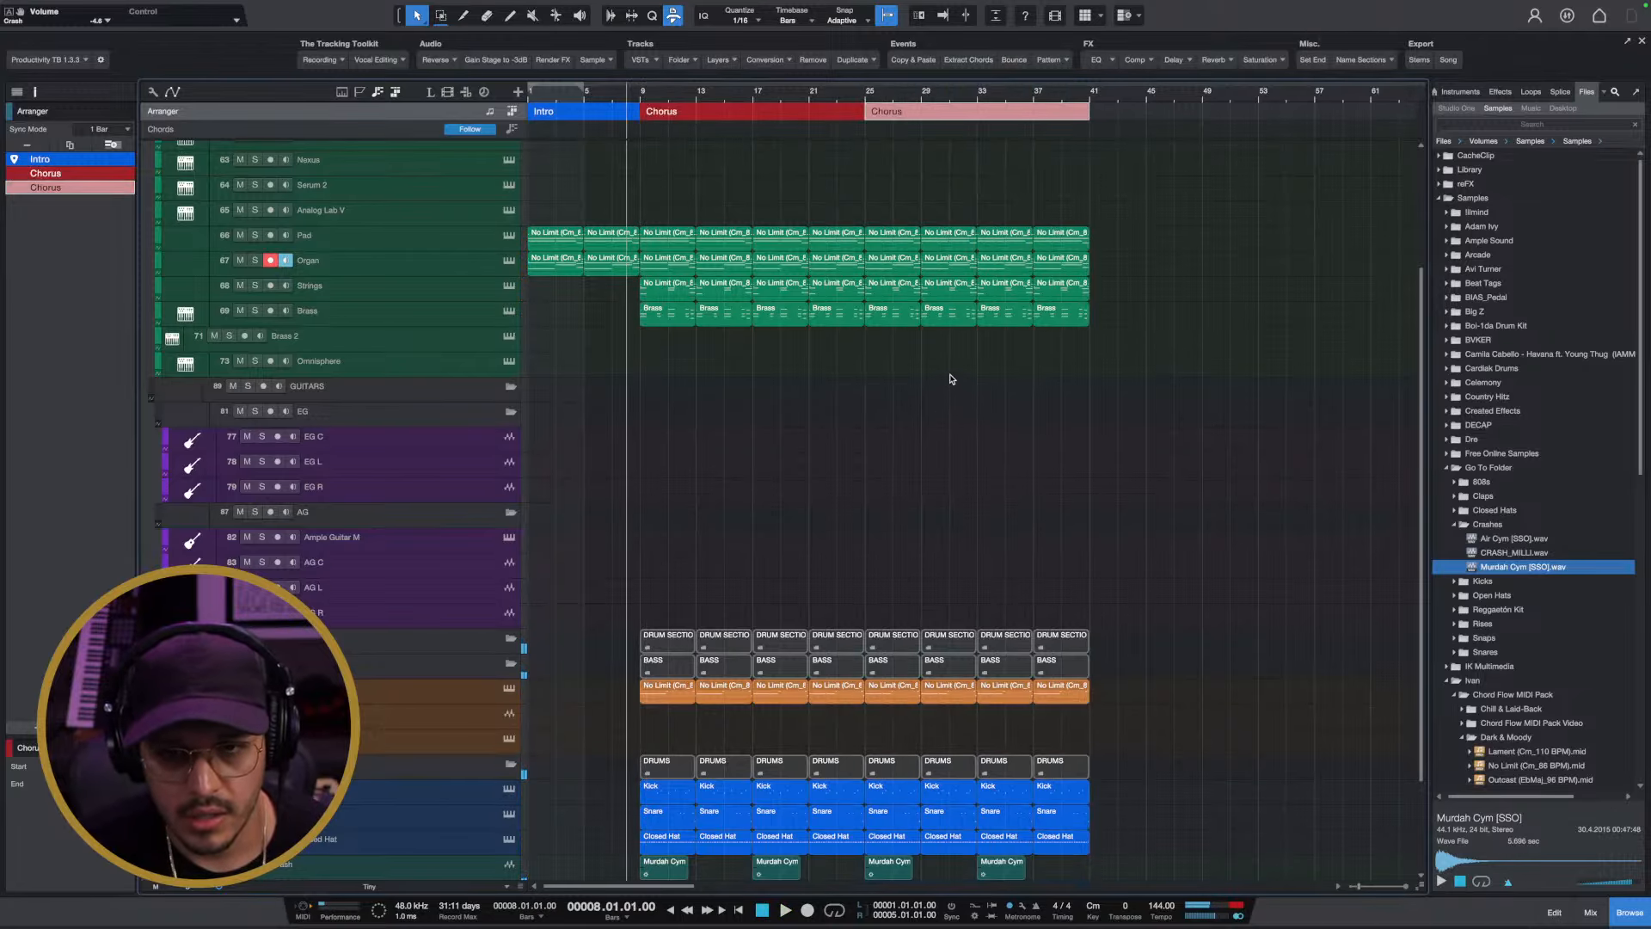
left_click(952, 374)
scroll(996, 612, "down", 2)
scroll(975, 516, "up", 5)
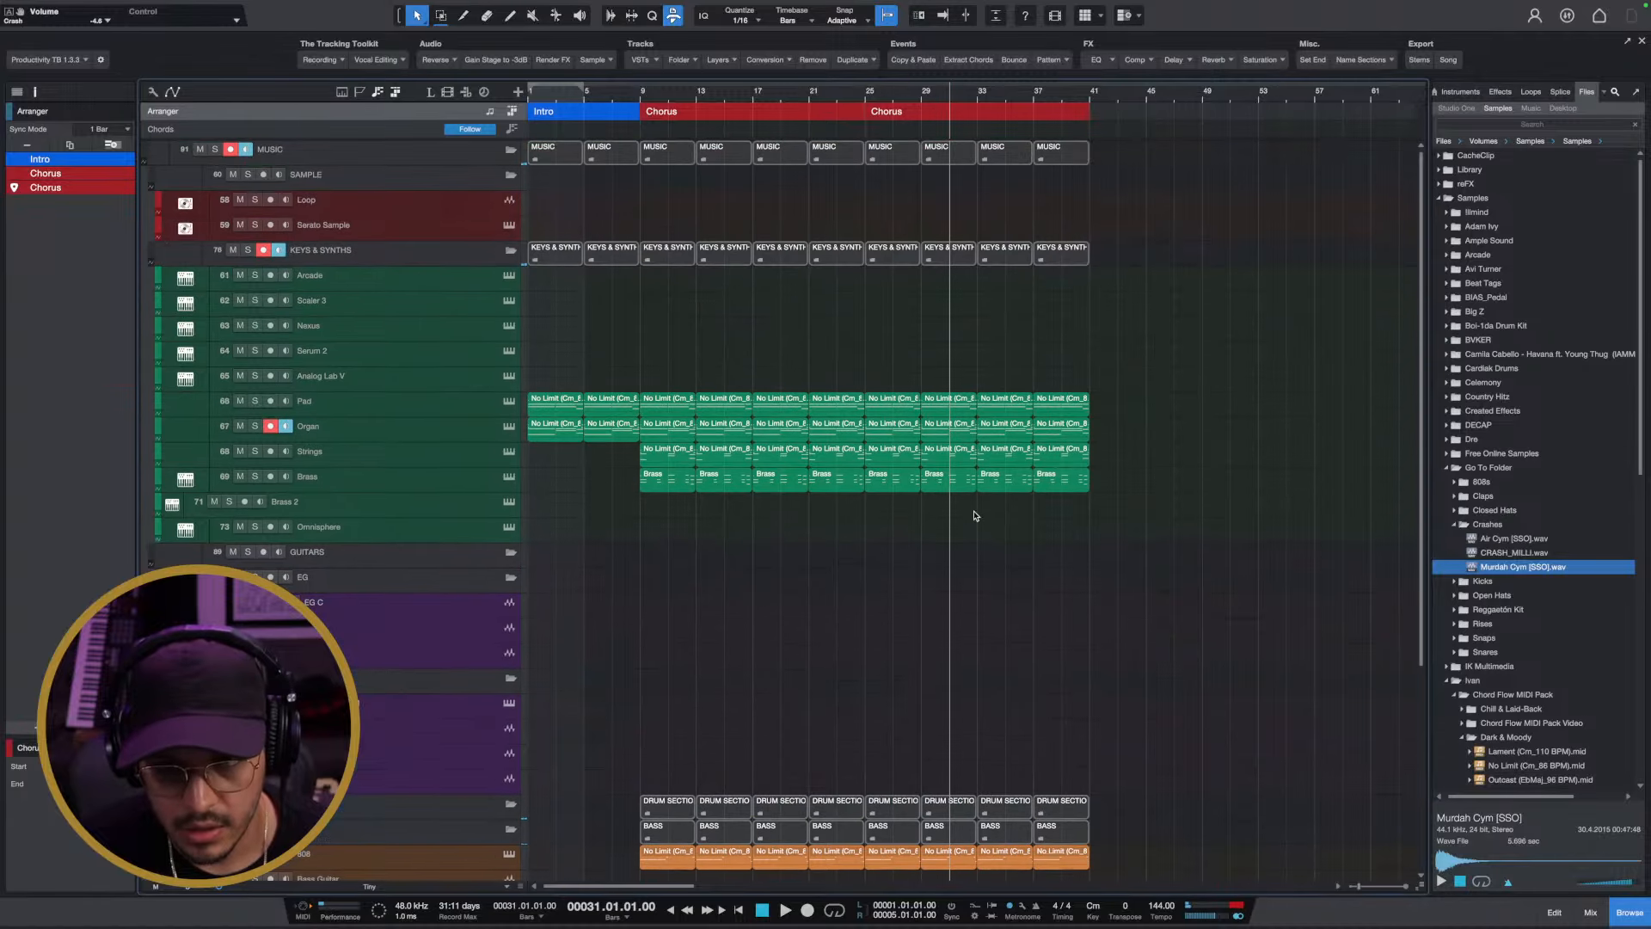
left_click(902, 115)
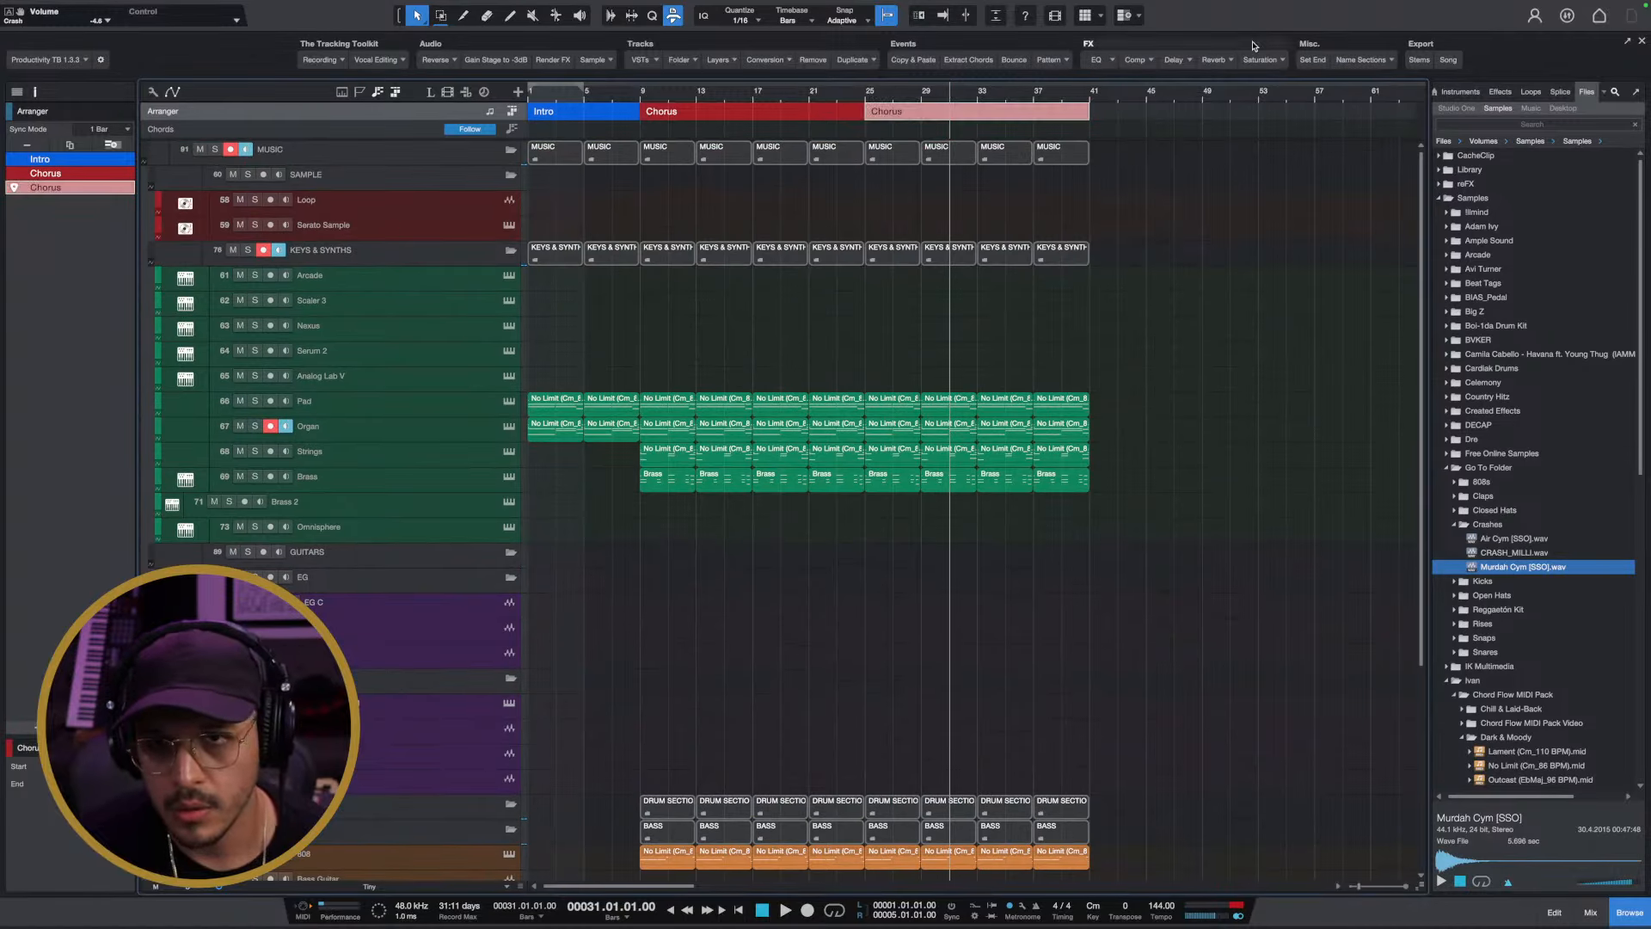
left_click(1363, 59)
left_click(1368, 92)
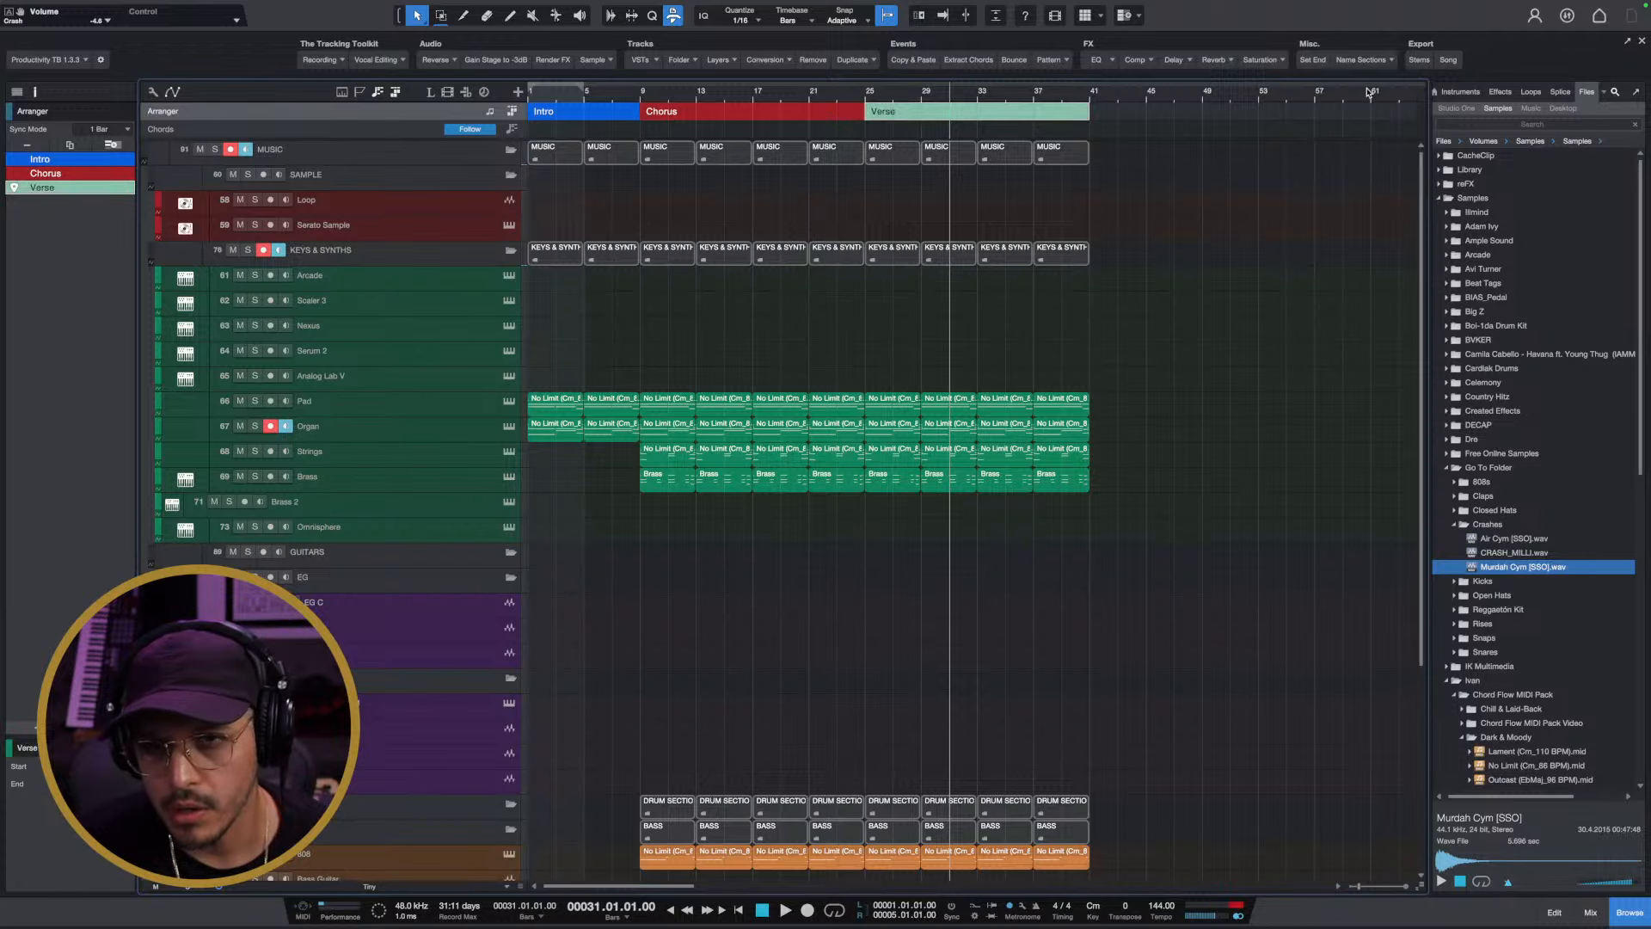
Play the transition into the Verse, delete all Brass events within the Verse, and play it again without them
left_click(824, 96)
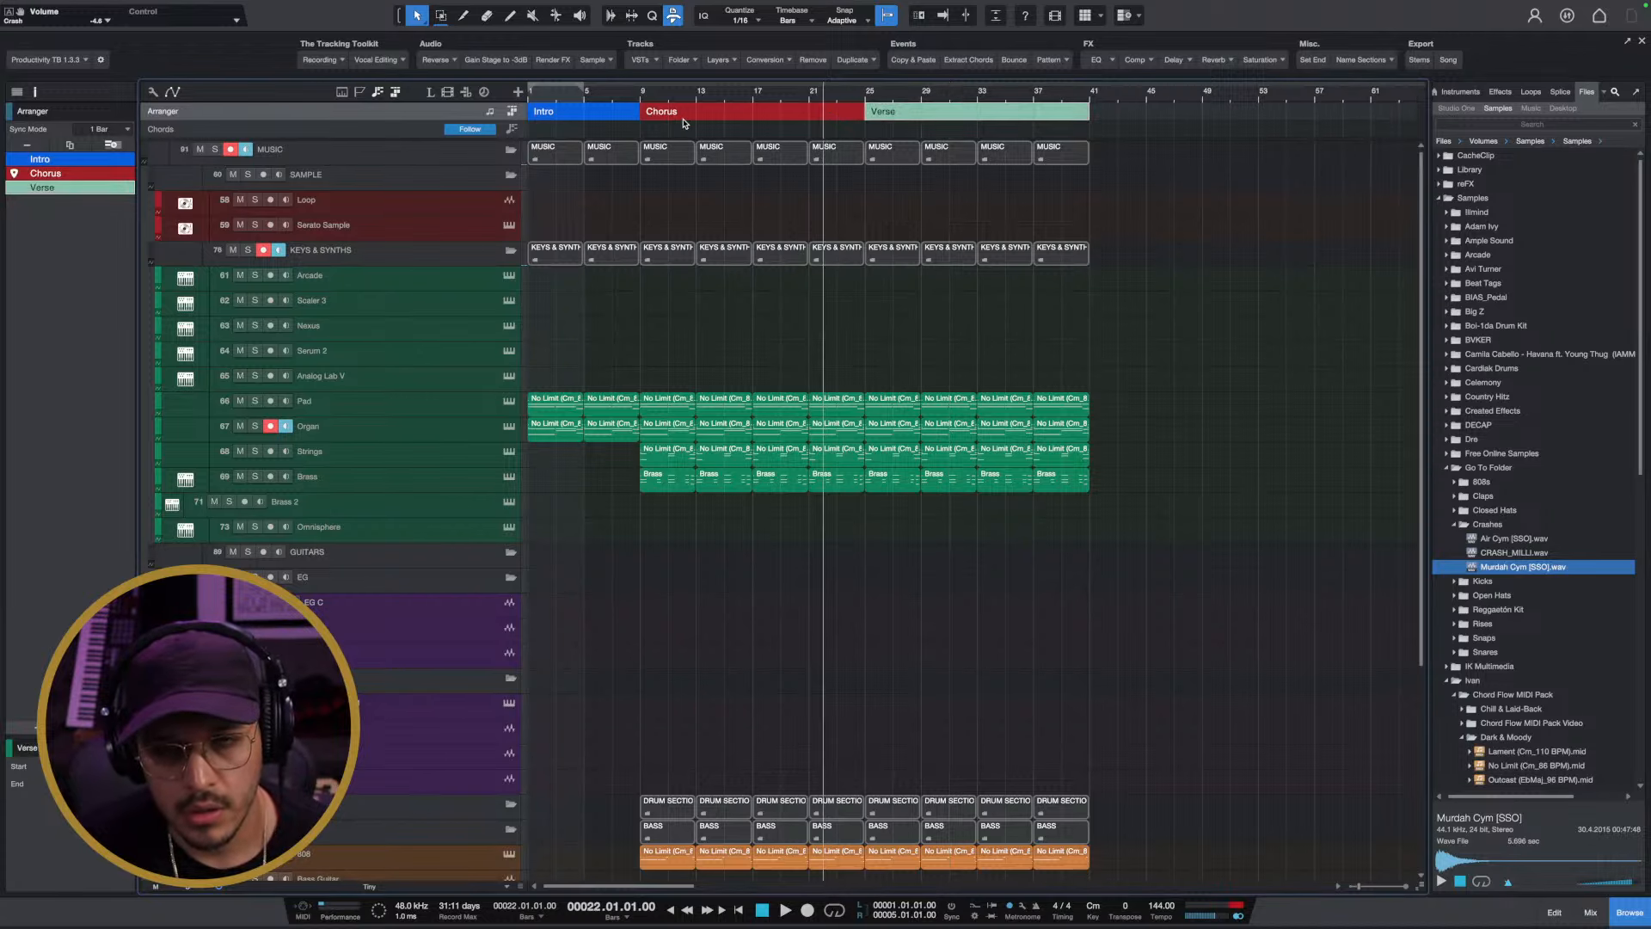
left_click(864, 93)
key("e")
key("space")
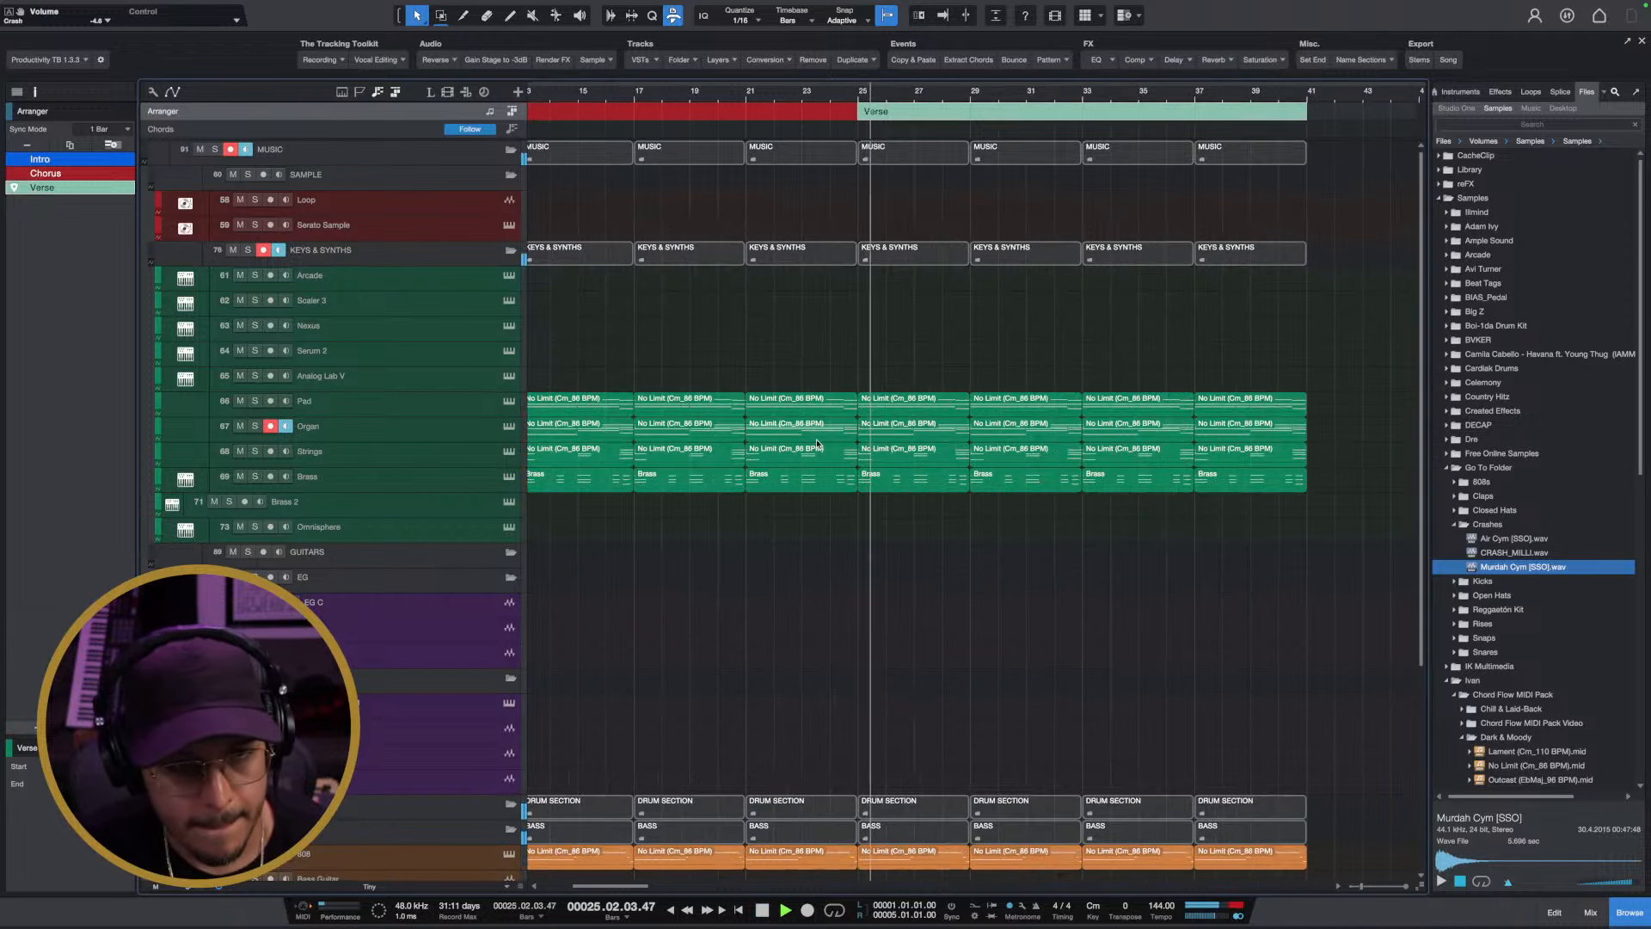
key("space")
left_click_drag(1348, 470, 874, 516)
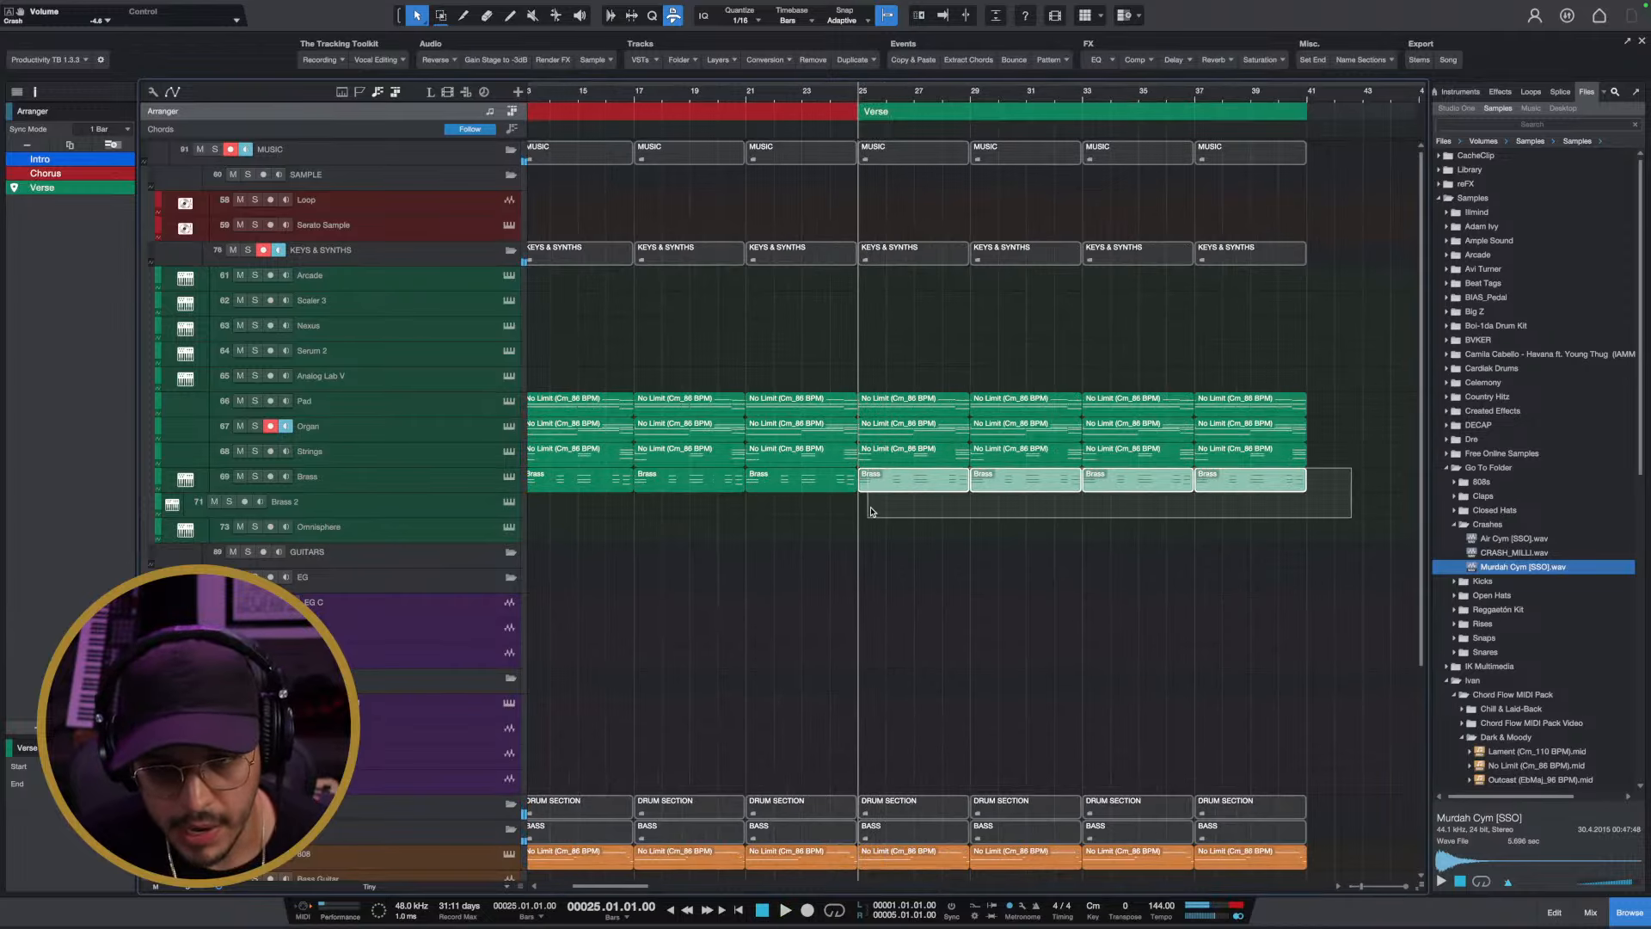
key("Delete")
key("space")
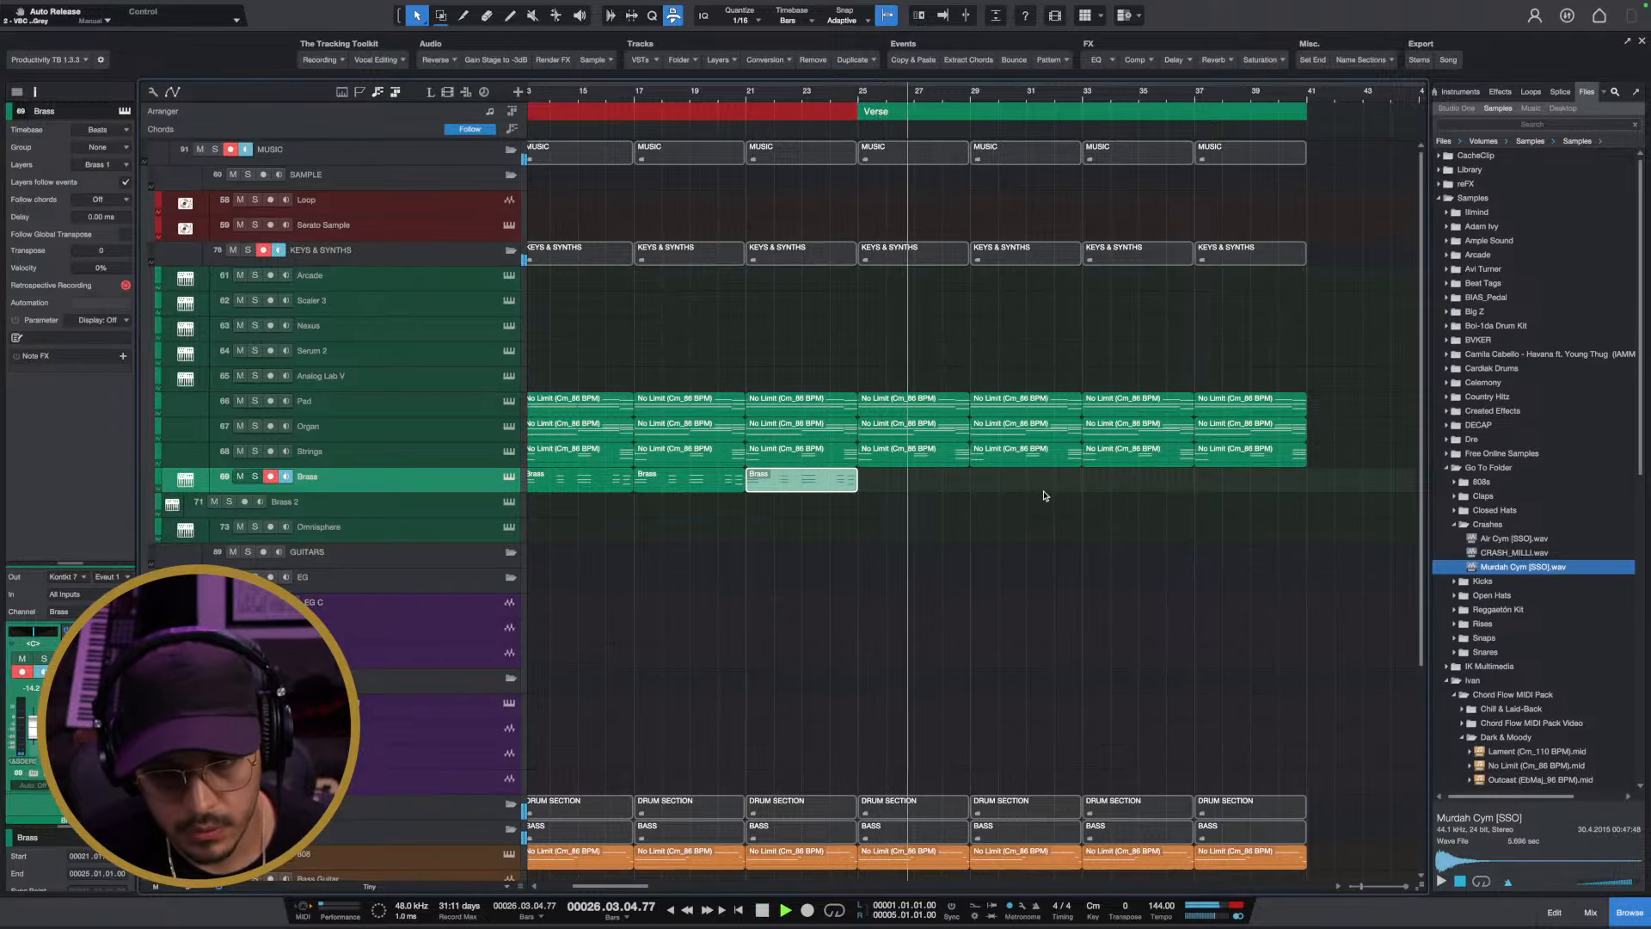
Duplicate the Verse and merge both into one 32-bar section ending at bar 57, with a copy of the Chorus placed after it
key("w")
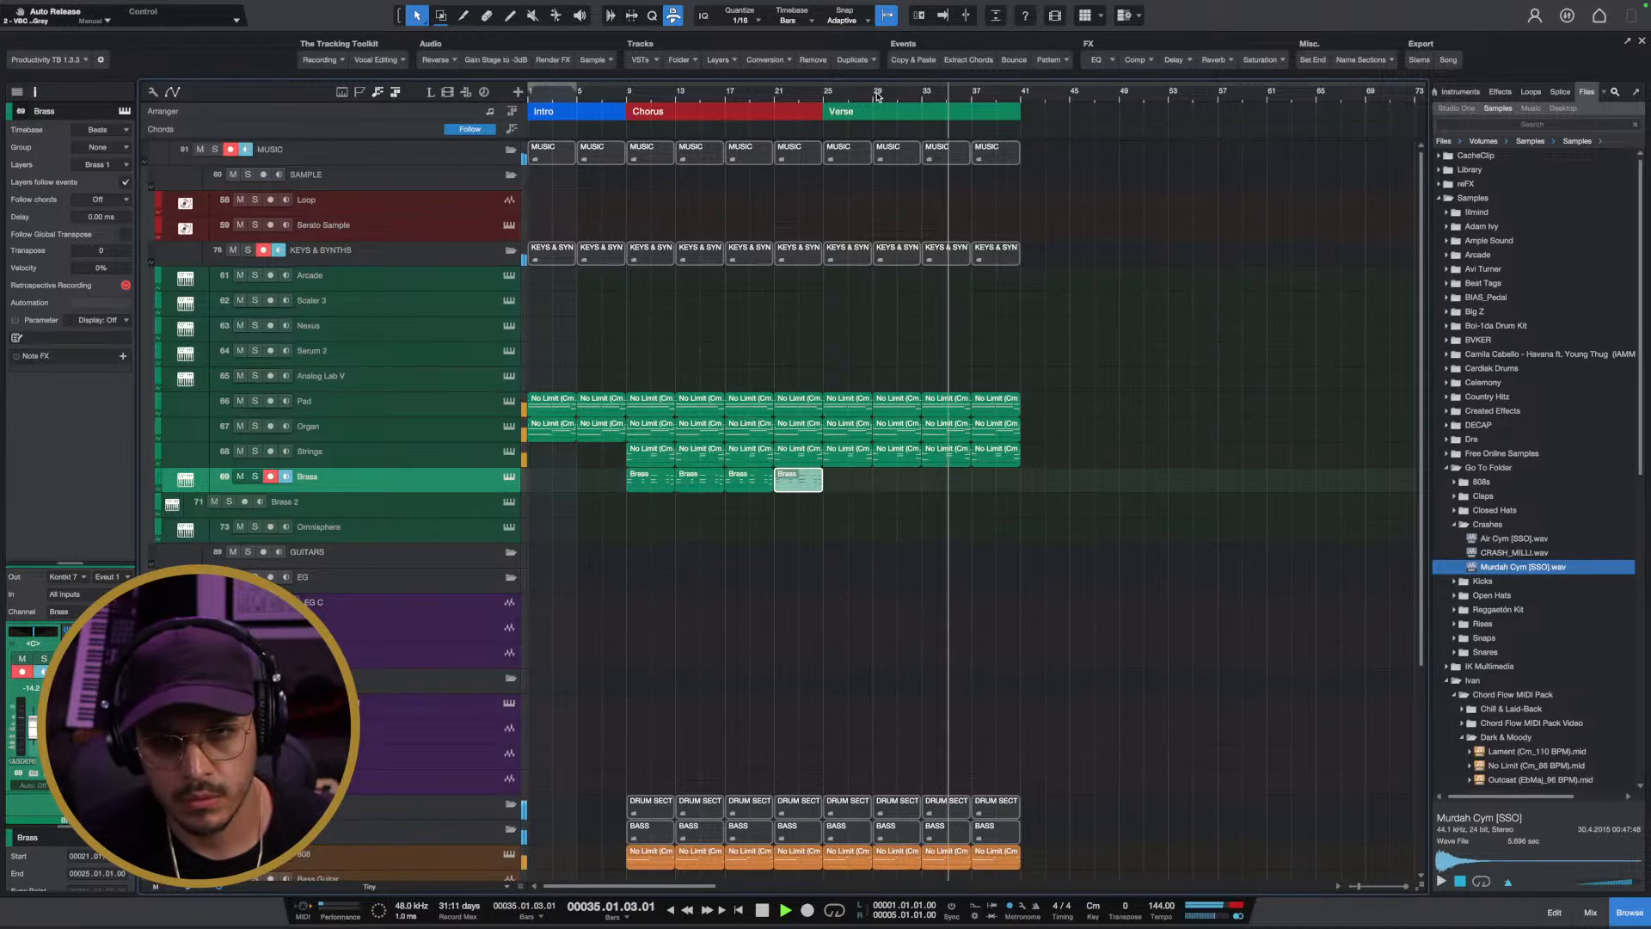
key("w")
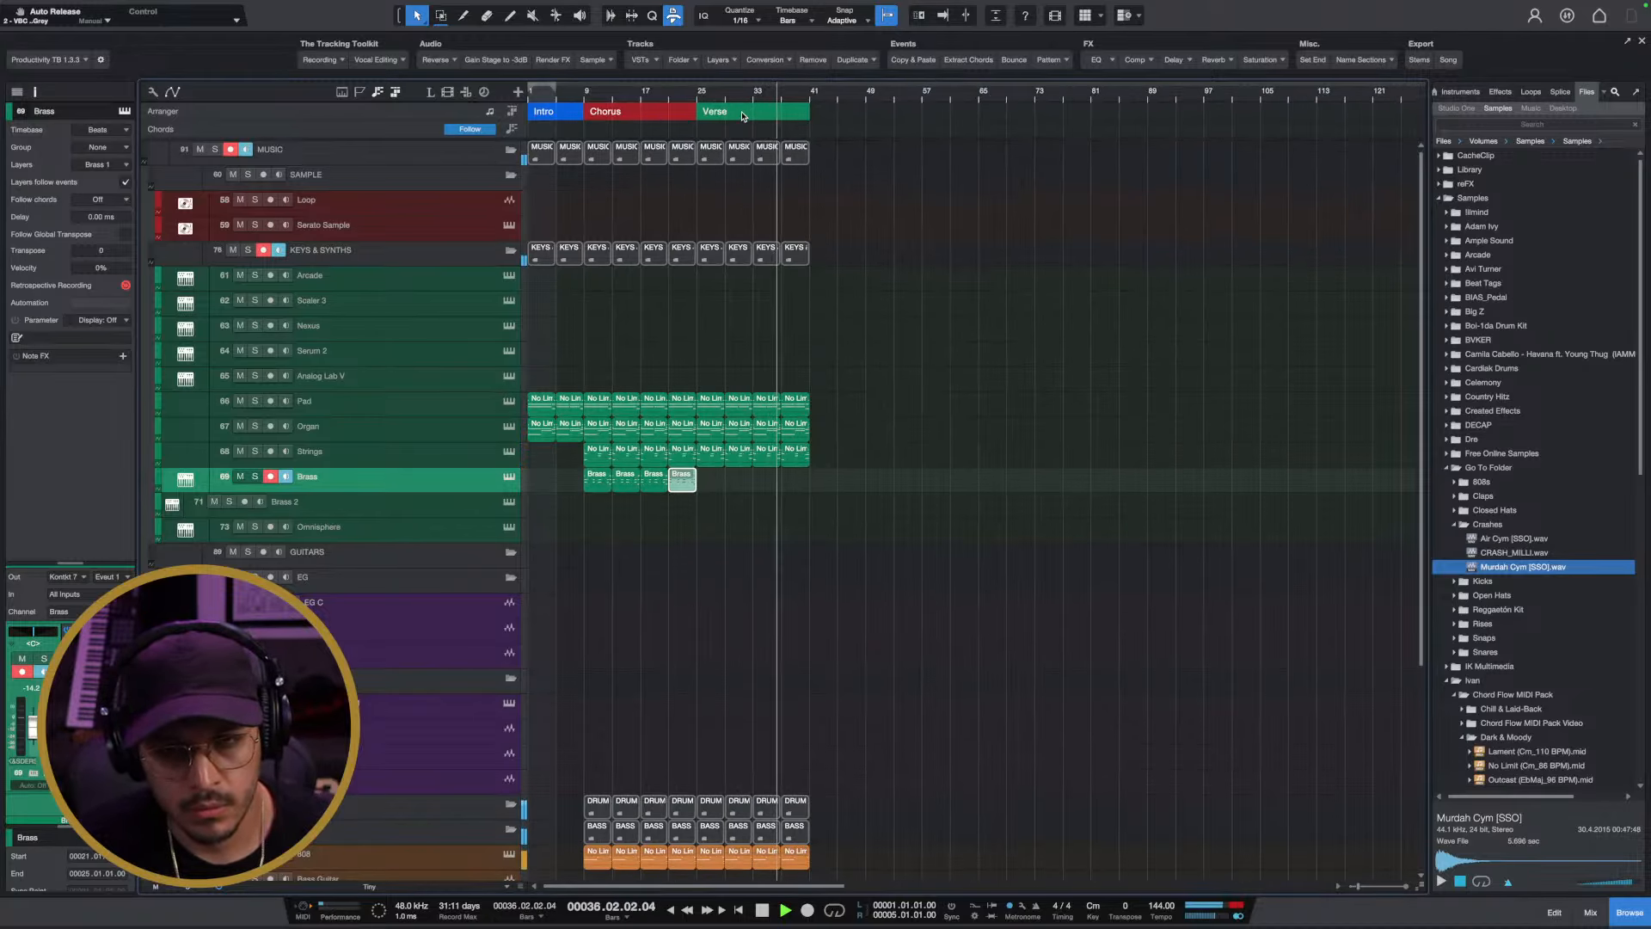
left_click(744, 116)
key("d")
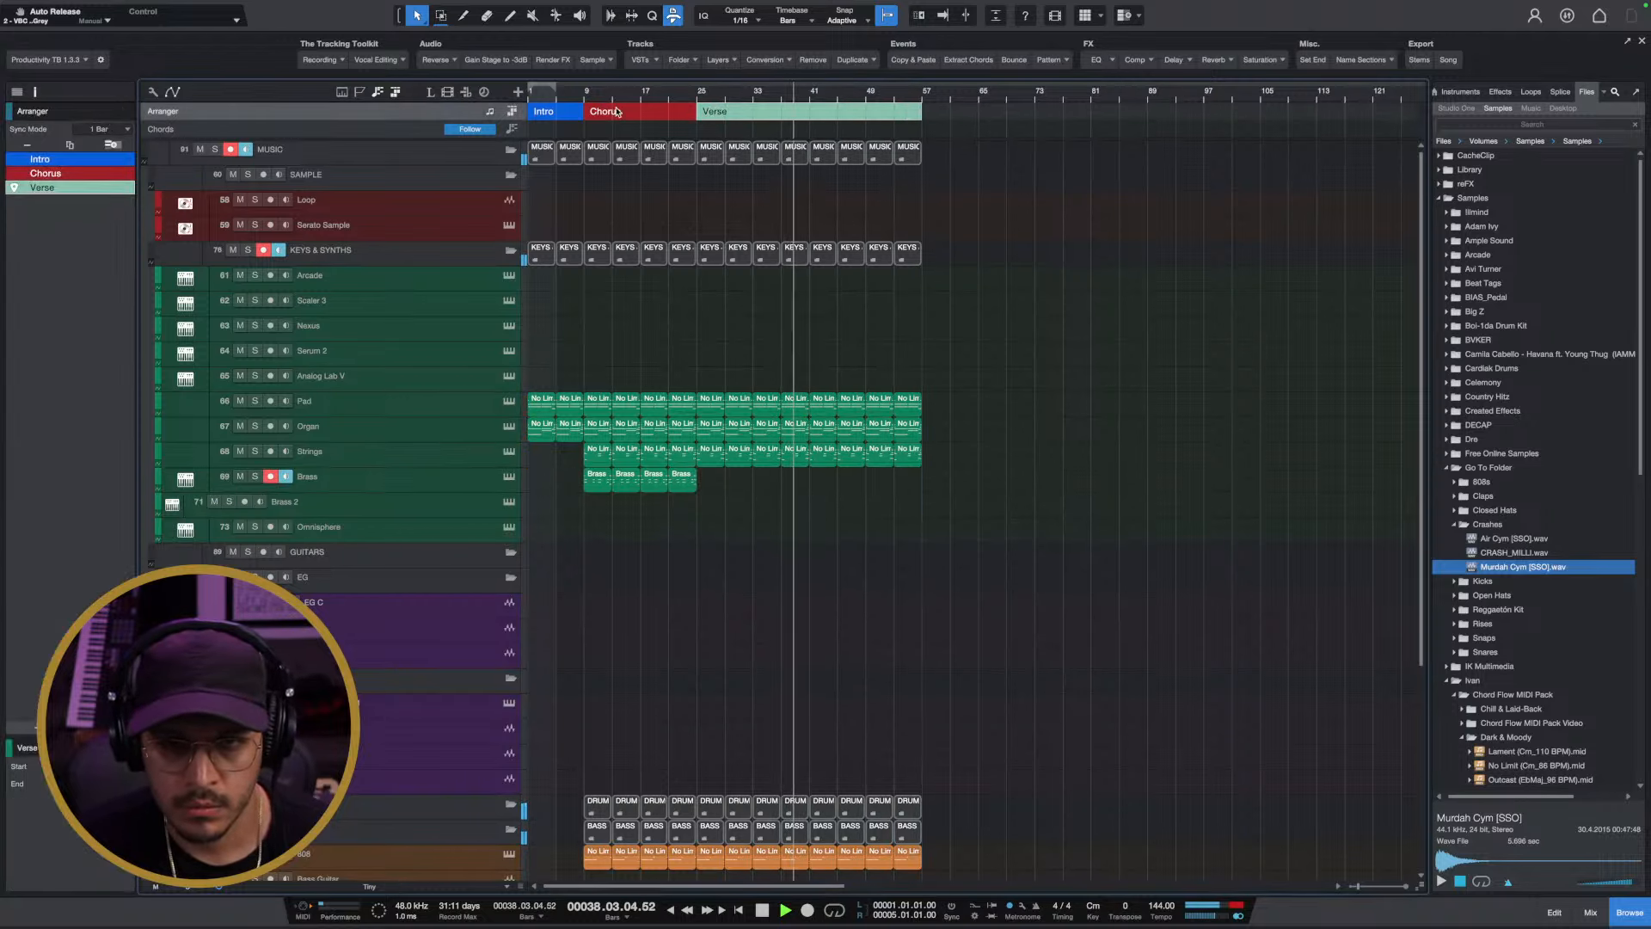
left_click_drag(612, 111, 950, 111)
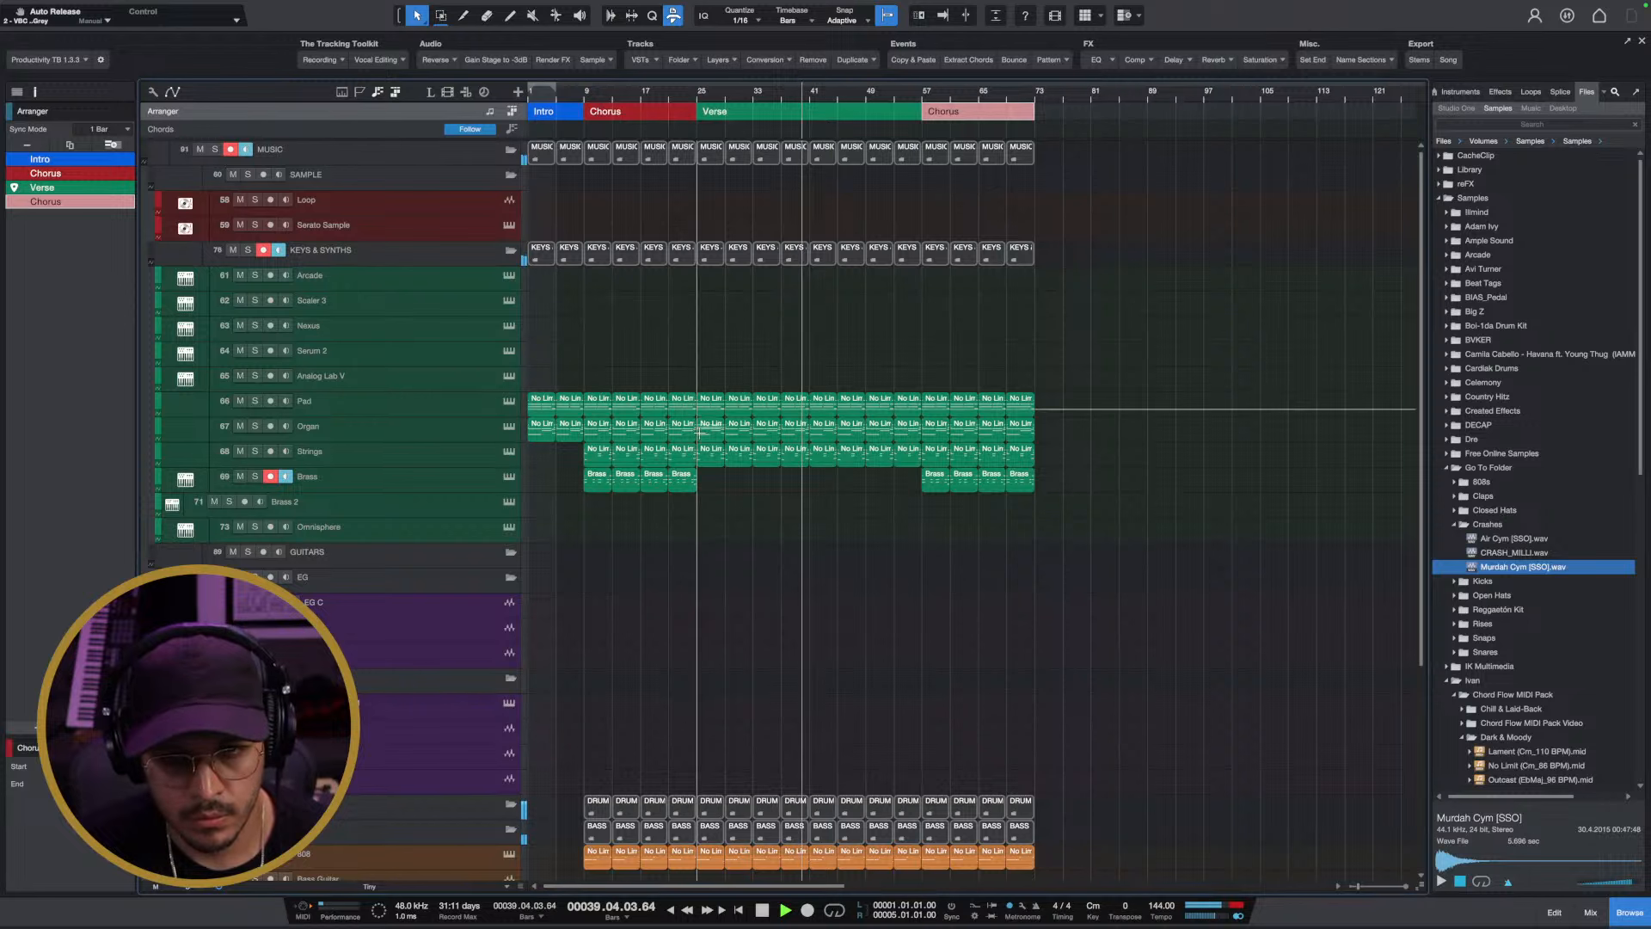
Delete the Kick events from the second half of the Verse, bars 41 to 57, and play the Verse
key("shift+e")
key("space")
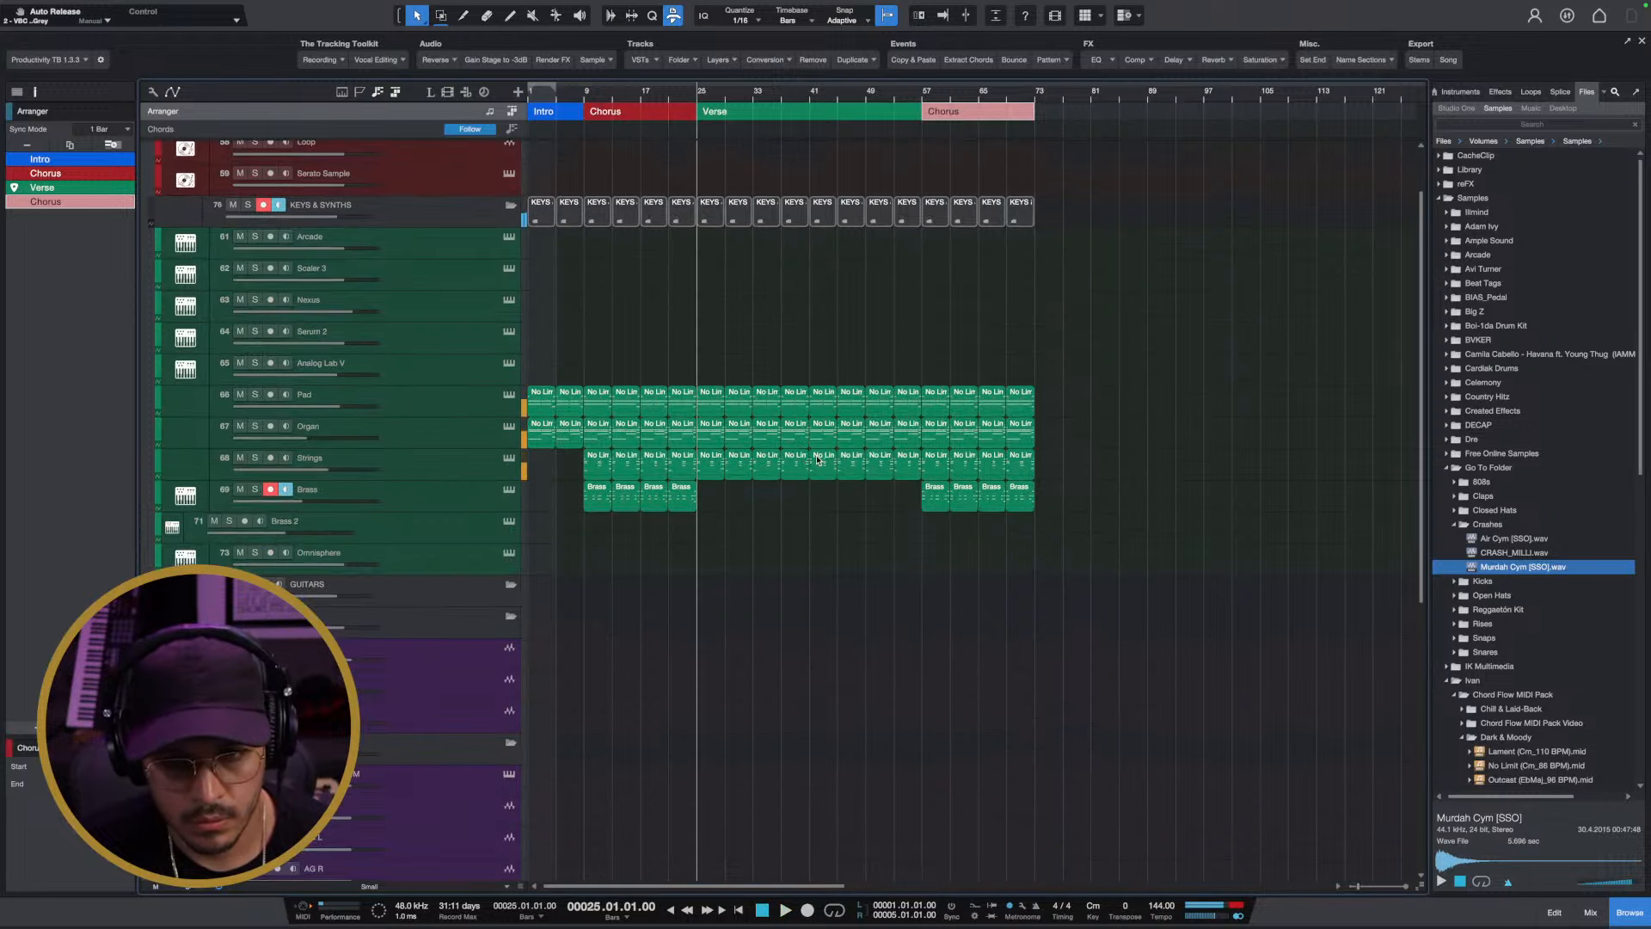
scroll(843, 533, "down", 3)
scroll(822, 662, "down", 3)
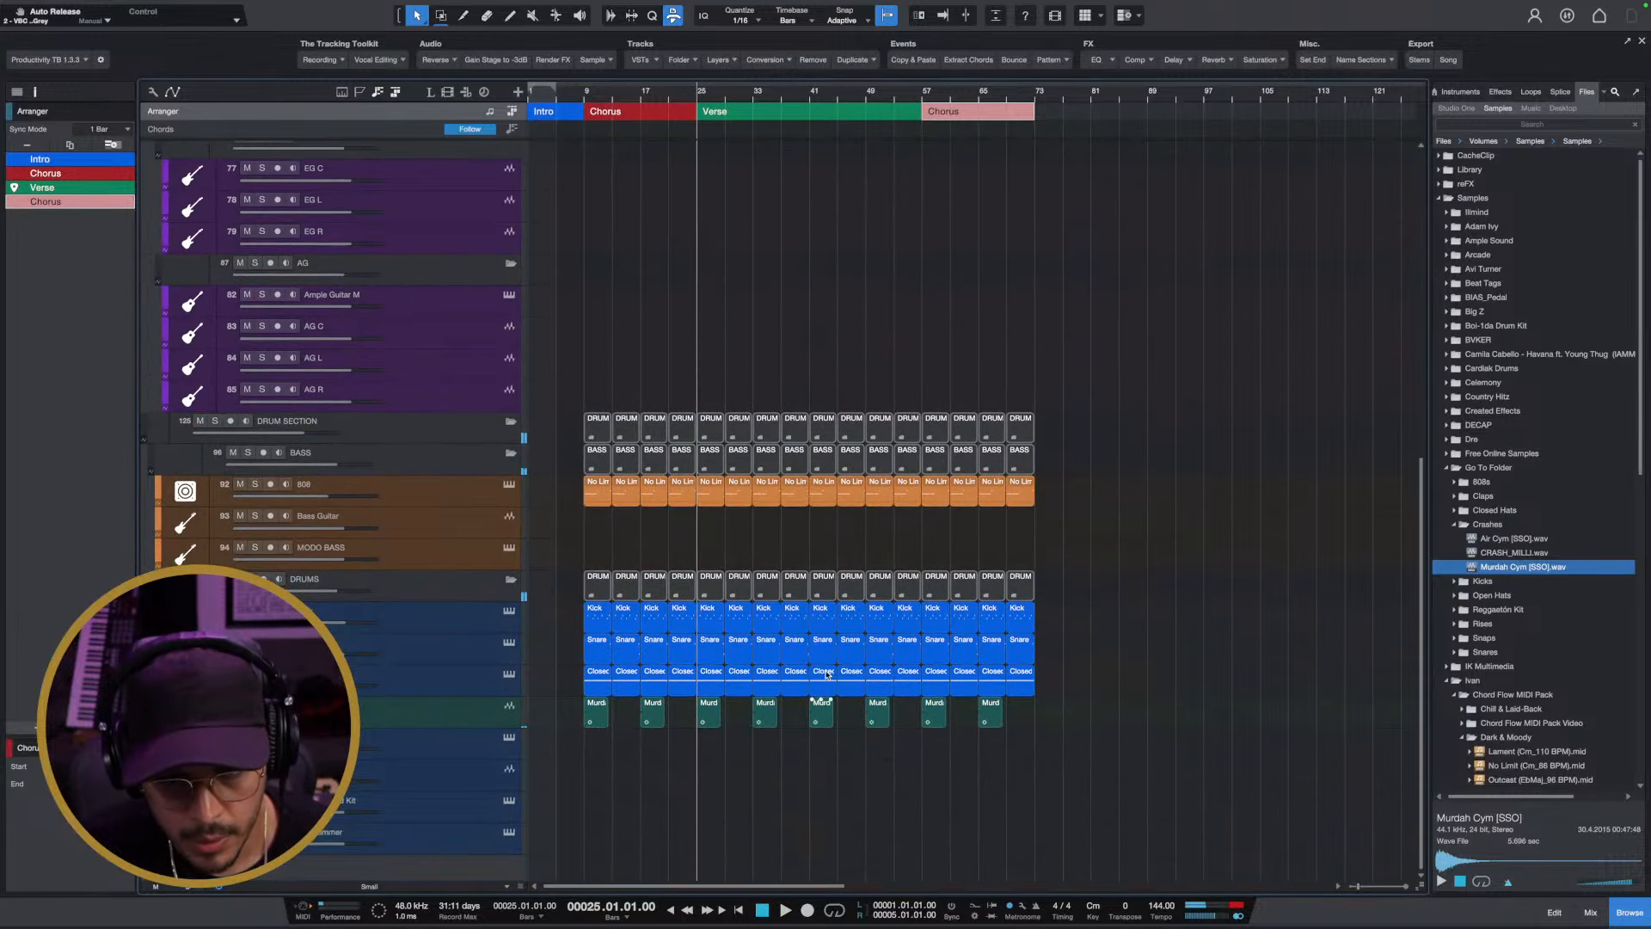
left_click(823, 616)
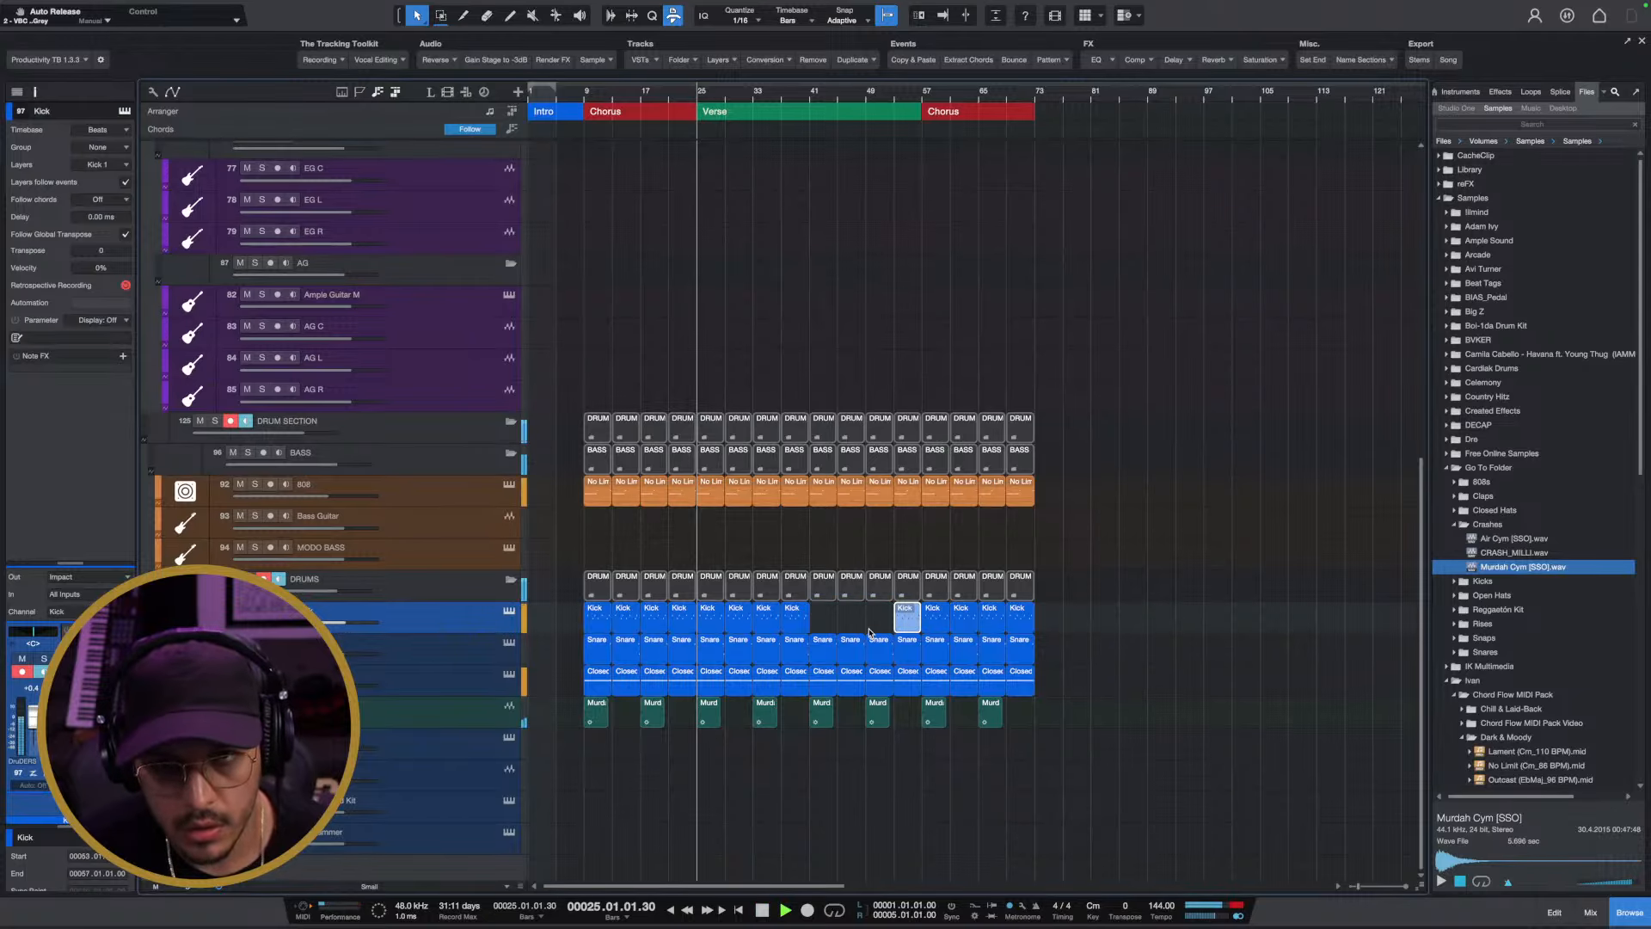
key("alt+Right")
key("space")
Play the Verse from about bar 37 into its kick-free second half, and set the playback position to bar 40
left_click(775, 95)
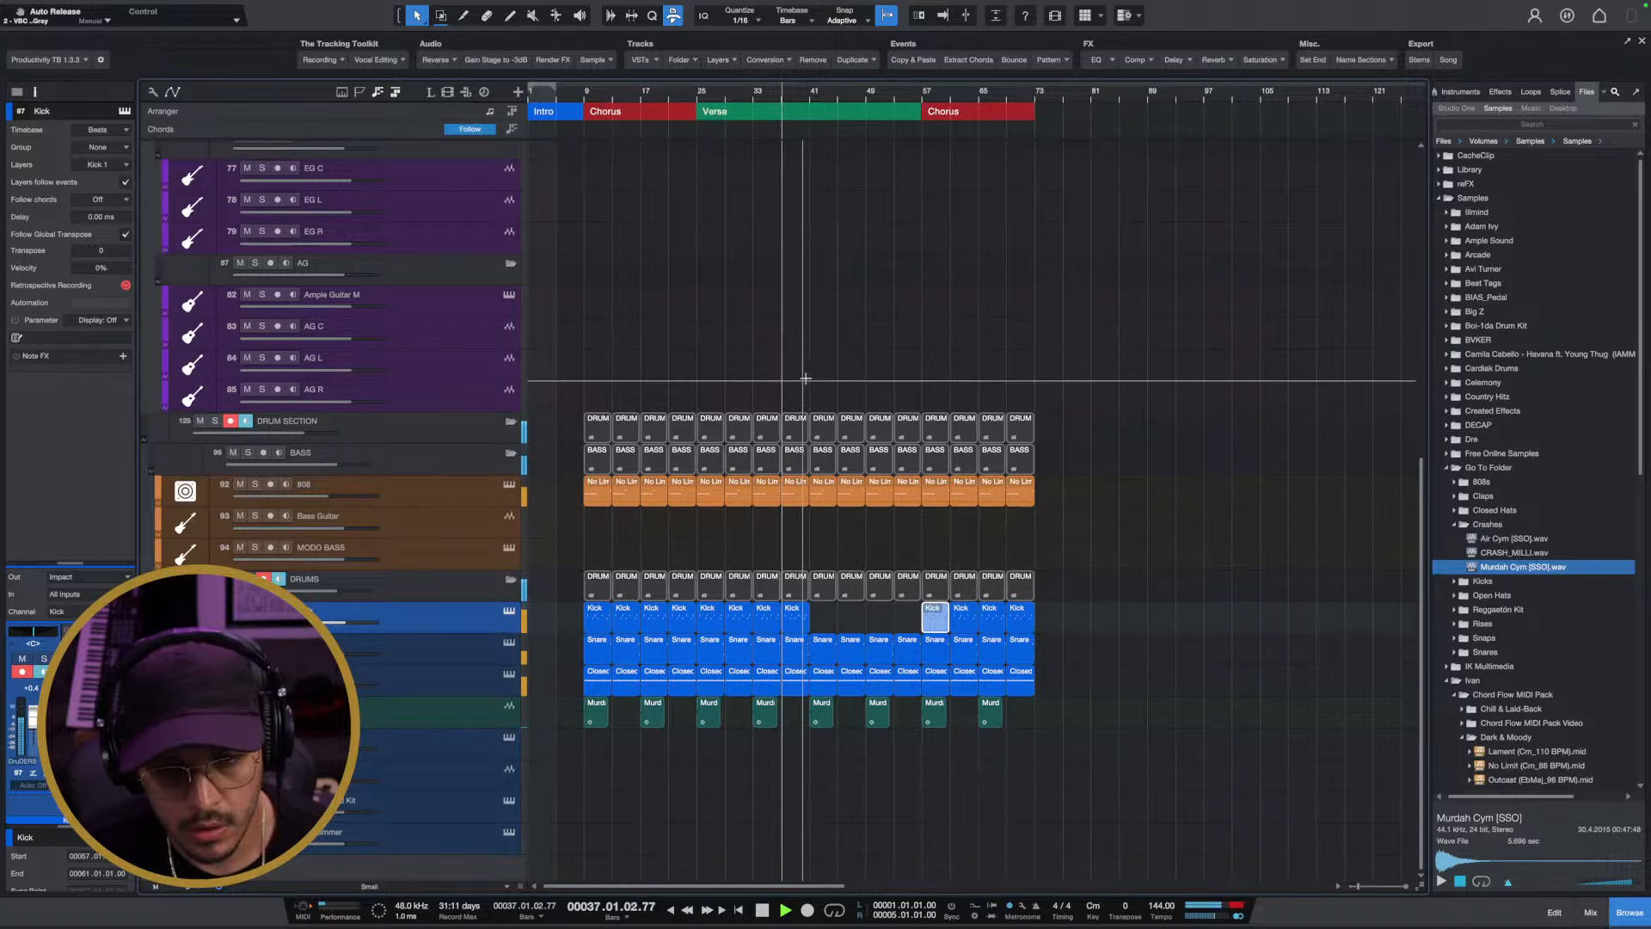
key("e")
left_click(1051, 712)
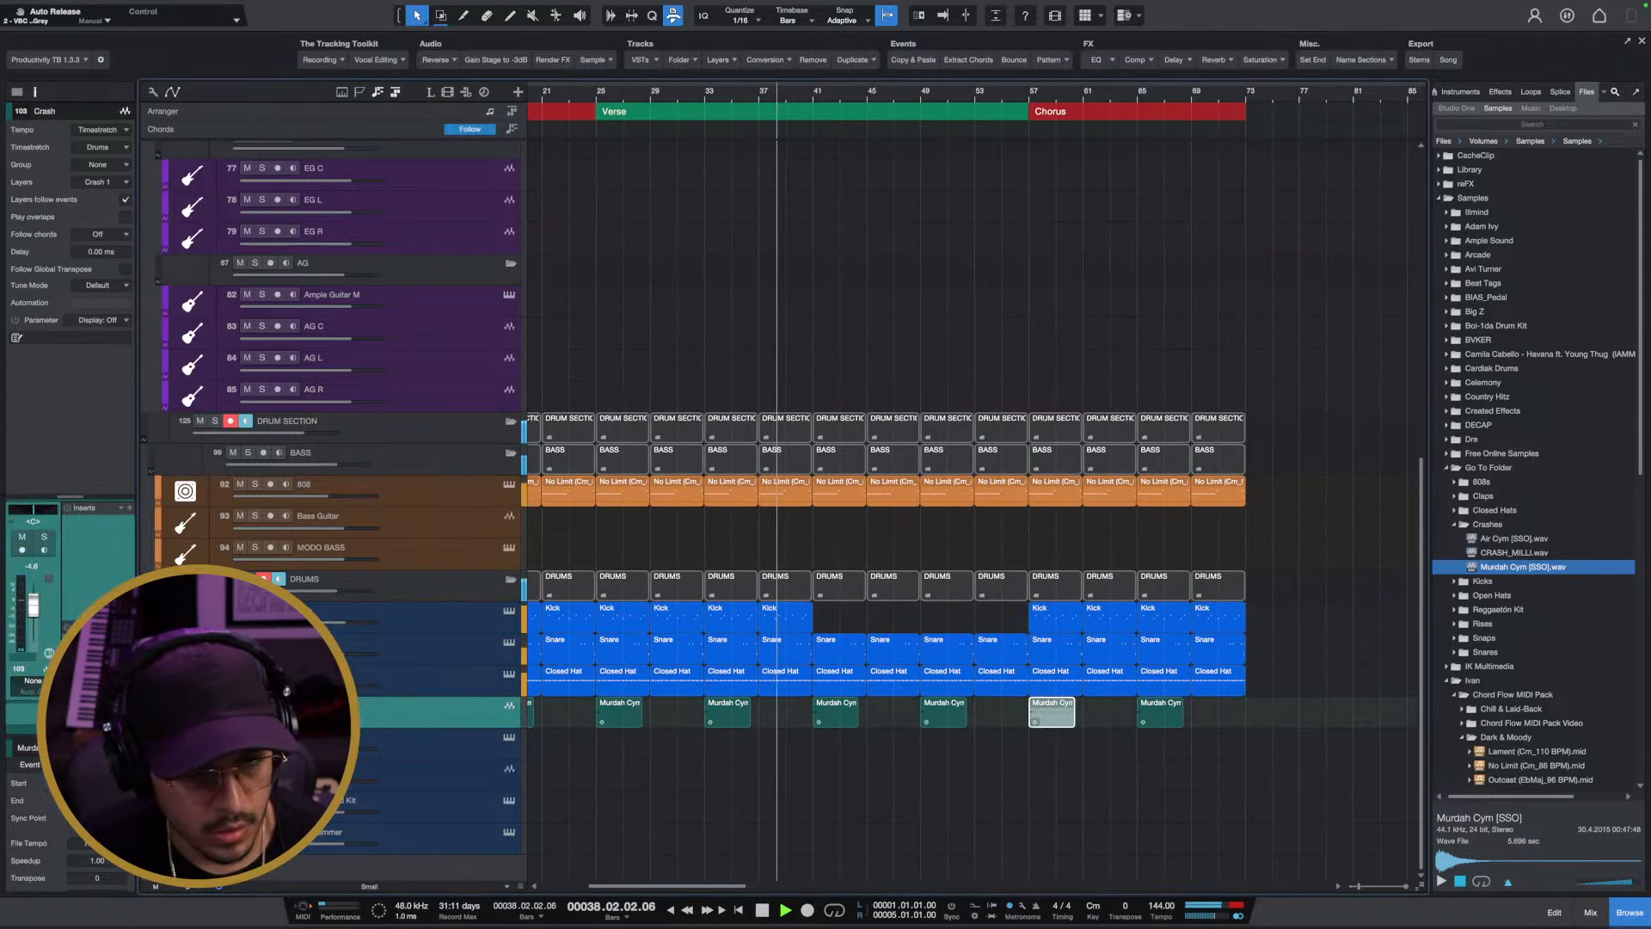
left_click(444, 737)
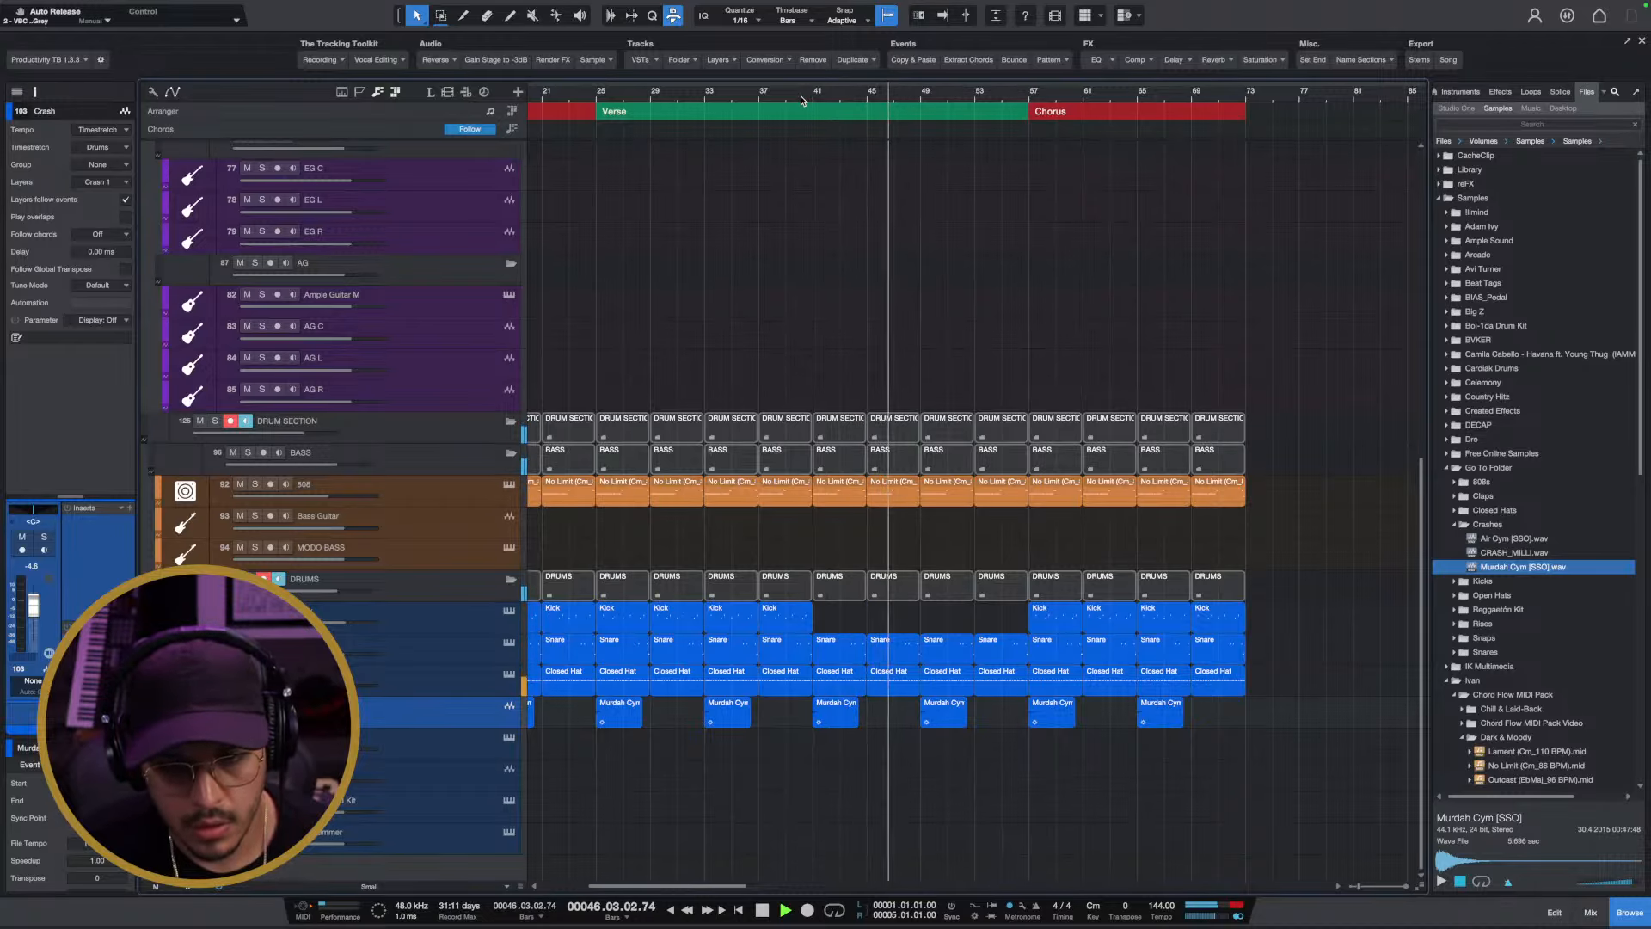
left_click(802, 100)
key("space")
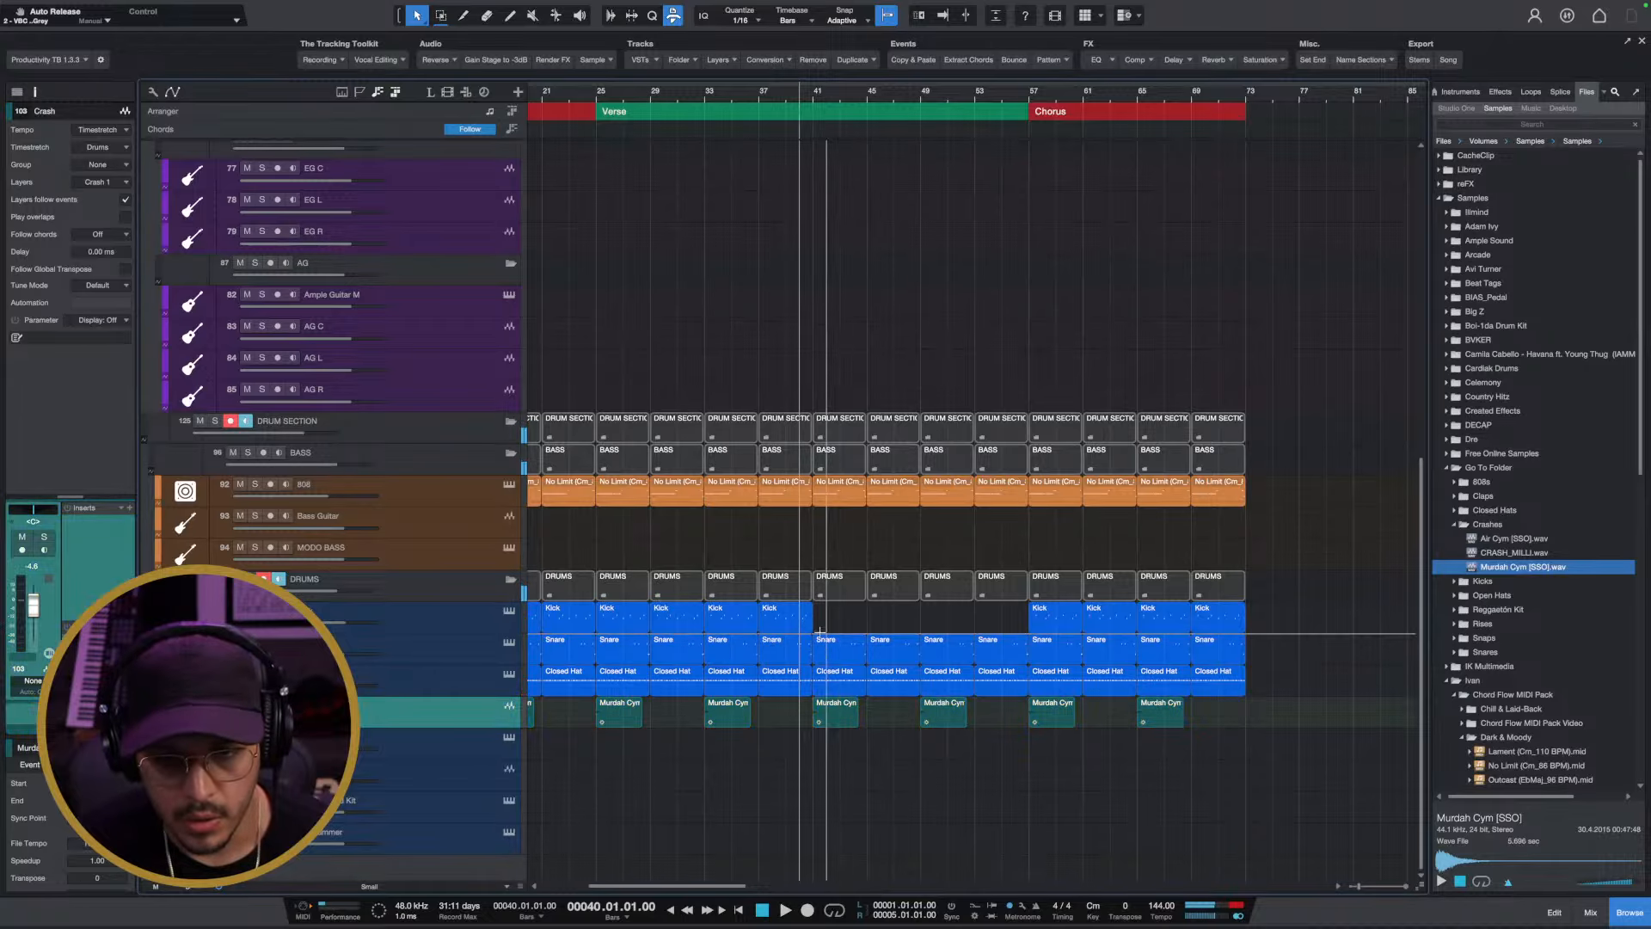
Duplicate the Kick event at bar 37 four times to refill the Verse from bar 41 to bar 57
left_click(781, 615)
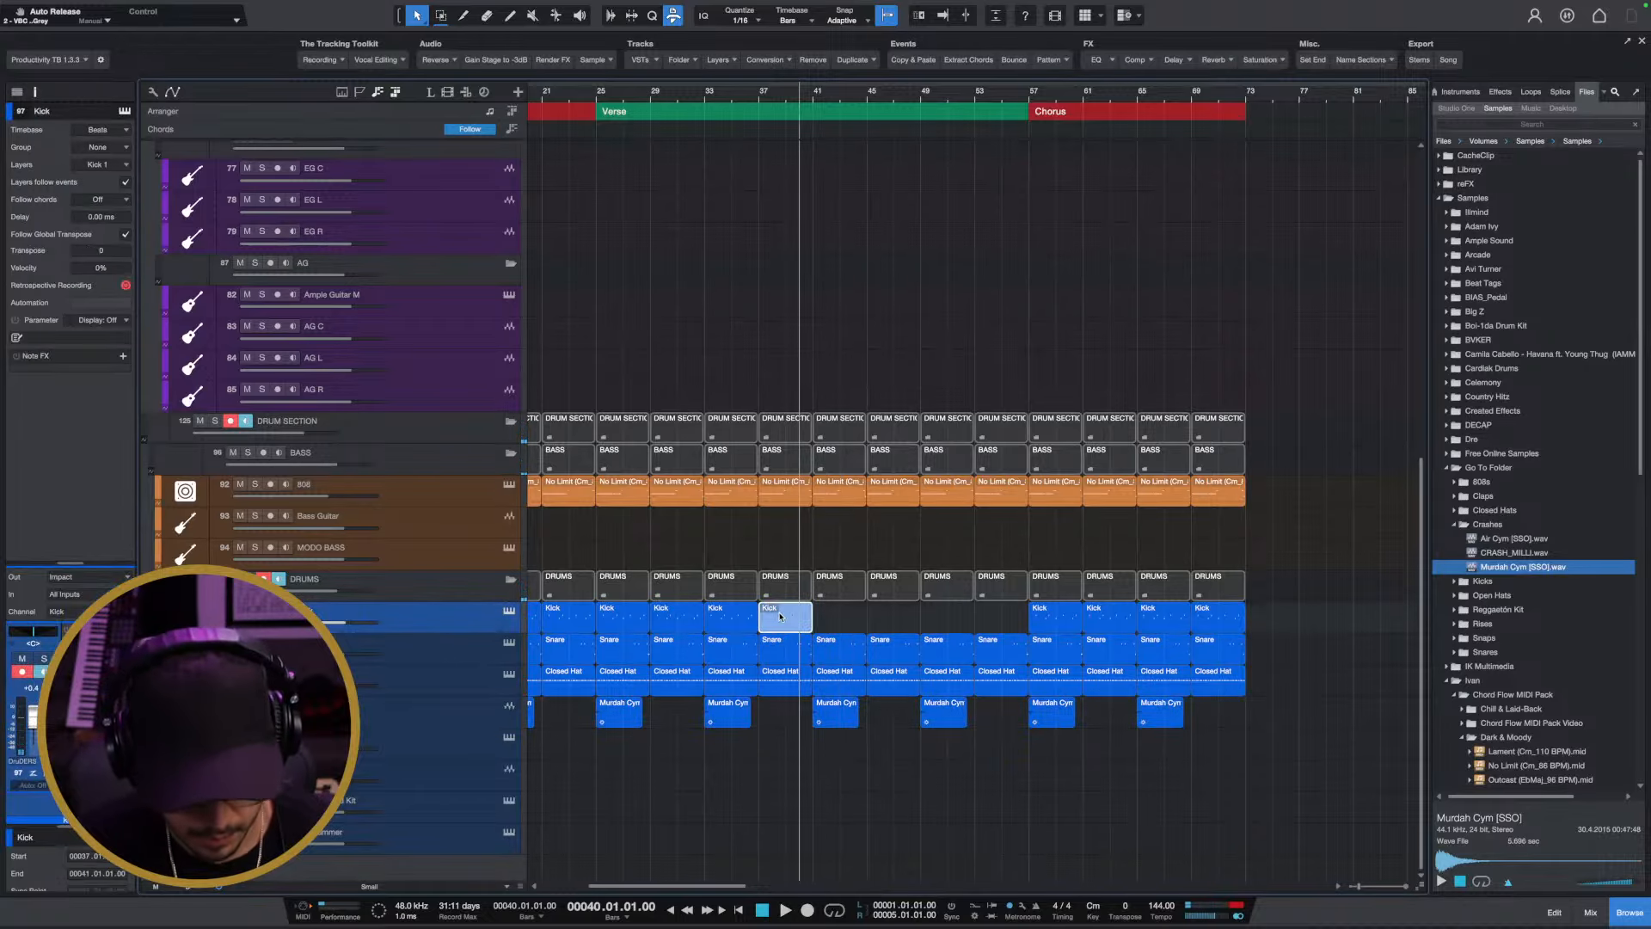
key("d")
key("d")
key("d")
key("d")
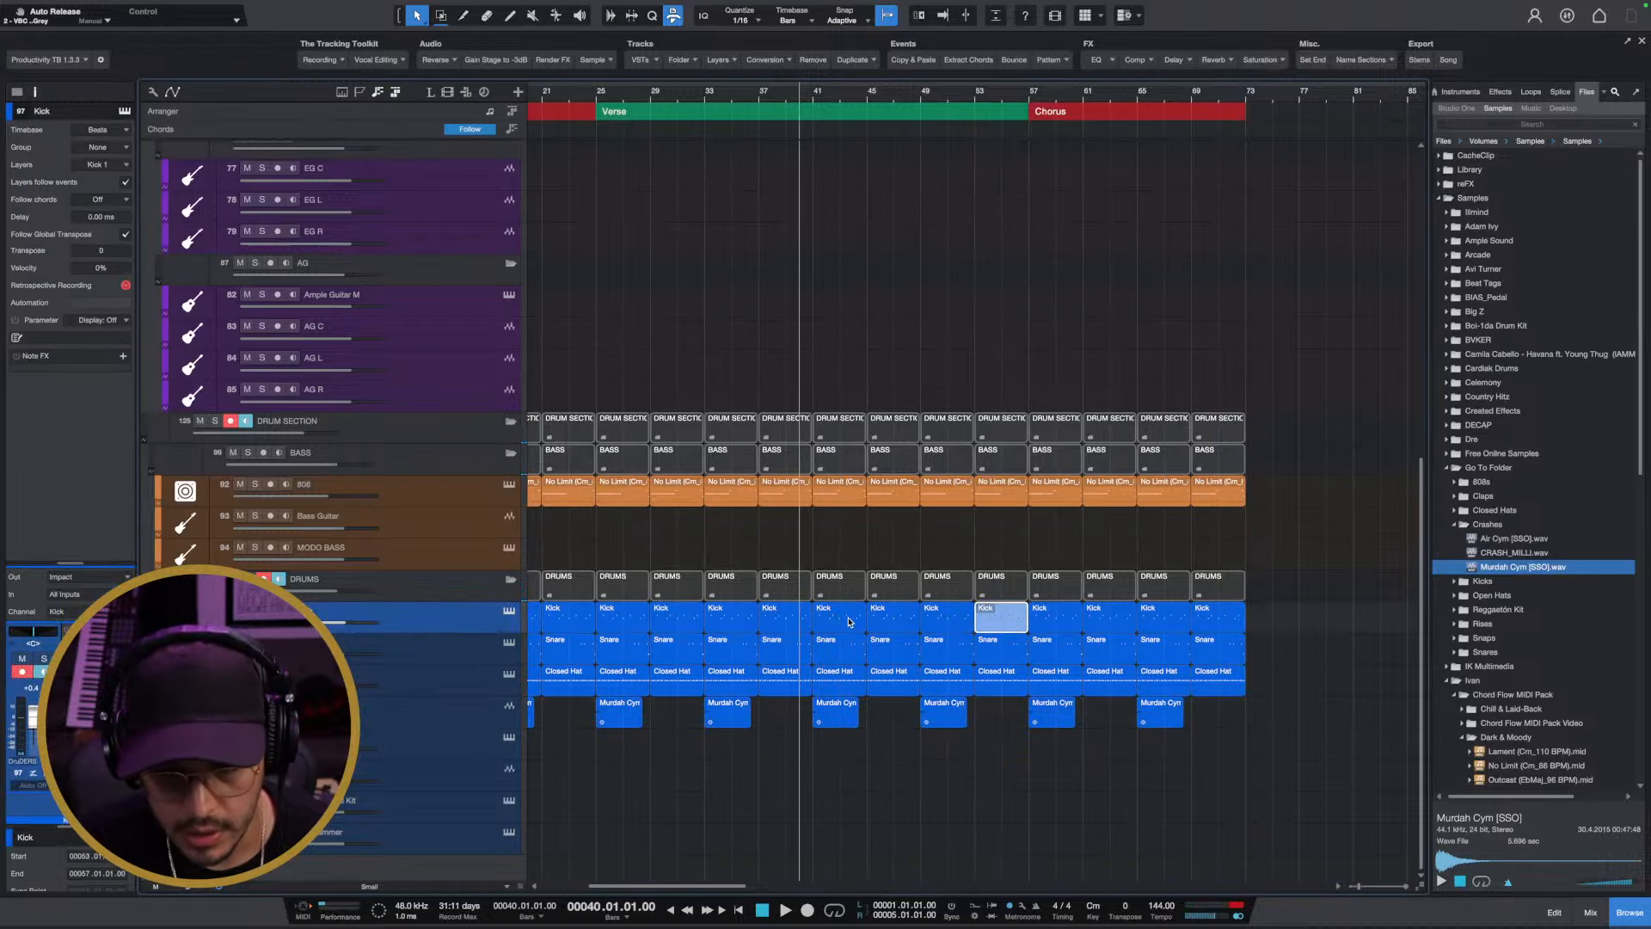
Remove the Kick copies from bar 45 on, and delete the C1 kick notes from the event at bar 41, keeping its clap notes
double_click(849, 621)
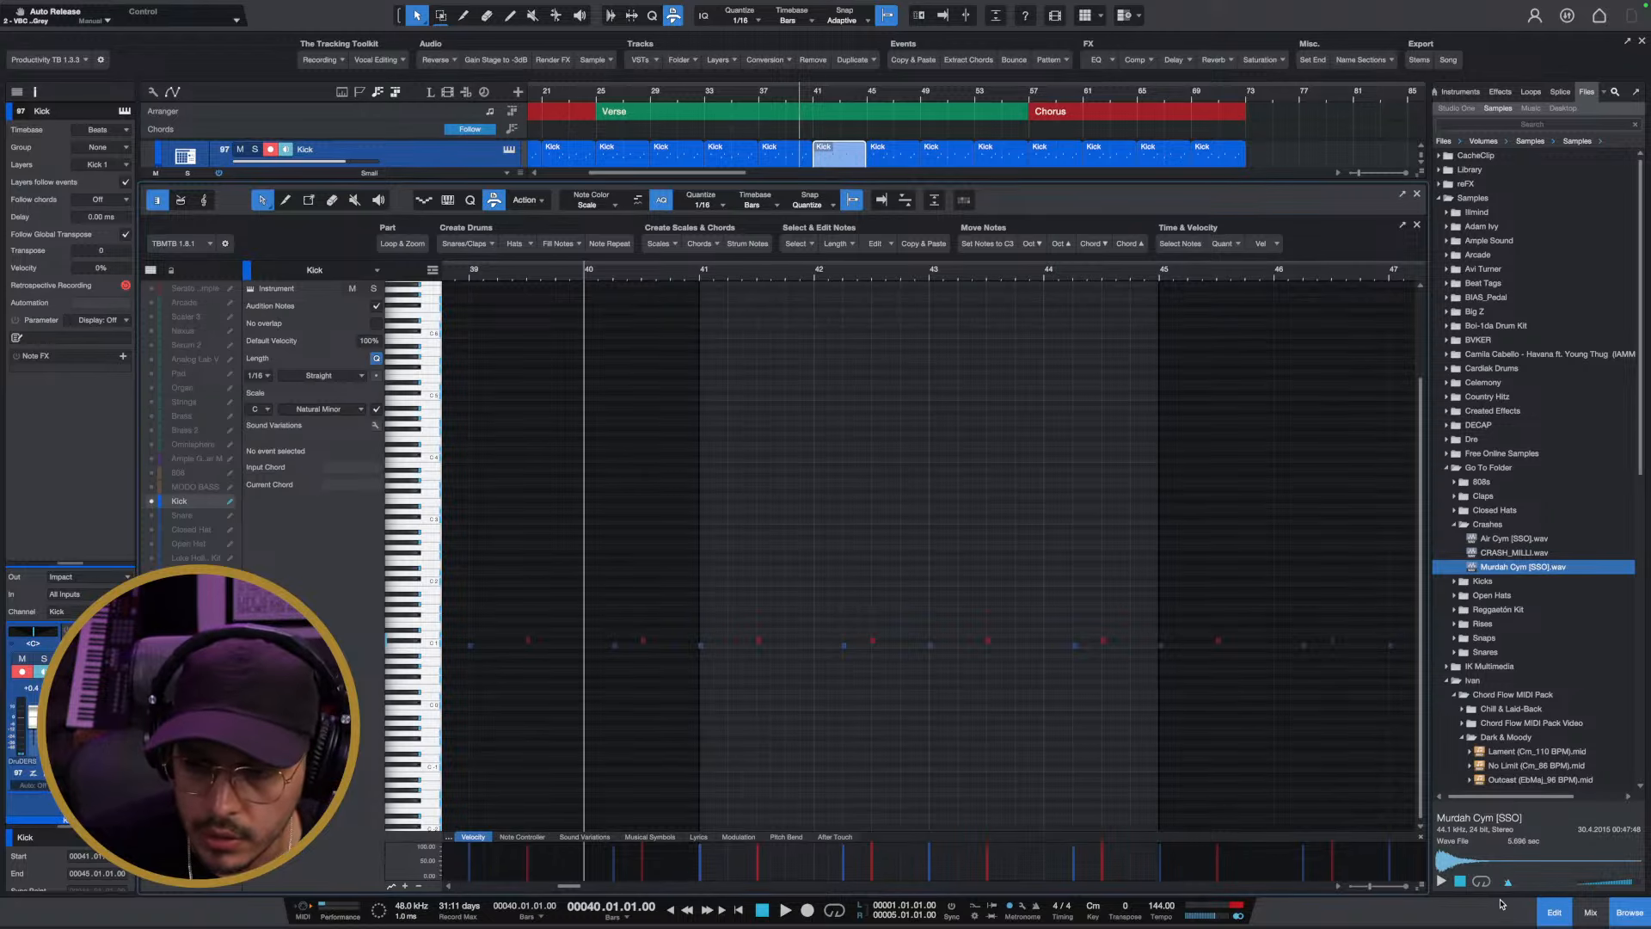
key("F2")
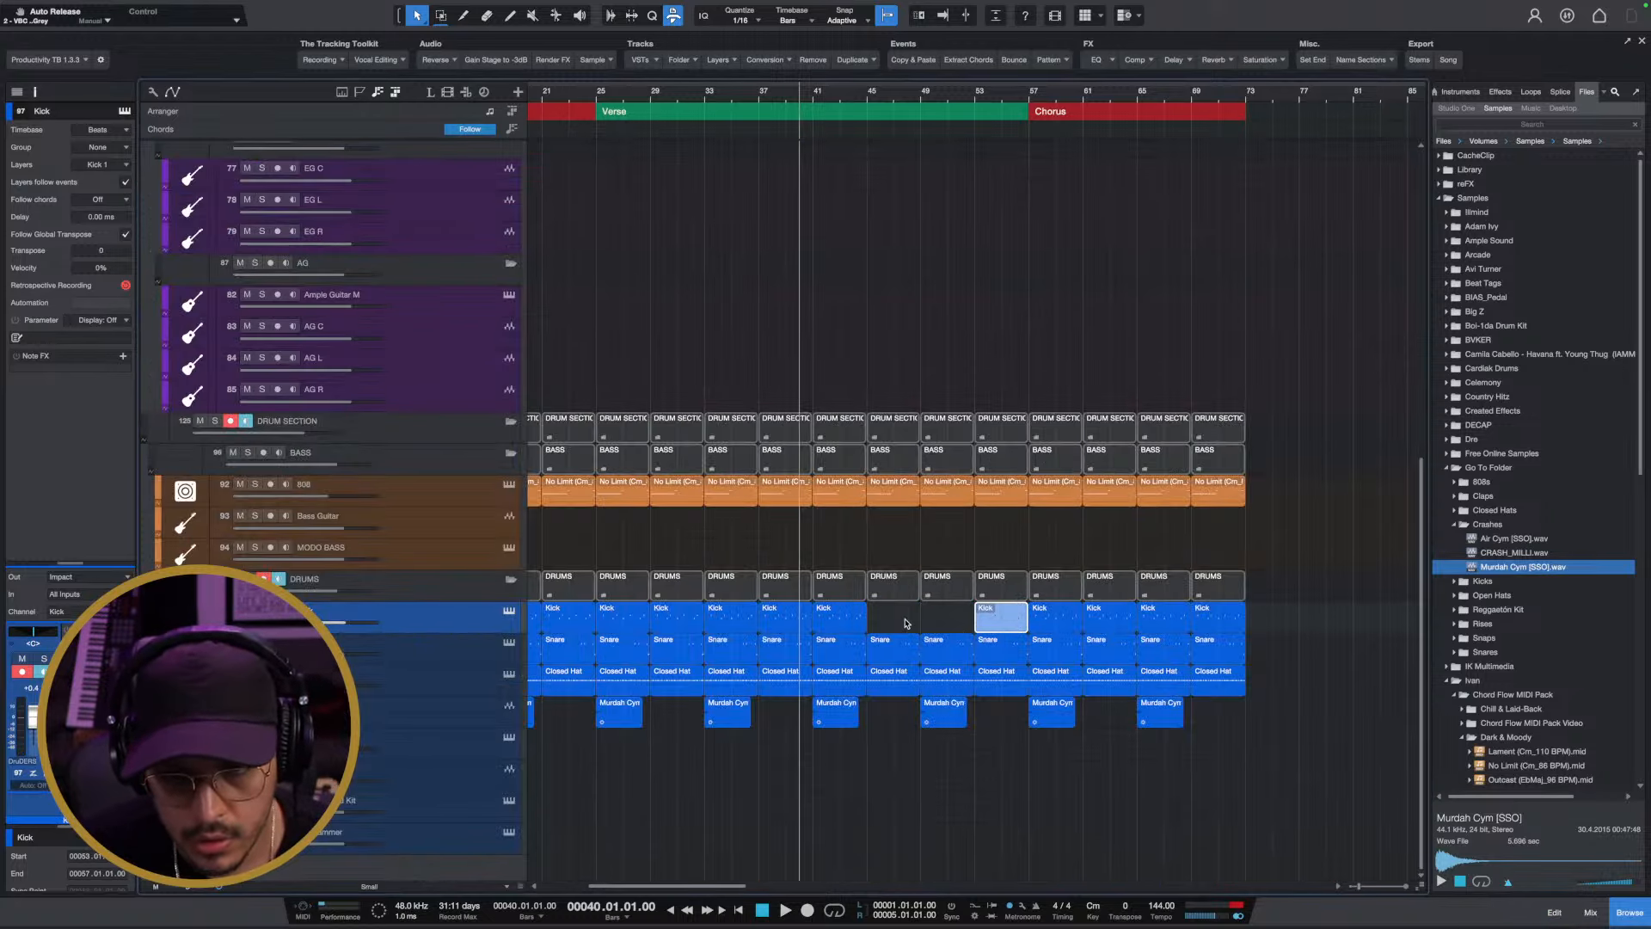
double_click(828, 615)
scroll(785, 662, "up", 3)
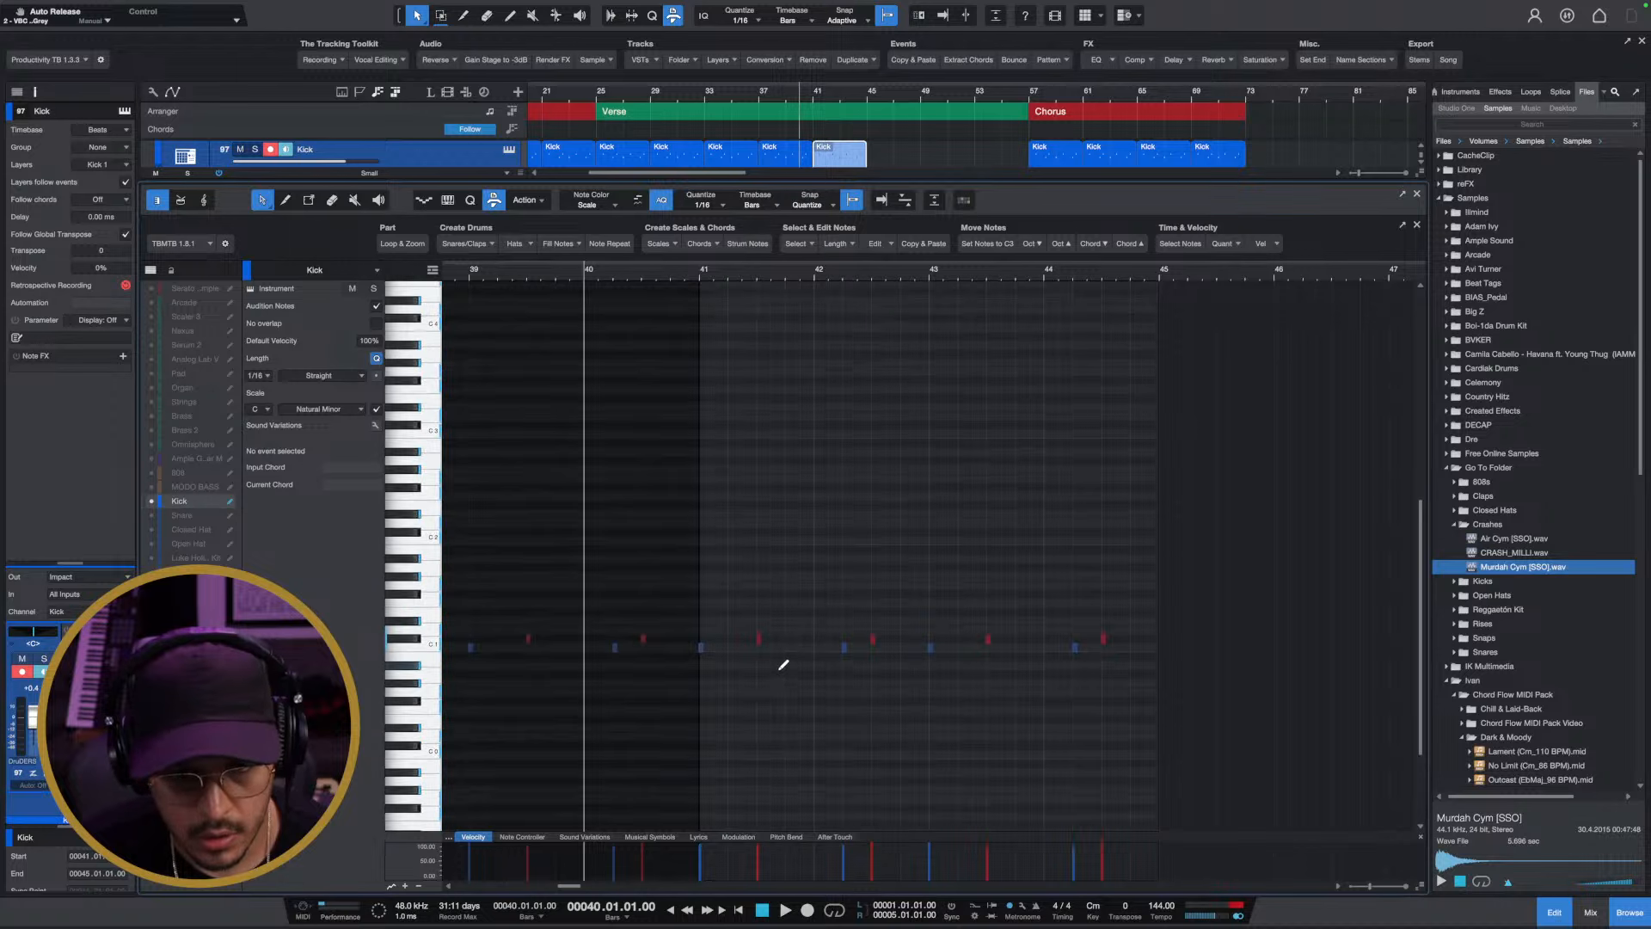
left_click(757, 638)
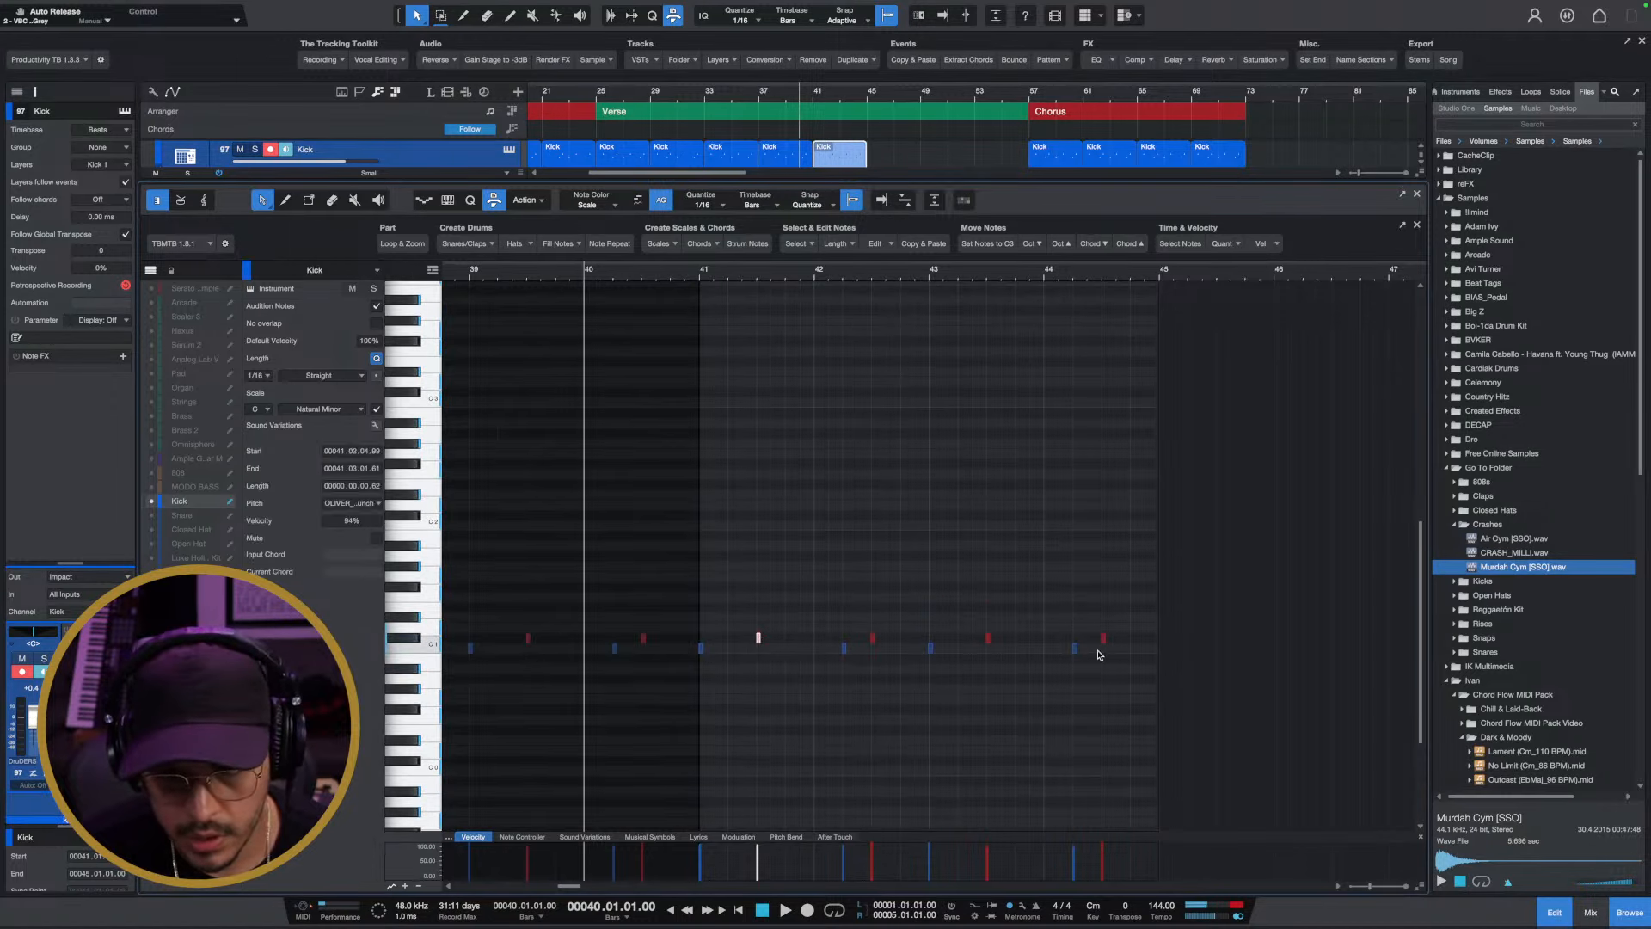
left_click_drag(1098, 655, 697, 667)
key("Delete")
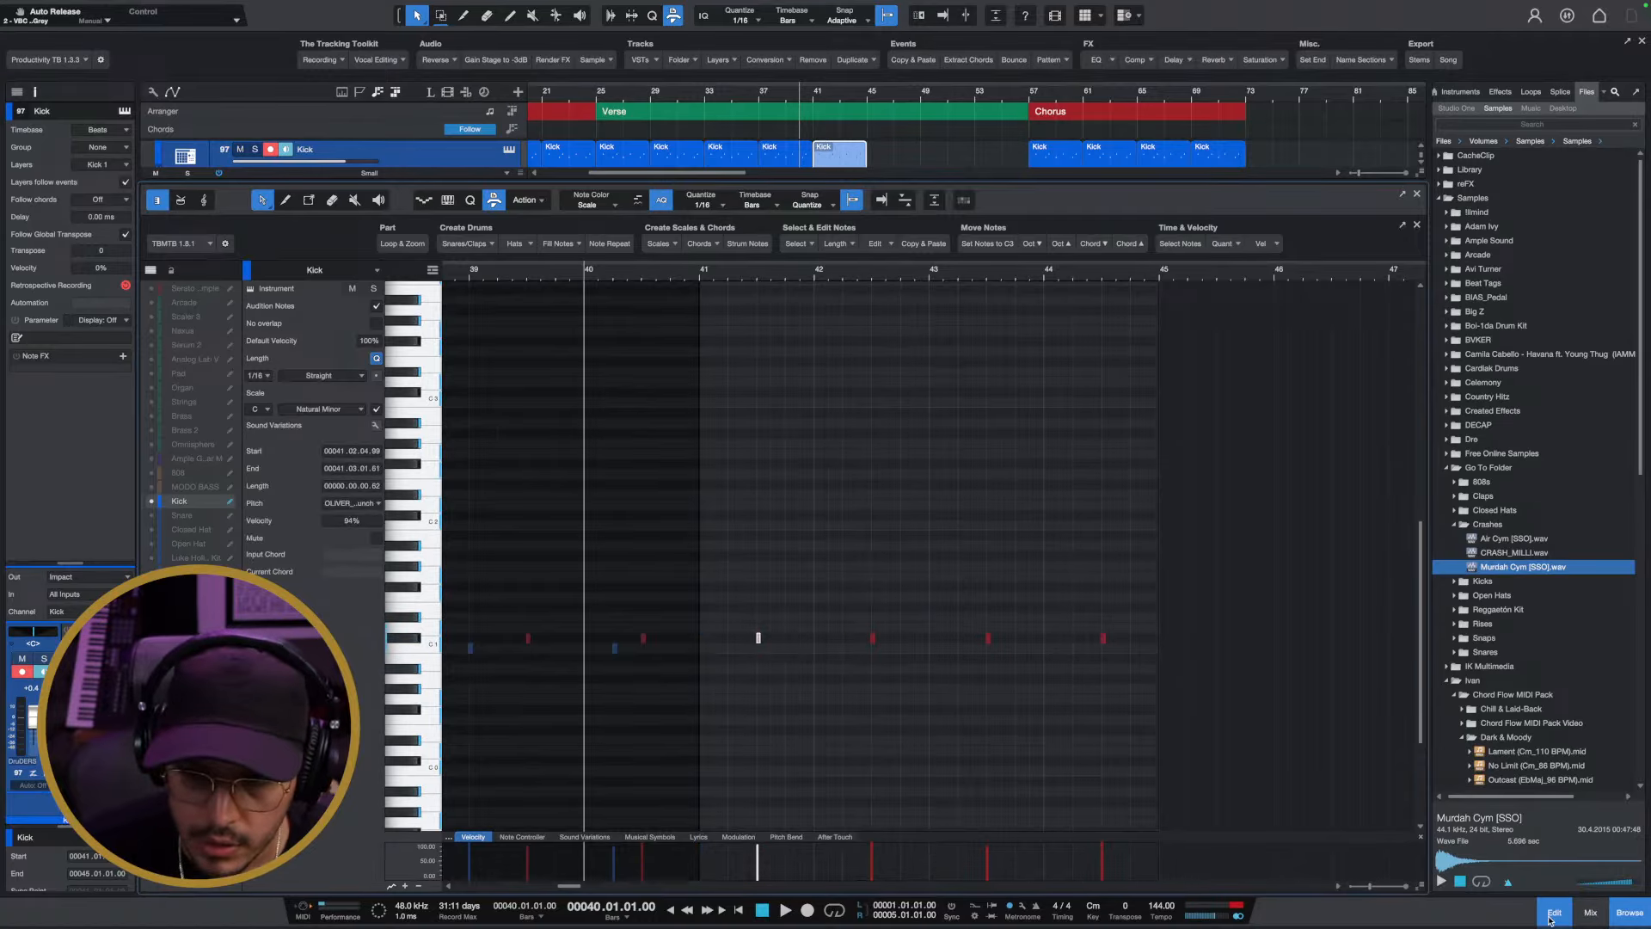
Duplicate the clap-only Kick event three times to fill up to bar 57, and play the Verse from bar 40
left_click(1553, 917)
key("d")
key("d")
key("d")
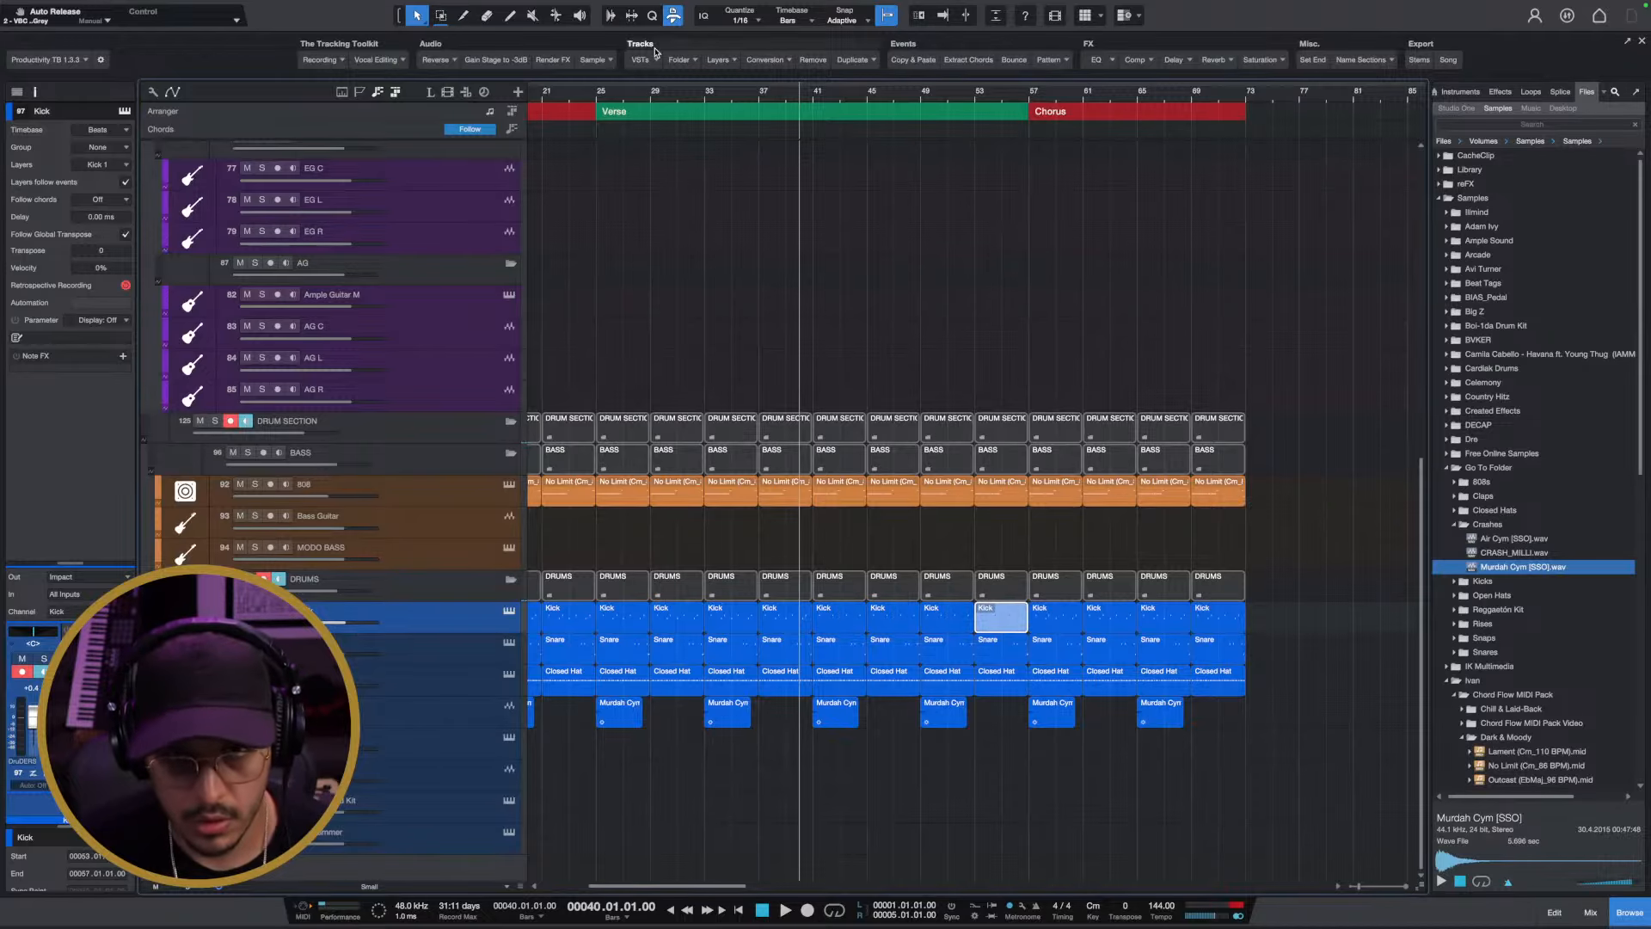
key("space")
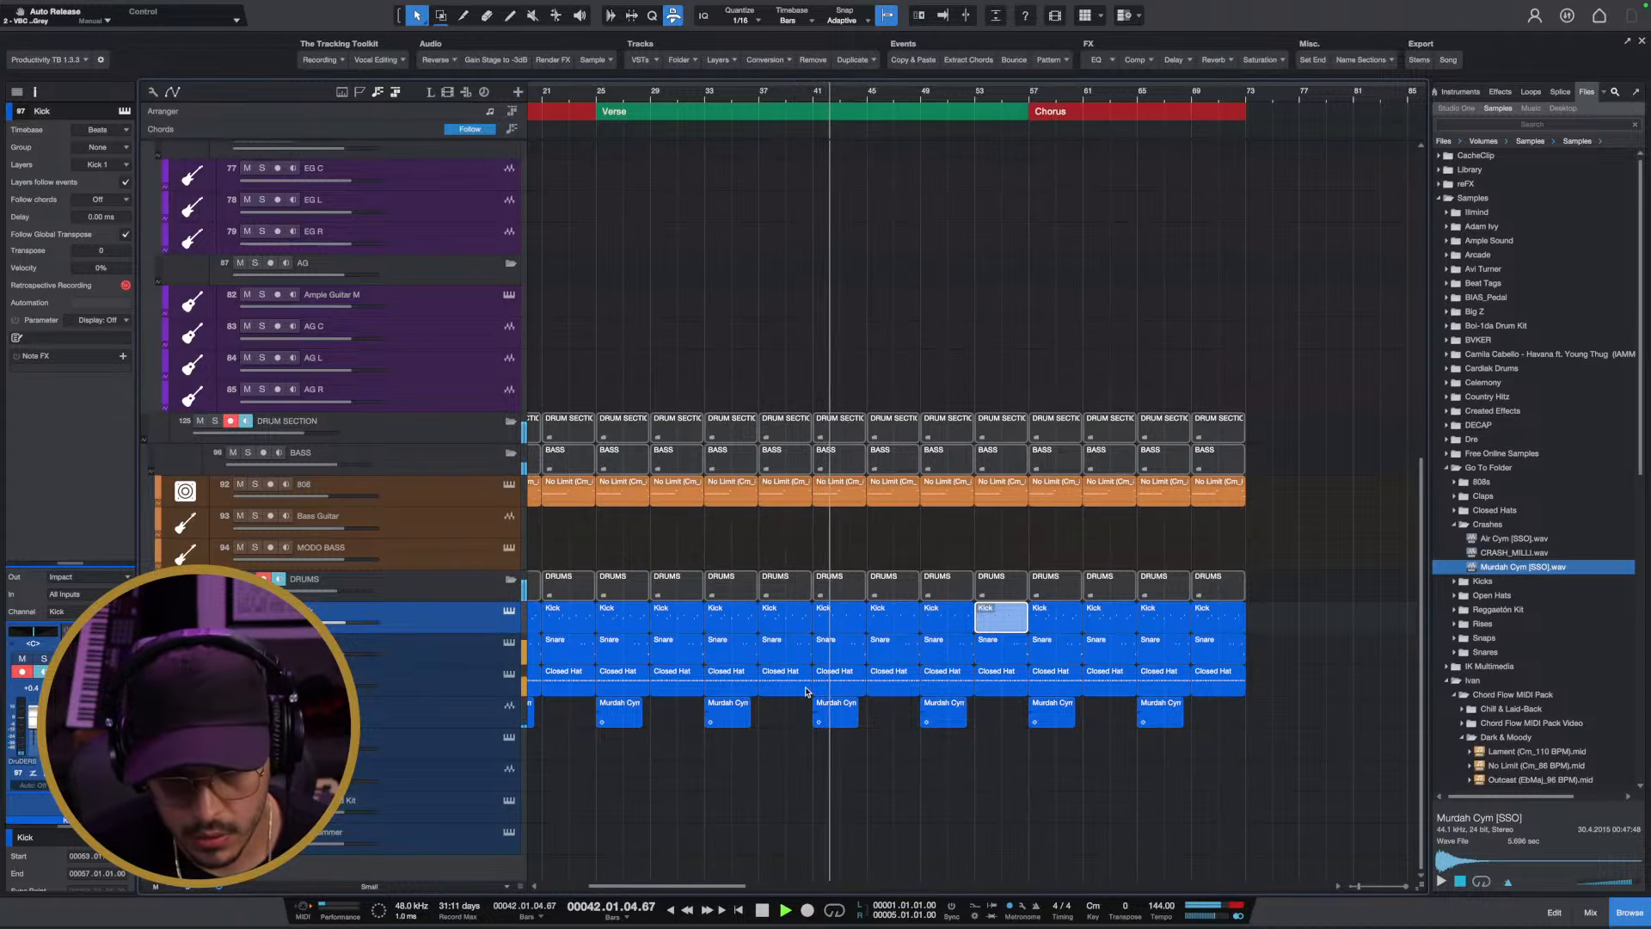
scroll(823, 698, "up", 8)
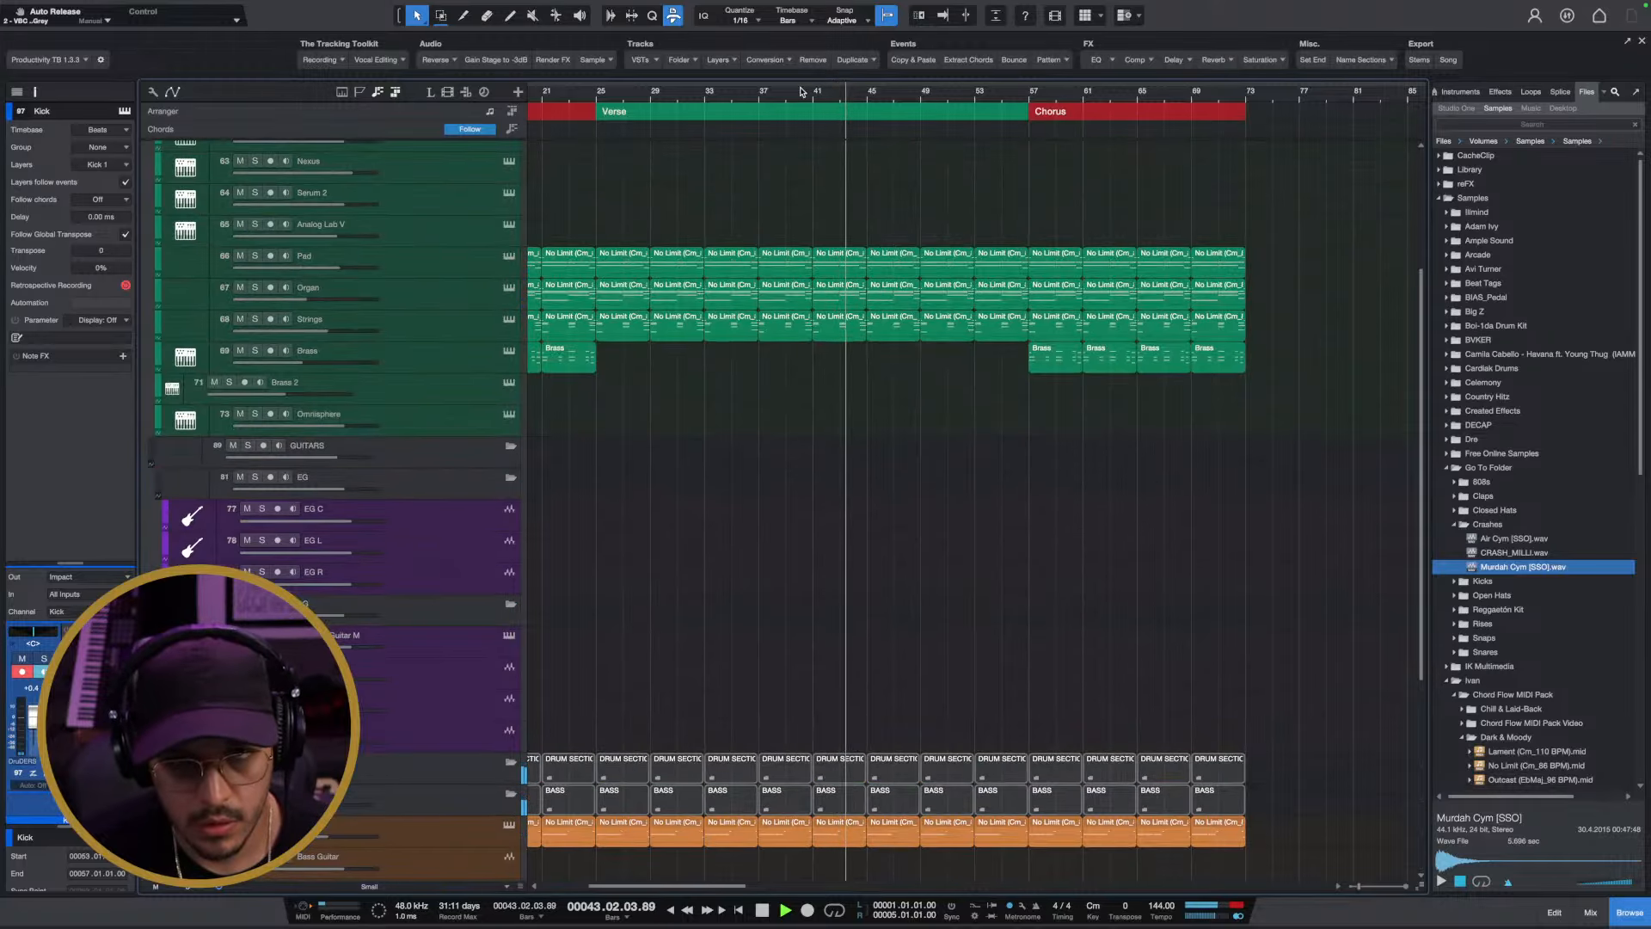
scroll(806, 85, "down", 2)
scroll(856, 650, "down", 8)
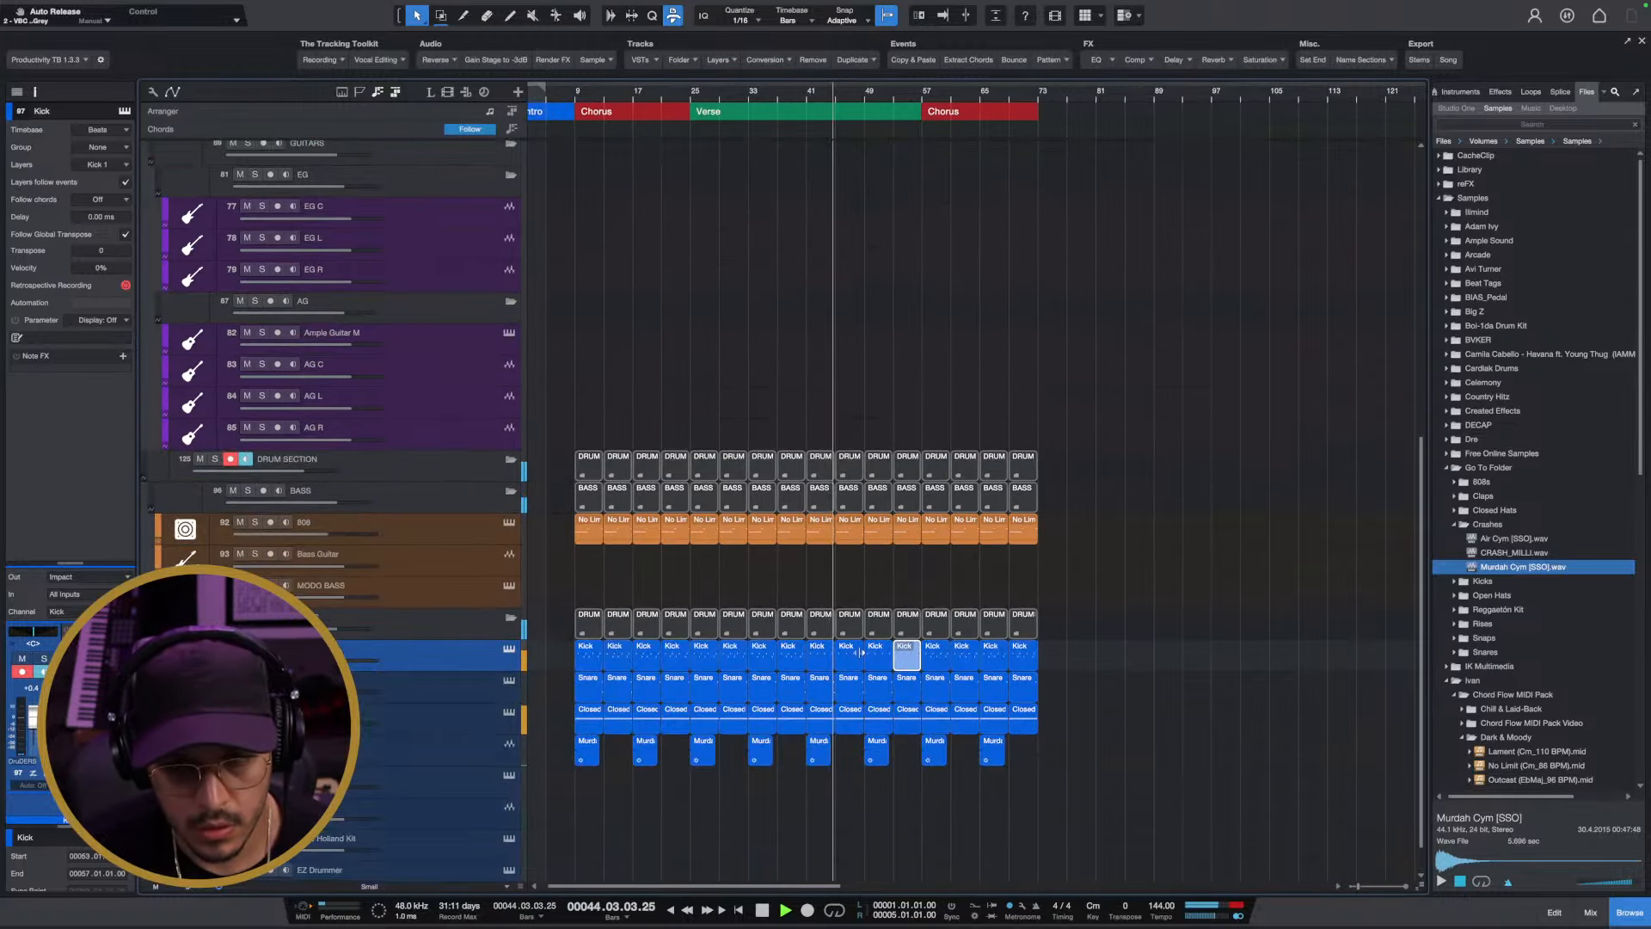
Shorten the Verse section in the arranger so that it ends at bar 49
key("space")
left_click(917, 114)
left_click_drag(918, 112, 865, 115)
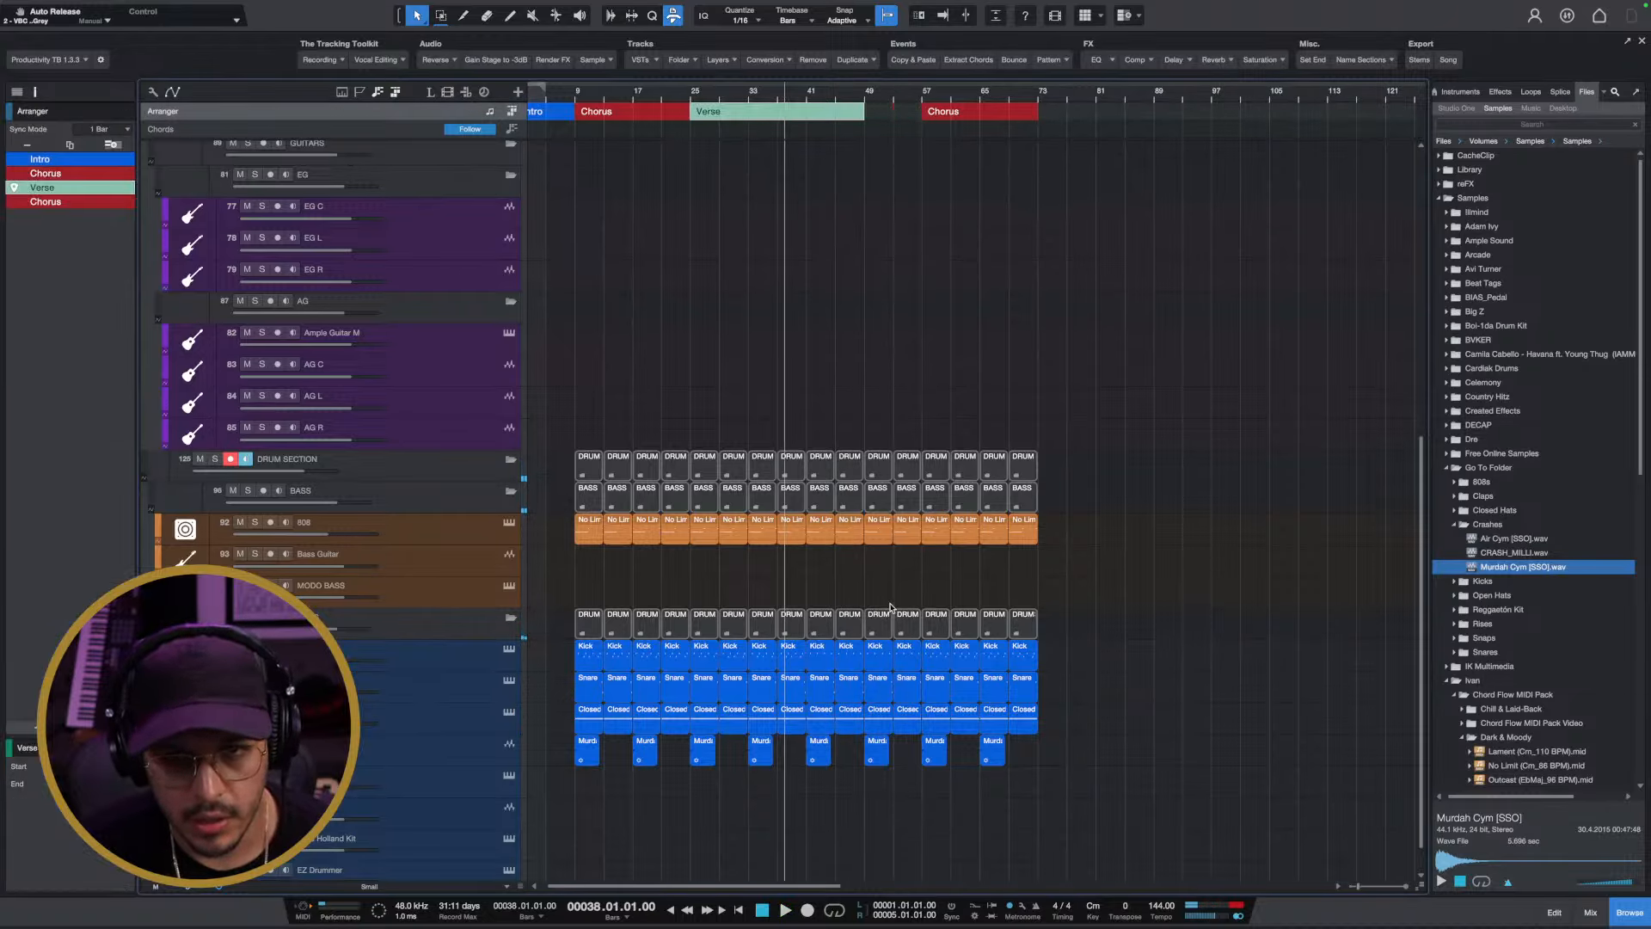
Delete the bass and drum events between bars 49 and 57, after the shortened Verse
left_click(877, 535)
key("Delete")
key("Delete")
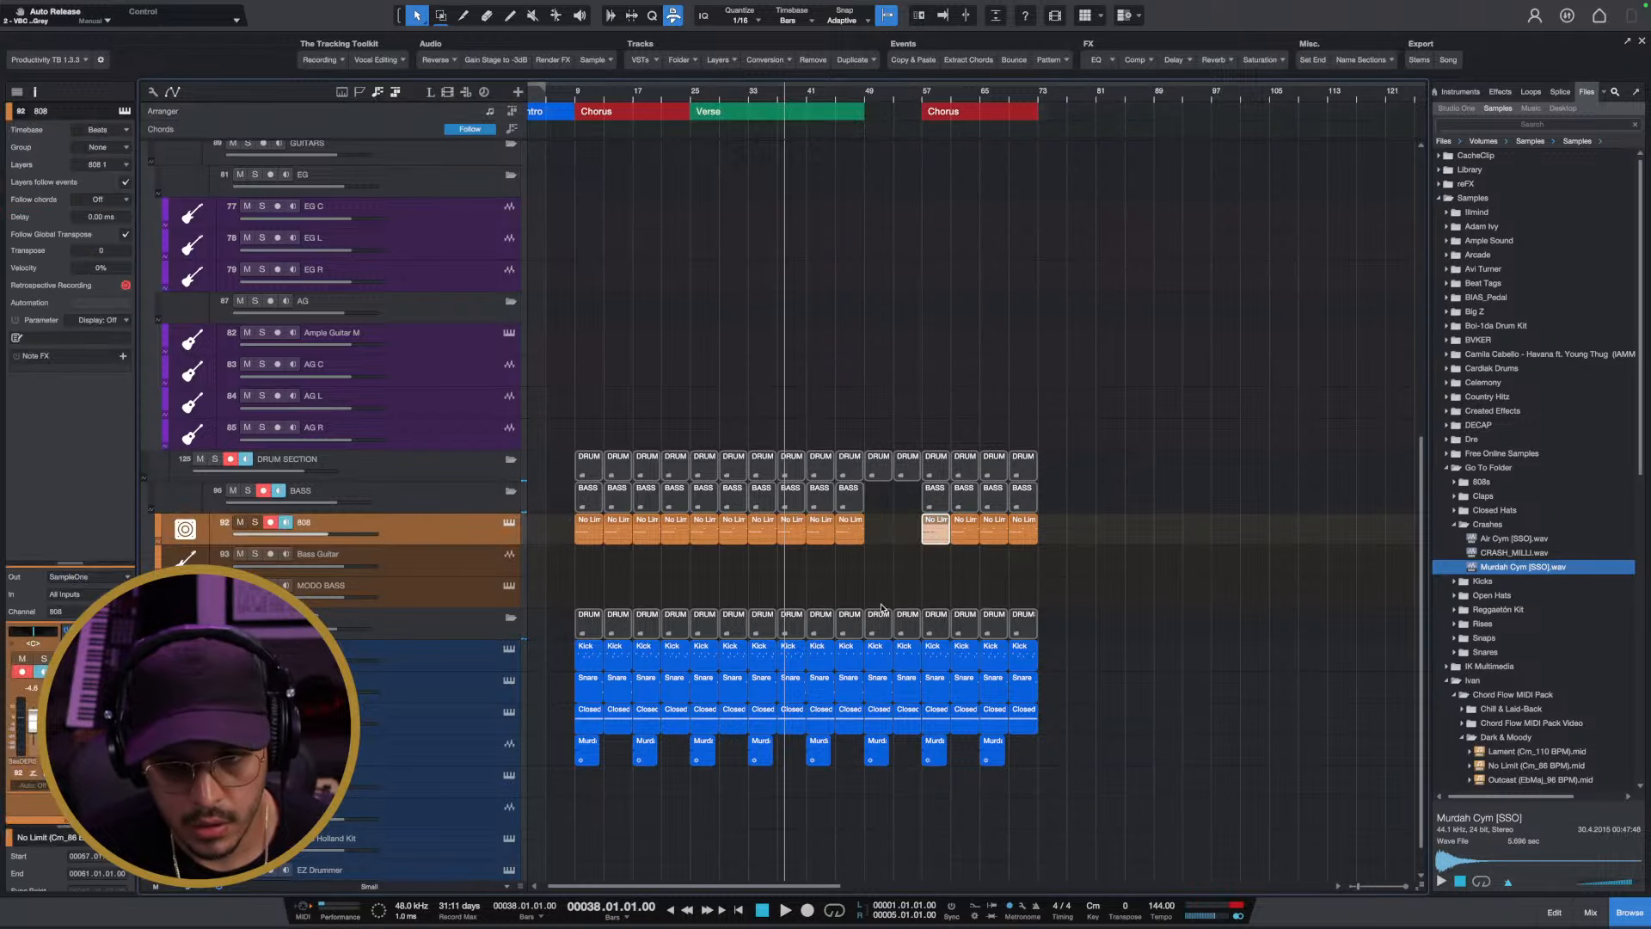
left_click(873, 619)
key("Delete")
key("Delete")
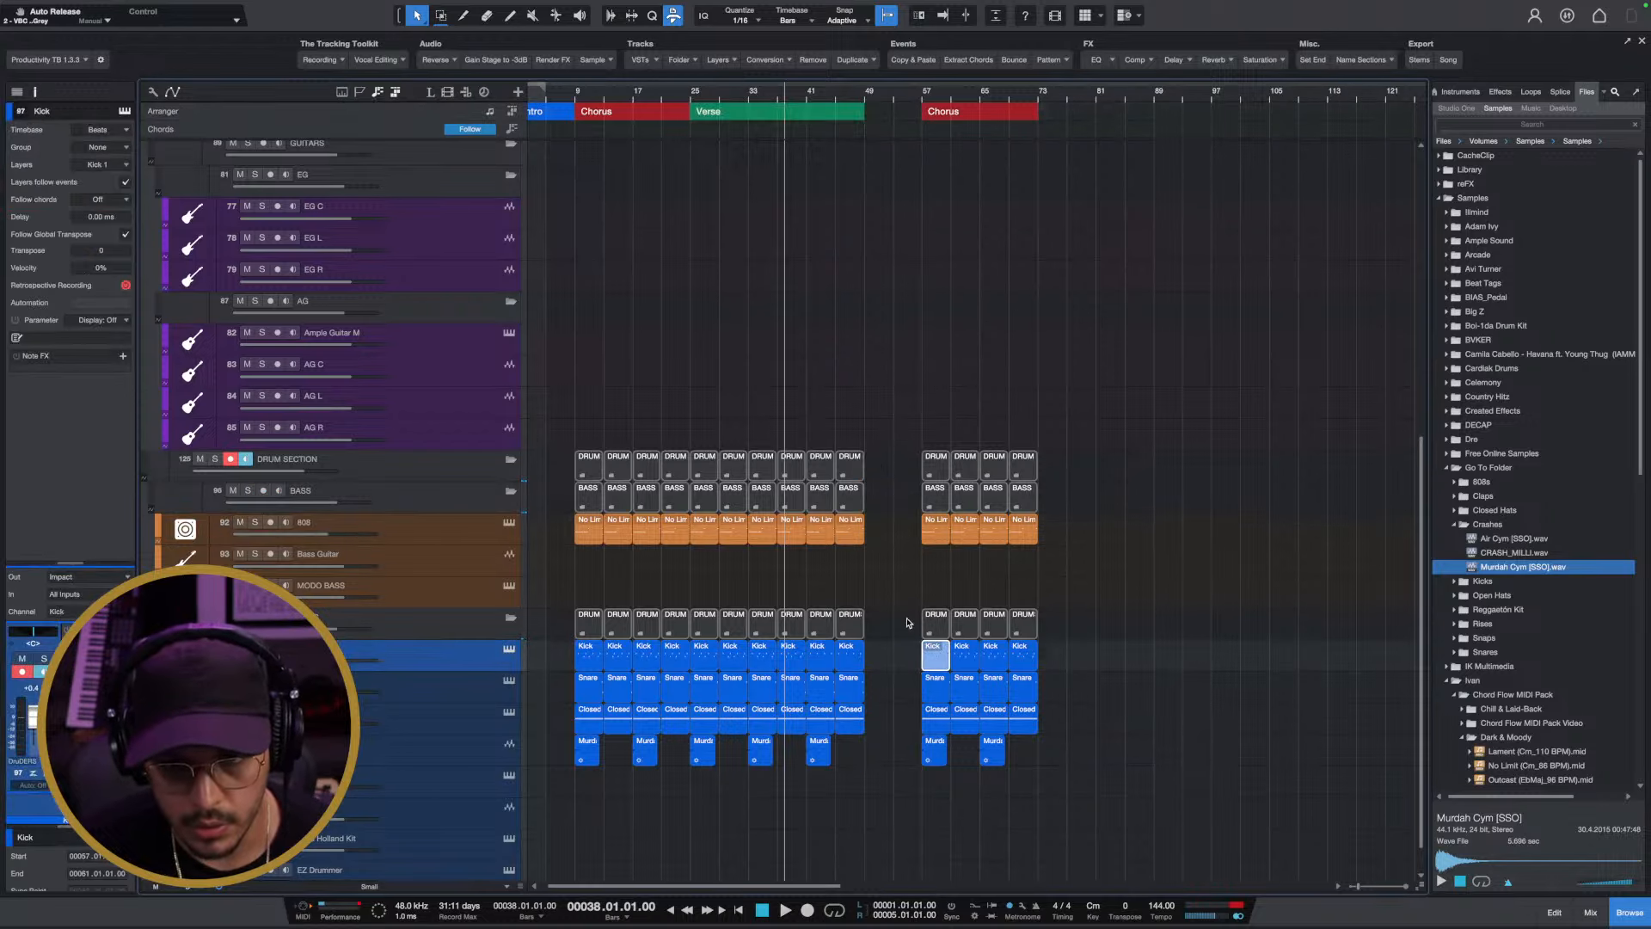
Move the second Chorus with its events to bar 49, directly after the Verse, and play the Verse from bar 38
left_click_drag(994, 112, 940, 136)
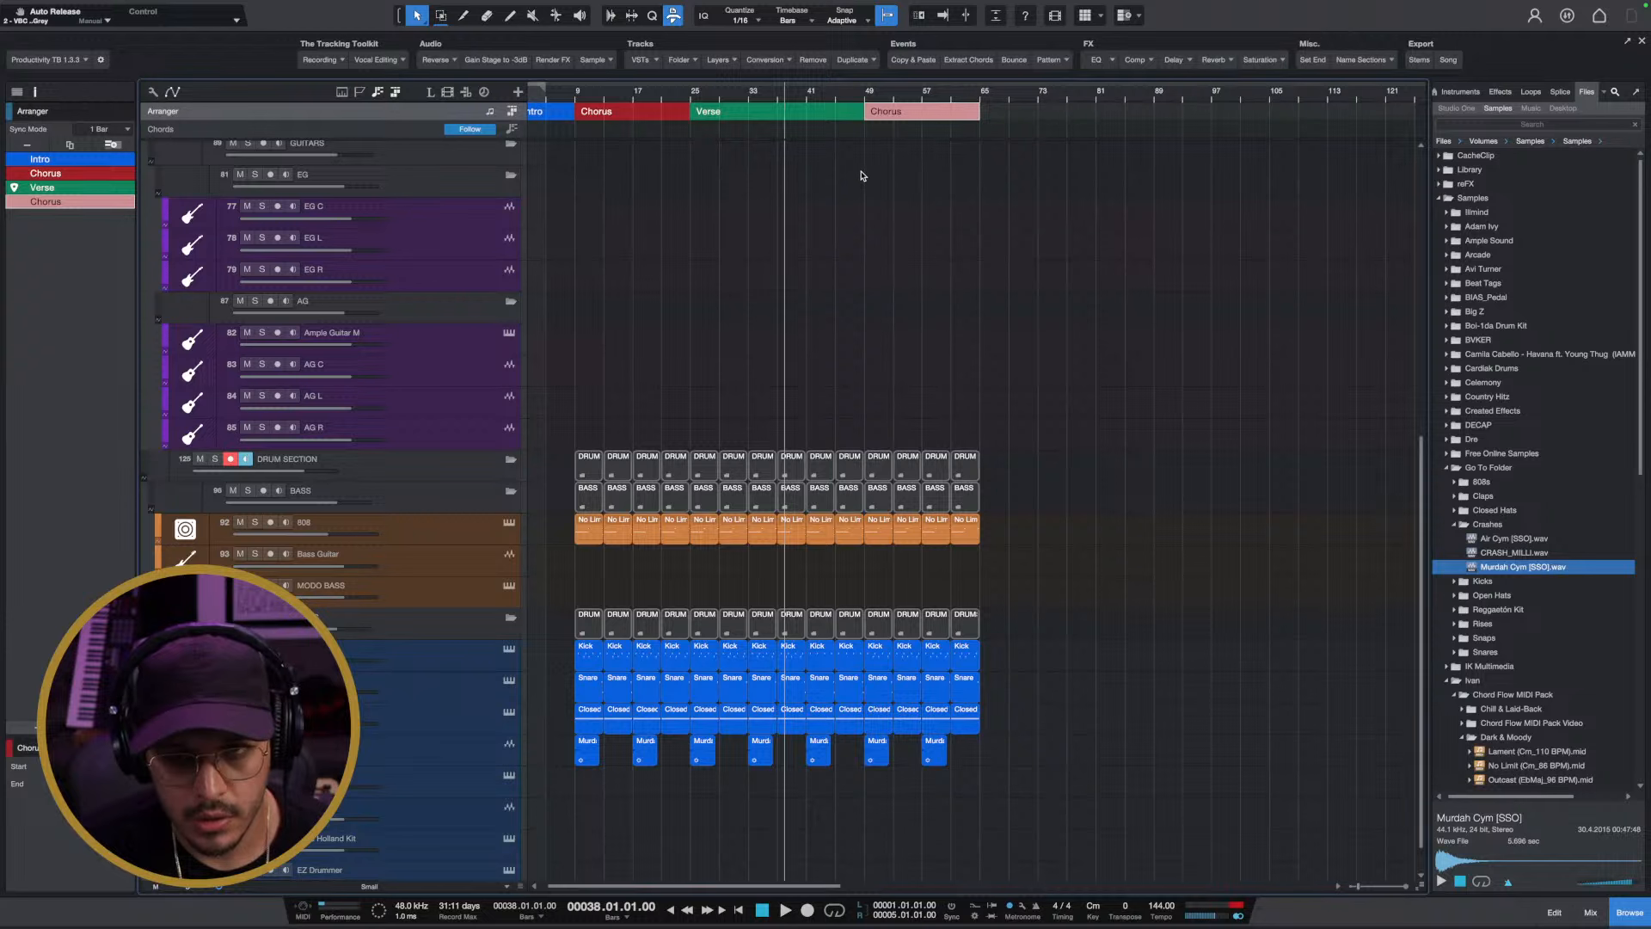
key("space")
key("e")
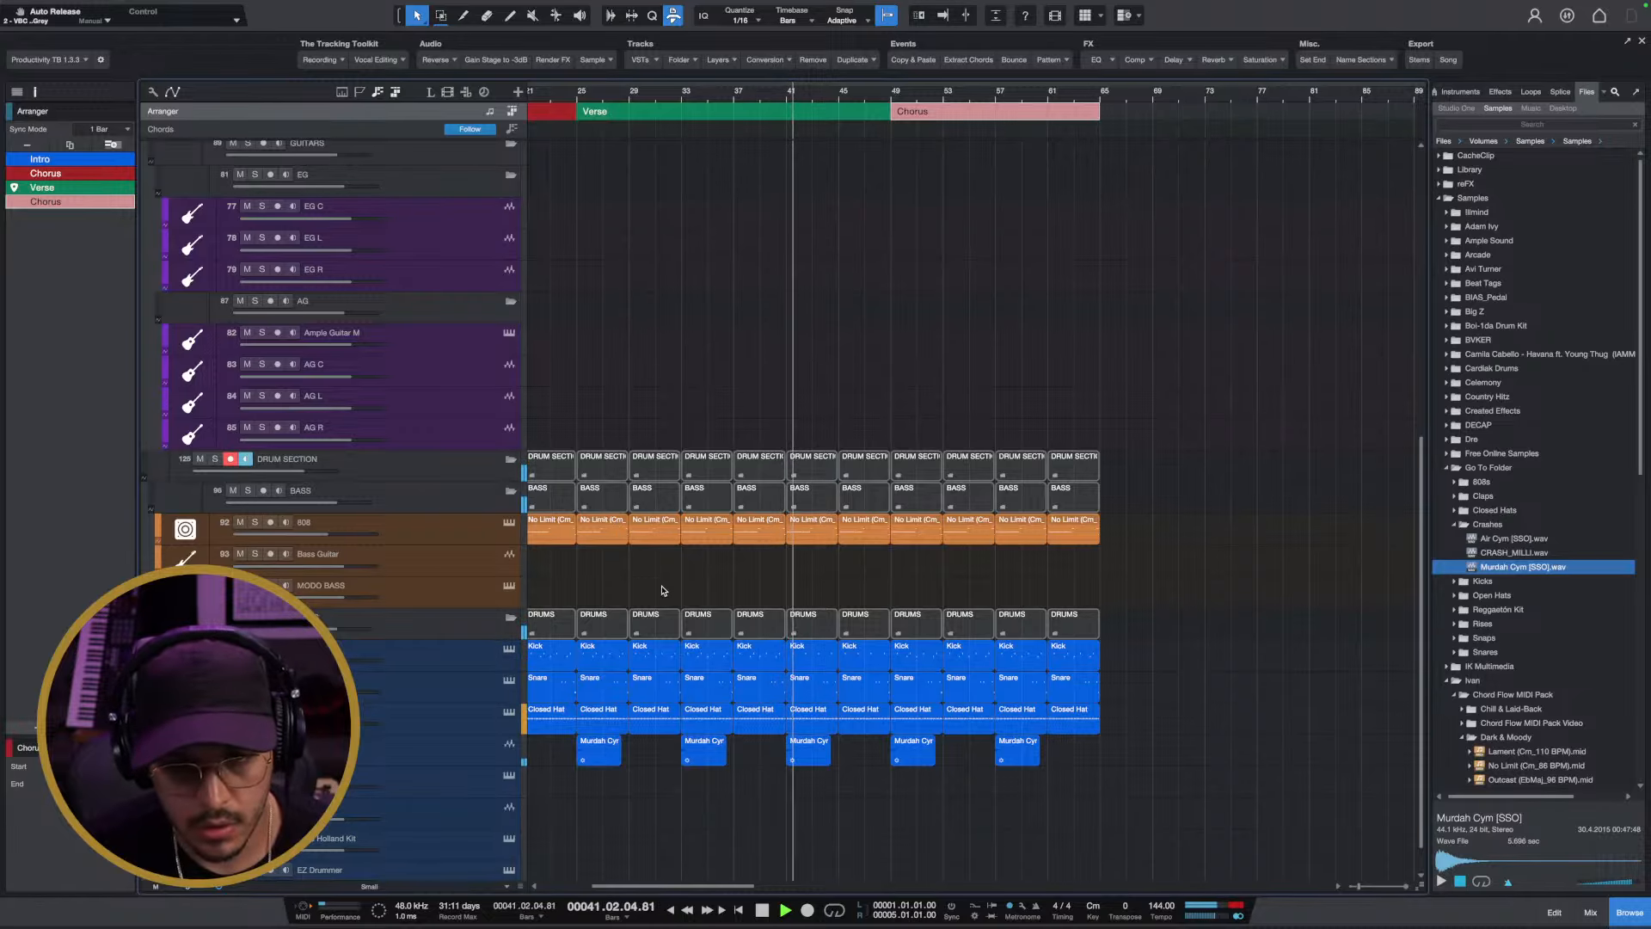
scroll(731, 575, "down", 1)
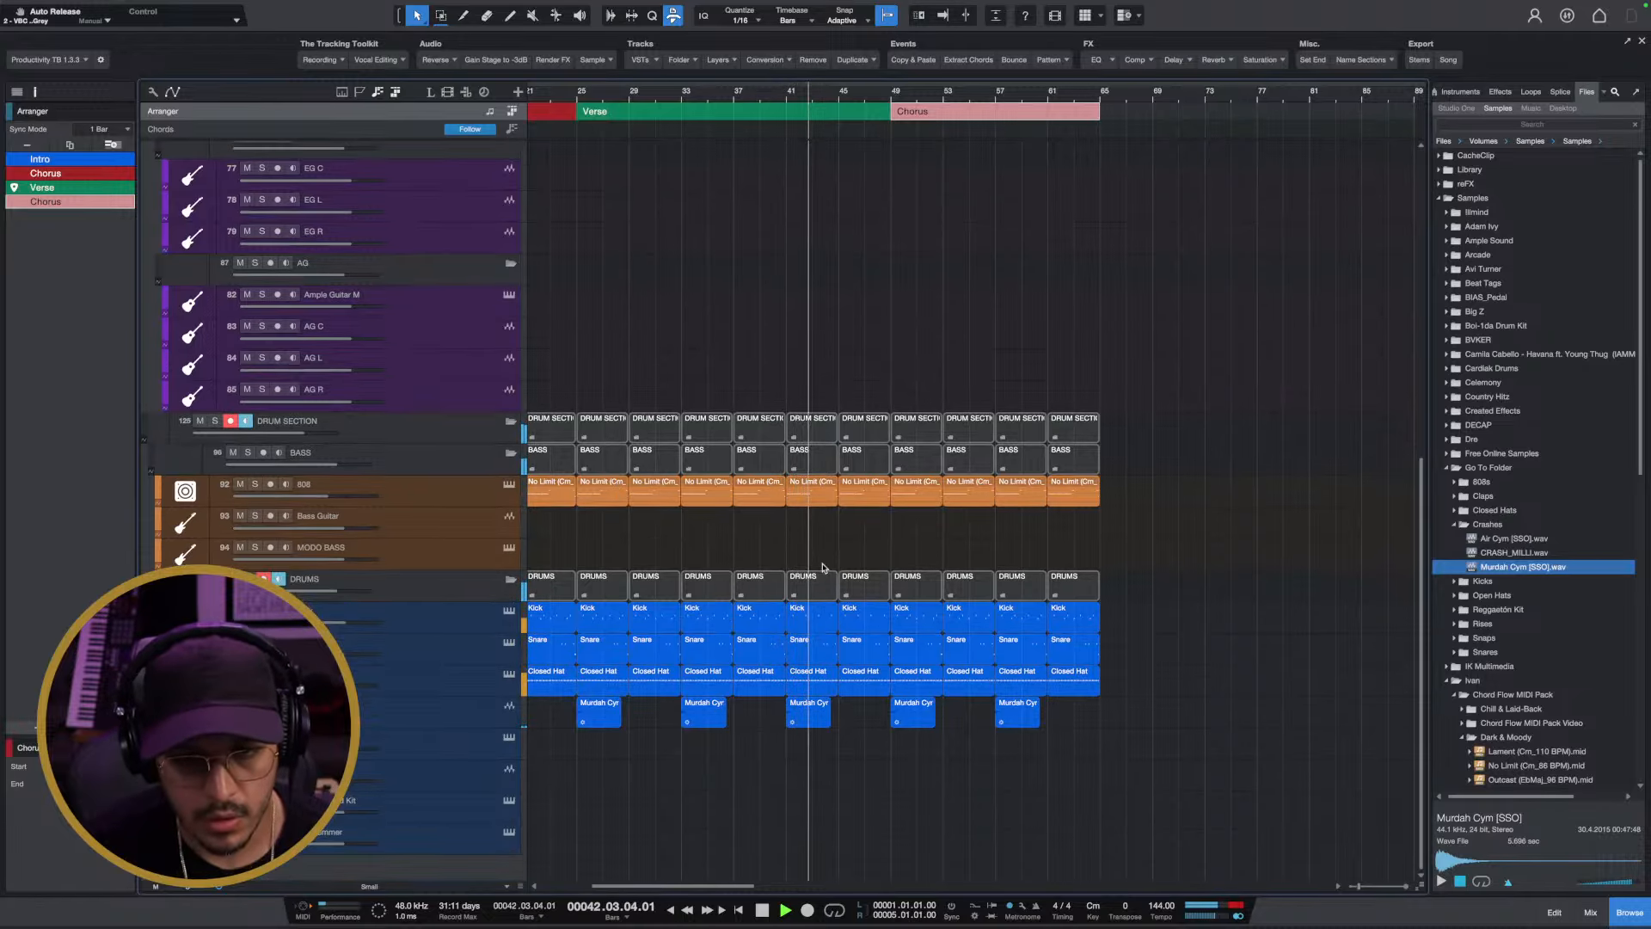
key("space")
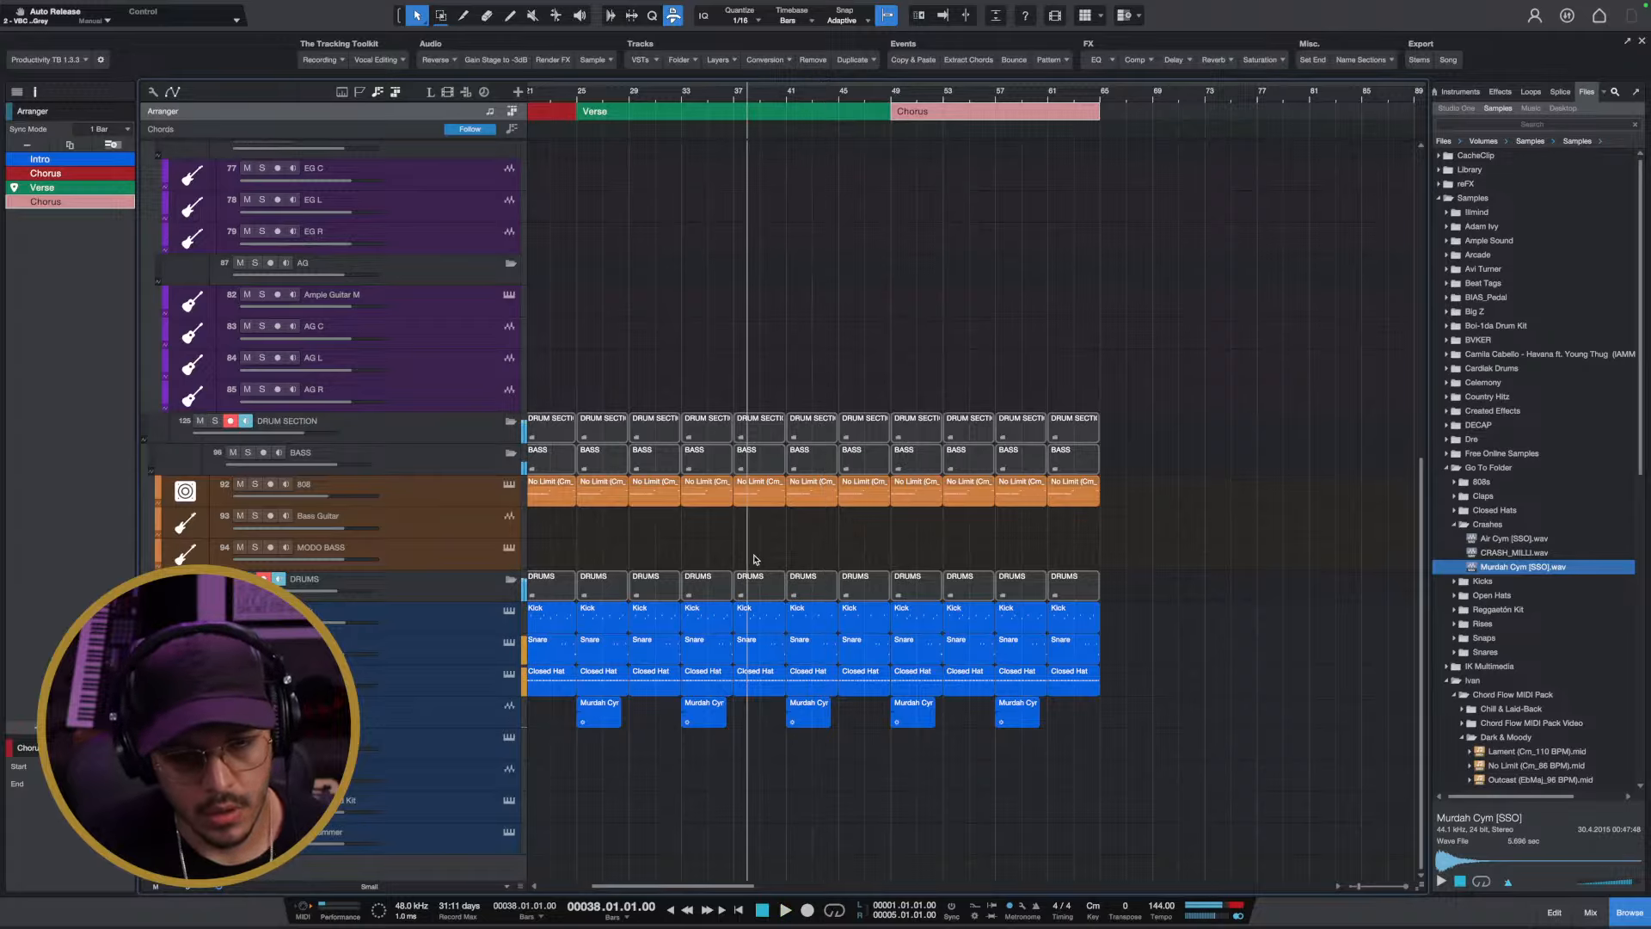
Open the Kick track's Impact drum sampler and audition the OLIVER_clap_group_punch pad
left_click(487, 617)
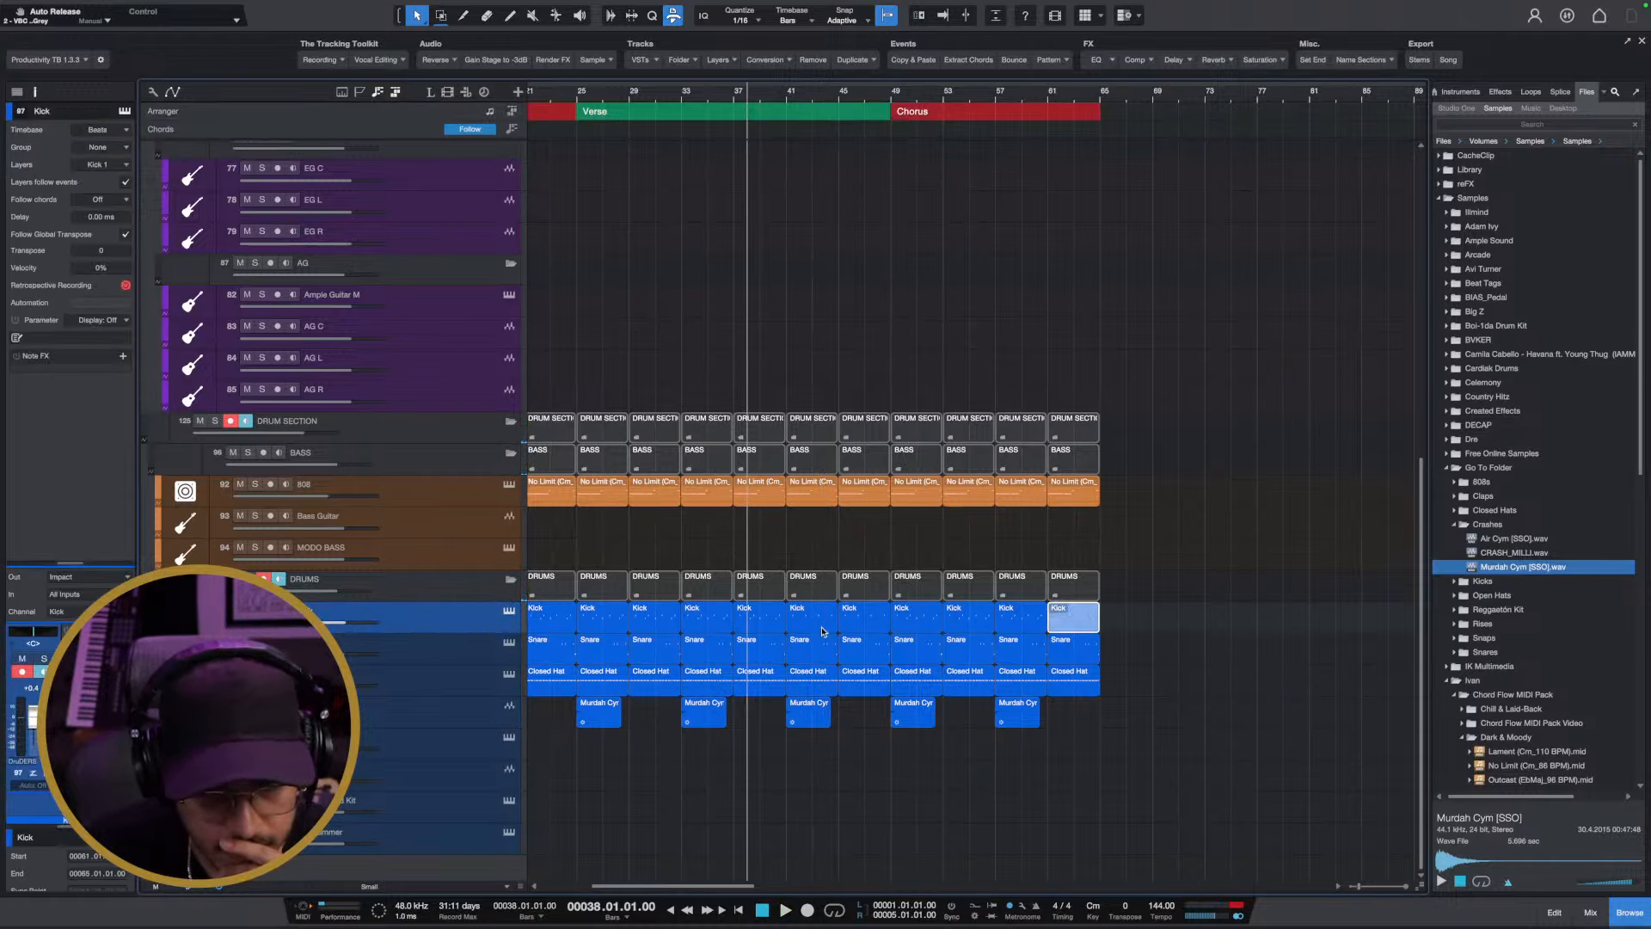
left_click(509, 612)
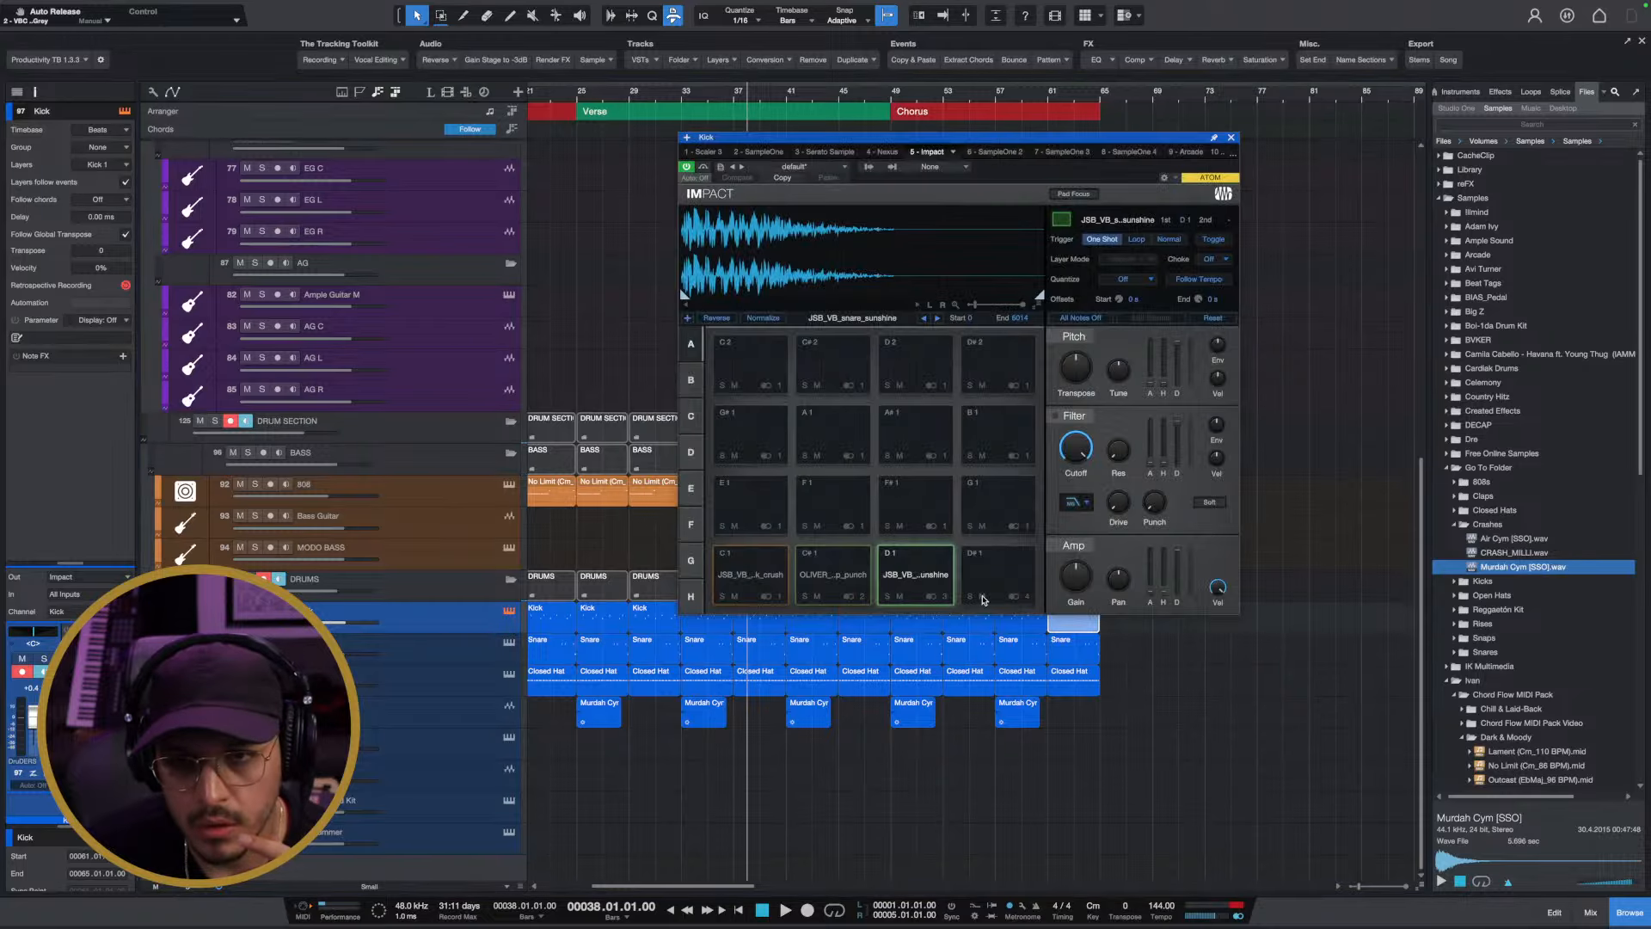
left_click(832, 585)
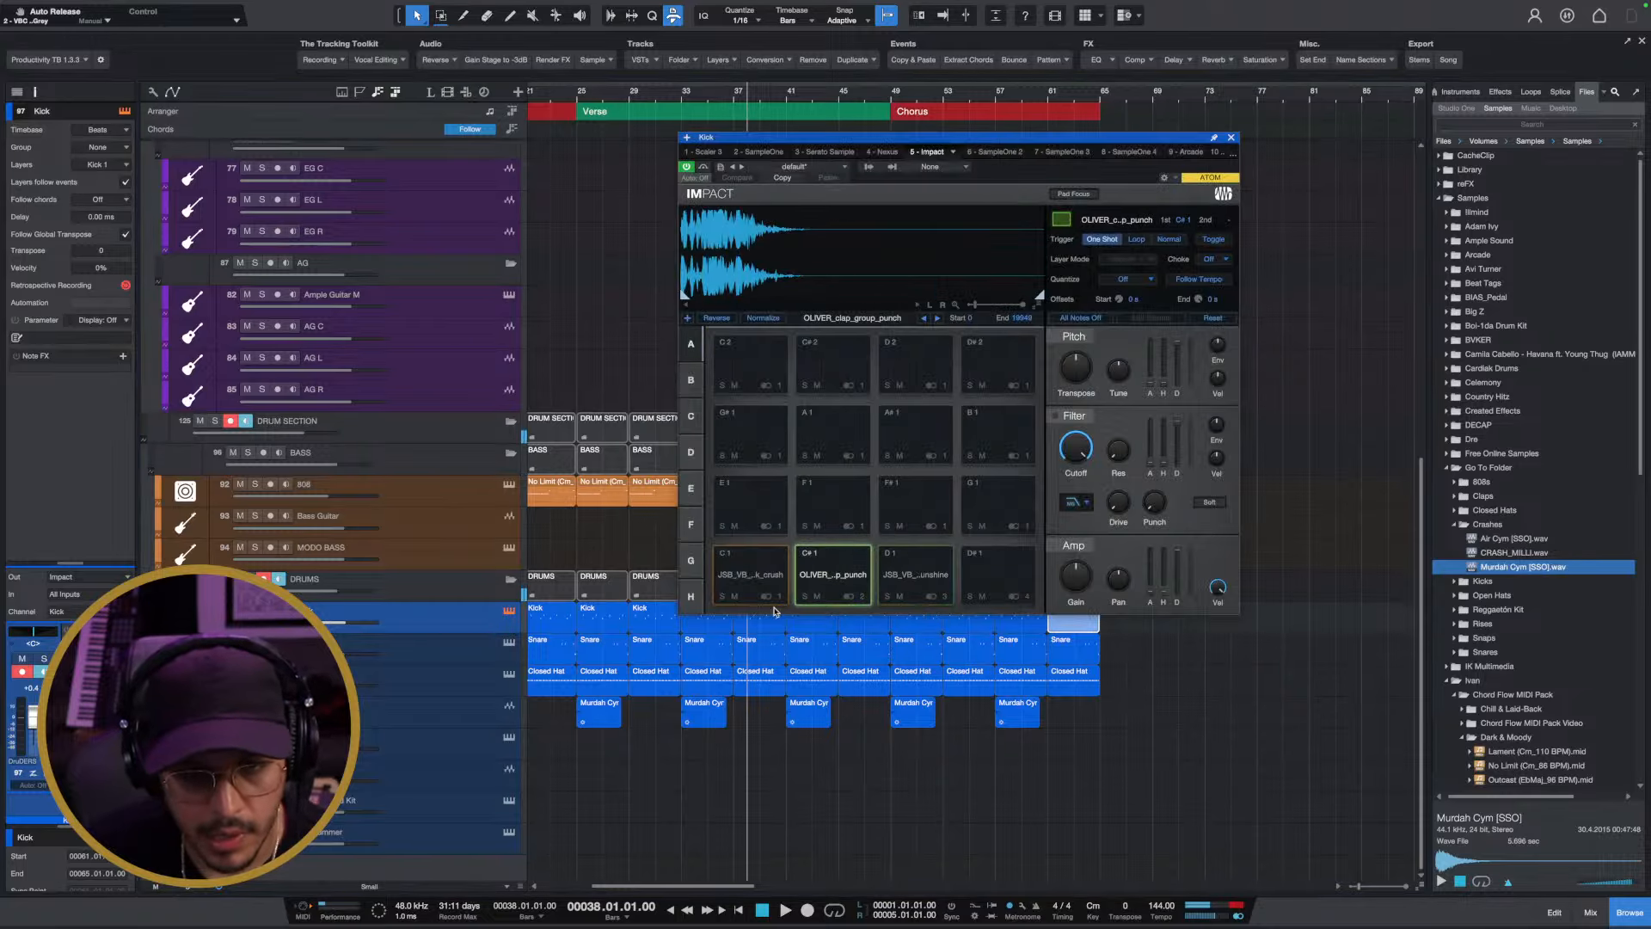
mouse_move(843, 577)
left_mouse_down()
mouse_move(755, 770)
mouse_move(833, 578)
left_mouse_up()
left_click(831, 581)
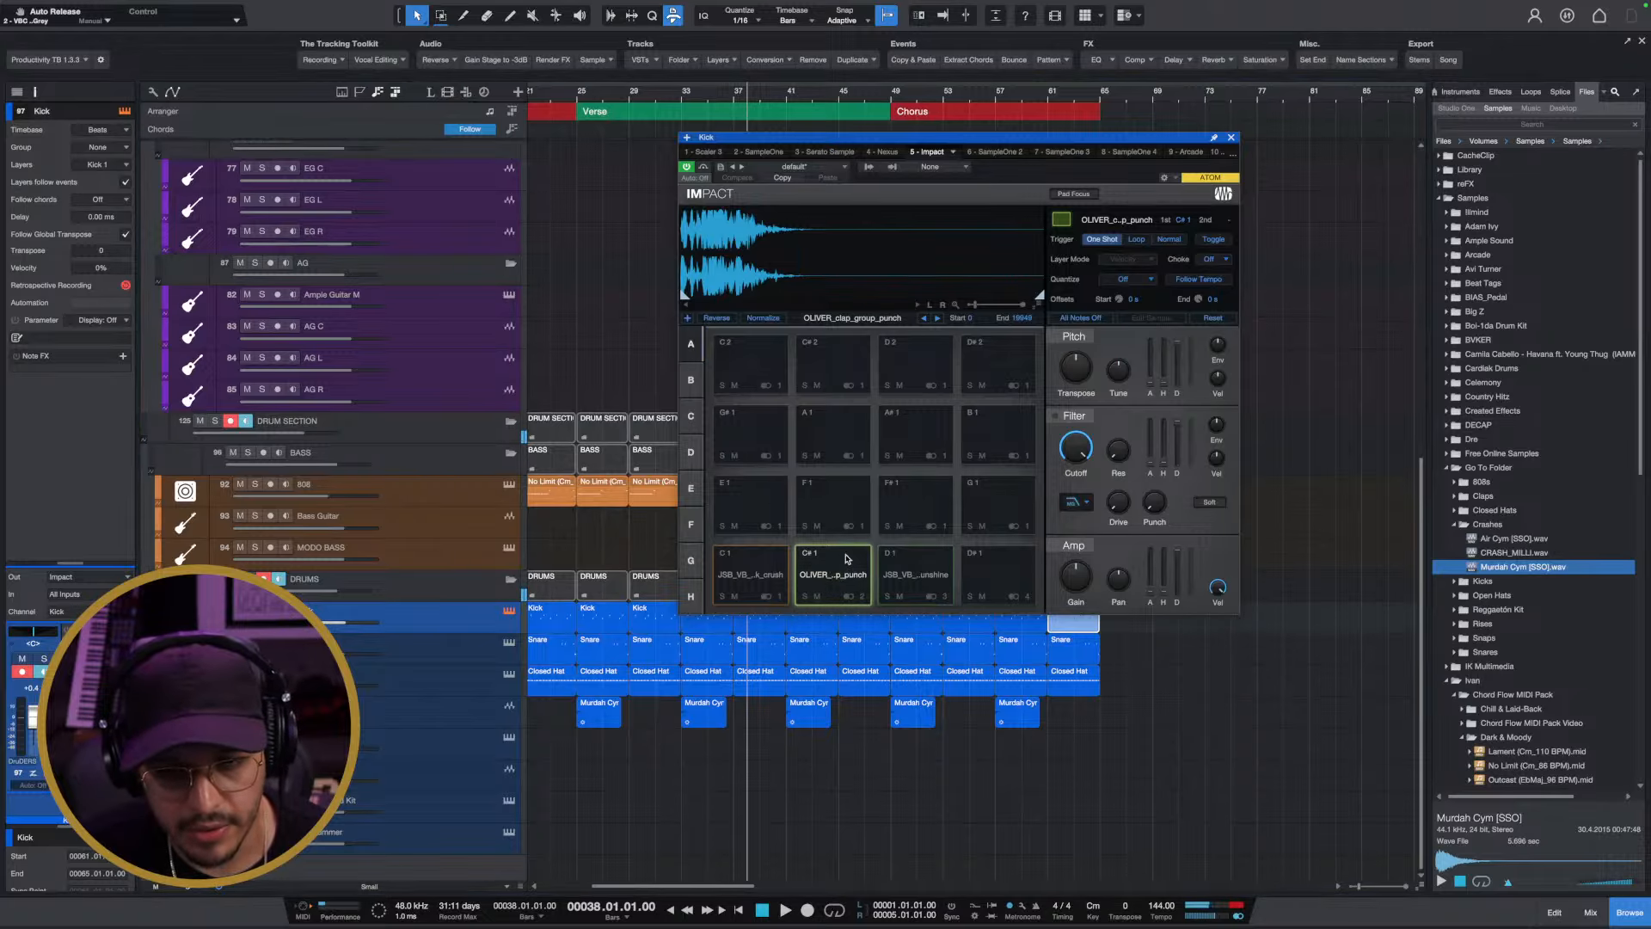
left_click(826, 589)
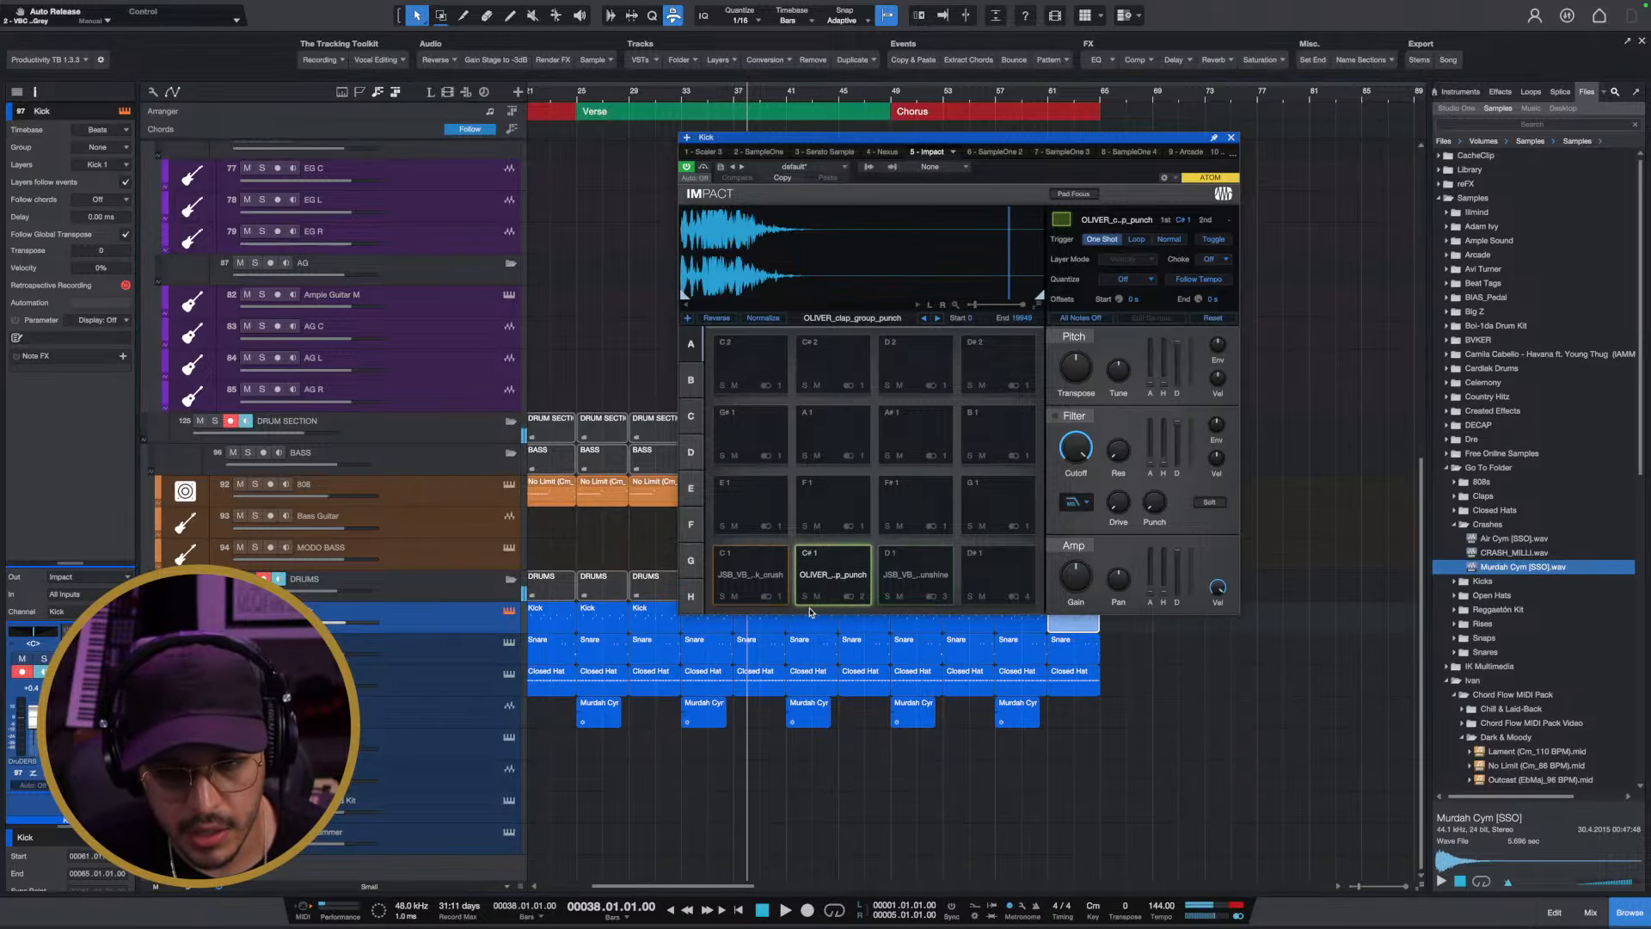
Audition recent drum one-shots in the Splice library, and add the OLIVER_clap_group_punch sample as a new audio track below Kick
left_click(1566, 92)
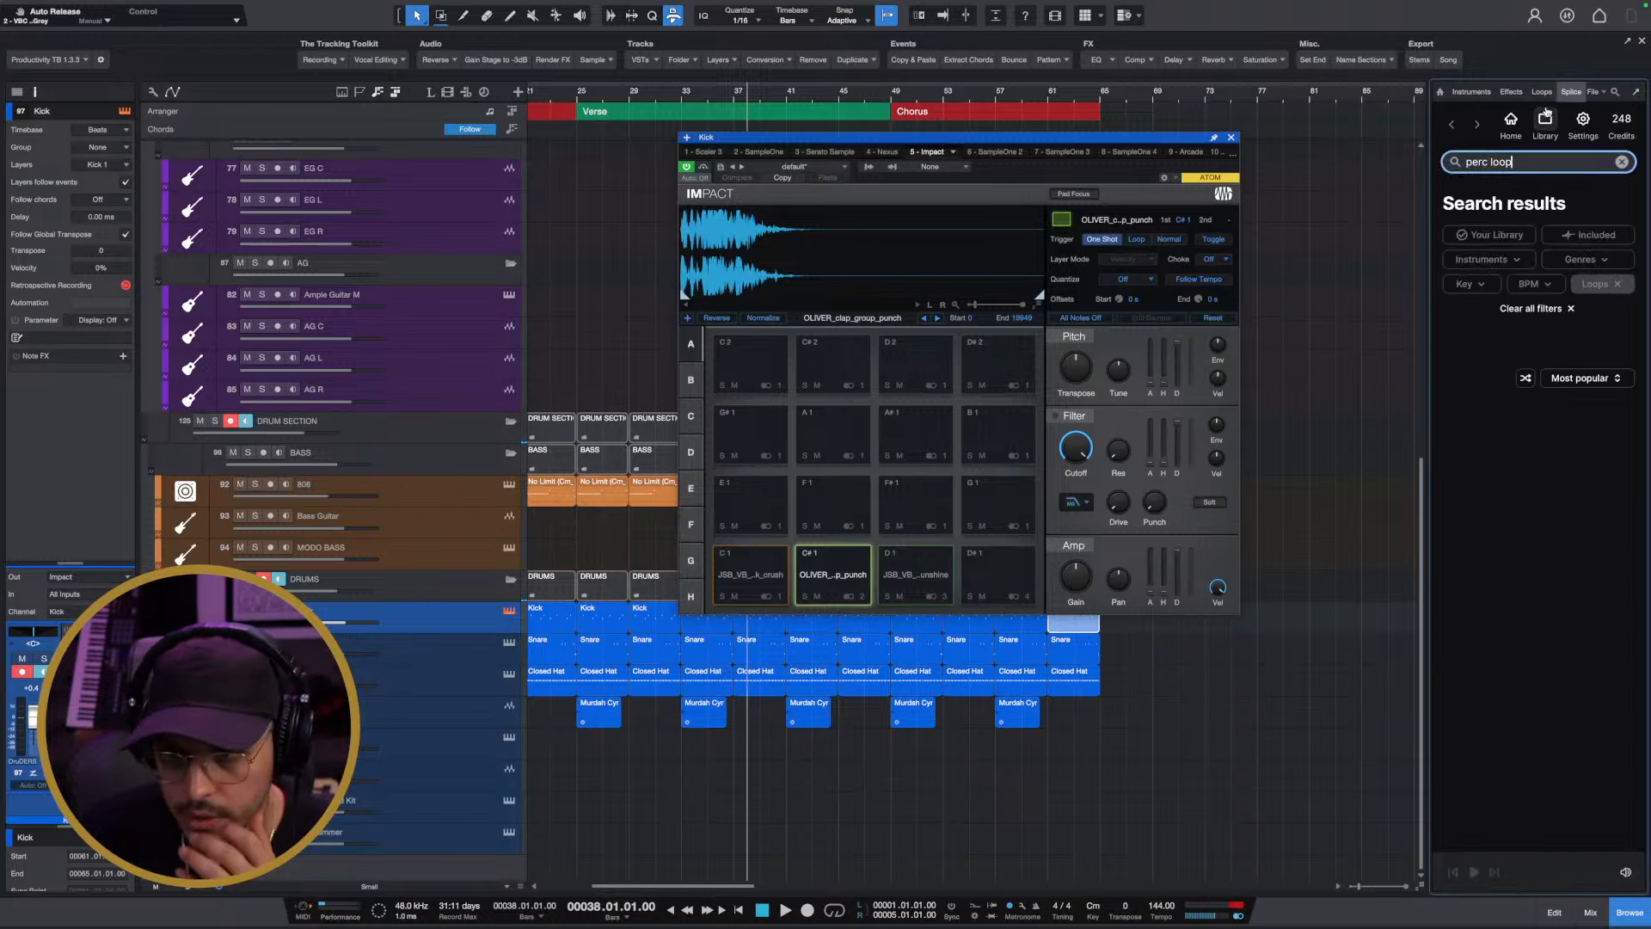
left_click(1622, 163)
left_click(1510, 123)
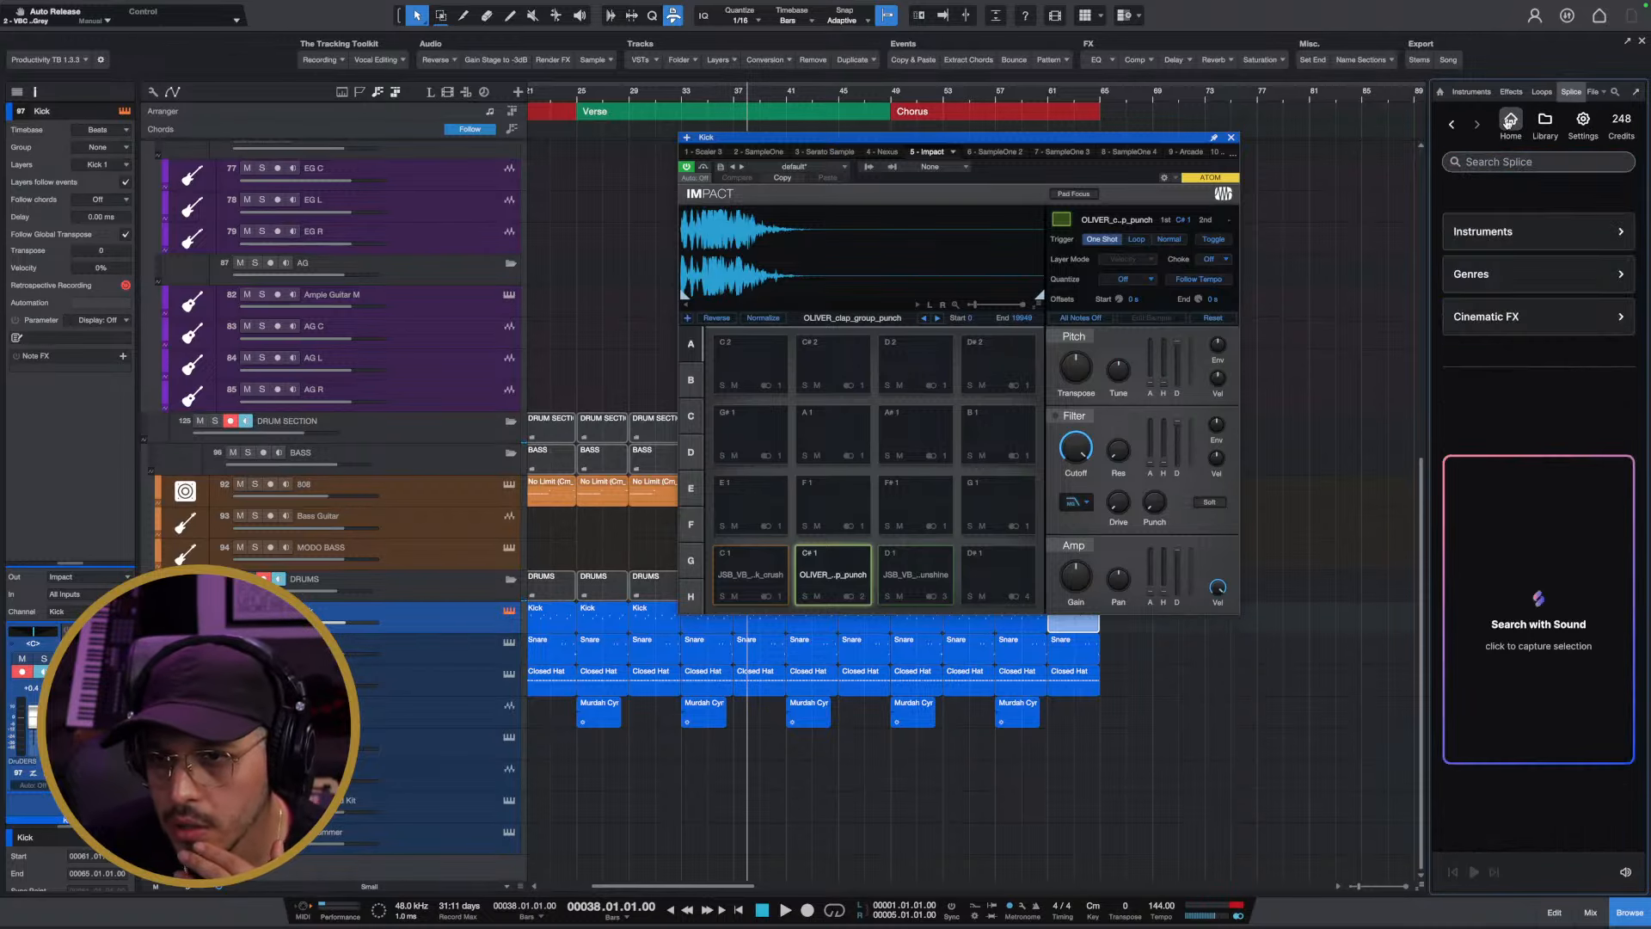
left_click(1548, 123)
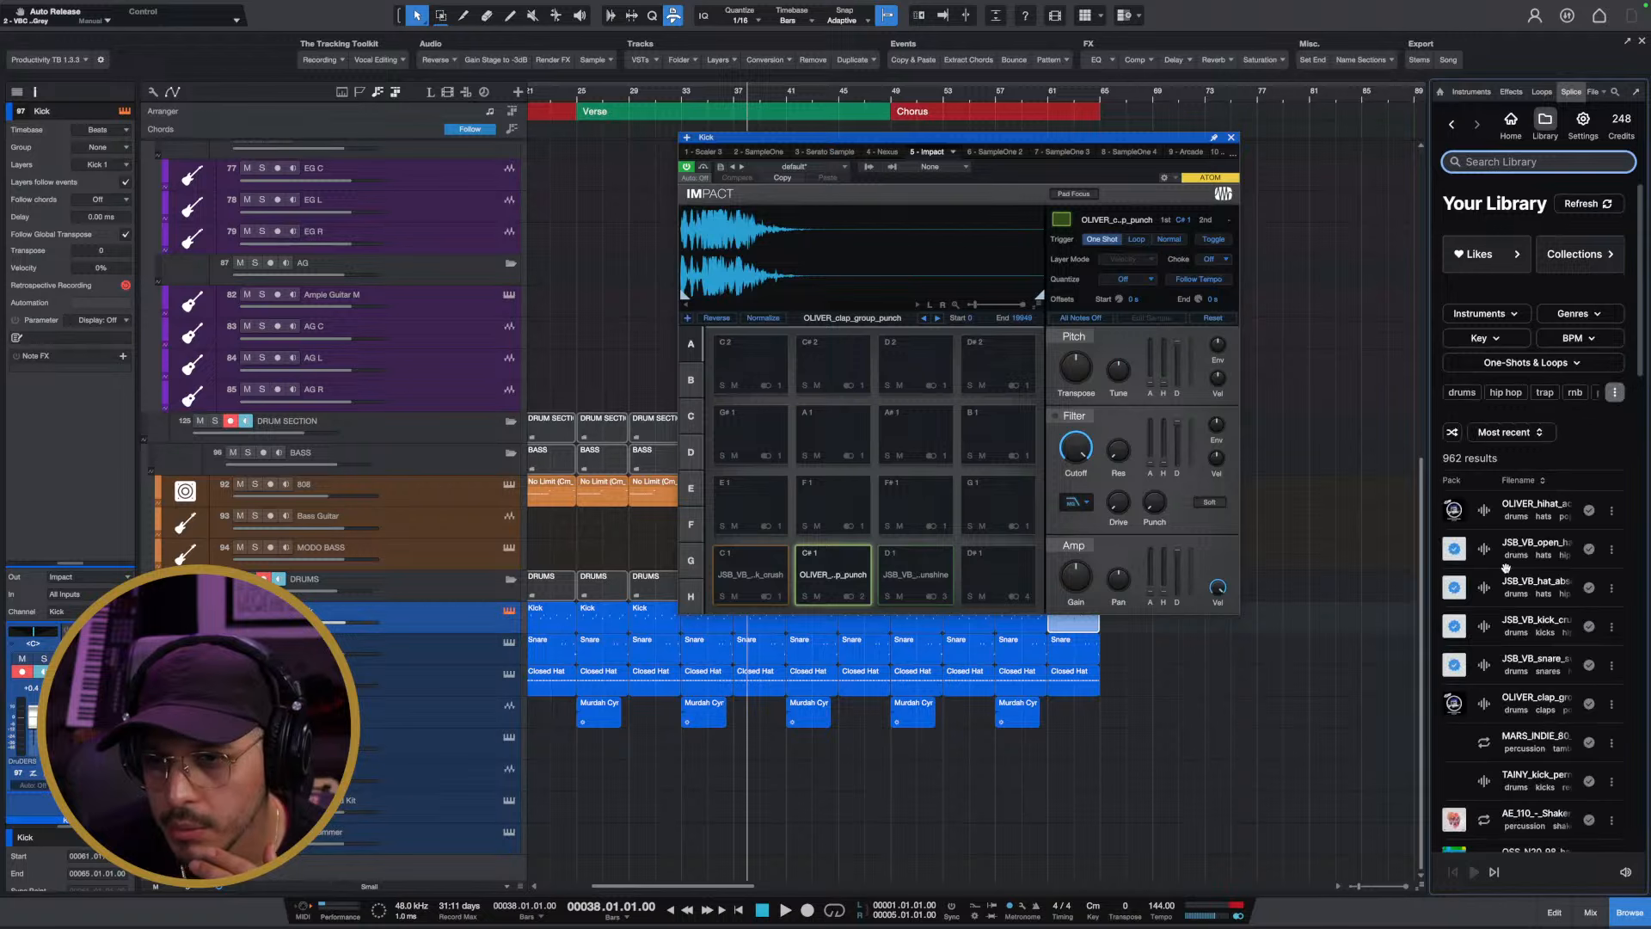
left_click(1485, 549)
left_click(1485, 587)
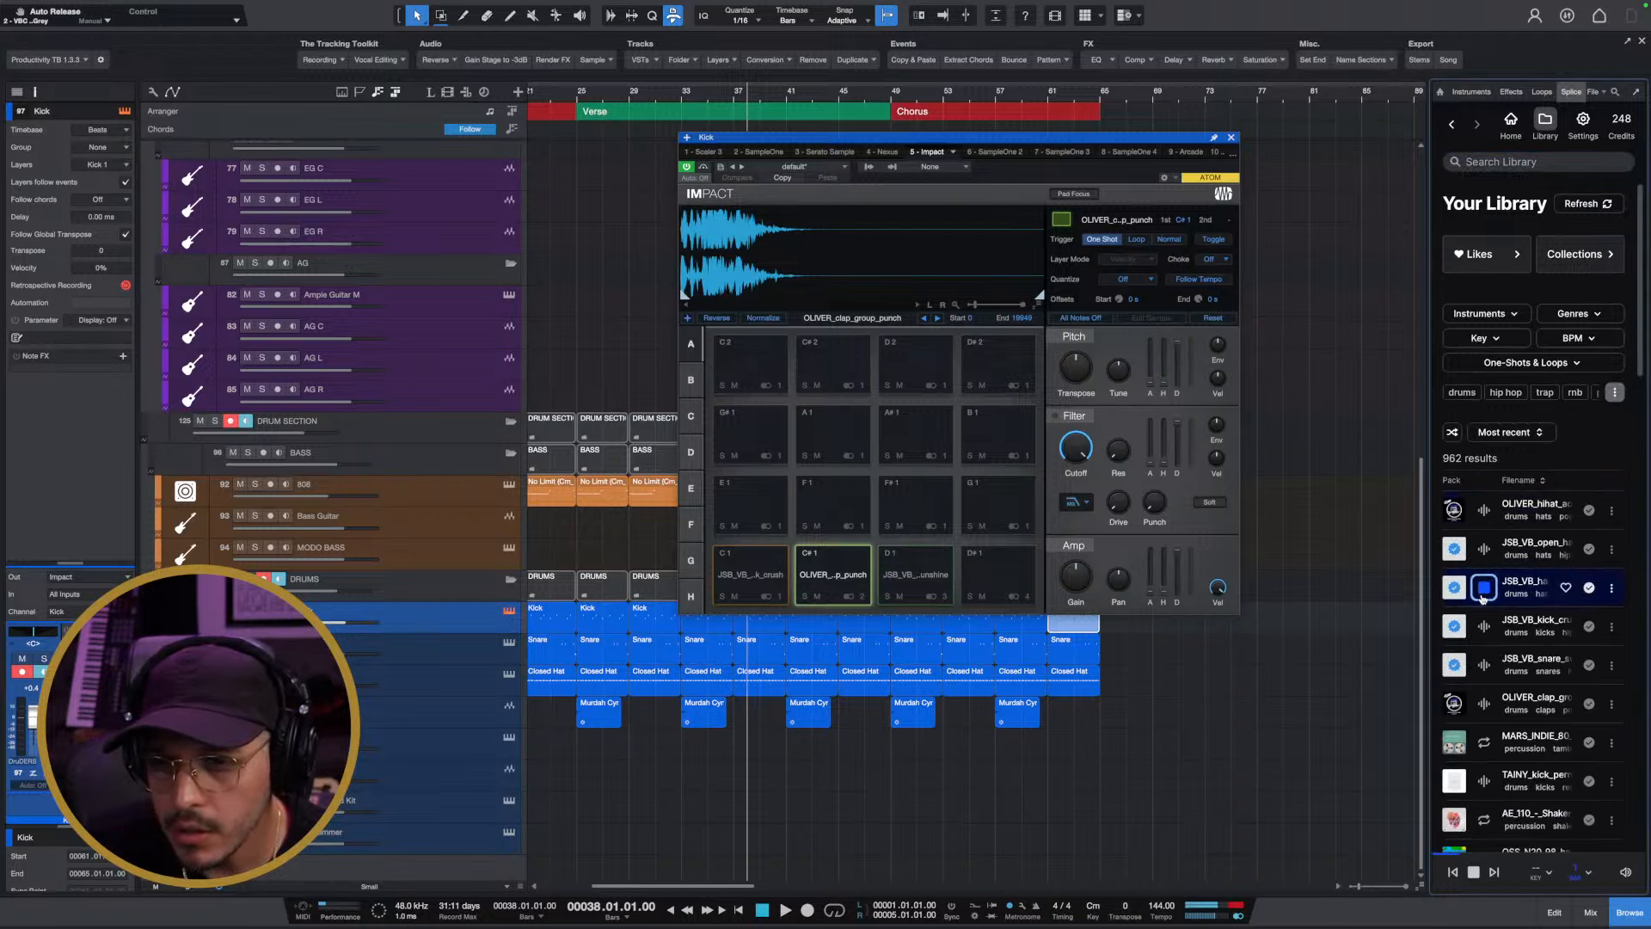
left_click(1485, 627)
left_click(1488, 705)
left_click_drag(1514, 695, 650, 638)
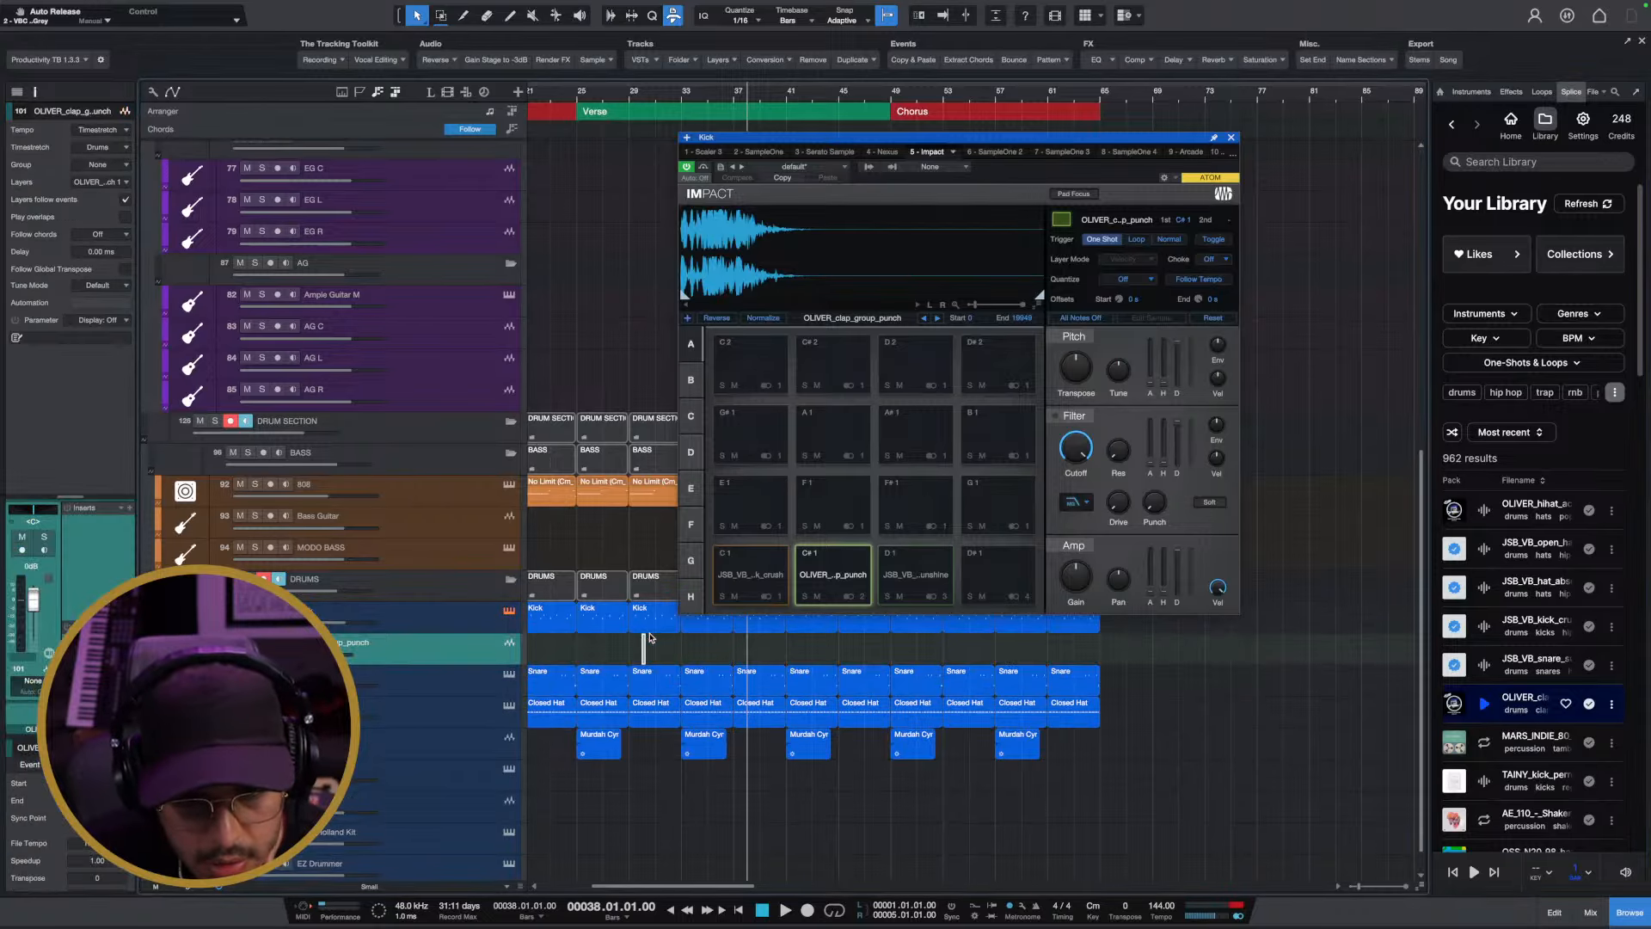
left_click(1227, 140)
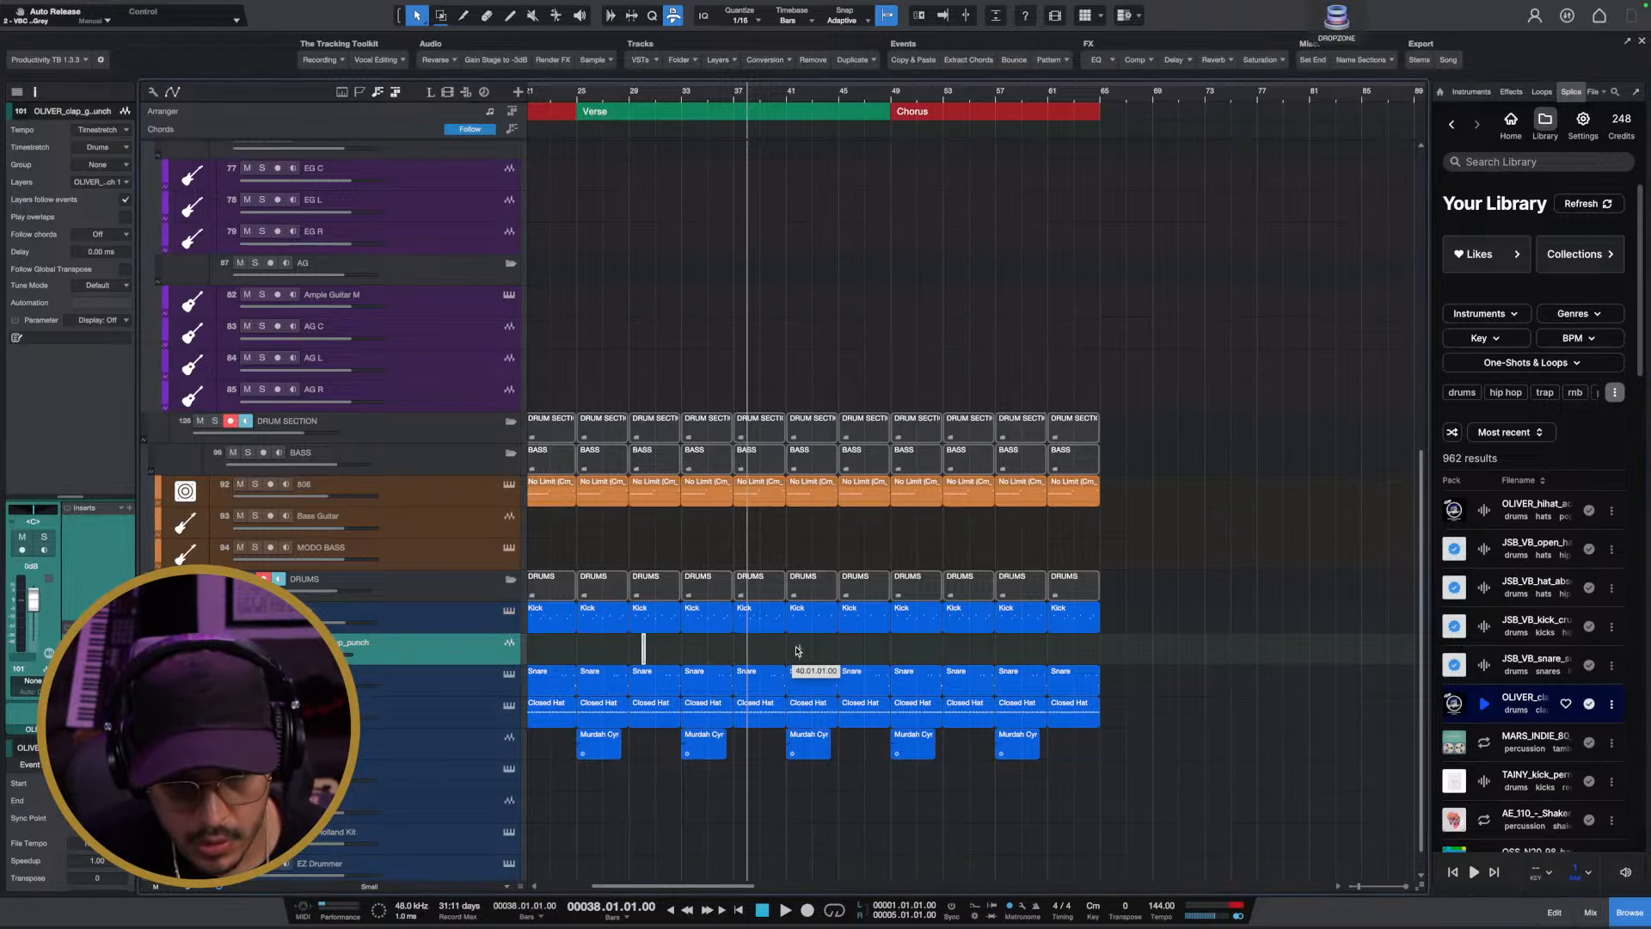
Delete the Kick event at bar 41 and place two clap hits in the gap, in bars 41 and 42
left_click_drag(811, 97, 810, 129)
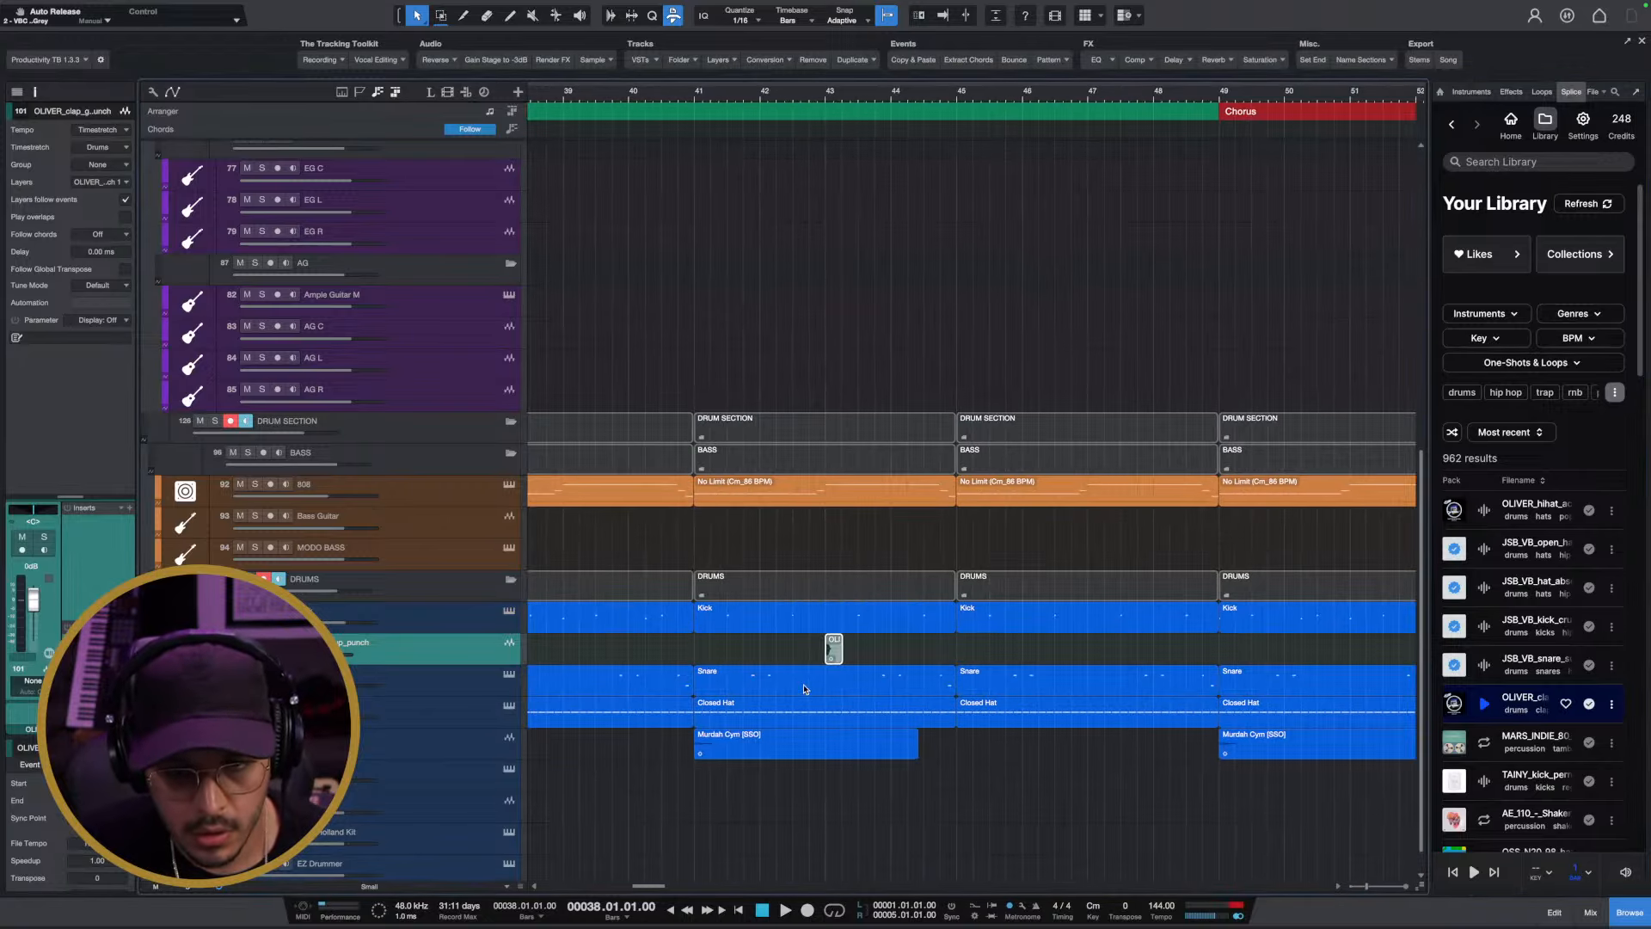
left_click(793, 614)
key("Delete")
left_click_drag(834, 651, 786, 656)
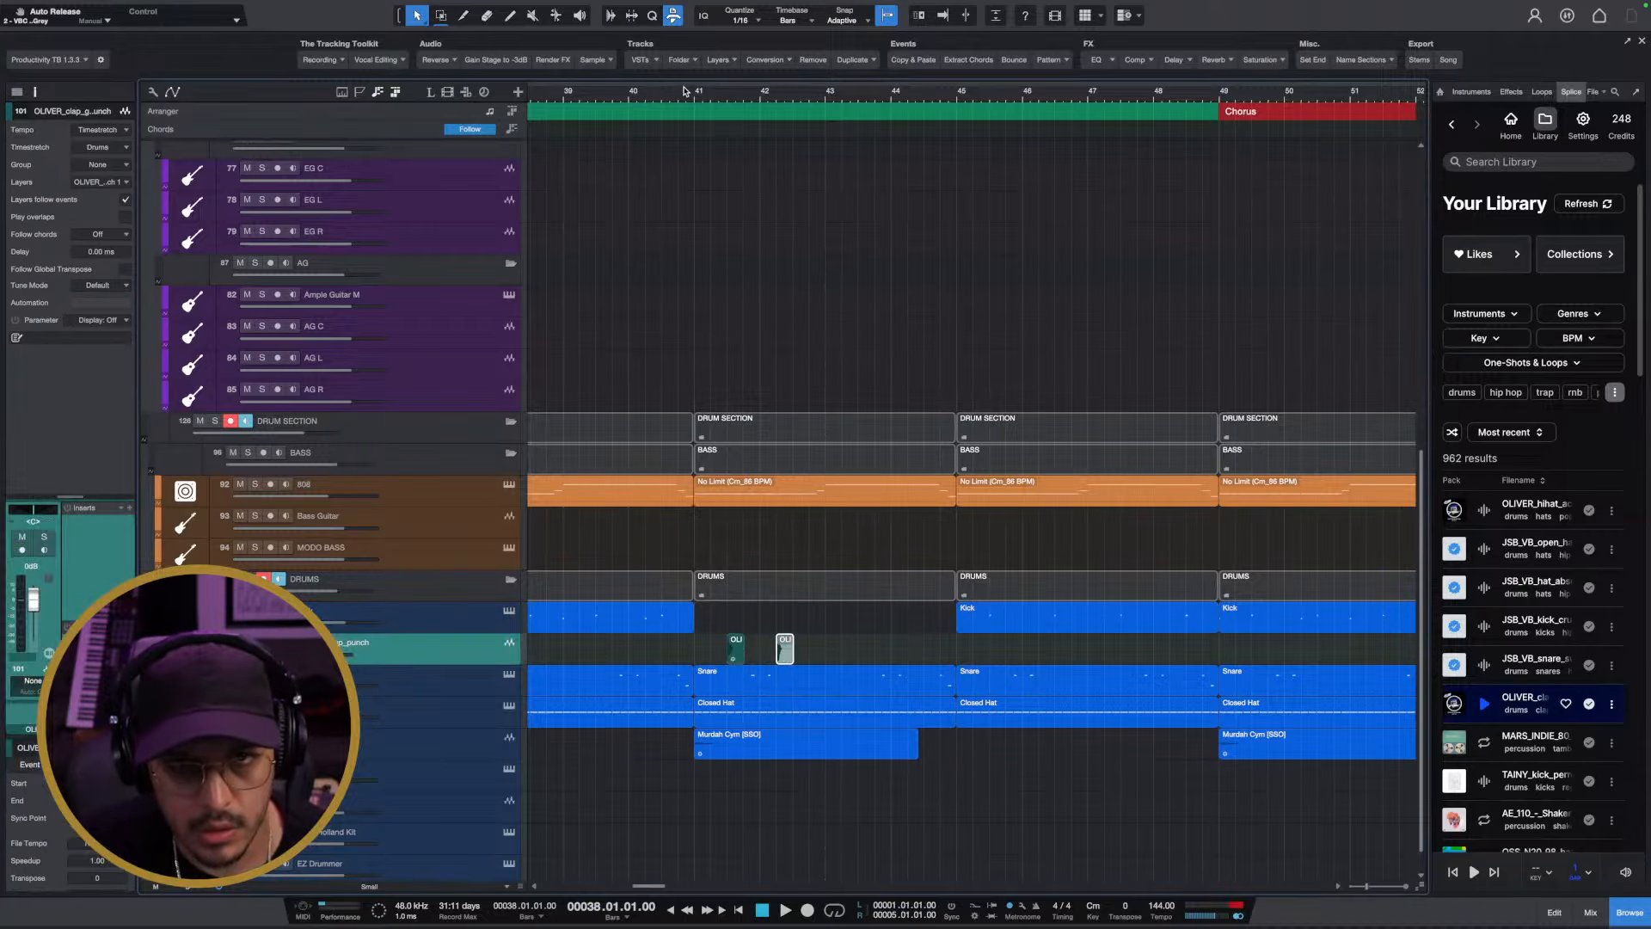
Play the claps from just before bar 41, space the second one a bar after the first, and duplicate the pair through bar 44
key("space")
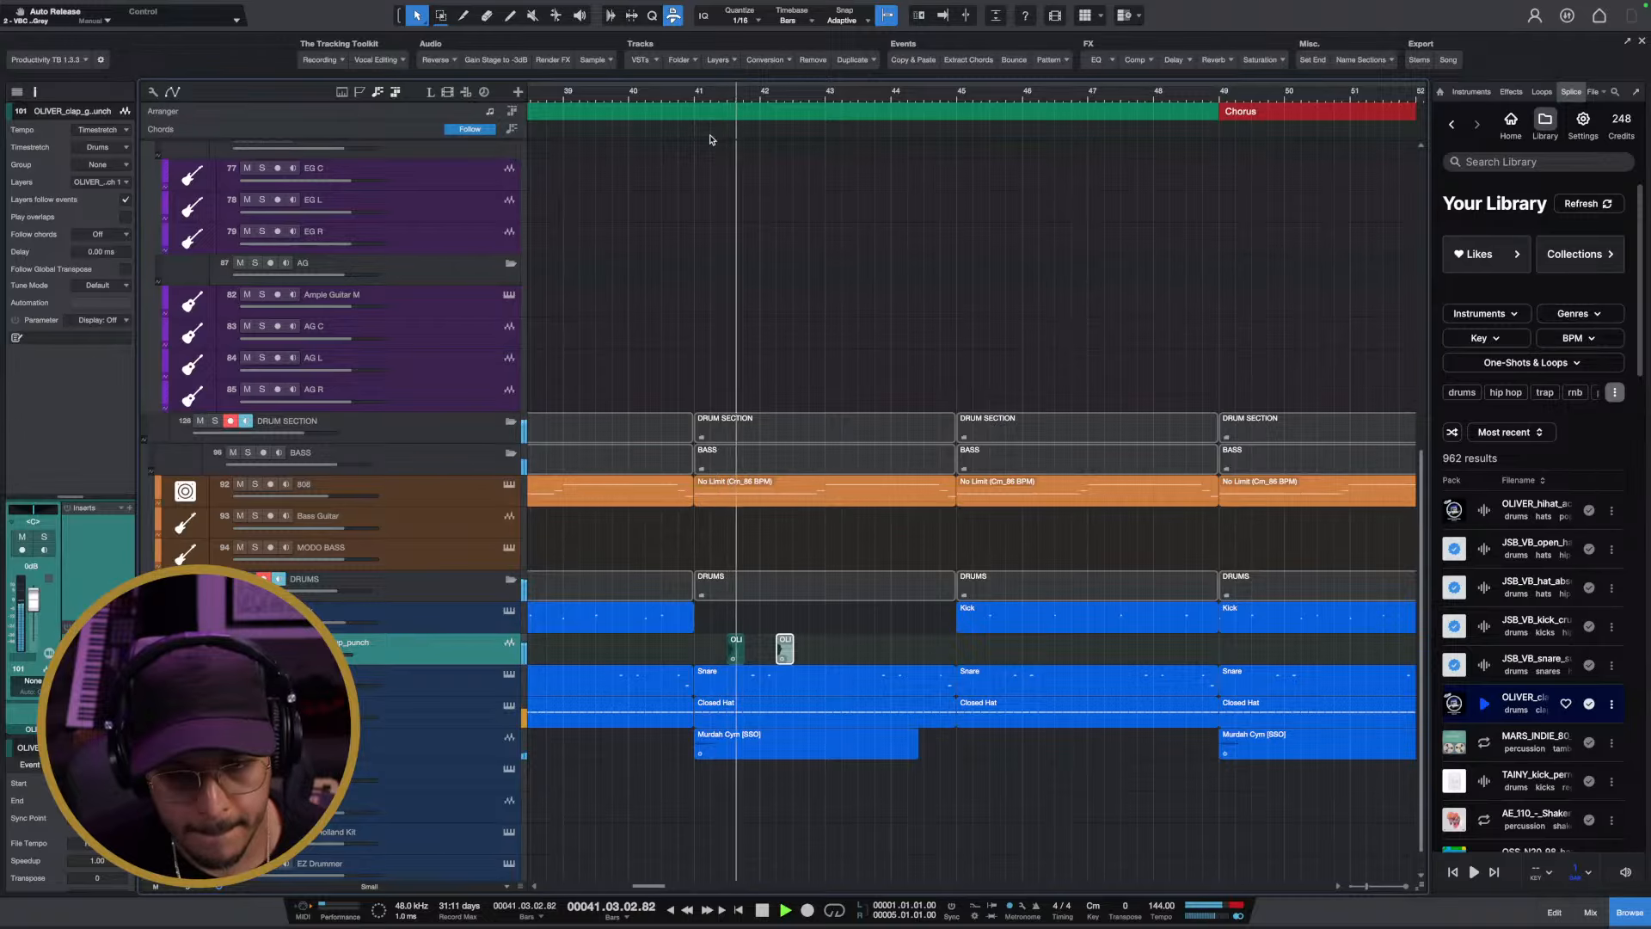
key("space")
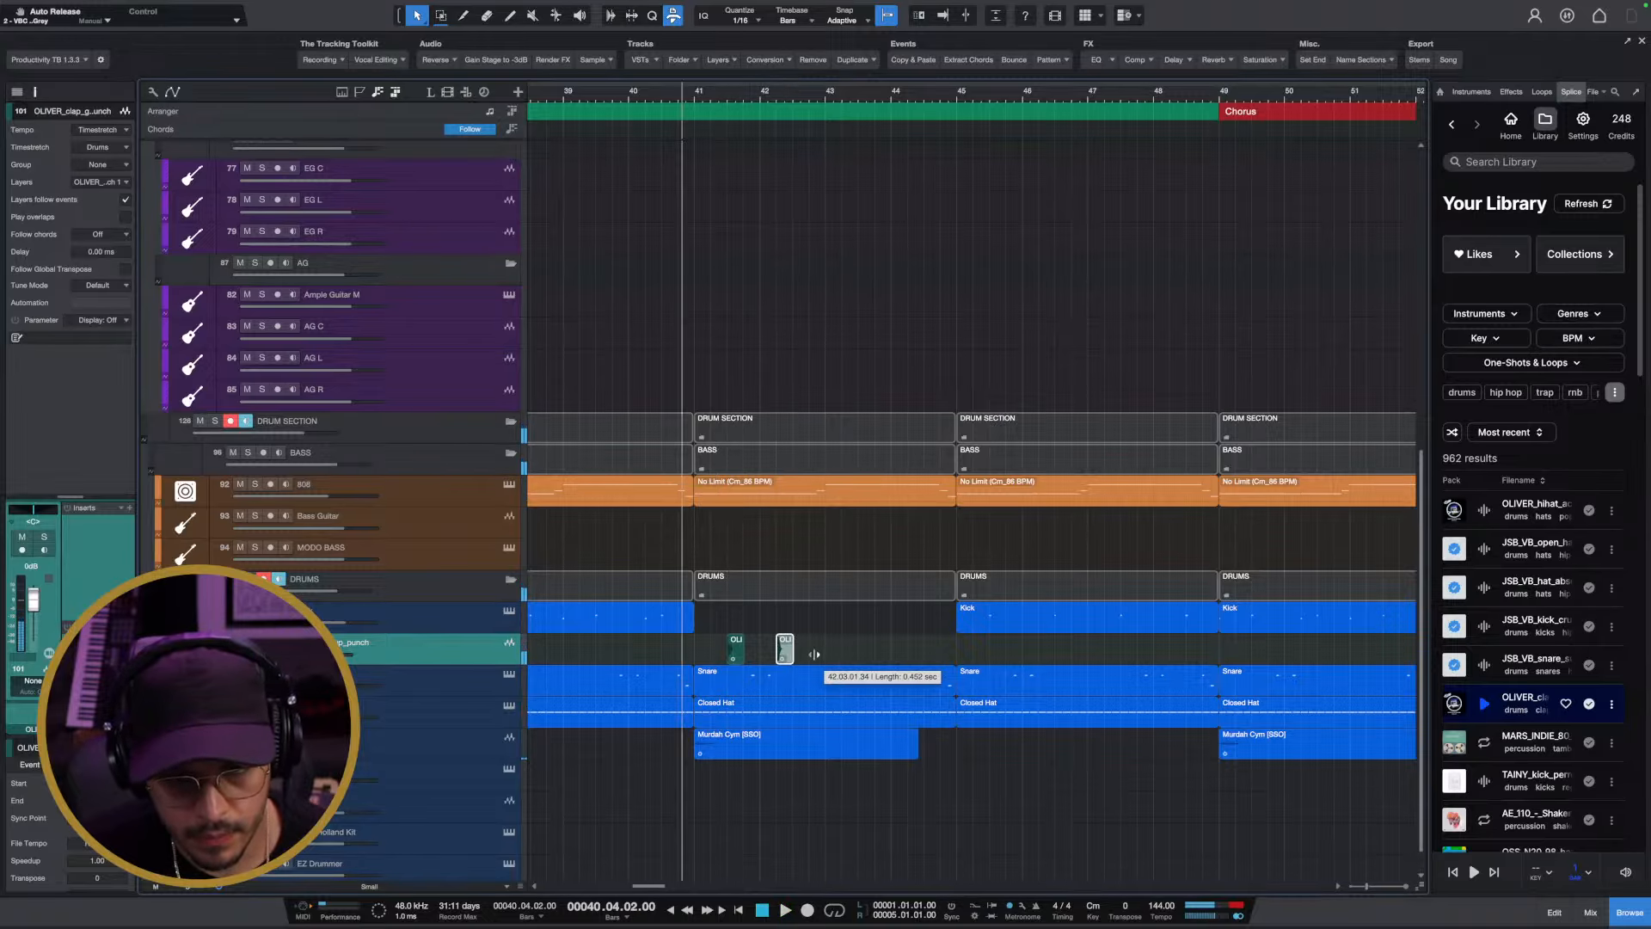
left_click_drag(816, 652, 818, 652)
key("space")
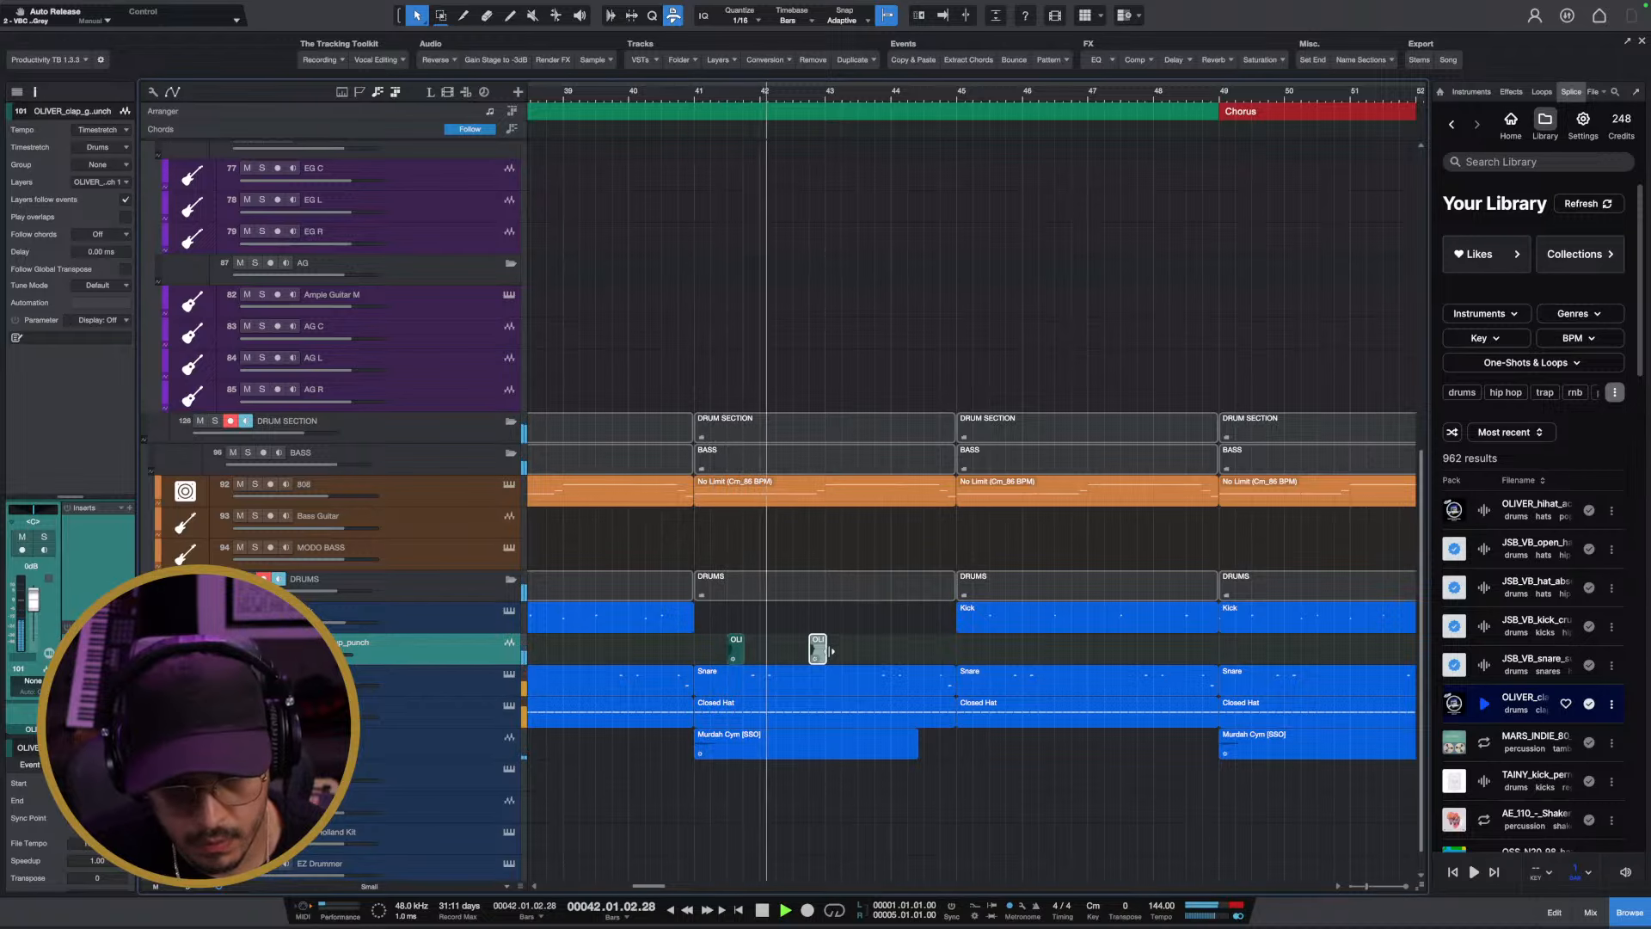
key("space")
left_click_drag(818, 652, 699, 650)
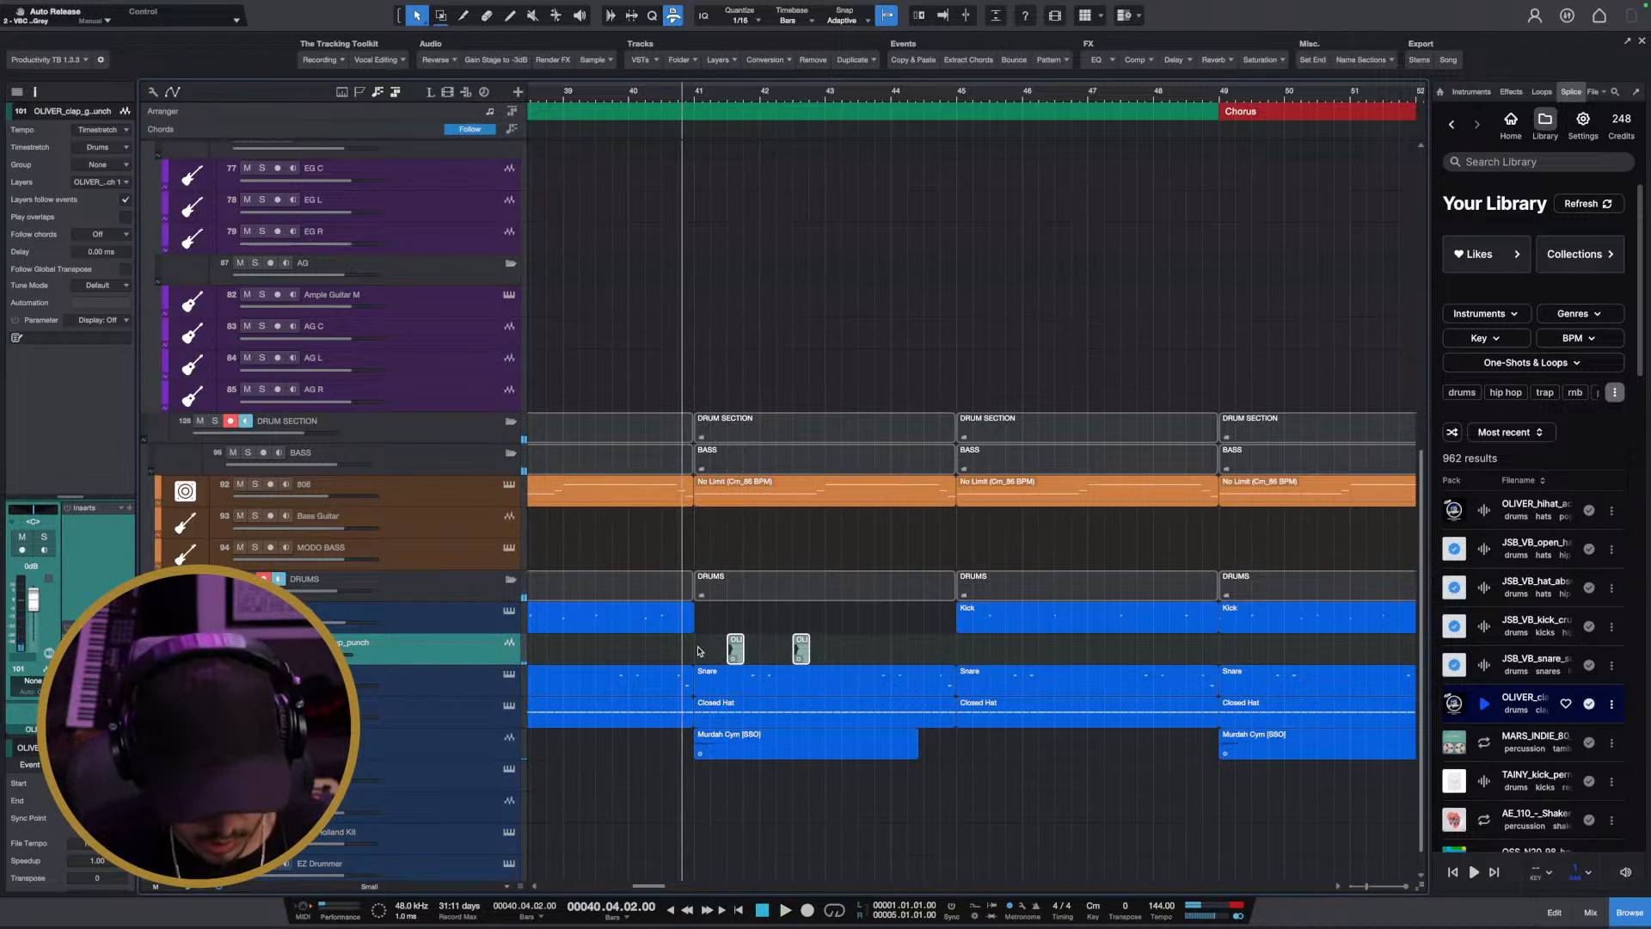
key("d")
Delete the Kick events at bars 45 and 49, and duplicate the four claps twice to reach bar 53
left_click_drag(1033, 616, 1294, 616)
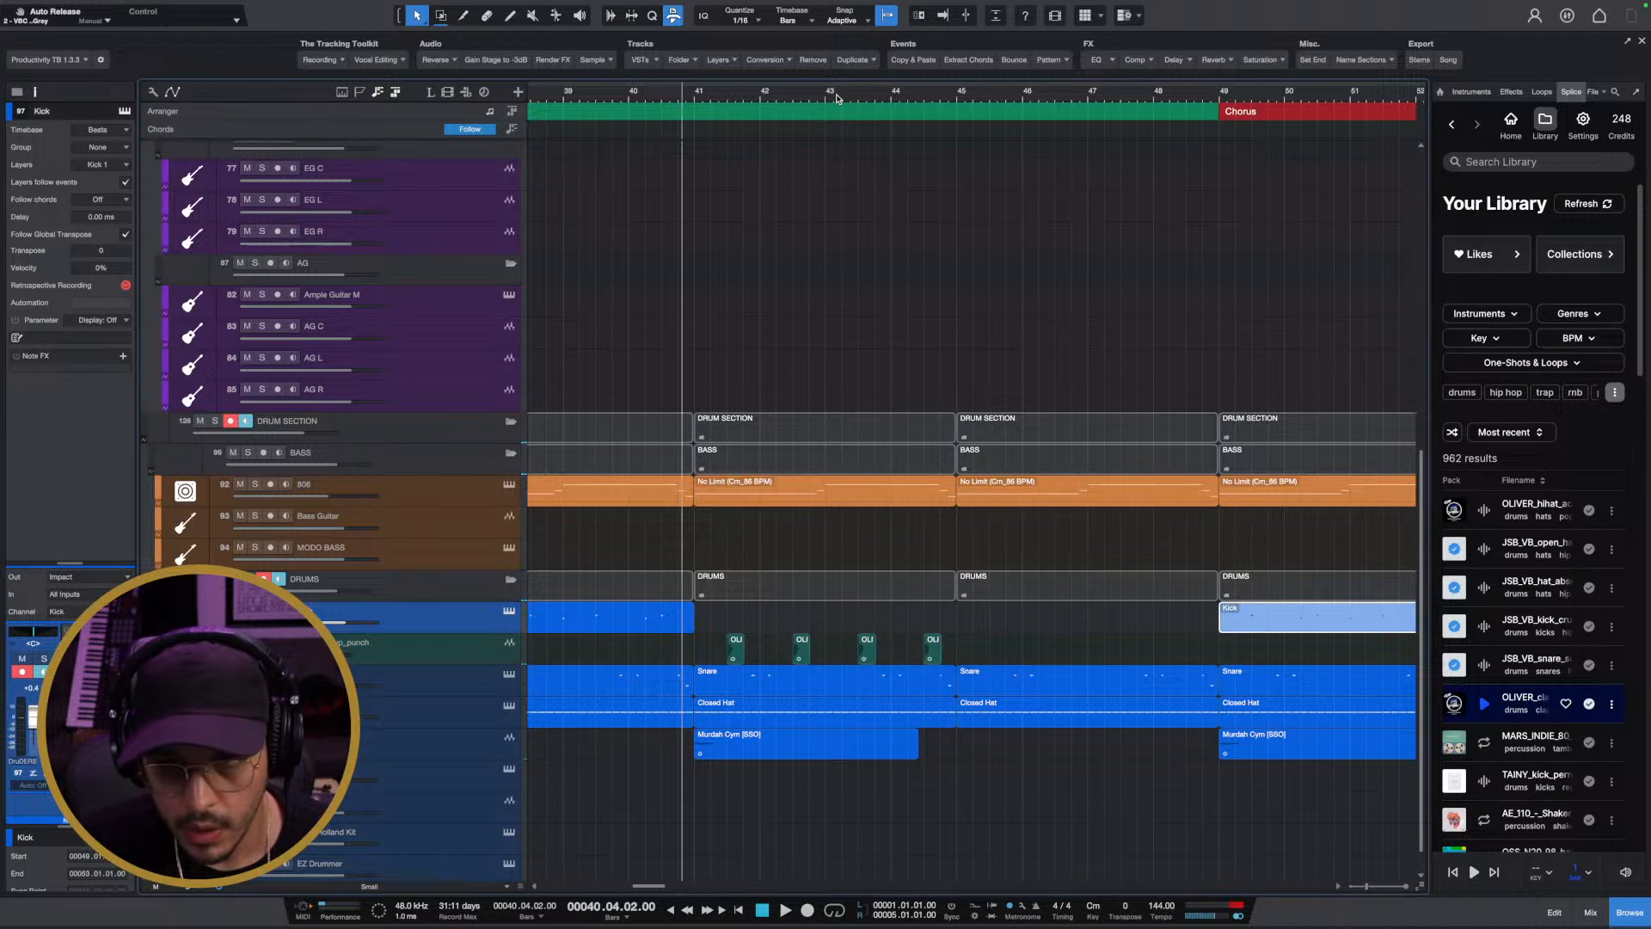
key("w")
key("Delete")
left_click_drag(894, 637, 770, 662)
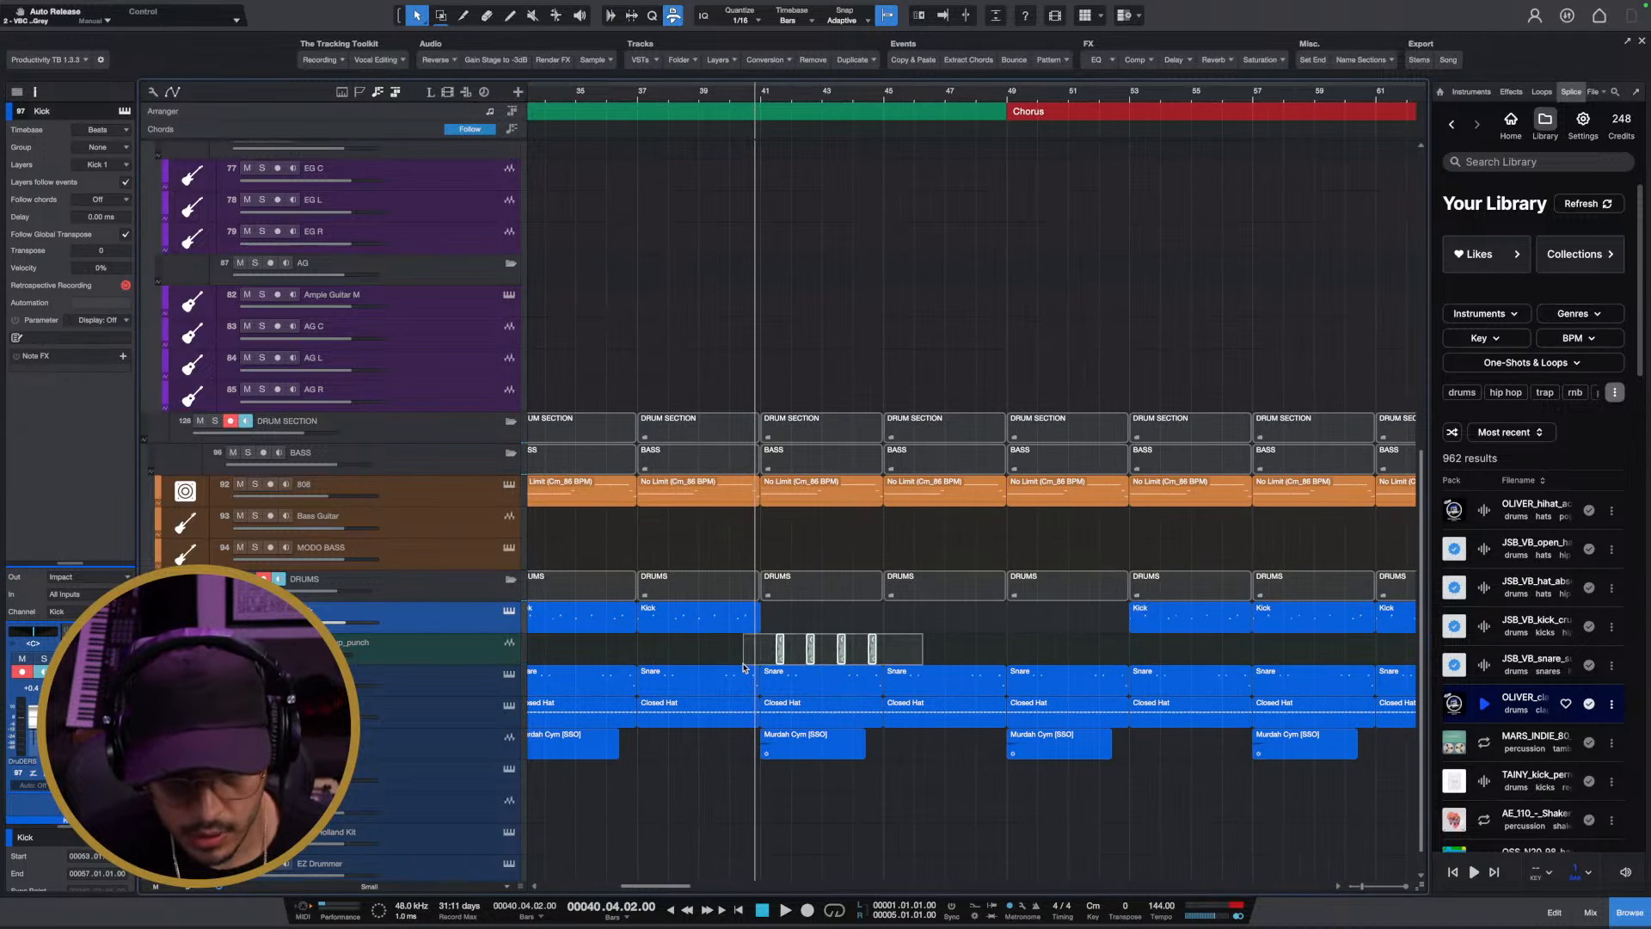
key("d")
key("d")
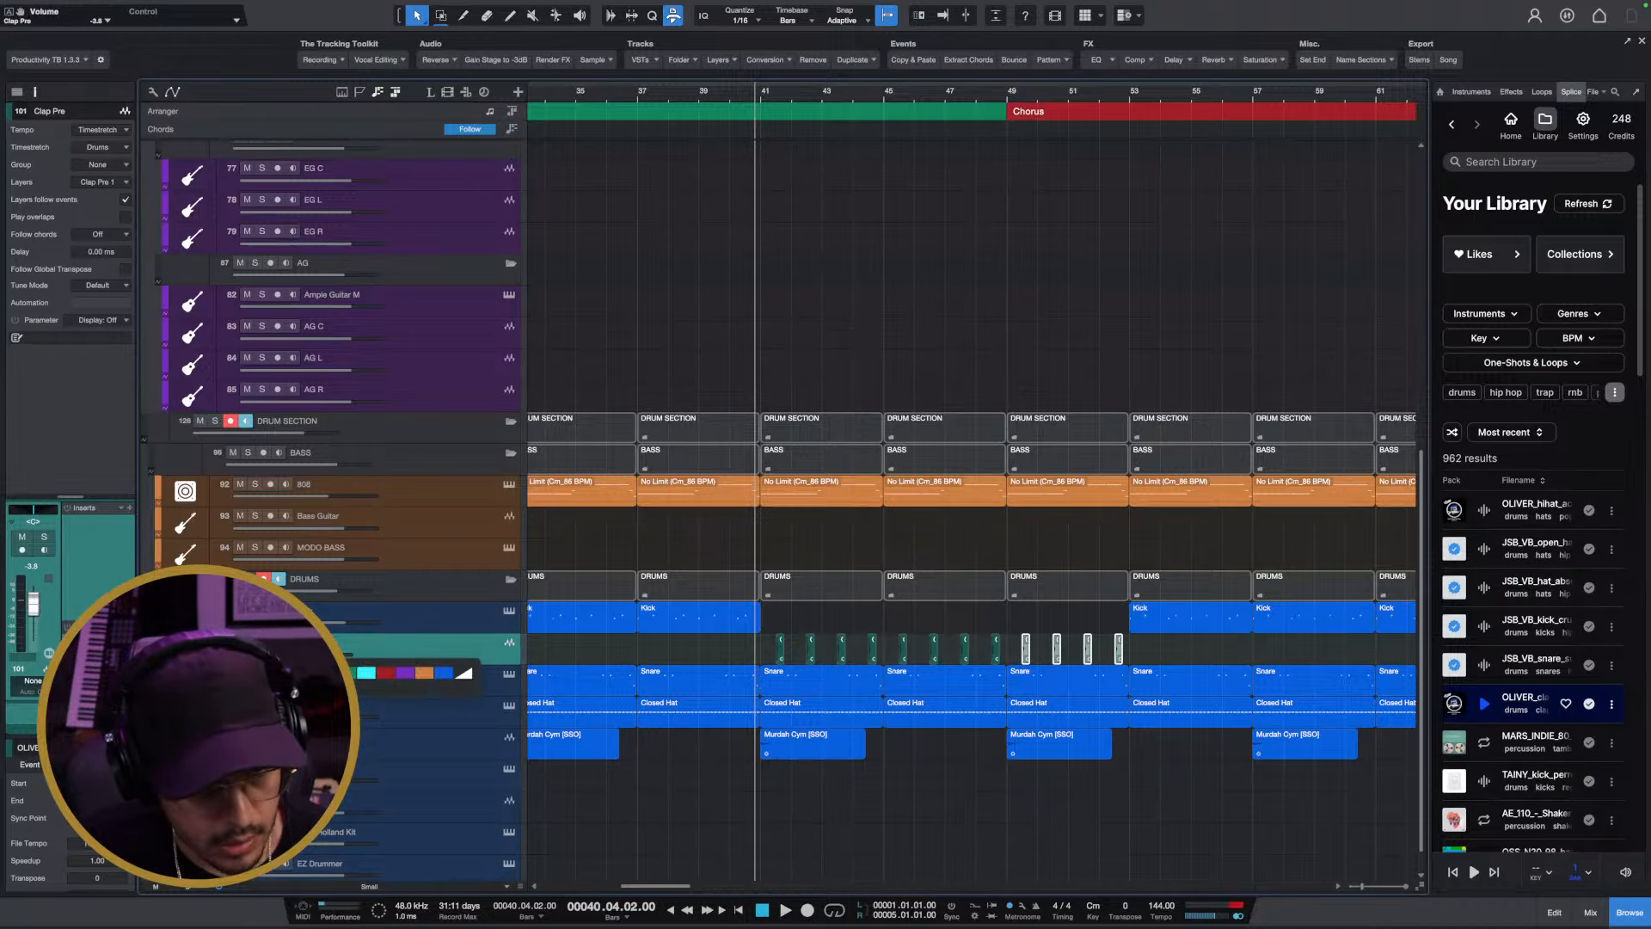
Rename the clap track Clap Pre, set its volume to -3.8 dB and colour it blue like the other drum tracks
left_click(442, 674)
scroll(695, 594, "up", 1)
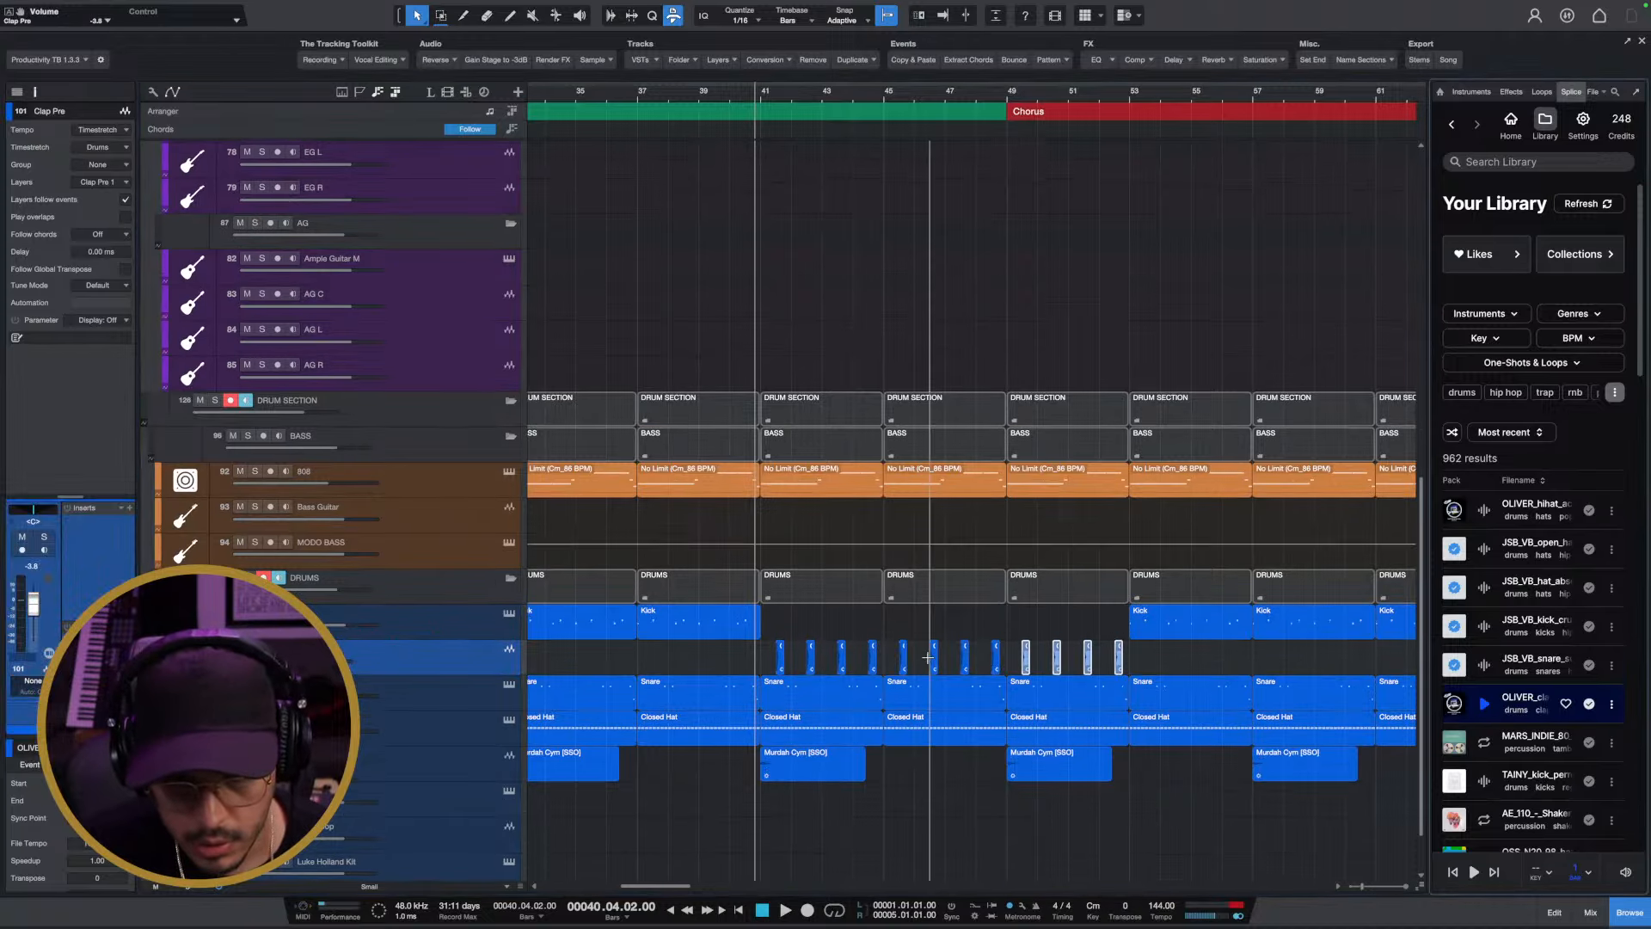
left_click_drag(762, 92, 768, 116)
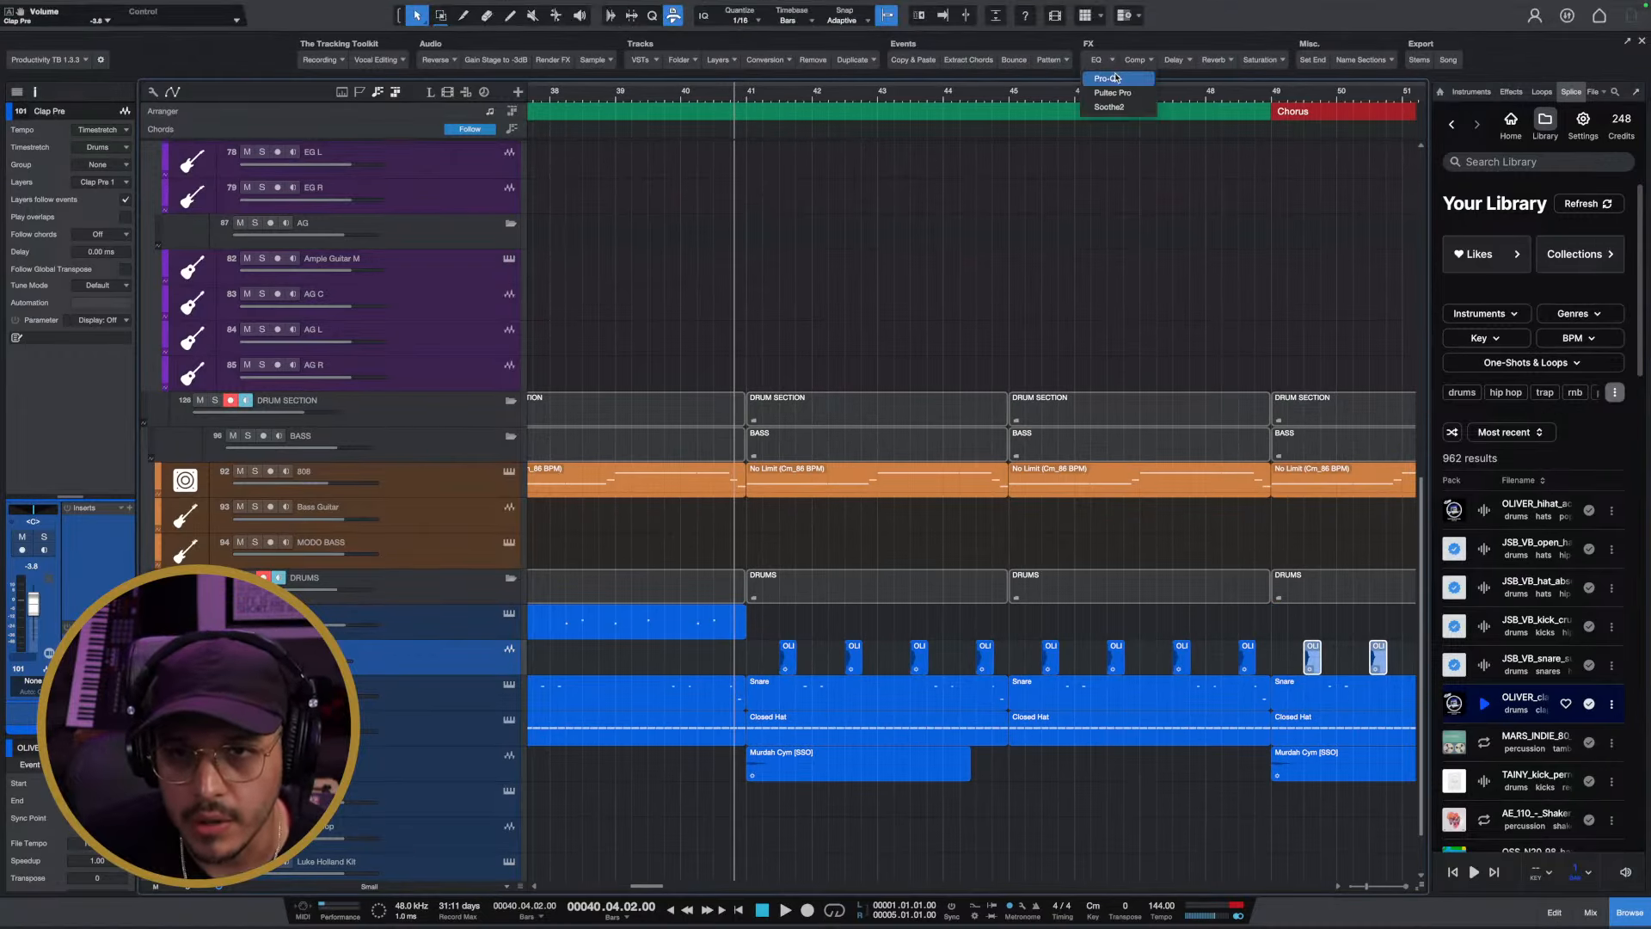
Insert FabFilter Pro-Q 3 on Clap Pre with the Low Cut preset and play the claps through it
left_click(992, 232)
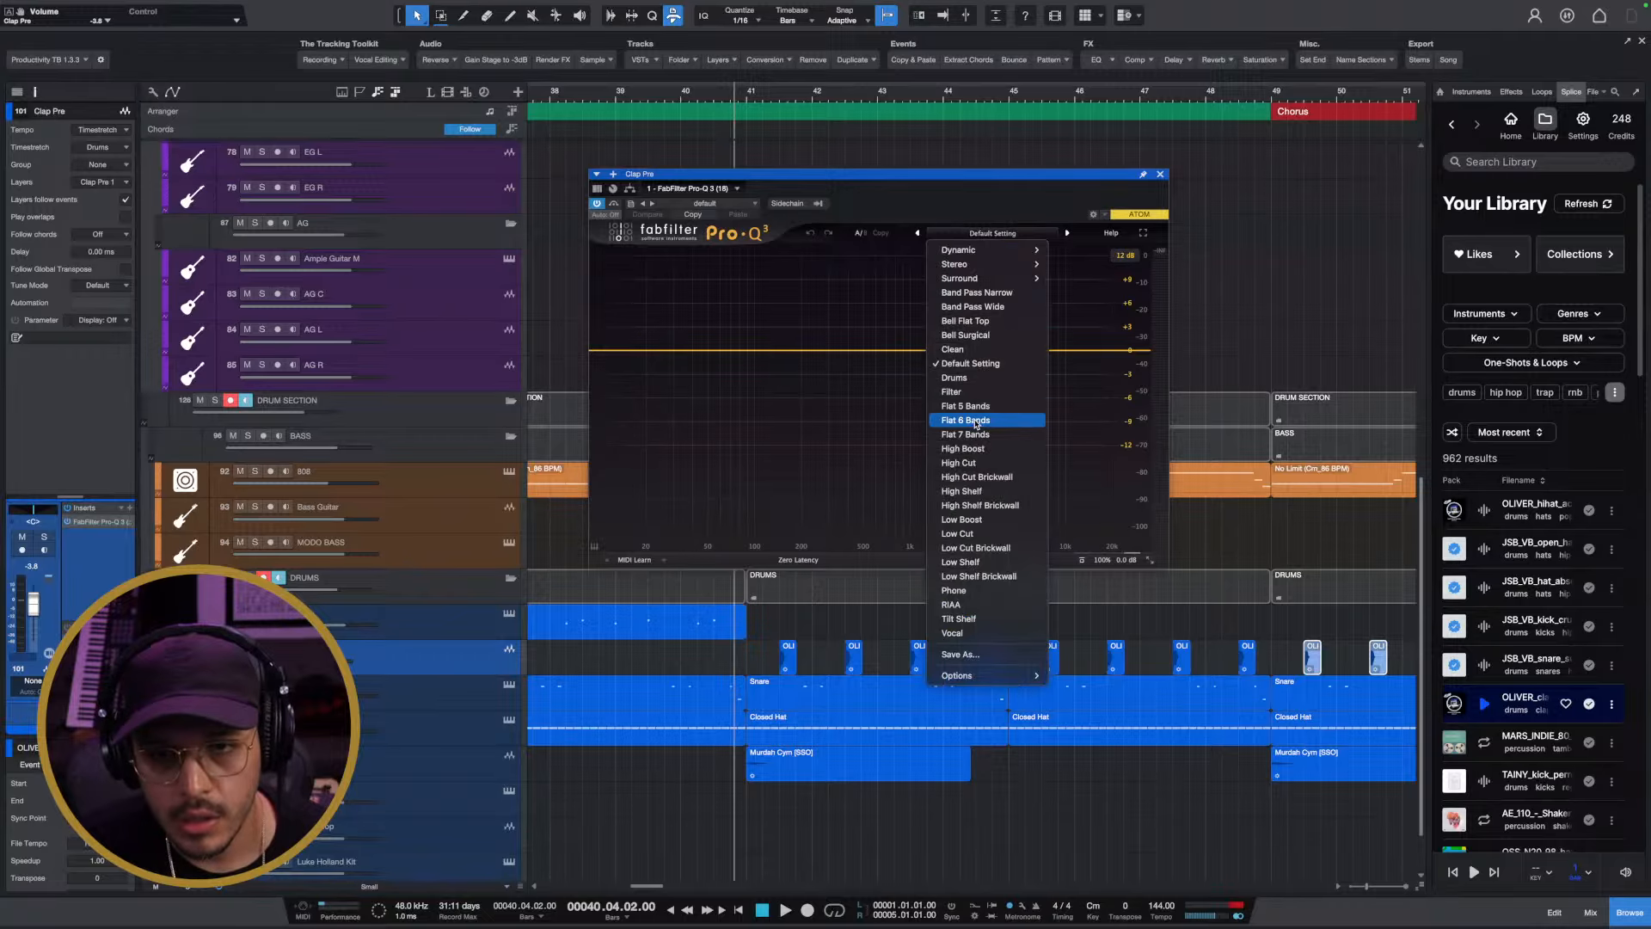
left_click(980, 537)
key("space")
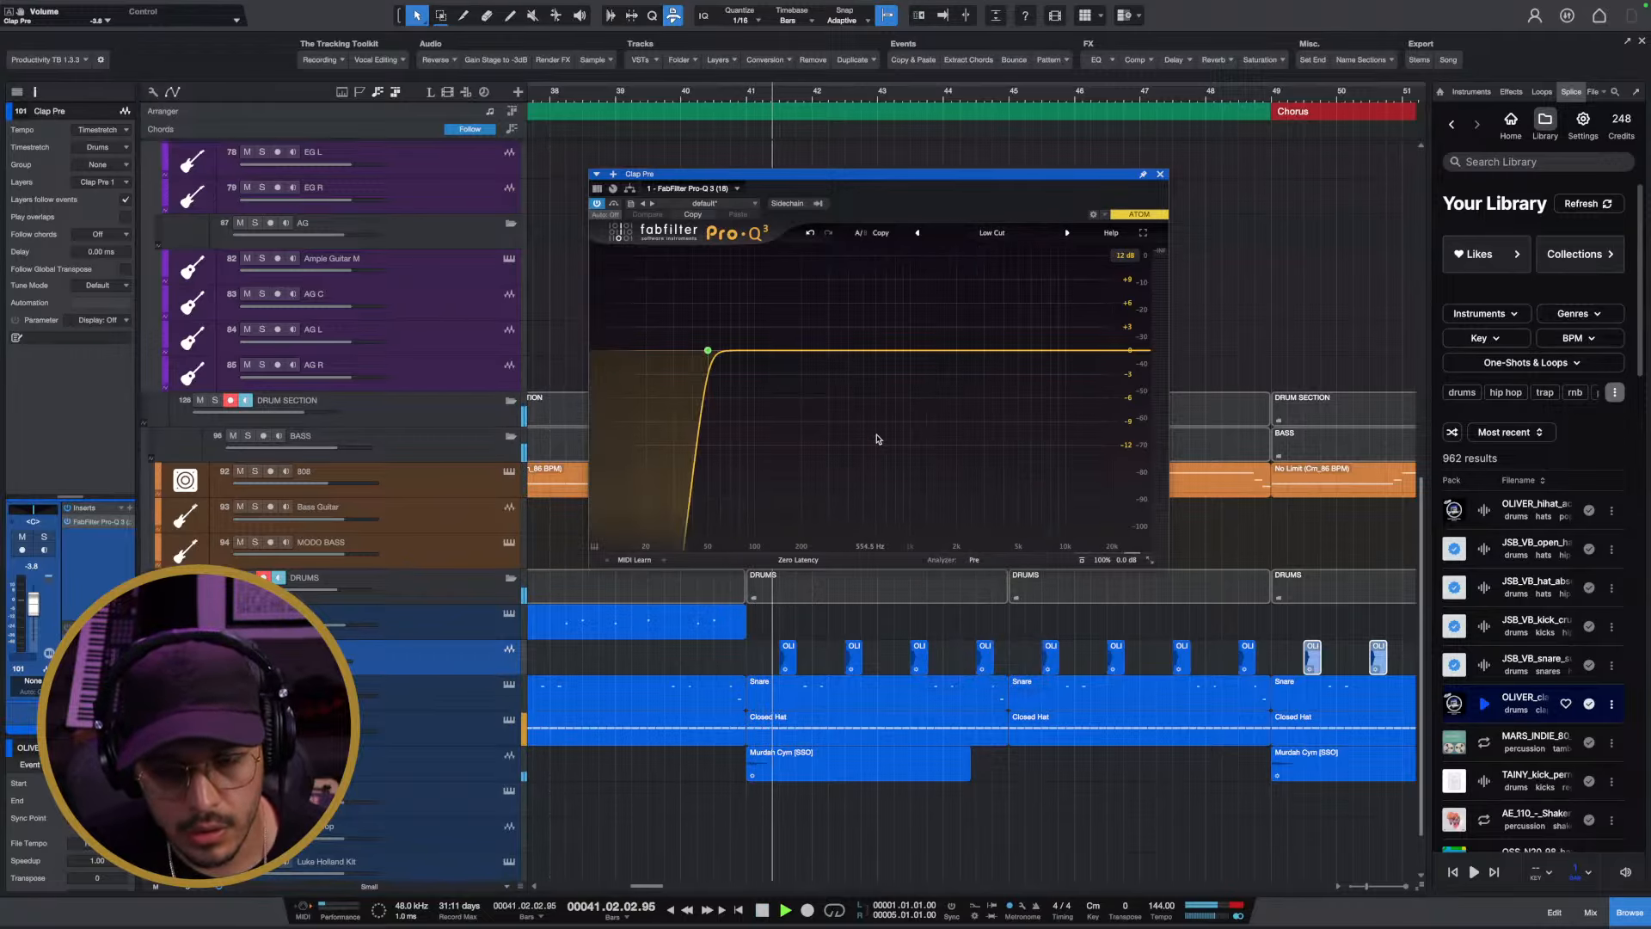
left_click(1160, 174)
key("space")
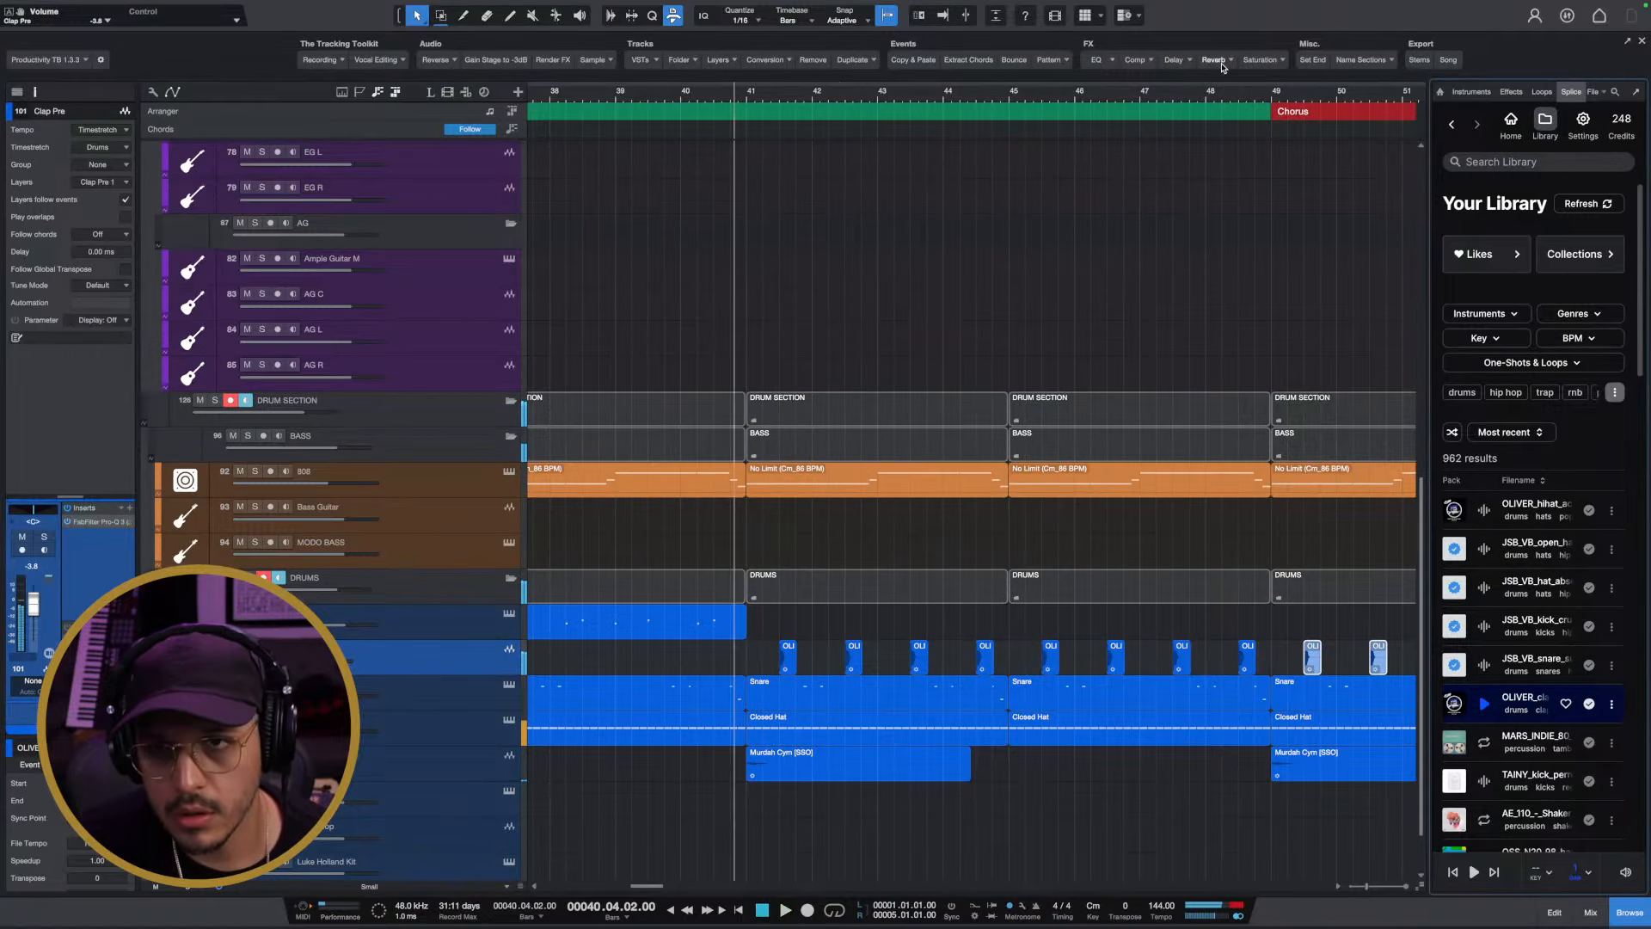
Add ValhallaVintageVerb to Clap Pre with 27.6% mix, 1.56 s decay, 5670 Hz HighCut and 160 Hz LowCut, and audition it
left_click(1214, 60)
left_click(1239, 82)
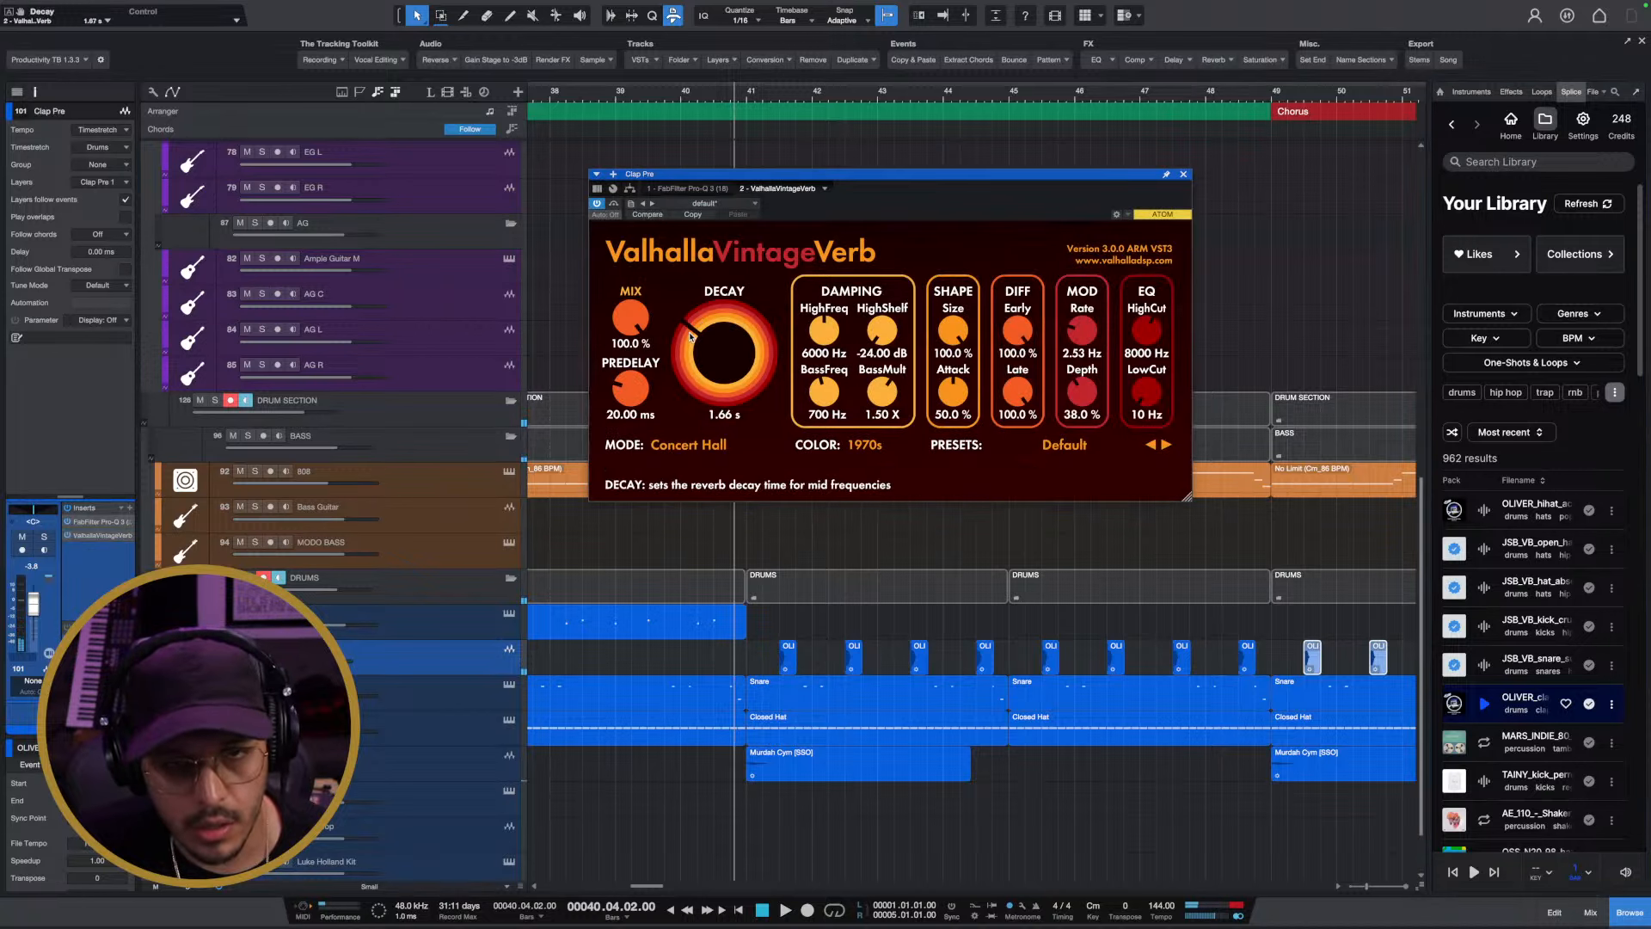
left_click_drag(690, 335, 606, 430)
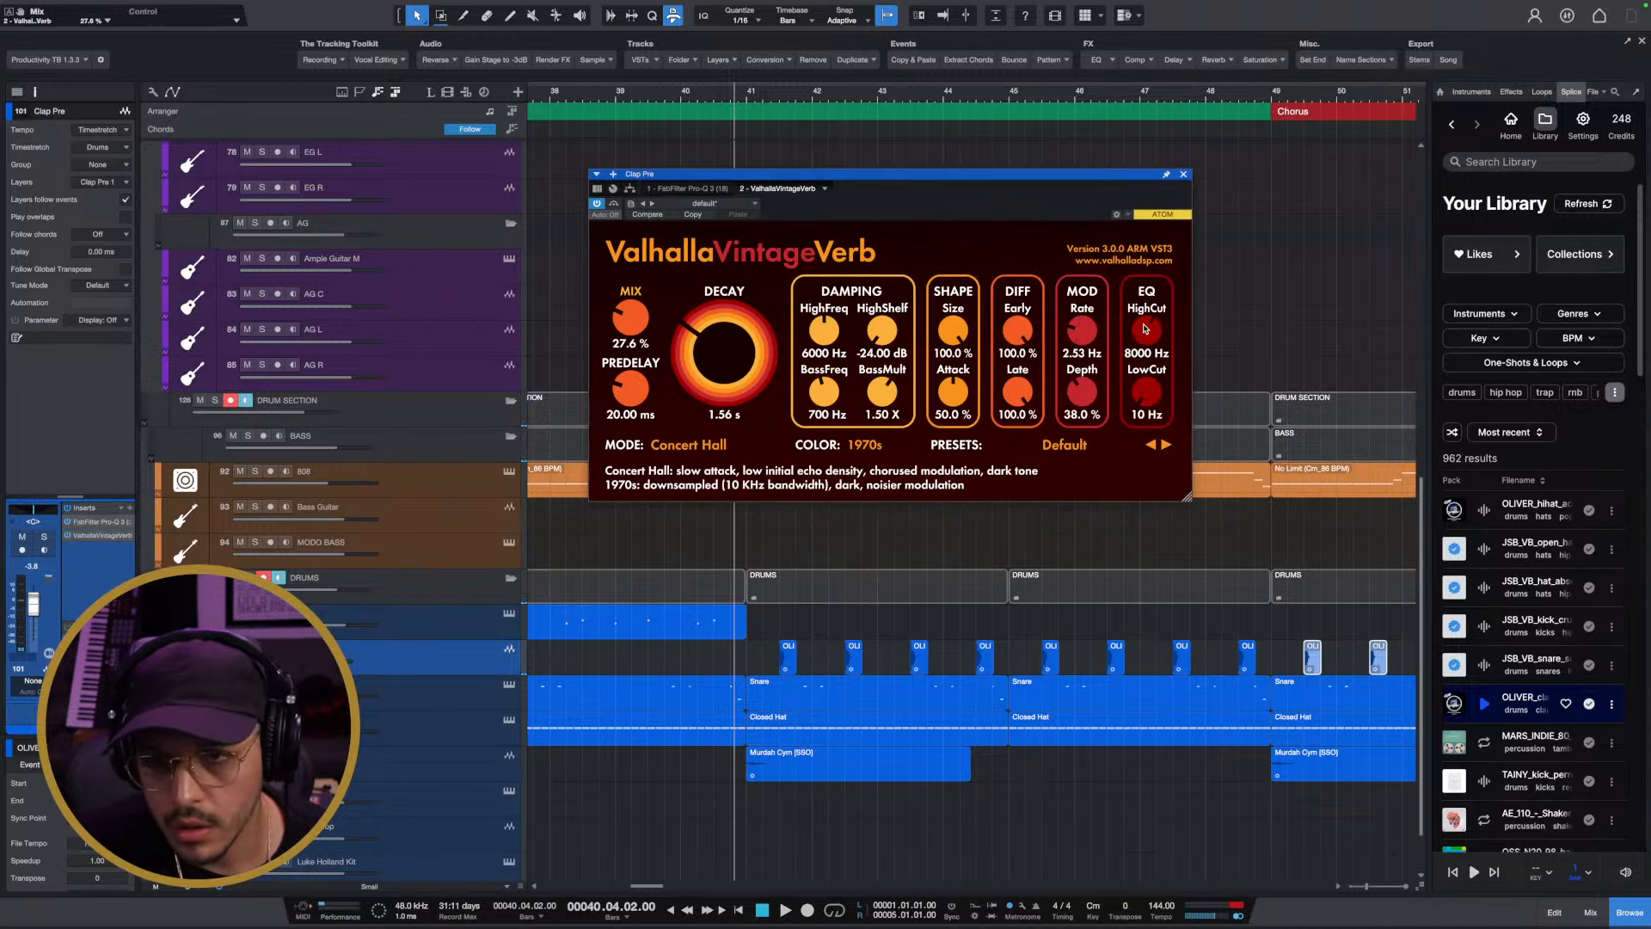
left_click_drag(1146, 328, 1146, 379)
key("space")
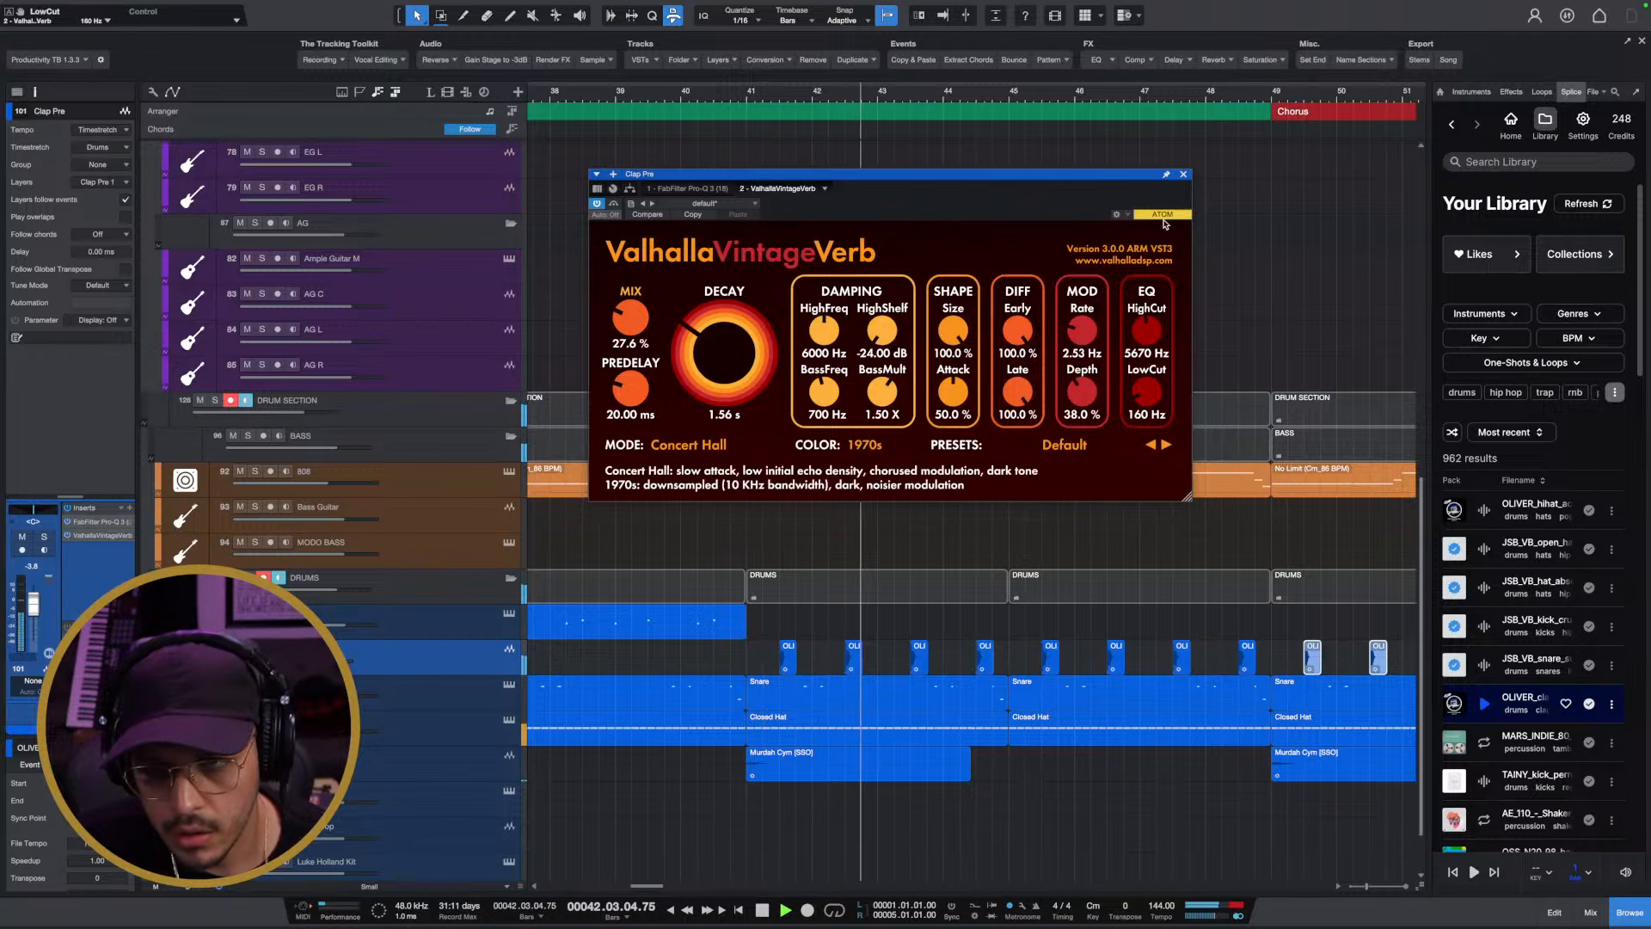
left_click(1183, 173)
key("space")
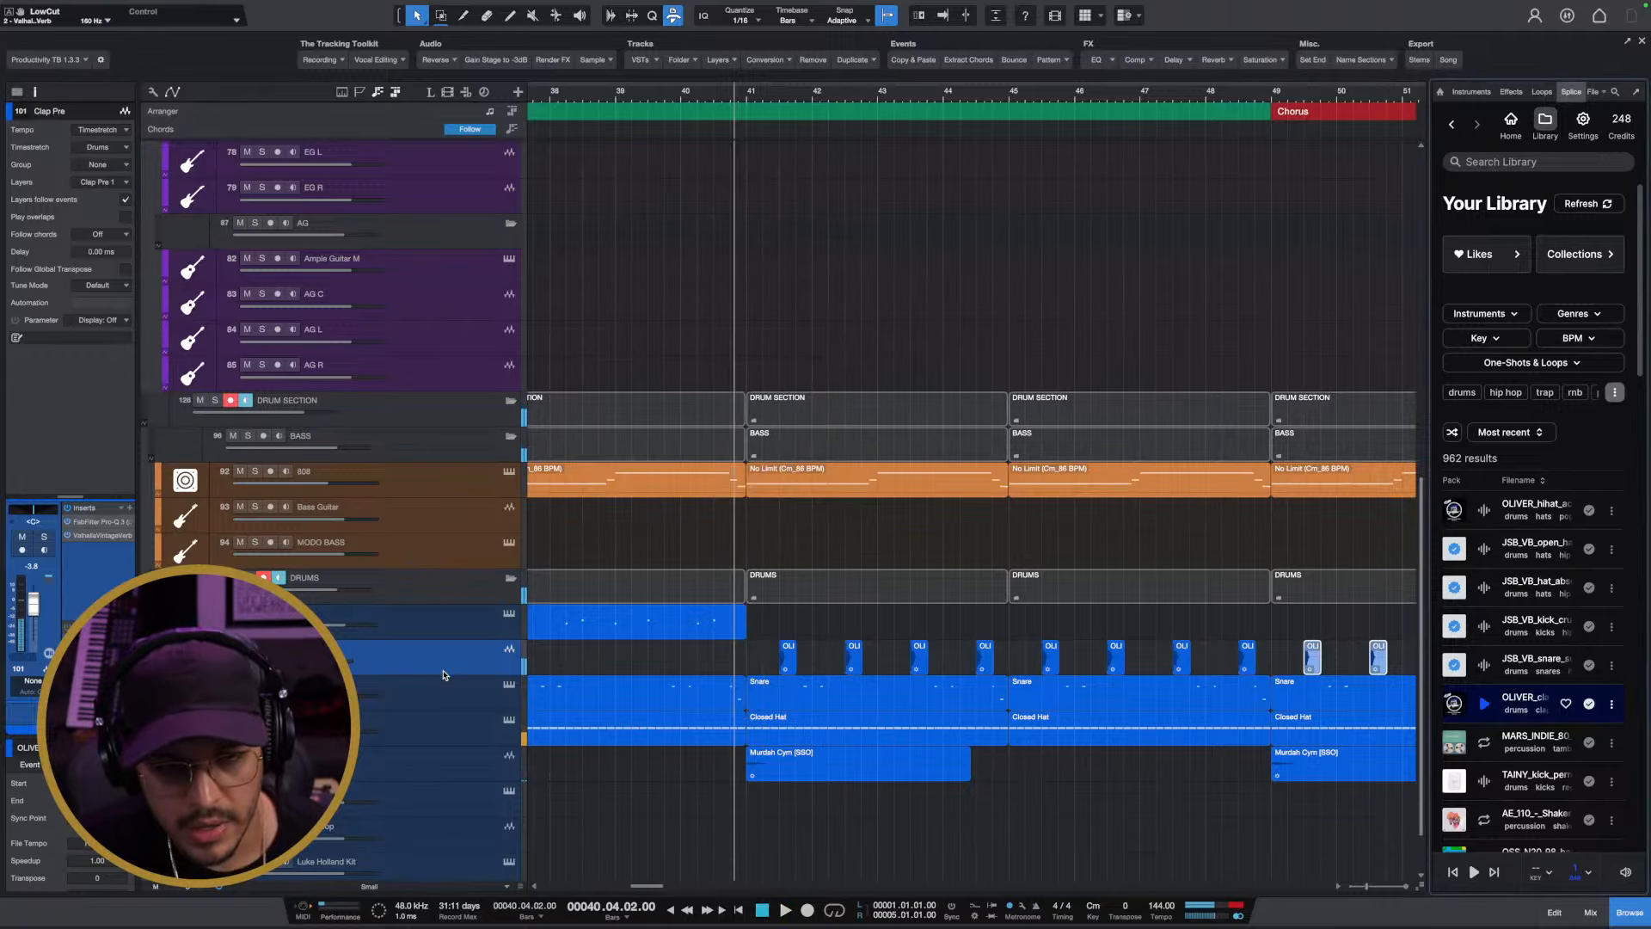
Add EchoBoy to Clap Pre in Ping-Pong mode and audition the echo on the claps
left_click(131, 509)
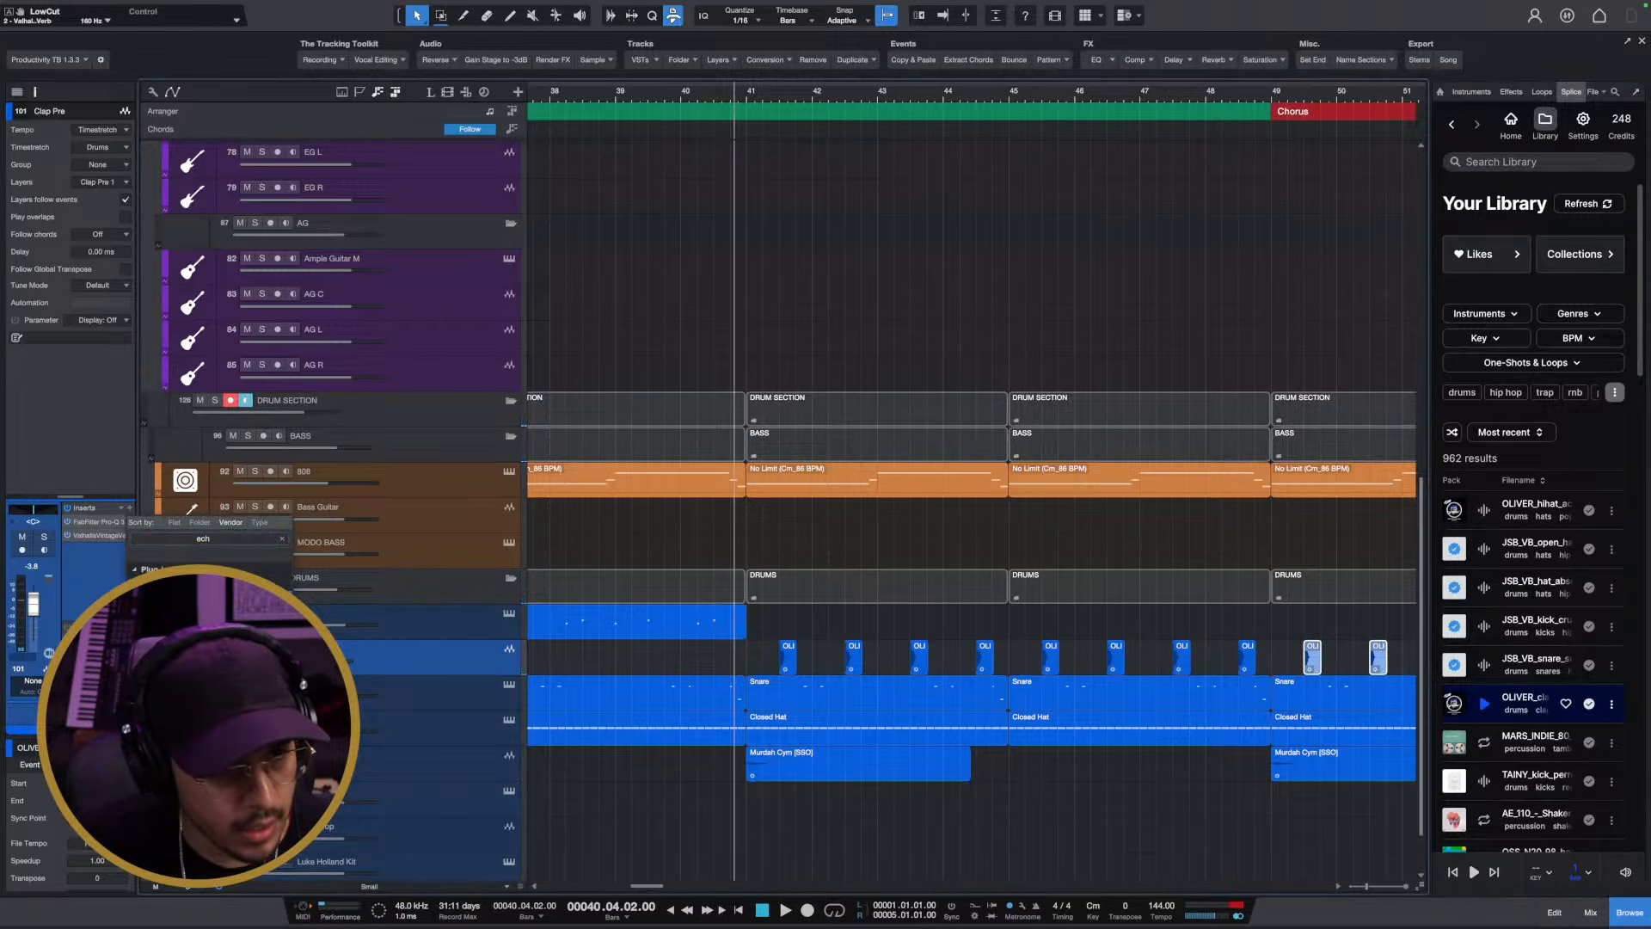
key("Return")
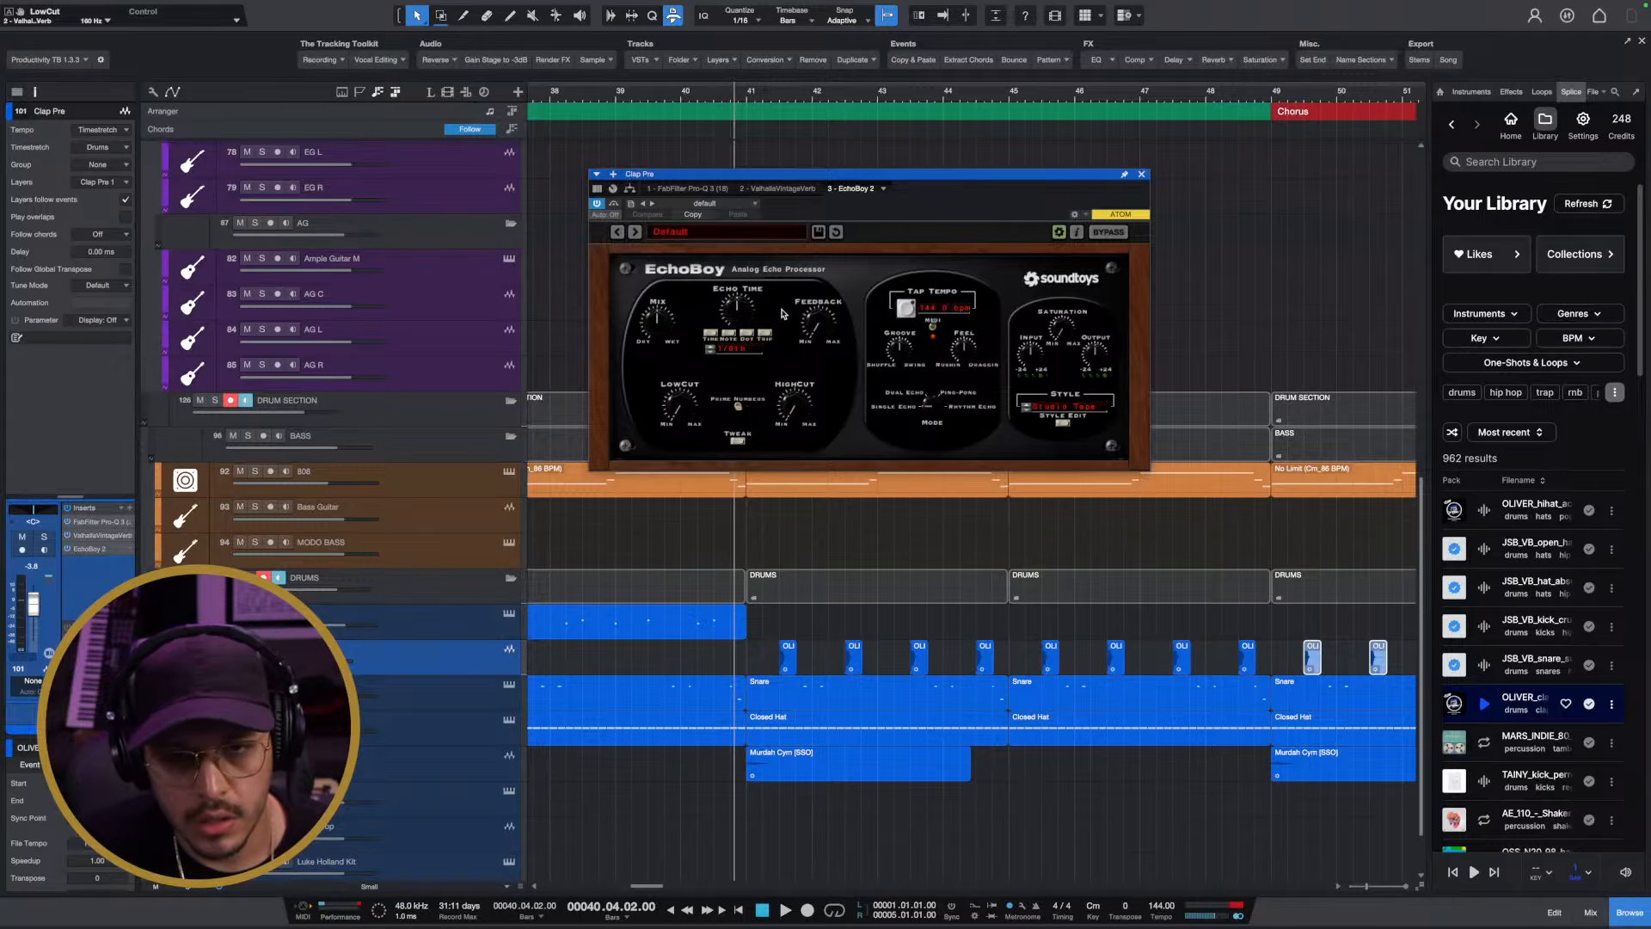
left_click_drag(926, 398, 941, 362)
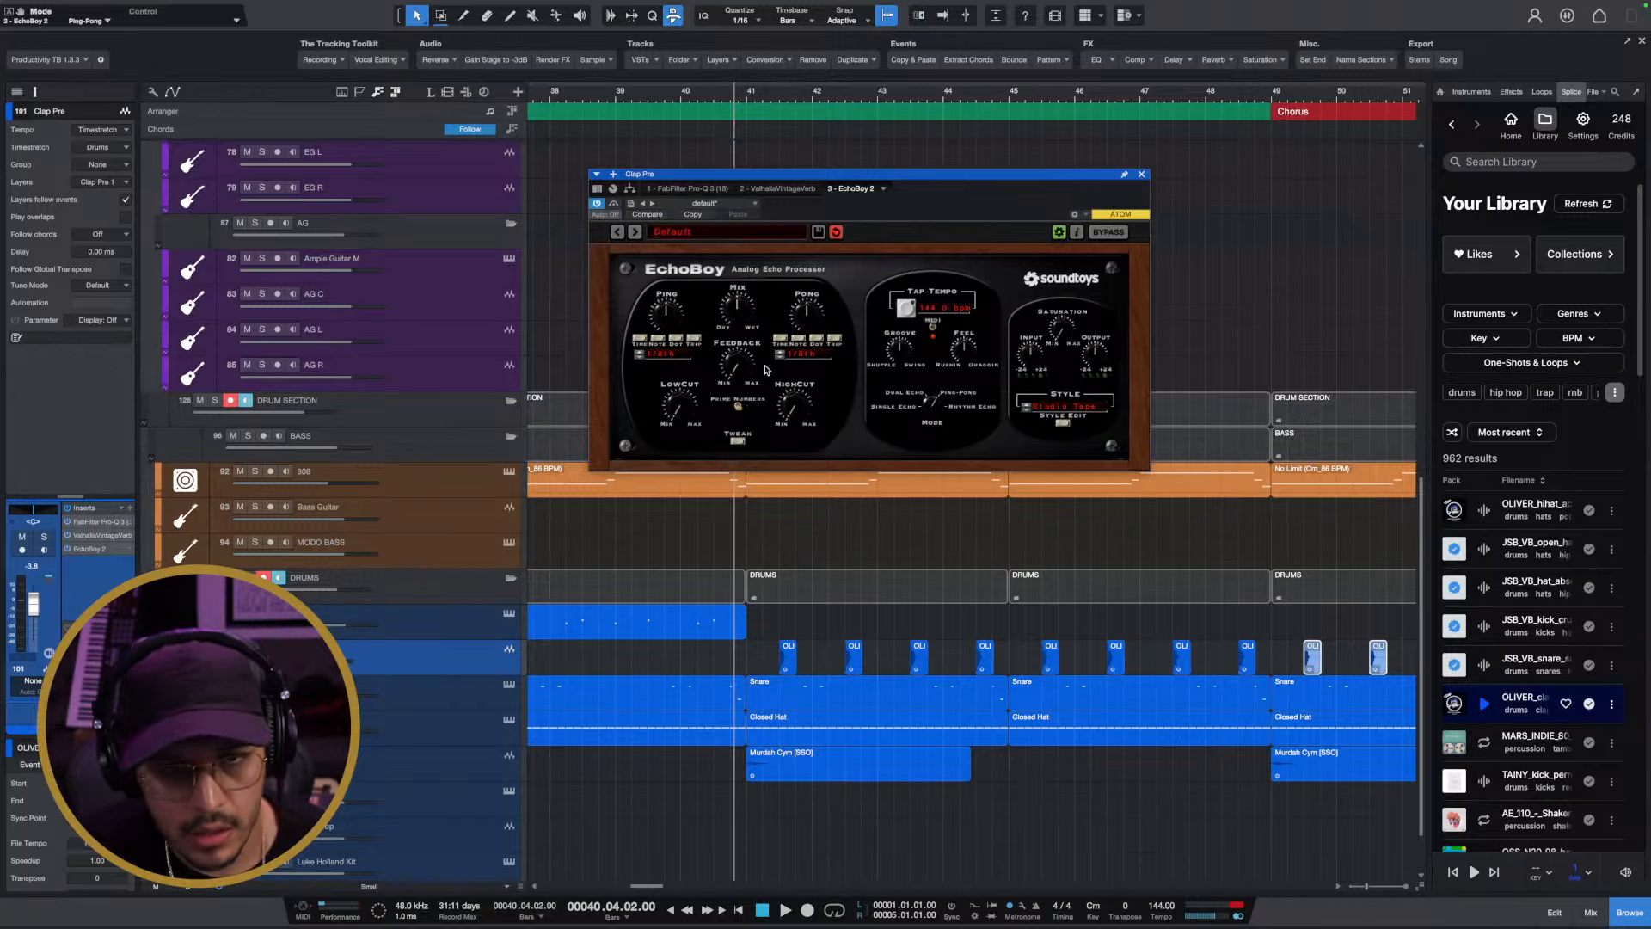
key("space")
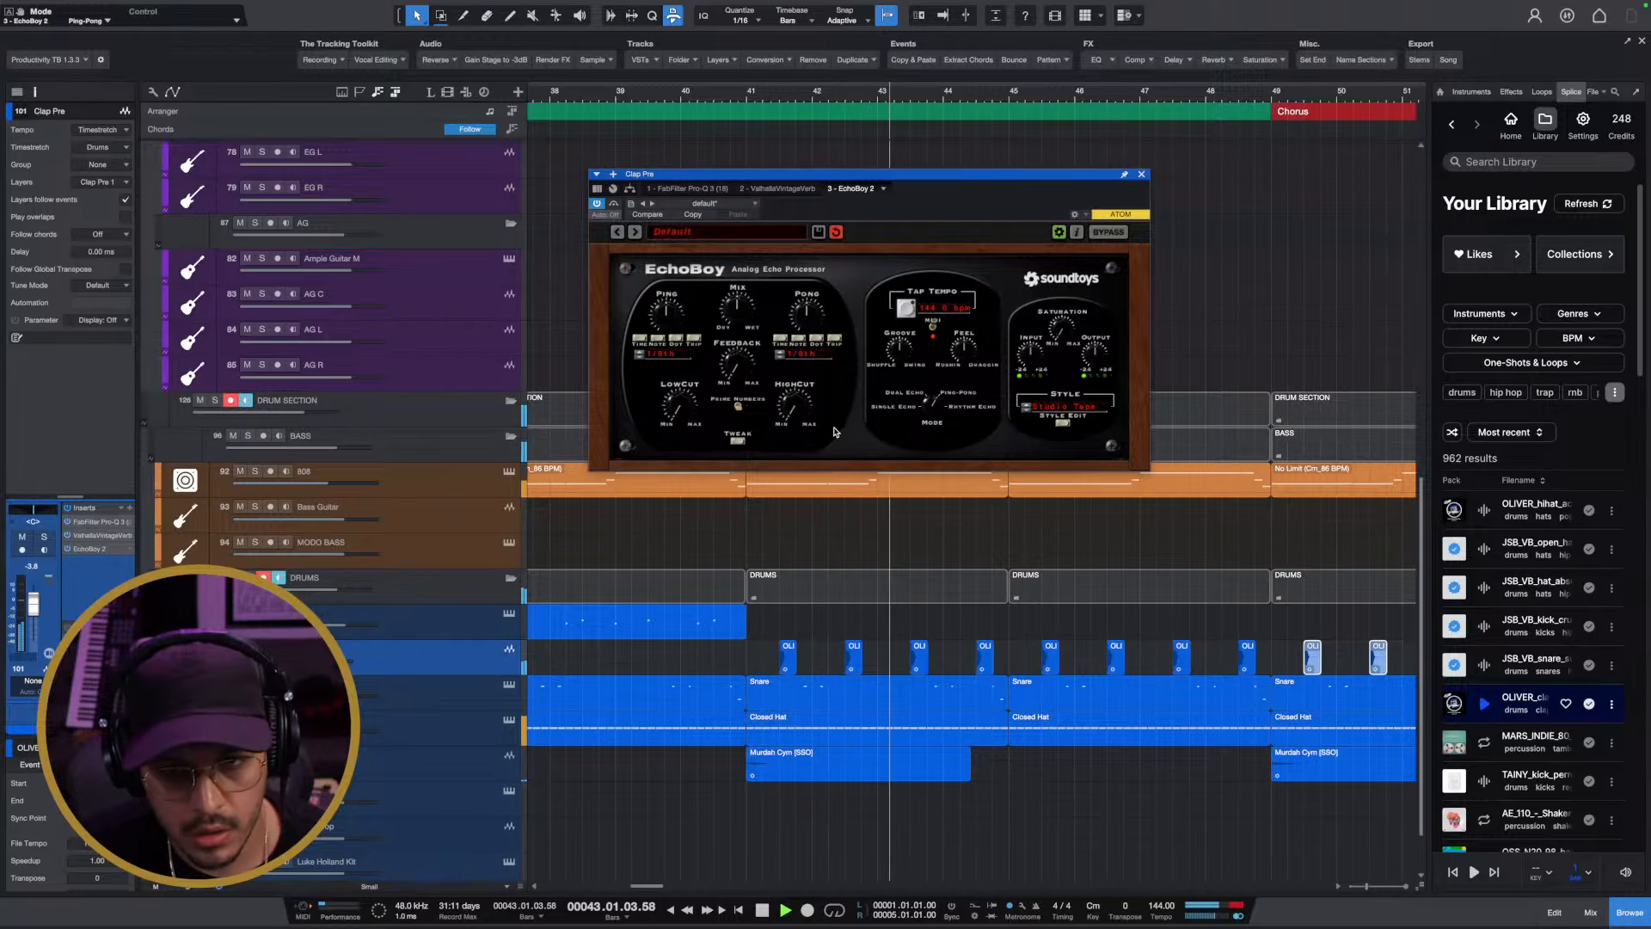
key("space")
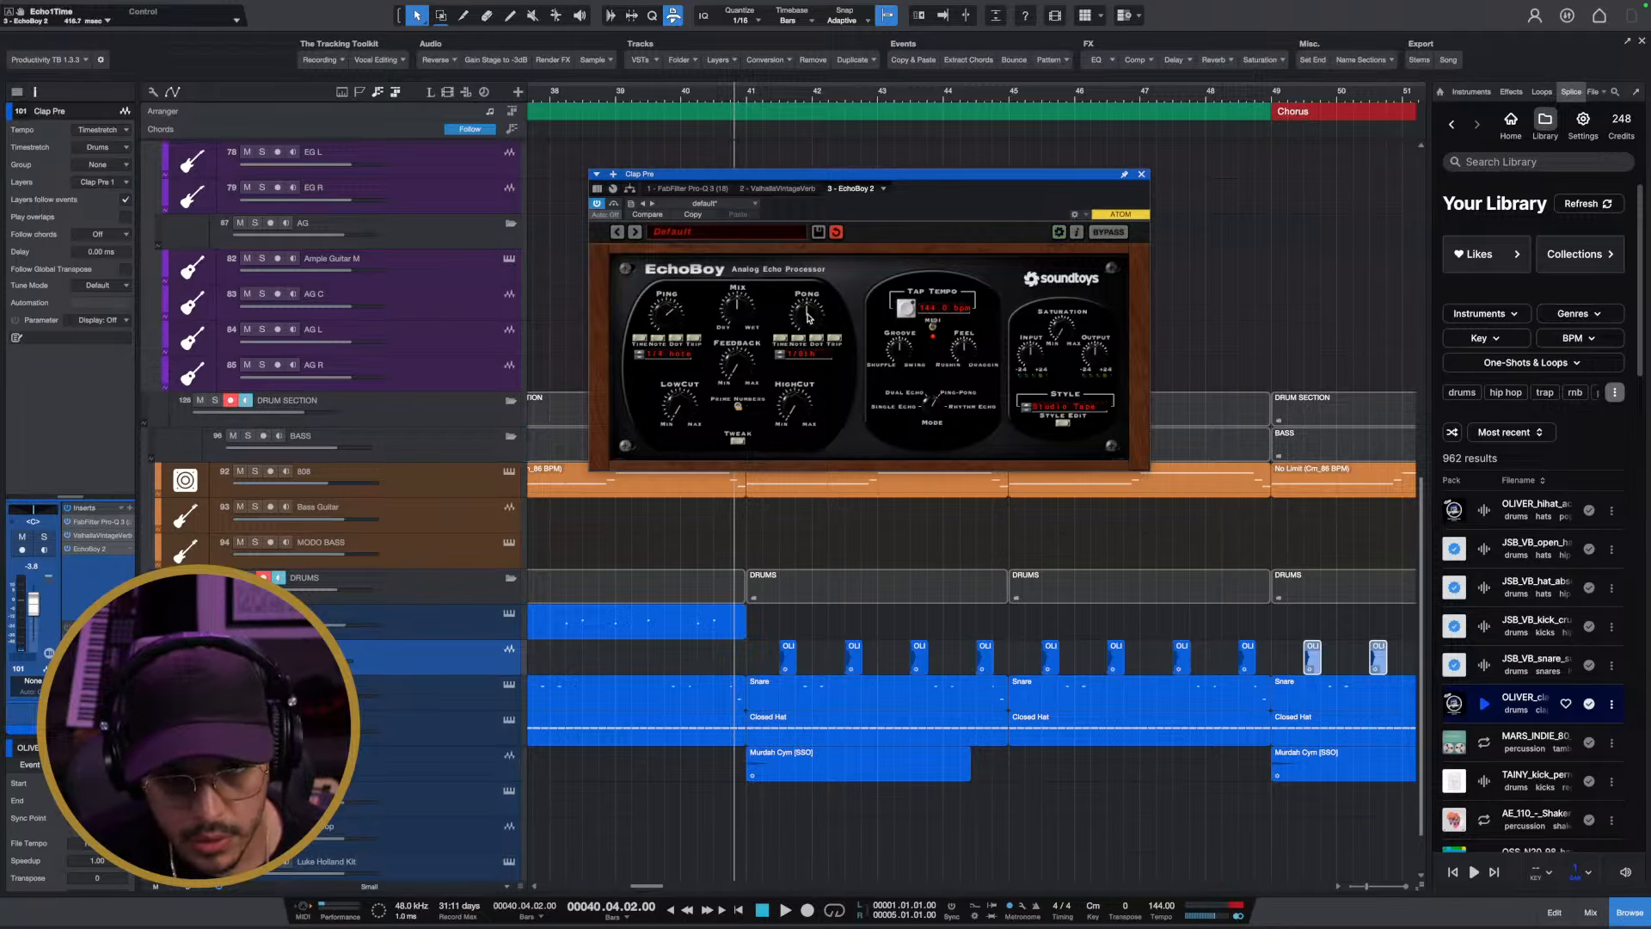
Try 1/4-note Ping and Pong echo times in EchoBoy, and return both to 1/8 note for comparison
key("space")
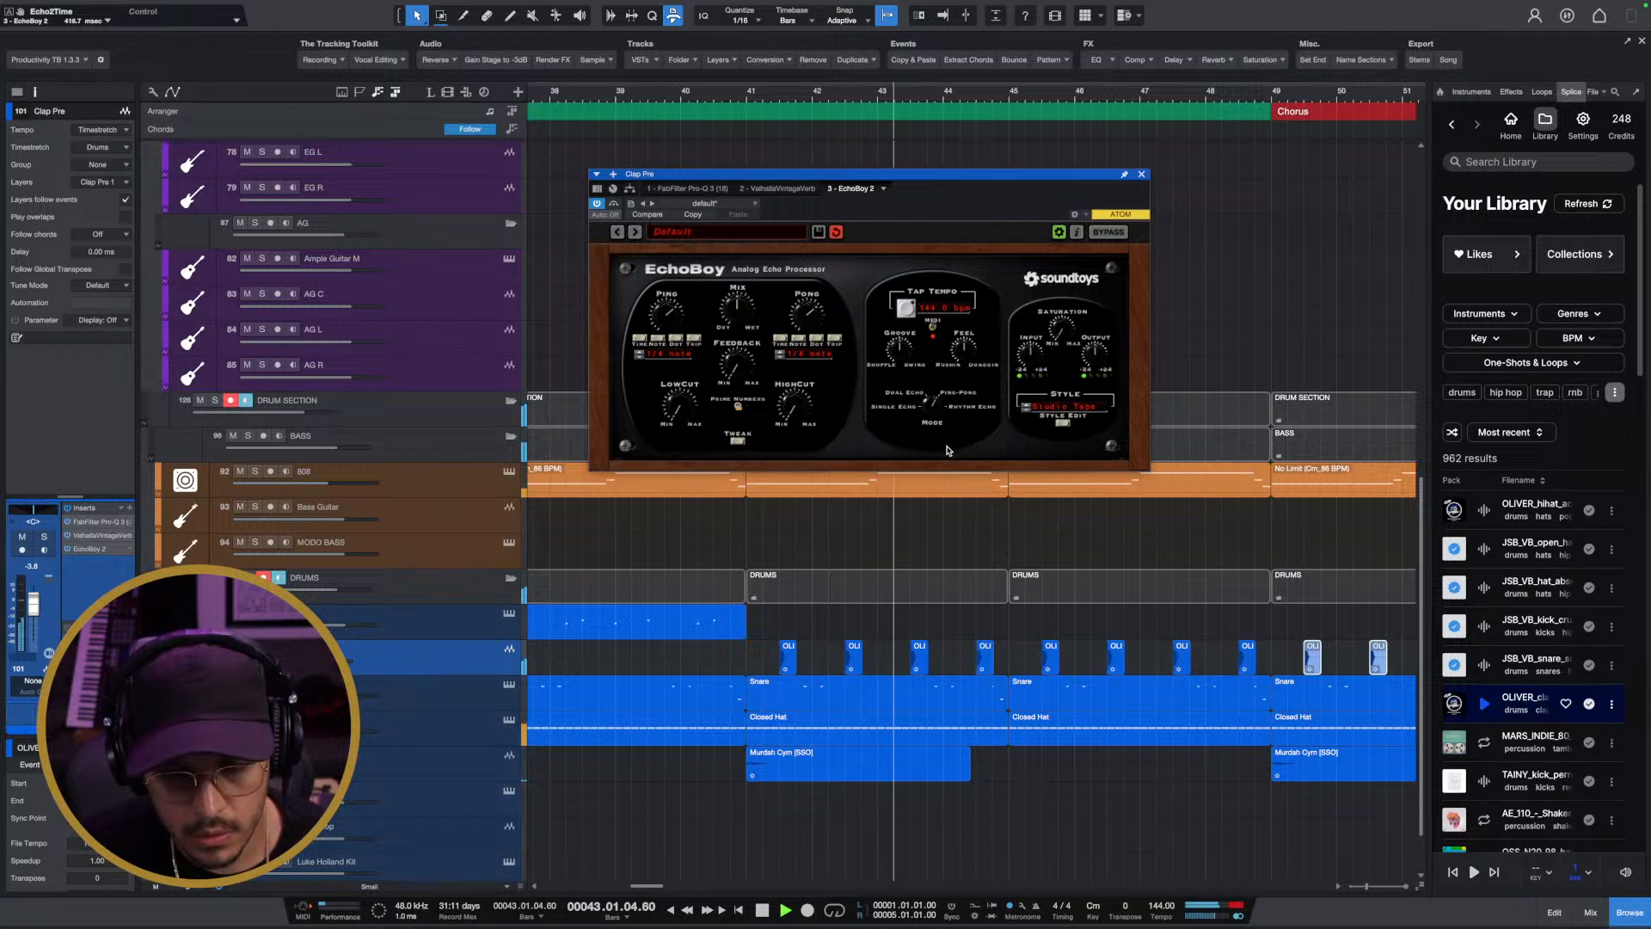
left_click(783, 341)
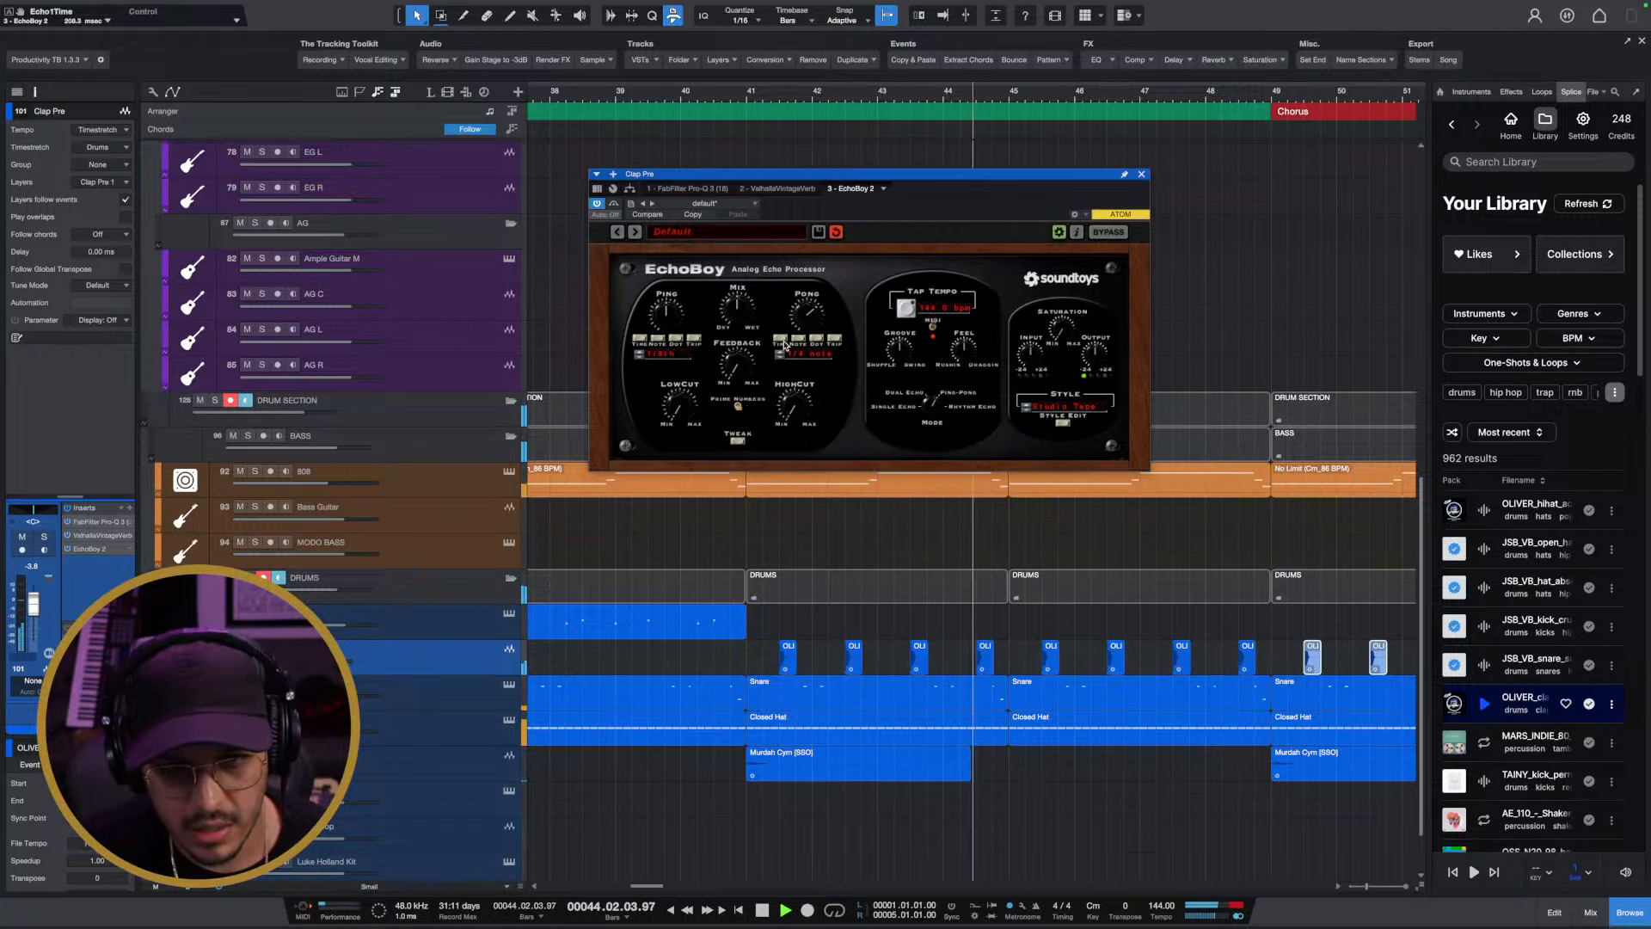
key("space")
key("space")
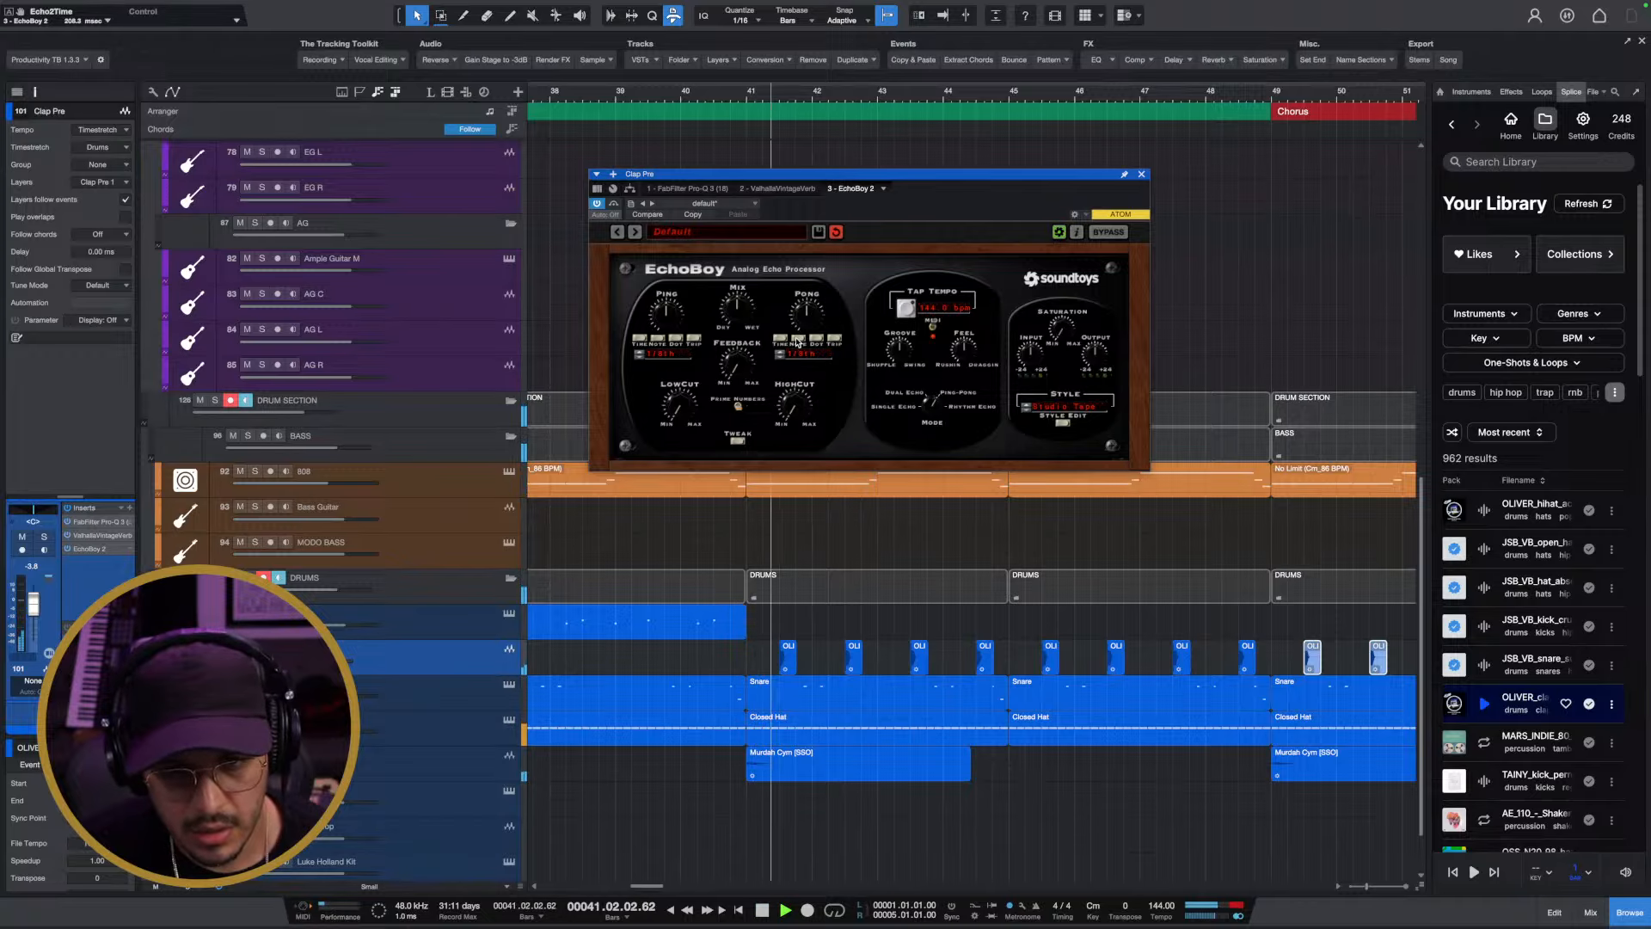
key("space")
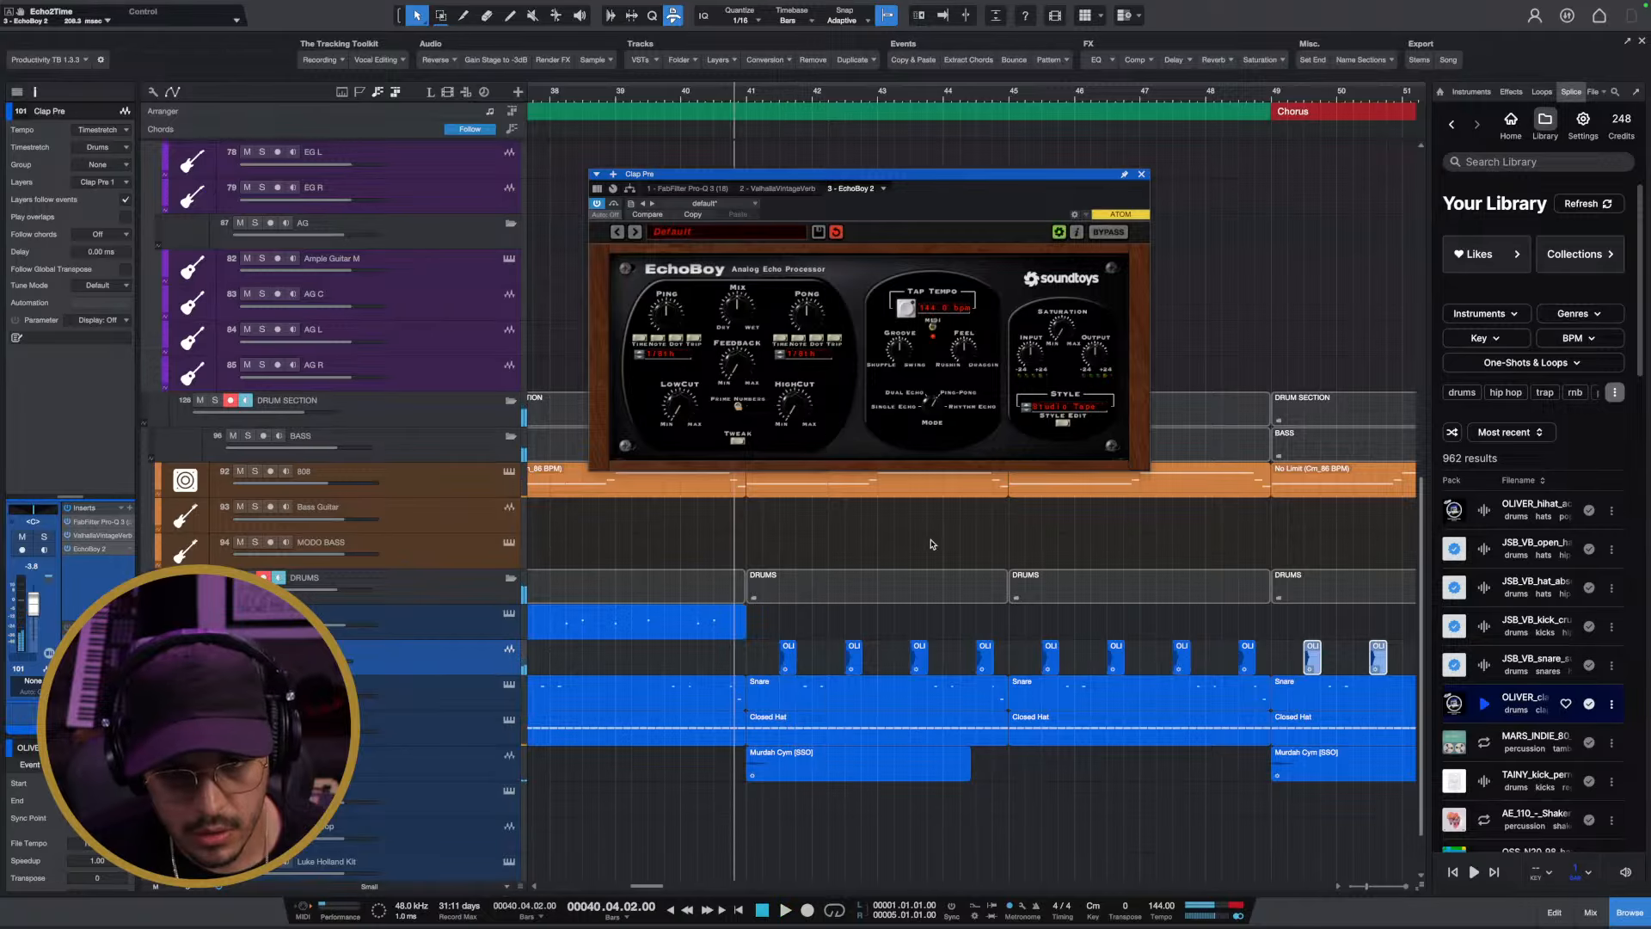
Remove the clap in bar 42, set EchoBoy's Ping and Pong times to 1/4 note, and adjust its feedback and low cut during playback
left_click_drag(851, 670, 916, 670)
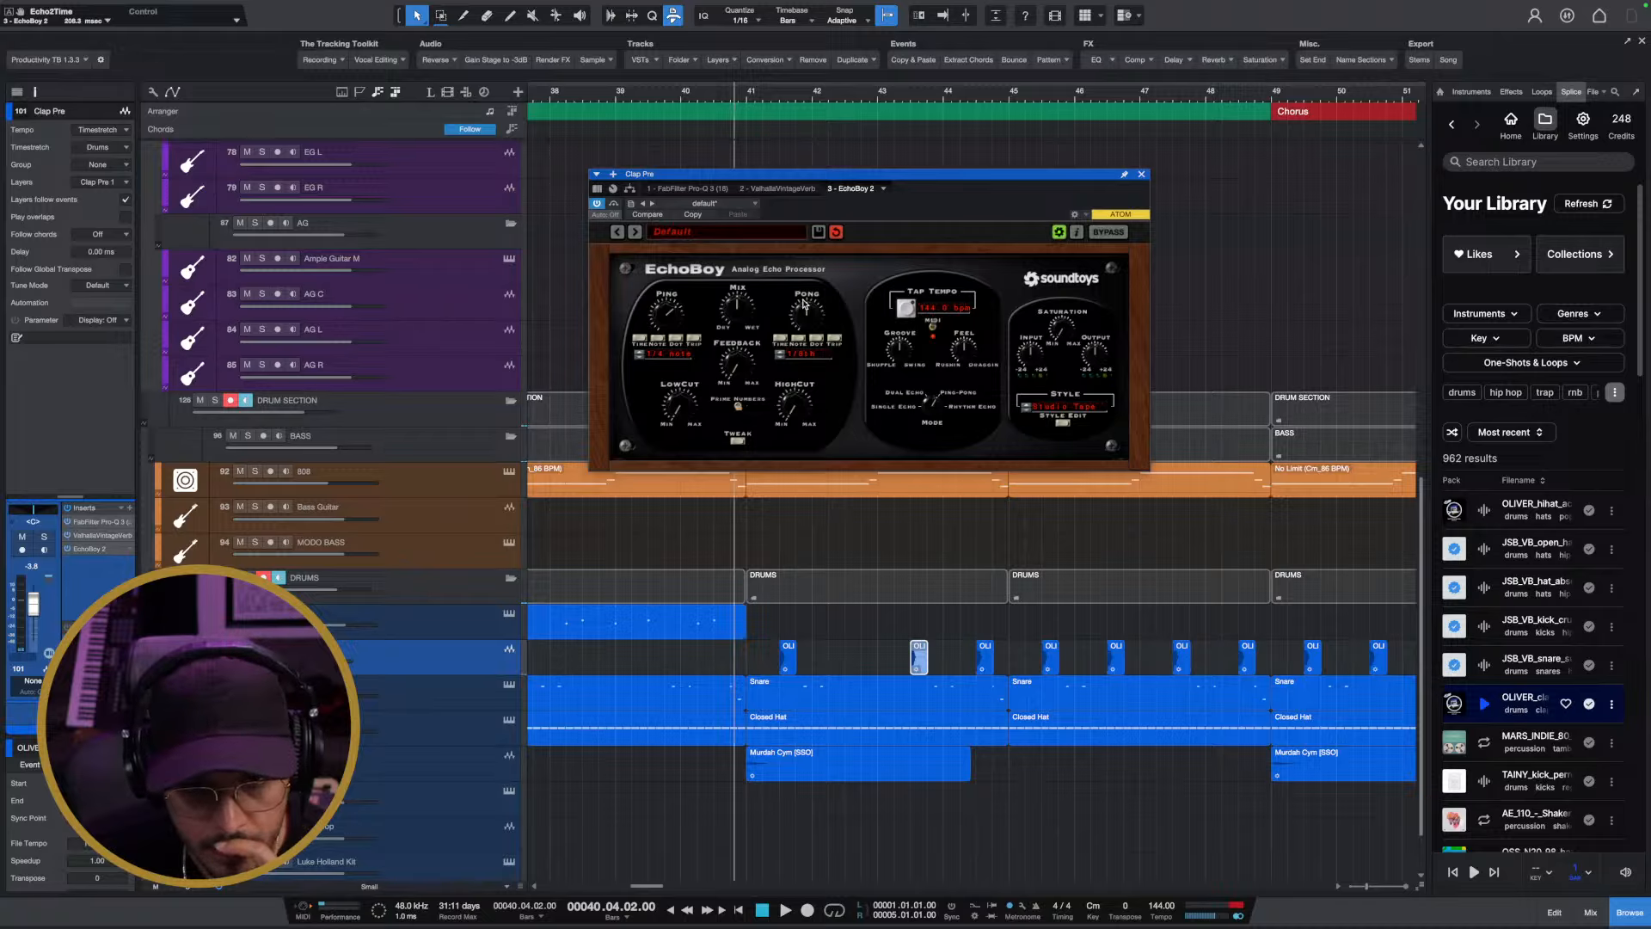
key("space")
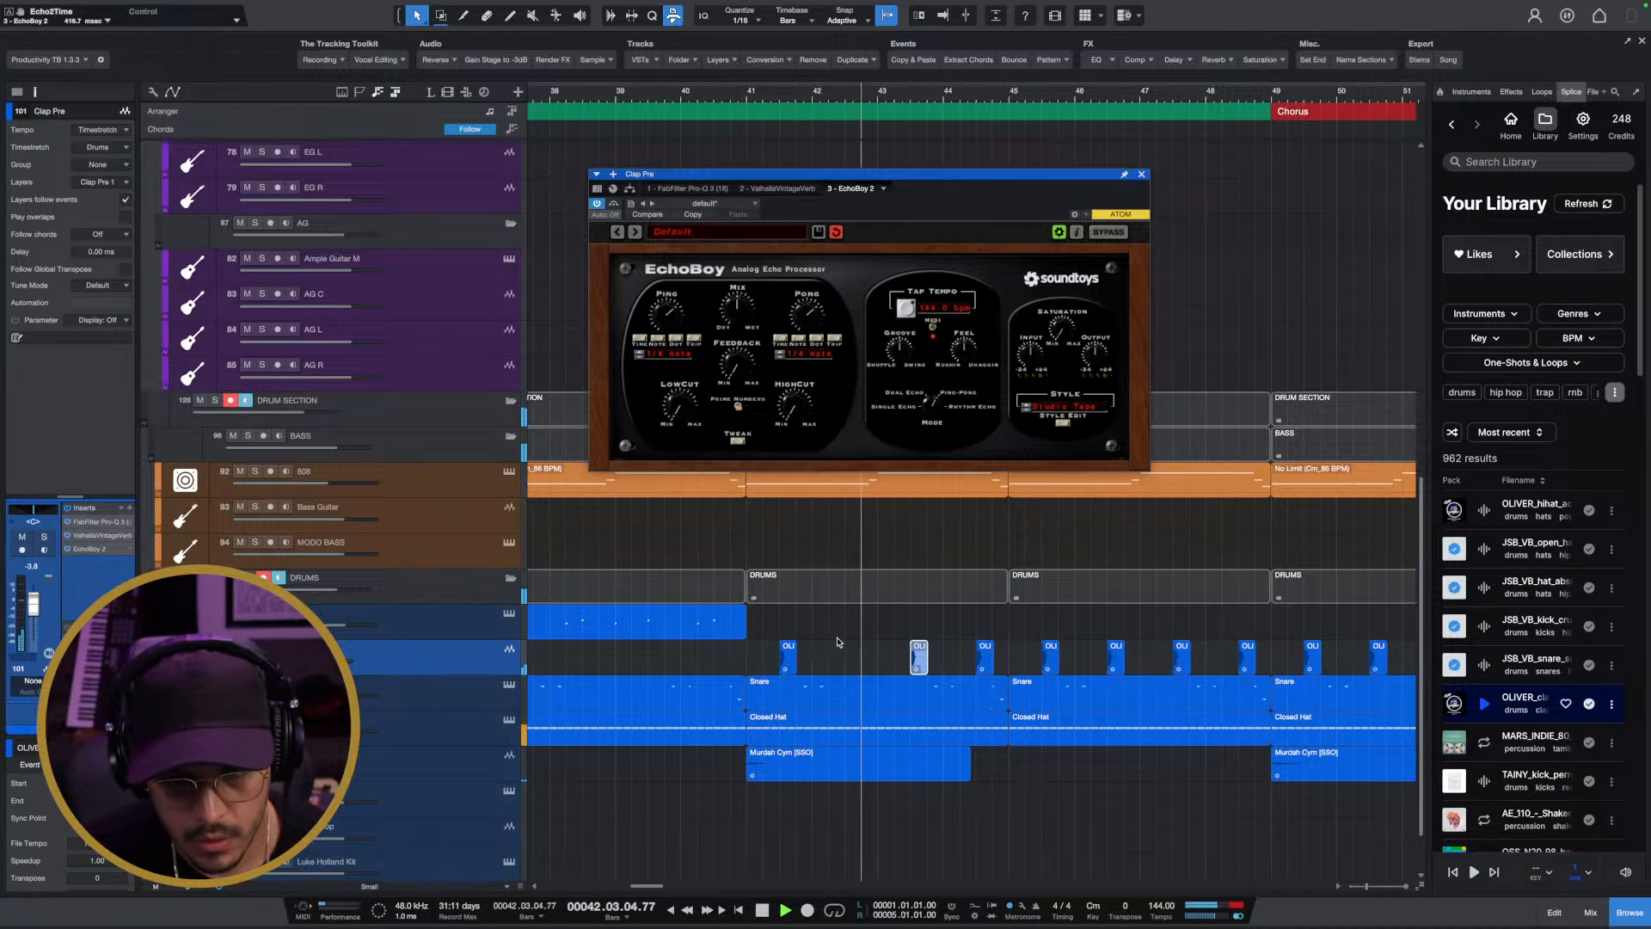
key("space")
key("space")
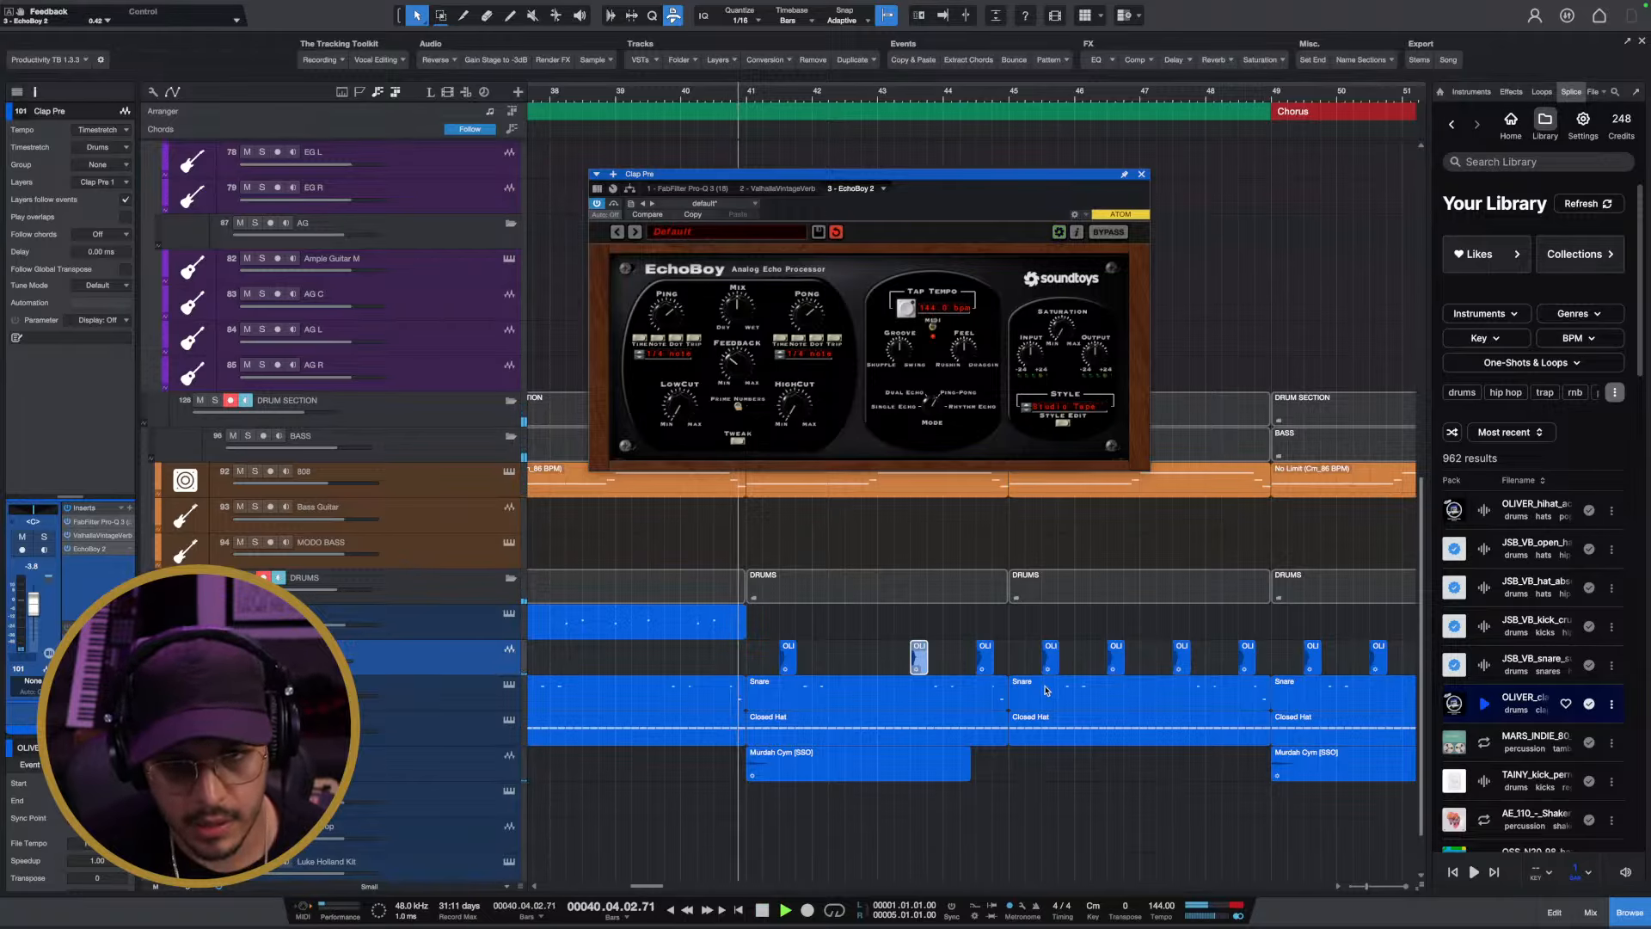
left_click_drag(672, 396, 675, 389)
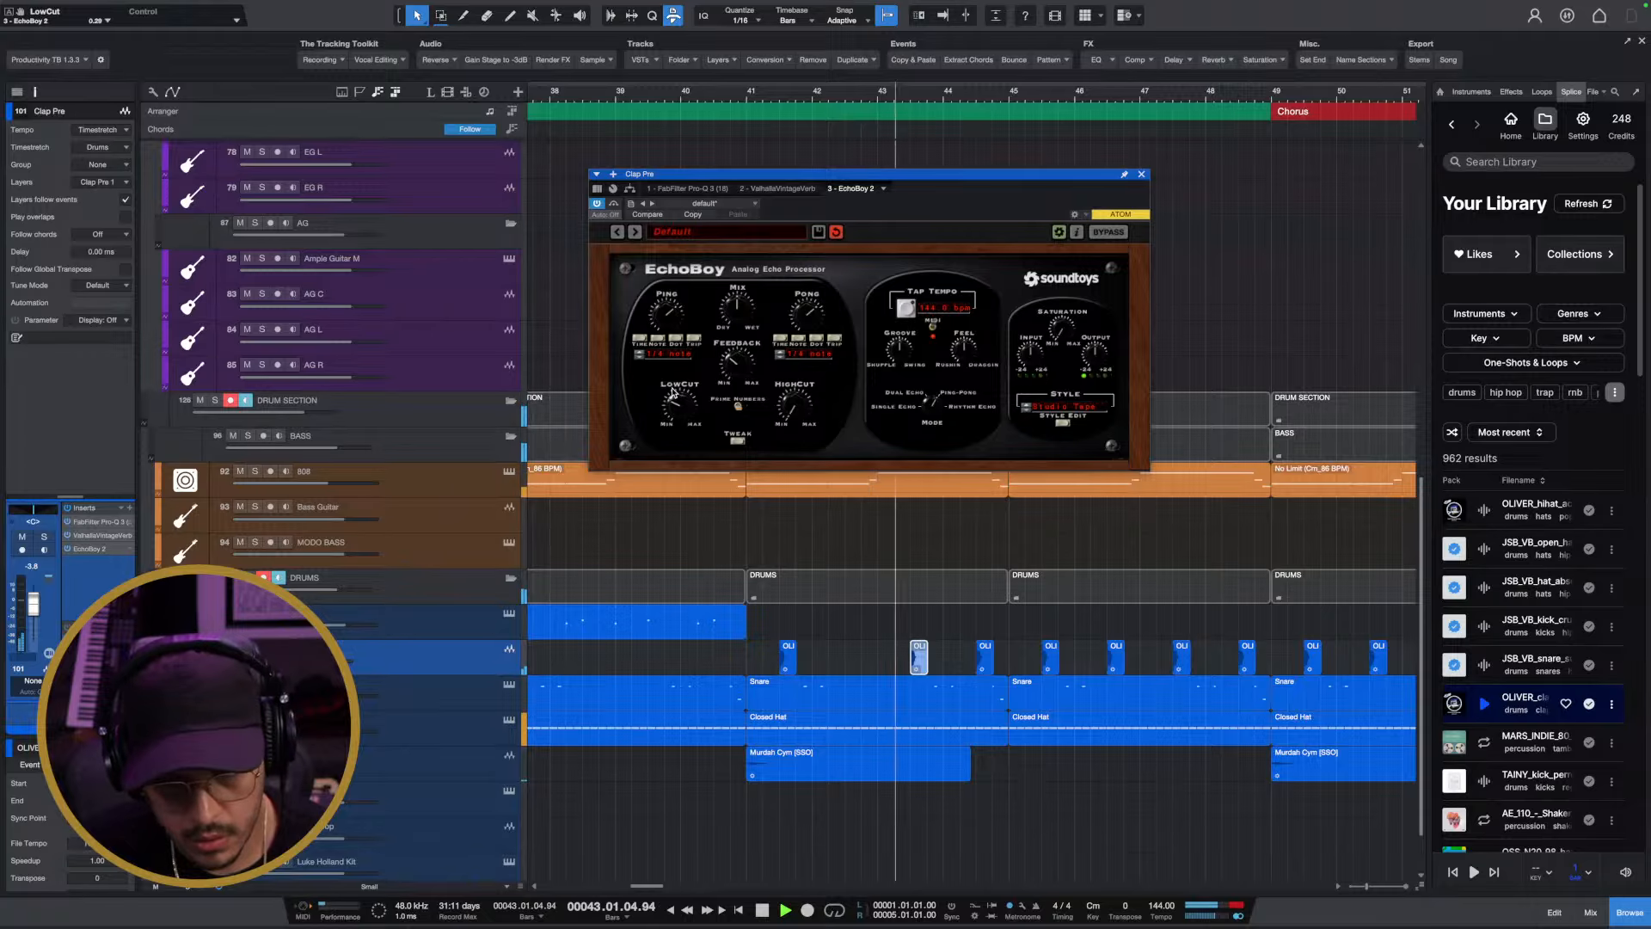
Remove every other clap from bar 44 to bar 52, leaving one hit every two bars, and play the section from before bar 41
left_click_drag(981, 655, 1047, 655)
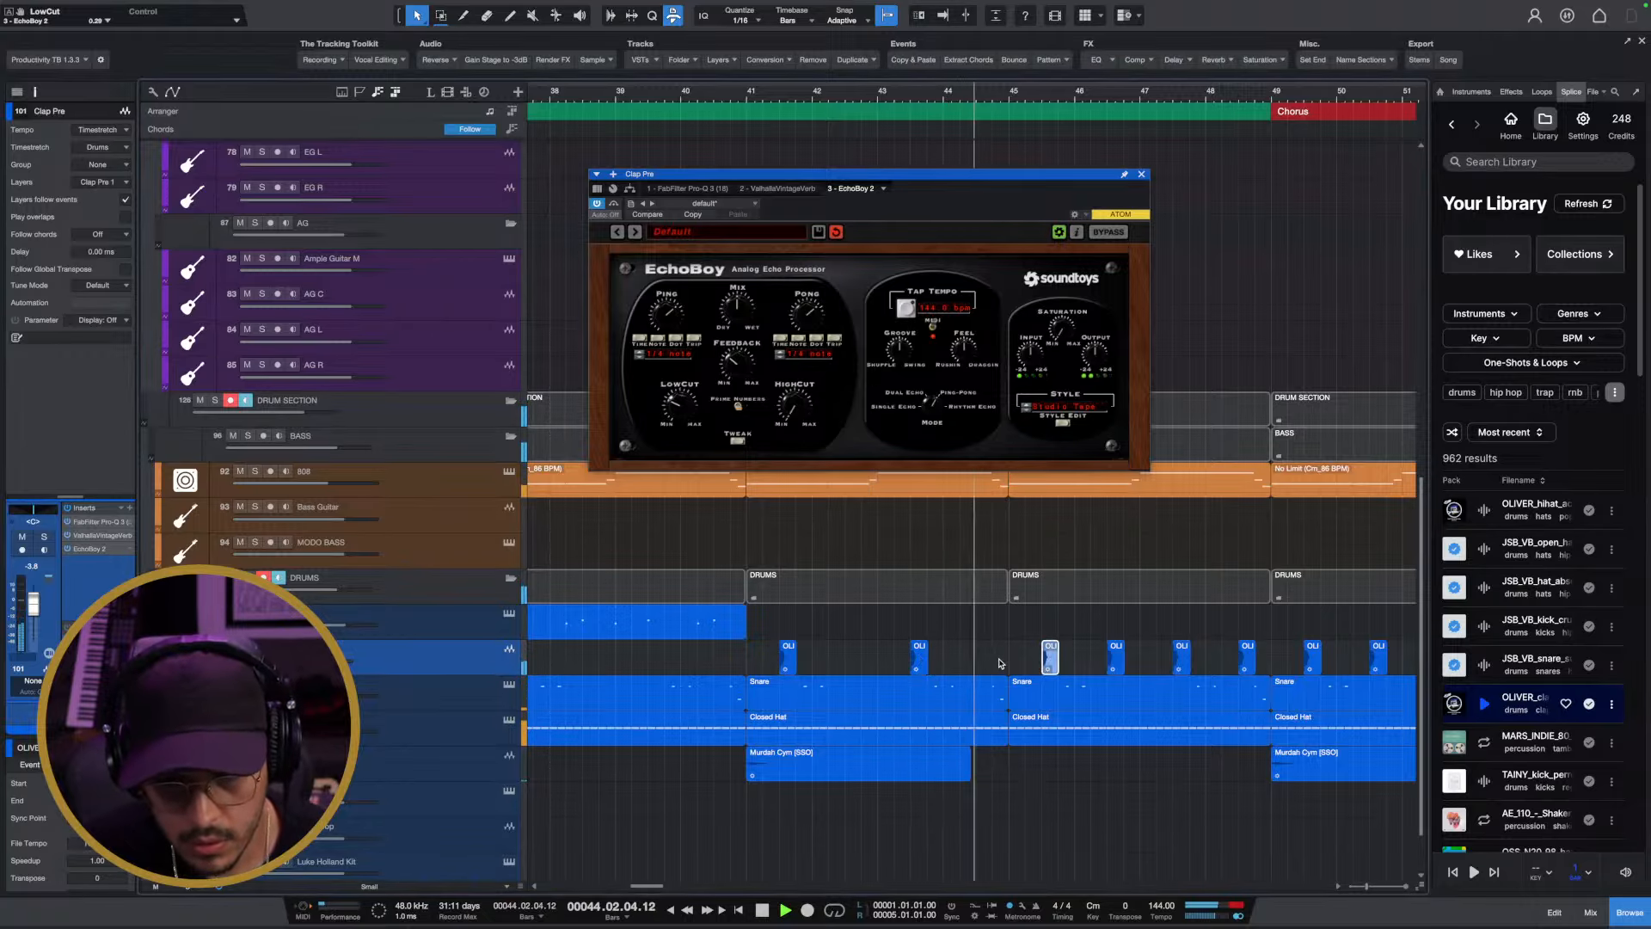
key("space")
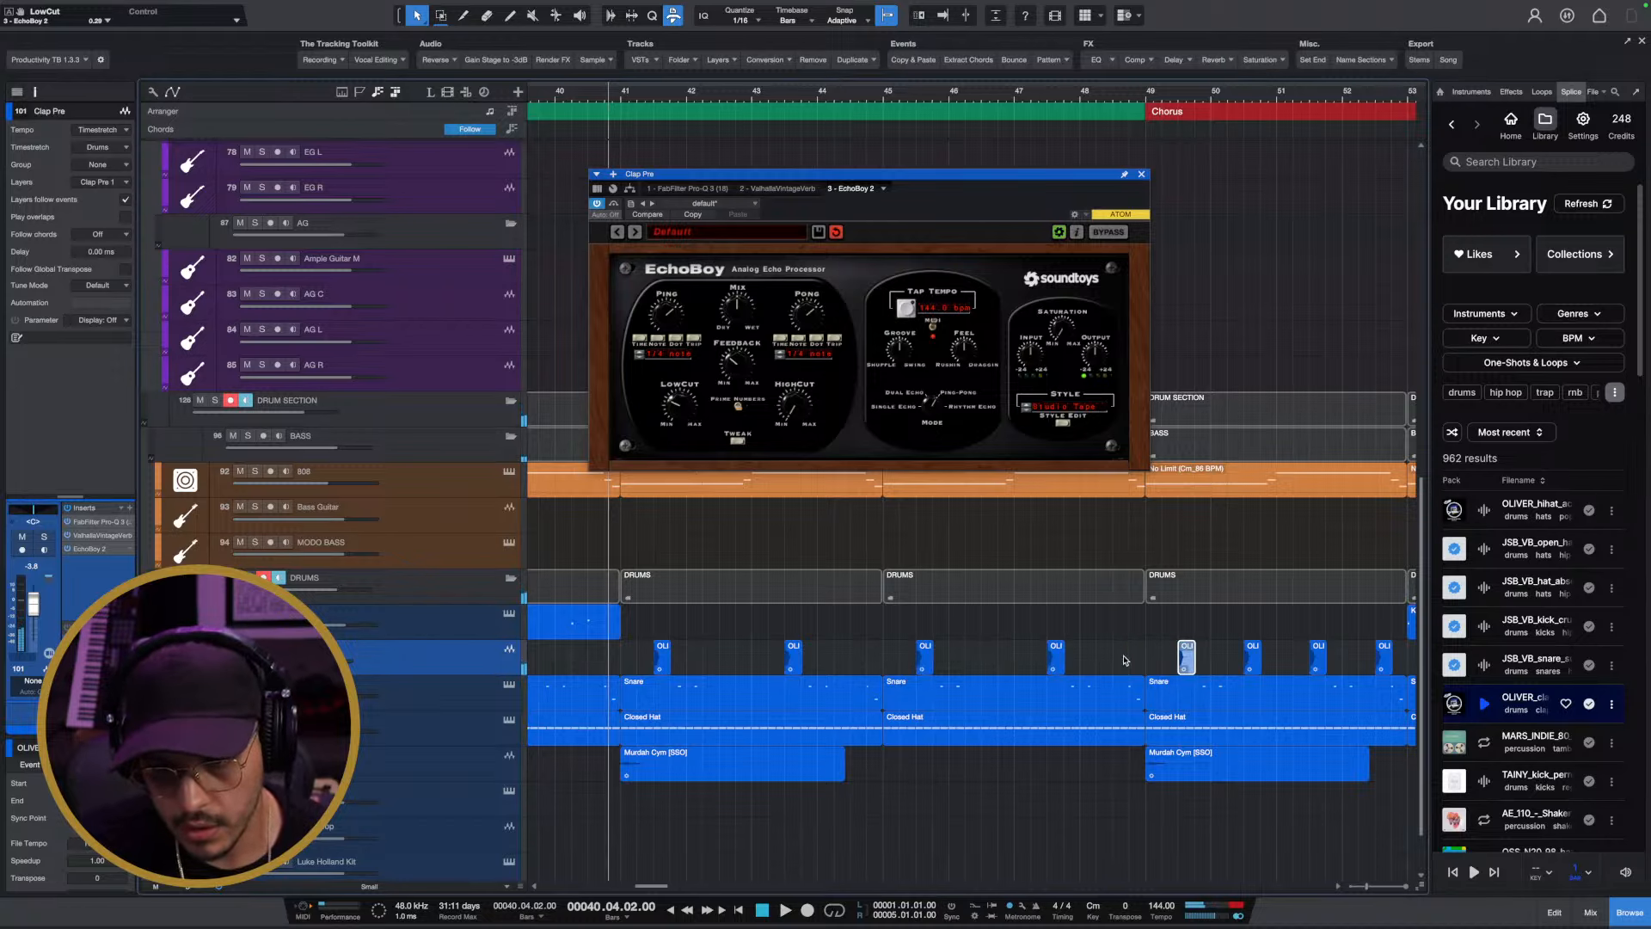
scroll(1124, 660, "right", 3)
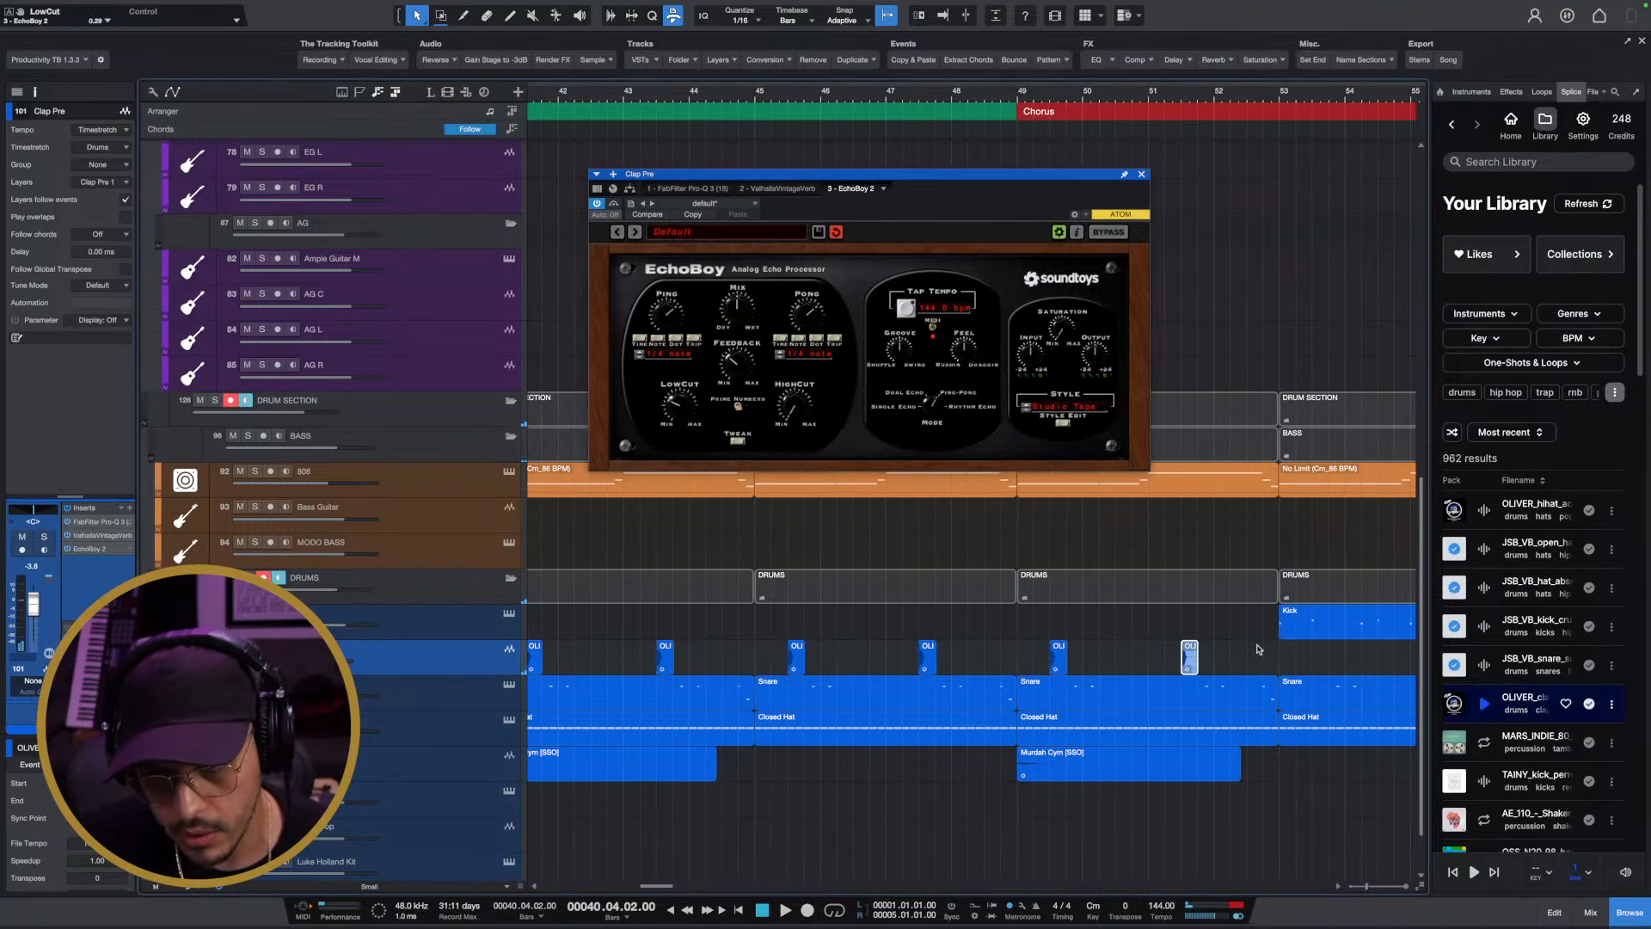
key("space")
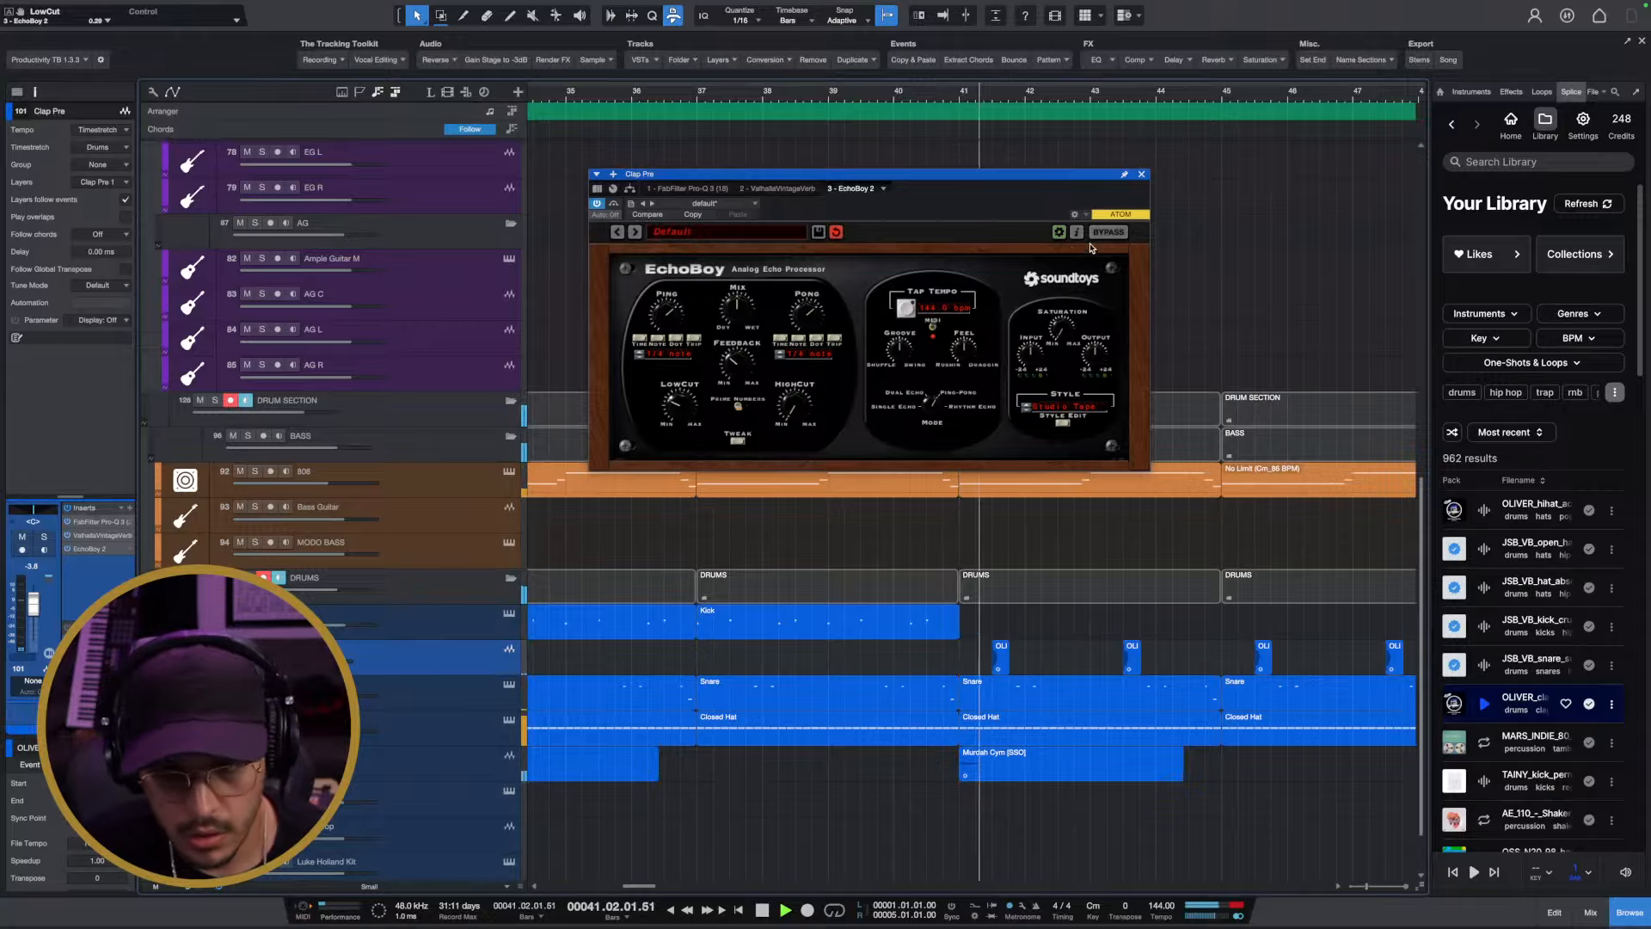
Close the EchoBoy effect on Clap Pre, stop playback, and move the Murdah Cym crash from bar 33 to bar 41
left_click(1142, 174)
key("space")
key("w")
key("w")
key("w")
left_click(860, 766)
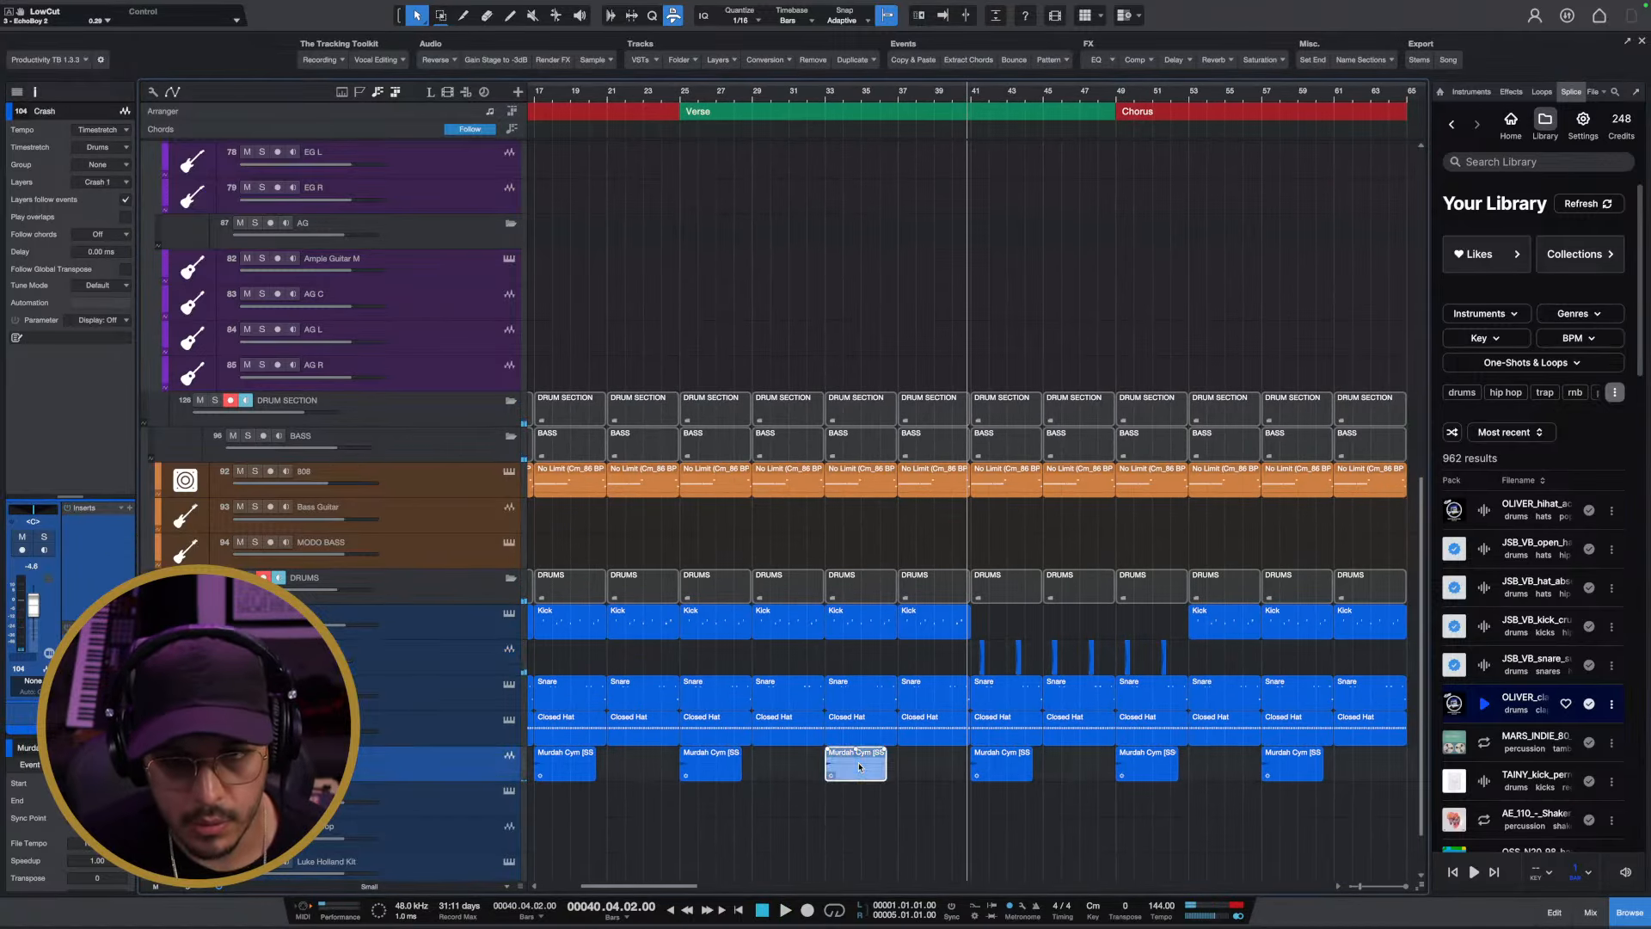
left_click_drag(859, 766, 1007, 766)
scroll(1011, 779, "right", 2)
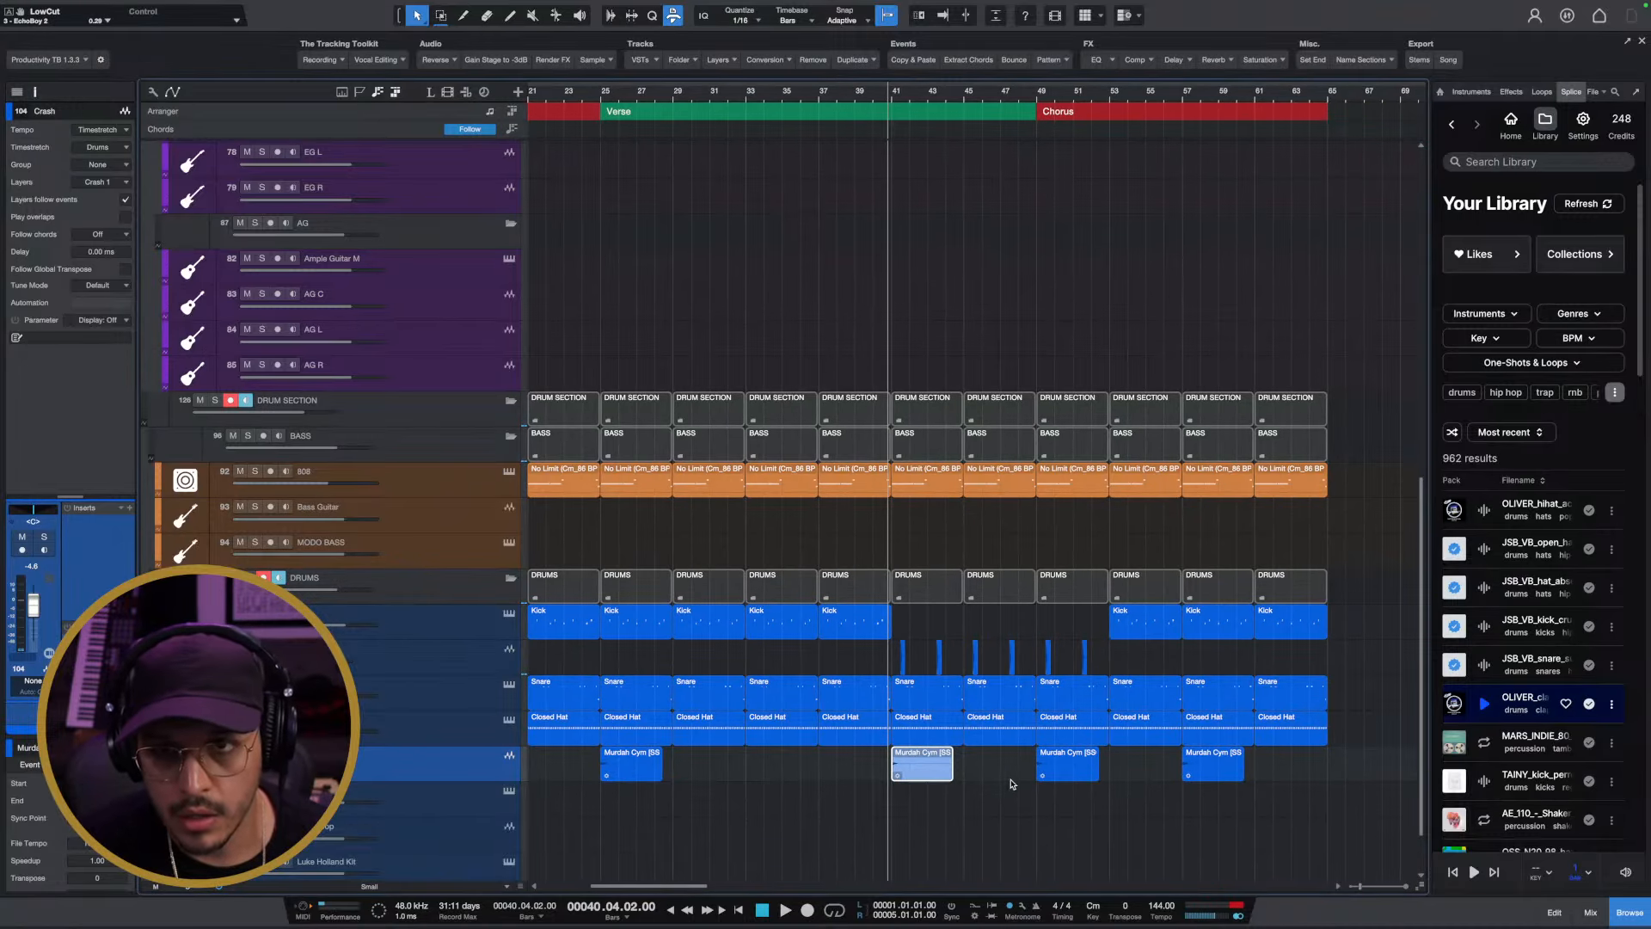
left_click(1070, 778)
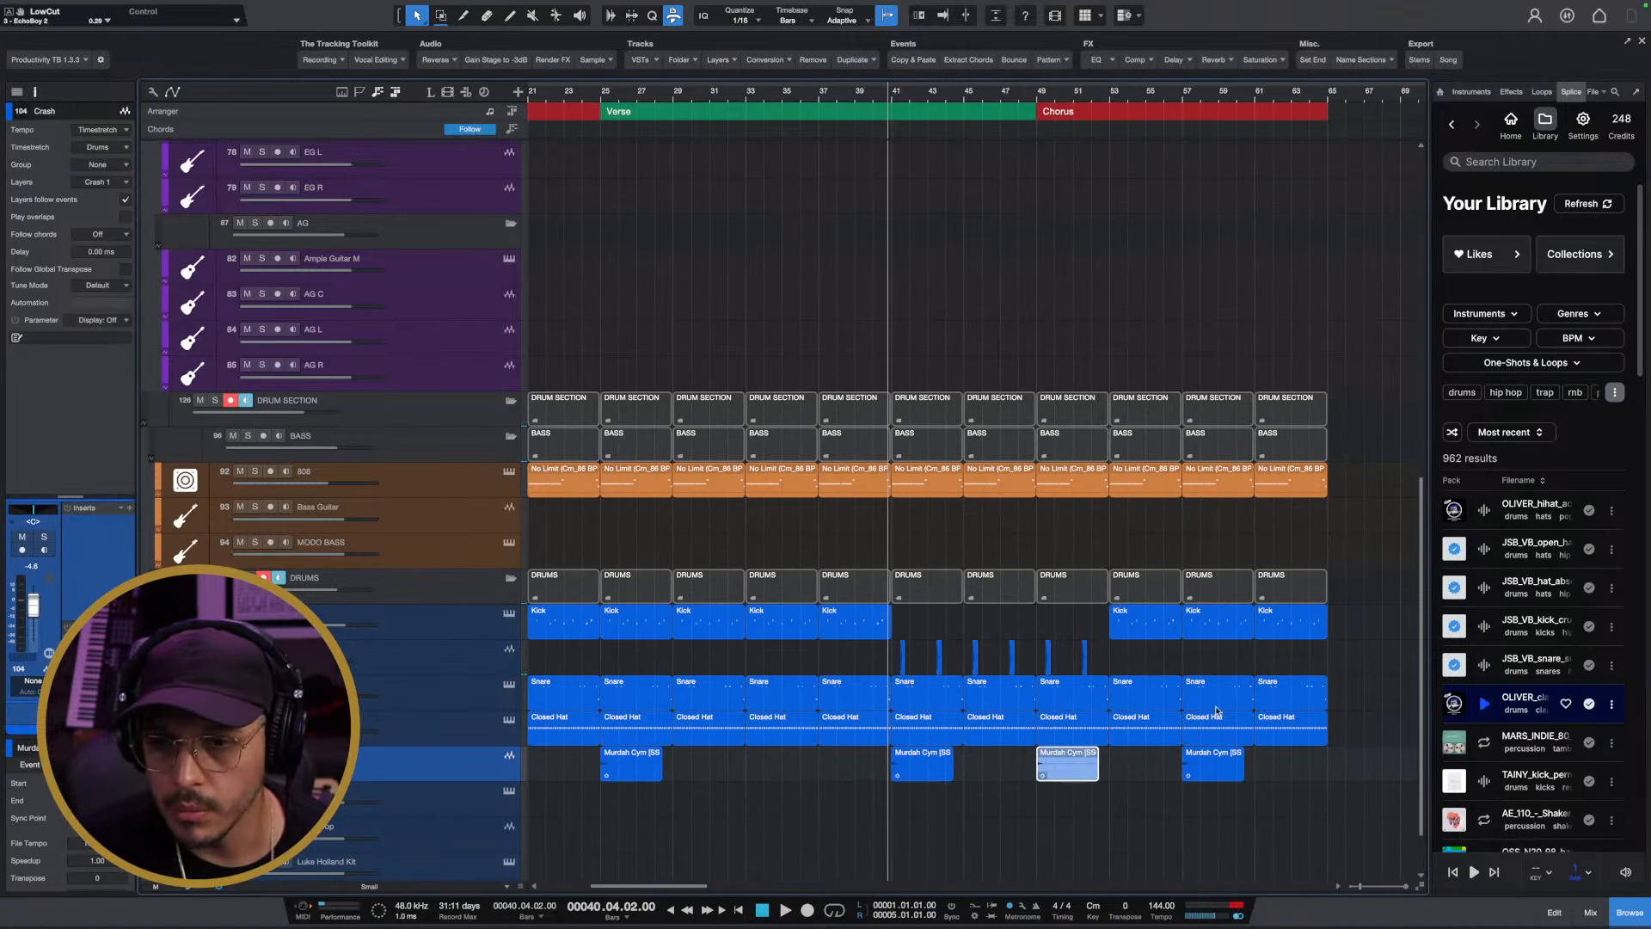
Try CRASH_MILLI.wav from the Crashes folder on a new track at the first Chorus, and delete its clip
left_click(1595, 92)
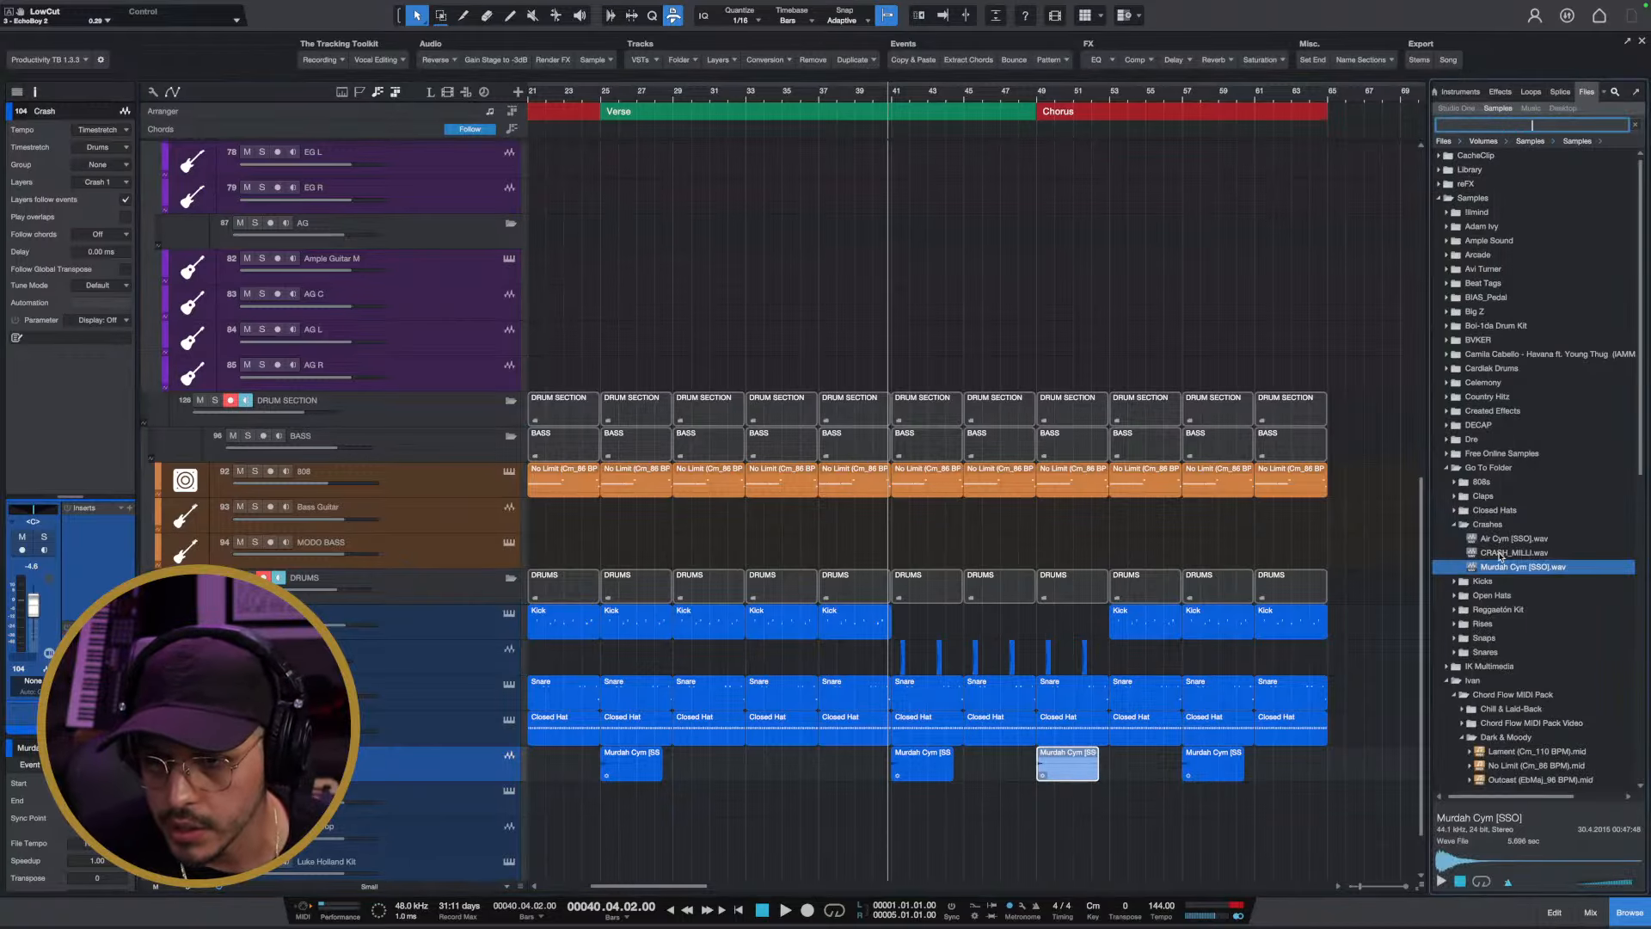
left_click_drag(1499, 555, 706, 801)
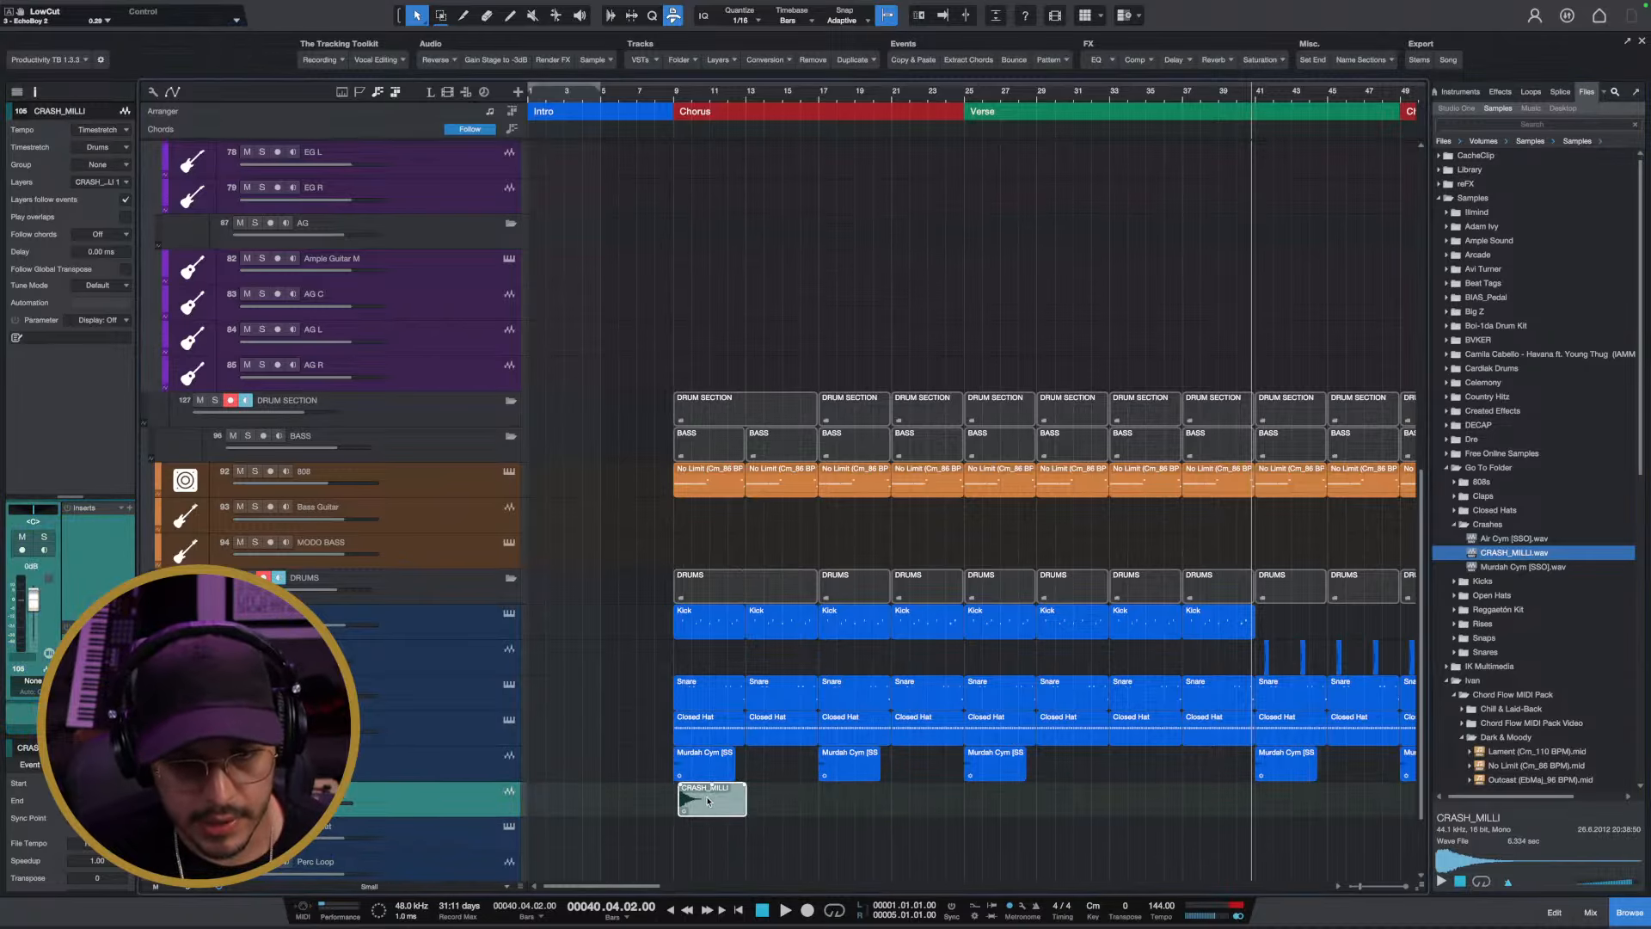
key("w")
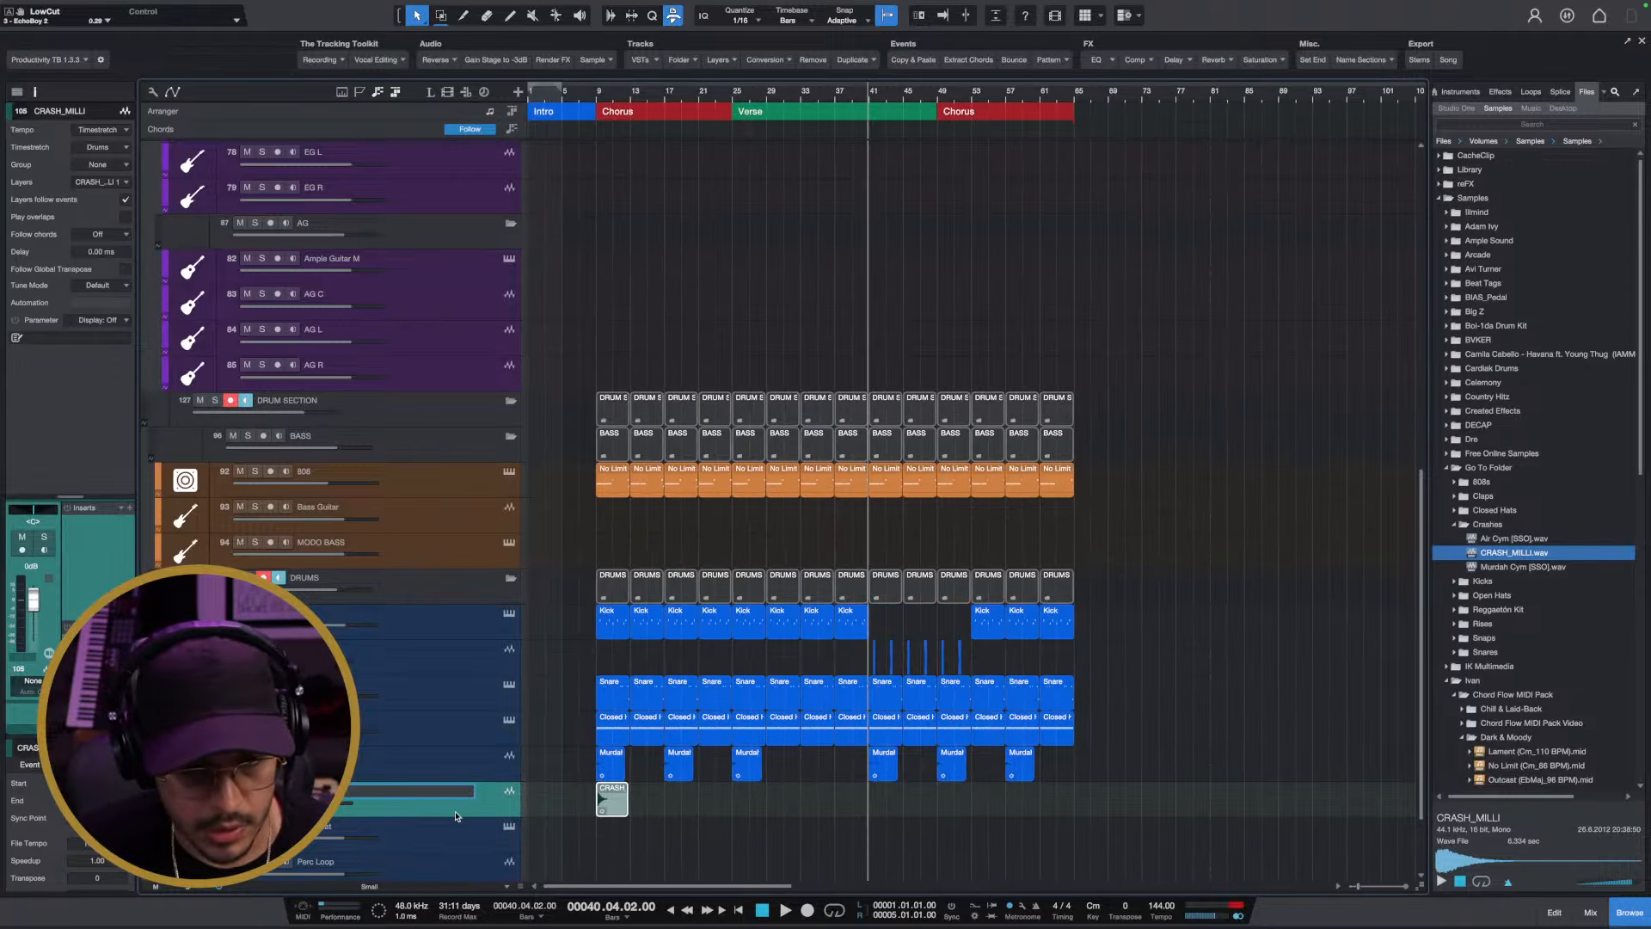
key("Delete")
Place Air Cym [SSO].wav at bar 9 on the new track, named Big Crash, and lower its volume to -11.7 dB during playback
left_click(1514, 538)
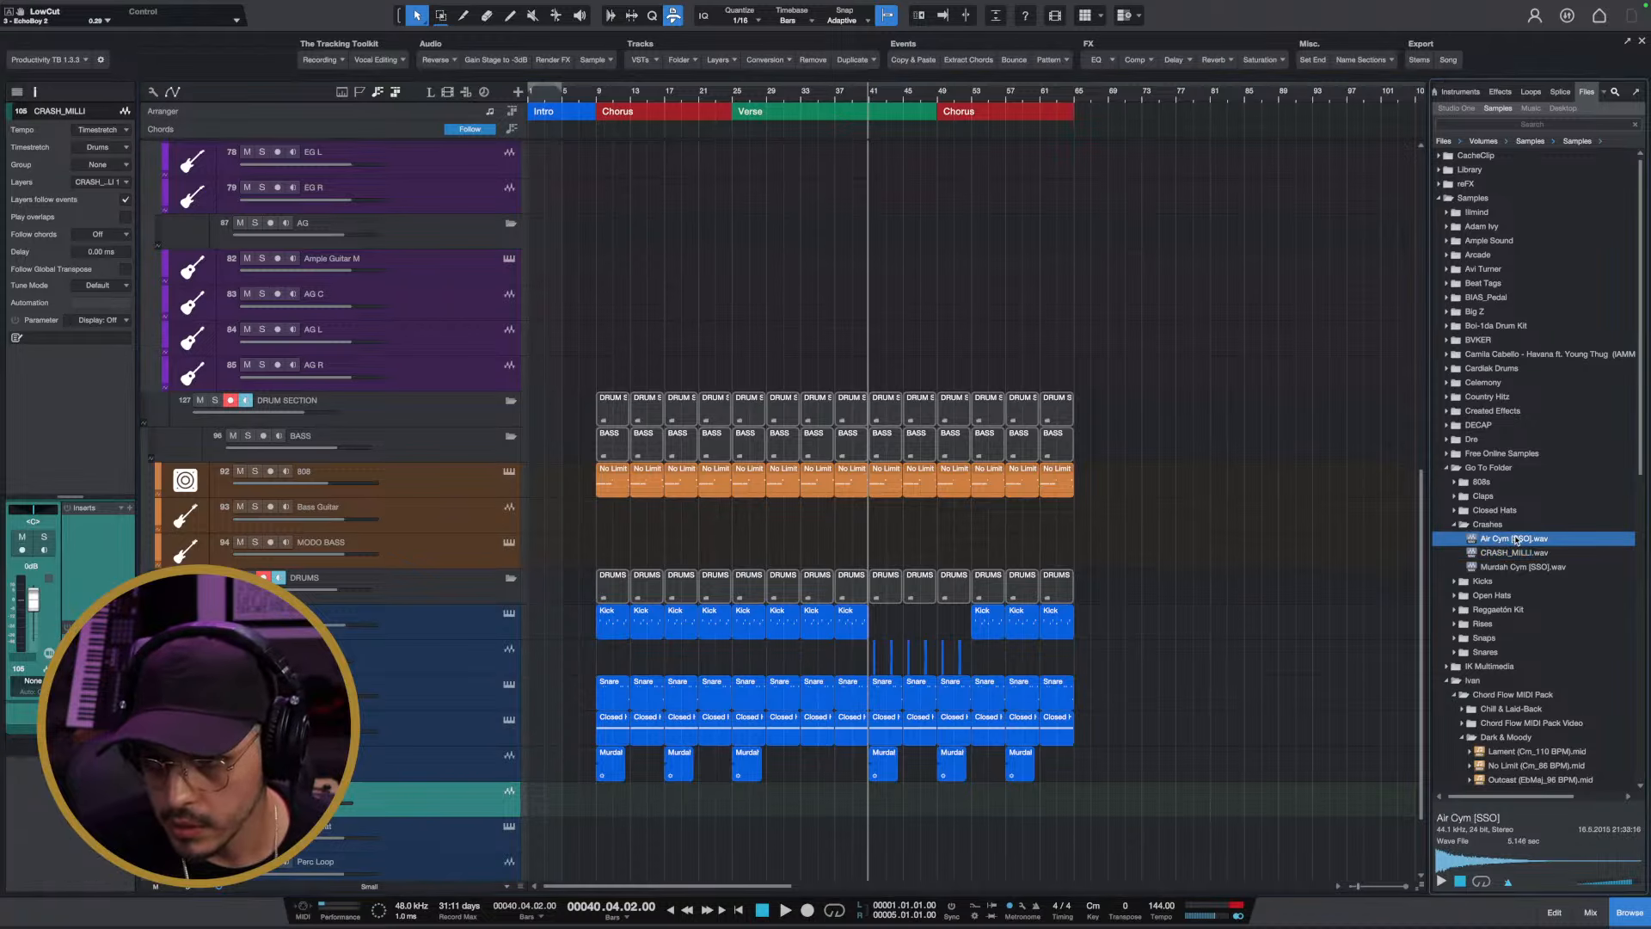
left_click_drag(1514, 538, 614, 798)
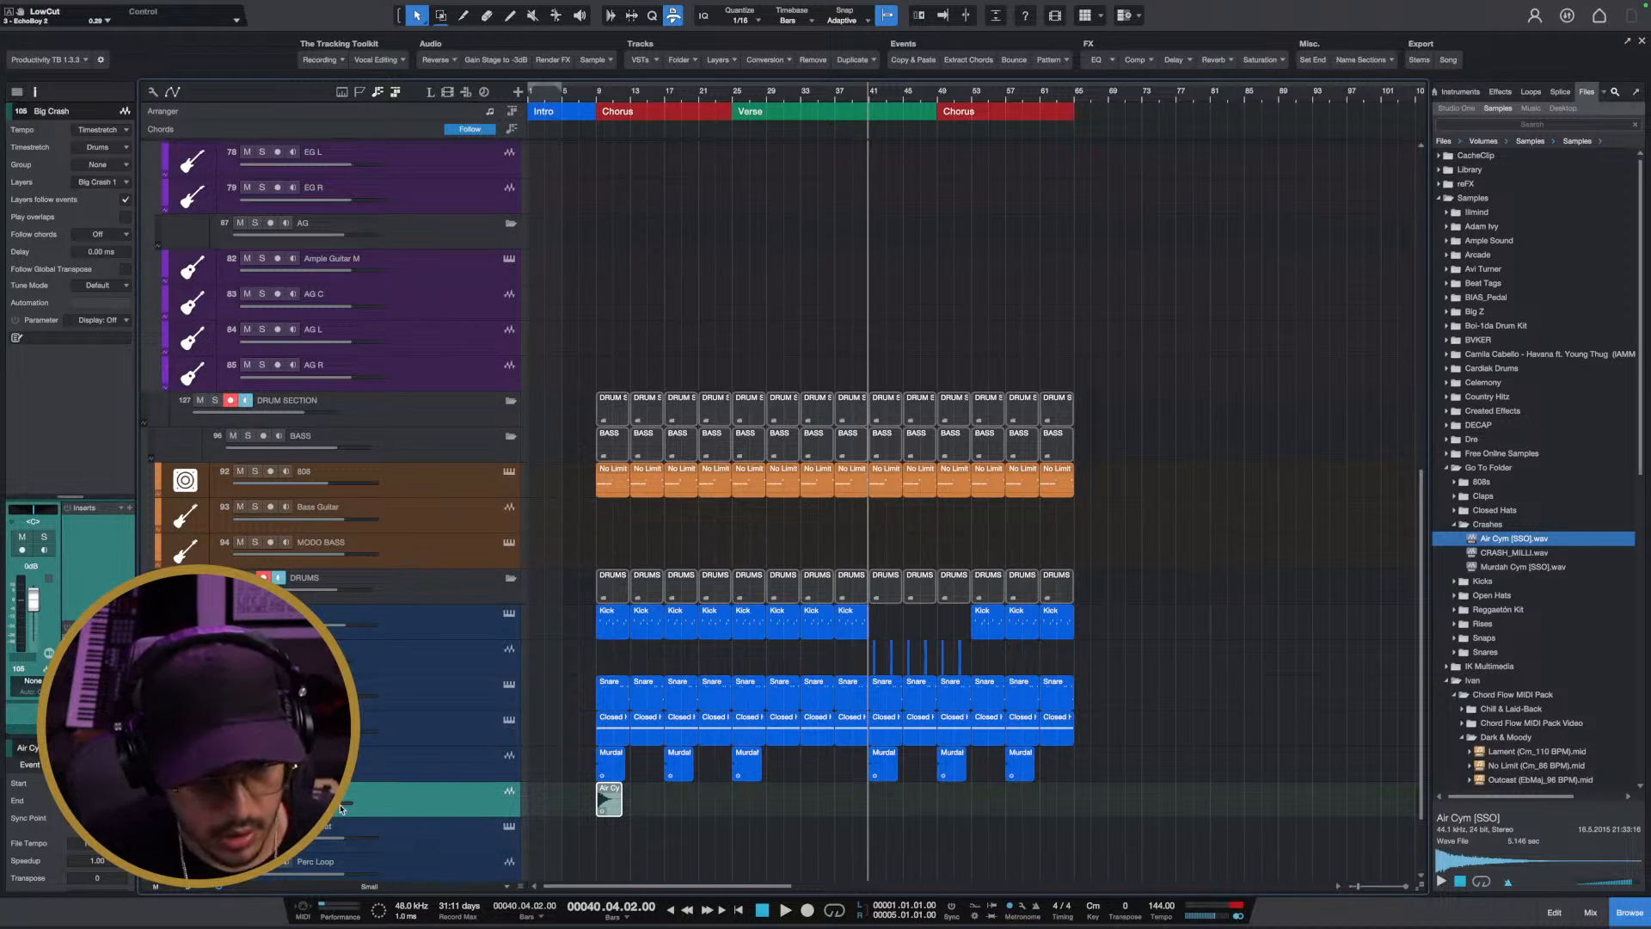
left_click(585, 93)
key("space")
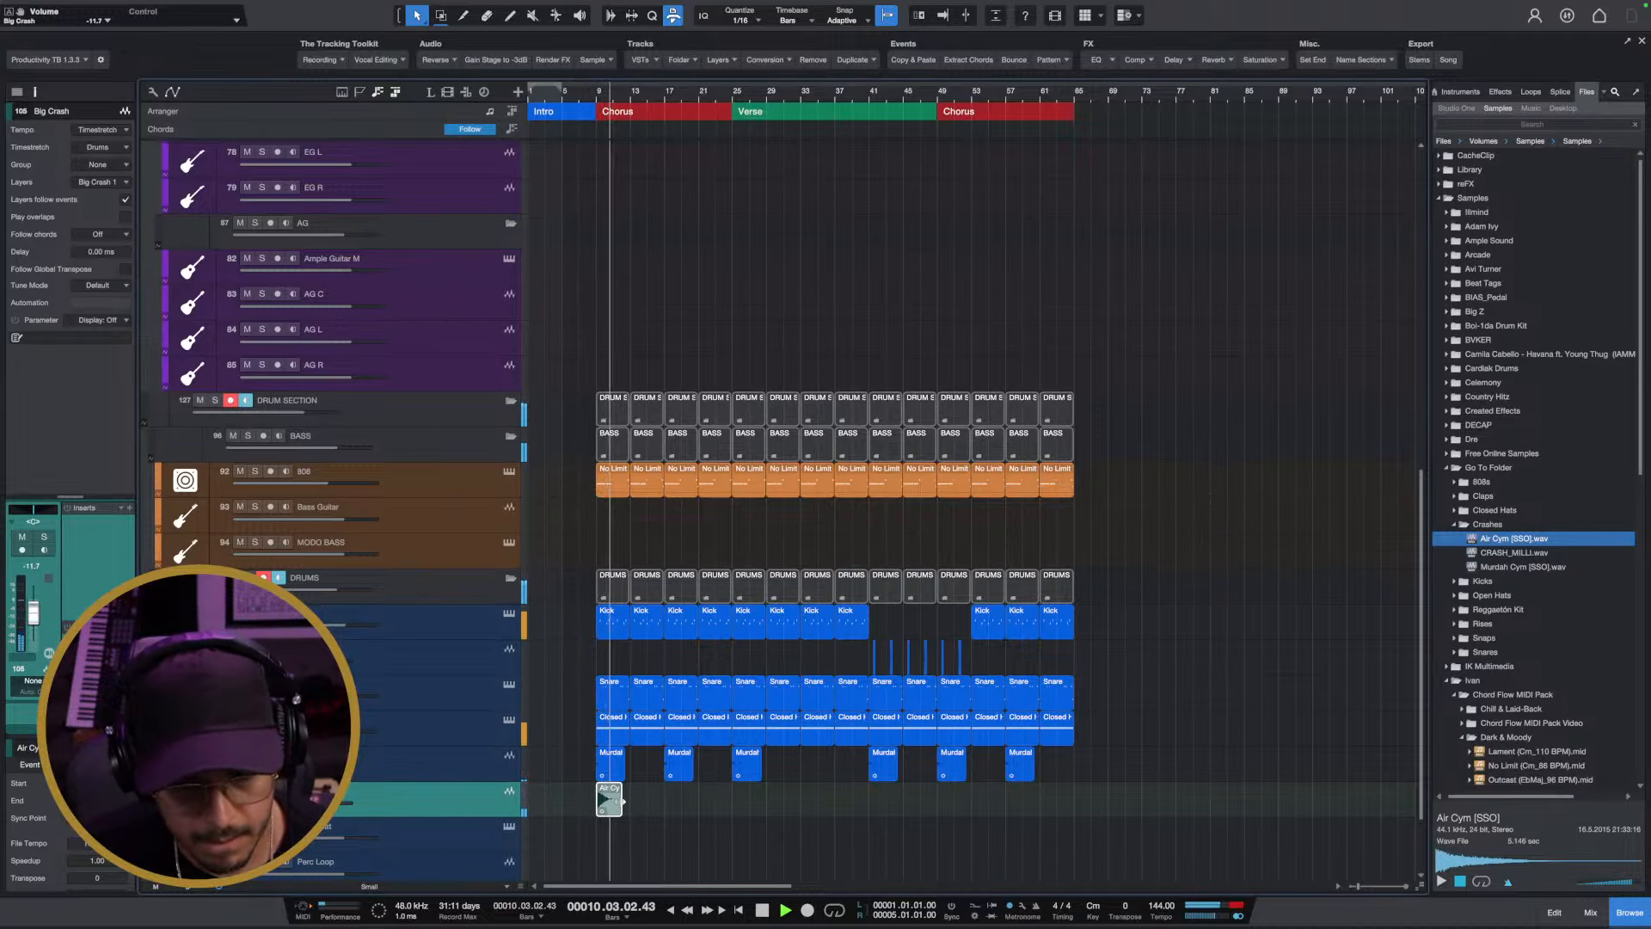
key("space")
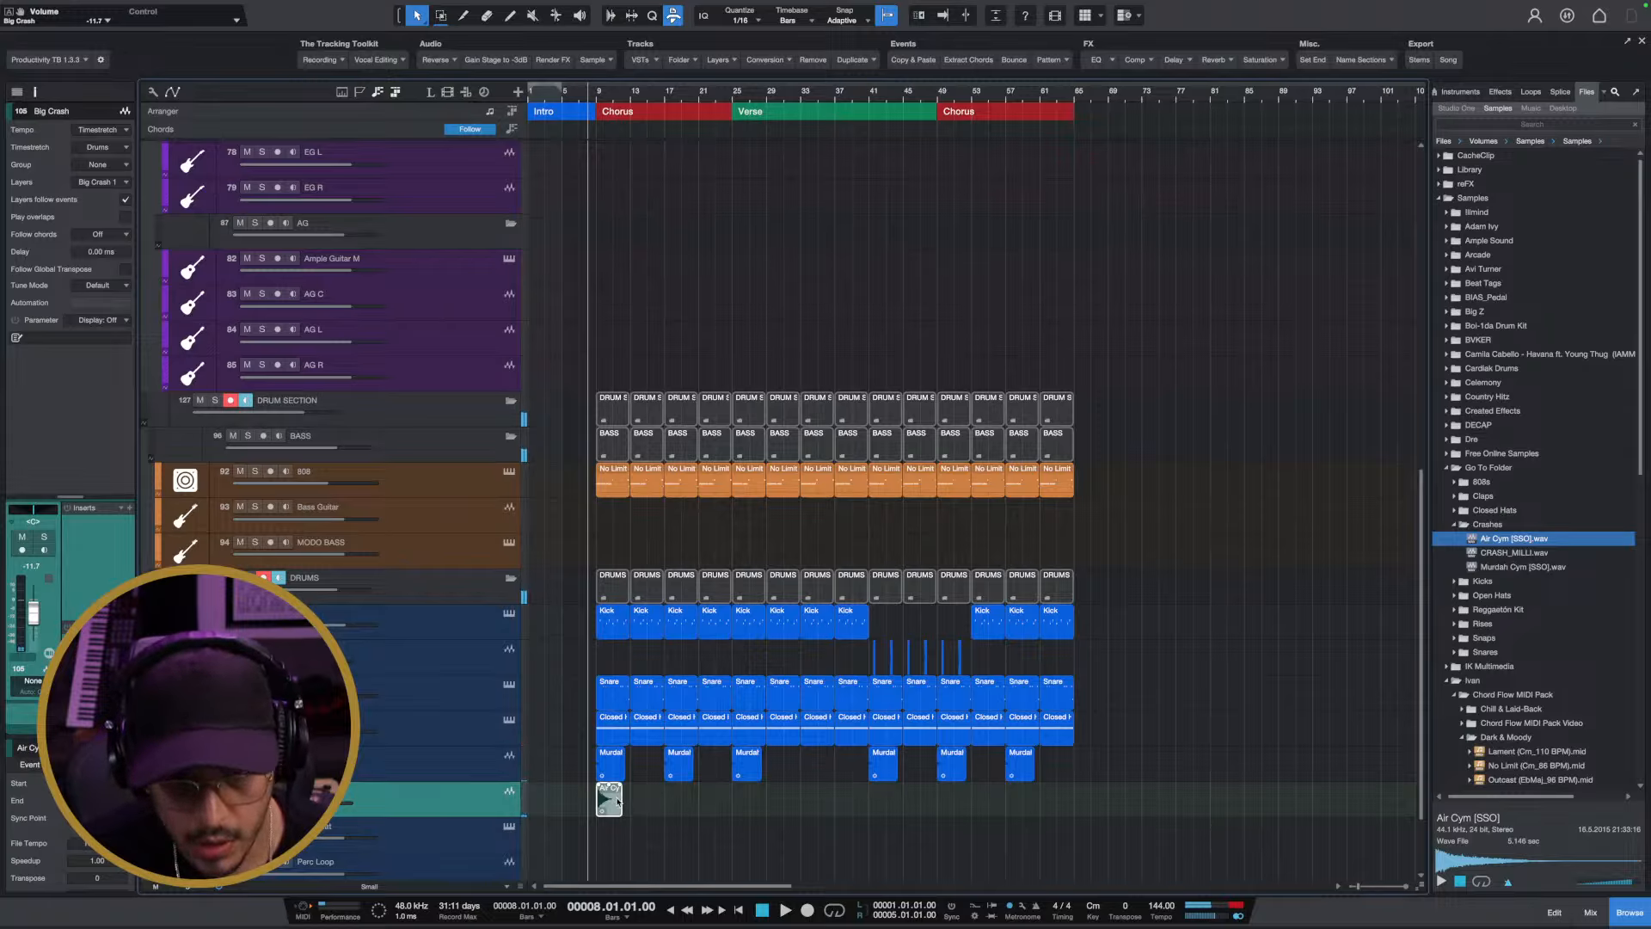
Copy the Air Cym crash to bar 25 and bar 53, and play the start of the first Chorus
left_click_drag(617, 801, 747, 801)
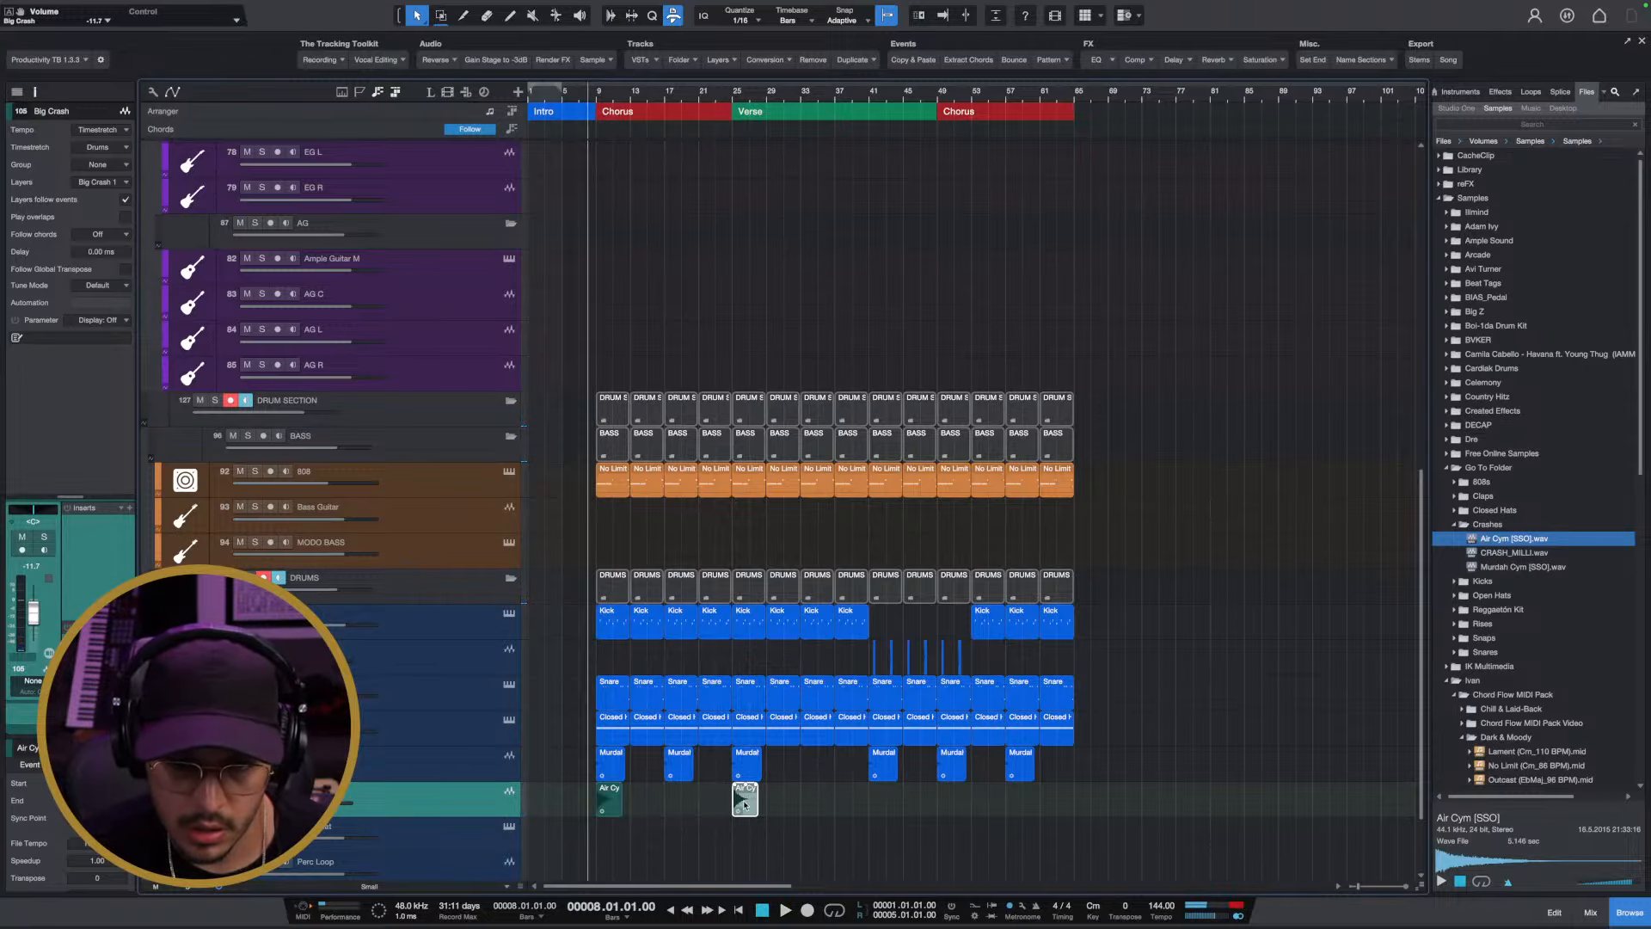
left_click_drag(745, 805, 982, 815)
key("space")
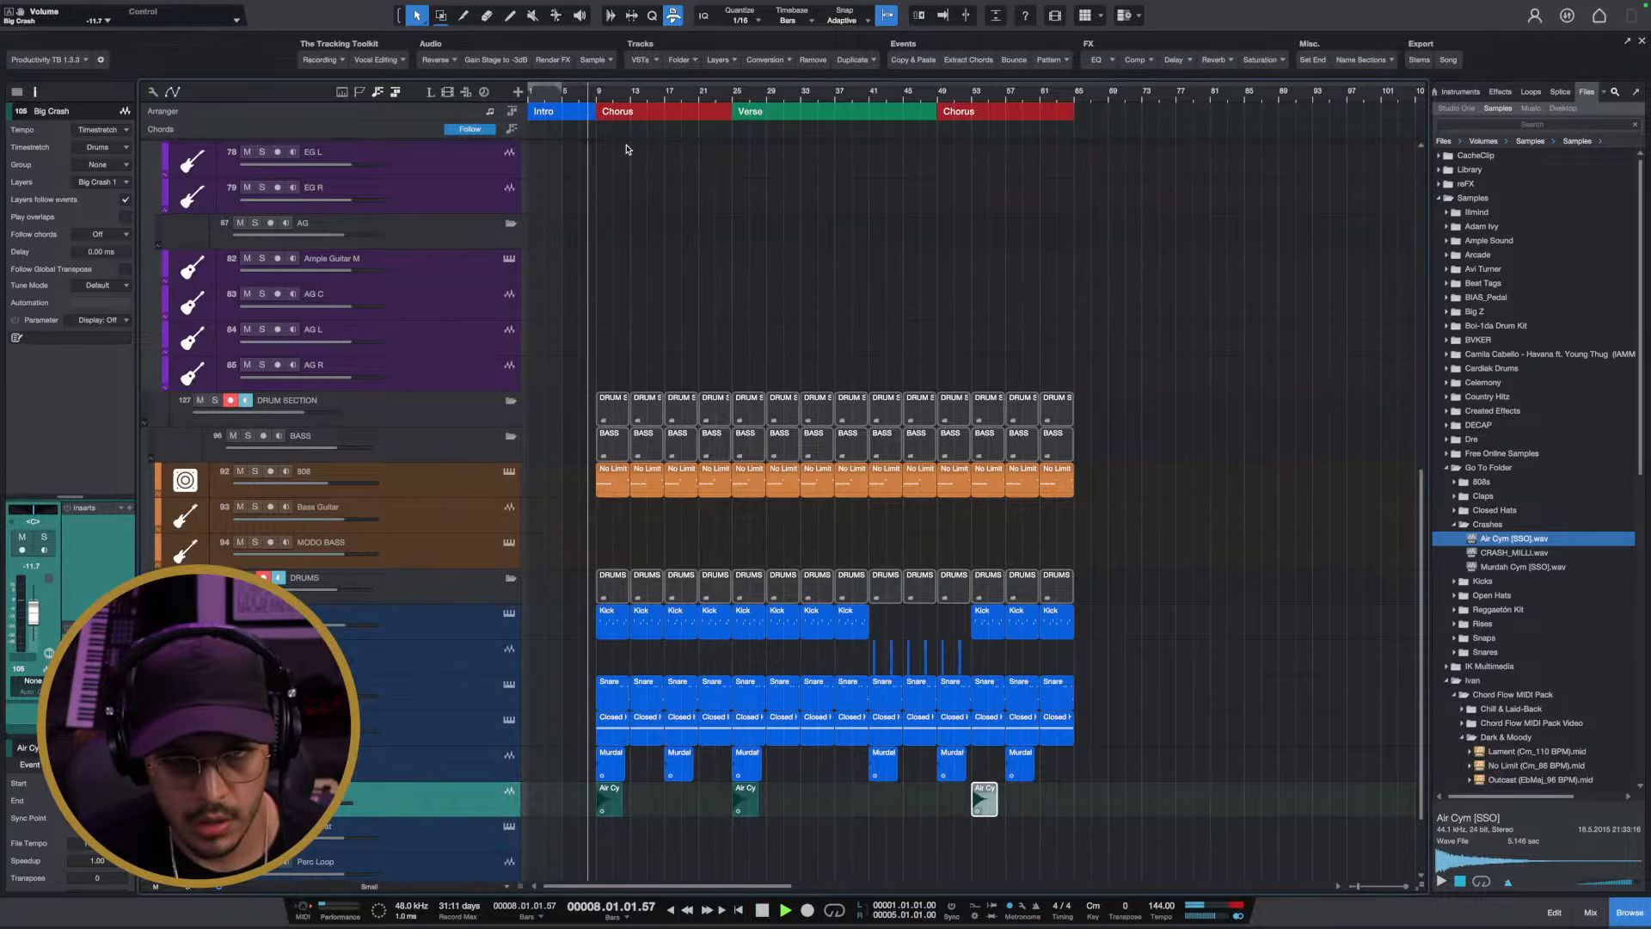
key("e")
key("e")
key("e")
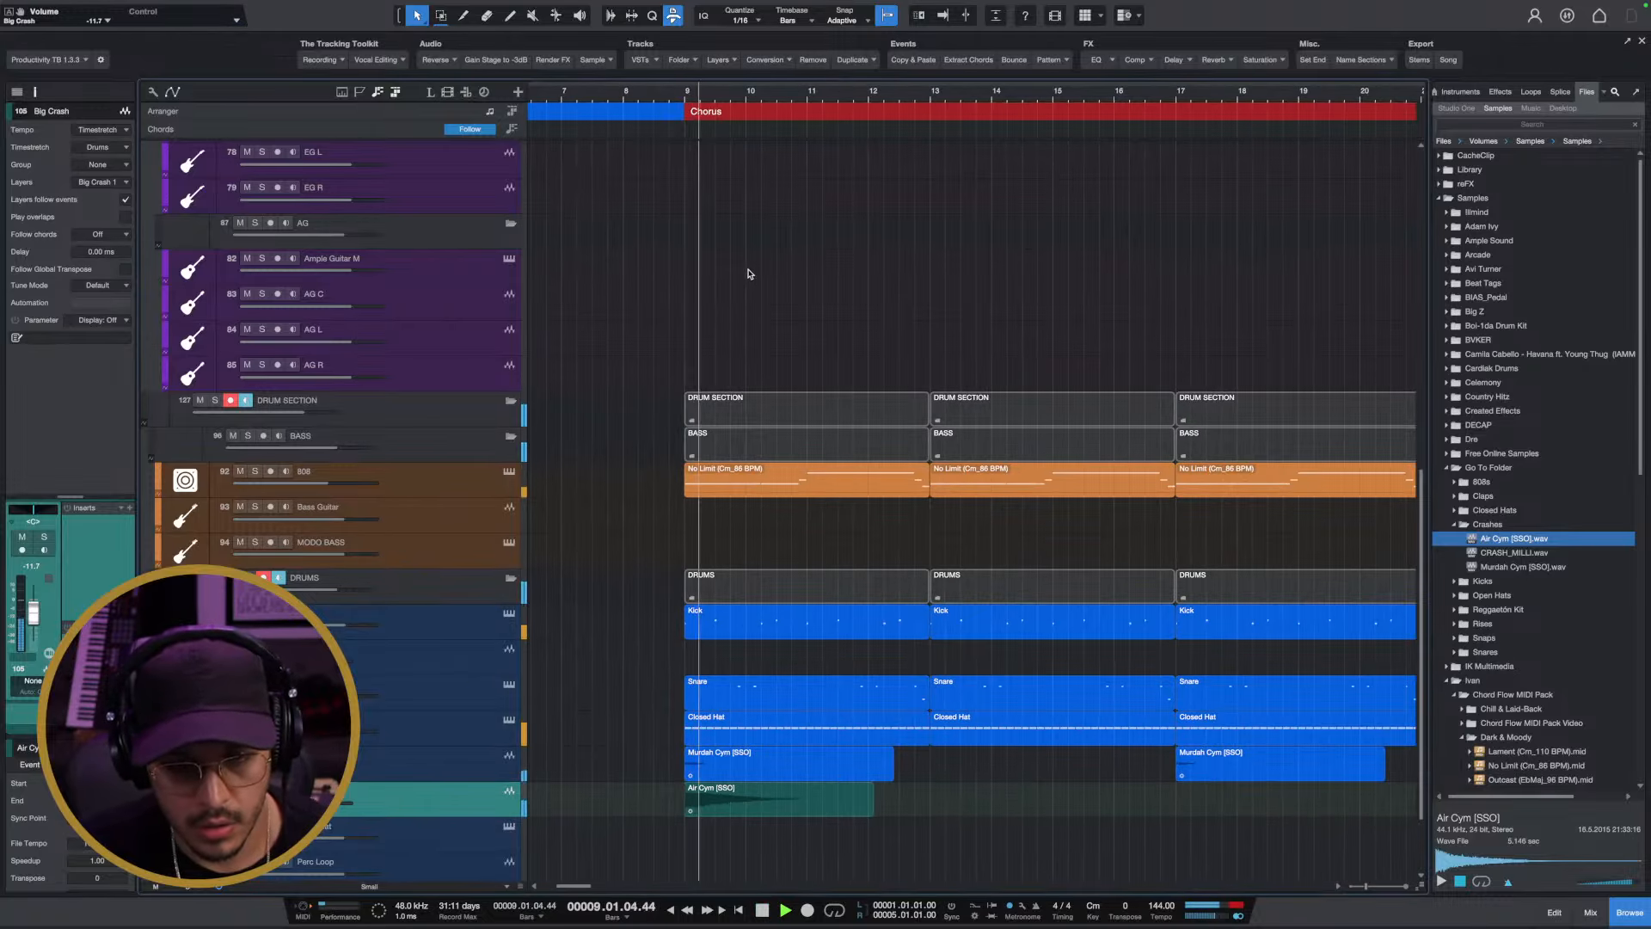
key("space")
Search the Splice library for "drum fill" and preview the first two samples listed
left_click(1561, 91)
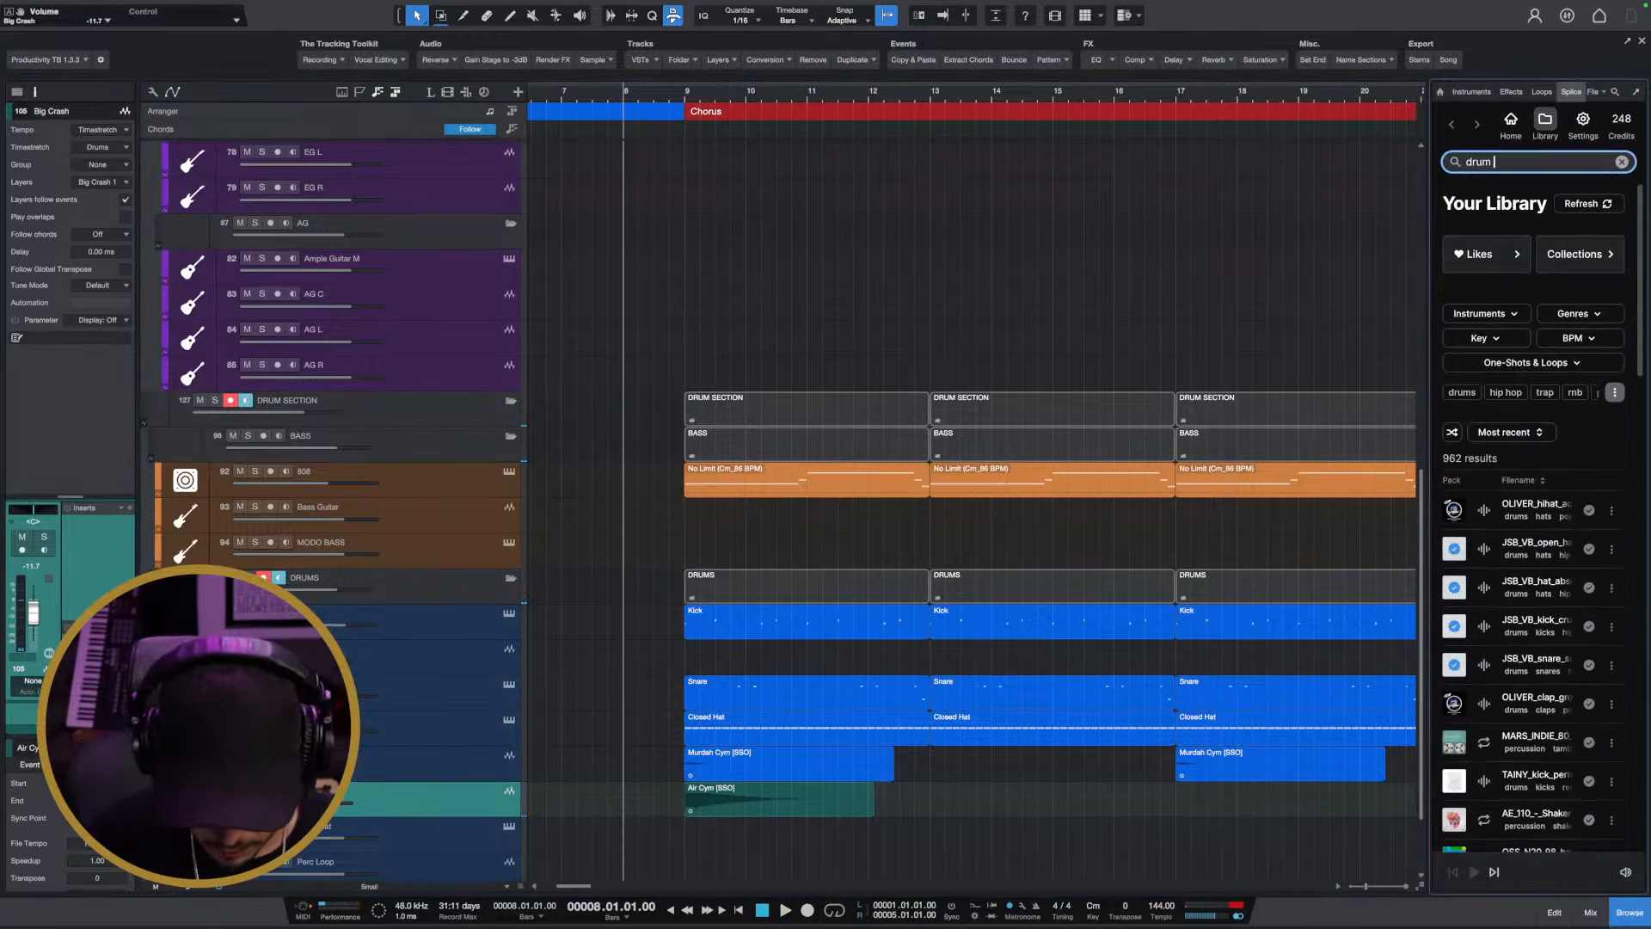
type("drum fill")
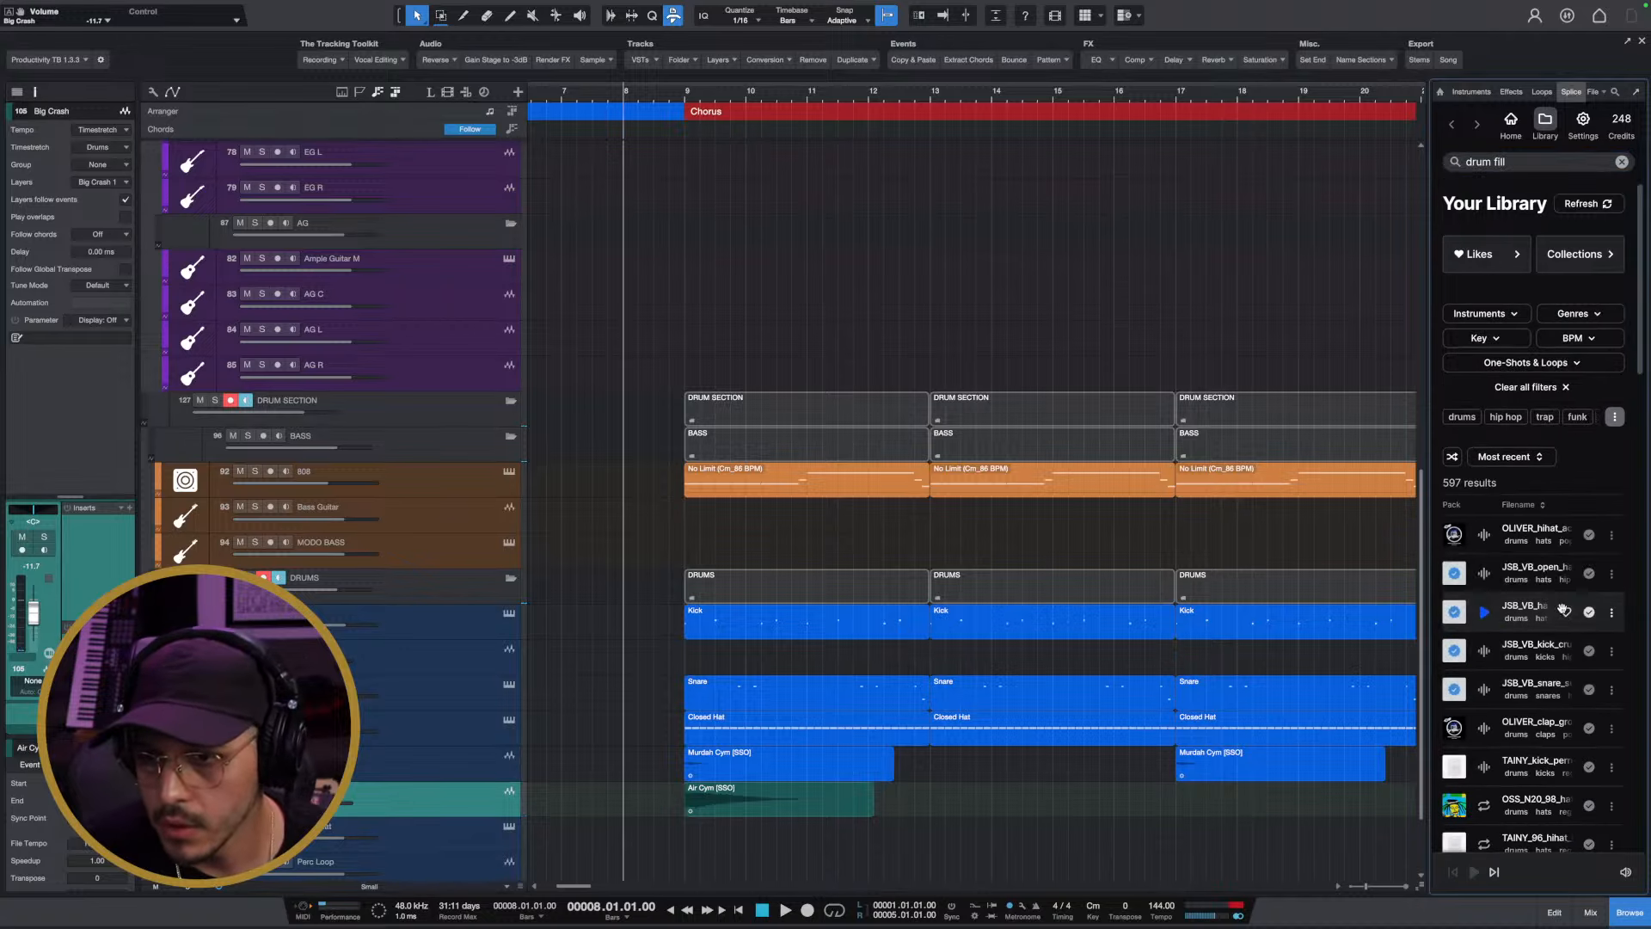
left_click(1481, 535)
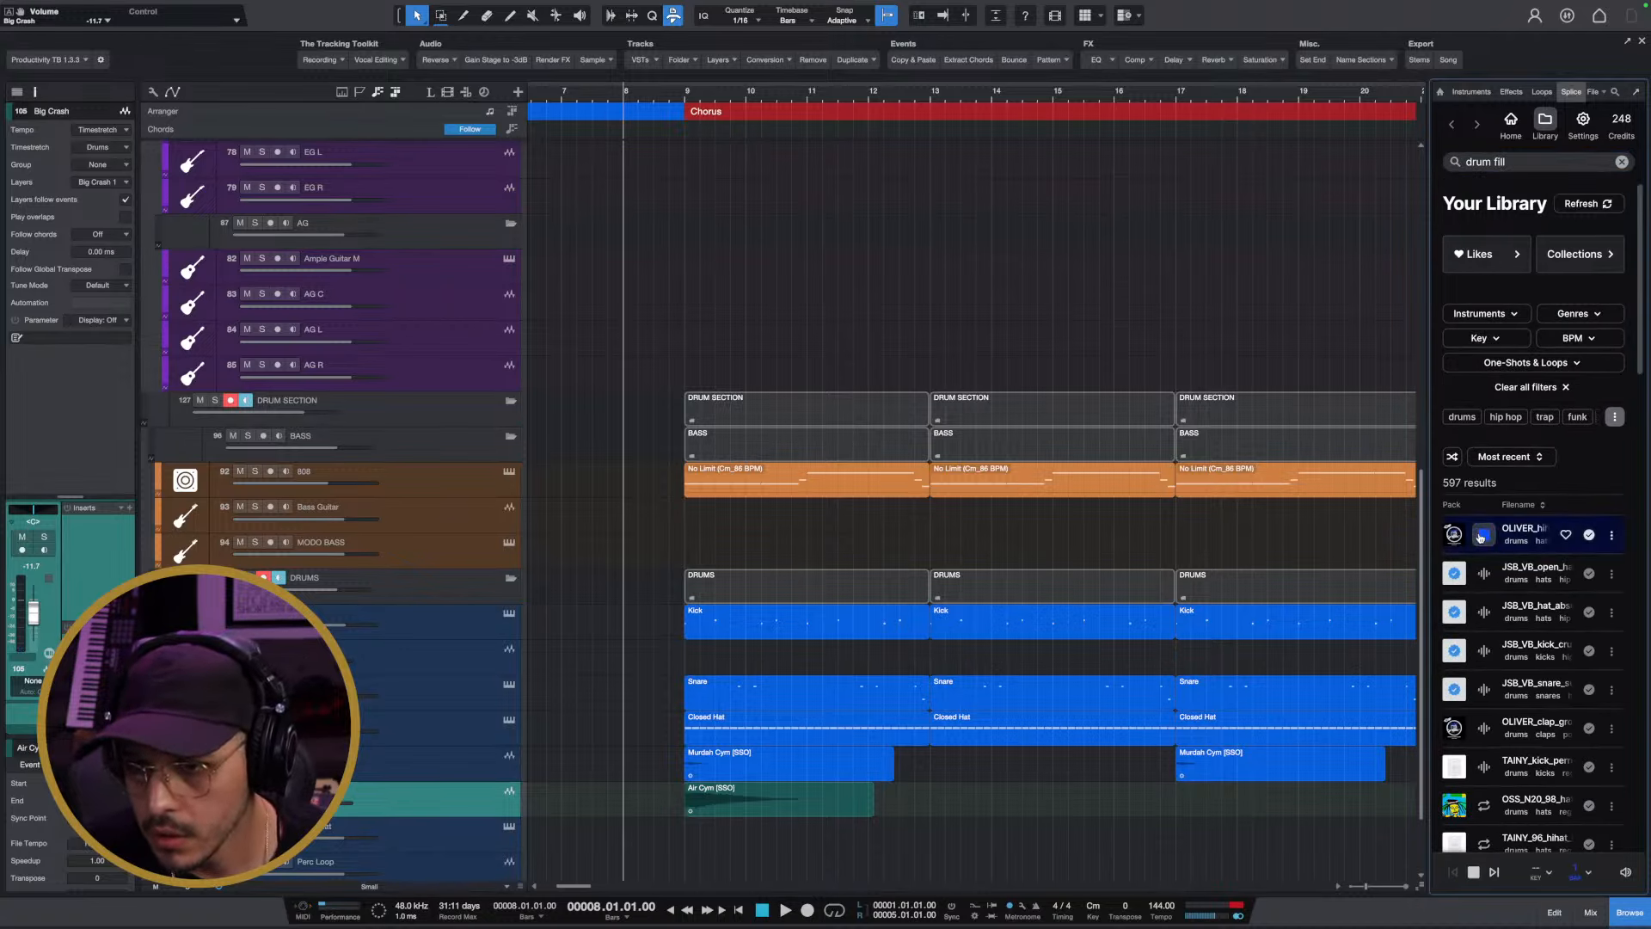
left_click(1522, 363)
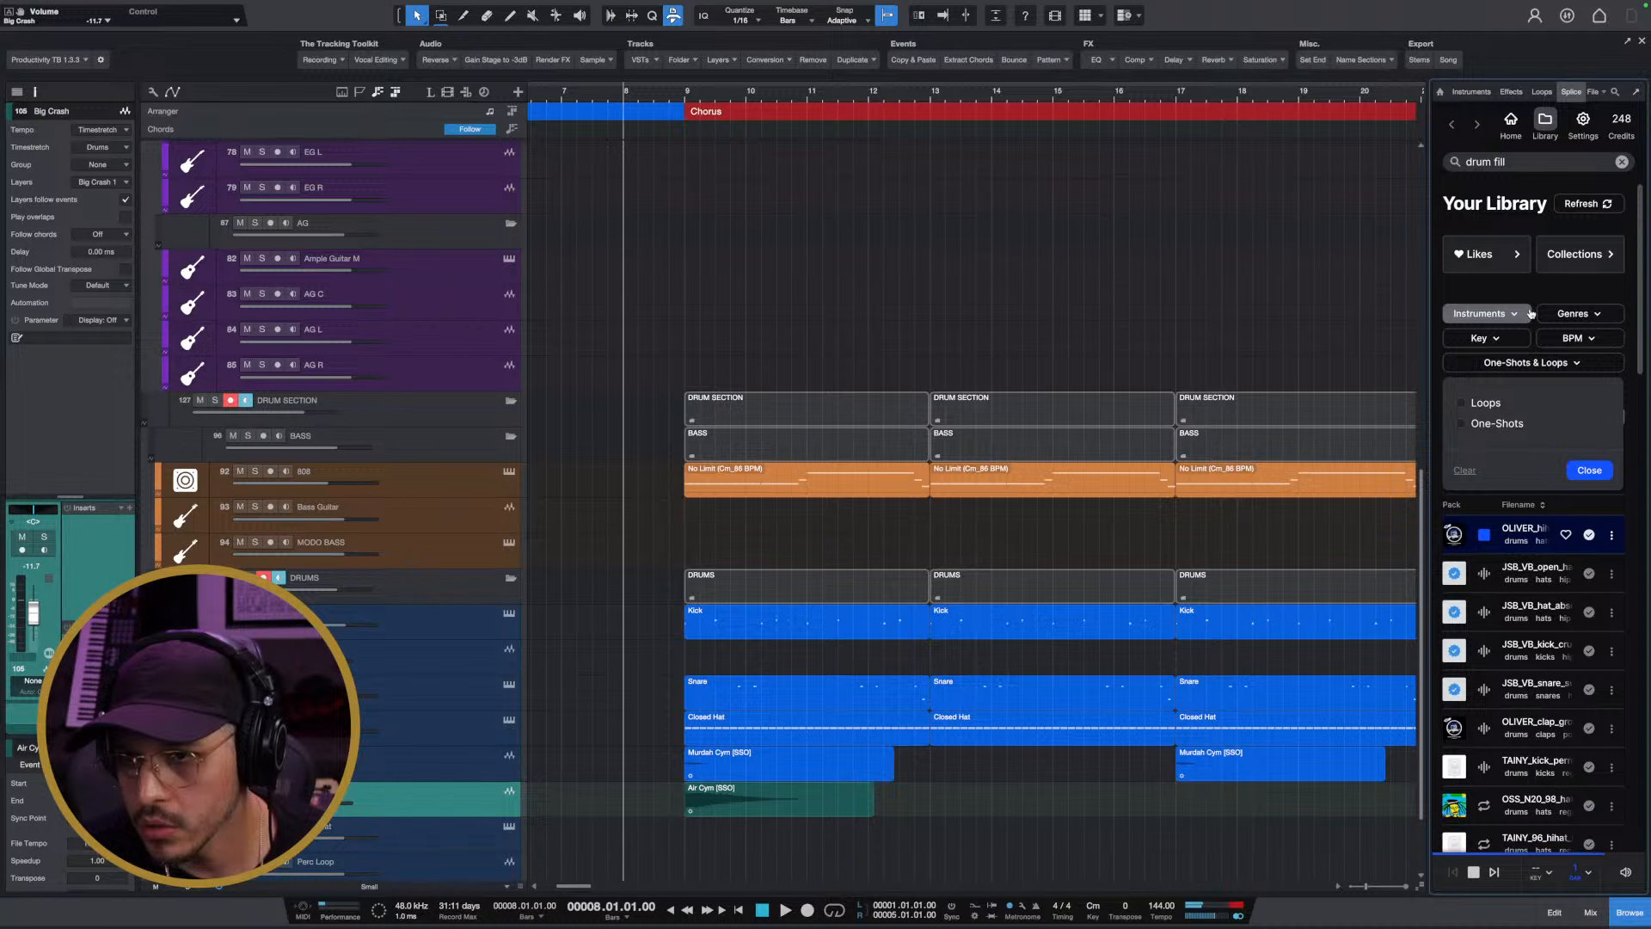
left_click(1456, 400)
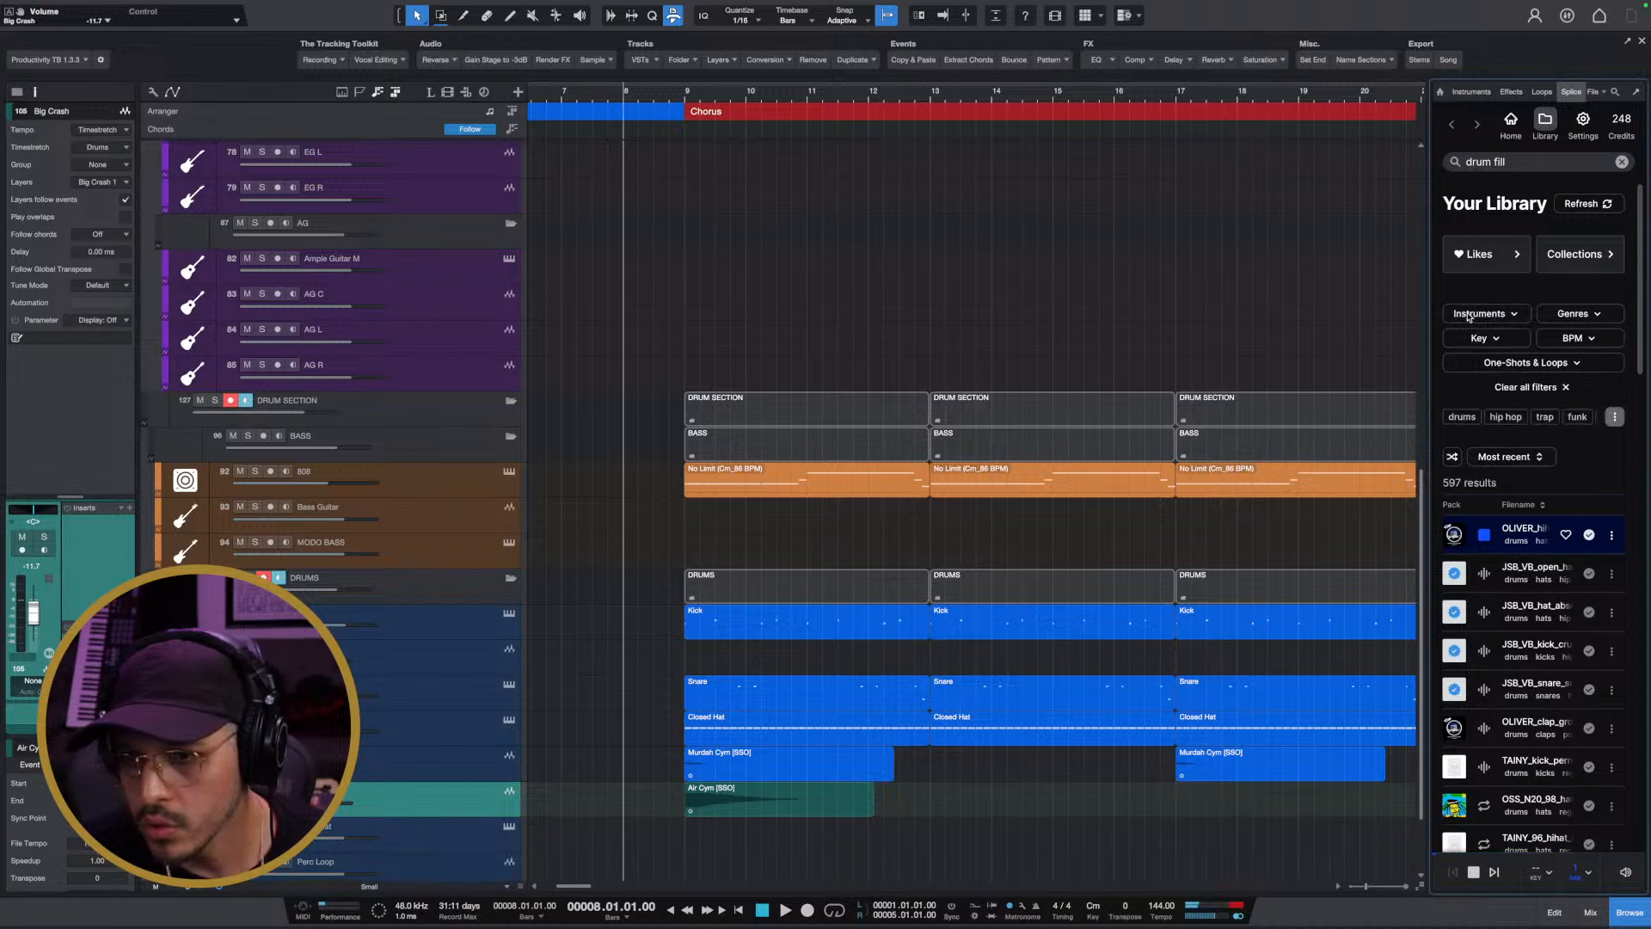
left_click(1485, 574)
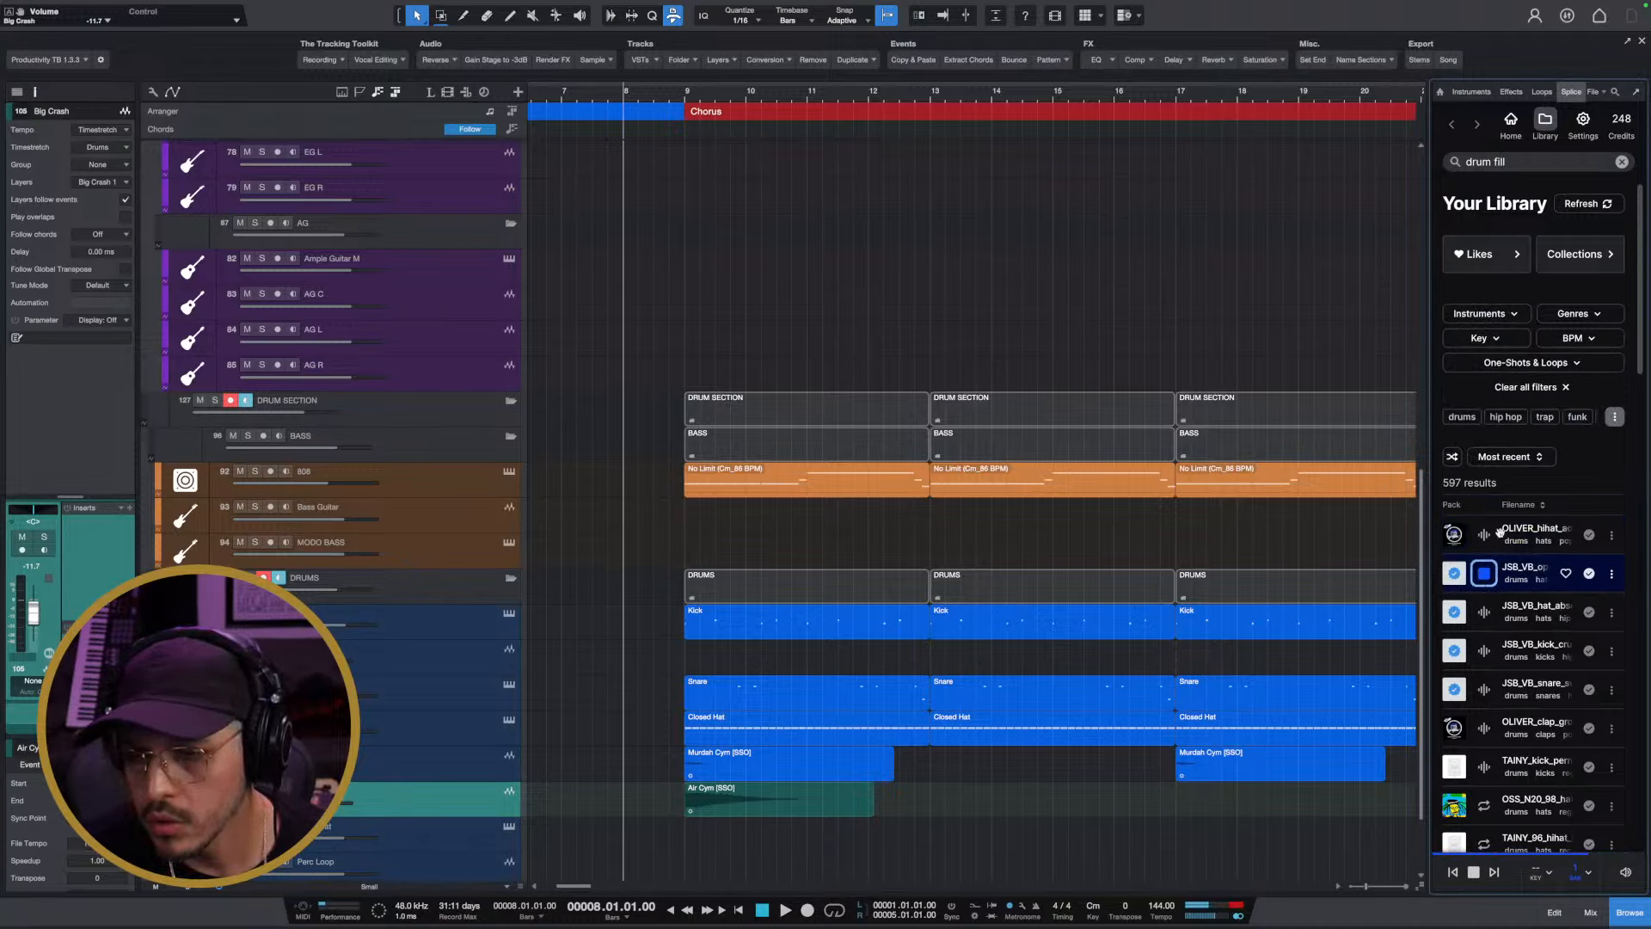
left_click(1485, 574)
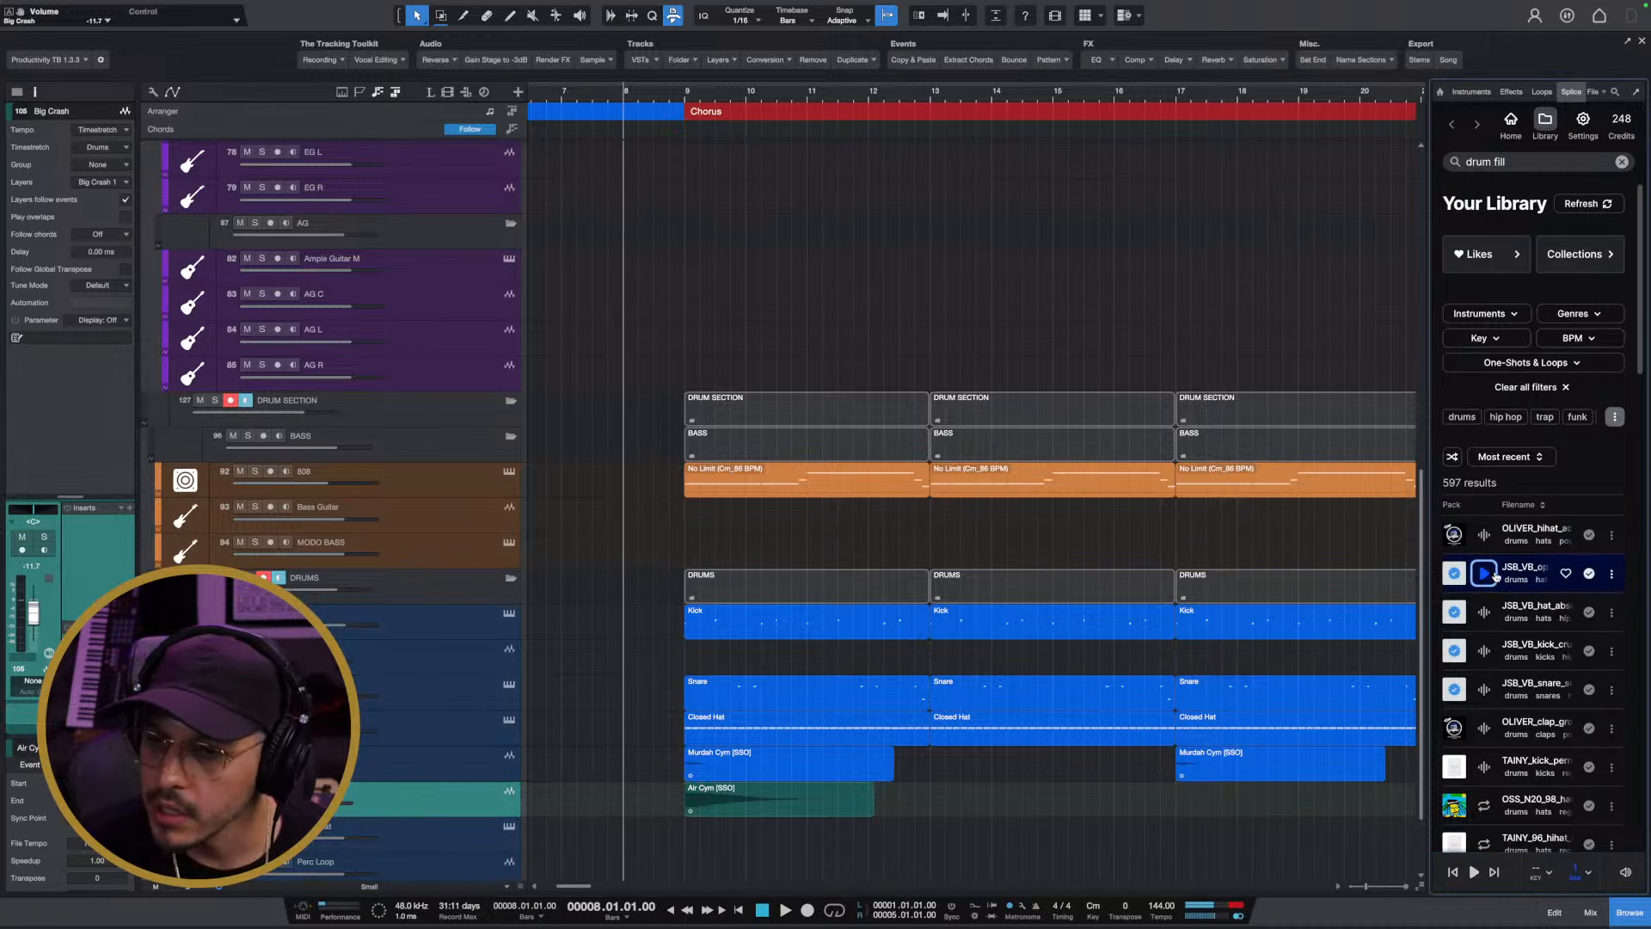
Try JSB_VB_open_hat_shadow on a new track in bar 10, shifting it closer to bar 11 while auditioning the Chorus
left_click(701, 109)
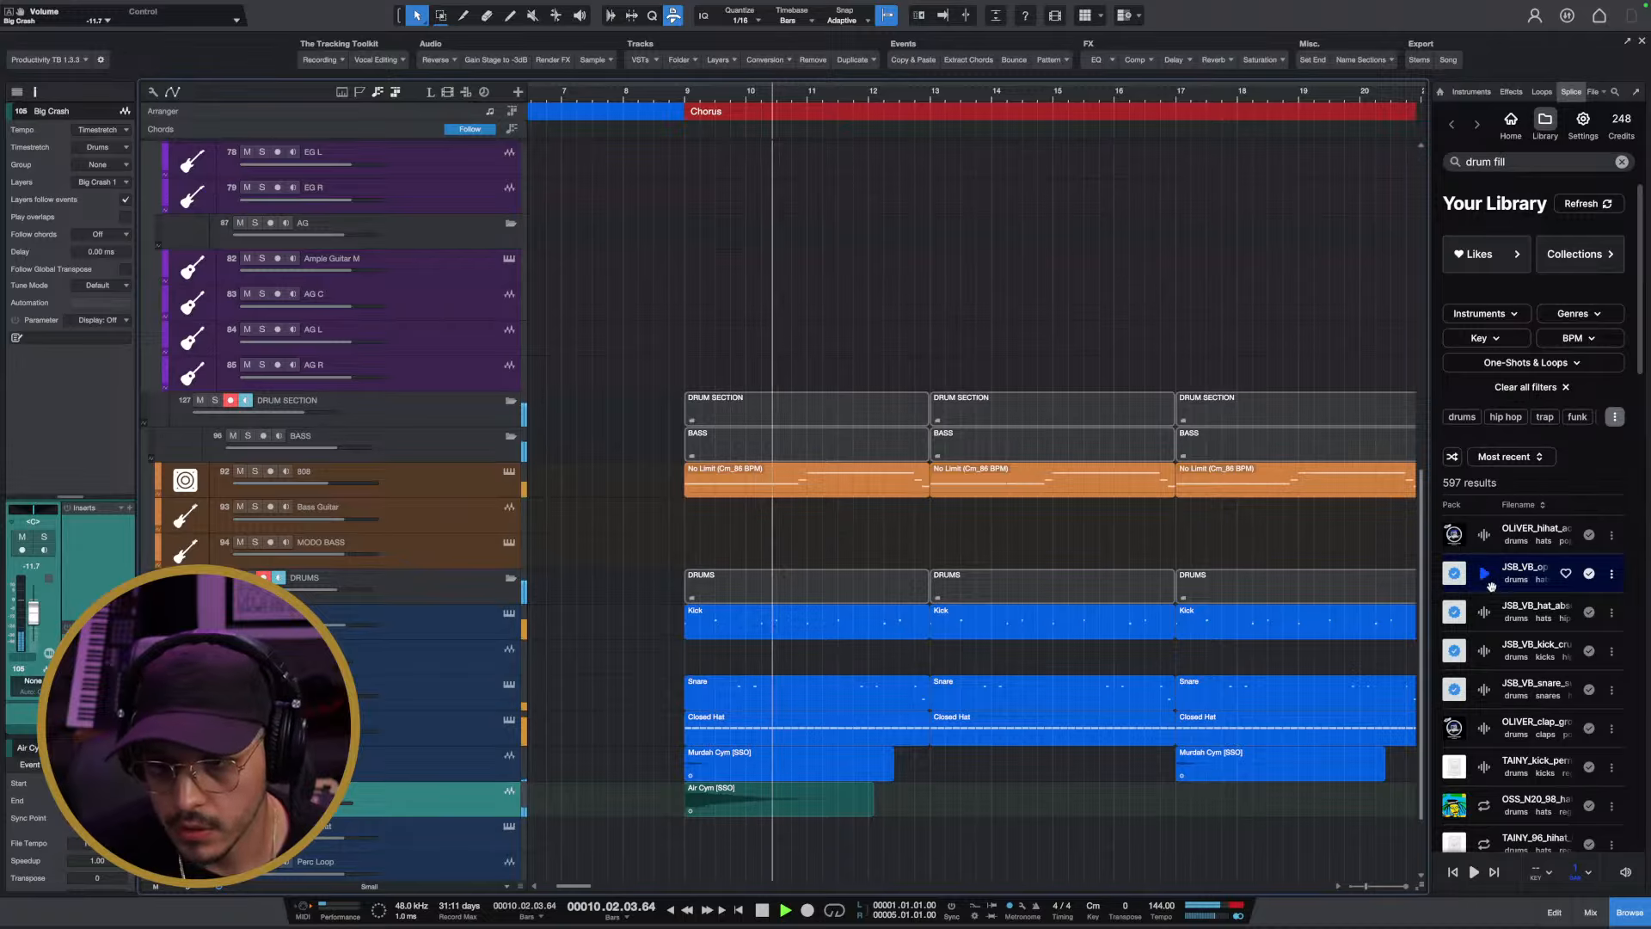
left_click_drag(1495, 571, 849, 839)
scroll(751, 832, "up", 3)
key("space")
key("space")
key("space")
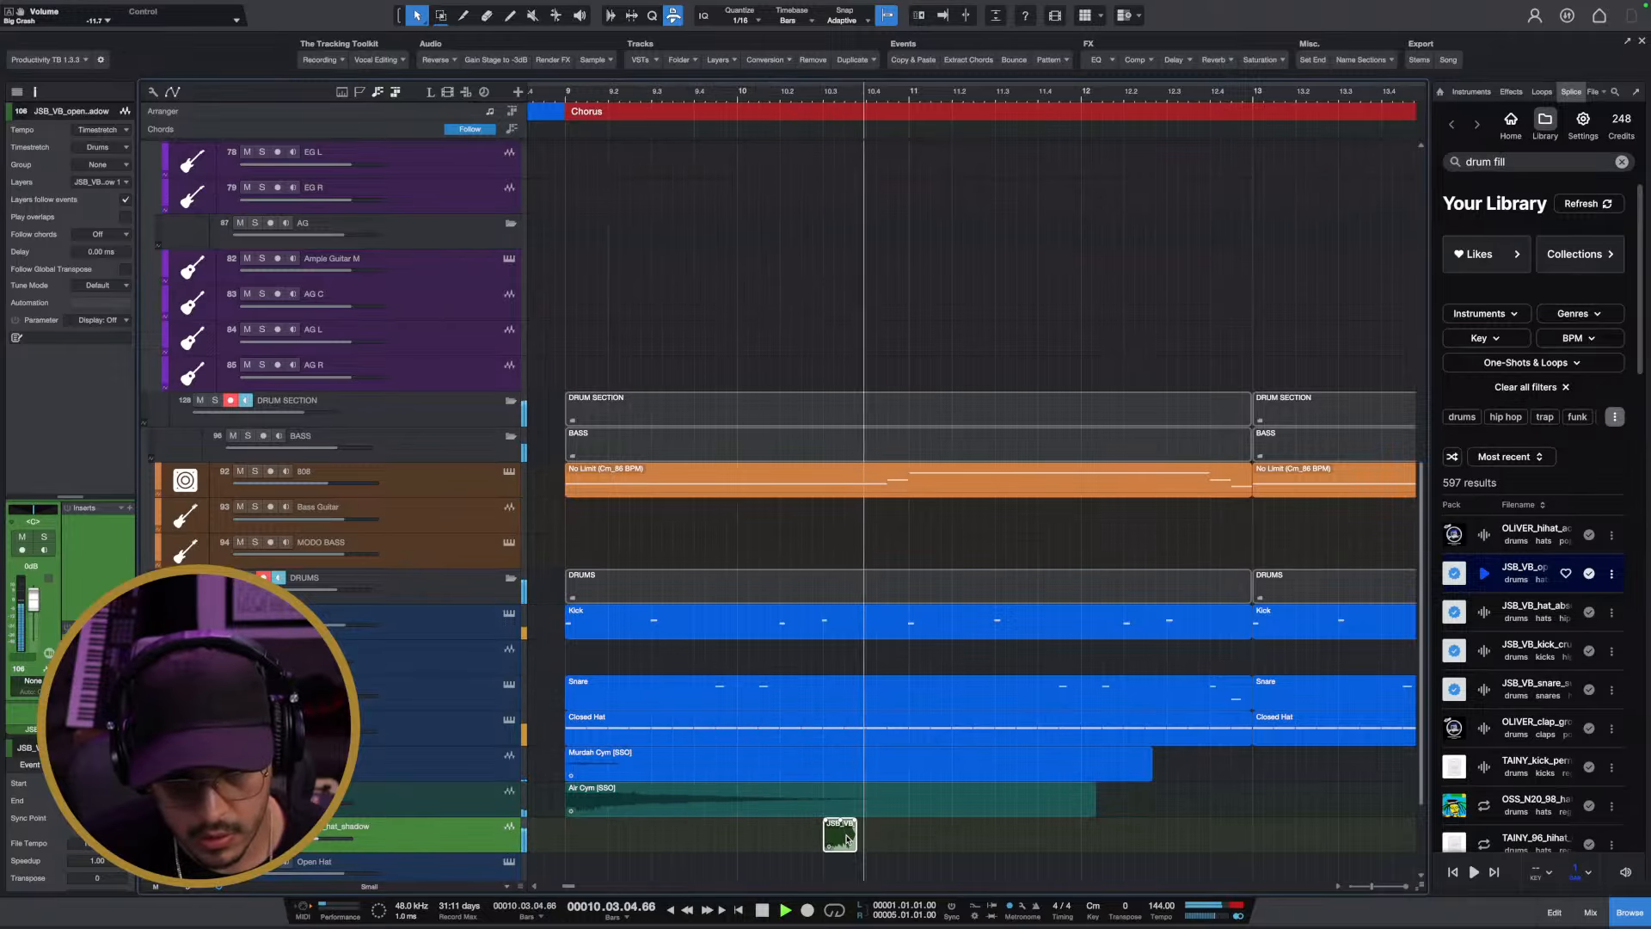
key("space")
left_click_drag(847, 838, 911, 839)
key("space")
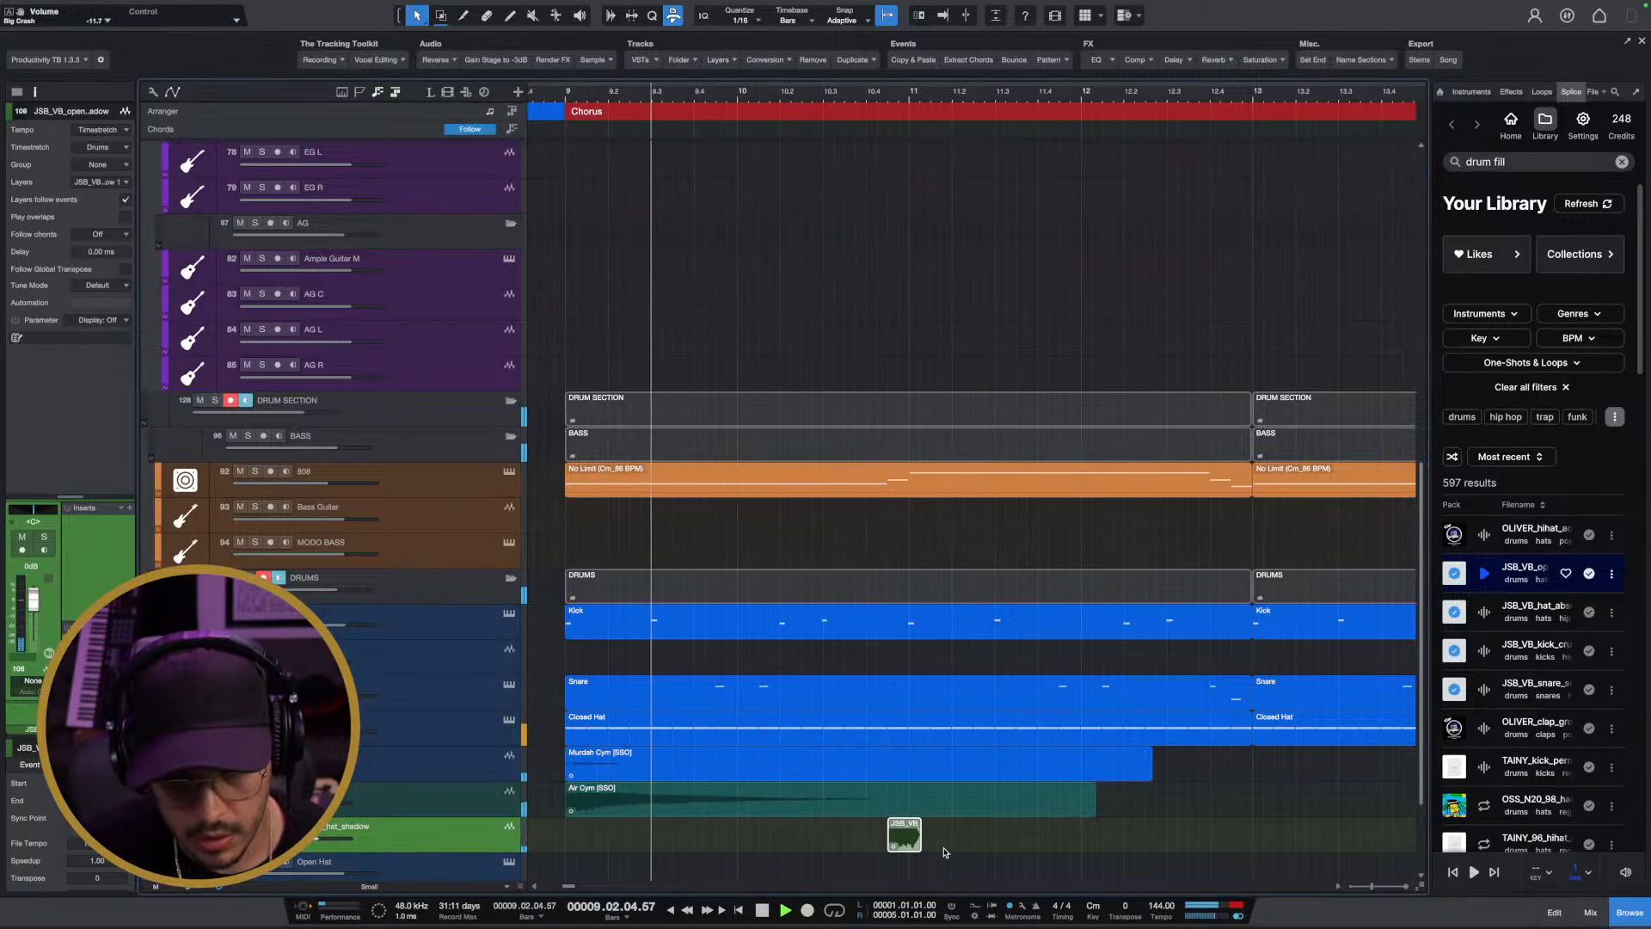
Lower the open hat shadow track's volume to -9.8 dB and nudge its clip slightly earlier for another listen
left_click_drag(340, 845, 311, 846)
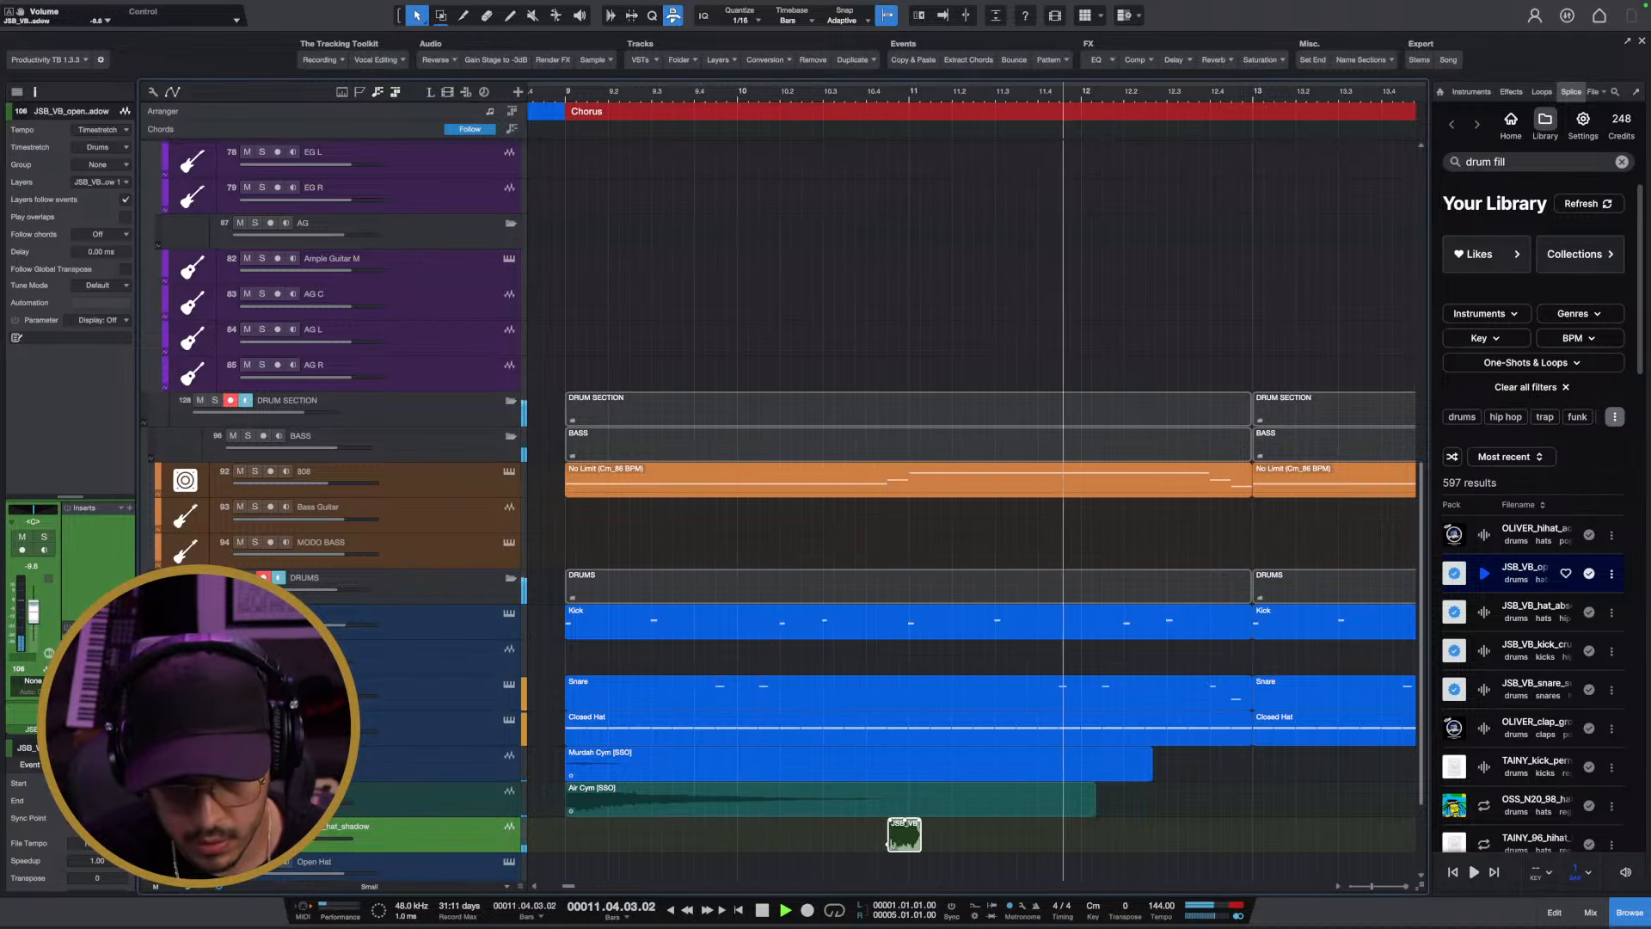
key("space")
left_click_drag(891, 843, 880, 843)
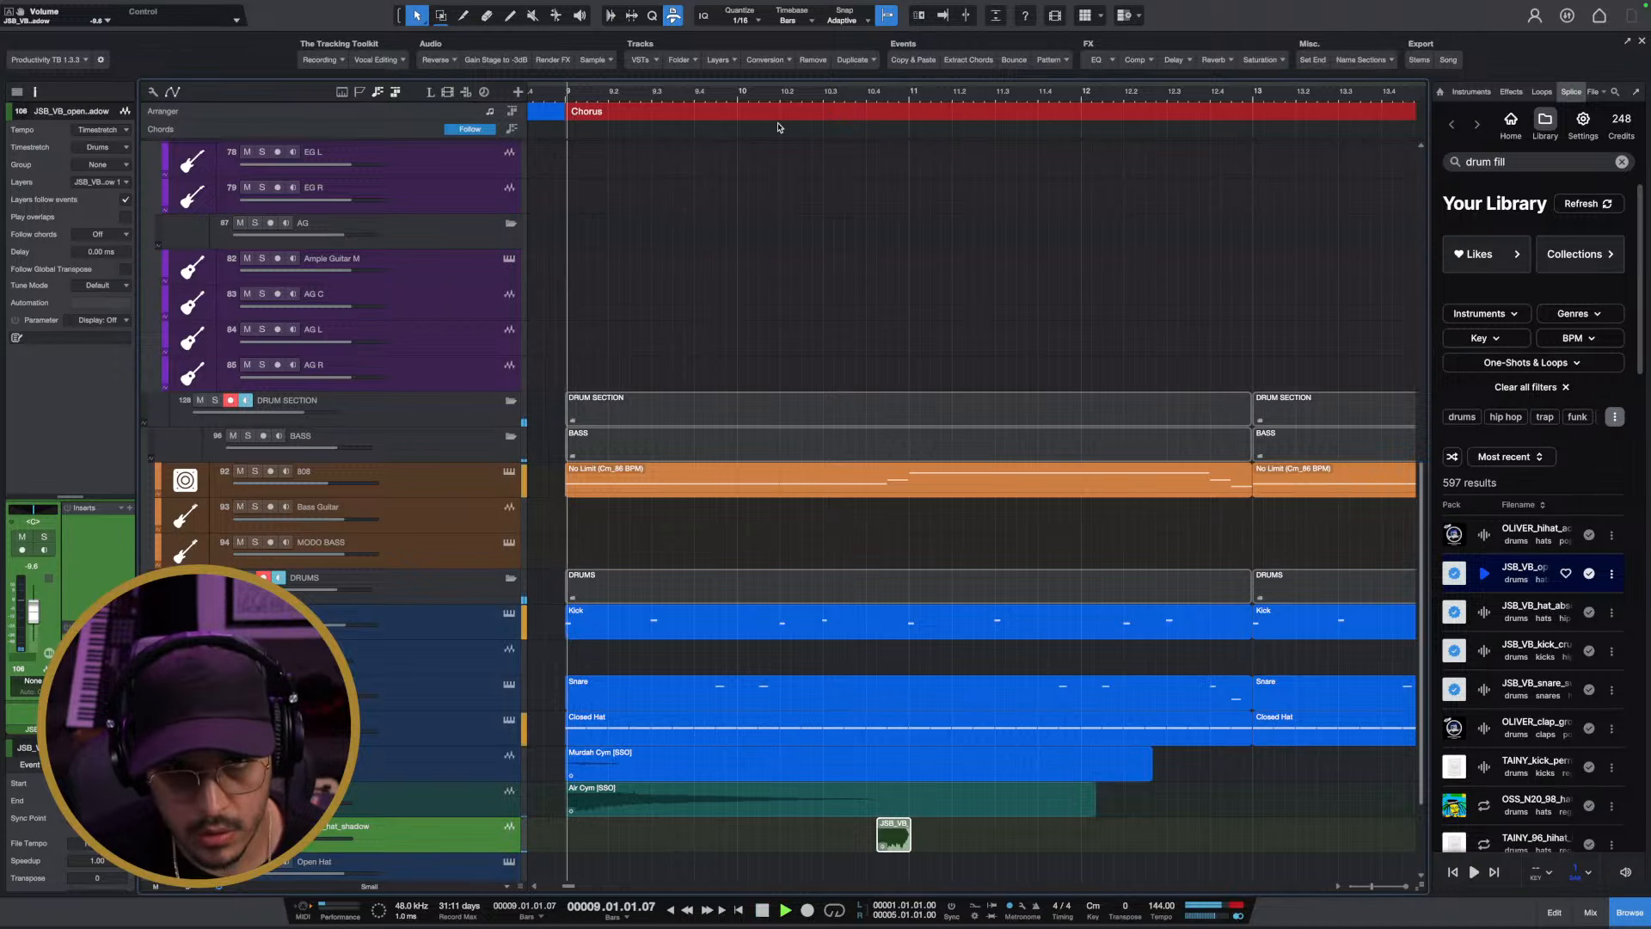
key("space")
scroll(784, 93, "down", 2)
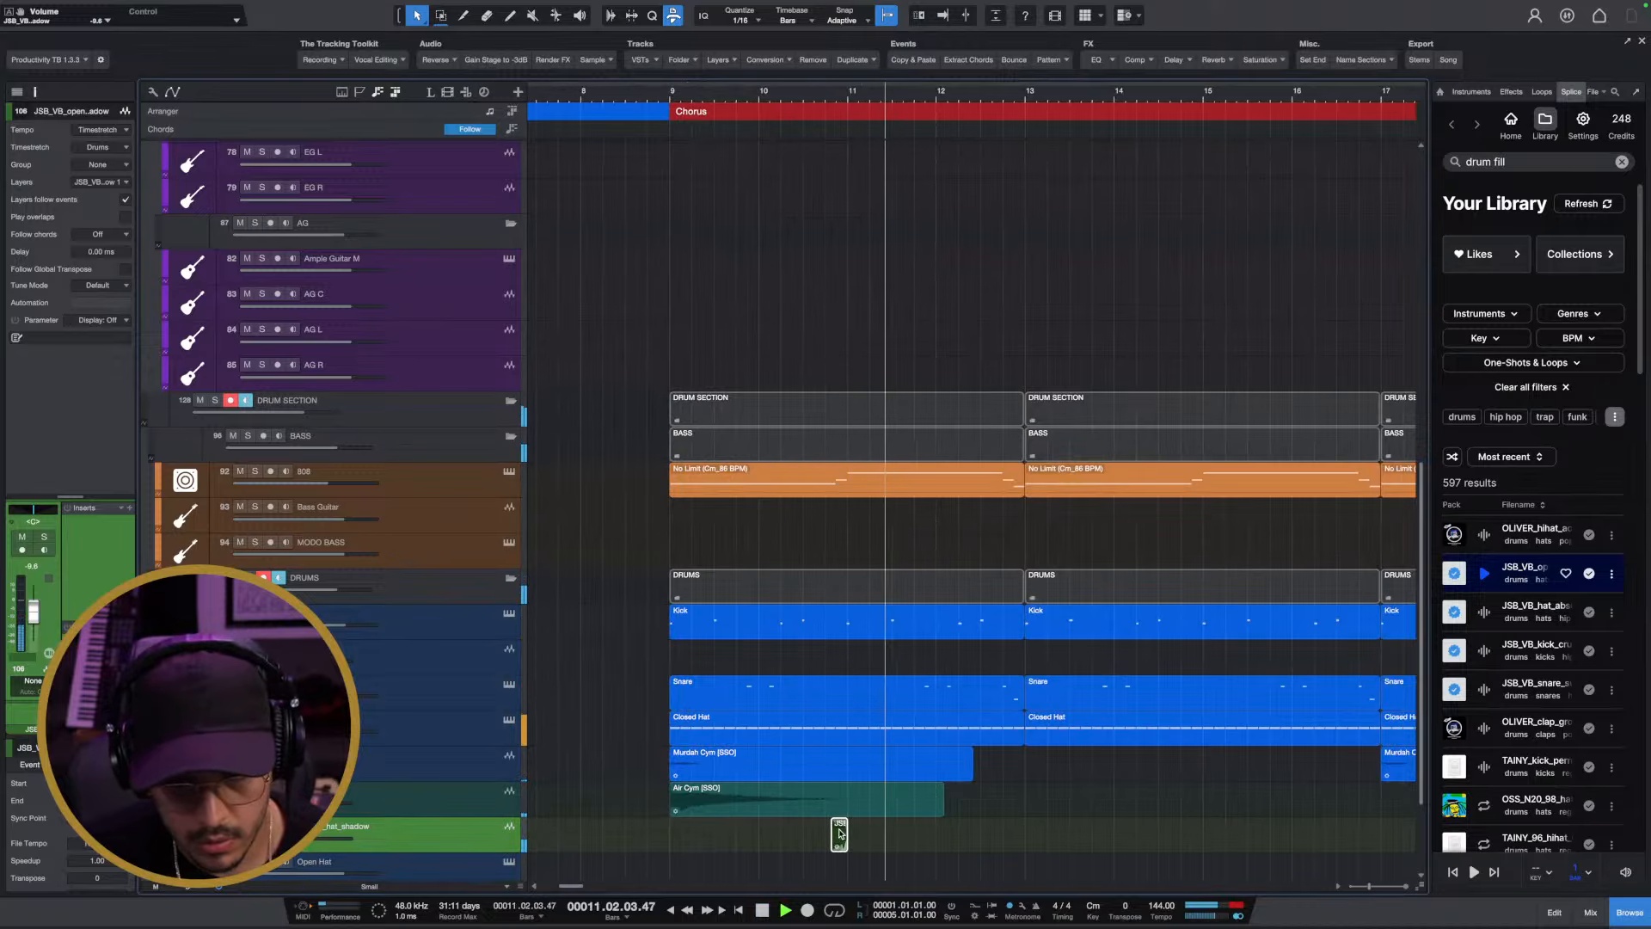
Try the open hat sample slightly earlier and then at bar 11, and lower its track volume to -14.2 dB
key("space")
left_click_drag(839, 832, 834, 831)
key("space")
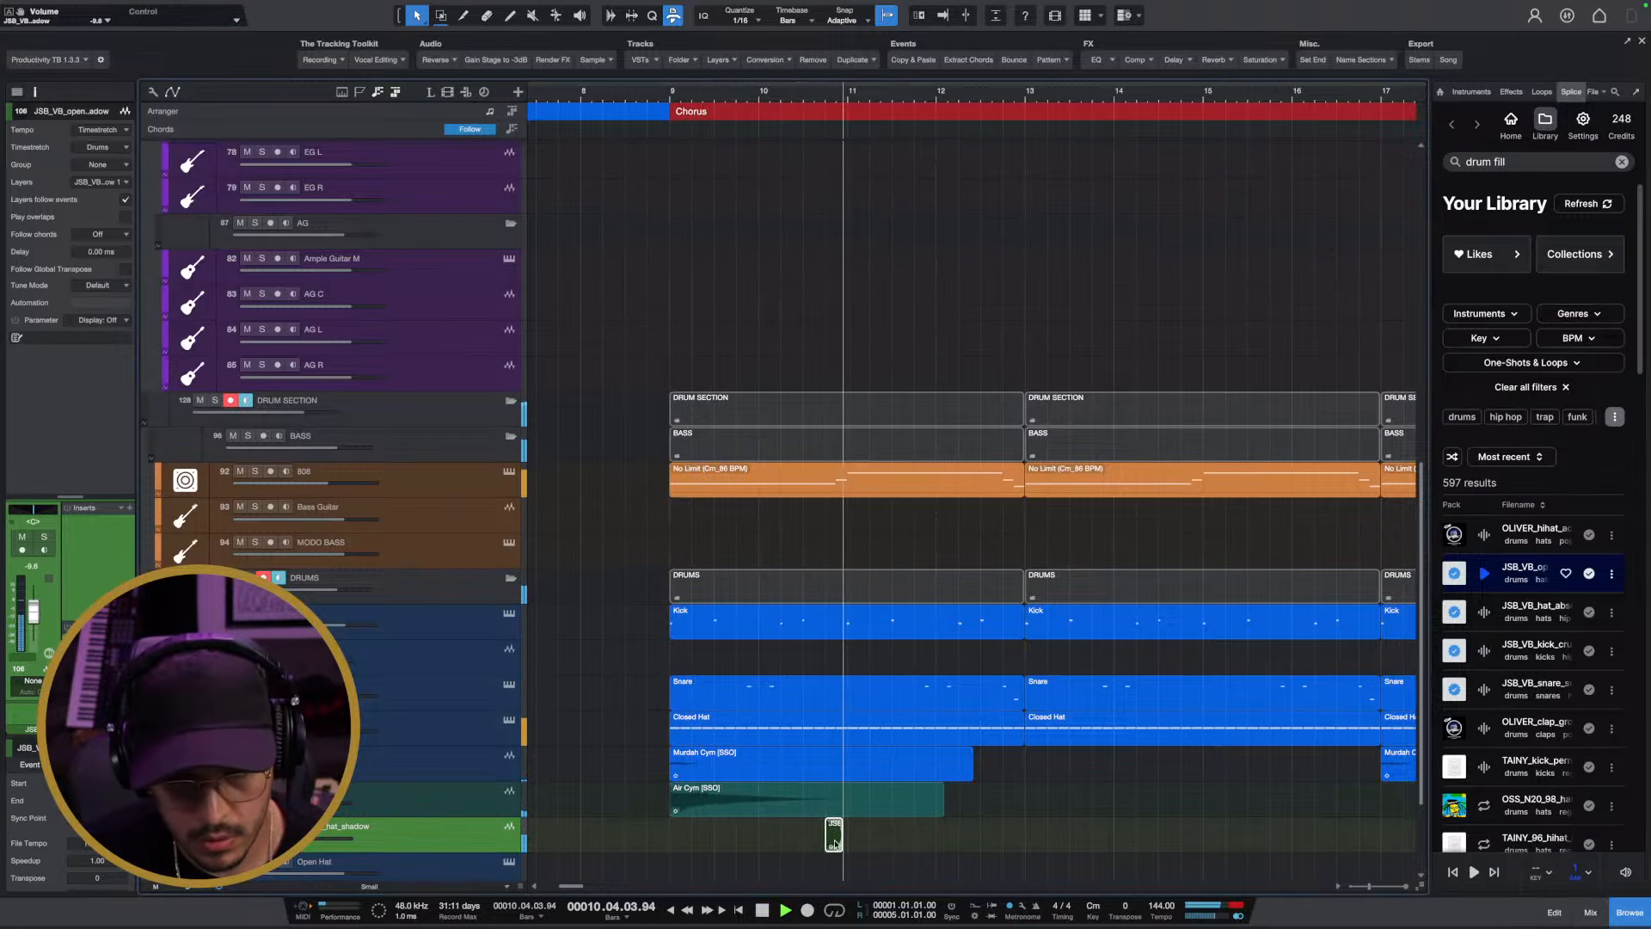
key("space")
left_click_drag(860, 834, 860, 834)
key("space")
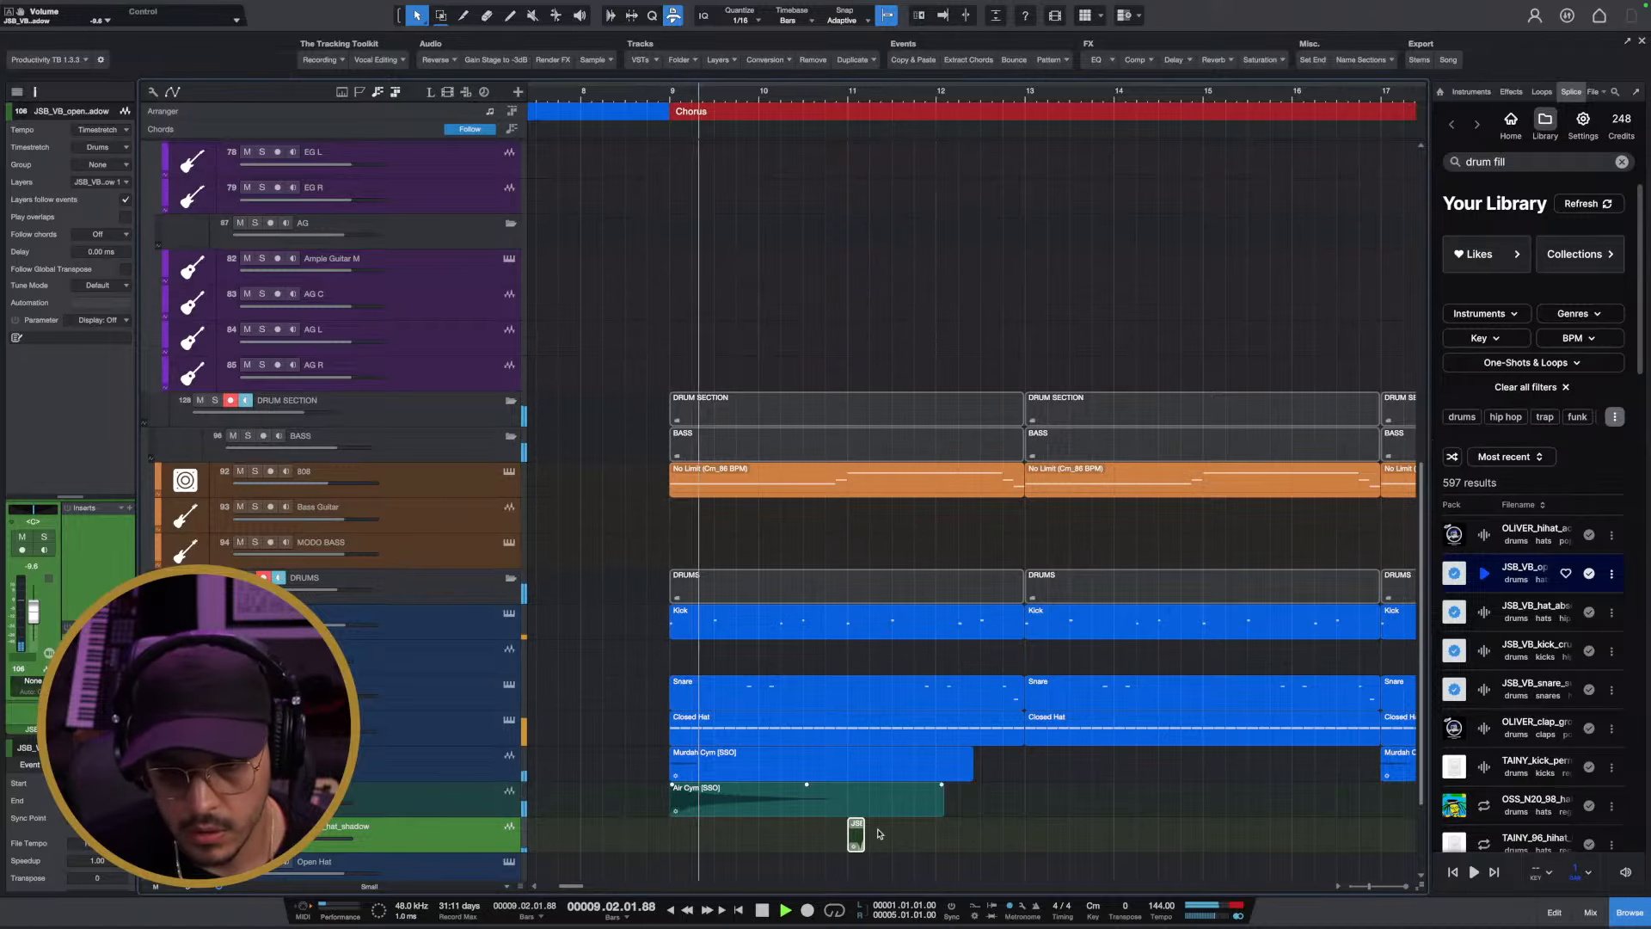
left_click_drag(322, 841, 313, 840)
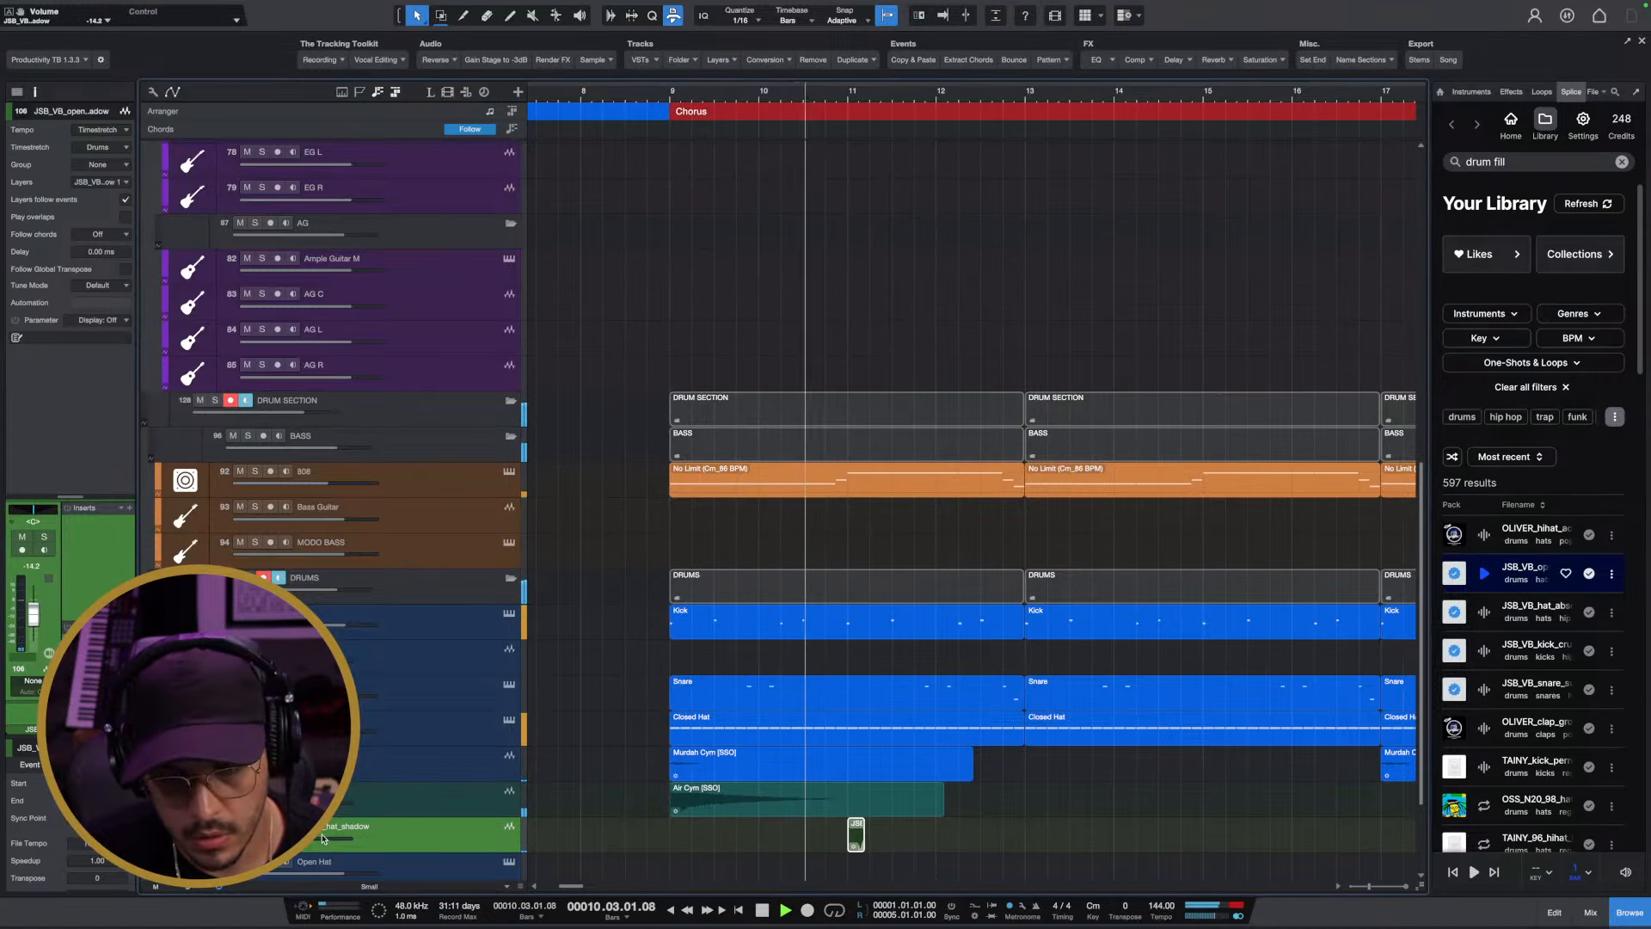
Try the open hat sample just ahead of bar 11, and delete the clip after listening
scroll(860, 835, "up", 5)
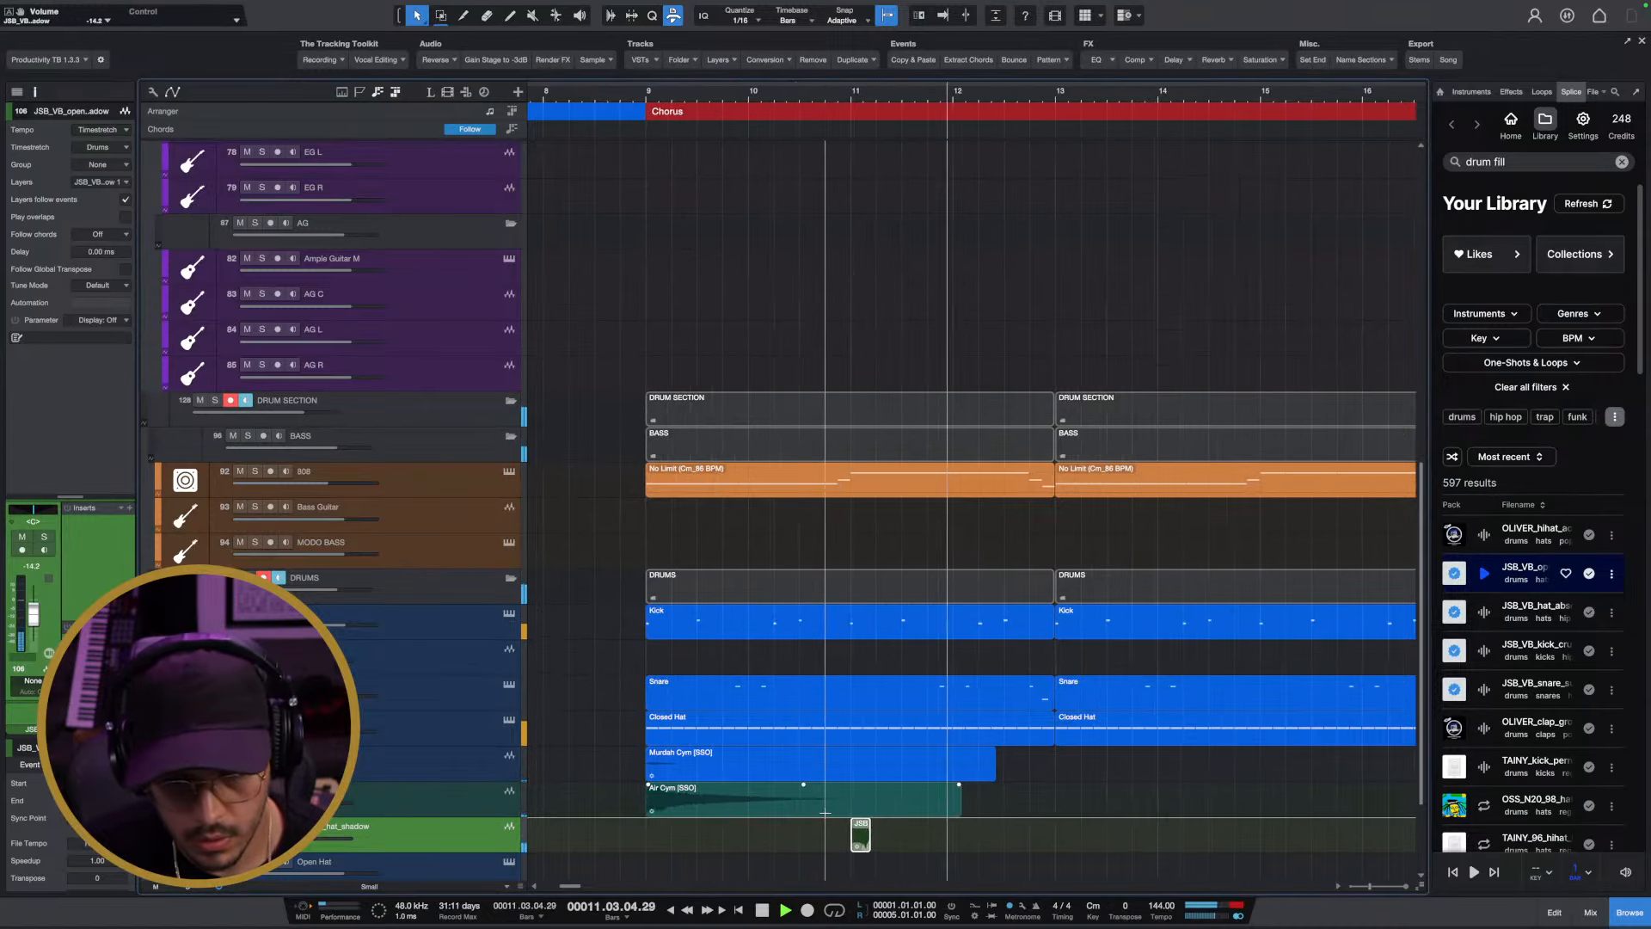
key("space")
left_click_drag(889, 835, 874, 832)
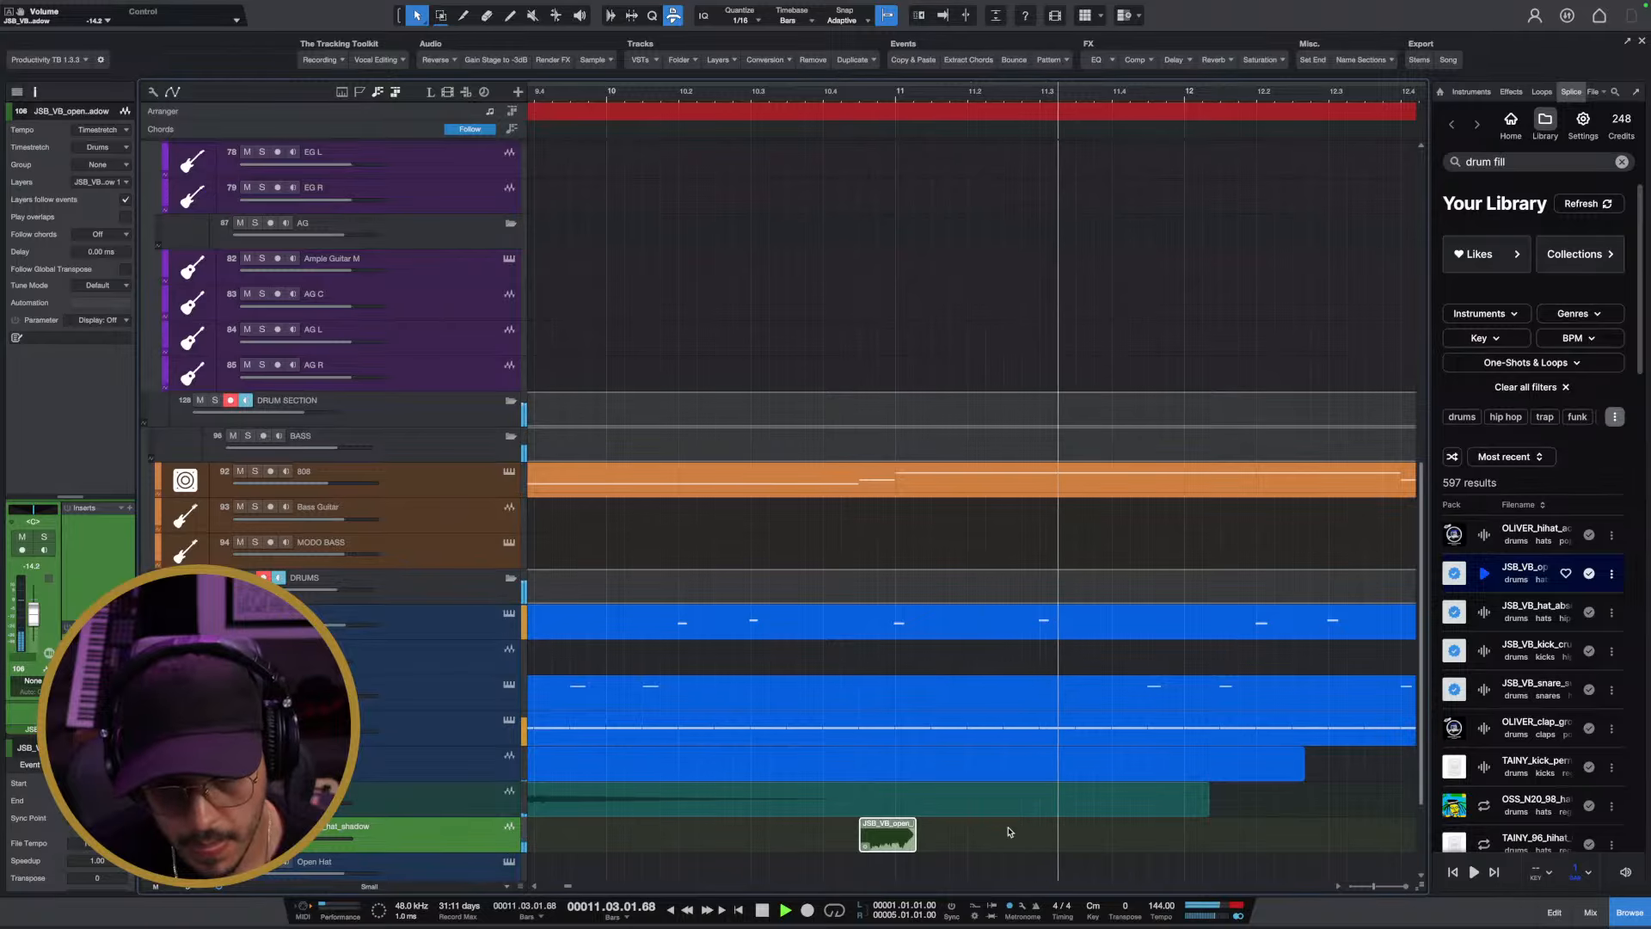
key("space")
key("Delete")
Play the first Chorus from bar 9 to hear it without the open hat sample
left_click_drag(867, 96, 864, 62)
scroll(1204, 744, "right", 3)
key("space")
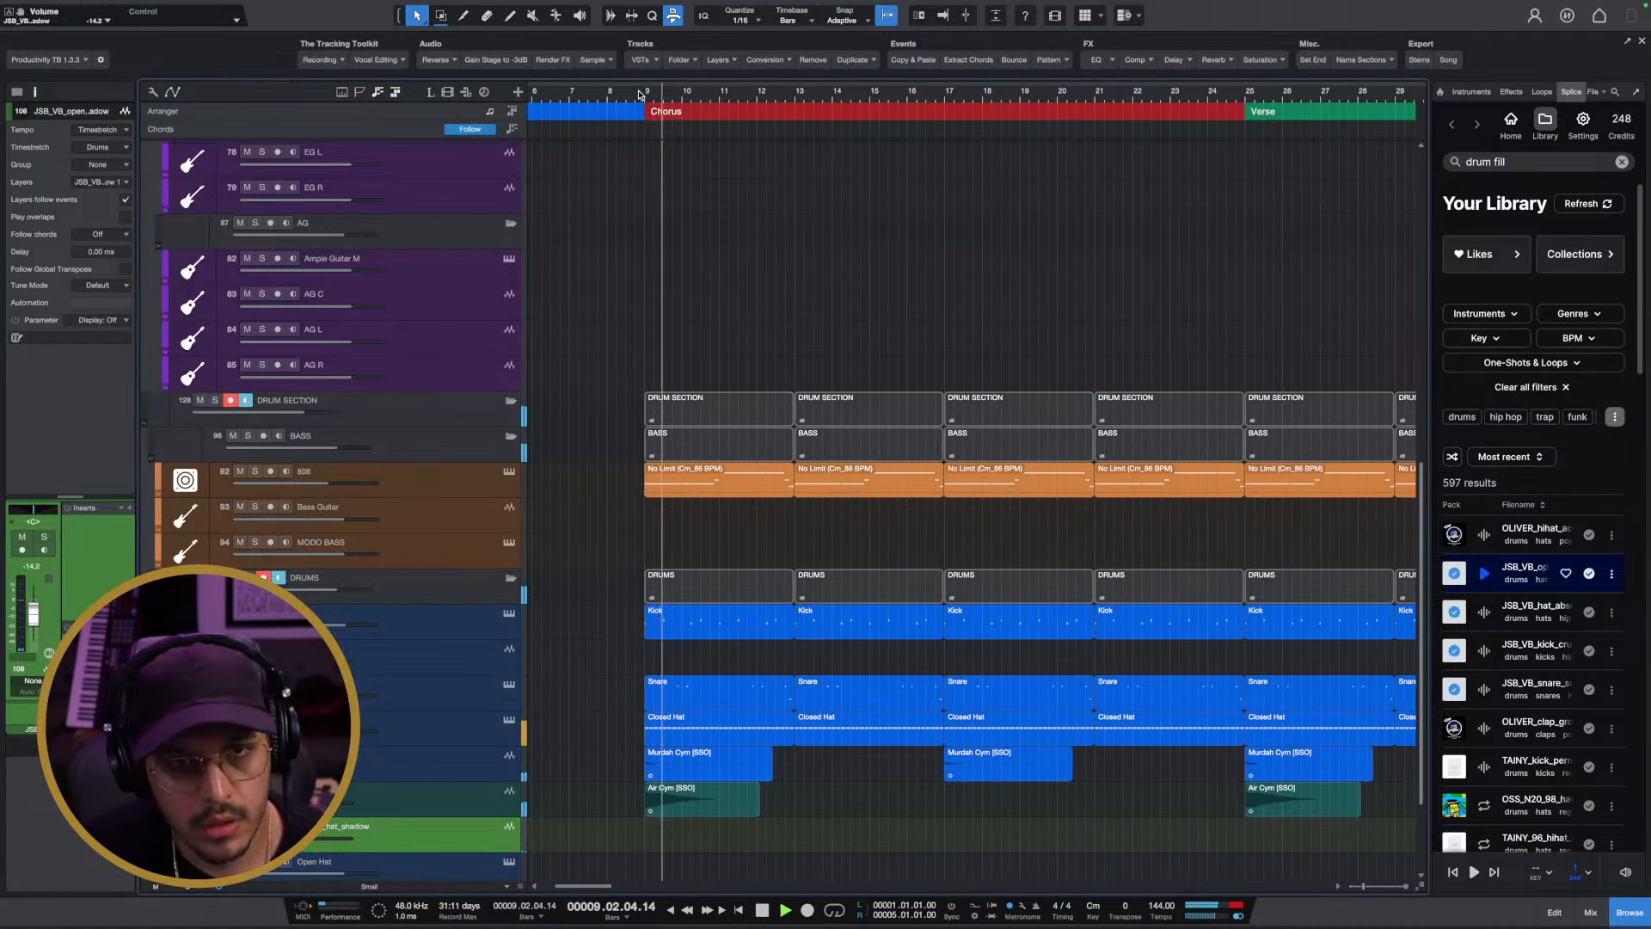
key("w")
key("space")
Search the whole Splice catalogue for "drum fill" and preview the first two results
left_click(1531, 162)
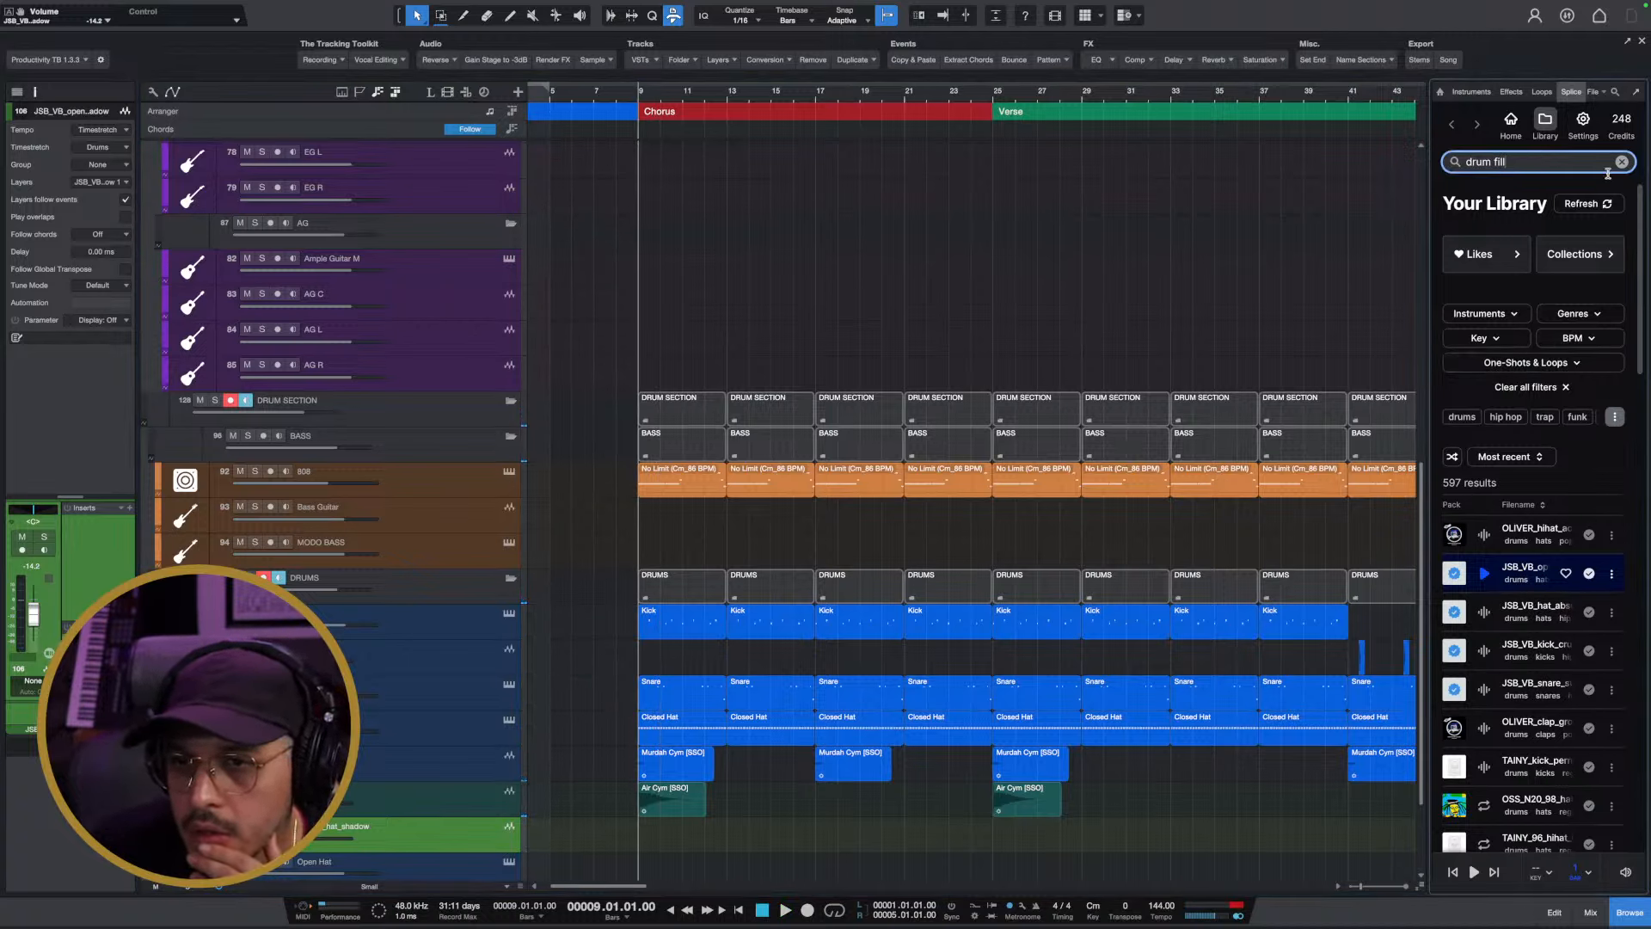
left_click(1603, 206)
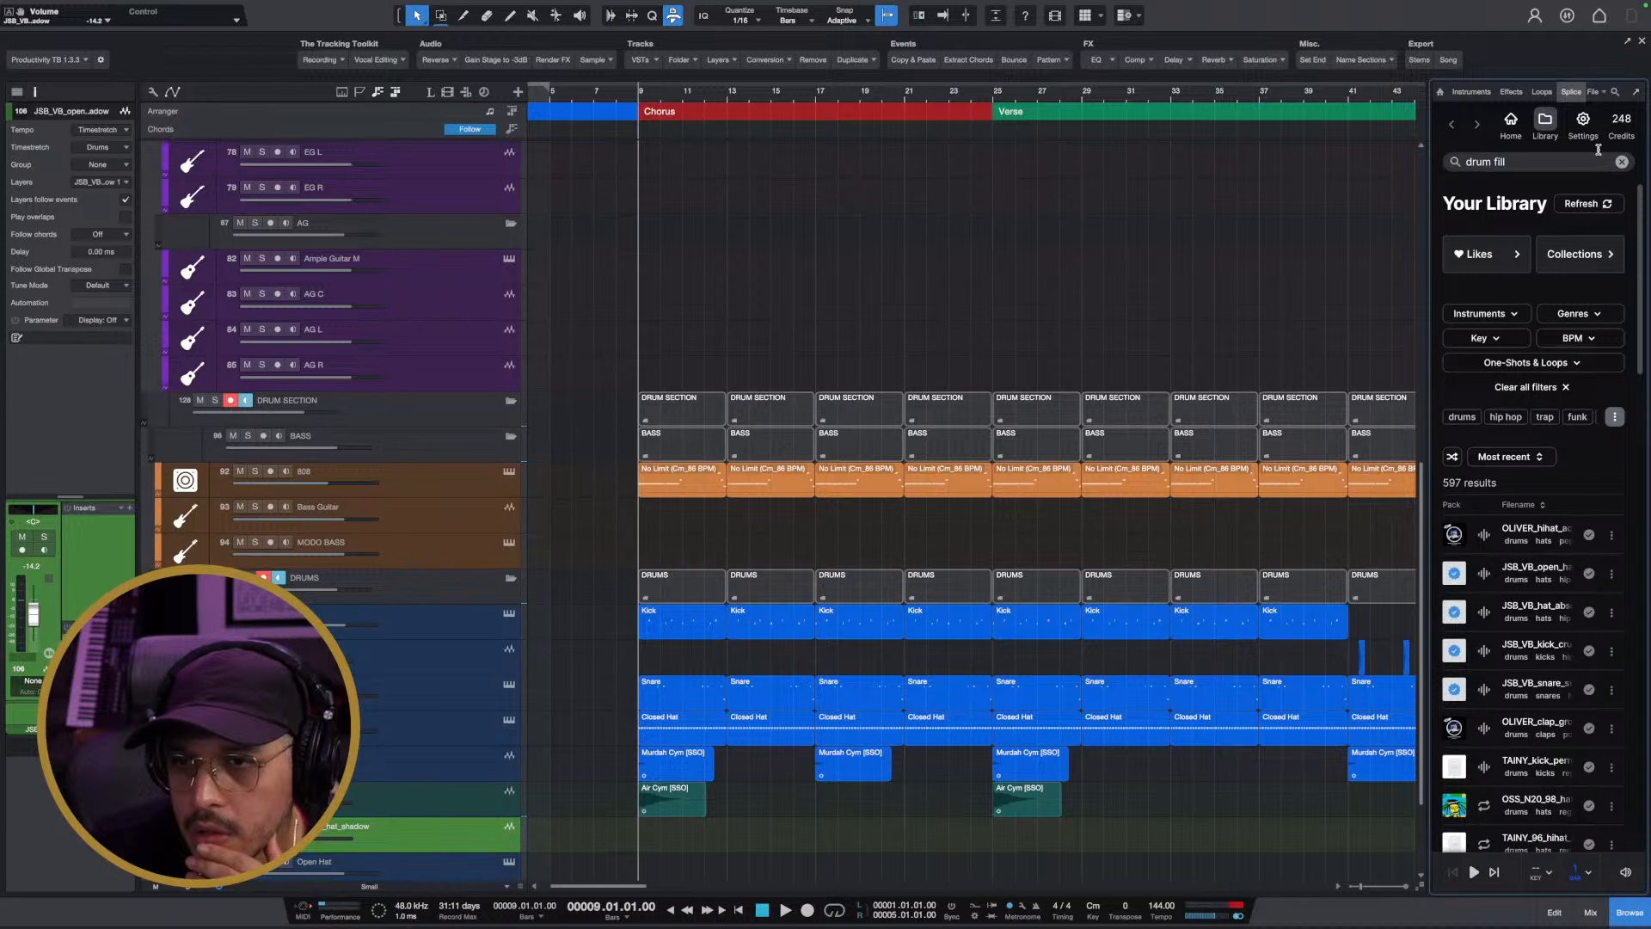
left_click(1511, 121)
left_click(1515, 162)
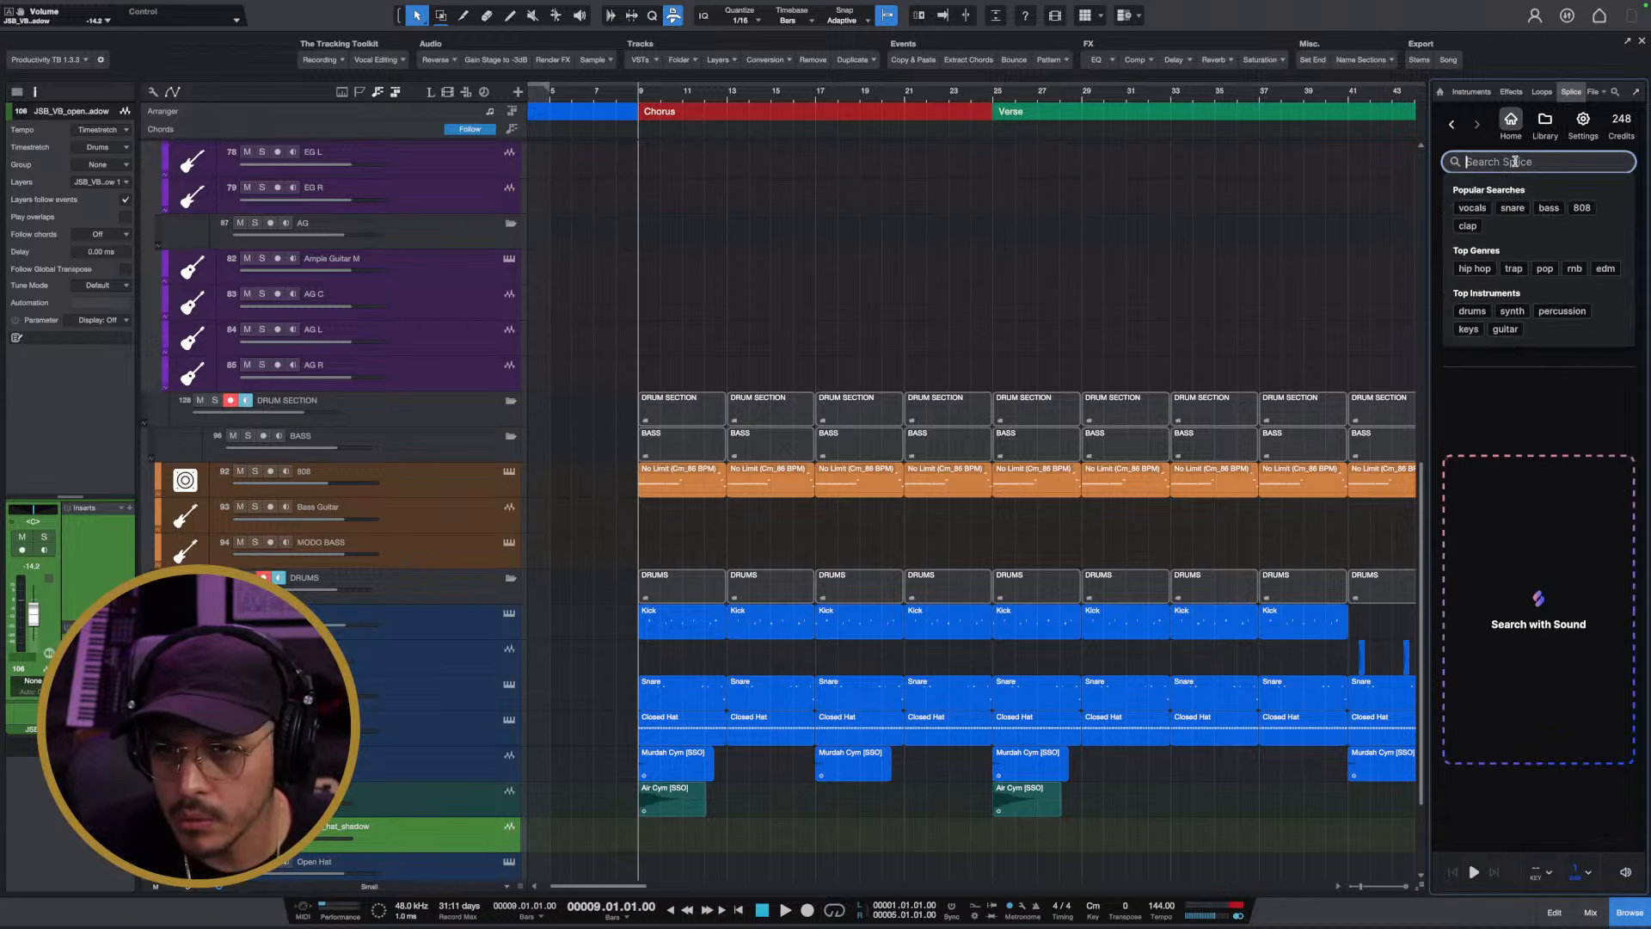
type("drum fil")
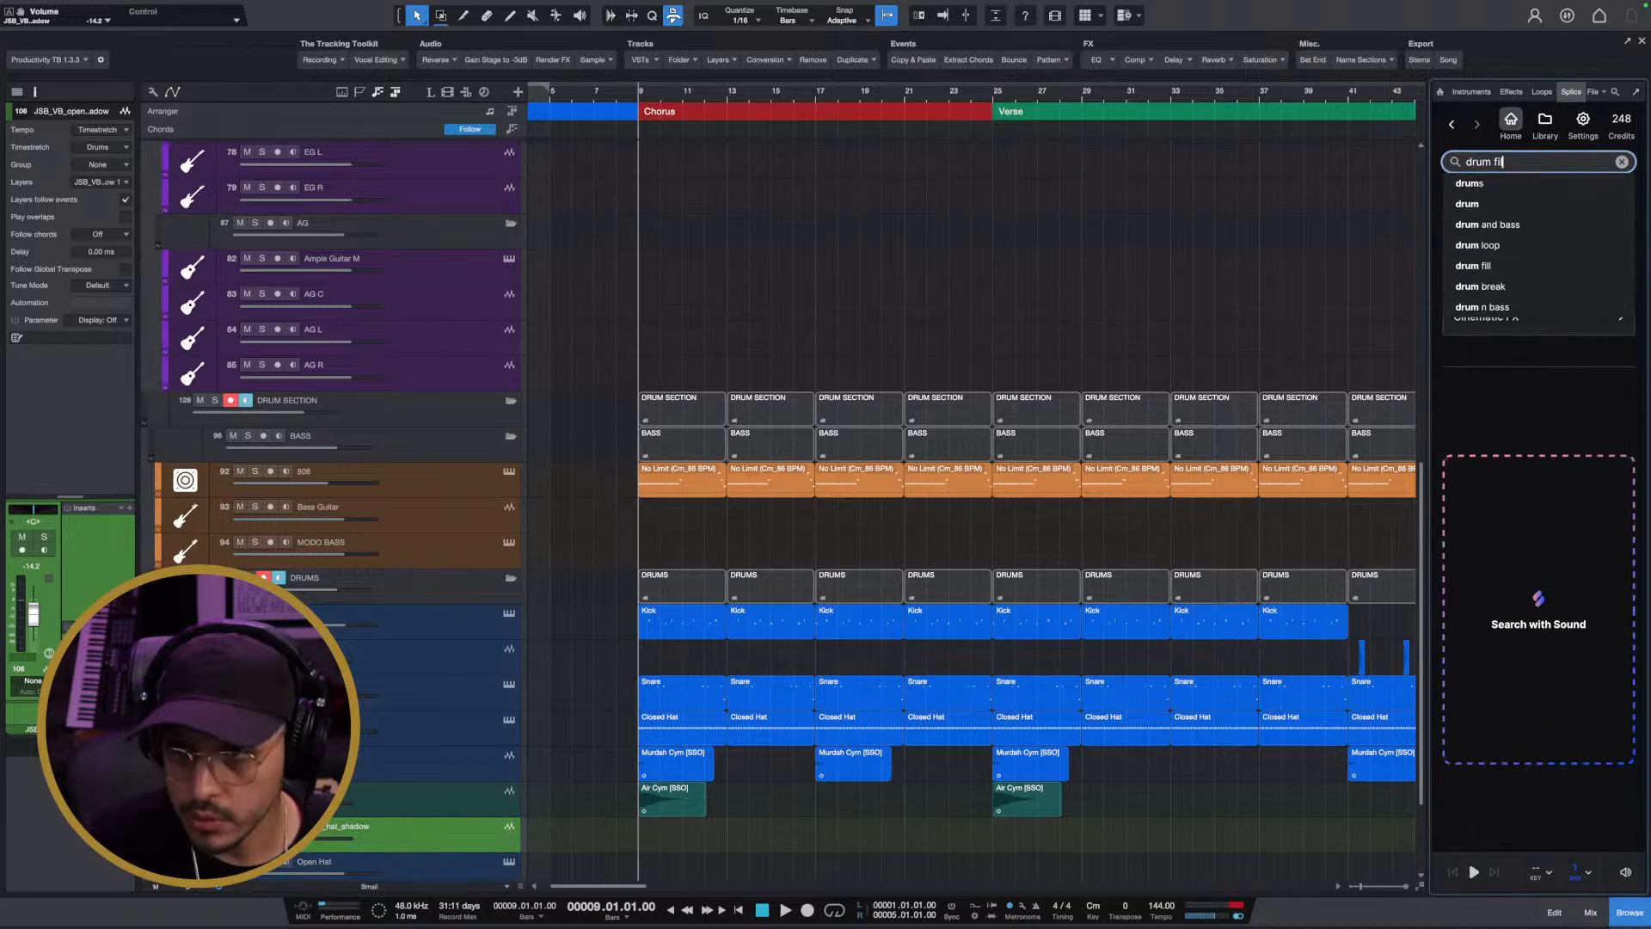
type("l")
key("Return")
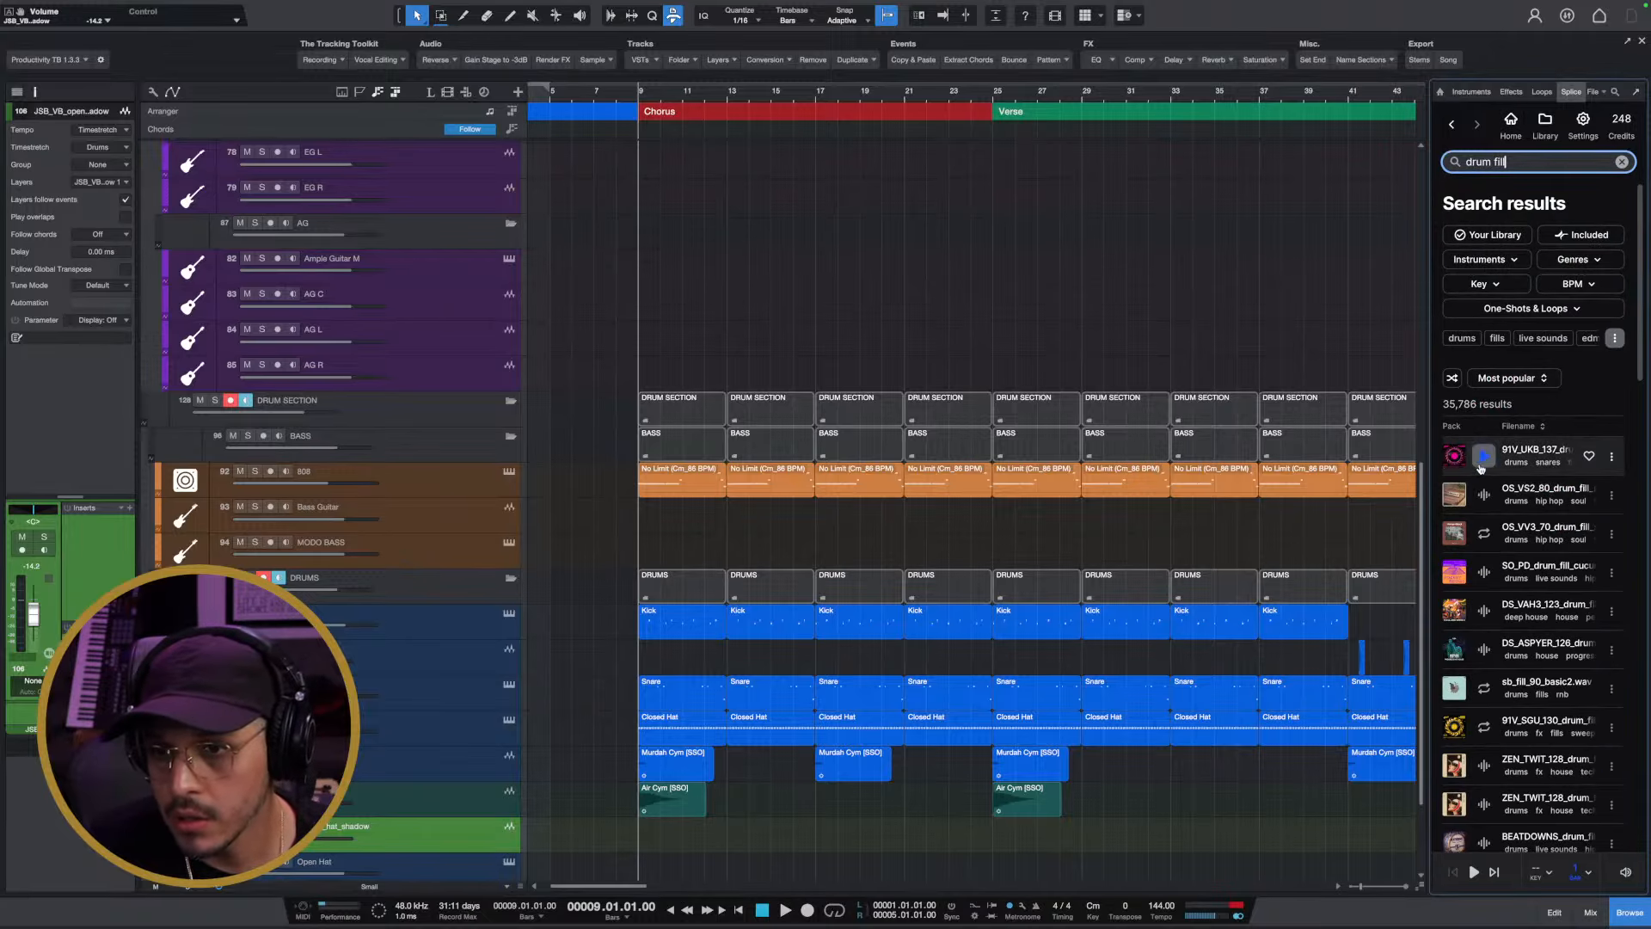
left_click(1483, 458)
left_click(1483, 497)
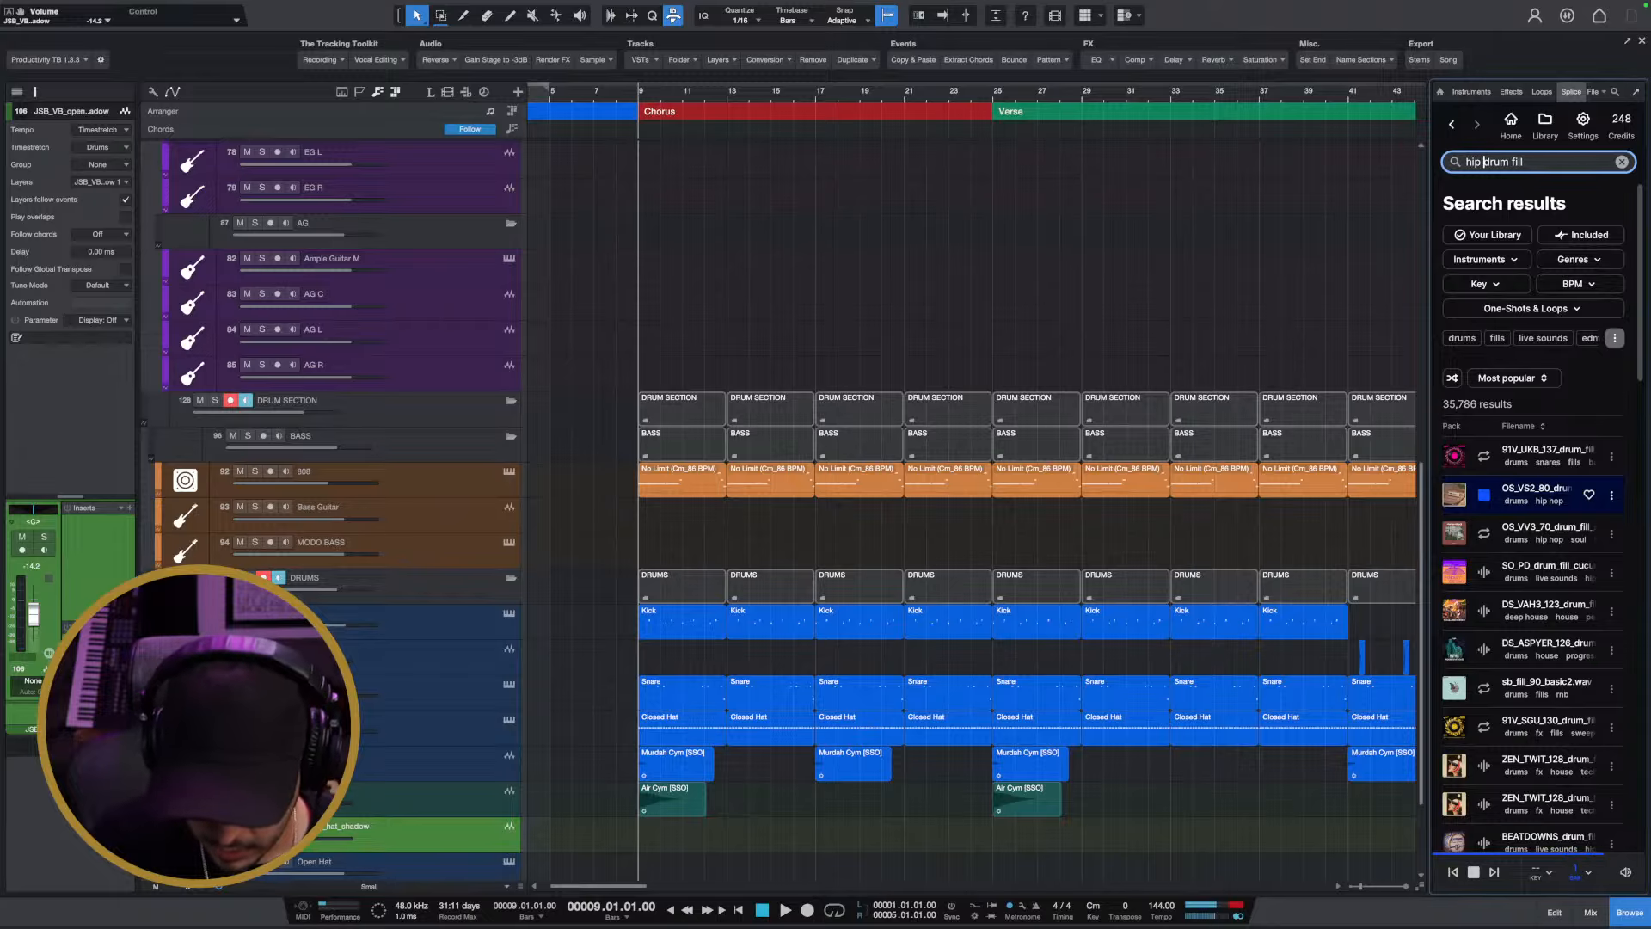
Refine the sample search to "hip hop drum fill" and preview the OS_VV3_70 and SO_PD drum fills
key("Return")
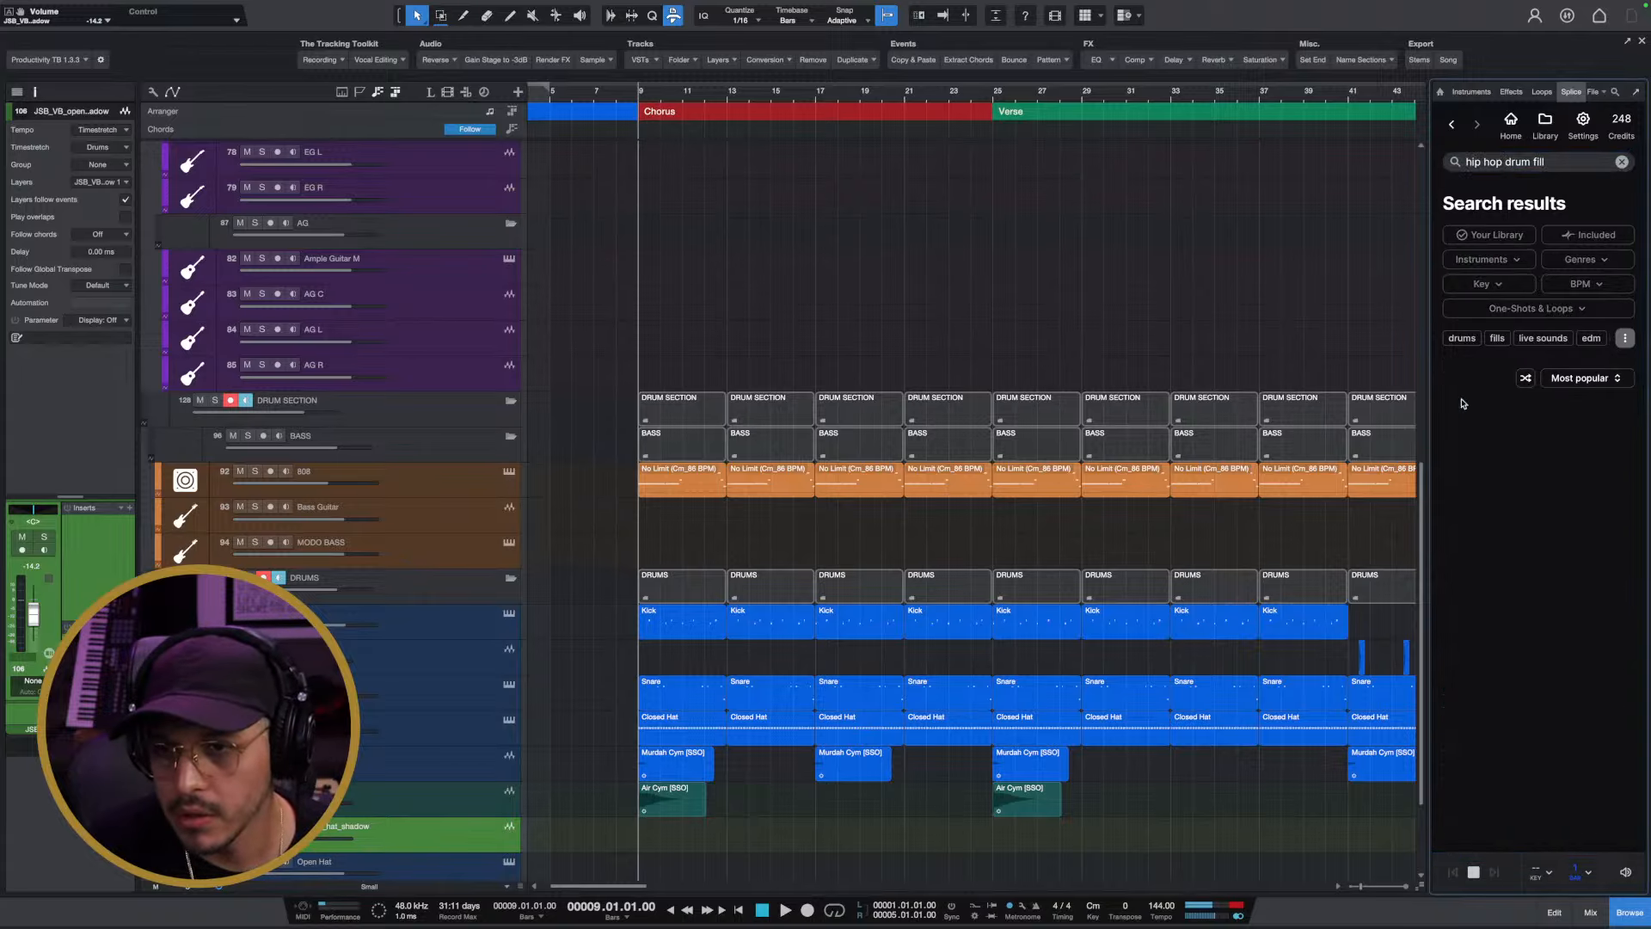
left_click(1484, 495)
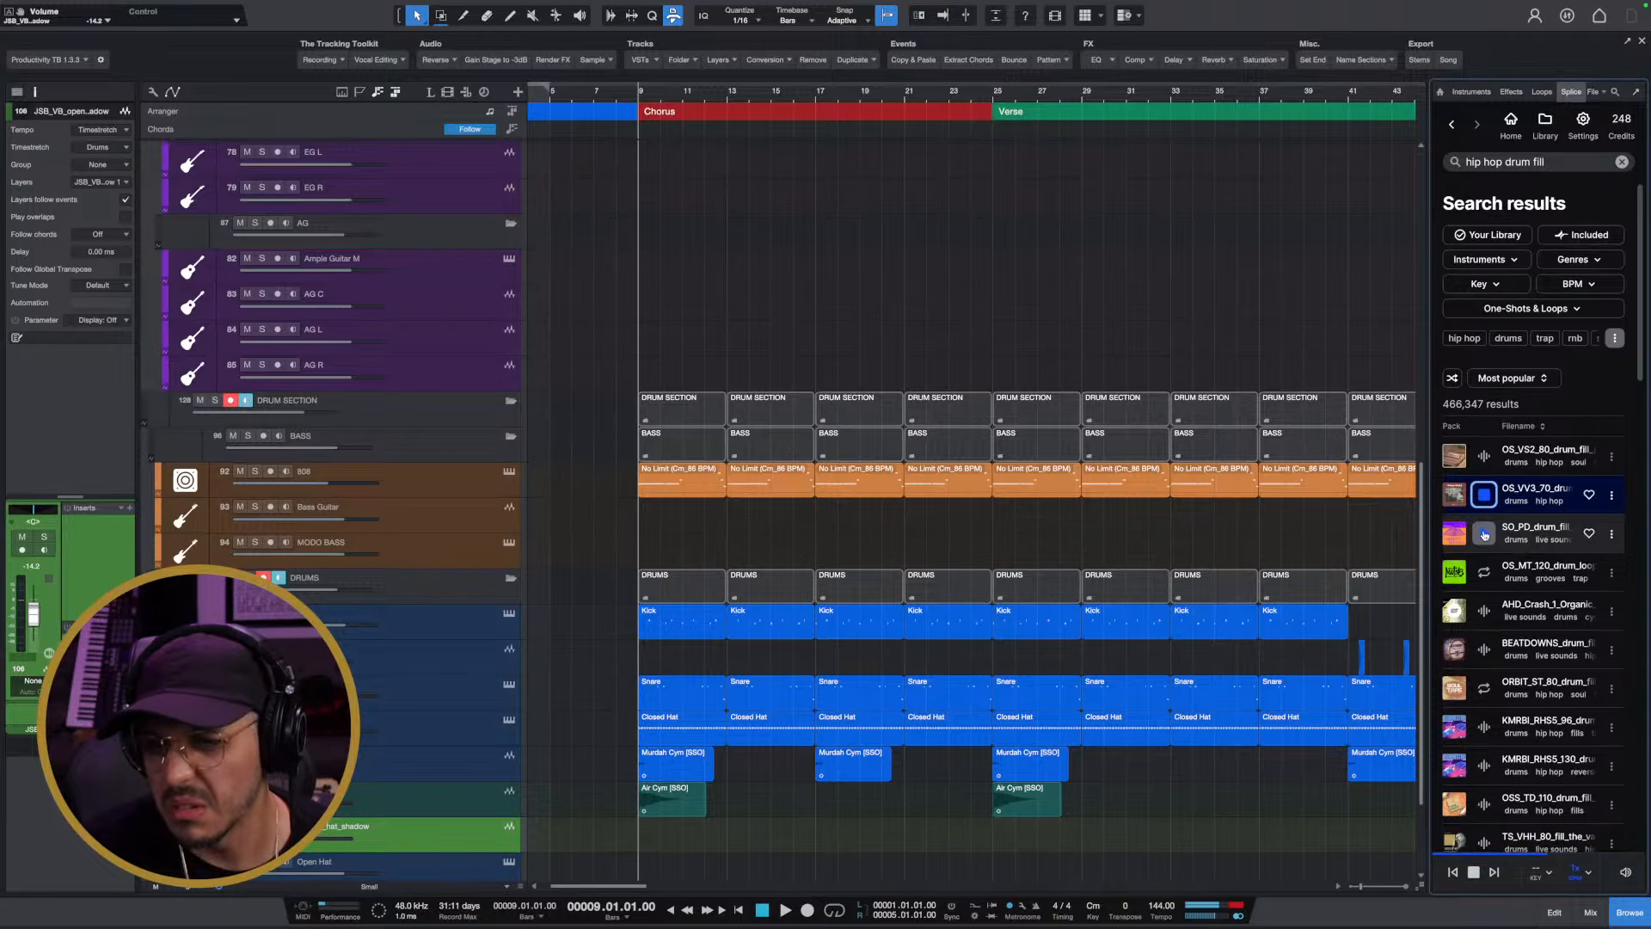
left_click(1483, 534)
key("Down")
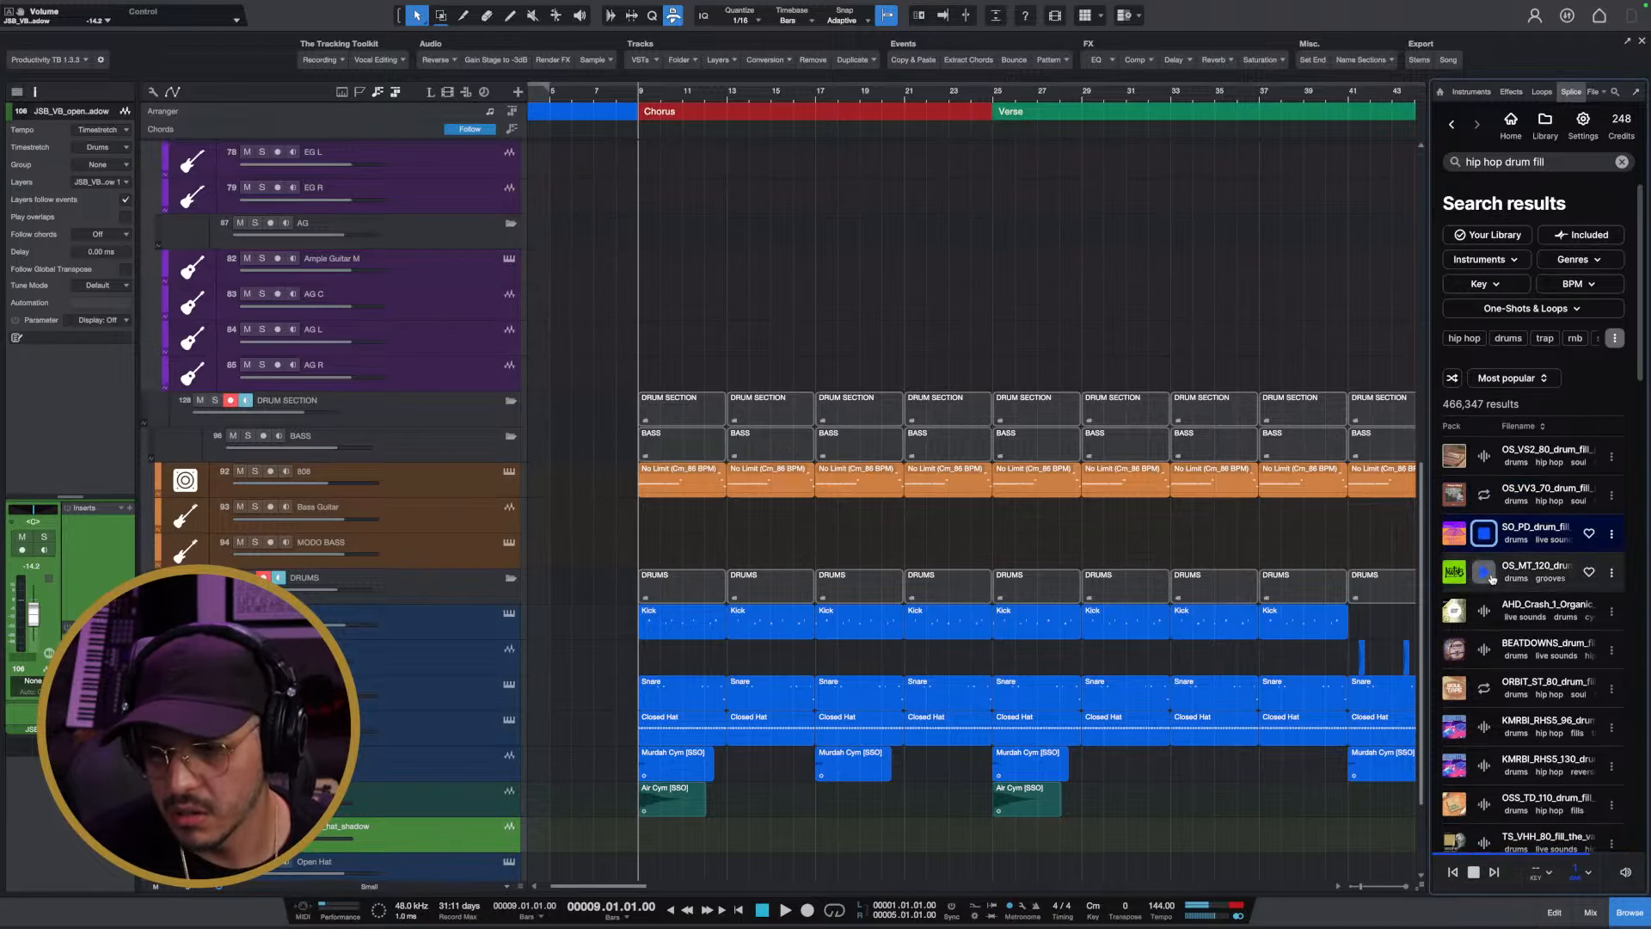
left_click(1483, 535)
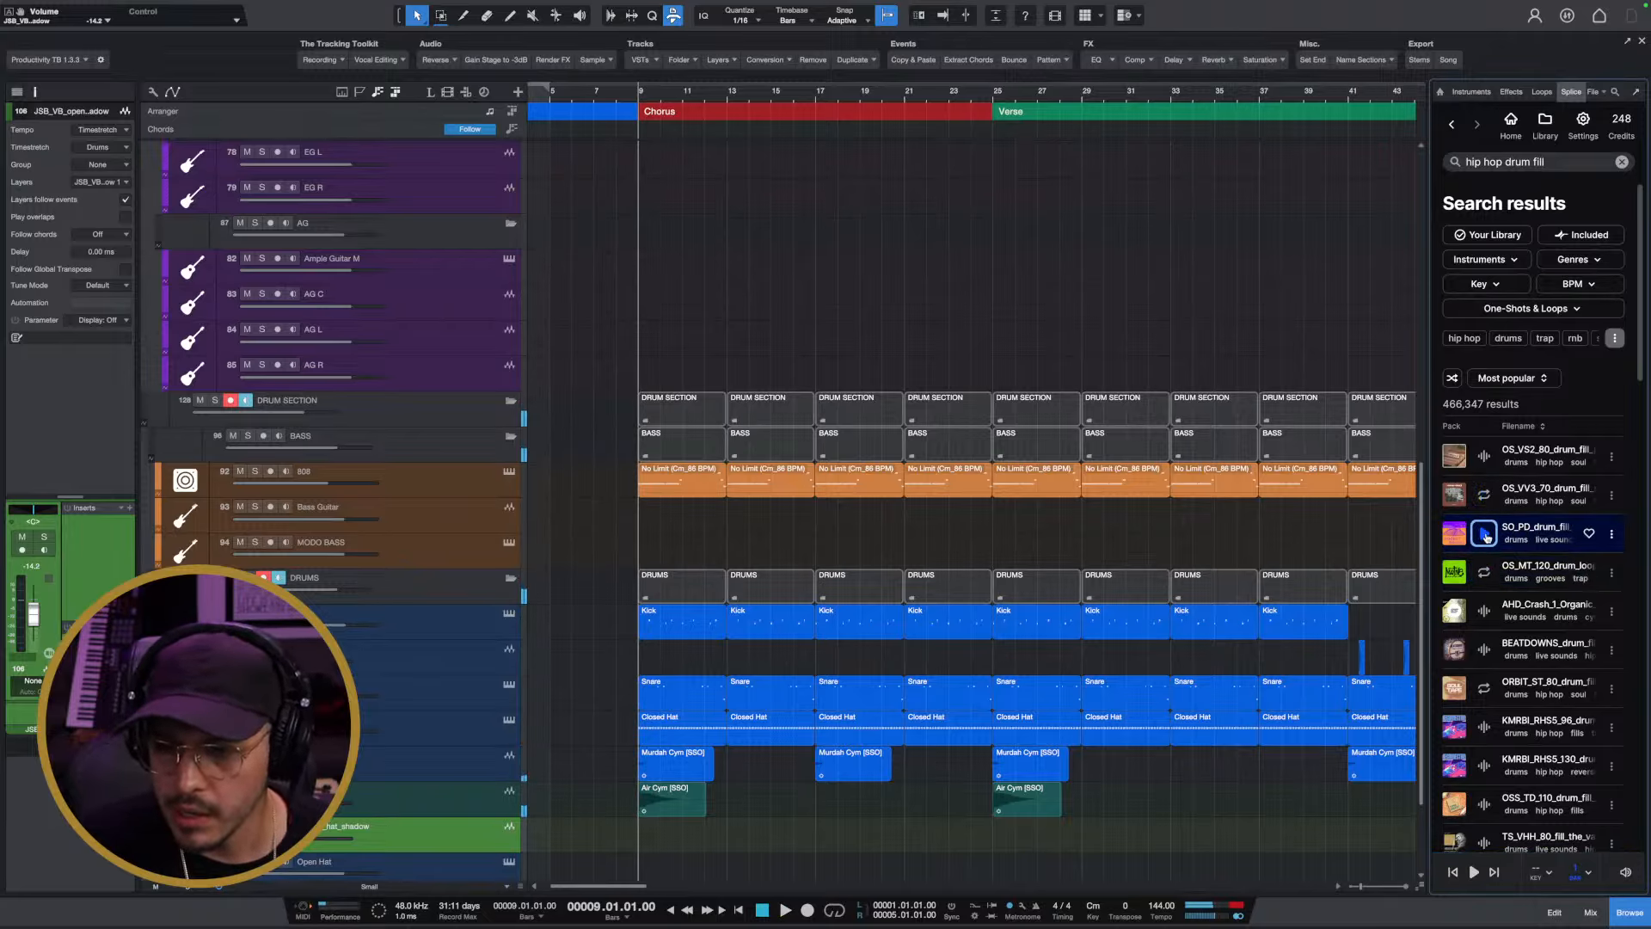
Place the SO_PD_drum_fill_cucumber sample on a new track just before the Chorus at bar 9 and play the transition
left_click_drag(1523, 527, 533, 864)
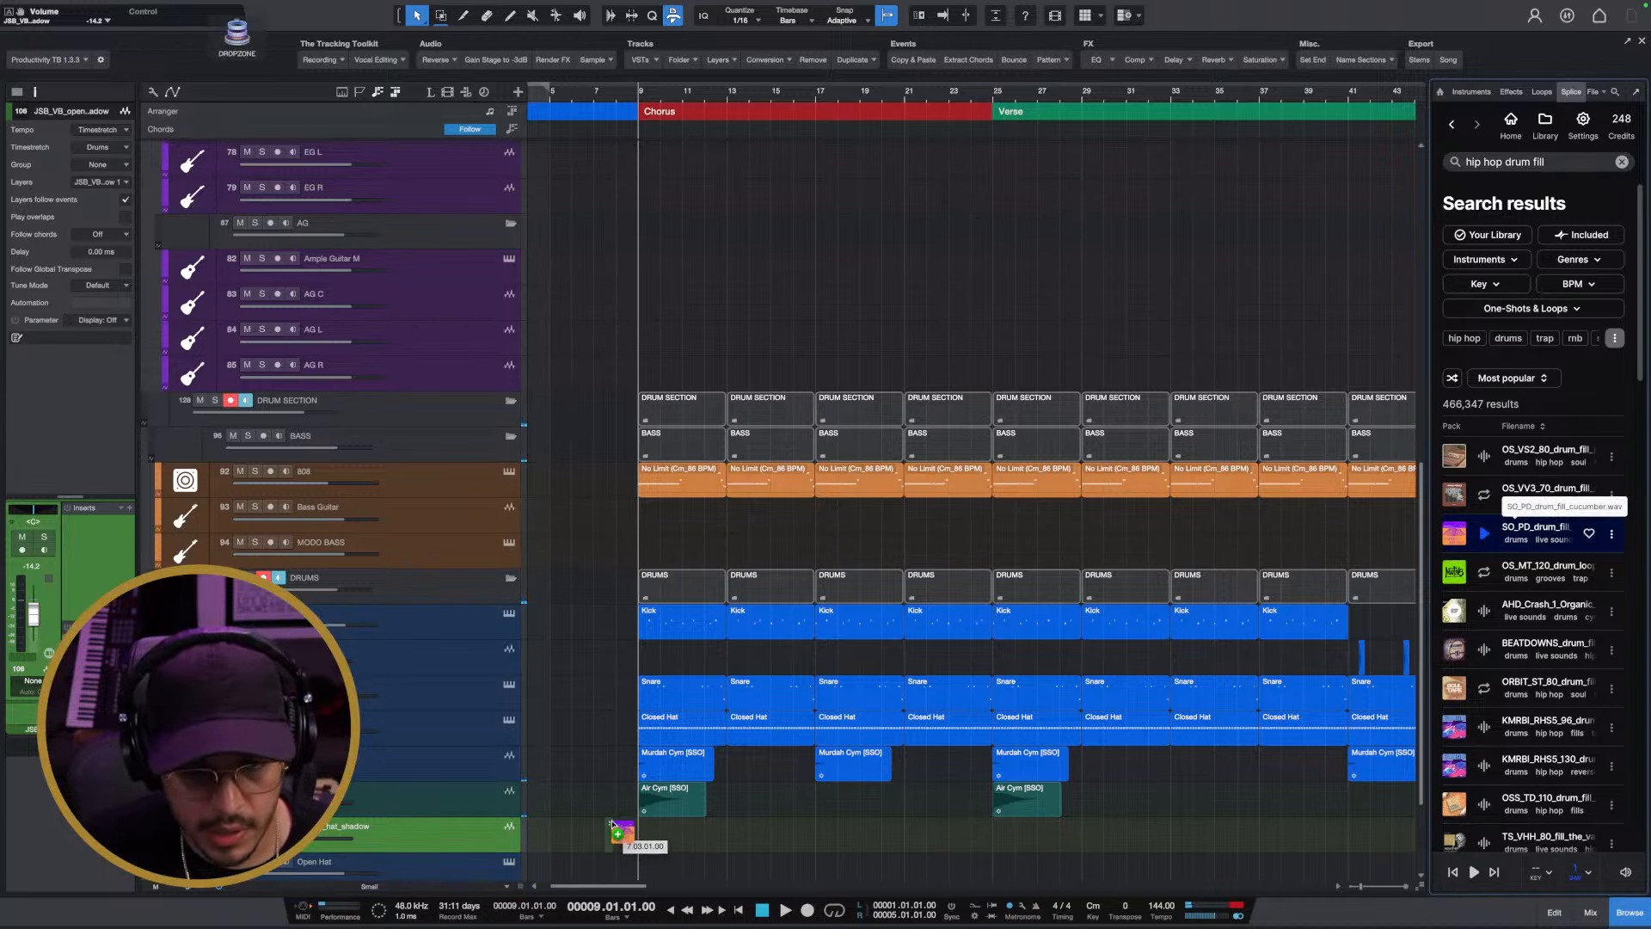
left_click_drag(613, 826, 722, 839)
scroll(636, 838, "up", 4)
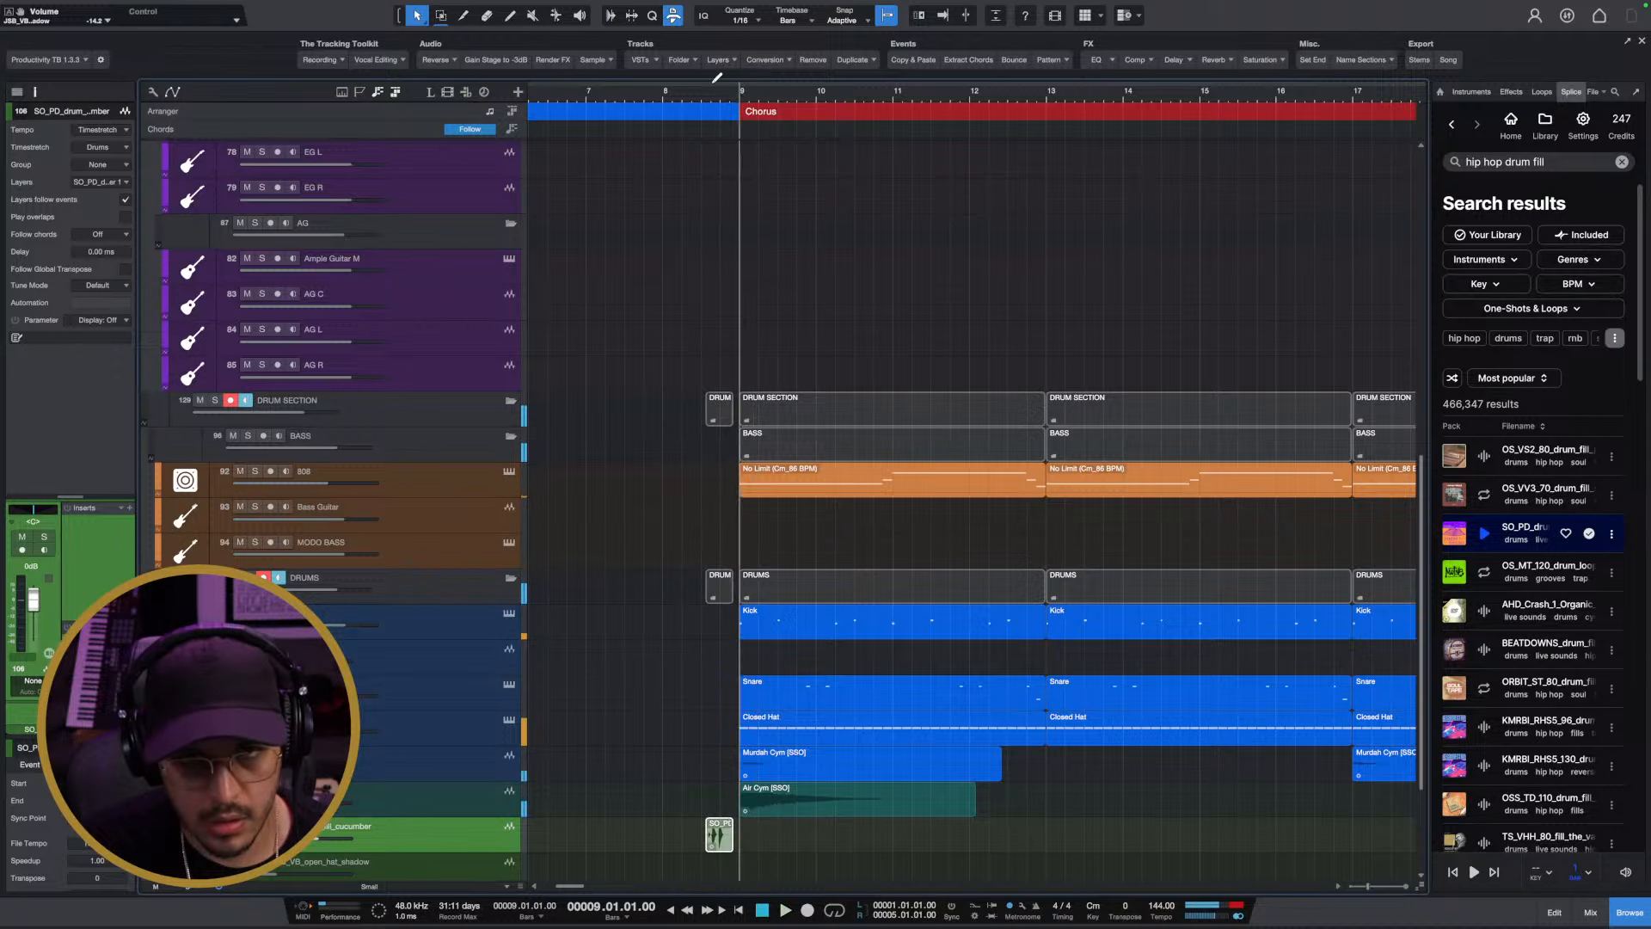
left_click(688, 99)
key("space")
key("space")
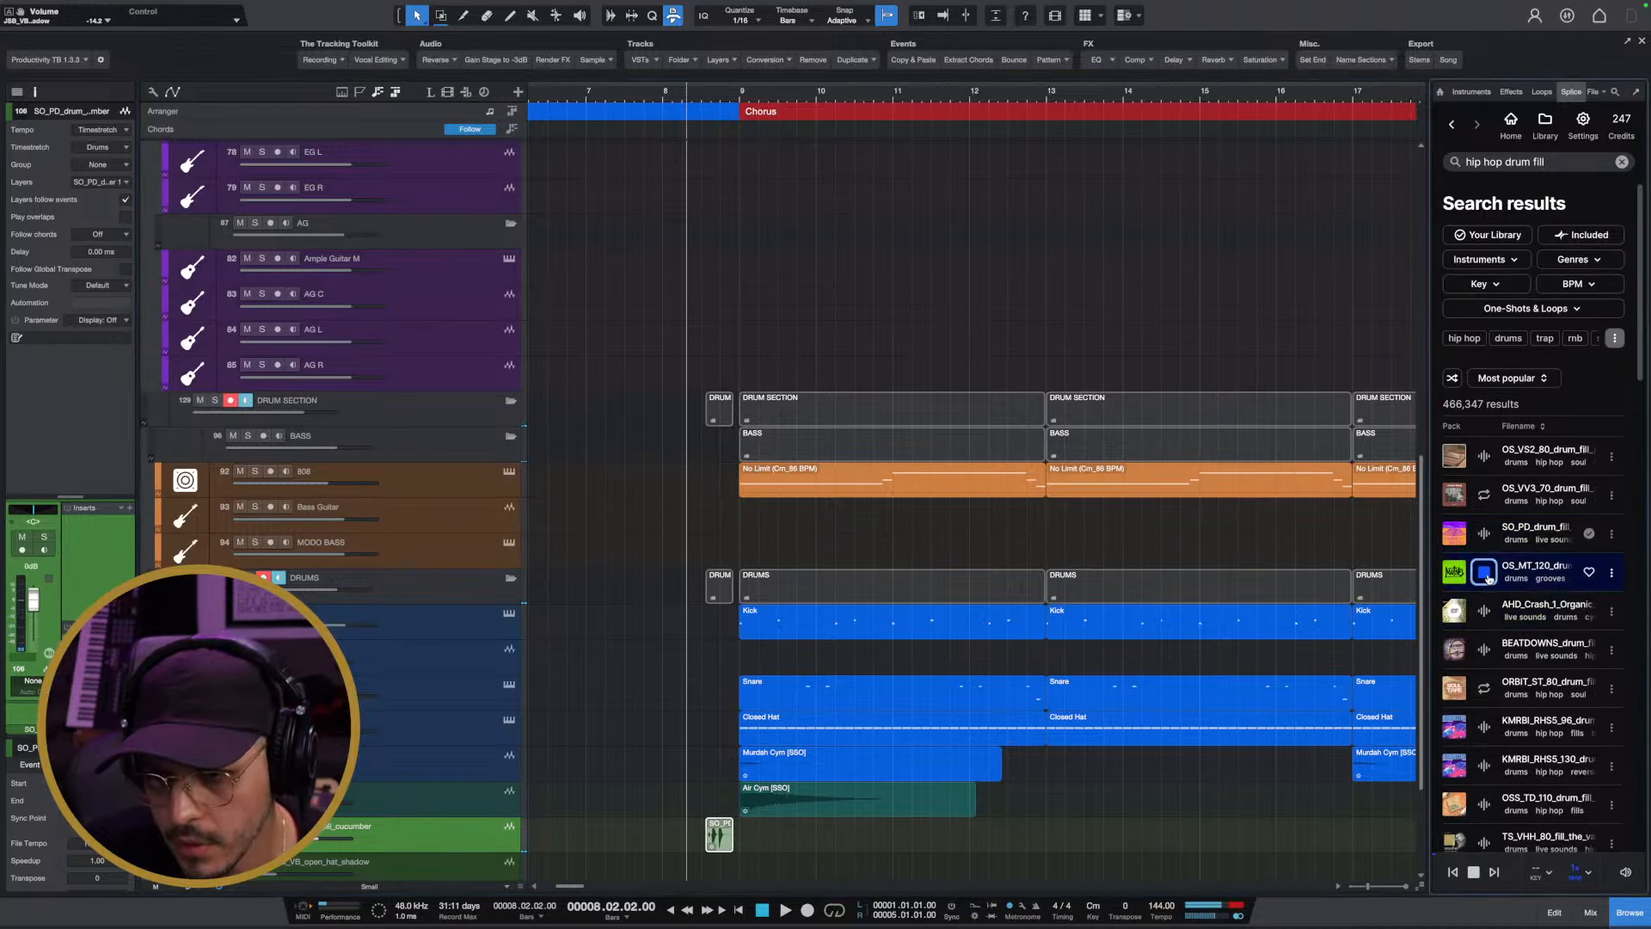
Preview more fills, try the BEATDOWNS drum fill ending at bar 9 in place of the cucumber fill, and shift it slightly later
left_click(1484, 611)
left_click(1484, 649)
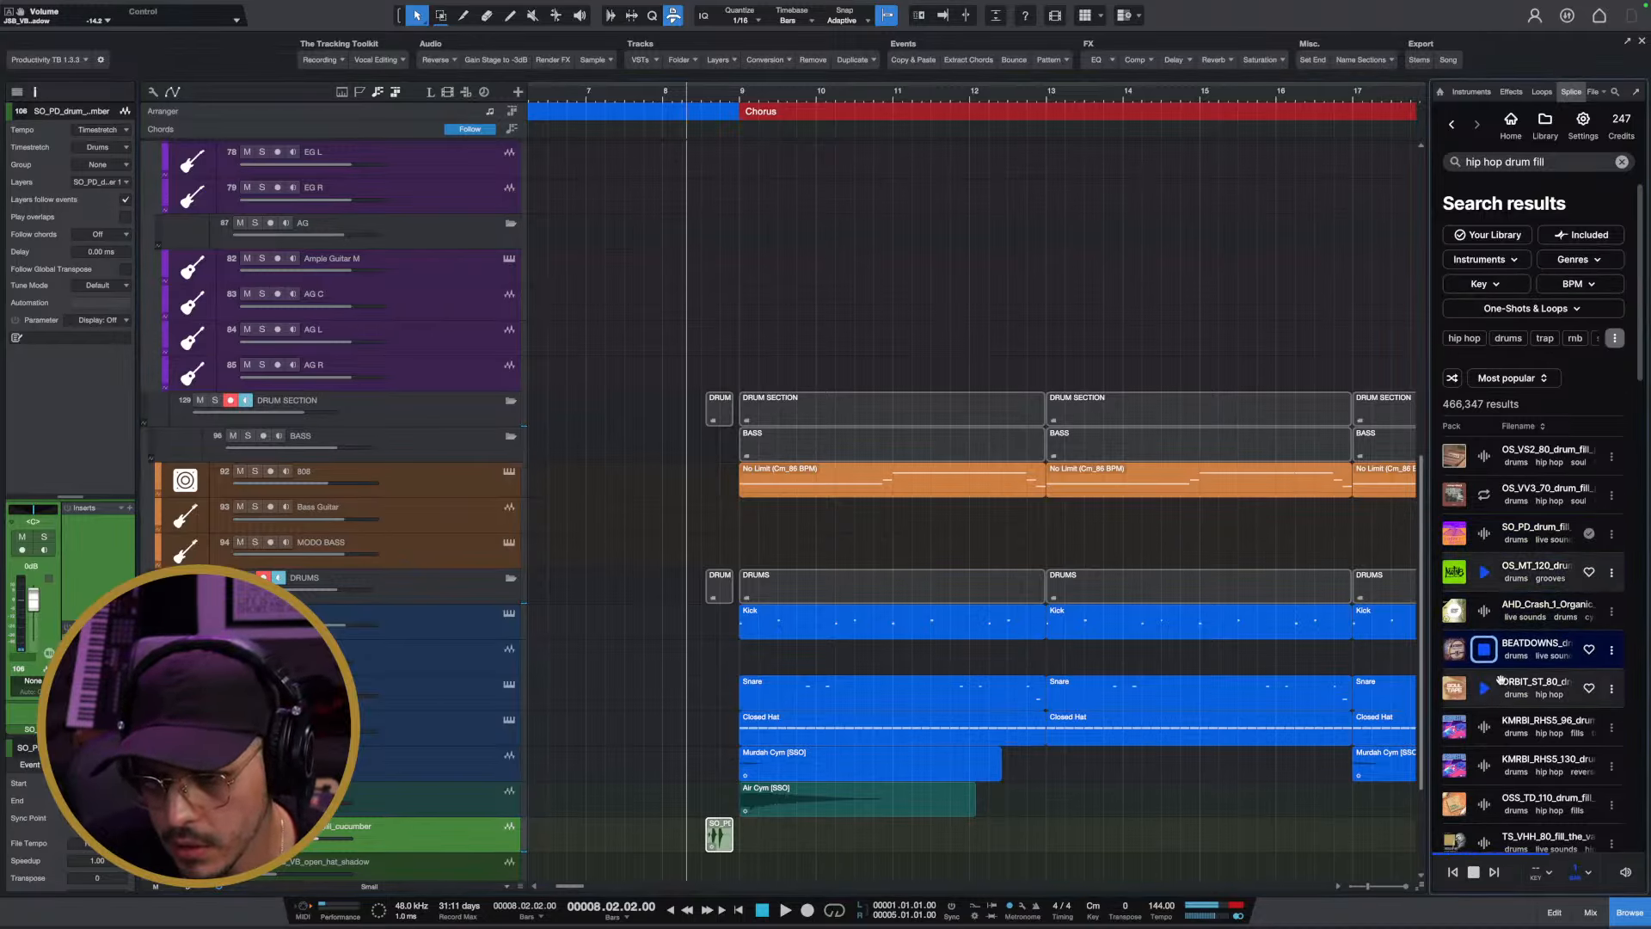
left_click_drag(1506, 661, 1317, 702)
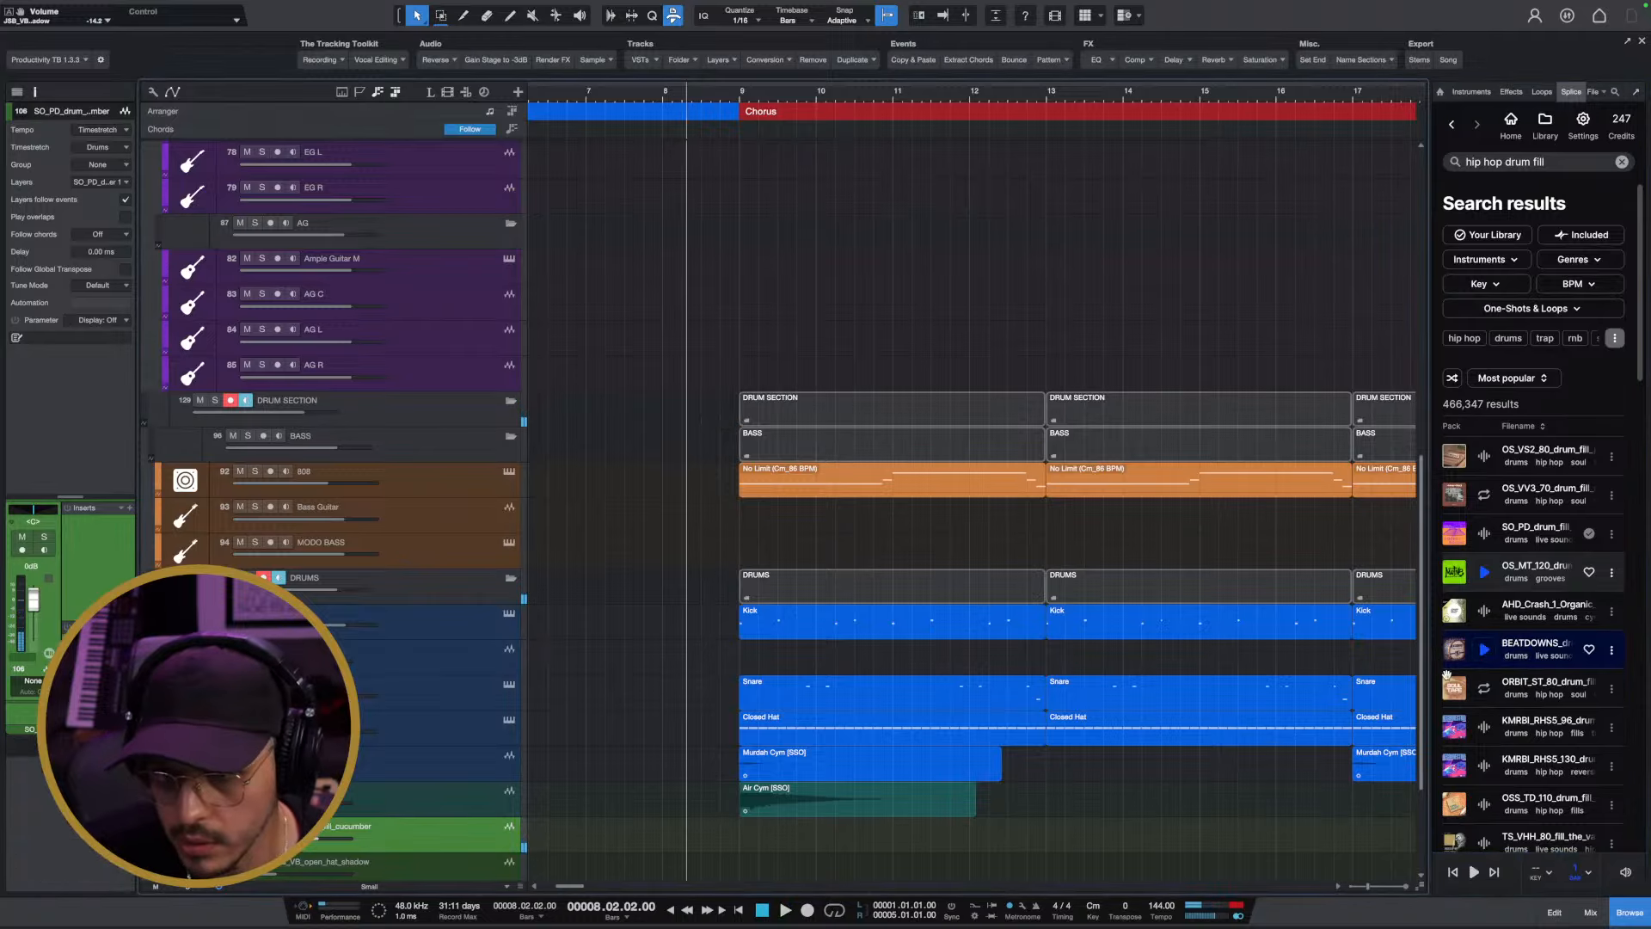
left_click_drag(1506, 652, 714, 849)
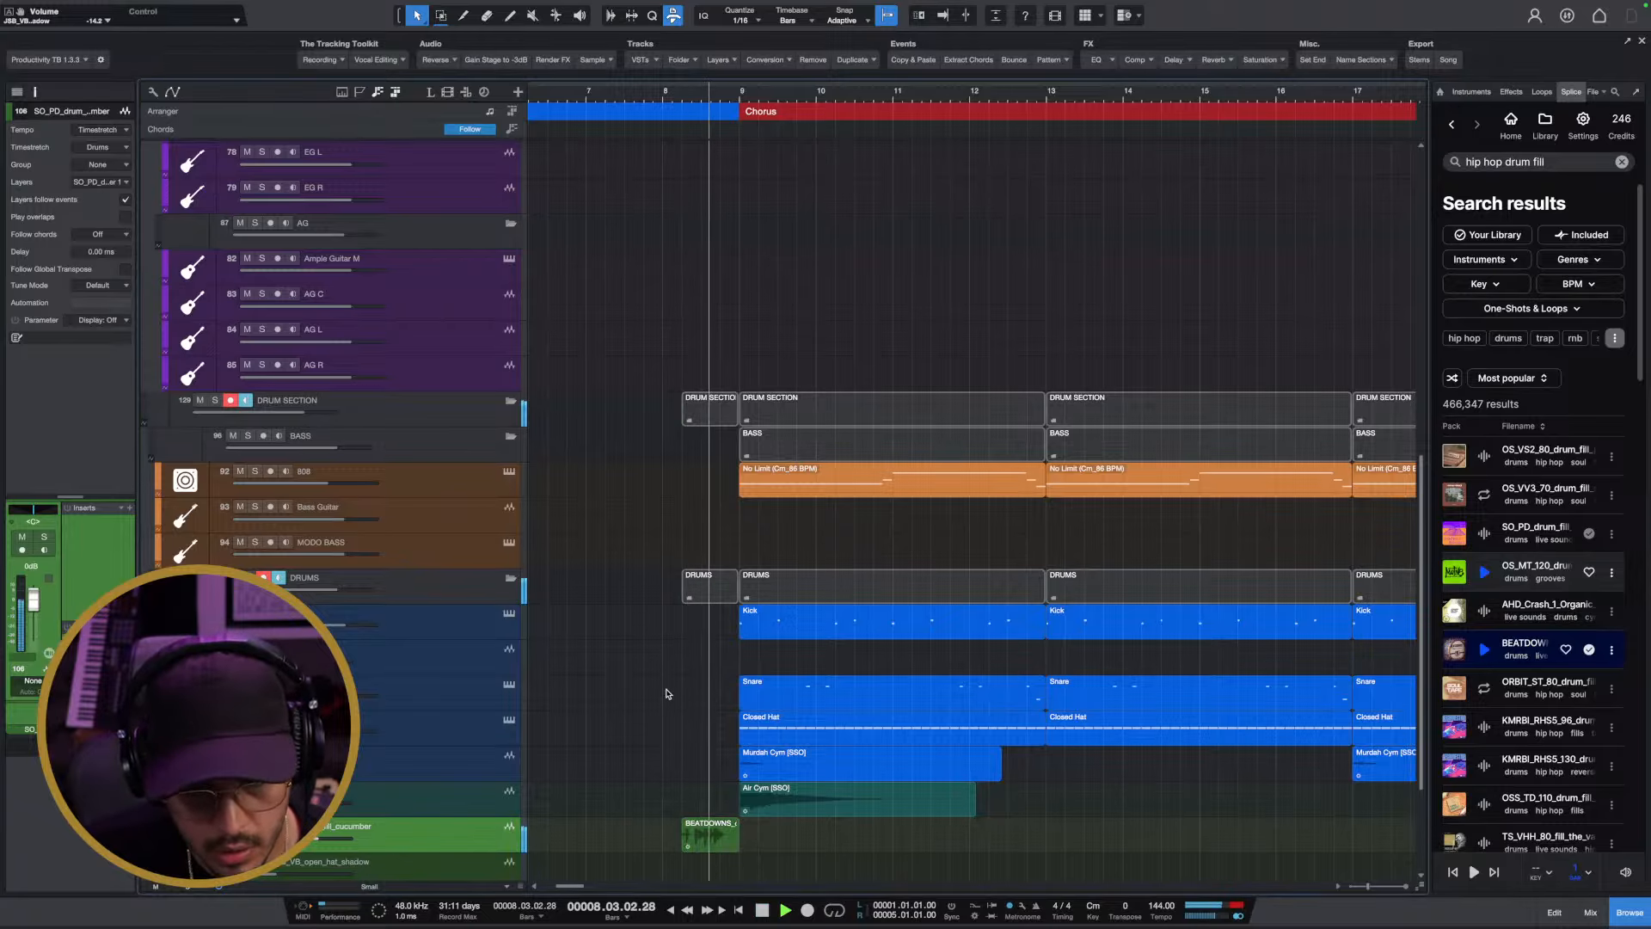
key("space")
left_click_drag(723, 838, 733, 839)
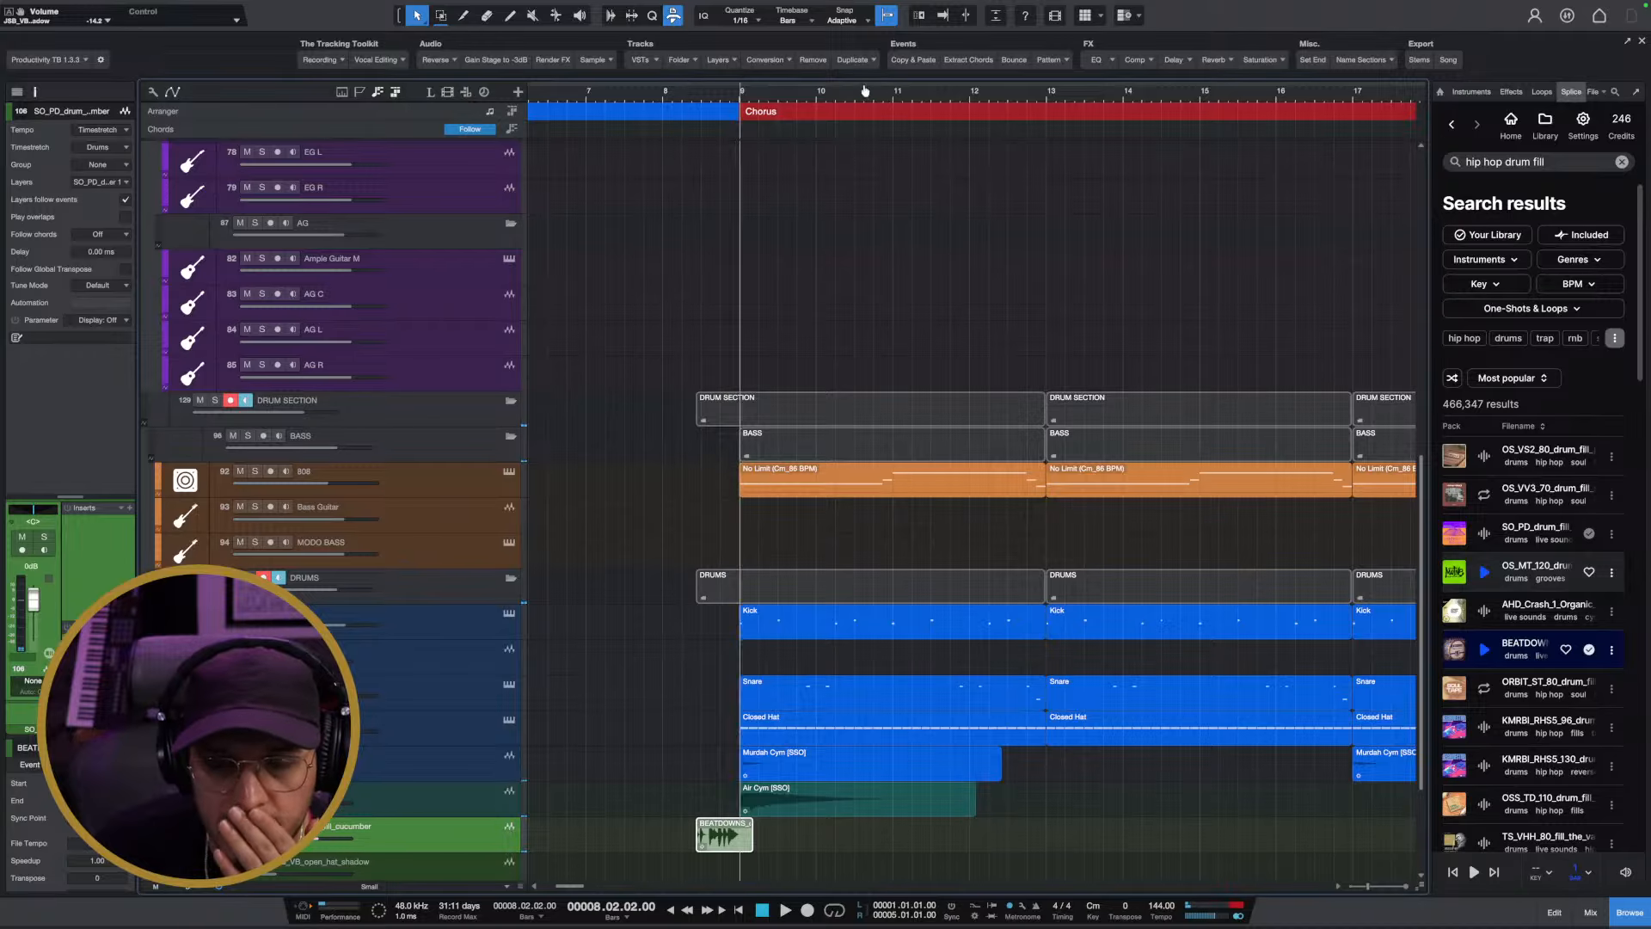
Try a project tempo of 72 BPM and play briefly from bar 49
scroll(865, 86, "down", 2)
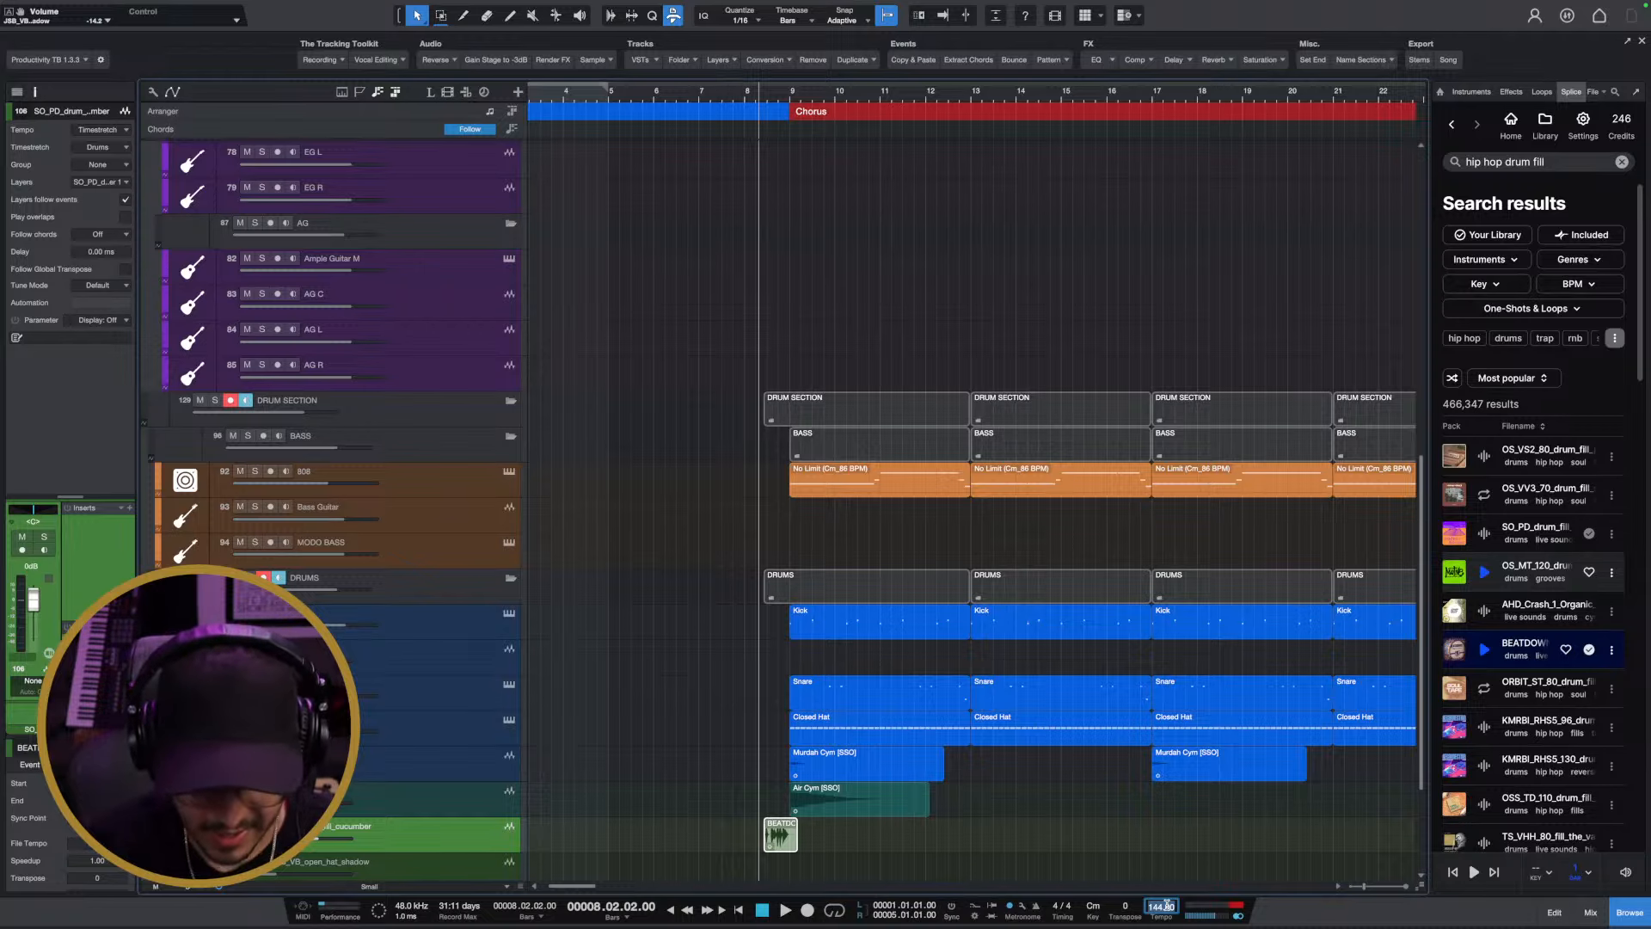
type("2")
key("Return")
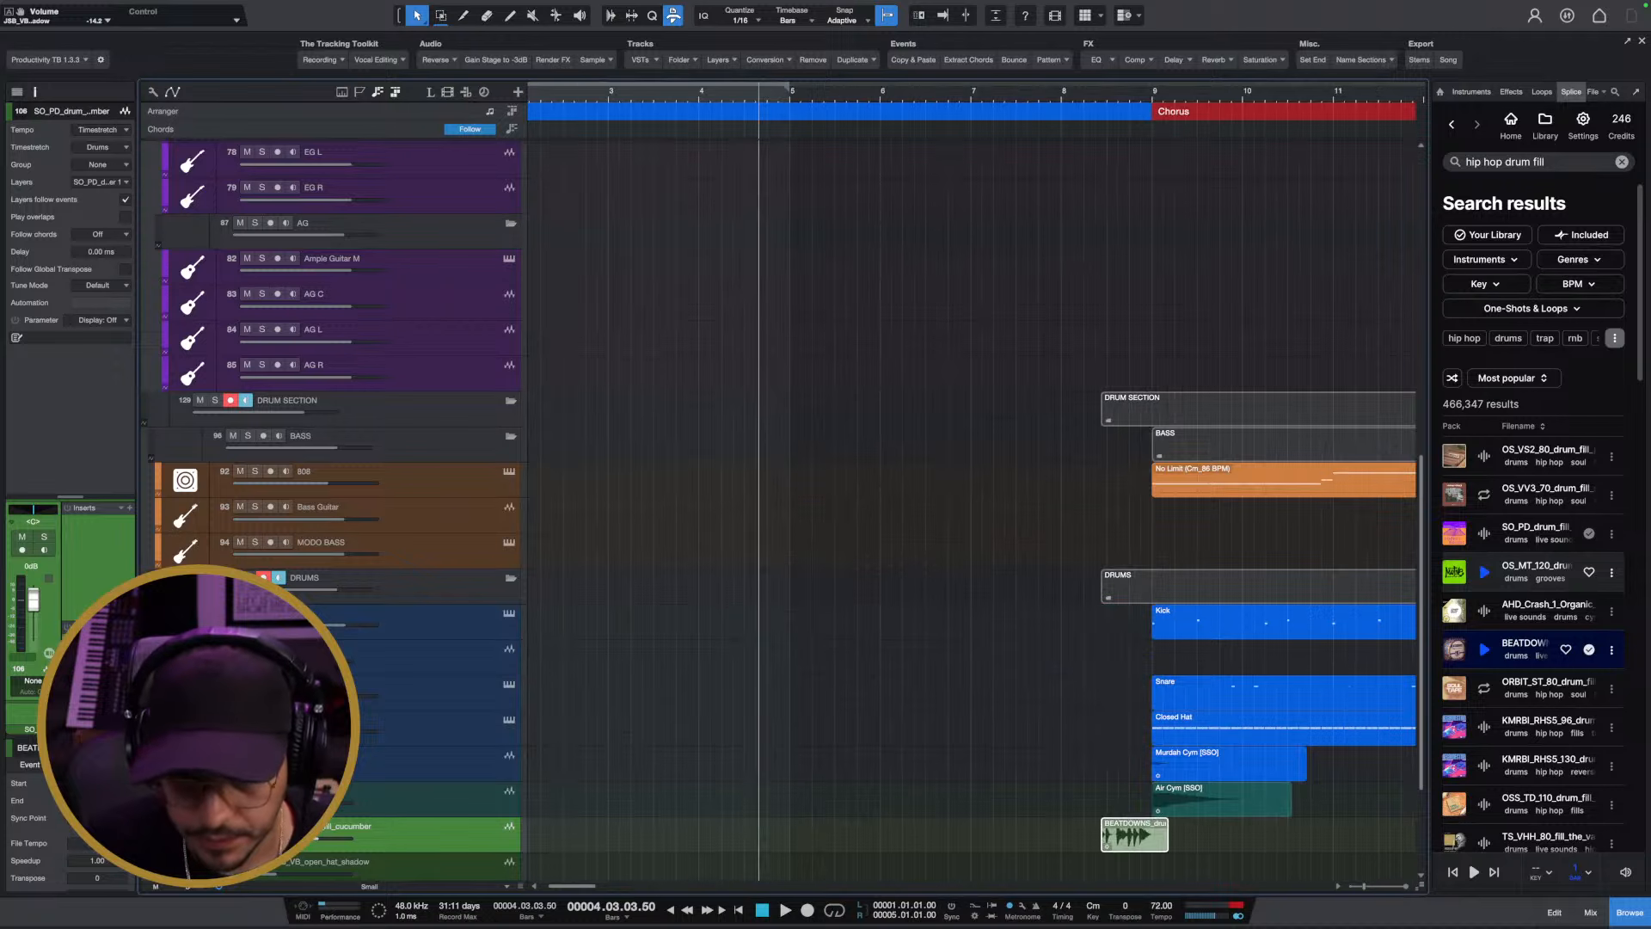
key("alt+z")
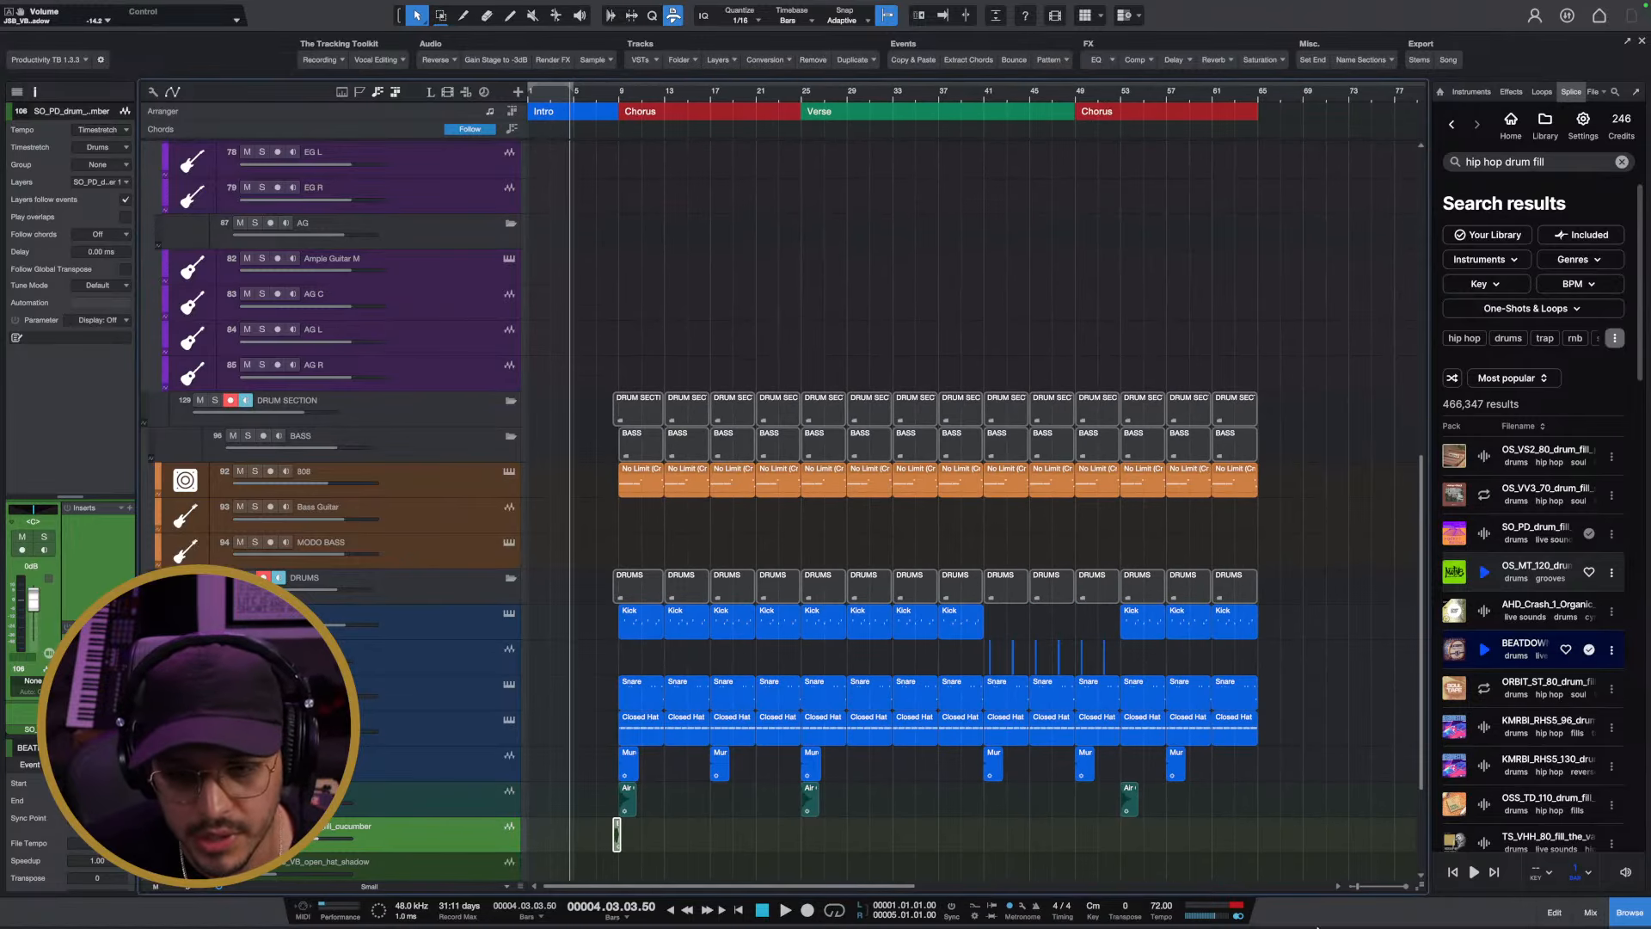
left_click(1073, 316)
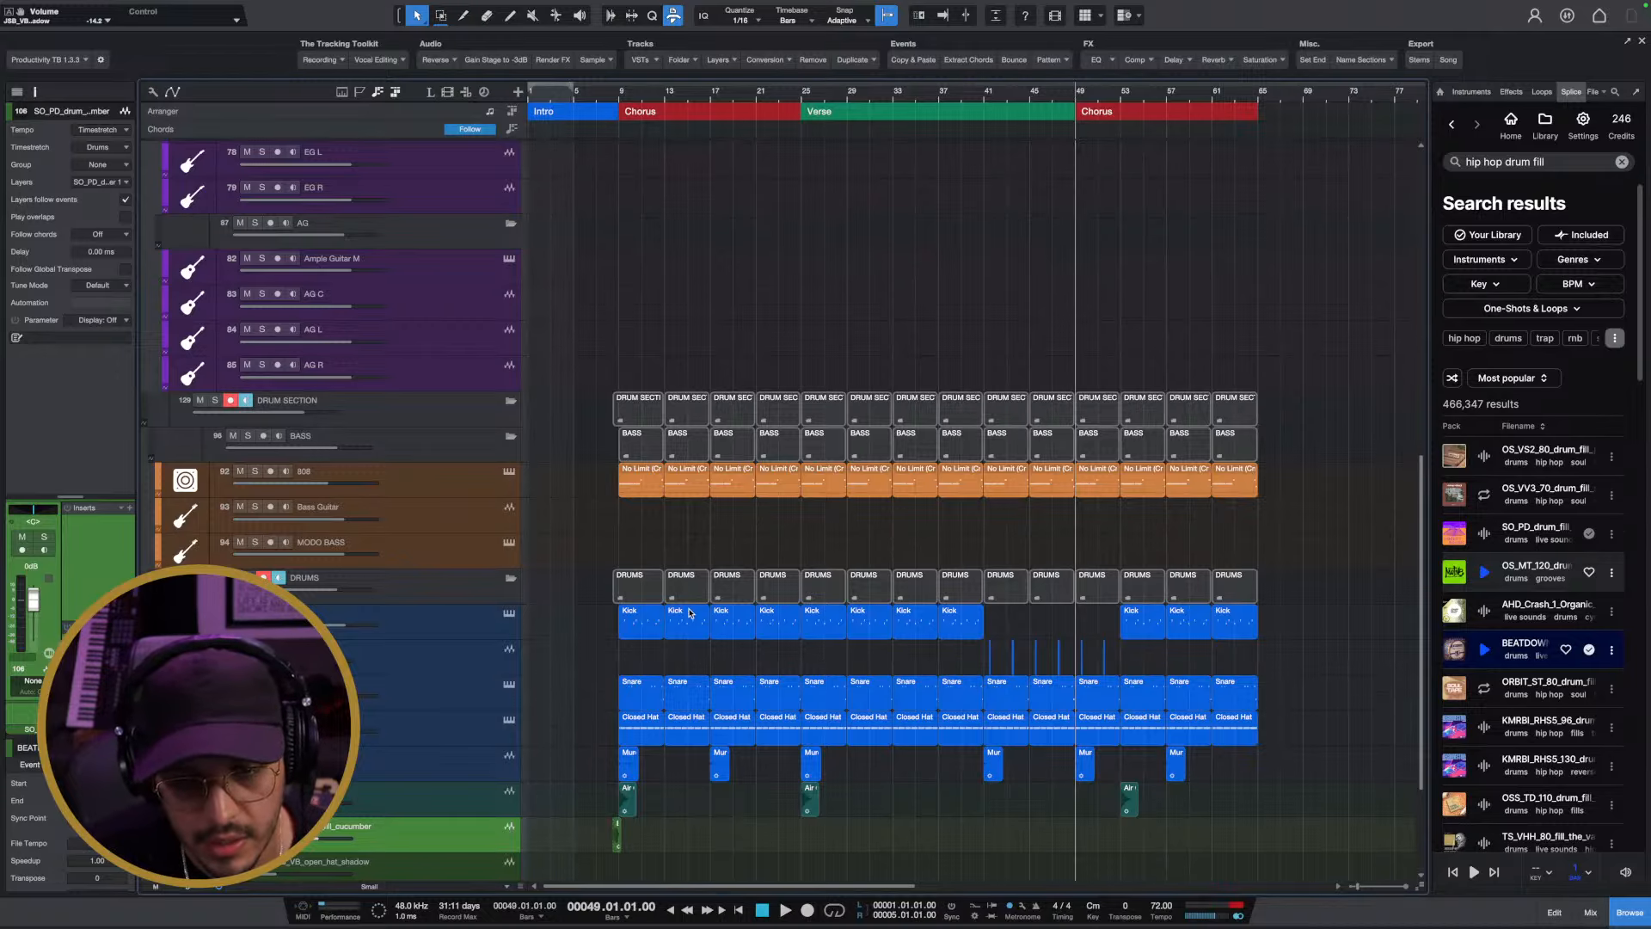
key("space")
key("space")
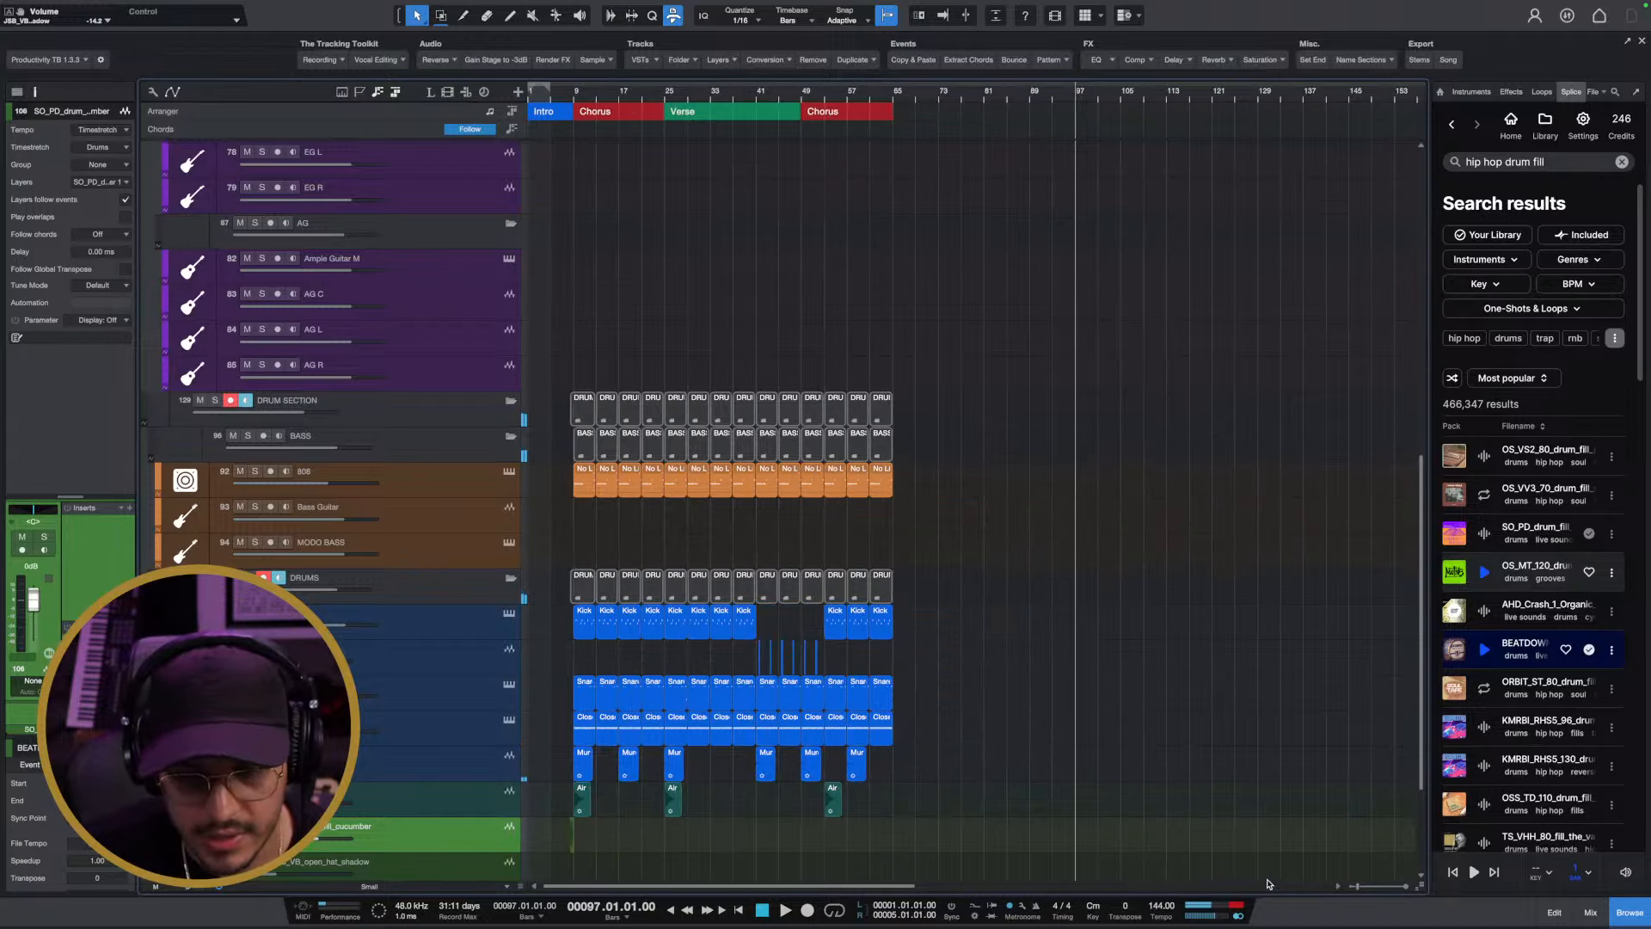
Stretch the BEATDOWNS drum fill longer, move it back to just after bar 8, and play the lead-in to the Chorus
left_click_drag(570, 91, 604, 178)
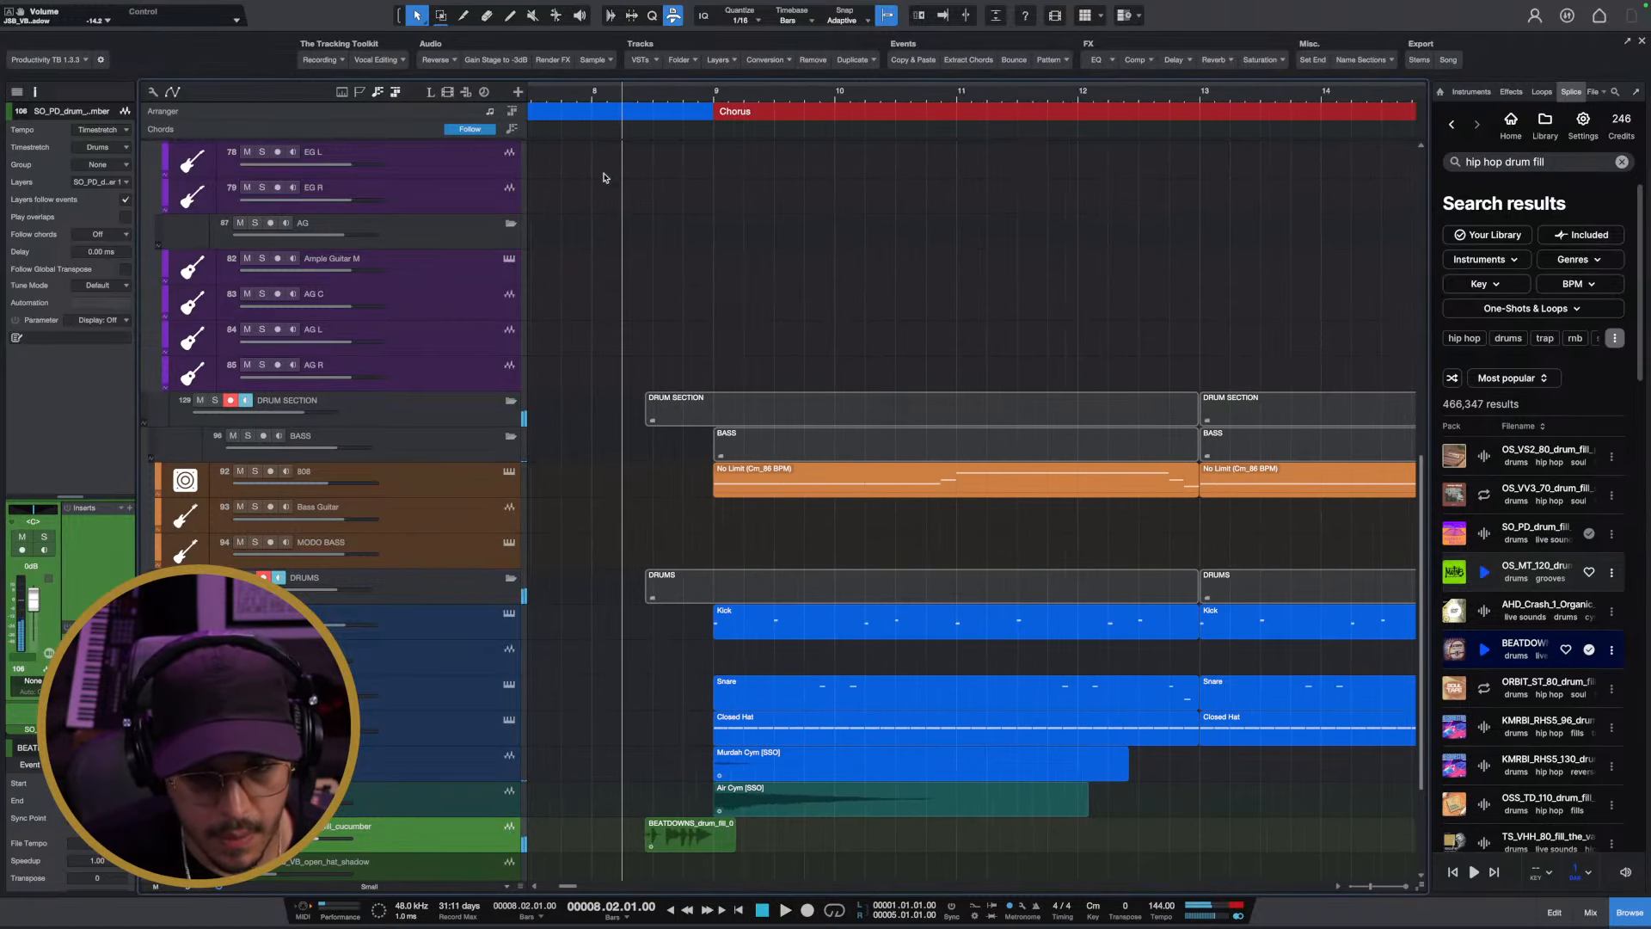
left_click_drag(739, 839, 774, 843)
left_click_drag(720, 843, 673, 842)
left_click(593, 100)
key("space")
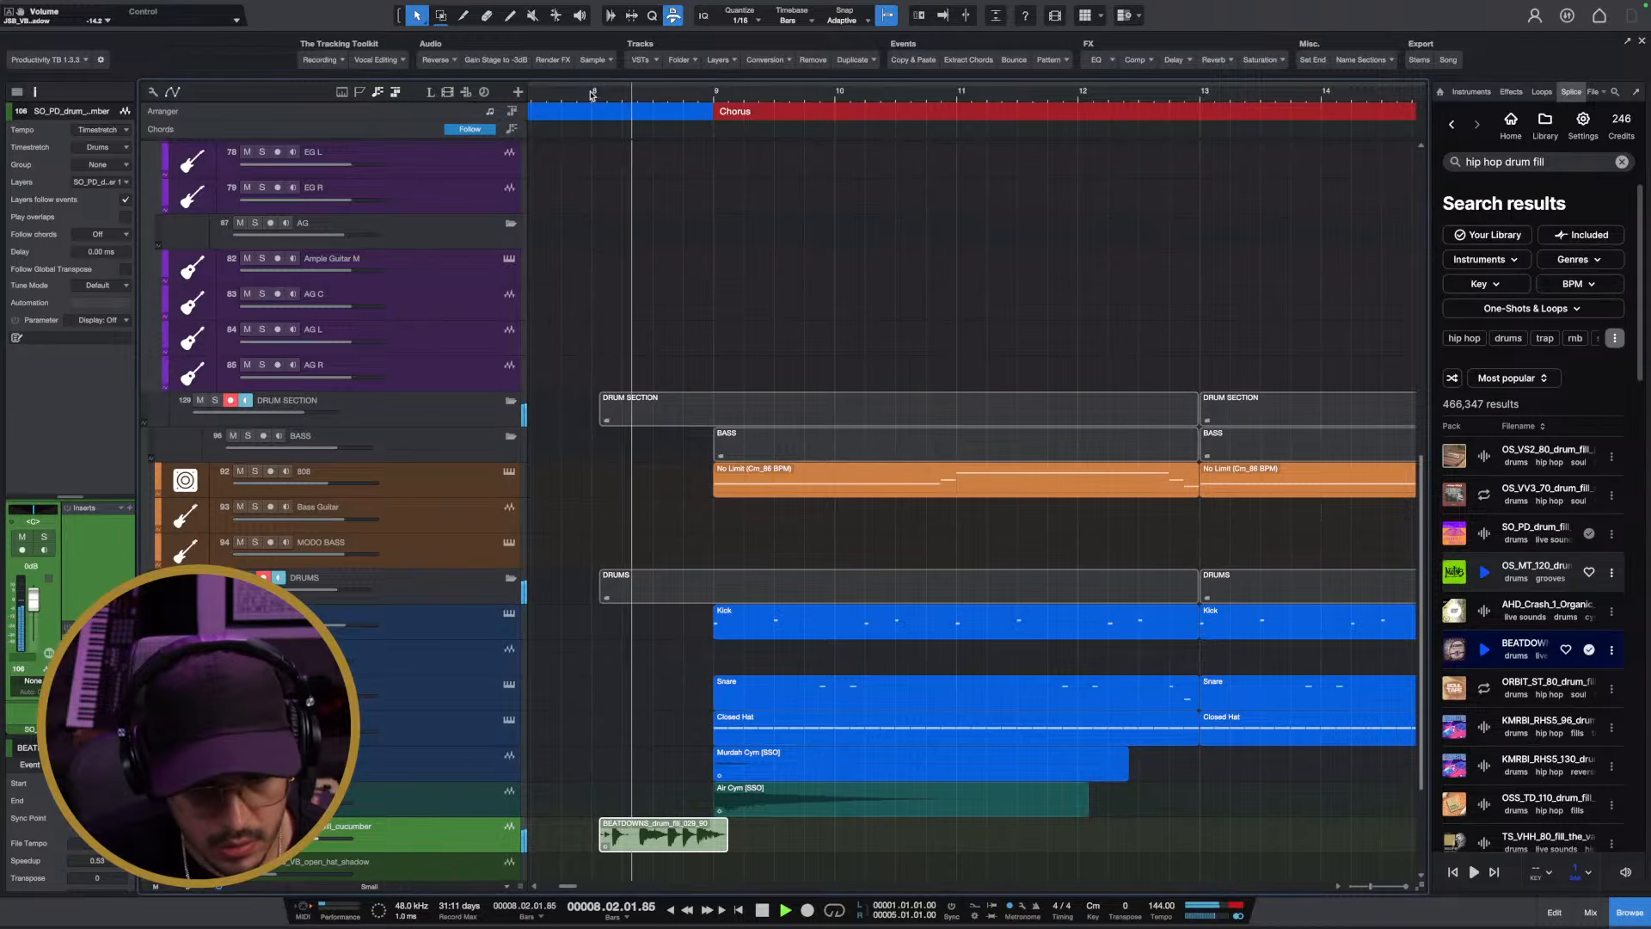
key("space")
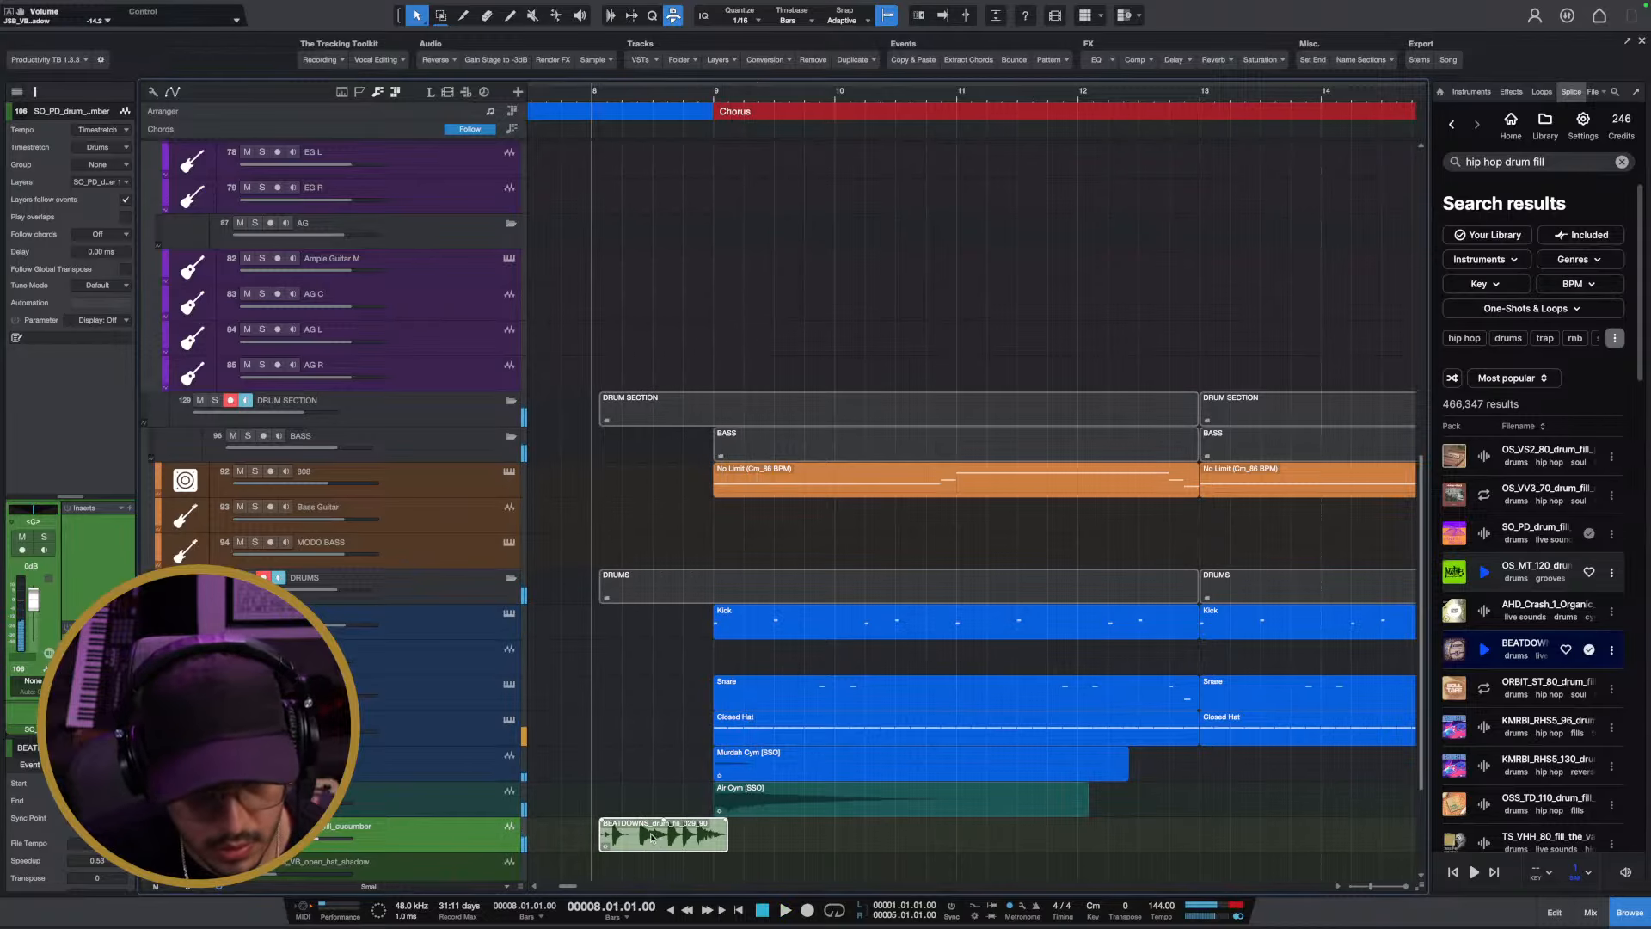
Fit the BEATDOWNS drum fill exactly between bars 8 and 9, and delete it after listening
left_click_drag(655, 849, 648, 849)
key("space")
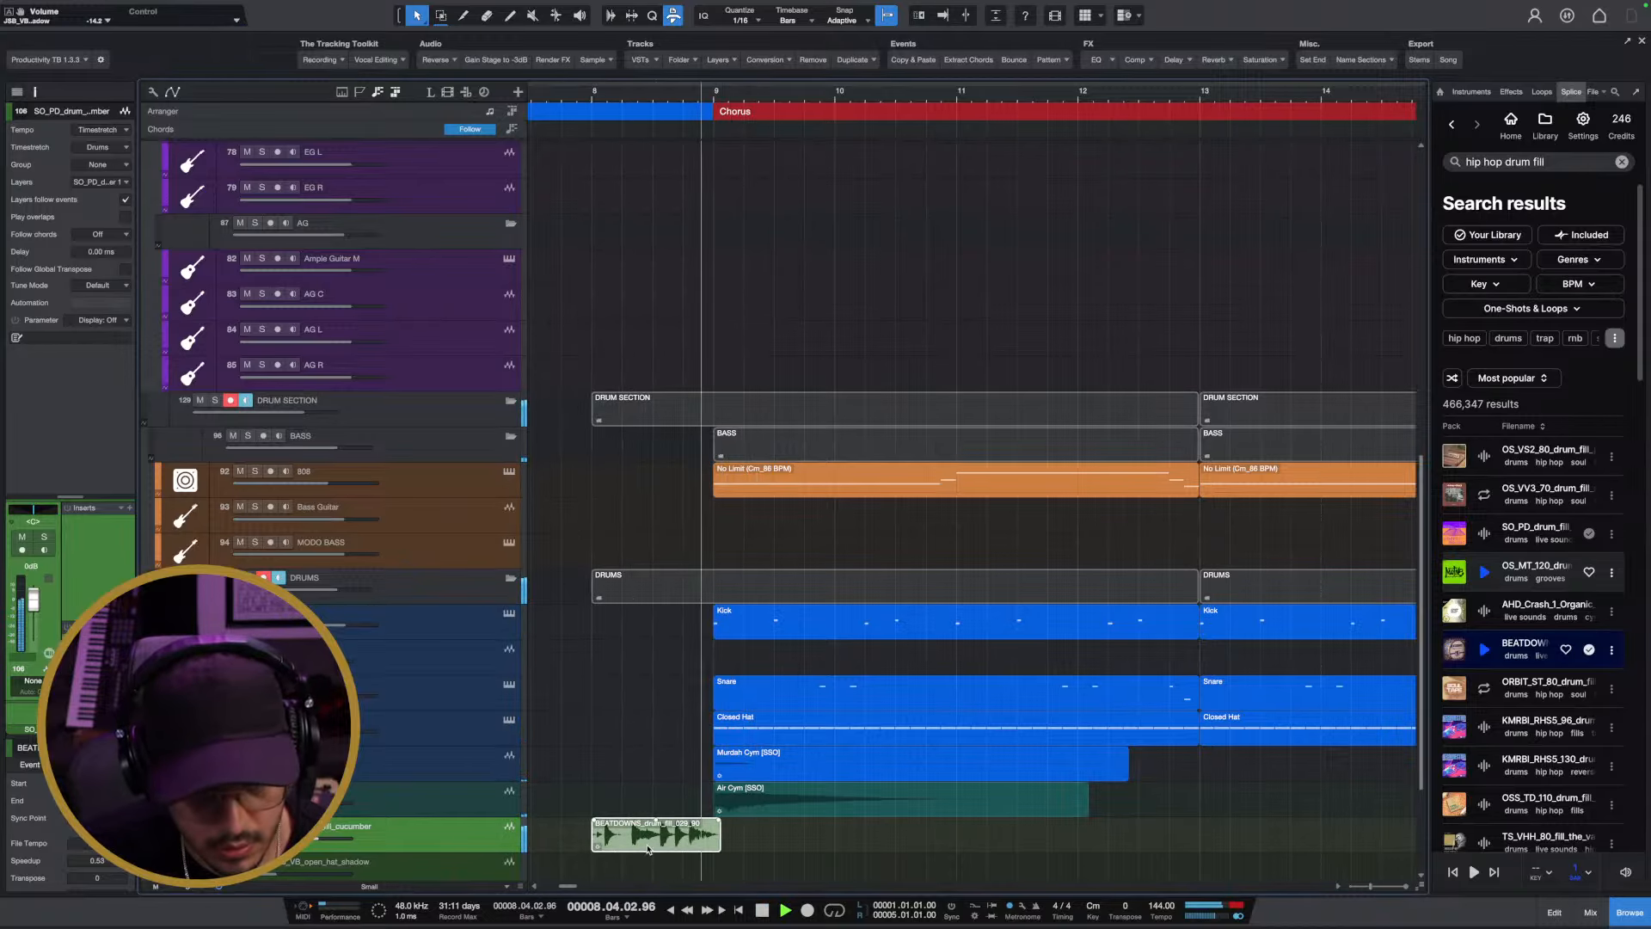
key("space")
left_click_drag(723, 833, 714, 833)
key("space")
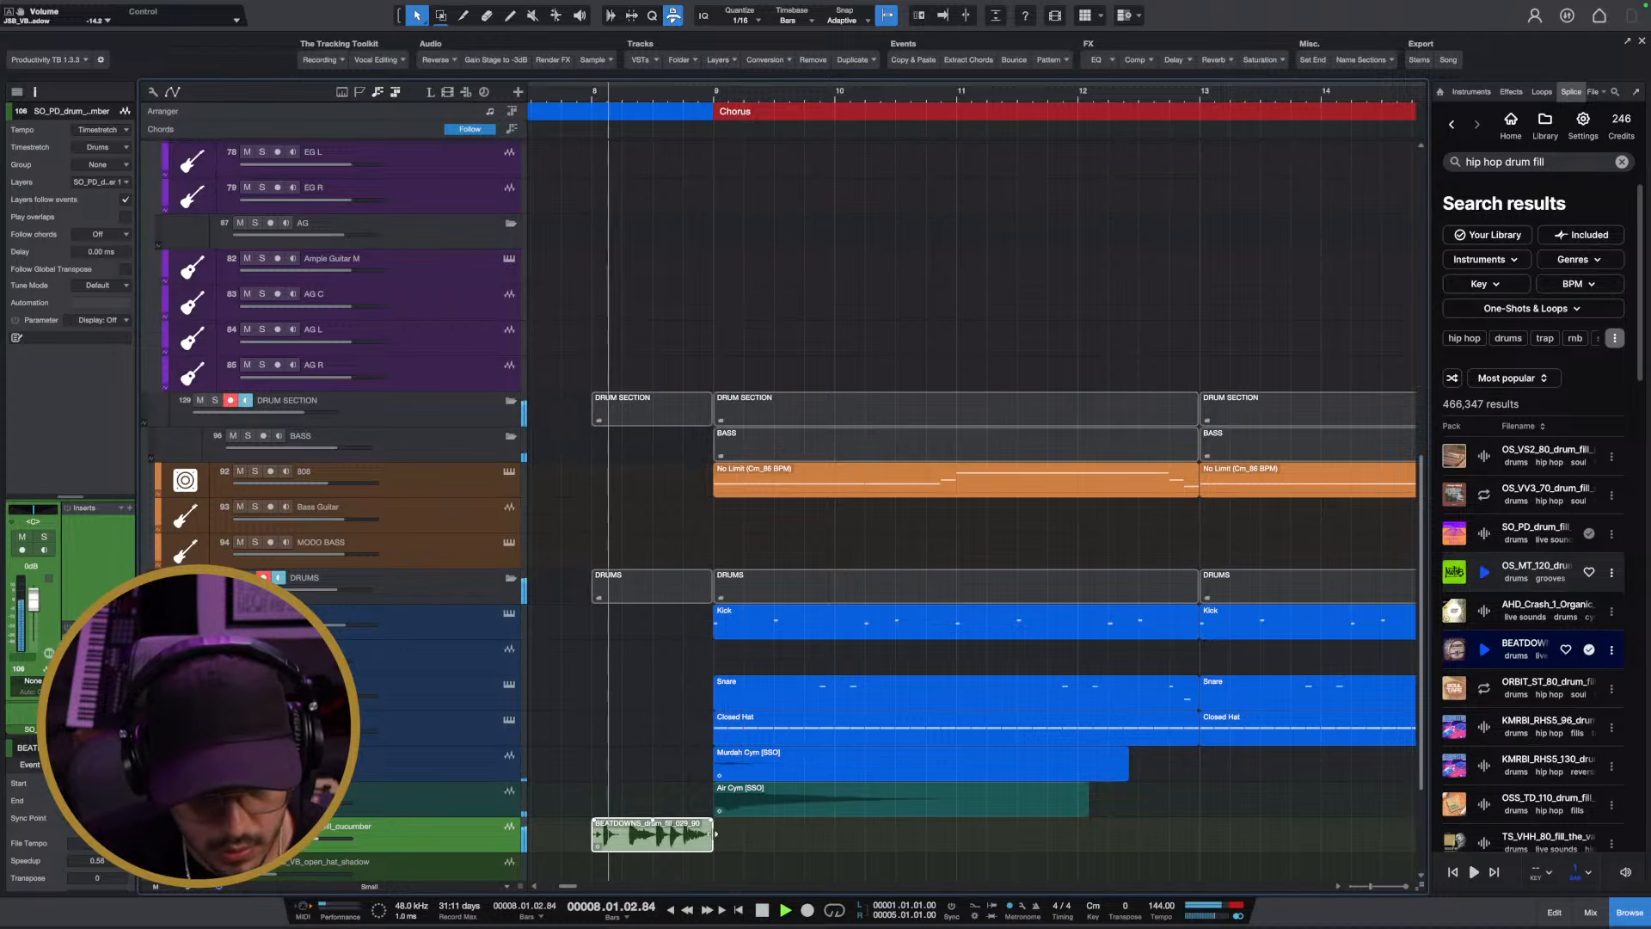
key("space")
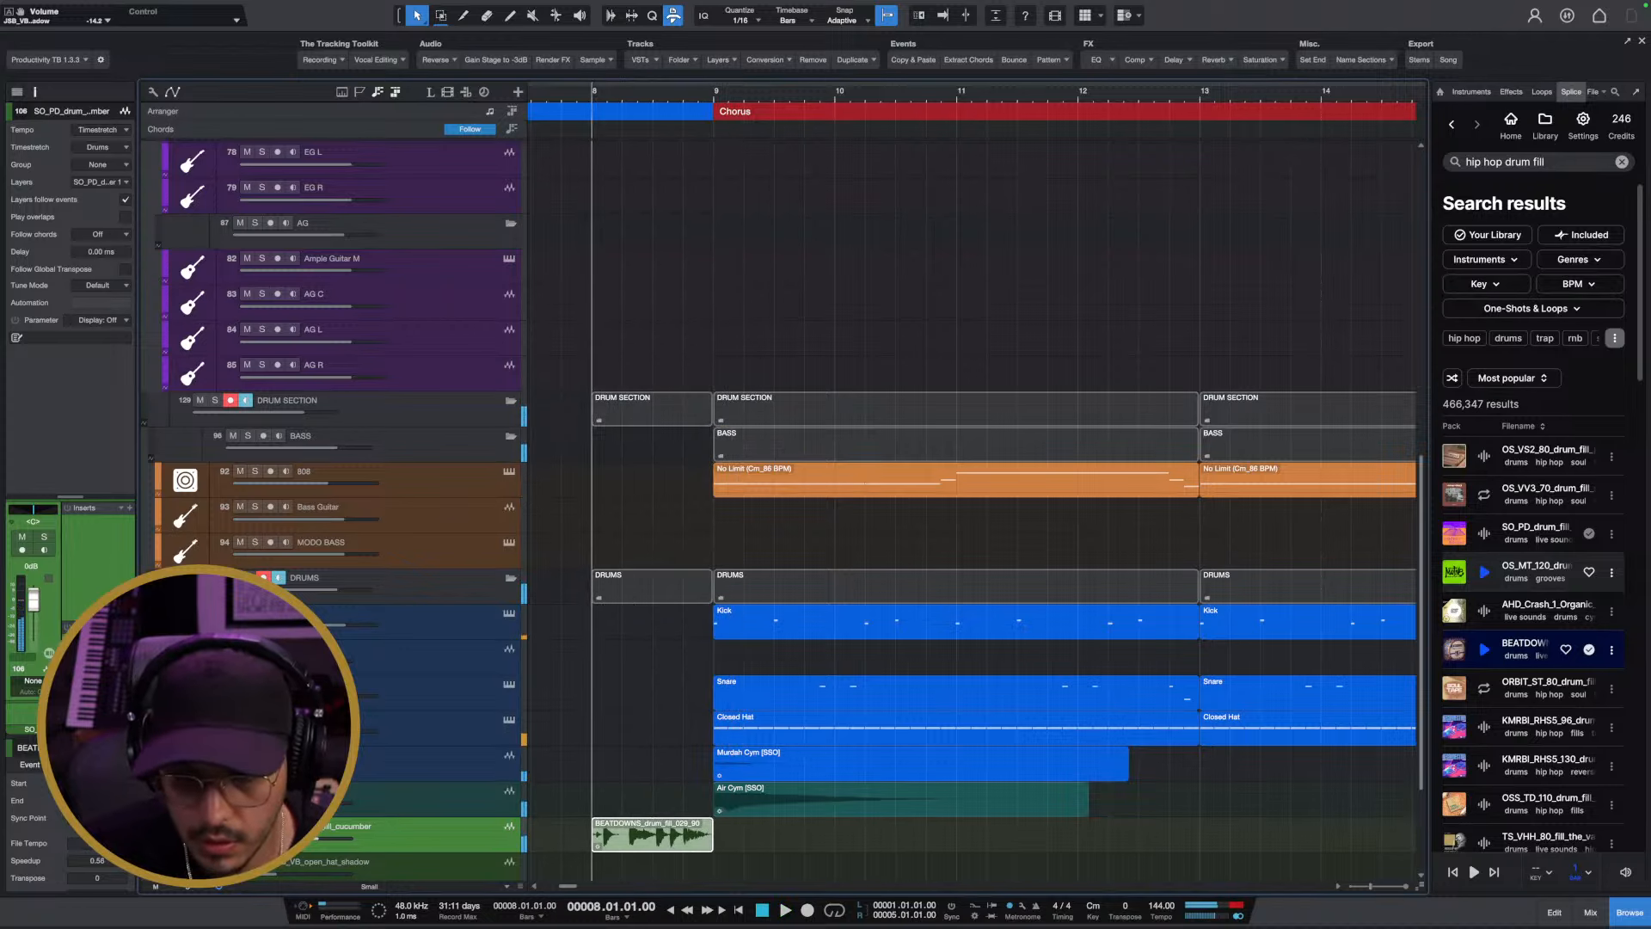
key("Delete")
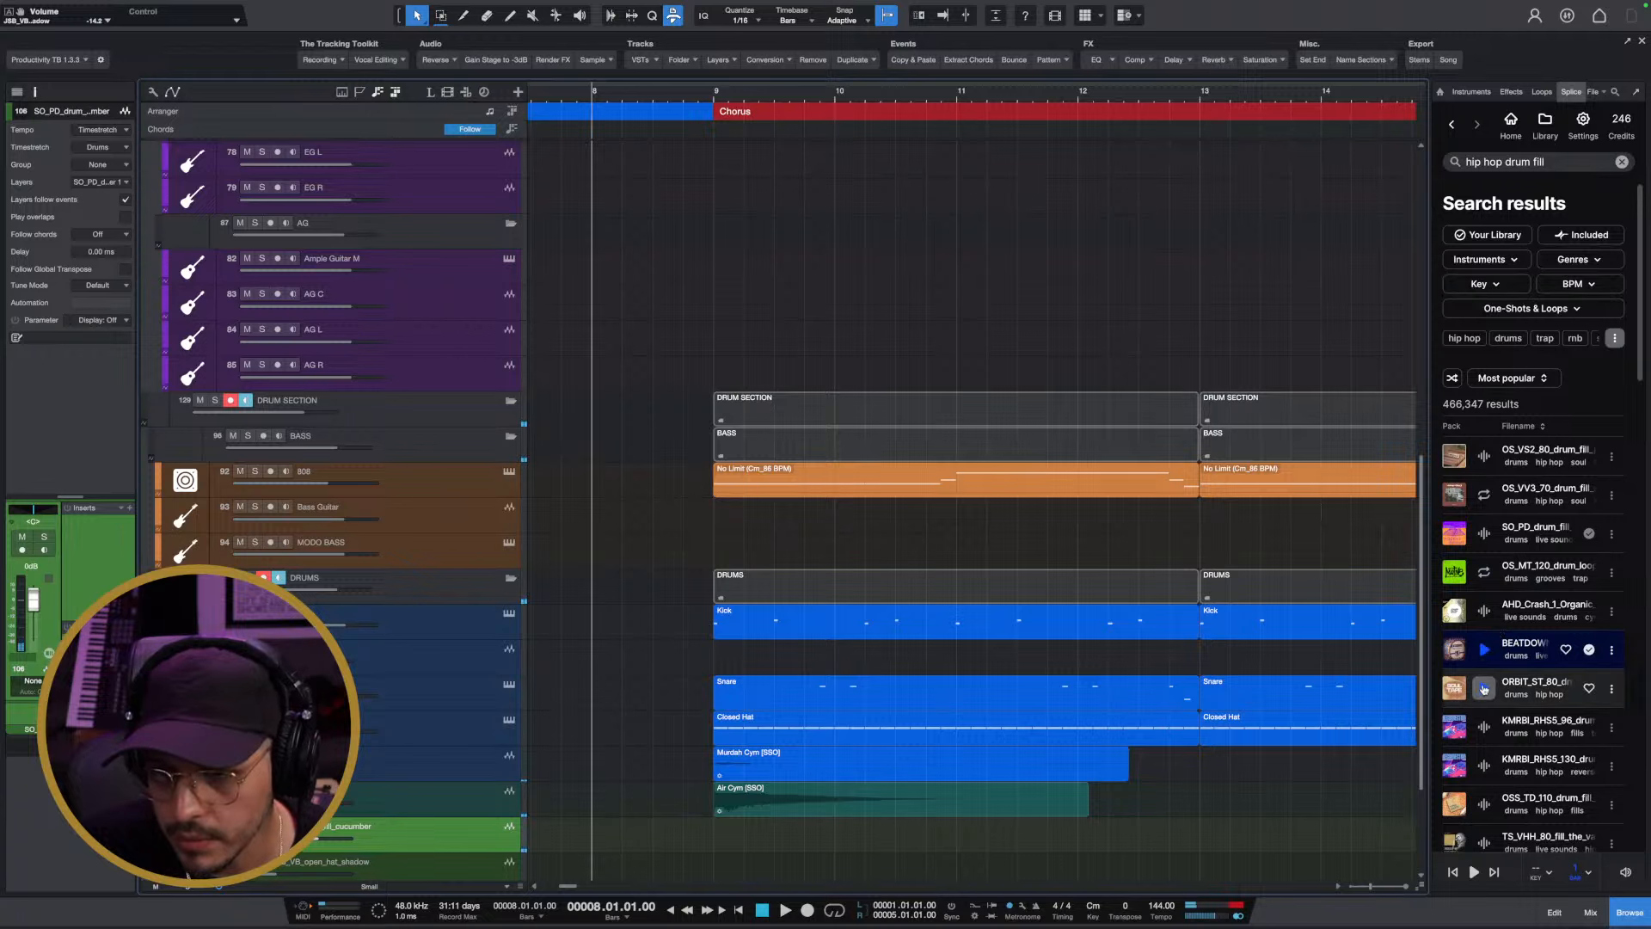
Preview further drum fills, place the OS_VS2_80 fill over the second half of bar 8, and play the transition
left_click(1484, 688)
left_click(1483, 727)
left_click(1484, 765)
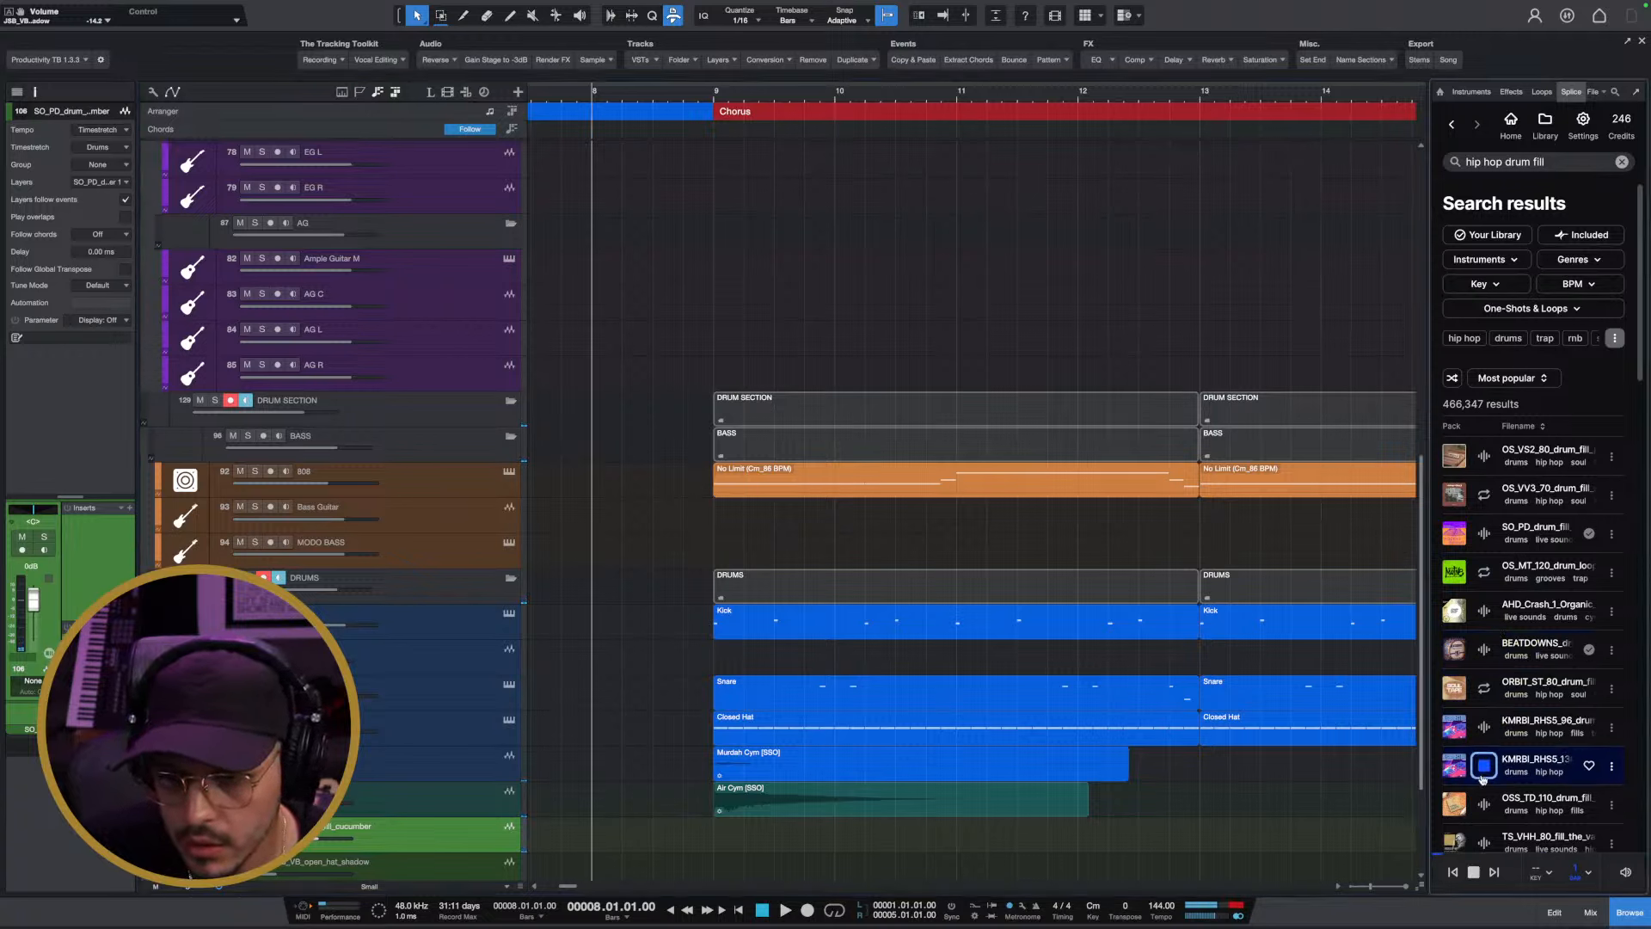
left_click(1486, 462)
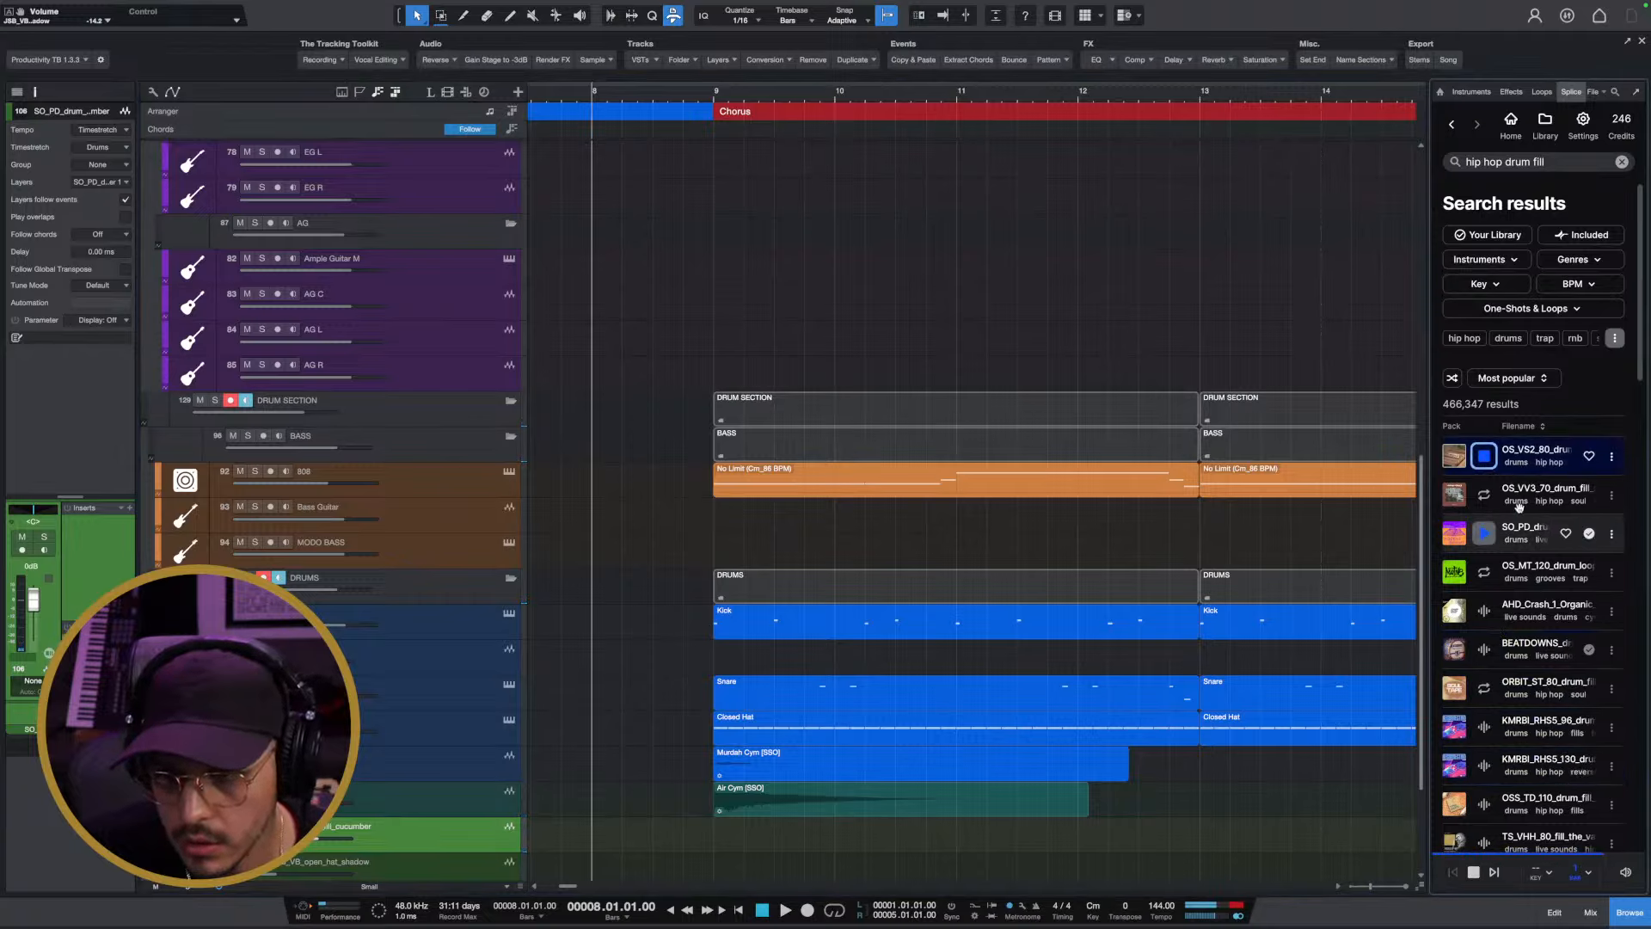
key("space")
left_click_drag(1528, 449, 680, 830)
key("space")
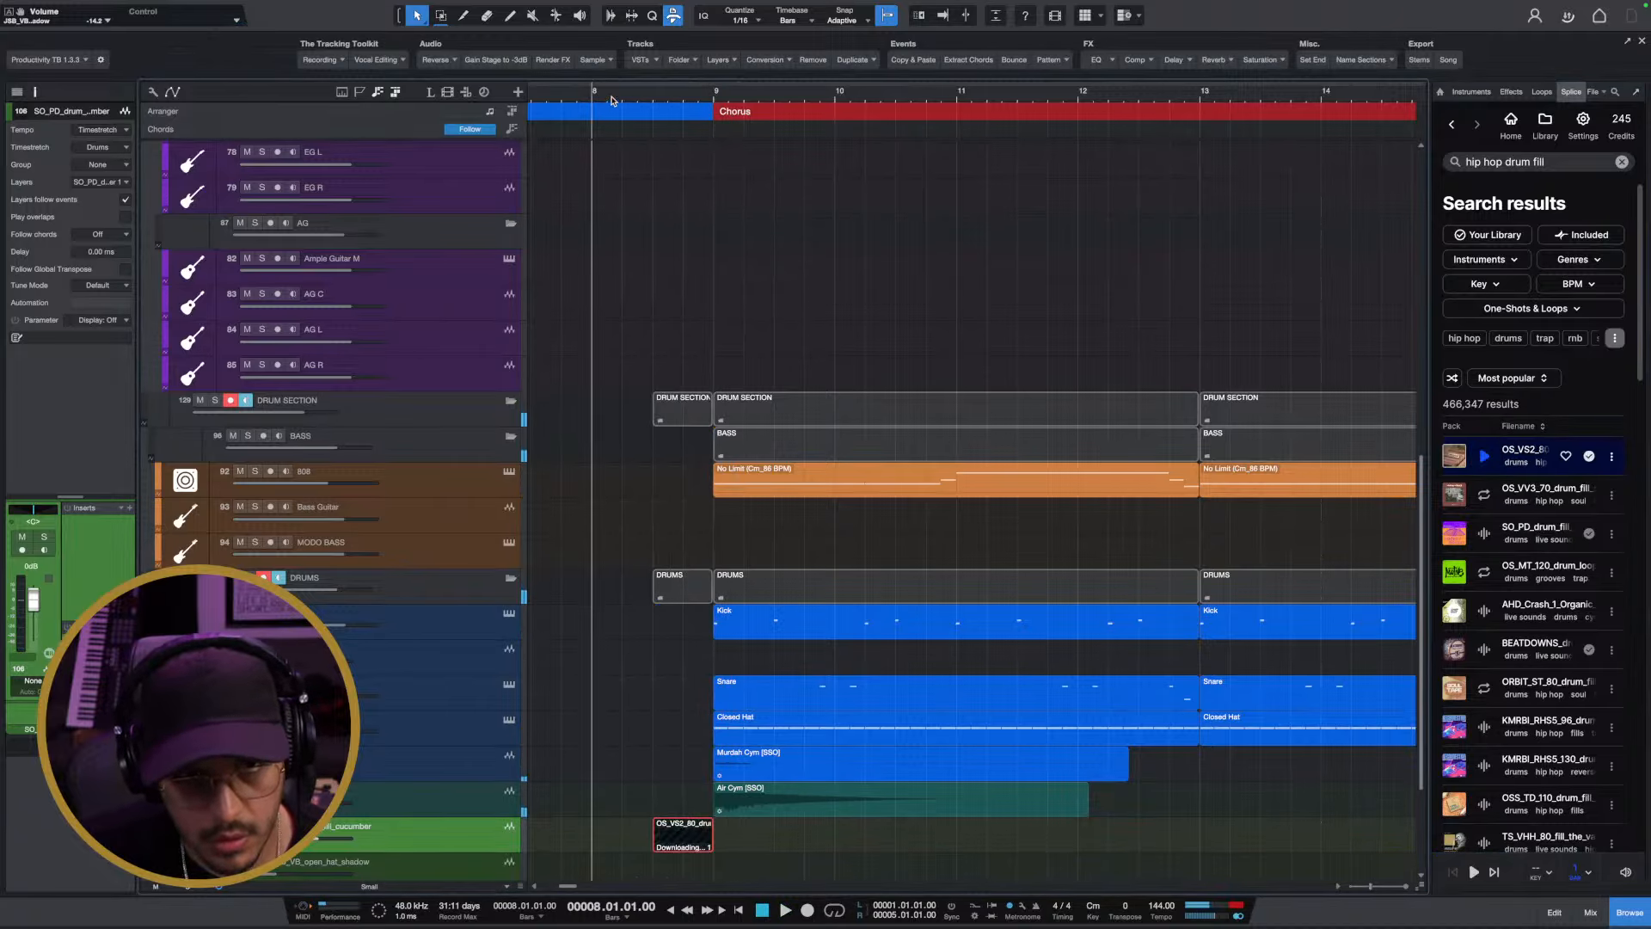
left_click(611, 101)
key("space")
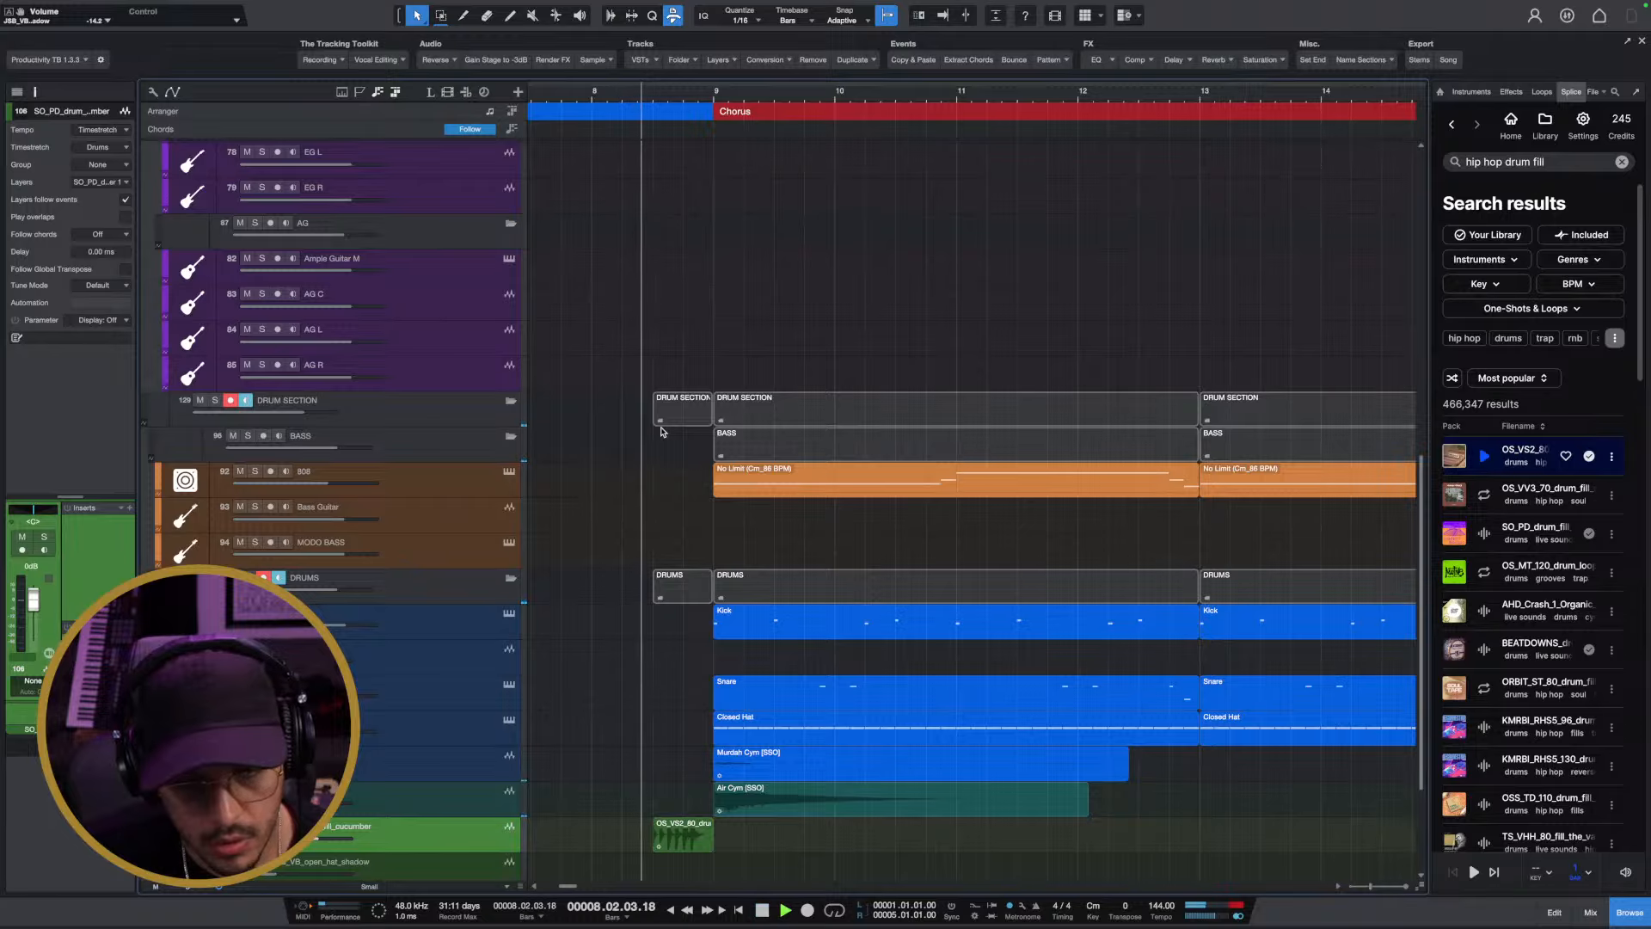
key("space")
Try the OS_VS2_80 drum fill stretched well past bar 9 and at a shorter length, and delete it after listening
left_click_drag(714, 844, 805, 846)
key("space")
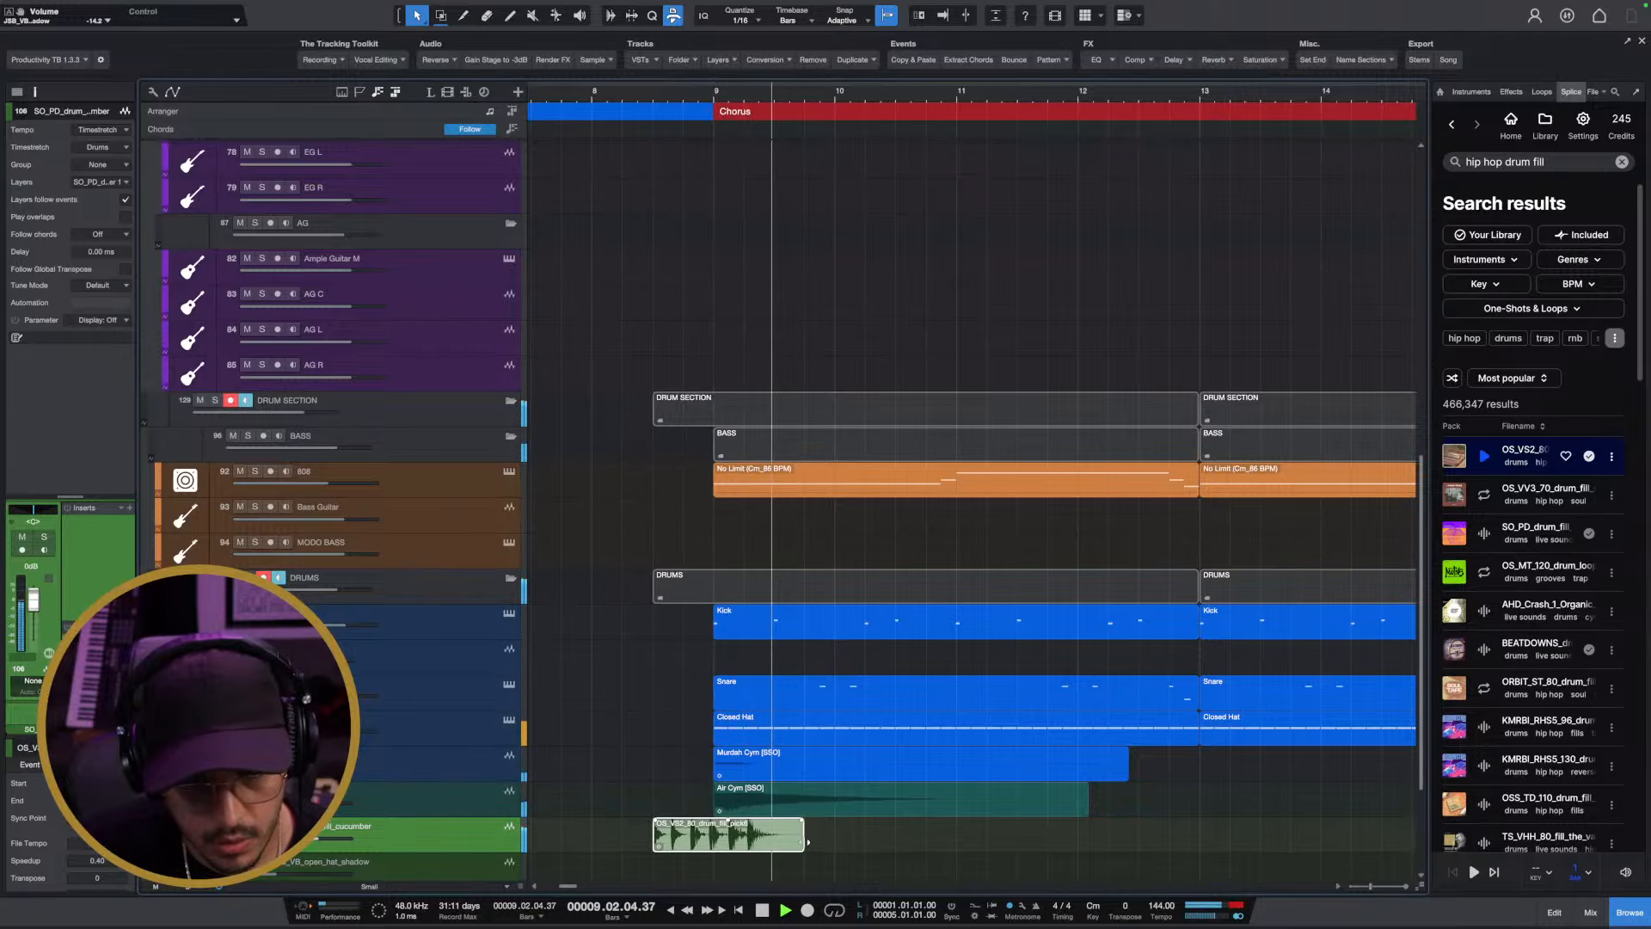
key("space")
left_click_drag(804, 843, 745, 841)
key("space")
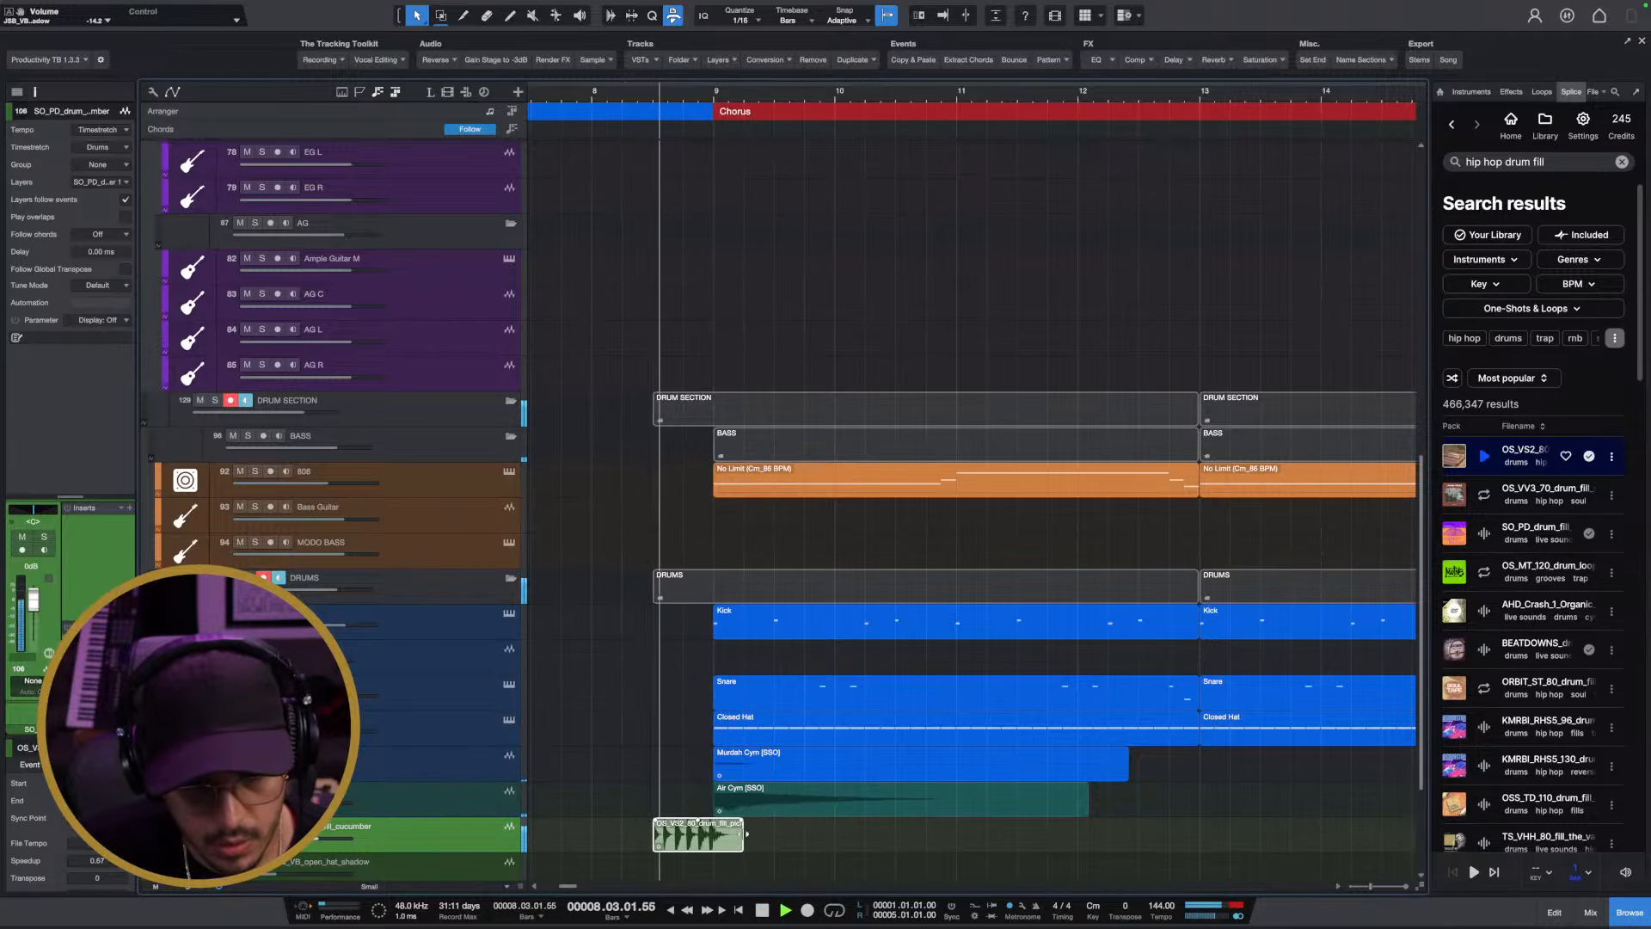
key("space")
key("Delete")
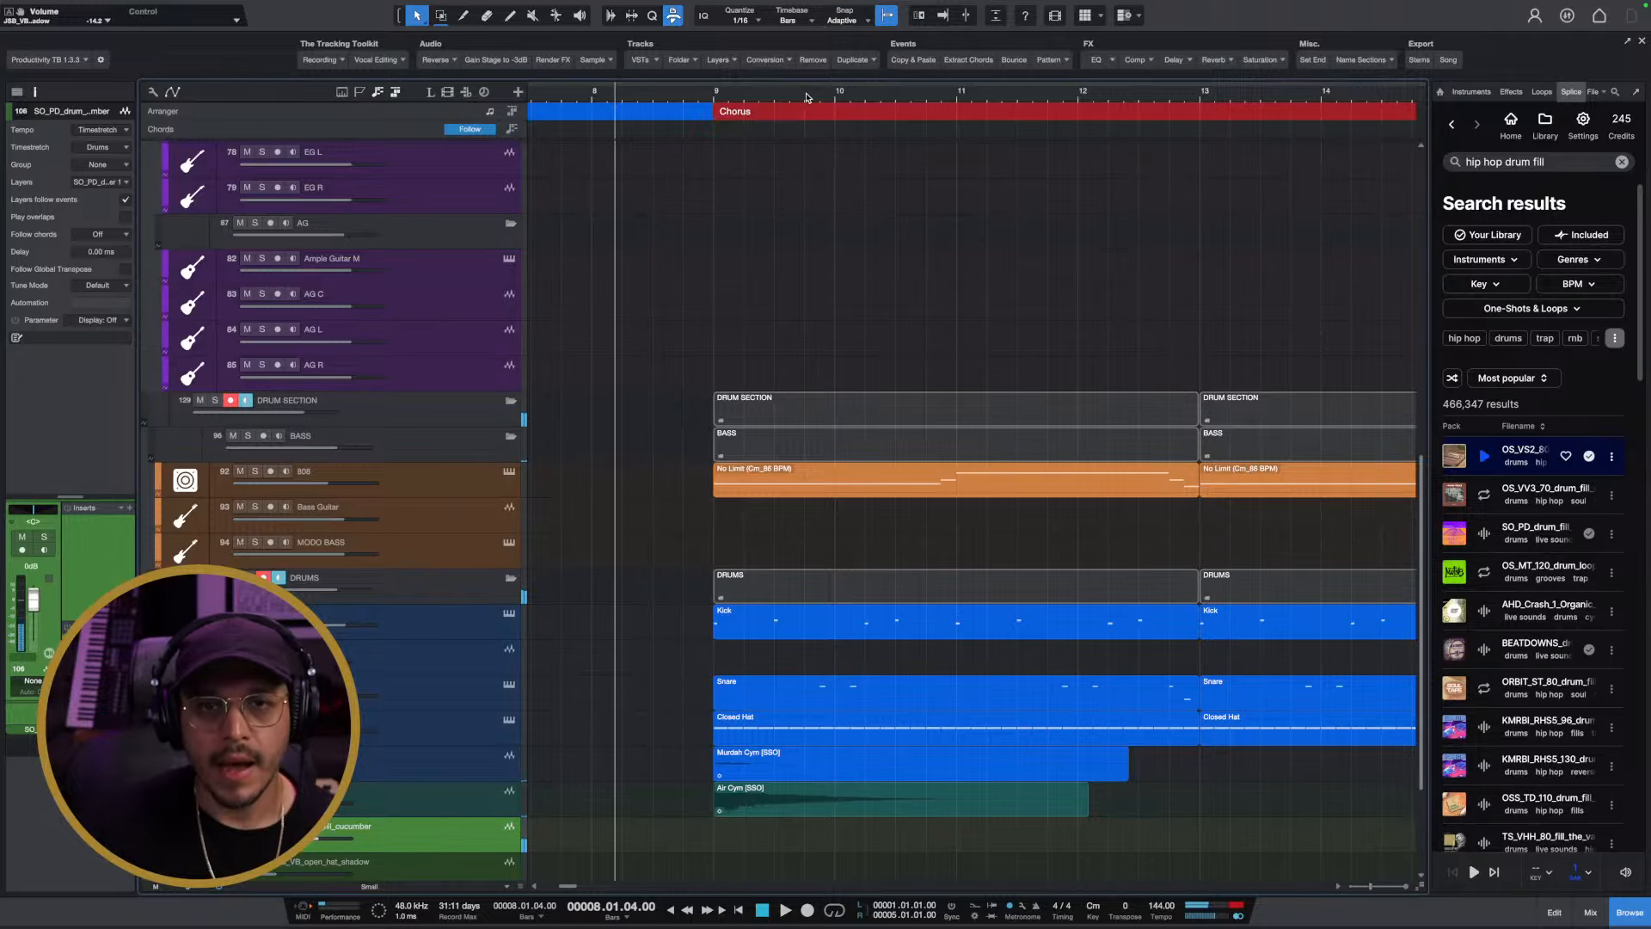
left_click_drag(807, 97, 811, 41)
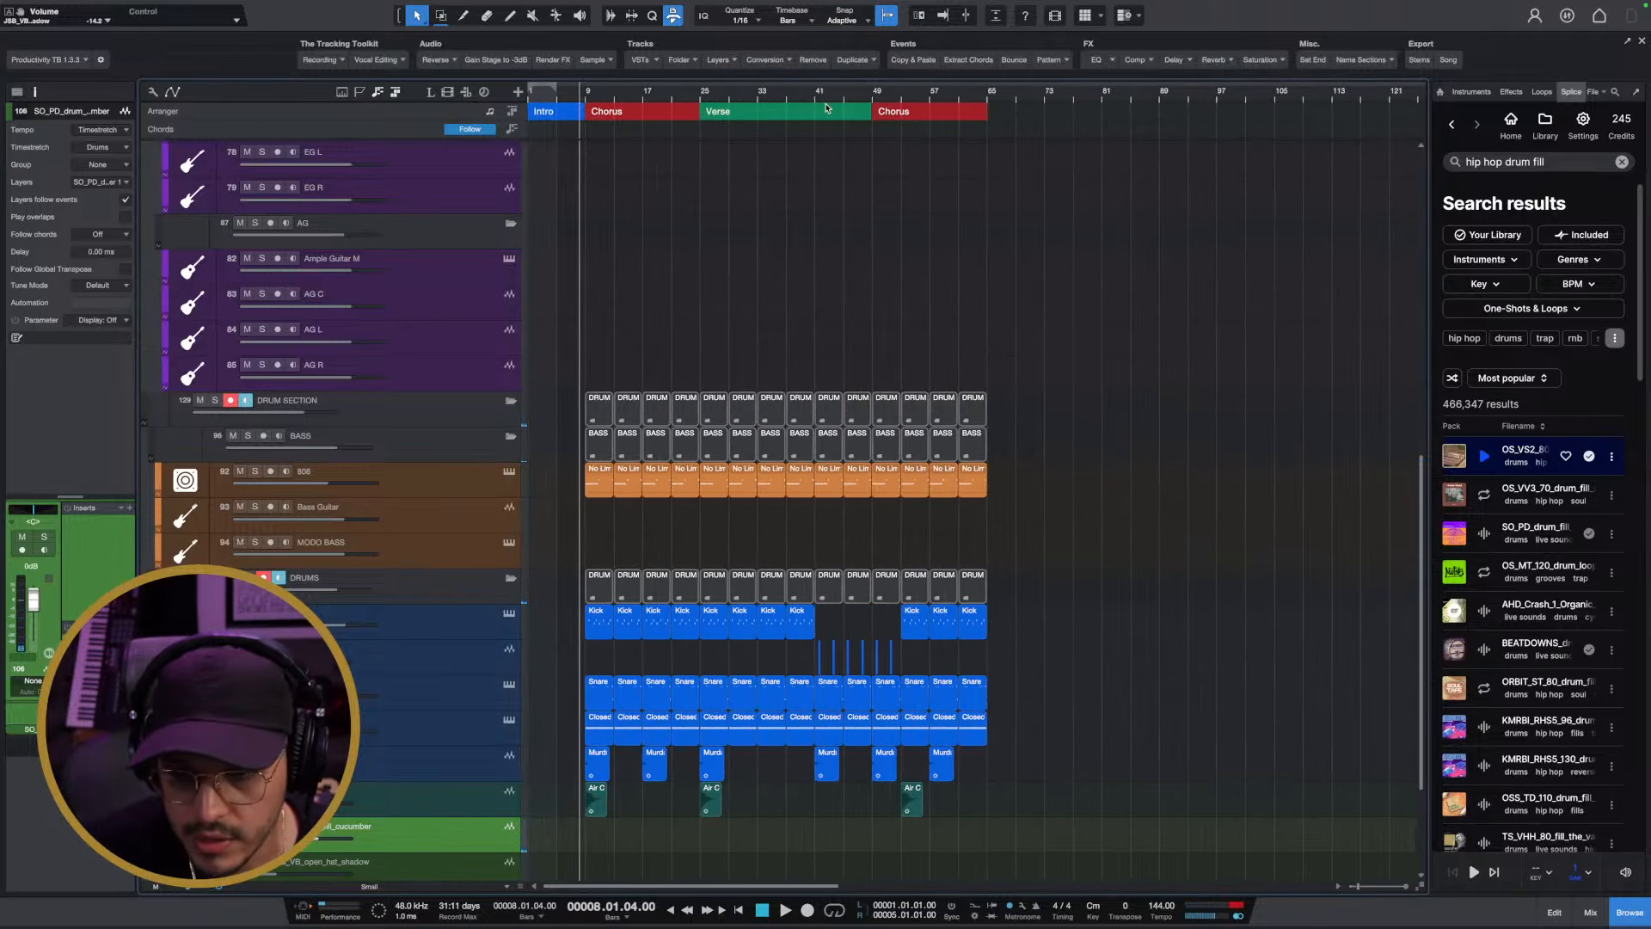